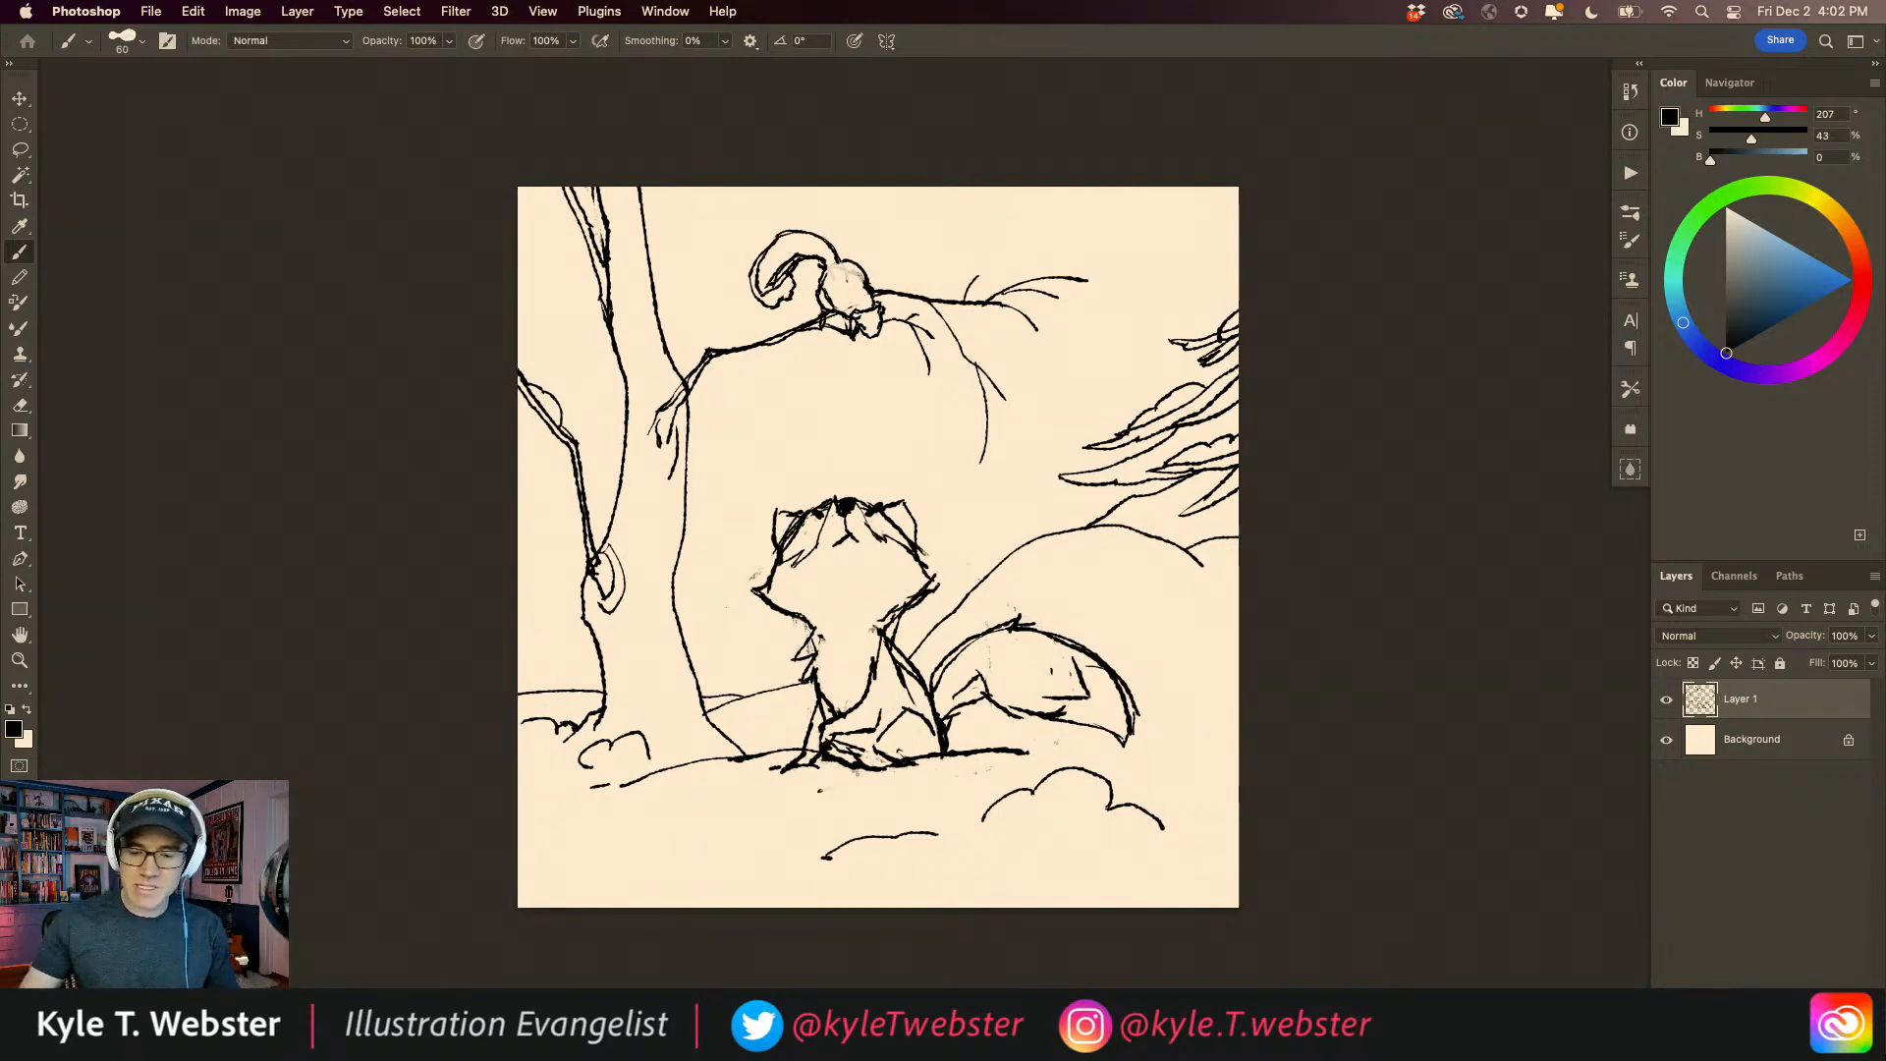
# Step: Lasso the squirrel with its branch on the sketch layer, nudge it downward toward the fox, and deselect
pyautogui.press('l')
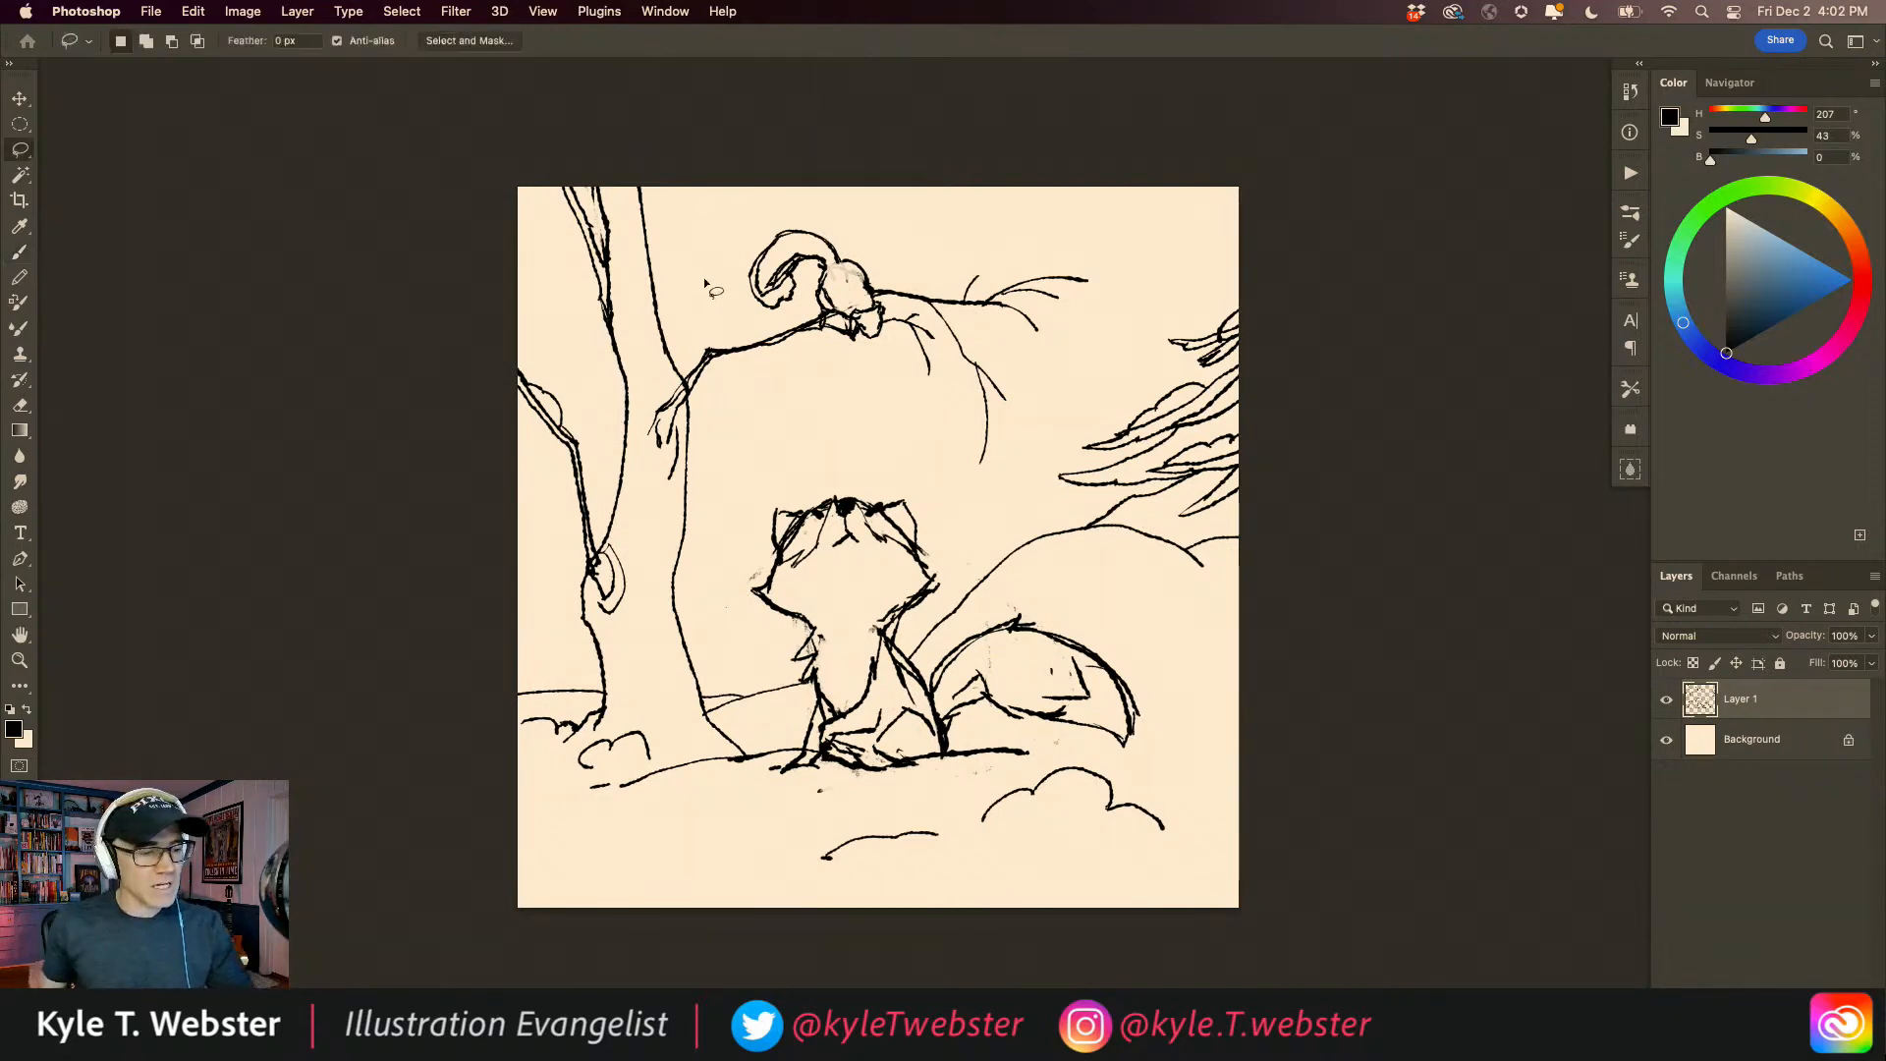
pyautogui.moveTo(685, 298)
pyautogui.mouseDown()
pyautogui.moveTo(683, 379)
pyautogui.moveTo(650, 410)
pyautogui.moveTo(644, 466)
pyautogui.moveTo(670, 482)
pyautogui.moveTo(692, 409)
pyautogui.moveTo(743, 370)
pyautogui.moveTo(866, 434)
pyautogui.moveTo(1019, 478)
pyautogui.moveTo(1123, 261)
pyautogui.moveTo(884, 177)
pyautogui.moveTo(727, 257)
pyautogui.mouseUp()
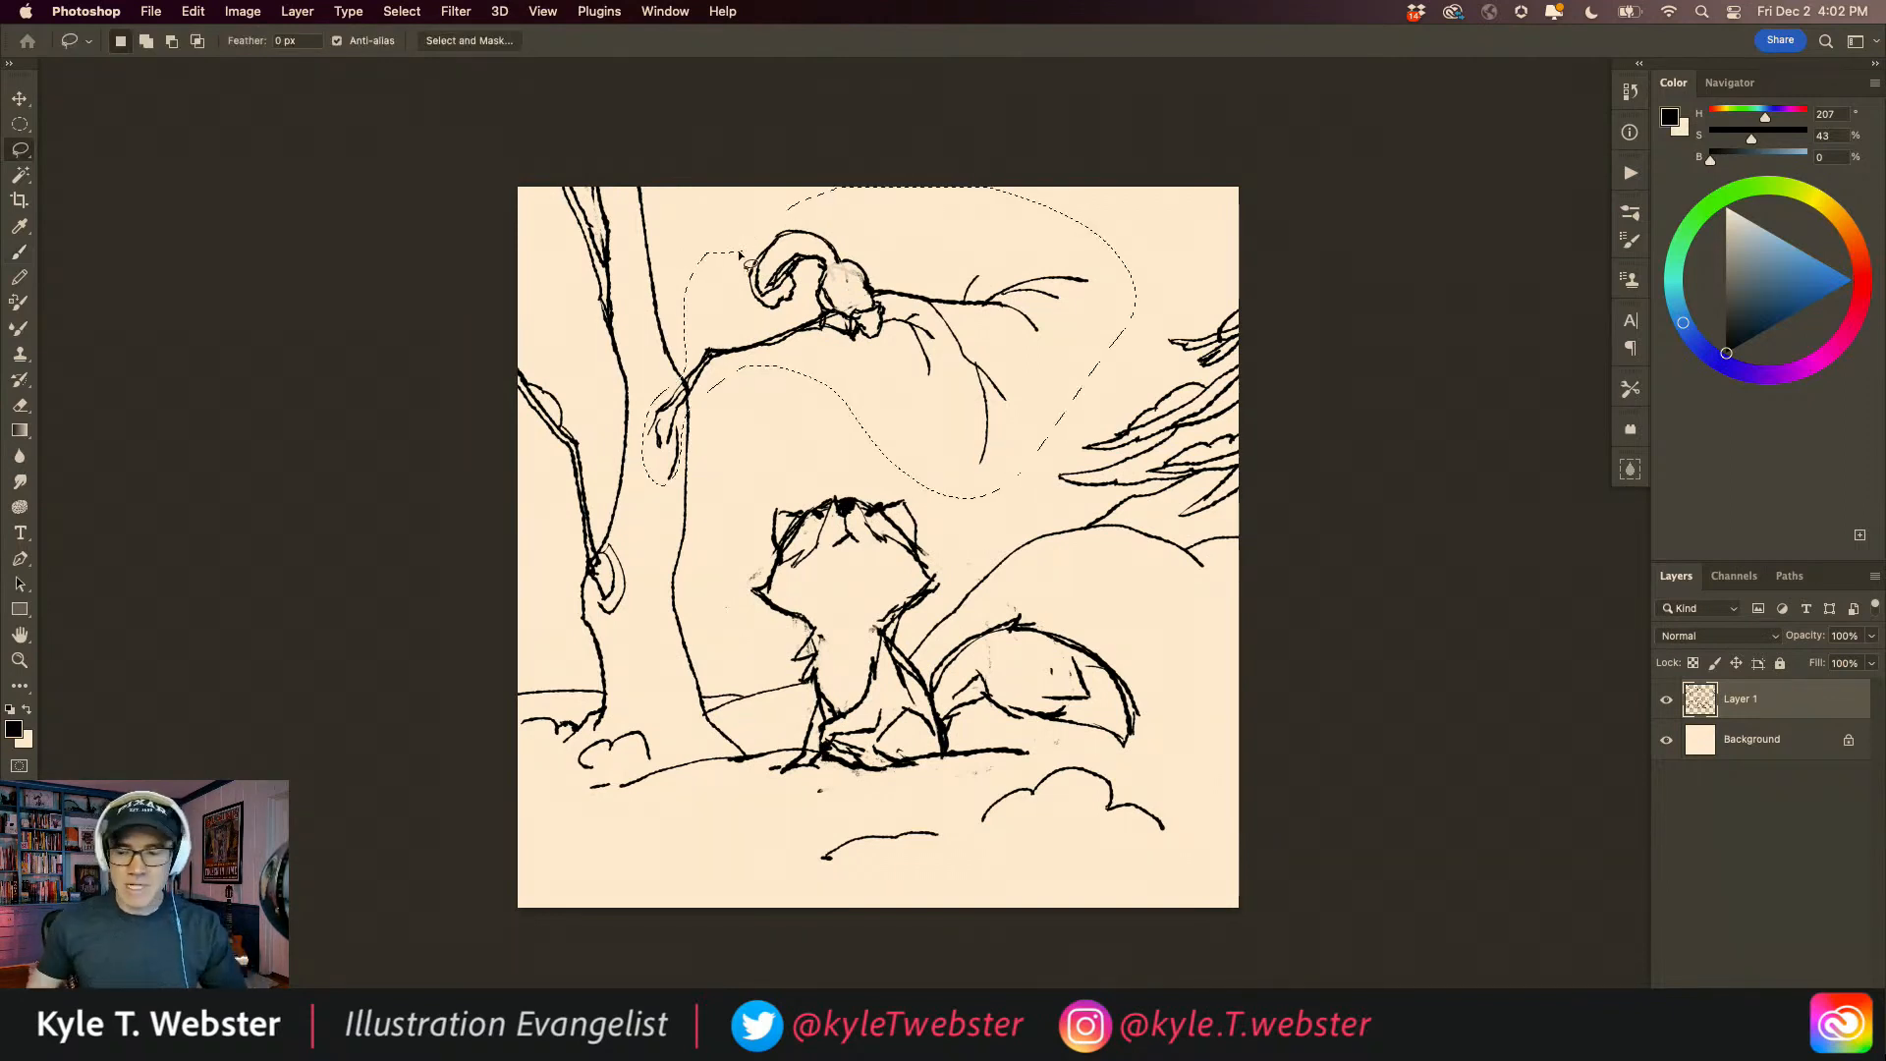
pyautogui.press('v')
pyautogui.press('Down')
pyautogui.press('Down')
pyautogui.press('Down')
pyautogui.press('Down')
pyautogui.press('Down')
pyautogui.press('Down')
pyautogui.press('Down')
pyautogui.press('Down')
pyautogui.press('Down')
pyautogui.press('Down')
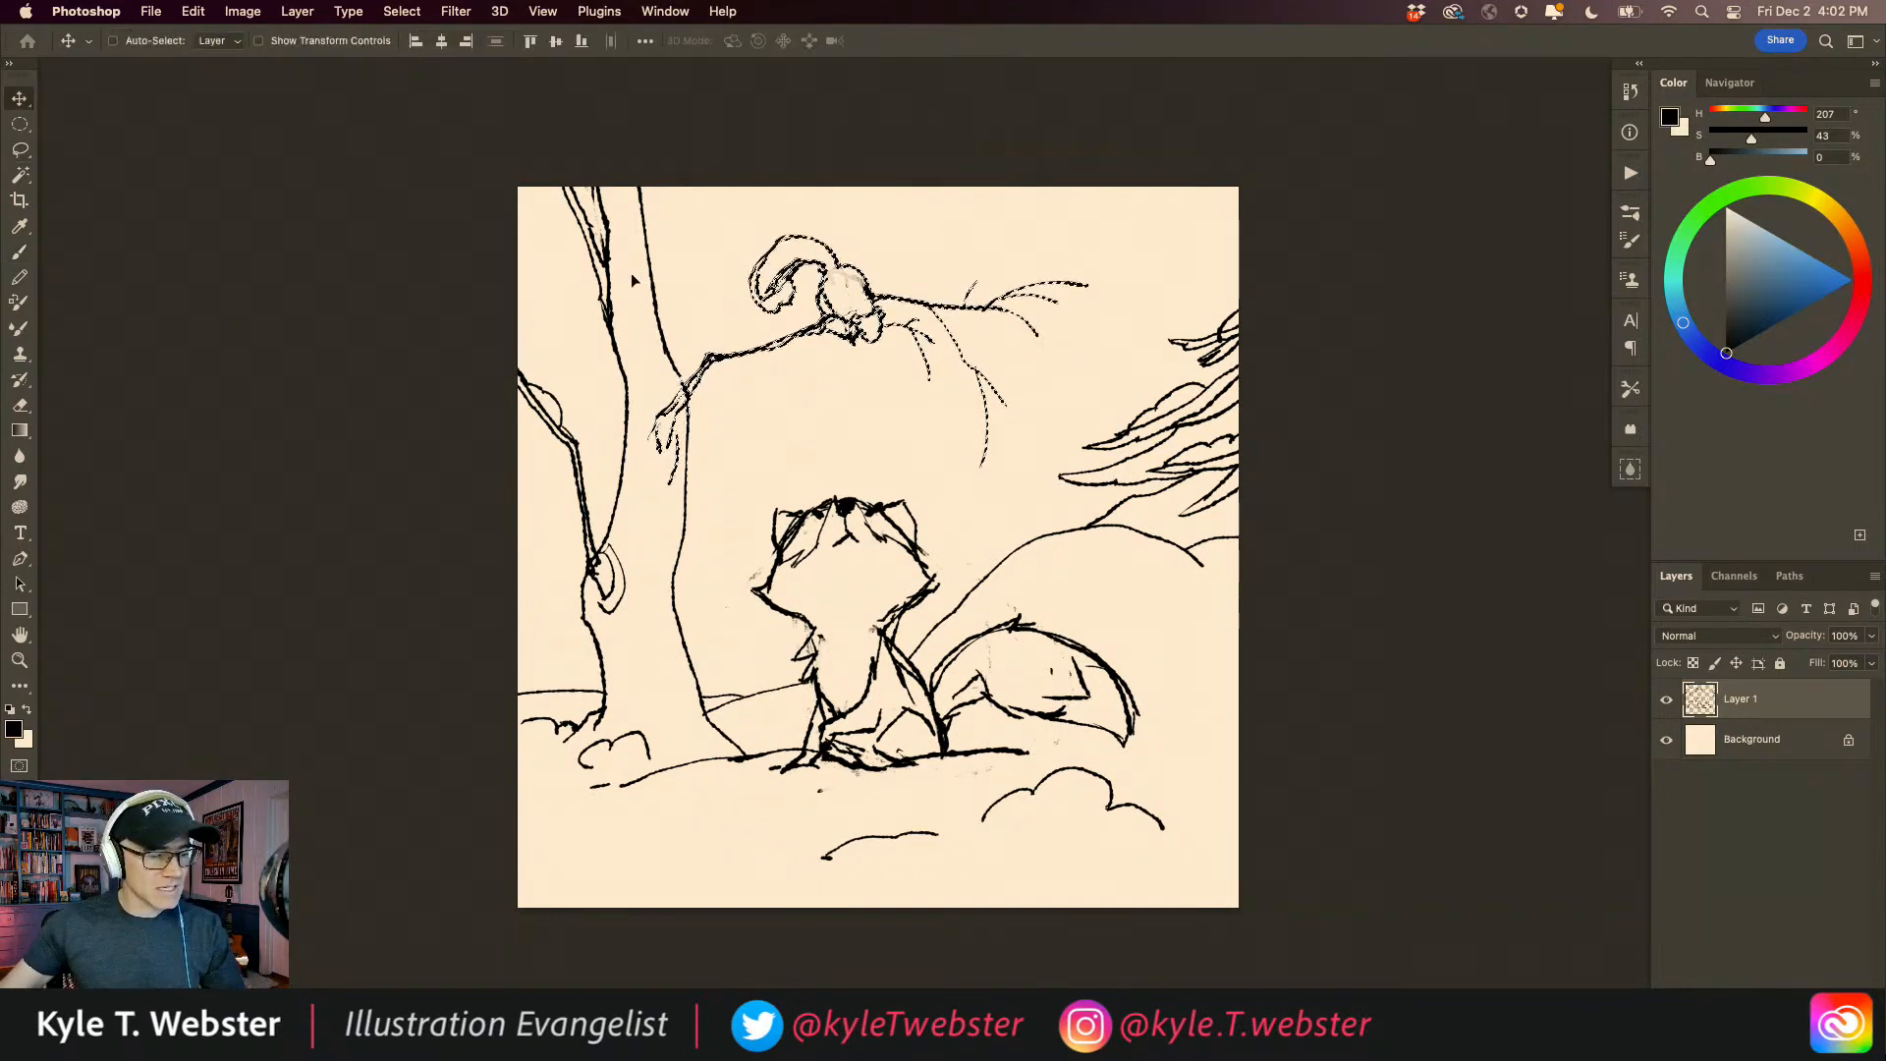
pyautogui.press('Down')
pyautogui.press('Down')
pyautogui.press('Down')
pyautogui.press('Down')
pyautogui.press('Down')
pyautogui.press('Down')
pyautogui.press('Down')
pyautogui.press('Down')
pyautogui.press('Down')
pyautogui.press('Down')
pyautogui.press('Down')
pyautogui.press('Down')
pyautogui.press('Down')
pyautogui.press('Down')
pyautogui.press('Down')
pyautogui.press('Down')
pyautogui.press('Down')
pyautogui.press('Down')
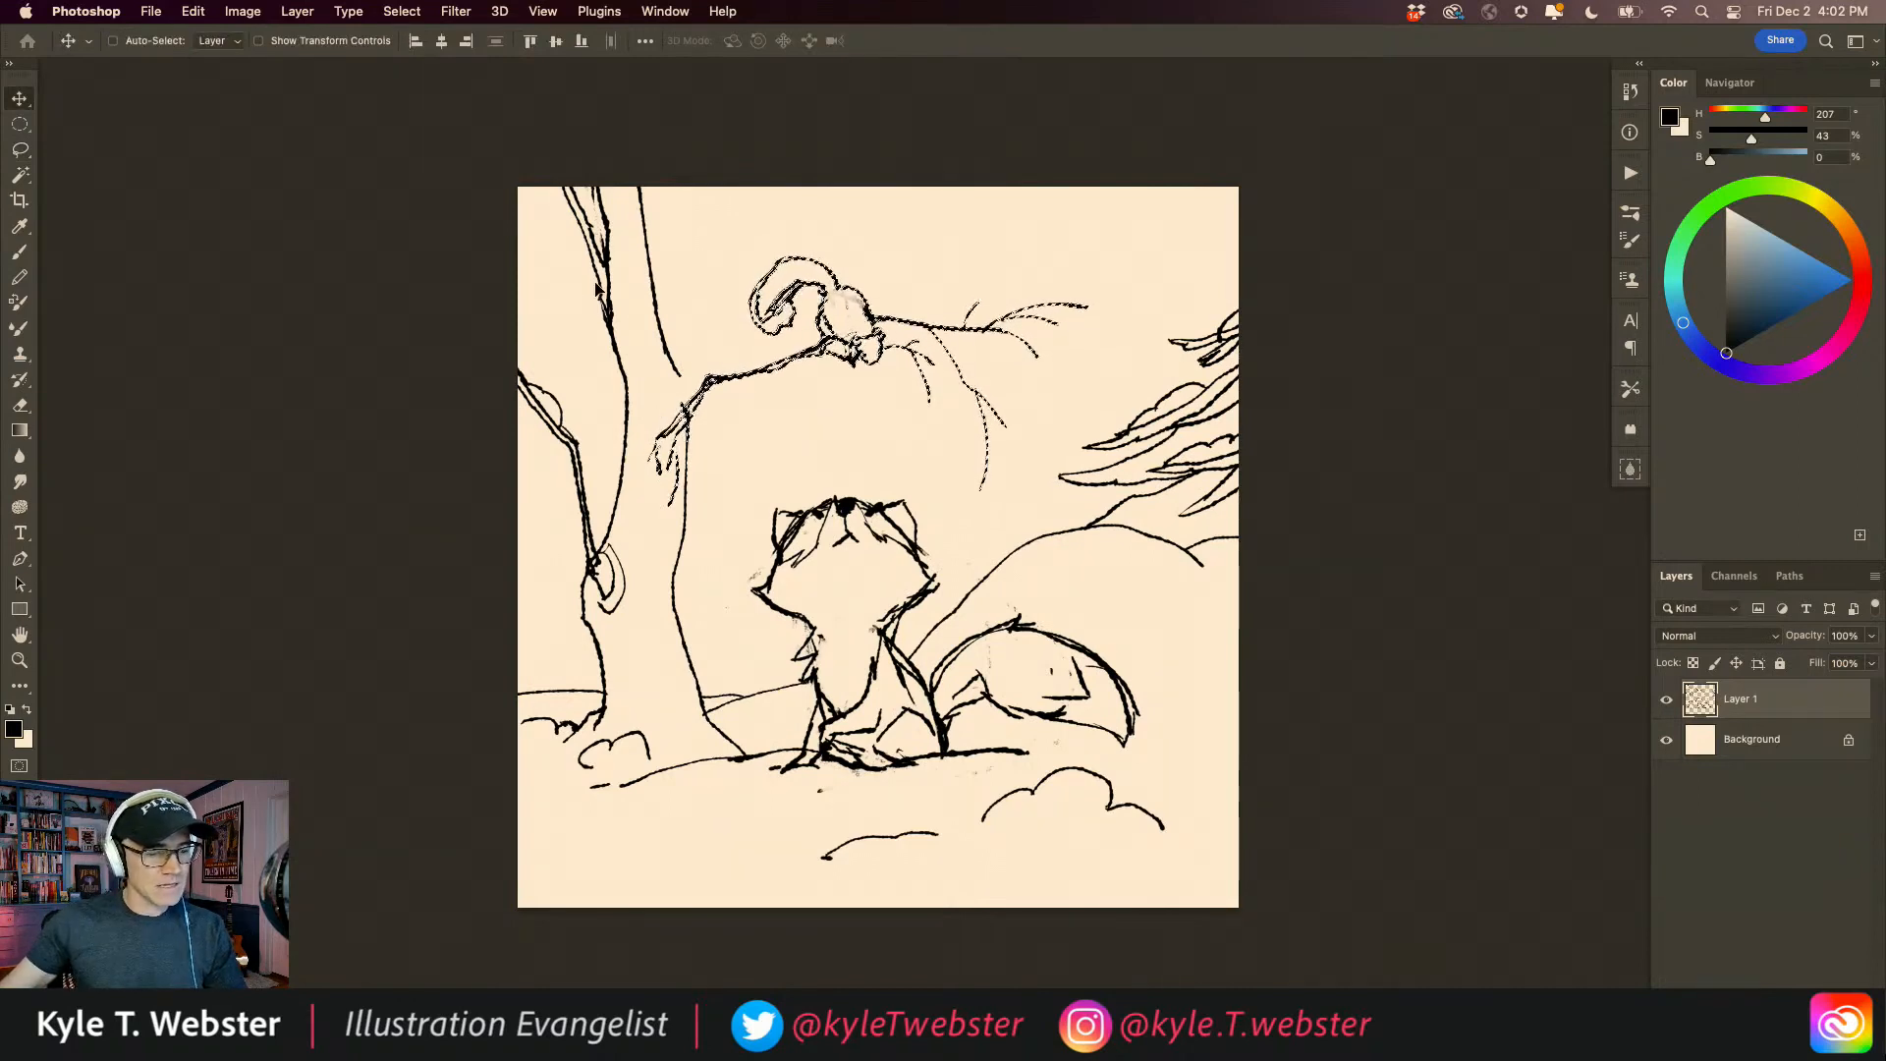
pyautogui.press('super+d')
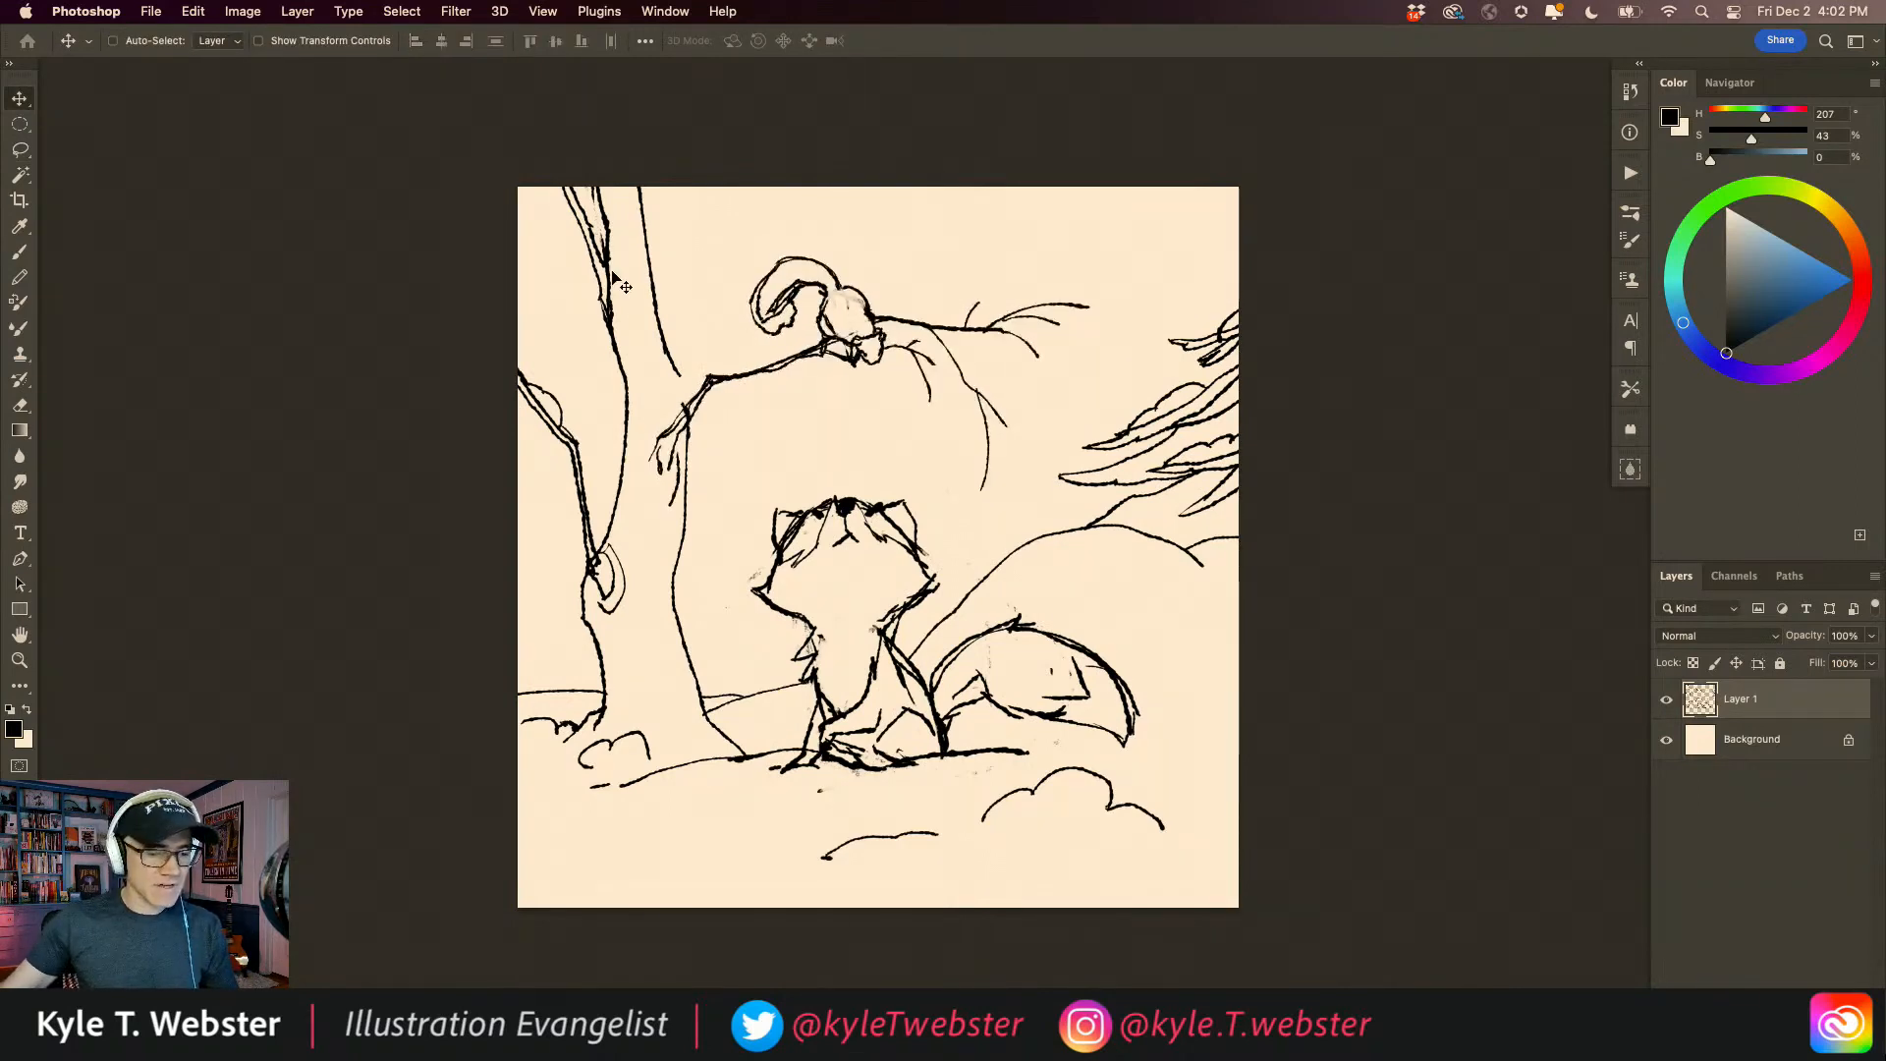
# Step: Shift the whole sketch layer to the right and slightly downward on the canvas
pyautogui.press('Right')
pyautogui.press('Right')
pyautogui.press('Right')
pyautogui.press('Right')
pyautogui.press('Right')
pyautogui.press('Right')
pyautogui.press('Right')
pyautogui.press('Right')
pyautogui.press('Right')
pyautogui.press('Right')
pyautogui.press('Right')
pyautogui.press('Right')
pyautogui.press('Down')
pyautogui.press('Down')
pyautogui.press('Down')
pyautogui.press('Down')
pyautogui.press('Down')
pyautogui.press('Down')
pyautogui.press('Right')
pyautogui.press('Right')
pyautogui.press('Right')
pyautogui.press('Right')
pyautogui.press('Right')
pyautogui.press('Right')
pyautogui.press('Right')
pyautogui.press('Right')
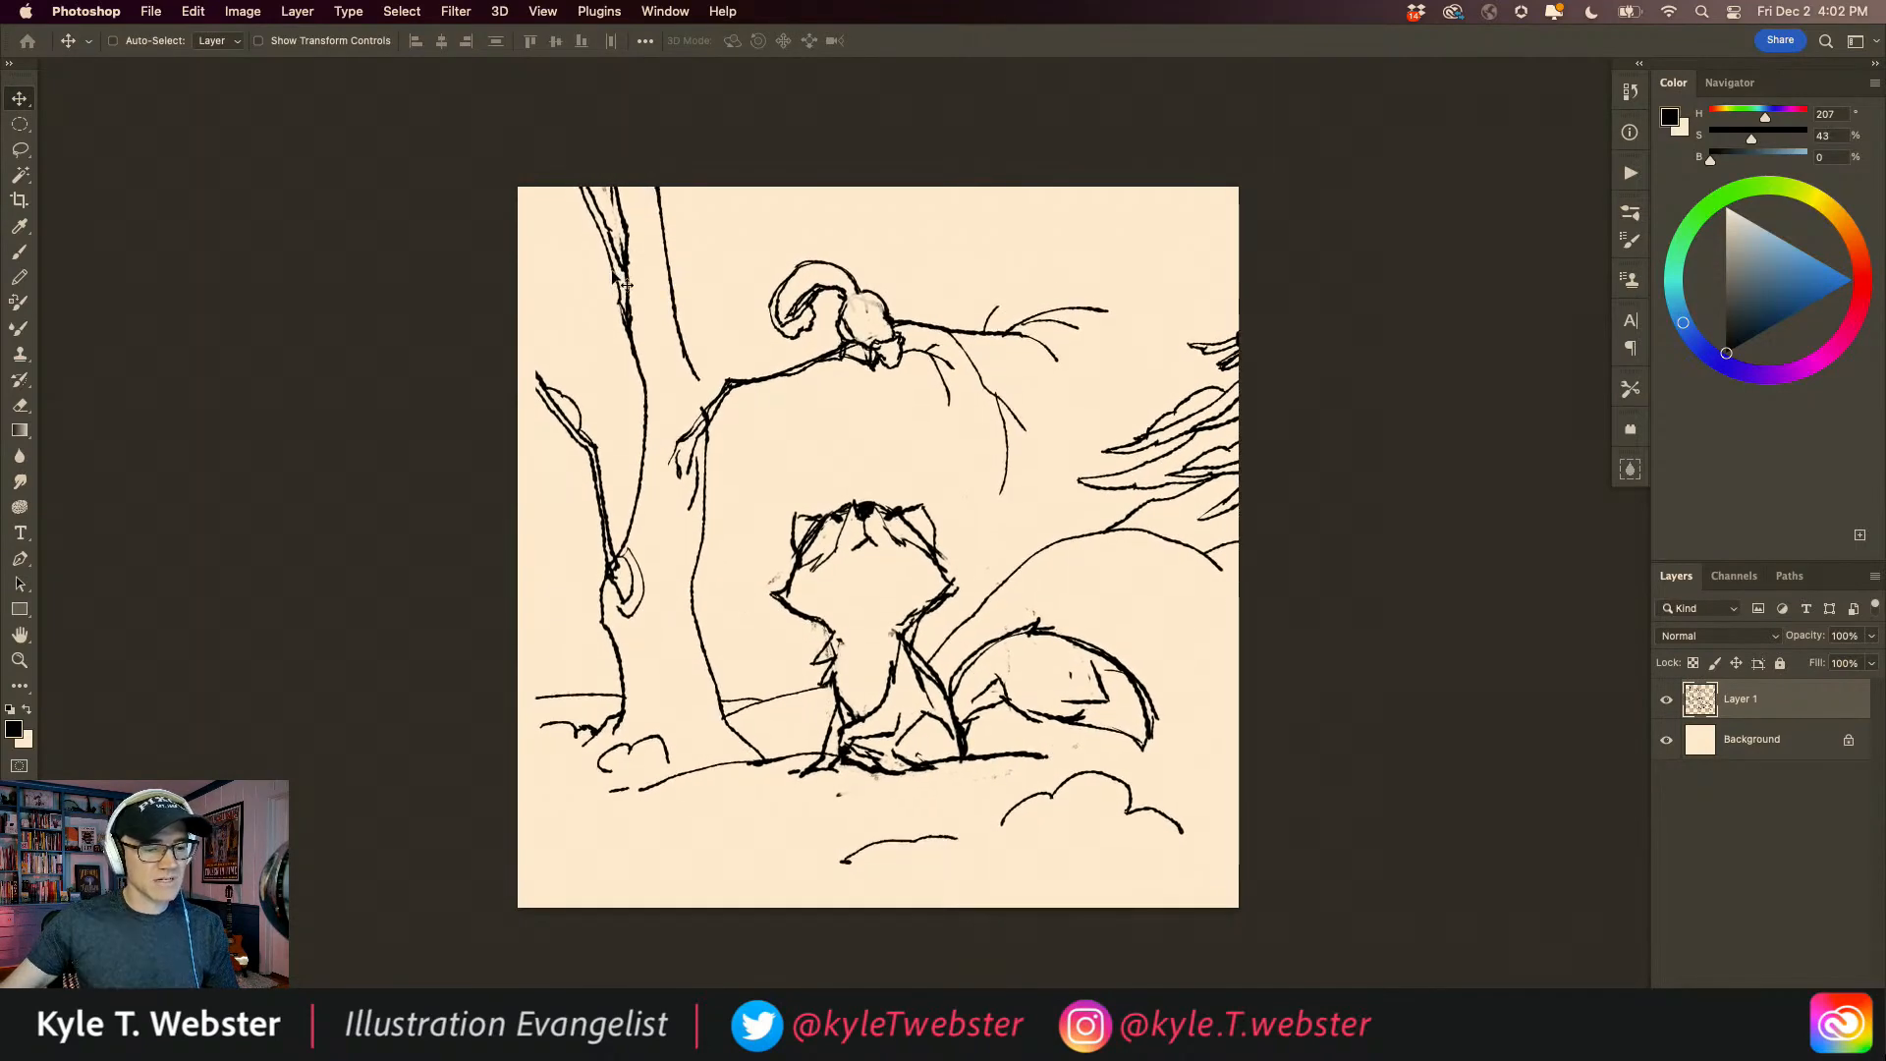
pyautogui.press('Left')
pyautogui.press('Left')
pyautogui.press('Left')
pyautogui.press('Left')
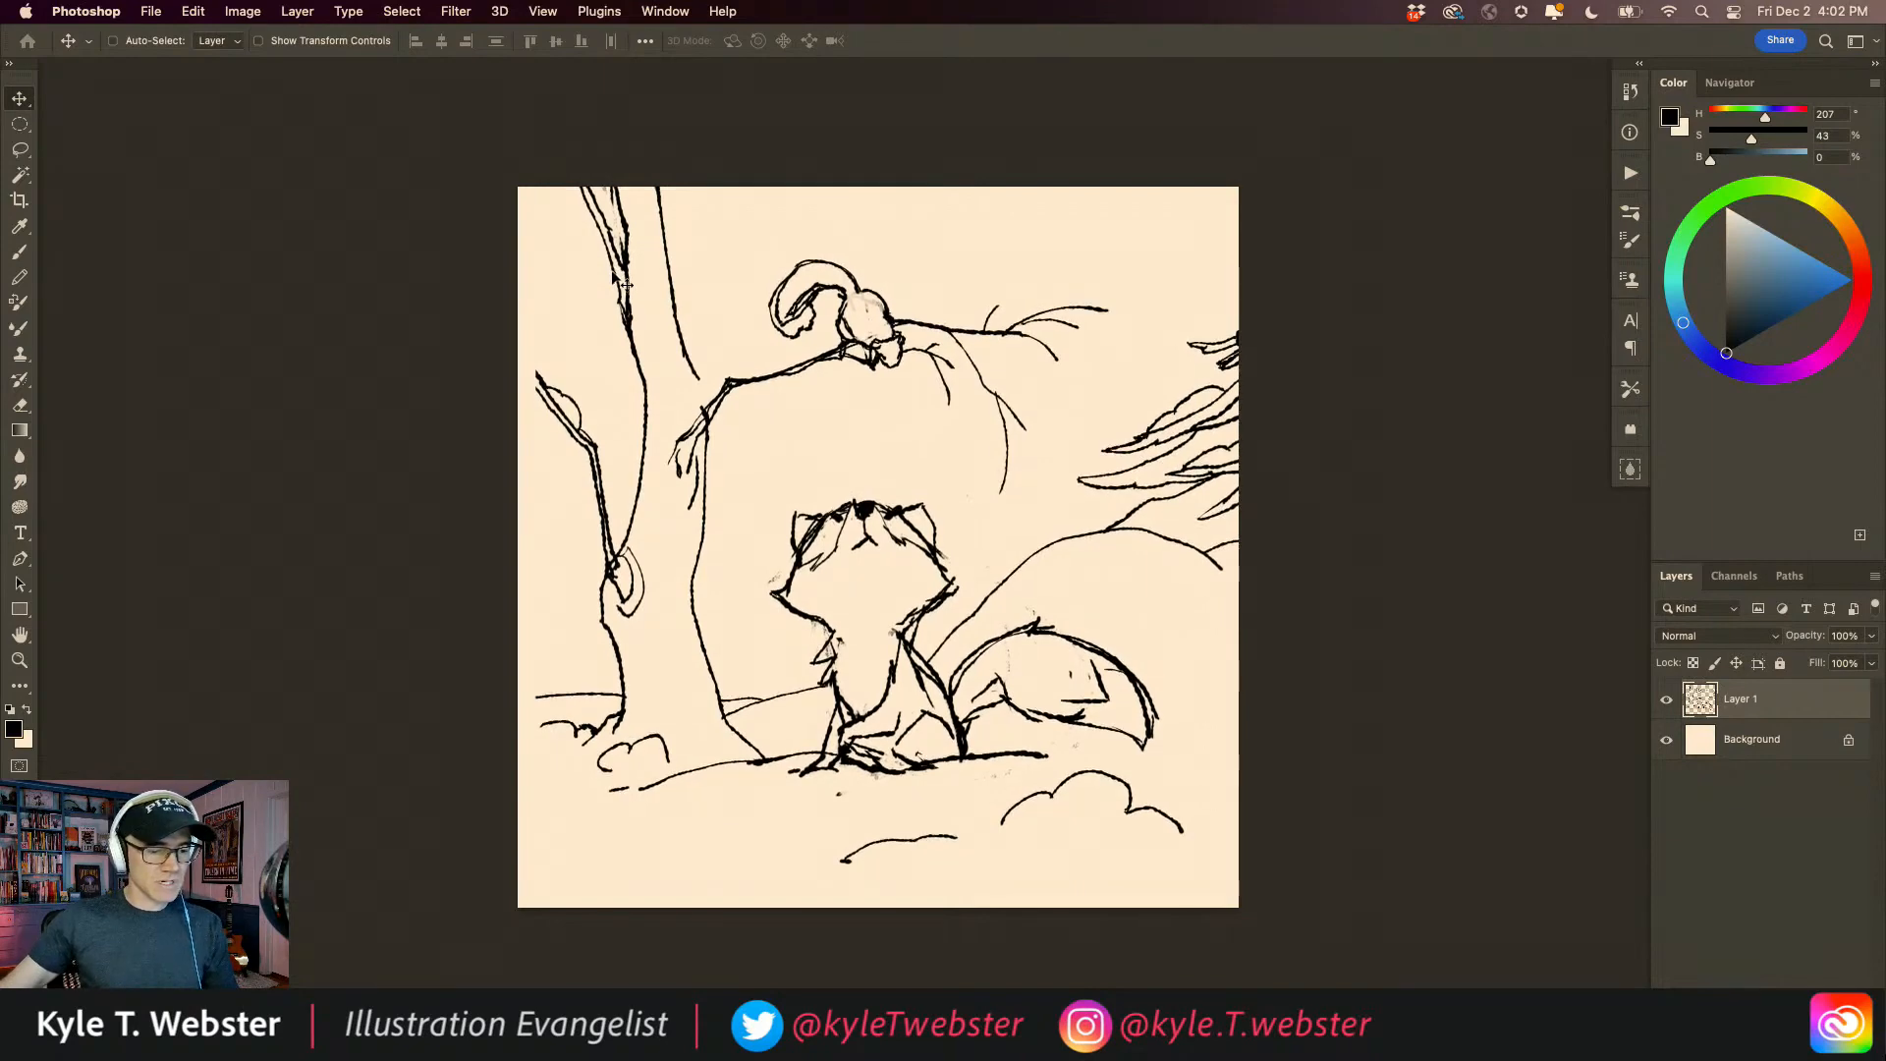
# Step: Brush in the left branch's extension to the canvas edge, a small twig on the upper trunk, and bark lines along the tree
pyautogui.press('b')
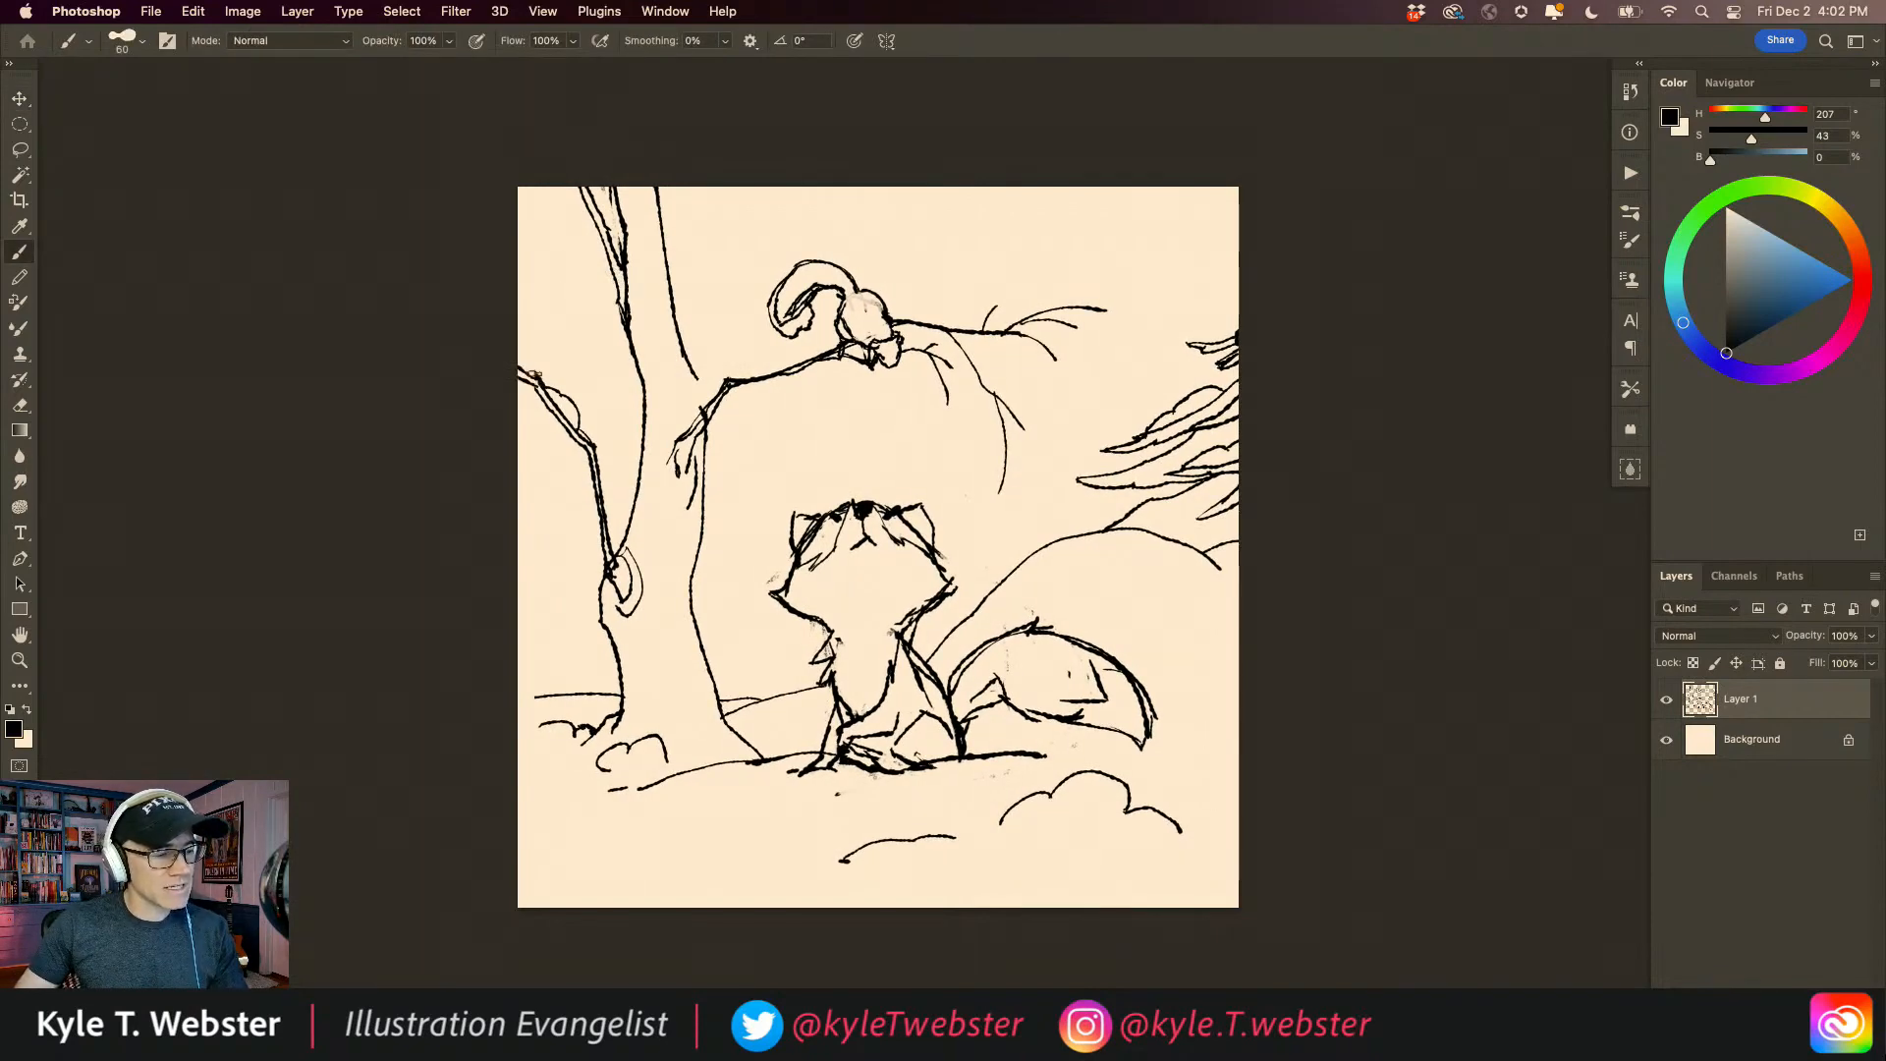
pyautogui.moveTo(576, 432); pyautogui.dragTo(516, 444)
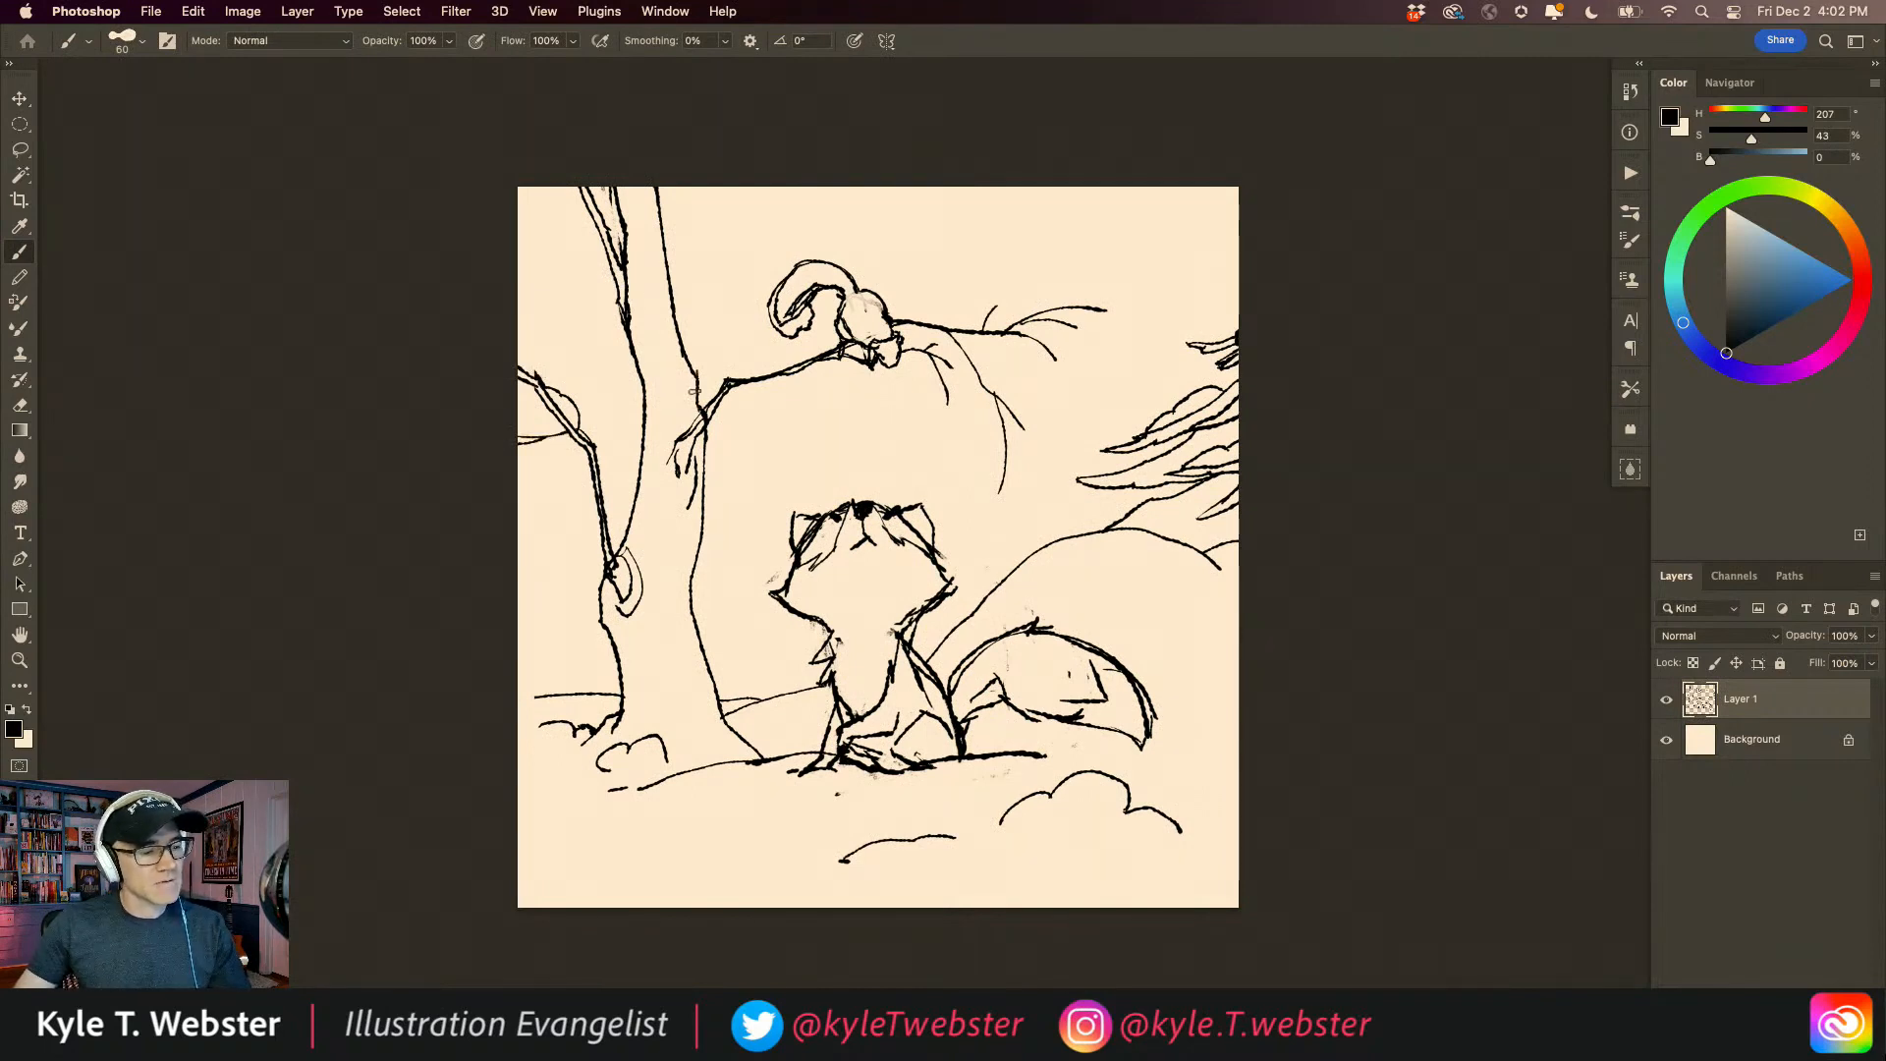
pyautogui.moveTo(613, 262); pyautogui.dragTo(573, 282)
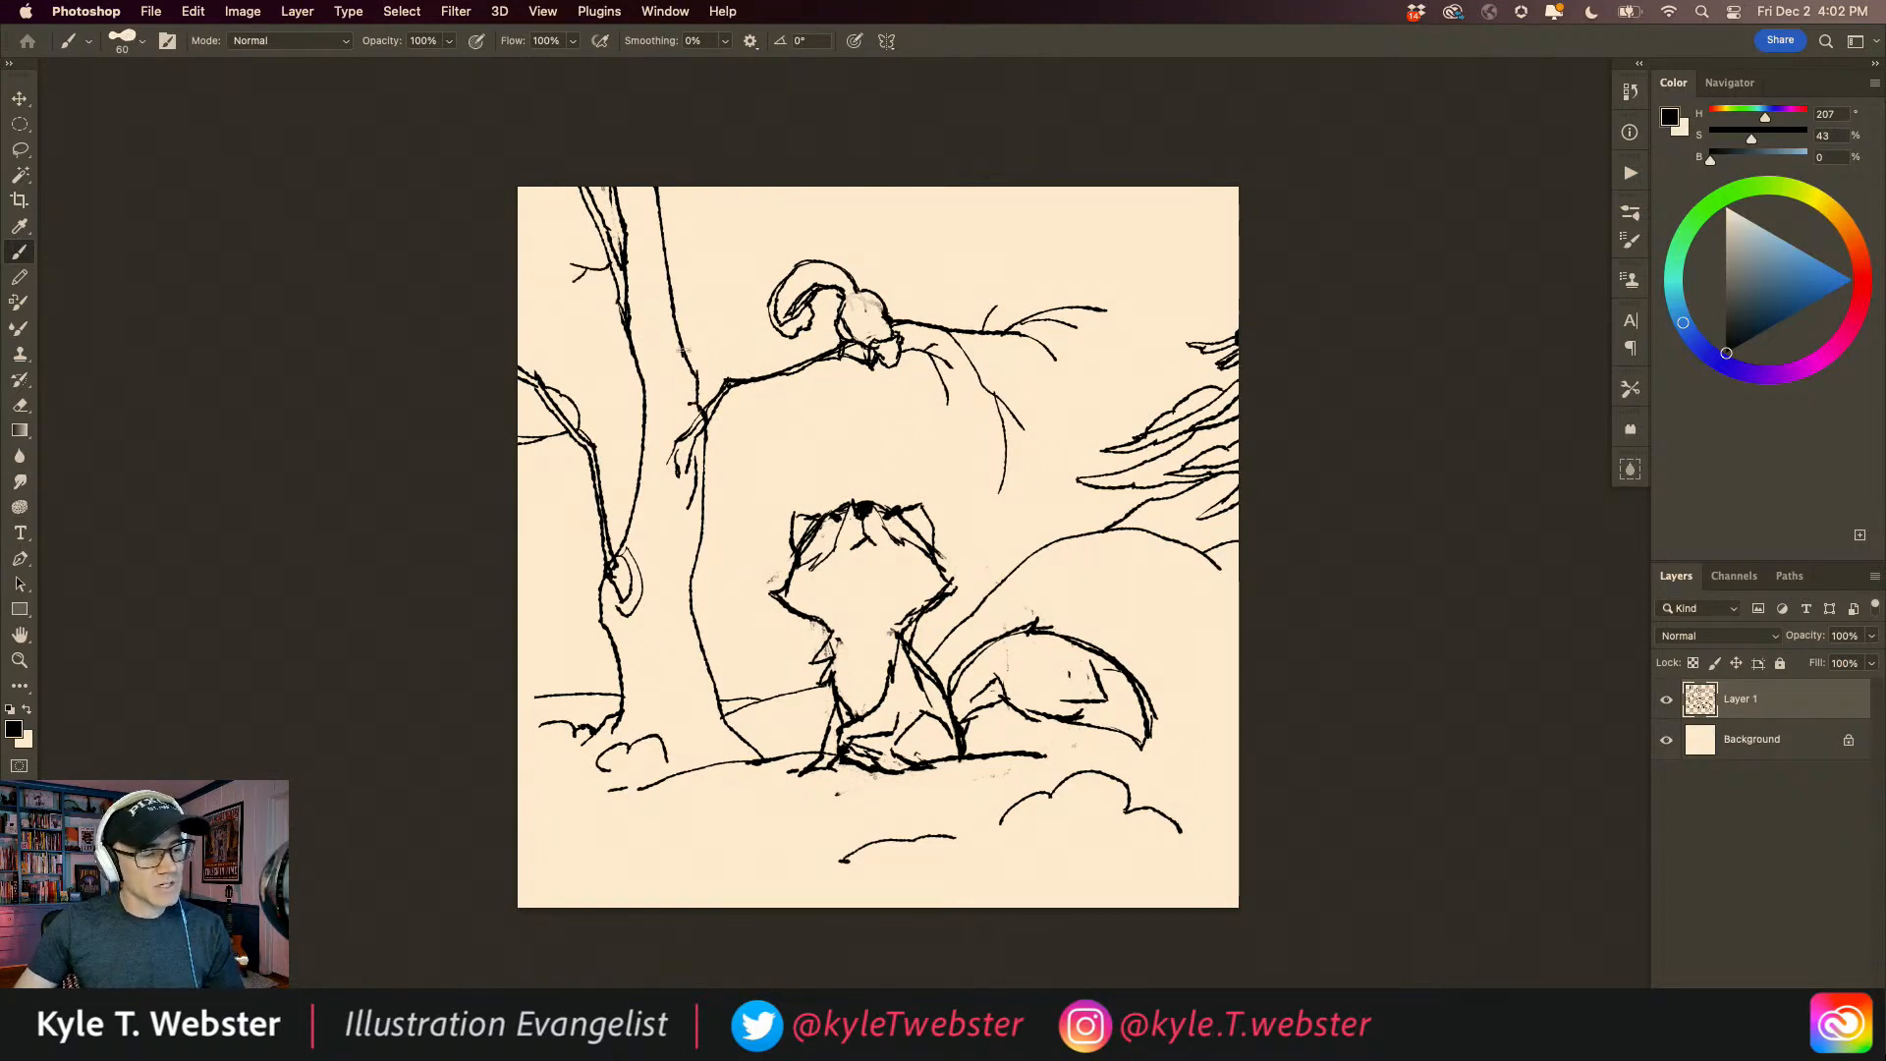
pyautogui.moveTo(614, 604)
pyautogui.mouseDown()
pyautogui.moveTo(710, 702)
pyautogui.moveTo(669, 581)
pyautogui.moveTo(640, 238)
pyautogui.moveTo(670, 336)
pyautogui.mouseUp()
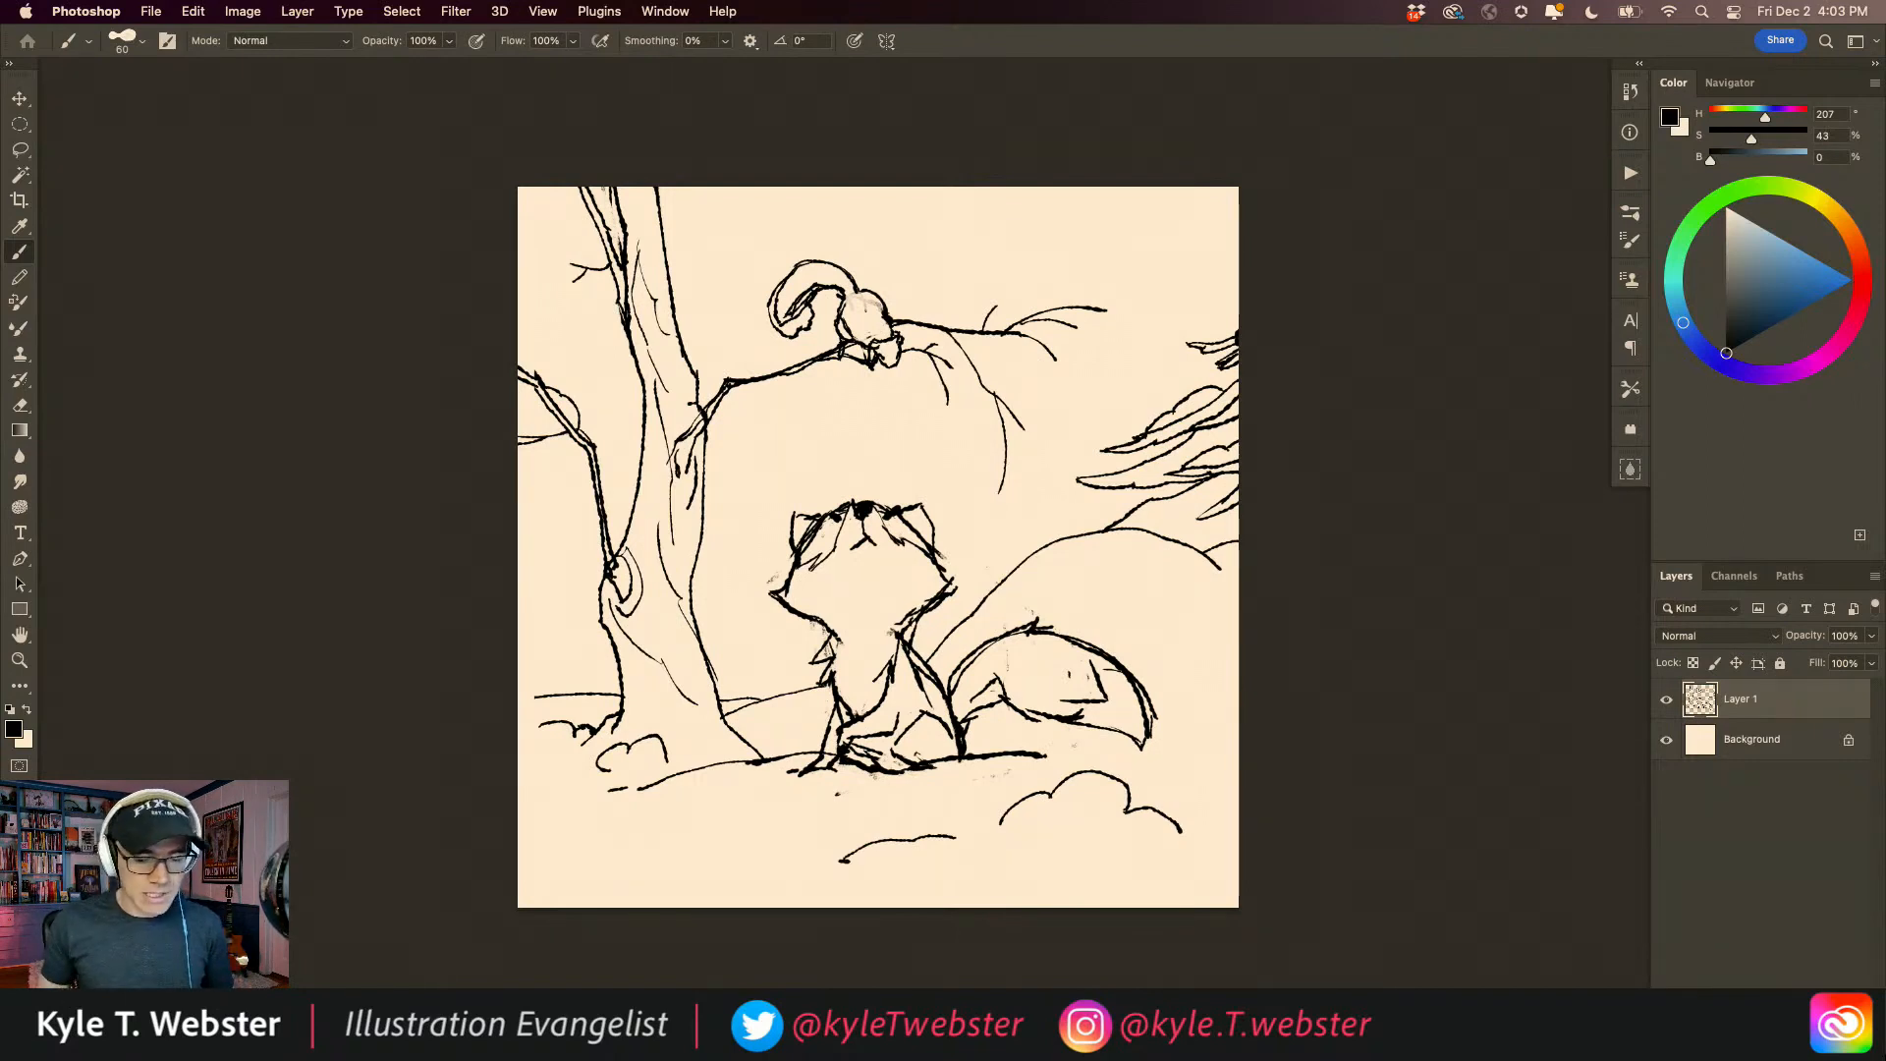
pyautogui.press('l')
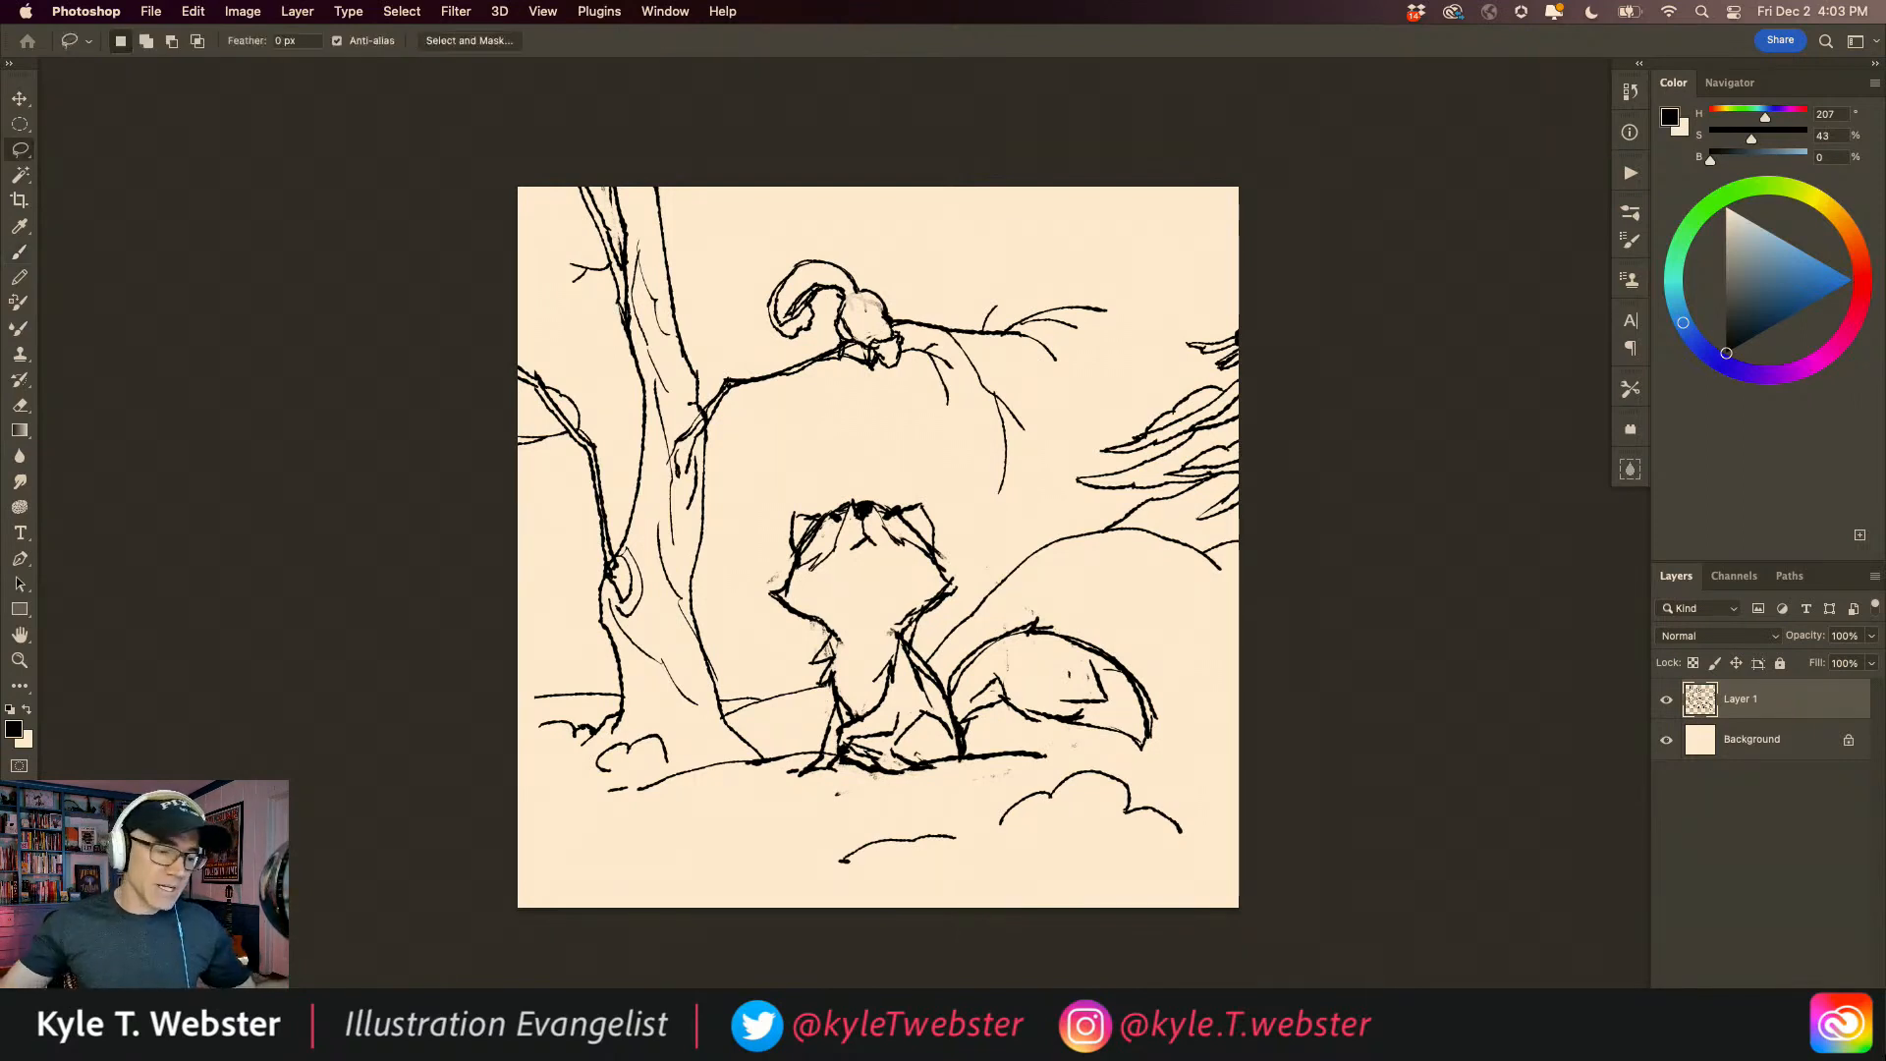
pyautogui.moveTo(844, 427)
pyautogui.mouseDown()
pyautogui.moveTo(749, 418)
pyautogui.moveTo(781, 472)
pyautogui.moveTo(869, 465)
pyautogui.moveTo(926, 424)
pyautogui.moveTo(883, 405)
pyautogui.moveTo(820, 429)
pyautogui.mouseUp()
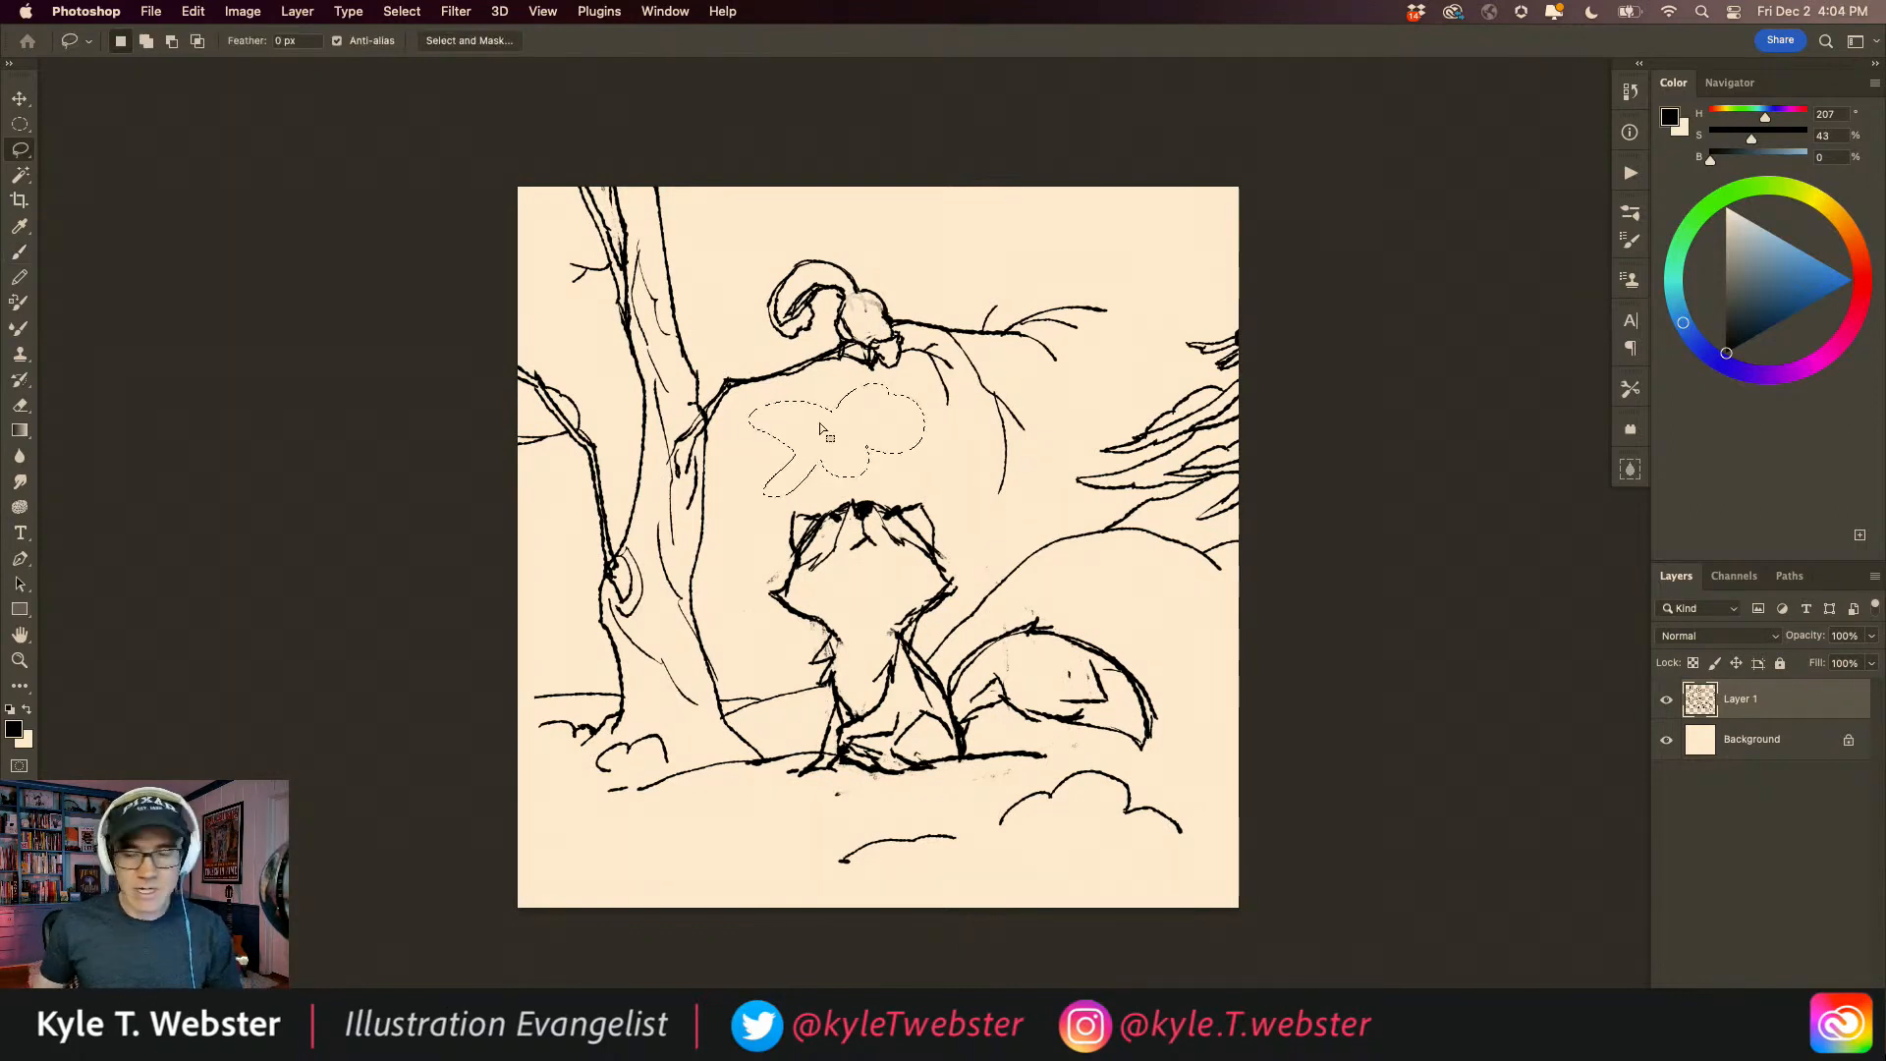
pyautogui.press('super+d')
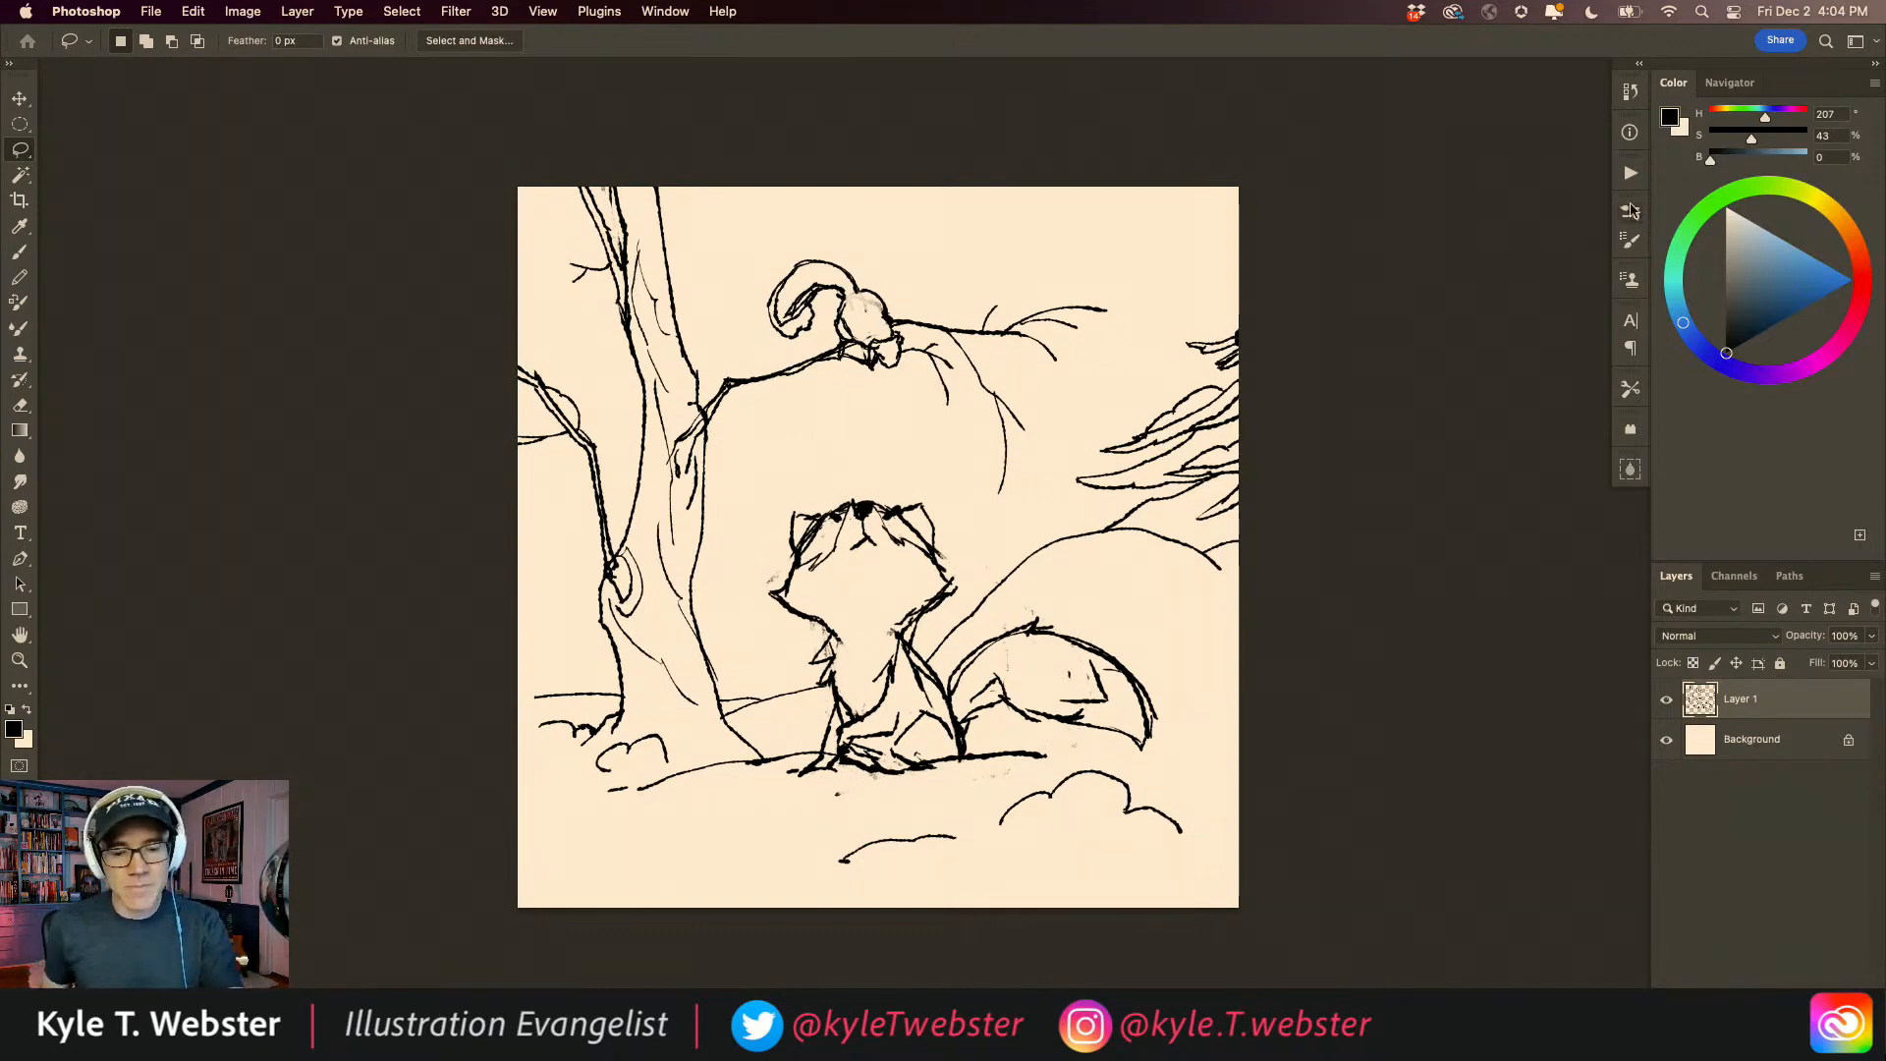
# Step: Browse the brush library, including the brushes in the Fall 2022 group
pyautogui.press('F5')
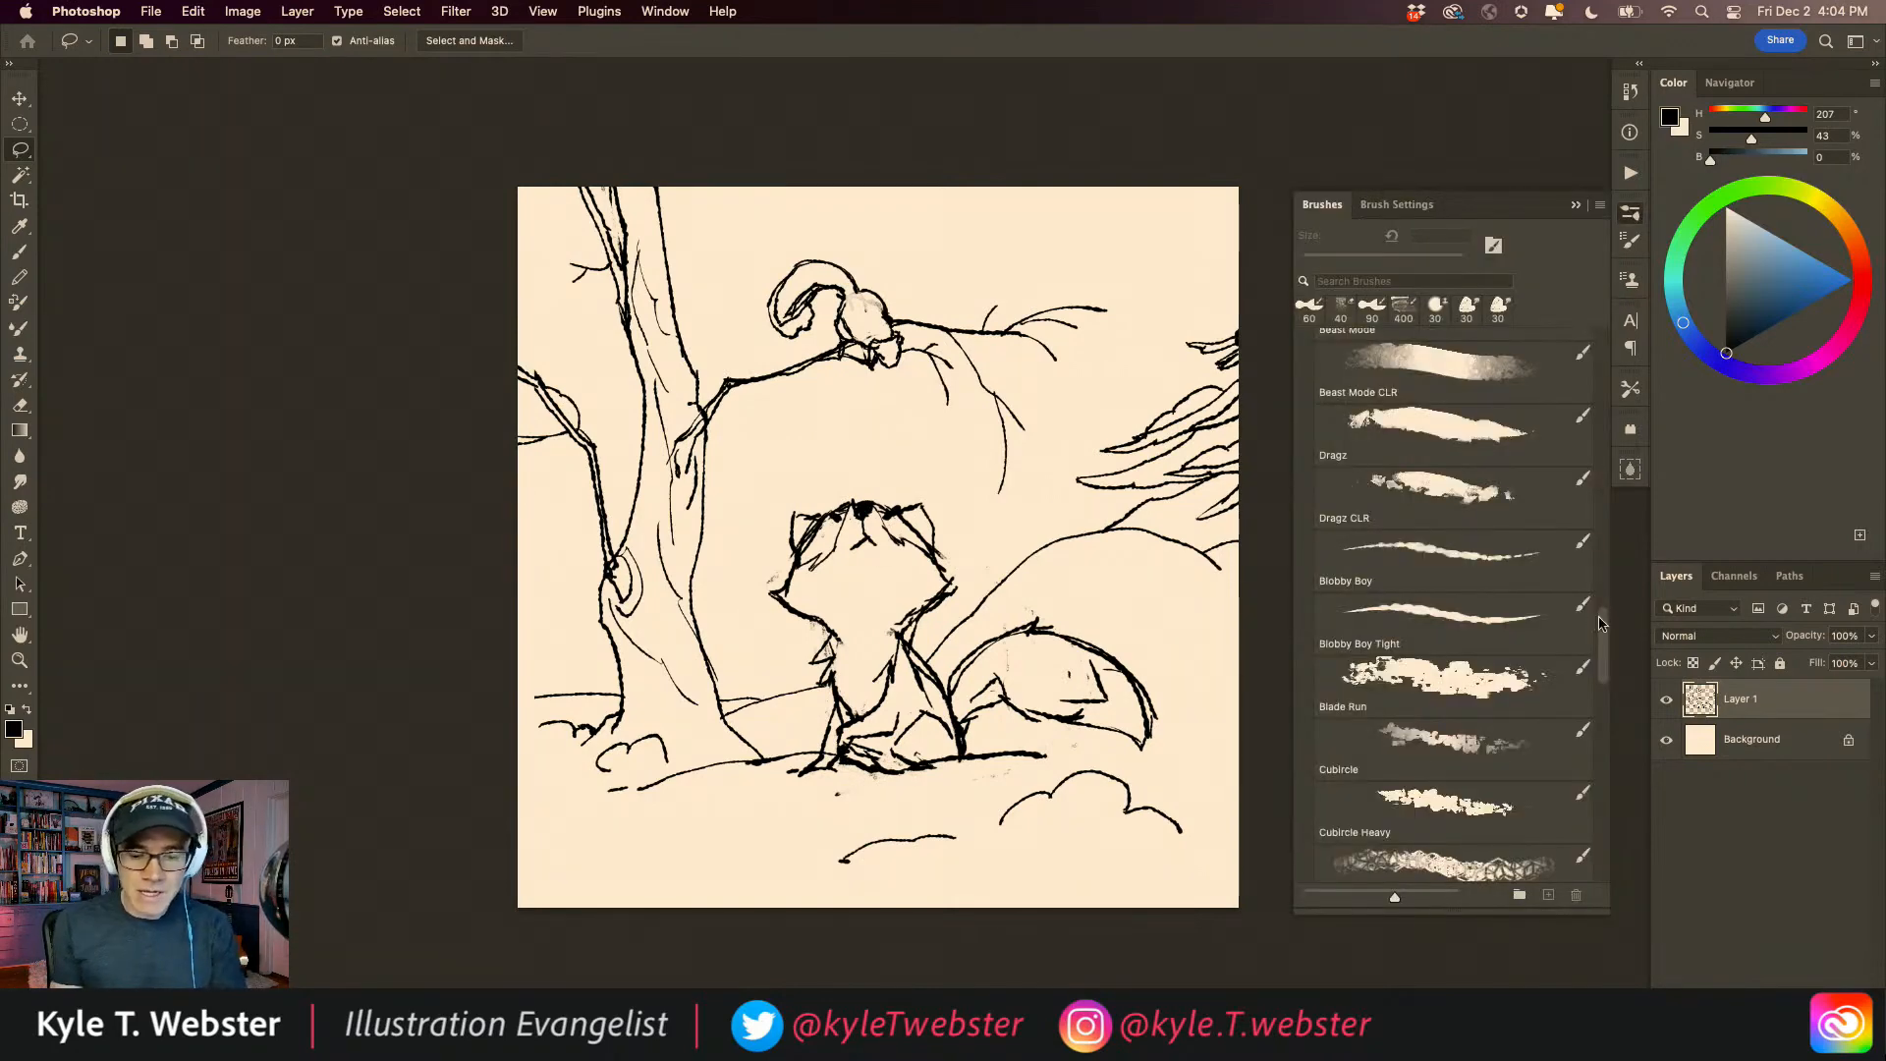
pyautogui.scroll(-15, 1385, 795)
pyautogui.scroll(10, 1385, 795)
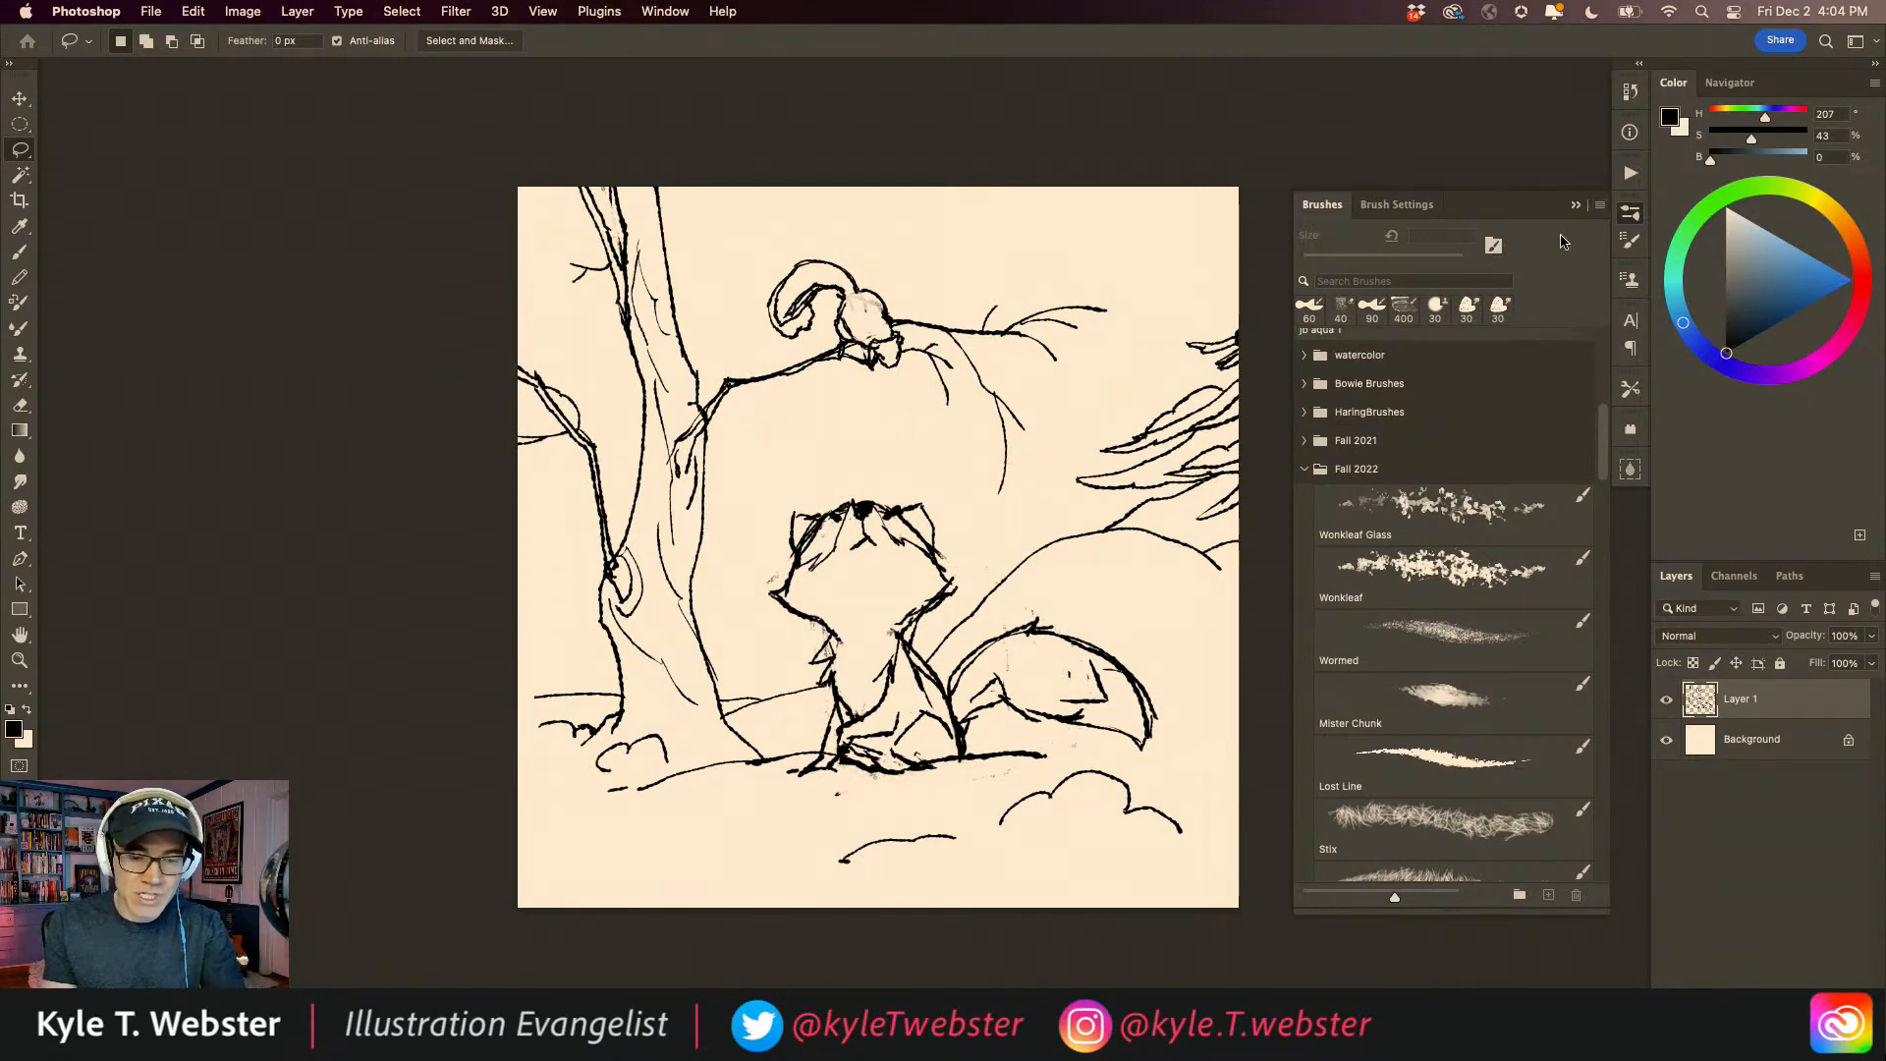
# Step: Open Adobe's Get More Brushes page, look through it, move its window aside and return to Photoshop
pyautogui.click(1600, 207)
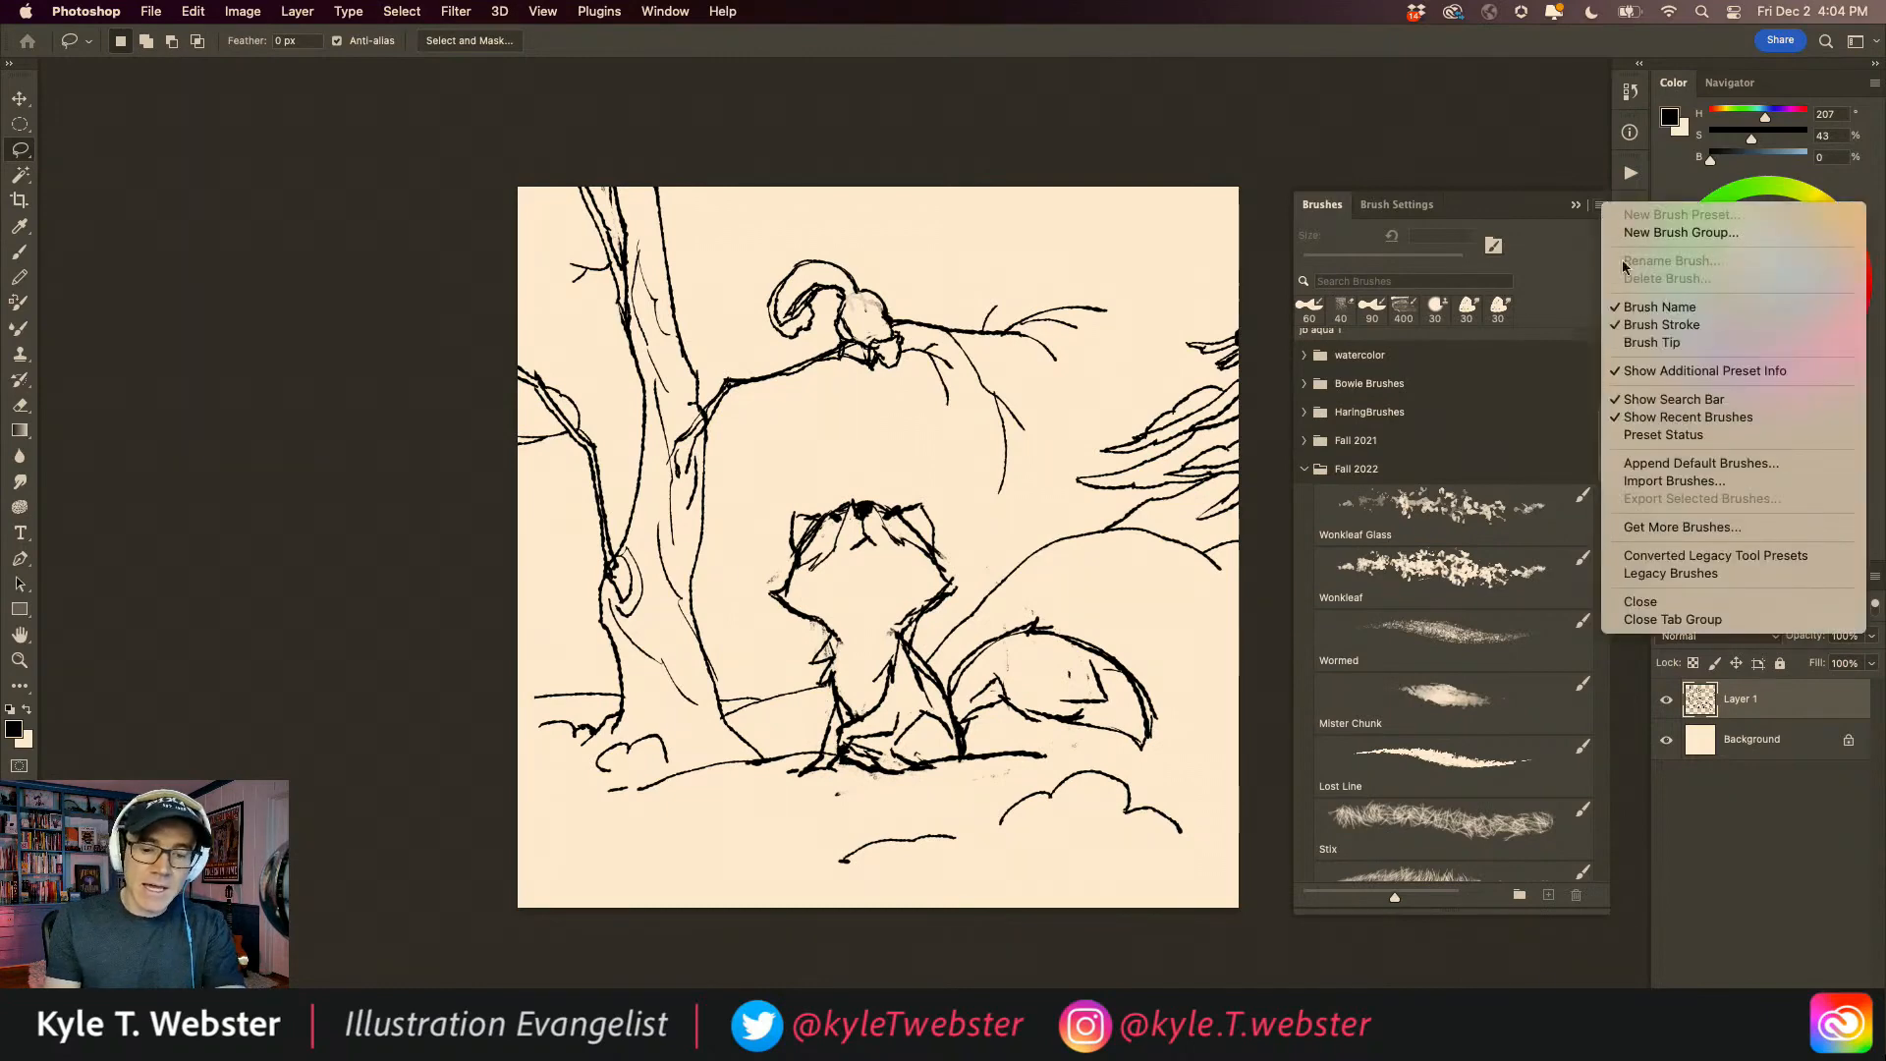
pyautogui.click(1635, 528)
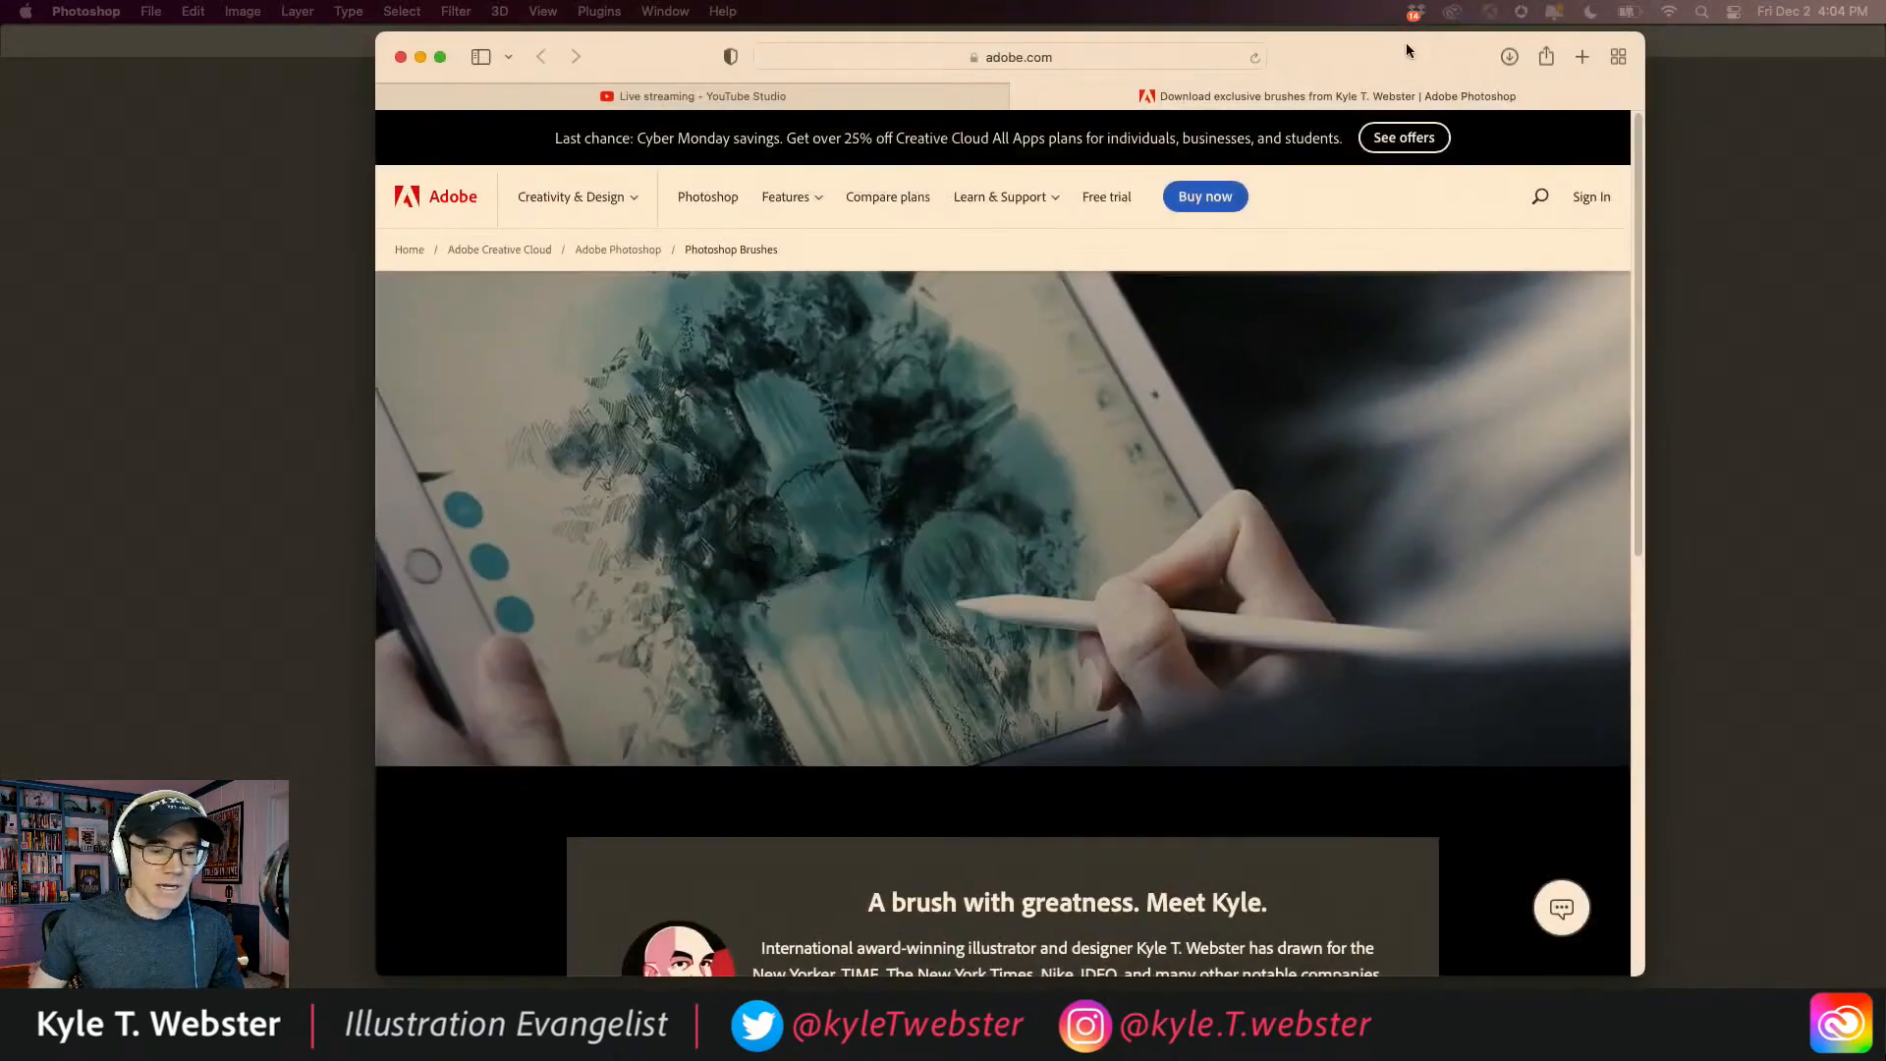
pyautogui.scroll(-5, 1632, 409)
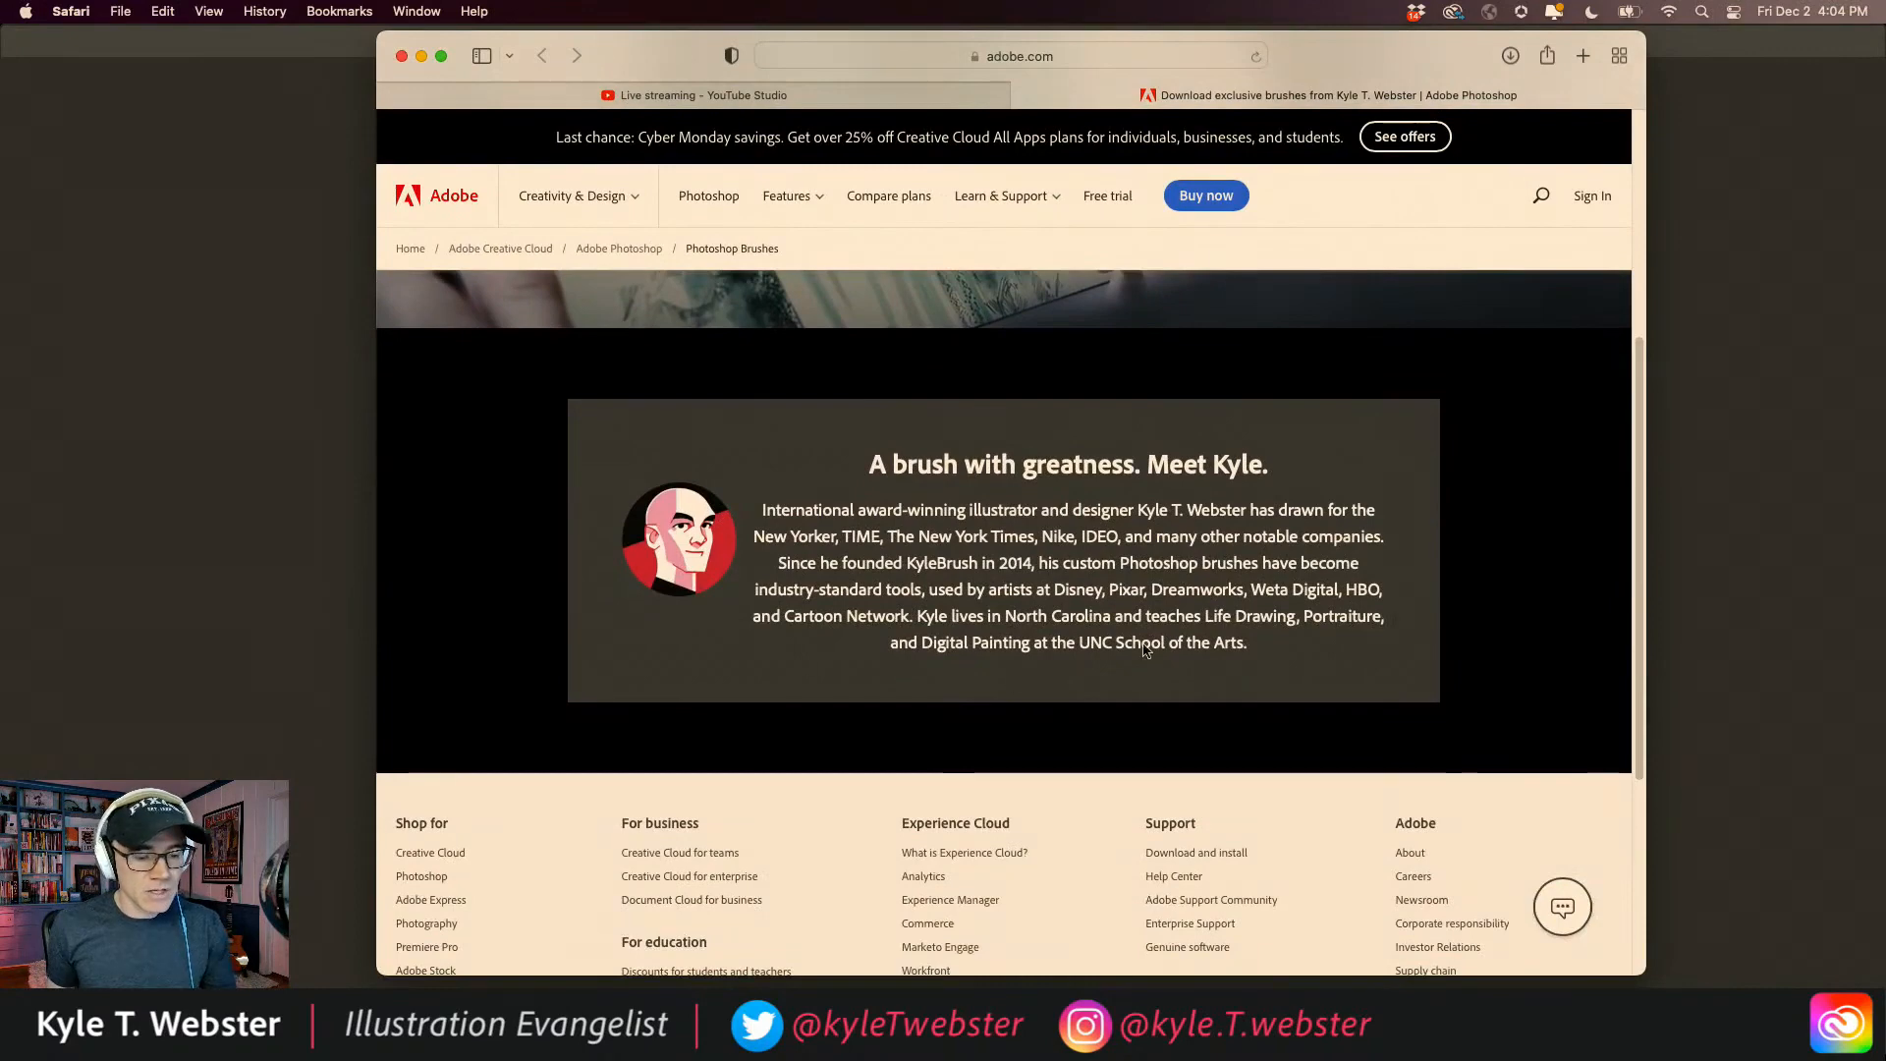
pyautogui.scroll(-1, 1631, 467)
pyautogui.scroll(3, 1632, 461)
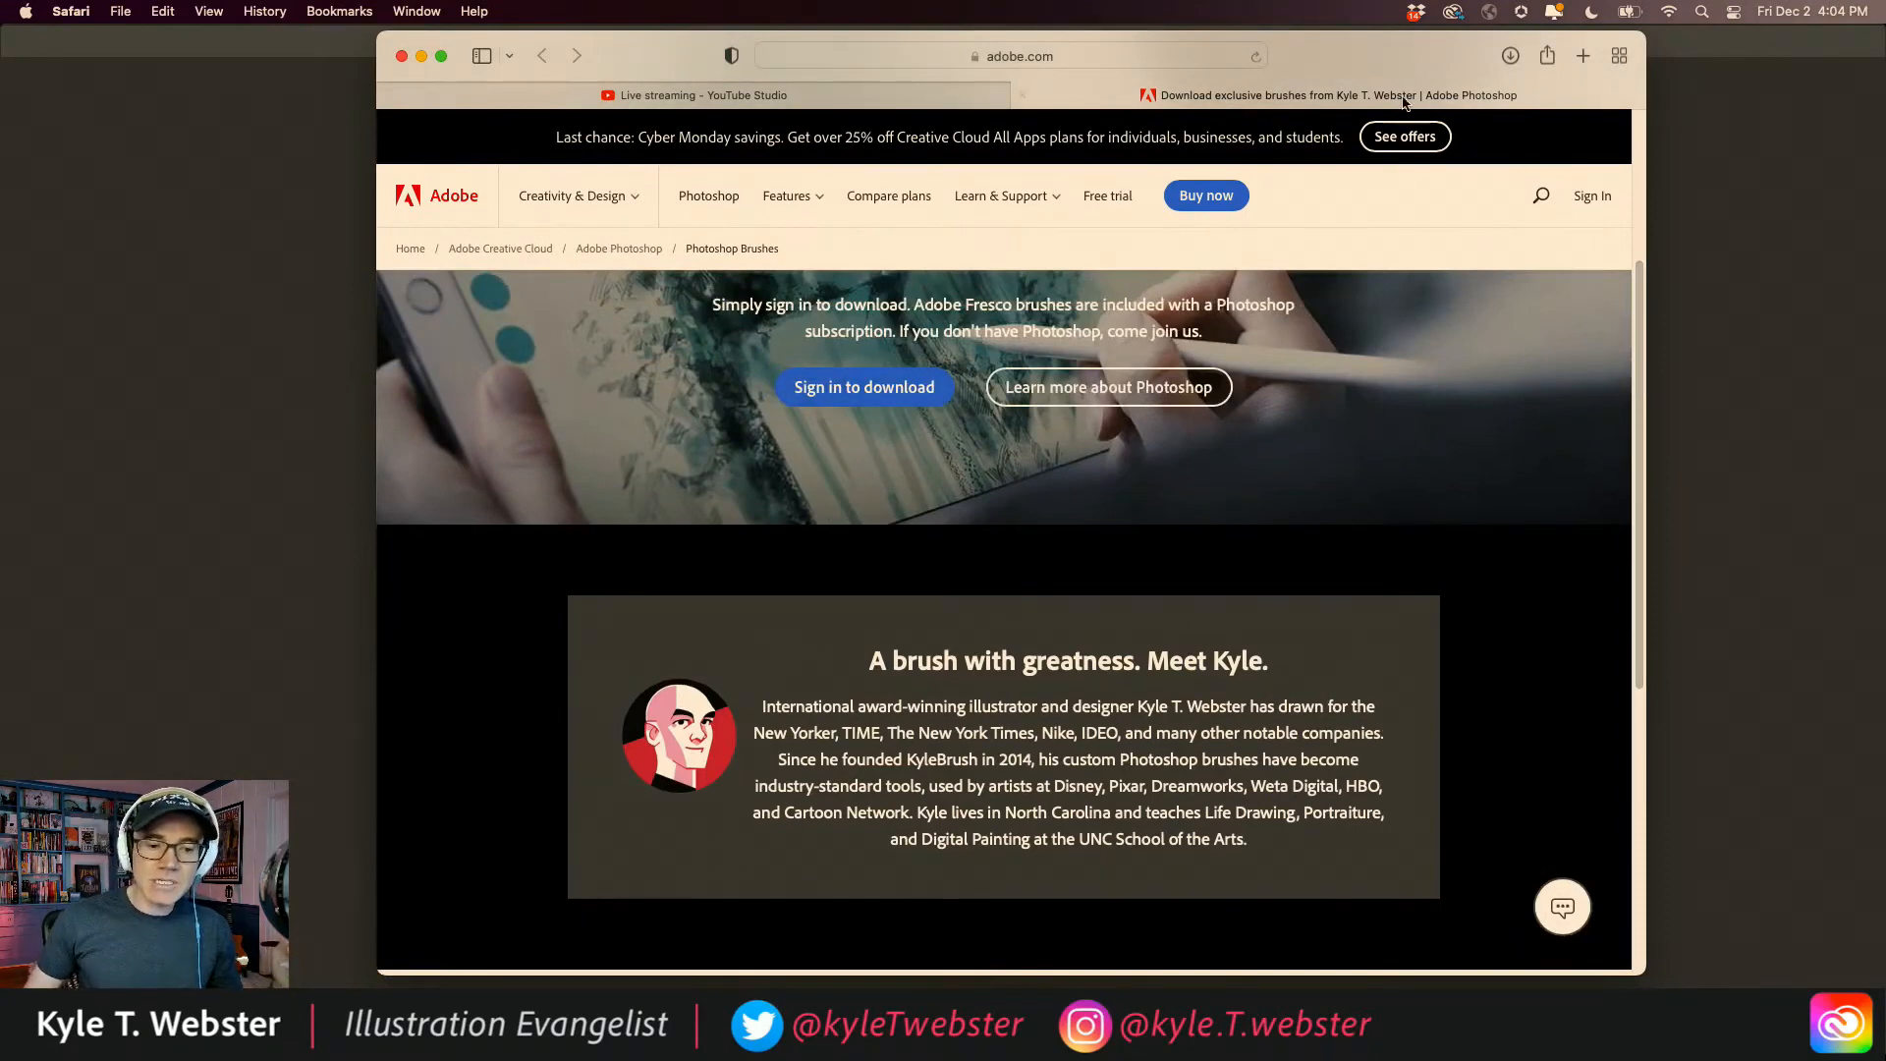
pyautogui.moveTo(1342, 47); pyautogui.dragTo(1884, 39)
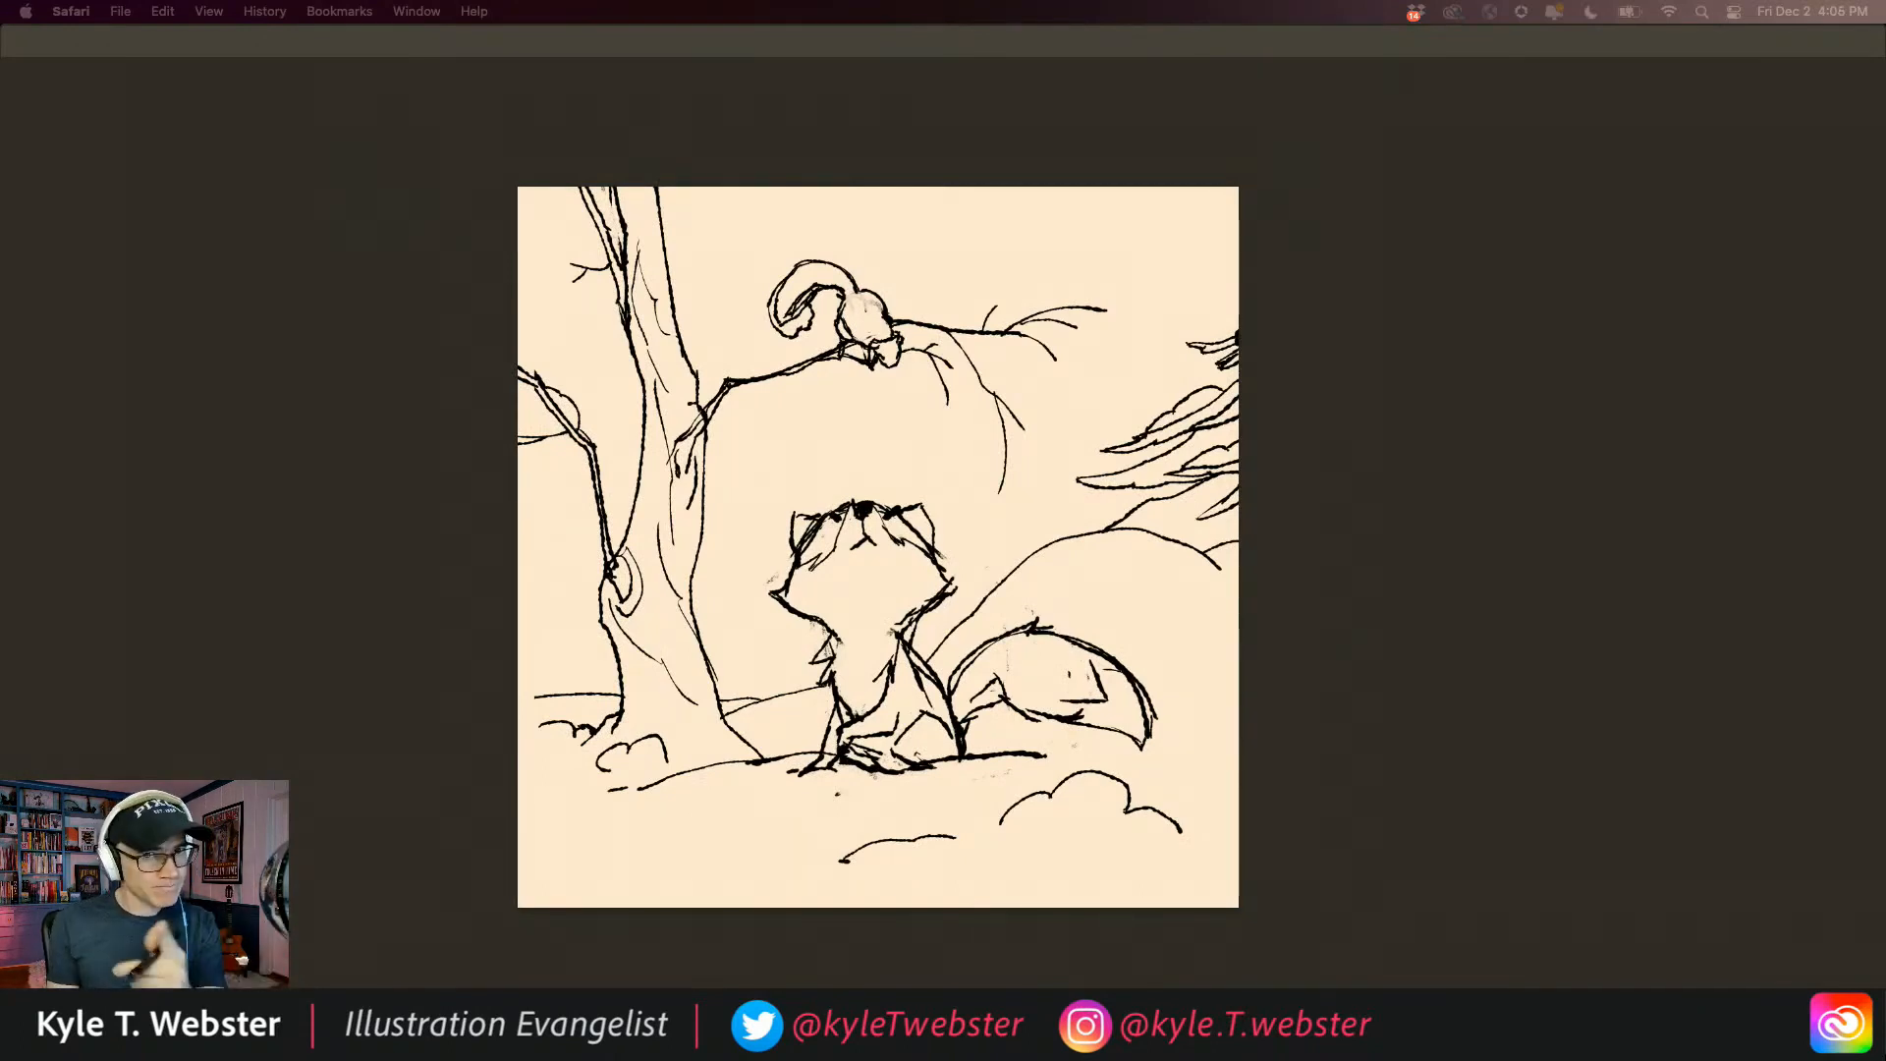
pyautogui.click(472, 580)
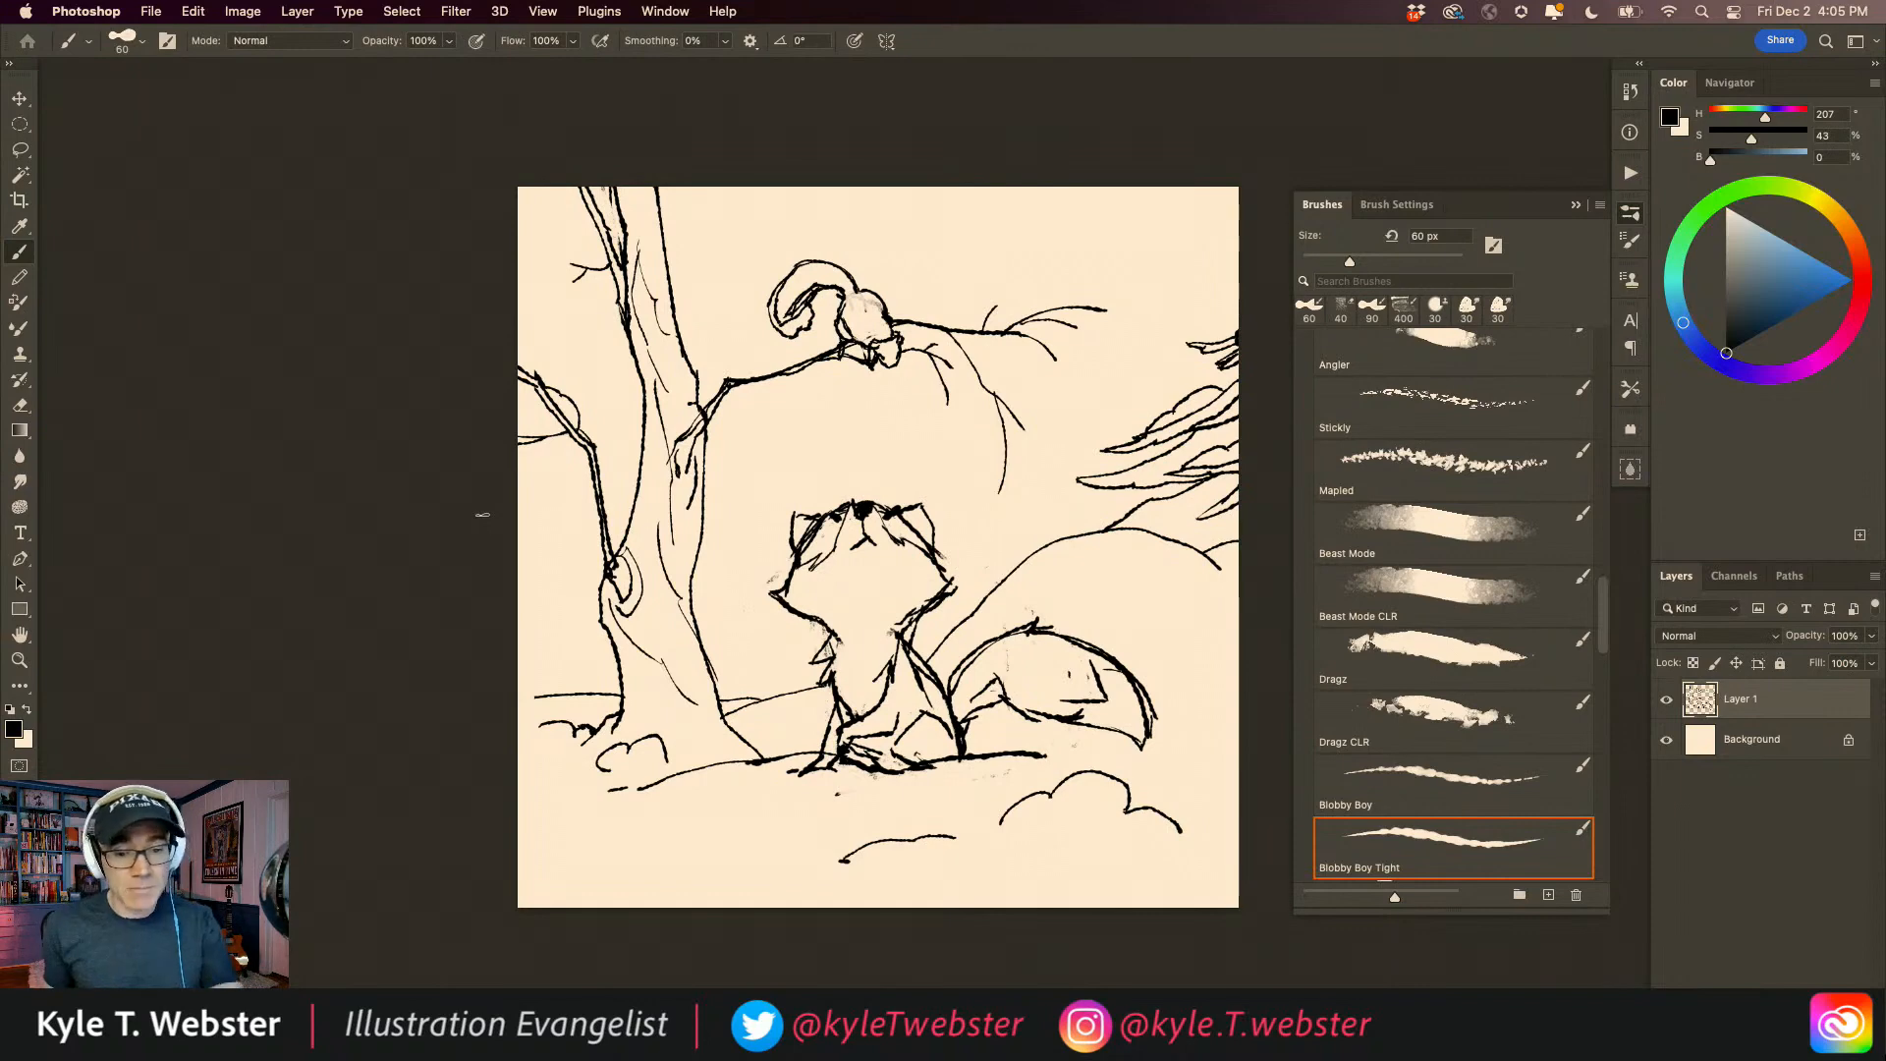
# Step: Show the Actions list in two columns and shift the canvas so the artwork stays clear of it
pyautogui.click(1629, 173)
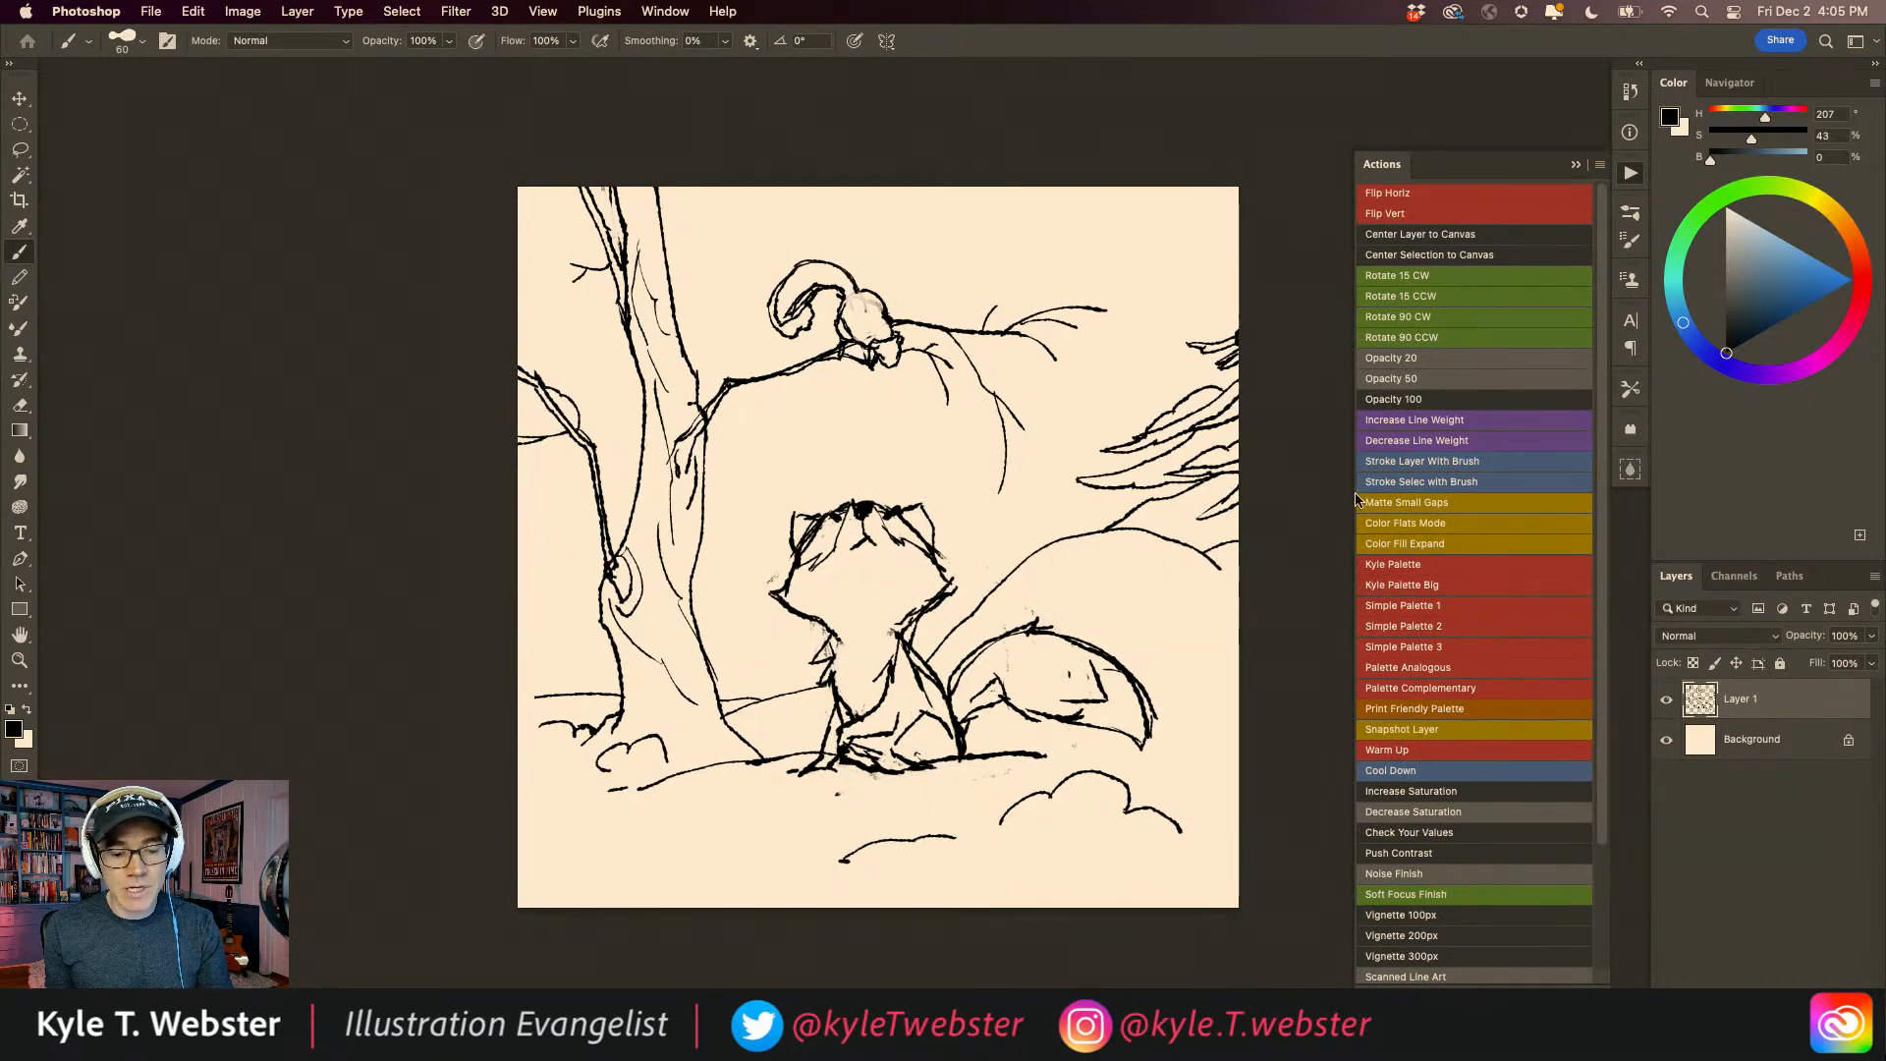
pyautogui.moveTo(1354, 499); pyautogui.dragTo(1225, 499)
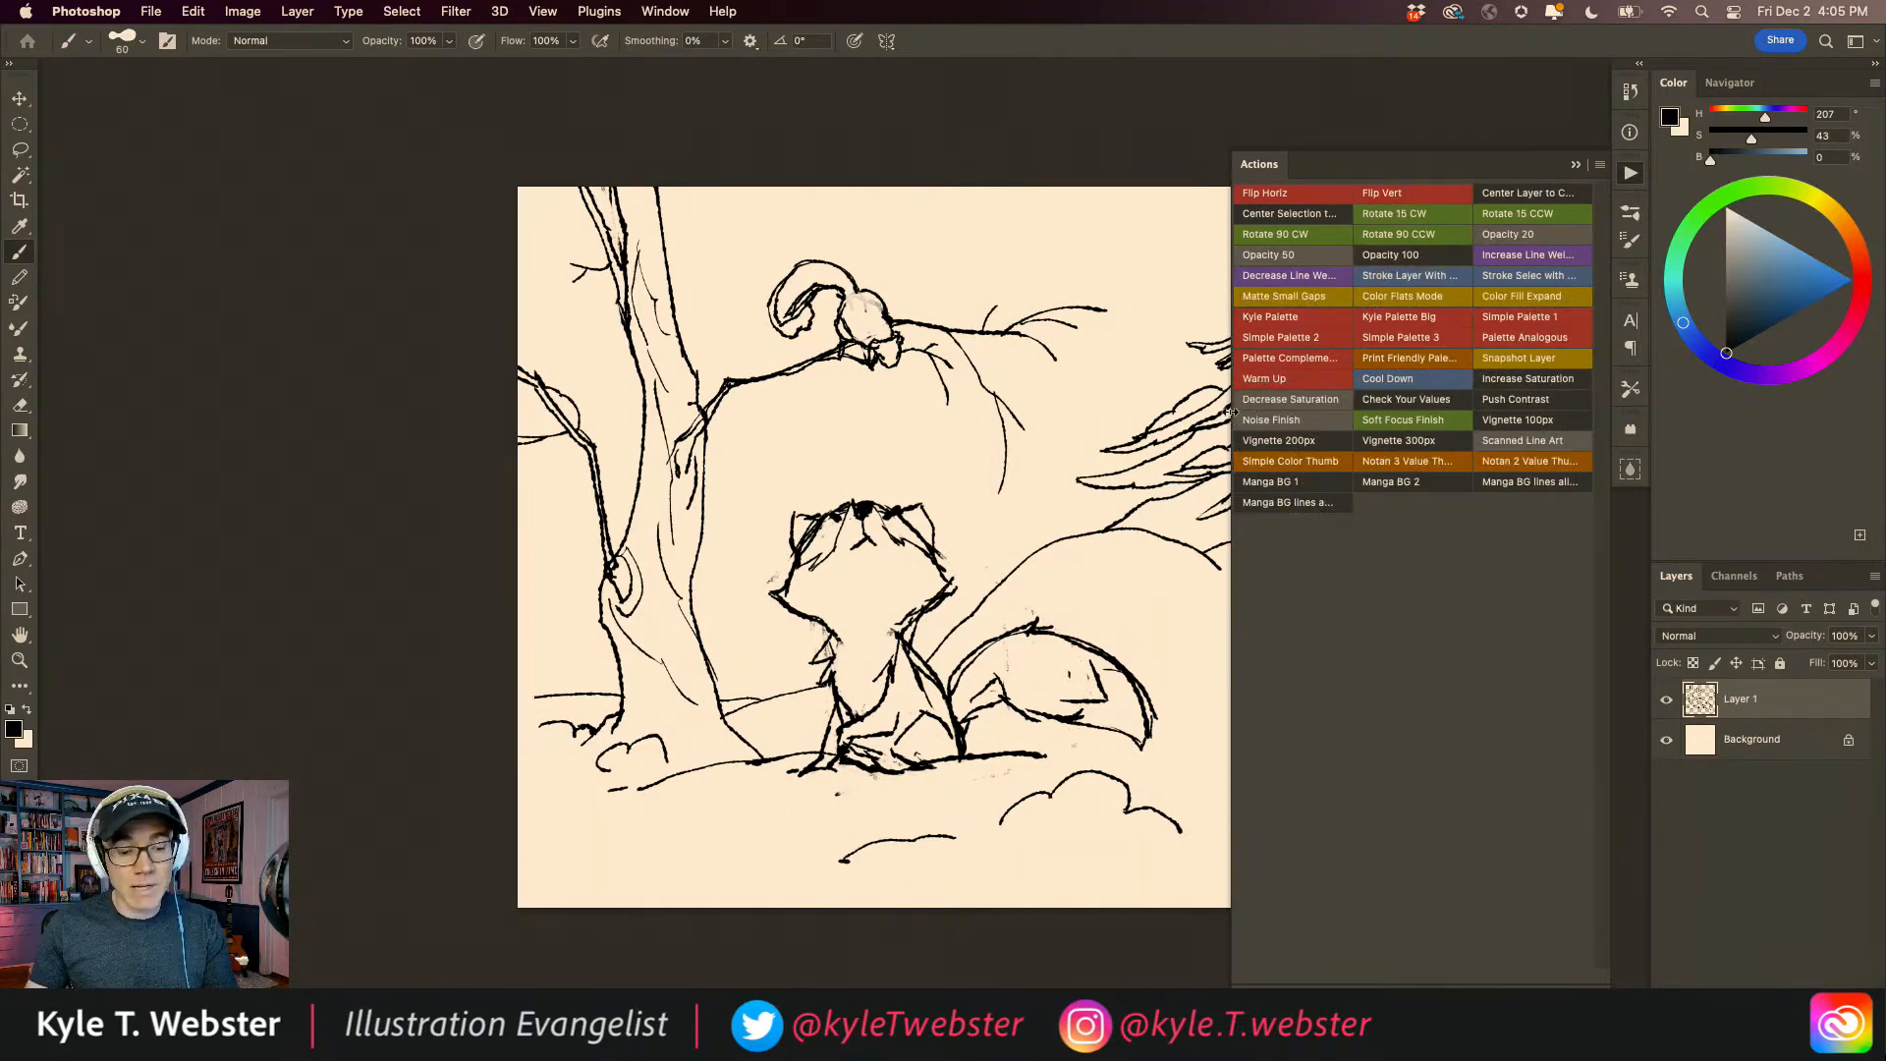
pyautogui.moveTo(1229, 413); pyautogui.dragTo(1263, 415)
pyautogui.moveTo(955, 454); pyautogui.dragTo(885, 420)
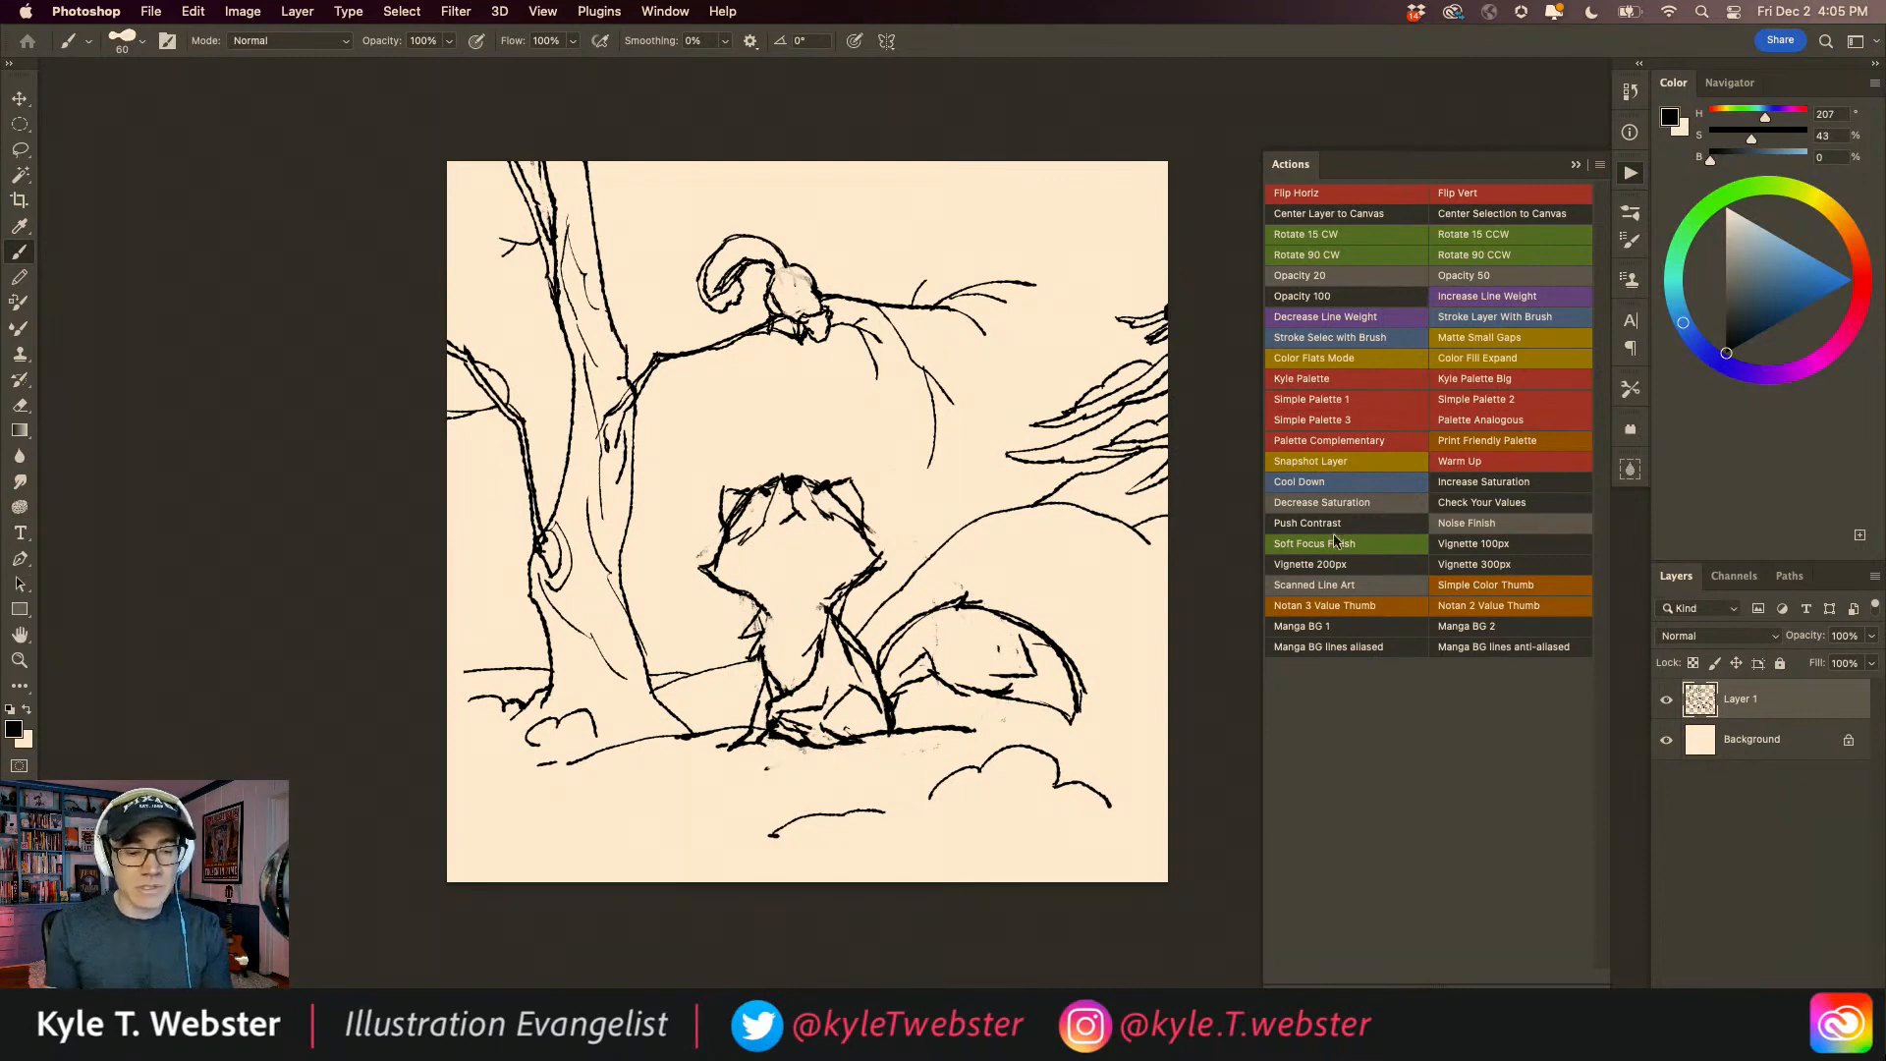
# Step: Try the Opacity 20, Opacity 50 and Opacity 100 actions on the sketch layer
pyautogui.click(1328, 278)
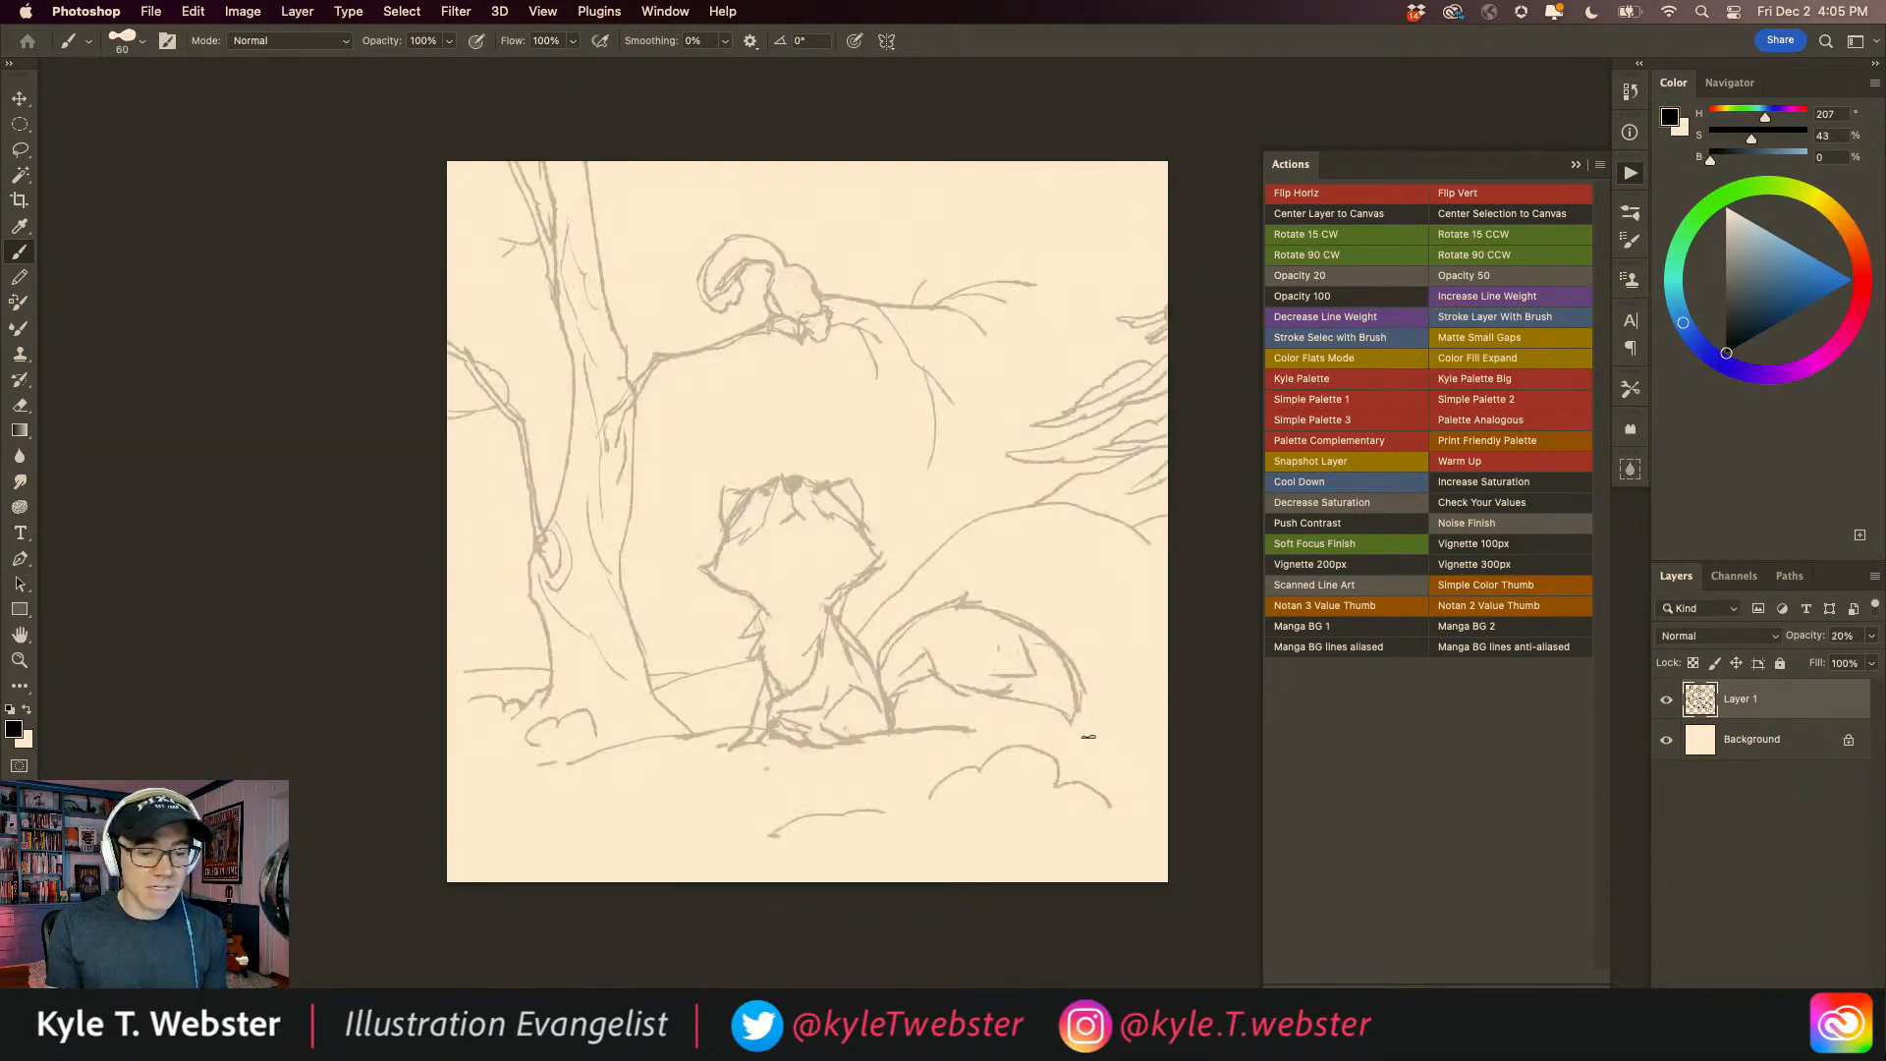
pyautogui.click(1303, 297)
pyautogui.click(1302, 279)
pyautogui.click(1464, 276)
pyautogui.click(1312, 299)
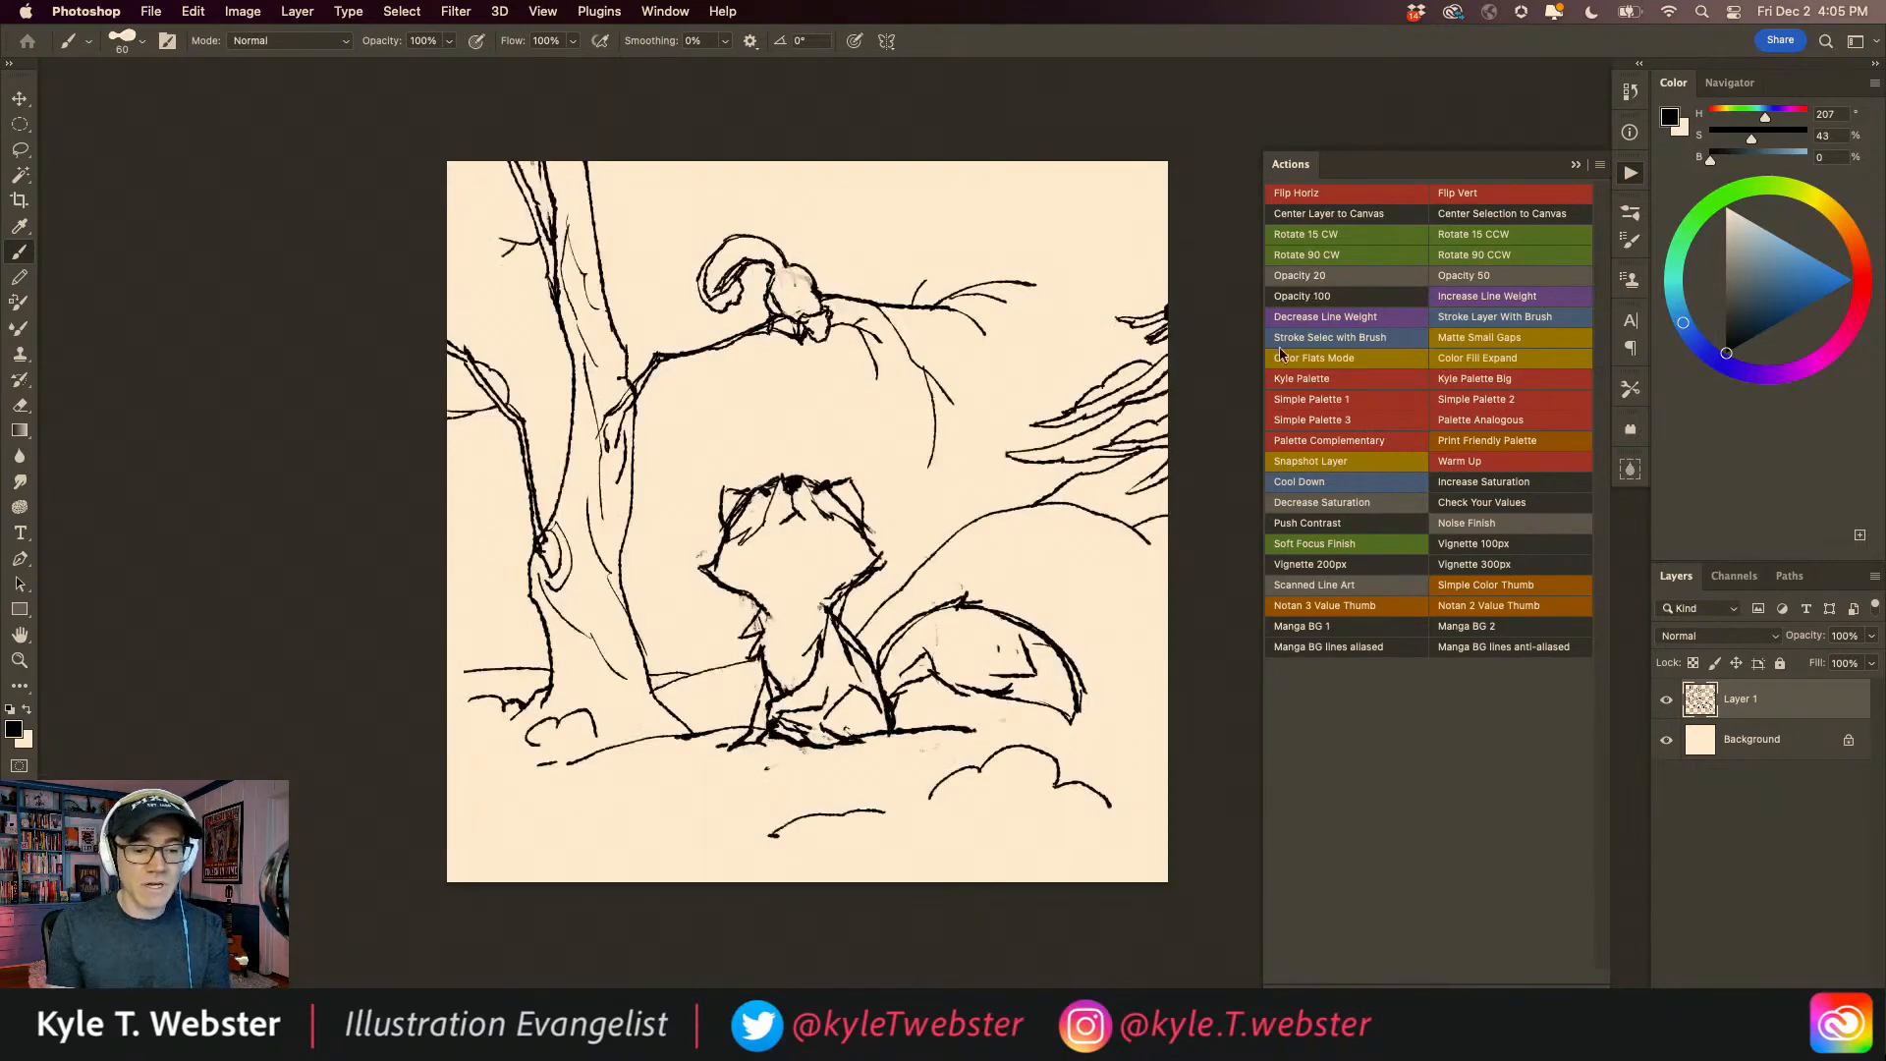
# Step: Lower the sketch layer to 20% opacity with the Opacity 20 action, put the Actions list away and recentre the canvas
pyautogui.click(1312, 283)
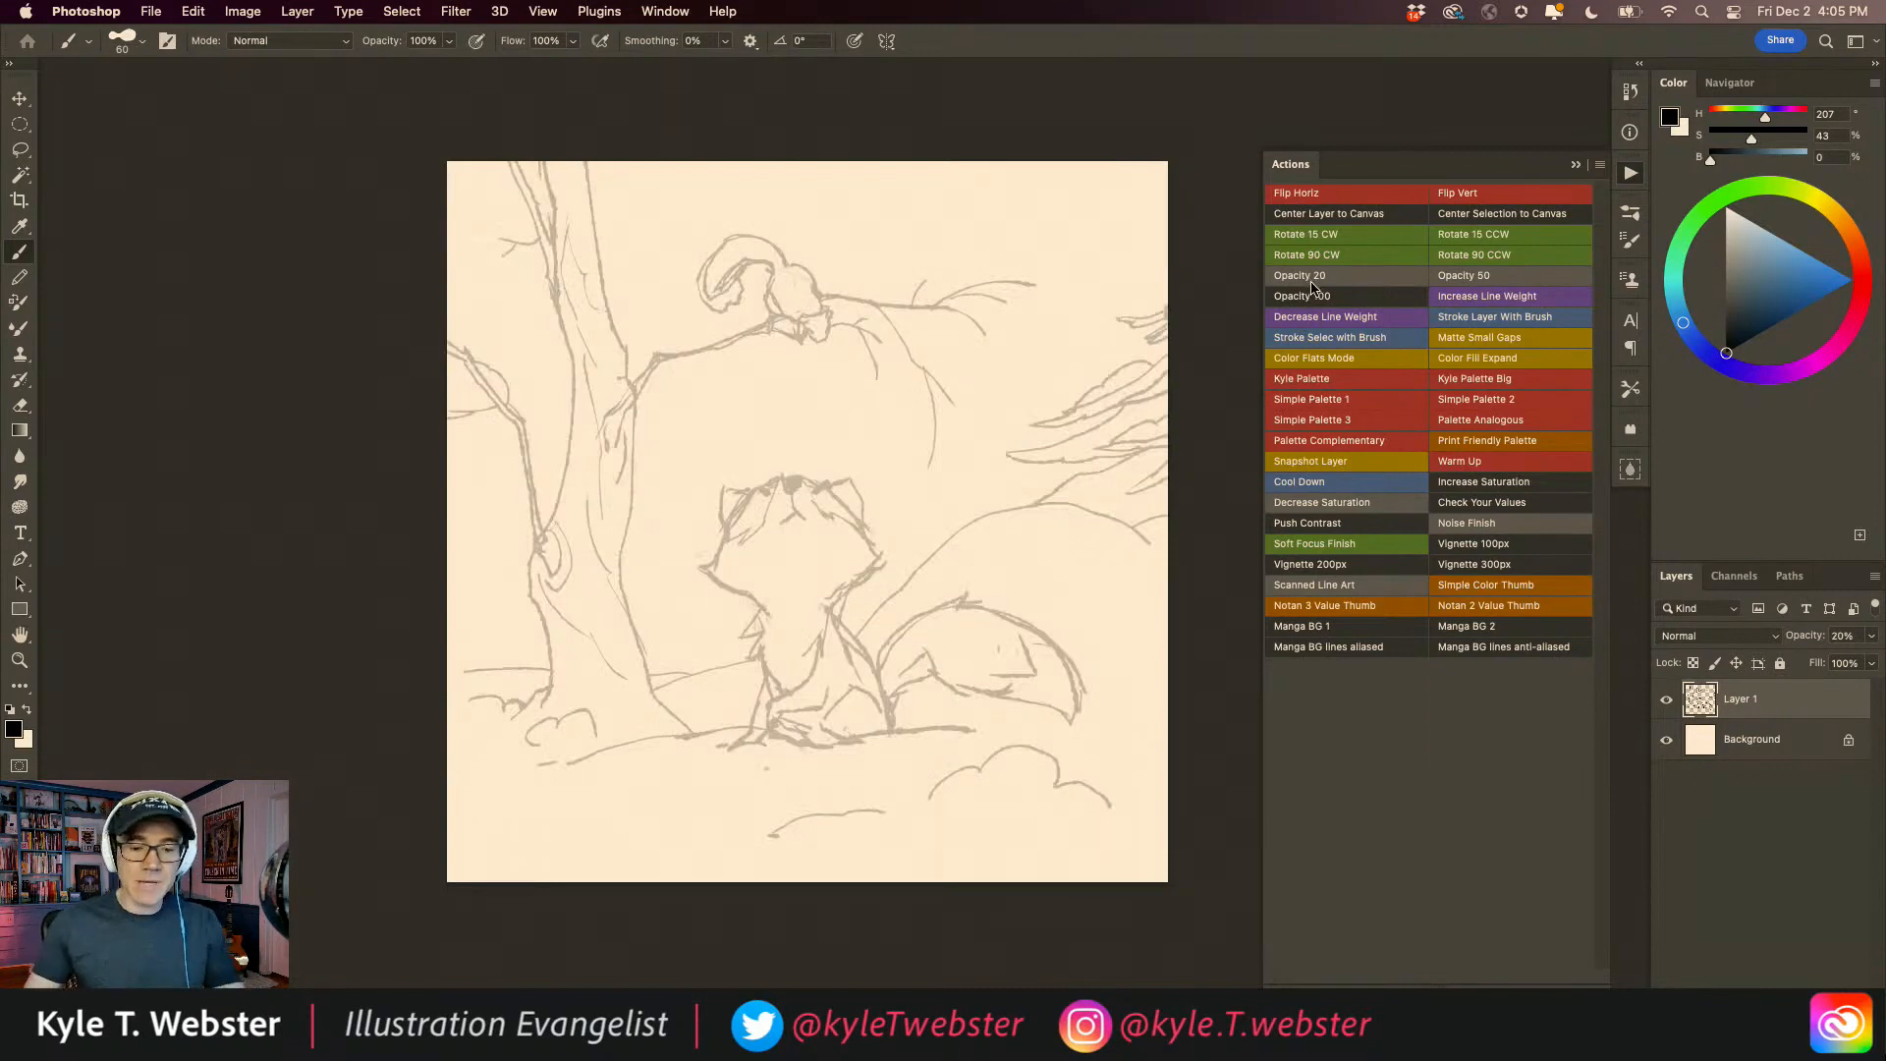
pyautogui.click(1574, 165)
pyautogui.moveTo(708, 593); pyautogui.dragTo(758, 614)
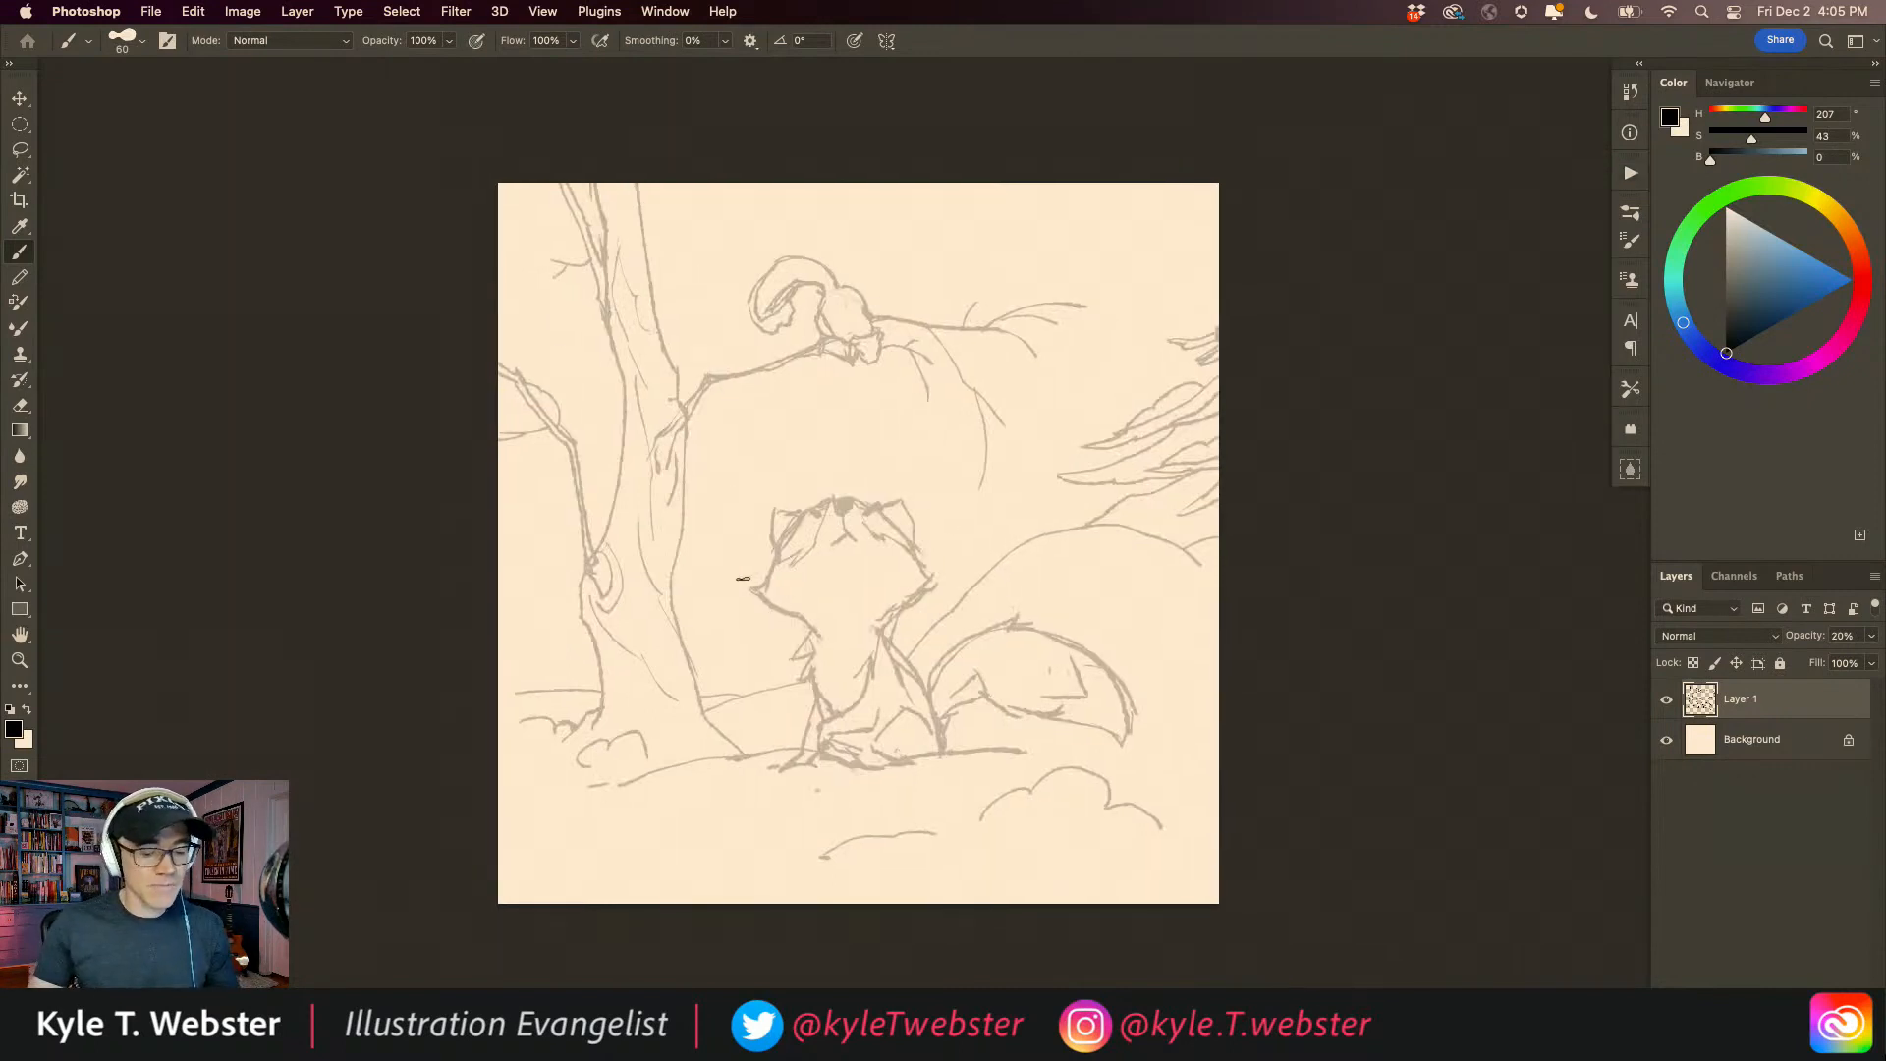
# Step: Add a new layer directly above the Background and set the sketch layer's blend mode to Multiply
pyautogui.click(1768, 739)
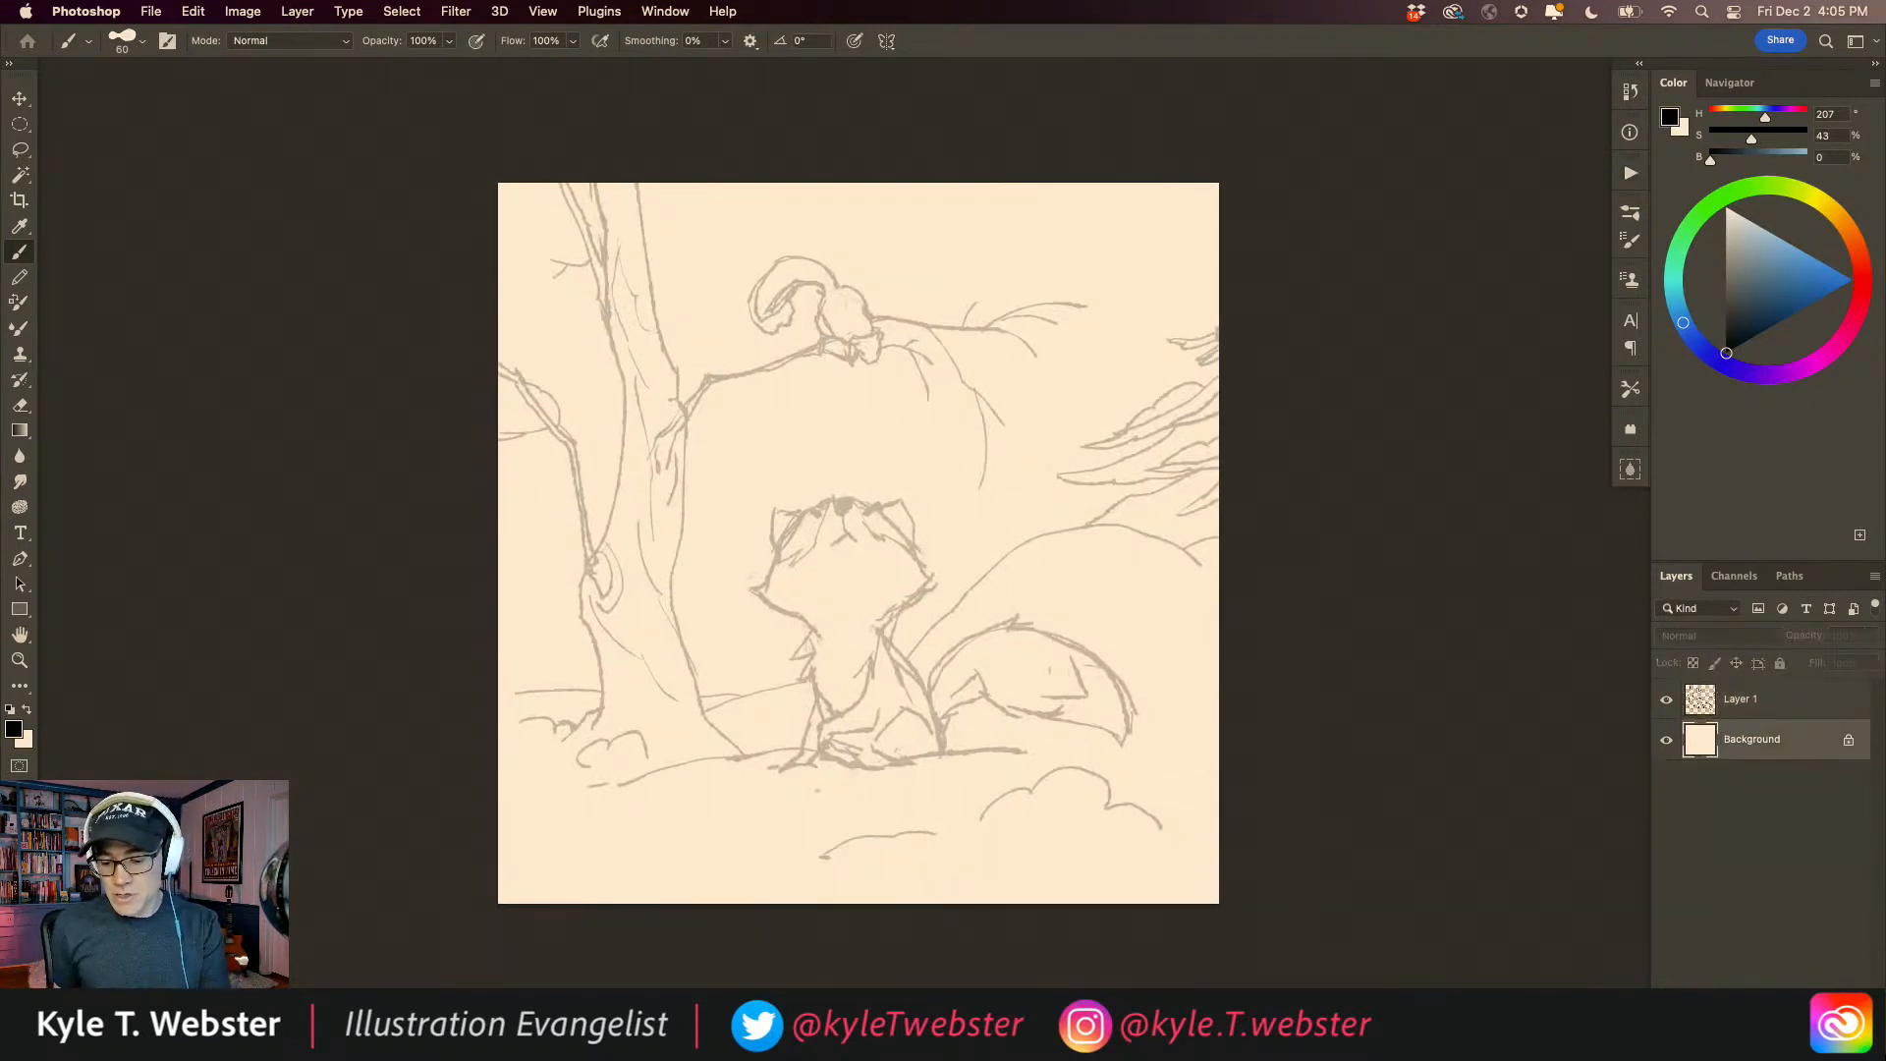
pyautogui.hotkey('ctrl', 'alt', 'shift', 'n')
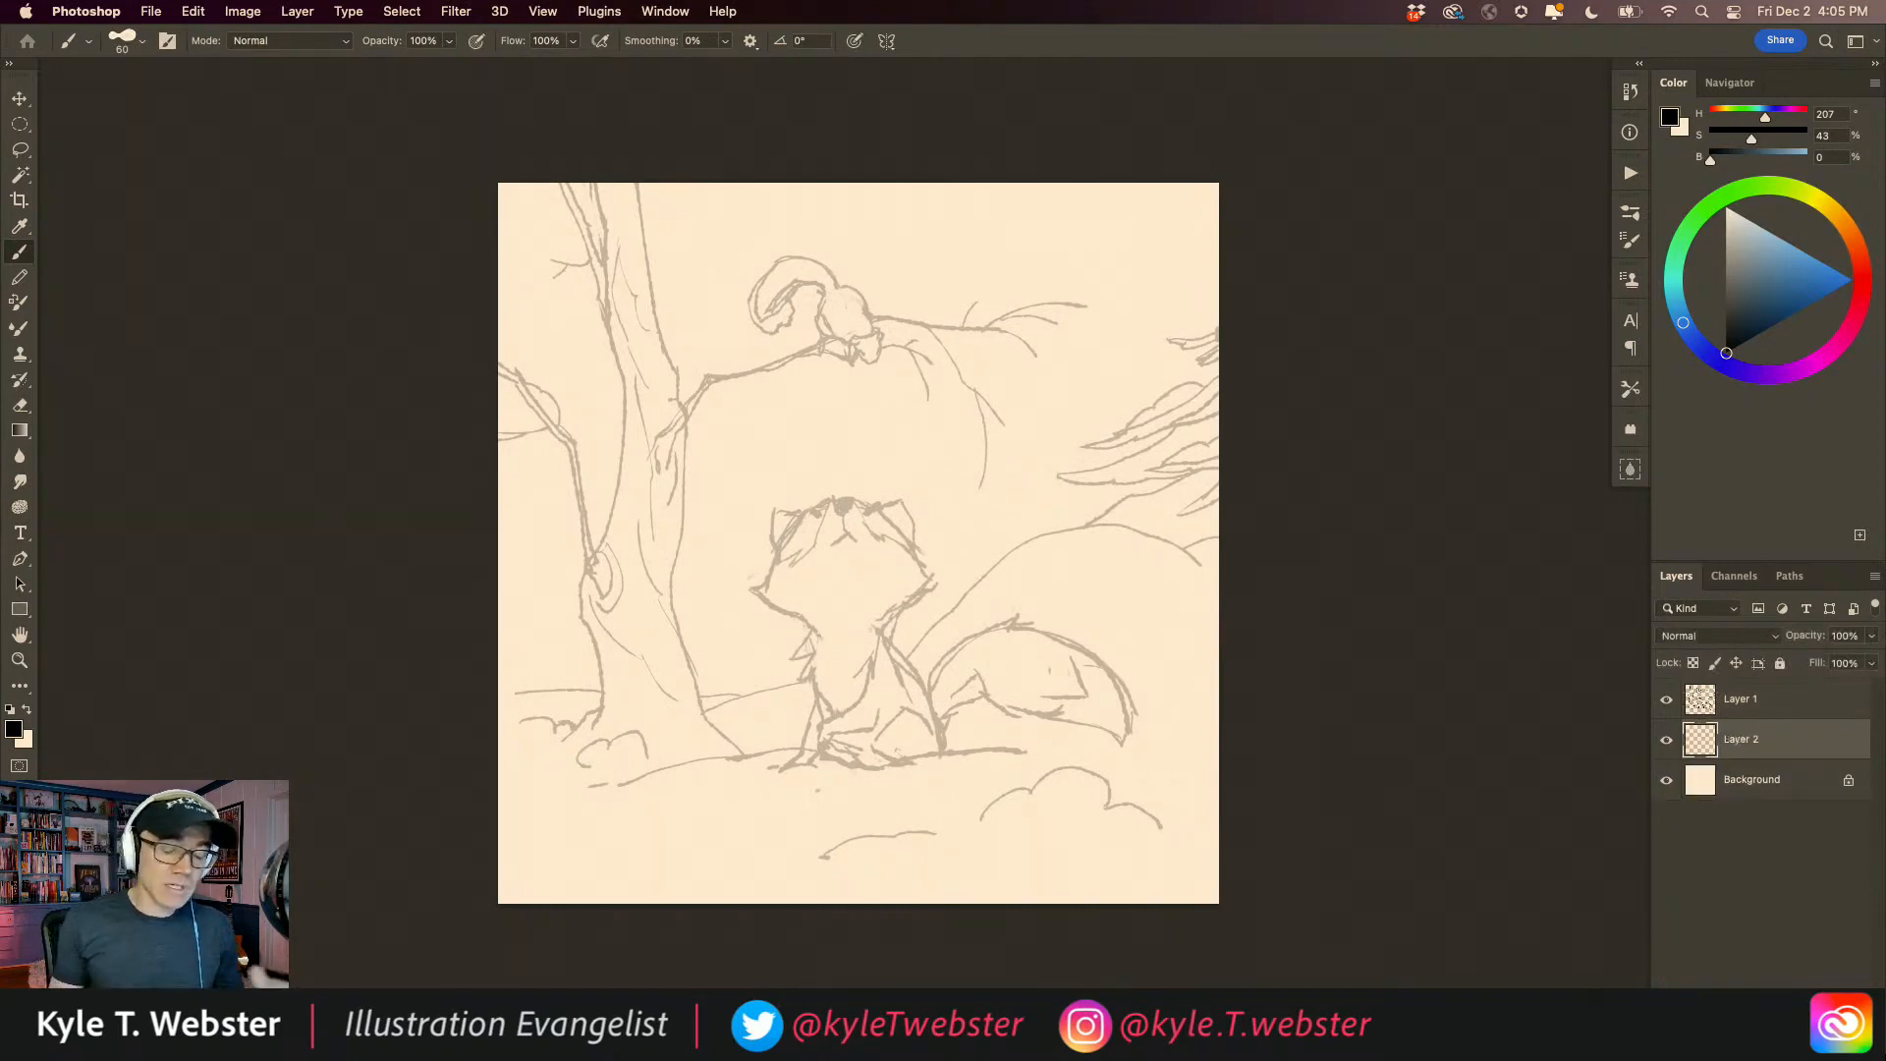
pyautogui.hotkey('alt', ']')
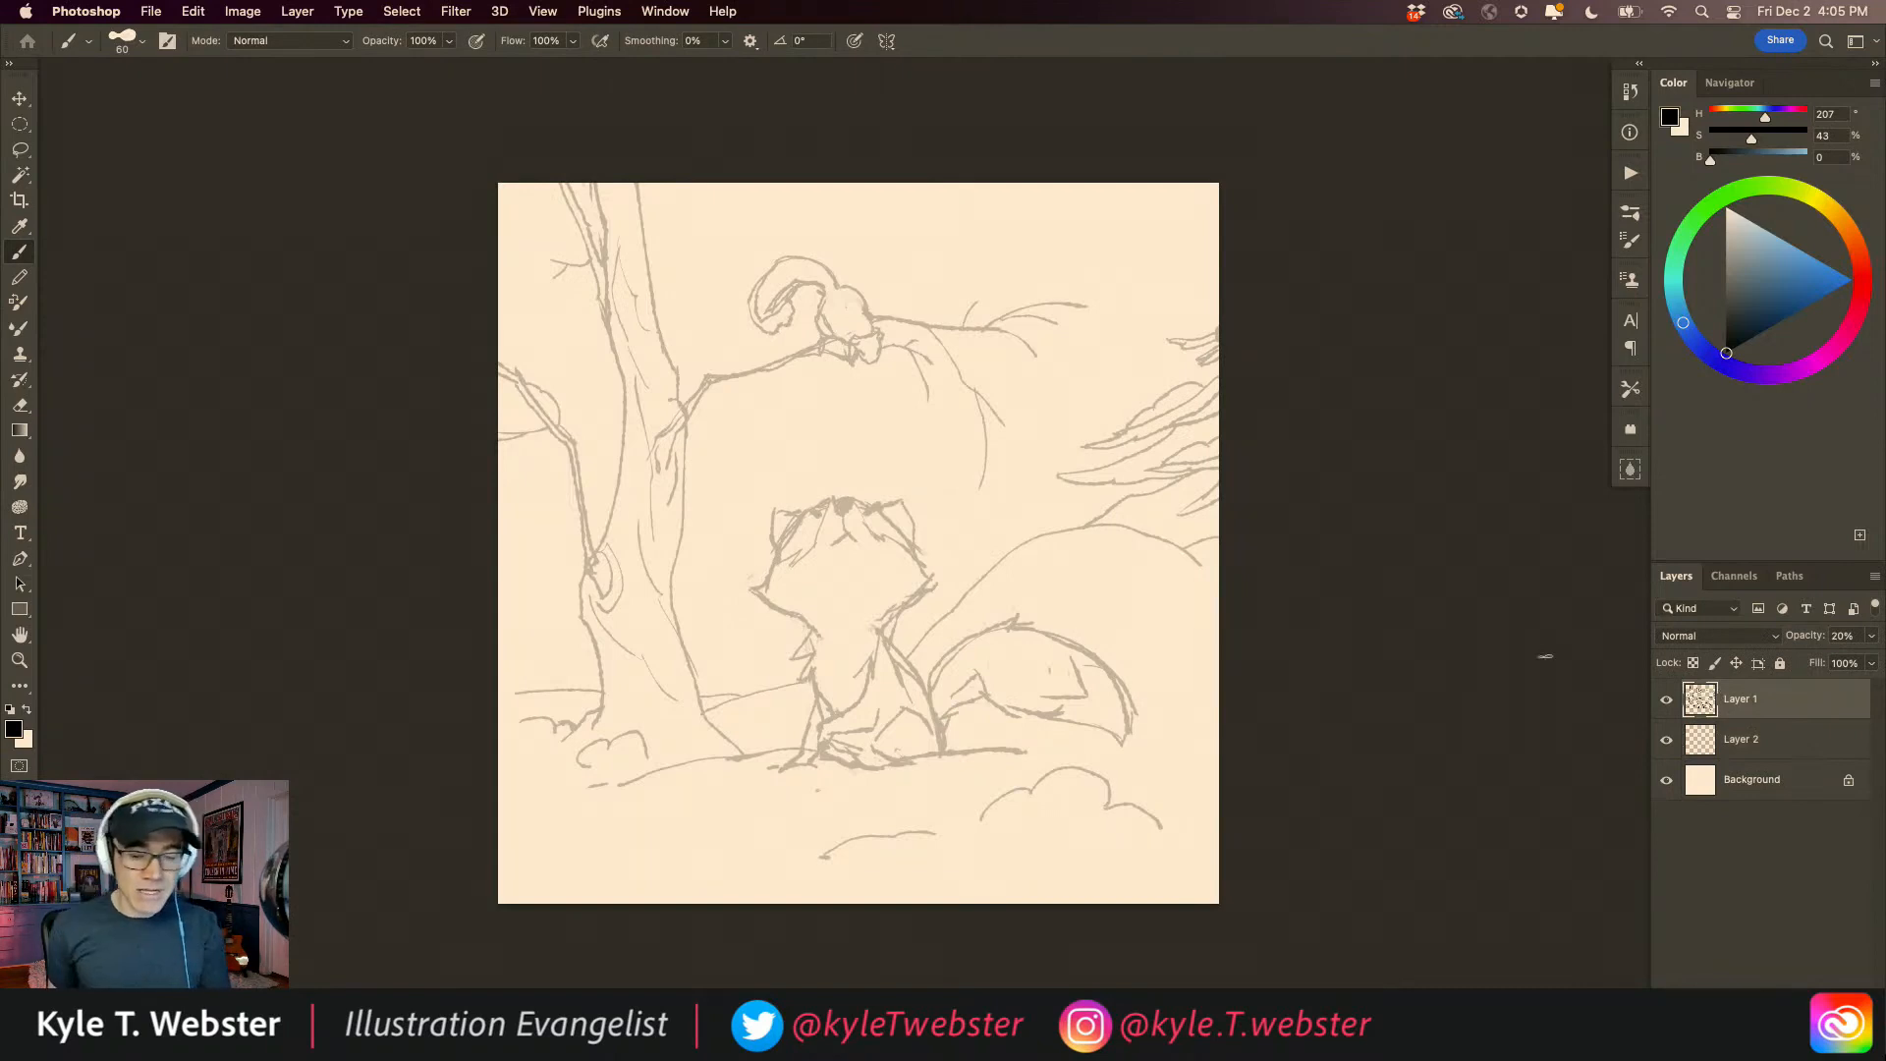
pyautogui.click(1683, 636)
pyautogui.press('Return')
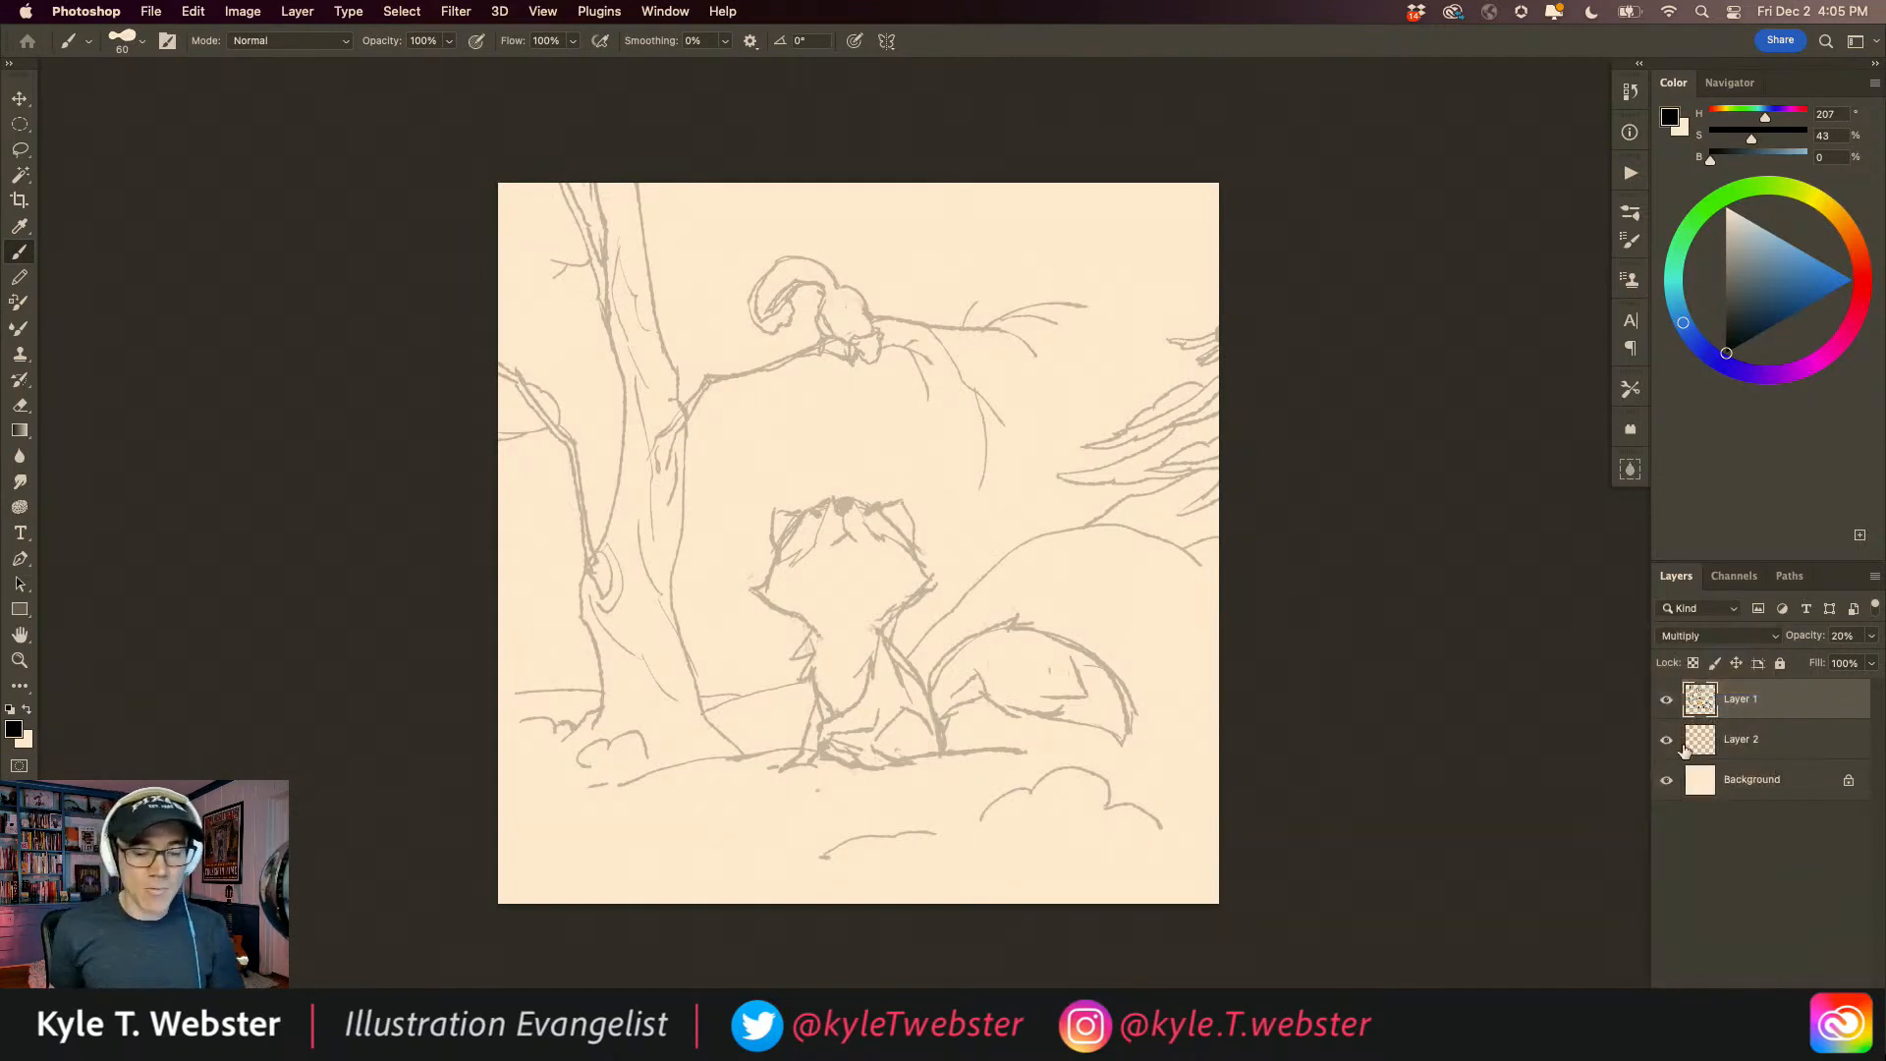
# Step: Fill the new layer beneath the sketch with a muted blue of hue 207 and saturation 44%
pyautogui.click(1673, 754)
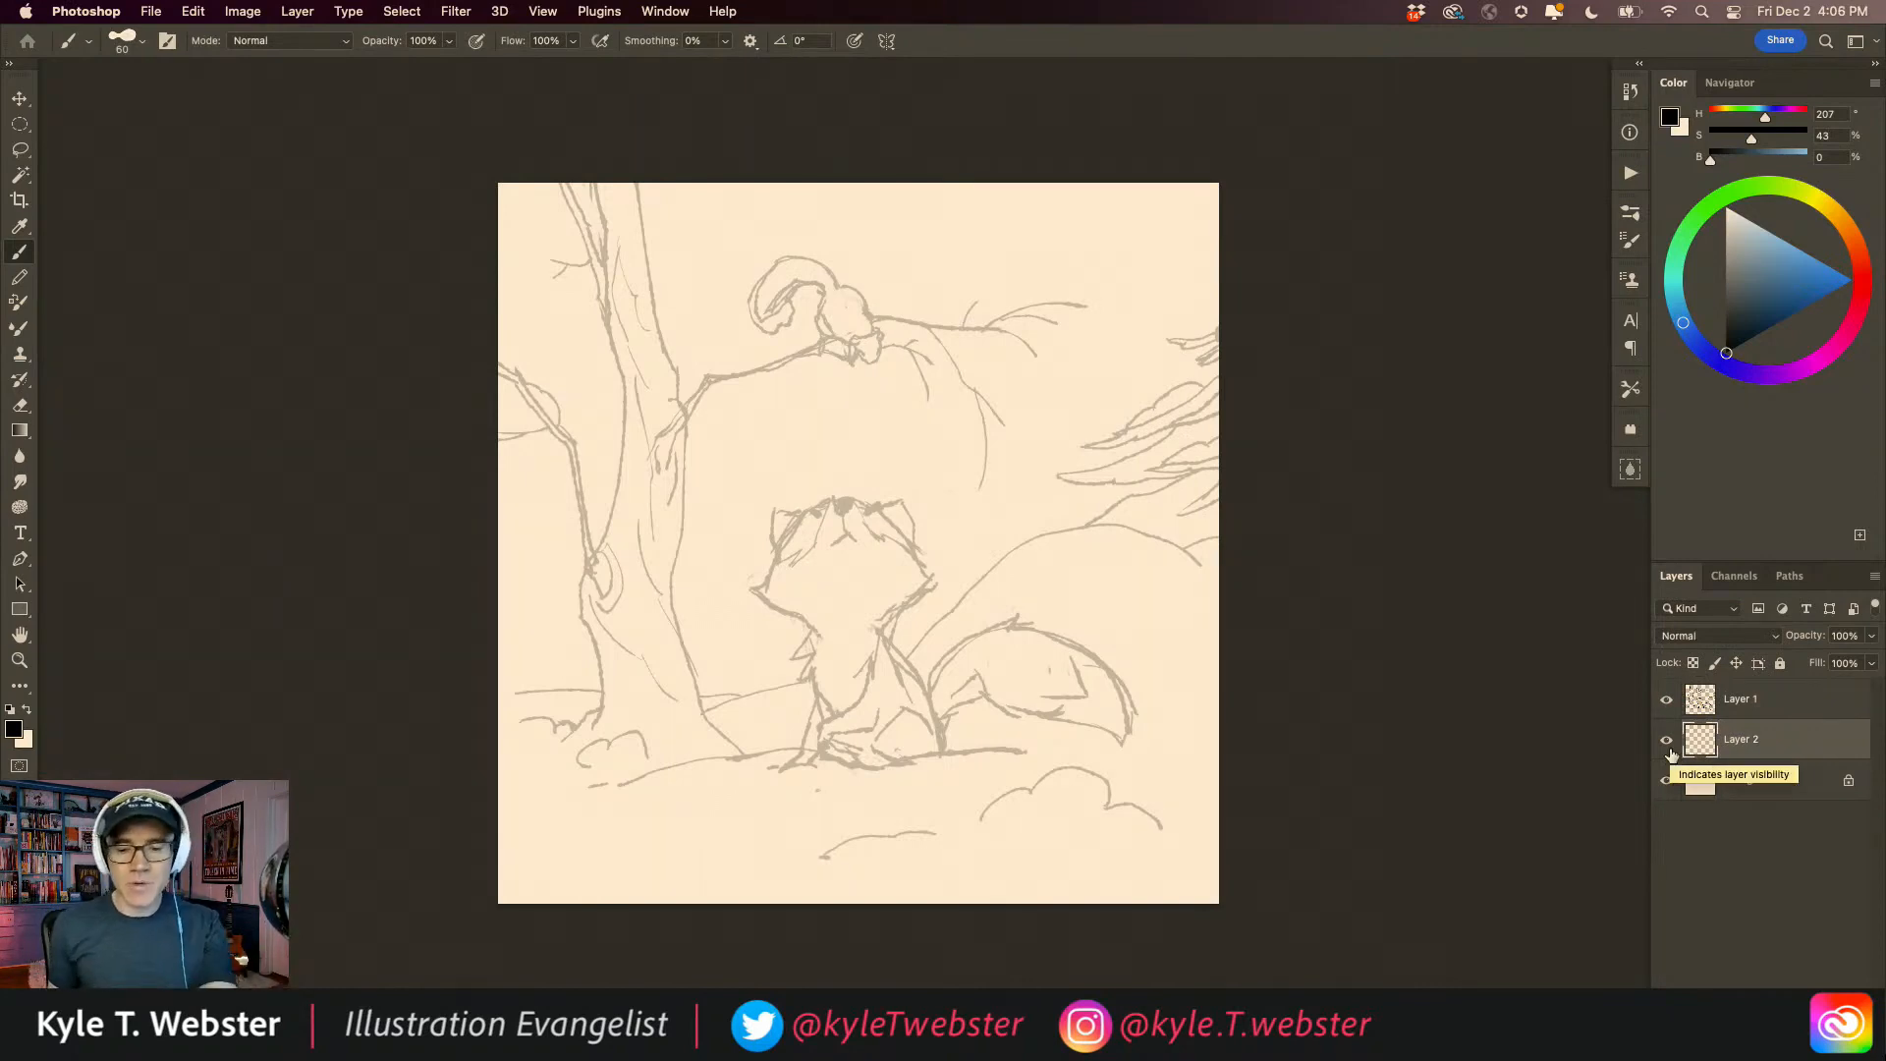
pyautogui.click(1753, 255)
pyautogui.hotkey('alt', 'BackSpace')
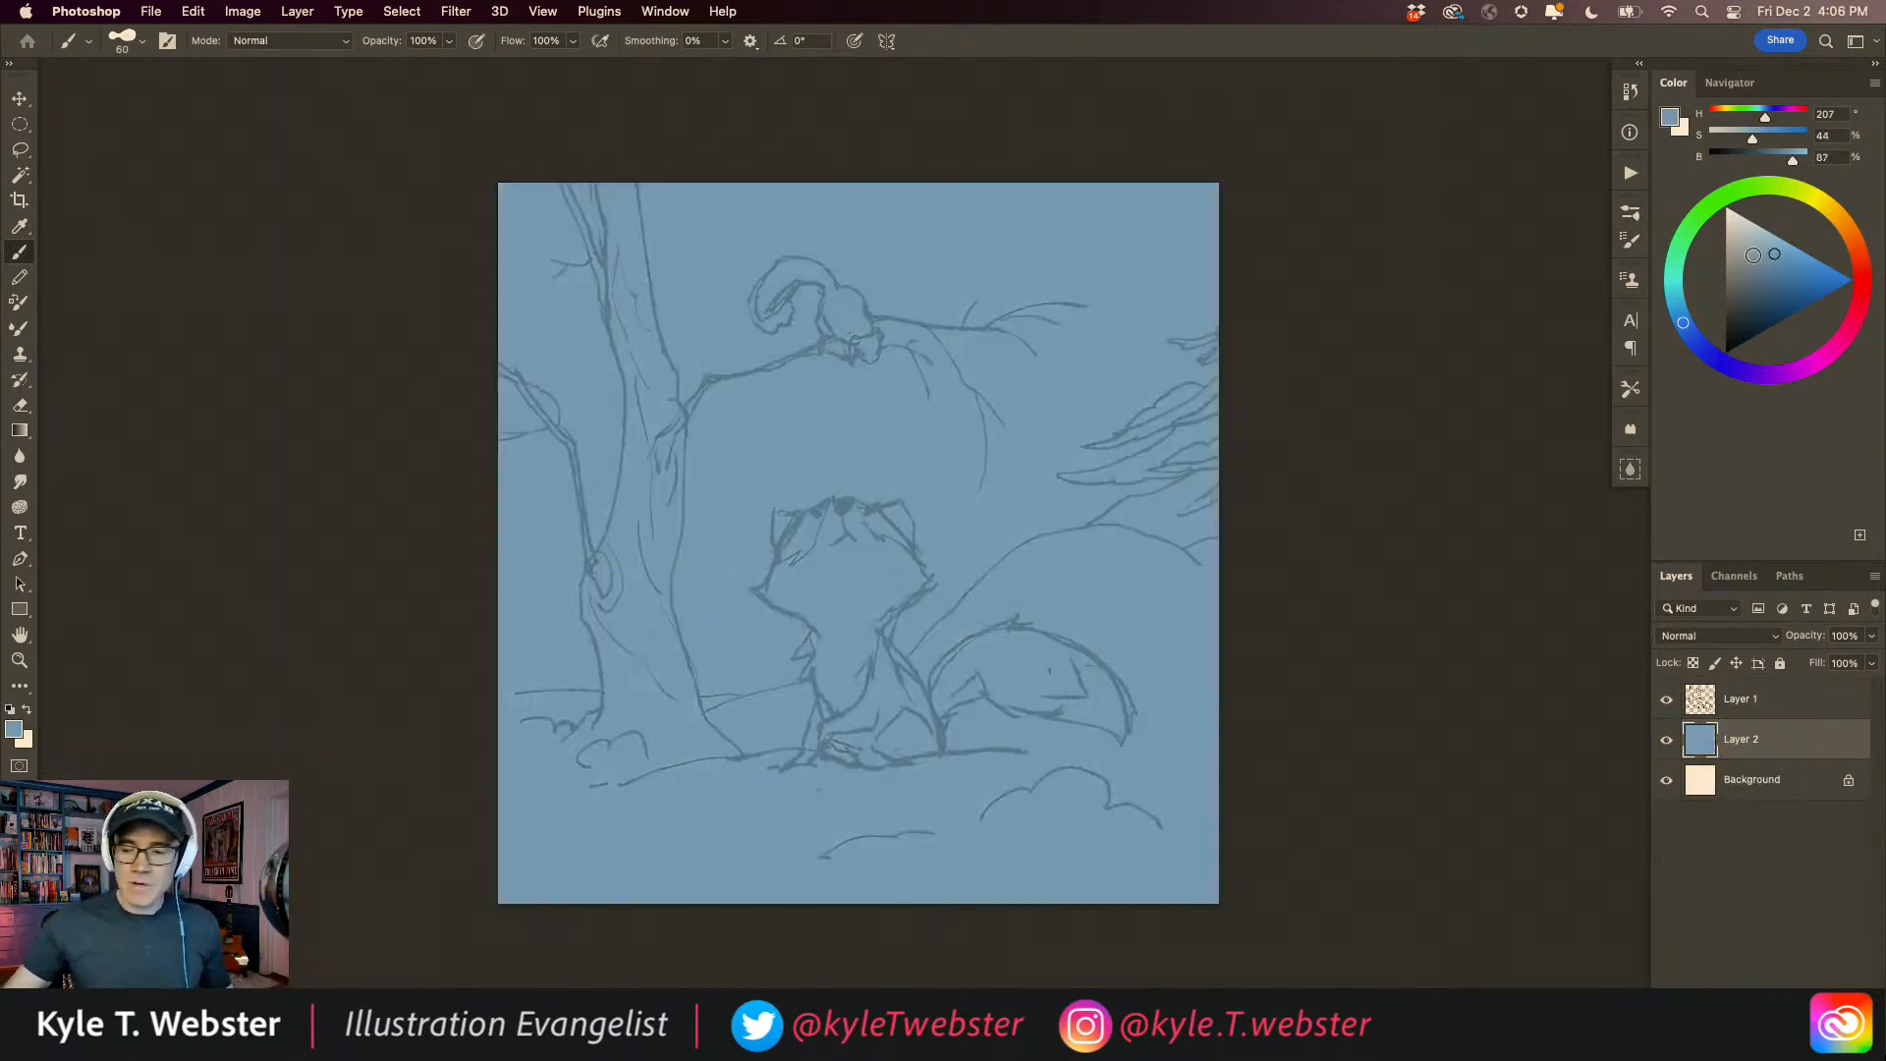
pyautogui.keyDown('super'); pyautogui.click(819, 557); pyautogui.keyUp('super')
pyautogui.keyDown('super'); pyautogui.click(819, 557); pyautogui.keyUp('super')
pyautogui.keyDown('super'); pyautogui.click(817, 559); pyautogui.keyUp('super')
pyautogui.keyDown('alt'); pyautogui.click(796, 597); pyautogui.keyUp('alt')
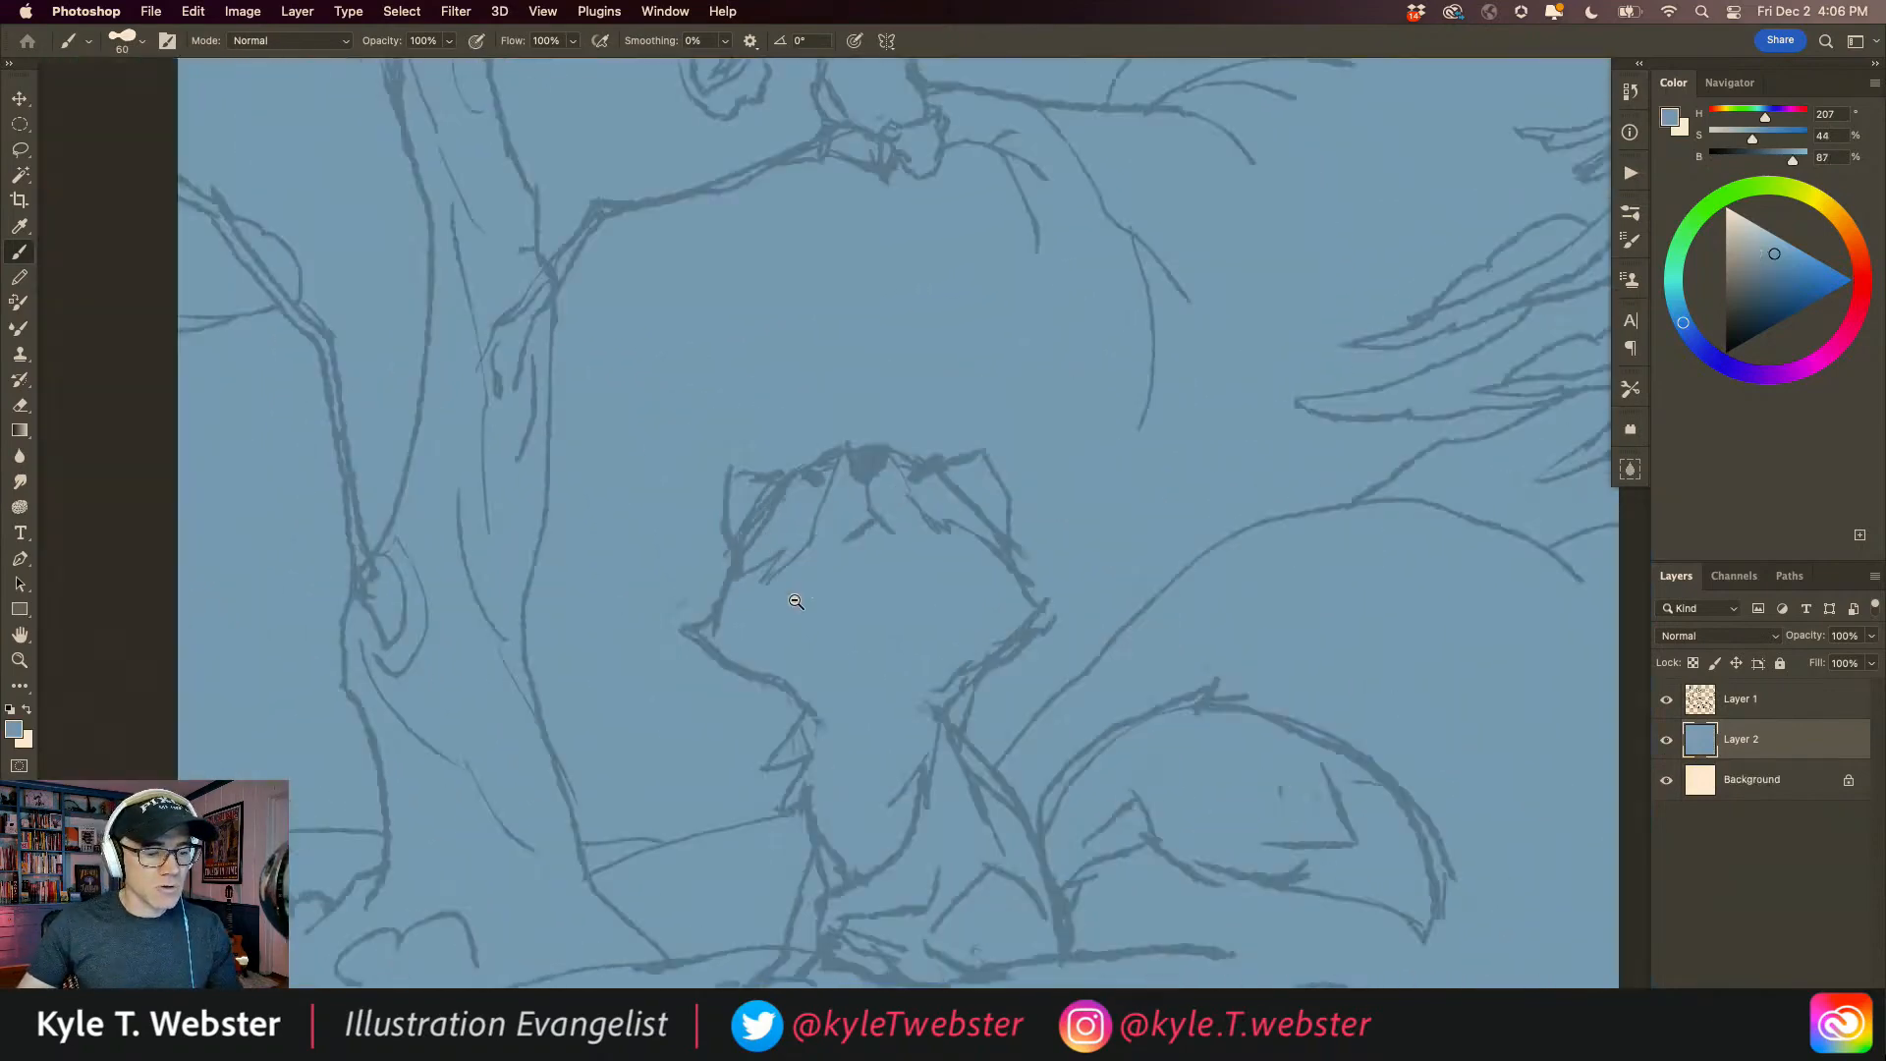
pyautogui.keyDown('alt'); pyautogui.click(796, 597); pyautogui.keyUp('alt')
pyautogui.keyDown('alt'); pyautogui.click(796, 597); pyautogui.keyUp('alt')
pyautogui.moveTo(744, 628); pyautogui.dragTo(771, 616)
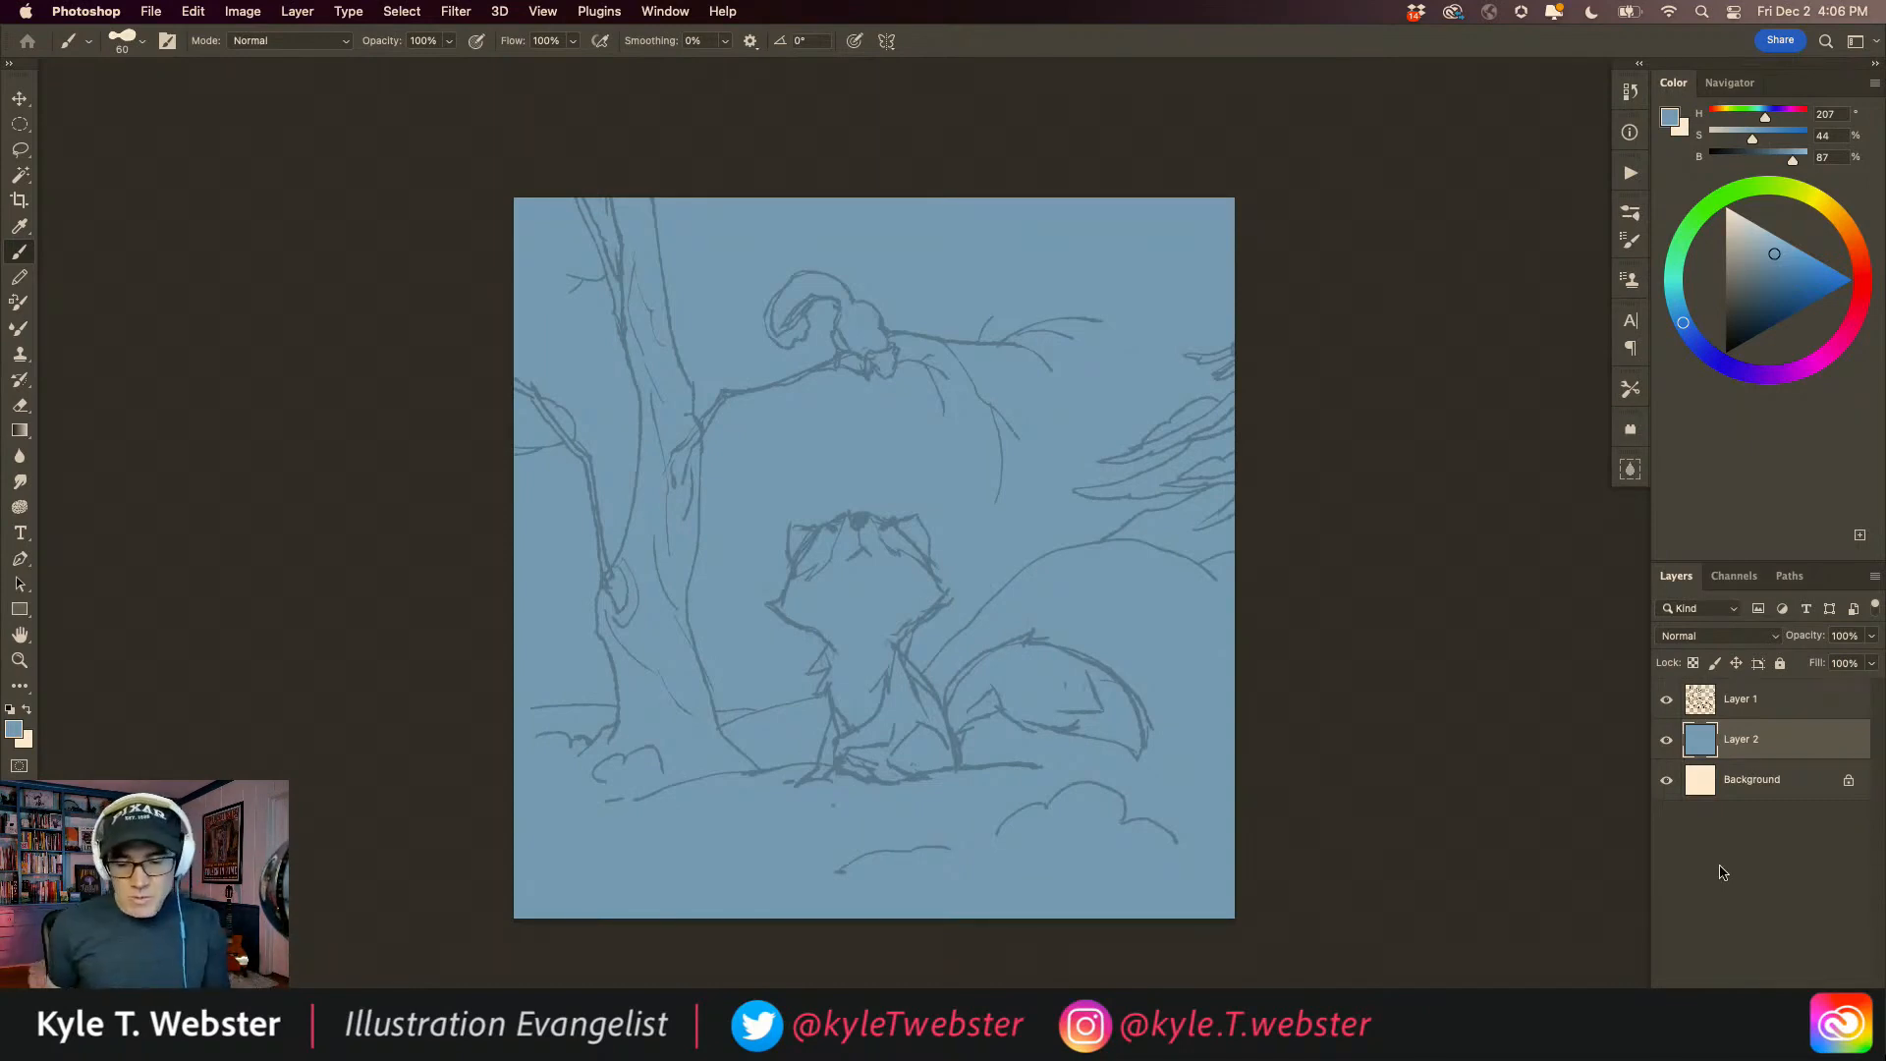
# Step: Clear the blue fill from the layer beneath the sketch and rename that layer "color"
pyautogui.press('super+a')
pyautogui.press('BackSpace')
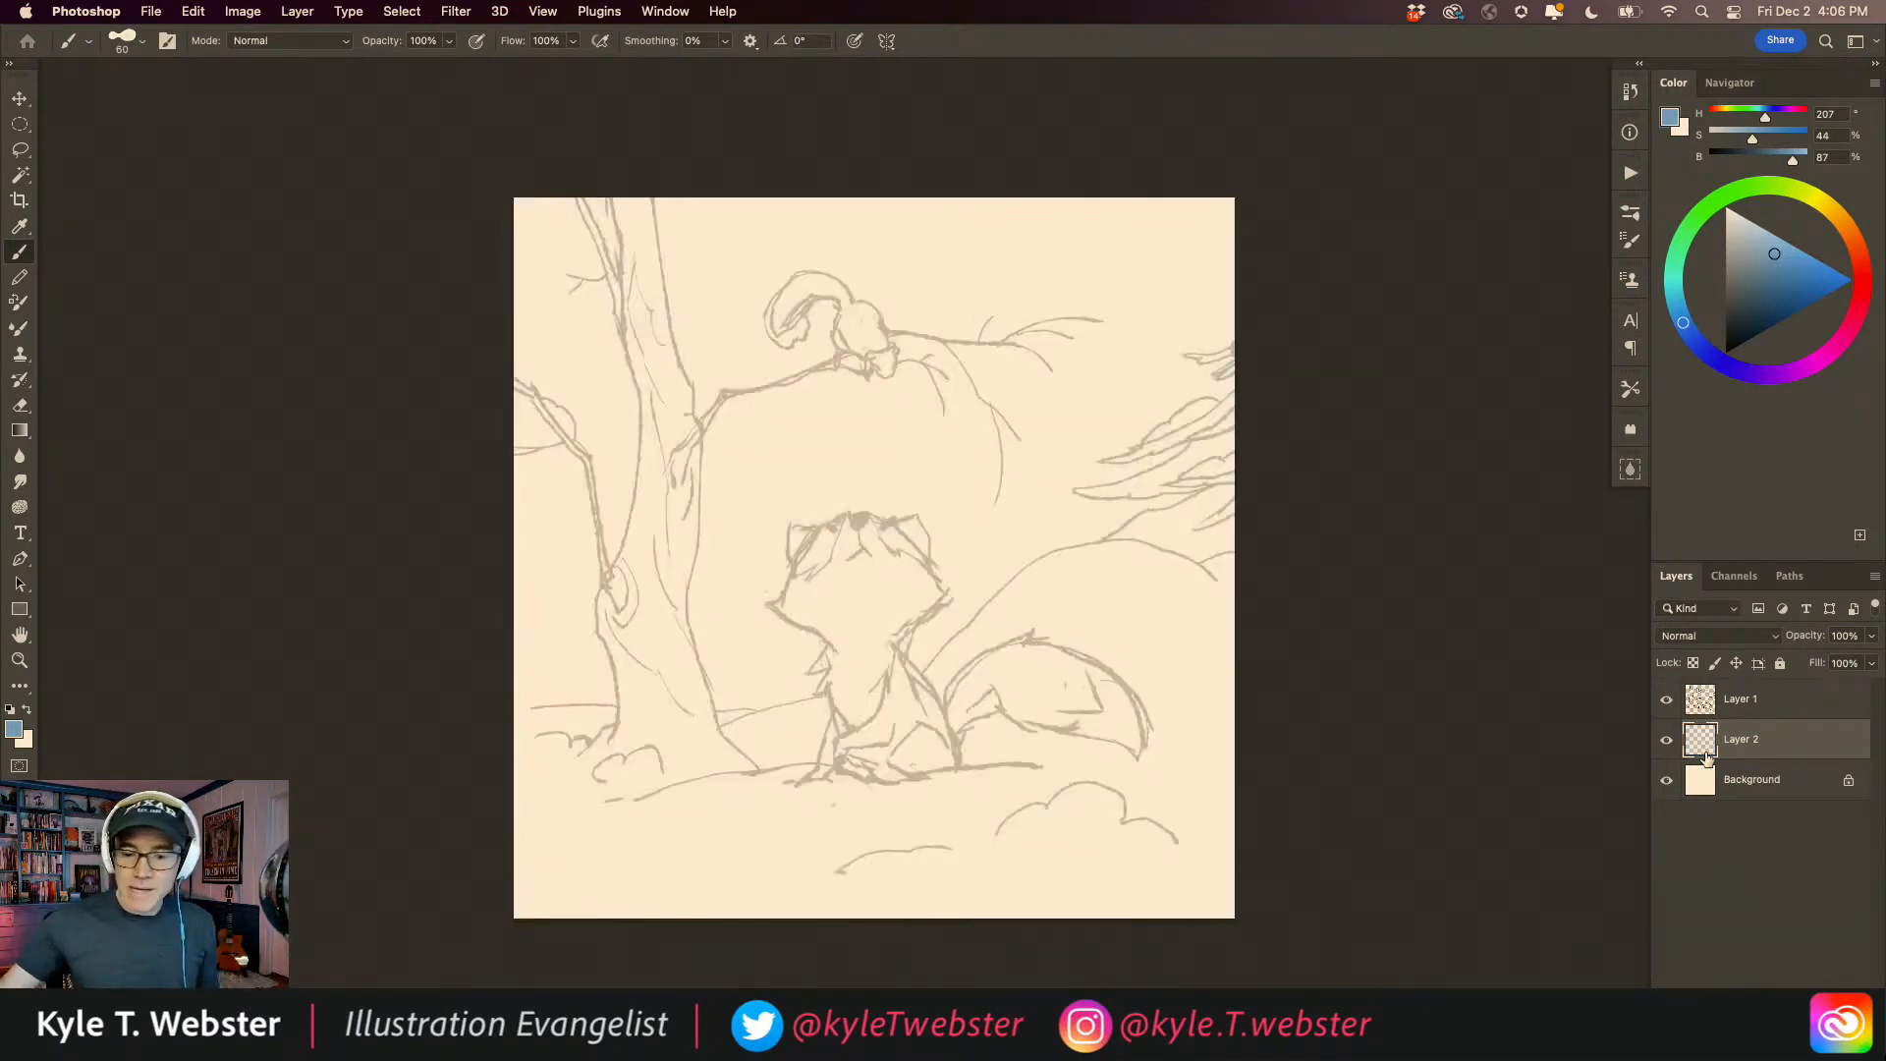
pyautogui.doubleClick(1736, 740)
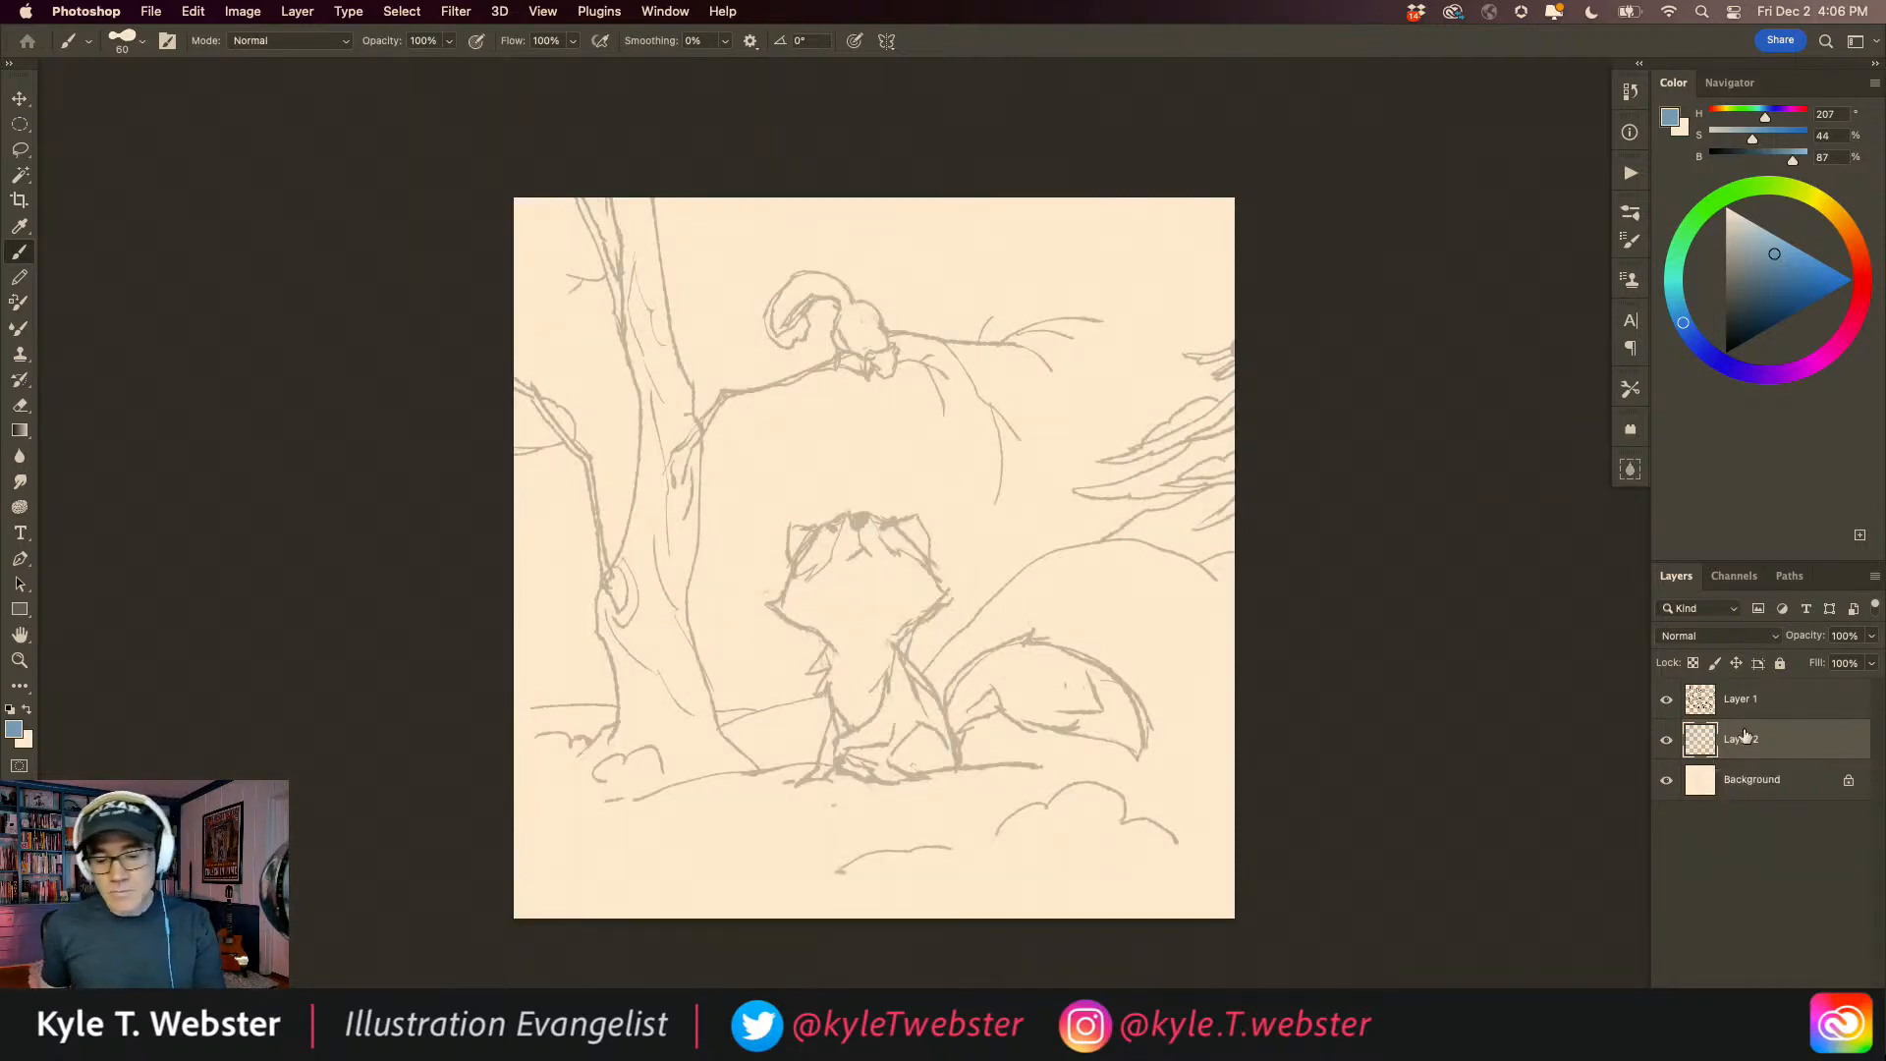
pyautogui.write('color')
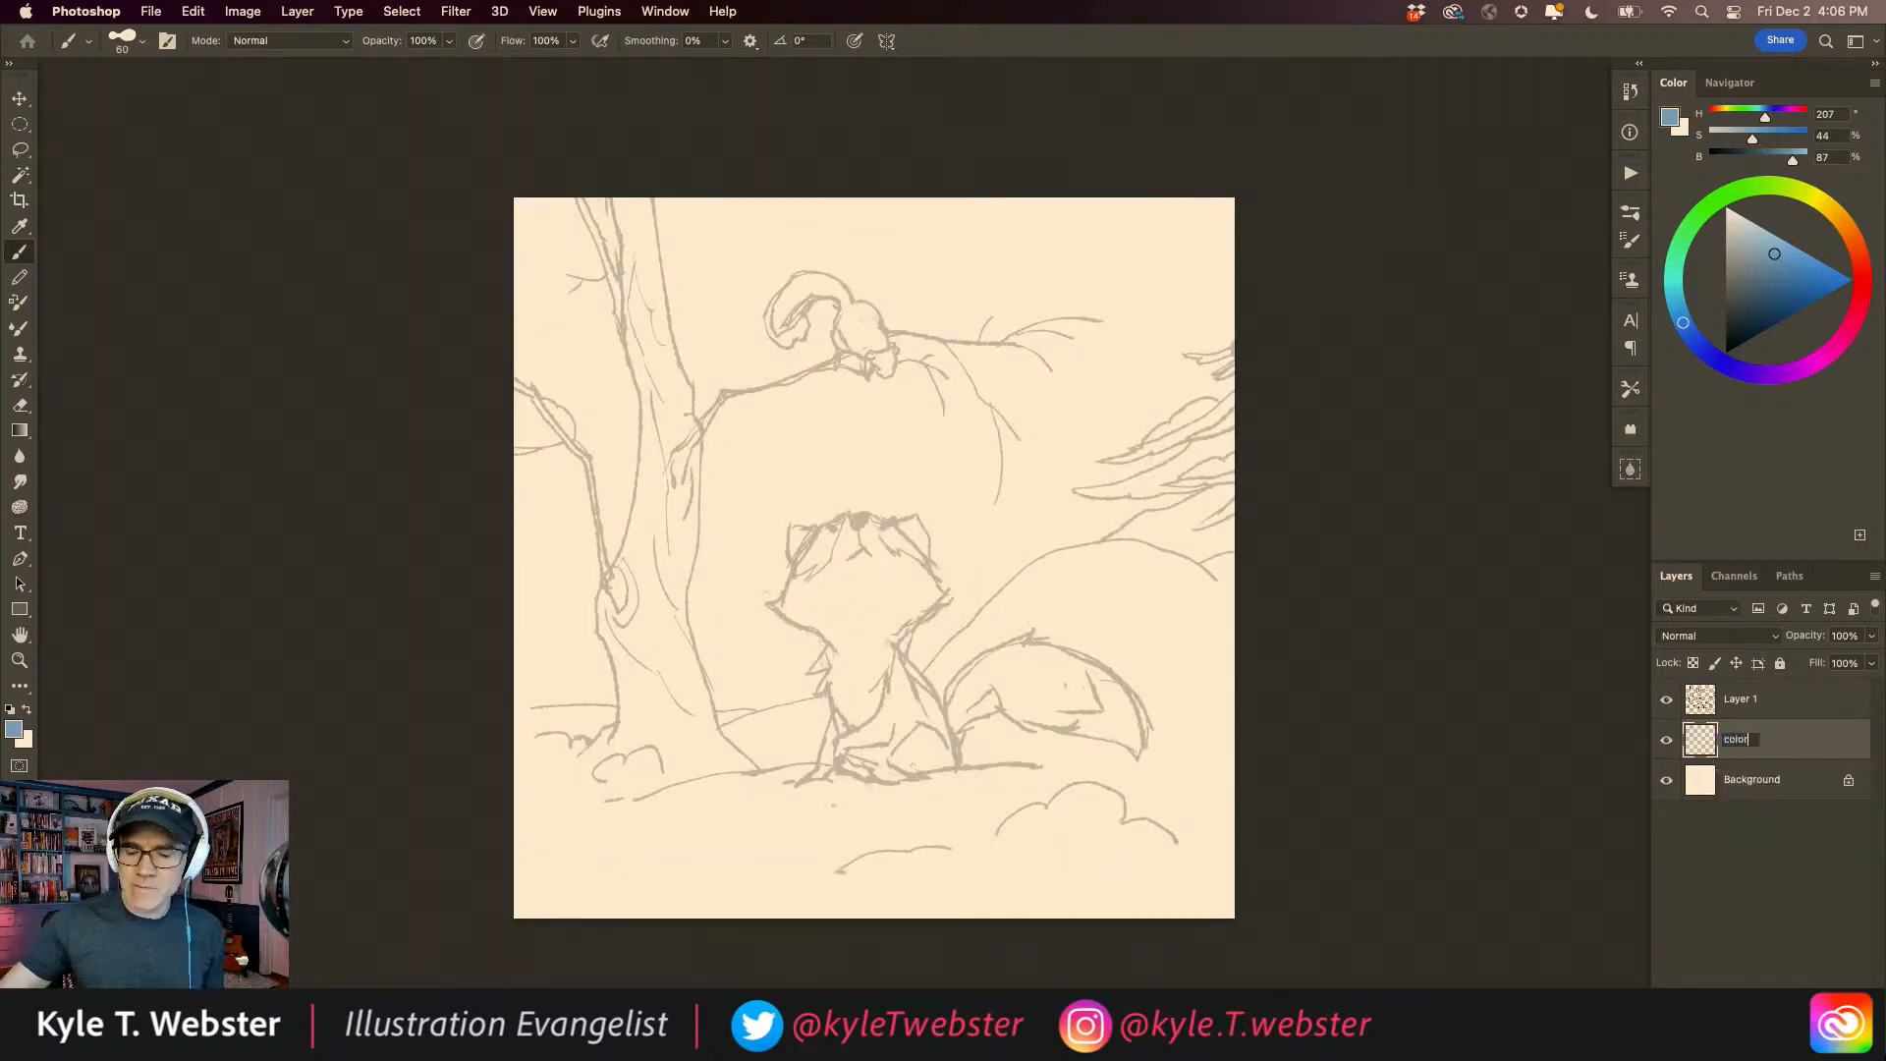
pyautogui.press('Return')
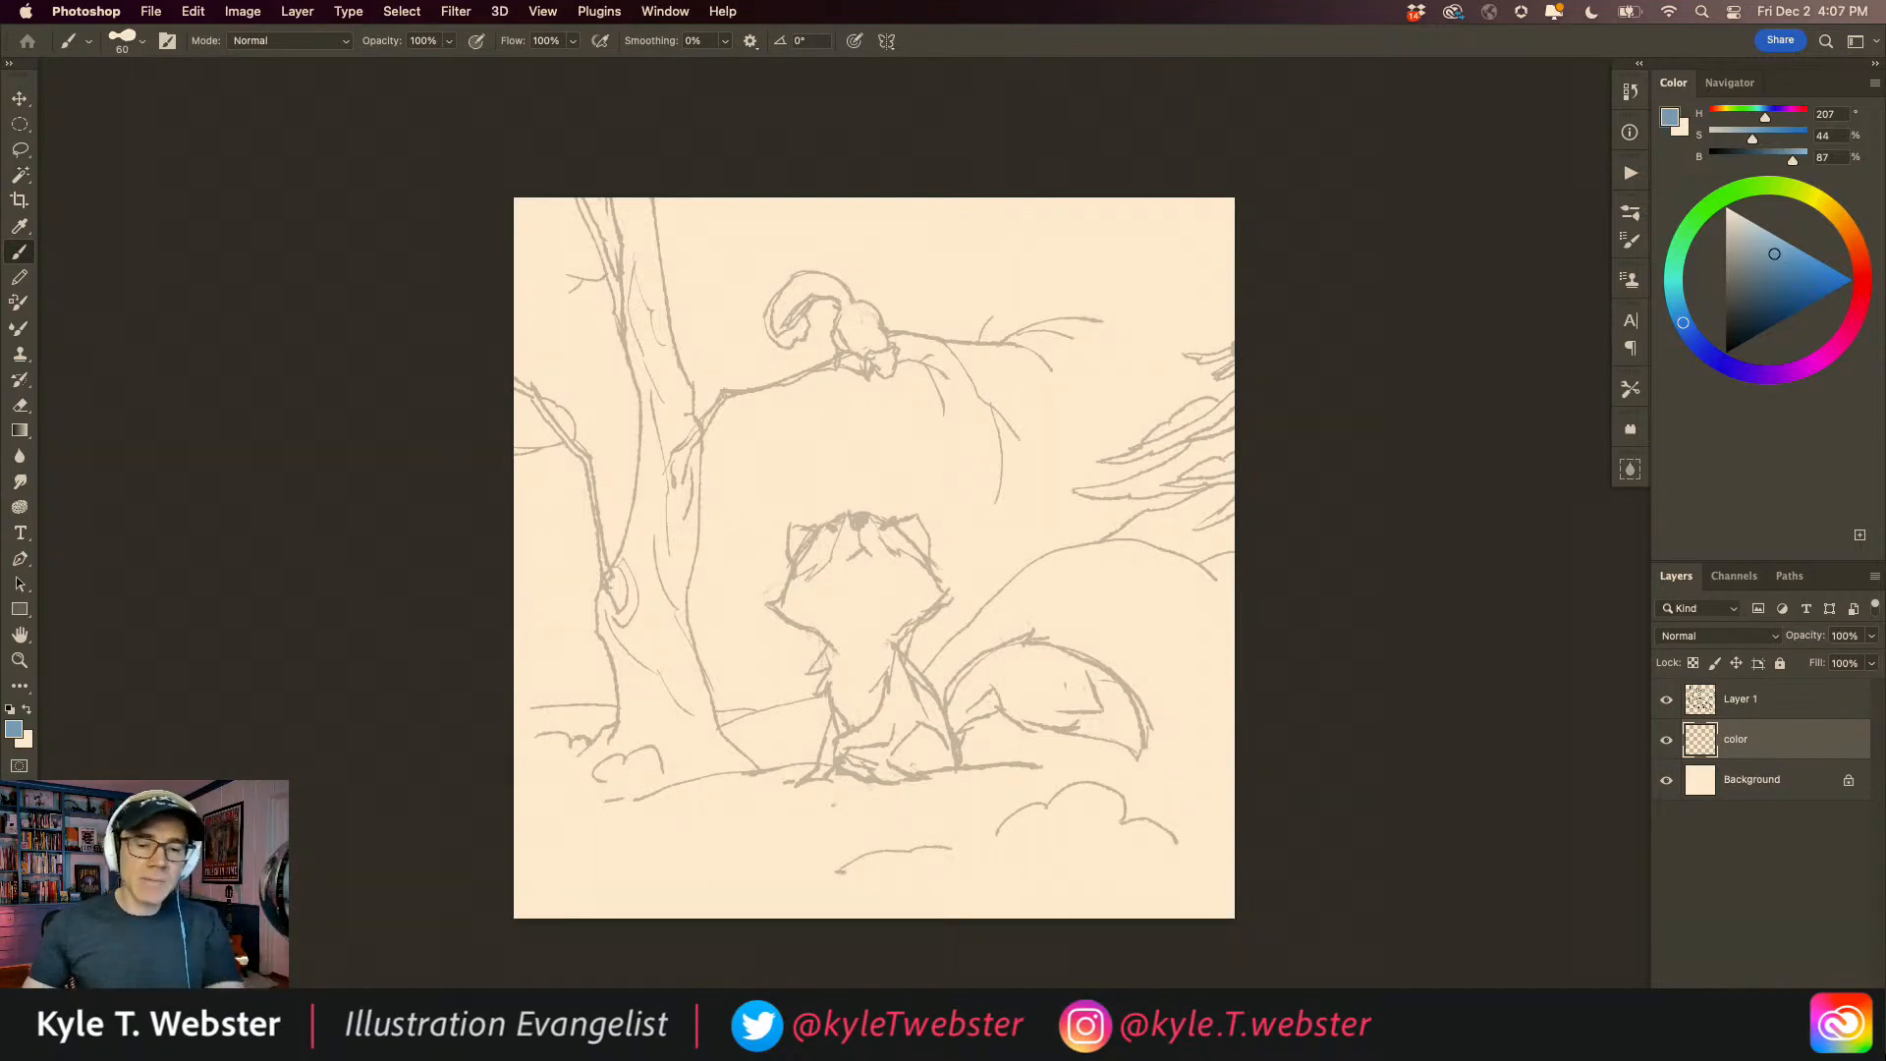
# Step: Set the foreground color to a pale yellow-green with hue 77, saturation 33% and brightness 92%
pyautogui.click(1812, 195)
pyautogui.click(1773, 244)
pyautogui.moveTo(1812, 194); pyautogui.dragTo(1766, 244)
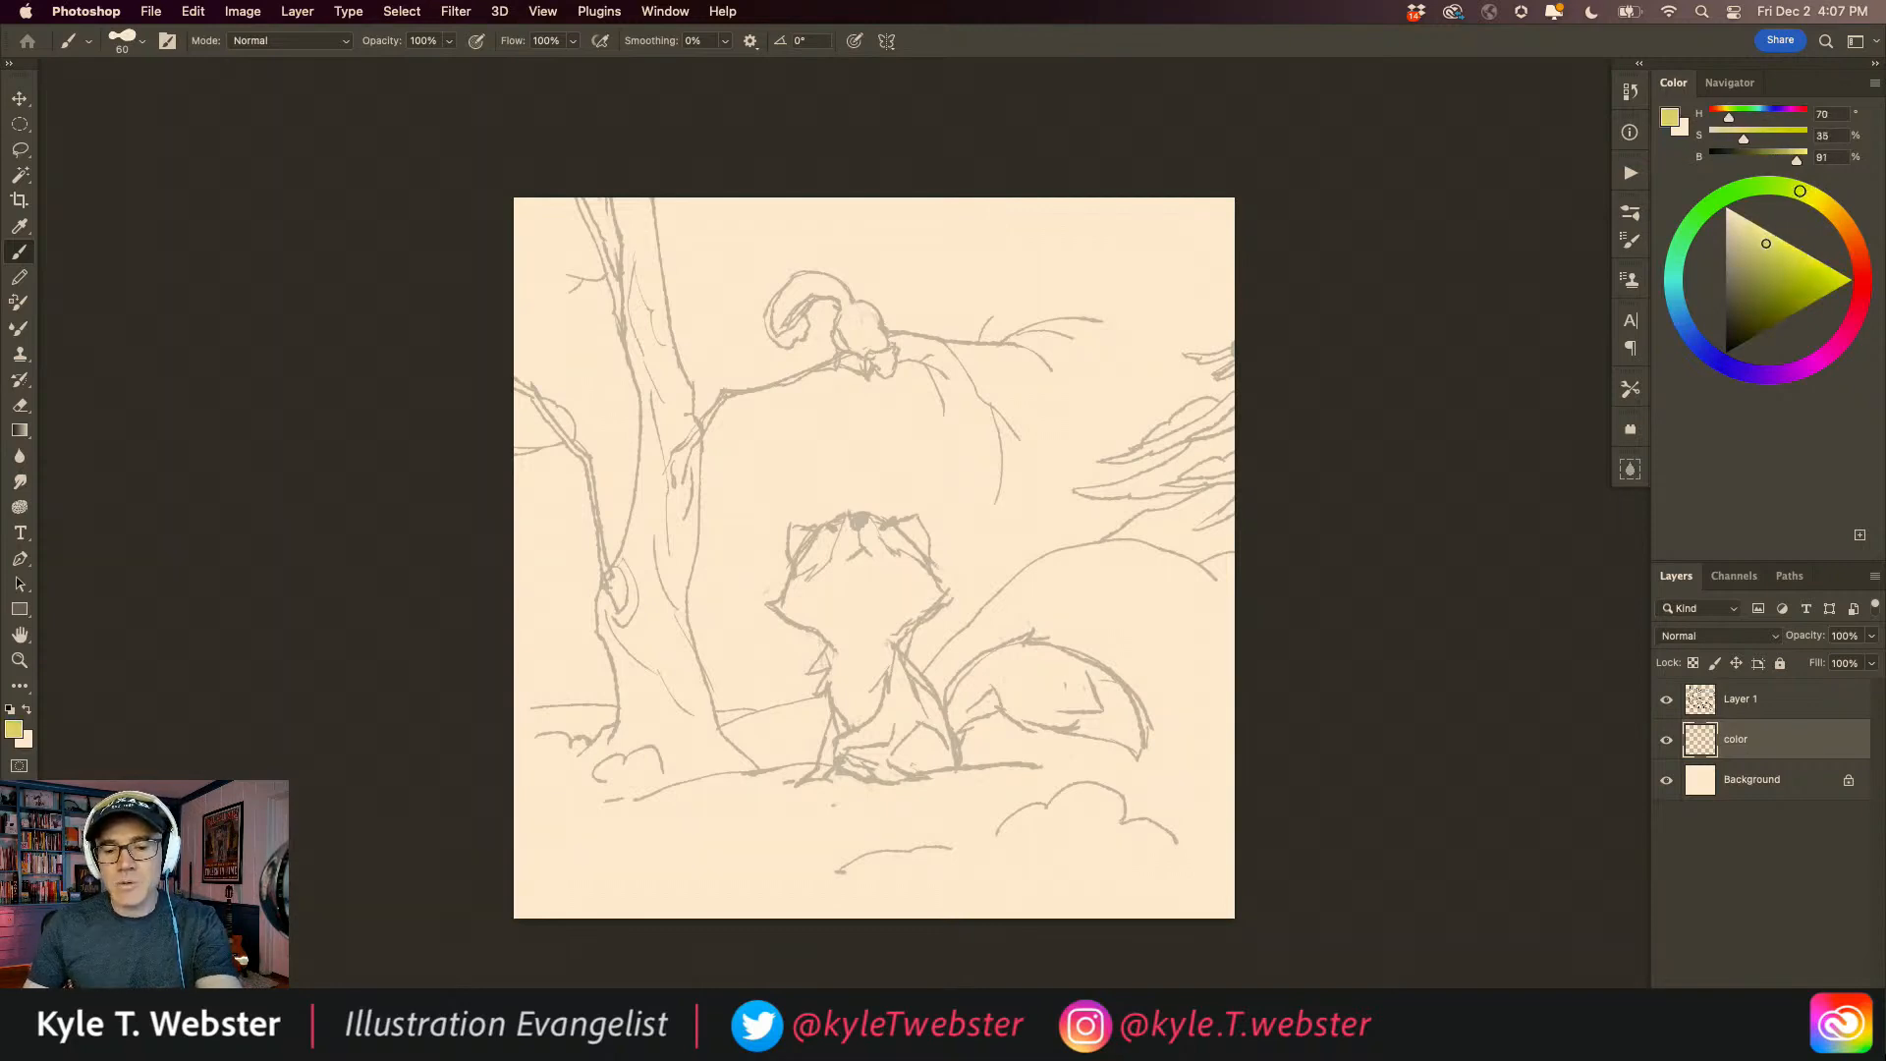
pyautogui.click(1795, 189)
pyautogui.click(1767, 243)
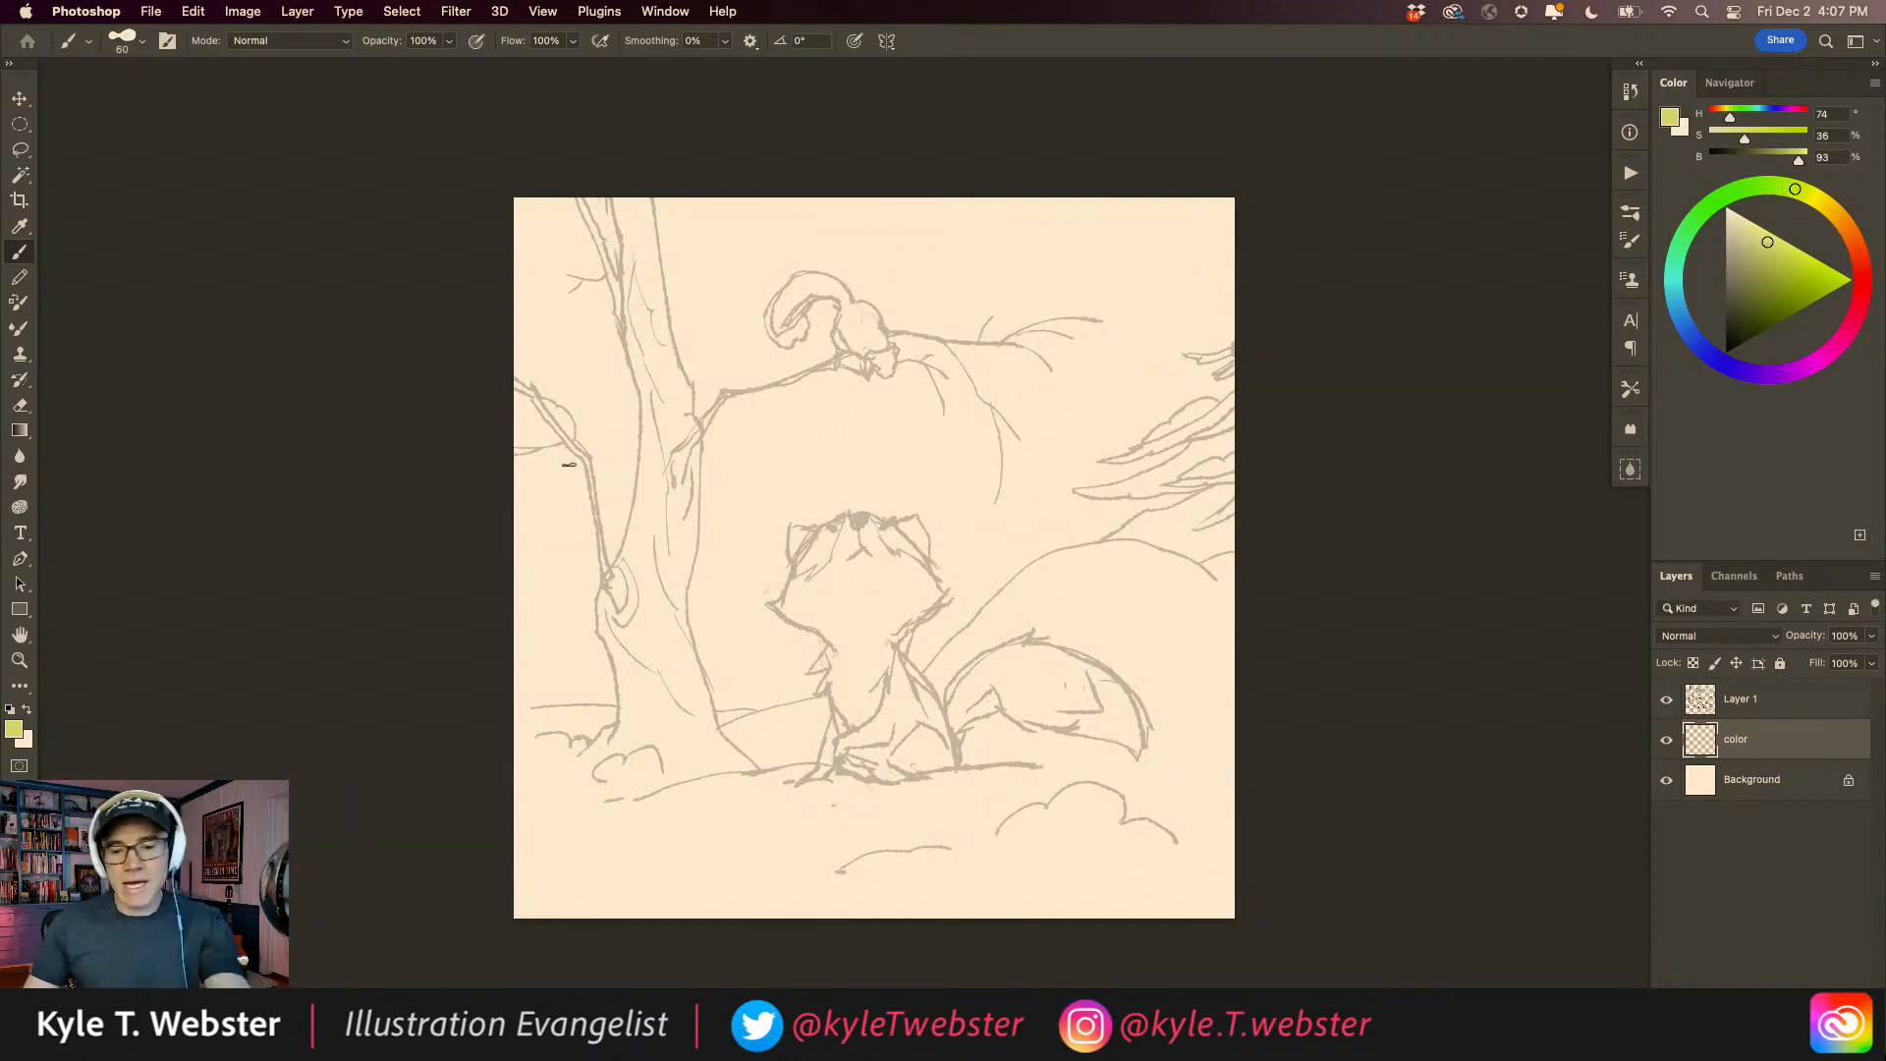
pyautogui.click(1788, 187)
pyautogui.moveTo(1765, 241); pyautogui.dragTo(1765, 239)
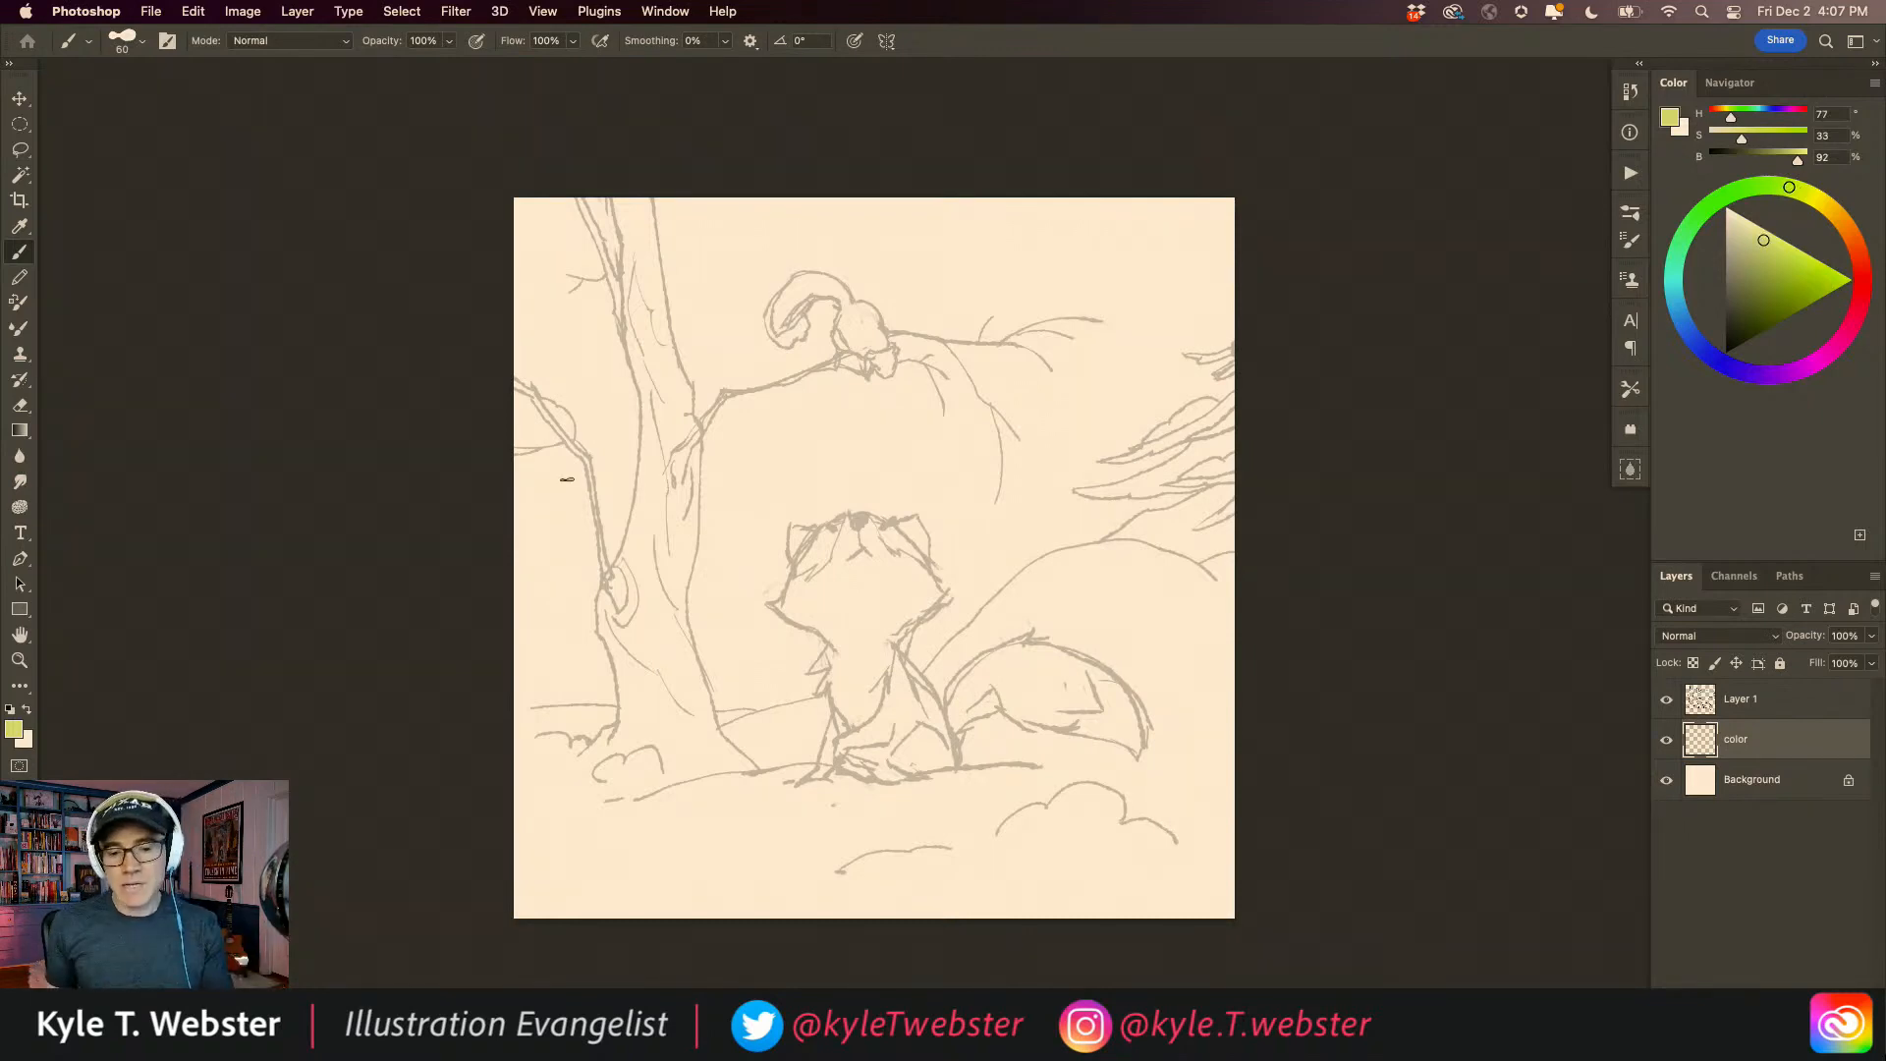
# Step: Browse the seasonal and HaringBrushes sets and choose the Heroes Heavy brush from the Bowie Brushes set
pyautogui.click(1627, 232)
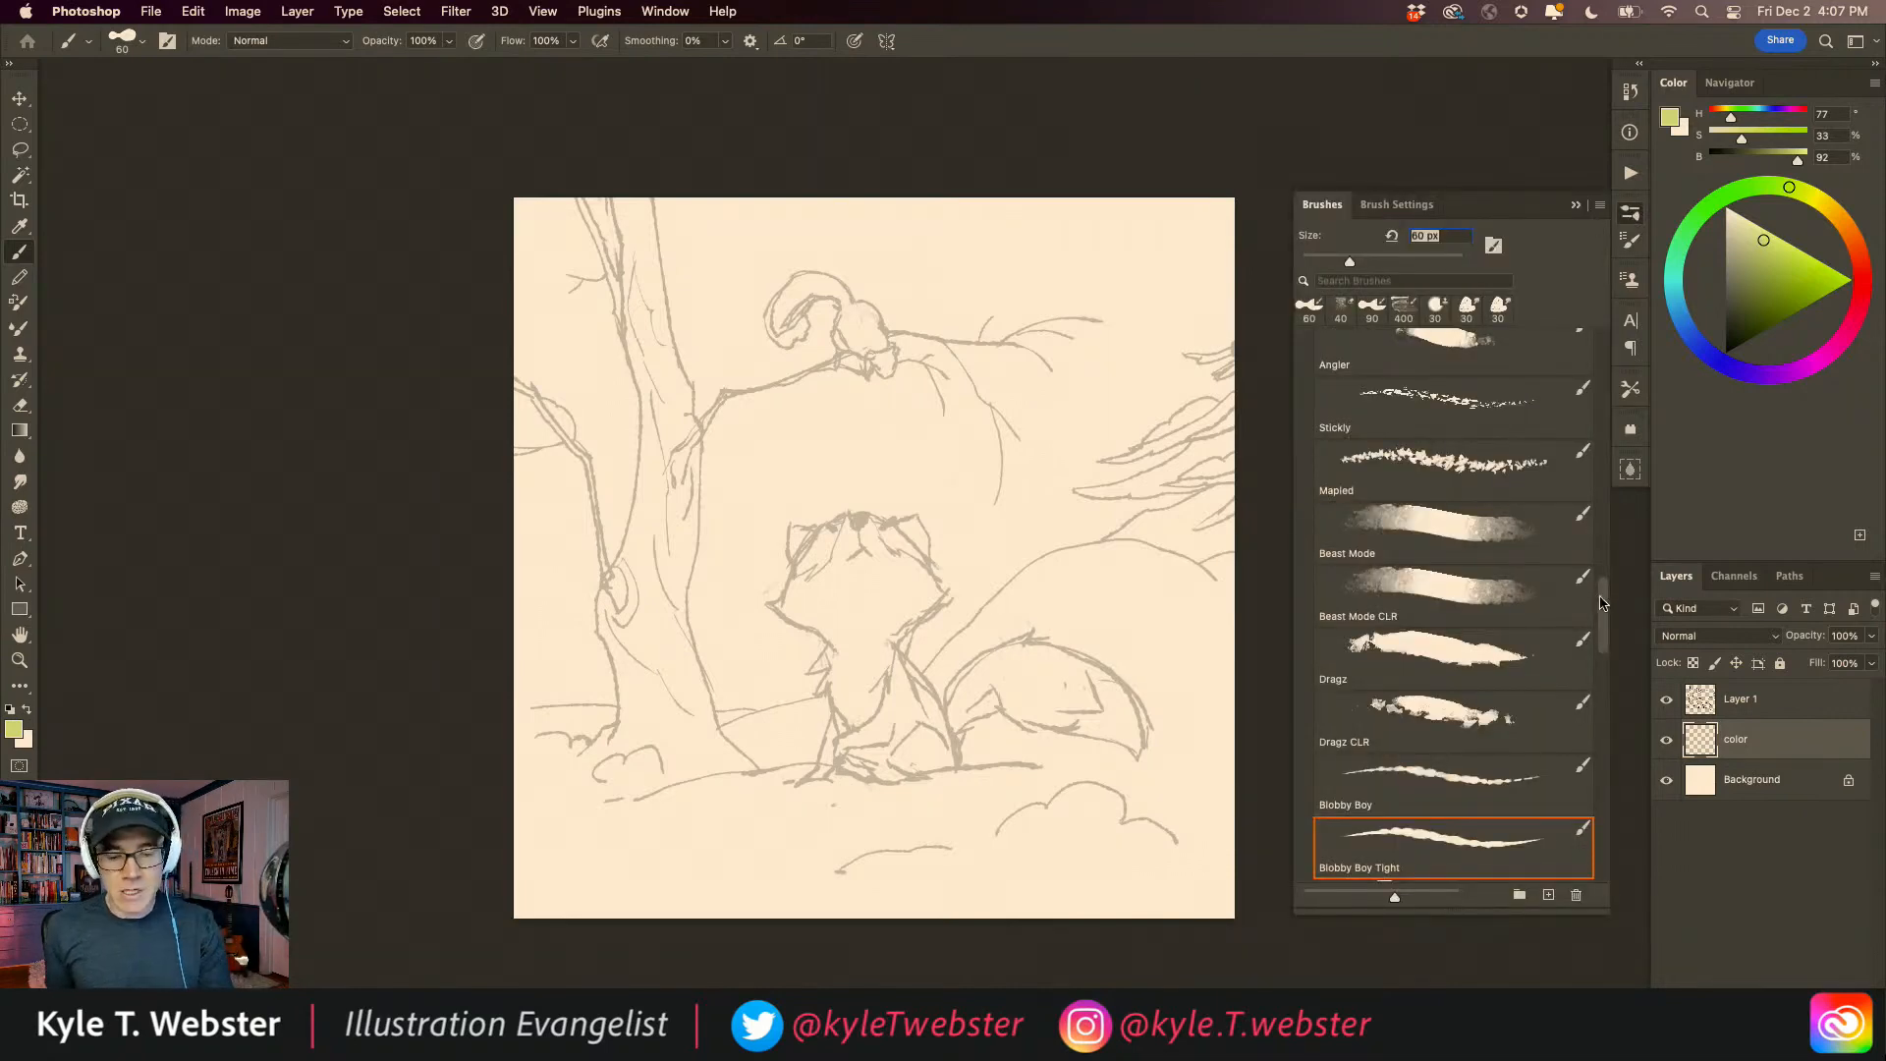
pyautogui.scroll(3, 1448, 582)
pyautogui.scroll(10, 1448, 582)
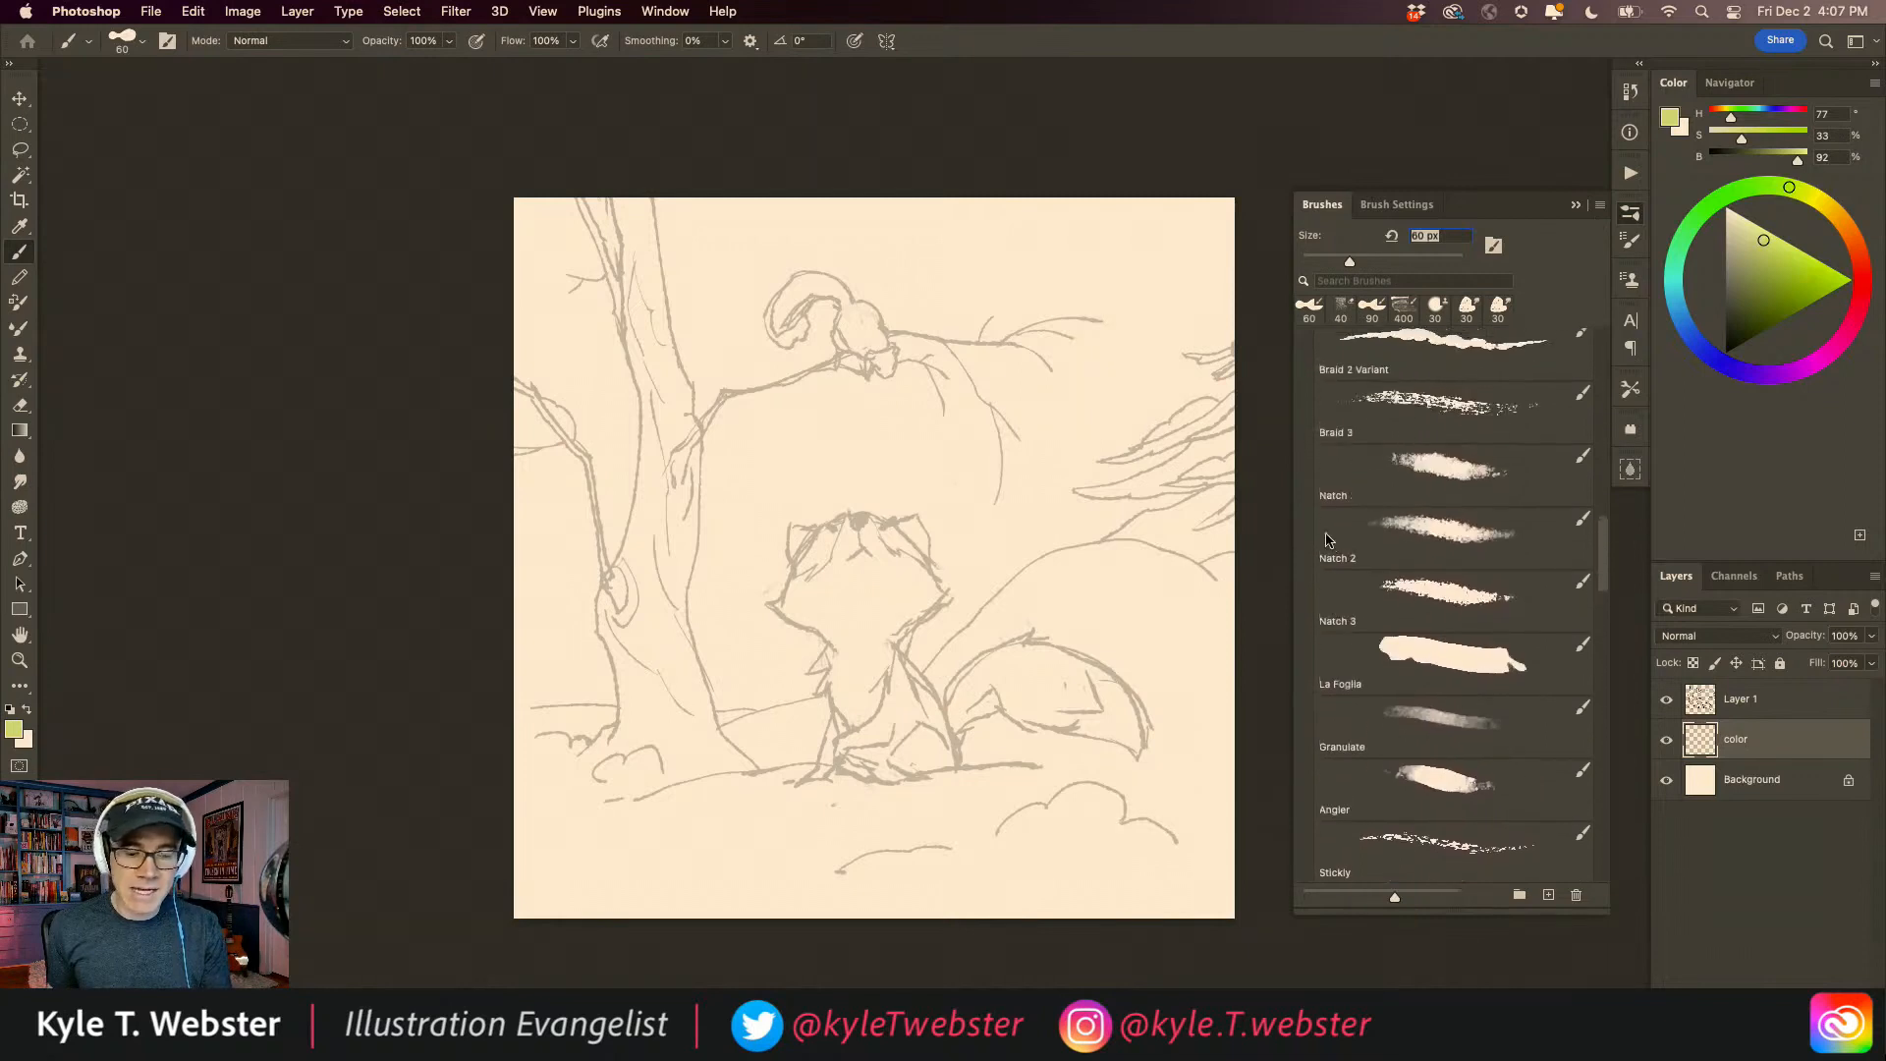
pyautogui.scroll(4, 1300, 454)
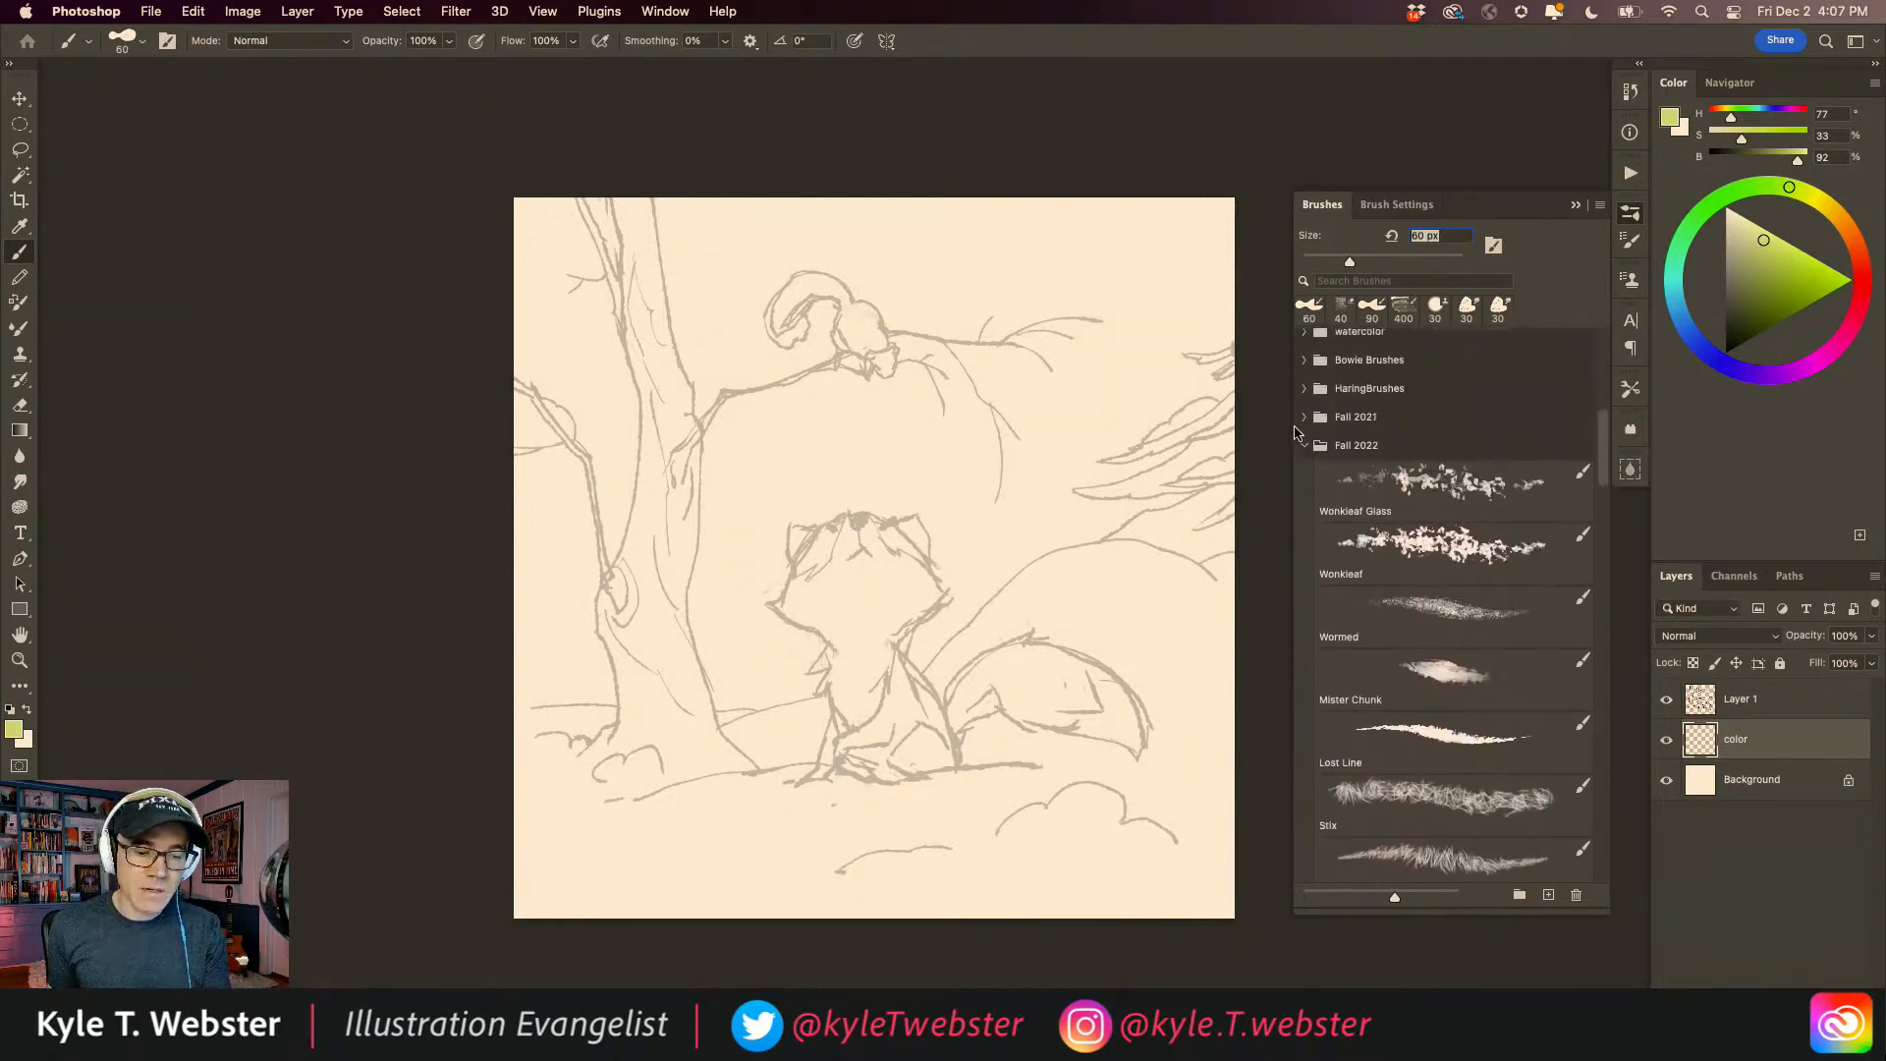
pyautogui.click(1305, 446)
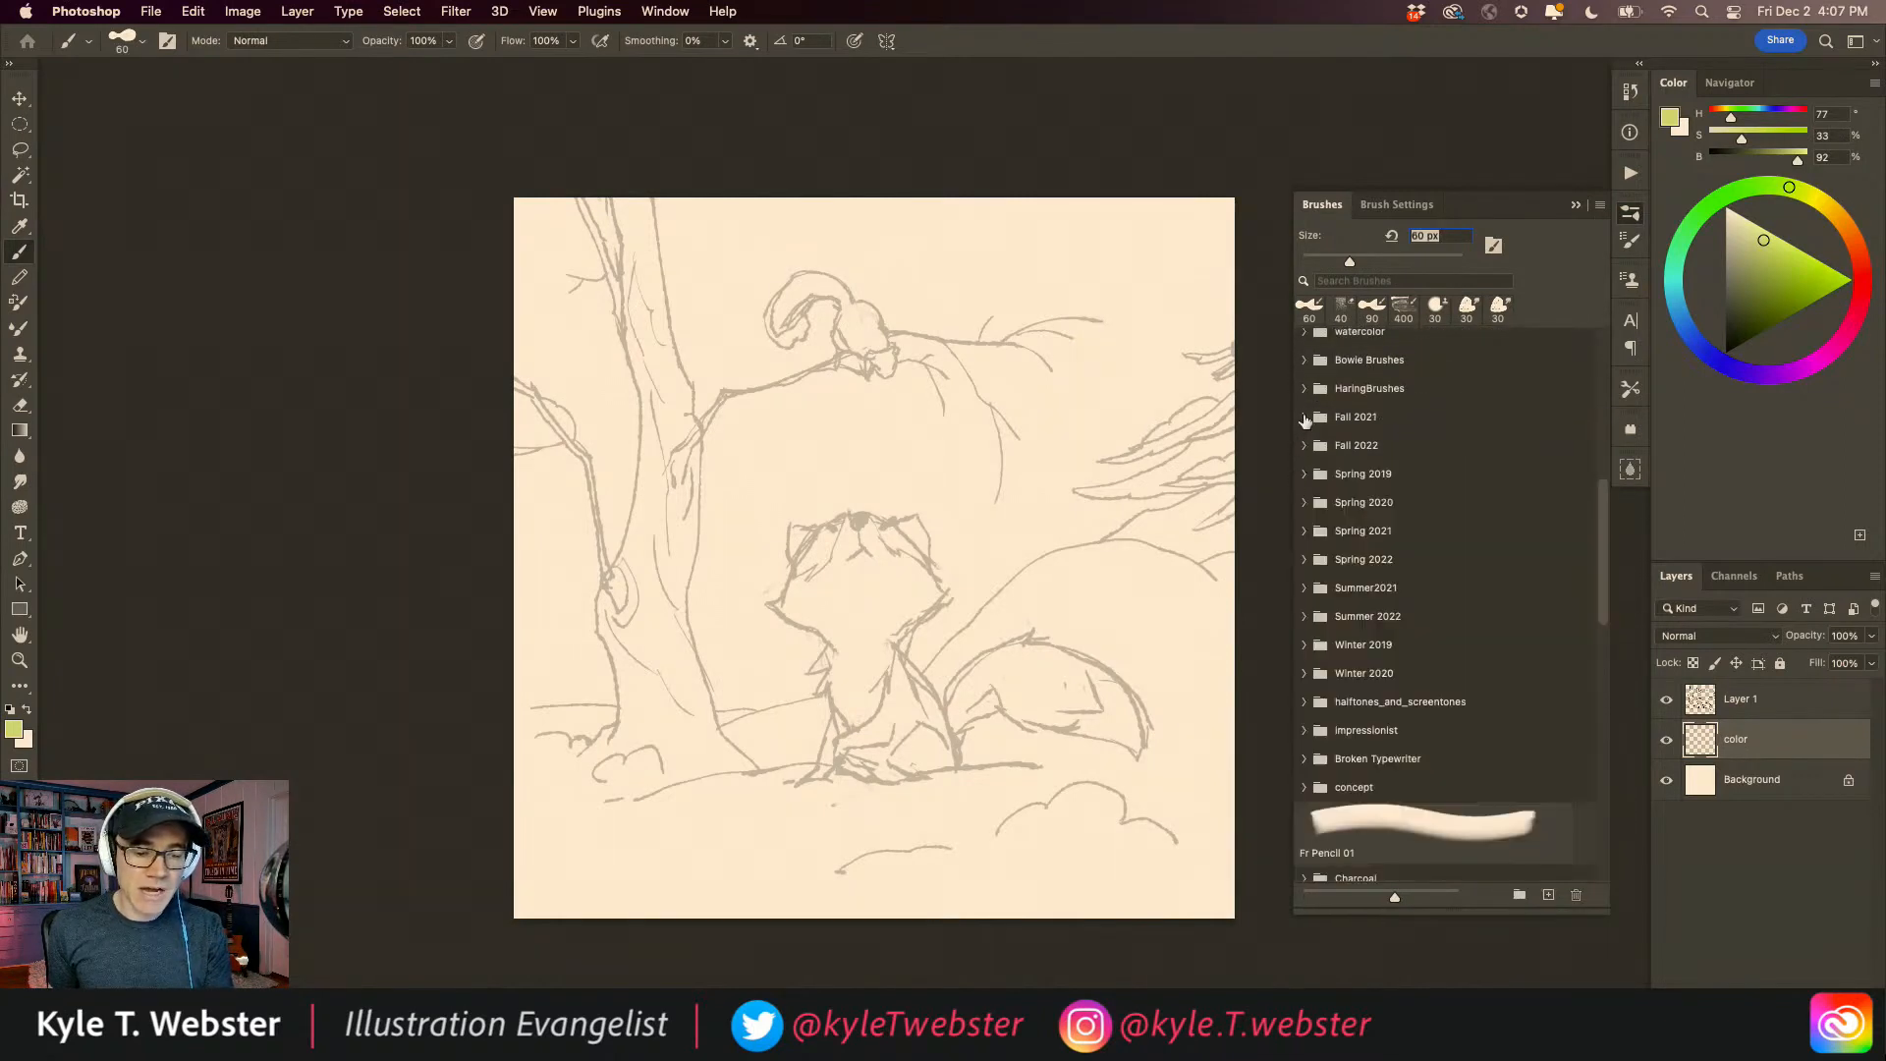
pyautogui.click(1304, 417)
pyautogui.click(1304, 416)
pyautogui.click(1304, 387)
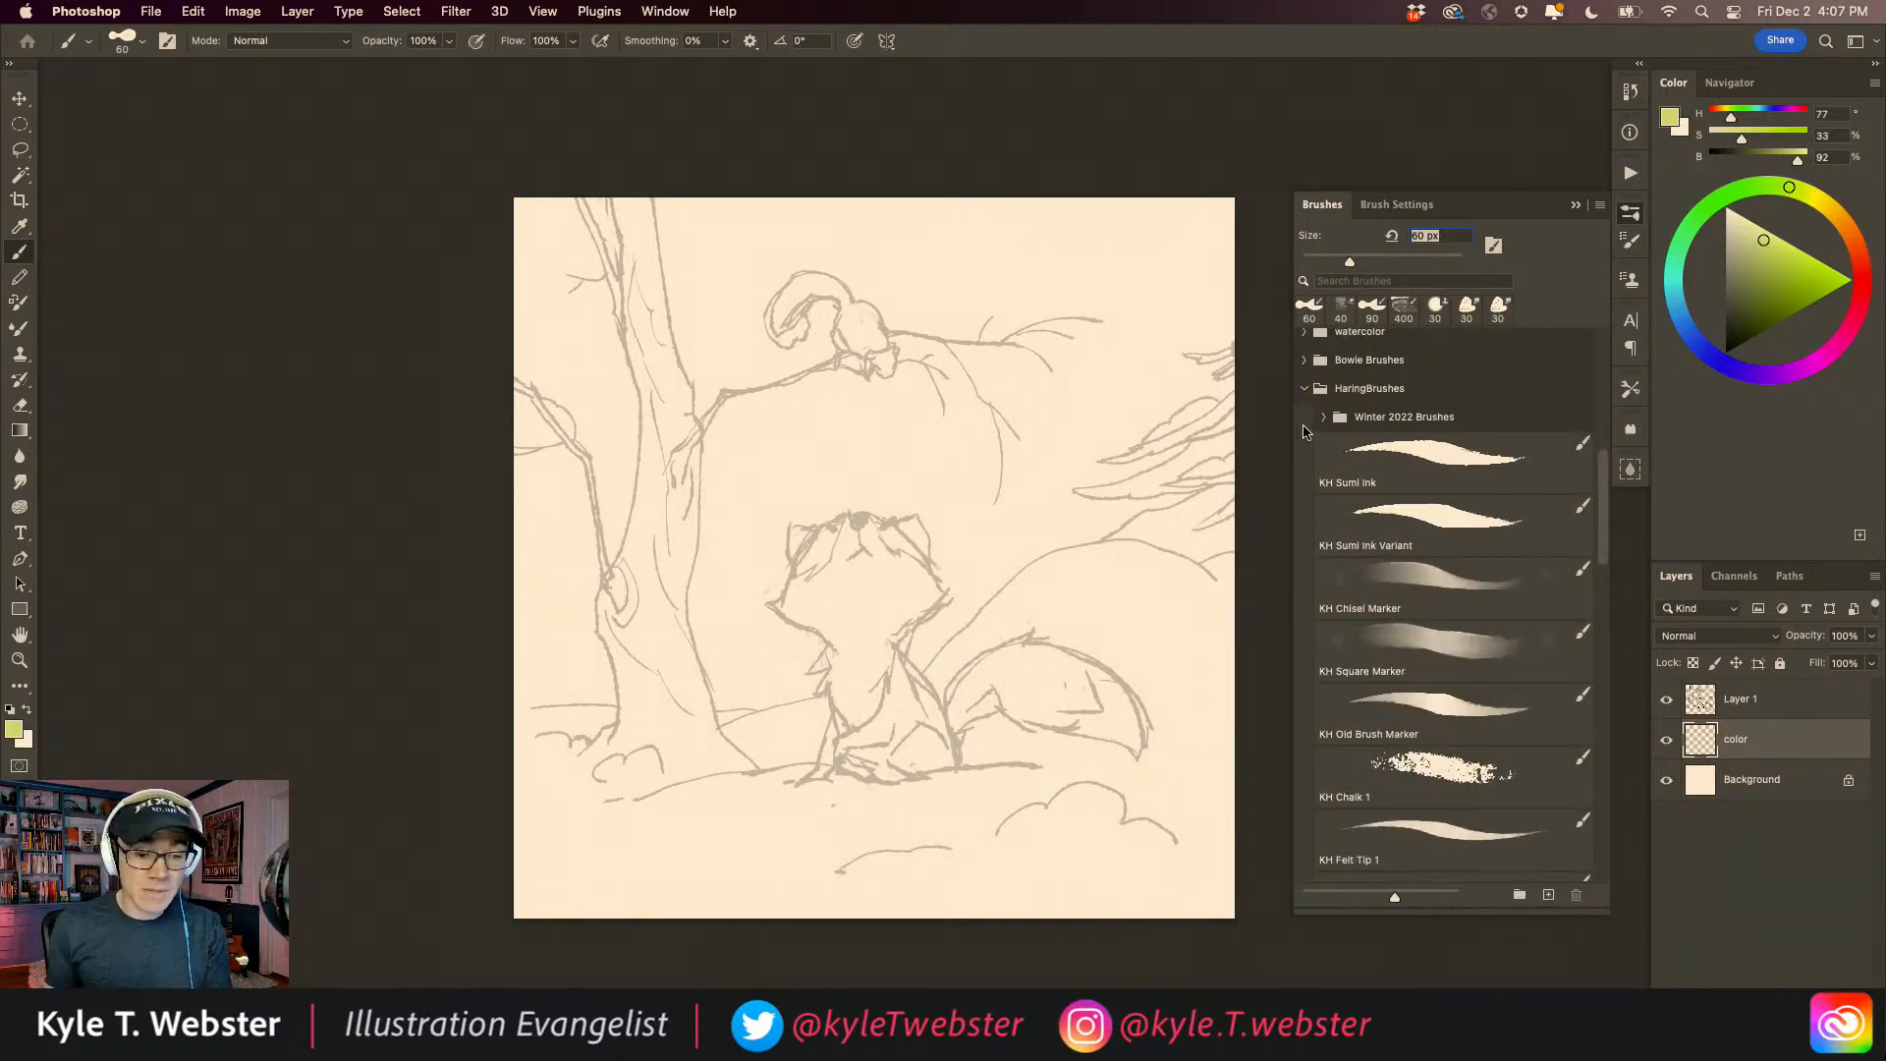
pyautogui.click(1305, 387)
pyautogui.click(1304, 359)
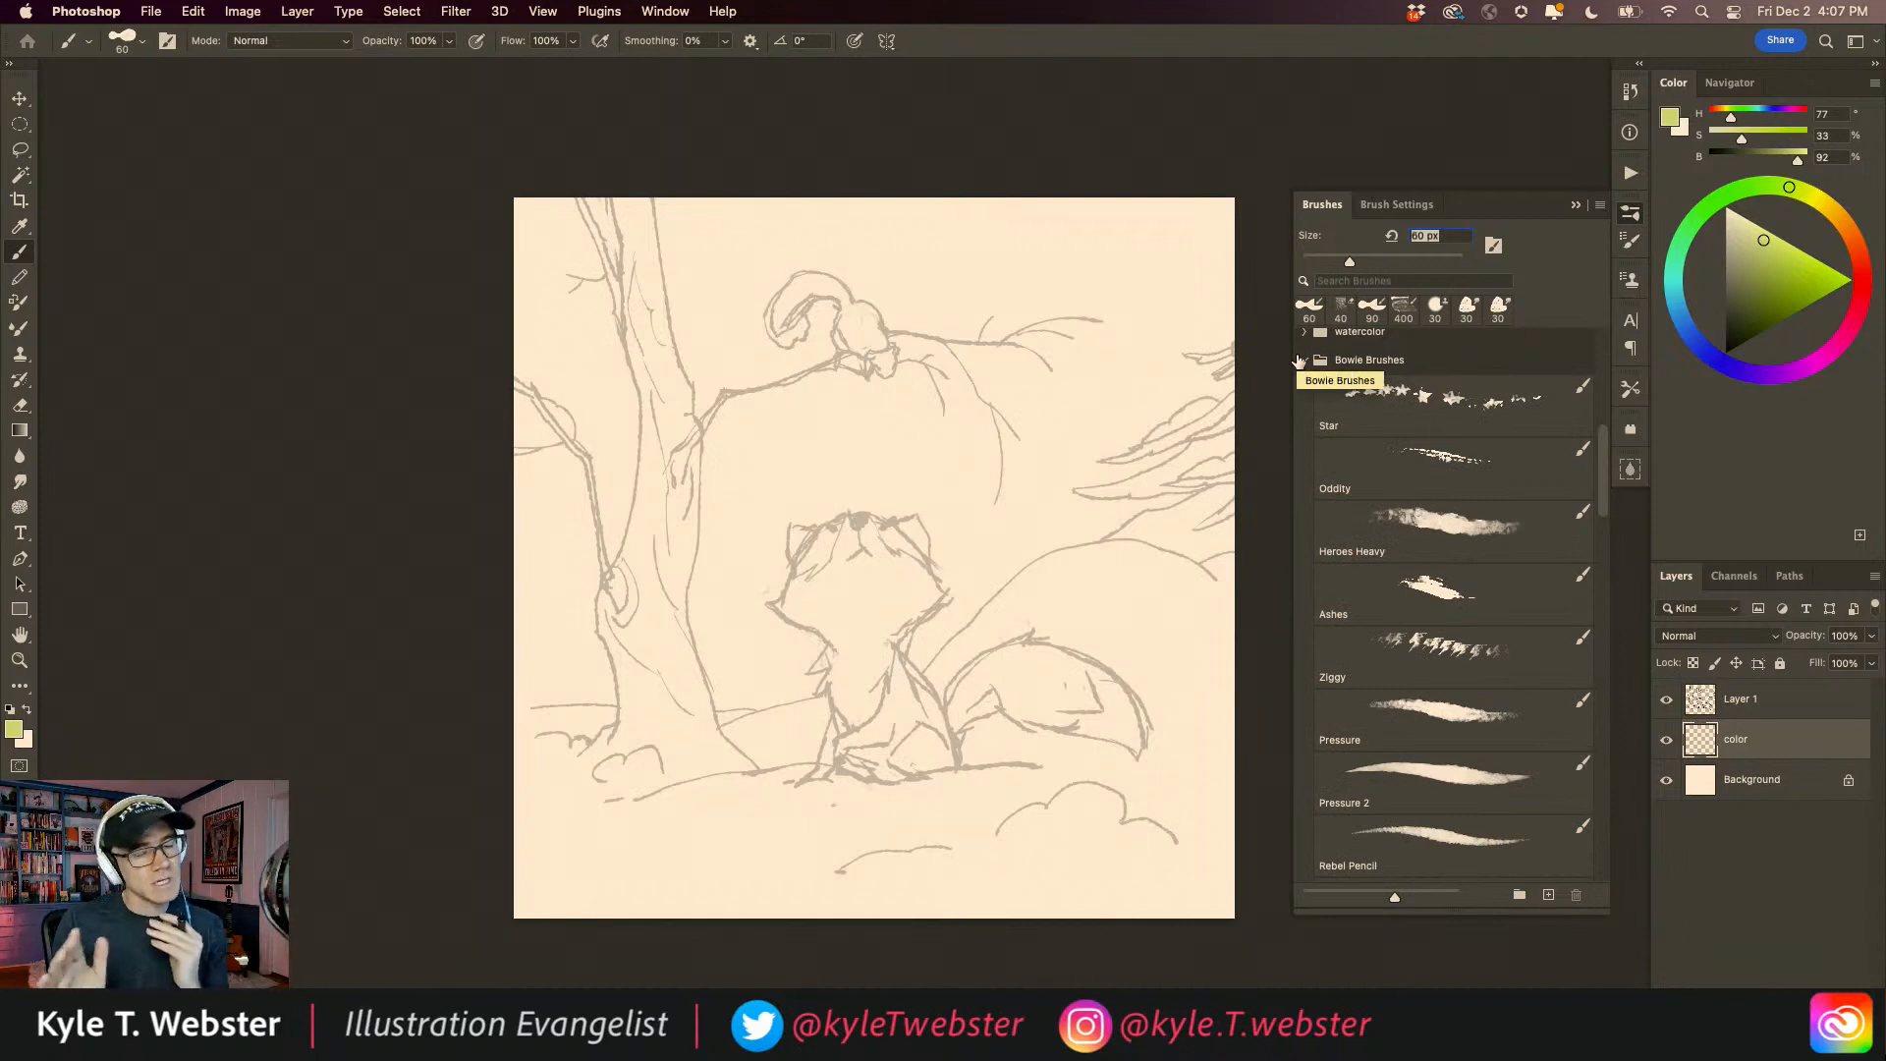
pyautogui.click(1444, 525)
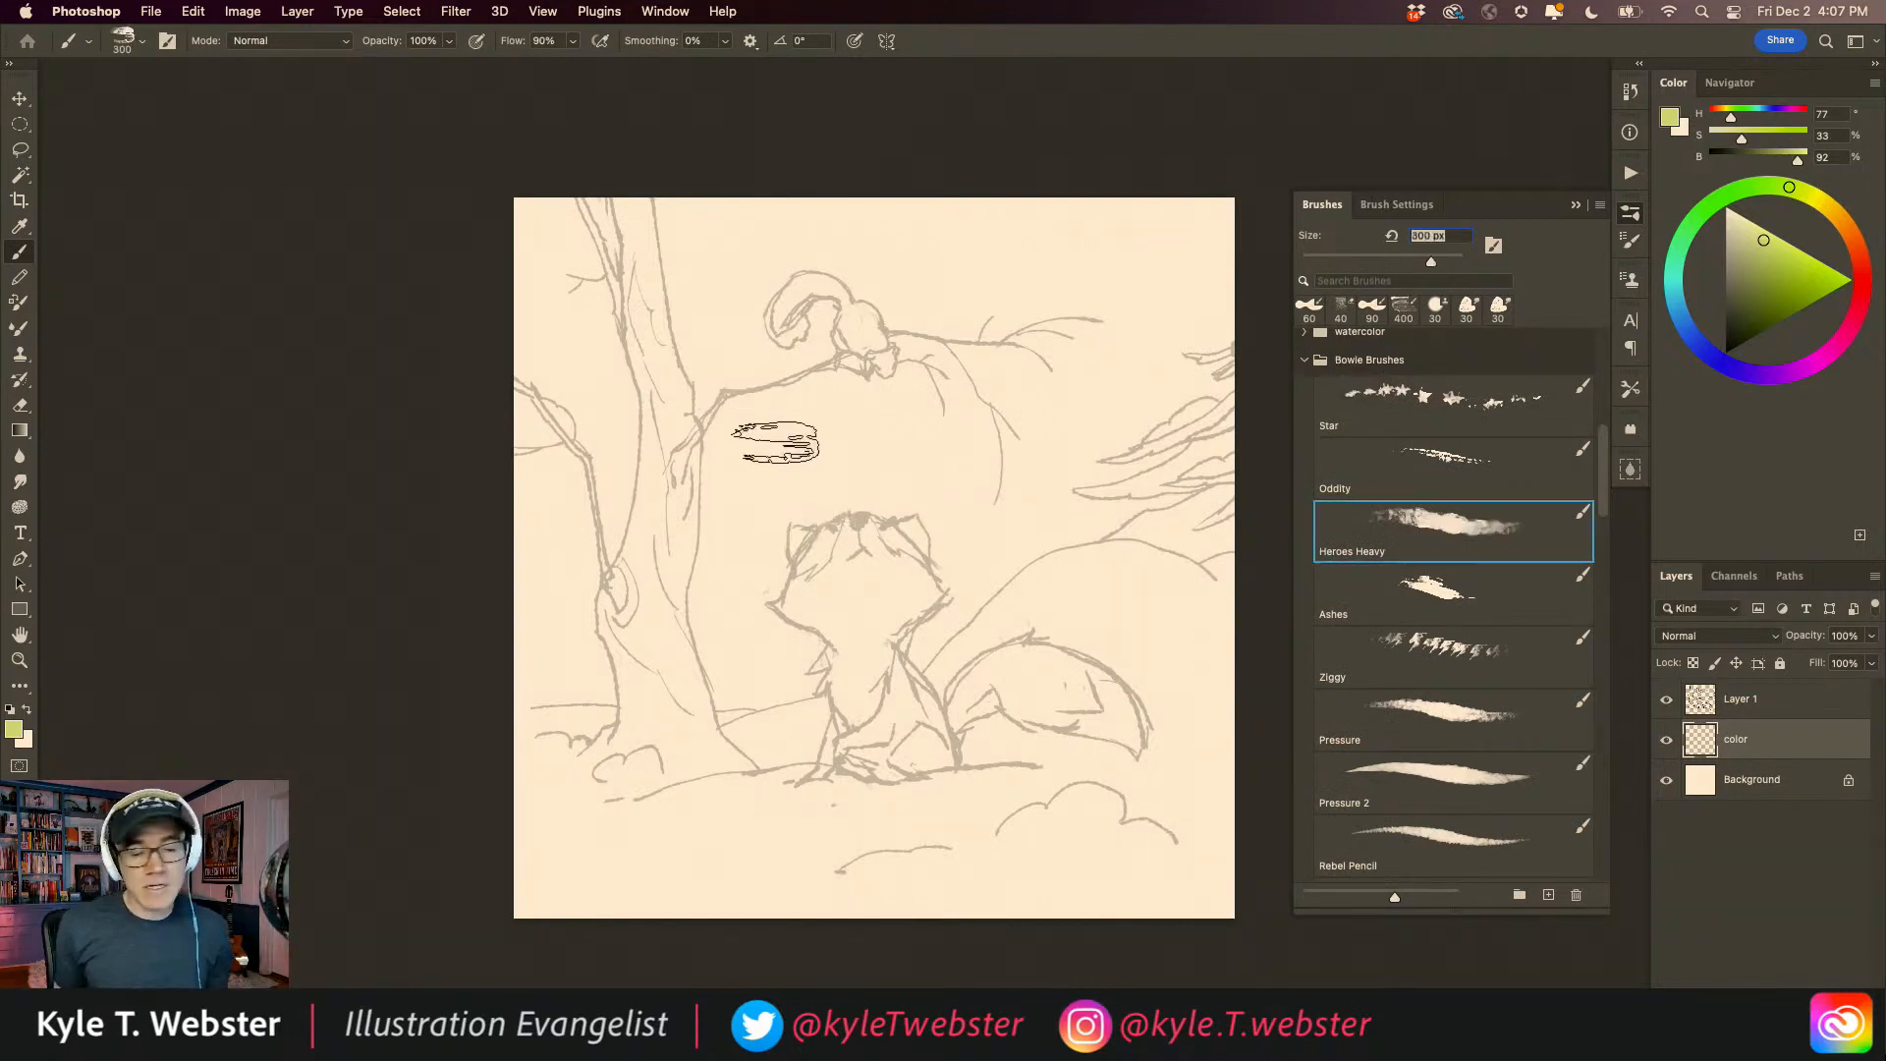
# Step: Paint textured yellow-green over the background behind the squirrel, tree, fox and hillside, from the upper edge down to the ground line
pyautogui.moveTo(1073, 363)
pyautogui.mouseDown()
pyautogui.moveTo(1104, 415)
pyautogui.moveTo(1207, 275)
pyautogui.moveTo(1109, 217)
pyautogui.moveTo(1057, 302)
pyautogui.moveTo(1132, 222)
pyautogui.moveTo(964, 300)
pyautogui.moveTo(1011, 317)
pyautogui.moveTo(1040, 438)
pyautogui.moveTo(974, 542)
pyautogui.moveTo(908, 366)
pyautogui.moveTo(980, 370)
pyautogui.moveTo(941, 214)
pyautogui.moveTo(850, 256)
pyautogui.moveTo(871, 186)
pyautogui.mouseUp()
pyautogui.keyDown('super'); pyautogui.click(939, 426); pyautogui.keyUp('super')
pyautogui.keyDown('super'); pyautogui.click(935, 428); pyautogui.keyUp('super')
pyautogui.moveTo(875, 474); pyautogui.dragTo(801, 658)
pyautogui.moveTo(1128, 456)
pyautogui.mouseDown()
pyautogui.moveTo(1035, 501)
pyautogui.moveTo(941, 677)
pyautogui.moveTo(816, 718)
pyautogui.moveTo(807, 544)
pyautogui.moveTo(680, 559)
pyautogui.moveTo(585, 474)
pyautogui.moveTo(640, 393)
pyautogui.moveTo(630, 191)
pyautogui.moveTo(554, 220)
pyautogui.moveTo(487, 339)
pyautogui.moveTo(661, 223)
pyautogui.mouseUp()
pyautogui.moveTo(624, 616); pyautogui.dragTo(860, 628)
pyautogui.moveTo(747, 218)
pyautogui.mouseDown()
pyautogui.moveTo(547, 190)
pyautogui.moveTo(632, 371)
pyautogui.mouseUp()
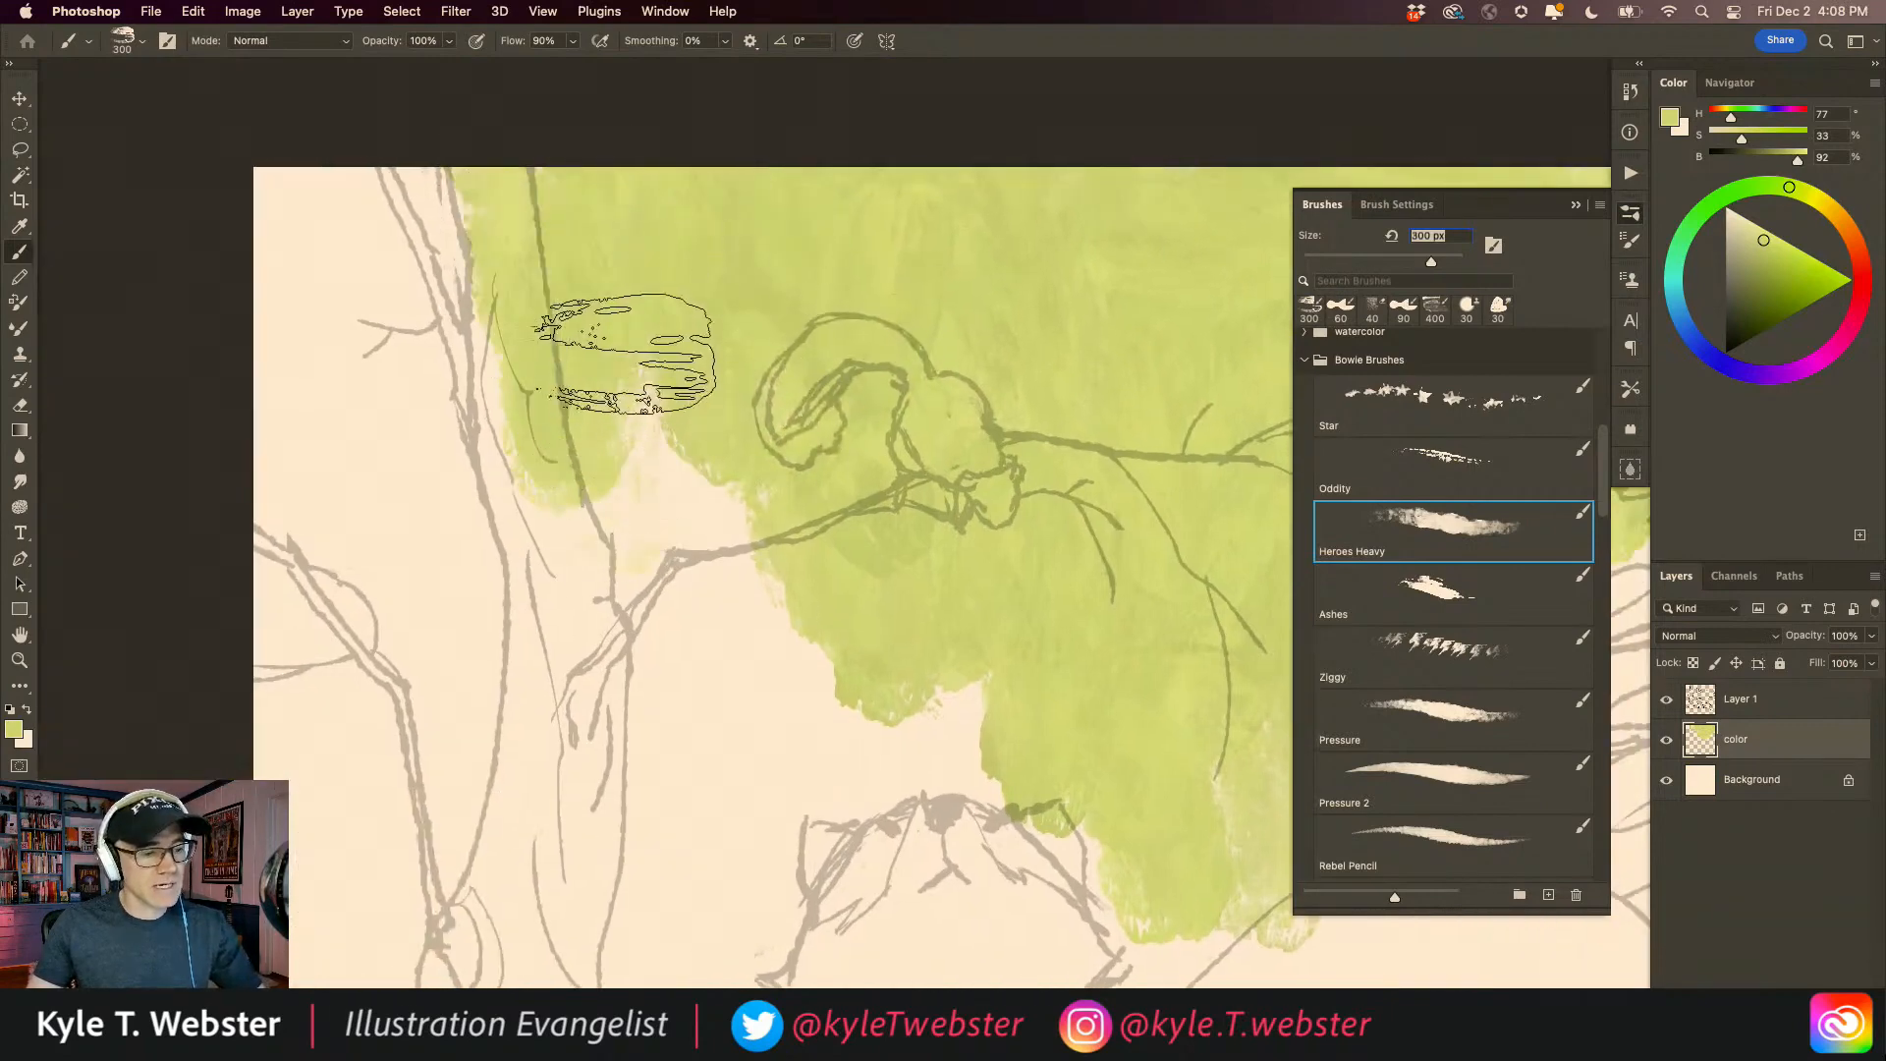
pyautogui.moveTo(566, 533)
pyautogui.mouseDown()
pyautogui.moveTo(681, 651)
pyautogui.moveTo(617, 452)
pyautogui.mouseUp()
pyautogui.moveTo(770, 488)
pyautogui.mouseDown()
pyautogui.moveTo(808, 576)
pyautogui.moveTo(681, 571)
pyautogui.moveTo(769, 394)
pyautogui.moveTo(690, 293)
pyautogui.moveTo(619, 451)
pyautogui.moveTo(664, 498)
pyautogui.moveTo(548, 486)
pyautogui.moveTo(472, 436)
pyautogui.moveTo(551, 411)
pyautogui.moveTo(440, 273)
pyautogui.moveTo(442, 138)
pyautogui.moveTo(329, 143)
pyautogui.moveTo(361, 284)
pyautogui.moveTo(350, 160)
pyautogui.moveTo(318, 197)
pyautogui.moveTo(373, 298)
pyautogui.moveTo(443, 335)
pyautogui.moveTo(389, 305)
pyautogui.moveTo(347, 393)
pyautogui.moveTo(315, 298)
pyautogui.moveTo(395, 514)
pyautogui.moveTo(444, 493)
pyautogui.moveTo(409, 599)
pyautogui.moveTo(301, 548)
pyautogui.moveTo(411, 520)
pyautogui.moveTo(470, 676)
pyautogui.moveTo(375, 688)
pyautogui.moveTo(366, 710)
pyautogui.moveTo(410, 822)
pyautogui.moveTo(339, 803)
pyautogui.moveTo(450, 694)
pyautogui.moveTo(584, 701)
pyautogui.moveTo(675, 760)
pyautogui.moveTo(722, 634)
pyautogui.moveTo(637, 829)
pyautogui.moveTo(675, 726)
pyautogui.moveTo(794, 638)
pyautogui.moveTo(867, 733)
pyautogui.moveTo(989, 706)
pyautogui.moveTo(784, 791)
pyautogui.mouseUp()
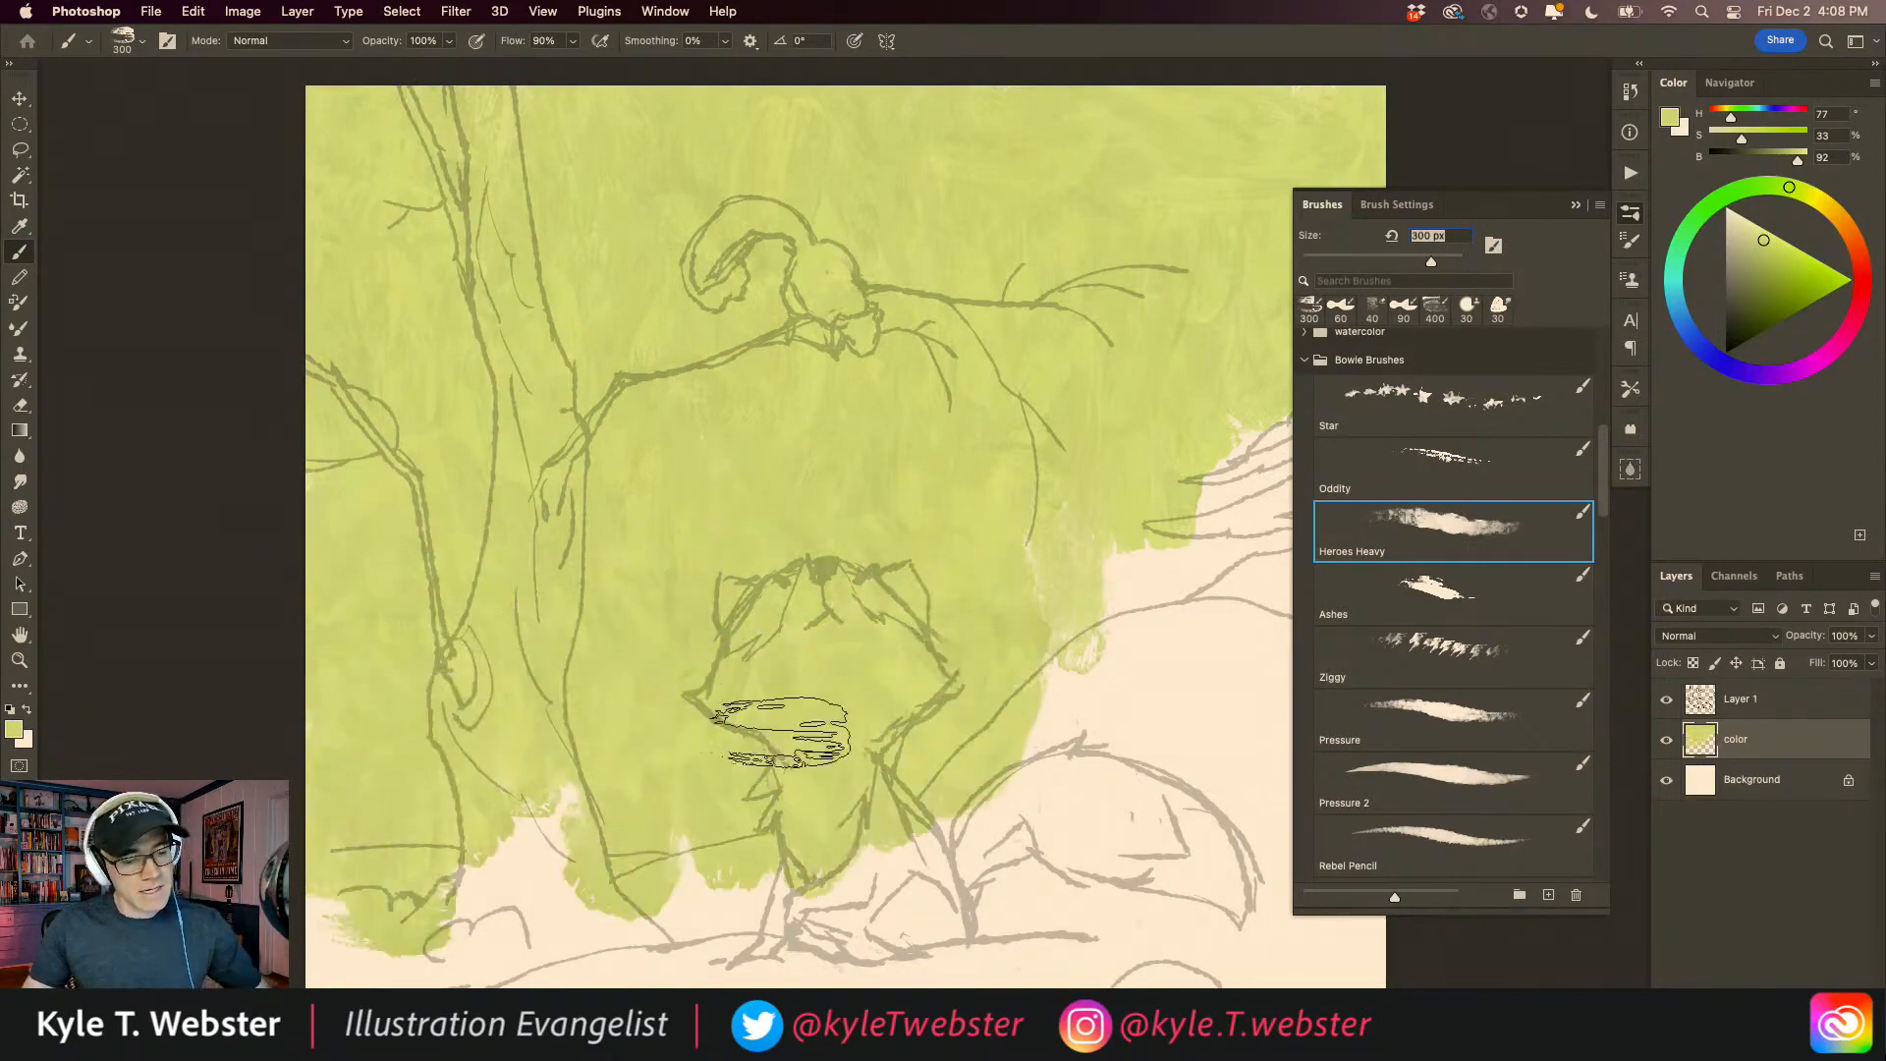
pyautogui.press('super+minus')
pyautogui.moveTo(670, 581); pyautogui.dragTo(673, 560)
pyautogui.moveTo(825, 629)
pyautogui.mouseDown()
pyautogui.moveTo(1011, 526)
pyautogui.moveTo(1103, 547)
pyautogui.moveTo(1070, 432)
pyautogui.moveTo(993, 698)
pyautogui.moveTo(1103, 576)
pyautogui.moveTo(969, 559)
pyautogui.moveTo(982, 668)
pyautogui.moveTo(1081, 717)
pyautogui.moveTo(896, 639)
pyautogui.moveTo(948, 738)
pyautogui.moveTo(771, 720)
pyautogui.moveTo(818, 652)
pyautogui.mouseUp()
pyautogui.moveTo(1135, 646)
pyautogui.mouseDown()
pyautogui.moveTo(1081, 708)
pyautogui.moveTo(923, 548)
pyautogui.mouseUp()
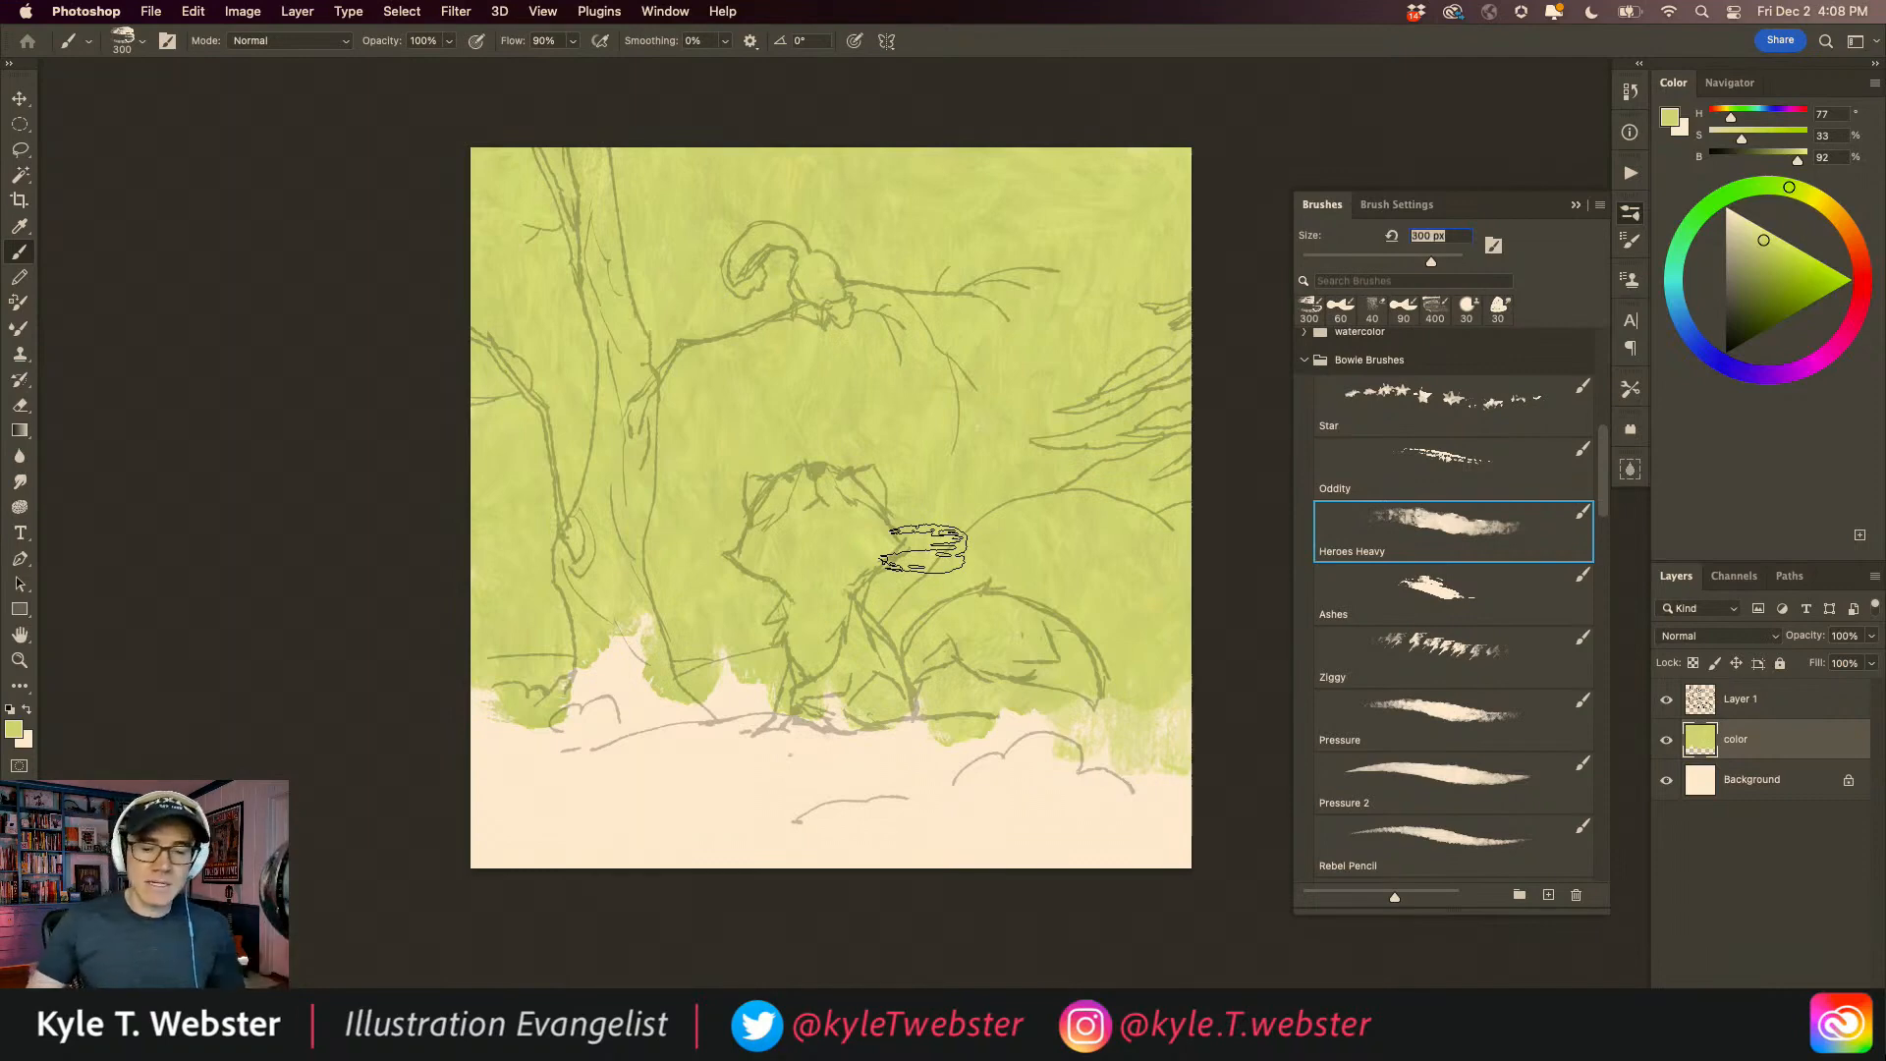
# Step: Brush a deeper green of hue 102, saturation 33% and brightness 82% across the upper background behind the squirrel and branches
pyautogui.moveTo(1788, 187)
pyautogui.mouseDown()
pyautogui.moveTo(1748, 187)
pyautogui.moveTo(1760, 253)
pyautogui.mouseUp()
pyautogui.moveTo(1021, 216)
pyautogui.mouseDown()
pyautogui.moveTo(1121, 171)
pyautogui.moveTo(1180, 234)
pyautogui.moveTo(1124, 234)
pyautogui.moveTo(1060, 289)
pyautogui.moveTo(1118, 300)
pyautogui.moveTo(1075, 294)
pyautogui.moveTo(1021, 356)
pyautogui.moveTo(932, 236)
pyautogui.moveTo(1000, 189)
pyautogui.moveTo(860, 126)
pyautogui.moveTo(841, 241)
pyautogui.moveTo(885, 250)
pyautogui.moveTo(904, 362)
pyautogui.moveTo(772, 368)
pyautogui.moveTo(836, 265)
pyautogui.moveTo(738, 206)
pyautogui.moveTo(801, 186)
pyautogui.moveTo(673, 170)
pyautogui.moveTo(703, 150)
pyautogui.moveTo(932, 136)
pyautogui.mouseUp()
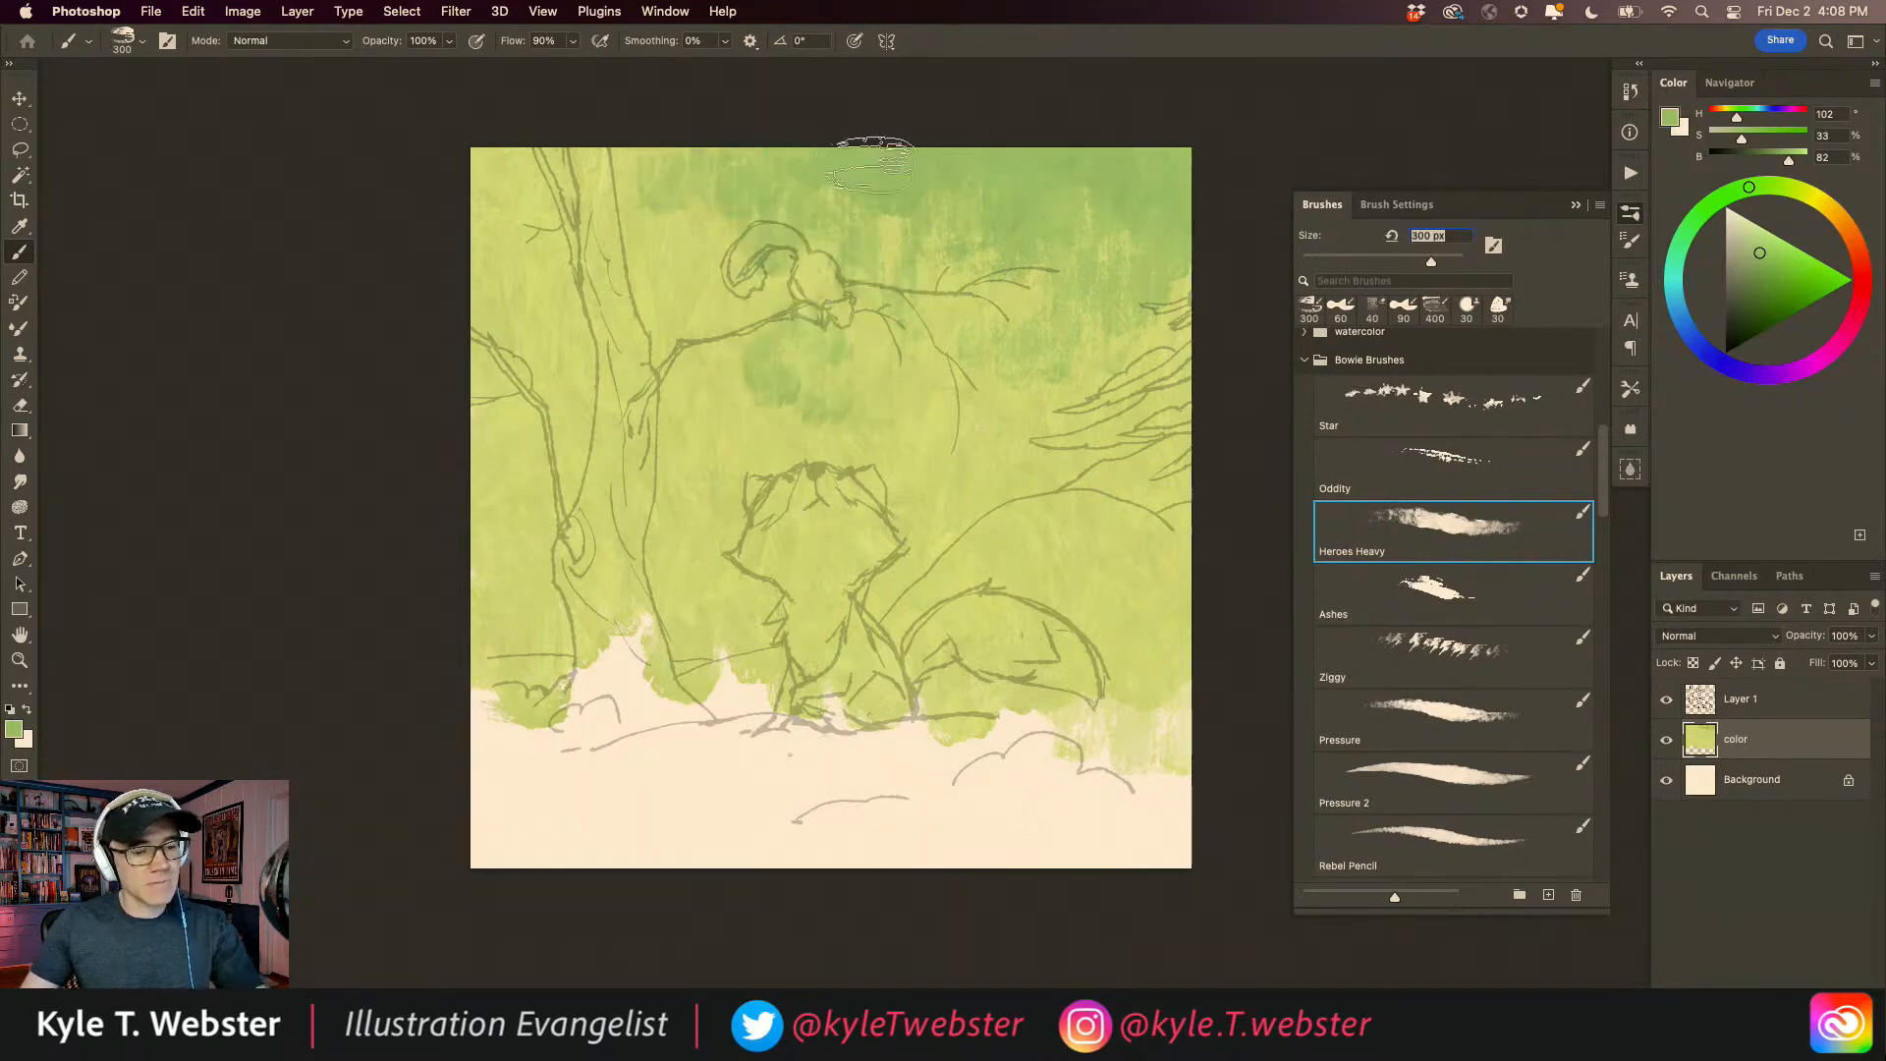
pyautogui.moveTo(719, 364)
pyautogui.mouseDown()
pyautogui.moveTo(736, 286)
pyautogui.moveTo(653, 244)
pyautogui.moveTo(610, 181)
pyautogui.moveTo(552, 165)
pyautogui.moveTo(506, 206)
pyautogui.moveTo(578, 396)
pyautogui.moveTo(528, 411)
pyautogui.moveTo(448, 252)
pyautogui.moveTo(685, 307)
pyautogui.moveTo(636, 255)
pyautogui.mouseUp()
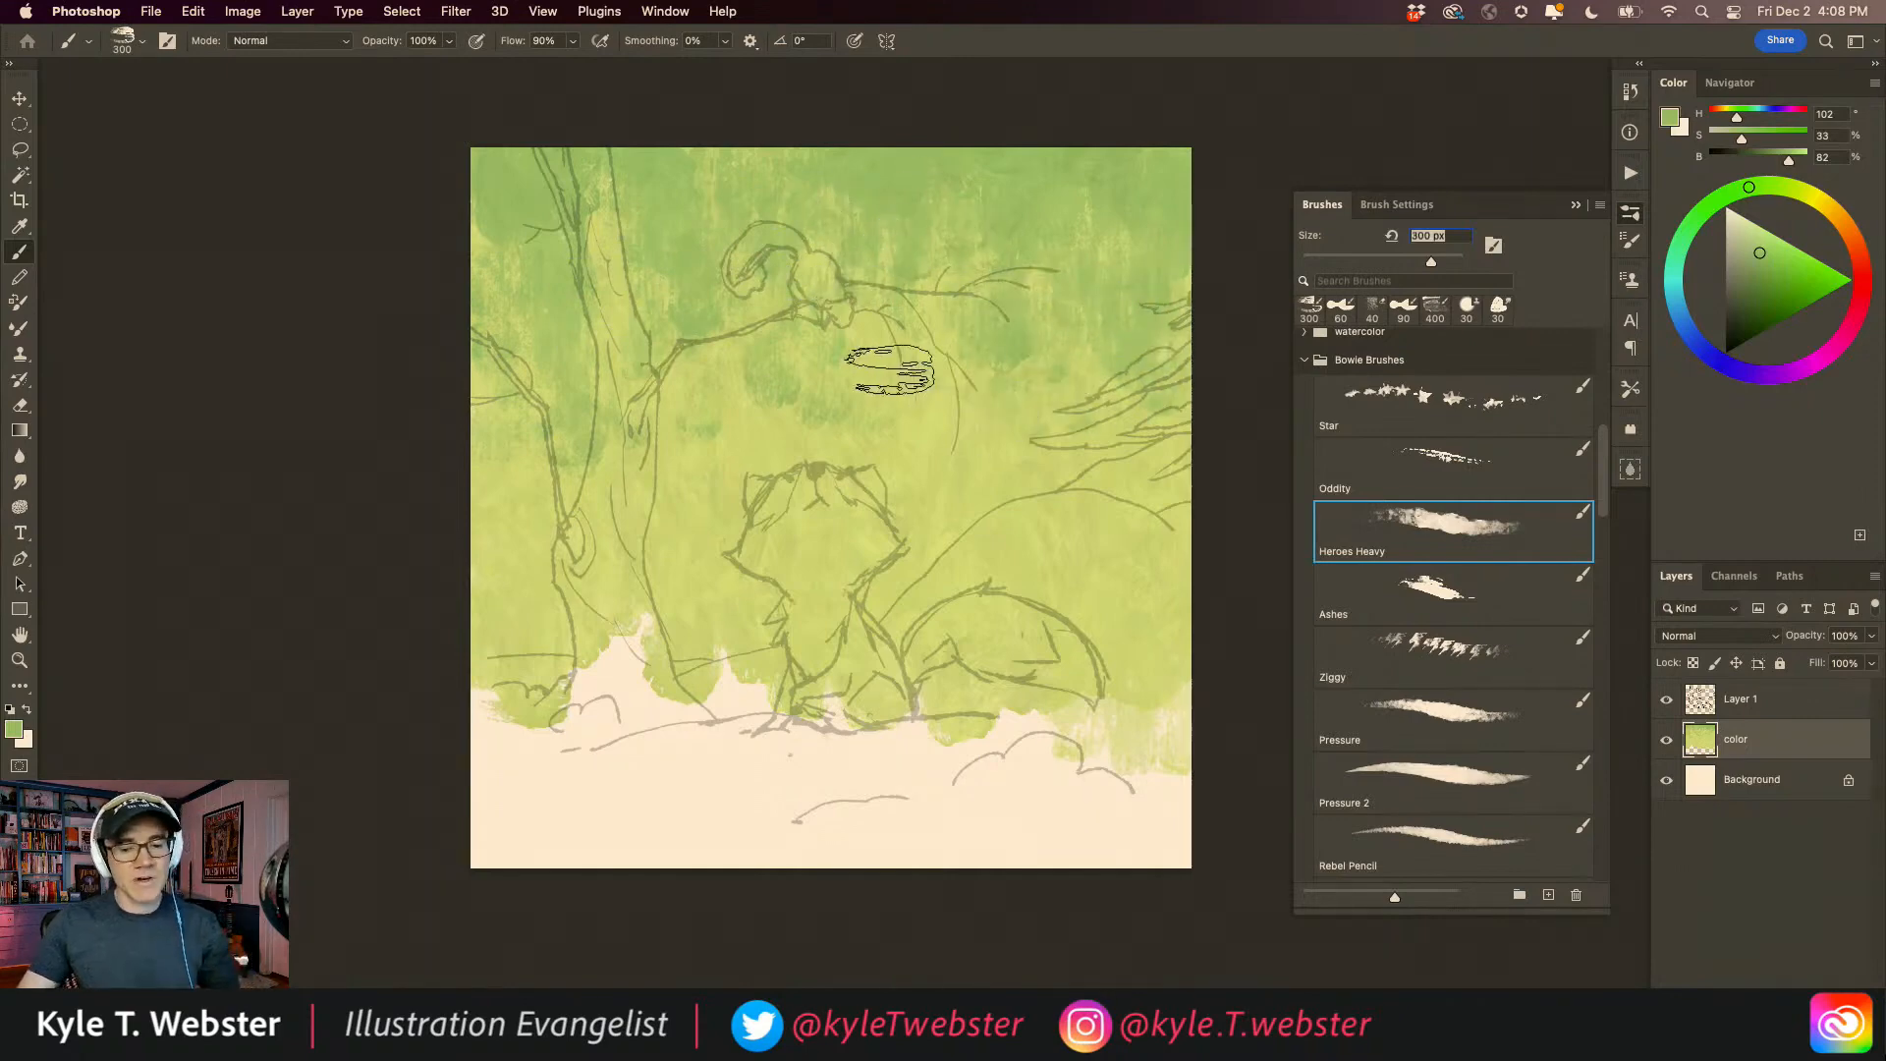
# Step: Blend the background with a lighter green of saturation 26% and brightness 87% and a yellow-green sampled beside the tree trunk
pyautogui.click(1754, 241)
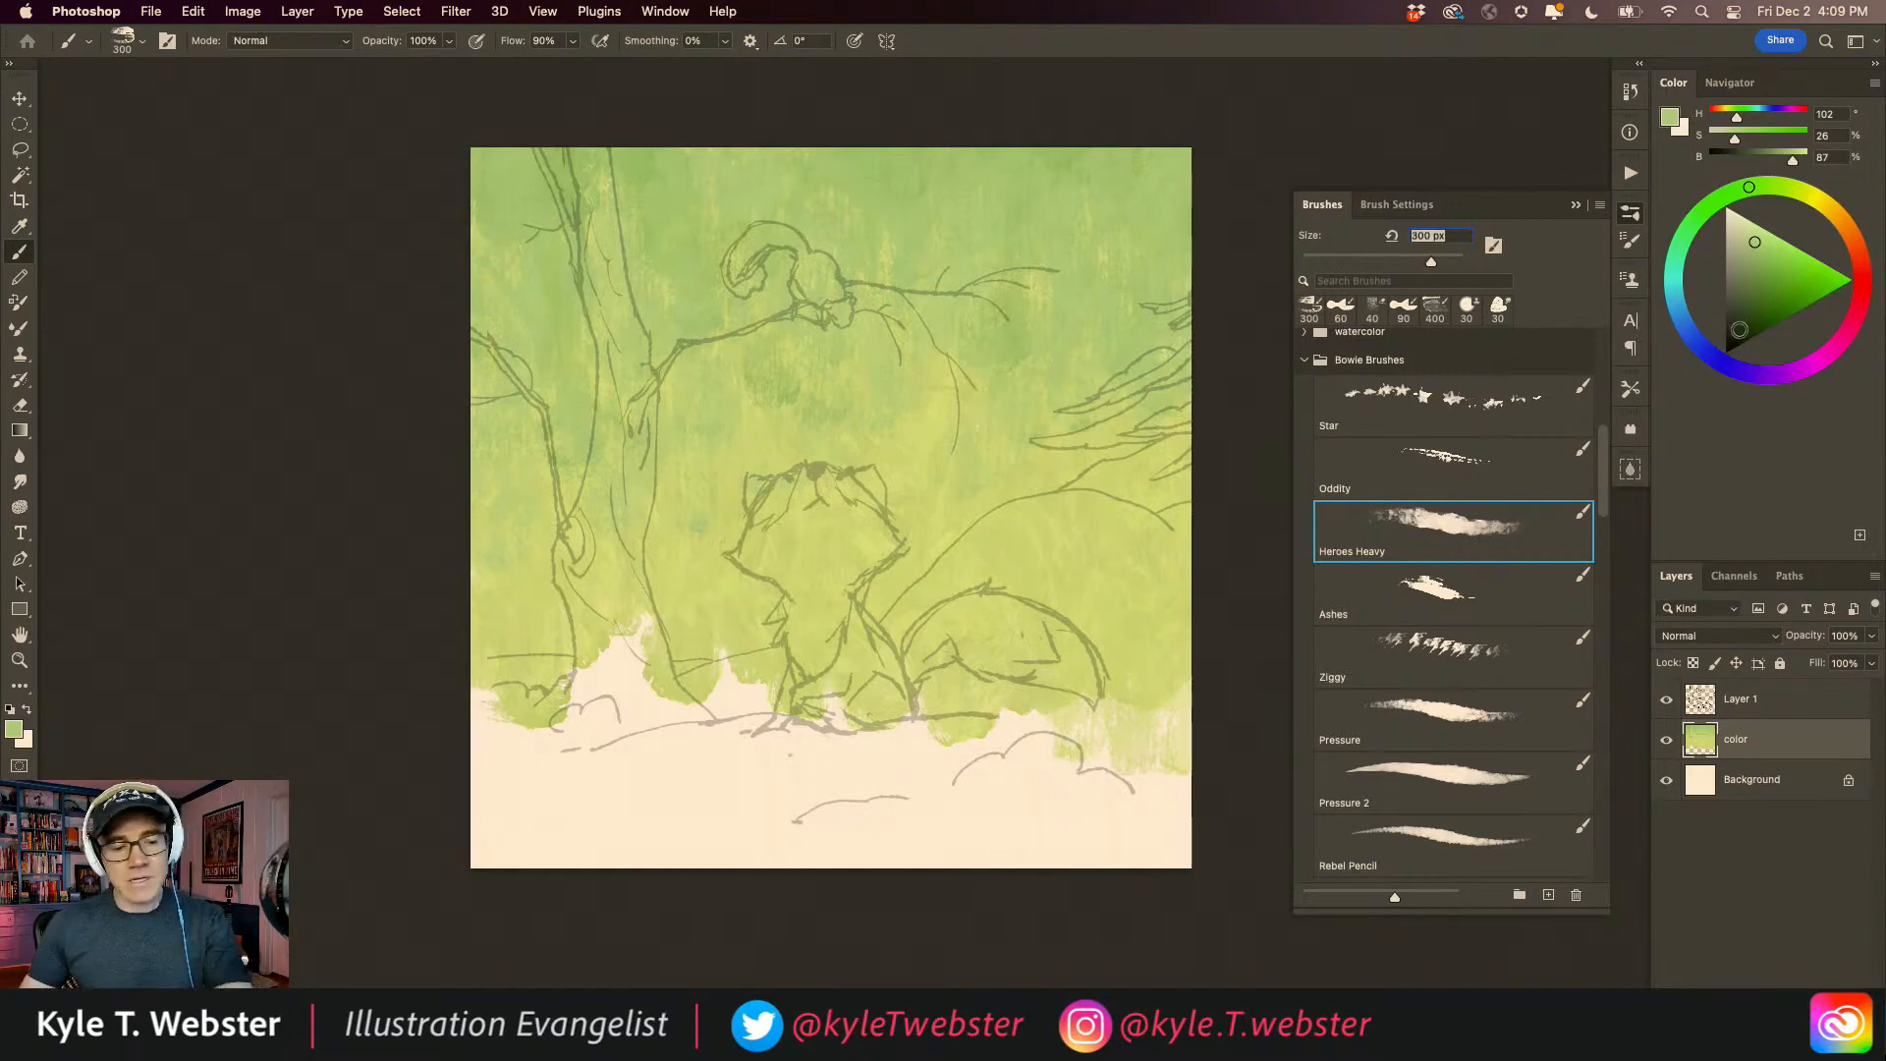
pyautogui.keyDown('alt'); pyautogui.click(692, 645); pyautogui.keyUp('alt')
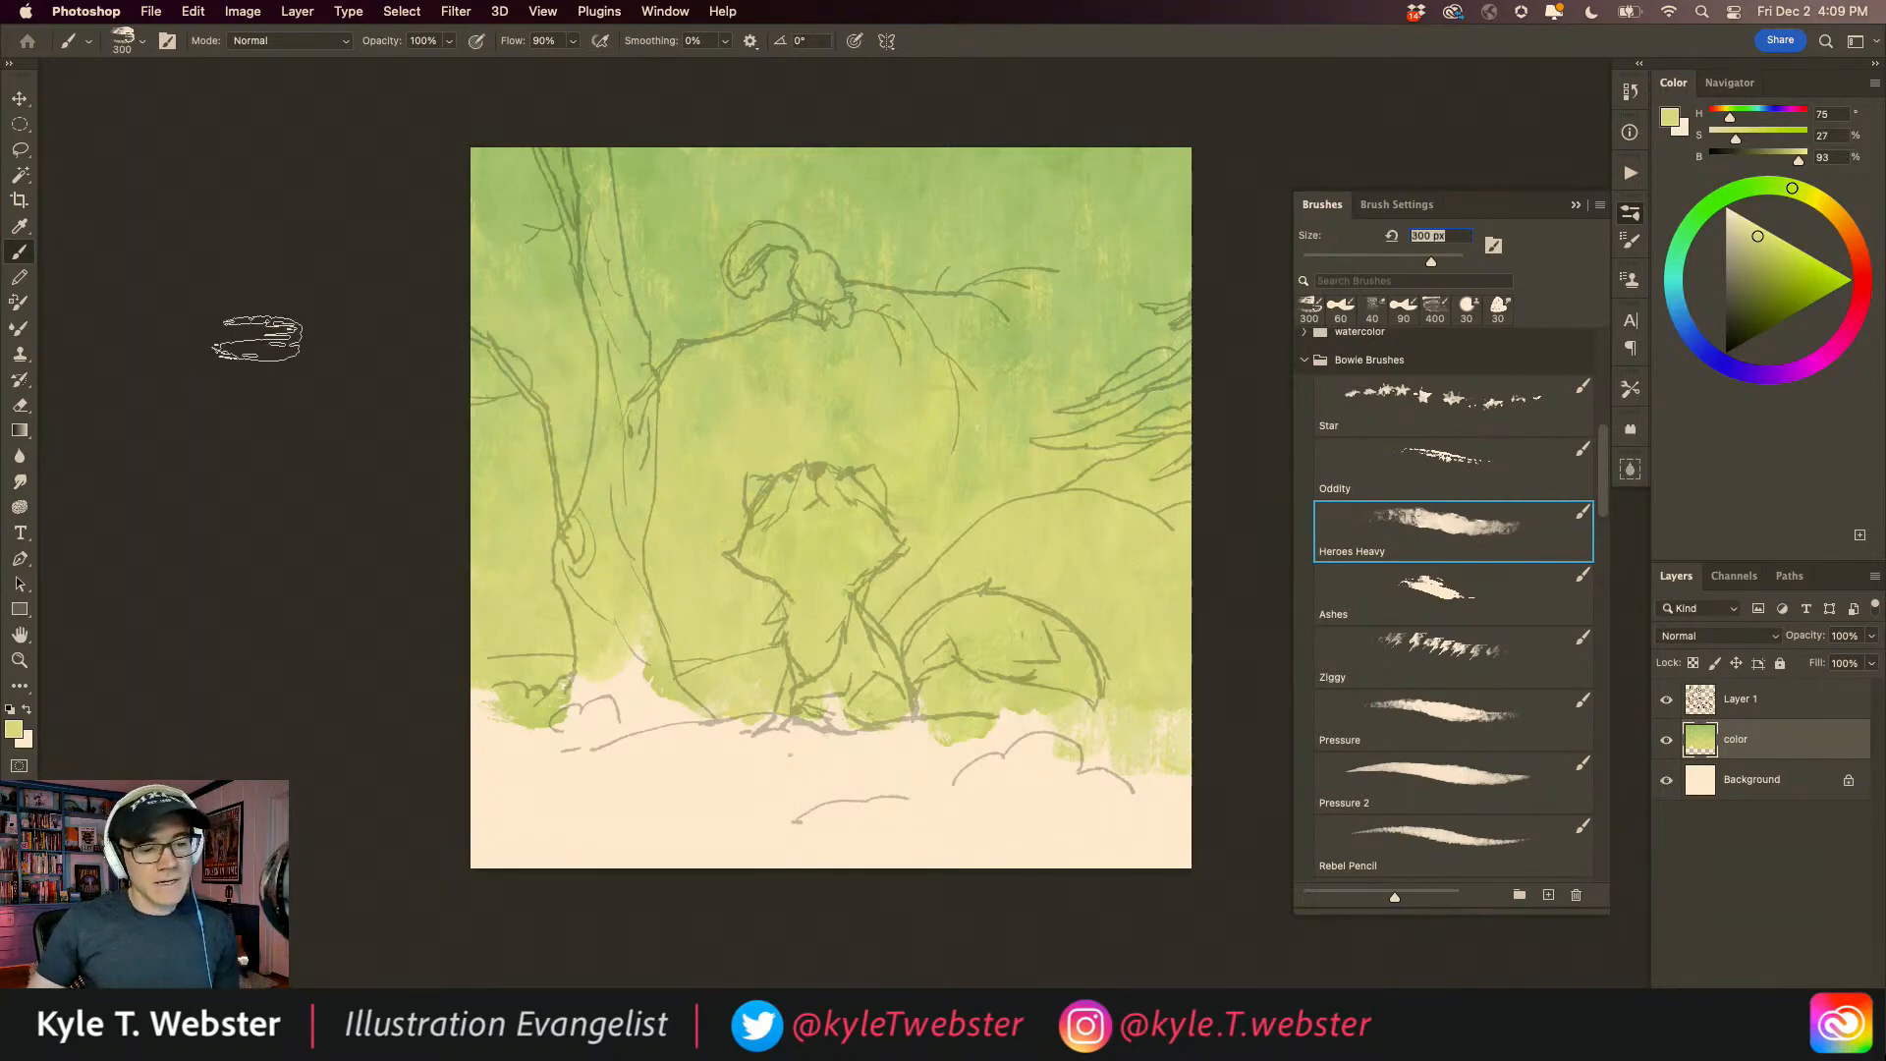
# Step: Examine the blended green brush texture around the squirrel and upper background up close
pyautogui.keyDown('super'); pyautogui.click(754, 310); pyautogui.keyUp('super')
pyautogui.keyDown('super'); pyautogui.click(754, 310); pyautogui.keyUp('super')
pyautogui.moveTo(1034, 276); pyautogui.dragTo(668, 589)
pyautogui.keyDown('super'); pyautogui.click(668, 589); pyautogui.keyUp('super')
pyautogui.moveTo(609, 777); pyautogui.dragTo(629, 646)
pyautogui.keyDown('alt'); pyautogui.keyDown('super'); pyautogui.click(619, 718); pyautogui.keyUp('super'); pyautogui.keyUp('alt')
pyautogui.keyDown('alt'); pyautogui.keyDown('super'); pyautogui.click(613, 725); pyautogui.keyUp('super'); pyautogui.keyUp('alt')
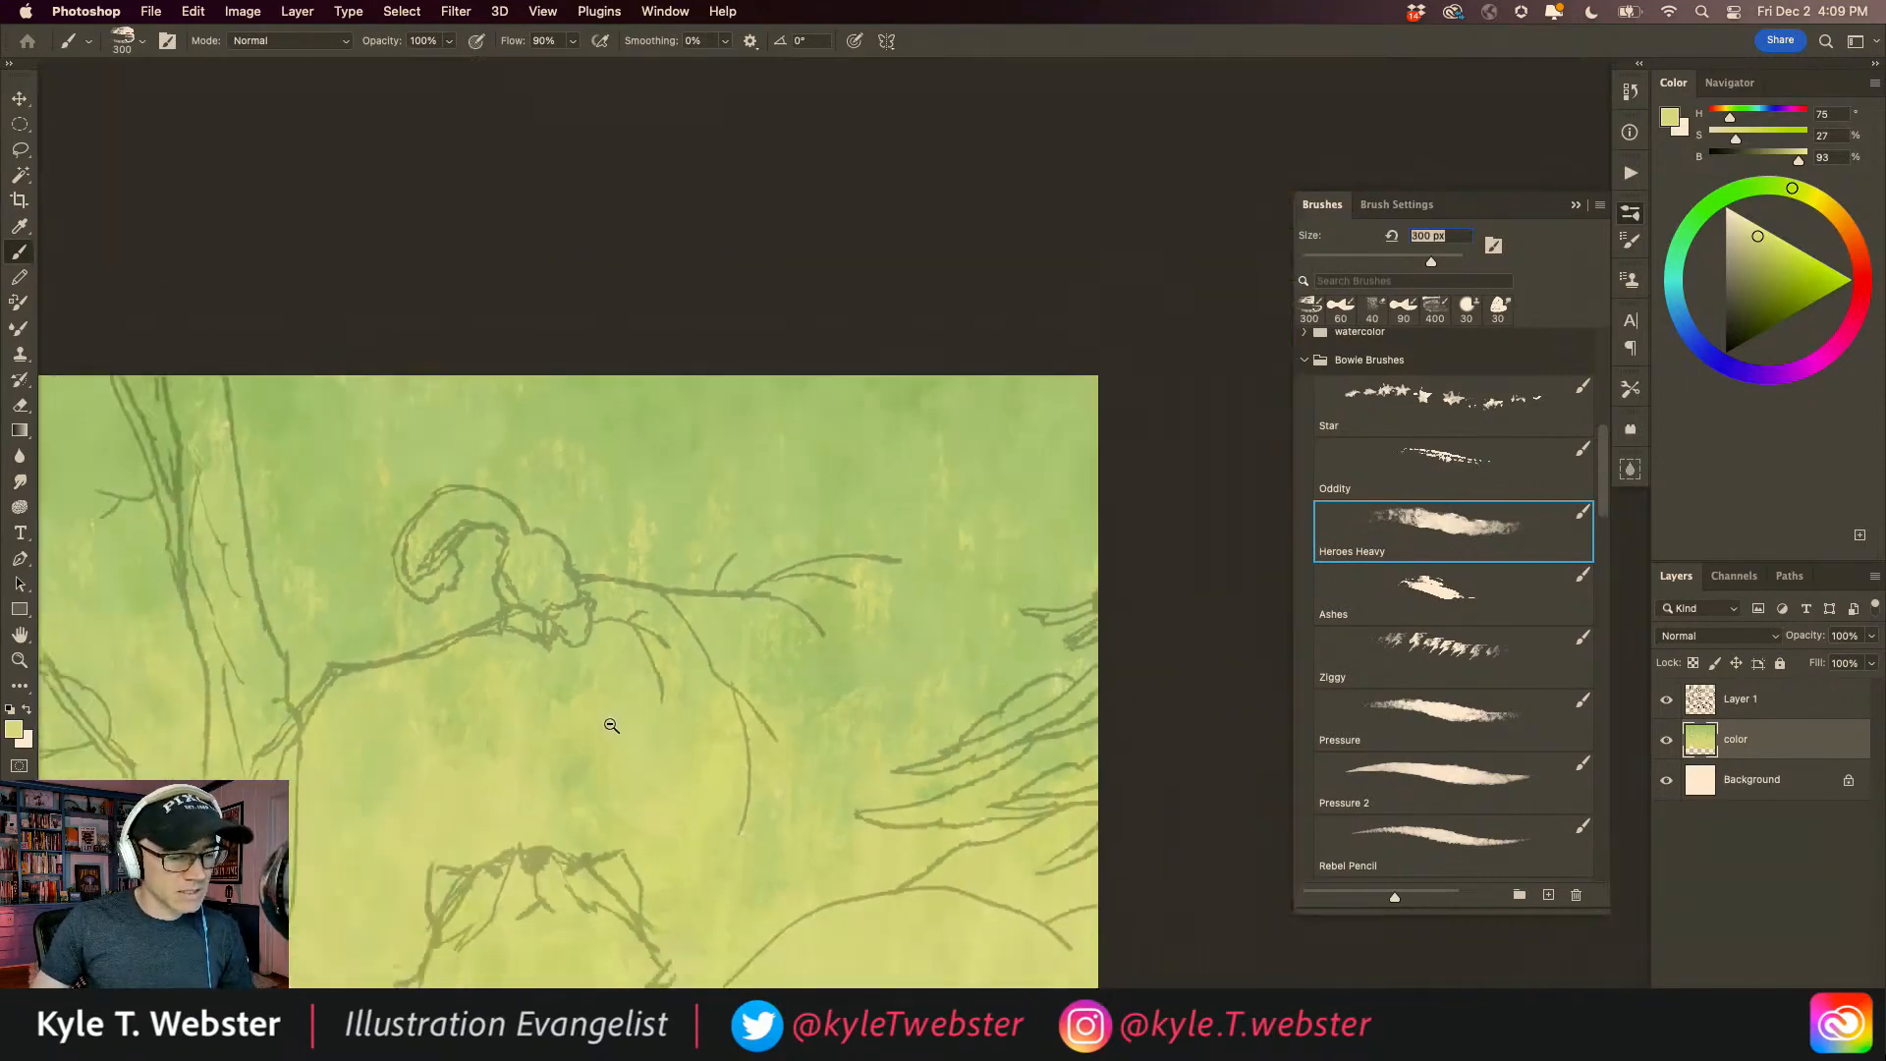
pyautogui.keyDown('alt'); pyautogui.keyDown('super'); pyautogui.click(609, 727); pyautogui.keyUp('super'); pyautogui.keyUp('alt')
pyautogui.moveTo(497, 750); pyautogui.dragTo(629, 469)
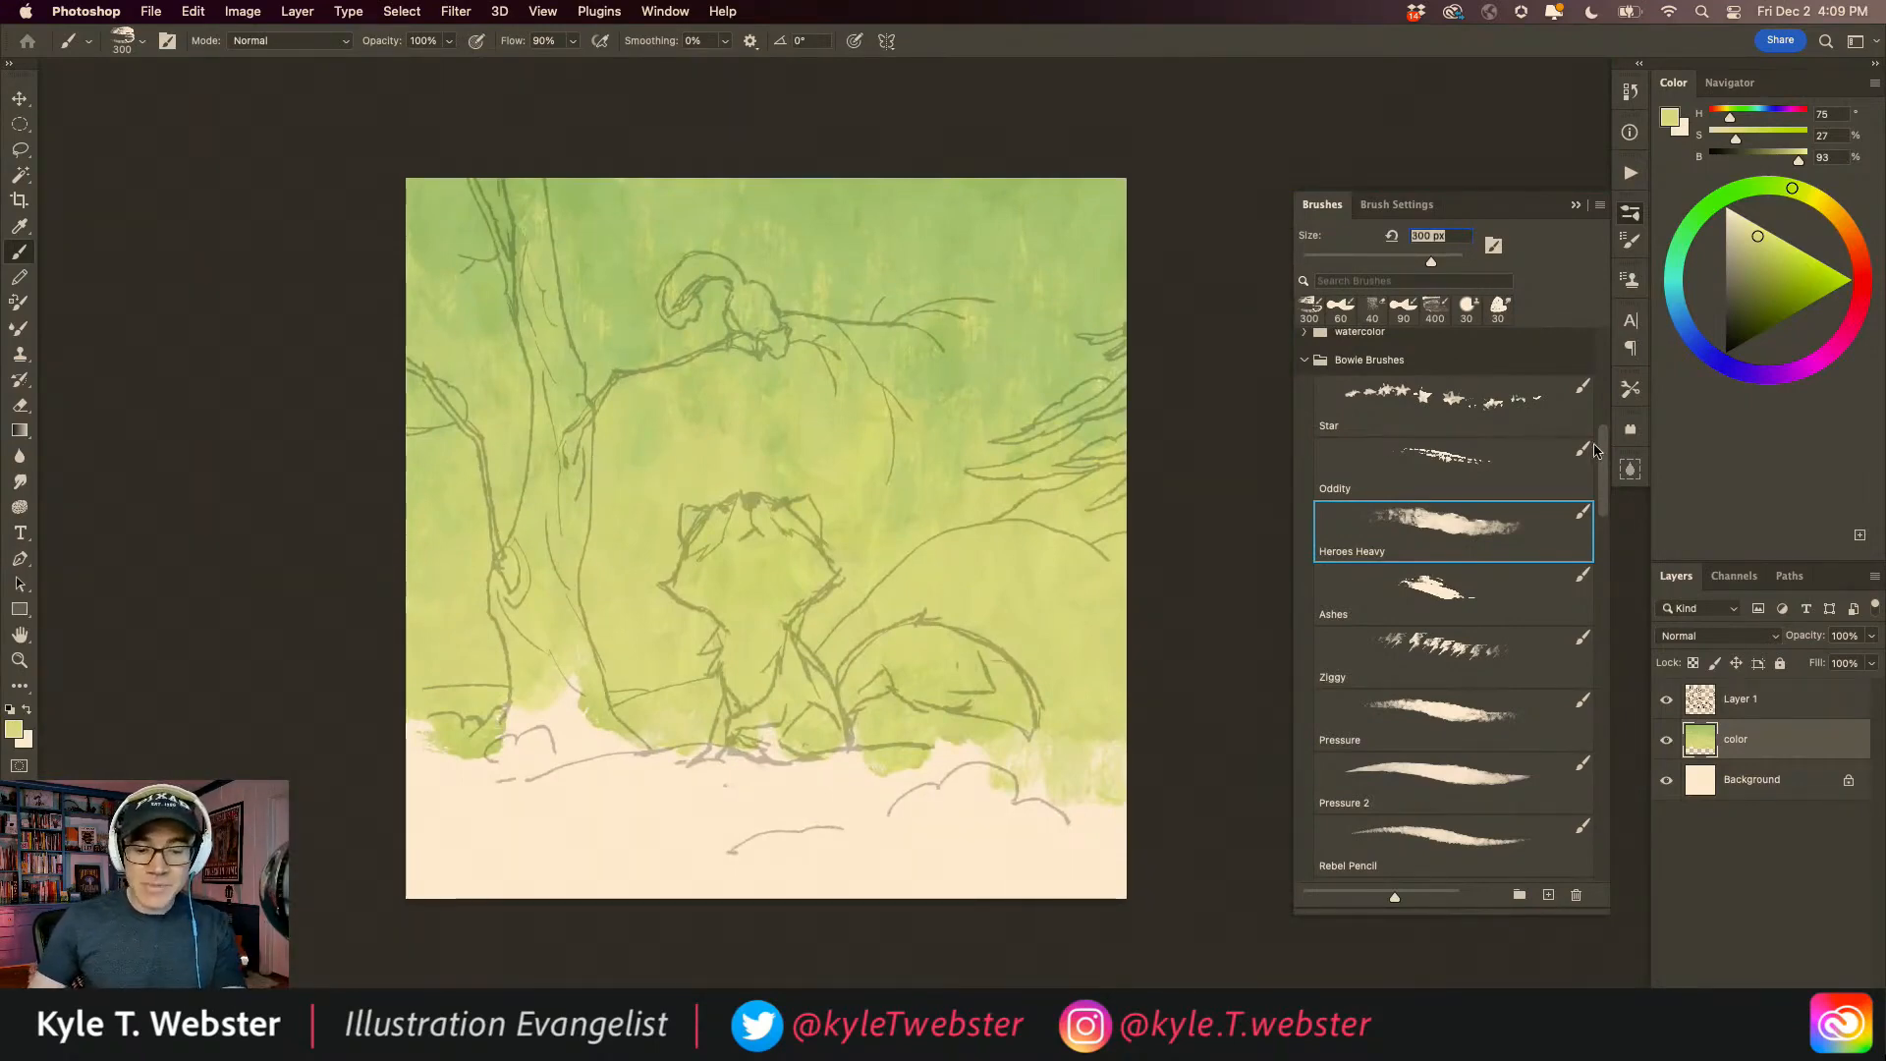
# Step: Choose the Hunky brush from the Bowie Brushes set and sample the green of the upper background
pyautogui.scroll(-10, 1584, 468)
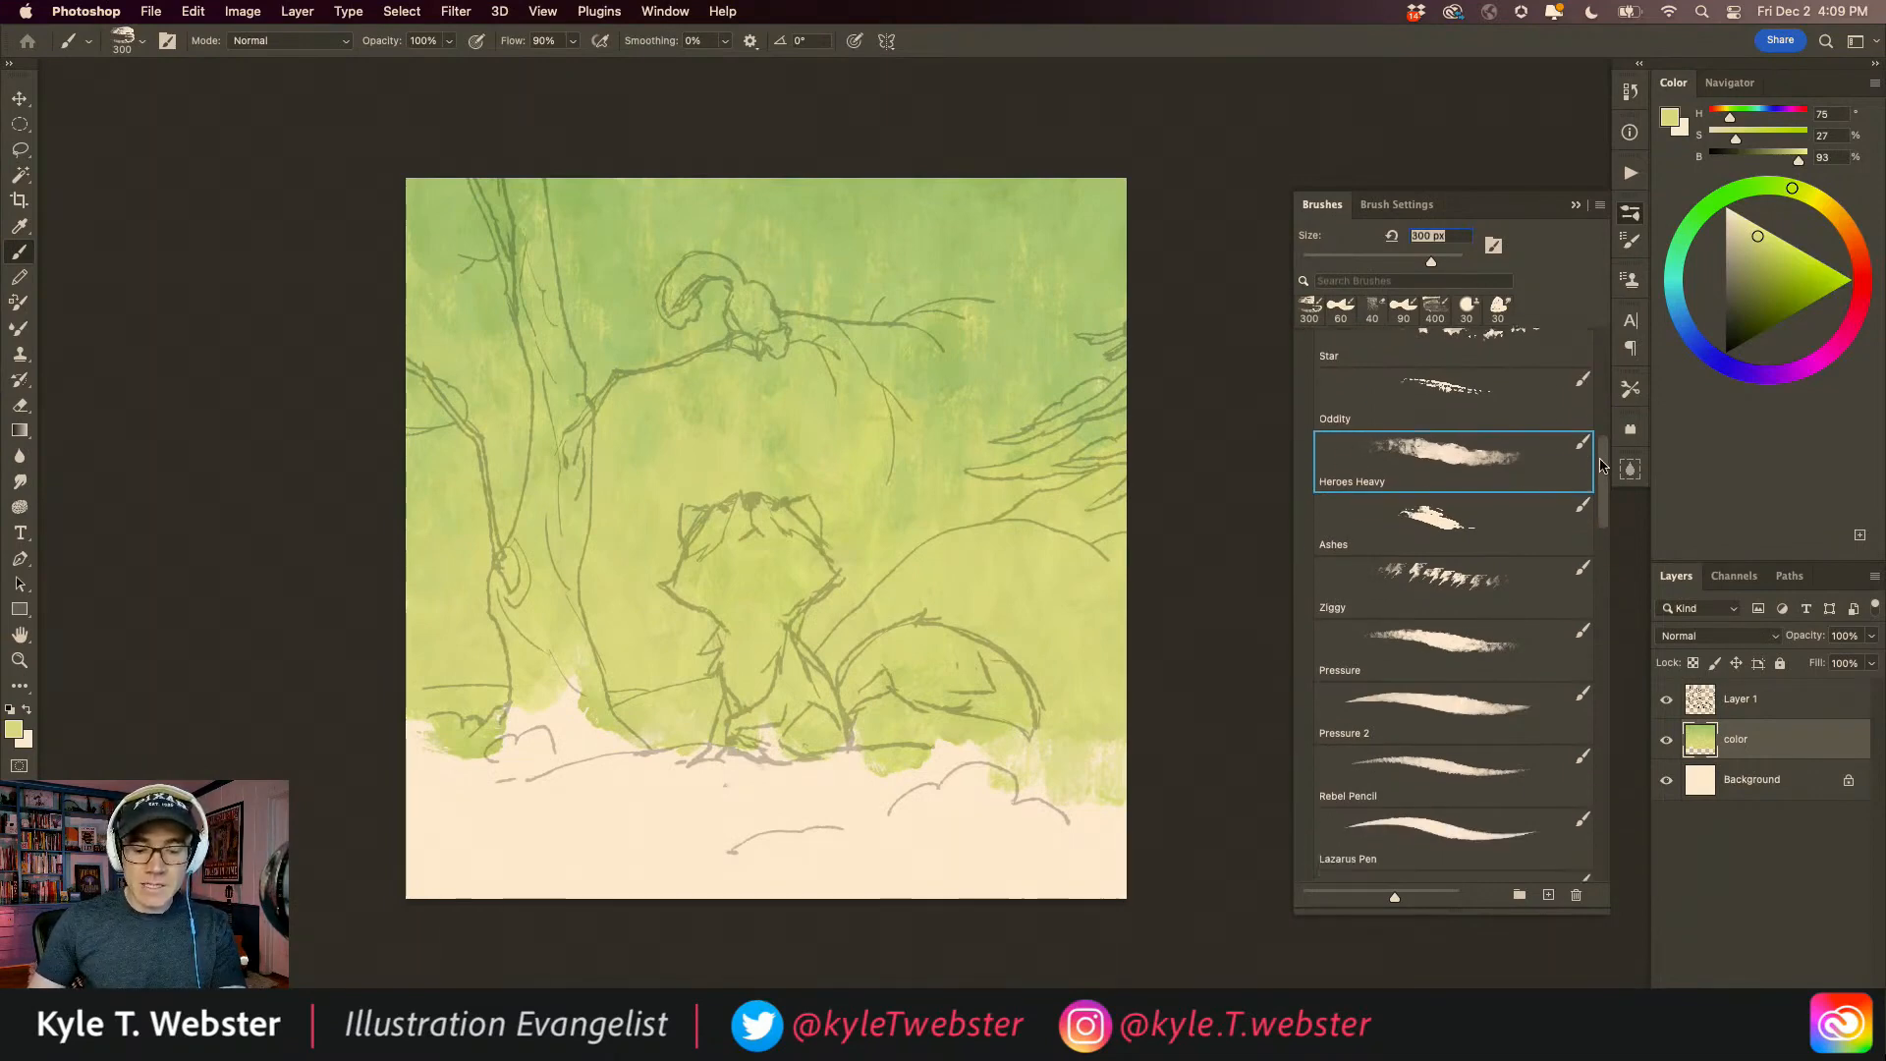
pyautogui.scroll(-4, 1576, 565)
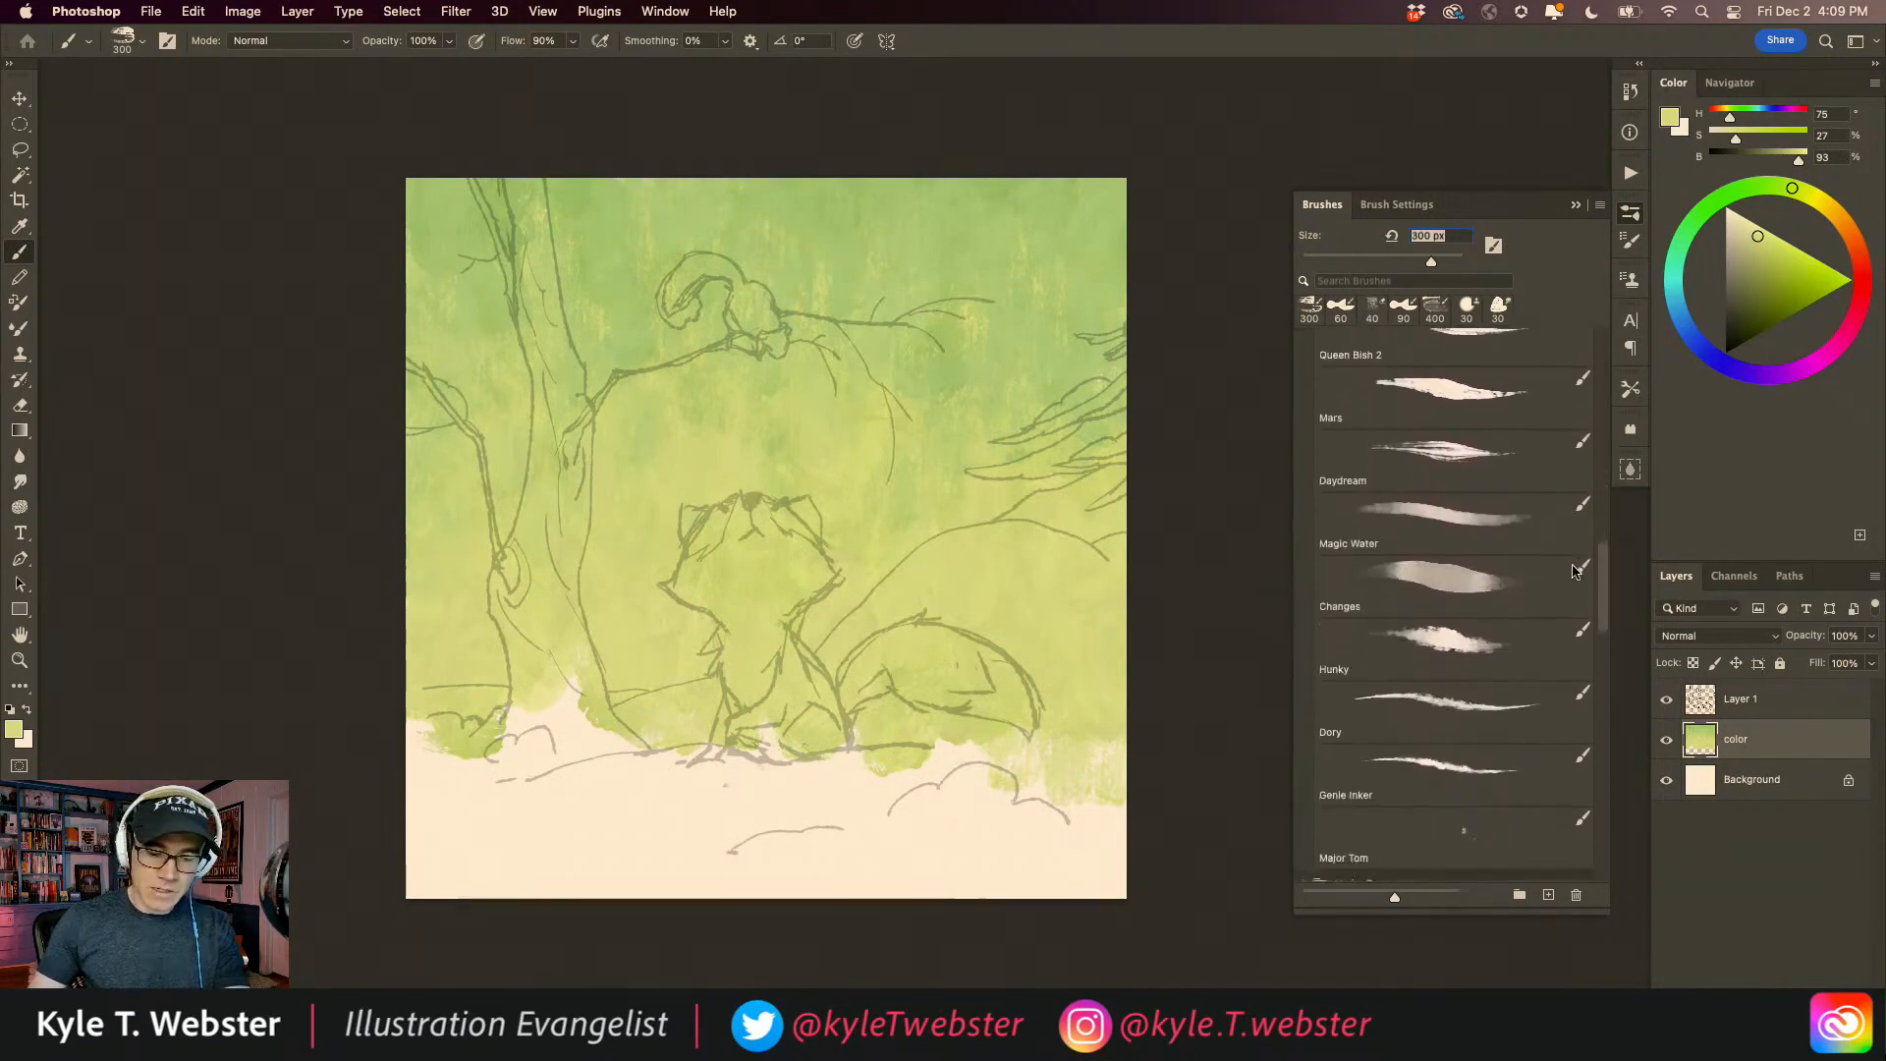
pyautogui.click(1458, 602)
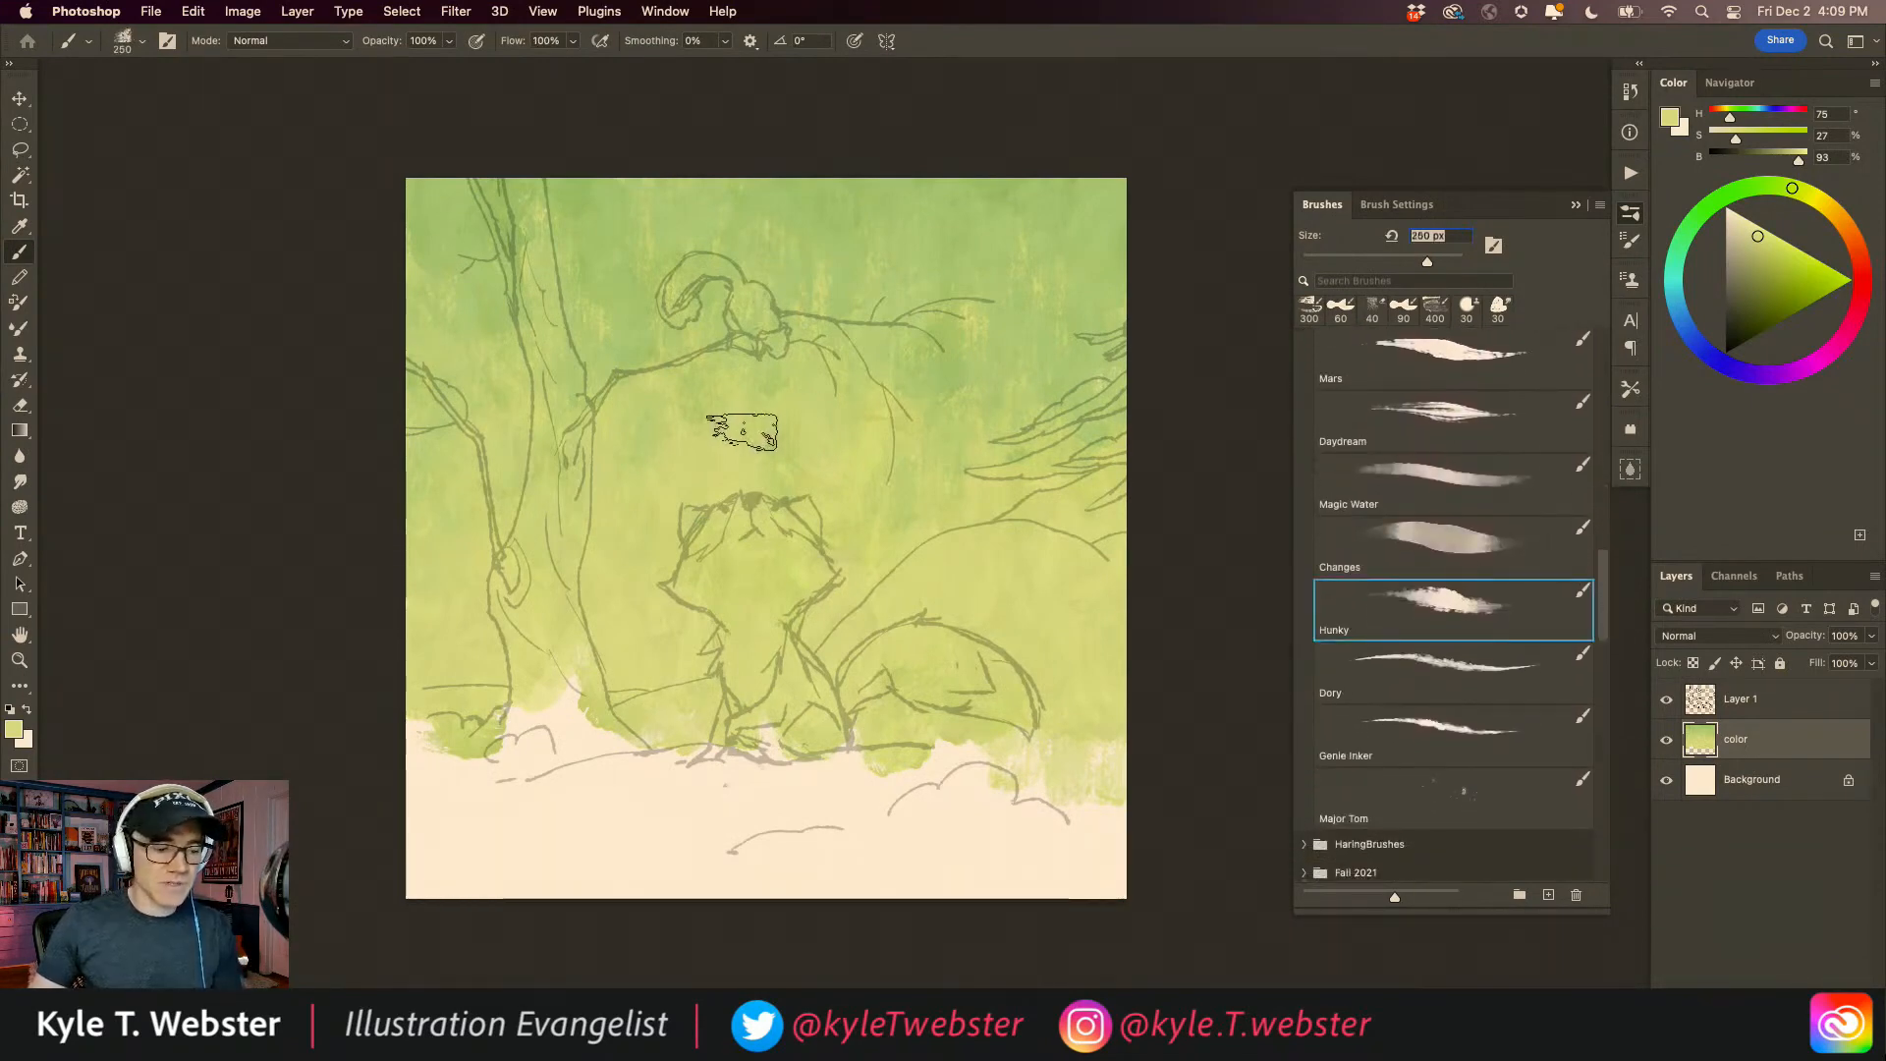
pyautogui.keyDown('alt'); pyautogui.click(860, 225); pyautogui.keyUp('alt')
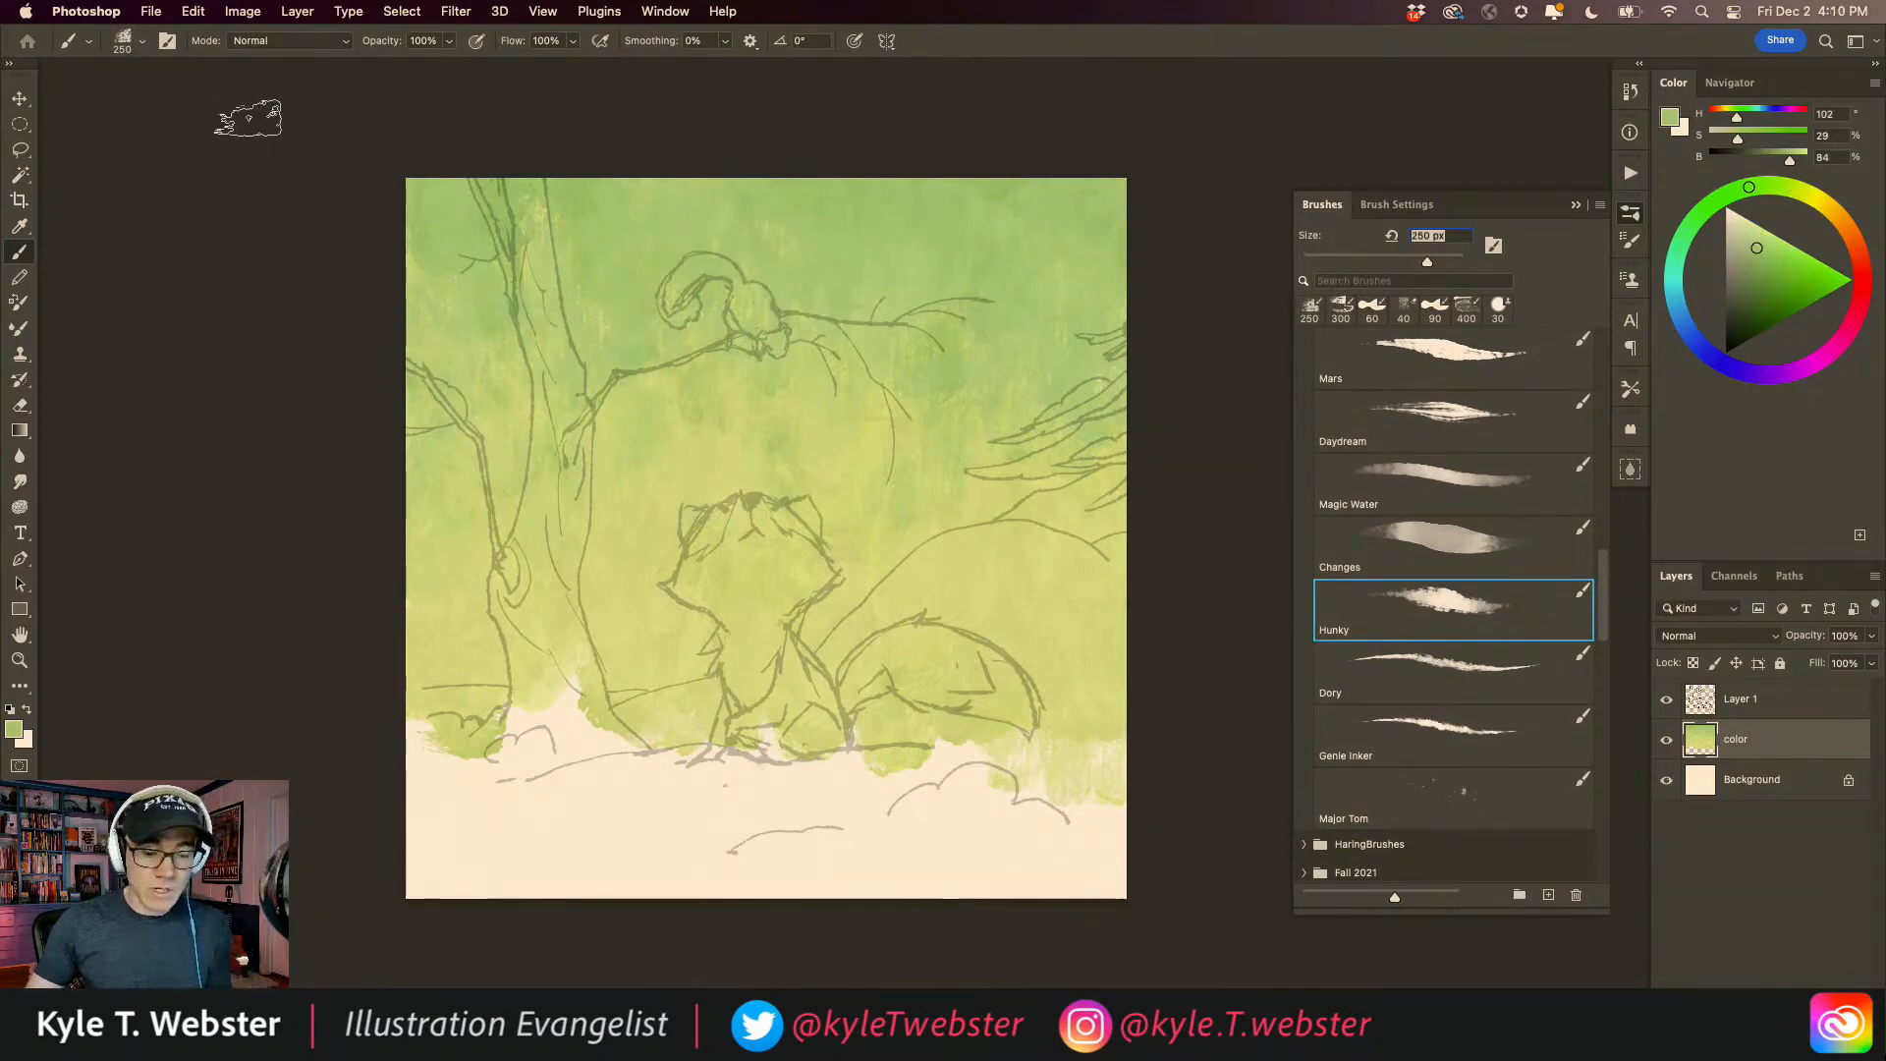
# Step: Brush Major Tom texture over the background around the squirrel and fox in the sampled green and a yellow-green sampled lower down
pyautogui.click(1434, 788)
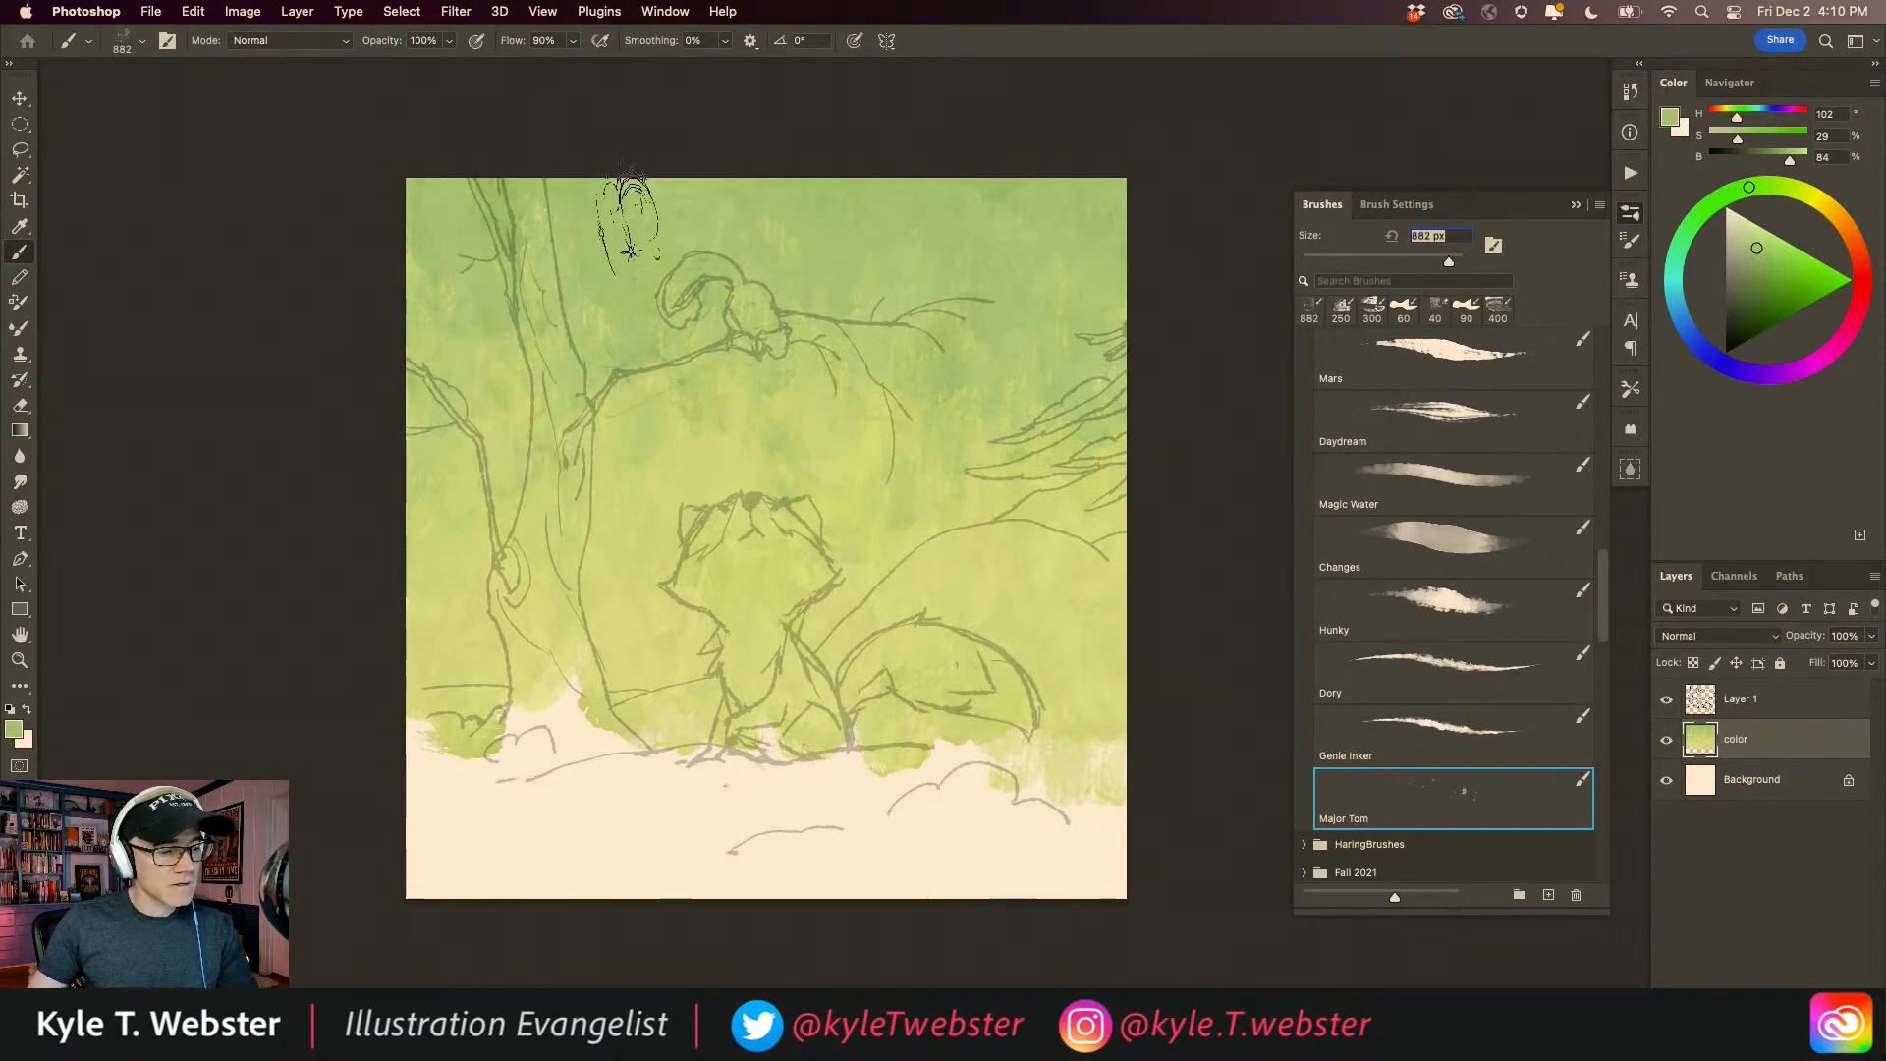
pyautogui.keyDown('super'); pyautogui.click(645, 404); pyautogui.keyUp('super')
pyautogui.keyDown('super'); pyautogui.click(644, 404); pyautogui.keyUp('super')
pyautogui.moveTo(496, 448); pyautogui.dragTo(695, 618)
pyautogui.moveTo(718, 545); pyautogui.dragTo(260, 553)
pyautogui.keyDown('alt'); pyautogui.click(739, 694); pyautogui.keyUp('alt')
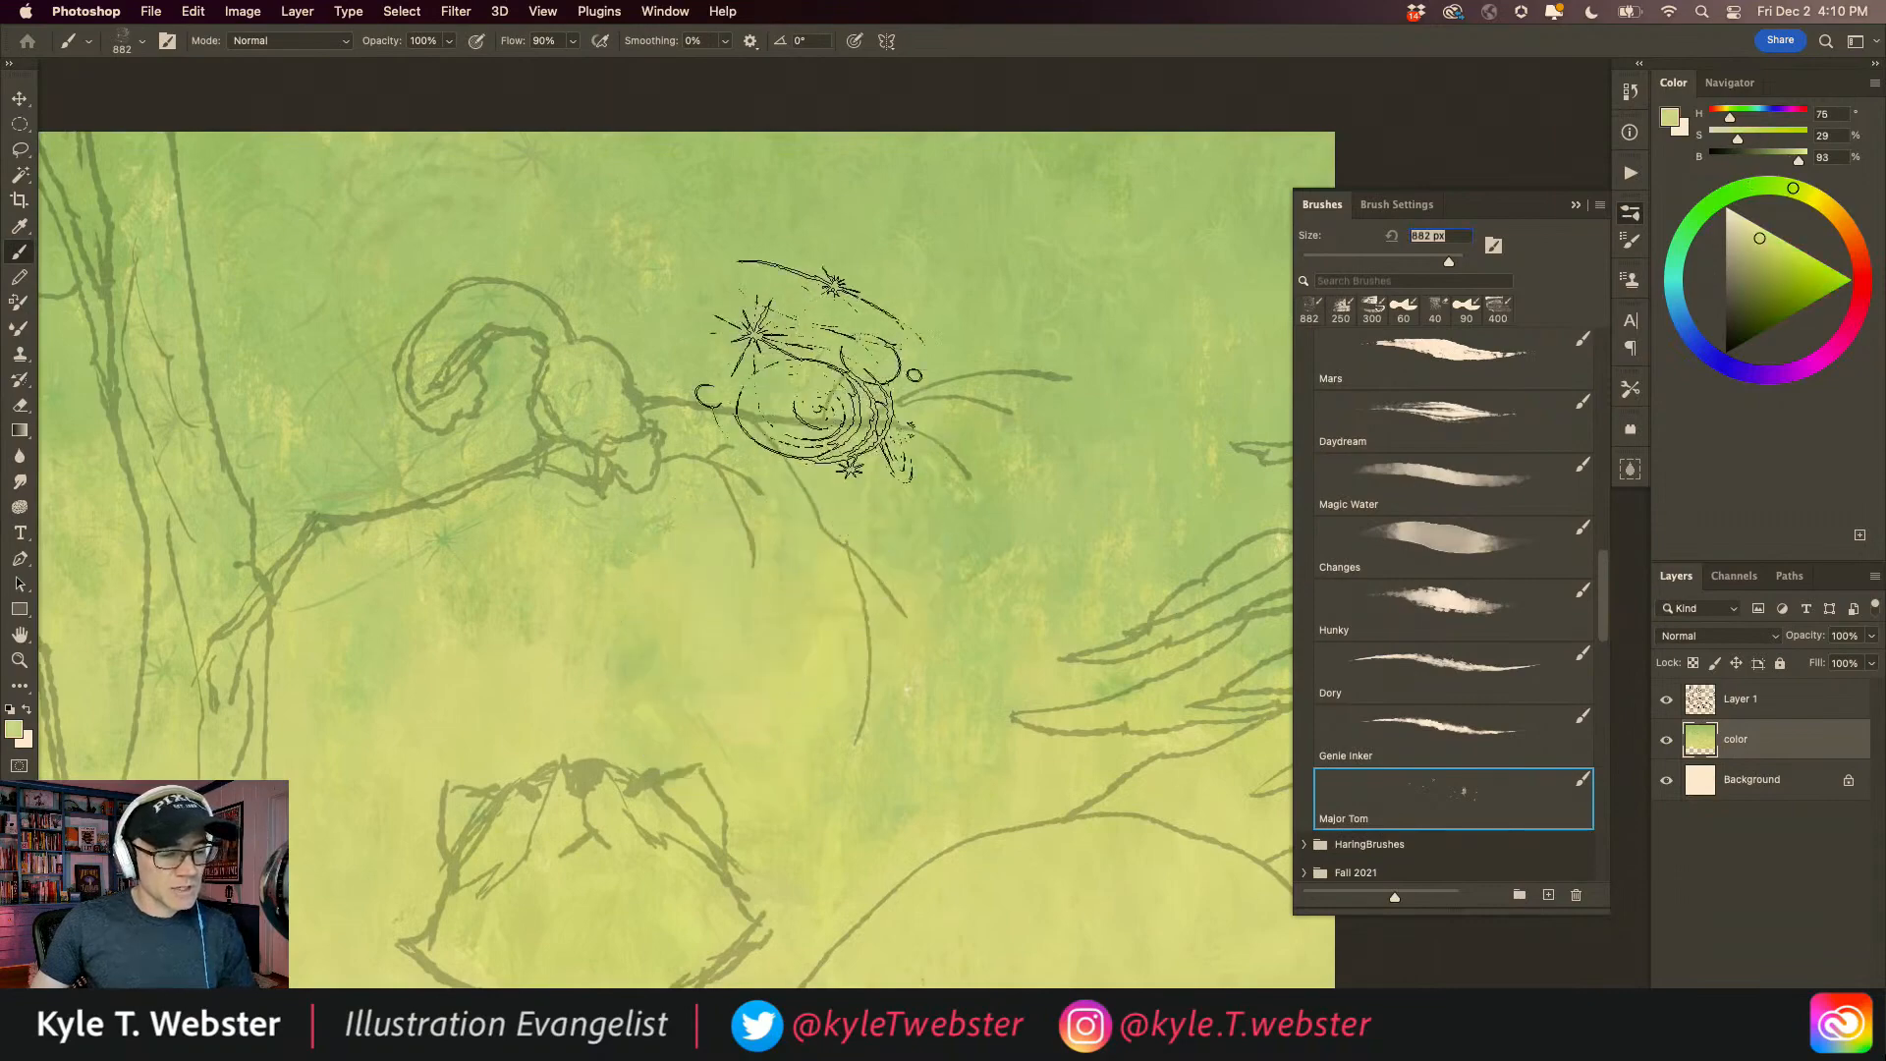
pyautogui.press('super+minus')
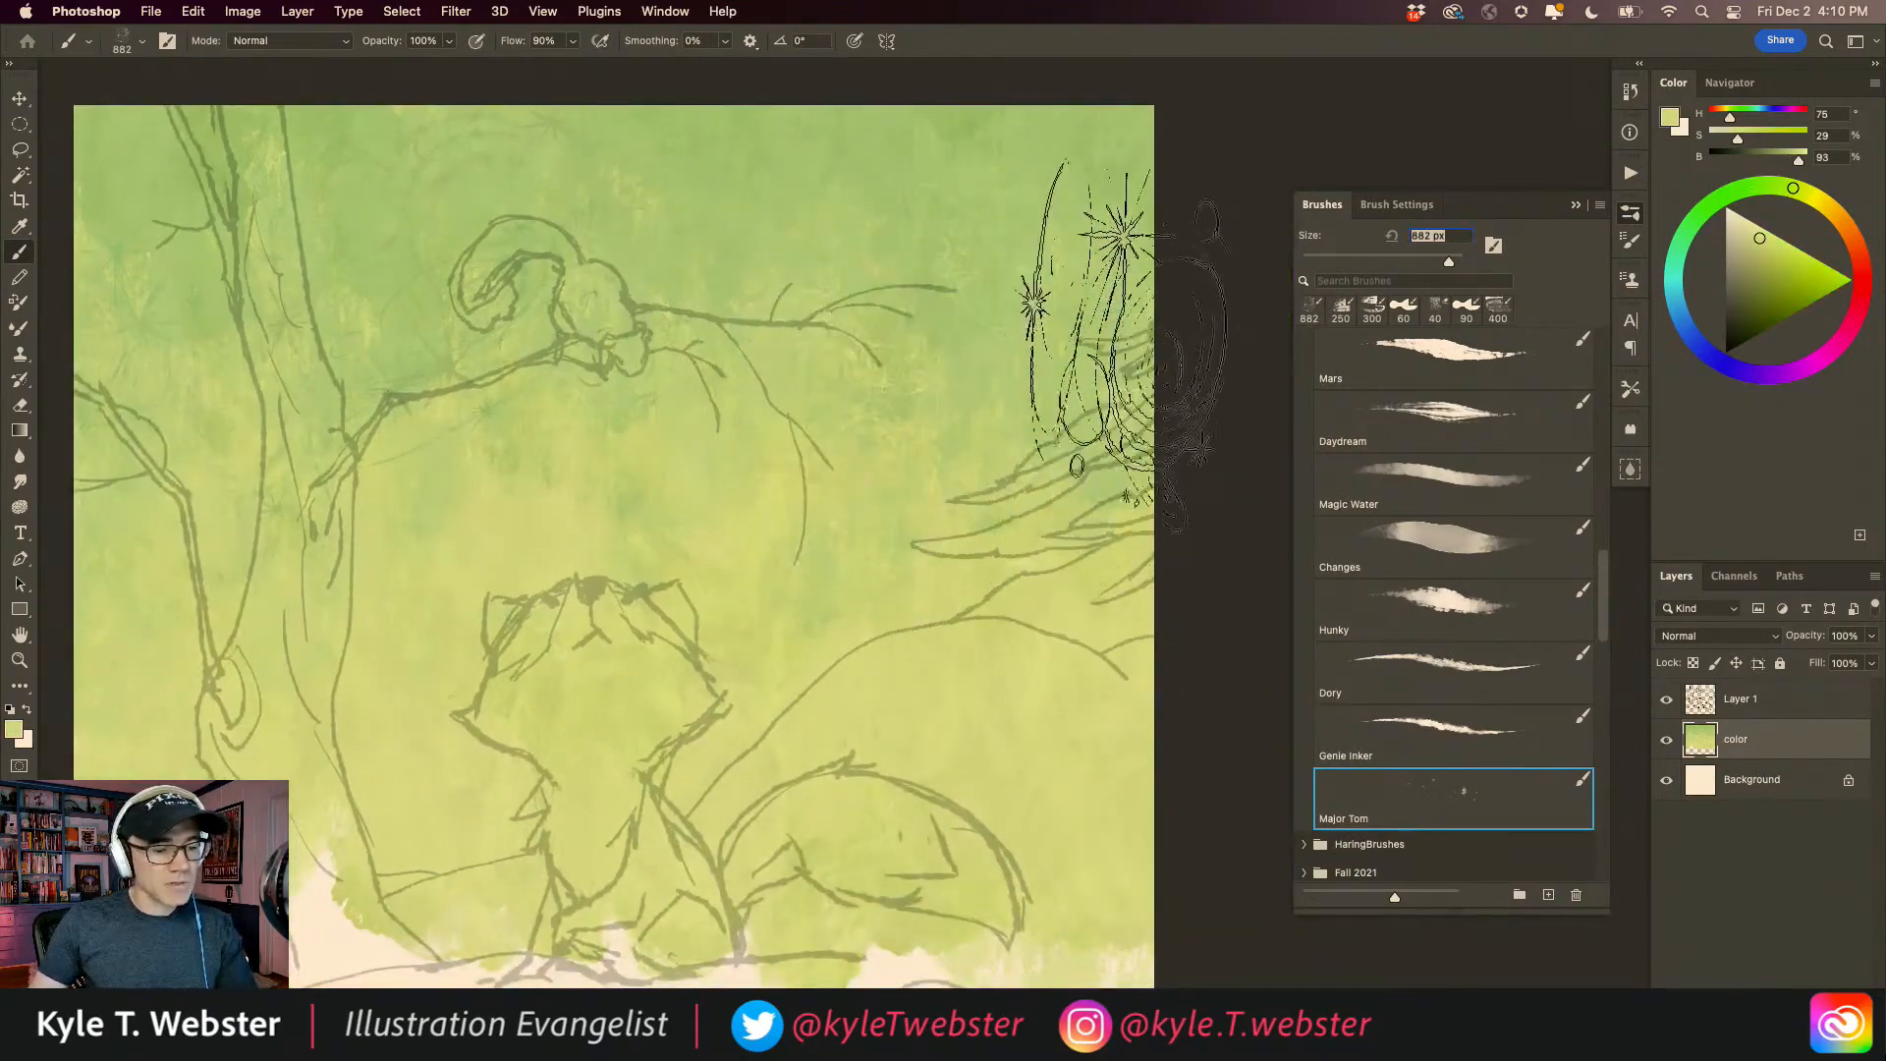
pyautogui.press('super+minus')
pyautogui.moveTo(537, 640); pyautogui.dragTo(663, 570)
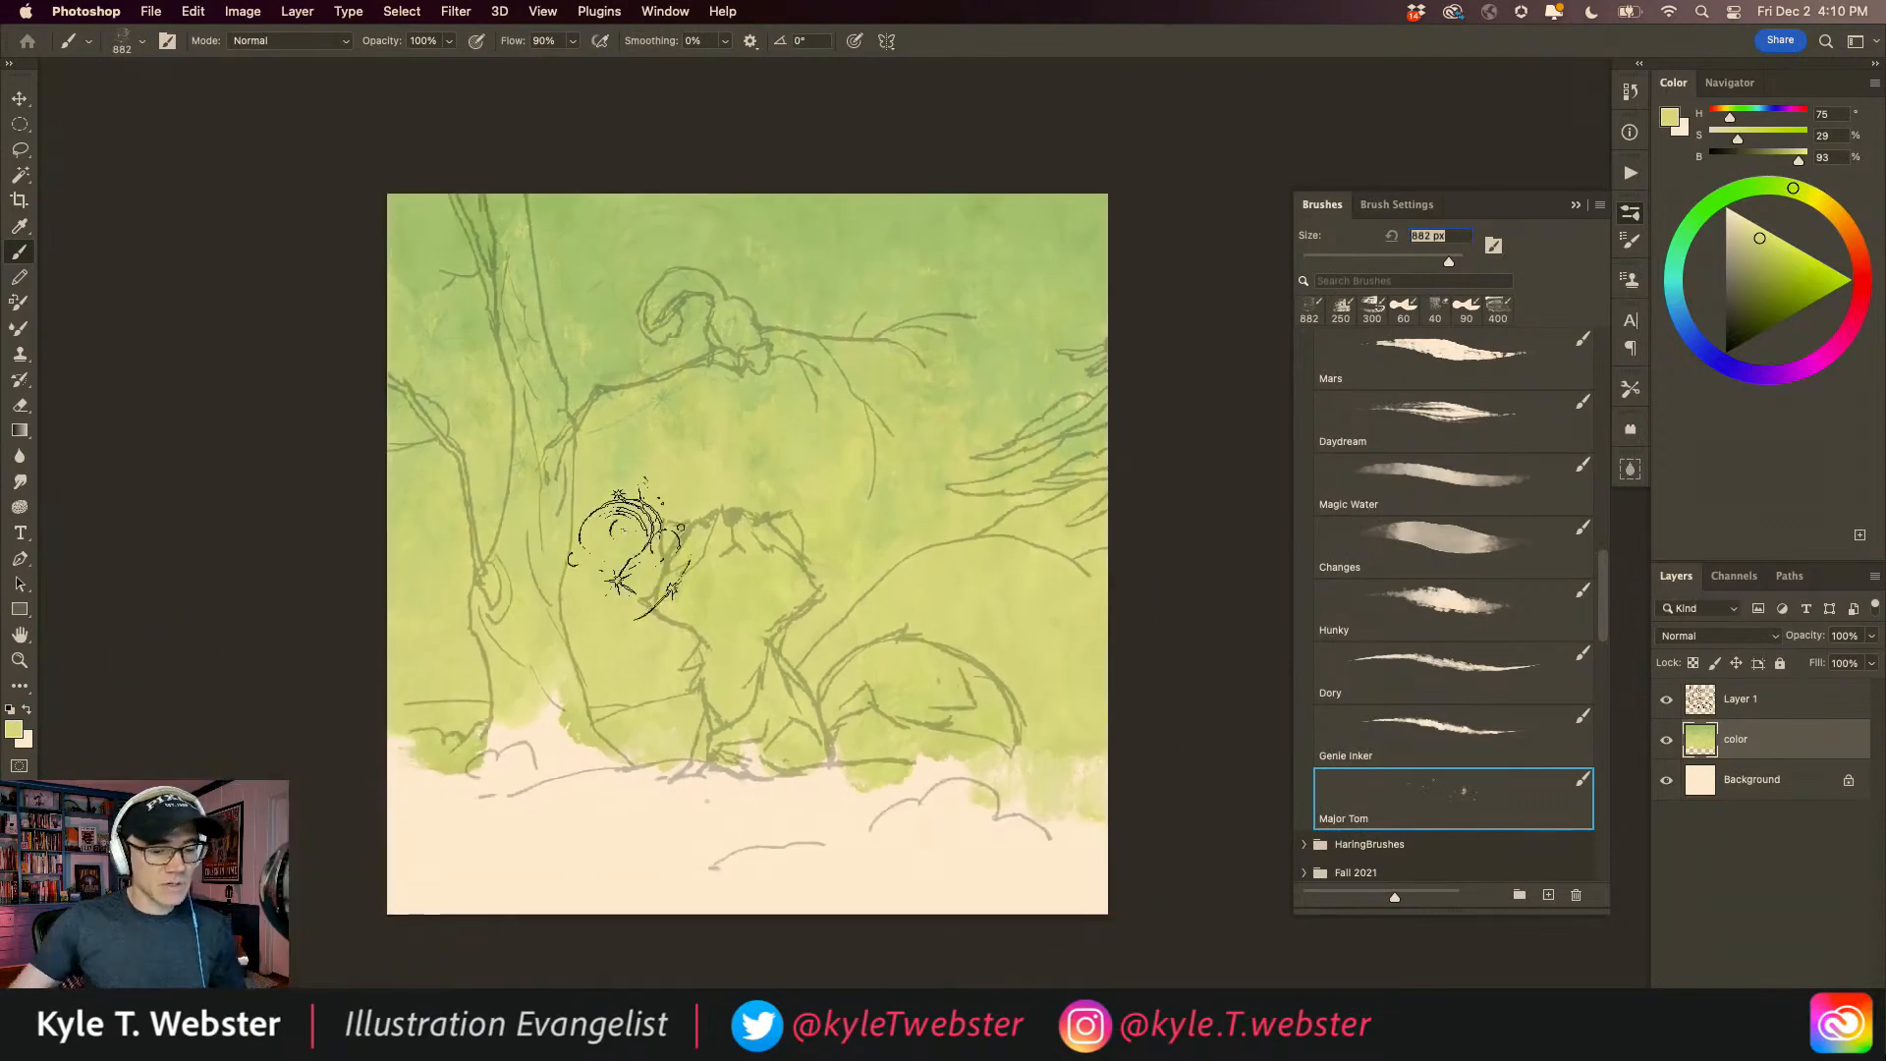
# Step: Choose the Ziggy brush, sample the green of the upper background, and brush its texture around the squirrel and branches
pyautogui.scroll(10, 1320, 478)
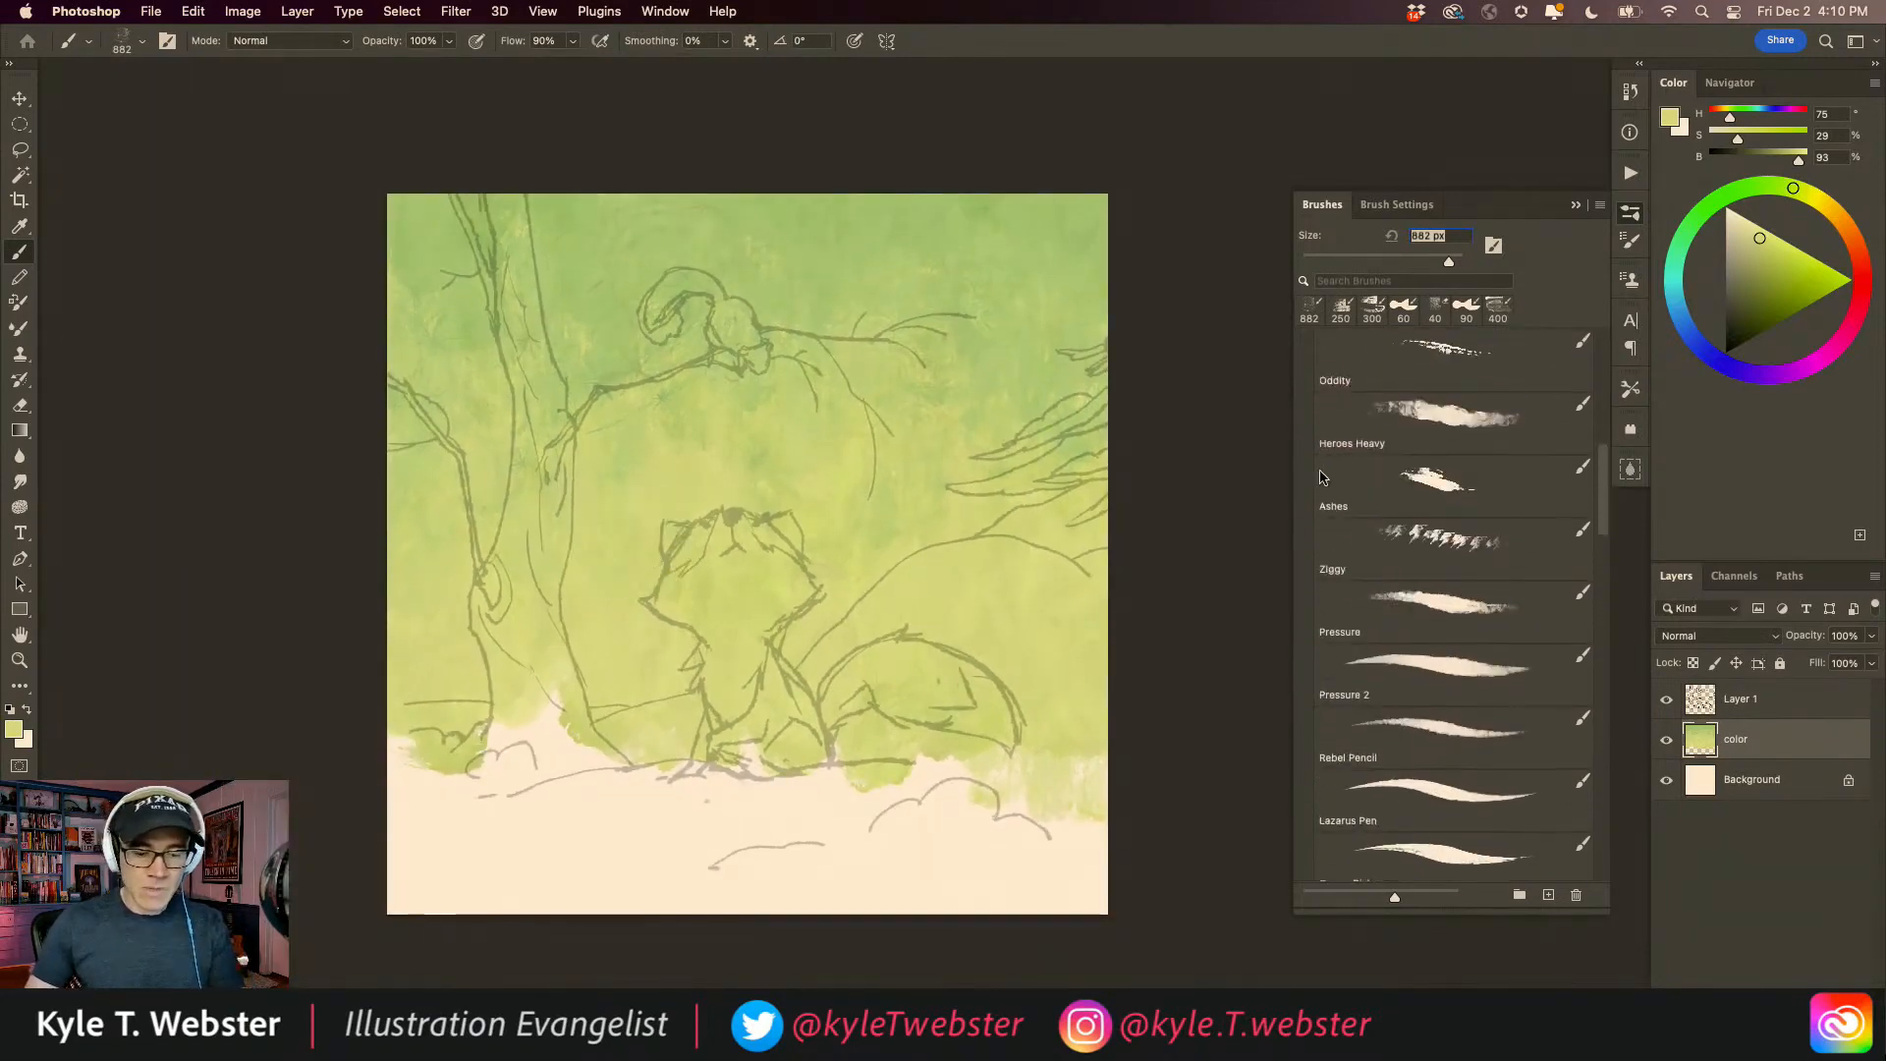
pyautogui.click(1424, 546)
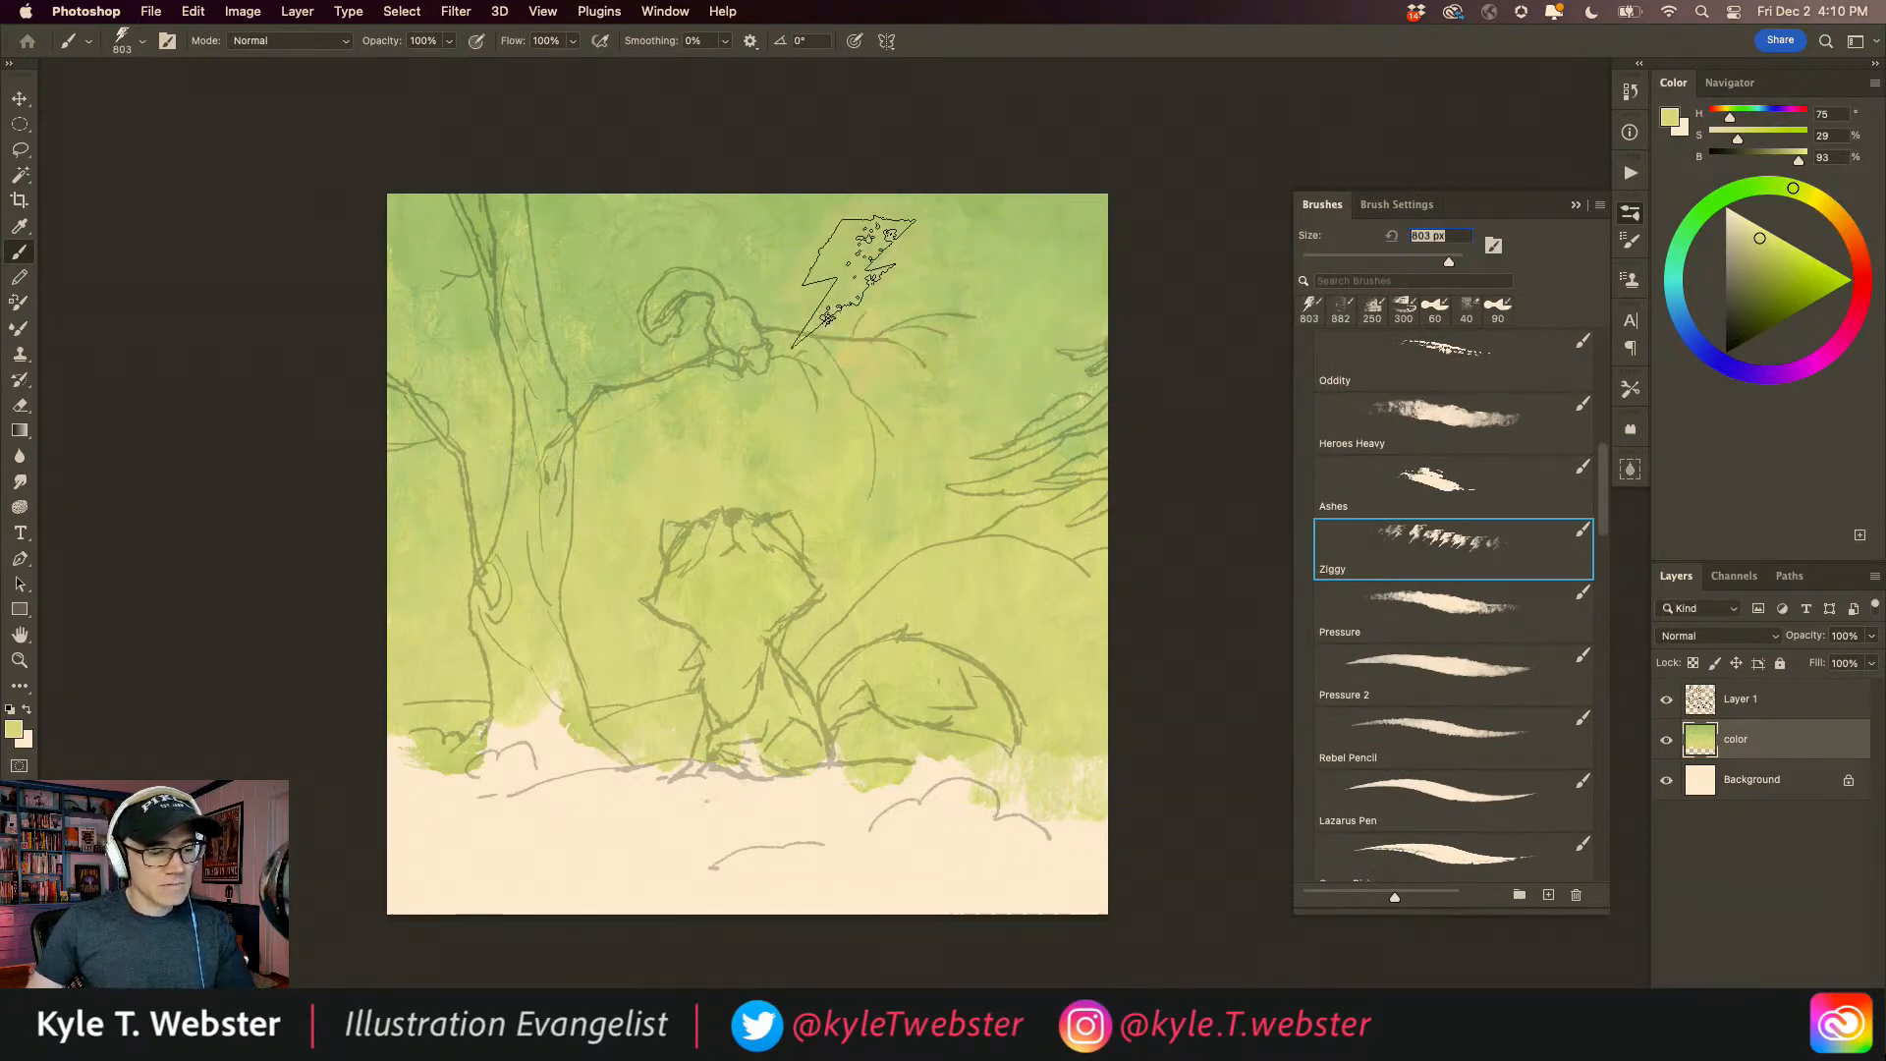
pyautogui.keyDown('alt'); pyautogui.click(798, 234); pyautogui.keyUp('alt')
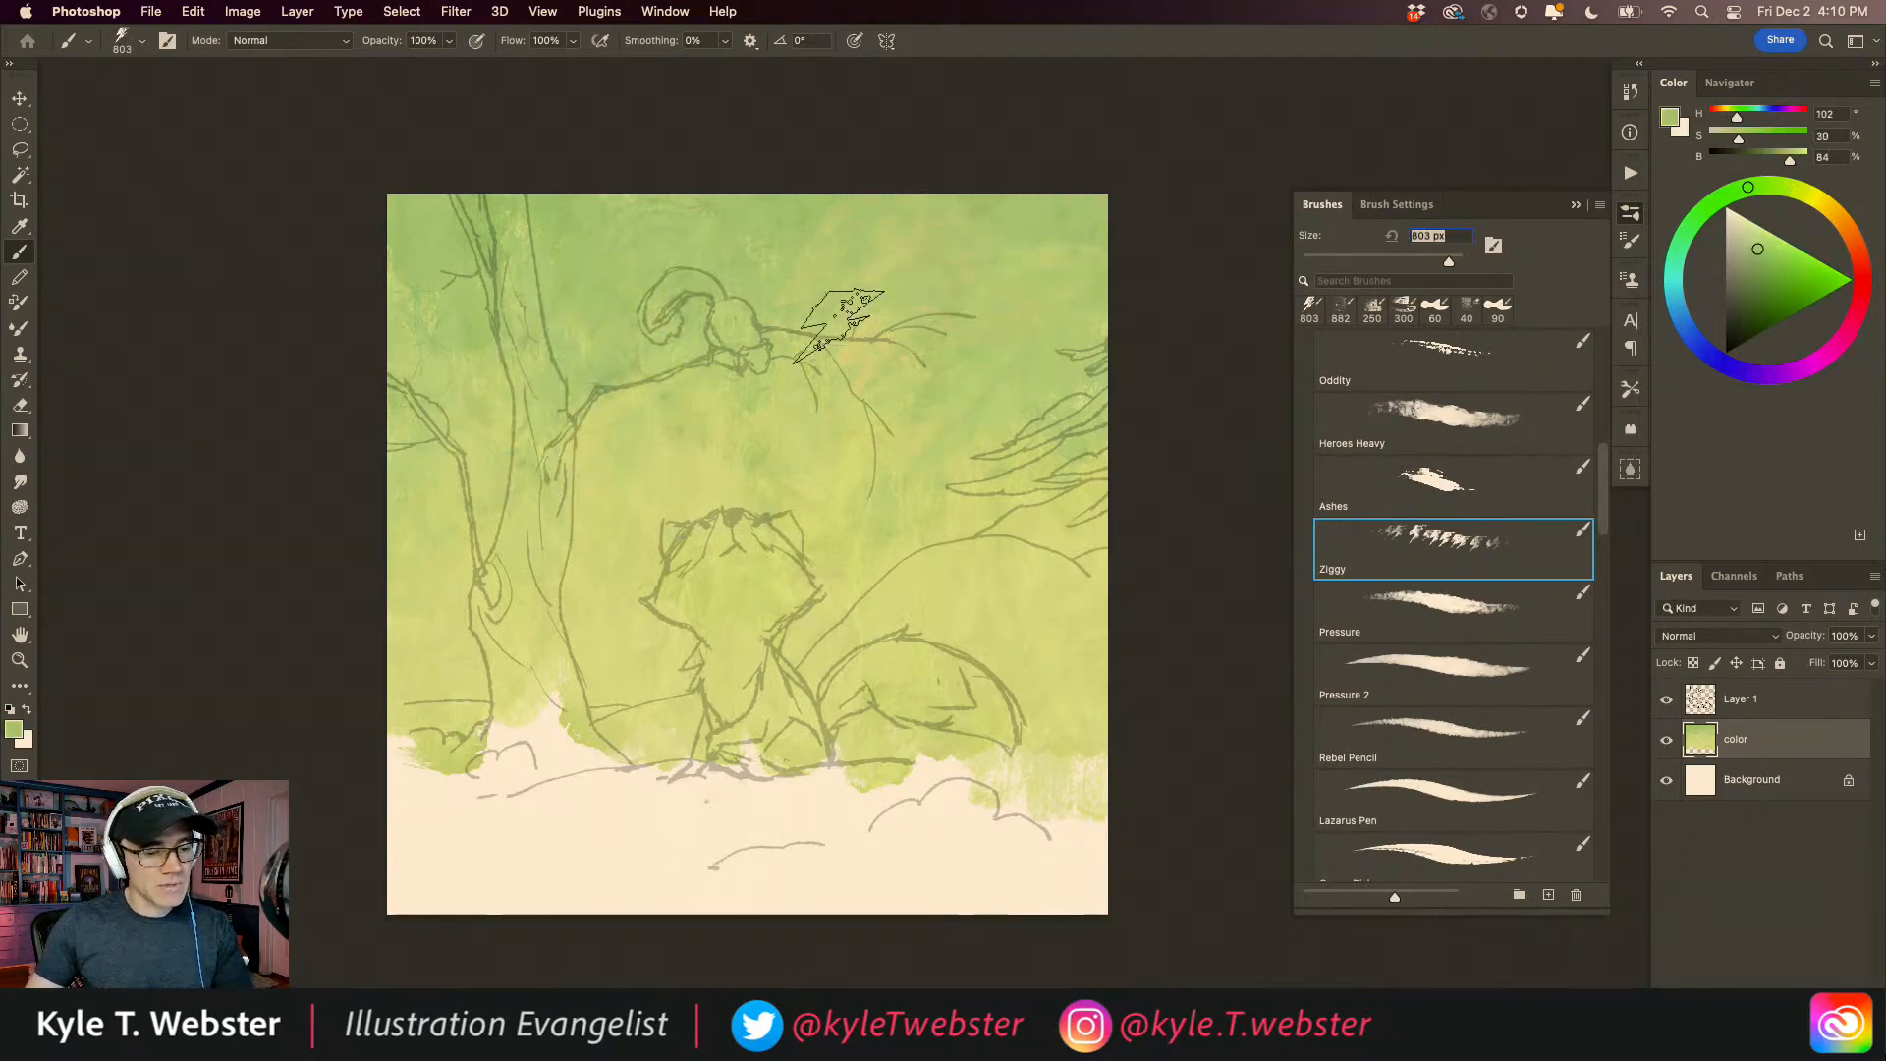
pyautogui.keyDown('super'); pyautogui.click(821, 474); pyautogui.keyUp('super')
pyautogui.moveTo(765, 510); pyautogui.dragTo(711, 577)
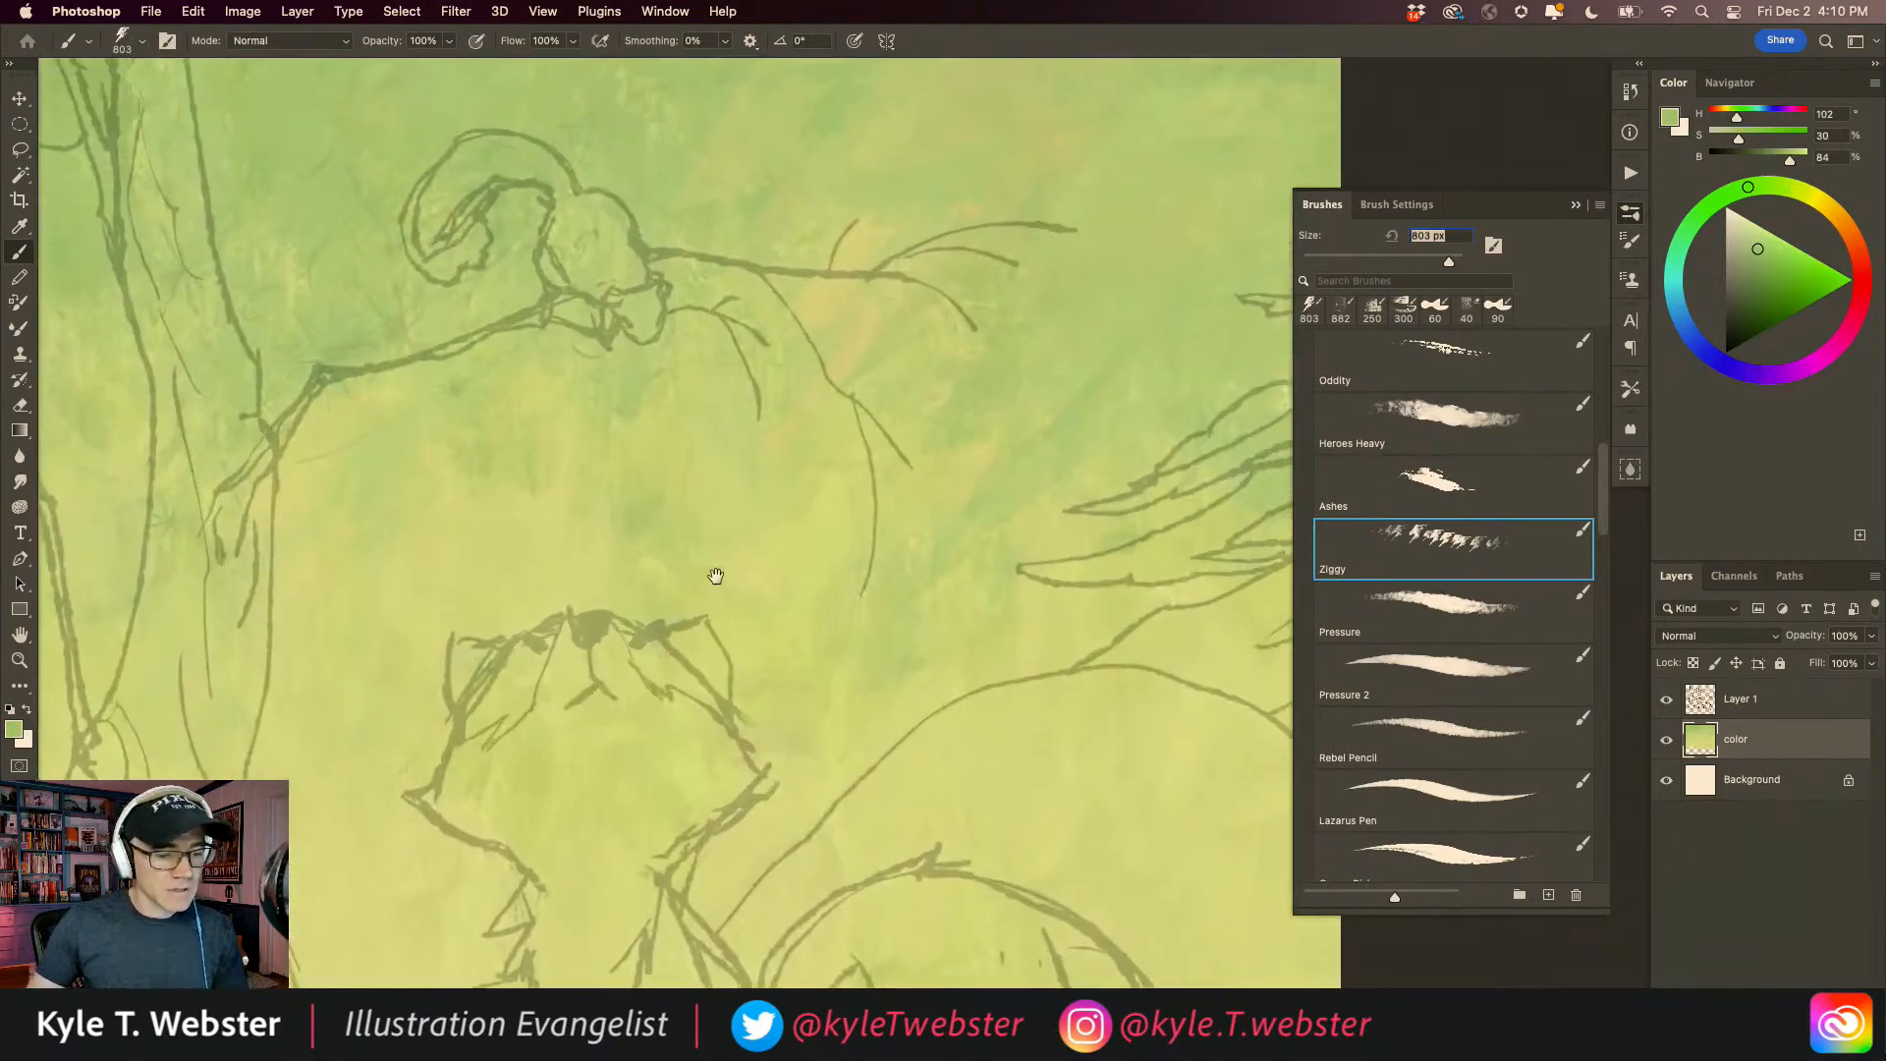
pyautogui.moveTo(764, 482); pyautogui.dragTo(698, 506)
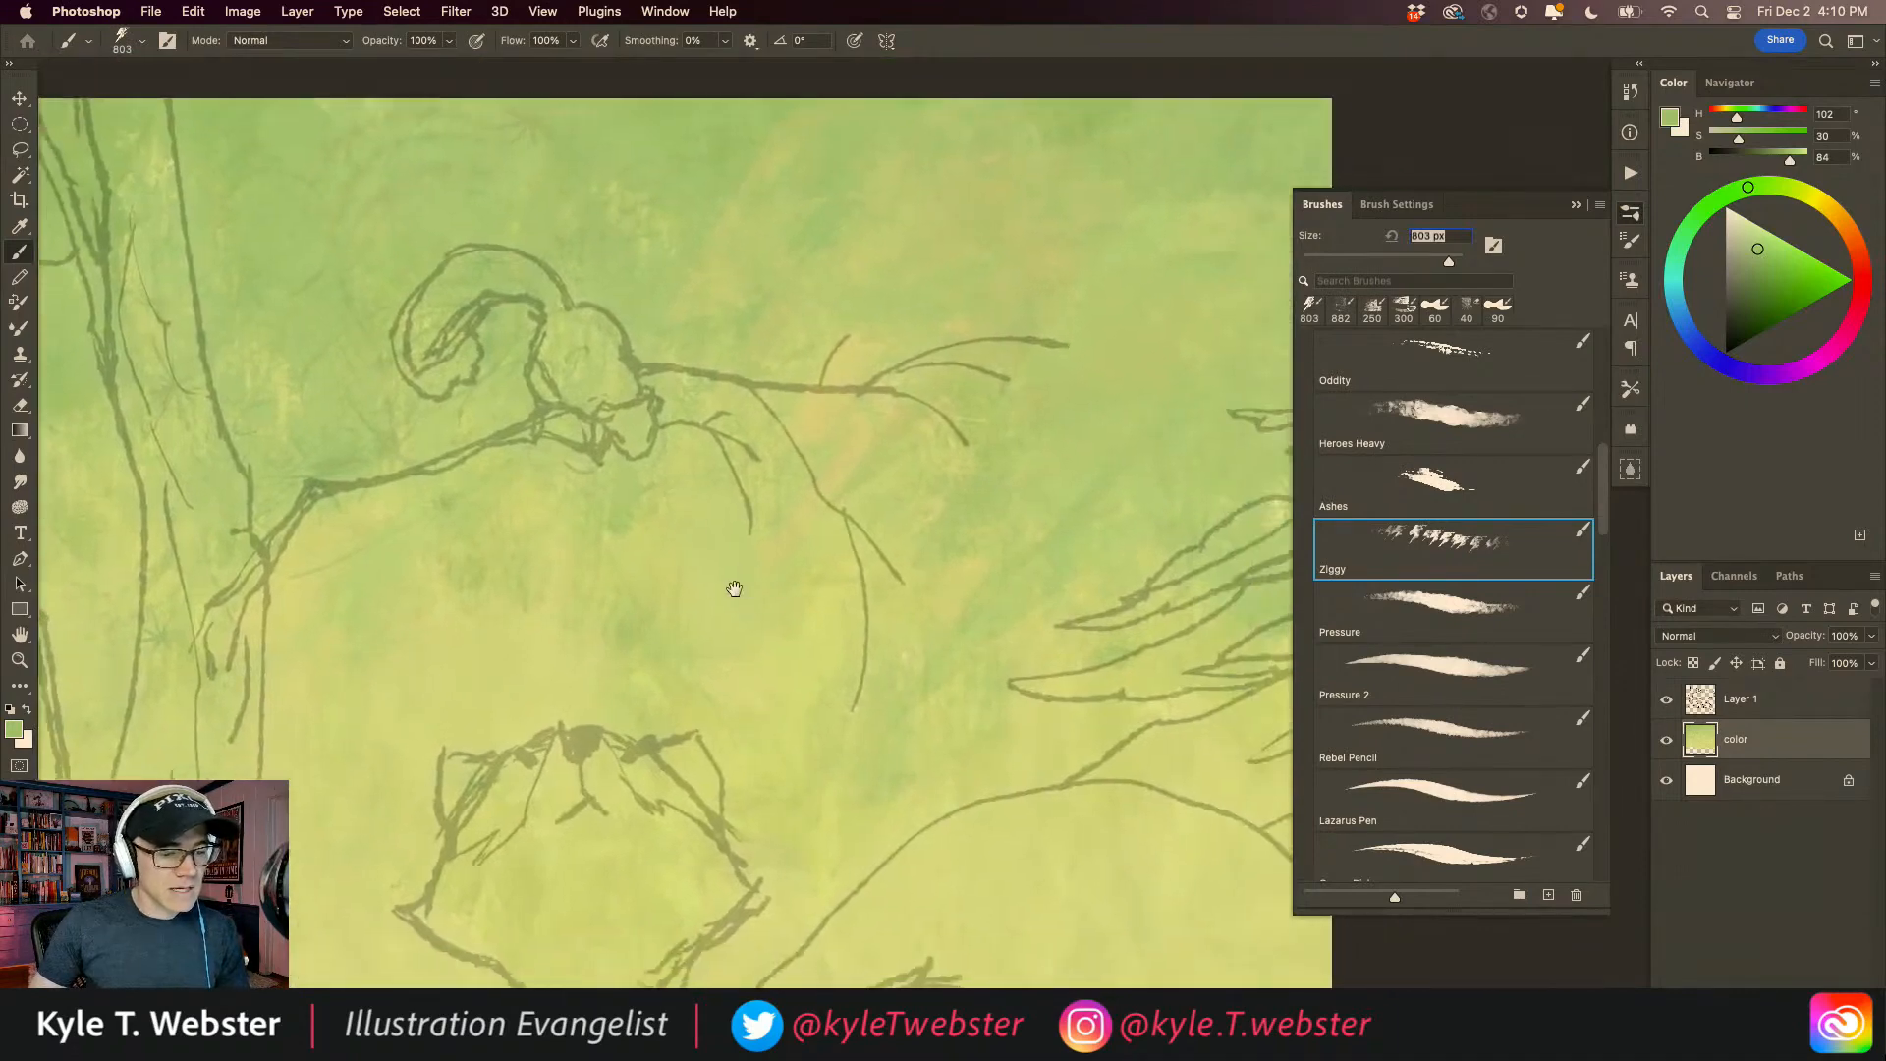
pyautogui.moveTo(735, 590); pyautogui.dragTo(775, 586)
pyautogui.keyDown('alt'); pyautogui.click(678, 621); pyautogui.keyUp('alt')
pyautogui.moveTo(659, 655)
pyautogui.mouseDown()
pyautogui.moveTo(570, 506)
pyautogui.moveTo(606, 556)
pyautogui.moveTo(637, 553)
pyautogui.mouseUp()
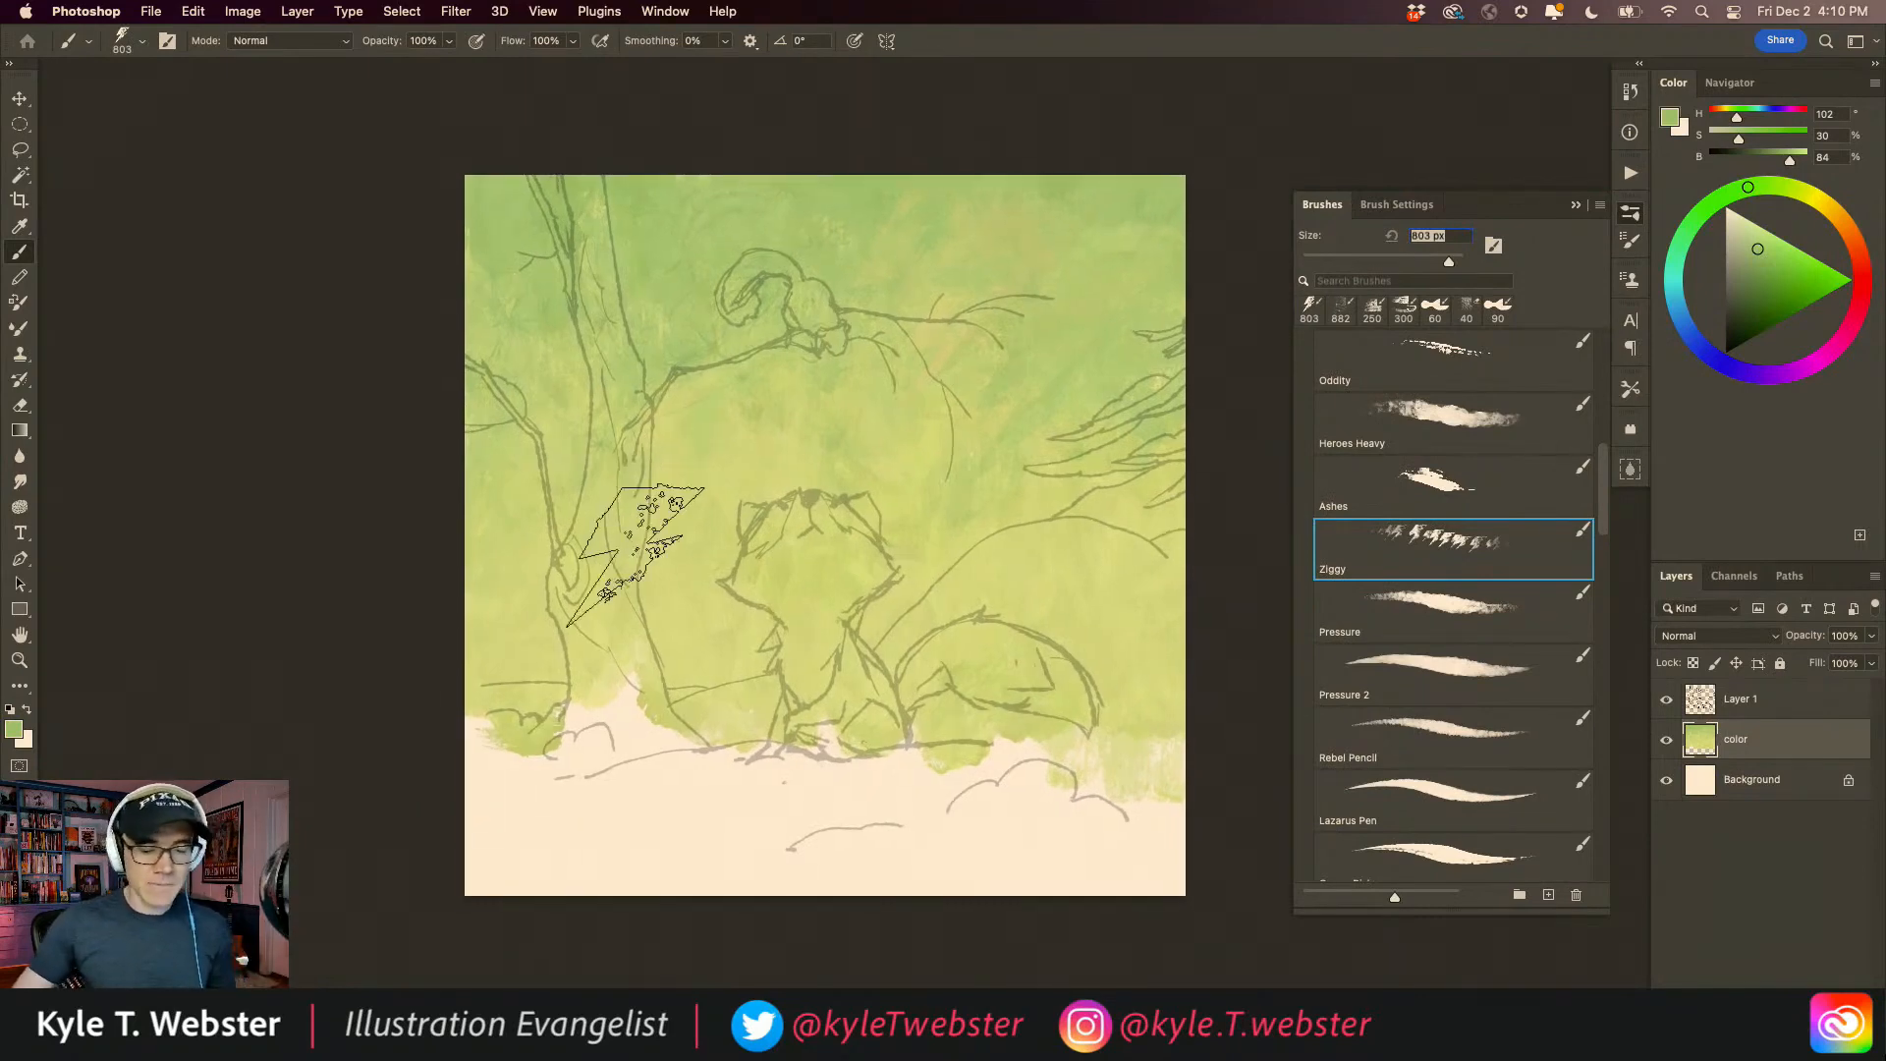
# Step: Add a new layer above the color layer and name it fox
pyautogui.press('super+shift+alt+n')
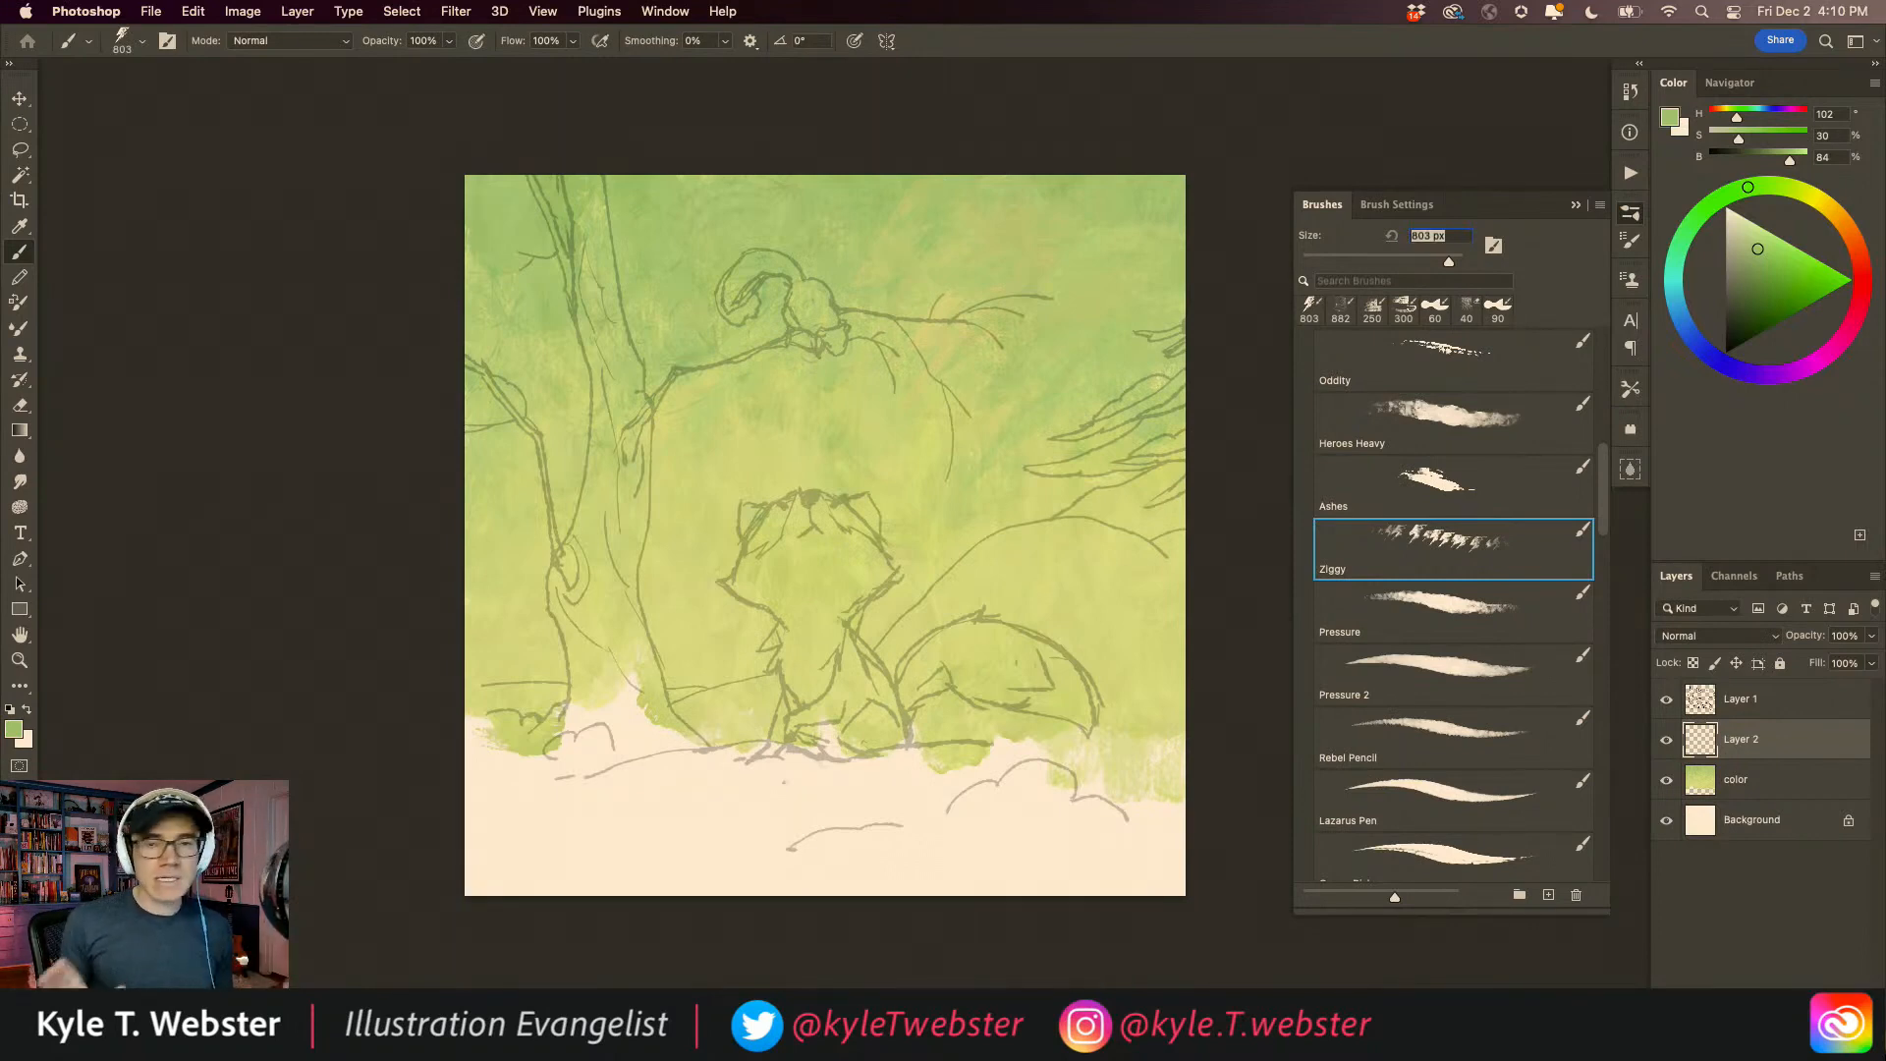
pyautogui.doubleClick(1741, 738)
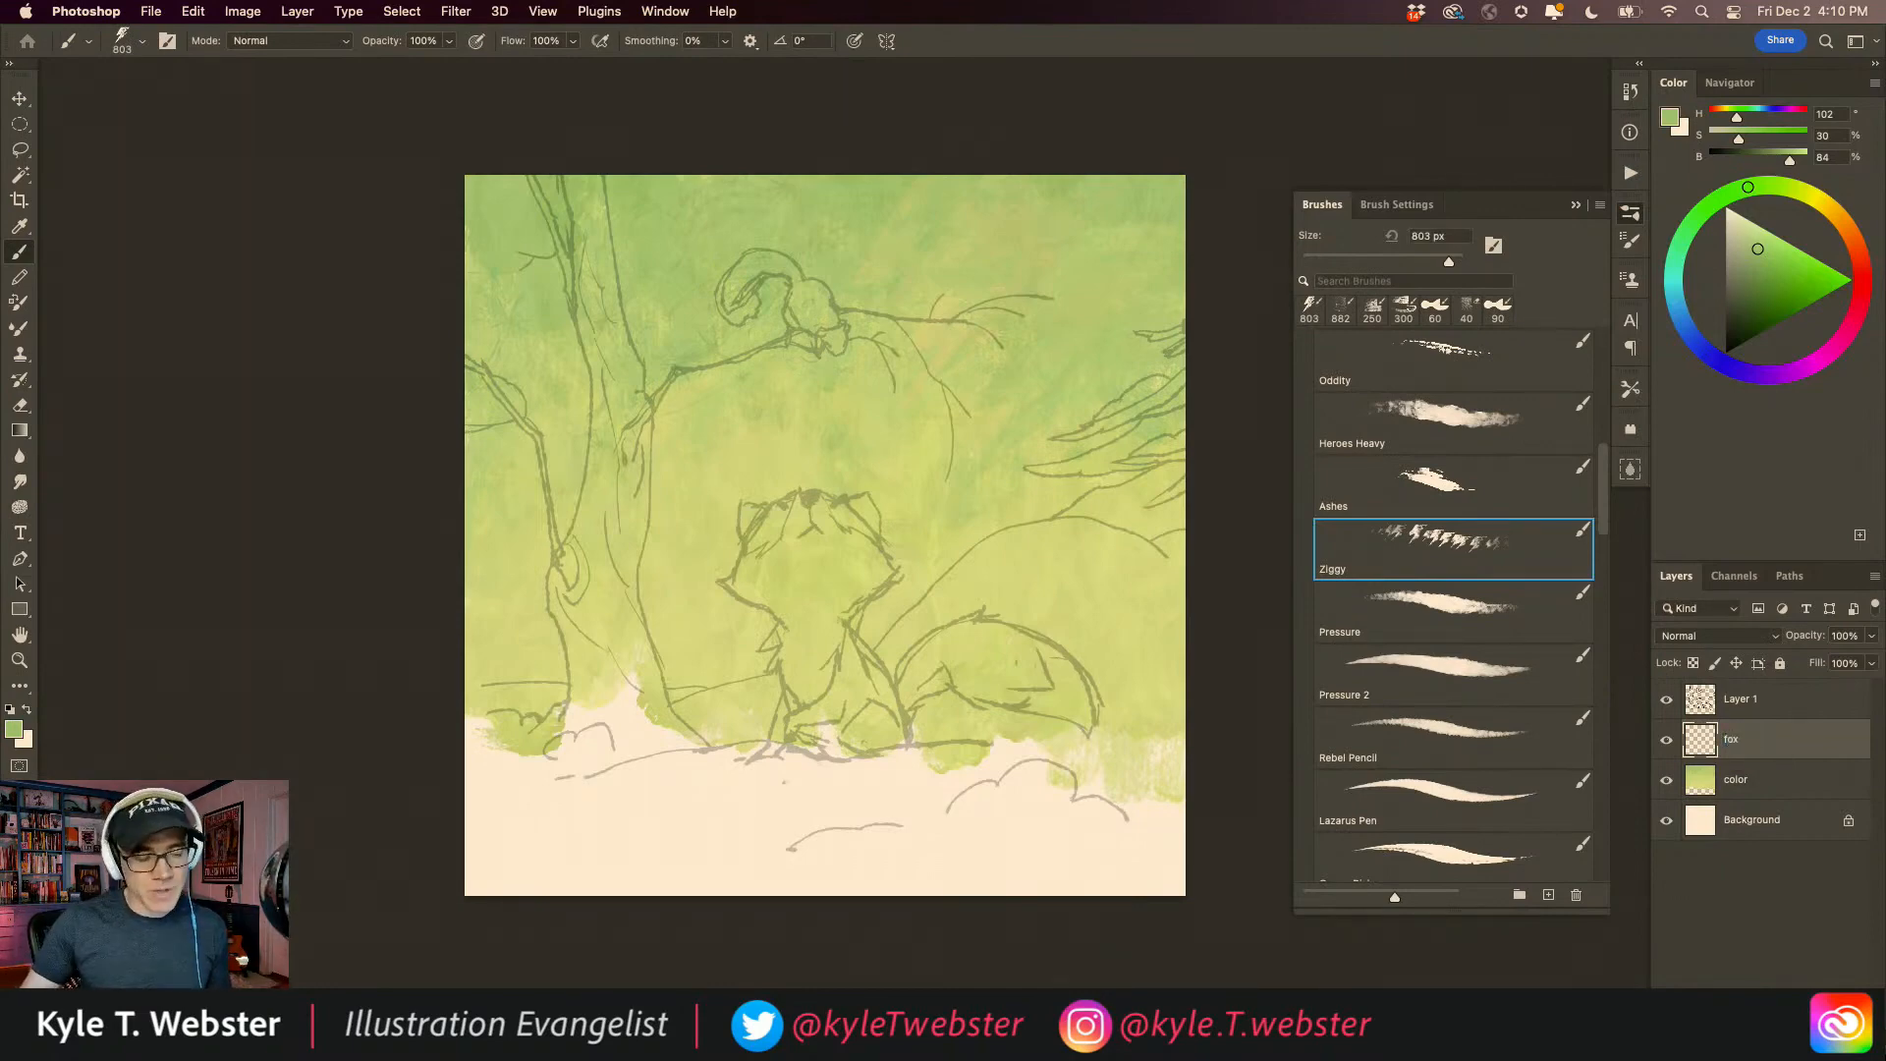
# Step: Lasso a freehand selection around the fox's head and body along the sketch lines, leaving out the tail
pyautogui.press('l')
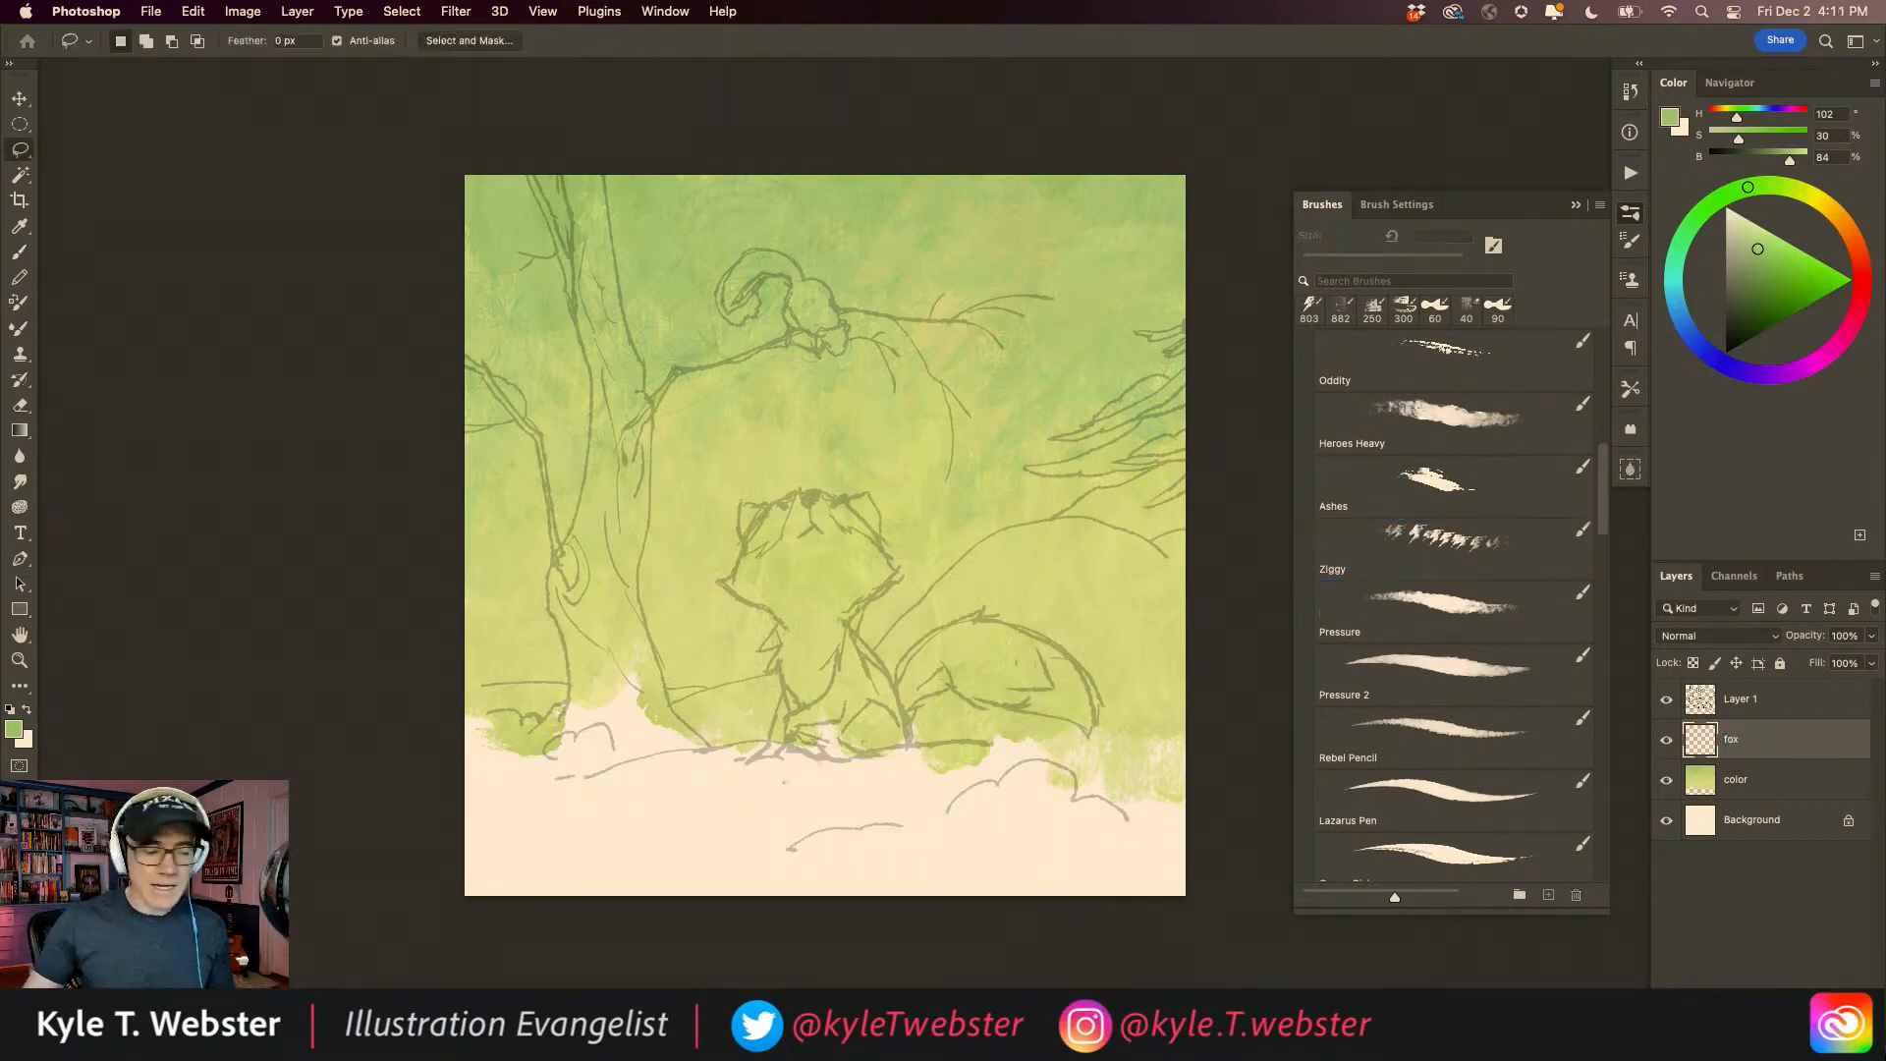
pyautogui.click(787, 568)
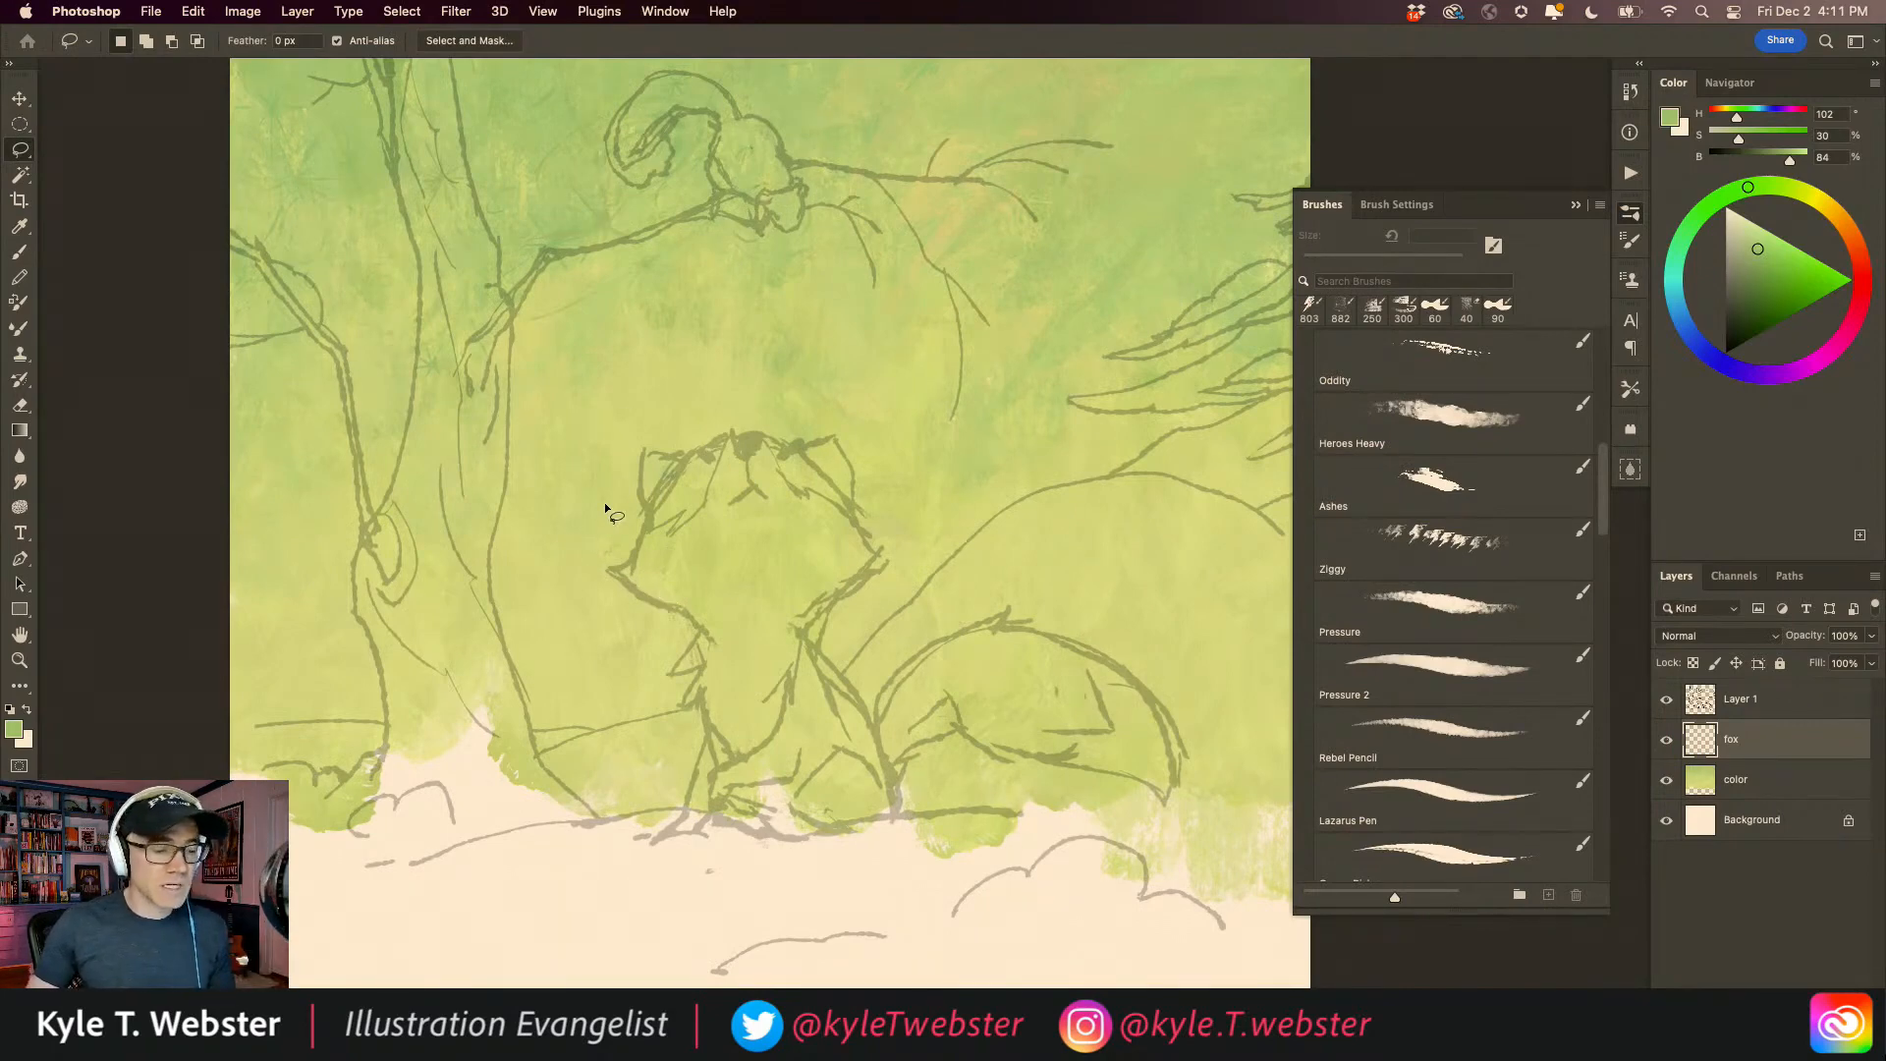
pyautogui.scroll(1, 715, 547)
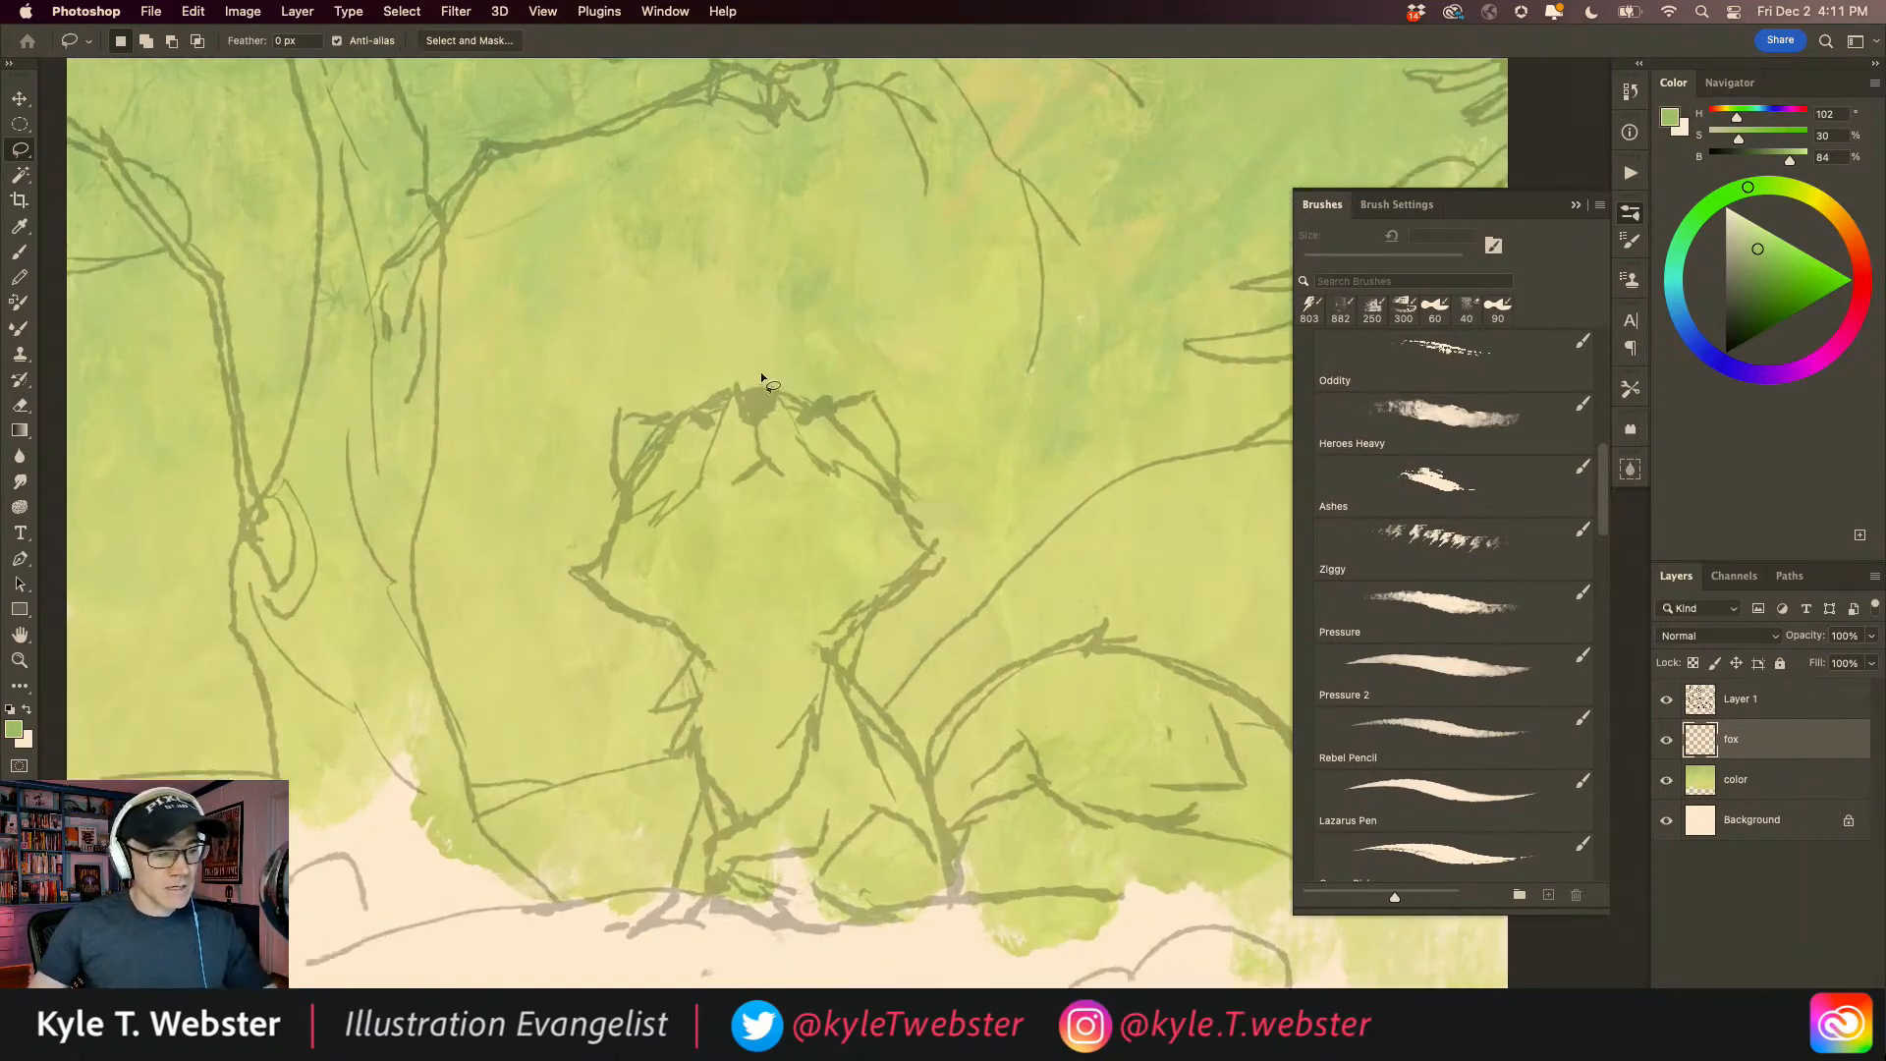
pyautogui.moveTo(774, 386); pyautogui.dragTo(748, 388)
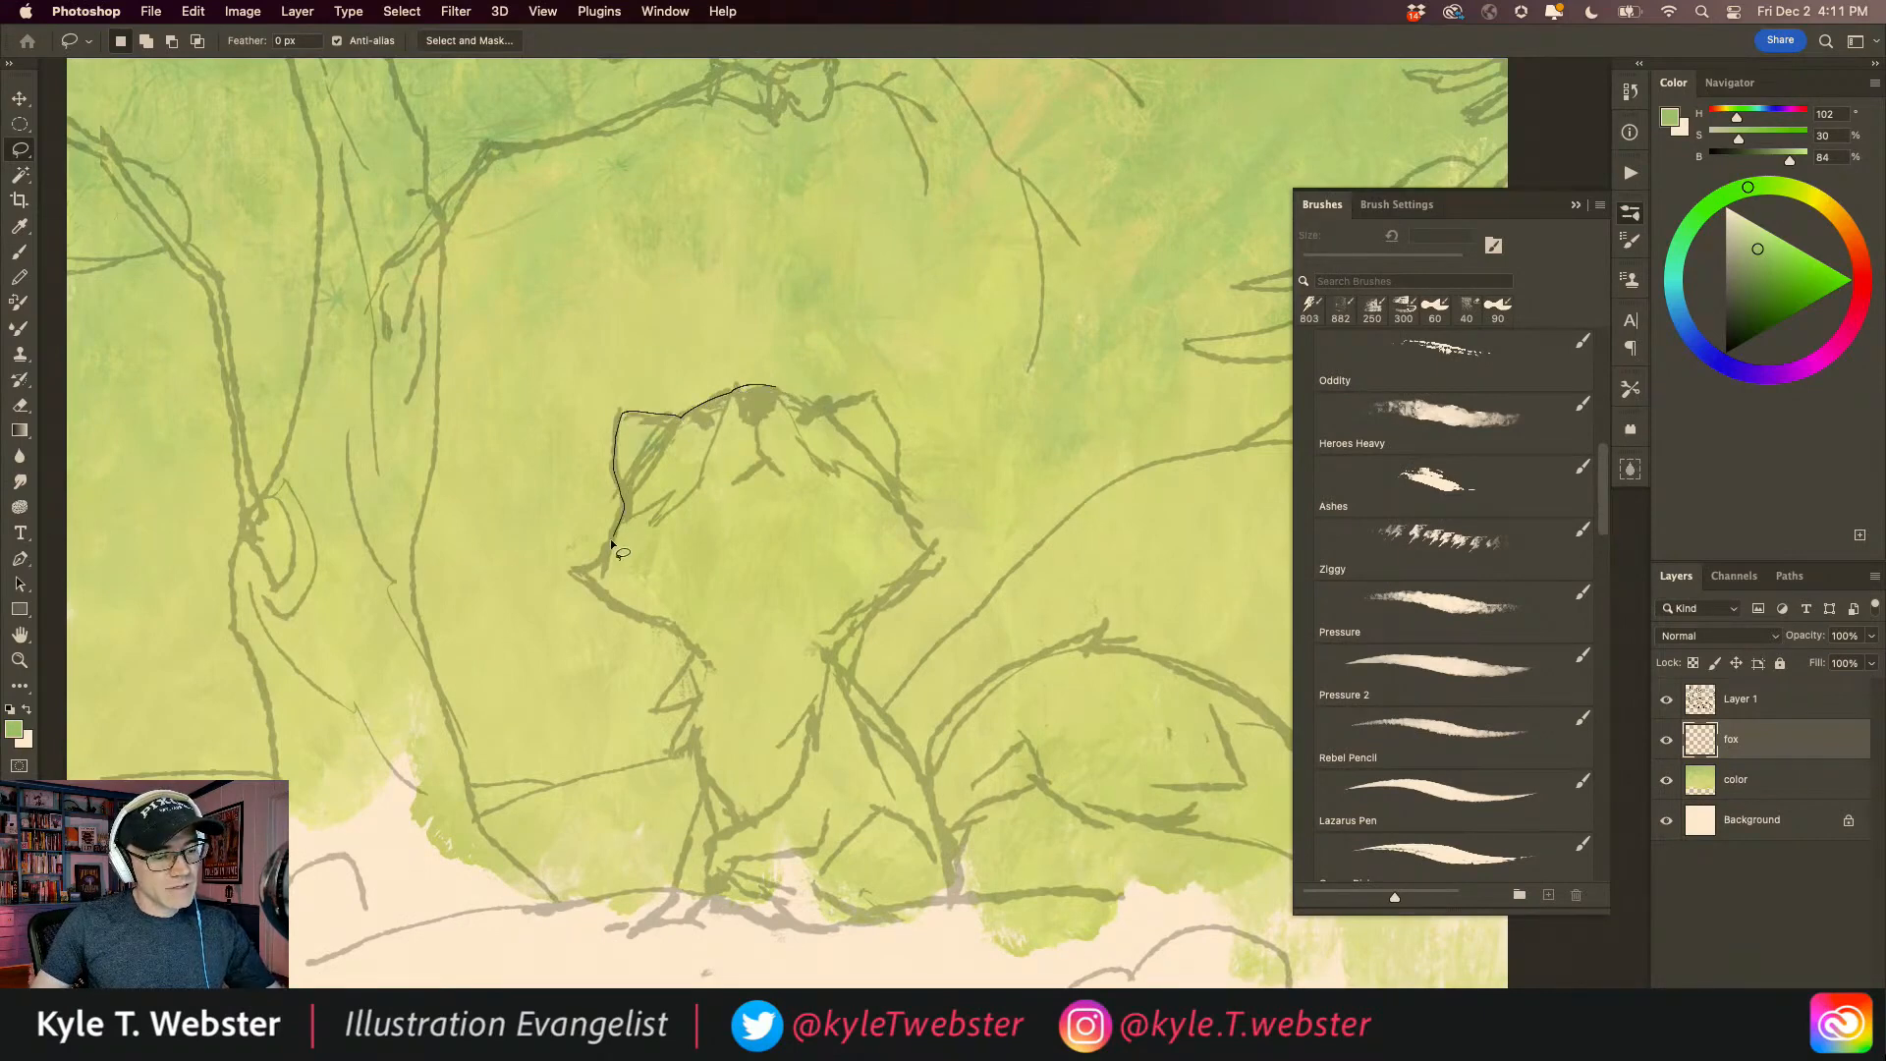
pyautogui.moveTo(613, 614); pyautogui.dragTo(698, 650)
pyautogui.moveTo(654, 708)
pyautogui.mouseDown()
pyautogui.moveTo(692, 707)
pyautogui.moveTo(678, 754)
pyautogui.mouseUp()
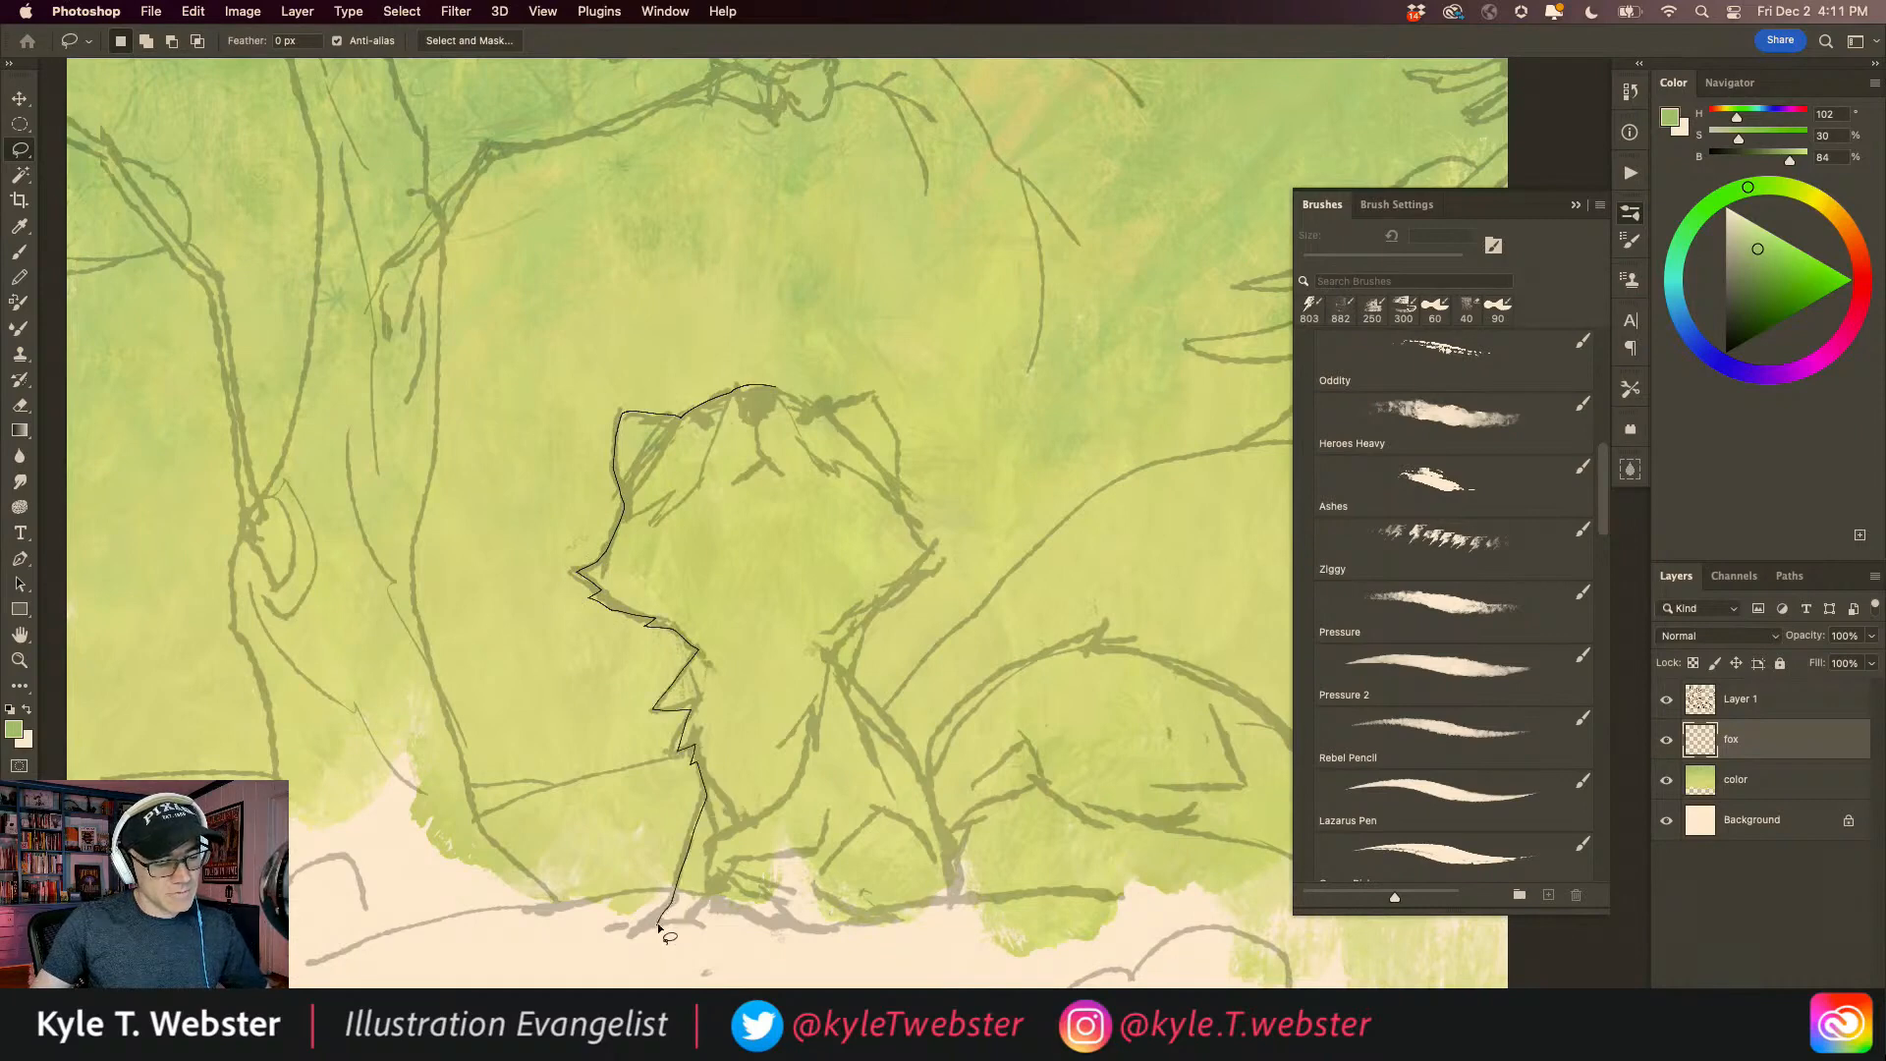
pyautogui.moveTo(751, 908); pyautogui.dragTo(799, 931)
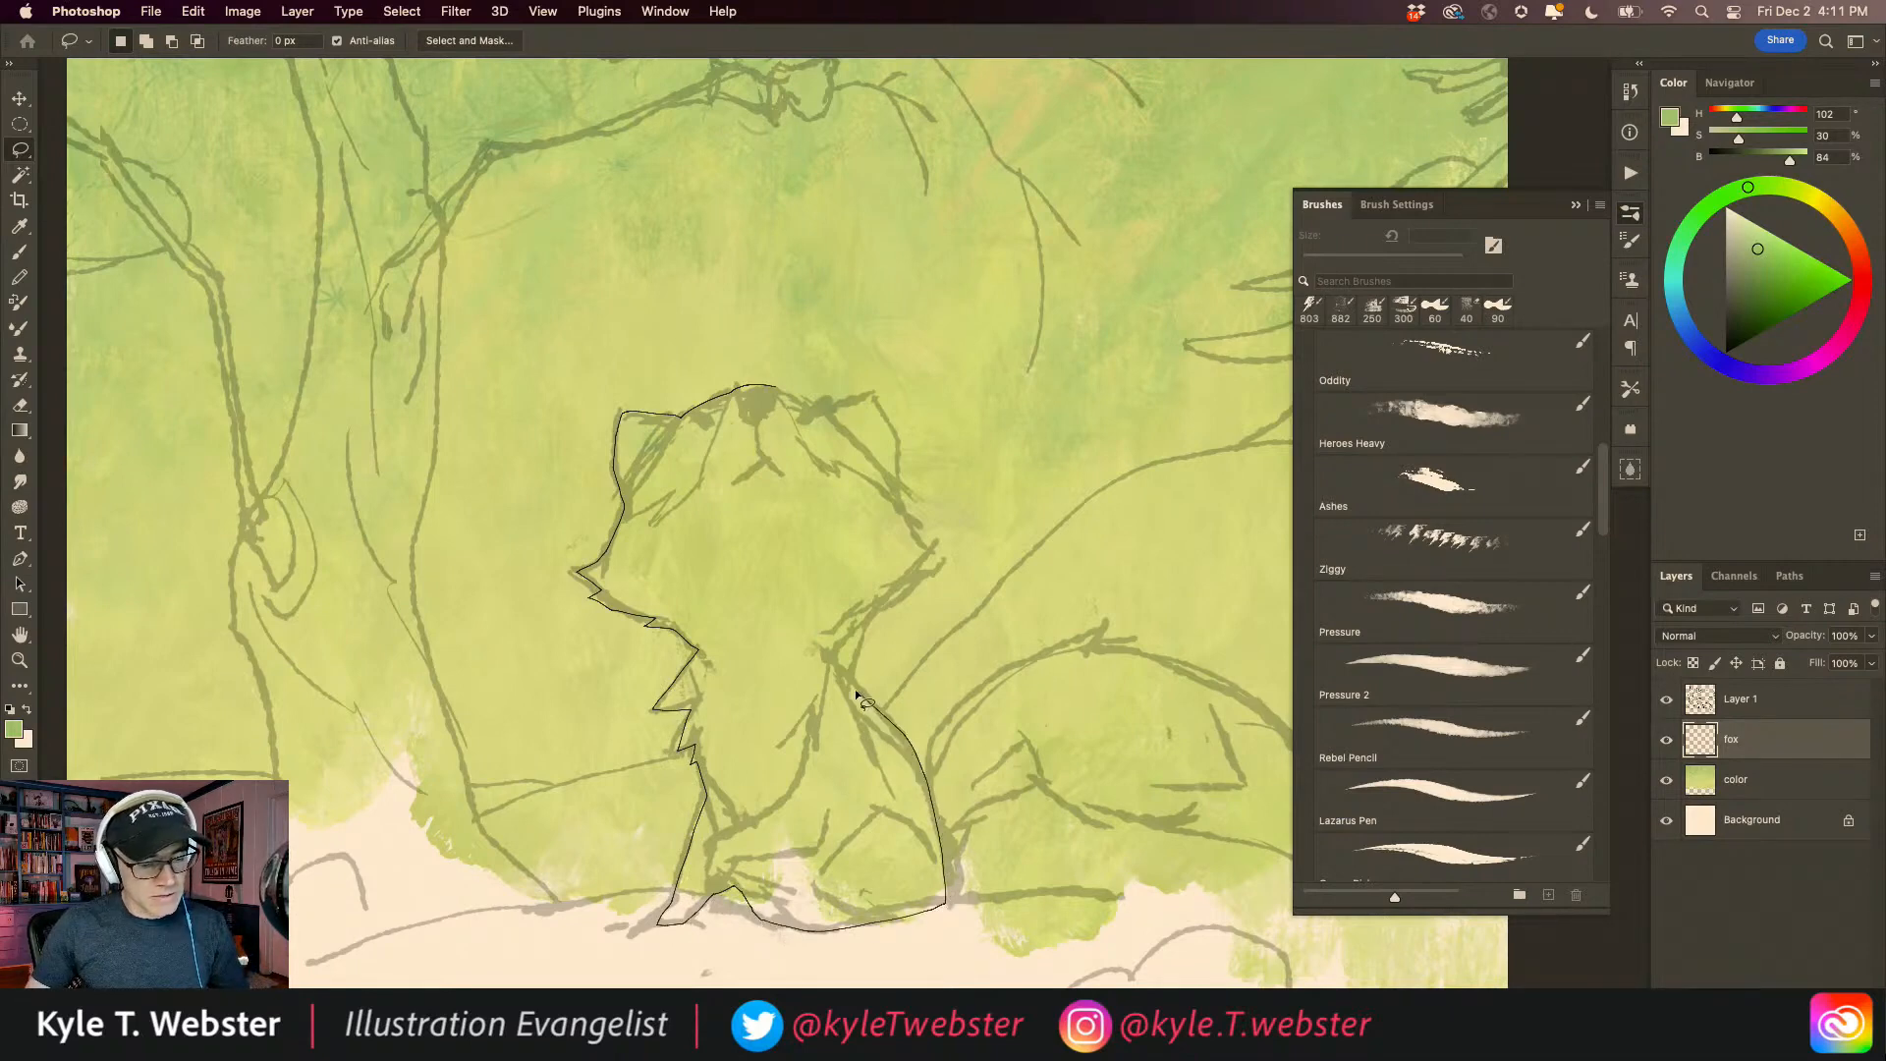
pyautogui.moveTo(894, 610); pyautogui.dragTo(942, 578)
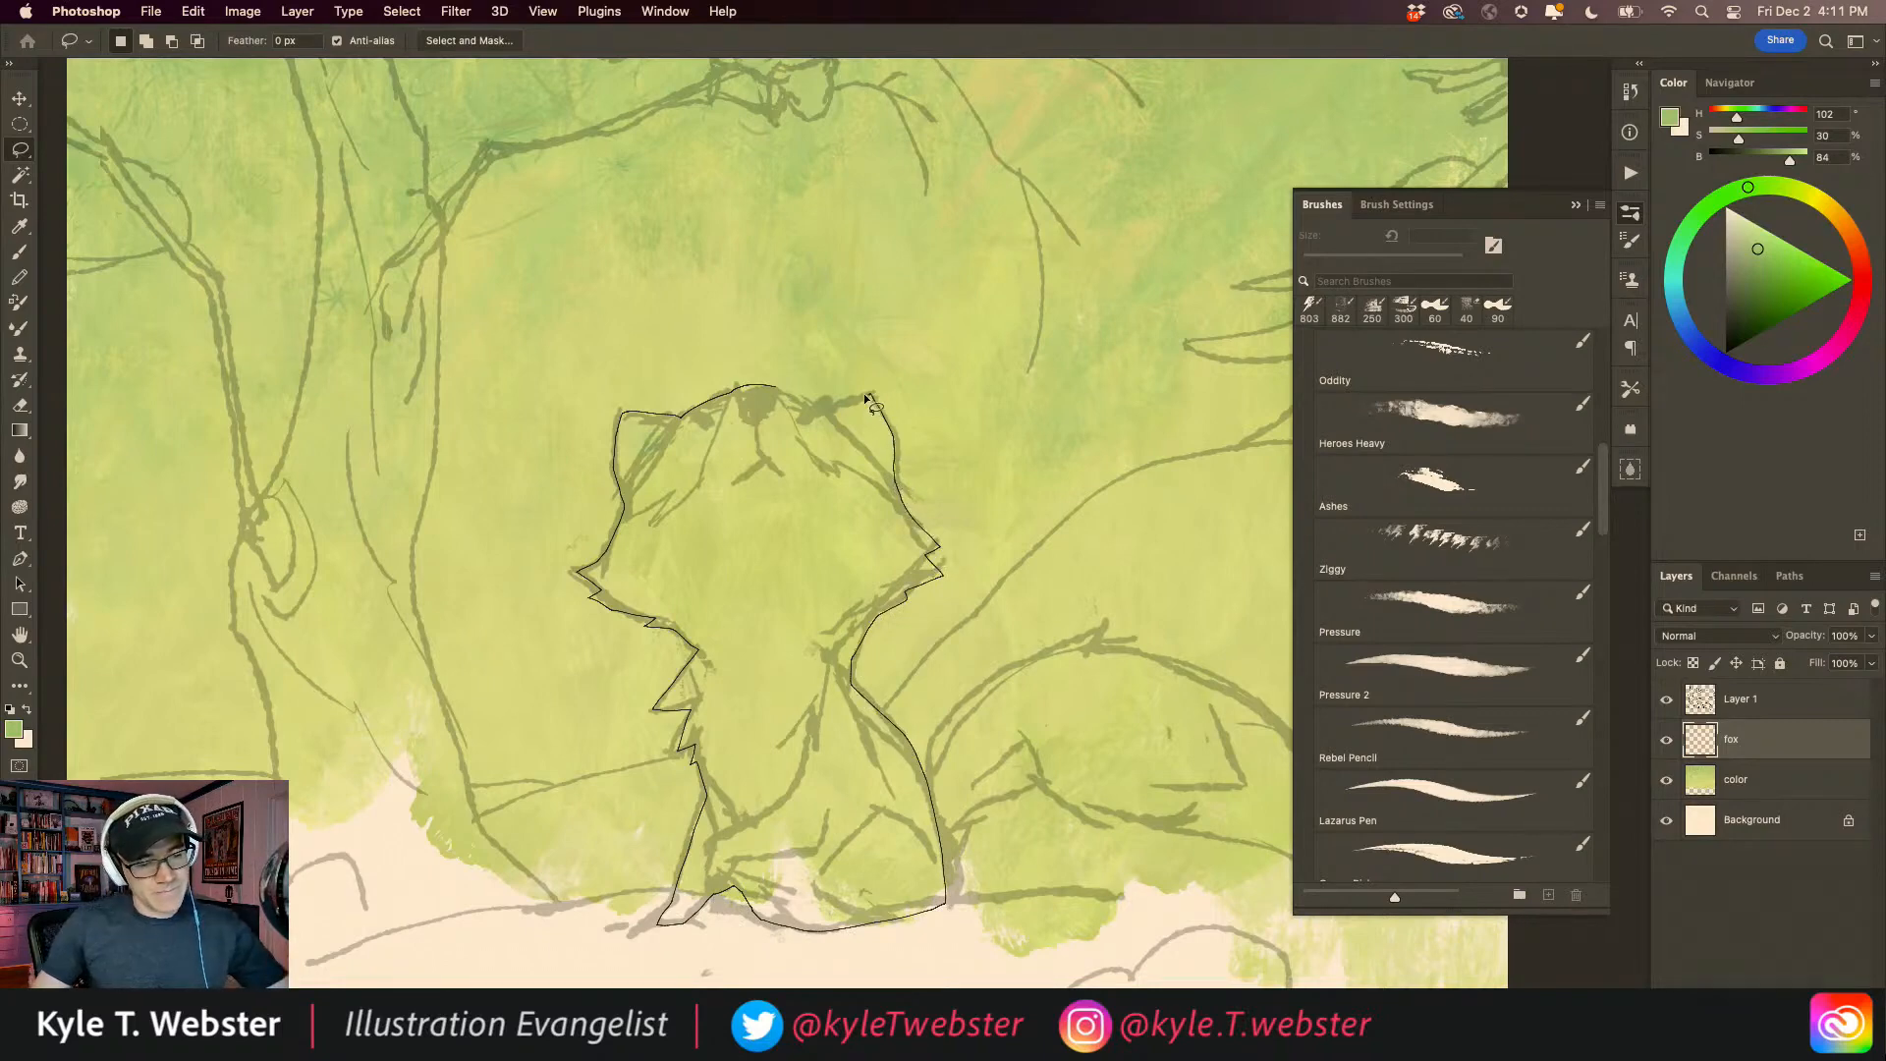
pyautogui.moveTo(824, 405); pyautogui.dragTo(751, 386)
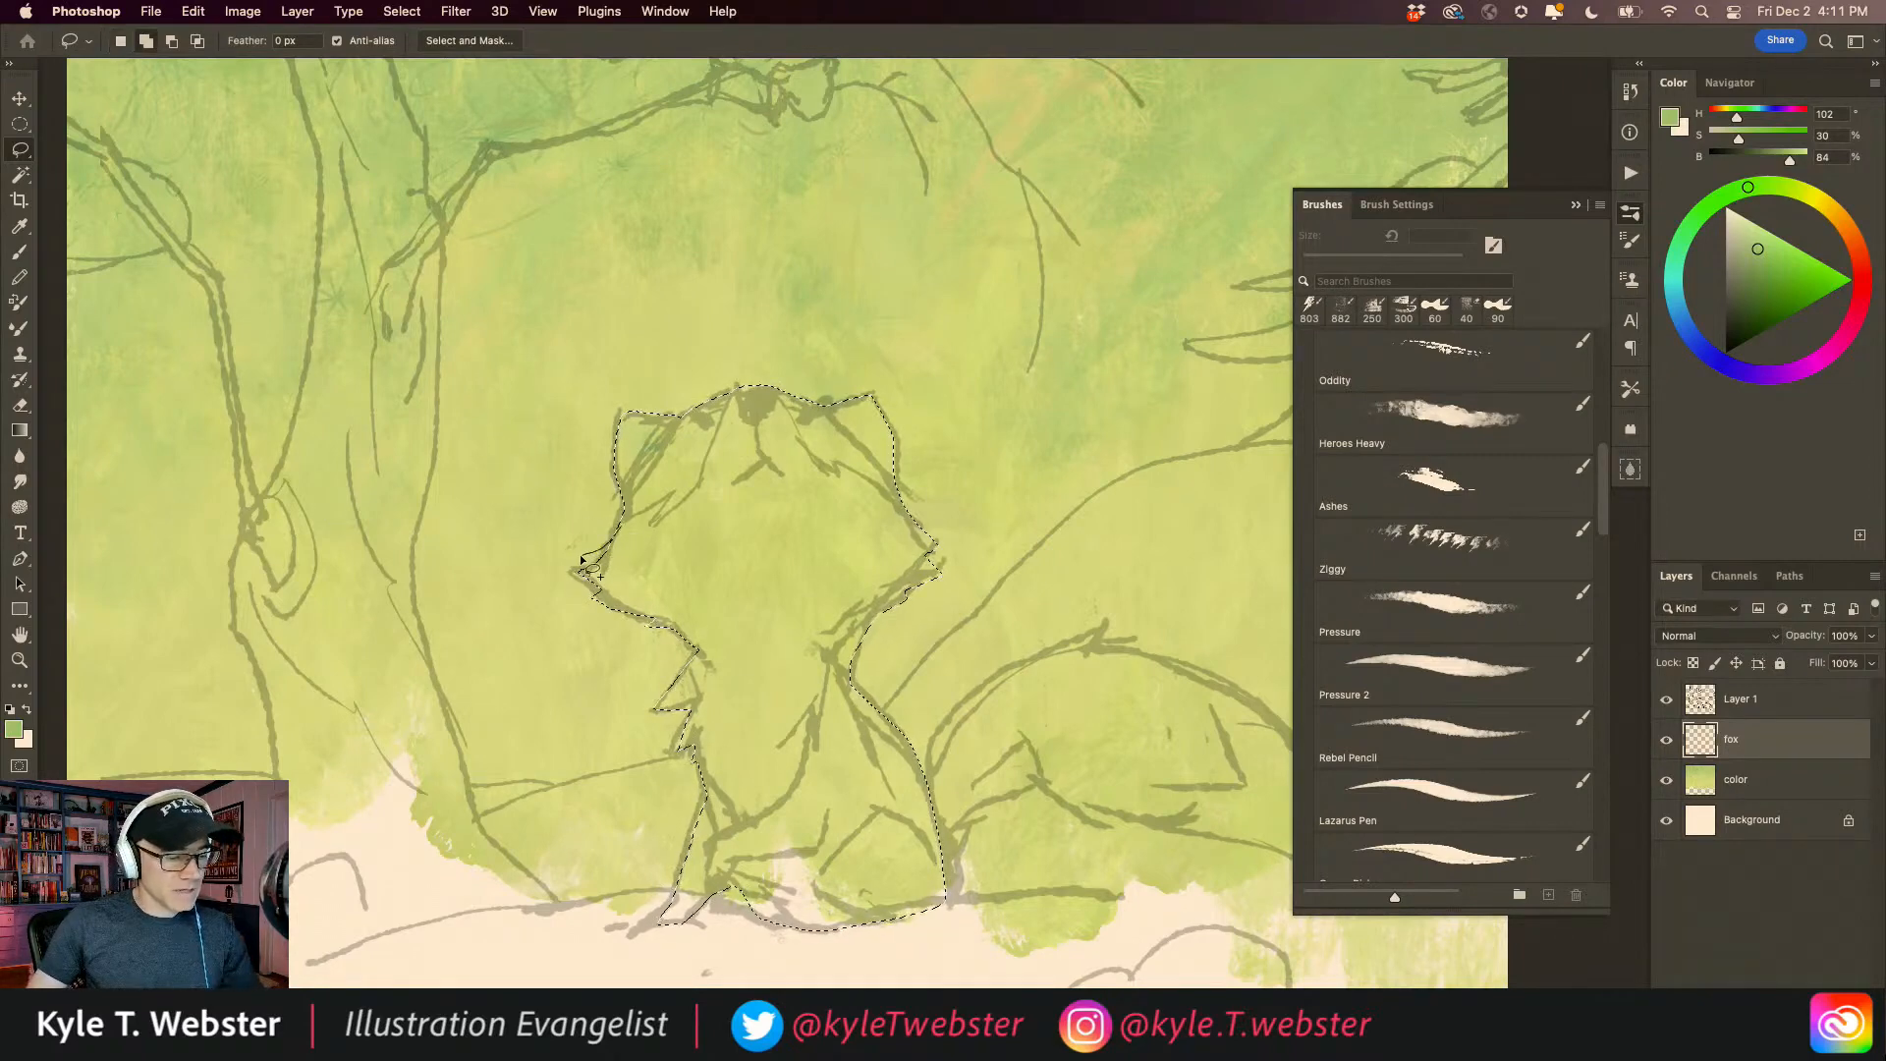
# Step: Refine the fox selection by adding small fur tufts at both cheeks and reshaping the edge along the neck and back
pyautogui.moveTo(621, 545); pyautogui.dragTo(619, 540)
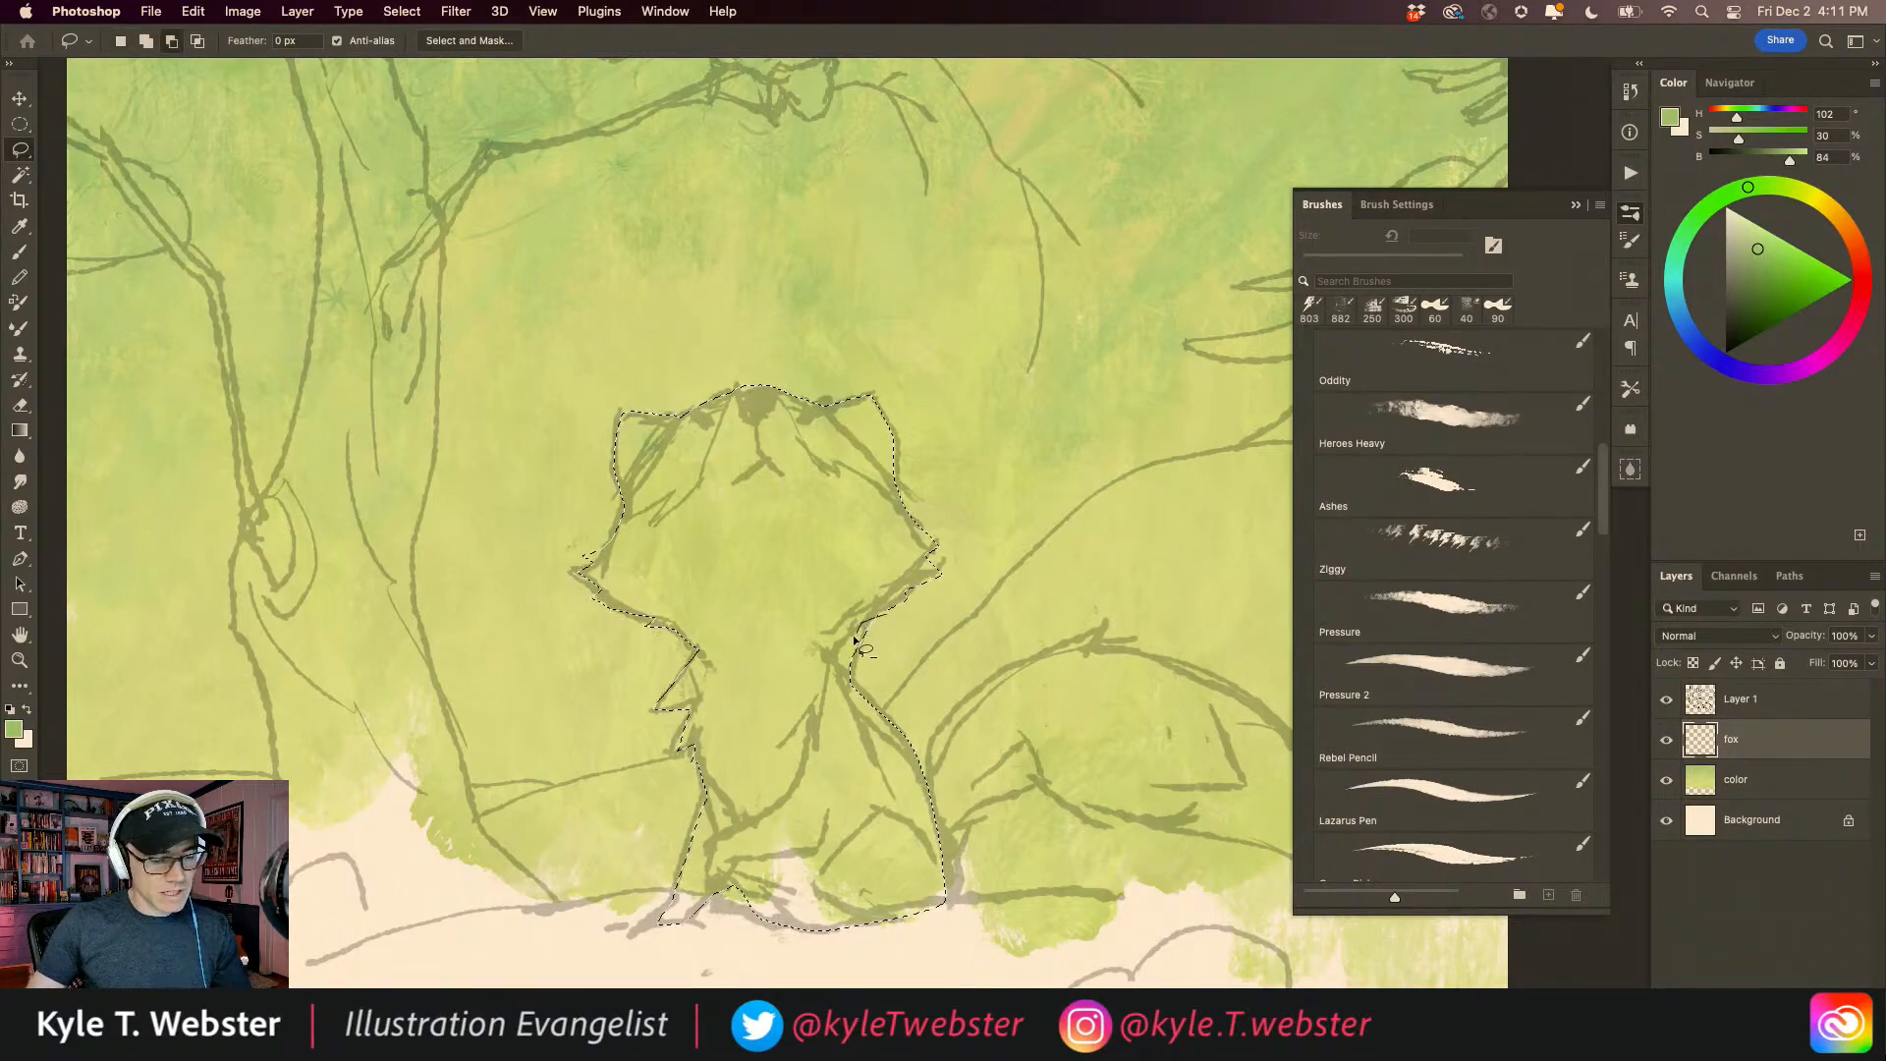
pyautogui.moveTo(869, 677); pyautogui.dragTo(874, 679)
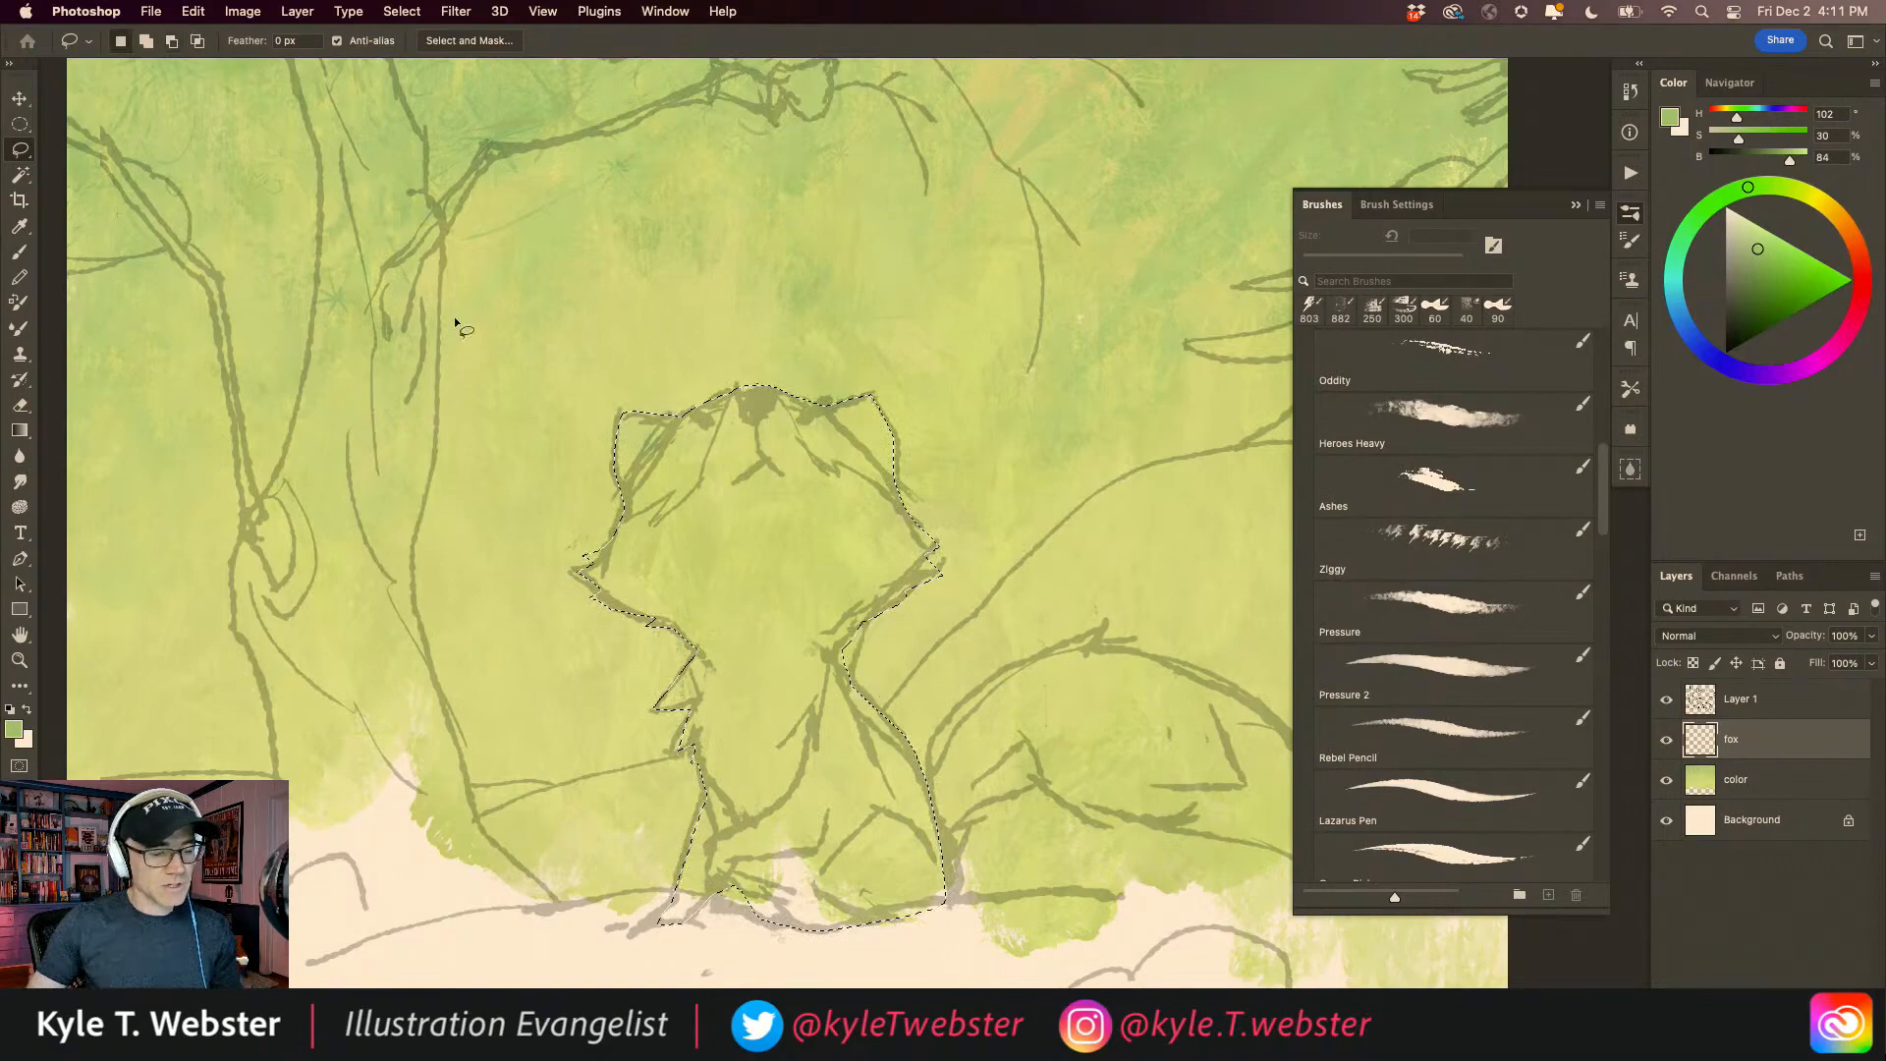
pyautogui.press('super+equal')
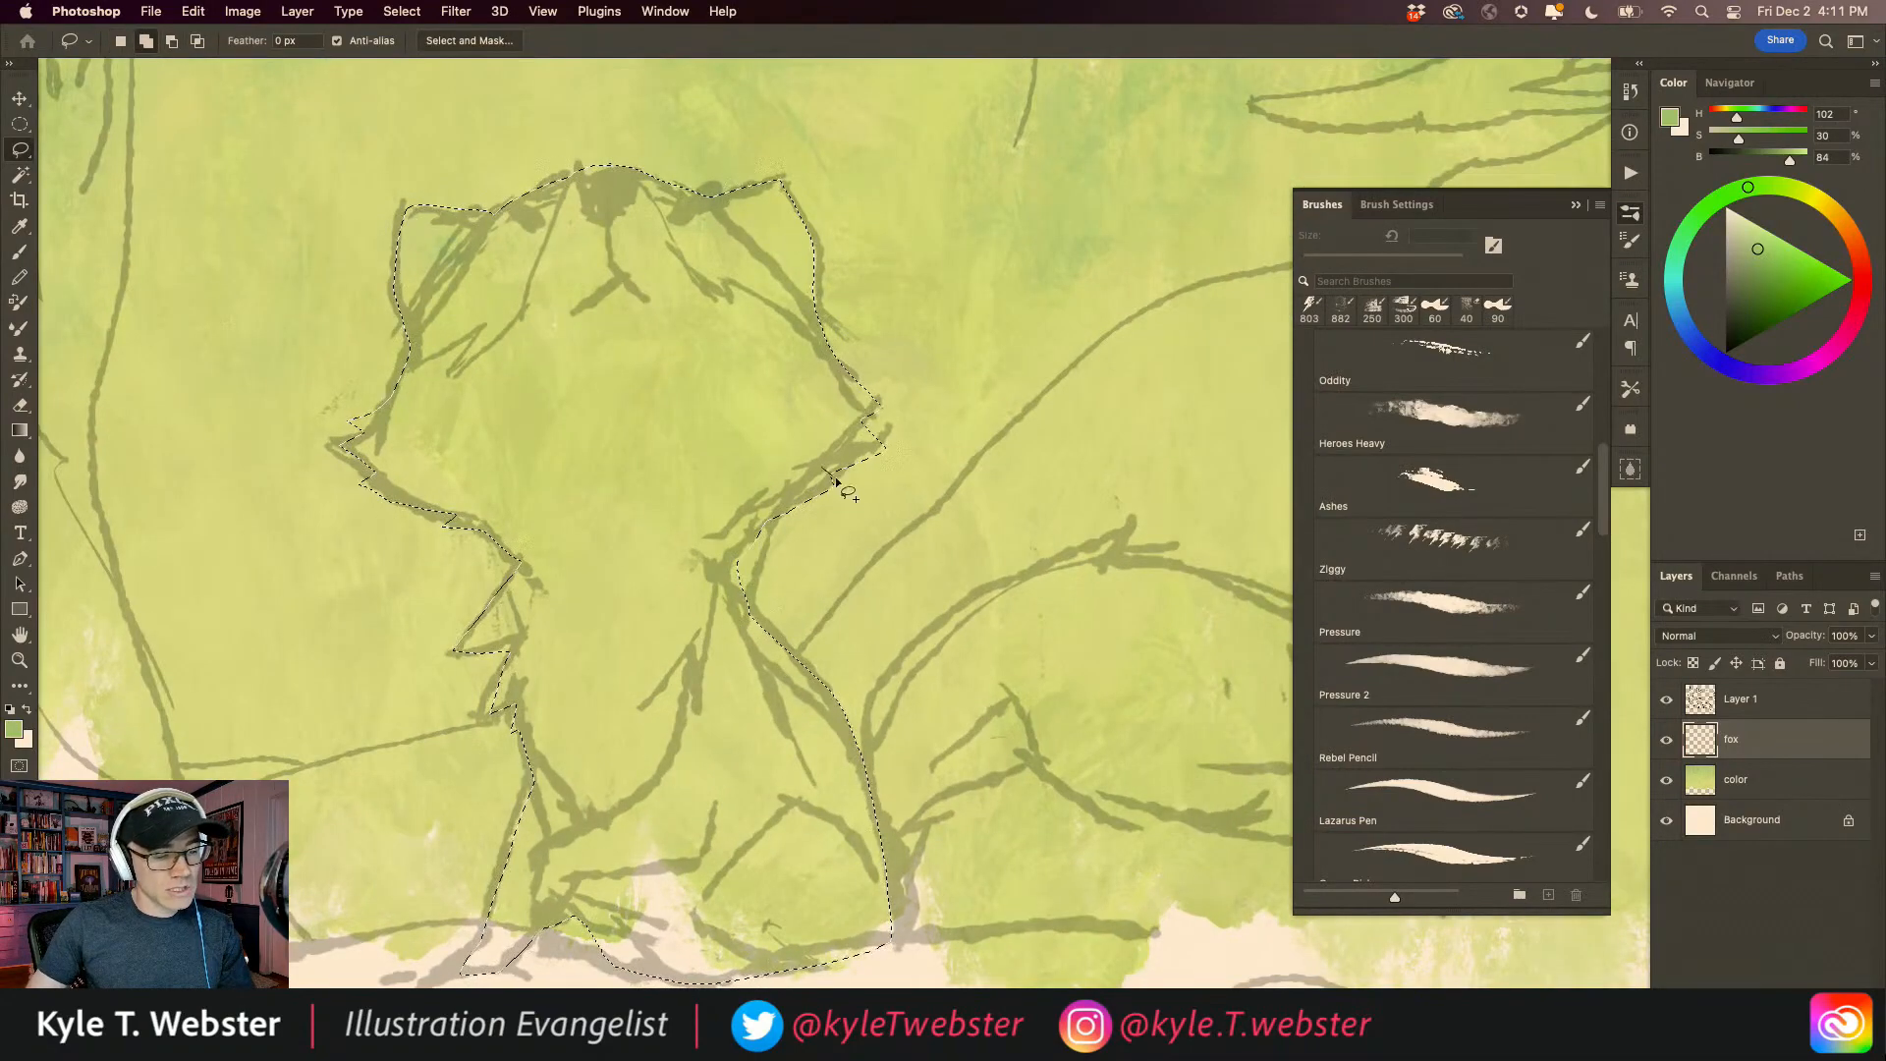
pyautogui.moveTo(743, 523); pyautogui.dragTo(746, 525)
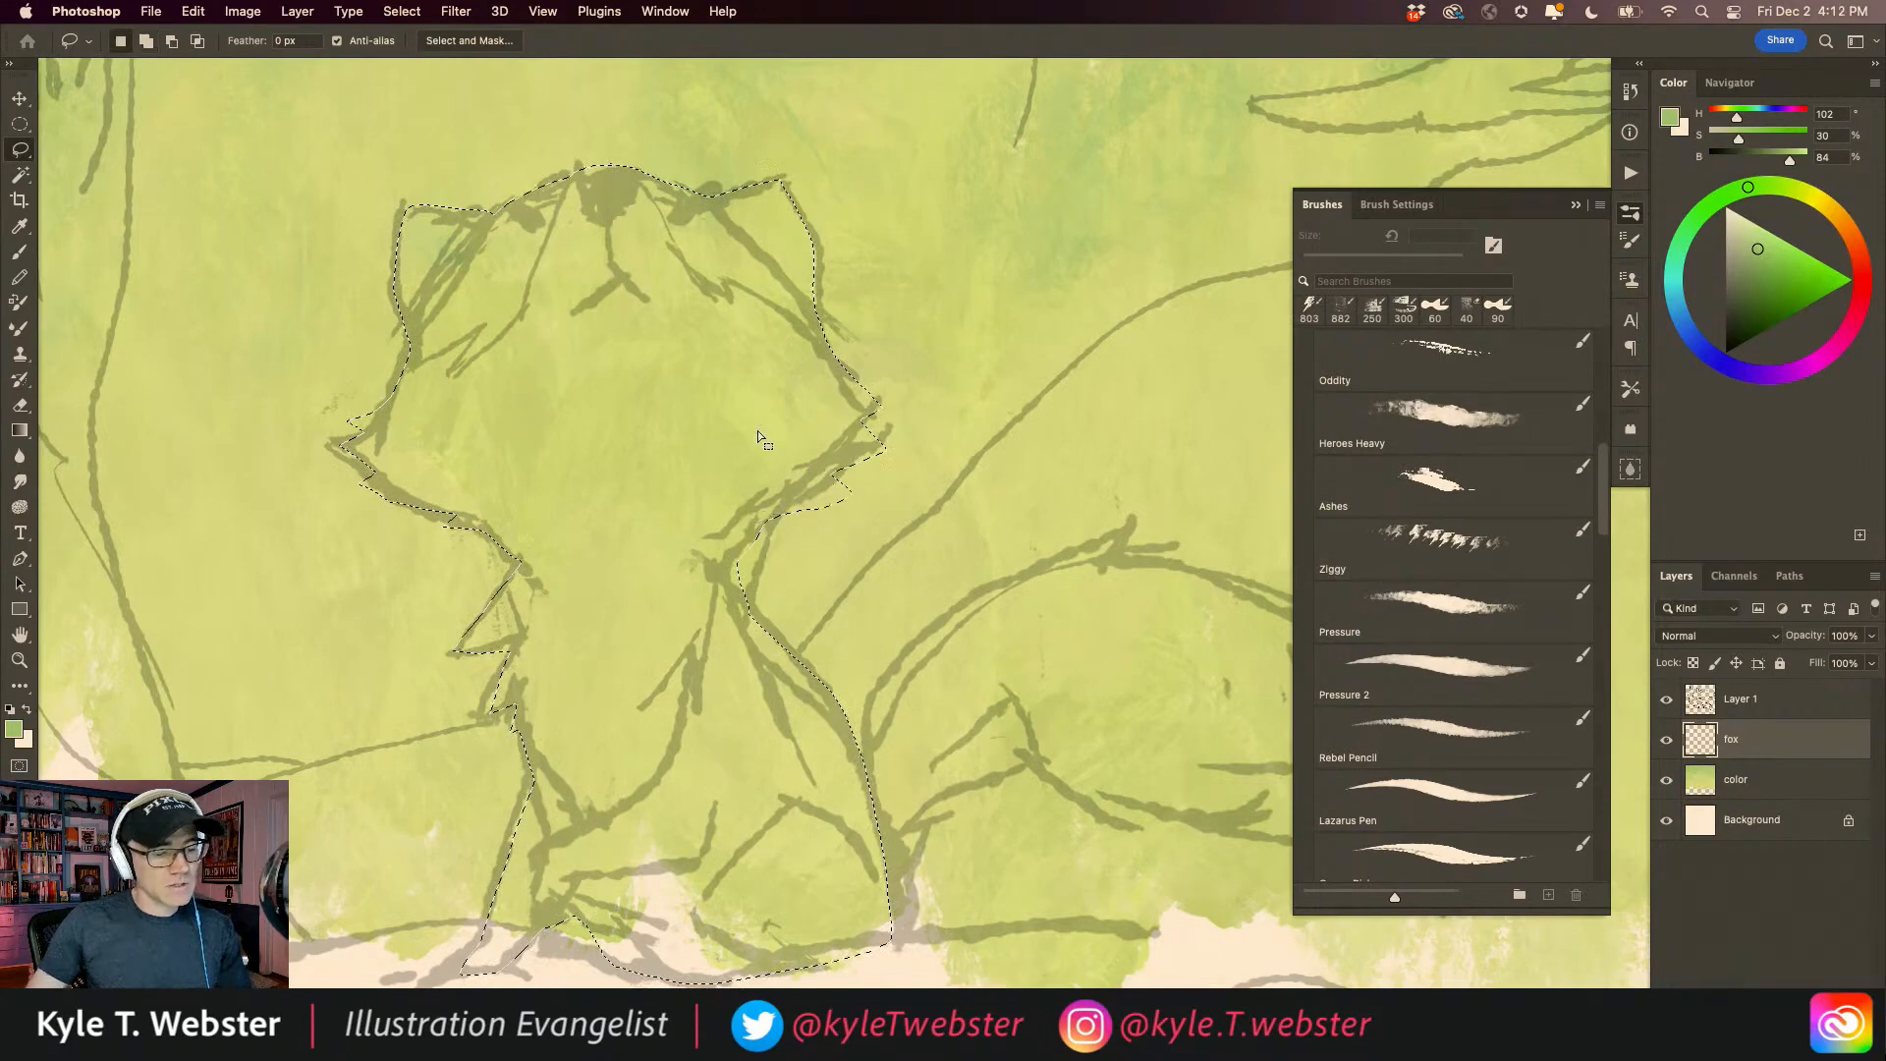
pyautogui.moveTo(320, 454); pyautogui.dragTo(363, 486)
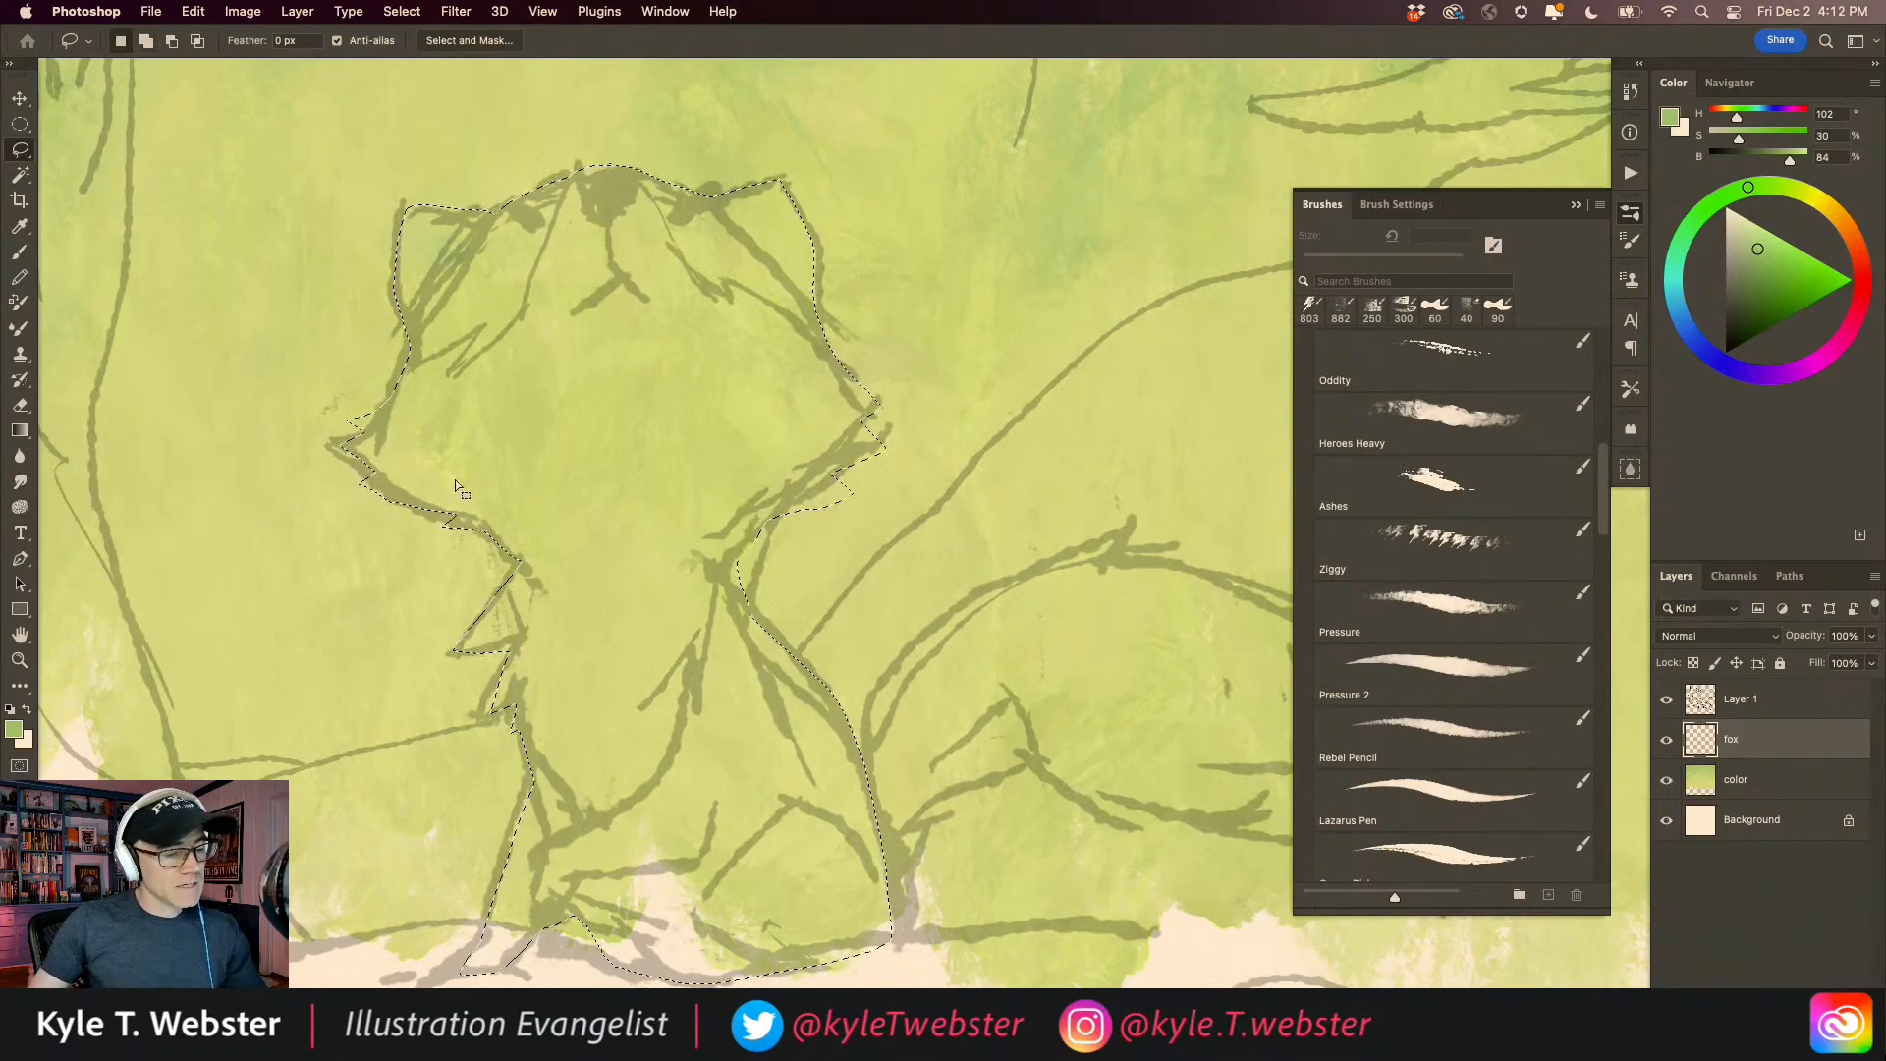
pyautogui.moveTo(502, 521); pyautogui.dragTo(503, 522)
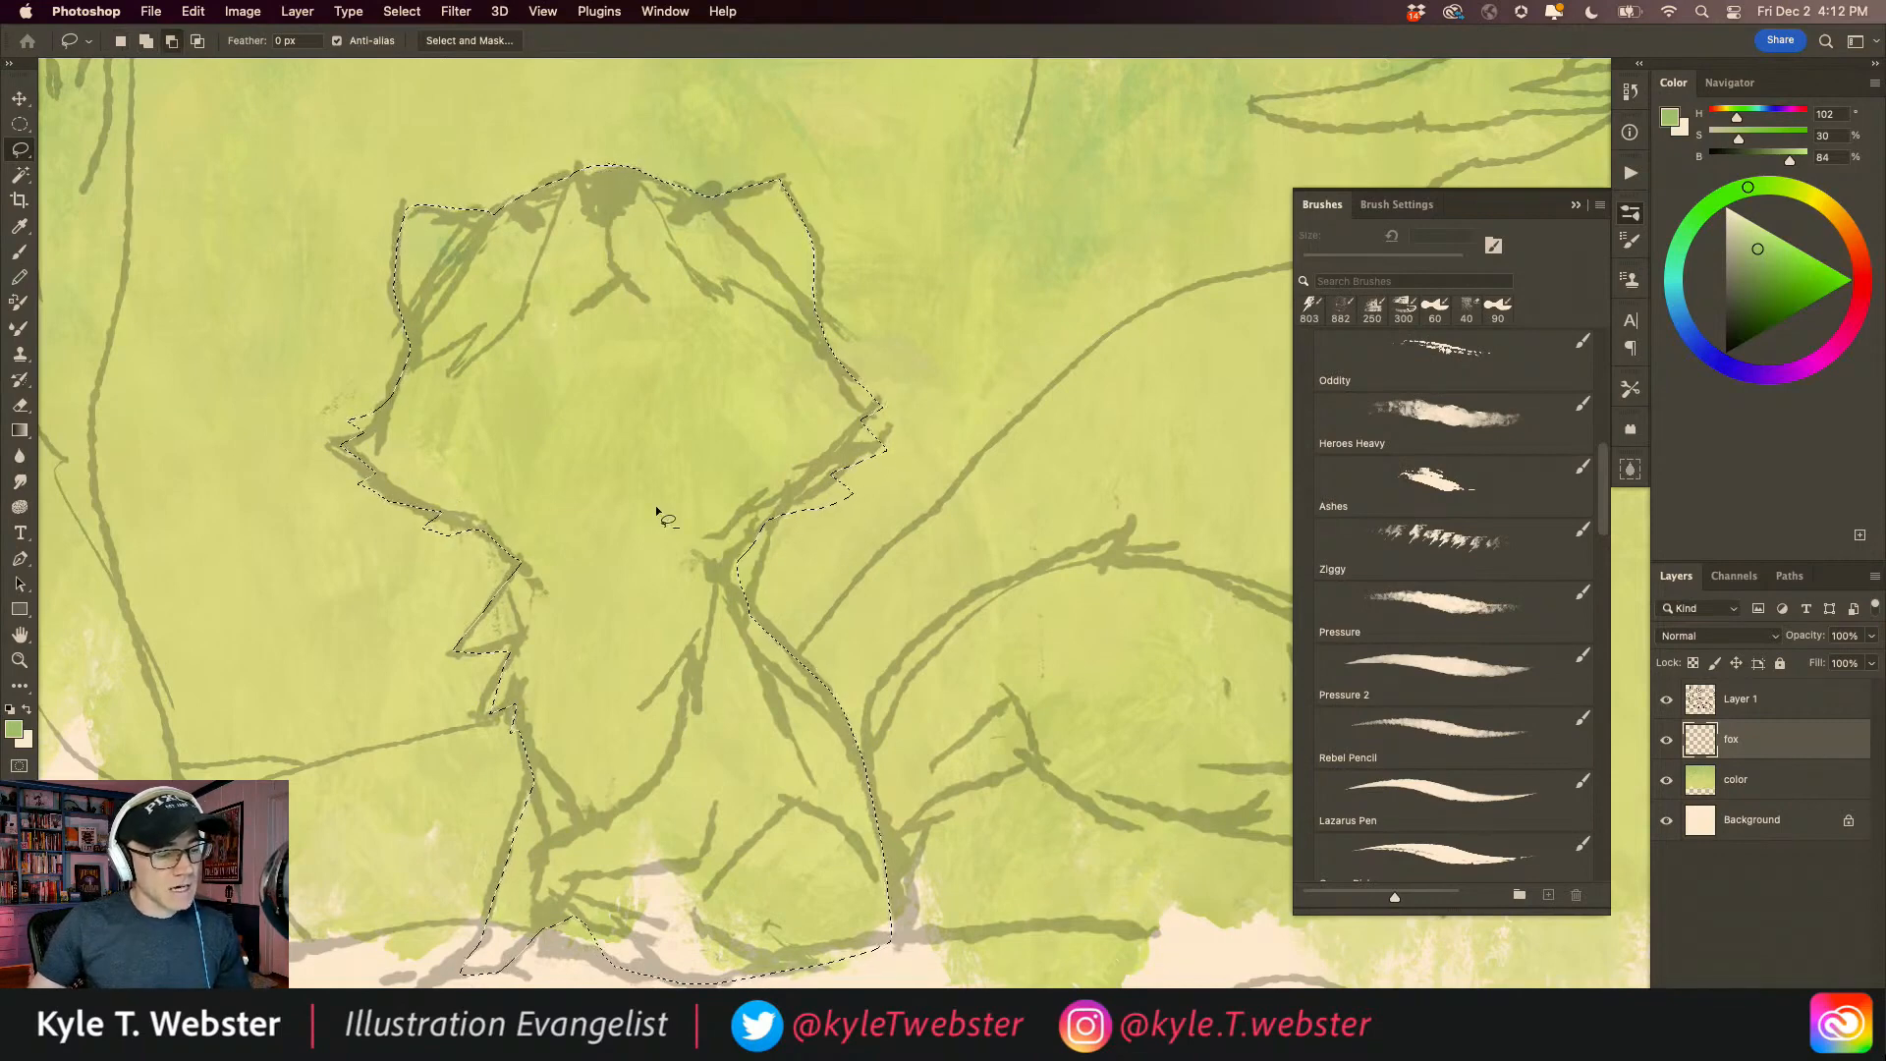
pyautogui.moveTo(771, 521); pyautogui.dragTo(756, 539)
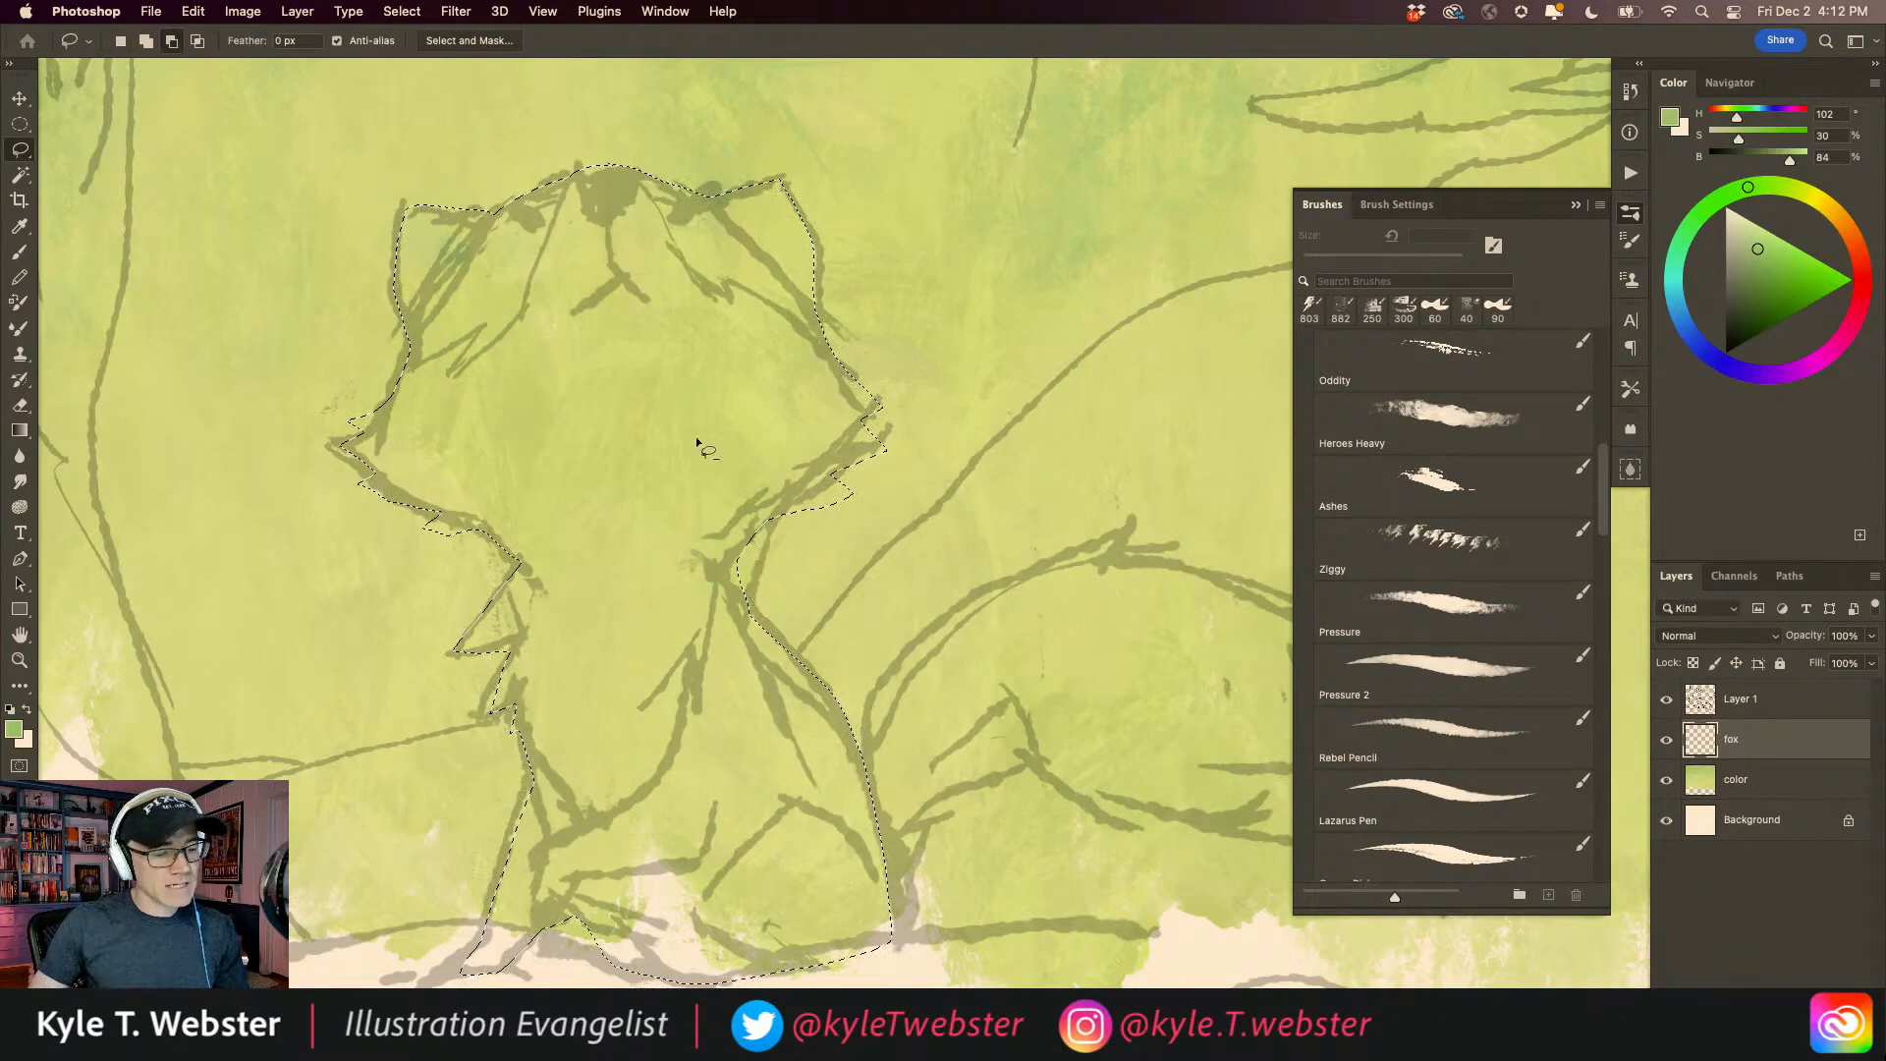
pyautogui.scroll(-3, 531, 362)
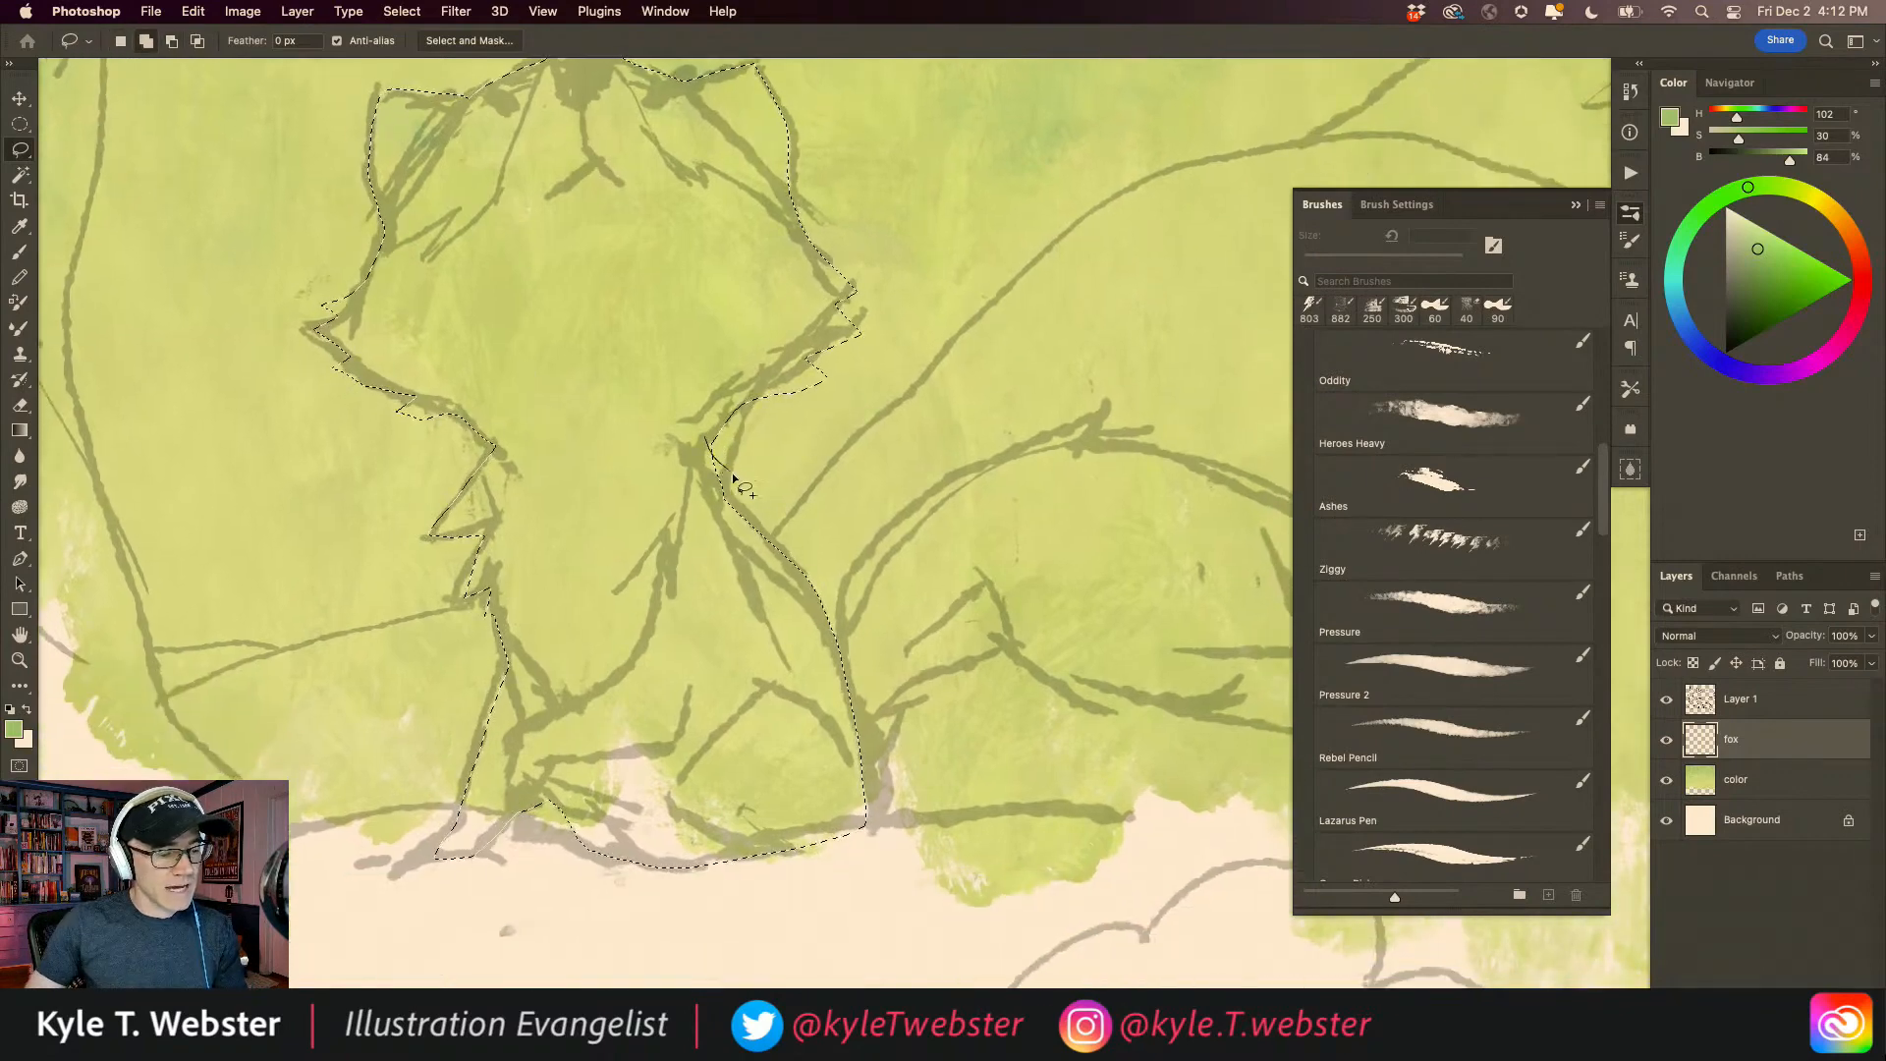
pyautogui.moveTo(777, 569); pyautogui.dragTo(687, 481)
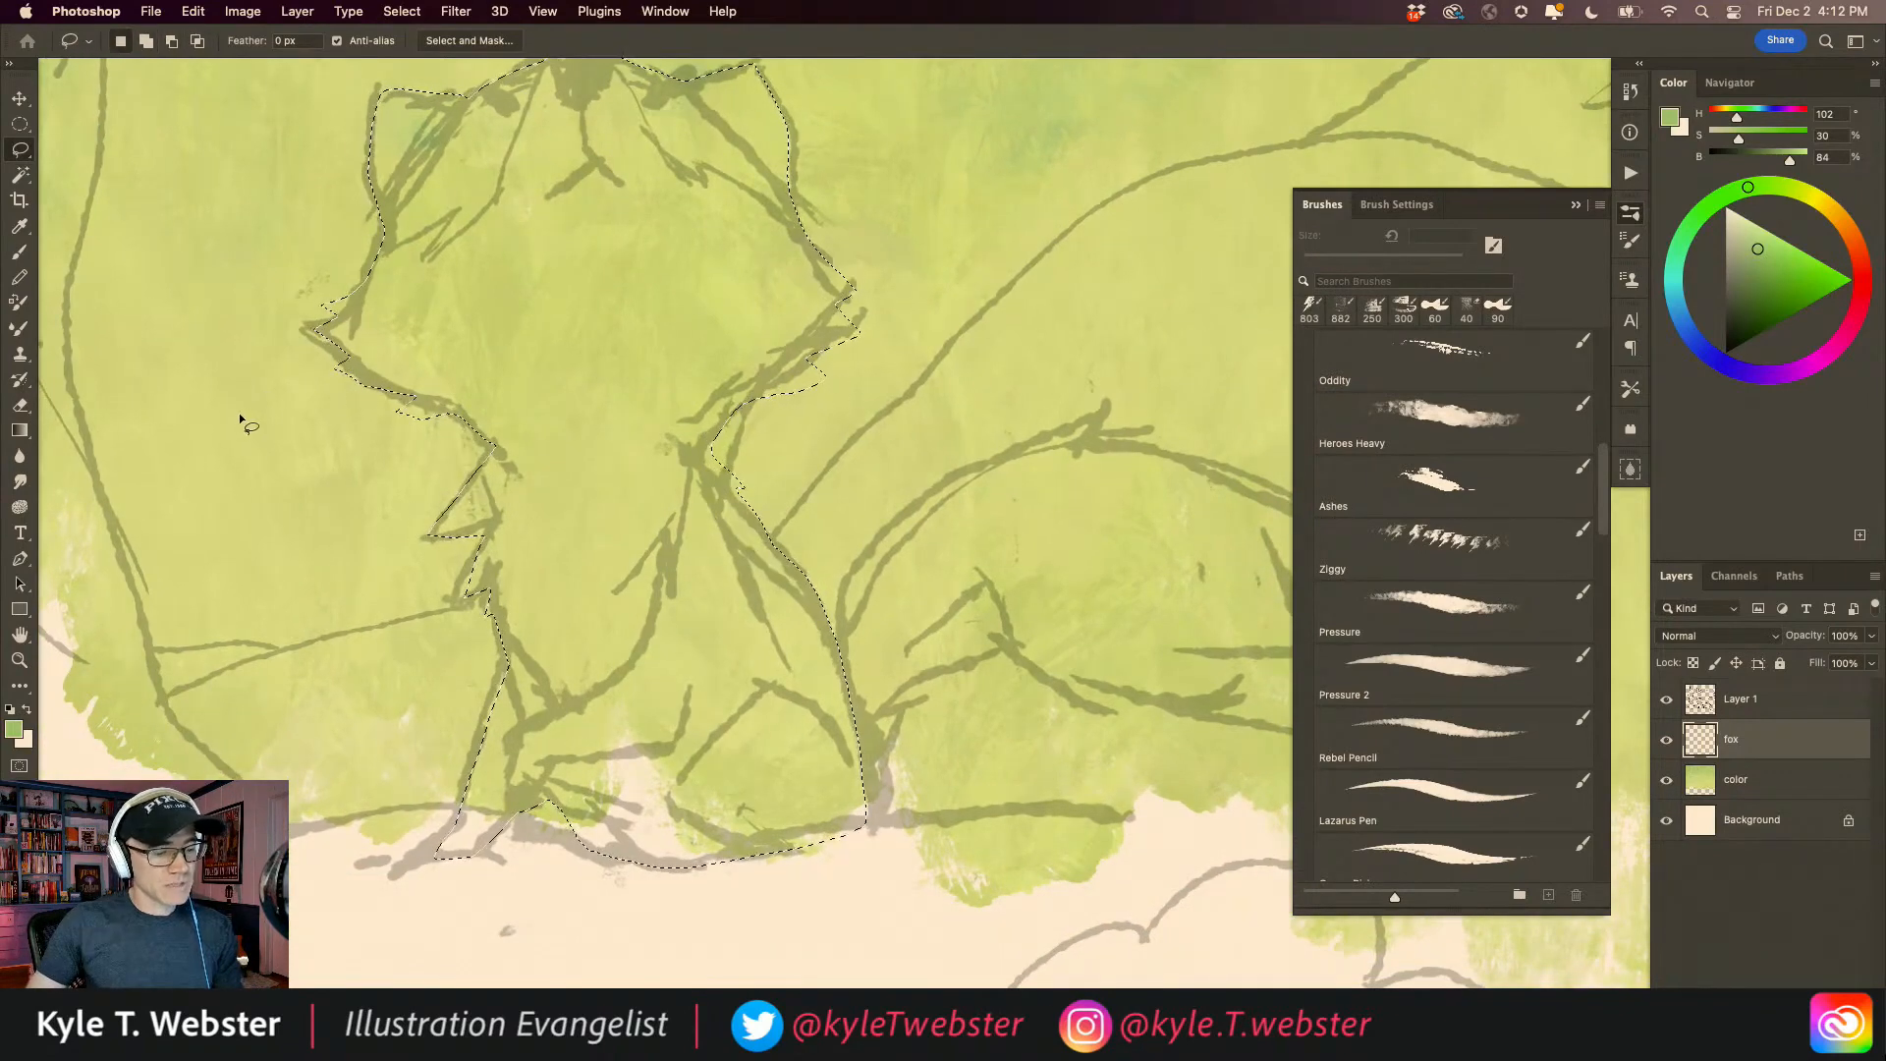
# Step: Switch to the Brush tool and set the foreground to a rusty orange-brown with hue 22, saturation 75% and brightness 62%
pyautogui.press('super+minus')
pyautogui.moveTo(545, 616); pyautogui.dragTo(415, 644)
pyautogui.press('super+minus')
pyautogui.moveTo(526, 514); pyautogui.dragTo(576, 696)
pyautogui.press('b')
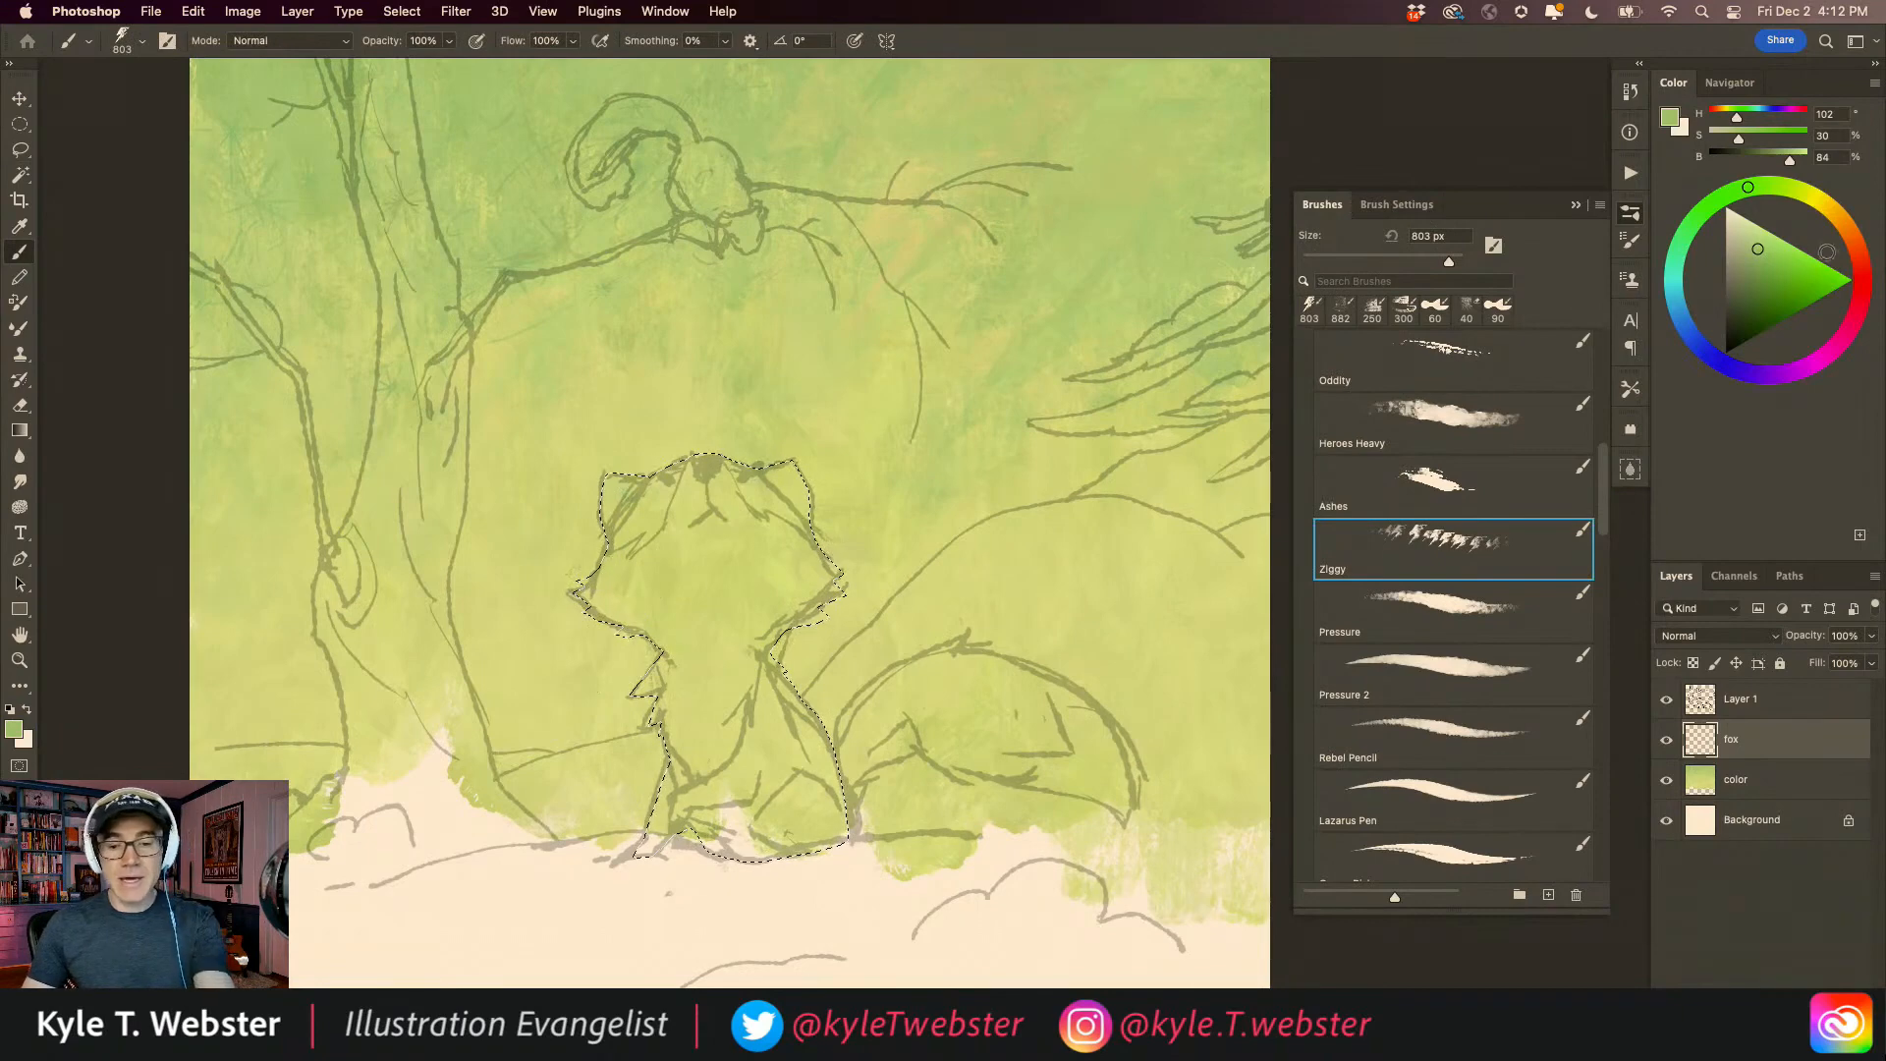
pyautogui.click(1853, 231)
pyautogui.click(1799, 278)
pyautogui.click(1854, 243)
pyautogui.click(1784, 295)
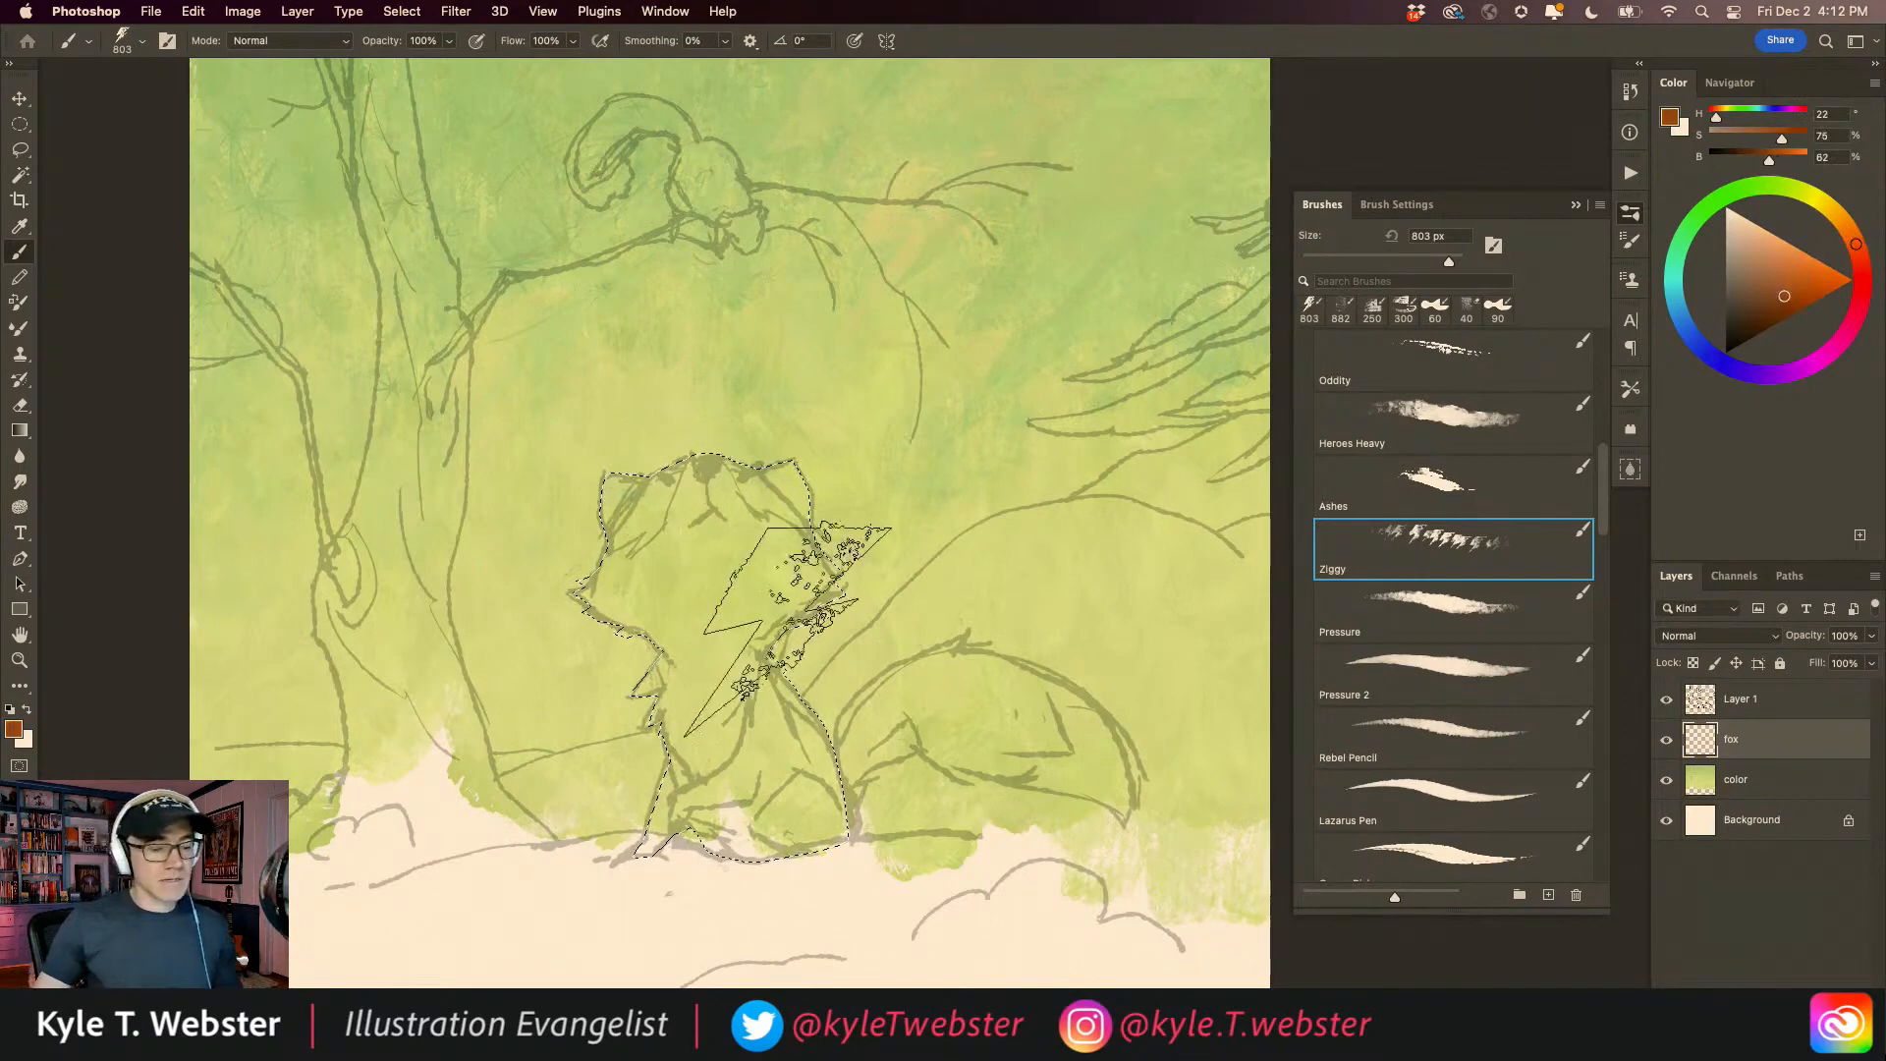
# Step: Collapse the Bowie Brushes set and choose the Cubircle Heavy brush from the Fall 2022 set
pyautogui.scroll(5, 1306, 656)
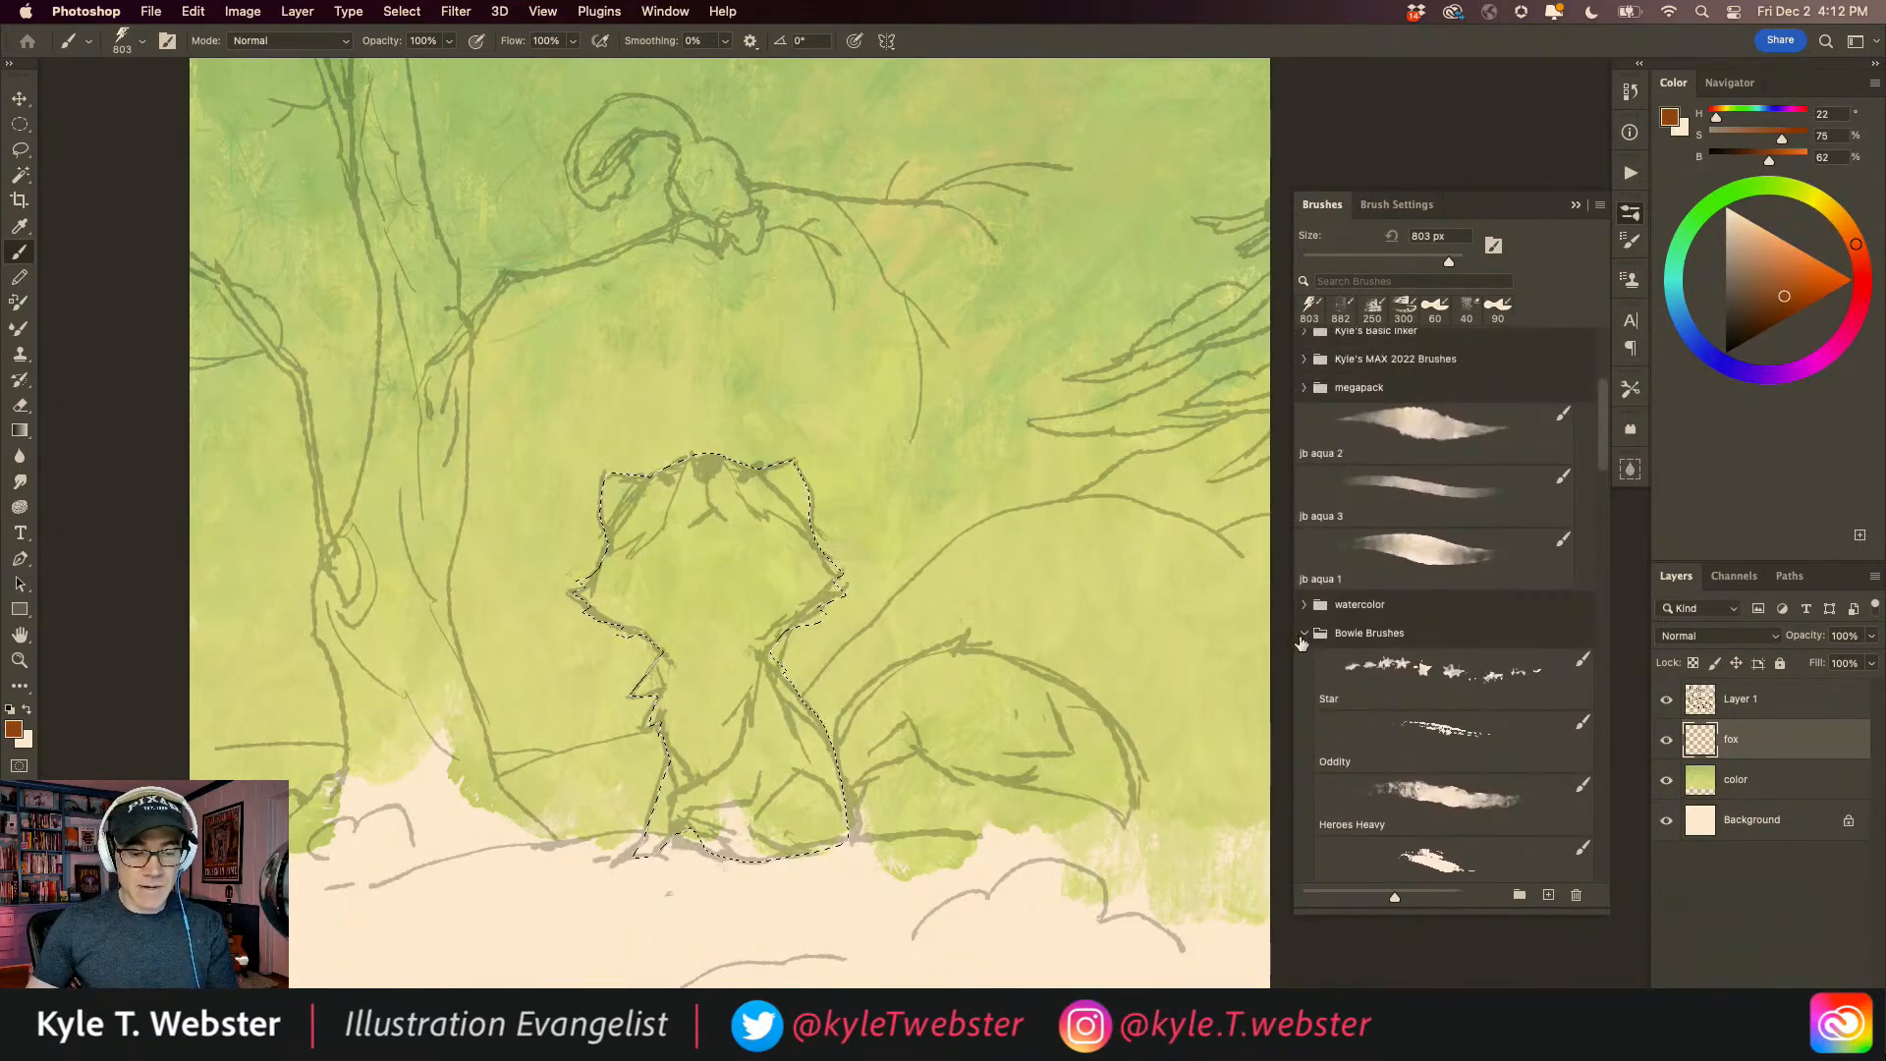
pyautogui.click(1303, 633)
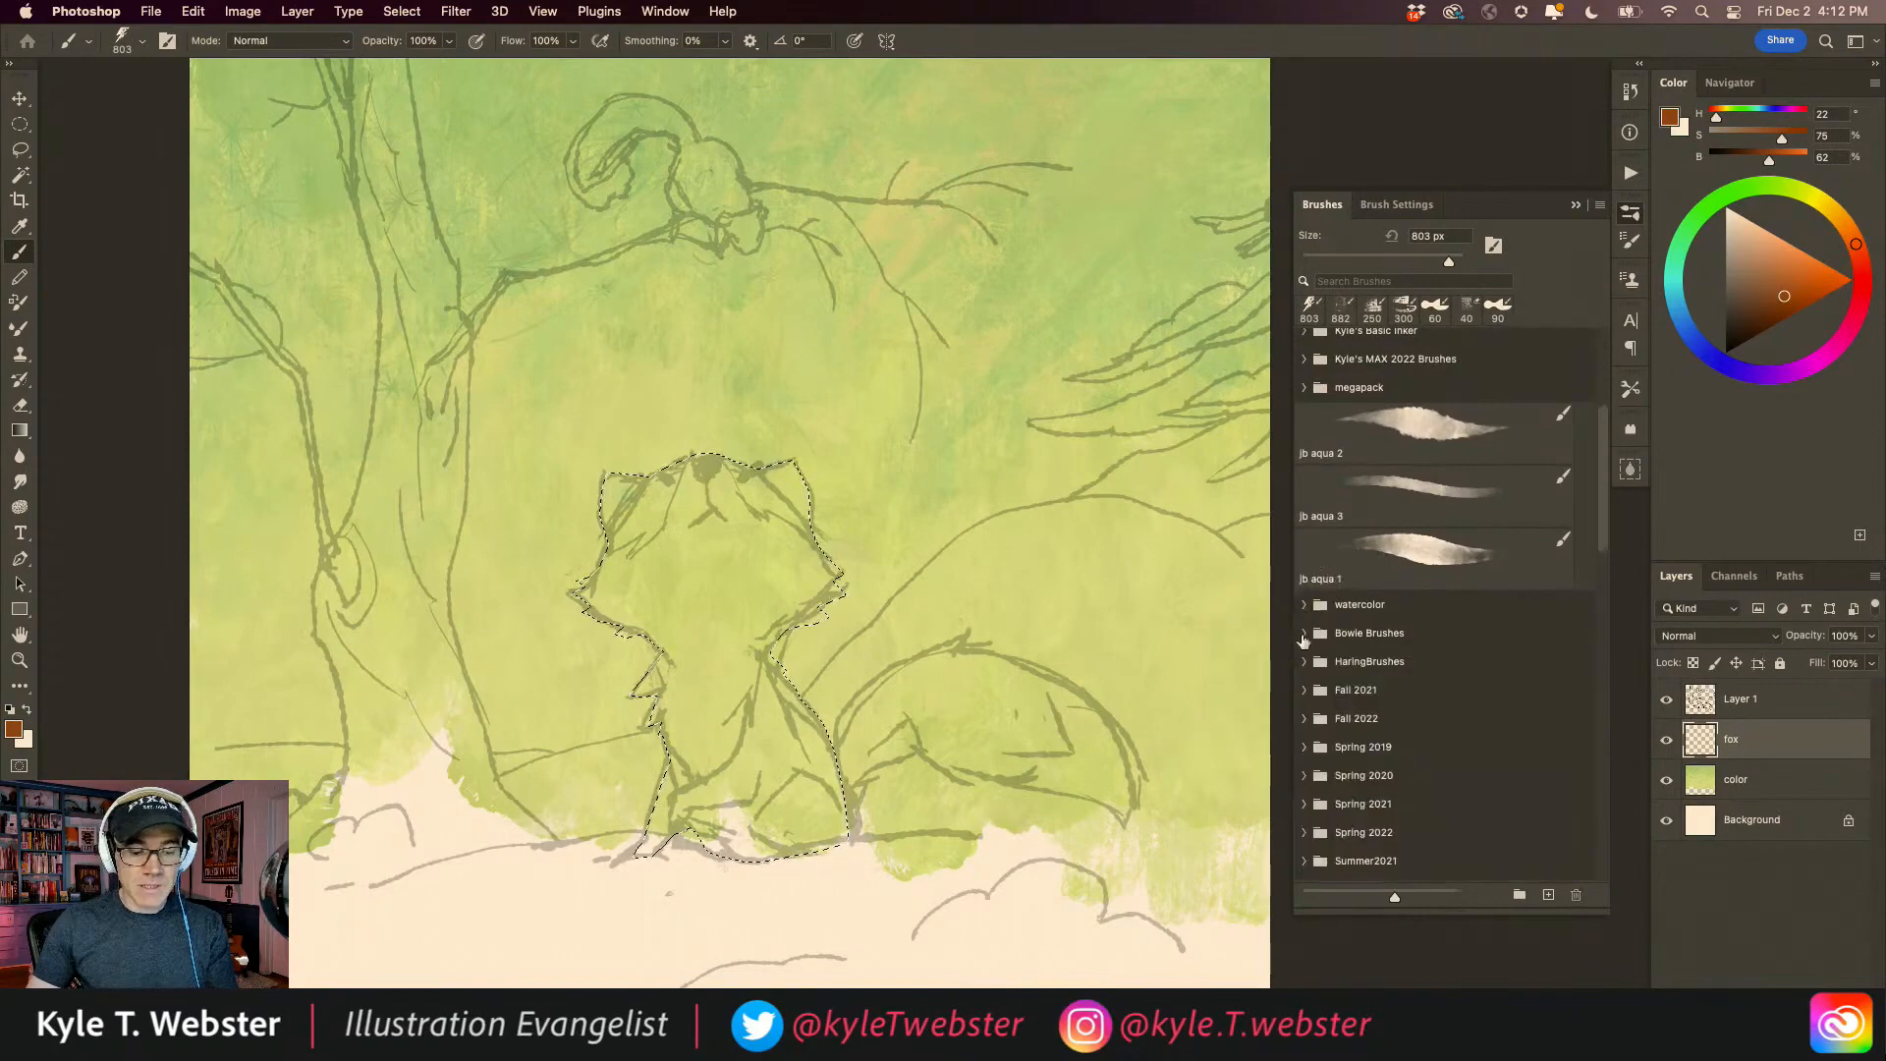
pyautogui.scroll(-5, 1600, 471)
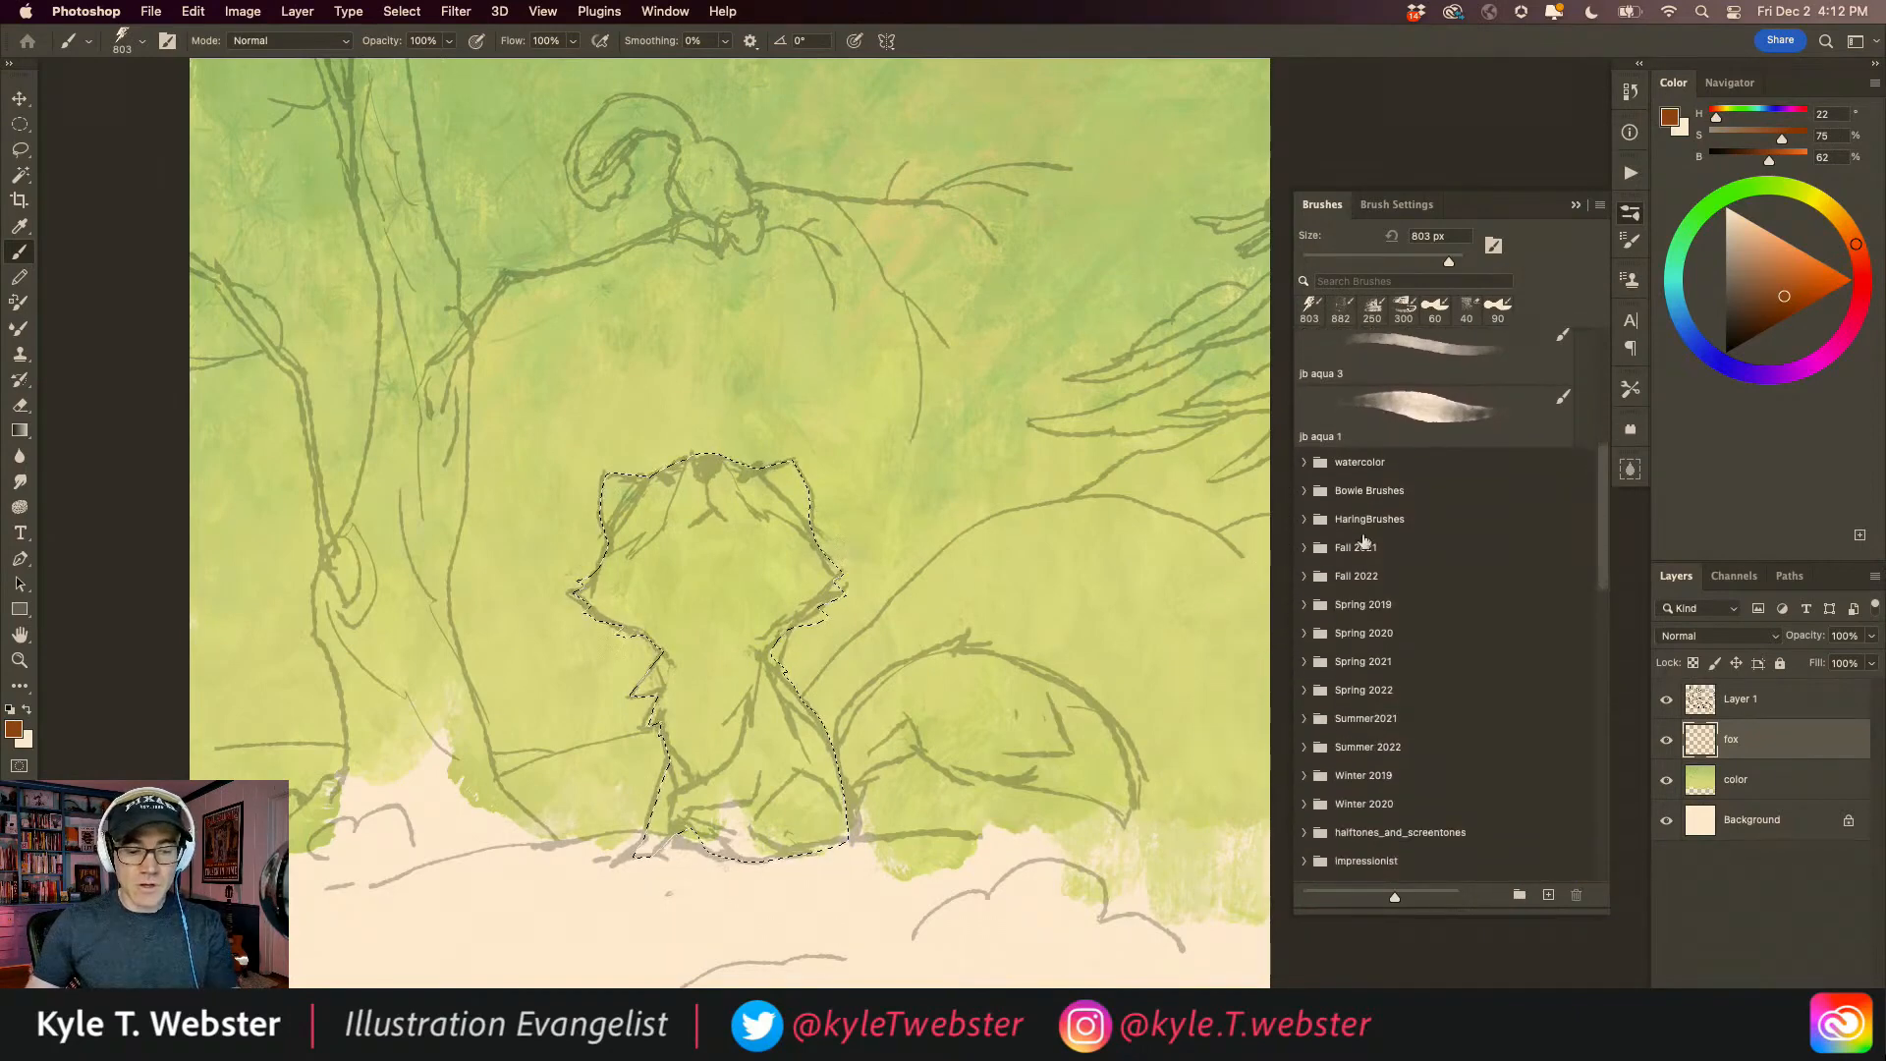
pyautogui.click(1304, 575)
pyautogui.scroll(-10, 1584, 448)
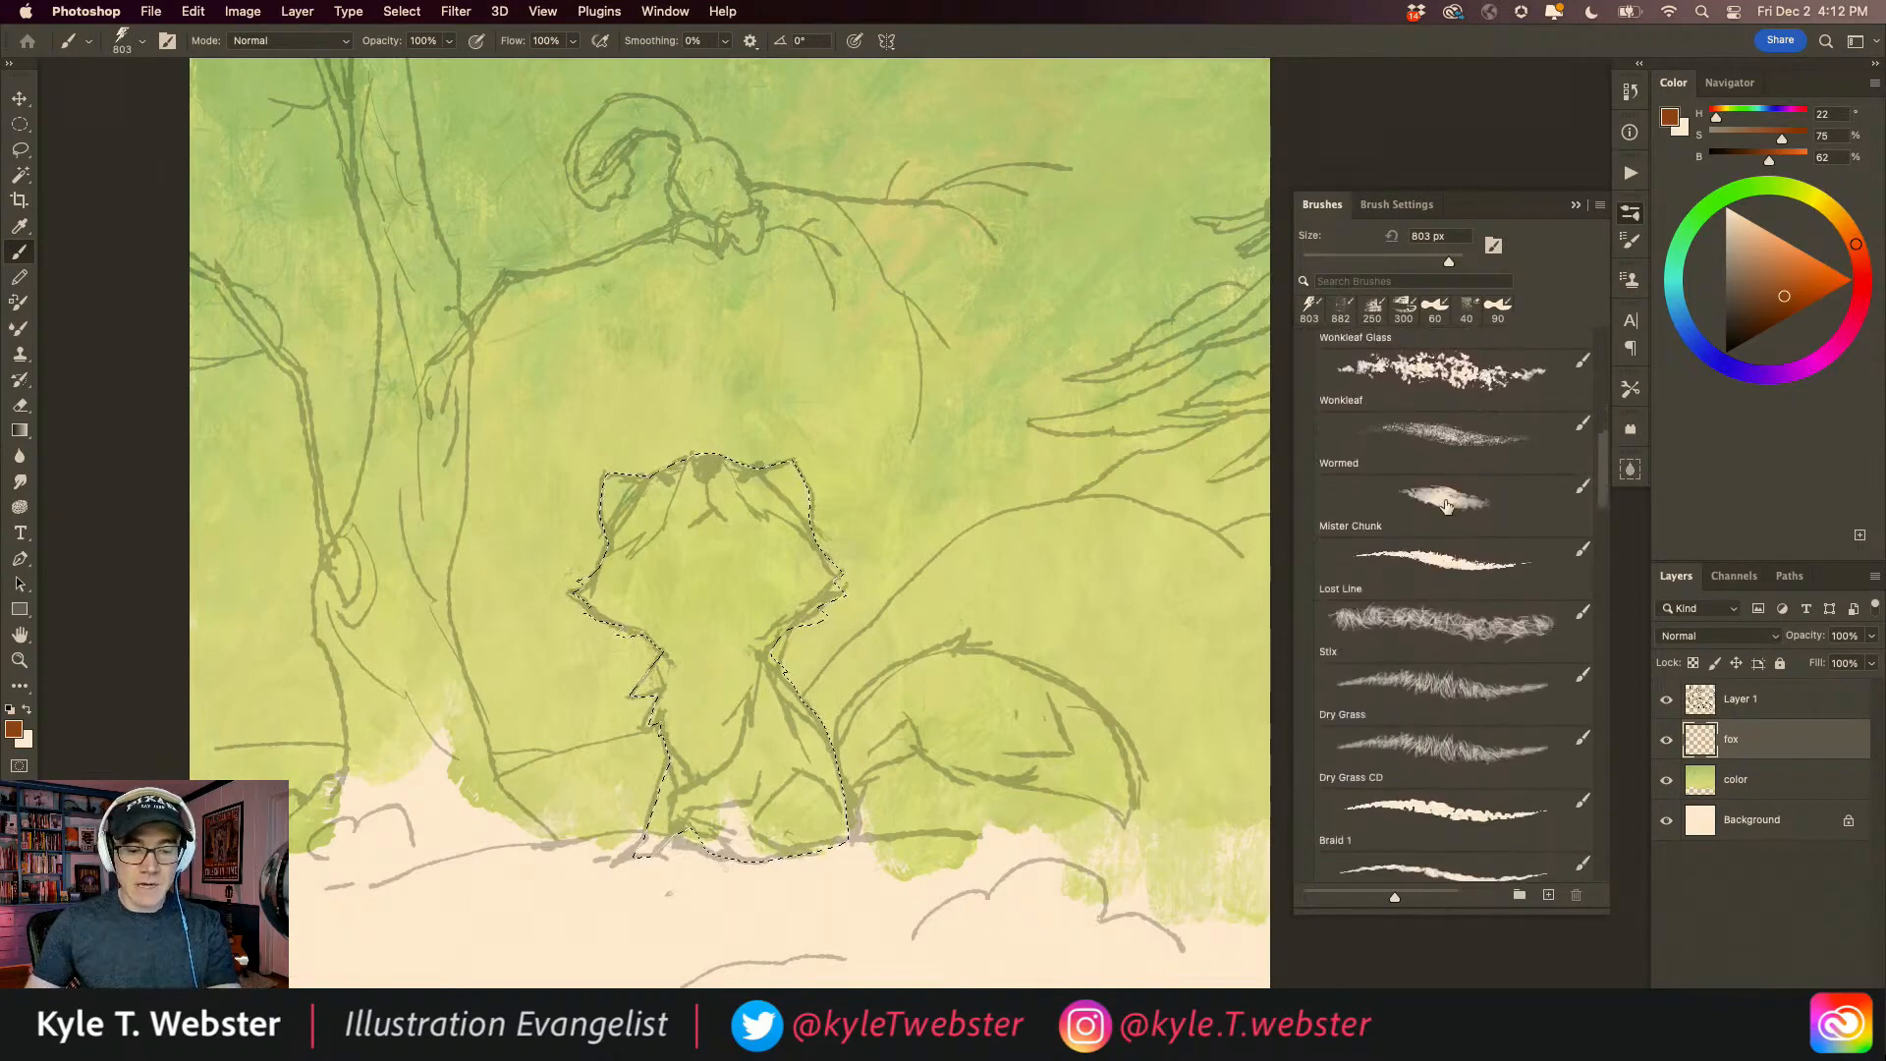
pyautogui.scroll(-15, 1520, 495)
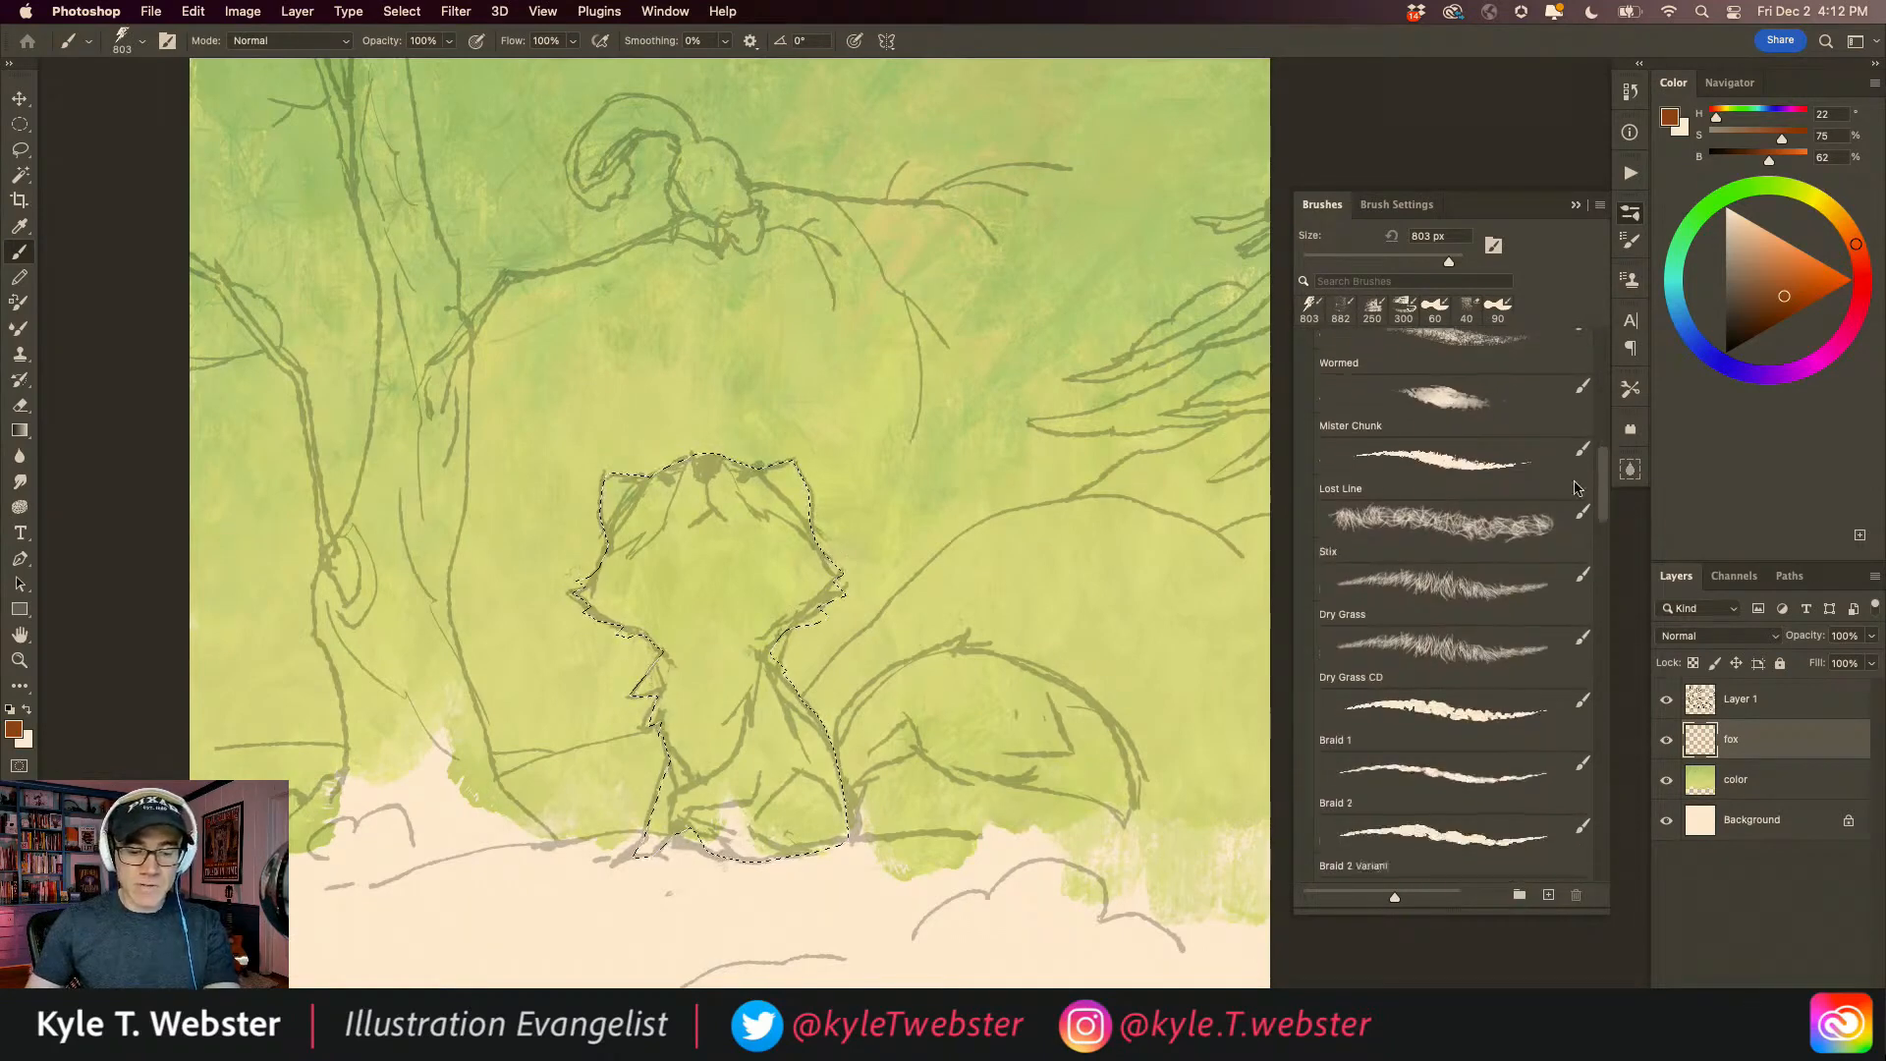
pyautogui.scroll(-4, 1316, 538)
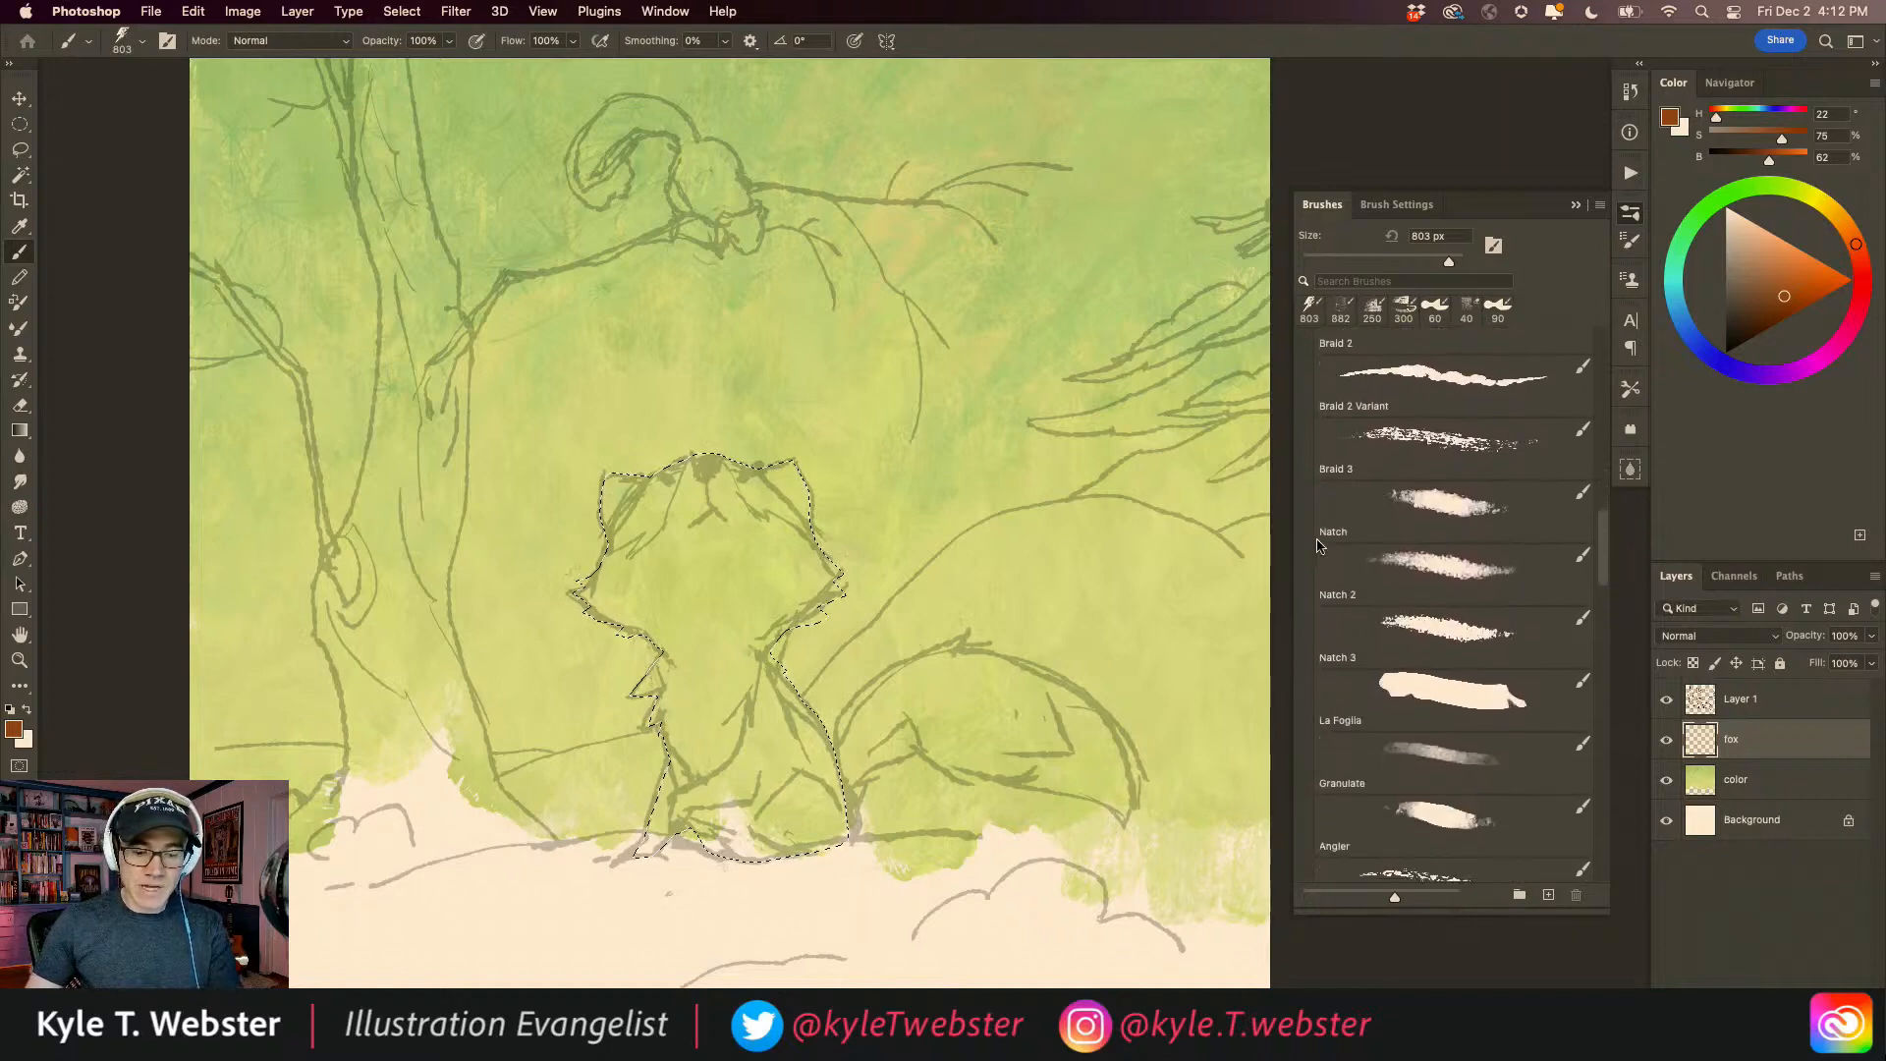
pyautogui.scroll(-5, 1317, 555)
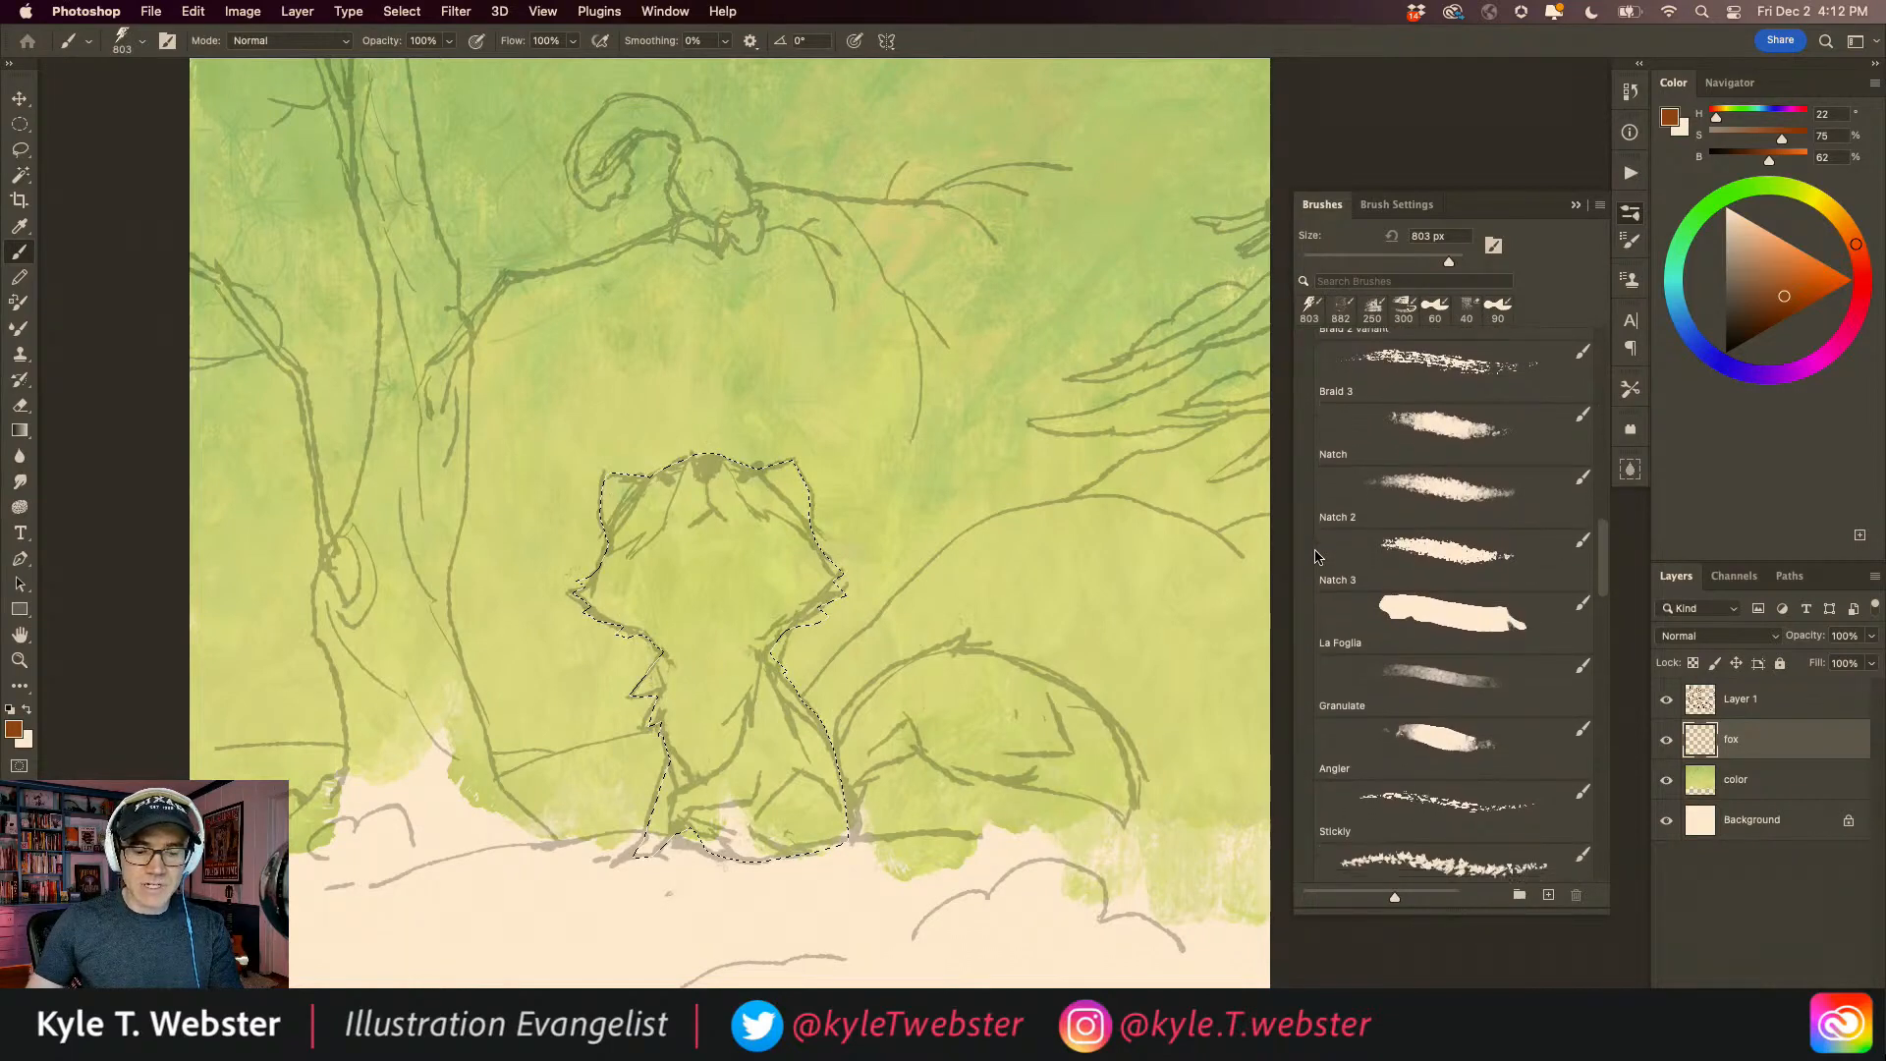
pyautogui.scroll(-9, 1314, 580)
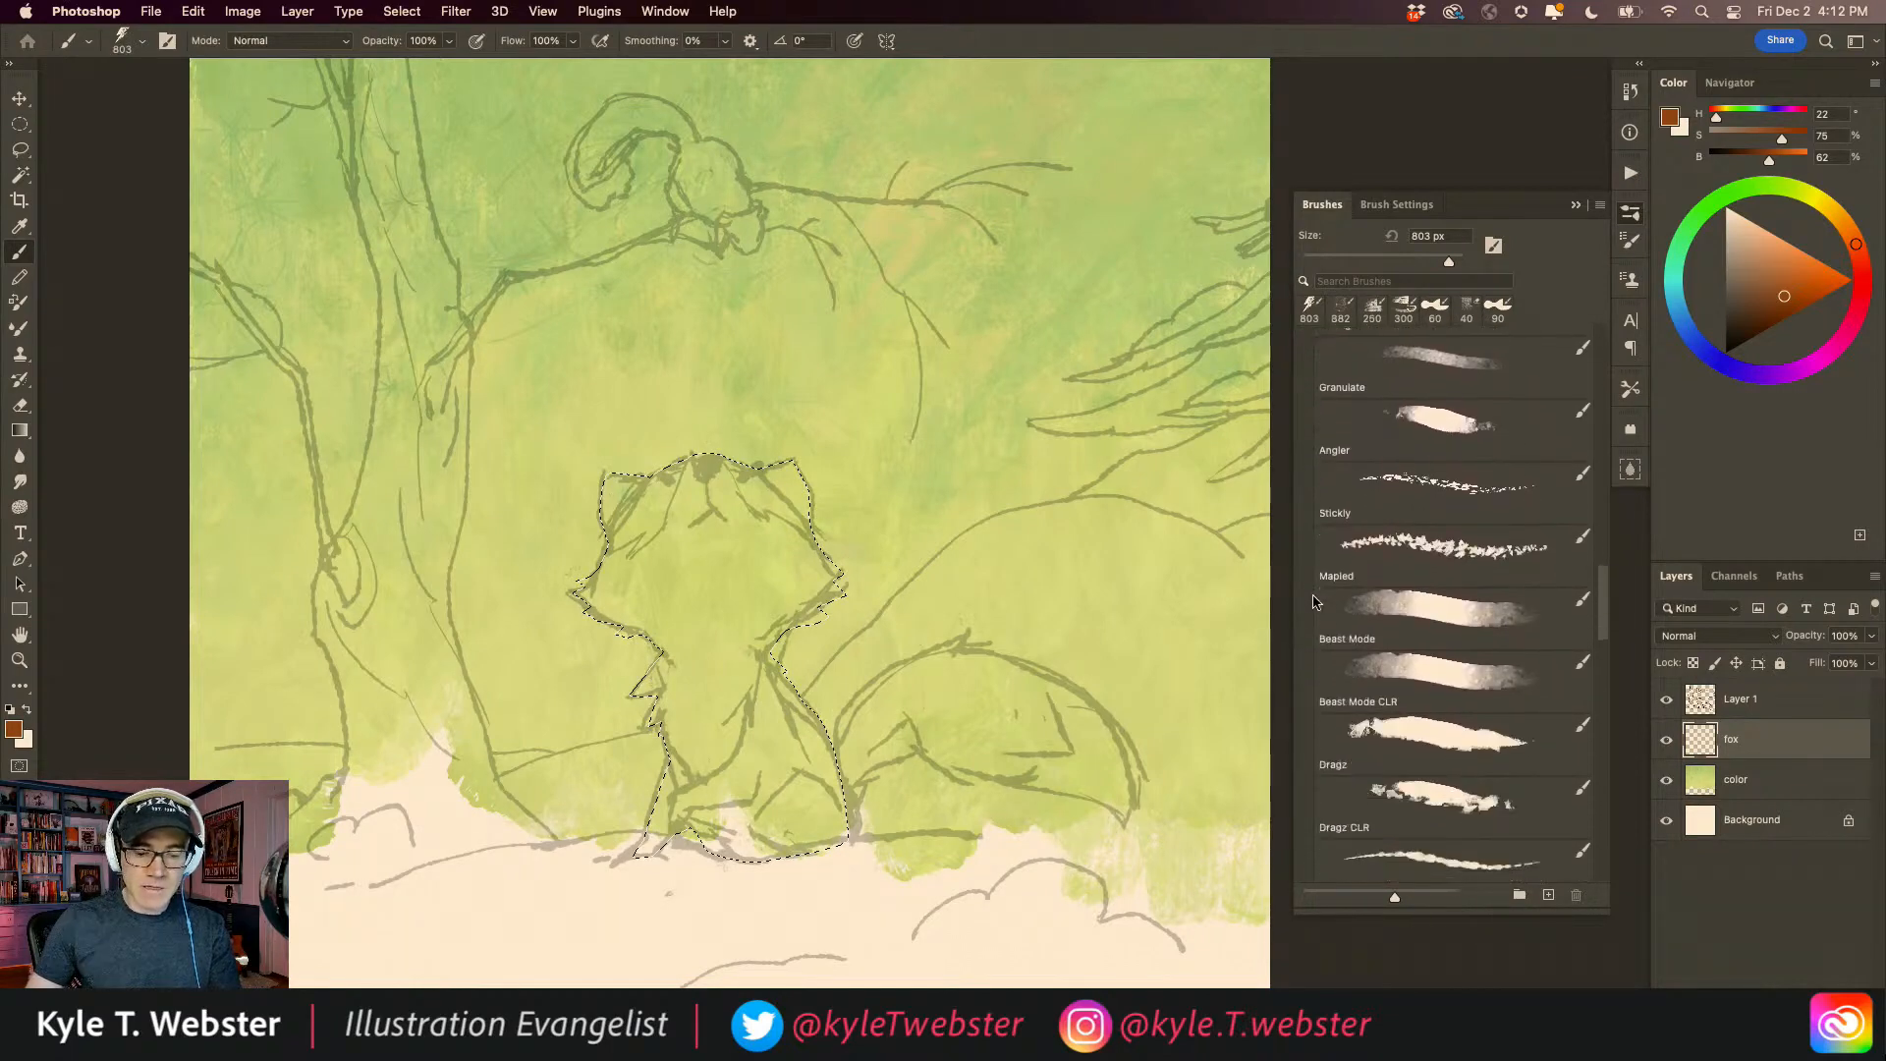
pyautogui.scroll(-7, 1309, 628)
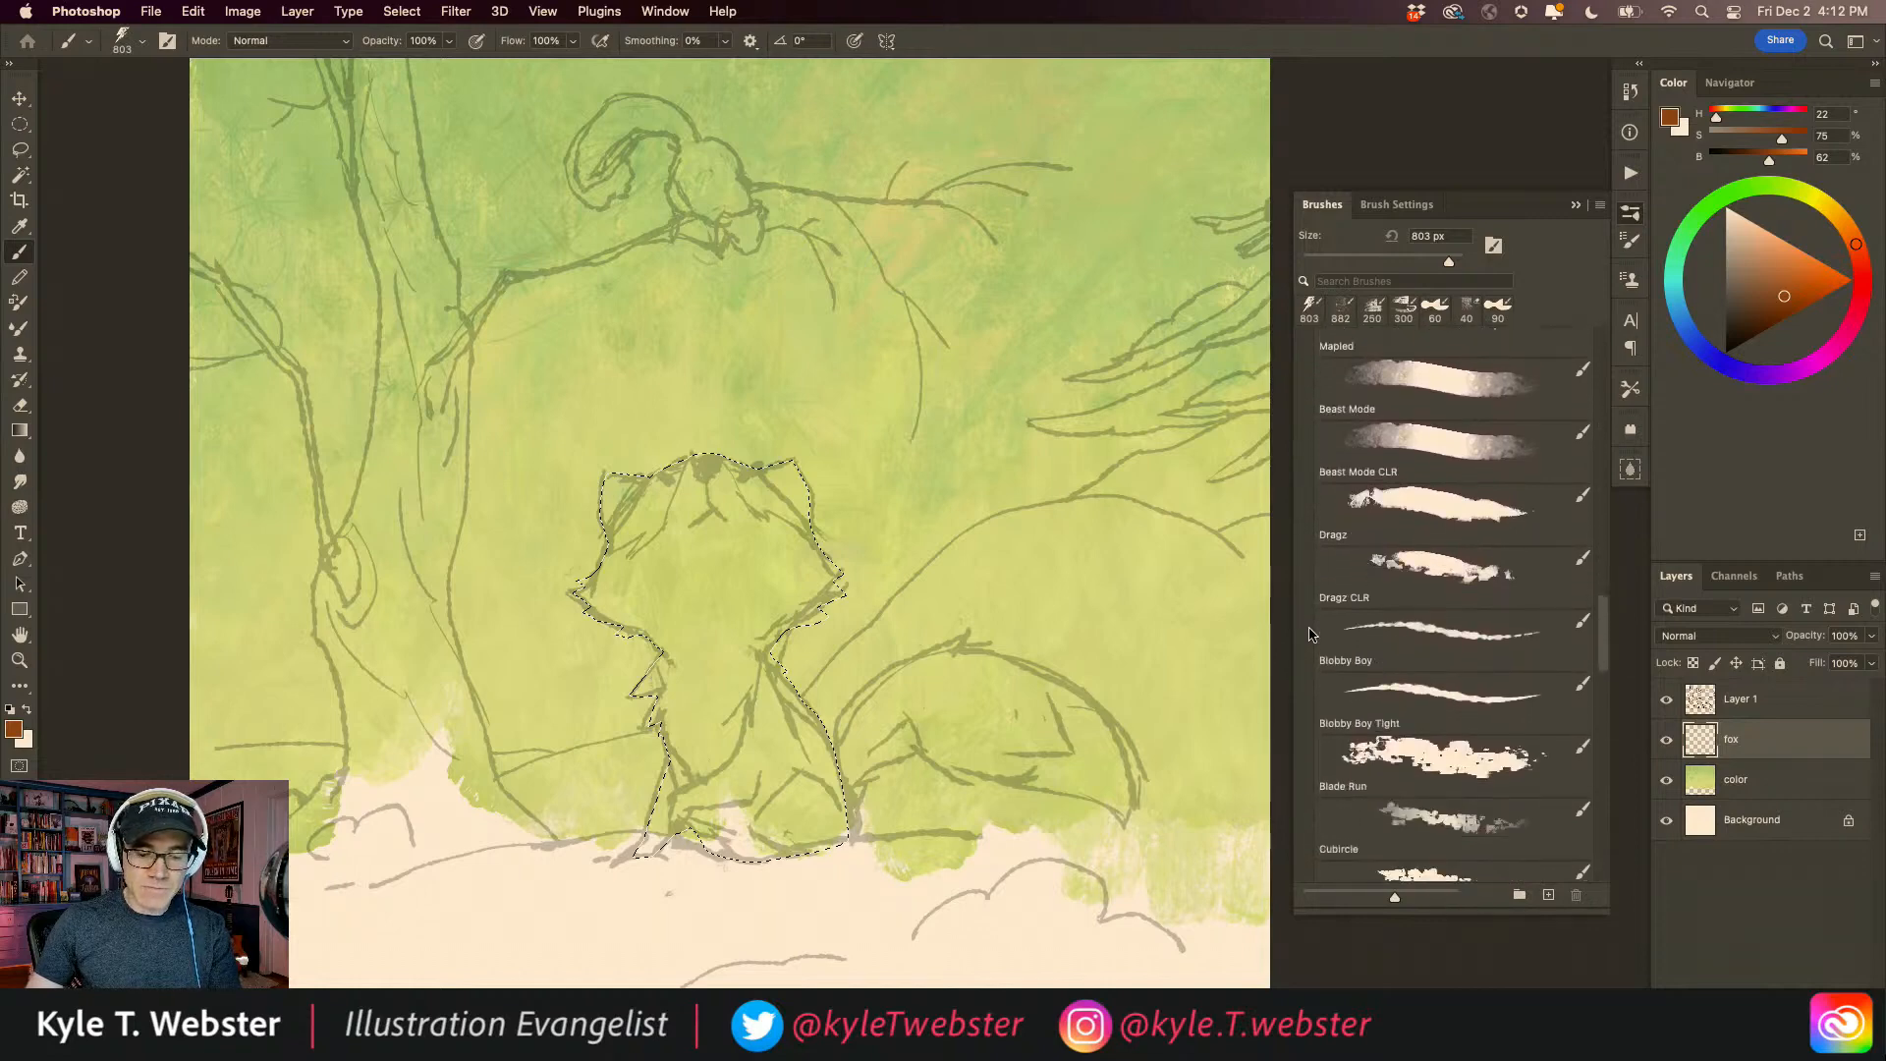
pyautogui.scroll(-2, 1306, 653)
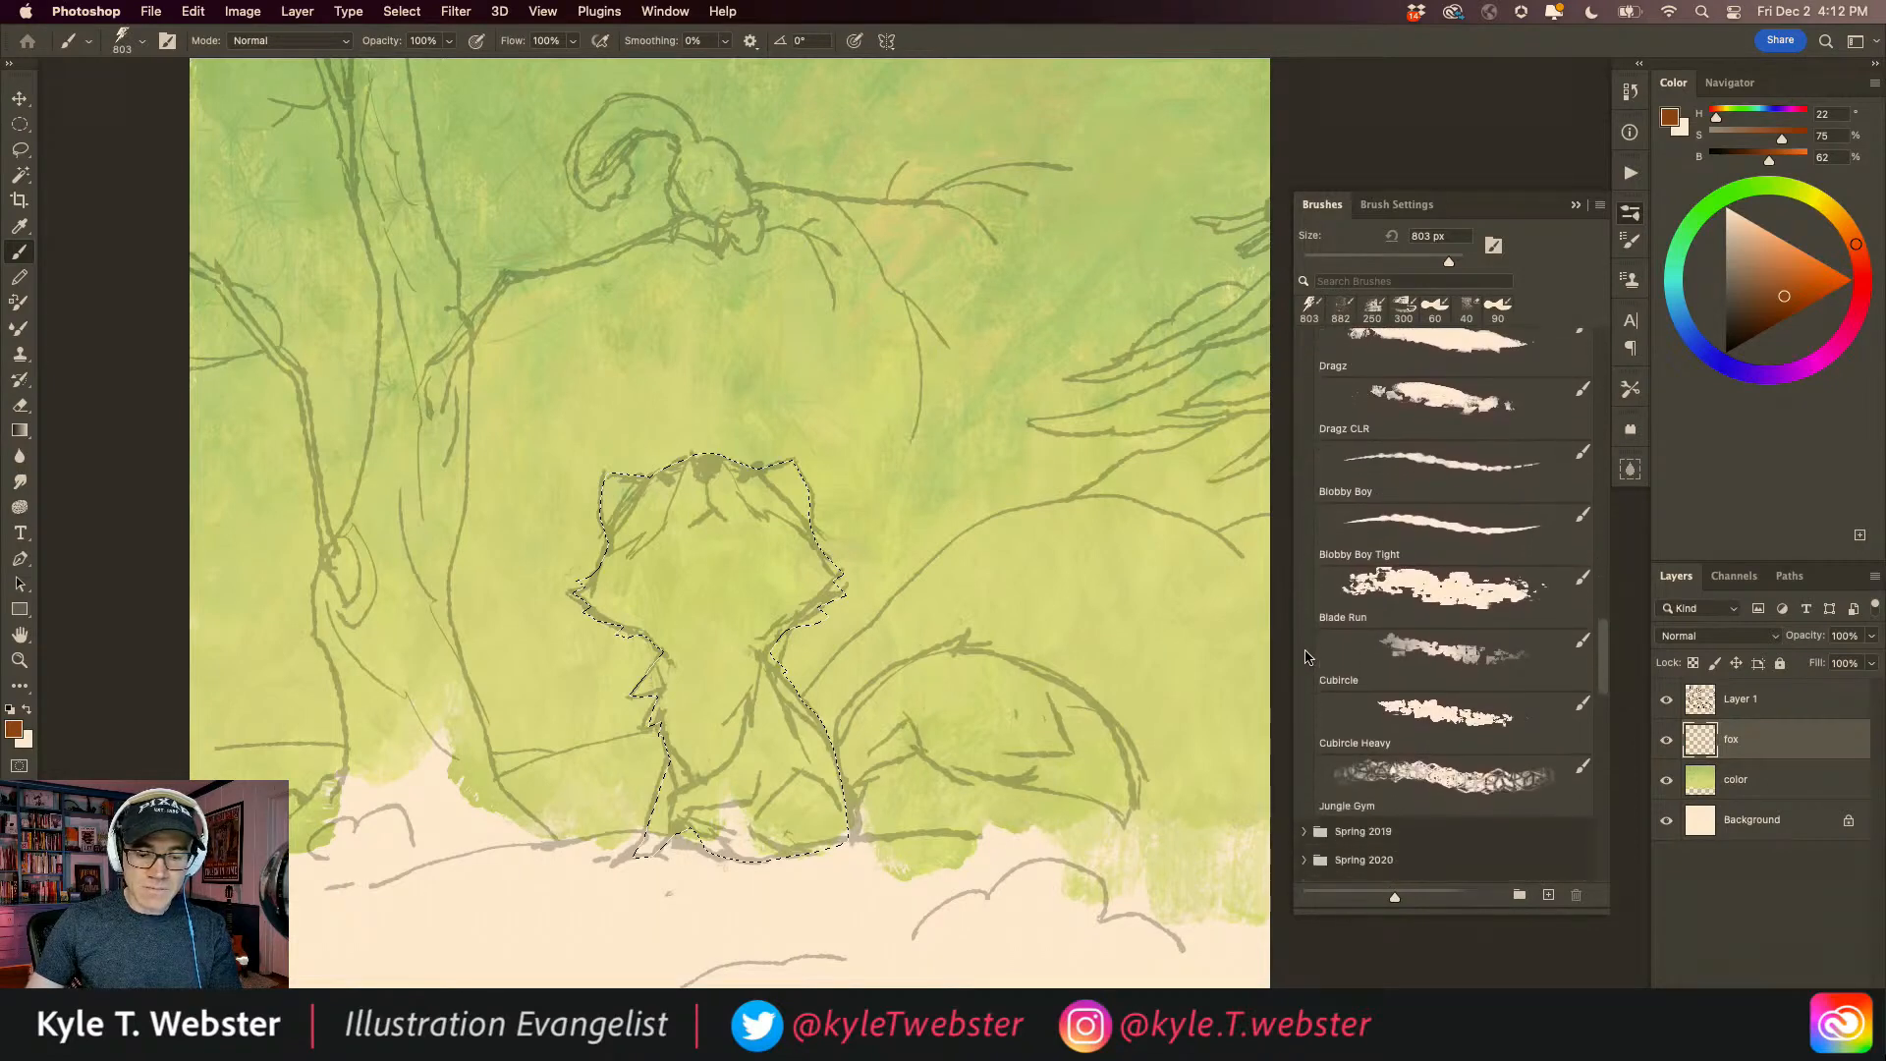
pyautogui.click(1429, 691)
# Step: Fill the fox selection with rusty orange-brown strokes at 700 px, covering the remaining gaps in the head and body
pyautogui.moveTo(896, 581)
pyautogui.mouseDown()
pyautogui.moveTo(674, 681)
pyautogui.moveTo(652, 527)
pyautogui.moveTo(590, 556)
pyautogui.mouseUp()
pyautogui.moveTo(621, 619)
pyautogui.mouseDown()
pyautogui.moveTo(520, 599)
pyautogui.moveTo(737, 547)
pyautogui.moveTo(776, 820)
pyautogui.mouseUp()
pyautogui.moveTo(810, 757)
pyautogui.mouseDown()
pyautogui.moveTo(636, 847)
pyautogui.moveTo(629, 731)
pyautogui.mouseUp()
pyautogui.moveTo(712, 682); pyautogui.dragTo(751, 699)
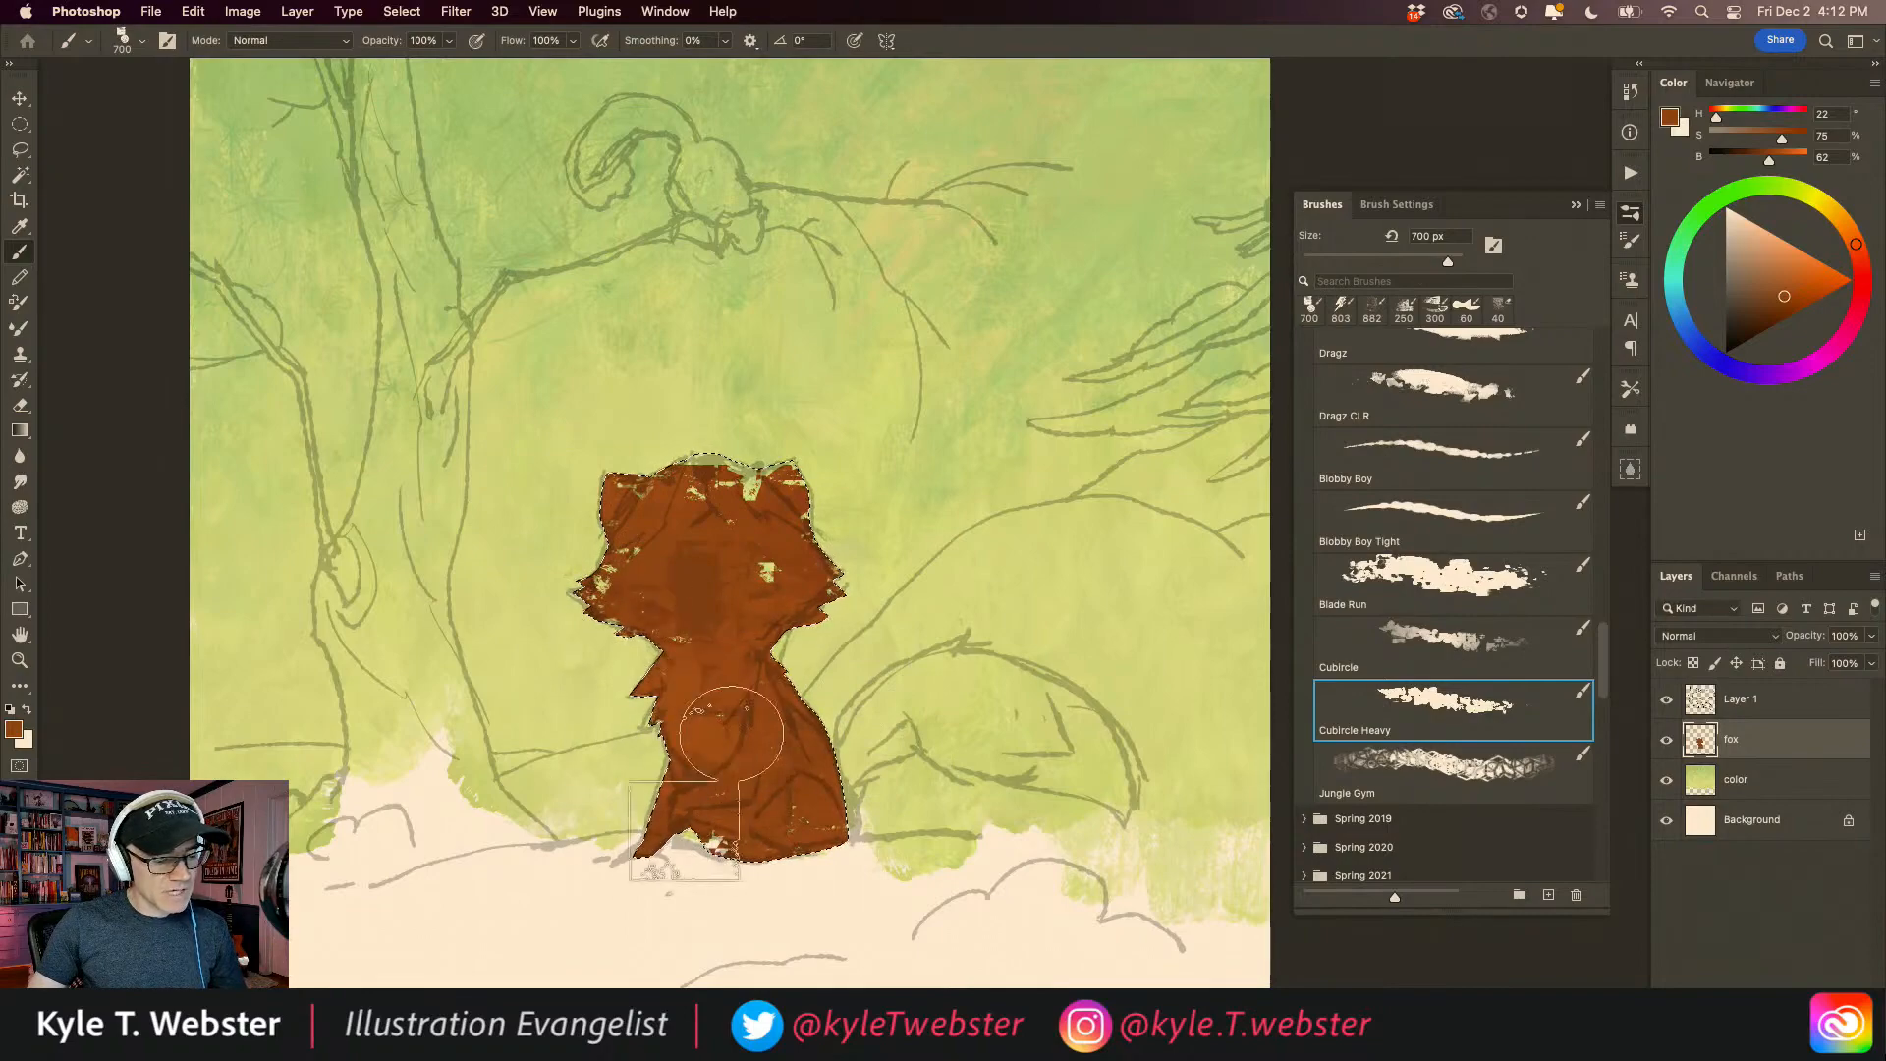
pyautogui.keyDown('super'); pyautogui.click(699, 797); pyautogui.keyUp('super')
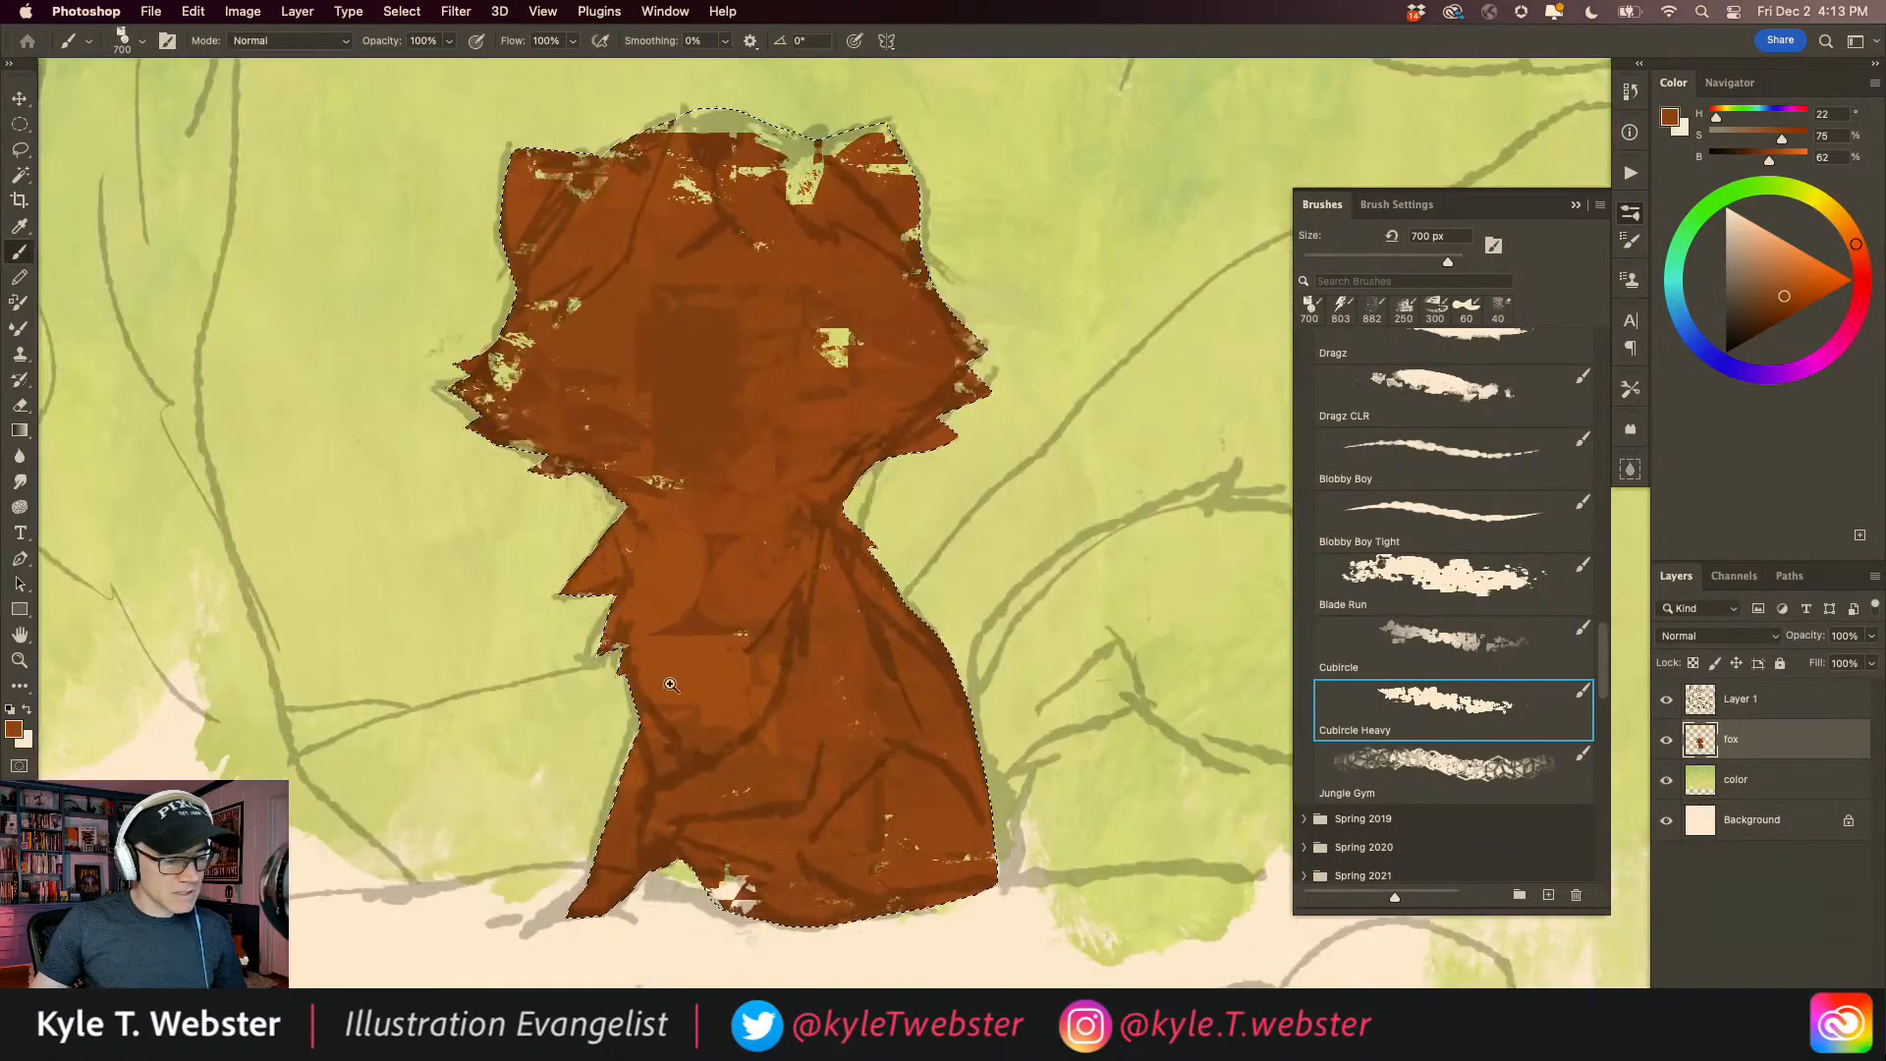
pyautogui.keyDown('alt'); pyautogui.click(619, 724); pyautogui.keyUp('alt')
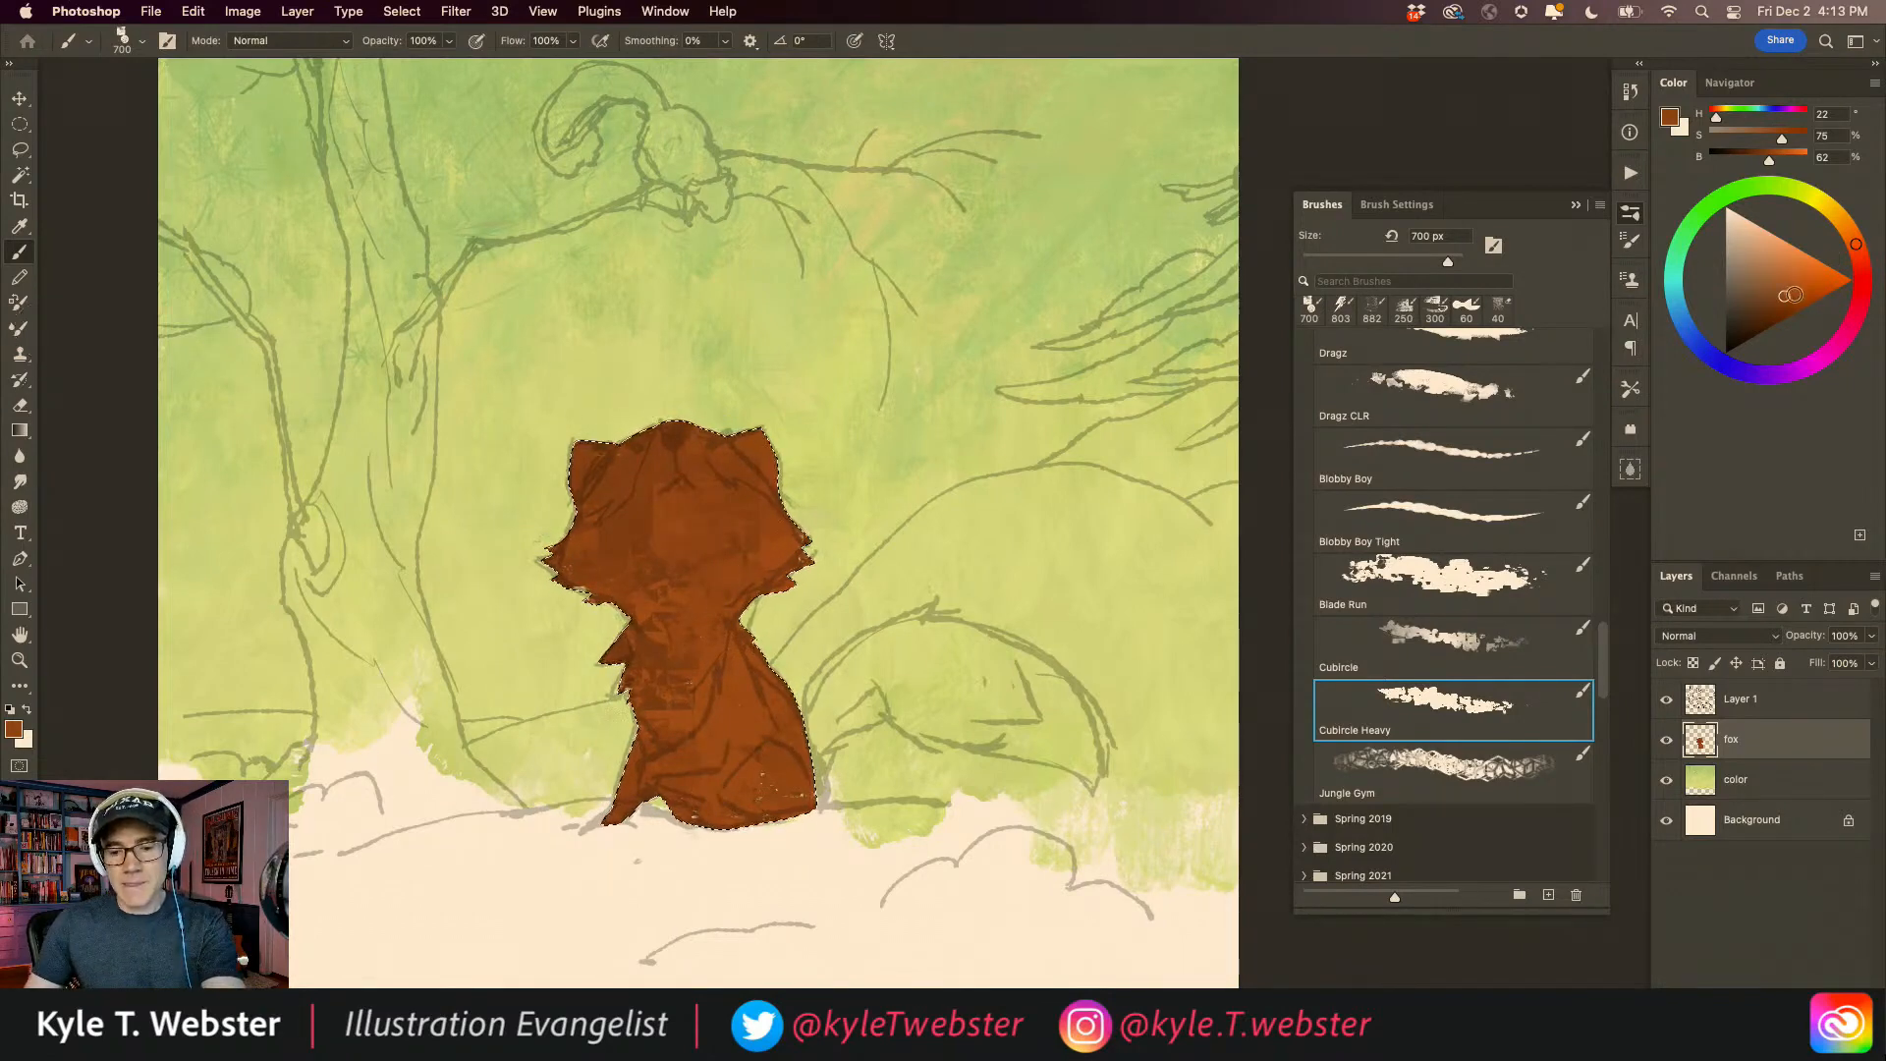
# Step: Layer two brighter oranges over the fox: hue 22, saturation 81%, brightness 67%, and hue 20, saturation 79%, brightness 82% across head and chest
pyautogui.click(1788, 295)
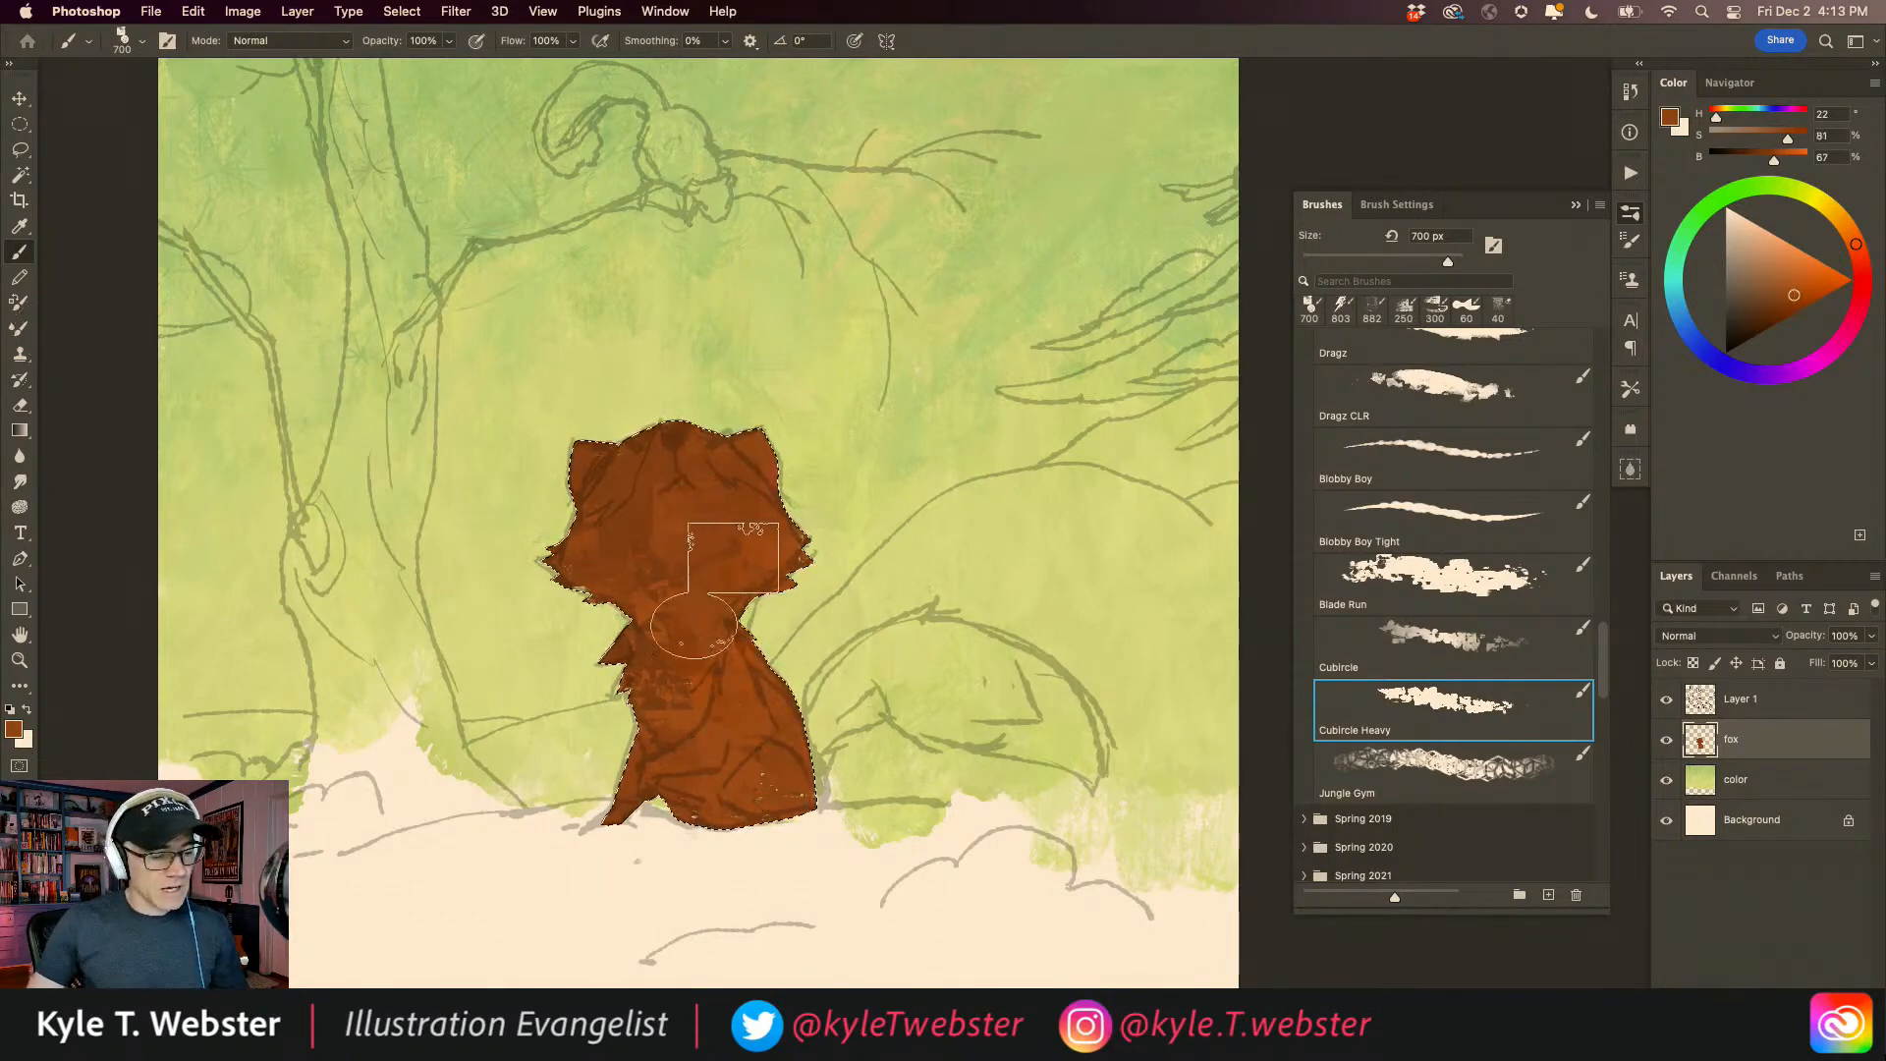
pyautogui.moveTo(734, 698); pyautogui.dragTo(696, 744)
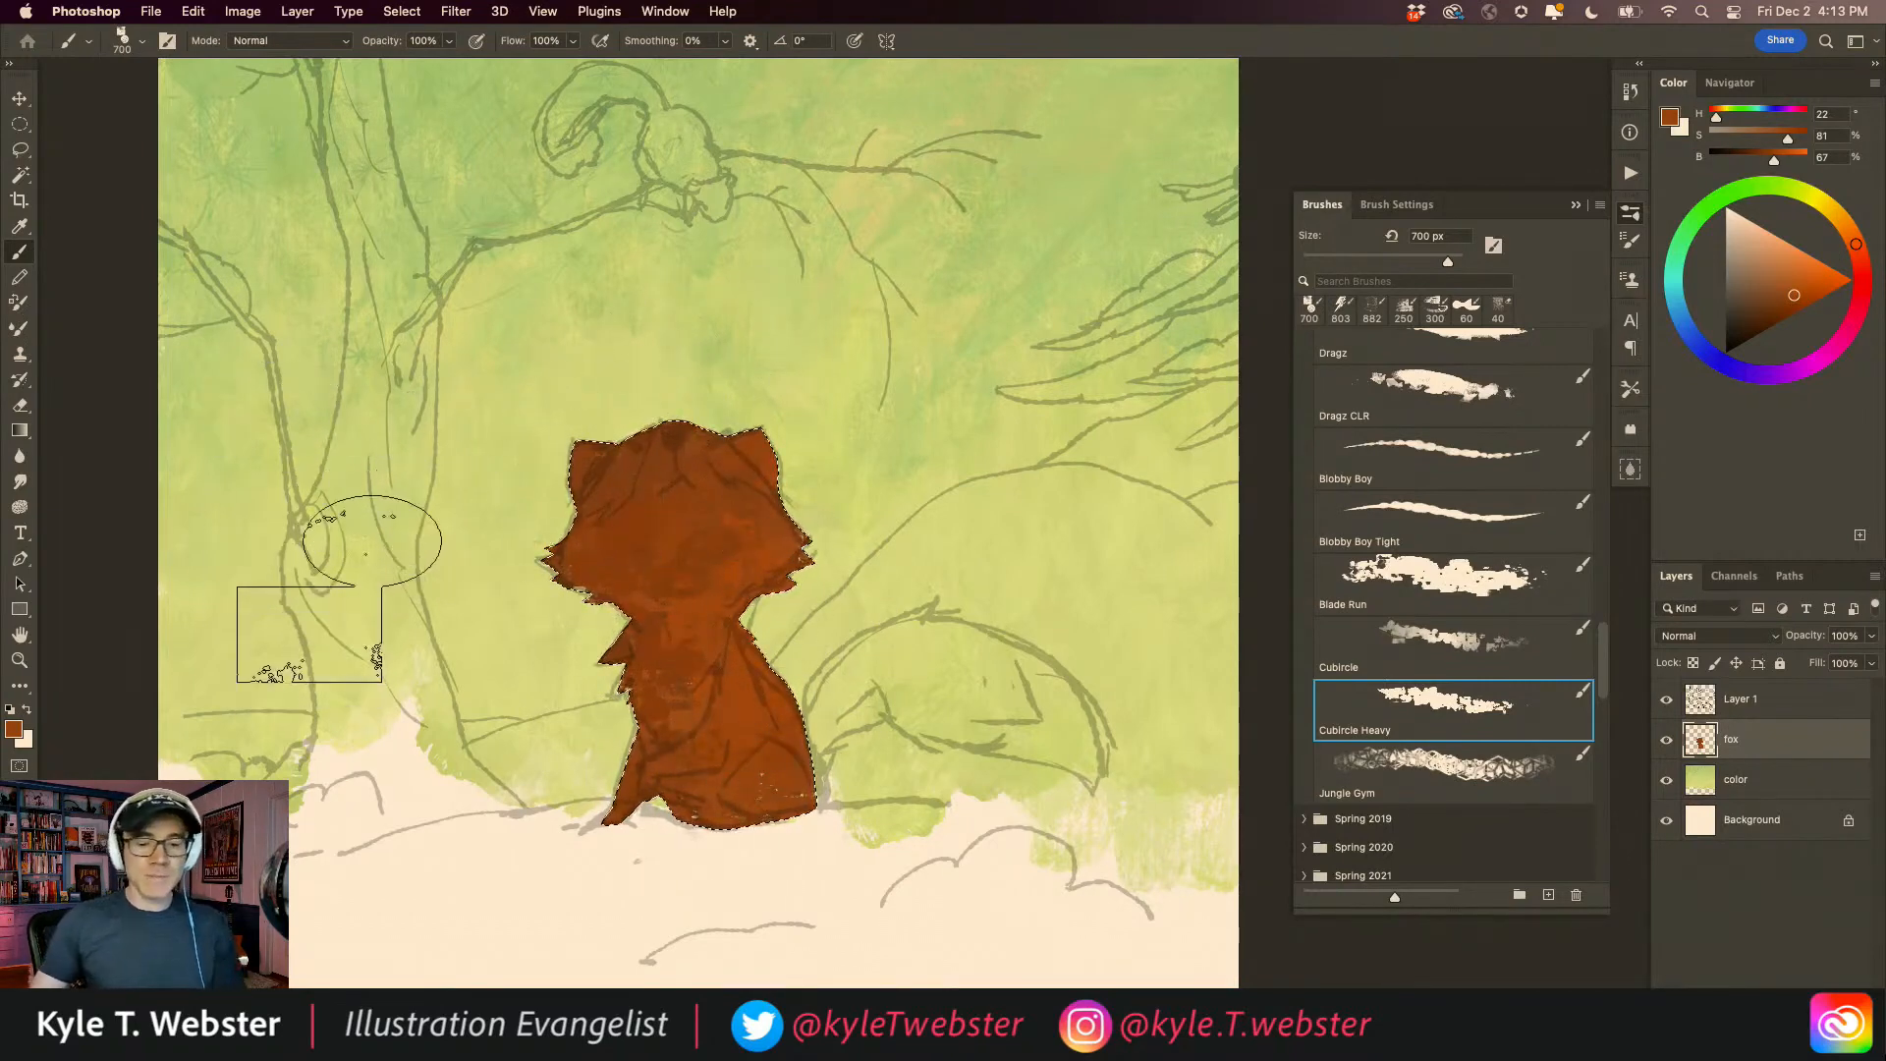
pyautogui.click(1807, 281)
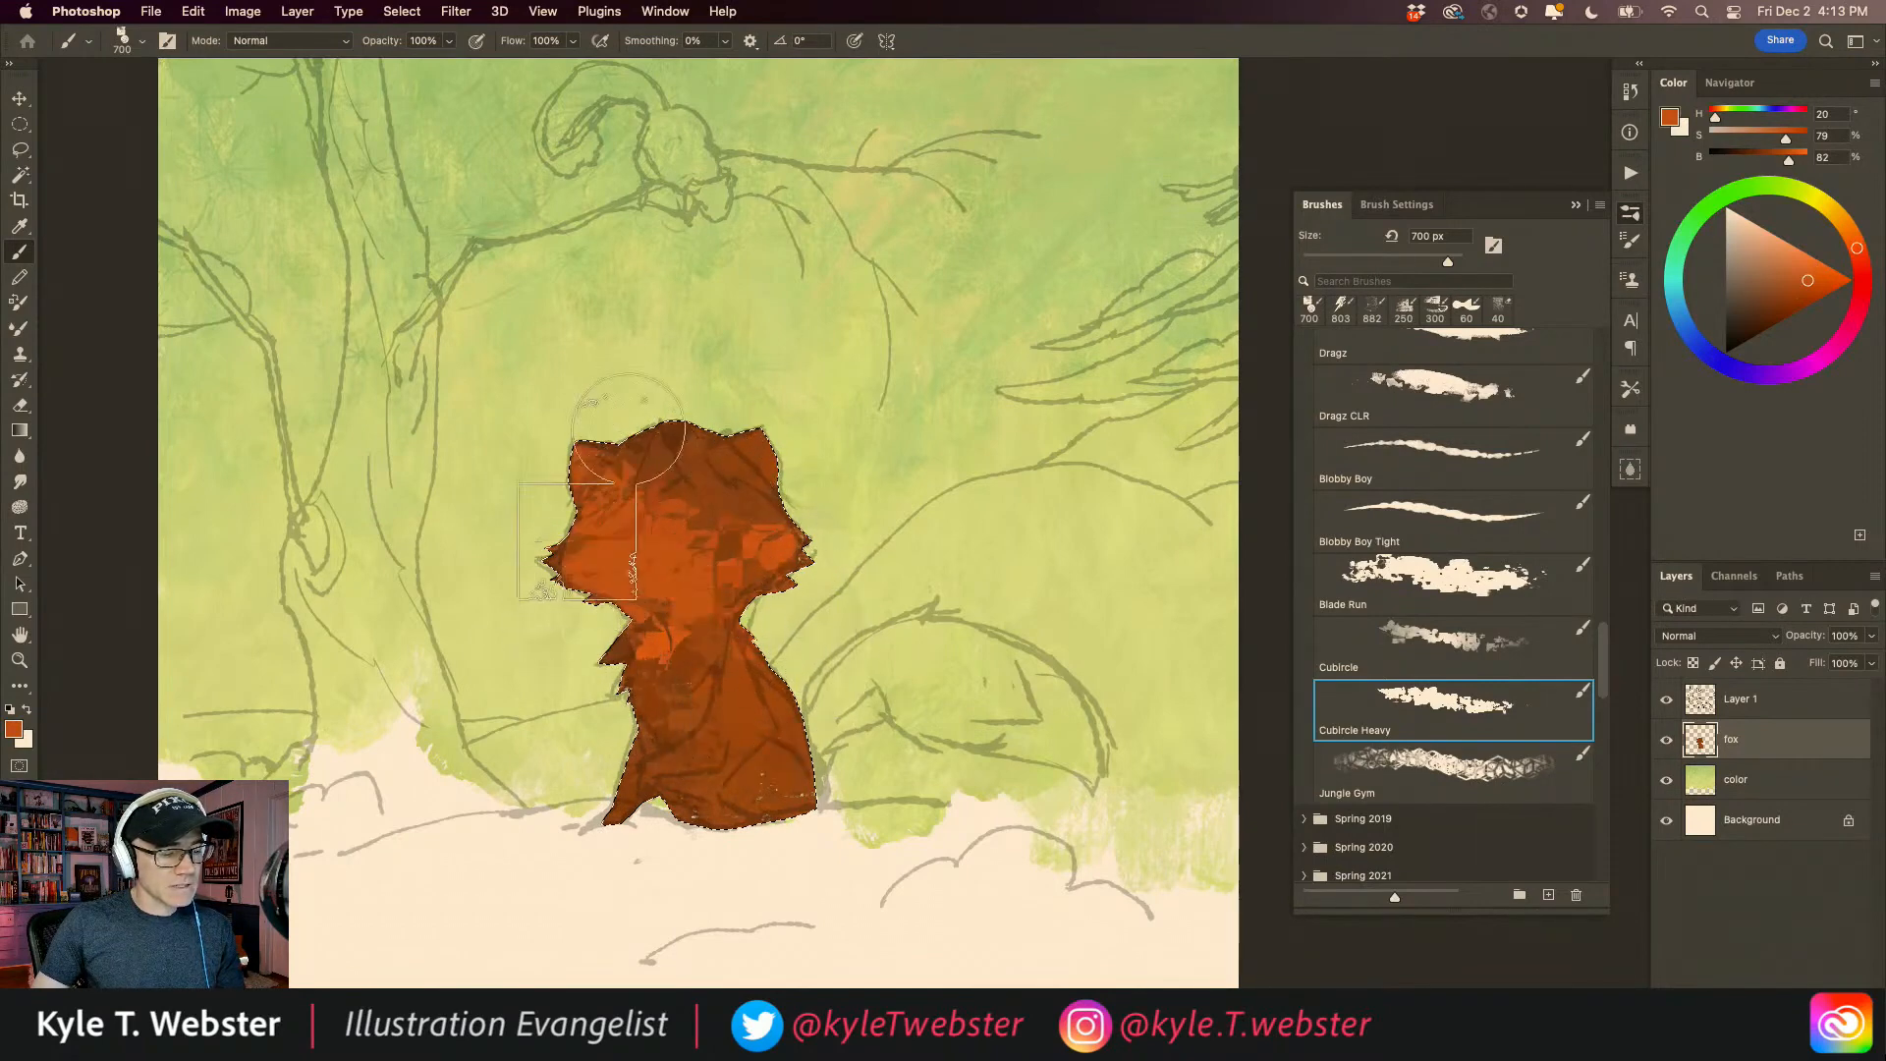
pyautogui.moveTo(698, 473); pyautogui.dragTo(748, 472)
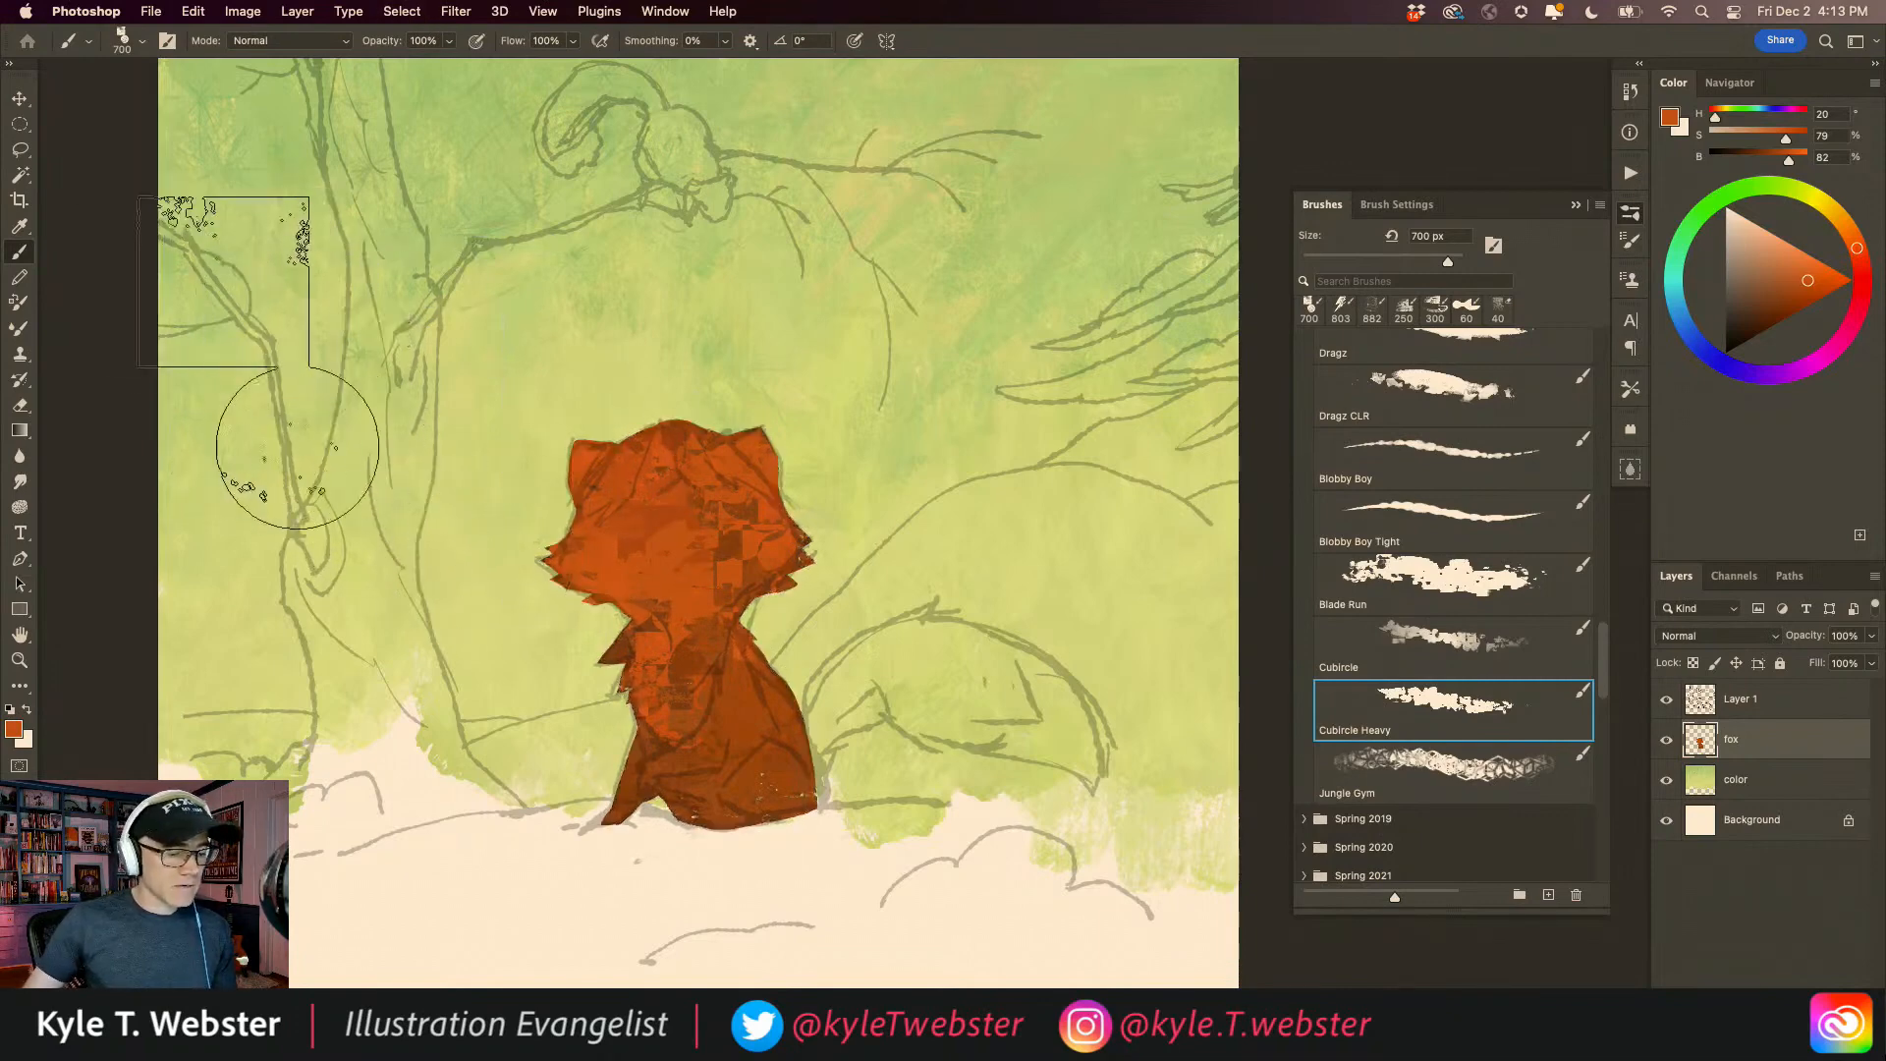
# Step: Deselect the fox selection and hide the Layer 1 sketch
pyautogui.press('super+d')
pyautogui.click(1665, 698)
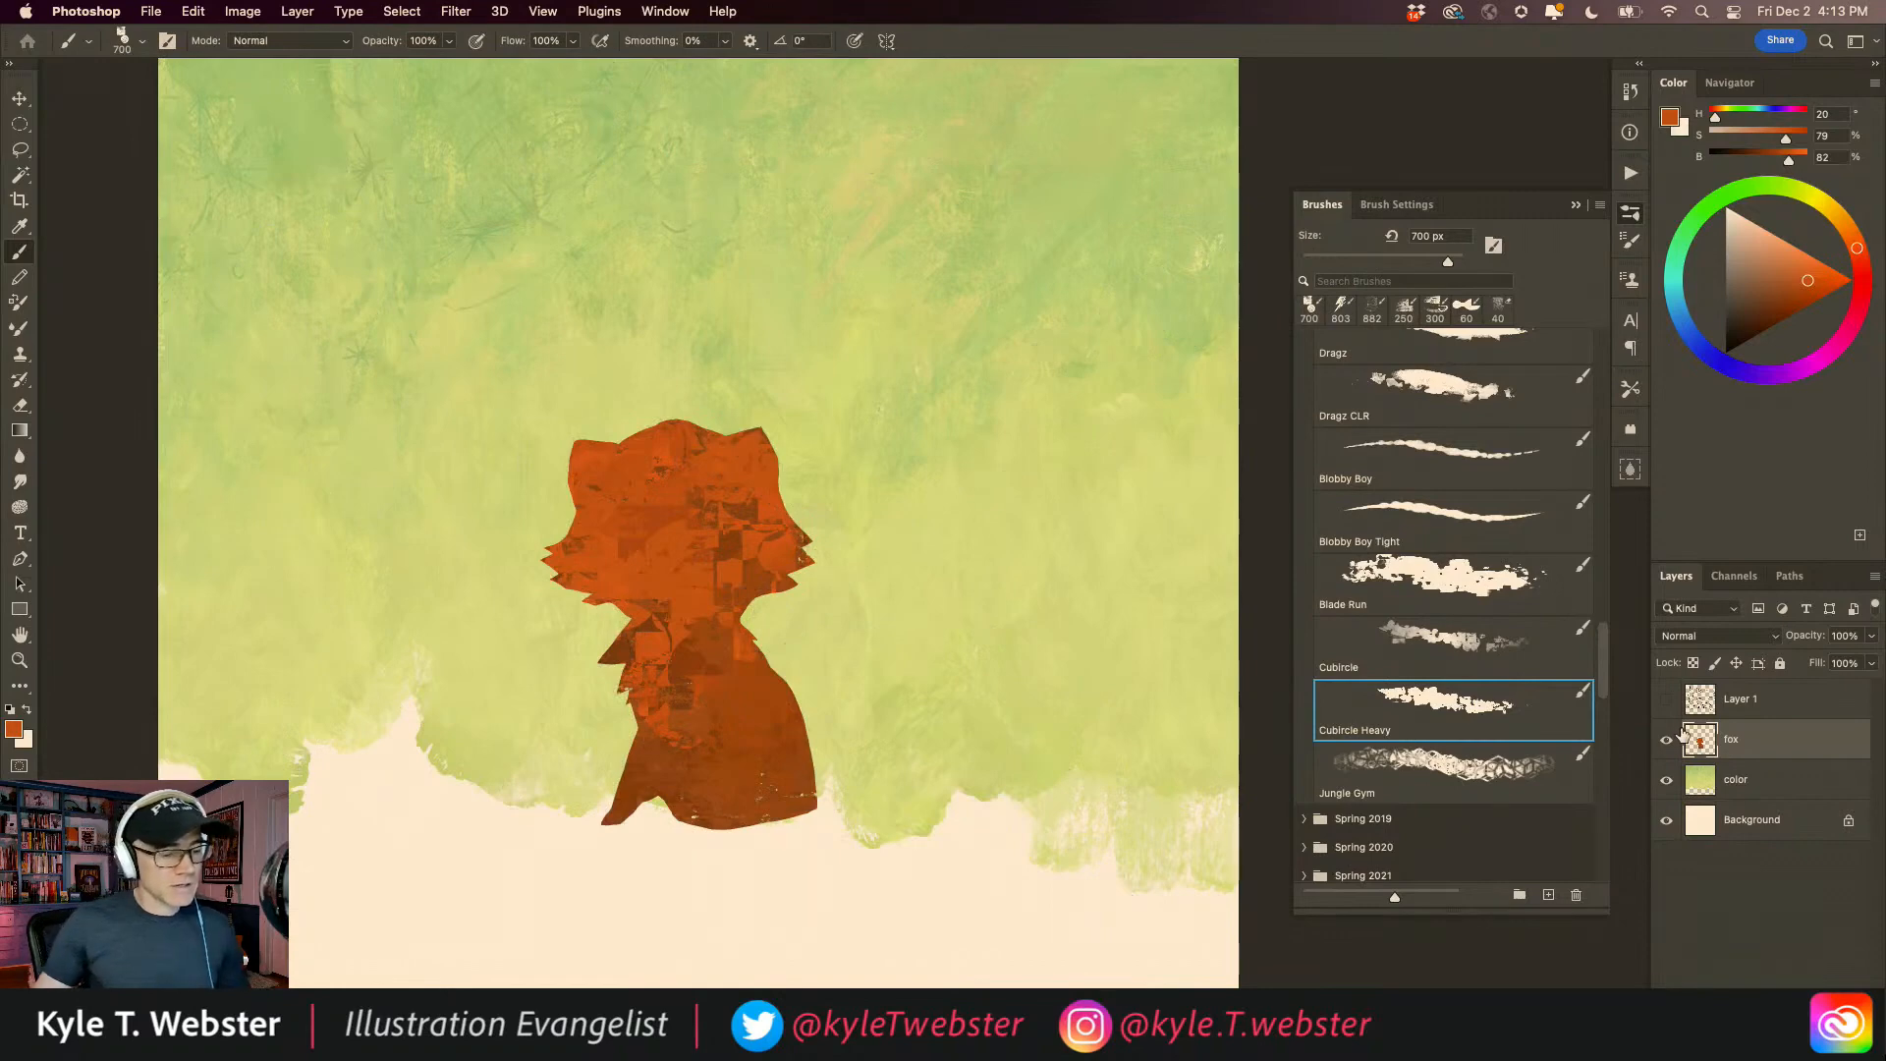
# Step: Examine the fox's layered brush texture up close and within the whole illustration
pyautogui.keyDown('super'); pyautogui.click(627, 665); pyautogui.keyUp('super')
pyautogui.keyDown('super'); pyautogui.click(615, 674); pyautogui.keyUp('super')
pyautogui.moveTo(582, 715); pyautogui.dragTo(581, 668)
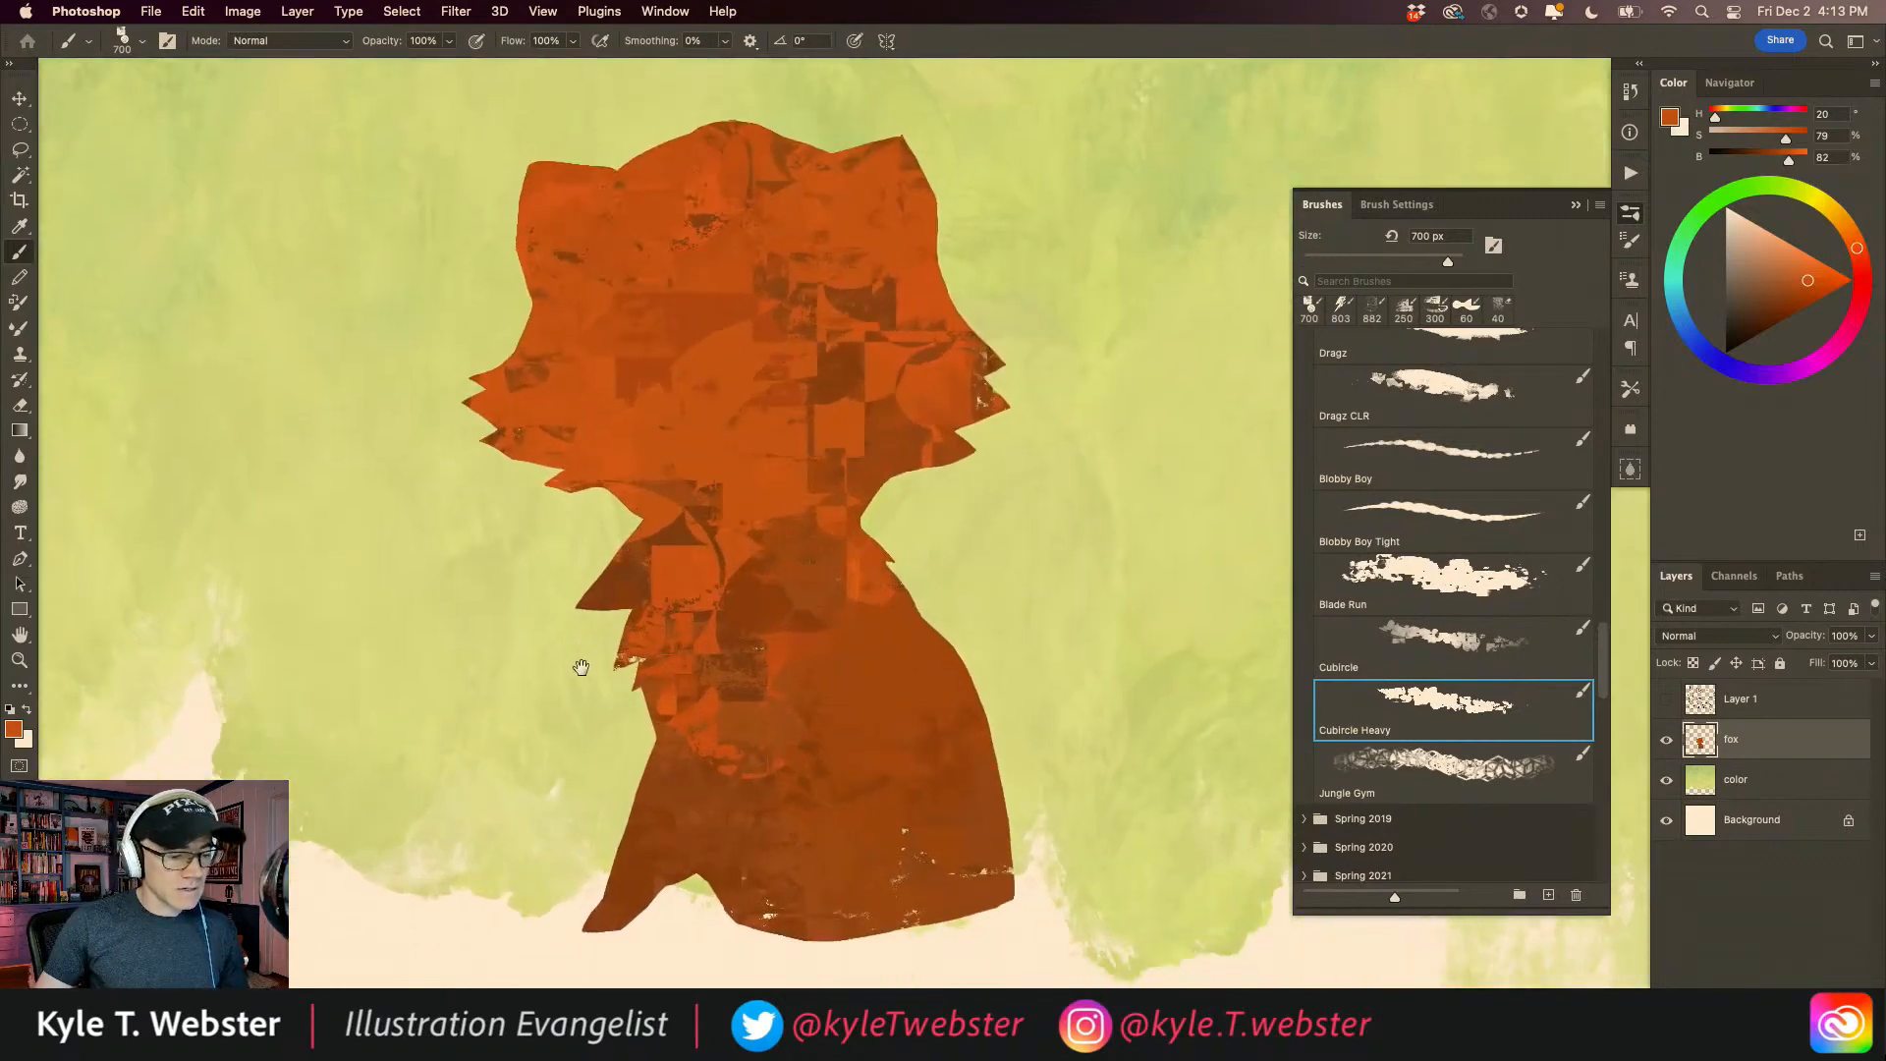
pyautogui.keyDown('super'); pyautogui.click(659, 703); pyautogui.keyUp('super')
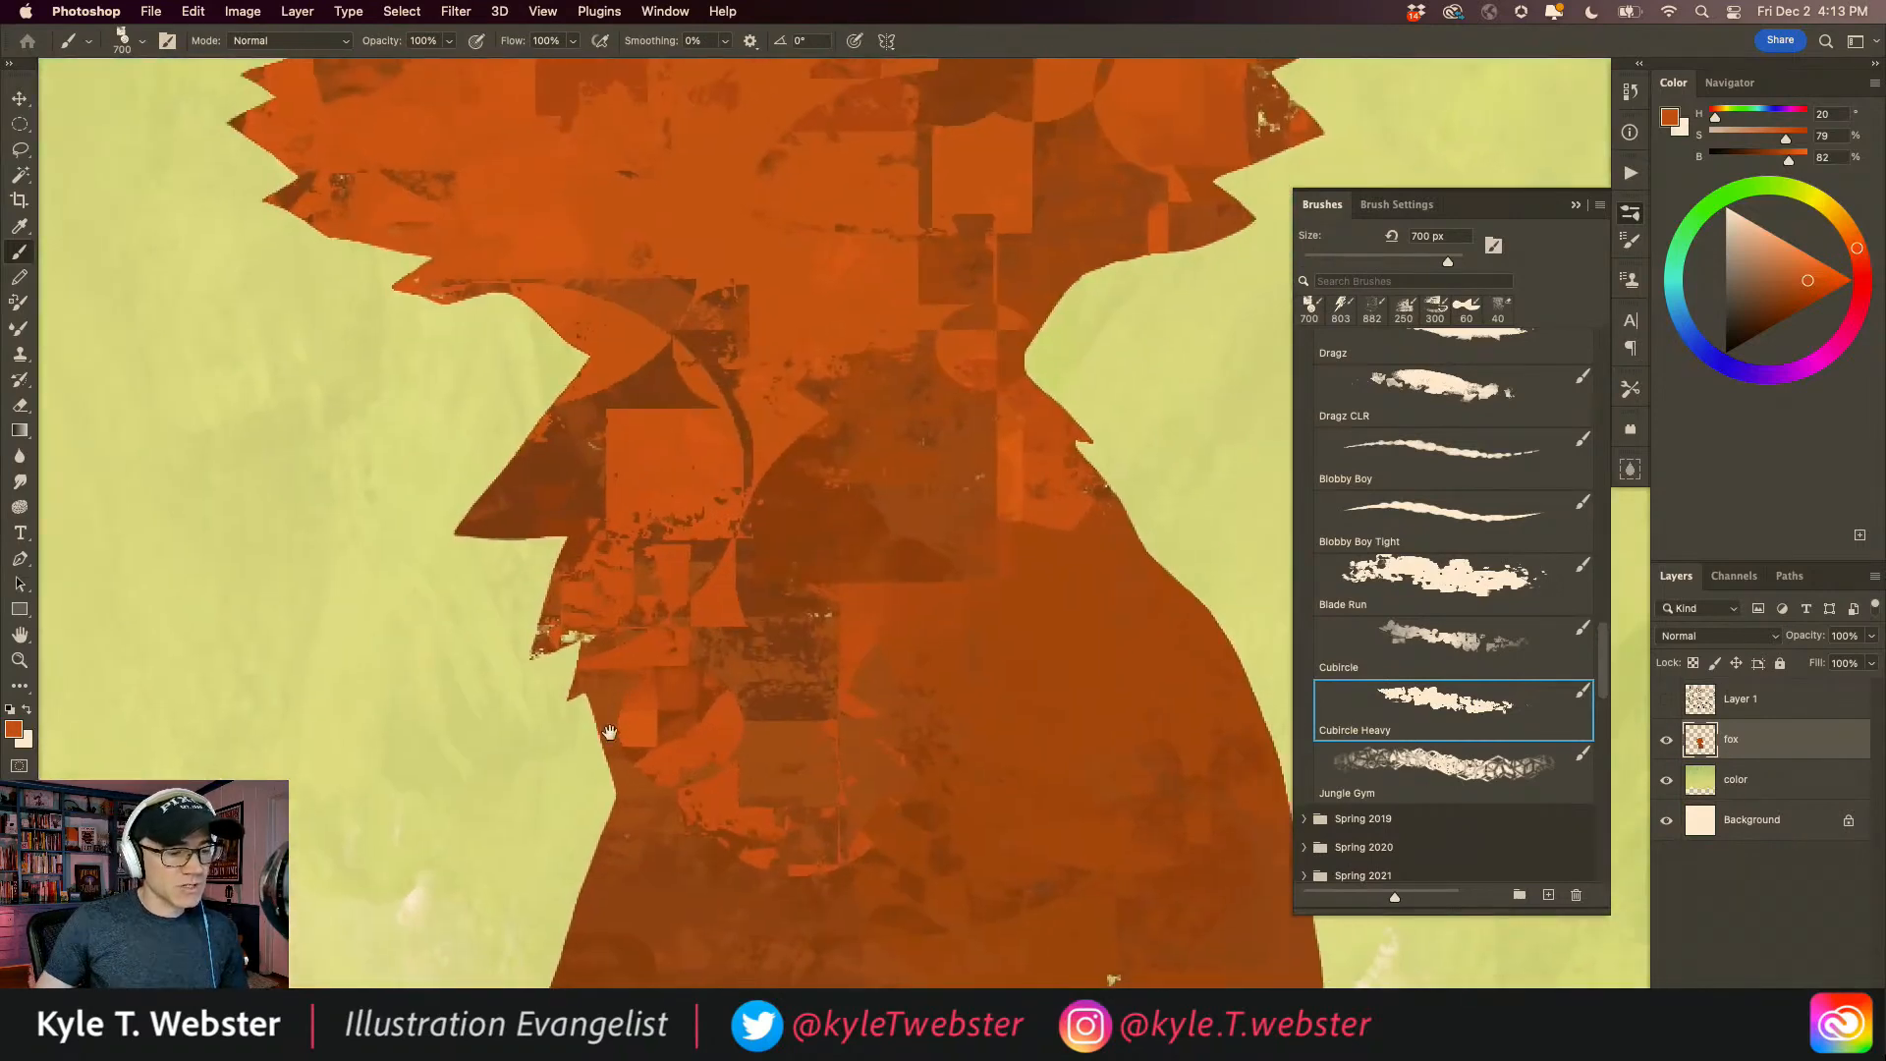
pyautogui.keyDown('alt'); pyautogui.keyDown('super'); pyautogui.click(608, 732); pyautogui.keyUp('super'); pyautogui.keyUp('alt')
pyautogui.keyDown('alt'); pyautogui.keyDown('super'); pyautogui.click(606, 737); pyautogui.keyUp('super'); pyautogui.keyUp('alt')
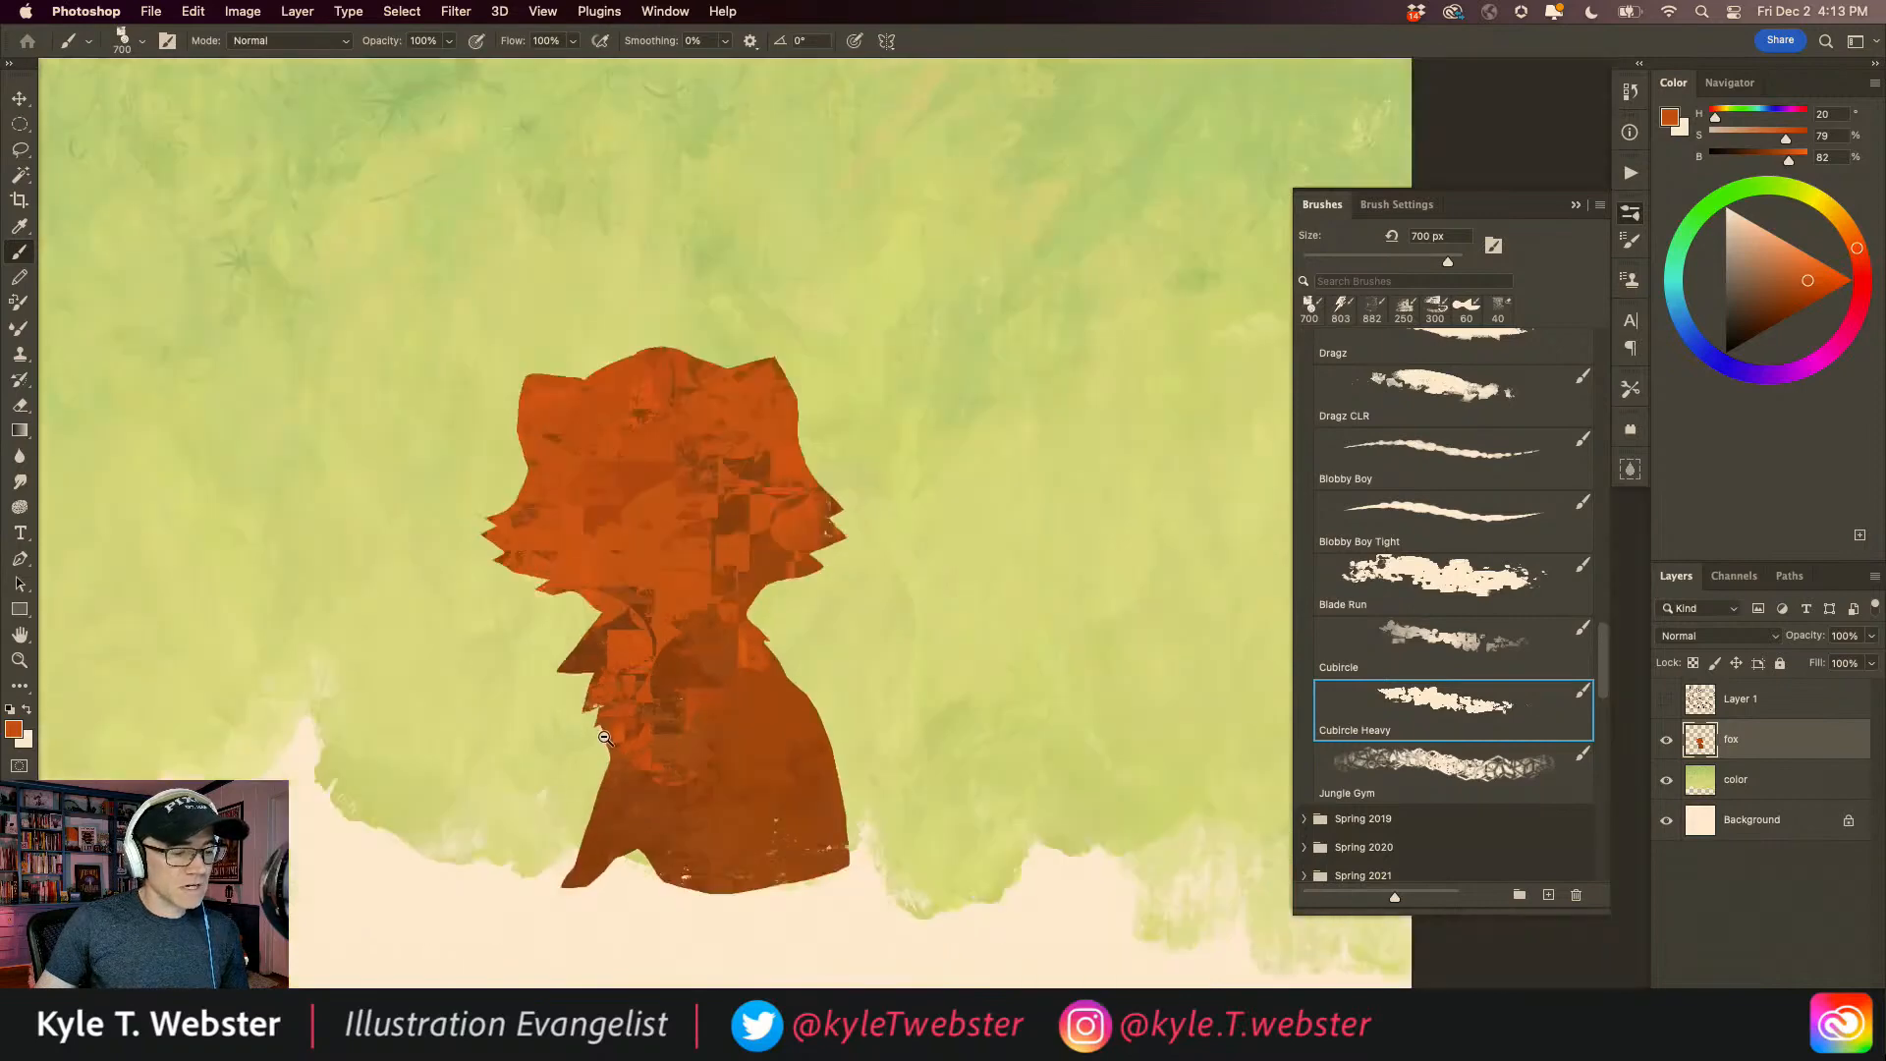
pyautogui.keyDown('alt'); pyautogui.keyDown('super'); pyautogui.click(604, 736); pyautogui.keyUp('super'); pyautogui.keyUp('alt')
pyautogui.keyDown('alt'); pyautogui.keyDown('super'); pyautogui.click(603, 737); pyautogui.keyUp('super'); pyautogui.keyUp('alt')
pyautogui.keyDown('alt'); pyautogui.keyDown('super'); pyautogui.click(602, 737); pyautogui.keyUp('super'); pyautogui.keyUp('alt')
pyautogui.moveTo(535, 747); pyautogui.dragTo(612, 733)
pyautogui.keyDown('alt'); pyautogui.keyDown('super'); pyautogui.click(611, 731); pyautogui.keyUp('super'); pyautogui.keyUp('alt')
pyautogui.keyDown('alt'); pyautogui.keyDown('super'); pyautogui.click(611, 731); pyautogui.keyUp('super'); pyautogui.keyUp('alt')
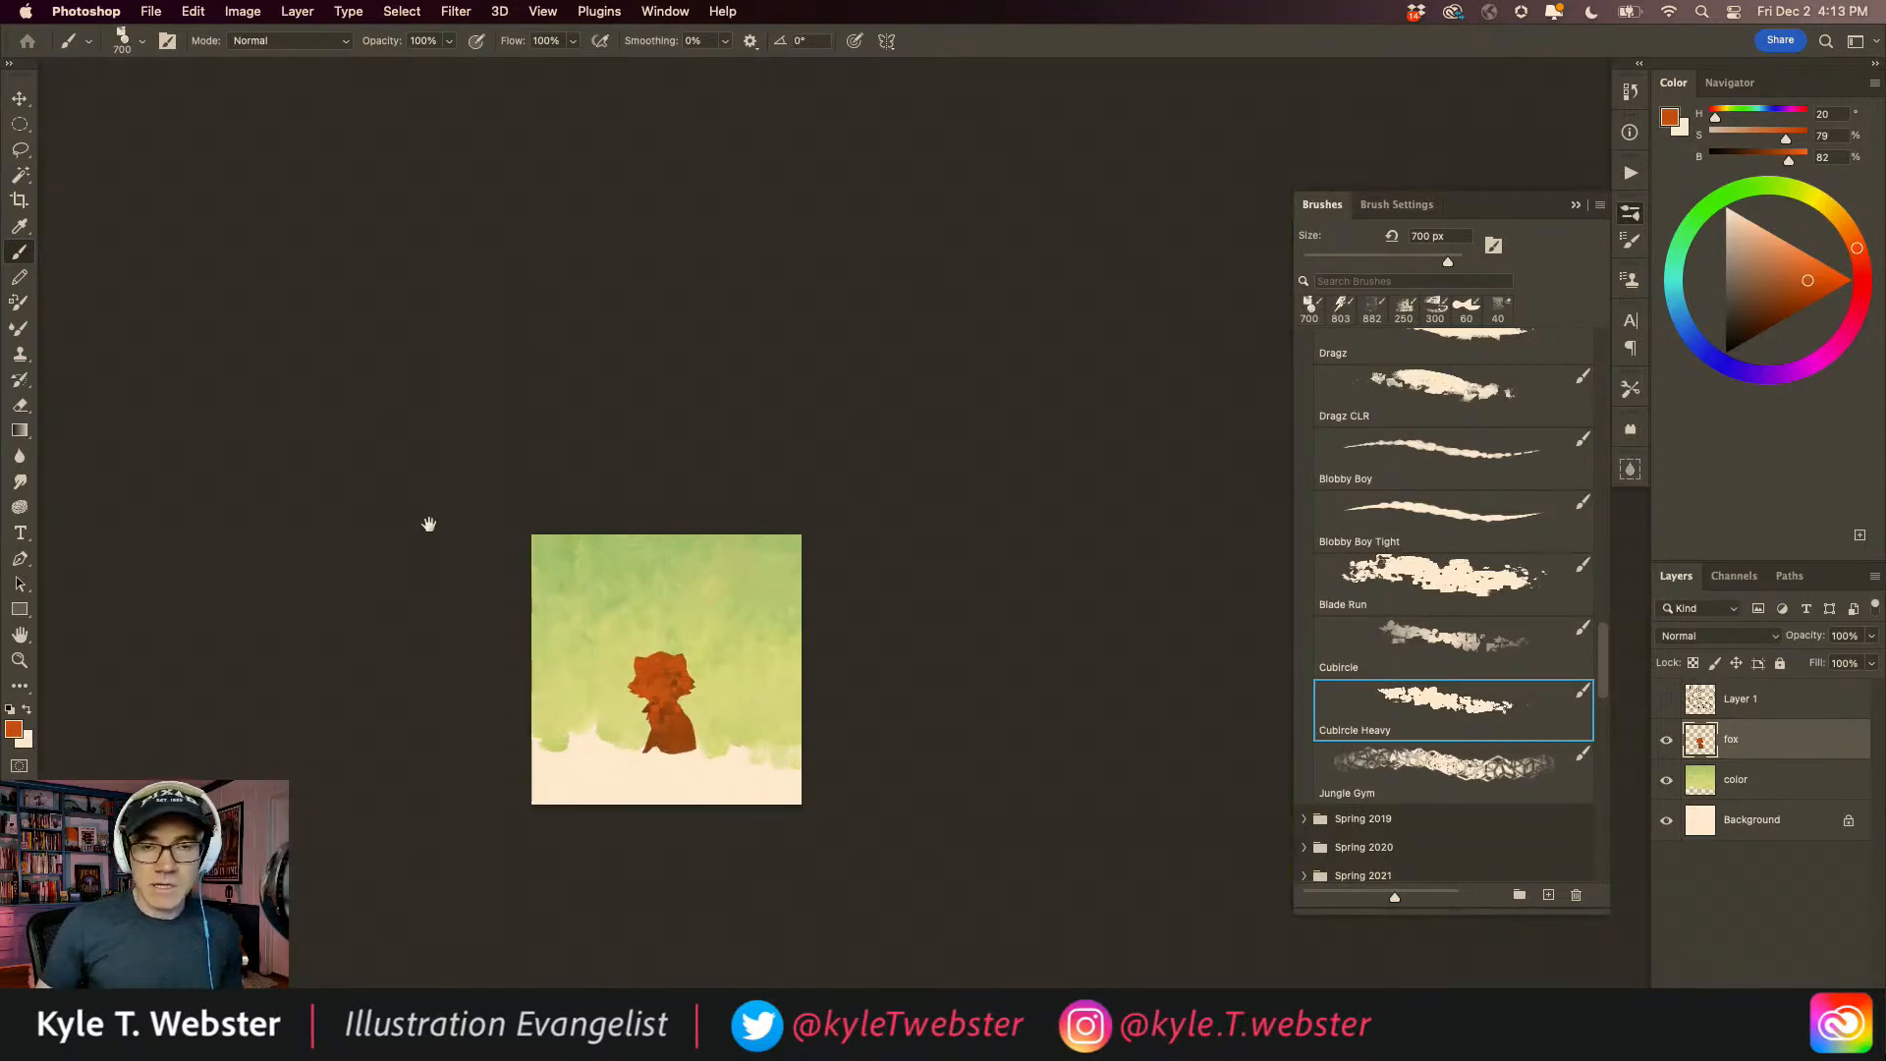
pyautogui.keyDown('super'); pyautogui.click(635, 750); pyautogui.keyUp('super')
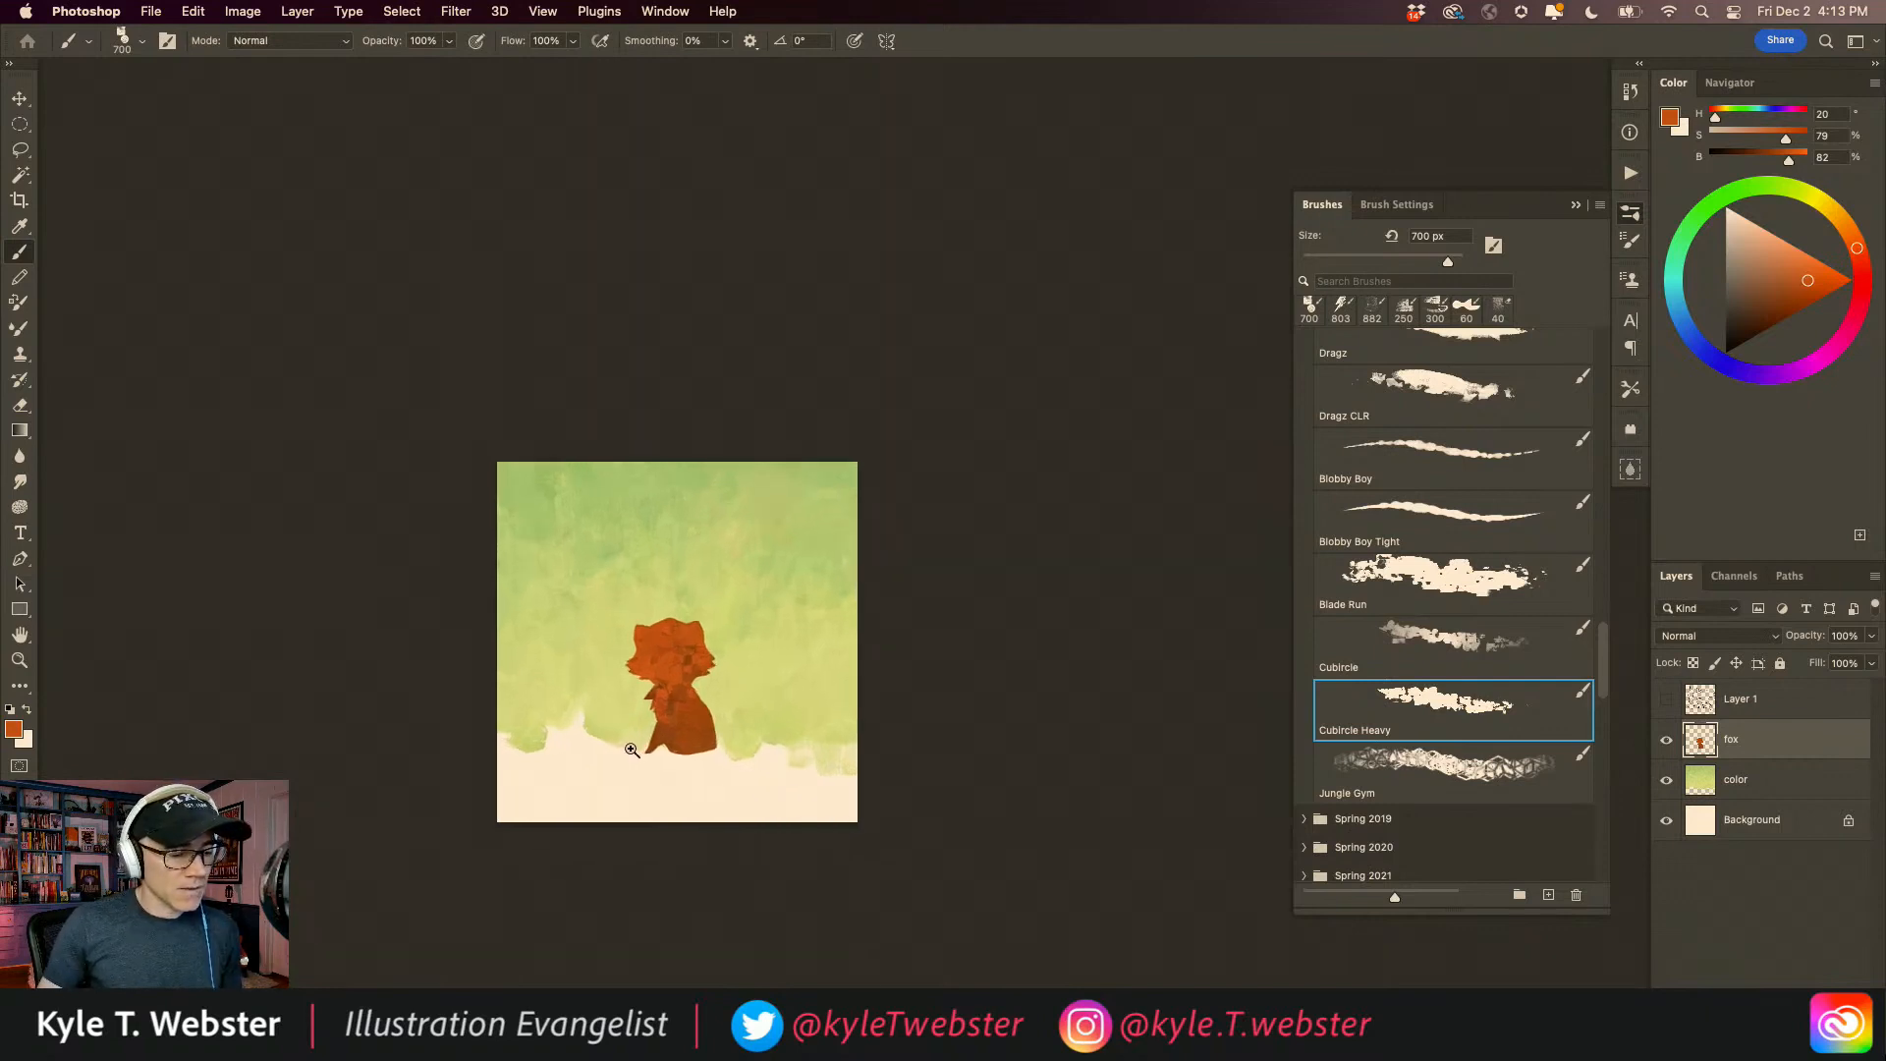
pyautogui.keyDown('super'); pyautogui.click(633, 750); pyautogui.keyUp('super')
pyautogui.keyDown('super'); pyautogui.click(633, 746); pyautogui.keyUp('super')
pyautogui.moveTo(631, 711); pyautogui.dragTo(632, 742)
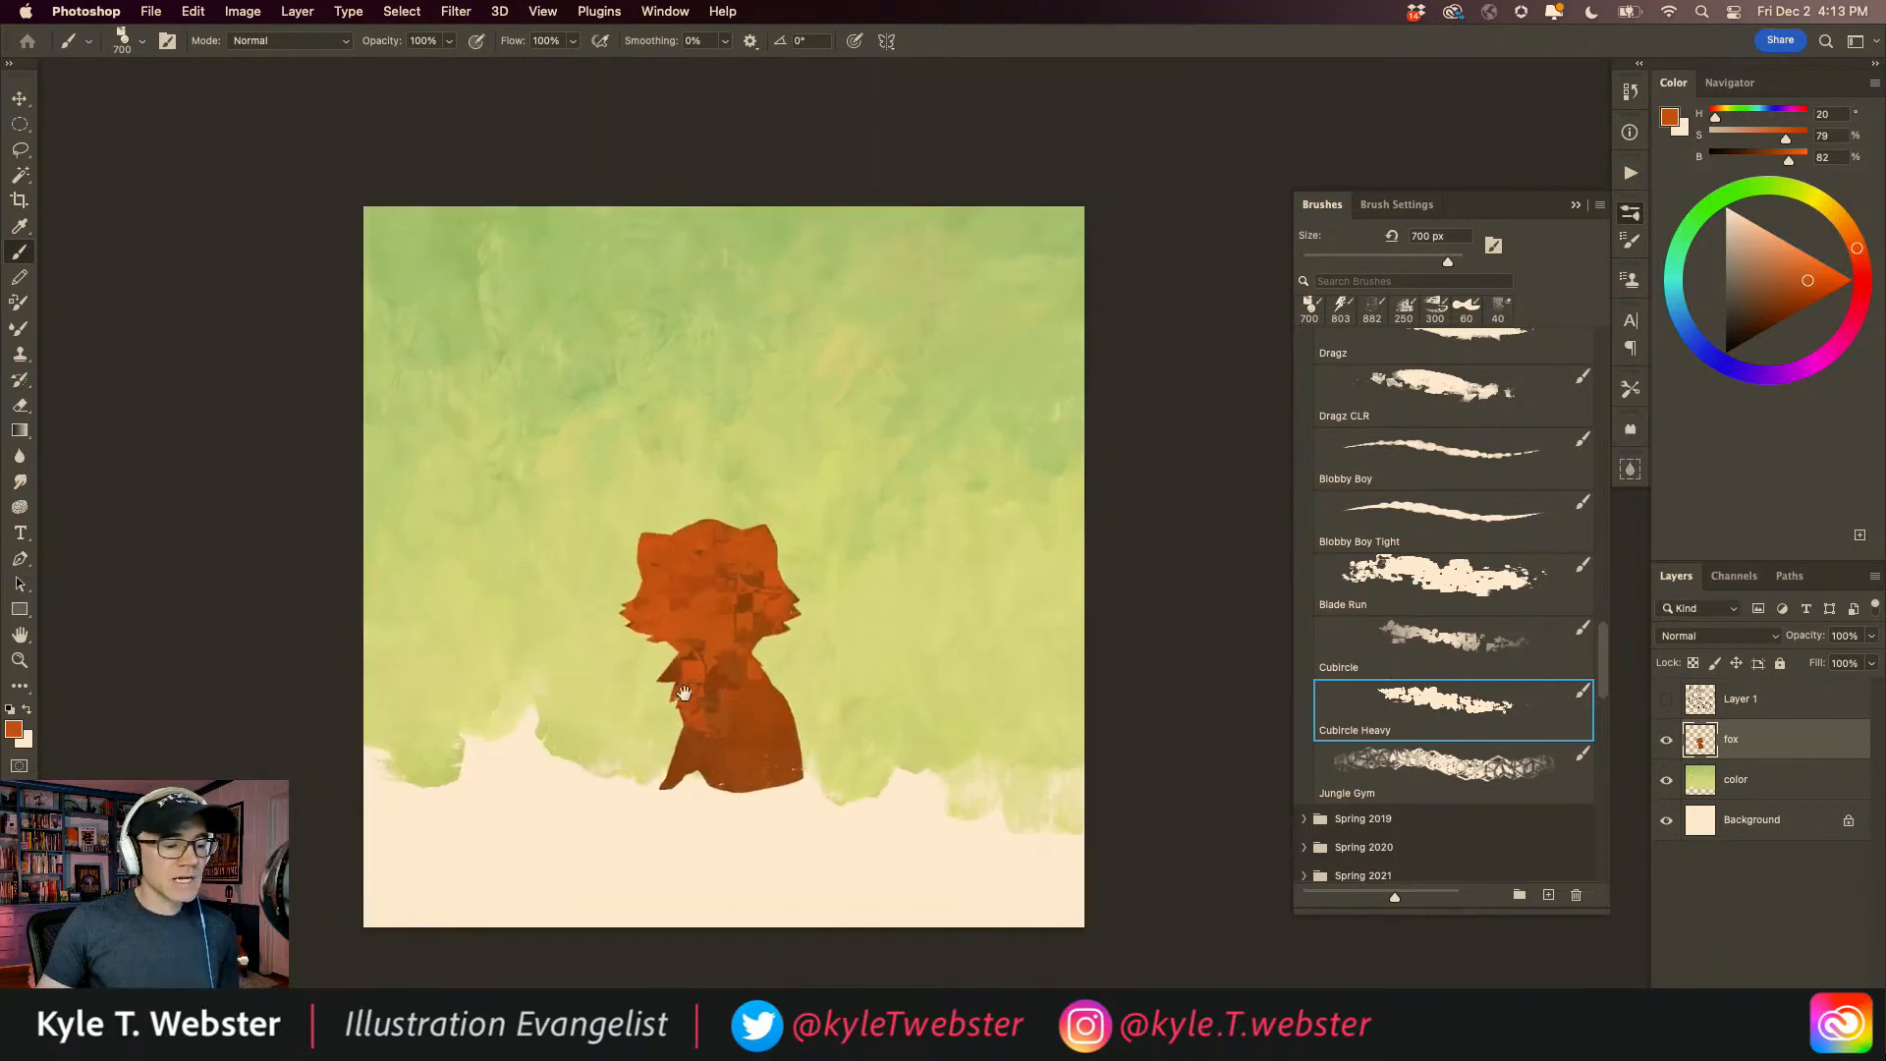
pyautogui.keyDown('super'); pyautogui.click(677, 693); pyautogui.keyUp('super')
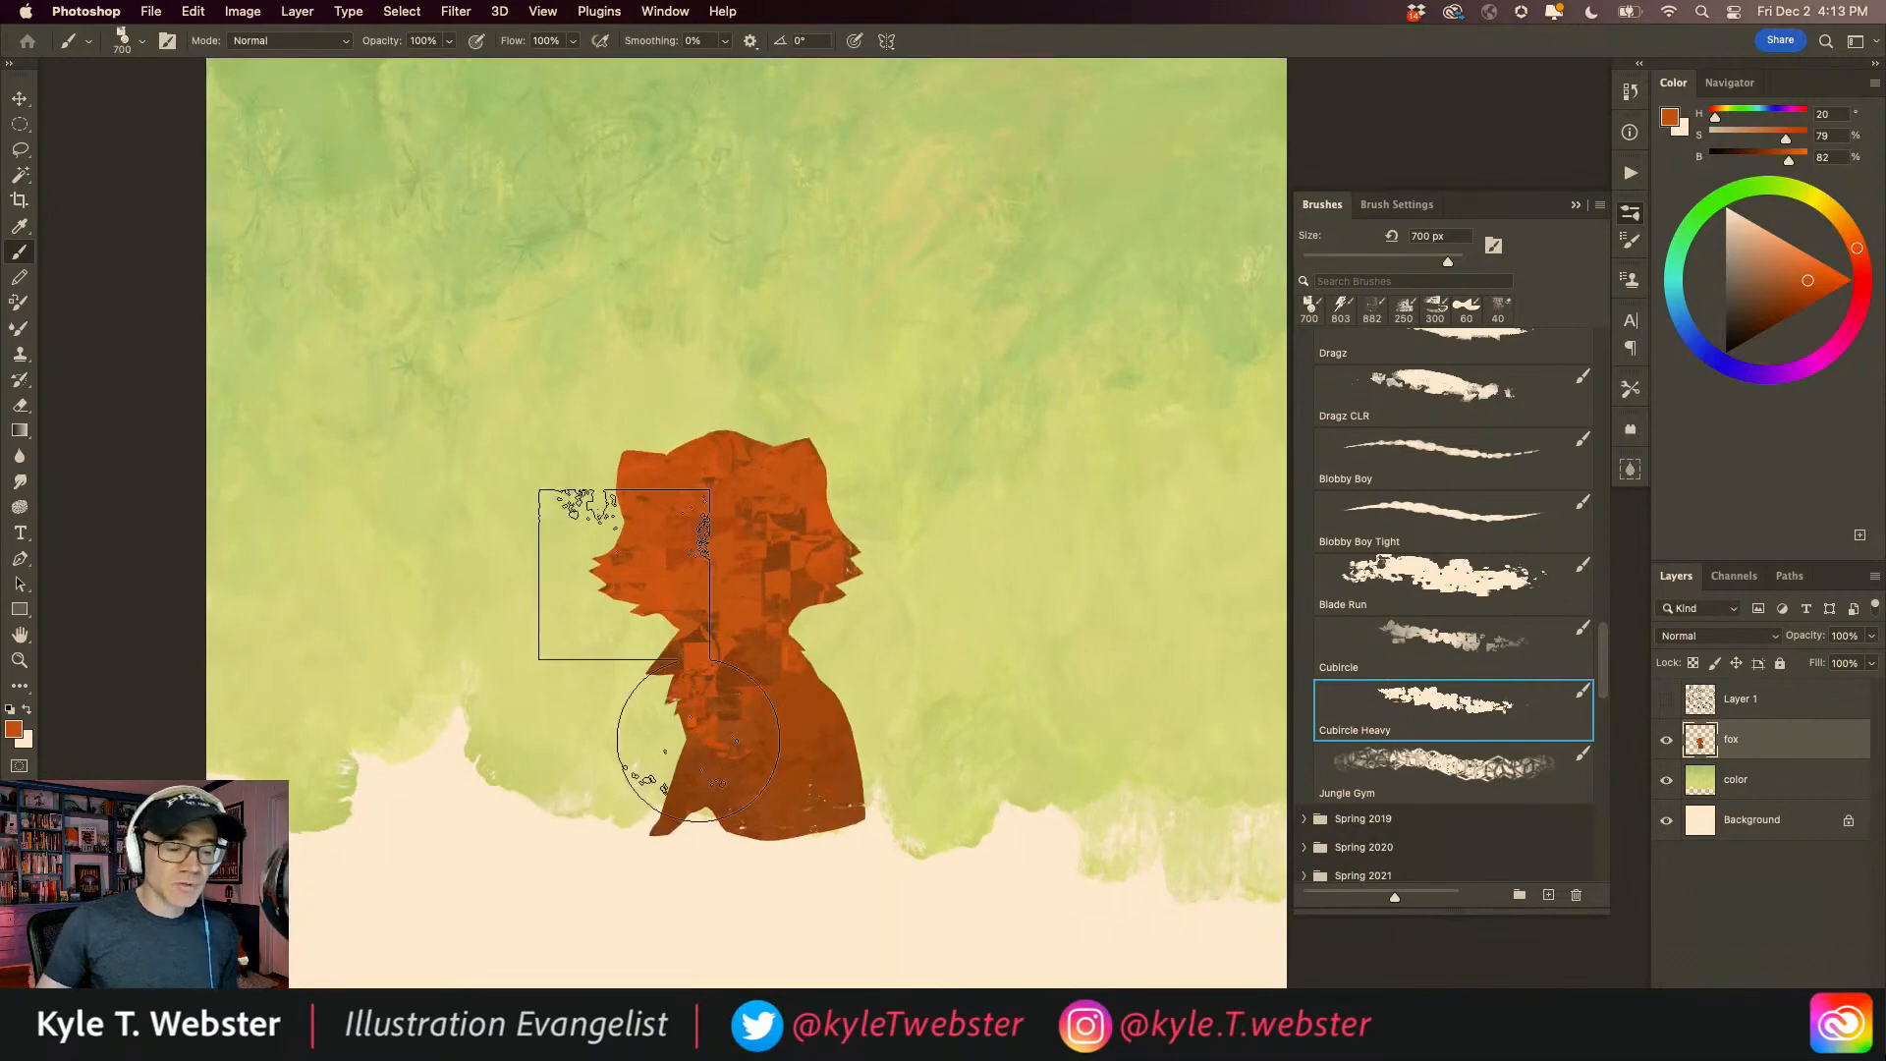
# Step: Examine the green background's texture up close and at full view, comparing the painting with and without the sketch
pyautogui.moveTo(531, 447); pyautogui.dragTo(514, 615)
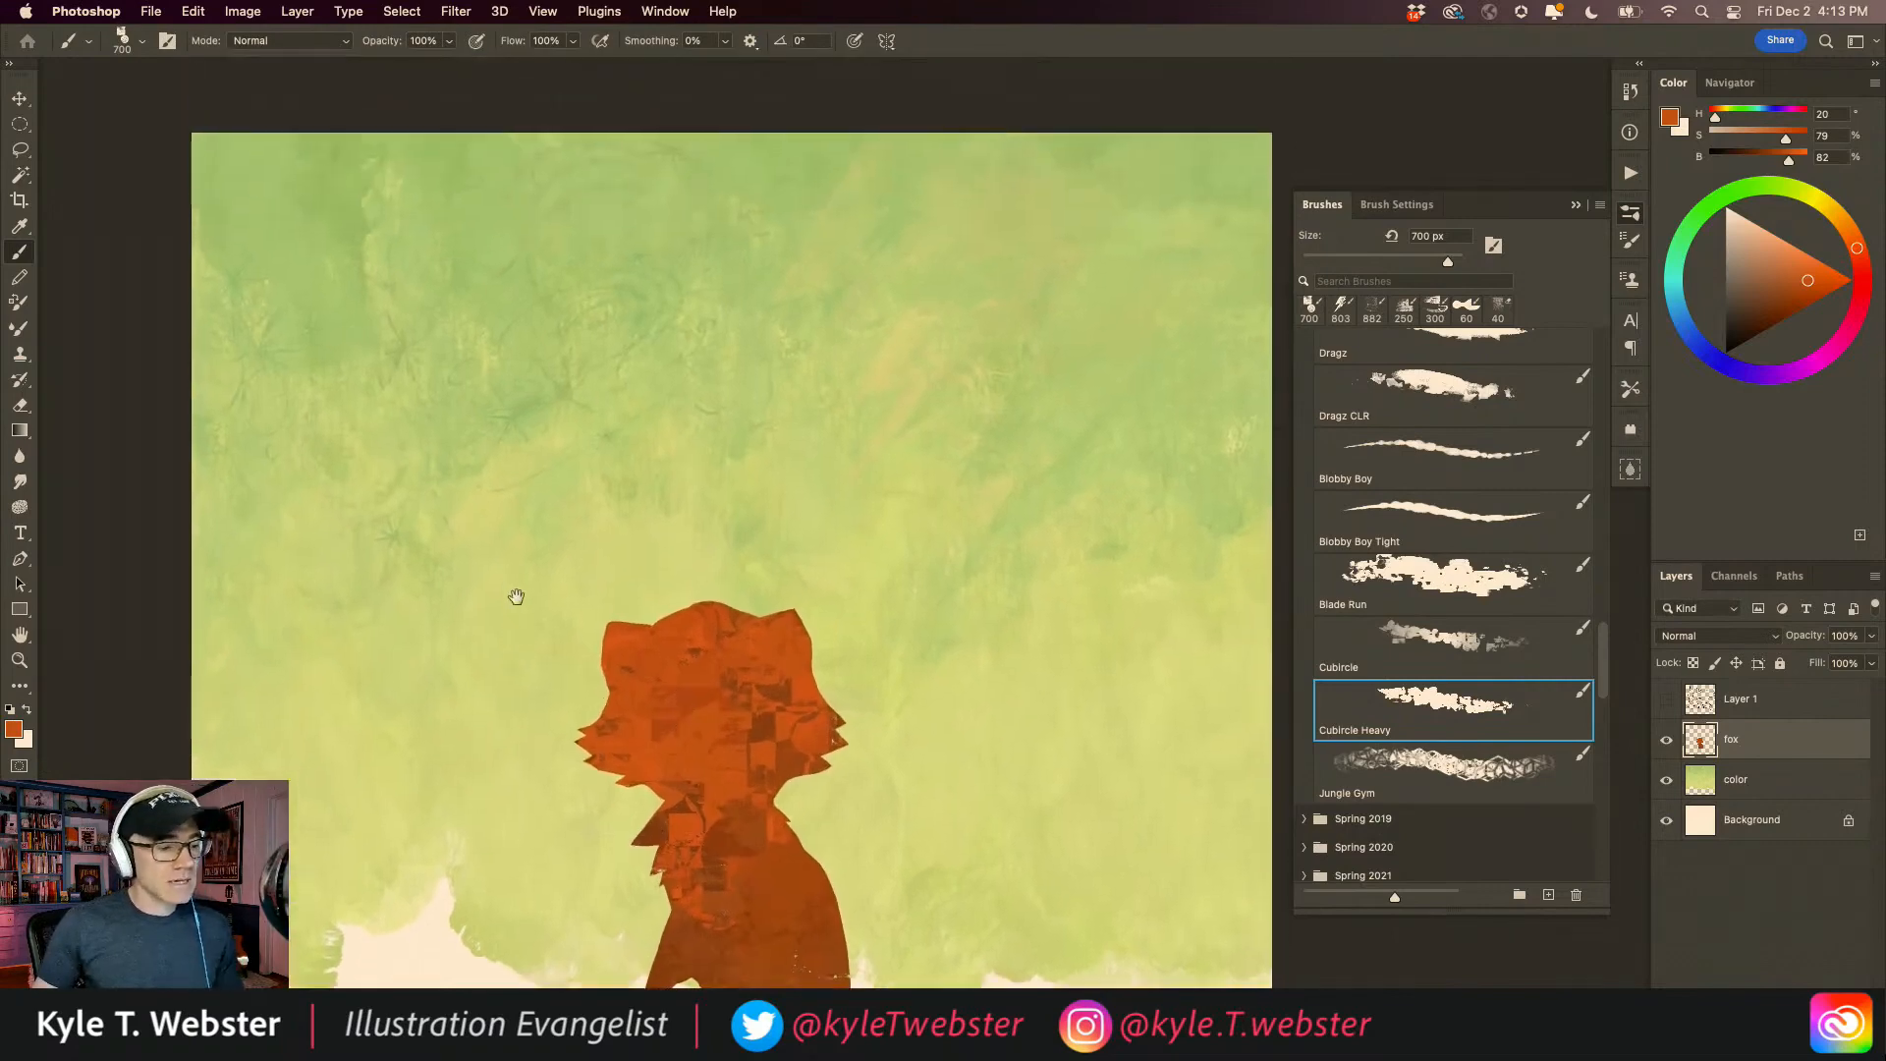
pyautogui.keyDown('super'); pyautogui.click(545, 320); pyautogui.keyUp('super')
pyautogui.keyDown('super'); pyautogui.click(551, 325); pyautogui.keyUp('super')
pyautogui.keyDown('super'); pyautogui.click(553, 331); pyautogui.keyUp('super')
pyautogui.moveTo(339, 309); pyautogui.dragTo(568, 564)
pyautogui.keyDown('alt'); pyautogui.keyDown('super'); pyautogui.click(579, 584); pyautogui.keyUp('super'); pyautogui.keyUp('alt')
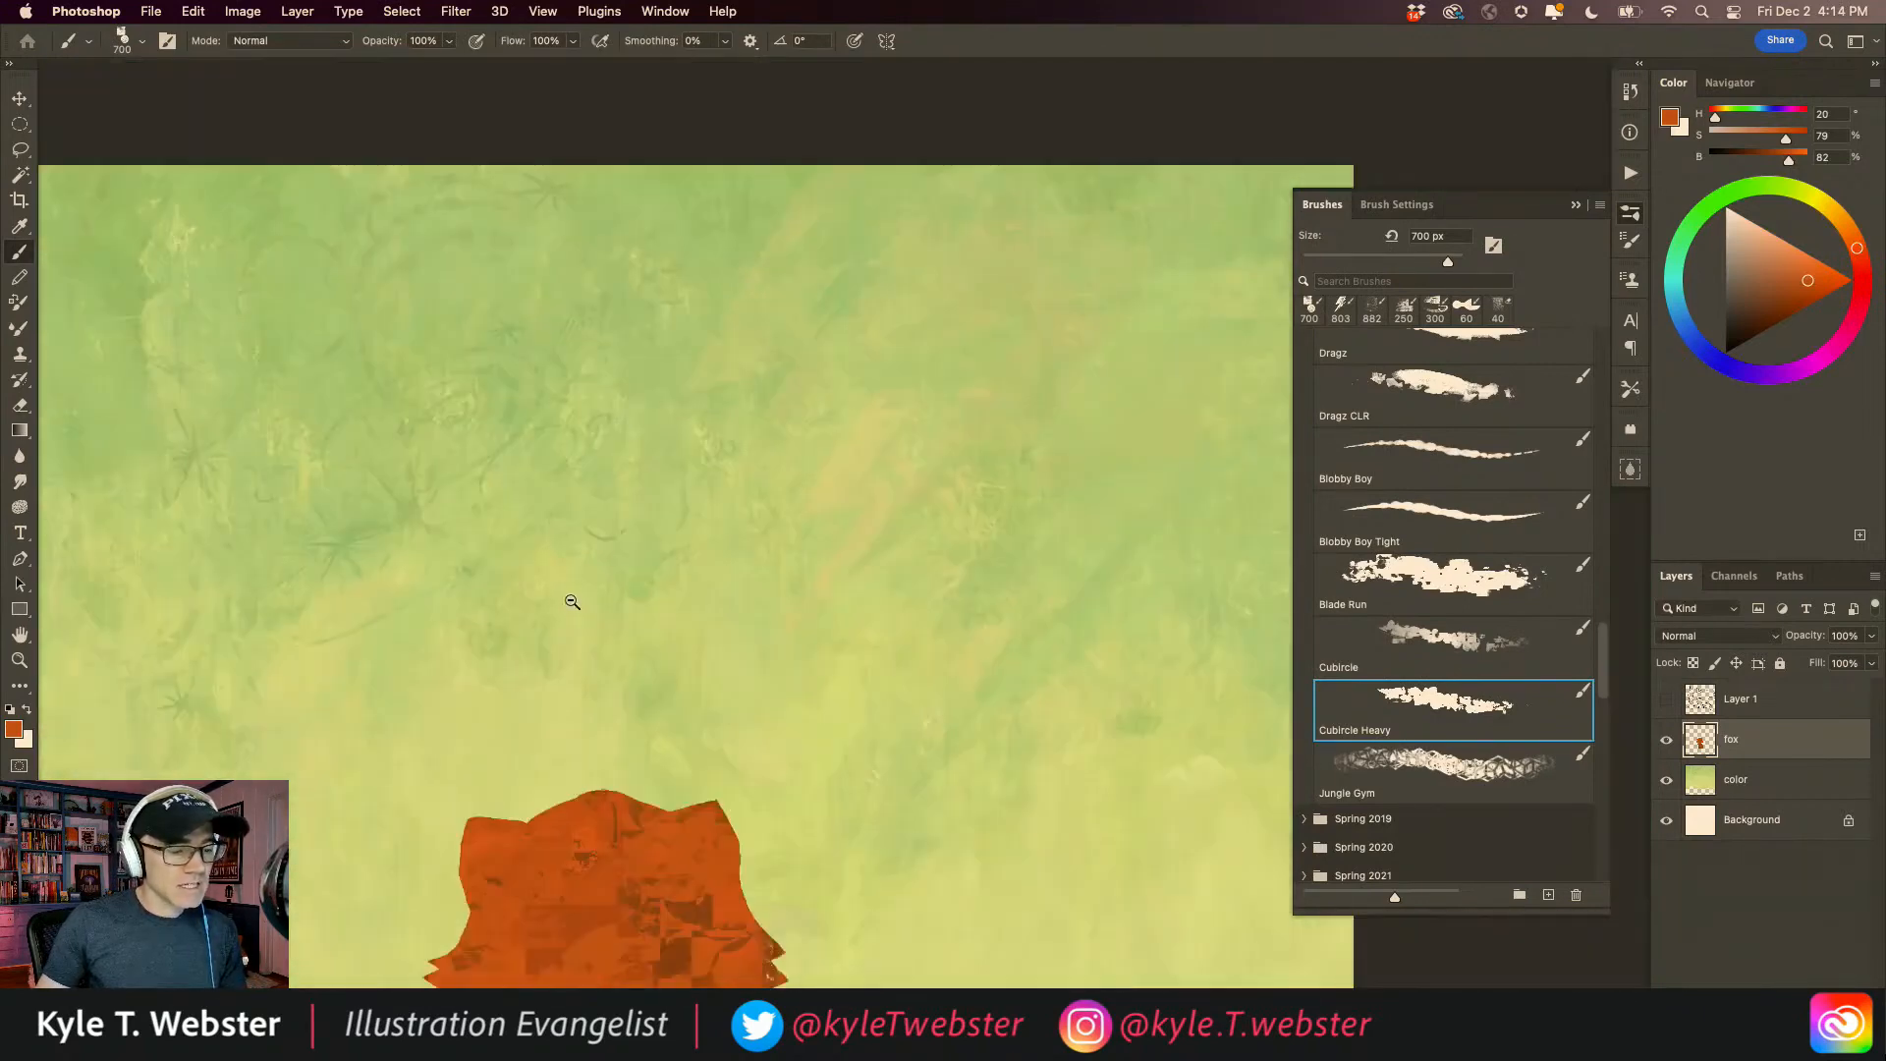
pyautogui.keyDown('alt'); pyautogui.keyDown('super'); pyautogui.click(584, 599); pyautogui.keyUp('super'); pyautogui.keyUp('alt')
pyautogui.keyDown('super'); pyautogui.click(810, 533); pyautogui.keyUp('super')
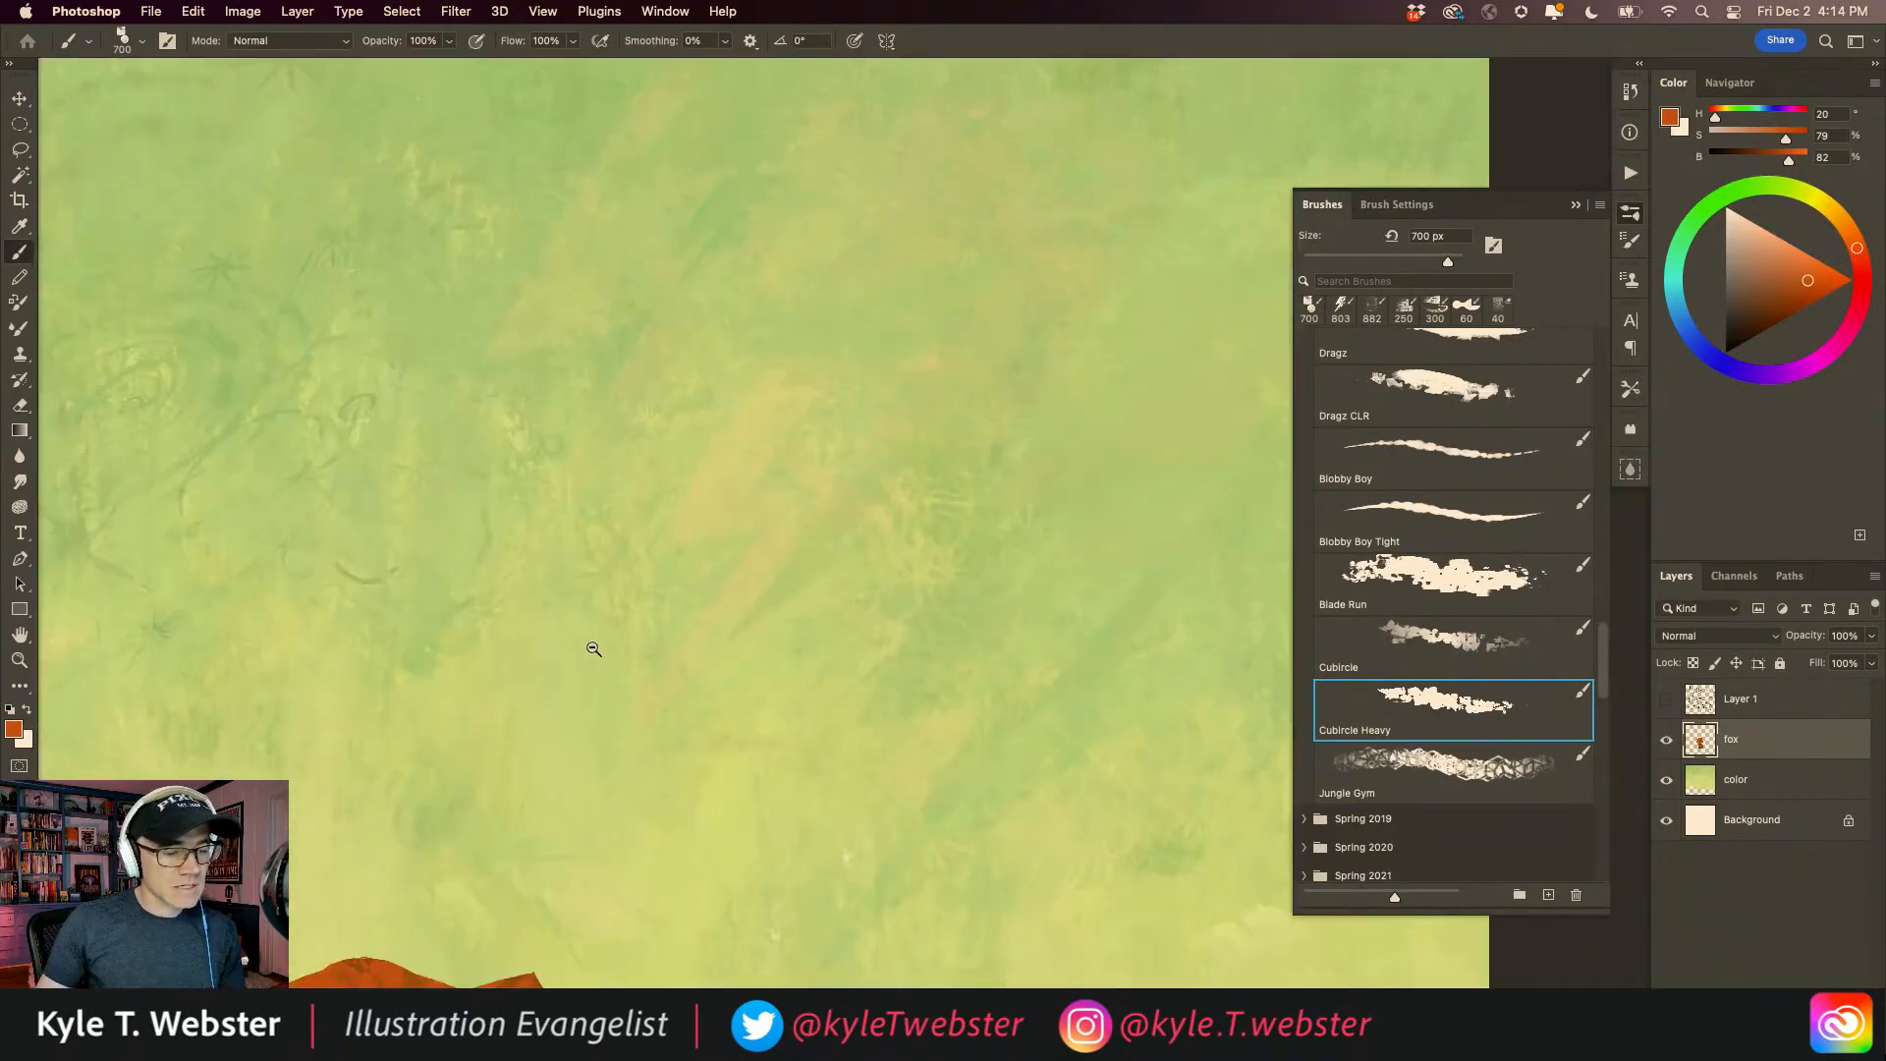
pyautogui.keyDown('alt'); pyautogui.keyDown('super'); pyautogui.click(589, 644); pyautogui.keyUp('super'); pyautogui.keyUp('alt')
pyautogui.keyDown('alt'); pyautogui.keyDown('super'); pyautogui.click(589, 645); pyautogui.keyUp('super'); pyautogui.keyUp('alt')
pyautogui.keyDown('alt'); pyautogui.keyDown('super'); pyautogui.click(589, 644); pyautogui.keyUp('super'); pyautogui.keyUp('alt')
pyautogui.moveTo(366, 732); pyautogui.dragTo(556, 549)
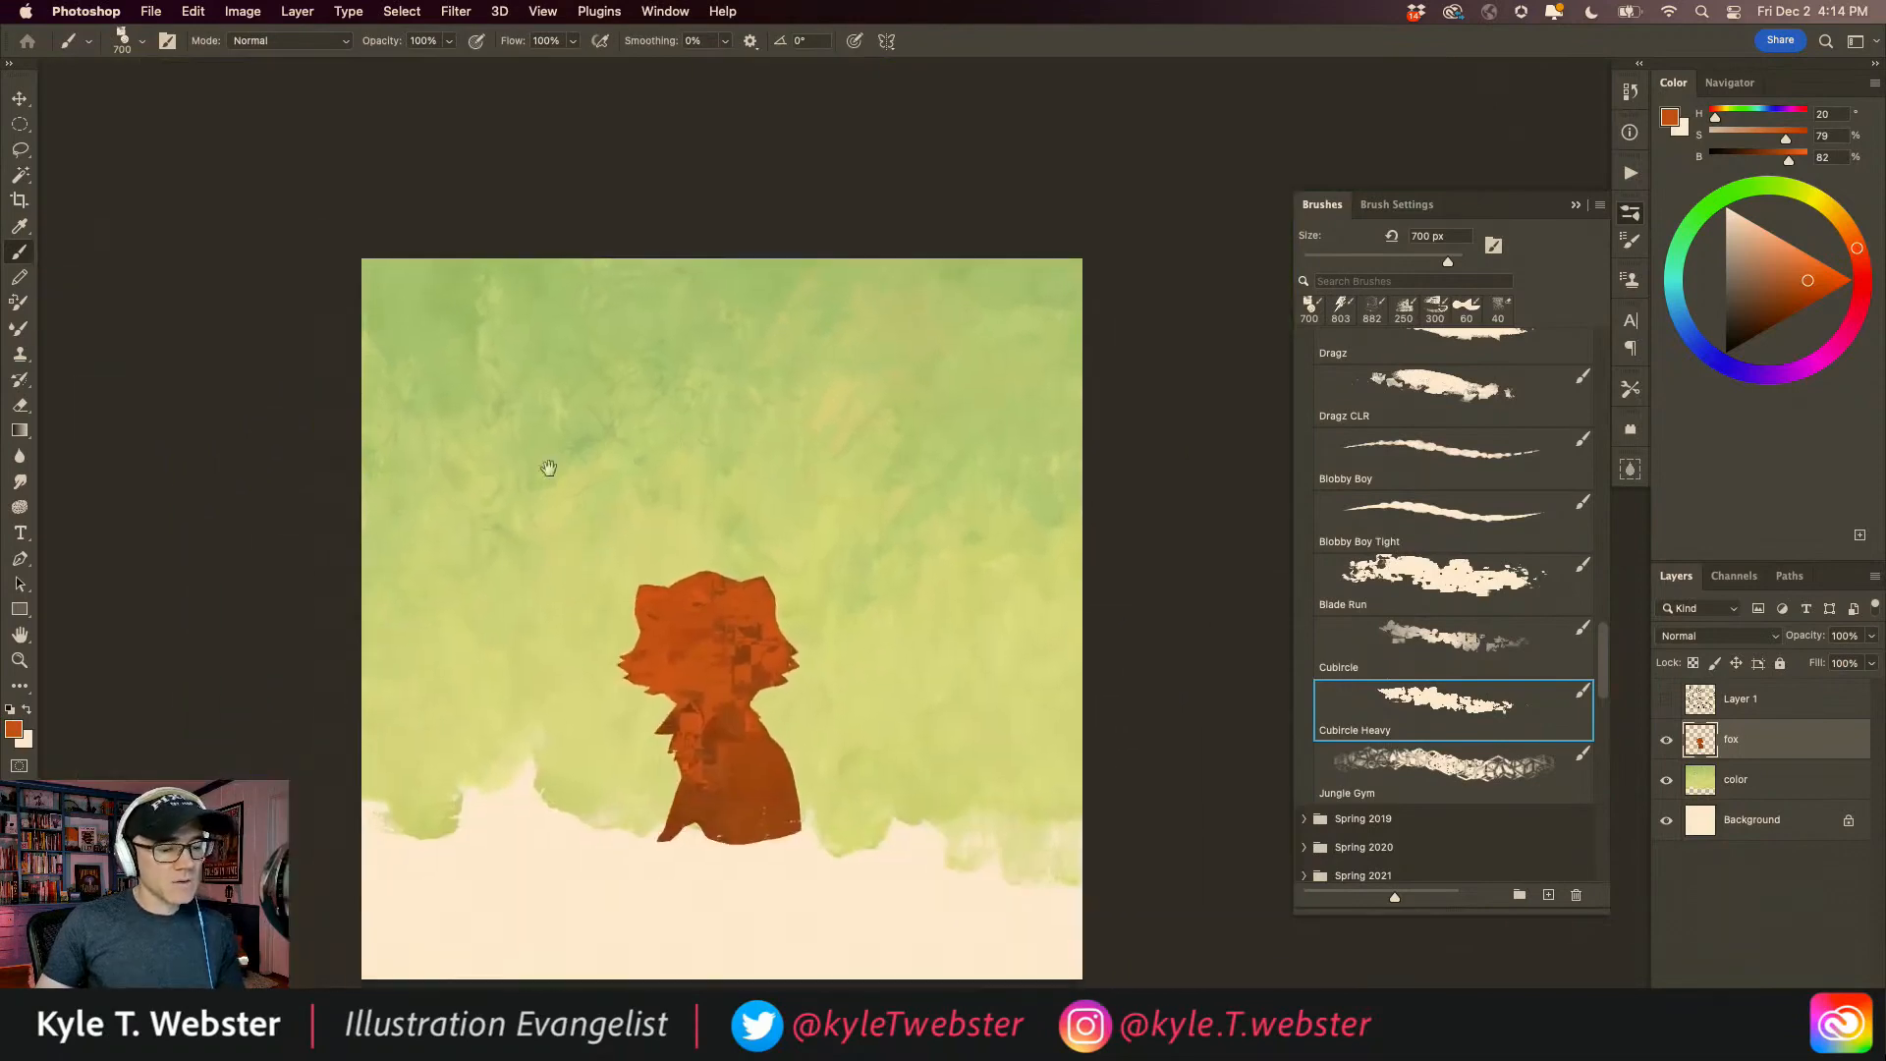
pyautogui.moveTo(538, 701); pyautogui.dragTo(563, 641)
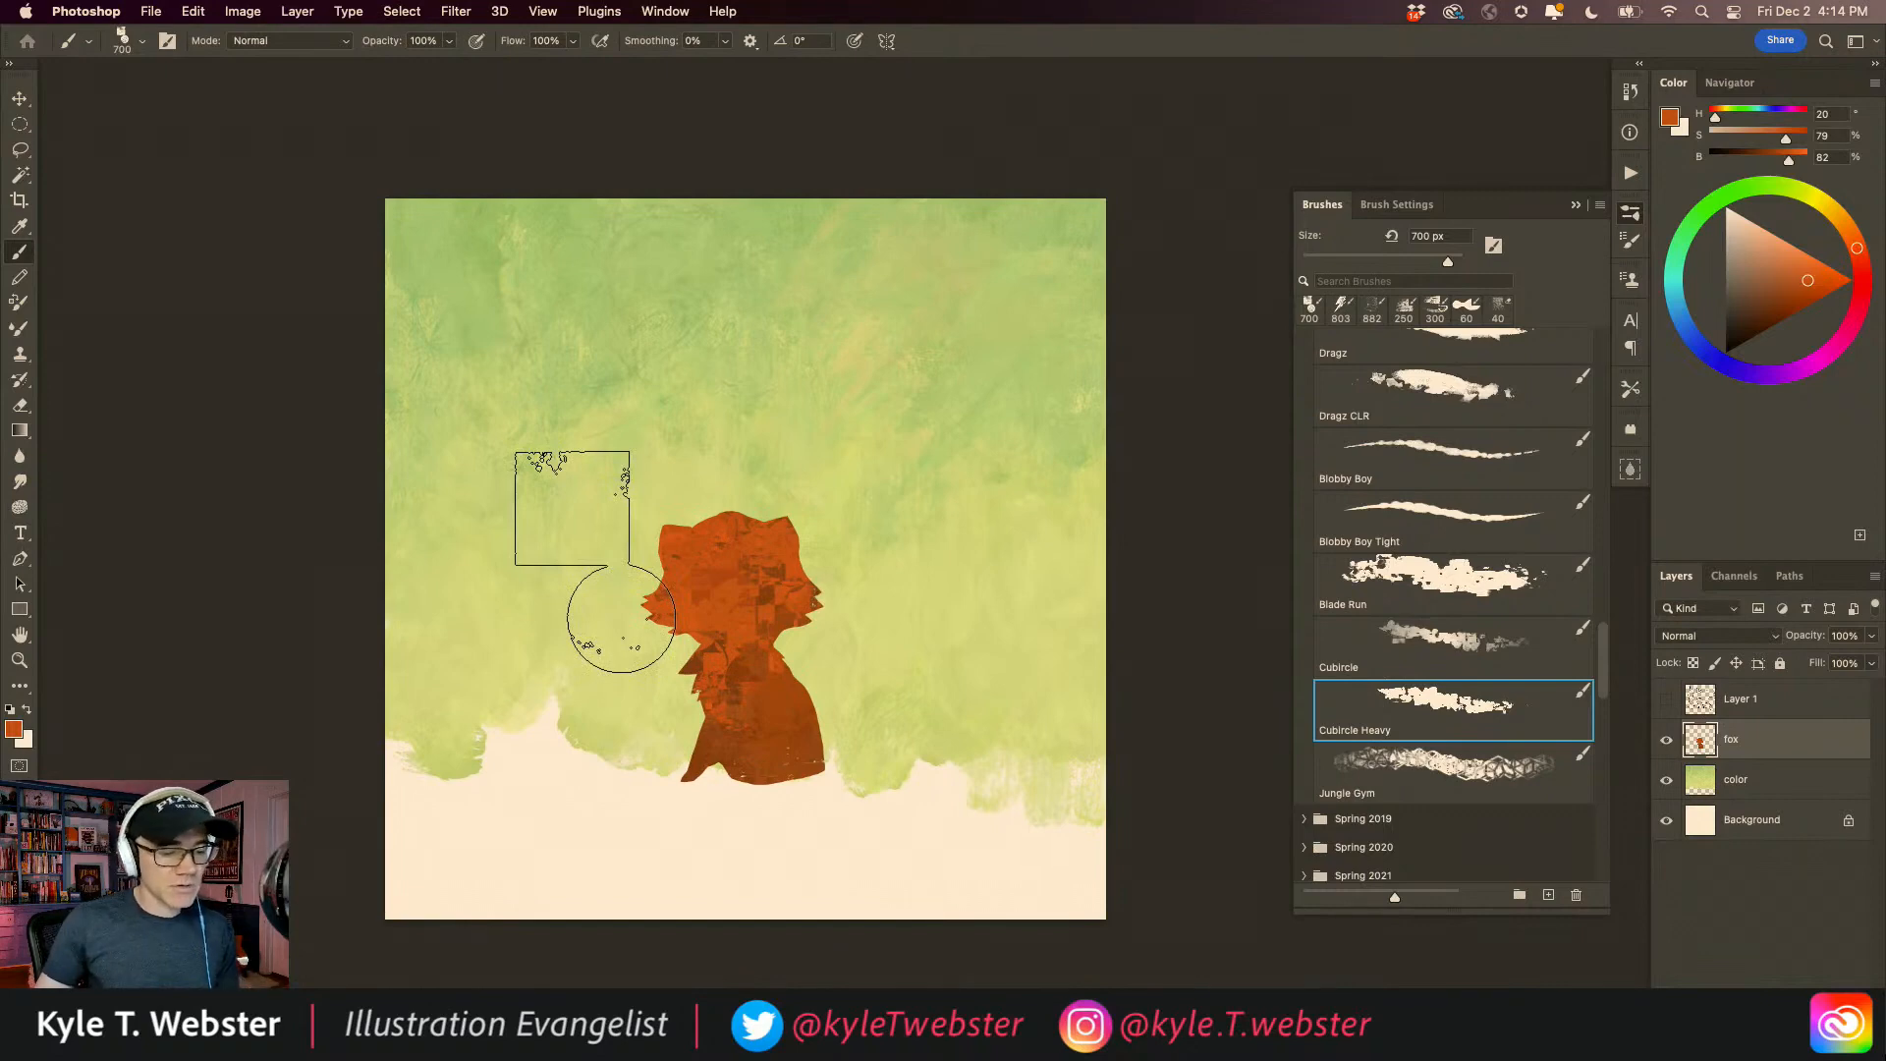
pyautogui.click(1664, 700)
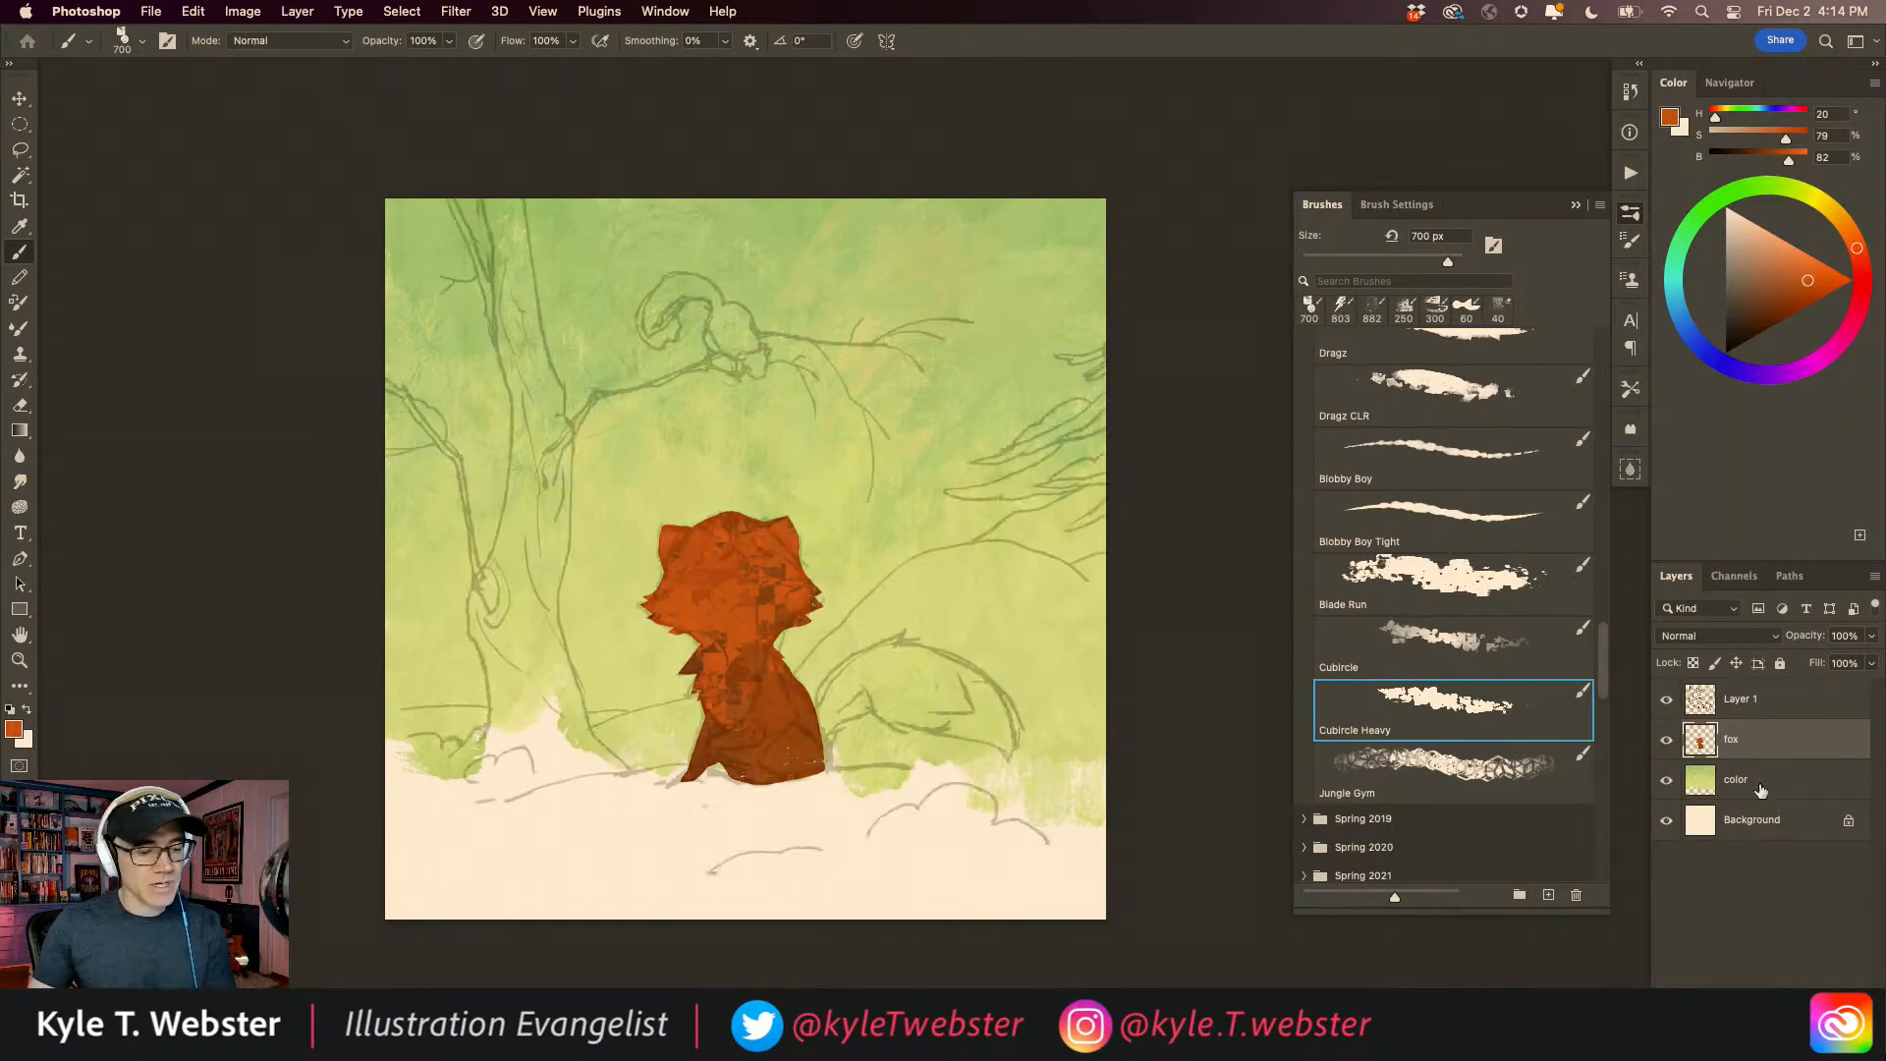
pyautogui.click(1665, 700)
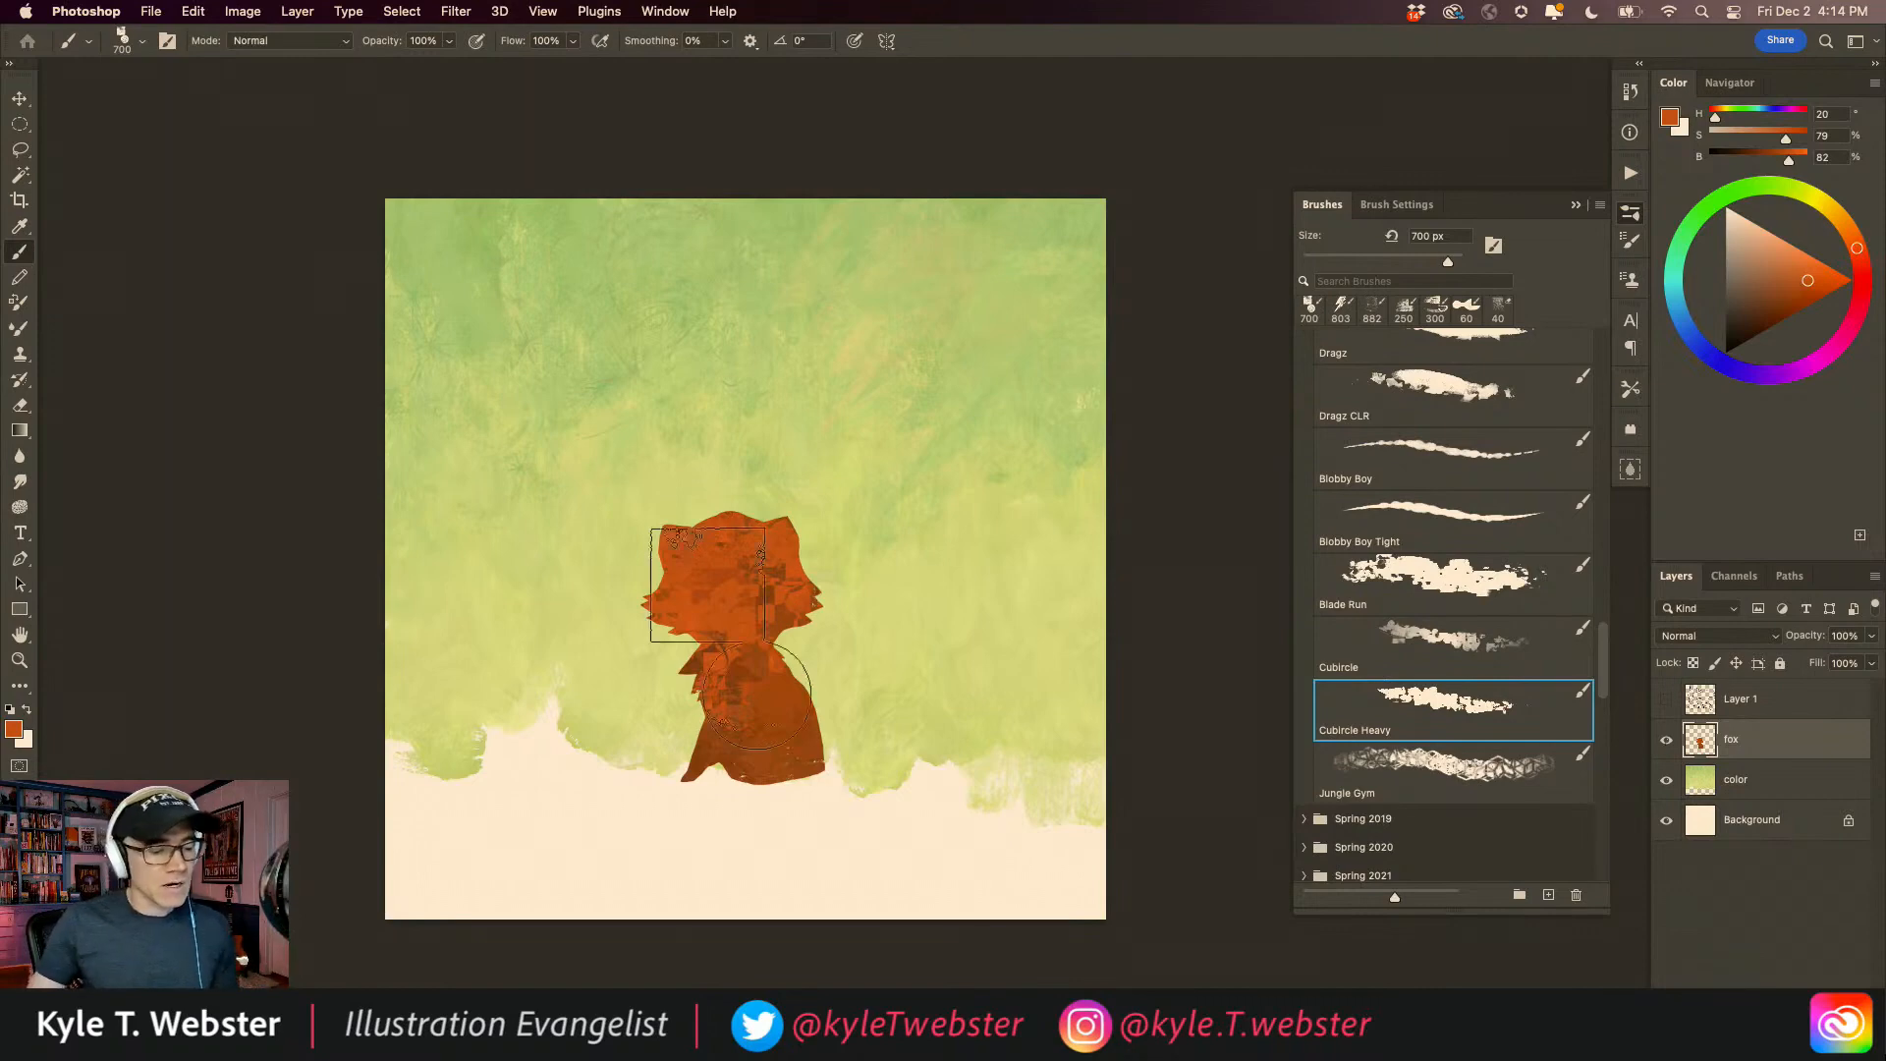
# Step: Add a new layer above the fox layer and turn it into a clipping mask on the fox
pyautogui.keyDown('super'); pyautogui.click(724, 675); pyautogui.keyUp('super')
pyautogui.moveTo(676, 686); pyautogui.dragTo(655, 718)
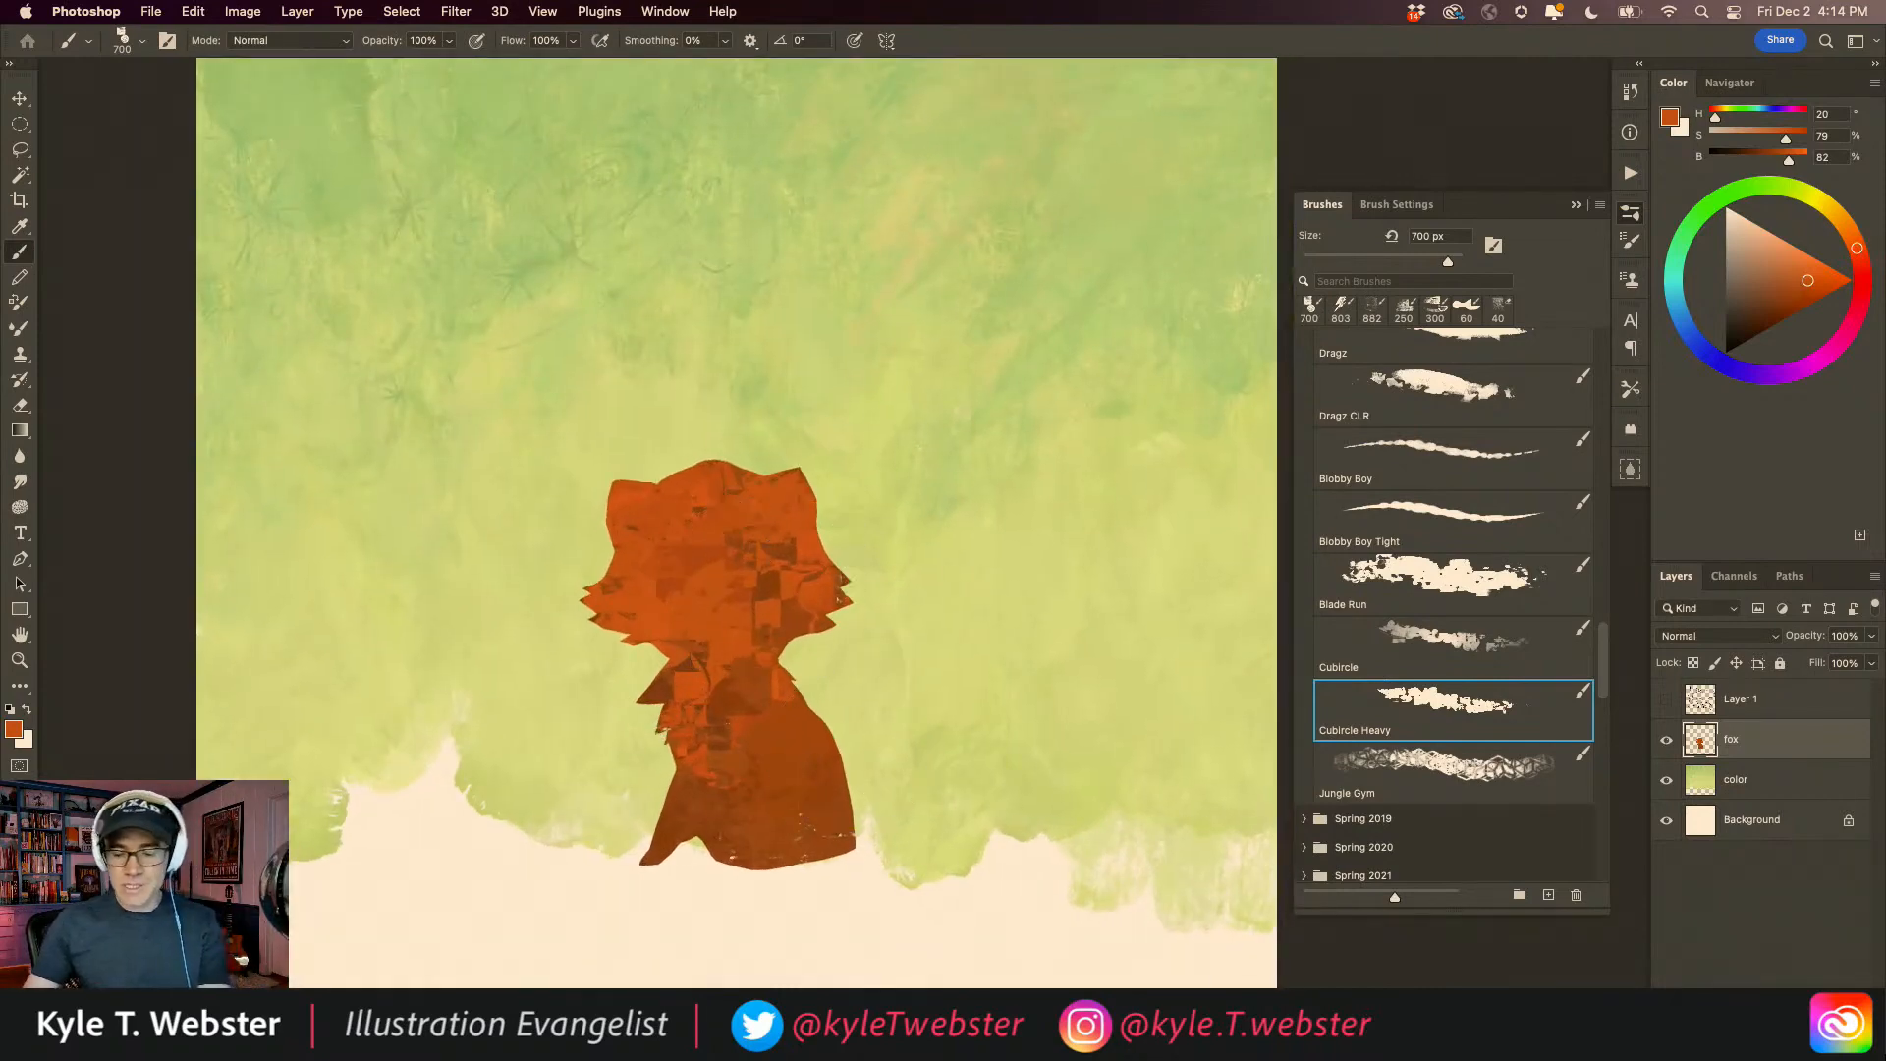
pyautogui.press('super+shift+alt+n')
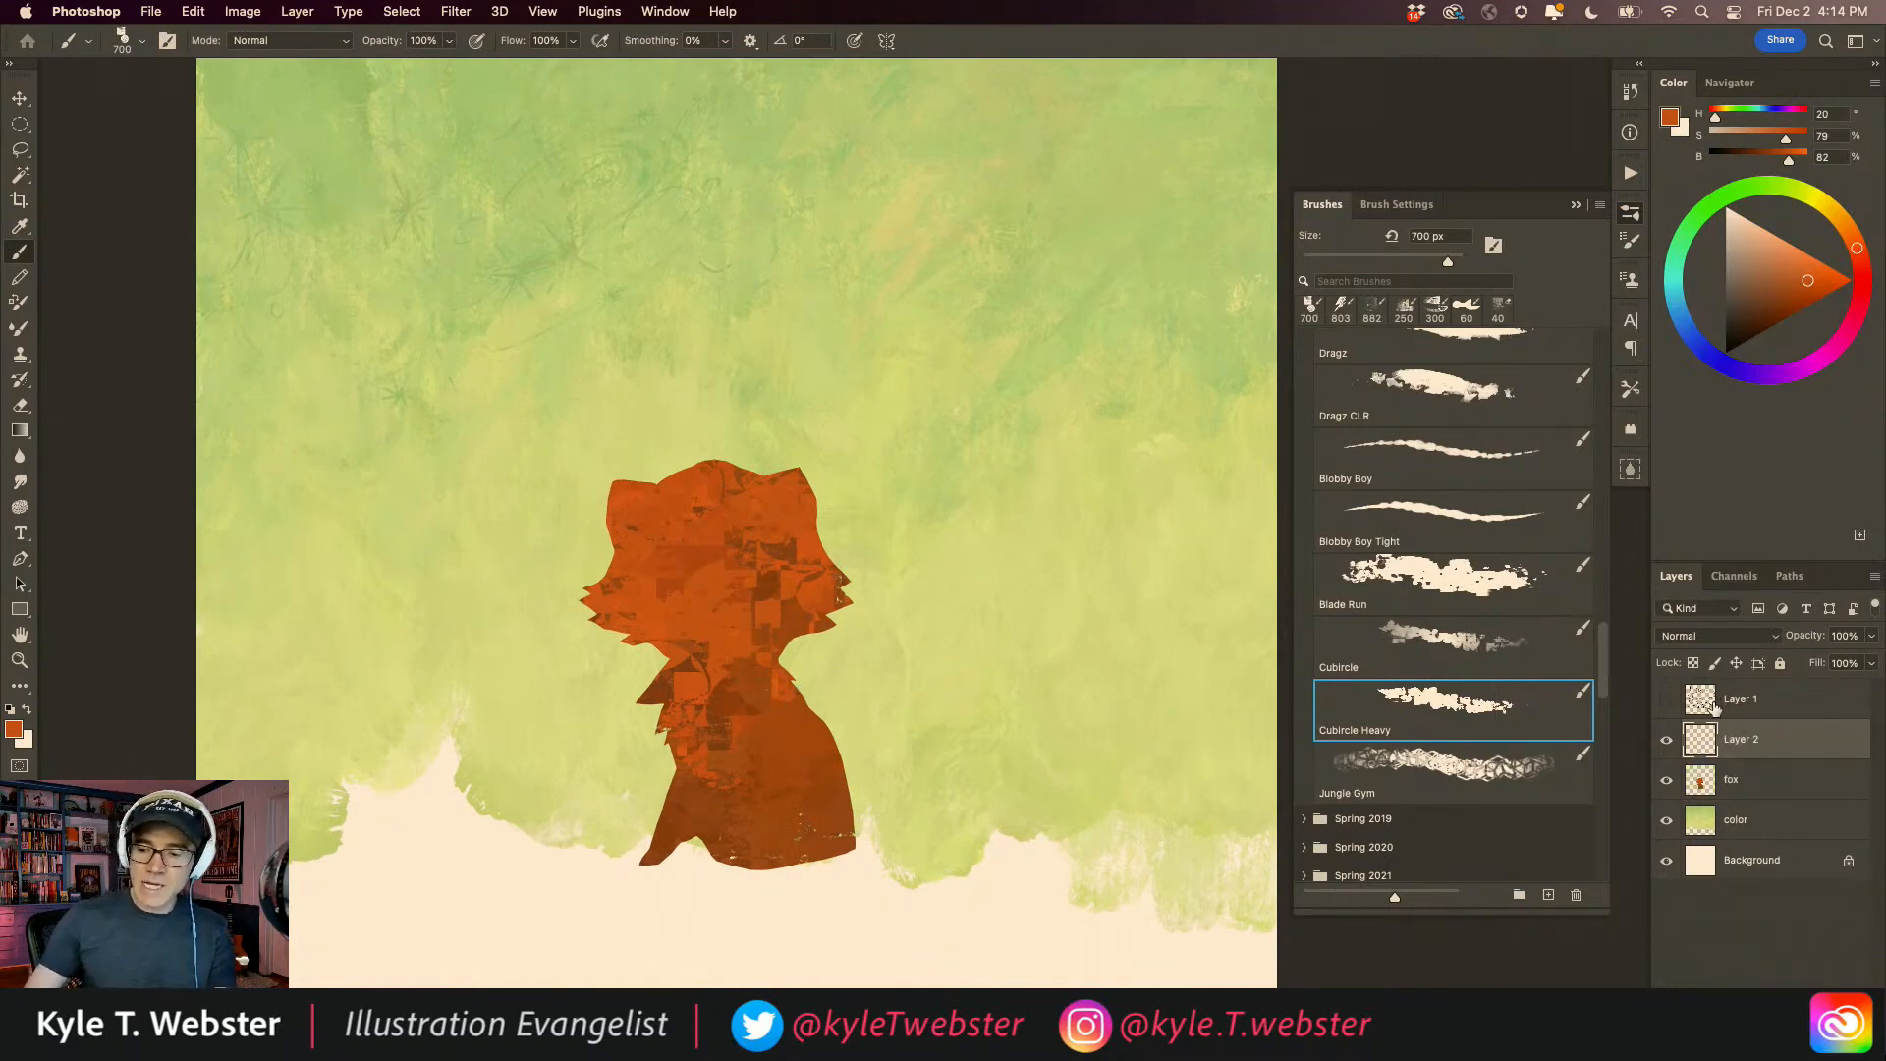
pyautogui.rightClick(1743, 747)
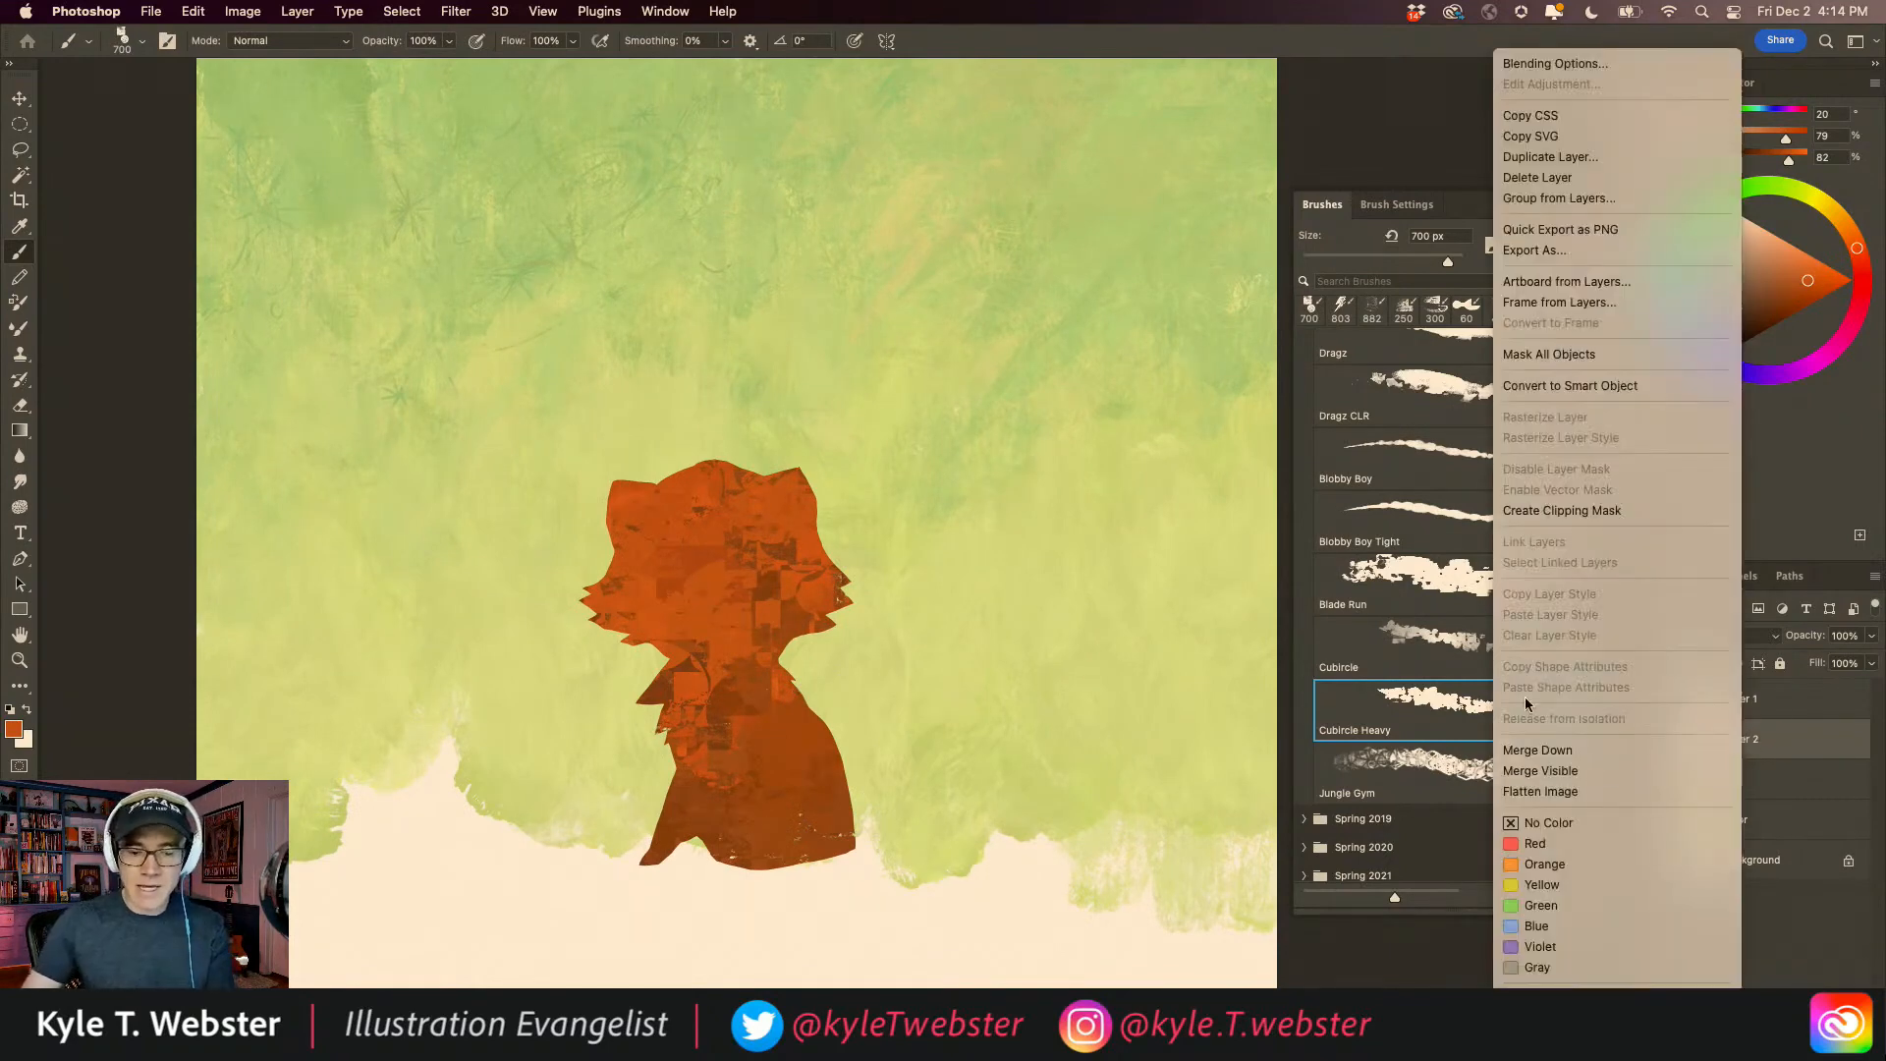
pyautogui.click(1510, 512)
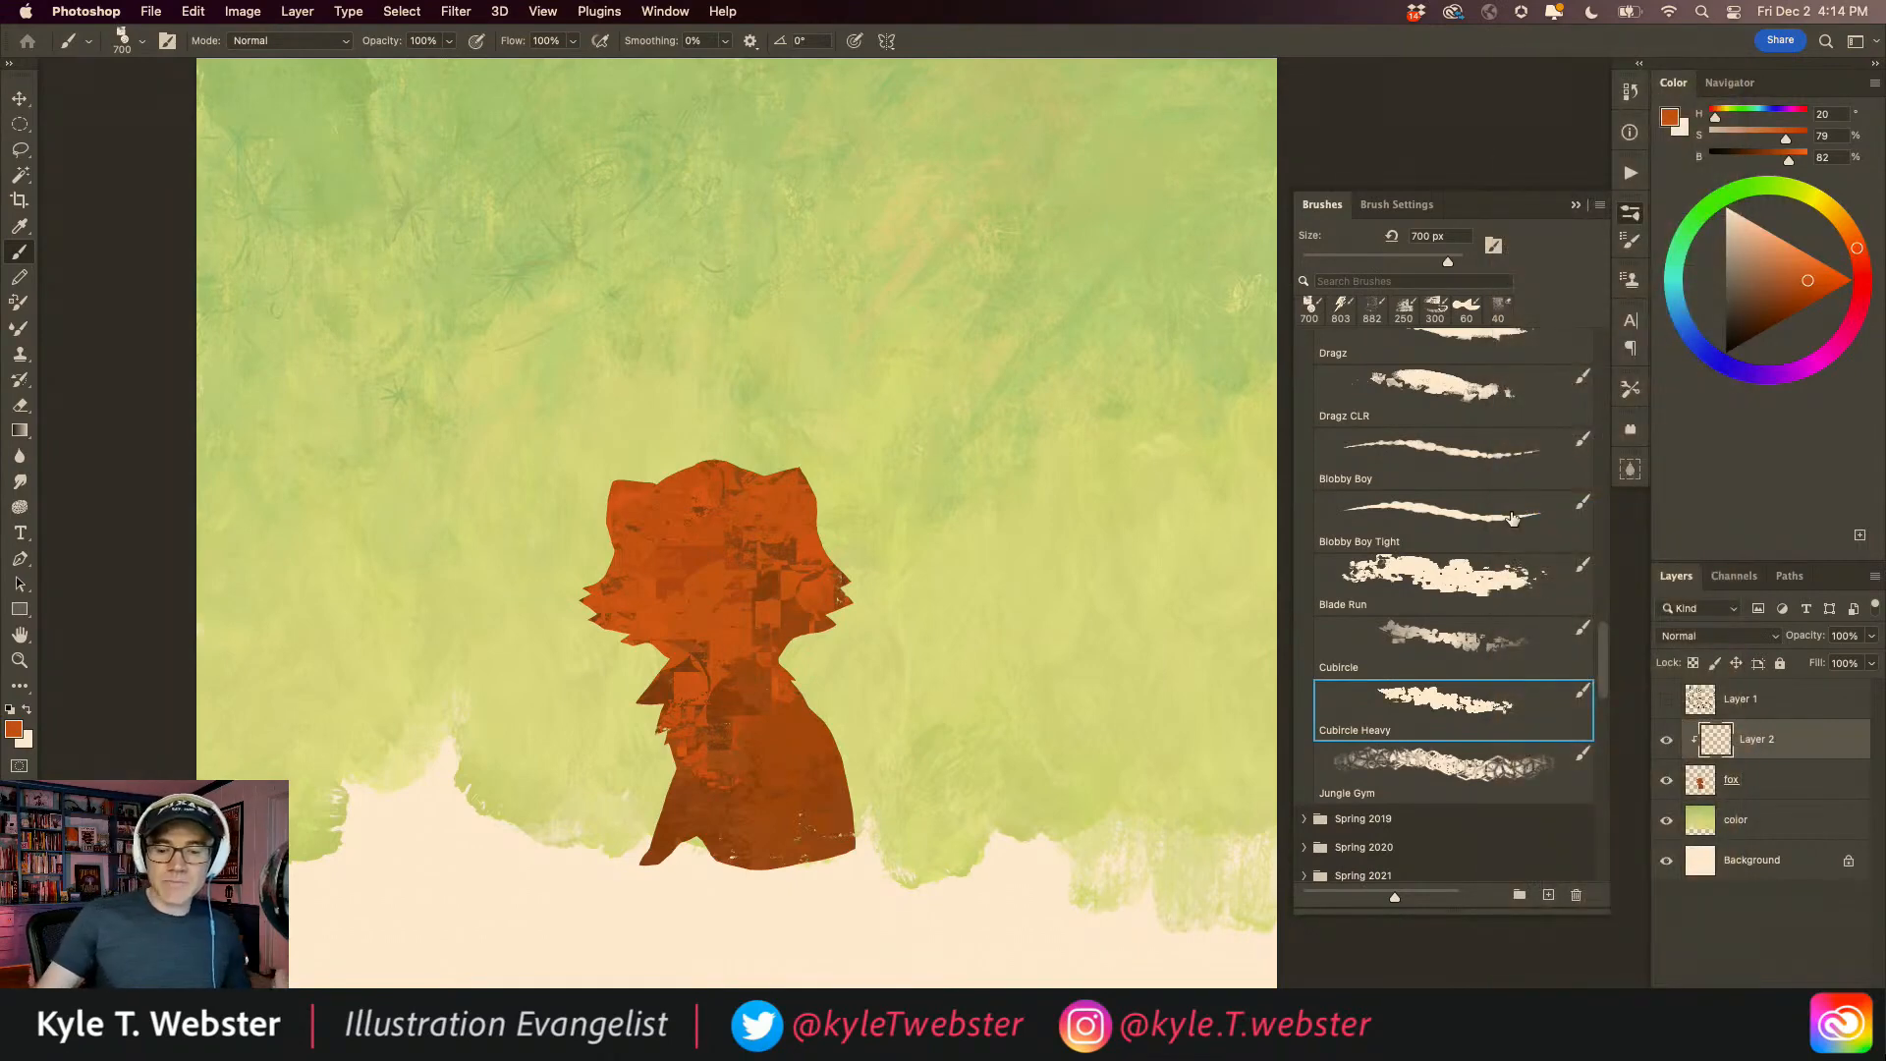
pyautogui.click(1511, 517)
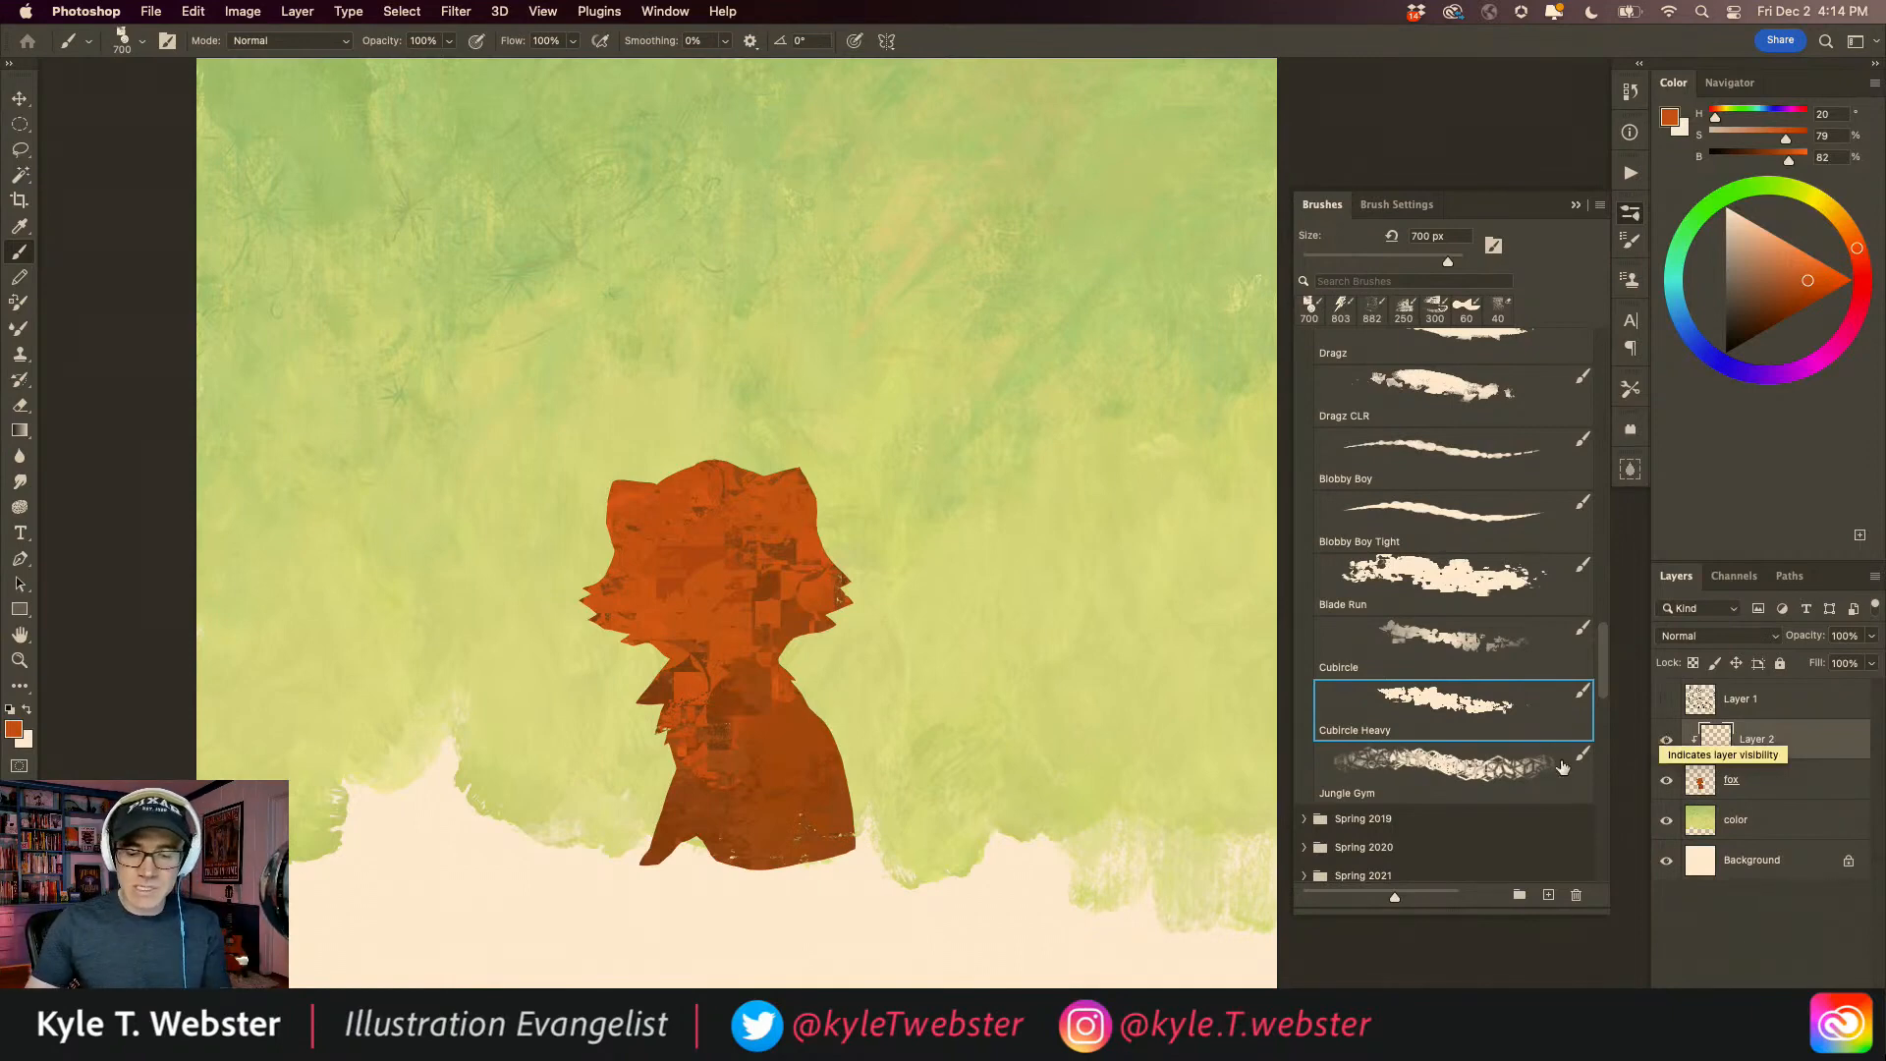
# Step: Lasso the fox's lower face and chest, paint the area with textured pale cream (hue 55, saturation 5%, brightness 93%), and deselect
pyautogui.press('l')
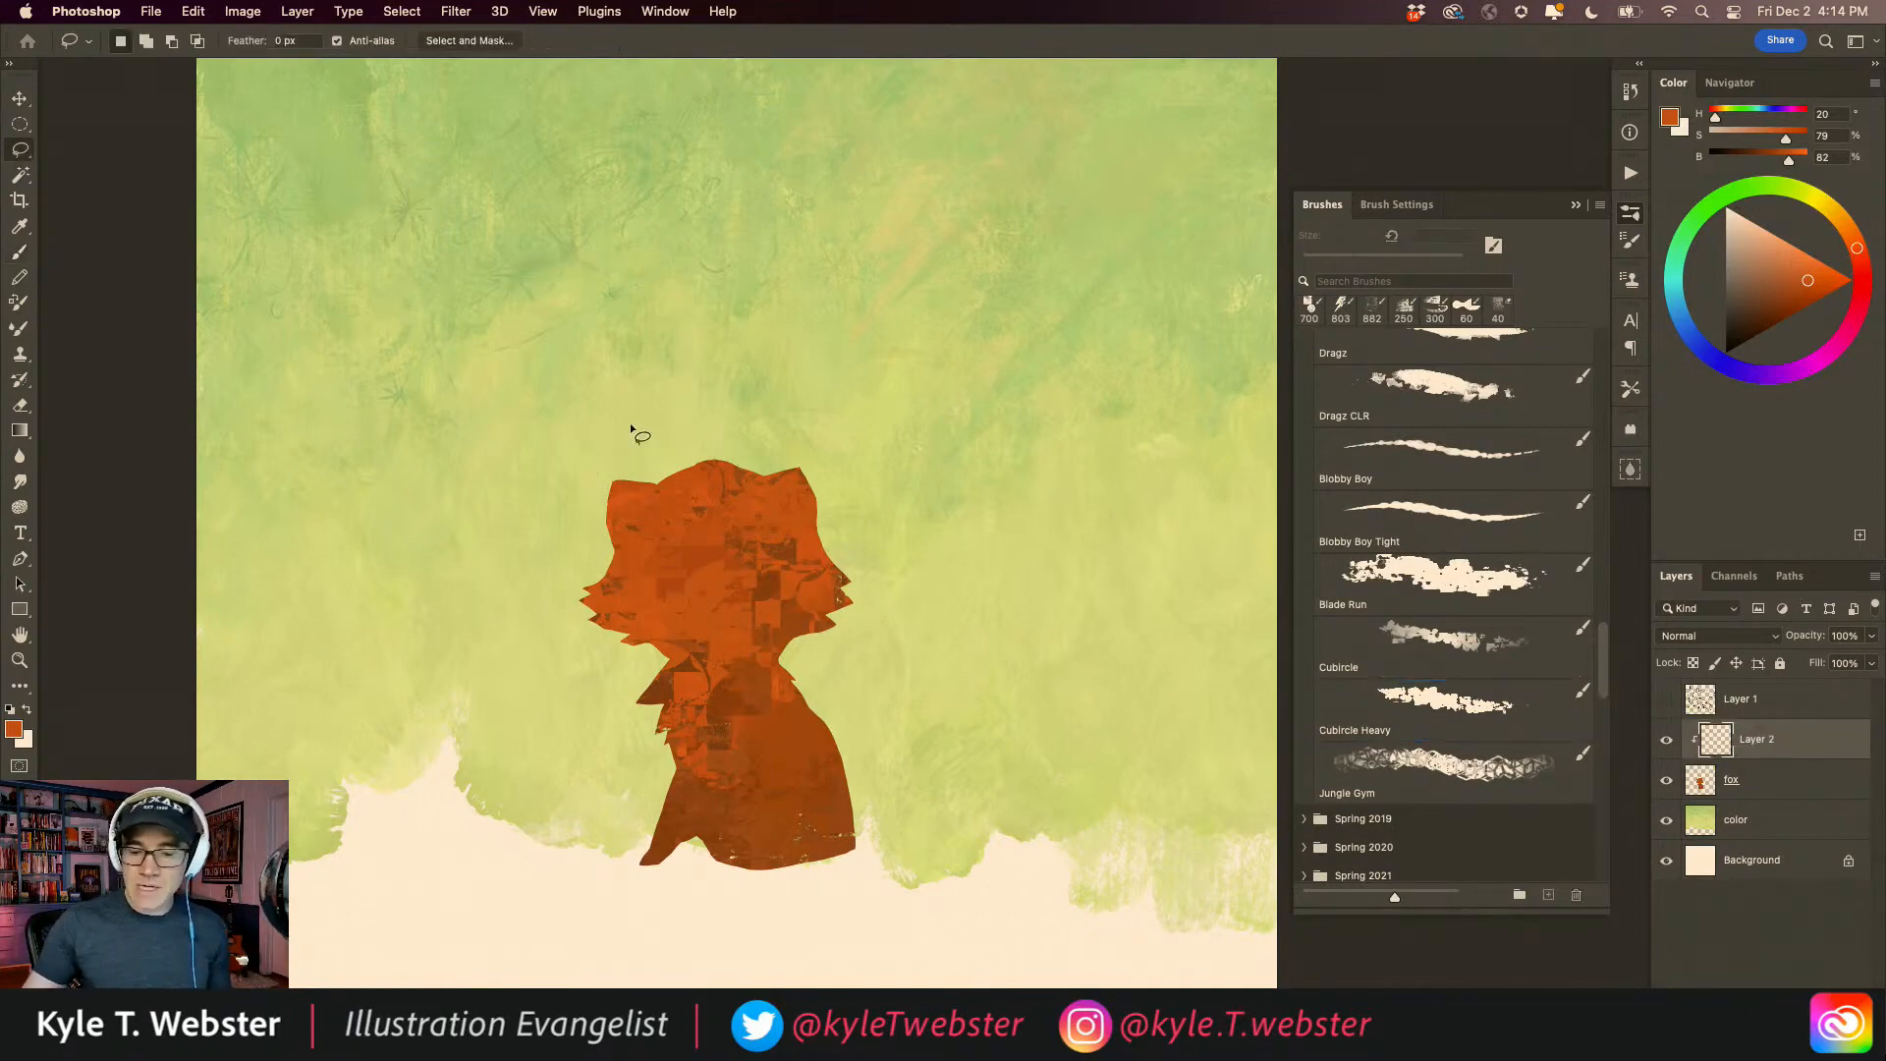
pyautogui.moveTo(988, 538)
pyautogui.mouseDown()
pyautogui.moveTo(473, 558)
pyautogui.moveTo(490, 722)
pyautogui.moveTo(678, 767)
pyautogui.moveTo(697, 802)
pyautogui.moveTo(778, 659)
pyautogui.moveTo(909, 685)
pyautogui.moveTo(1052, 610)
pyautogui.moveTo(999, 531)
pyautogui.mouseUp()
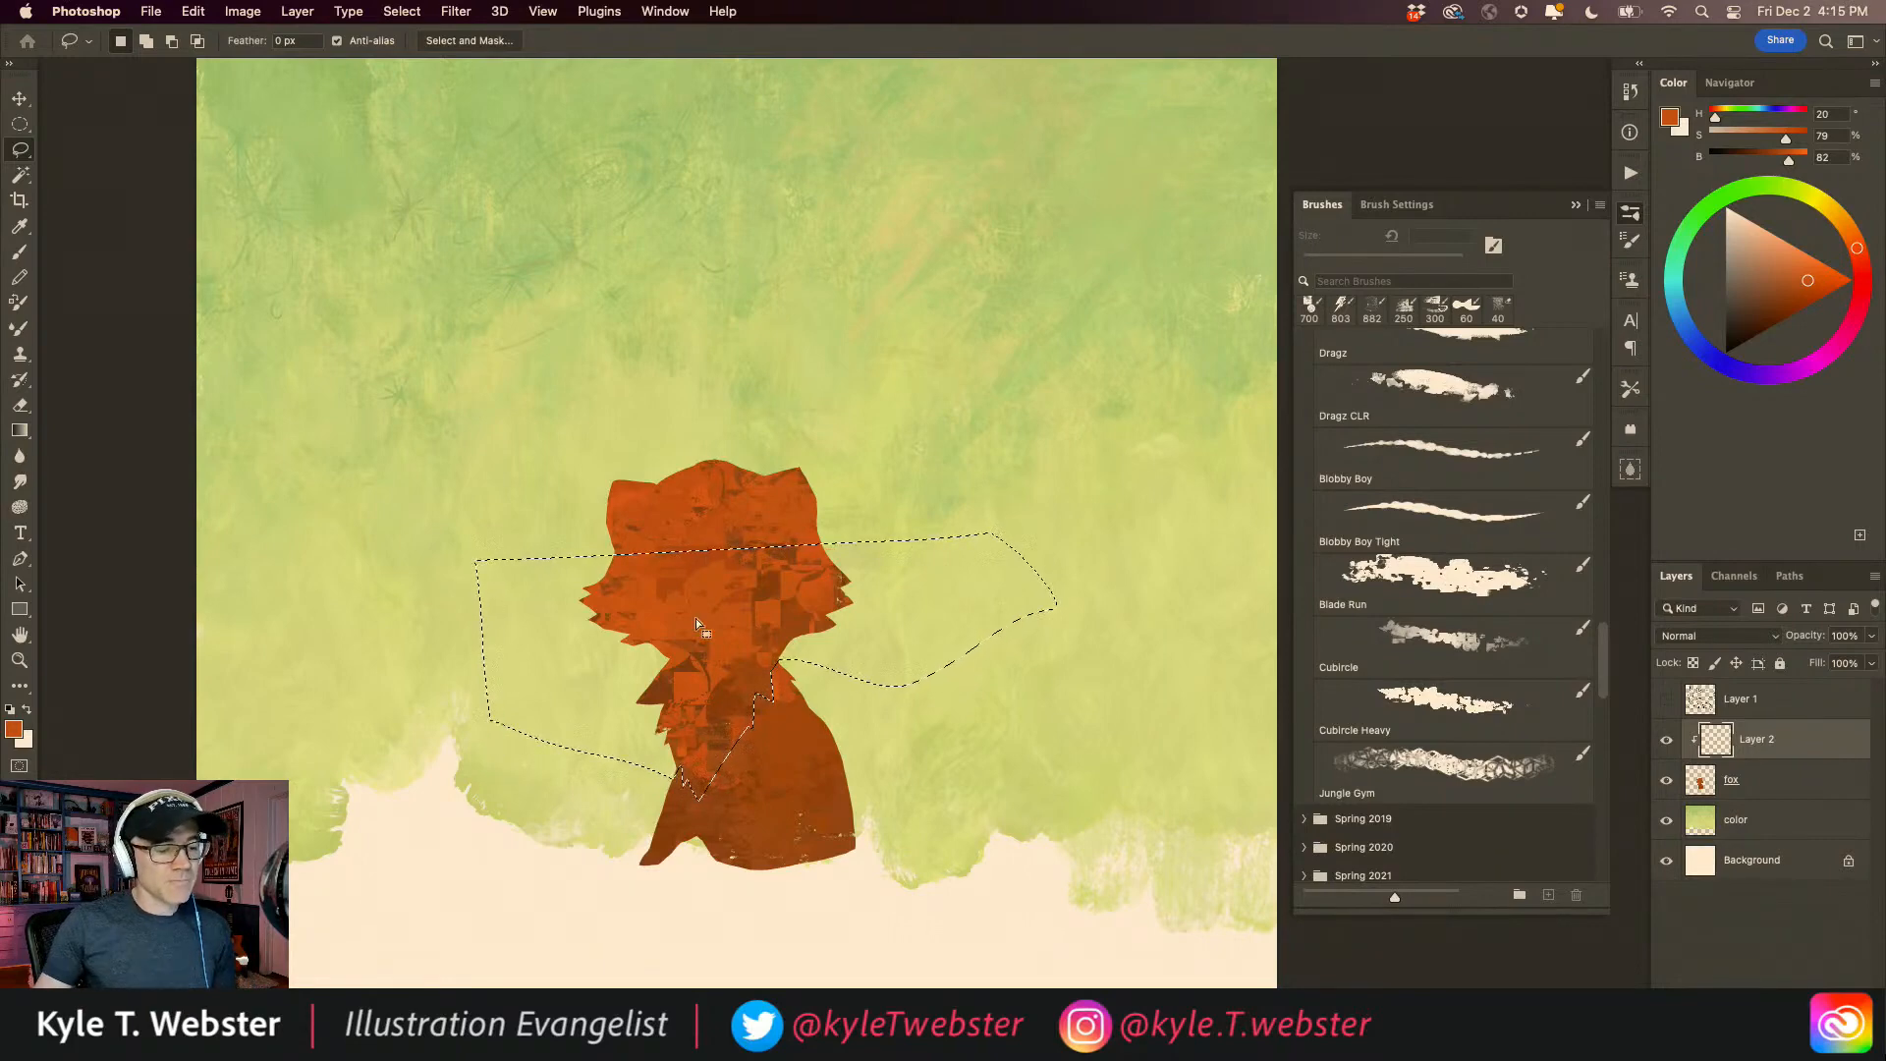
pyautogui.keyDown('alt'); pyautogui.click(559, 739); pyautogui.keyUp('alt')
pyautogui.moveTo(559, 727); pyautogui.dragTo(591, 668)
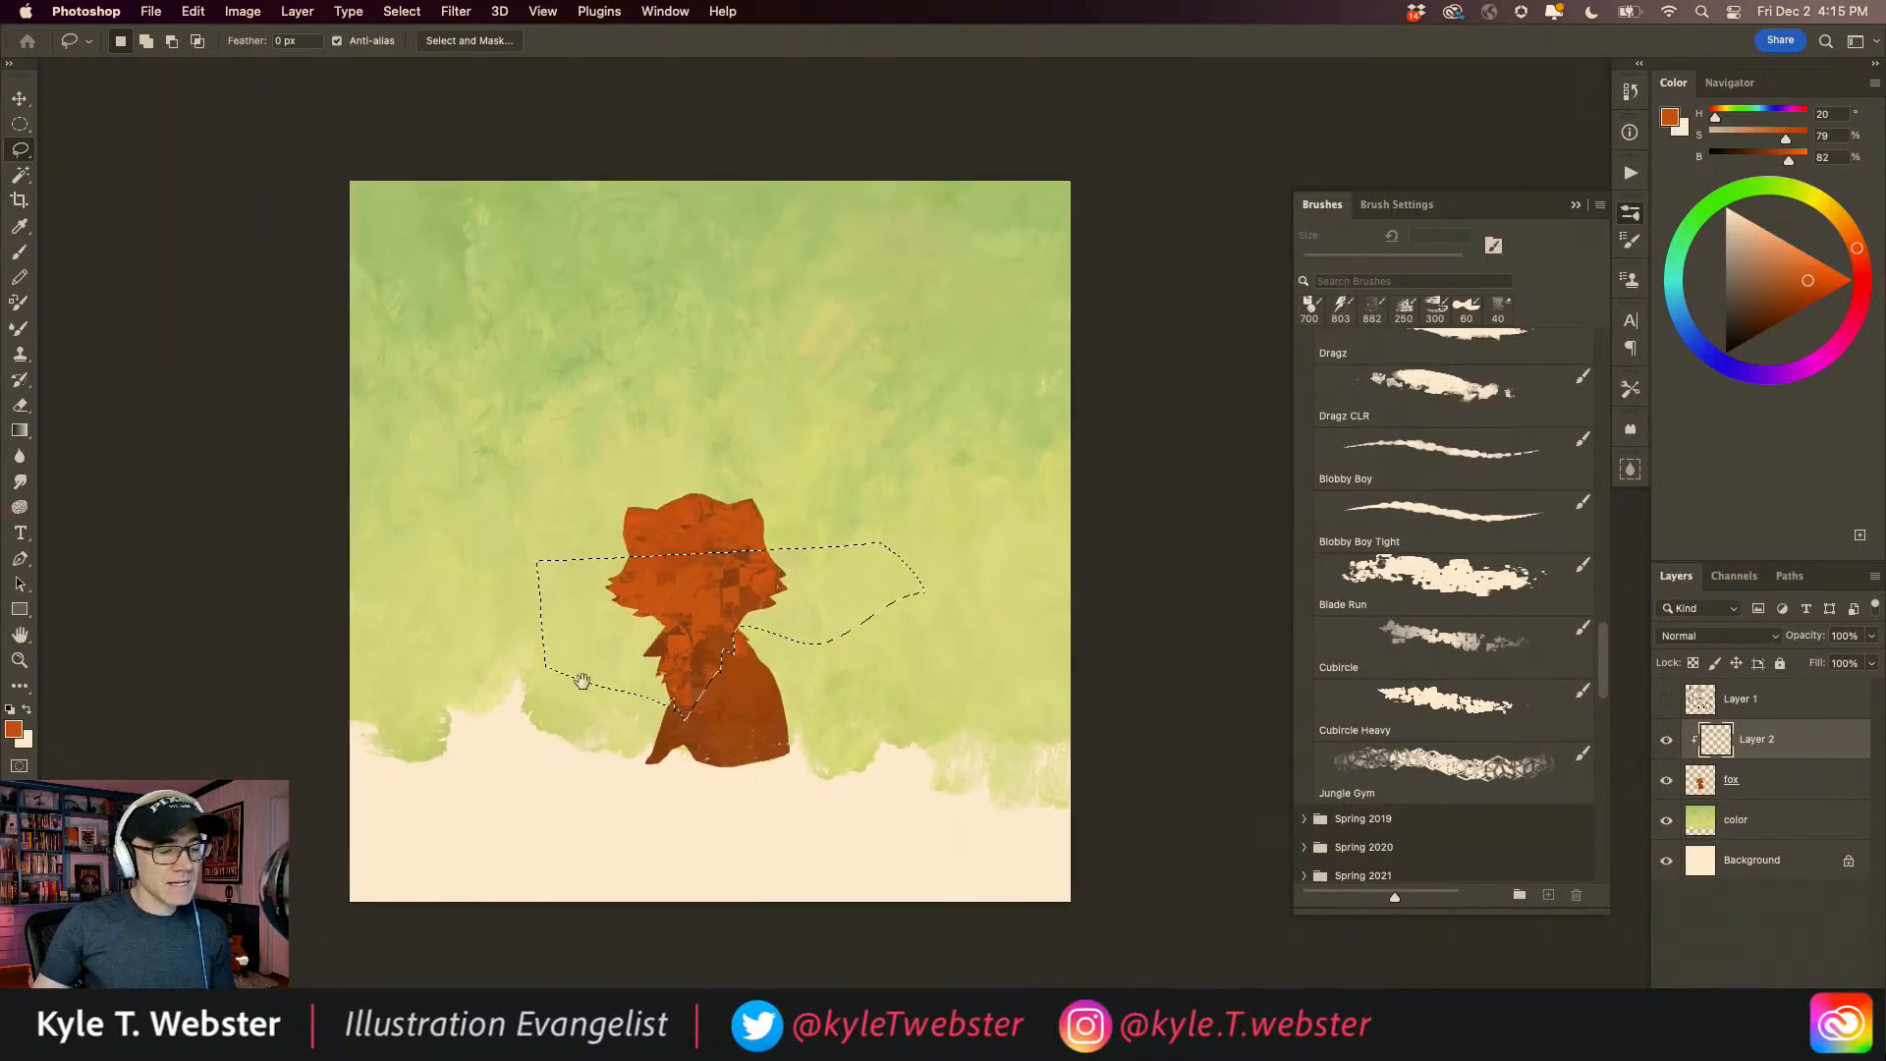
pyautogui.press('b')
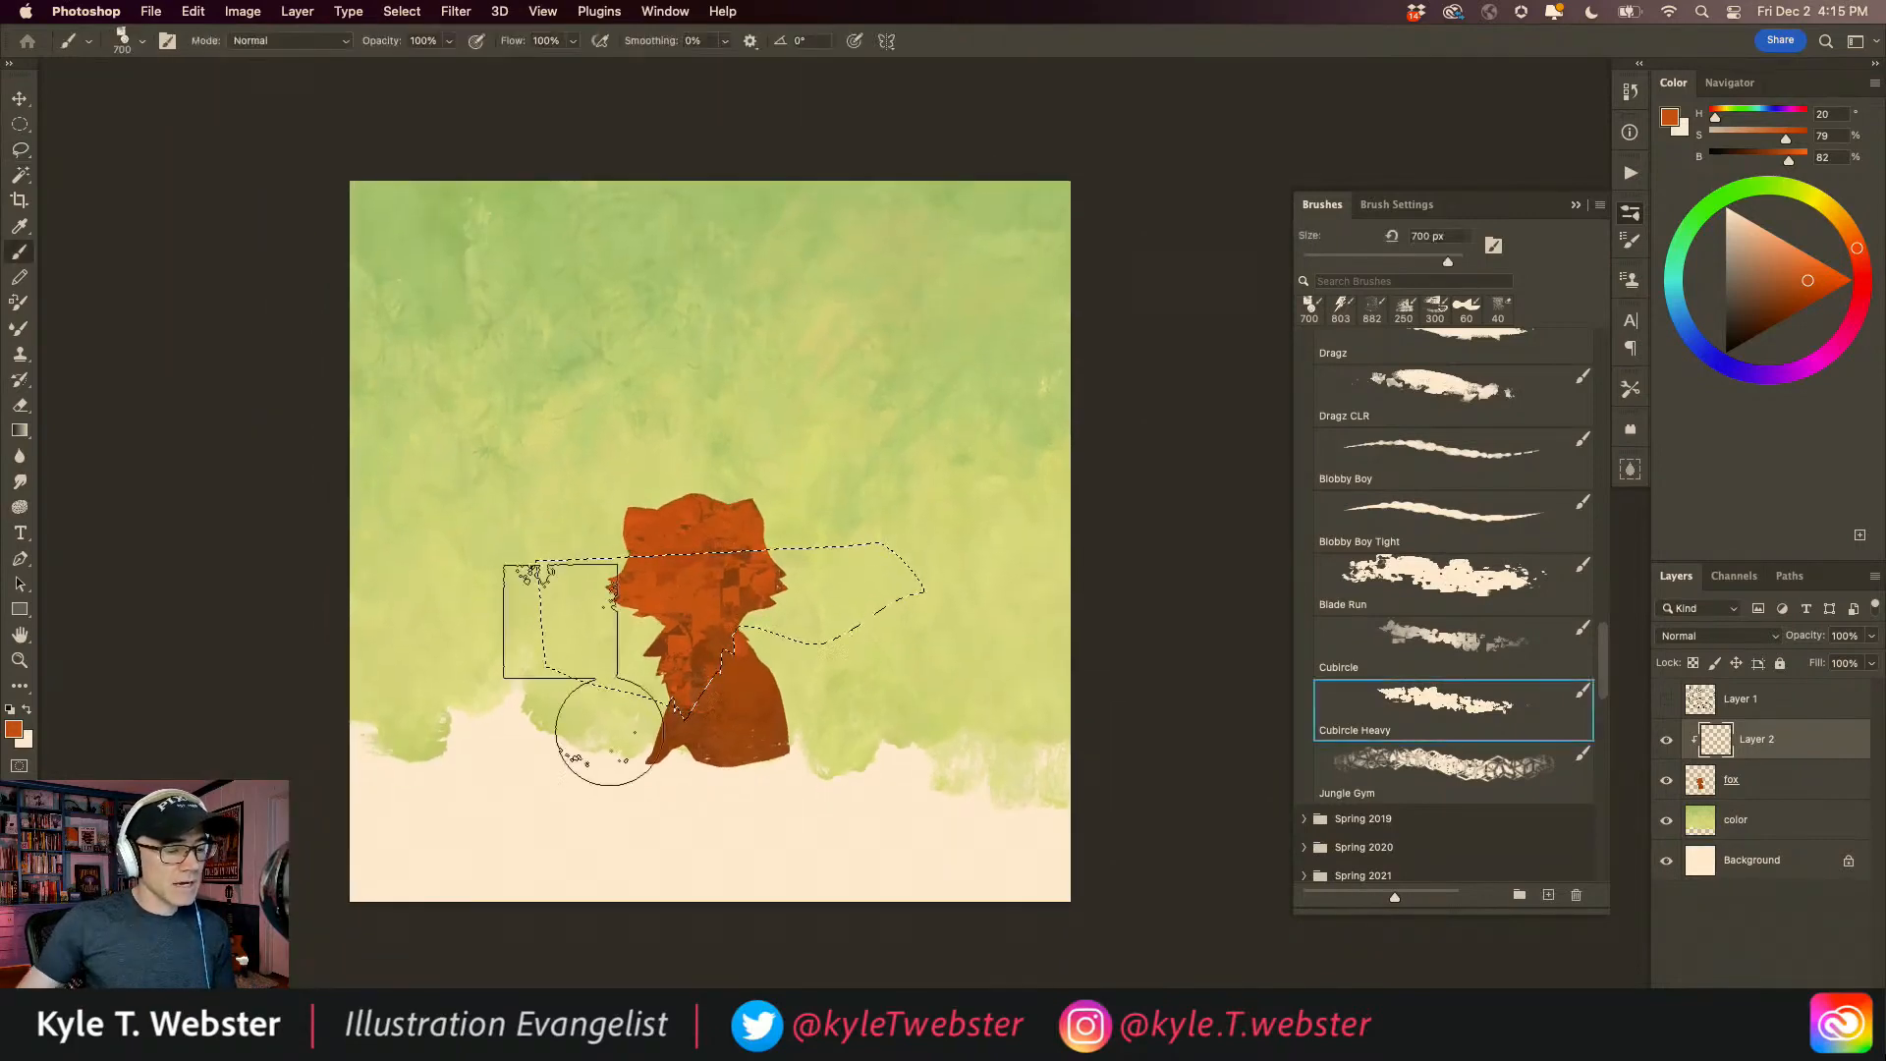
pyautogui.keyDown('alt'); pyautogui.click(539, 768); pyautogui.keyUp('alt')
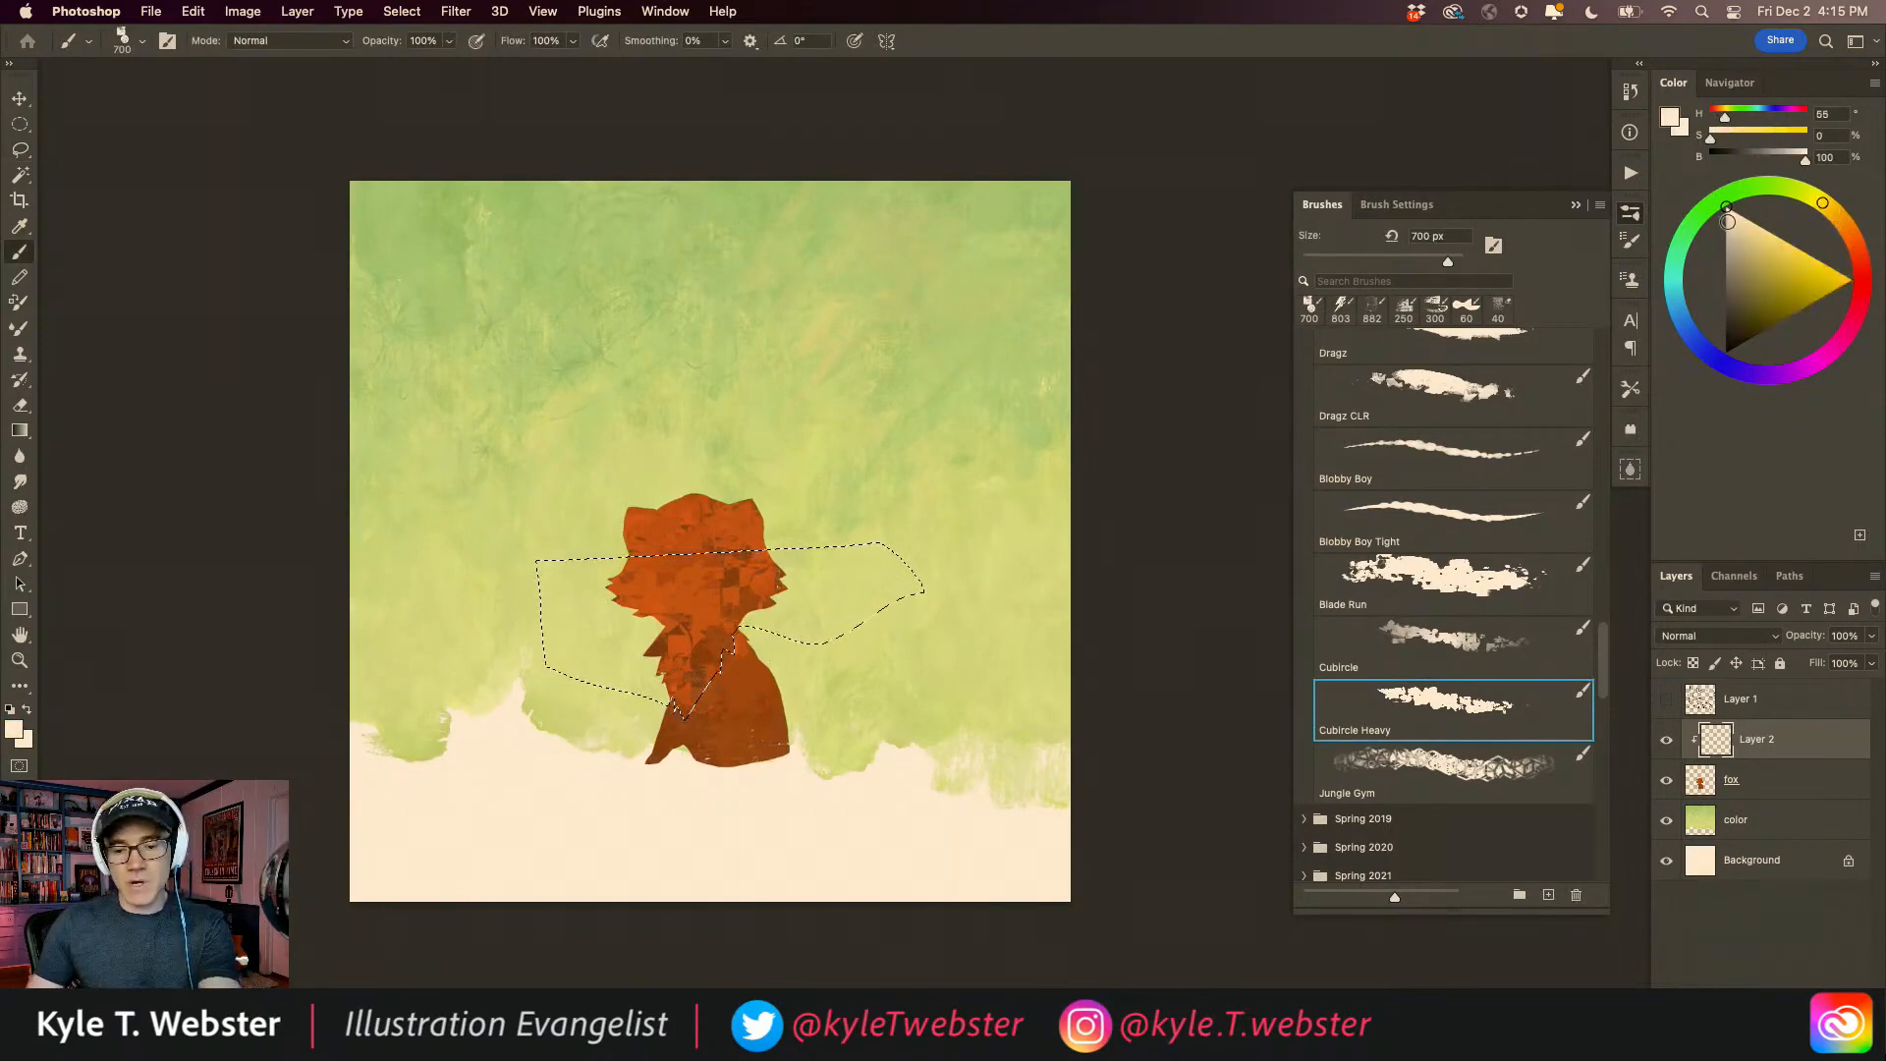
pyautogui.moveTo(589, 598)
pyautogui.mouseDown()
pyautogui.moveTo(909, 623)
pyautogui.moveTo(779, 590)
pyautogui.moveTo(736, 485)
pyautogui.moveTo(532, 580)
pyautogui.mouseUp()
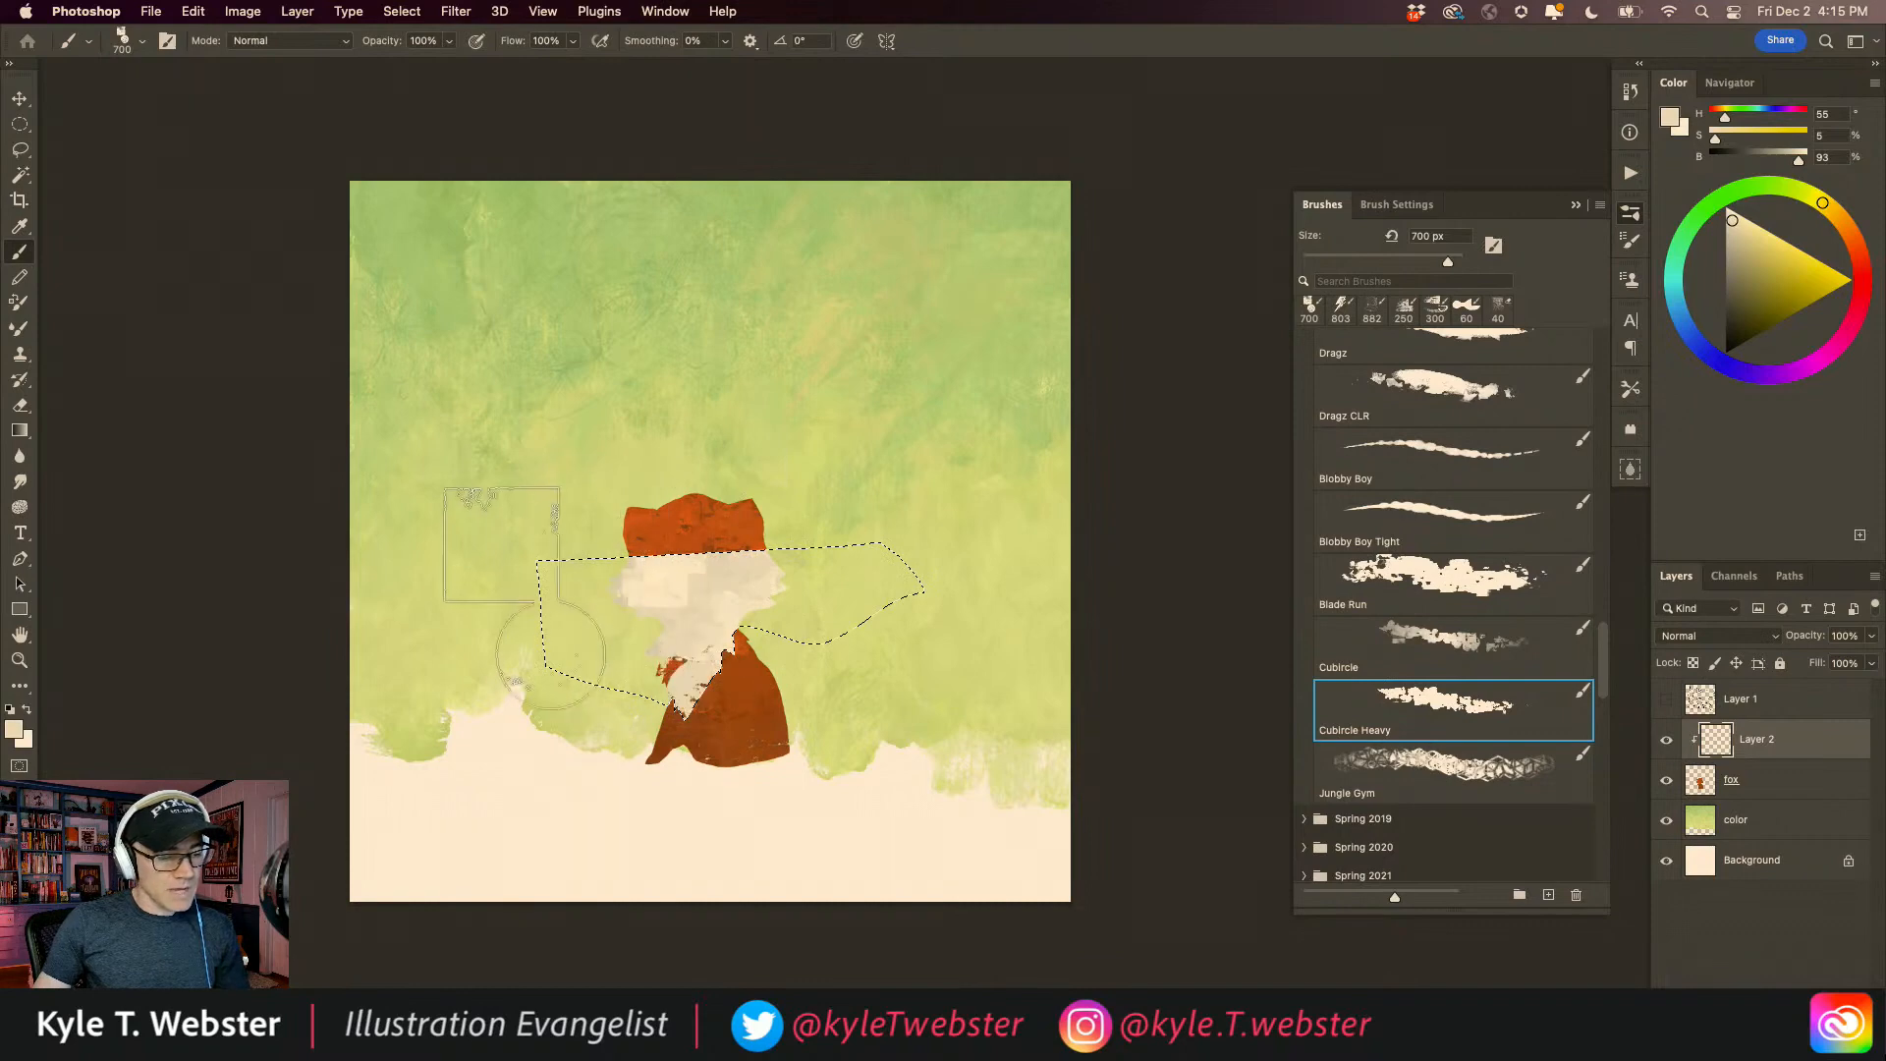
pyautogui.moveTo(823, 556)
pyautogui.mouseDown()
pyautogui.moveTo(739, 571)
pyautogui.moveTo(764, 527)
pyautogui.moveTo(709, 575)
pyautogui.moveTo(687, 568)
pyautogui.mouseUp()
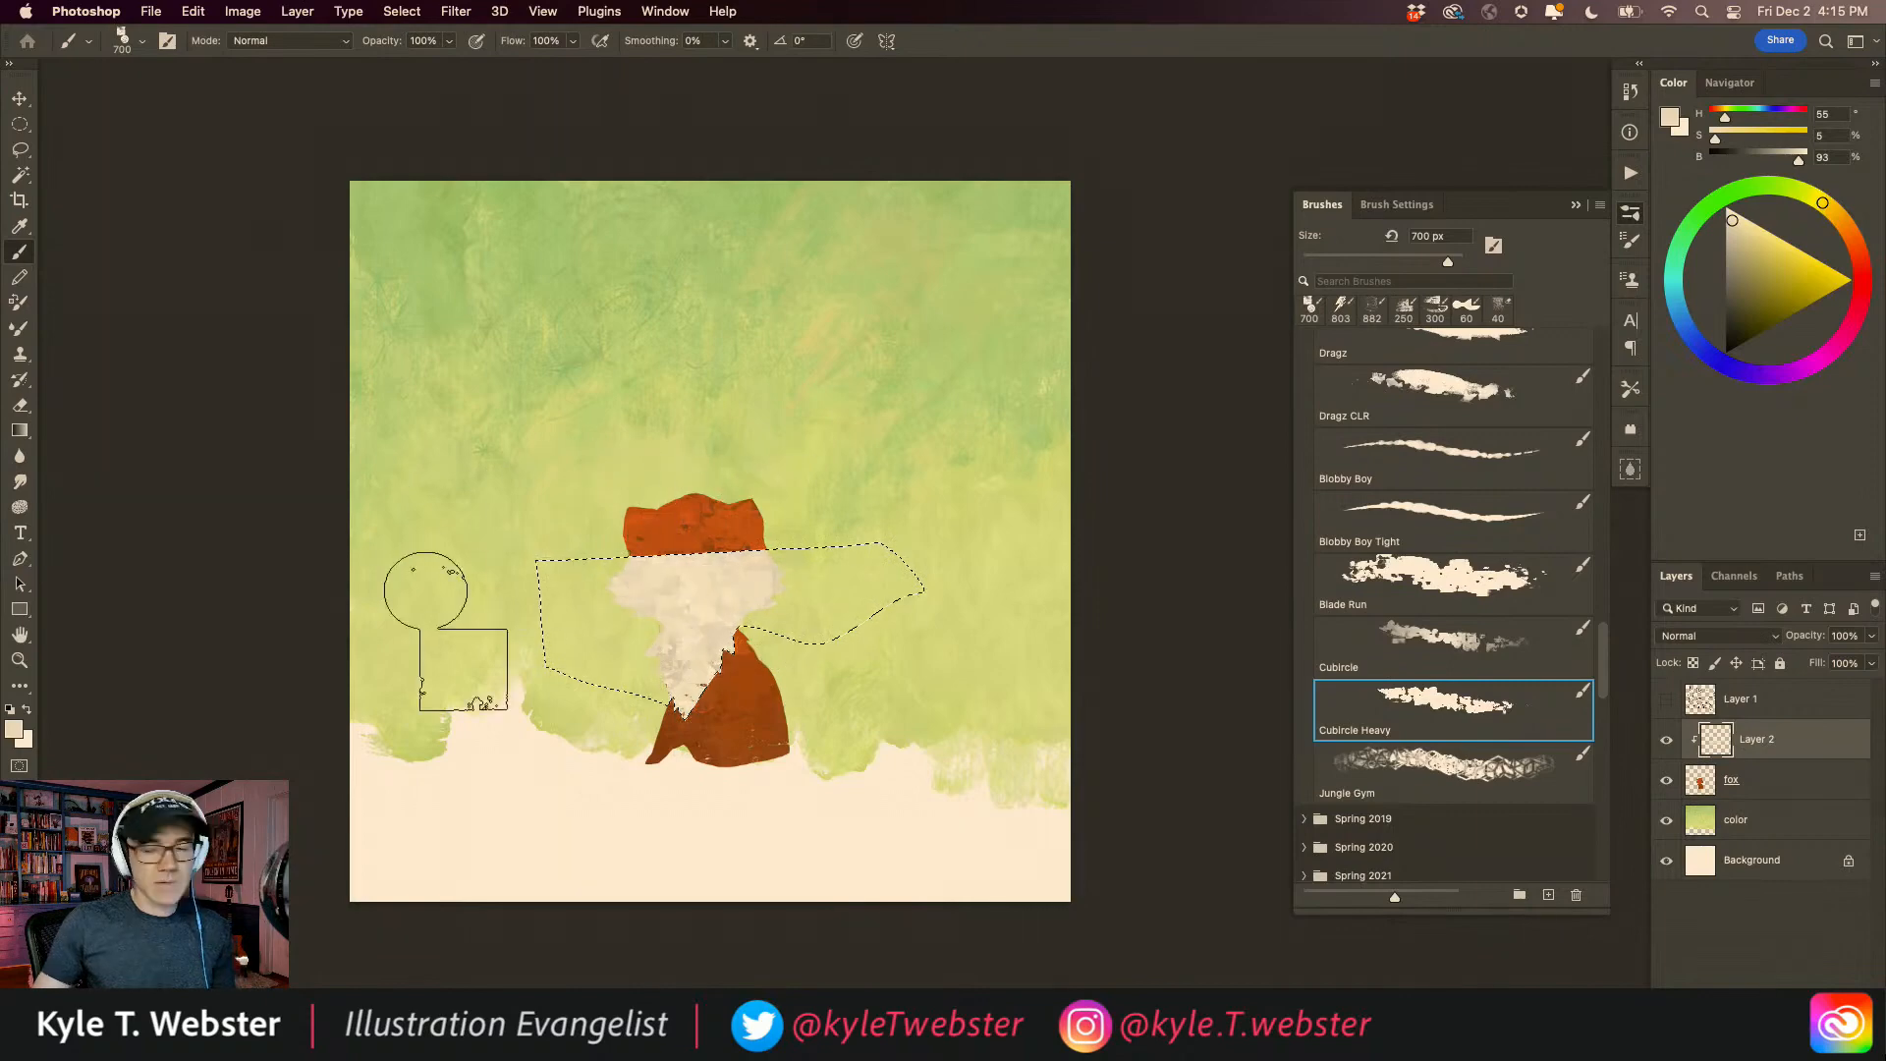
pyautogui.press('super+d')
# Step: Show the Layer 1 sketch over the painted fox to check the pale area against the drawn face
pyautogui.keyDown('super'); pyautogui.click(680, 690); pyautogui.keyUp('super')
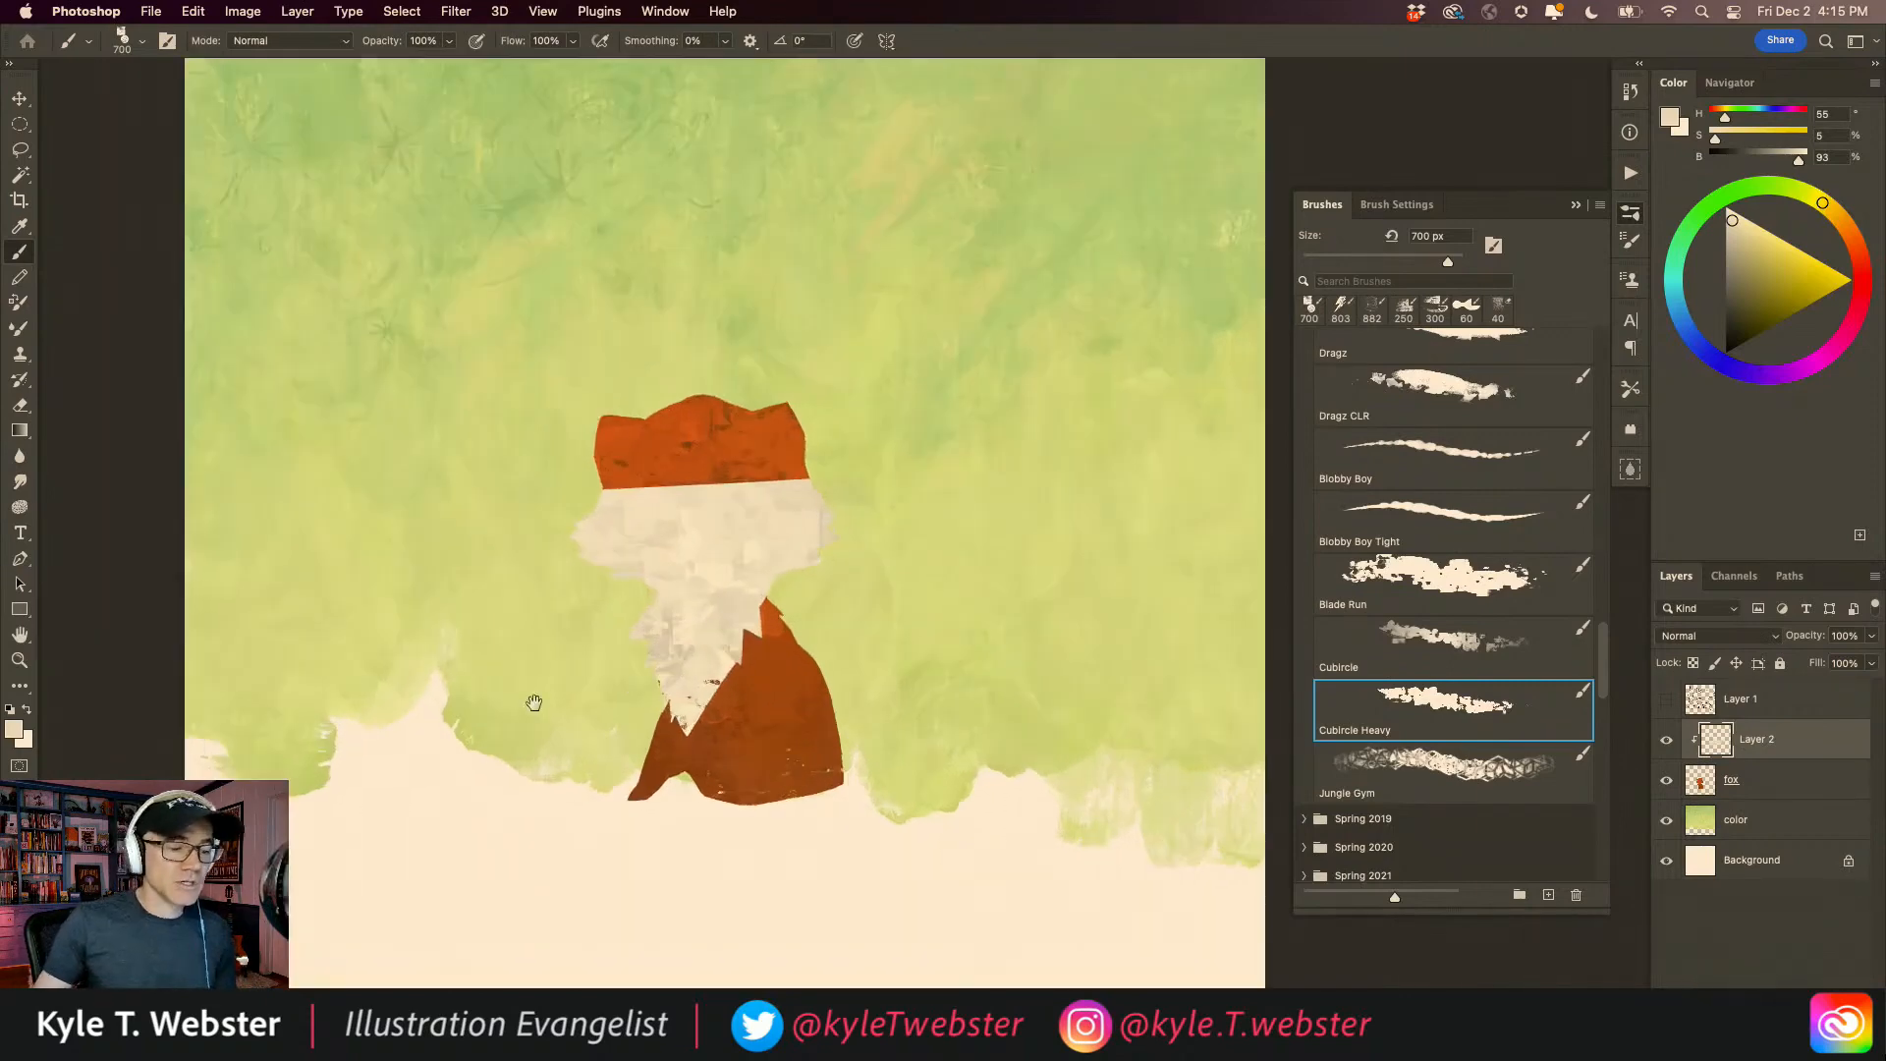
pyautogui.click(1666, 699)
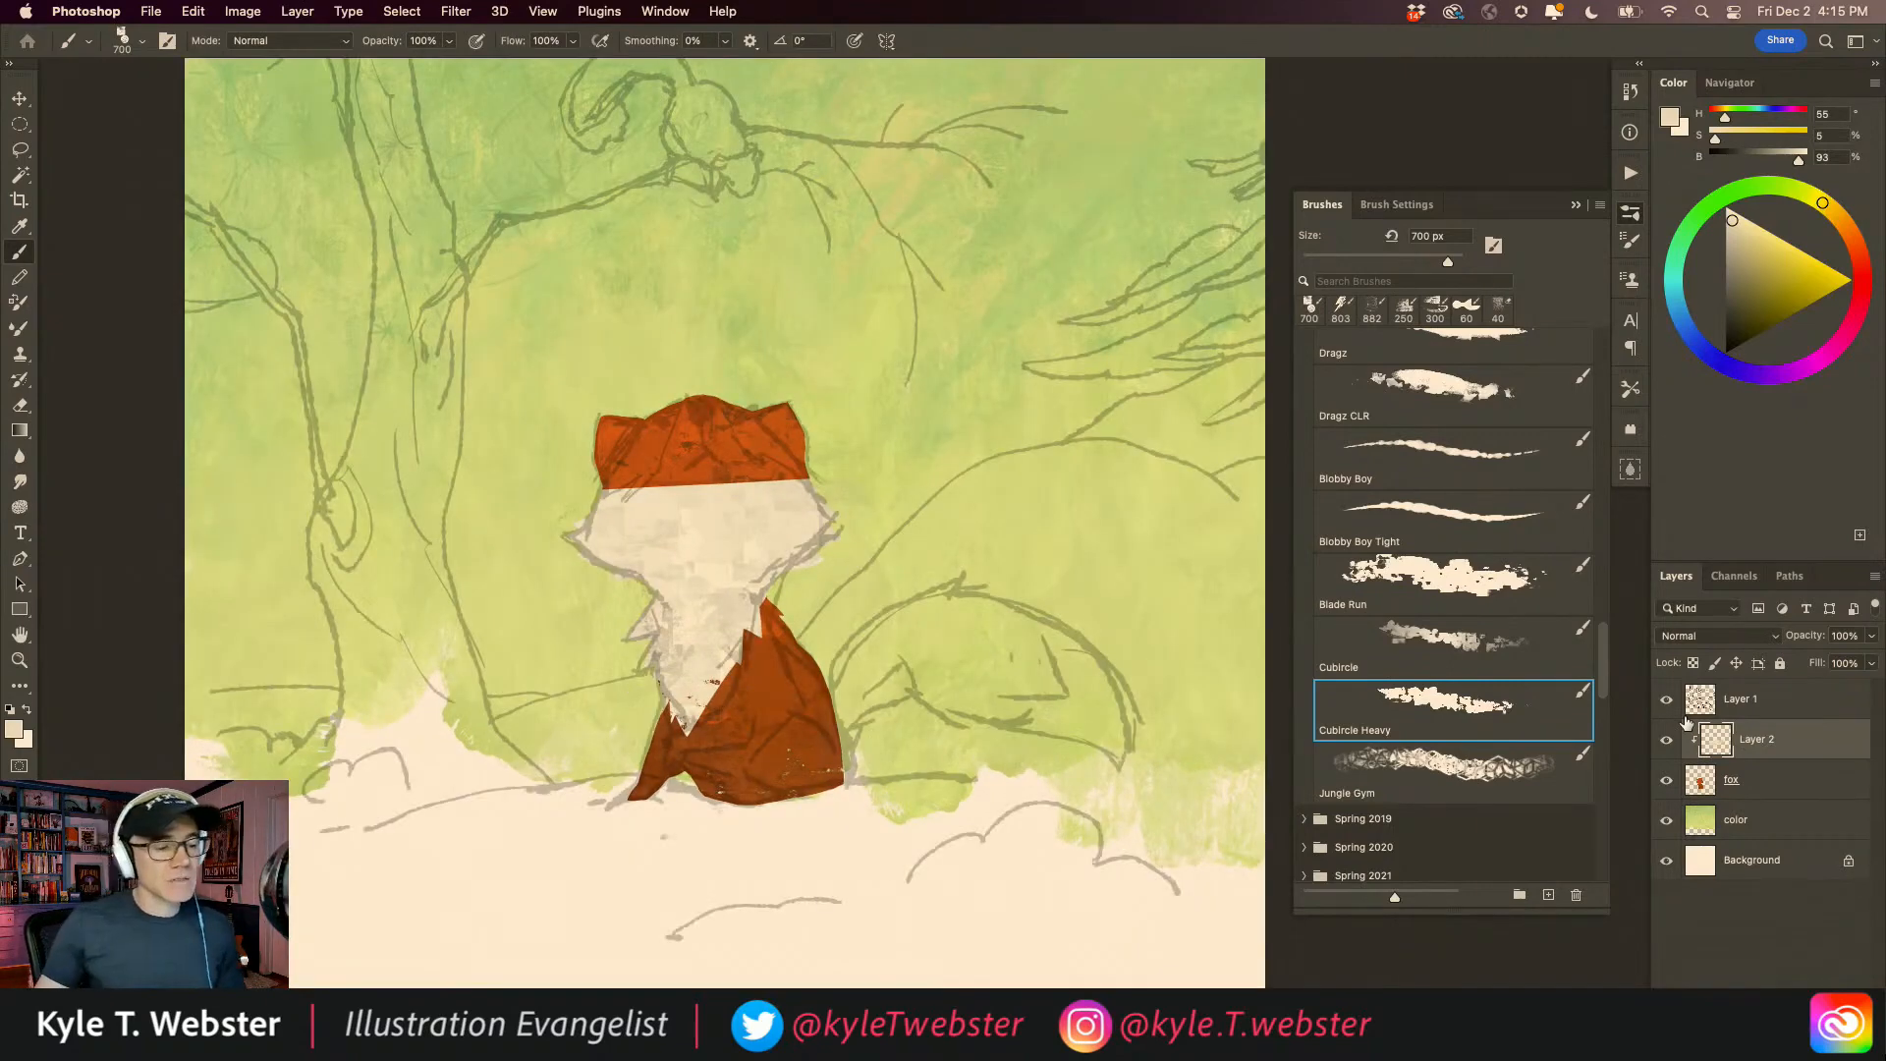
pyautogui.press('super+z')
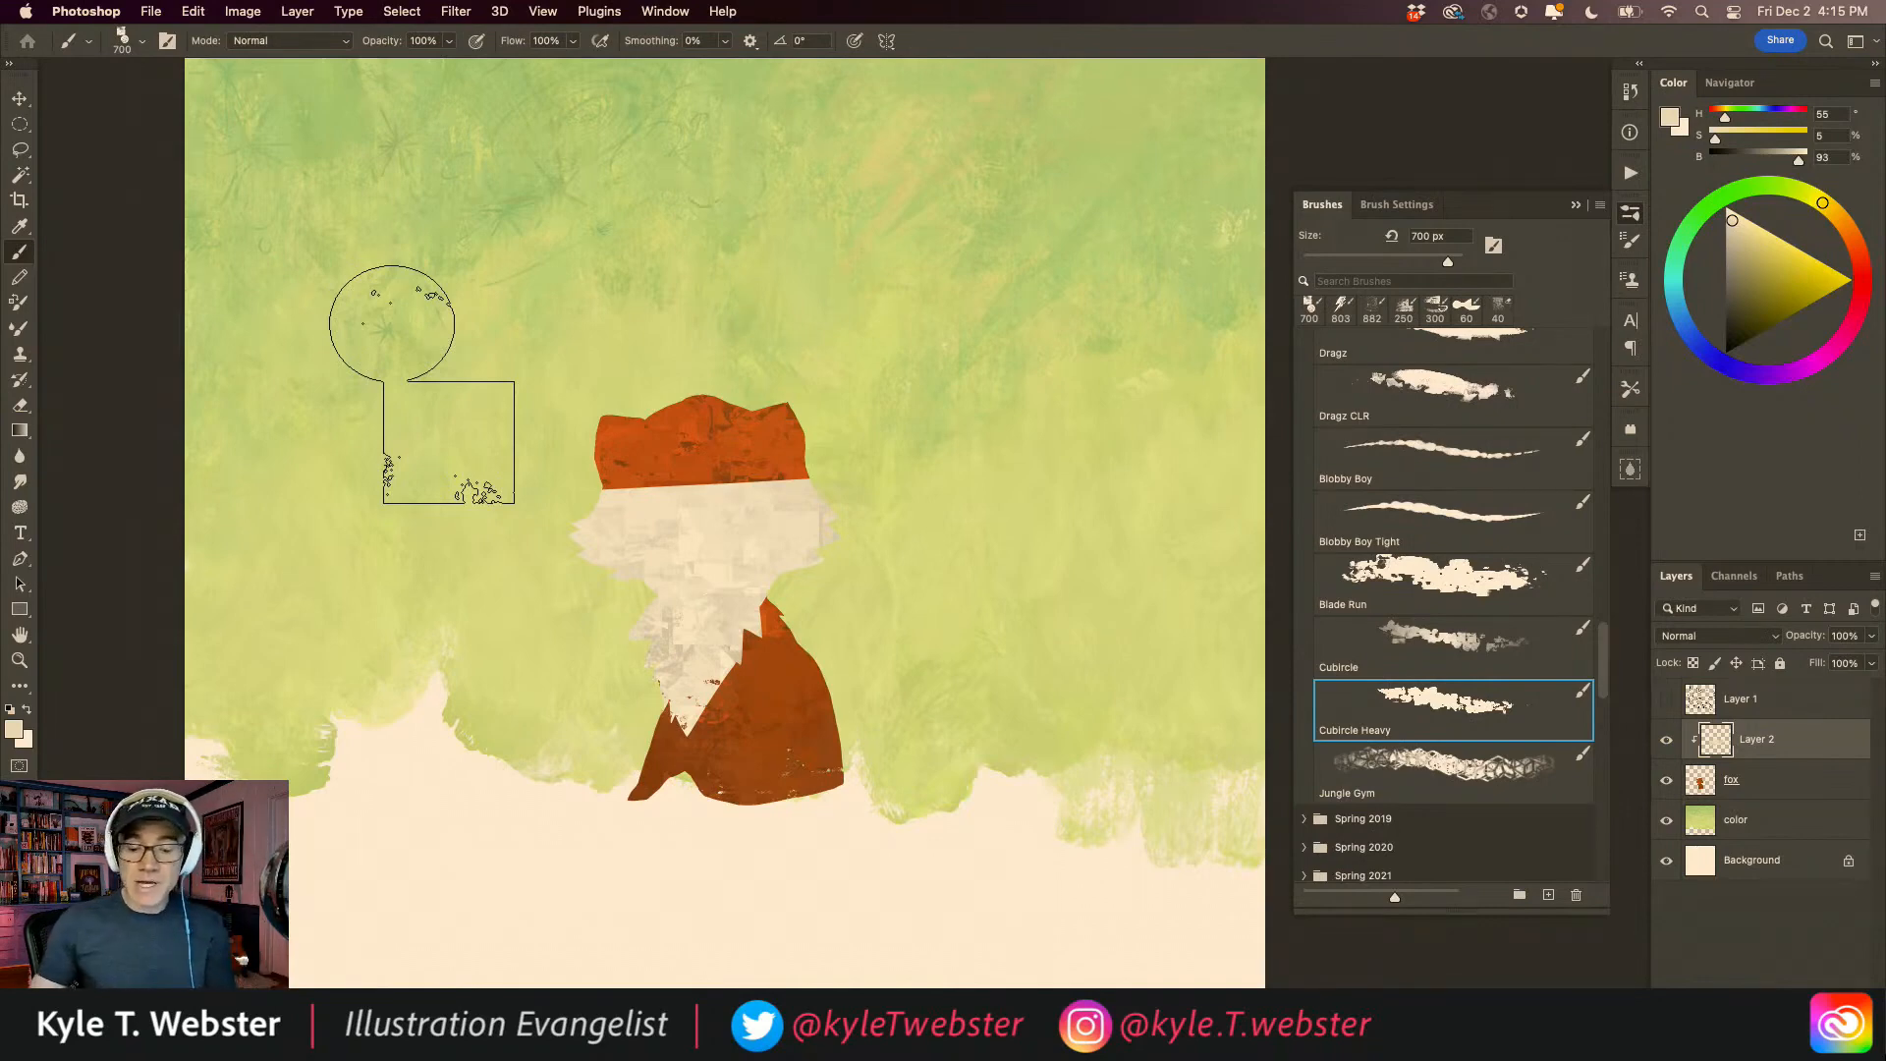
pyautogui.click(1666, 699)
pyautogui.press('l')
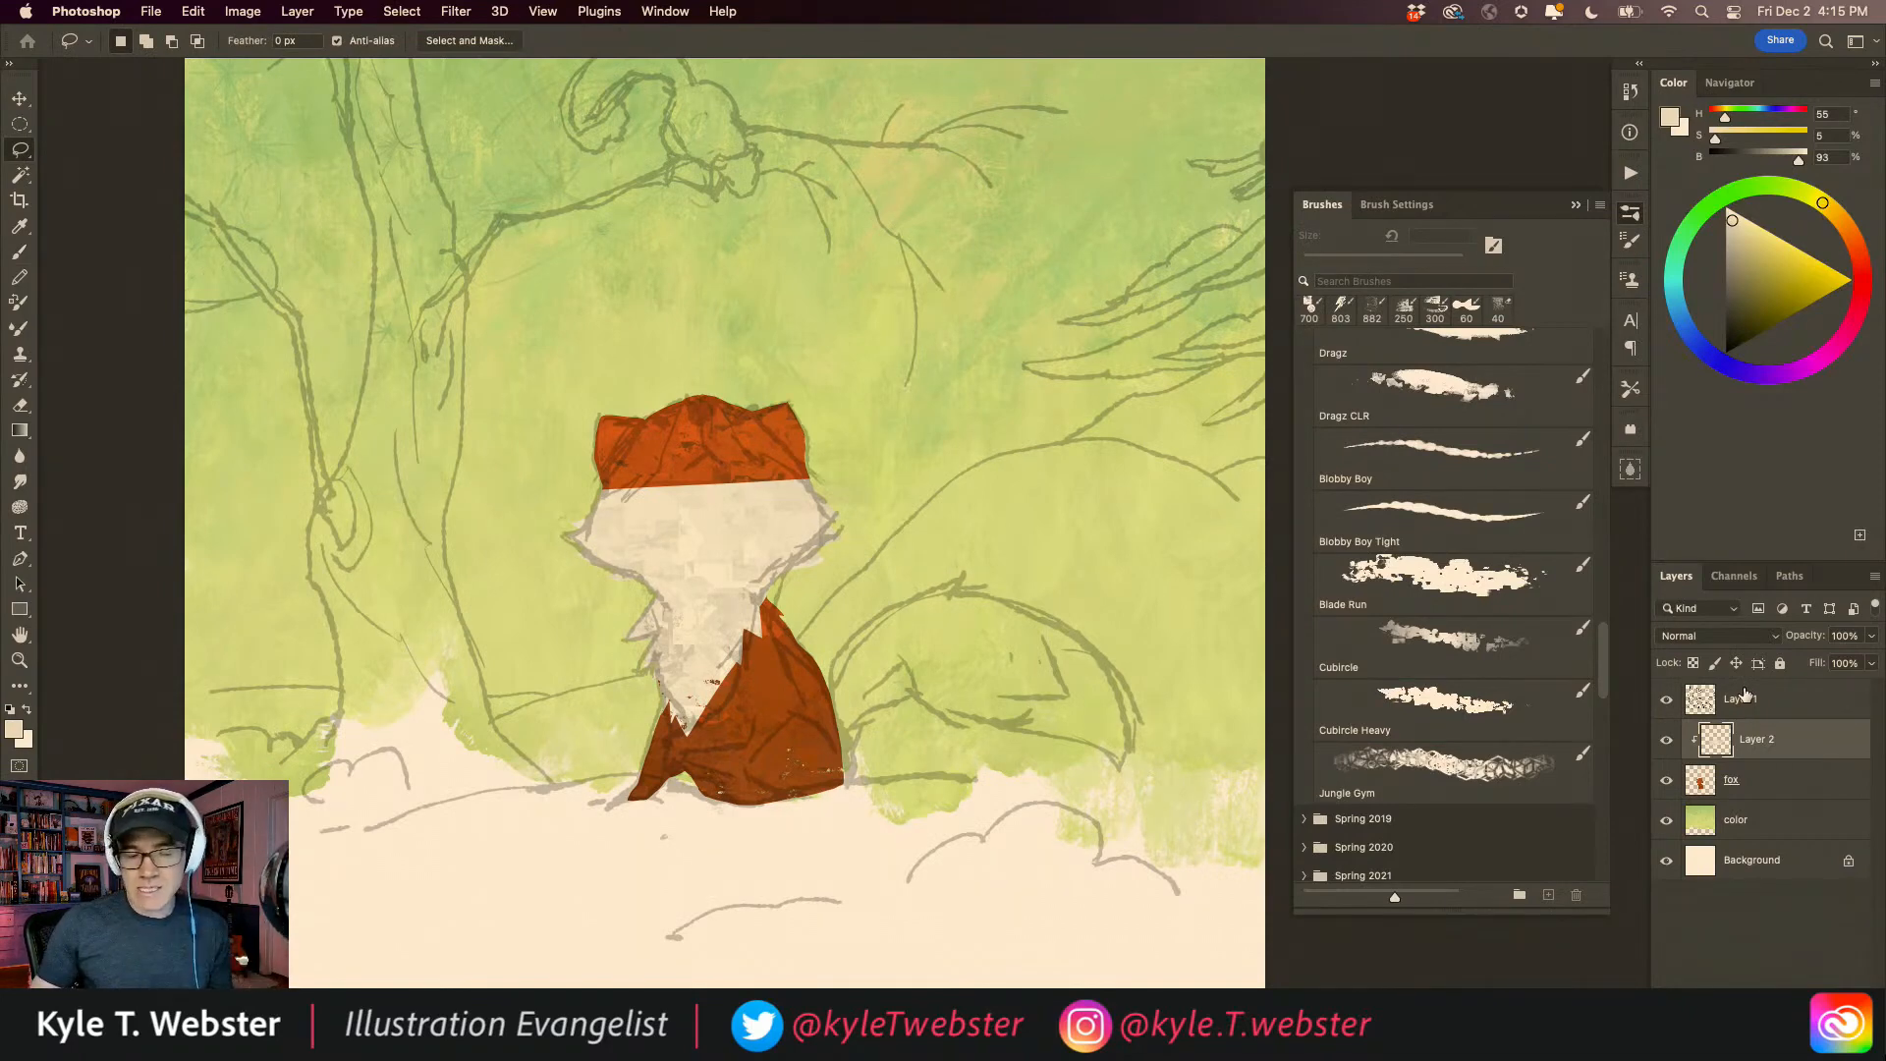
# Step: Brush a darker gray-beige, hue 72, saturation 7%, brightness 84%, over the fox's whole head and upper chest
pyautogui.press('b')
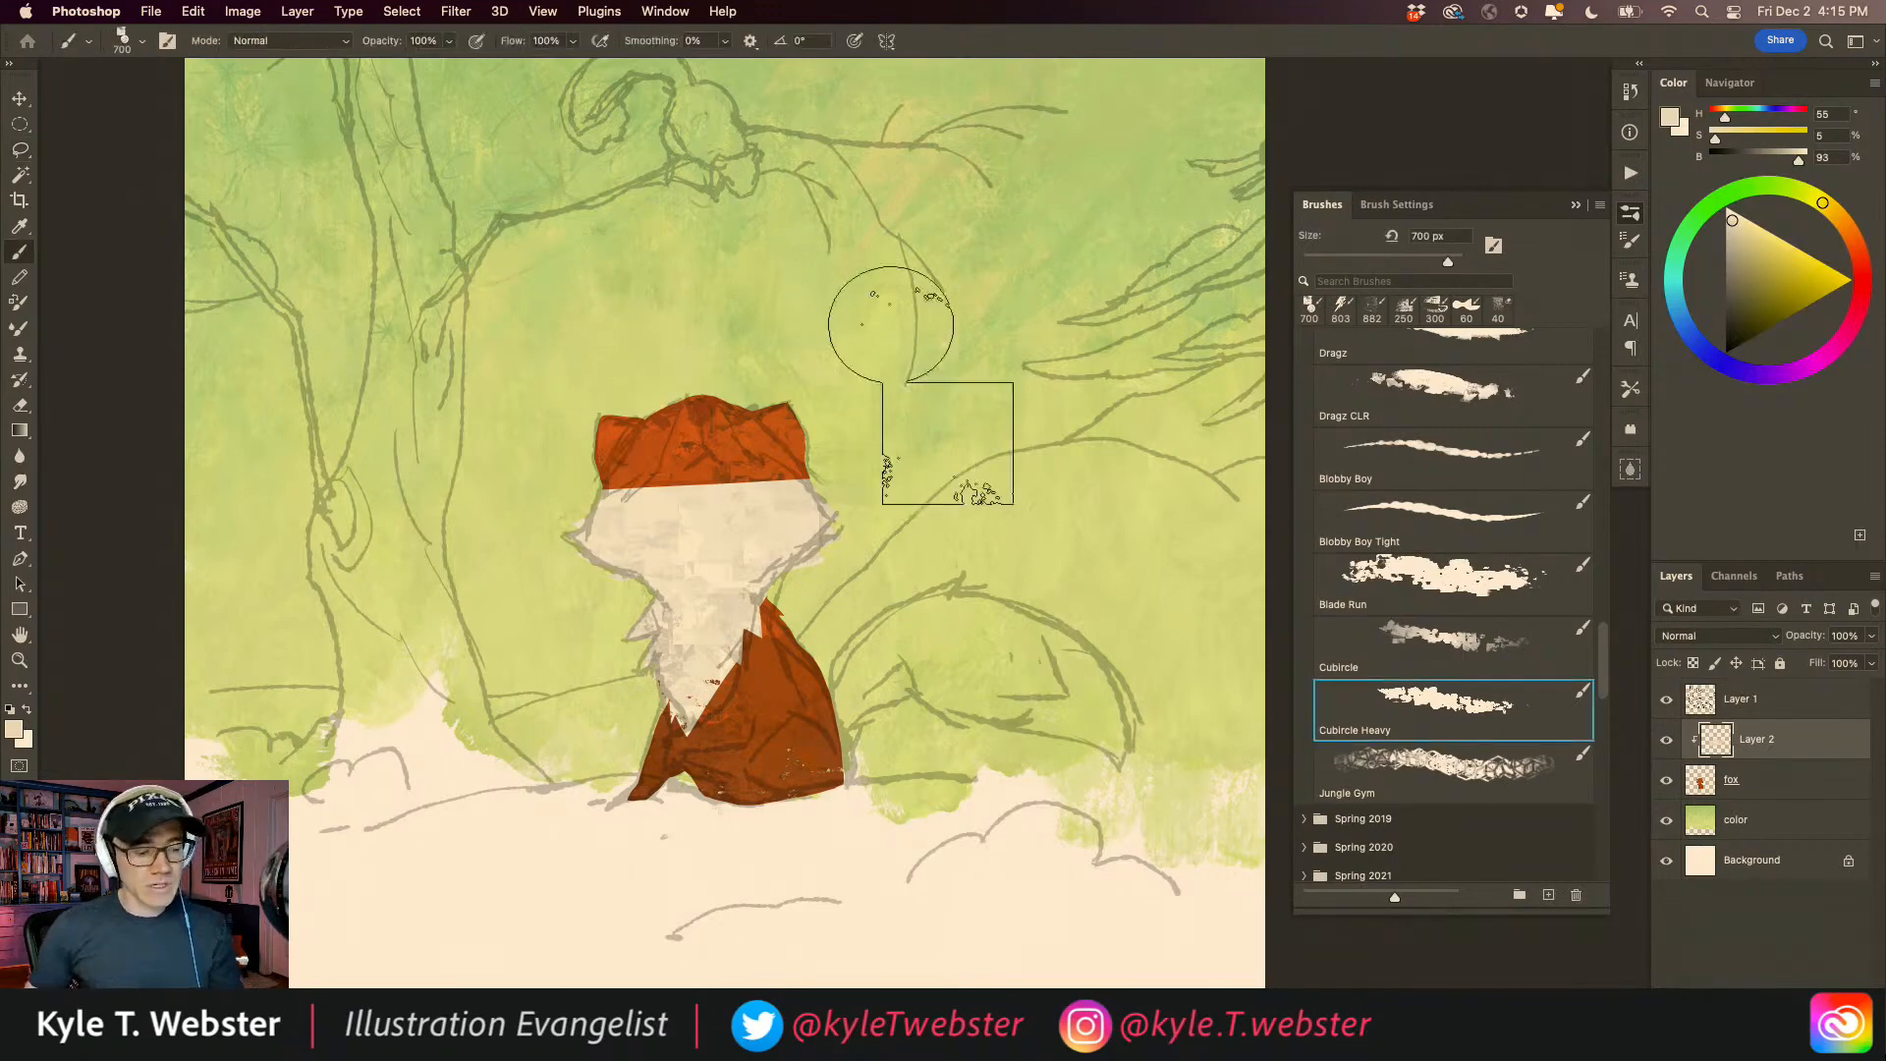
pyautogui.keyDown('alt'); pyautogui.click(744, 620); pyautogui.keyUp('alt')
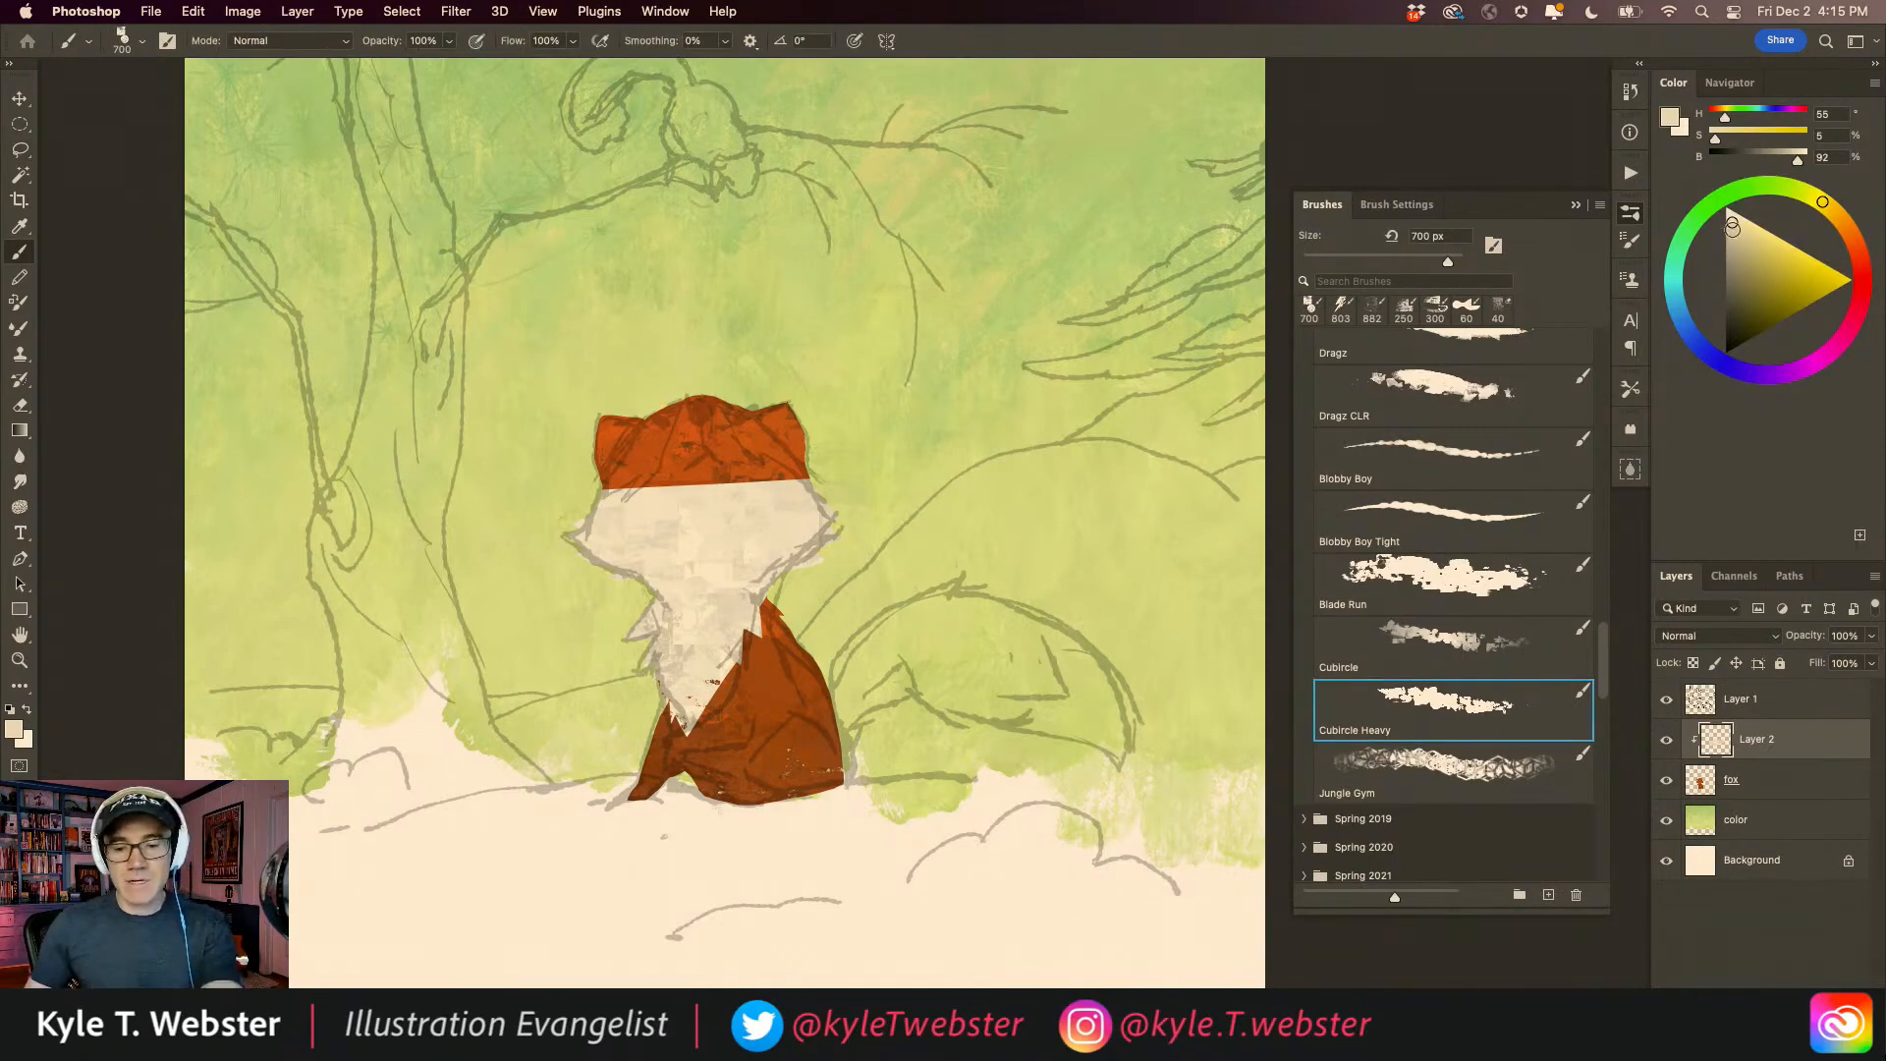
pyautogui.click(1733, 235)
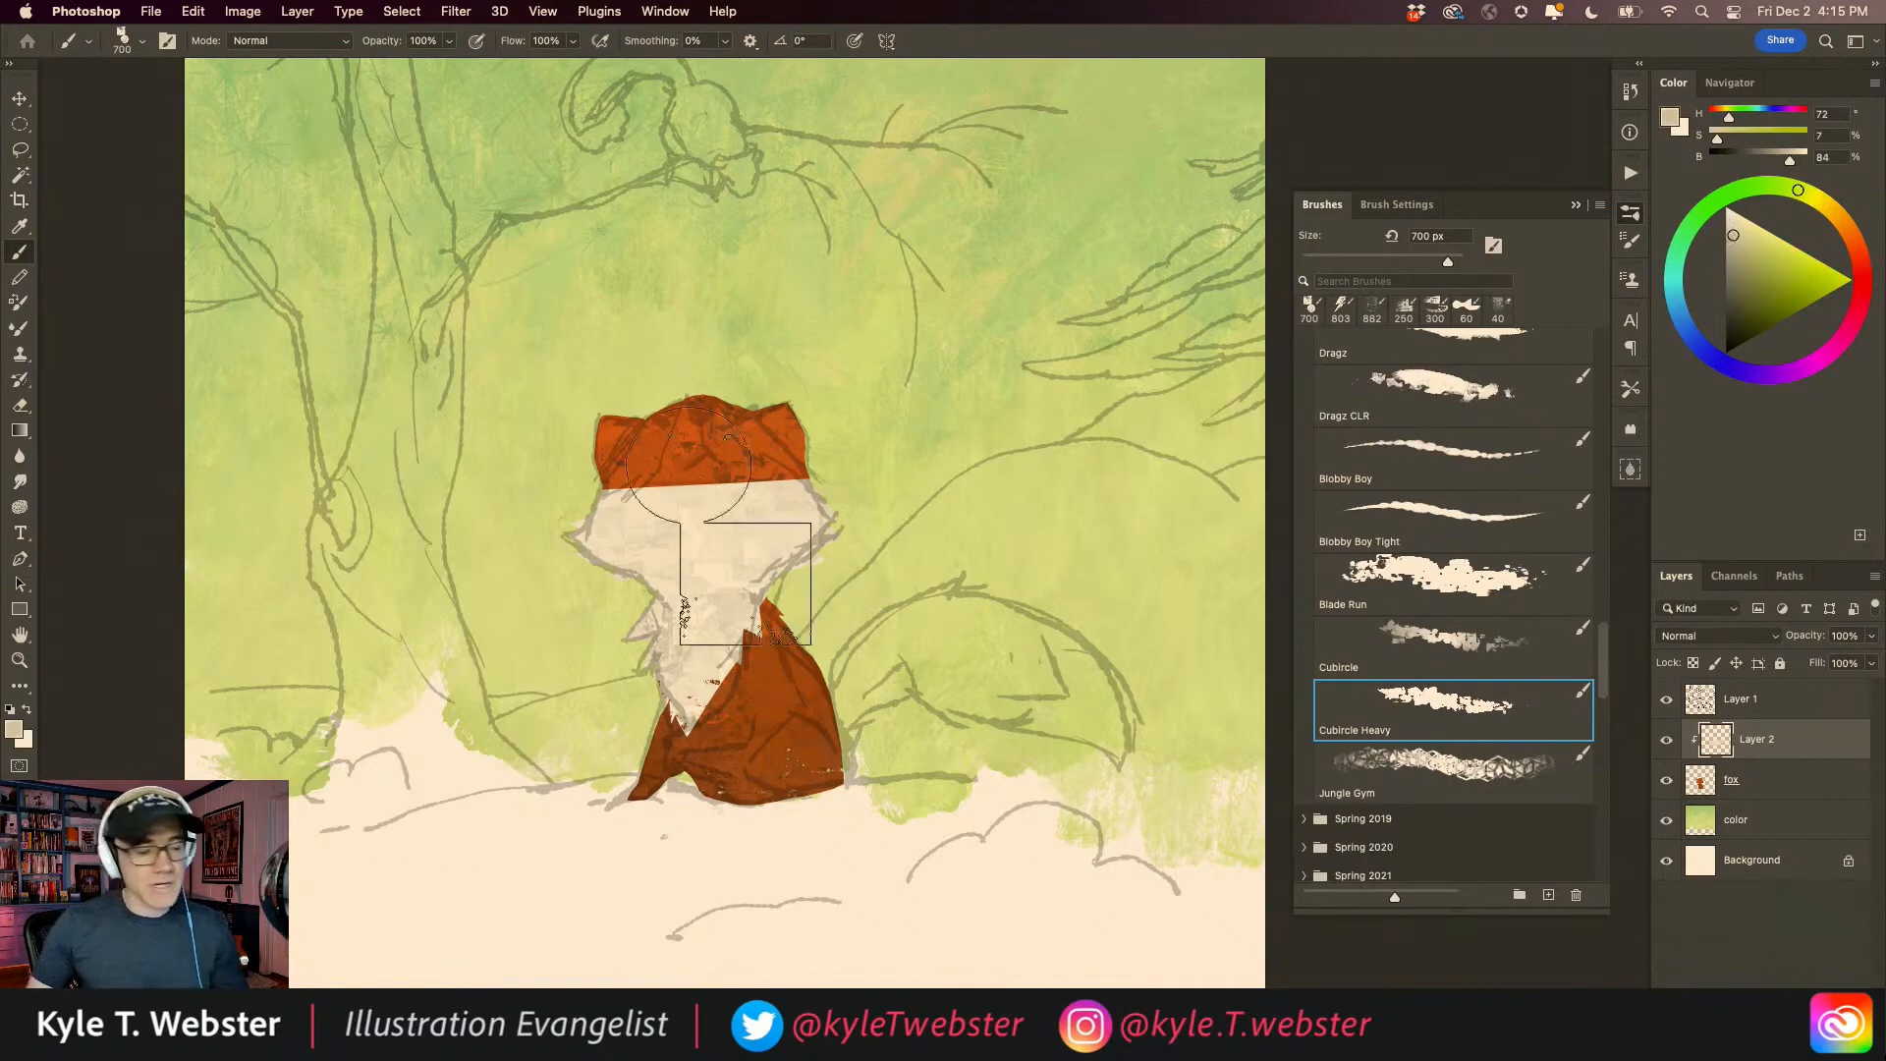
pyautogui.moveTo(652, 497)
pyautogui.mouseDown()
pyautogui.moveTo(723, 505)
pyautogui.moveTo(716, 421)
pyautogui.moveTo(678, 426)
pyautogui.mouseUp()
pyautogui.moveTo(716, 361)
pyautogui.mouseDown()
pyautogui.moveTo(638, 423)
pyautogui.moveTo(727, 679)
pyautogui.moveTo(746, 628)
pyautogui.moveTo(707, 432)
pyautogui.moveTo(645, 488)
pyautogui.moveTo(739, 399)
pyautogui.mouseUp()
# Step: Lasso and delete the beige paint over both ear and eye areas along the sketched jagged fur edges, exposing the orange
pyautogui.press('l')
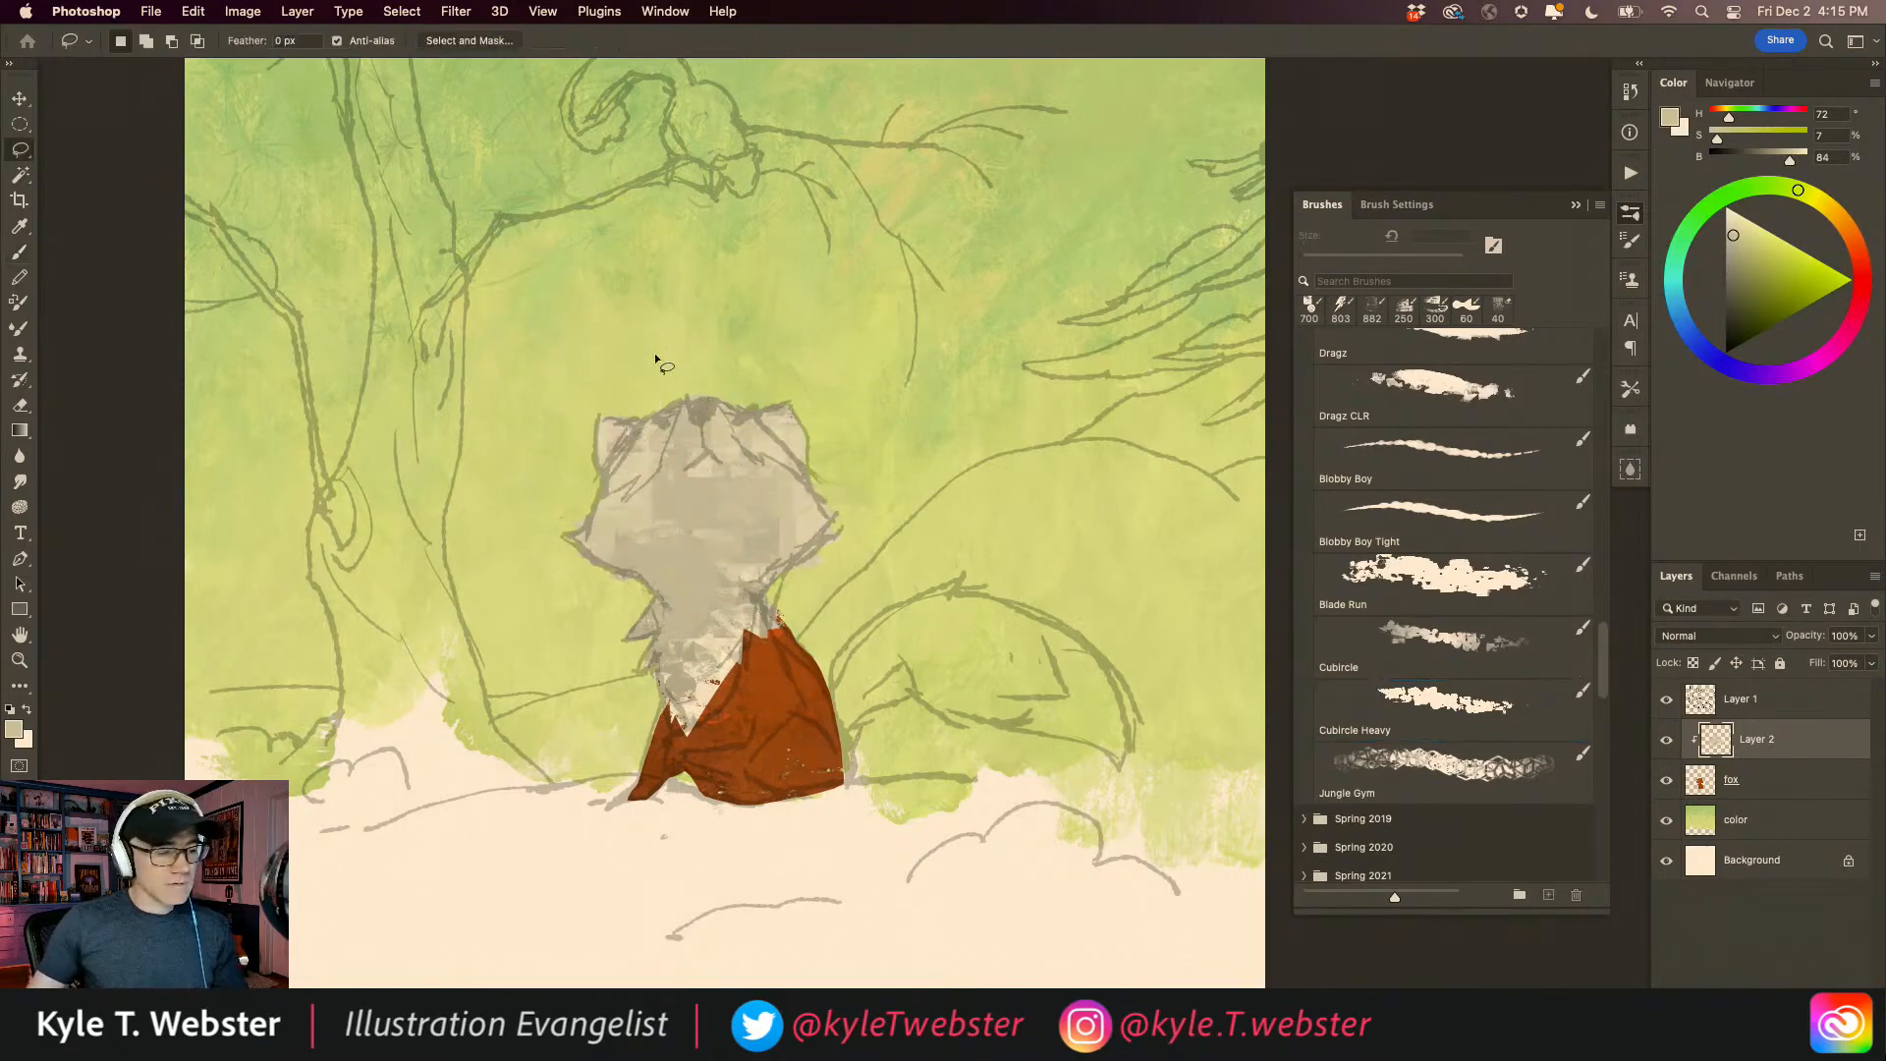
pyautogui.scroll(2, 648, 413)
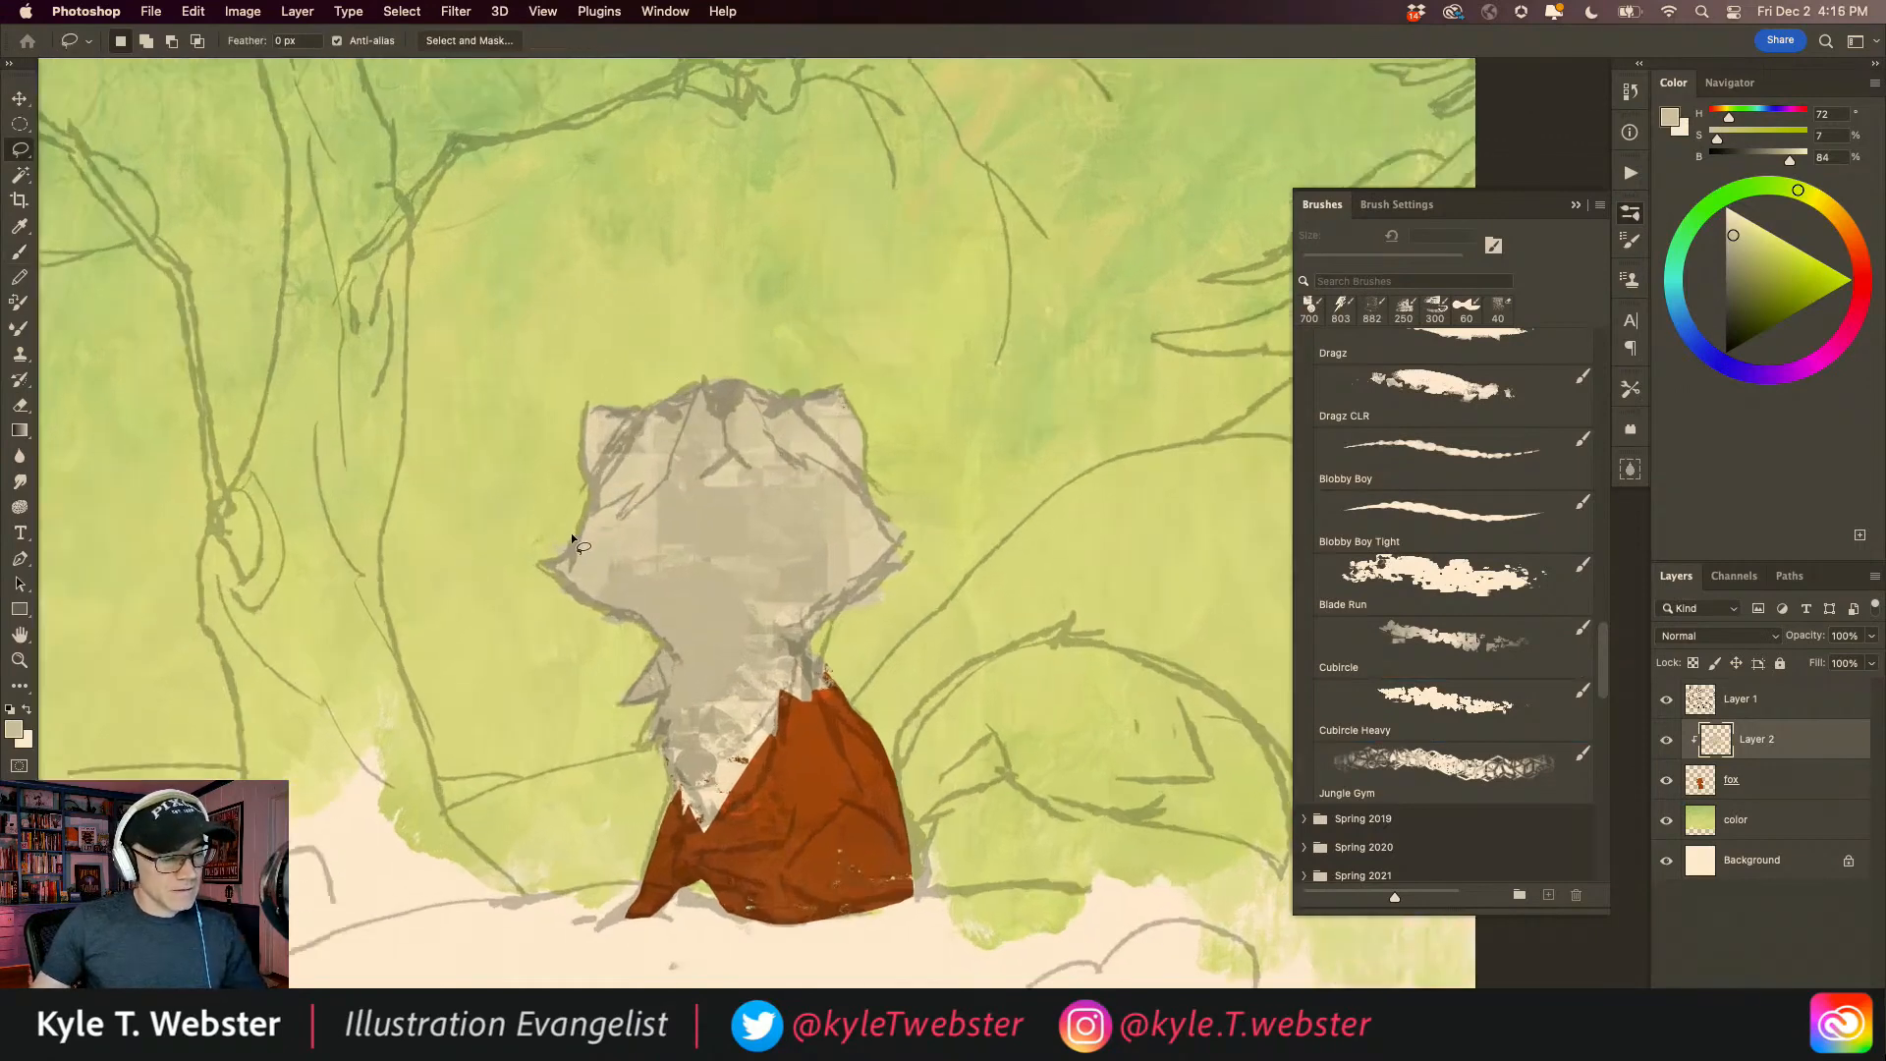
pyautogui.moveTo(572, 535); pyautogui.dragTo(625, 517)
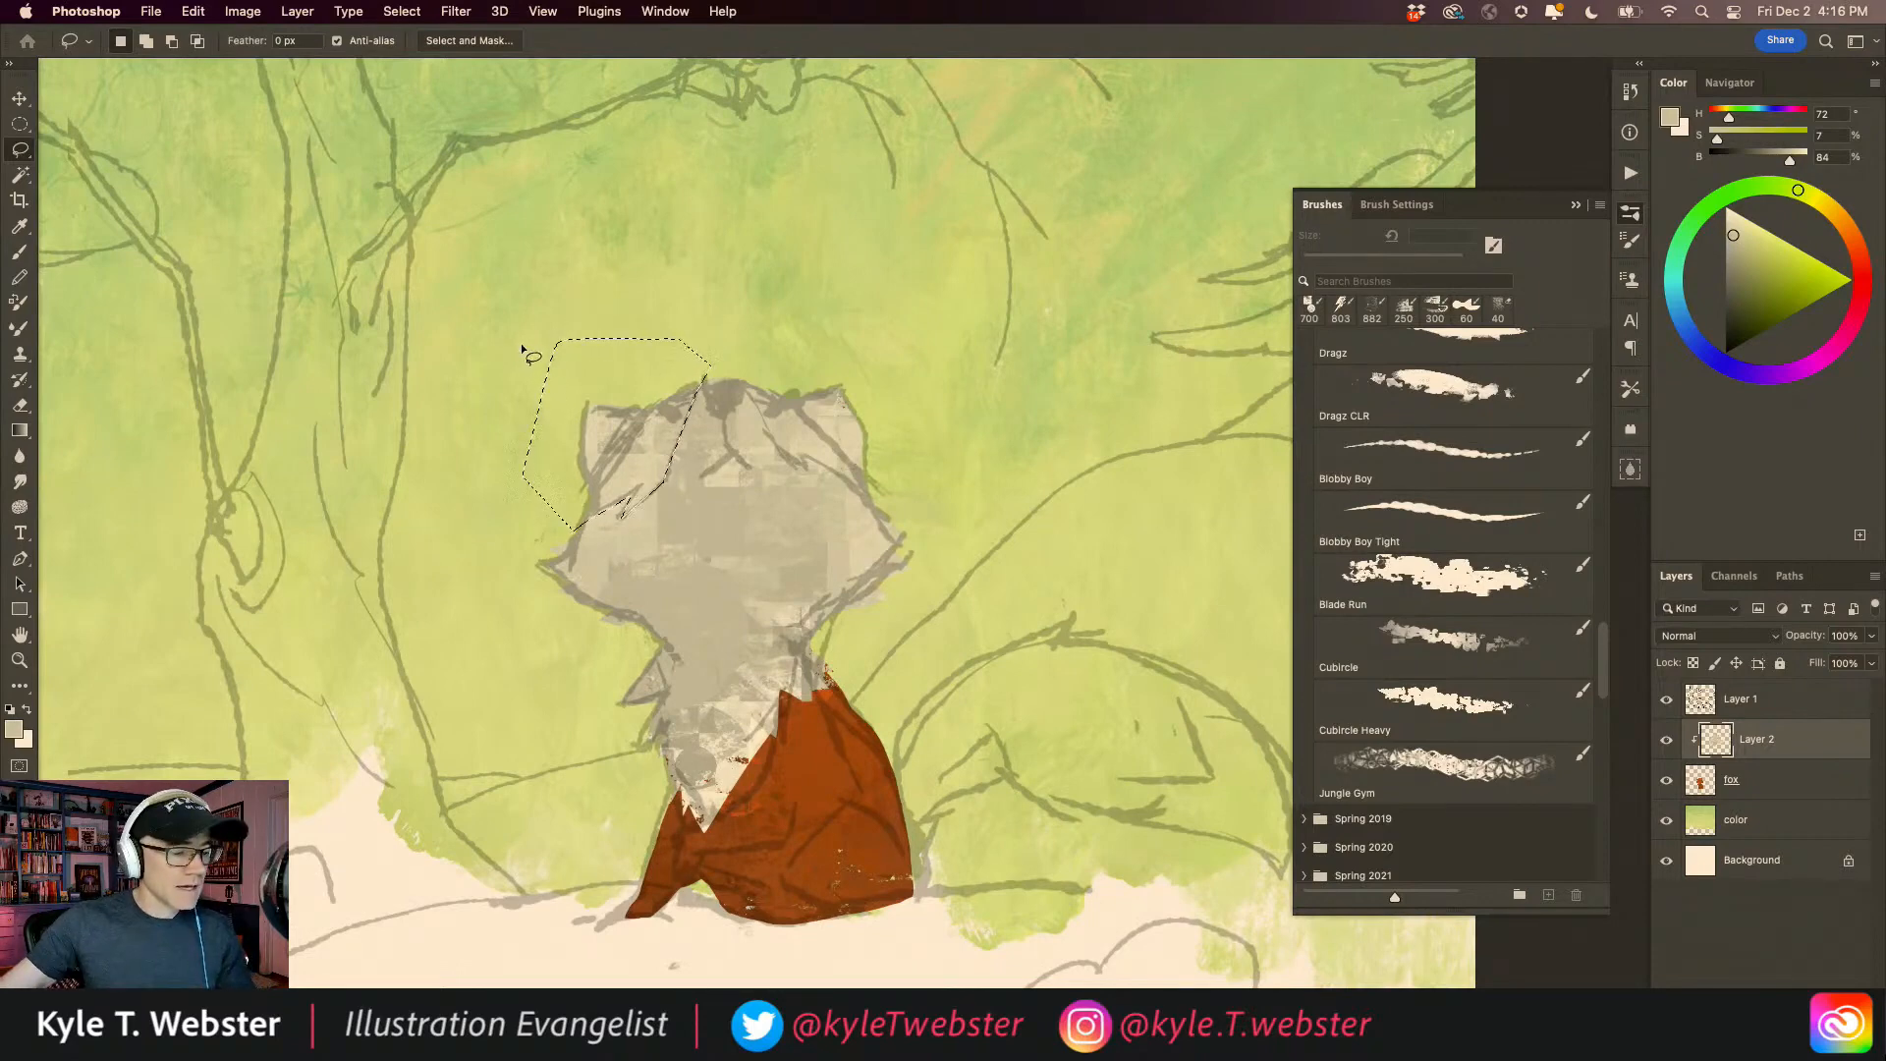
pyautogui.press('Delete')
pyautogui.press('super+d')
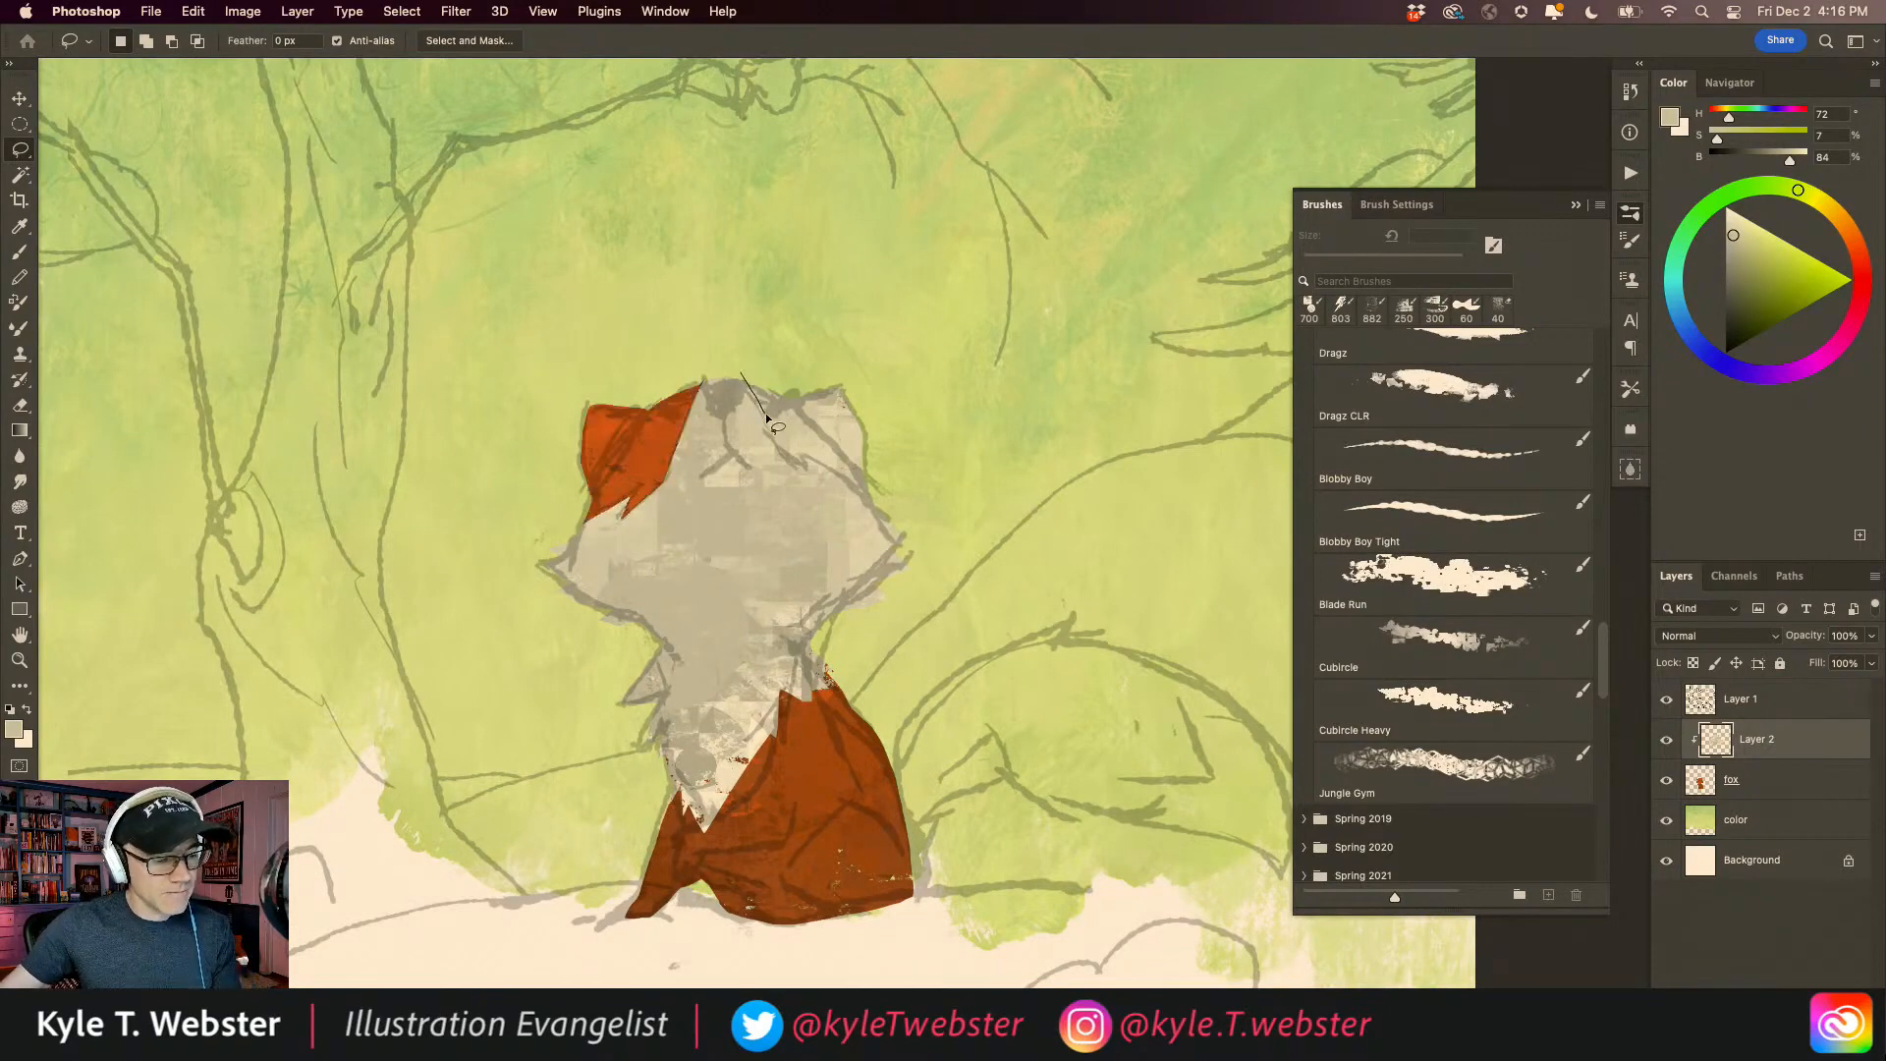
pyautogui.moveTo(843, 493)
pyautogui.mouseDown()
pyautogui.moveTo(885, 404)
pyautogui.moveTo(731, 303)
pyautogui.mouseUp()
pyautogui.press('Delete')
pyautogui.press('super+d')
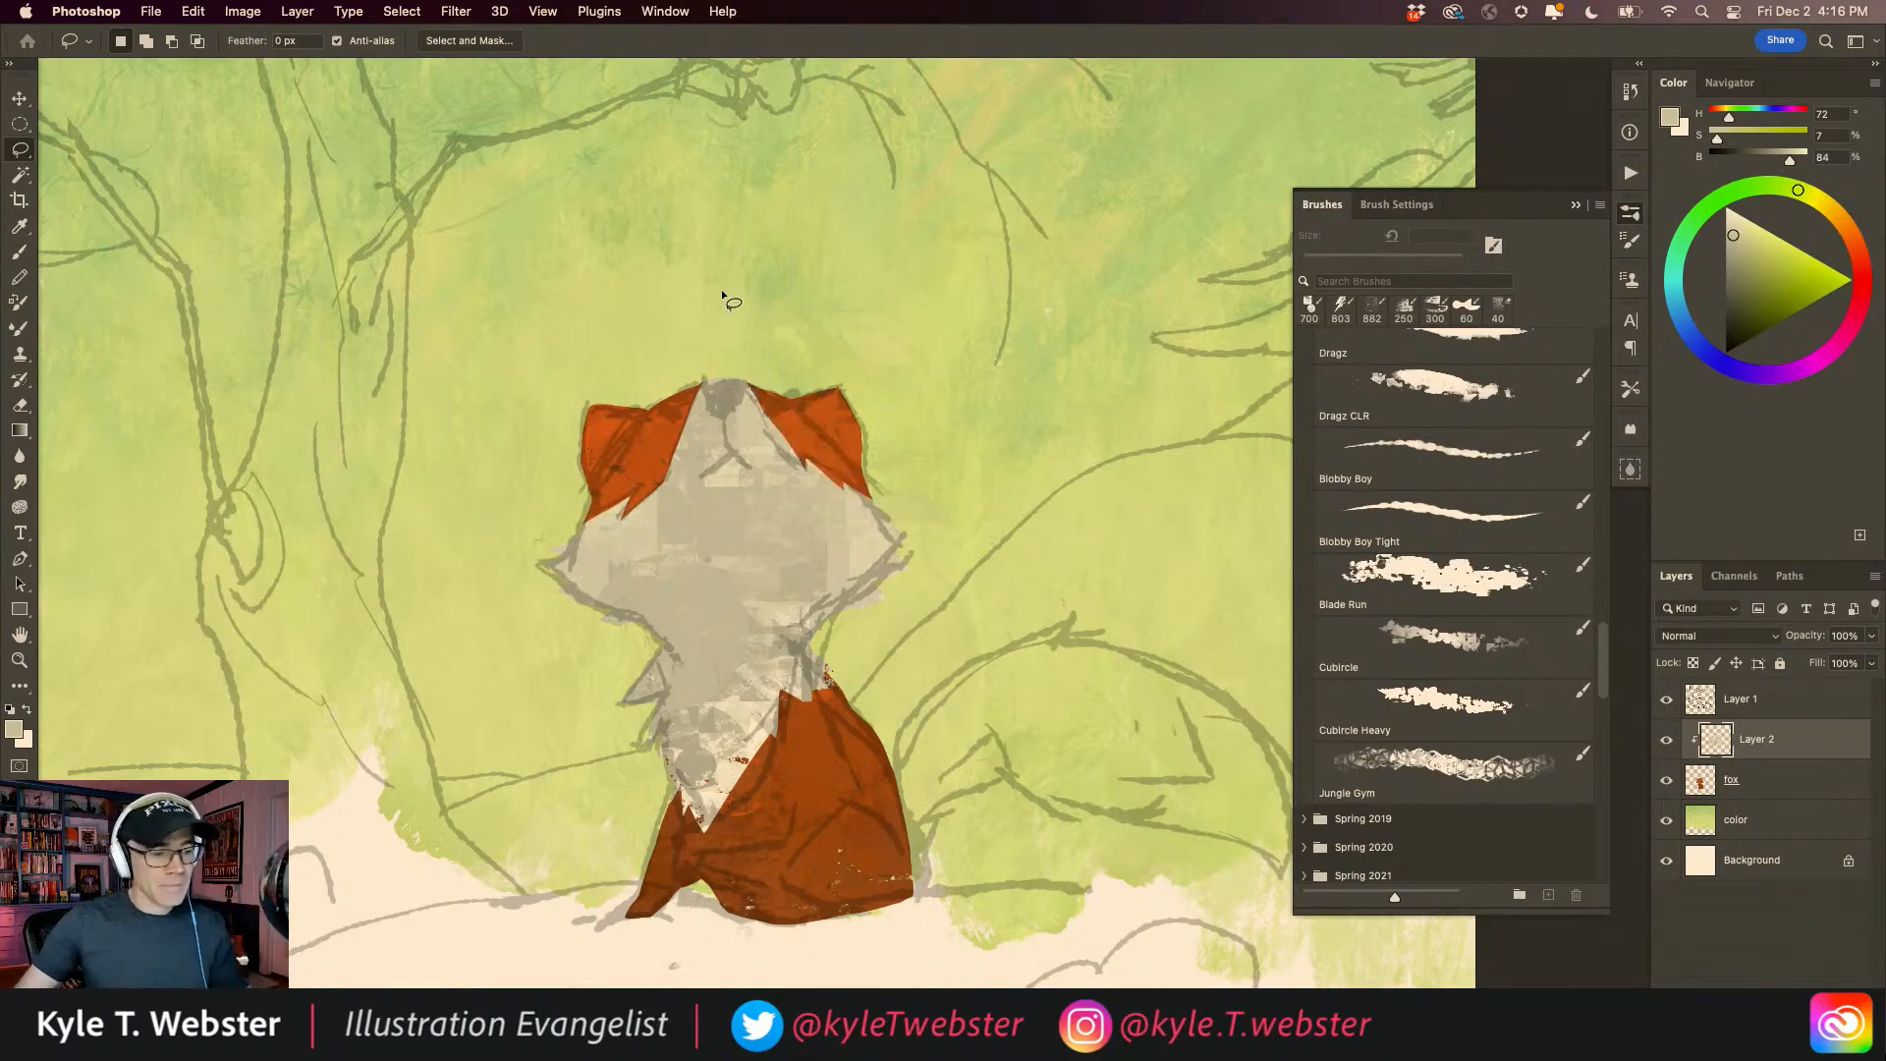
# Step: Trim another jagged sliver of beige along the right side of the muzzle so it follows the sketch
pyautogui.keyDown('super'); pyautogui.click(713, 485); pyautogui.keyUp('super')
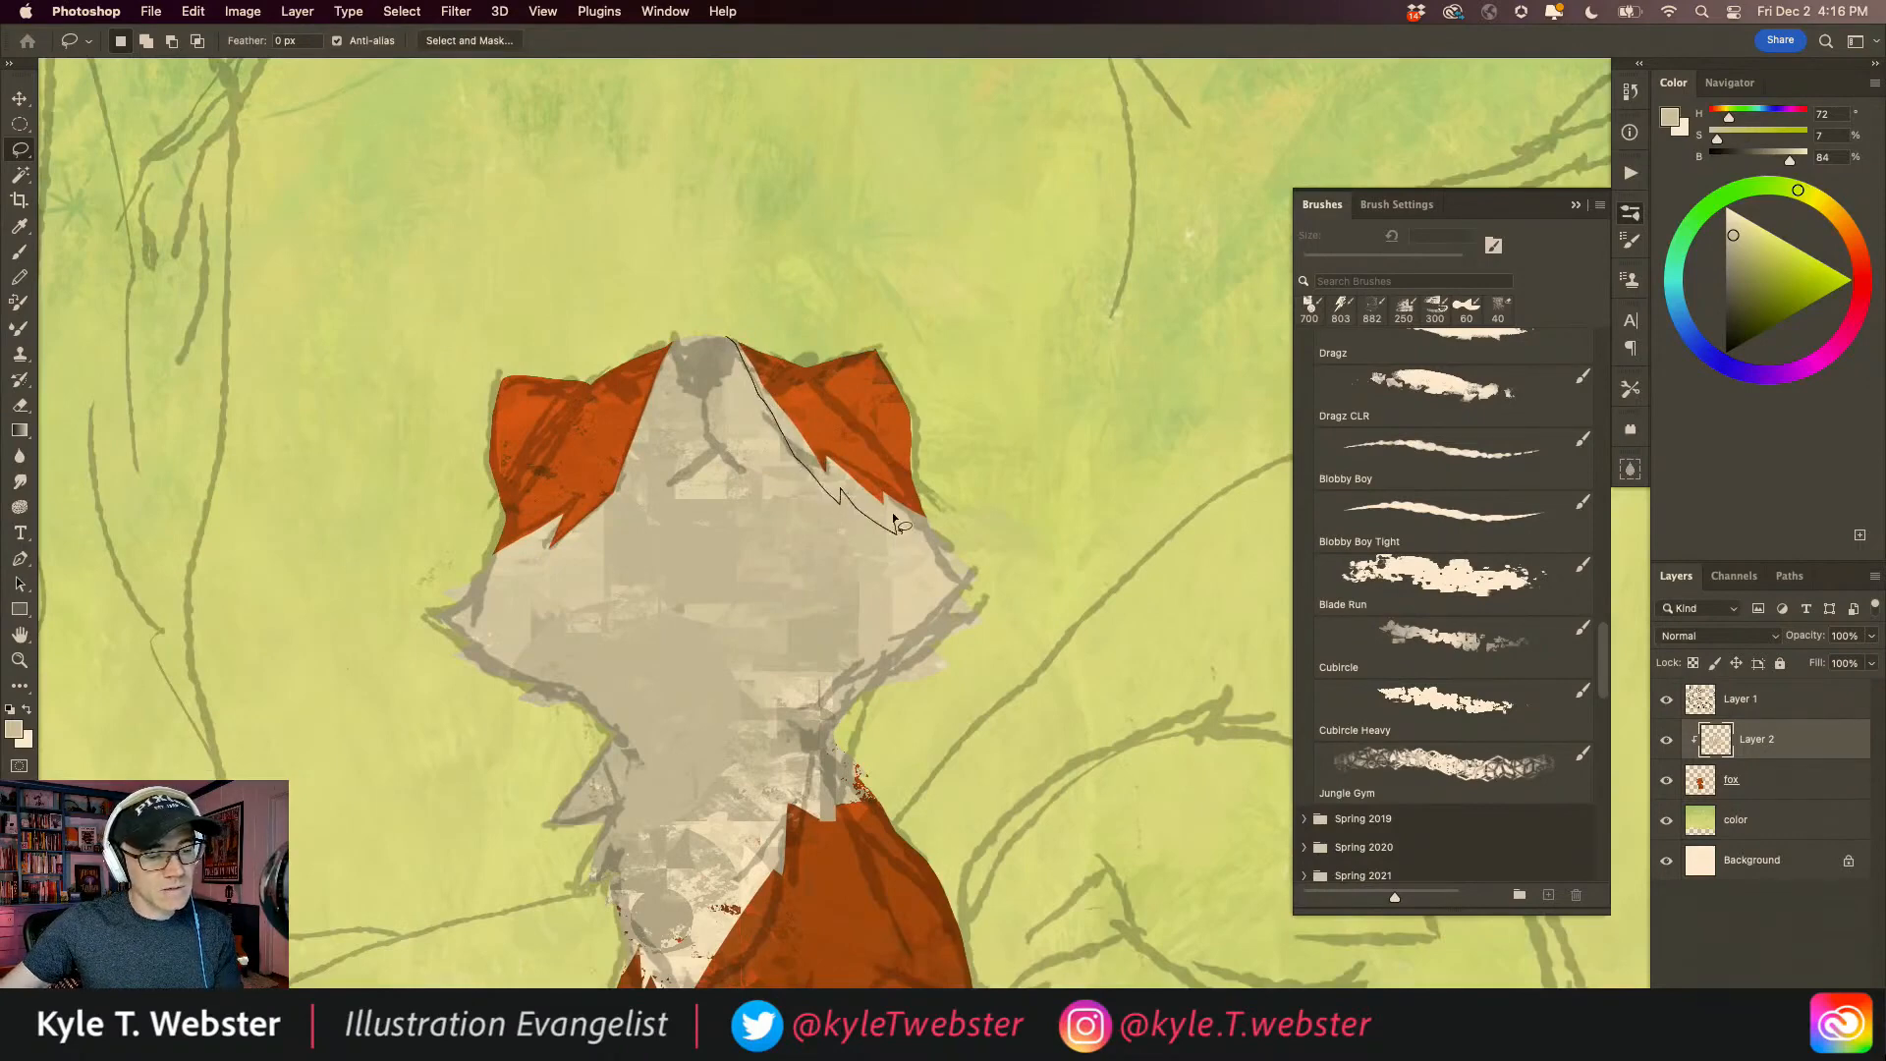
pyautogui.moveTo(963, 439); pyautogui.dragTo(735, 235)
pyautogui.press('Delete')
pyautogui.press('super+d')
pyautogui.keyDown('alt'); pyautogui.click(577, 743); pyautogui.keyUp('alt')
pyautogui.keyDown('alt'); pyautogui.click(576, 743); pyautogui.keyUp('alt')
pyautogui.moveTo(416, 821); pyautogui.dragTo(488, 653)
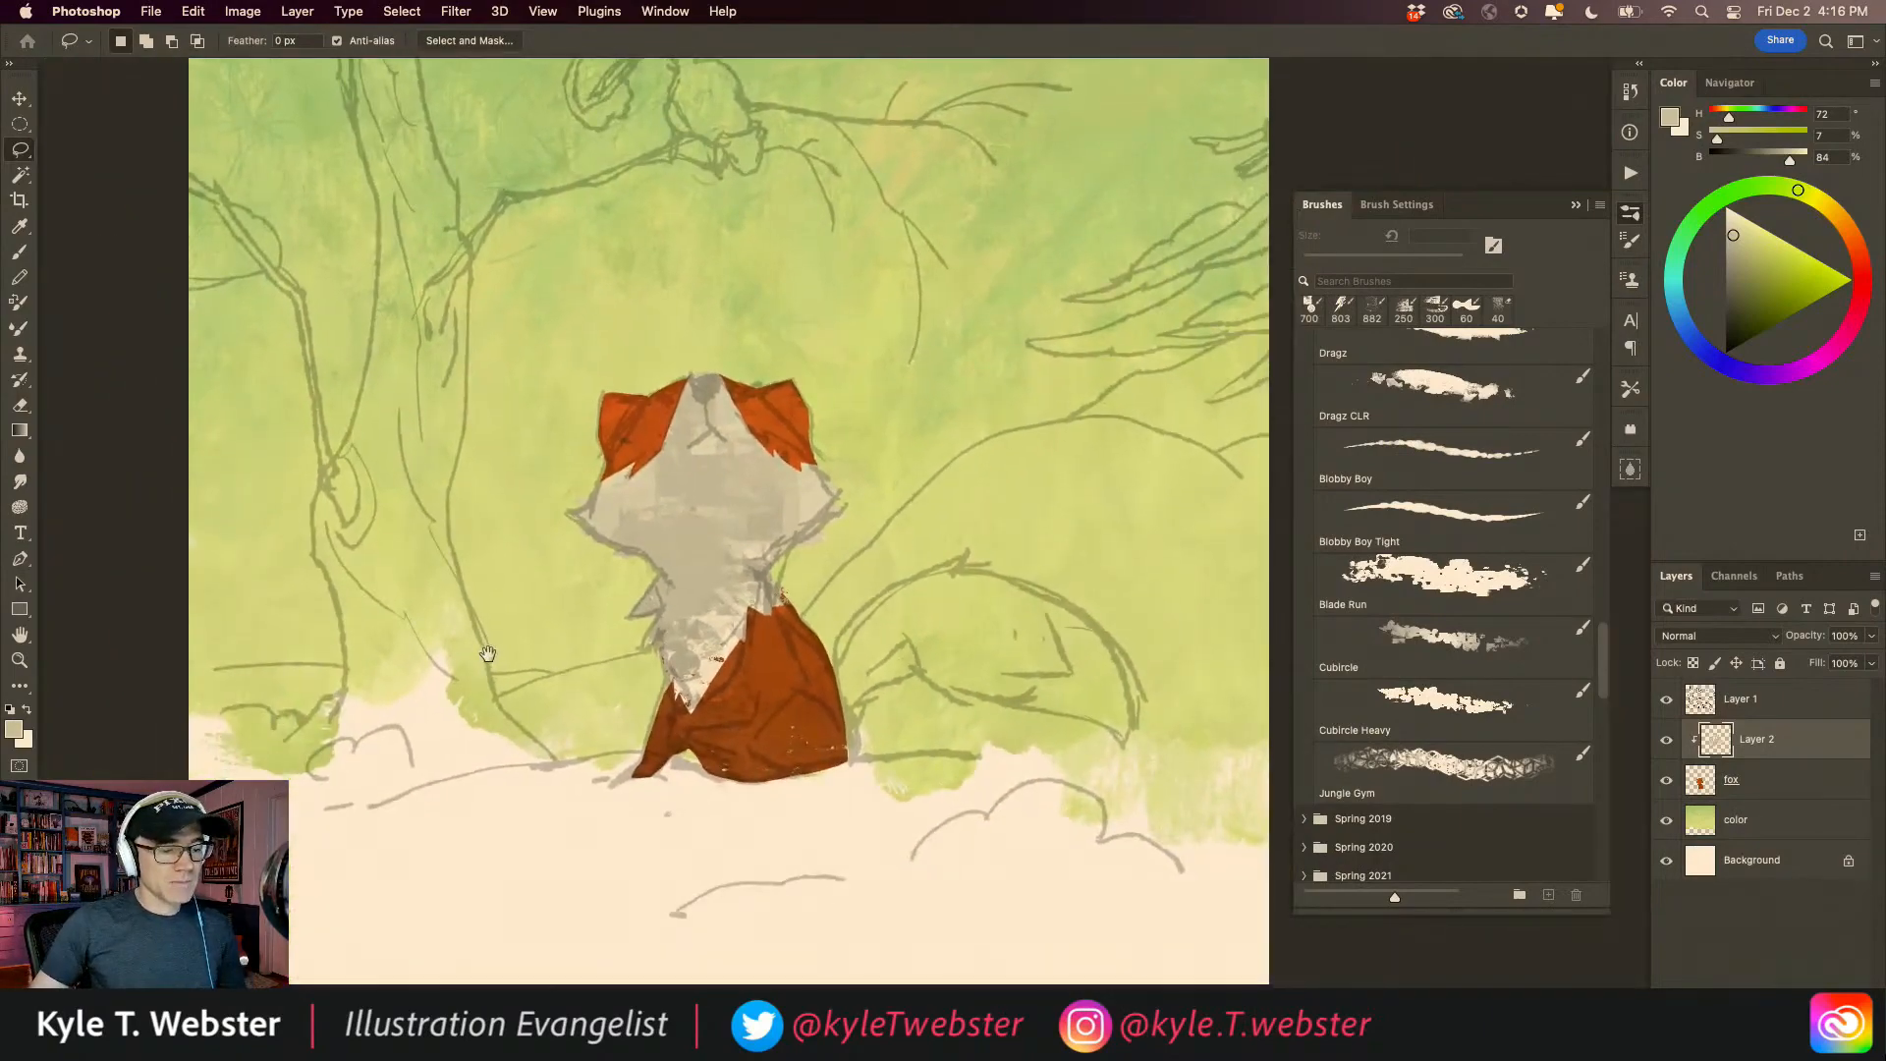
pyautogui.moveTo(614, 519); pyautogui.dragTo(639, 629)
# Step: Add a new layer above the clipped beige layer and lasso the fox's nose at the tip of the muzzle
pyautogui.keyDown('super'); pyautogui.click(667, 533); pyautogui.keyUp('super')
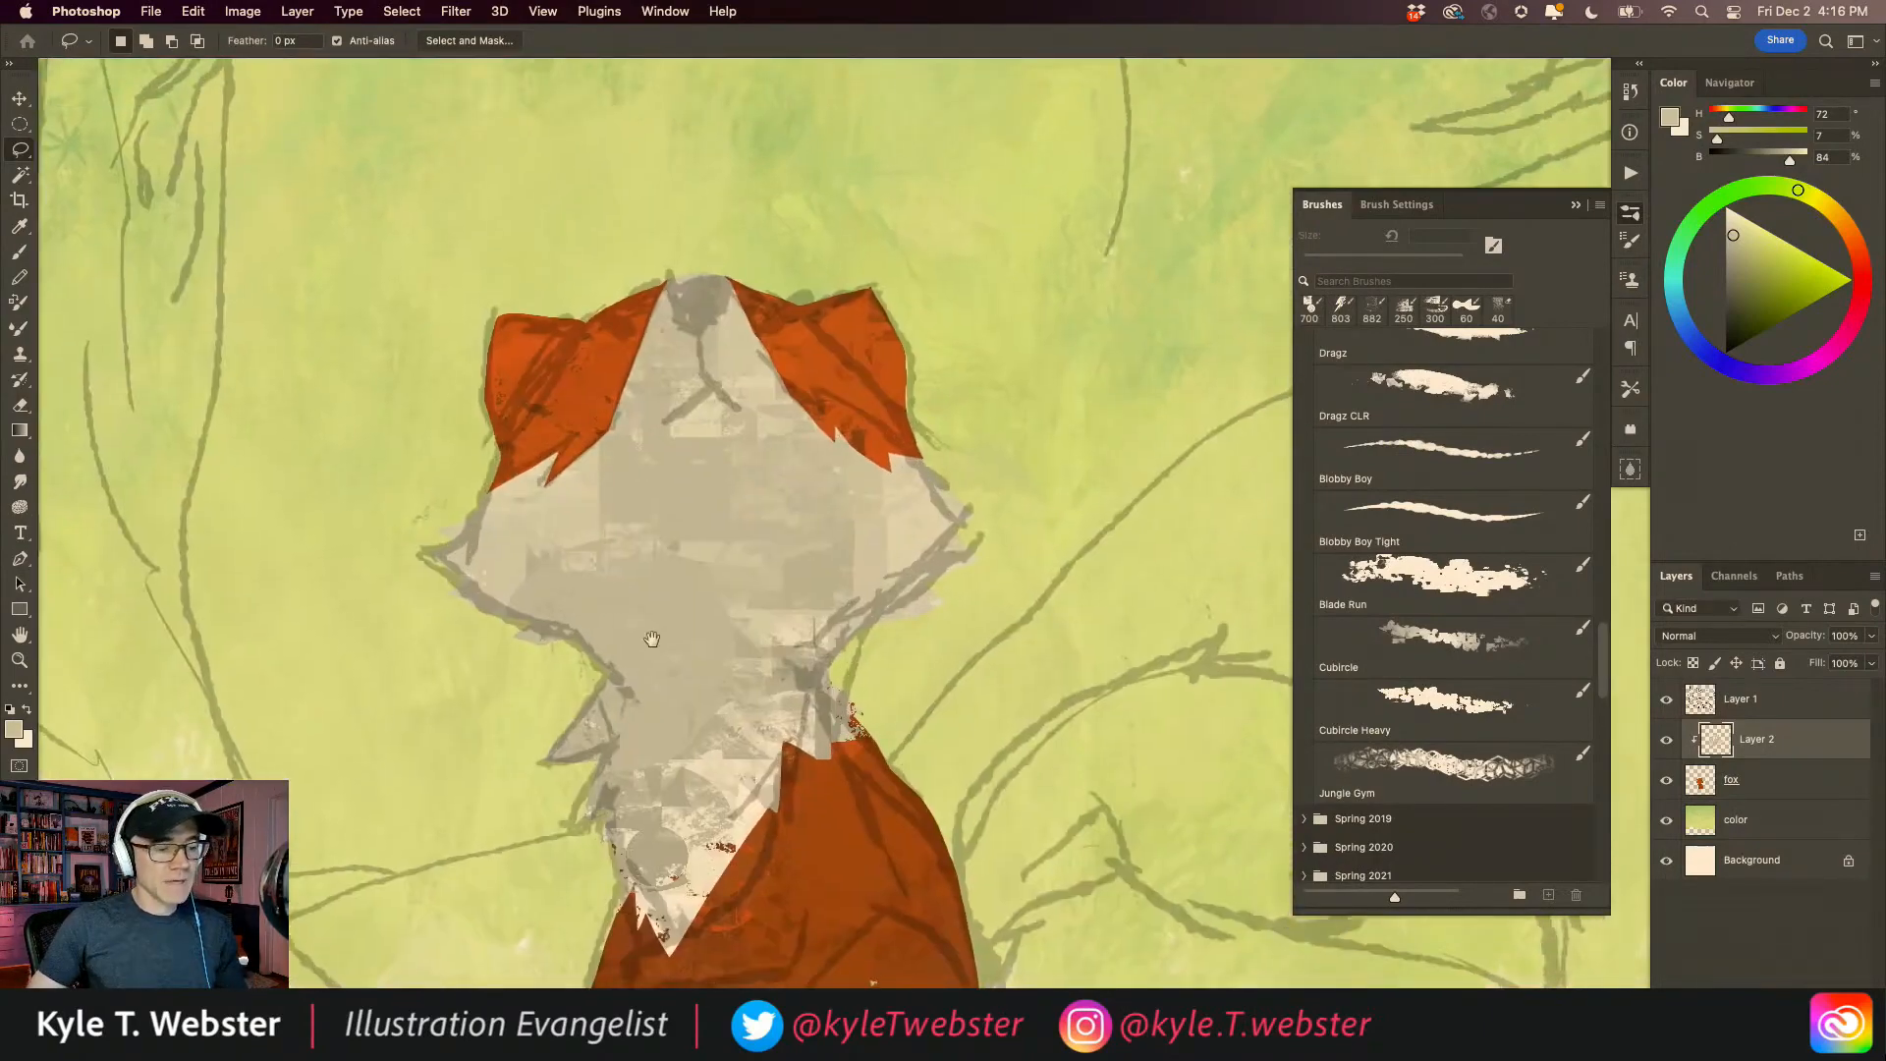
pyautogui.press('super+shift+alt+n')
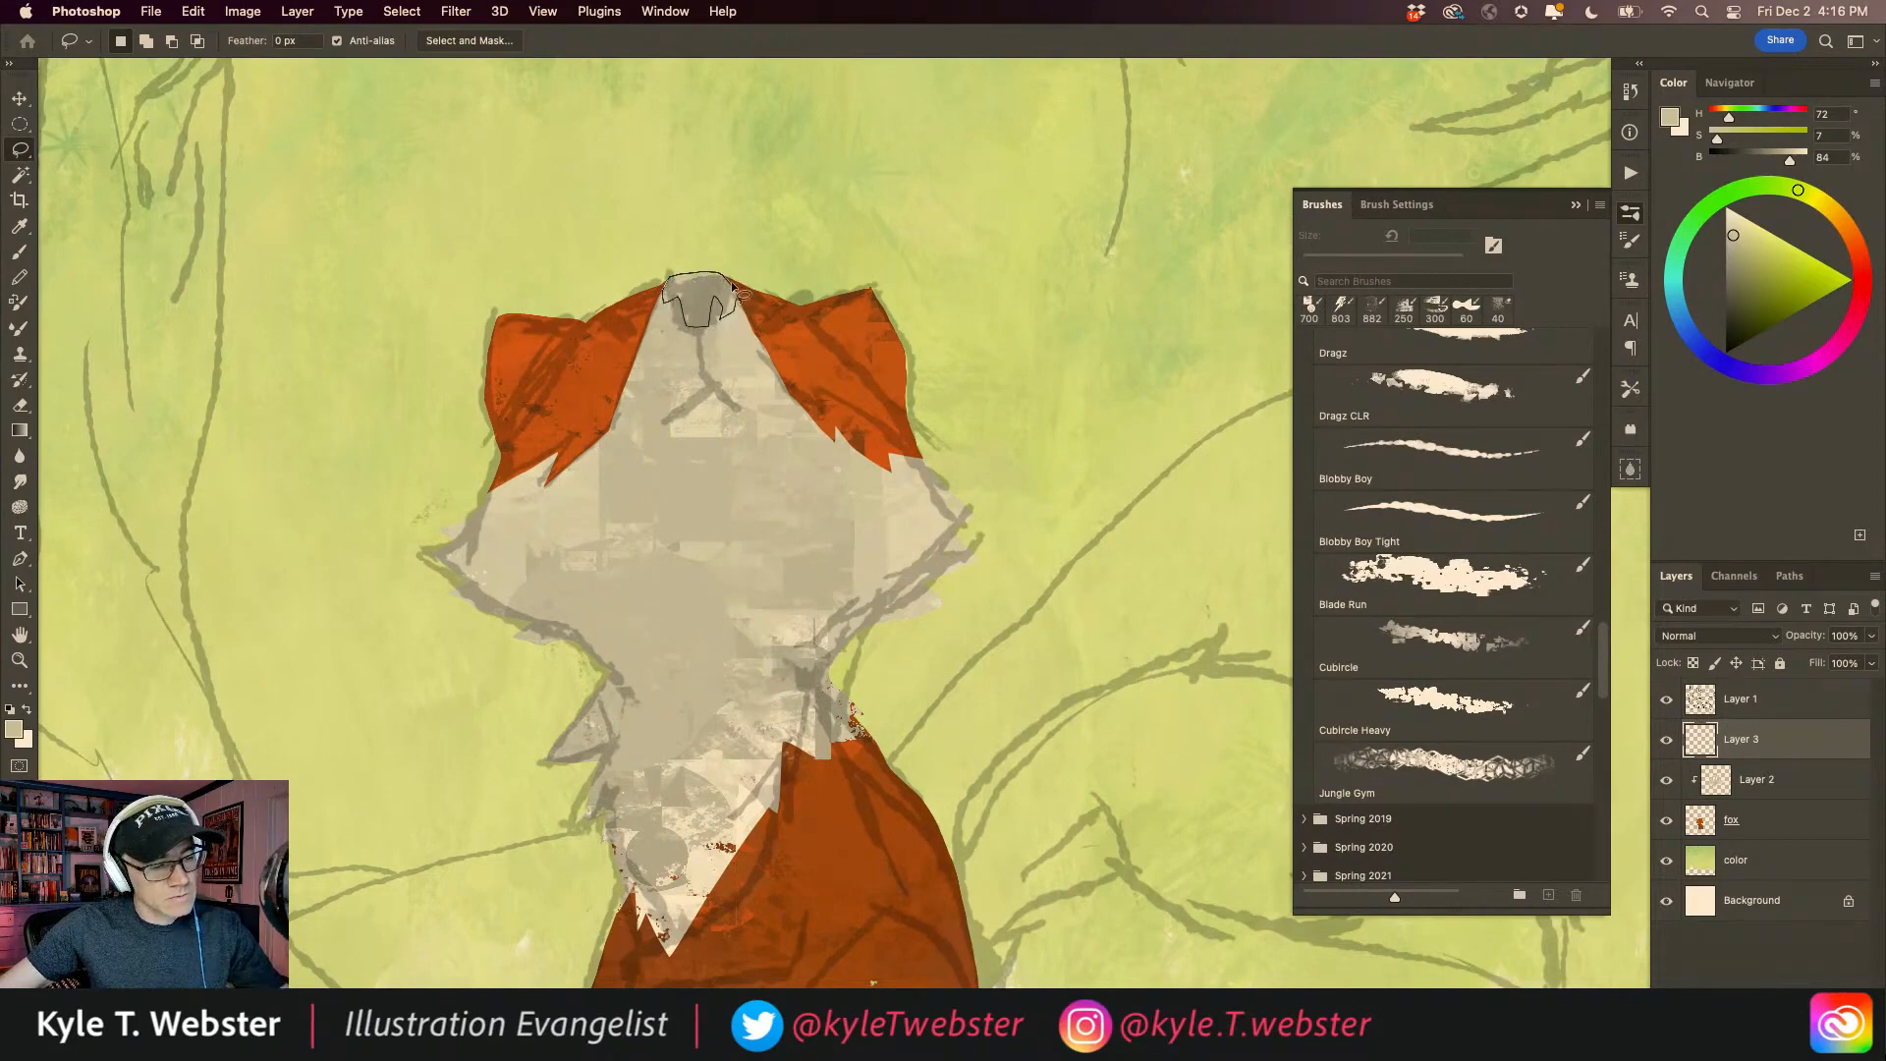
pyautogui.press('super+d')
pyautogui.keyDown('super'); pyautogui.click(700, 261); pyautogui.keyUp('super')
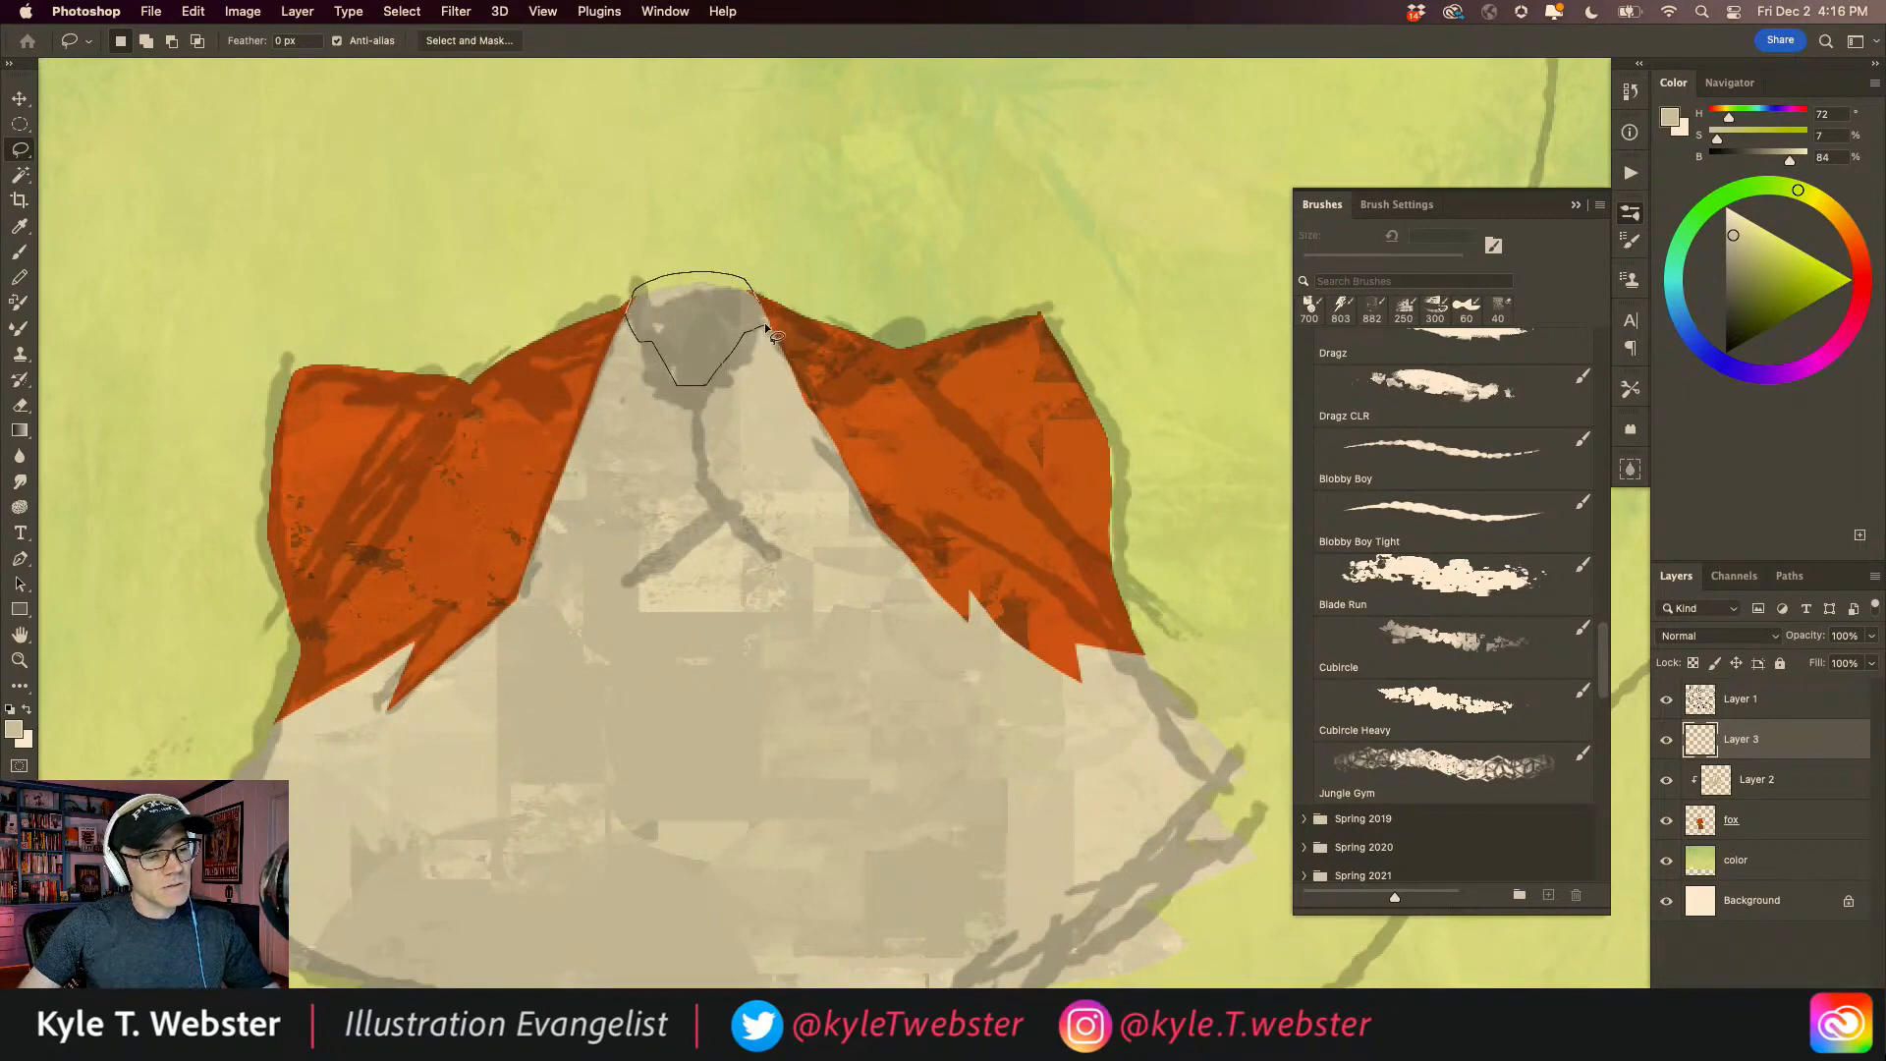
pyautogui.keyDown('alt'); pyautogui.click(568, 617); pyautogui.keyUp('alt')
pyautogui.keyDown('alt'); pyautogui.click(568, 617); pyautogui.keyUp('alt')
pyautogui.moveTo(726, 550); pyautogui.dragTo(778, 412)
# Step: Paint the selected nose dark brown at hue 22, saturation 66%, brightness 33%, using a color sampled from the fox's body and darkened
pyautogui.press('b')
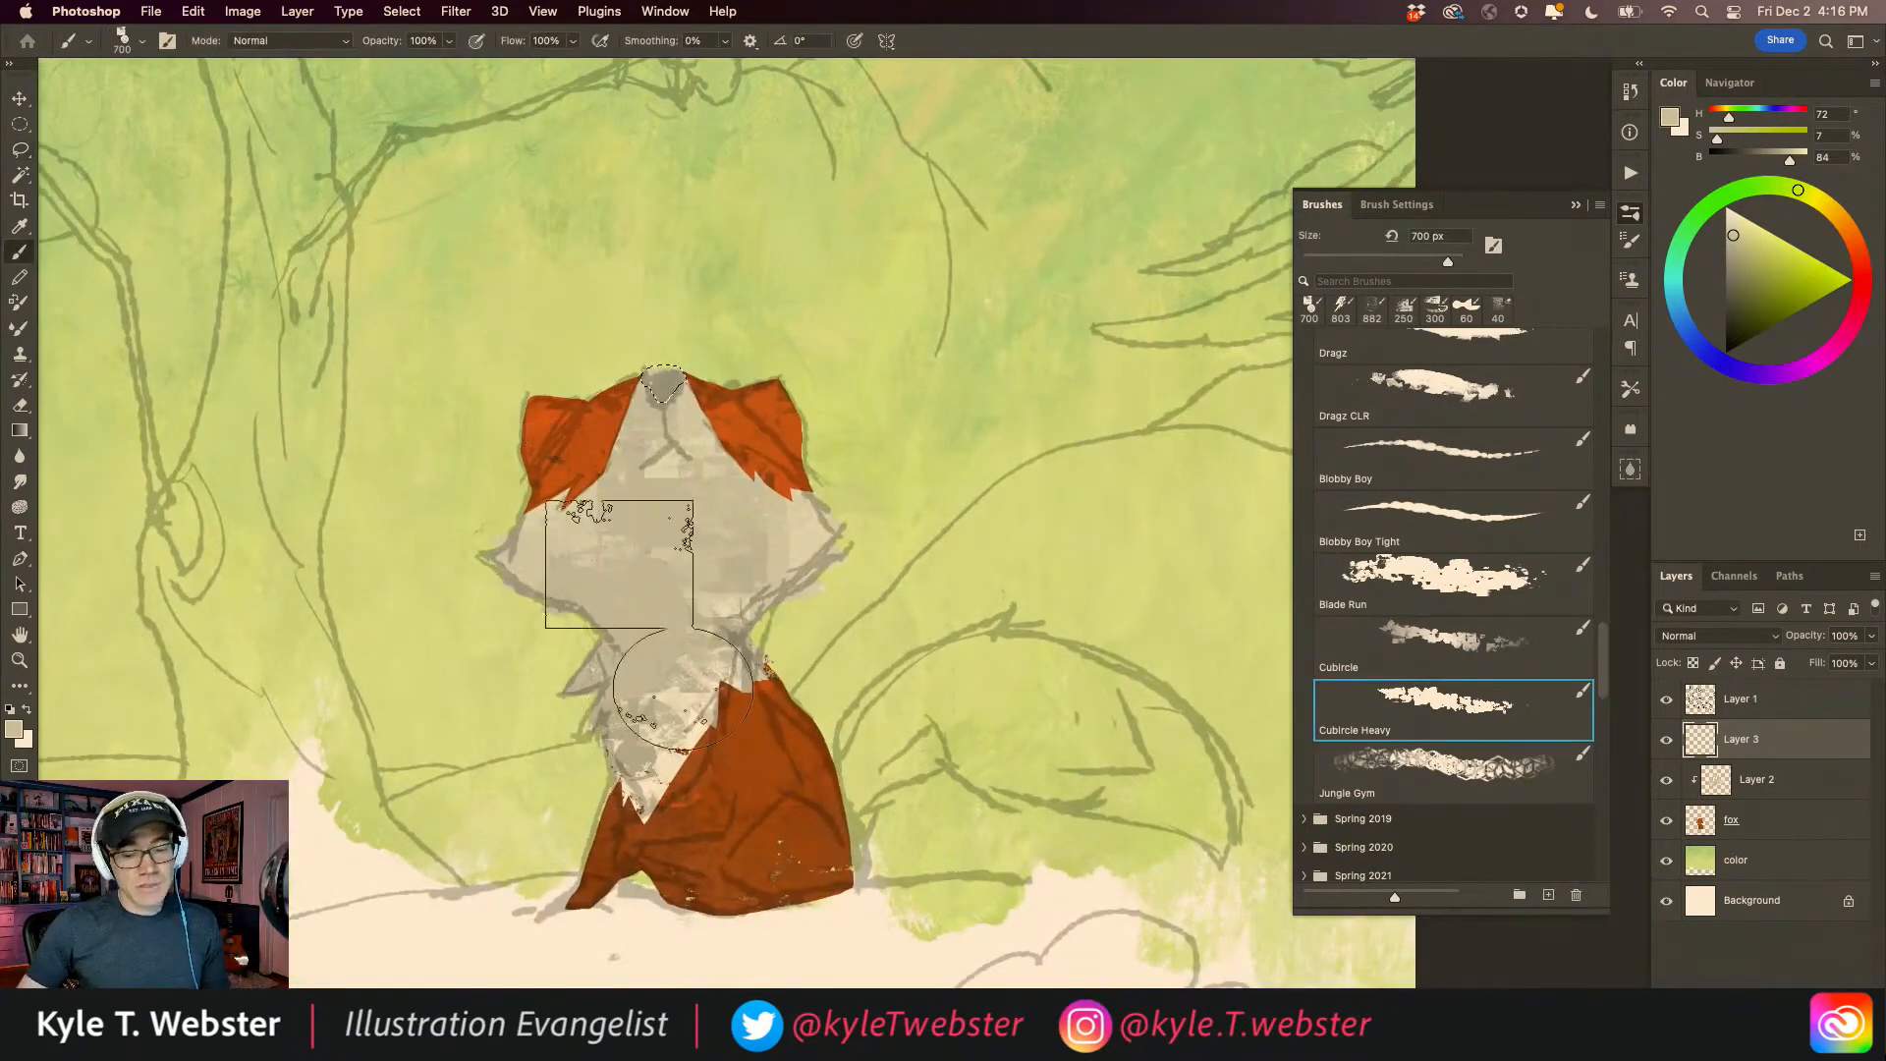
pyautogui.keyDown('alt'); pyautogui.click(759, 752); pyautogui.keyUp('alt')
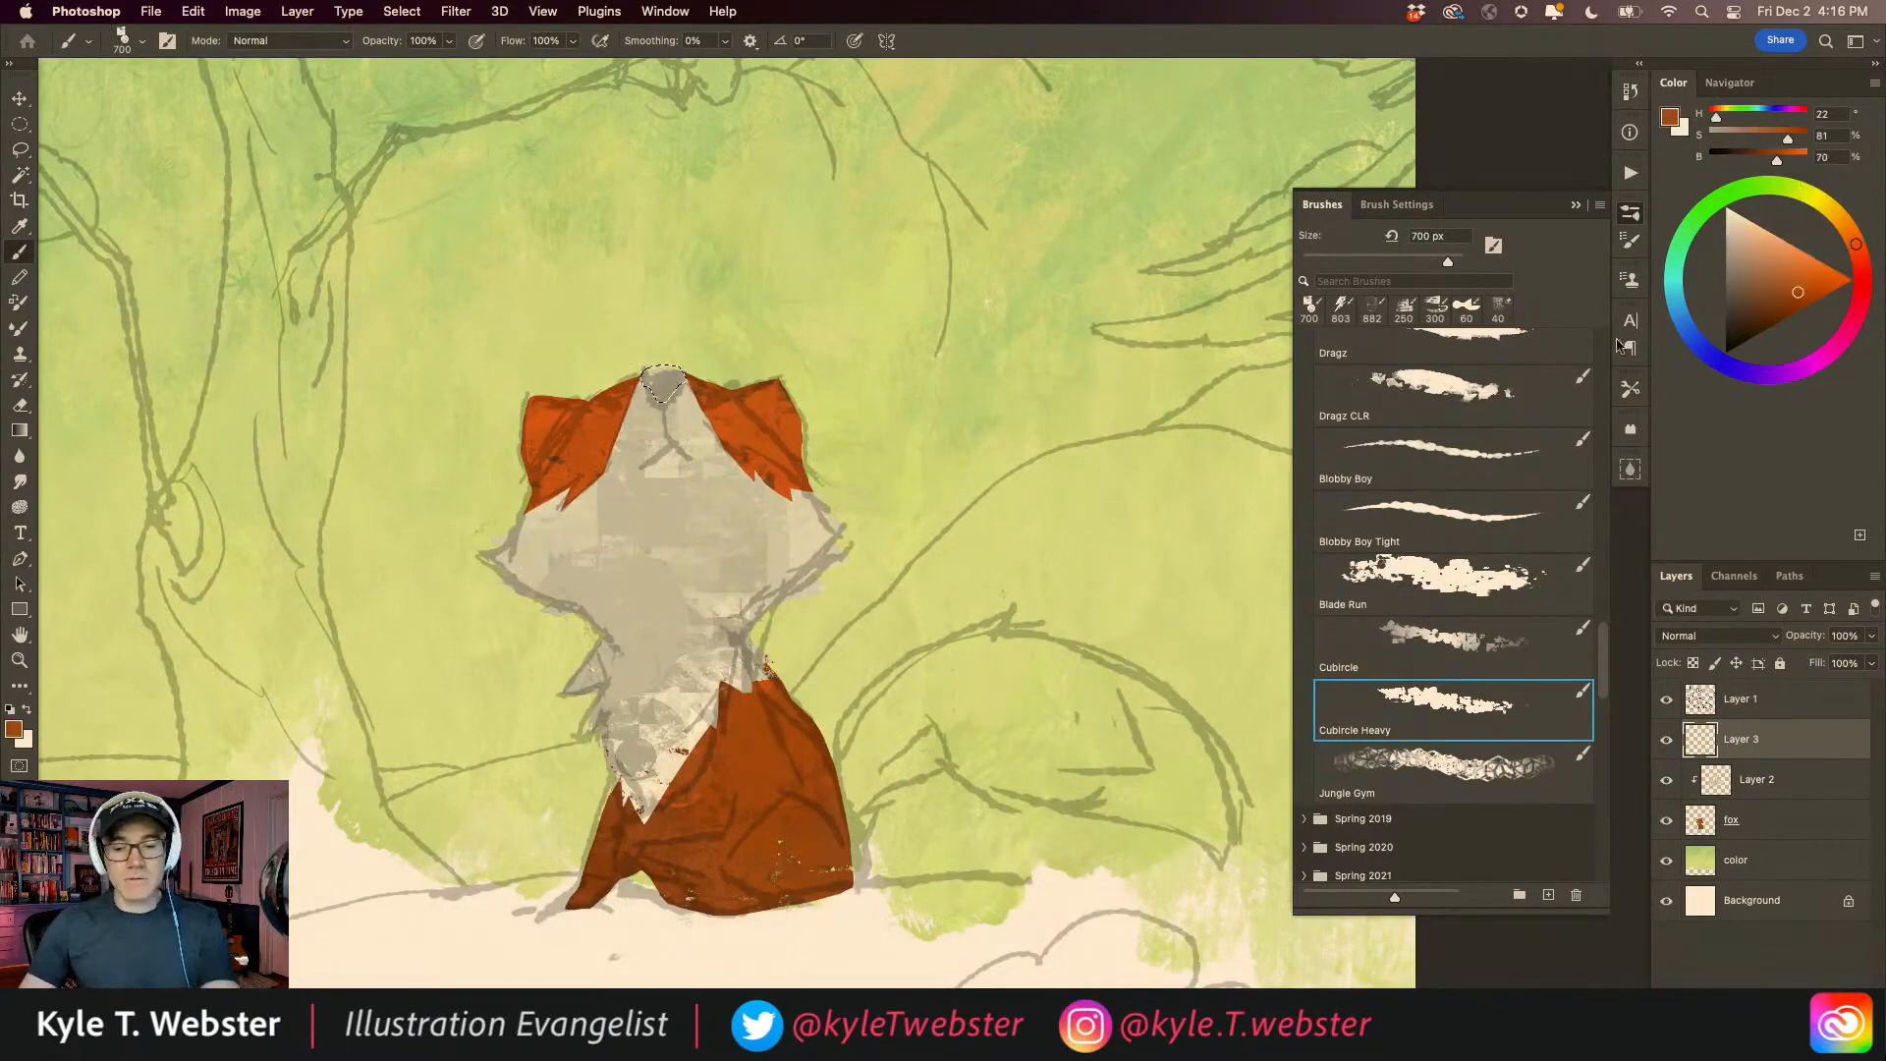
pyautogui.click(1770, 316)
pyautogui.click(1754, 320)
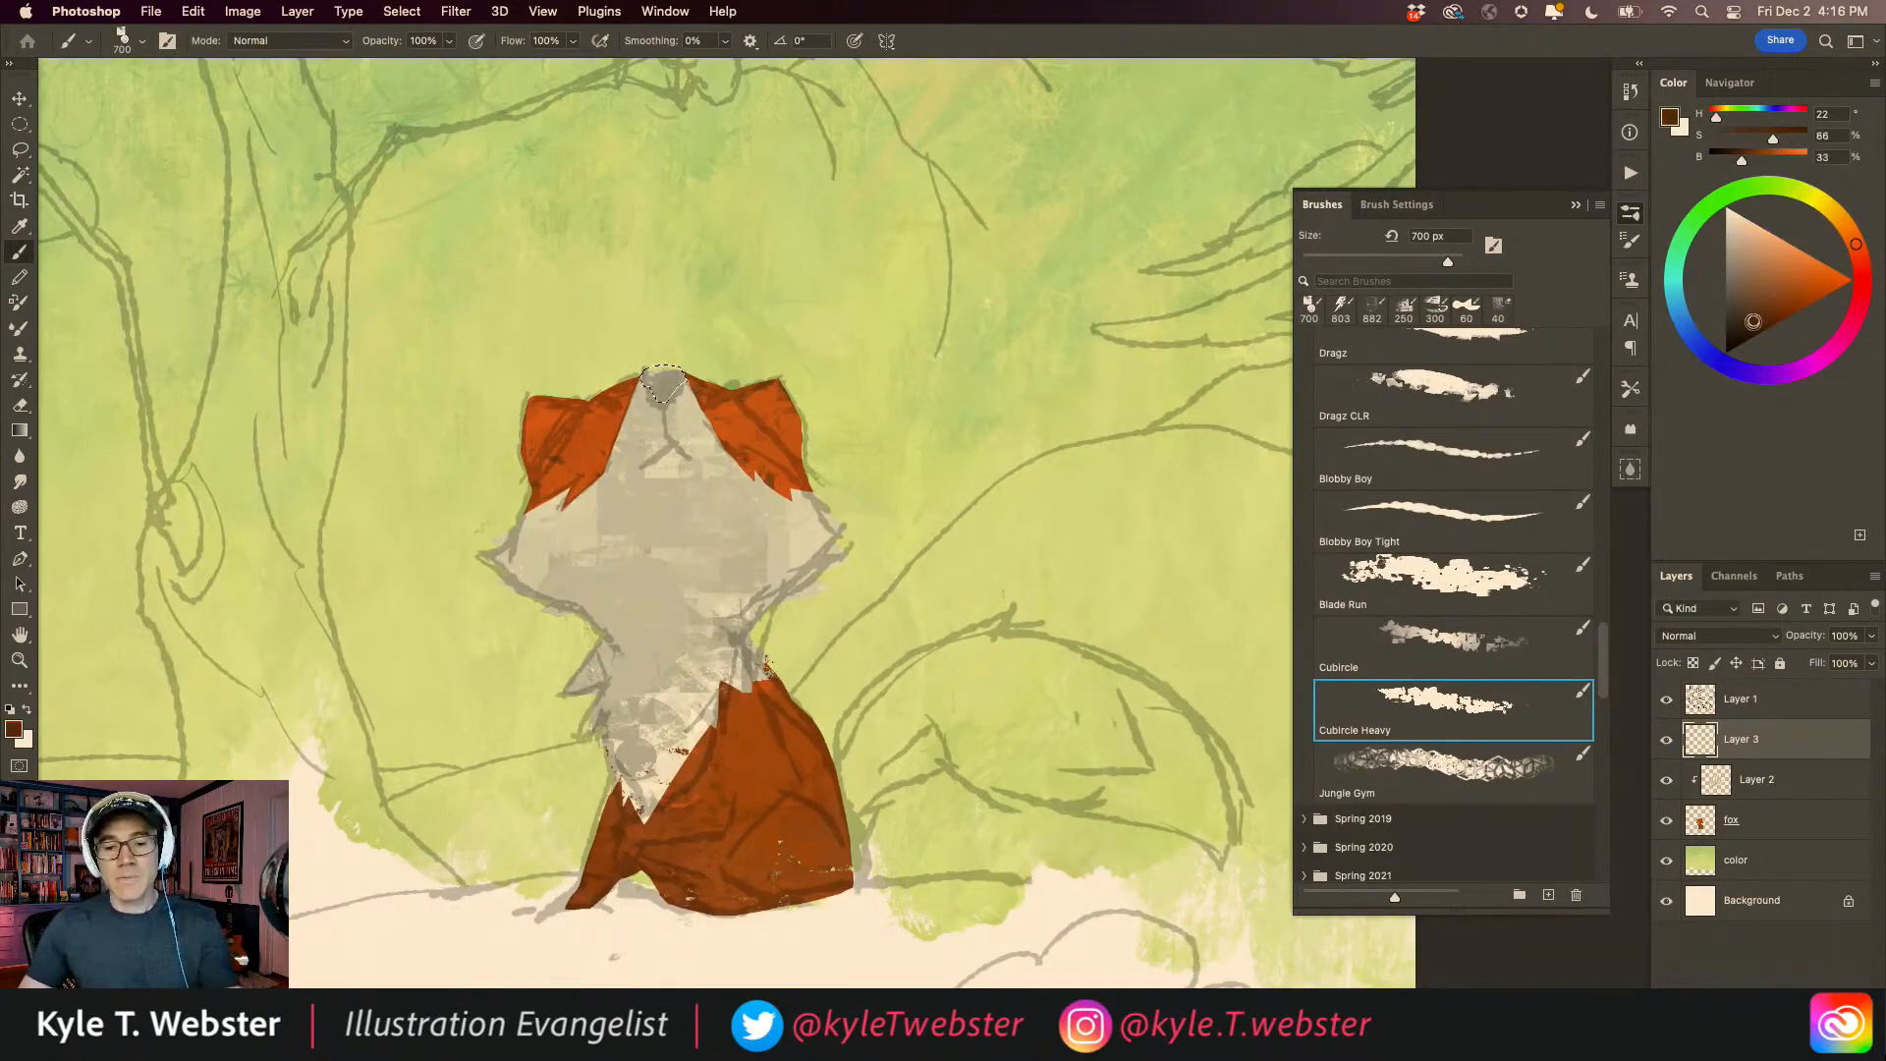
pyautogui.moveTo(656, 403)
pyautogui.mouseDown()
pyautogui.moveTo(684, 376)
pyautogui.moveTo(646, 363)
pyautogui.mouseUp()
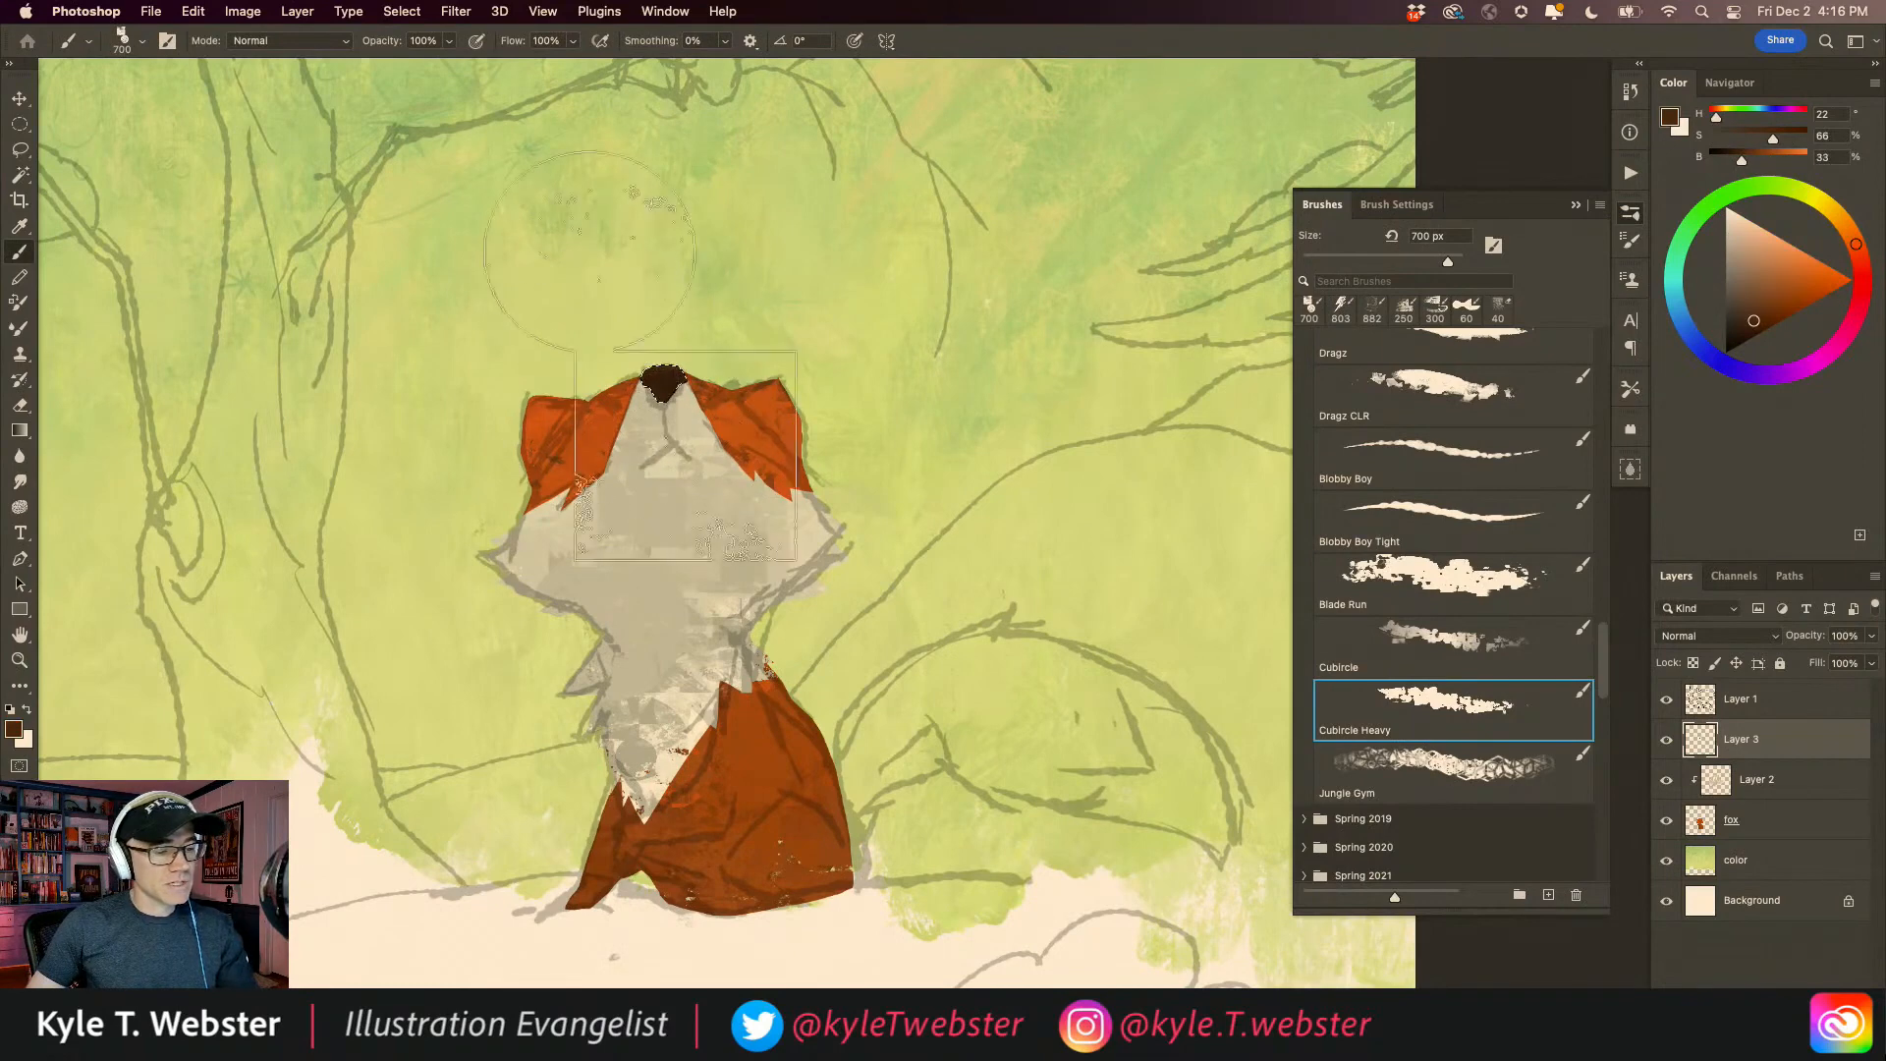
pyautogui.keyDown('alt'); pyautogui.click(593, 739); pyautogui.keyUp('alt')
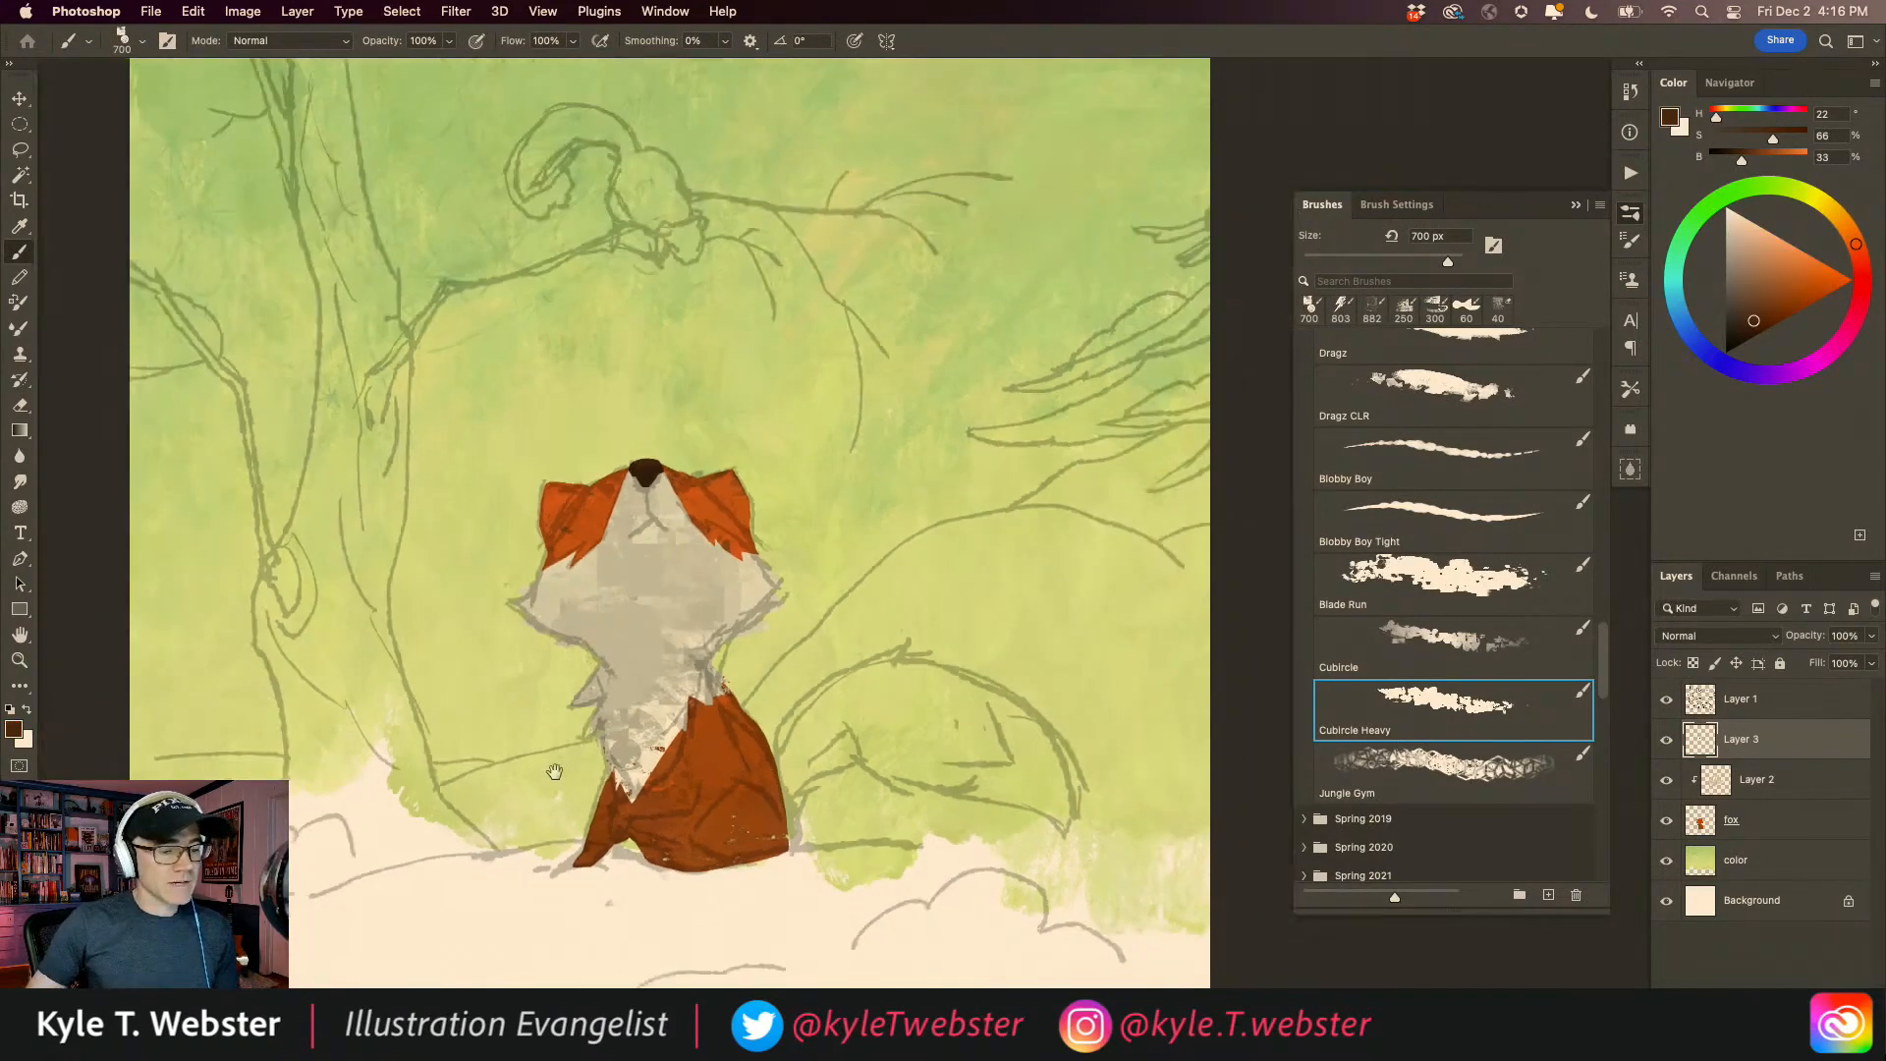
pyautogui.moveTo(552, 773); pyautogui.dragTo(578, 669)
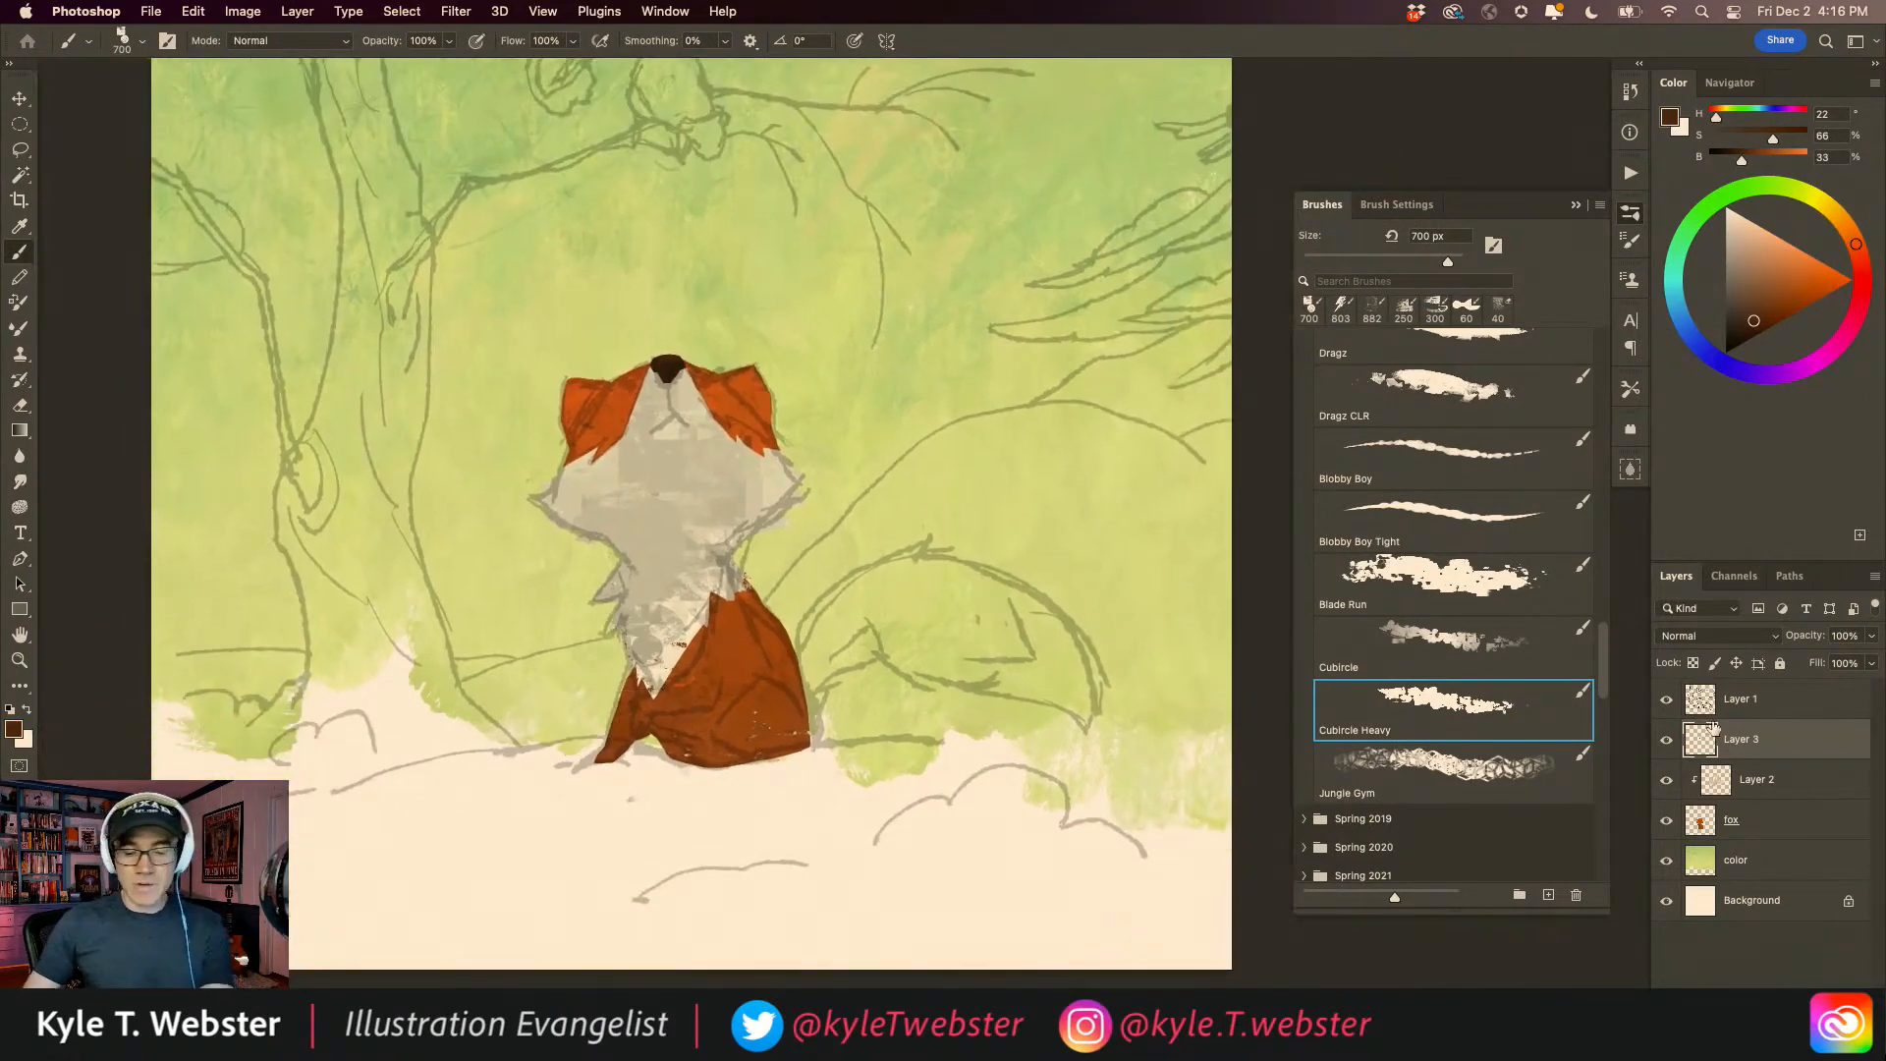
# Step: Hide the sketch layer and lock the transparent pixels of the clipped layer holding the fox's beige markings
pyautogui.click(1667, 700)
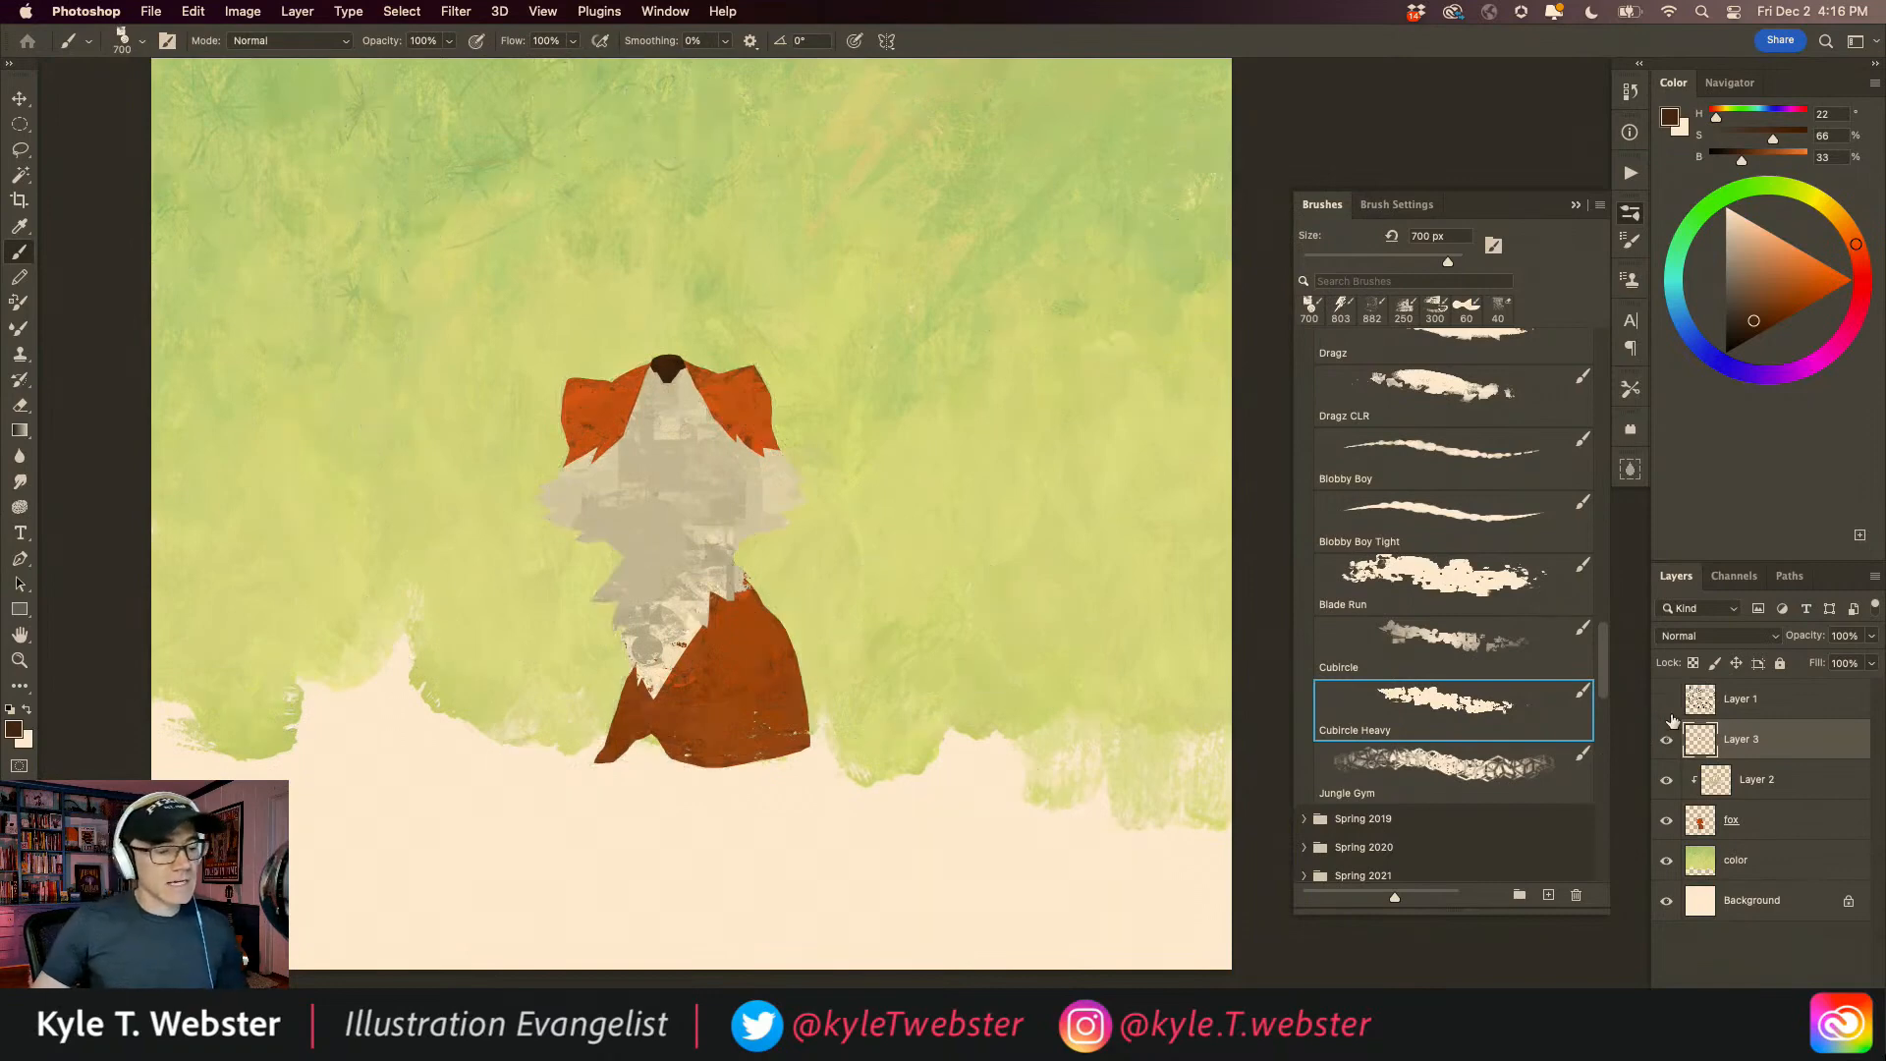
pyautogui.keyDown('alt'); pyautogui.click(586, 709); pyautogui.keyUp('alt')
pyautogui.moveTo(528, 699); pyautogui.dragTo(573, 726)
pyautogui.keyDown('super'); pyautogui.click(603, 712); pyautogui.keyUp('super')
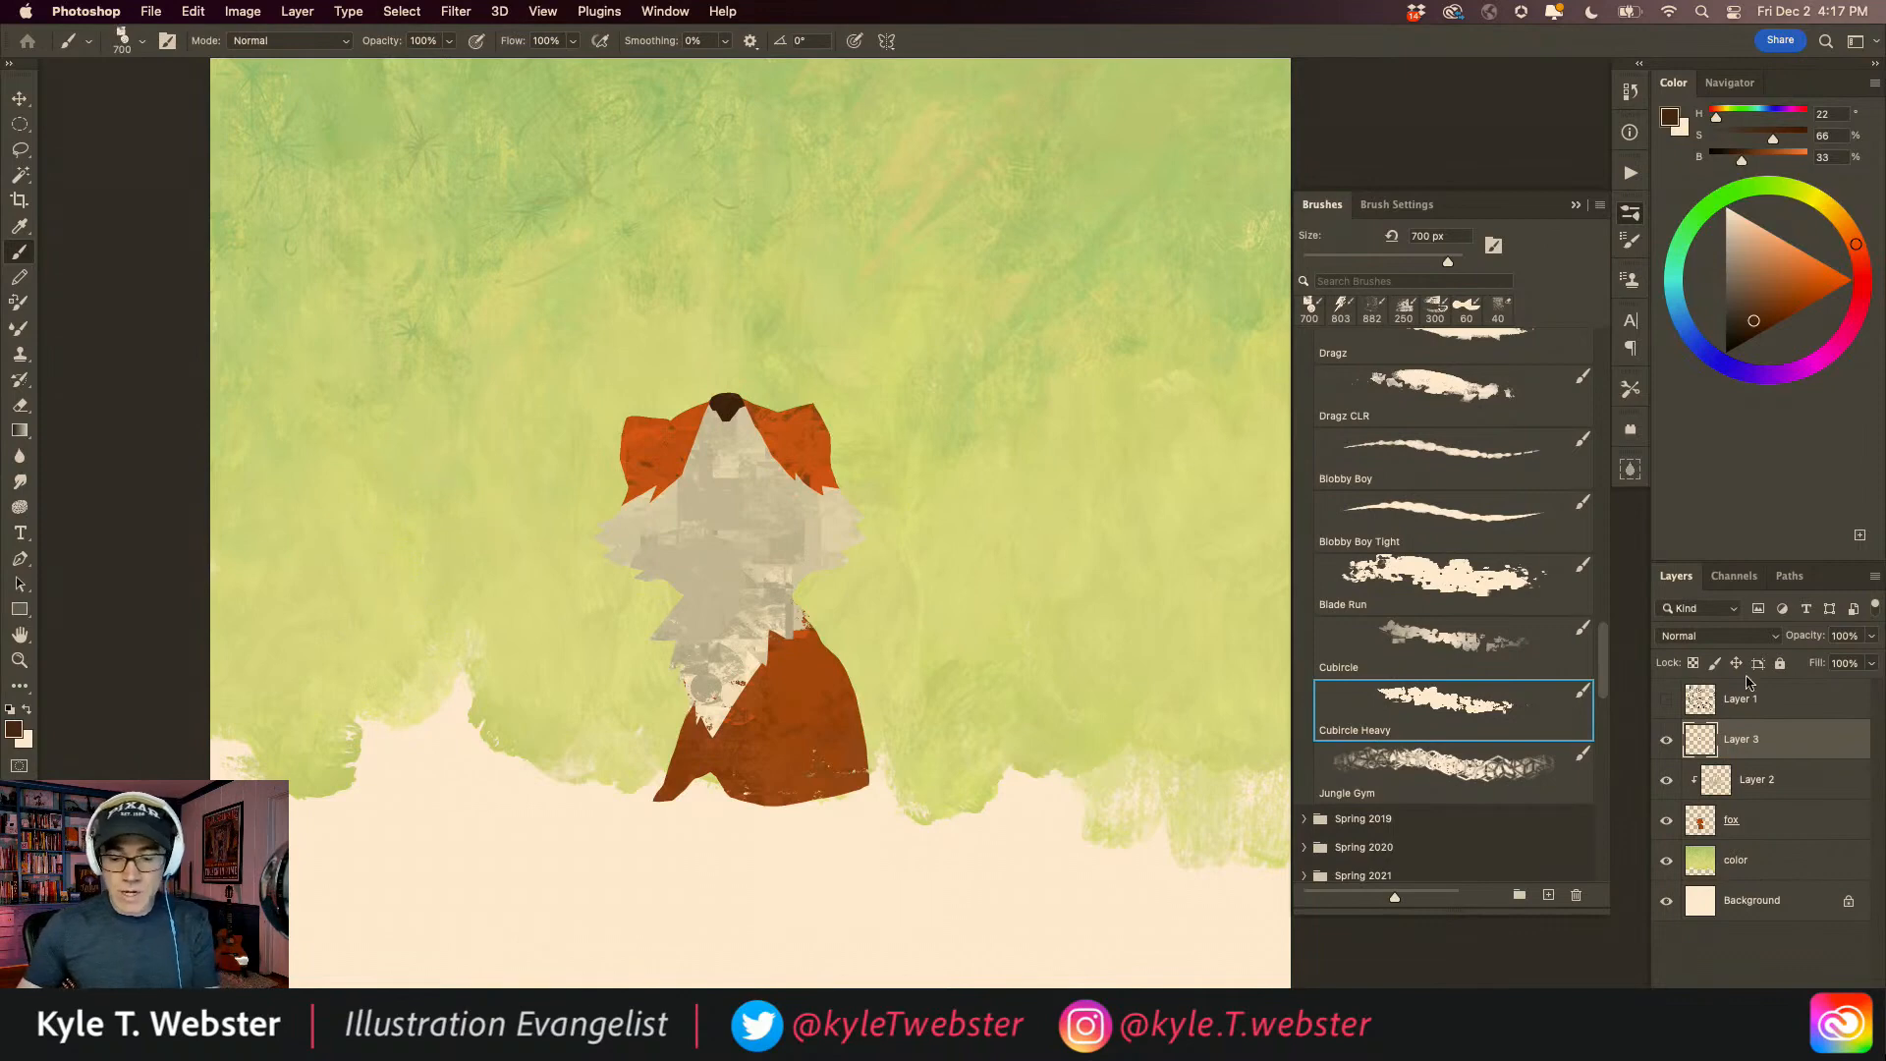
pyautogui.click(1713, 780)
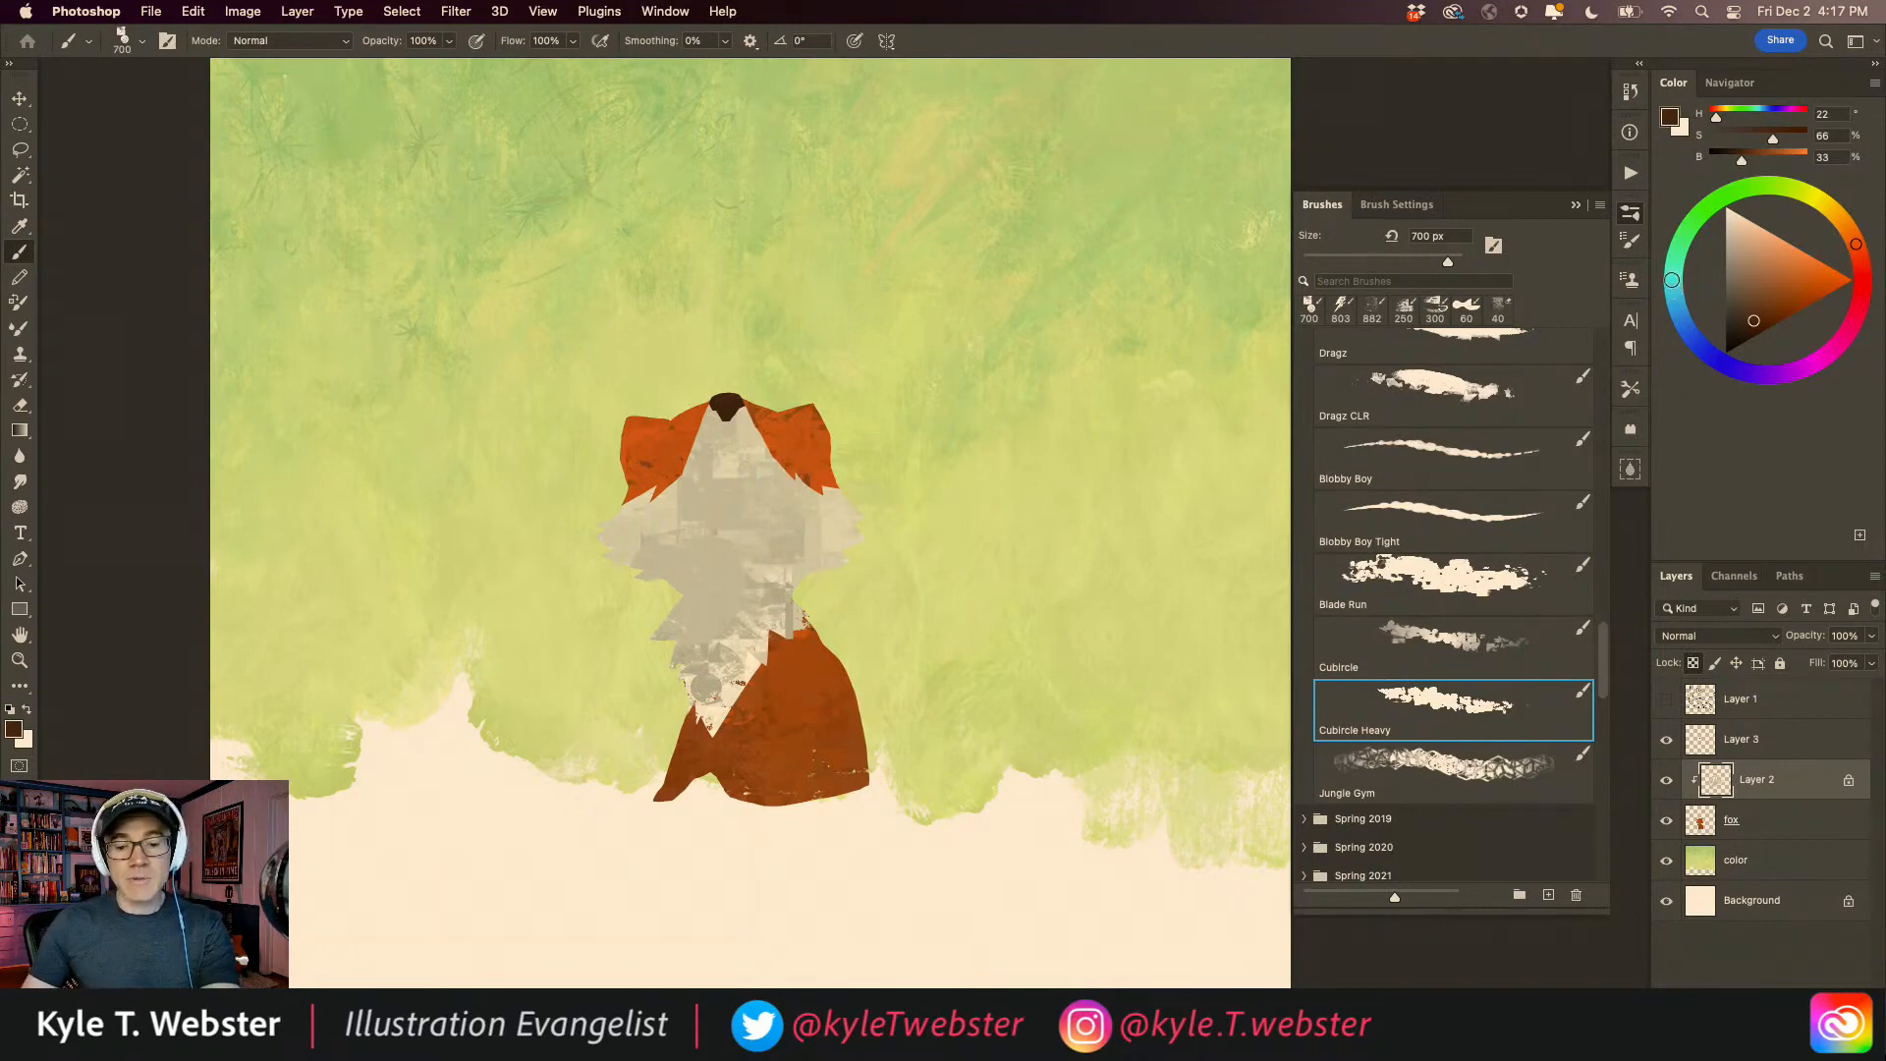
# Step: Paint blue-gray at hue 180, saturation 15%, brightness 67% over the fox's cheeks and chest with the Cubircle Heavy brush
pyautogui.click(1673, 282)
pyautogui.click(1741, 263)
pyautogui.moveTo(699, 678)
pyautogui.mouseDown()
pyautogui.moveTo(711, 597)
pyautogui.moveTo(687, 645)
pyautogui.moveTo(742, 579)
pyautogui.moveTo(806, 618)
pyautogui.moveTo(878, 580)
pyautogui.moveTo(884, 541)
pyautogui.moveTo(876, 612)
pyautogui.moveTo(888, 537)
pyautogui.moveTo(880, 593)
pyautogui.moveTo(768, 656)
pyautogui.moveTo(655, 633)
pyautogui.moveTo(757, 681)
pyautogui.moveTo(656, 600)
pyautogui.moveTo(626, 593)
pyautogui.moveTo(649, 619)
pyautogui.moveTo(612, 594)
pyautogui.mouseUp()
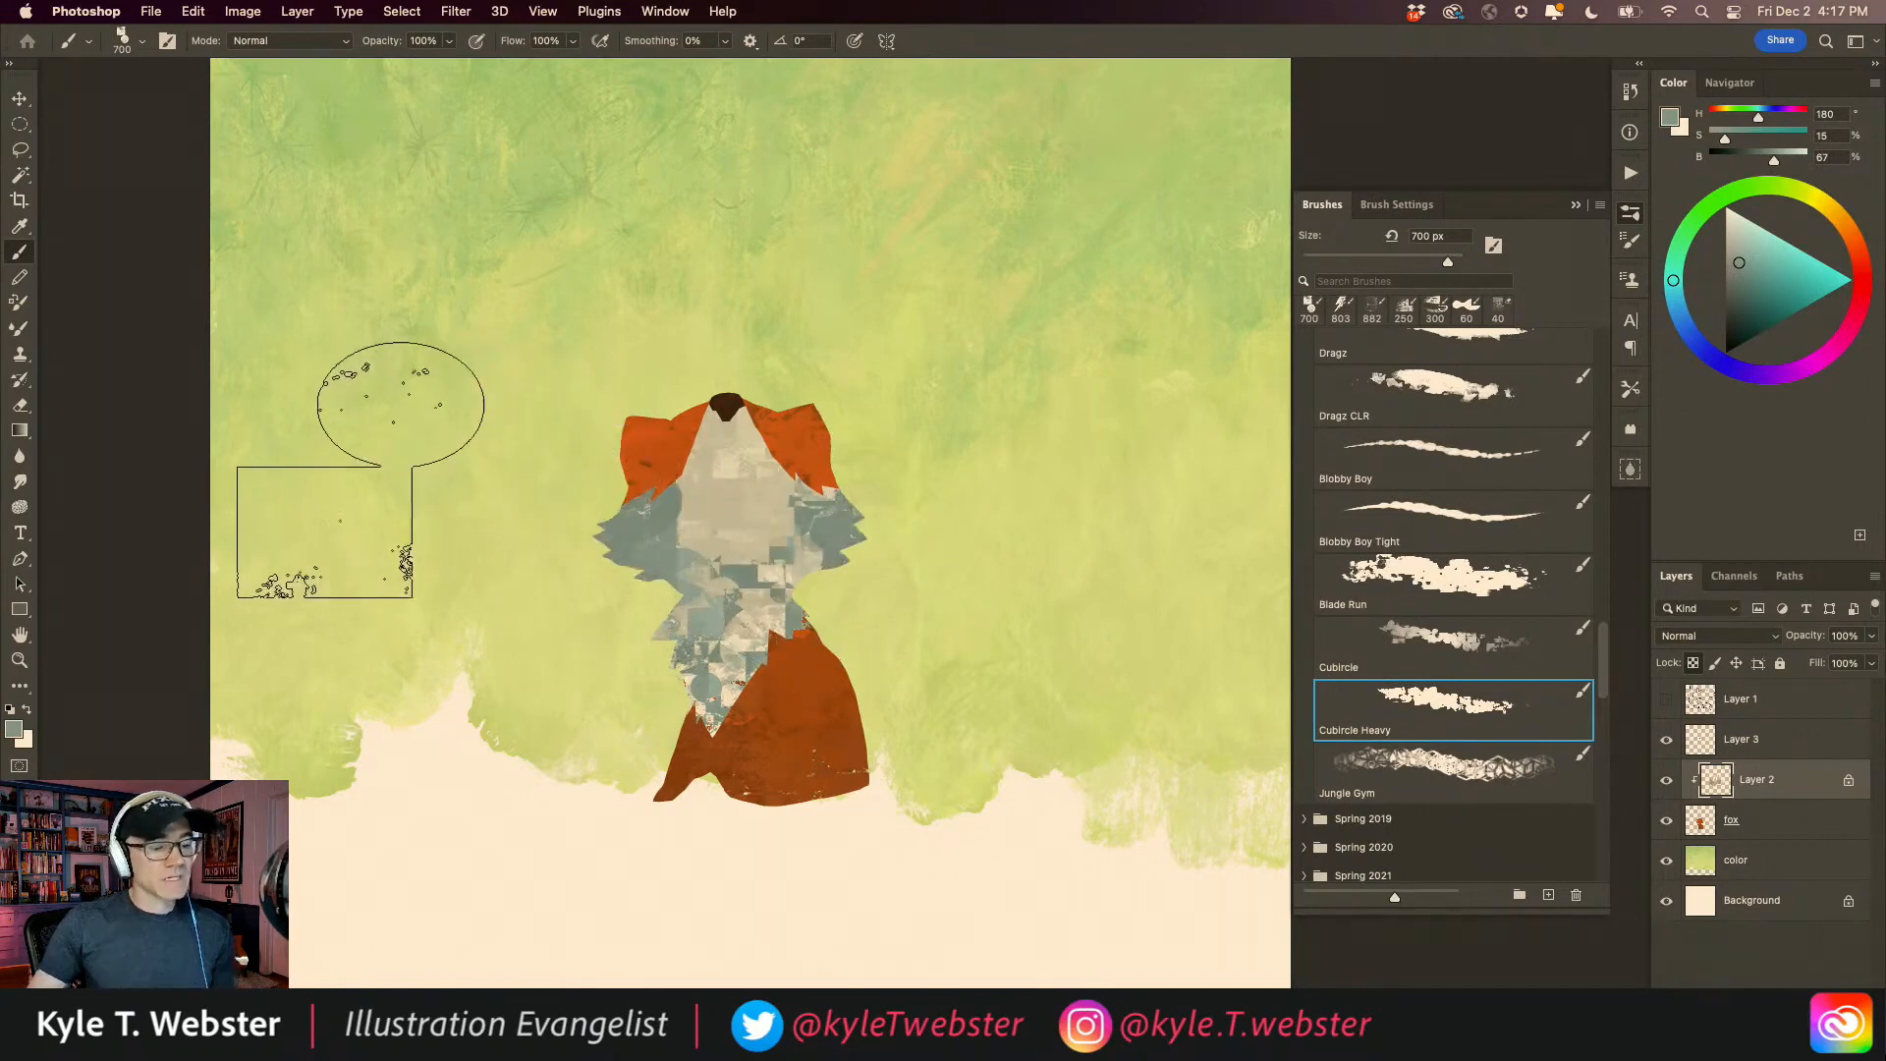
# Step: Break up the gray-beige transition on the face and chest with the Blade Run brush at 175 px, sampling beige from the muzzle
pyautogui.click(1404, 576)
pyautogui.press('[')
pyautogui.press('[')
pyautogui.press('[')
pyautogui.press('[')
pyautogui.moveTo(736, 547)
pyautogui.mouseDown()
pyautogui.moveTo(811, 535)
pyautogui.moveTo(838, 517)
pyautogui.moveTo(785, 619)
pyautogui.moveTo(745, 662)
pyautogui.moveTo(728, 651)
pyautogui.moveTo(757, 619)
pyautogui.moveTo(717, 724)
pyautogui.moveTo(748, 614)
pyautogui.moveTo(744, 590)
pyautogui.moveTo(684, 568)
pyautogui.moveTo(676, 479)
pyautogui.moveTo(713, 454)
pyautogui.moveTo(673, 497)
pyautogui.moveTo(702, 526)
pyautogui.moveTo(659, 510)
pyautogui.moveTo(691, 482)
pyautogui.moveTo(752, 483)
pyautogui.moveTo(772, 506)
pyautogui.moveTo(820, 478)
pyautogui.moveTo(759, 484)
pyautogui.moveTo(782, 526)
pyautogui.moveTo(738, 573)
pyautogui.moveTo(759, 553)
pyautogui.moveTo(739, 531)
pyautogui.moveTo(751, 453)
pyautogui.moveTo(764, 519)
pyautogui.moveTo(767, 498)
pyautogui.moveTo(683, 536)
pyautogui.moveTo(668, 495)
pyautogui.moveTo(649, 526)
pyautogui.moveTo(635, 506)
pyautogui.moveTo(727, 517)
pyautogui.moveTo(751, 471)
pyautogui.moveTo(751, 509)
pyautogui.moveTo(799, 524)
pyautogui.moveTo(717, 616)
pyautogui.moveTo(754, 540)
pyautogui.moveTo(733, 468)
pyautogui.mouseUp()
pyautogui.keyDown('alt'); pyautogui.click(720, 444); pyautogui.keyUp('alt')
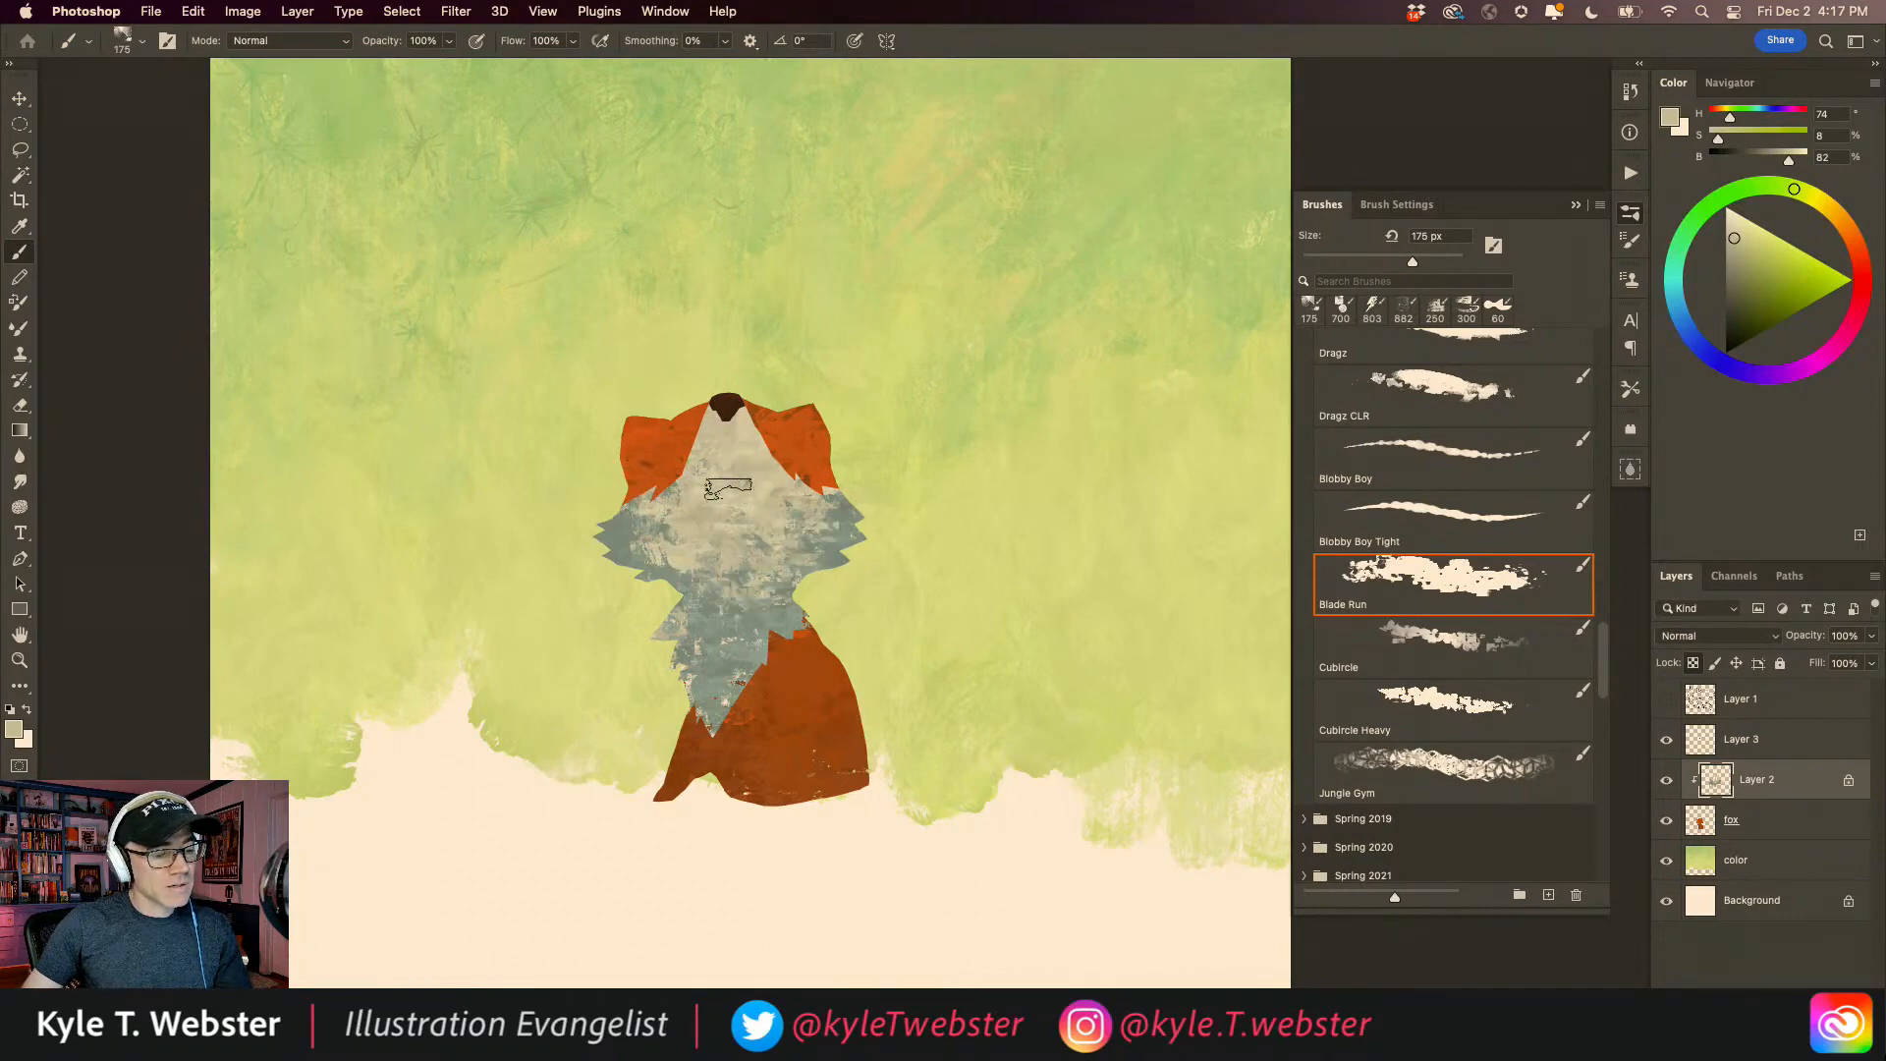
# Step: Brush blue-gray at hue 180, saturation 11%, brightness 74% over the cheeks and chest, and light beige sampled from the muzzle over the lower chest
pyautogui.keyDown('alt'); pyautogui.click(728, 670); pyautogui.keyUp('alt')
pyautogui.click(1735, 251)
pyautogui.moveTo(729, 630)
pyautogui.mouseDown()
pyautogui.moveTo(737, 703)
pyautogui.moveTo(756, 629)
pyautogui.mouseUp()
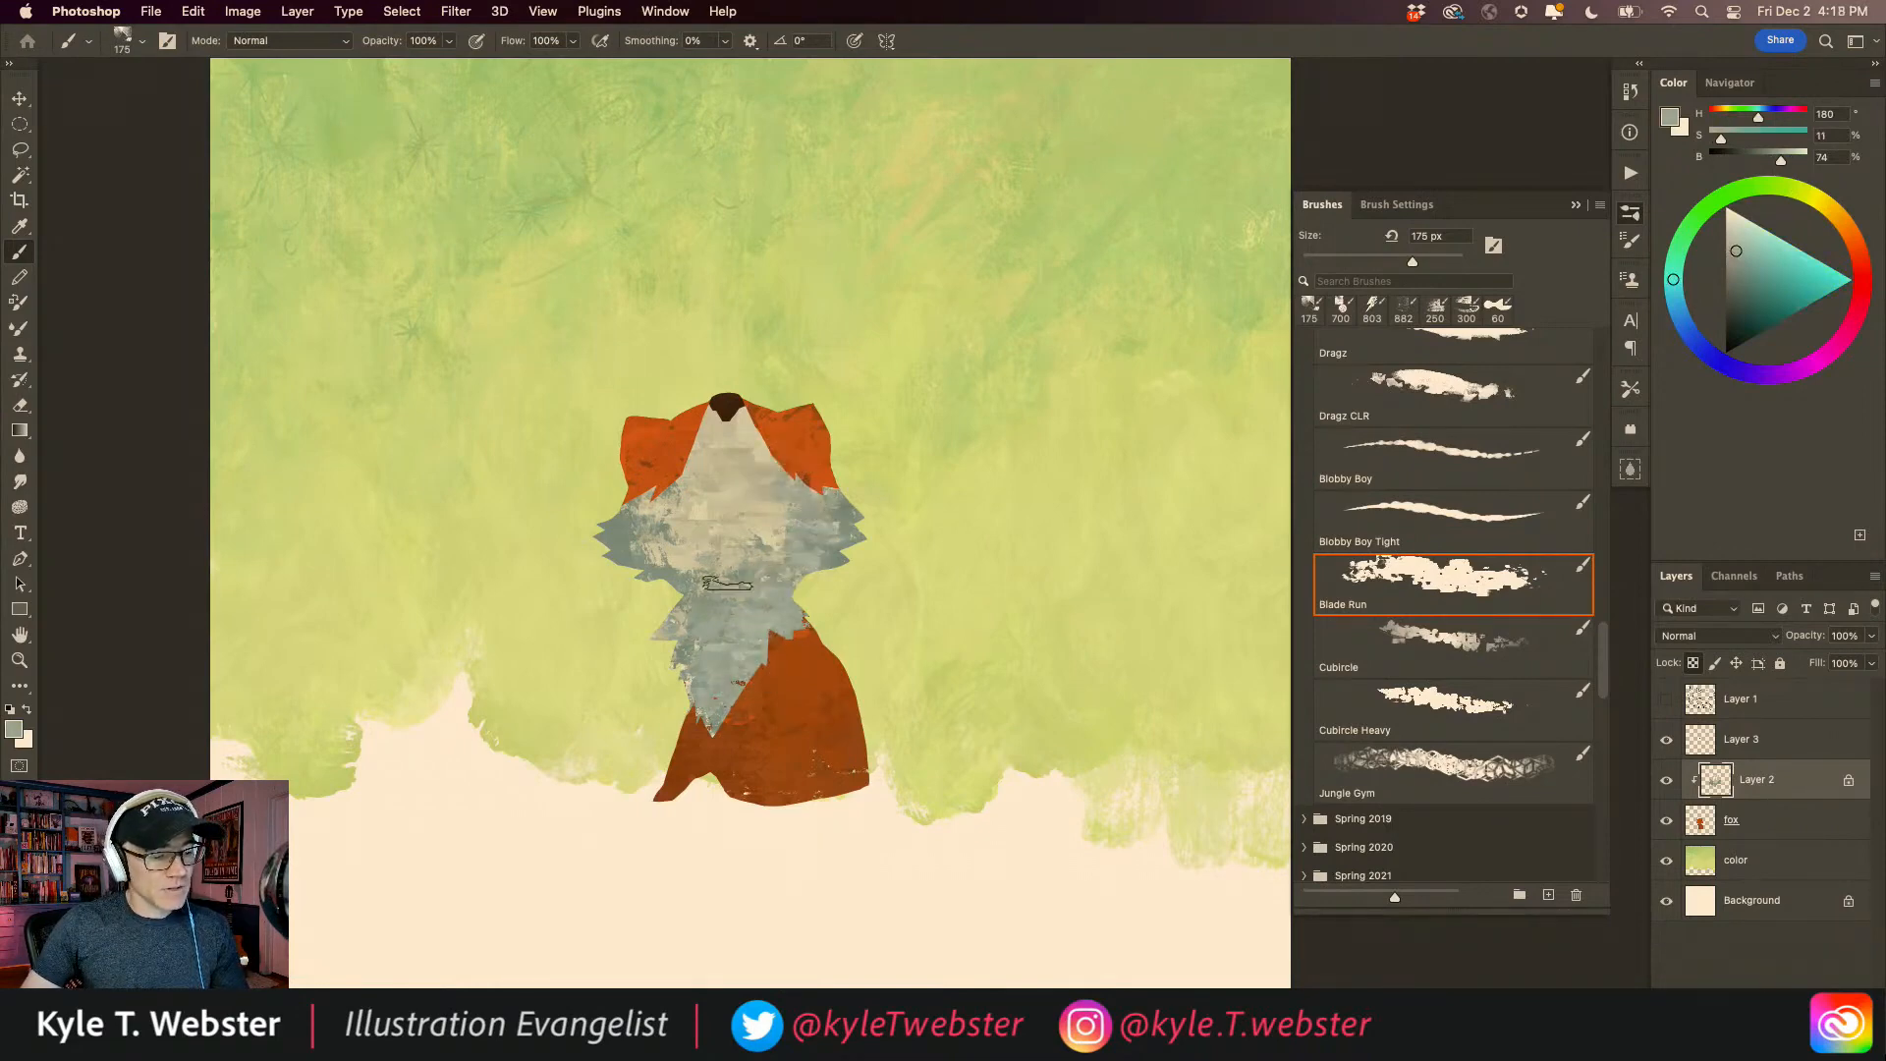
pyautogui.moveTo(730, 494)
pyautogui.mouseDown()
pyautogui.moveTo(738, 574)
pyautogui.moveTo(738, 469)
pyautogui.moveTo(712, 549)
pyautogui.moveTo(703, 517)
pyautogui.moveTo(694, 549)
pyautogui.moveTo(672, 533)
pyautogui.moveTo(697, 620)
pyautogui.moveTo(663, 658)
pyautogui.moveTo(688, 668)
pyautogui.moveTo(689, 698)
pyautogui.moveTo(697, 645)
pyautogui.moveTo(724, 681)
pyautogui.mouseUp()
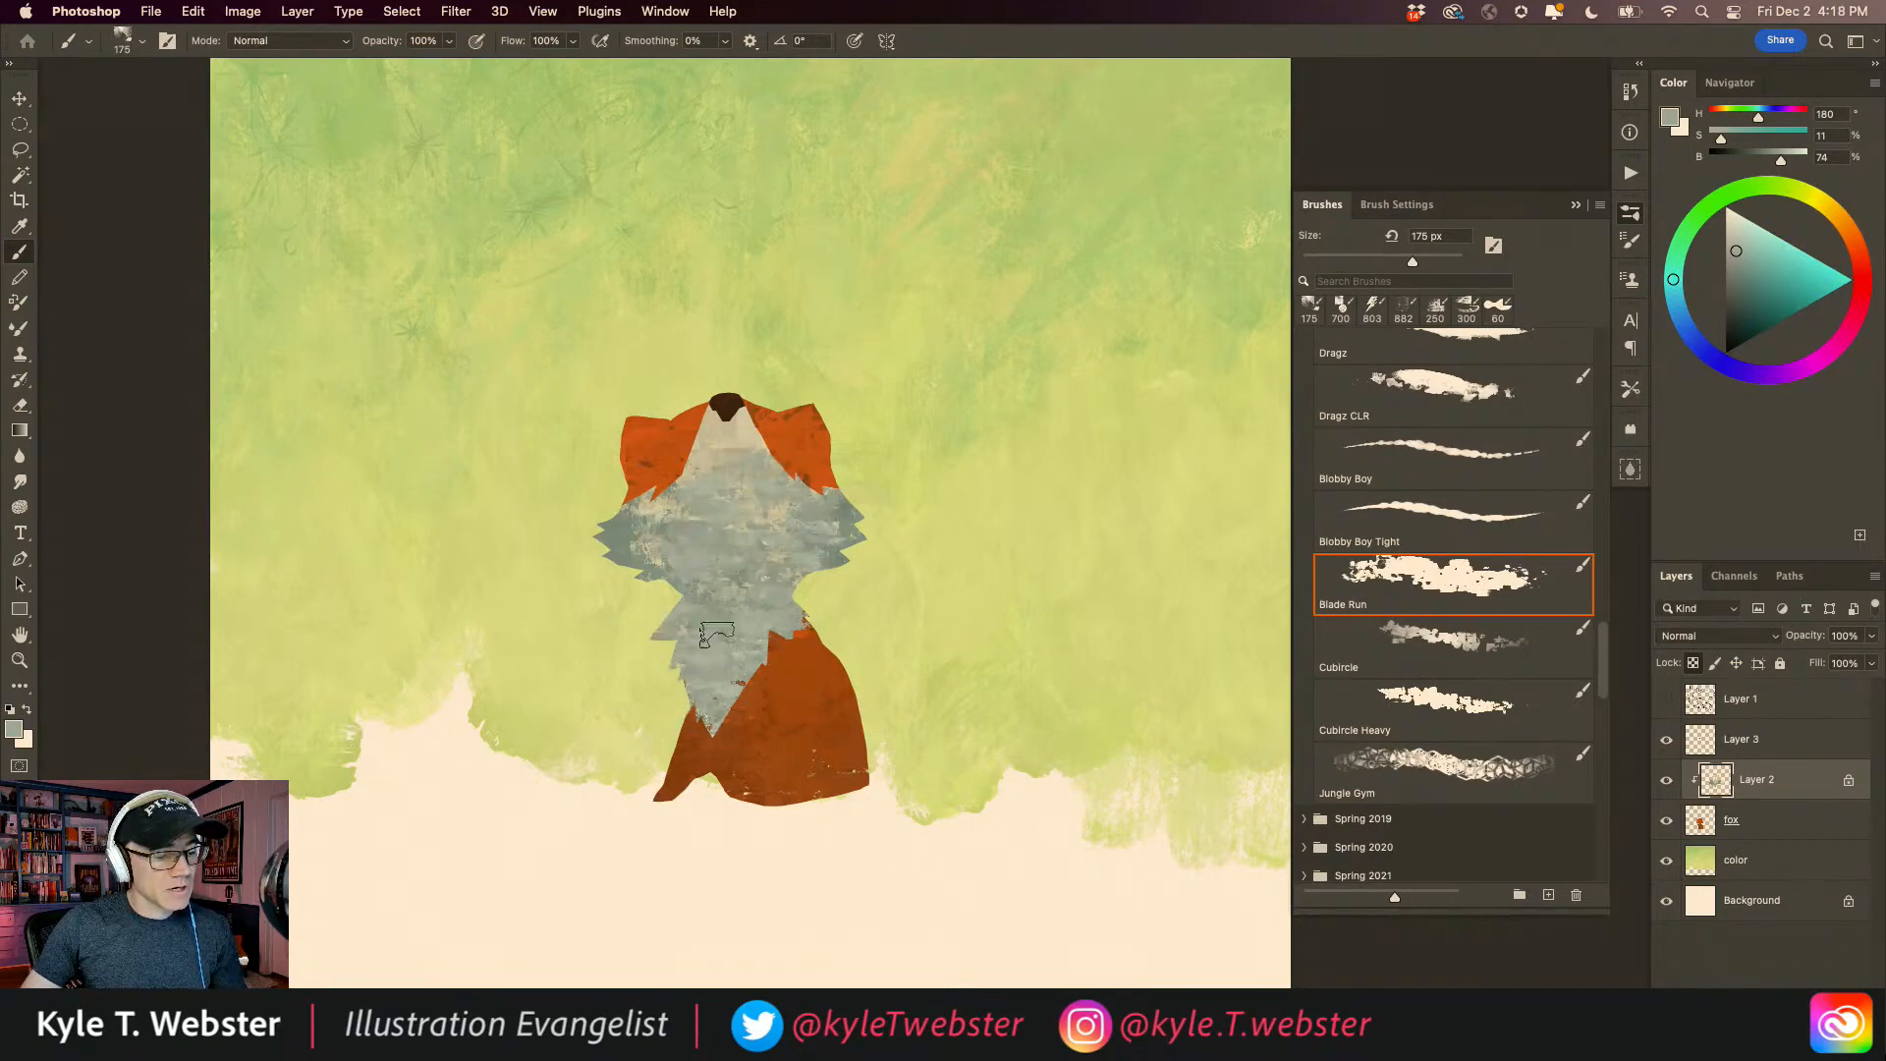
pyautogui.keyDown('alt'); pyautogui.click(716, 446); pyautogui.keyUp('alt')
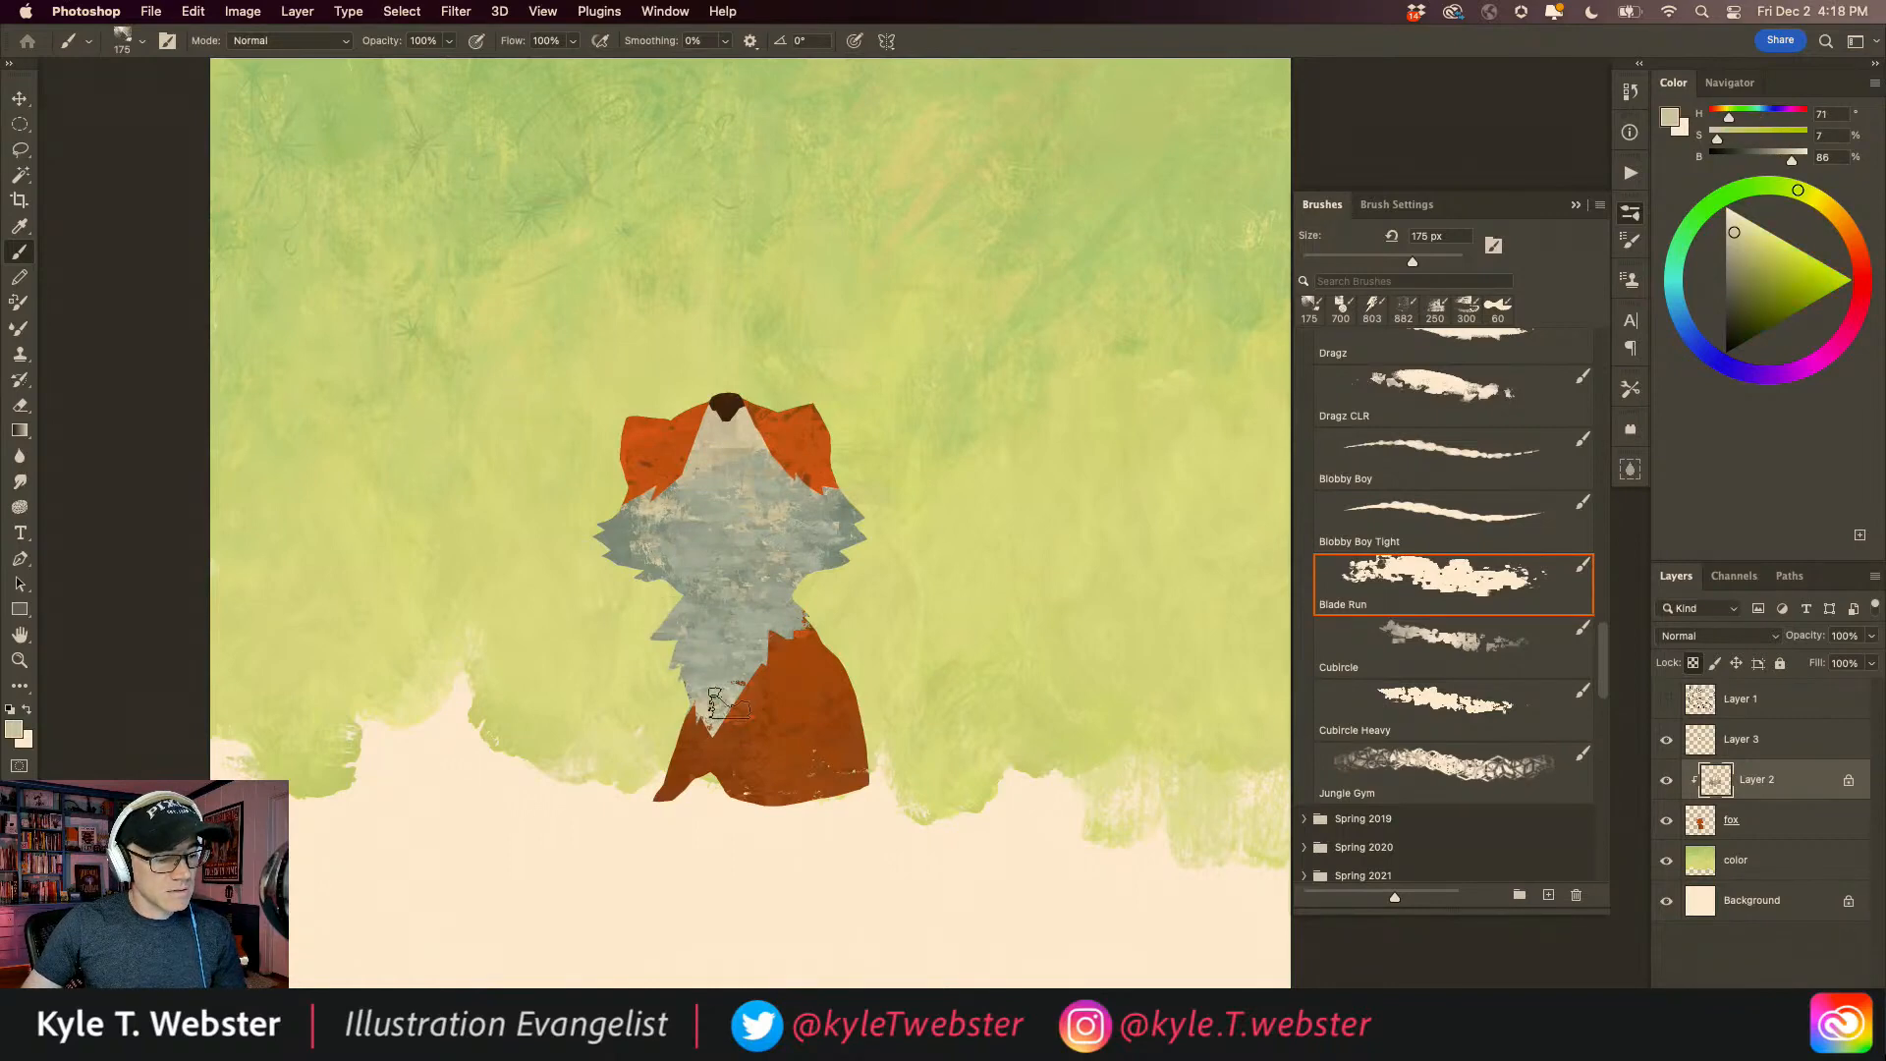
pyautogui.moveTo(731, 673)
pyautogui.mouseDown()
pyautogui.moveTo(776, 639)
pyautogui.moveTo(732, 589)
pyautogui.moveTo(722, 702)
pyautogui.mouseUp()
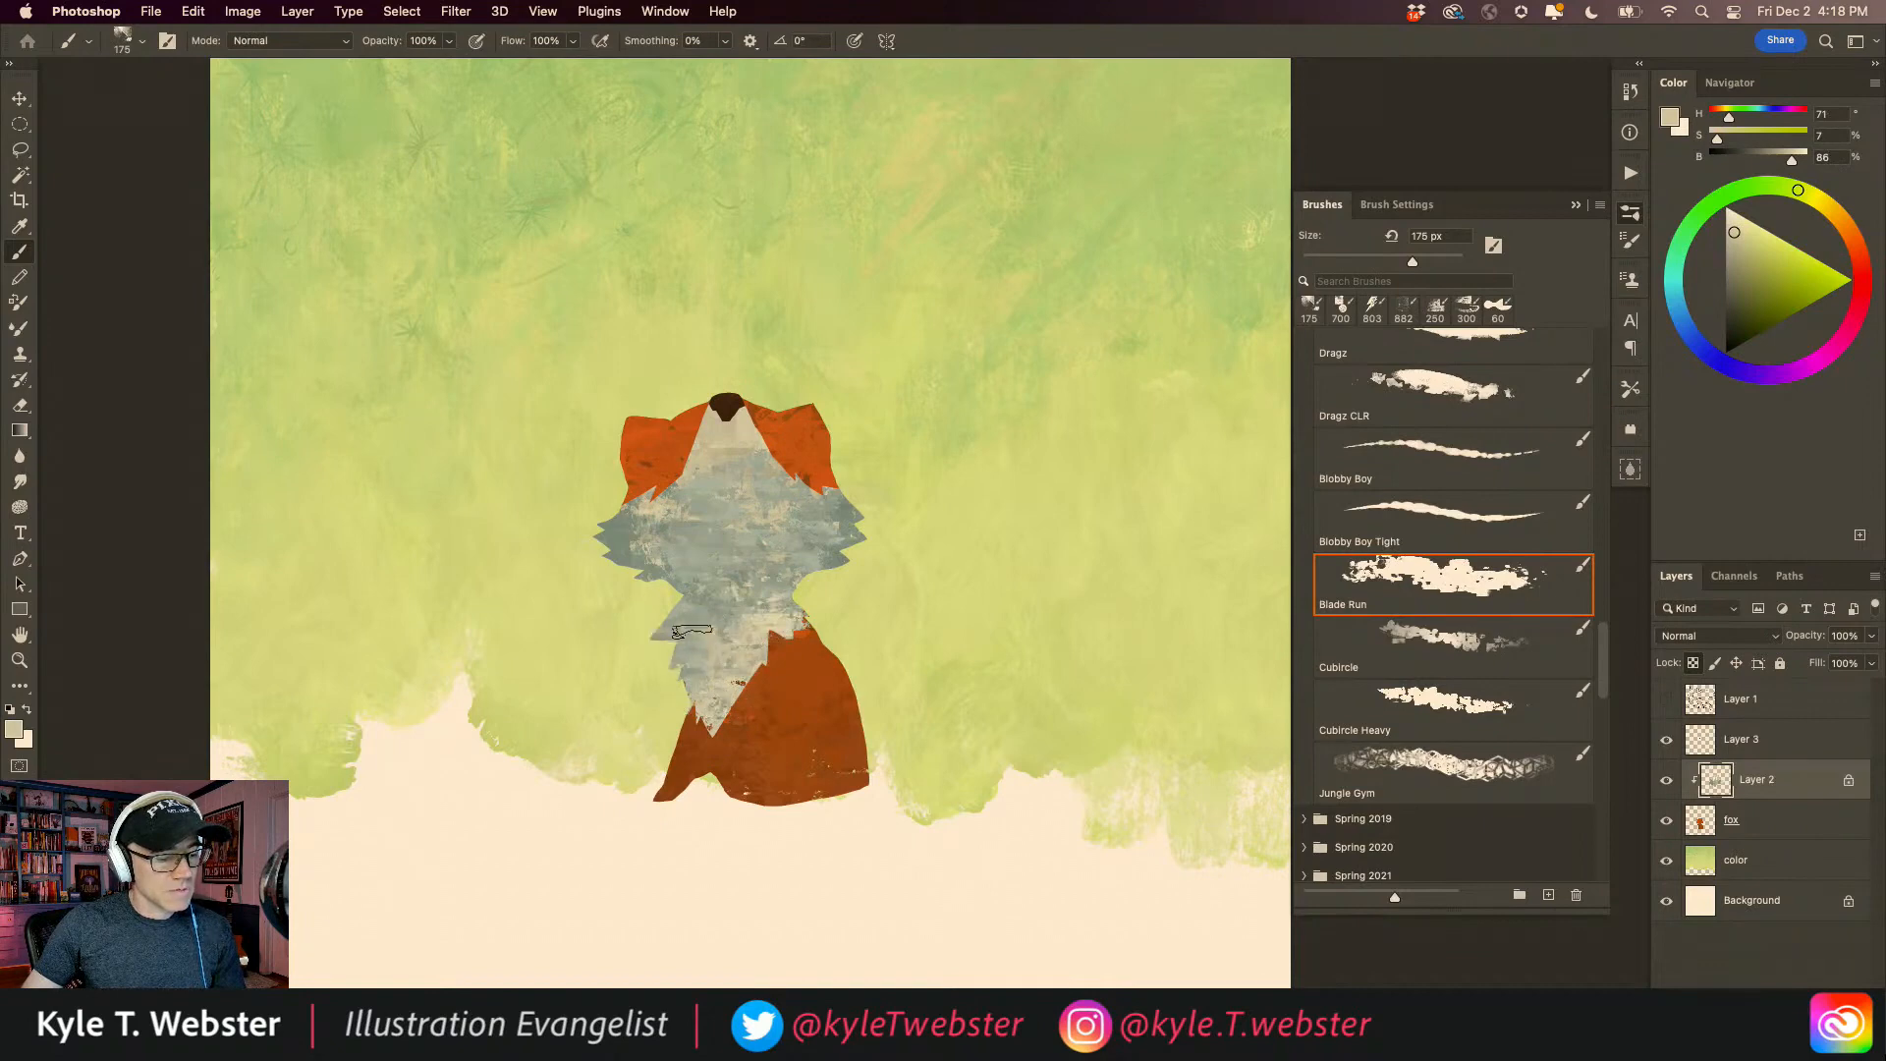
# Step: On the color layer, brush pale yellow-green at hue 74, saturation 16%, brightness 93% over the background beside the fox's left cheek and chest
pyautogui.keyDown('alt'); pyautogui.click(589, 661); pyautogui.keyUp('alt')
pyautogui.keyDown('alt'); pyautogui.click(589, 661); pyautogui.keyUp('alt')
pyautogui.moveTo(537, 699); pyautogui.dragTo(587, 711)
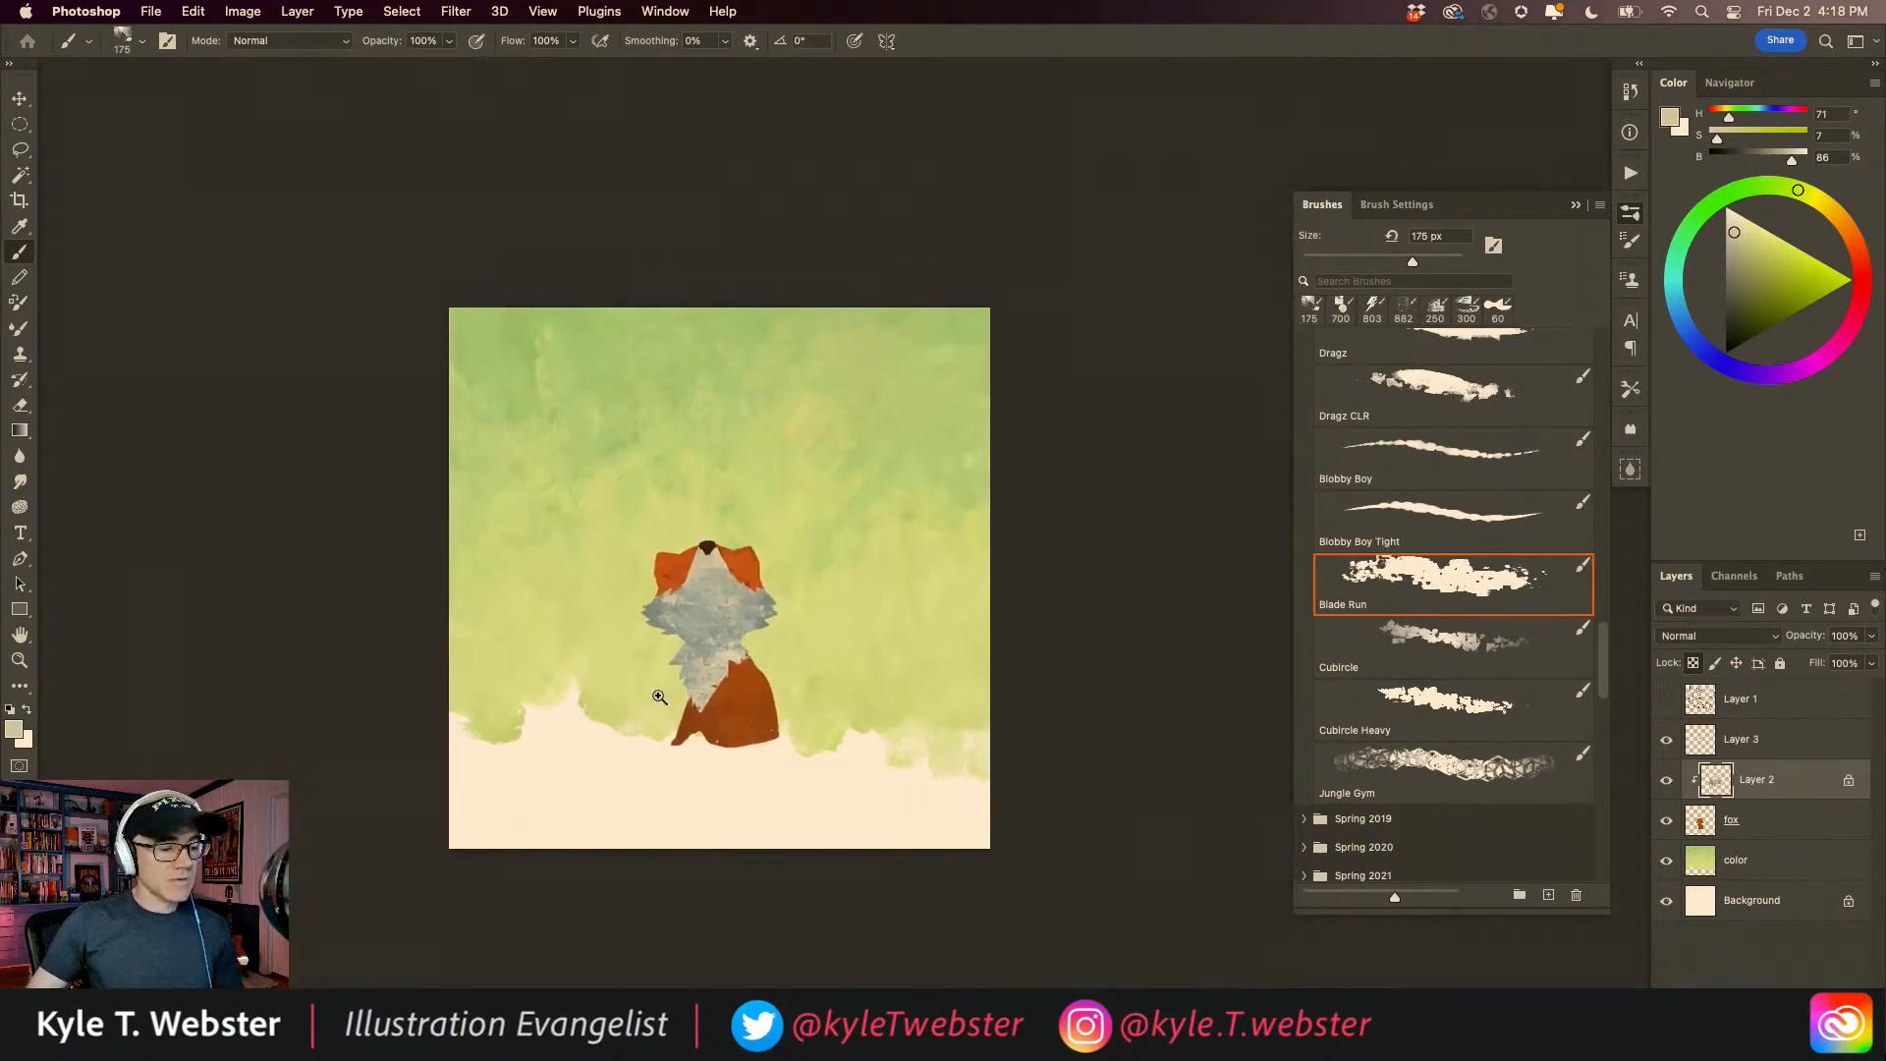
pyautogui.click(659, 696)
pyautogui.click(1758, 860)
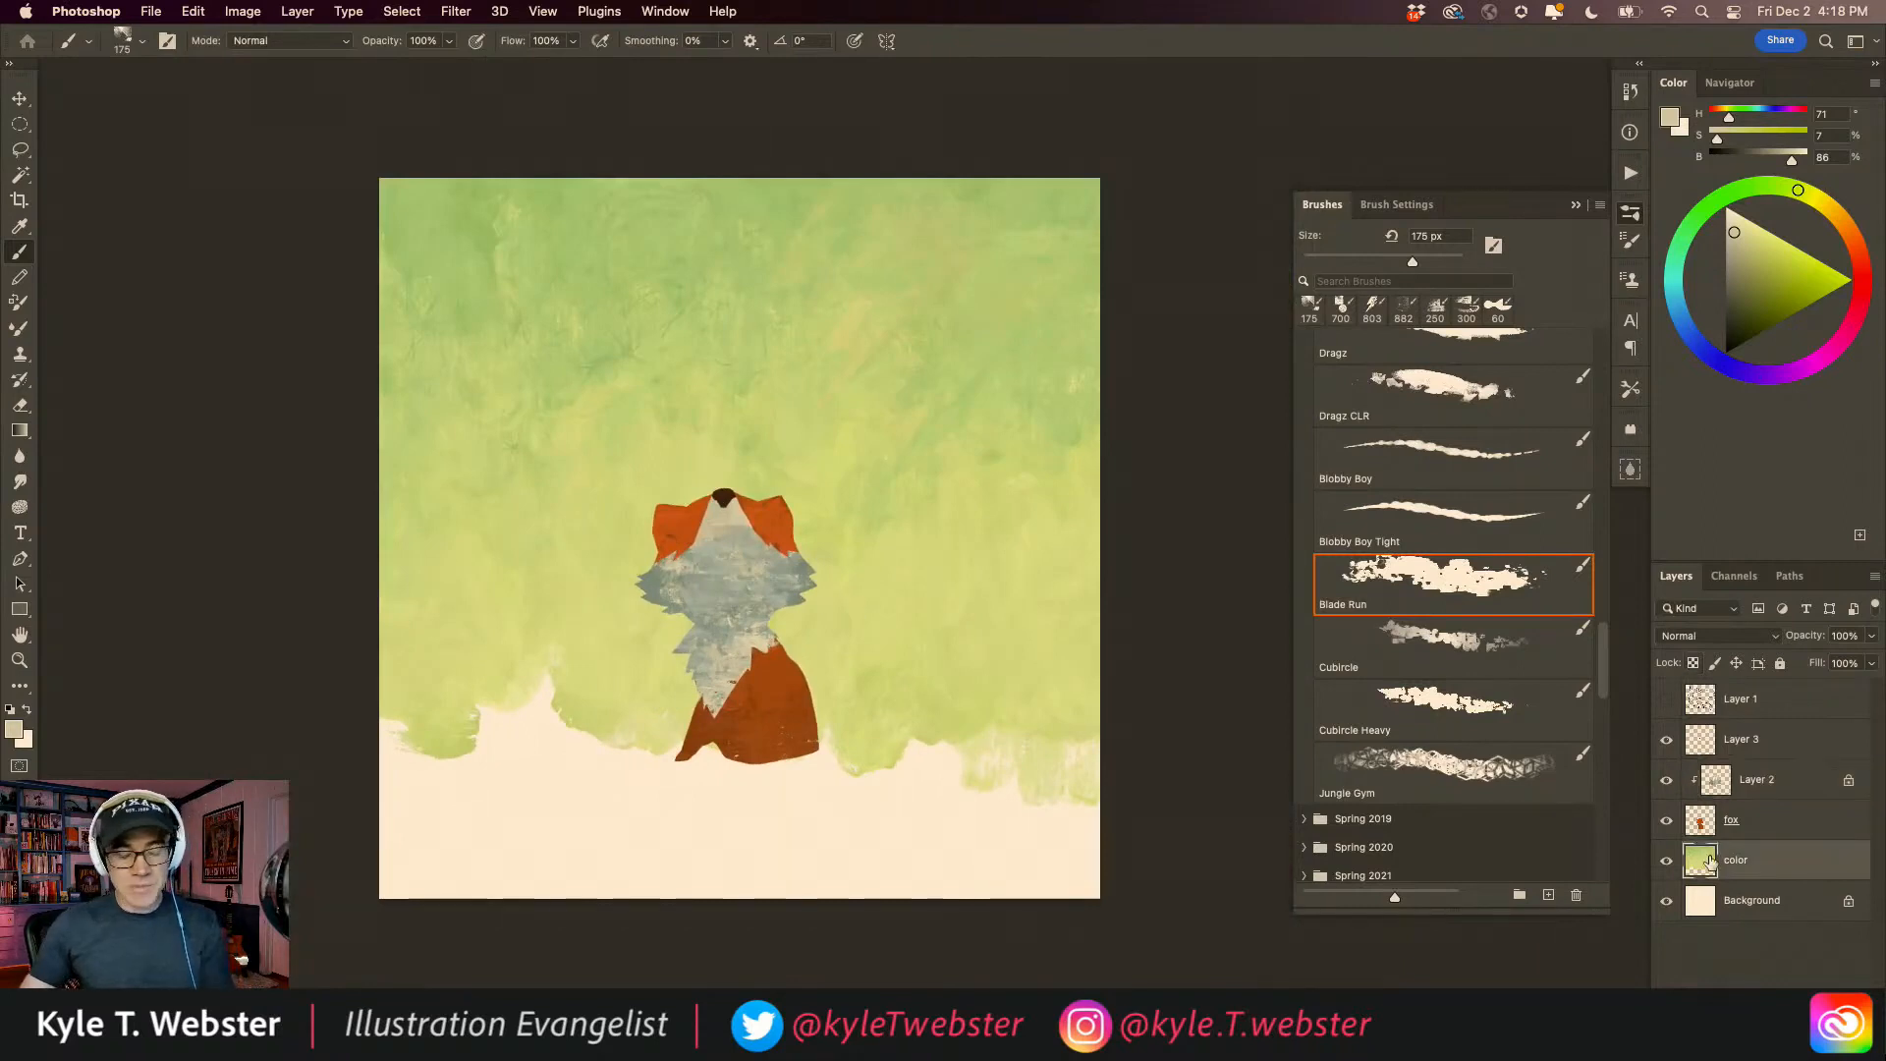
pyautogui.keyDown('alt'); pyautogui.click(589, 593); pyautogui.keyUp('alt')
pyautogui.click(1746, 230)
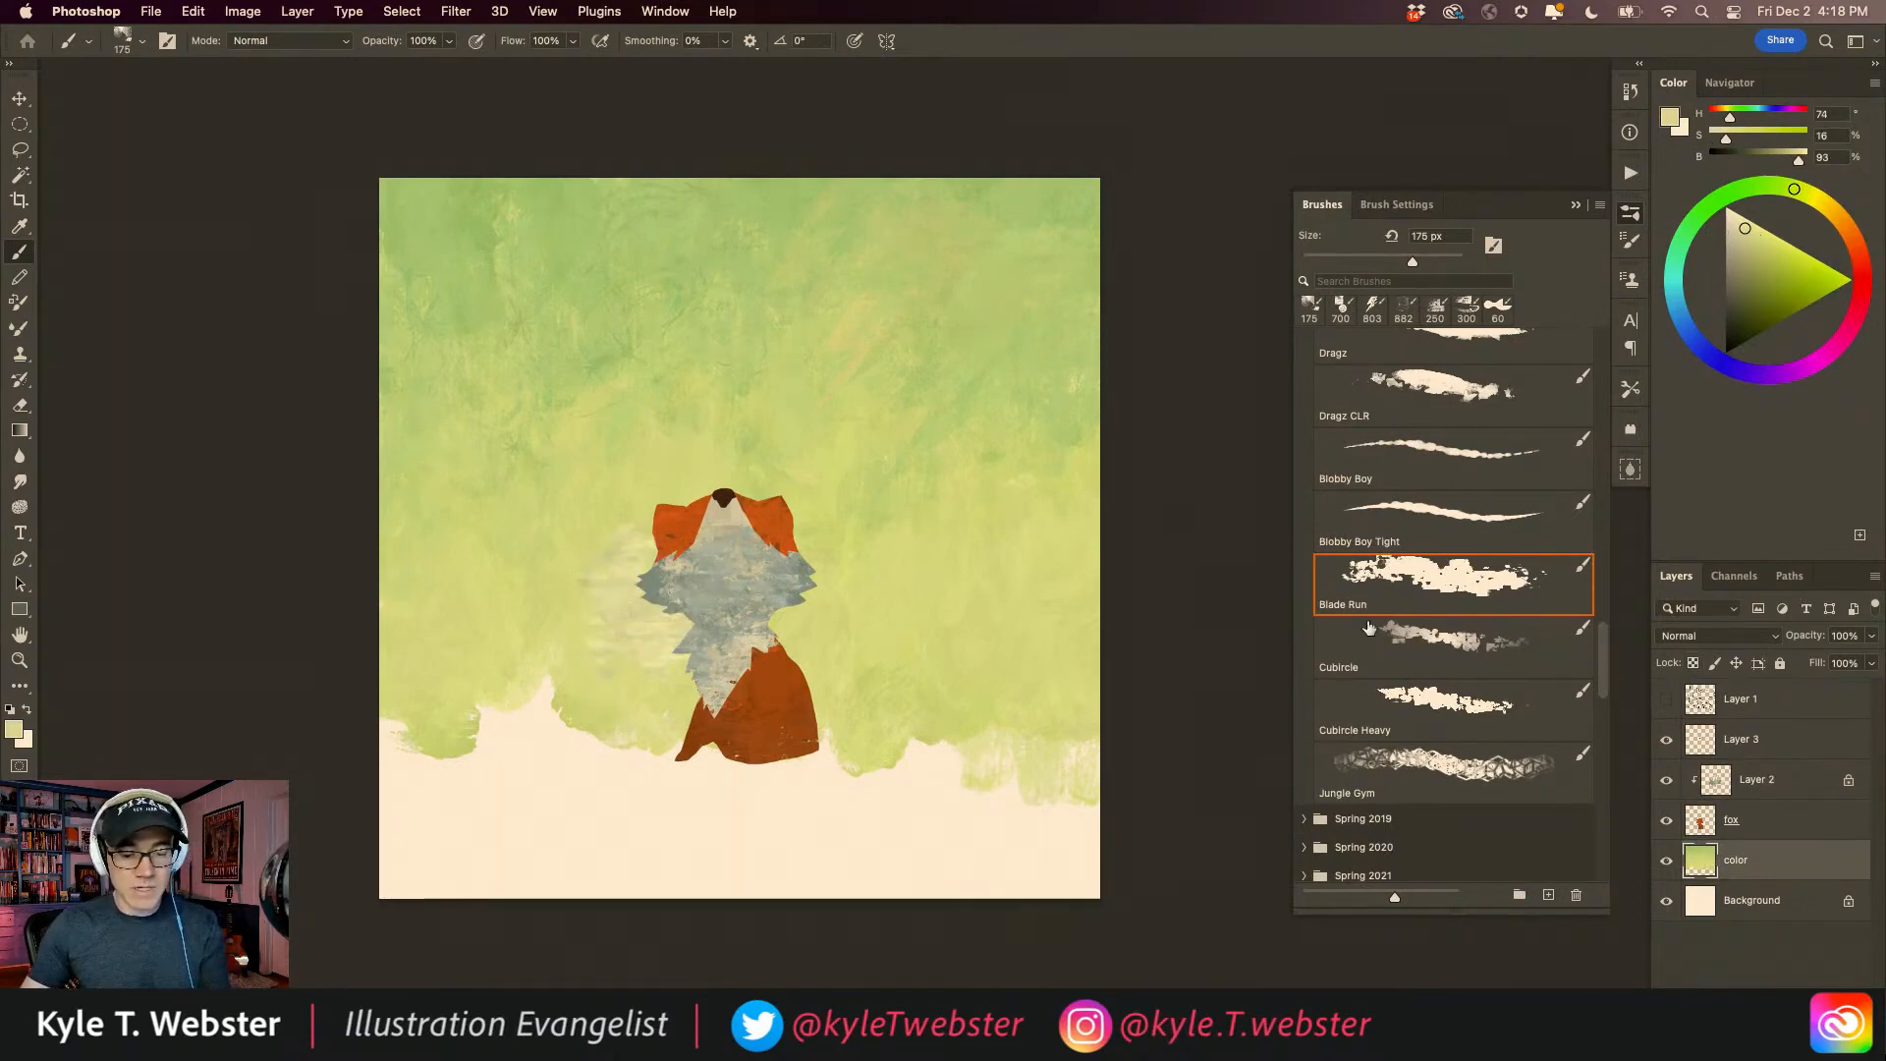
# Step: Soften and spread the pale glow around the fox with the Mister Chunk brush at 300 px, using greens sampled from the background
pyautogui.scroll(10, 1473, 609)
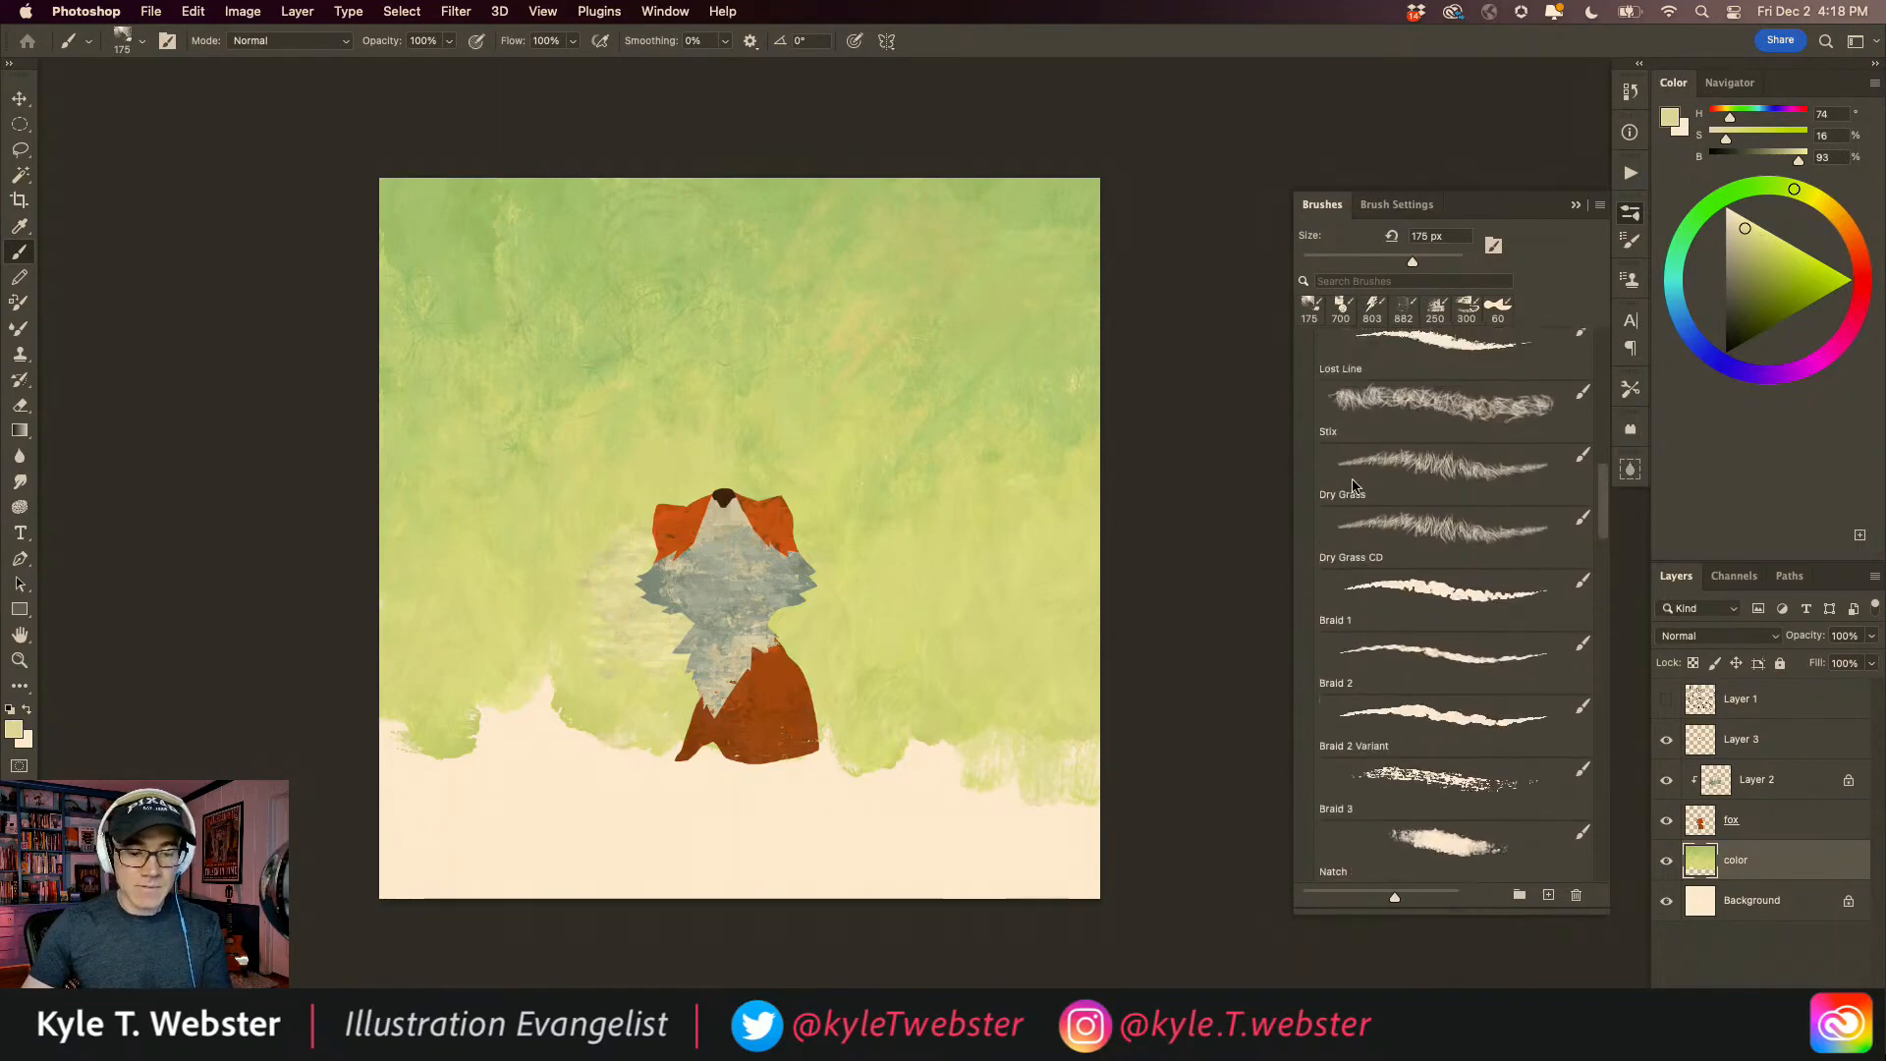
pyautogui.click(1404, 396)
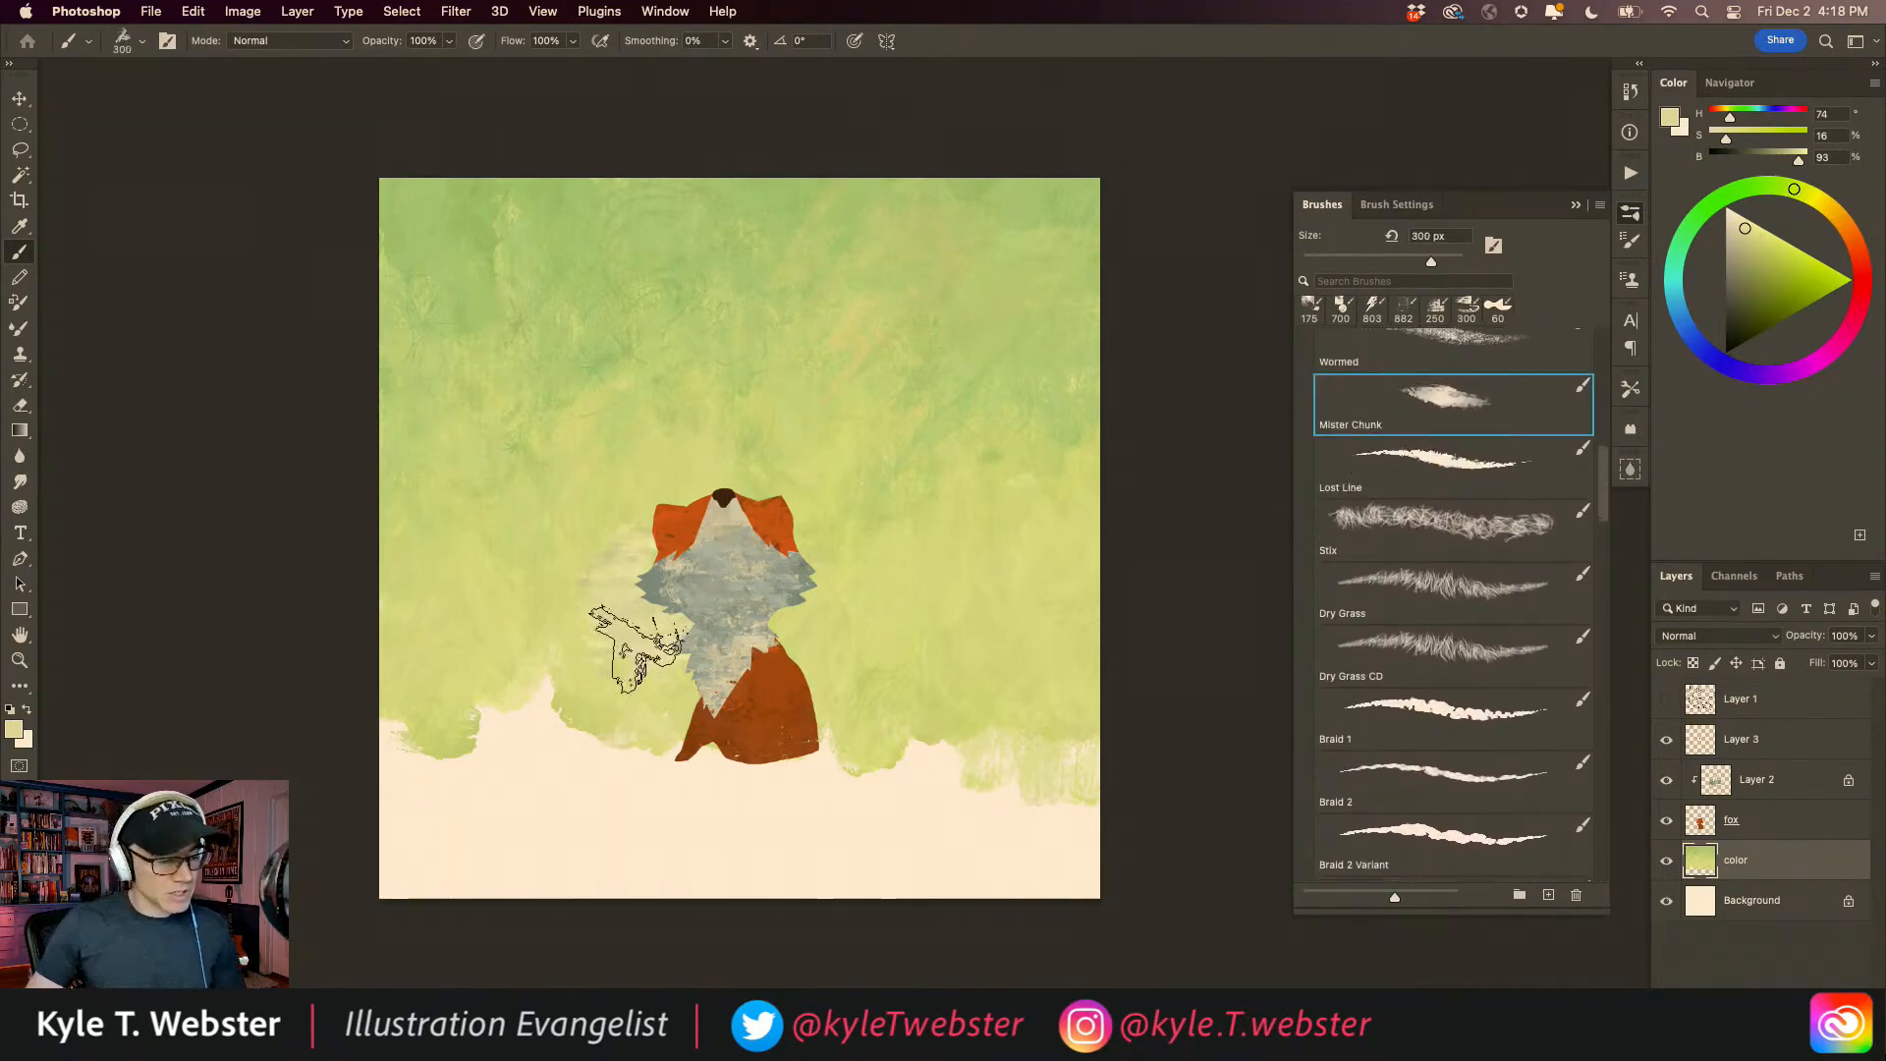
pyautogui.moveTo(601, 610)
pyautogui.mouseDown()
pyautogui.moveTo(613, 572)
pyautogui.moveTo(592, 653)
pyautogui.moveTo(625, 538)
pyautogui.moveTo(561, 611)
pyautogui.mouseUp()
pyautogui.keyDown('alt'); pyautogui.click(603, 479); pyautogui.keyUp('alt')
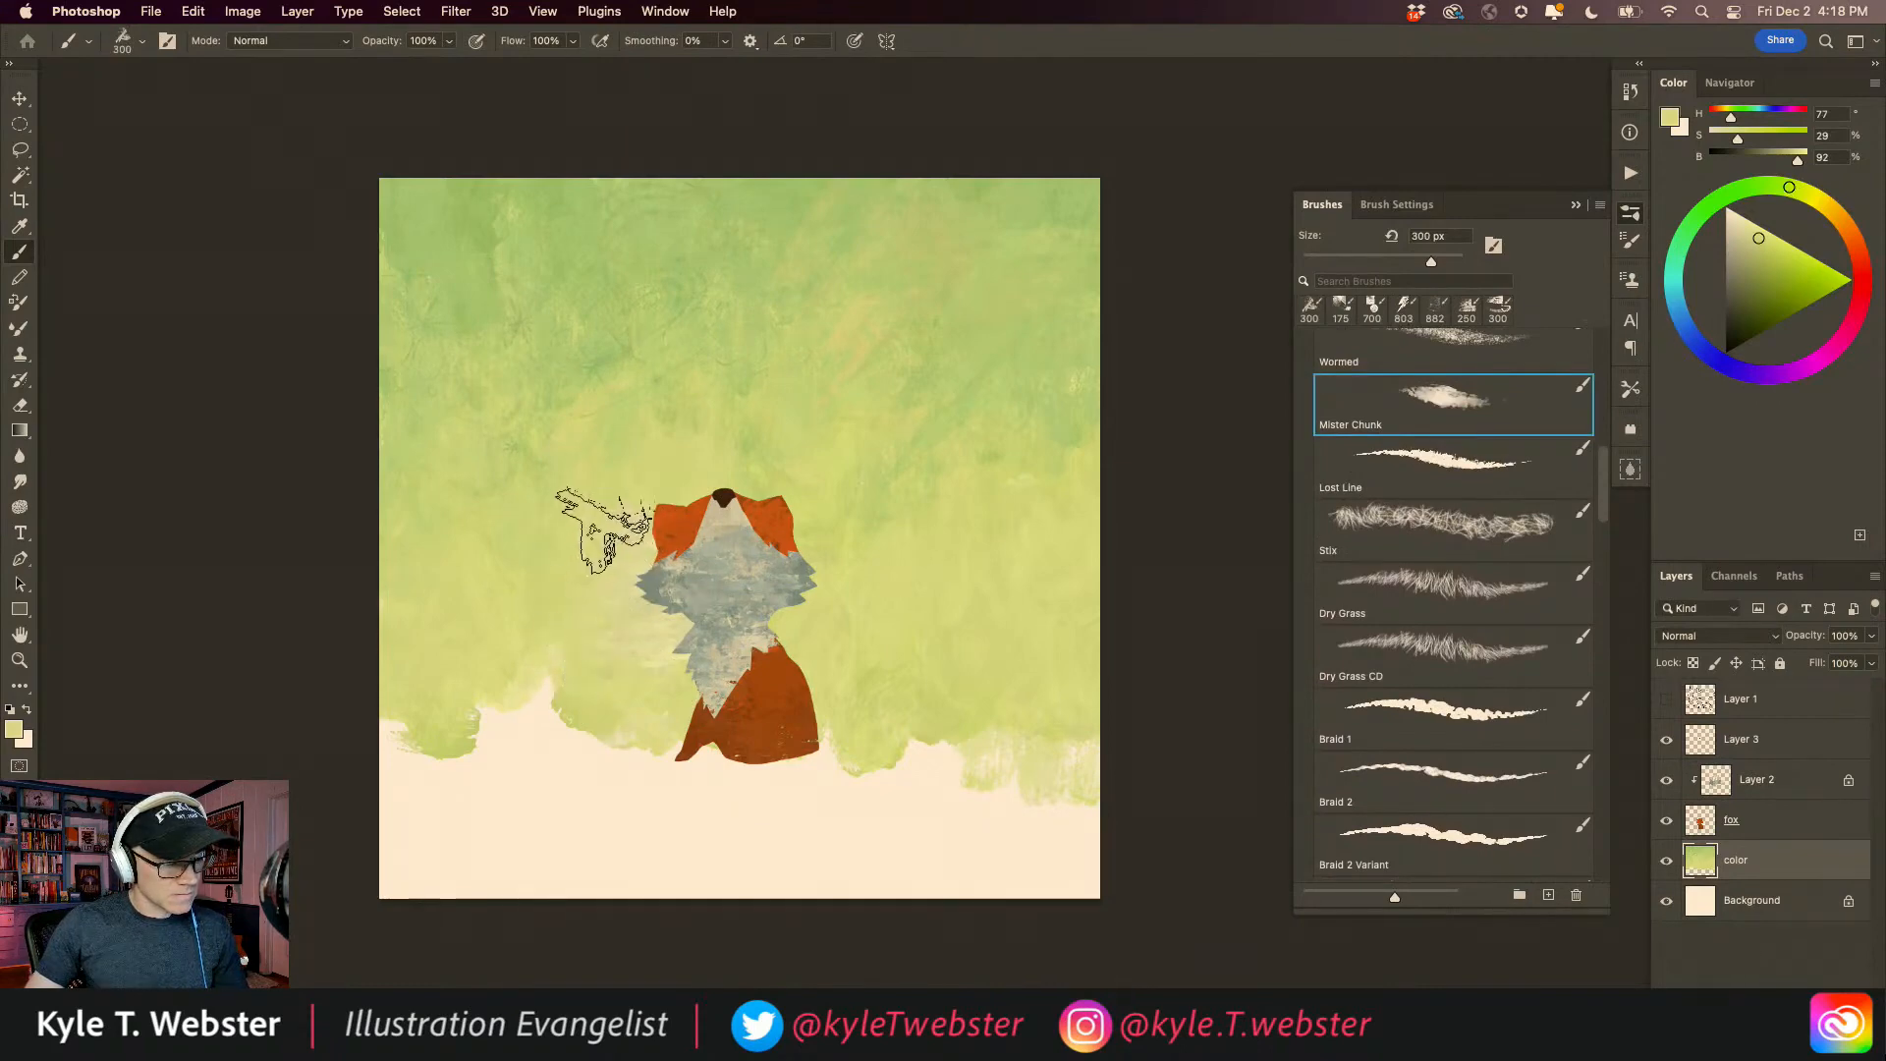
pyautogui.scroll(2, 547, 644)
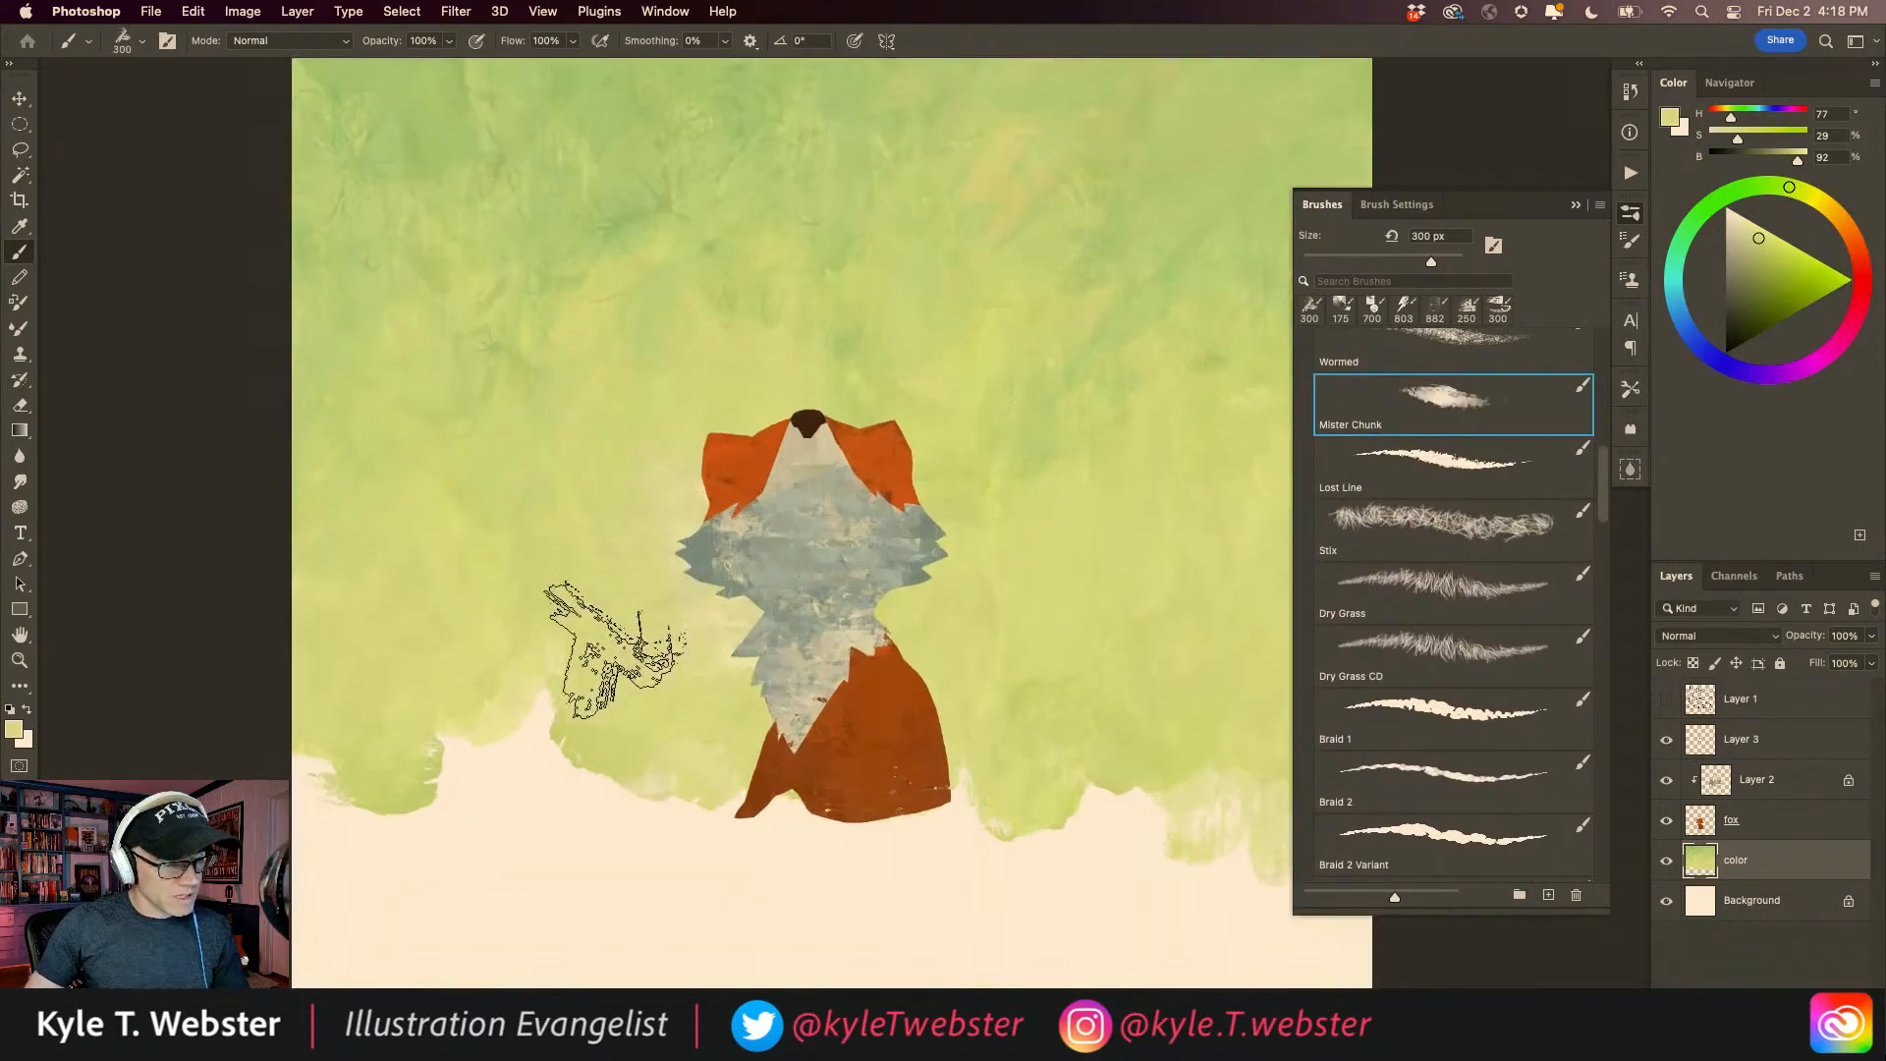
pyautogui.keyDown('alt'); pyautogui.click(683, 495); pyautogui.keyUp('alt')
pyautogui.keyDown('alt'); pyautogui.click(717, 601); pyautogui.keyUp('alt')
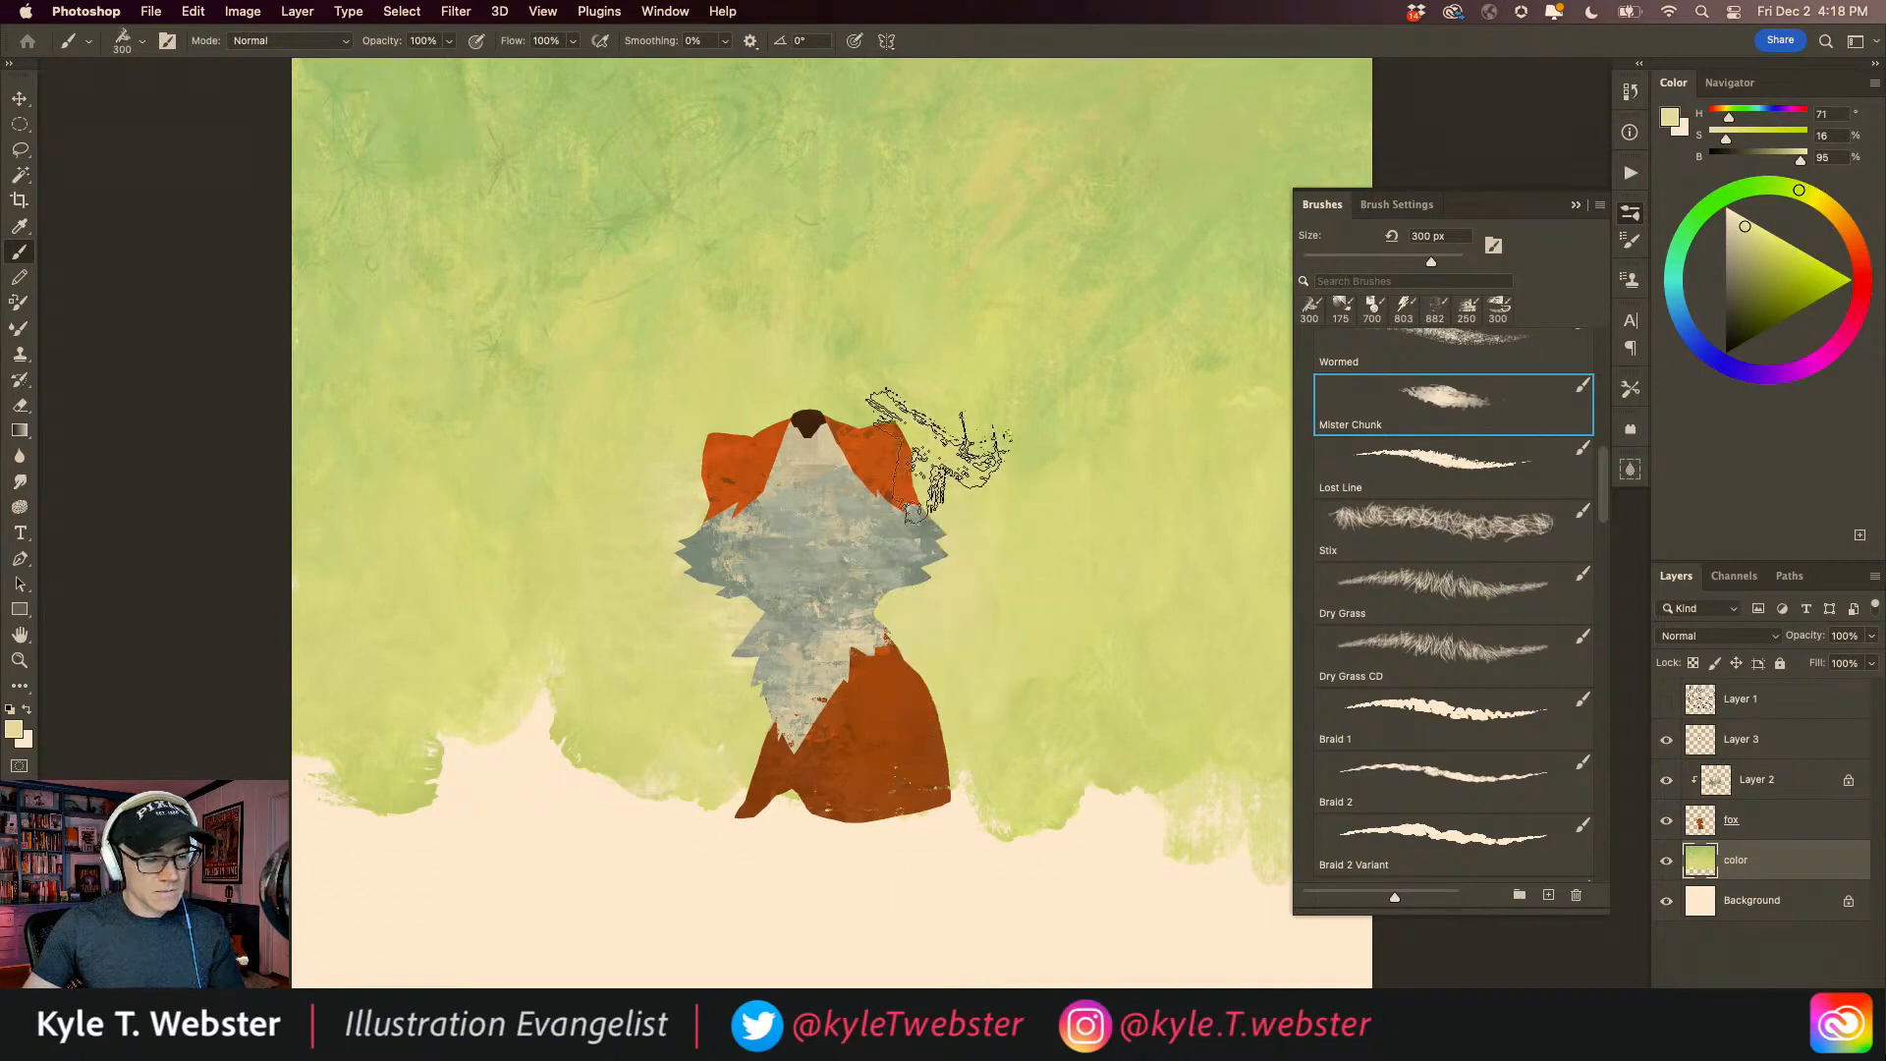
pyautogui.keyDown('alt'); pyautogui.click(705, 664); pyautogui.keyUp('alt')
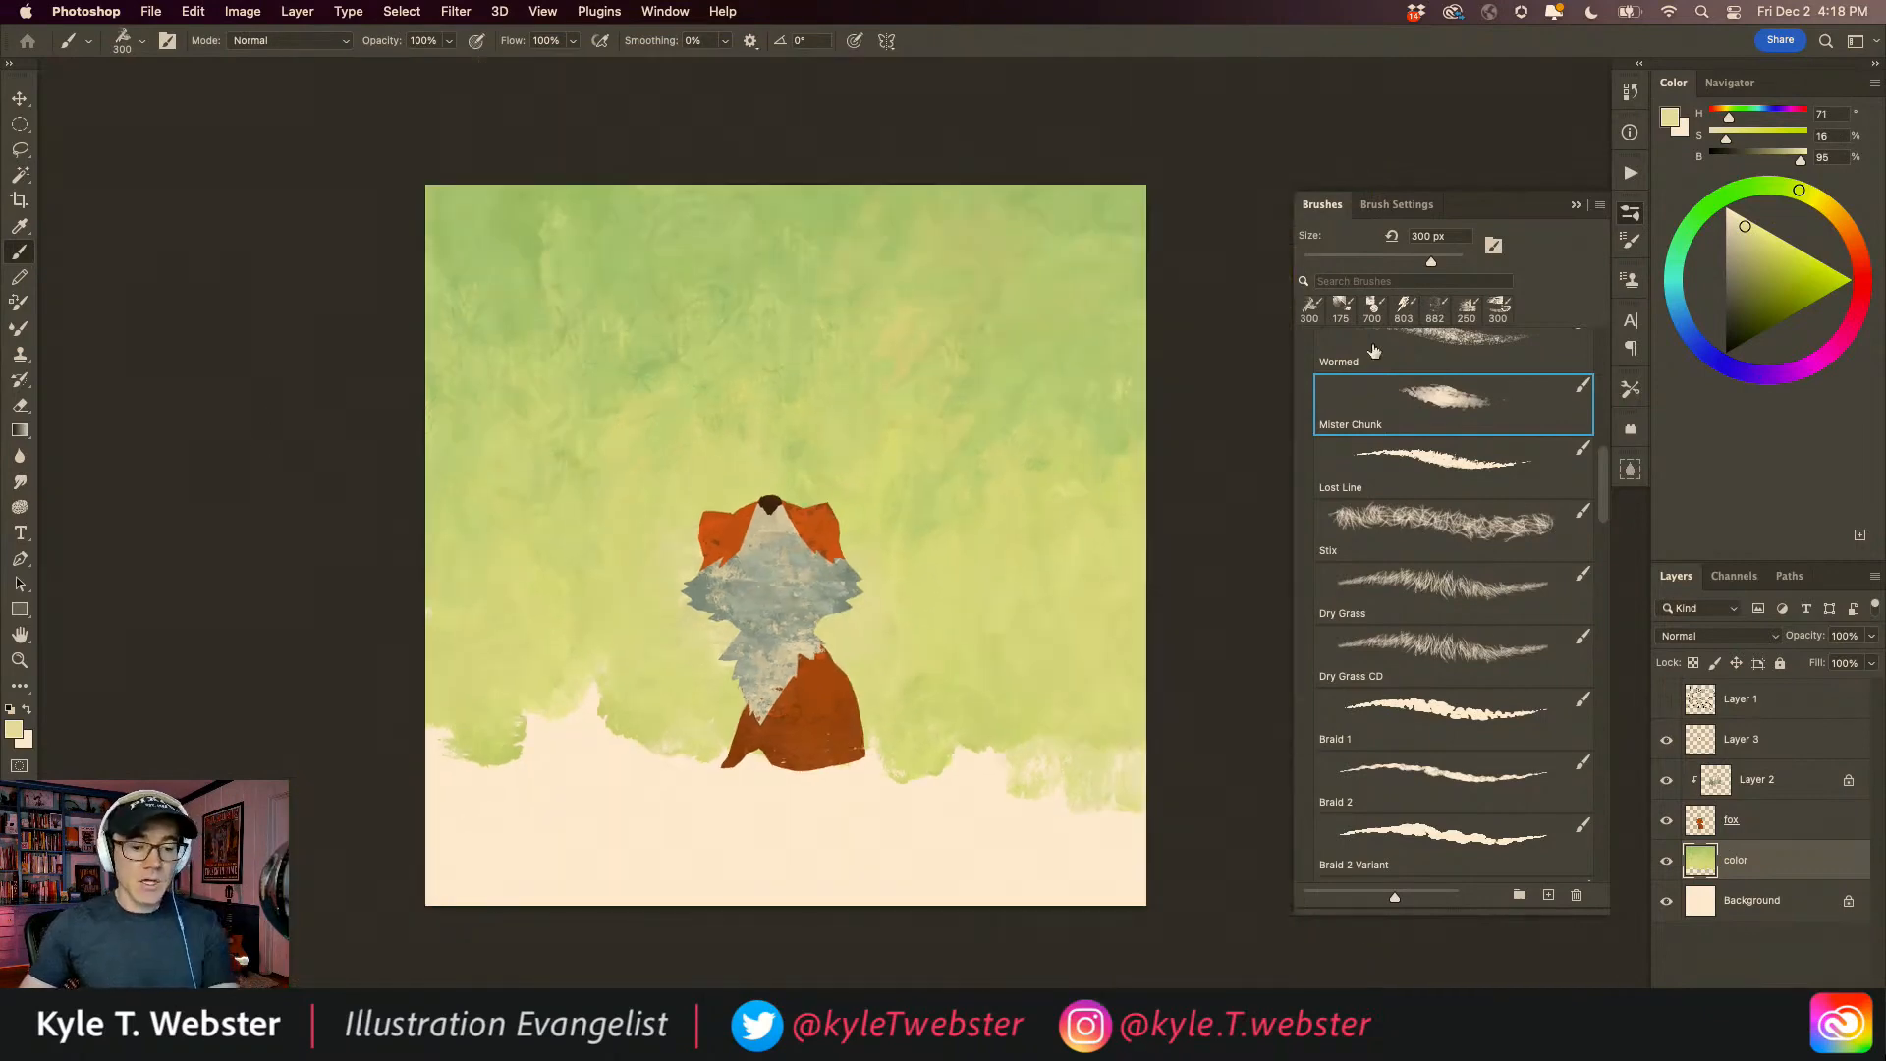
# Step: Brighten the glow around the fox with the recent 250 px brush in pale yellow at hue 71, saturation 17%, brightness 98%
pyautogui.click(1468, 306)
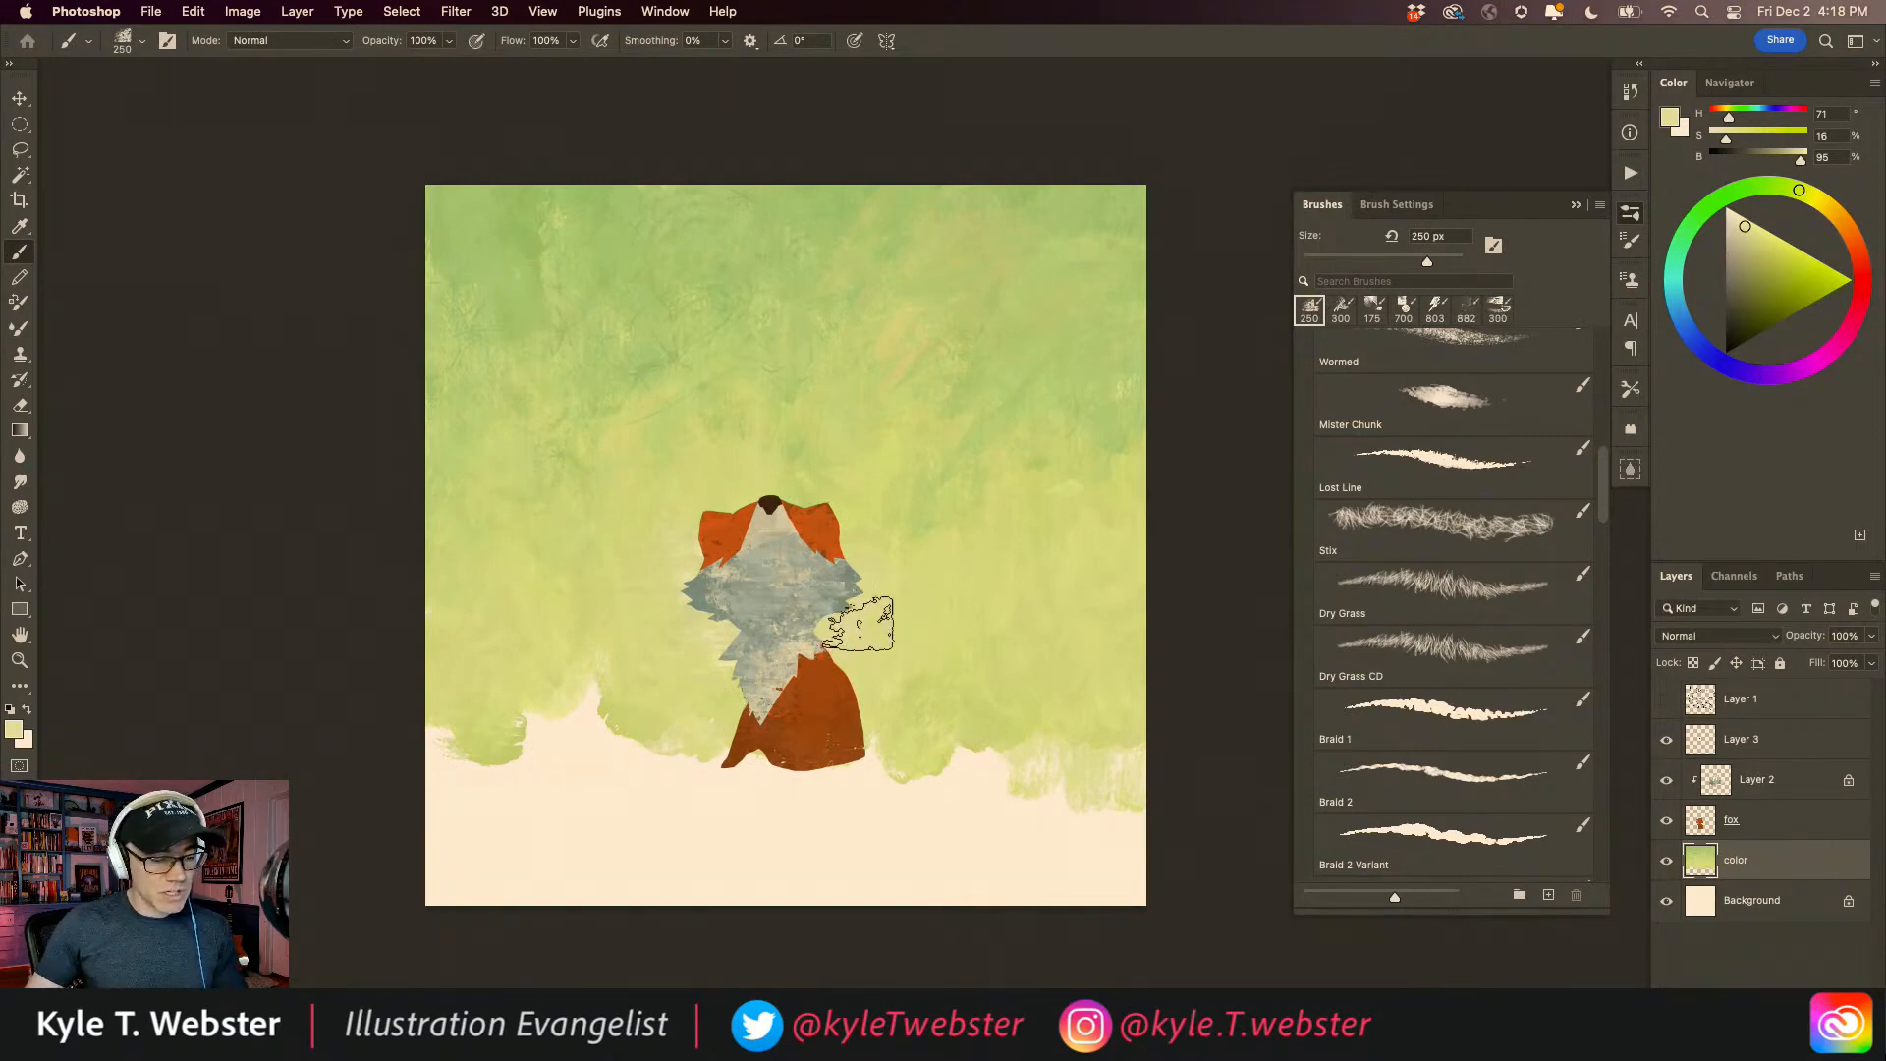
pyautogui.scroll(3, 965, 596)
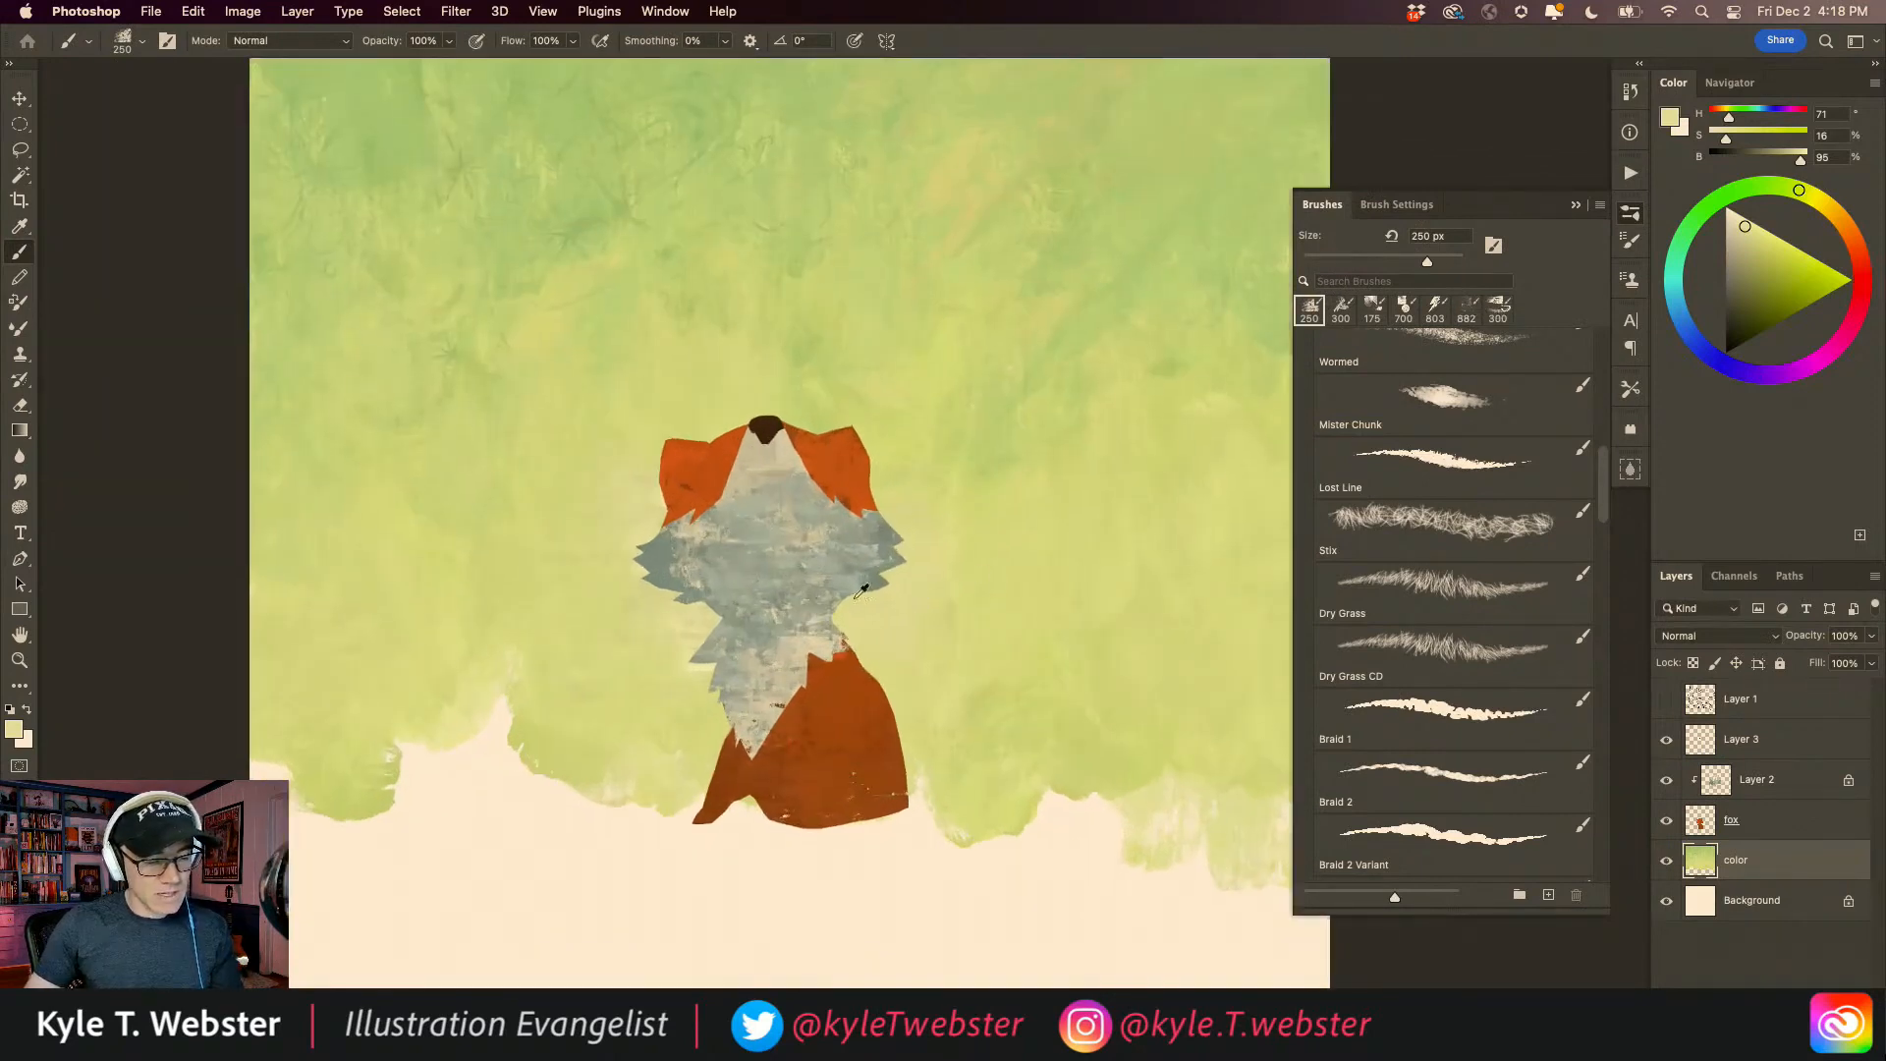
pyautogui.keyDown('alt'); pyautogui.click(692, 643); pyautogui.keyUp('alt')
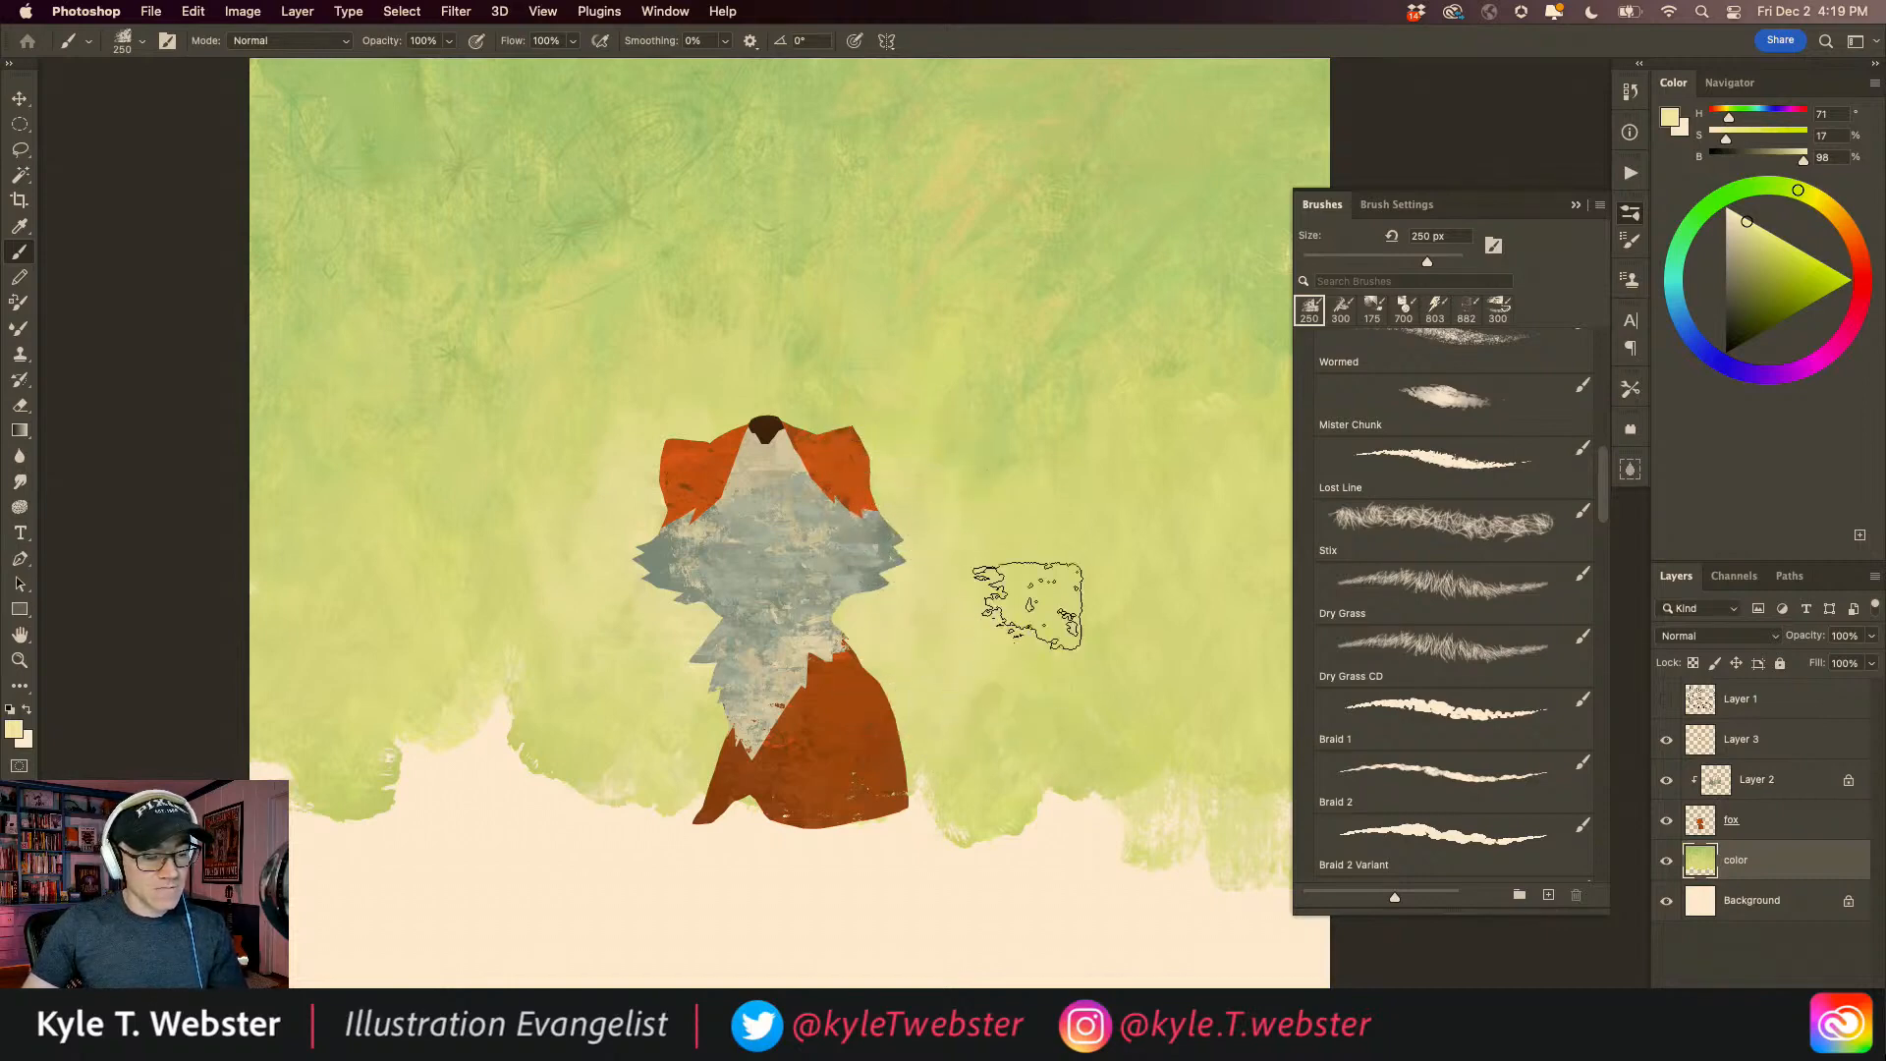
pyautogui.scroll(-5, 634, 716)
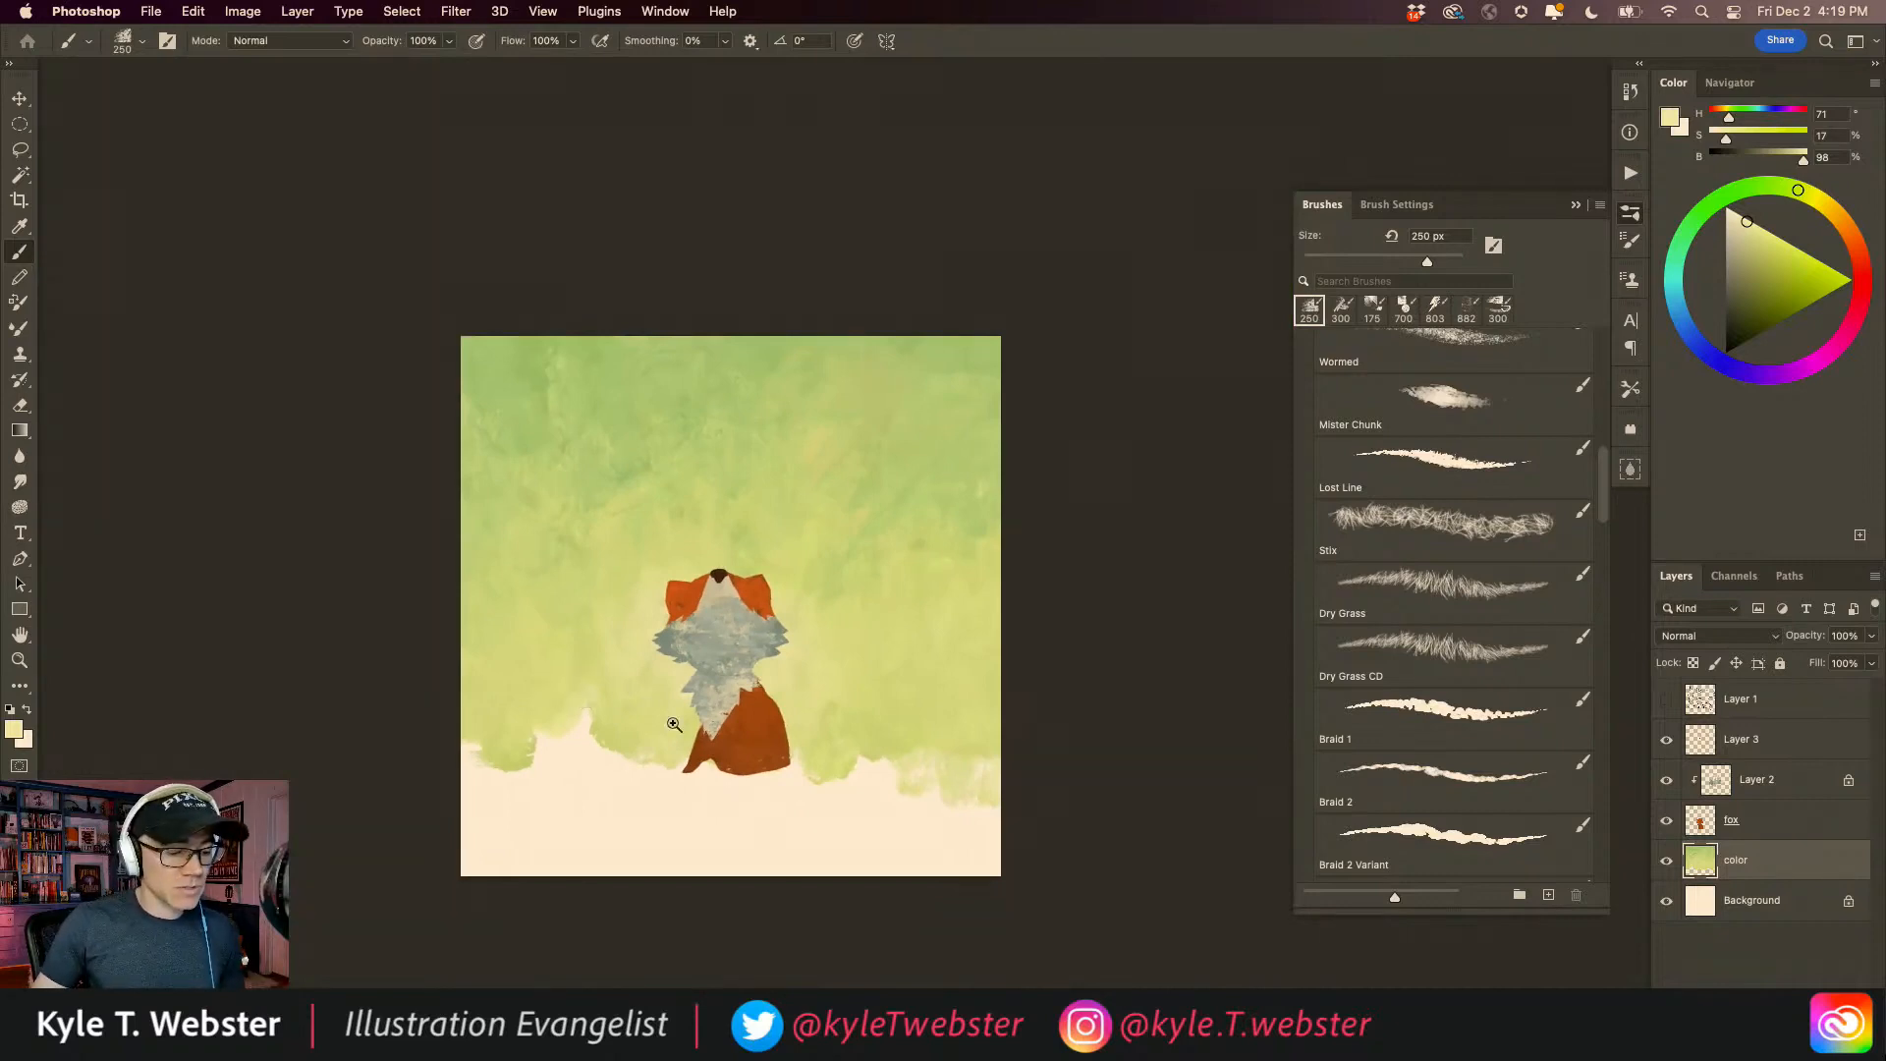
pyautogui.keyDown('super'); pyautogui.click(626, 723); pyautogui.keyUp('super')
pyautogui.moveTo(608, 707); pyautogui.dragTo(637, 725)
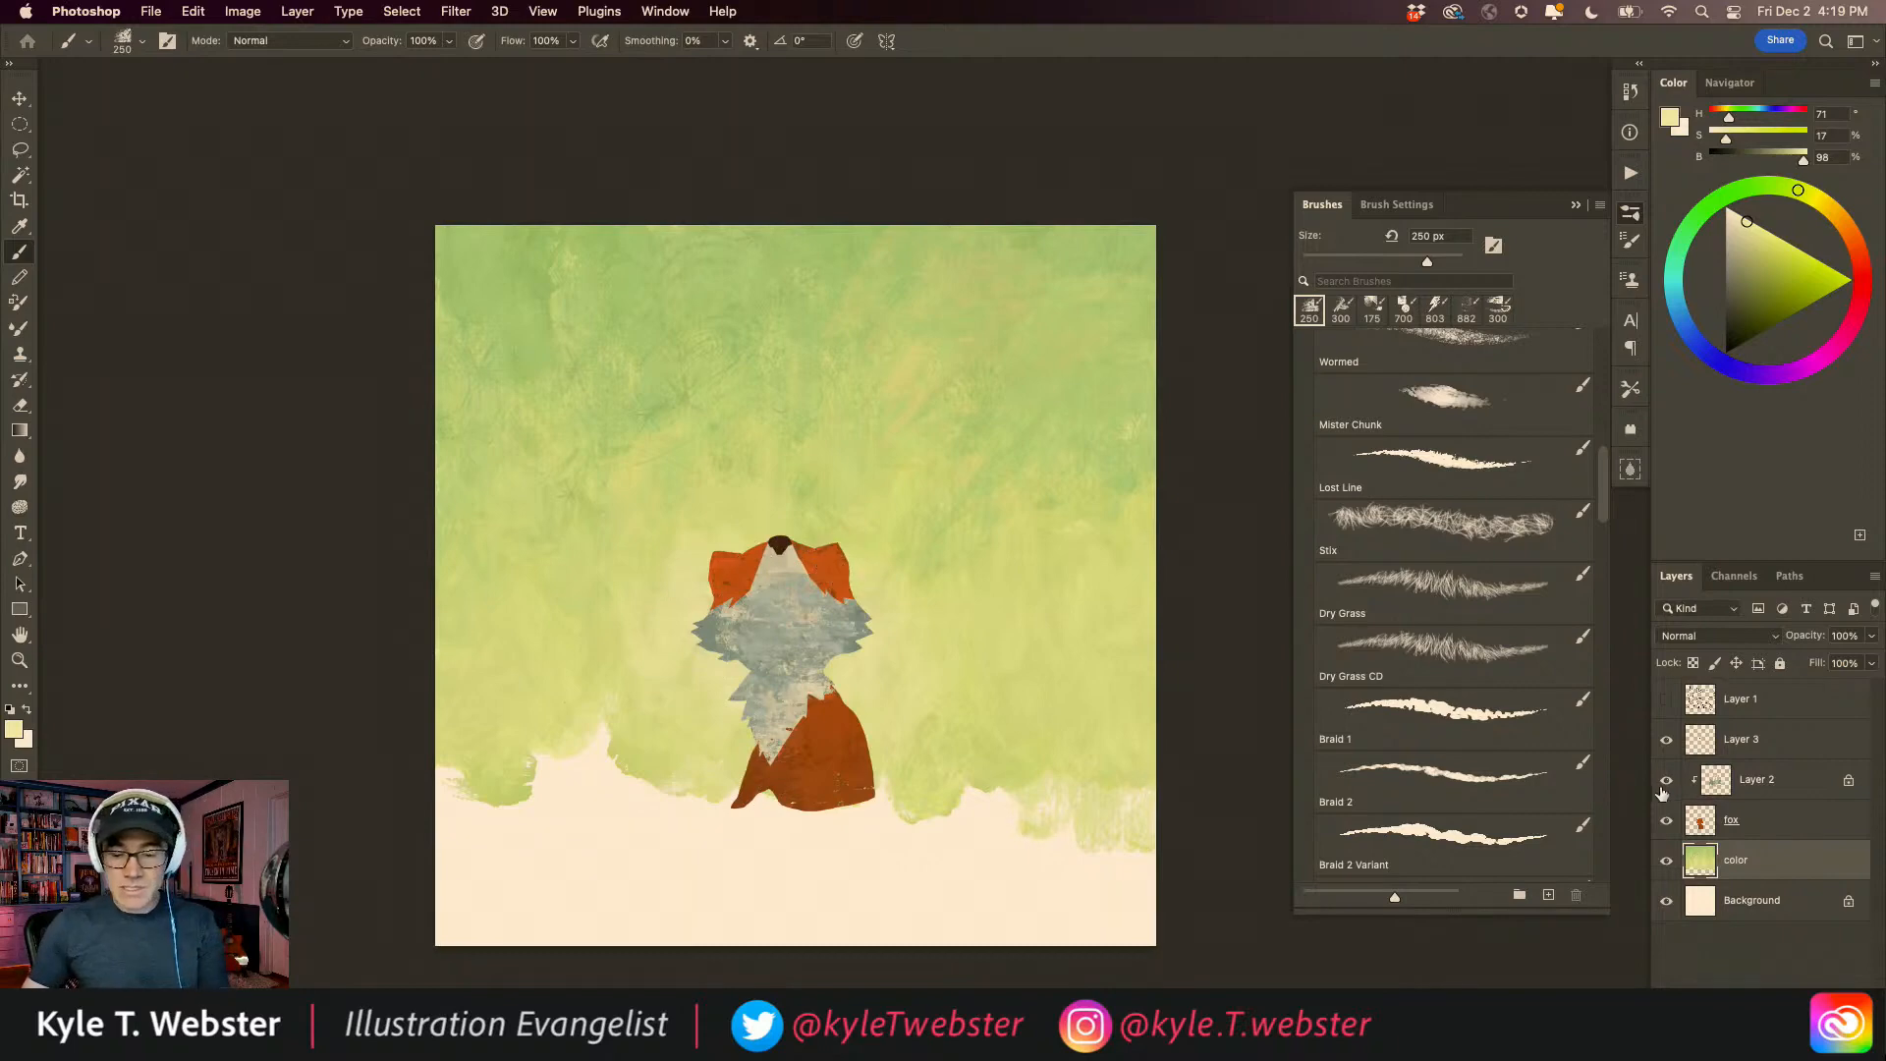
# Step: Show the sketch layer again and add a new clipped layer directly above the fox layer
pyautogui.click(1666, 699)
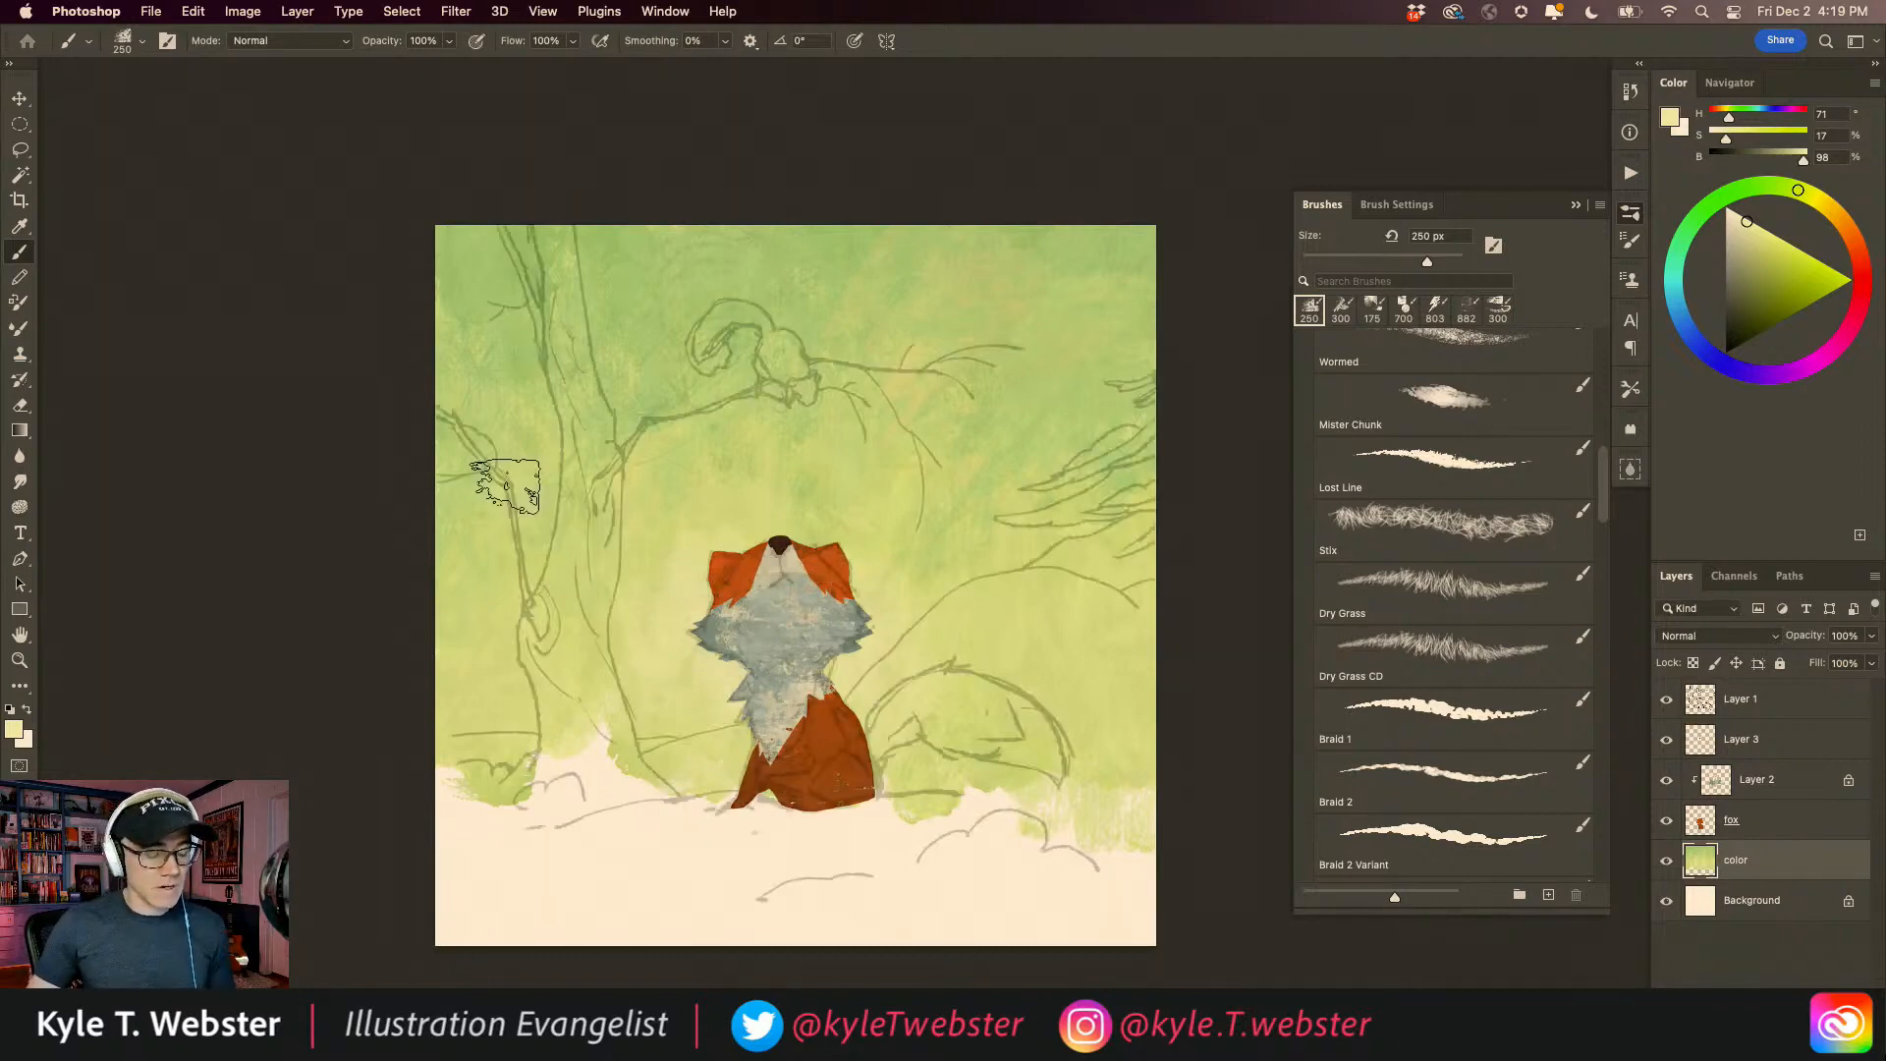
pyautogui.keyDown('super'); pyautogui.click(710, 804); pyautogui.keyUp('super')
pyautogui.moveTo(681, 793); pyautogui.dragTo(630, 682)
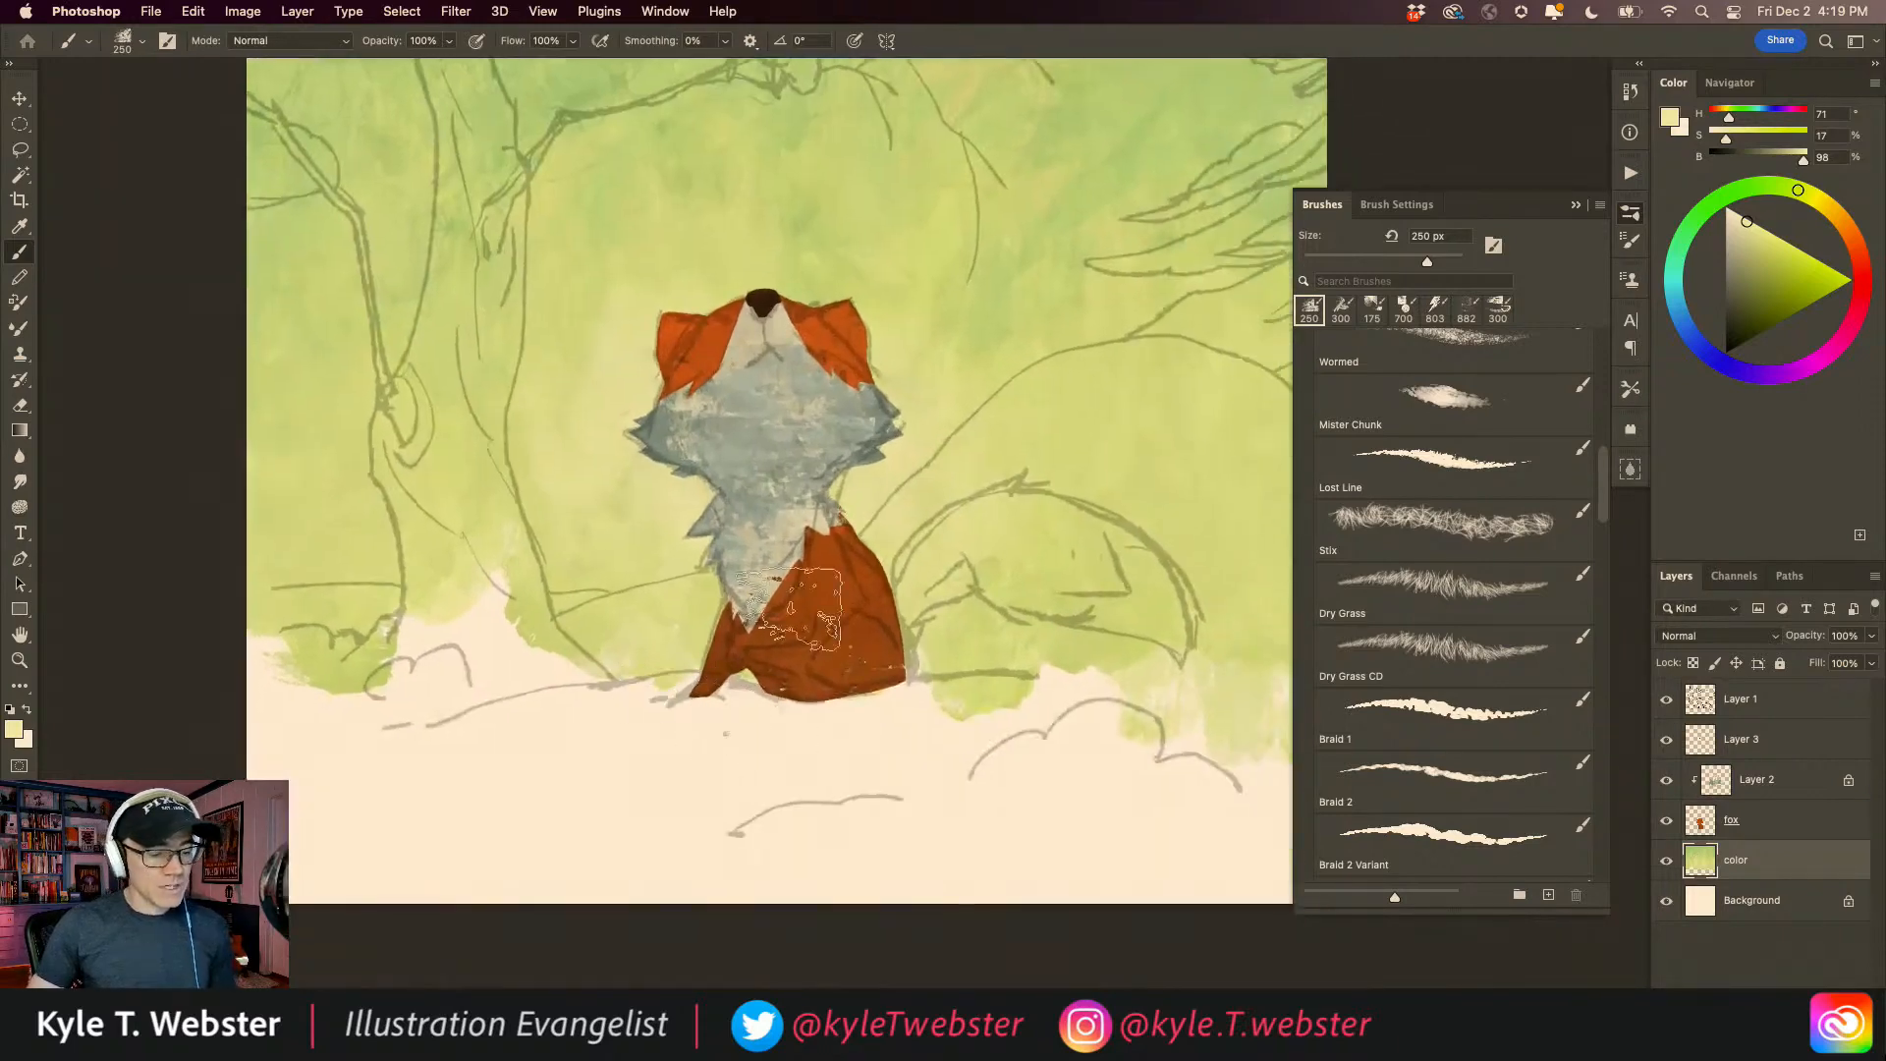
pyautogui.moveTo(727, 539); pyautogui.dragTo(730, 583)
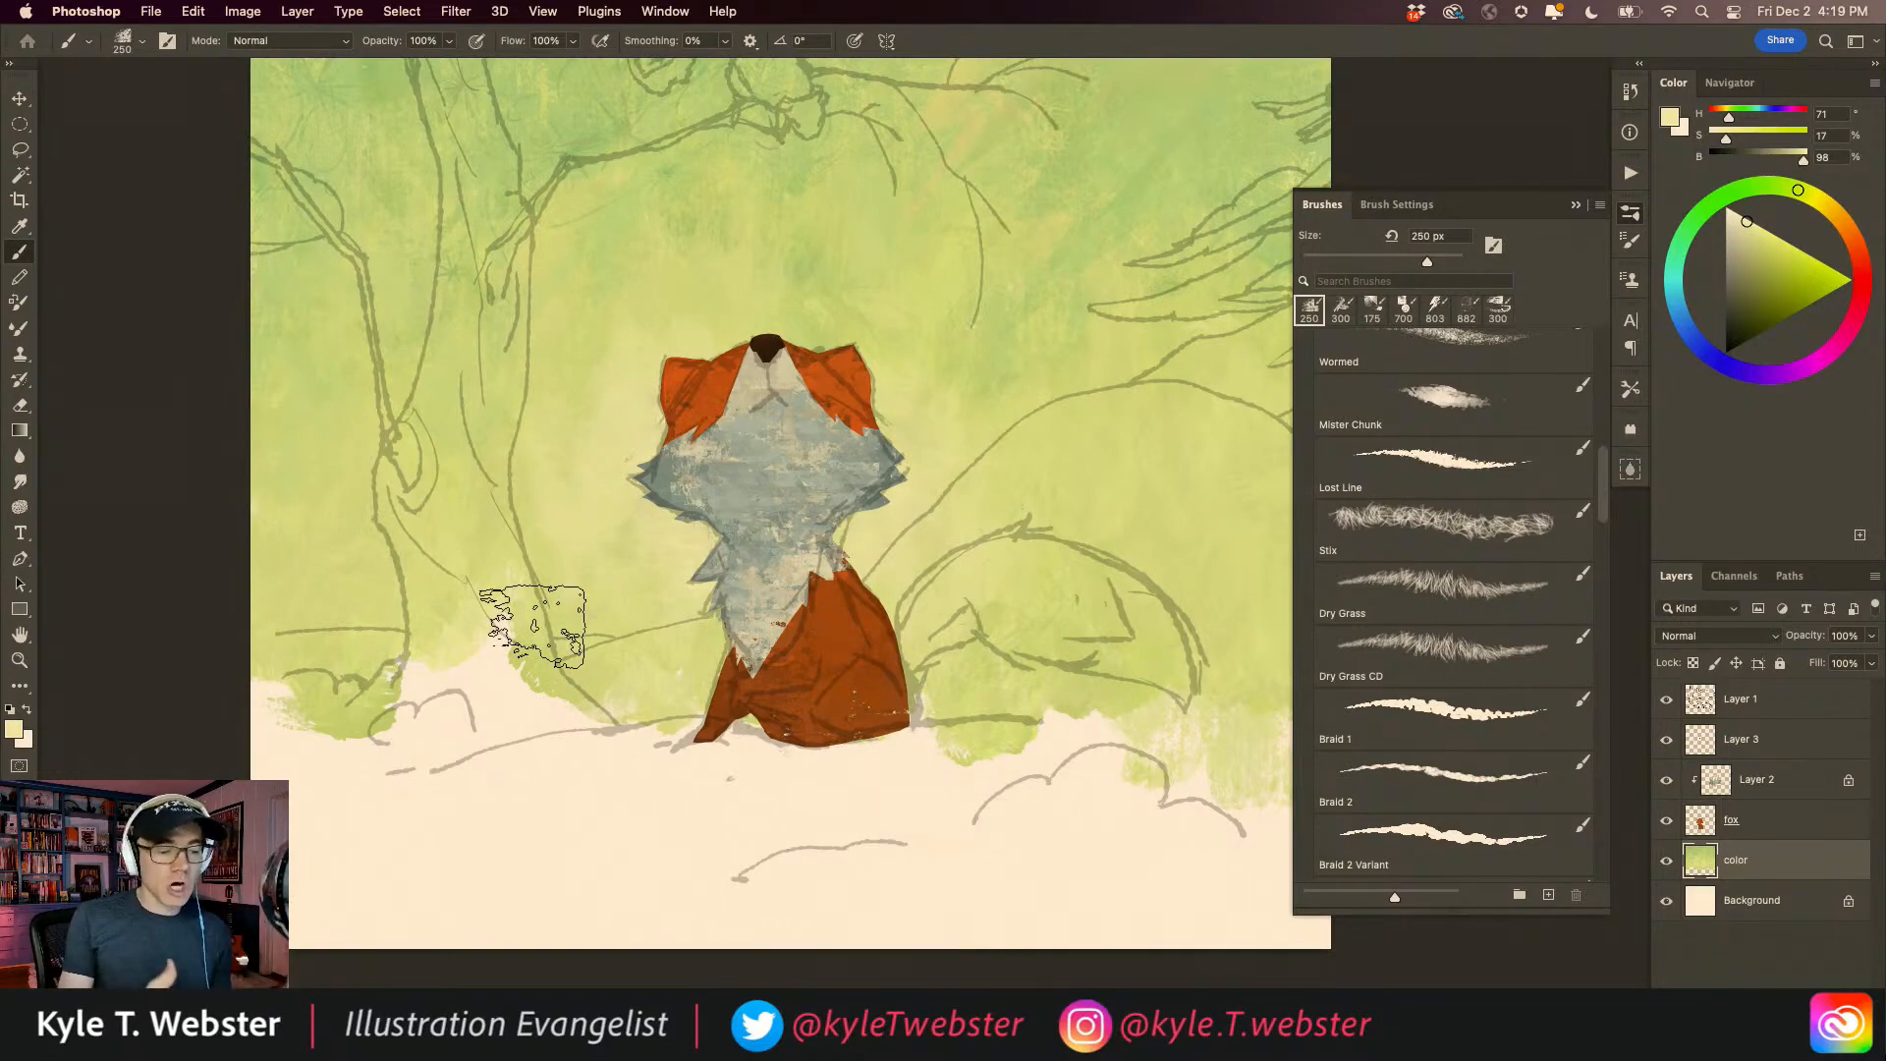
pyautogui.press('l')
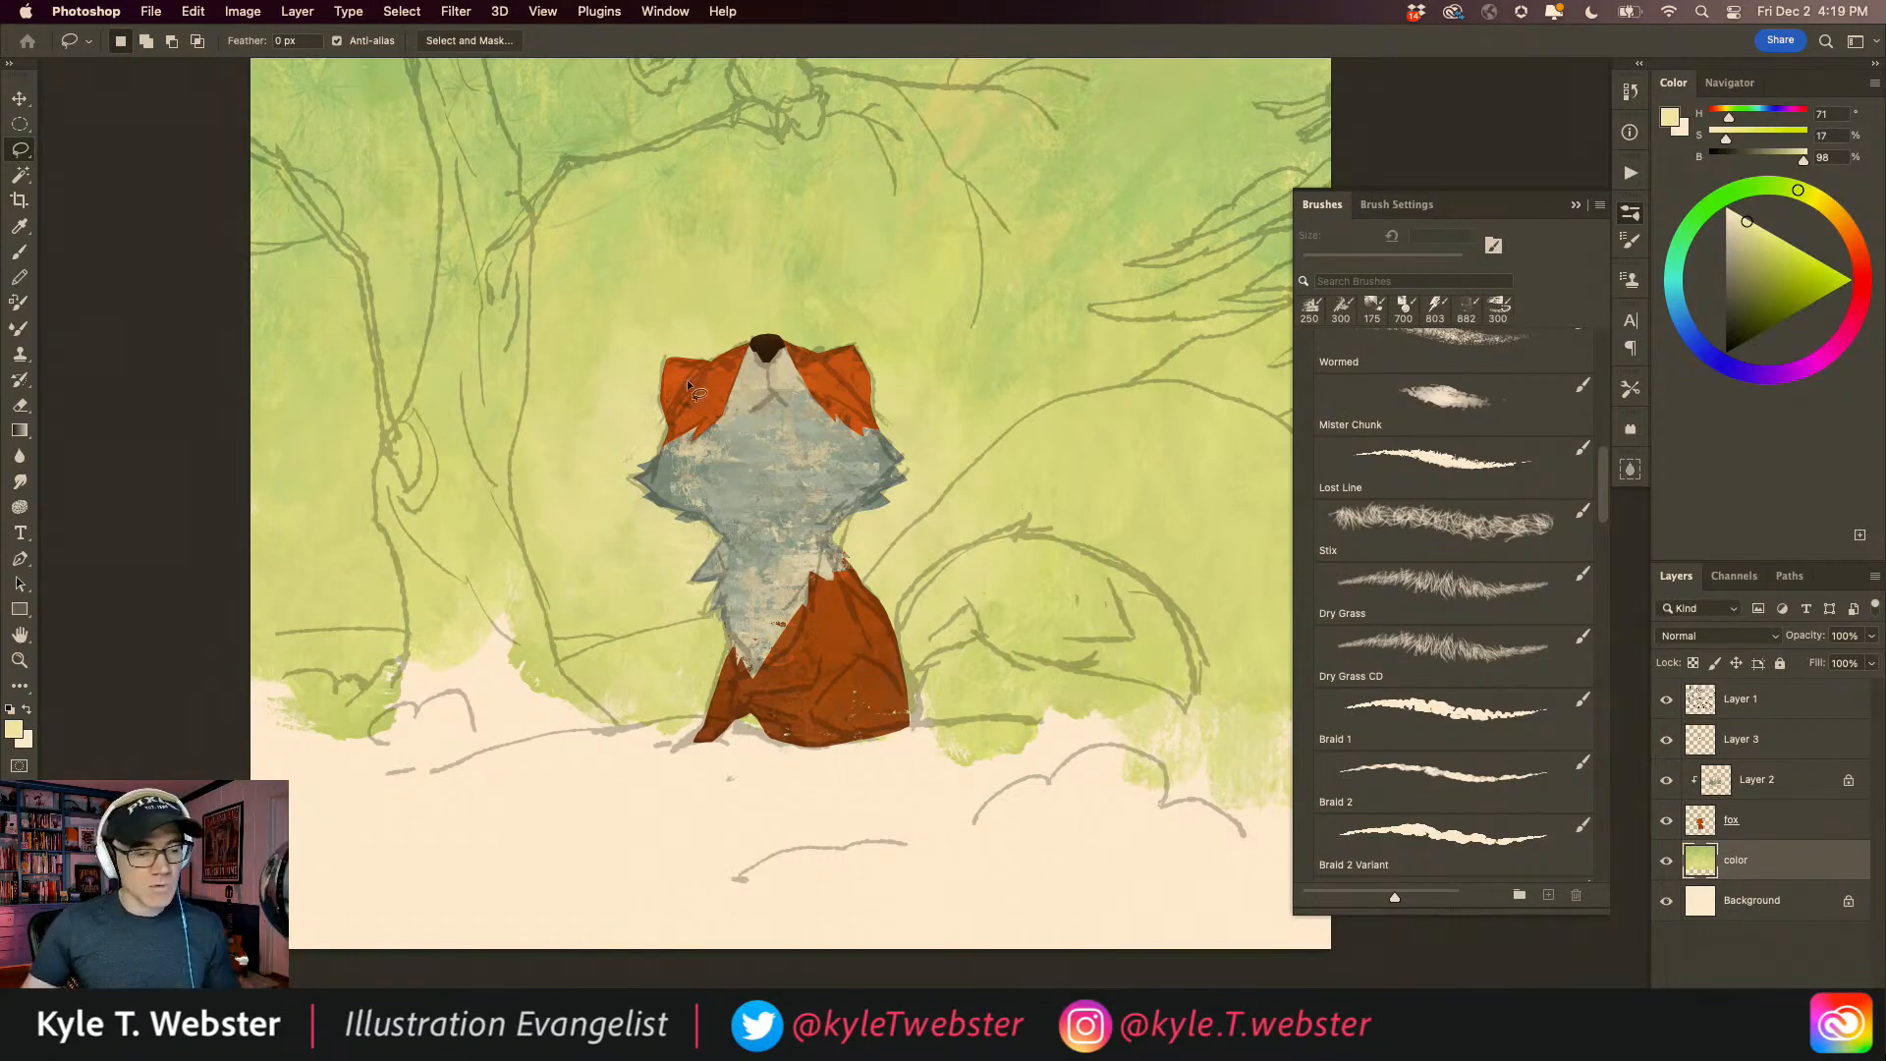
pyautogui.click(1700, 823)
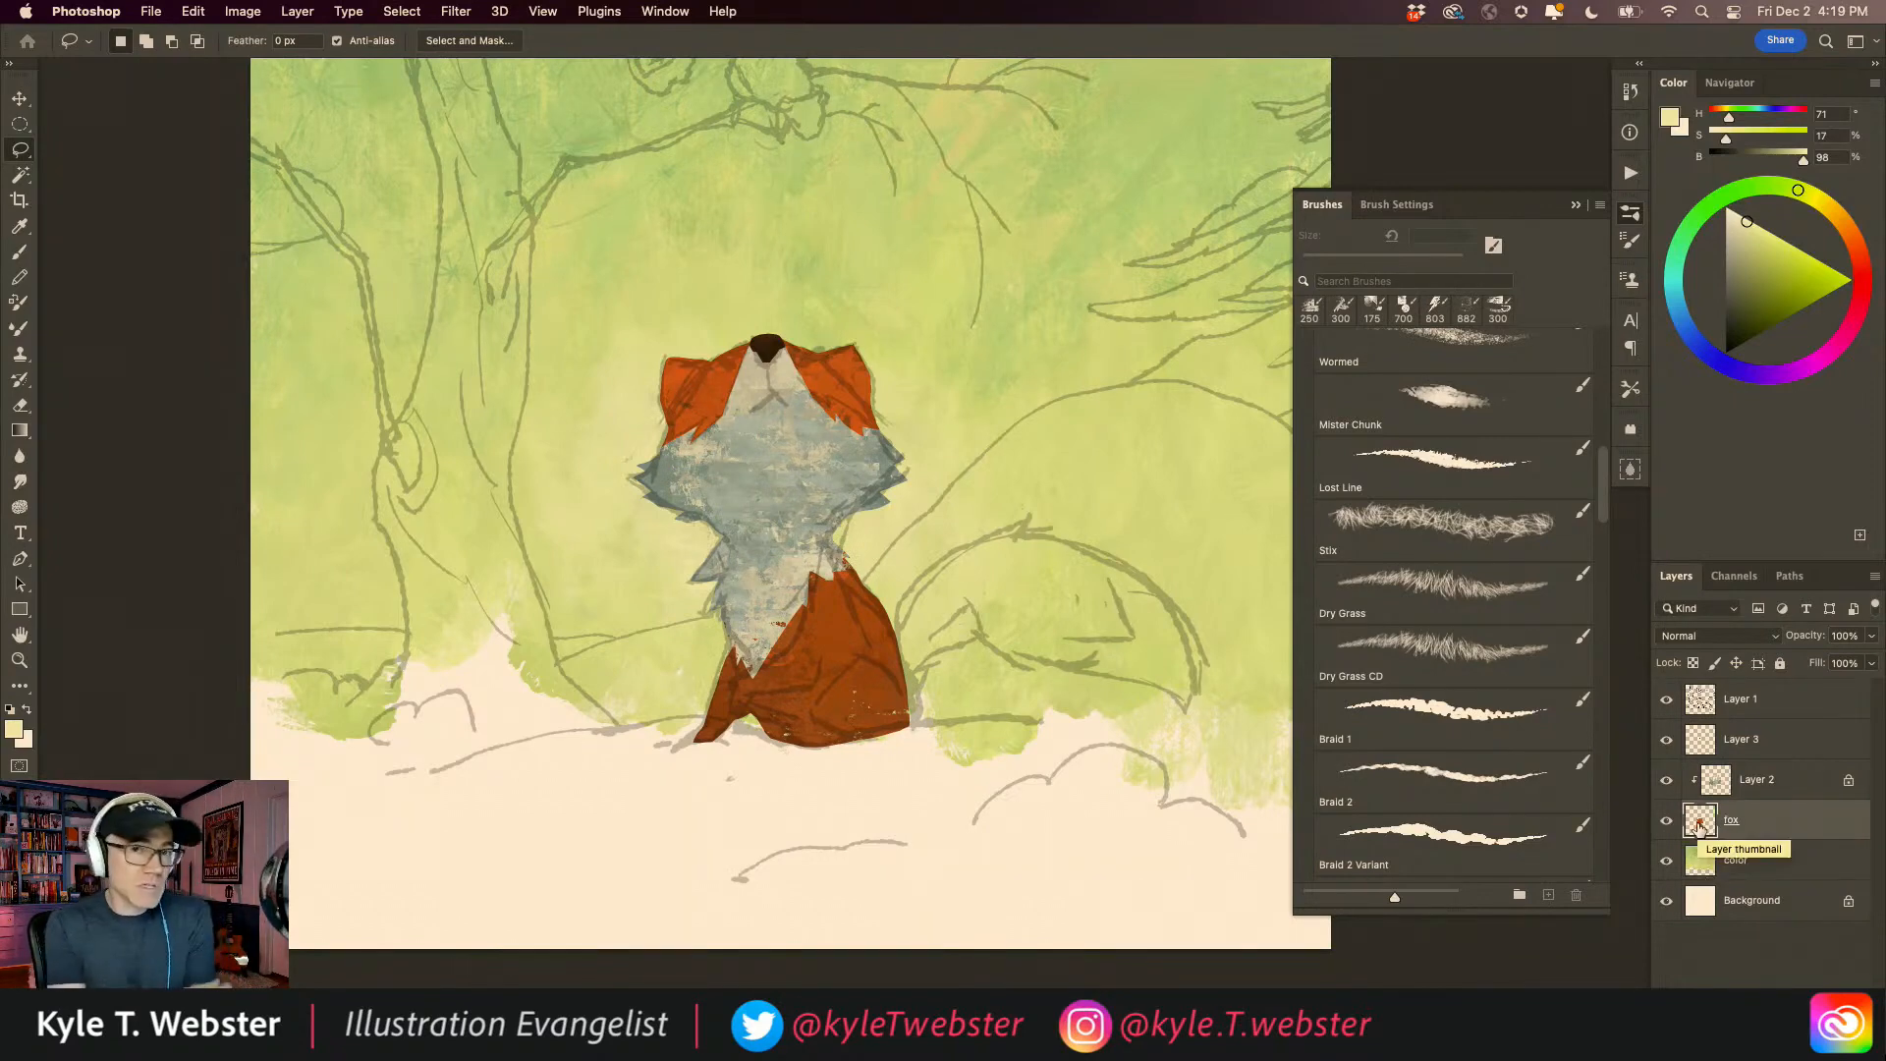
pyautogui.press('alt+shift+super+n')
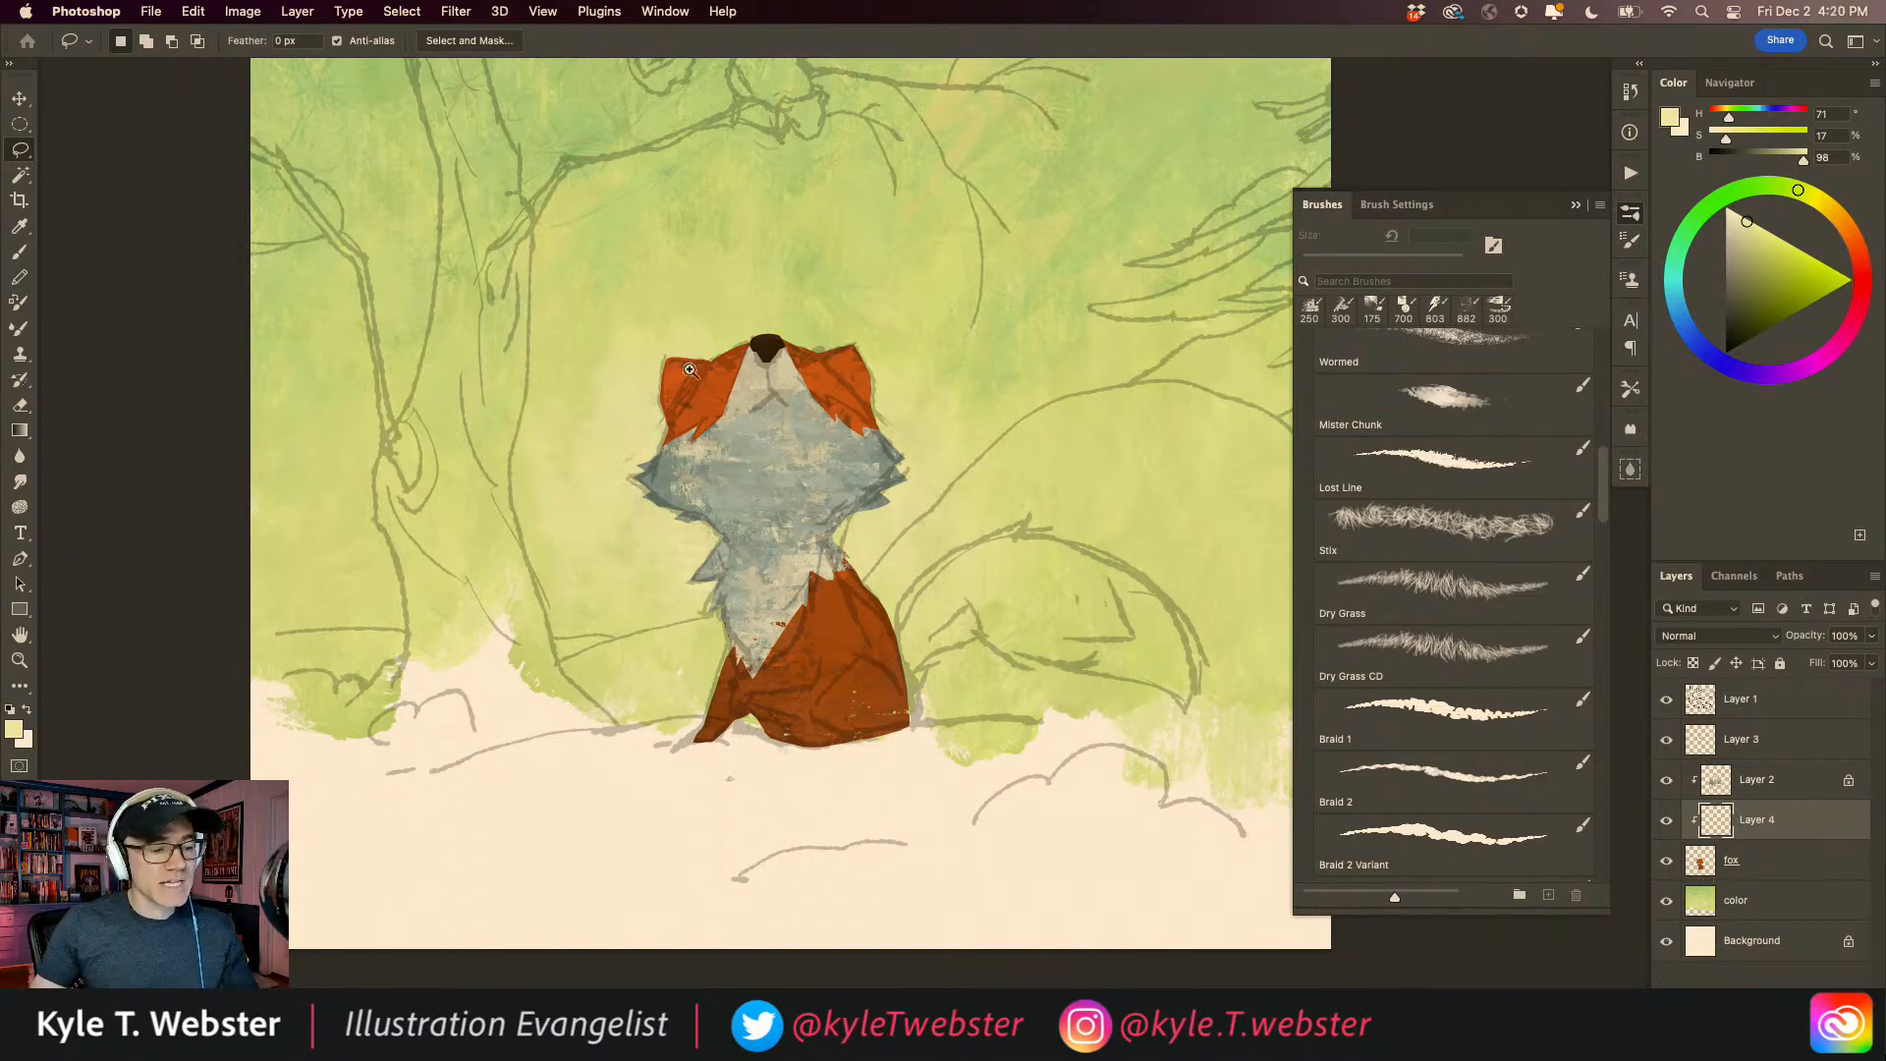
# Step: Lasso both of the fox's ears along the sketched inner lines as one combined selection, and switch to the Brush tool
pyautogui.scroll(2, 692, 372)
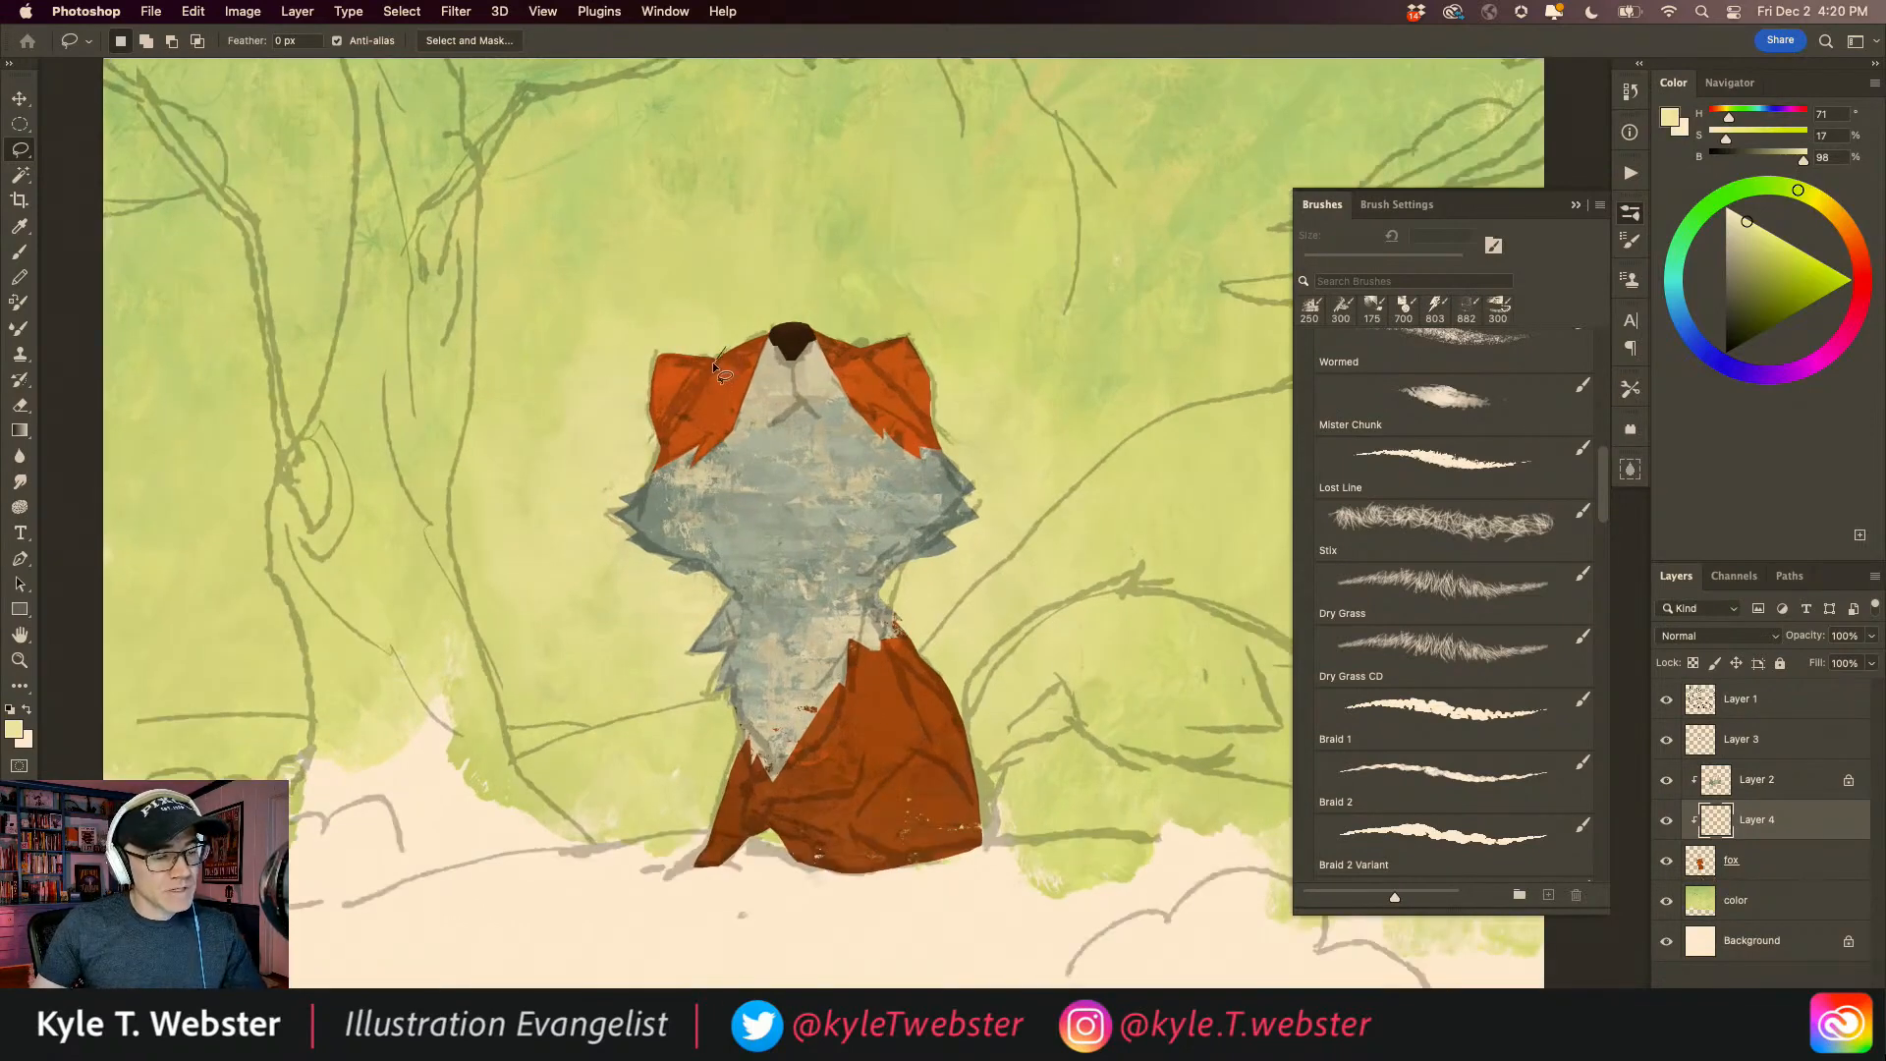
pyautogui.moveTo(692, 398)
pyautogui.mouseDown()
pyautogui.moveTo(656, 459)
pyautogui.moveTo(630, 302)
pyautogui.moveTo(724, 345)
pyautogui.mouseUp()
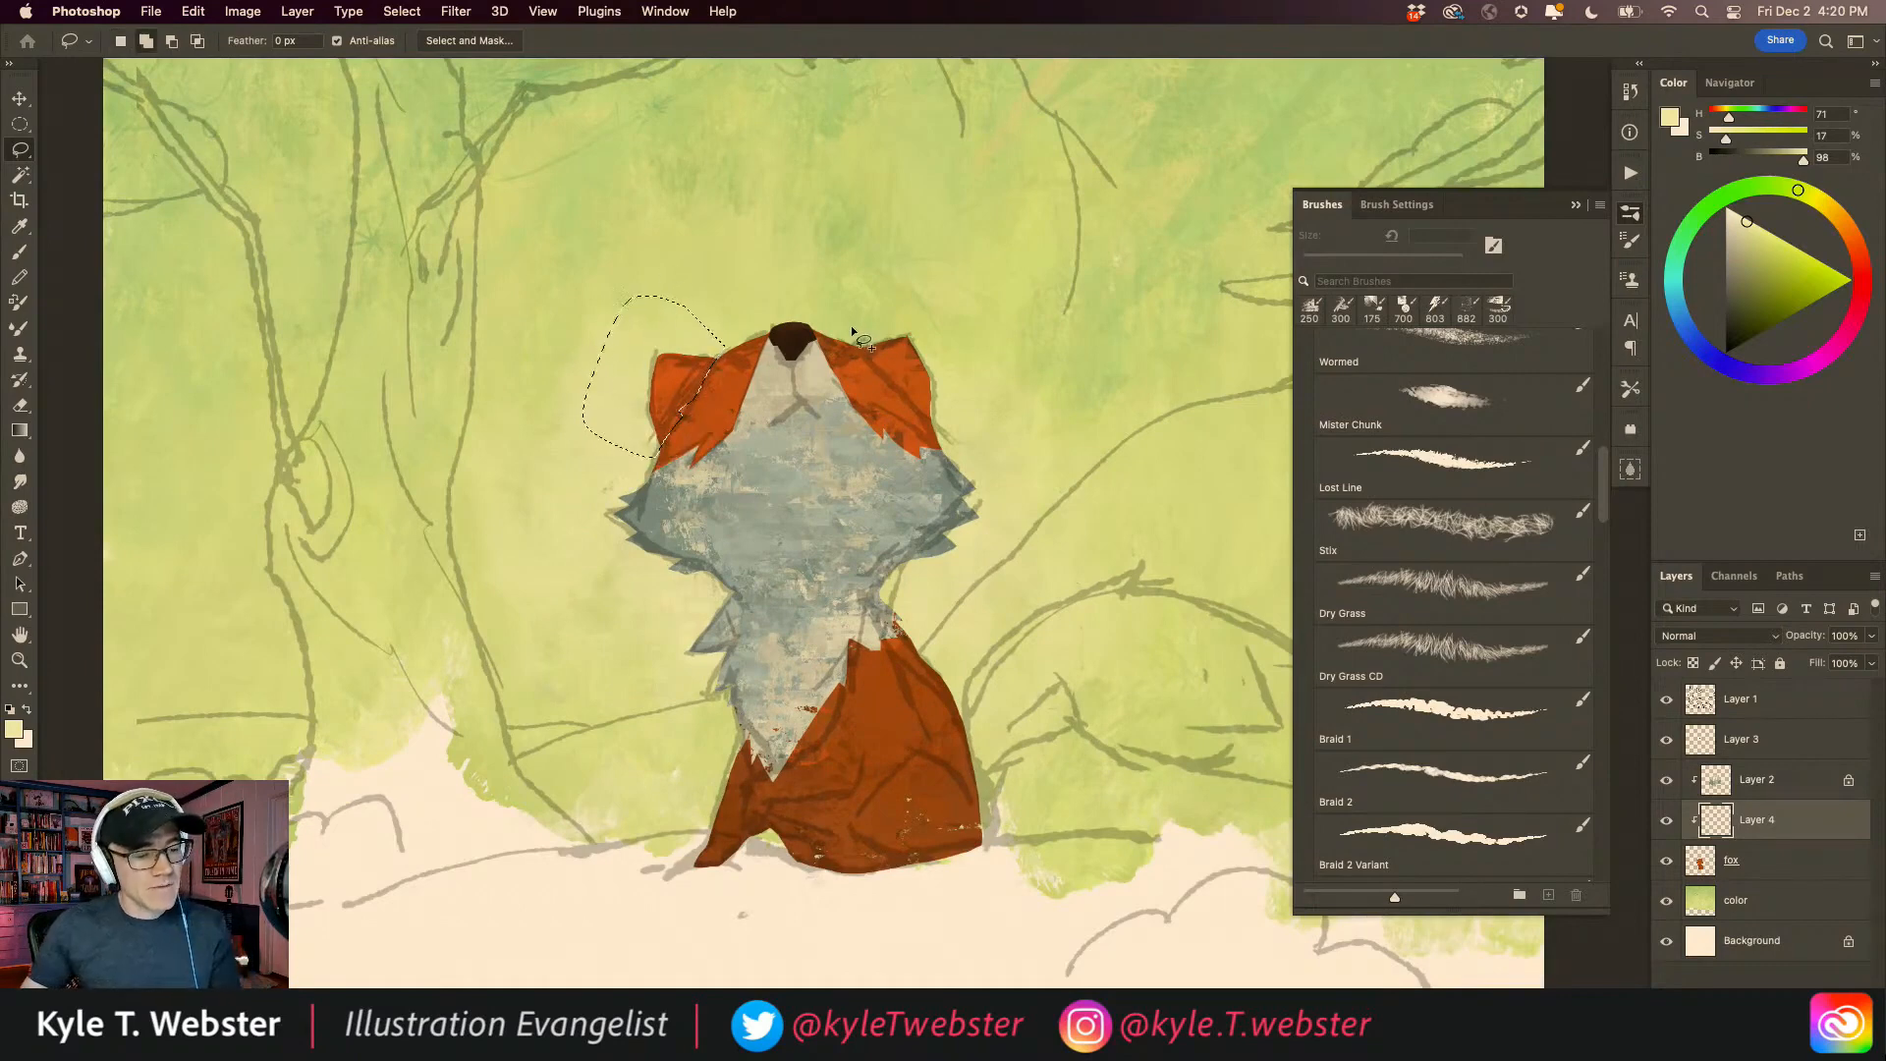
pyautogui.press('shift')
pyautogui.moveTo(851, 328)
pyautogui.mouseDown()
pyautogui.moveTo(932, 431)
pyautogui.moveTo(940, 392)
pyautogui.moveTo(851, 271)
pyautogui.mouseUp()
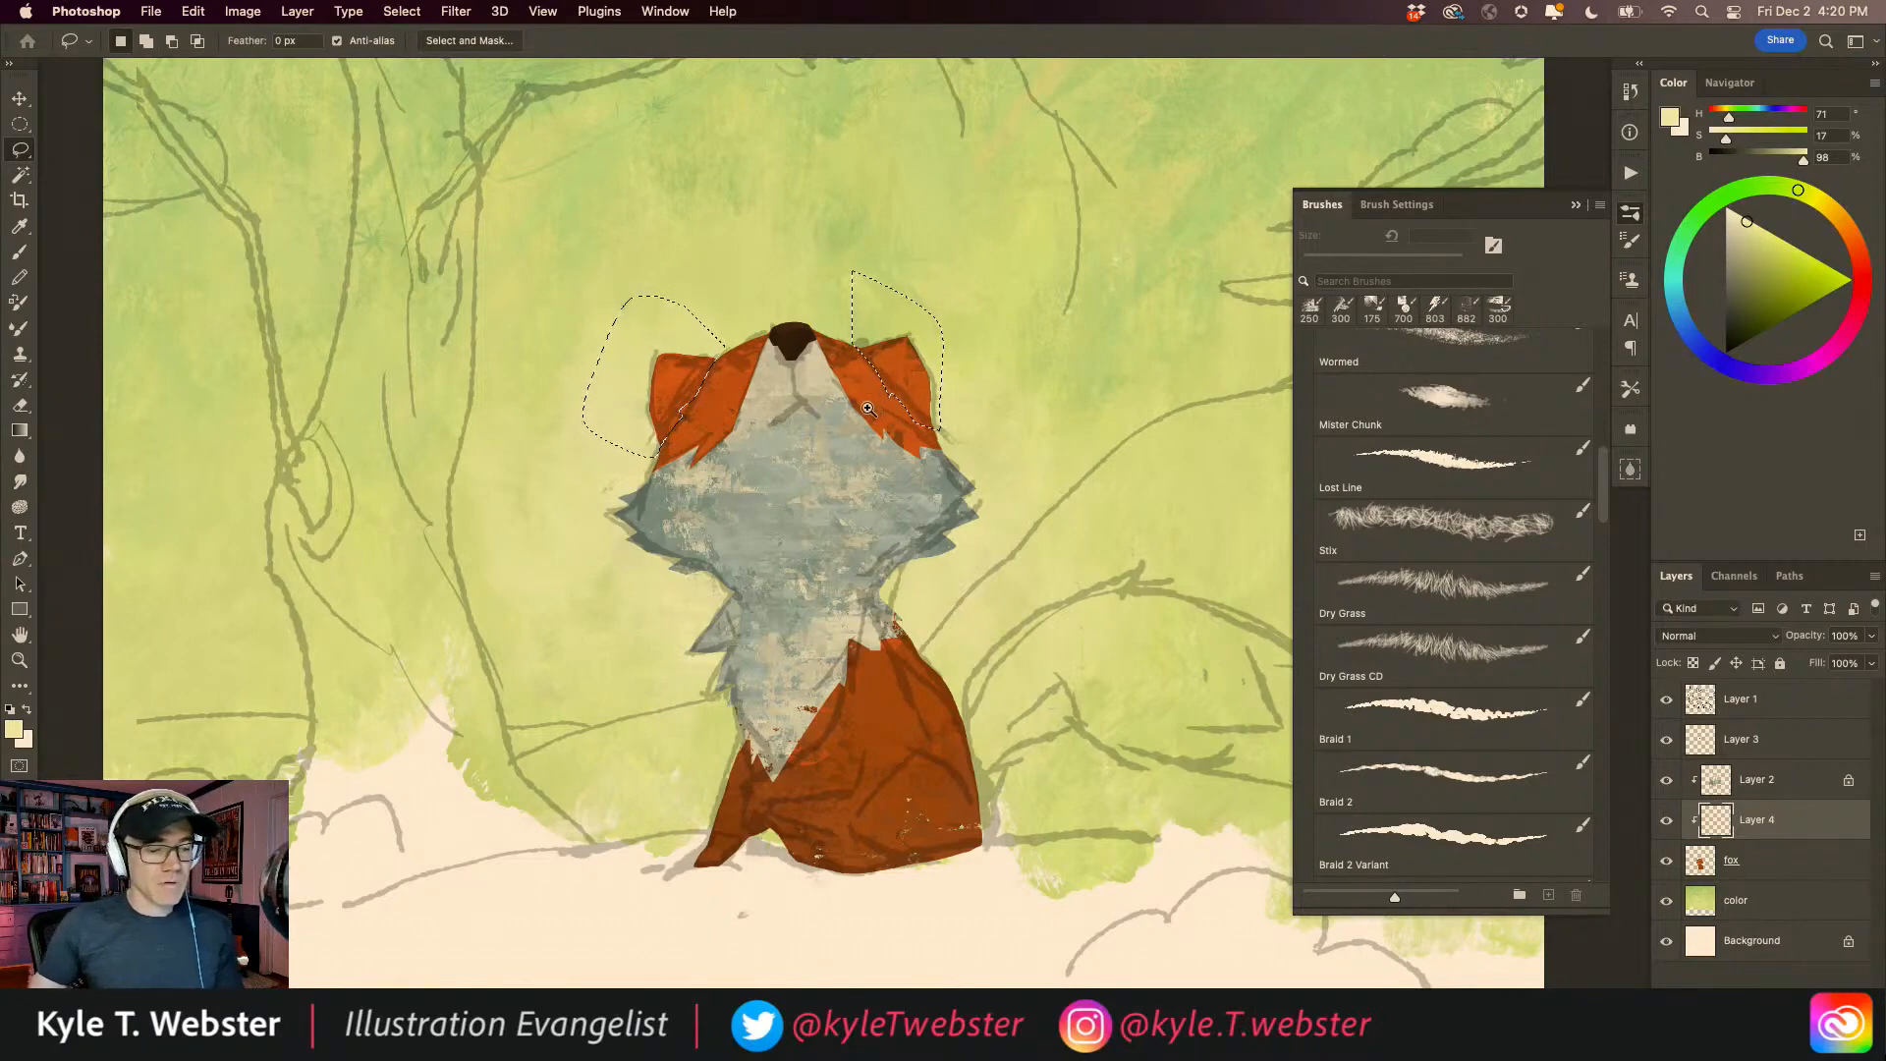
pyautogui.press('super+plus')
pyautogui.moveTo(838, 314)
pyautogui.mouseDown()
pyautogui.moveTo(992, 459)
pyautogui.moveTo(959, 462)
pyautogui.moveTo(870, 403)
pyautogui.moveTo(836, 327)
pyautogui.mouseUp()
pyautogui.keyDown('alt'); pyautogui.click(682, 687); pyautogui.keyUp('alt')
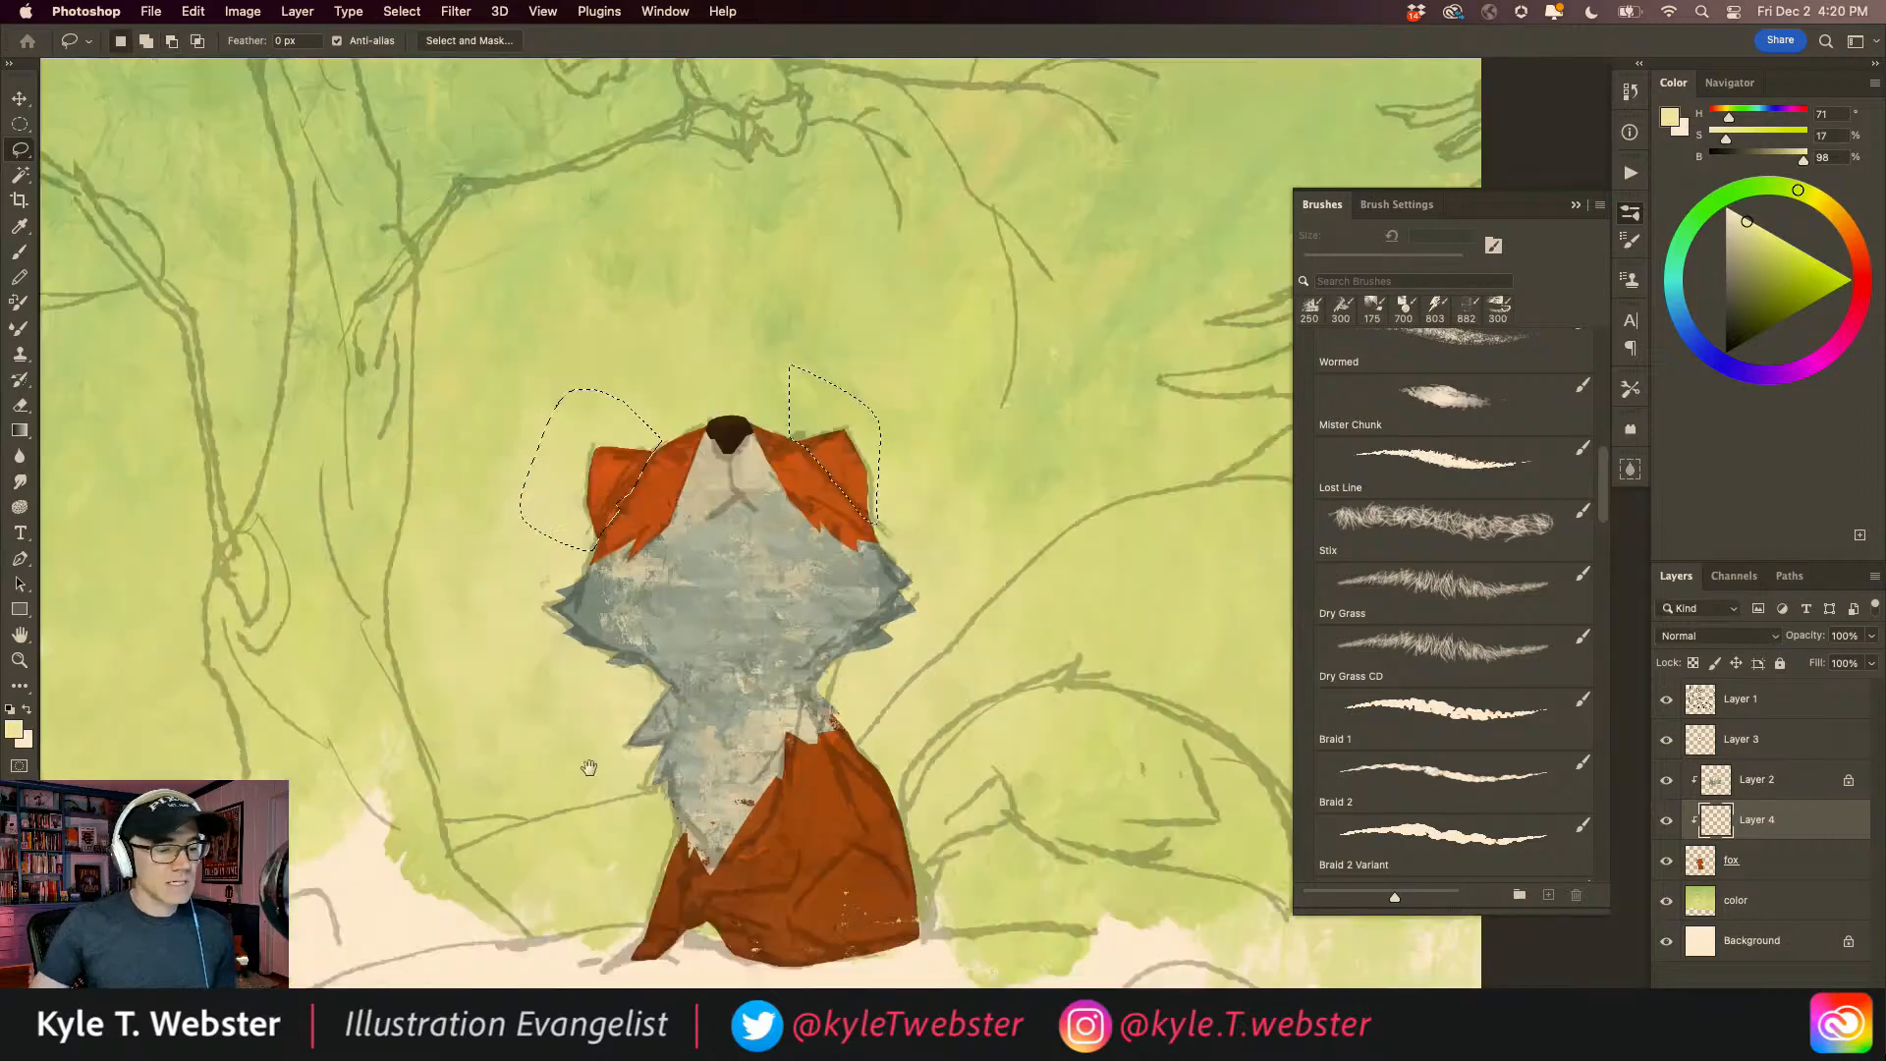
pyautogui.moveTo(592, 763); pyautogui.dragTo(674, 648)
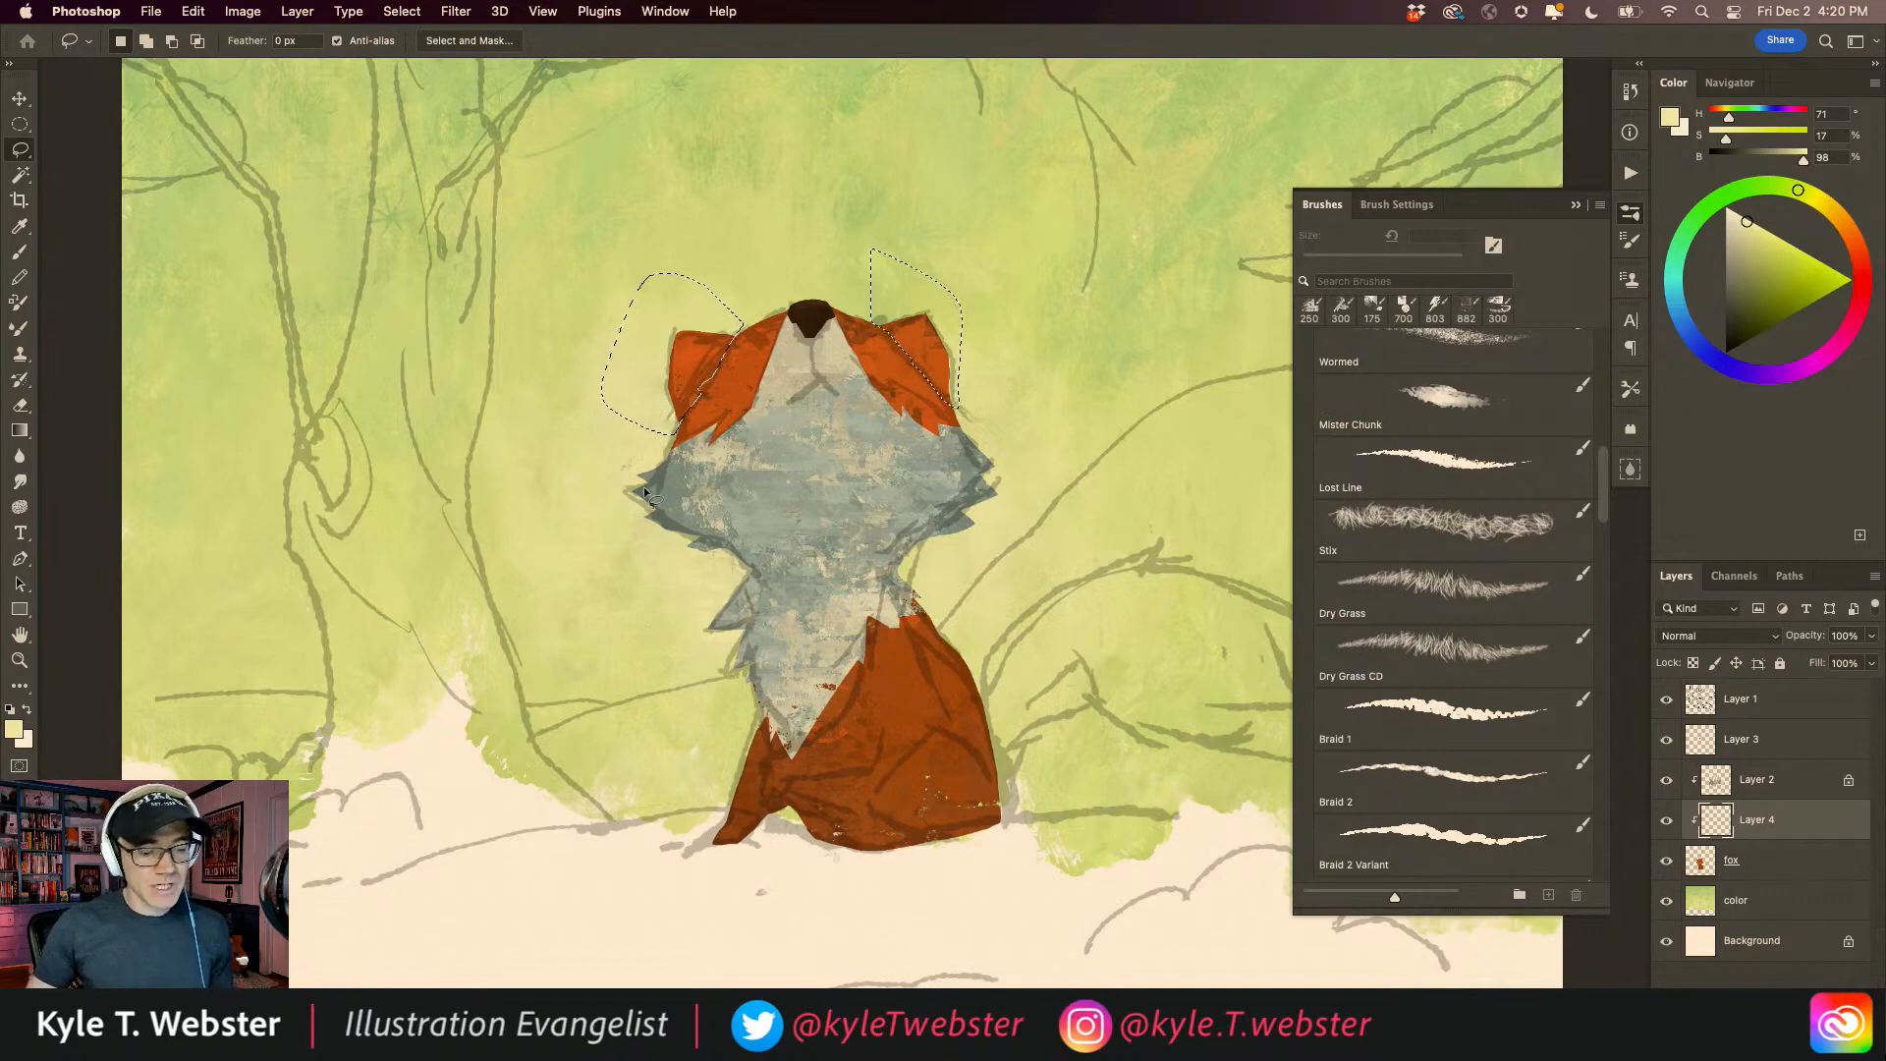
pyautogui.press('b')
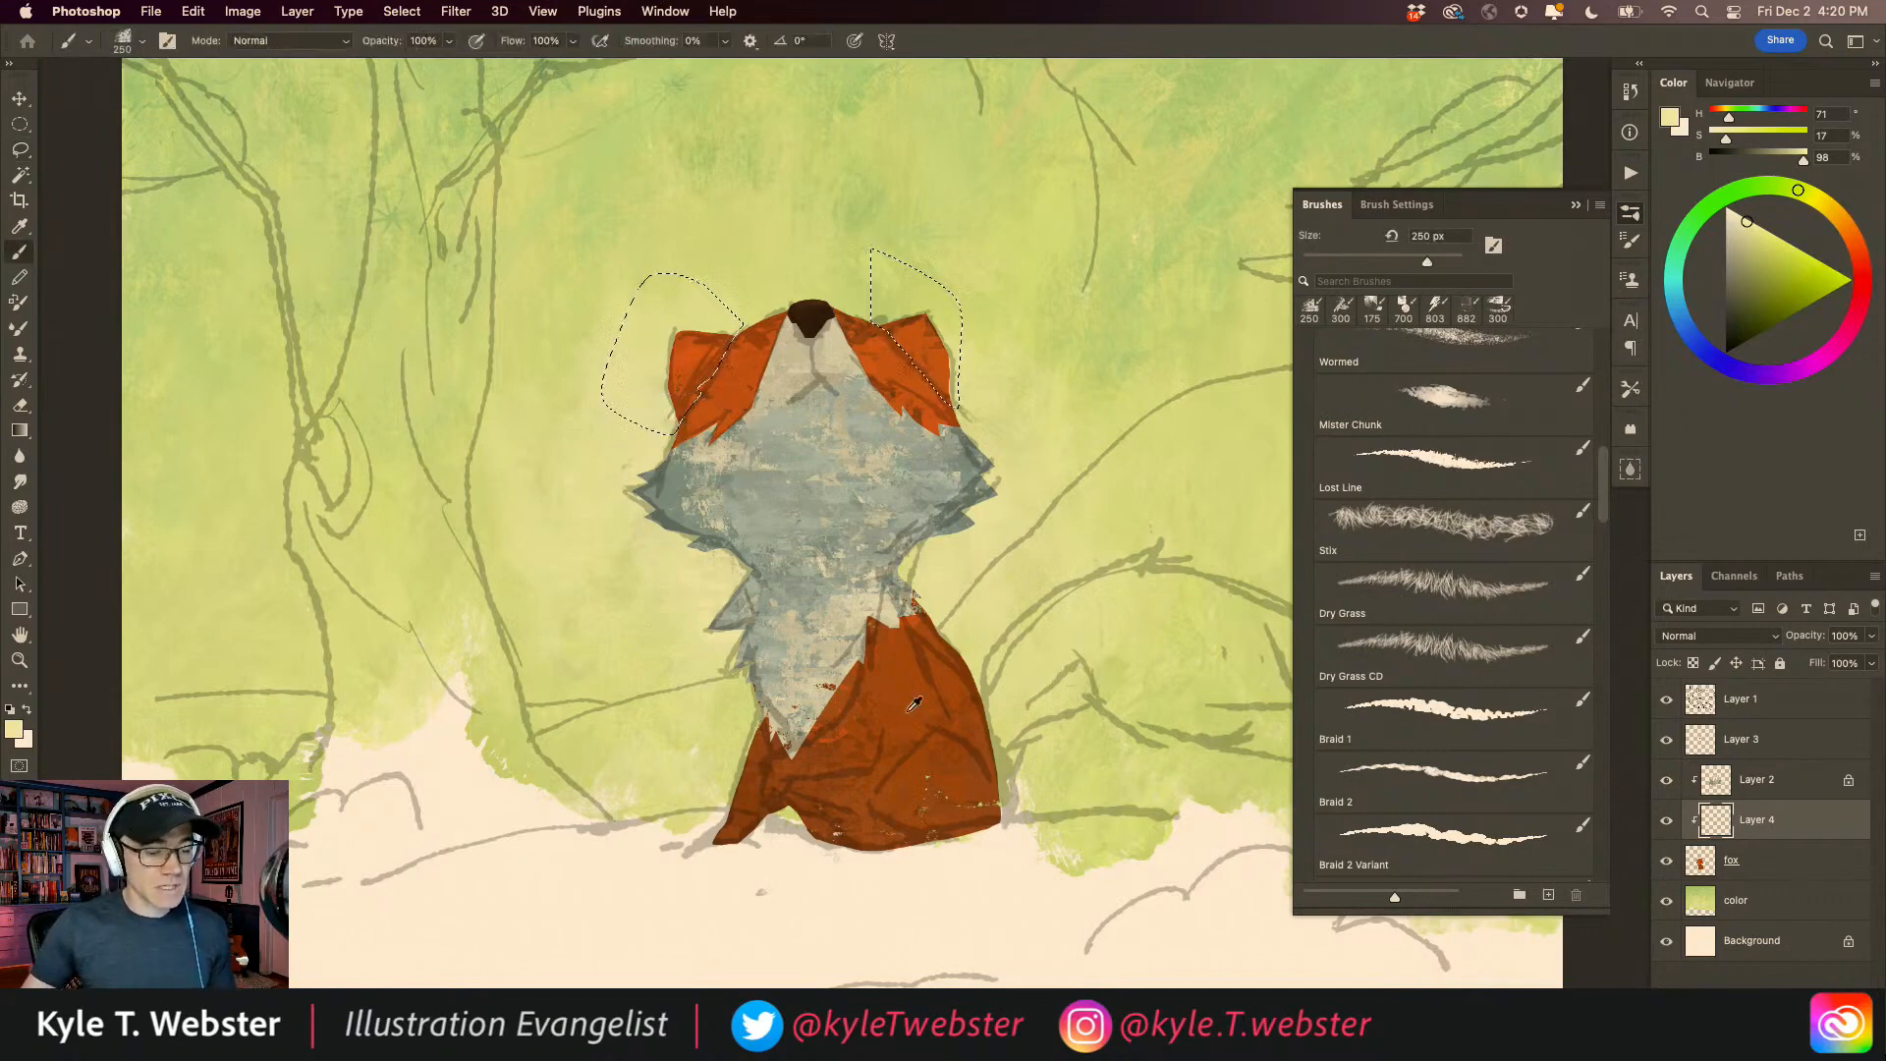
# Step: Paint the selected fox ears brown at hue 23, saturation 44%, brightness 44%, clear the selection, and hide the sketch layer
pyautogui.keyDown('alt'); pyautogui.click(911, 746); pyautogui.keyUp('alt')
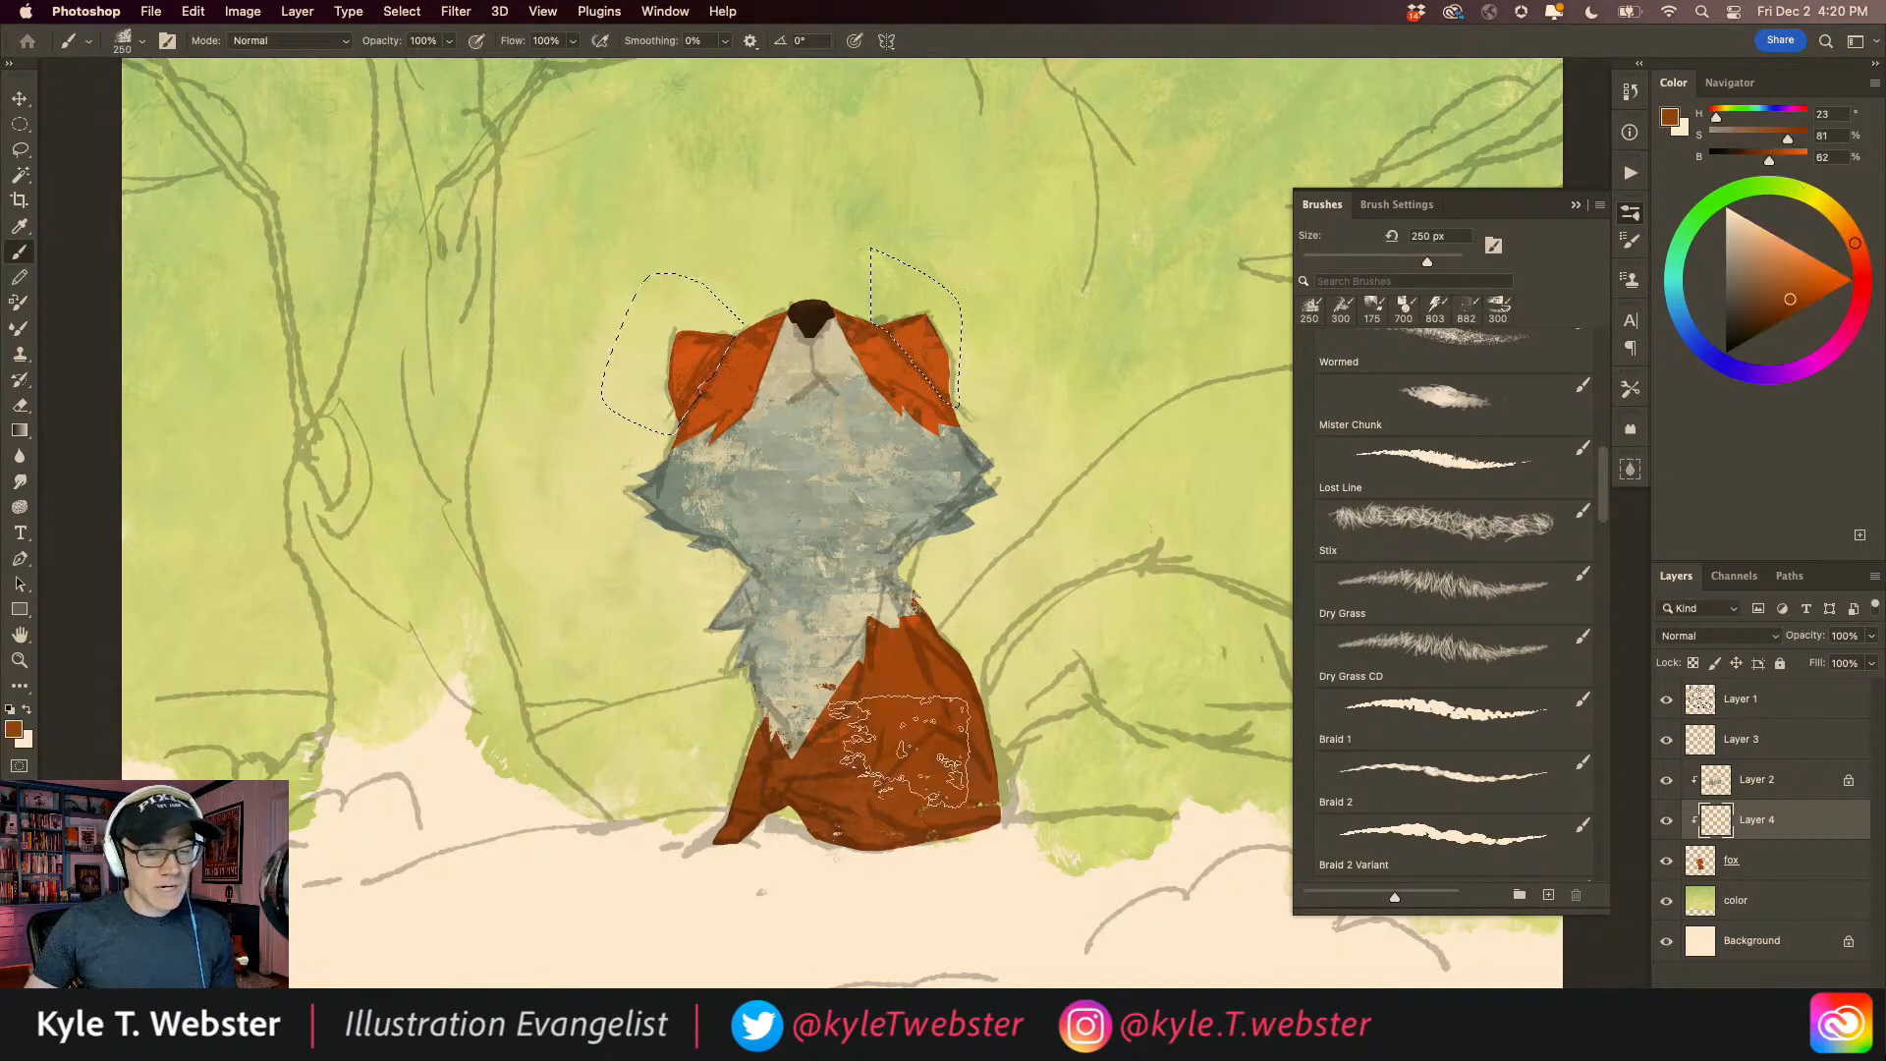
pyautogui.click(1752, 303)
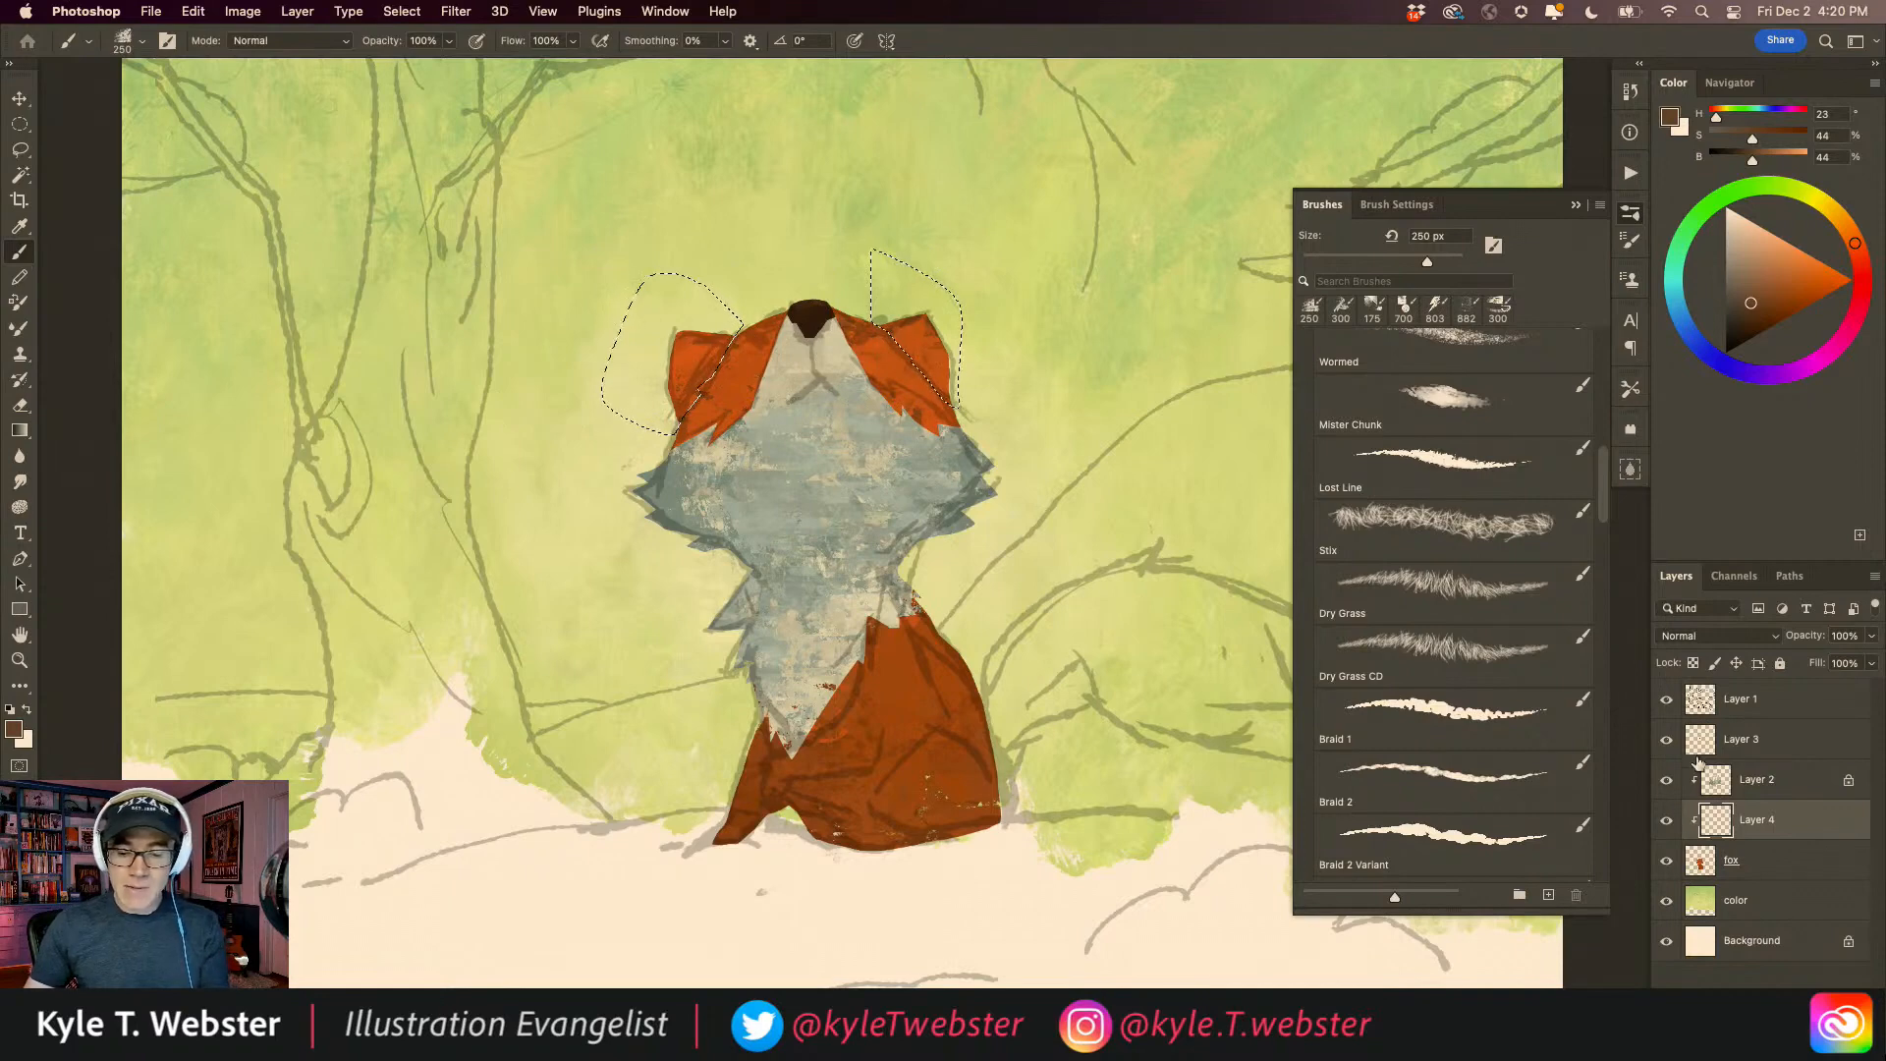
pyautogui.moveTo(665, 303)
pyautogui.mouseDown()
pyautogui.moveTo(677, 375)
pyautogui.moveTo(674, 337)
pyautogui.mouseUp()
pyautogui.moveTo(918, 329); pyautogui.dragTo(933, 300)
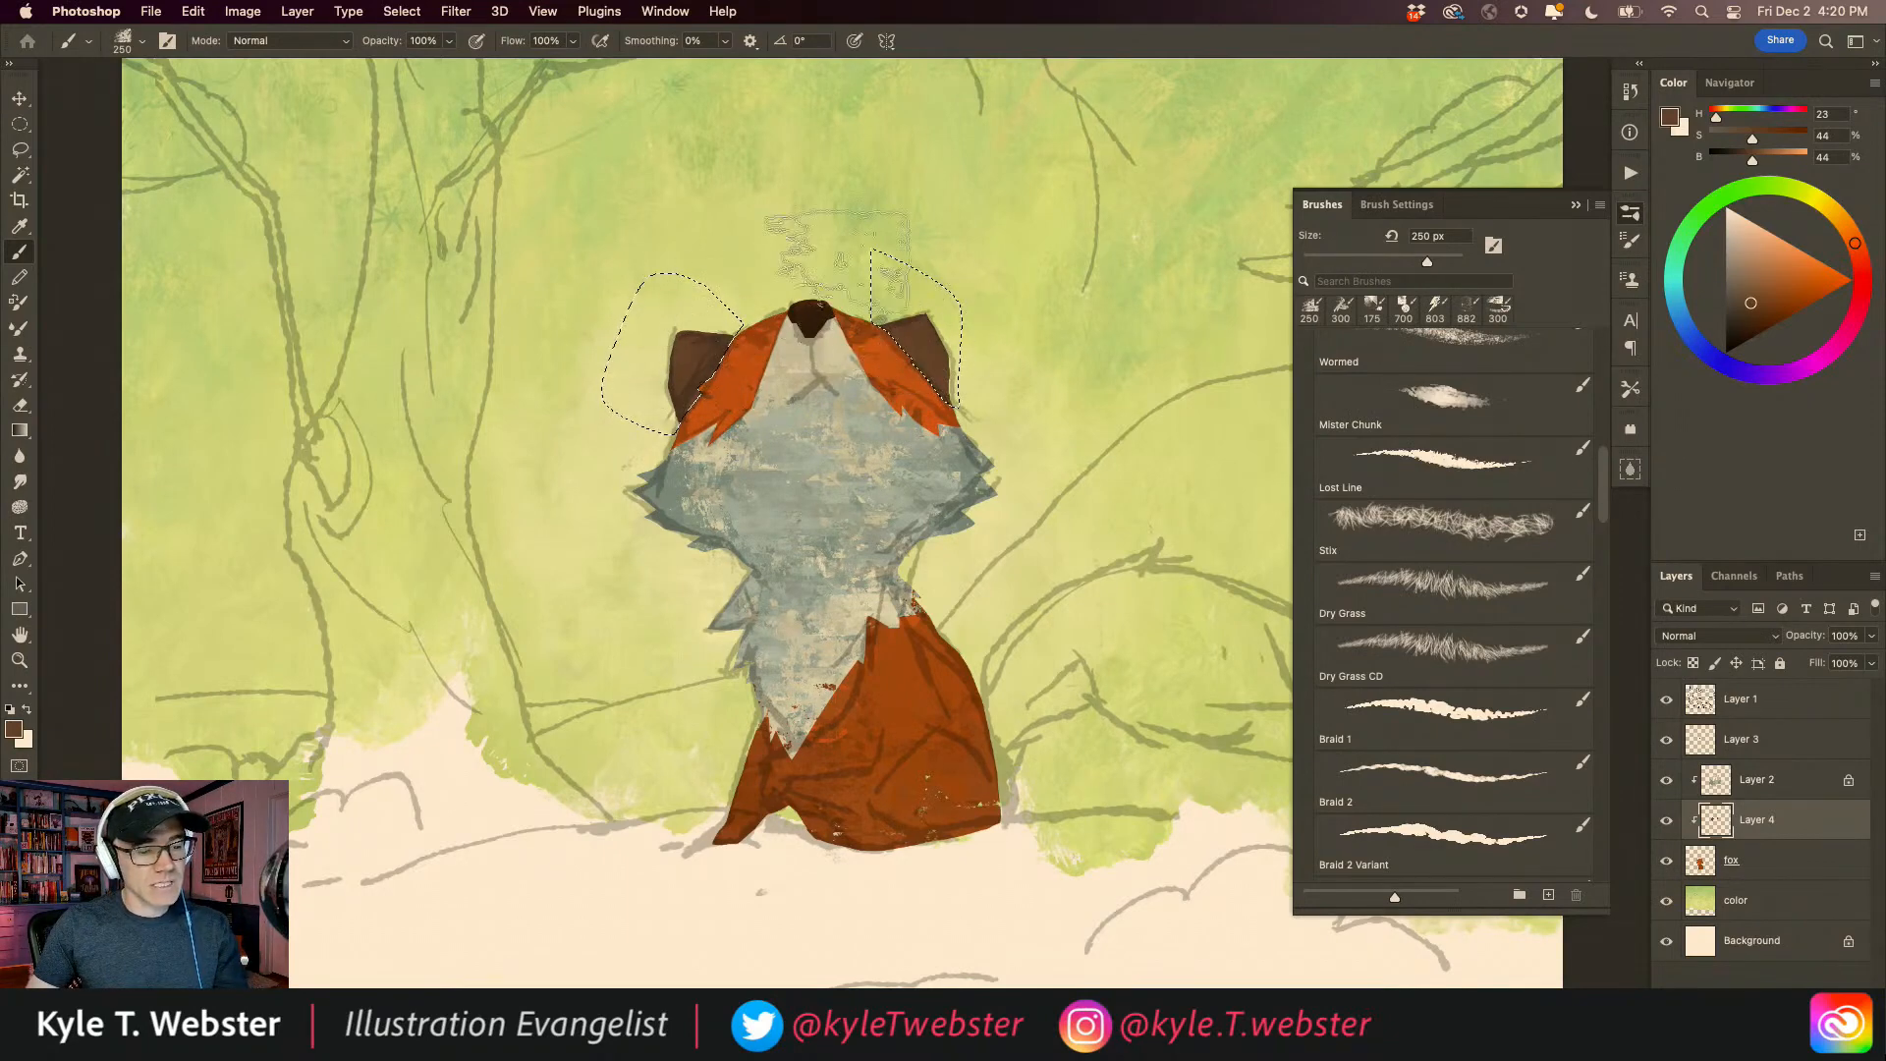
pyautogui.press('super+d')
pyautogui.click(1665, 699)
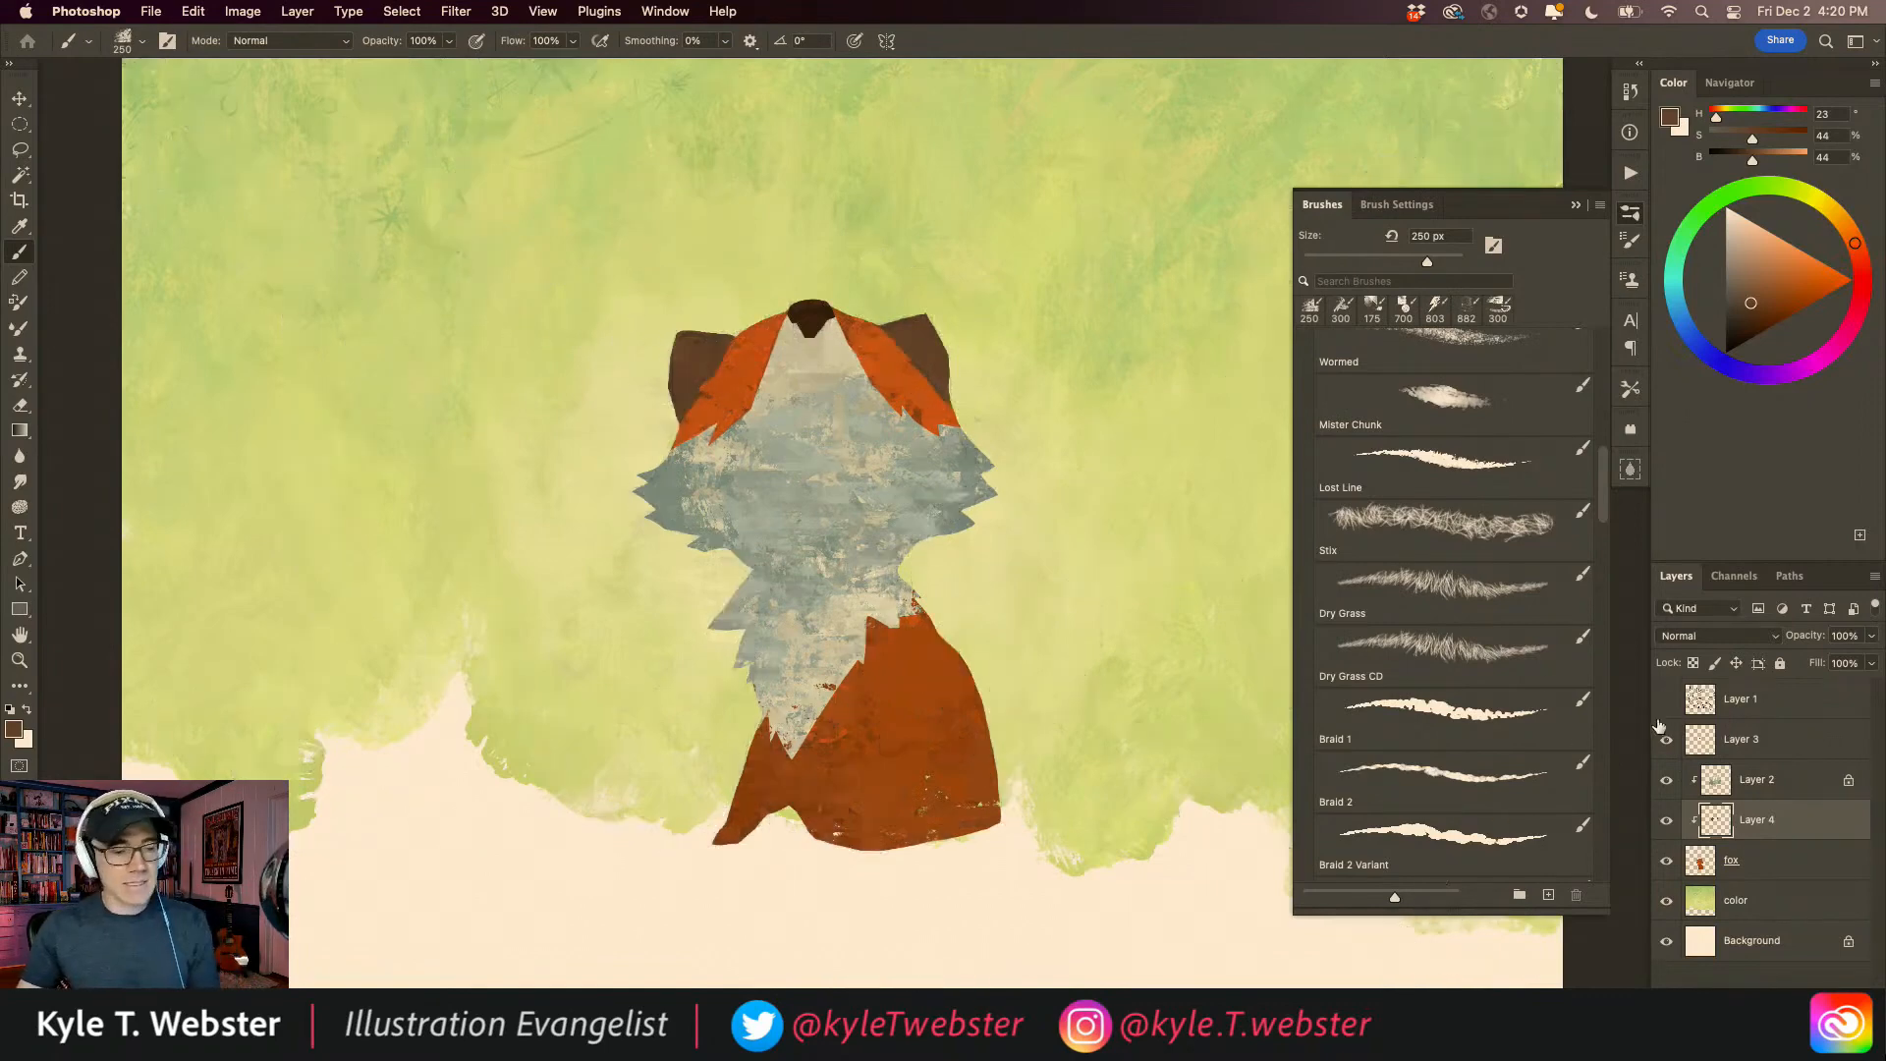
pyautogui.press('super+minus')
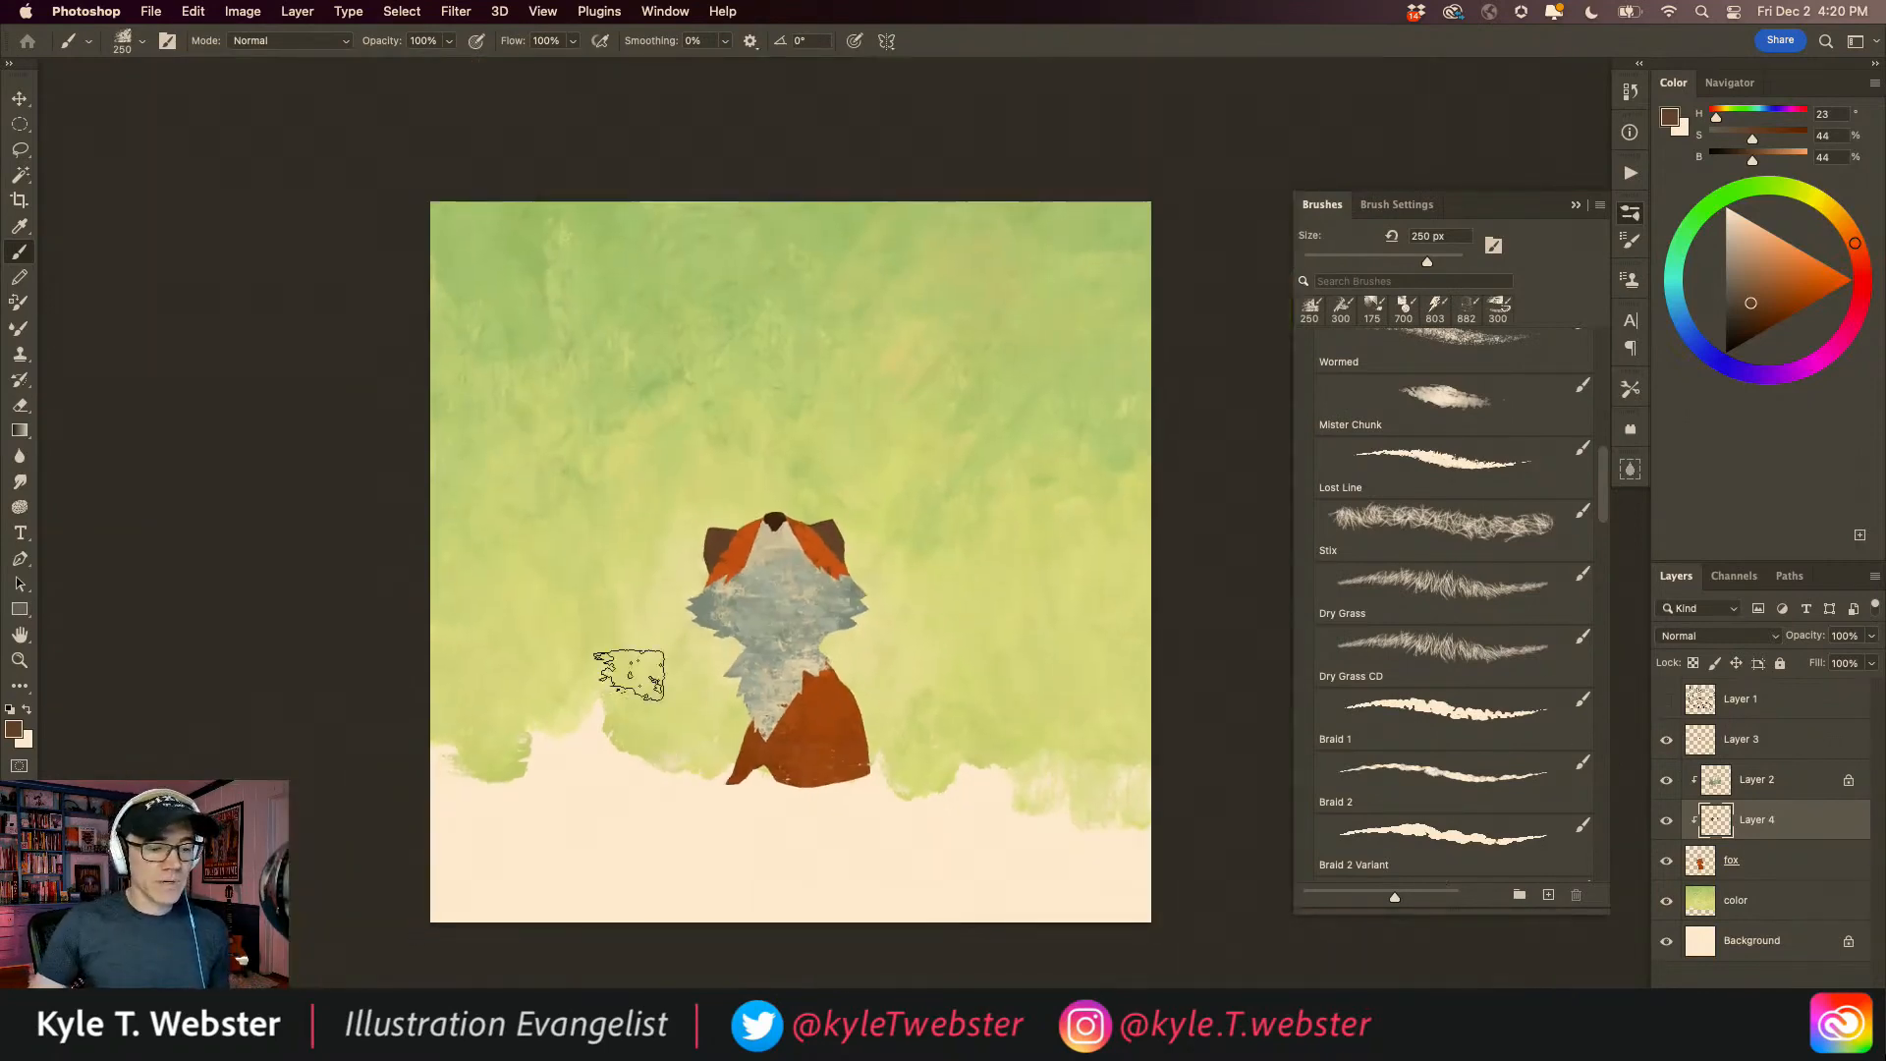
pyautogui.press('super+plus')
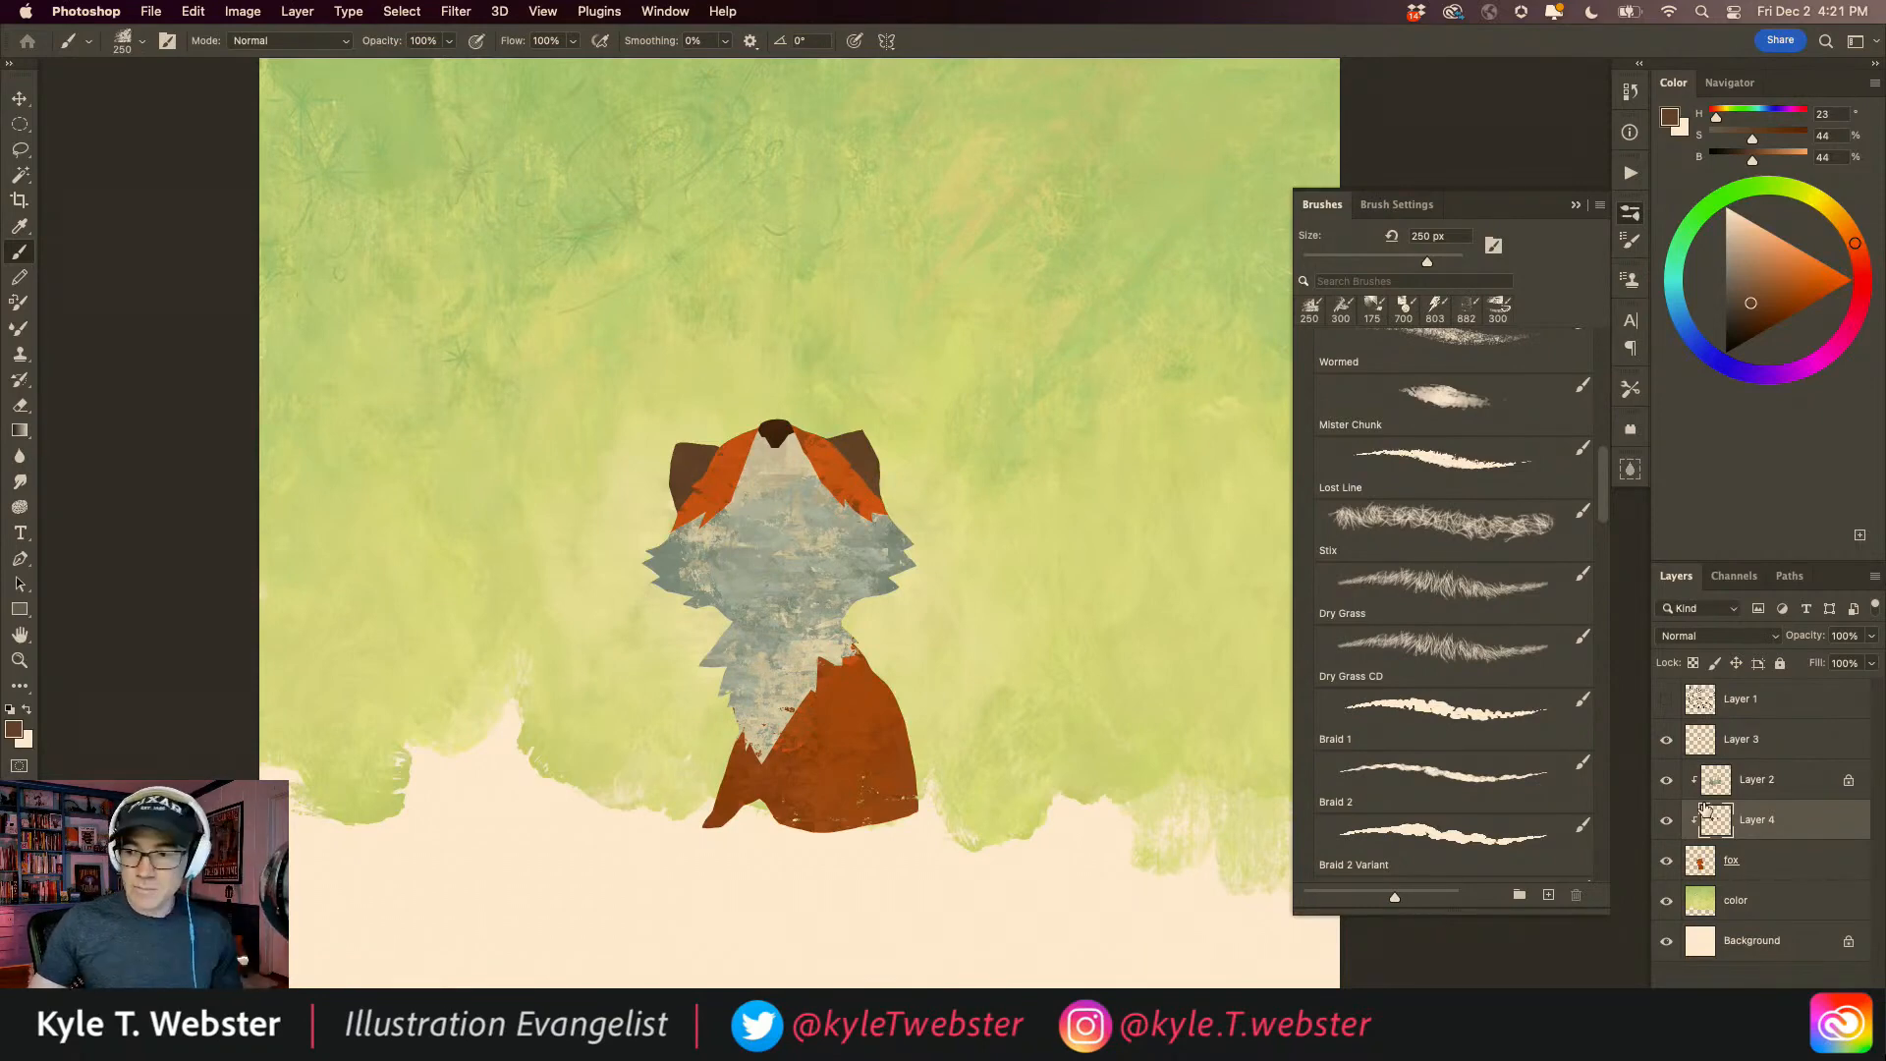
# Step: Sample the brown of the fox's ear and adjust it to saturation 50%, brightness 43%
pyautogui.press('i')
pyautogui.click(862, 442)
pyautogui.moveTo(1751, 305); pyautogui.dragTo(1753, 305)
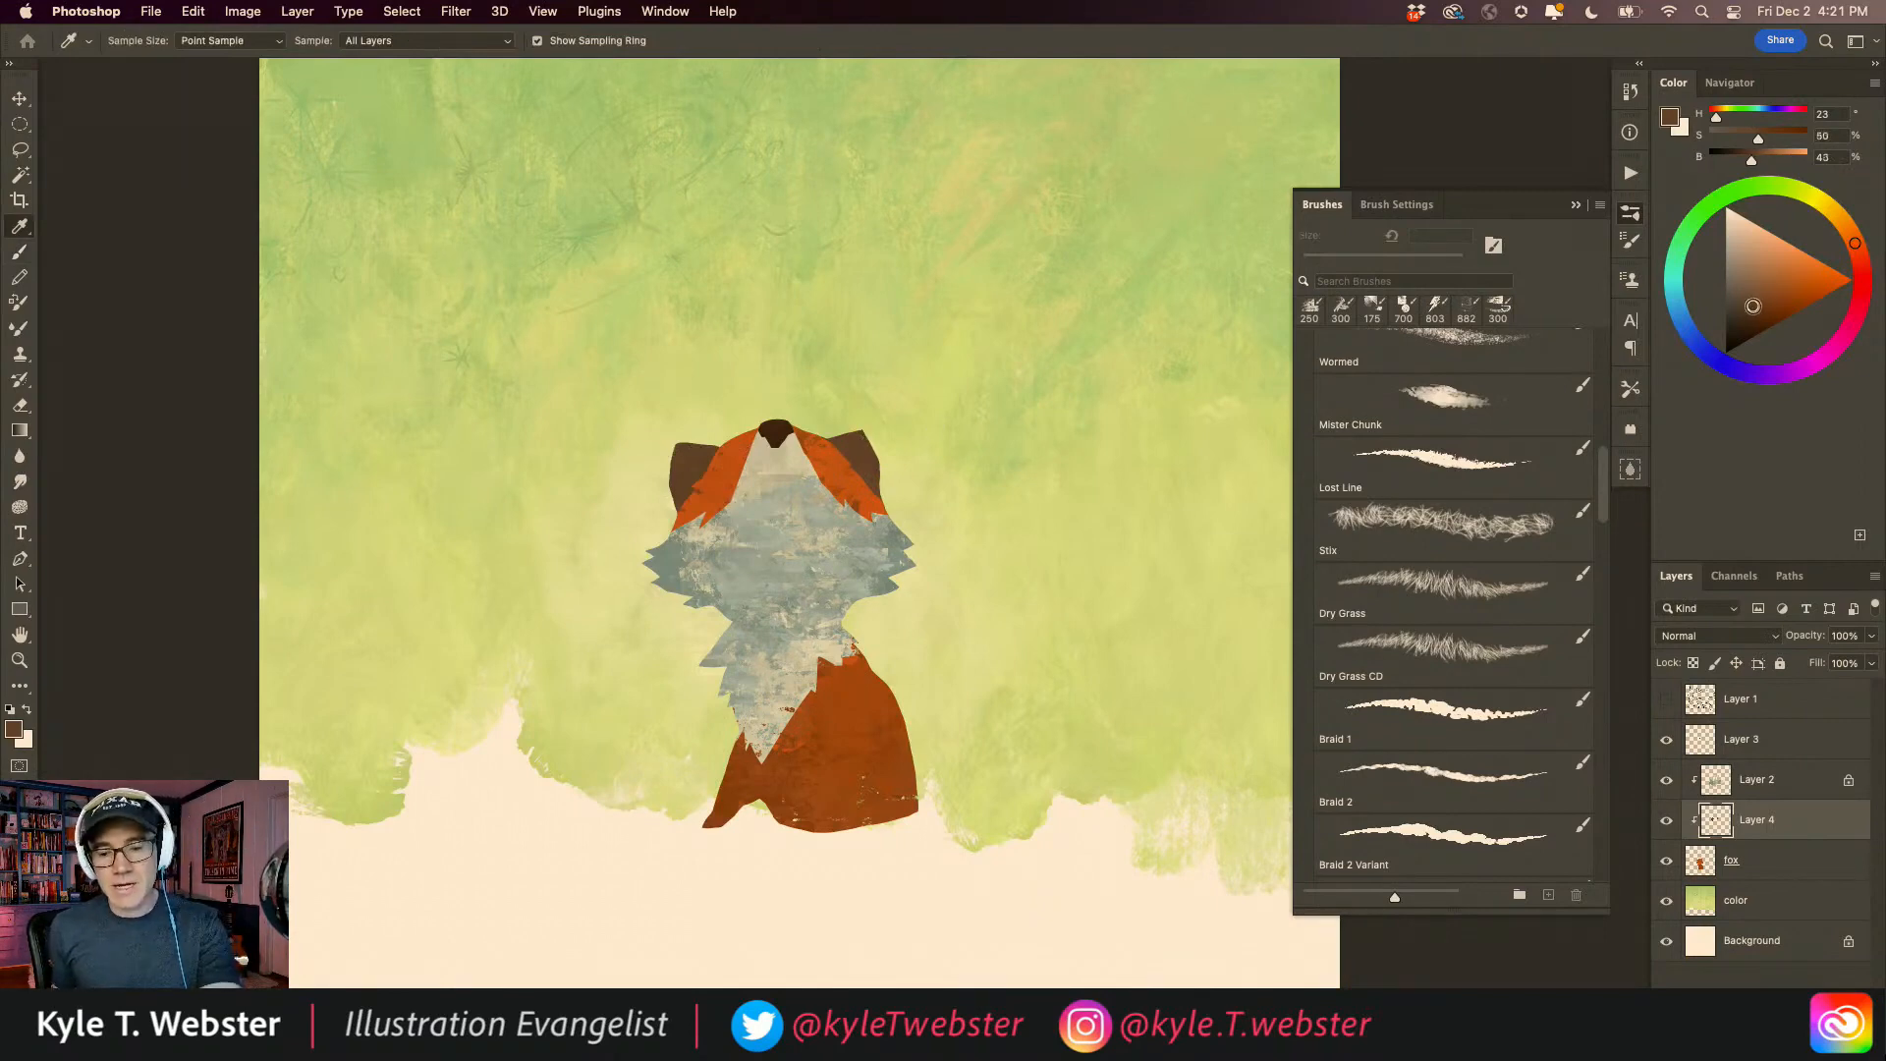
# Step: Lock the fox layer's transparent pixels, lasso a curved tail tip across the lower body, and switch to the Brush tool
pyautogui.press('l')
pyautogui.scroll(2, 640, 703)
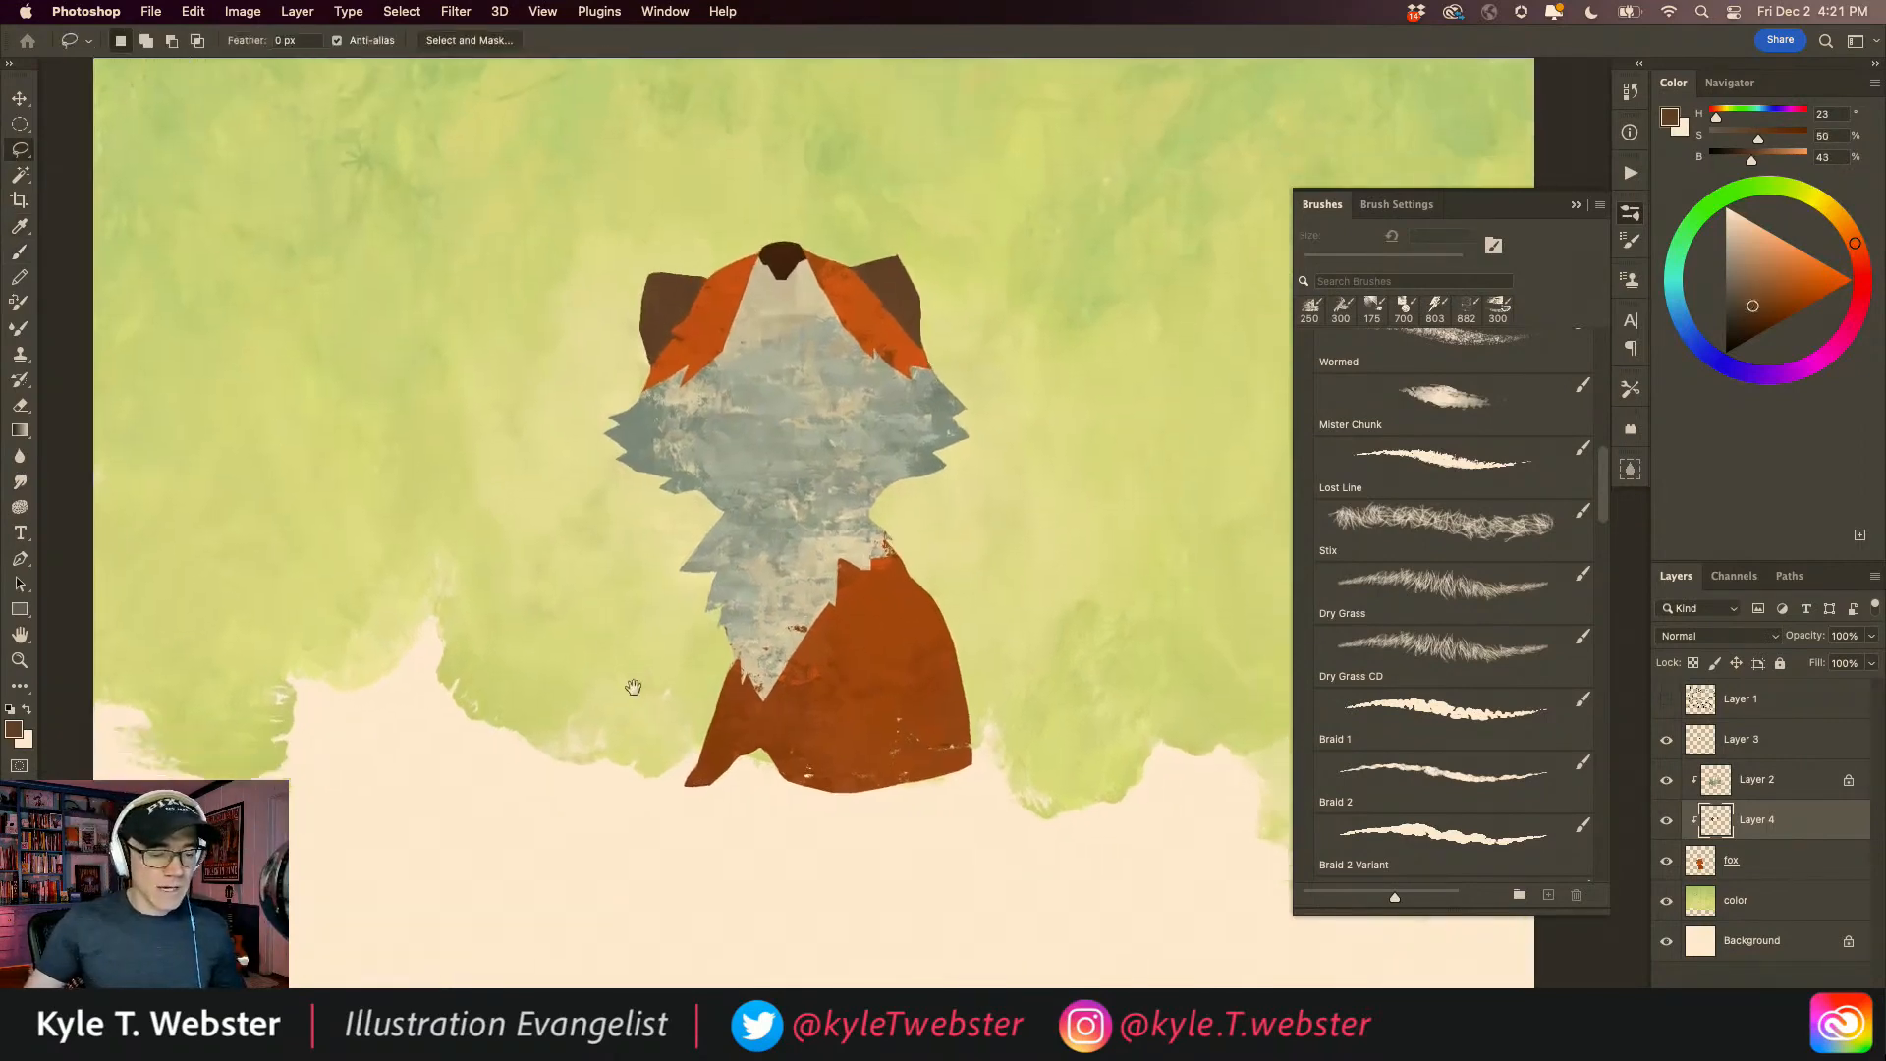
pyautogui.click(1700, 859)
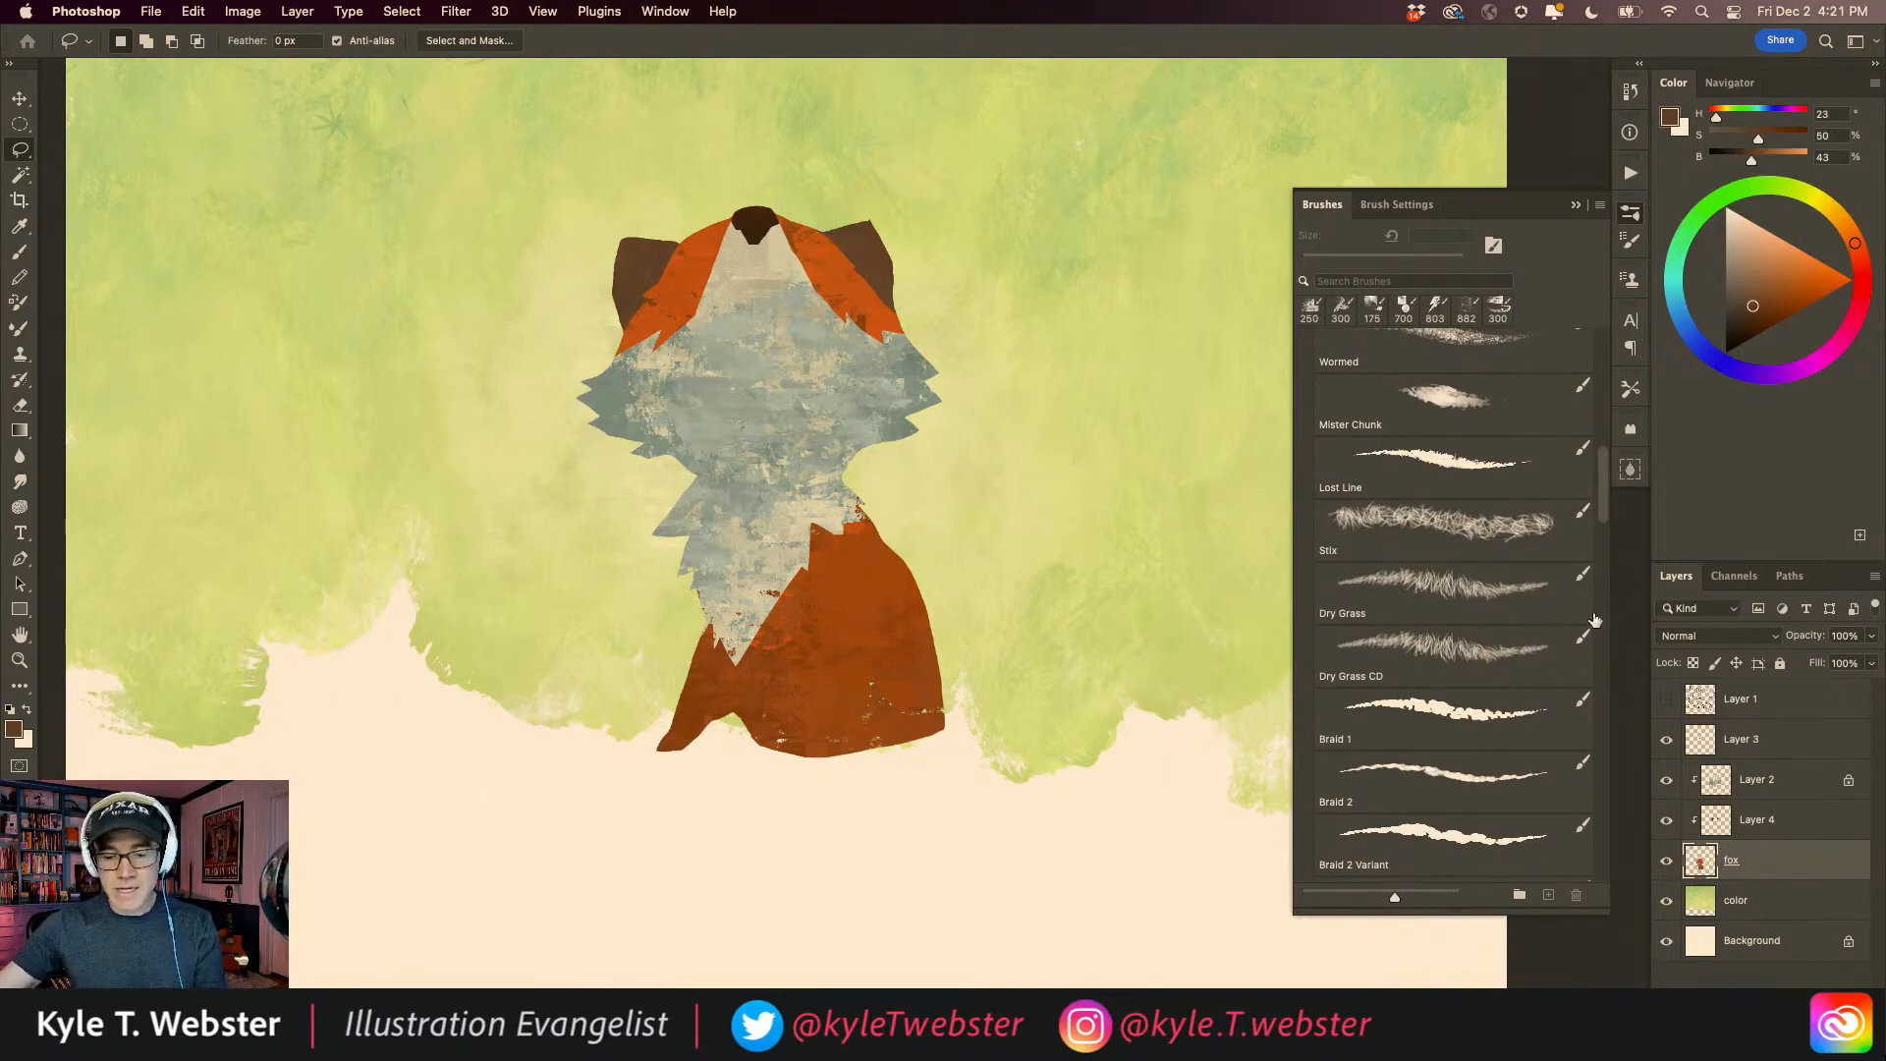
pyautogui.click(1692, 663)
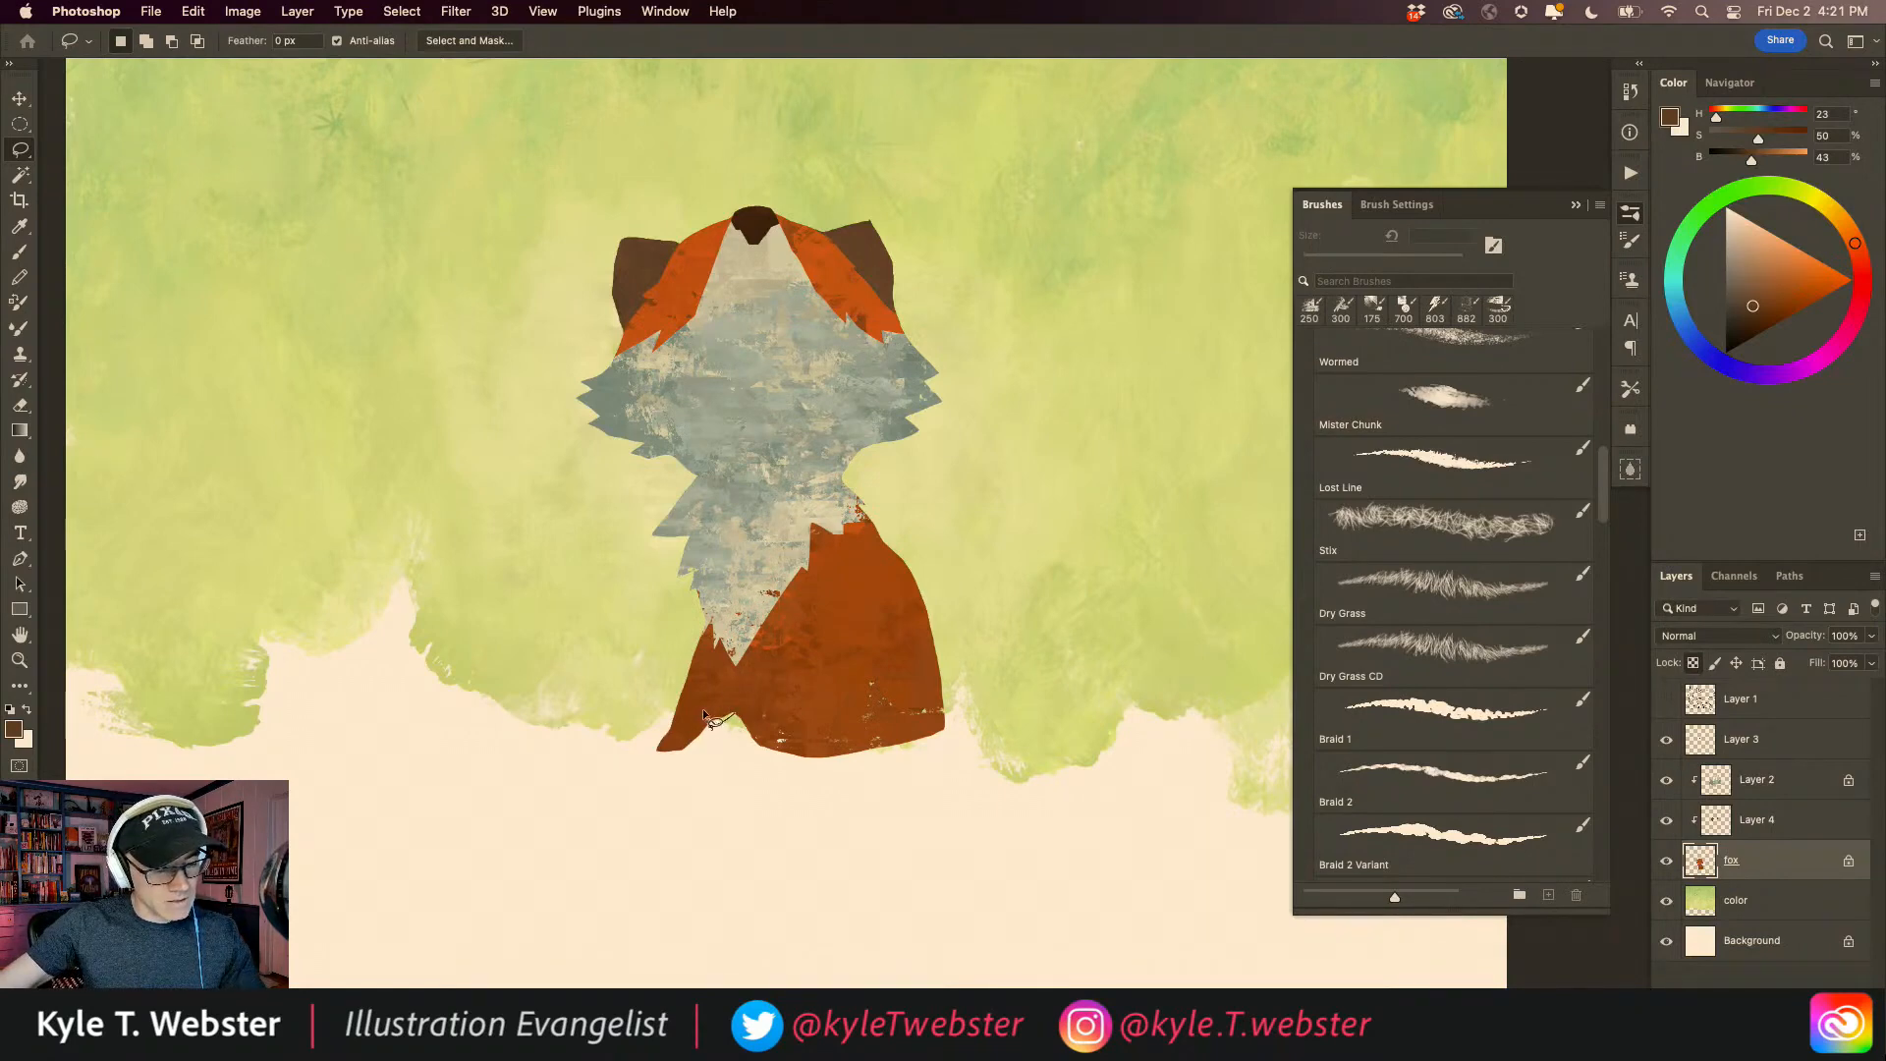
pyautogui.moveTo(722, 678)
pyautogui.mouseDown()
pyautogui.moveTo(812, 640)
pyautogui.moveTo(831, 594)
pyautogui.moveTo(831, 643)
pyautogui.moveTo(798, 688)
pyautogui.moveTo(725, 725)
pyautogui.mouseUp()
pyautogui.press('b')
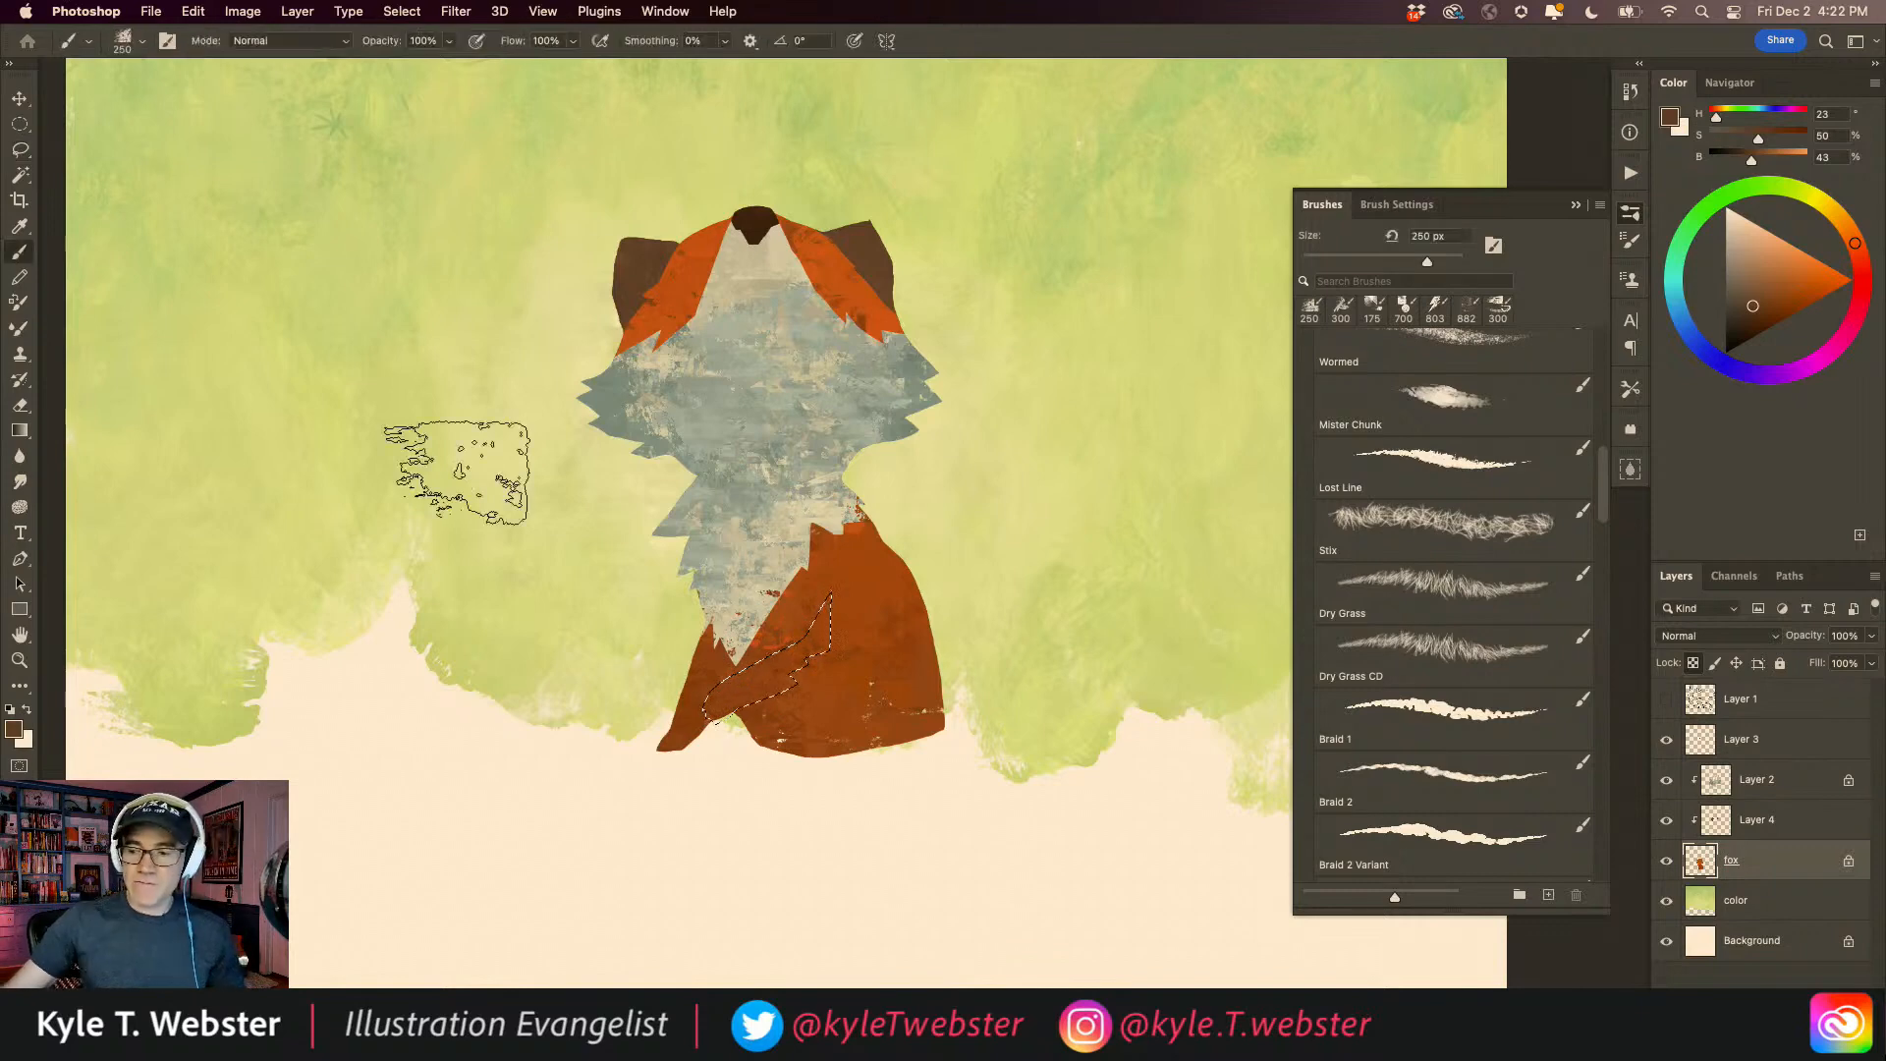
# Step: Try painting the tail selection on the fox layer in pale cream at brightness 90%, and blend it with the body's sampled orange
pyautogui.keyDown('alt'); pyautogui.click(799, 506); pyautogui.keyUp('alt')
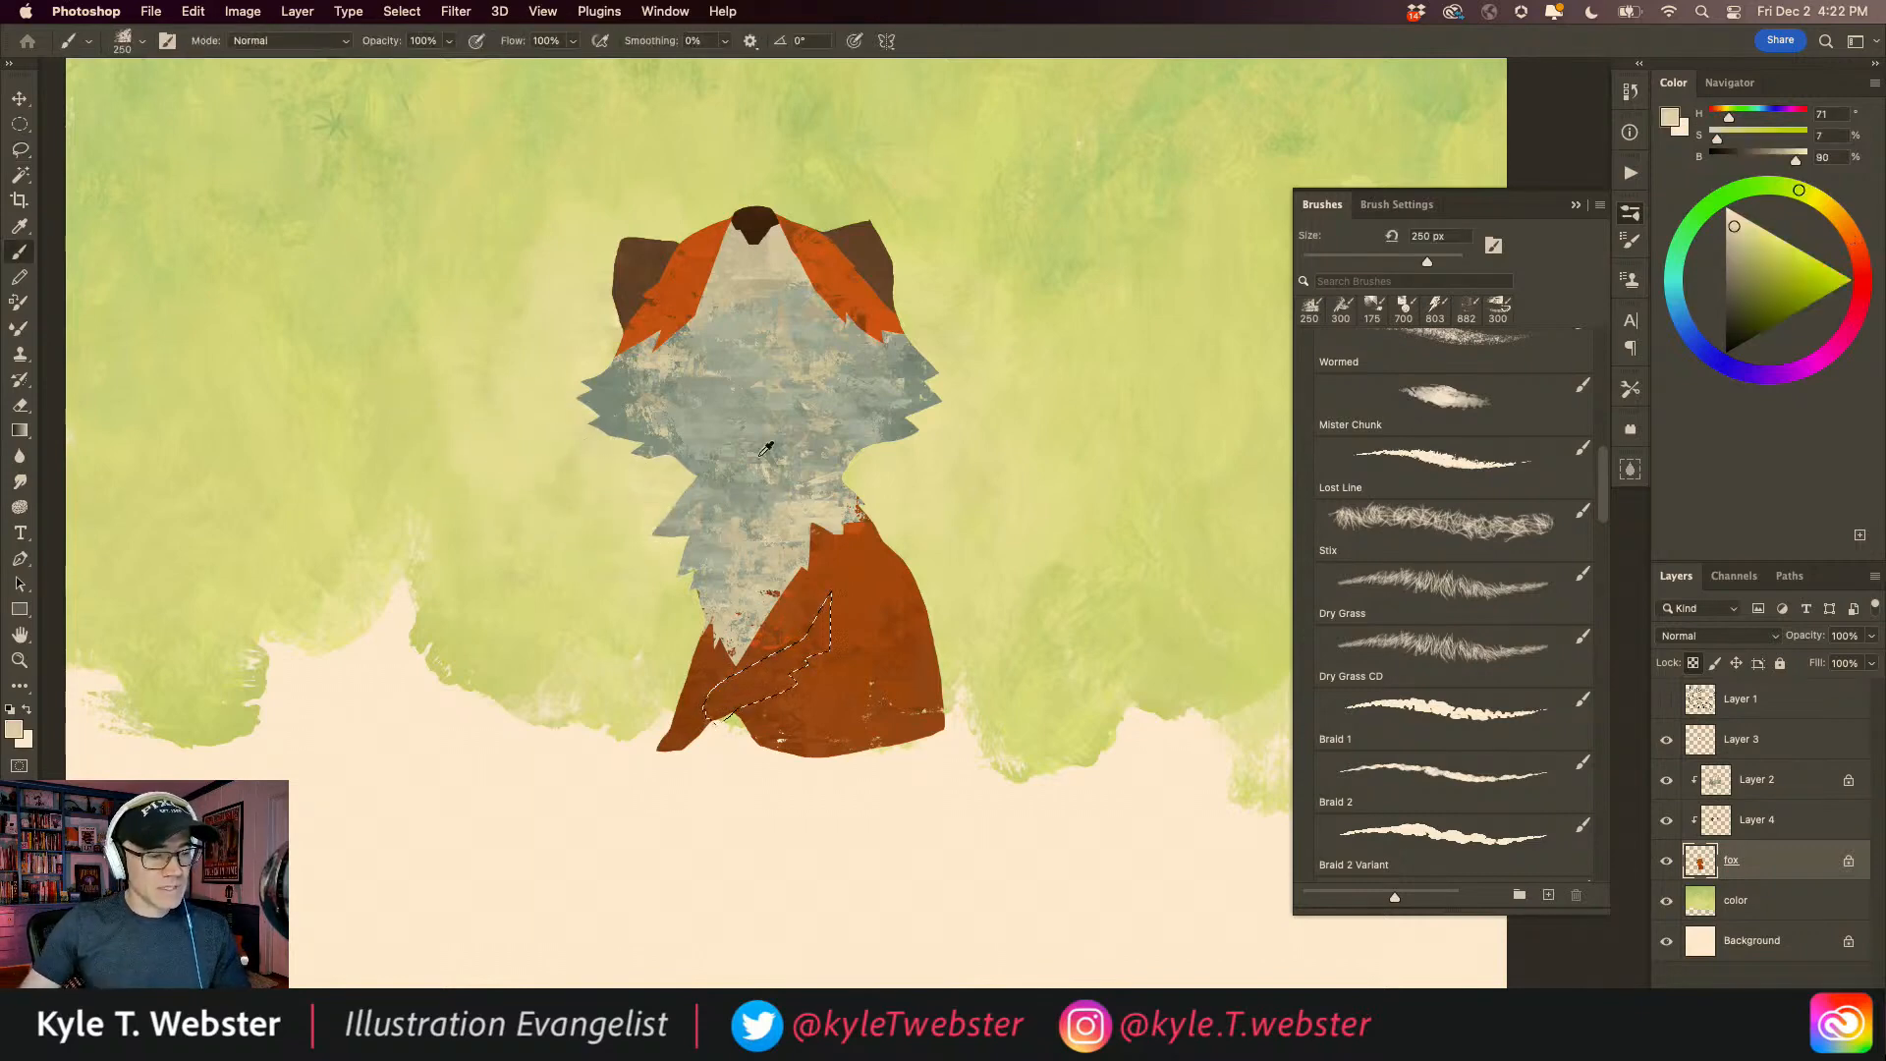
pyautogui.moveTo(713, 700)
pyautogui.mouseDown()
pyautogui.moveTo(772, 678)
pyautogui.moveTo(808, 600)
pyautogui.moveTo(776, 648)
pyautogui.mouseUp()
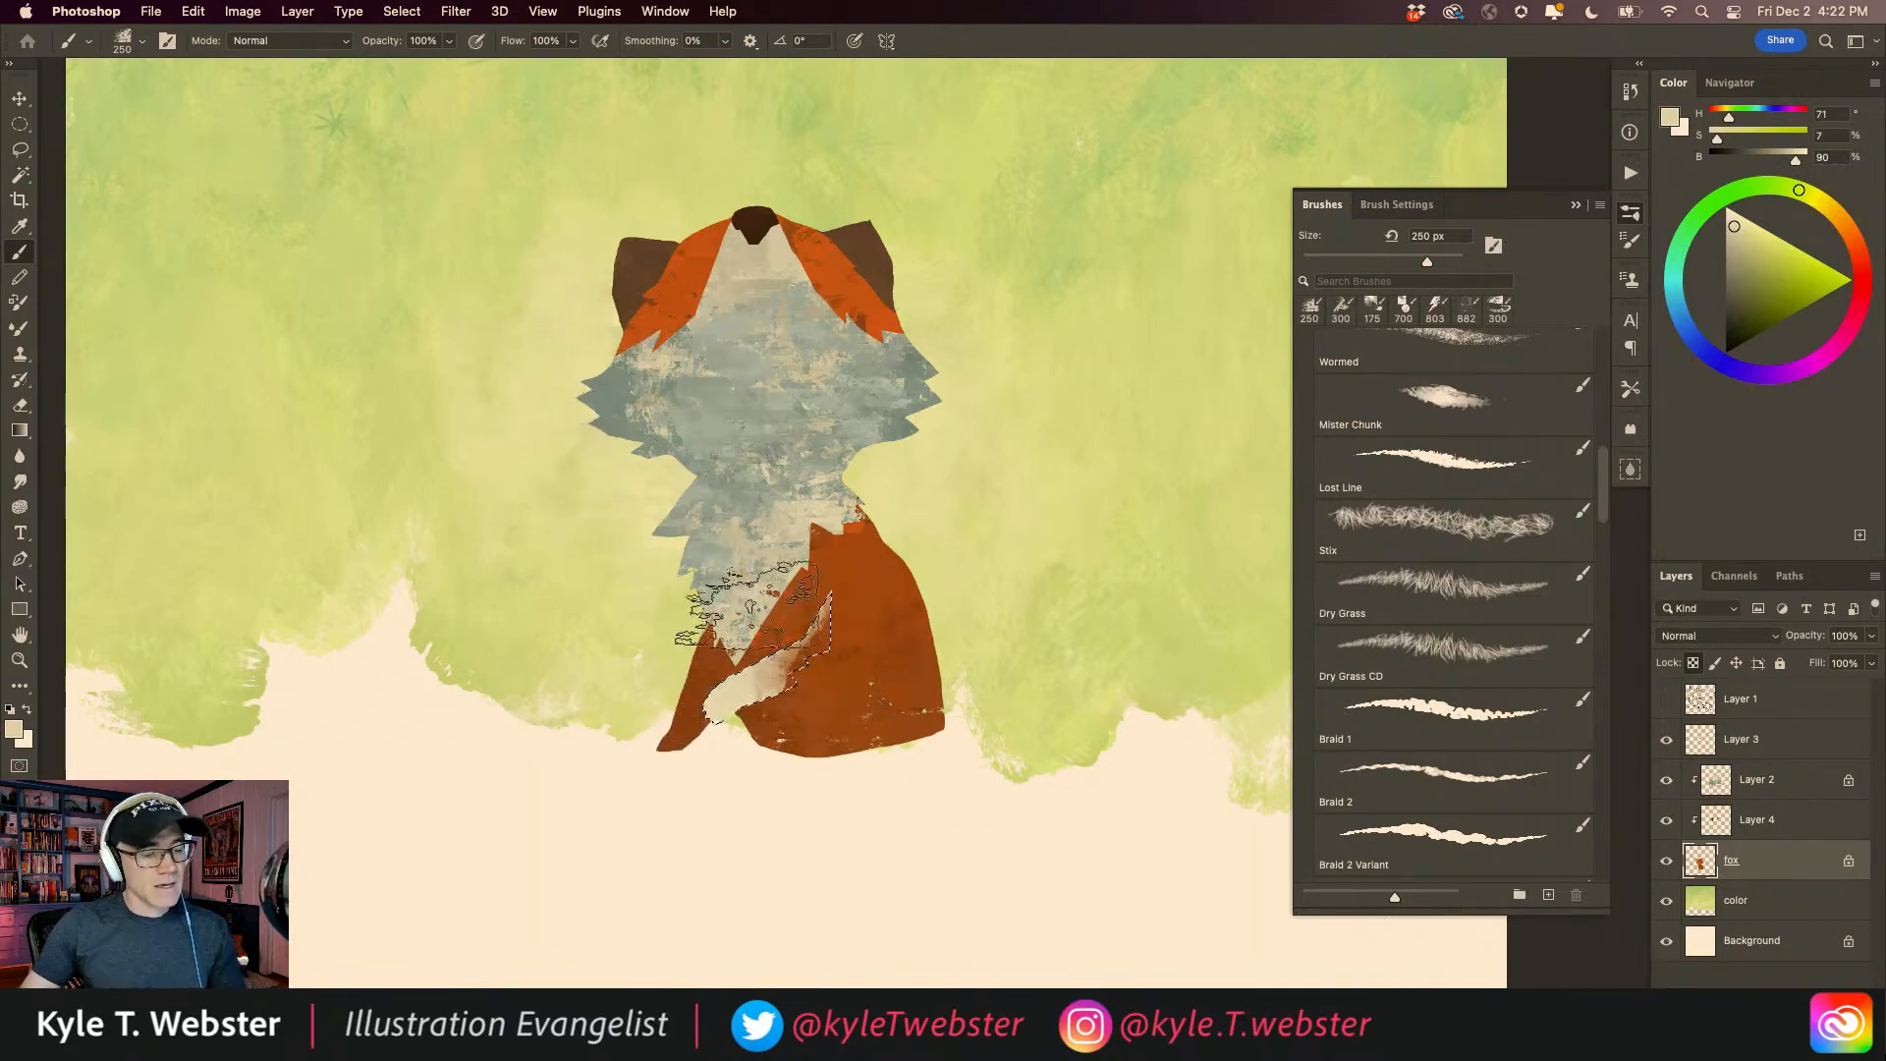
pyautogui.keyDown('alt'); pyautogui.click(800, 694); pyautogui.keyUp('alt')
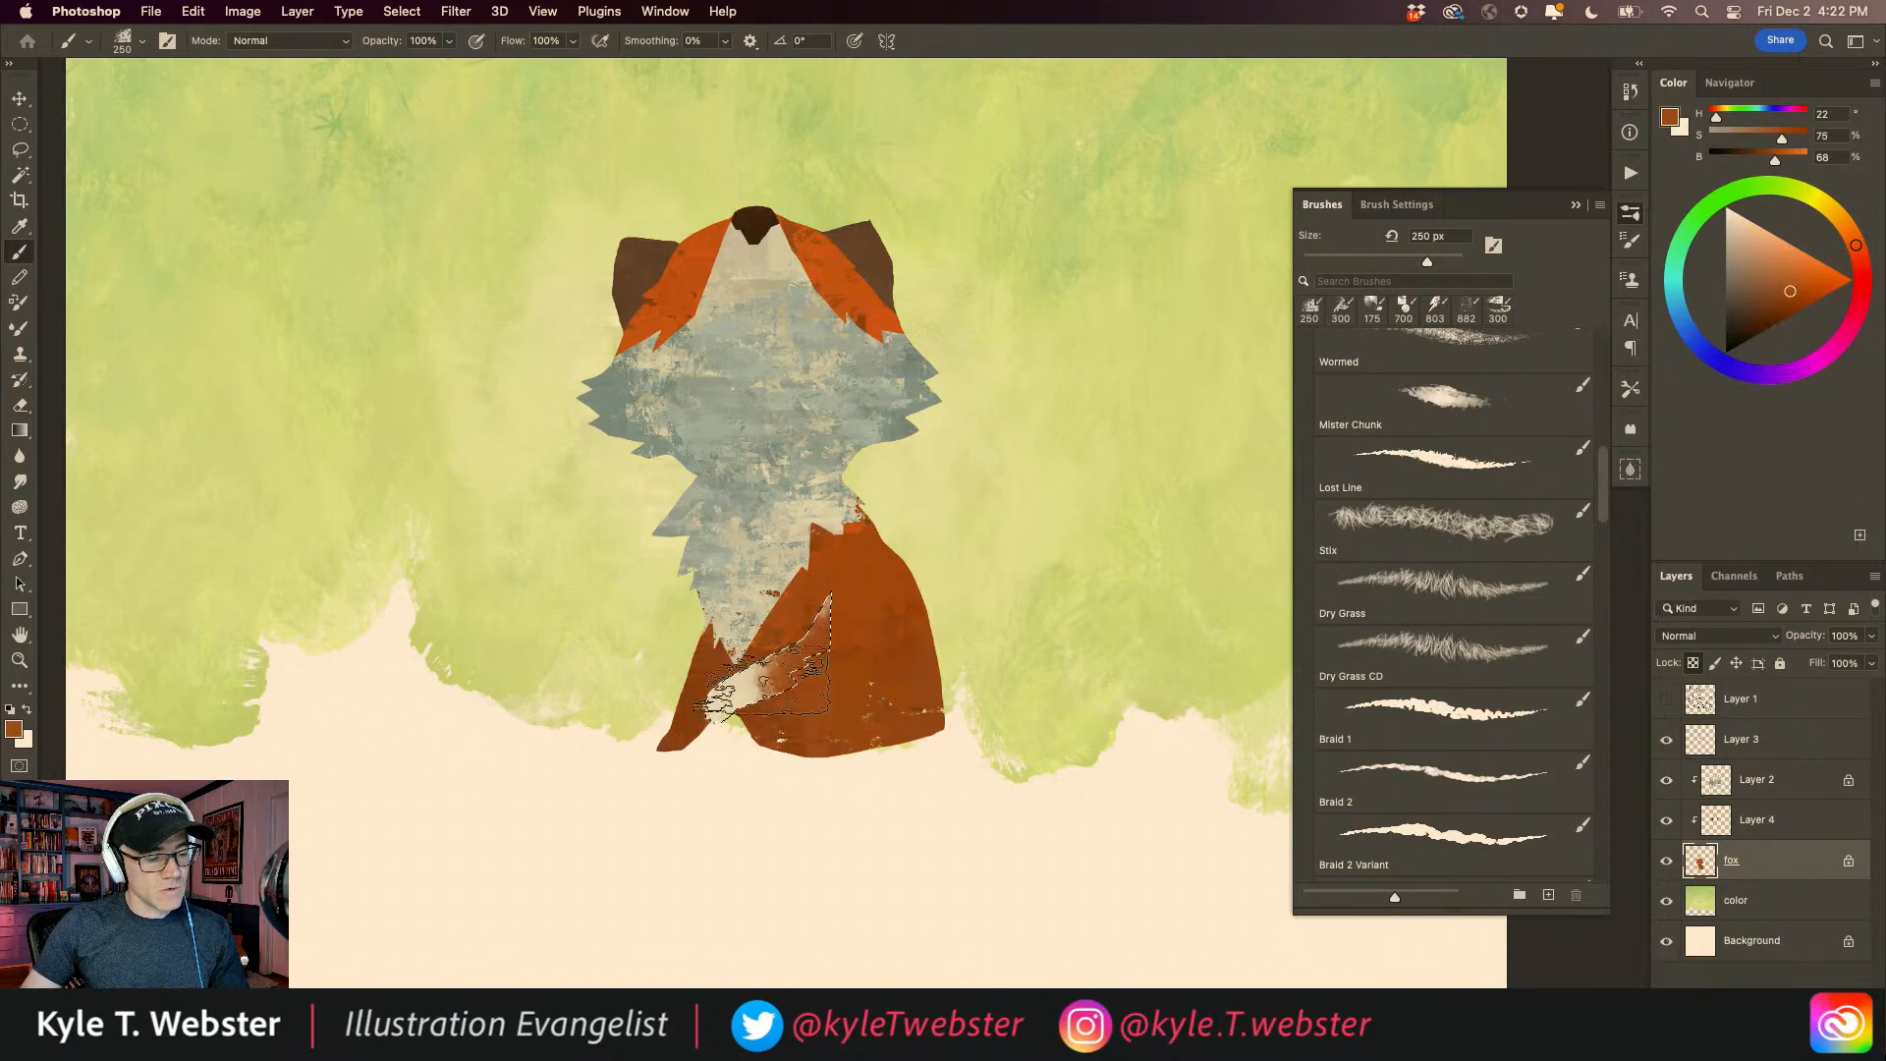
# Step: Shade the tail tip with grey-teal sampled from the fox's fur using a 90 px brush, and clear the selection
pyautogui.keyDown('alt'); pyautogui.click(899, 375); pyautogui.keyUp('alt')
pyautogui.press('[')
pyautogui.press('[')
pyautogui.press('[')
pyautogui.press('[')
pyautogui.press('[')
pyautogui.press('[')
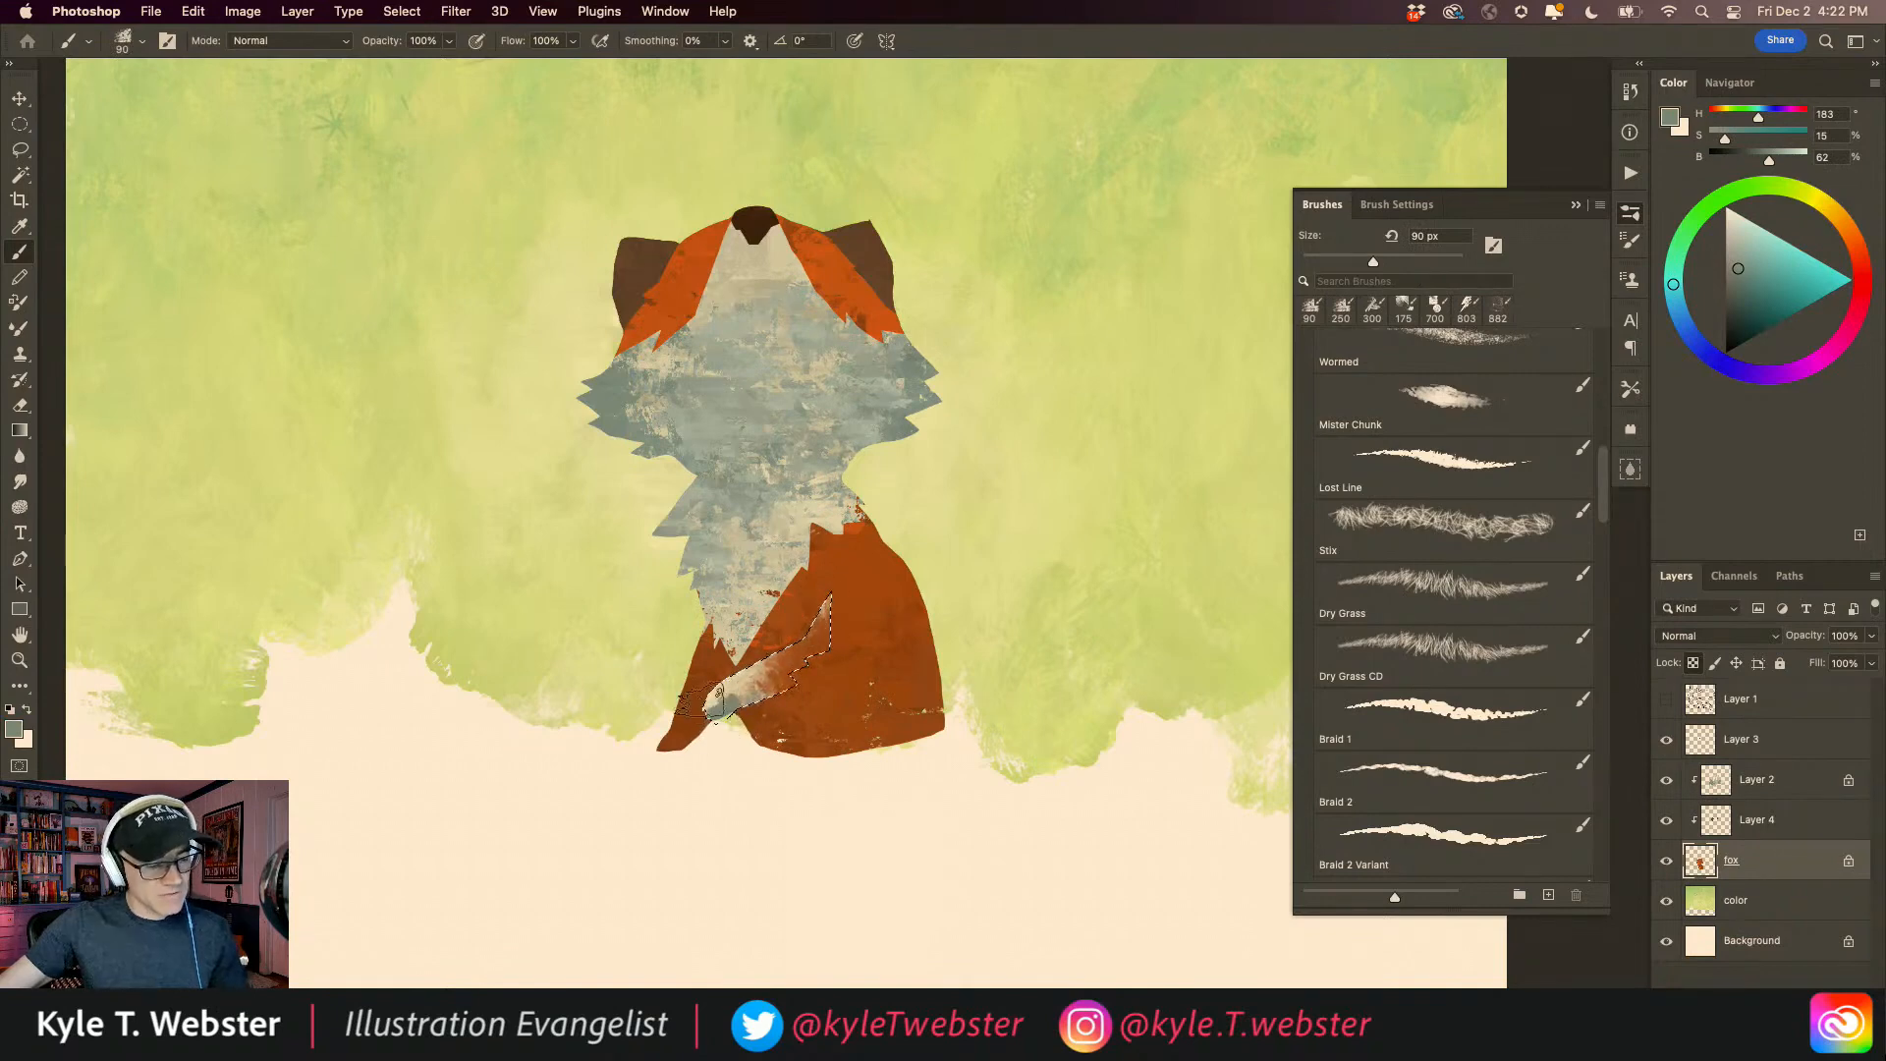
pyautogui.press('super+d')
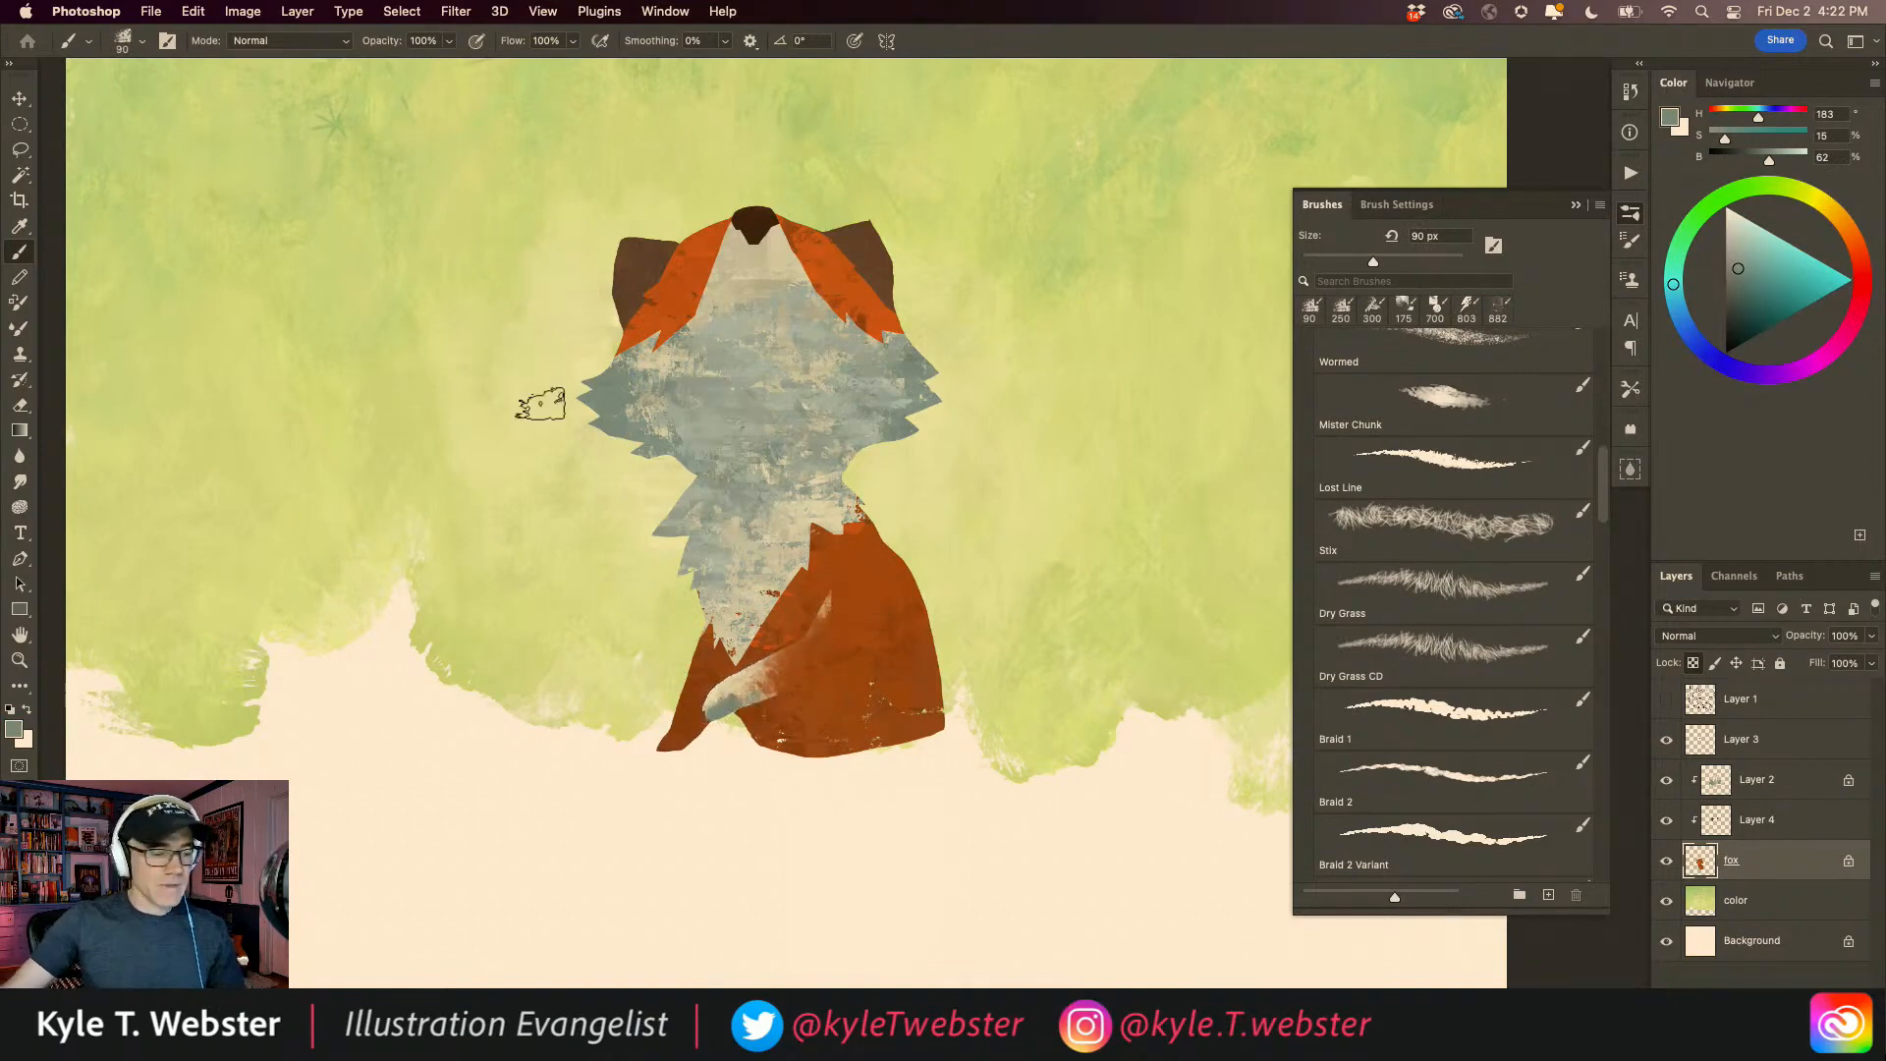
# Step: Undo the tail painting on the fox layer back to the empty lasso selection
pyautogui.keyDown('alt'); pyautogui.click(559, 664); pyautogui.keyUp('alt')
pyautogui.keyDown('alt'); pyautogui.click(560, 664); pyautogui.keyUp('alt')
pyautogui.keyDown('super'); pyautogui.click(613, 708); pyautogui.keyUp('super')
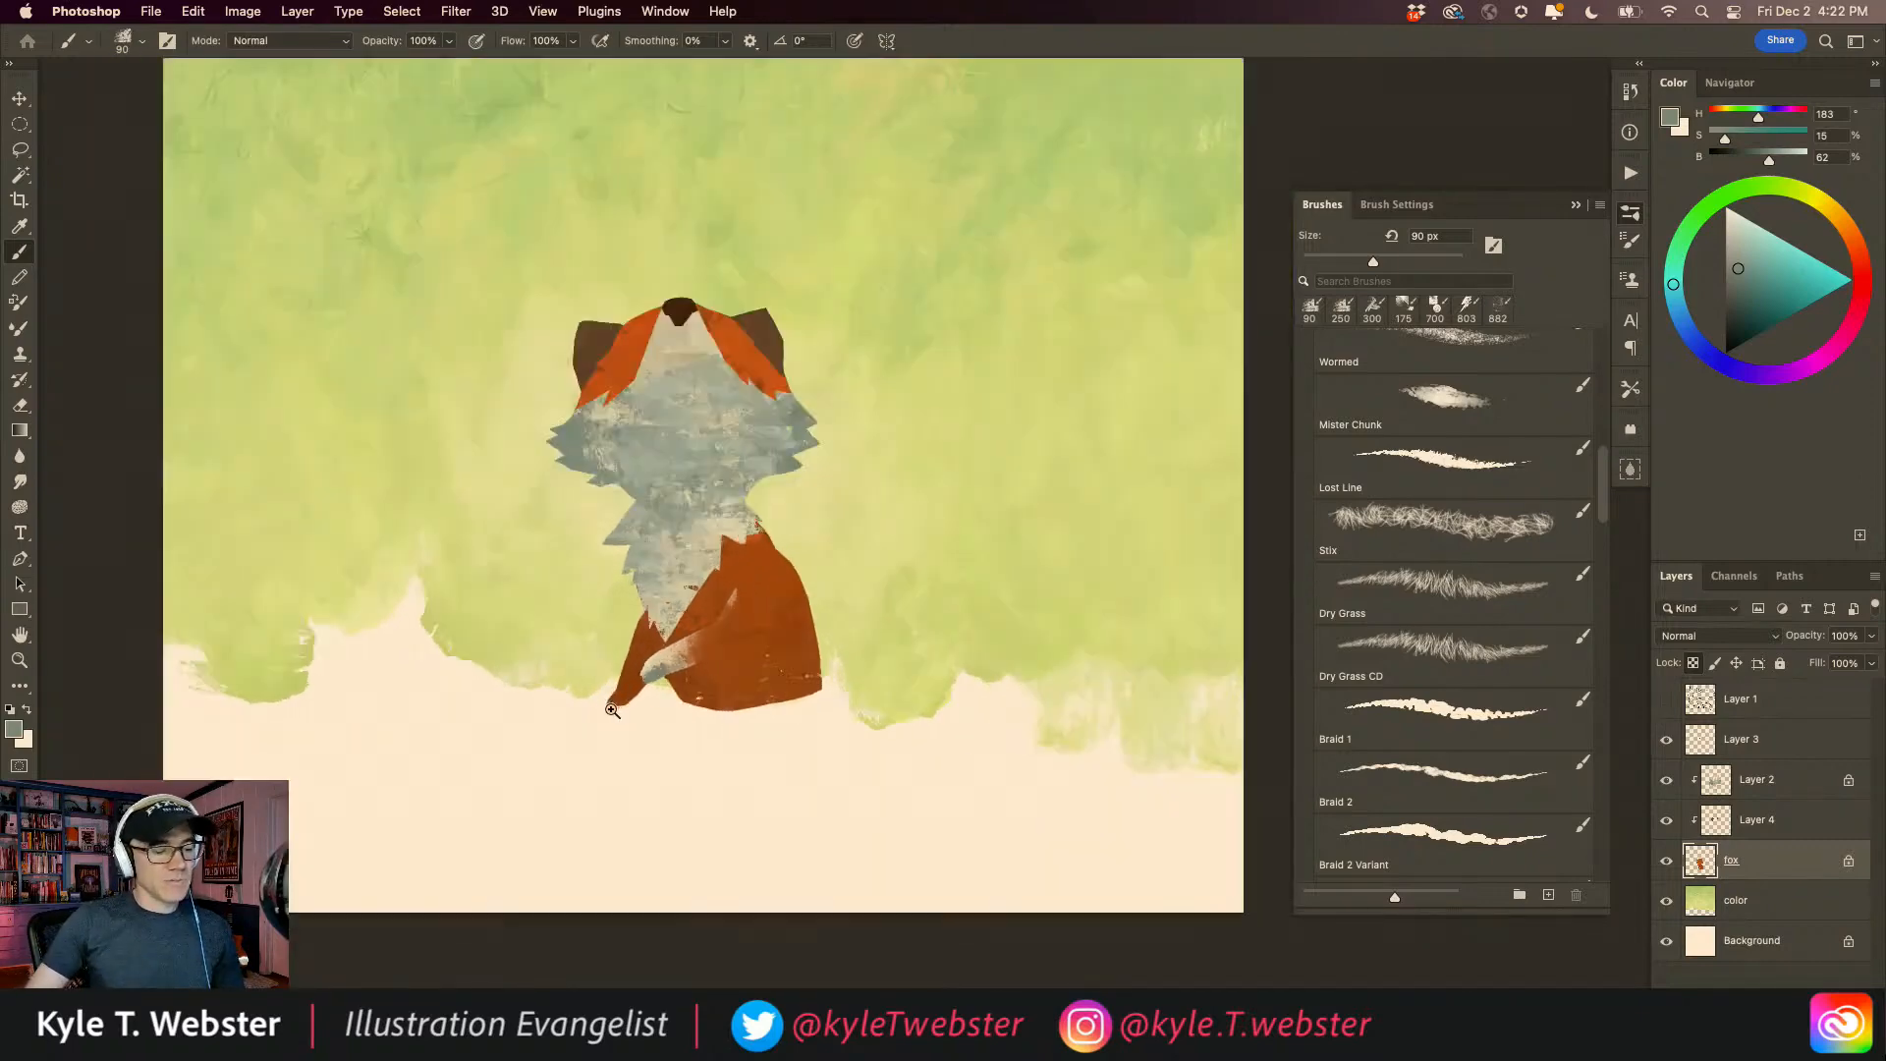
pyautogui.keyDown('super'); pyautogui.click(611, 710); pyautogui.keyUp('super')
pyautogui.keyDown('alt'); pyautogui.click(584, 687); pyautogui.keyUp('alt')
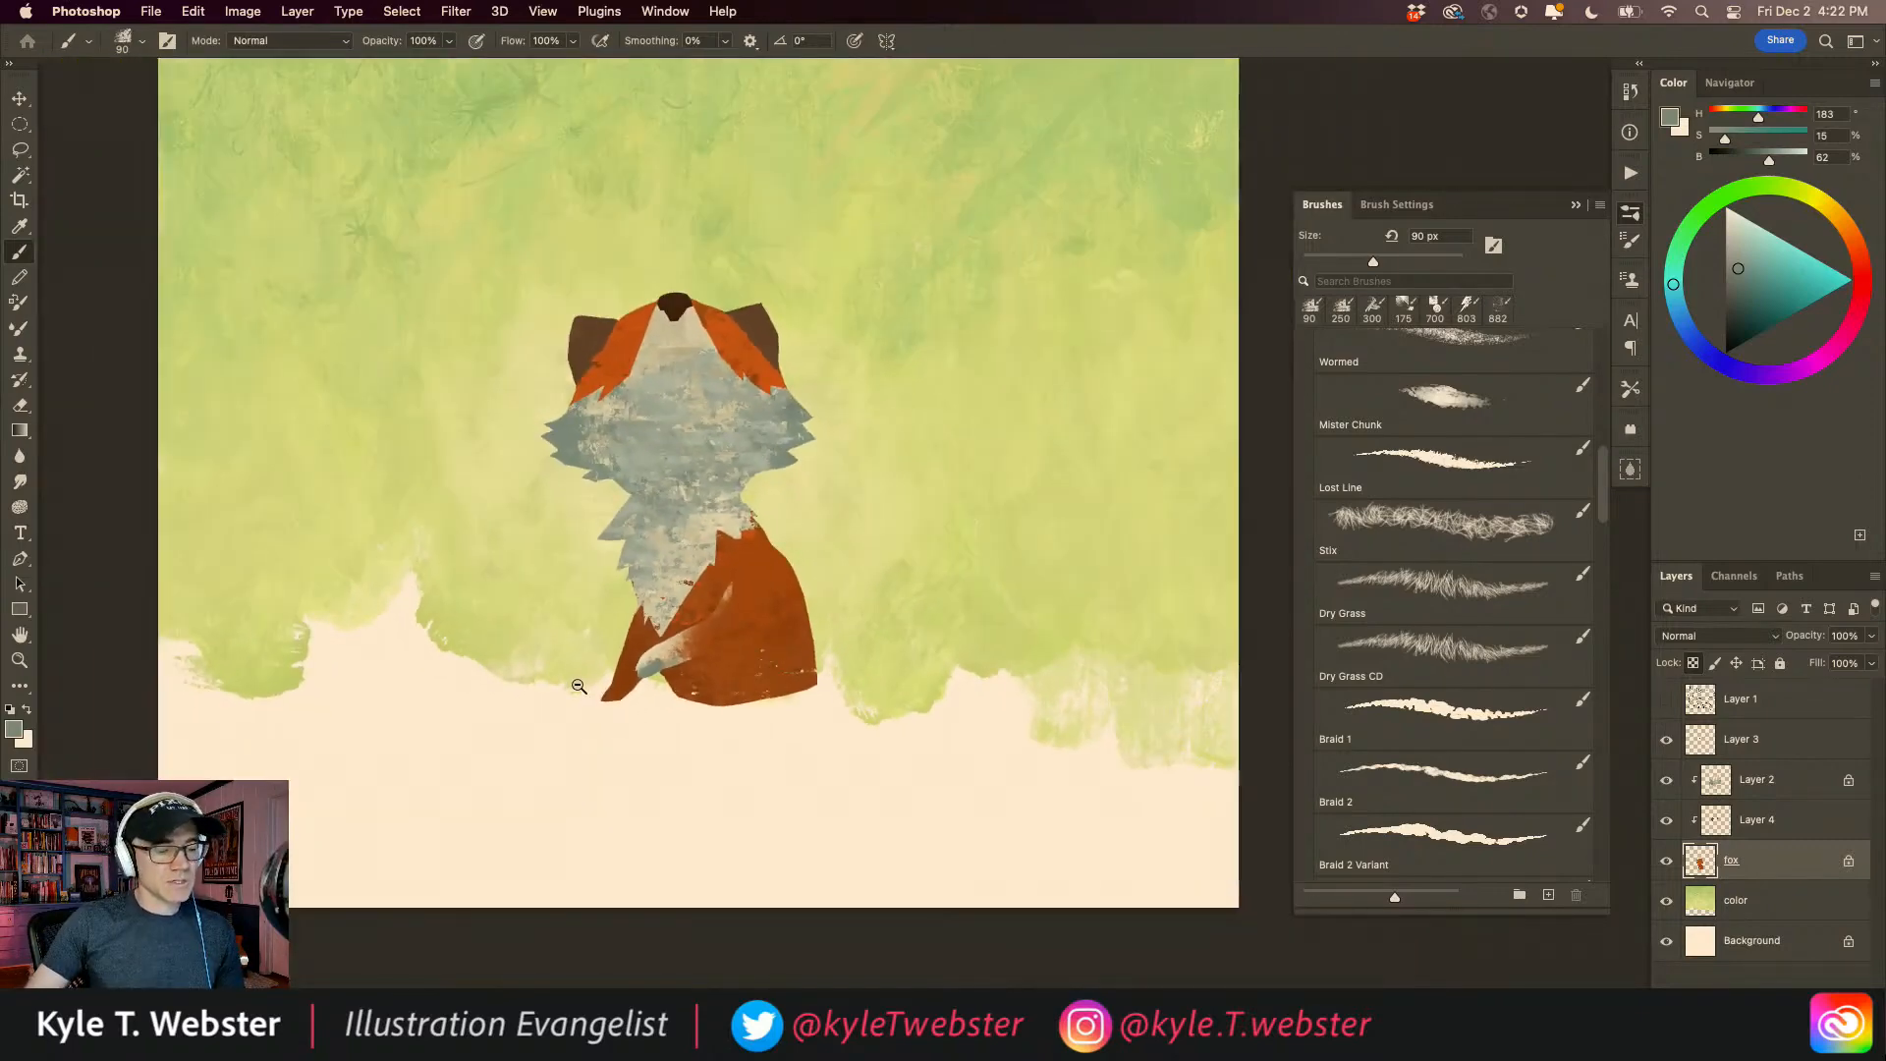
pyautogui.keyDown('alt'); pyautogui.click(601, 677); pyautogui.keyUp('alt')
pyautogui.keyDown('super'); pyautogui.click(589, 681); pyautogui.keyUp('super')
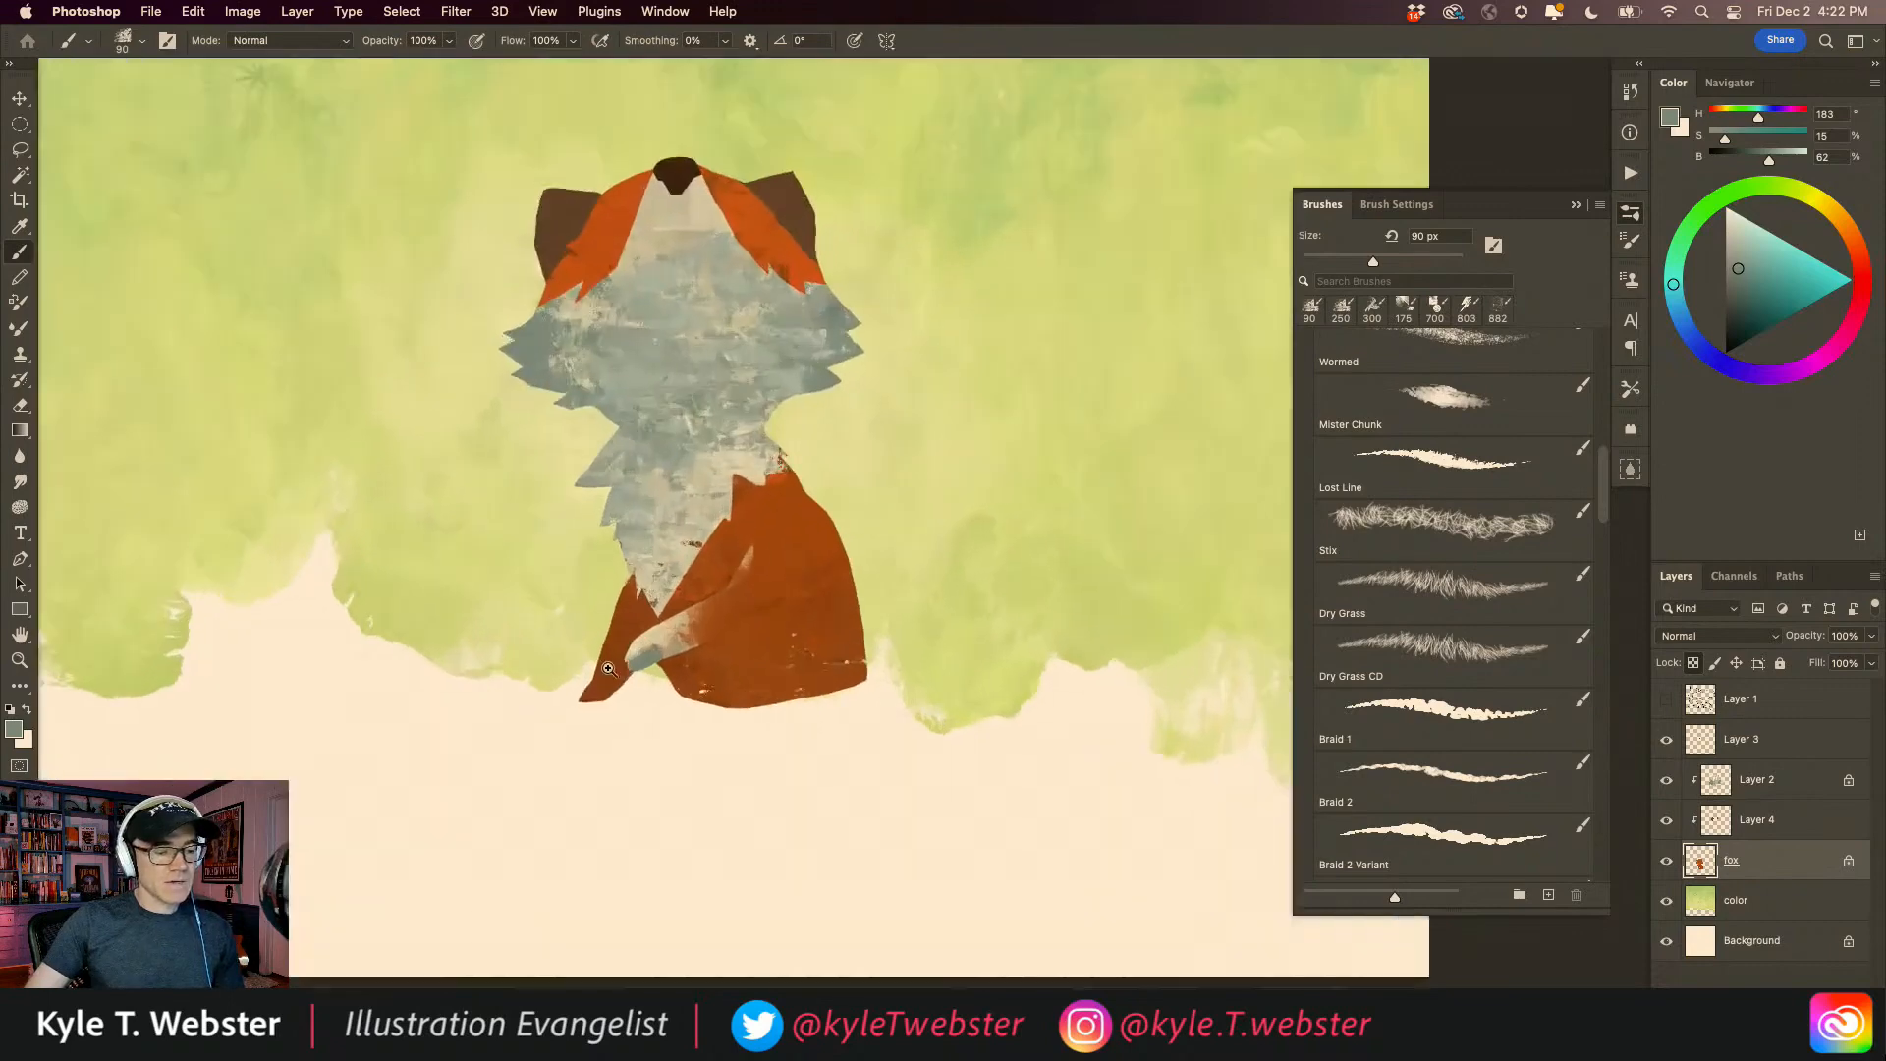
pyautogui.press('super+z')
pyautogui.press('super+z')
pyautogui.press('super+z')
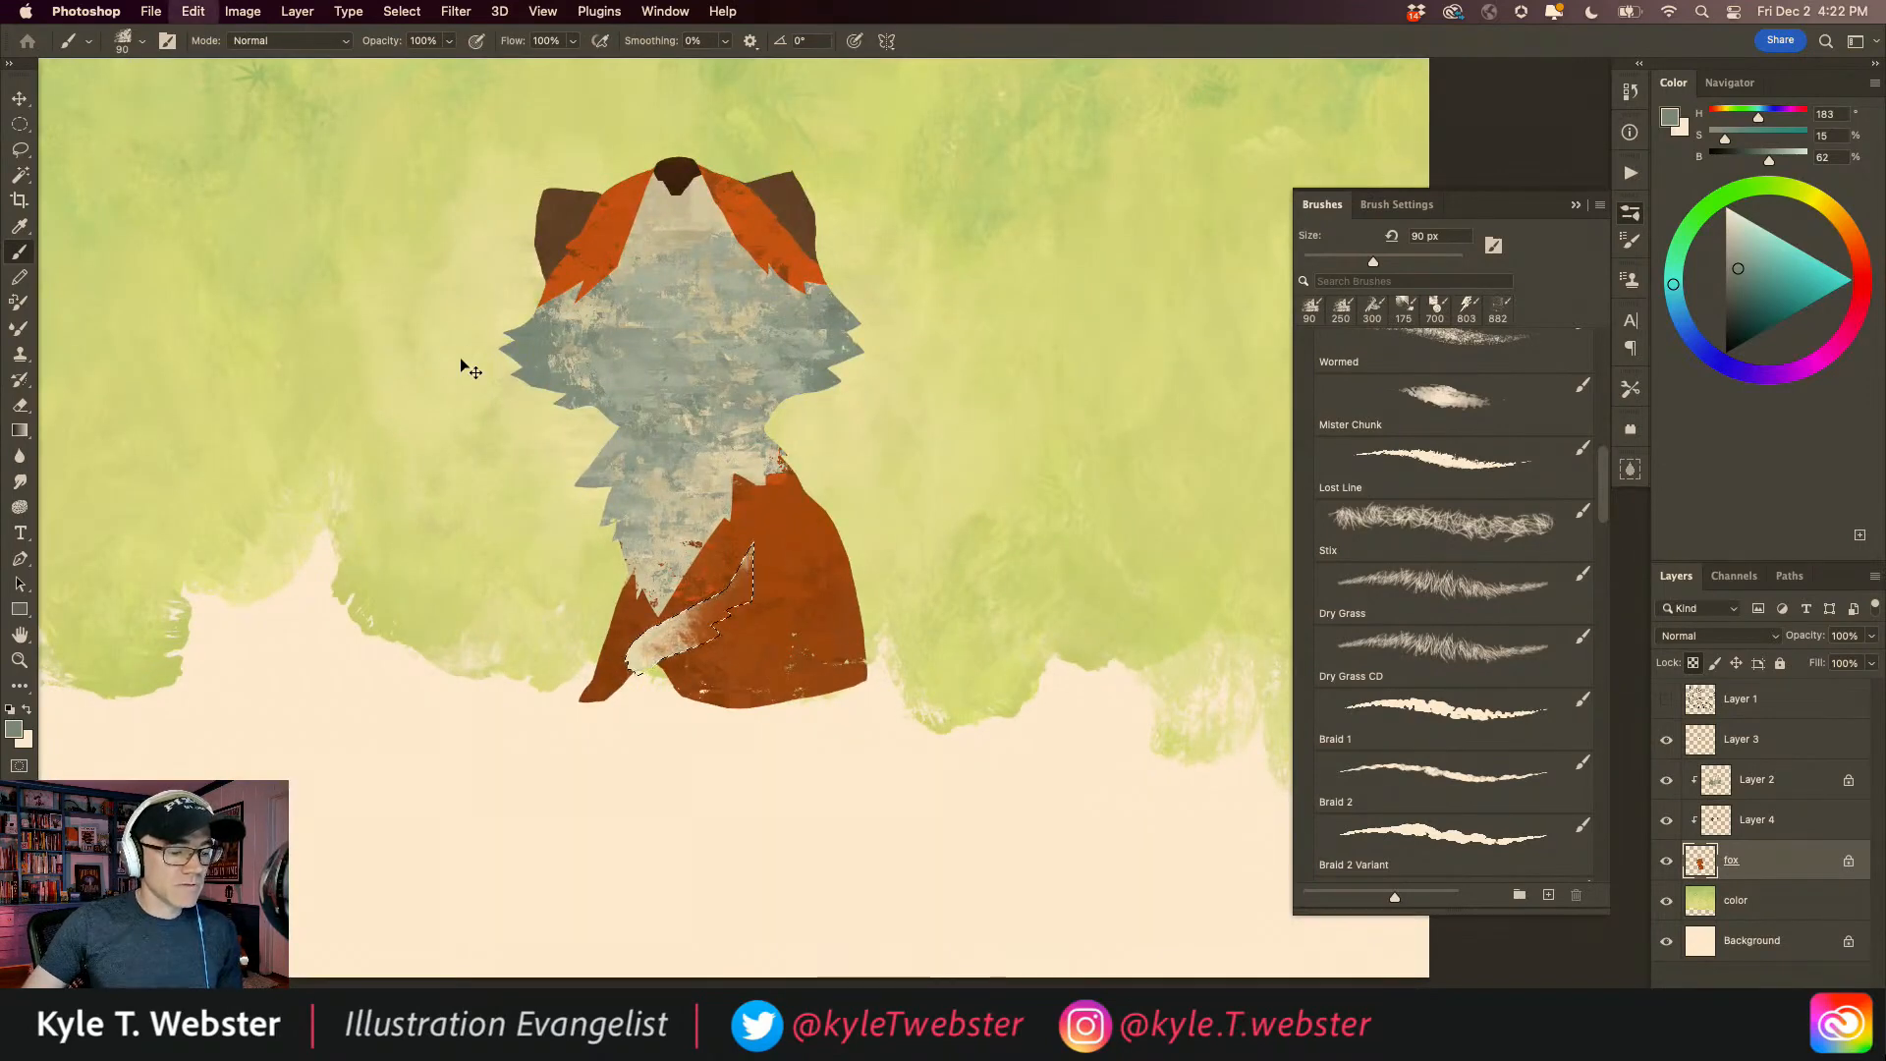
pyautogui.press('super+z')
pyautogui.press('super+z')
pyautogui.press('super+z')
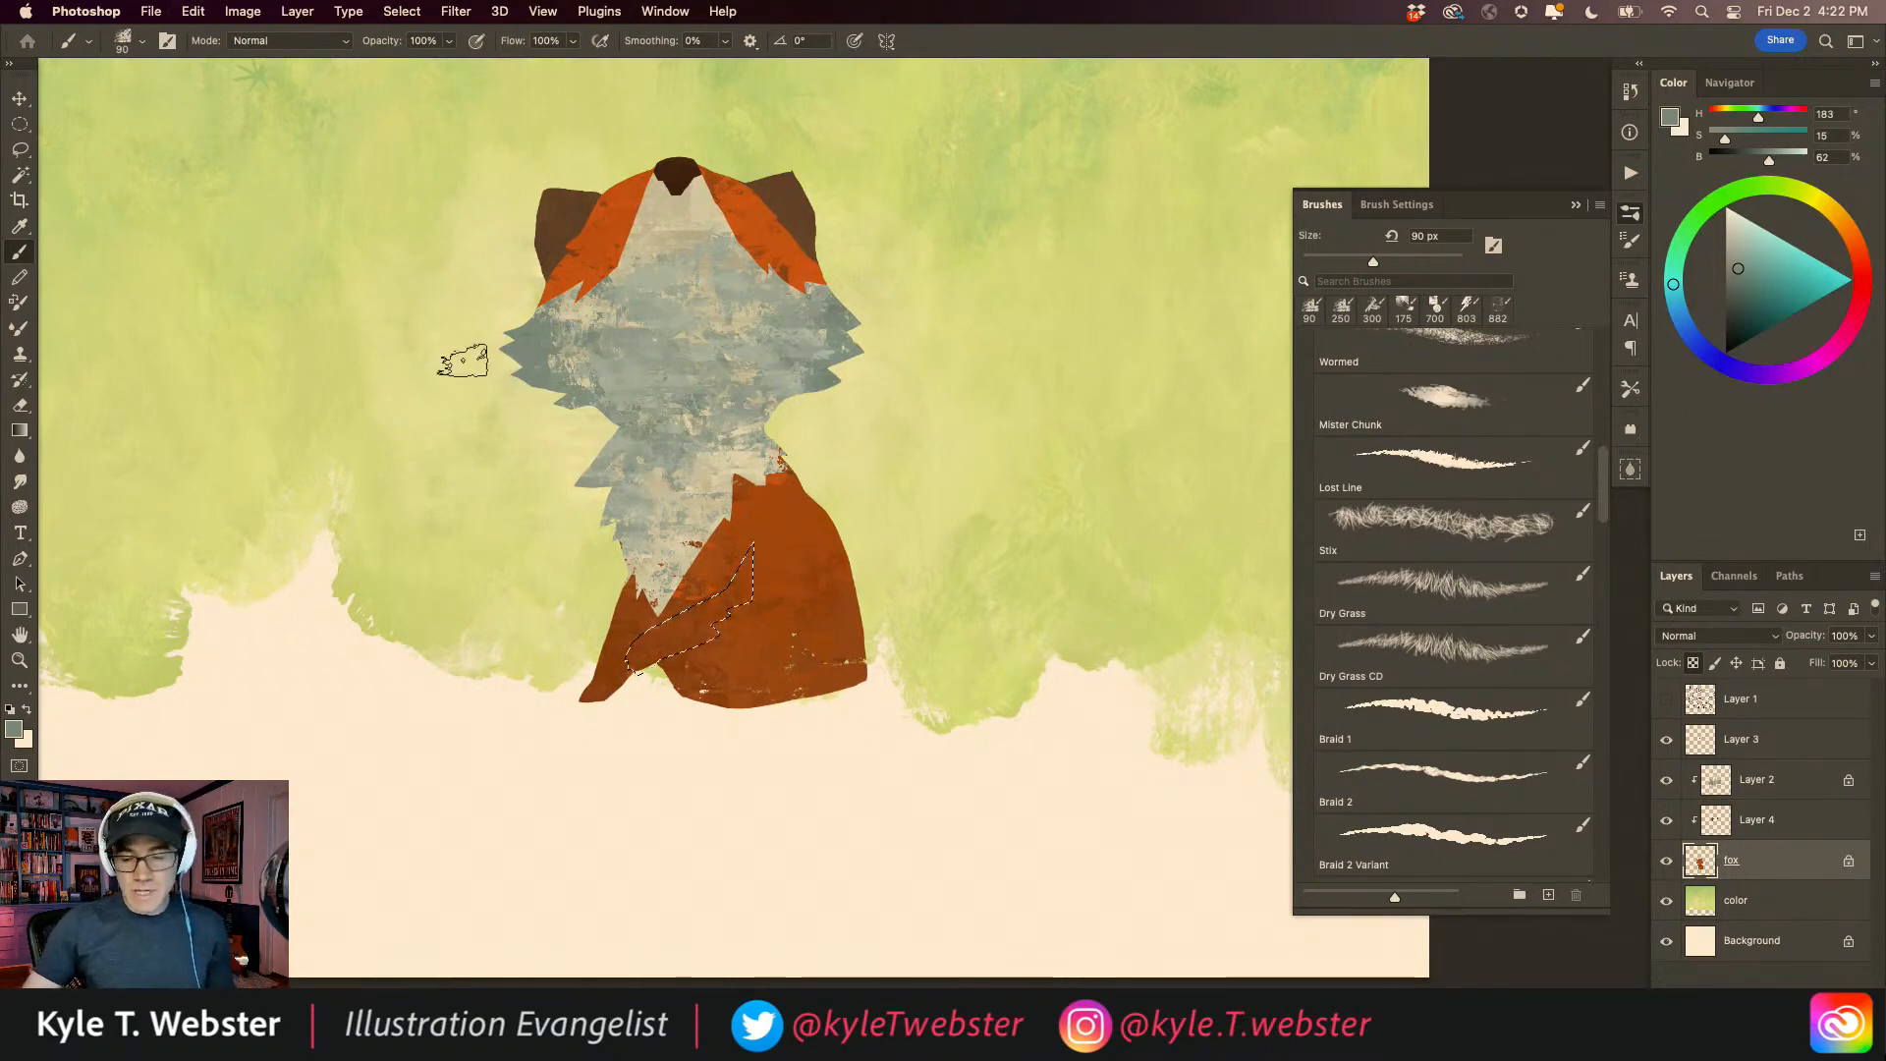
# Step: Add a new layer above Layer 2 and release it from the clipping mask
pyautogui.press('super+shift+alt+n')
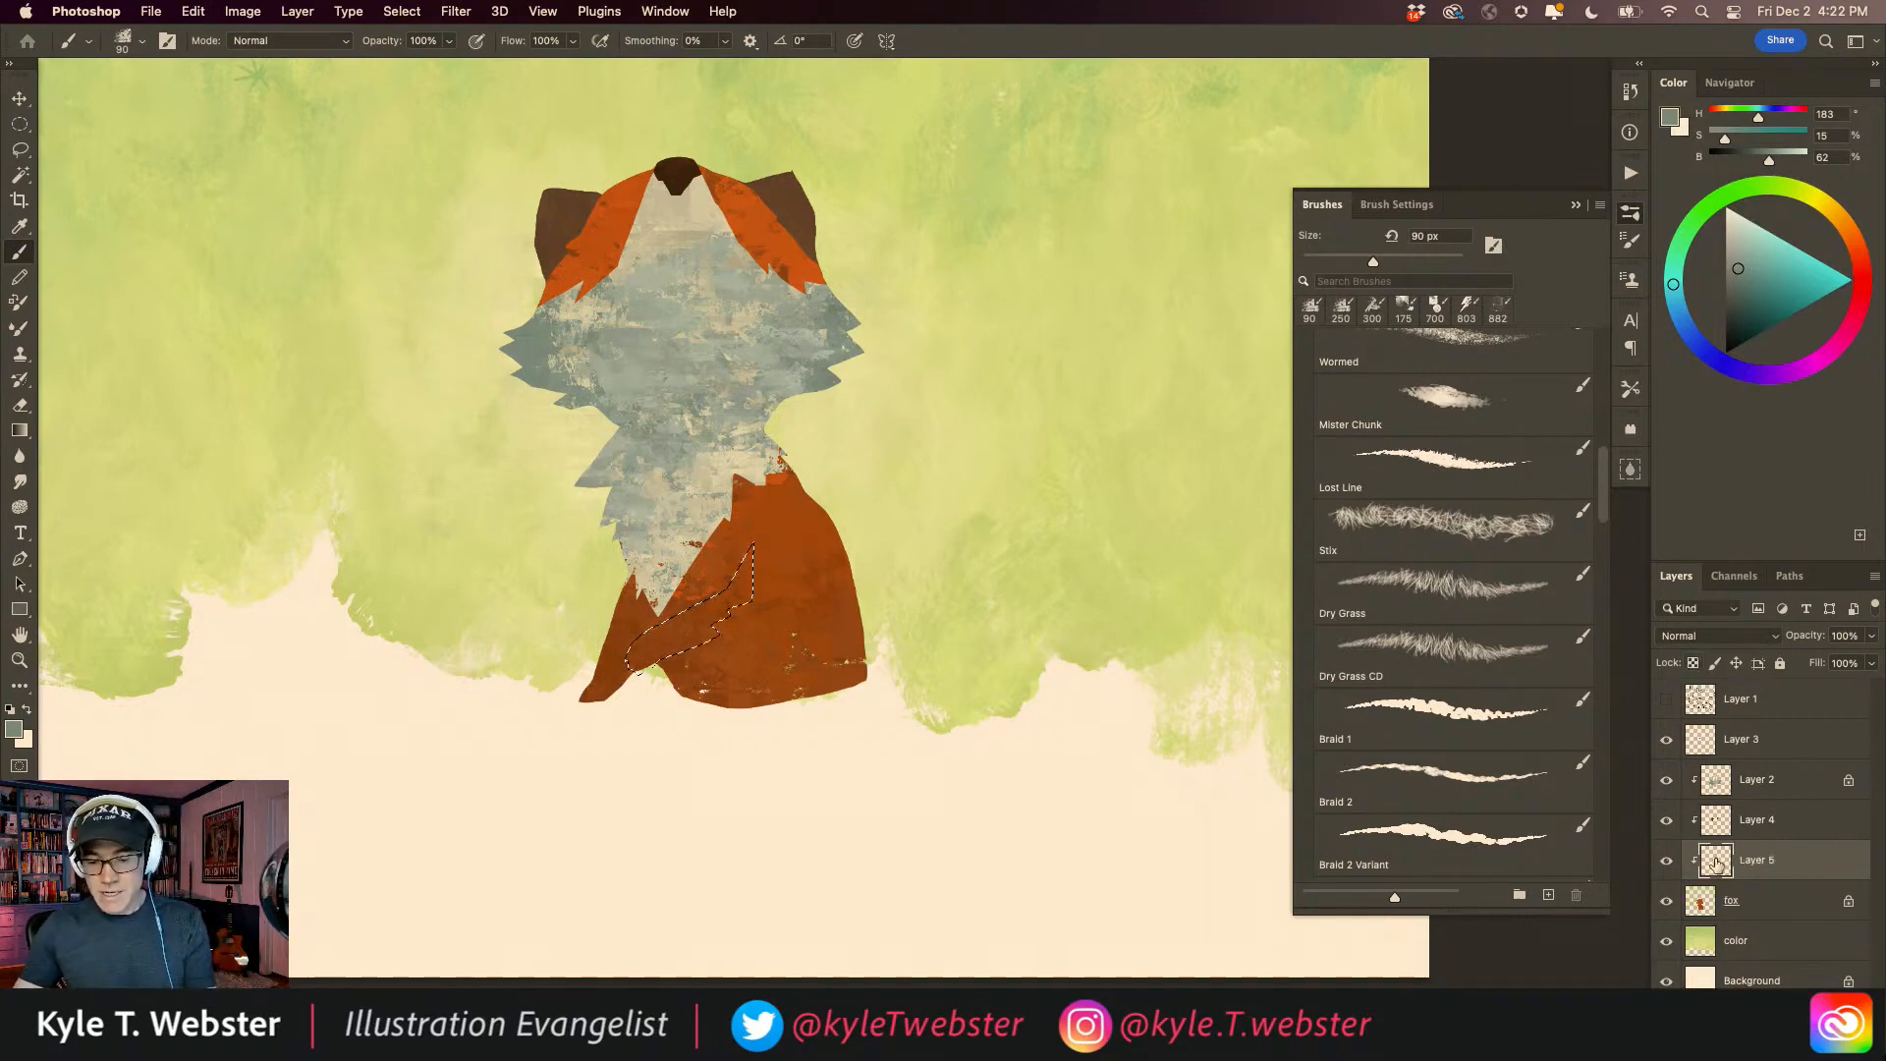
pyautogui.moveTo(1712, 863); pyautogui.dragTo(1710, 779)
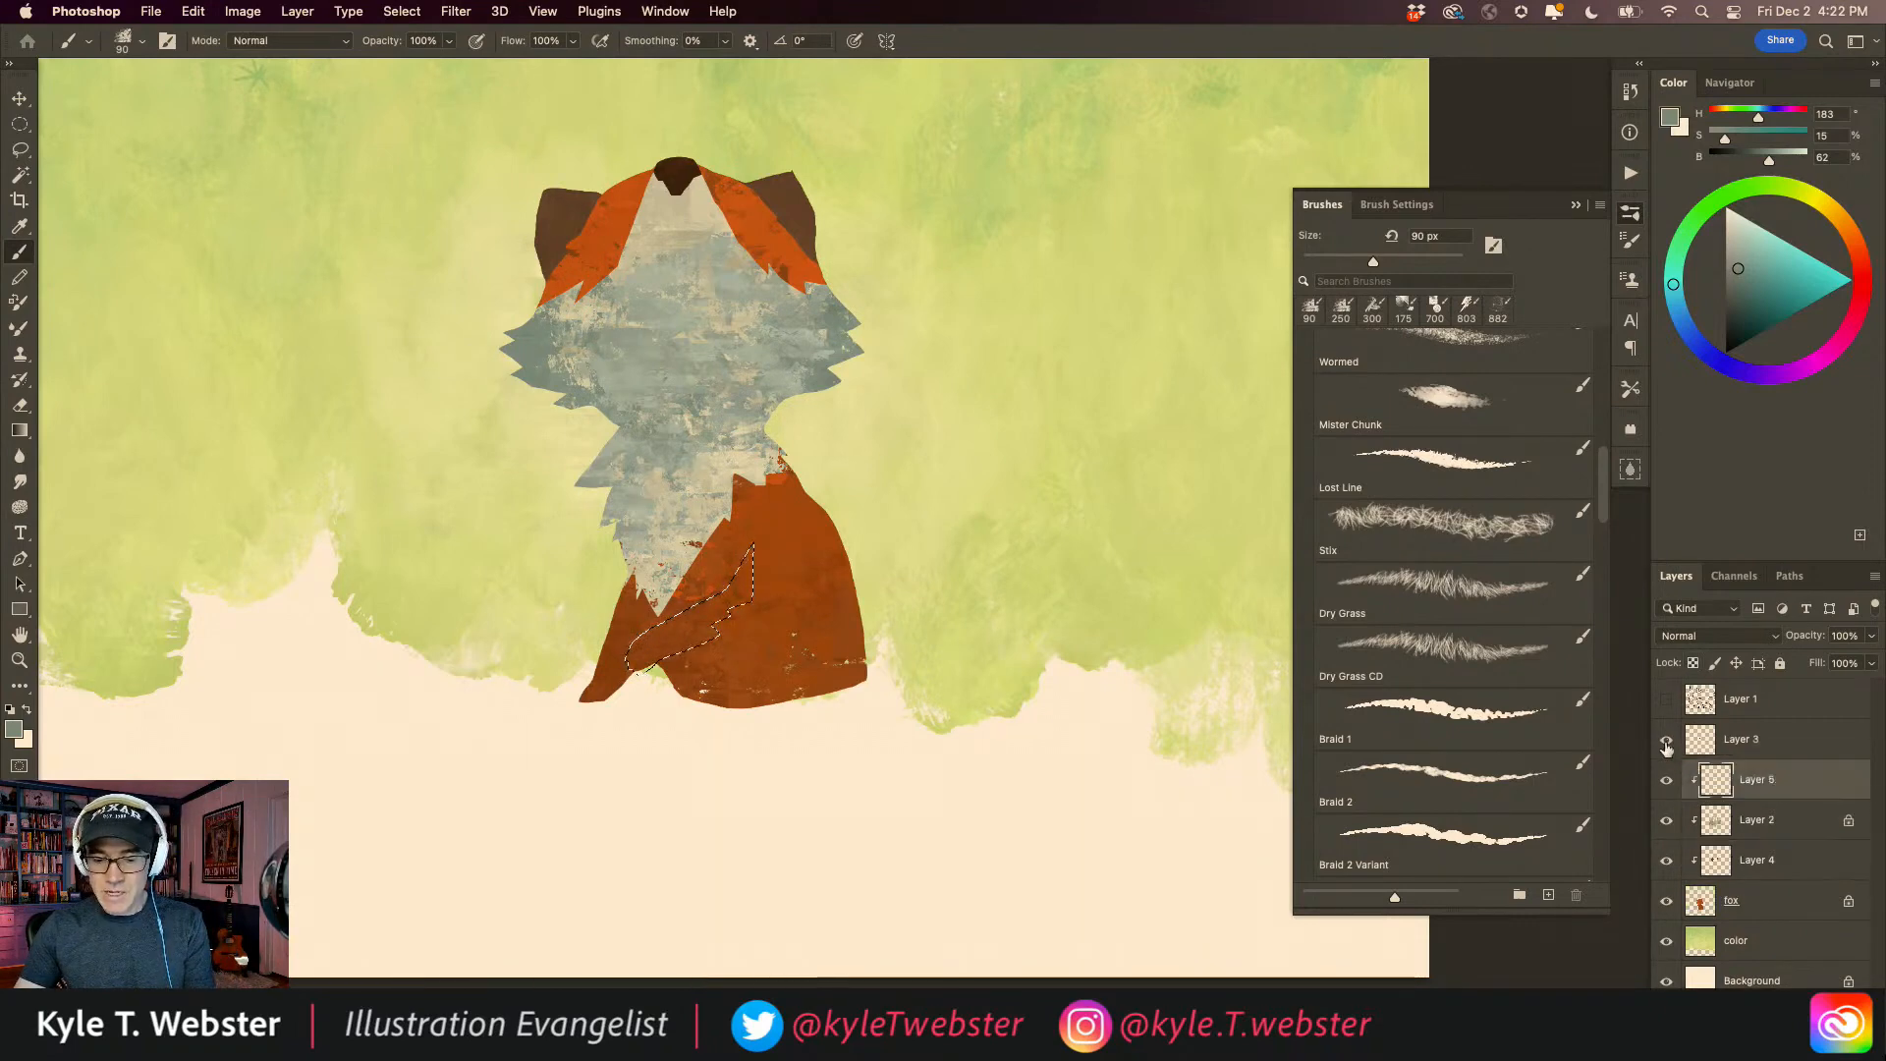
pyautogui.rightClick(1756, 782)
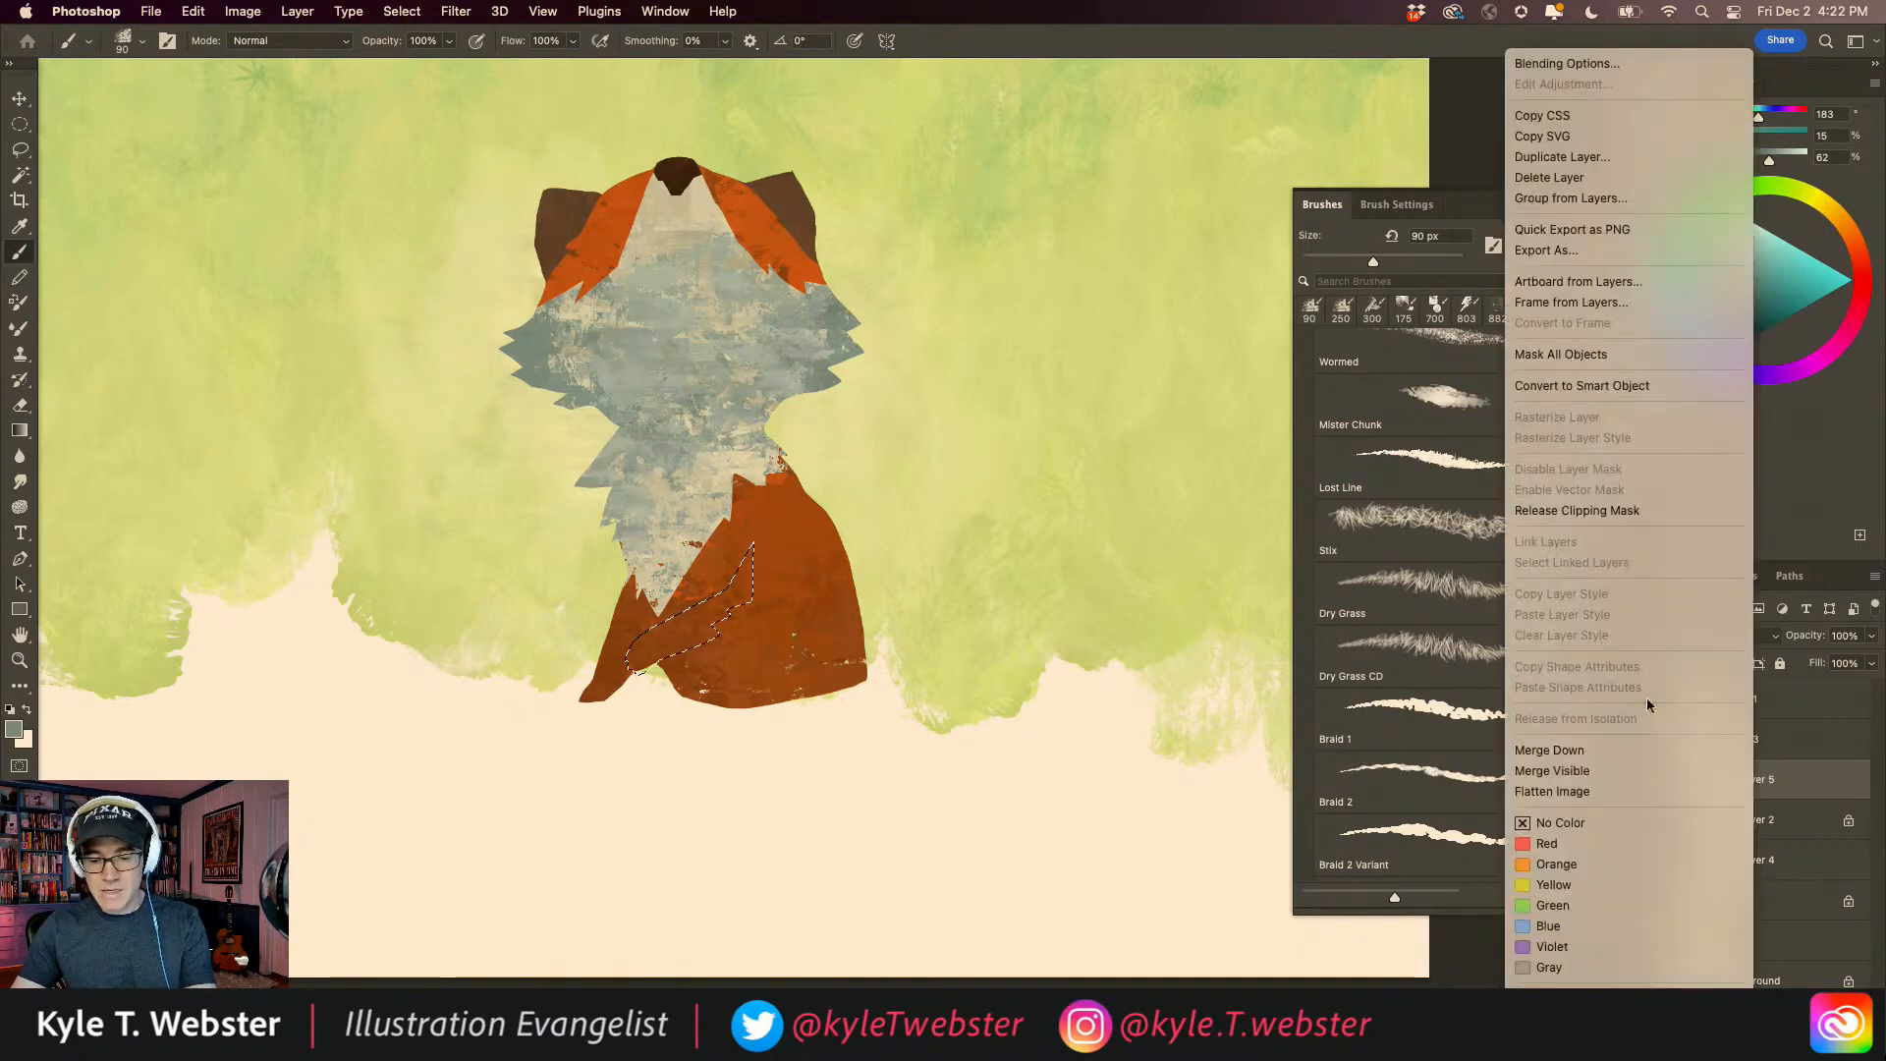
pyautogui.click(1552, 510)
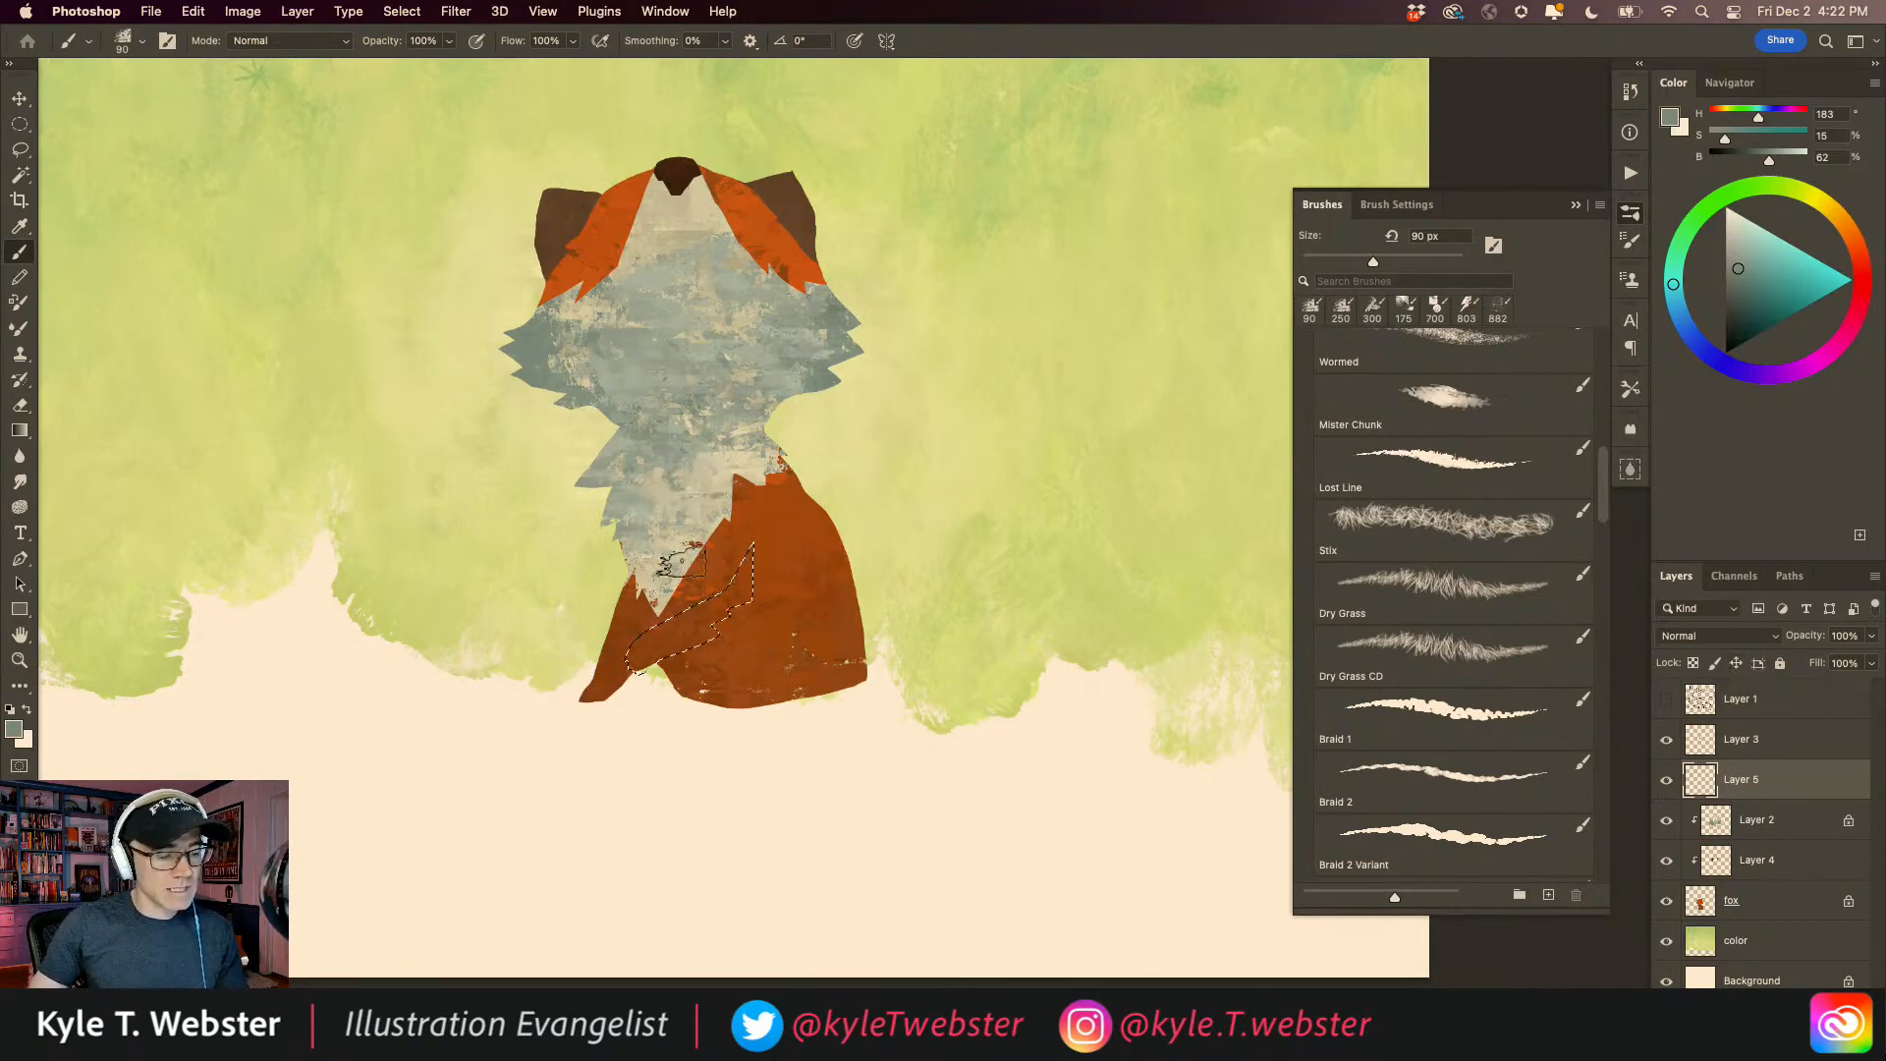
# Step: Paint the selected tail tip on the new layer with warm grey and cream sampled from the fur, blending in sampled orange-brown
pyautogui.keyDown('alt'); pyautogui.click(685, 245); pyautogui.keyUp('alt')
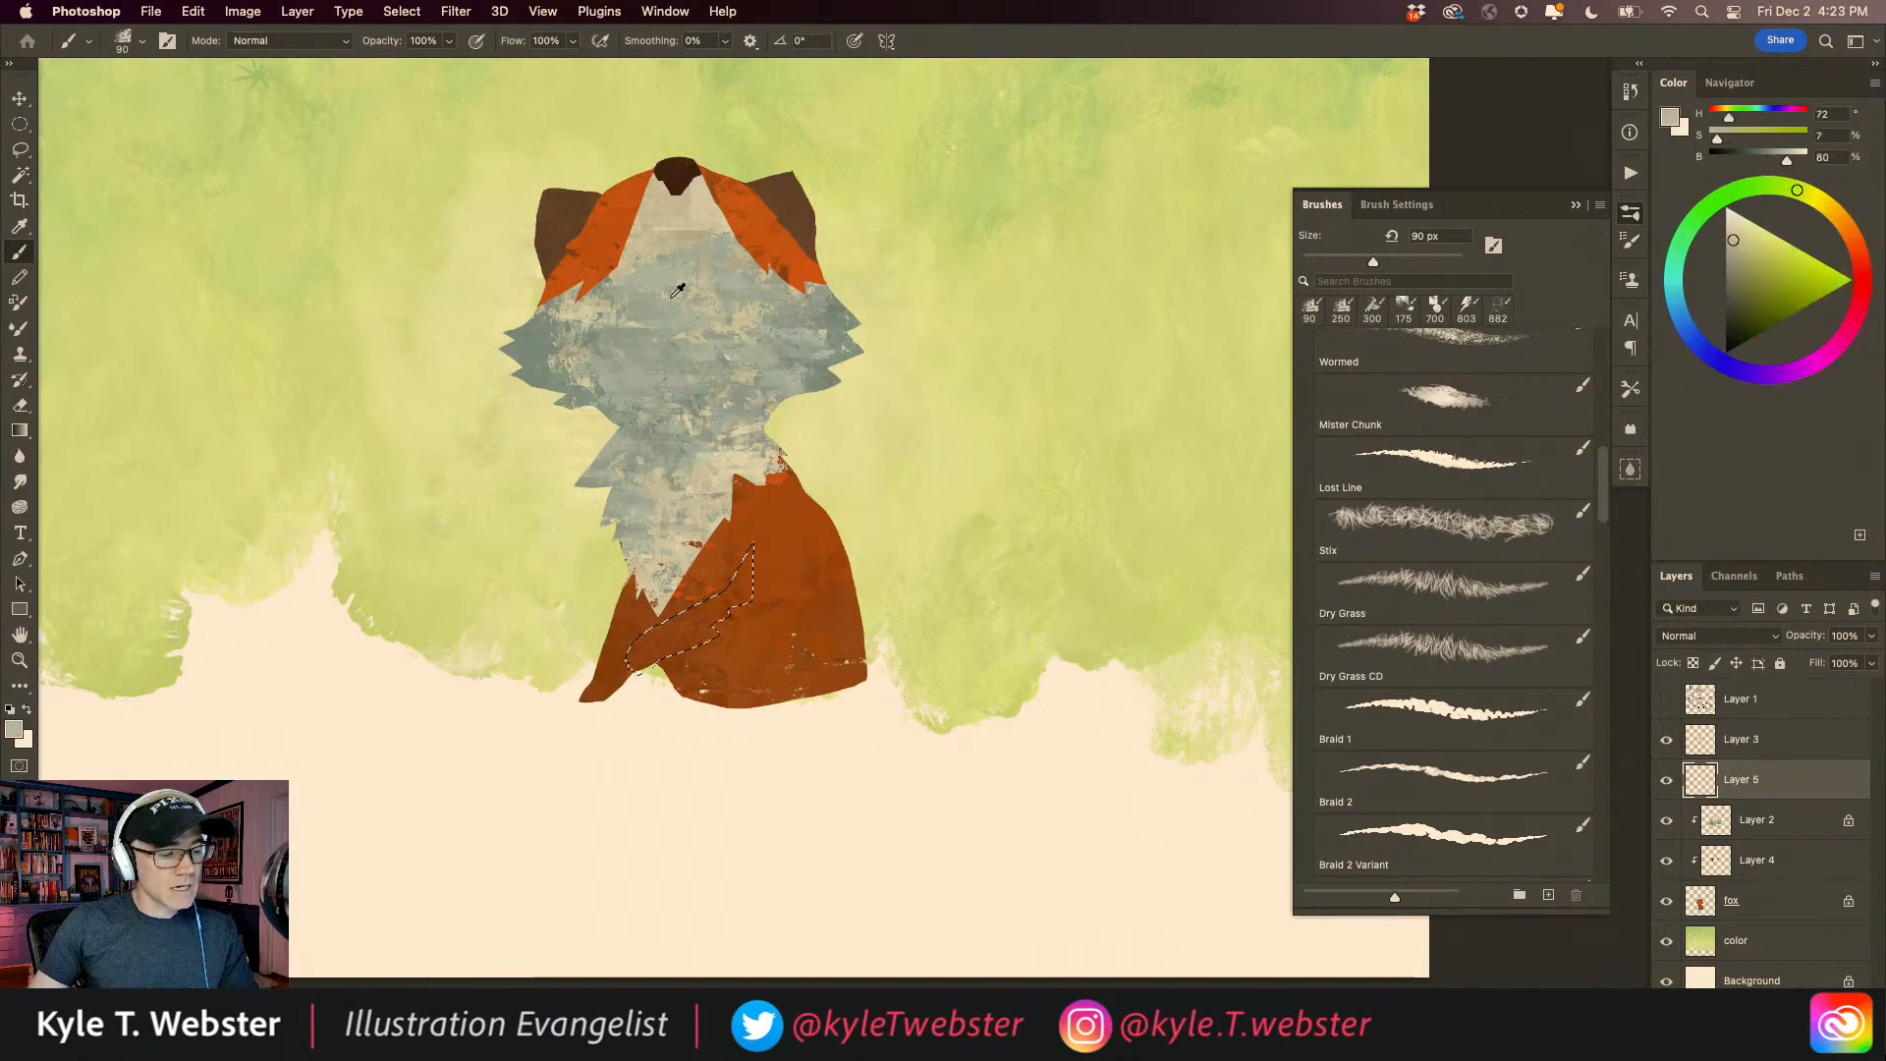
pyautogui.moveTo(643, 653)
pyautogui.mouseDown()
pyautogui.moveTo(702, 604)
pyautogui.moveTo(712, 621)
pyautogui.moveTo(693, 645)
pyautogui.moveTo(722, 589)
pyautogui.mouseUp()
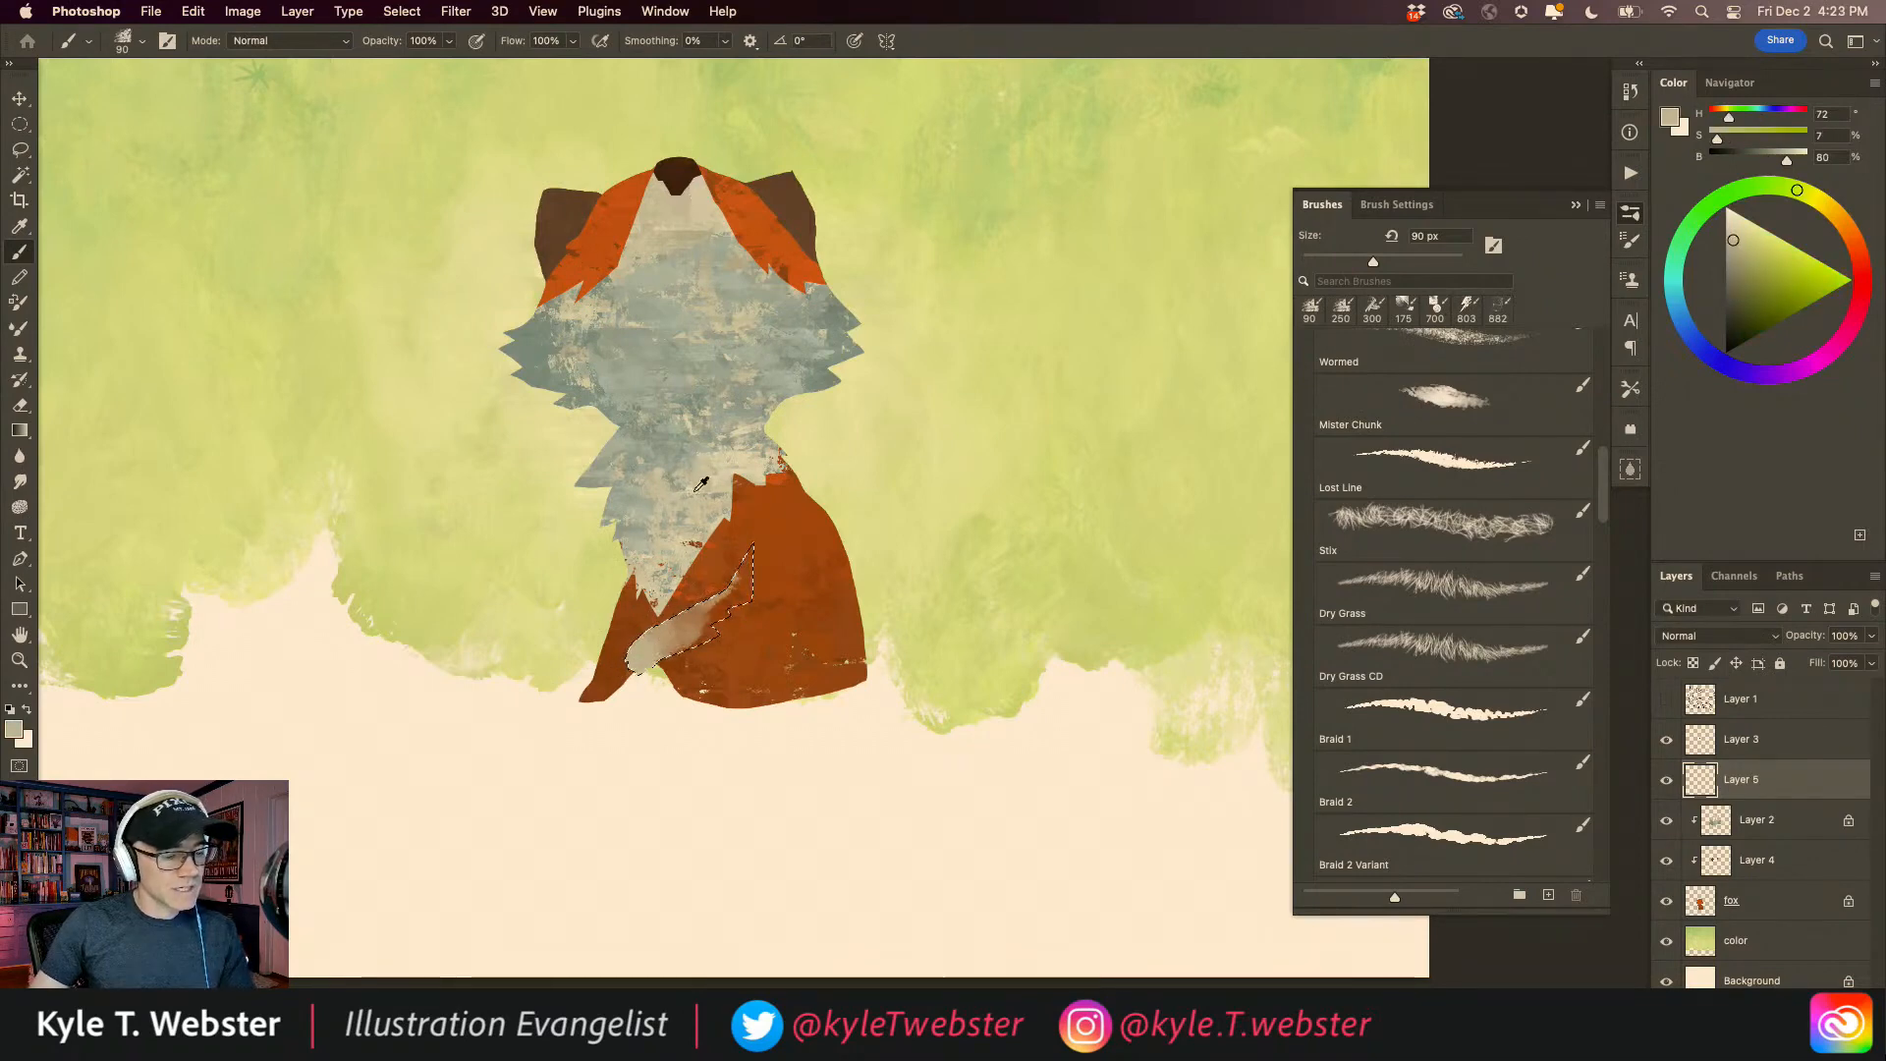
pyautogui.keyDown('alt'); pyautogui.click(748, 458); pyautogui.keyUp('alt')
pyautogui.moveTo(756, 590); pyautogui.dragTo(643, 658)
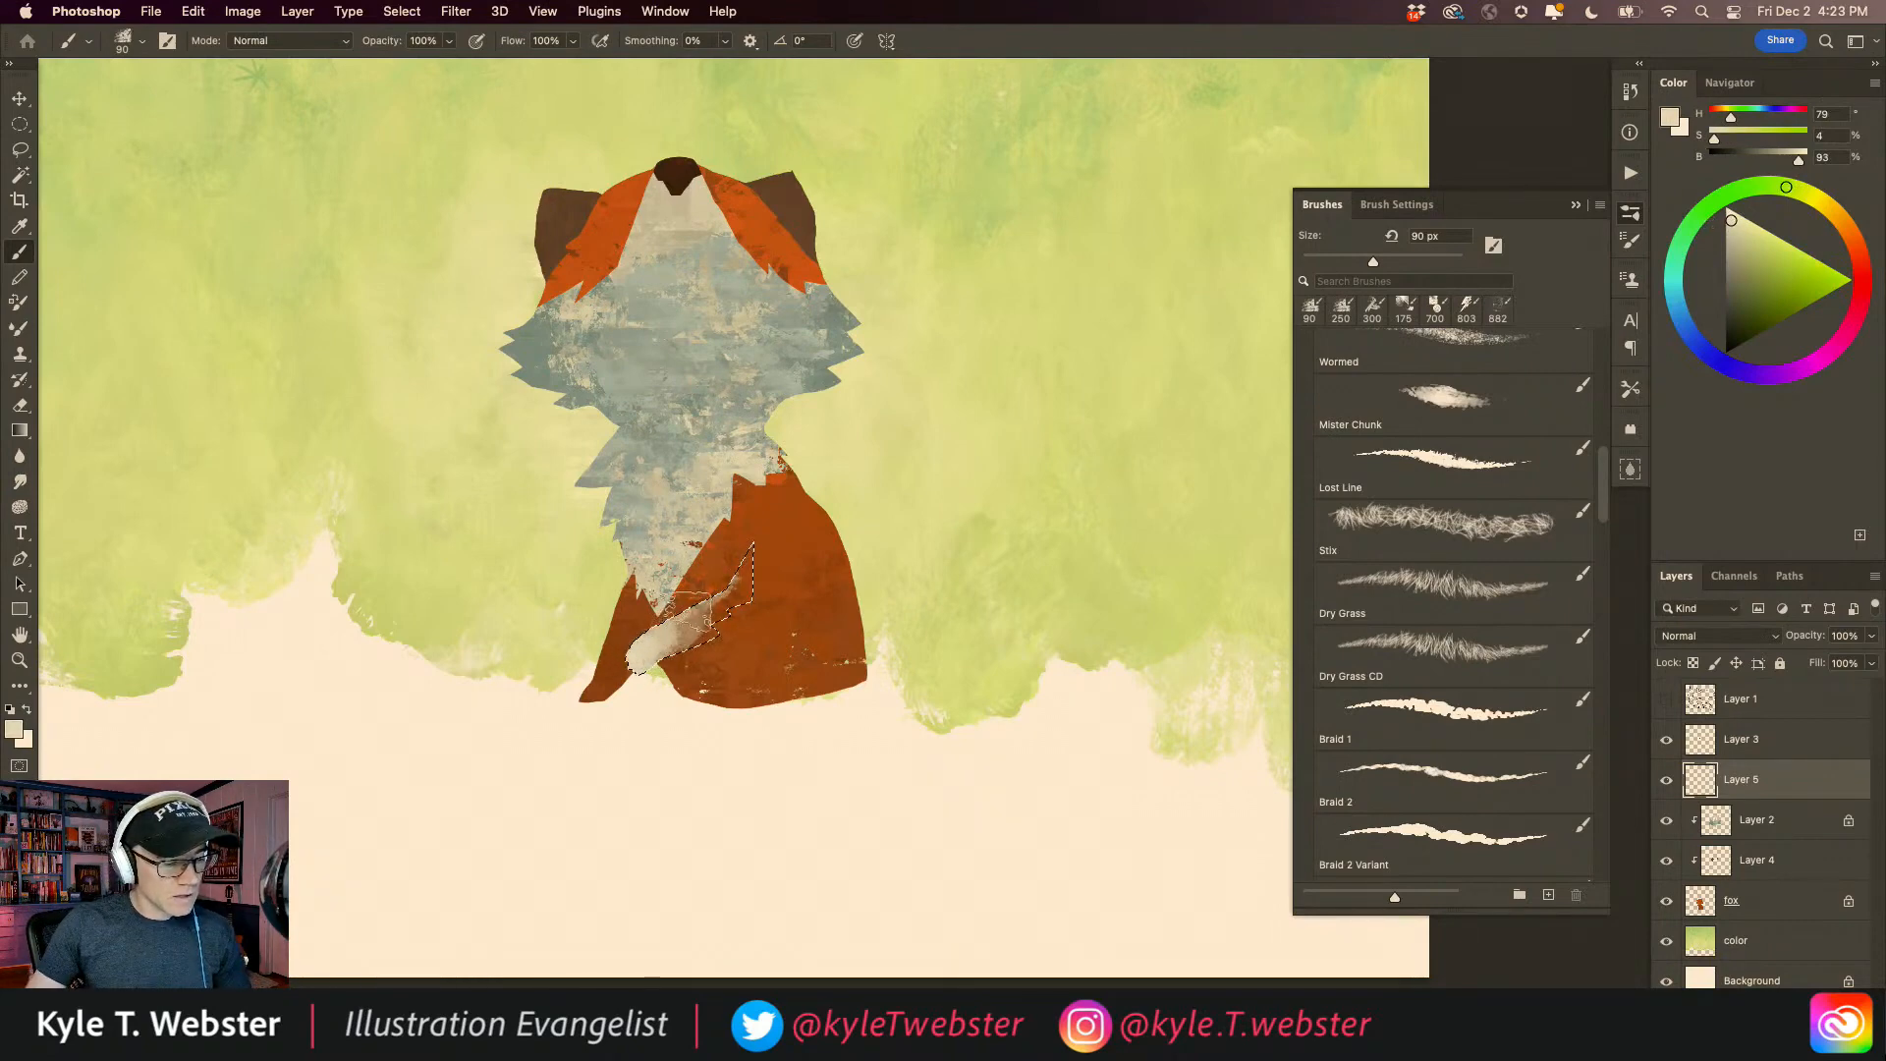
pyautogui.moveTo(712, 628); pyautogui.dragTo(696, 633)
pyautogui.keyDown('alt'); pyautogui.click(745, 581); pyautogui.keyUp('alt')
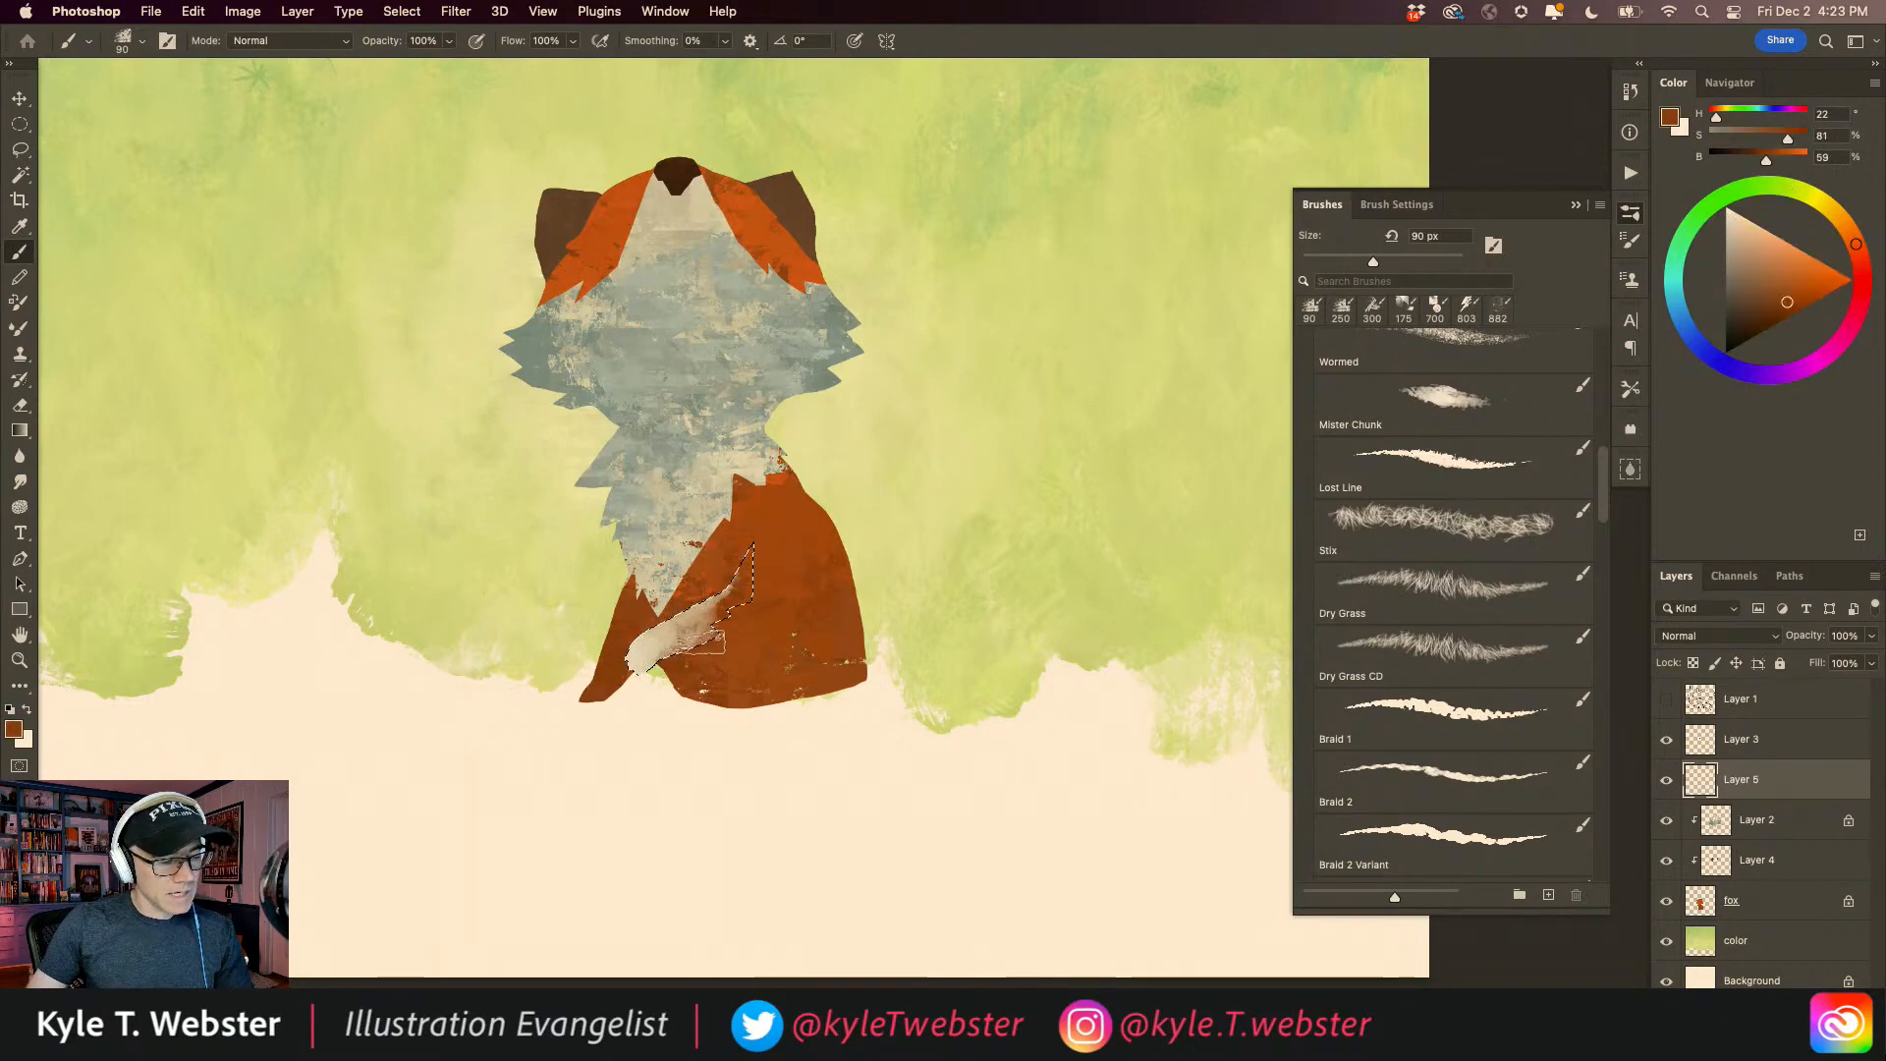
pyautogui.moveTo(724, 625); pyautogui.dragTo(701, 628)
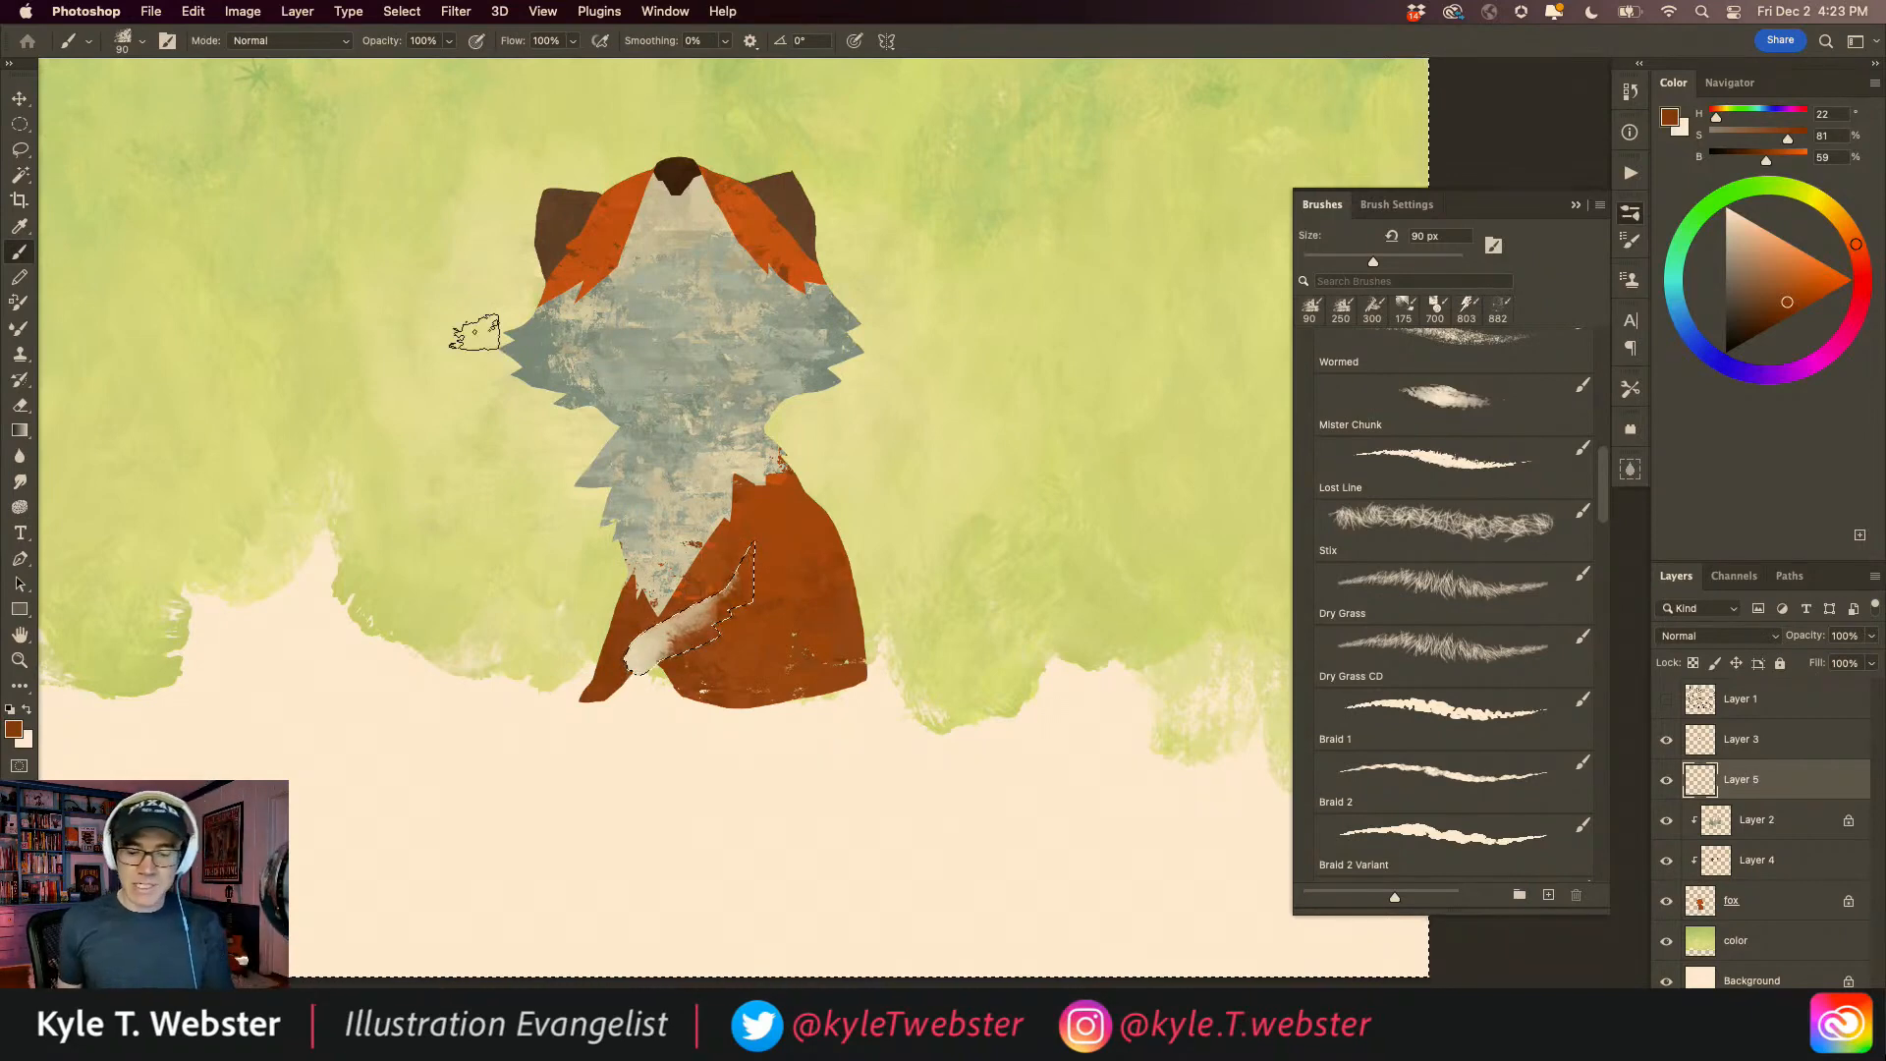
# Step: On the fox layer, with the tail selection inverted, shade the body beneath the tail in dark brown at hue 21, saturation 77%, brightness 44%
pyautogui.click(1696, 899)
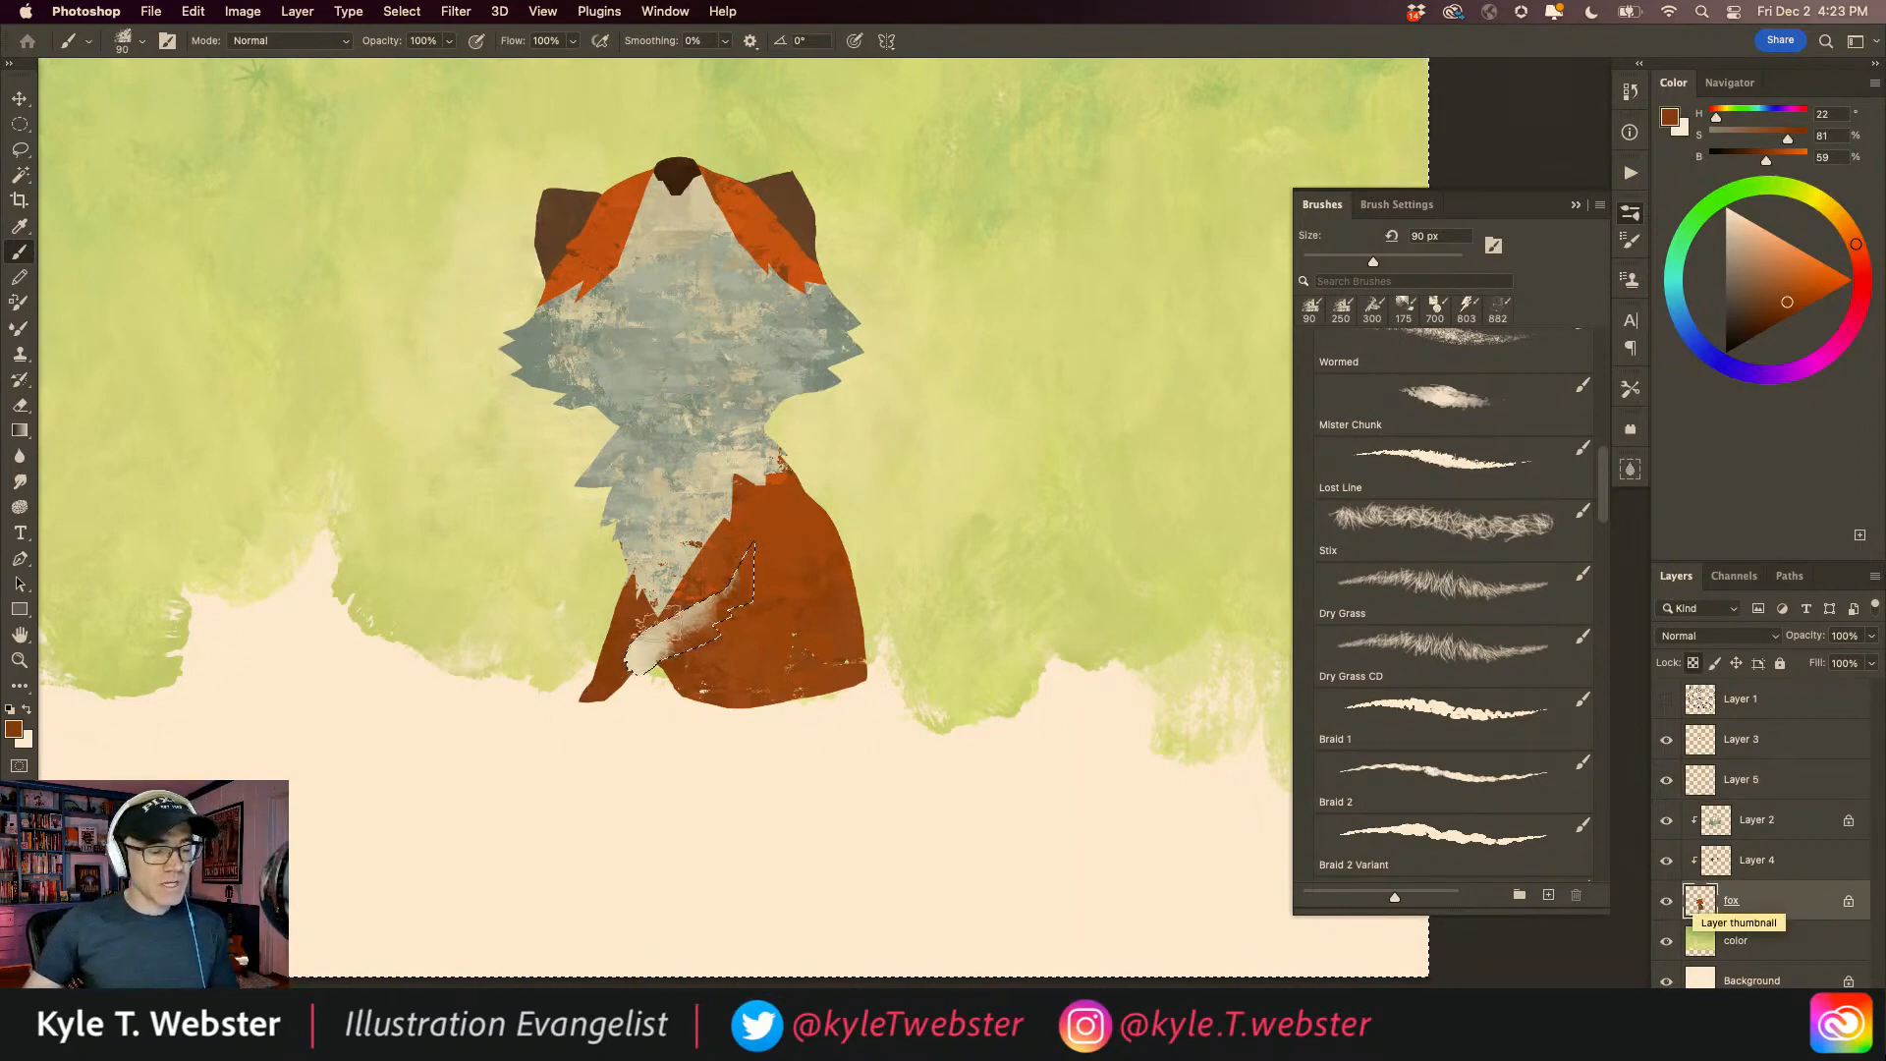
pyautogui.moveTo(689, 615); pyautogui.dragTo(683, 656)
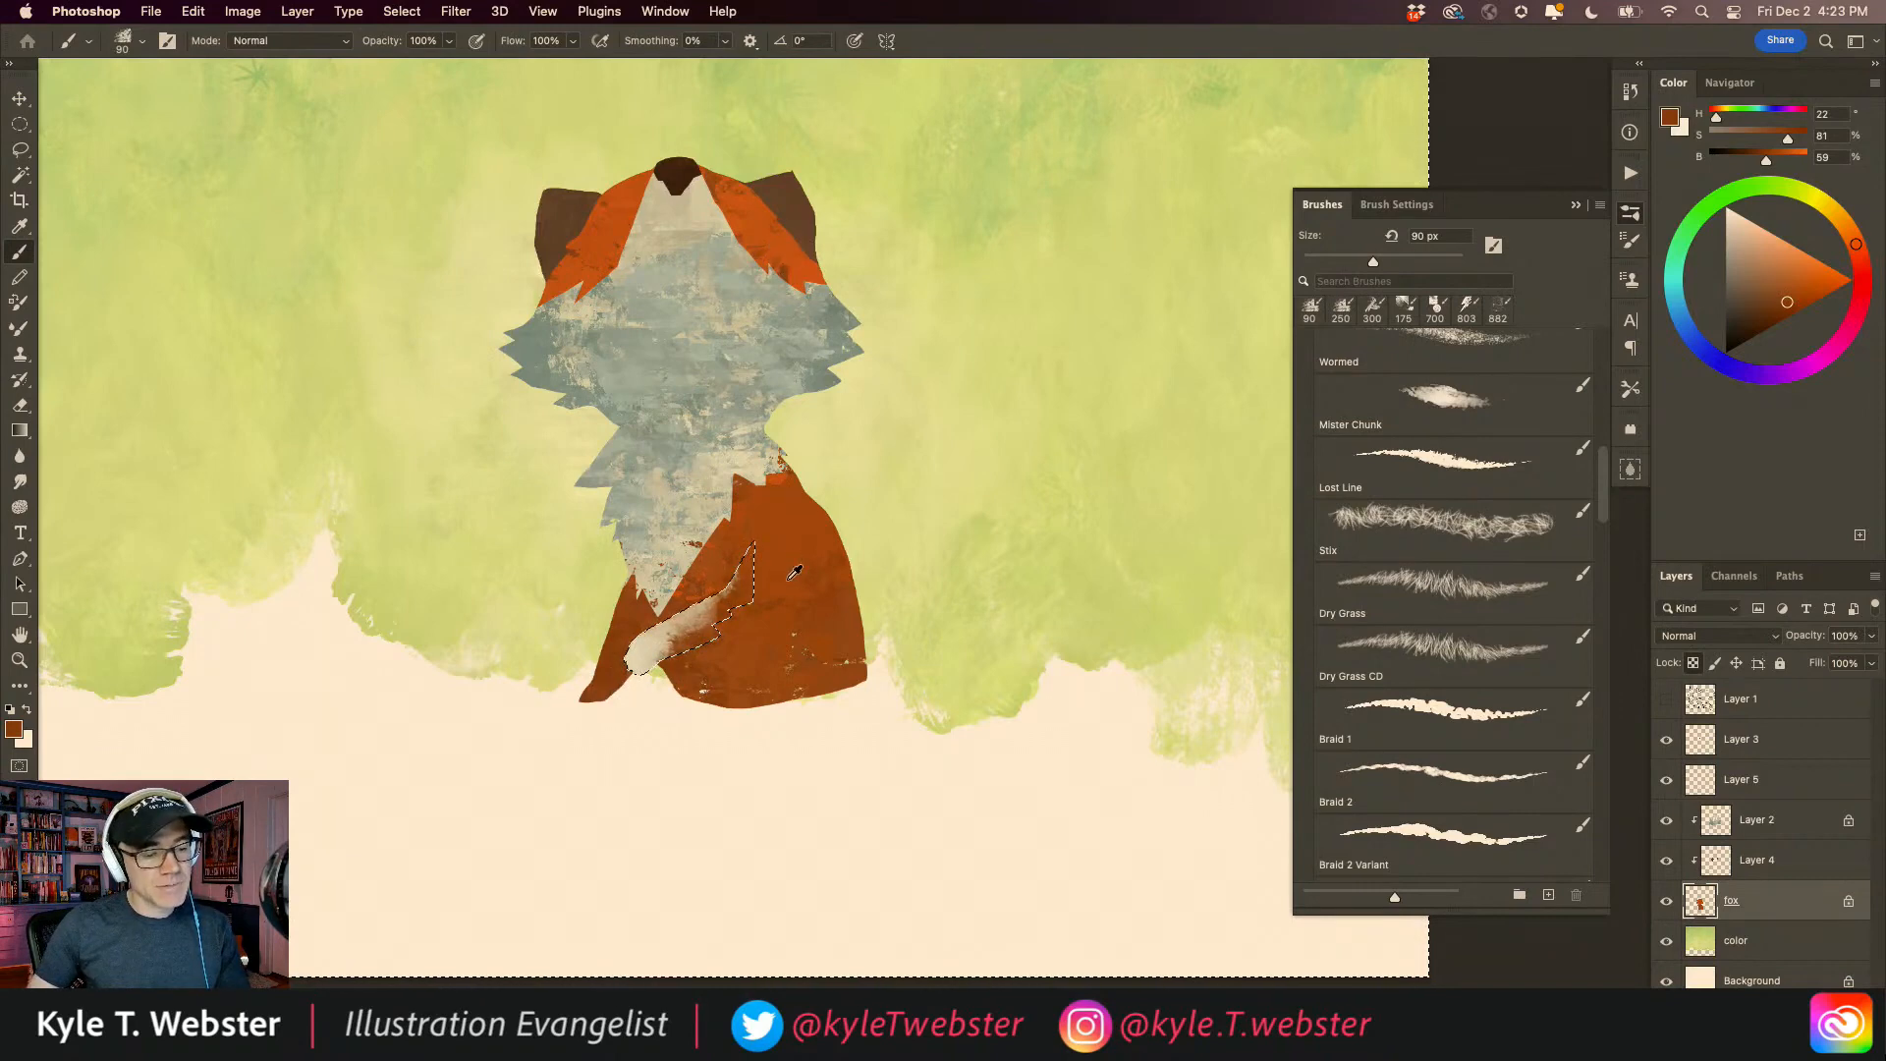
pyautogui.keyDown('alt'); pyautogui.click(811, 608); pyautogui.keyUp('alt')
pyautogui.click(1780, 310)
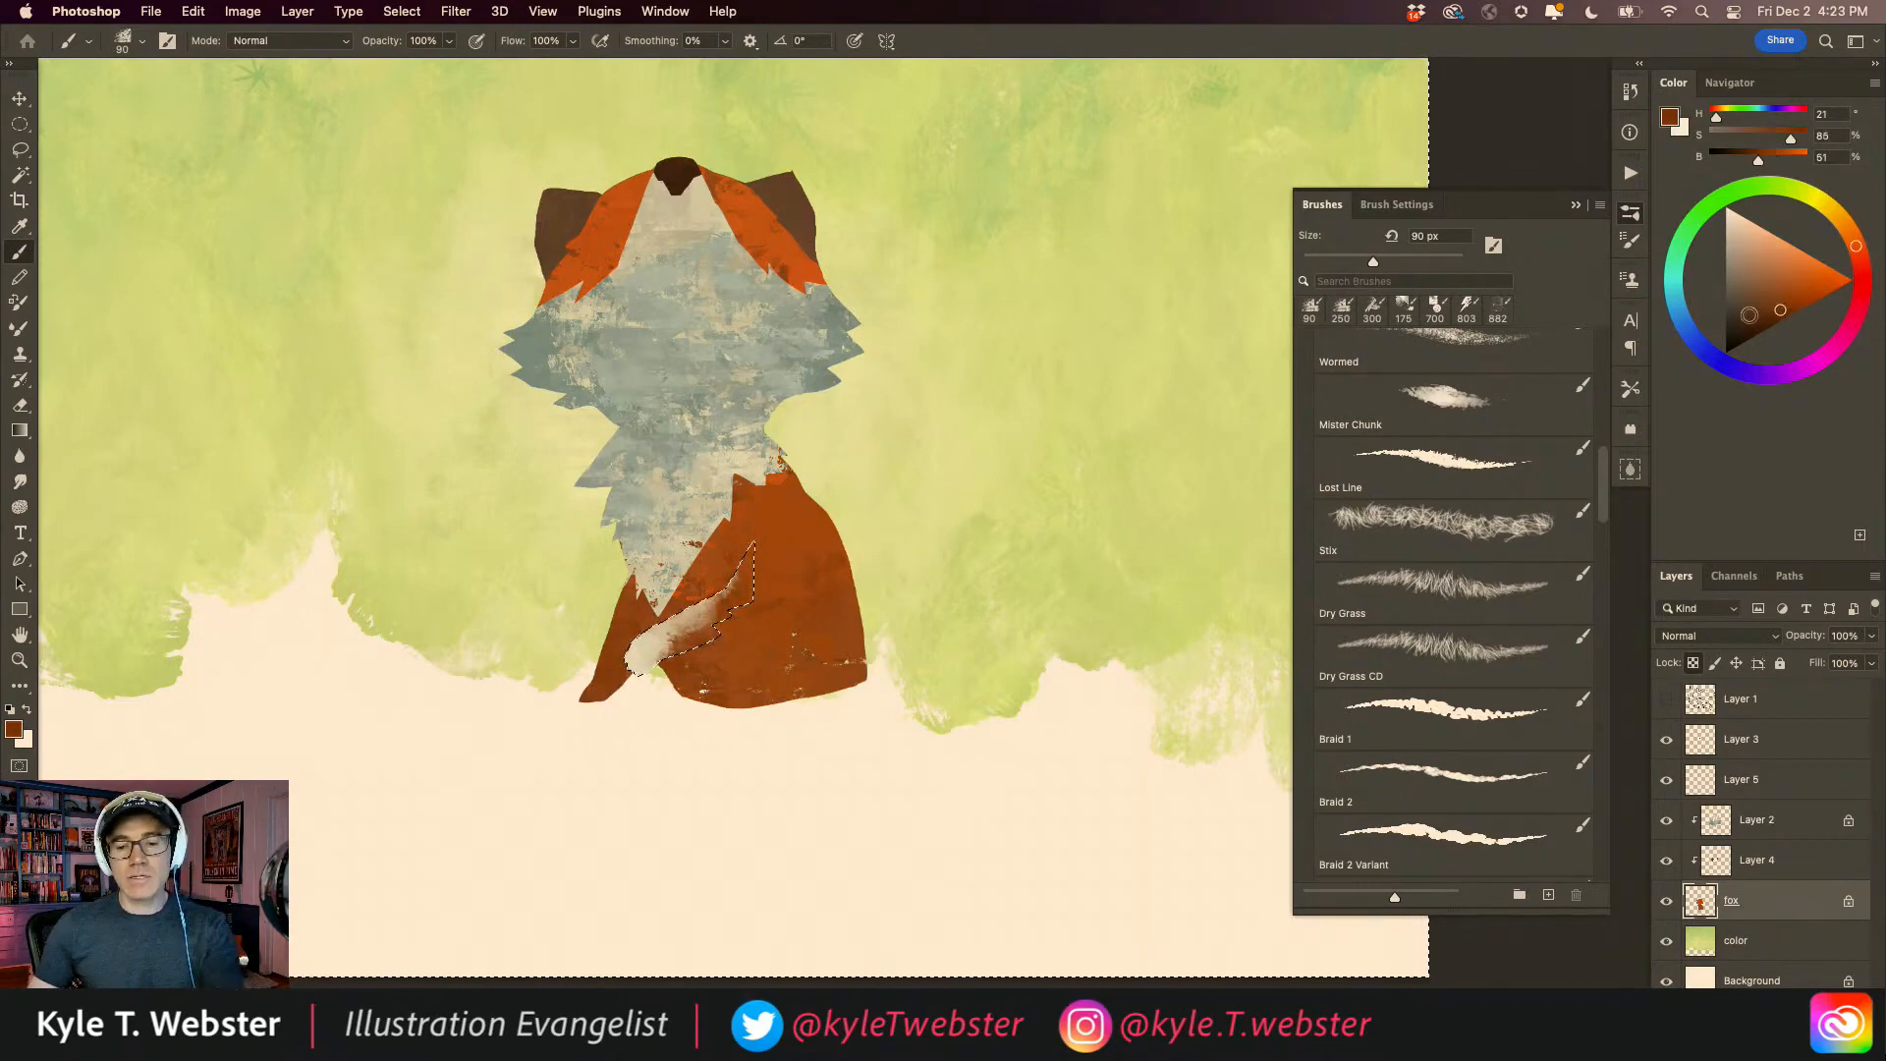
pyautogui.moveTo(1779, 310); pyautogui.dragTo(1769, 312)
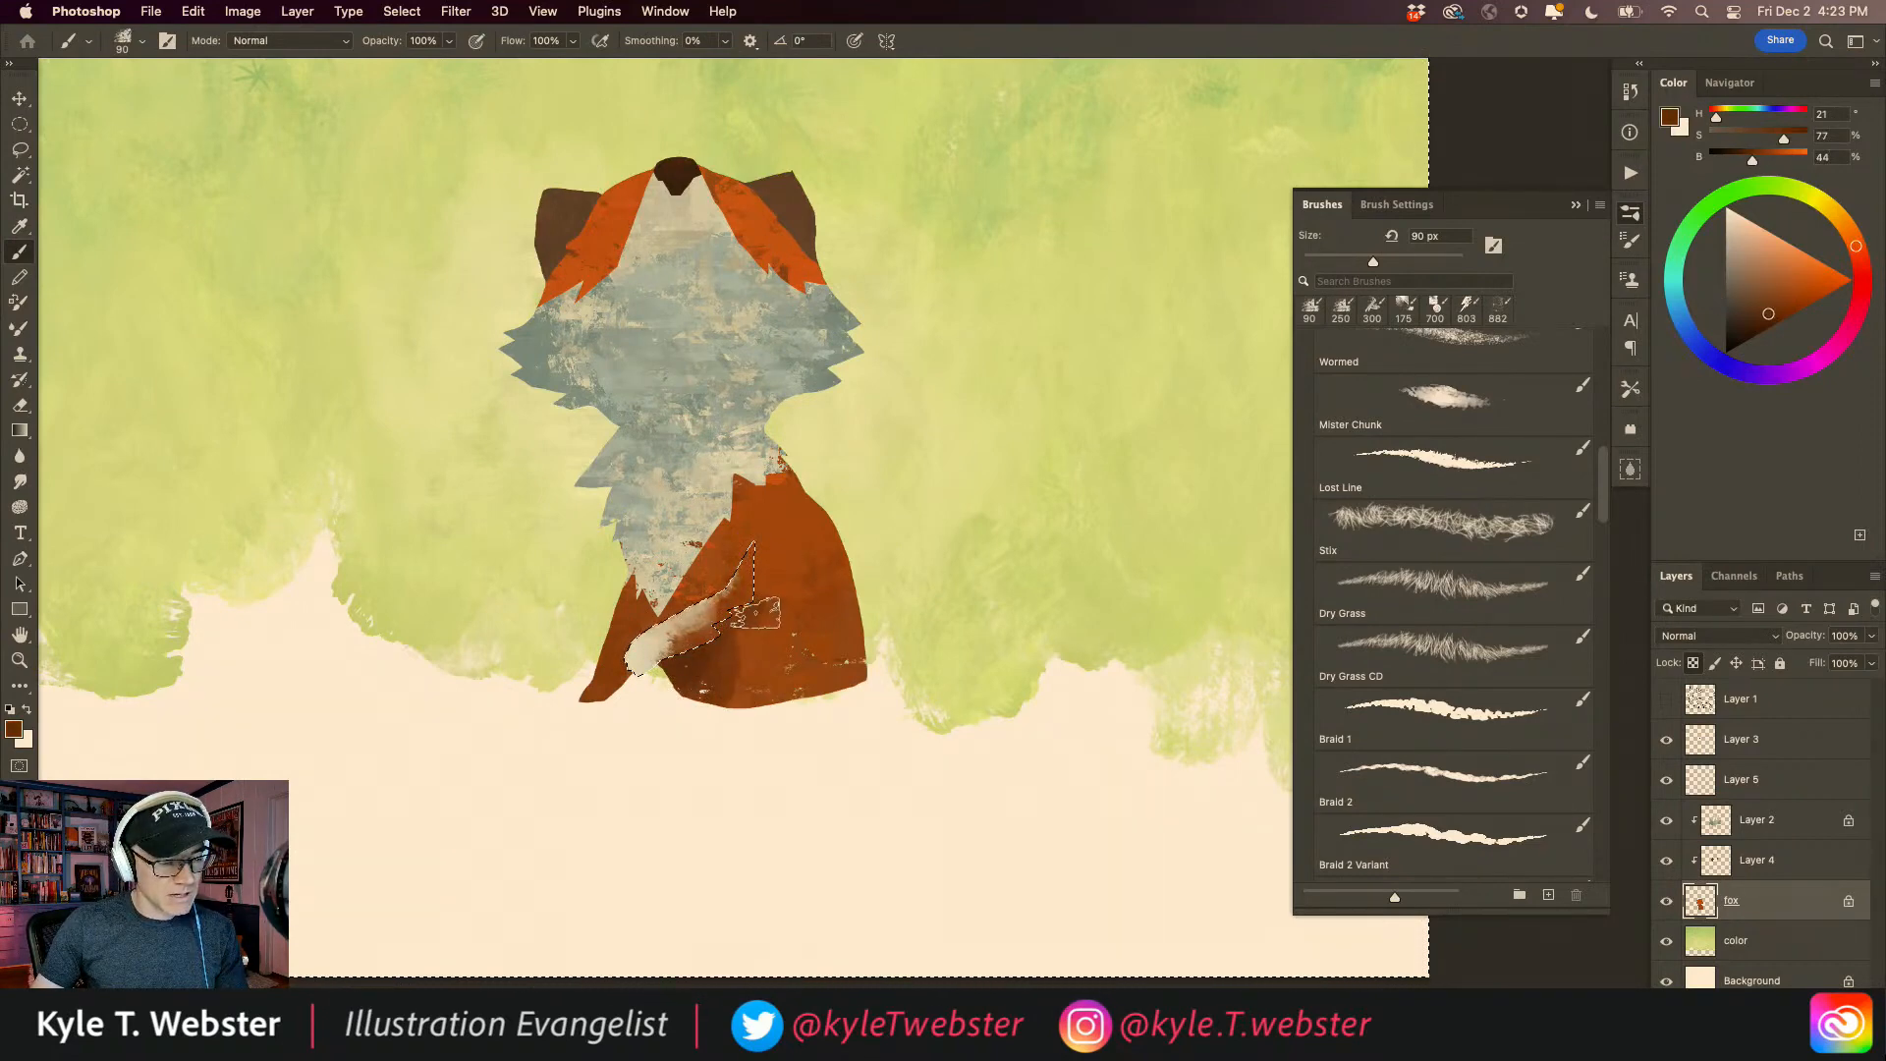
pyautogui.moveTo(739, 673); pyautogui.dragTo(687, 697)
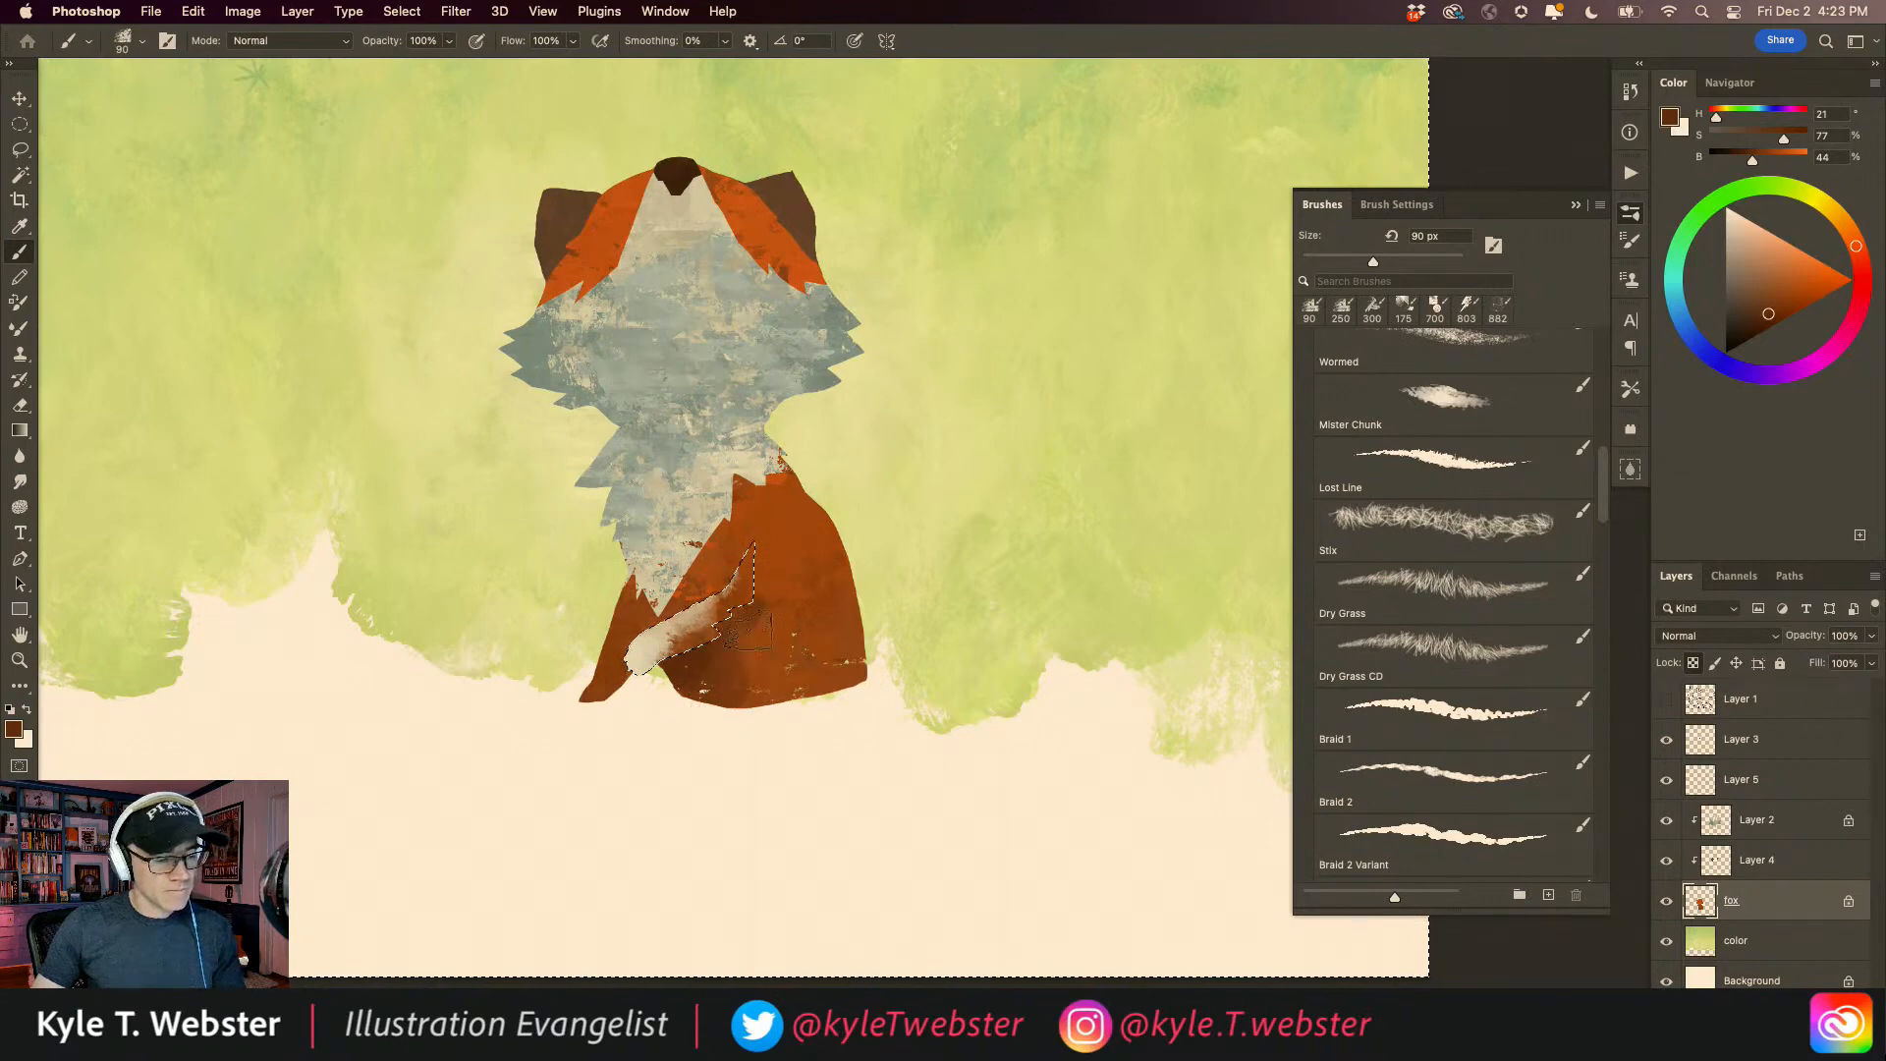
# Step: Blend sampled orange-brown into the shaded body beneath the fox's tail and clear the selection
pyautogui.keyDown('alt'); pyautogui.click(754, 650); pyautogui.keyUp('alt')
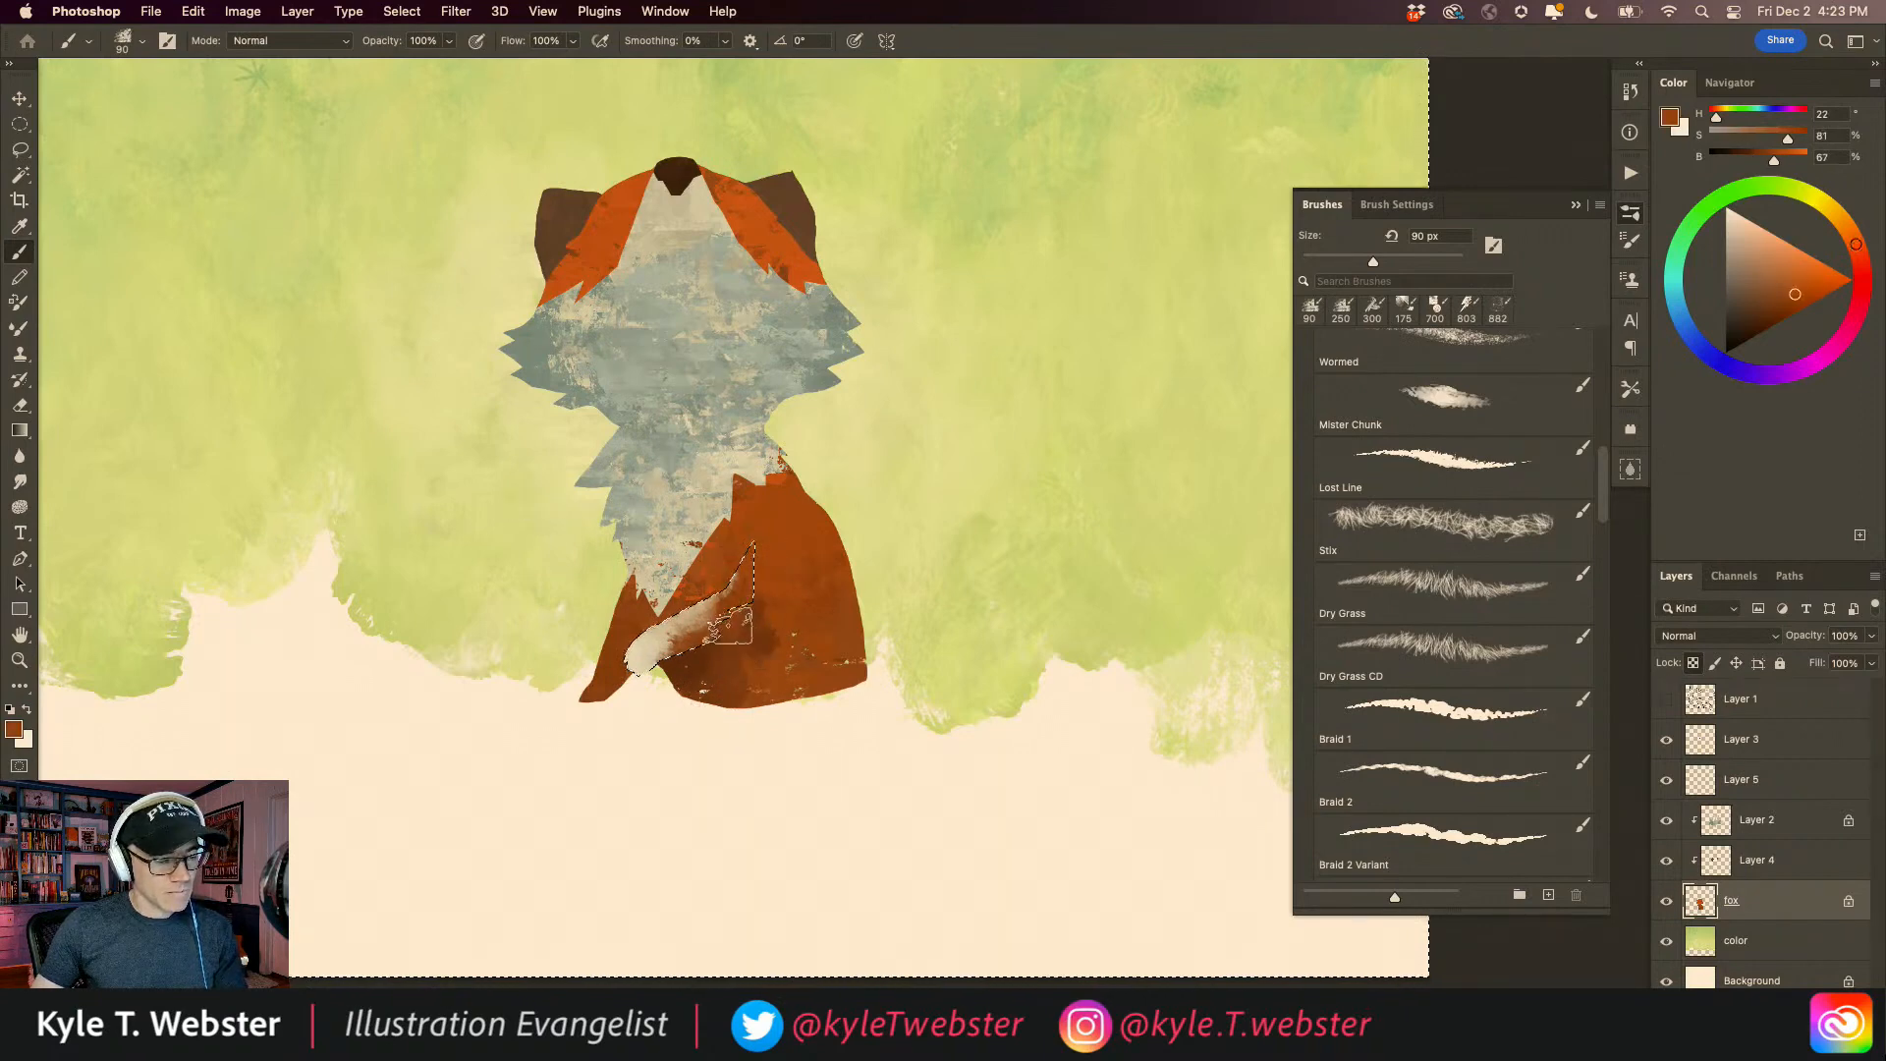
pyautogui.moveTo(761, 646)
pyautogui.mouseDown()
pyautogui.moveTo(732, 644)
pyautogui.moveTo(760, 651)
pyautogui.mouseUp()
pyautogui.keyDown('alt'); pyautogui.click(692, 659); pyautogui.keyUp('alt')
pyautogui.press('super+d')
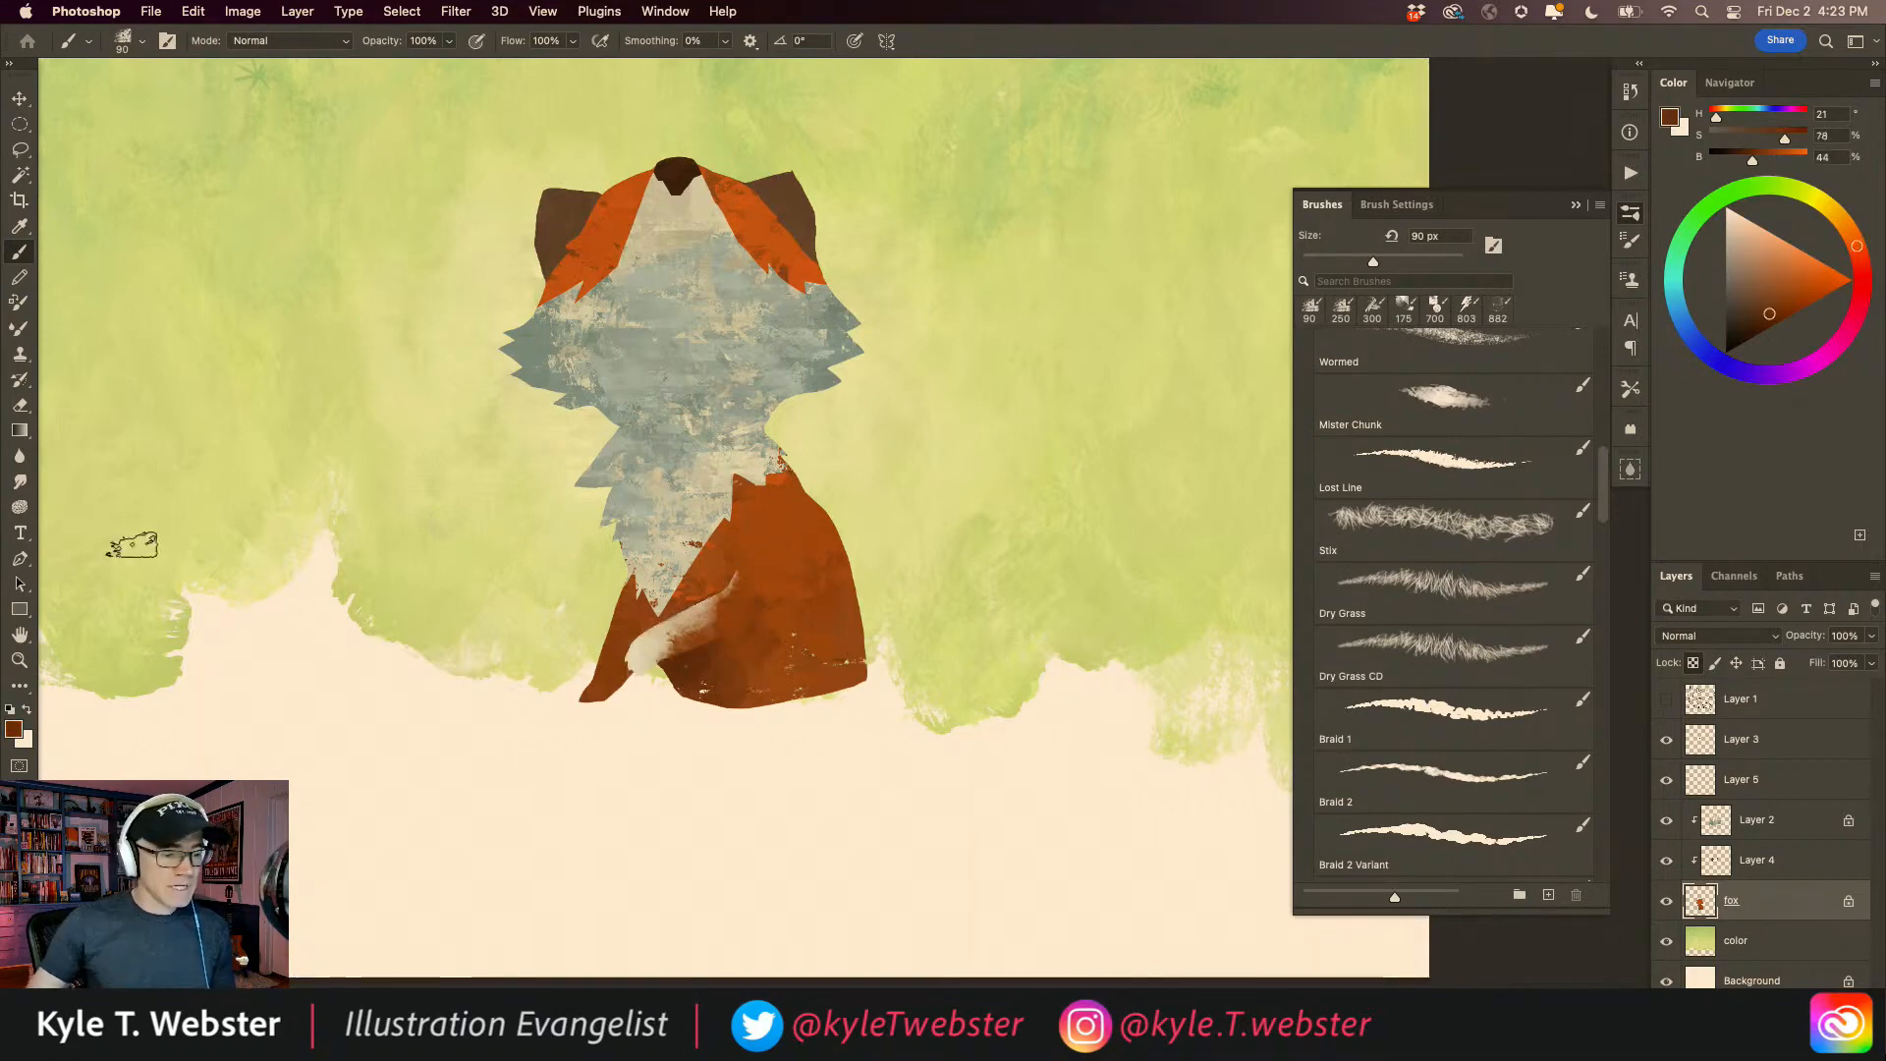
# Step: Deepen the shadow beneath the fox's tail with dark brown at hue 21, saturation 77%, brightness 35%
pyautogui.moveTo(584, 737)
pyautogui.mouseDown()
pyautogui.moveTo(538, 736)
pyautogui.moveTo(568, 731)
pyautogui.mouseUp()
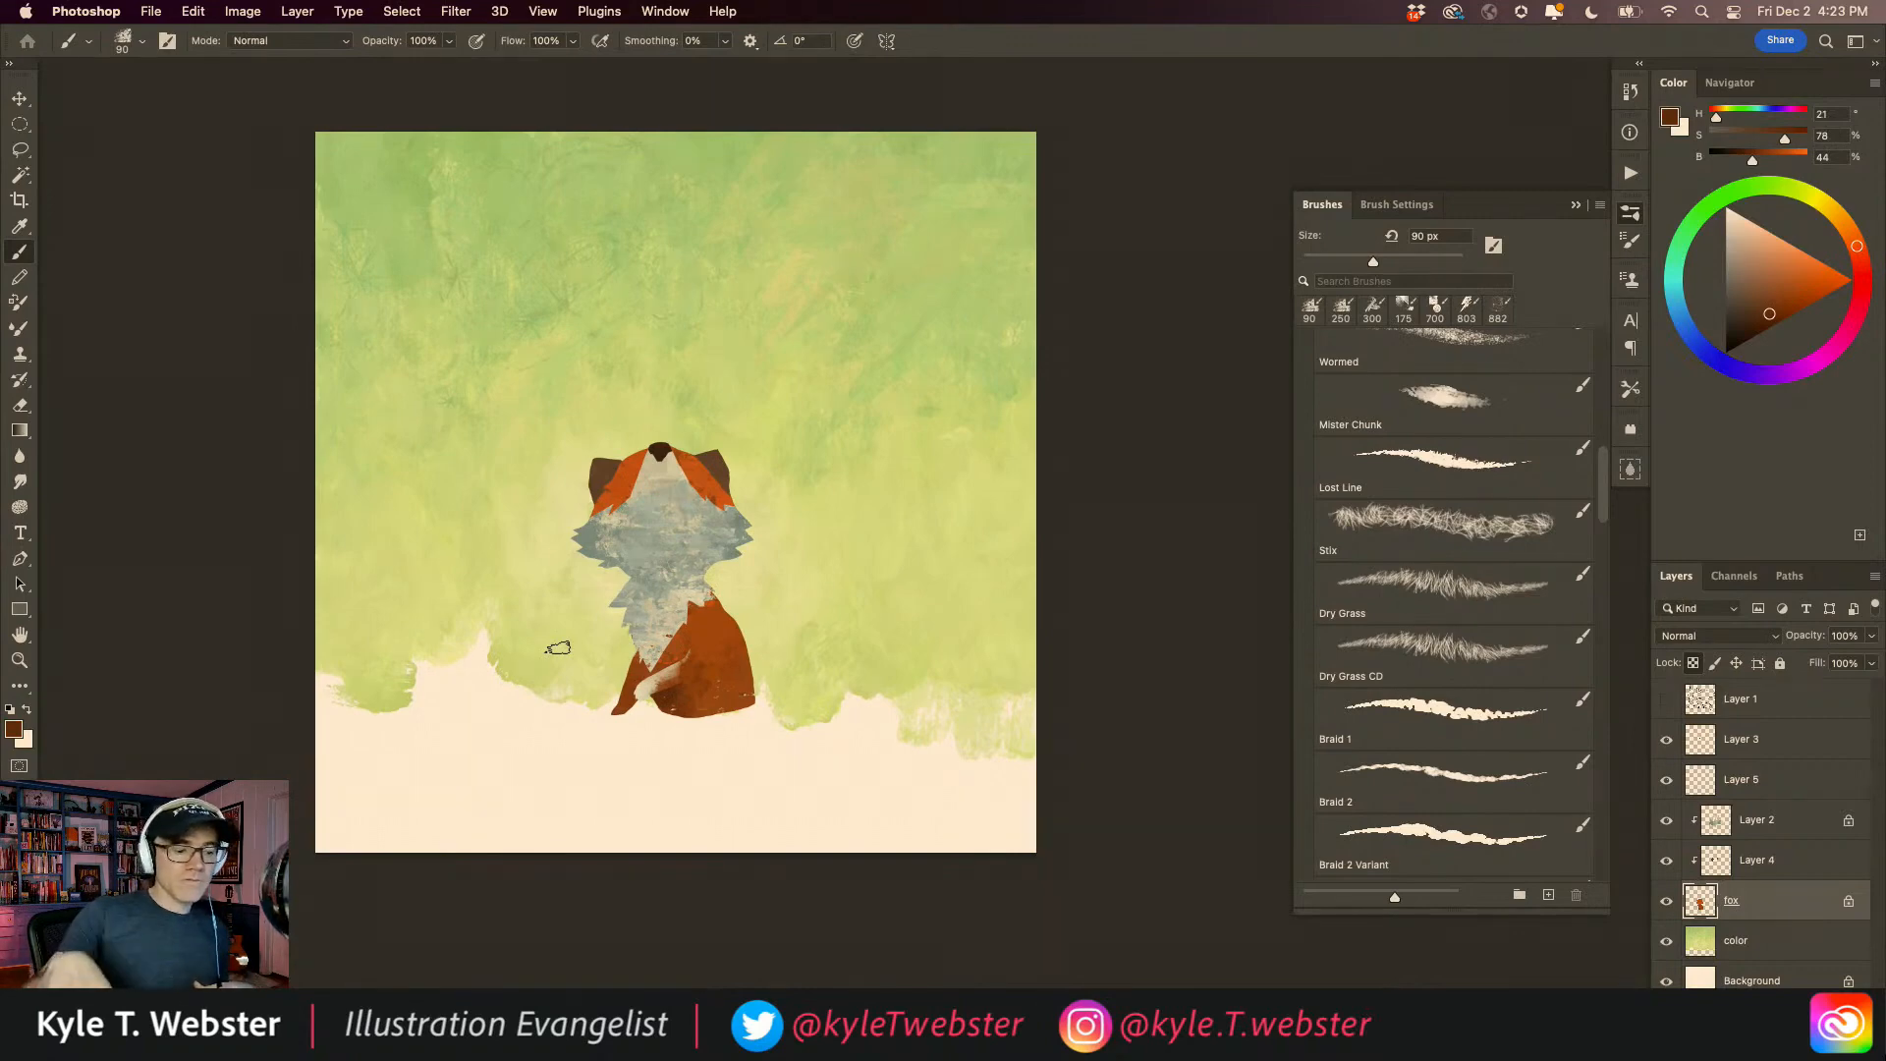
pyautogui.click(634, 724)
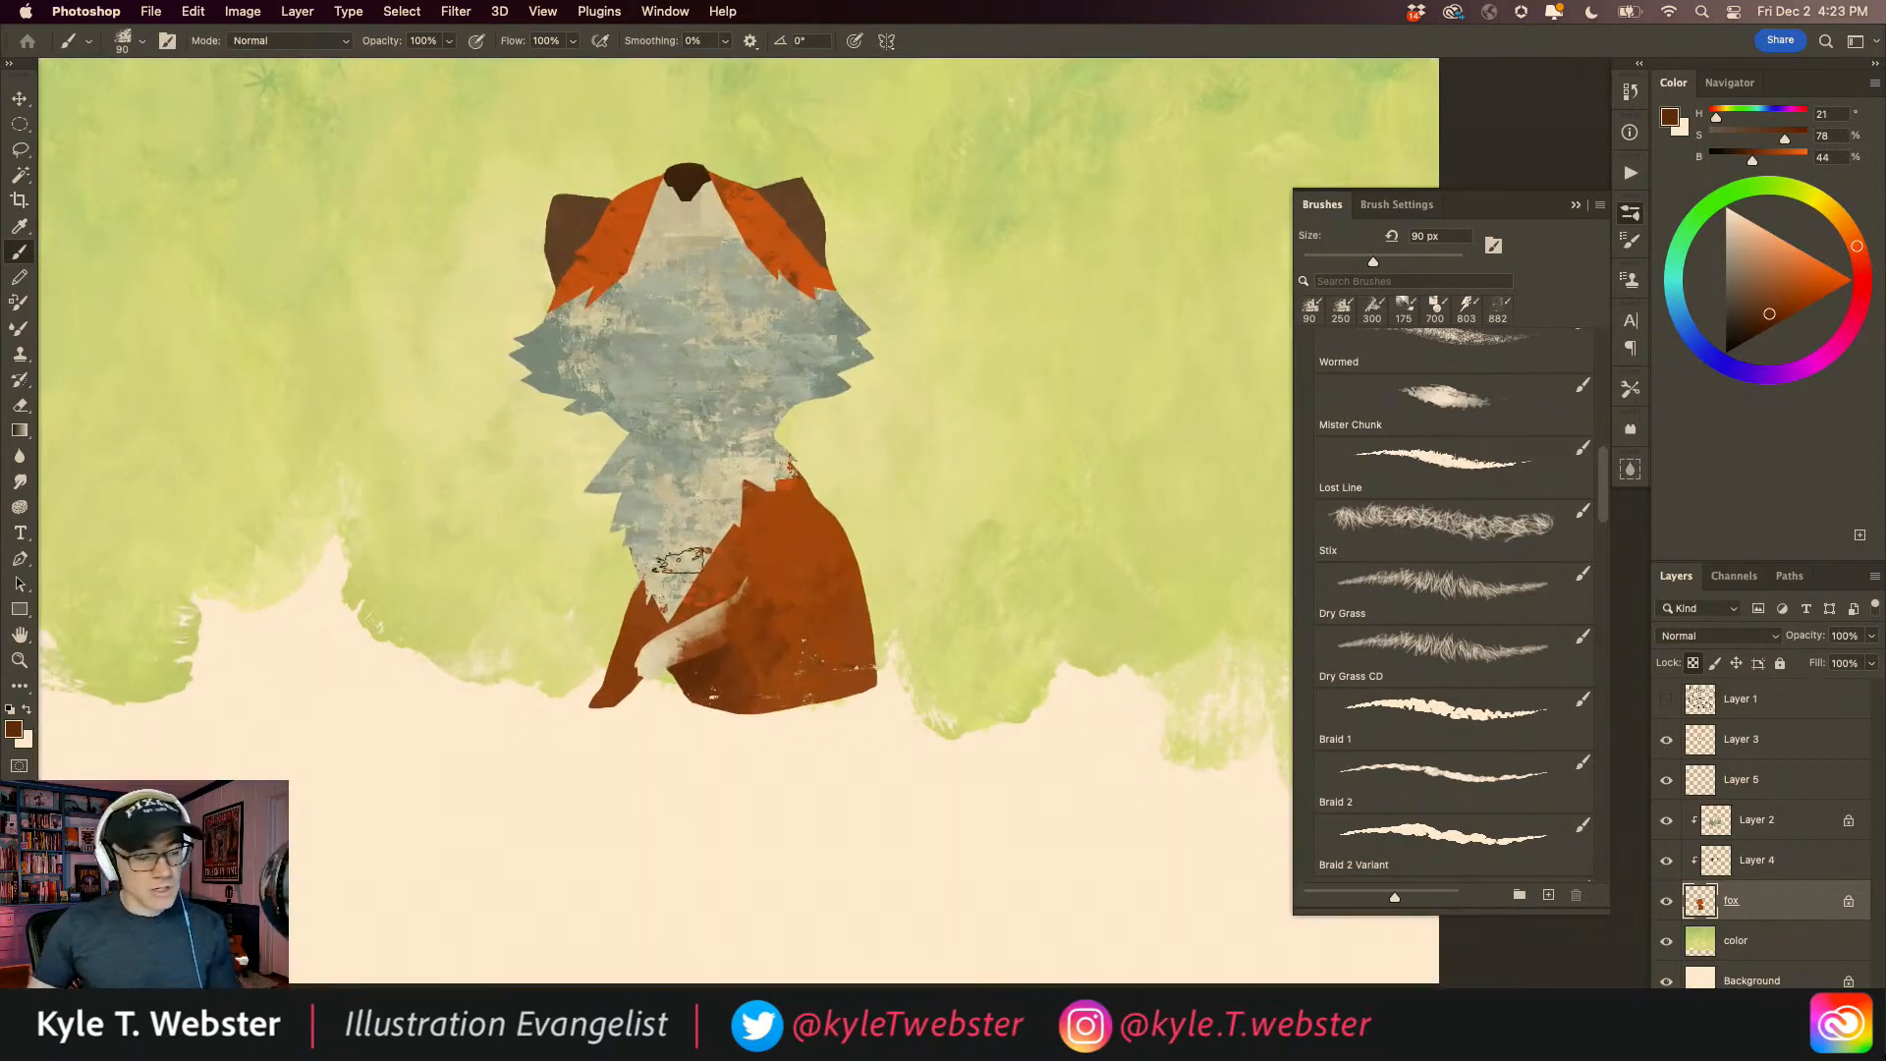
pyautogui.click(1759, 321)
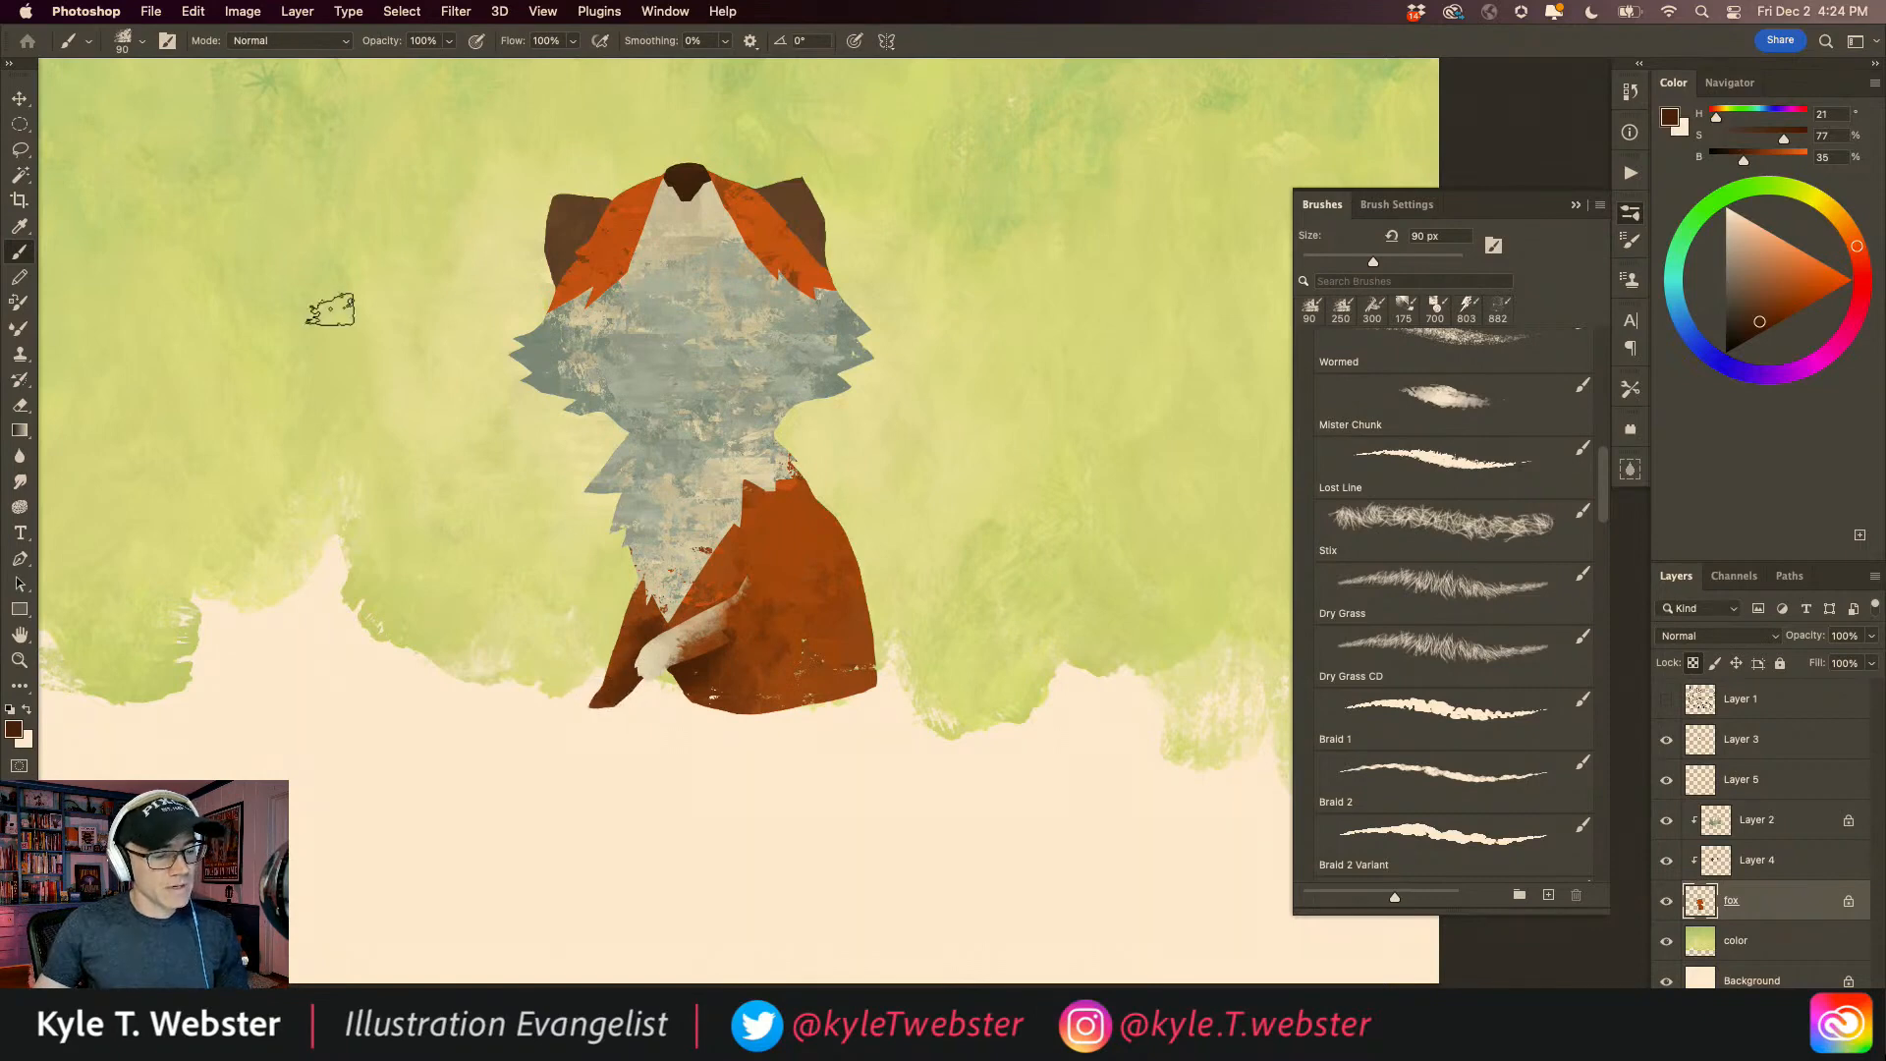
# Step: Paint the fox's front paw with light grey sampled from the tail tip
pyautogui.keyDown('alt'); pyautogui.click(649, 648); pyautogui.keyUp('alt')
pyautogui.moveTo(601, 703)
pyautogui.mouseDown()
pyautogui.moveTo(610, 665)
pyautogui.moveTo(608, 699)
pyautogui.mouseUp()
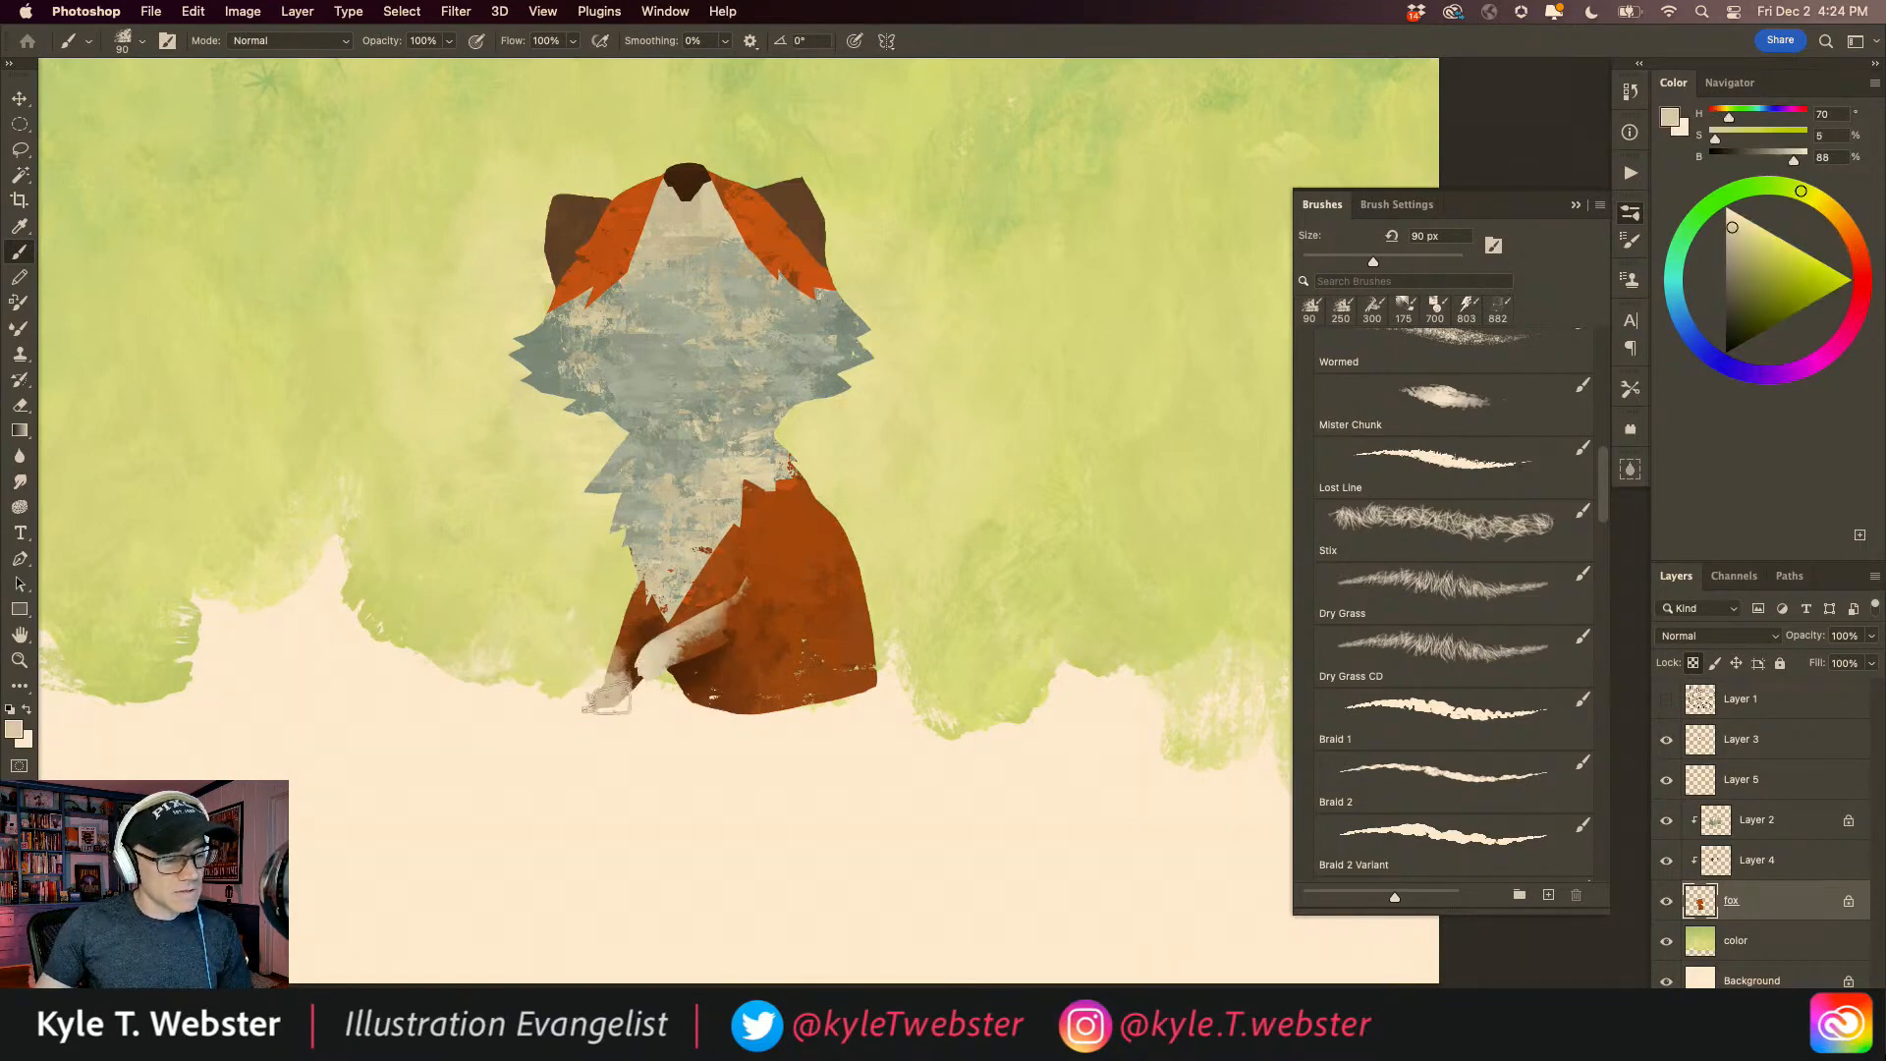
pyautogui.keyDown('alt'); pyautogui.click(552, 725); pyautogui.keyUp('alt')
pyautogui.keyDown('alt'); pyautogui.click(552, 725); pyautogui.keyUp('alt')
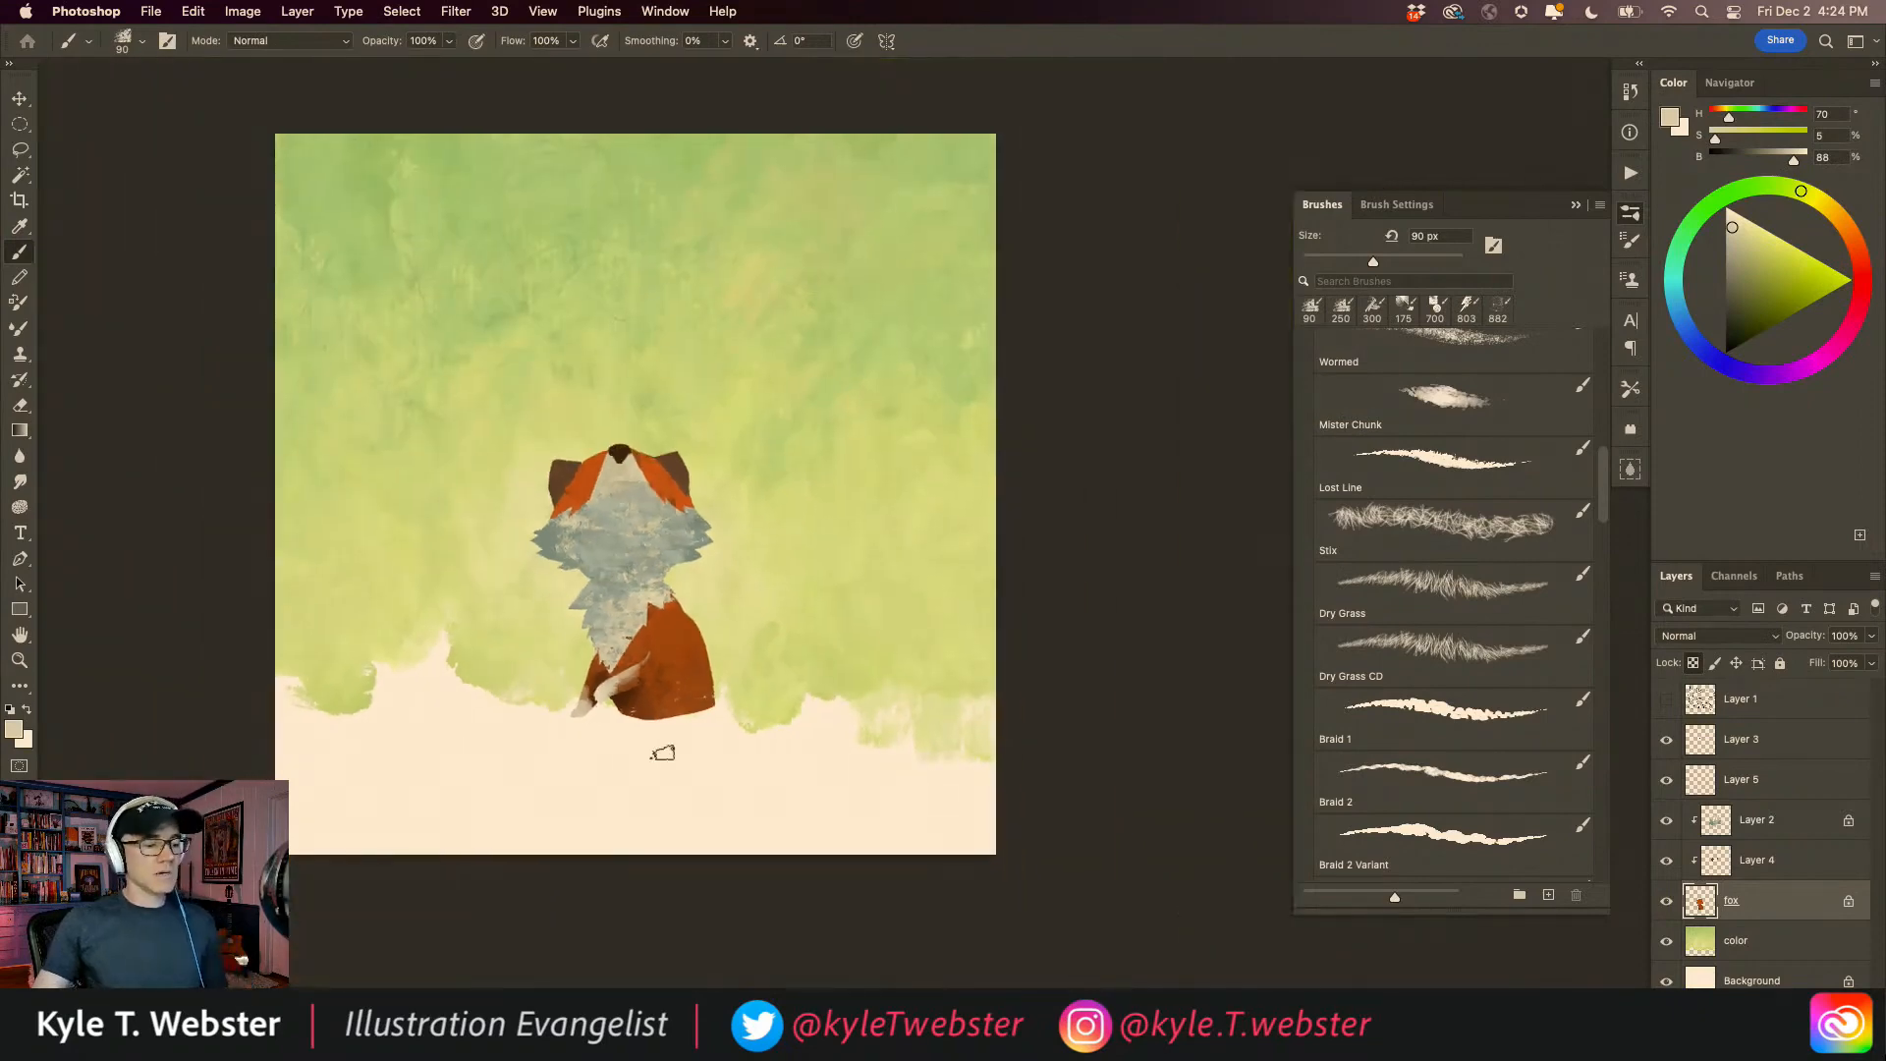
pyautogui.keyDown('super'); pyautogui.click(550, 766); pyautogui.keyUp('super')
pyautogui.moveTo(539, 768); pyautogui.dragTo(545, 788)
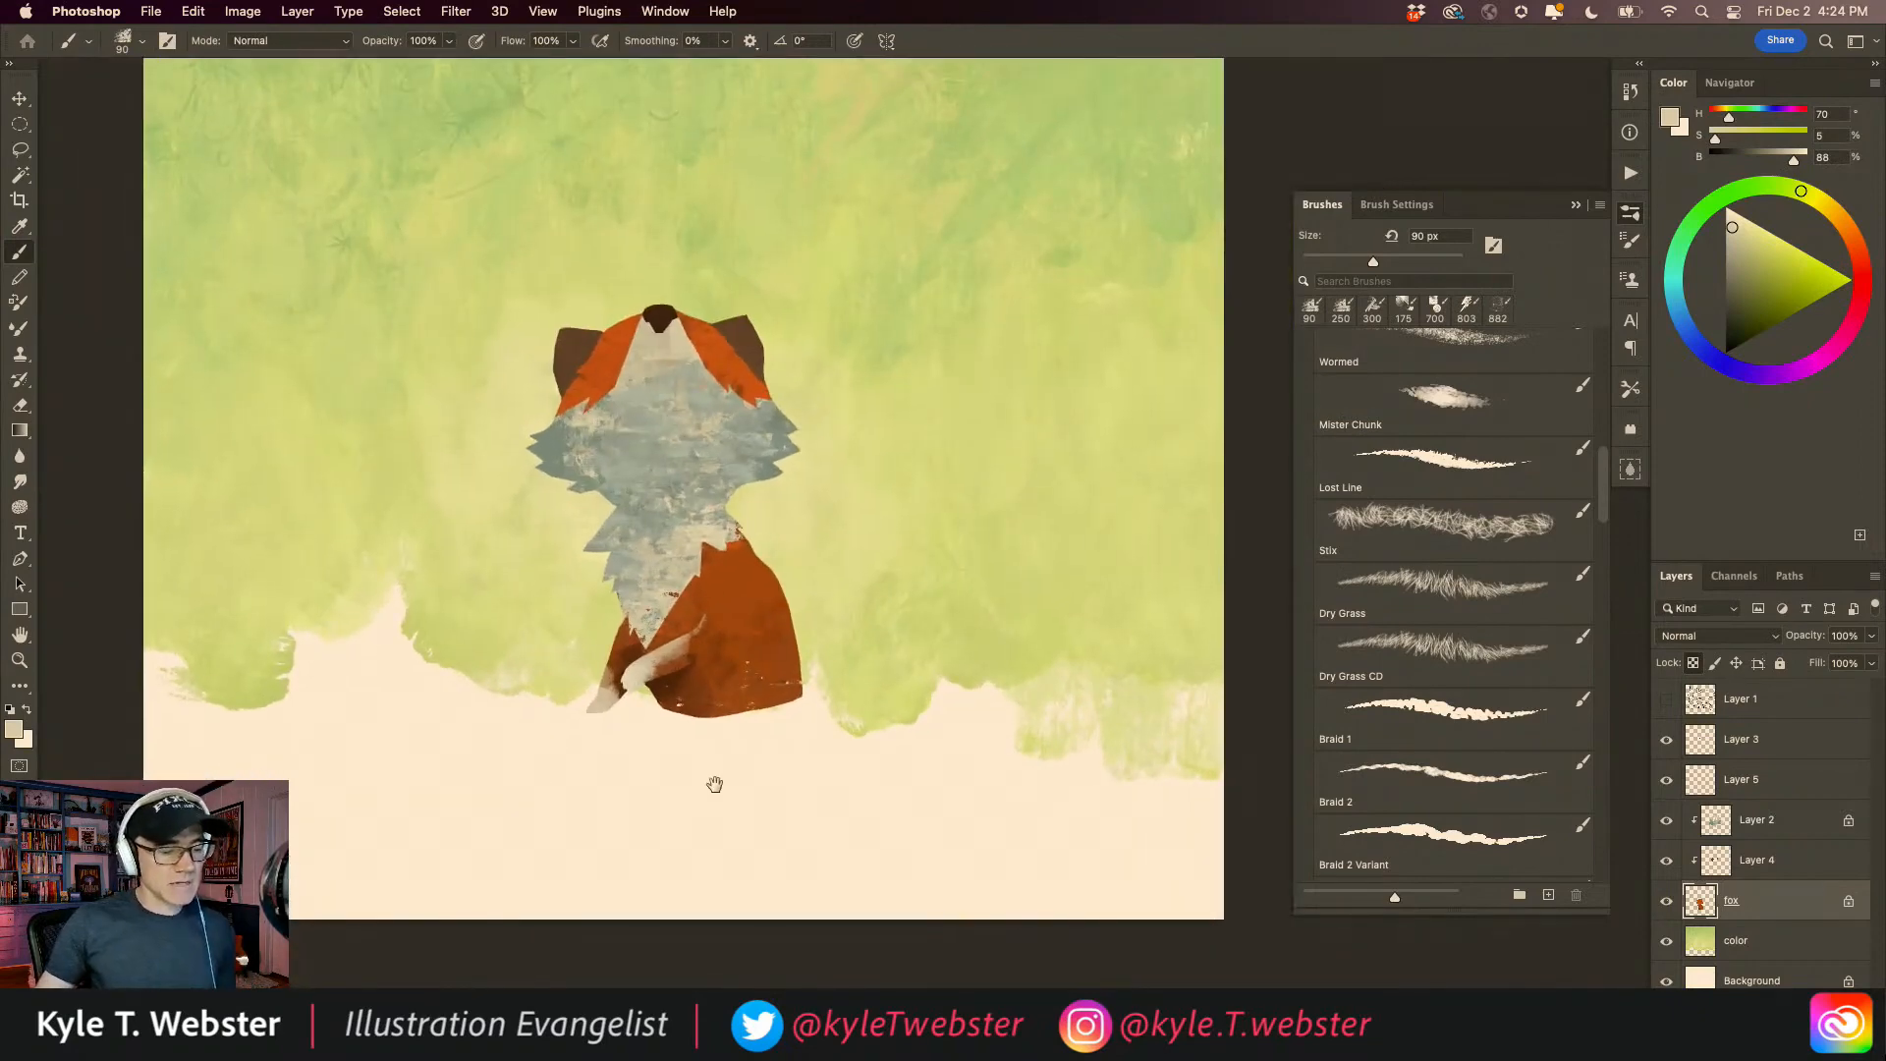
pyautogui.keyDown('super'); pyautogui.click(694, 762); pyautogui.keyUp('super')
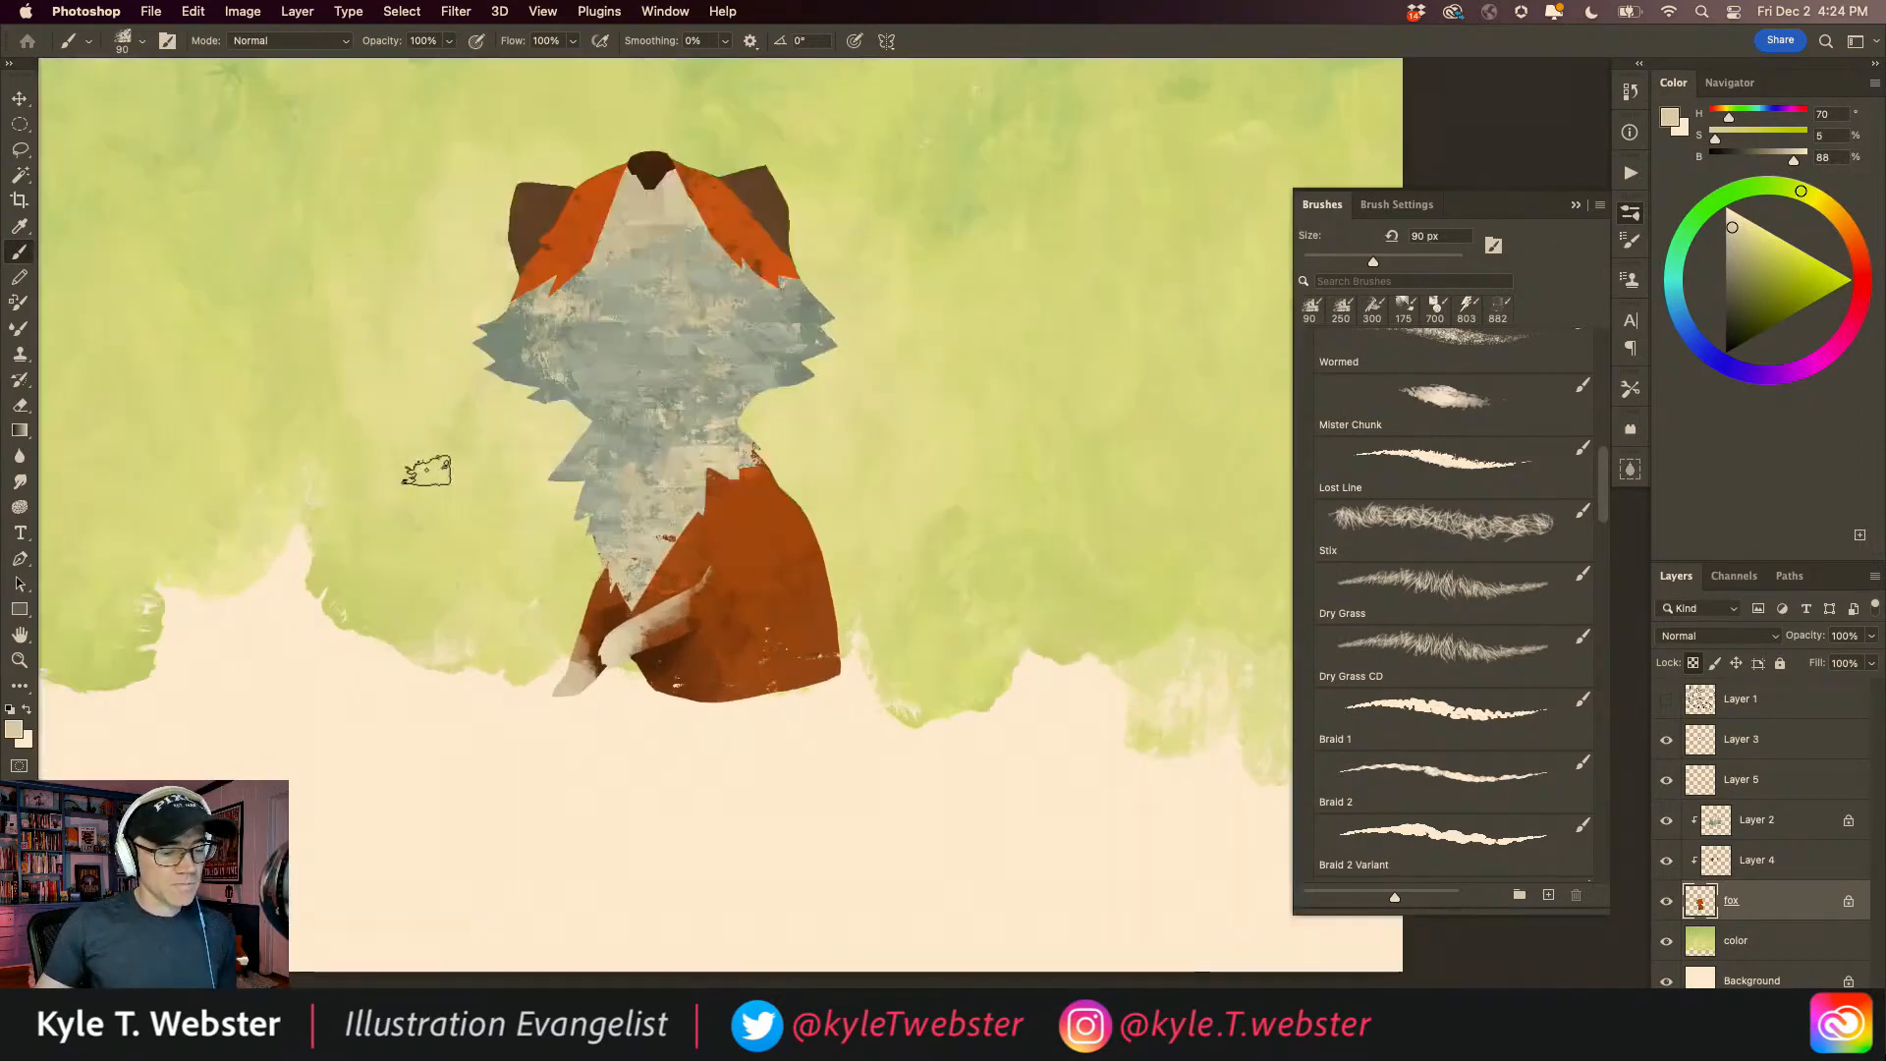
# Step: Show the Layer 1 sketch, lasso a crescent around the fox's haunch, and shade it with sampled dark brown
pyautogui.click(1665, 698)
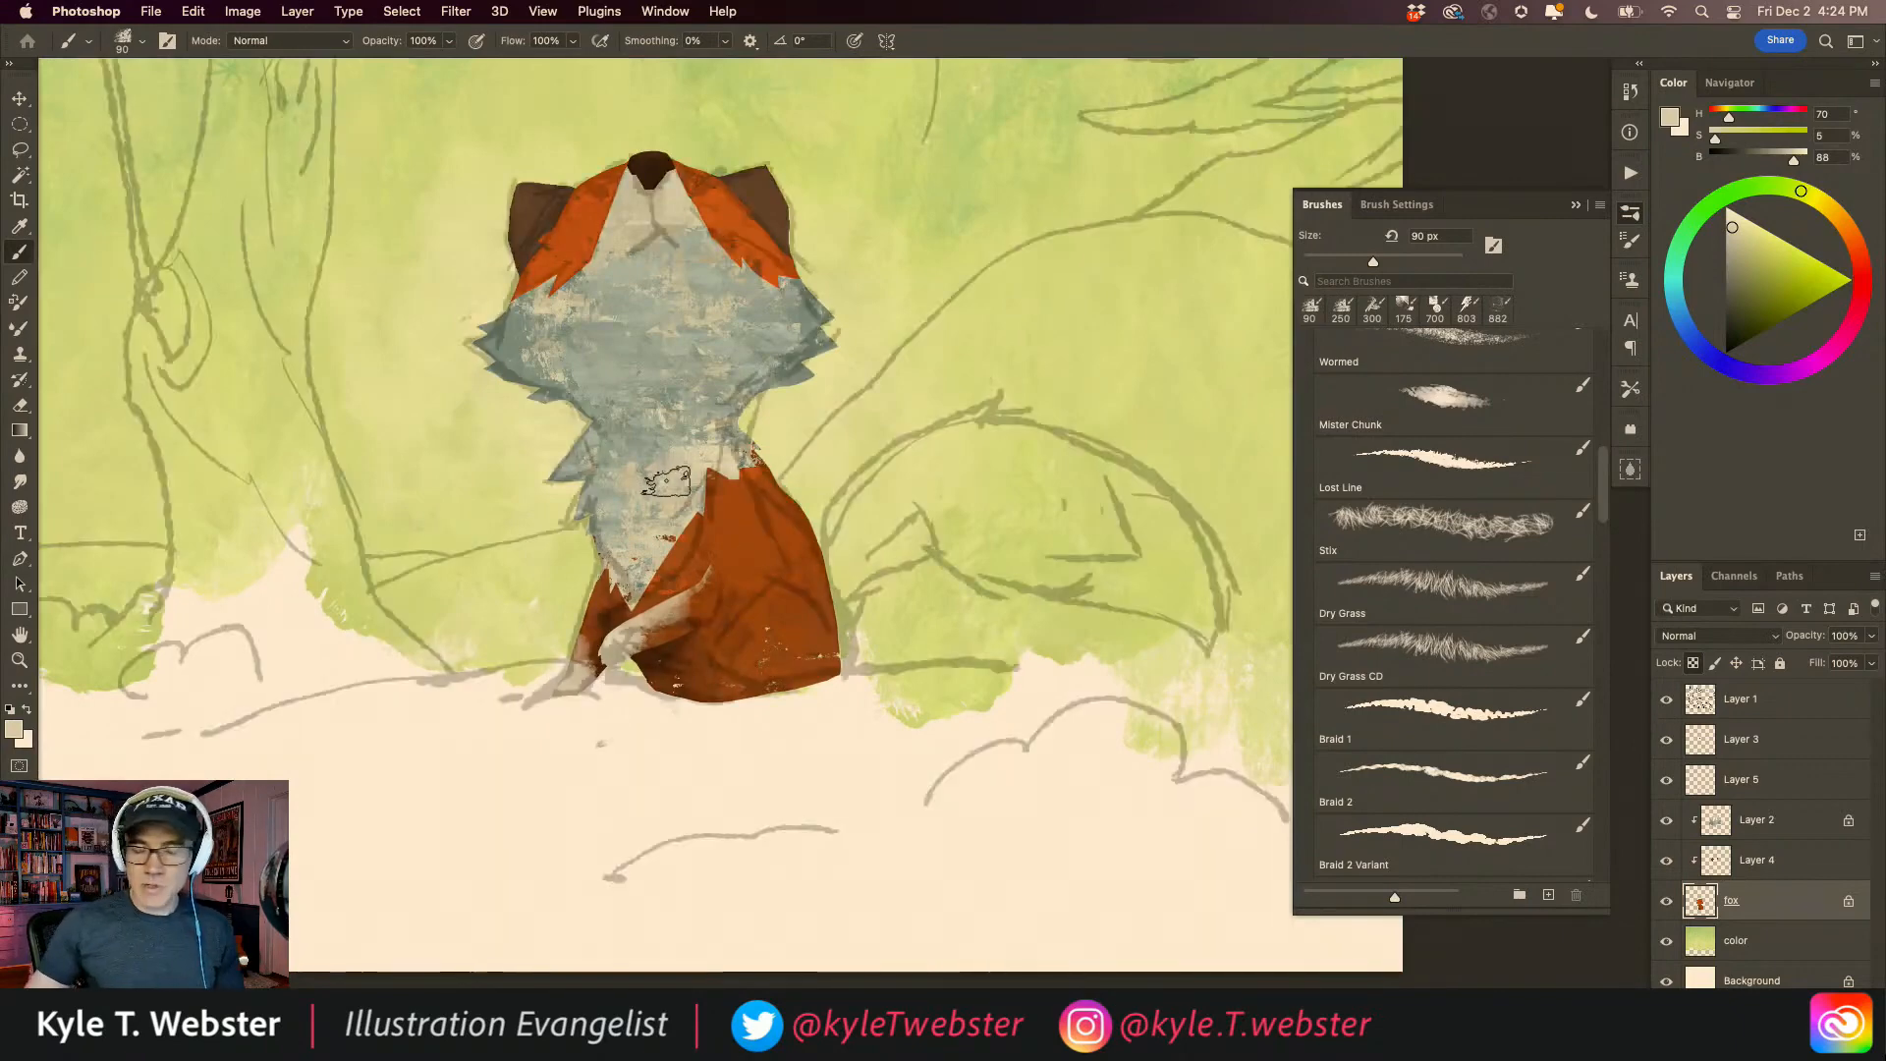
pyautogui.press('l')
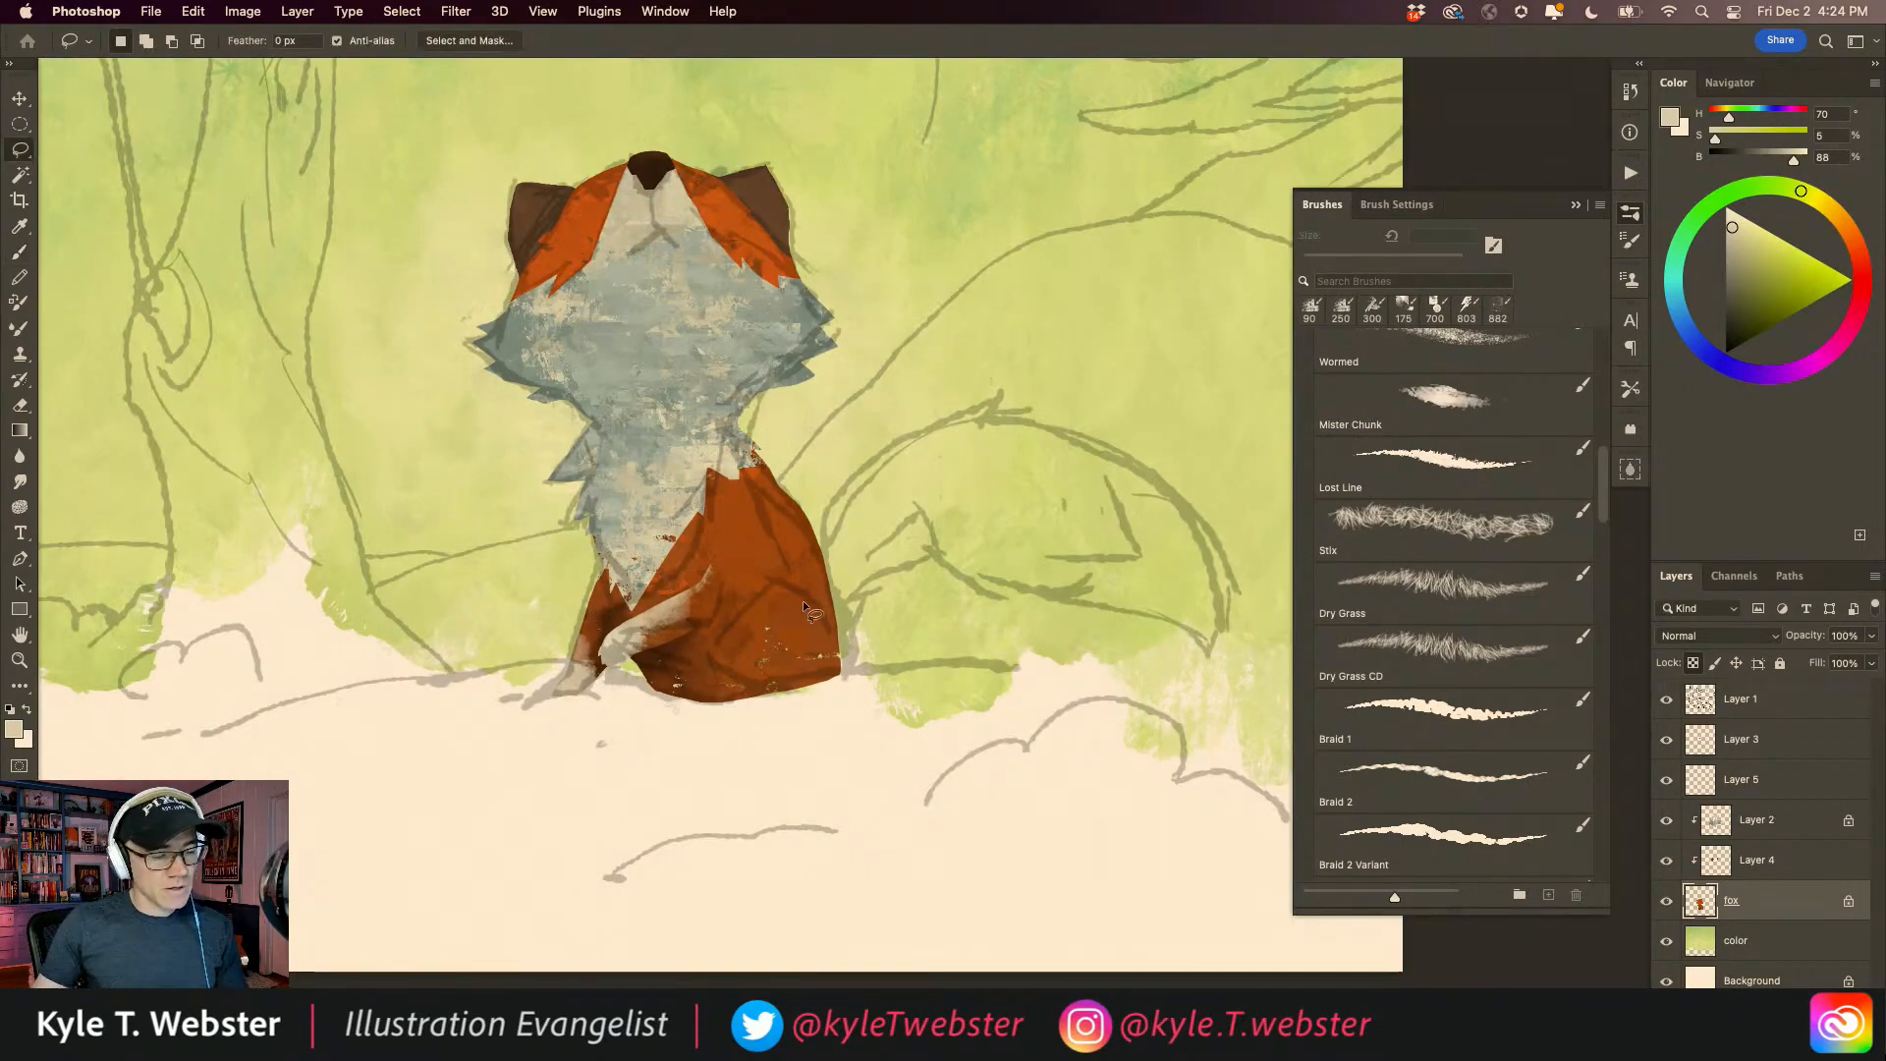
pyautogui.moveTo(828, 611)
pyautogui.mouseDown()
pyautogui.moveTo(786, 579)
pyautogui.moveTo(750, 583)
pyautogui.moveTo(717, 643)
pyautogui.moveTo(764, 698)
pyautogui.moveTo(696, 739)
pyautogui.moveTo(663, 619)
pyautogui.moveTo(699, 561)
pyautogui.moveTo(783, 533)
pyautogui.moveTo(845, 607)
pyautogui.mouseUp()
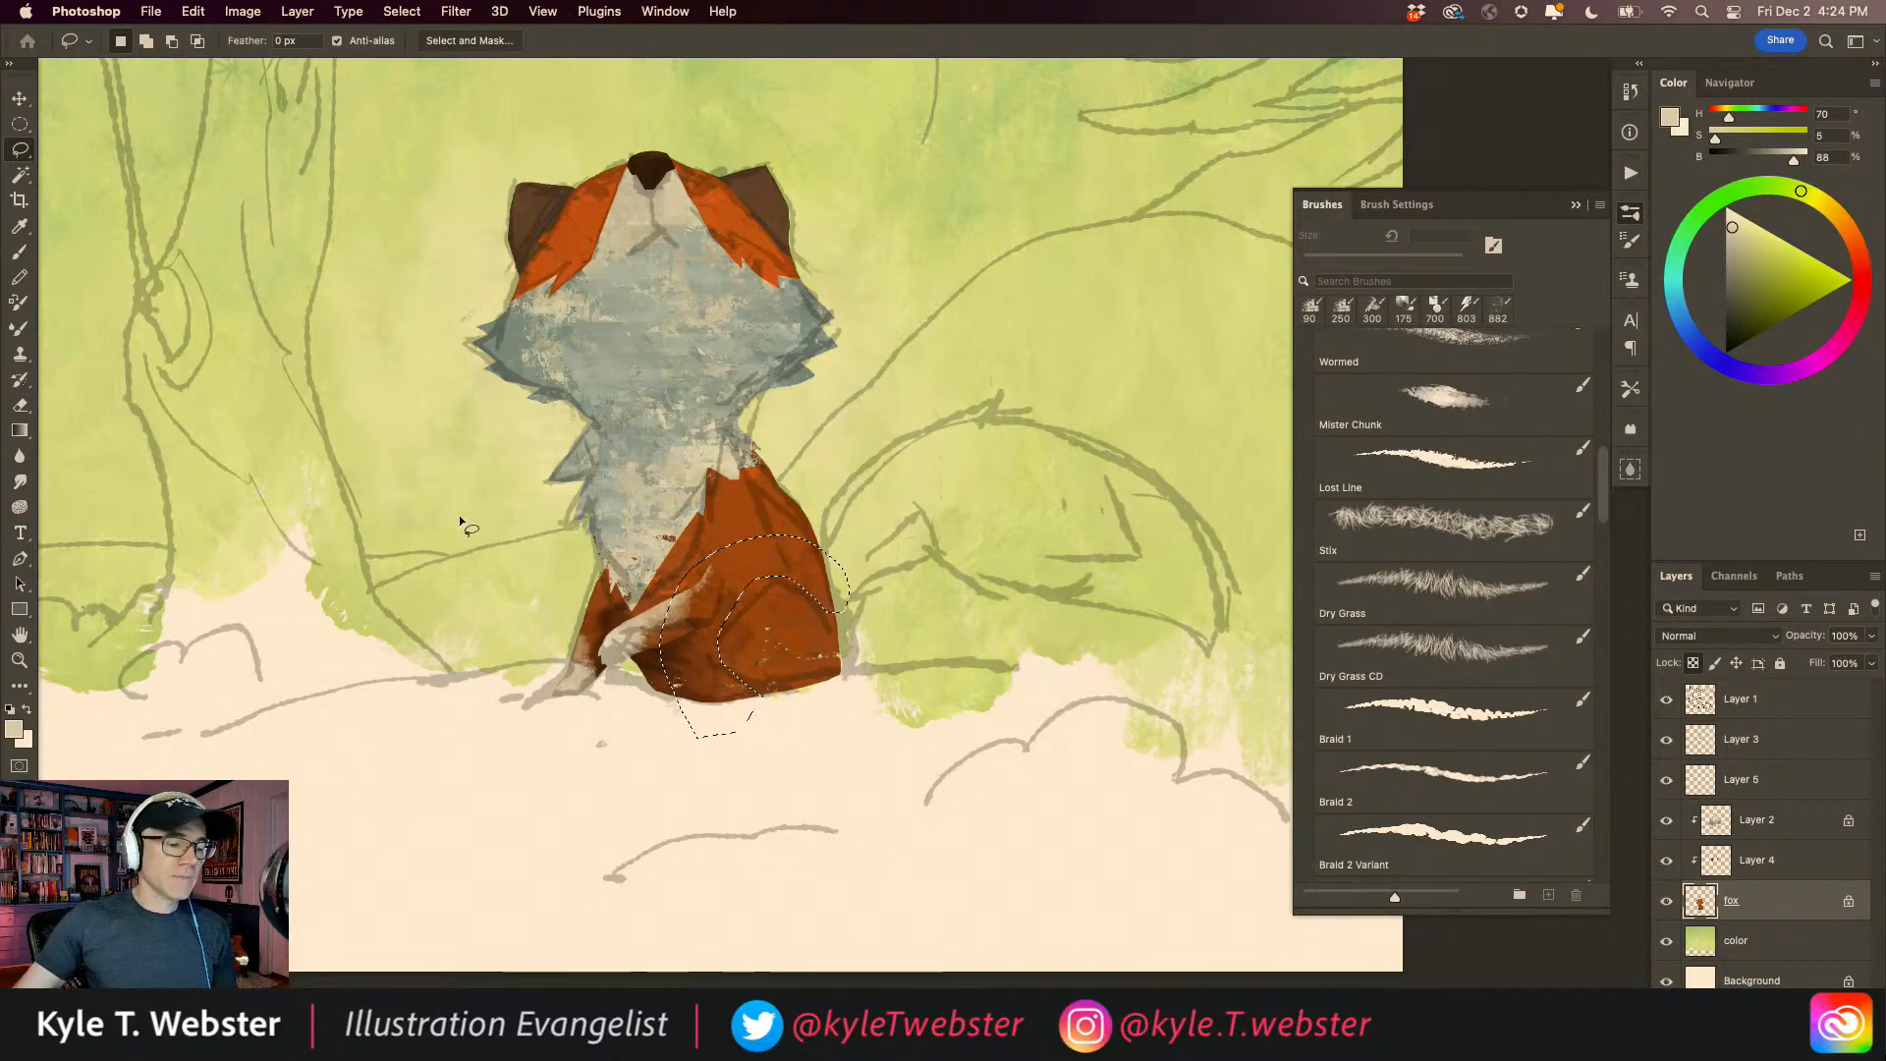
pyautogui.press('b')
pyautogui.moveTo(737, 678); pyautogui.dragTo(771, 666)
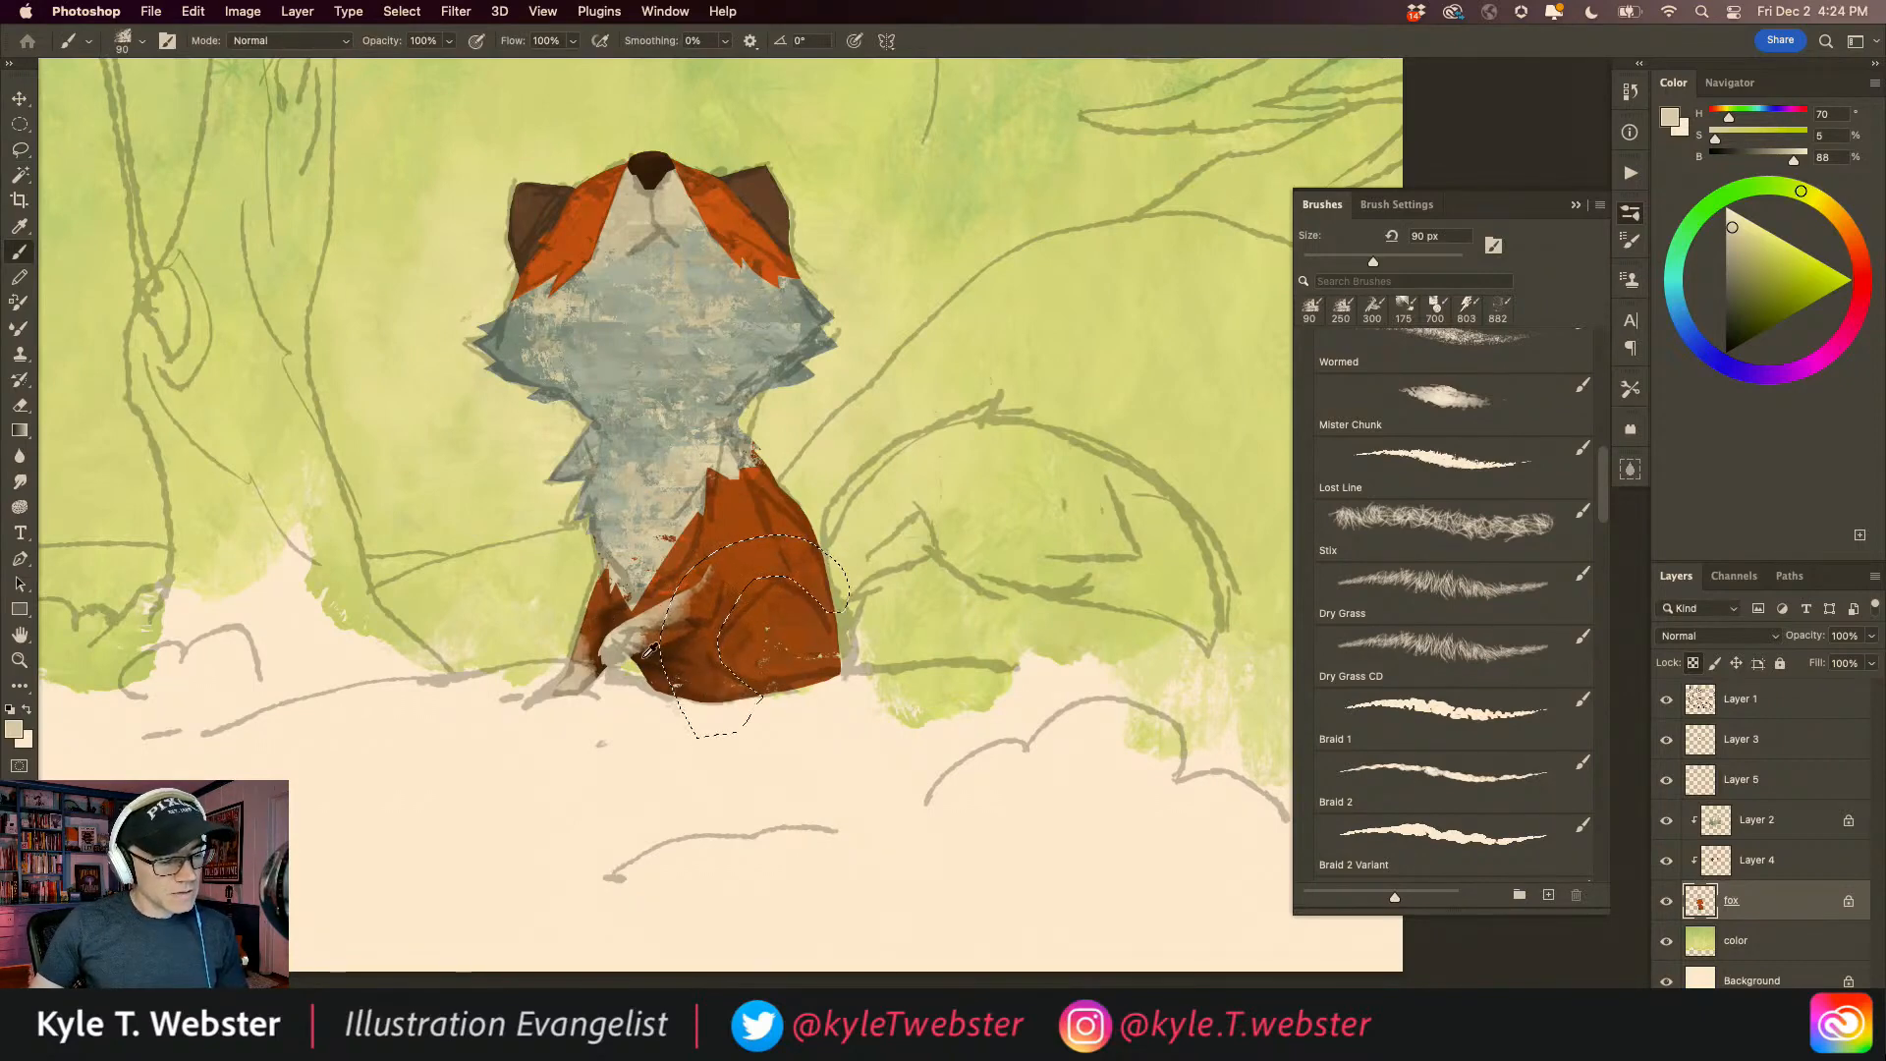
pyautogui.keyDown('alt'); pyautogui.click(683, 632); pyautogui.keyUp('alt')
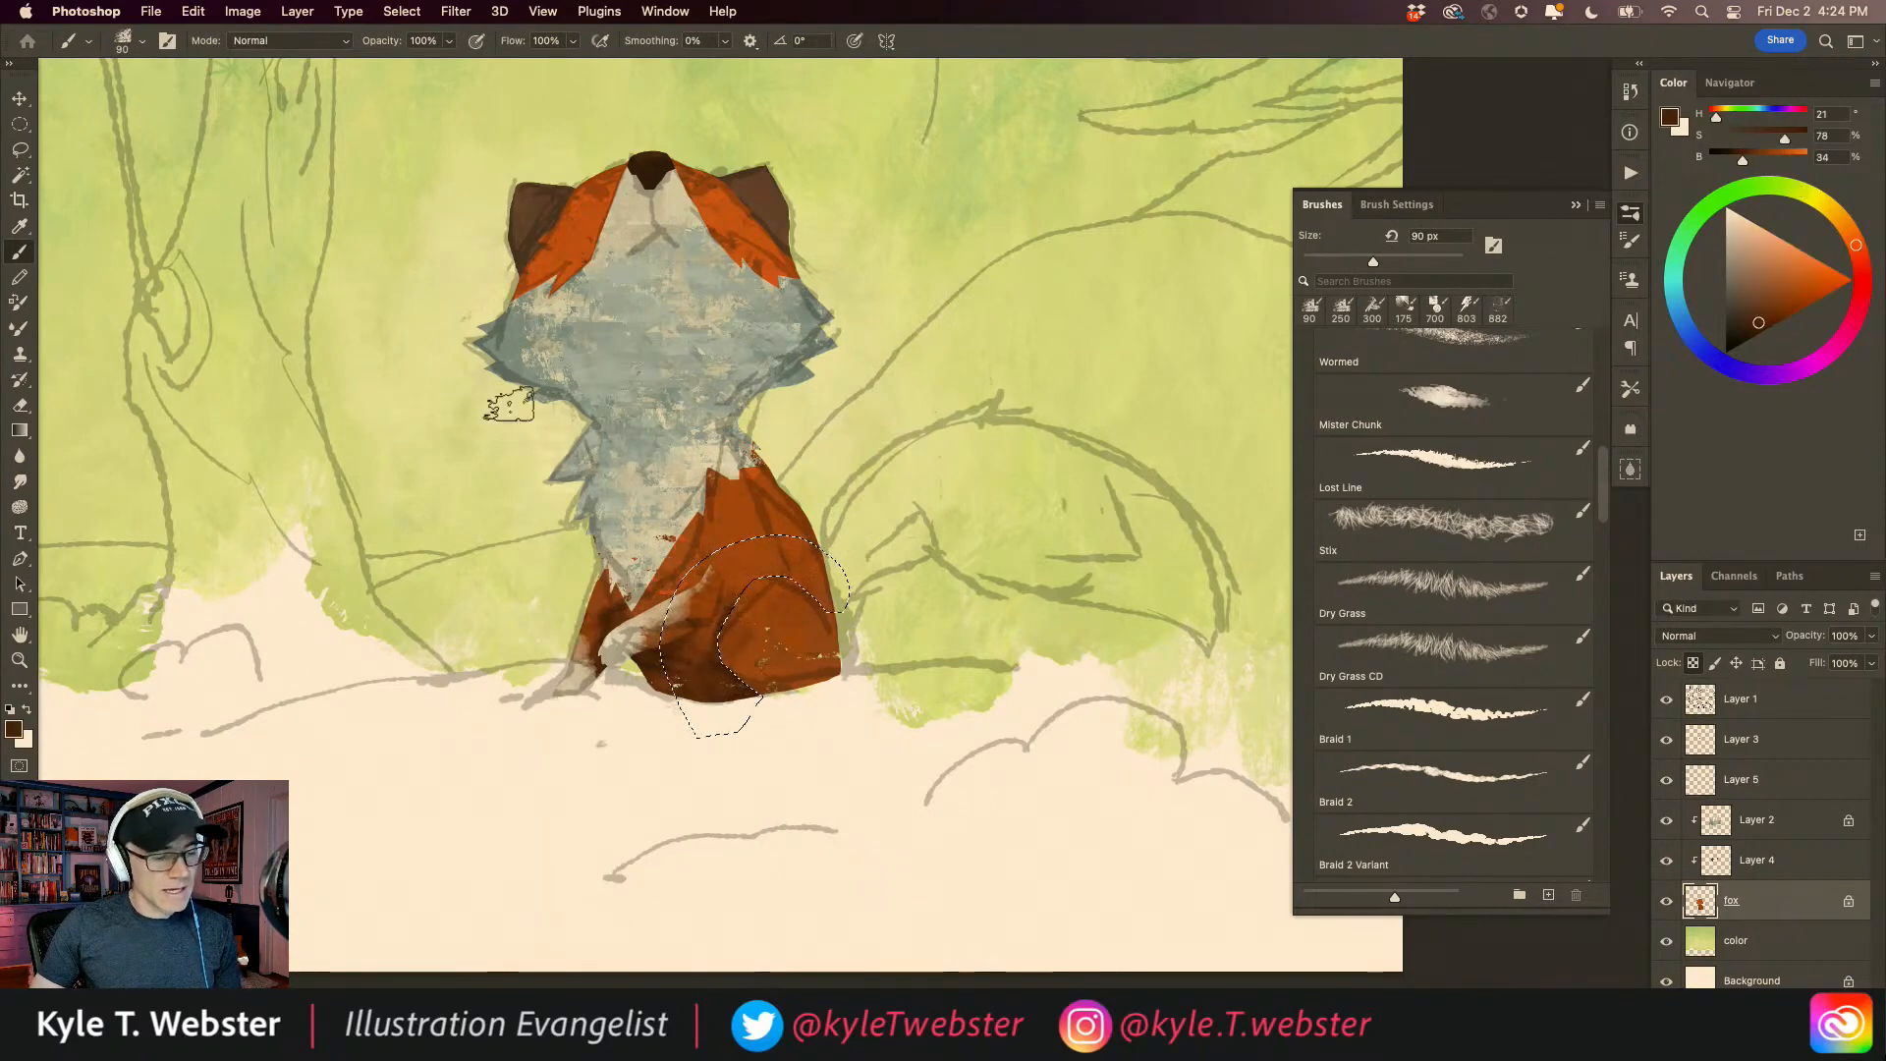
# Step: Invert the selection, brighten the haunch with orange sampled from the fox's face, then deselect and hide the Layer 1 sketch
pyautogui.press('super+shift+i')
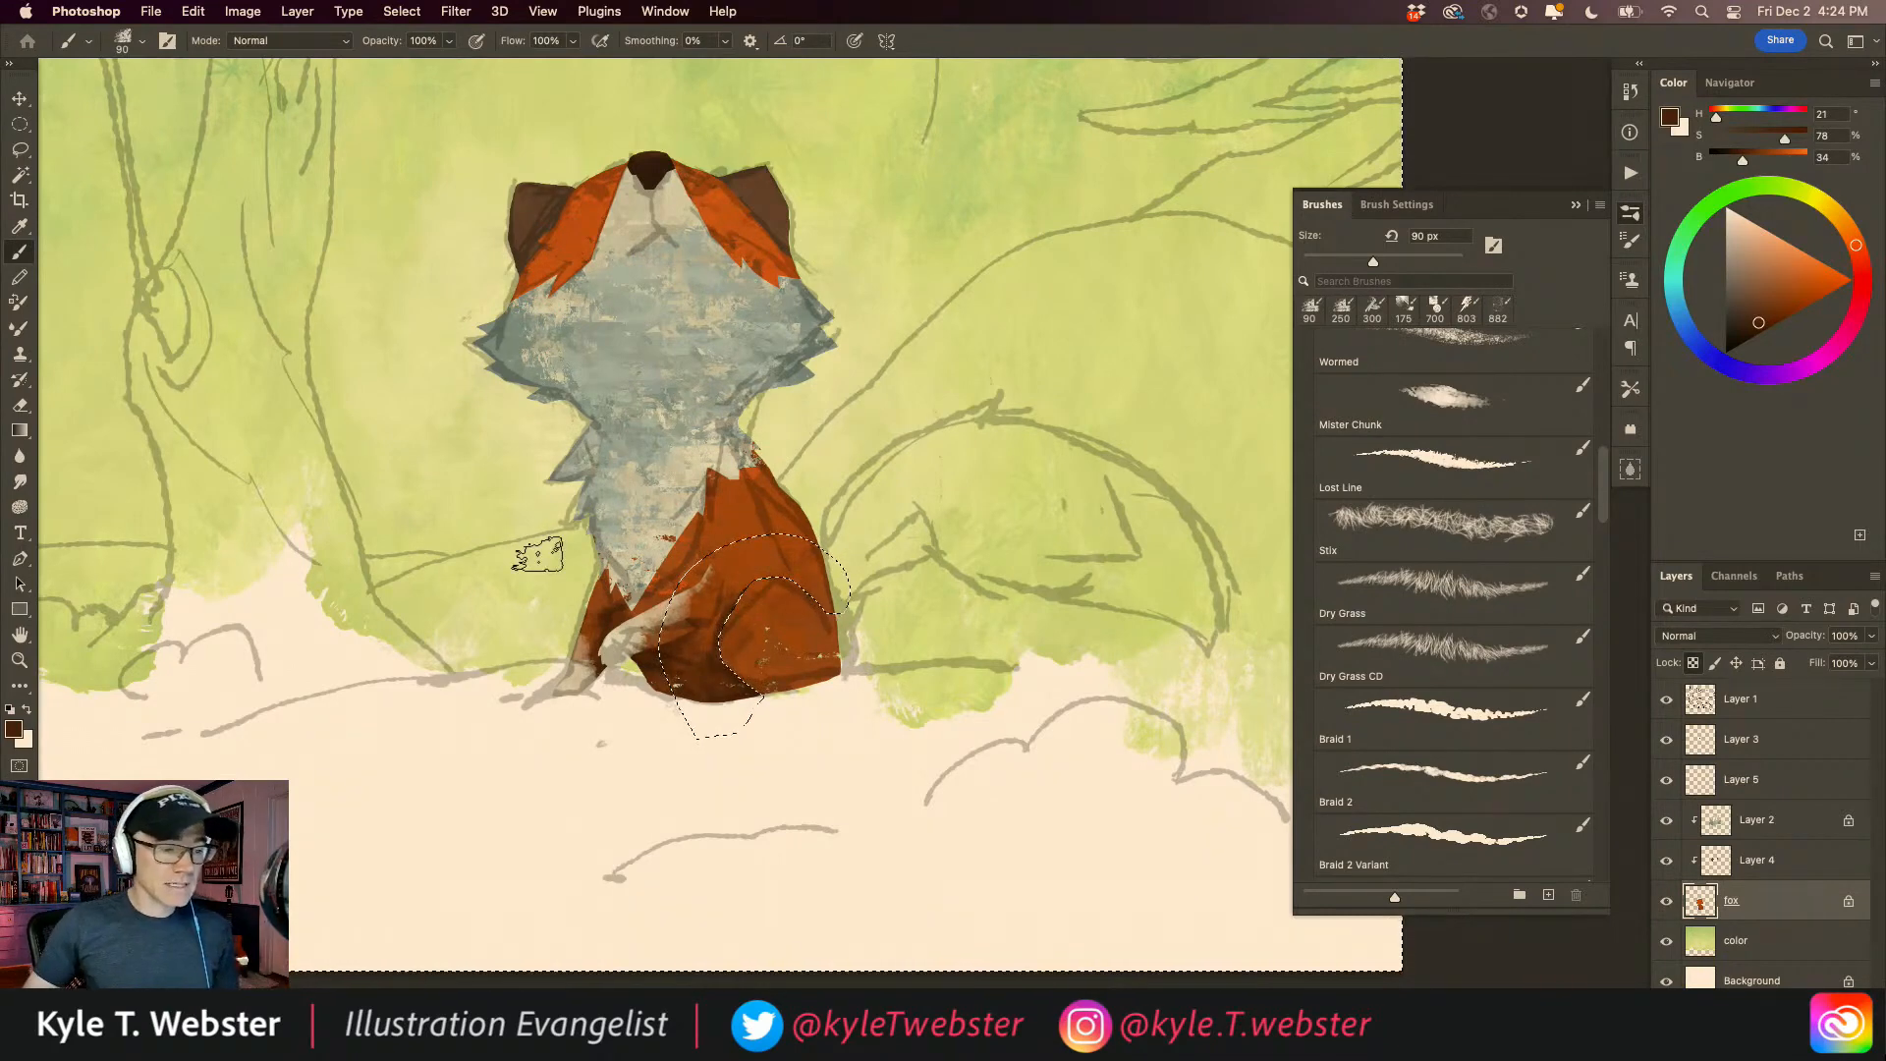
pyautogui.keyDown('alt'); pyautogui.click(584, 208); pyautogui.keyUp('alt')
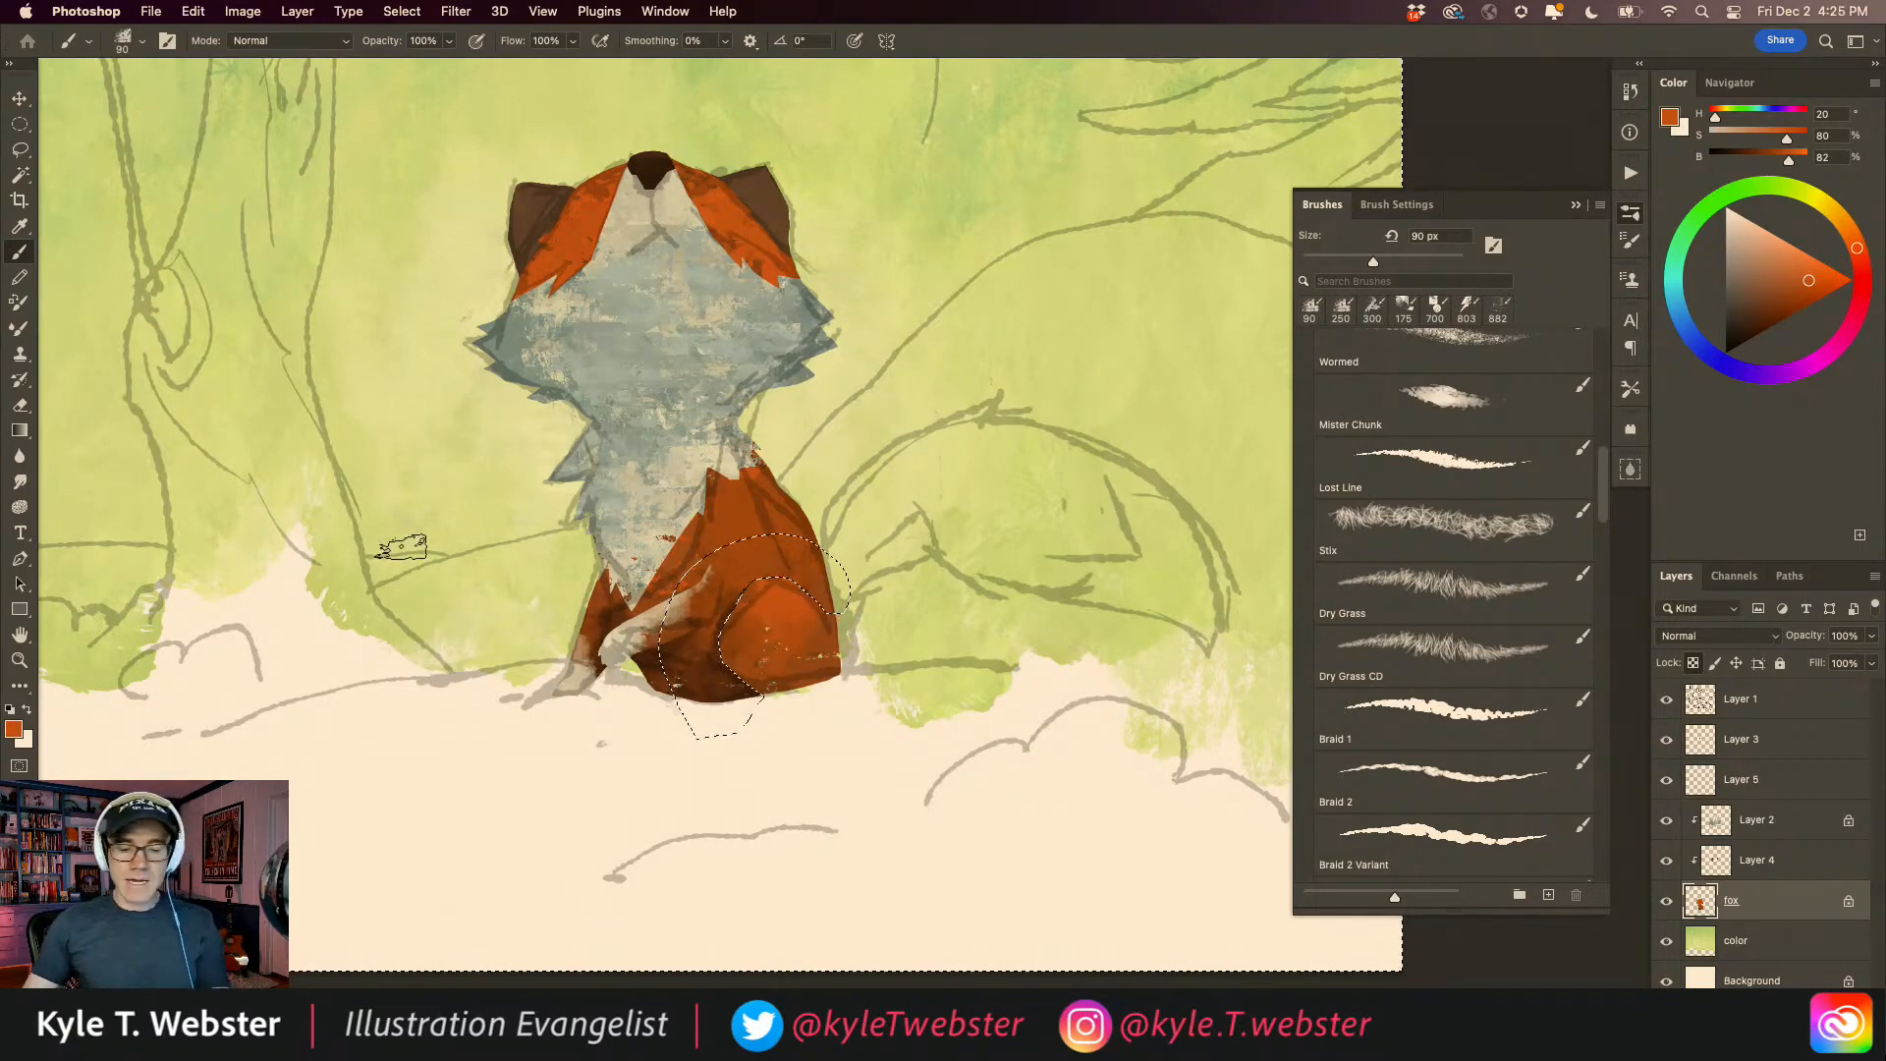
pyautogui.hotkey('ctrl', 'd')
pyautogui.click(1665, 699)
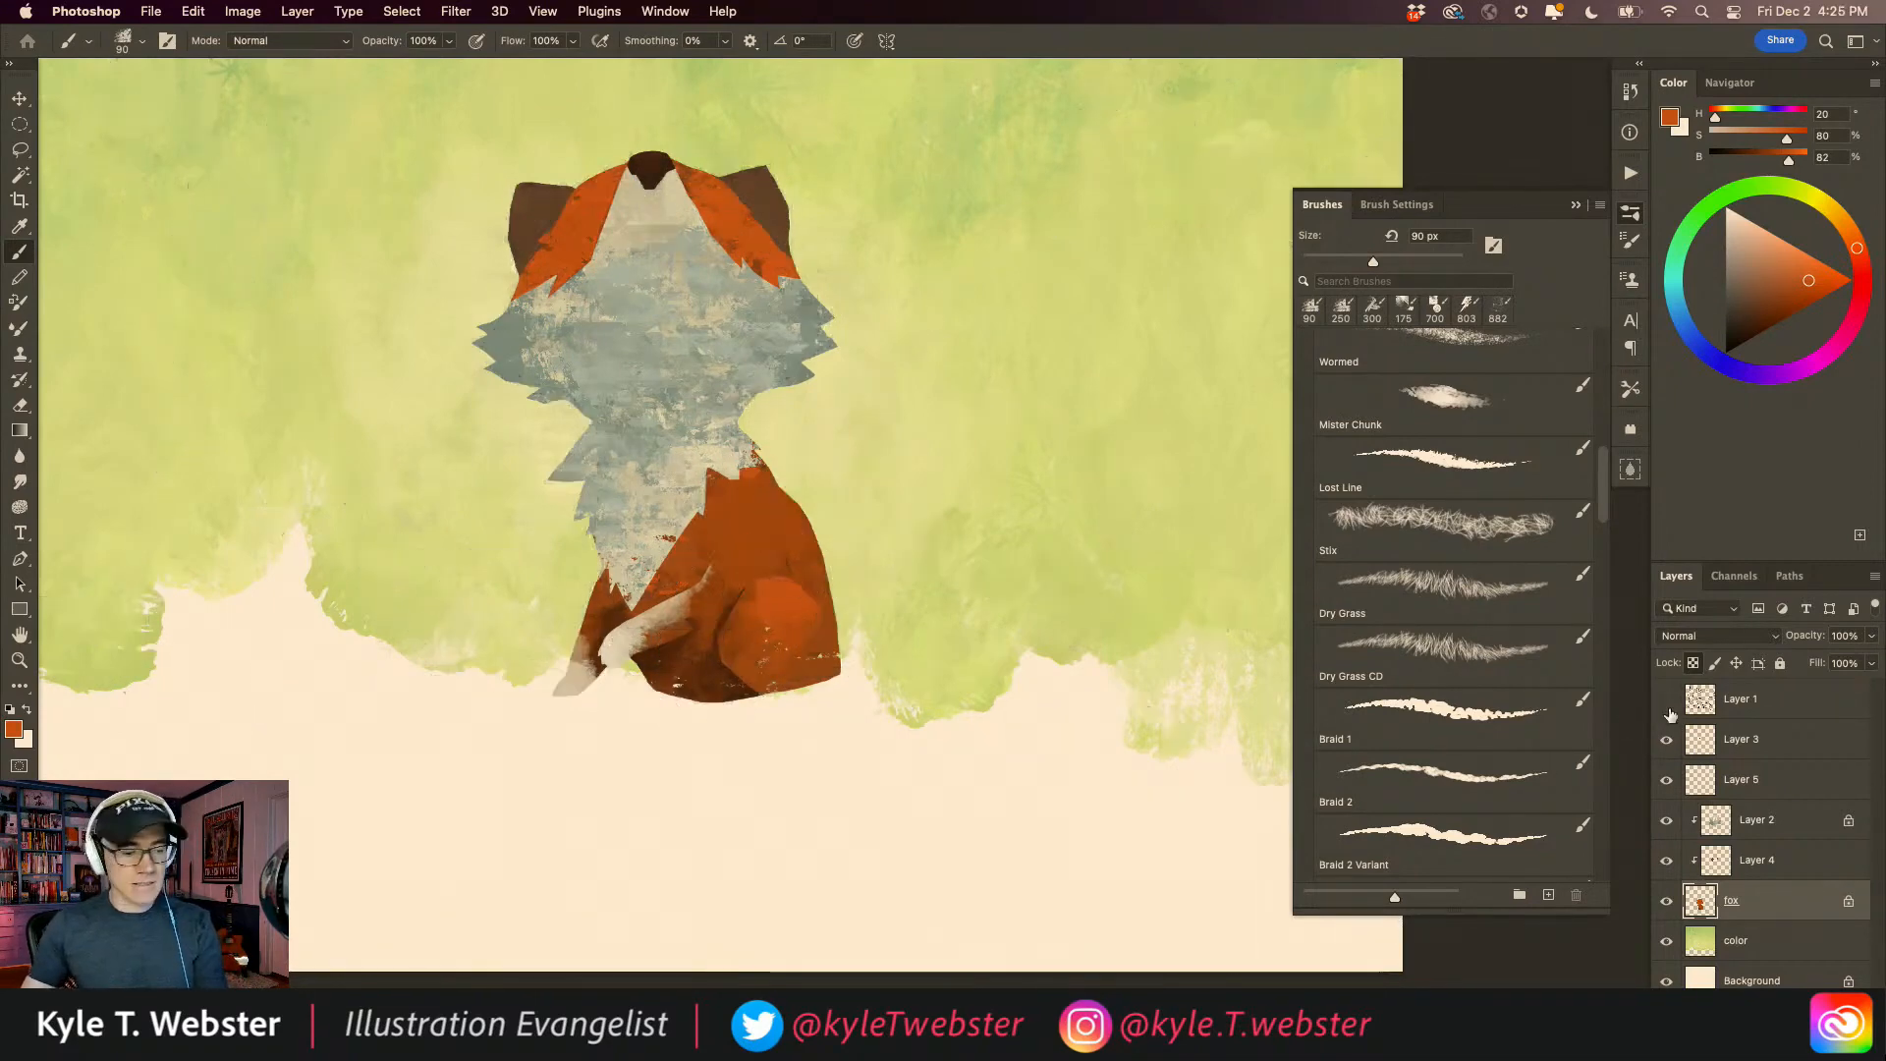
# Step: Show the Layer 1 sketch again and add a new layer directly above Layer 5
pyautogui.scroll(-3, 553, 674)
pyautogui.moveTo(553, 674); pyautogui.dragTo(598, 675)
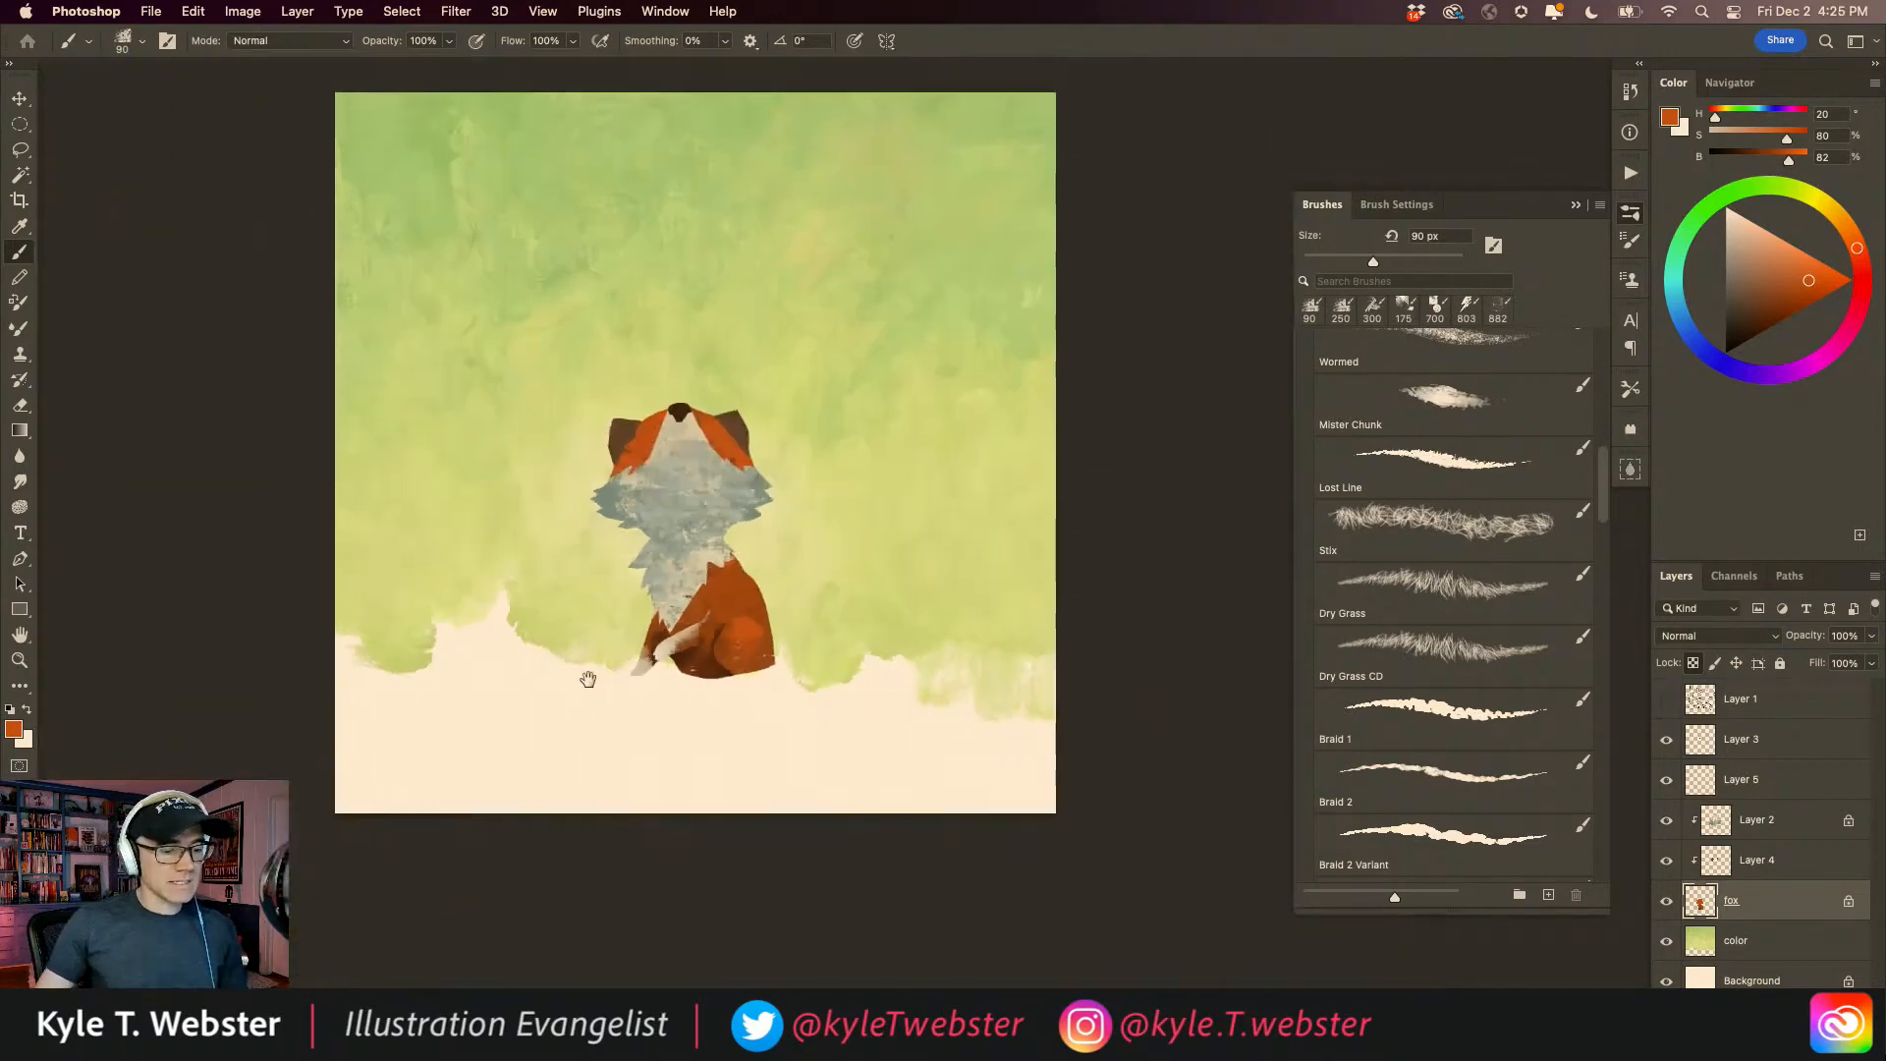
pyautogui.keyDown('ctrl'); pyautogui.click(656, 708); pyautogui.keyUp('ctrl')
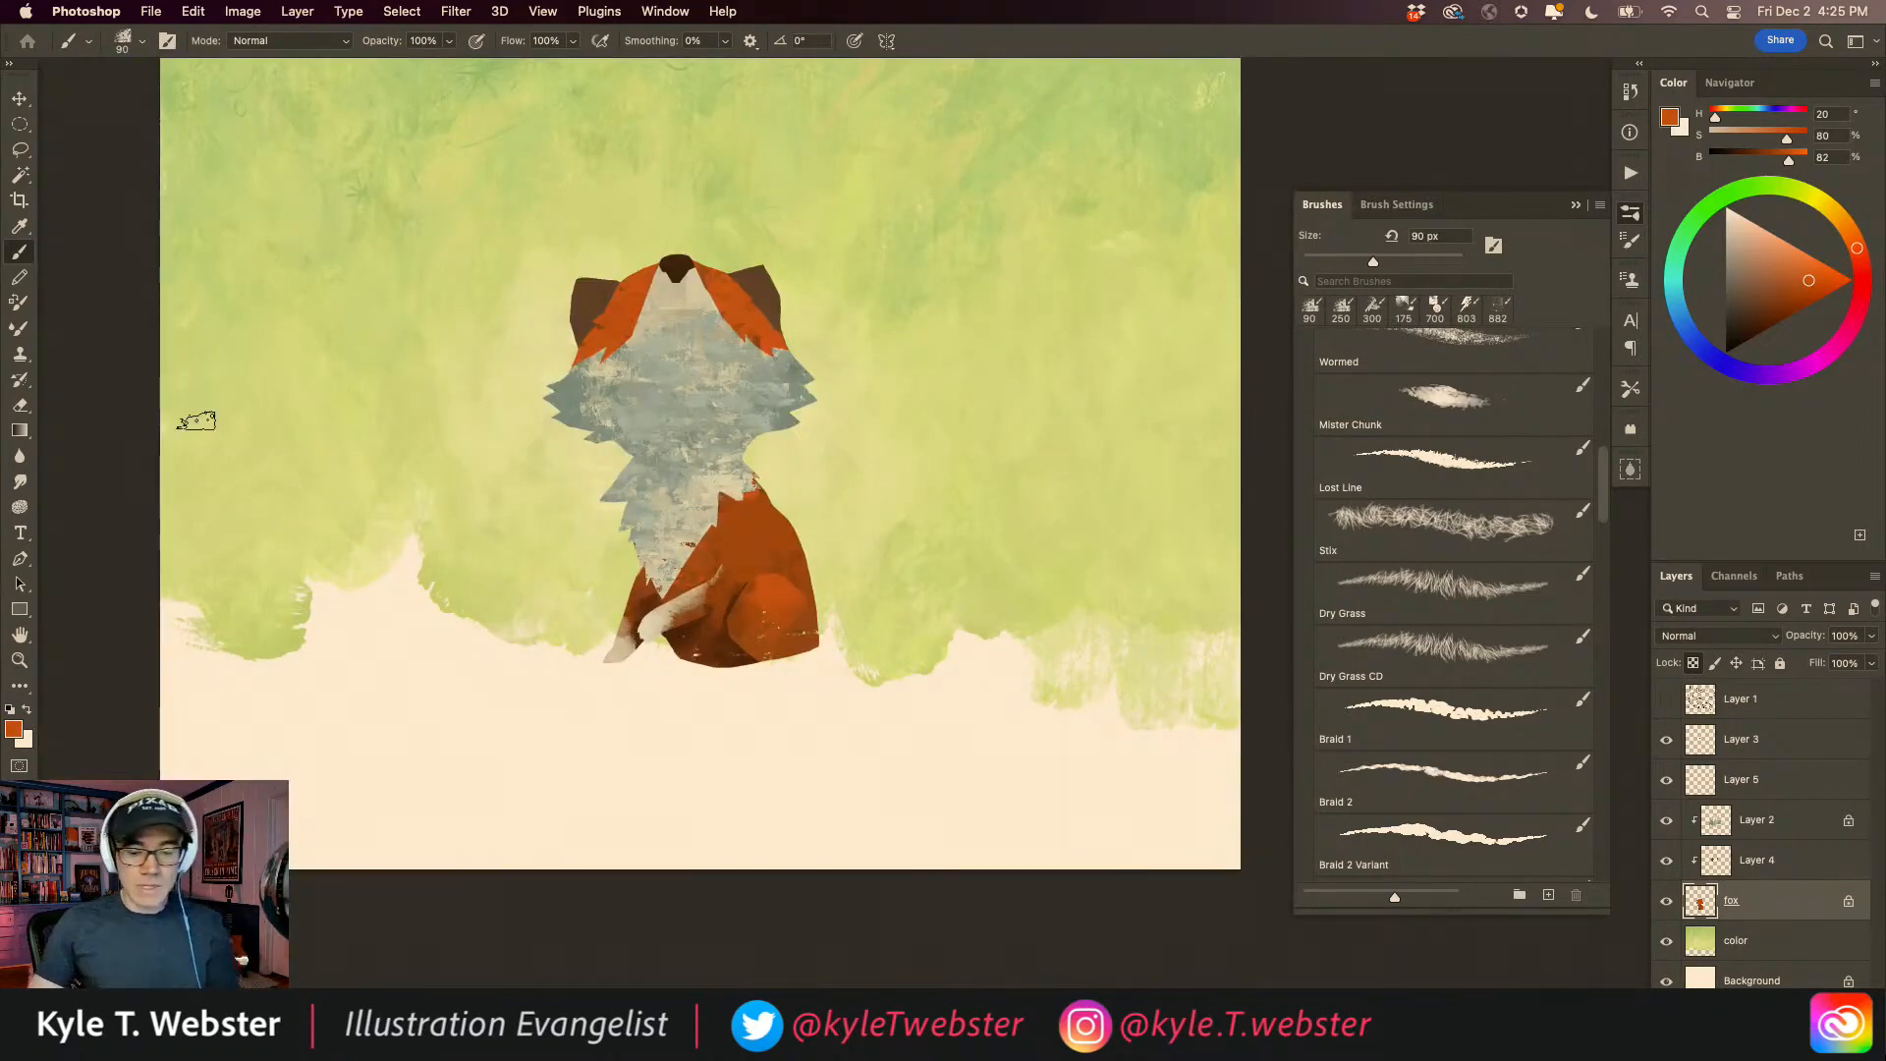
pyautogui.click(1666, 699)
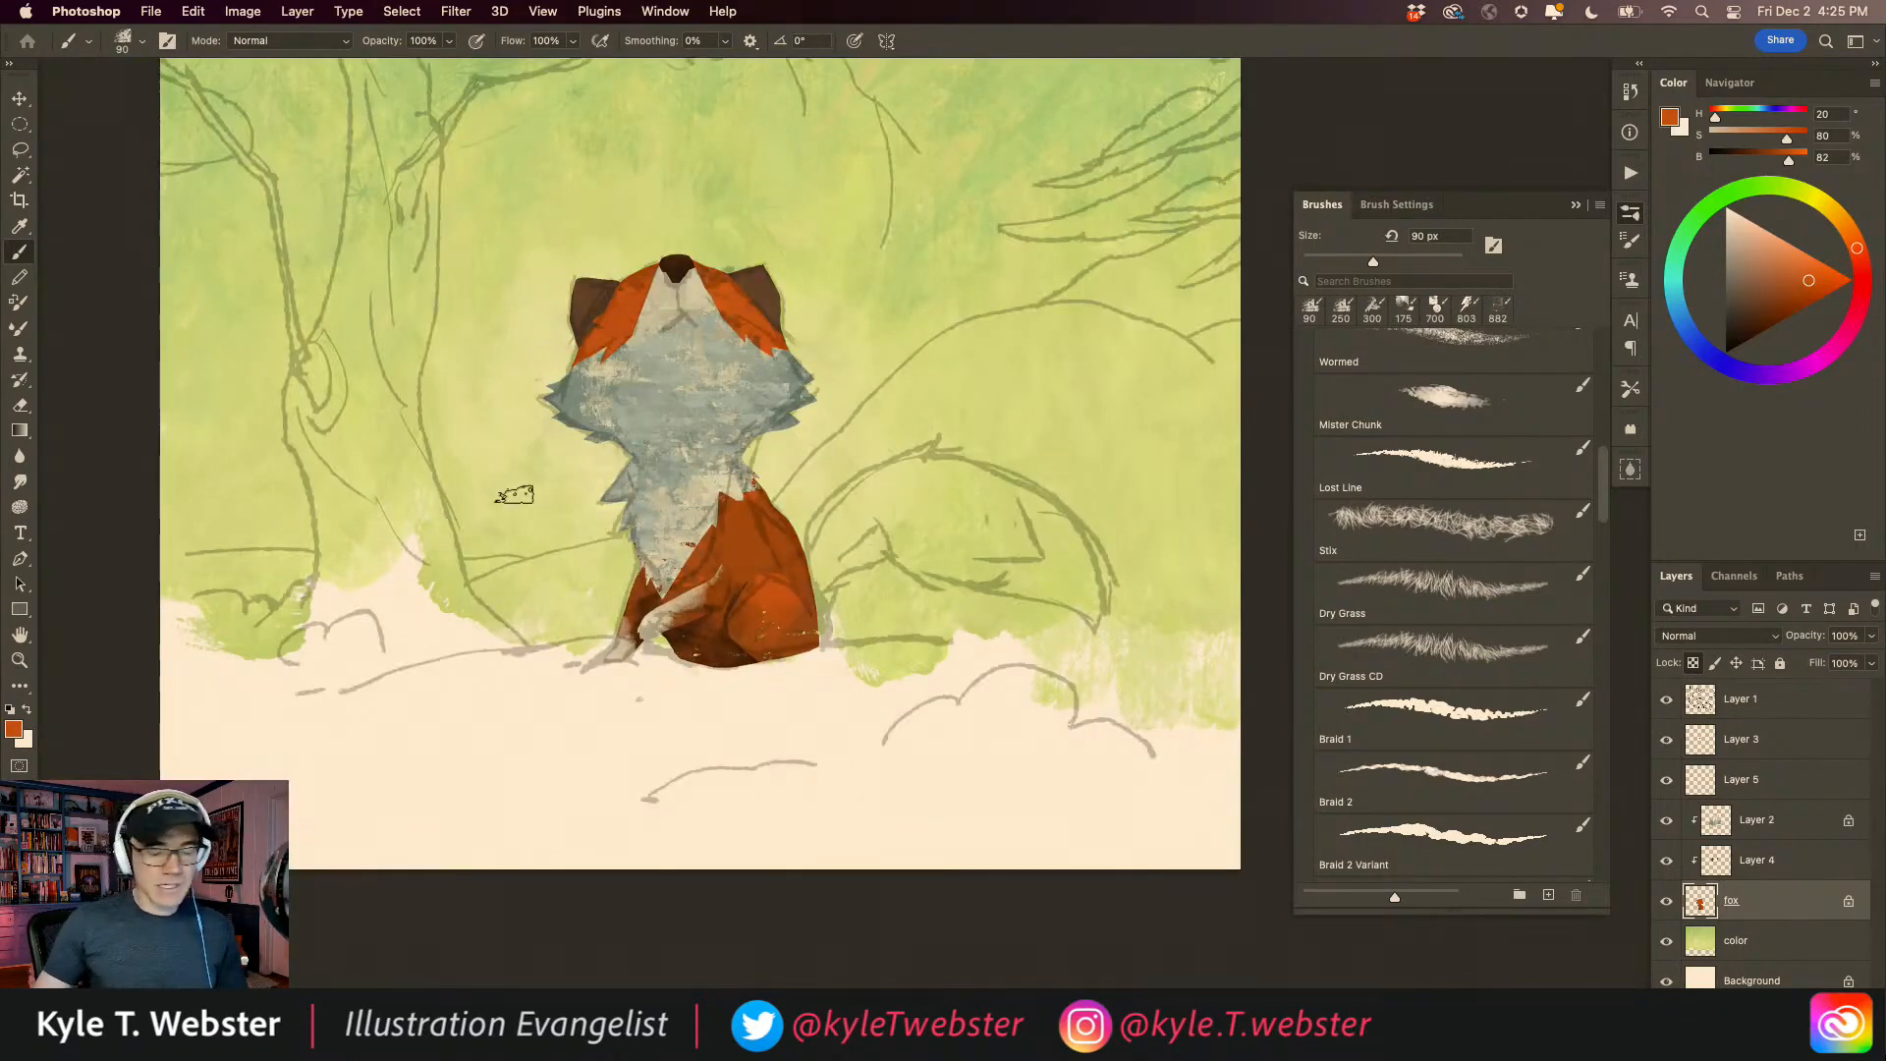
pyautogui.press('l')
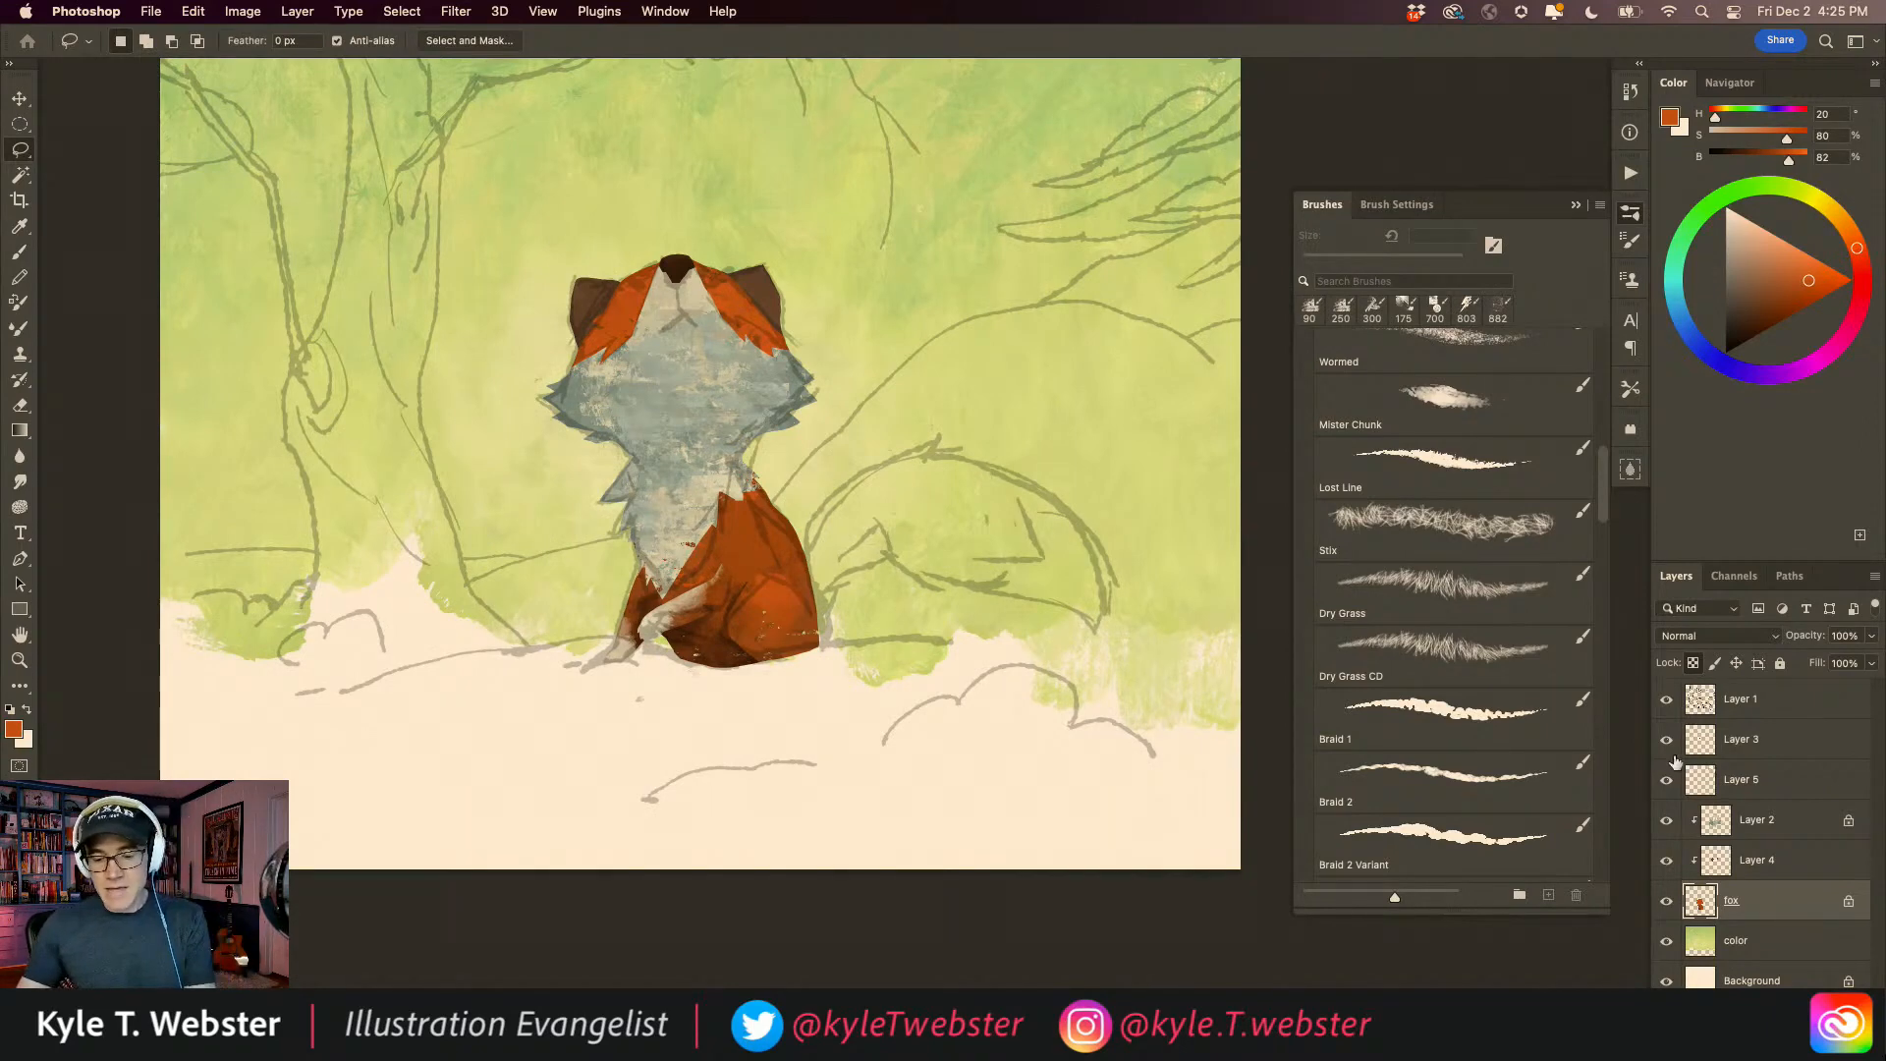
pyautogui.click(1708, 813)
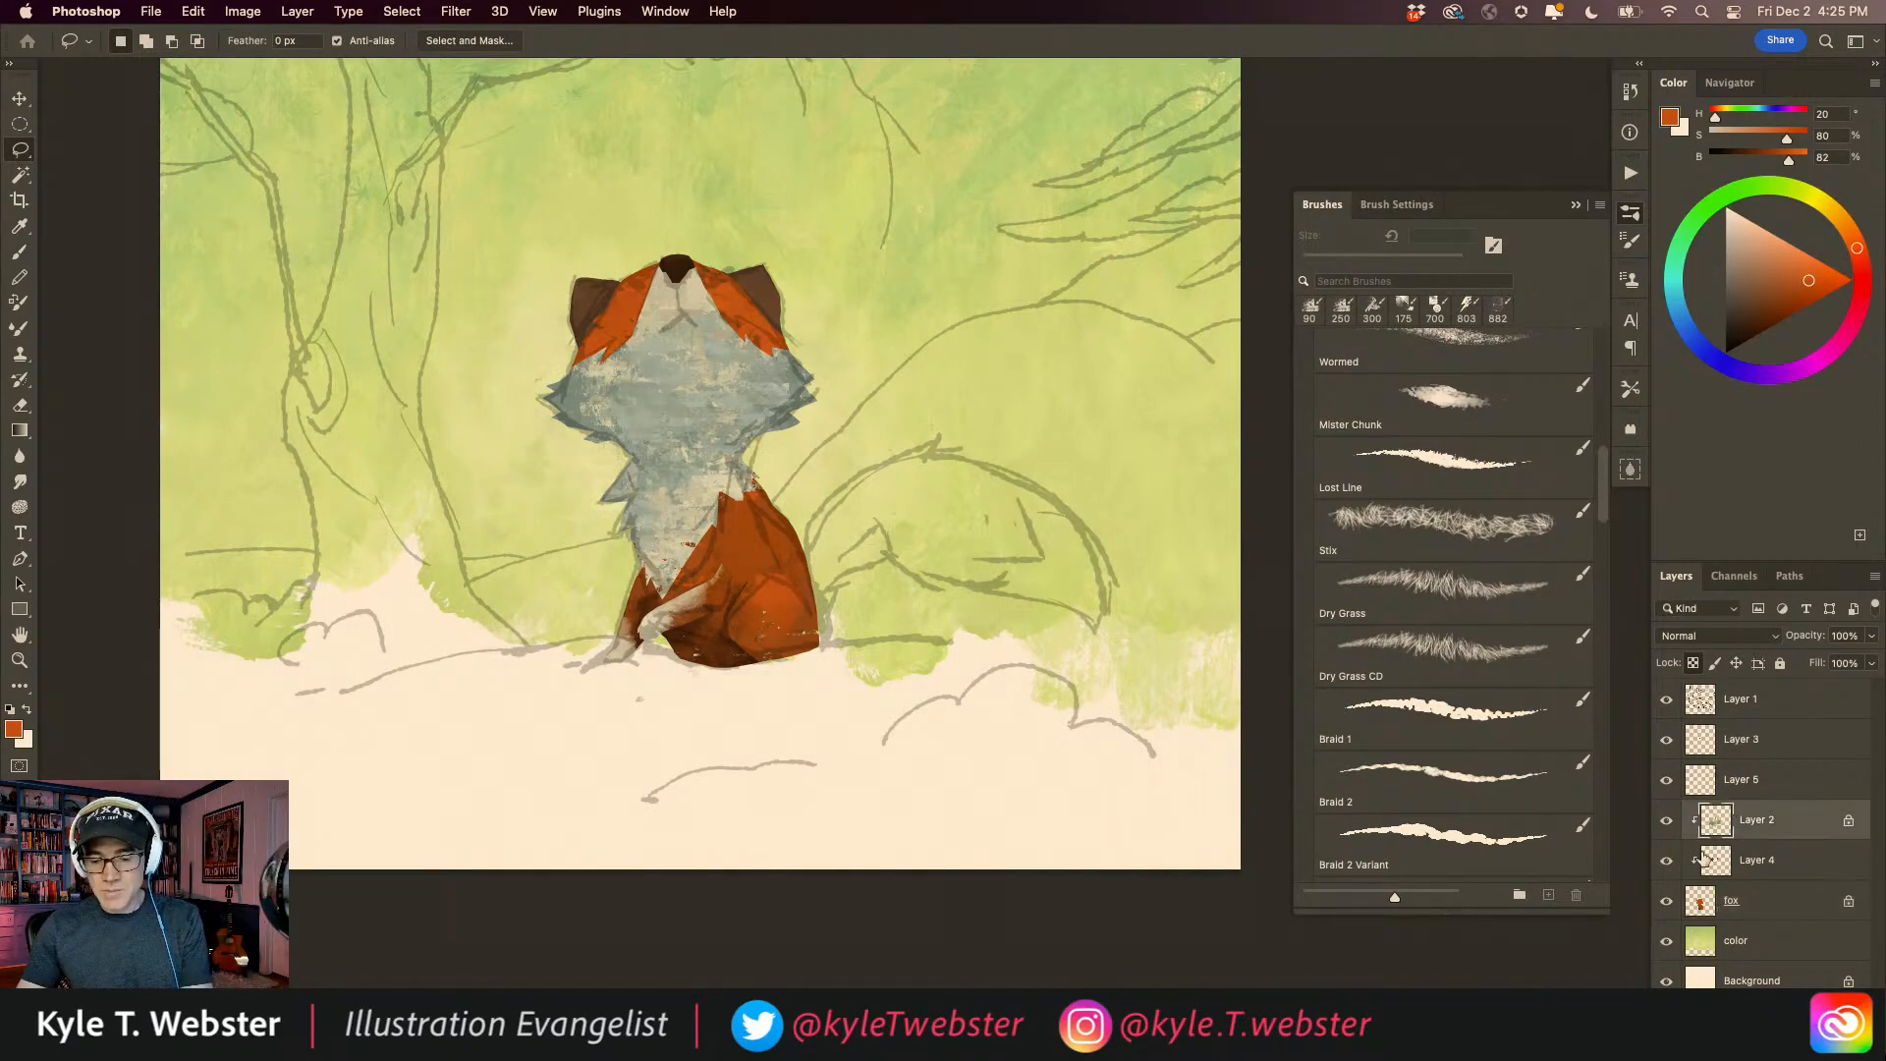
pyautogui.click(1694, 797)
pyautogui.click(1823, 1049)
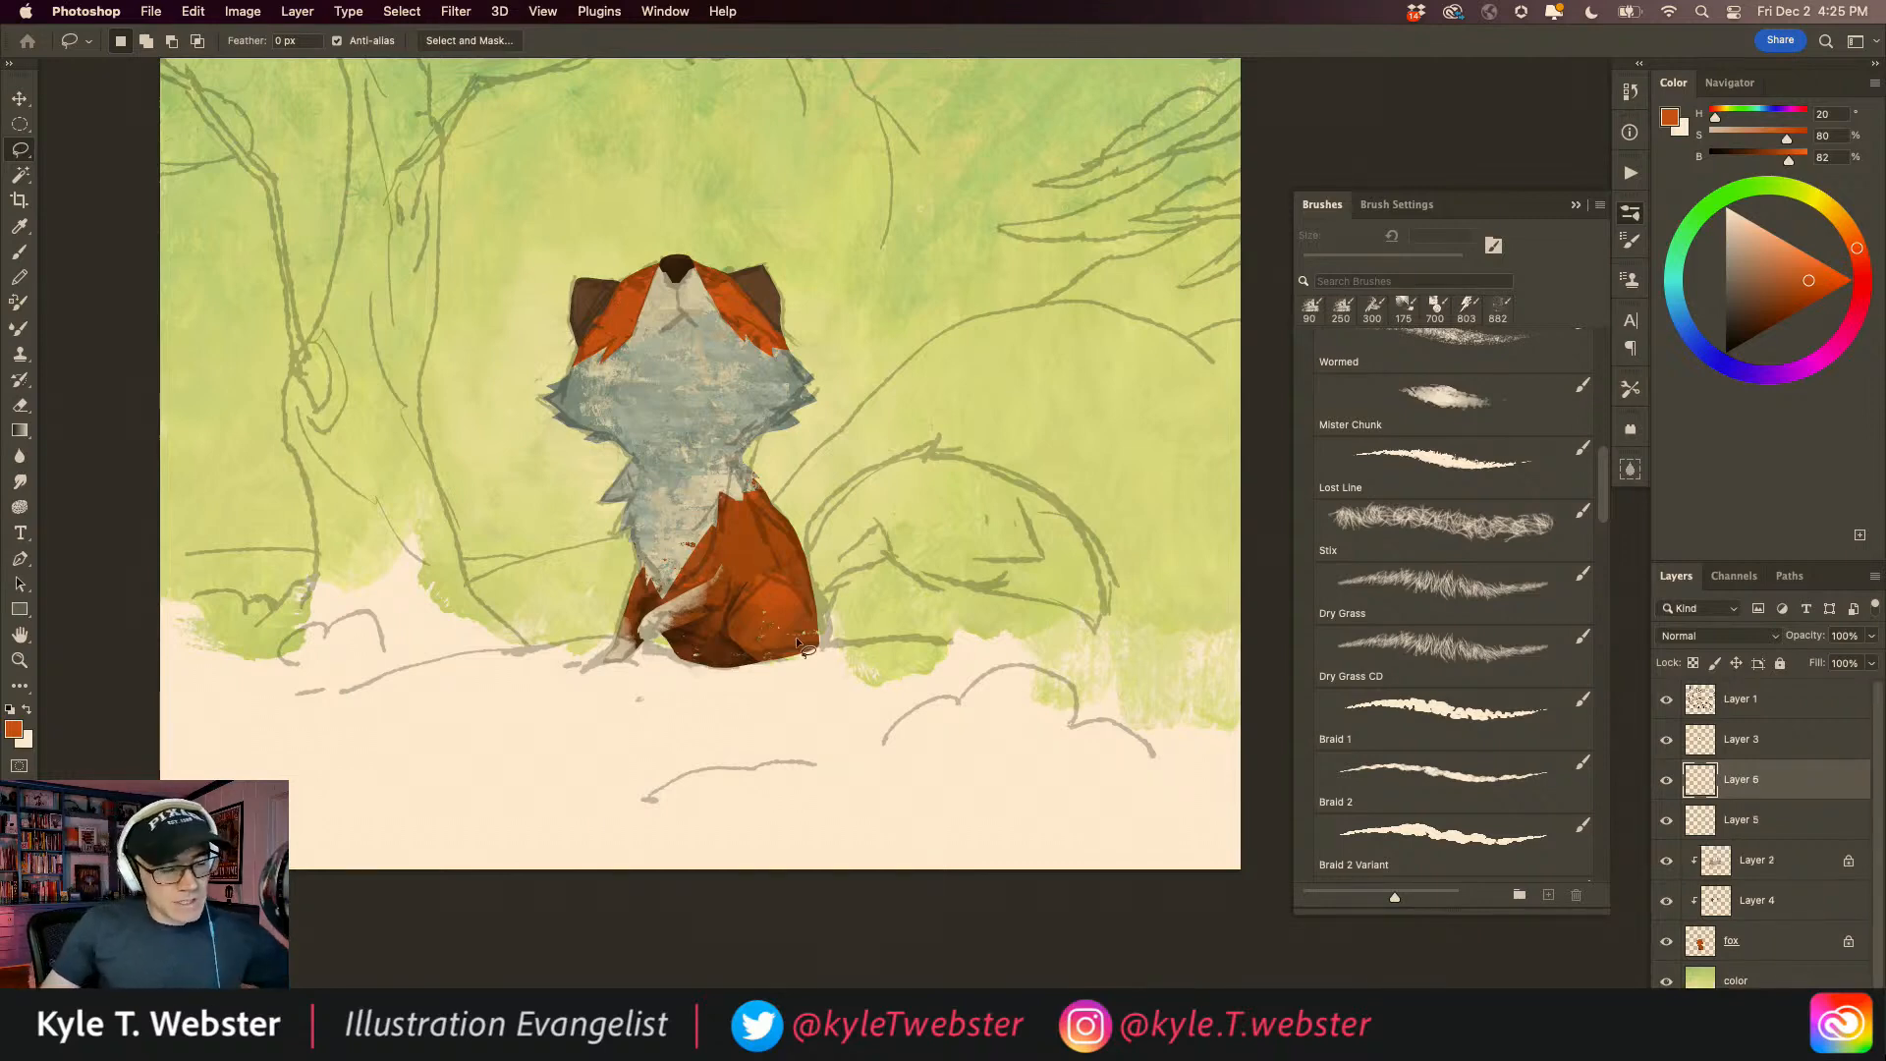
# Step: Lasso a wide ground mound under the fox, following the sketched ground line and the fox's base
pyautogui.moveTo(914, 650); pyautogui.dragTo(665, 654)
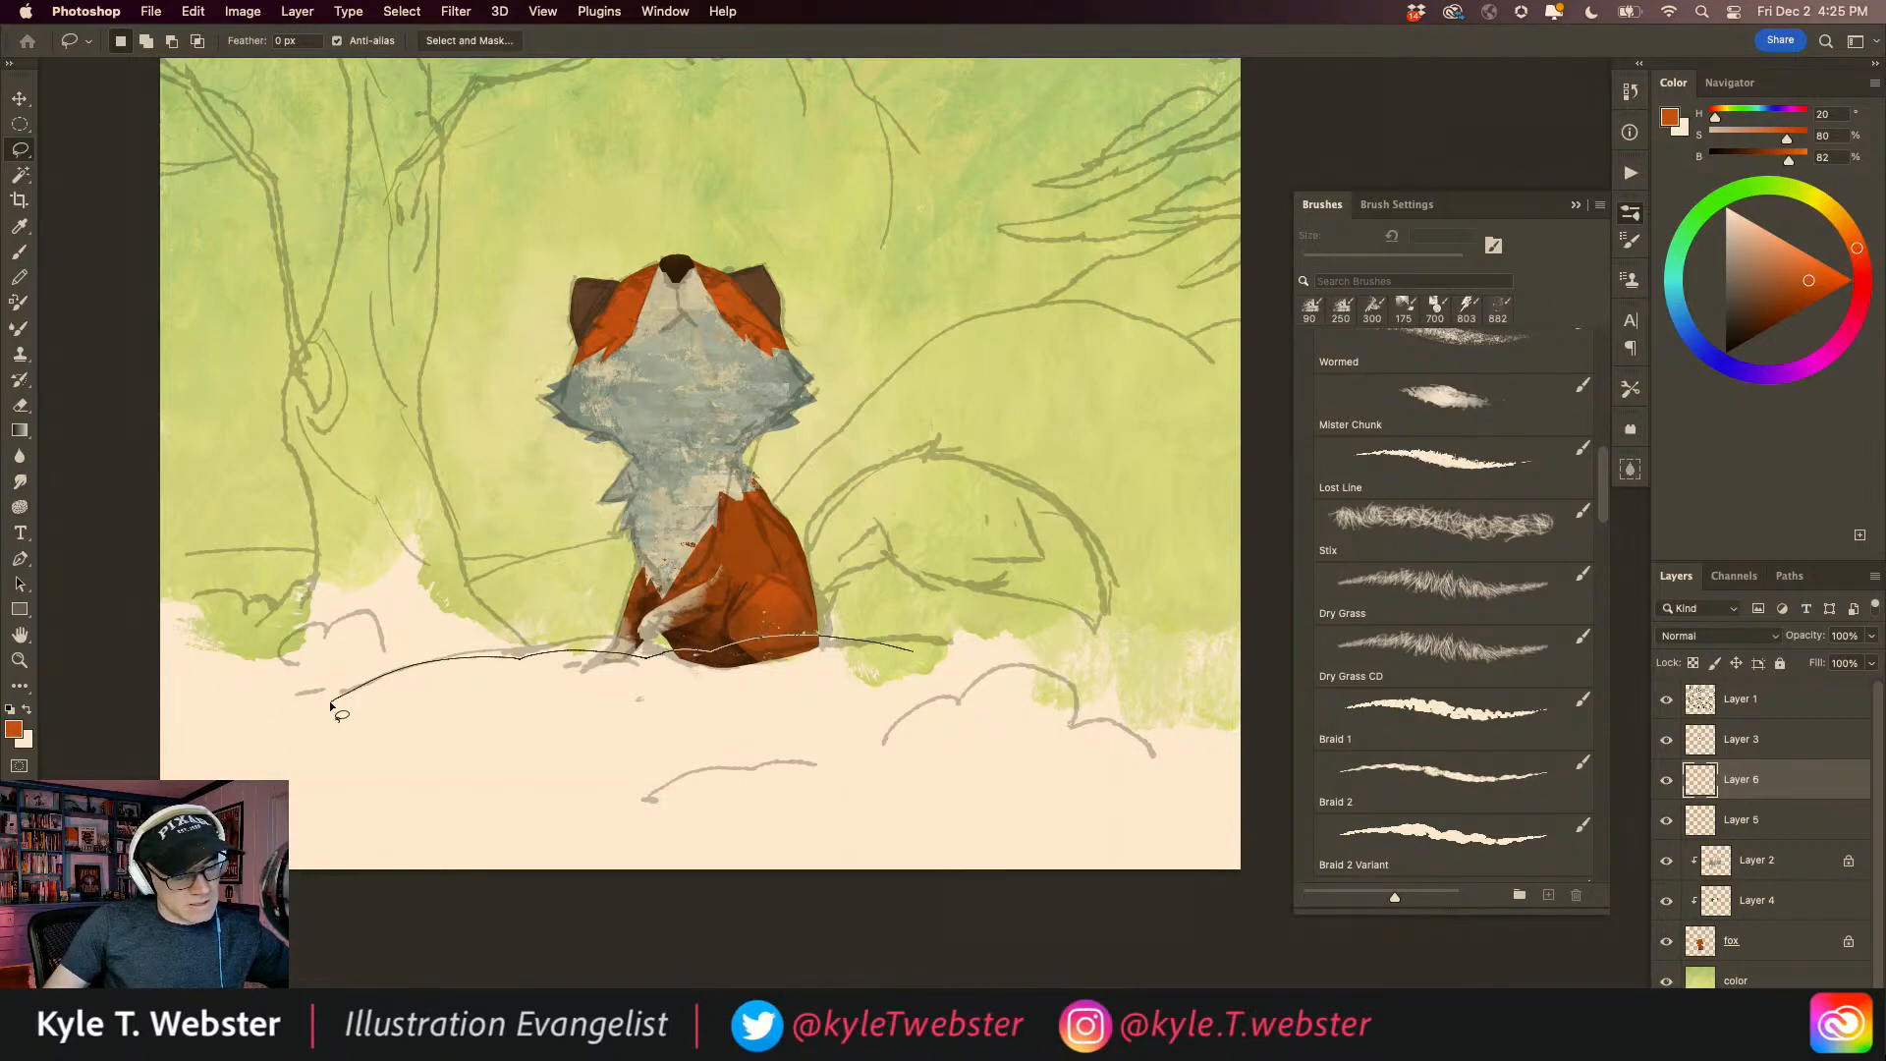
pyautogui.moveTo(312, 833)
pyautogui.mouseDown()
pyautogui.moveTo(549, 886)
pyautogui.moveTo(964, 876)
pyautogui.moveTo(1104, 773)
pyautogui.moveTo(1009, 683)
pyautogui.mouseUp()
pyautogui.keyDown('alt'); pyautogui.click(377, 648); pyautogui.keyUp('alt')
pyautogui.moveTo(379, 648); pyautogui.dragTo(441, 648)
# Step: Choose the Cubircle brush at 790 px and collapse the brush list
pyautogui.press('b')
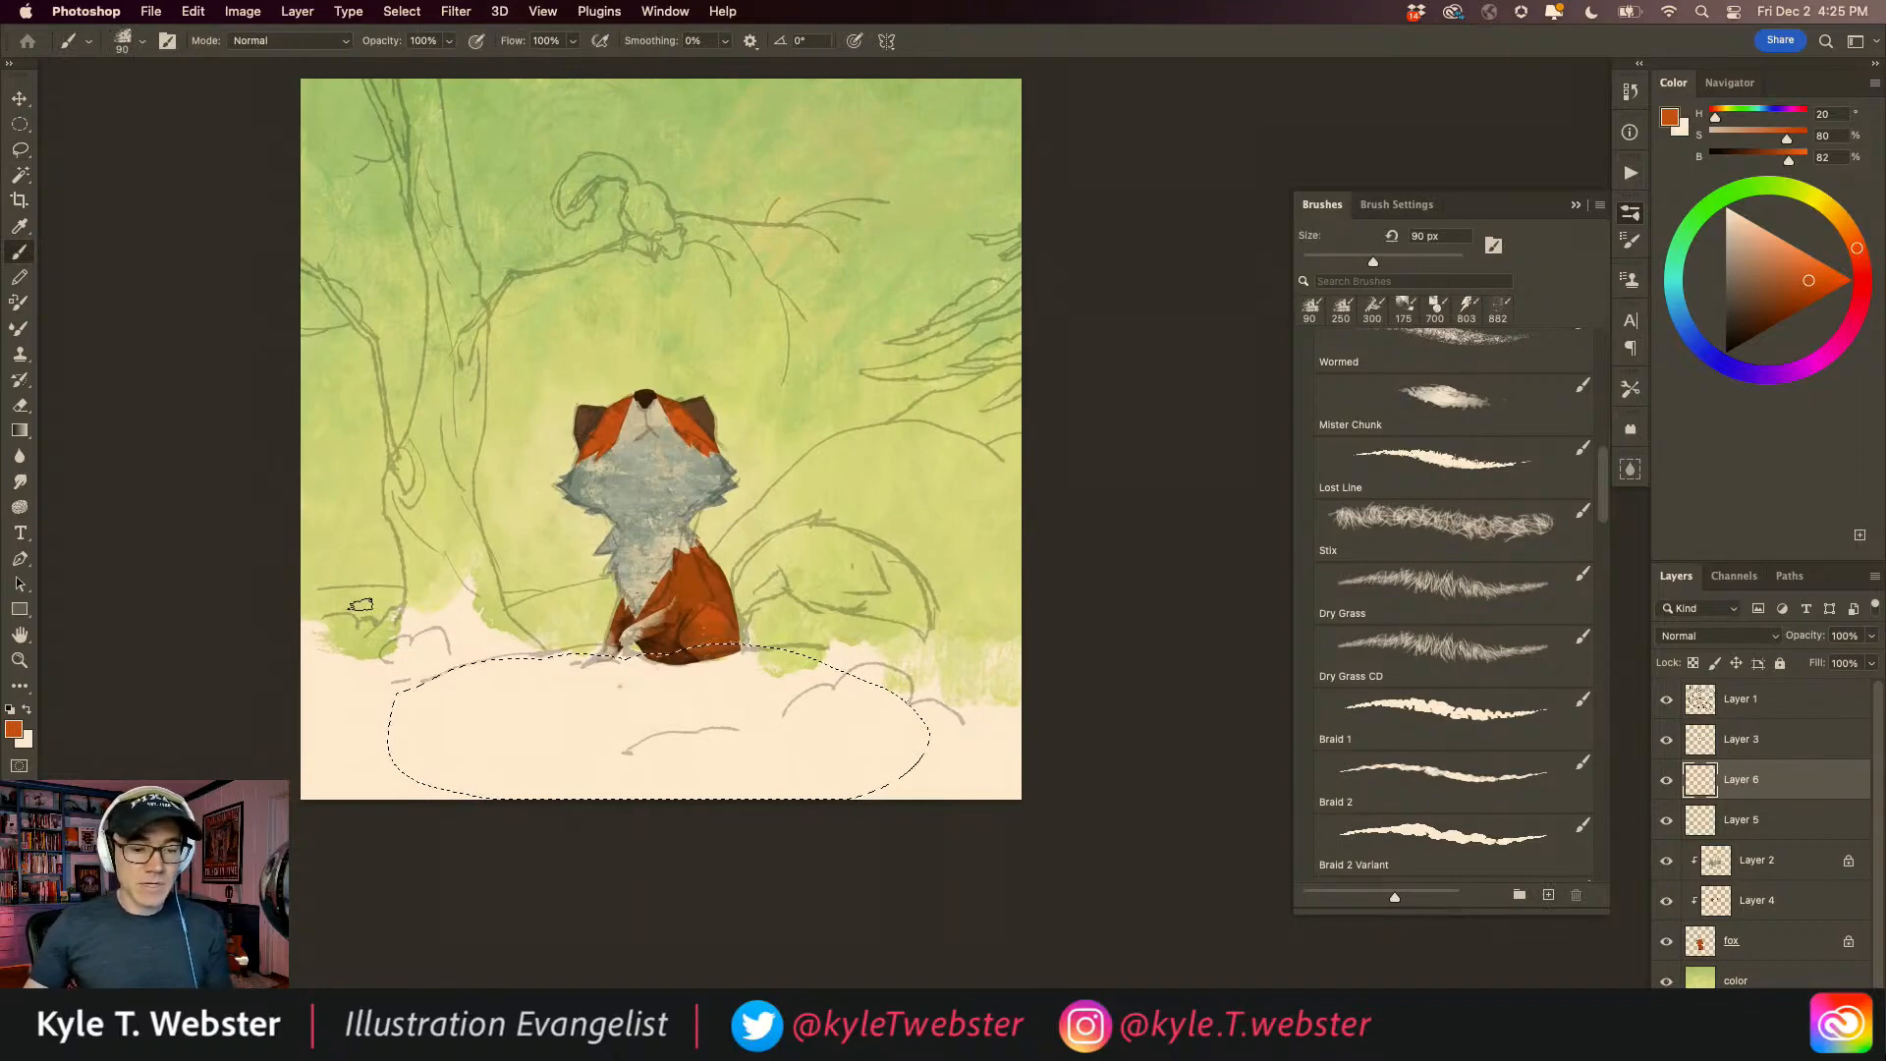
pyautogui.click(1403, 307)
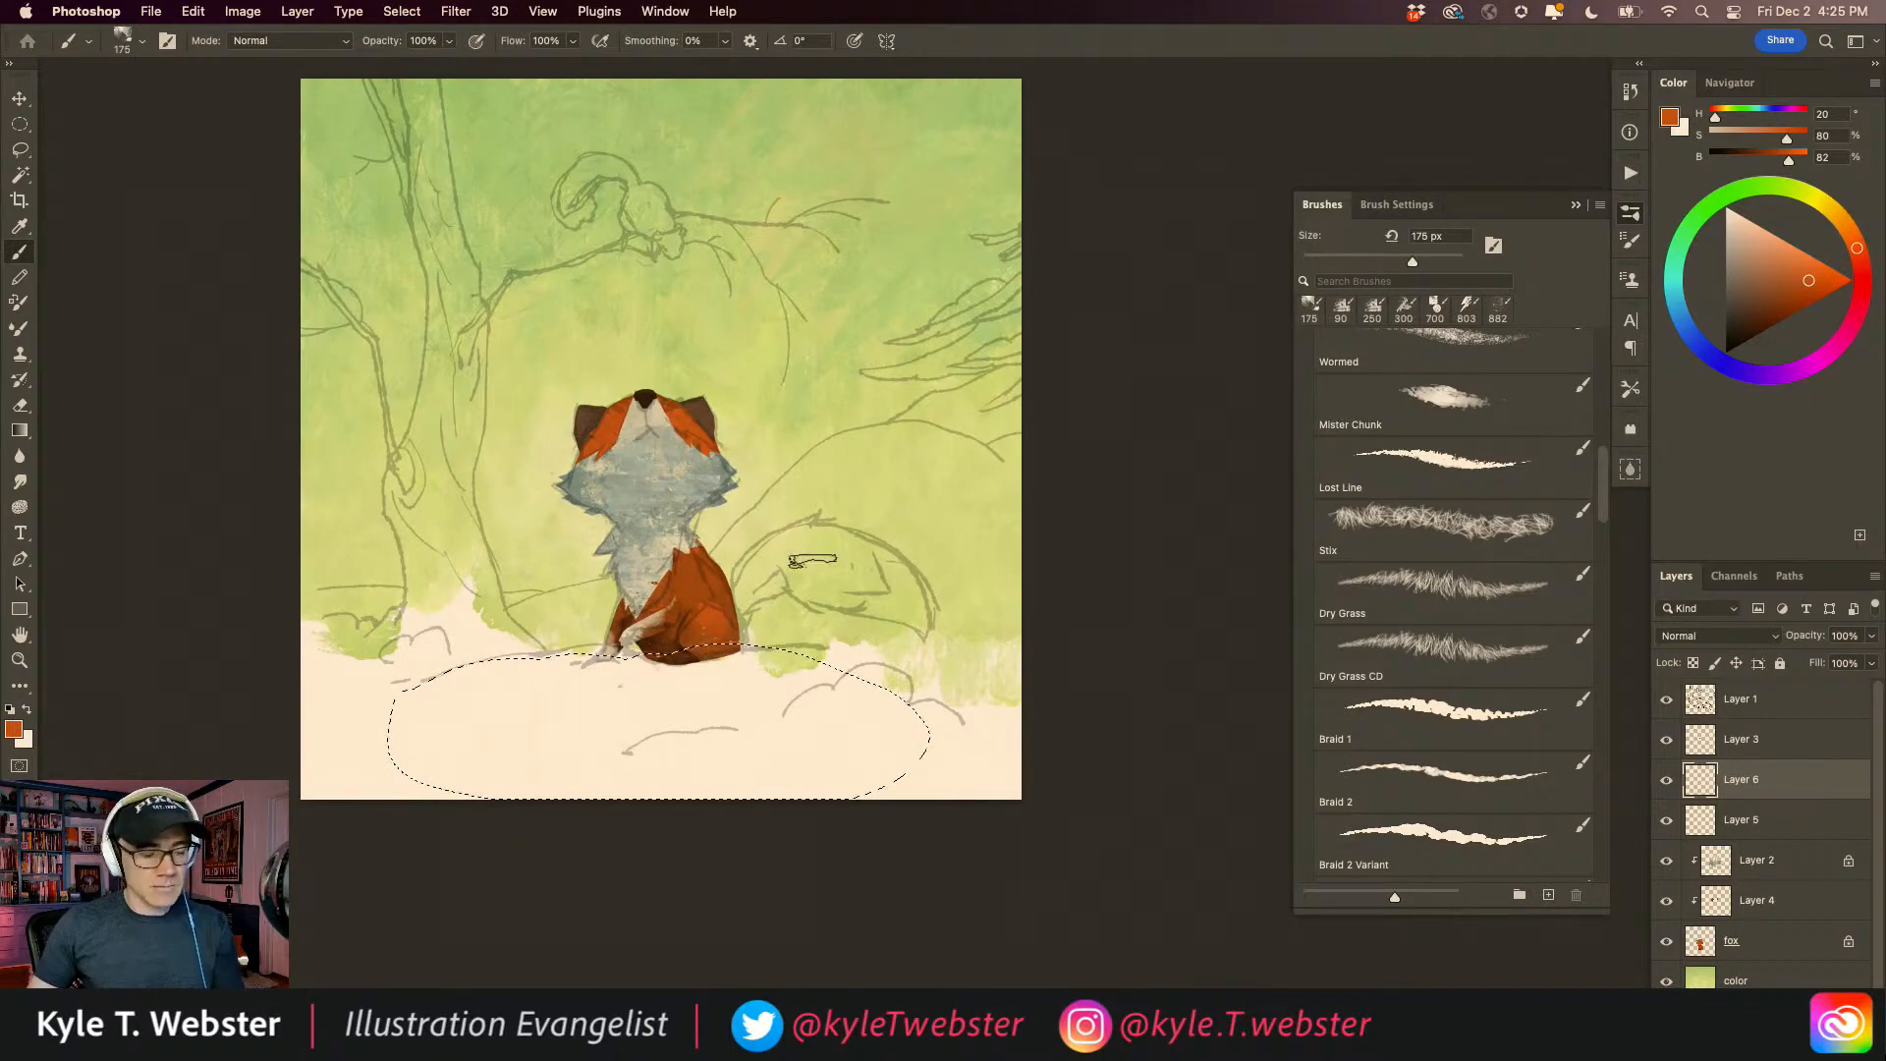
pyautogui.scroll(3, 641, 715)
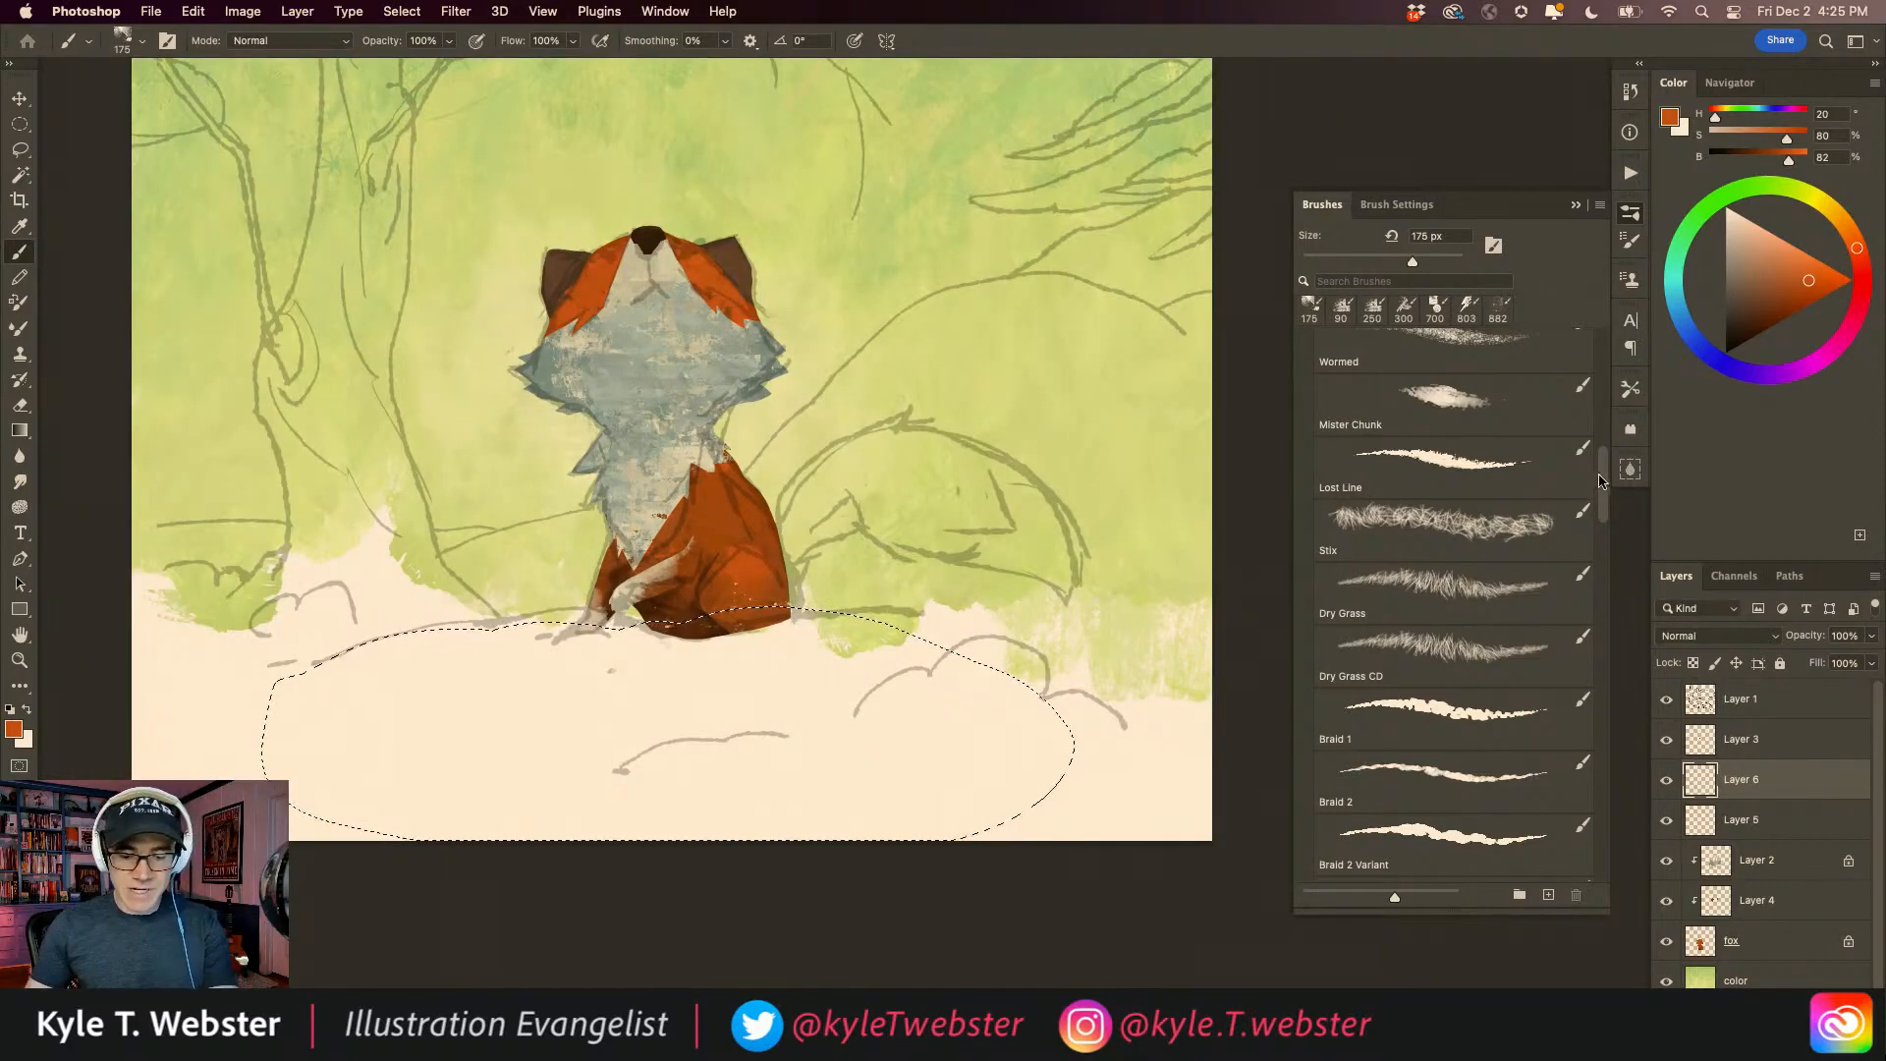
pyautogui.scroll(-5, 1321, 597)
pyautogui.scroll(-6, 1321, 597)
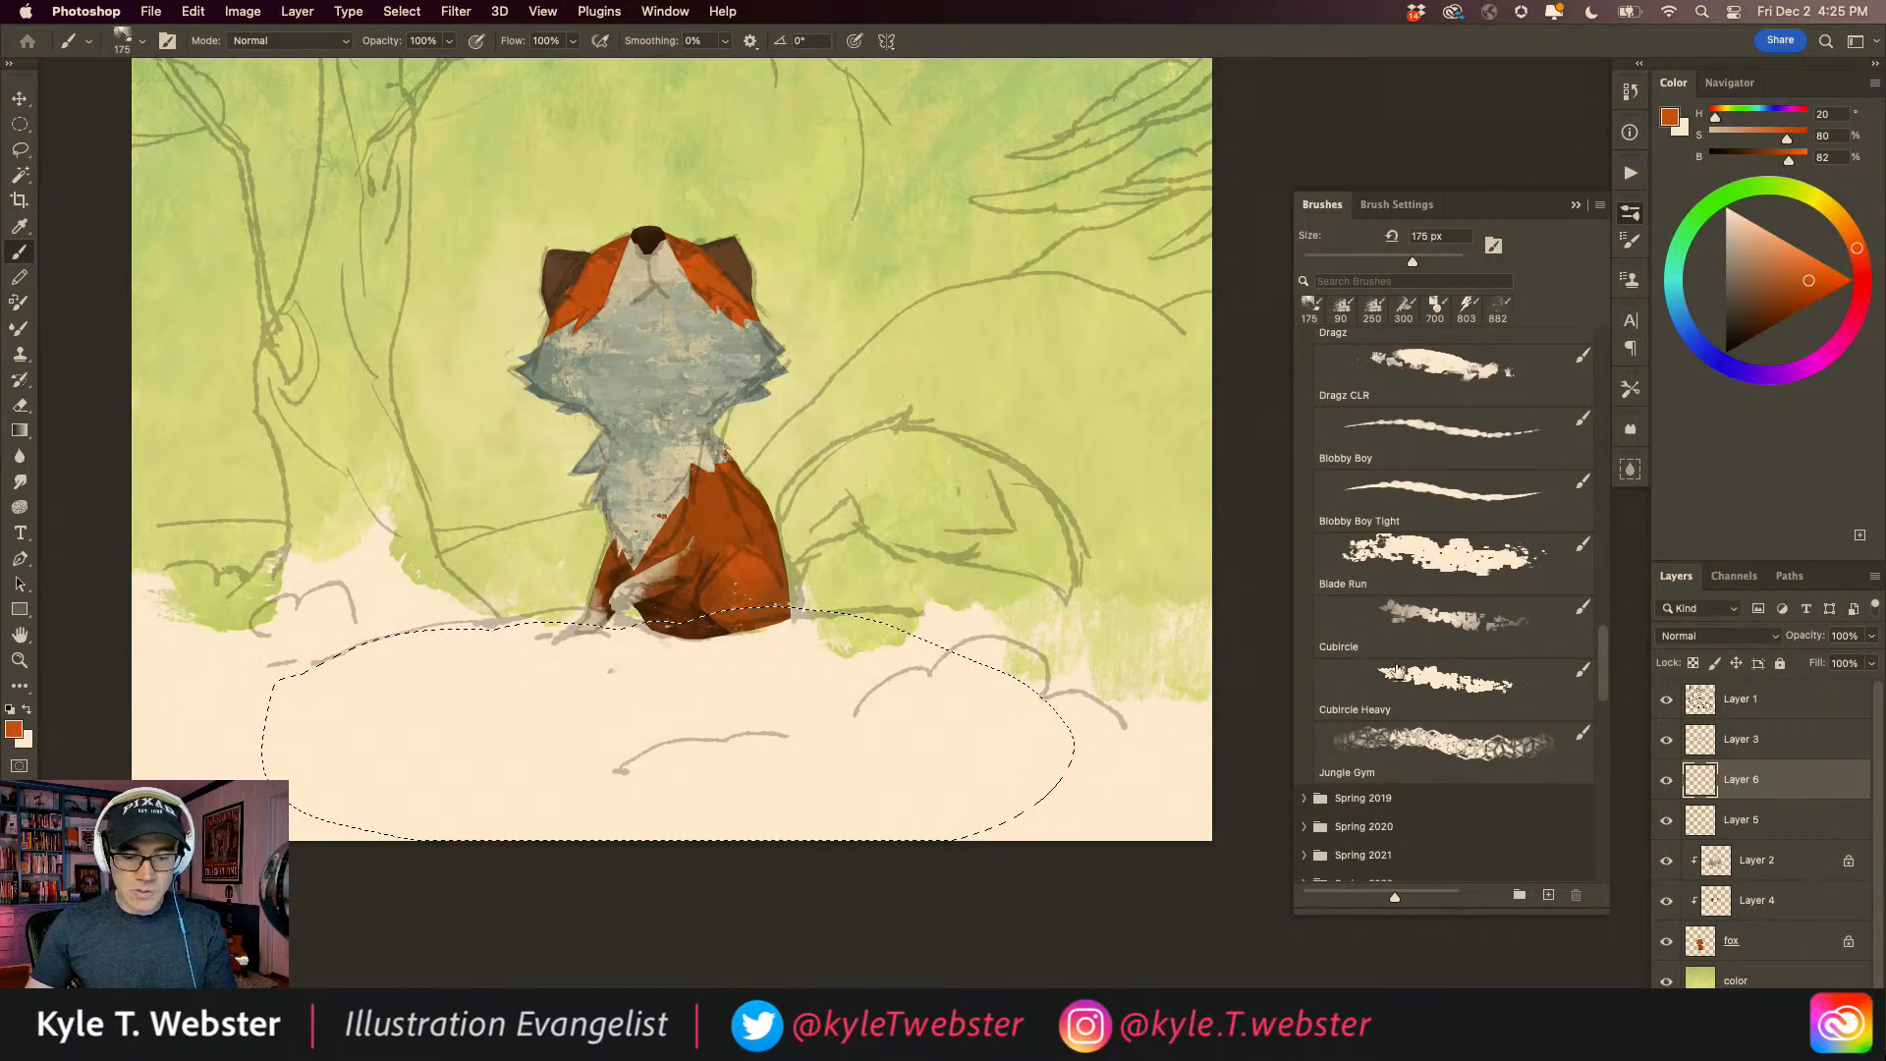
pyautogui.click(1418, 615)
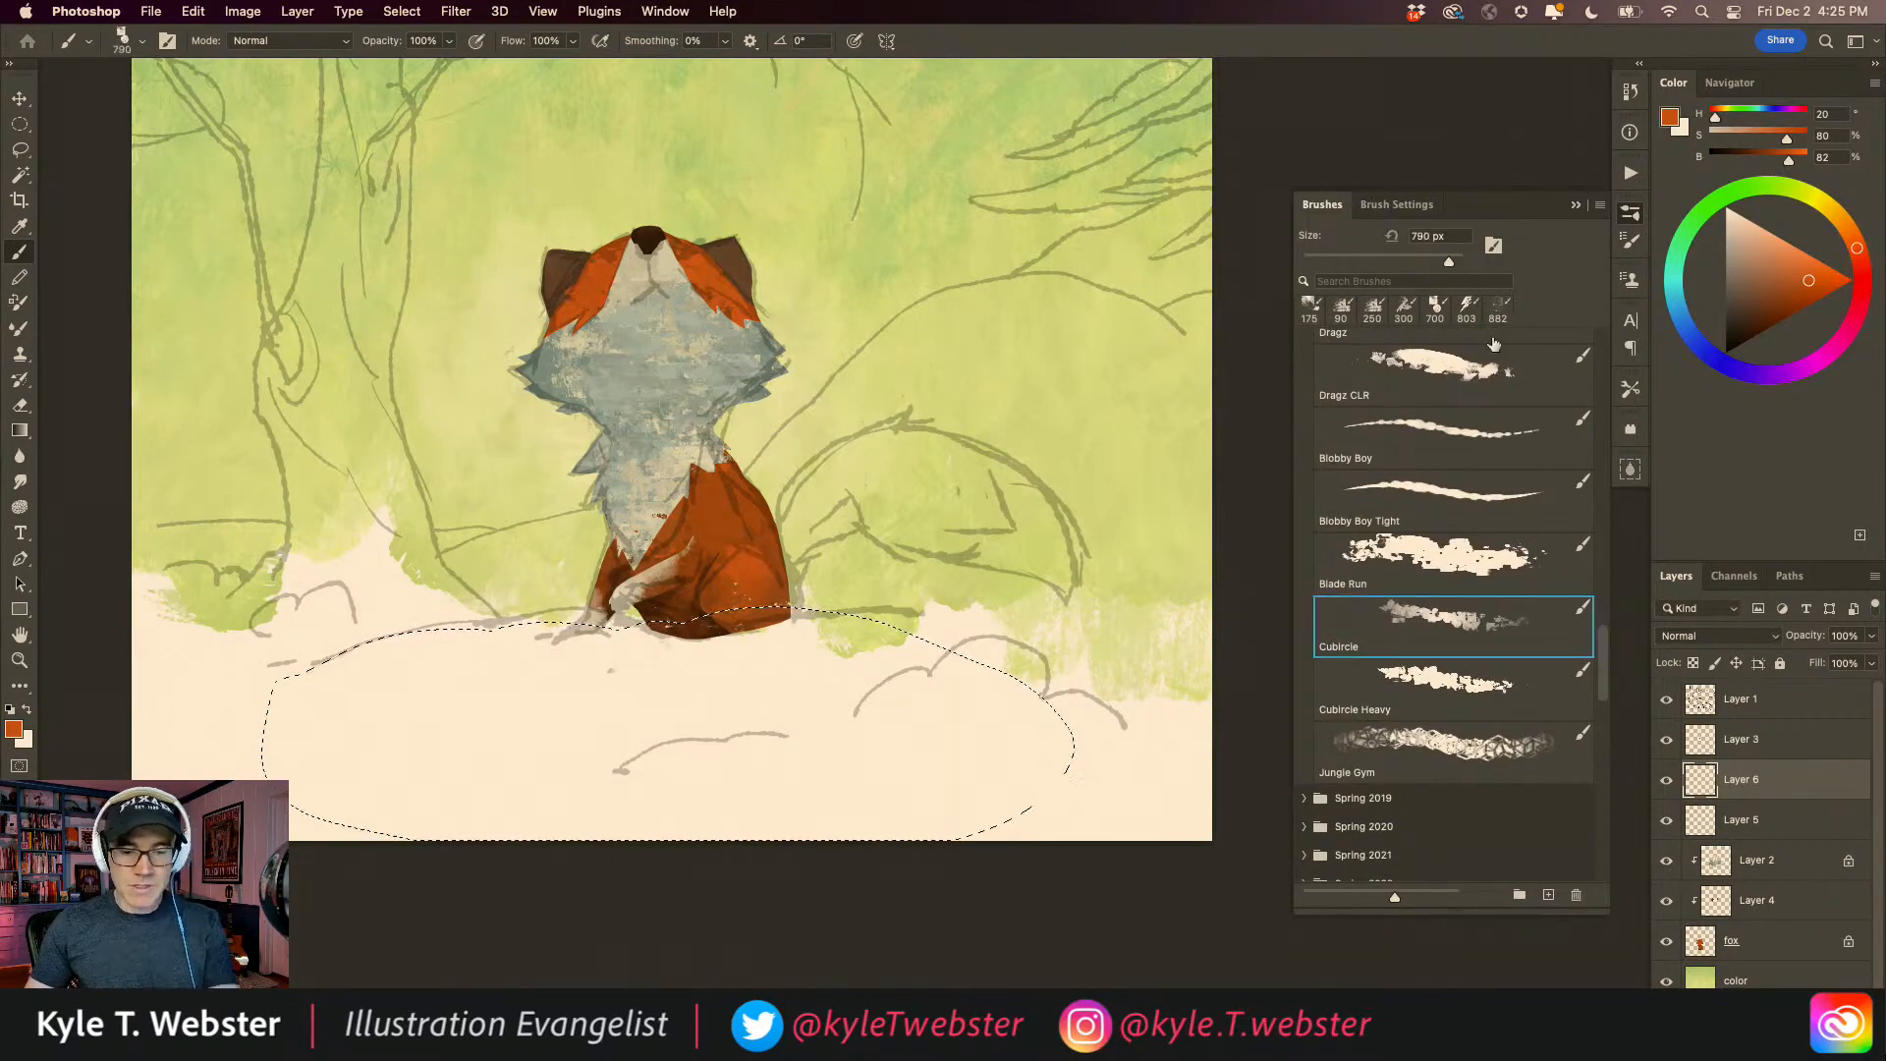
pyautogui.click(1574, 207)
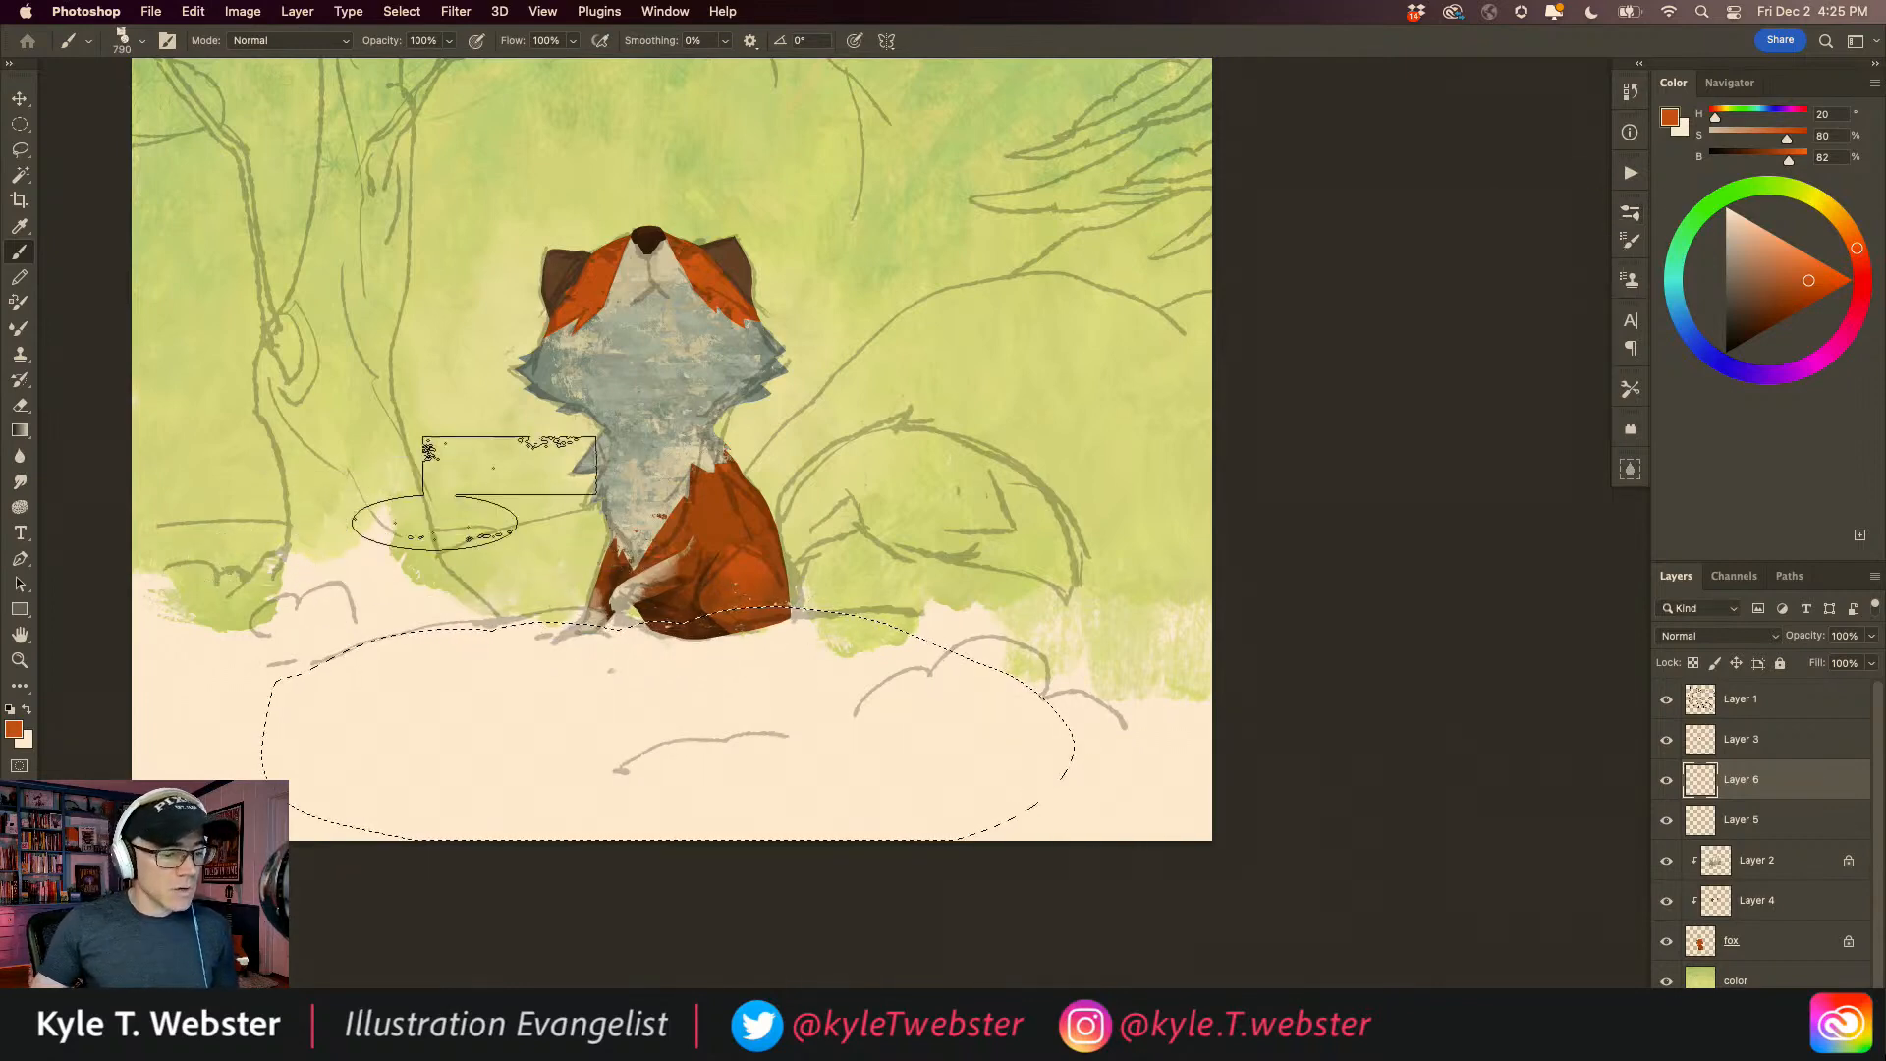
# Step: Paint the upper part of the selected mound in blue-grey at hue 205, saturation 20%, brightness 83%, adjusted from a sampled chest grey
pyautogui.keyDown('alt'); pyautogui.click(684, 364); pyautogui.keyUp('alt')
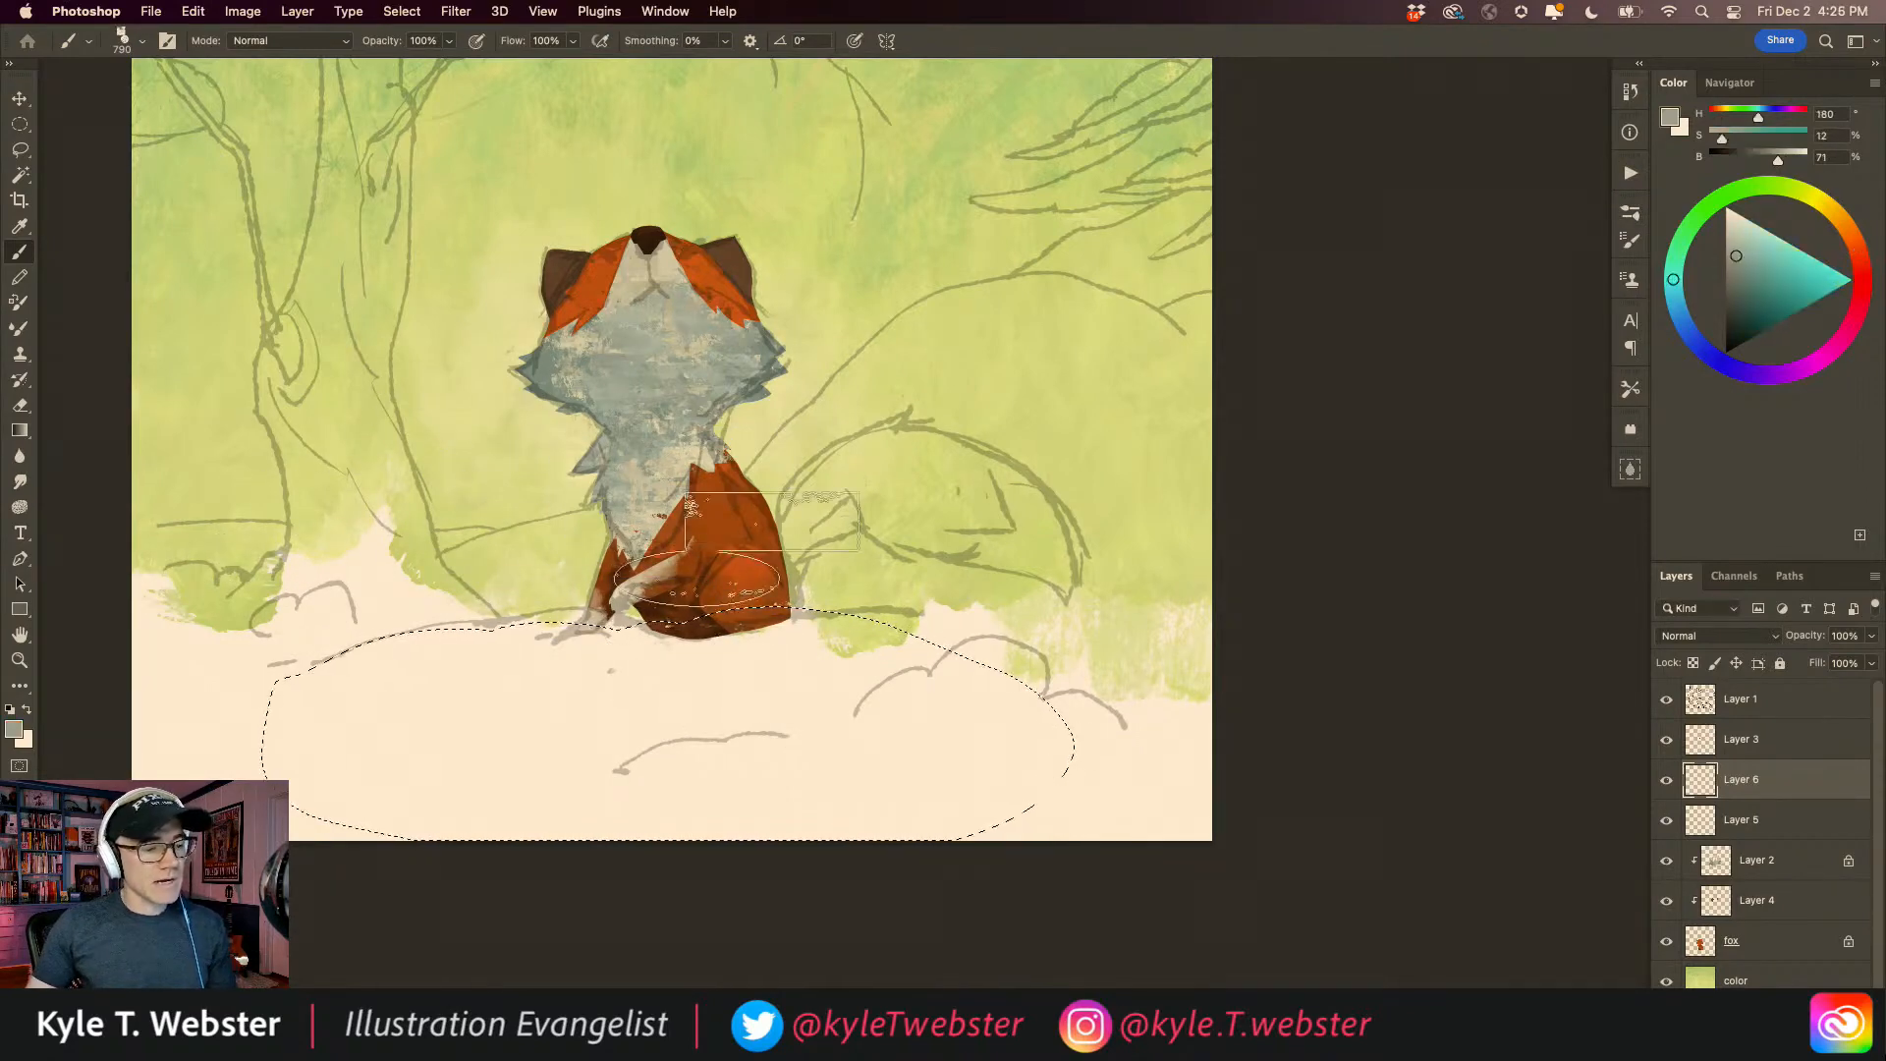
pyautogui.moveTo(1673, 281); pyautogui.dragTo(1682, 320)
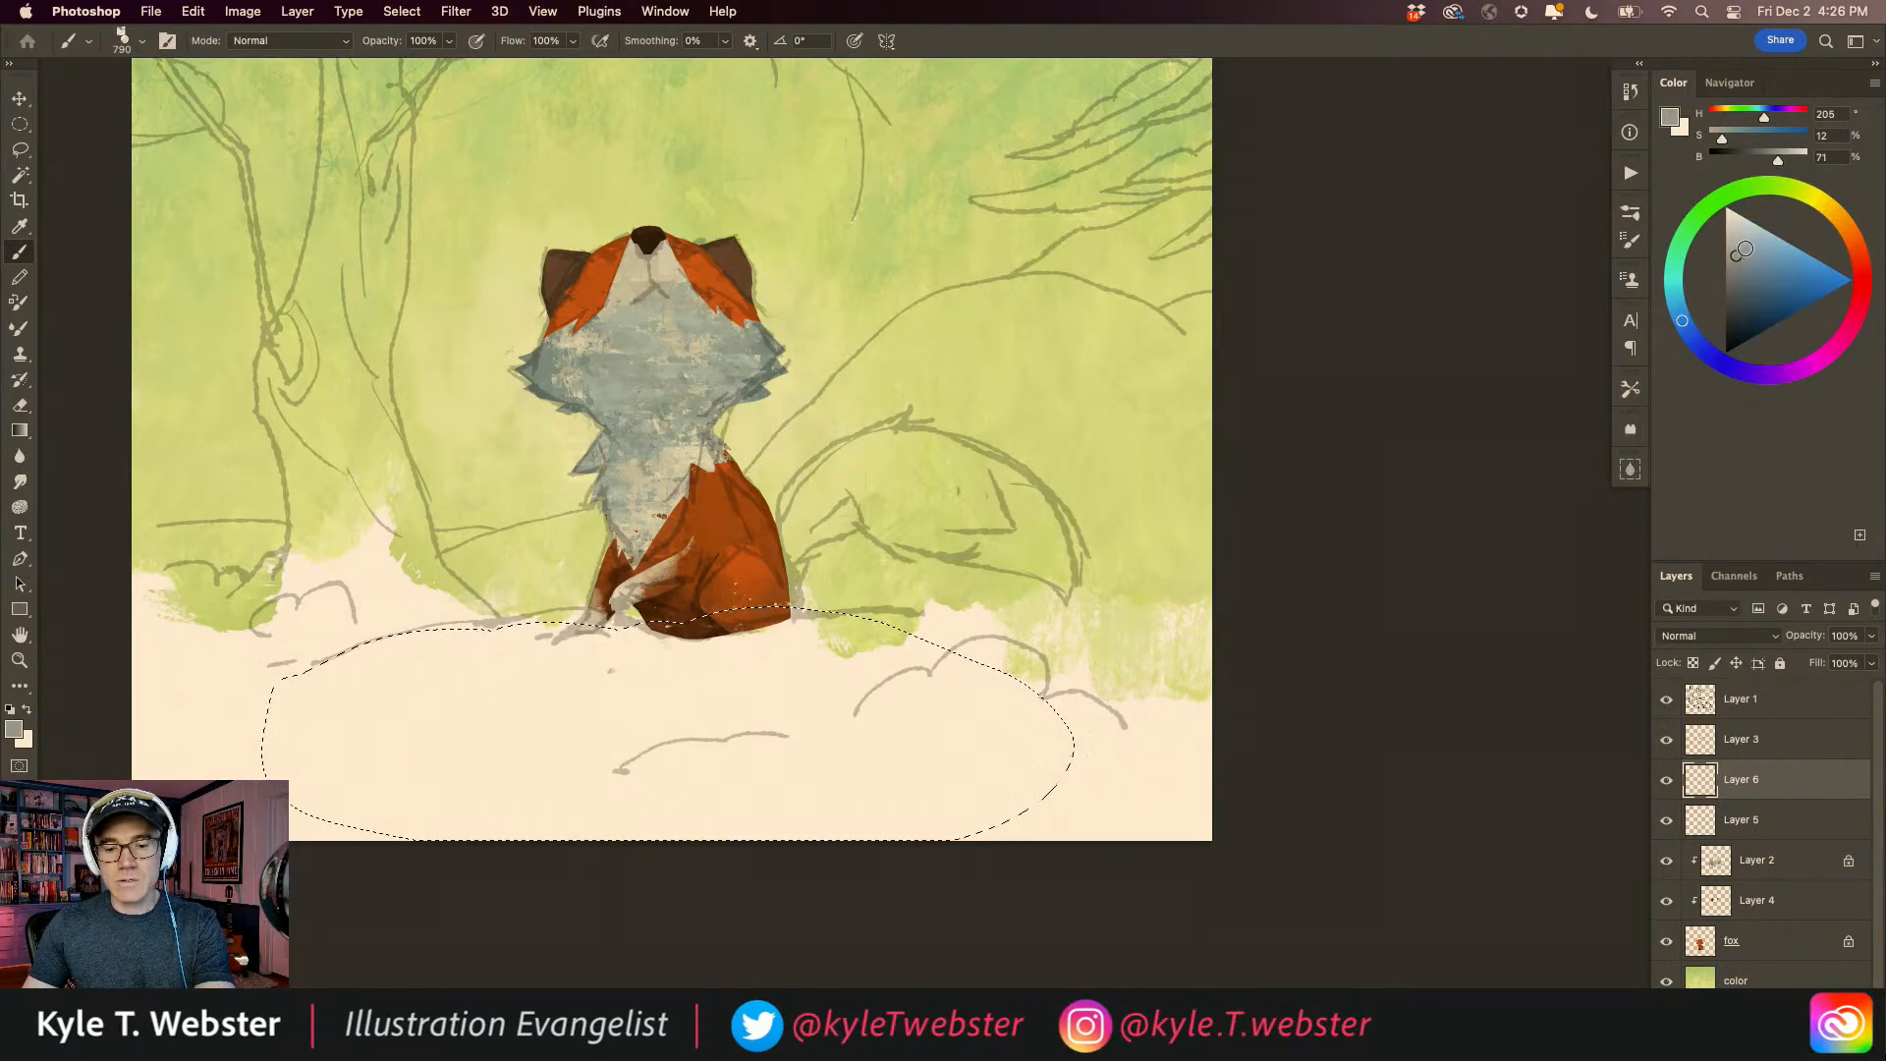
pyautogui.moveTo(1736, 254); pyautogui.dragTo(1747, 244)
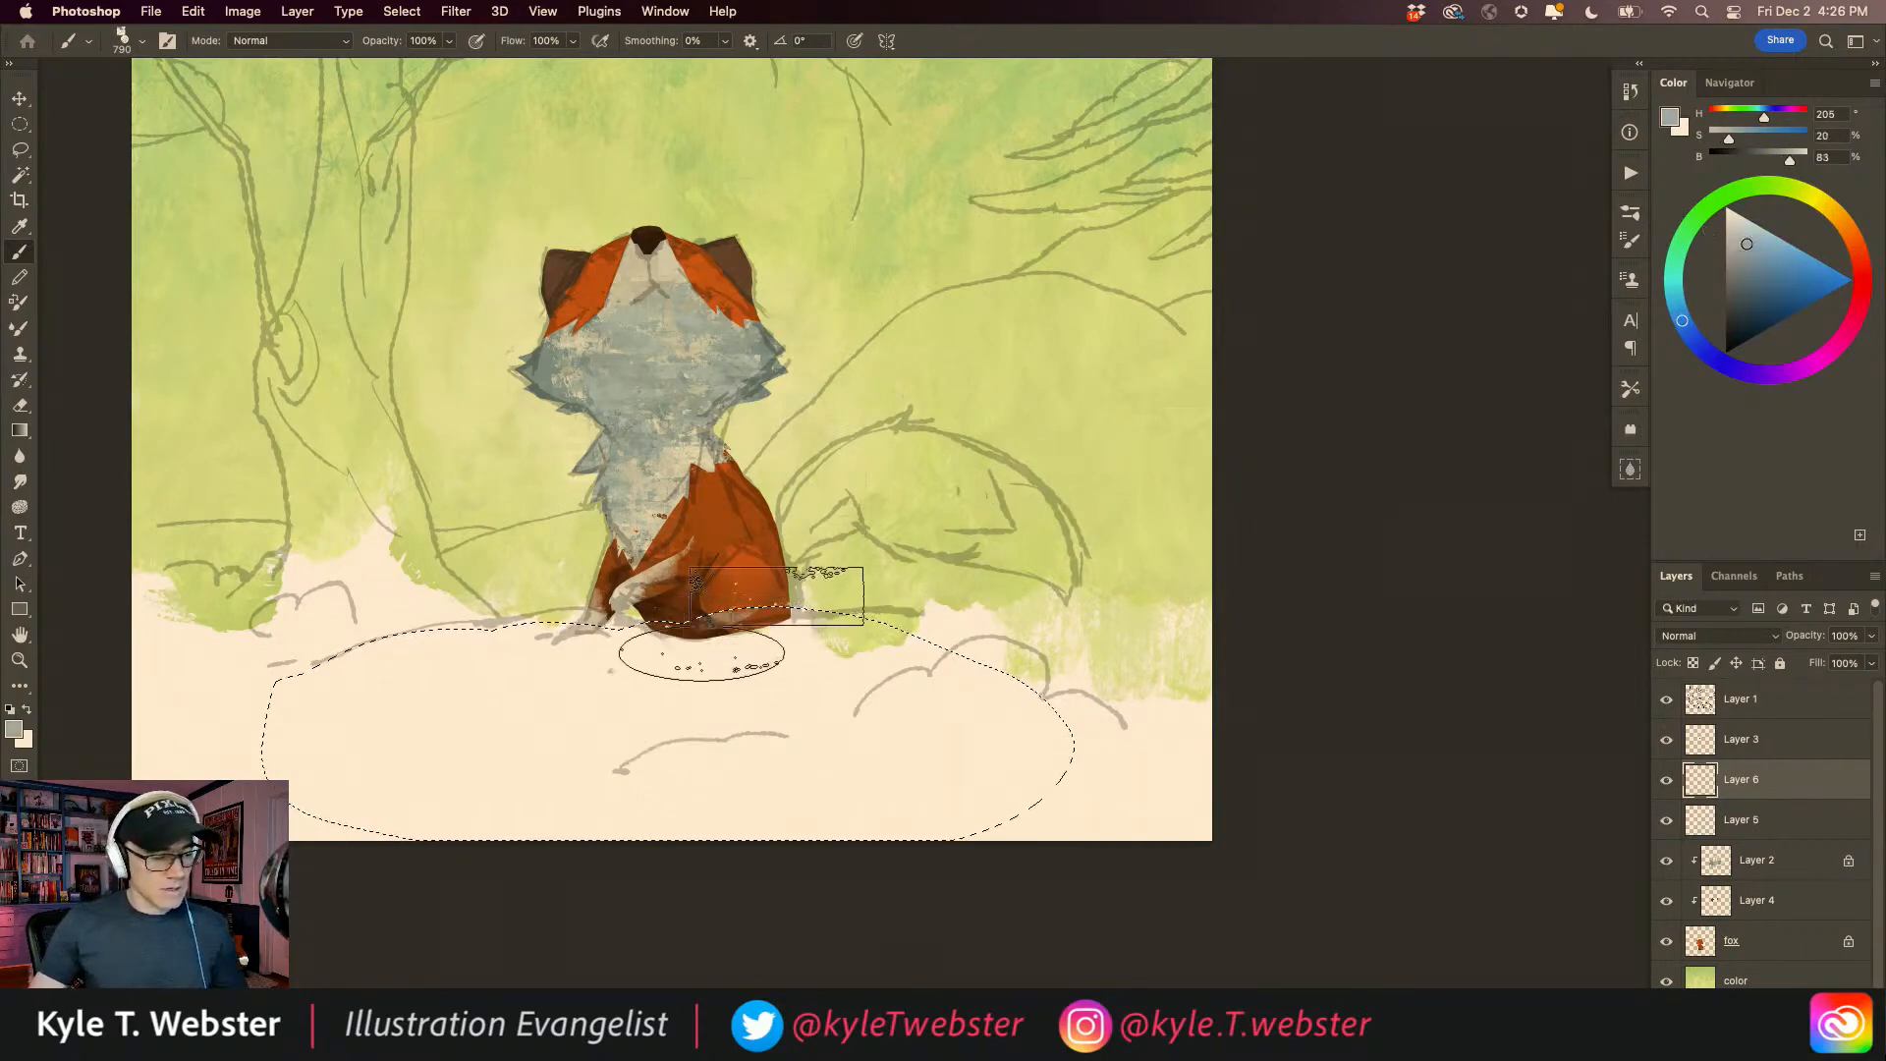
pyautogui.moveTo(668, 581)
pyautogui.mouseDown()
pyautogui.moveTo(594, 625)
pyautogui.moveTo(535, 613)
pyautogui.moveTo(533, 646)
pyautogui.moveTo(469, 642)
pyautogui.mouseUp()
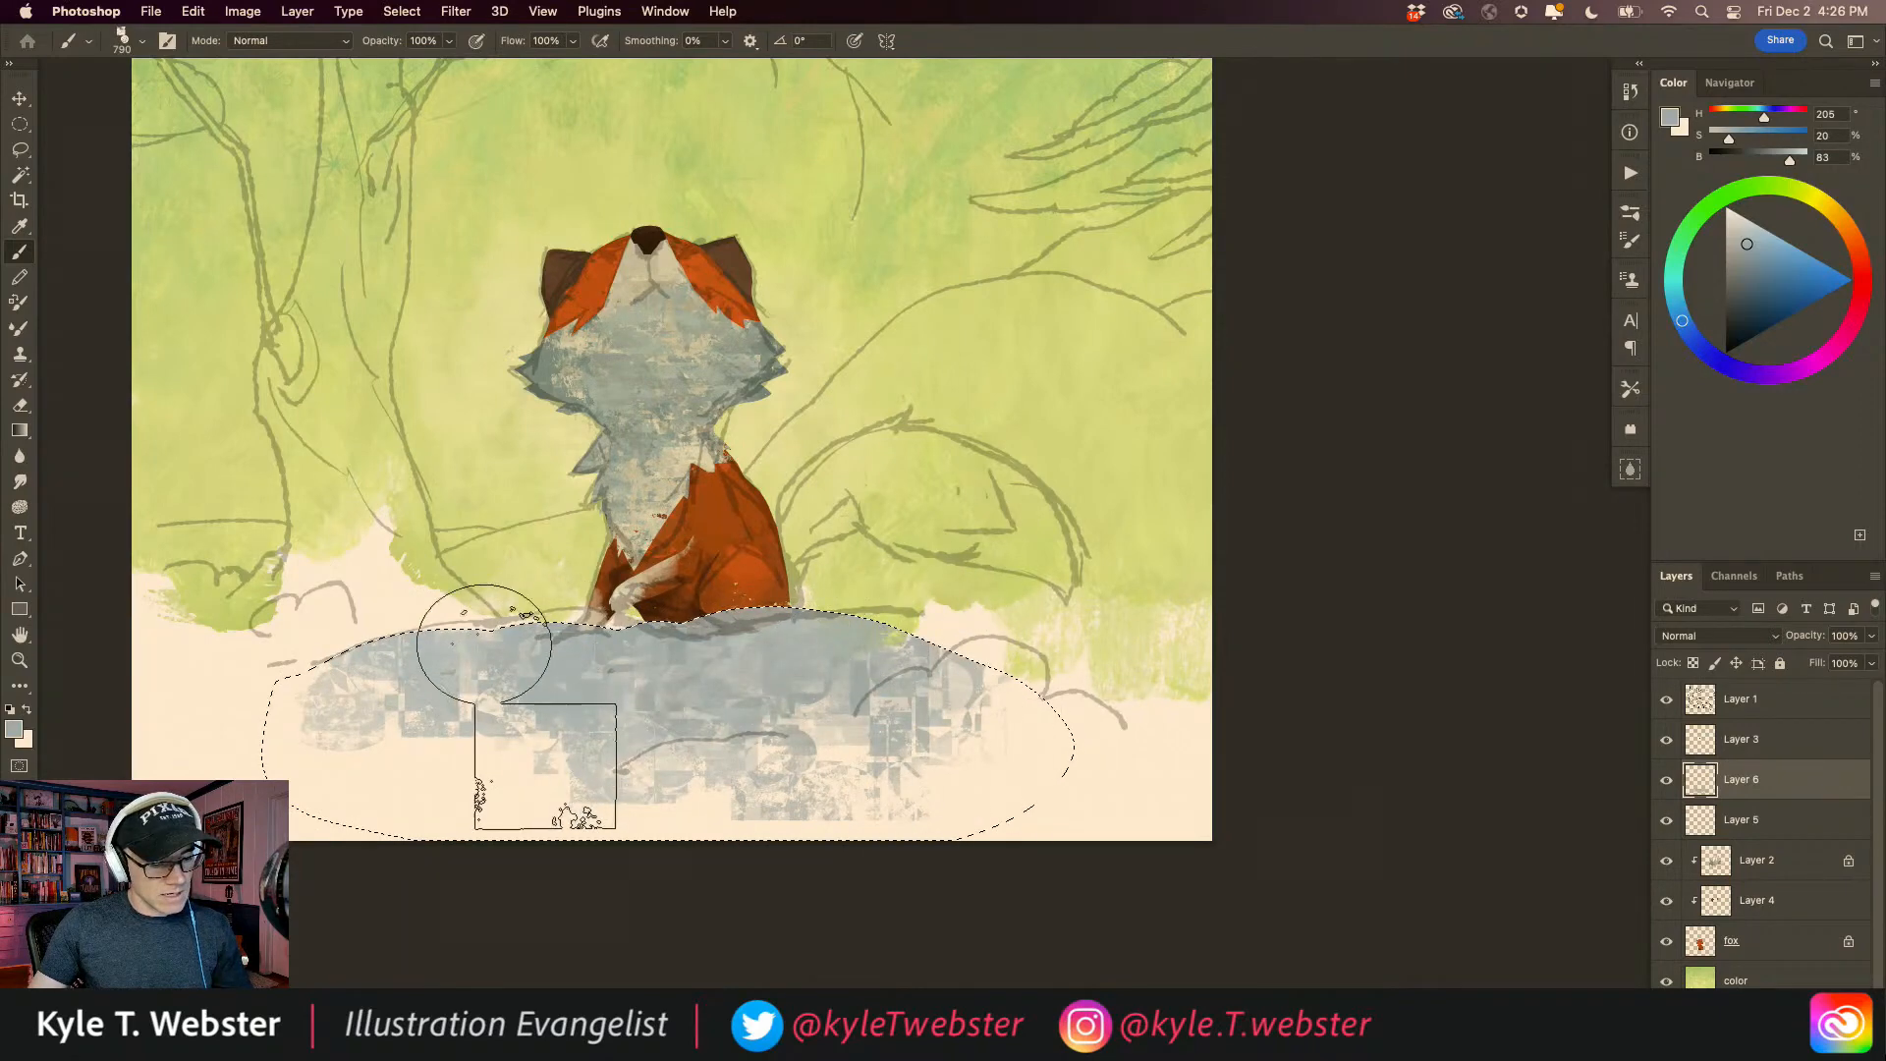
pyautogui.moveTo(531, 636); pyautogui.dragTo(643, 645)
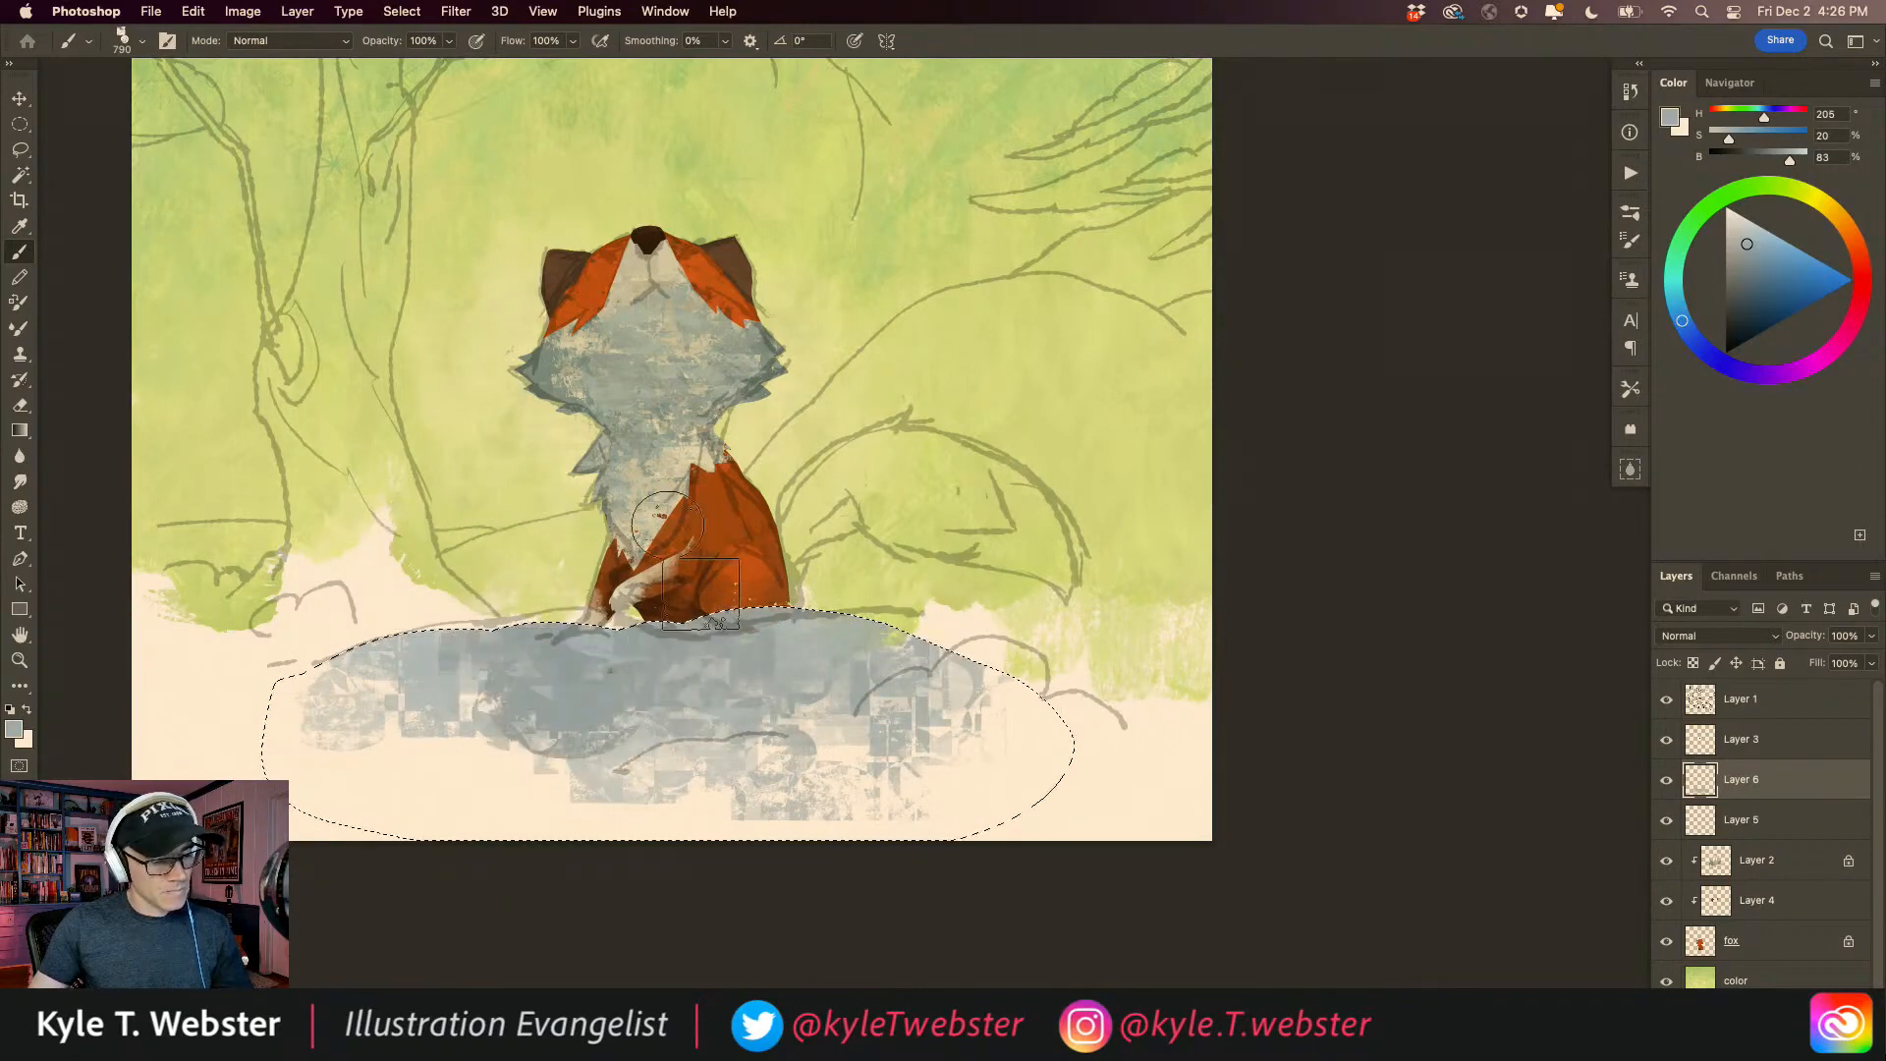
# Step: Extend the blue-grey paint over the lower left of the selected mound and hide the Layer 1 sketch
pyautogui.moveTo(362, 648)
pyautogui.mouseDown()
pyautogui.moveTo(543, 737)
pyautogui.moveTo(550, 781)
pyautogui.mouseUp()
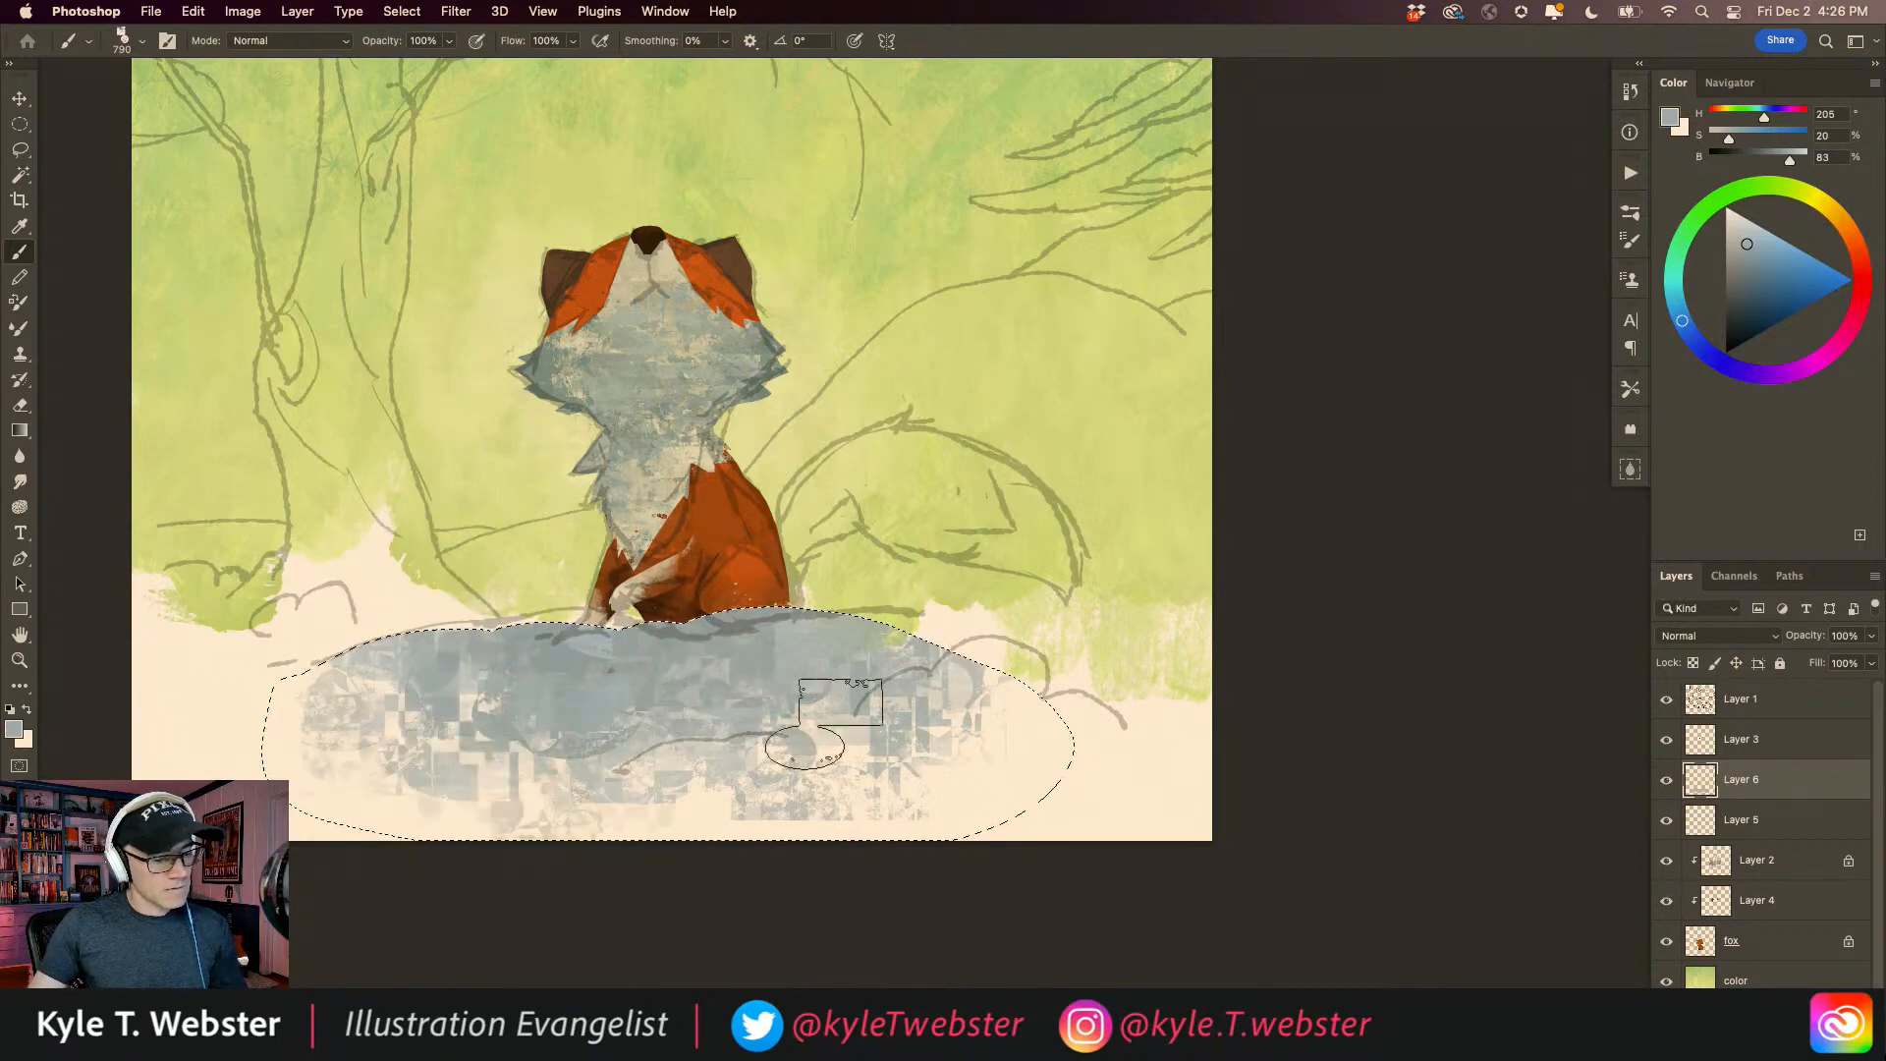
pyautogui.press('super+minus')
pyautogui.moveTo(442, 523); pyautogui.dragTo(583, 564)
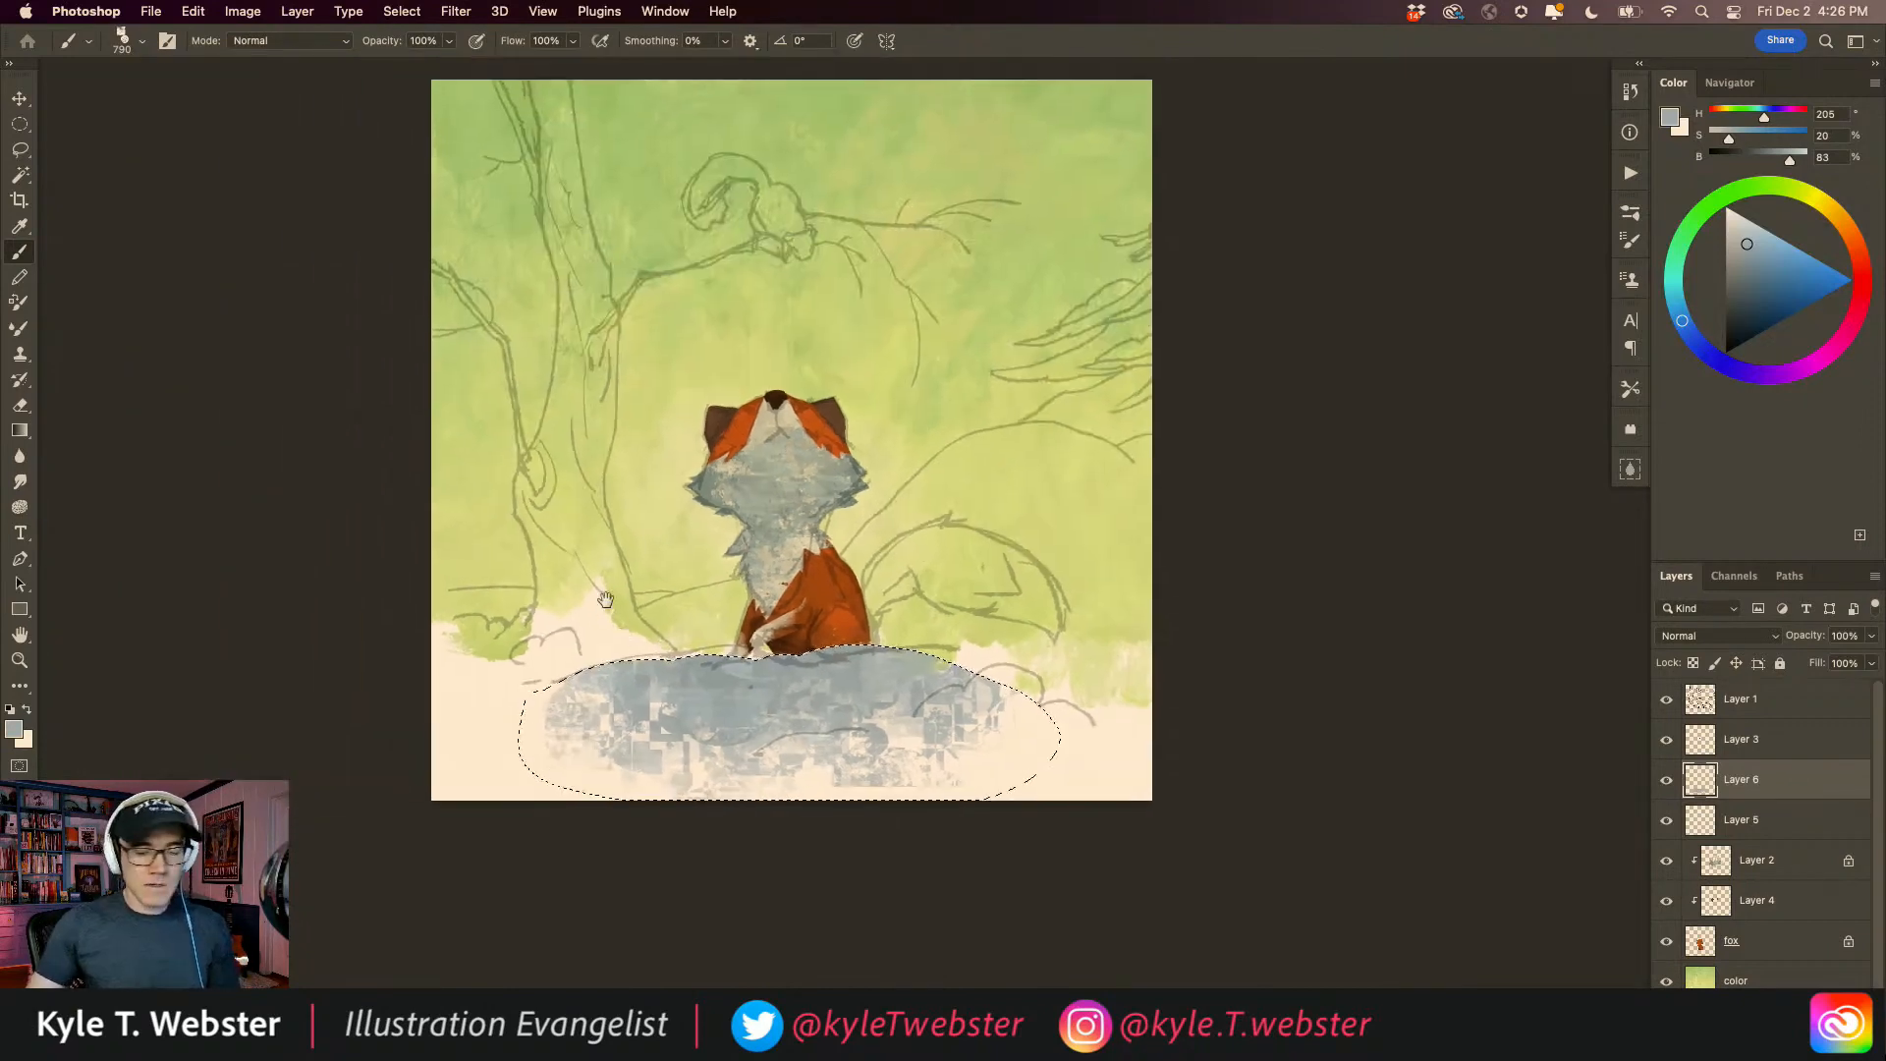
pyautogui.click(1666, 699)
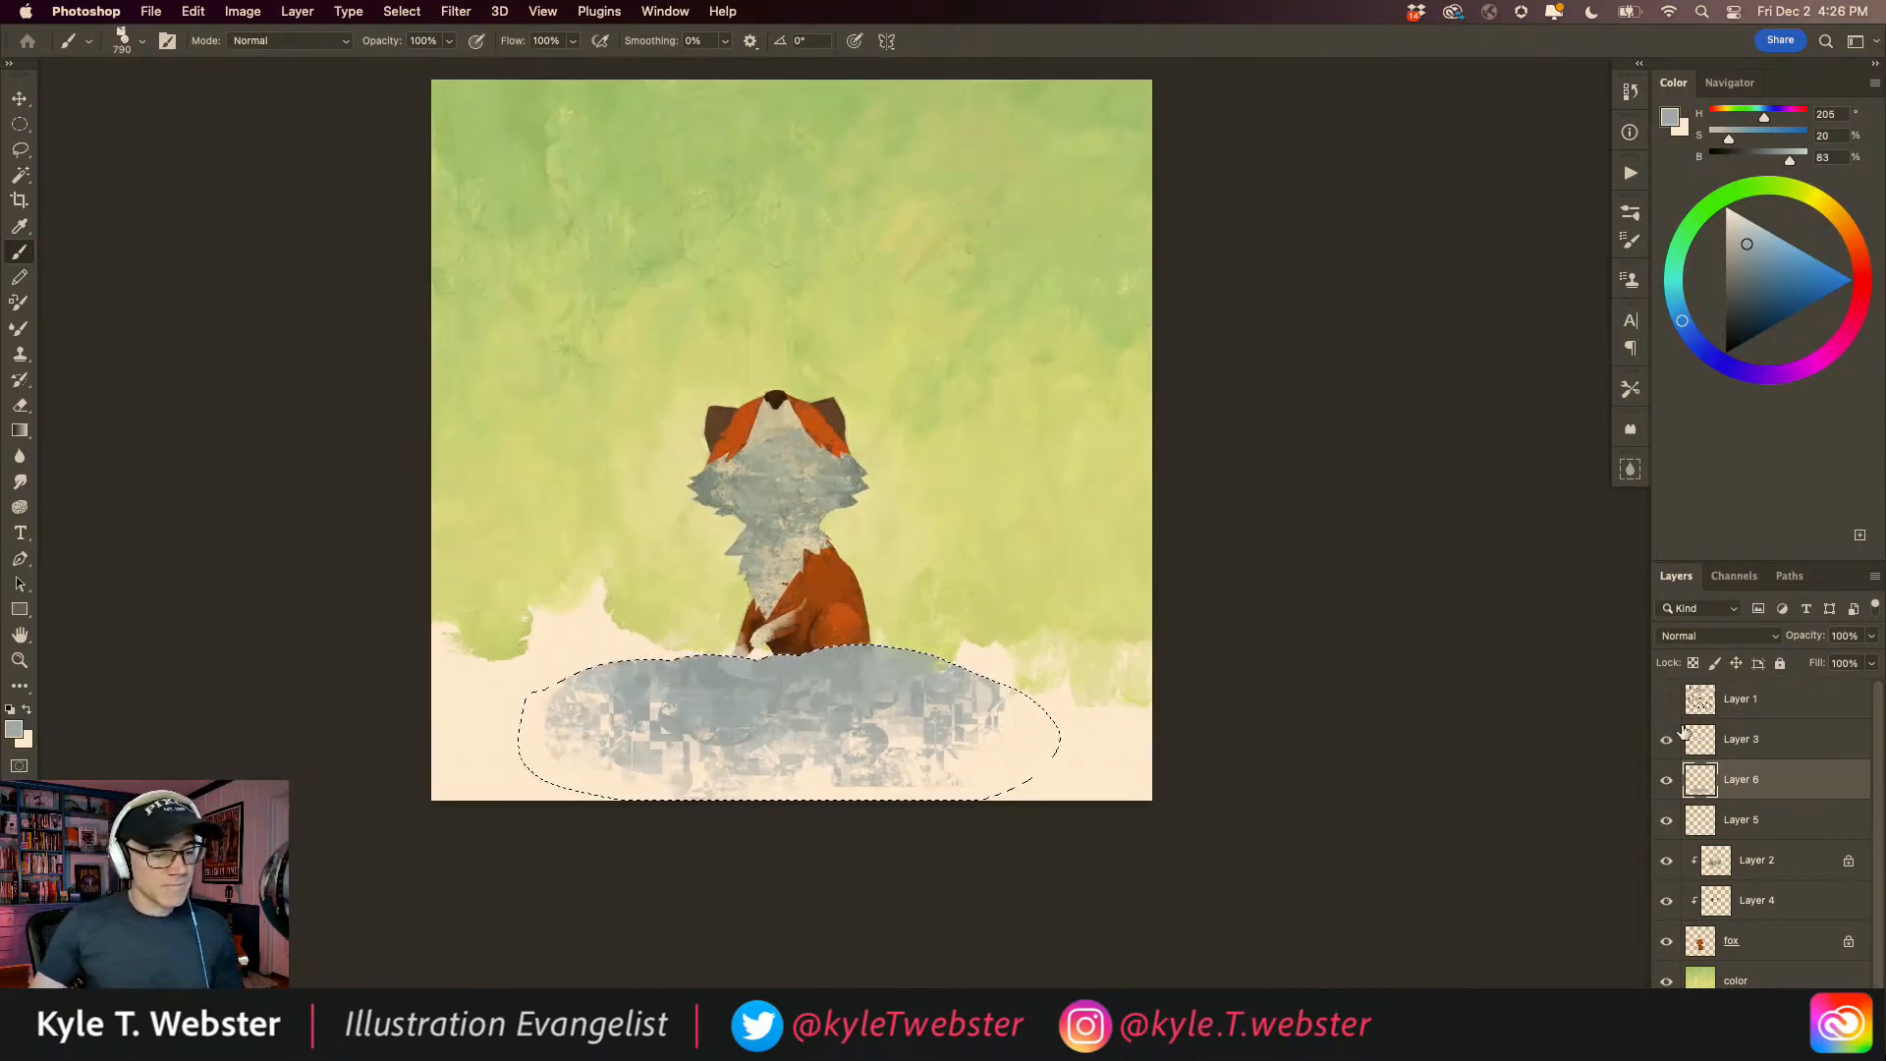
# Step: Paint the mound's right side in lighter grey at hue 205, saturation 13%, brightness 94%, deselect, and brush loosely past its lower edges
pyautogui.click(1741, 224)
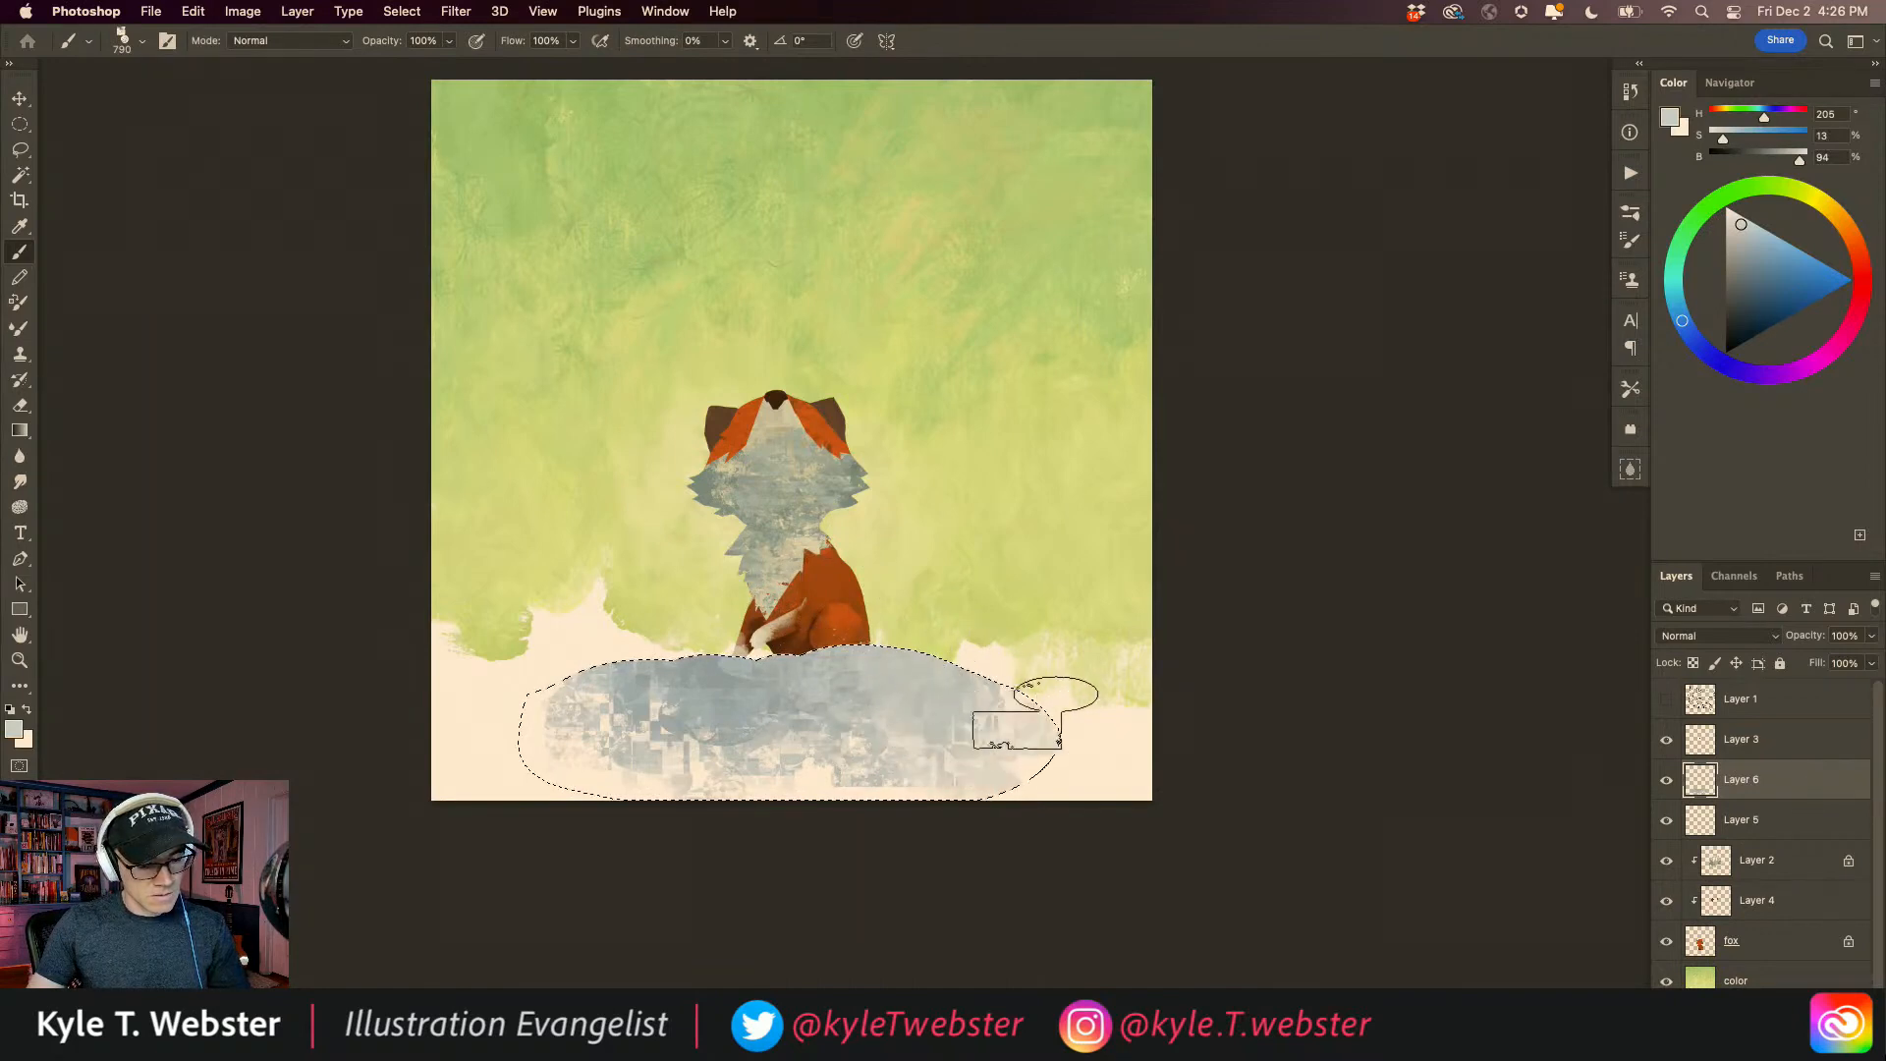
pyautogui.moveTo(776, 761)
pyautogui.mouseDown()
pyautogui.moveTo(875, 663)
pyautogui.moveTo(833, 634)
pyautogui.mouseUp()
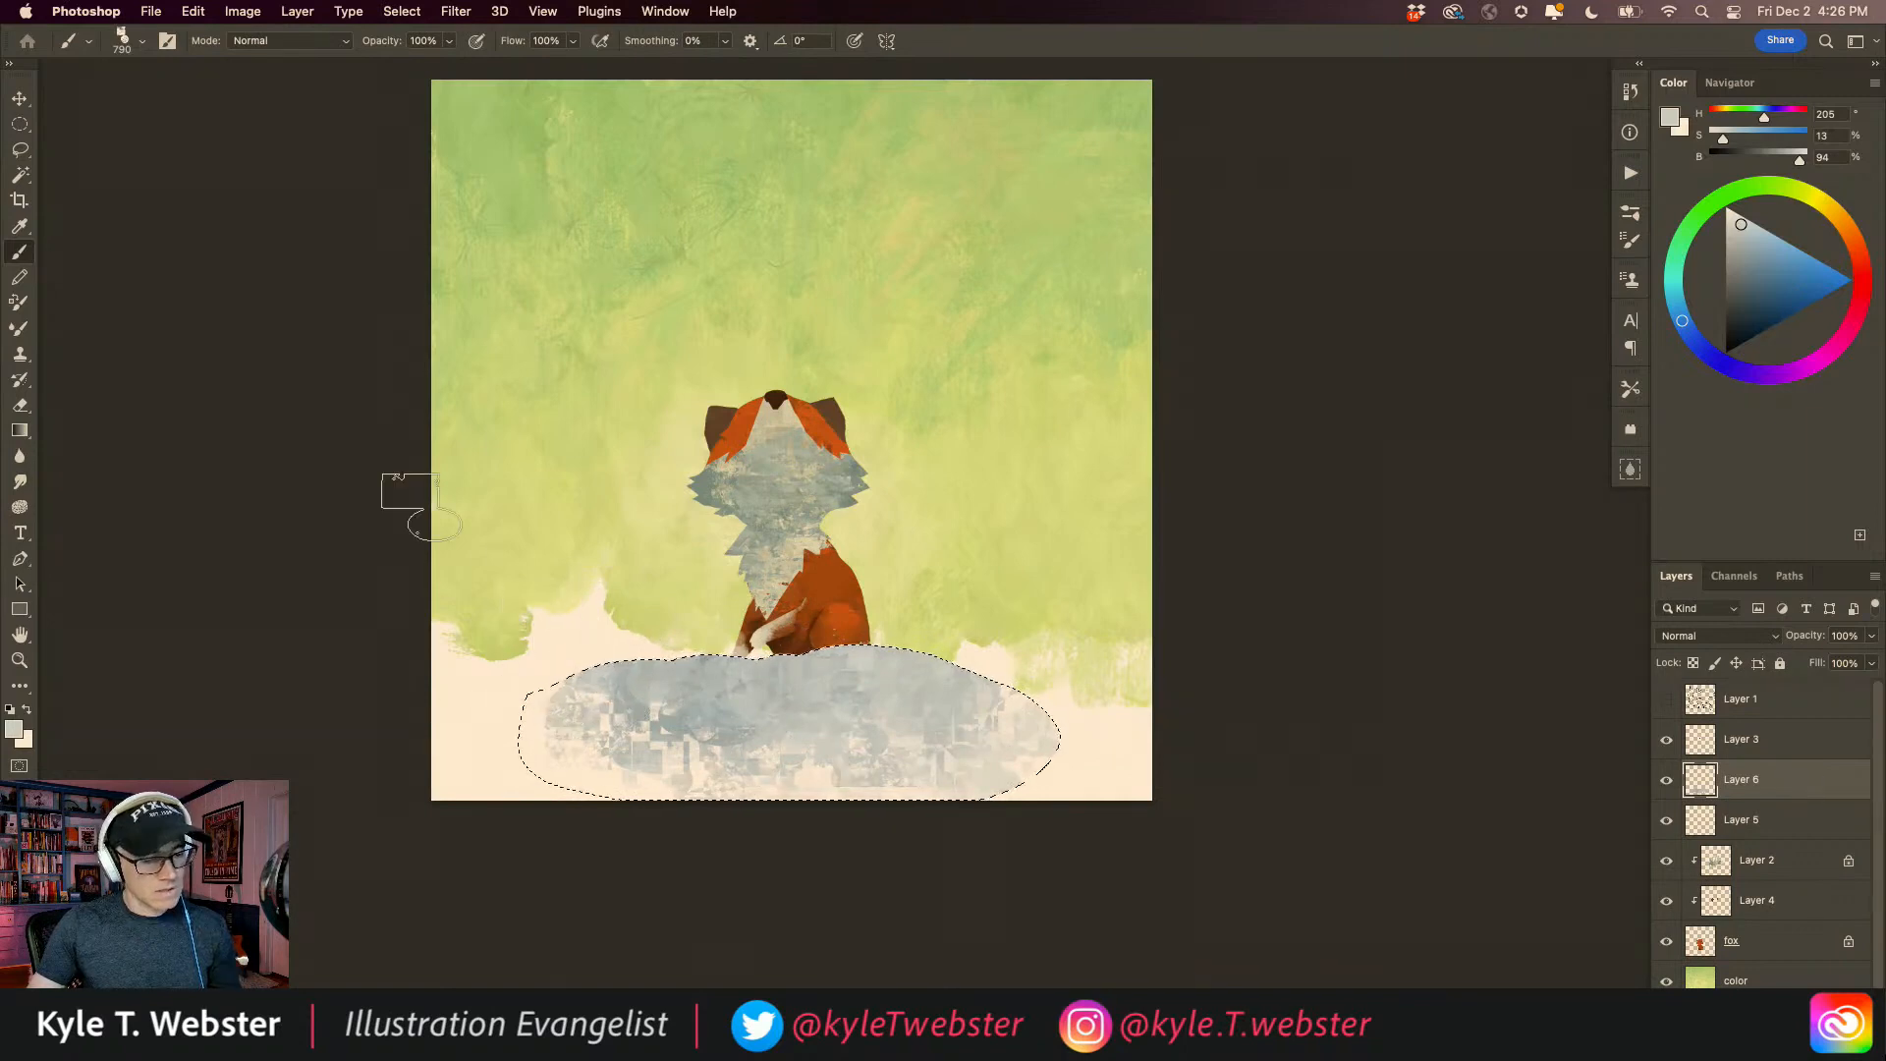
pyautogui.press('super+d')
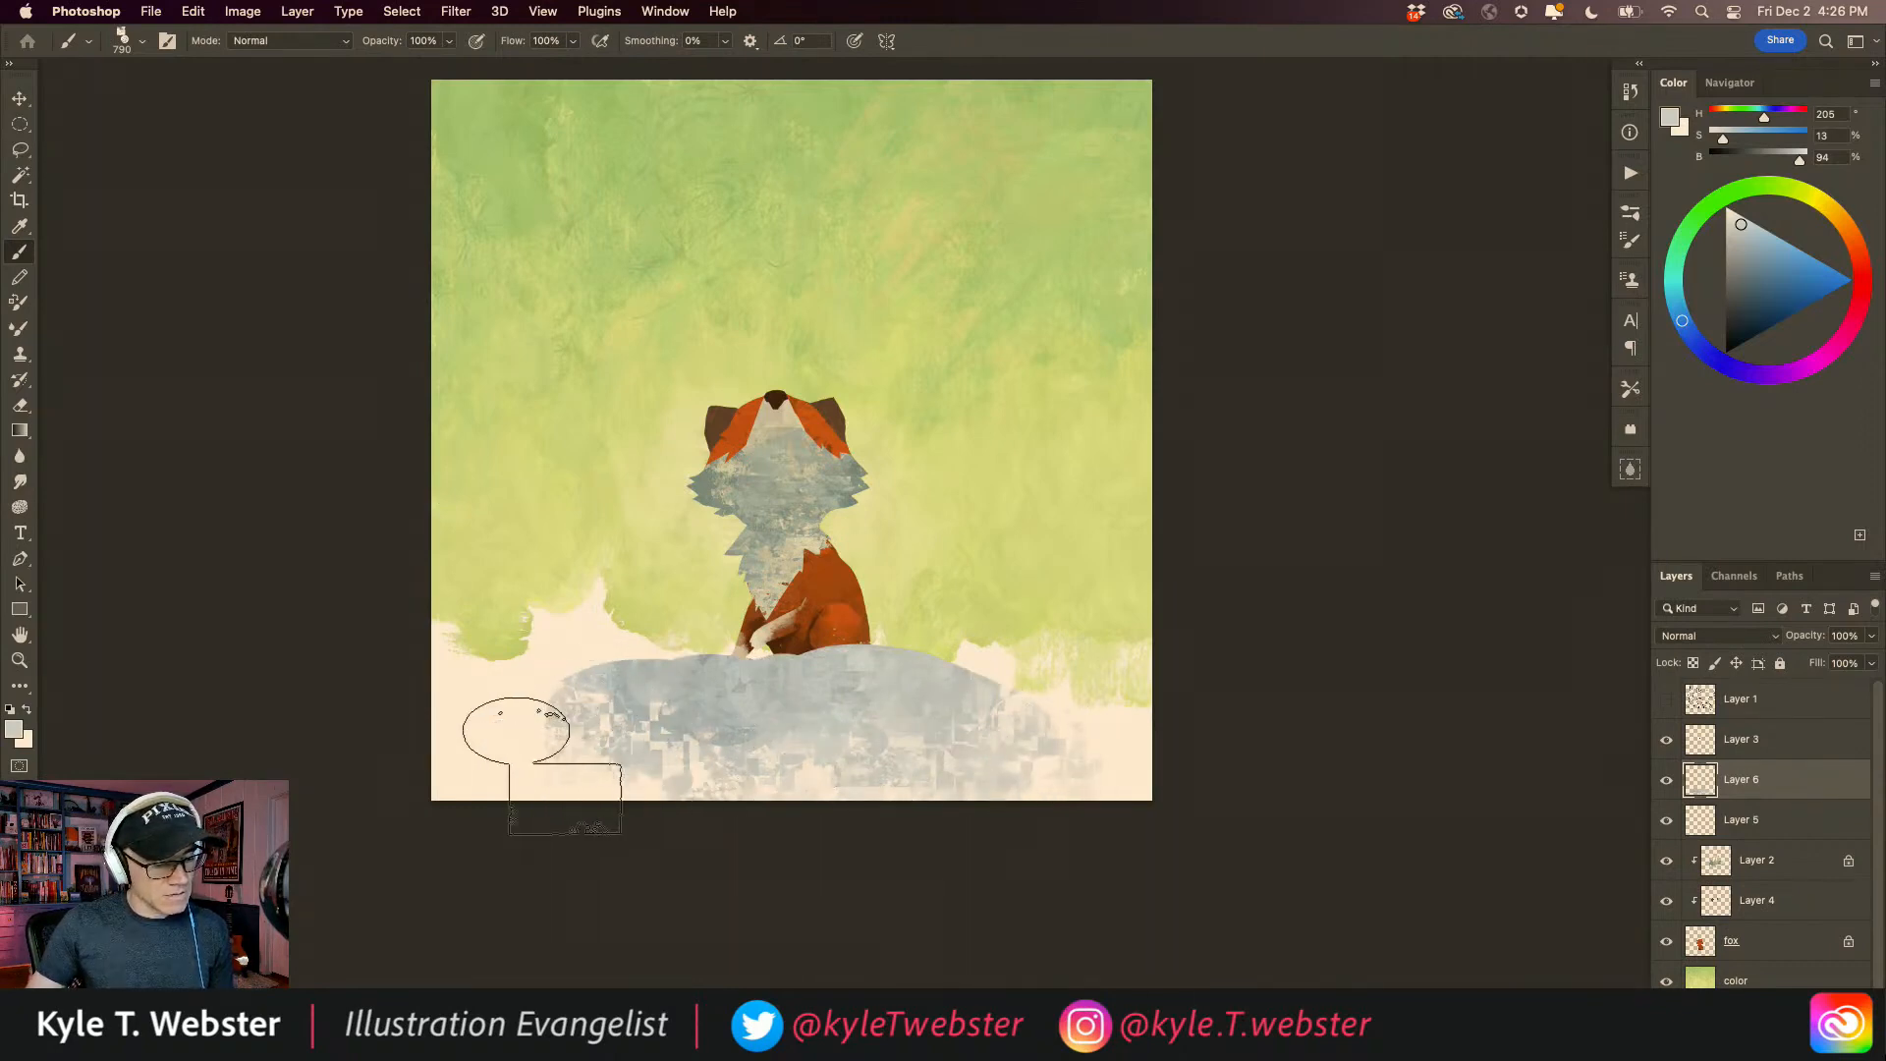
pyautogui.moveTo(499, 751); pyautogui.dragTo(663, 734)
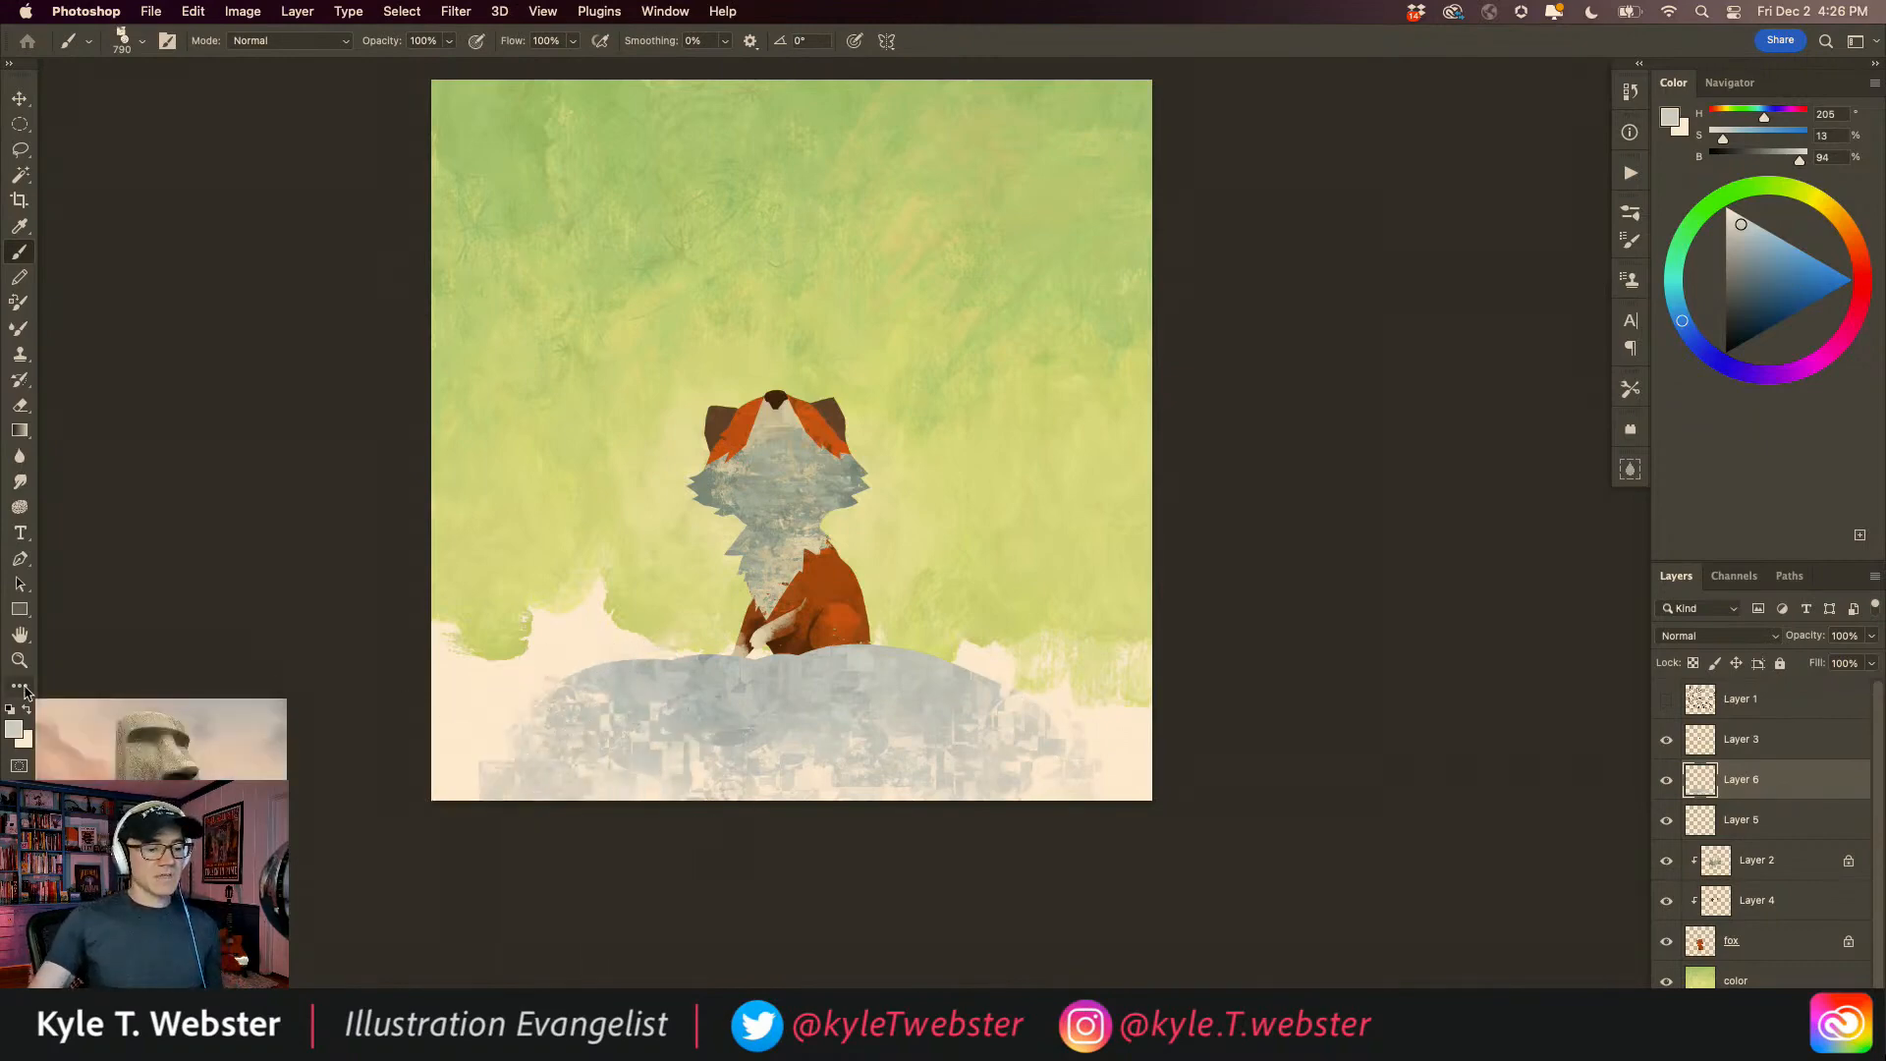
# Step: Add a new layer and place it directly below the fox layer, above the color layer
pyautogui.click(1699, 827)
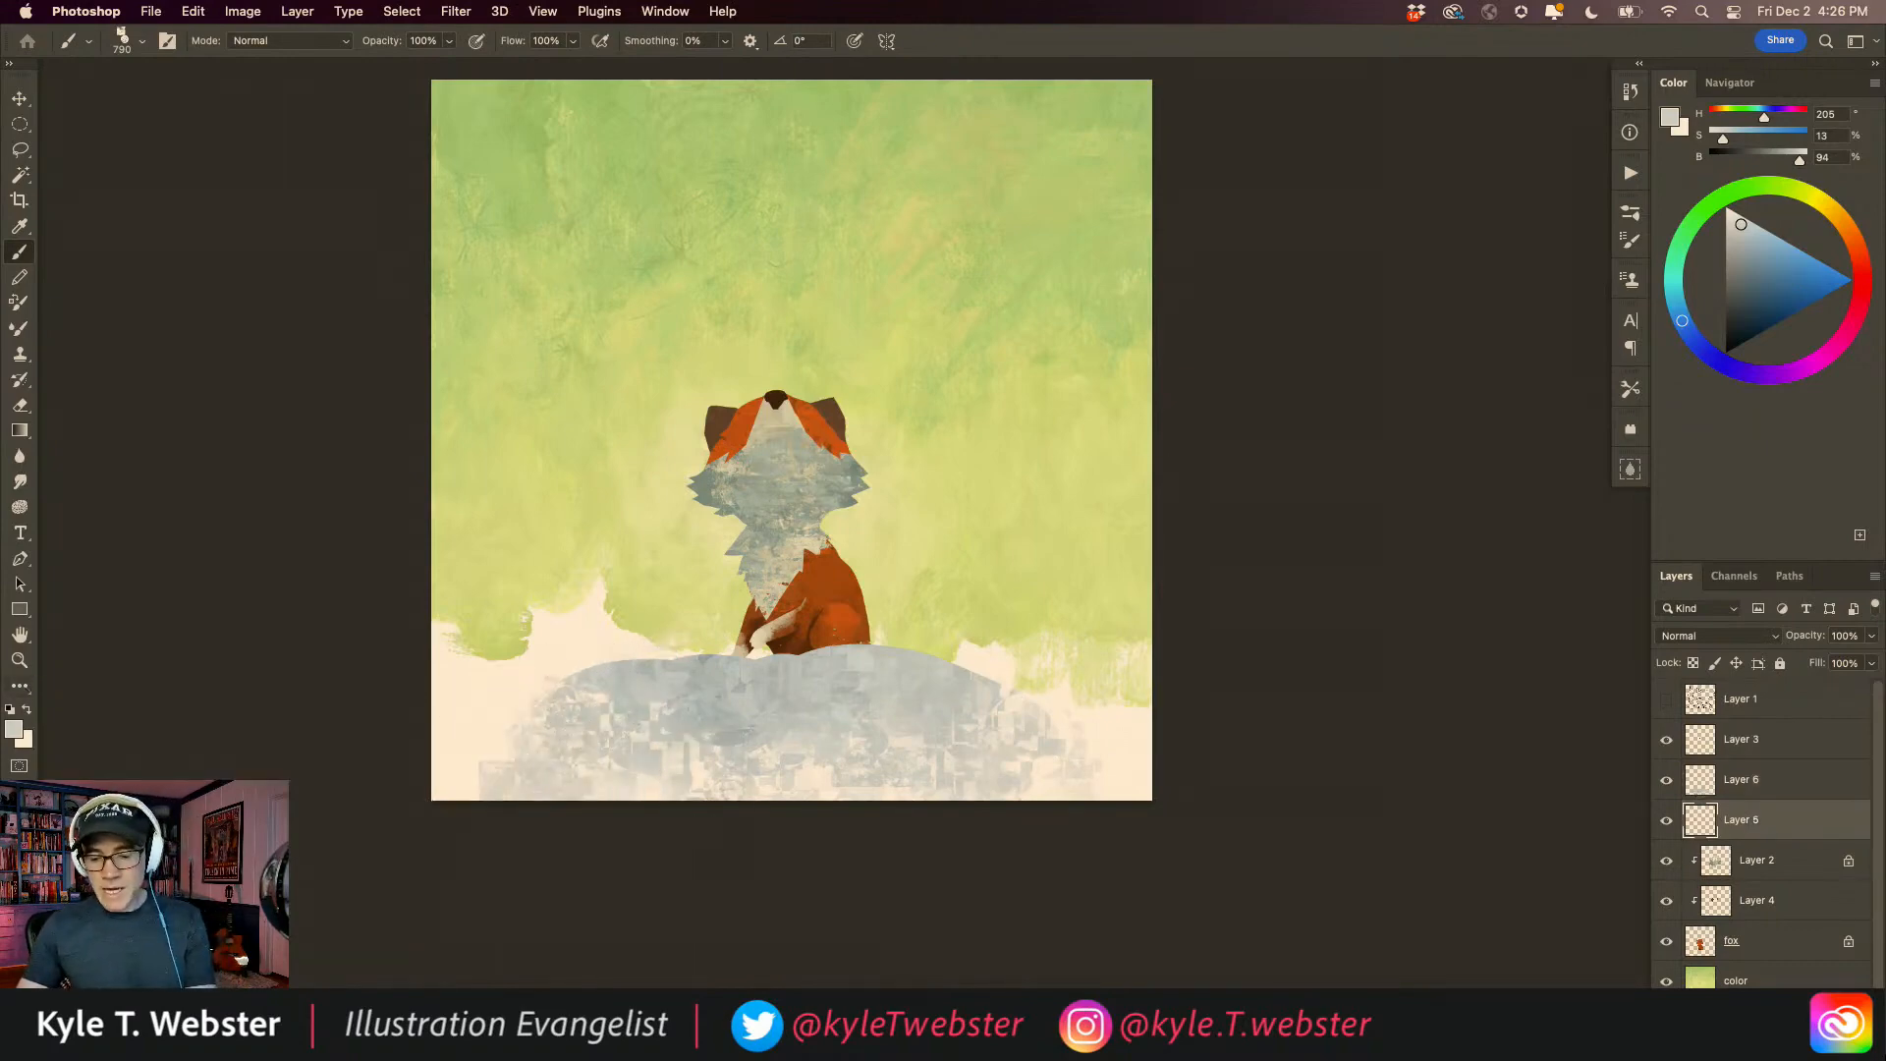
pyautogui.press('super+alt+shift+n')
pyautogui.moveTo(1691, 849); pyautogui.dragTo(1663, 974)
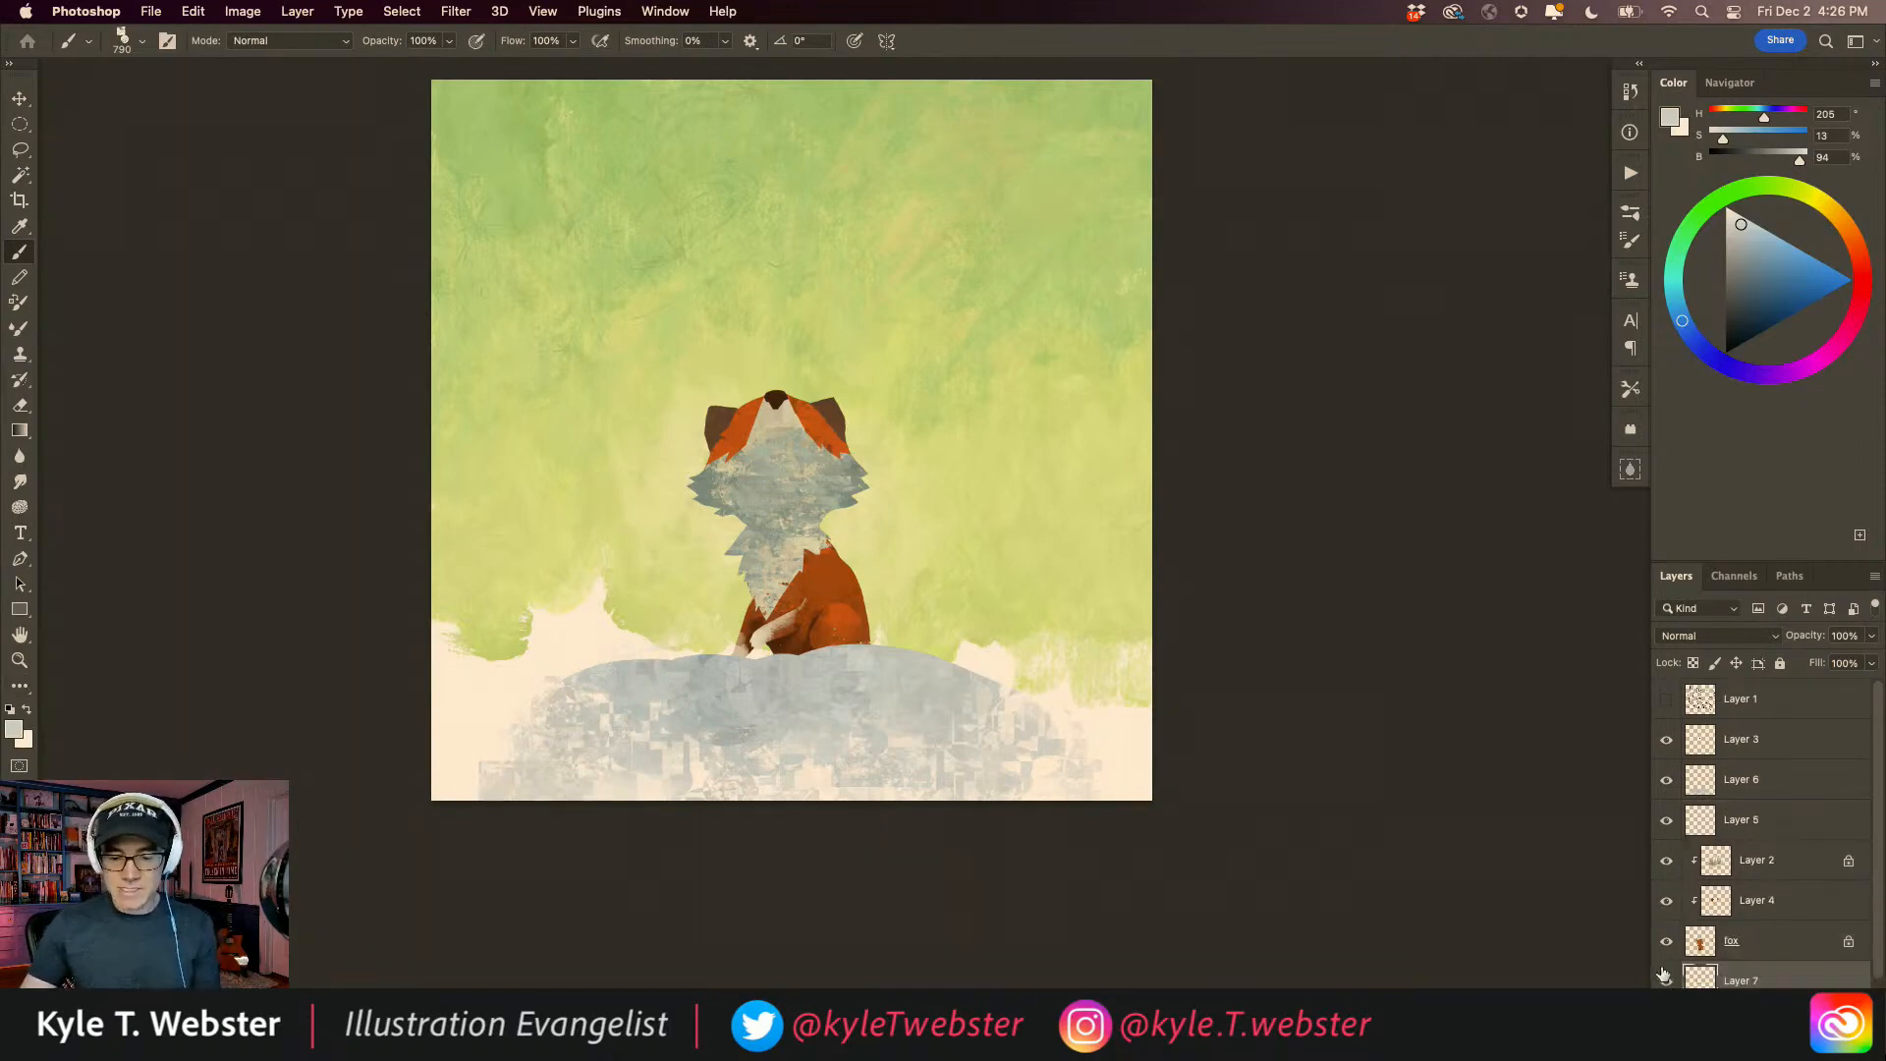
# Step: Show the Layer 1 sketch and lasso the background hills along their sketched ridge, including everything below to the canvas bottom
pyautogui.press('l')
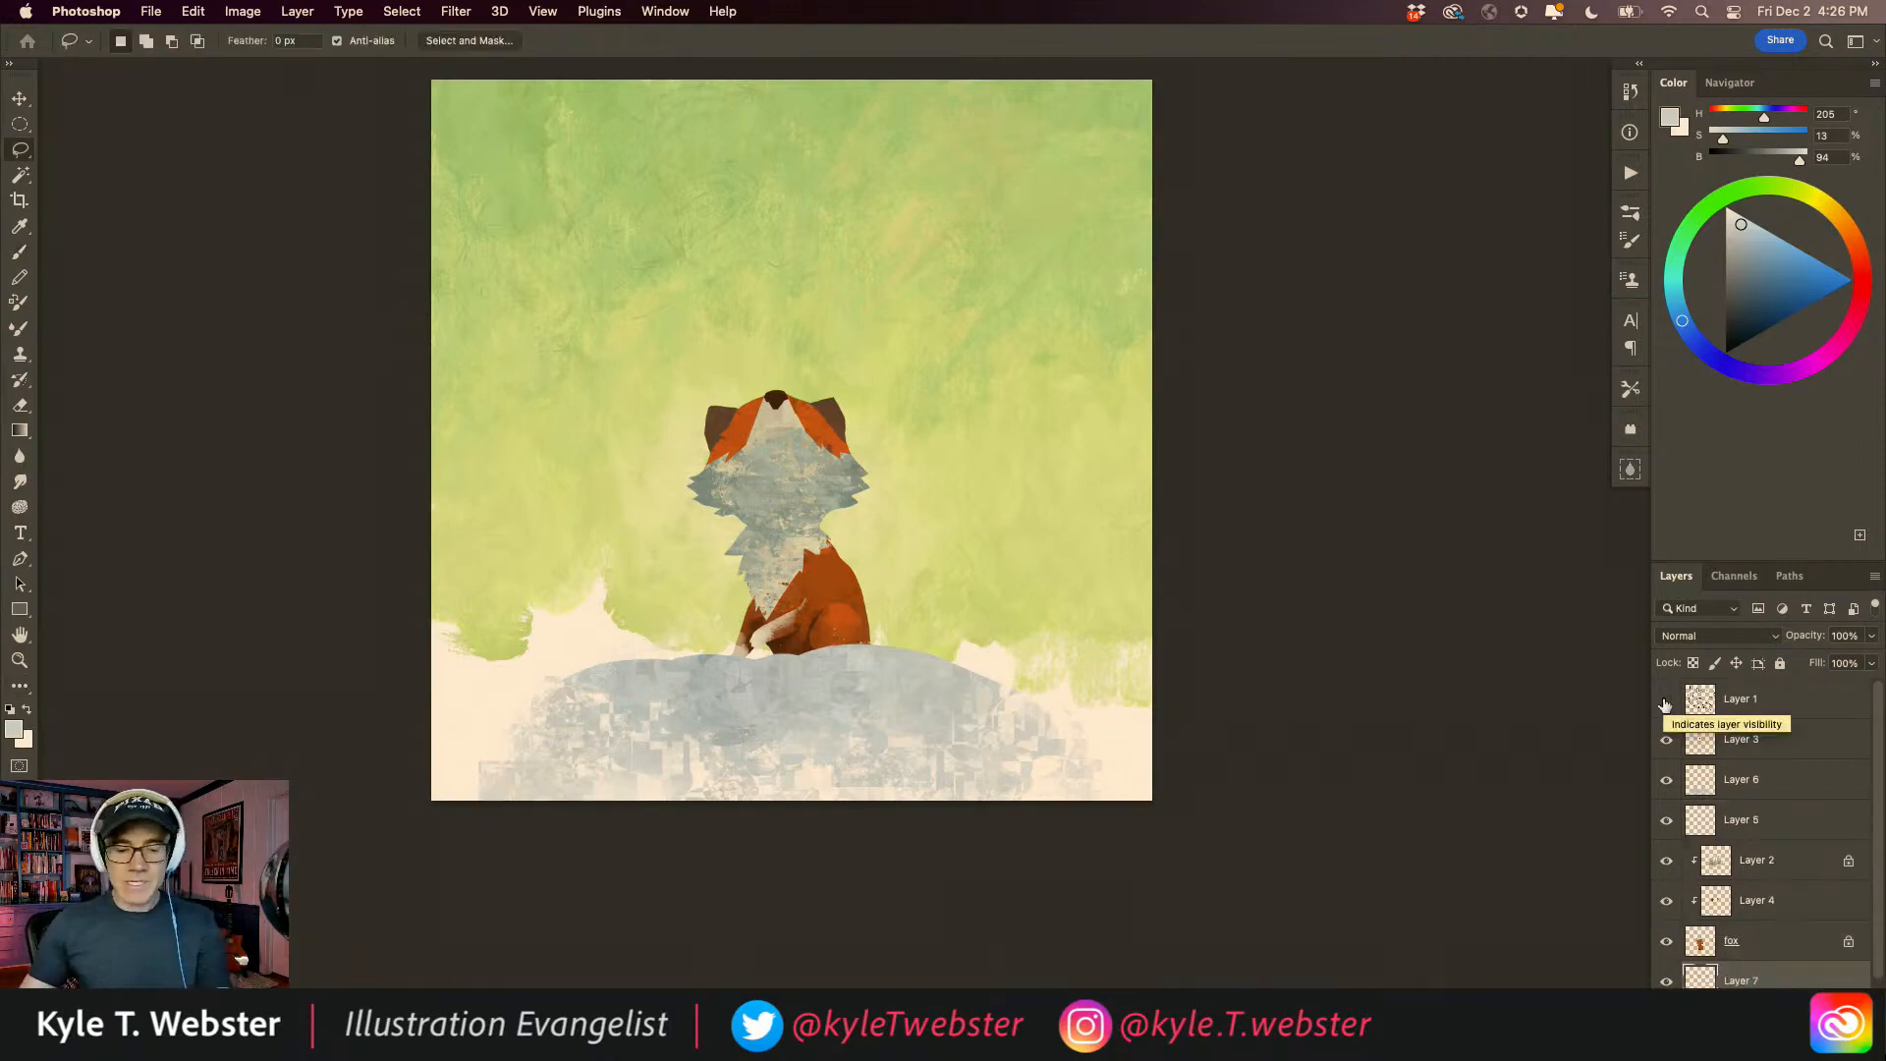
pyautogui.click(1665, 699)
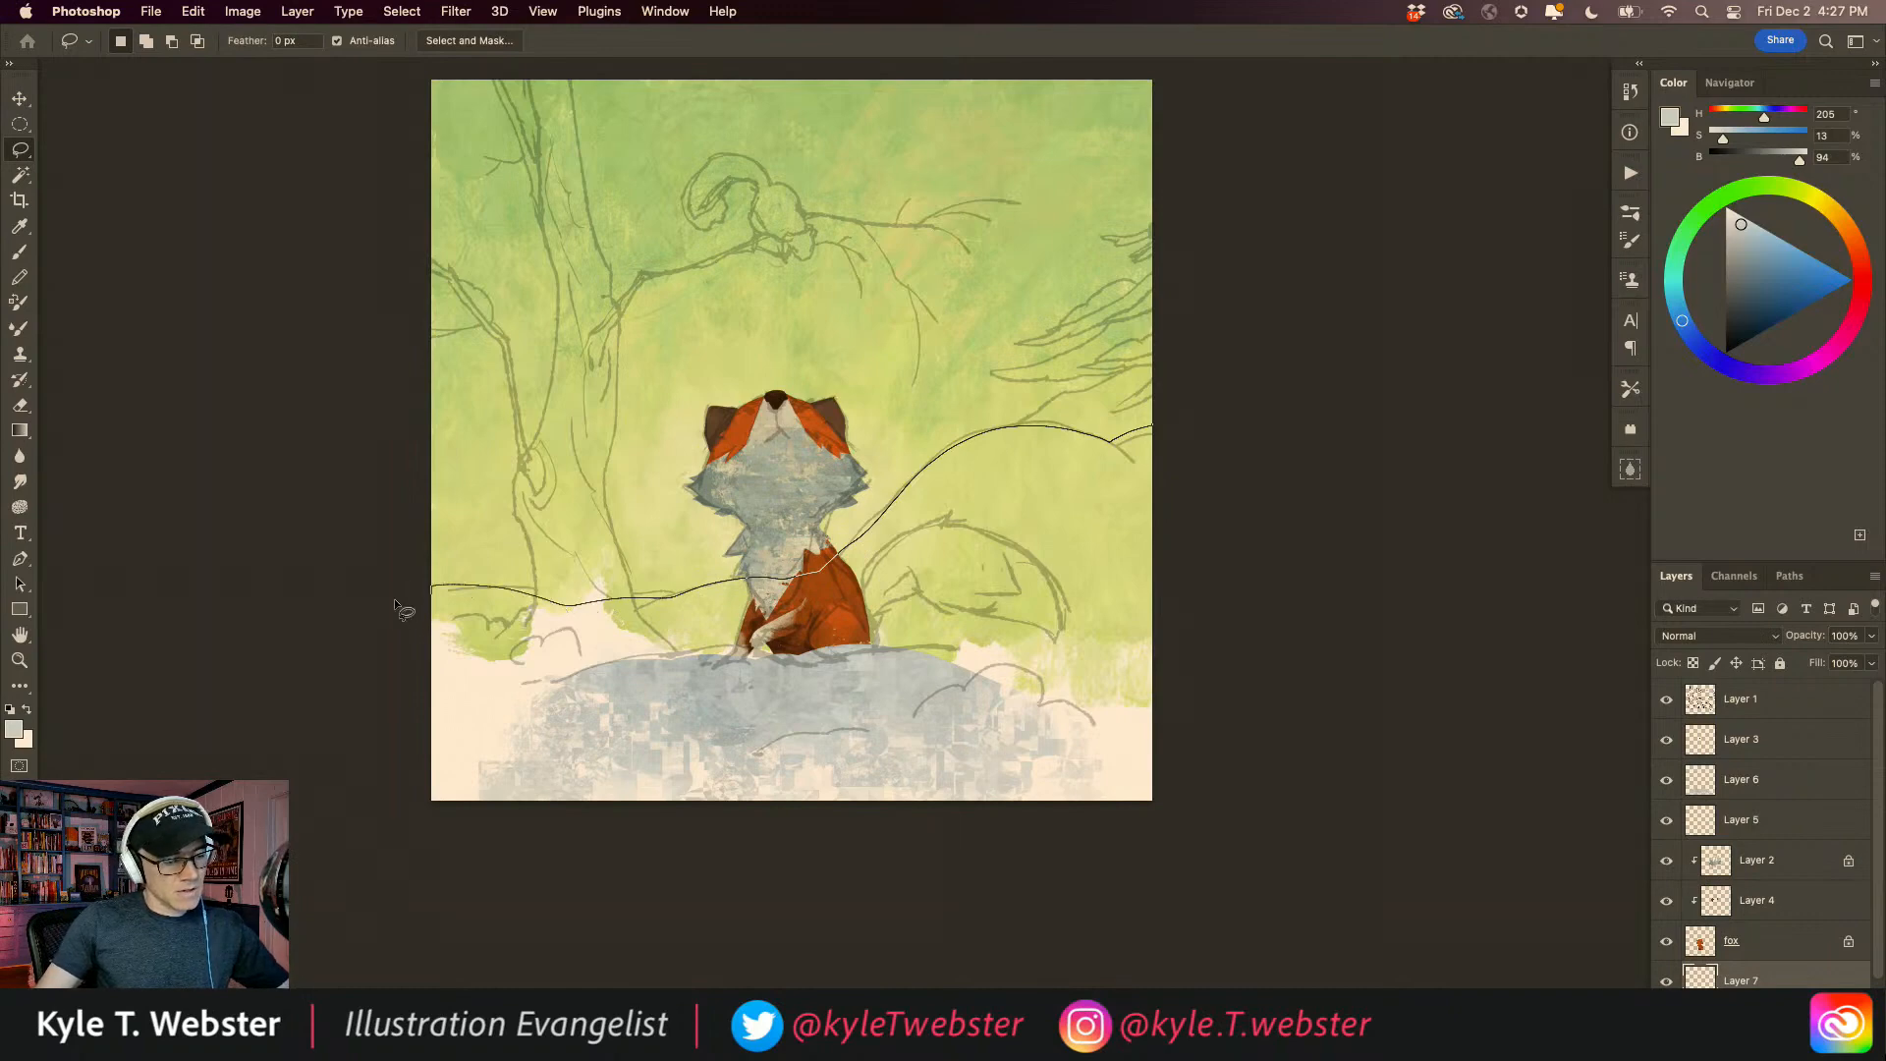
pyautogui.moveTo(1186, 877); pyautogui.dragTo(1304, 892)
# Step: Paint the selected hills in pale blue-grey at hue 206, saturation 22%, brightness 90%, and deselect
pyautogui.press('b')
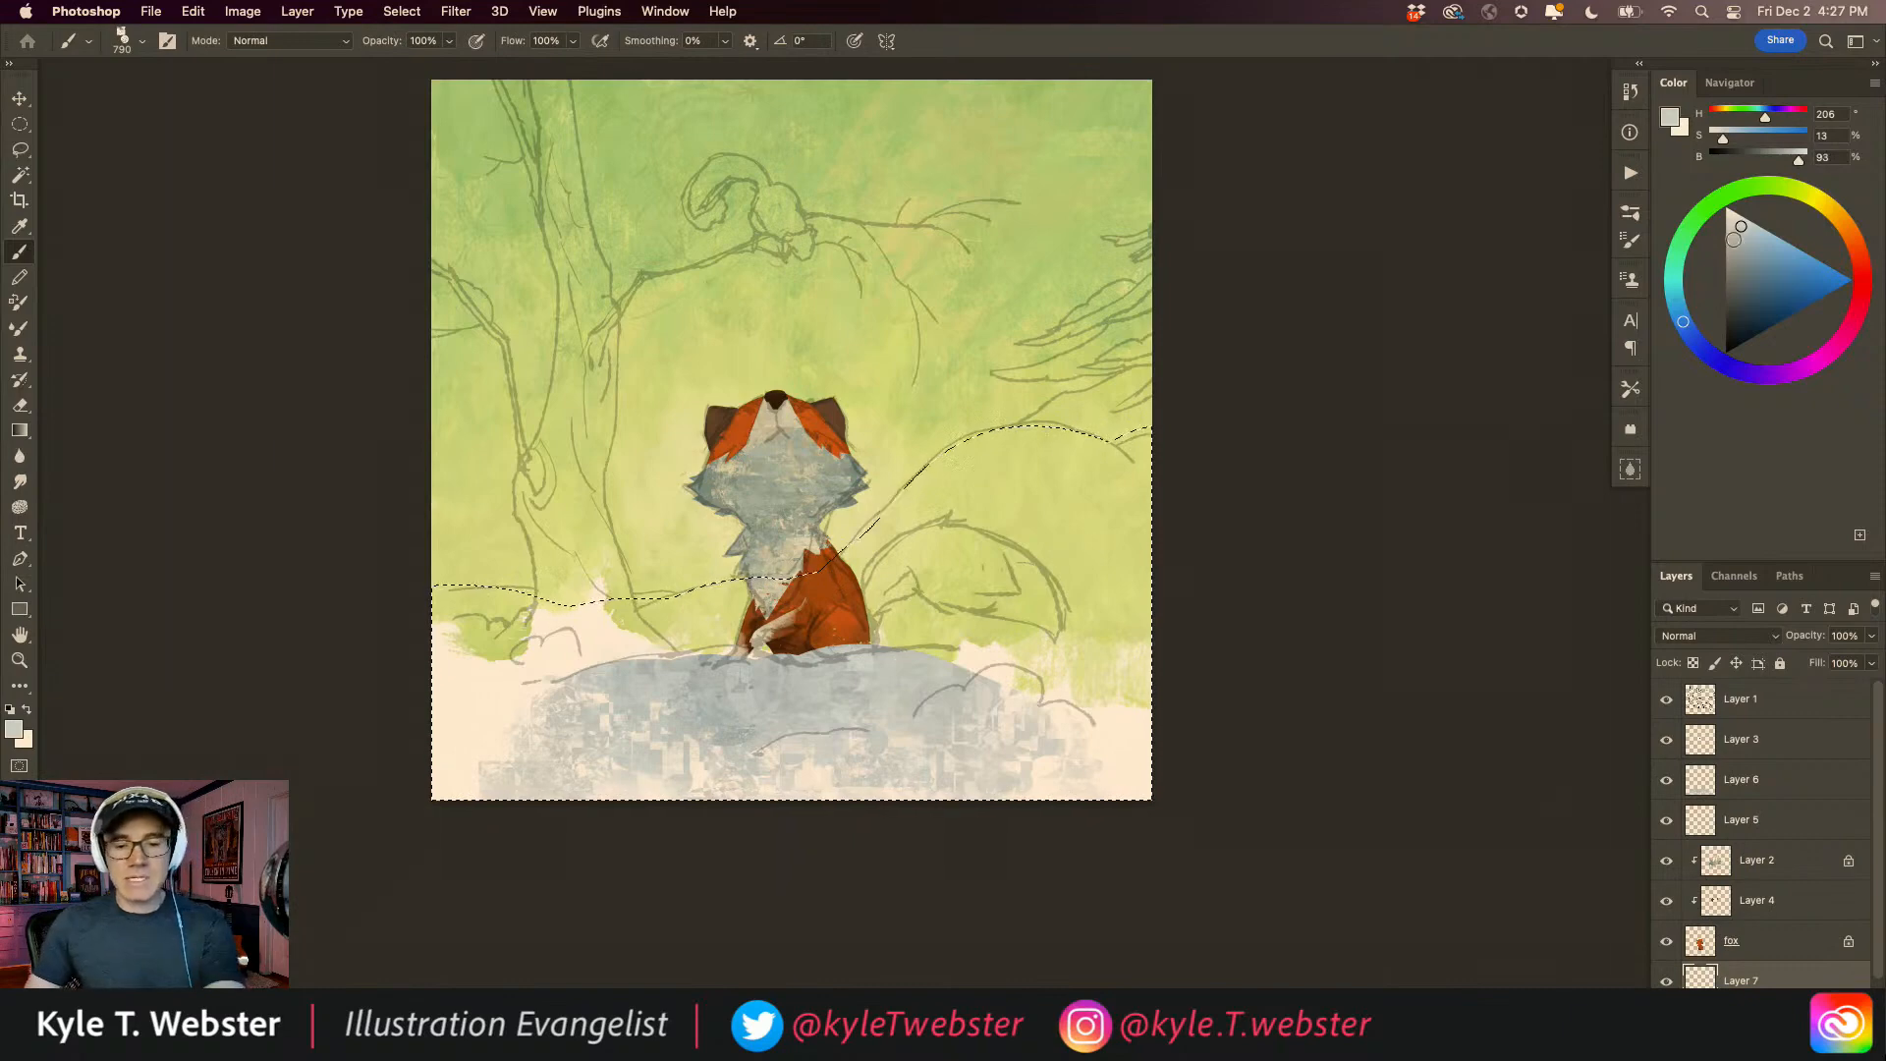
pyautogui.click(1748, 236)
pyautogui.moveTo(1748, 237); pyautogui.dragTo(1750, 236)
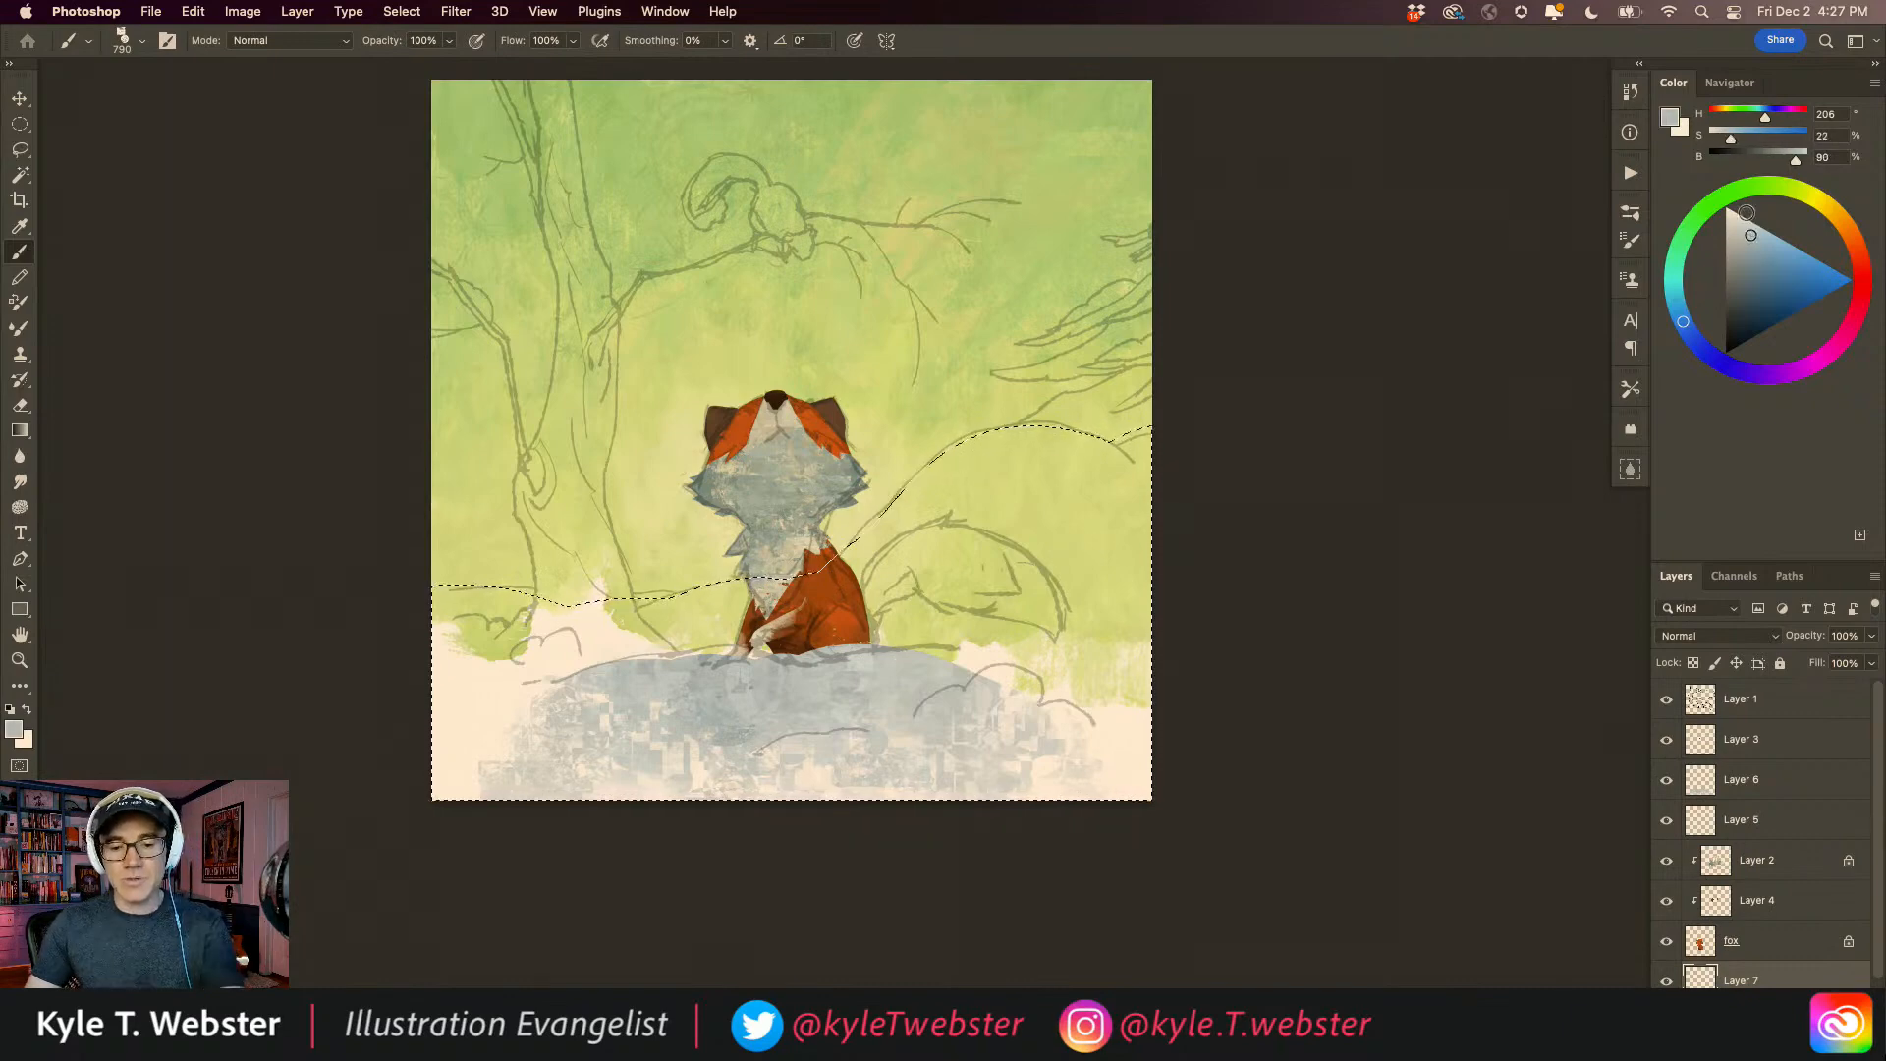
pyautogui.moveTo(845, 555)
pyautogui.mouseDown()
pyautogui.moveTo(921, 627)
pyautogui.moveTo(1043, 439)
pyautogui.moveTo(1091, 460)
pyautogui.moveTo(1156, 439)
pyautogui.moveTo(1078, 688)
pyautogui.moveTo(1009, 644)
pyautogui.moveTo(1136, 672)
pyautogui.moveTo(1124, 797)
pyautogui.moveTo(1095, 780)
pyautogui.moveTo(666, 803)
pyautogui.moveTo(625, 719)
pyautogui.moveTo(737, 654)
pyautogui.moveTo(766, 537)
pyautogui.moveTo(546, 644)
pyautogui.moveTo(455, 617)
pyautogui.moveTo(504, 659)
pyautogui.moveTo(495, 758)
pyautogui.moveTo(425, 762)
pyautogui.moveTo(436, 663)
pyautogui.moveTo(544, 615)
pyautogui.moveTo(704, 600)
pyautogui.moveTo(985, 448)
pyautogui.moveTo(1149, 481)
pyautogui.moveTo(905, 629)
pyautogui.moveTo(947, 710)
pyautogui.moveTo(895, 786)
pyautogui.moveTo(696, 769)
pyautogui.moveTo(737, 792)
pyautogui.moveTo(742, 717)
pyautogui.moveTo(686, 606)
pyautogui.moveTo(577, 657)
pyautogui.moveTo(403, 609)
pyautogui.moveTo(521, 705)
pyautogui.moveTo(693, 769)
pyautogui.moveTo(496, 829)
pyautogui.moveTo(627, 724)
pyautogui.moveTo(602, 727)
pyautogui.moveTo(519, 640)
pyautogui.moveTo(350, 640)
pyautogui.moveTo(437, 644)
pyautogui.moveTo(464, 738)
pyautogui.moveTo(608, 719)
pyautogui.moveTo(695, 593)
pyautogui.moveTo(963, 443)
pyautogui.moveTo(1133, 439)
pyautogui.moveTo(913, 468)
pyautogui.moveTo(644, 657)
pyautogui.moveTo(394, 757)
pyautogui.moveTo(1008, 805)
pyautogui.moveTo(292, 729)
pyautogui.mouseUp()
pyautogui.press('super+d')
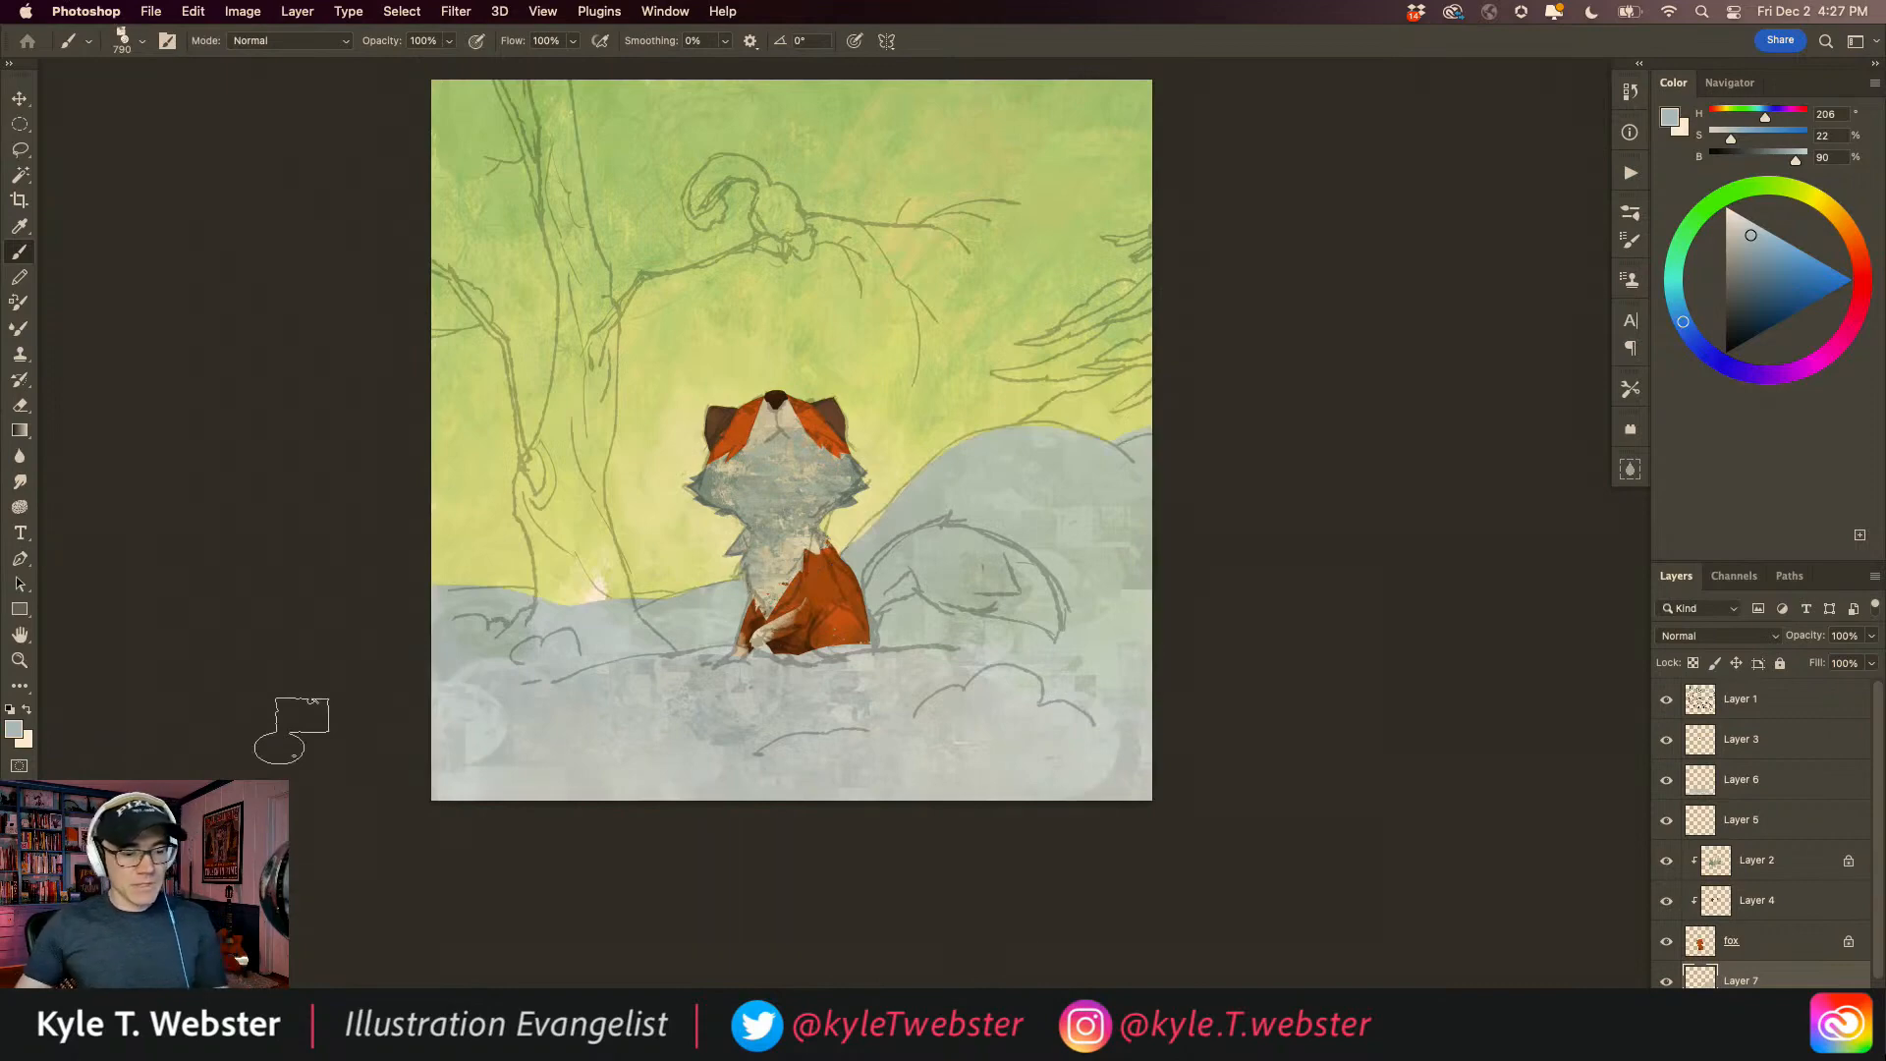
# Step: Hide the Layer 1 sketch, clip the new Layer 8 to Layer 7, and enlarge the layer list
pyautogui.click(1666, 698)
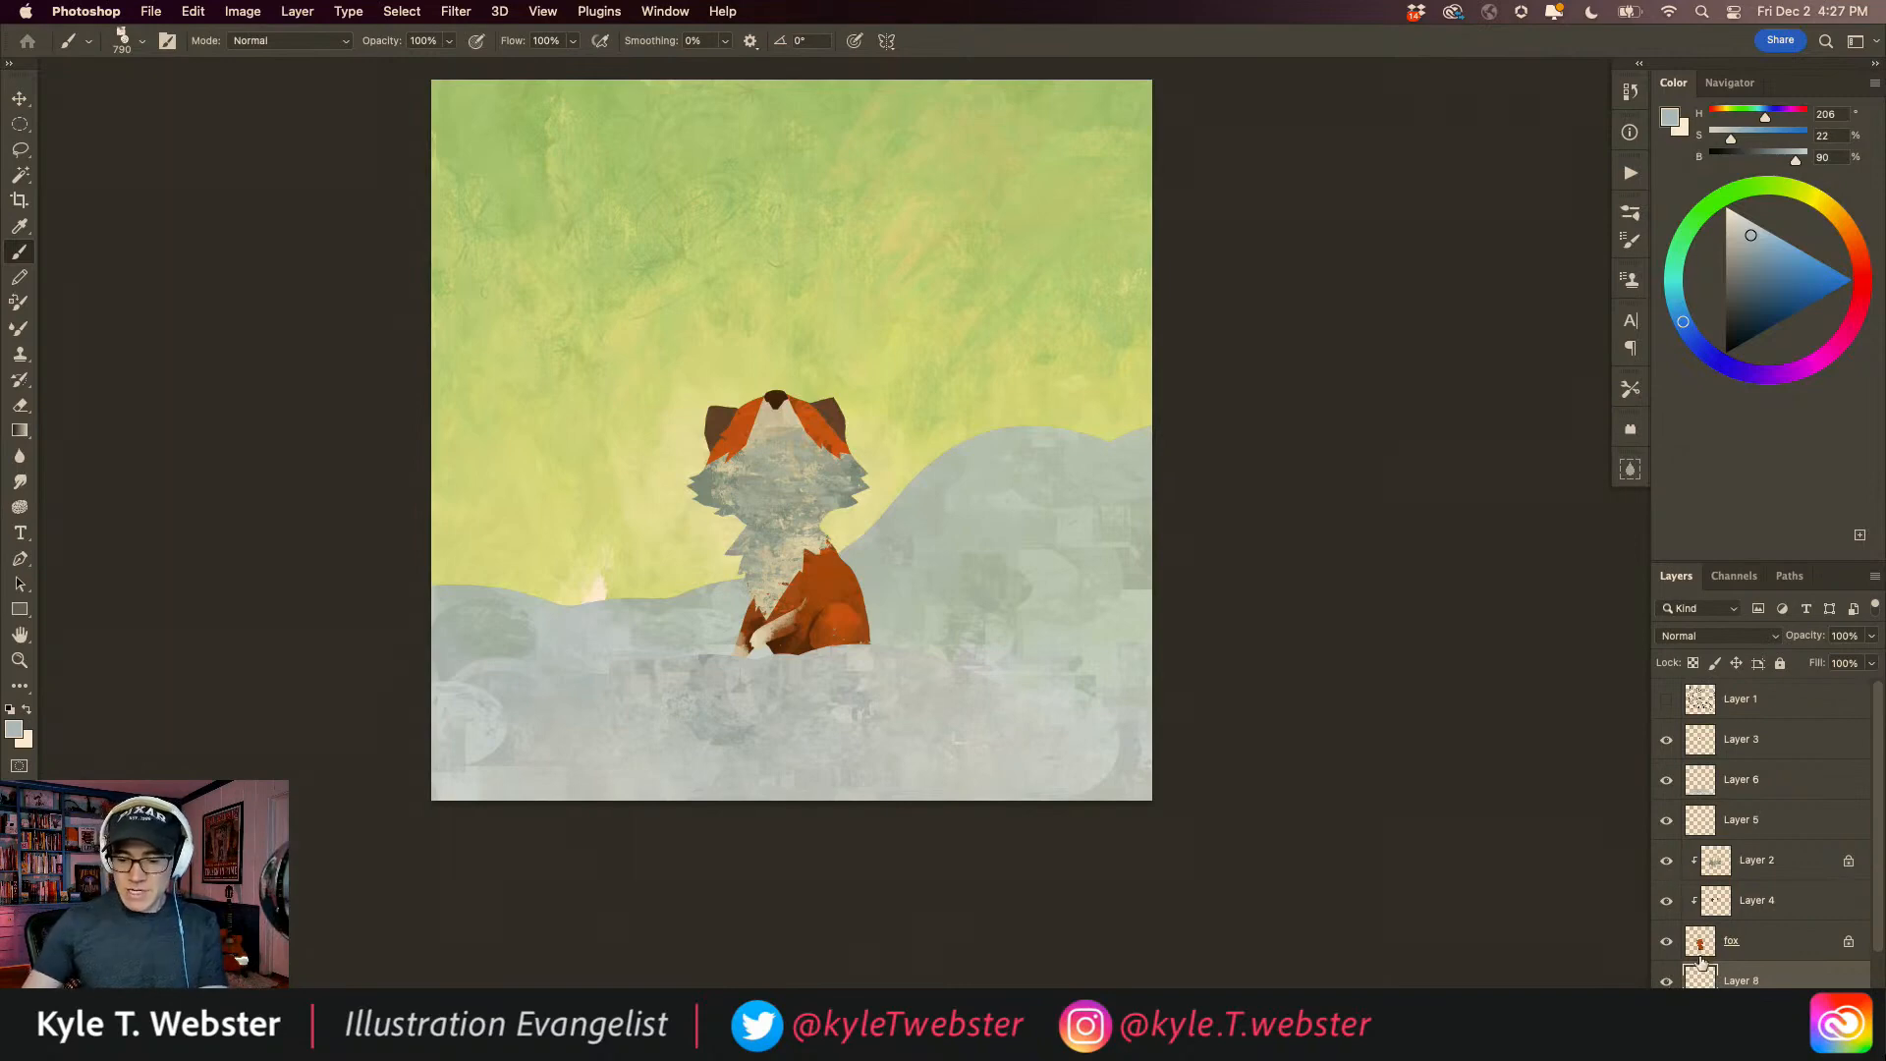
pyautogui.press('super+alt+g')
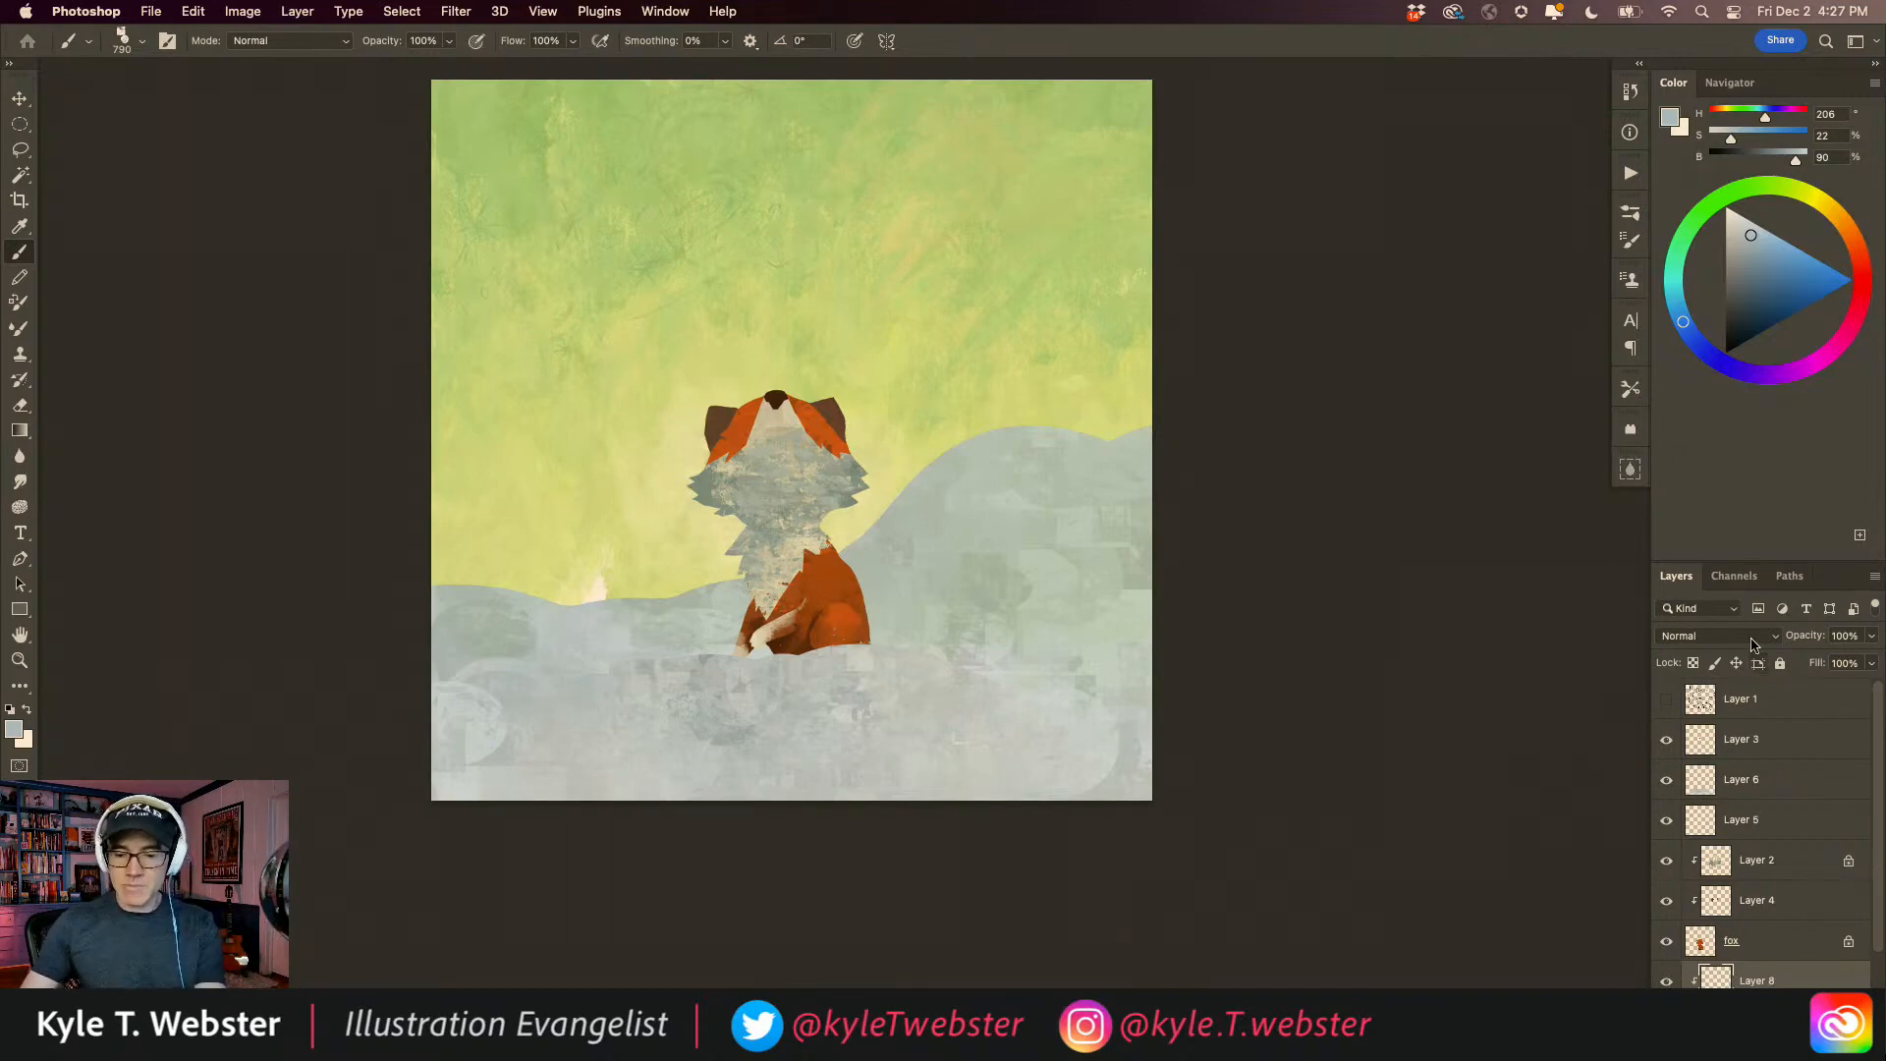
pyautogui.moveTo(1680, 558); pyautogui.dragTo(1655, 300)
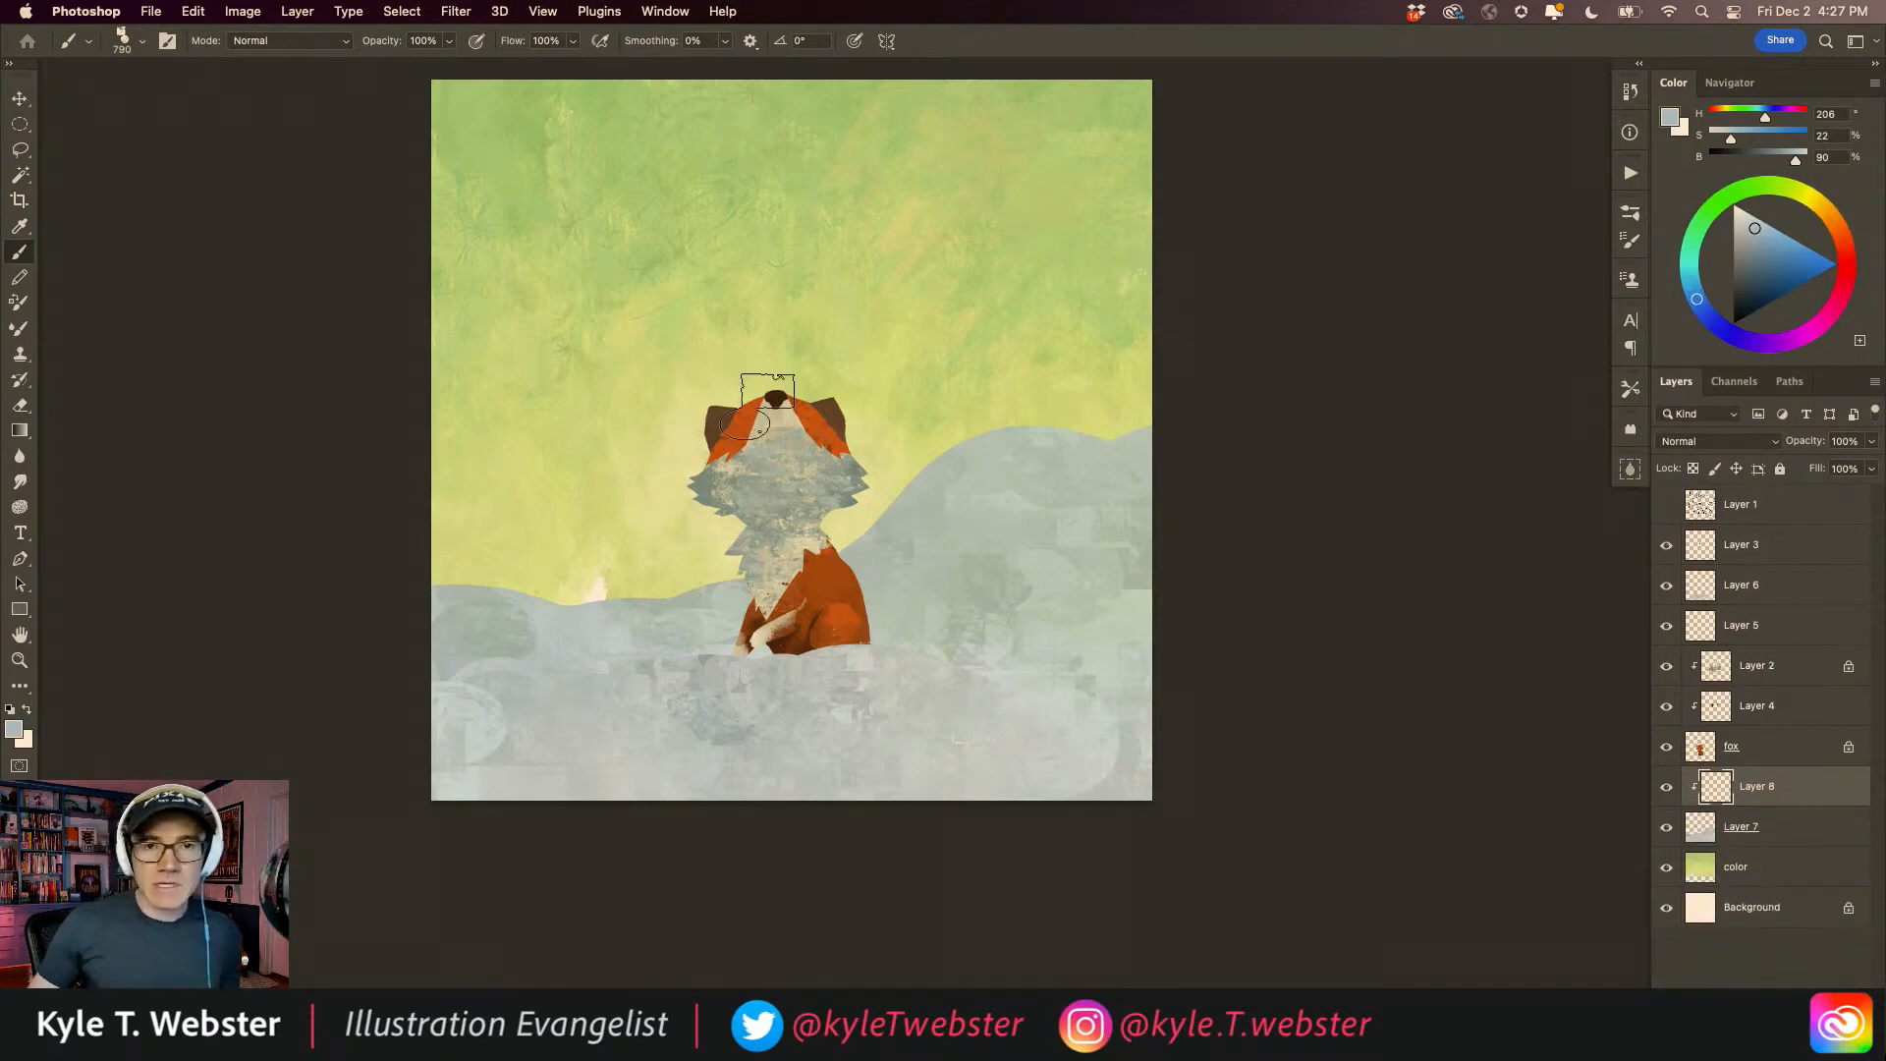
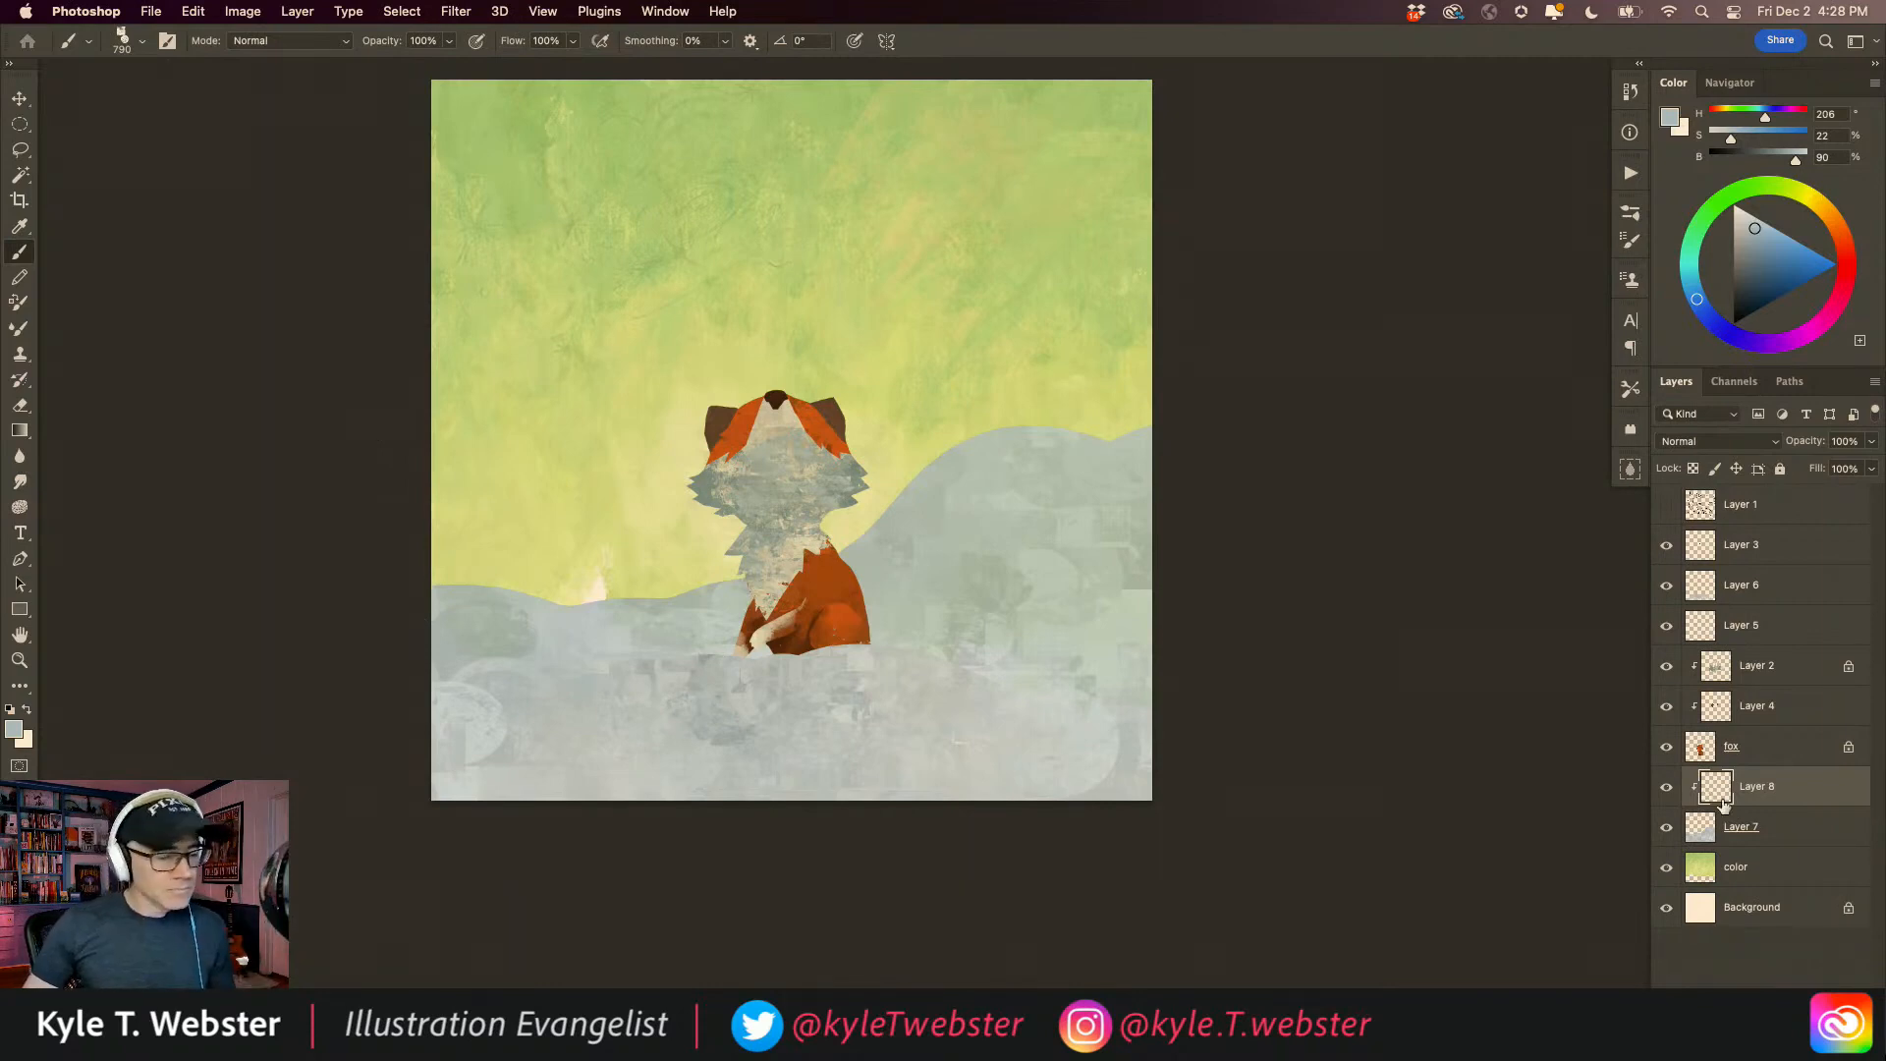
# Step: Brush pale highlights along the hills at hue 185, saturation 7%, brightness 95%, reducing the brush to 250 px
pyautogui.keyDown('alt'); pyautogui.click(606, 600); pyautogui.keyUp('alt')
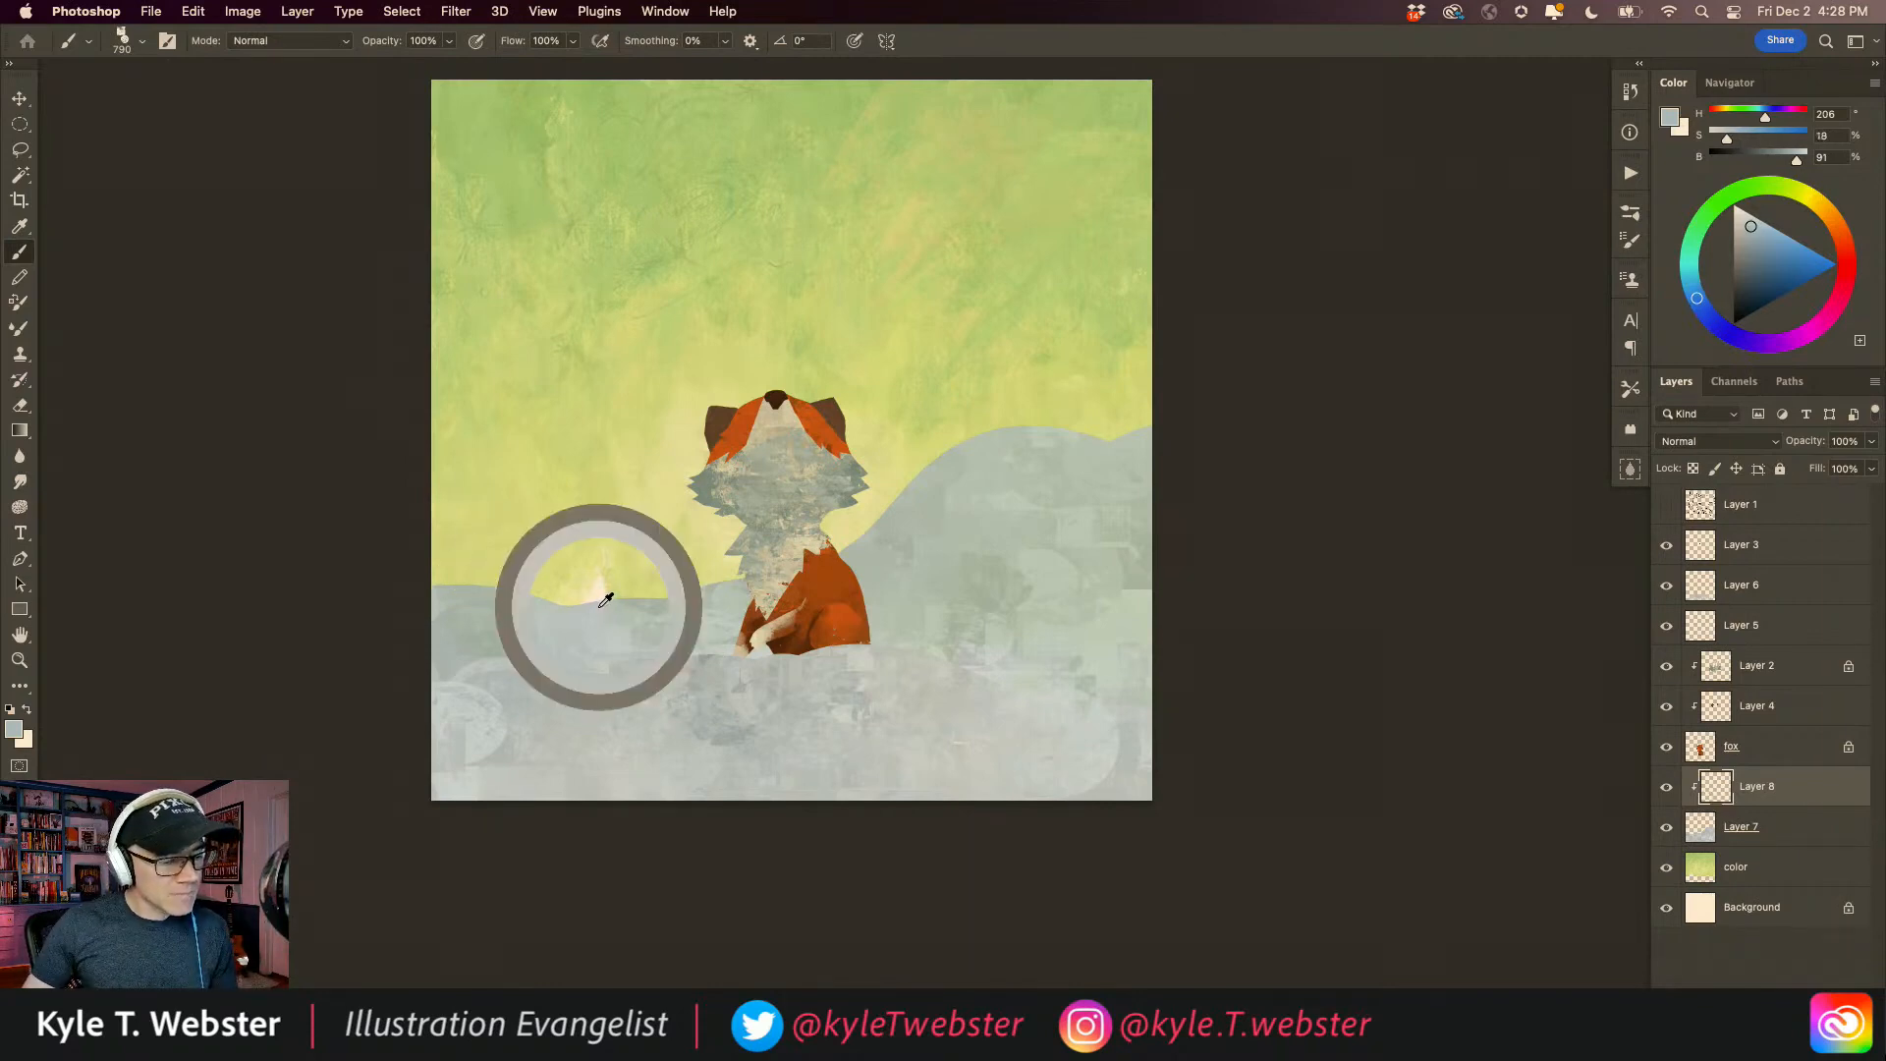
pyautogui.click(1741, 215)
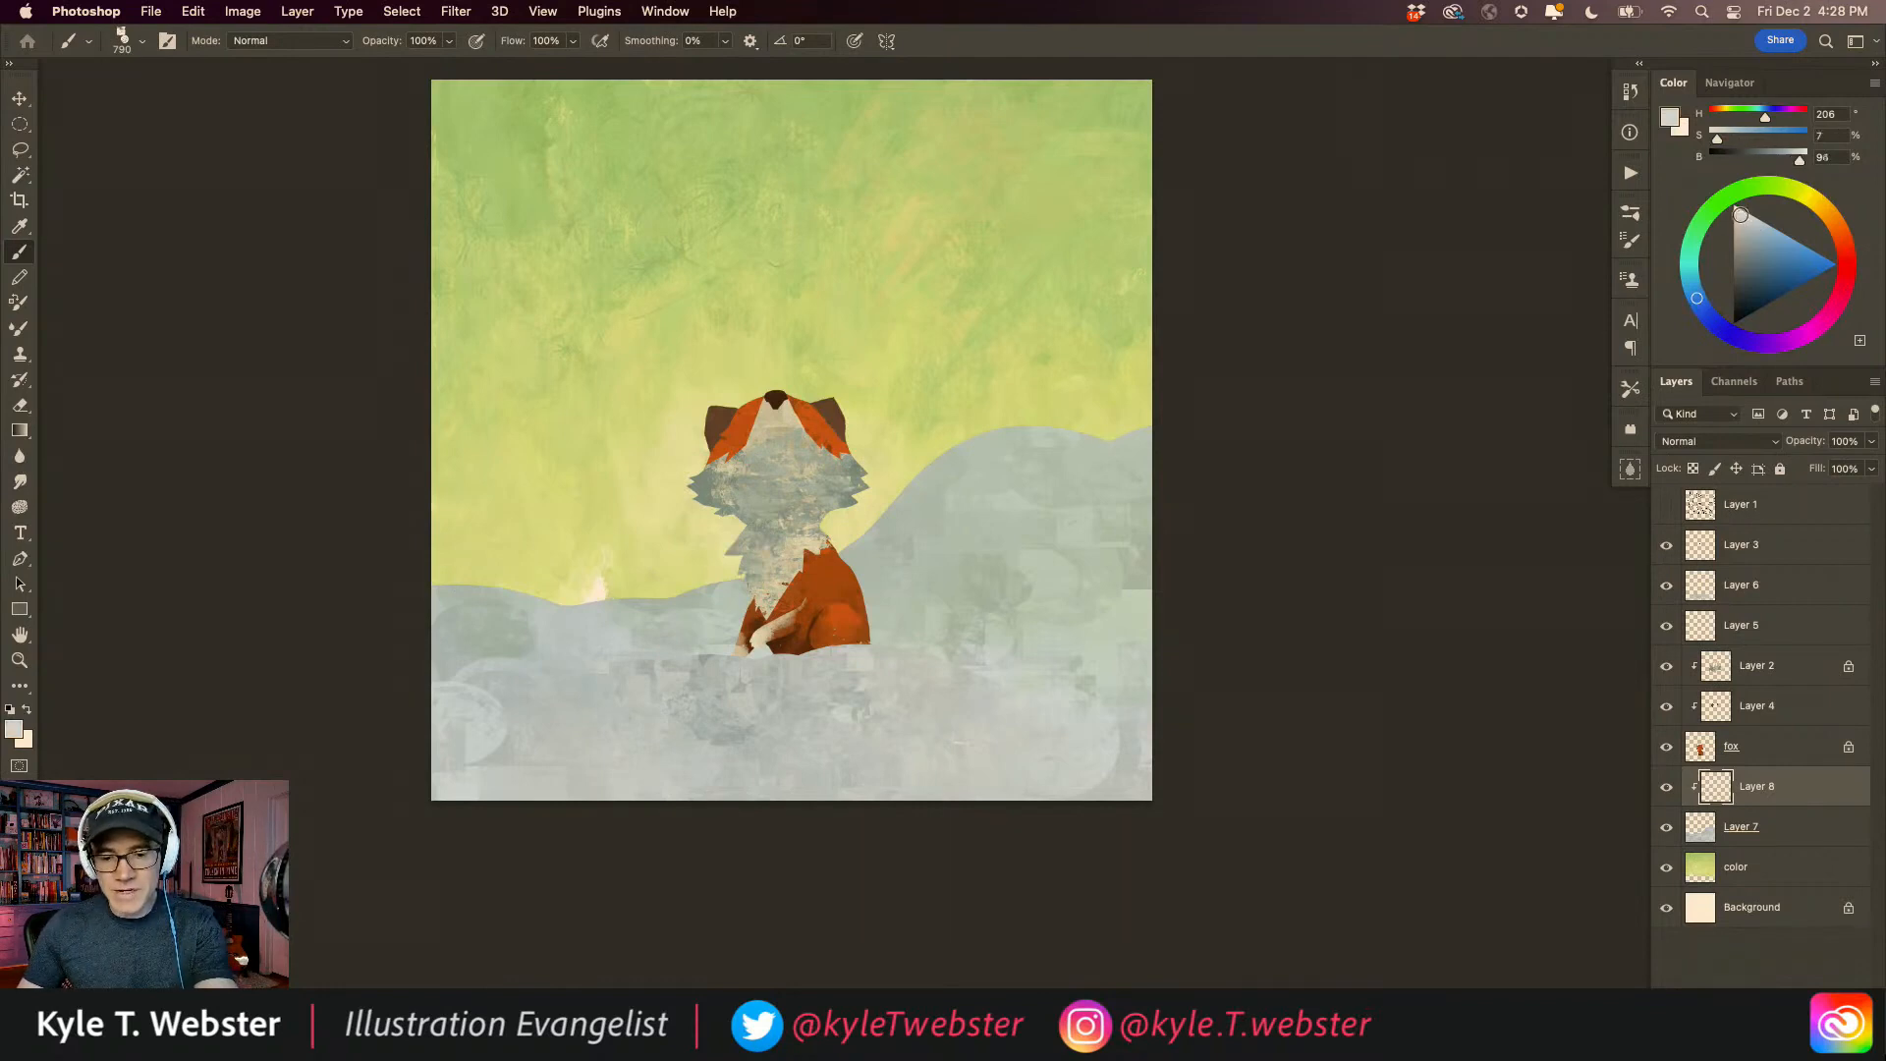
pyautogui.moveTo(1692, 295); pyautogui.dragTo(1683, 271)
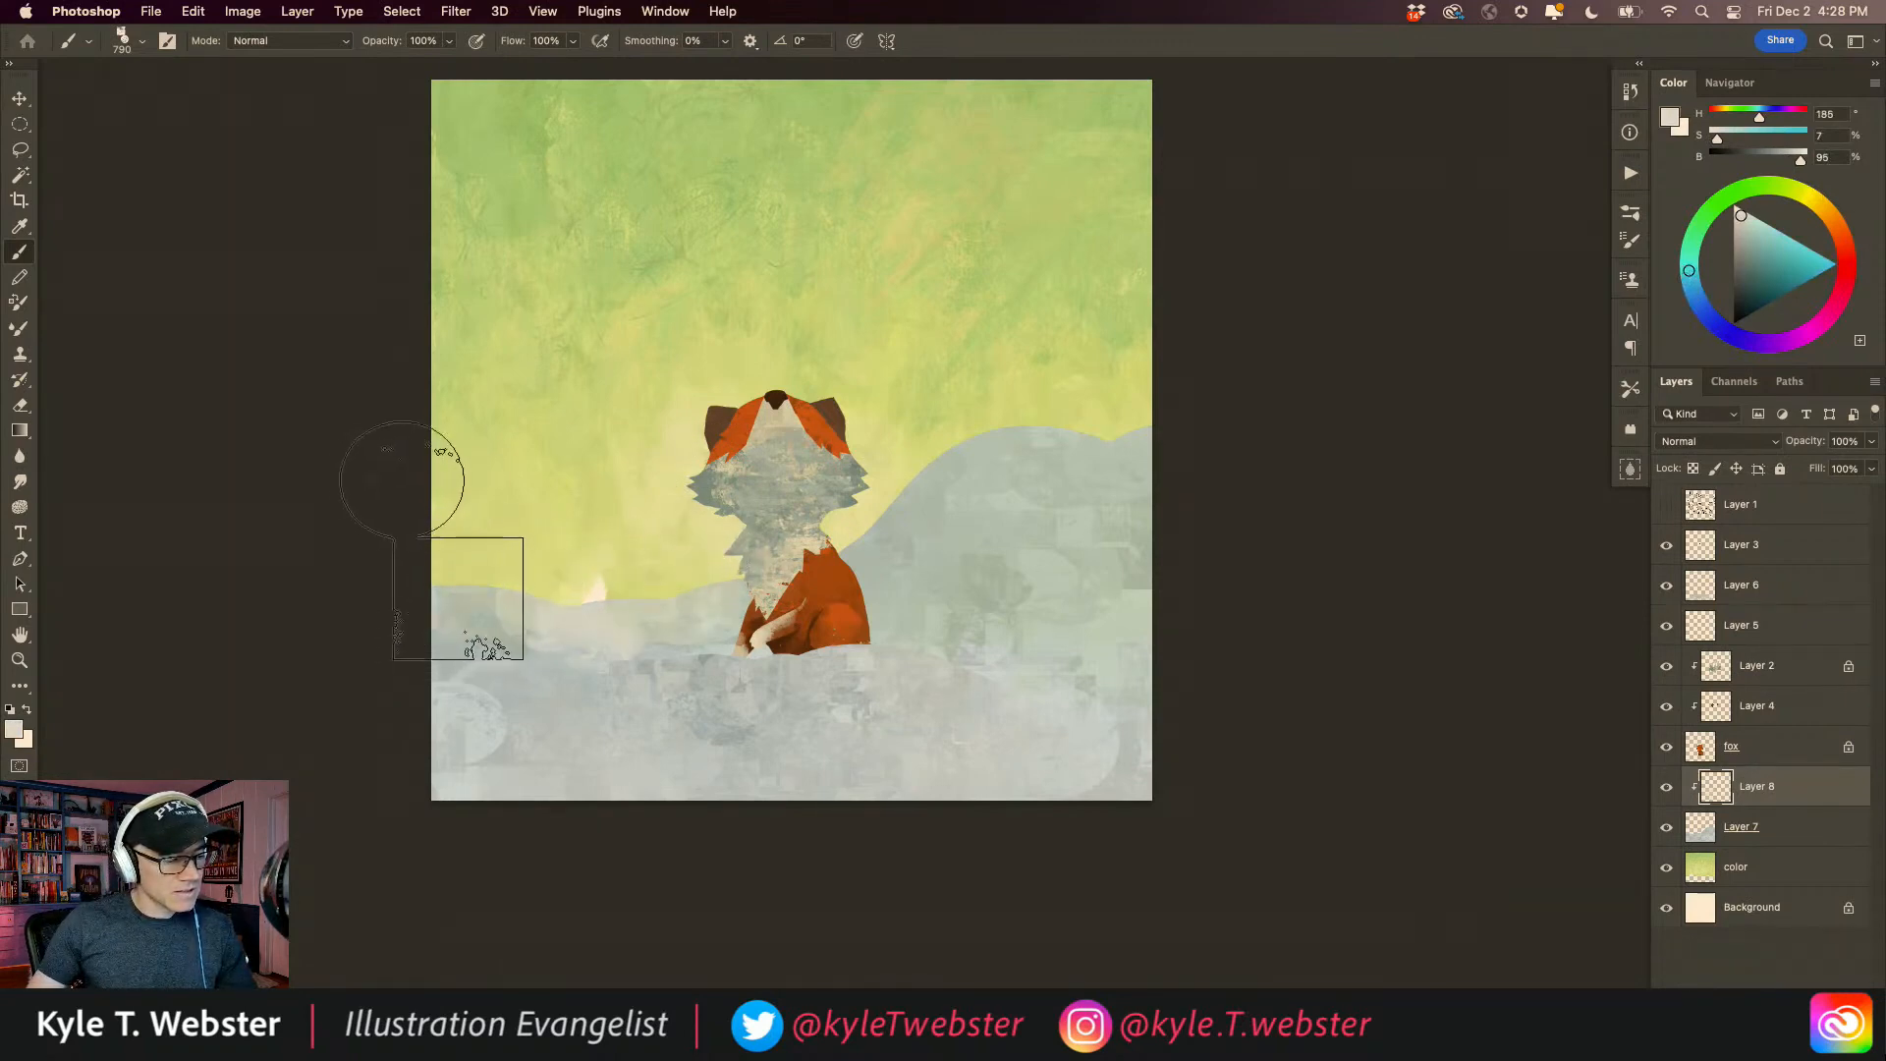
pyautogui.press('[')
pyautogui.press('[')
pyautogui.press('[')
pyautogui.press('[')
pyautogui.press('[')
pyautogui.press('[')
pyautogui.press('[')
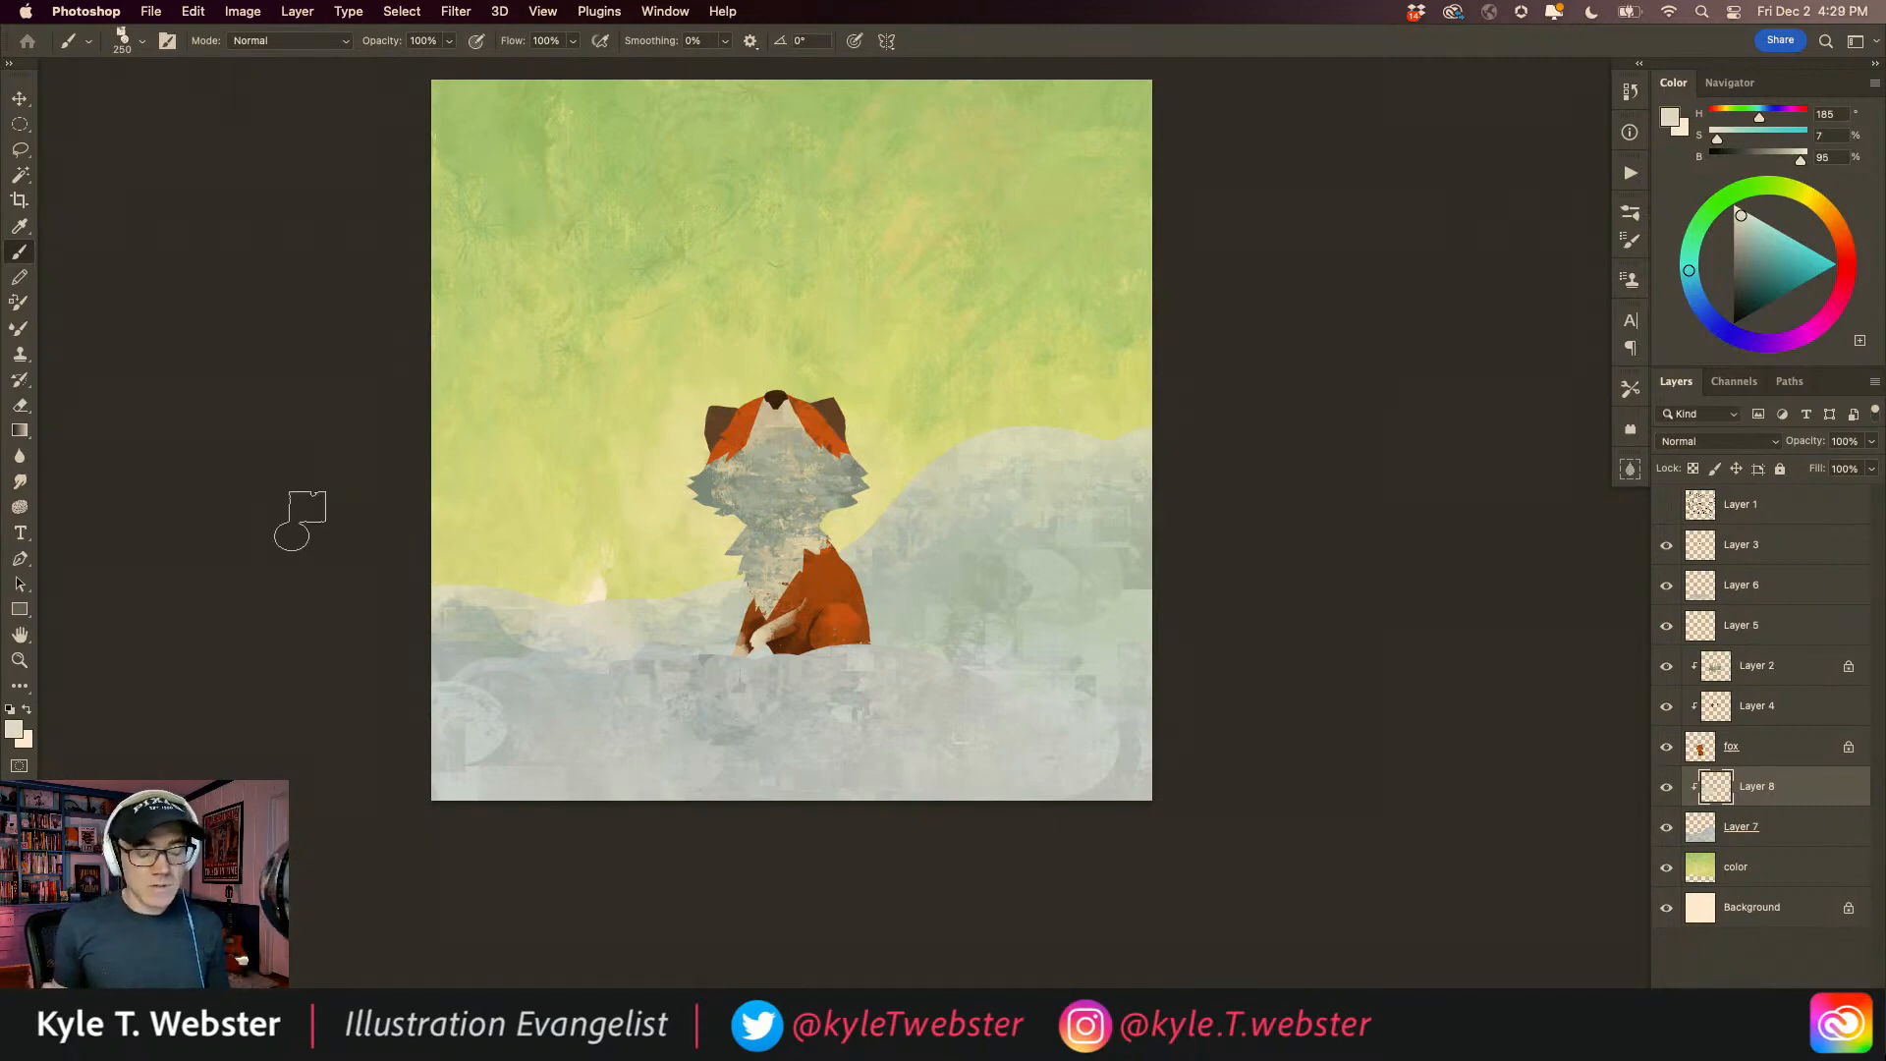
# Step: Lock Layer 6's transparent pixels and paint near-white snow on the mound under the fox at hue 185, saturation 3%, brightness 100%
pyautogui.click(1710, 588)
pyautogui.click(1665, 589)
pyautogui.click(1665, 589)
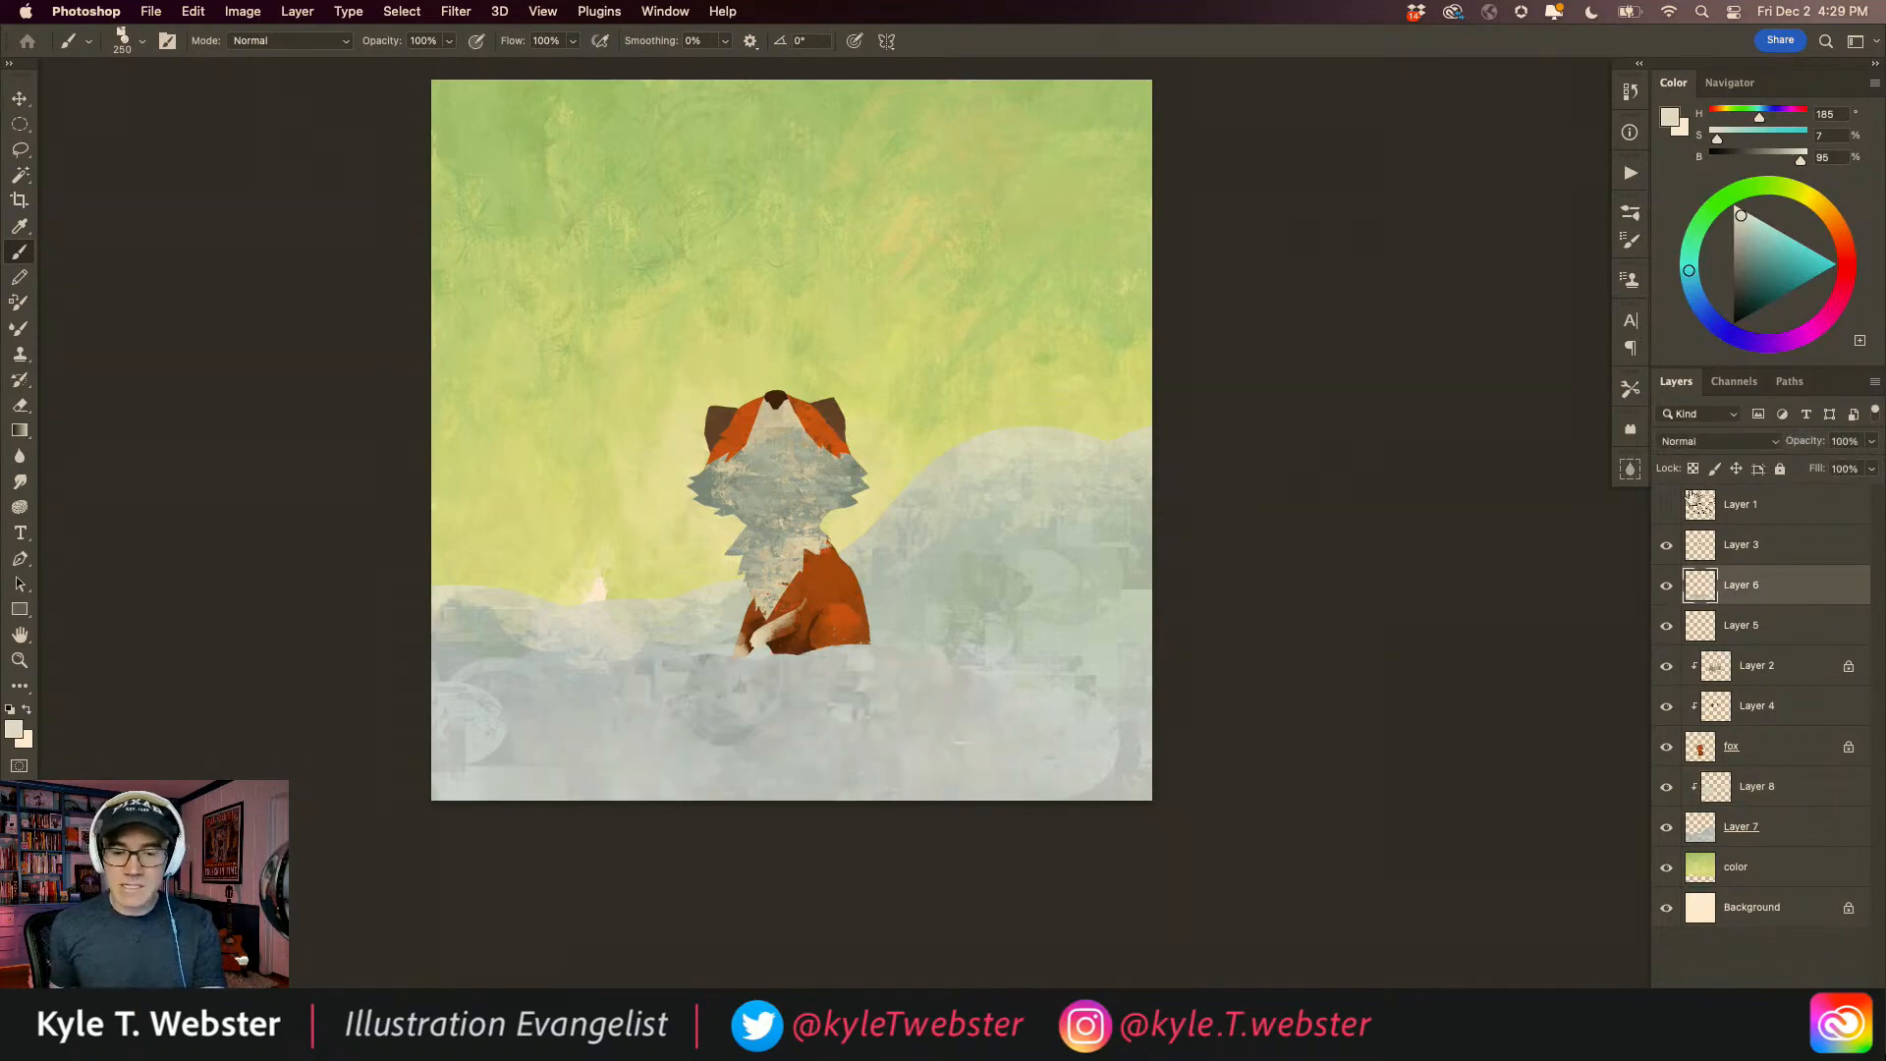
pyautogui.click(1736, 207)
pyautogui.moveTo(815, 629)
pyautogui.mouseDown()
pyautogui.moveTo(823, 670)
pyautogui.moveTo(882, 648)
pyautogui.mouseUp()
pyautogui.hotkey('ctrl', 'z')
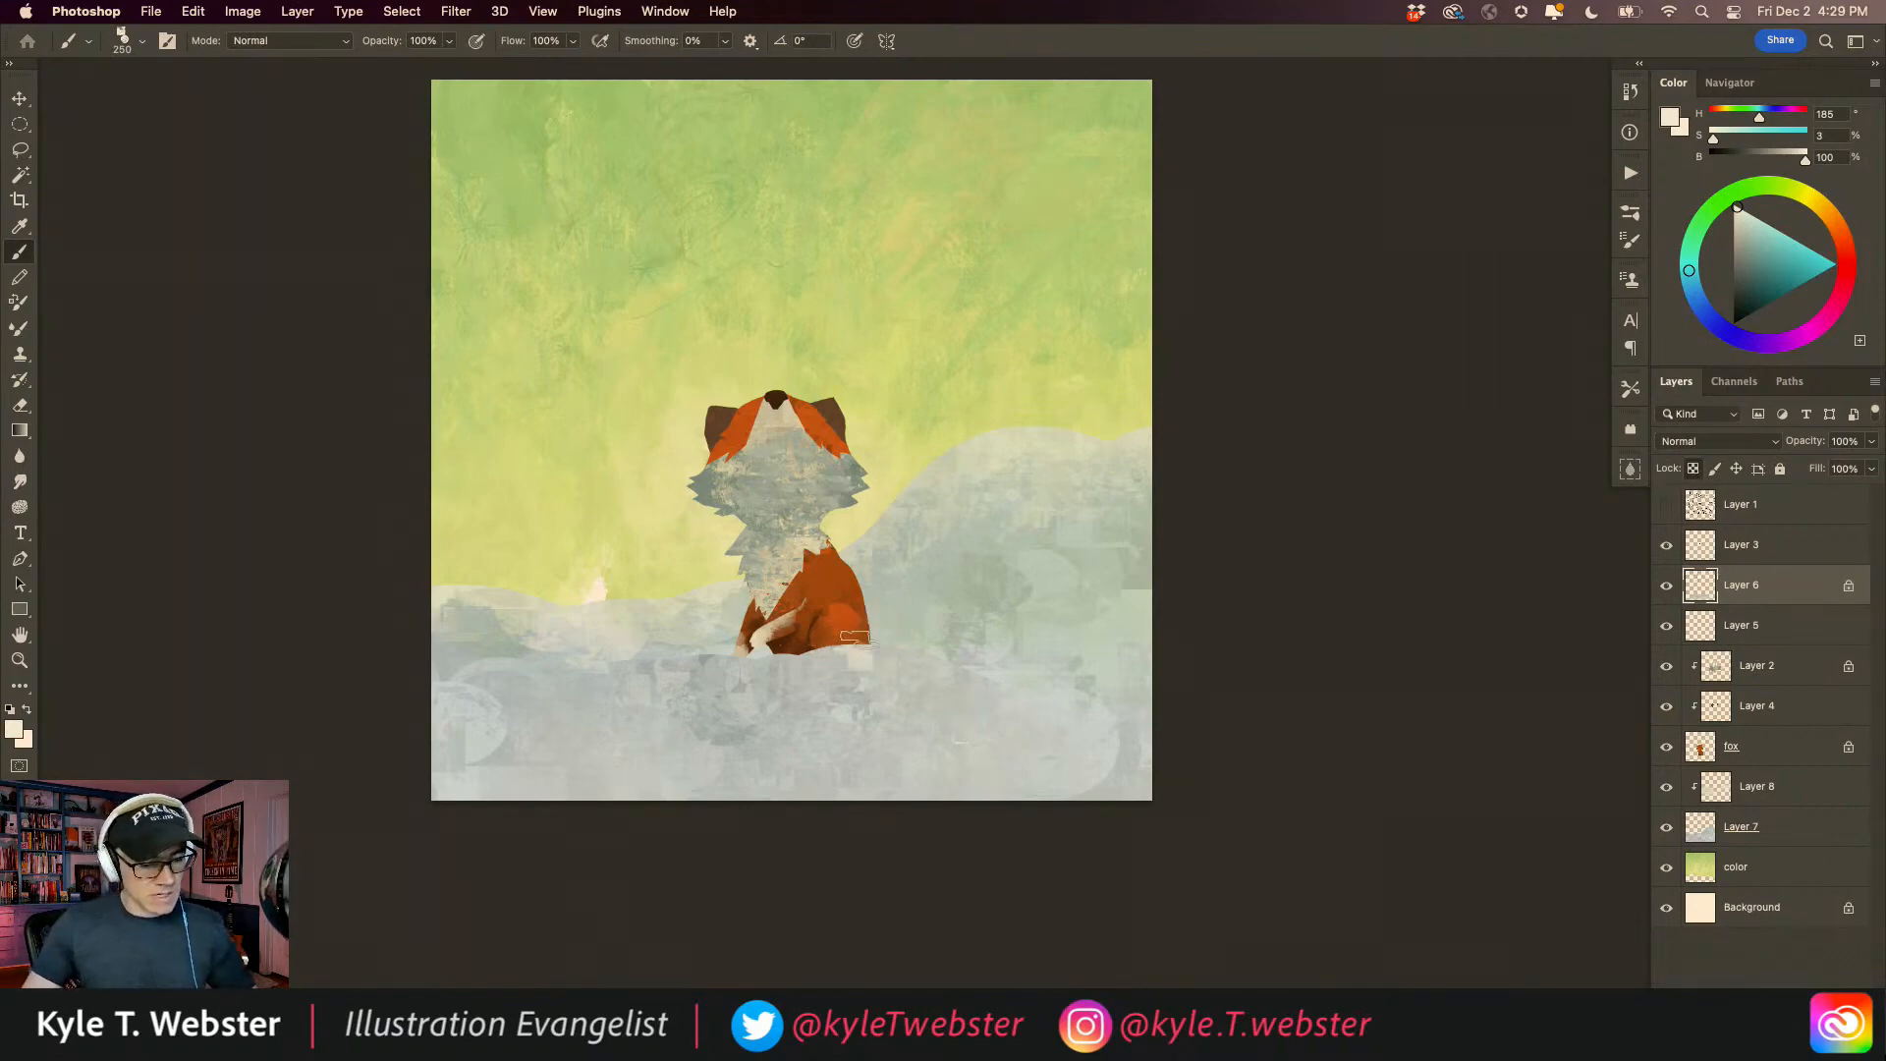
pyautogui.moveTo(886, 647)
pyautogui.mouseDown()
pyautogui.moveTo(759, 664)
pyautogui.moveTo(875, 652)
pyautogui.moveTo(985, 673)
pyautogui.moveTo(907, 683)
pyautogui.moveTo(803, 644)
pyautogui.moveTo(663, 668)
pyautogui.moveTo(783, 682)
pyautogui.moveTo(698, 685)
pyautogui.moveTo(646, 661)
pyautogui.moveTo(599, 685)
pyautogui.moveTo(652, 655)
pyautogui.moveTo(520, 678)
pyautogui.moveTo(656, 686)
pyautogui.moveTo(692, 711)
pyautogui.moveTo(783, 693)
pyautogui.mouseUp()
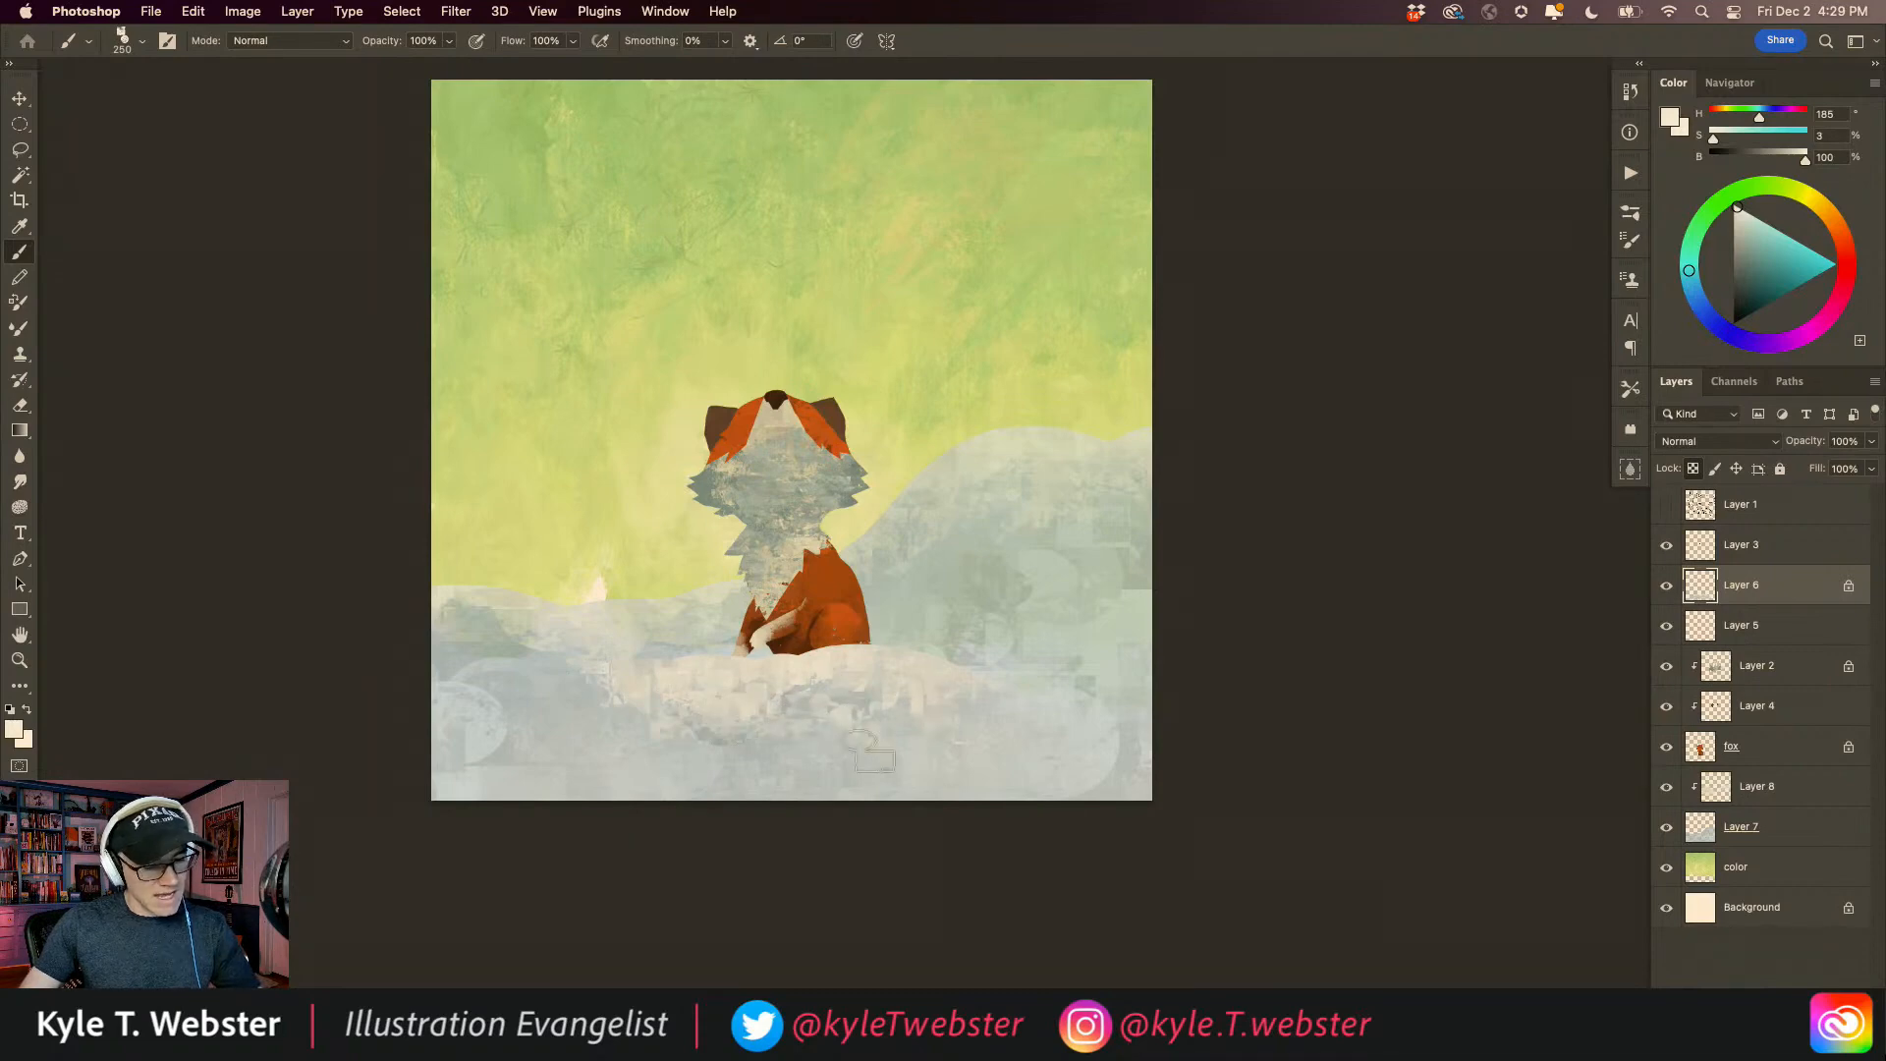
pyautogui.keyDown('super'); pyautogui.click(646, 778); pyautogui.keyUp('super')
pyautogui.moveTo(672, 744); pyautogui.dragTo(550, 826)
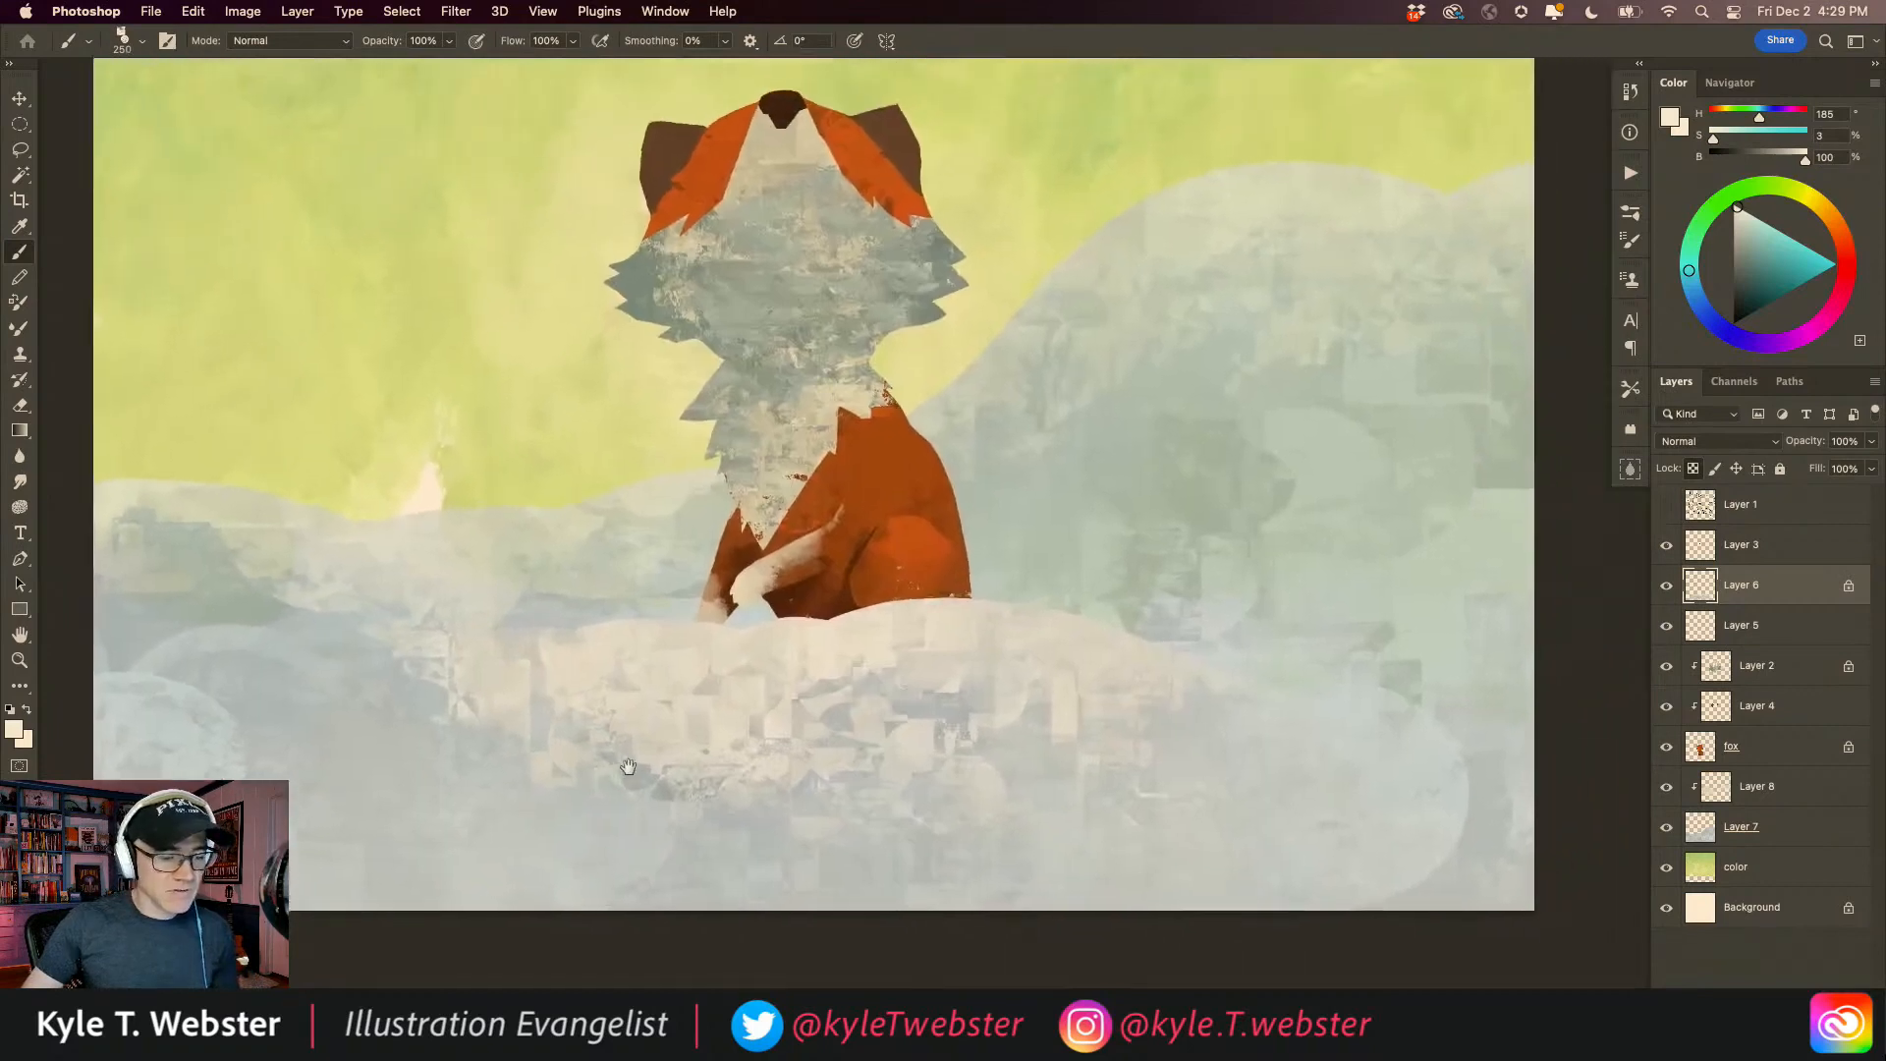
pyautogui.keyDown('alt'); pyautogui.click(617, 763); pyautogui.keyUp('alt')
pyautogui.moveTo(596, 756); pyautogui.dragTo(625, 739)
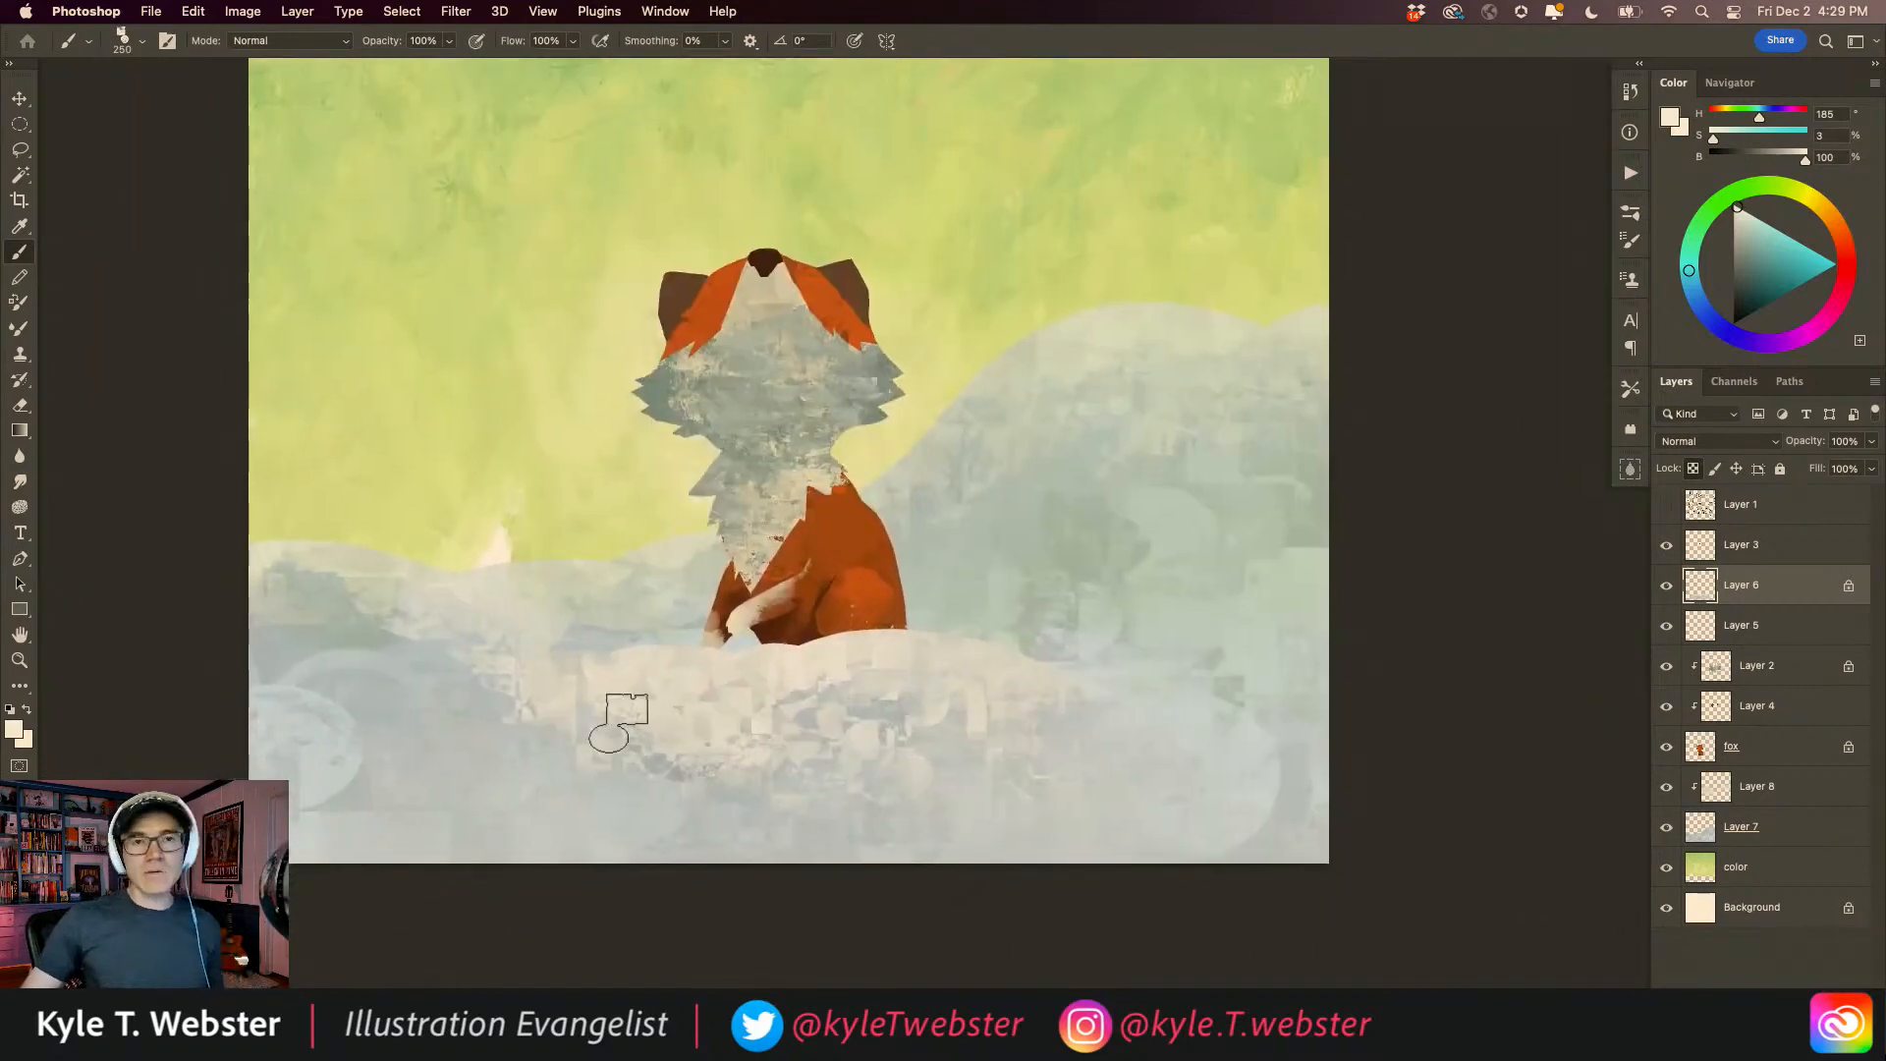
pyautogui.keyDown('alt'); pyautogui.click(550, 706); pyautogui.keyUp('alt')
pyautogui.moveTo(568, 707); pyautogui.dragTo(577, 710)
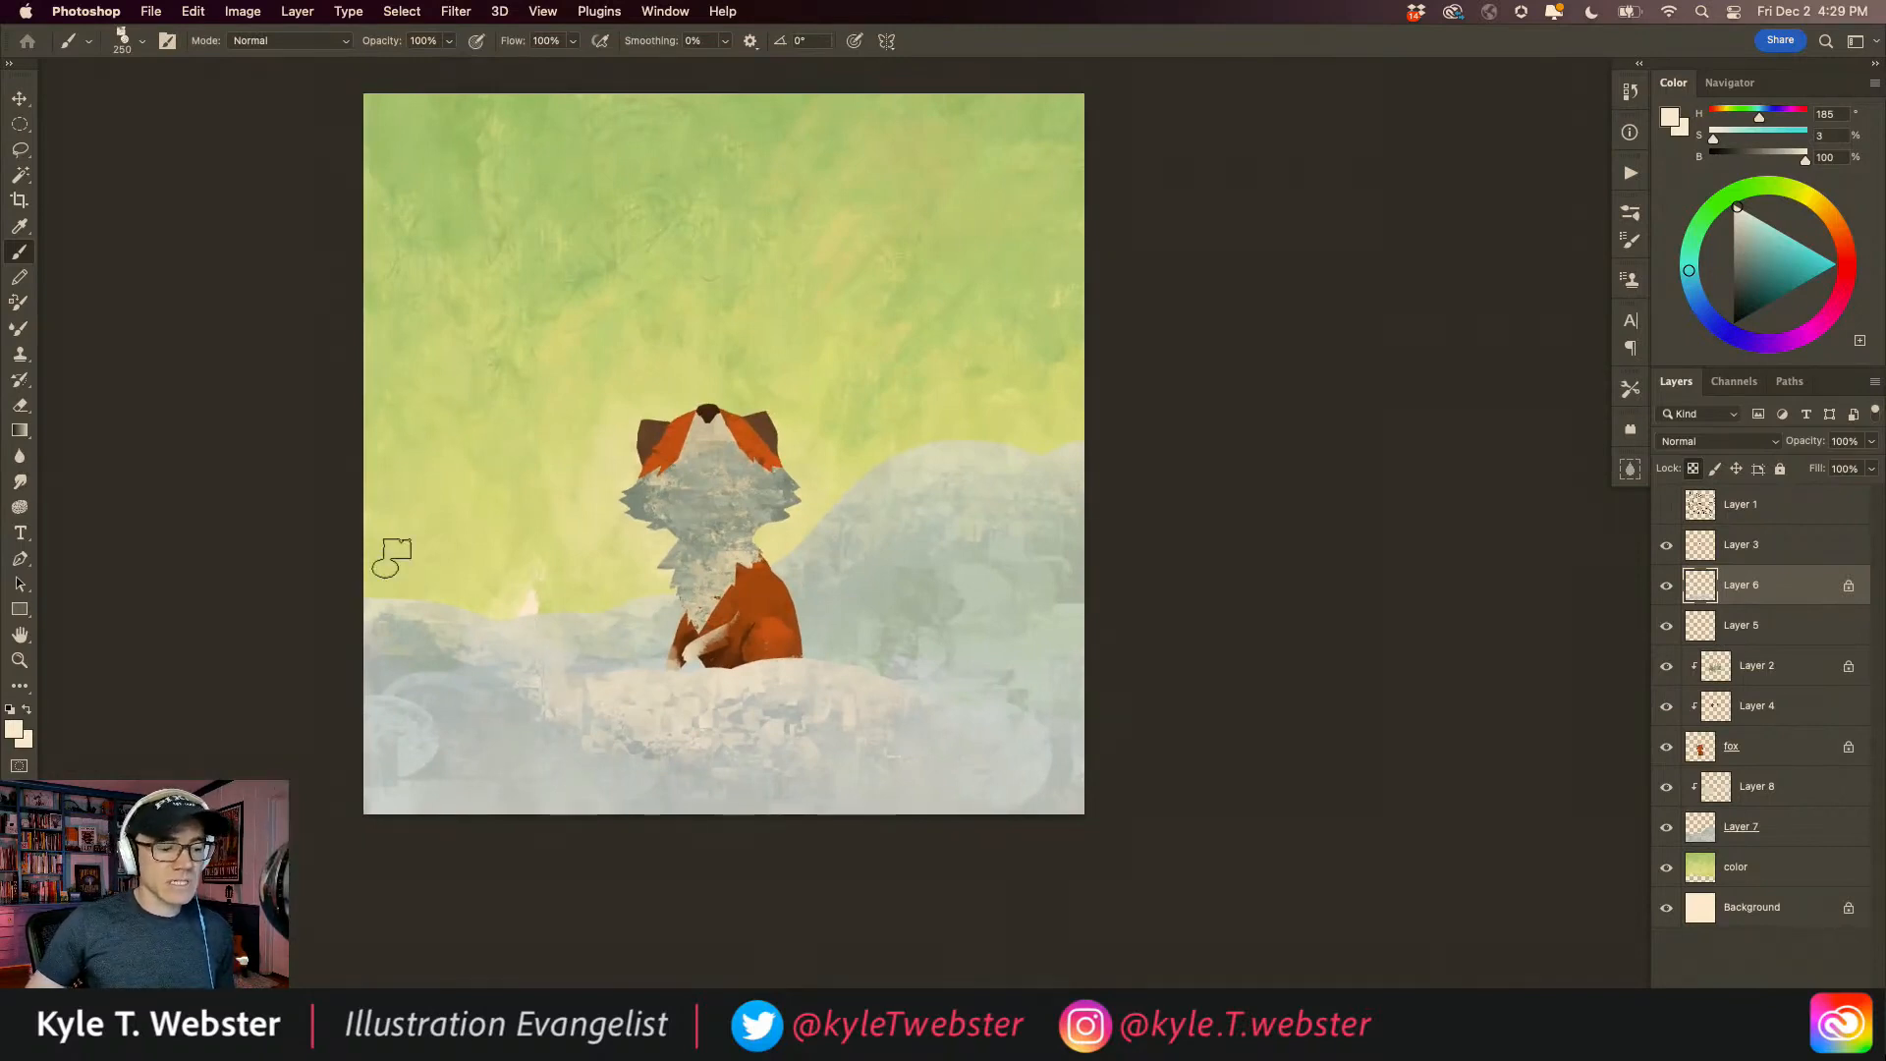
pyautogui.hscroll(-5, 602, 652)
# Step: Paint blue shadows across the hills on Layer 7 at hue 204, saturation 28%, brightness 84%, with the brush enlarged to 700 px
pyautogui.click(1702, 826)
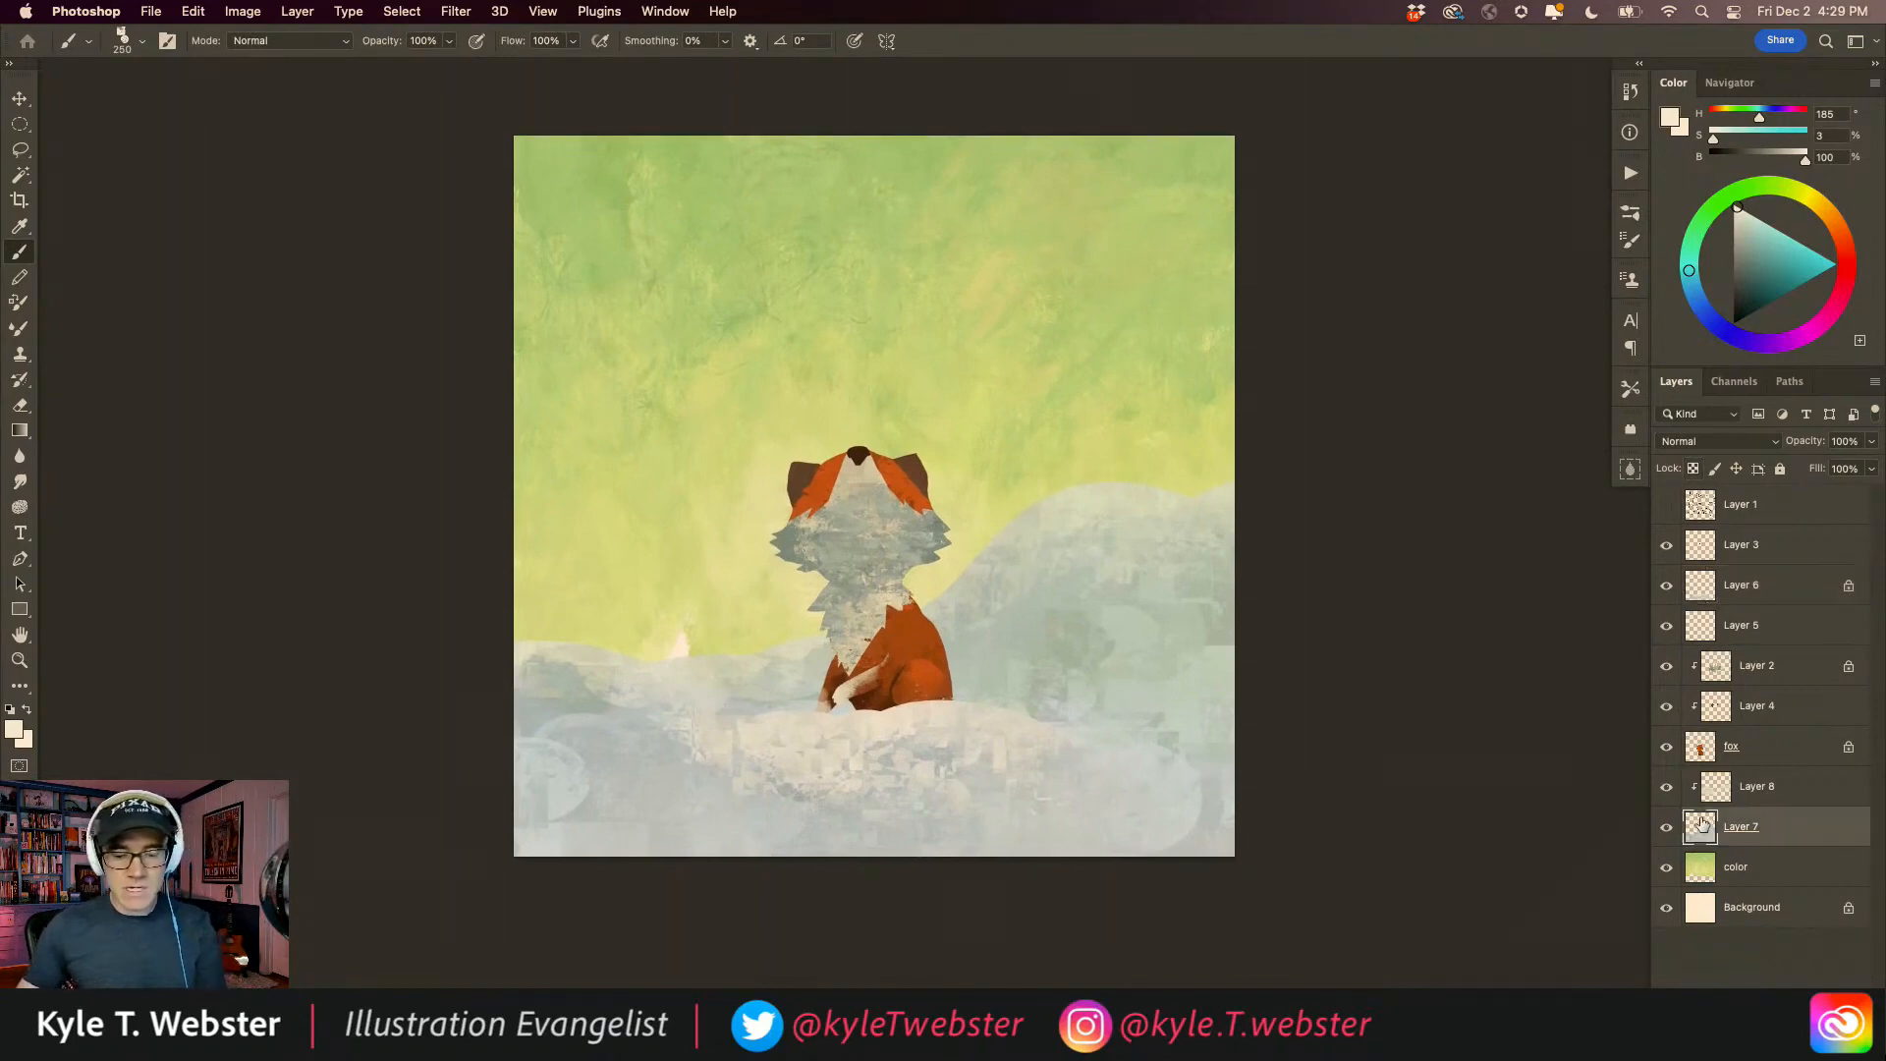
pyautogui.keyDown('alt'); pyautogui.click(1071, 554); pyautogui.keyUp('alt')
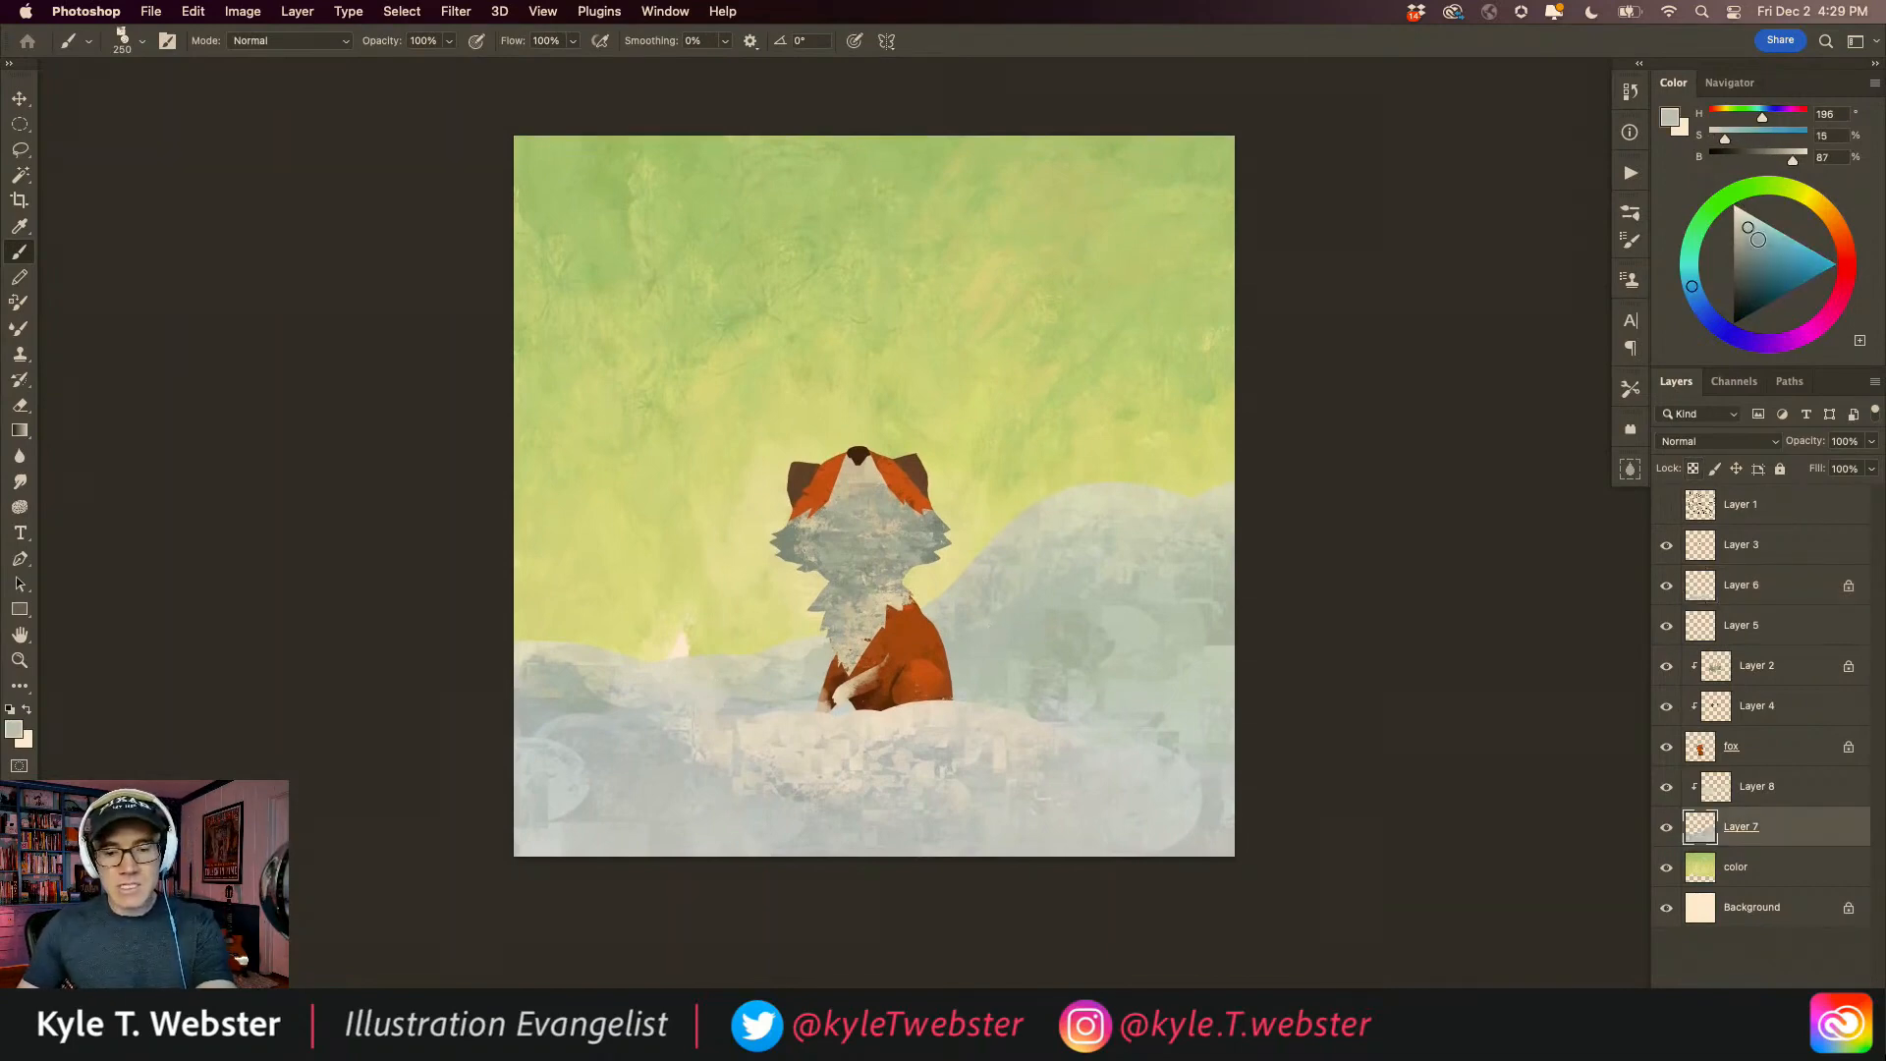
pyautogui.moveTo(1691, 289); pyautogui.dragTo(1695, 293)
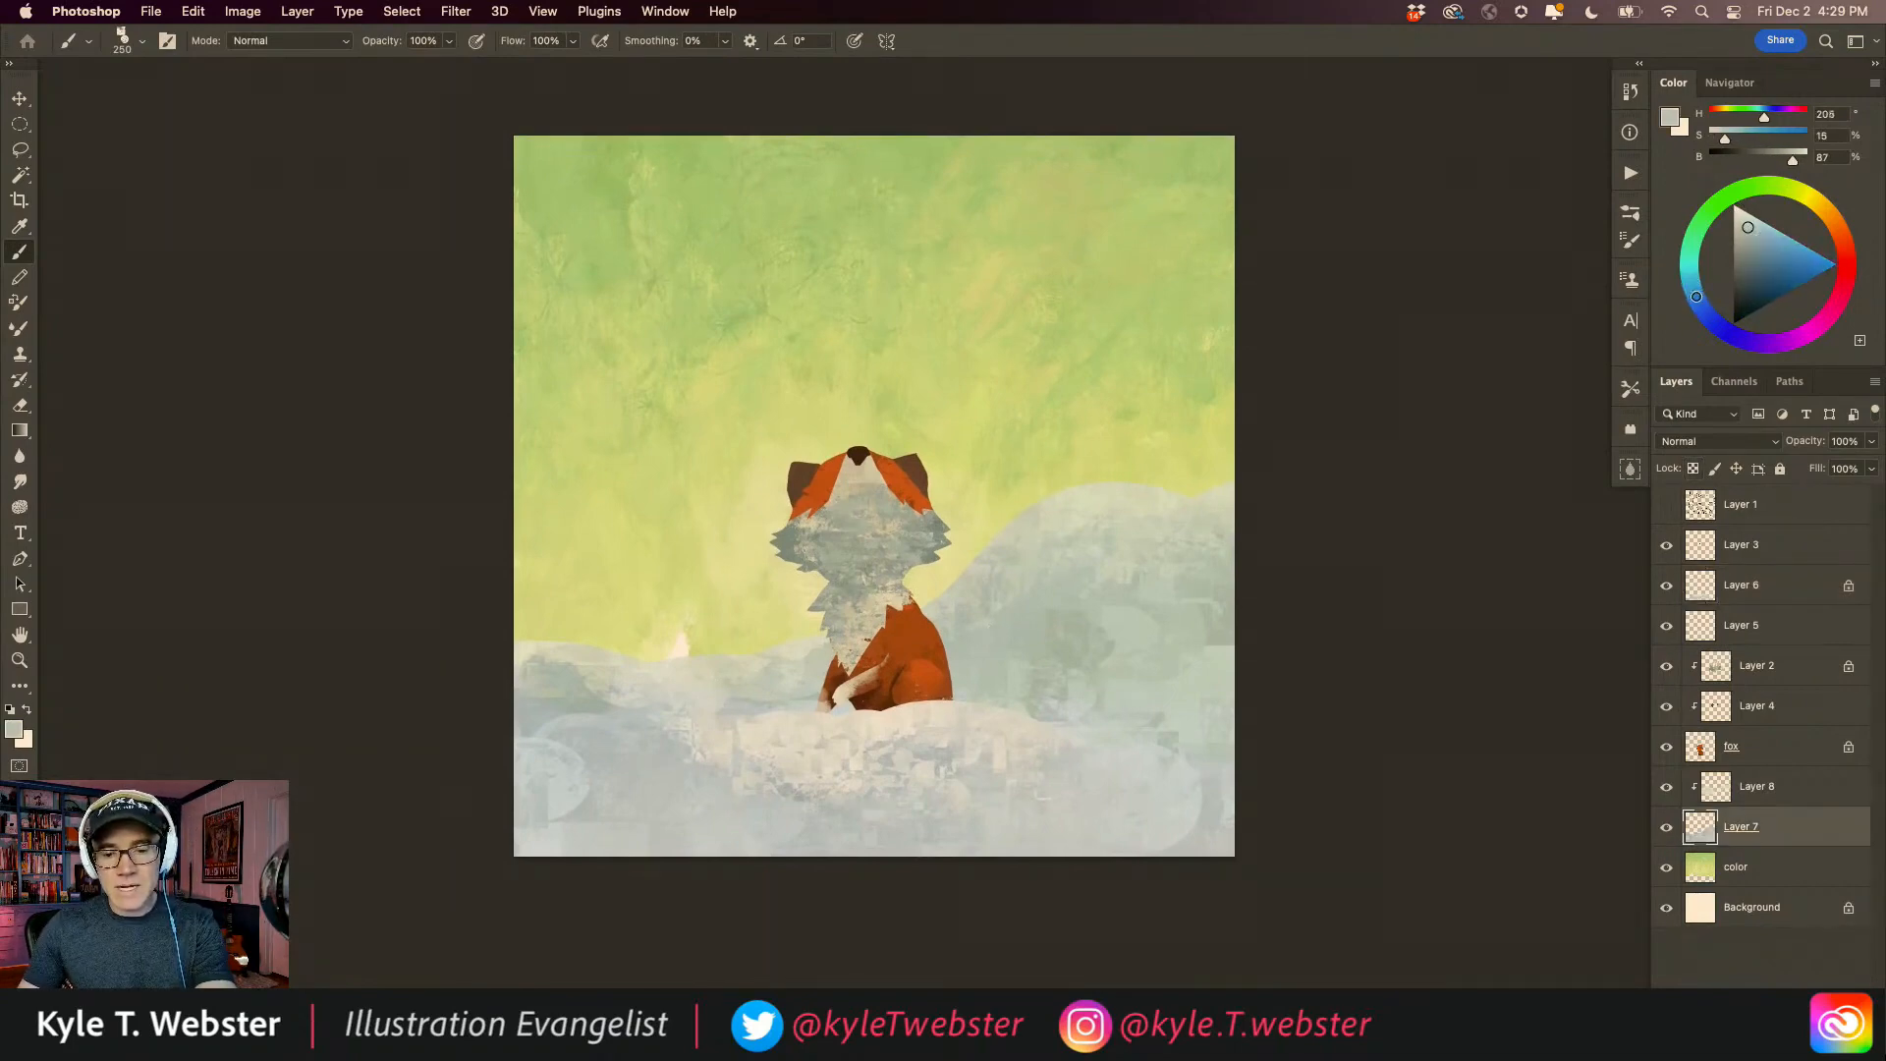
pyautogui.moveTo(1756, 236); pyautogui.dragTo(1758, 237)
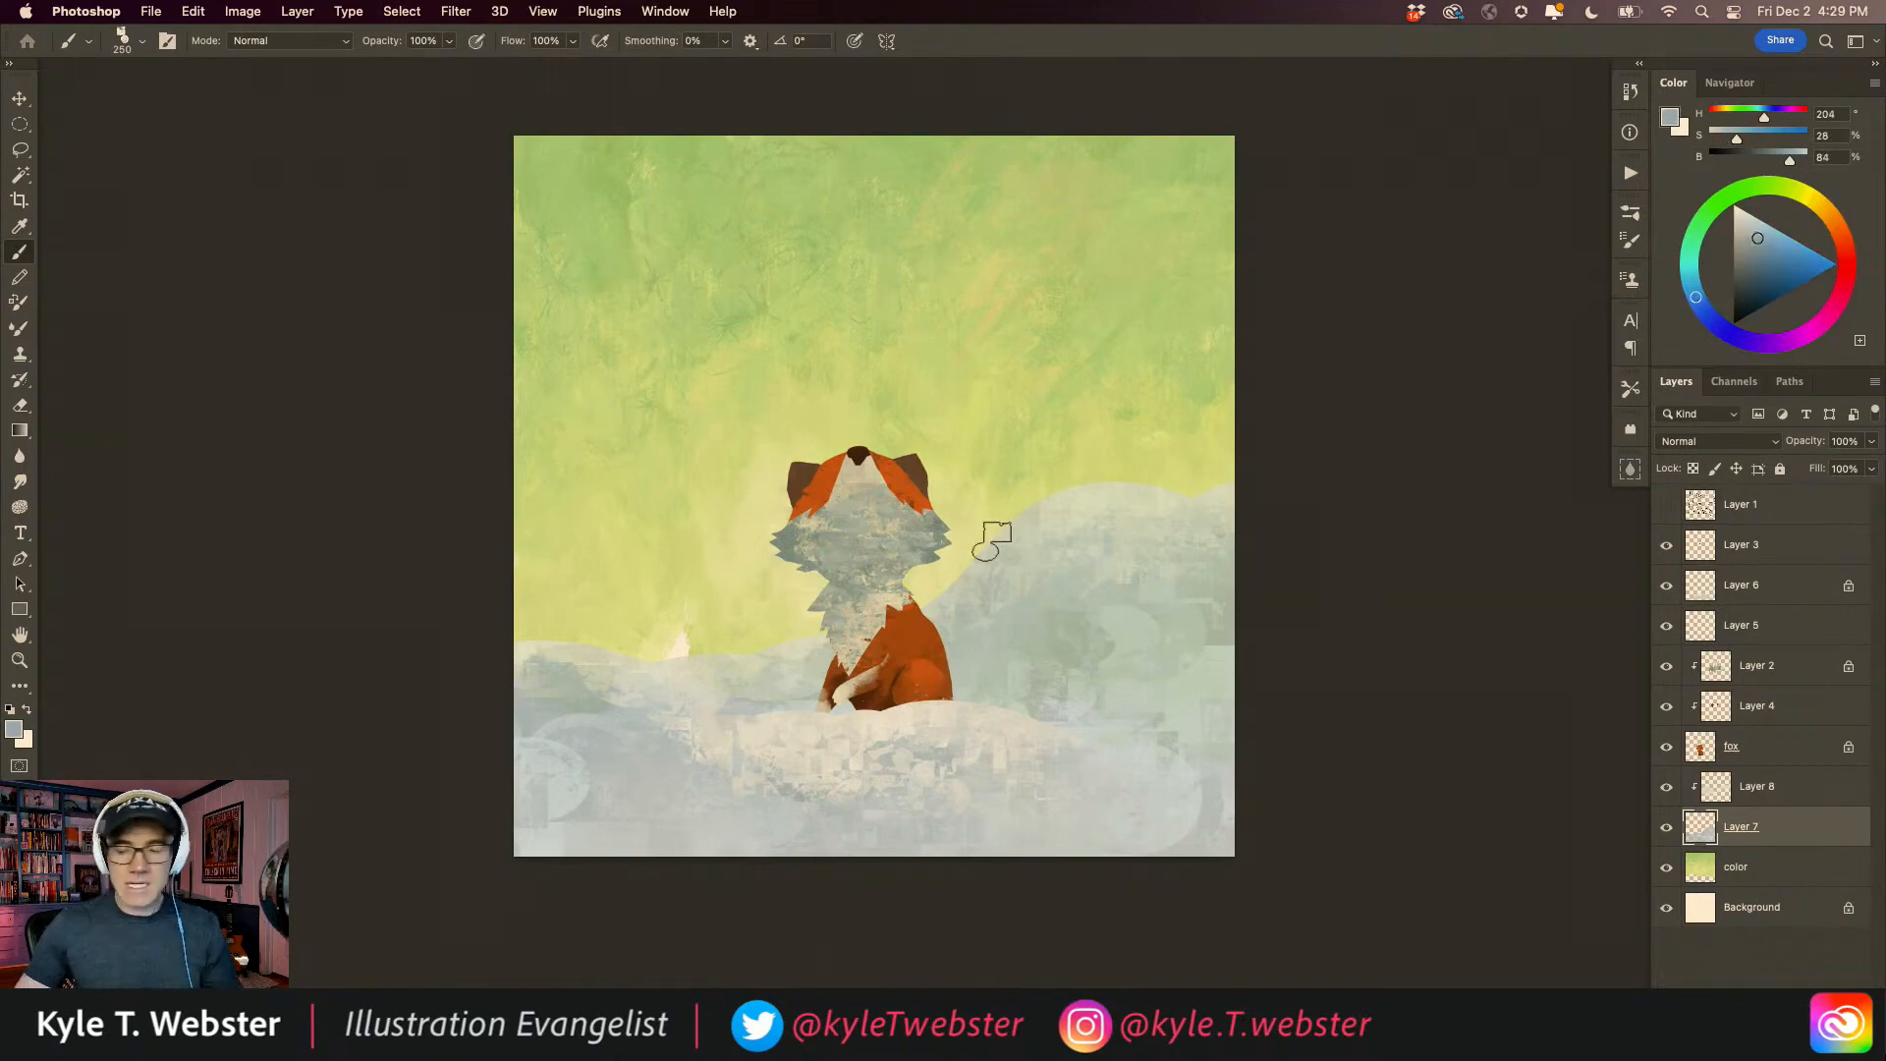
pyautogui.press(']')
pyautogui.press(']')
pyautogui.press(']')
pyautogui.press(']')
pyautogui.press(']')
pyautogui.press(']')
pyautogui.press(']')
pyautogui.press(']')
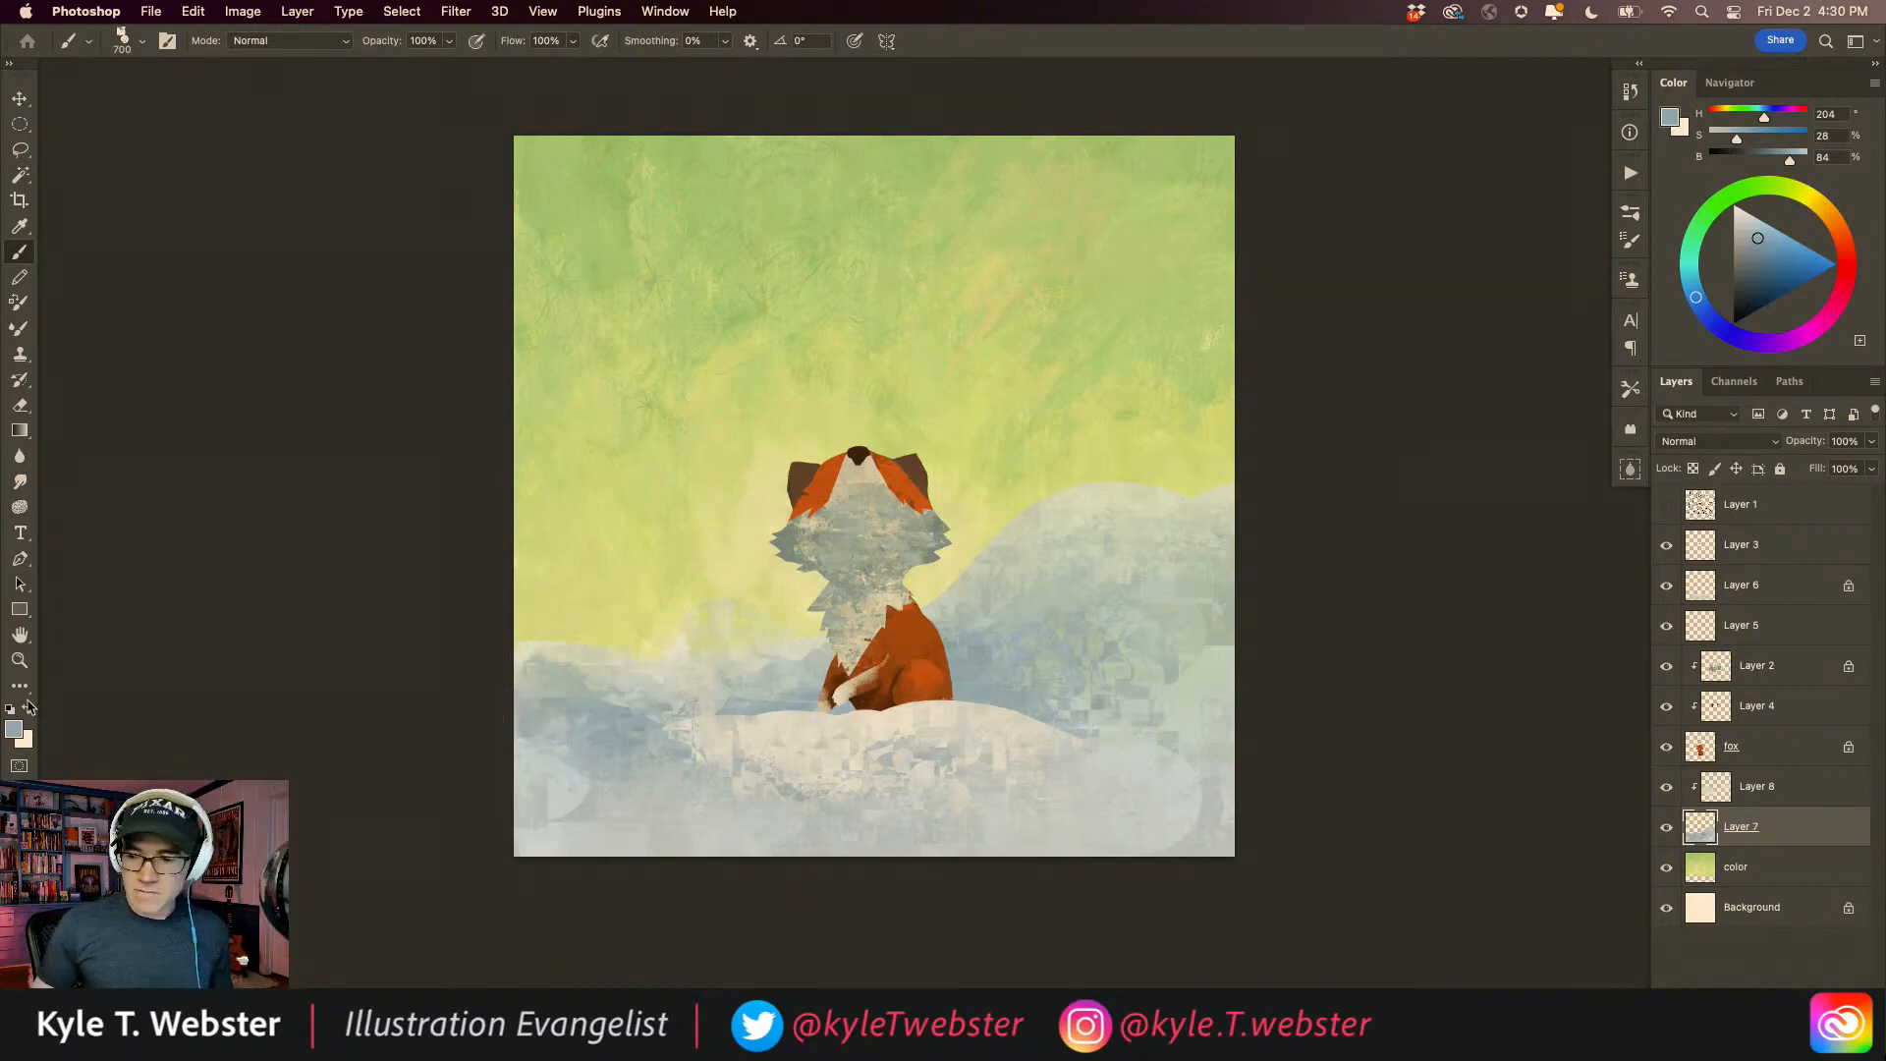
pyautogui.scroll(1, 668, 707)
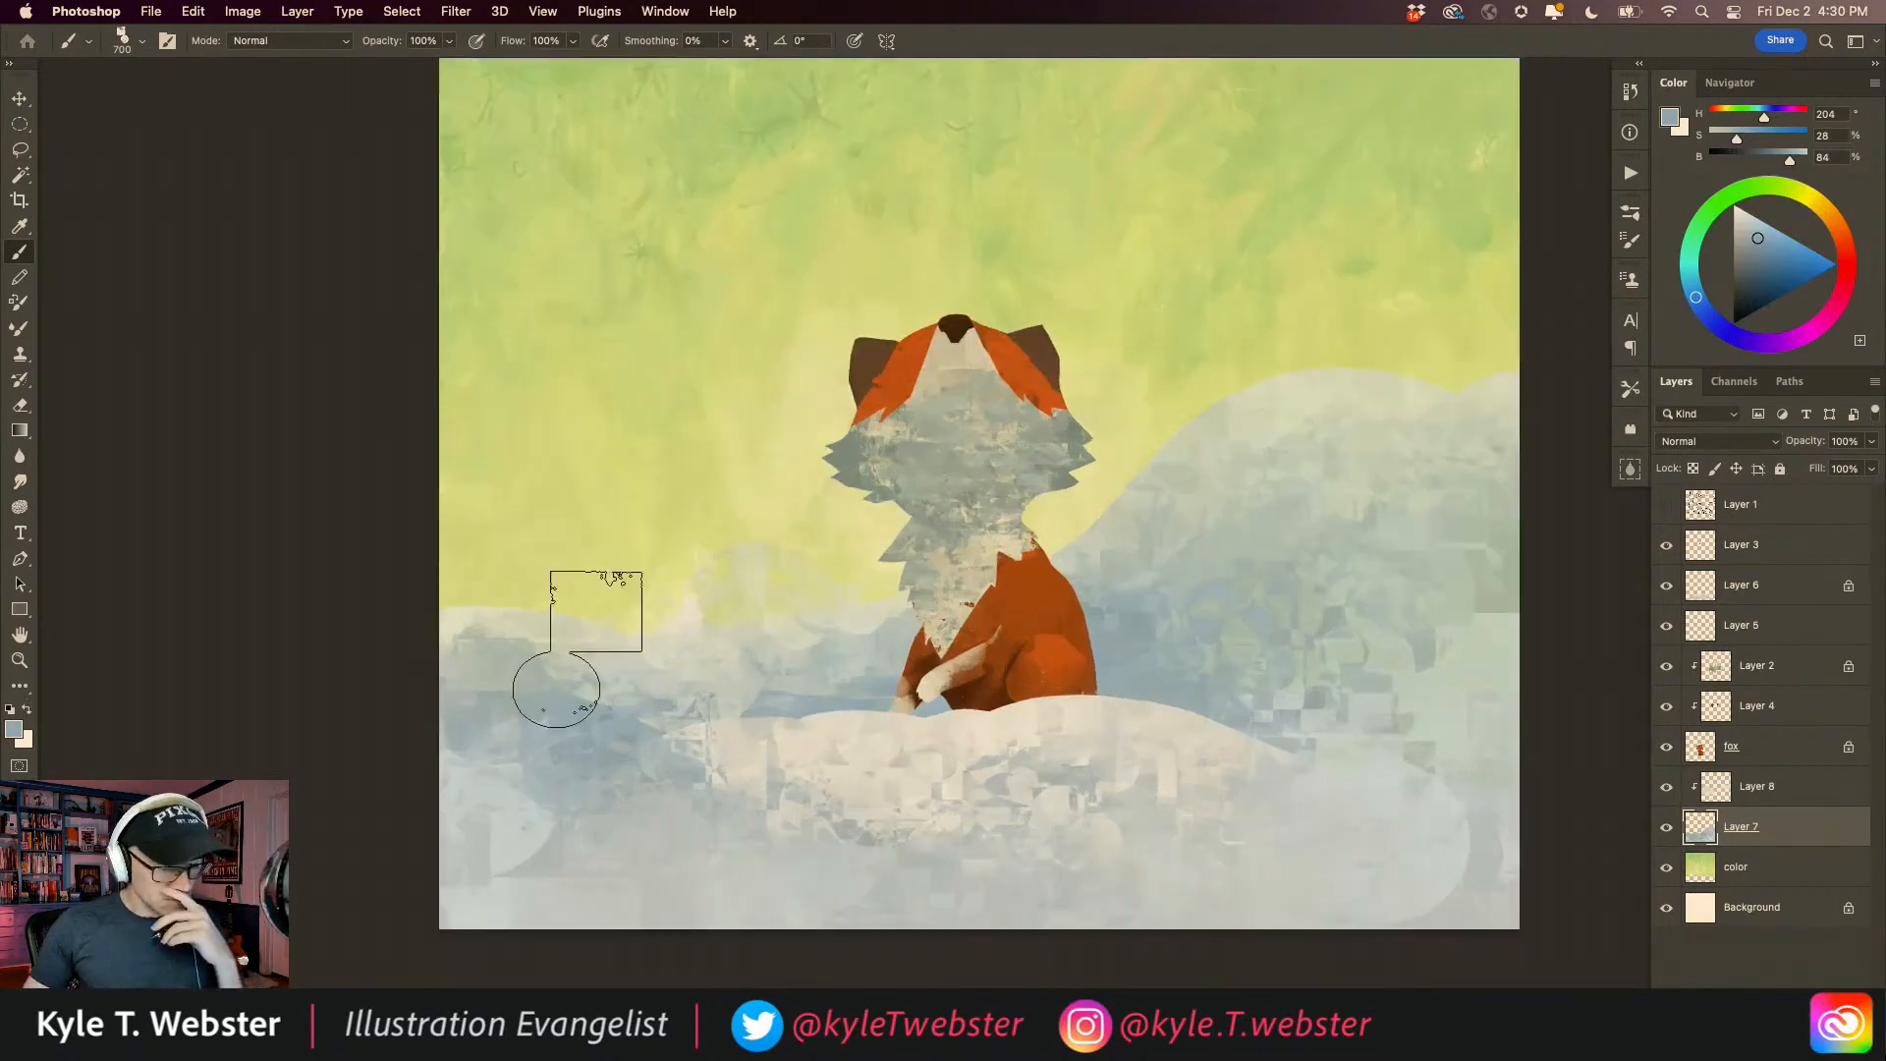
pyautogui.scroll(-1, 590, 675)
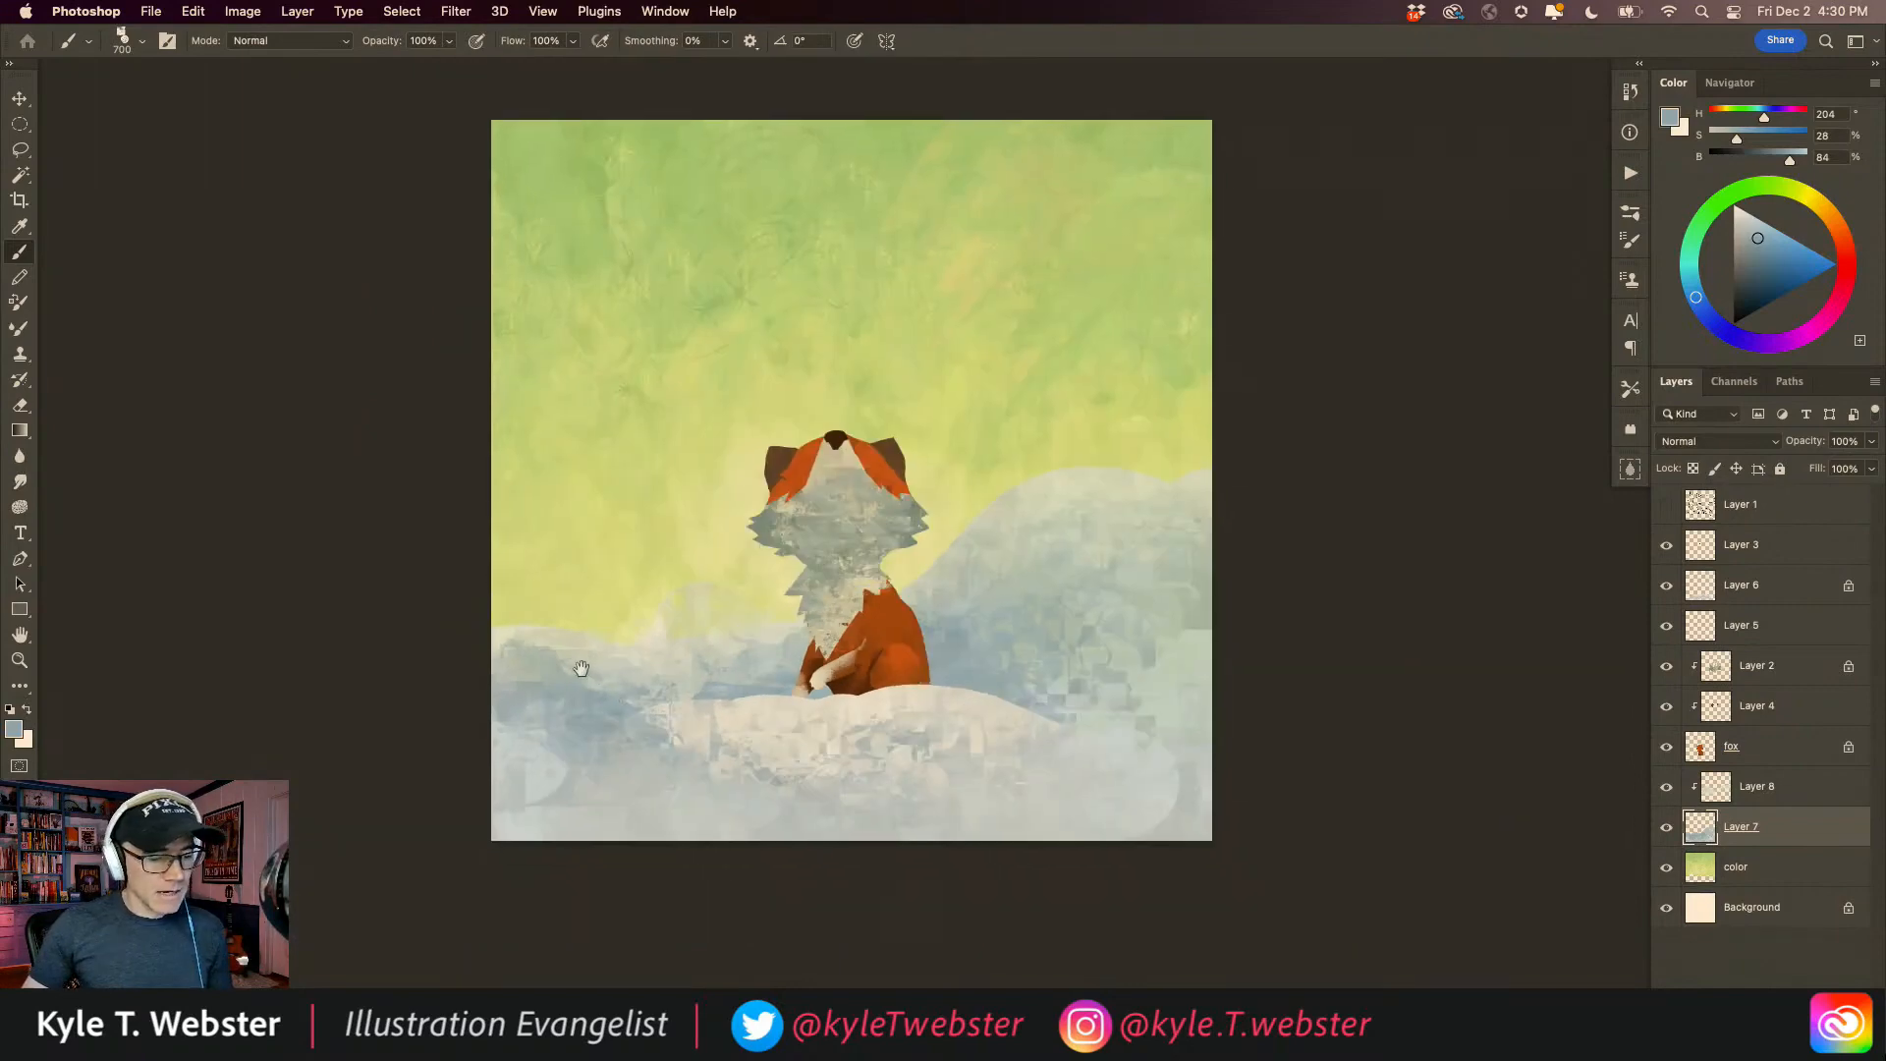
# Step: Show the Layer 1 sketch and sample the fox nose's dark brown at hue 22, saturation 67%, brightness 22% for lasso fills
pyautogui.click(1666, 504)
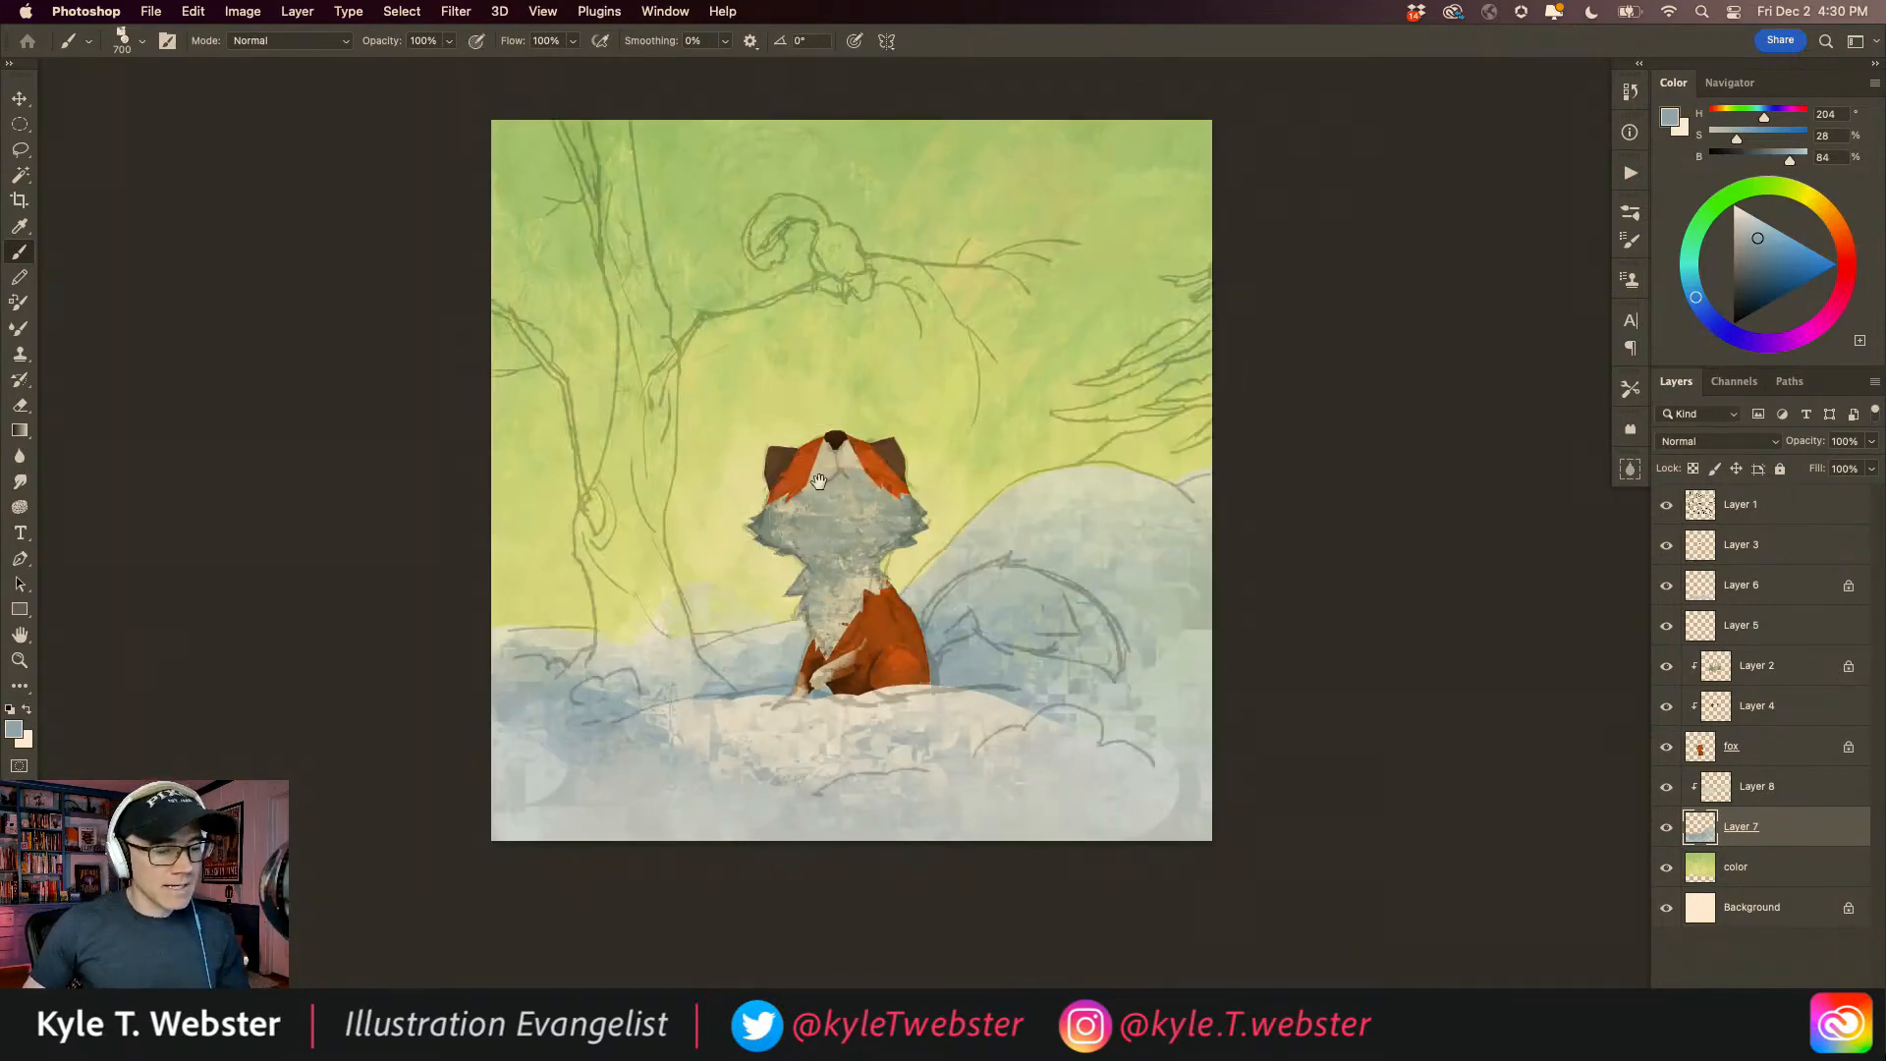
pyautogui.scroll(1, 807, 504)
pyautogui.scroll(2, 807, 505)
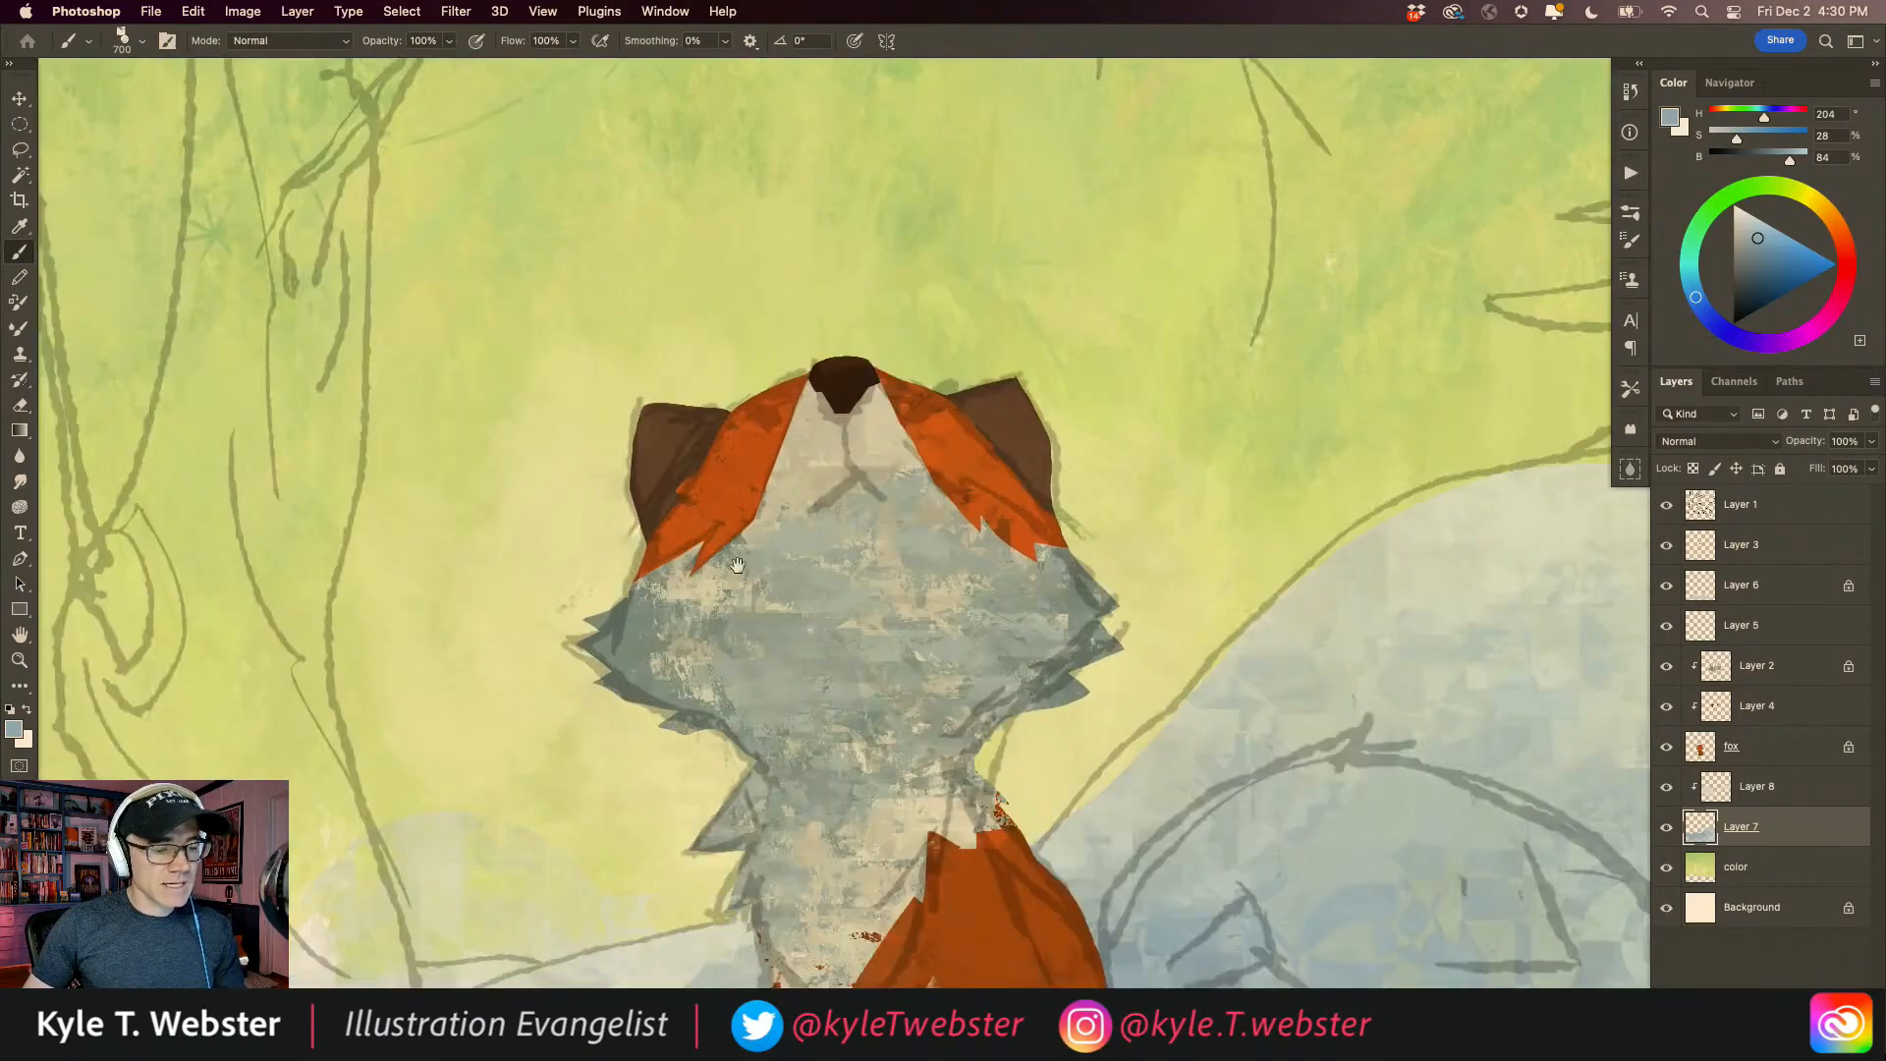
pyautogui.press('l')
pyautogui.press('i')
pyautogui.click(842, 395)
pyautogui.press('l')
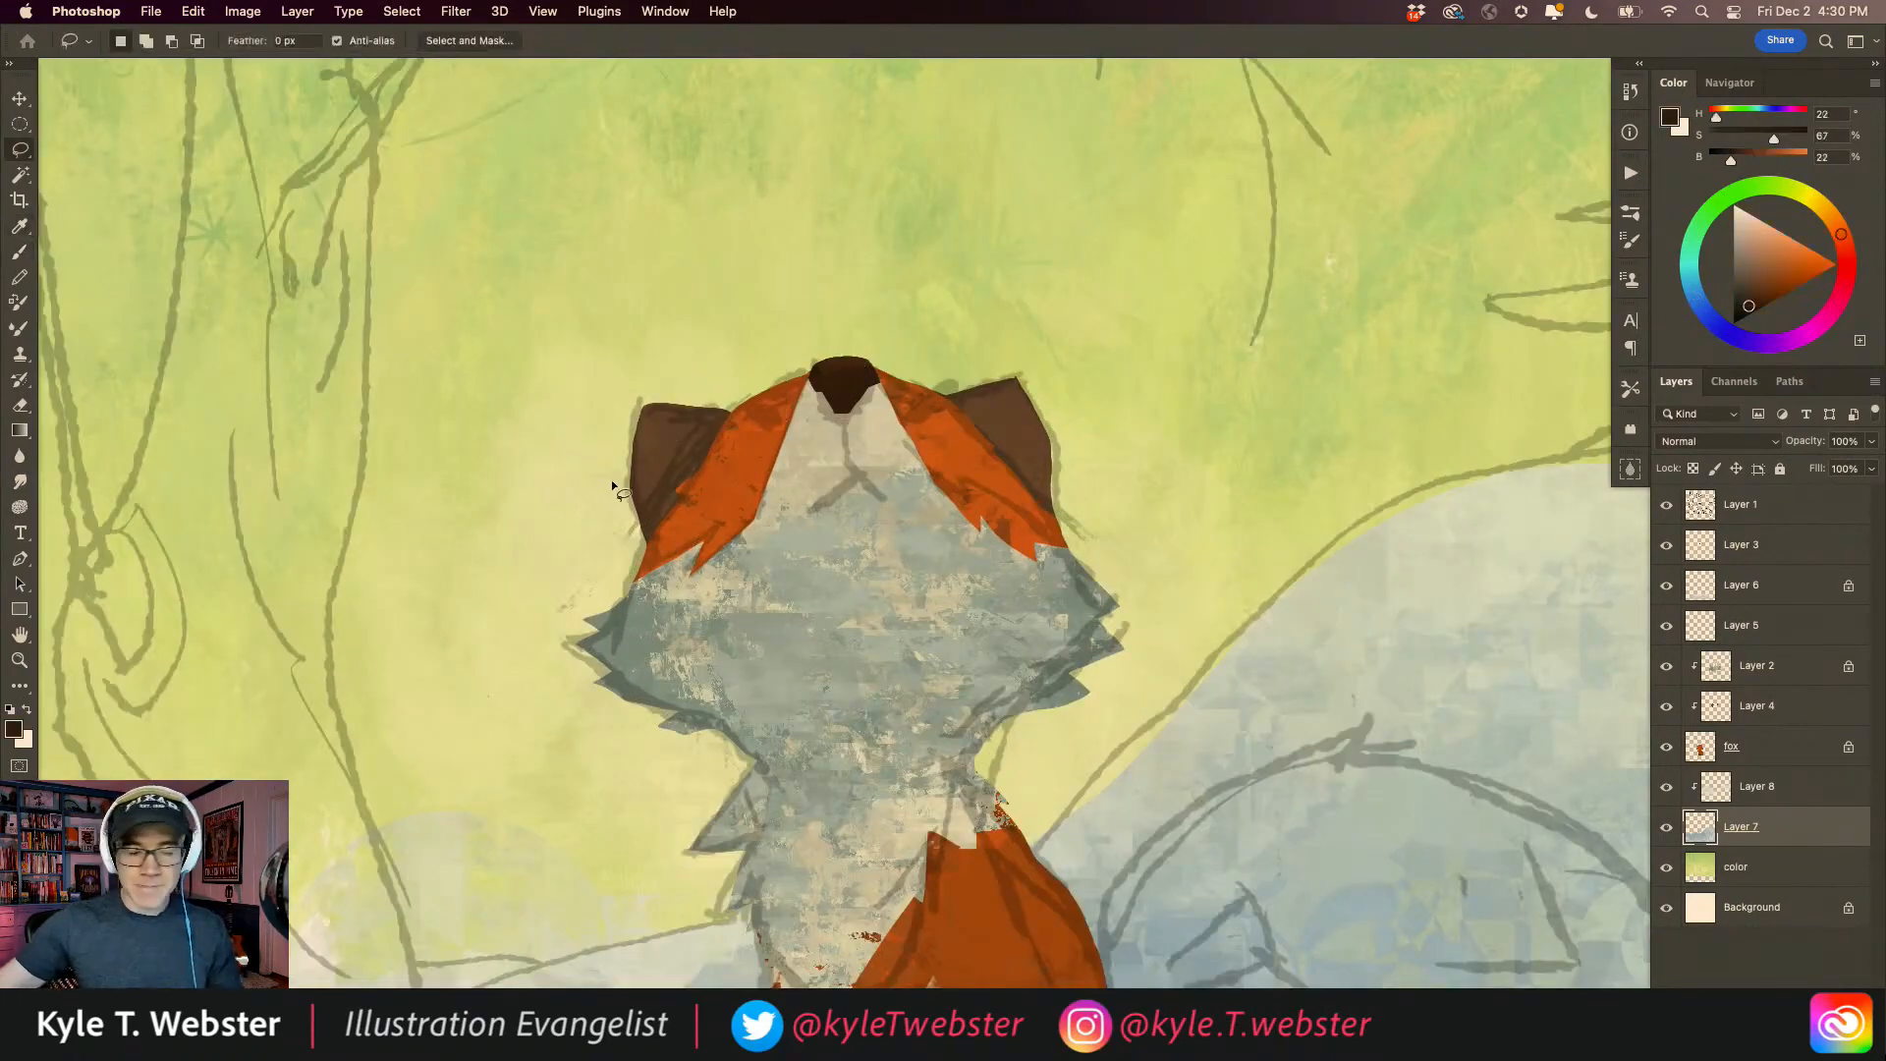
# Step: Add a new layer above Layer 5 and fill two small lassoed ovals with dark brown as the fox's eyes
pyautogui.click(1714, 668)
pyautogui.click(1693, 623)
pyautogui.click(1815, 1047)
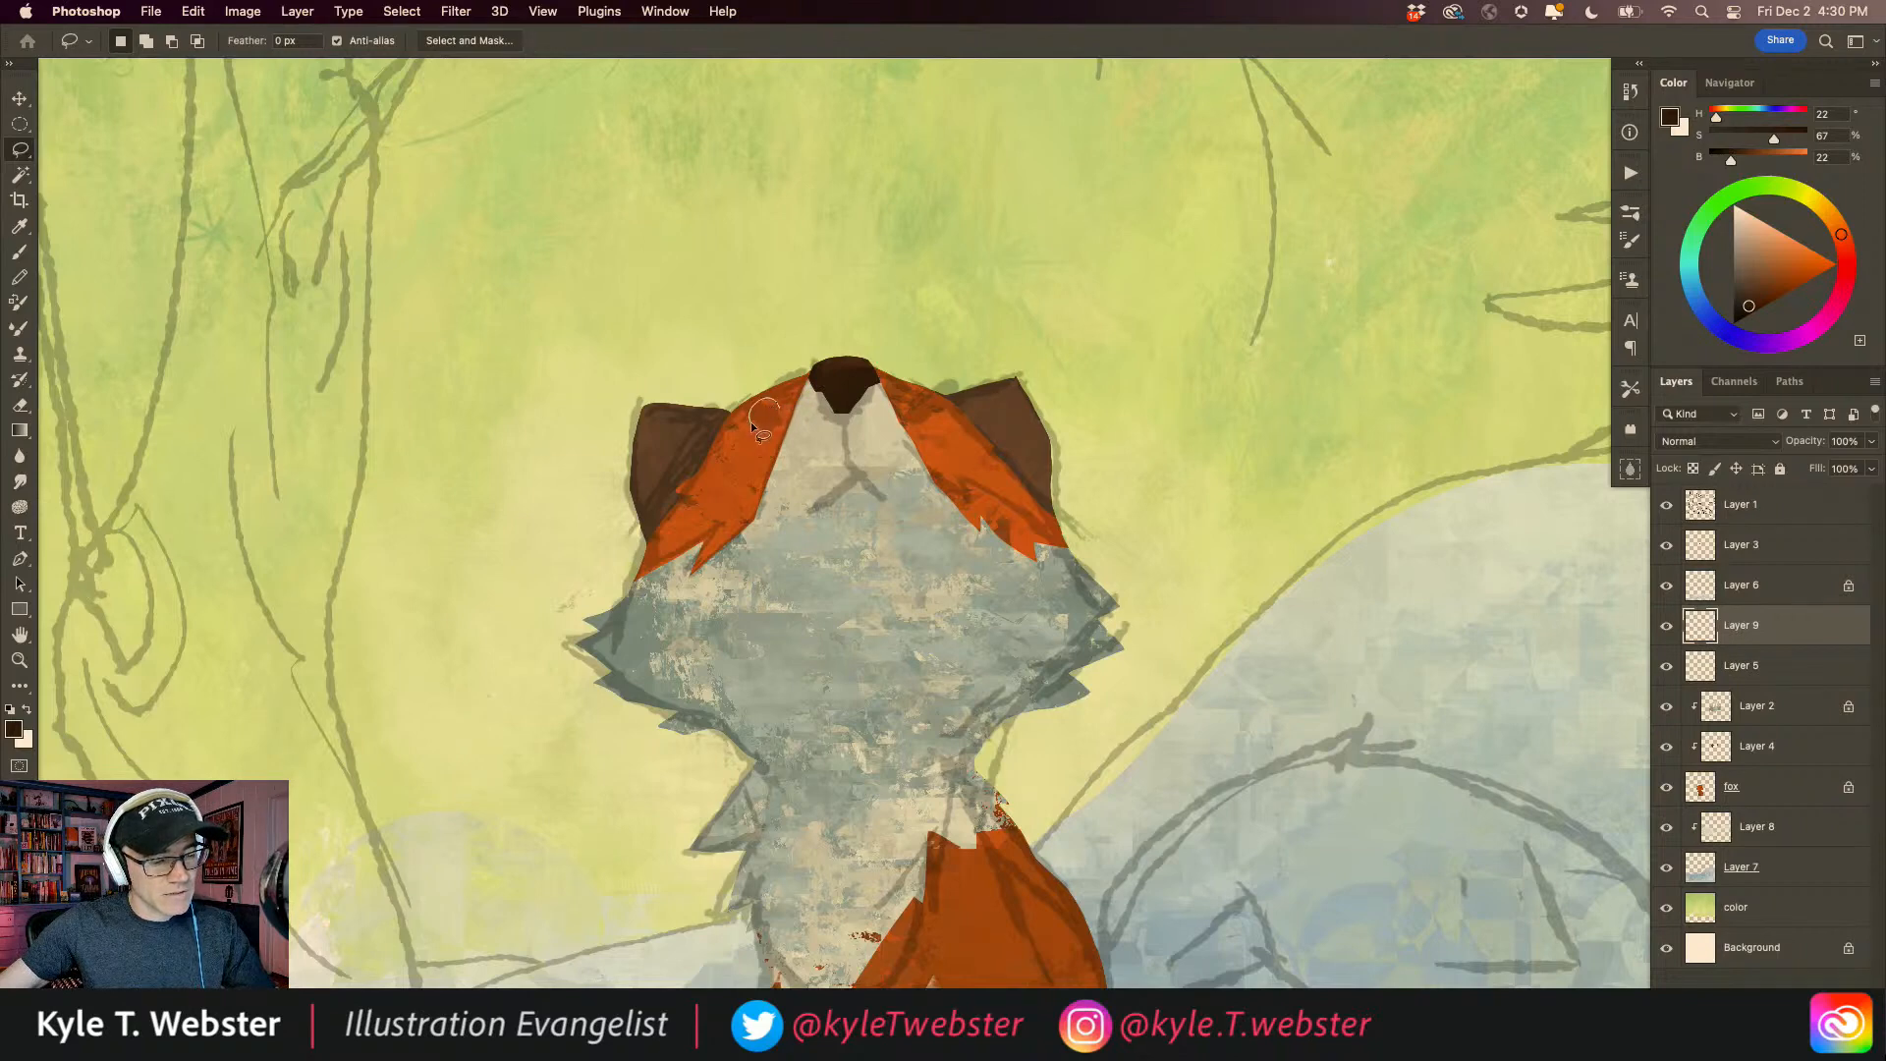
pyautogui.press('super+d')
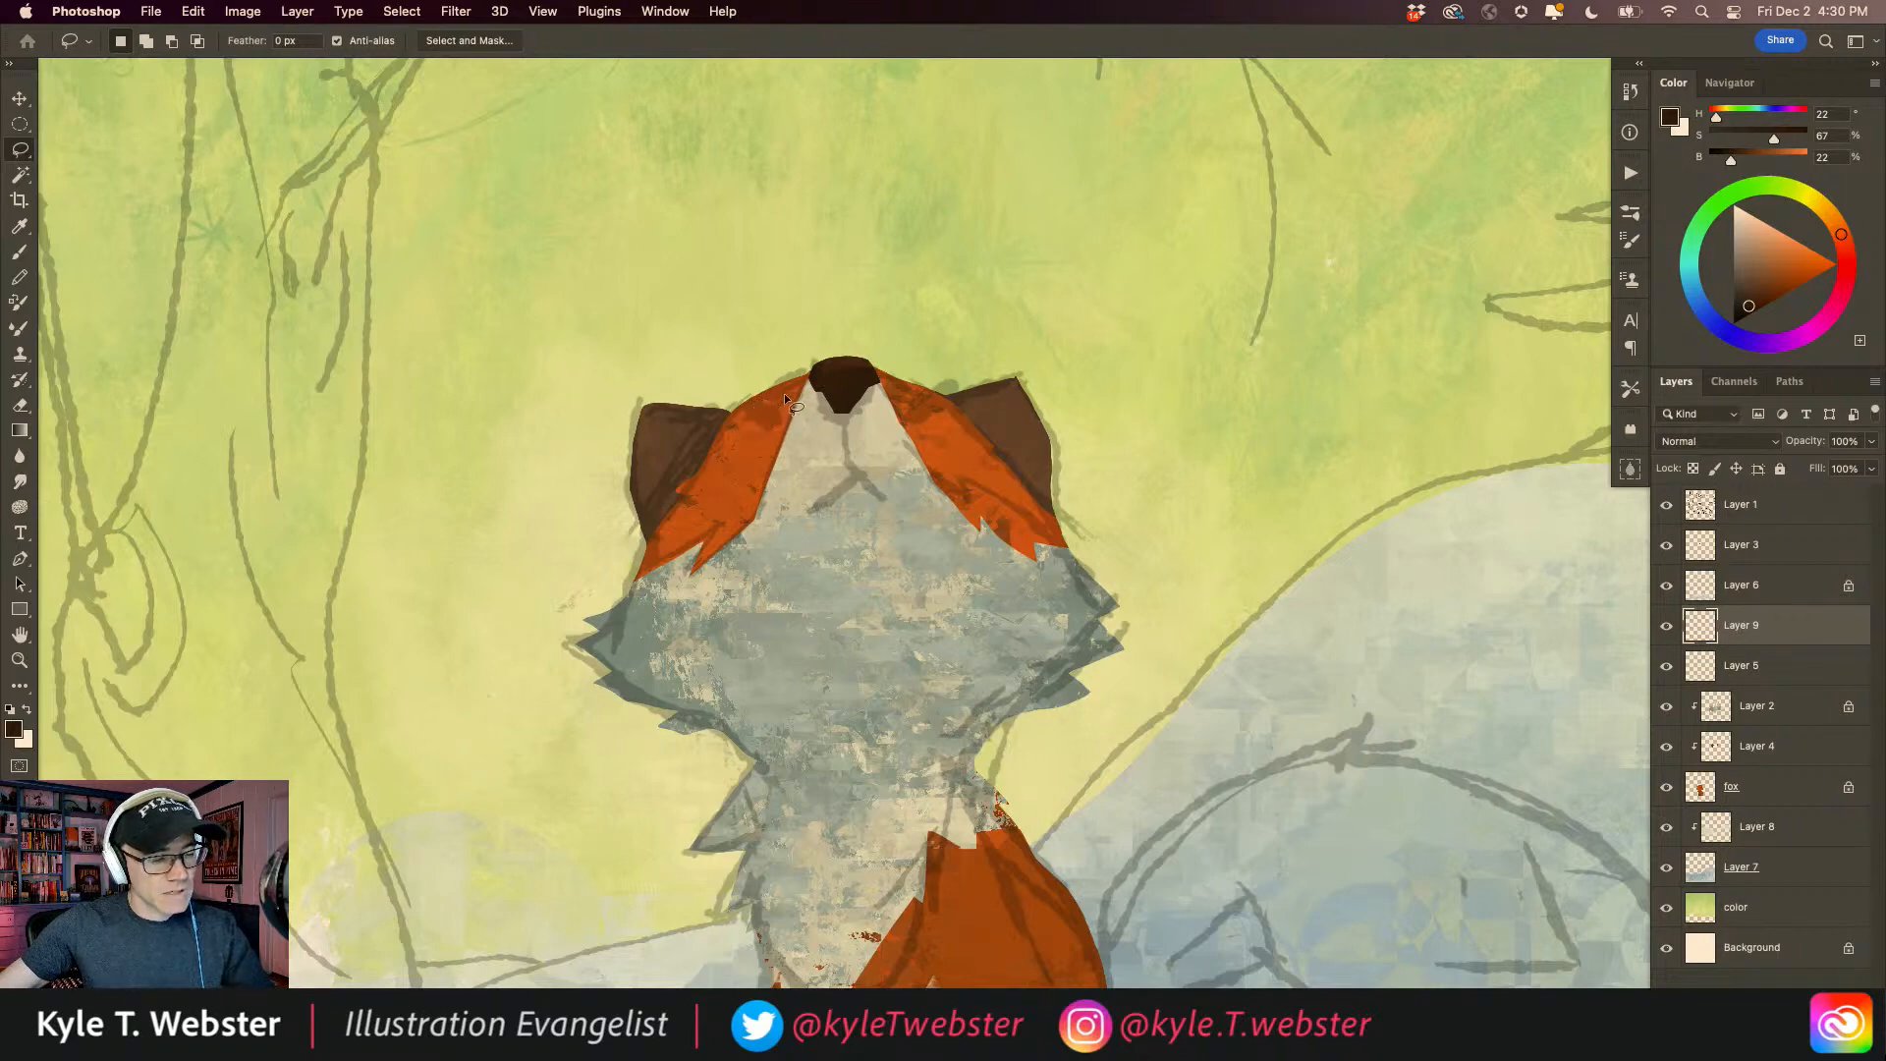
pyautogui.moveTo(754, 438)
pyautogui.mouseDown()
pyautogui.moveTo(768, 402)
pyautogui.moveTo(749, 438)
pyautogui.mouseUp()
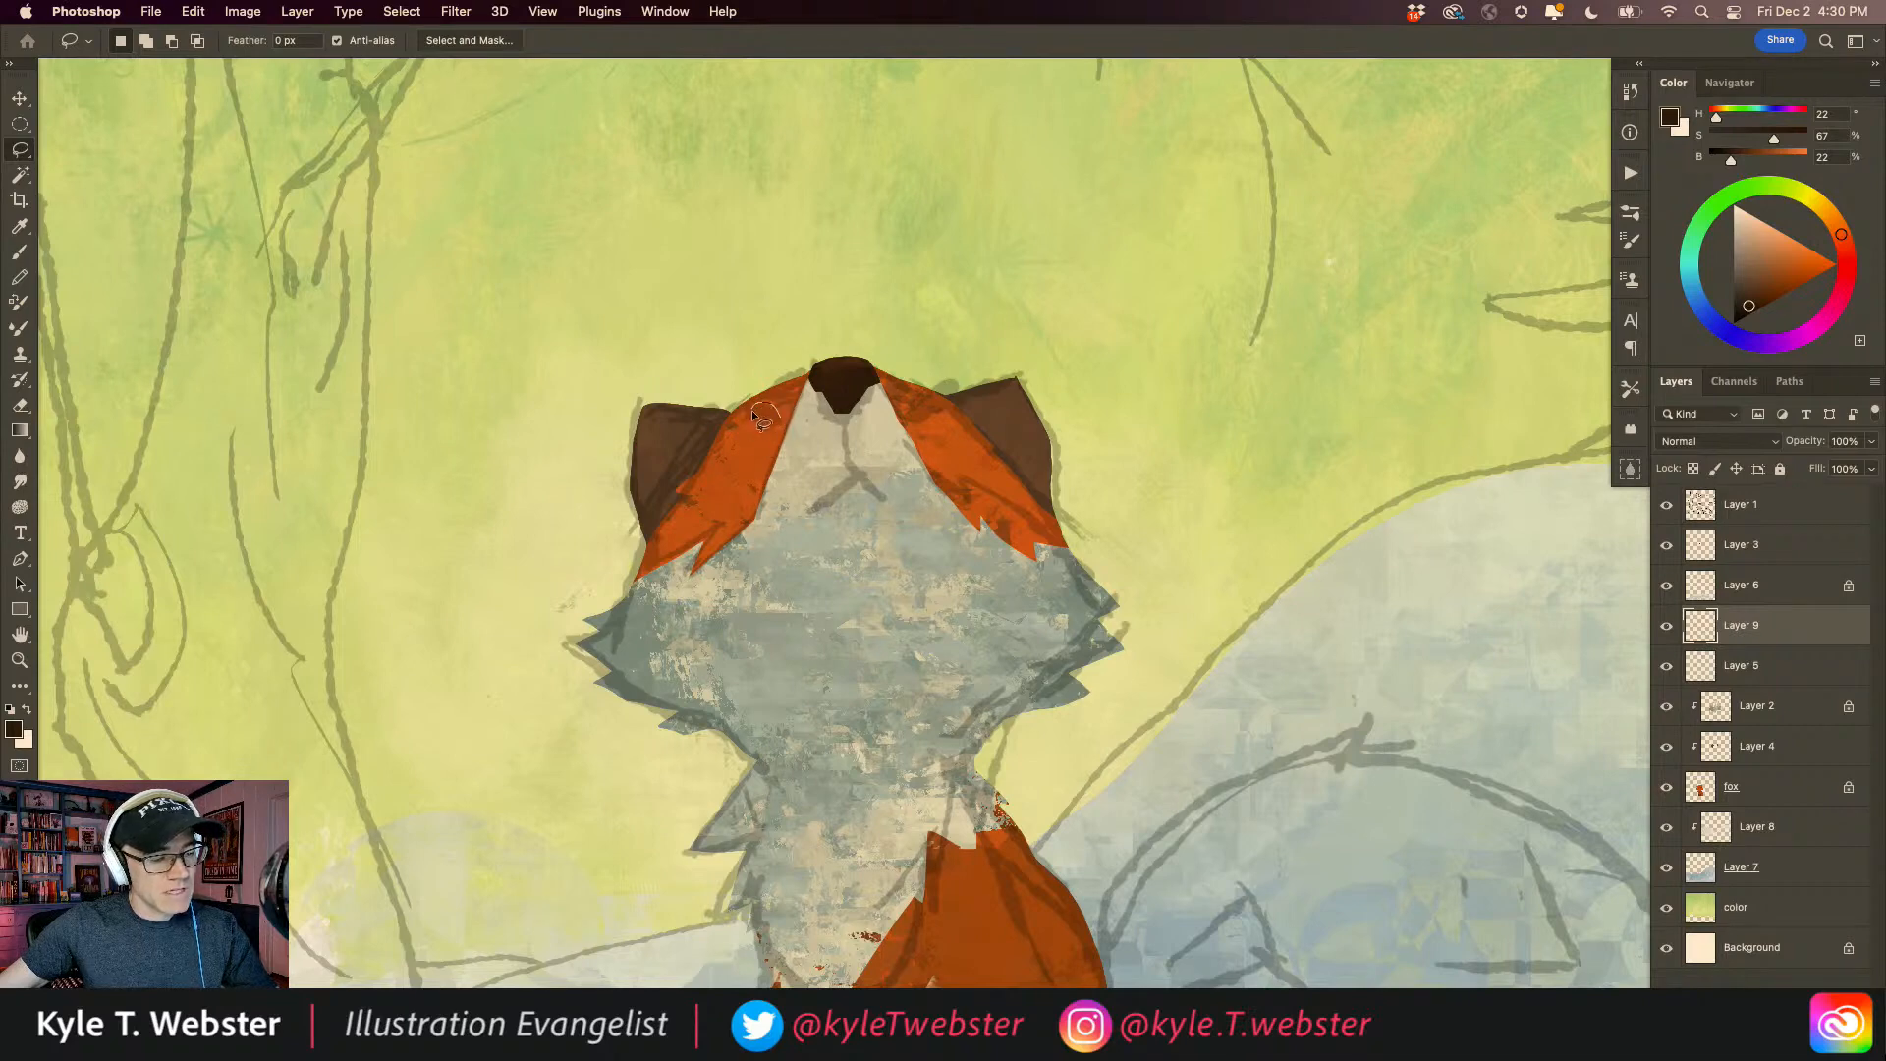
pyautogui.hotkey('alt', 'BackSpace')
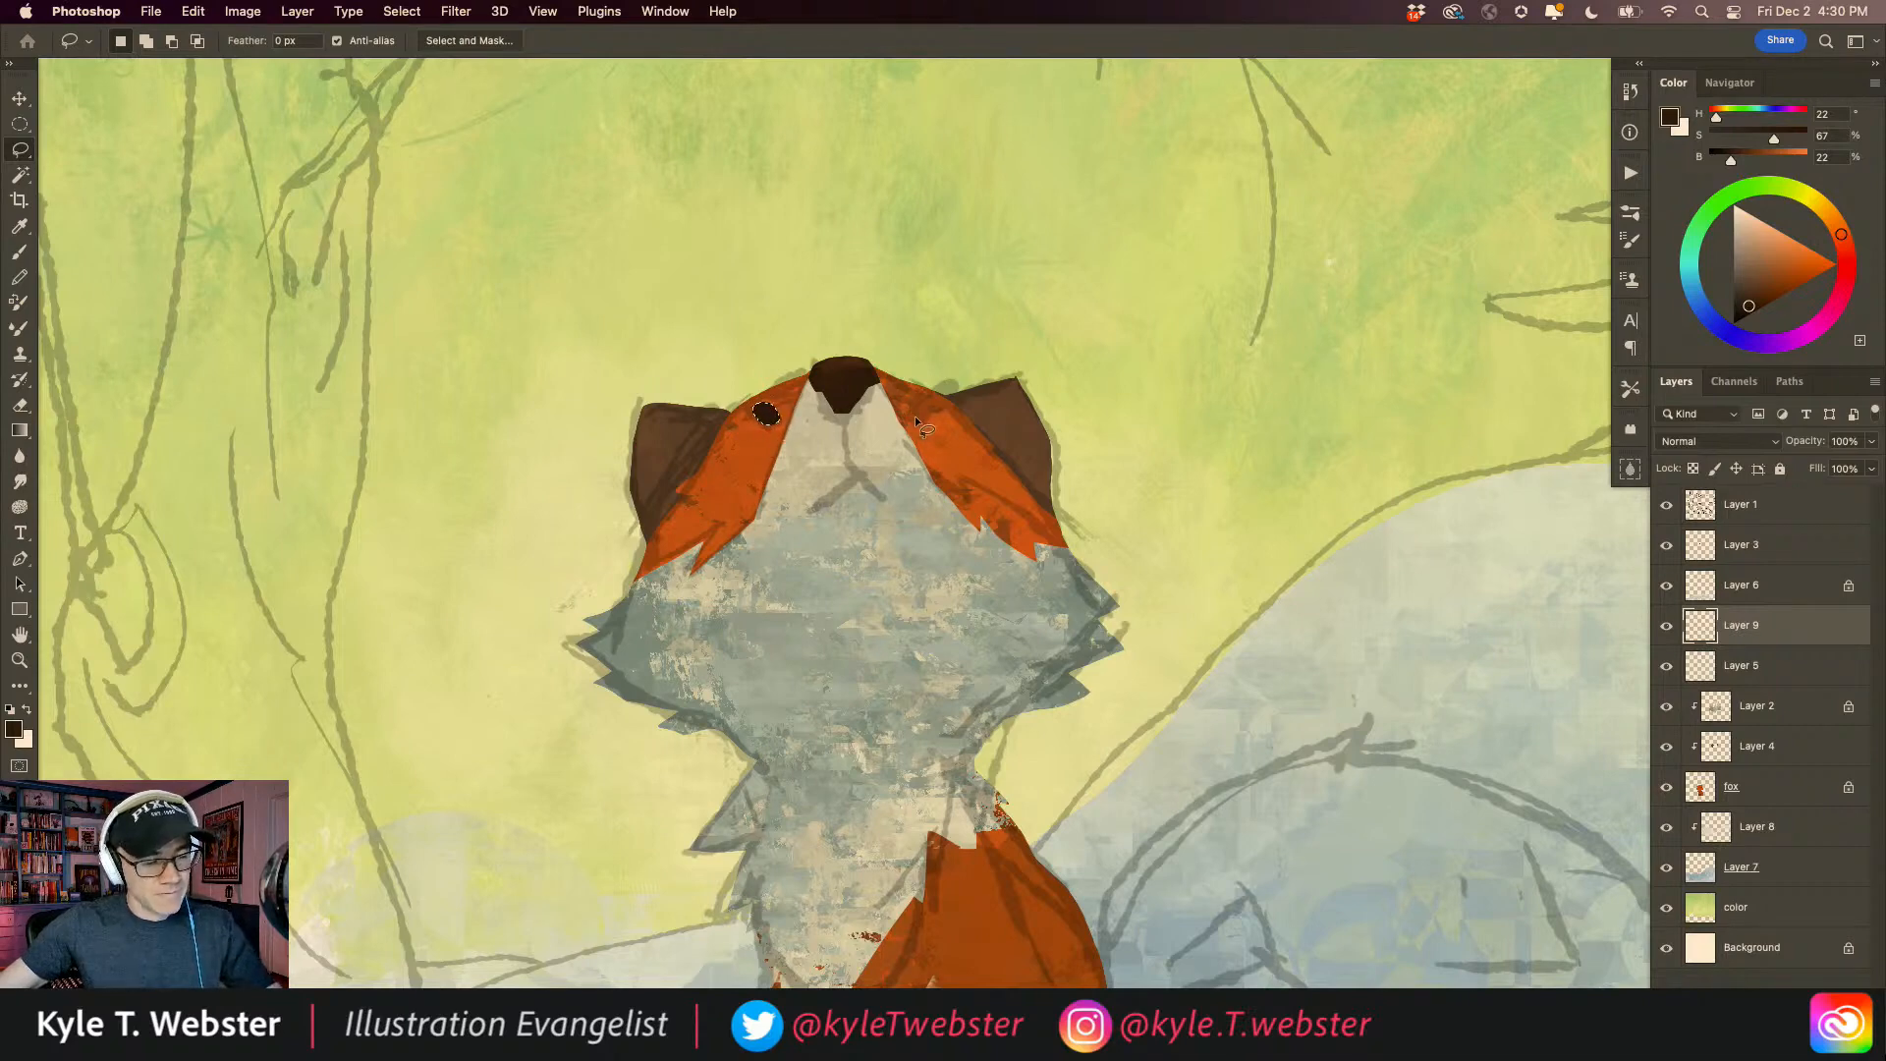
pyautogui.hotkey('alt', 'BackSpace')
pyautogui.press('super+d')
# Step: Lasso the sketched mouth line below the fox's nose, fill it with the dark brown, and deselect
pyautogui.keyDown('alt'); pyautogui.click(686, 814); pyautogui.keyUp('alt')
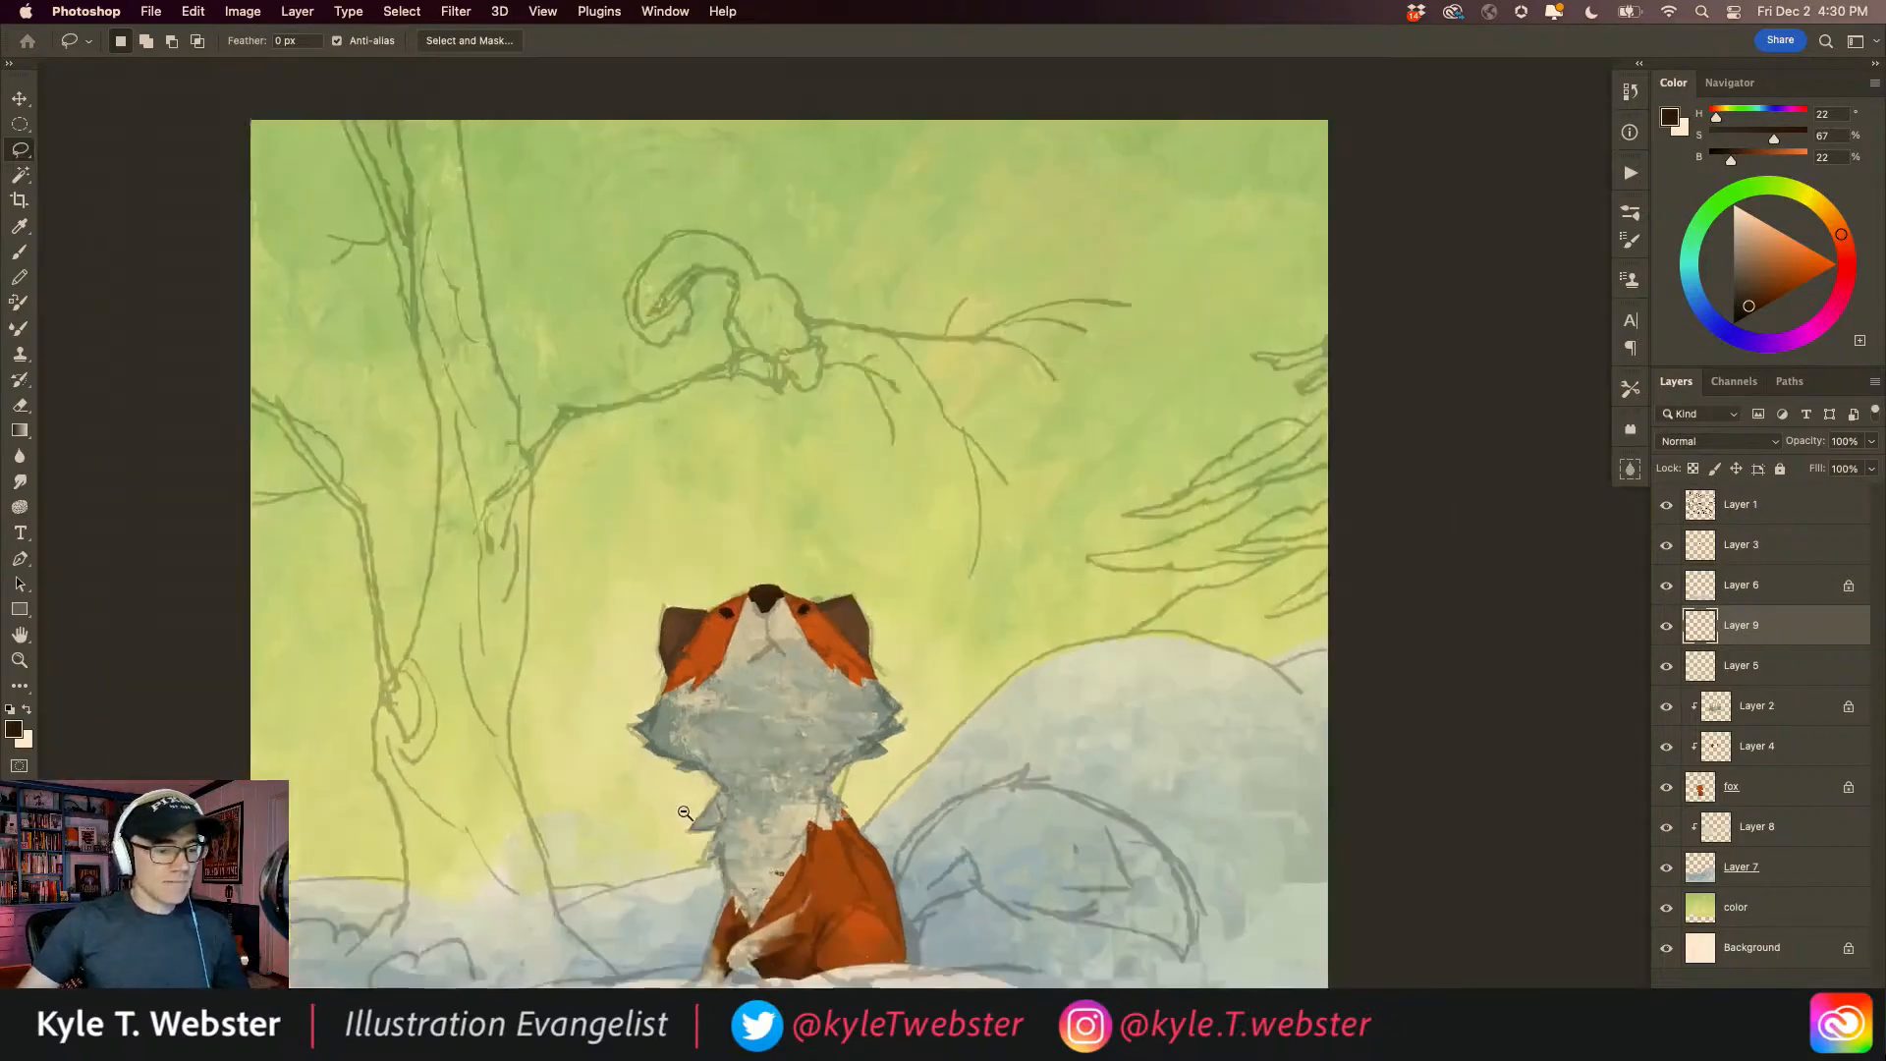
pyautogui.keyDown('alt'); pyautogui.click(687, 813); pyautogui.keyUp('alt')
pyautogui.keyDown('super'); pyautogui.click(749, 739); pyautogui.keyUp('super')
pyautogui.keyDown('super'); pyautogui.click(749, 739); pyautogui.keyUp('super')
pyautogui.keyDown('super'); pyautogui.click(744, 740); pyautogui.keyUp('super')
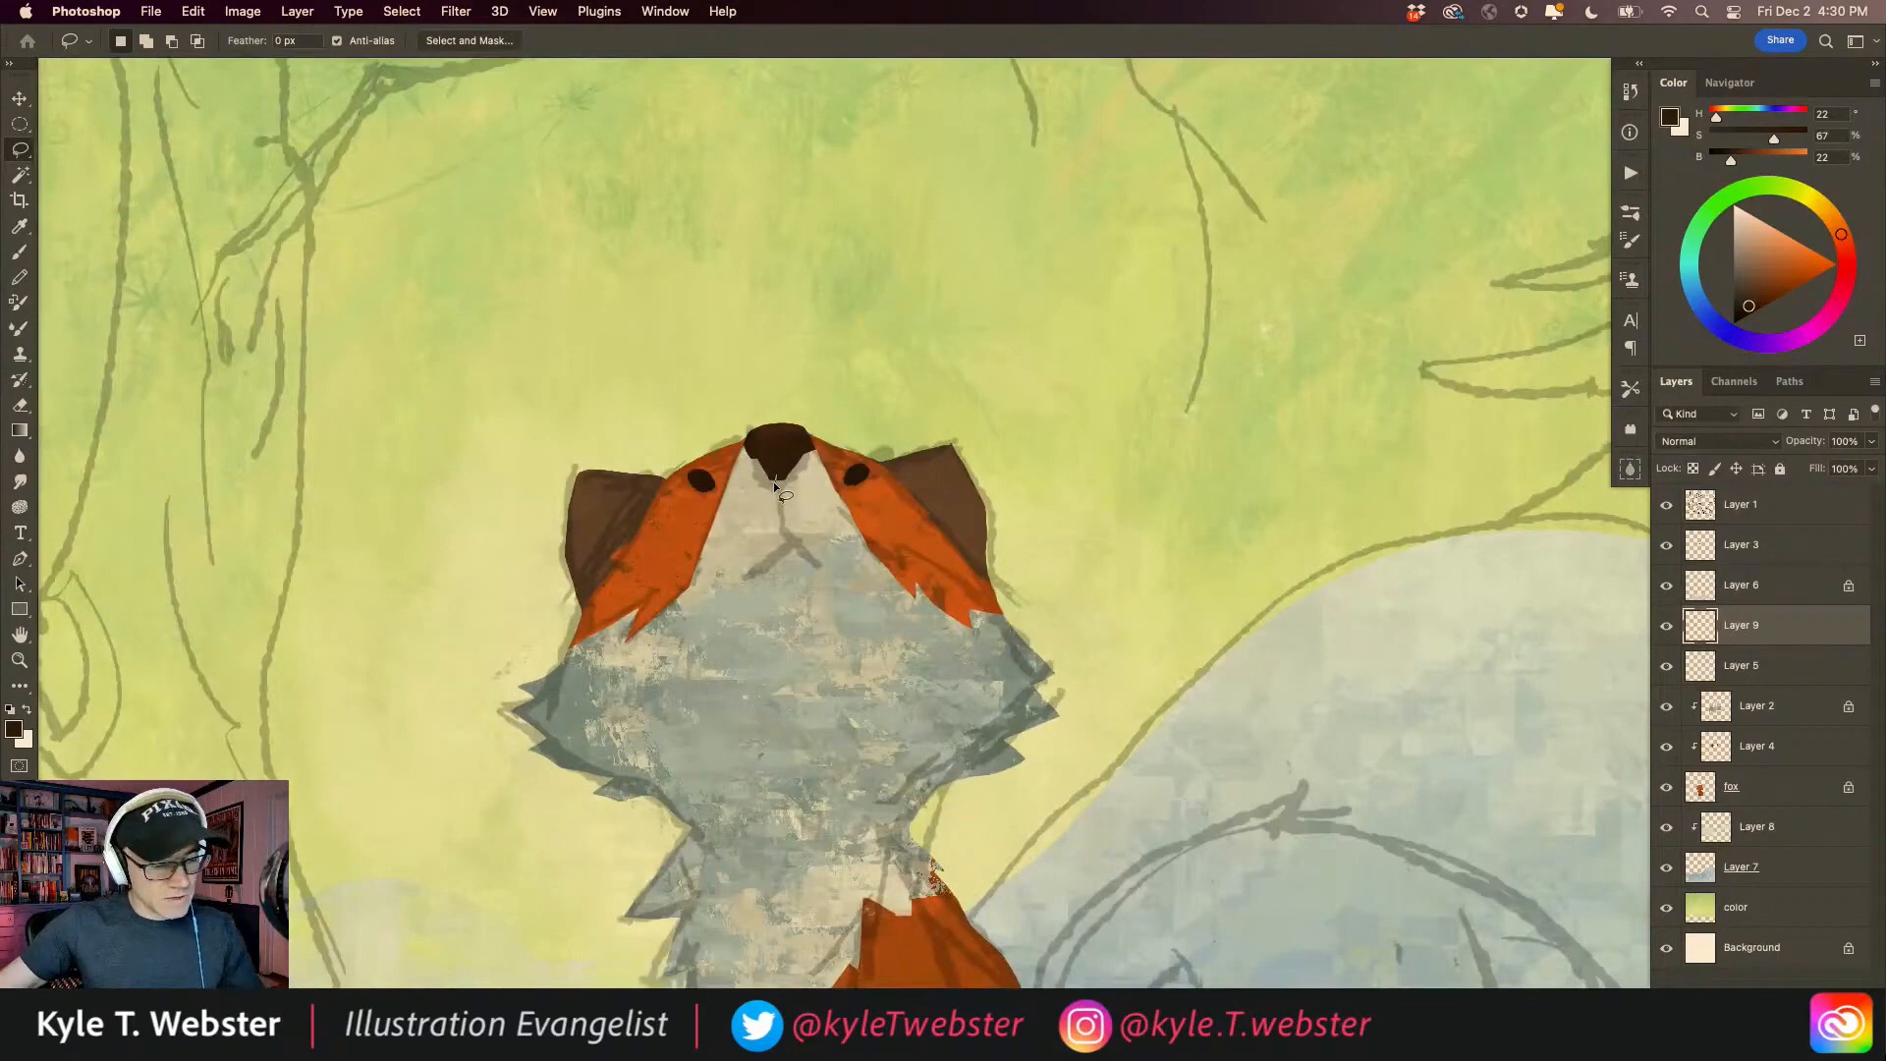
pyautogui.moveTo(775, 531)
pyautogui.mouseDown()
pyautogui.moveTo(738, 574)
pyautogui.moveTo(779, 543)
pyautogui.moveTo(807, 564)
pyautogui.moveTo(783, 502)
pyautogui.mouseUp()
pyautogui.hotkey('alt', 'BackSpace')
pyautogui.press('super+d')
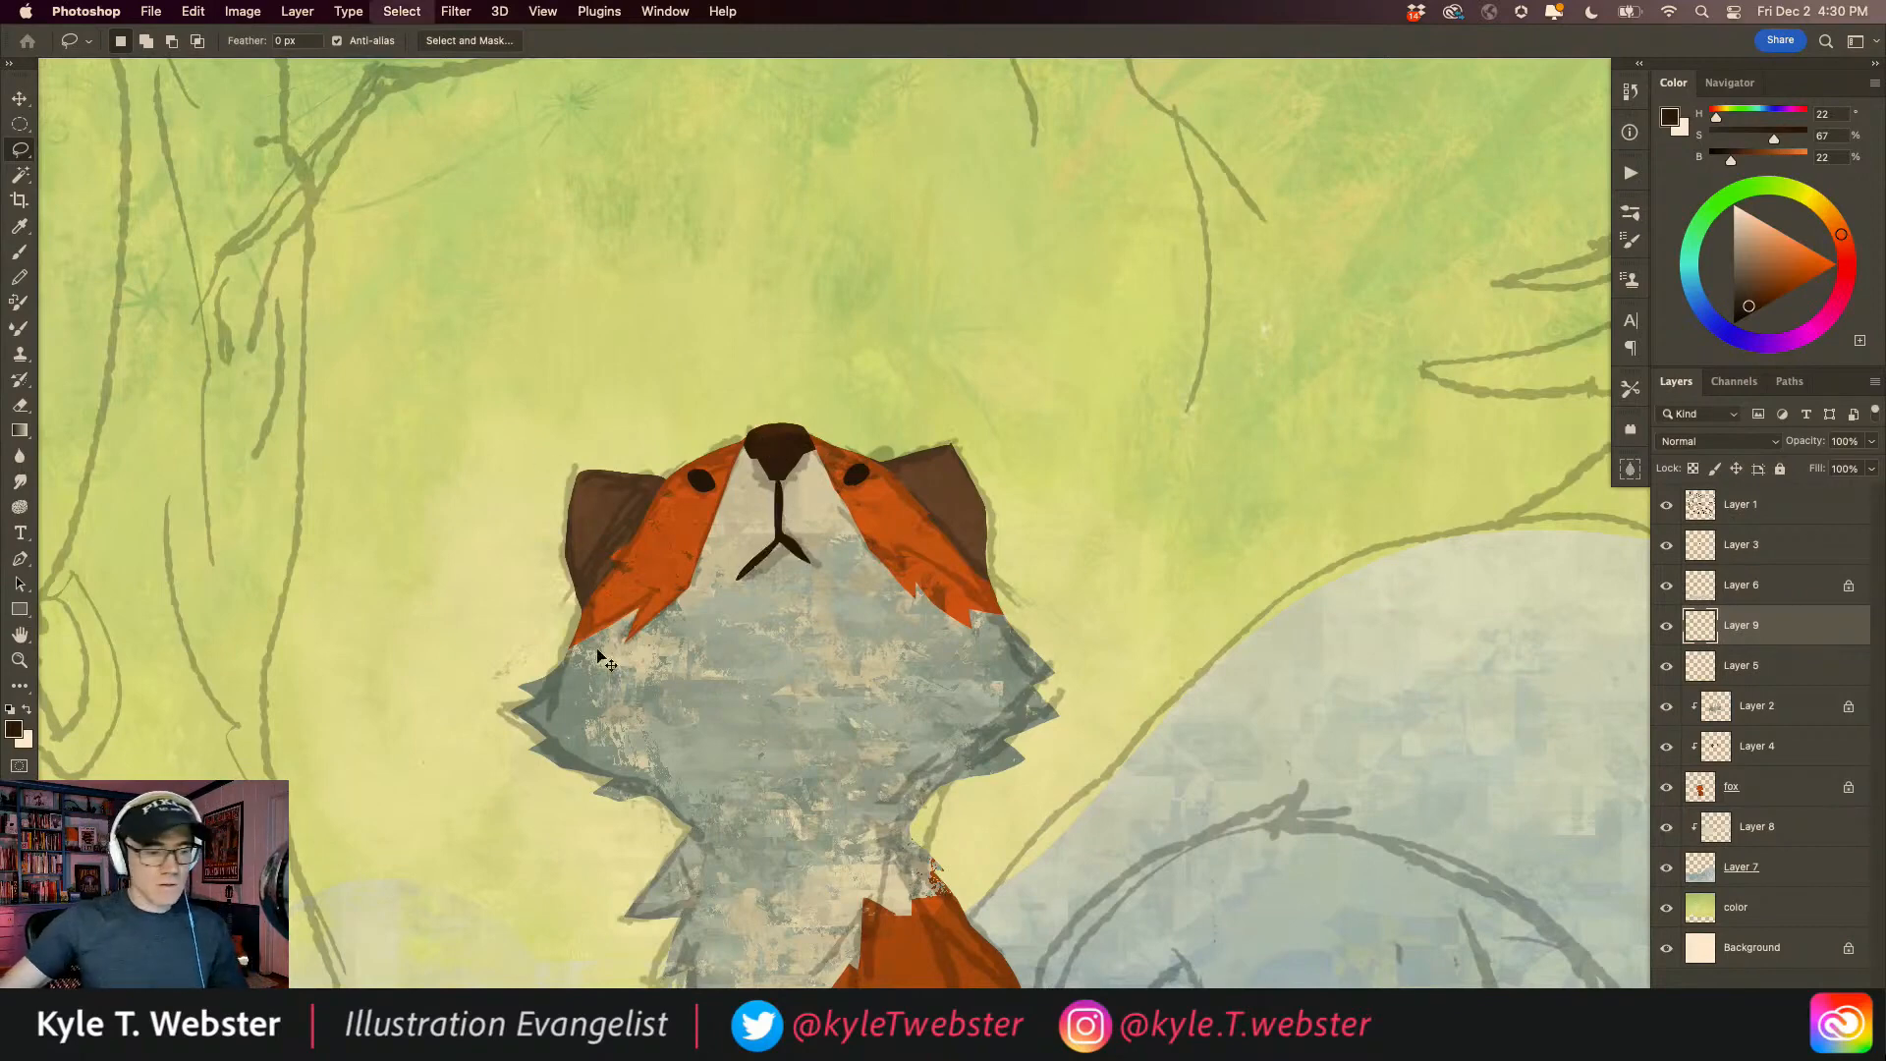
# Step: Examine the fox's eyes and mouth within the whole composition, and inspect the body and sketched tail area up close
pyautogui.keyDown('alt'); pyautogui.click(603, 805); pyautogui.keyUp('alt')
pyautogui.moveTo(508, 843); pyautogui.dragTo(577, 749)
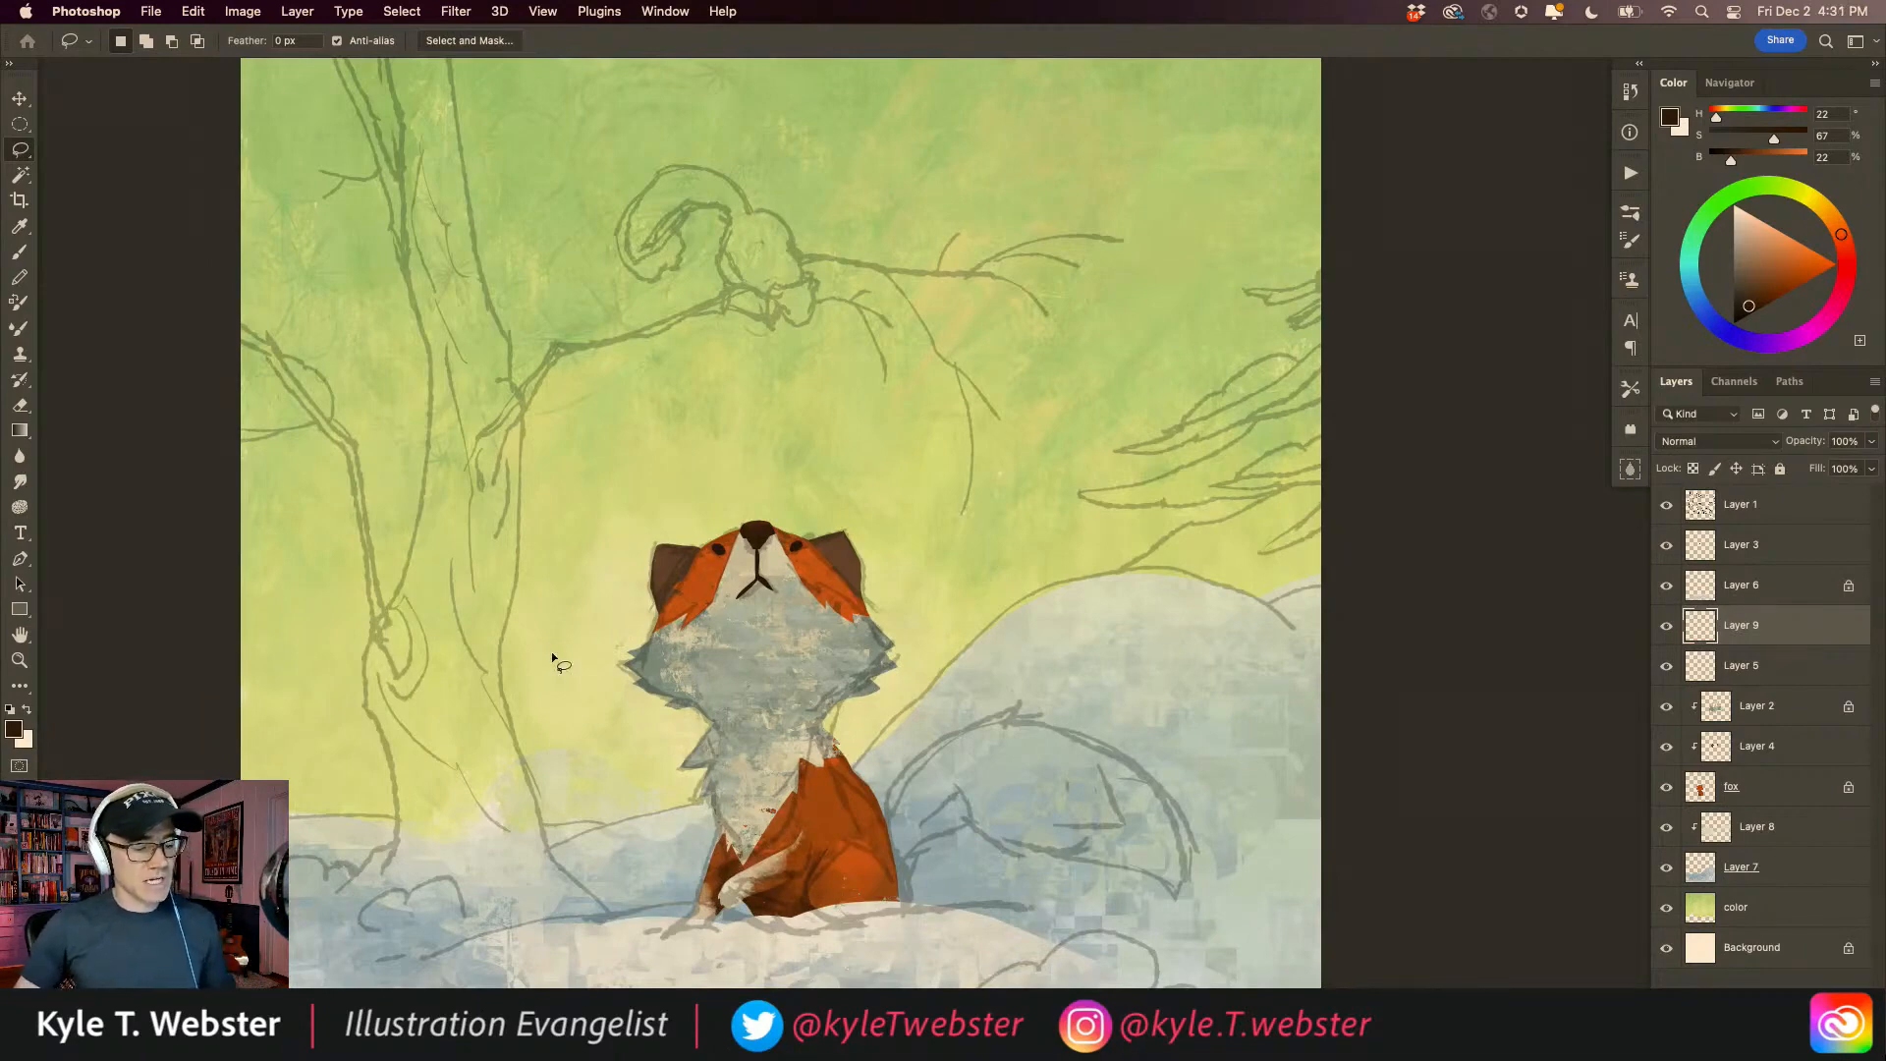
pyautogui.moveTo(643, 764); pyautogui.dragTo(694, 672)
pyautogui.keyDown('alt'); pyautogui.click(675, 678); pyautogui.keyUp('alt')
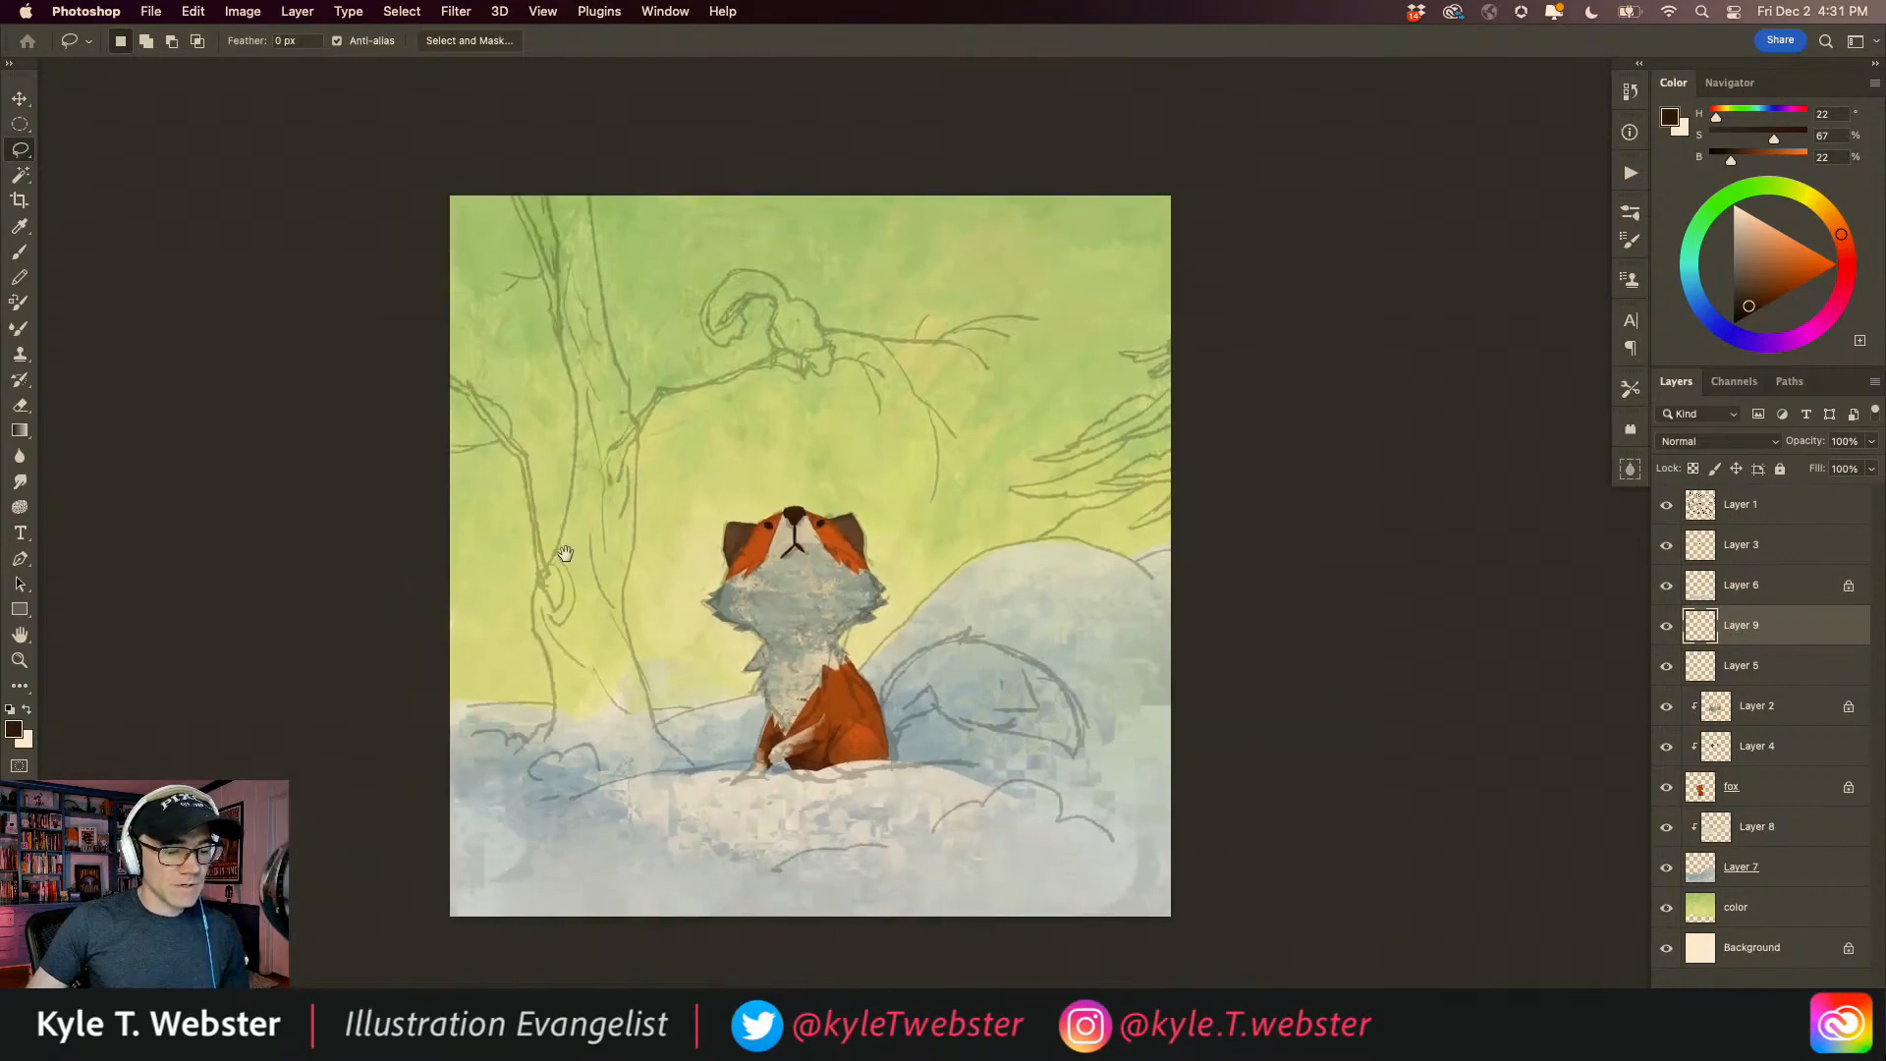
pyautogui.keyDown('super'); pyautogui.click(853, 765); pyautogui.keyUp('super')
pyautogui.keyDown('super'); pyautogui.click(844, 765); pyautogui.keyUp('super')
pyautogui.moveTo(844, 765); pyautogui.dragTo(743, 714)
pyautogui.press('b')
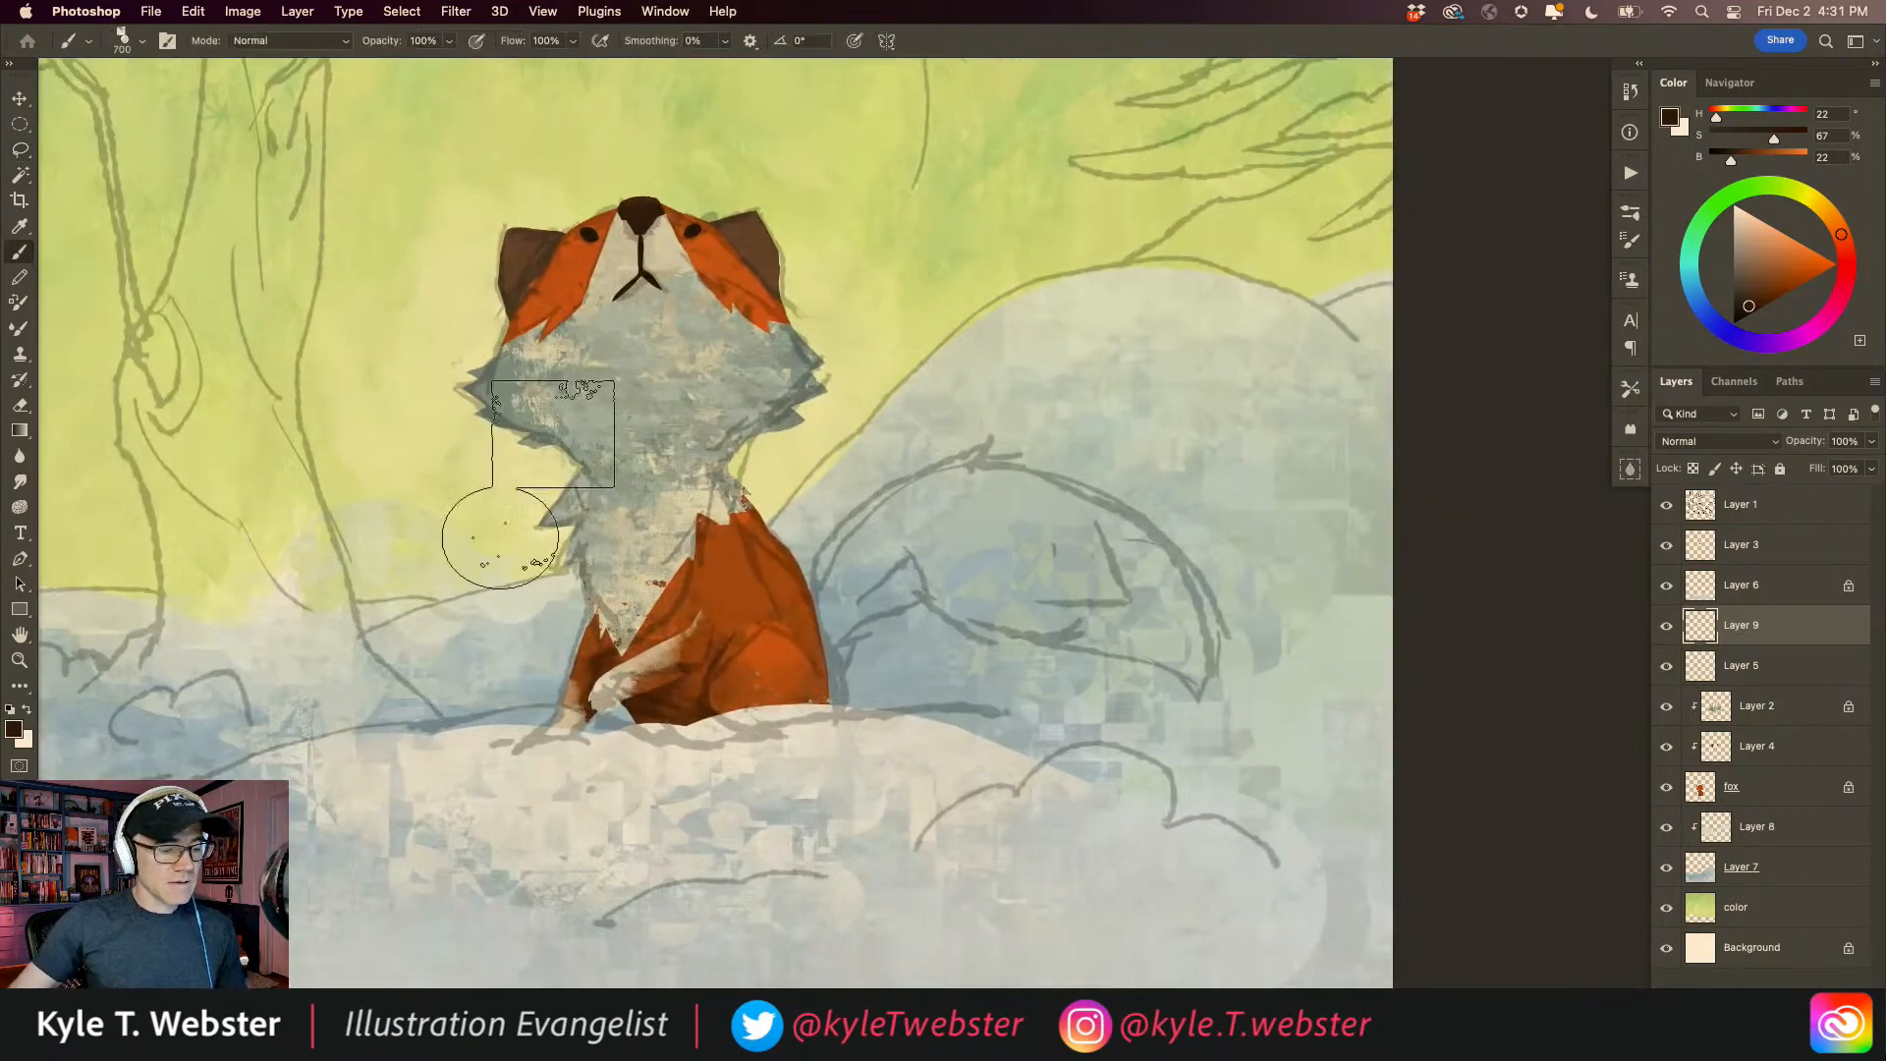
pyautogui.press('l')
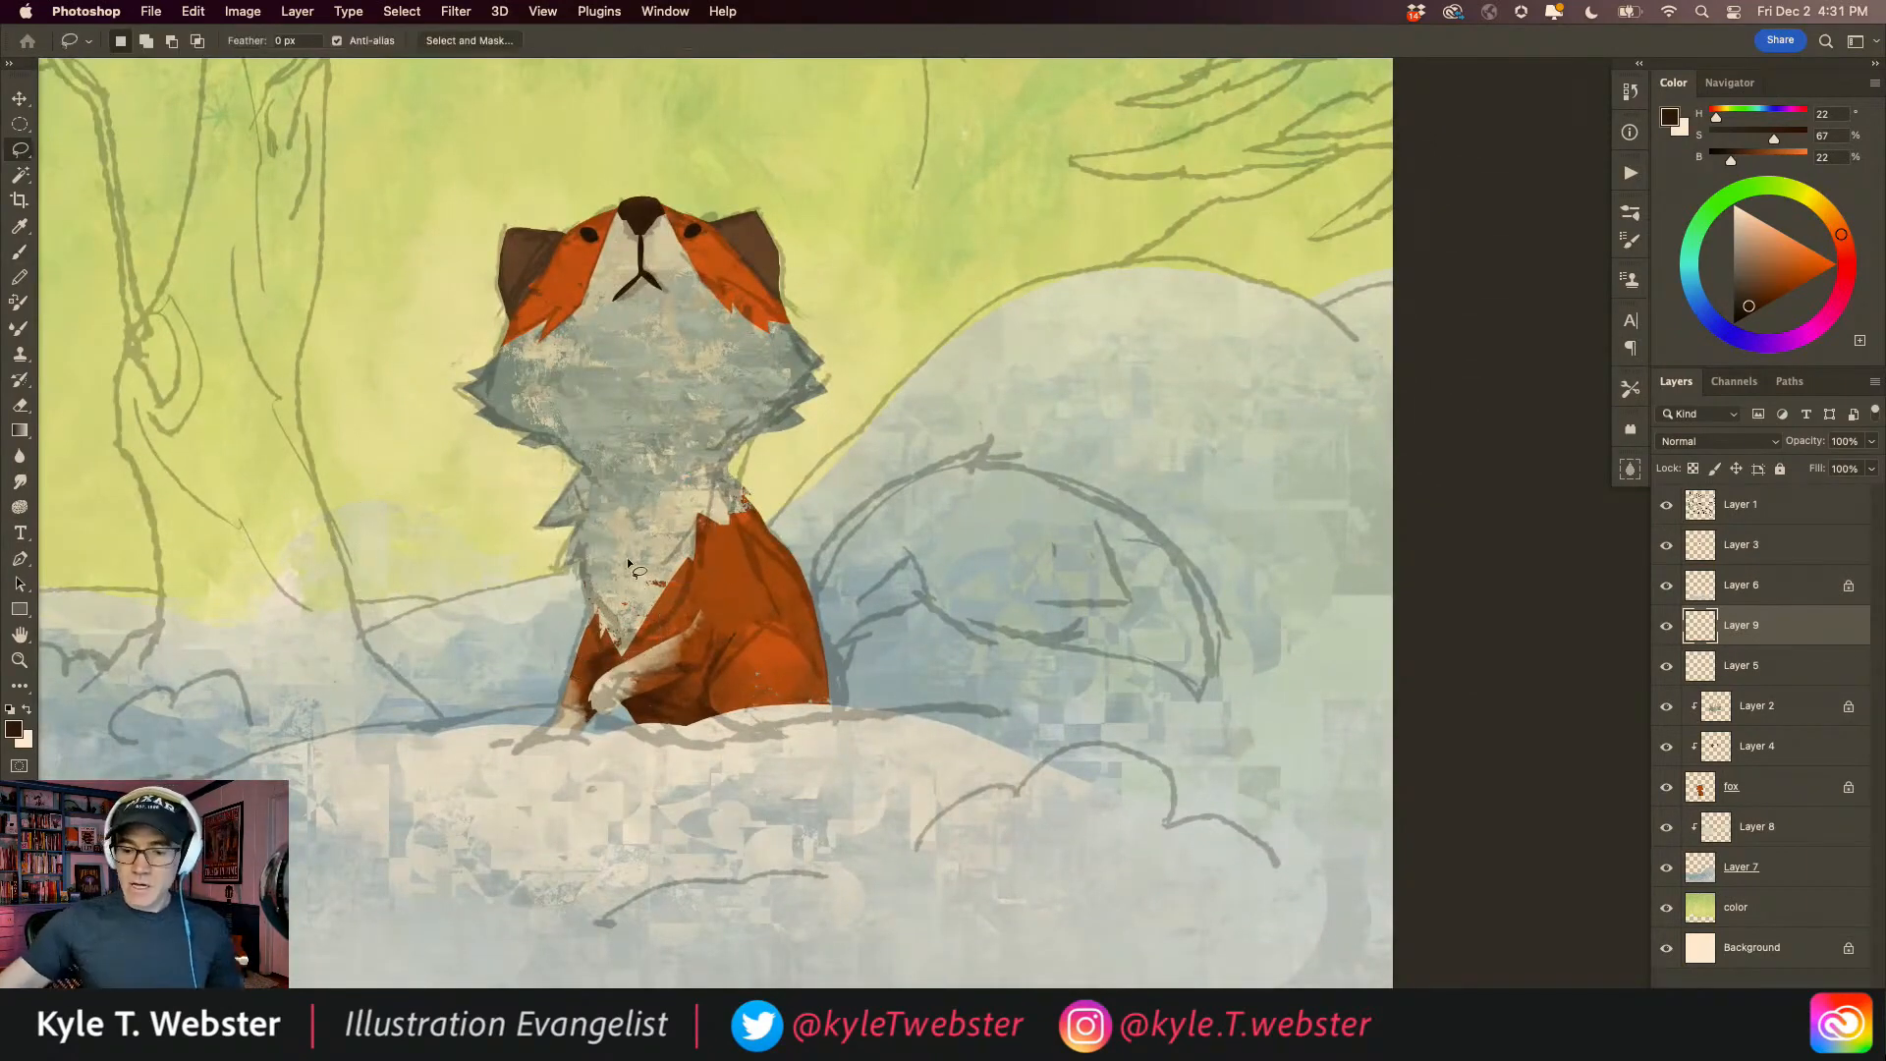
# Step: Add a new layer directly beneath the fox layer and select the bushy tail's shape with the Lasso, following the sketch
pyautogui.click(1689, 782)
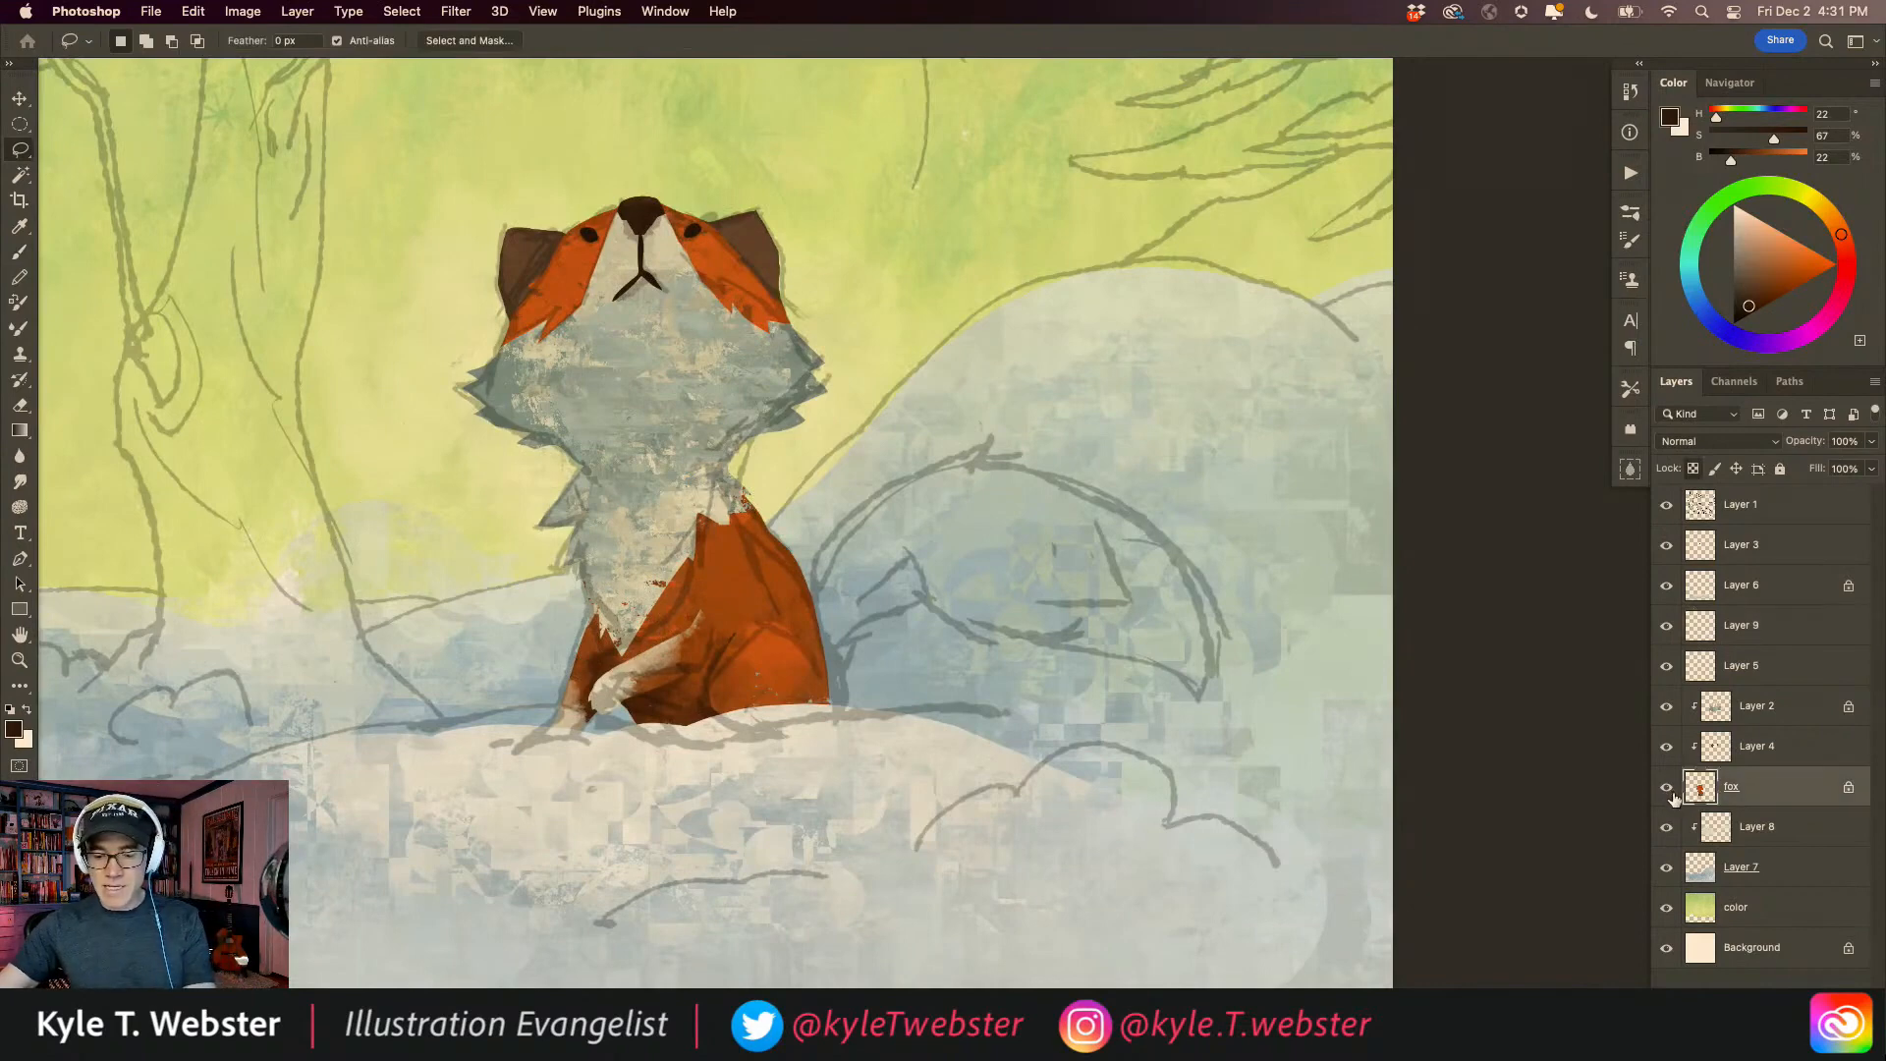
pyautogui.click(1825, 1045)
pyautogui.moveTo(1700, 789); pyautogui.dragTo(1707, 836)
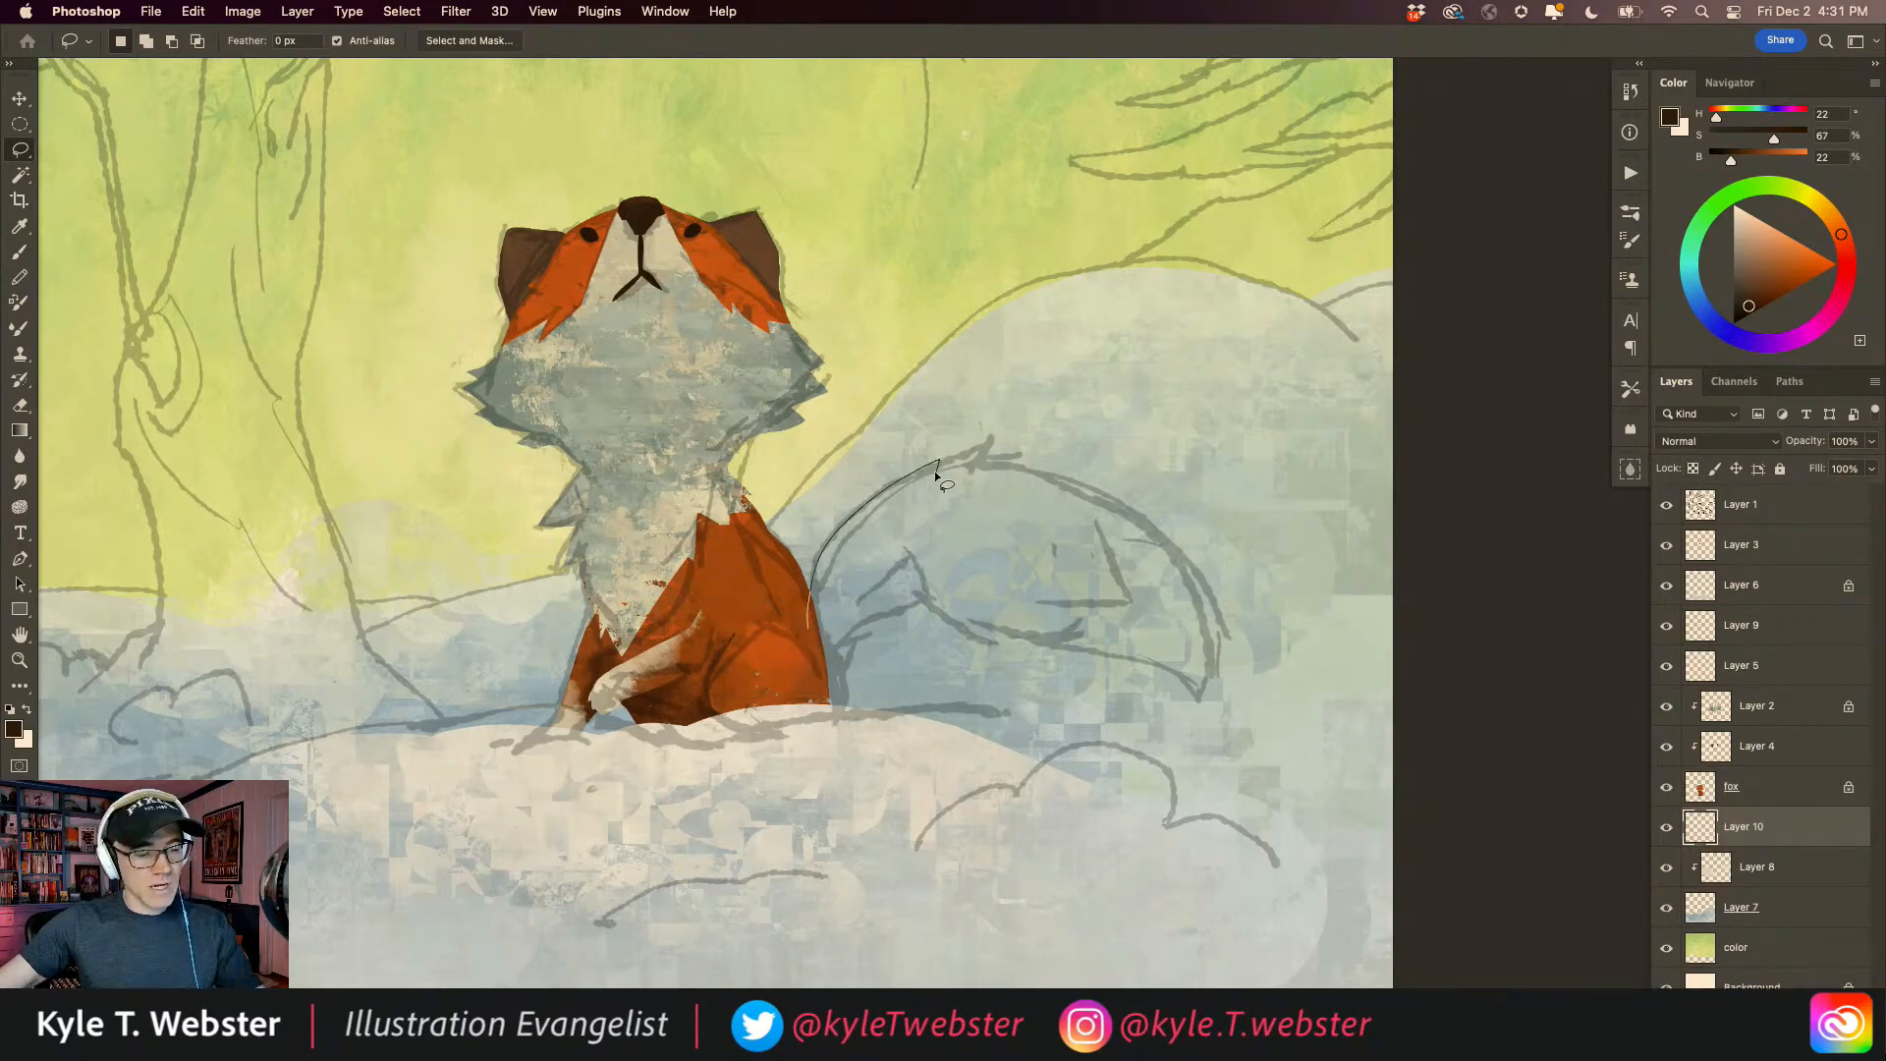
pyautogui.moveTo(1023, 468)
pyautogui.mouseDown()
pyautogui.moveTo(1160, 538)
pyautogui.moveTo(1203, 607)
pyautogui.moveTo(1209, 675)
pyautogui.moveTo(1201, 704)
pyautogui.moveTo(1142, 661)
pyautogui.moveTo(1012, 644)
pyautogui.mouseUp()
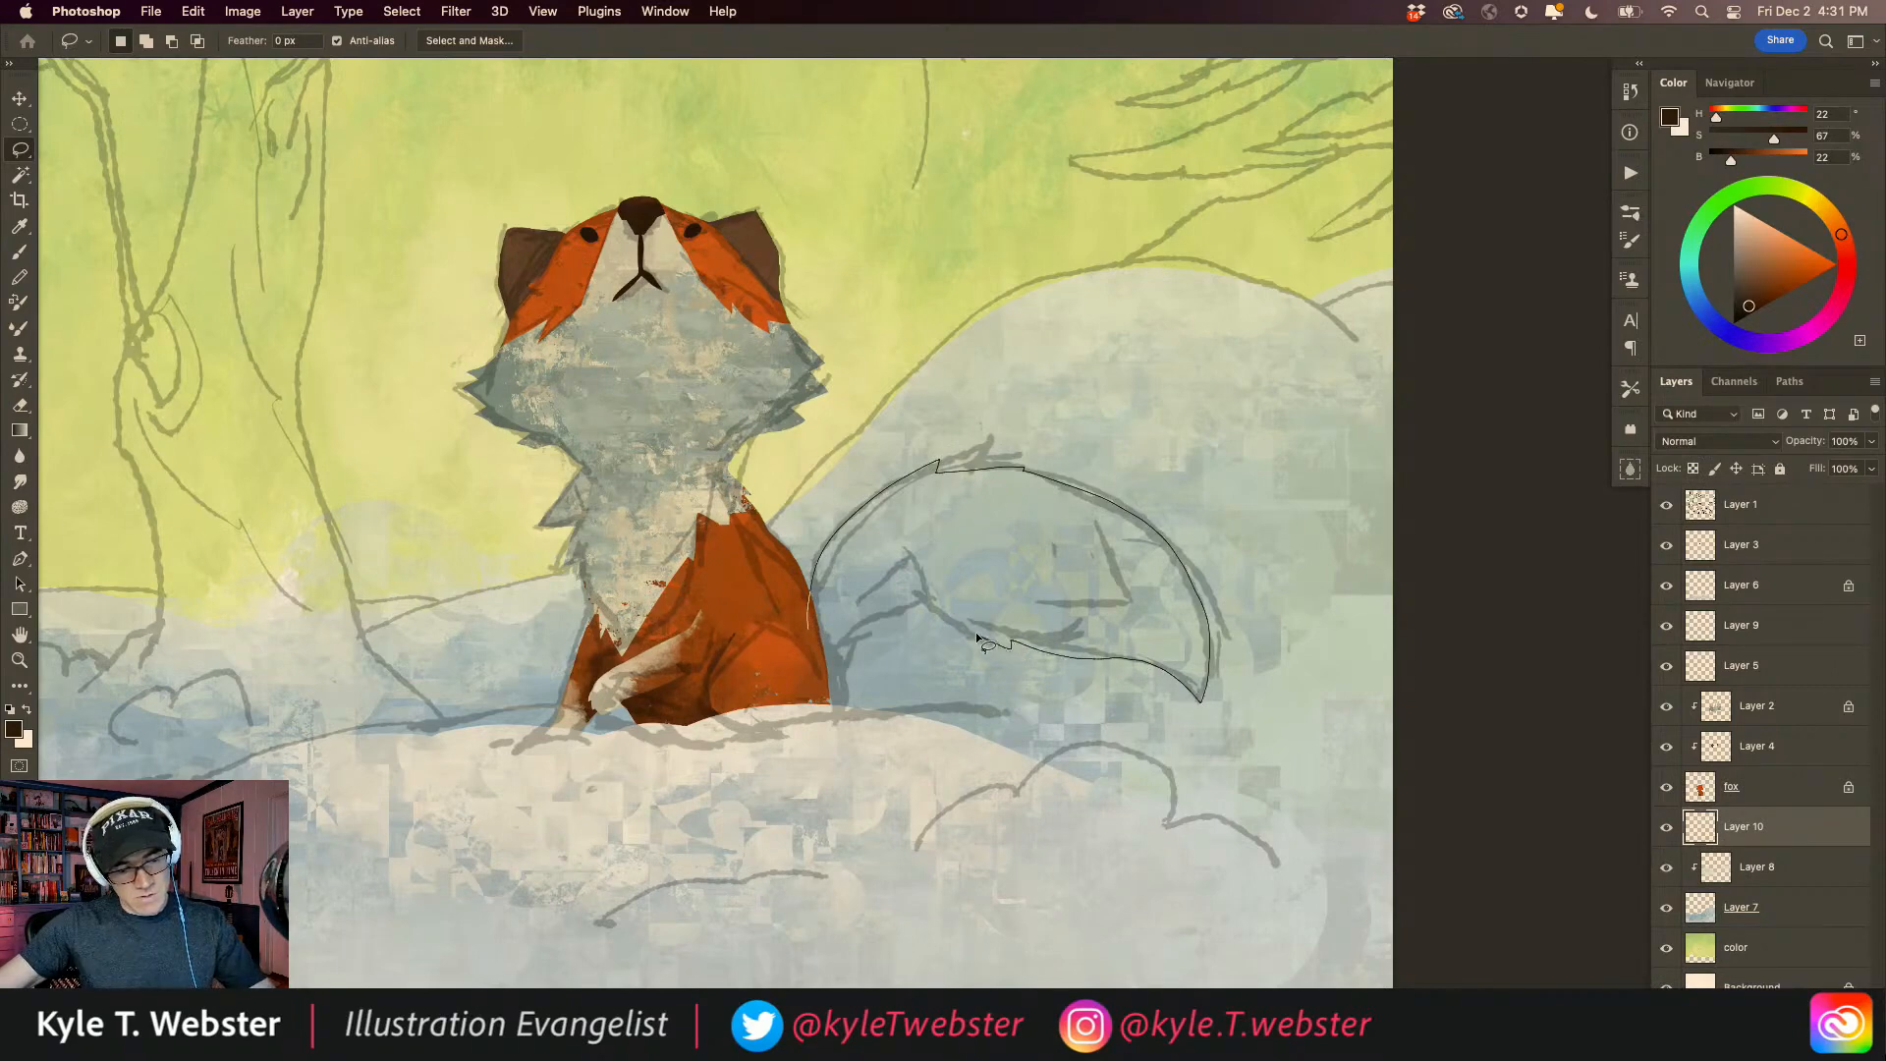
pyautogui.moveTo(896, 604)
pyautogui.mouseDown()
pyautogui.moveTo(835, 639)
pyautogui.moveTo(832, 696)
pyautogui.moveTo(791, 648)
pyautogui.moveTo(830, 692)
pyautogui.mouseUp()
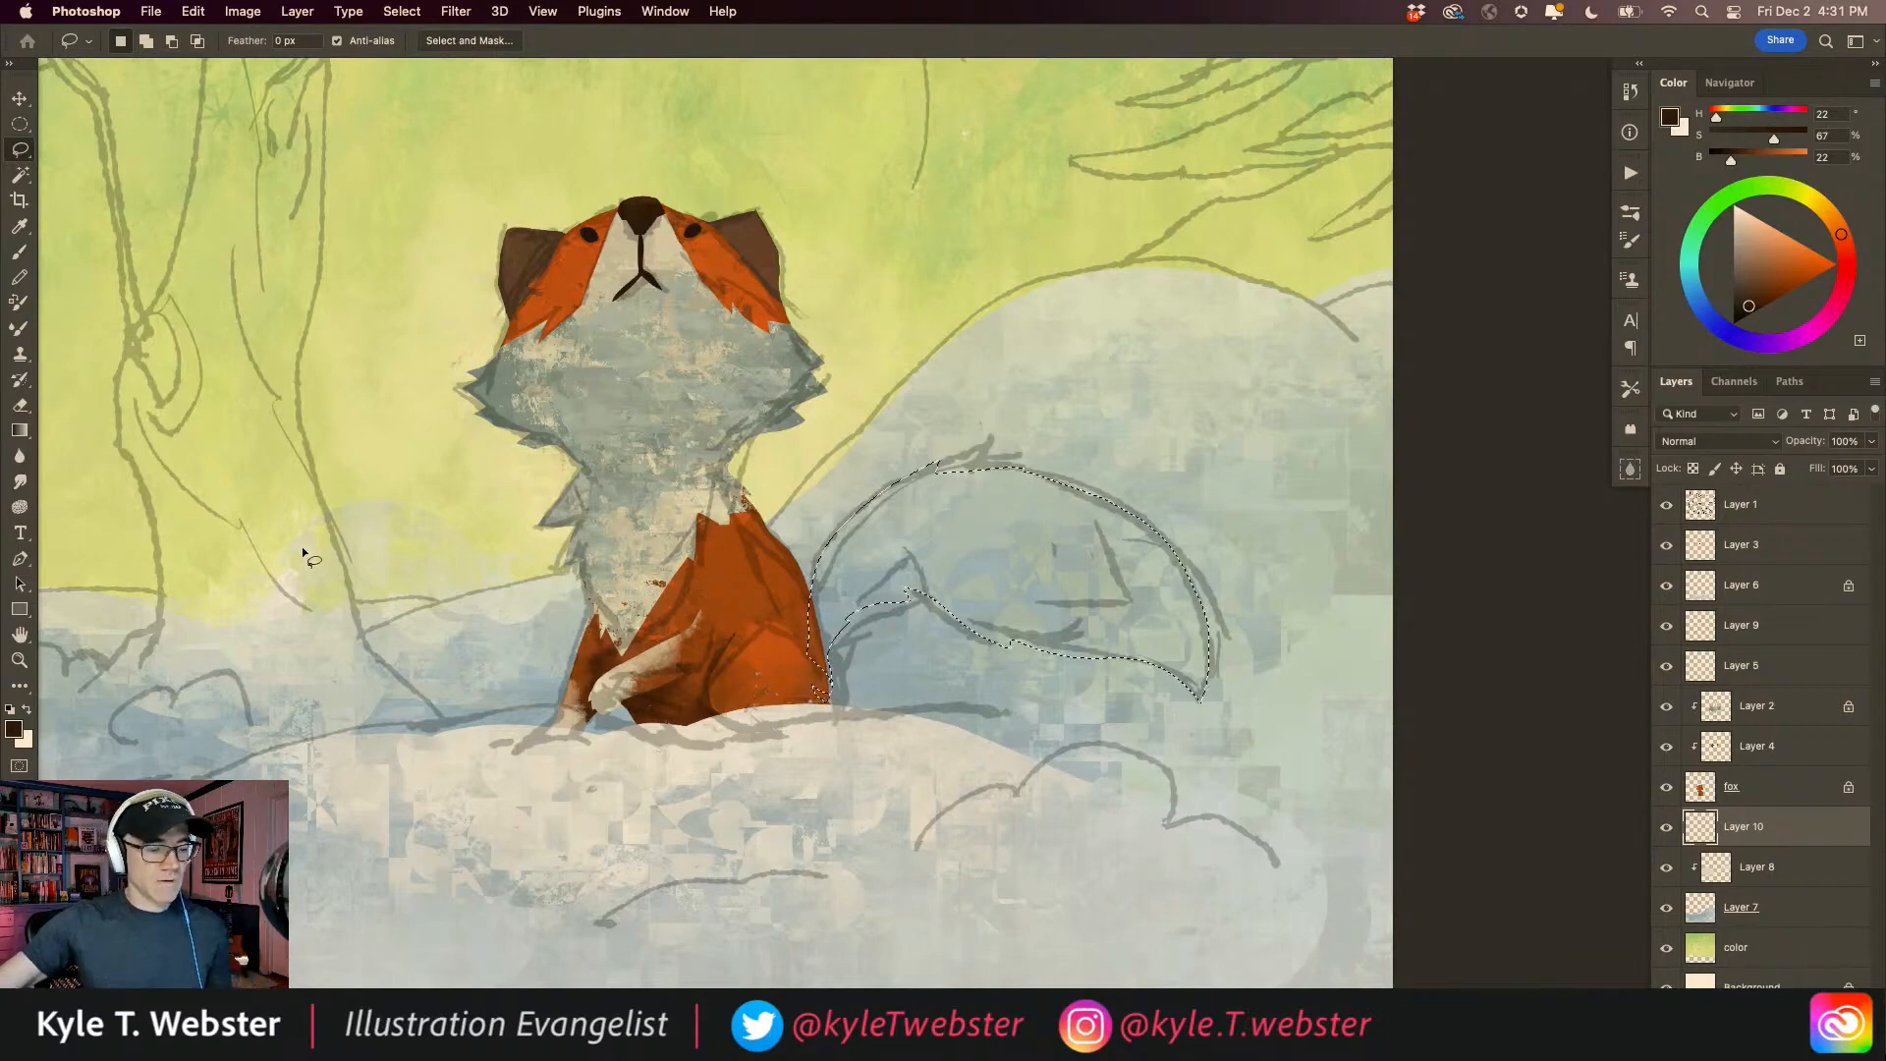
# Step: Sample the orange of the fox's body for the Brush tool and load Layer 10's tail shape as a selection
pyautogui.scroll(3, 817, 651)
pyautogui.moveTo(811, 649)
pyautogui.mouseDown()
pyautogui.moveTo(782, 736)
pyautogui.moveTo(809, 792)
pyautogui.moveTo(836, 789)
pyautogui.moveTo(850, 744)
pyautogui.moveTo(816, 684)
pyautogui.moveTo(744, 665)
pyautogui.moveTo(686, 715)
pyautogui.mouseUp()
pyautogui.click(686, 715)
pyautogui.press('Return')
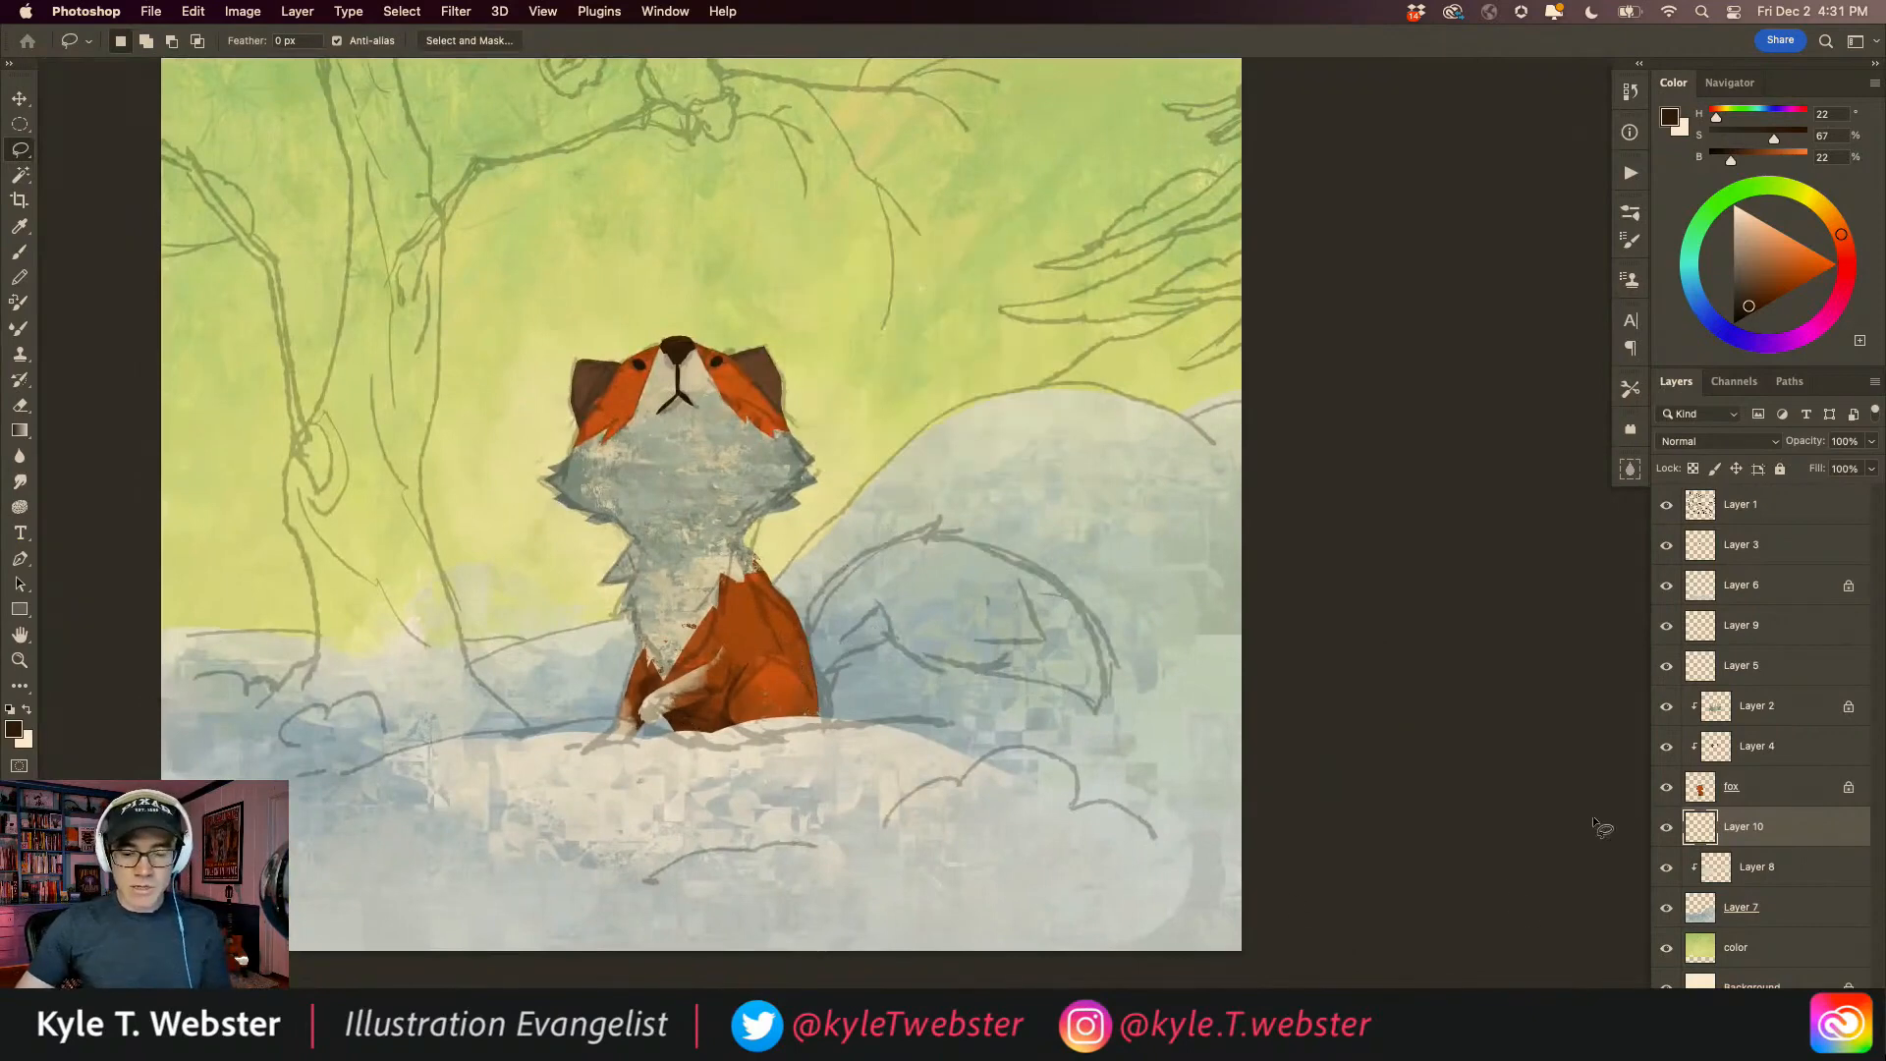
pyautogui.press('b')
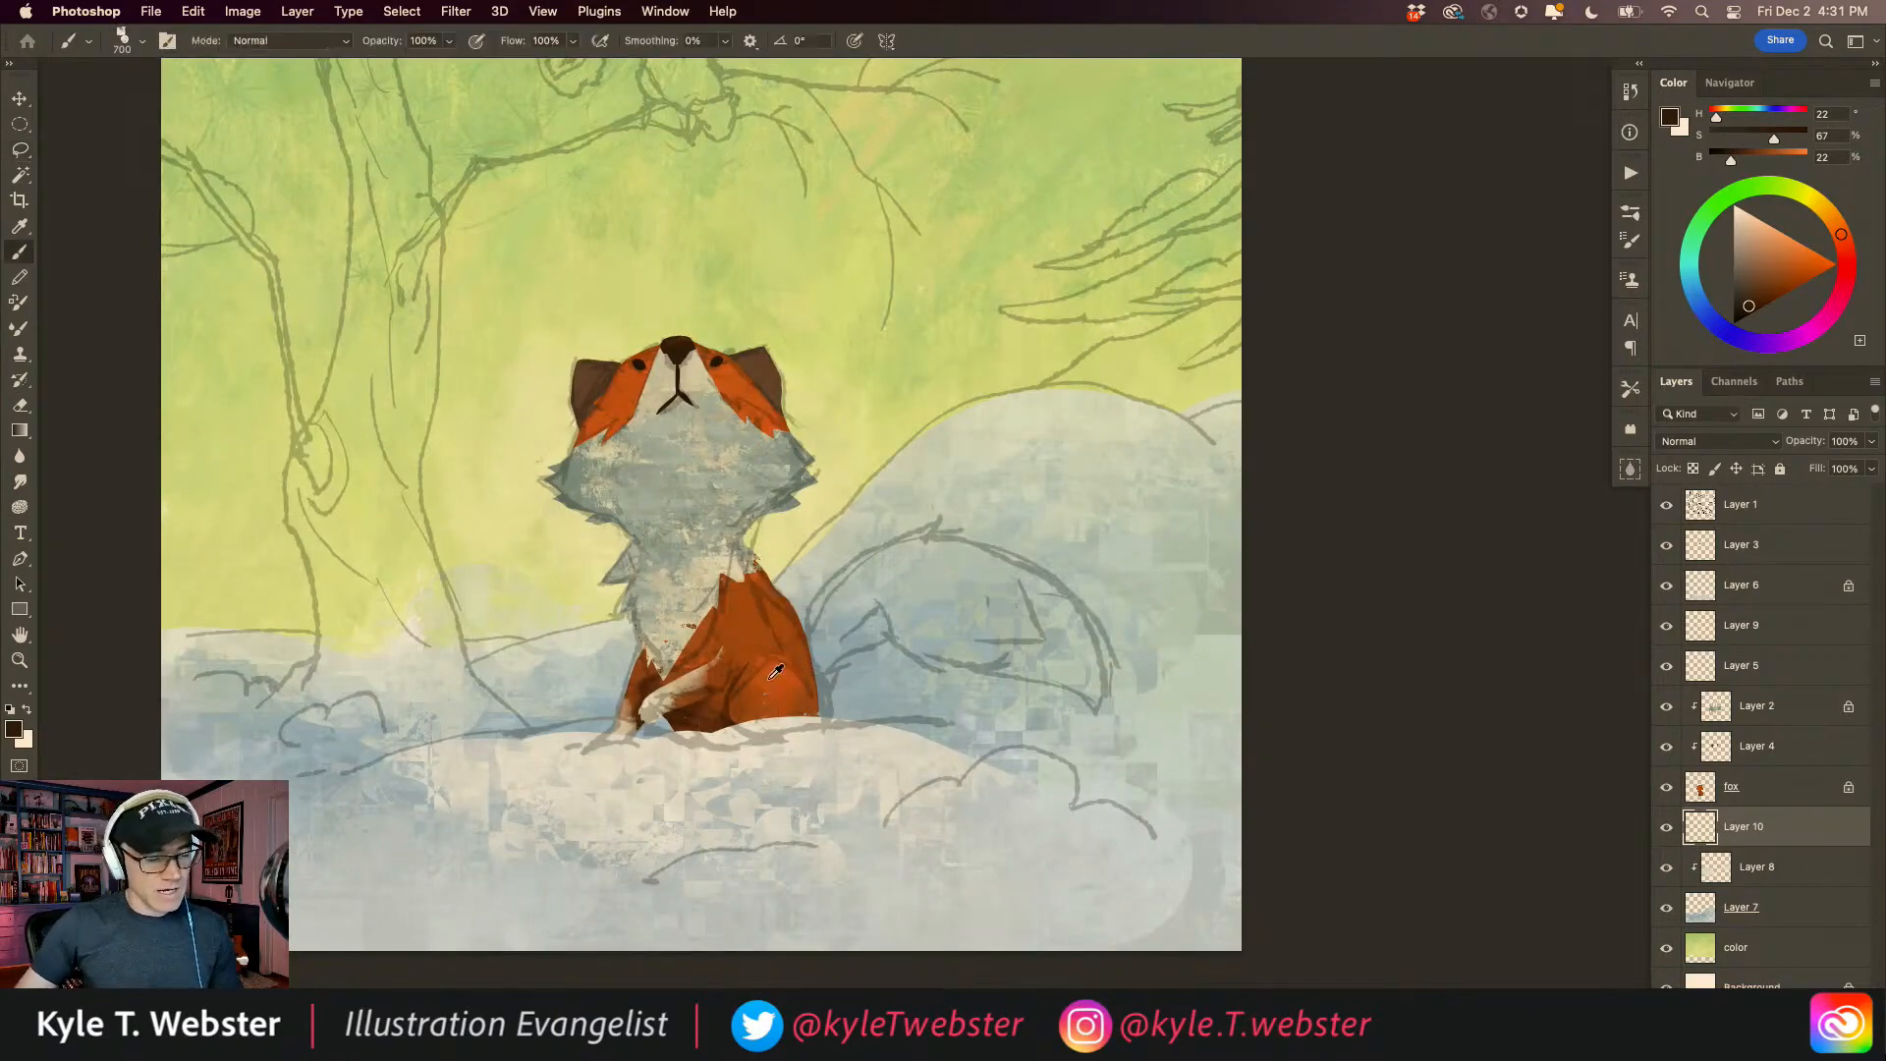
pyautogui.keyDown('alt'); pyautogui.click(771, 660); pyautogui.keyUp('alt')
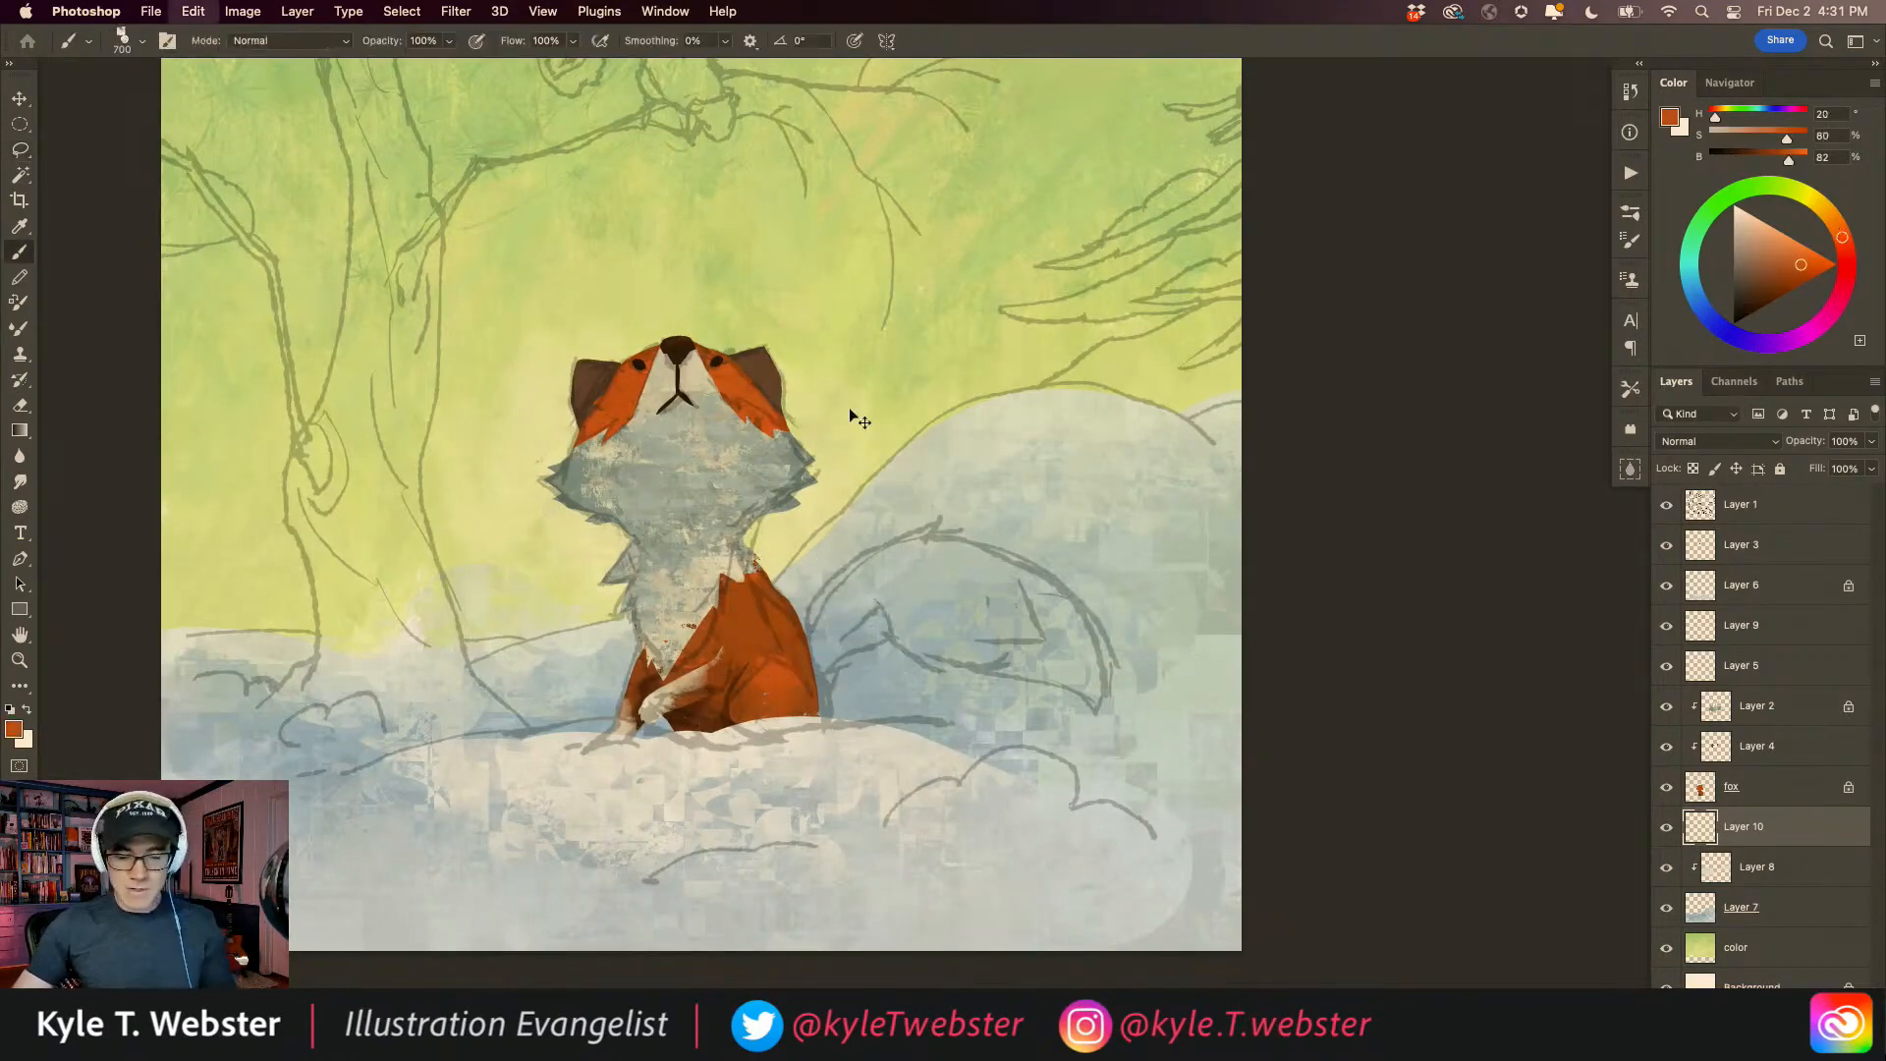
pyautogui.keyDown('super'); pyautogui.click(1699, 825); pyautogui.keyUp('super')
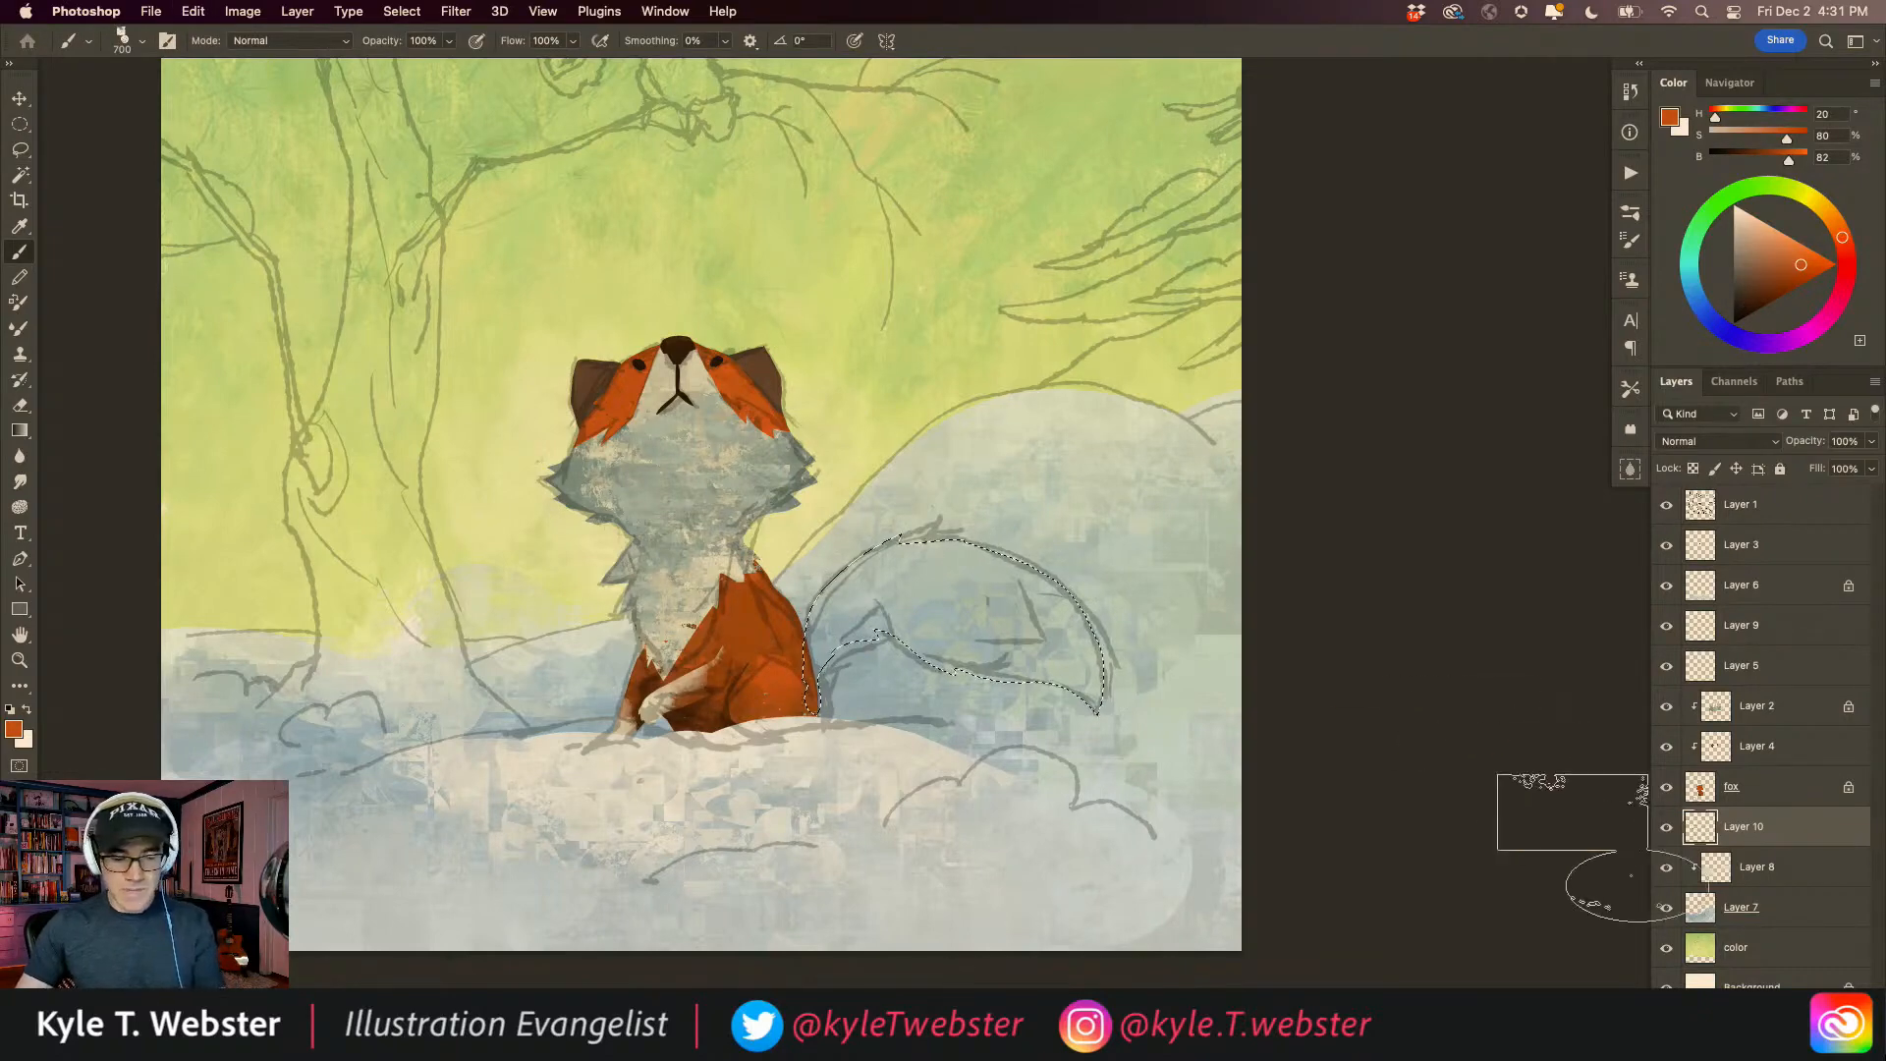
# Step: Paint the whole tail selection rust orange, using a darker orange sampled from the fox's body
pyautogui.moveTo(775, 622)
pyautogui.mouseDown()
pyautogui.moveTo(933, 624)
pyautogui.moveTo(895, 552)
pyautogui.moveTo(903, 619)
pyautogui.moveTo(796, 654)
pyautogui.moveTo(1076, 646)
pyautogui.moveTo(819, 708)
pyautogui.moveTo(751, 782)
pyautogui.mouseUp()
pyautogui.keyDown('alt'); pyautogui.click(781, 627); pyautogui.keyUp('alt')
pyautogui.moveTo(864, 614)
pyautogui.mouseDown()
pyautogui.moveTo(833, 684)
pyautogui.moveTo(838, 613)
pyautogui.moveTo(944, 607)
pyautogui.mouseUp()
pyautogui.moveTo(927, 674); pyautogui.dragTo(940, 645)
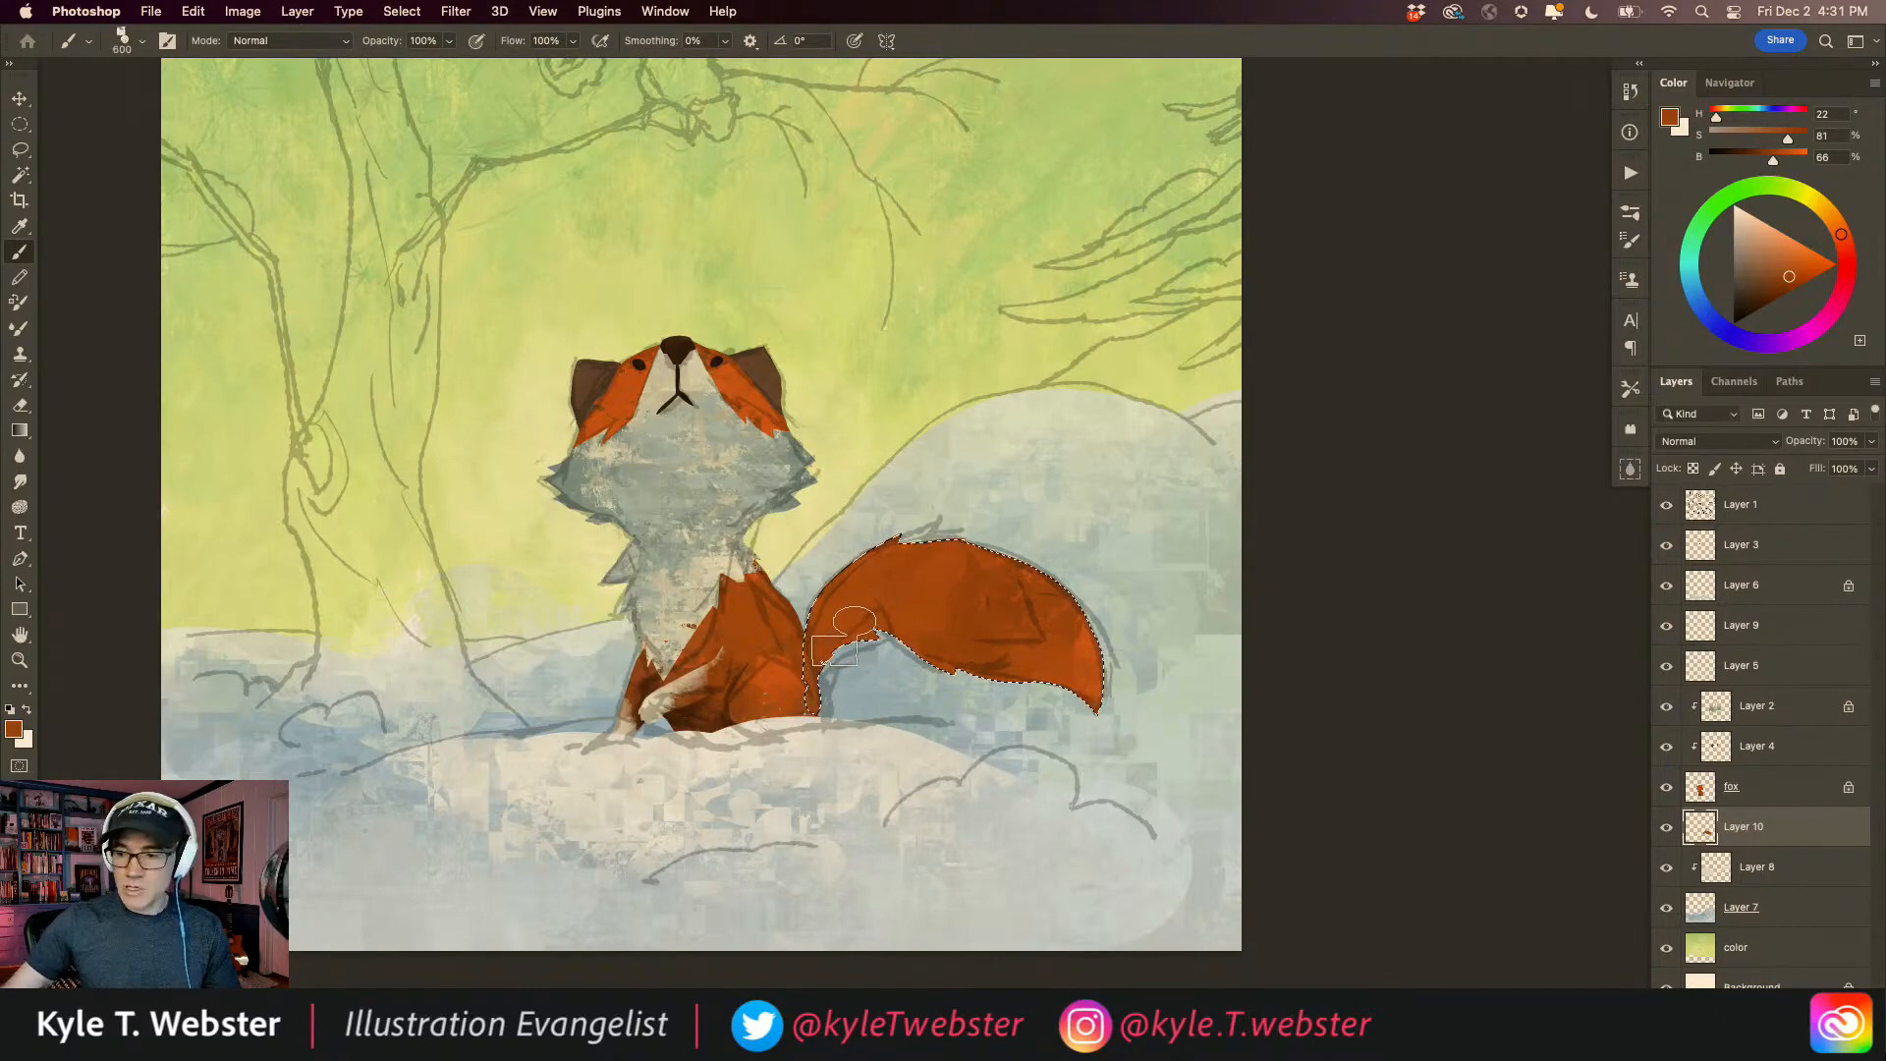
# Step: Shade the tail with dark brown sampled from the fox's lower body and work sampled orange back over it
pyautogui.scroll(3, 855, 613)
pyautogui.keyDown('alt'); pyautogui.click(707, 738); pyautogui.keyUp('alt')
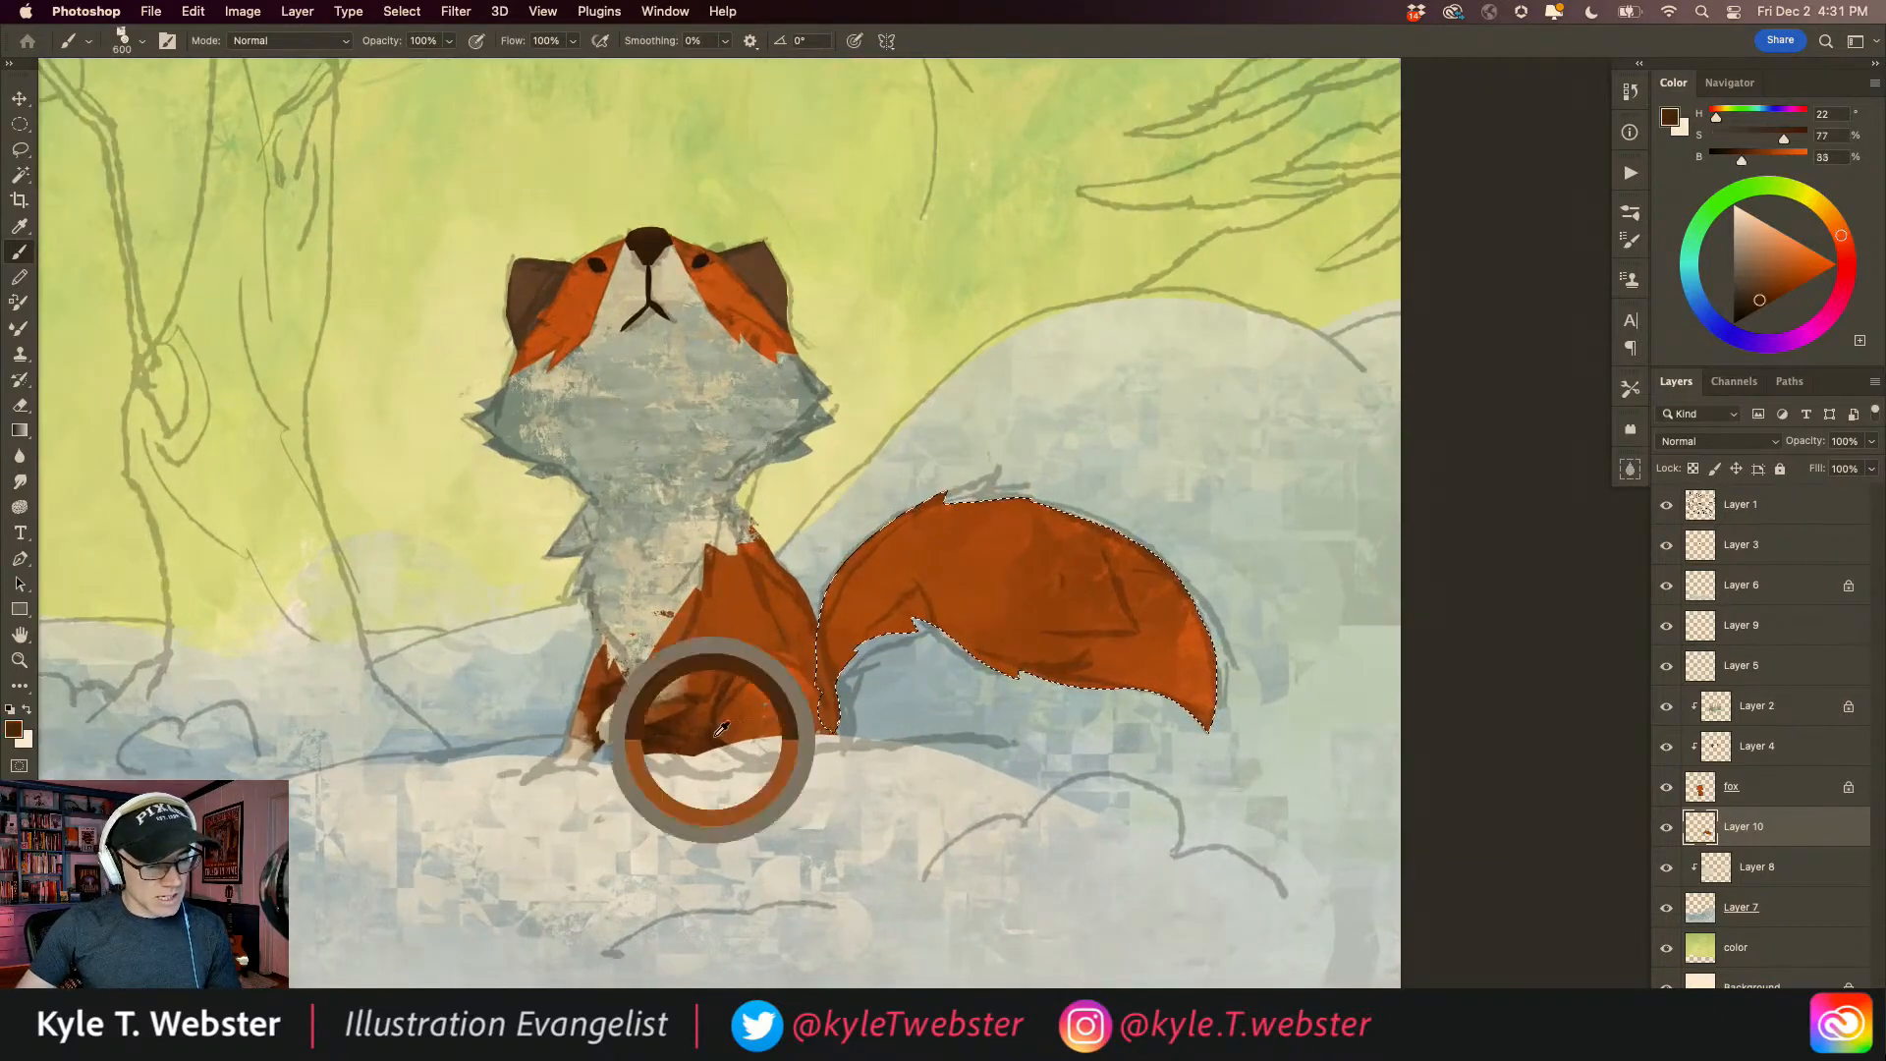
pyautogui.moveTo(872, 620)
pyautogui.mouseDown()
pyautogui.moveTo(1129, 580)
pyautogui.moveTo(1203, 688)
pyautogui.mouseUp()
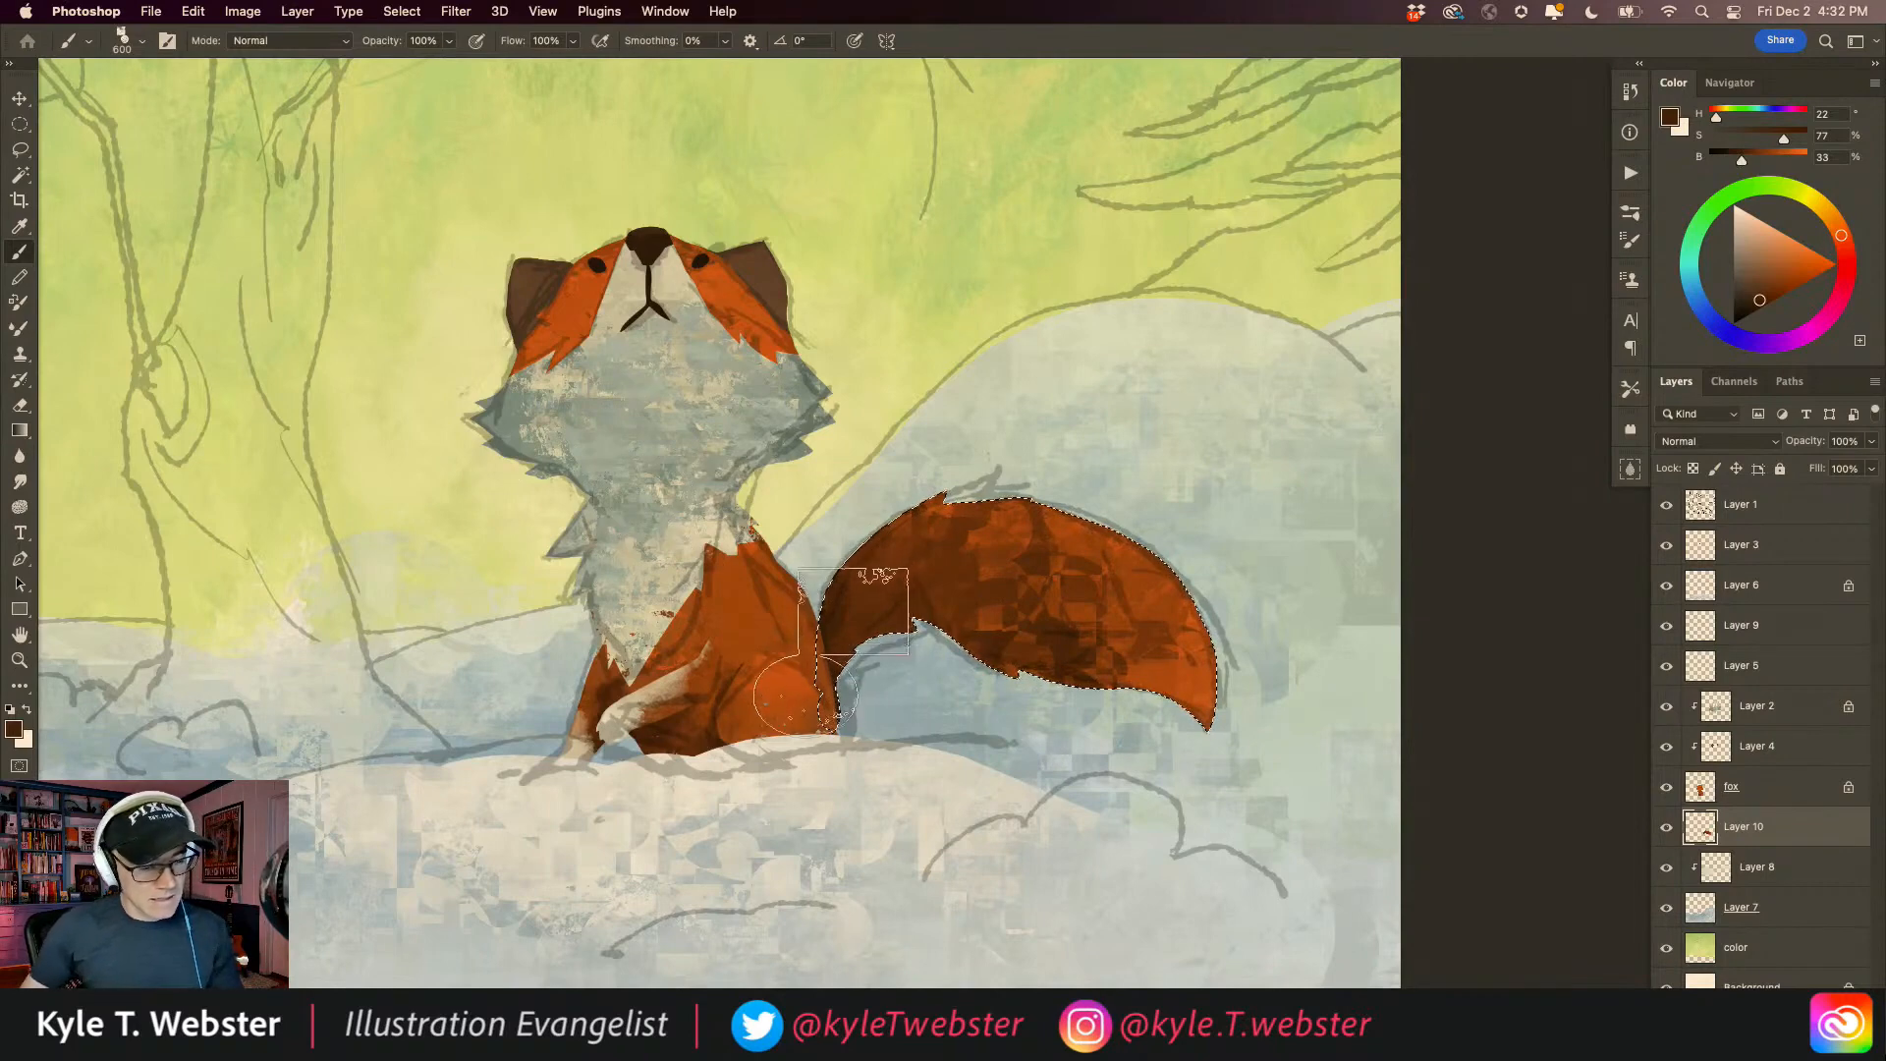
pyautogui.keyDown('alt'); pyautogui.click(1170, 639); pyautogui.keyUp('alt')
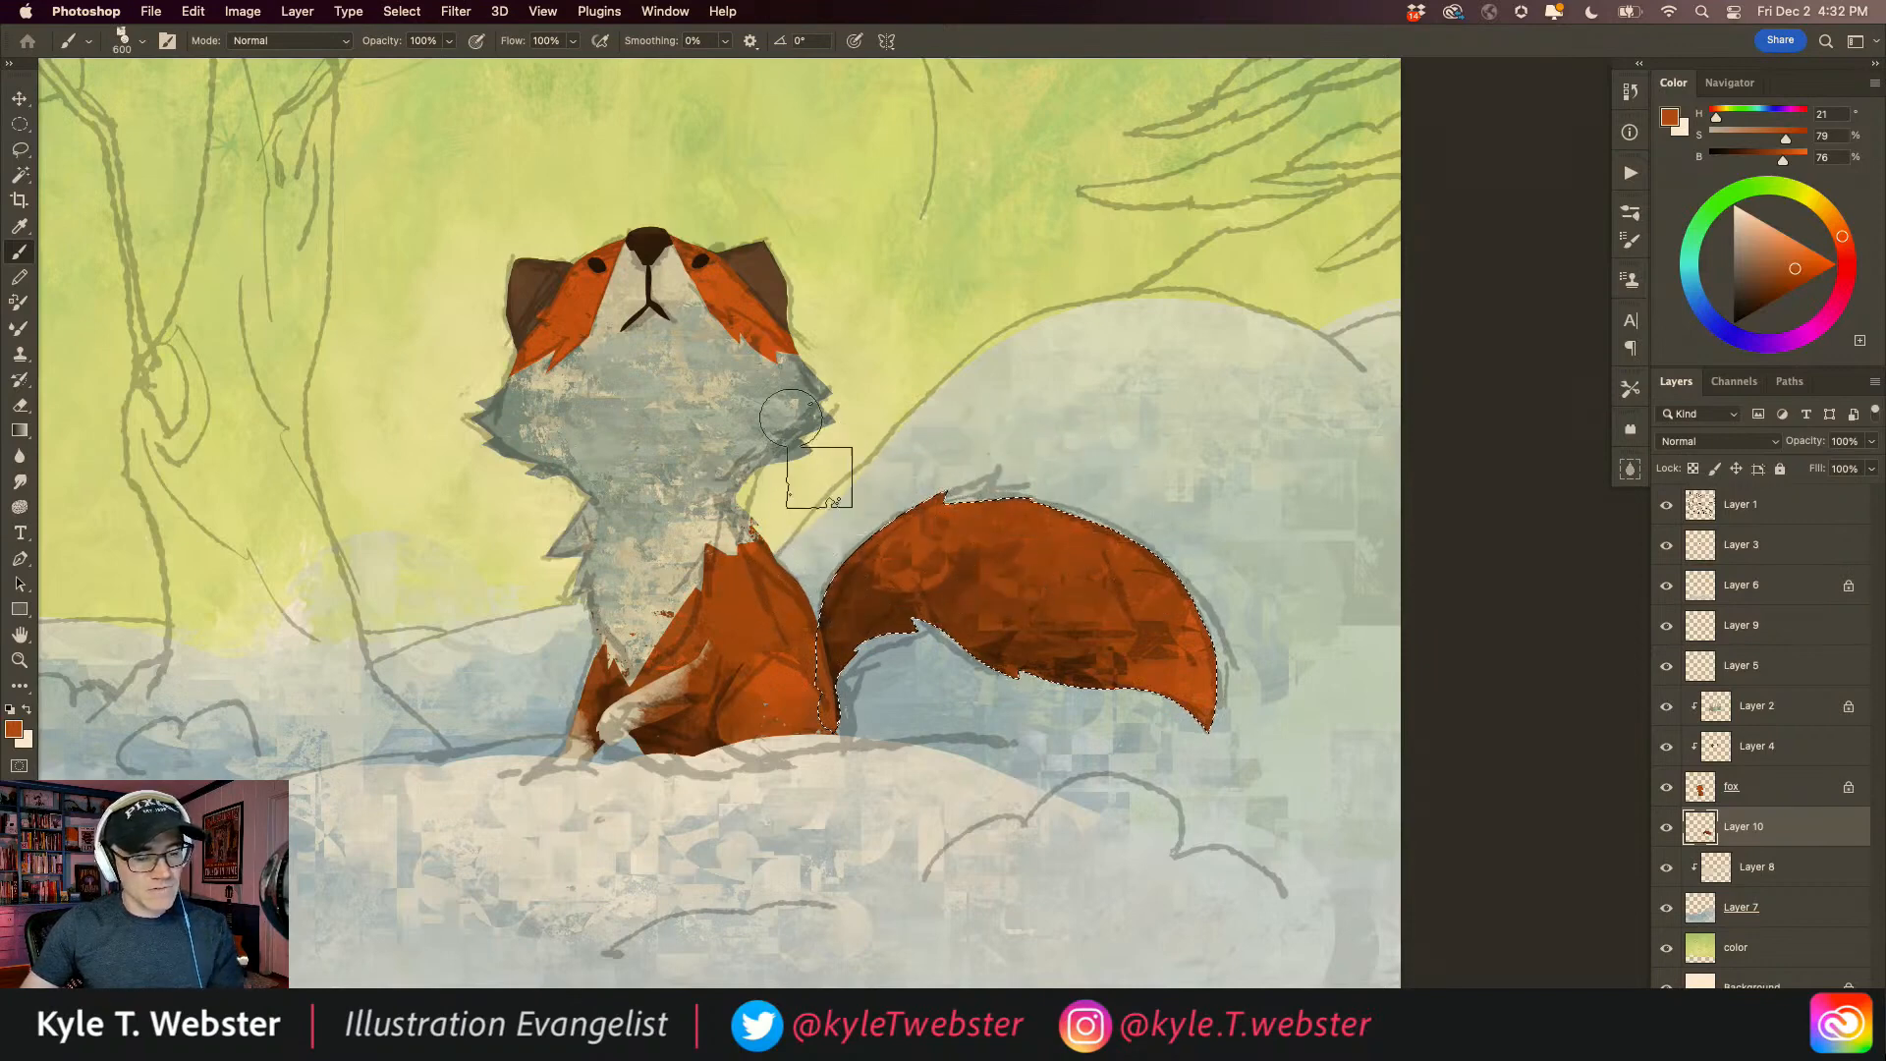
# Step: Paint the tail's tip white with the Blade Run brush, undoing the strokes that reach too far toward the base
pyautogui.click(1629, 239)
pyautogui.click(1336, 550)
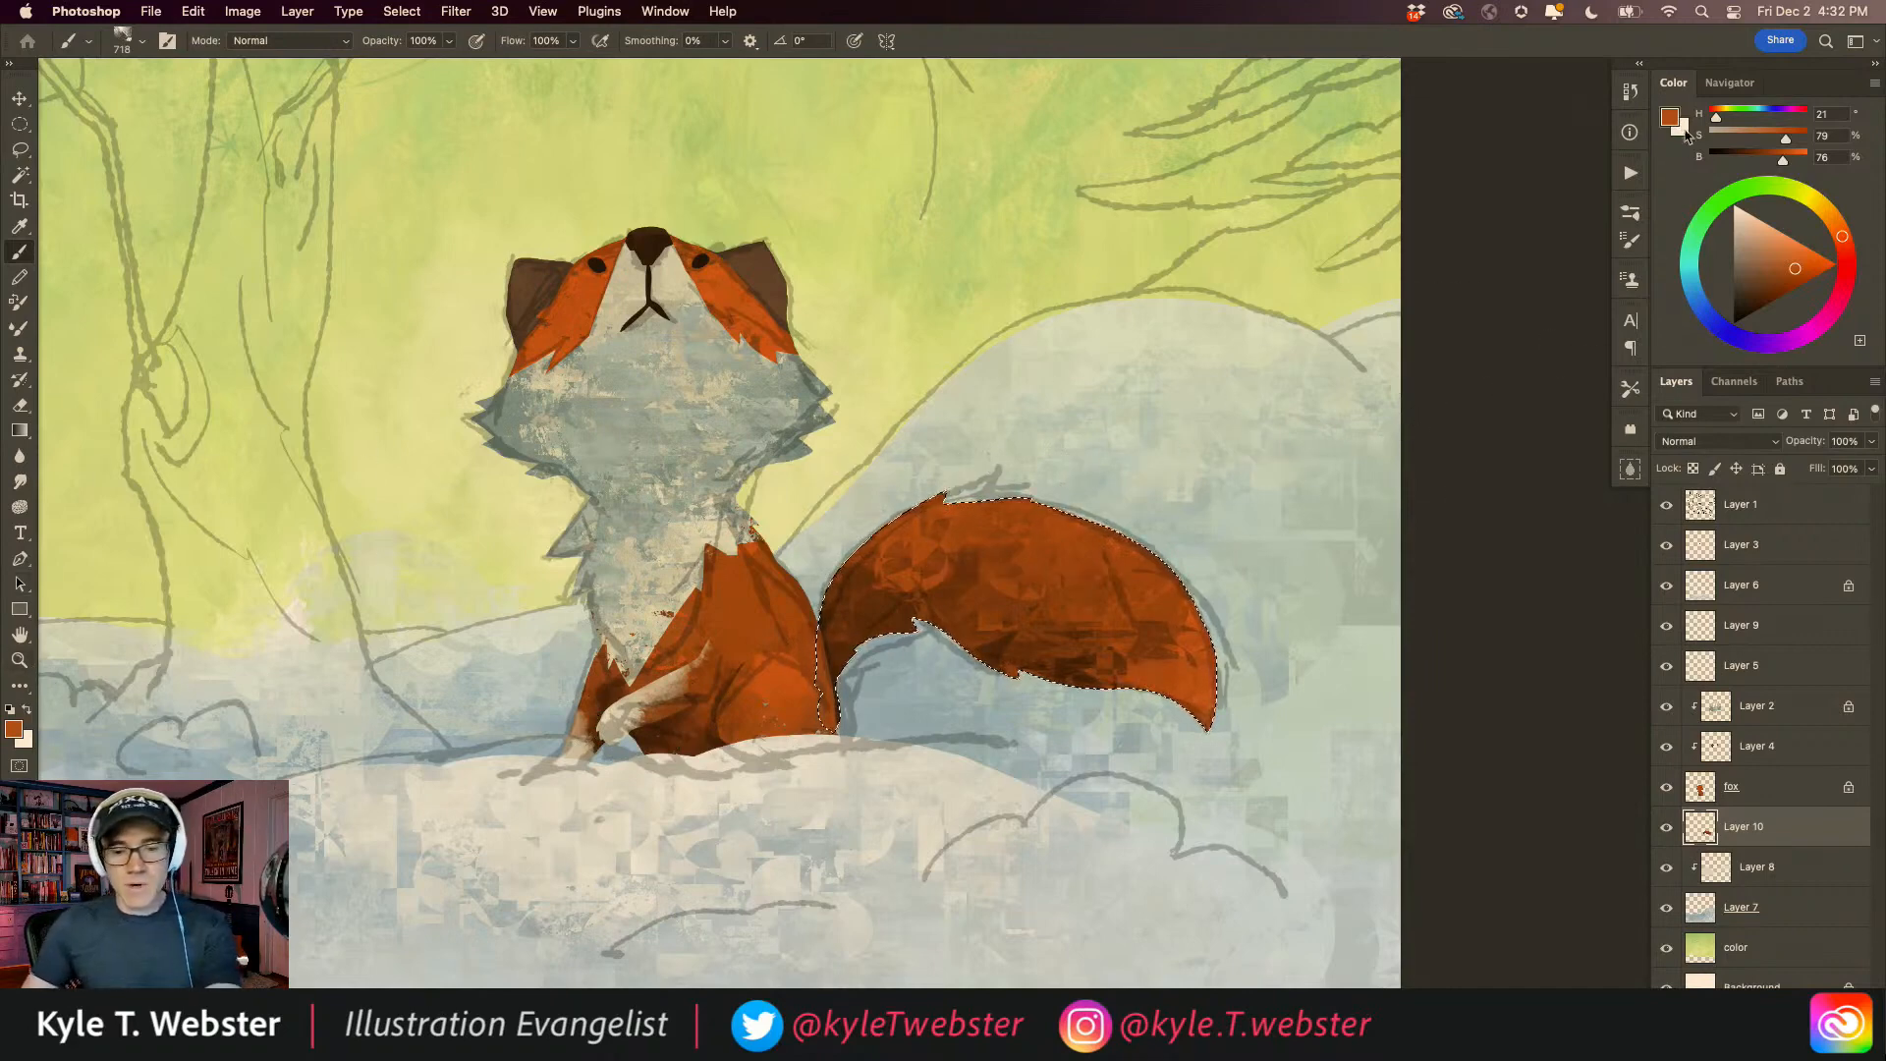
pyautogui.click(1715, 189)
pyautogui.moveTo(1144, 648)
pyautogui.mouseDown()
pyautogui.moveTo(1196, 702)
pyautogui.moveTo(1189, 655)
pyautogui.moveTo(1121, 588)
pyautogui.moveTo(1110, 491)
pyautogui.moveTo(849, 403)
pyautogui.mouseUp()
pyautogui.press('super+z')
pyautogui.press('super+z')
pyautogui.press('super+z')
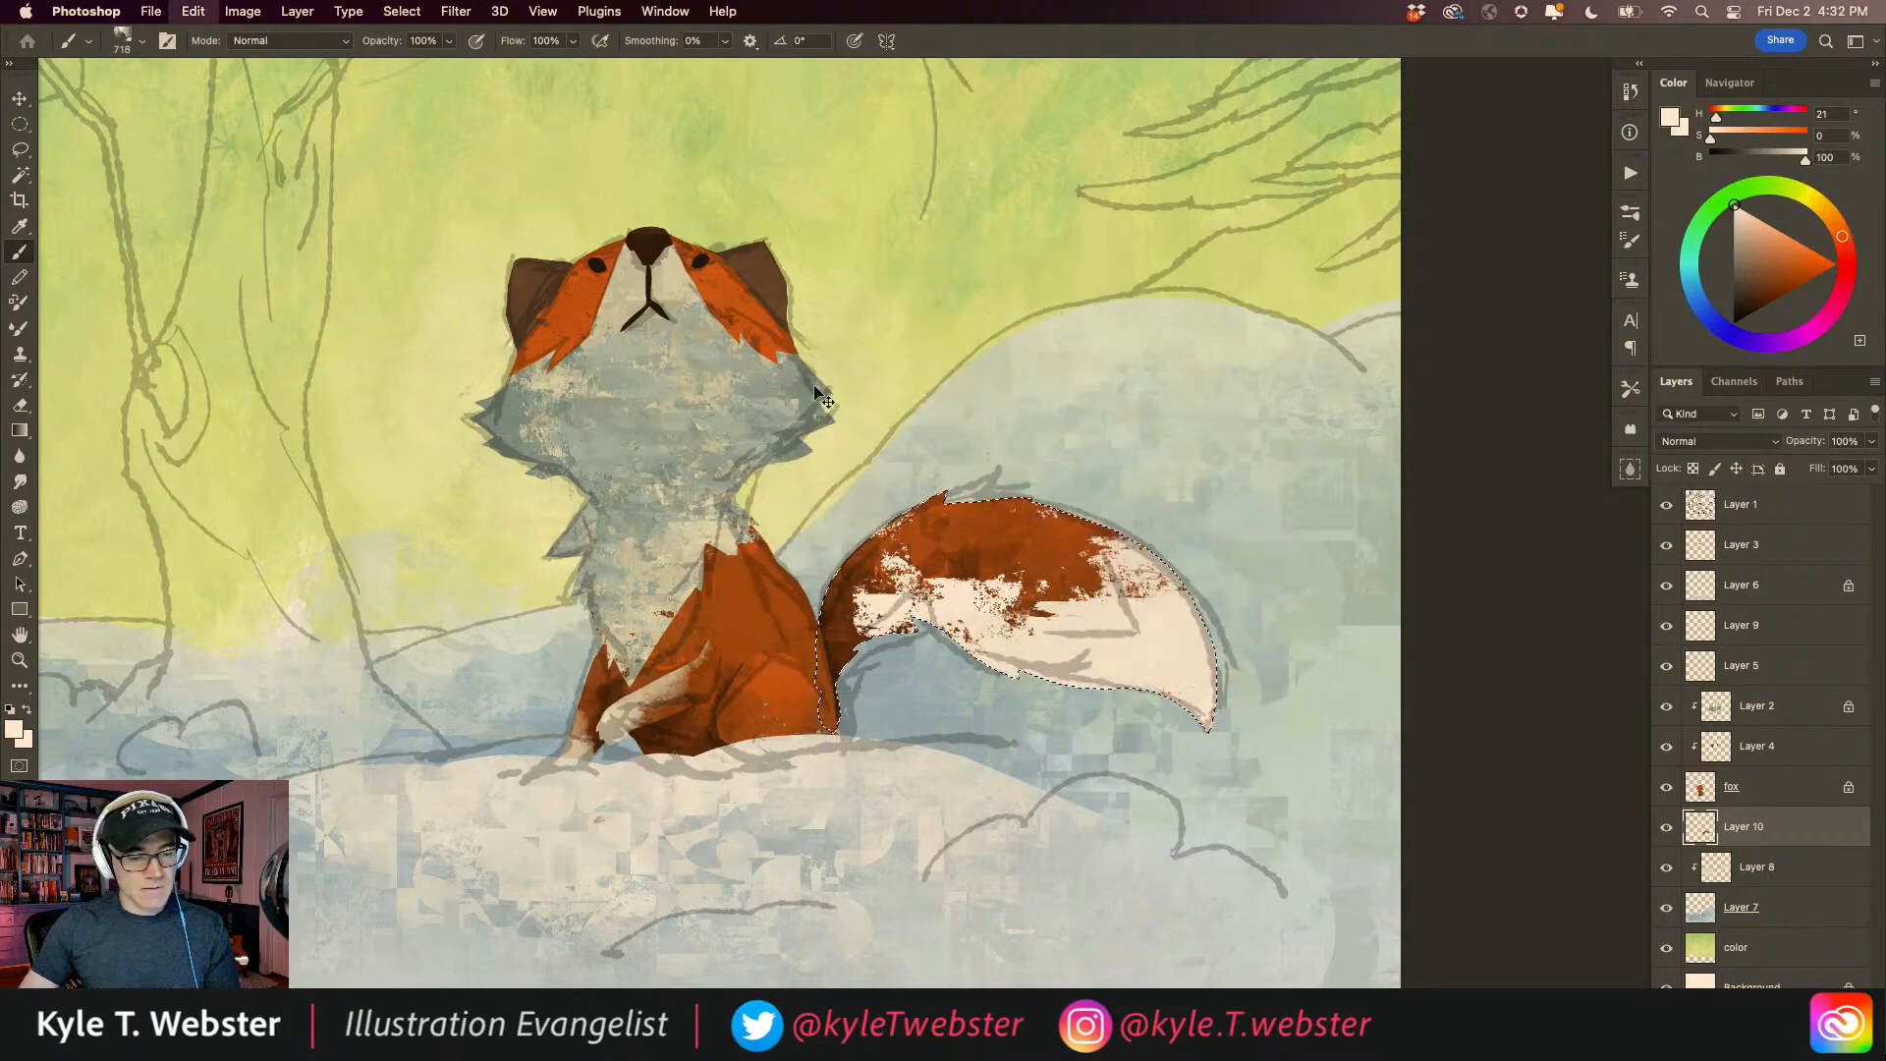
# Step: Reduce the brush to 175 px and roughen the edge between tail tip and fur with sampled orange-brown and white
pyautogui.press('[')
pyautogui.press('[')
pyautogui.press('[')
pyautogui.press('[')
pyautogui.press('[')
pyautogui.press('[')
pyautogui.press('[')
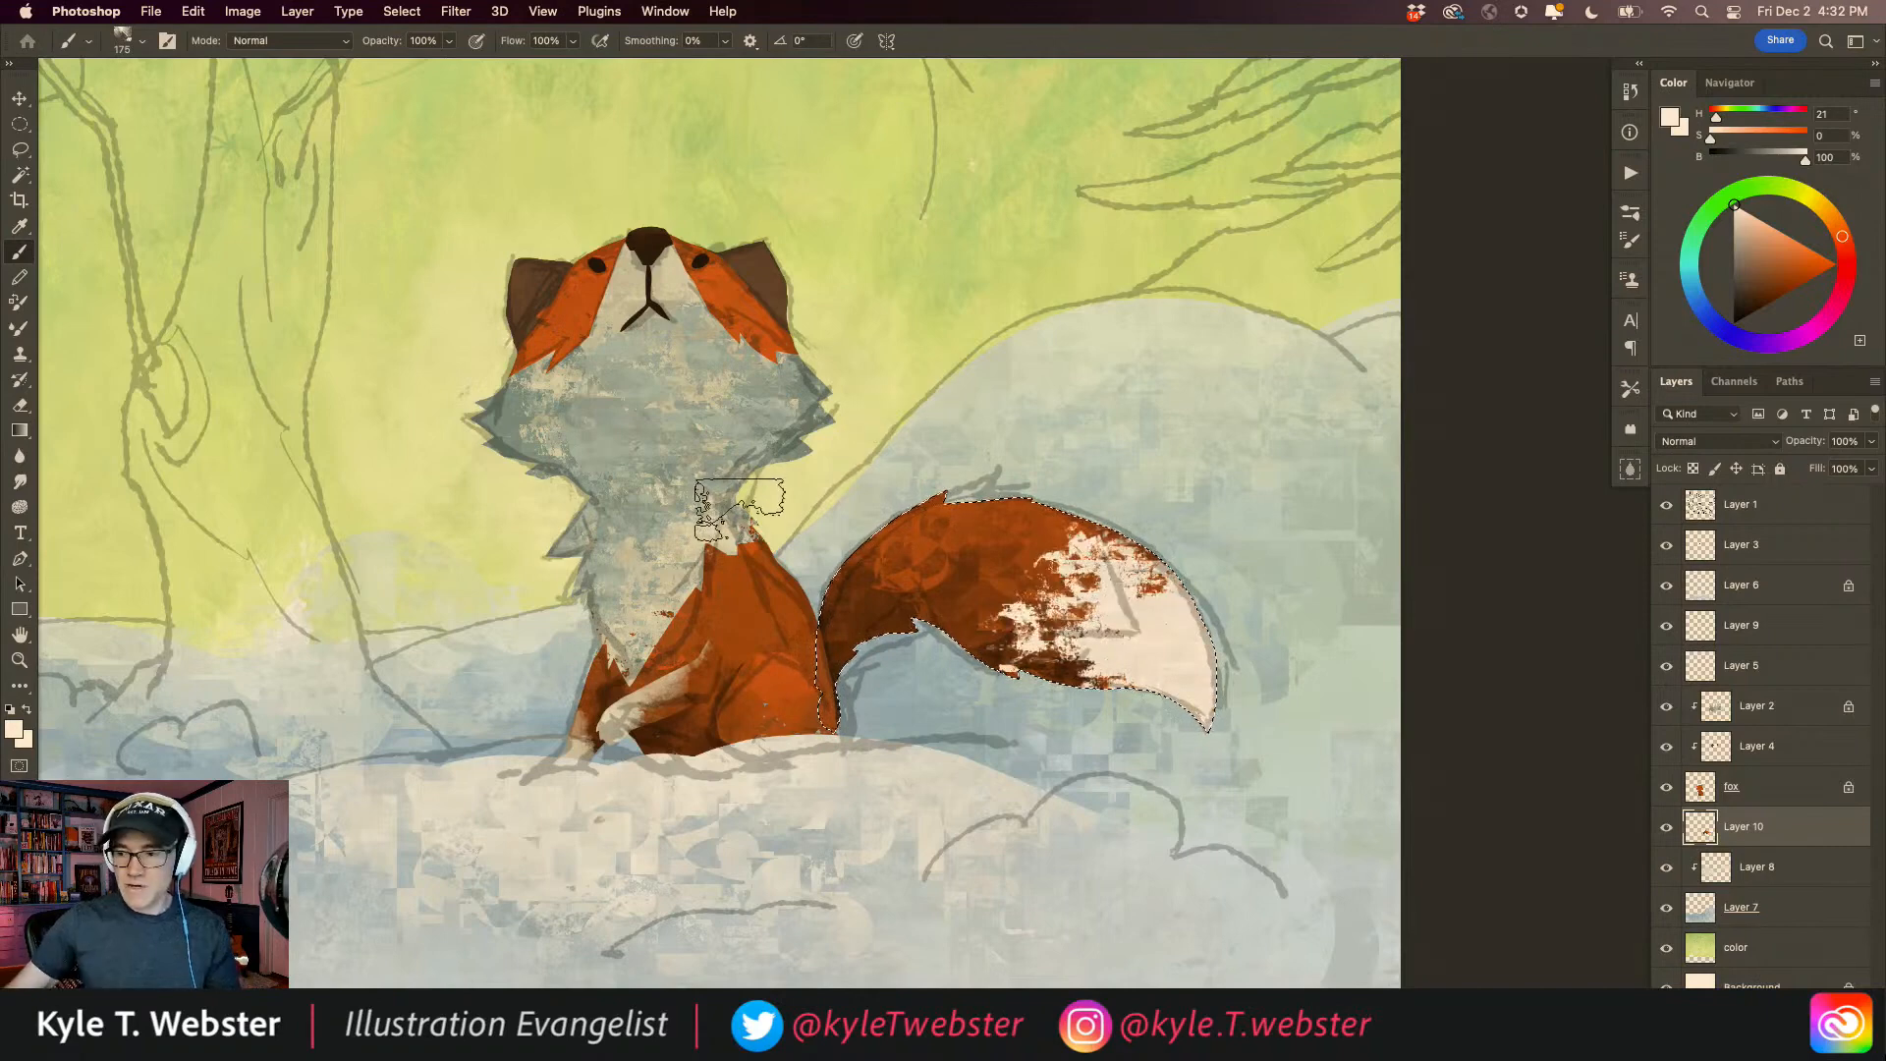
pyautogui.keyDown('alt'); pyautogui.click(1061, 557); pyautogui.keyUp('alt')
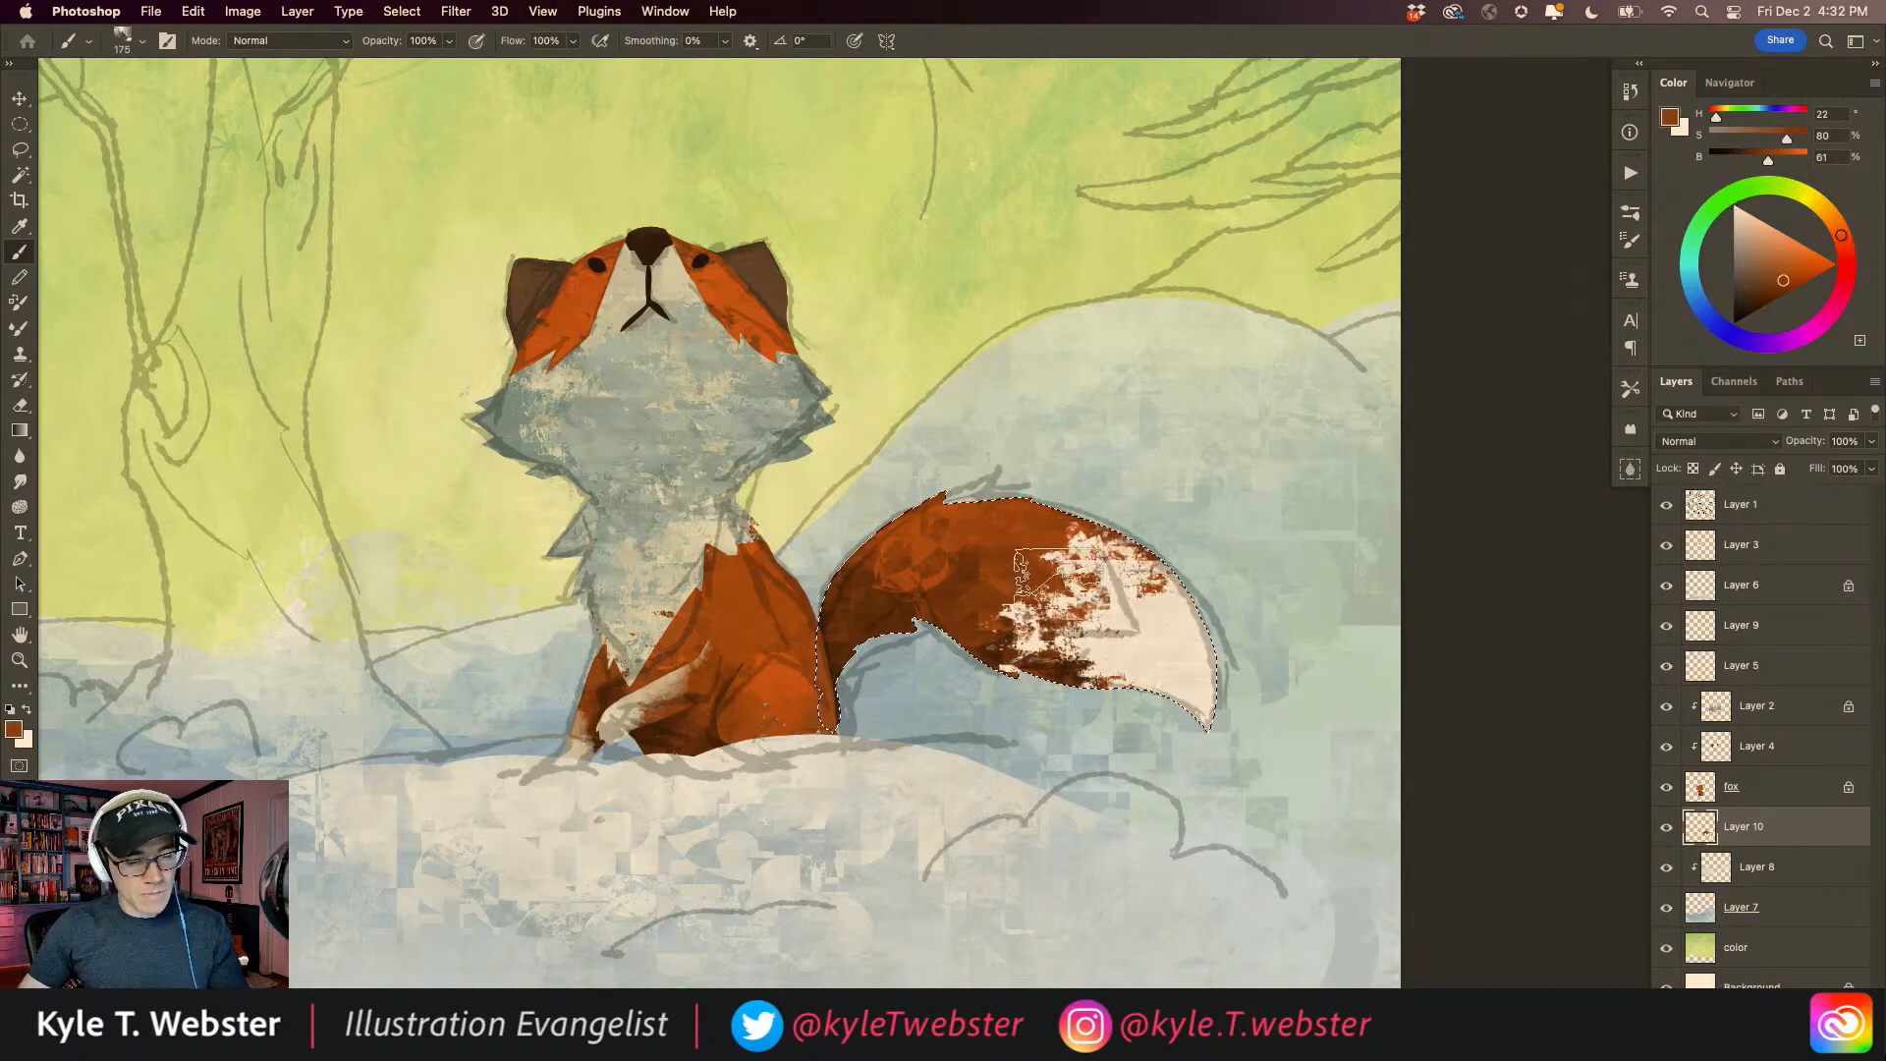
pyautogui.keyDown('alt'); pyautogui.click(1173, 626); pyautogui.keyUp('alt')
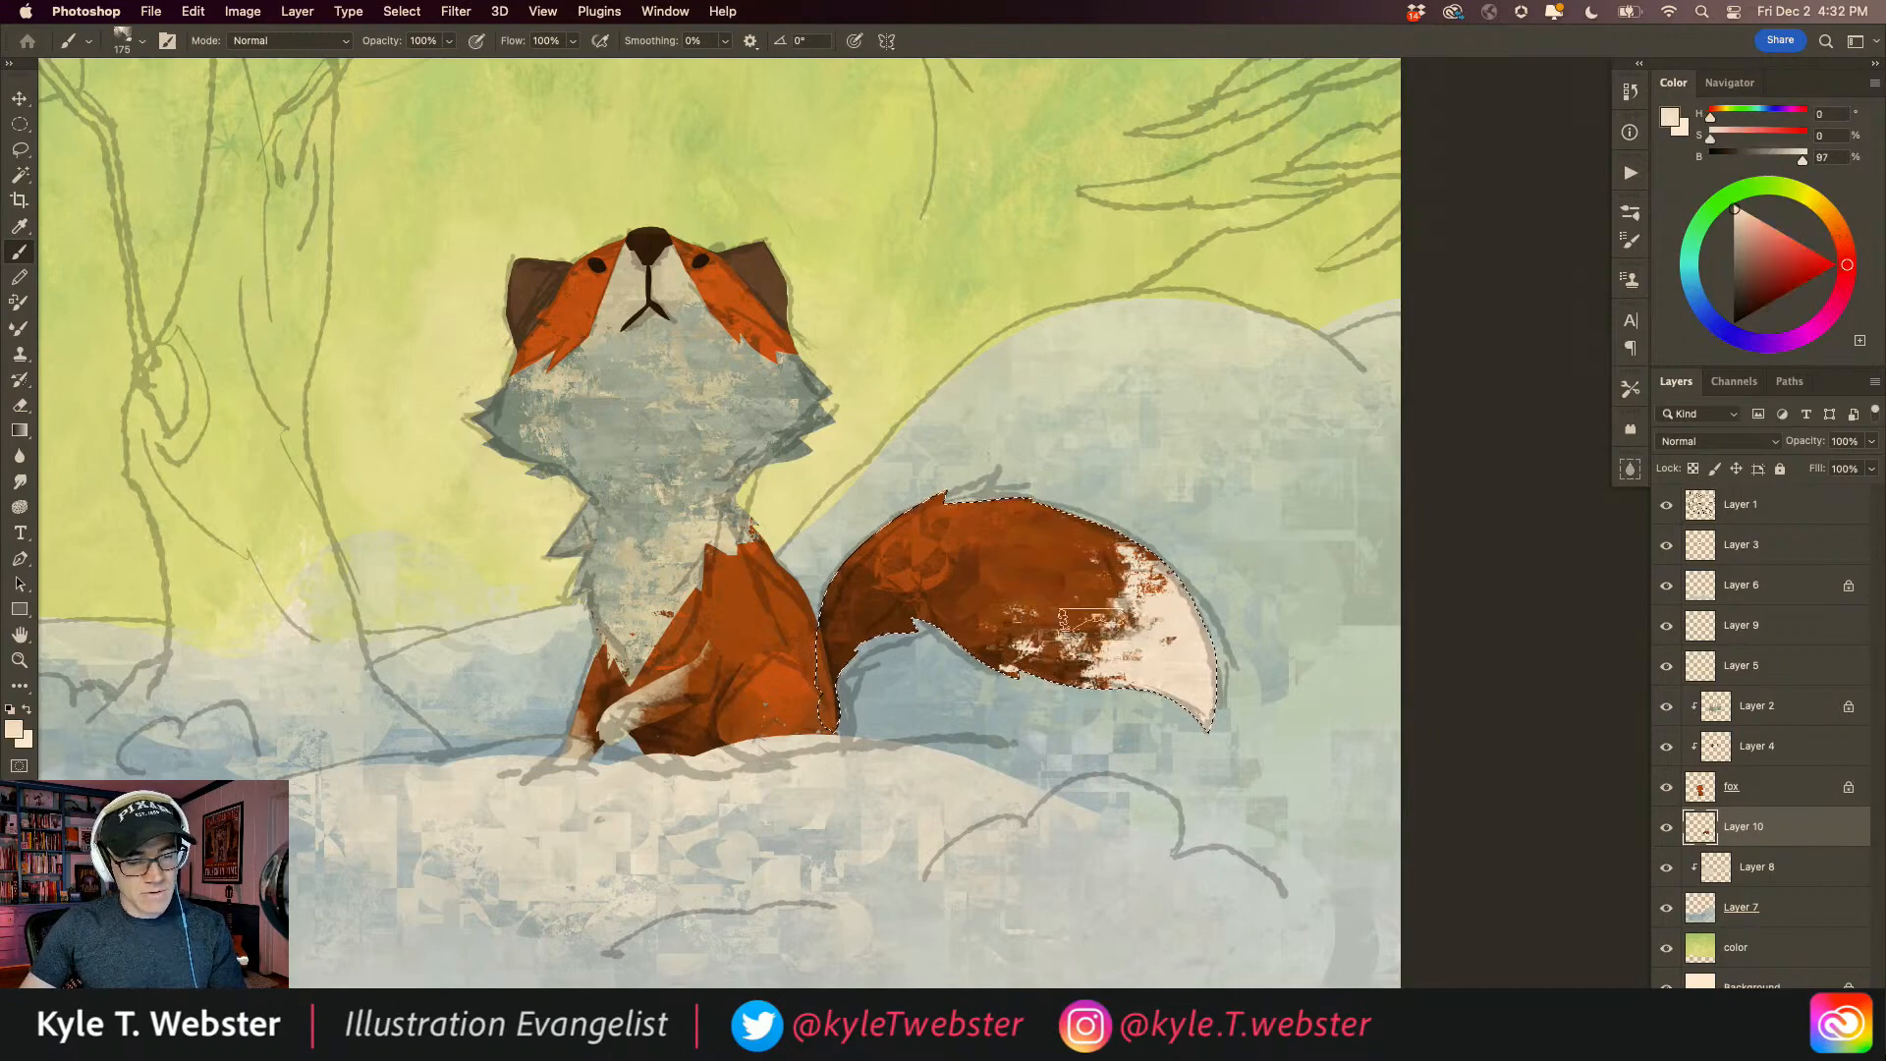
pyautogui.keyDown('alt'); pyautogui.click(1018, 638); pyautogui.keyUp('alt')
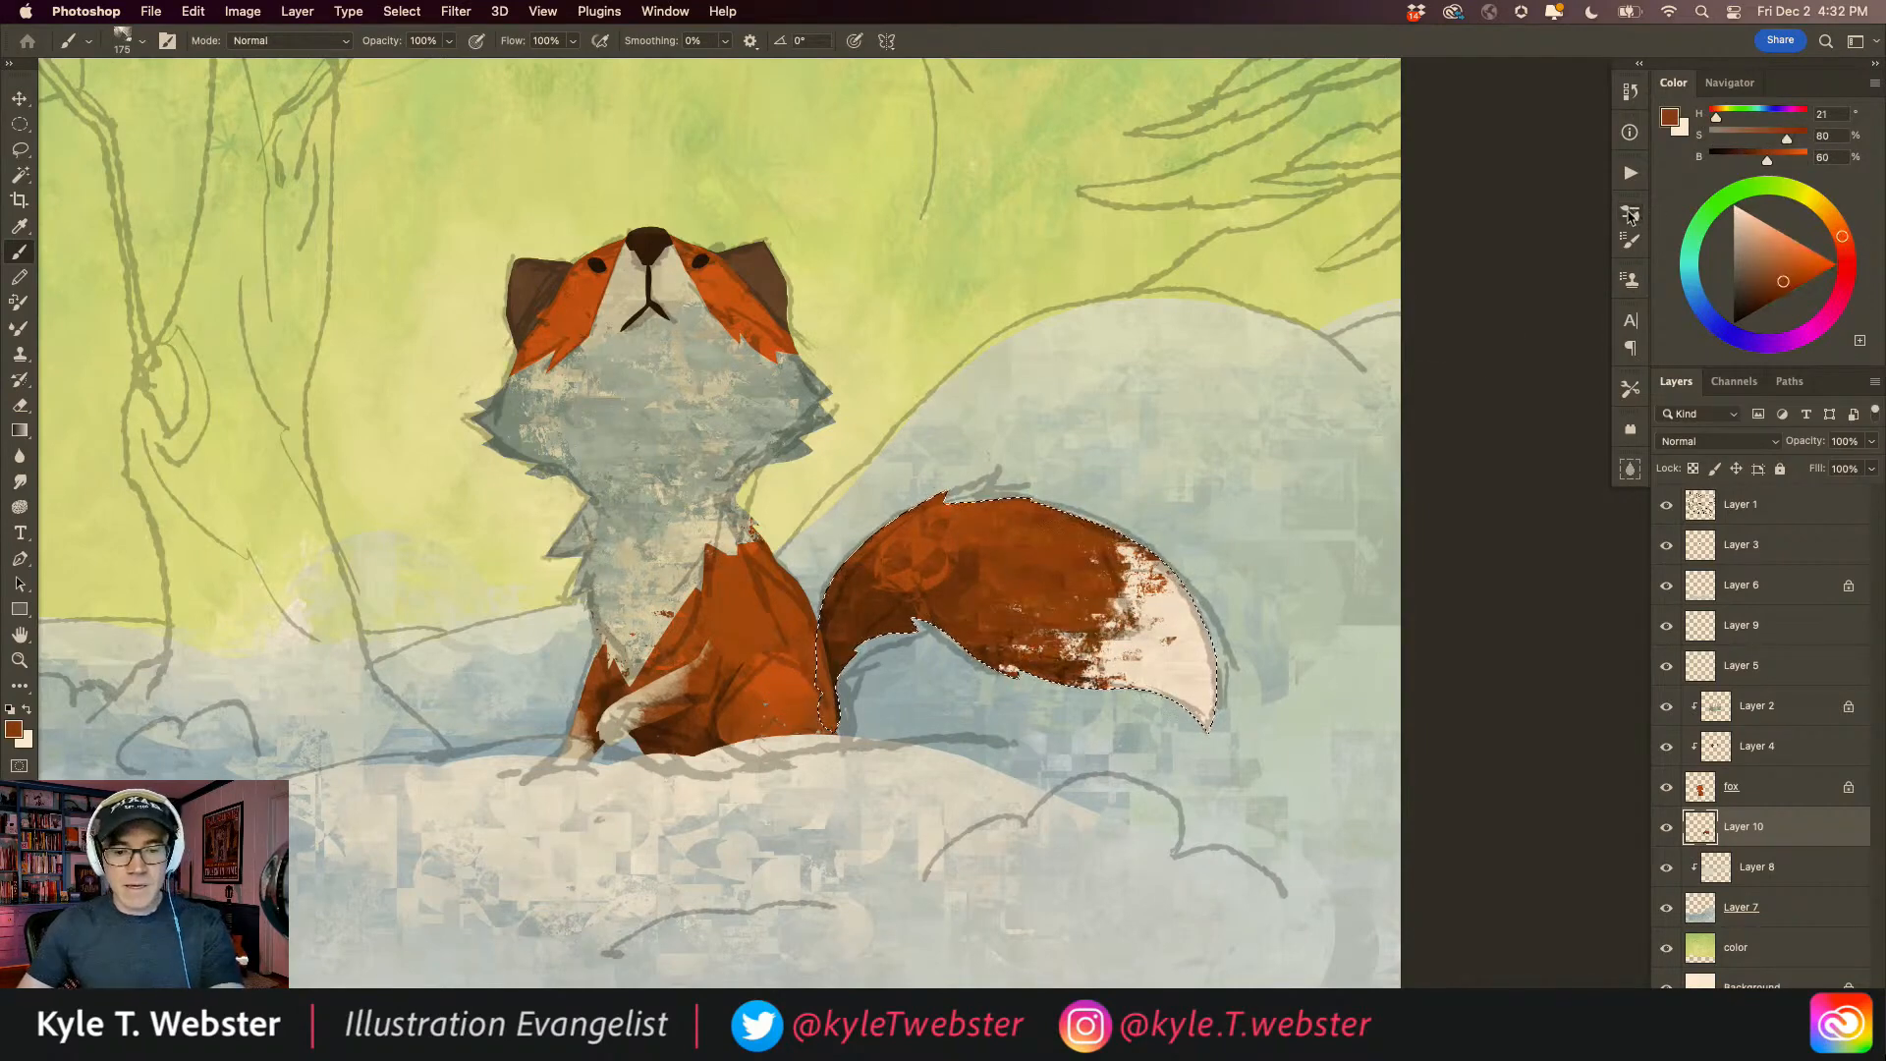
# Step: Choose the Heroes Heavy brush from the Bowie Brushes group
pyautogui.click(1630, 239)
pyautogui.scroll(-10, 1588, 502)
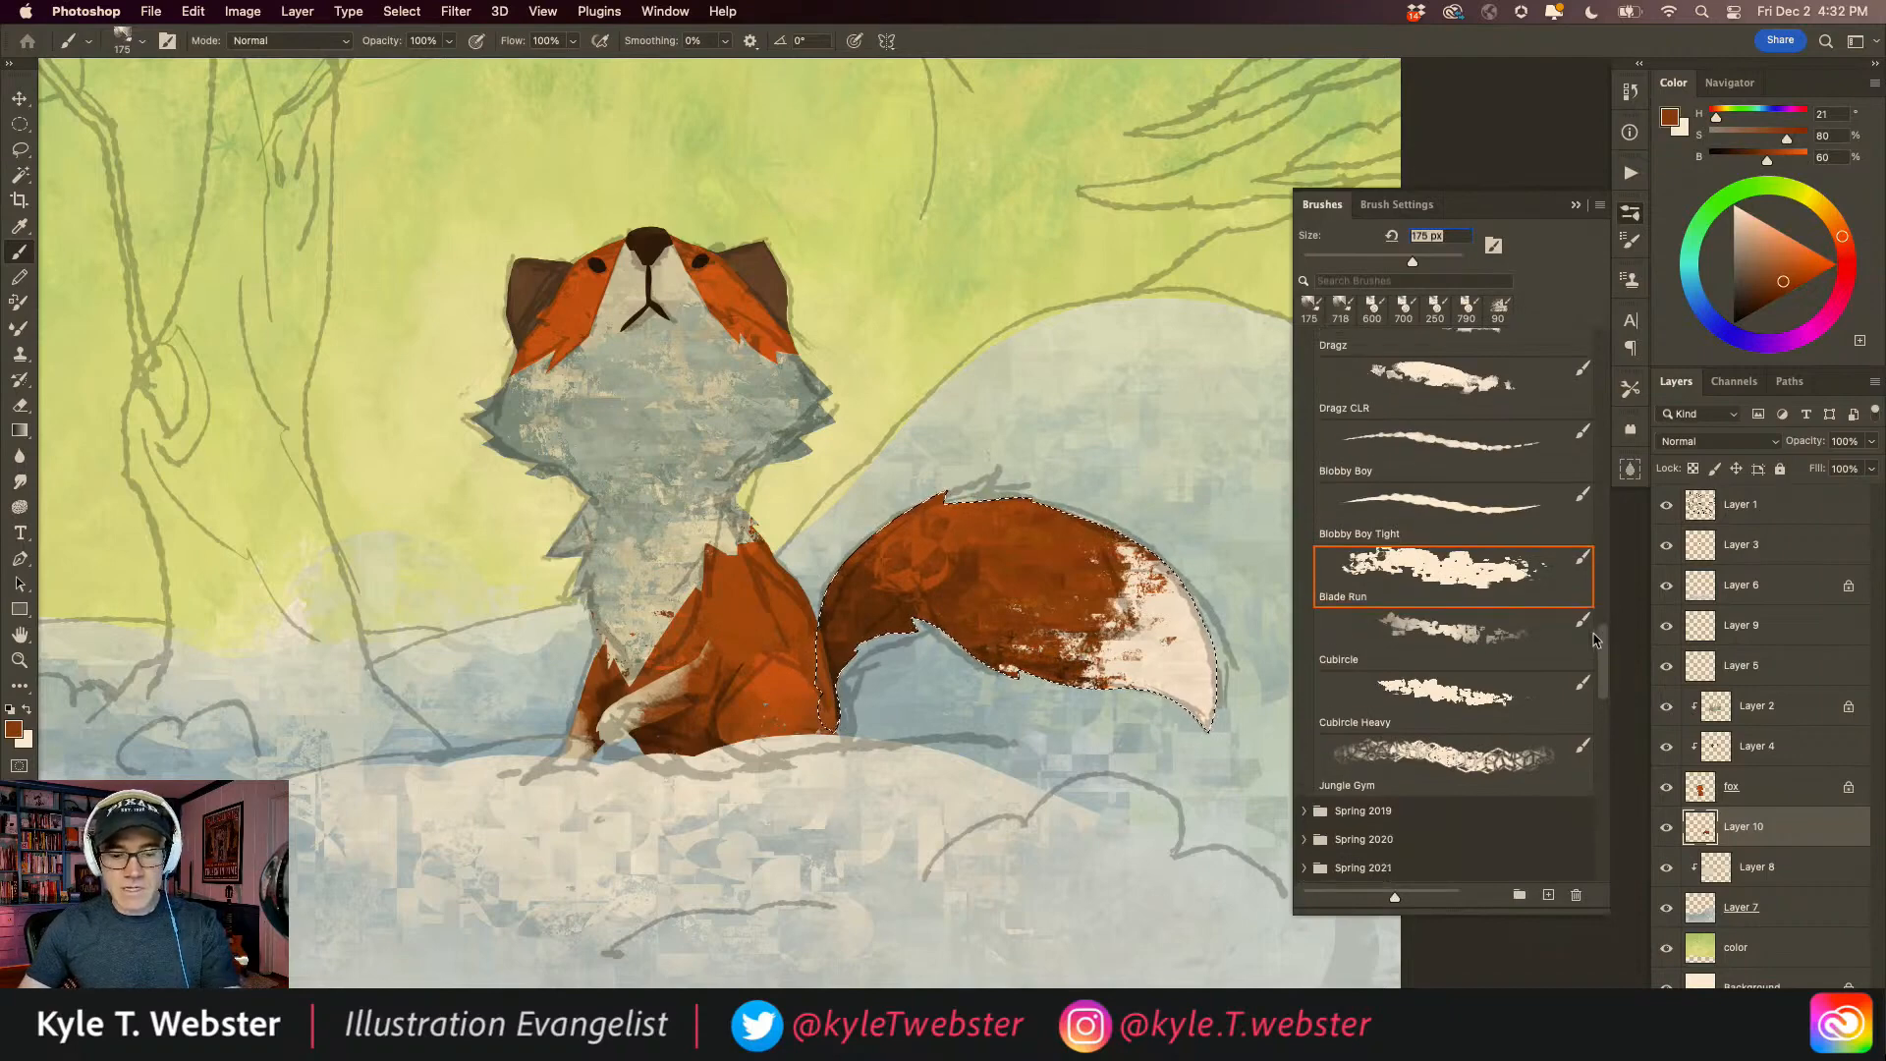
pyautogui.click(1401, 484)
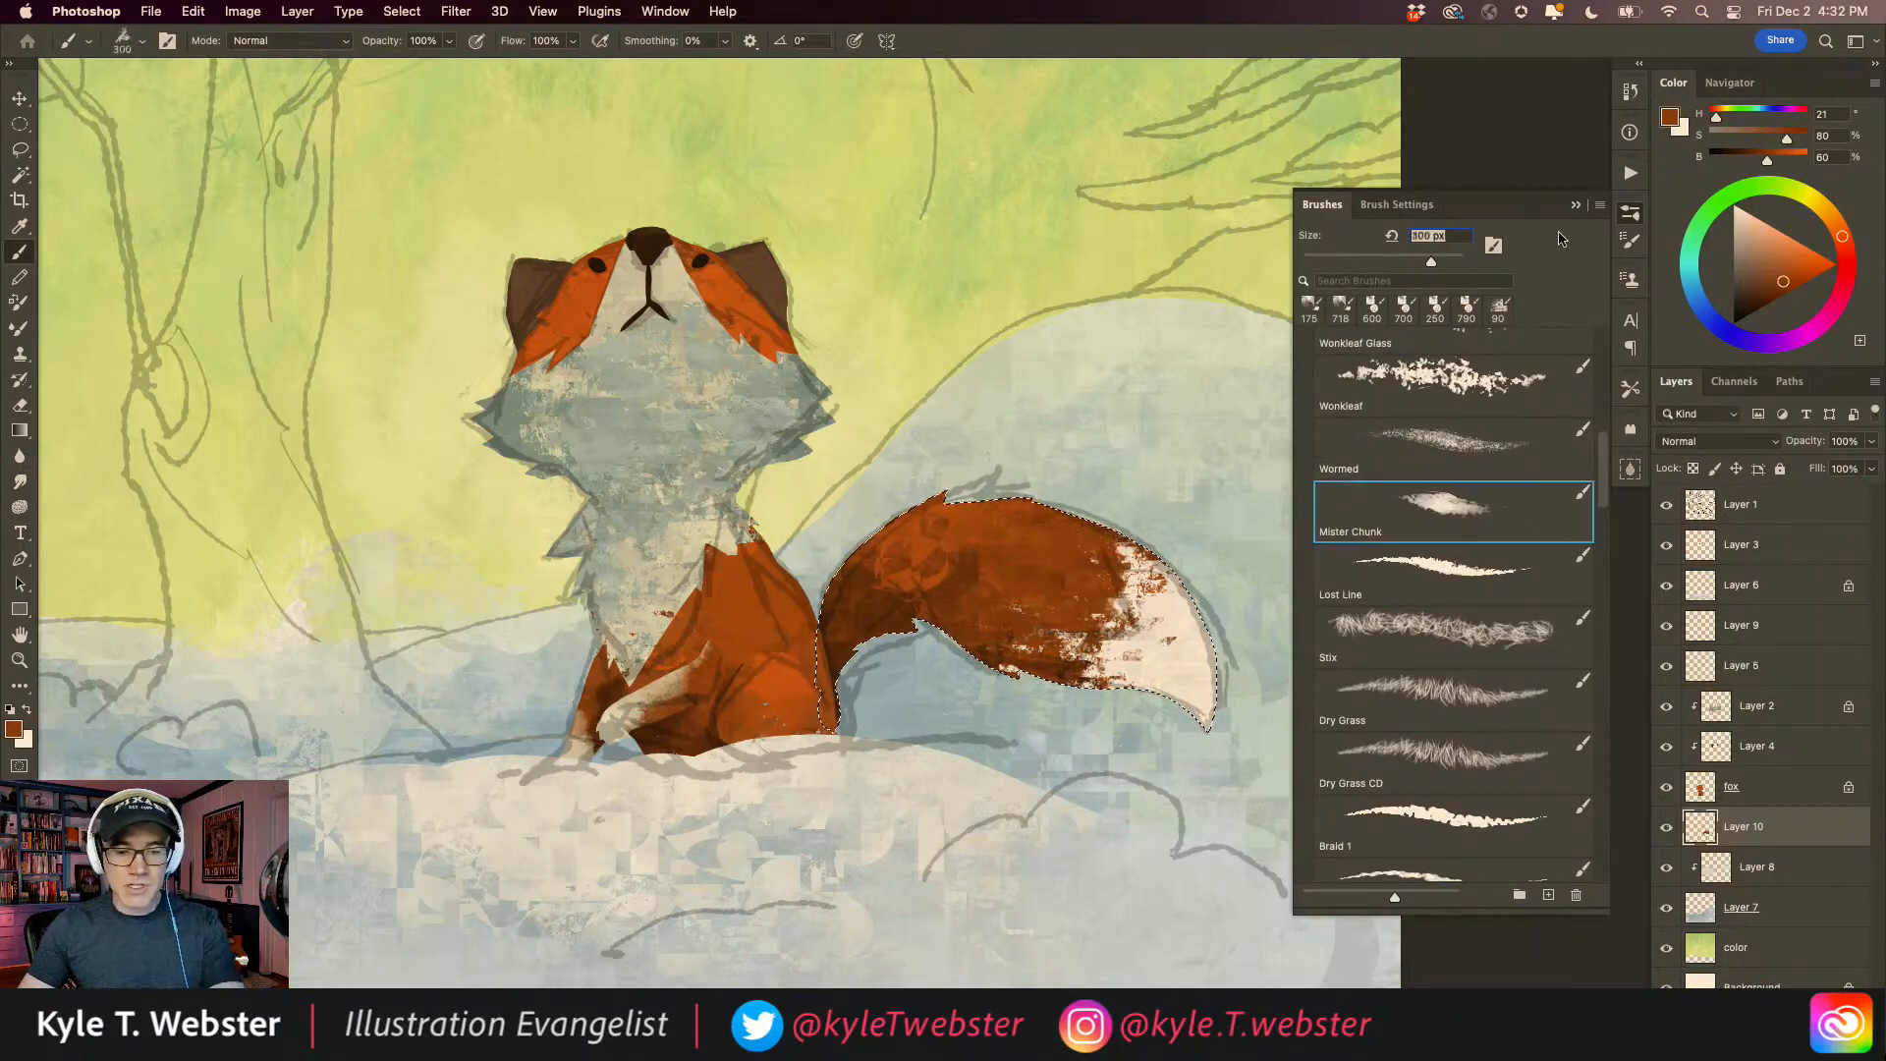
pyautogui.scroll(-10, 1601, 447)
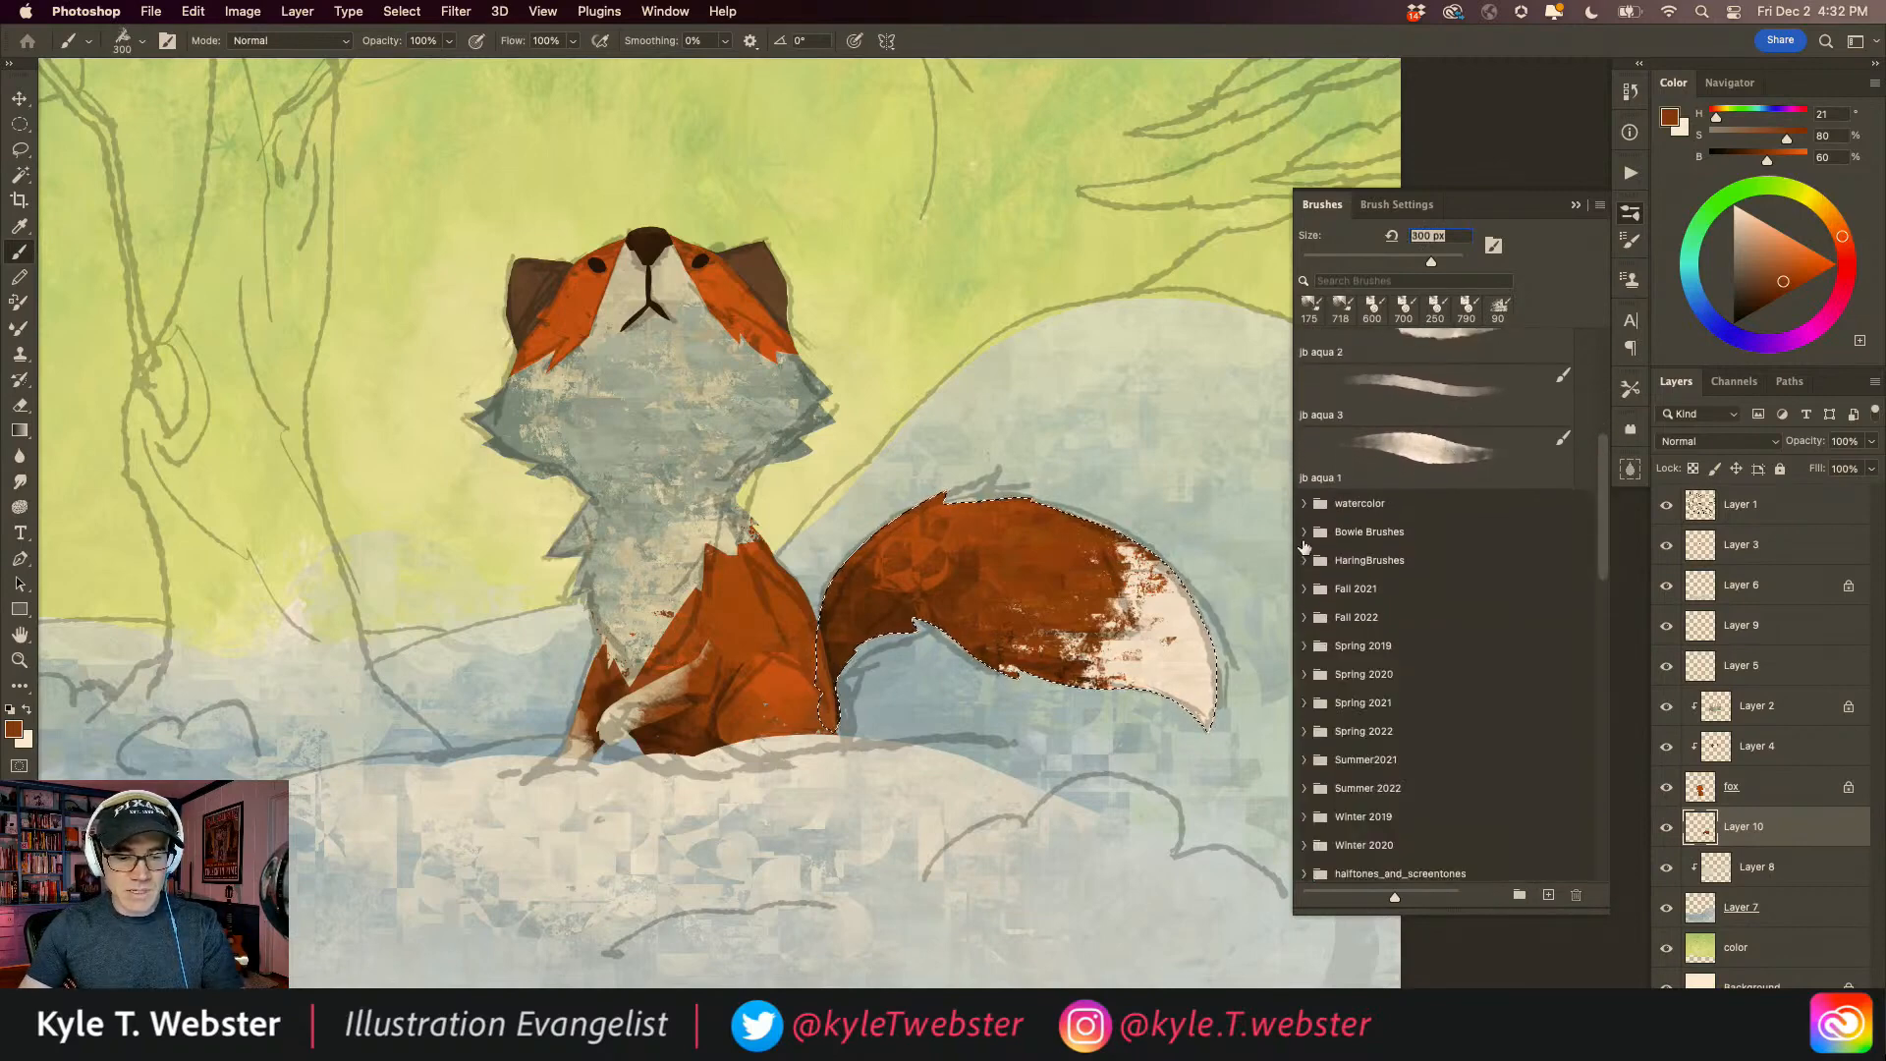
pyautogui.click(1304, 533)
pyautogui.scroll(-2, 1601, 442)
pyautogui.click(1452, 589)
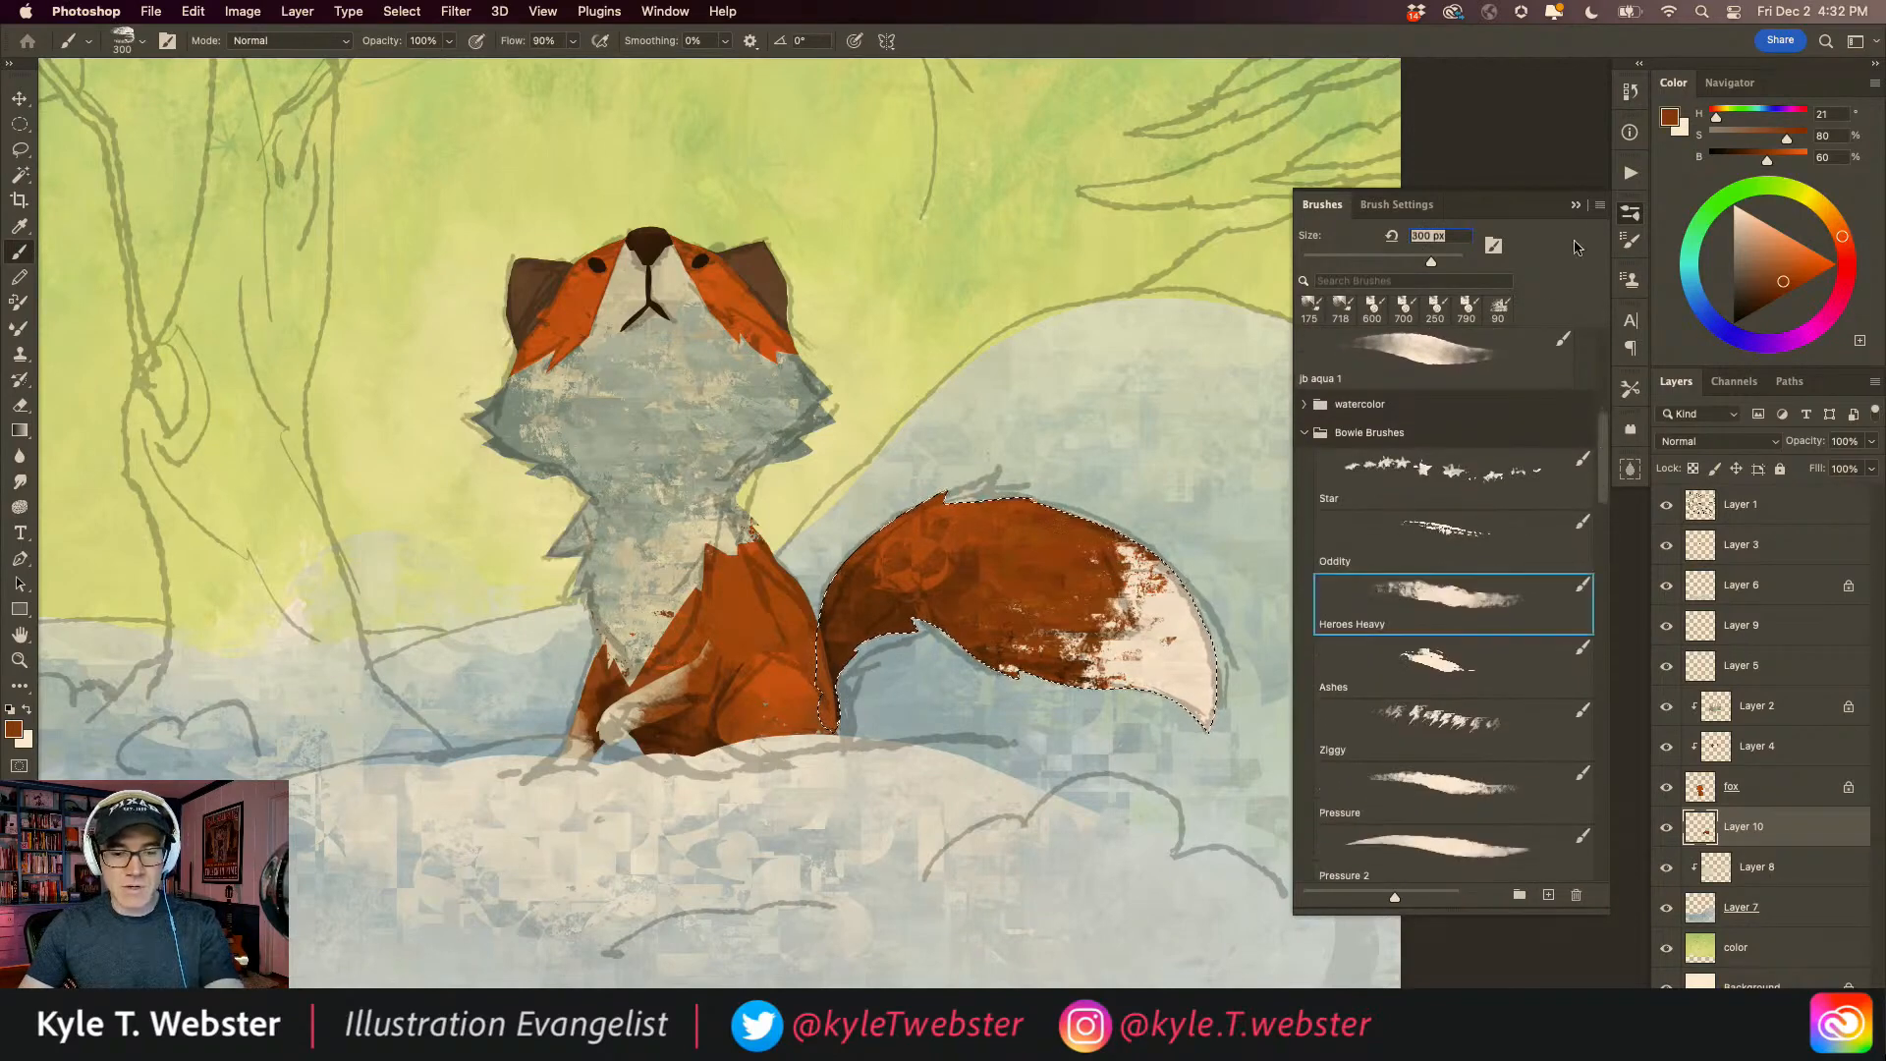
pyautogui.click(1575, 205)
# Step: Blend the white tip into the orange fur with alternately sampled white and brown strokes, and deselect the tail
pyautogui.keyDown('alt'); pyautogui.click(1145, 621); pyautogui.keyUp('alt')
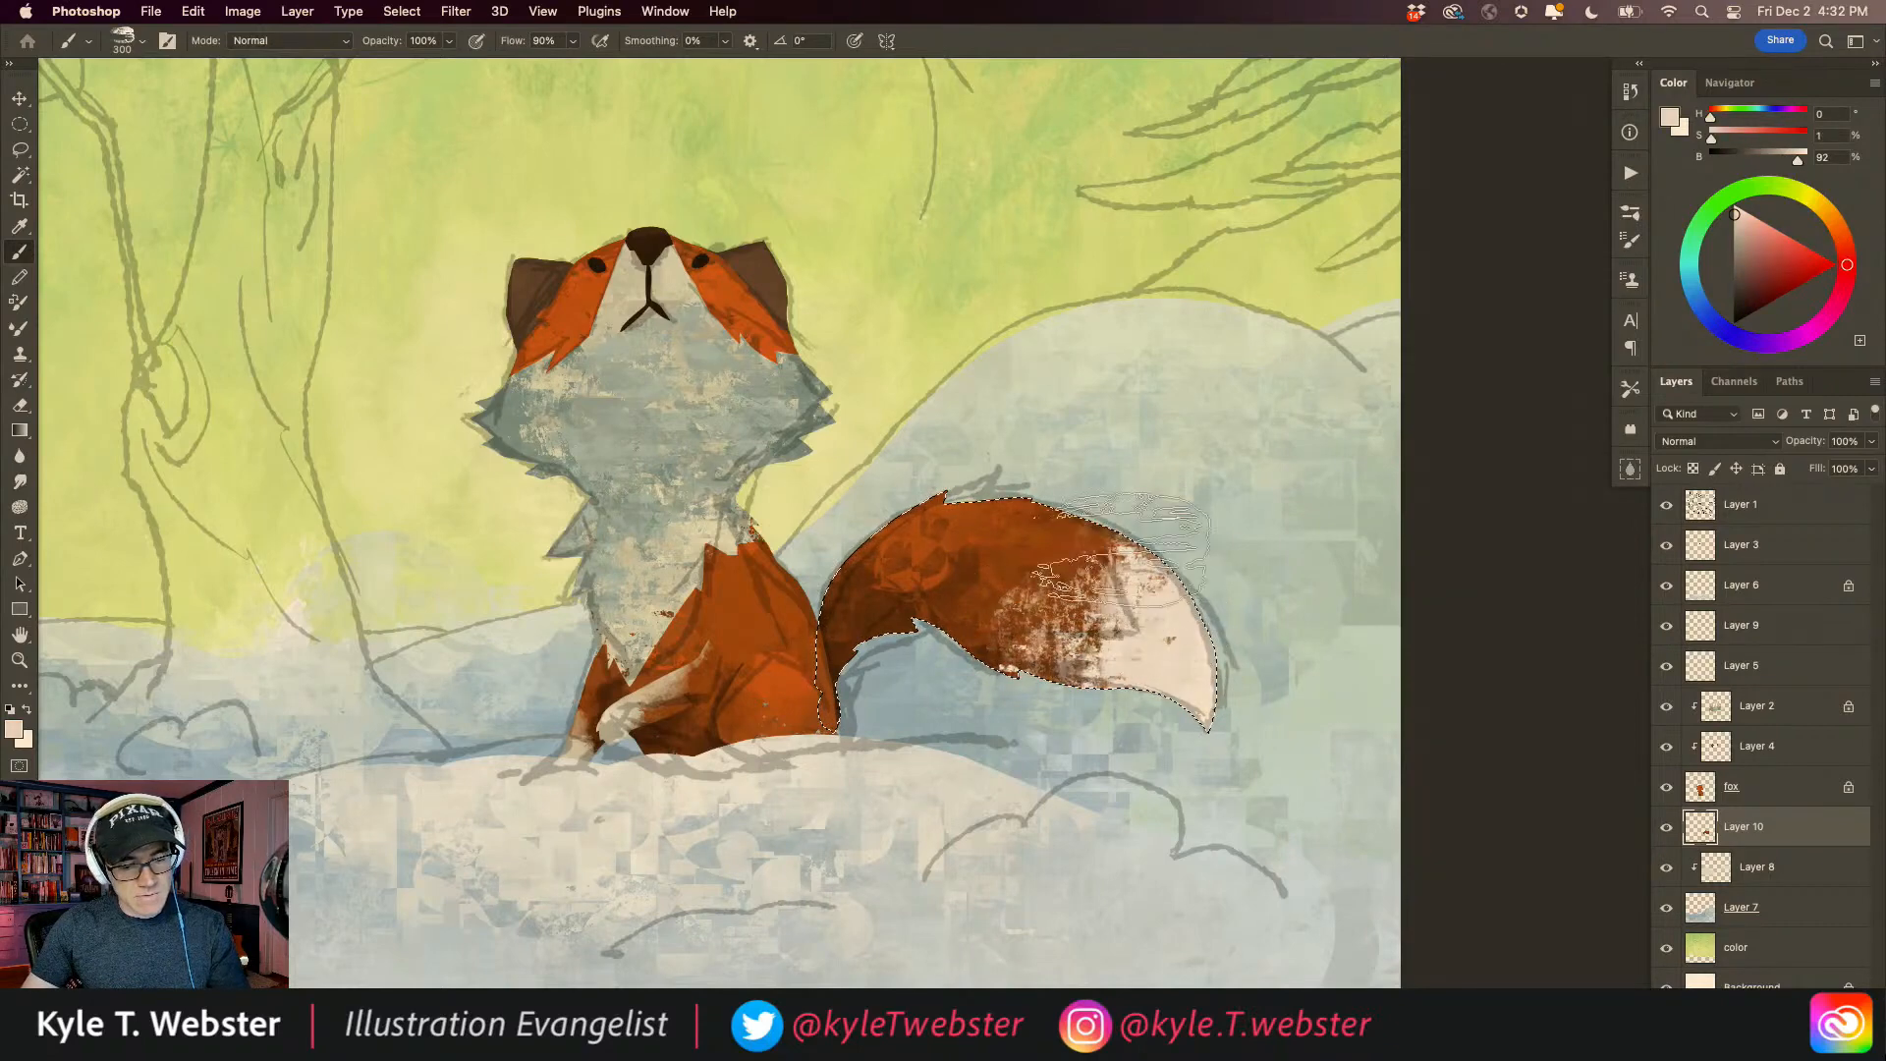
pyautogui.keyDown('alt'); pyautogui.click(1016, 565); pyautogui.keyUp('alt')
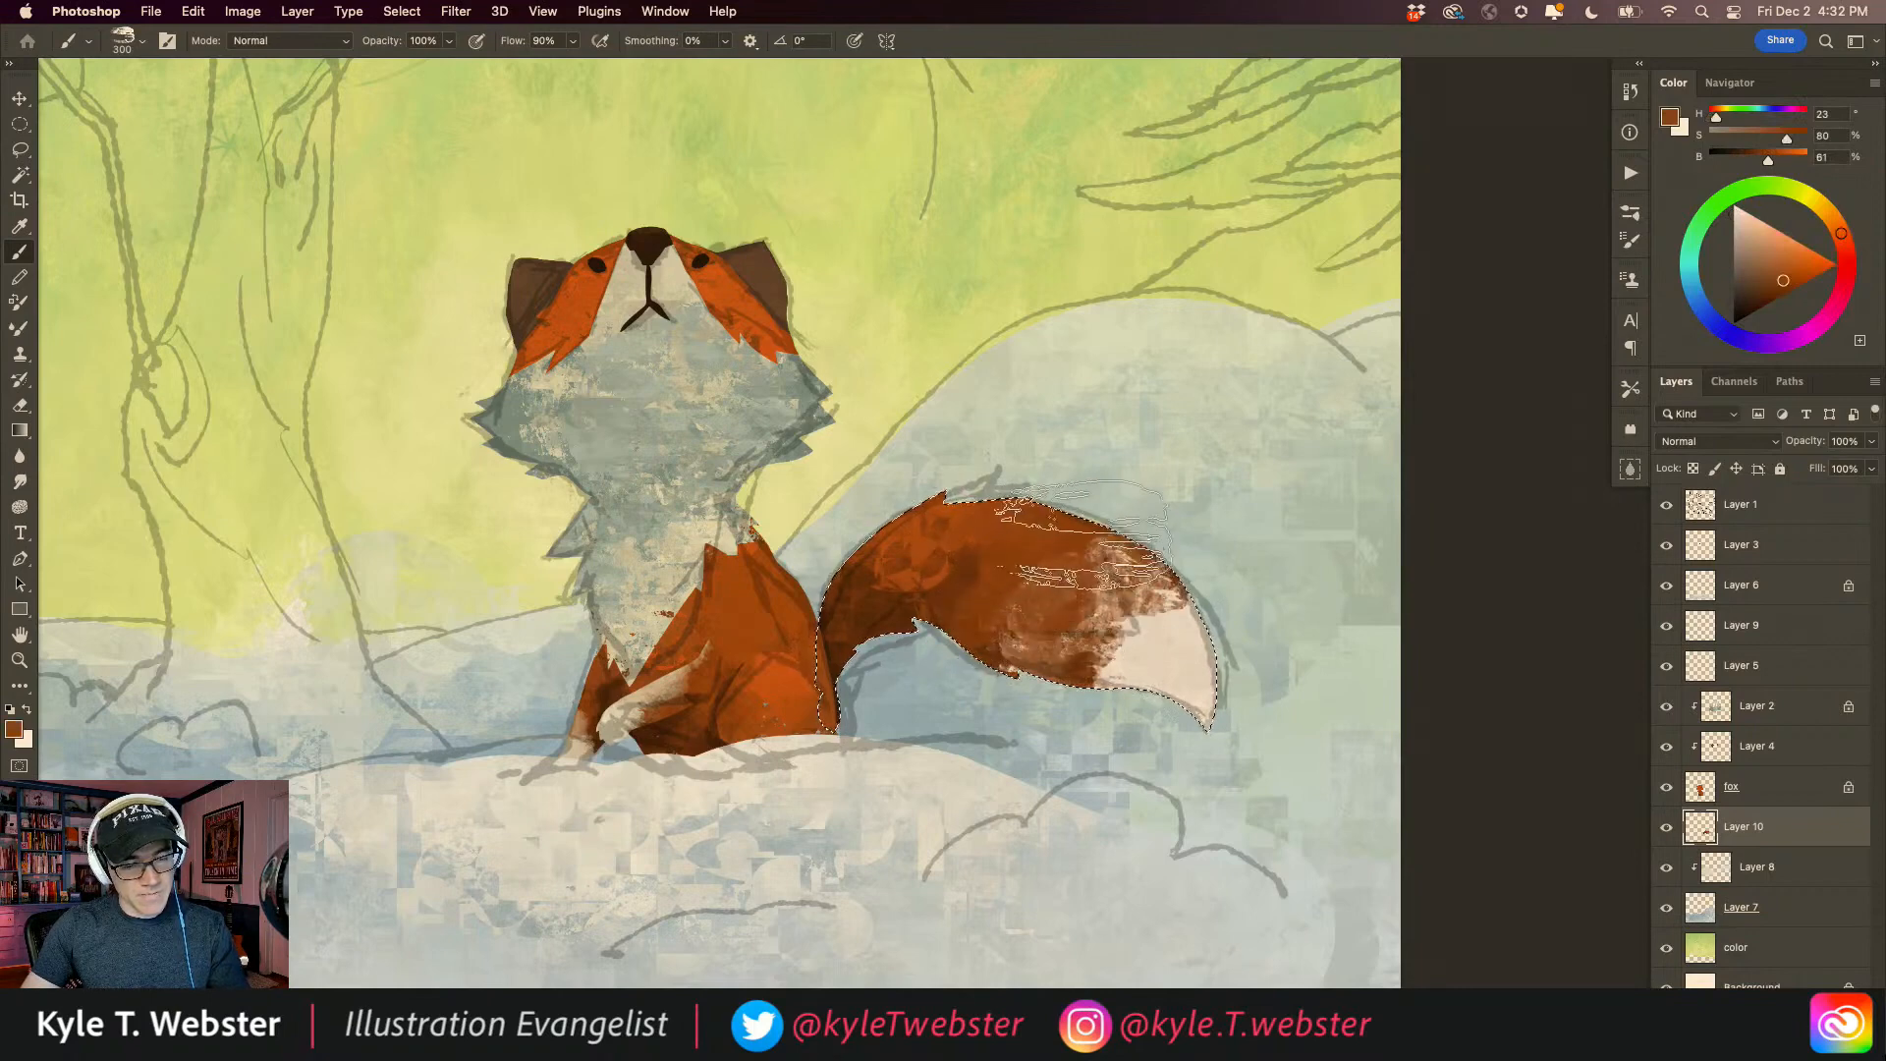
pyautogui.keyDown('alt'); pyautogui.click(1154, 643); pyautogui.keyUp('alt')
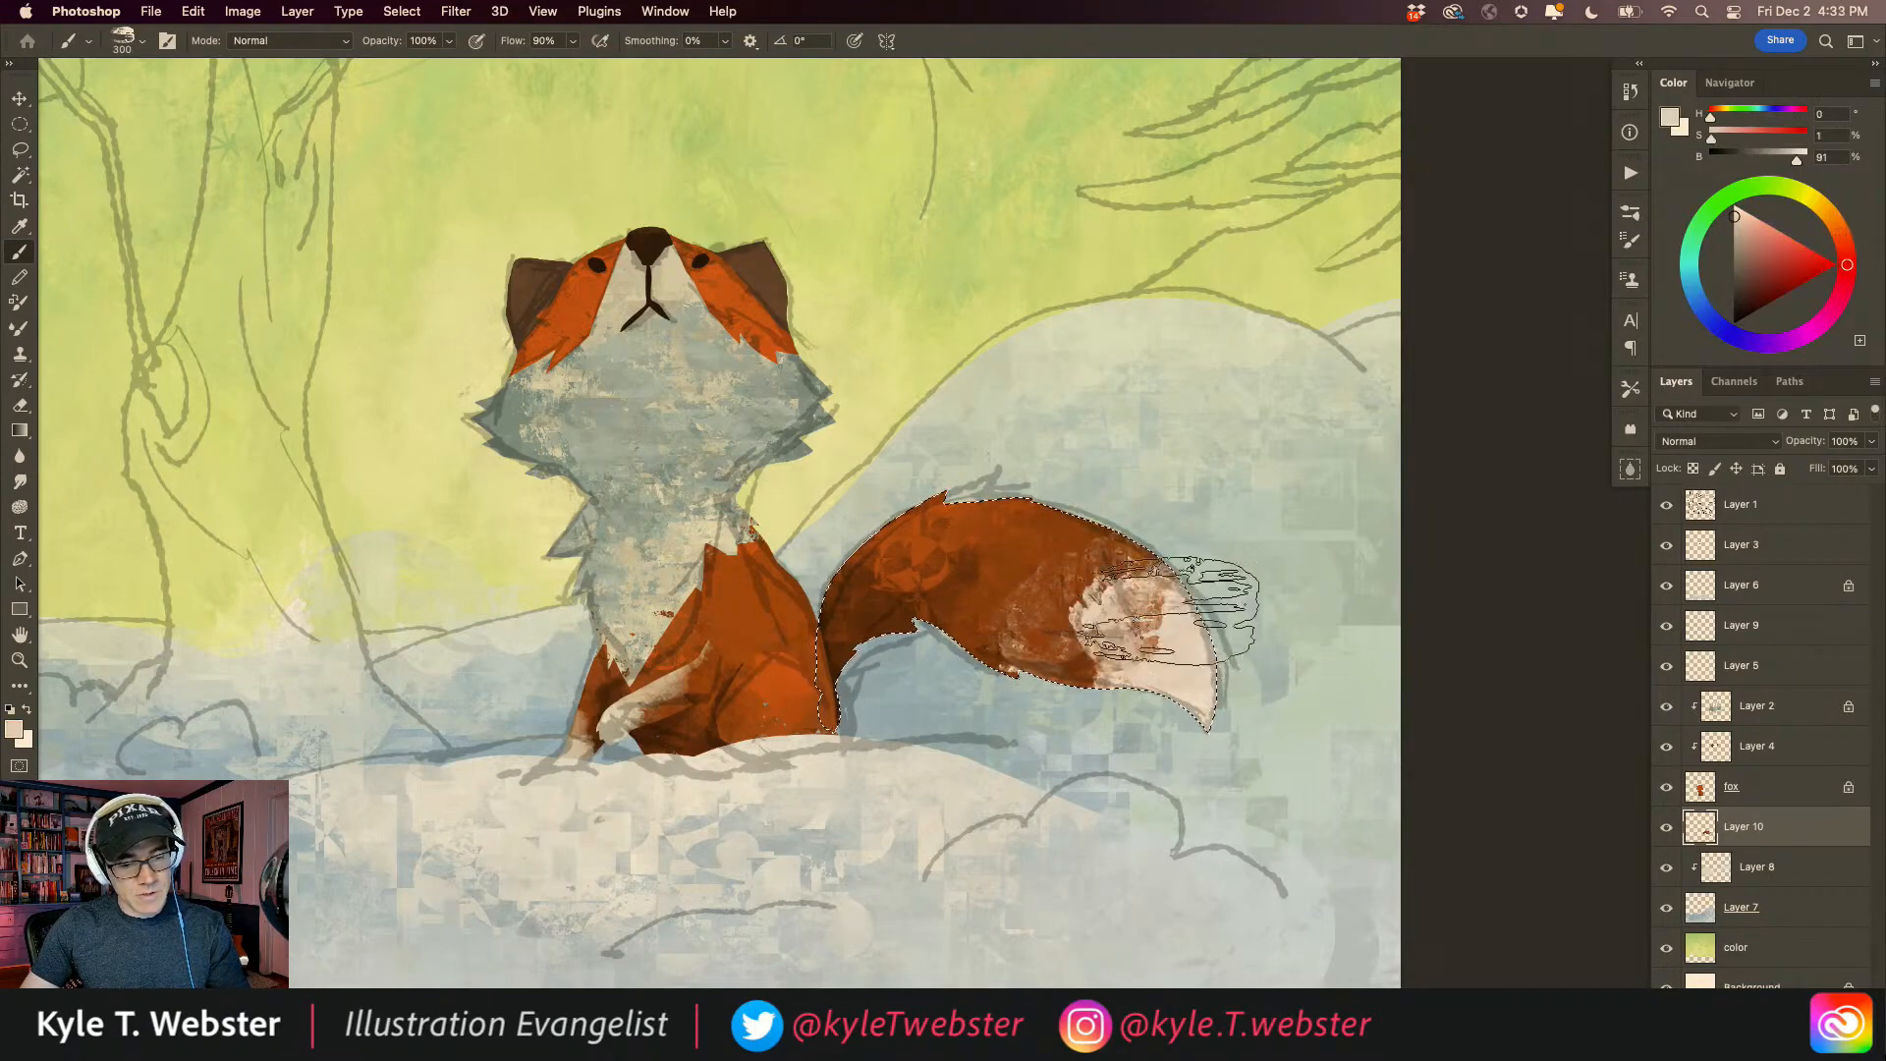
pyautogui.keyDown('alt'); pyautogui.click(985, 593); pyautogui.keyUp('alt')
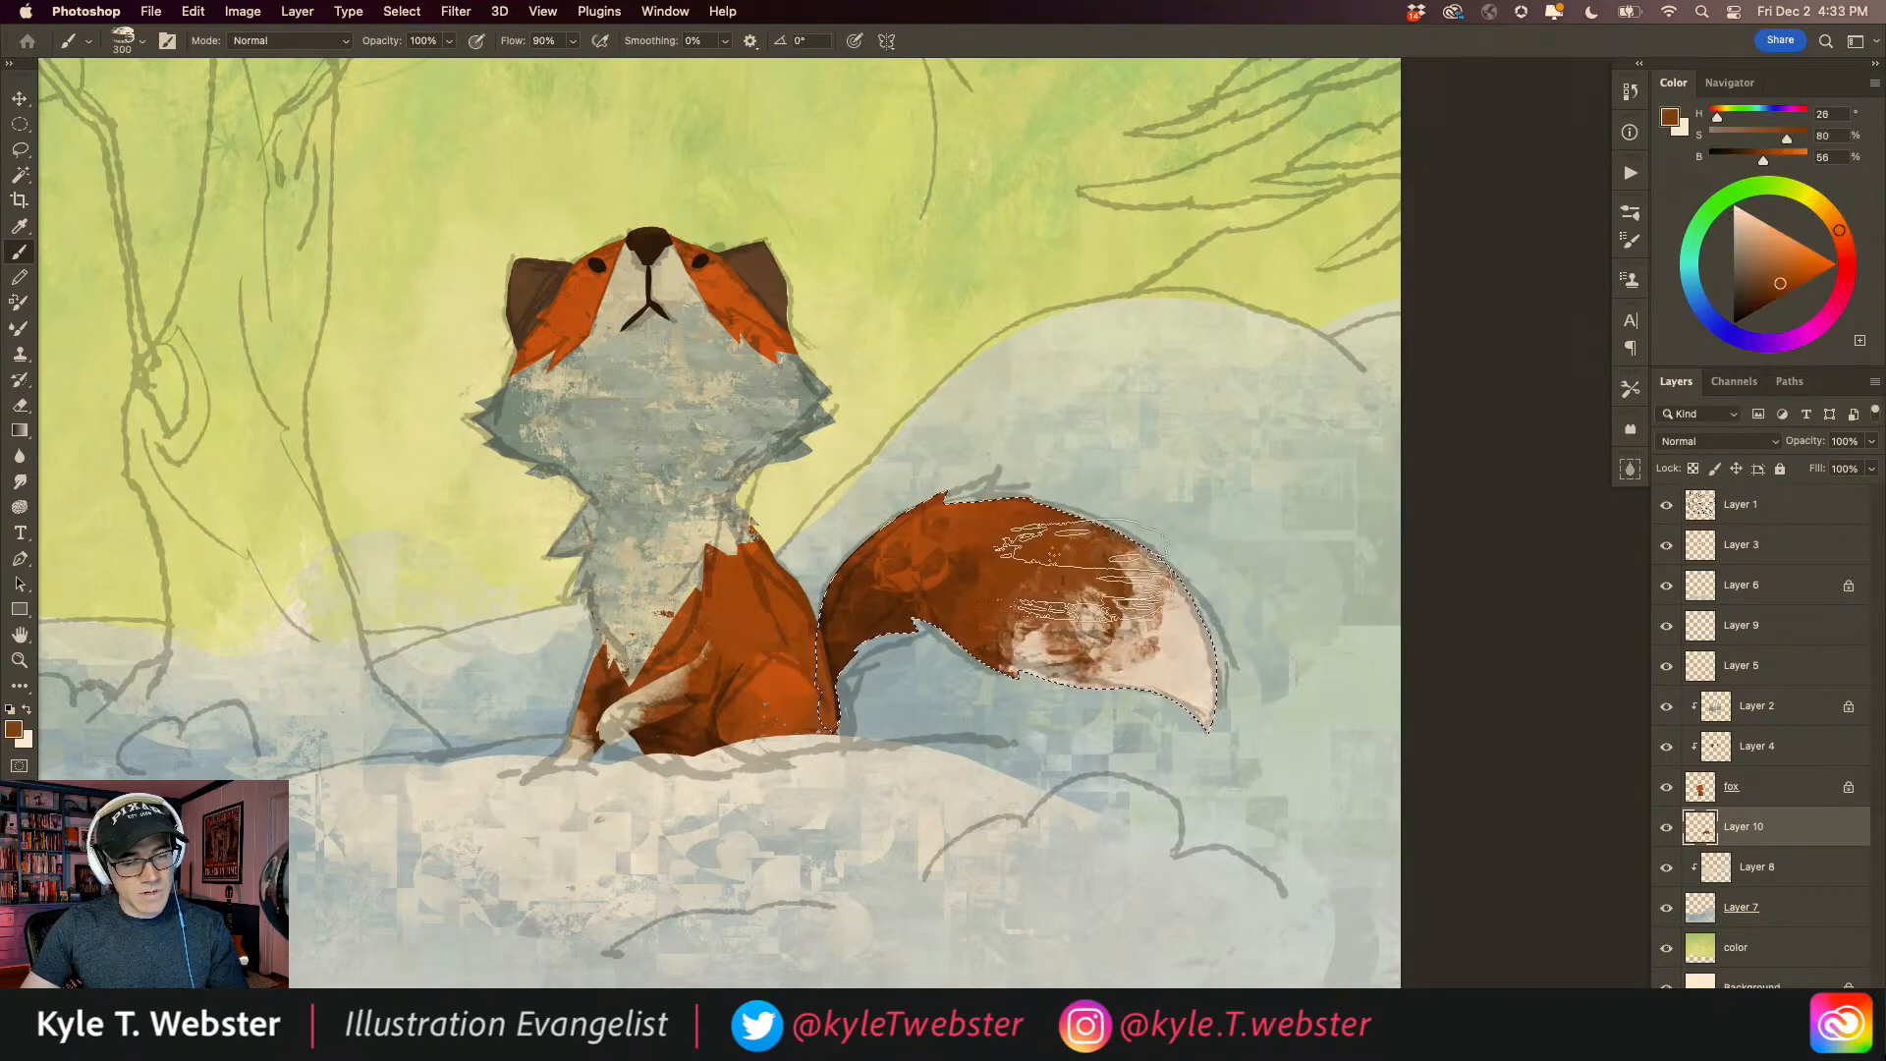
pyautogui.moveTo(759, 773); pyautogui.dragTo(670, 775)
pyautogui.moveTo(843, 743); pyautogui.dragTo(909, 739)
pyautogui.hotkey('ctrl', 'd')
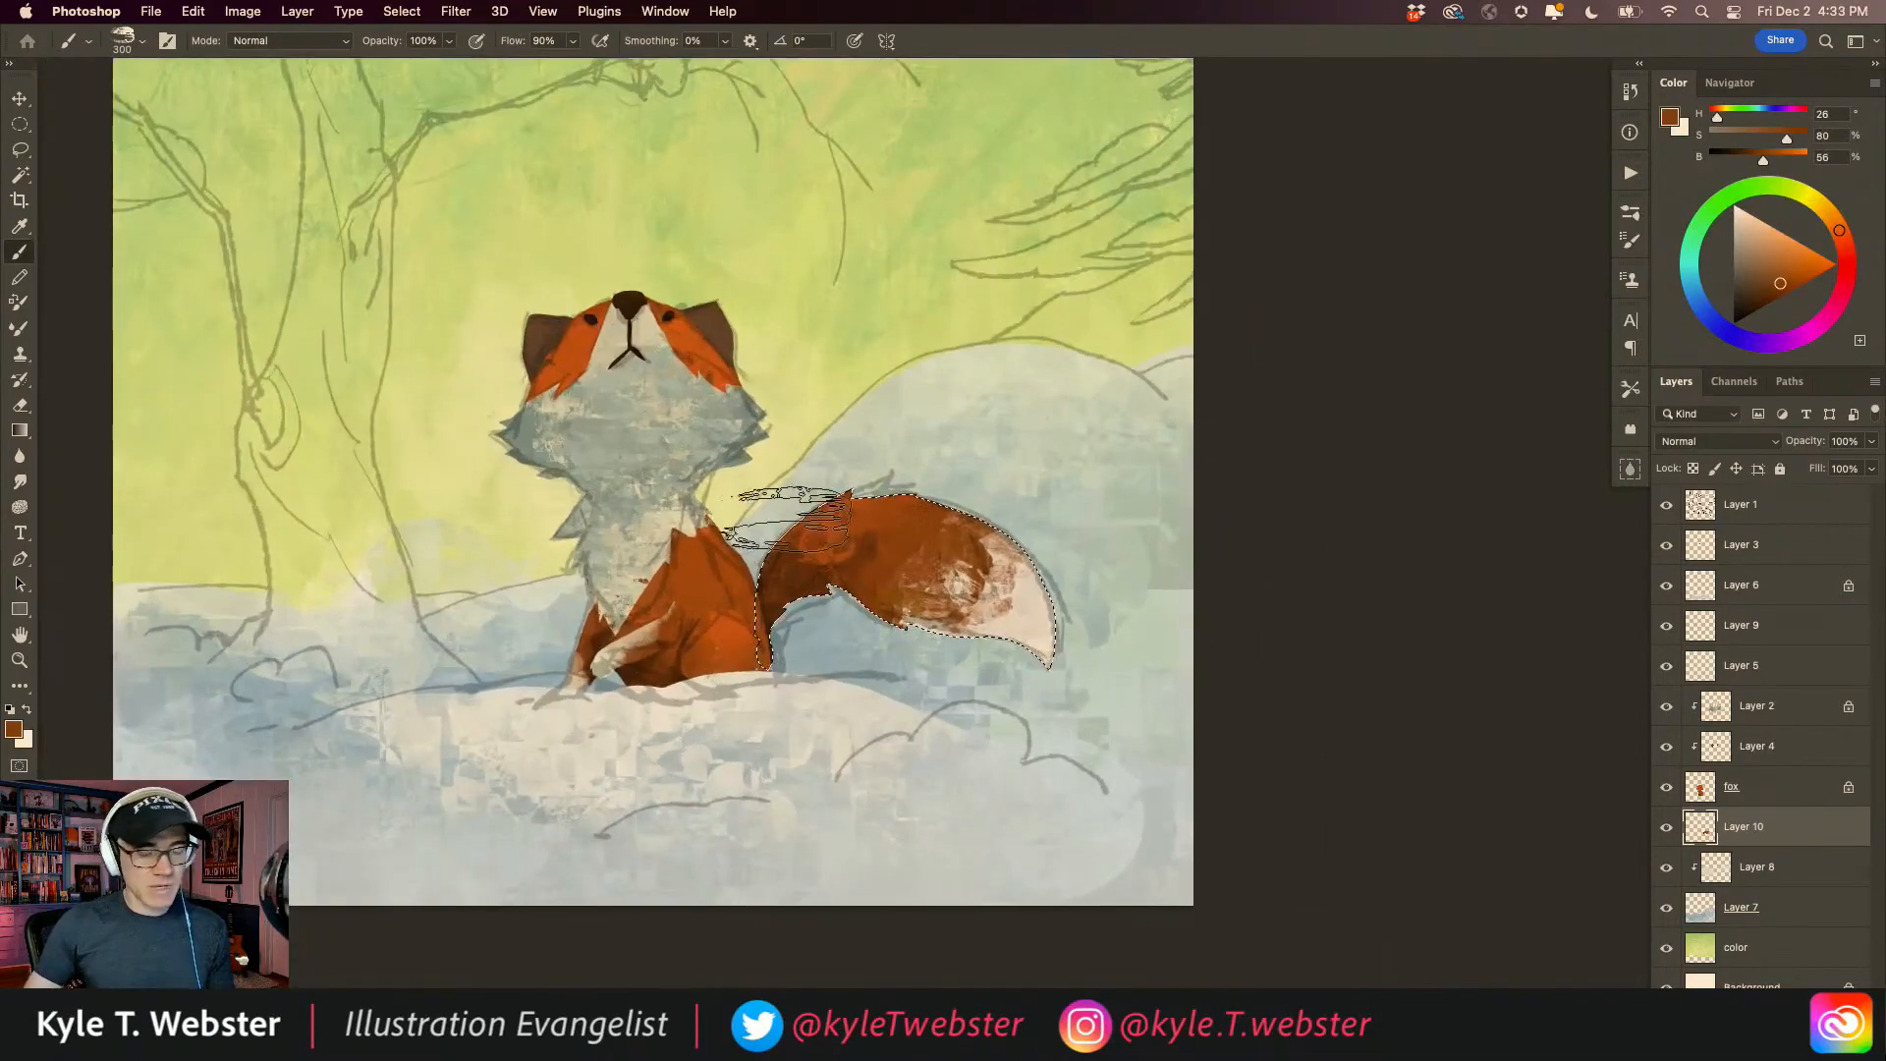
# Step: Hide the sketch on Layer 1 and lock the transparent pixels of Layer 10
pyautogui.click(1666, 504)
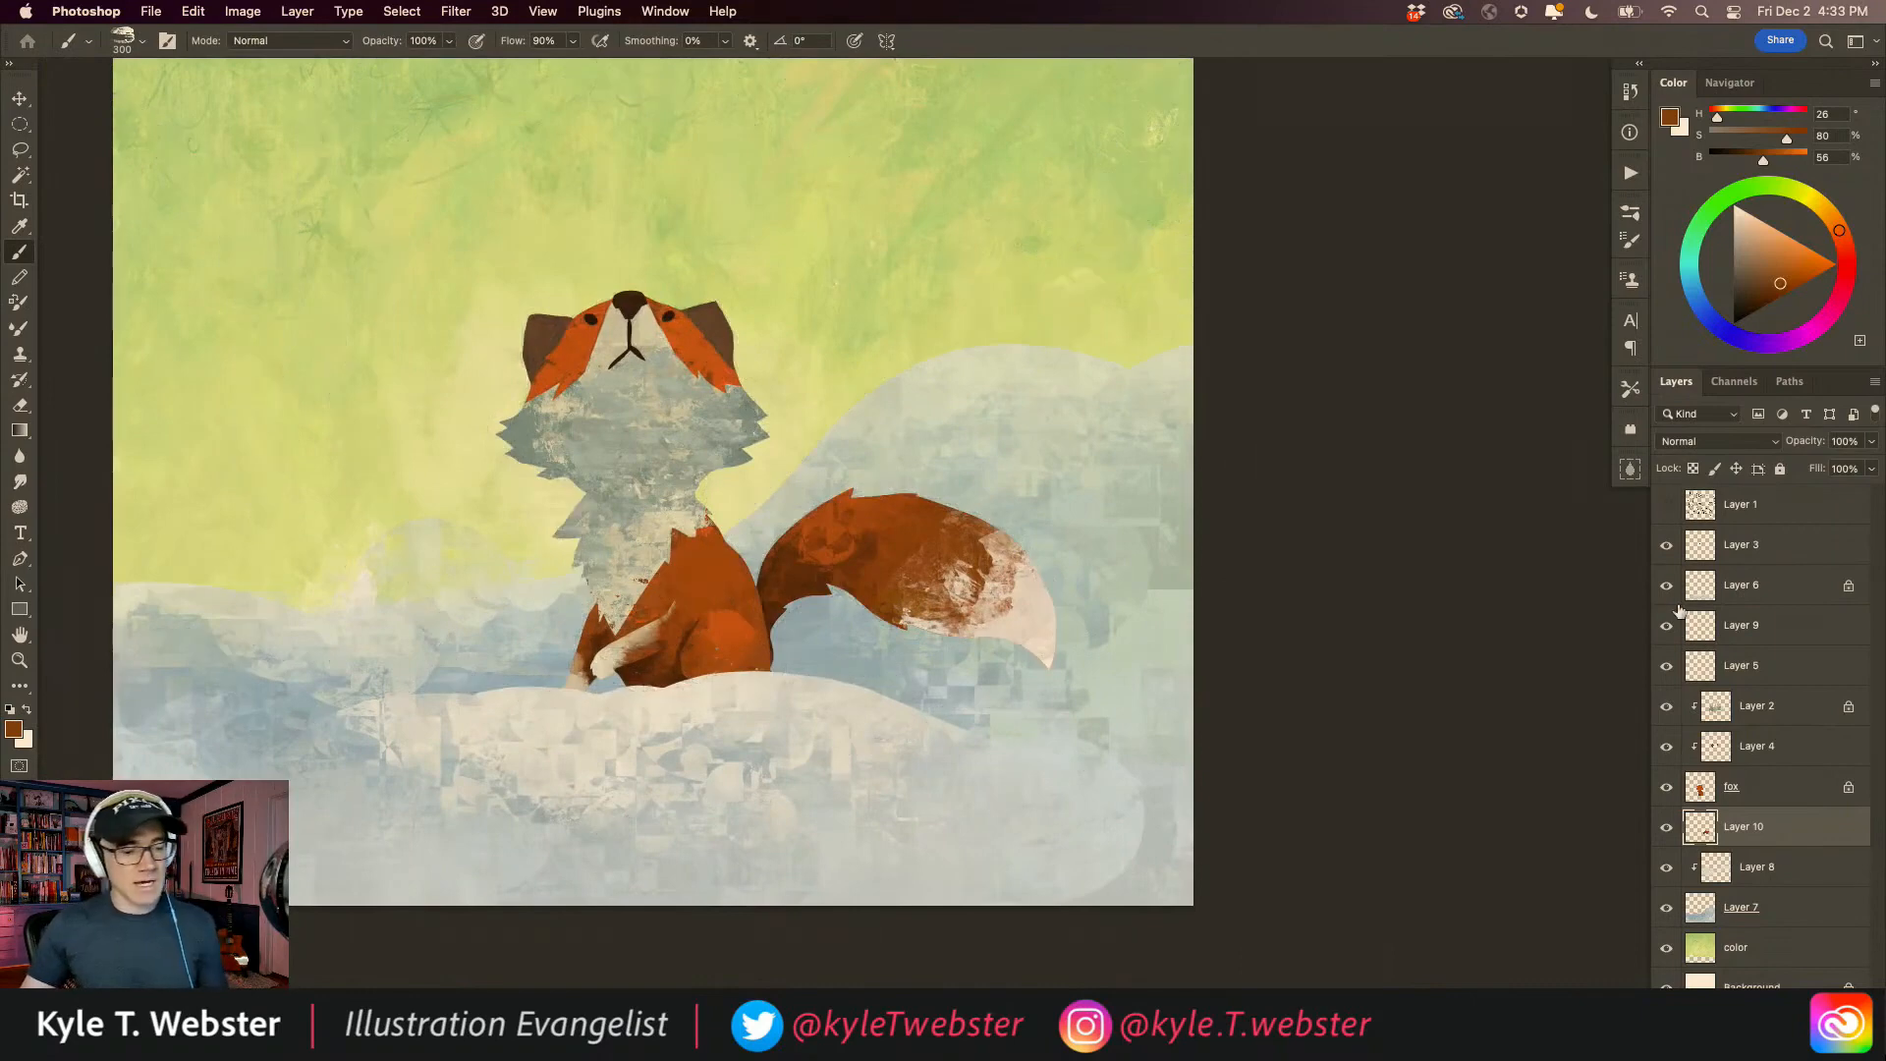
pyautogui.hotkey('ctrl', '-')
pyautogui.click(743, 758)
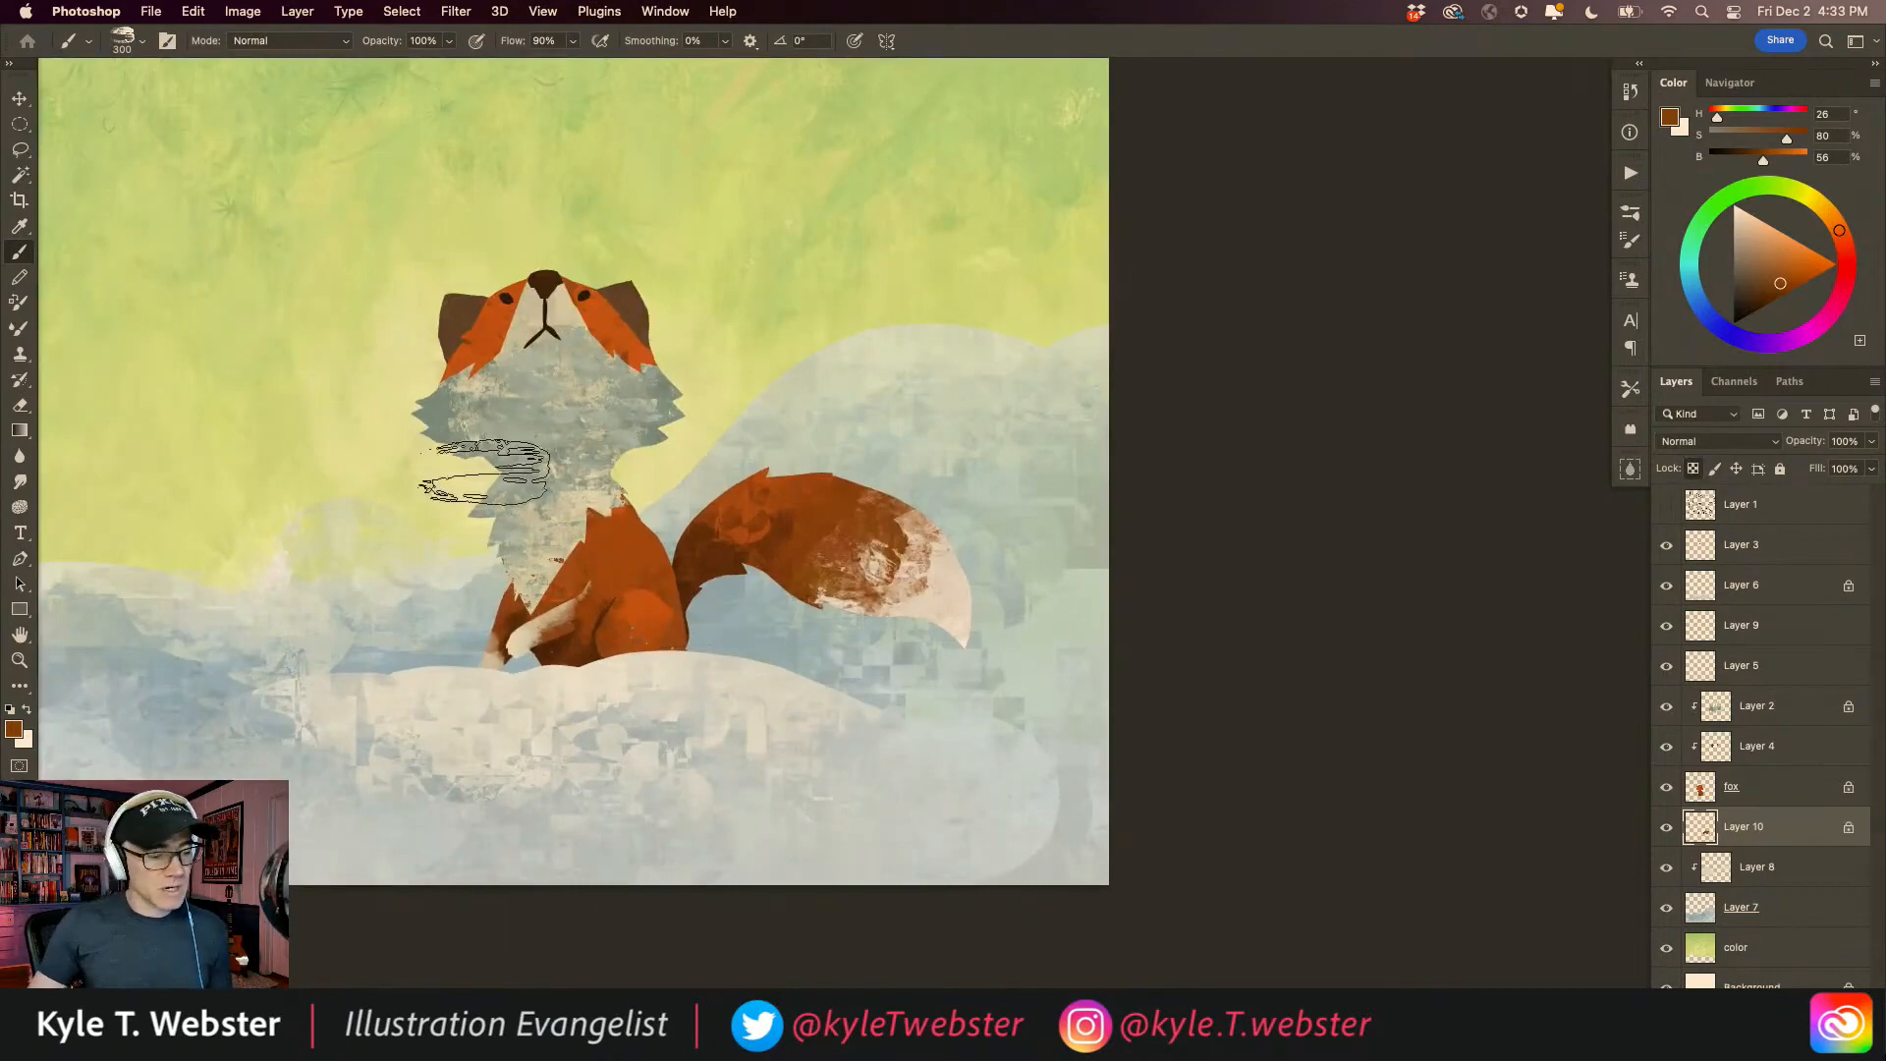
# Step: Shade the underside of the white tail tip with a sampled grey-green and a 175 px brush
pyautogui.keyDown('alt'); pyautogui.click(719, 434); pyautogui.keyUp('alt')
pyautogui.press('[')
pyautogui.press('[')
pyautogui.press('[')
pyautogui.moveTo(934, 639)
pyautogui.mouseDown()
pyautogui.moveTo(951, 655)
pyautogui.moveTo(935, 645)
pyautogui.mouseUp()
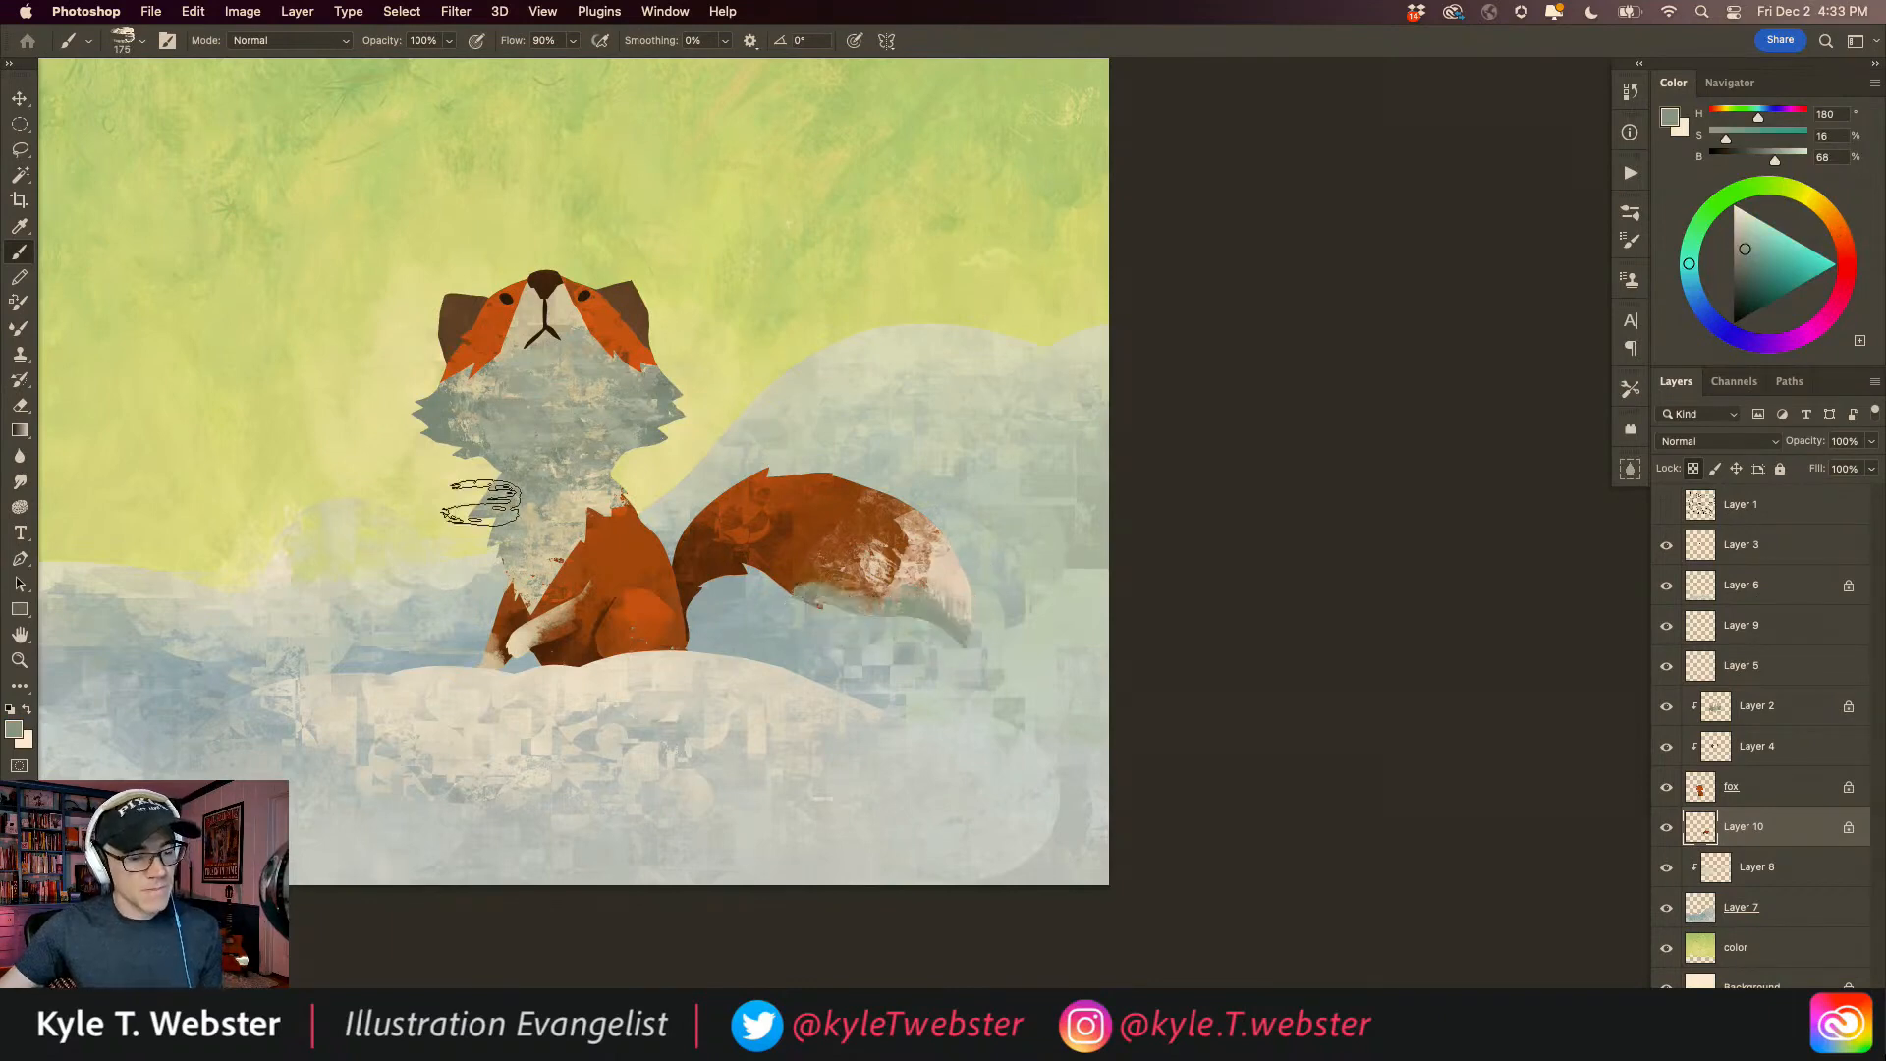
# Step: Darken the very end of the tail with a dark grey-green (H 148, S 11, B 33) and soften it with sampled grey
pyautogui.click(1737, 285)
pyautogui.moveTo(1687, 265); pyautogui.dragTo(1700, 222)
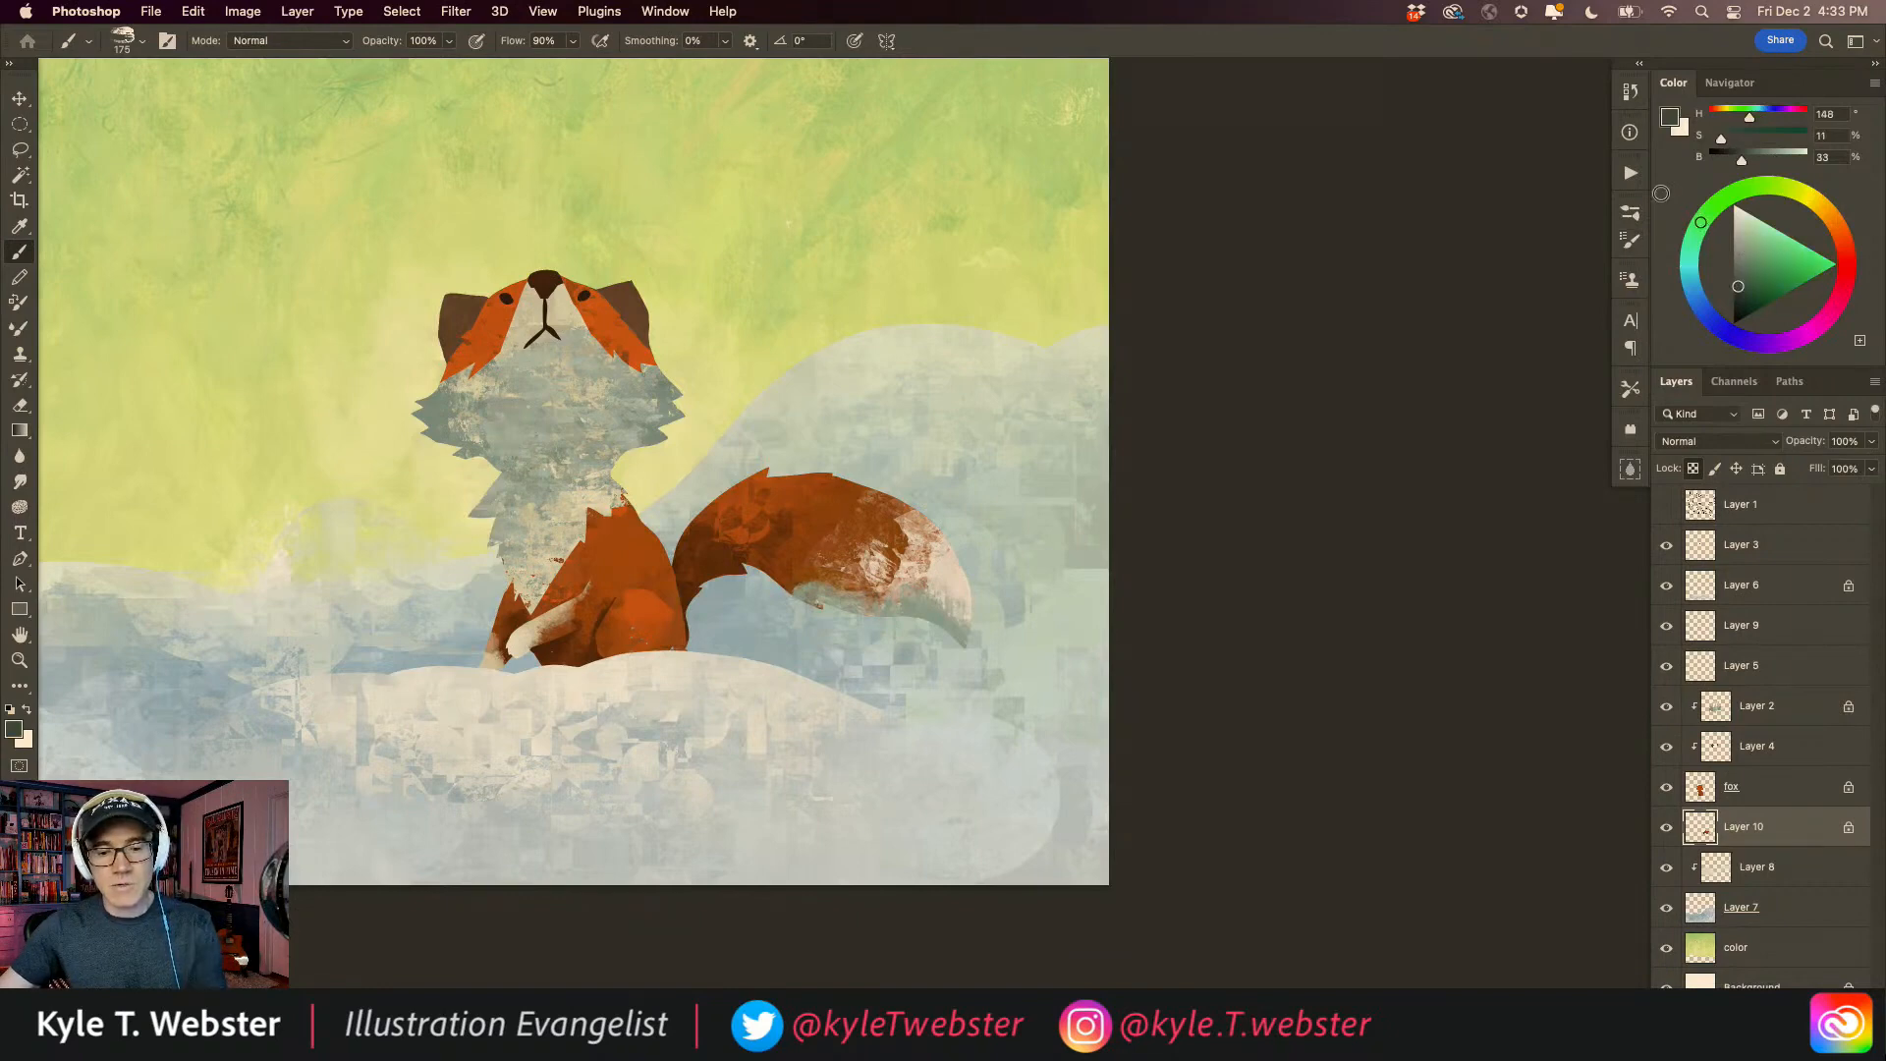
pyautogui.moveTo(826, 617)
pyautogui.mouseDown()
pyautogui.moveTo(943, 655)
pyautogui.moveTo(925, 635)
pyautogui.moveTo(840, 631)
pyautogui.moveTo(915, 608)
pyautogui.moveTo(781, 604)
pyautogui.mouseUp()
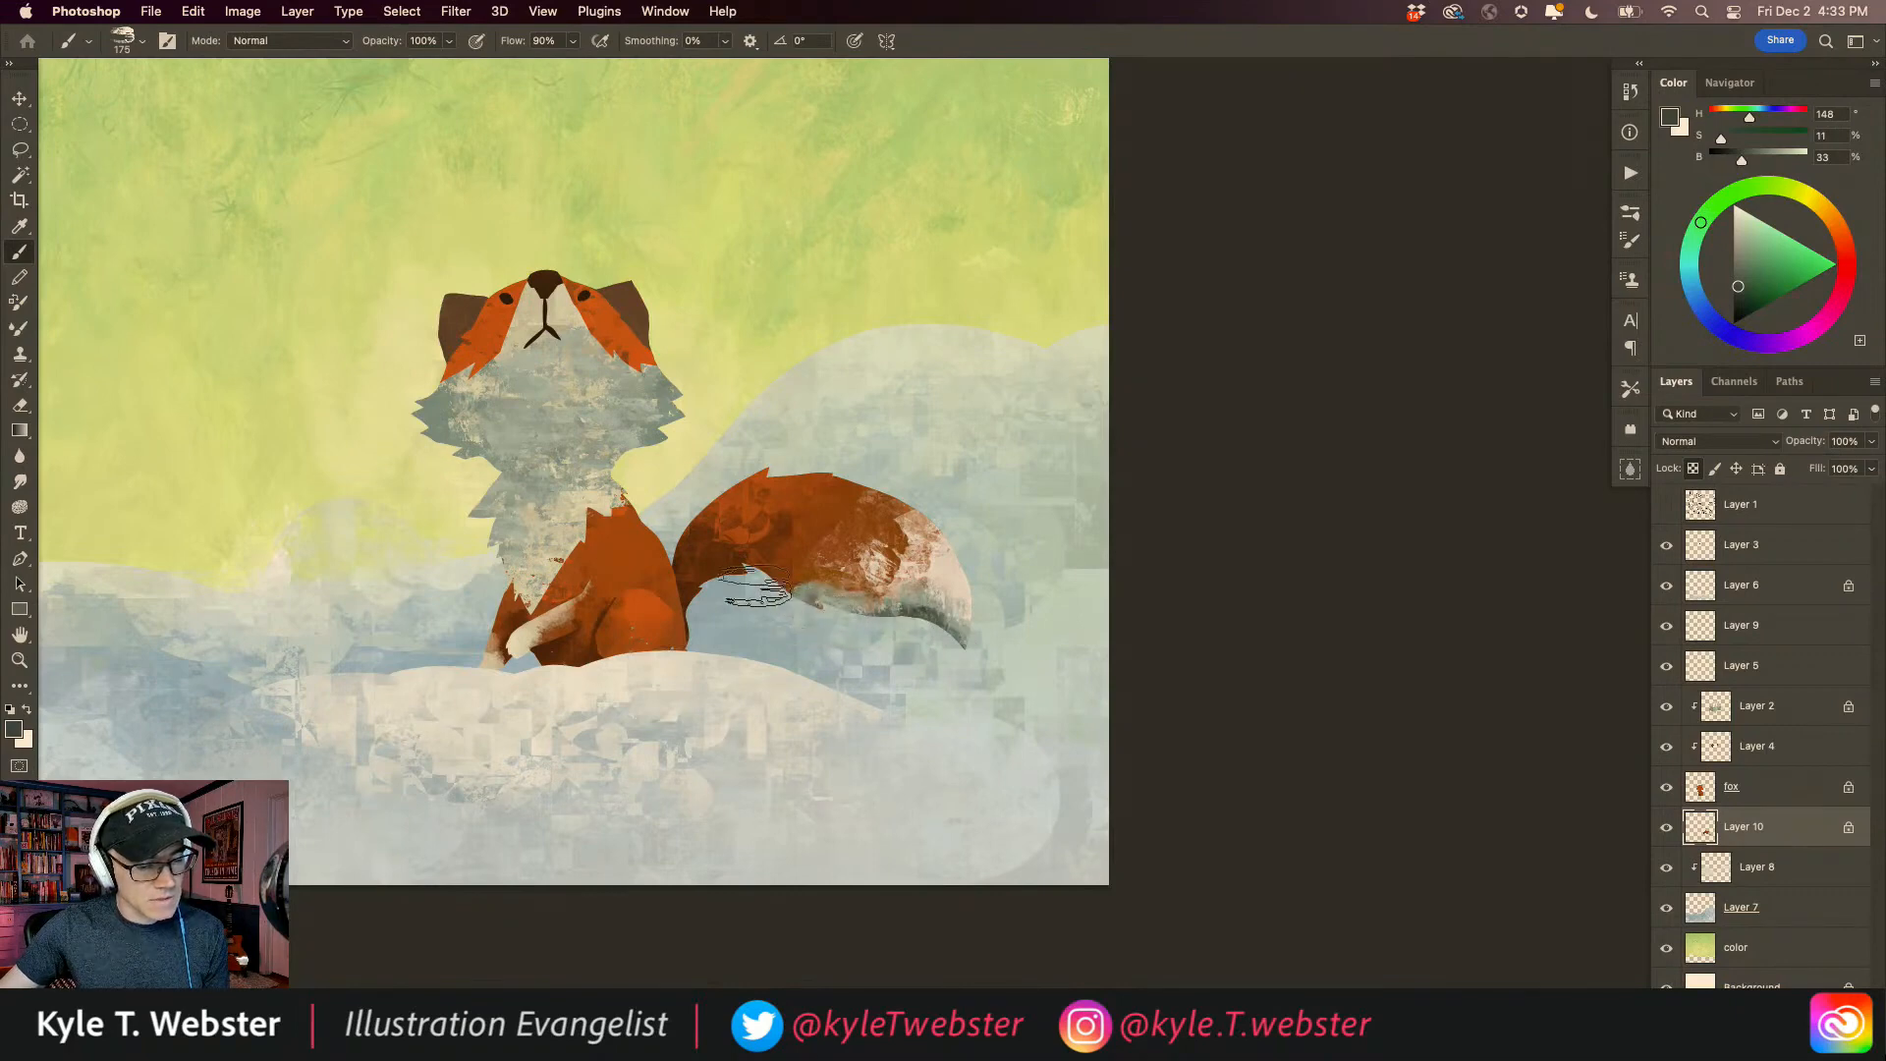
pyautogui.keyDown('alt'); pyautogui.click(923, 587); pyautogui.keyUp('alt')
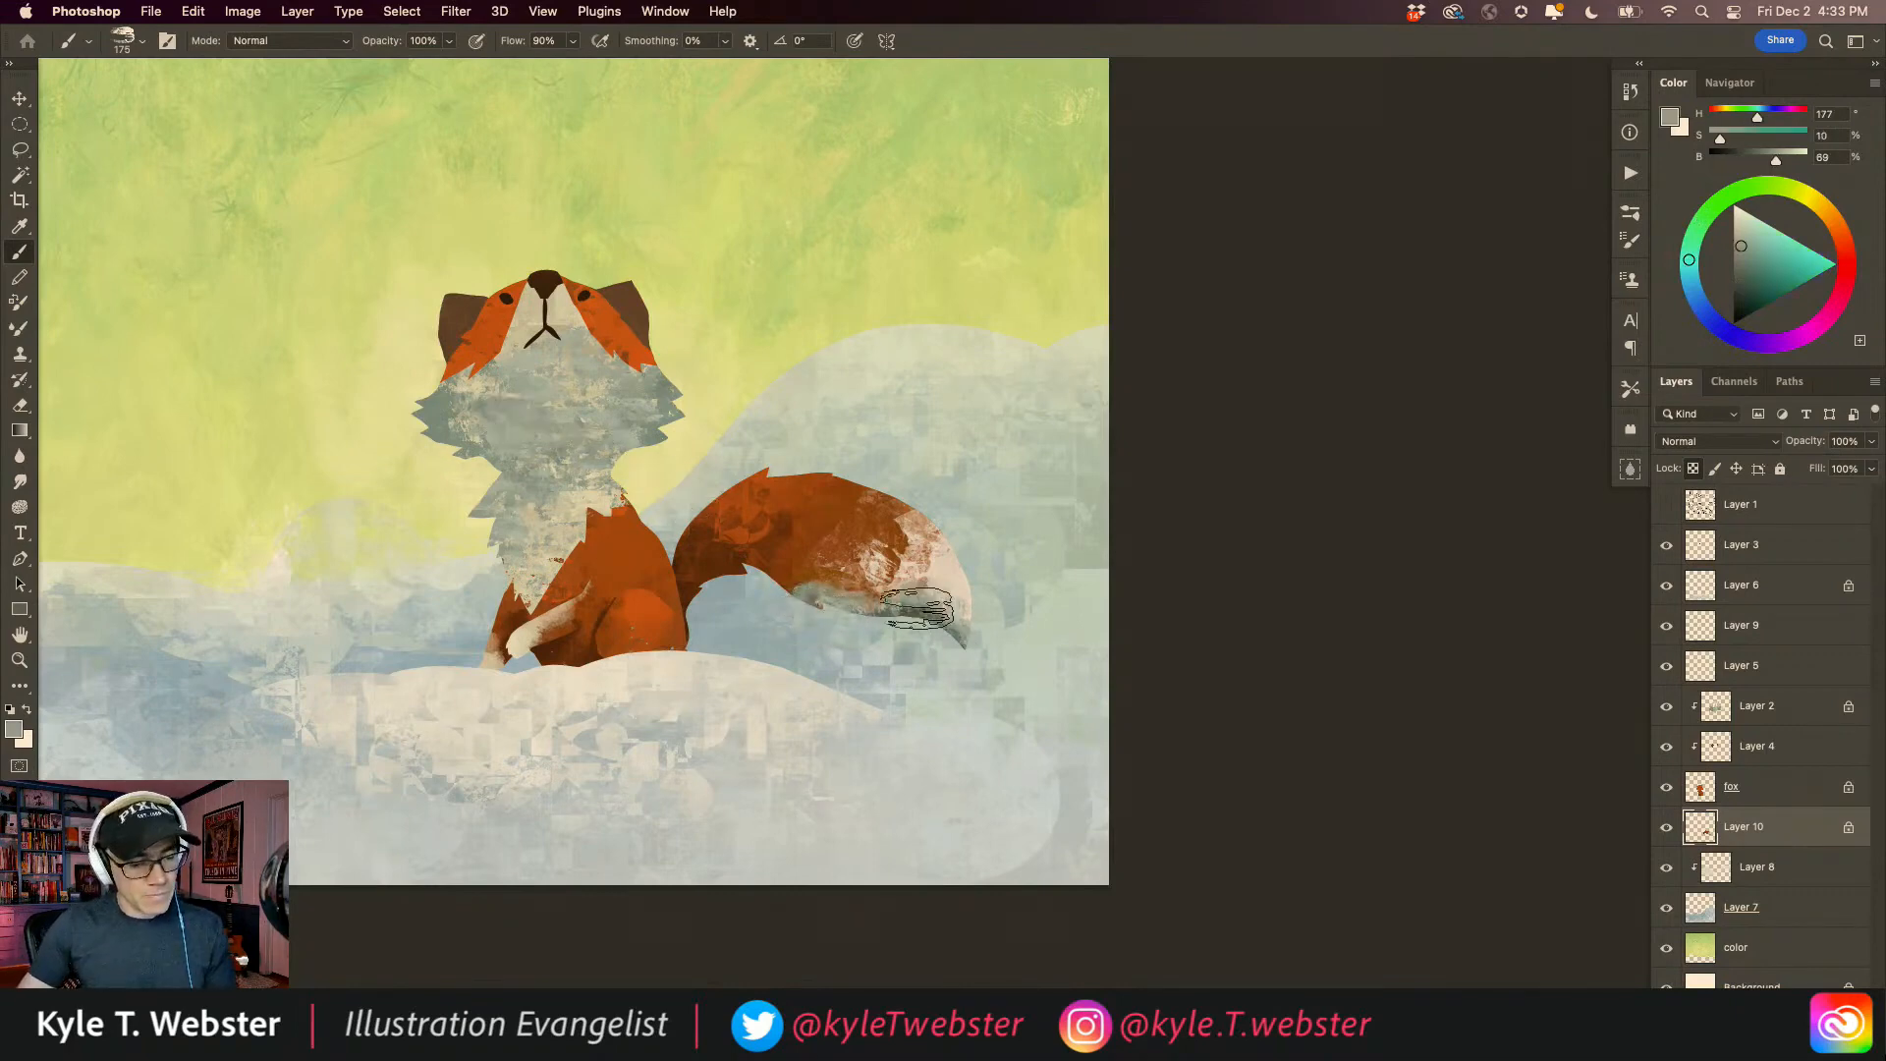
# Step: Brighten the upper part of the tail with brown and orange sampled from the tail and the fox's body
pyautogui.keyDown('alt'); pyautogui.click(801, 550); pyautogui.keyUp('alt')
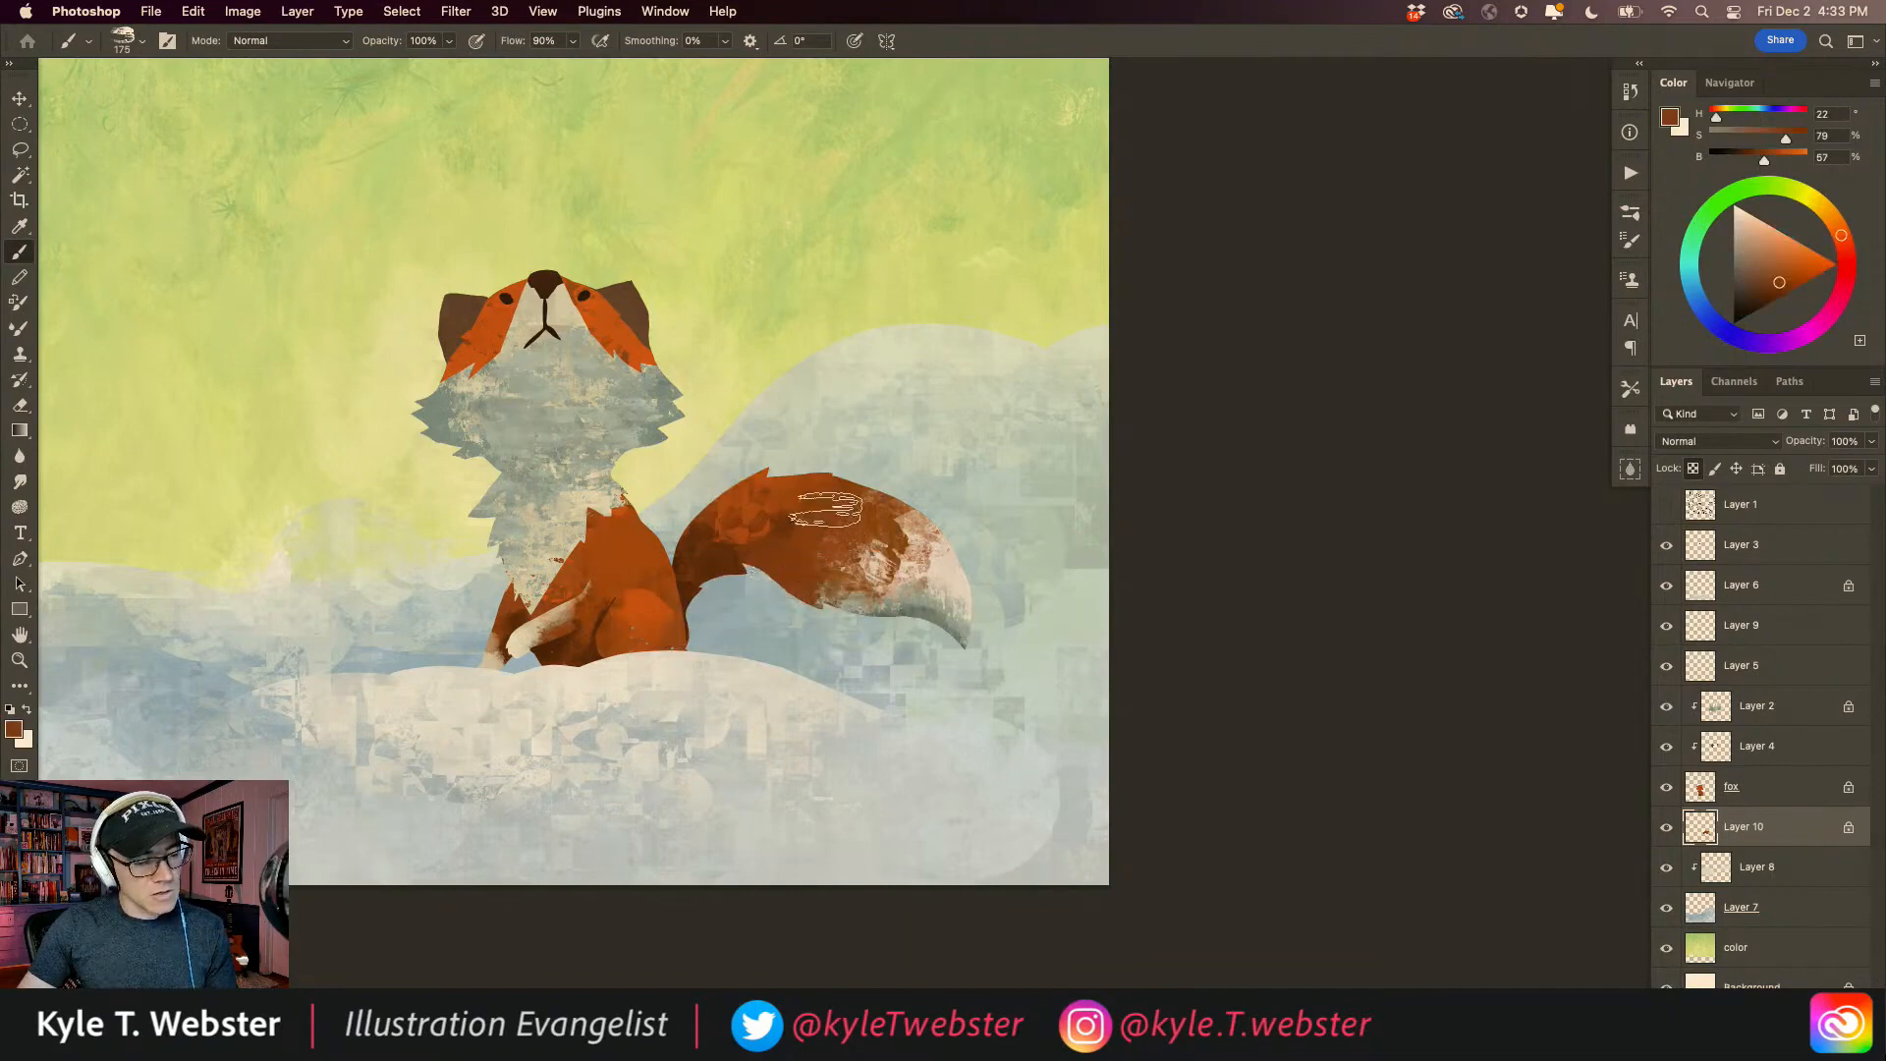
pyautogui.keyDown('alt'); pyautogui.click(644, 570); pyautogui.keyUp('alt')
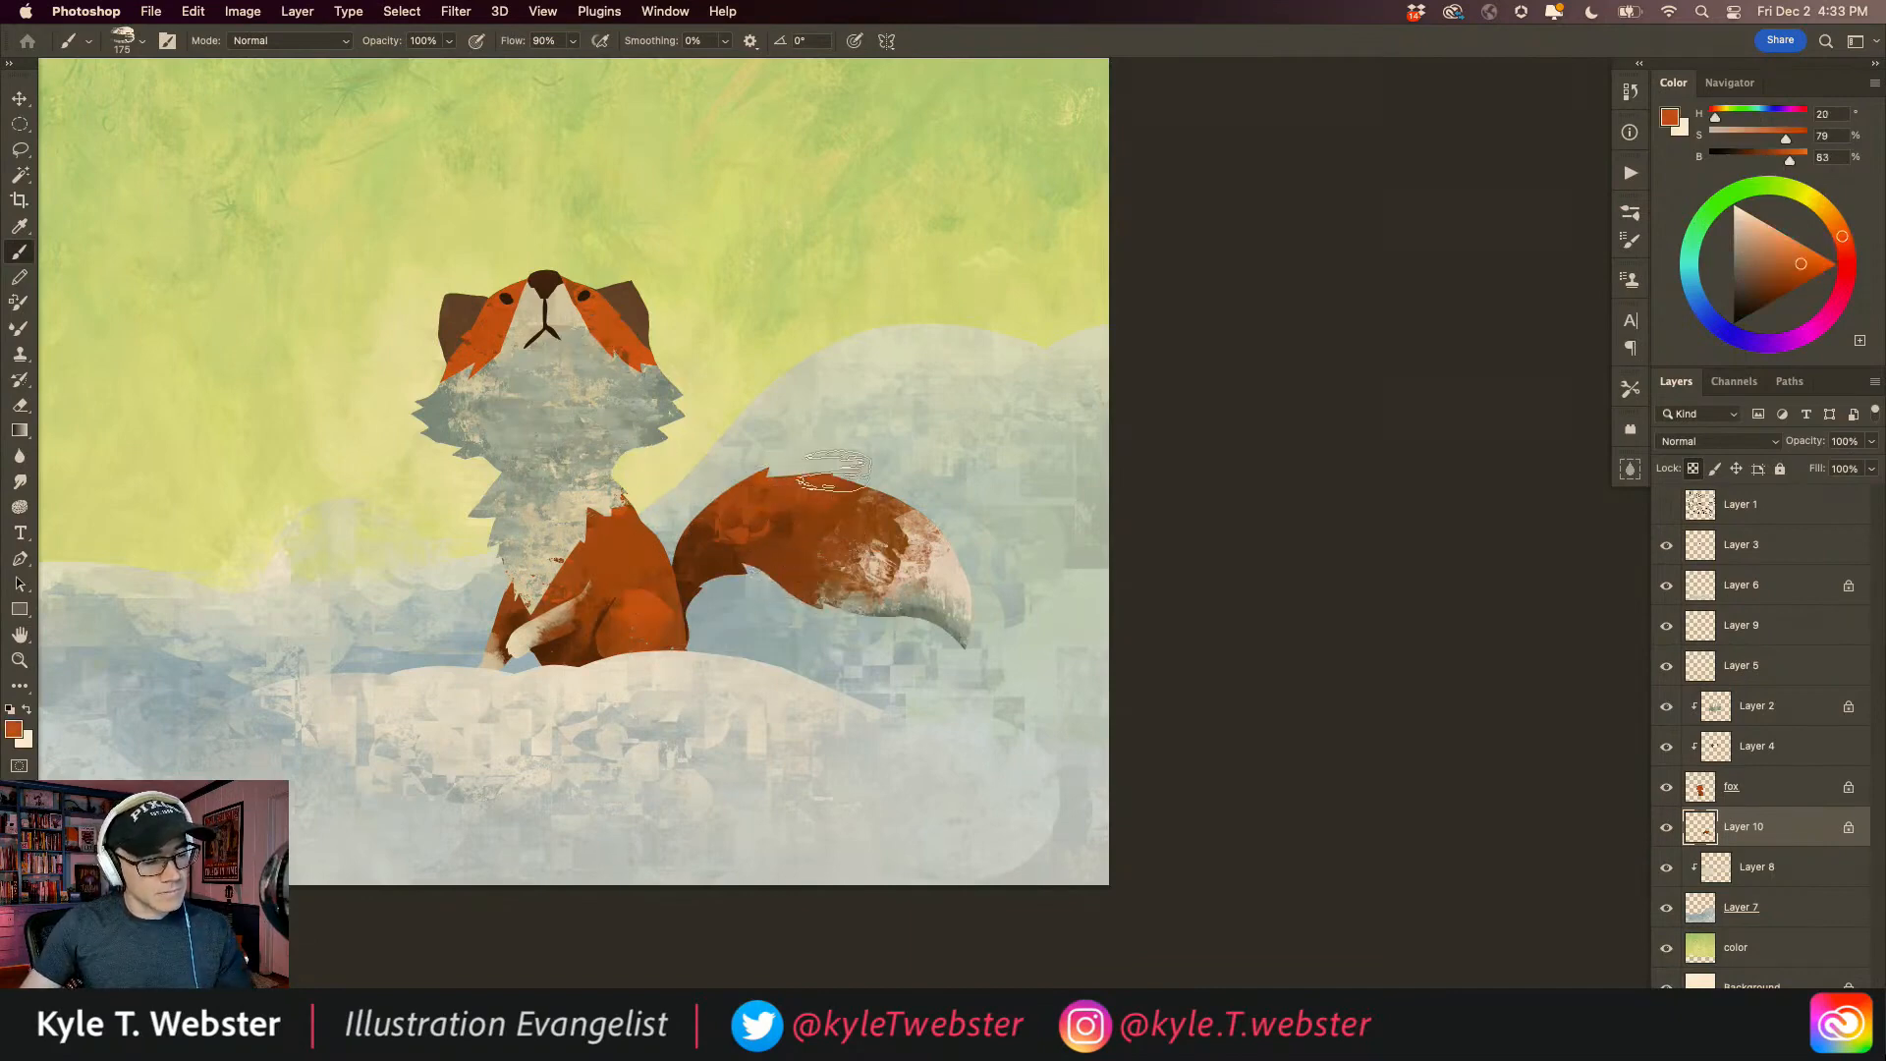
pyautogui.moveTo(846, 493)
pyautogui.mouseDown()
pyautogui.moveTo(787, 518)
pyautogui.moveTo(885, 501)
pyautogui.moveTo(677, 525)
pyautogui.moveTo(687, 506)
pyautogui.moveTo(695, 533)
pyautogui.moveTo(727, 531)
pyautogui.mouseUp()
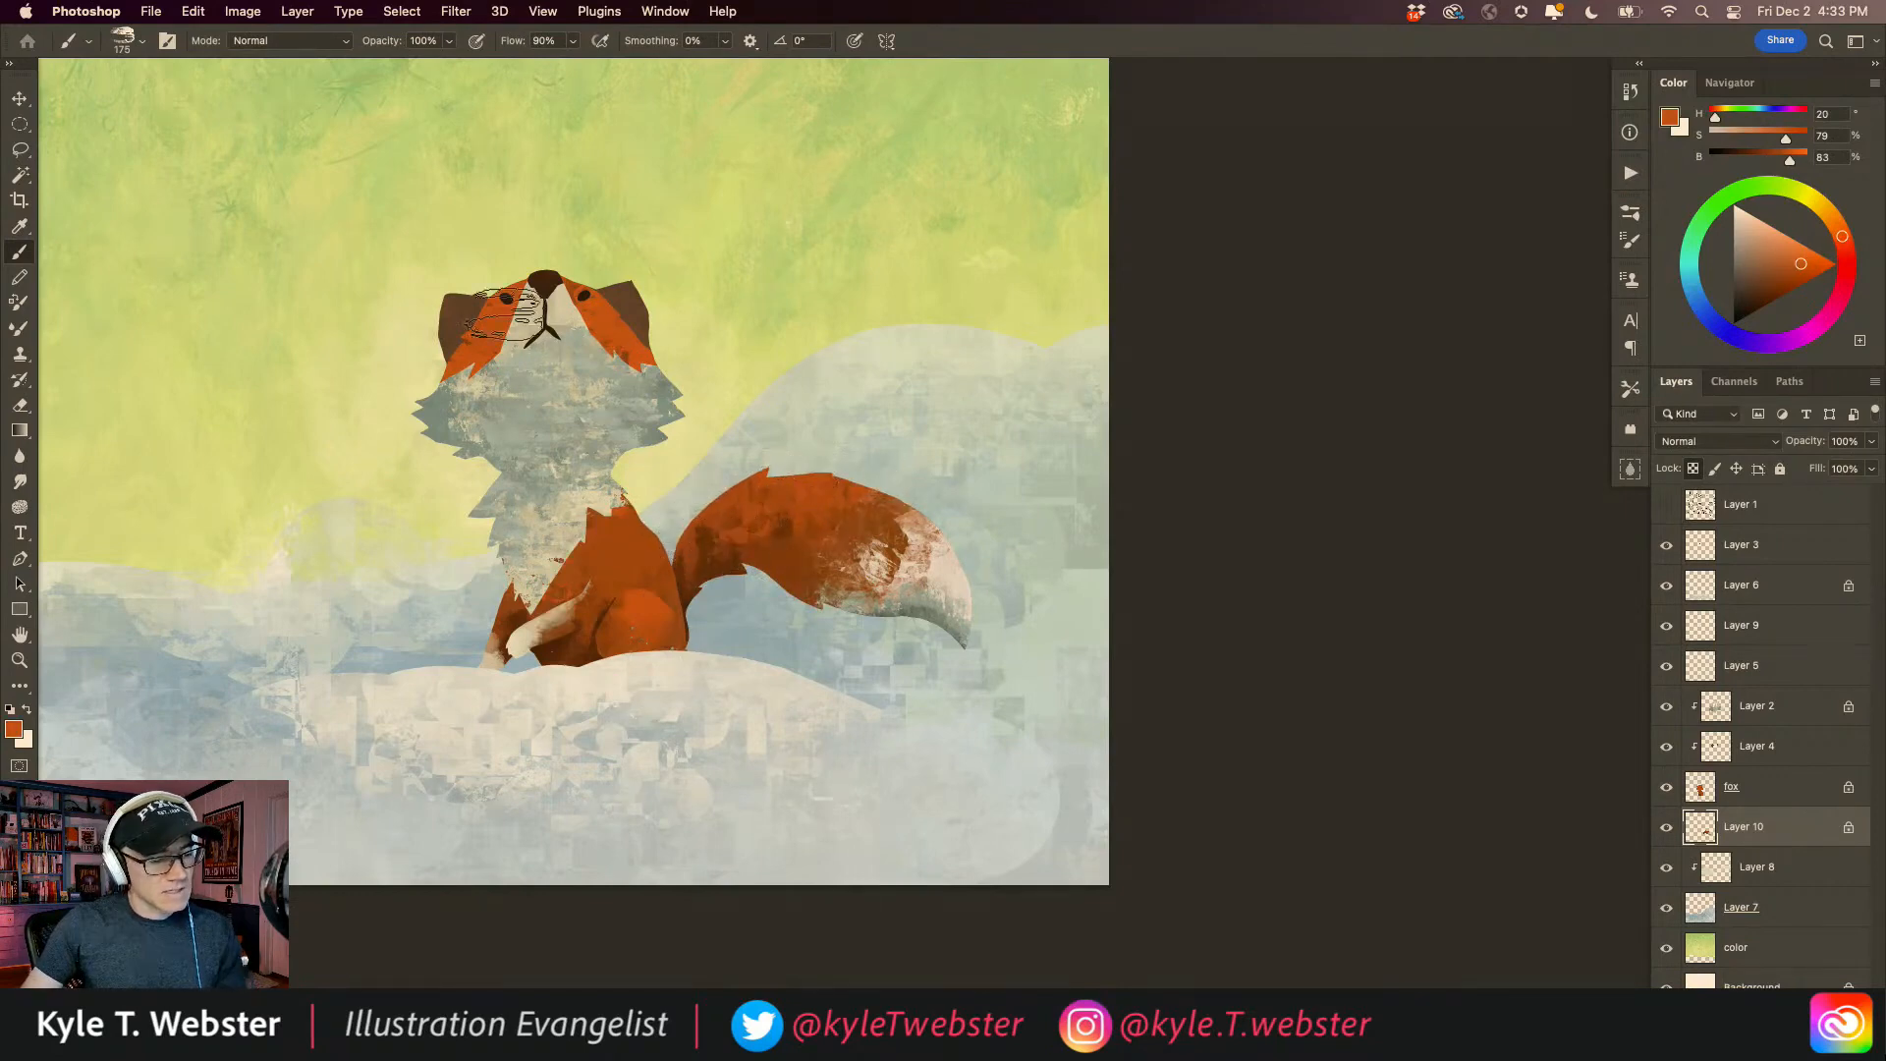
# Step: Trim the underside of the tail's base where it meets the fox's back on Layer 10, using a lasso selection
pyautogui.keyDown('alt'); pyautogui.click(569, 813); pyautogui.keyUp('alt')
pyautogui.moveTo(553, 825); pyautogui.dragTo(662, 834)
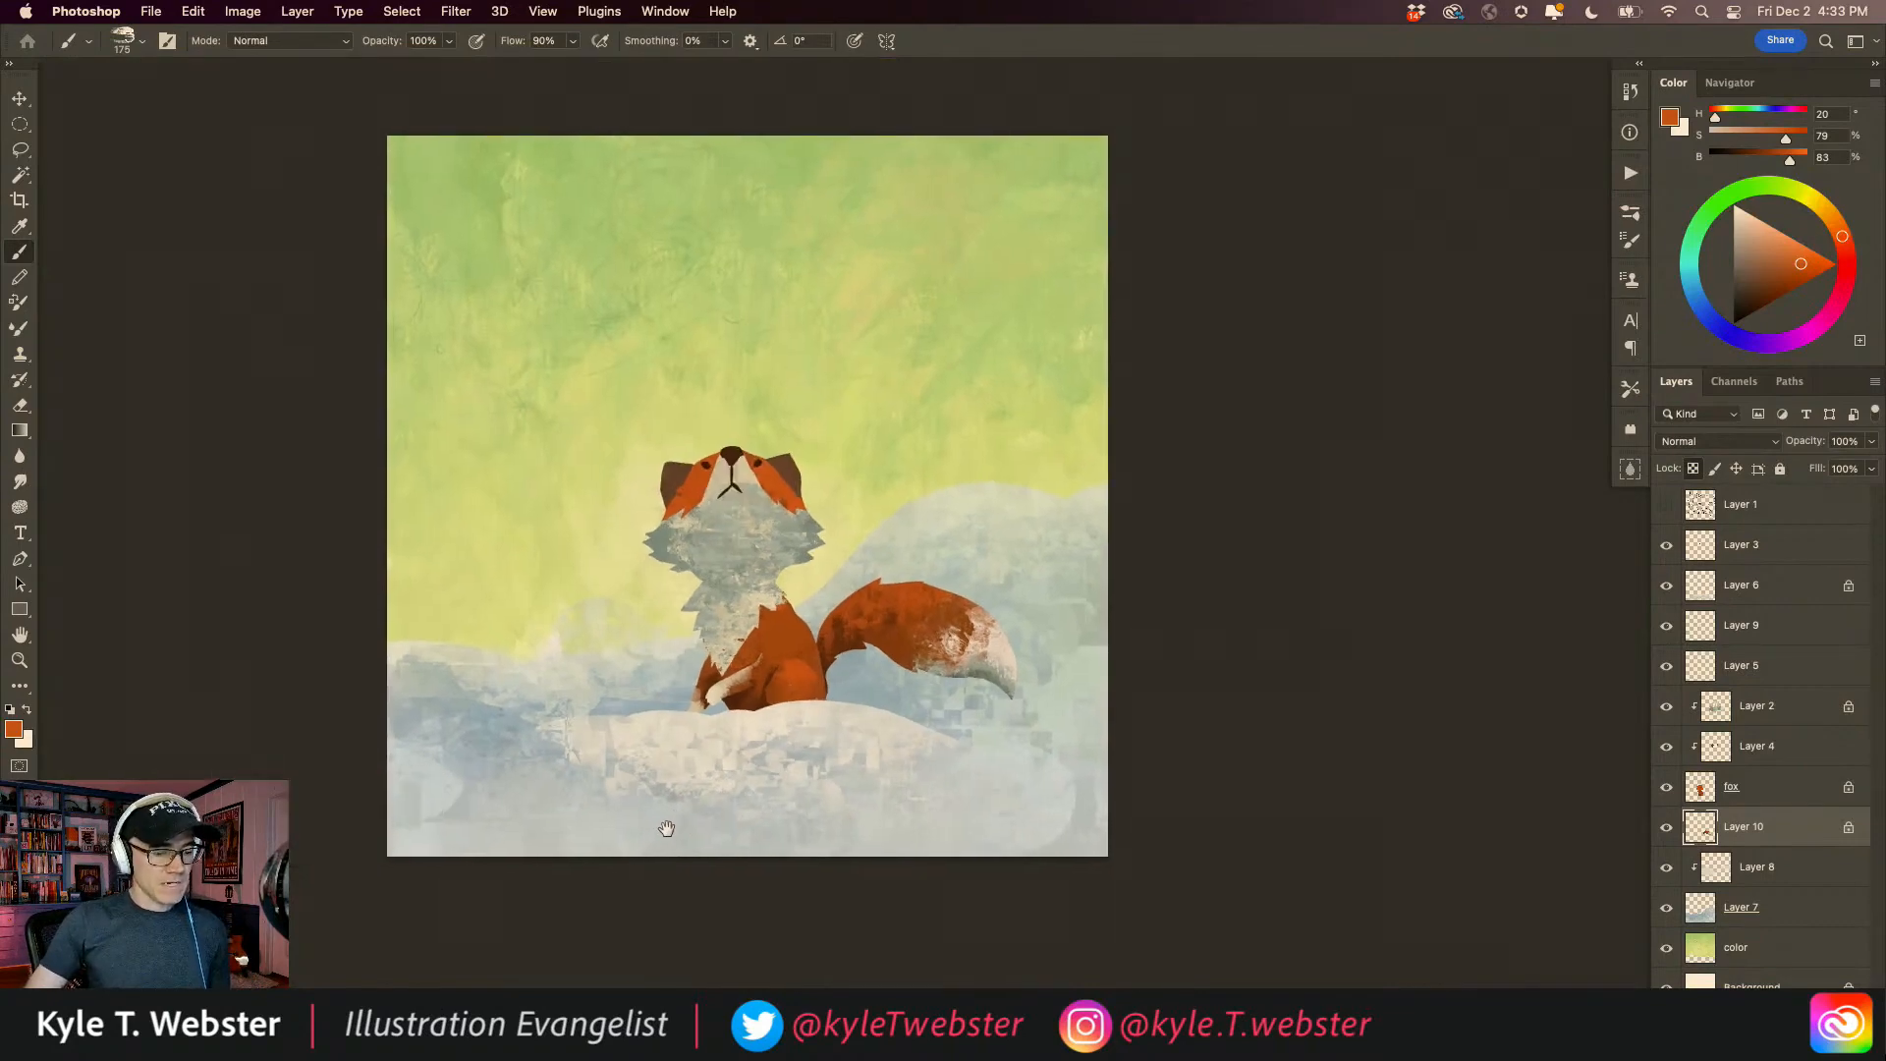
pyautogui.click(725, 738)
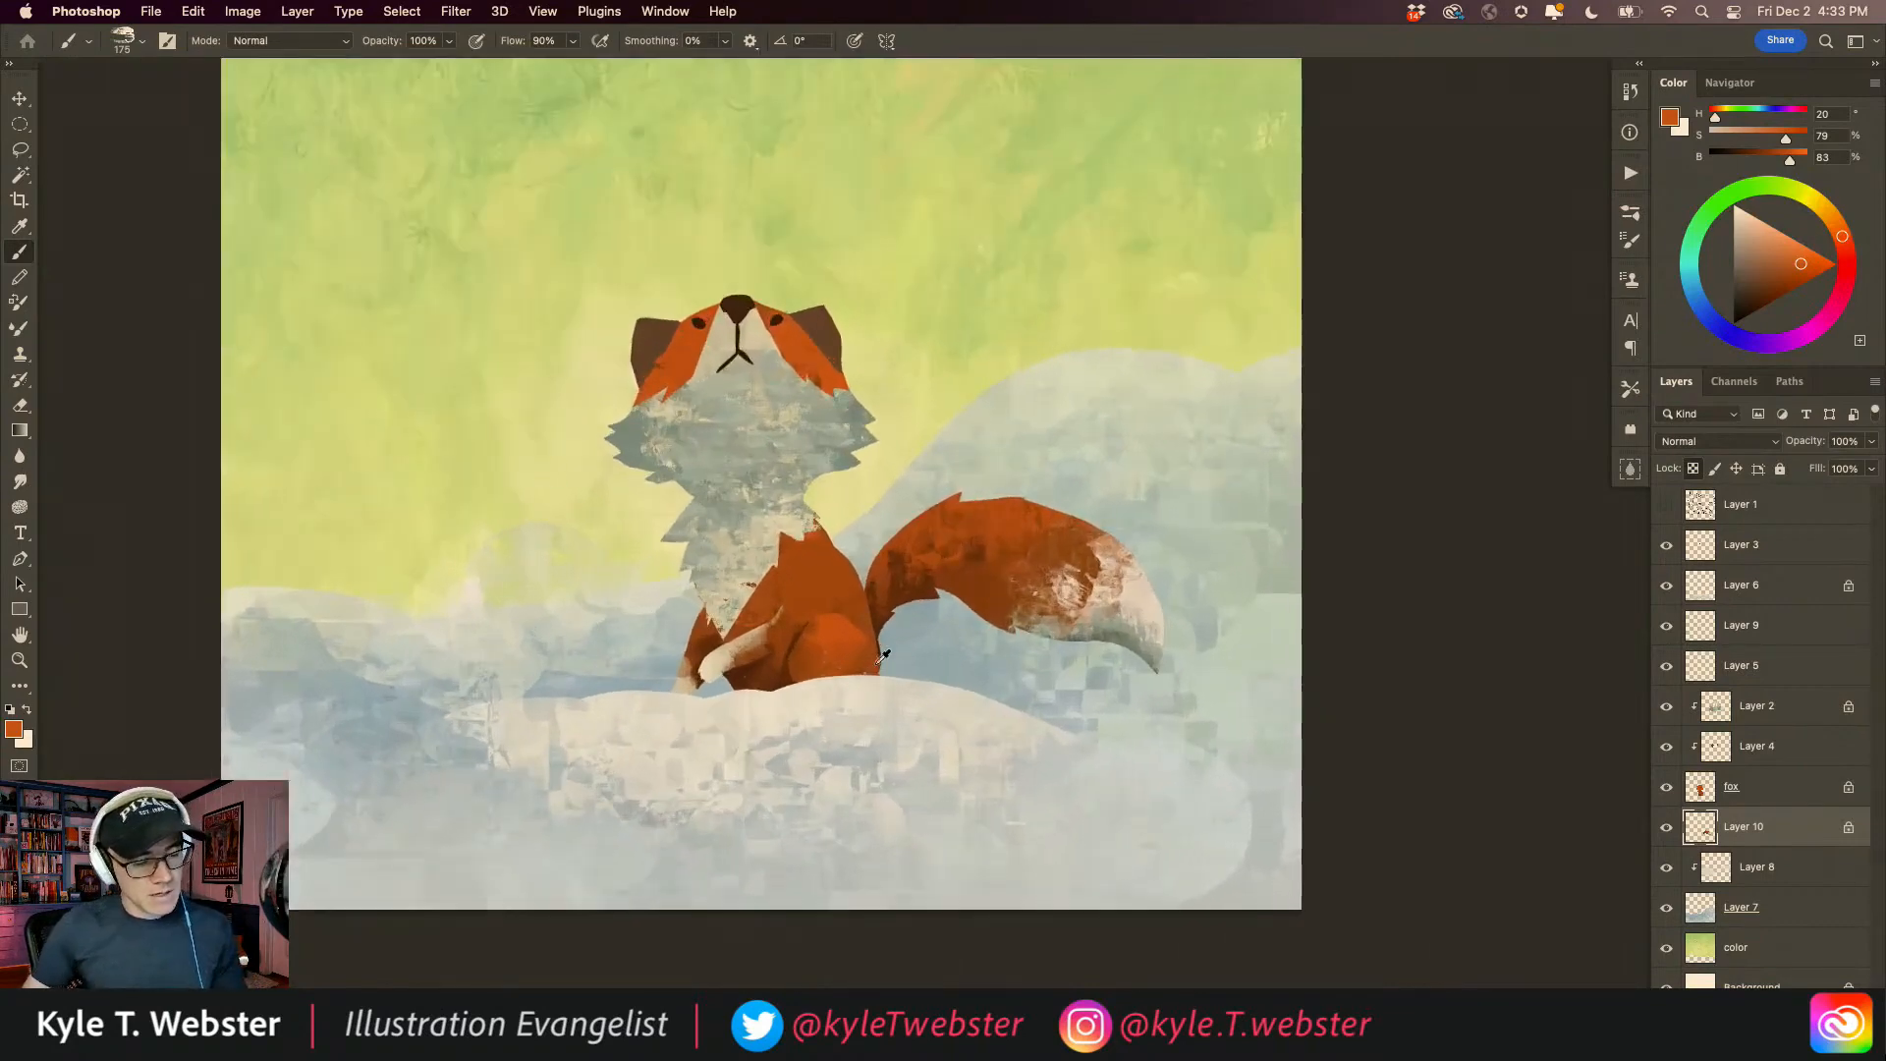
pyautogui.click(865, 630)
pyautogui.press('l')
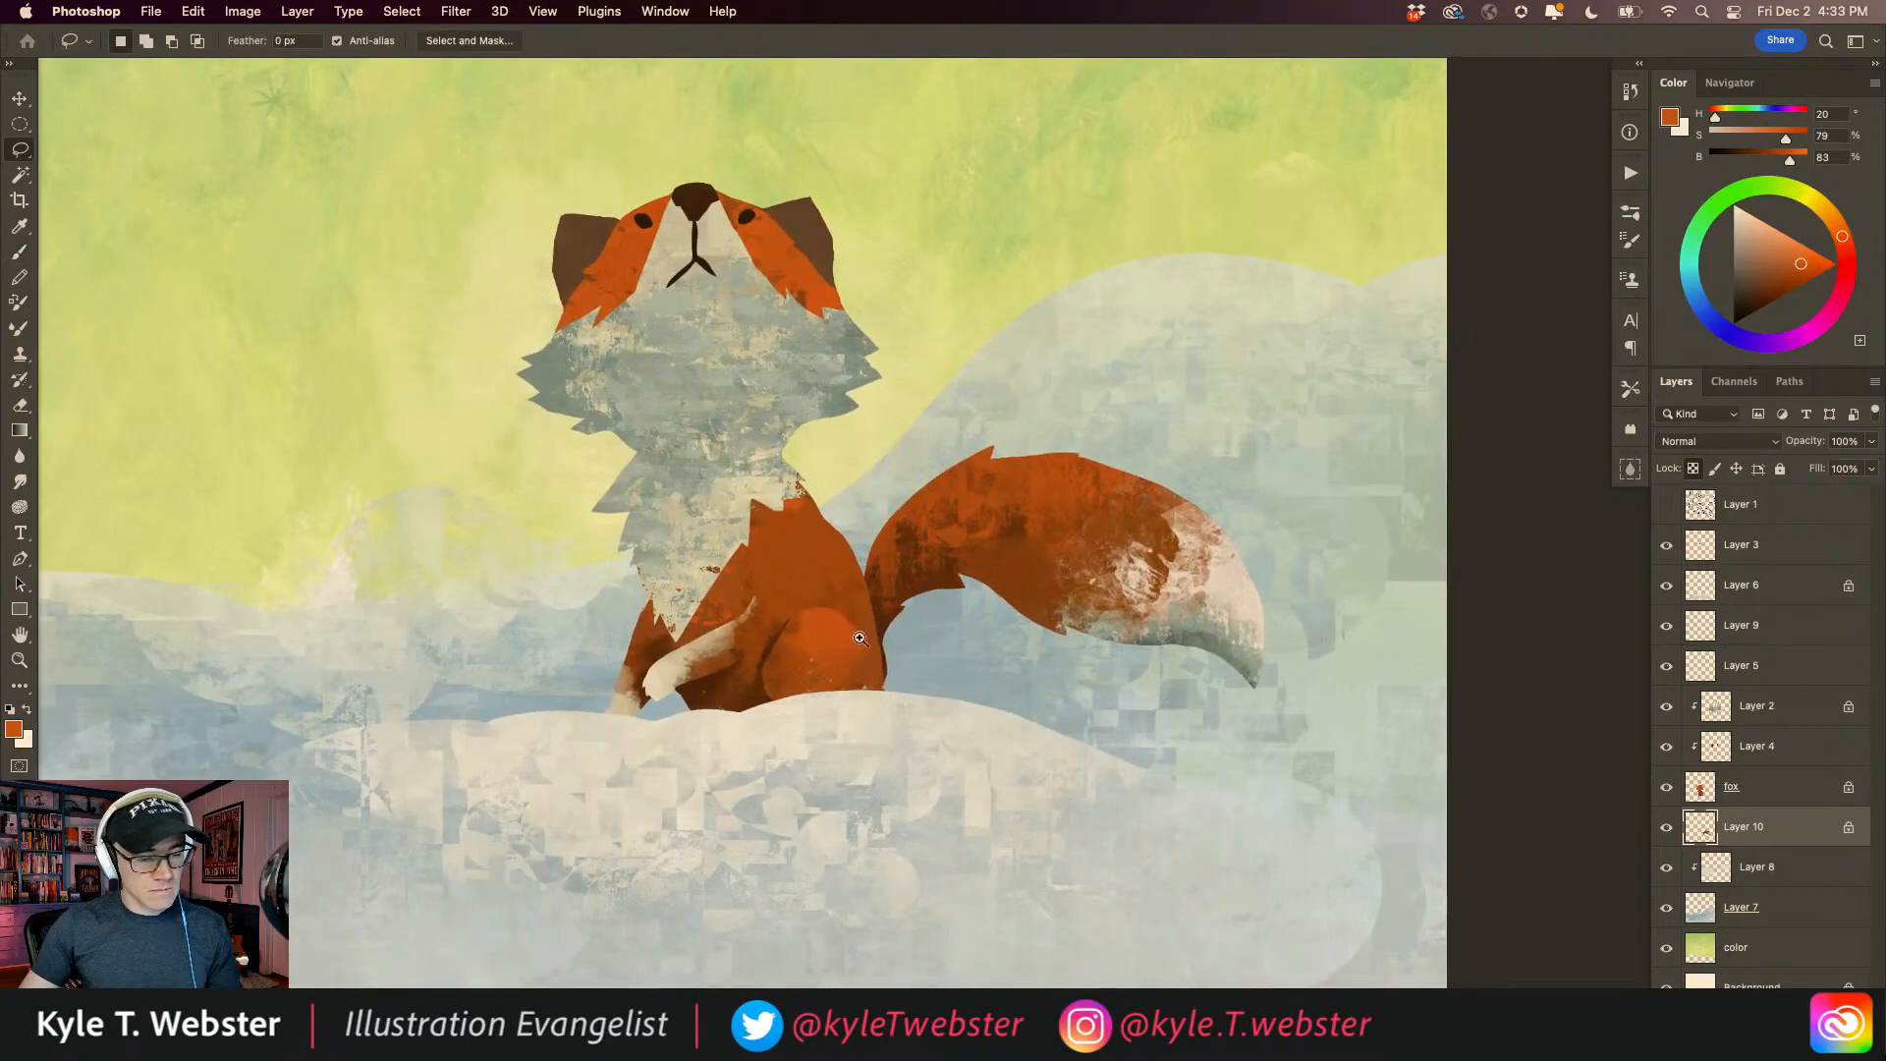
pyautogui.click(859, 636)
pyautogui.moveTo(892, 647)
pyautogui.mouseDown()
pyautogui.moveTo(894, 725)
pyautogui.moveTo(941, 602)
pyautogui.mouseUp()
pyautogui.press('Delete')
pyautogui.press('super+d')
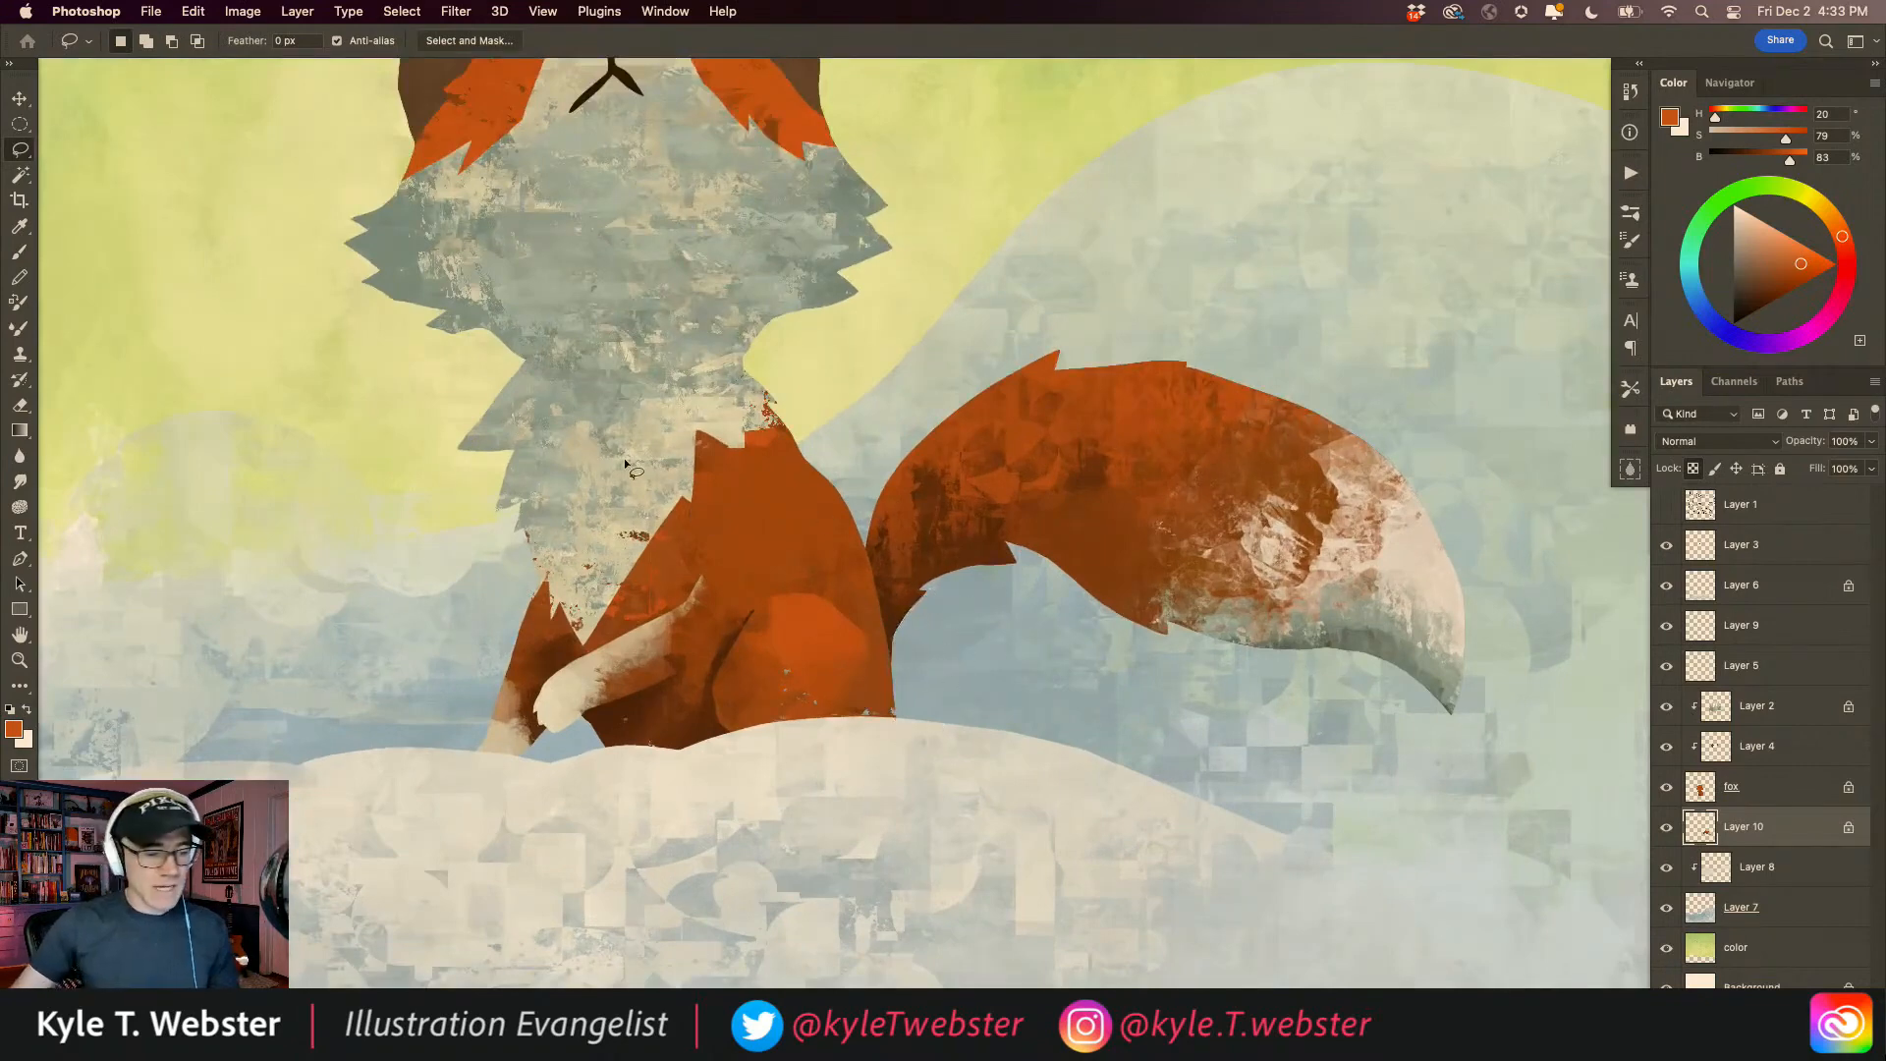
# Step: Lock the transparent pixels of Layer 4 and darken the fox's ears with browns sampled from the body and the nose
pyautogui.keyDown('alt'); pyautogui.click(641, 645); pyautogui.keyUp('alt')
pyautogui.keyDown('alt'); pyautogui.click(641, 644); pyautogui.keyUp('alt')
pyautogui.moveTo(558, 611); pyautogui.dragTo(601, 625)
pyautogui.keyDown('super'); pyautogui.click(653, 472); pyautogui.keyUp('super')
pyautogui.moveTo(573, 555); pyautogui.dragTo(594, 590)
pyautogui.press('b')
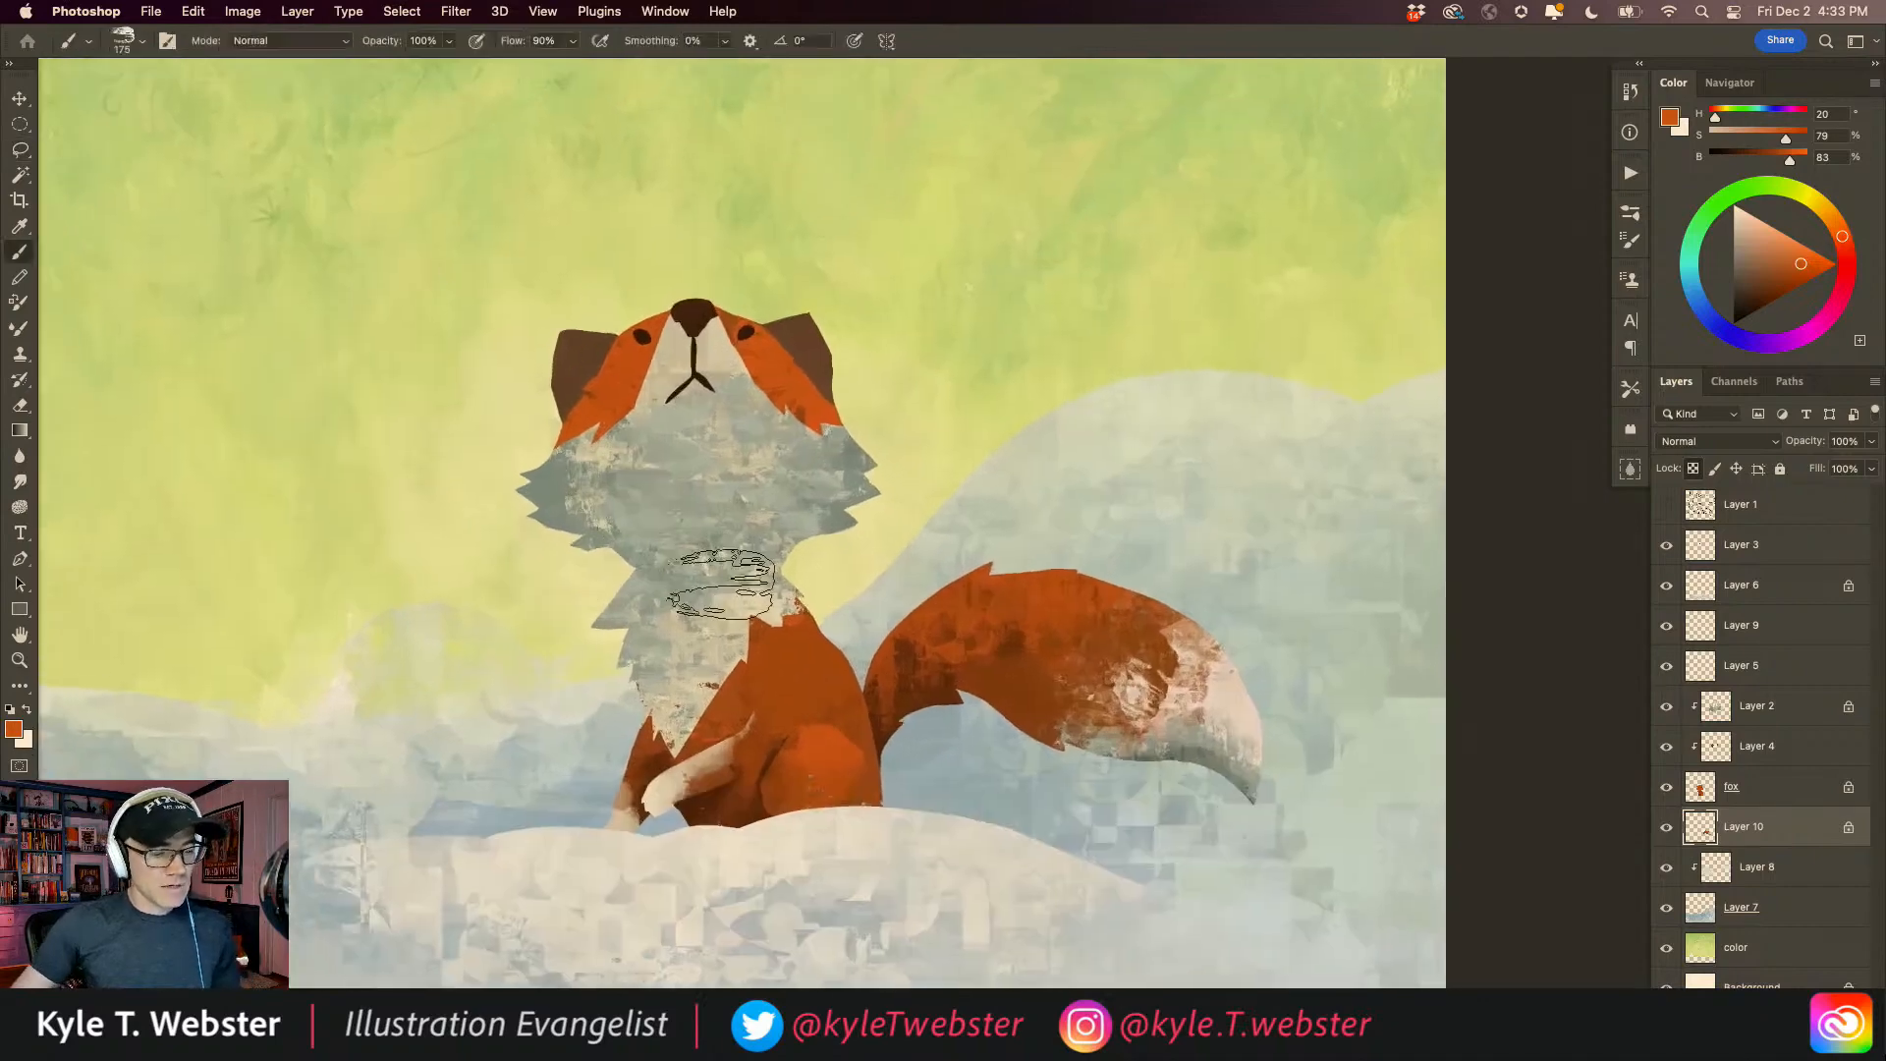
pyautogui.keyDown('alt'); pyautogui.scroll(2, 879, 756); pyautogui.keyUp('alt')
pyautogui.keyDown('alt'); pyautogui.click(857, 702); pyautogui.keyUp('alt')
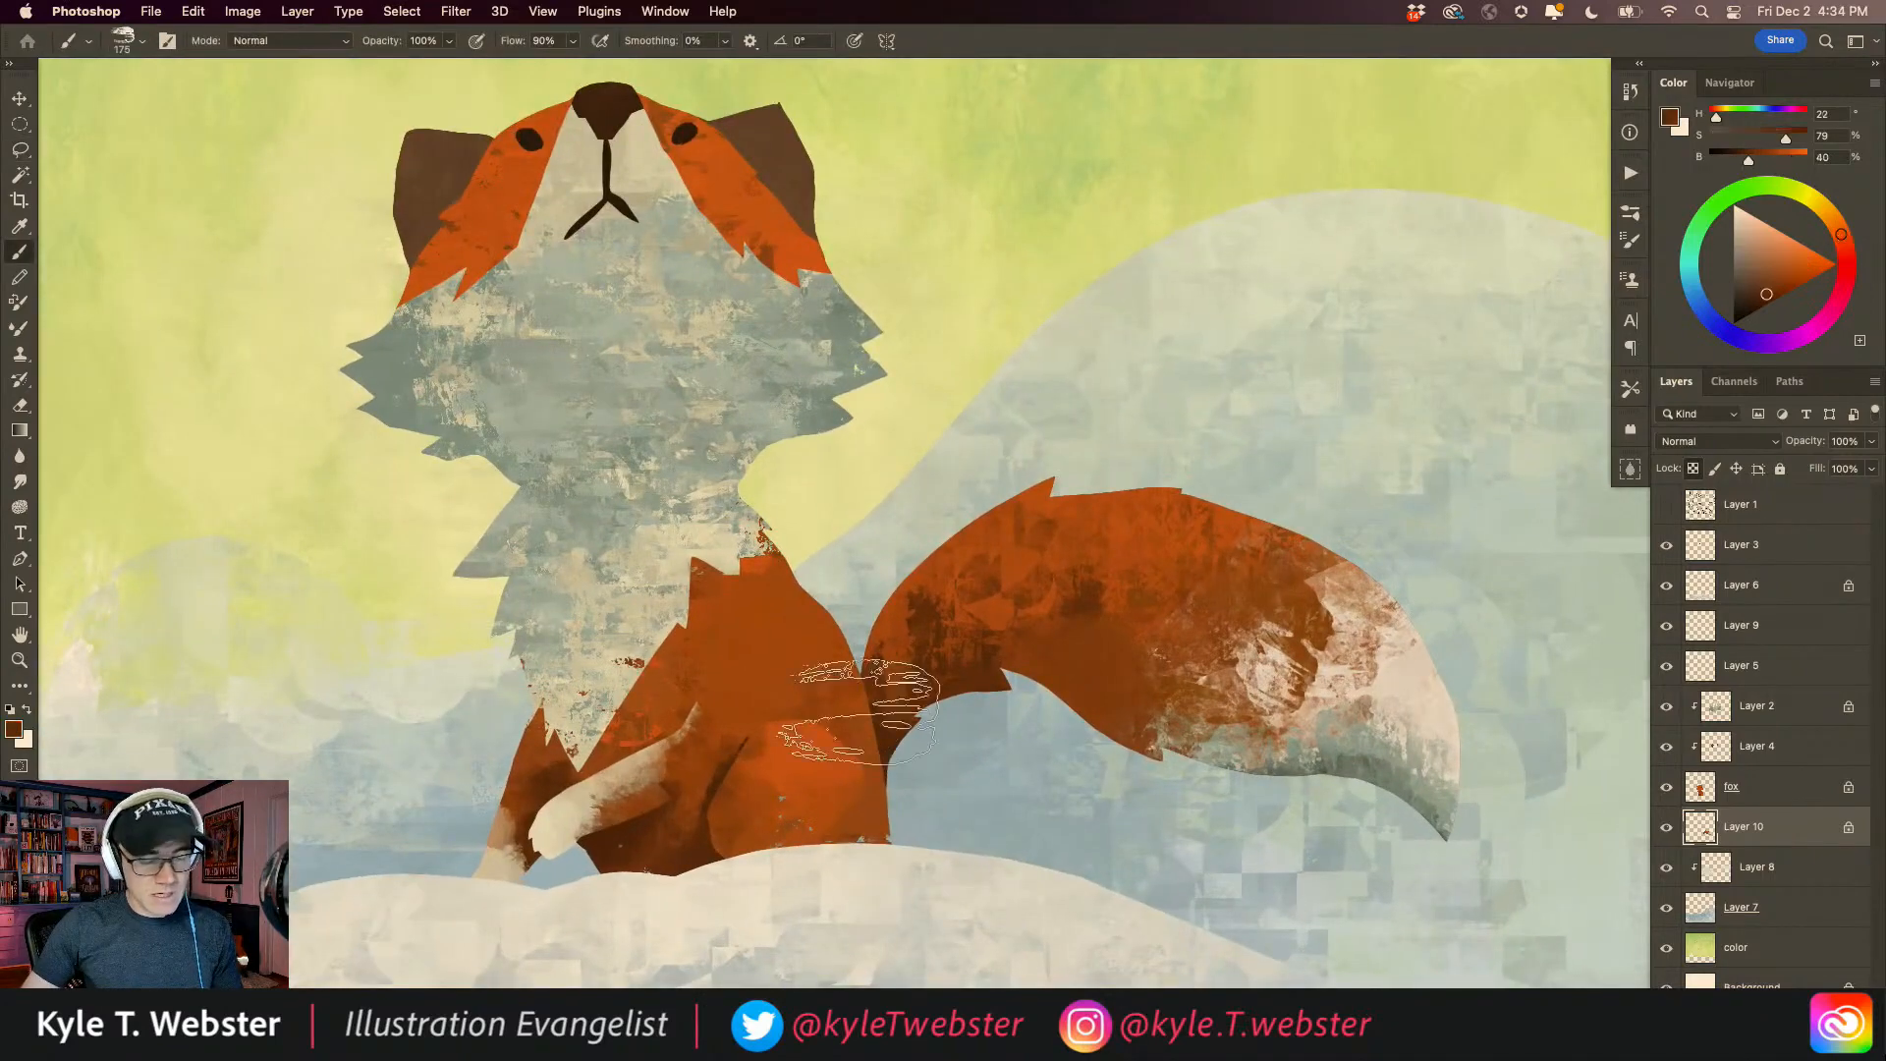
pyautogui.keyDown('alt'); pyautogui.scroll(-2, 856, 703); pyautogui.keyUp('alt')
pyautogui.click(1715, 749)
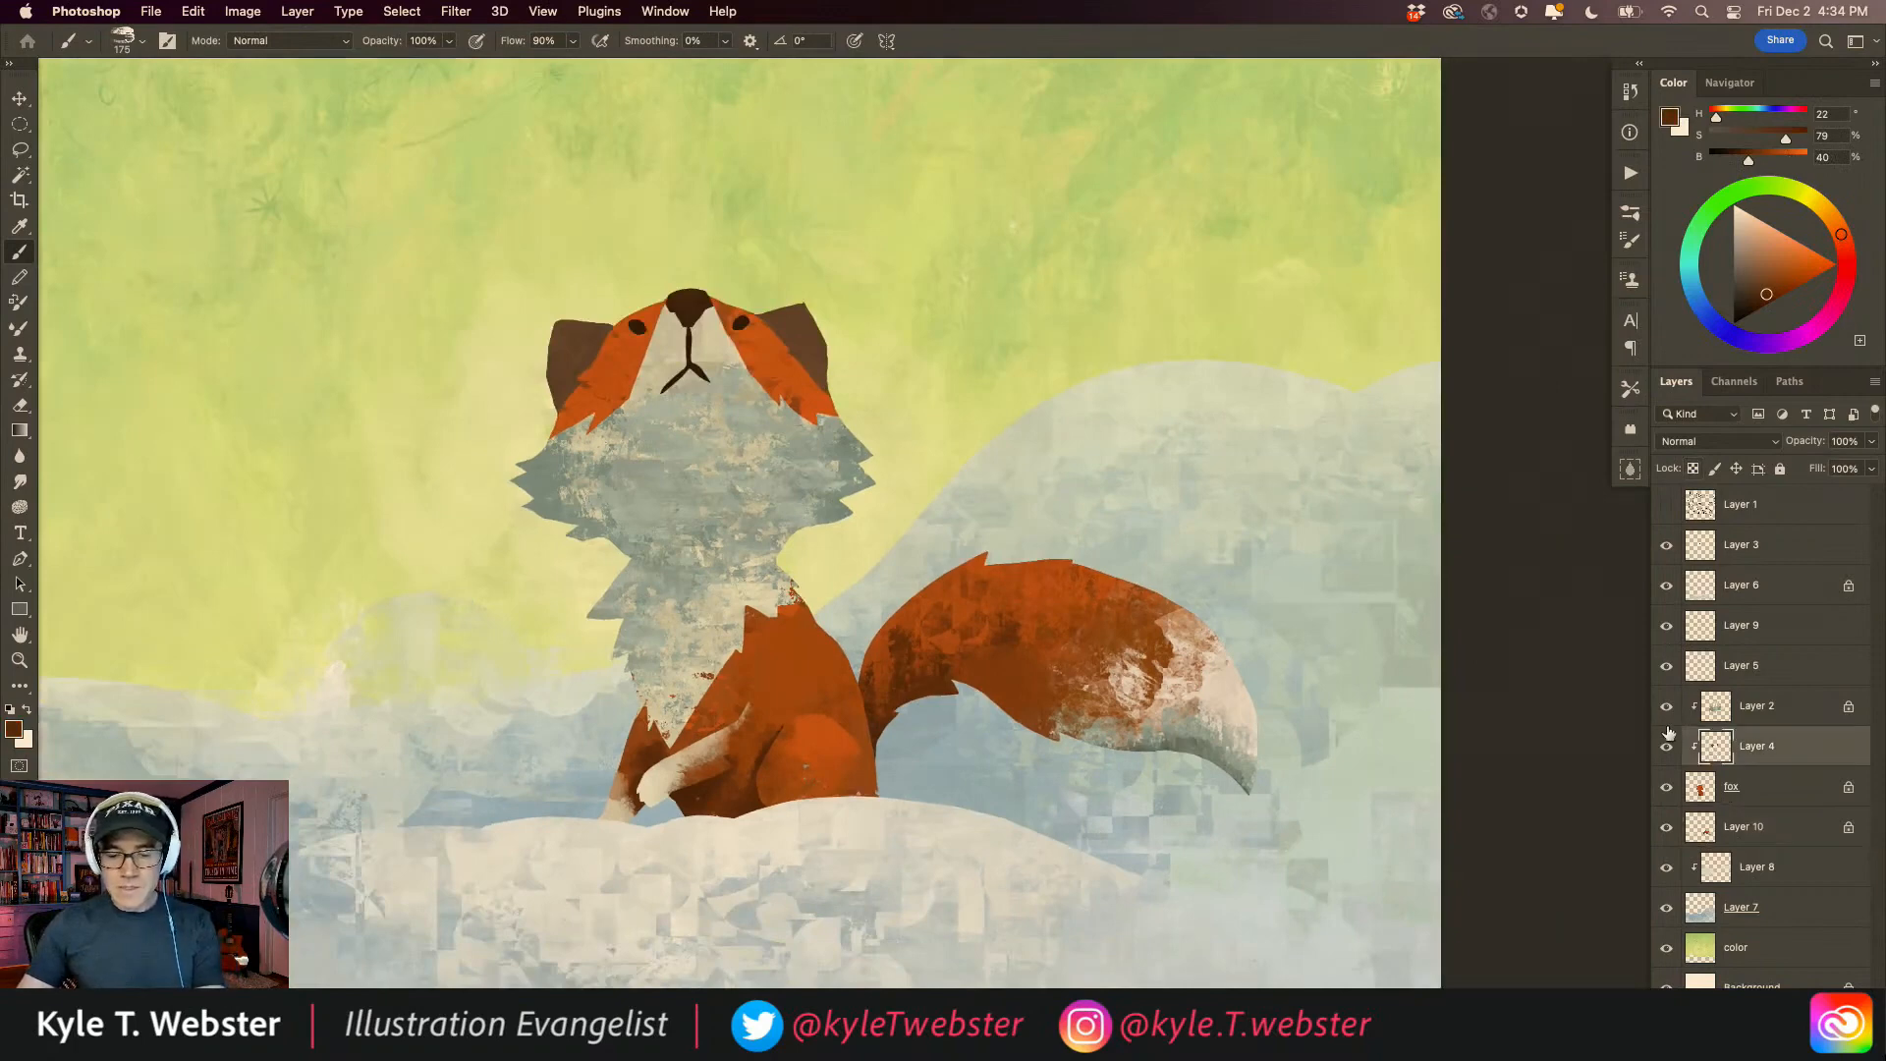
pyautogui.click(1691, 469)
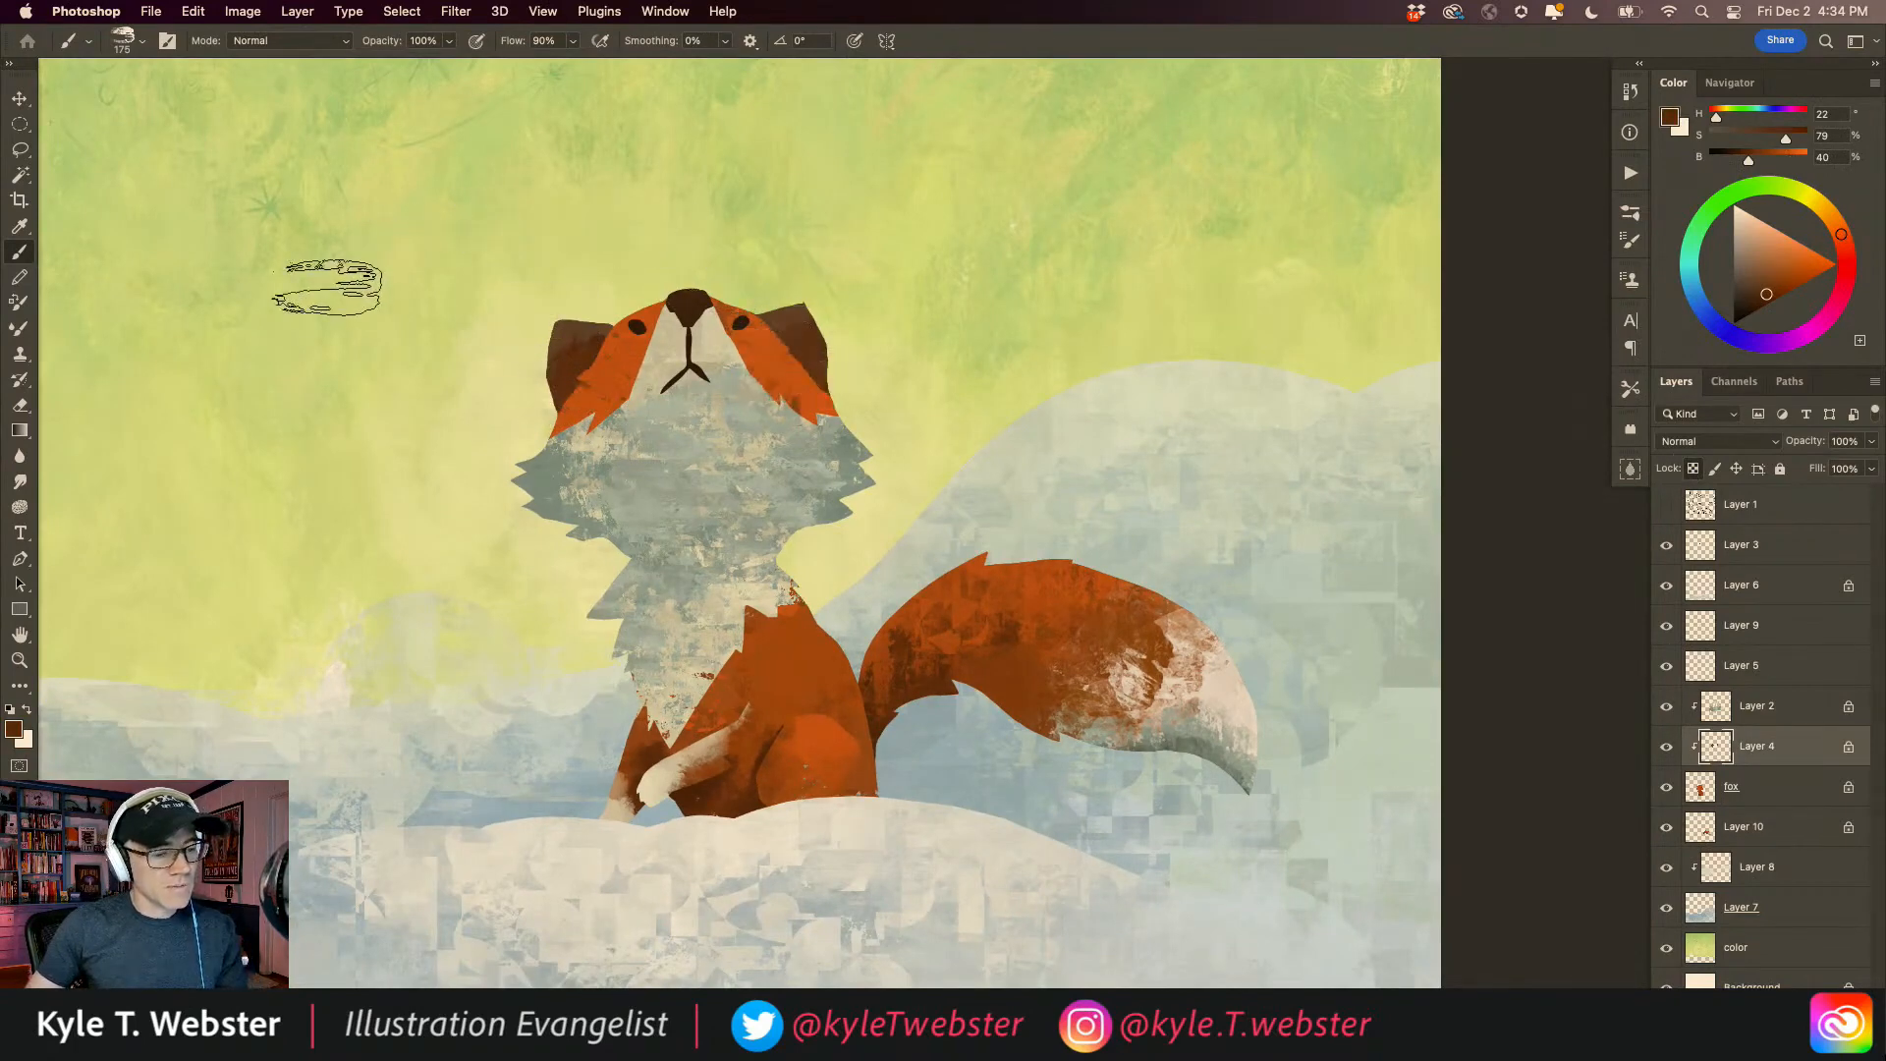
pyautogui.keyDown('alt'); pyautogui.click(676, 296); pyautogui.keyUp('alt')
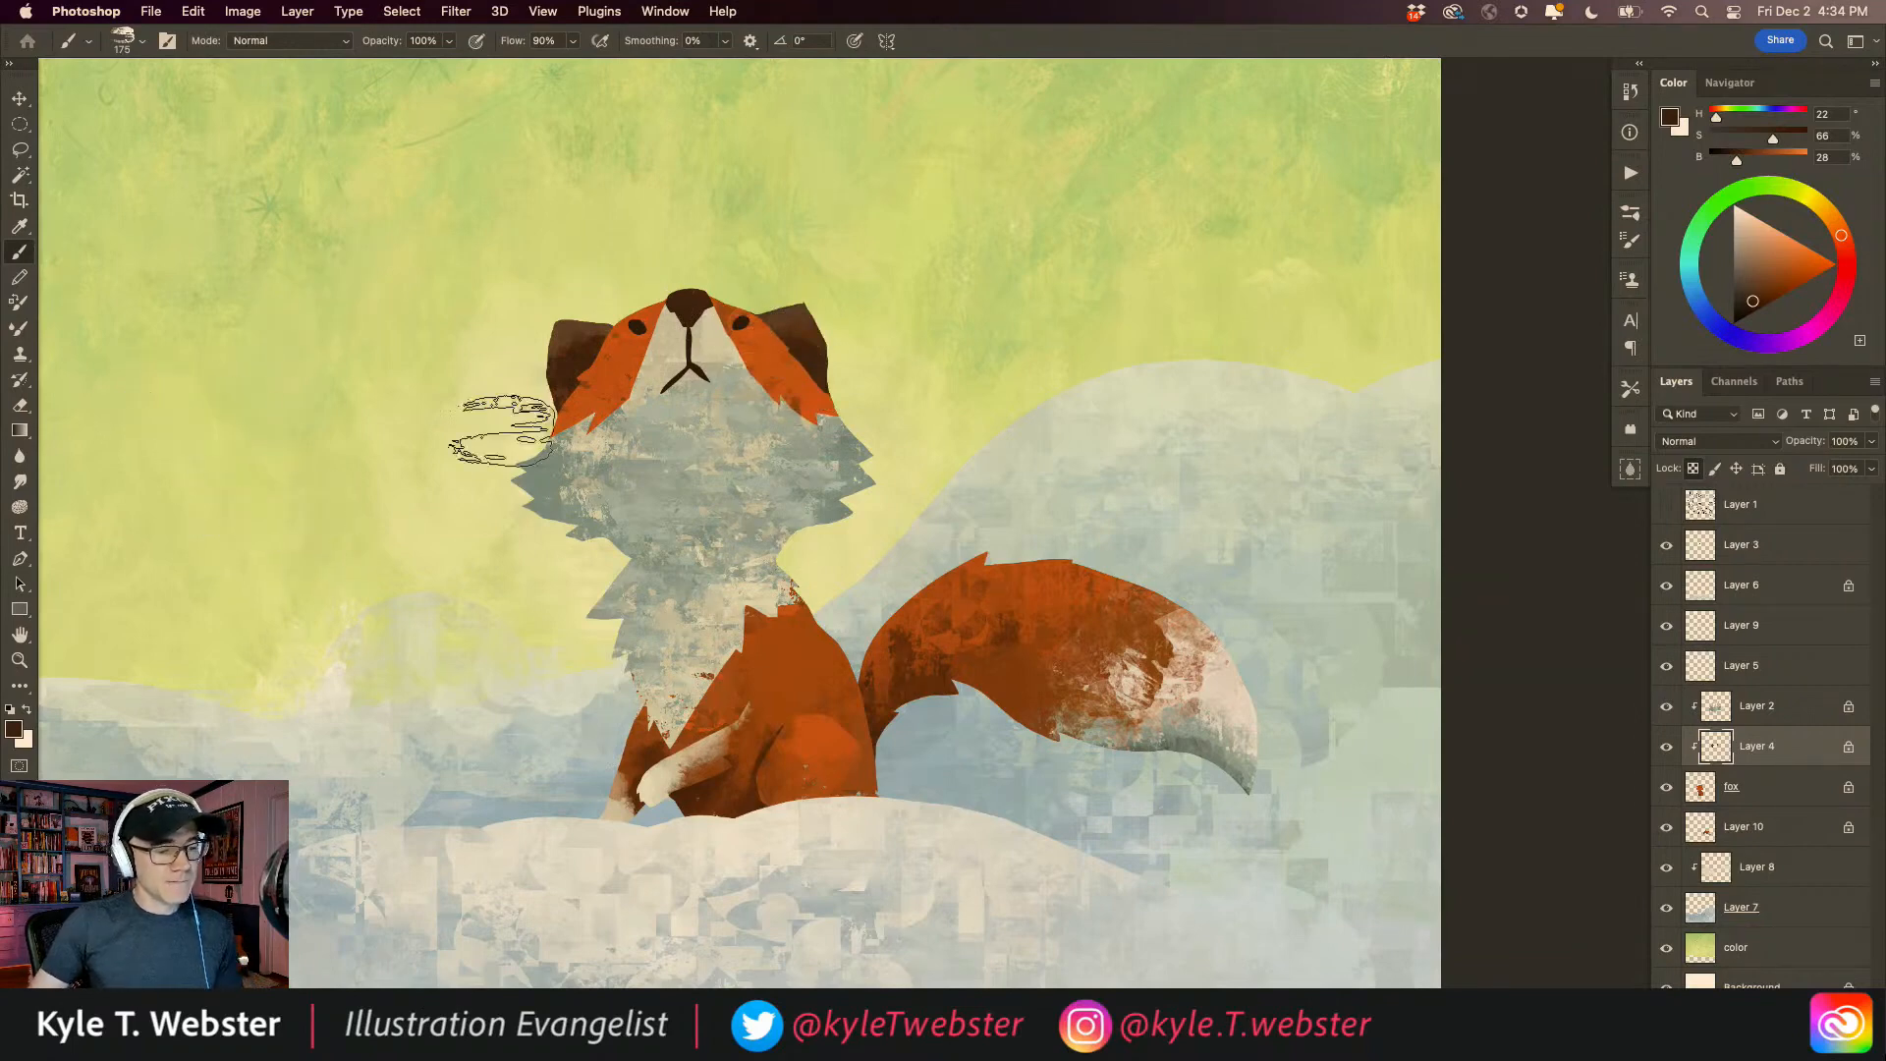
# Step: Paint the outer edges of both ears with a blue-grey sampled from the chest fur, using a 70 px brush
pyautogui.keyDown('alt'); pyautogui.click(862, 447); pyautogui.keyUp('alt')
pyautogui.press('[')
pyautogui.press('[')
pyautogui.press('[')
pyautogui.press('[')
pyautogui.press('[')
pyautogui.press('[')
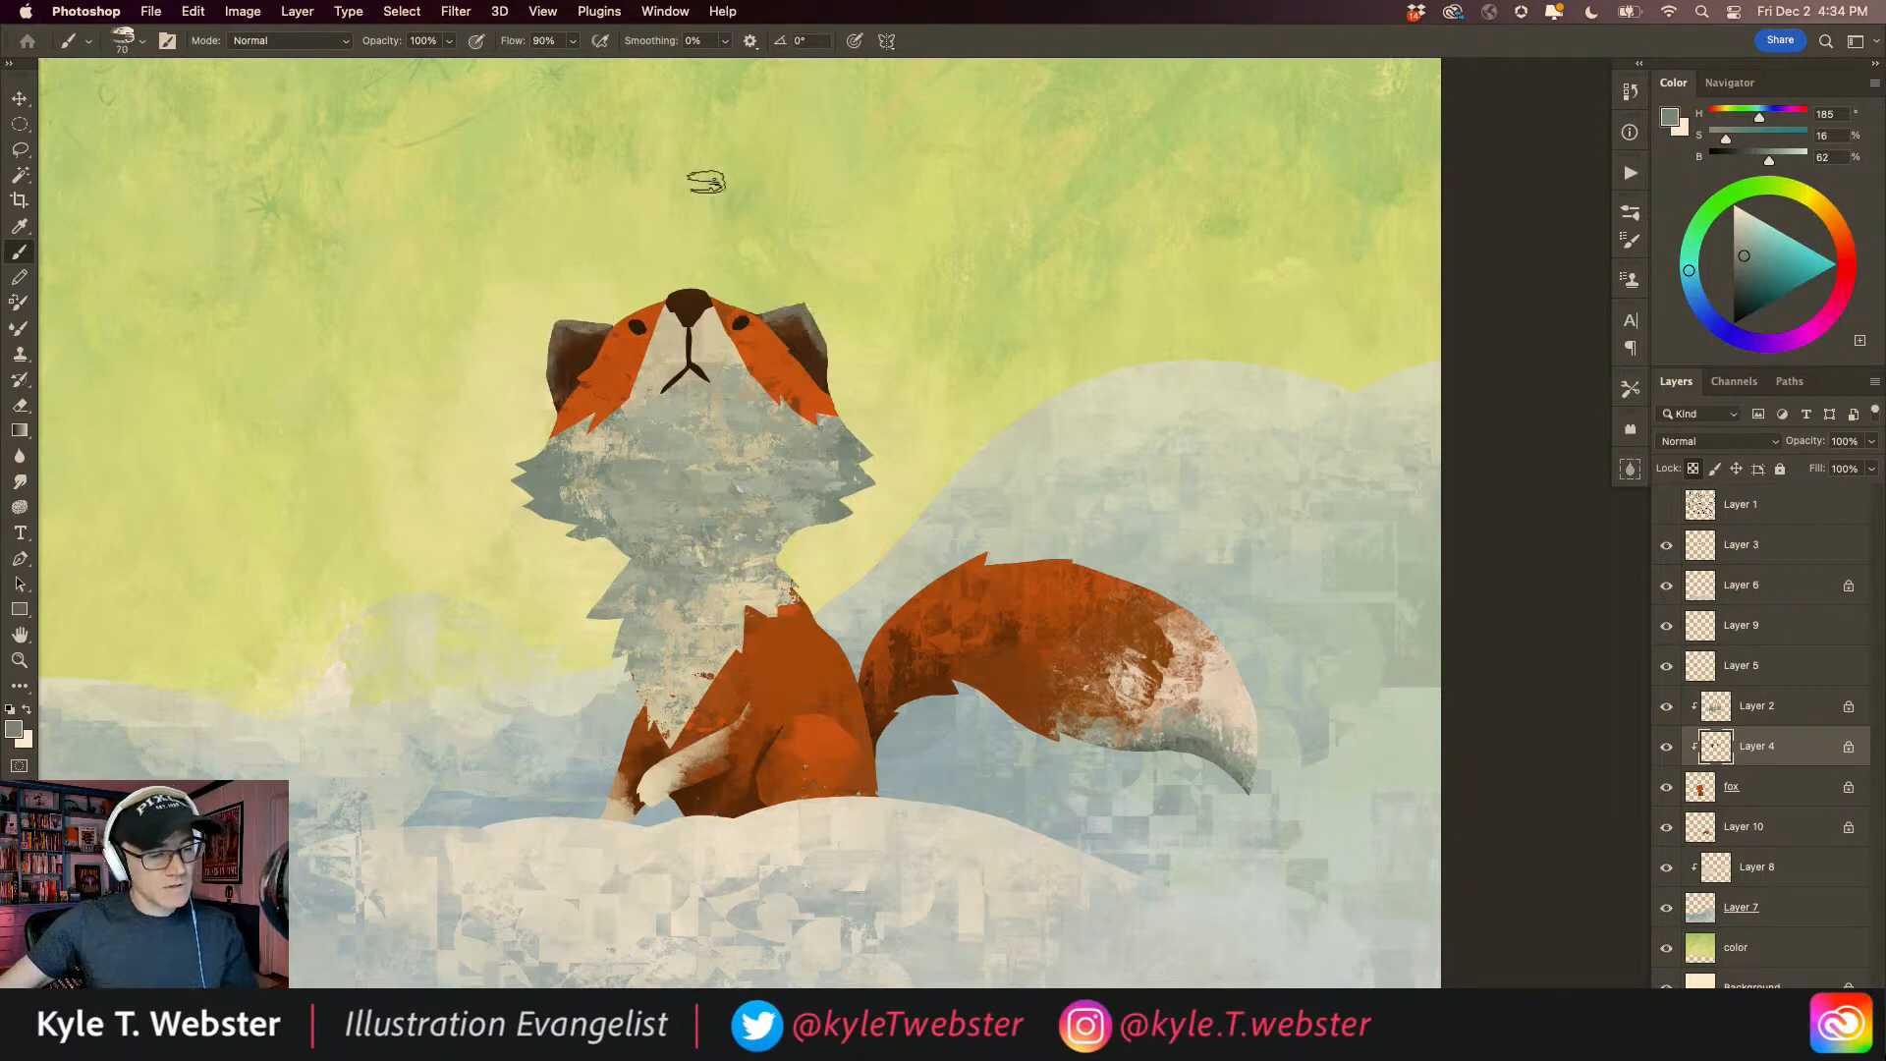
pyautogui.click(650, 540)
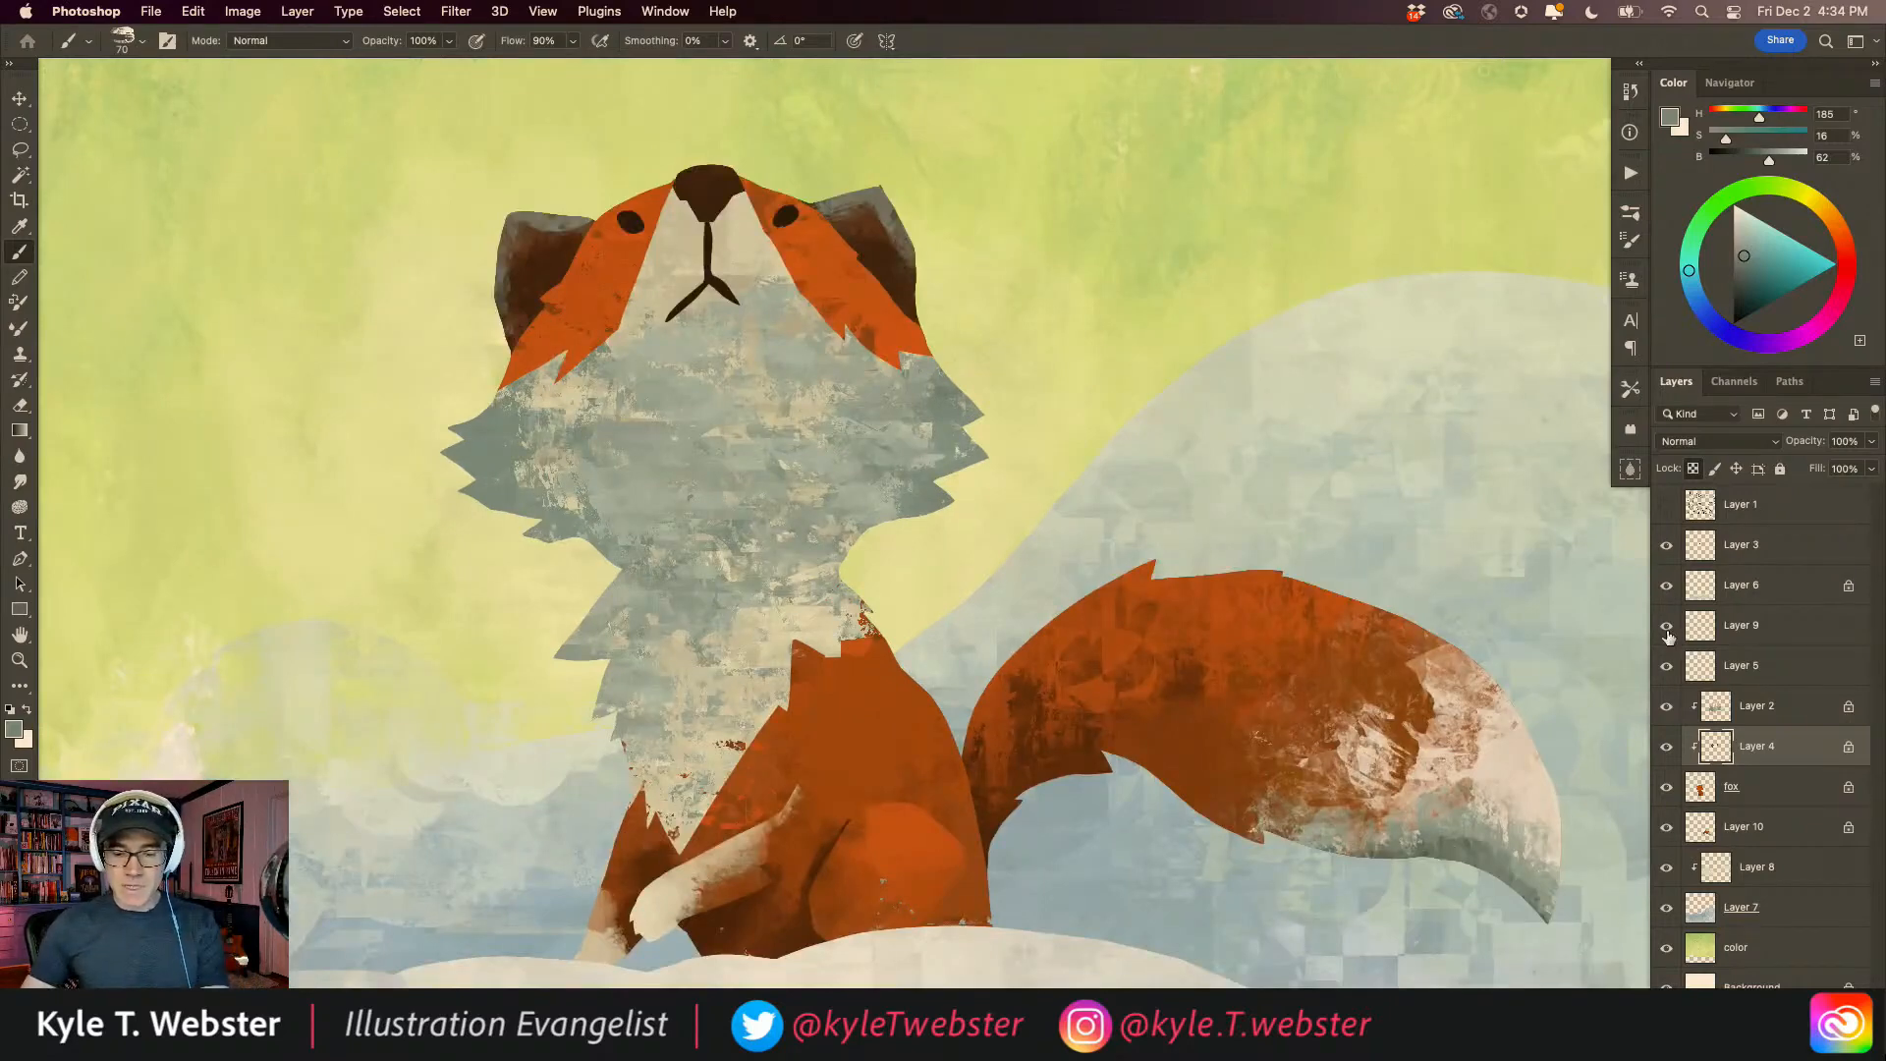
# Step: Find and activate the nose's layer, Layer 3, and set the brush colour to a pale grey (H 110, S 6, B 83)
pyautogui.click(1699, 786)
pyautogui.click(1666, 787)
pyautogui.click(1667, 787)
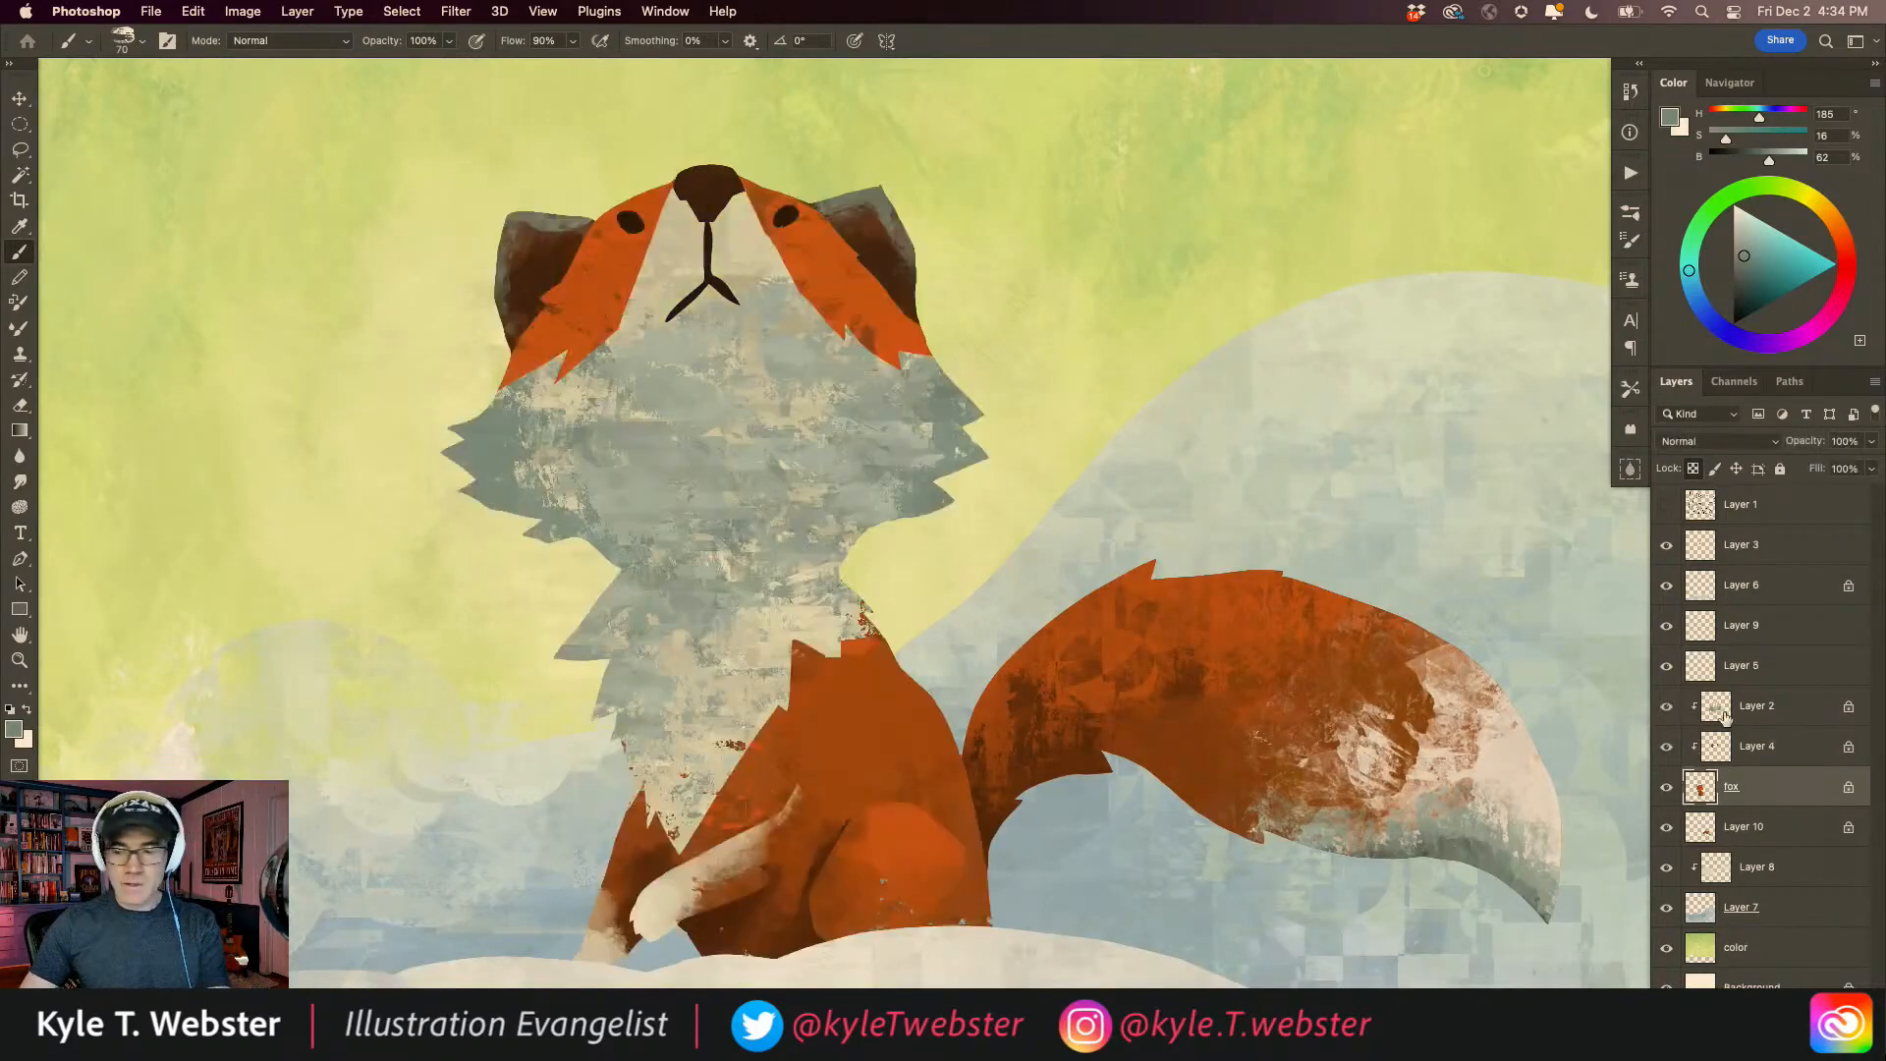
pyautogui.press('v')
pyautogui.keyDown('super'); pyautogui.click(708, 190); pyautogui.keyUp('super')
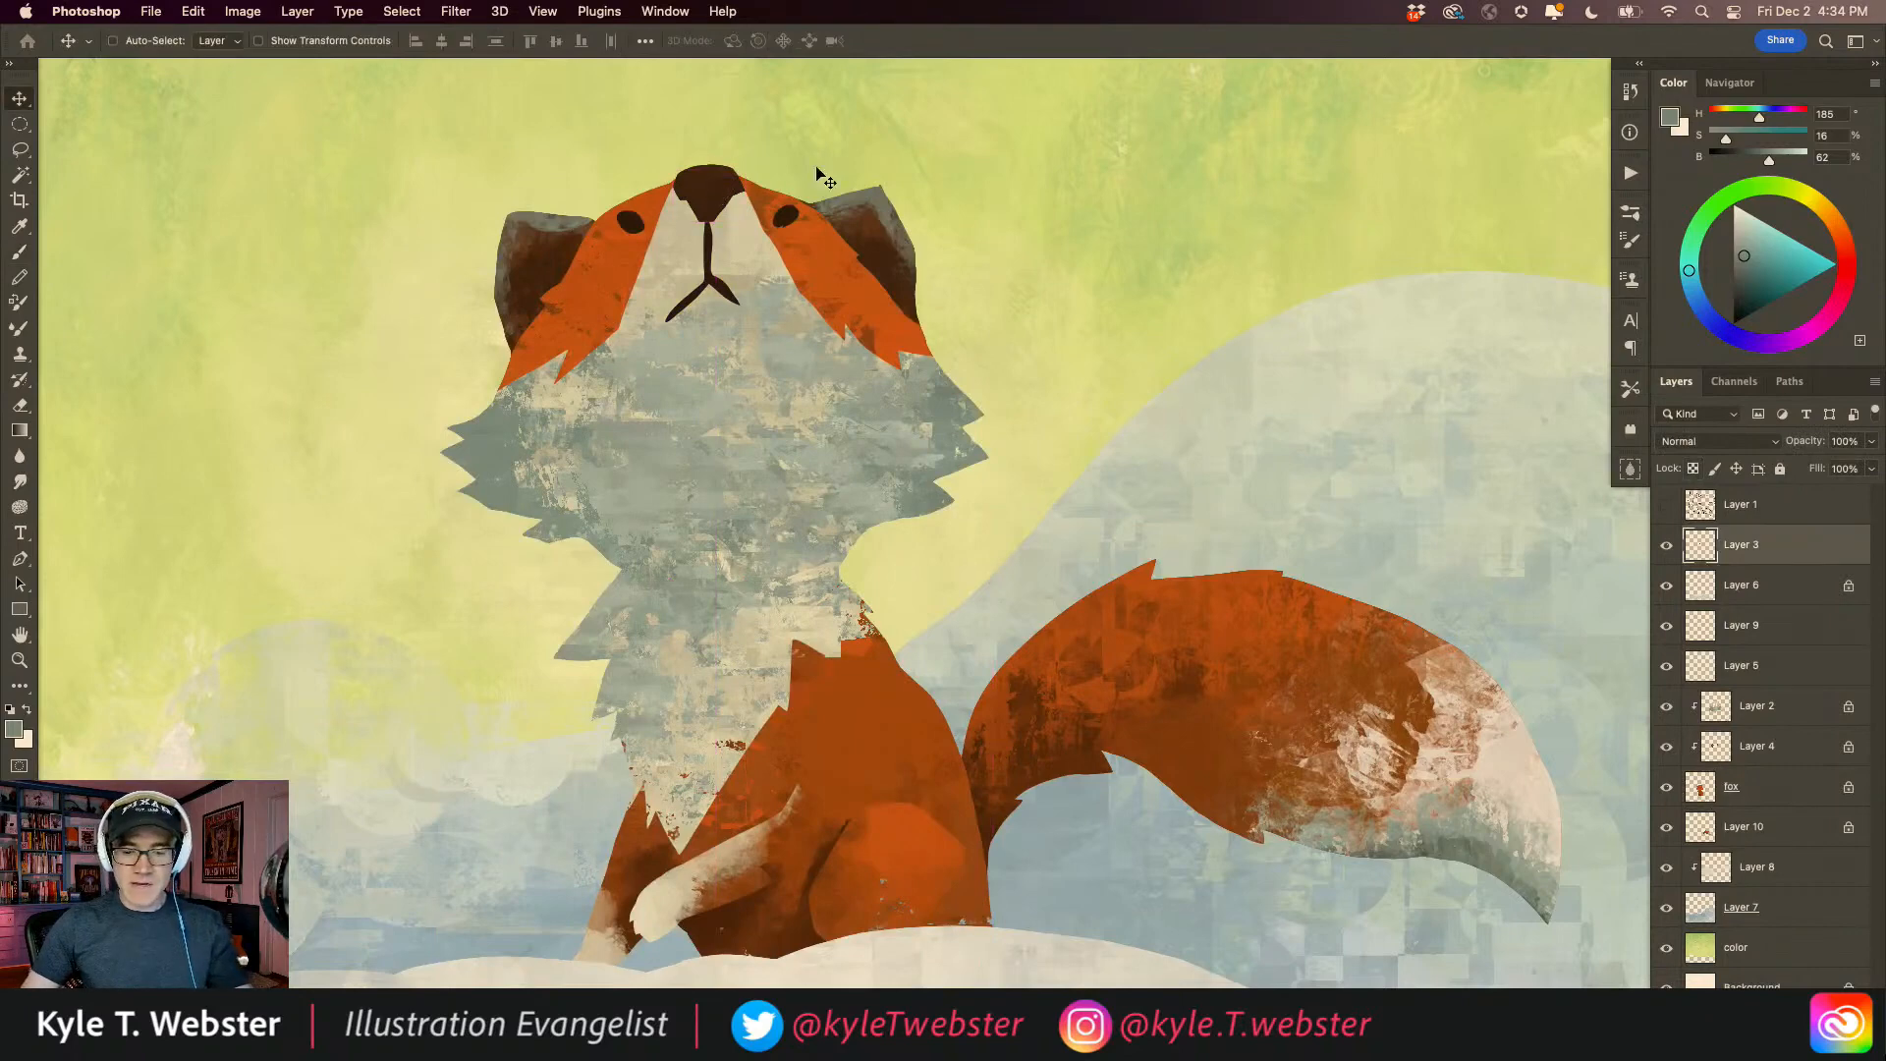
pyautogui.moveTo(640, 342); pyautogui.dragTo(615, 460)
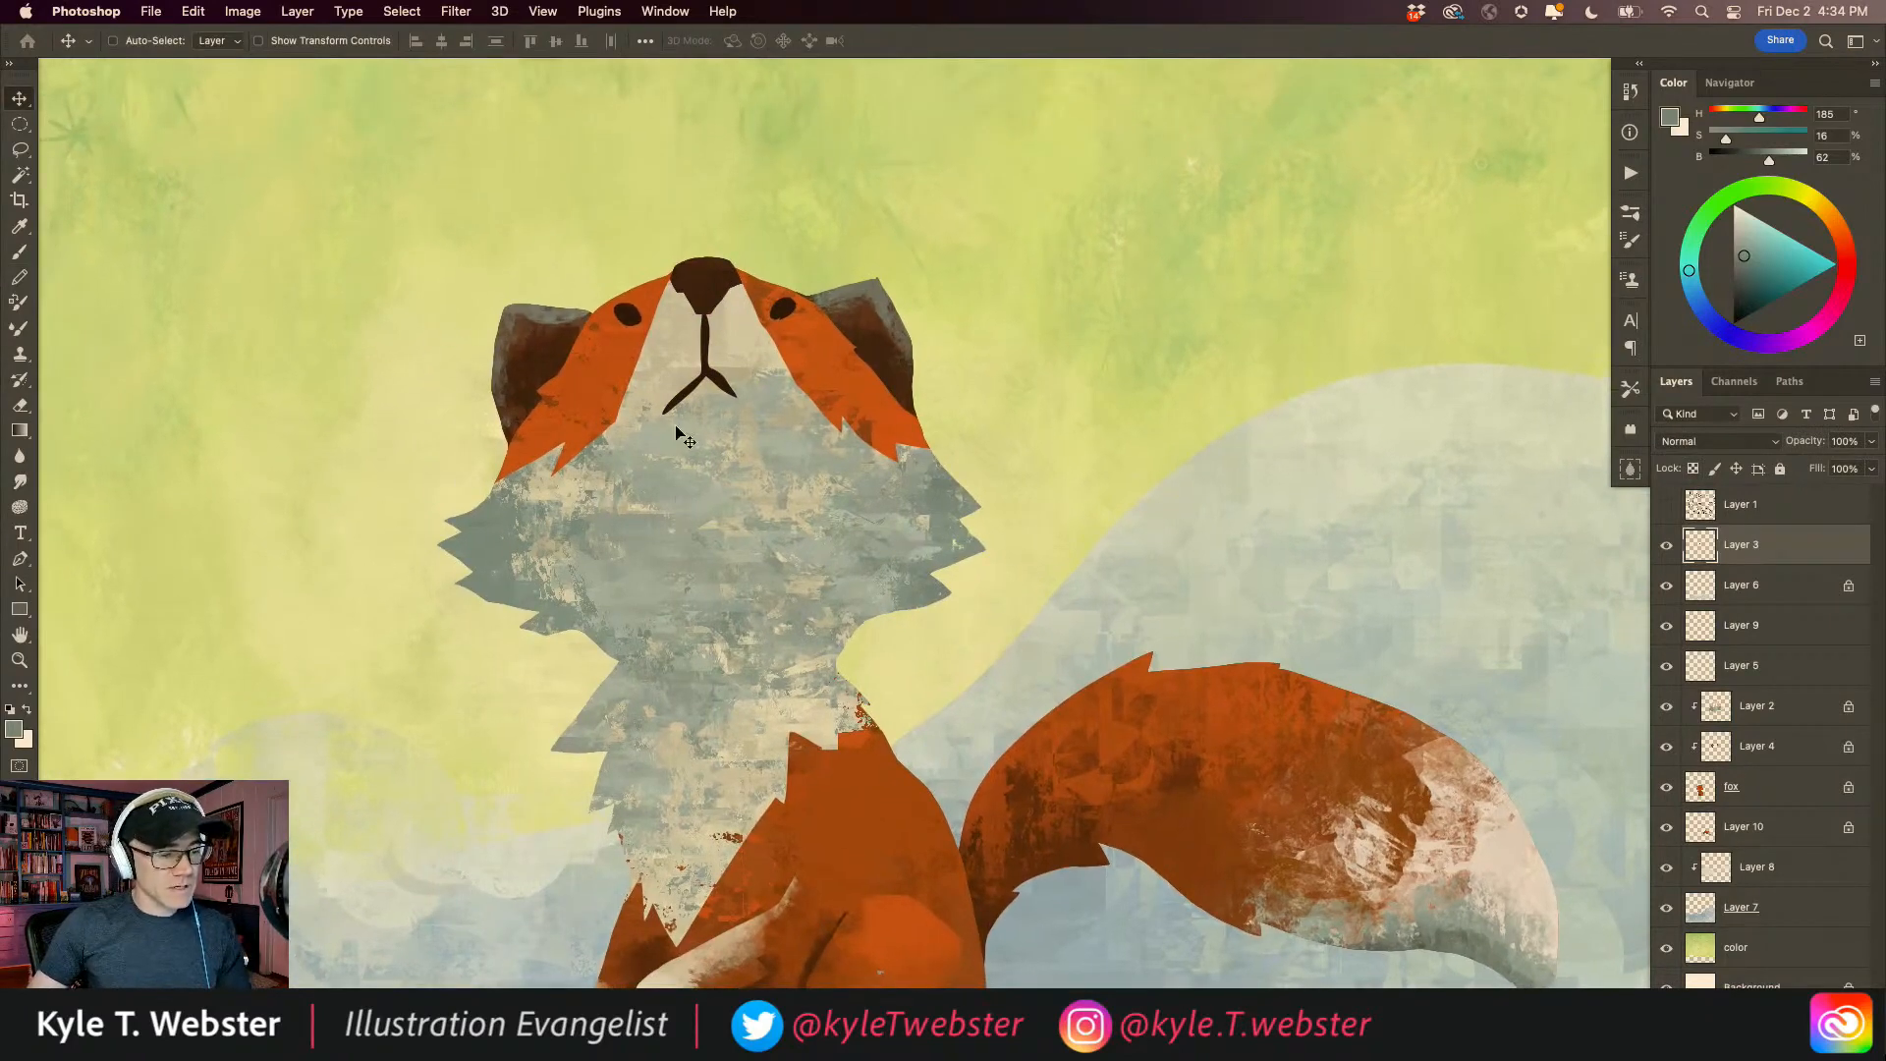
pyautogui.press('b')
pyautogui.keyDown('alt'); pyautogui.click(707, 285); pyautogui.keyUp('alt')
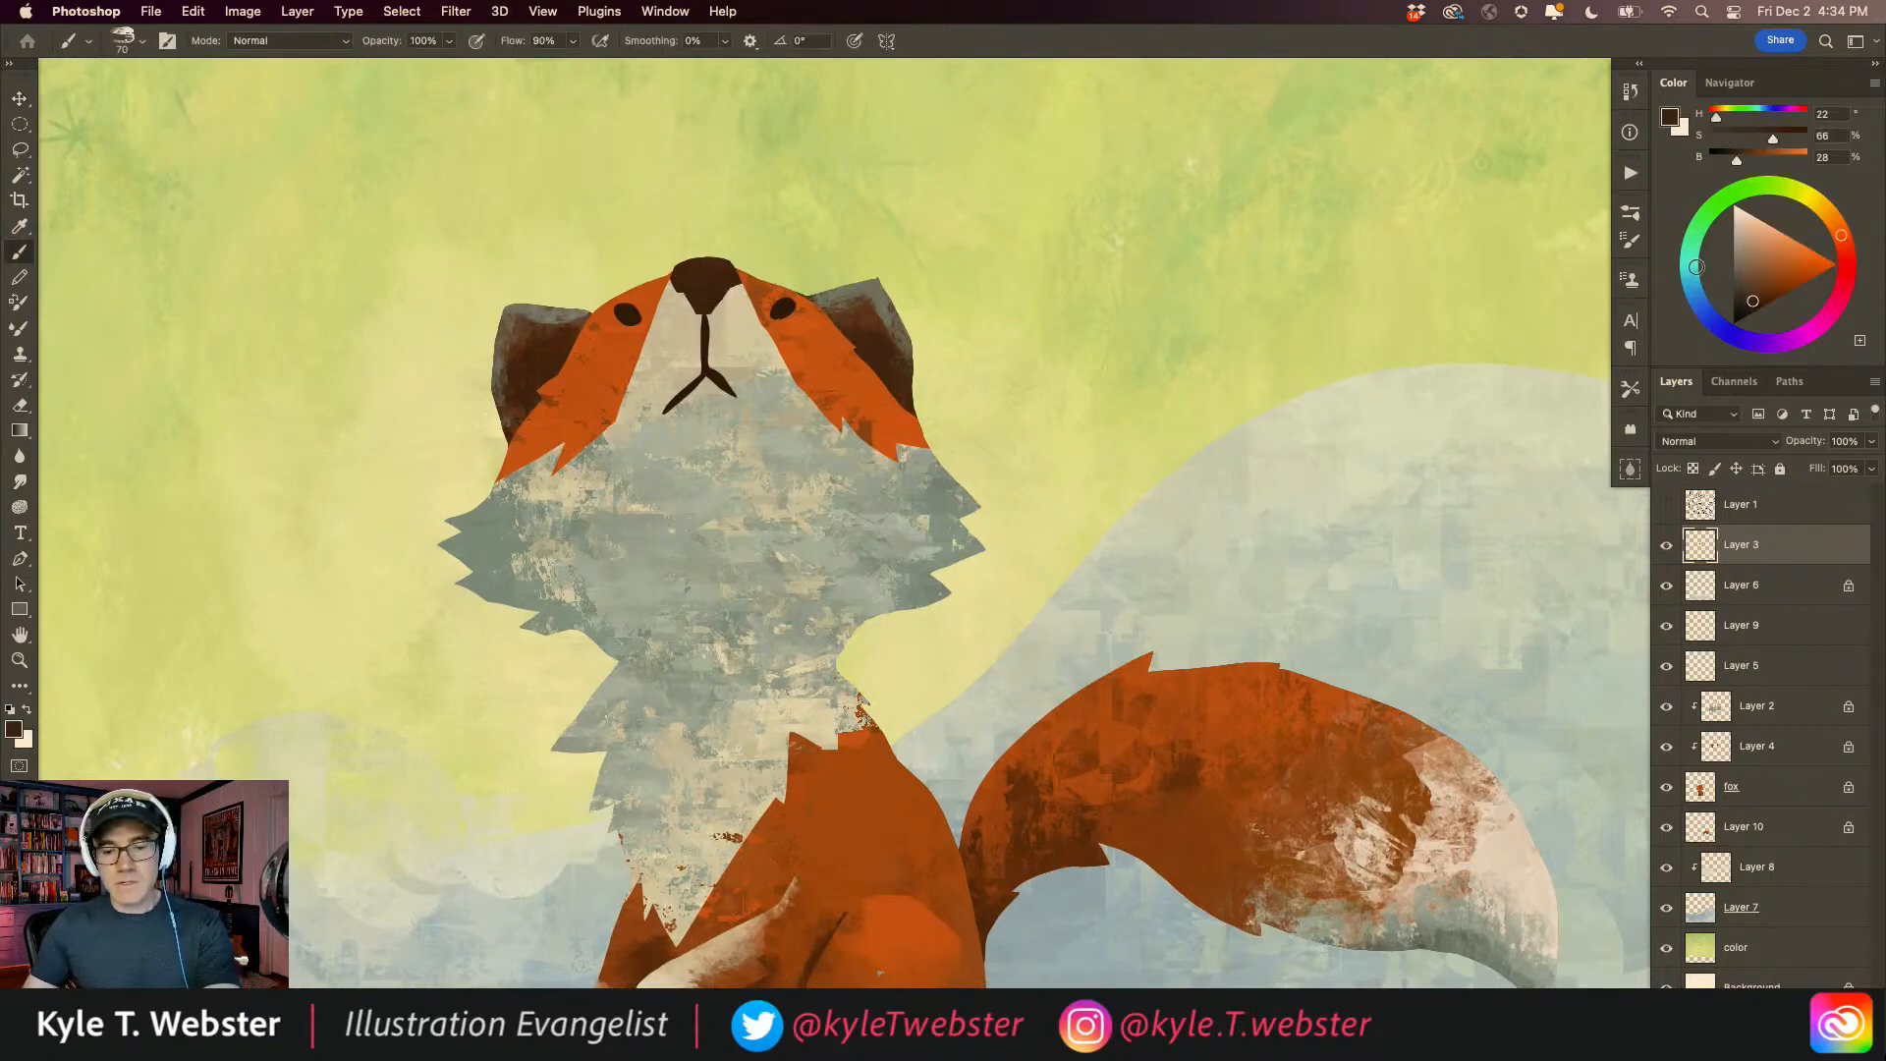
pyautogui.click(1741, 194)
pyautogui.click(1739, 227)
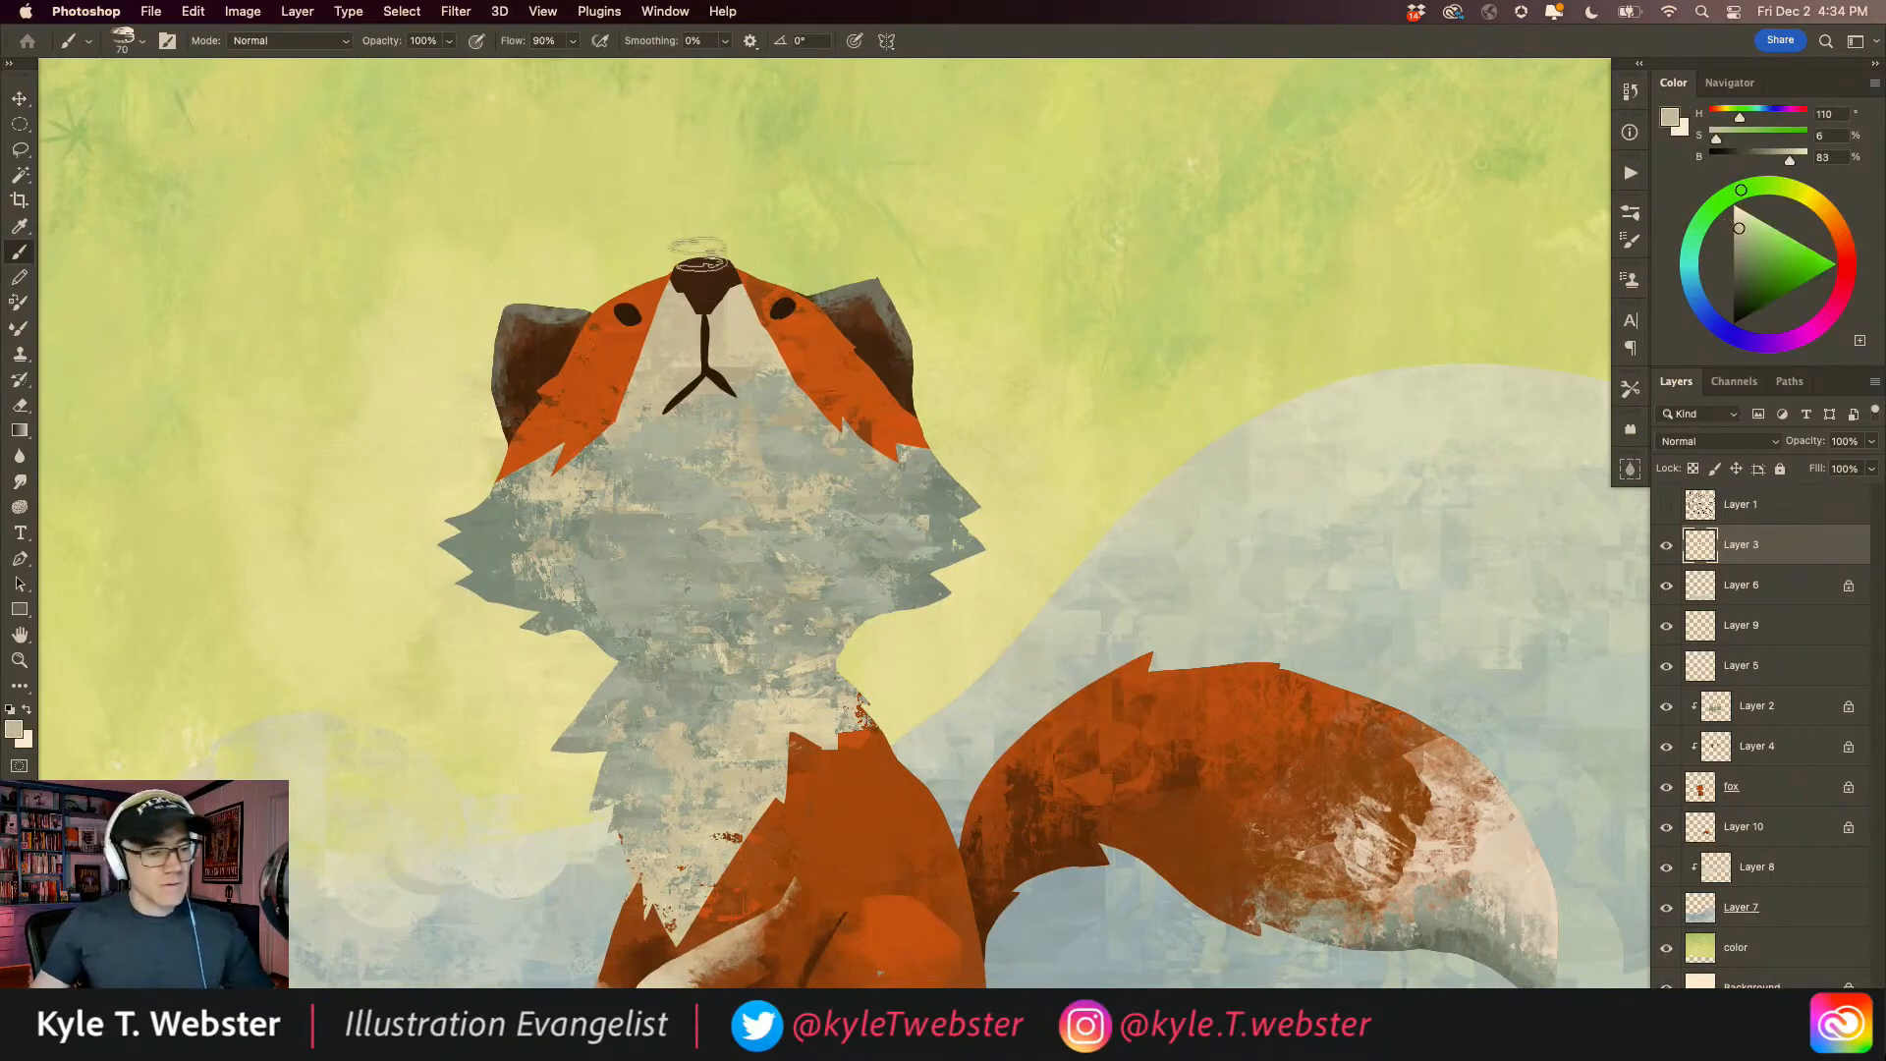
pyautogui.moveTo(702, 248); pyautogui.dragTo(686, 264)
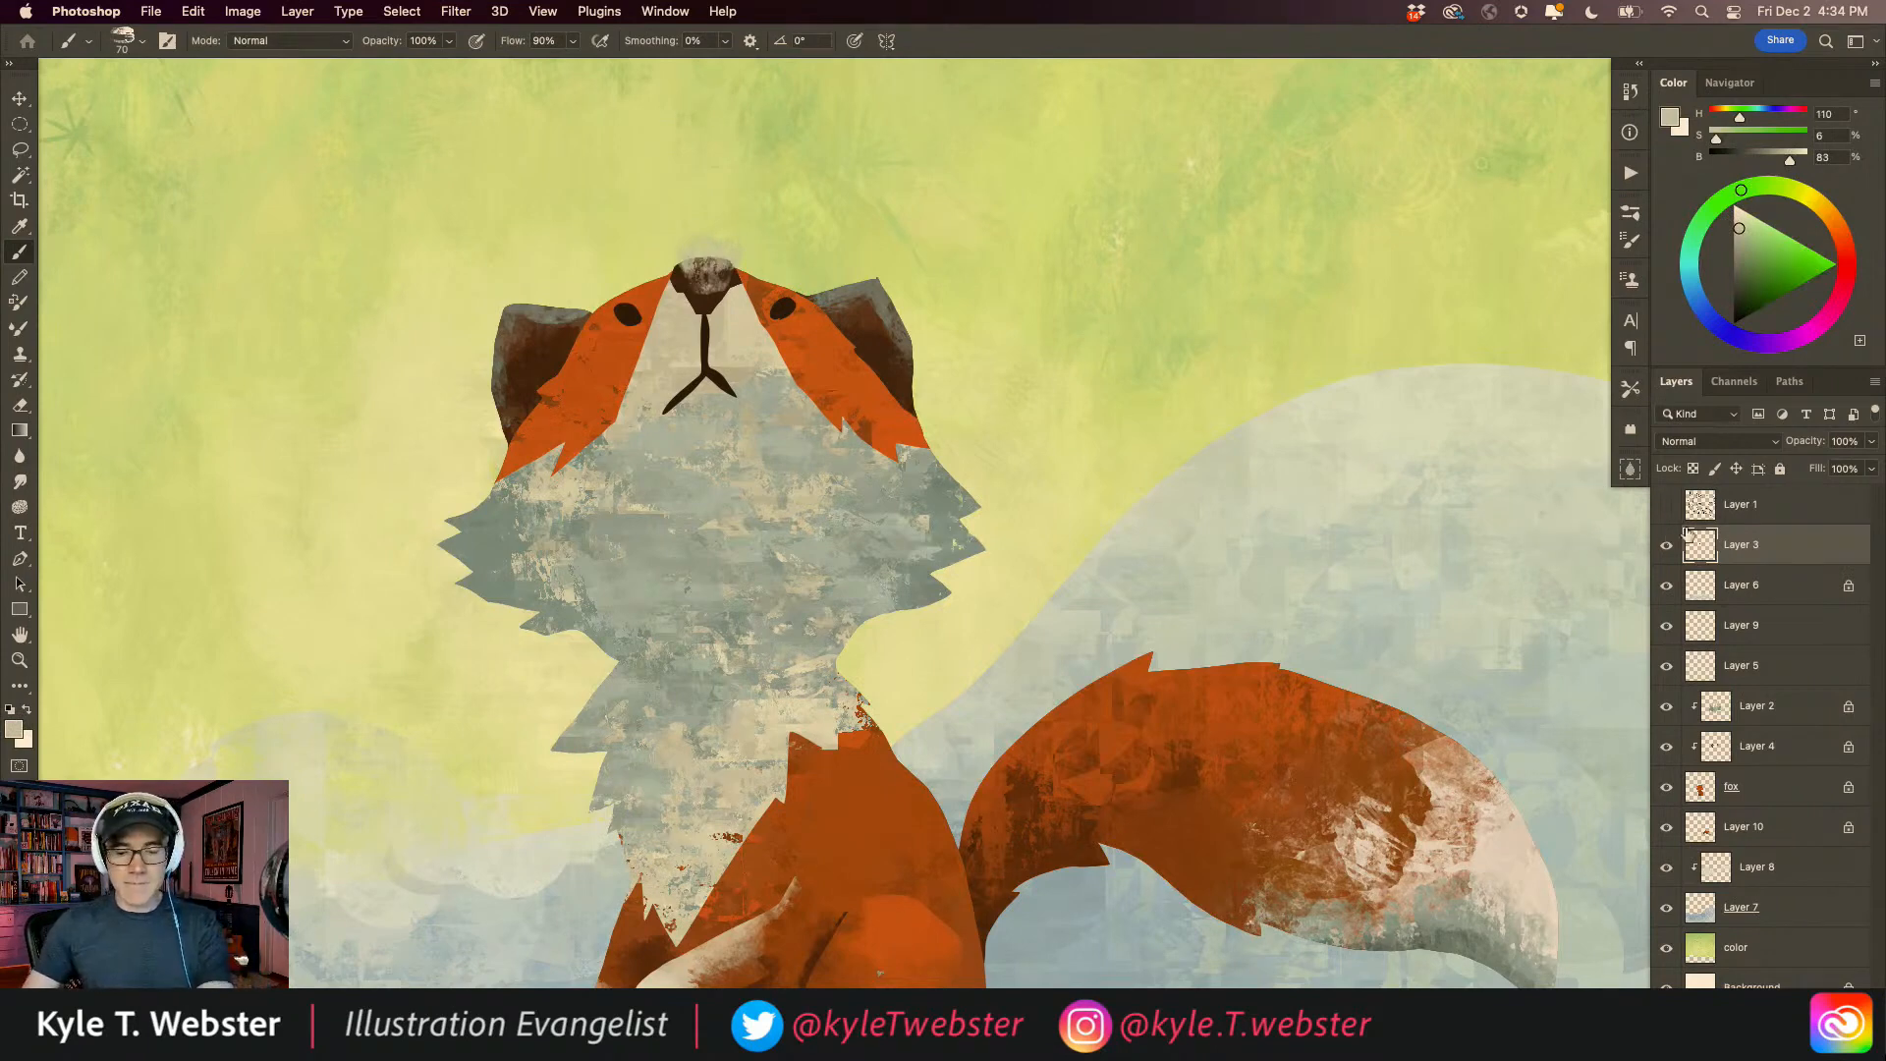
pyautogui.press('super+z')
pyautogui.press('super+z')
# Step: Lock the transparent pixels of Layer 3 and brush a pale grey highlight onto the top of the fox's nose
pyautogui.click(1693, 469)
pyautogui.moveTo(715, 241); pyautogui.dragTo(677, 271)
pyautogui.keyDown('alt'); pyautogui.click(575, 556); pyautogui.keyUp('alt')
pyautogui.keyDown('alt'); pyautogui.click(550, 639); pyautogui.keyUp('alt')
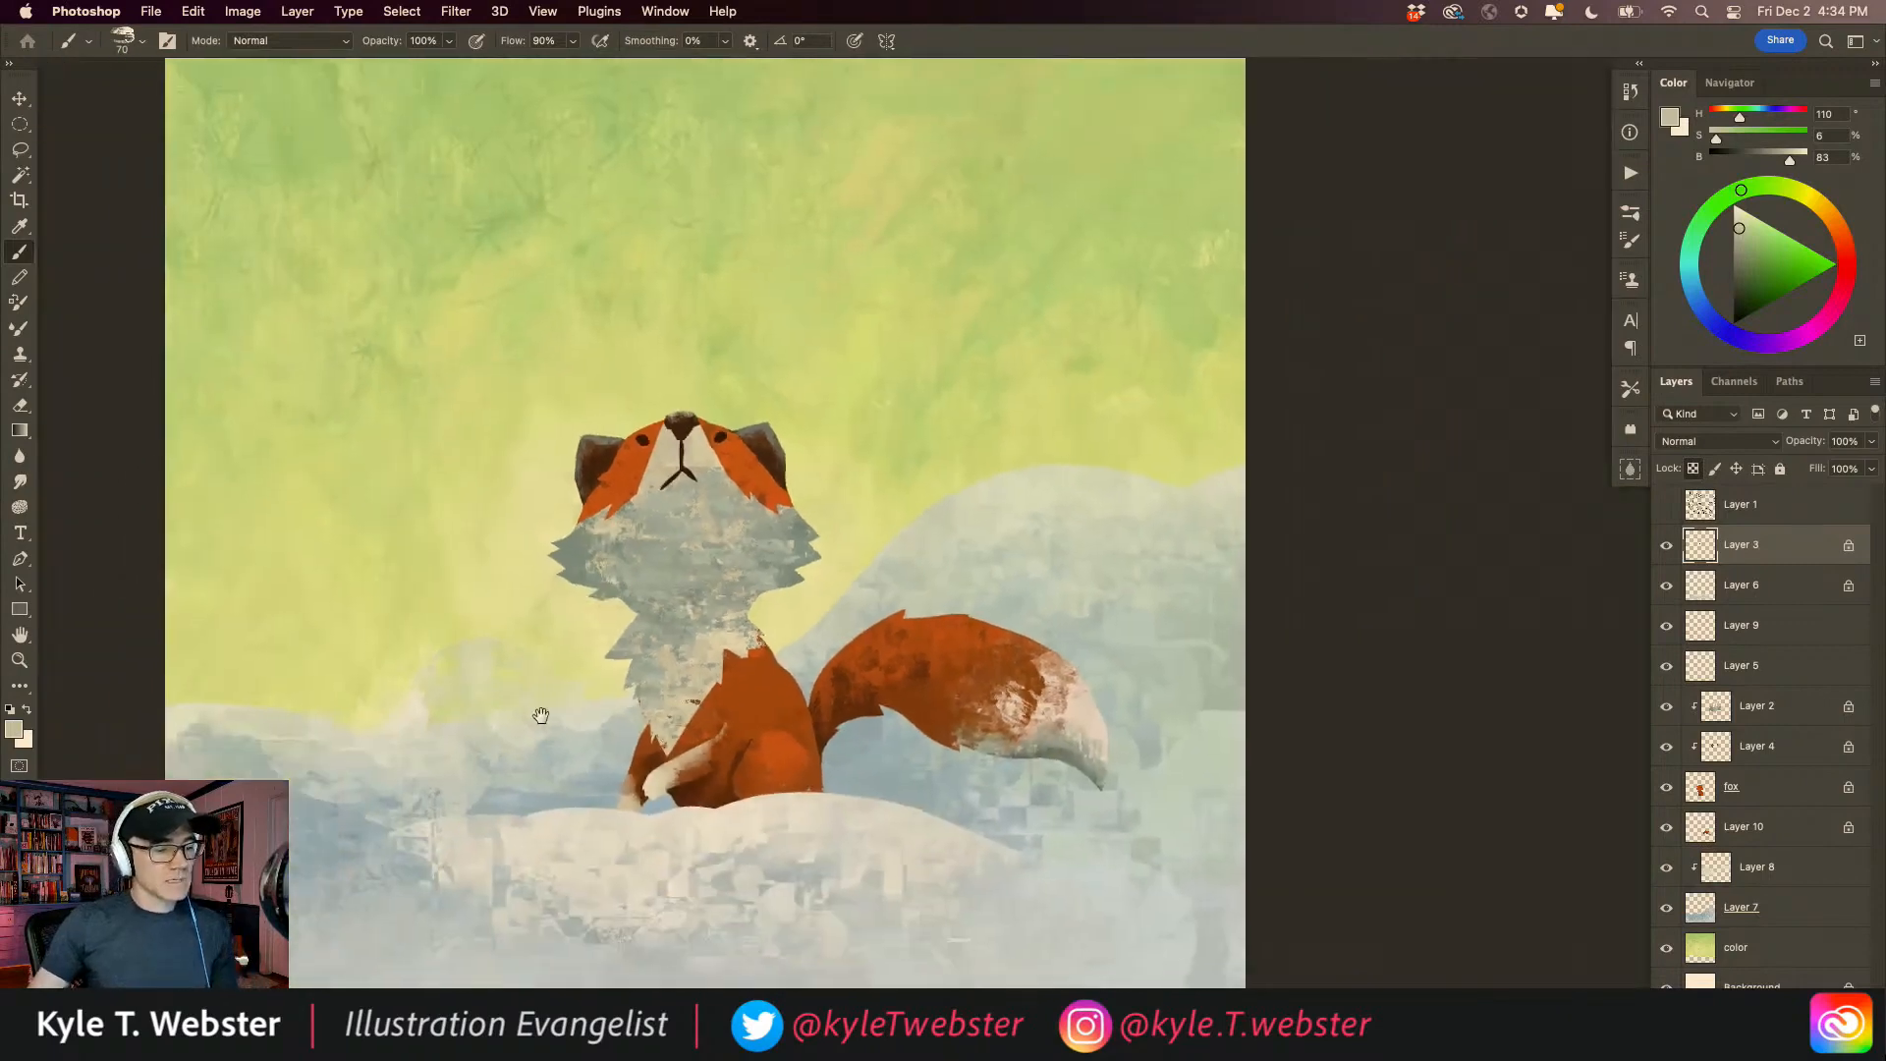
pyautogui.keyDown('alt'); pyautogui.click(543, 739); pyautogui.keyUp('alt')
pyautogui.moveTo(428, 688)
pyautogui.mouseDown()
pyautogui.moveTo(518, 671)
pyautogui.moveTo(563, 737)
pyautogui.moveTo(591, 725)
pyautogui.mouseUp()
pyautogui.keyDown('super'); pyautogui.click(575, 701); pyautogui.keyUp('super')
pyautogui.keyDown('alt'); pyautogui.click(583, 725); pyautogui.keyUp('alt')
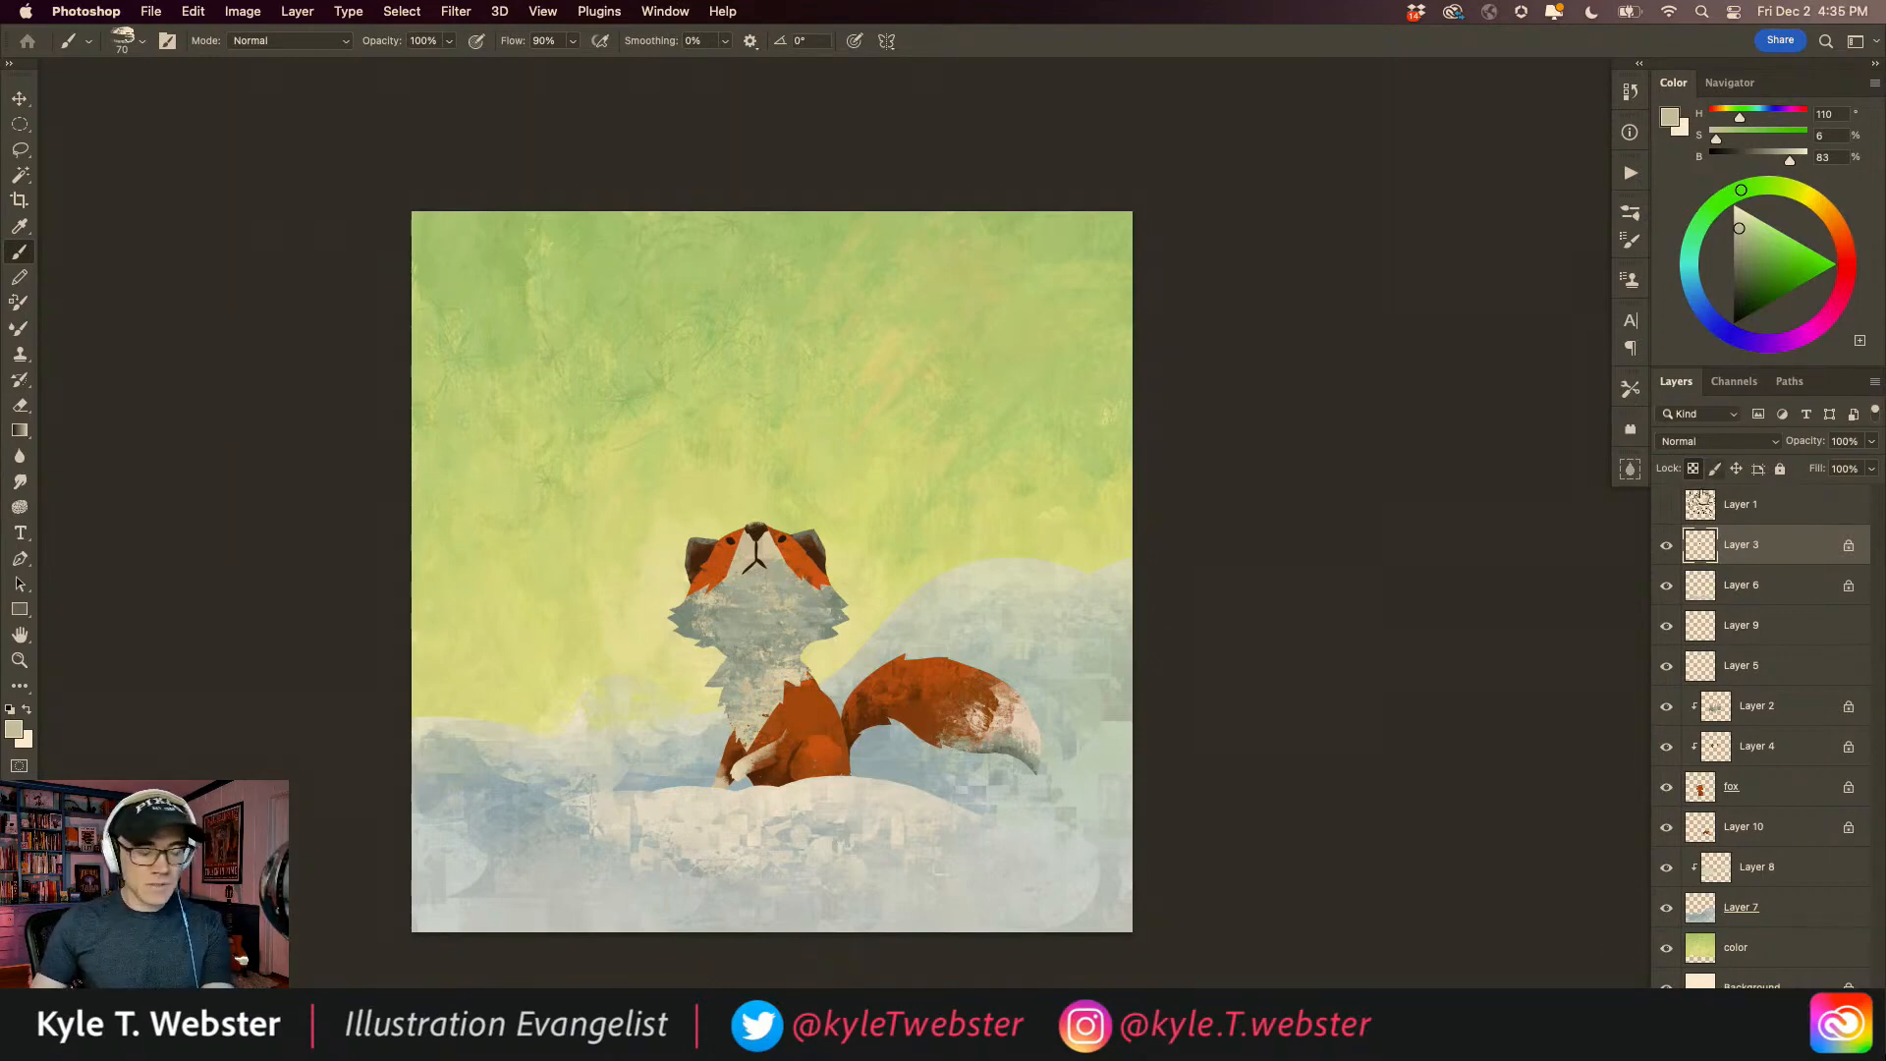
# Step: Show the sketch on Layer 1 again and add a new layer directly above Layer 7 for the tree
pyautogui.click(1666, 503)
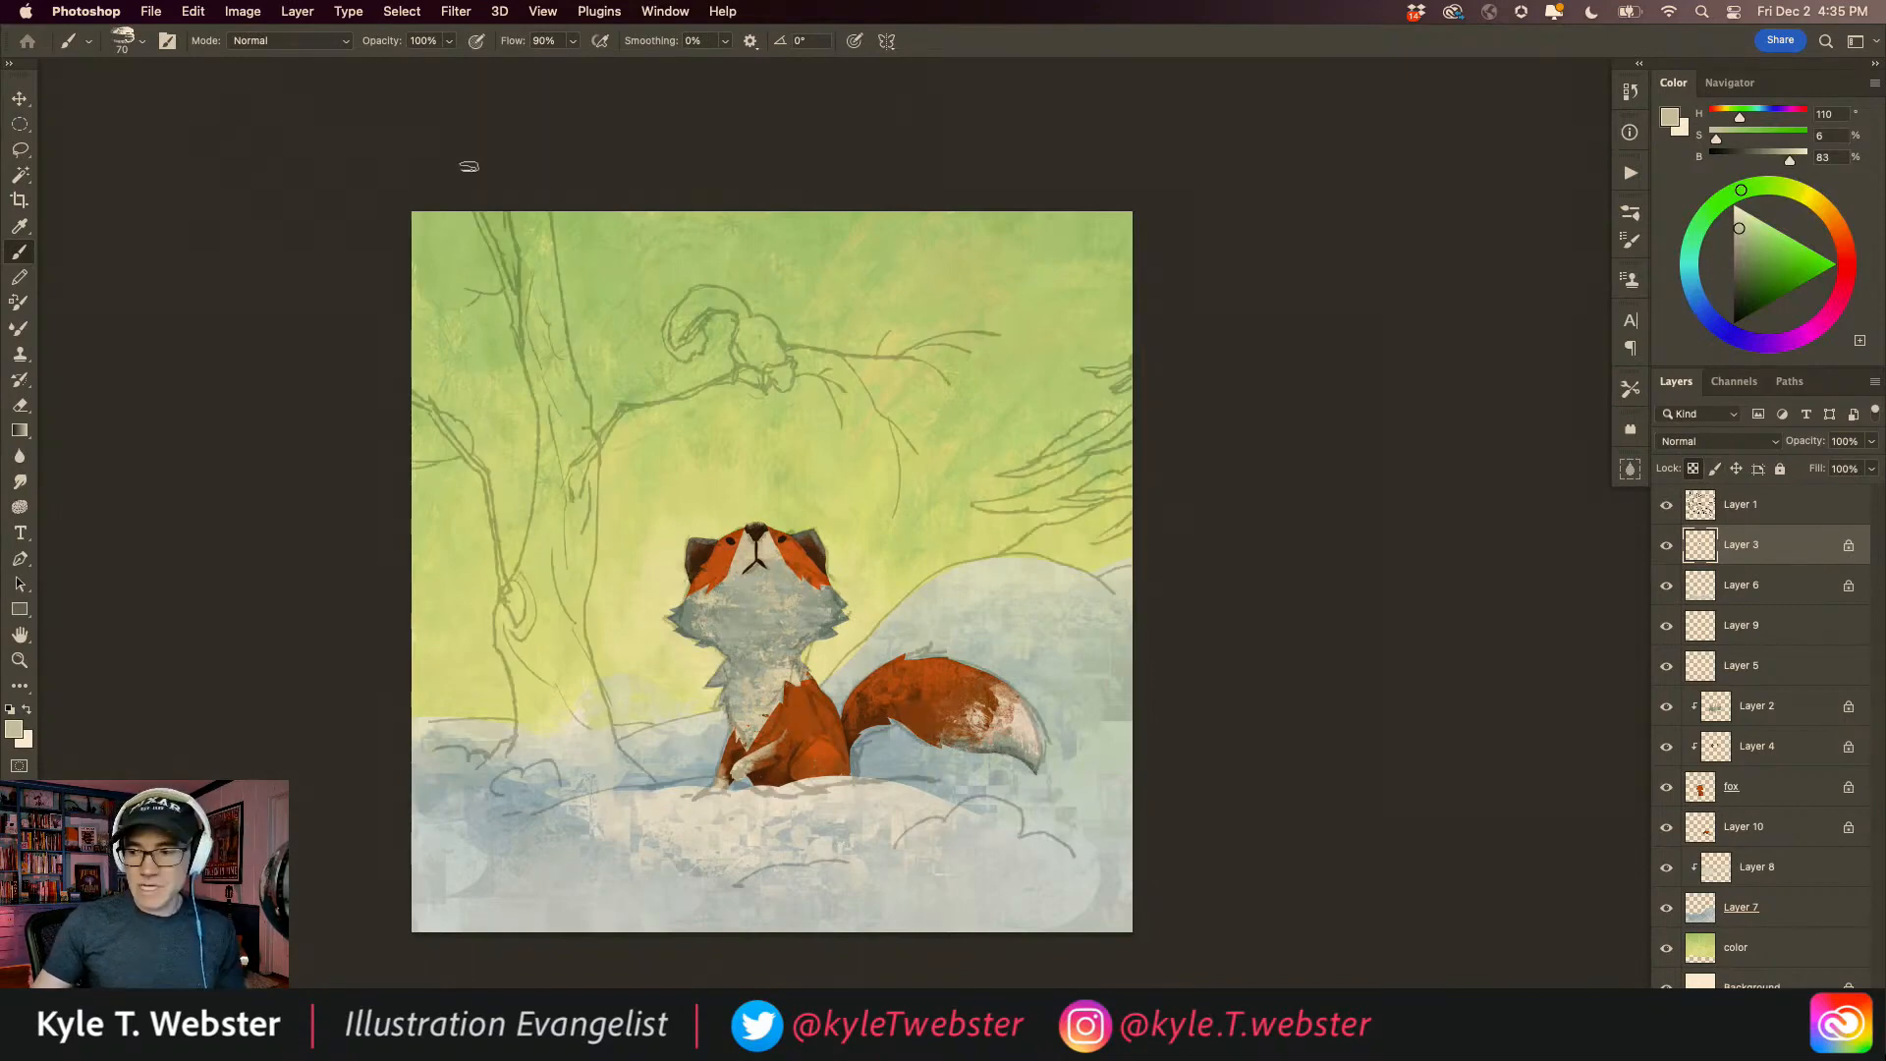
pyautogui.press('l')
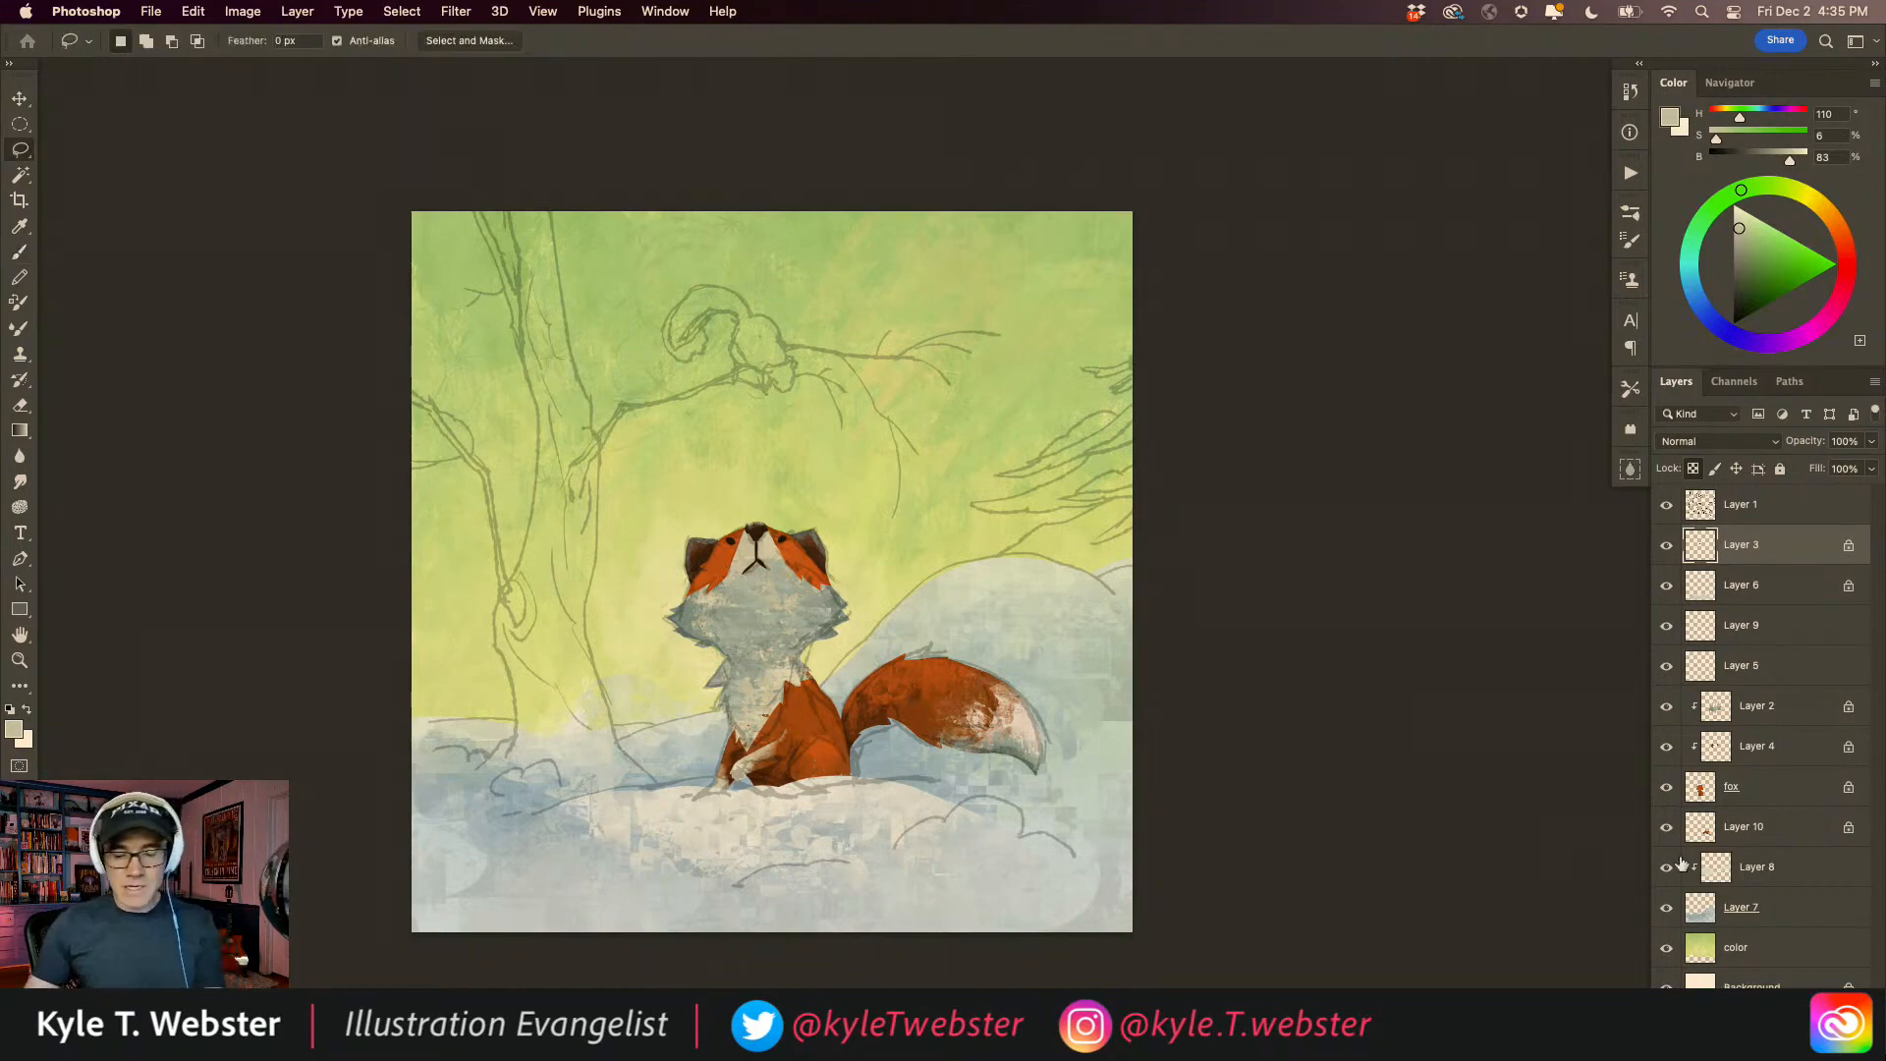
pyautogui.click(1700, 905)
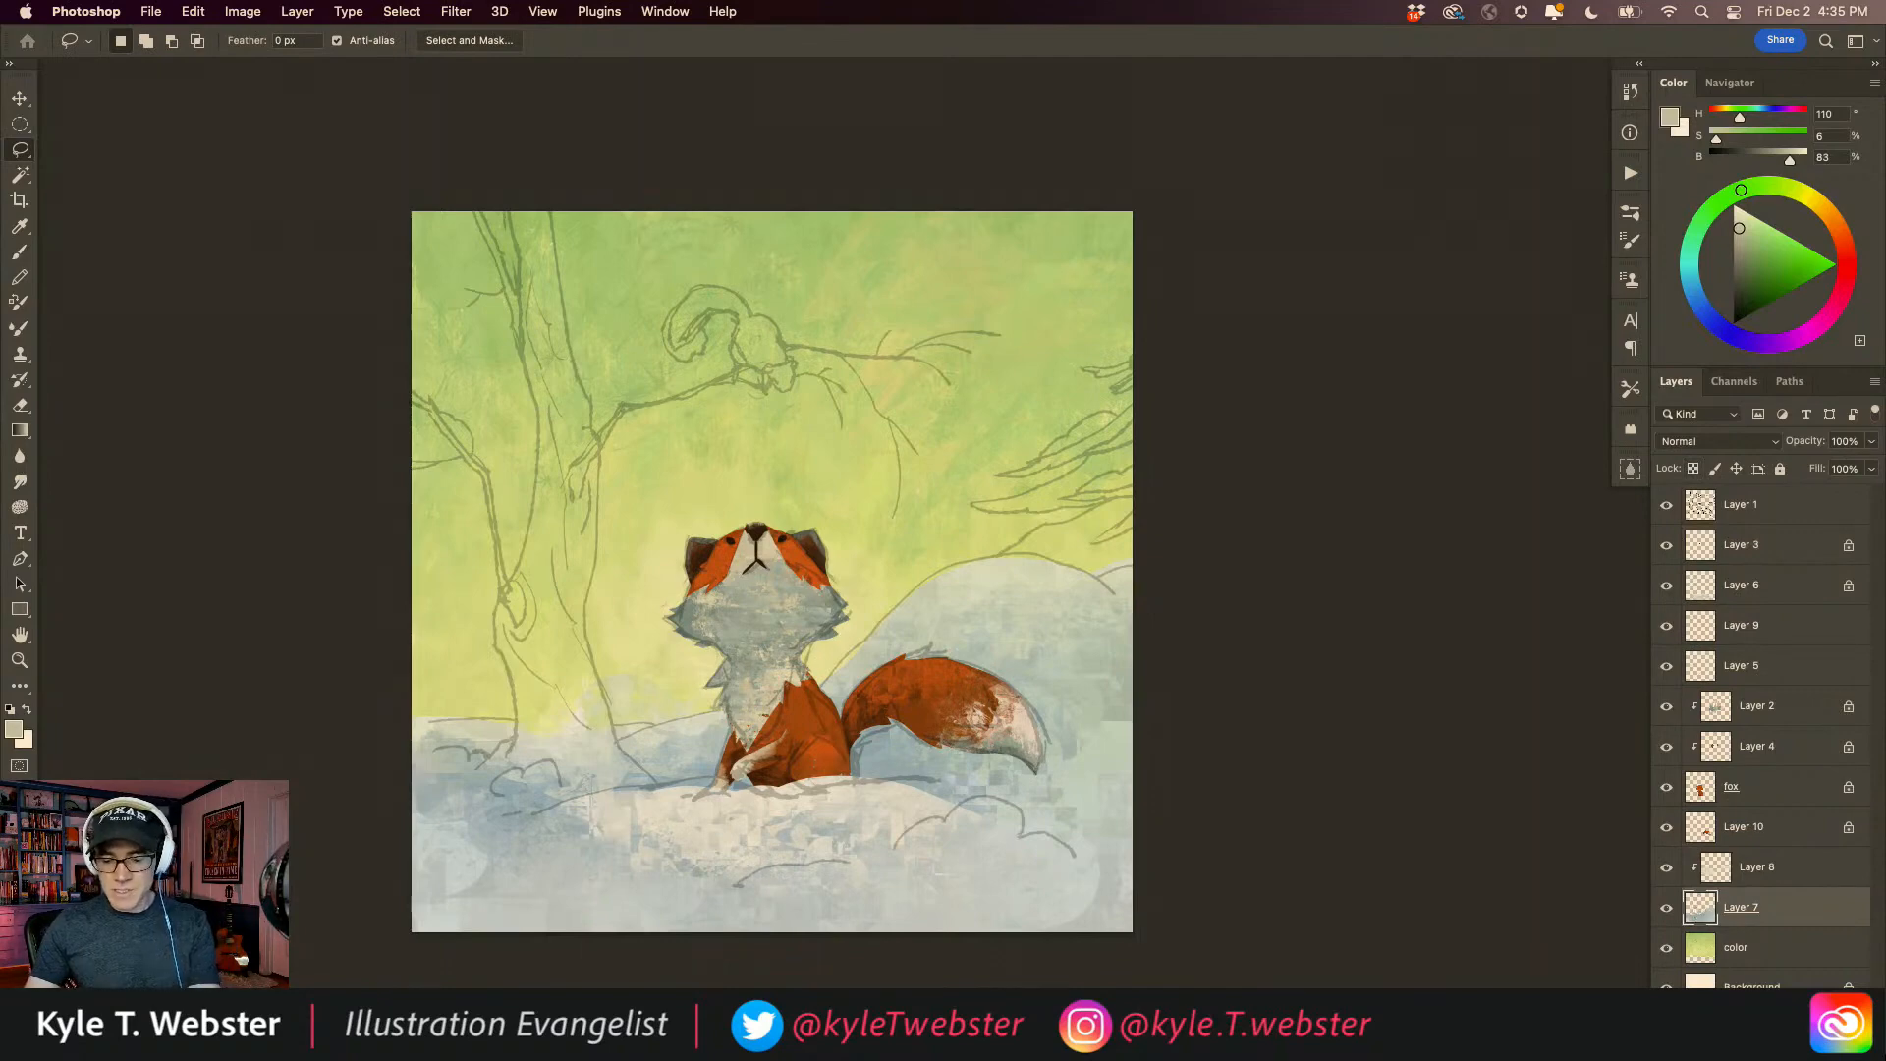
pyautogui.press('alt+shift+super+n')
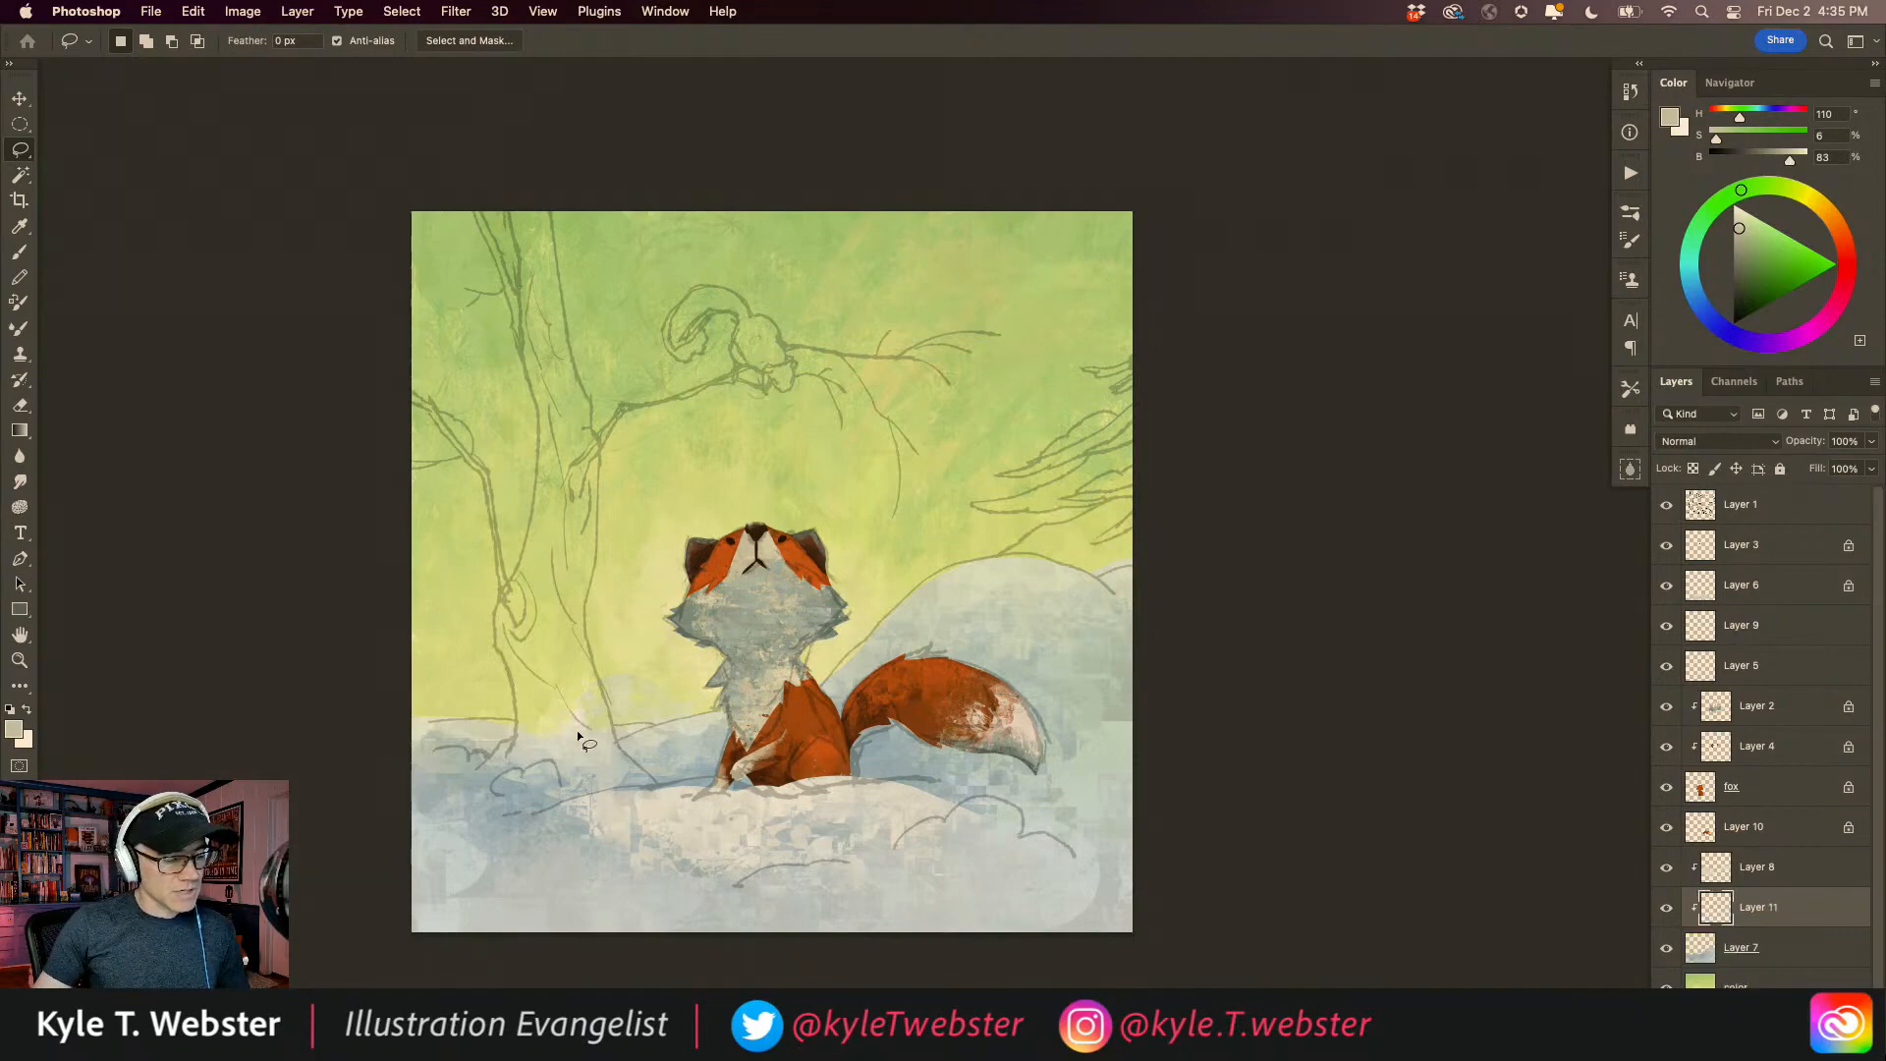
# Step: Lasso the lower part of the sketched tree trunk, including the flared base reaching down into the snow
pyautogui.moveTo(600, 687); pyautogui.dragTo(587, 640)
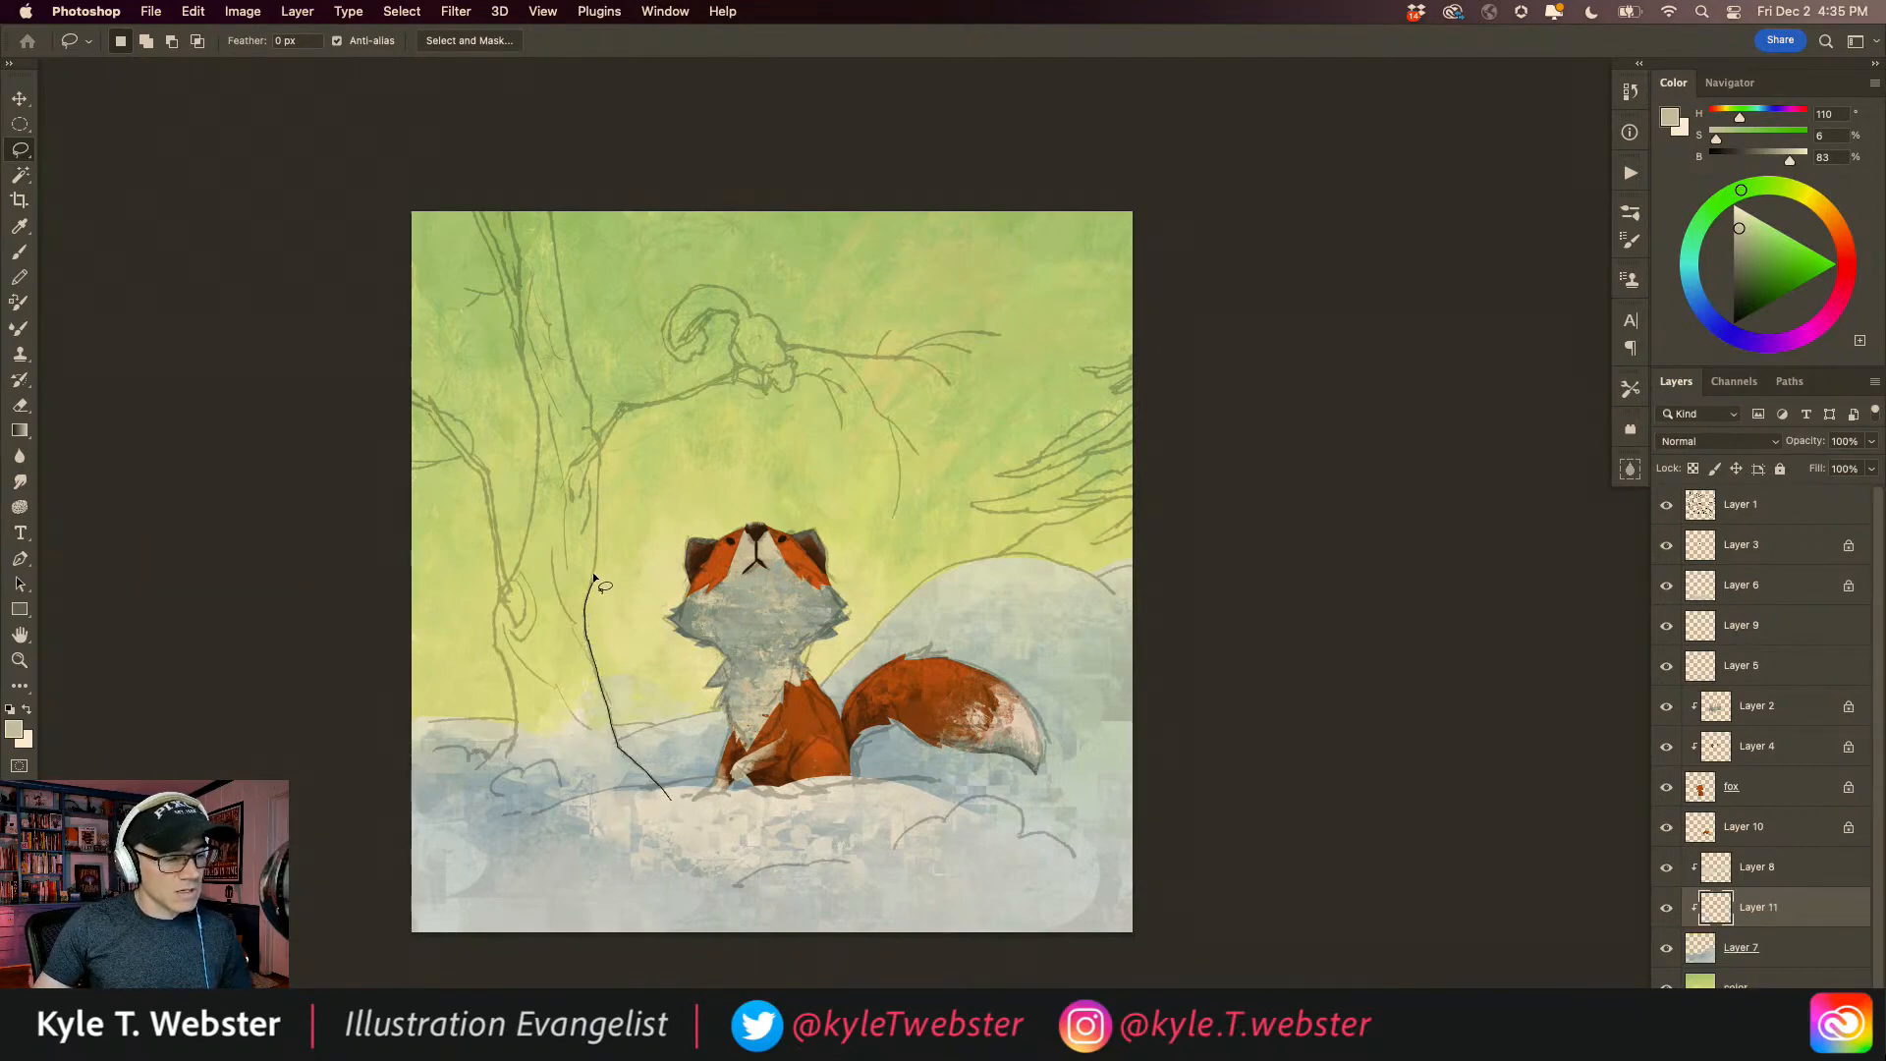
pyautogui.moveTo(557, 503); pyautogui.dragTo(512, 675)
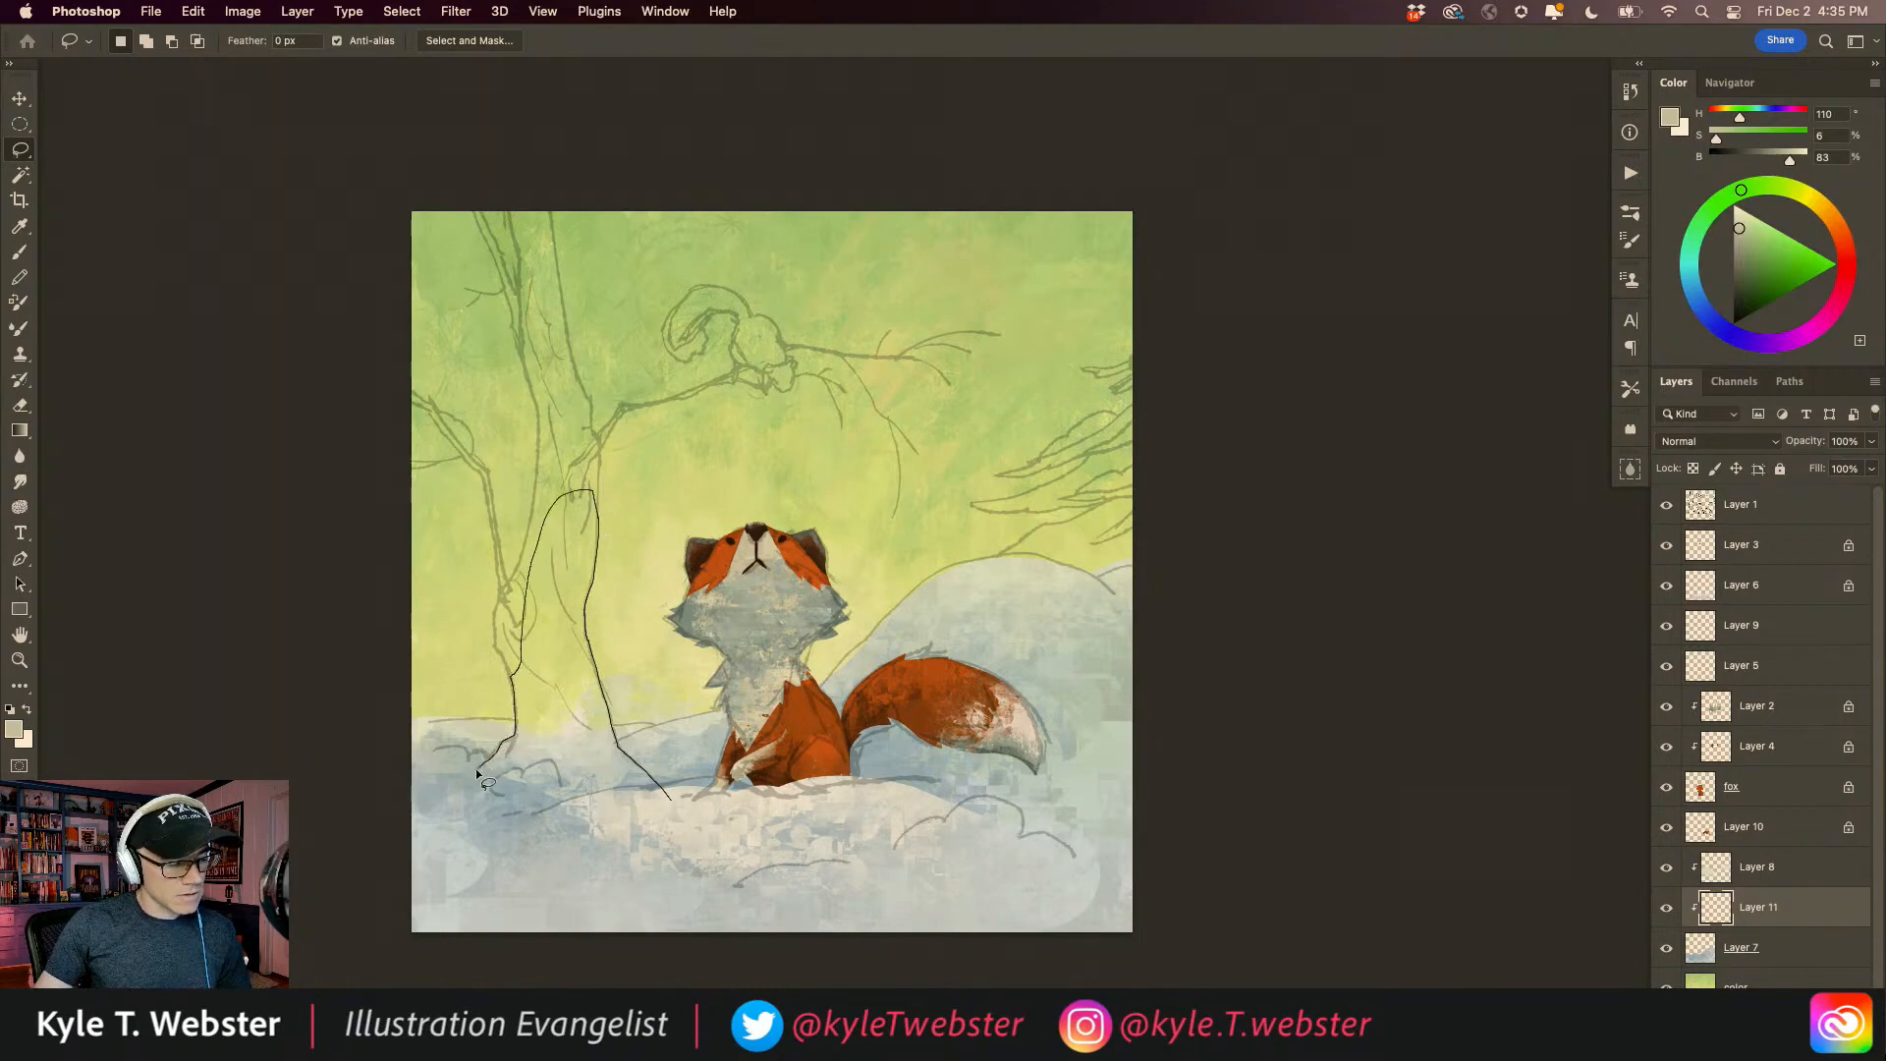
pyautogui.moveTo(466, 790)
pyautogui.mouseDown()
pyautogui.moveTo(448, 847)
pyautogui.moveTo(650, 881)
pyautogui.mouseUp()
# Step: Extend the selection up the middle of the trunk, following the sketched left edge and the knot
pyautogui.scroll(3, 522, 591)
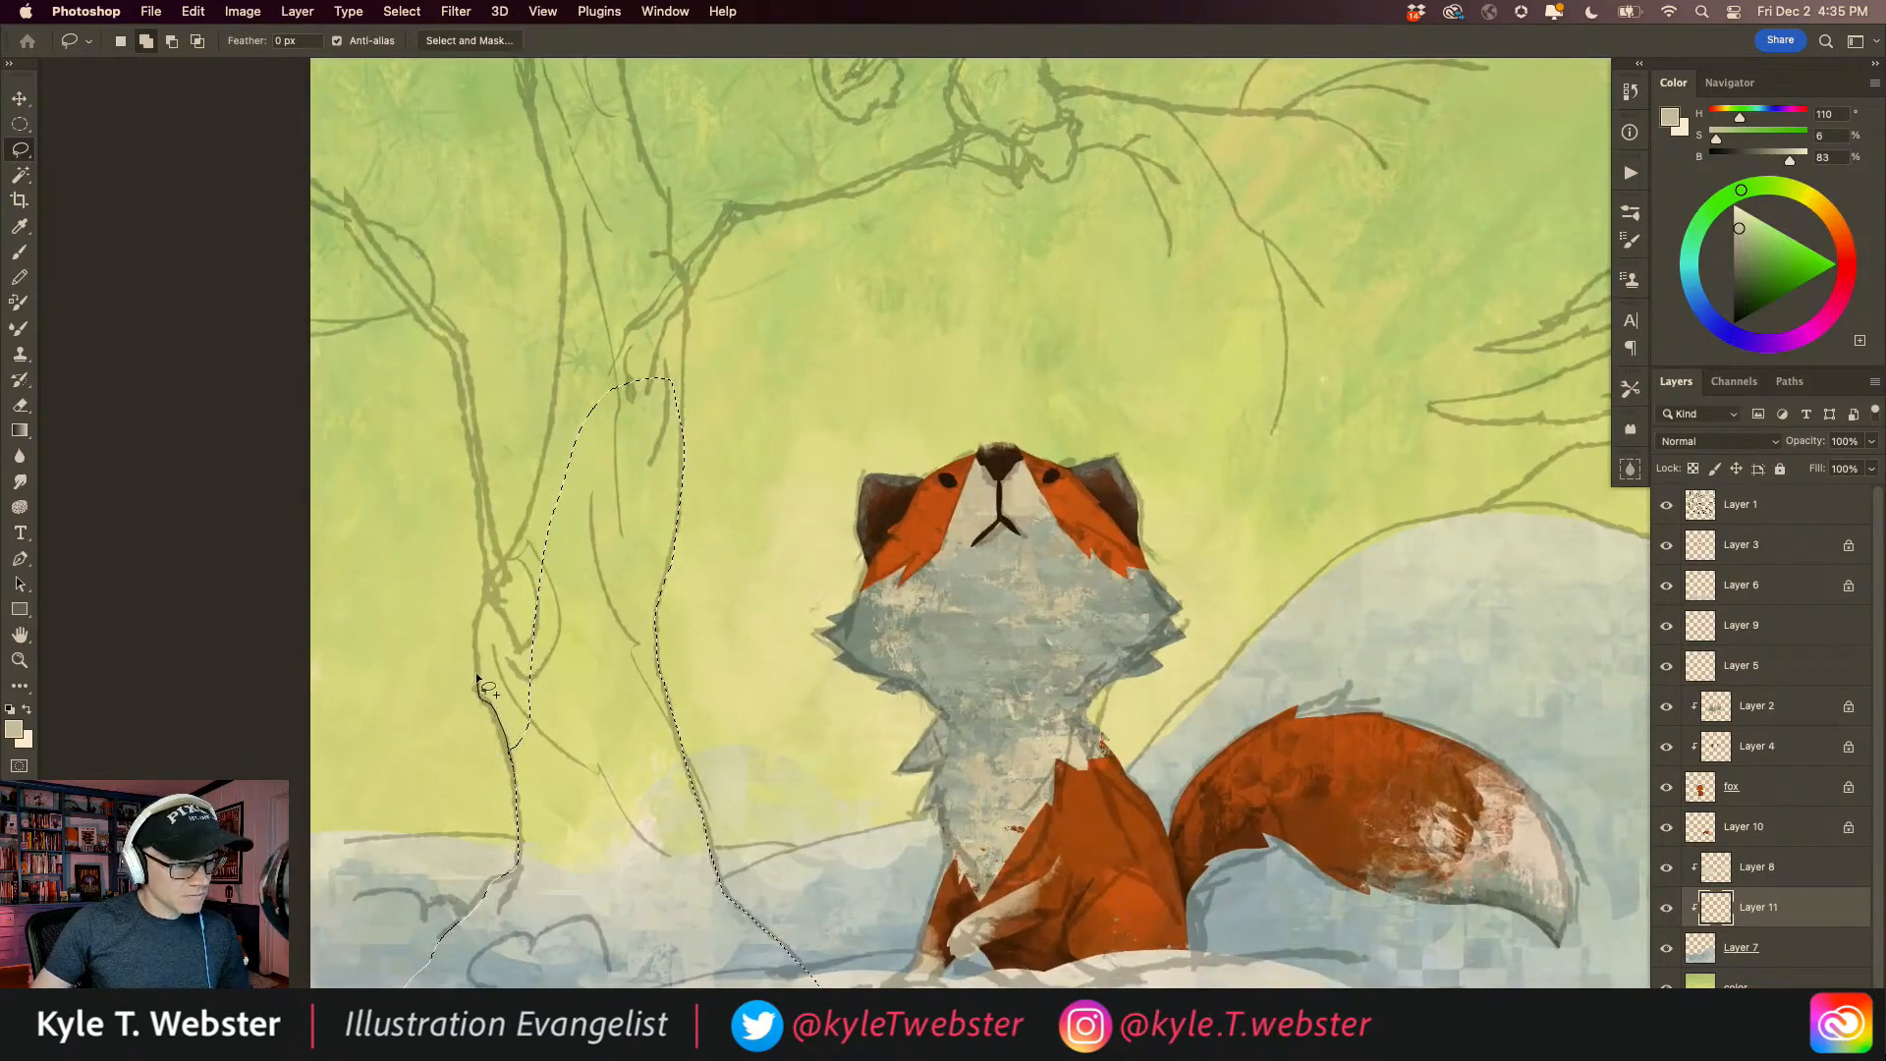
pyautogui.moveTo(476, 629); pyautogui.dragTo(510, 543)
pyautogui.moveTo(543, 475); pyautogui.dragTo(554, 376)
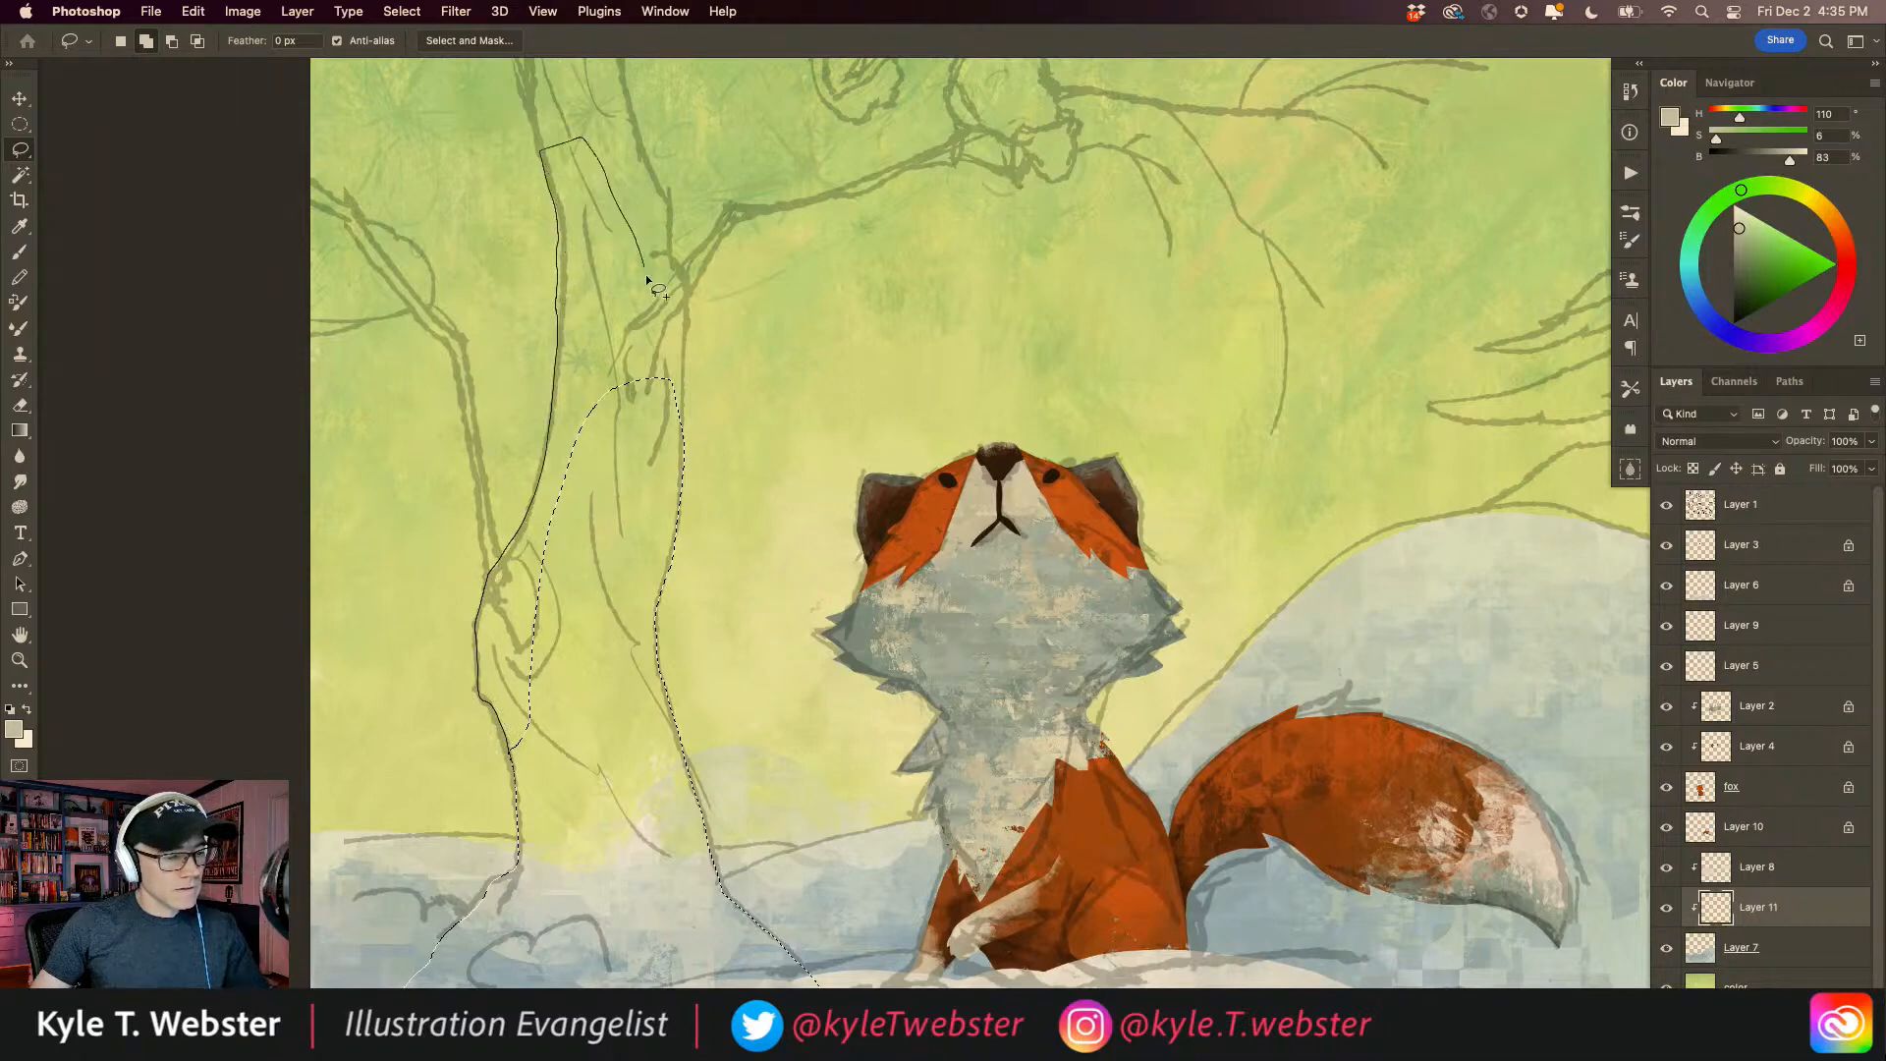
pyautogui.moveTo(685, 384)
pyautogui.mouseDown()
pyautogui.moveTo(666, 516)
pyautogui.moveTo(601, 549)
pyautogui.mouseUp()
pyautogui.moveTo(581, 618); pyautogui.dragTo(534, 781)
# Step: Add the trunk's slim left fork to the selection, following the sketch up to the canvas's upper edge
pyautogui.moveTo(539, 257); pyautogui.dragTo(571, 660)
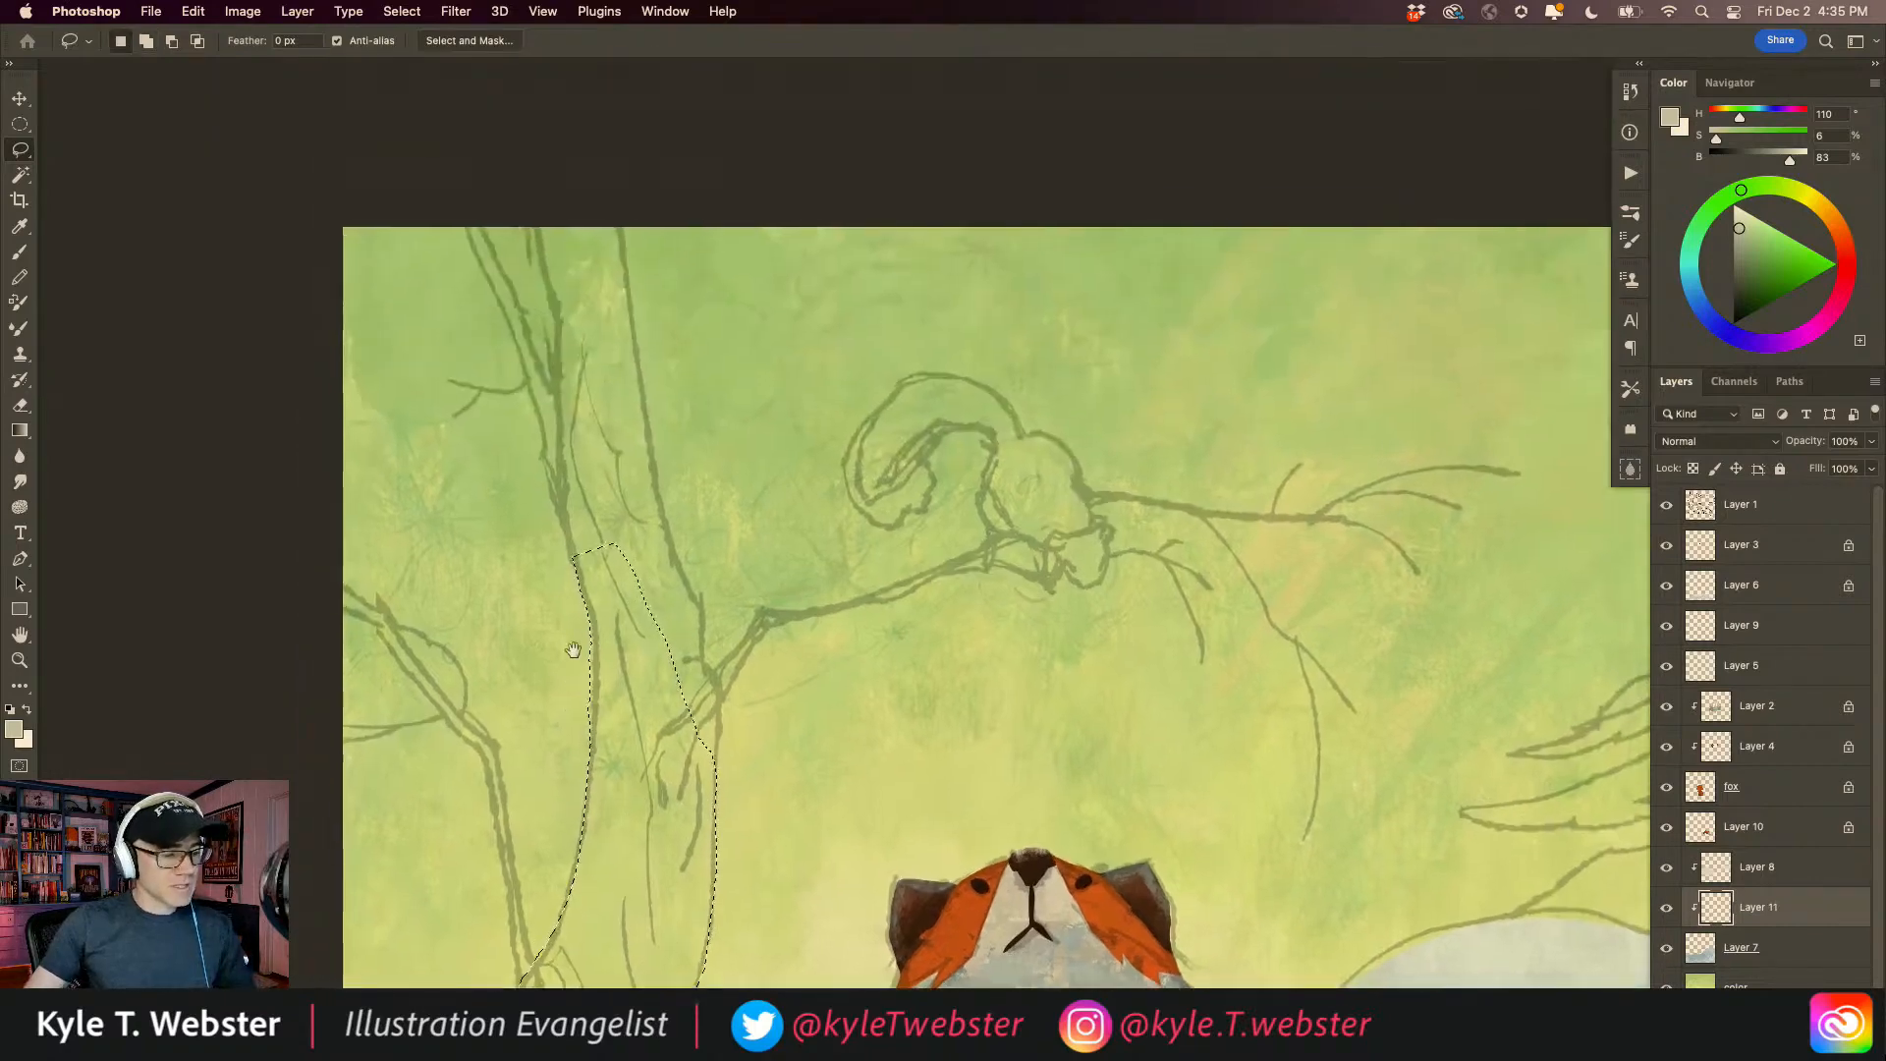
pyautogui.moveTo(462, 228); pyautogui.dragTo(483, 269)
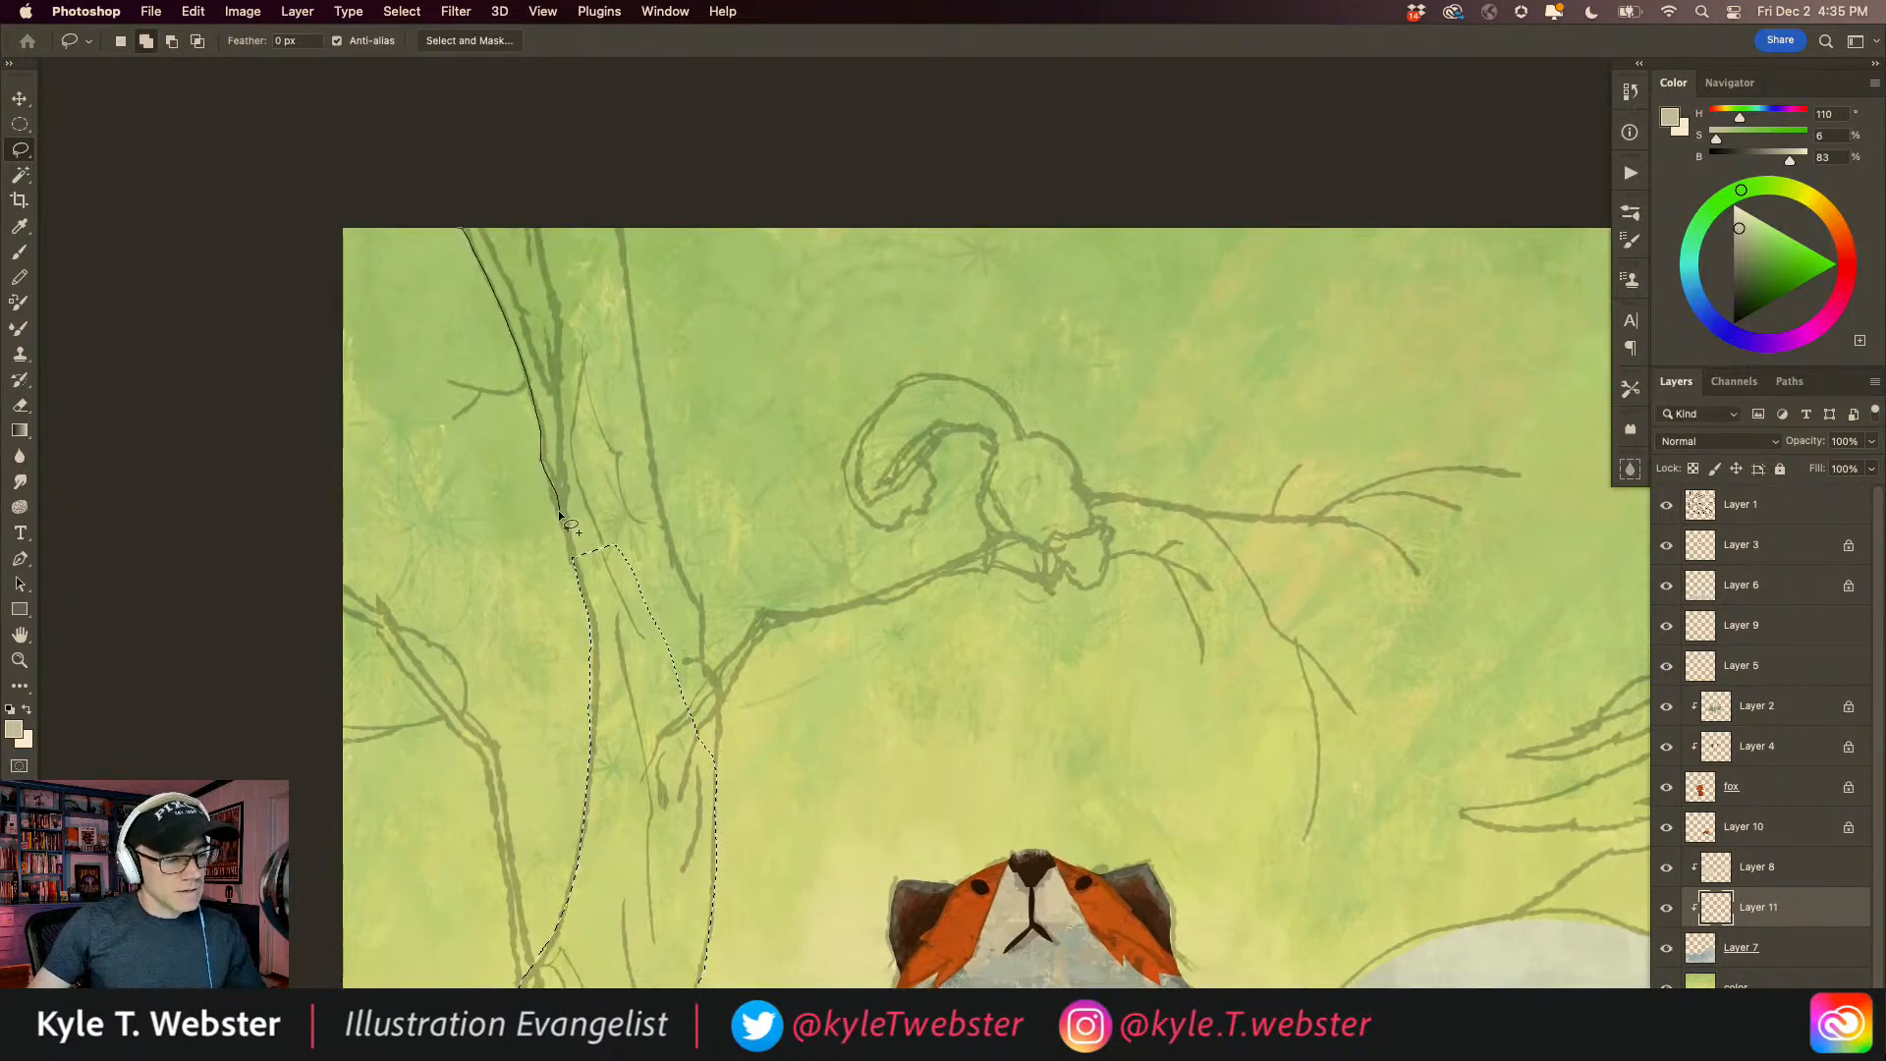
pyautogui.moveTo(610, 568); pyautogui.dragTo(567, 403)
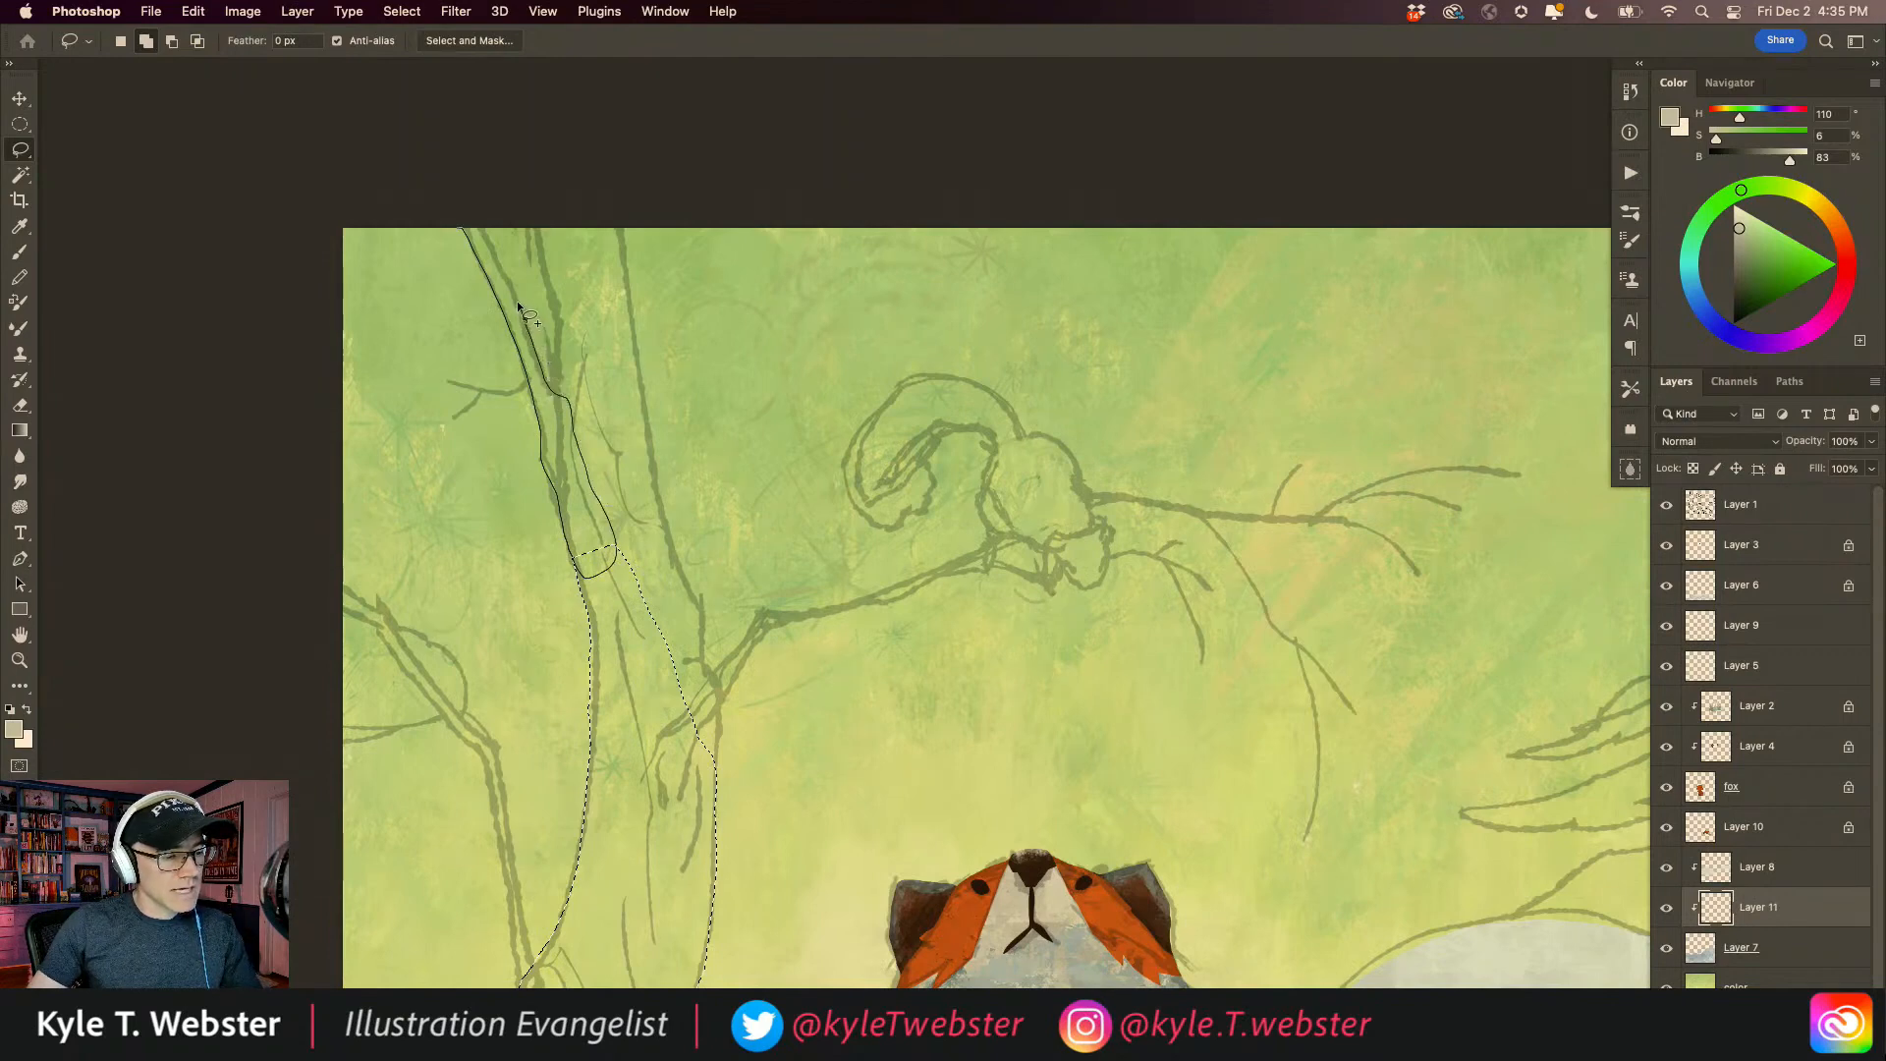
pyautogui.moveTo(511, 288); pyautogui.dragTo(467, 226)
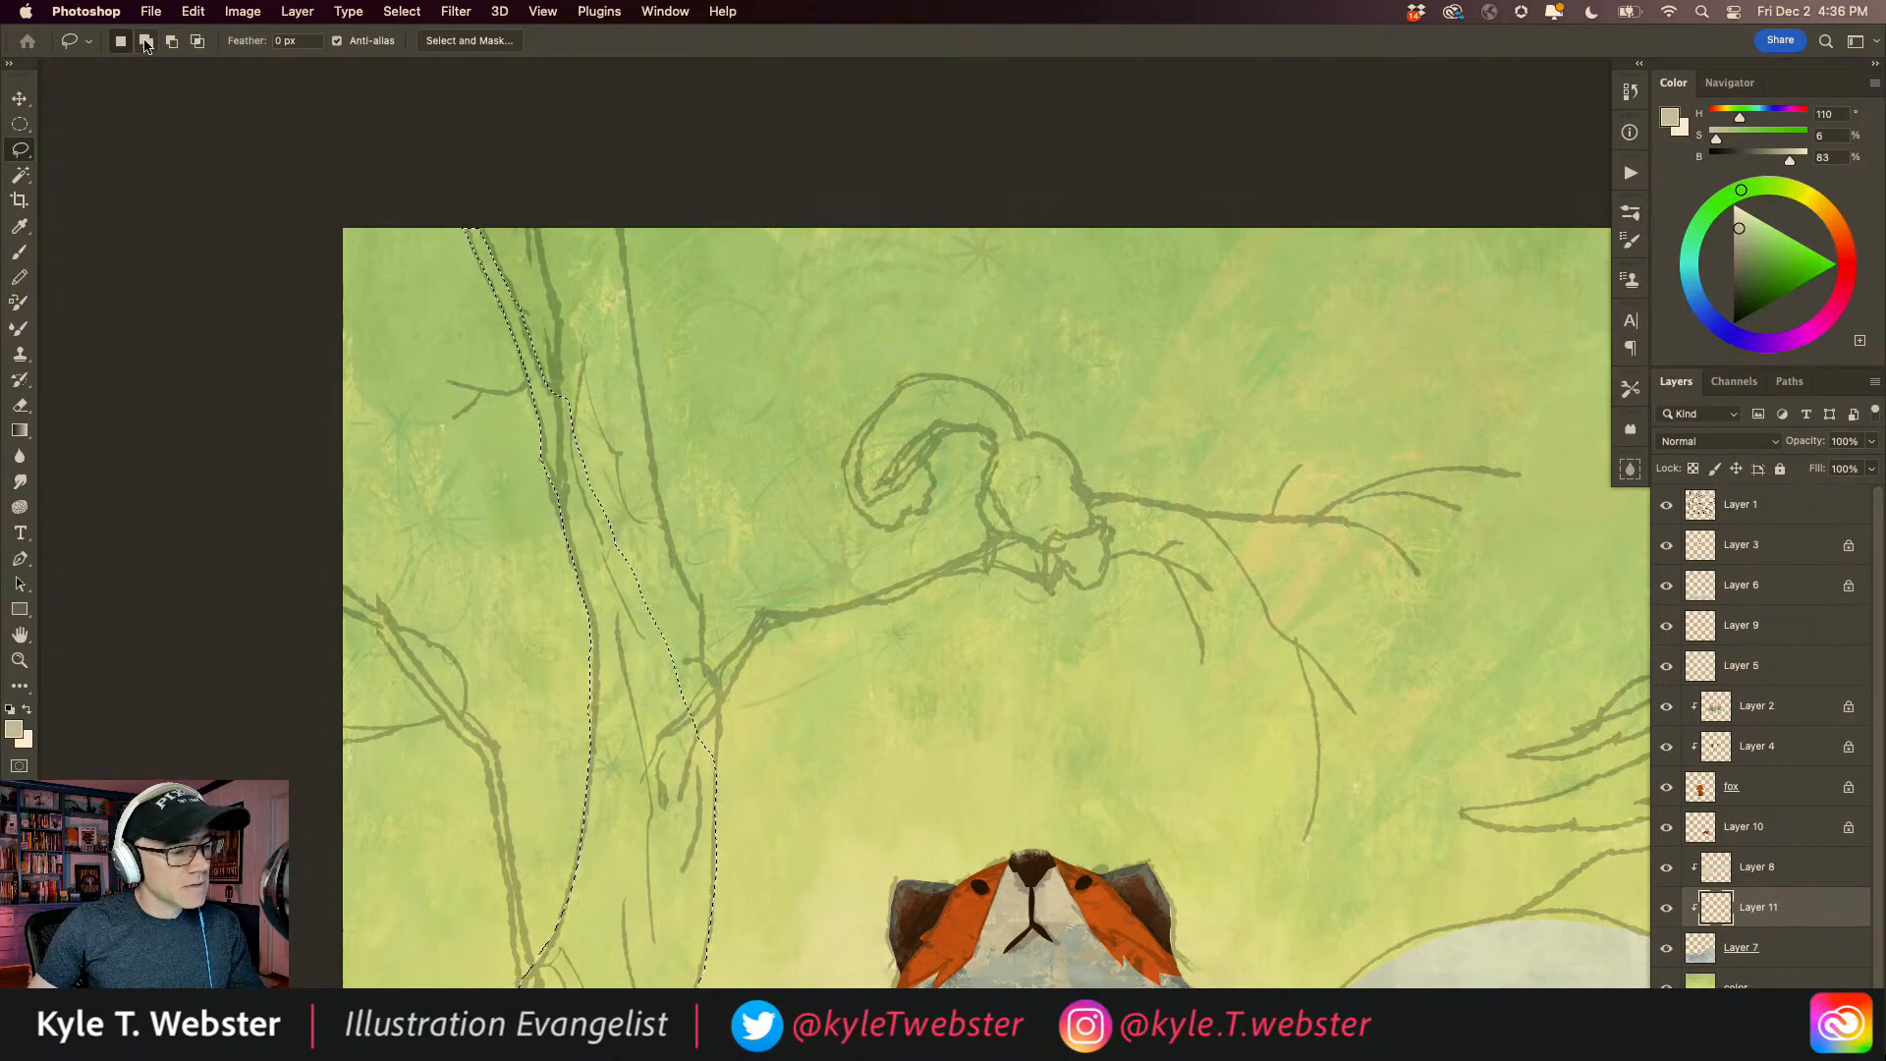
# Step: Switch the lasso to add mode and add the trunk's wide right fork up to the canvas's upper edge
pyautogui.click(145, 43)
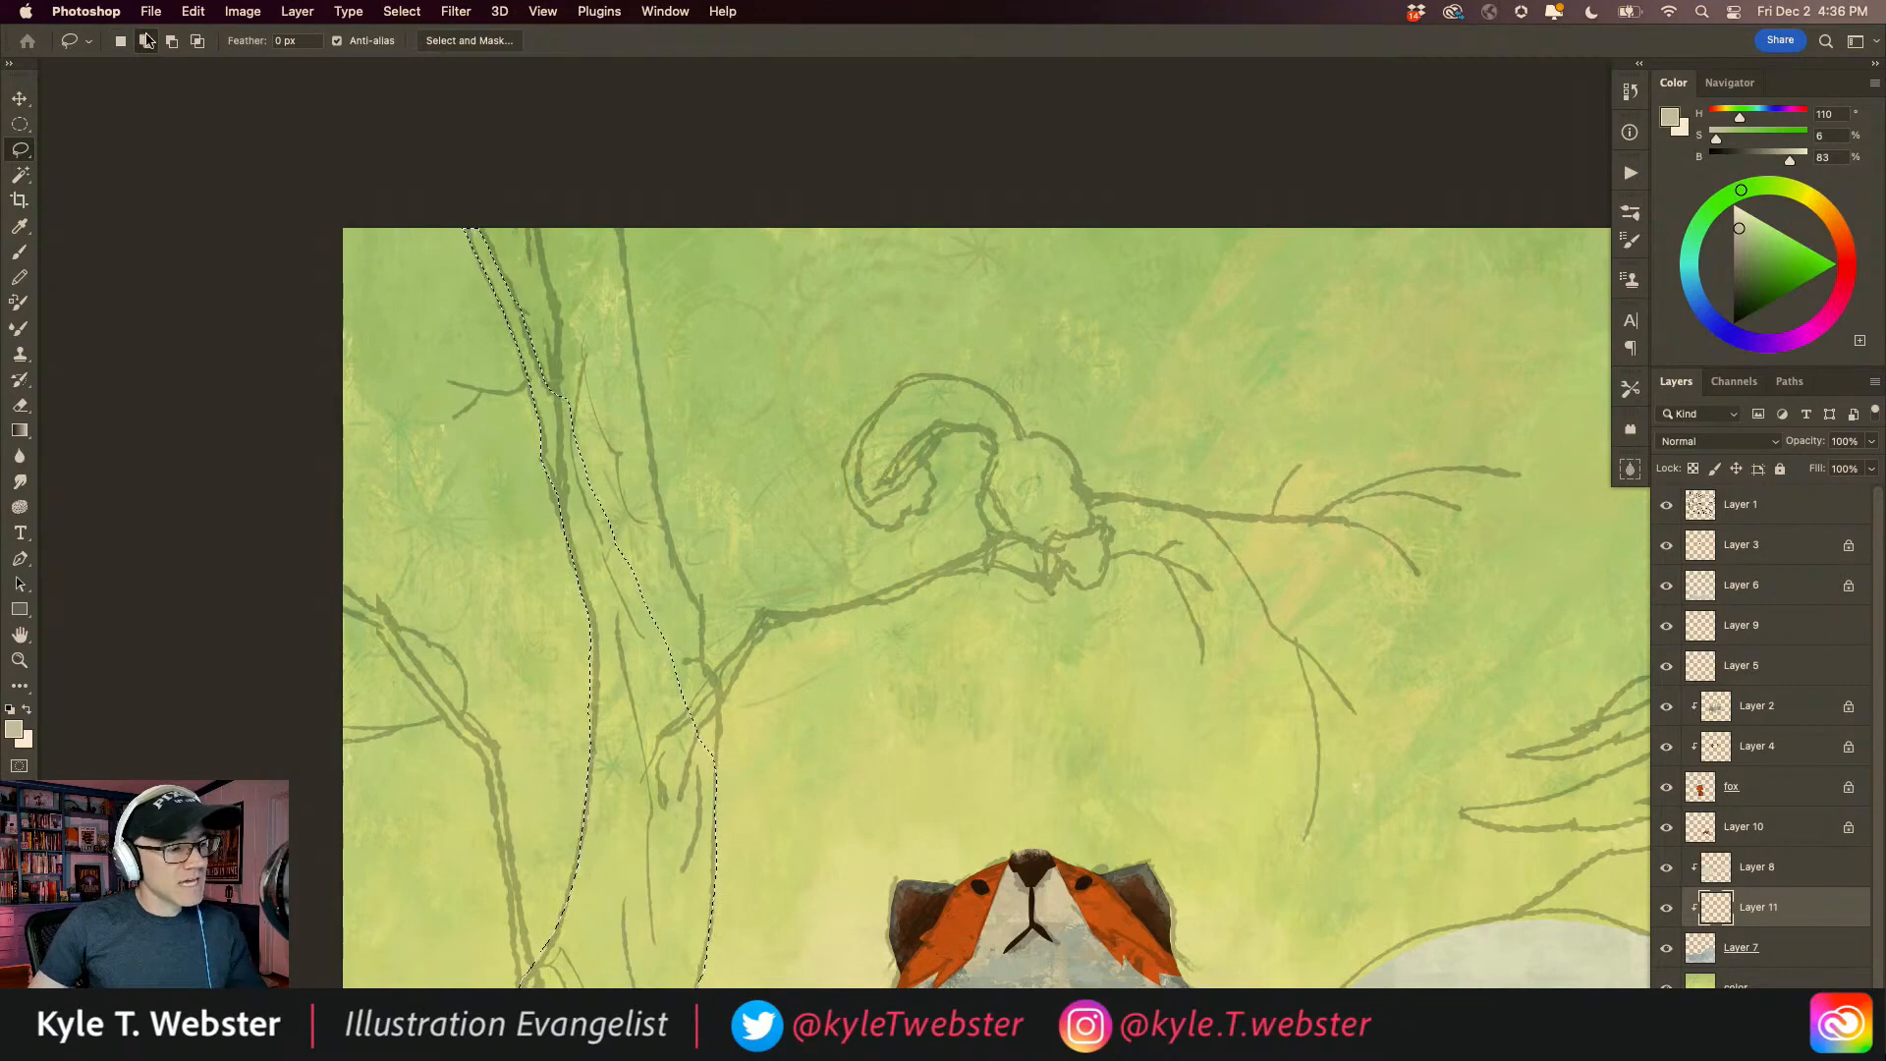
pyautogui.moveTo(530, 218)
pyautogui.mouseDown()
pyautogui.moveTo(578, 521)
pyautogui.moveTo(657, 709)
pyautogui.moveTo(715, 783)
pyautogui.moveTo(701, 608)
pyautogui.moveTo(668, 503)
pyautogui.mouseUp()
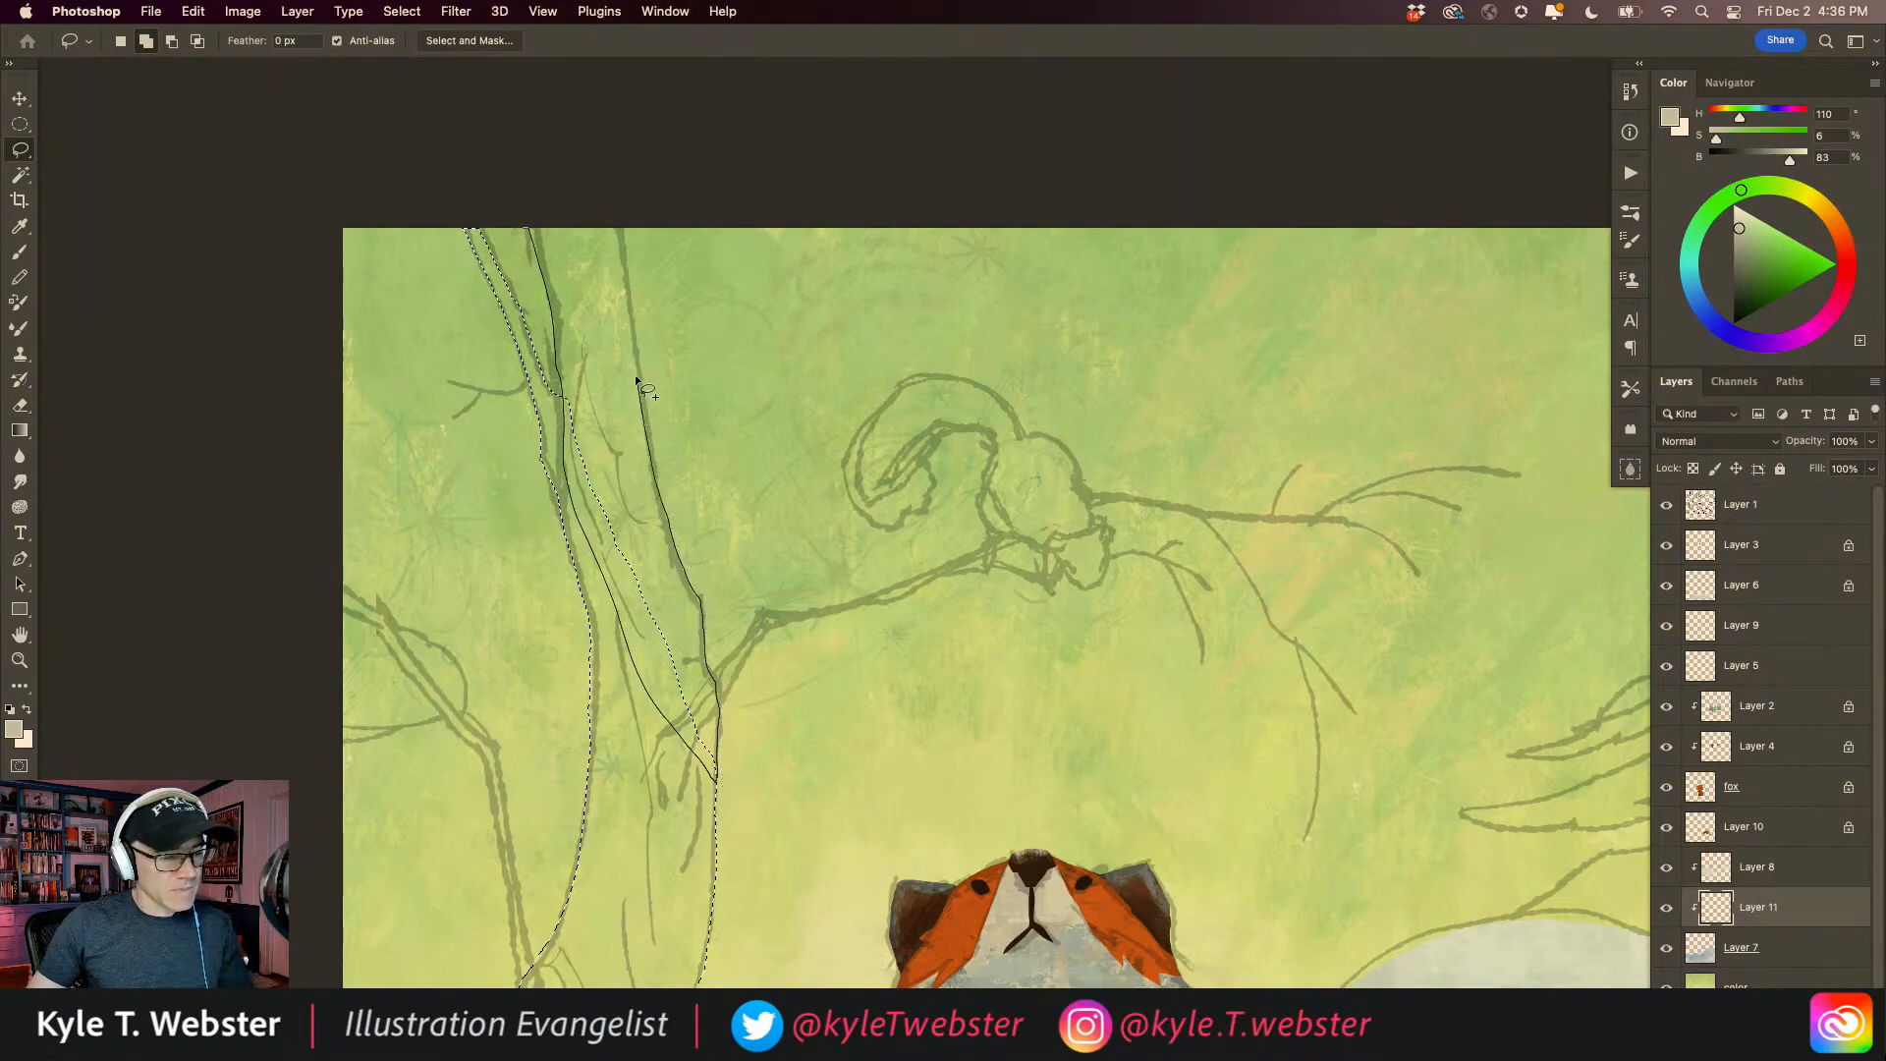
pyautogui.moveTo(617, 233); pyautogui.dragTo(542, 180)
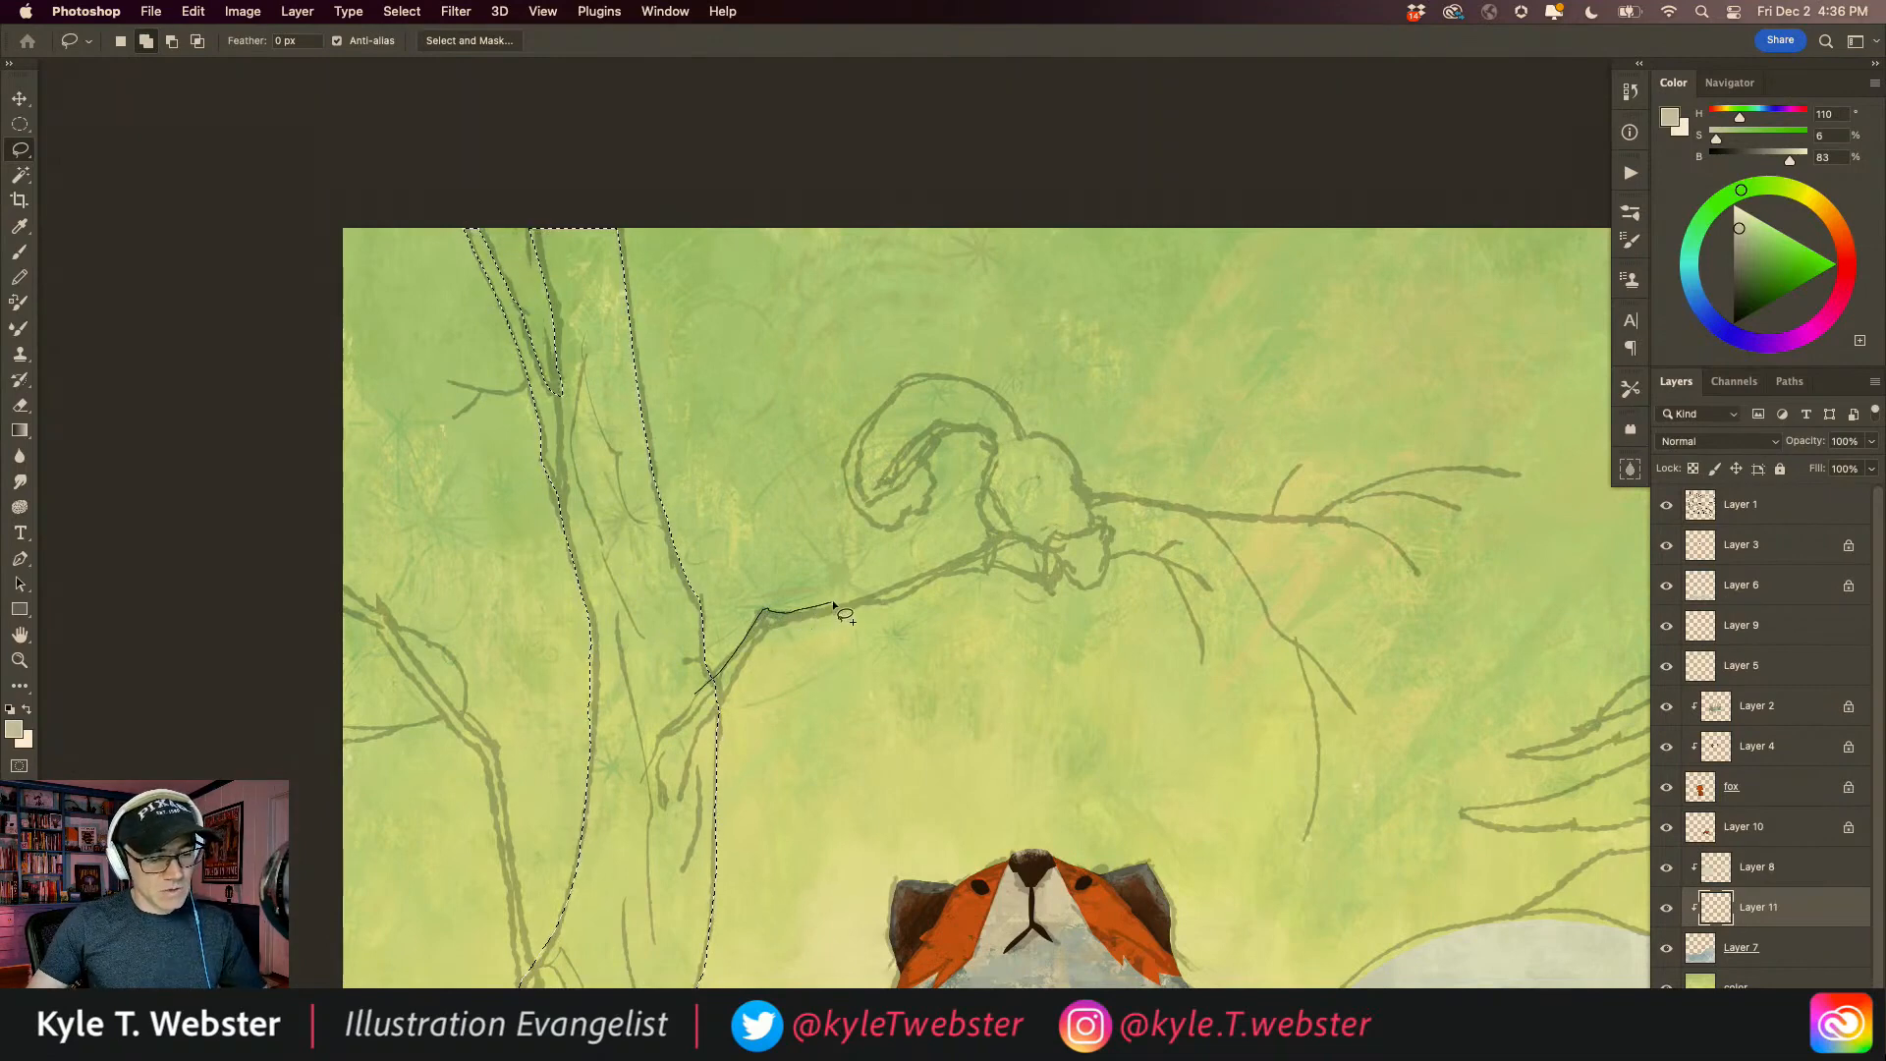
# Step: Add the long branch running behind the sketched squirrel to the selection, including the short upright twig near its end
pyautogui.moveTo(882, 587)
pyautogui.mouseDown()
pyautogui.moveTo(1076, 498)
pyautogui.moveTo(1303, 518)
pyautogui.moveTo(1397, 479)
pyautogui.moveTo(1522, 479)
pyautogui.moveTo(1381, 488)
pyautogui.moveTo(1309, 524)
pyautogui.moveTo(1083, 506)
pyautogui.mouseUp()
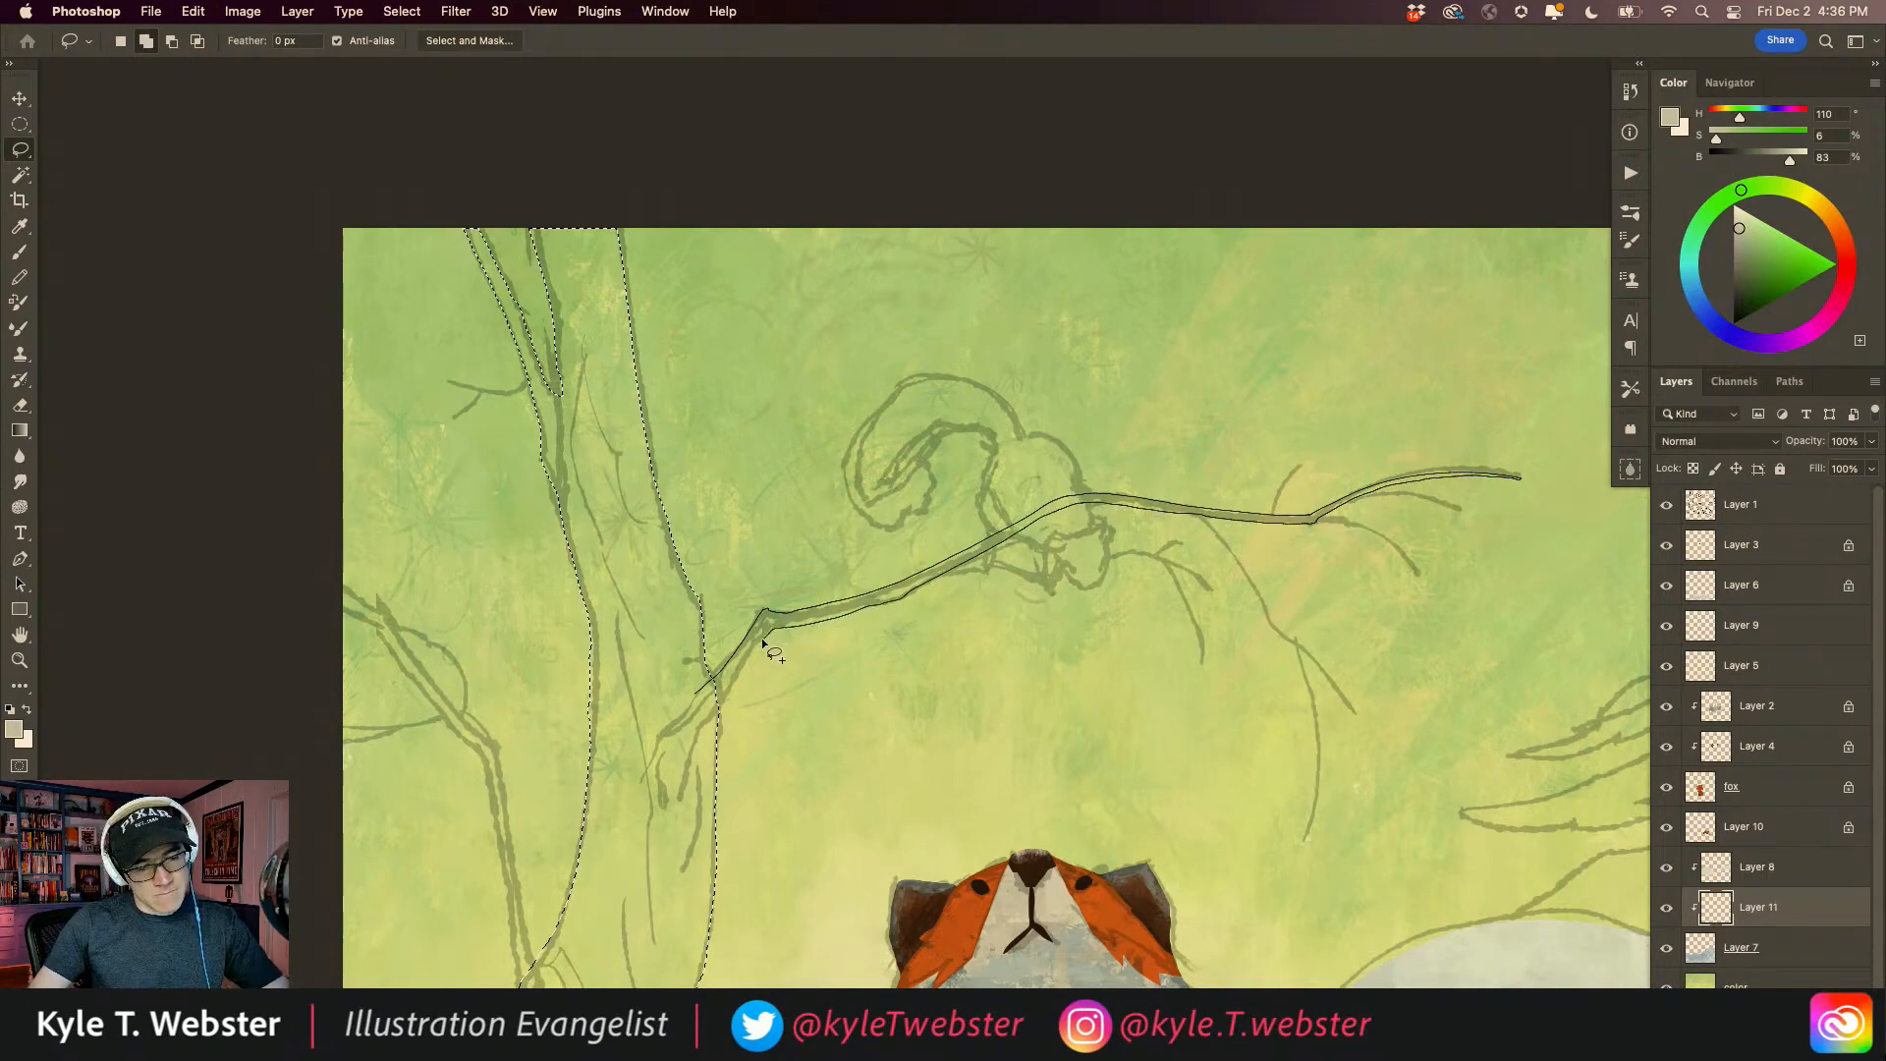
pyautogui.moveTo(749, 670)
pyautogui.mouseDown()
pyautogui.moveTo(702, 757)
pyautogui.moveTo(633, 786)
pyautogui.mouseUp()
pyautogui.moveTo(829, 452); pyautogui.dragTo(509, 475)
pyautogui.moveTo(954, 540)
pyautogui.mouseDown()
pyautogui.moveTo(971, 507)
pyautogui.moveTo(892, 585)
pyautogui.moveTo(807, 602)
pyautogui.mouseUp()
pyautogui.keyDown('super'); pyautogui.click(954, 564); pyautogui.keyUp('super')
pyautogui.moveTo(1123, 479)
pyautogui.mouseDown()
pyautogui.moveTo(1021, 513)
pyautogui.moveTo(1102, 506)
pyautogui.mouseUp()
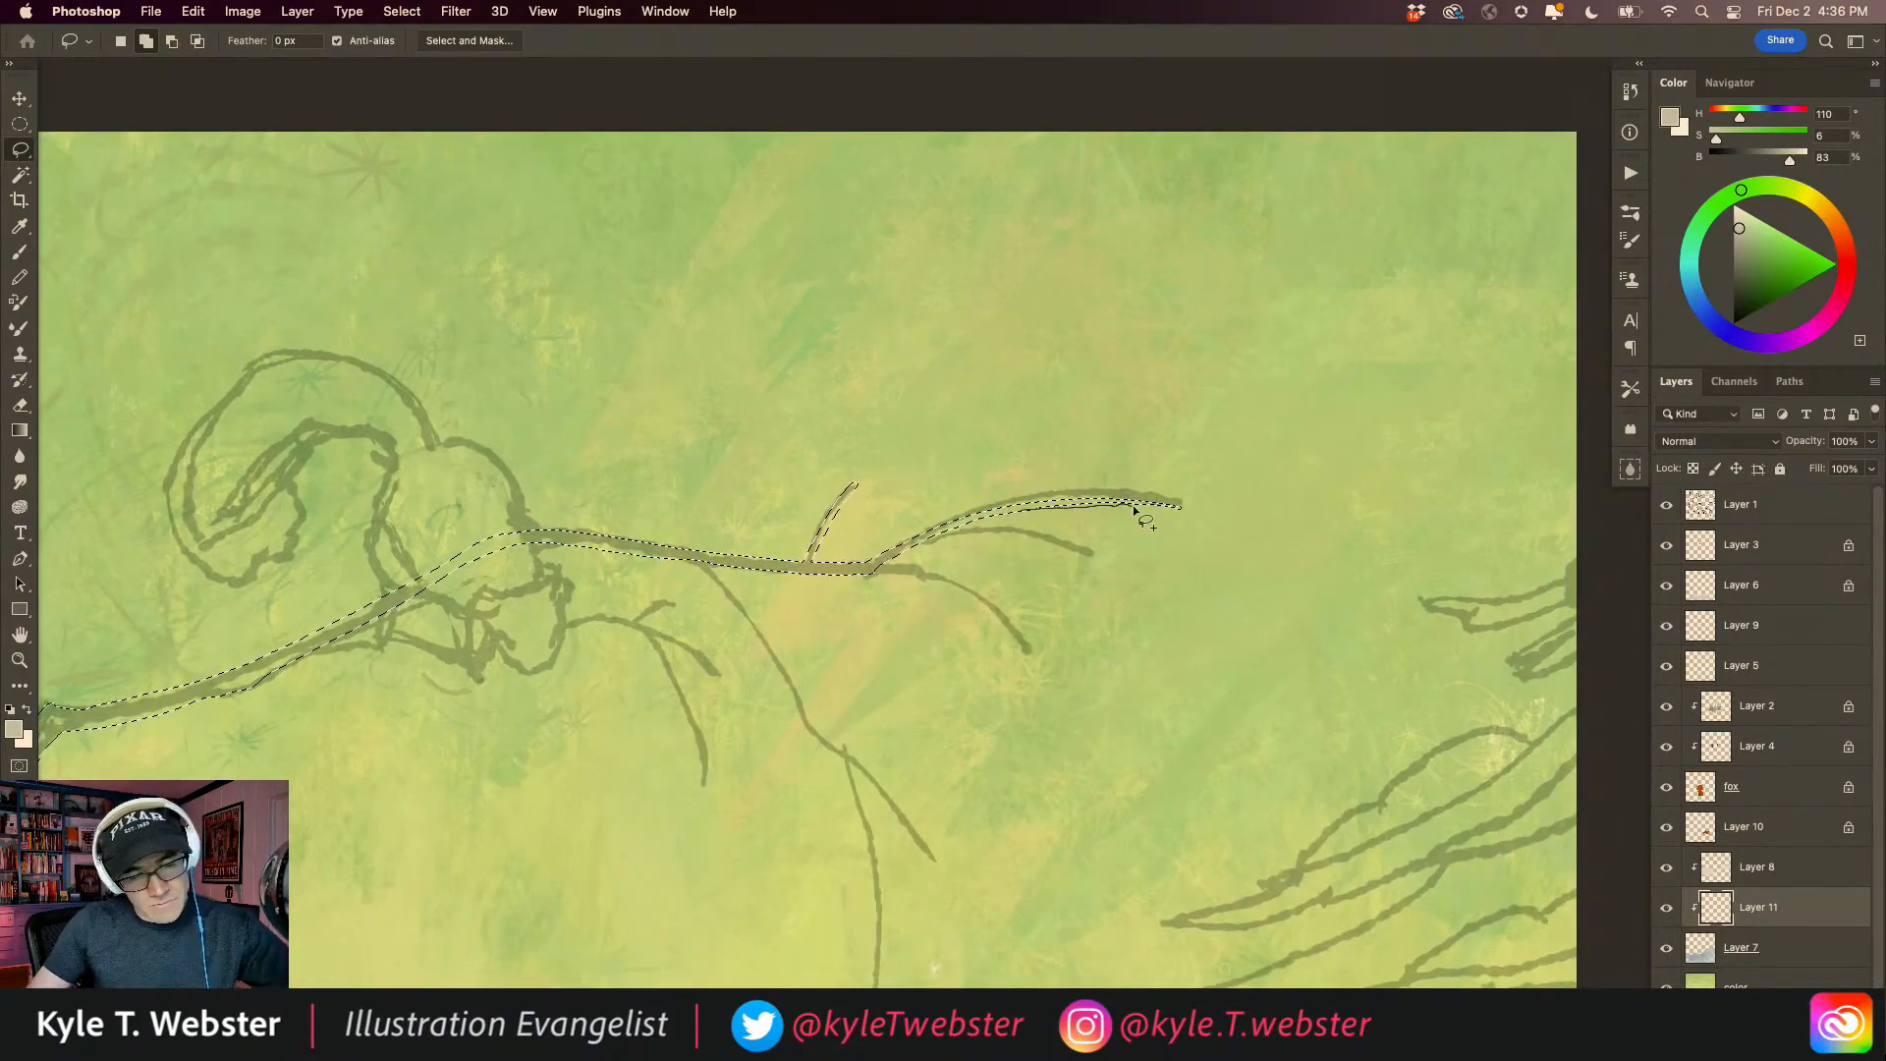
# Step: Add the fine forking twigs at the long branch's outer tip to the selection
pyautogui.moveTo(1029, 503); pyautogui.dragTo(1124, 466)
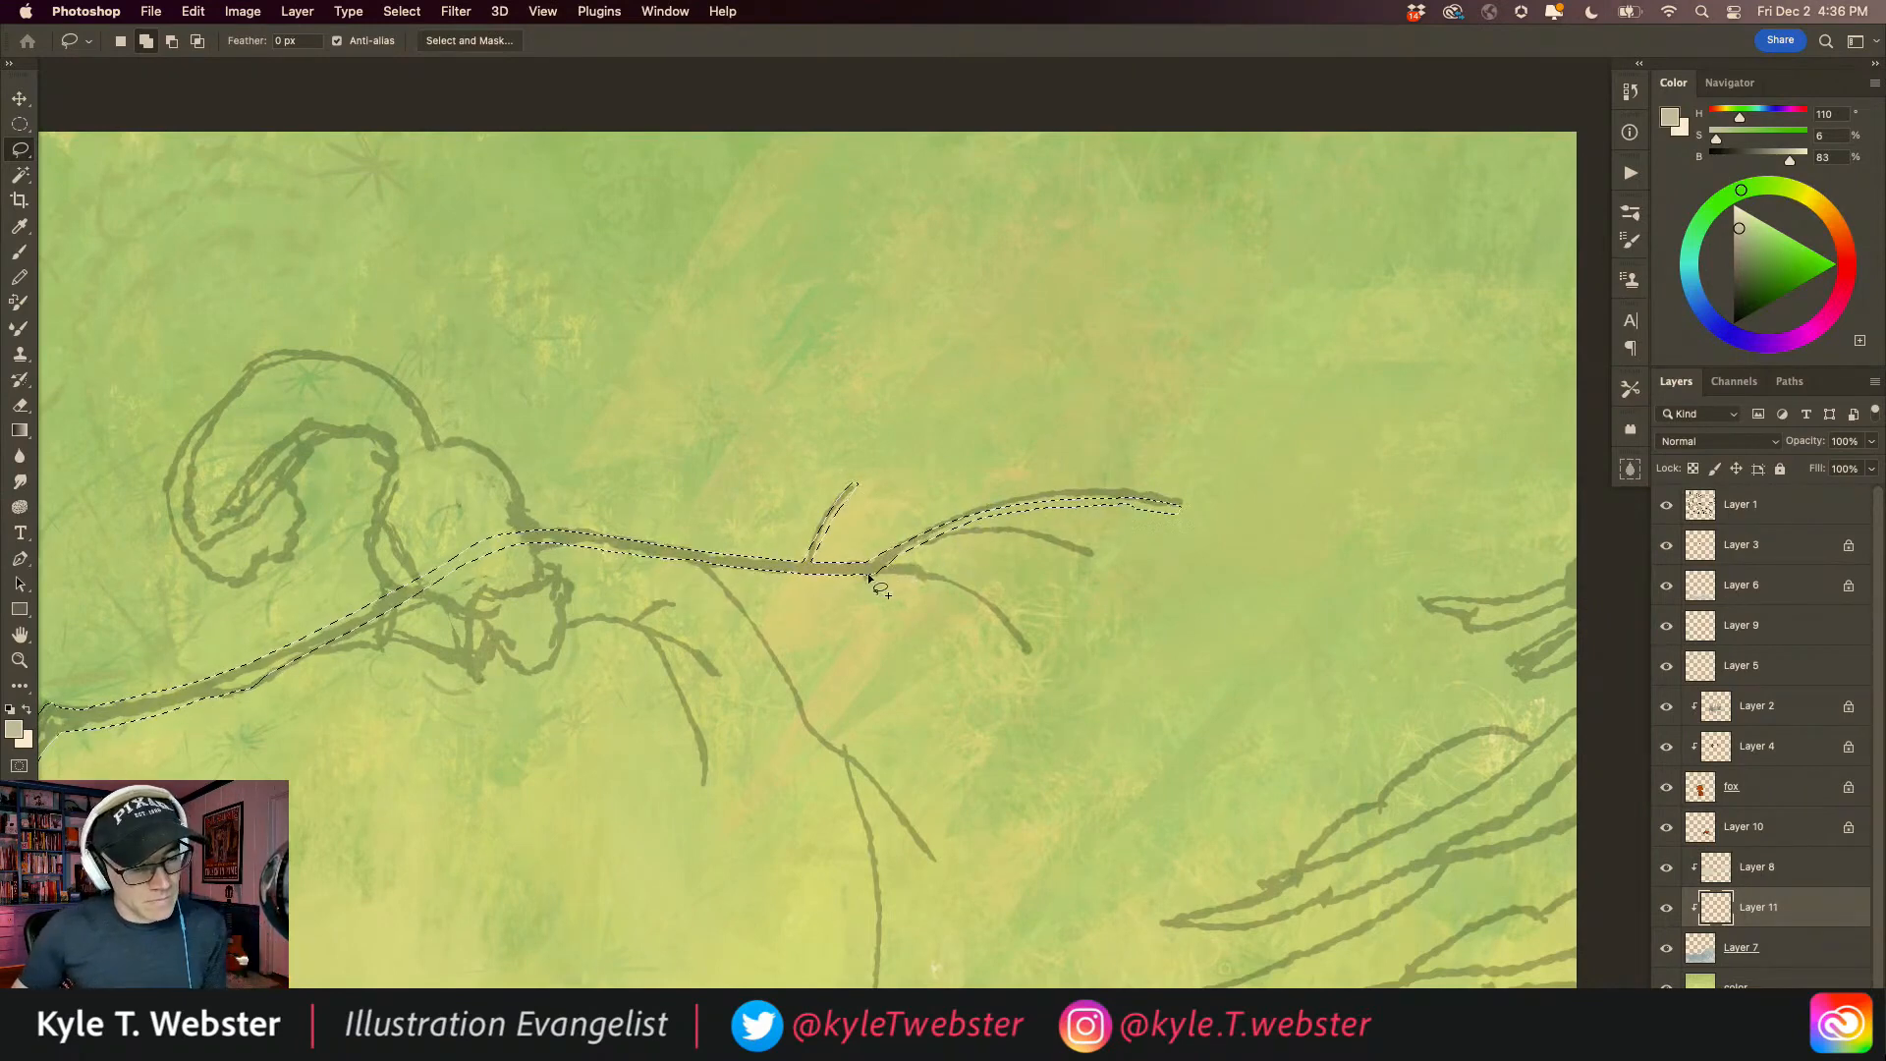
pyautogui.moveTo(862, 574)
pyautogui.mouseDown()
pyautogui.moveTo(978, 613)
pyautogui.moveTo(1060, 673)
pyautogui.moveTo(975, 602)
pyautogui.moveTo(872, 566)
pyautogui.moveTo(1058, 577)
pyautogui.moveTo(944, 596)
pyautogui.mouseUp()
pyautogui.press('super+z')
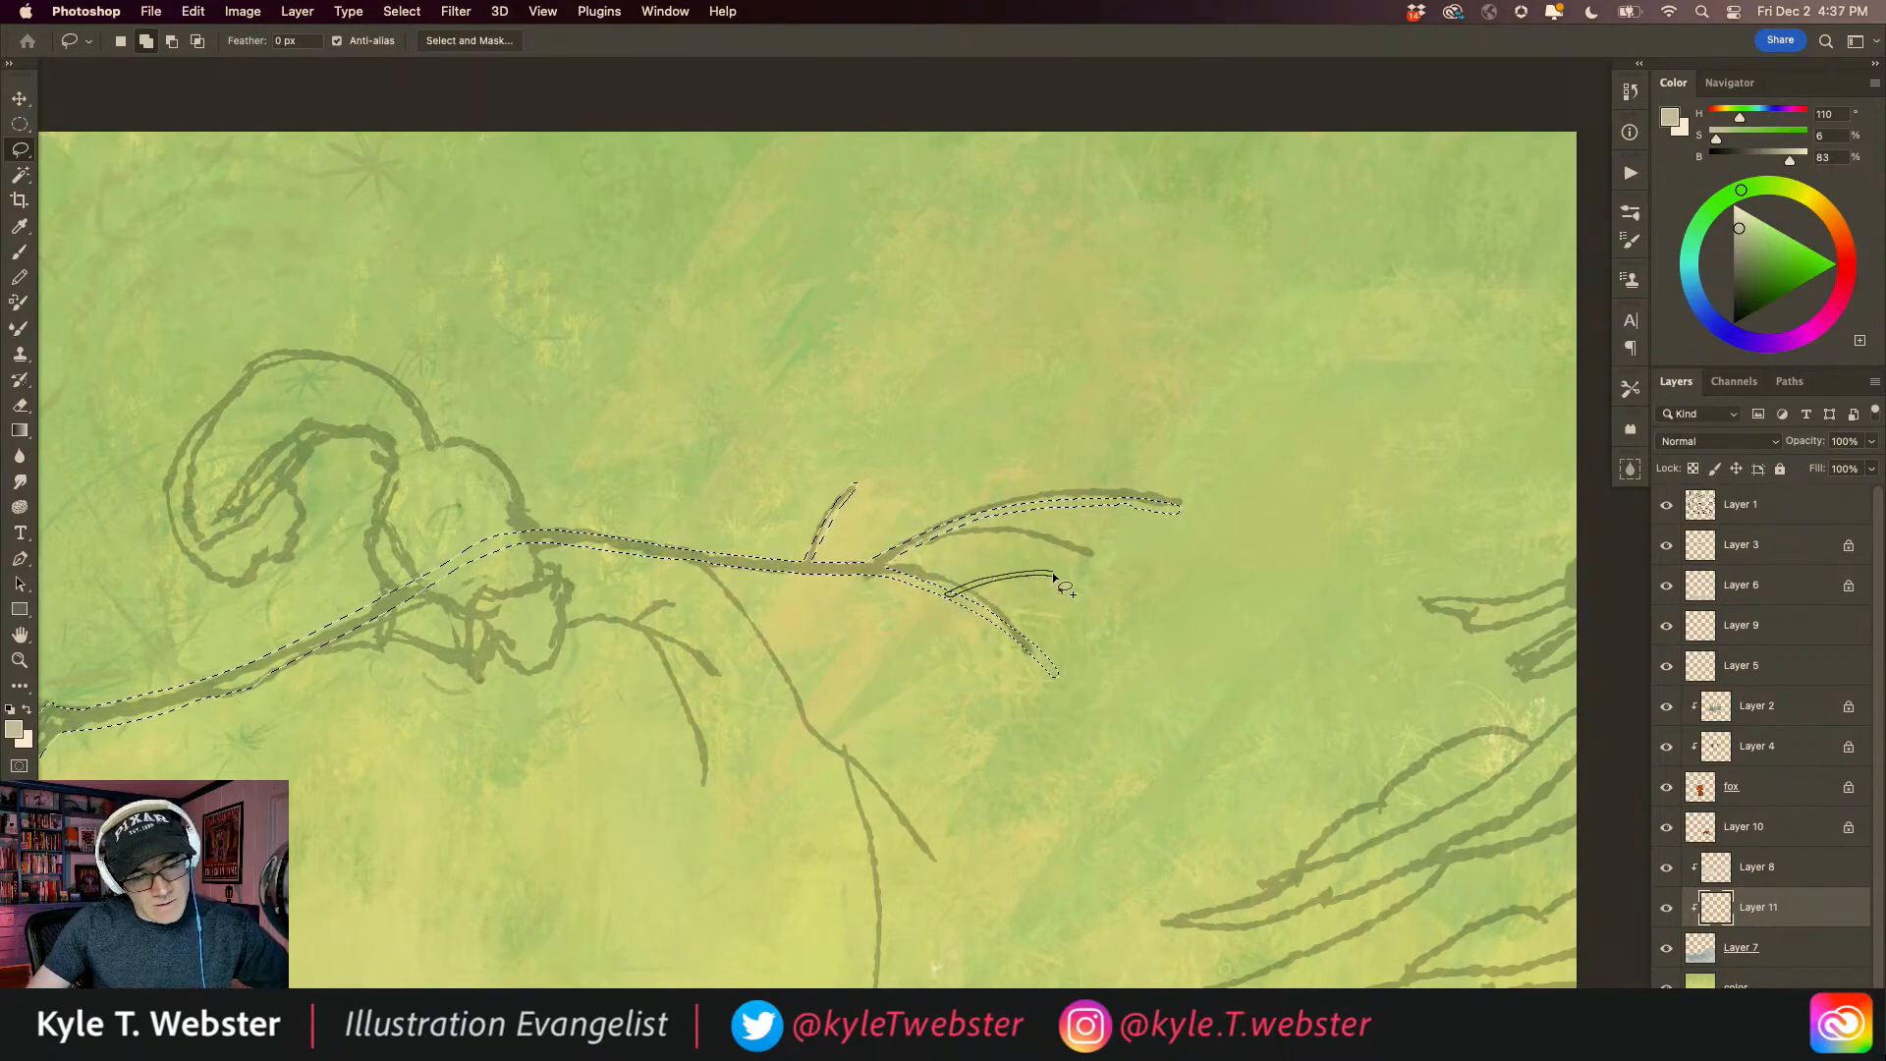
pyautogui.moveTo(1055, 577); pyautogui.dragTo(1057, 578)
pyautogui.moveTo(1009, 505)
pyautogui.mouseDown()
pyautogui.moveTo(1061, 467)
pyautogui.moveTo(1005, 510)
pyautogui.moveTo(1072, 566)
pyautogui.mouseUp()
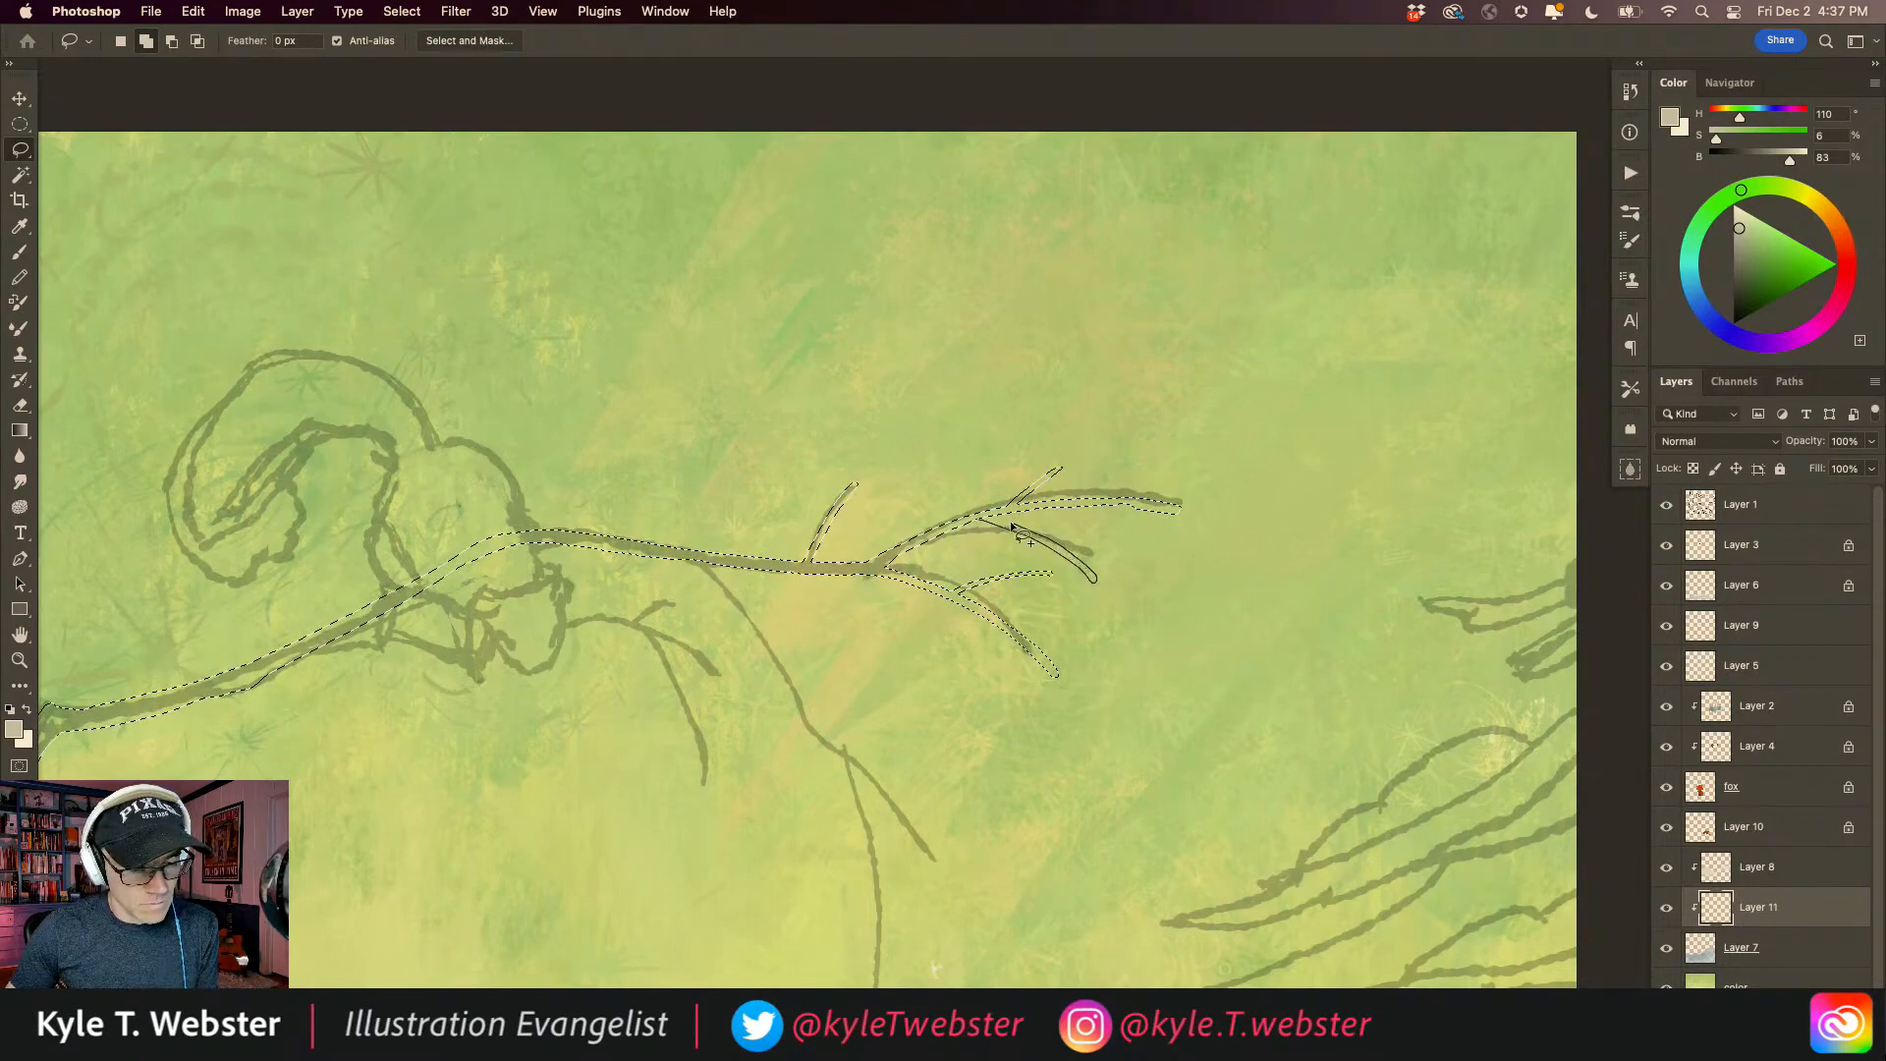
pyautogui.moveTo(985, 522); pyautogui.dragTo(983, 520)
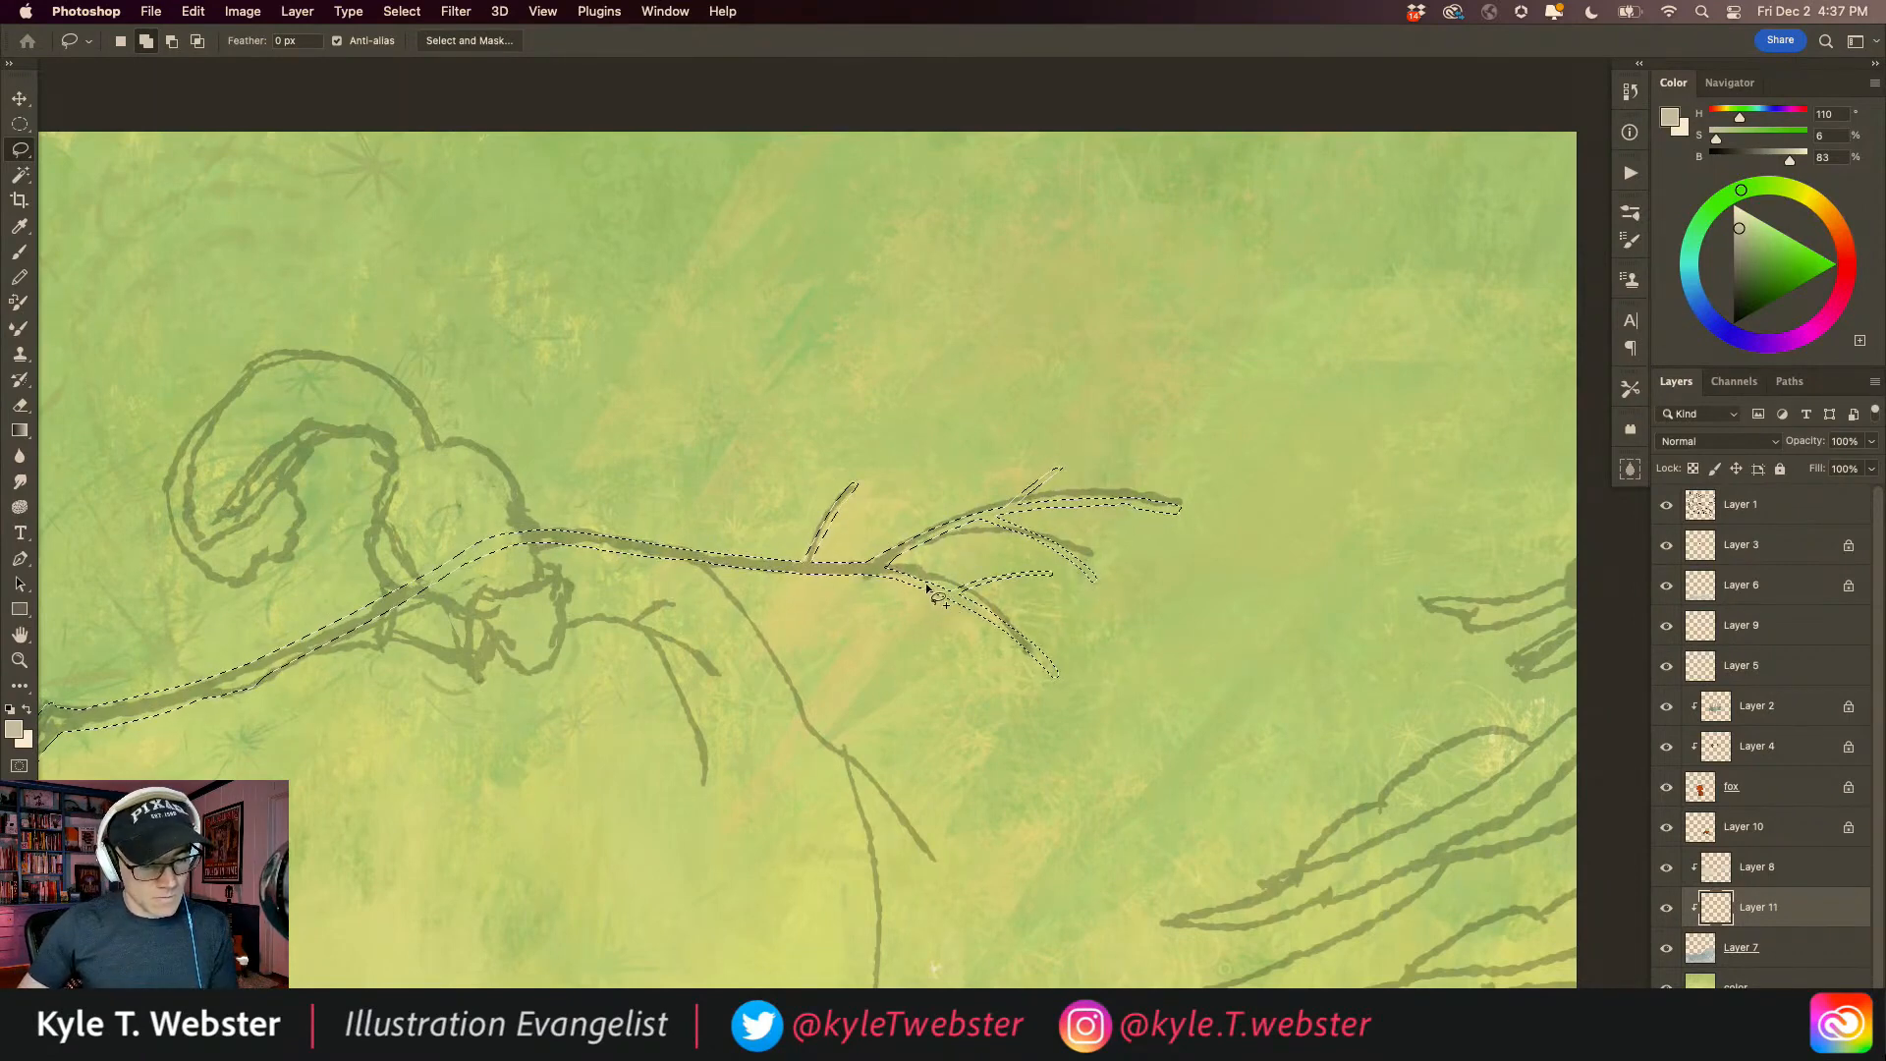
pyautogui.moveTo(921, 587)
pyautogui.mouseDown()
pyautogui.moveTo(950, 711)
pyautogui.moveTo(929, 587)
pyautogui.mouseUp()
# Step: Add the long offshoot hanging from the main branch to the selection, including both prongs of its forked end
pyautogui.moveTo(608, 632); pyautogui.dragTo(670, 572)
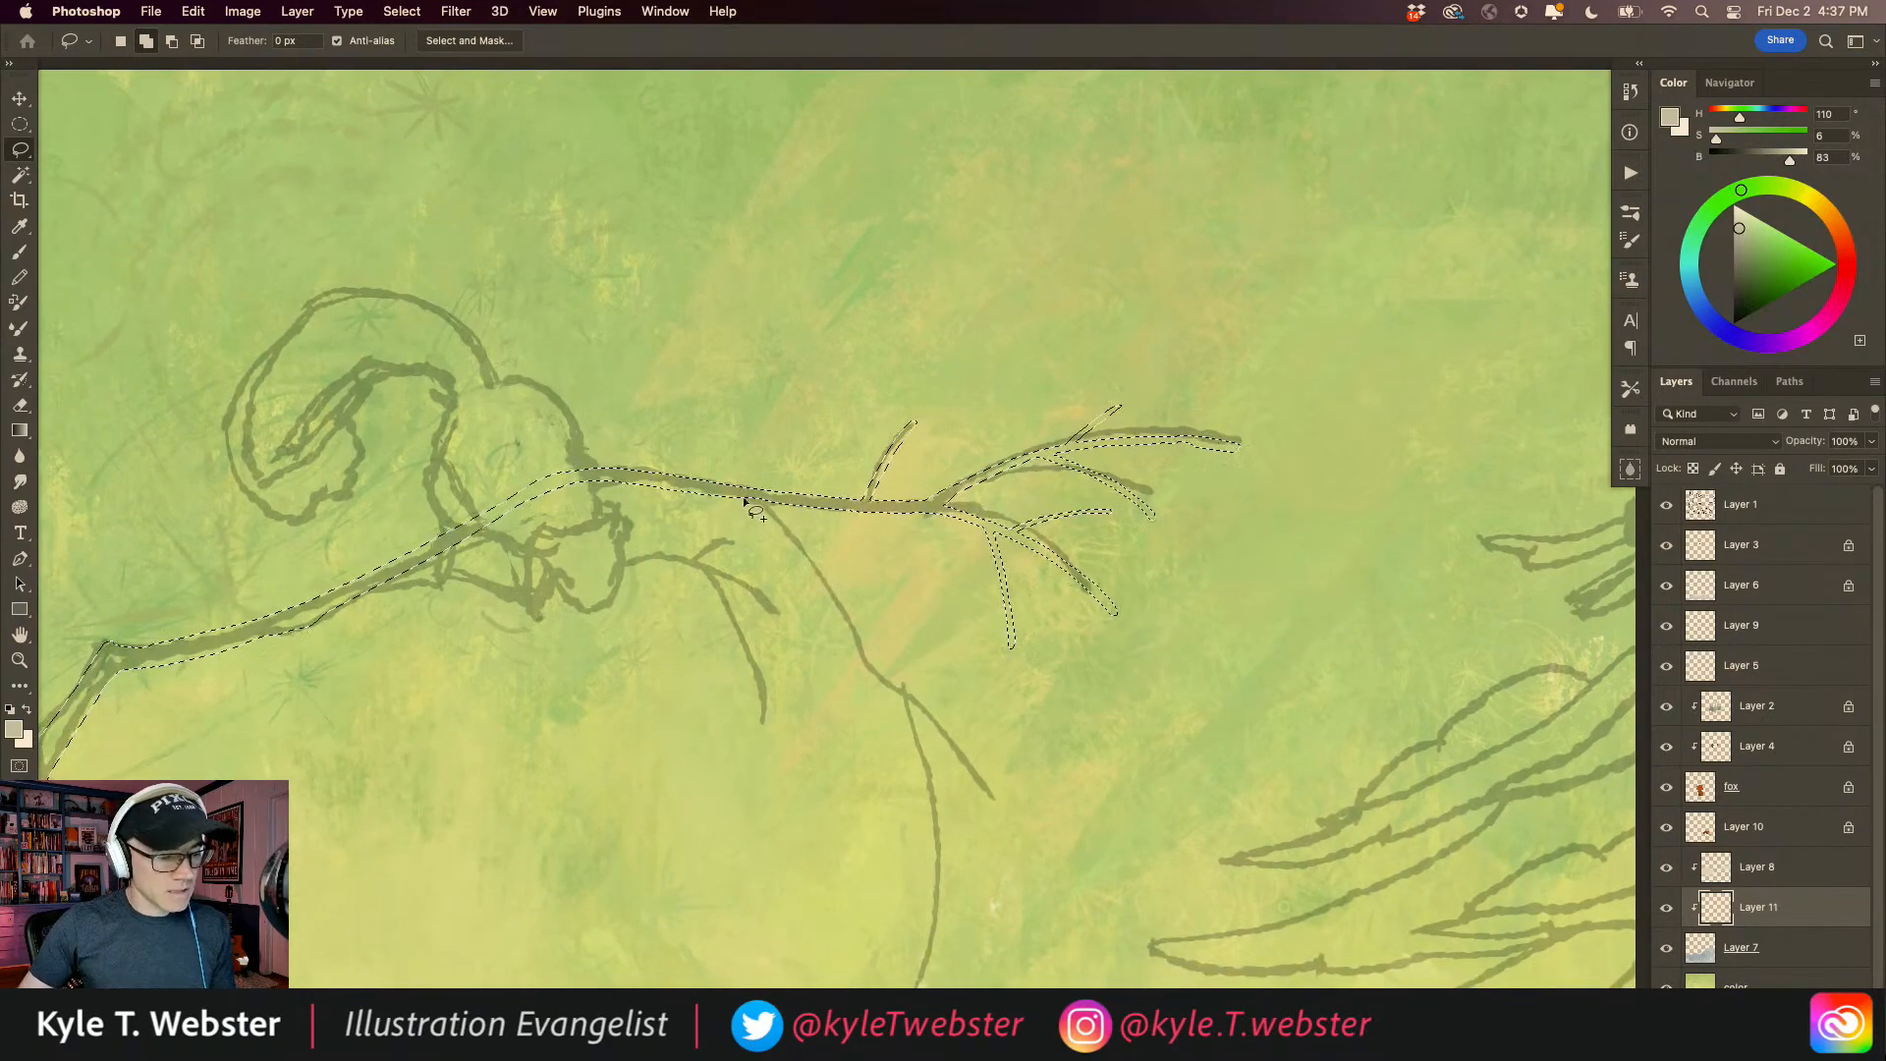
pyautogui.moveTo(713, 489); pyautogui.dragTo(756, 513)
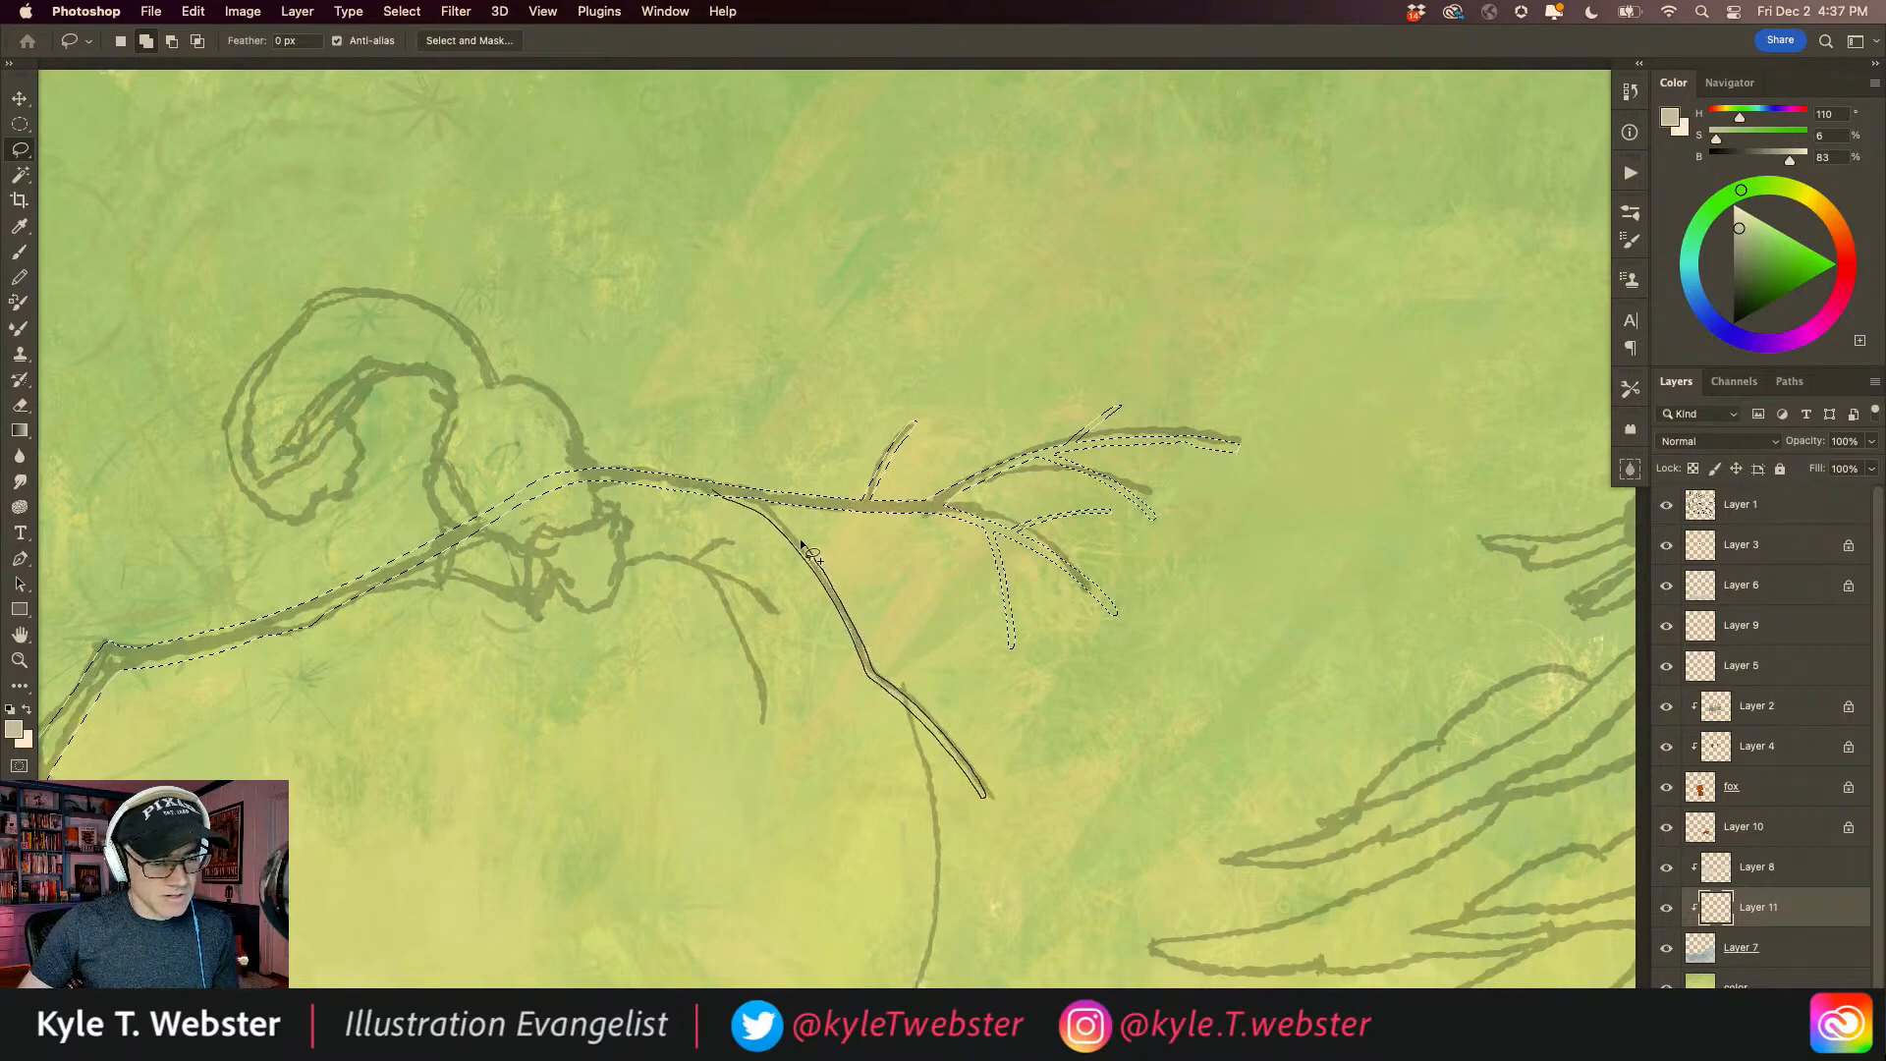
pyautogui.moveTo(743, 499); pyautogui.dragTo(747, 501)
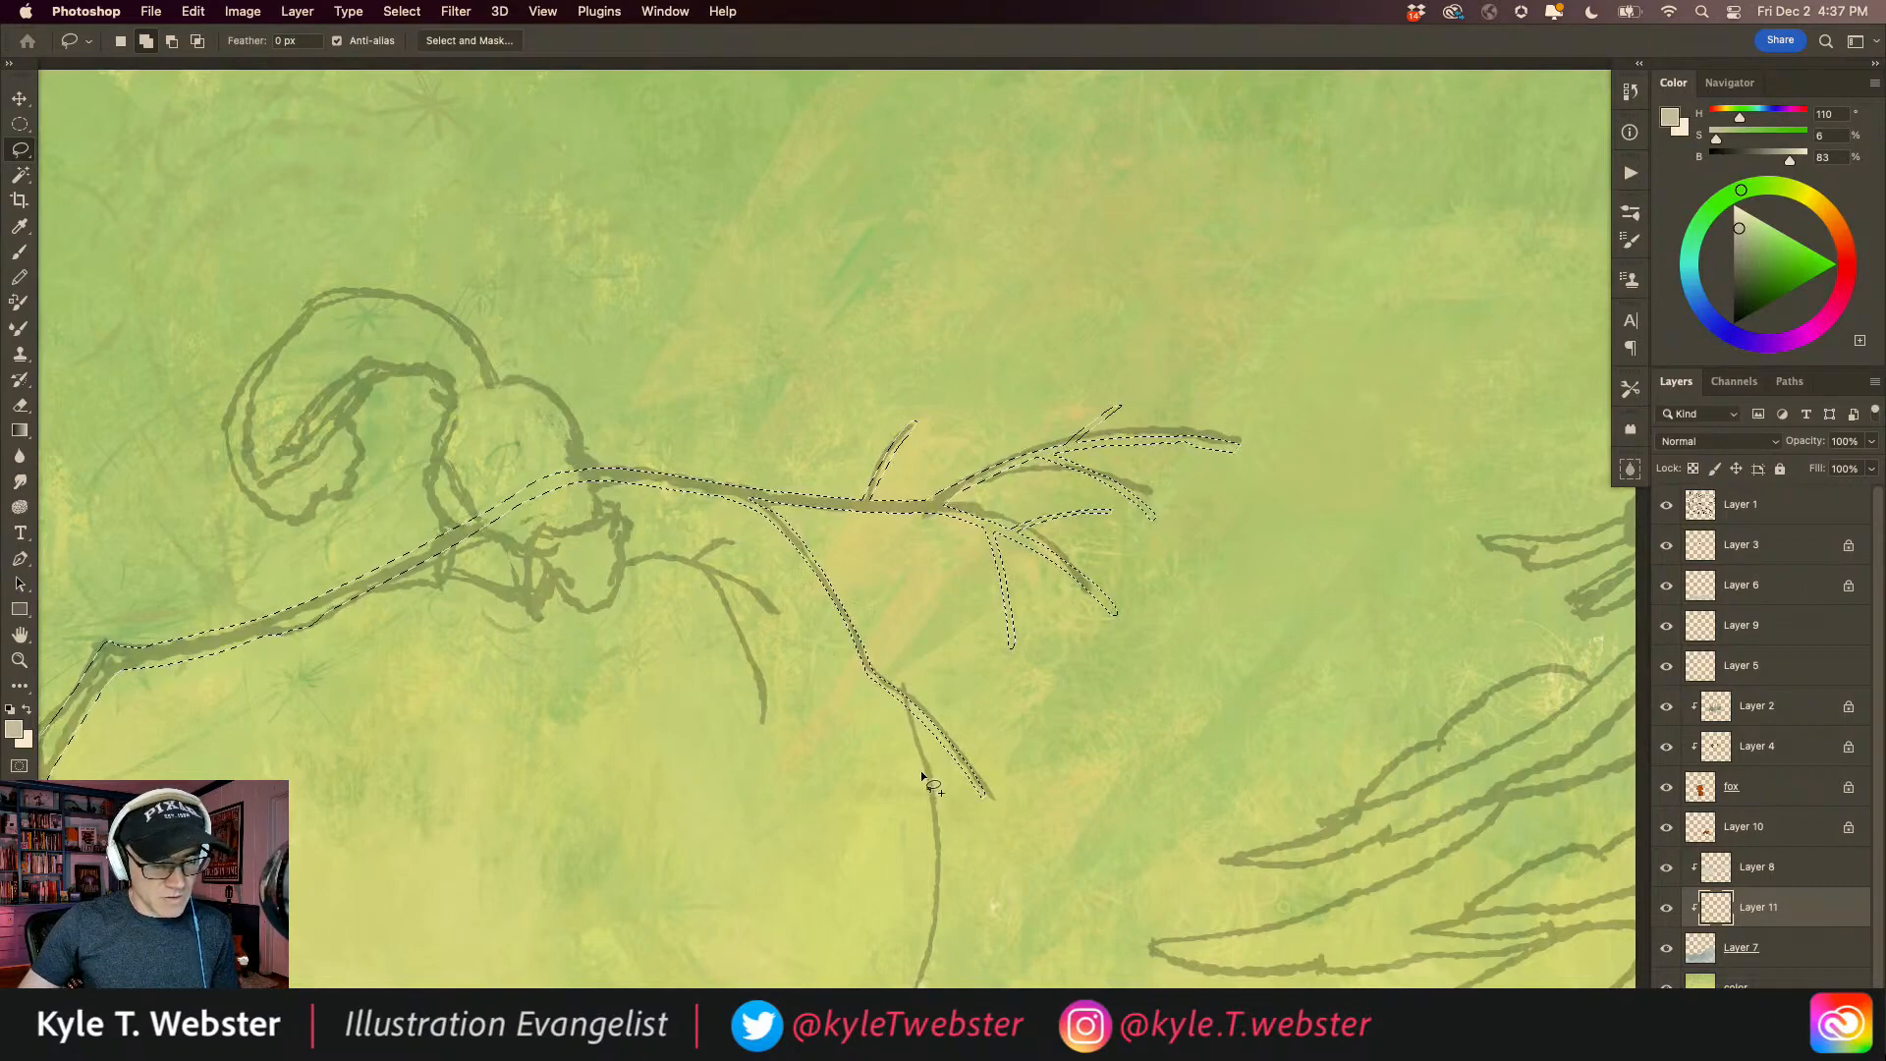
pyautogui.moveTo(926, 796); pyautogui.dragTo(933, 896)
pyautogui.press('super+z')
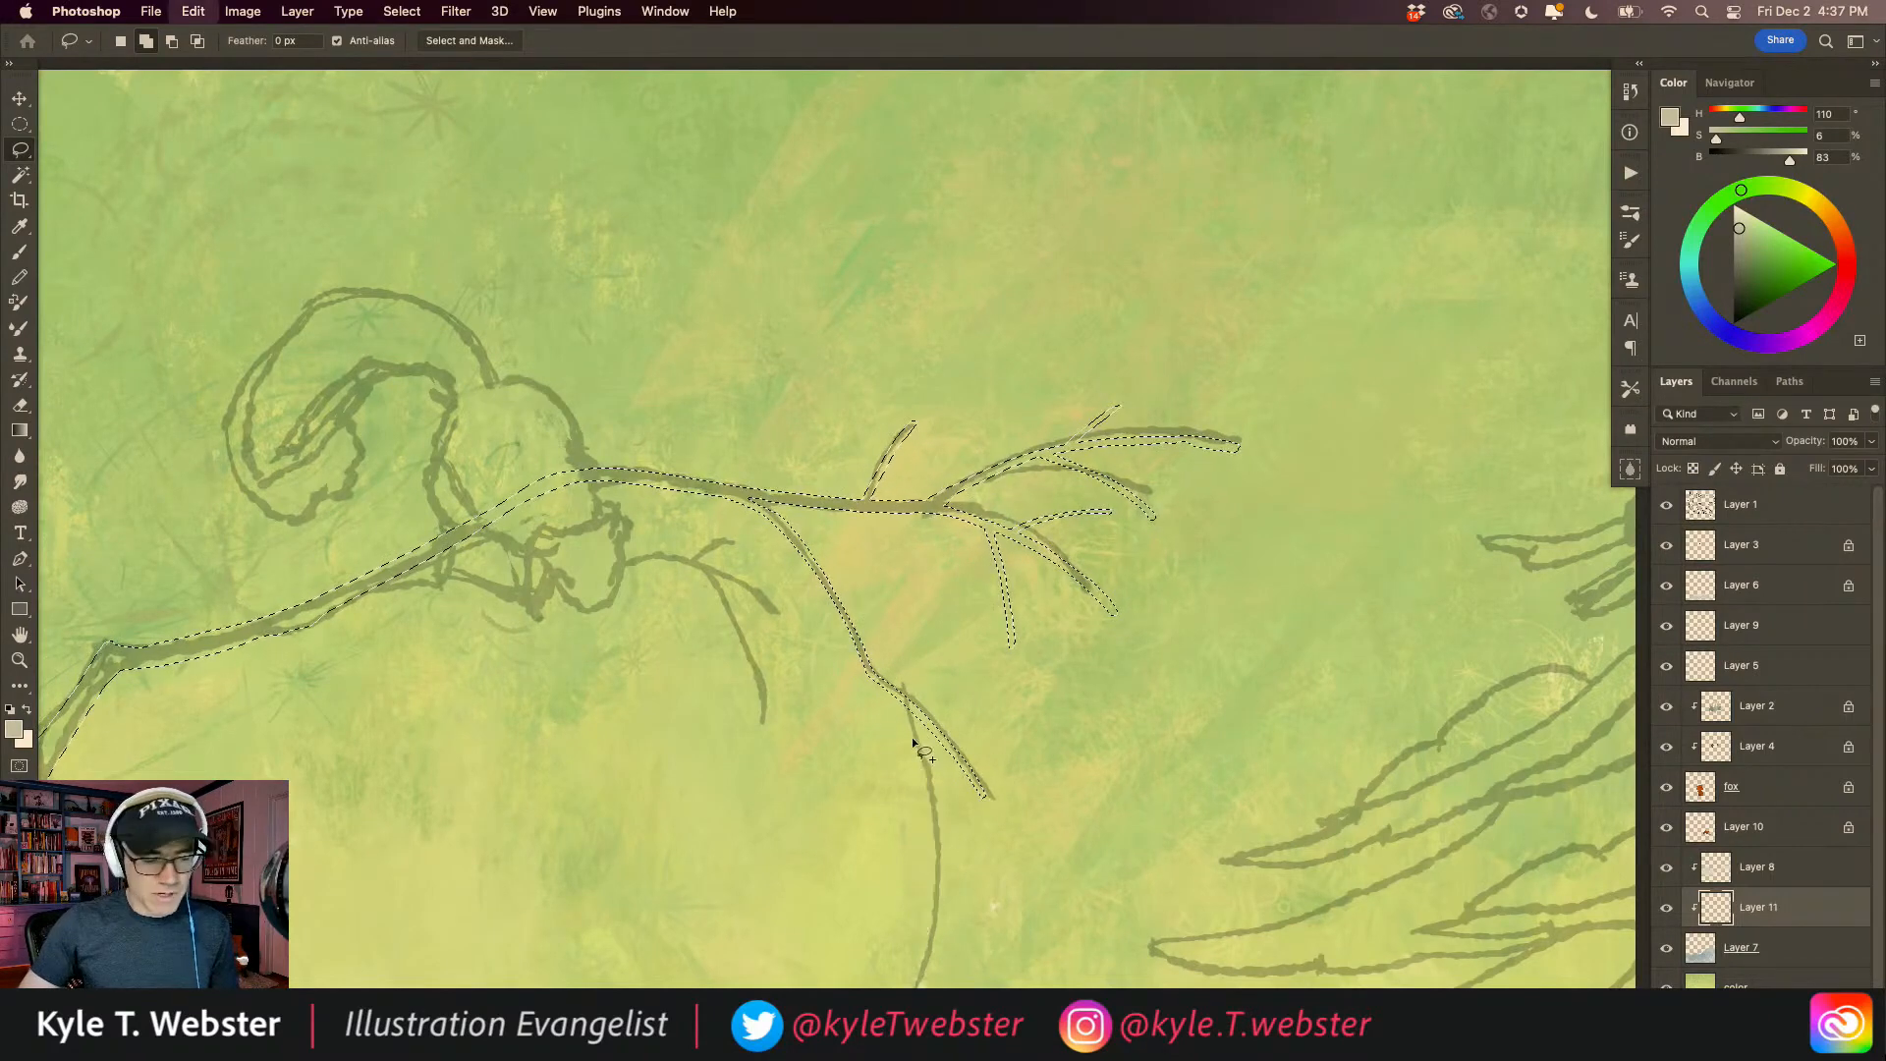
pyautogui.moveTo(898, 698); pyautogui.dragTo(924, 793)
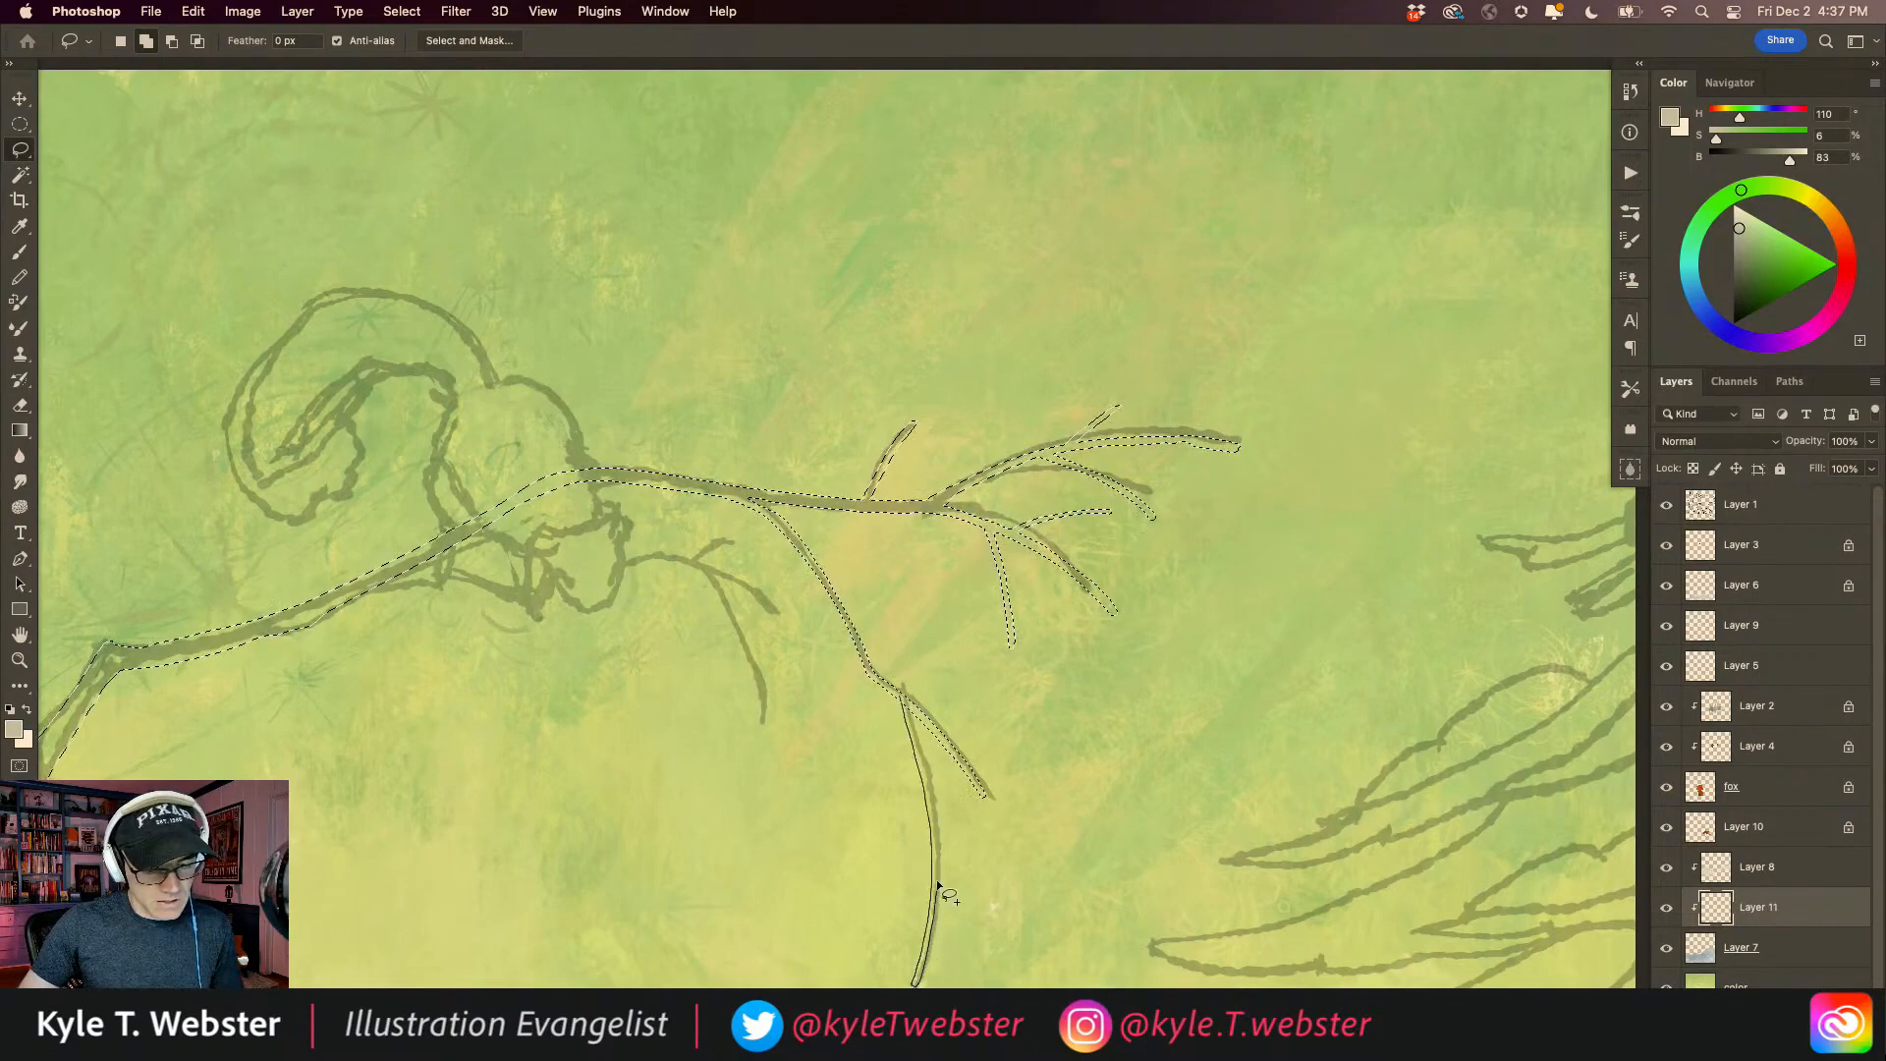
pyautogui.moveTo(934, 811); pyautogui.dragTo(927, 781)
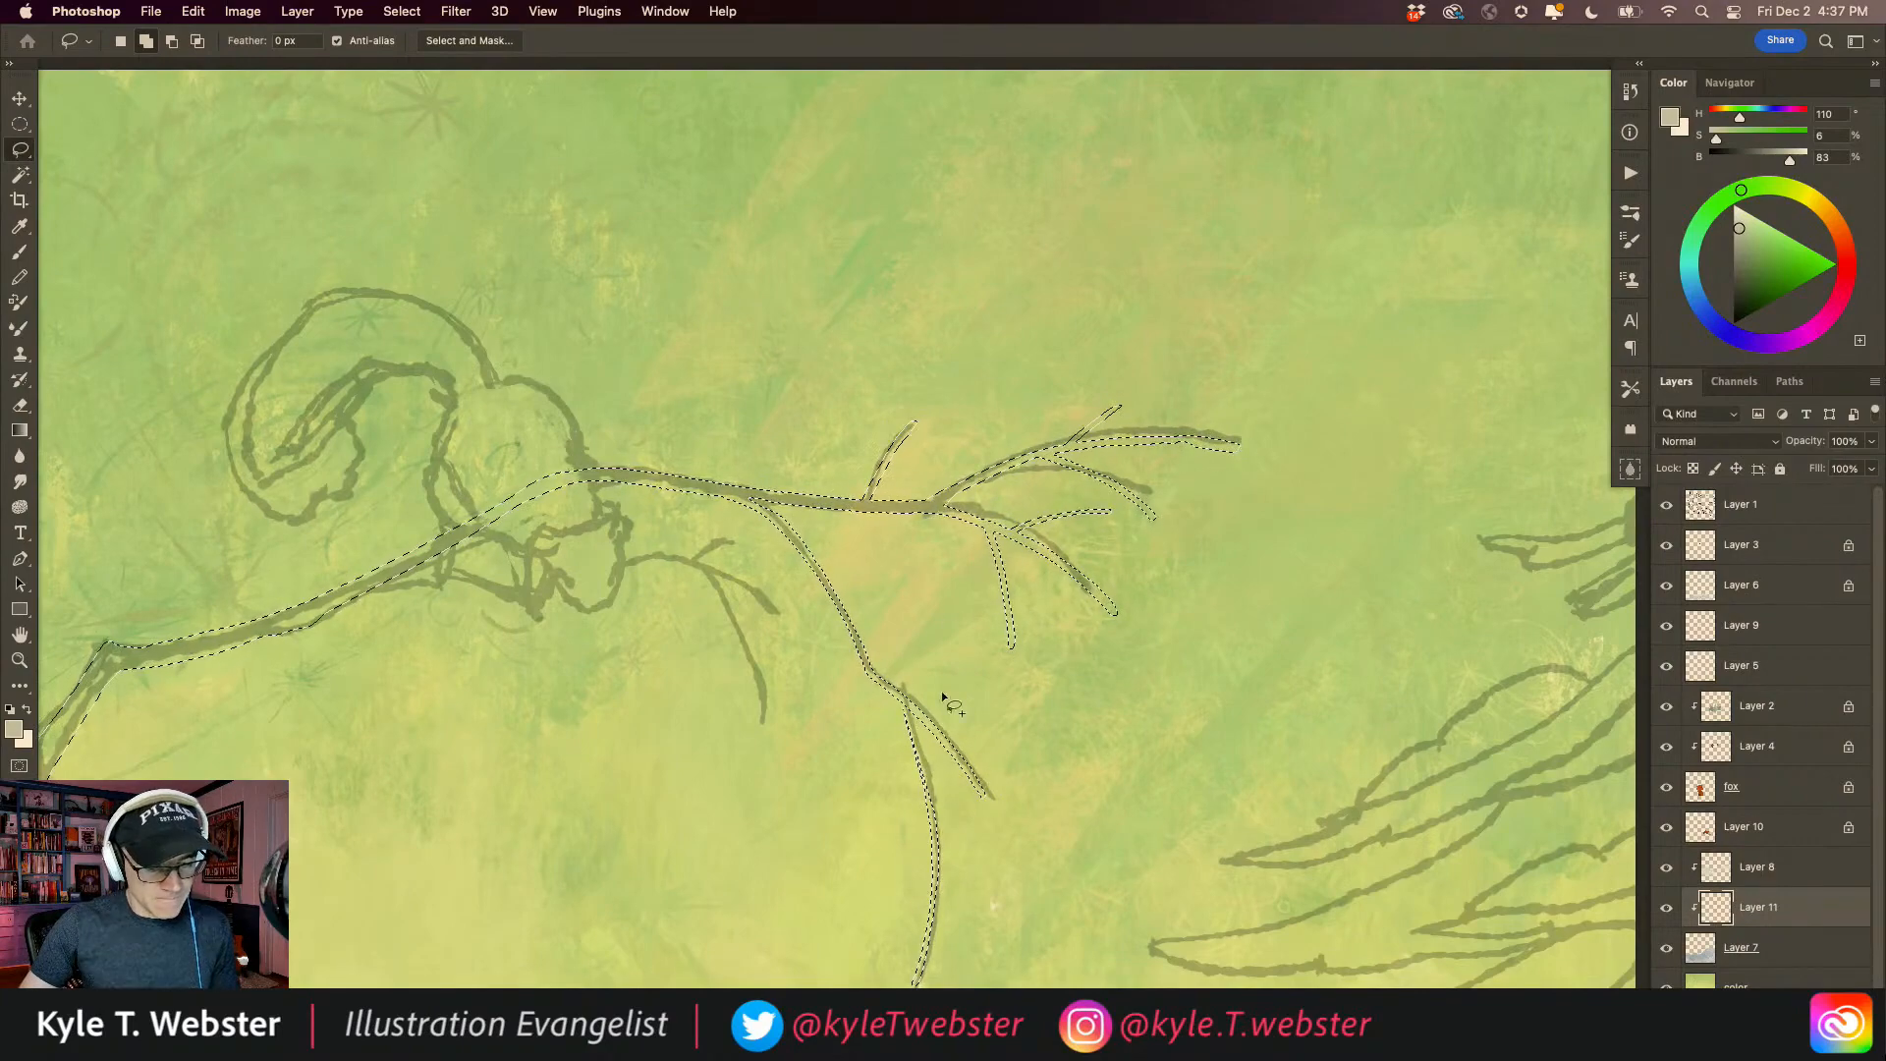
# Step: Thicken the selection where the hanging offshoot splits, smoothing the upper part of its longer prong
pyautogui.press('super+plus')
pyautogui.moveTo(958, 923); pyautogui.dragTo(884, 580)
pyautogui.moveTo(885, 507); pyautogui.dragTo(892, 538)
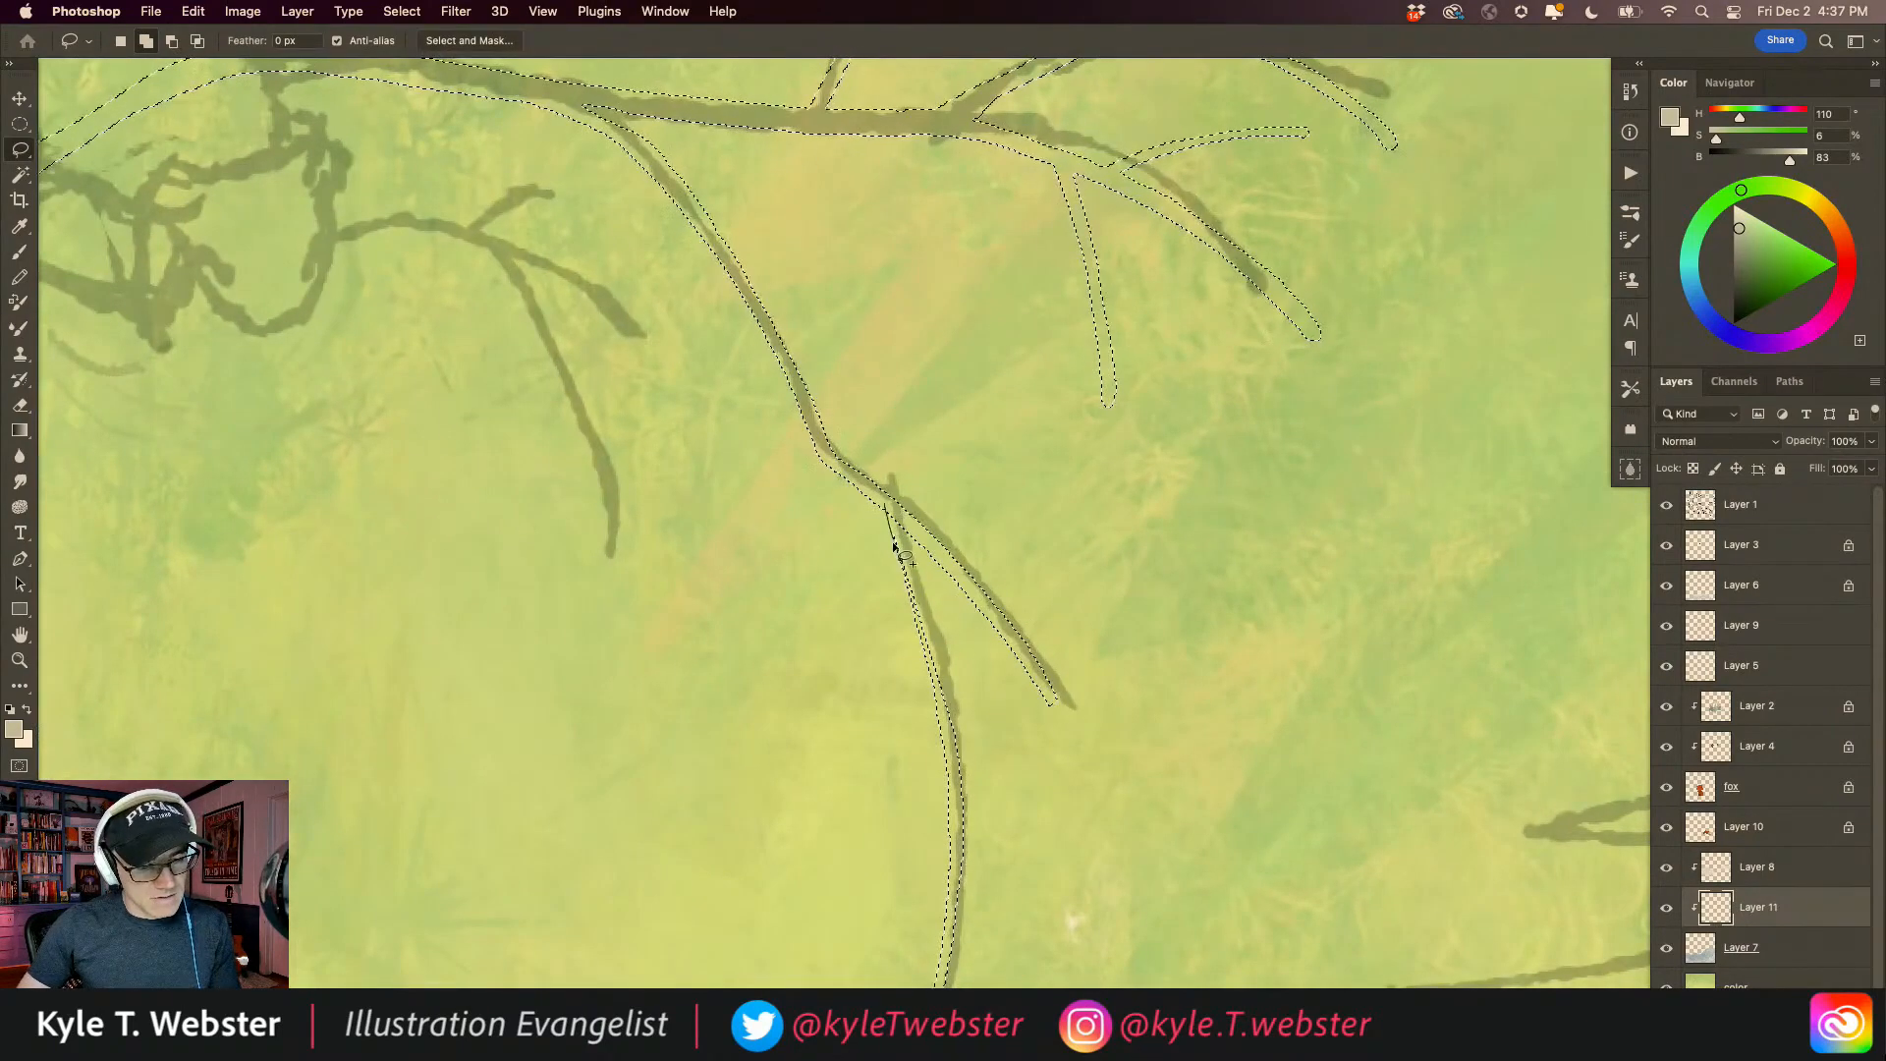
pyautogui.moveTo(936, 693); pyautogui.dragTo(952, 777)
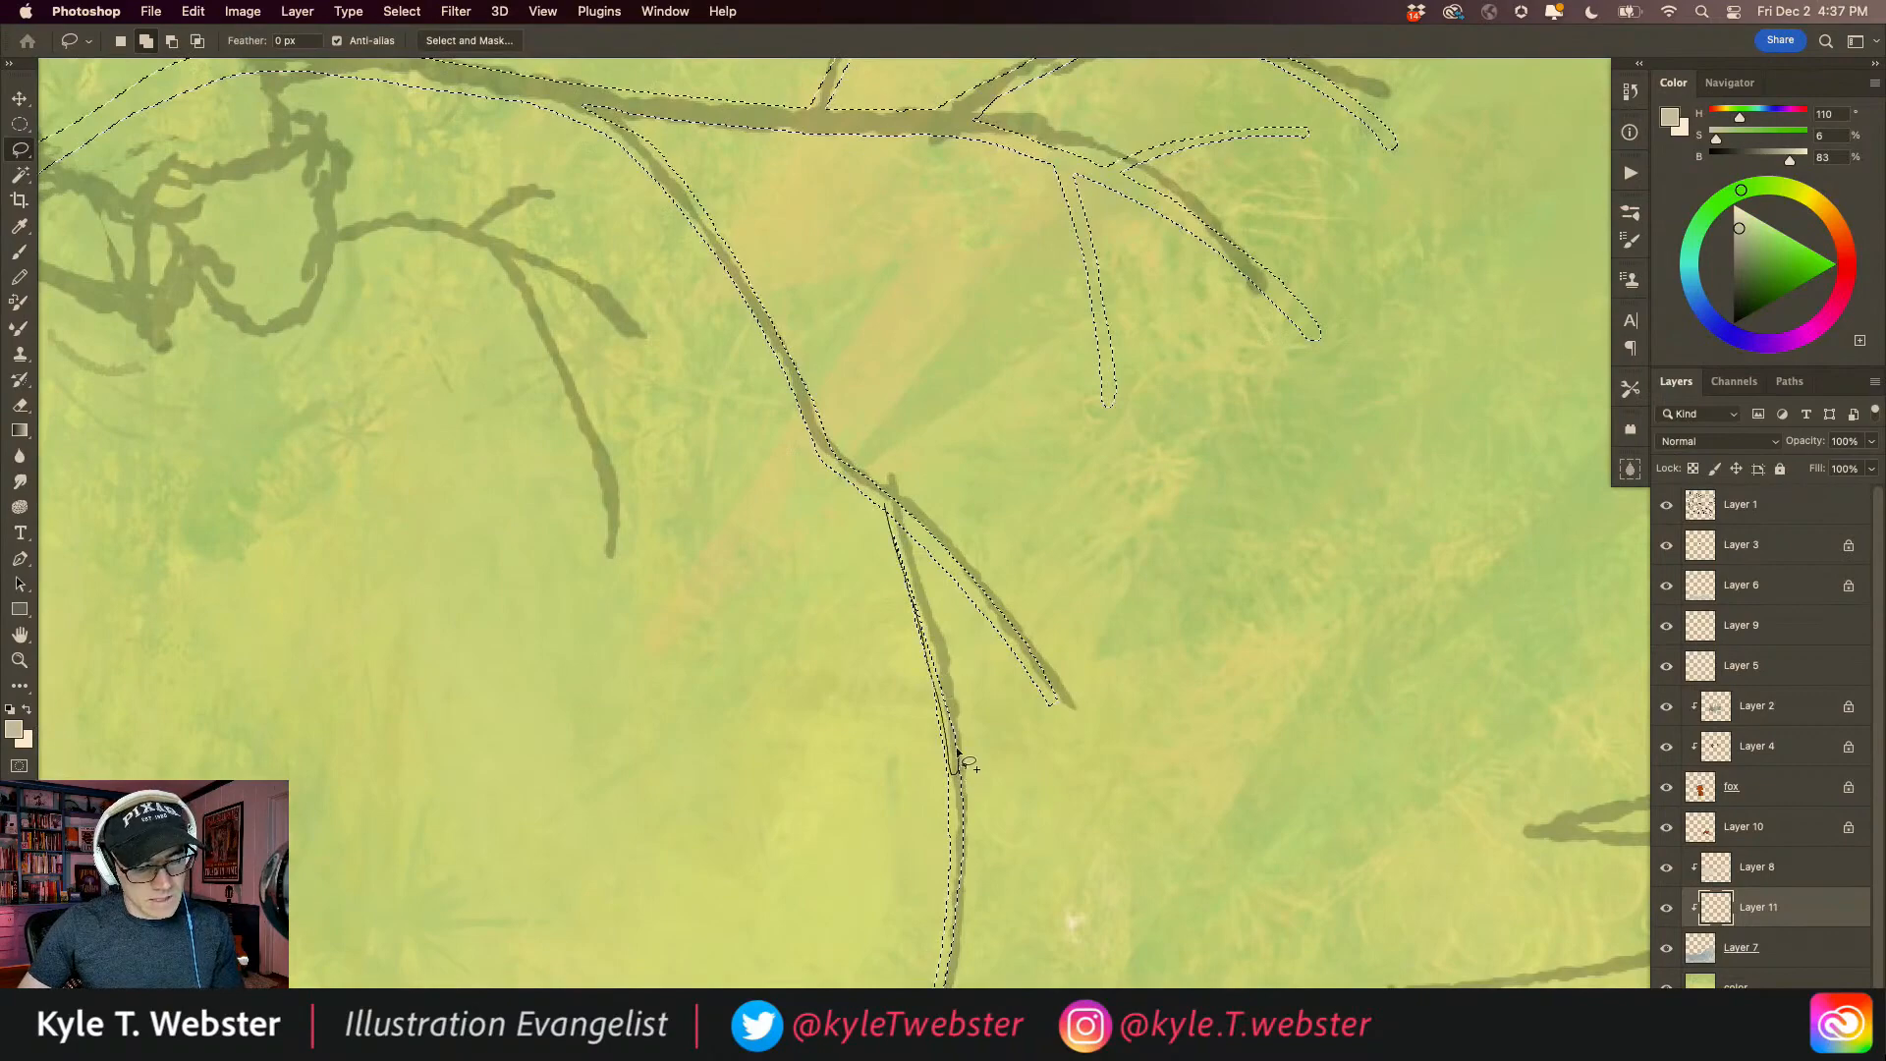
pyautogui.moveTo(905, 530); pyautogui.dragTo(895, 511)
pyautogui.press('super+minus')
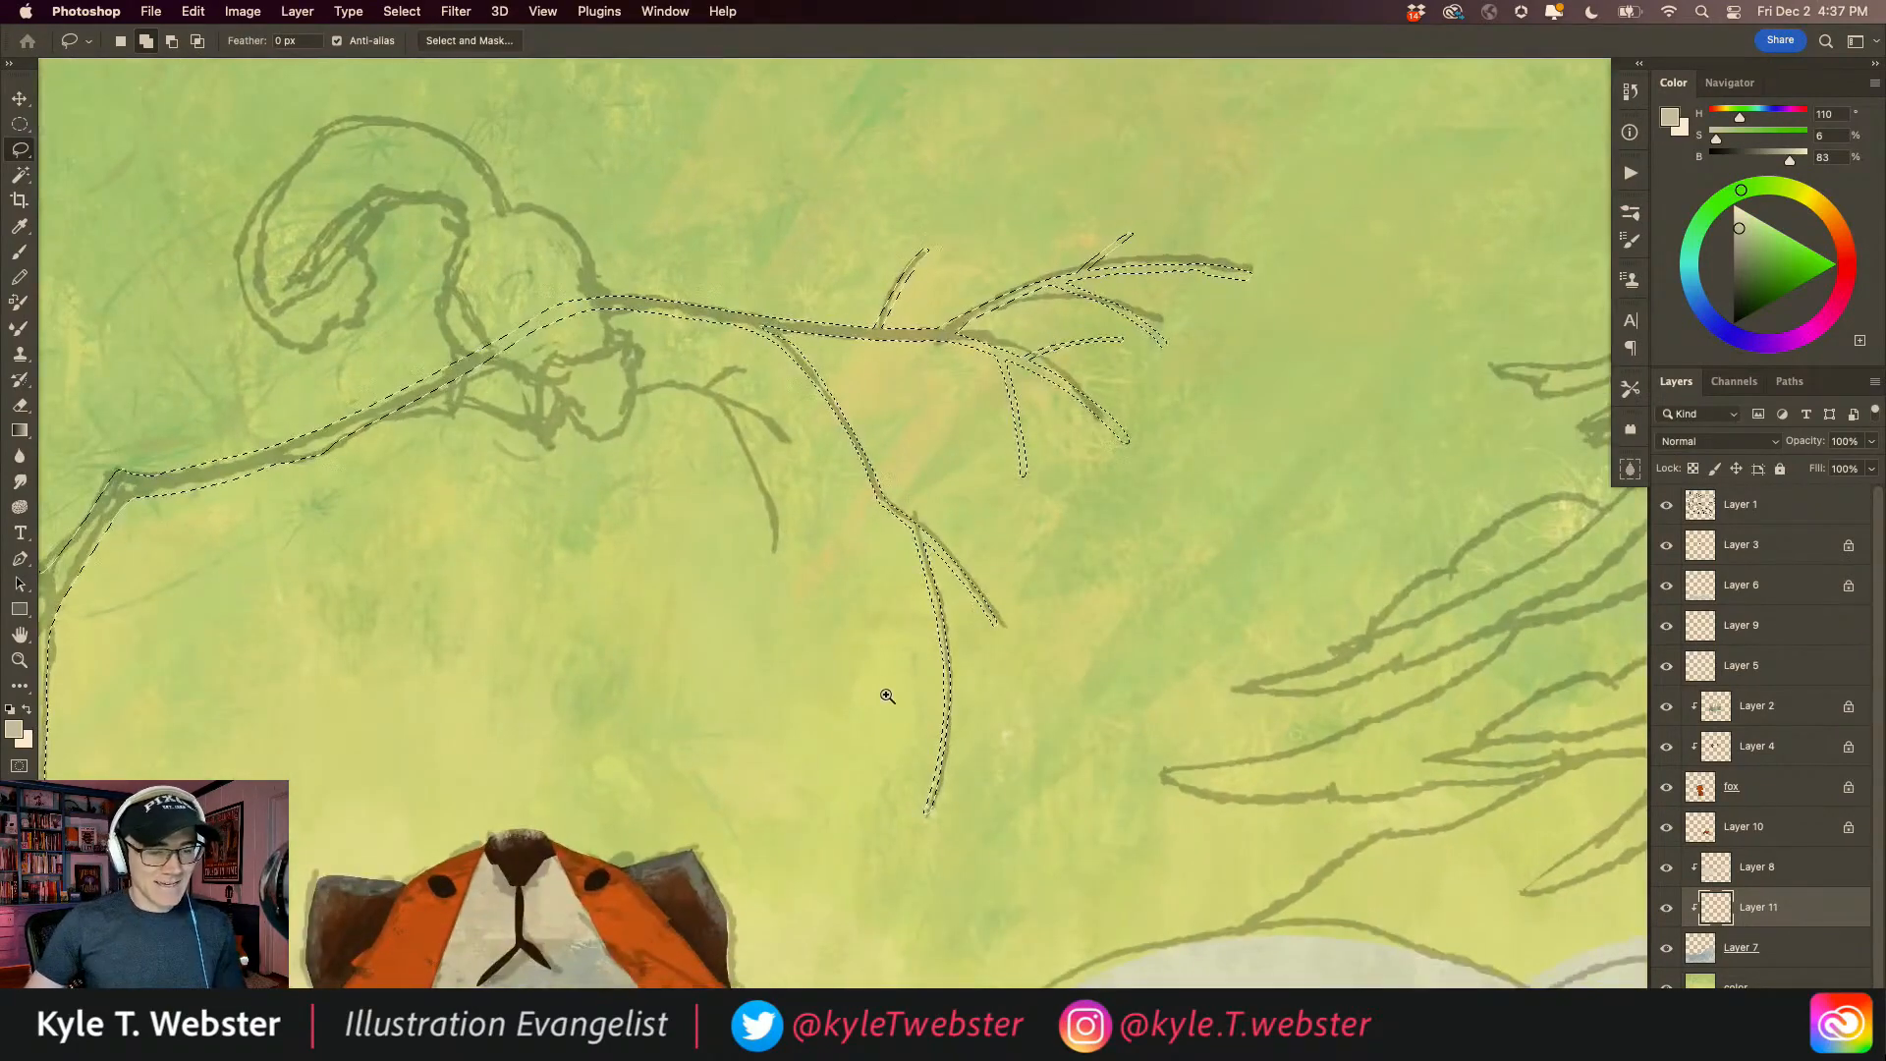
# Step: Add a small extra twig to the selection, branching downward from the hanging offshoot's longer prong
pyautogui.keyDown('super'); pyautogui.click(888, 694); pyautogui.keyUp('super')
pyautogui.moveTo(992, 545)
pyautogui.mouseDown()
pyautogui.moveTo(929, 713)
pyautogui.moveTo(938, 747)
pyautogui.moveTo(972, 566)
pyautogui.mouseUp()
pyautogui.moveTo(920, 703)
pyautogui.mouseDown()
pyautogui.moveTo(921, 739)
pyautogui.moveTo(1000, 545)
pyautogui.mouseUp()
pyautogui.moveTo(782, 602)
pyautogui.mouseDown()
pyautogui.moveTo(717, 627)
pyautogui.moveTo(845, 656)
pyautogui.mouseUp()
pyautogui.moveTo(797, 474); pyautogui.dragTo(801, 476)
pyautogui.keyDown('super'); pyautogui.click(707, 553); pyautogui.keyUp('super')
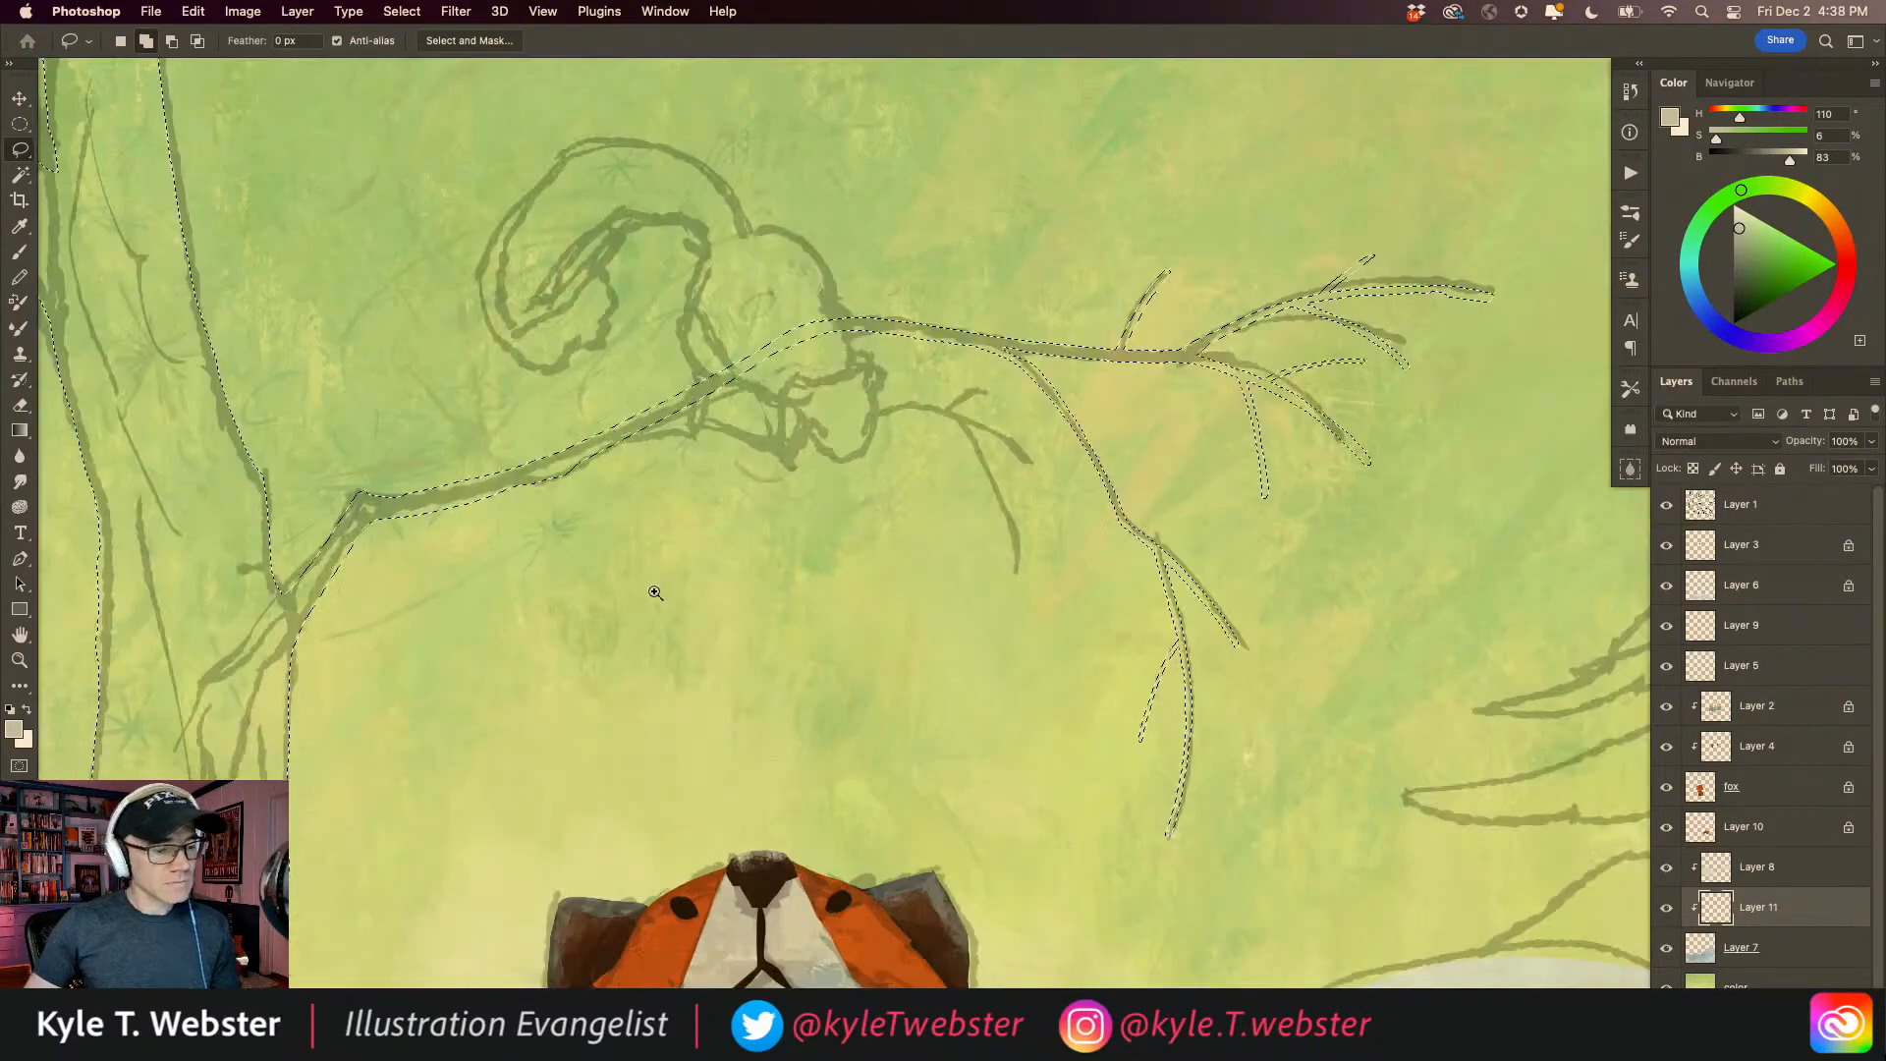
pyautogui.keyDown('super'); pyautogui.click(654, 586); pyautogui.keyUp('super')
pyautogui.moveTo(500, 336)
pyautogui.mouseDown()
pyautogui.moveTo(462, 355)
pyautogui.moveTo(540, 347)
pyautogui.mouseUp()
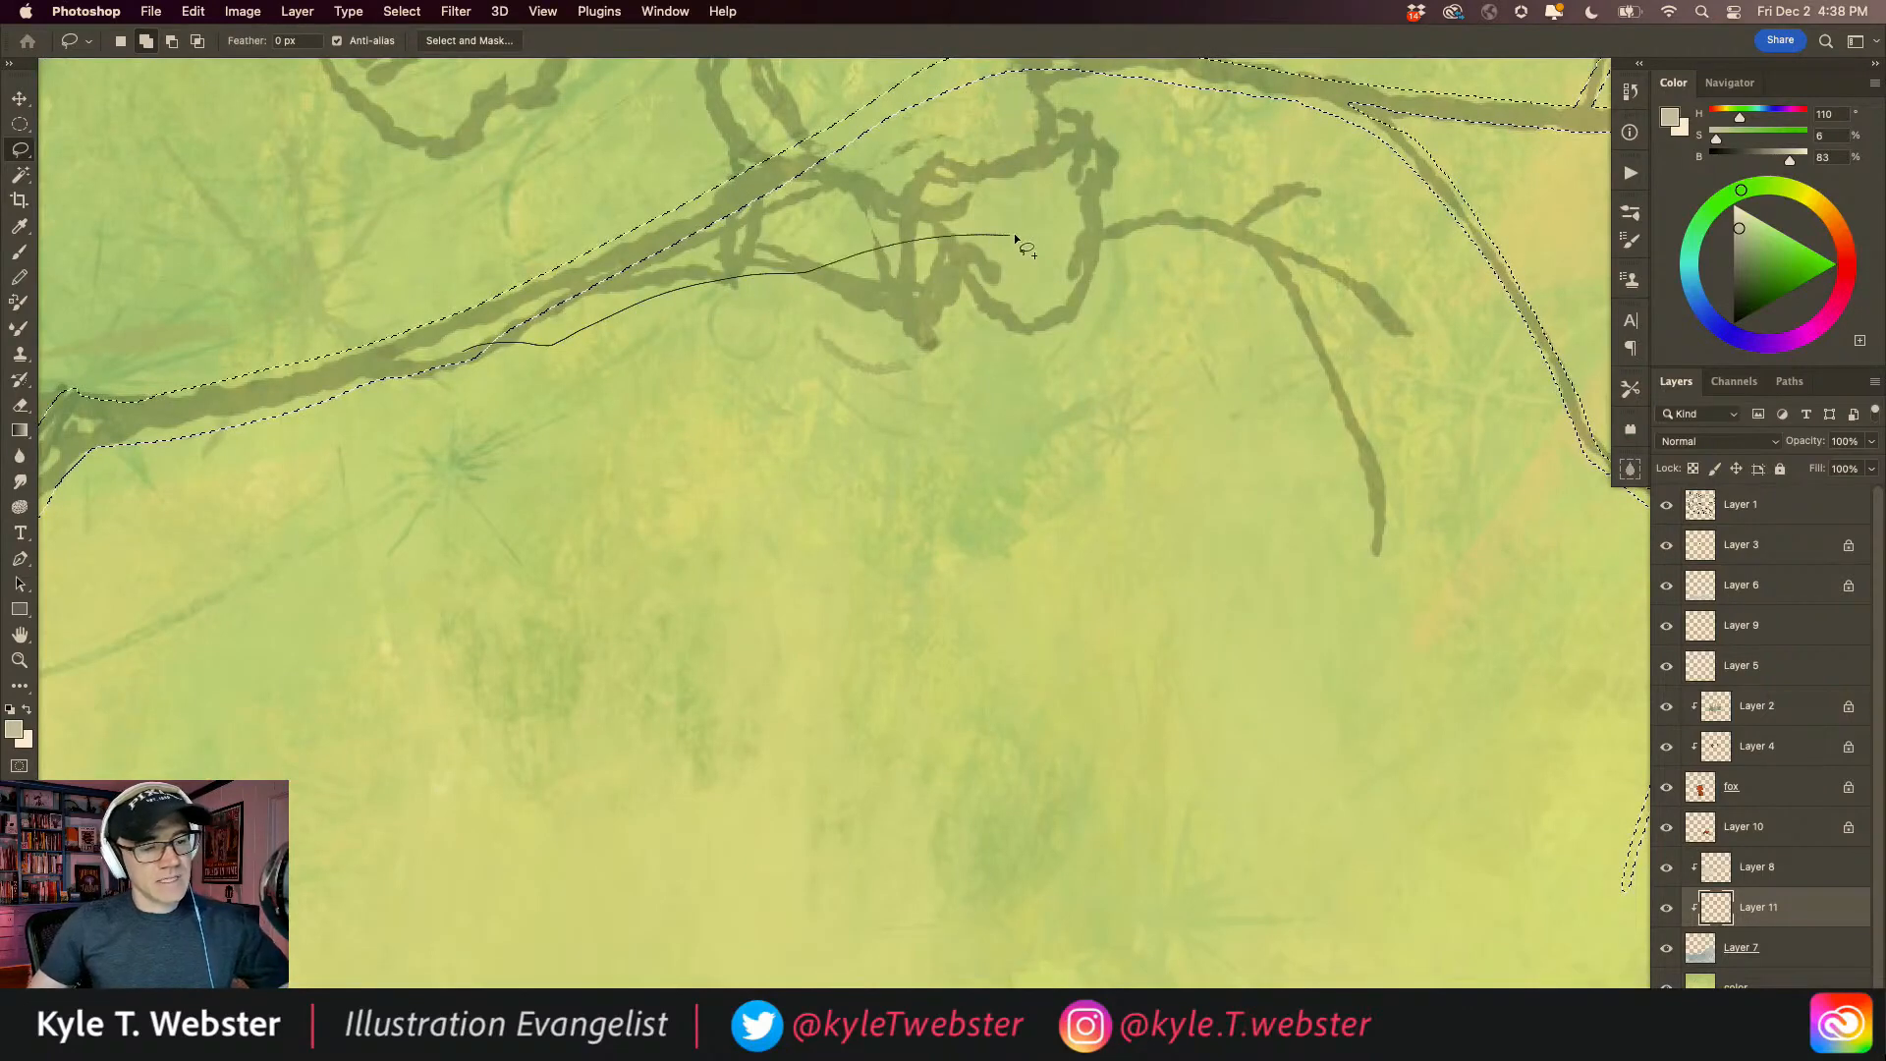
pyautogui.moveTo(1022, 231); pyautogui.dragTo(1023, 234)
pyautogui.press('super+z')
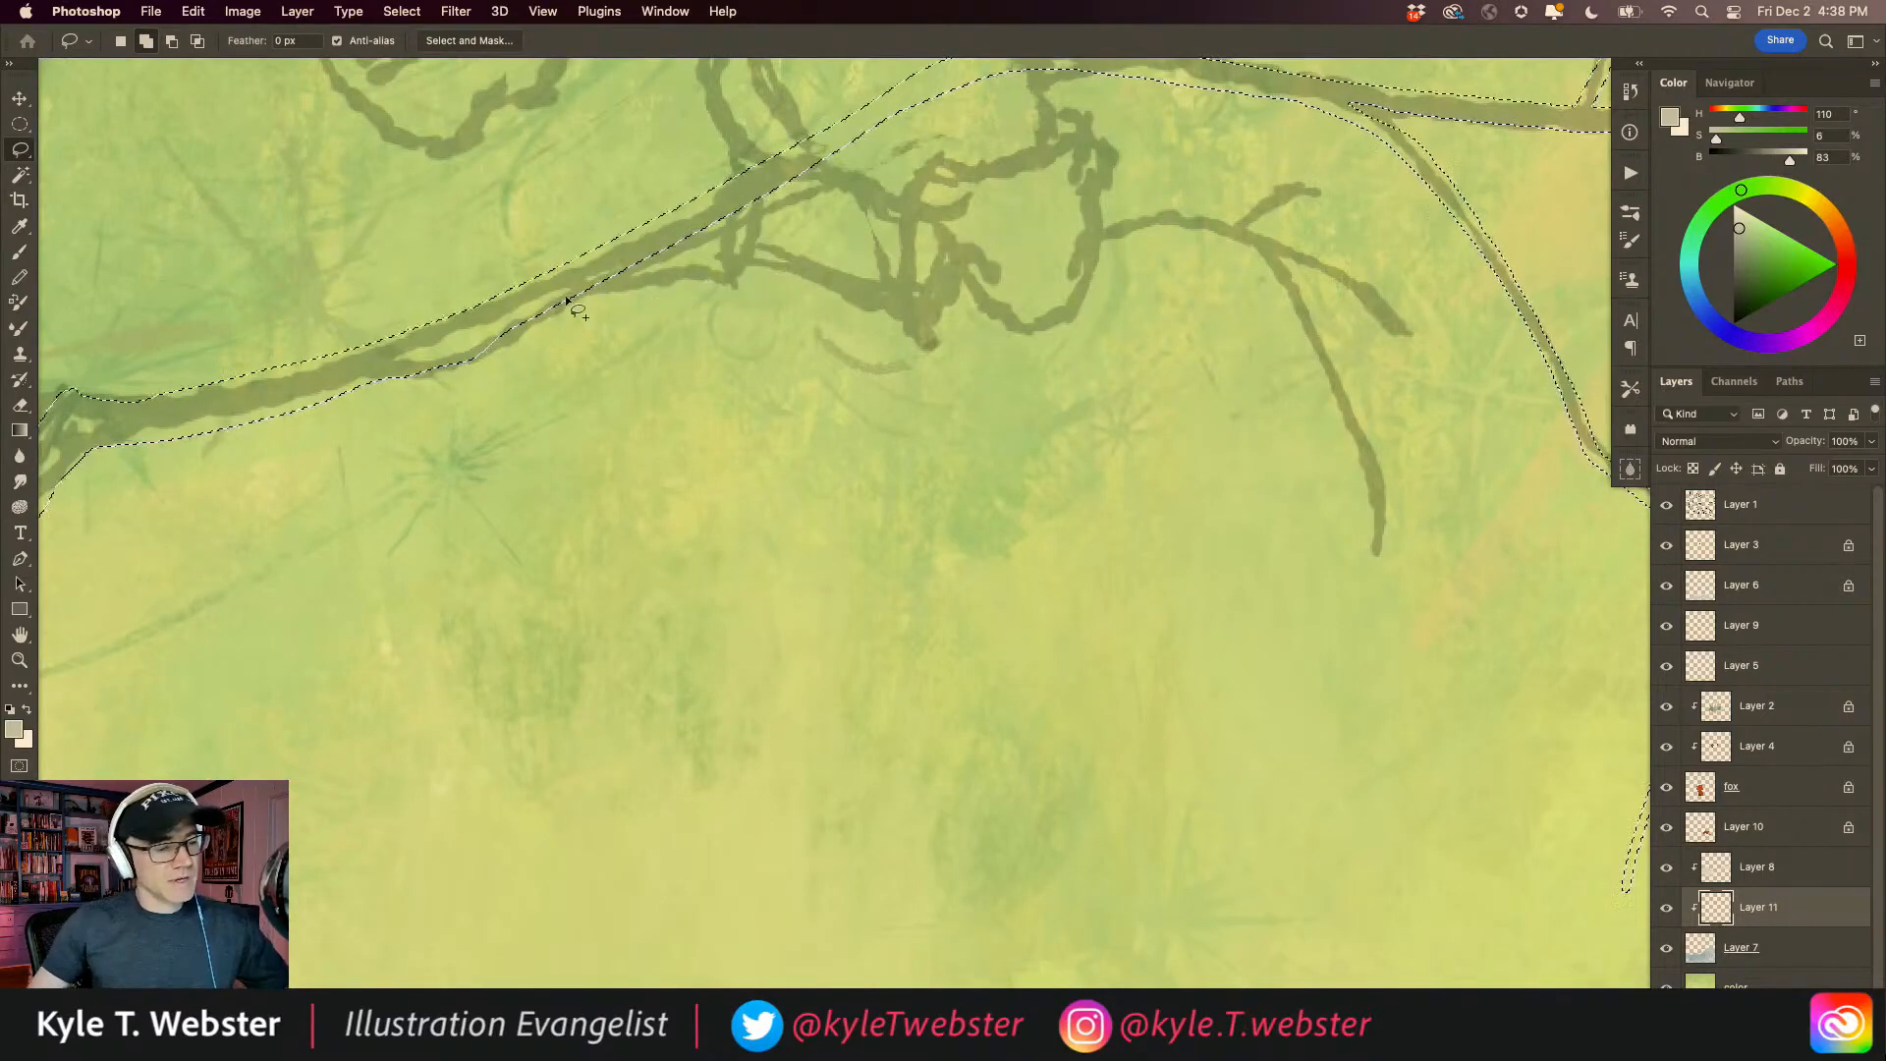
# Step: Add the lower branch passing under the sketched squirrel to the selection, together with the twigs at its end
pyautogui.moveTo(506, 320); pyautogui.dragTo(562, 302)
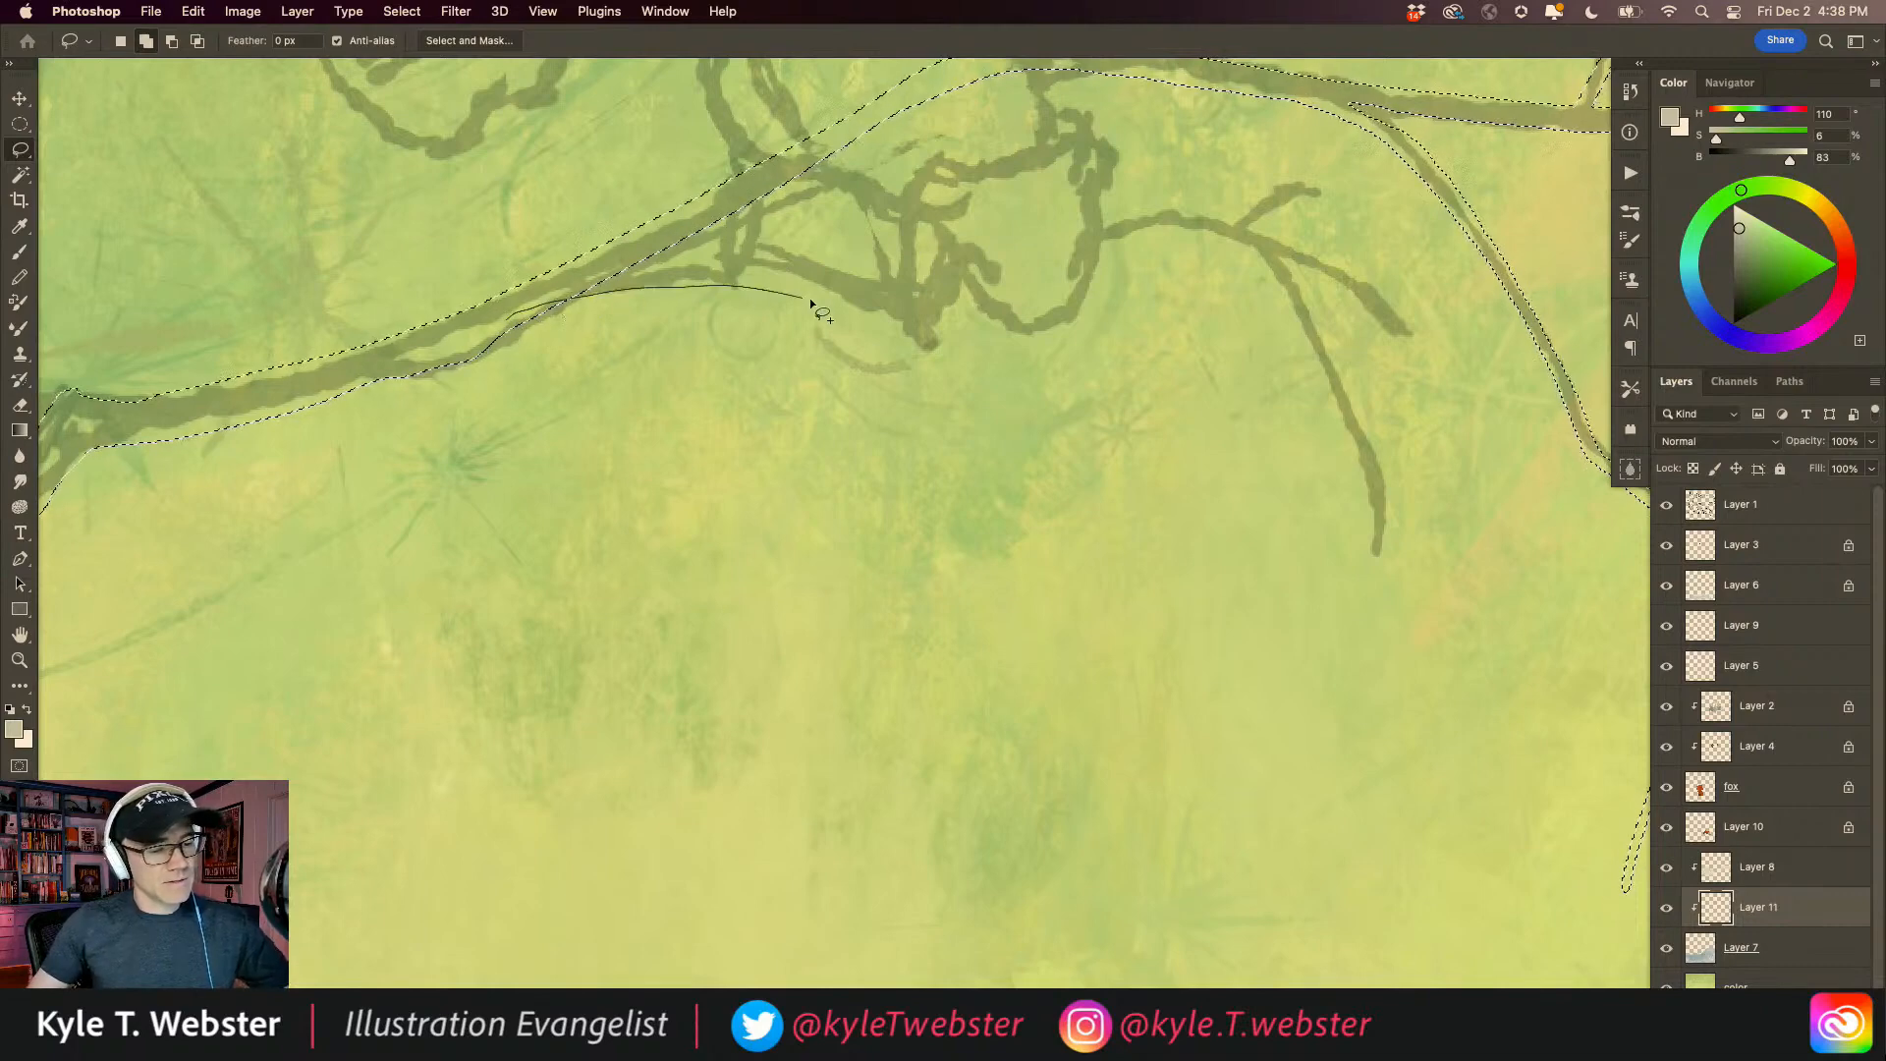
pyautogui.moveTo(1152, 242)
pyautogui.mouseDown()
pyautogui.moveTo(1399, 329)
pyautogui.moveTo(1195, 237)
pyautogui.moveTo(1043, 245)
pyautogui.moveTo(850, 297)
pyautogui.moveTo(678, 279)
pyautogui.moveTo(554, 294)
pyautogui.mouseUp()
pyautogui.moveTo(548, 390); pyautogui.dragTo(346, 525)
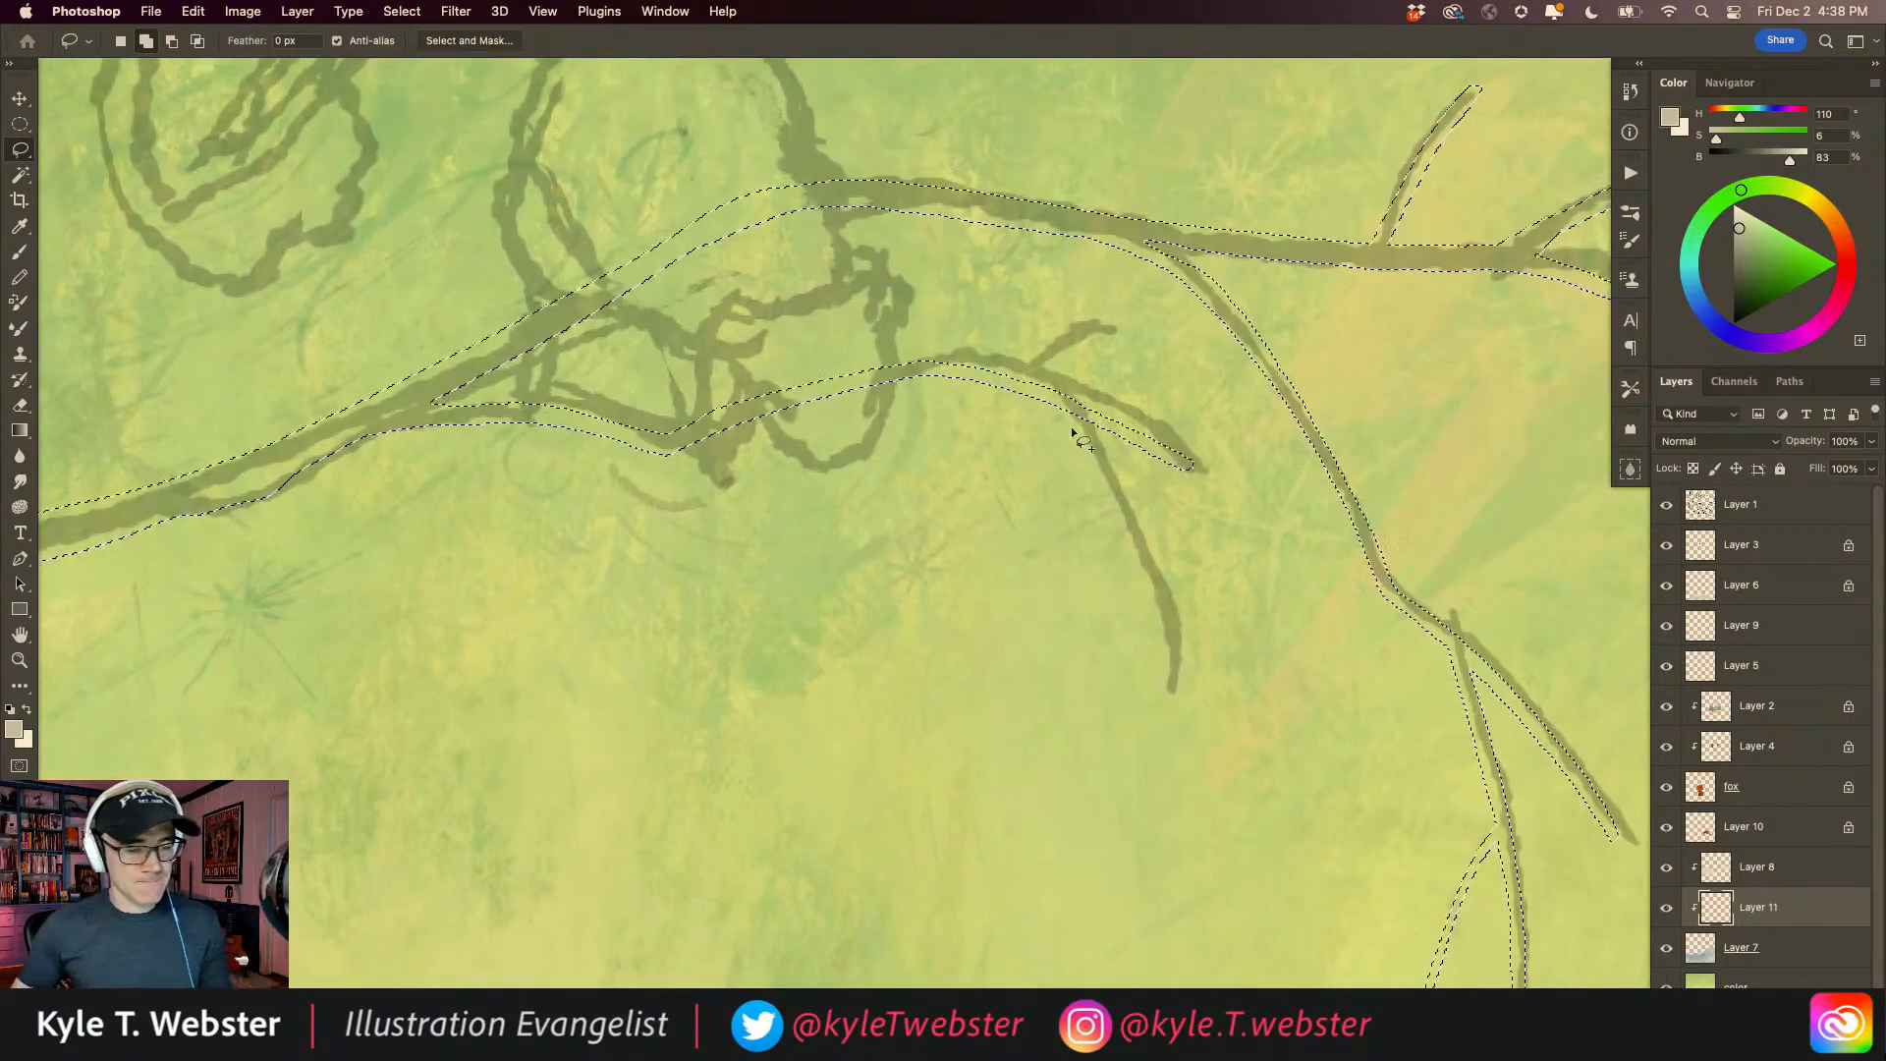
pyautogui.moveTo(1038, 397); pyautogui.dragTo(1061, 454)
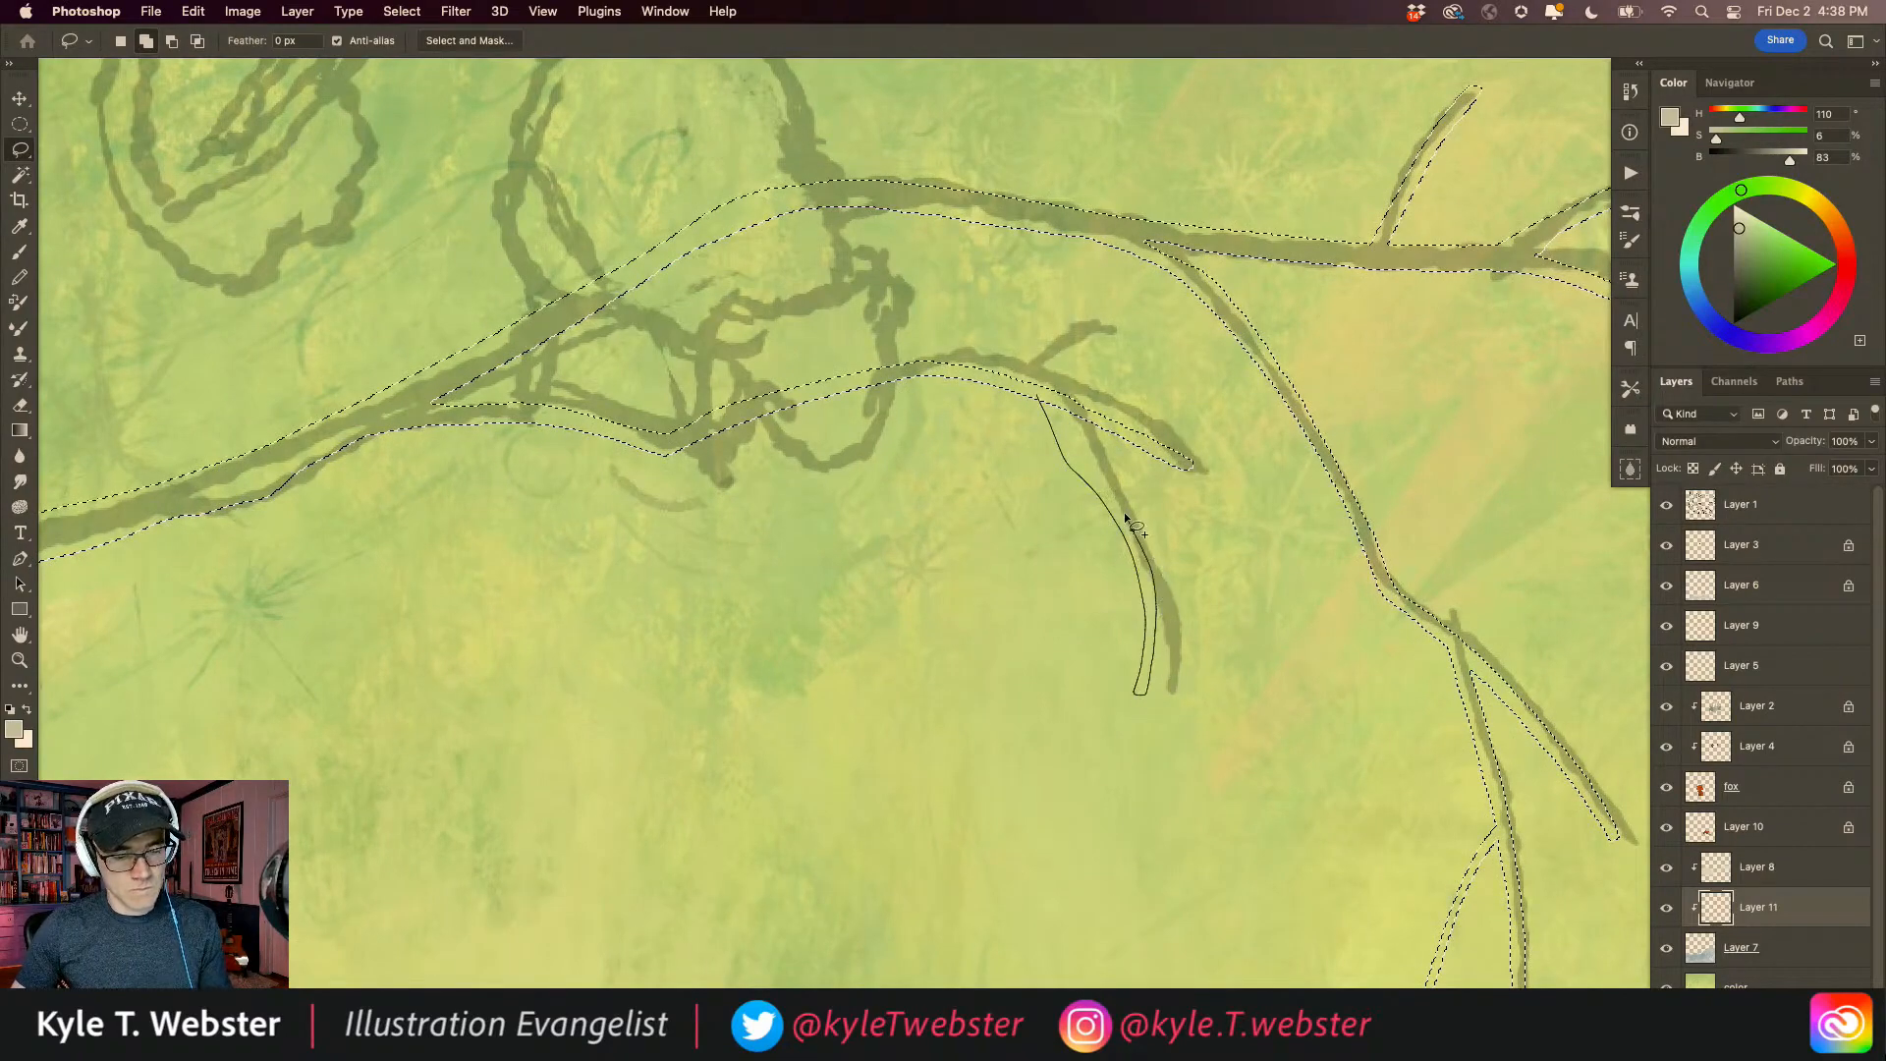
pyautogui.moveTo(1061, 403)
pyautogui.mouseDown()
pyautogui.moveTo(1041, 397)
pyautogui.moveTo(1071, 328)
pyautogui.moveTo(1147, 317)
pyautogui.moveTo(977, 366)
pyautogui.moveTo(1095, 330)
pyautogui.mouseUp()
# Step: Add the small forked twig growing outward from the trunk's slim left fork to the selection
pyautogui.moveTo(621, 763); pyautogui.dragTo(536, 764)
pyautogui.moveTo(417, 817); pyautogui.dragTo(794, 671)
pyautogui.moveTo(543, 422)
pyautogui.mouseDown()
pyautogui.moveTo(554, 470)
pyautogui.moveTo(769, 245)
pyautogui.moveTo(796, 253)
pyautogui.moveTo(677, 284)
pyautogui.mouseUp()
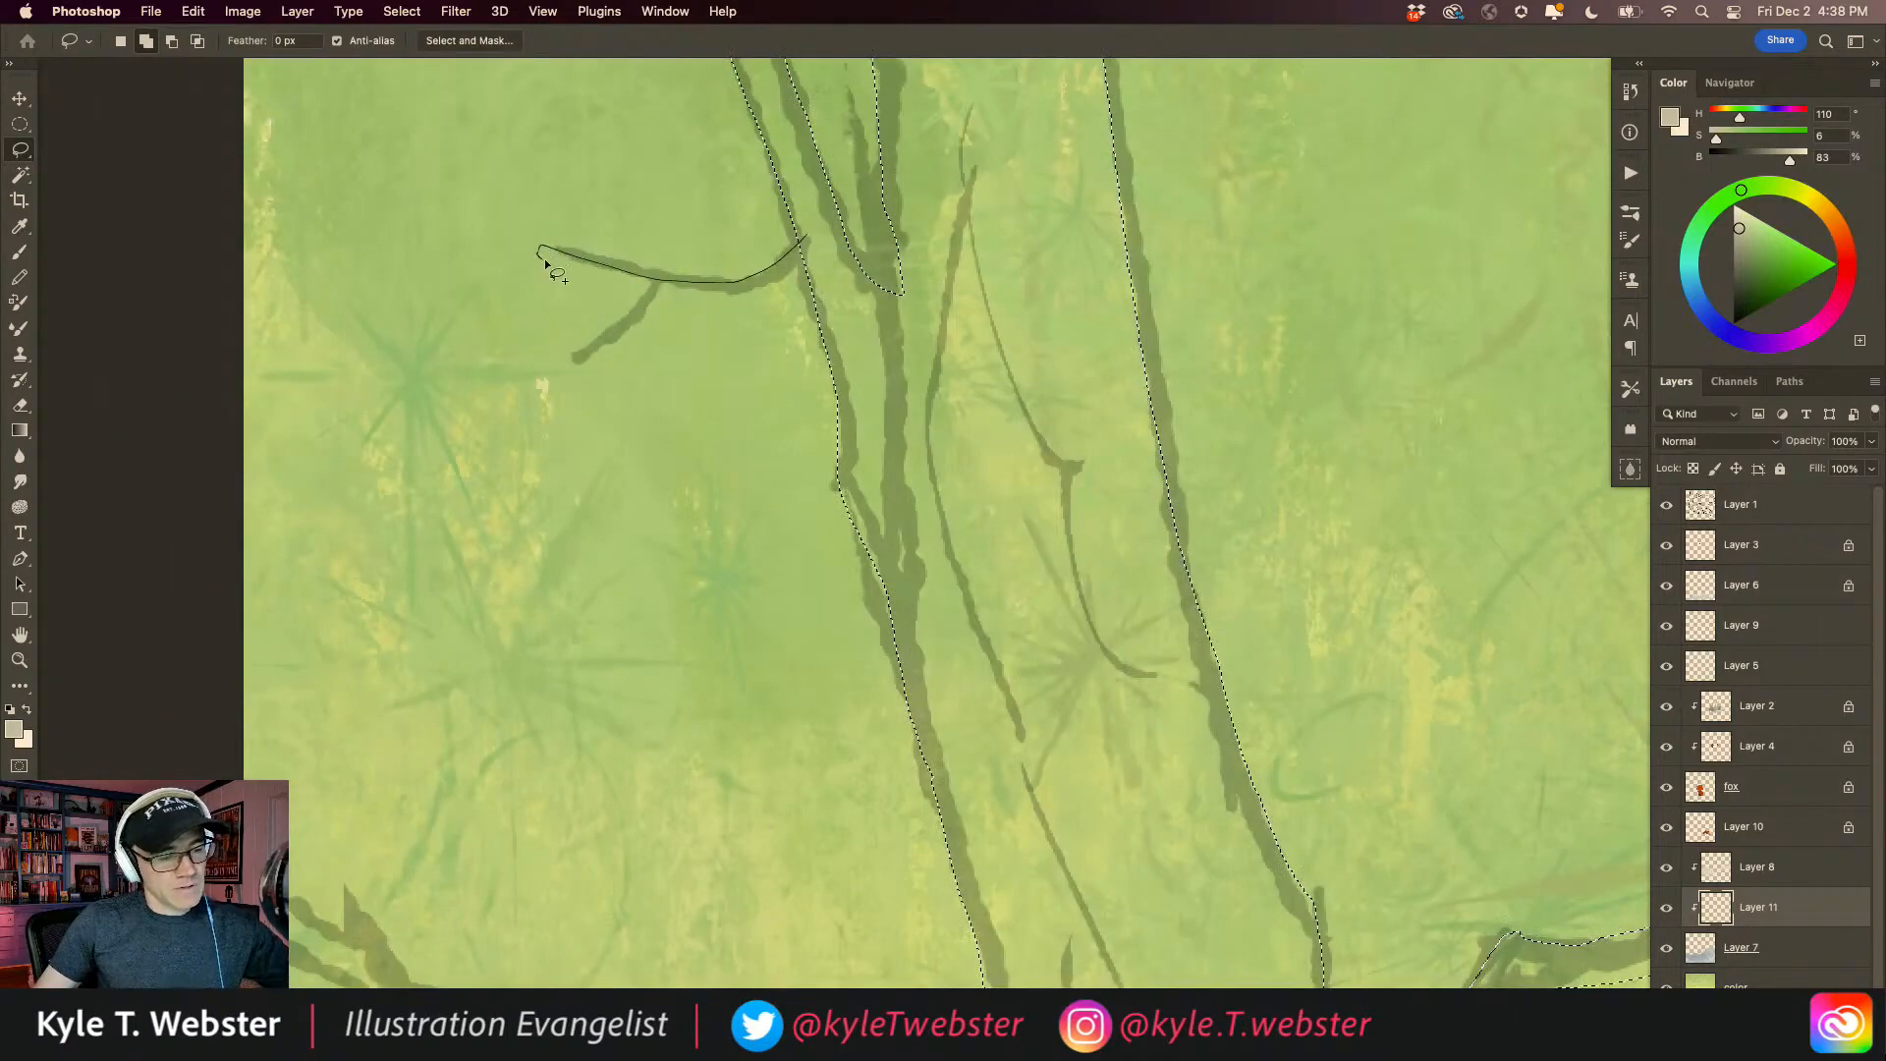
pyautogui.moveTo(776, 279); pyautogui.dragTo(800, 223)
pyautogui.moveTo(653, 285)
pyautogui.mouseDown()
pyautogui.moveTo(601, 336)
pyautogui.moveTo(656, 289)
pyautogui.mouseUp()
# Step: Add the thin limb rising from the trunk's knot to the canvas's left edge, along with its side branch
pyautogui.moveTo(526, 429); pyautogui.dragTo(447, 442)
pyautogui.moveTo(468, 740); pyautogui.dragTo(529, 365)
pyautogui.moveTo(604, 787); pyautogui.dragTo(599, 699)
pyautogui.moveTo(435, 282); pyautogui.dragTo(467, 311)
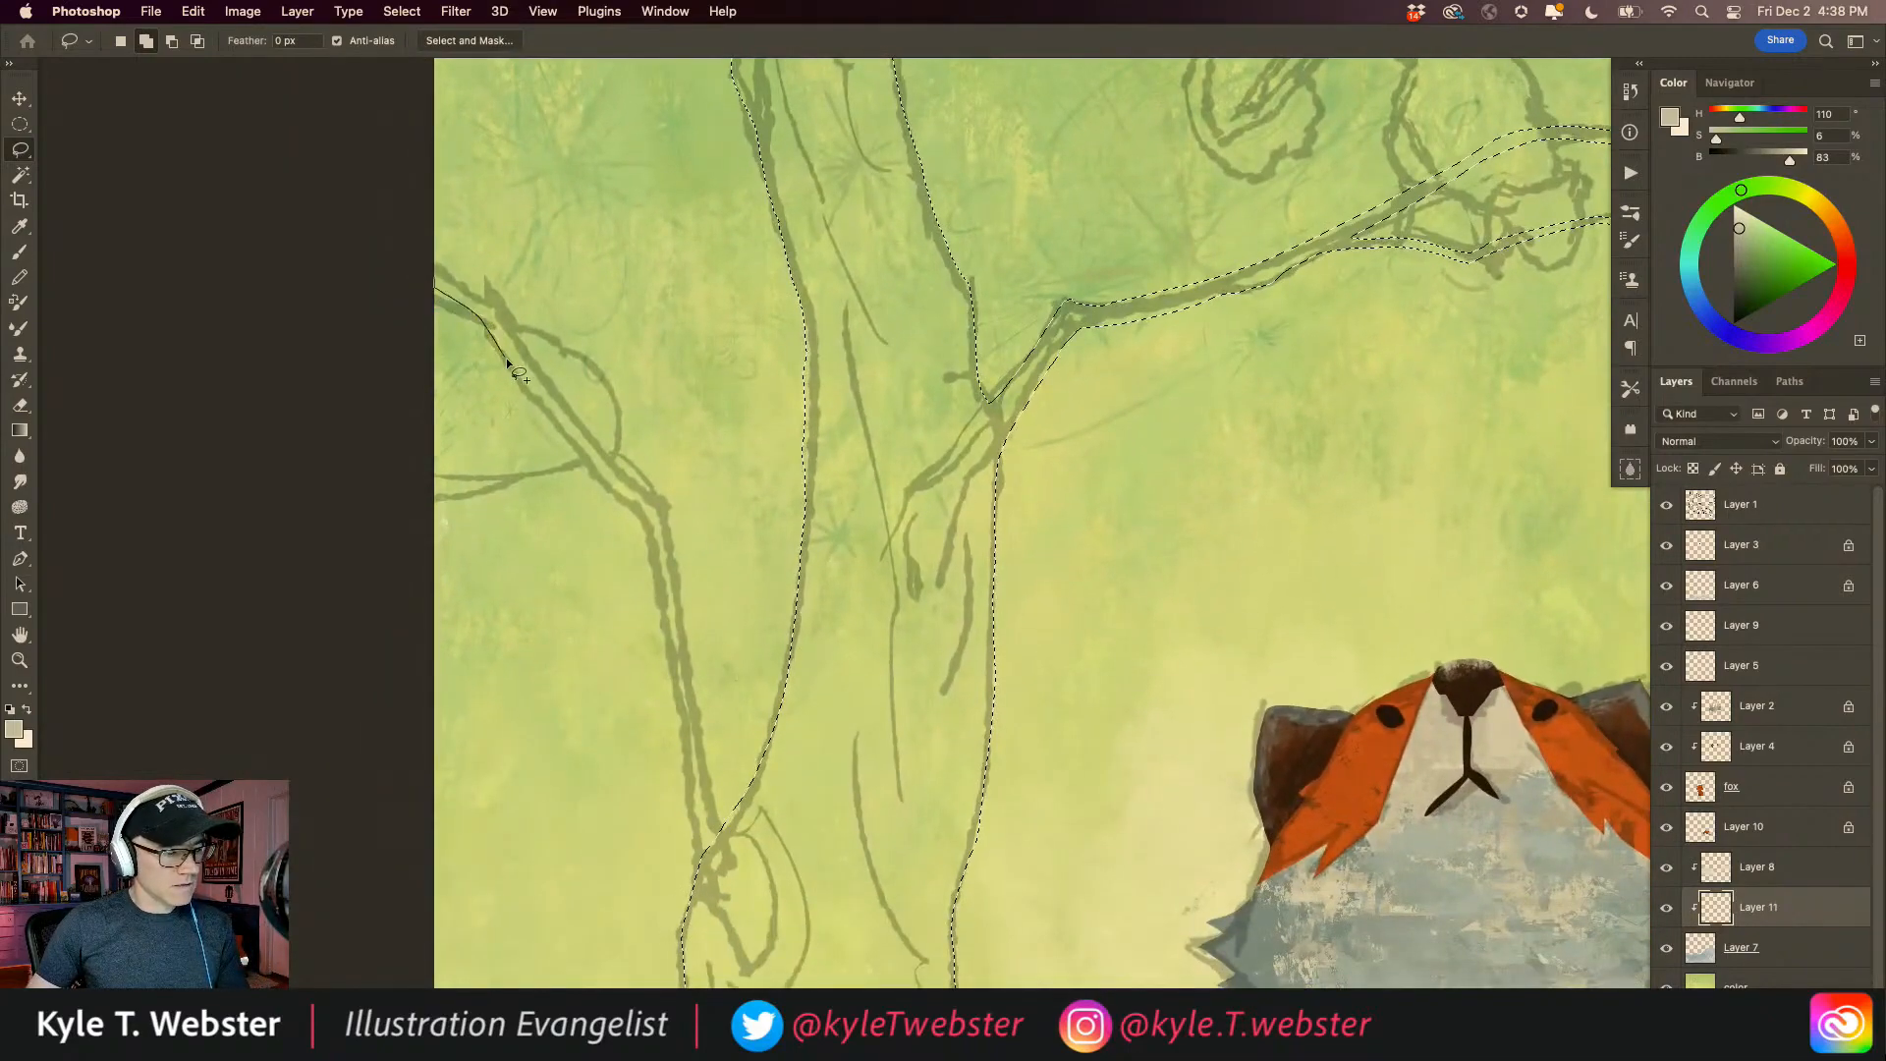
pyautogui.moveTo(668, 703); pyautogui.dragTo(693, 878)
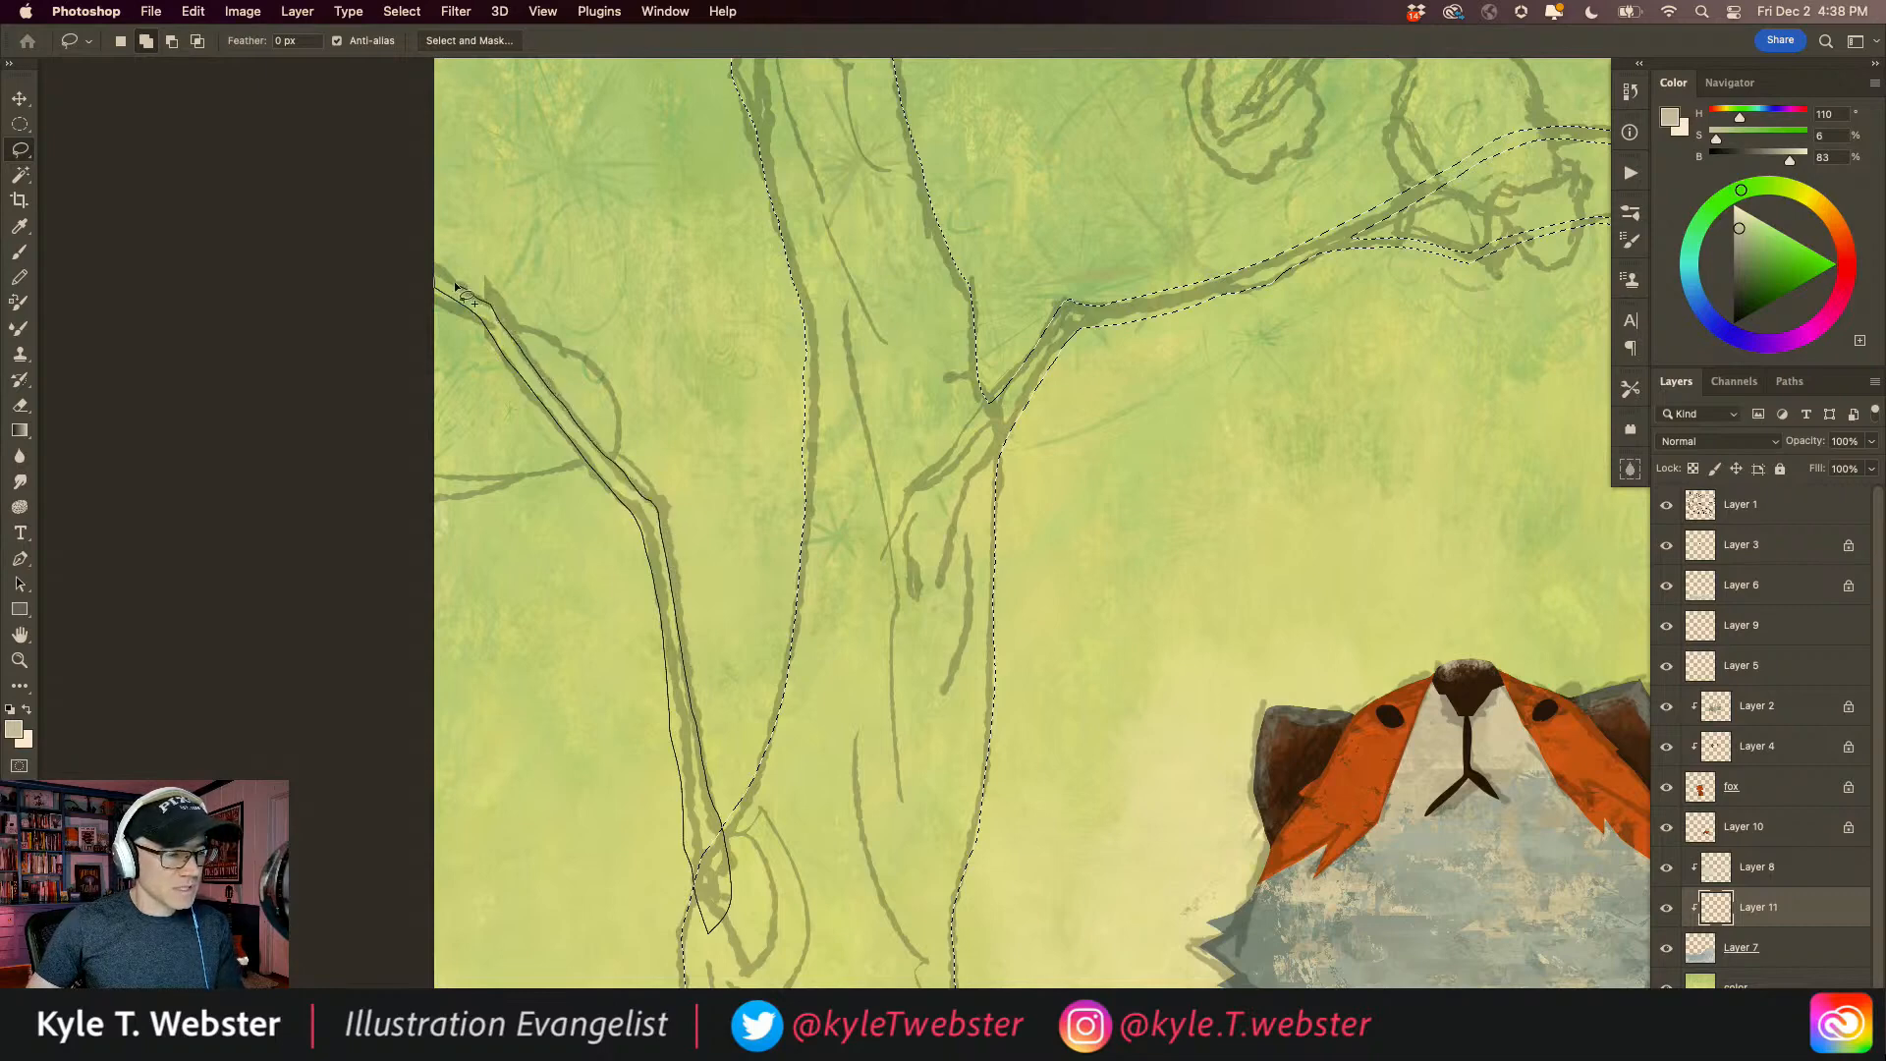
pyautogui.moveTo(429, 265); pyautogui.dragTo(432, 273)
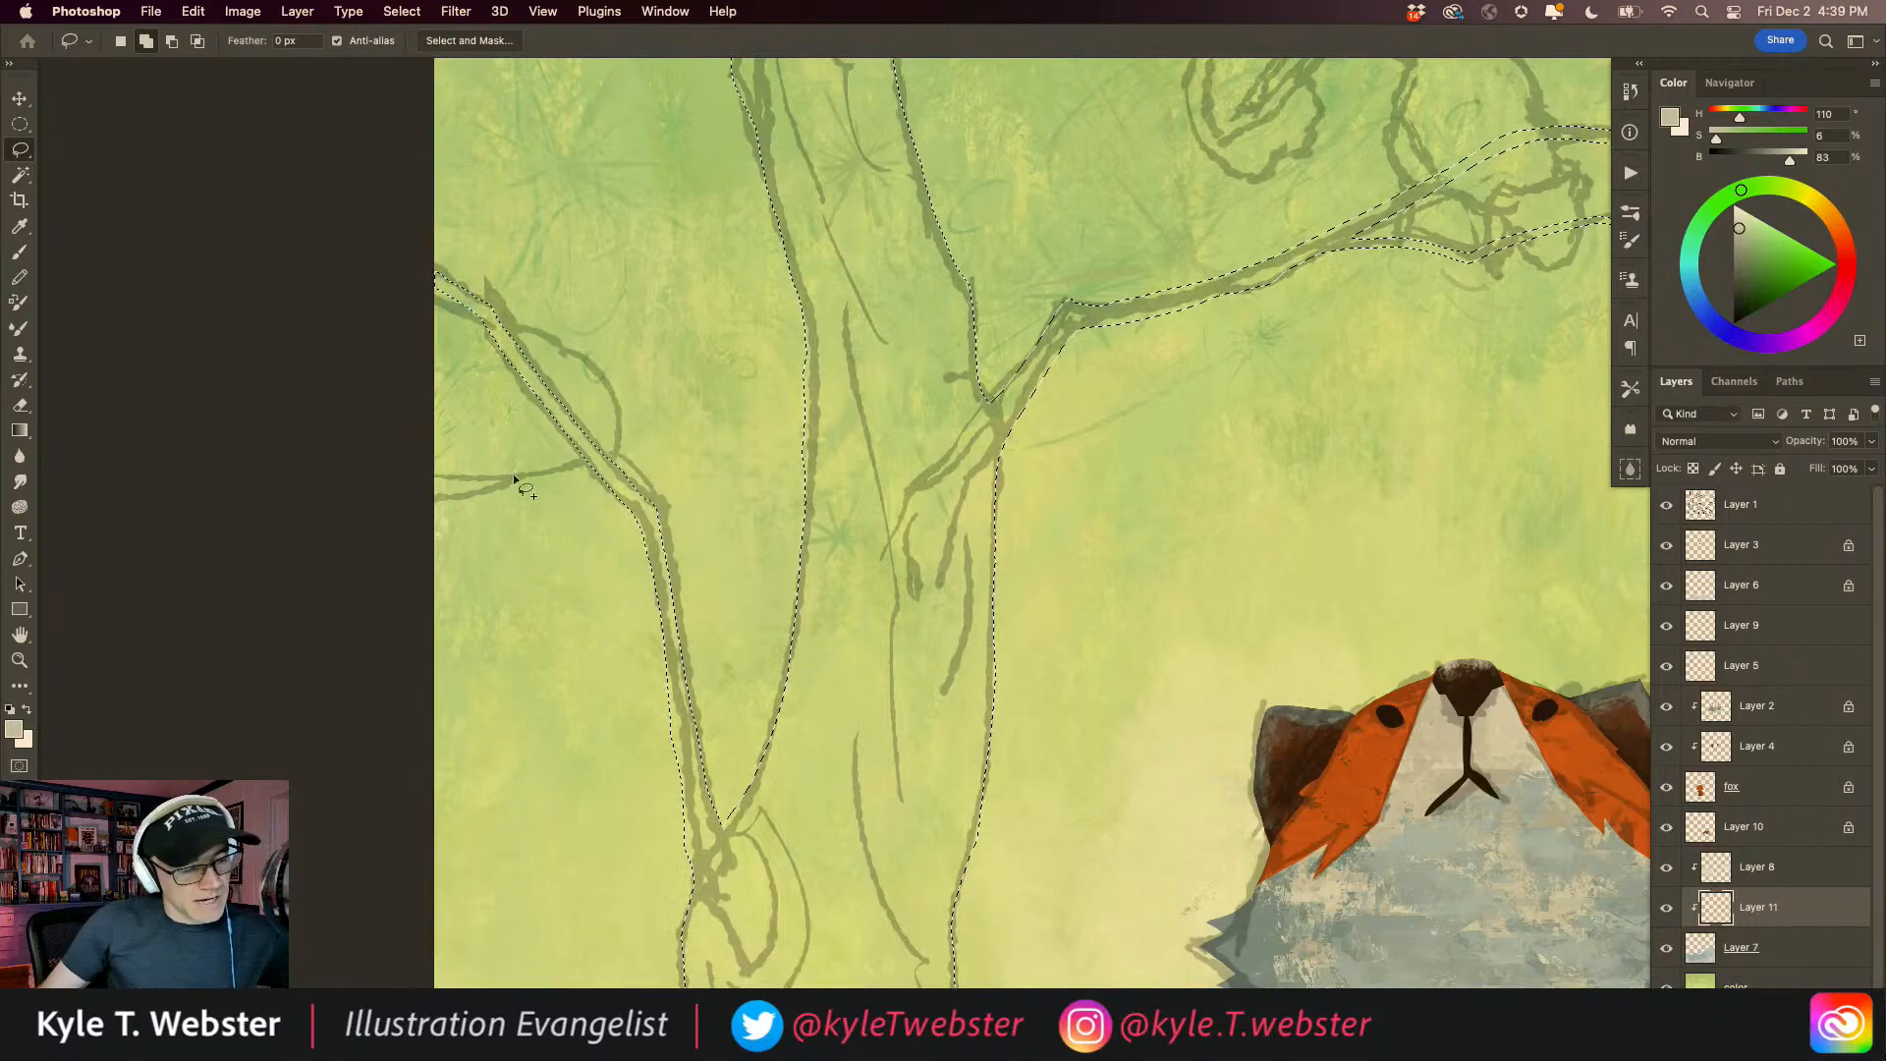
pyautogui.moveTo(583, 457); pyautogui.dragTo(429, 470)
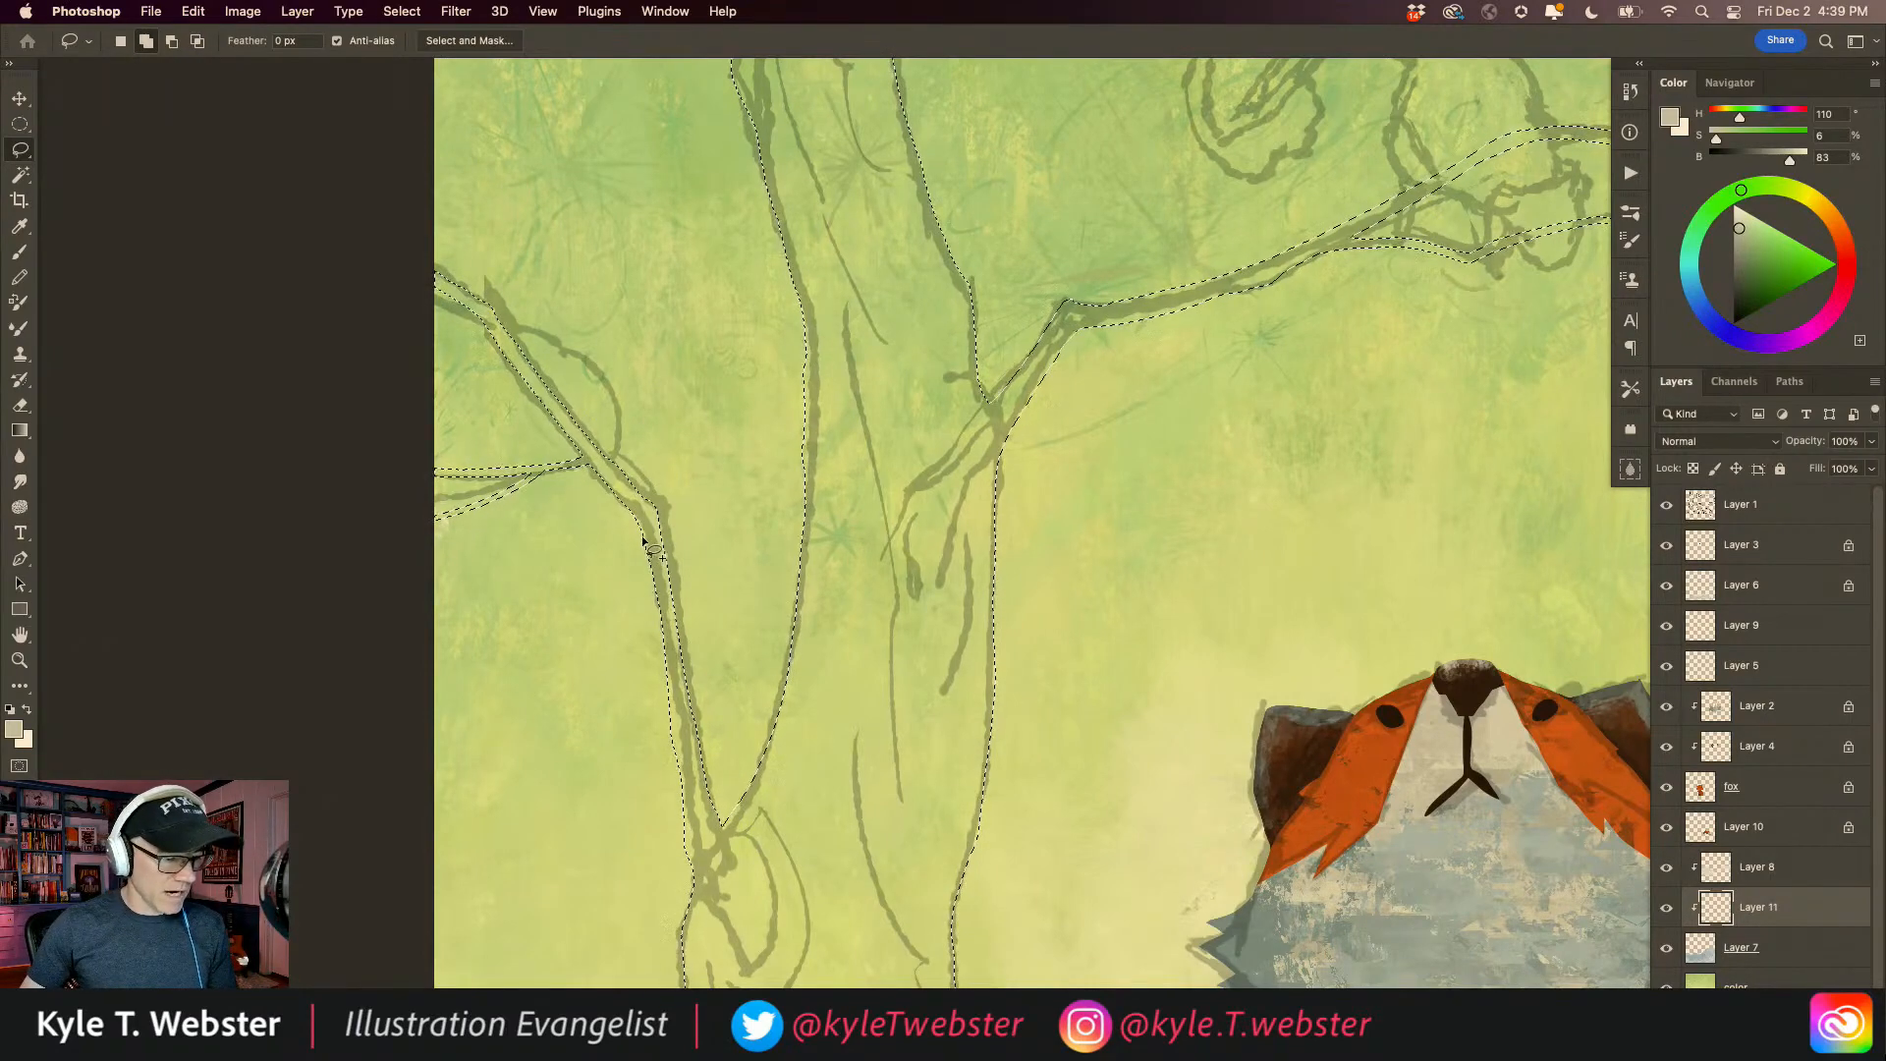
# Step: Switch to the Brush tool and sample the dark brown of the fox's ear as the paint colour
pyautogui.keyDown('alt'); pyautogui.click(632, 736); pyautogui.keyUp('alt')
pyautogui.keyDown('alt'); pyautogui.click(631, 736); pyautogui.keyUp('alt')
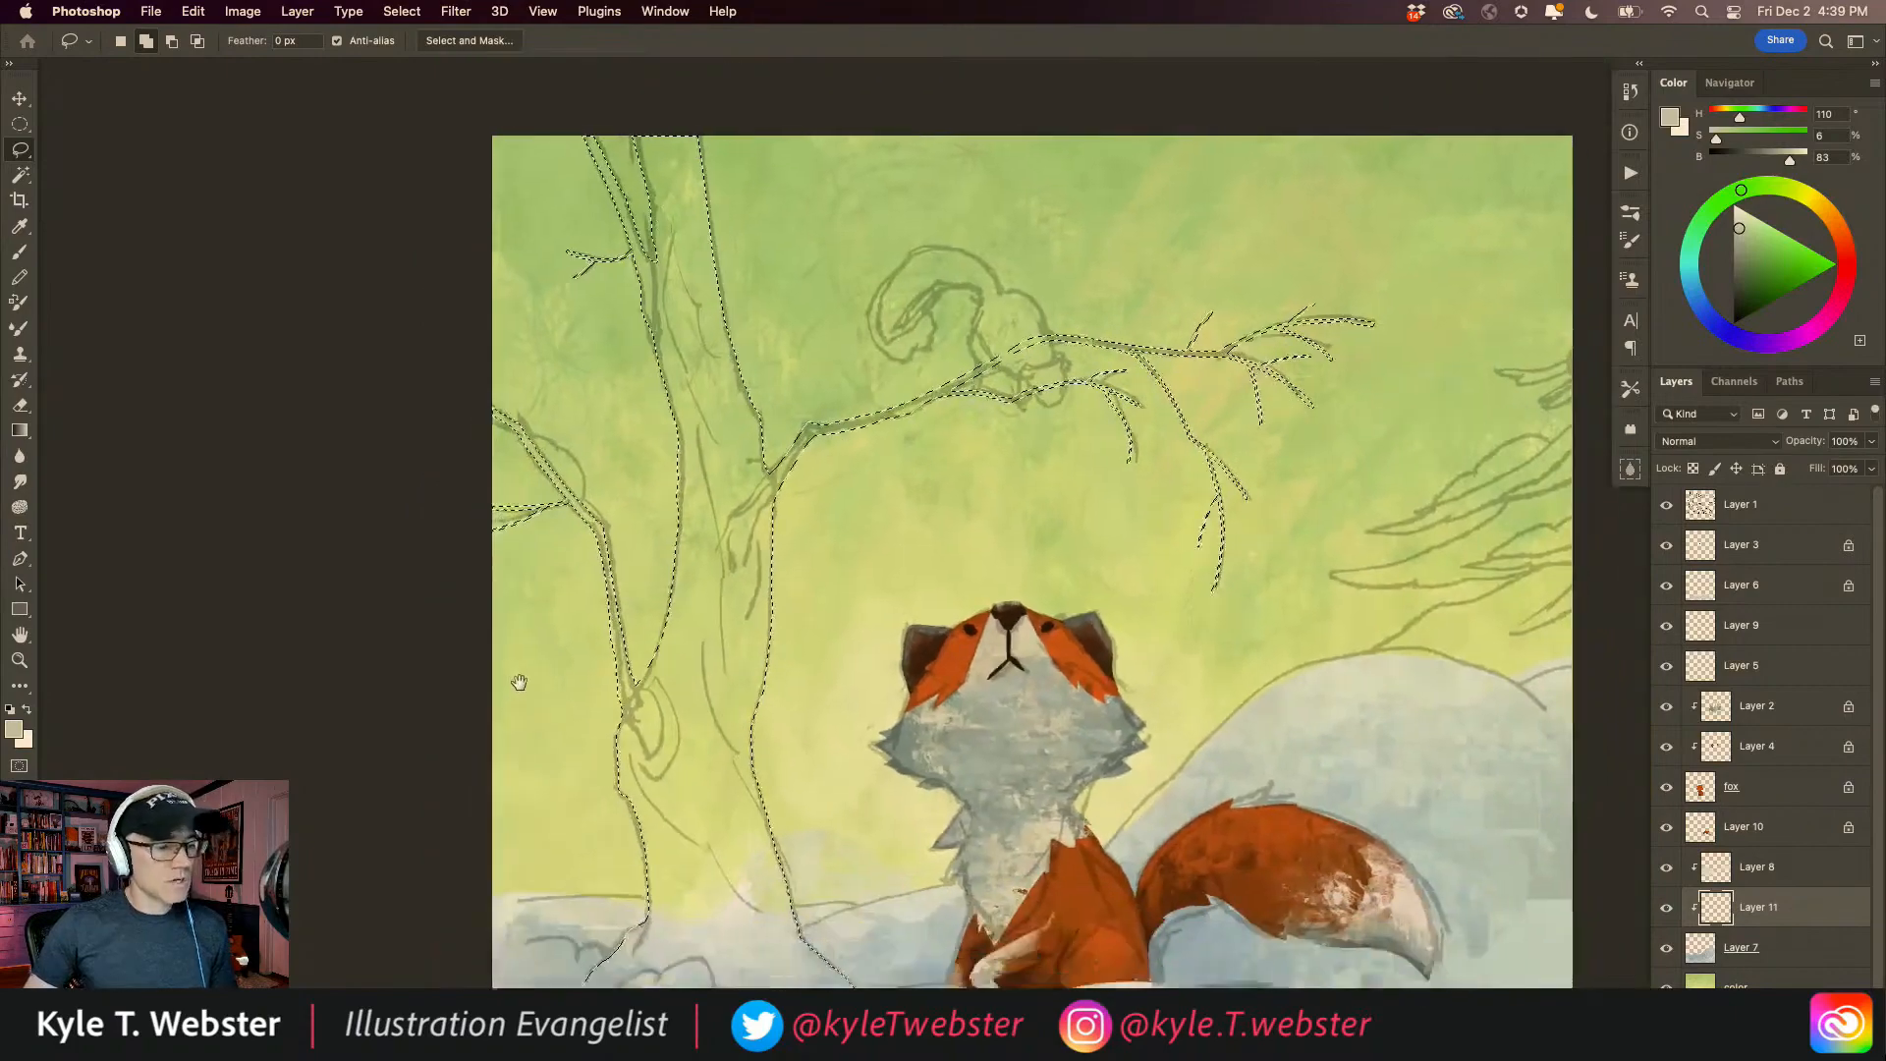
pyautogui.moveTo(525, 619); pyautogui.dragTo(338, 553)
pyautogui.keyDown('alt'); pyautogui.click(457, 700); pyautogui.keyUp('alt')
pyautogui.keyDown('alt'); pyautogui.click(457, 701); pyautogui.keyUp('alt')
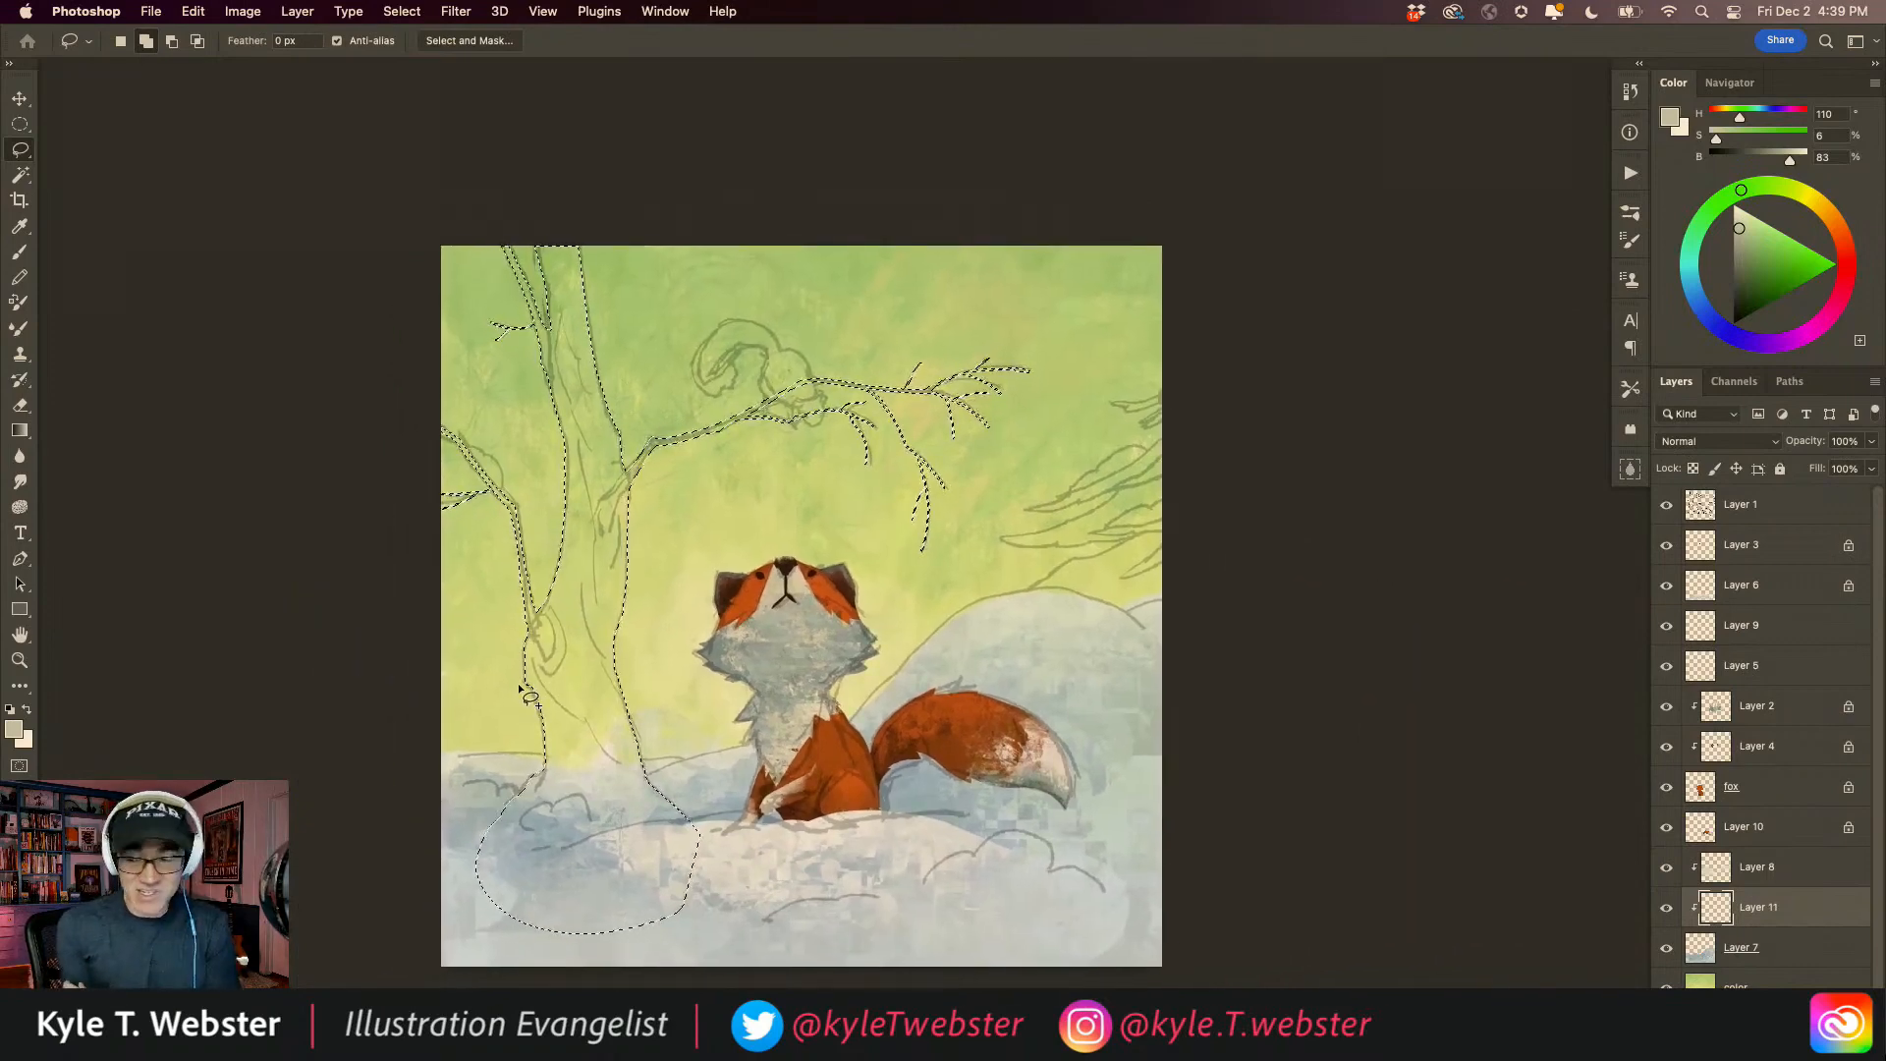
pyautogui.press('b')
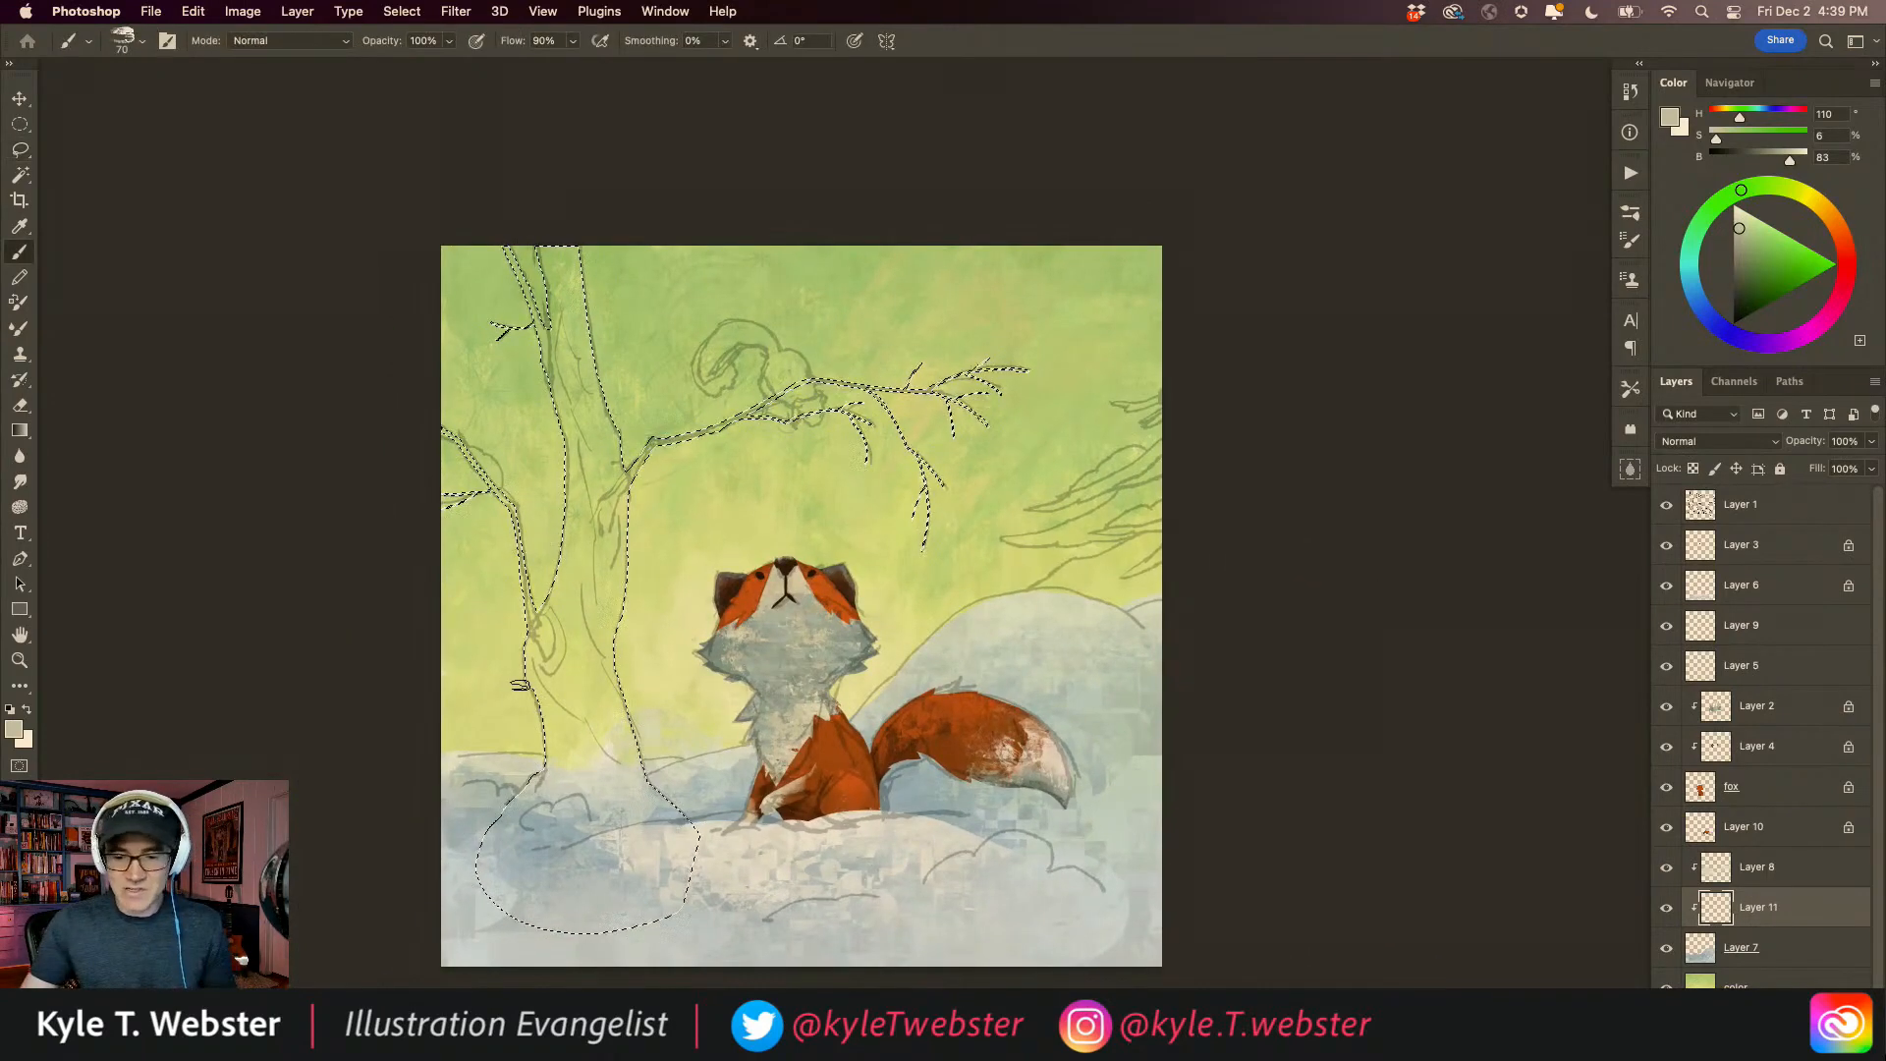
pyautogui.keyDown('alt'); pyautogui.click(740, 576); pyautogui.keyUp('alt')
# Step: Try the Ziggy and Ashes brushes from the Bowie Brushes set, and choose the Oddity brush
pyautogui.click(1629, 214)
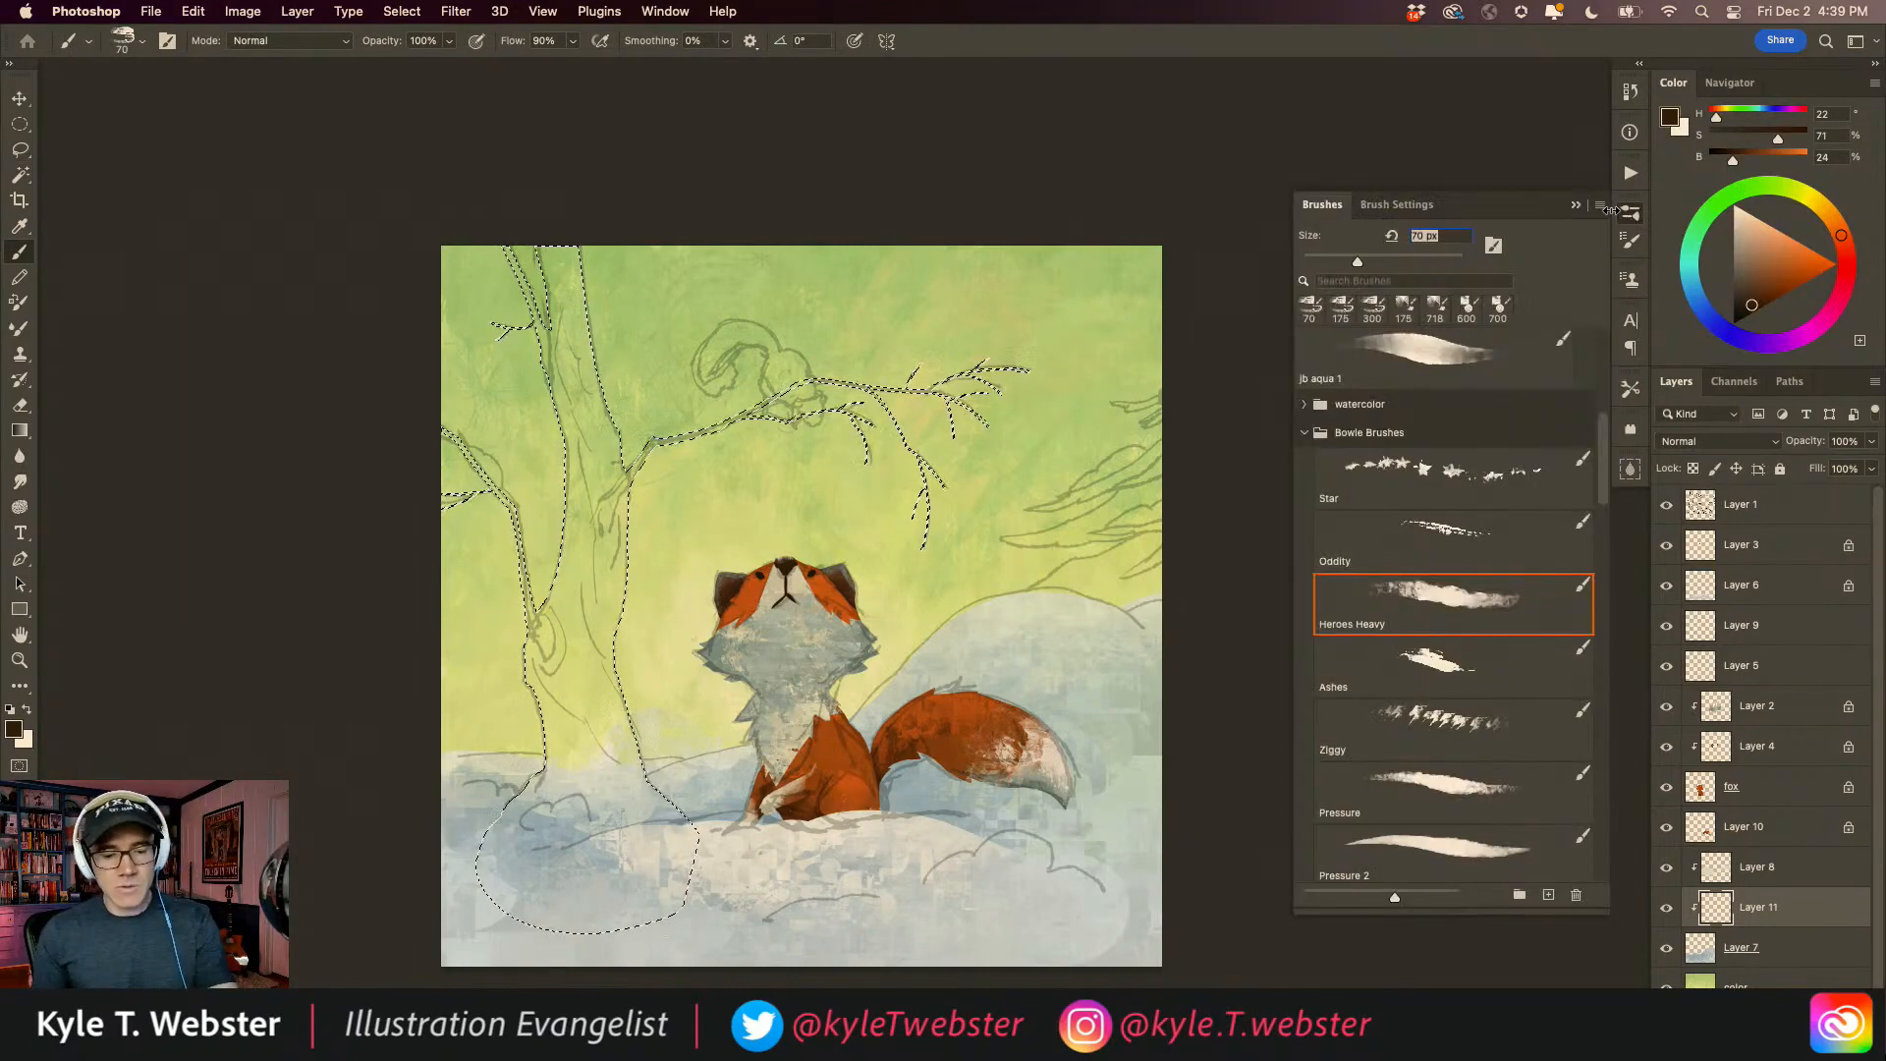
pyautogui.scroll(-2, 1512, 550)
pyautogui.click(1427, 665)
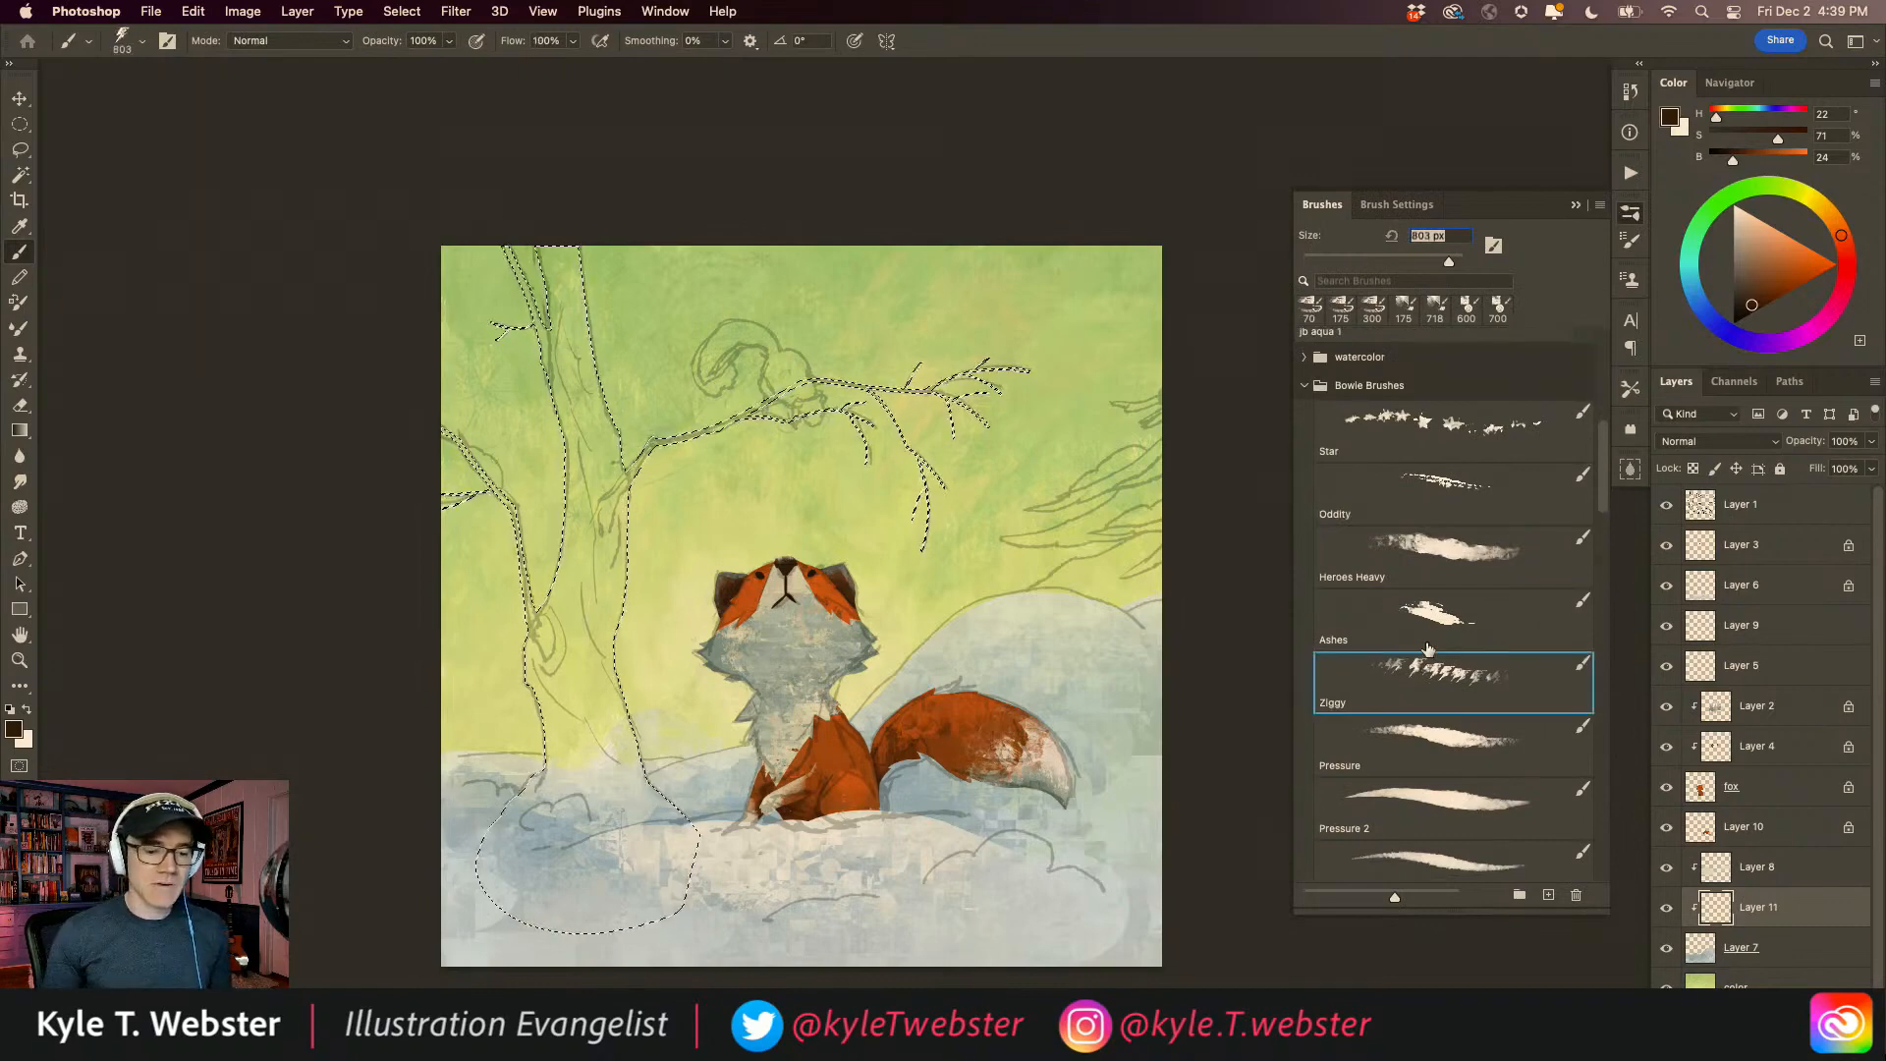
pyautogui.click(1428, 649)
pyautogui.click(1446, 483)
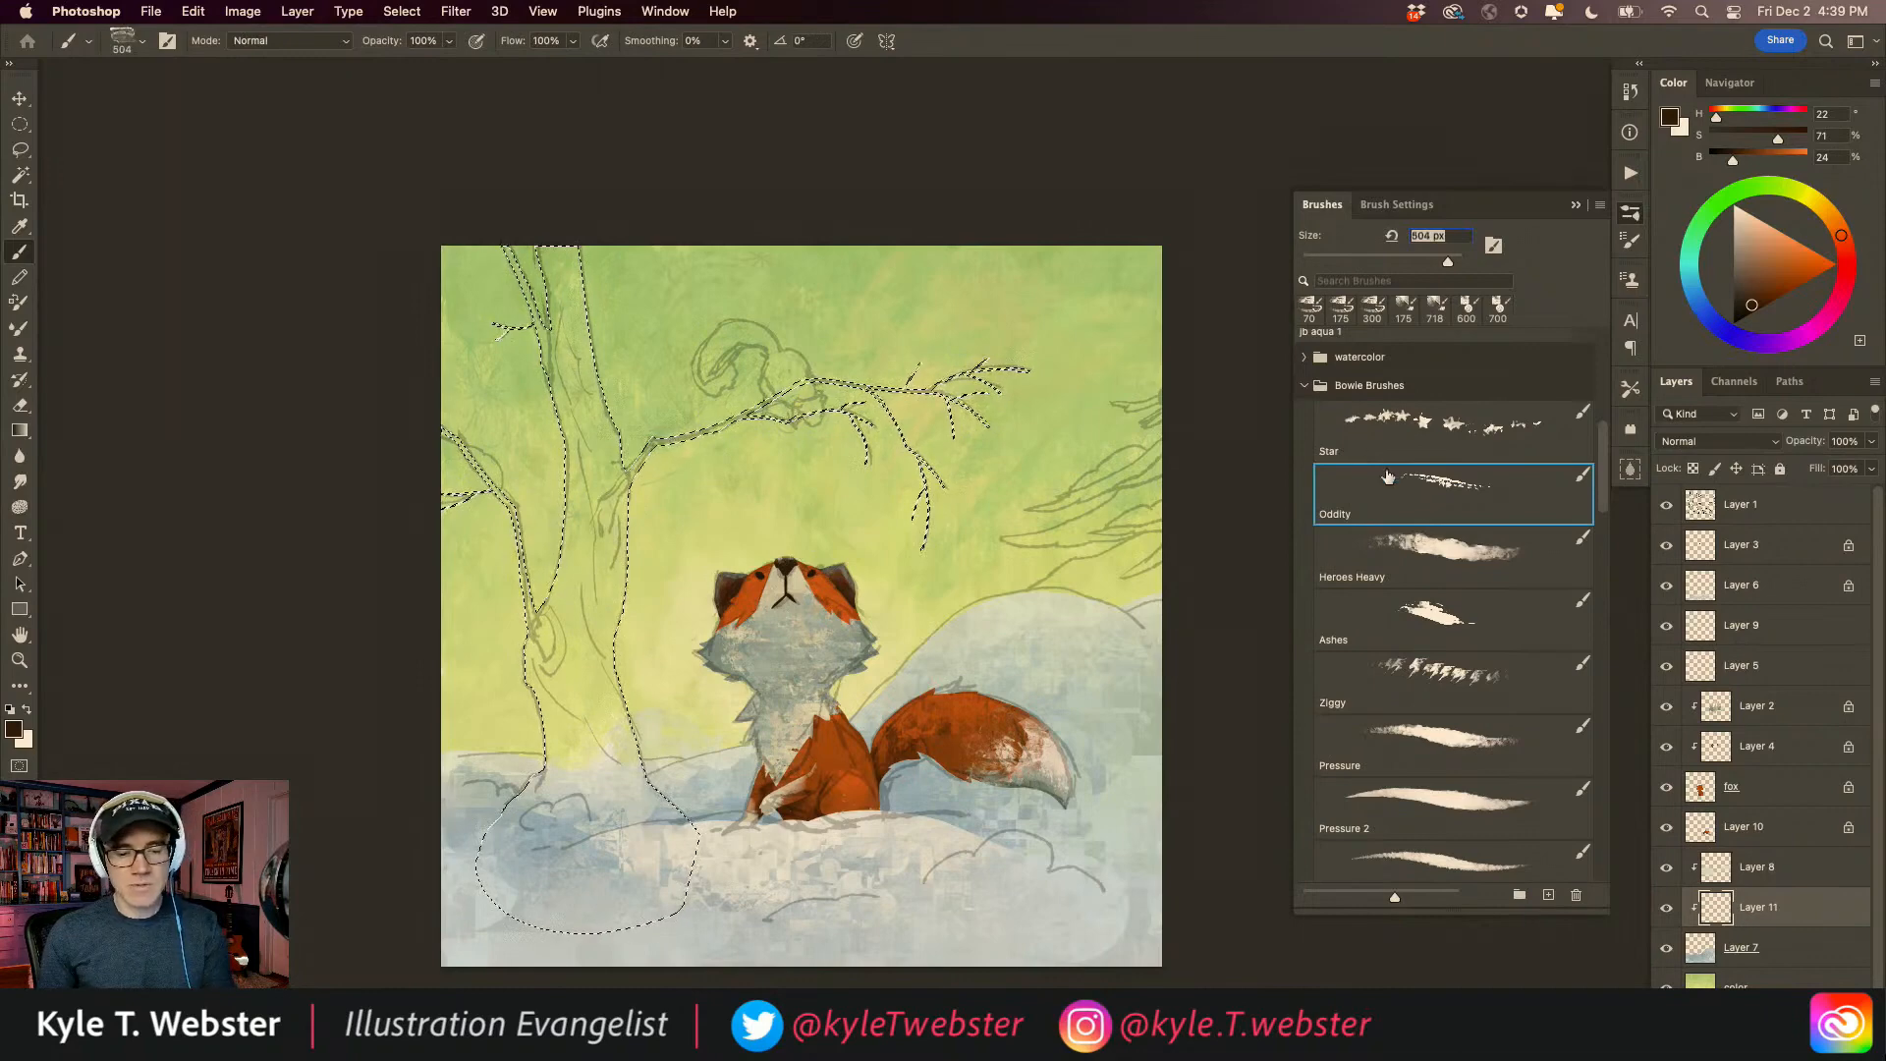
# Step: Check the Oddity brush's Color Dynamics settings, then hide the pencil sketch on Layer 1
pyautogui.click(1362, 203)
pyautogui.click(1283, 365)
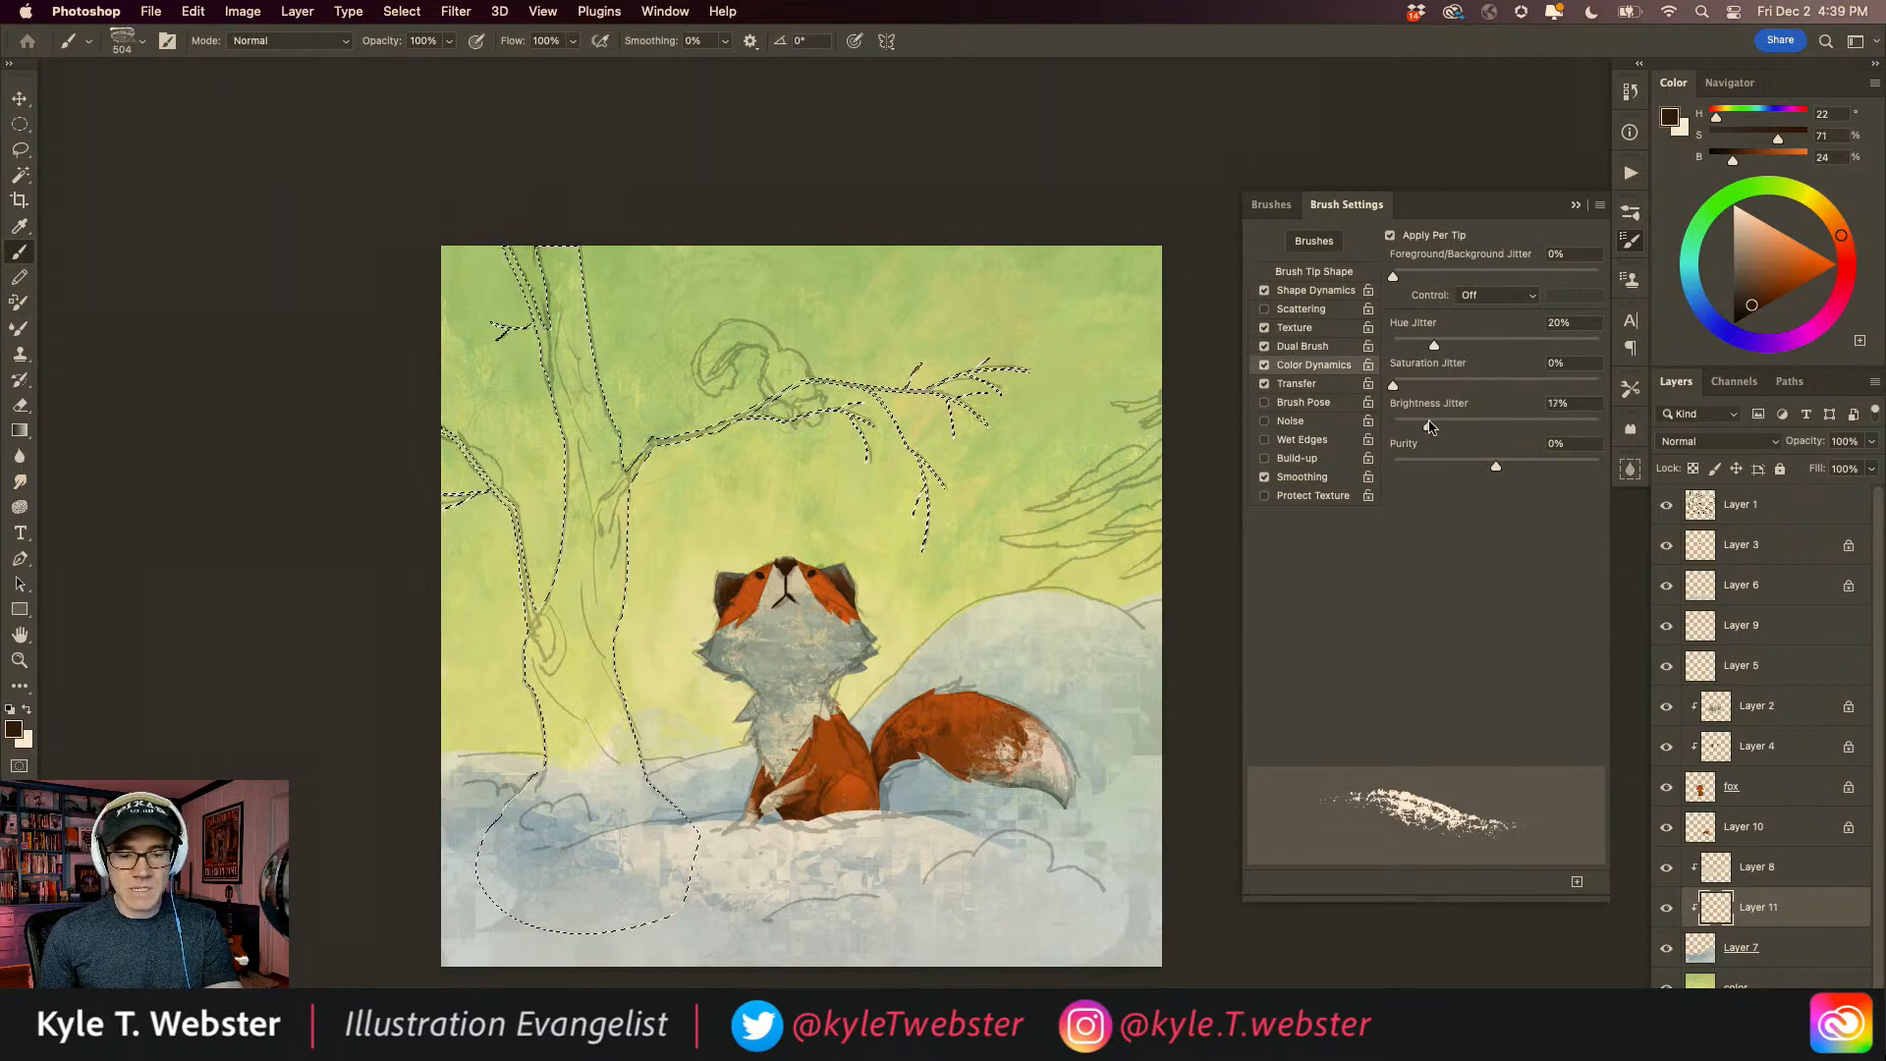
pyautogui.click(1574, 205)
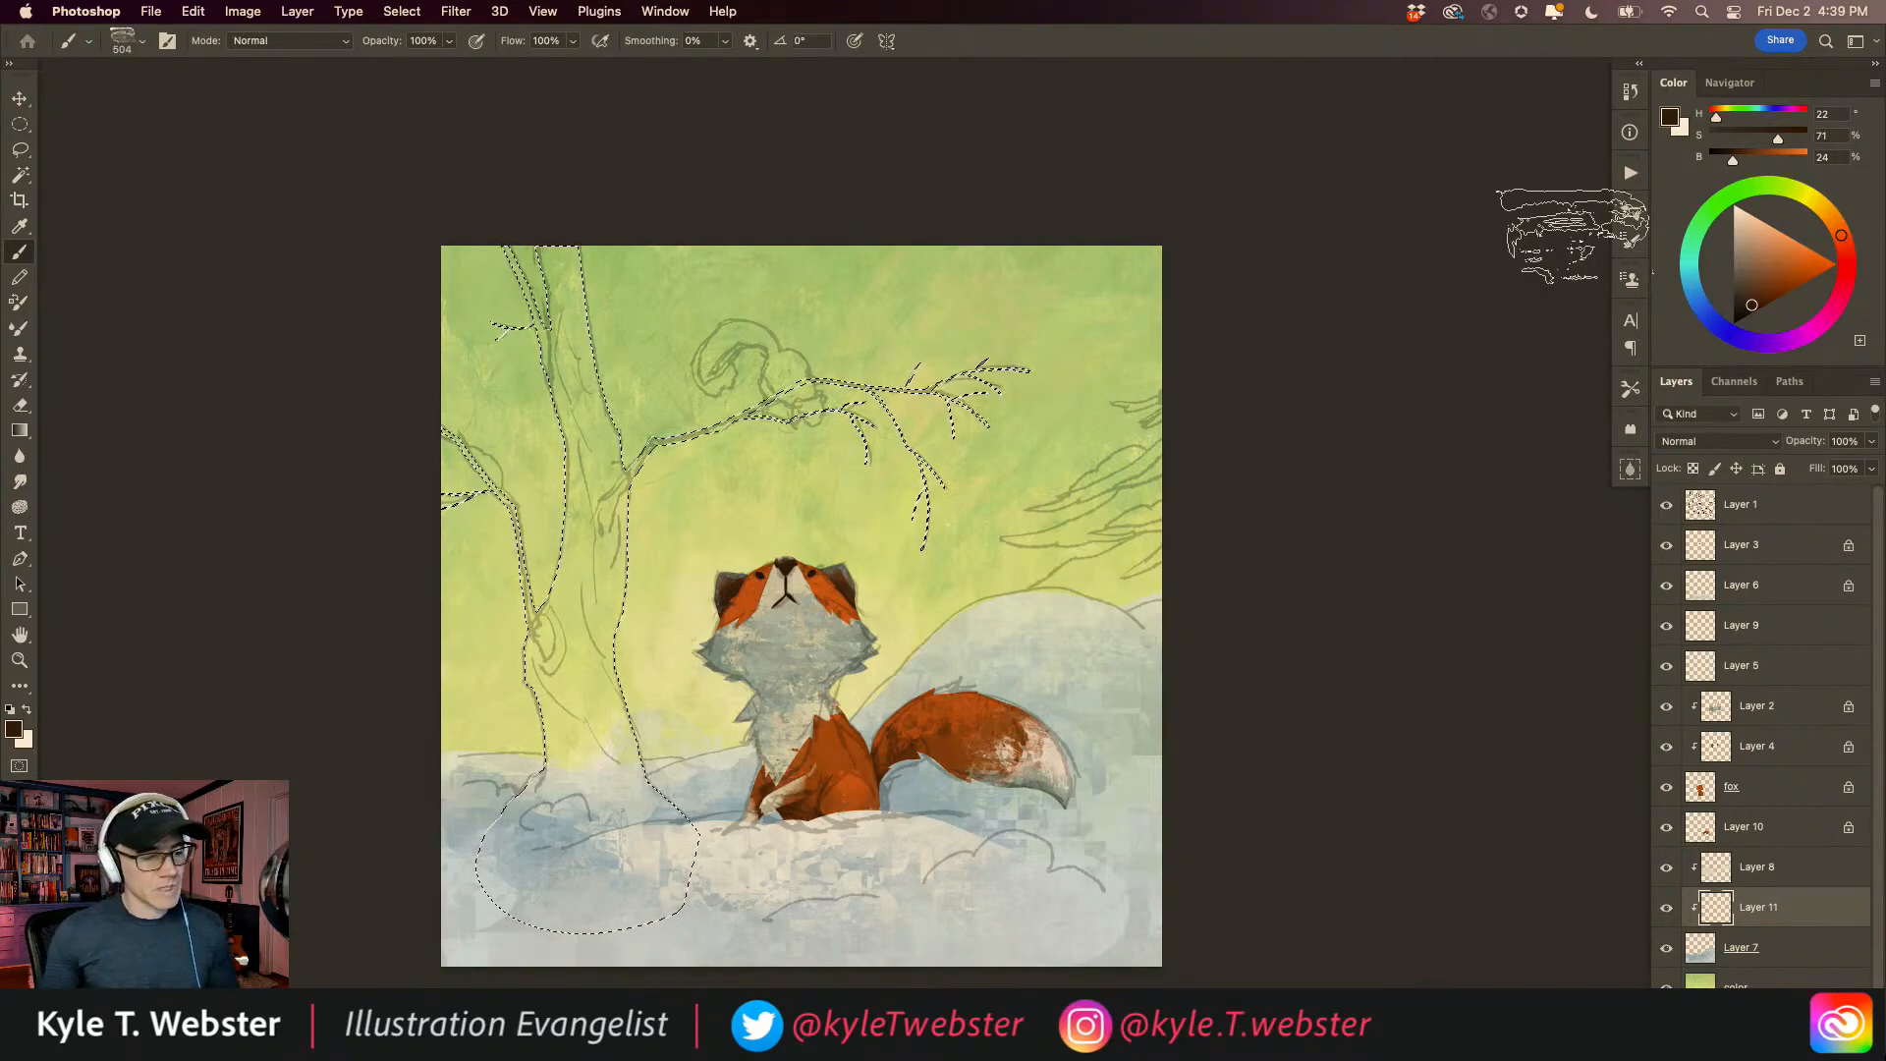
pyautogui.click(1665, 510)
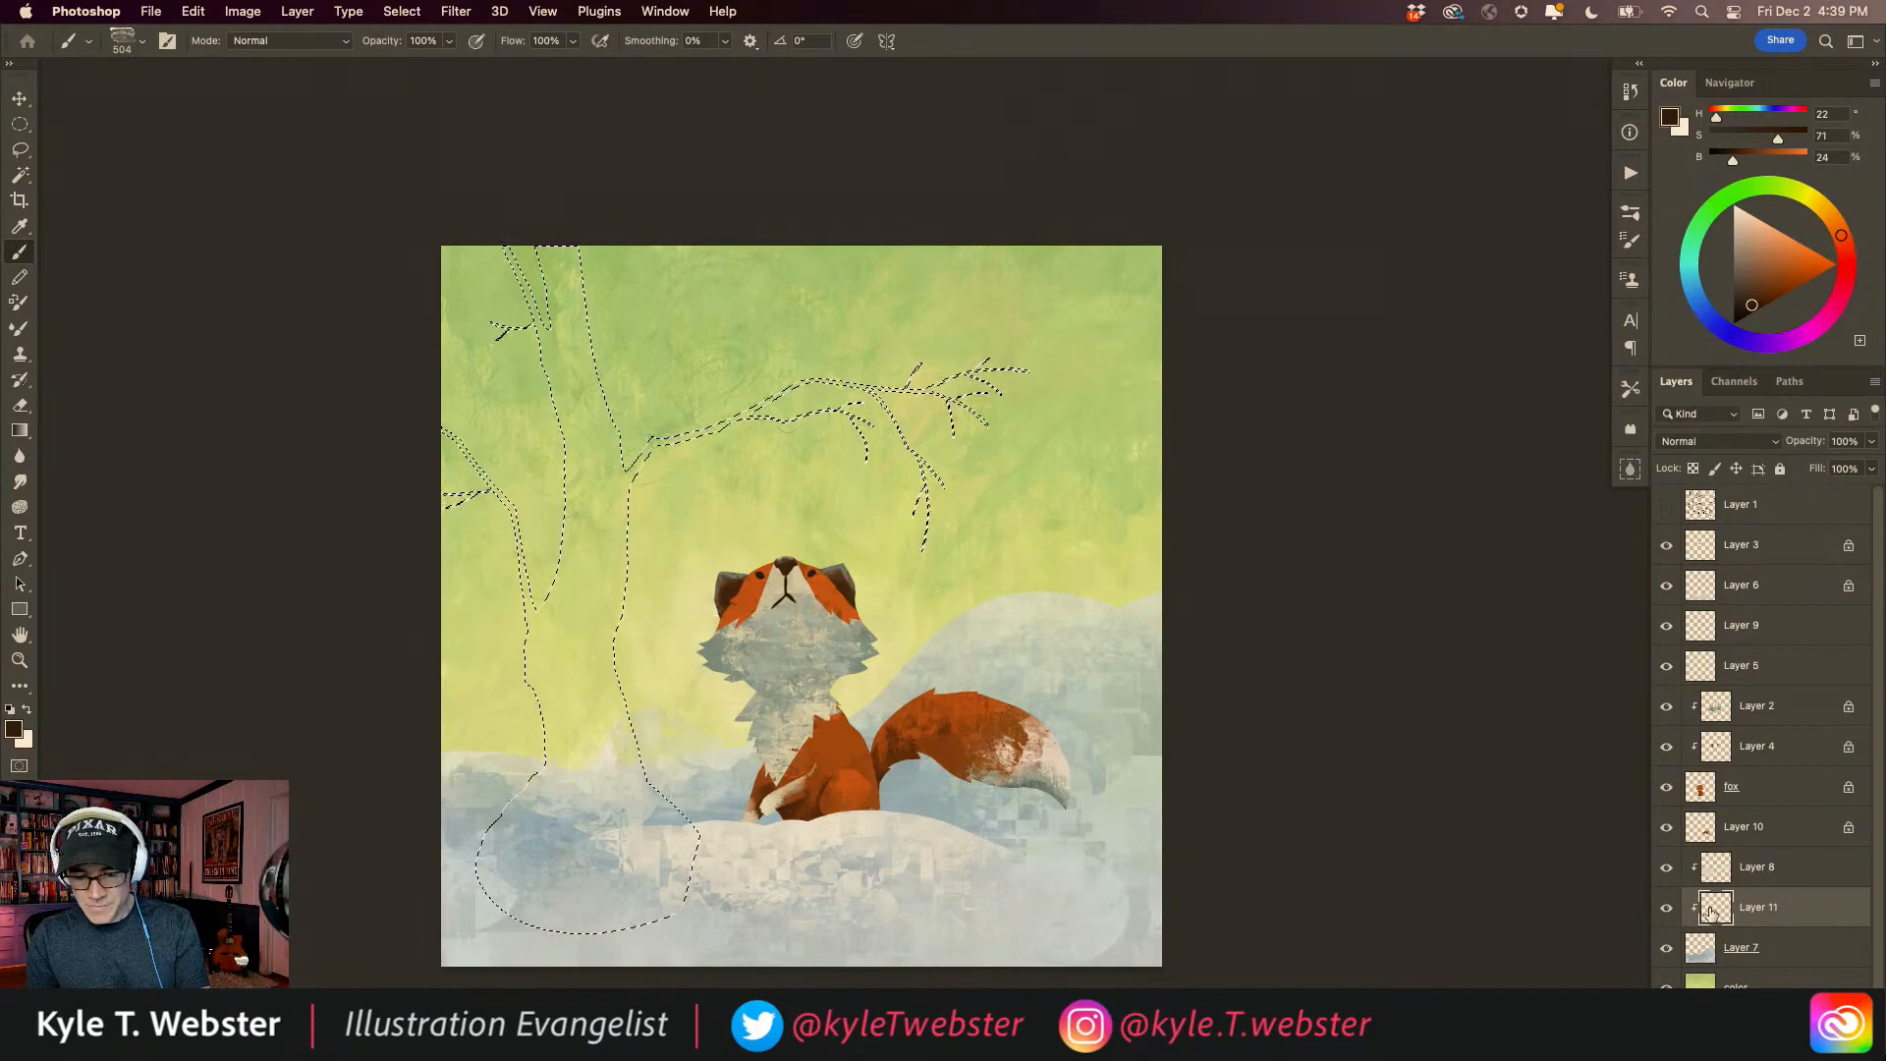
# Step: Try releasing the clipping mask on Layer 11, and undo the release
pyautogui.rightClick(1757, 910)
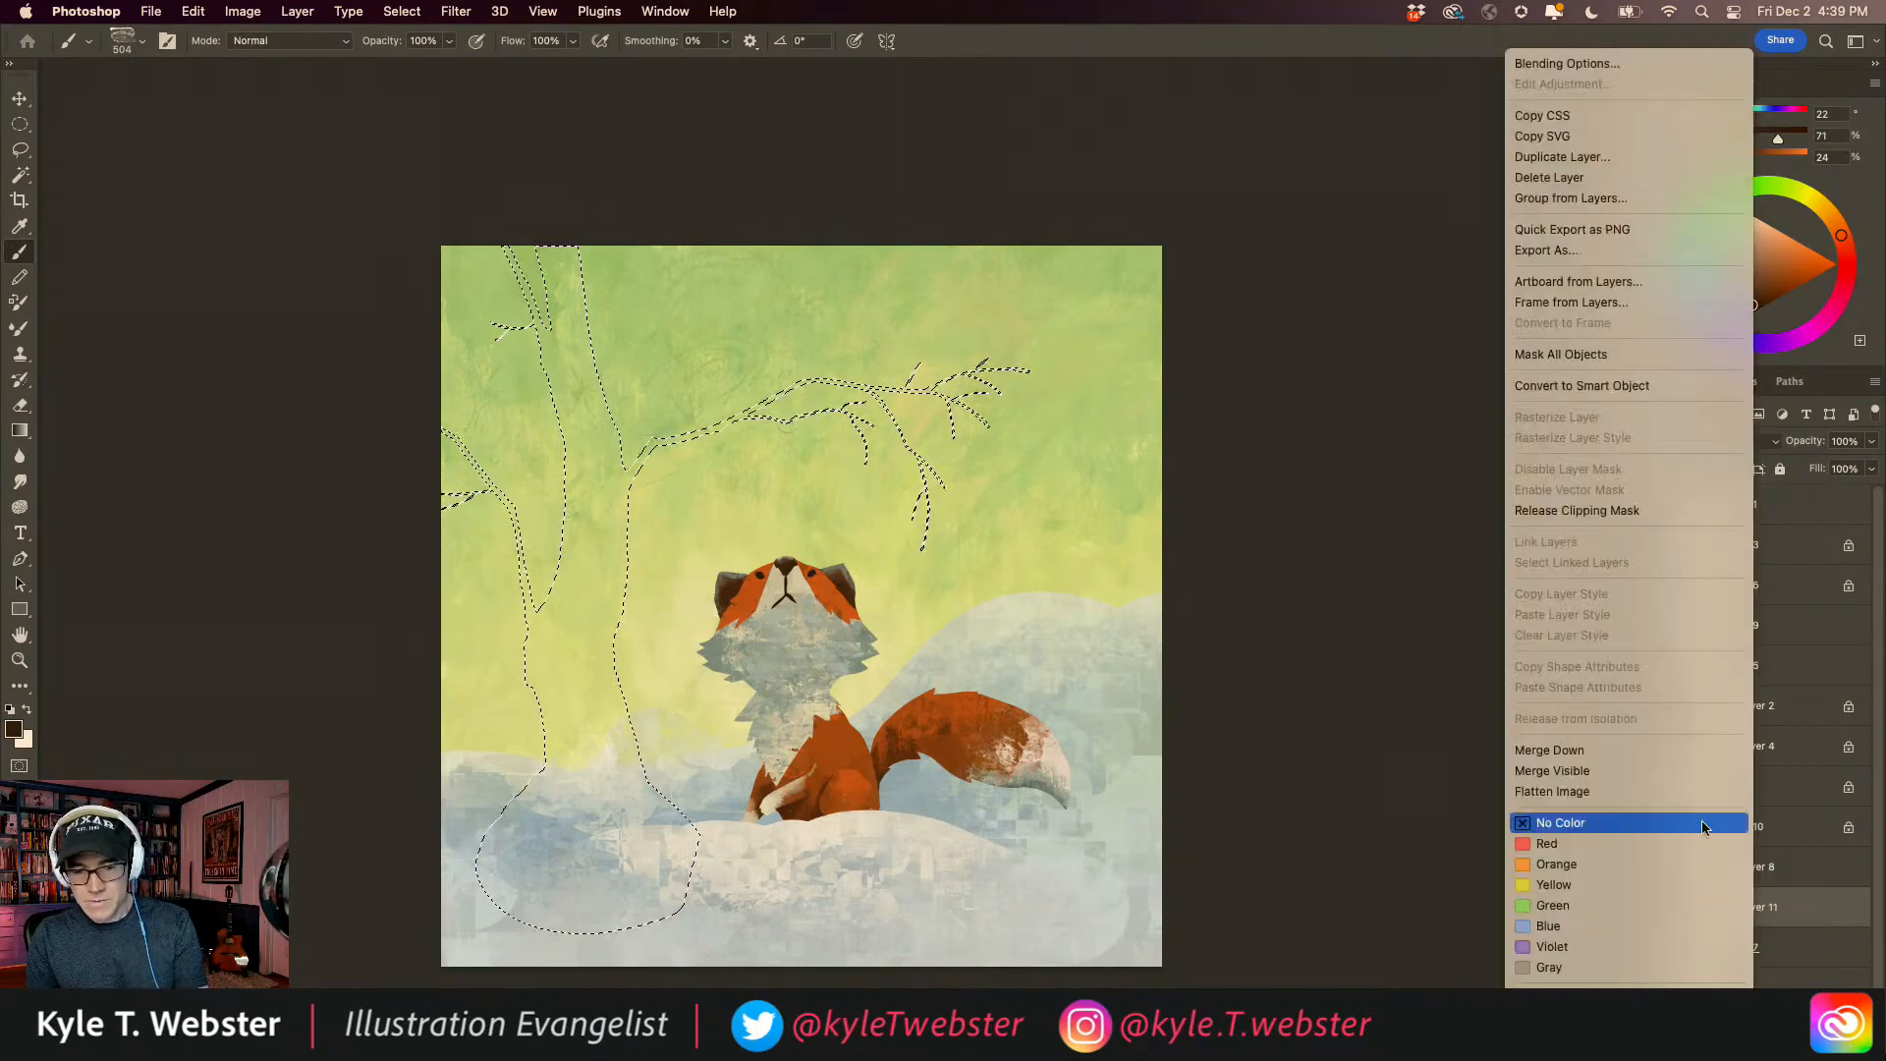
pyautogui.click(1535, 510)
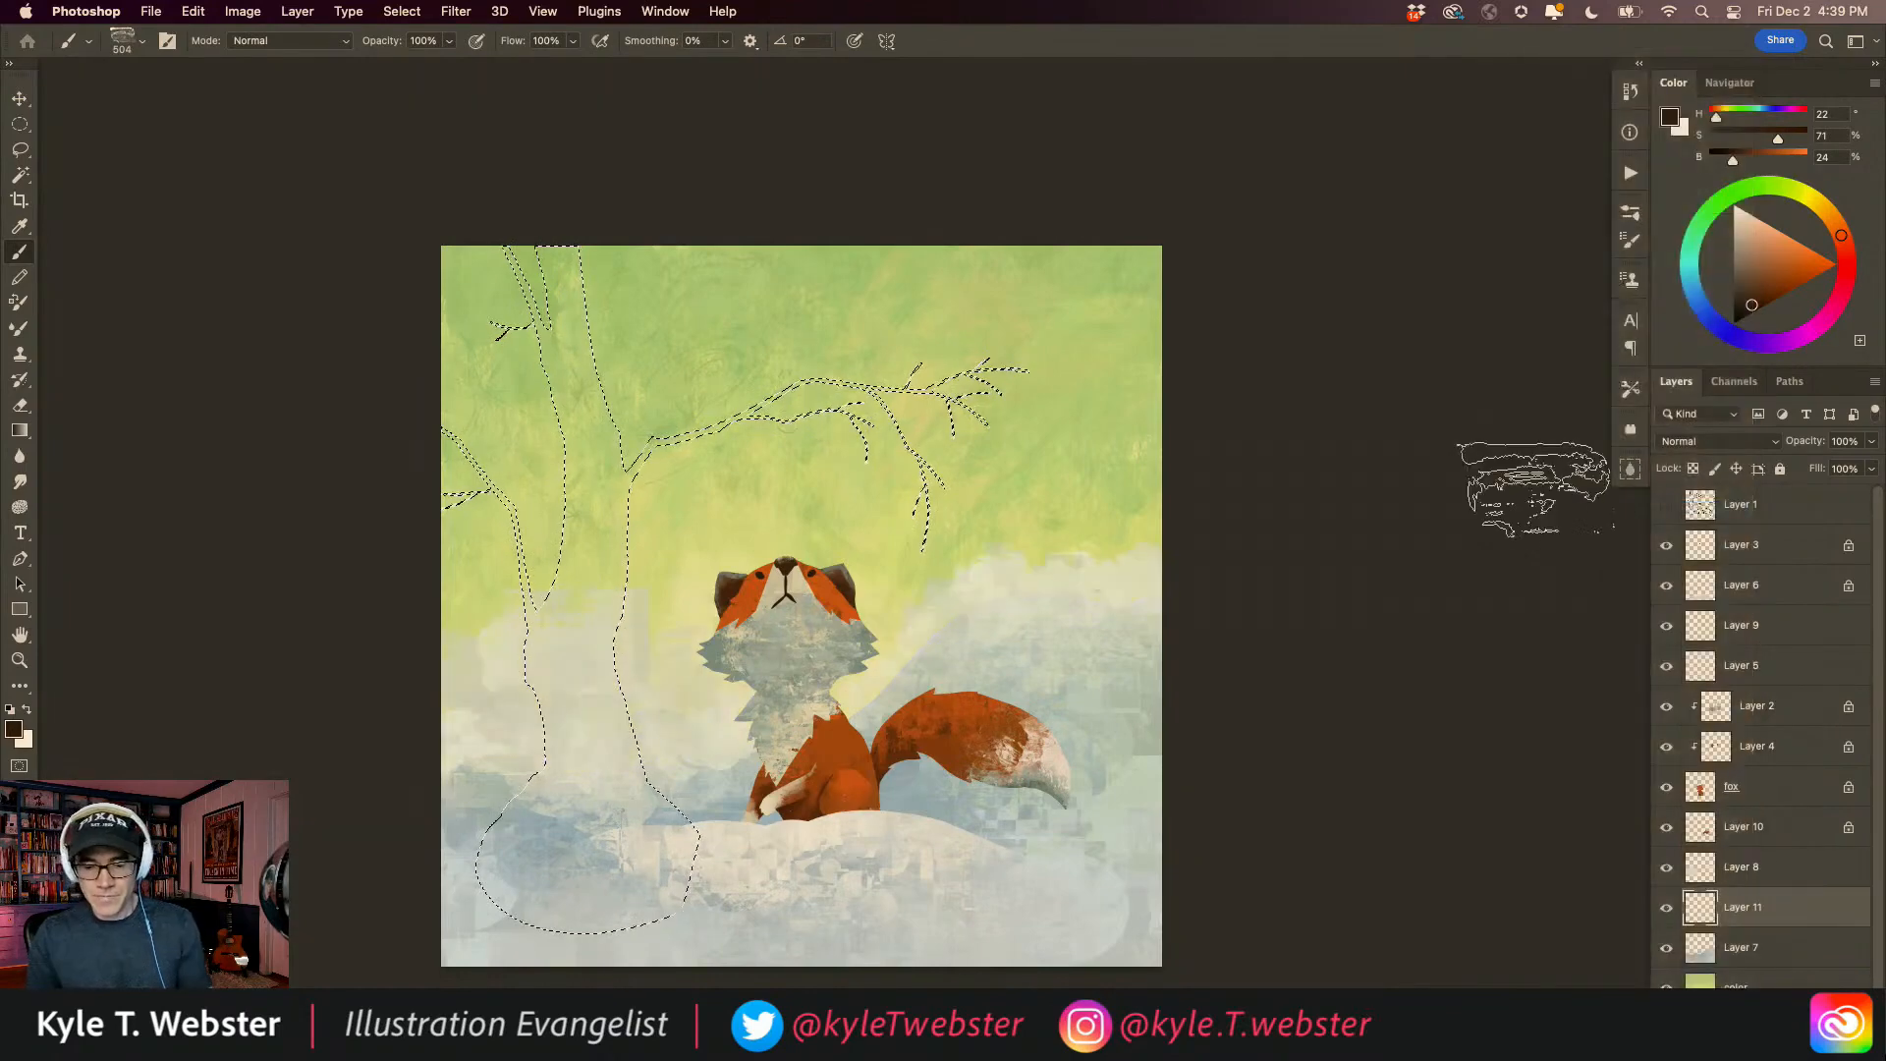
pyautogui.press('super+z')
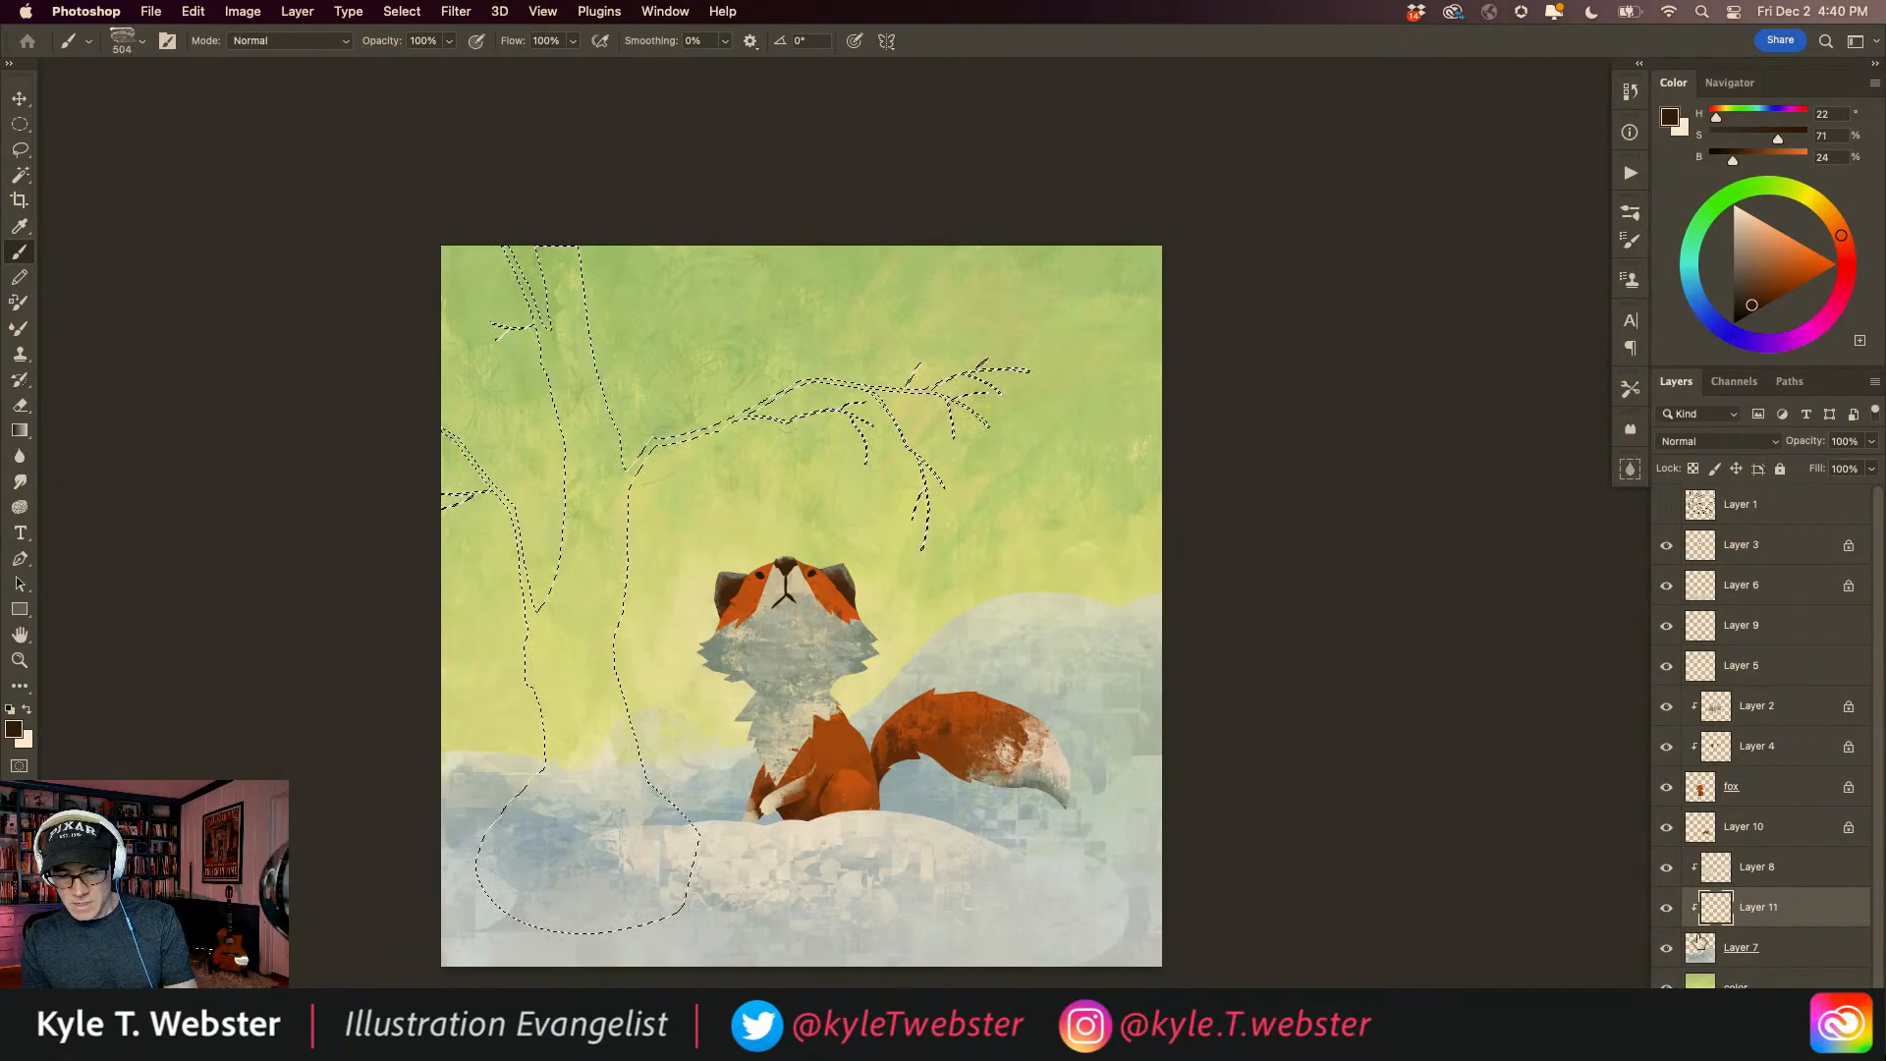
# Step: Add a new layer for the tree and place it in the stack between Layer 9 and Layer 5
pyautogui.click(1728, 982)
pyautogui.moveTo(1687, 959); pyautogui.dragTo(1682, 916)
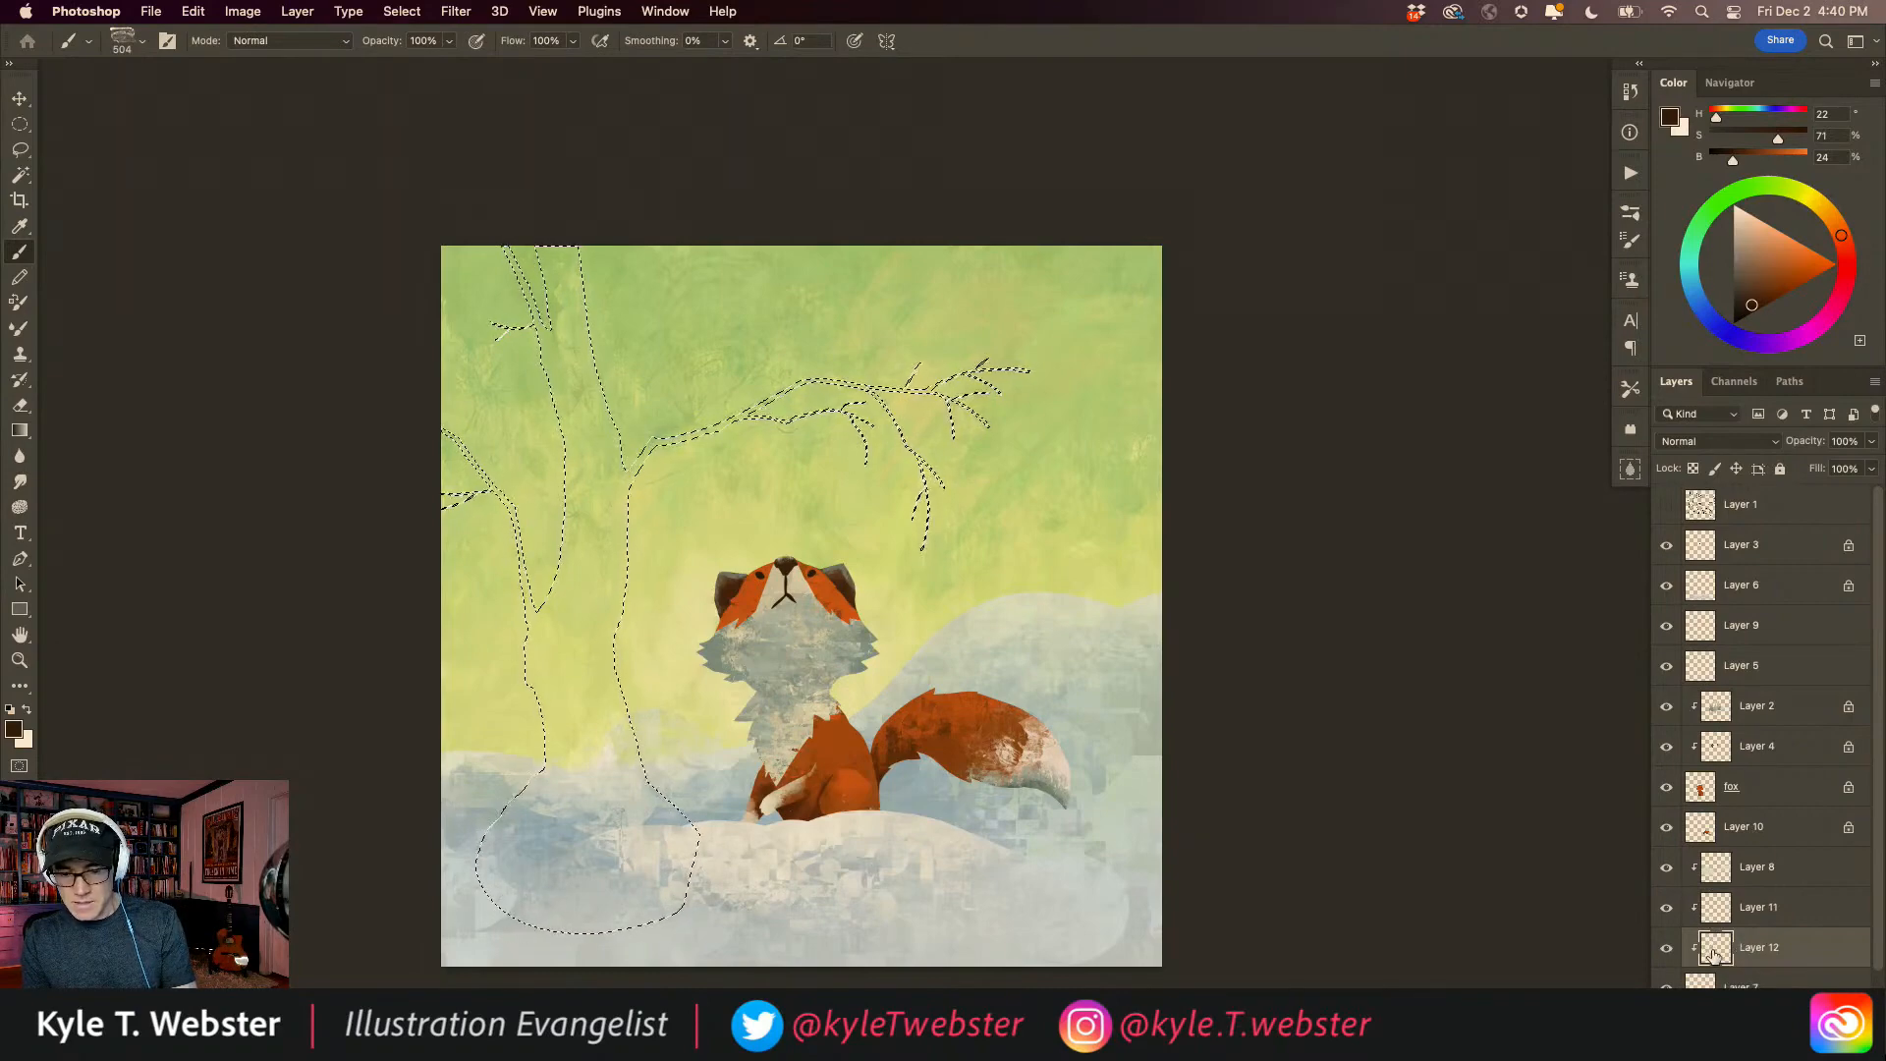
pyautogui.moveTo(1711, 949)
pyautogui.mouseDown()
pyautogui.moveTo(1705, 770)
pyautogui.moveTo(1660, 756)
pyautogui.moveTo(1706, 687)
pyautogui.moveTo(1704, 646)
pyautogui.mouseUp()
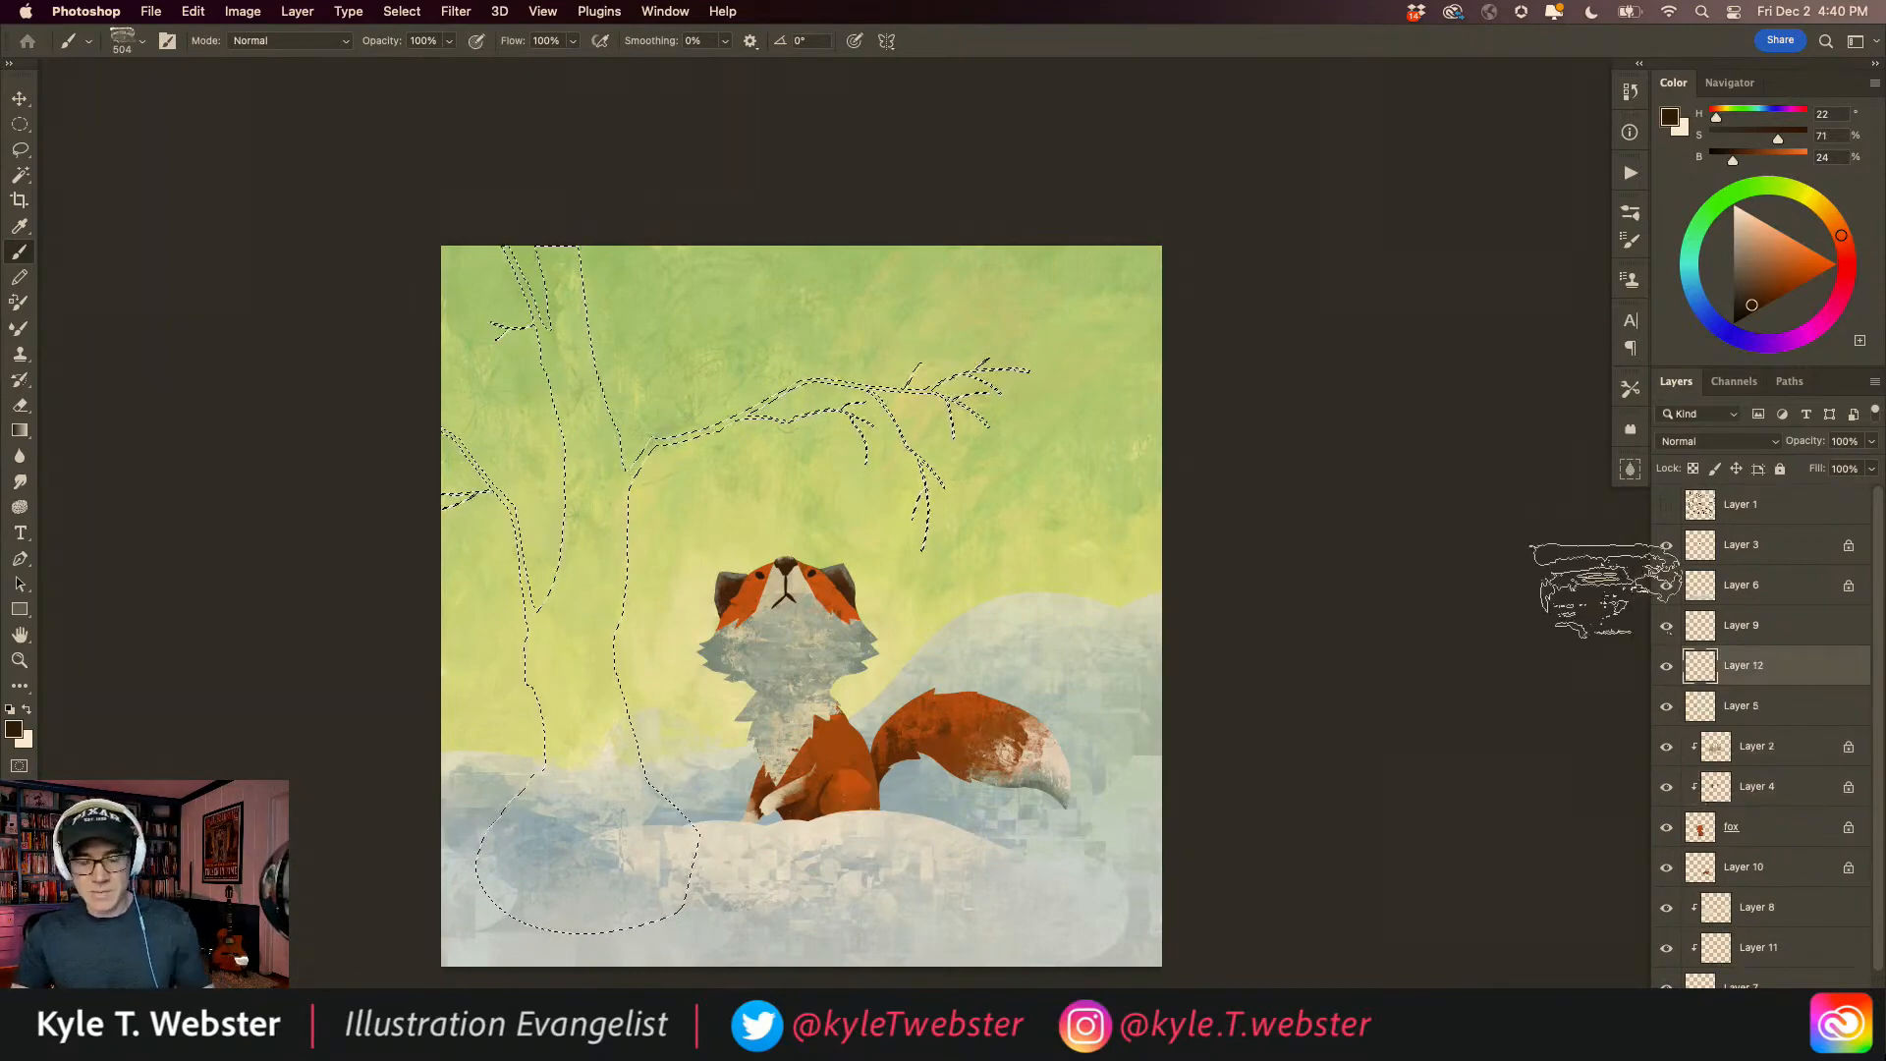
# Step: Brush the sampled dark brown over the selected trunk, branches and twigs, fading out at the trunk's base in the snow
pyautogui.moveTo(522, 716); pyautogui.dragTo(535, 614)
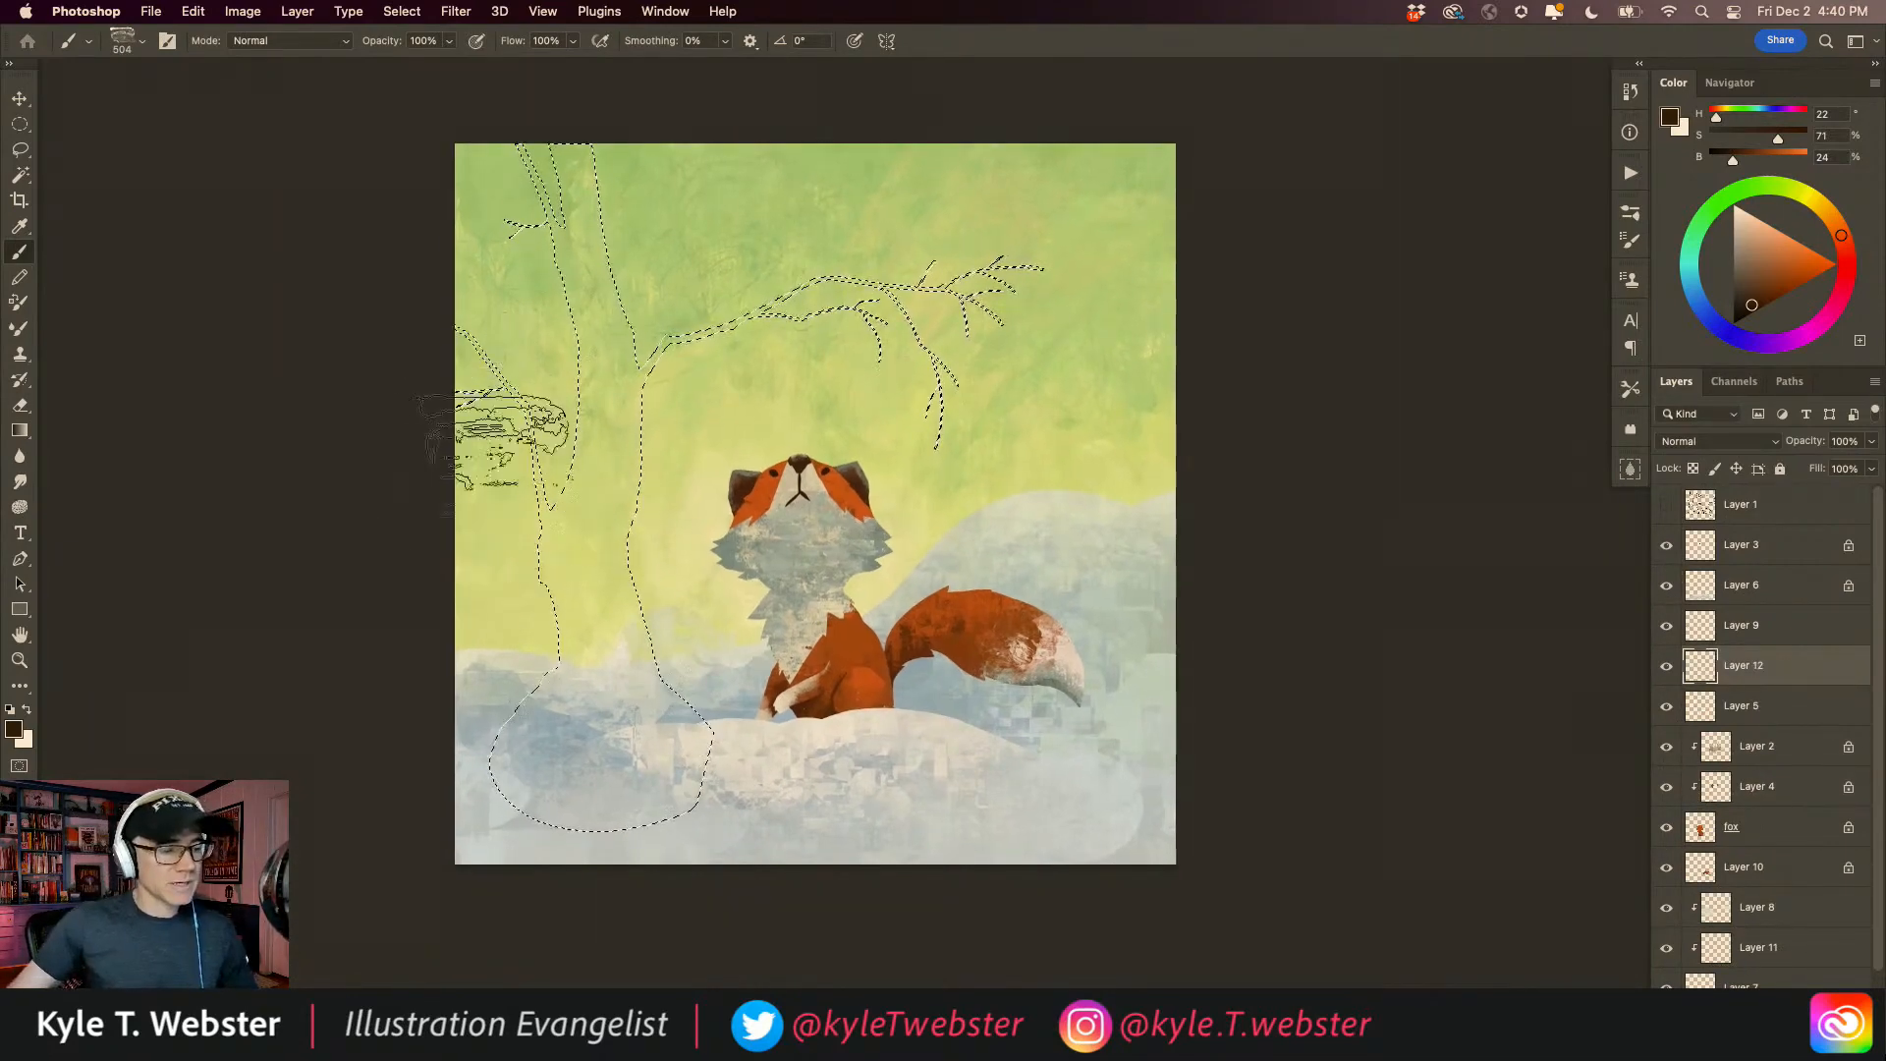
pyautogui.moveTo(598, 412)
pyautogui.mouseDown()
pyautogui.moveTo(612, 530)
pyautogui.moveTo(595, 362)
pyautogui.moveTo(616, 535)
pyautogui.moveTo(612, 263)
pyautogui.moveTo(589, 368)
pyautogui.moveTo(499, 195)
pyautogui.moveTo(579, 525)
pyautogui.moveTo(553, 580)
pyautogui.moveTo(614, 580)
pyautogui.moveTo(568, 648)
pyautogui.moveTo(614, 649)
pyautogui.moveTo(659, 726)
pyautogui.moveTo(568, 707)
pyautogui.moveTo(577, 732)
pyautogui.moveTo(511, 757)
pyautogui.mouseUp()
pyautogui.moveTo(496, 446)
pyautogui.mouseDown()
pyautogui.moveTo(437, 339)
pyautogui.moveTo(432, 417)
pyautogui.moveTo(550, 162)
pyautogui.moveTo(422, 216)
pyautogui.moveTo(653, 371)
pyautogui.moveTo(825, 295)
pyautogui.moveTo(958, 285)
pyautogui.moveTo(795, 300)
pyautogui.moveTo(628, 402)
pyautogui.mouseUp()
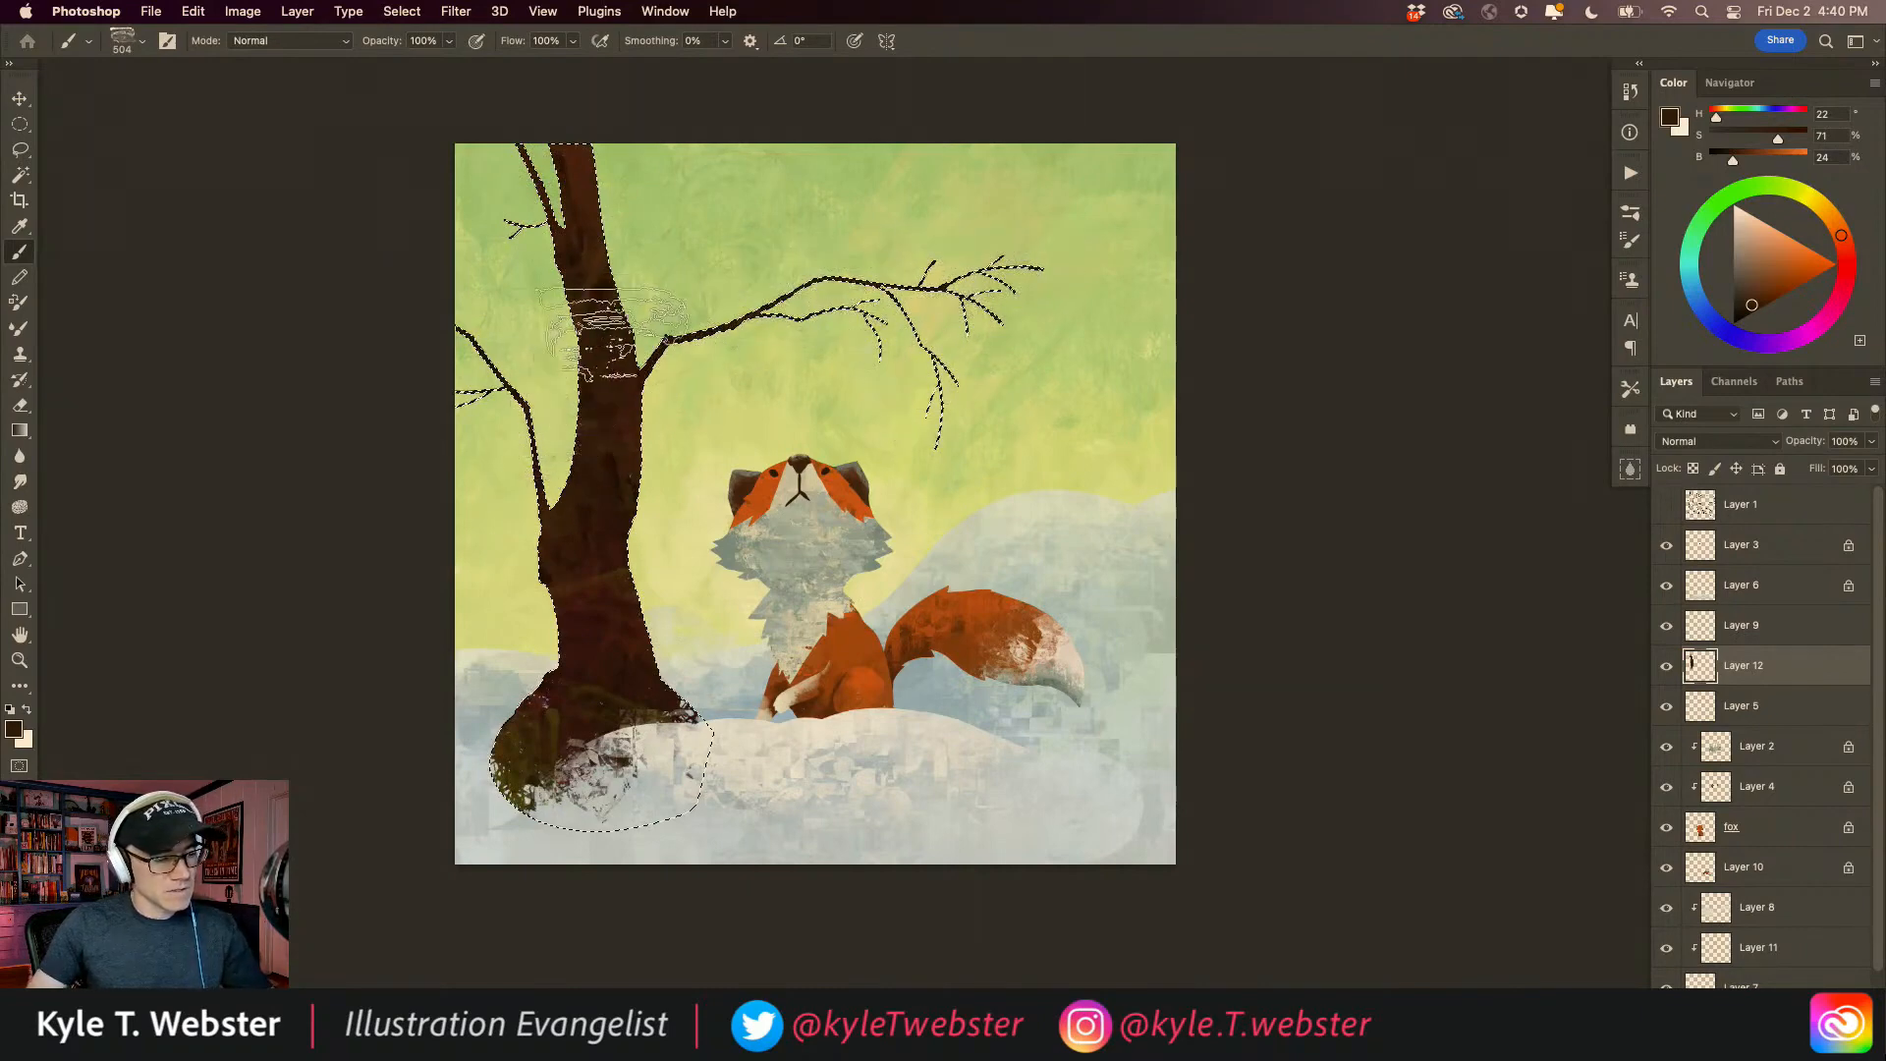
pyautogui.moveTo(562, 207); pyautogui.dragTo(590, 356)
pyautogui.moveTo(611, 604)
pyautogui.mouseDown()
pyautogui.moveTo(628, 751)
pyautogui.moveTo(507, 769)
pyautogui.moveTo(579, 680)
pyautogui.moveTo(638, 712)
pyautogui.moveTo(648, 620)
pyautogui.moveTo(531, 535)
pyautogui.mouseUp()
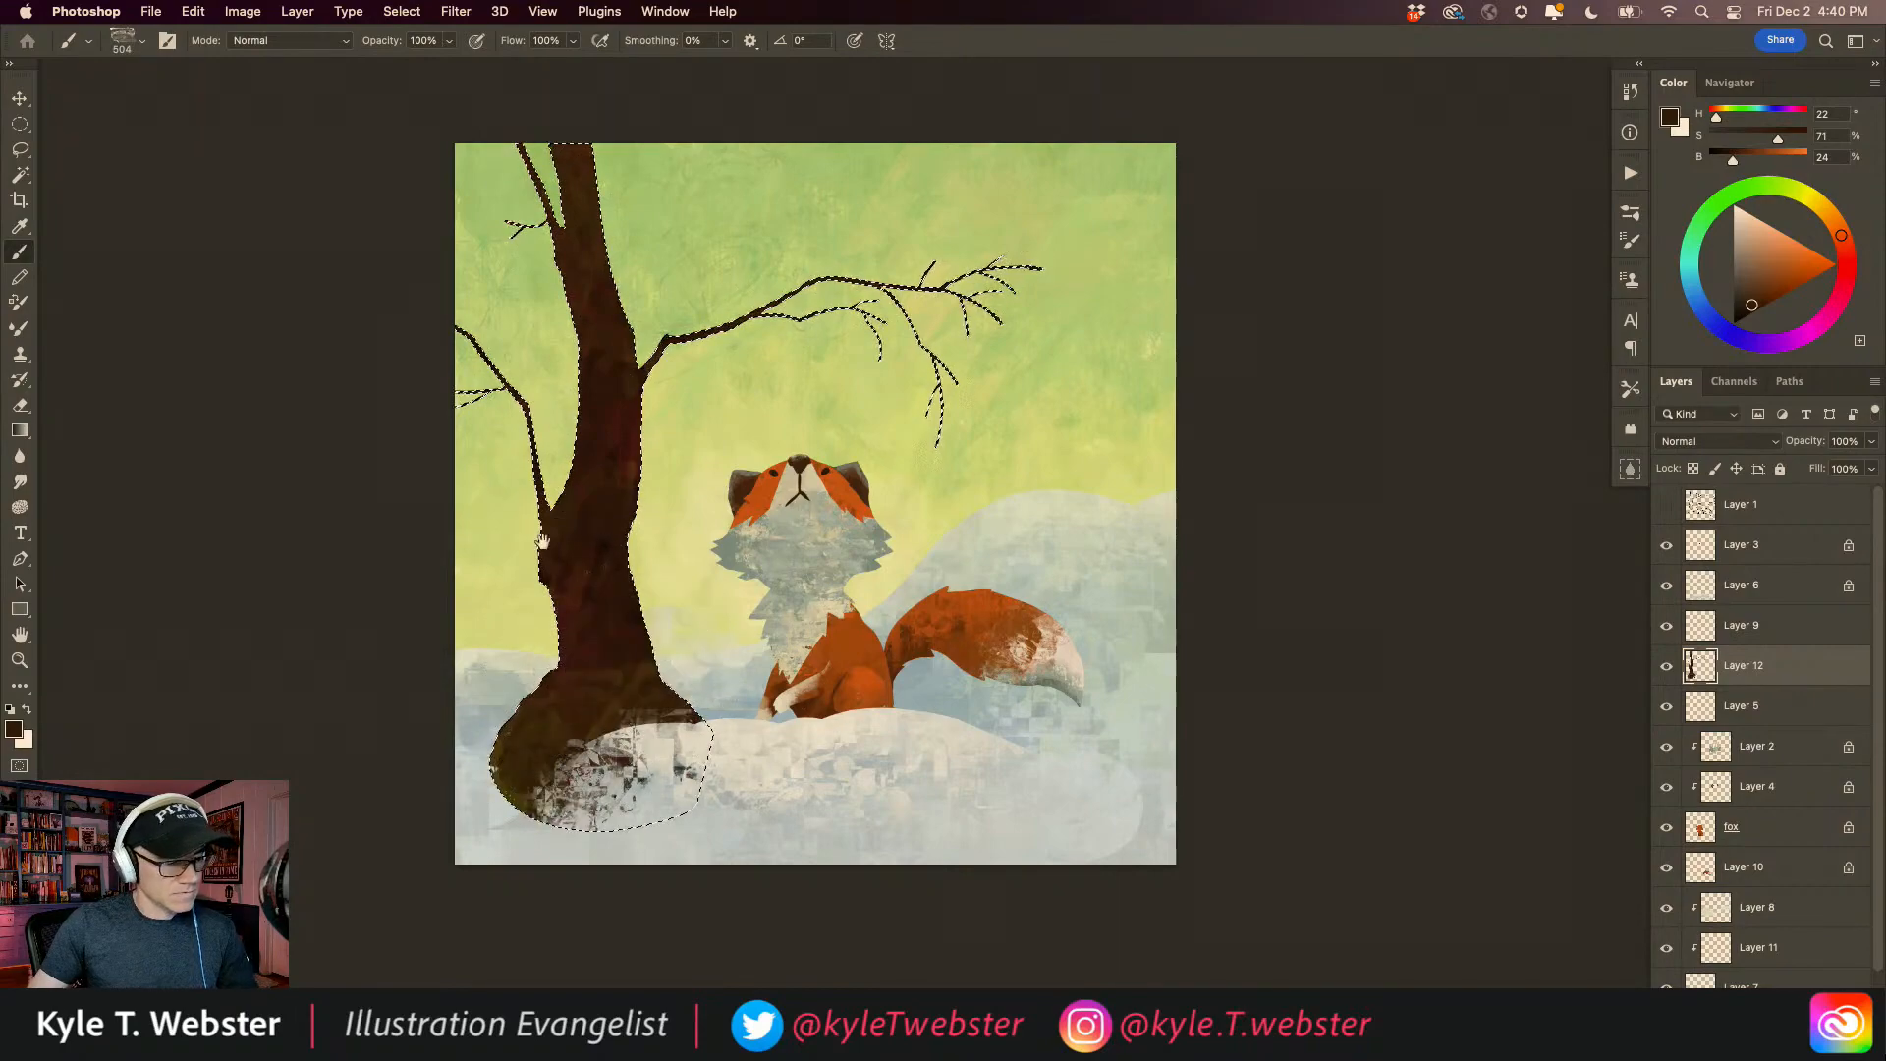
# Step: Pick a lighter greyish brown (H 22, S 22, B 34) and brush it over the trunk, roots and branches
pyautogui.keyDown('super'); pyautogui.click(577, 536); pyautogui.keyUp('super')
pyautogui.keyDown('alt'); pyautogui.click(494, 628); pyautogui.keyUp('alt')
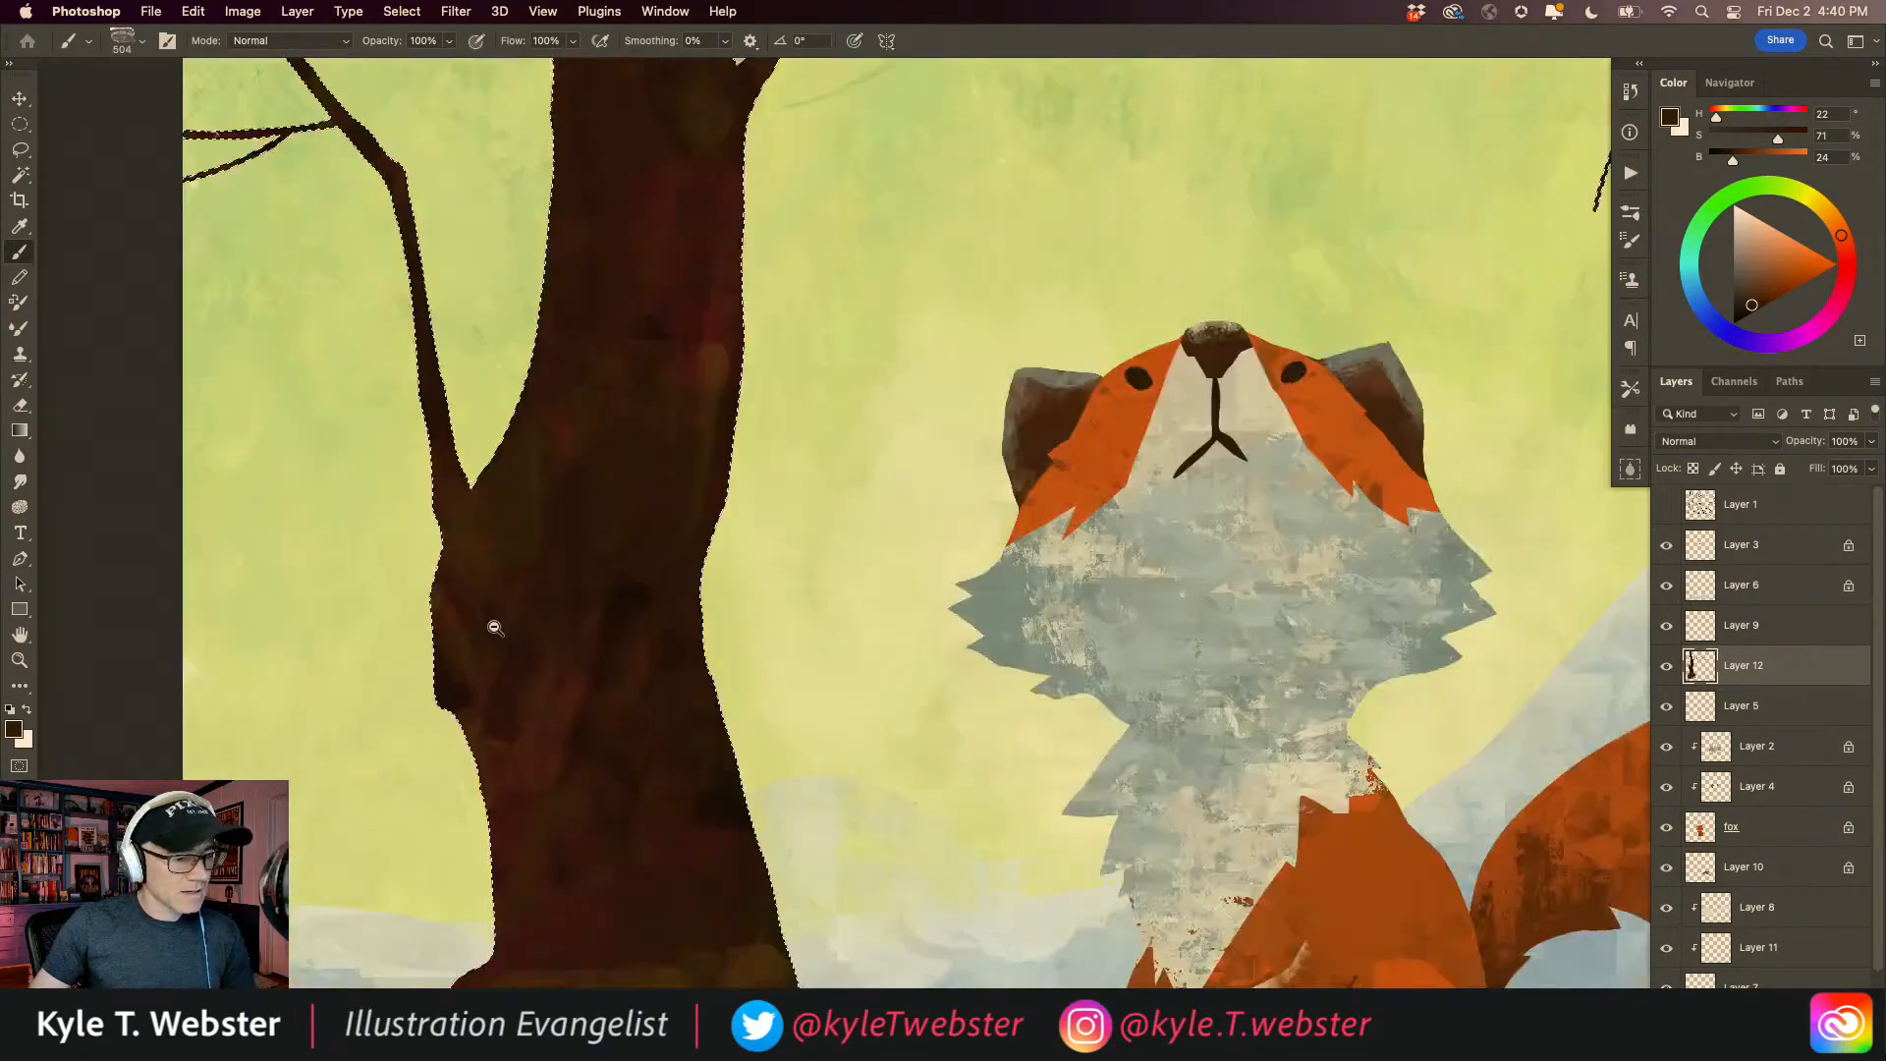
pyautogui.keyDown('alt'); pyautogui.click(494, 628); pyautogui.keyUp('alt')
pyautogui.moveTo(468, 359)
pyautogui.mouseDown()
pyautogui.moveTo(558, 673)
pyautogui.moveTo(552, 545)
pyautogui.mouseUp()
pyautogui.keyDown('alt'); pyautogui.click(559, 669); pyautogui.keyUp('alt')
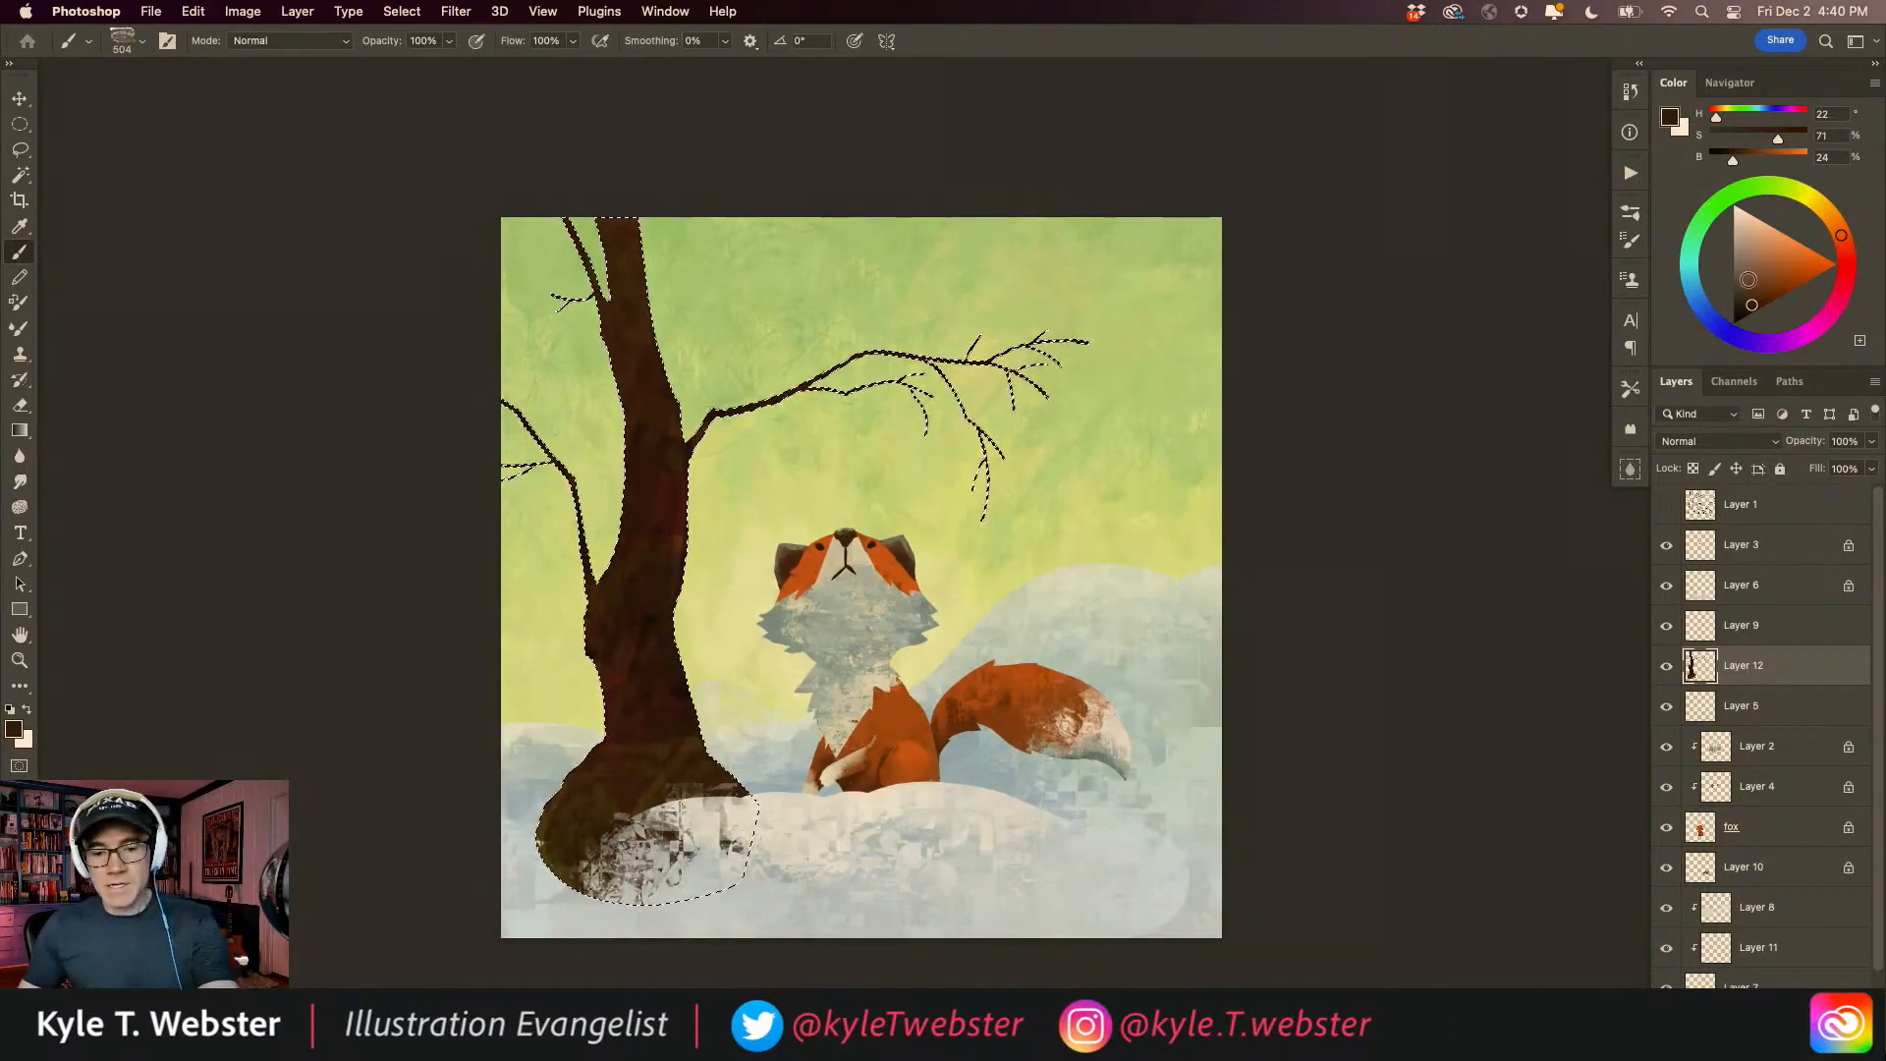
pyautogui.click(1741, 287)
pyautogui.moveTo(638, 702)
pyautogui.mouseDown()
pyautogui.moveTo(644, 589)
pyautogui.moveTo(614, 676)
pyautogui.moveTo(668, 578)
pyautogui.moveTo(626, 267)
pyautogui.moveTo(630, 411)
pyautogui.moveTo(625, 221)
pyautogui.moveTo(658, 299)
pyautogui.moveTo(638, 452)
pyautogui.mouseUp()
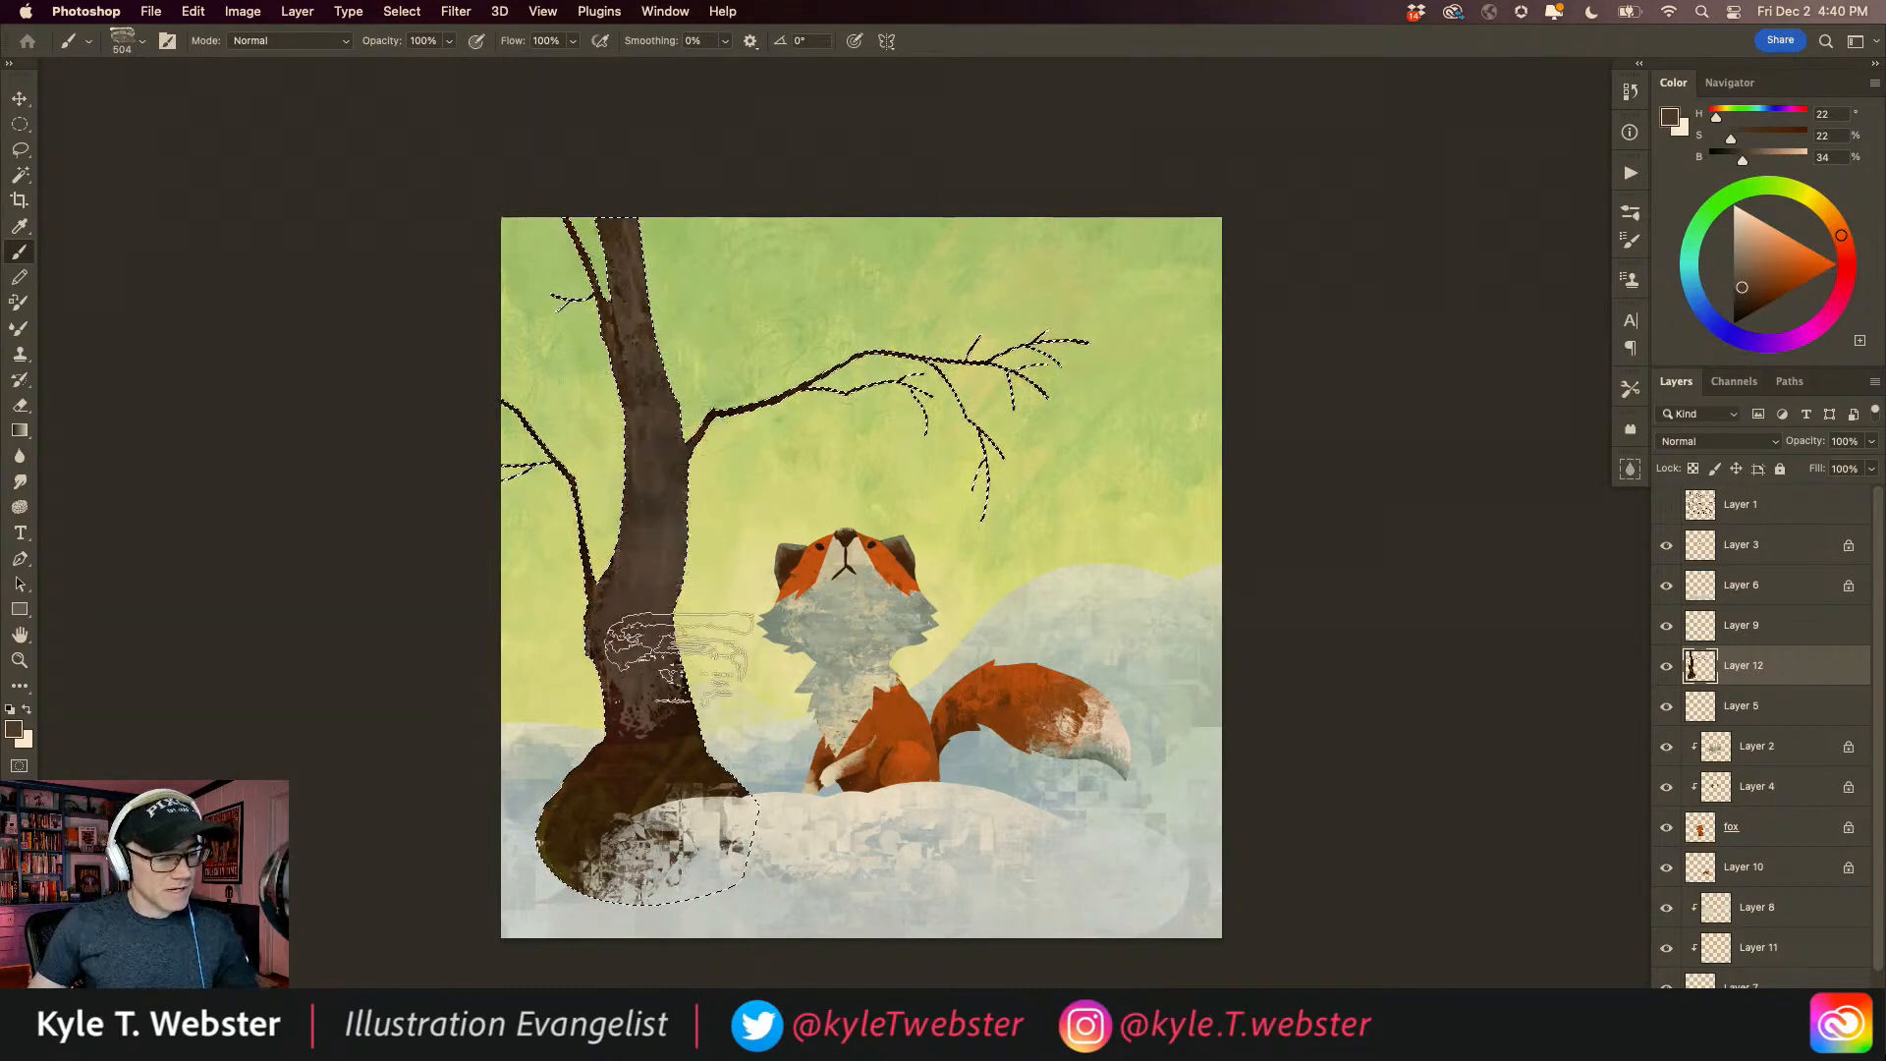
pyautogui.moveTo(703, 709)
pyautogui.mouseDown()
pyautogui.moveTo(619, 741)
pyautogui.moveTo(599, 805)
pyautogui.moveTo(530, 776)
pyautogui.mouseUp()
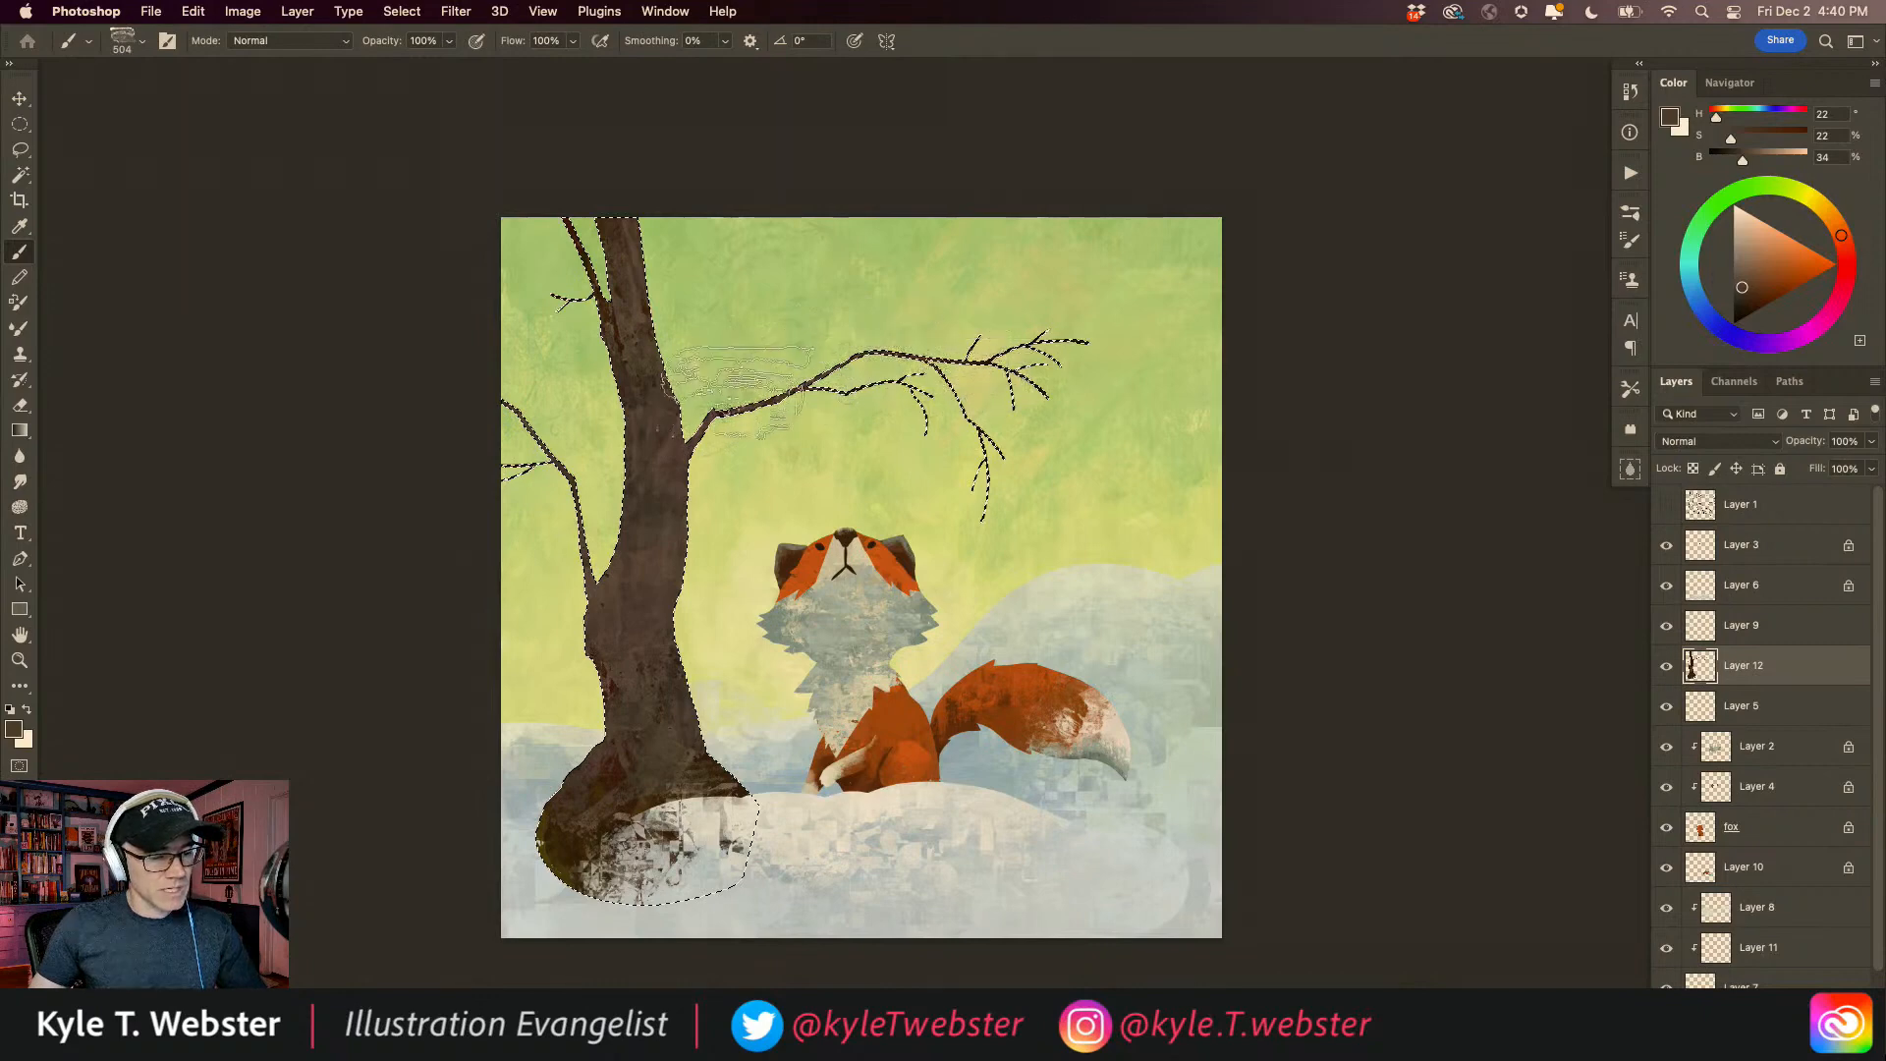
pyautogui.moveTo(583, 258)
pyautogui.mouseDown()
pyautogui.moveTo(651, 491)
pyautogui.moveTo(641, 579)
pyautogui.moveTo(607, 629)
pyautogui.moveTo(646, 495)
pyautogui.moveTo(593, 224)
pyautogui.moveTo(622, 230)
pyautogui.moveTo(662, 605)
pyautogui.moveTo(607, 689)
pyautogui.moveTo(636, 688)
pyautogui.moveTo(617, 762)
pyautogui.moveTo(666, 659)
pyautogui.moveTo(622, 762)
pyautogui.moveTo(719, 771)
pyautogui.mouseUp()
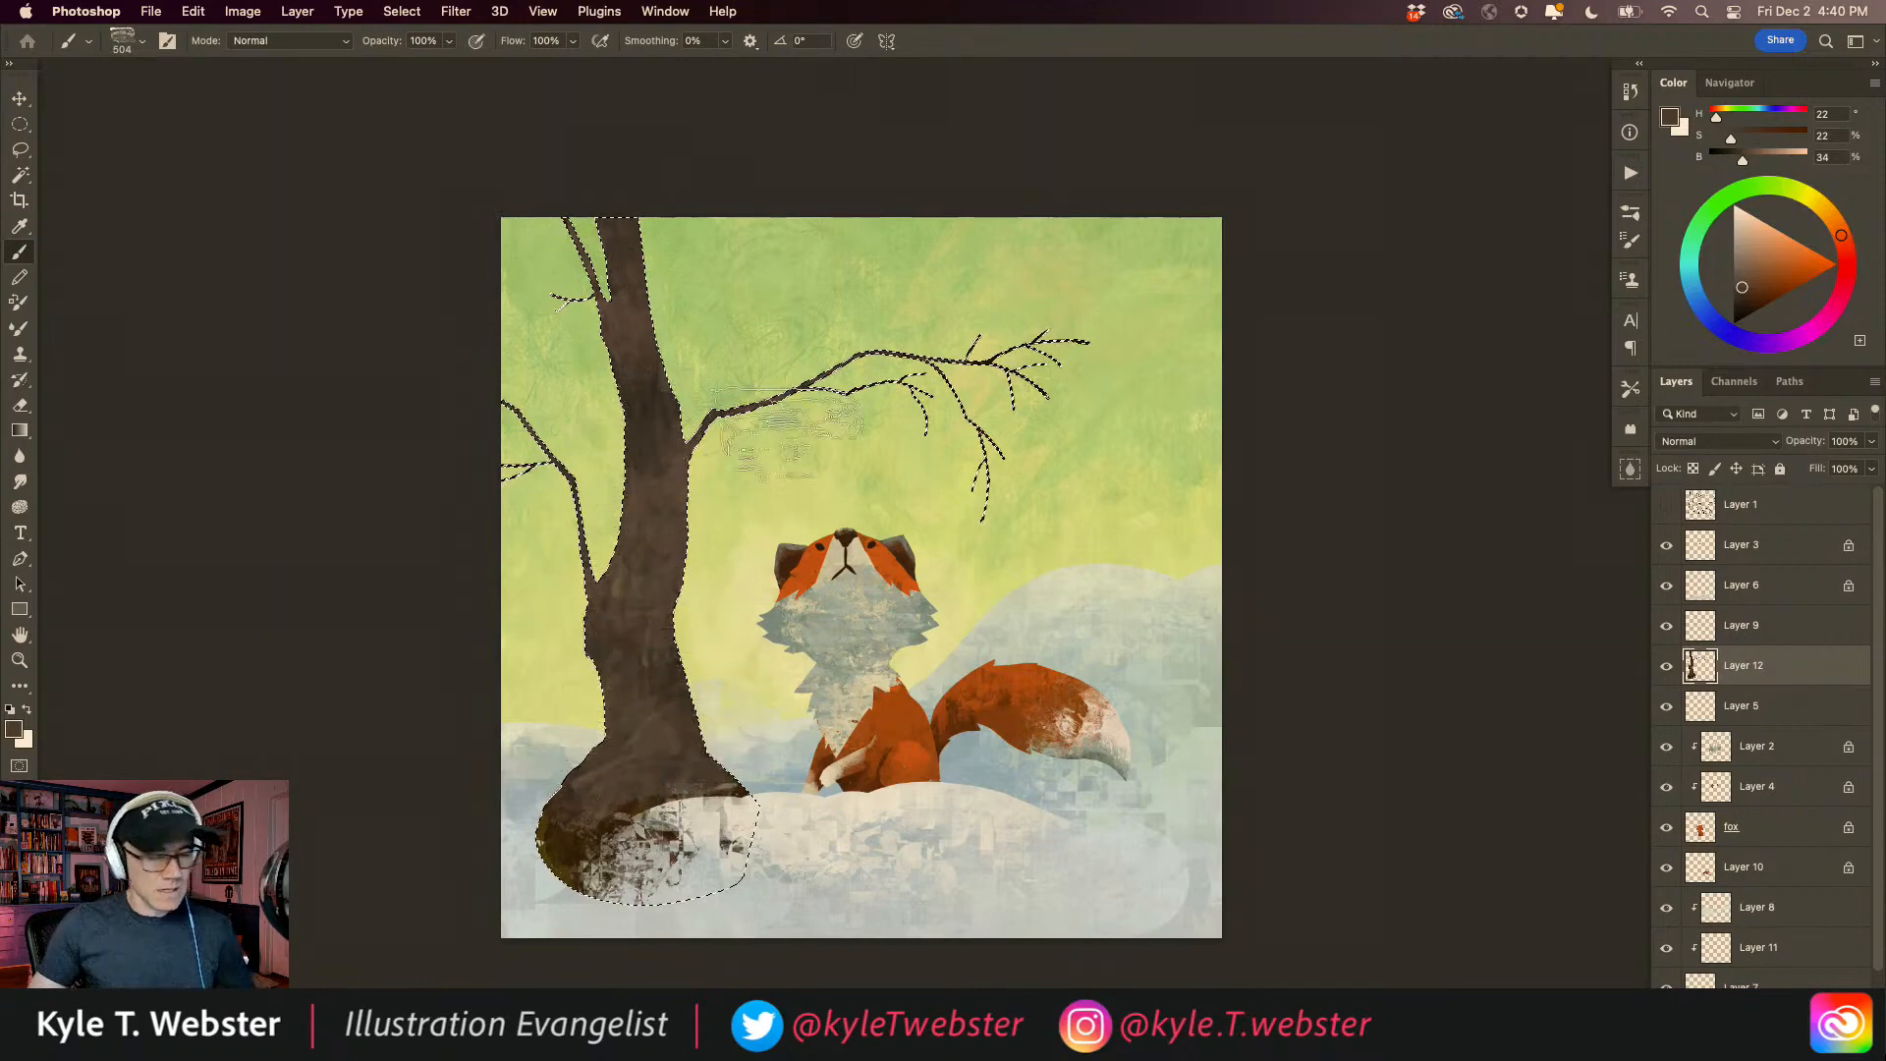
# Step: Pick a darker brown (H 22, S 26, B 22), brush bark shading onto the upper trunk and base, and deselect the tree
pyautogui.click(1740, 301)
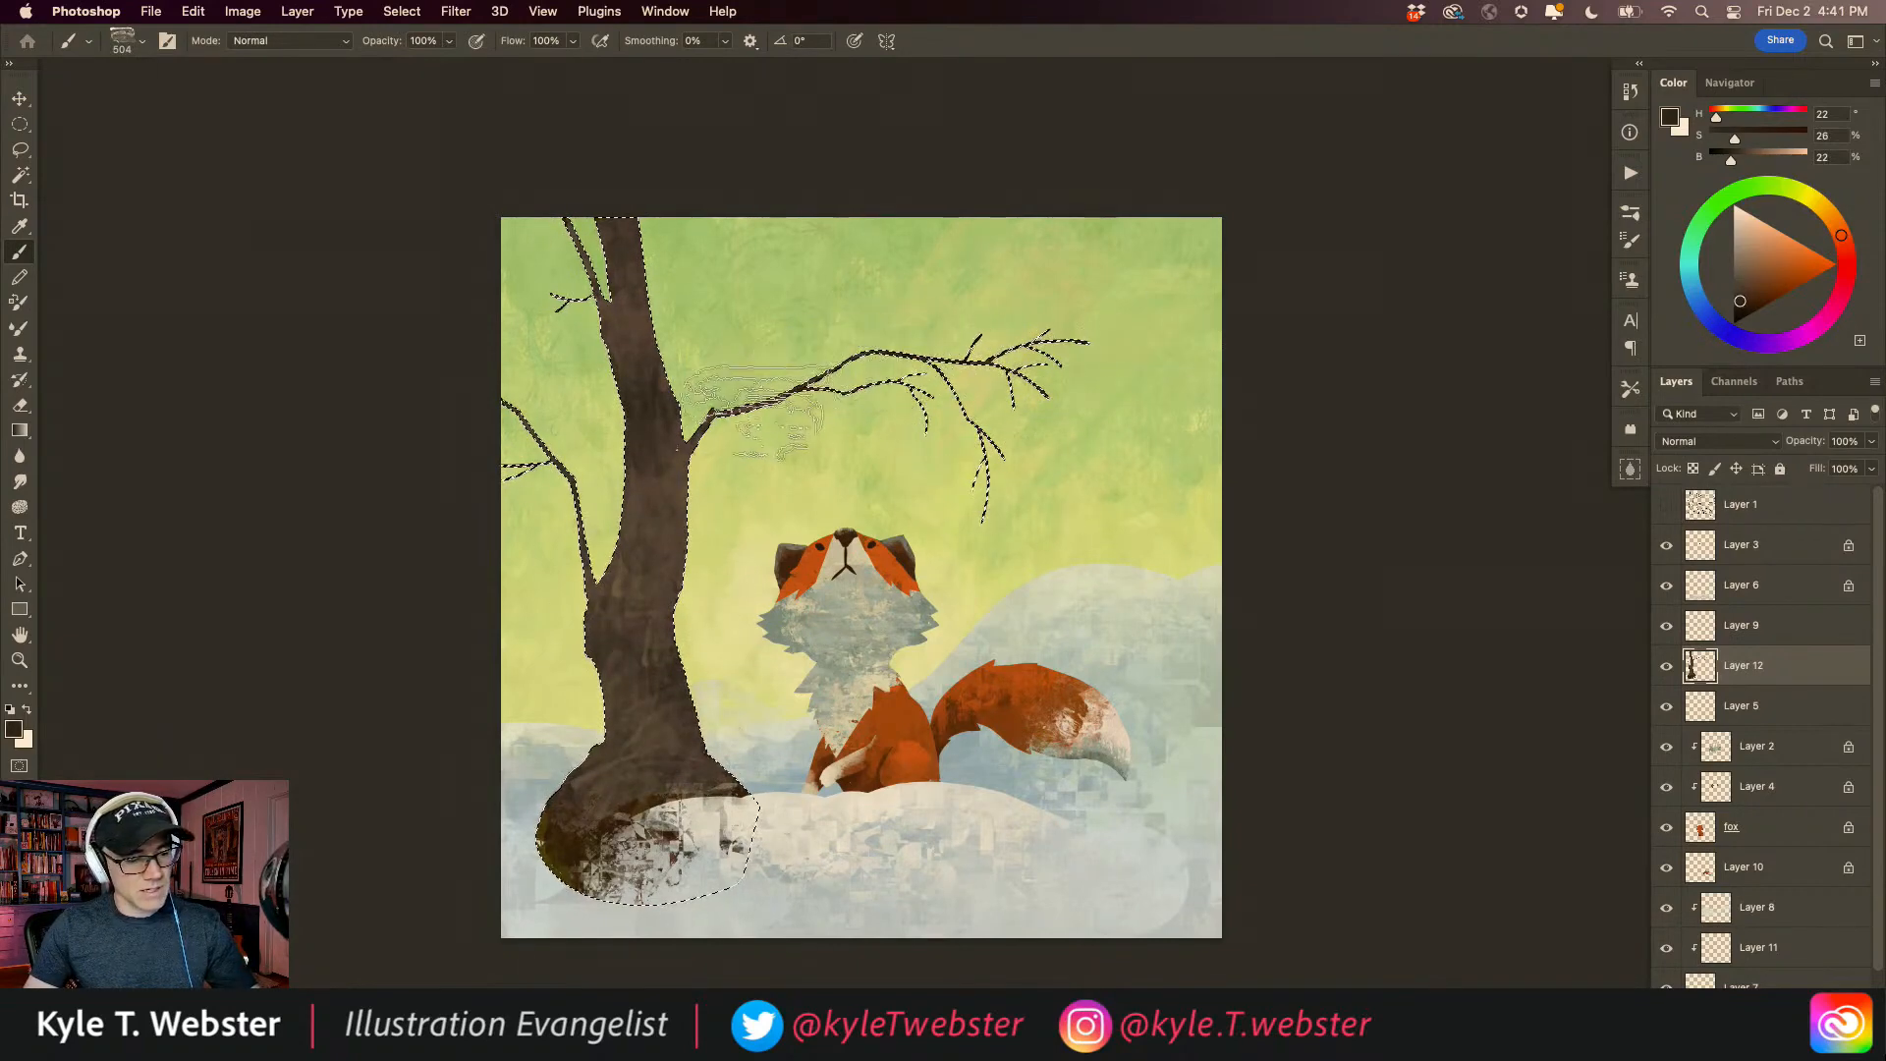
pyautogui.moveTo(617, 218)
pyautogui.mouseDown()
pyautogui.moveTo(637, 372)
pyautogui.moveTo(648, 348)
pyautogui.moveTo(658, 450)
pyautogui.mouseUp()
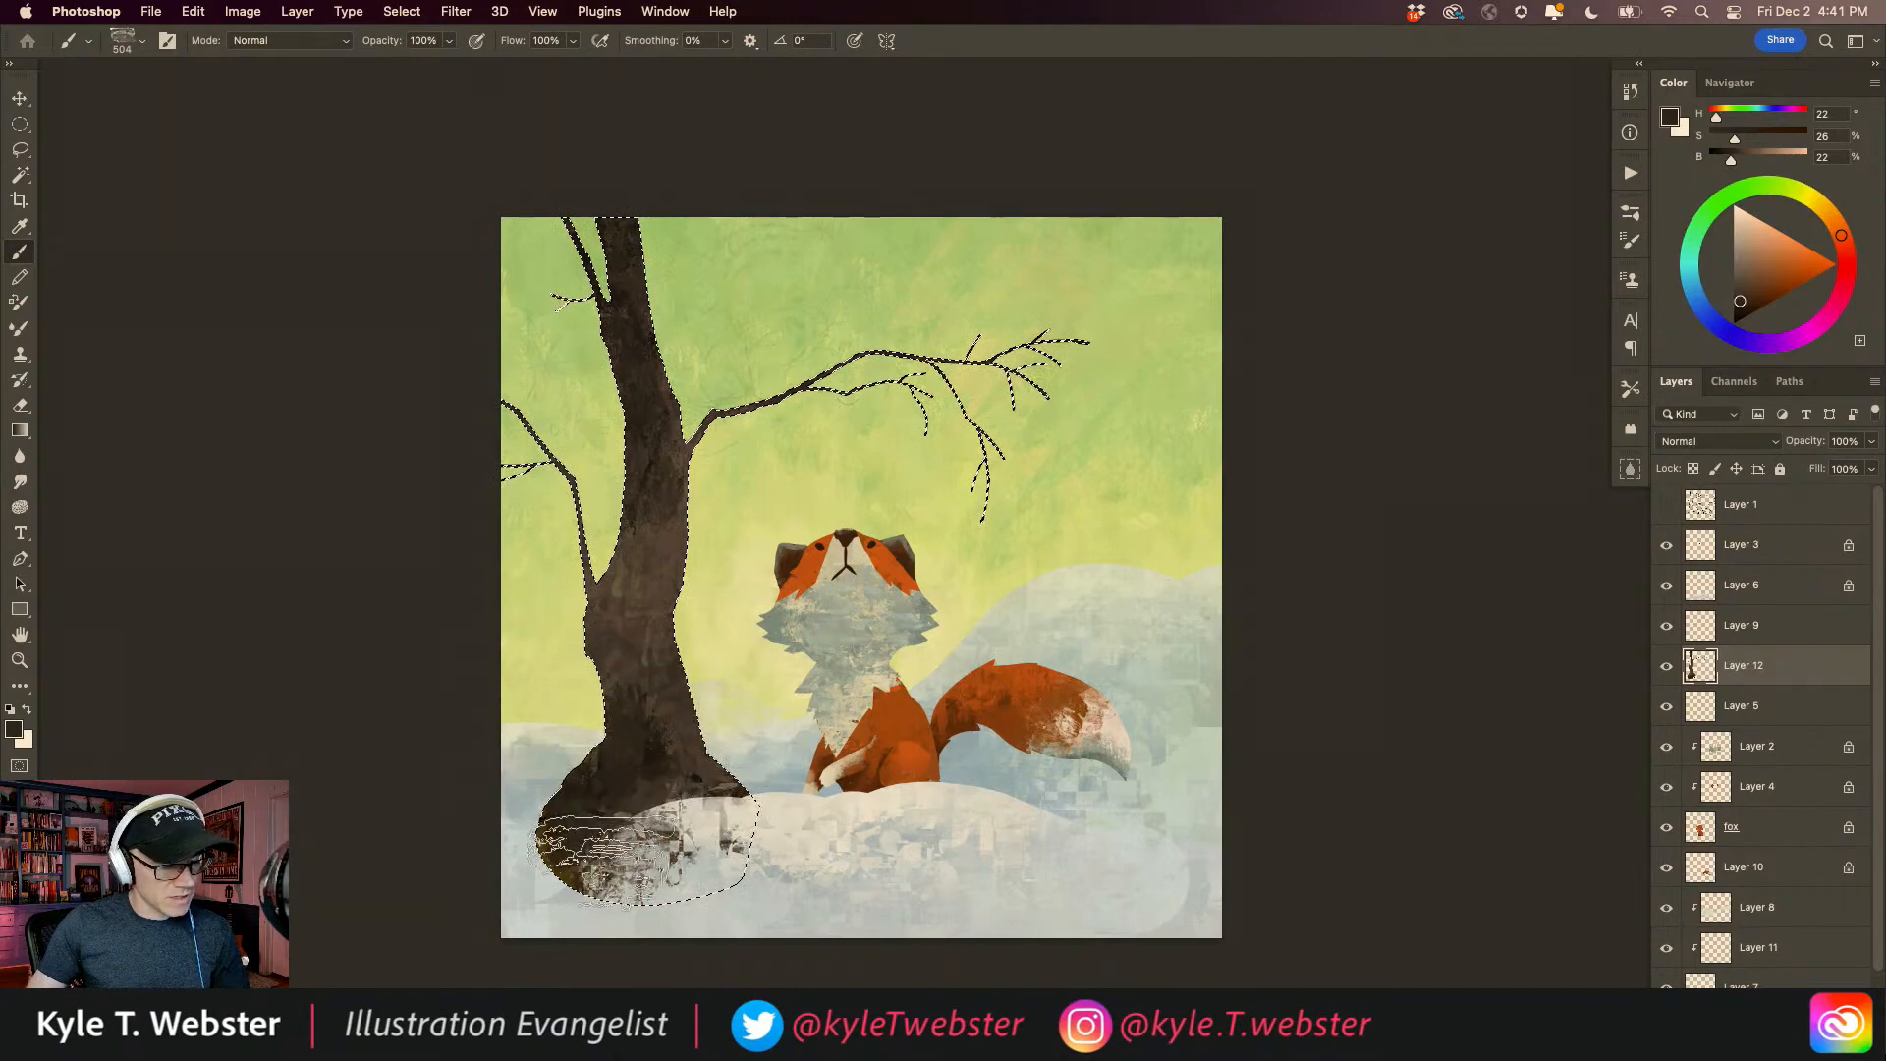
pyautogui.press('super+d')
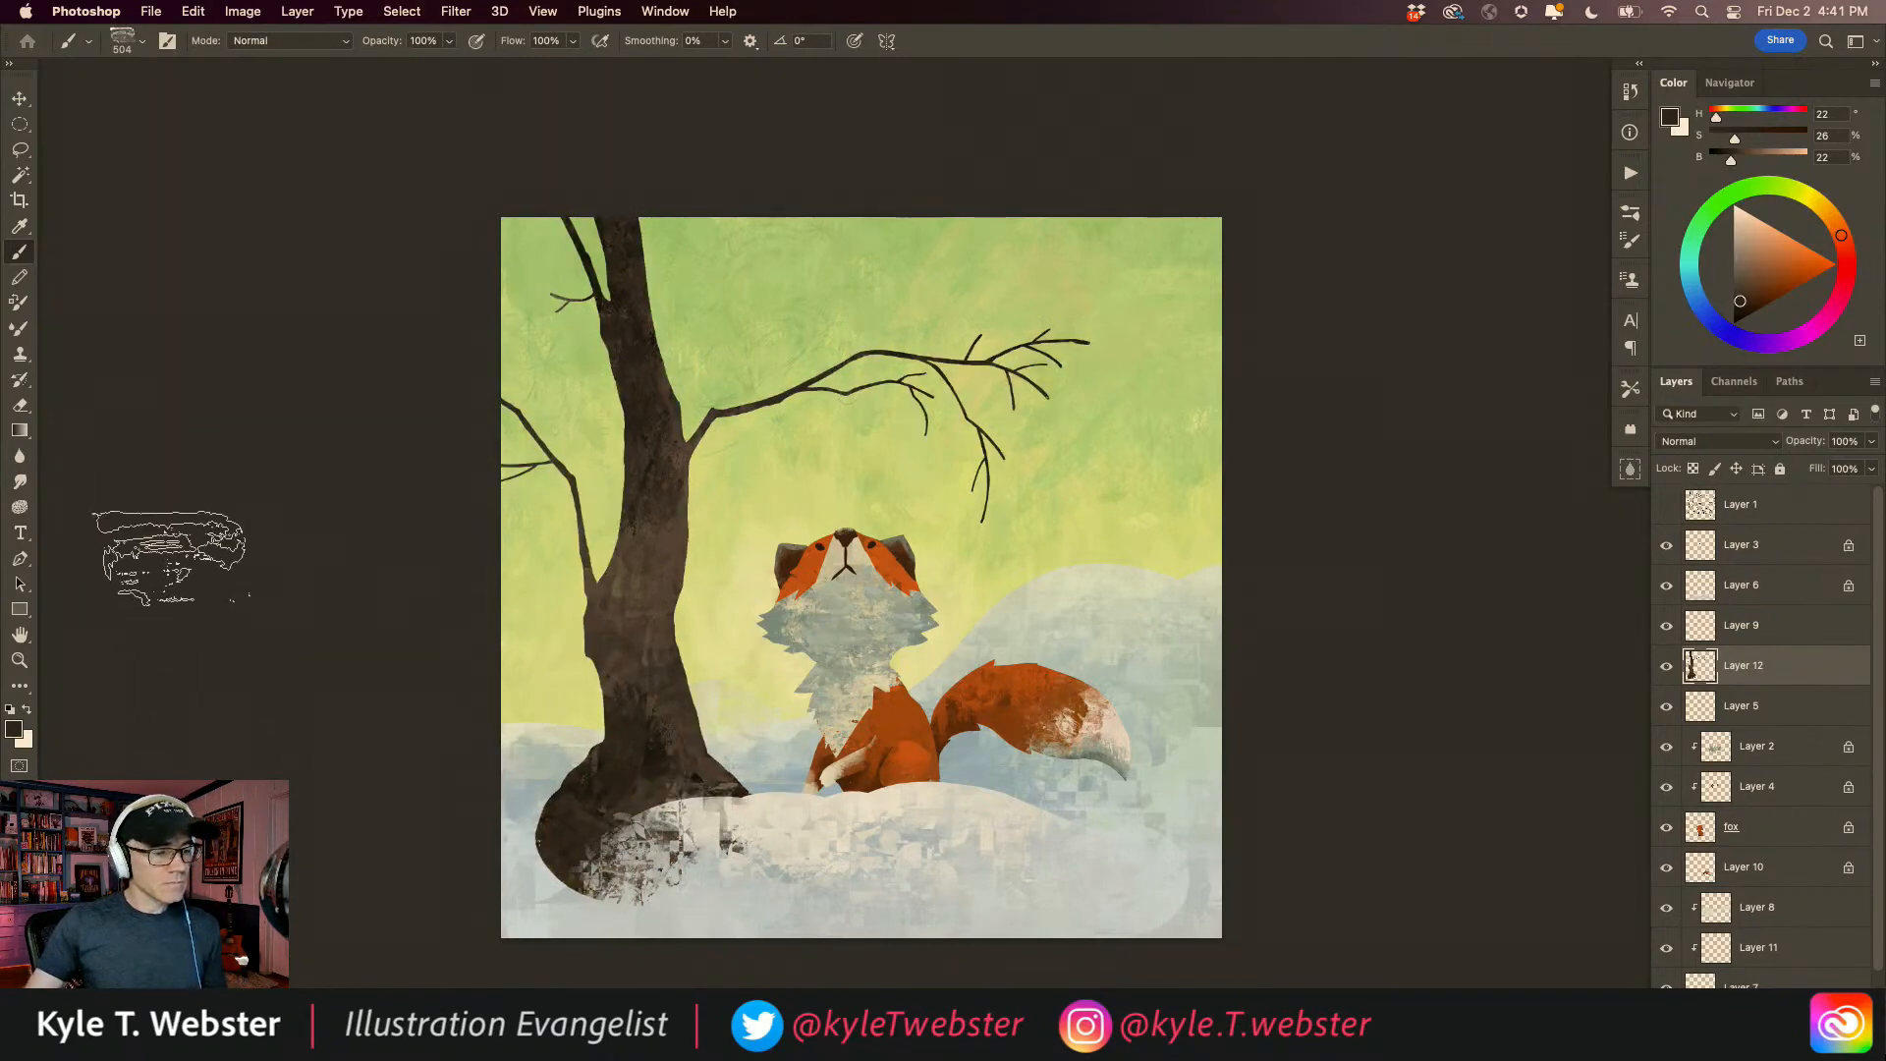
# Step: Examine the painted bark texture up close, from the middle of the trunk up to the canvas's top edge
pyautogui.keyDown('super'); pyautogui.click(621, 529); pyautogui.keyUp('super')
pyautogui.keyDown('super'); pyautogui.click(619, 523); pyautogui.keyUp('super')
pyautogui.keyDown('super'); pyautogui.click(623, 521); pyautogui.keyUp('super')
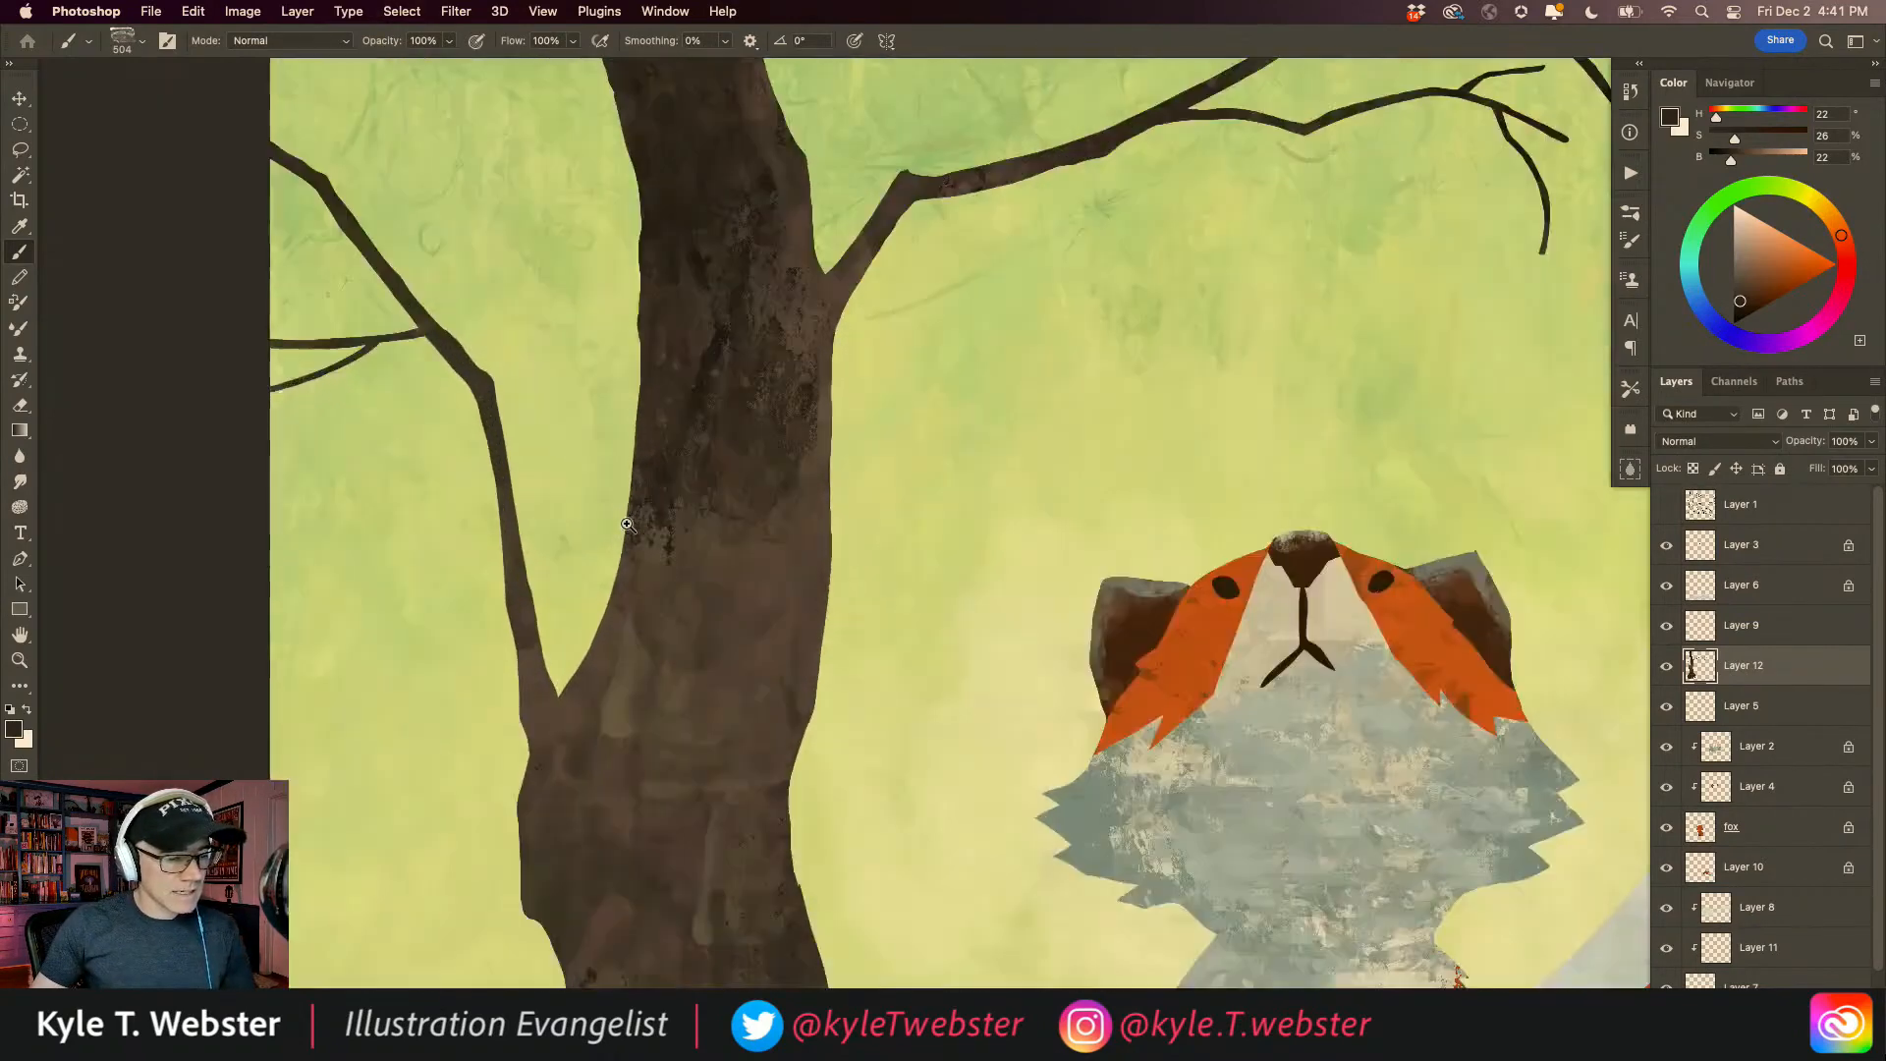
pyautogui.keyDown('super'); pyautogui.click(634, 507); pyautogui.keyUp('super')
pyautogui.moveTo(632, 484); pyautogui.dragTo(617, 617)
pyautogui.scroll(10, 617, 617)
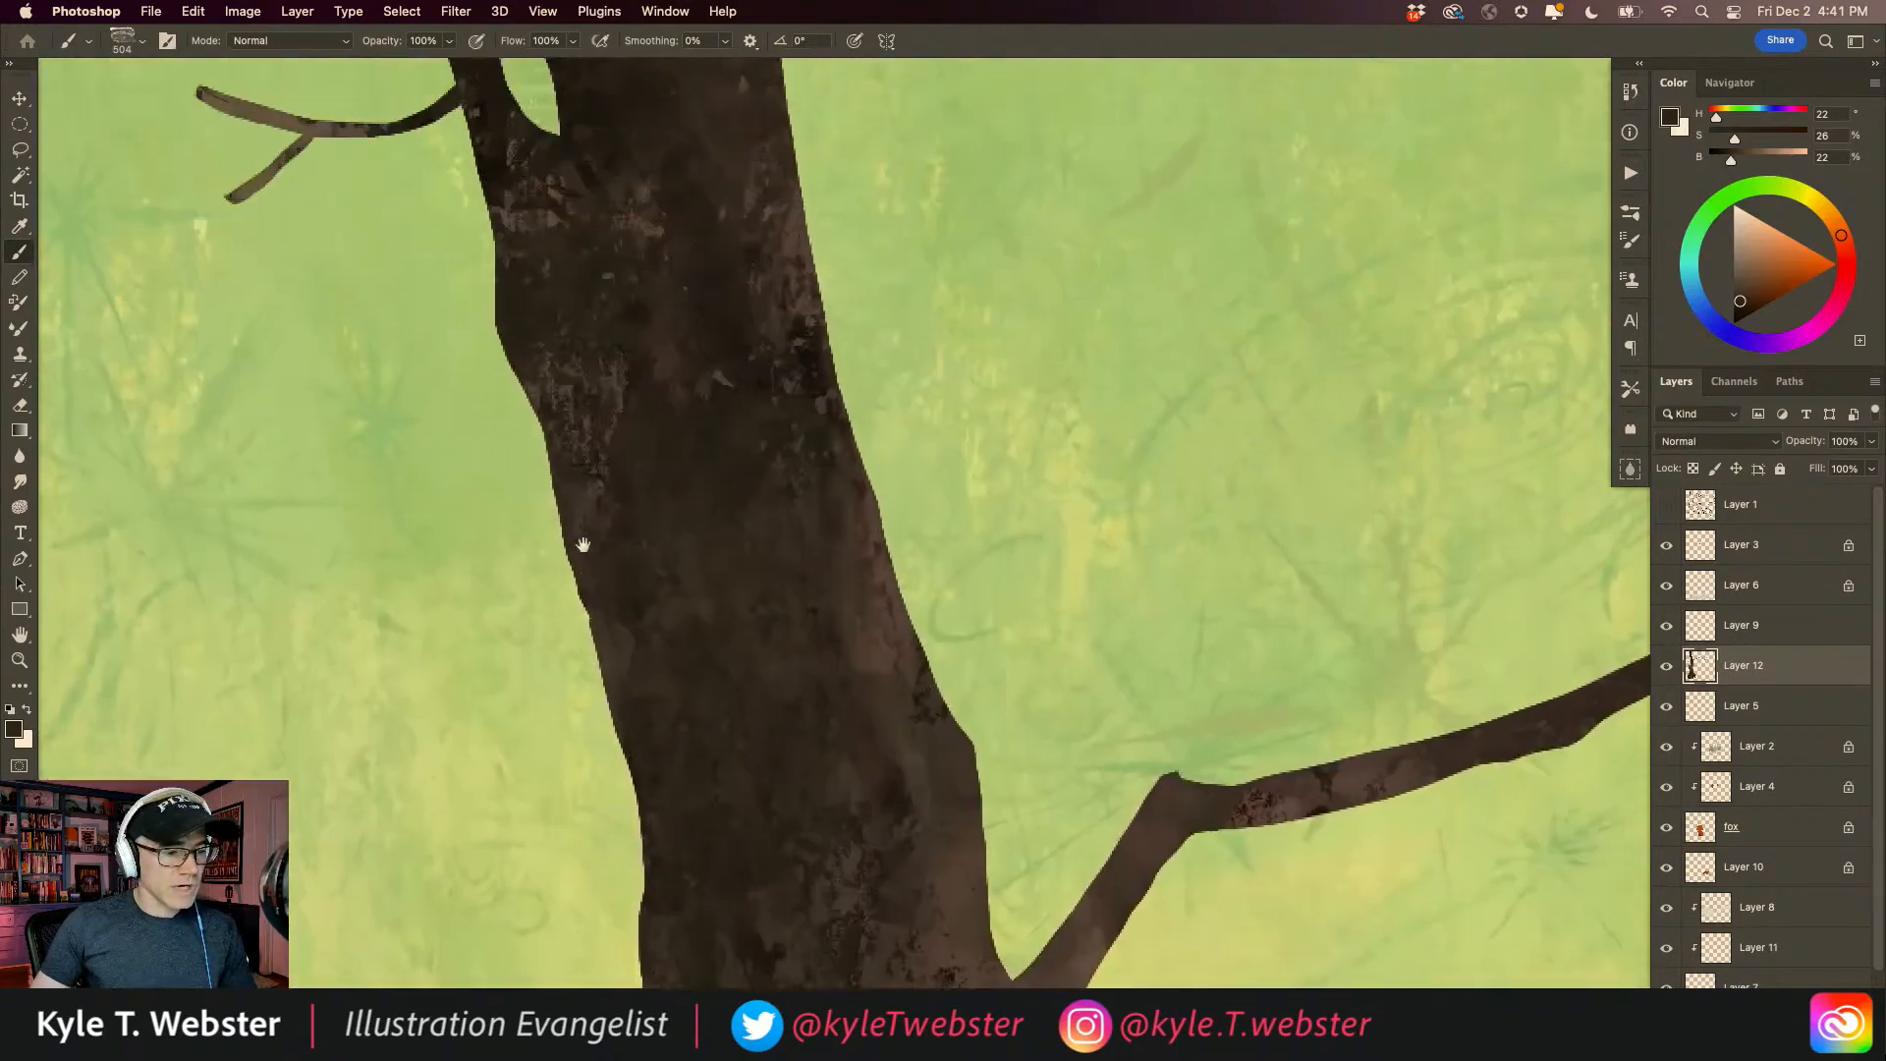
pyautogui.moveTo(543, 191); pyautogui.dragTo(513, 590)
pyautogui.moveTo(669, 853); pyautogui.dragTo(418, 187)
pyautogui.moveTo(506, 426); pyautogui.dragTo(631, 674)
pyautogui.scroll(5, 632, 675)
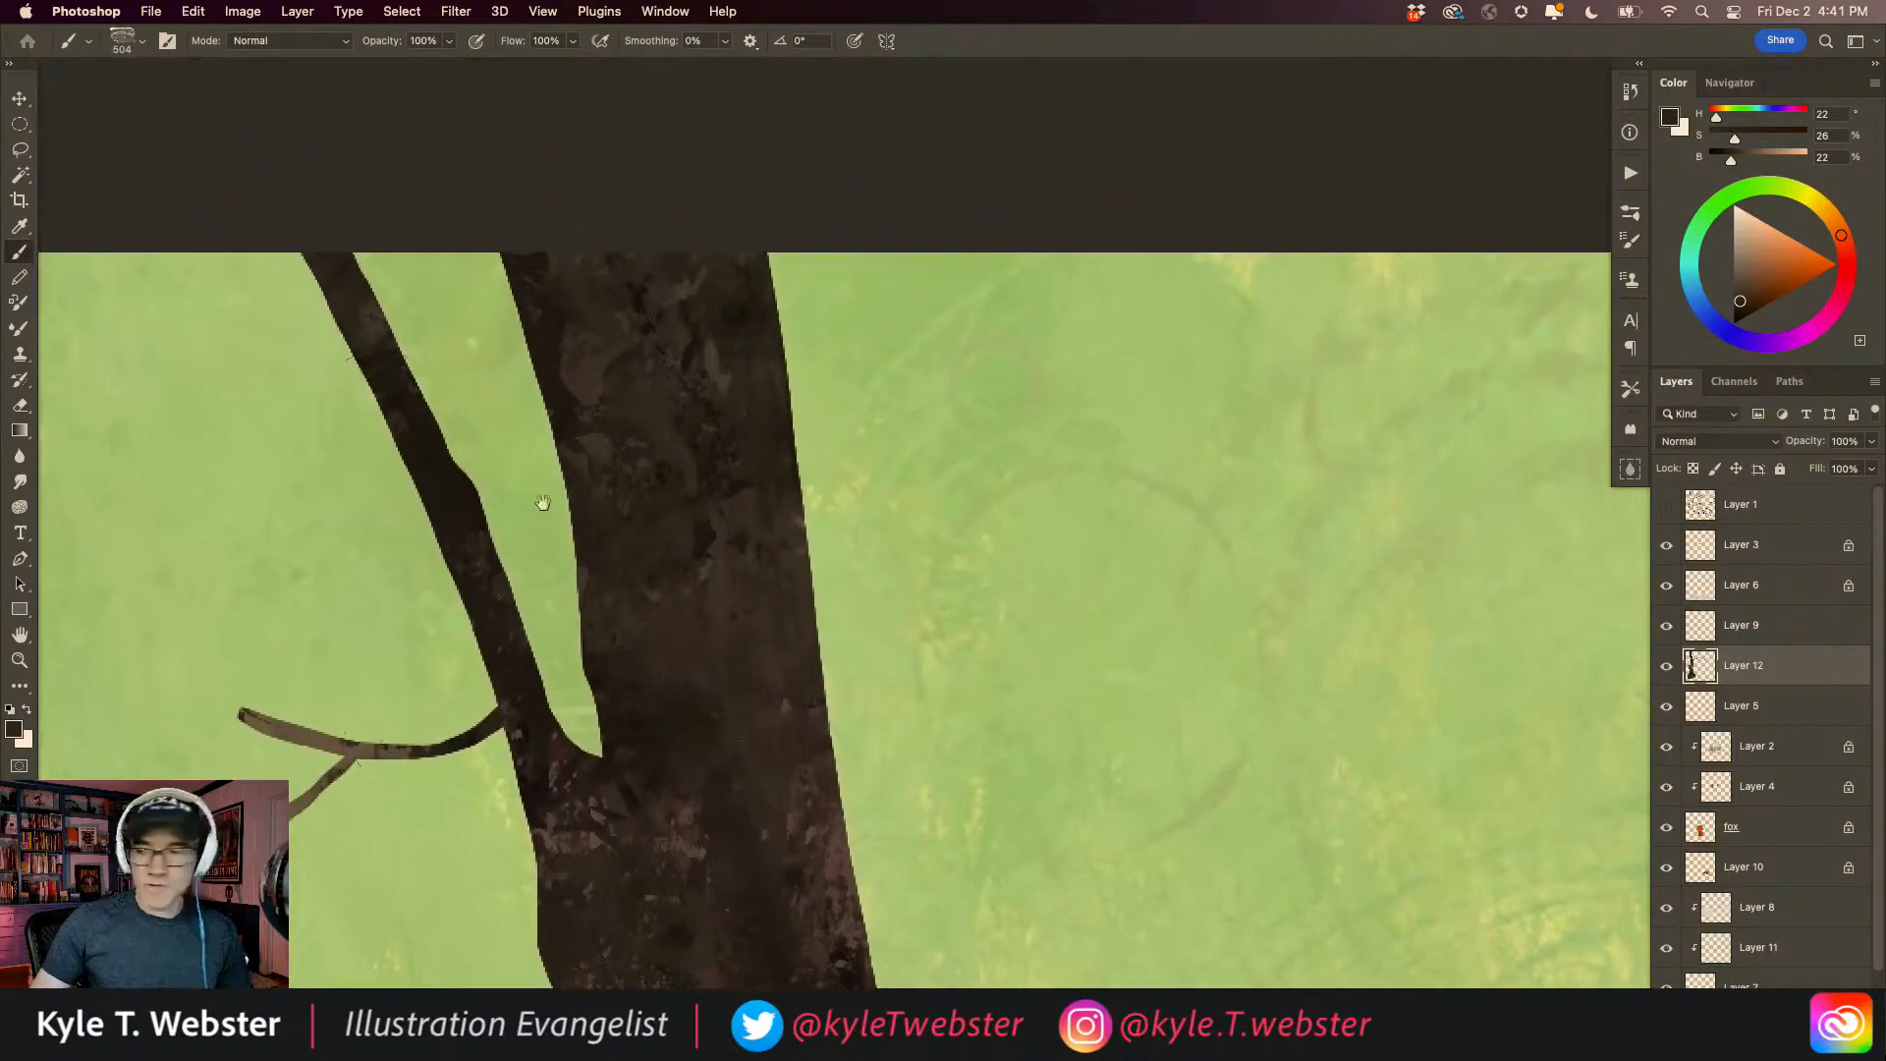
# Step: Lasso the thin sliver along the inner edge of the main trunk near the canvas's top, delete it and deselect
pyautogui.press('l')
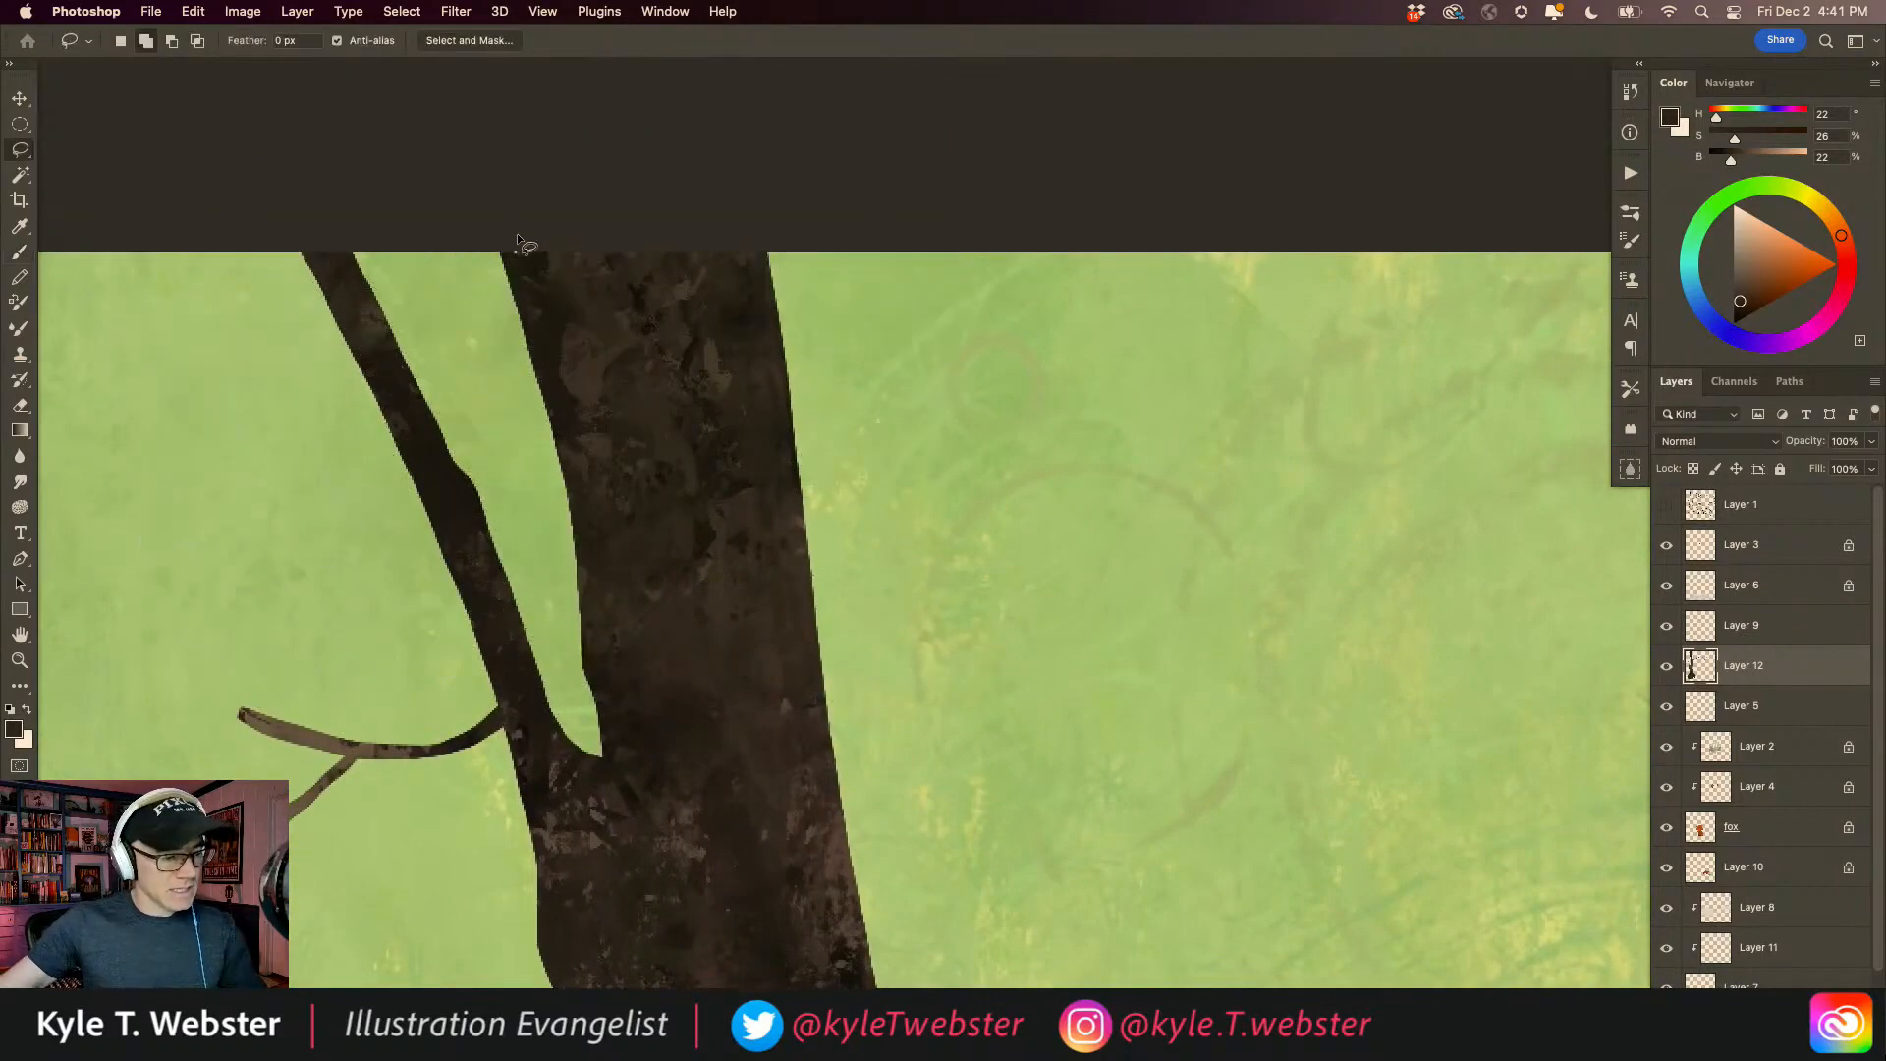
pyautogui.moveTo(562, 595)
pyautogui.mouseDown()
pyautogui.moveTo(429, 202)
pyautogui.moveTo(387, 139)
pyautogui.mouseUp()
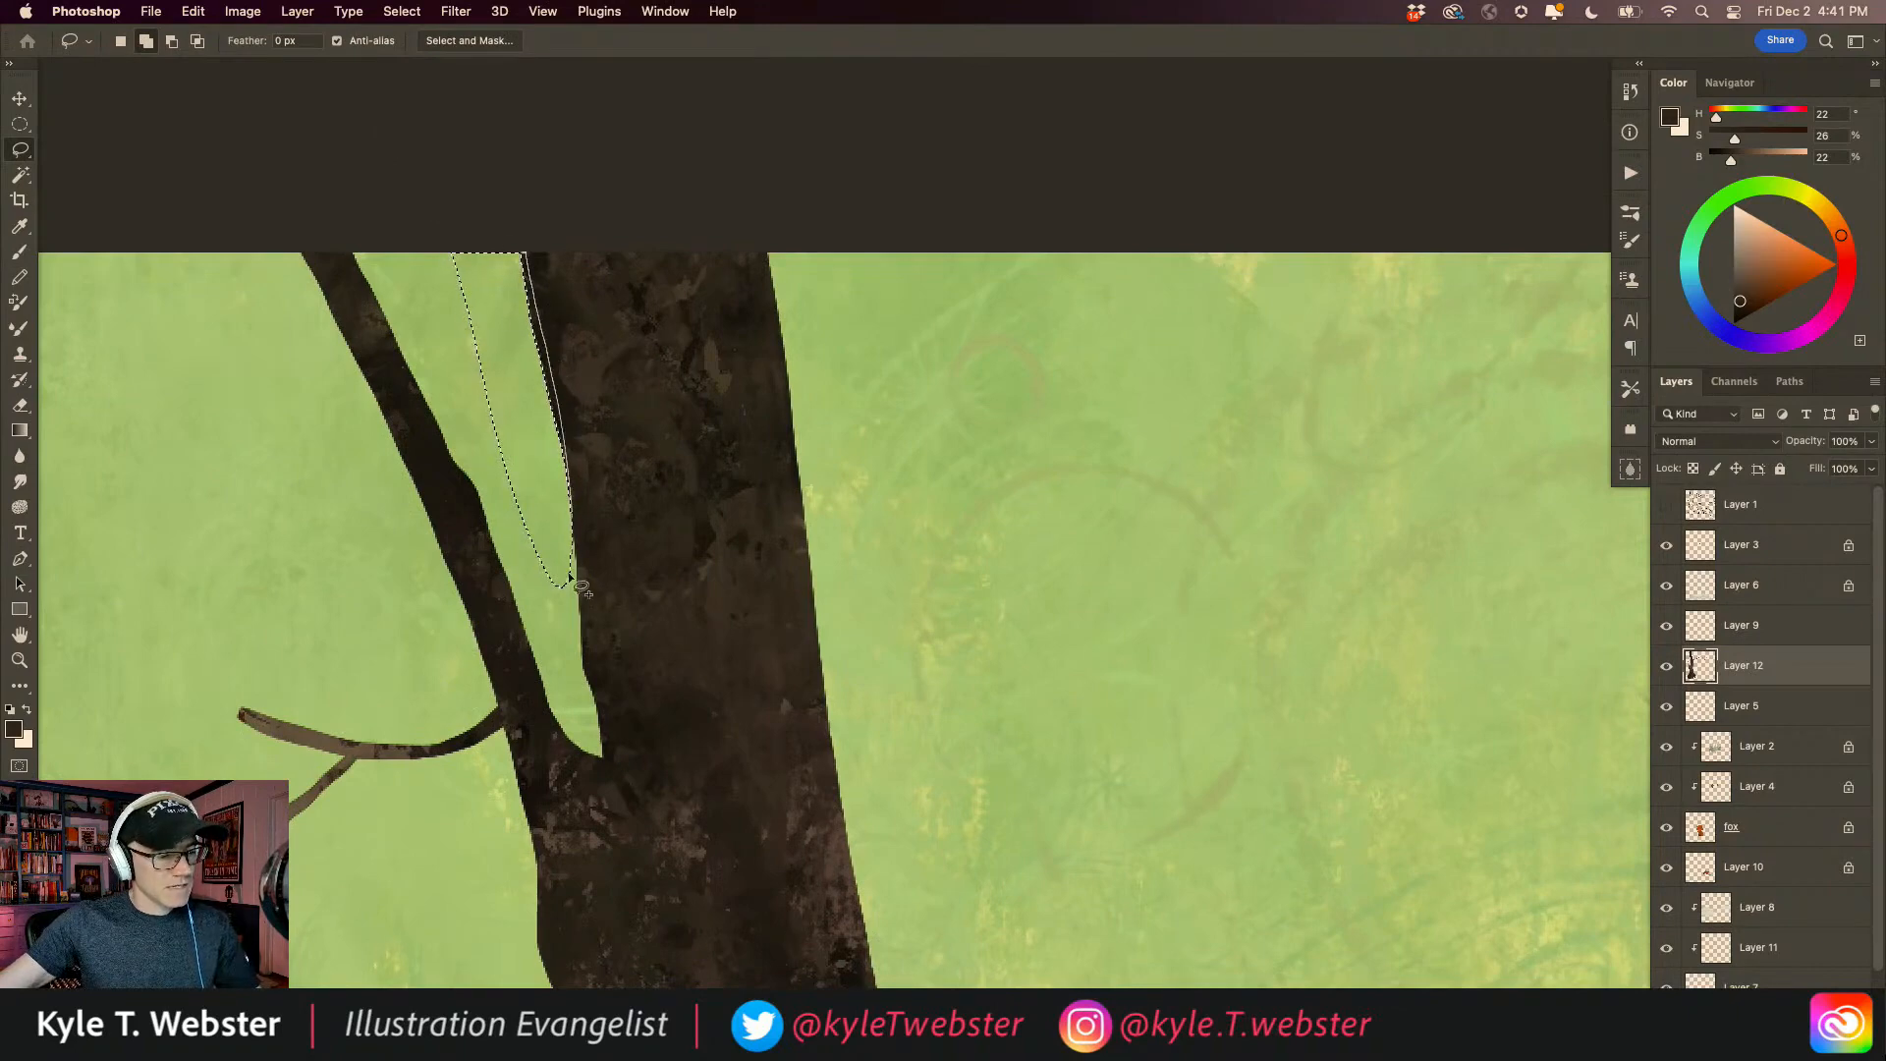
pyautogui.click(414, 211)
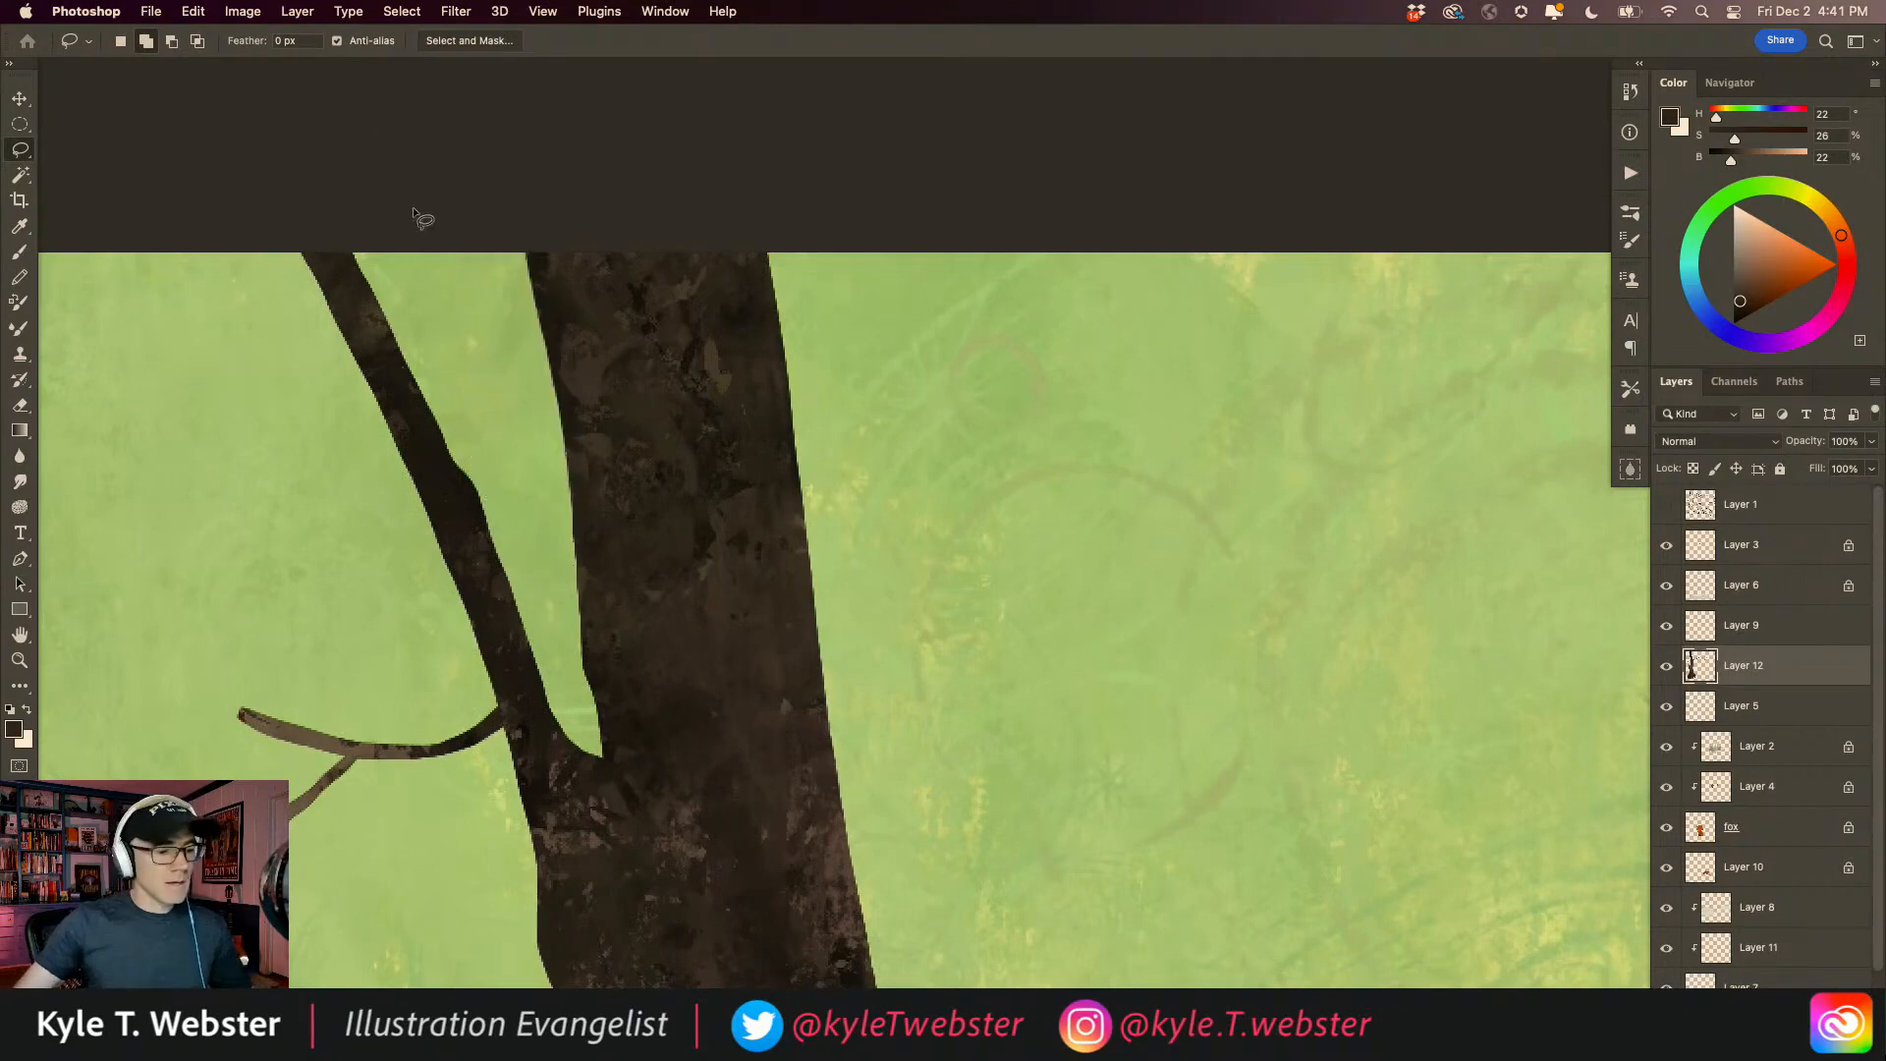
# Step: Lasso the rounded mass under the trunk, following root shapes and a snow mound, then delete it and deselect
pyautogui.moveTo(537, 819); pyautogui.dragTo(476, 474)
pyautogui.click(605, 813)
pyautogui.moveTo(601, 821); pyautogui.dragTo(551, 642)
pyautogui.moveTo(623, 928); pyautogui.dragTo(582, 704)
pyautogui.keyDown('alt'); pyautogui.click(545, 676); pyautogui.keyUp('alt')
pyautogui.keyDown('alt'); pyautogui.click(544, 680); pyautogui.keyUp('alt')
pyautogui.keyDown('alt'); pyautogui.click(535, 679); pyautogui.keyUp('alt')
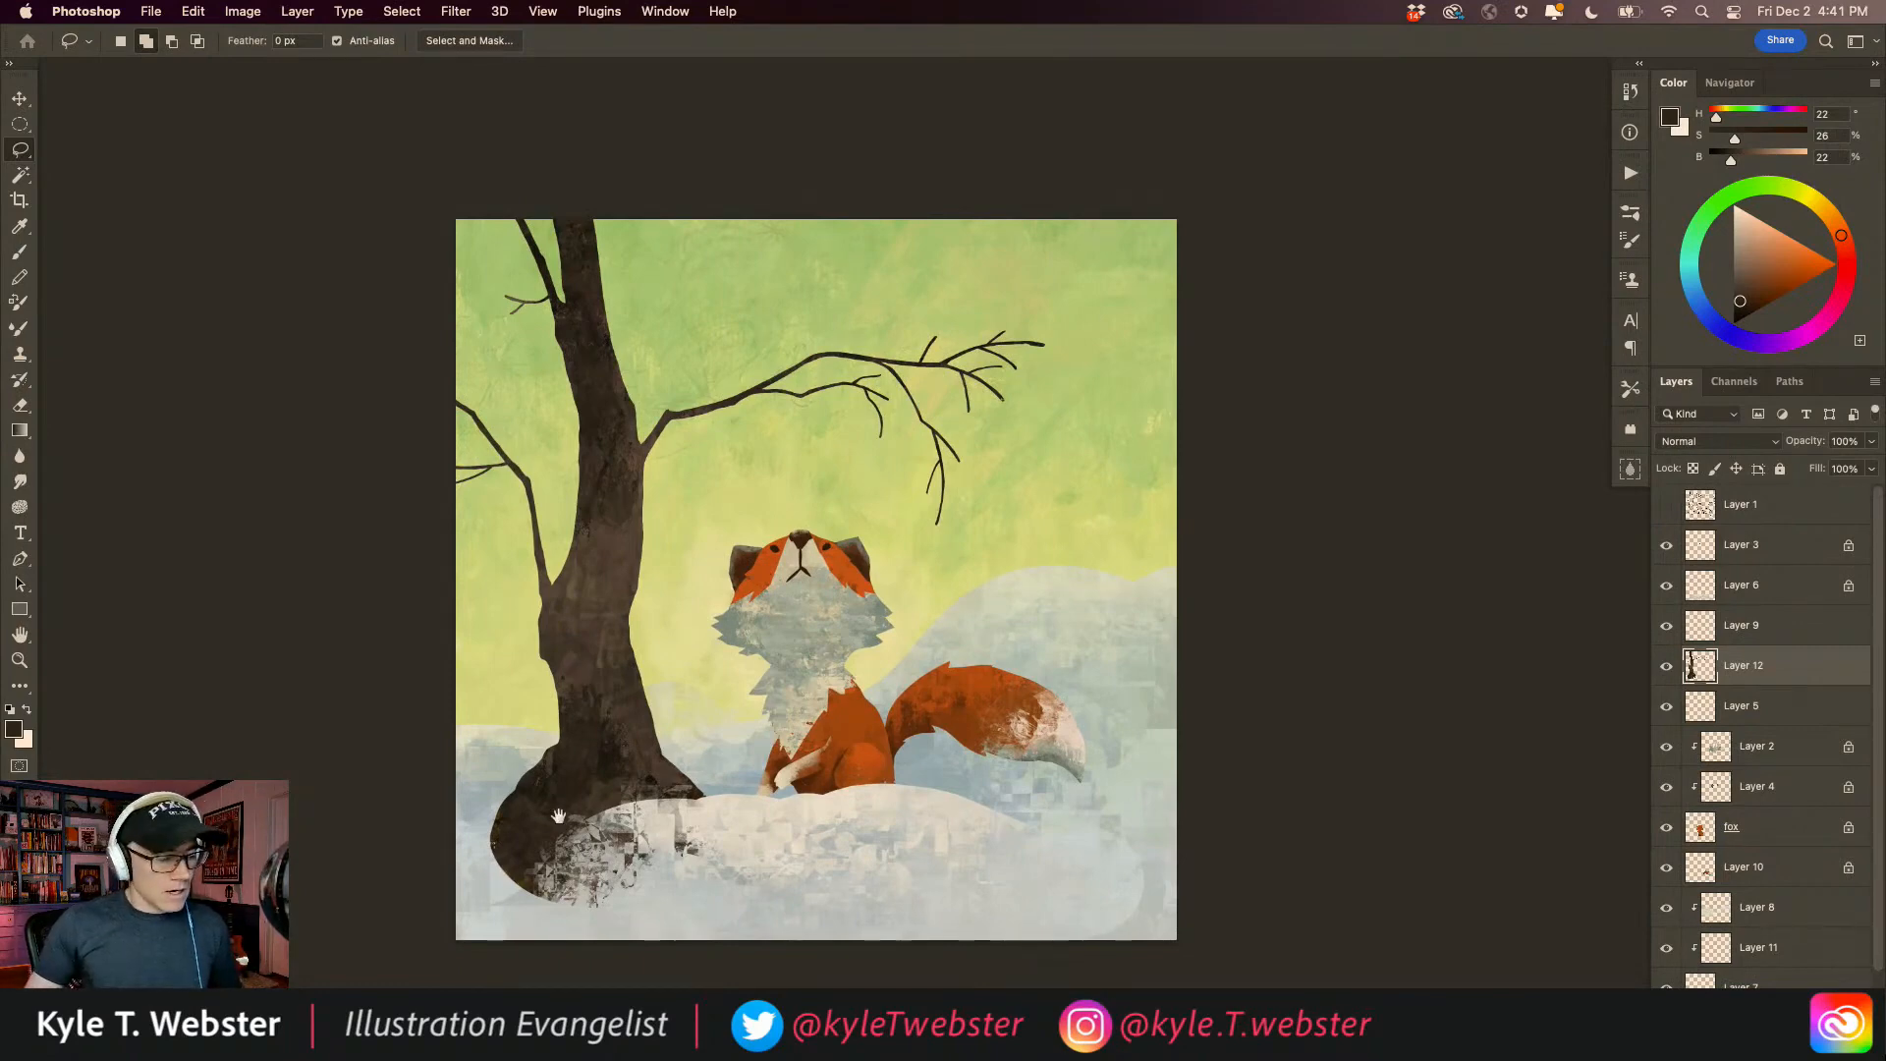
pyautogui.scroll(3, 561, 813)
pyautogui.scroll(-1, 508, 629)
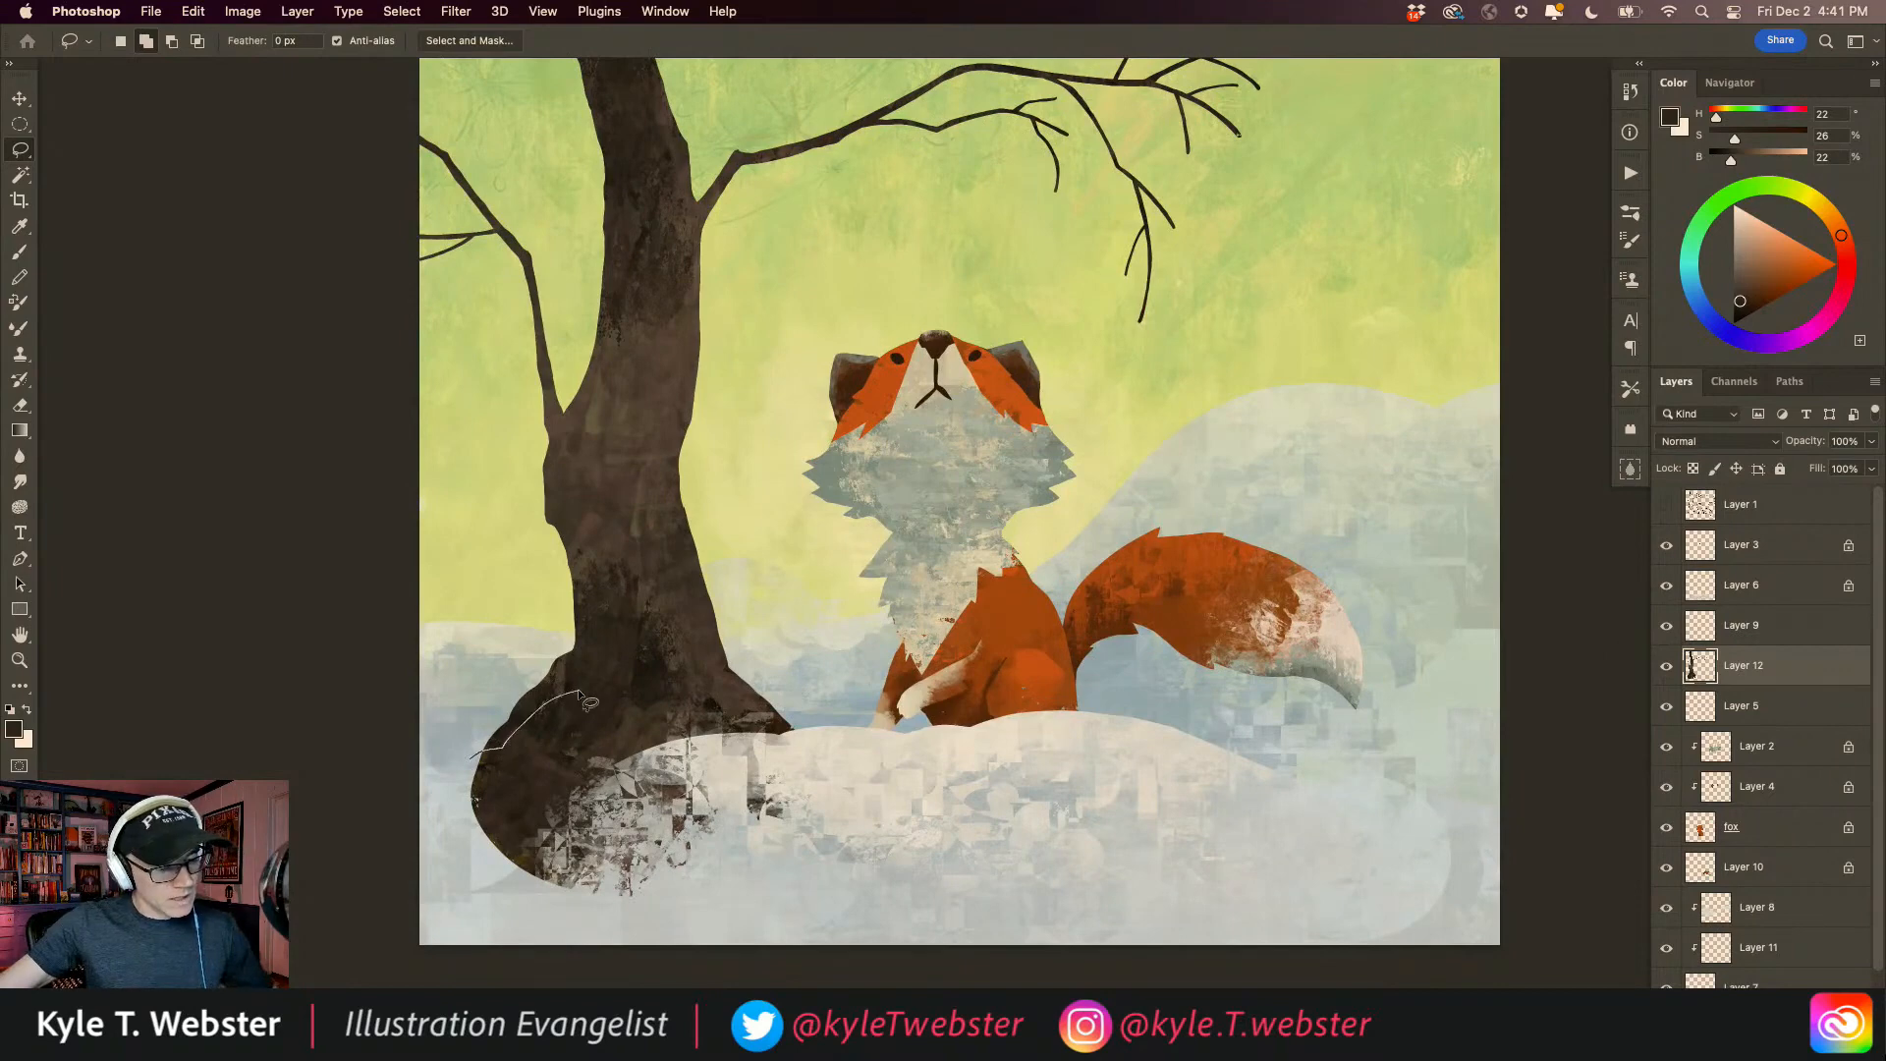
pyautogui.moveTo(724, 735)
pyautogui.mouseDown()
pyautogui.moveTo(675, 936)
pyautogui.moveTo(422, 683)
pyautogui.mouseUp()
pyautogui.press('Delete')
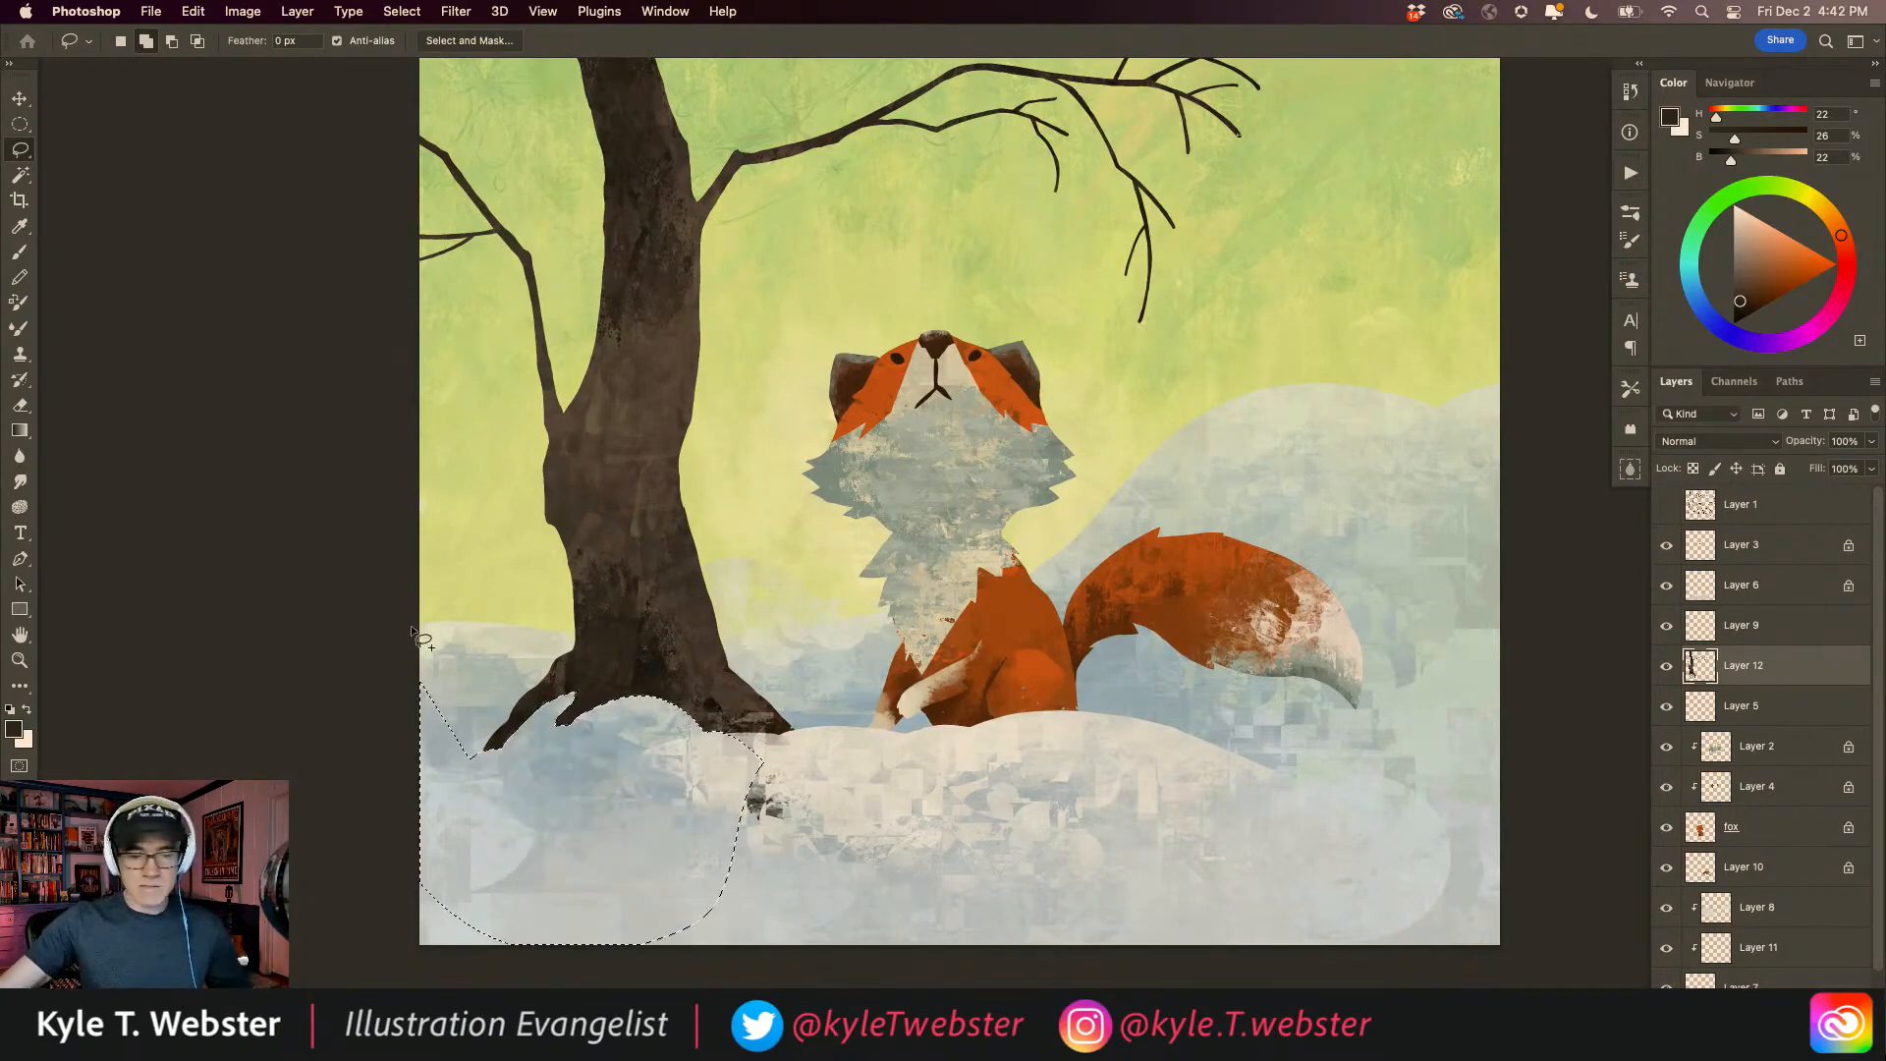
pyautogui.moveTo(457, 771); pyautogui.dragTo(374, 707)
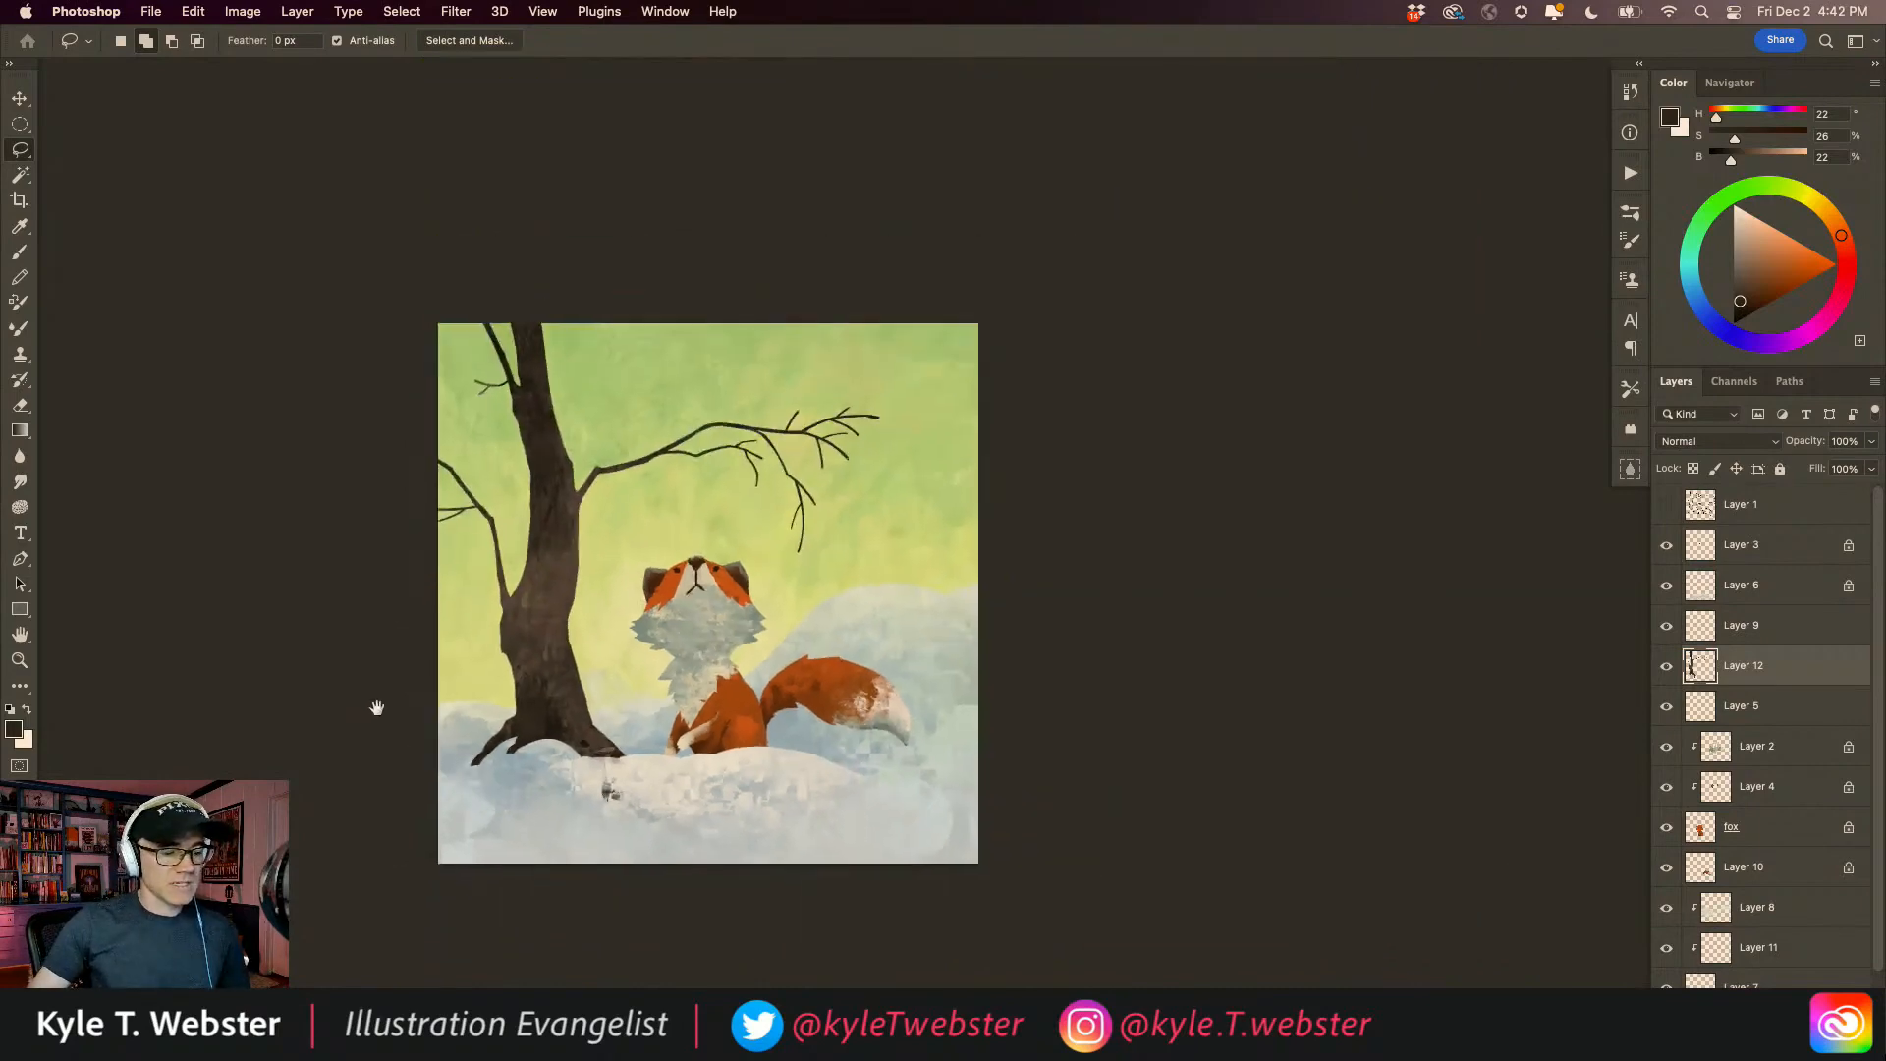
# Step: Reduce the Oddity brush to 300 px and break up the lower edges of the roots with snowy texture
pyautogui.scroll(5, 462, 798)
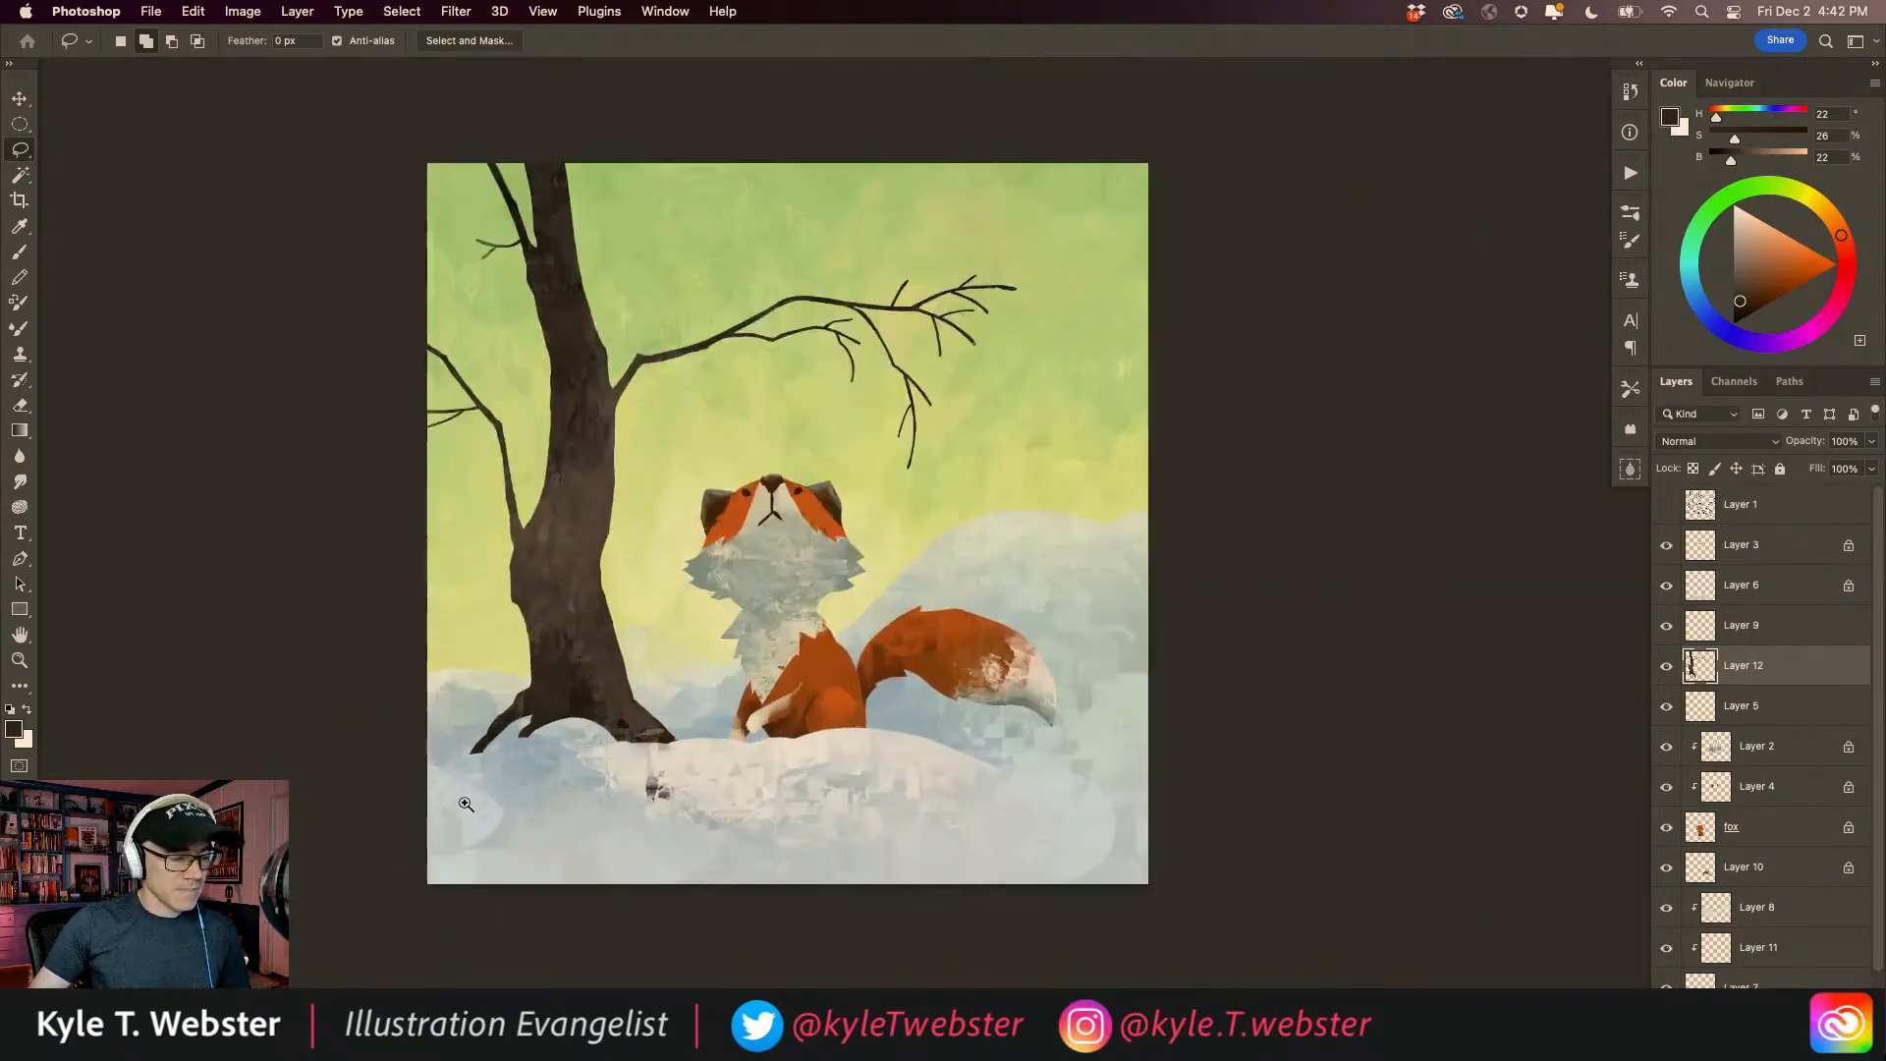
pyautogui.press('b')
pyautogui.moveTo(506, 806); pyautogui.dragTo(580, 804)
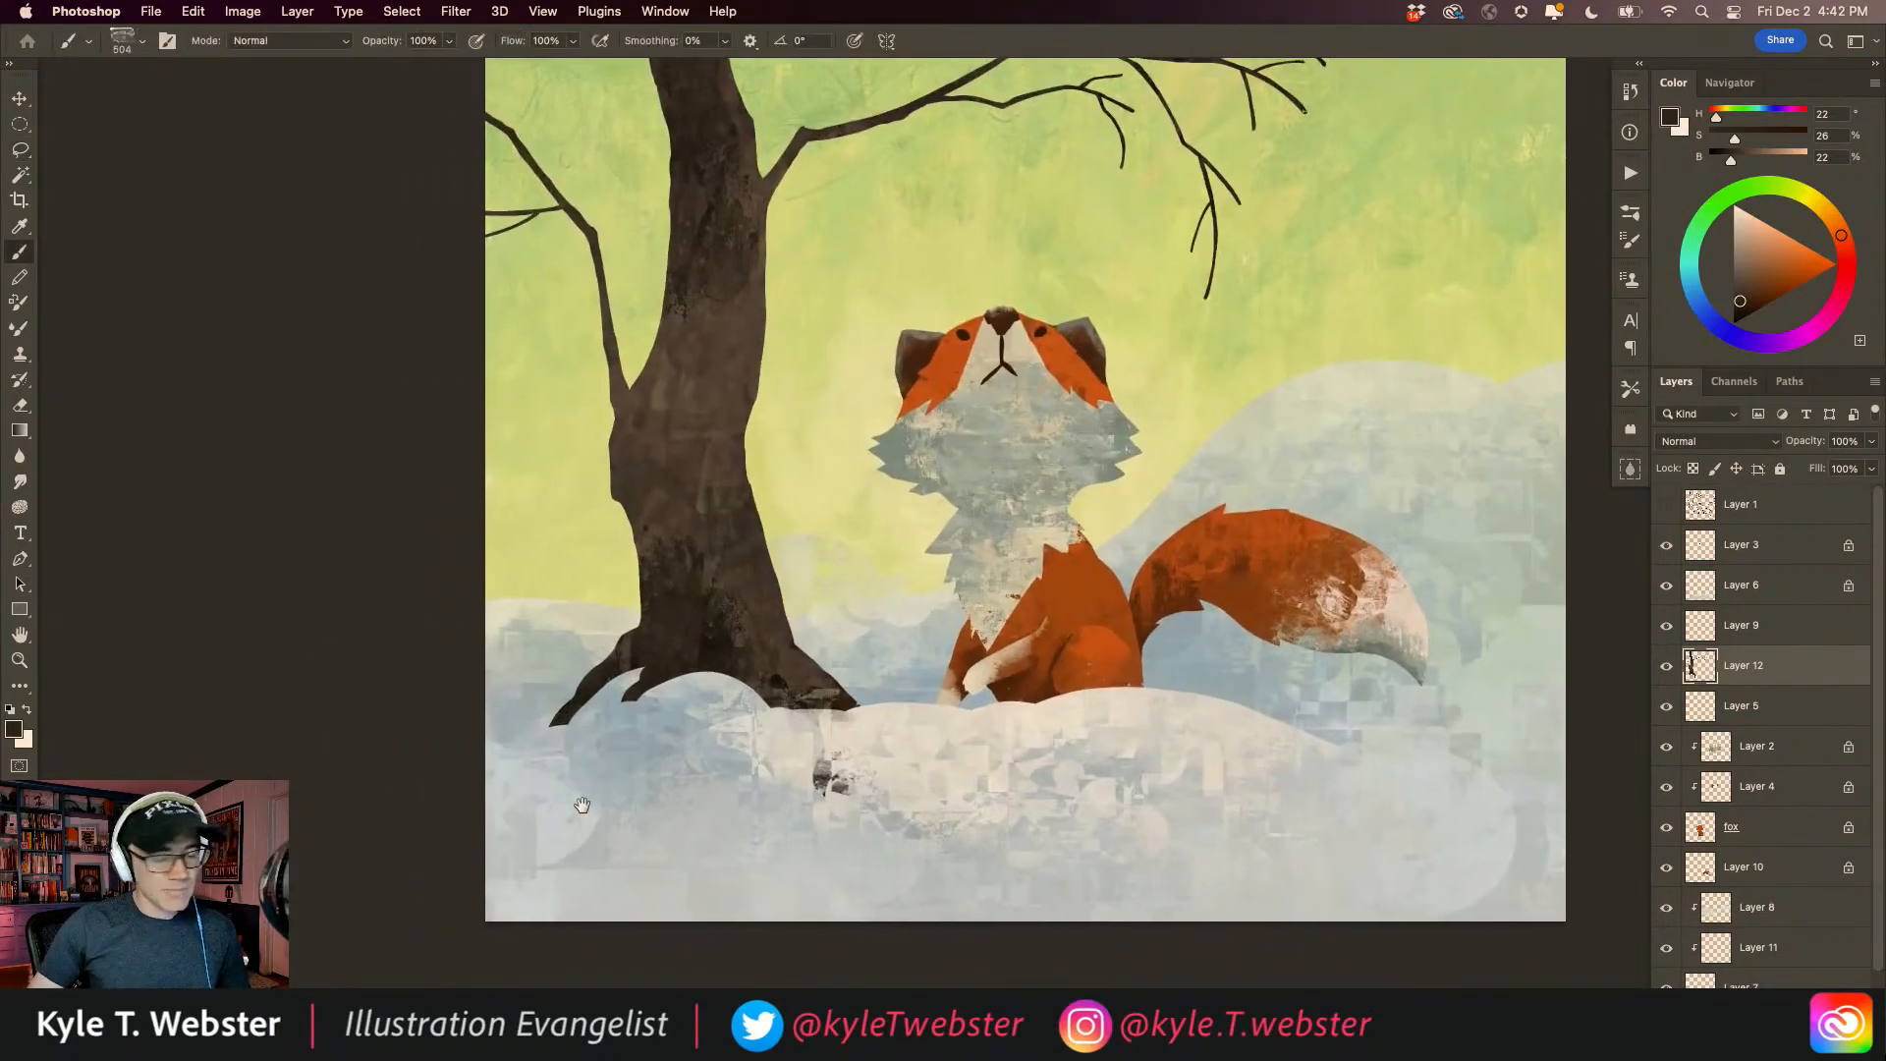
pyautogui.press('[')
pyautogui.press('[')
pyautogui.press('[')
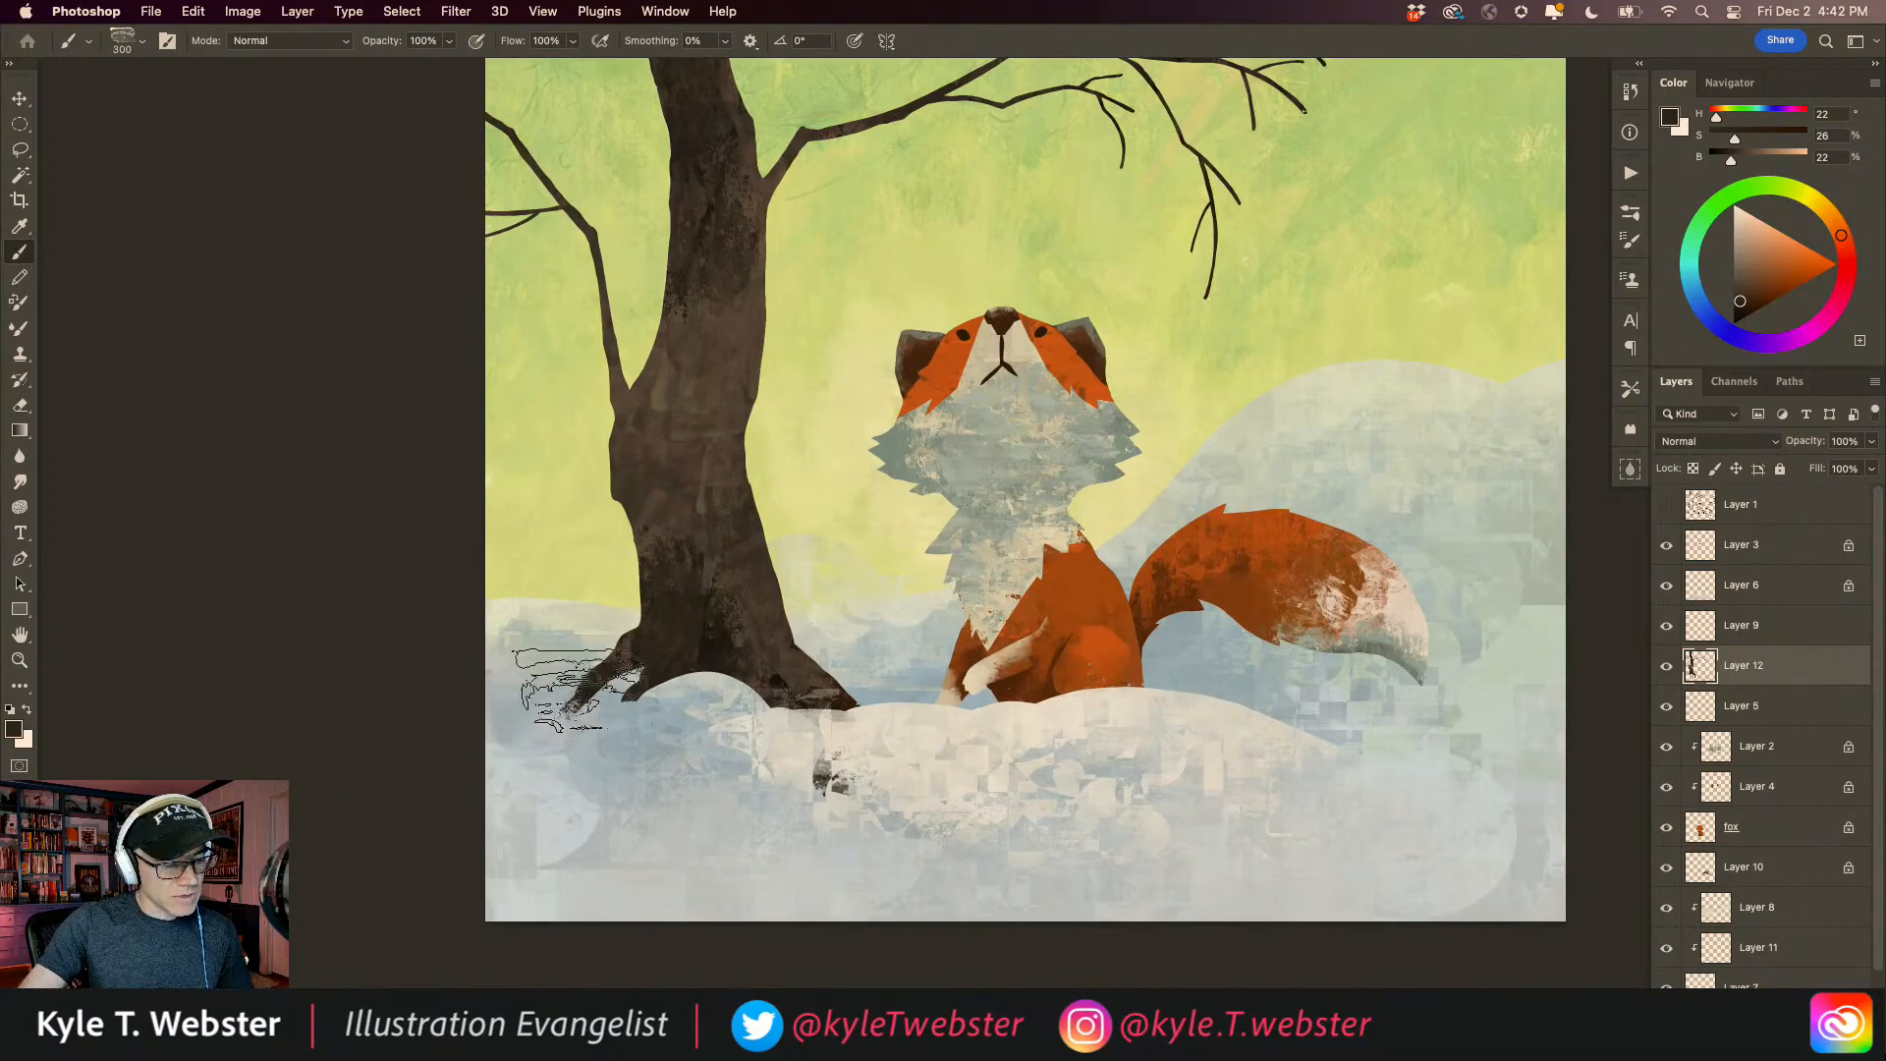
pyautogui.moveTo(542, 722)
pyautogui.mouseDown()
pyautogui.moveTo(621, 720)
pyautogui.moveTo(642, 680)
pyautogui.mouseUp()
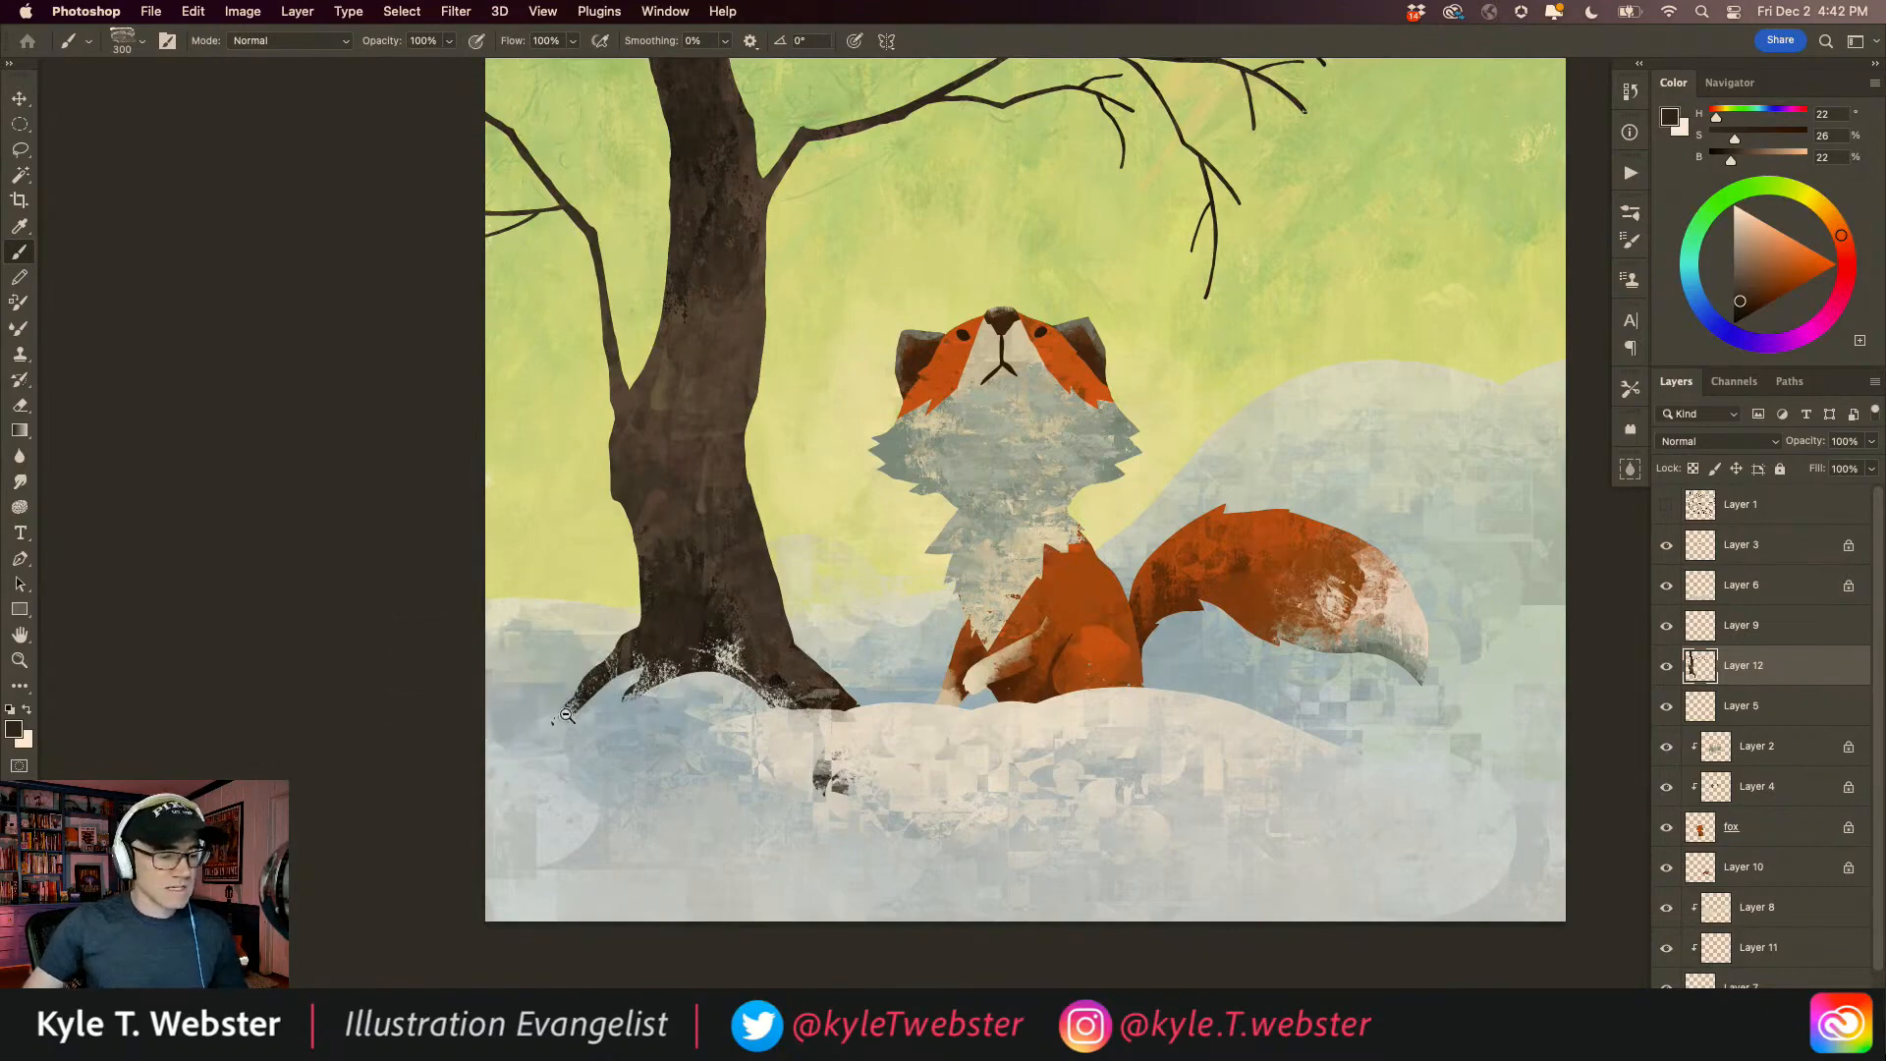
pyautogui.moveTo(565, 713); pyautogui.dragTo(422, 588)
pyautogui.click(624, 704)
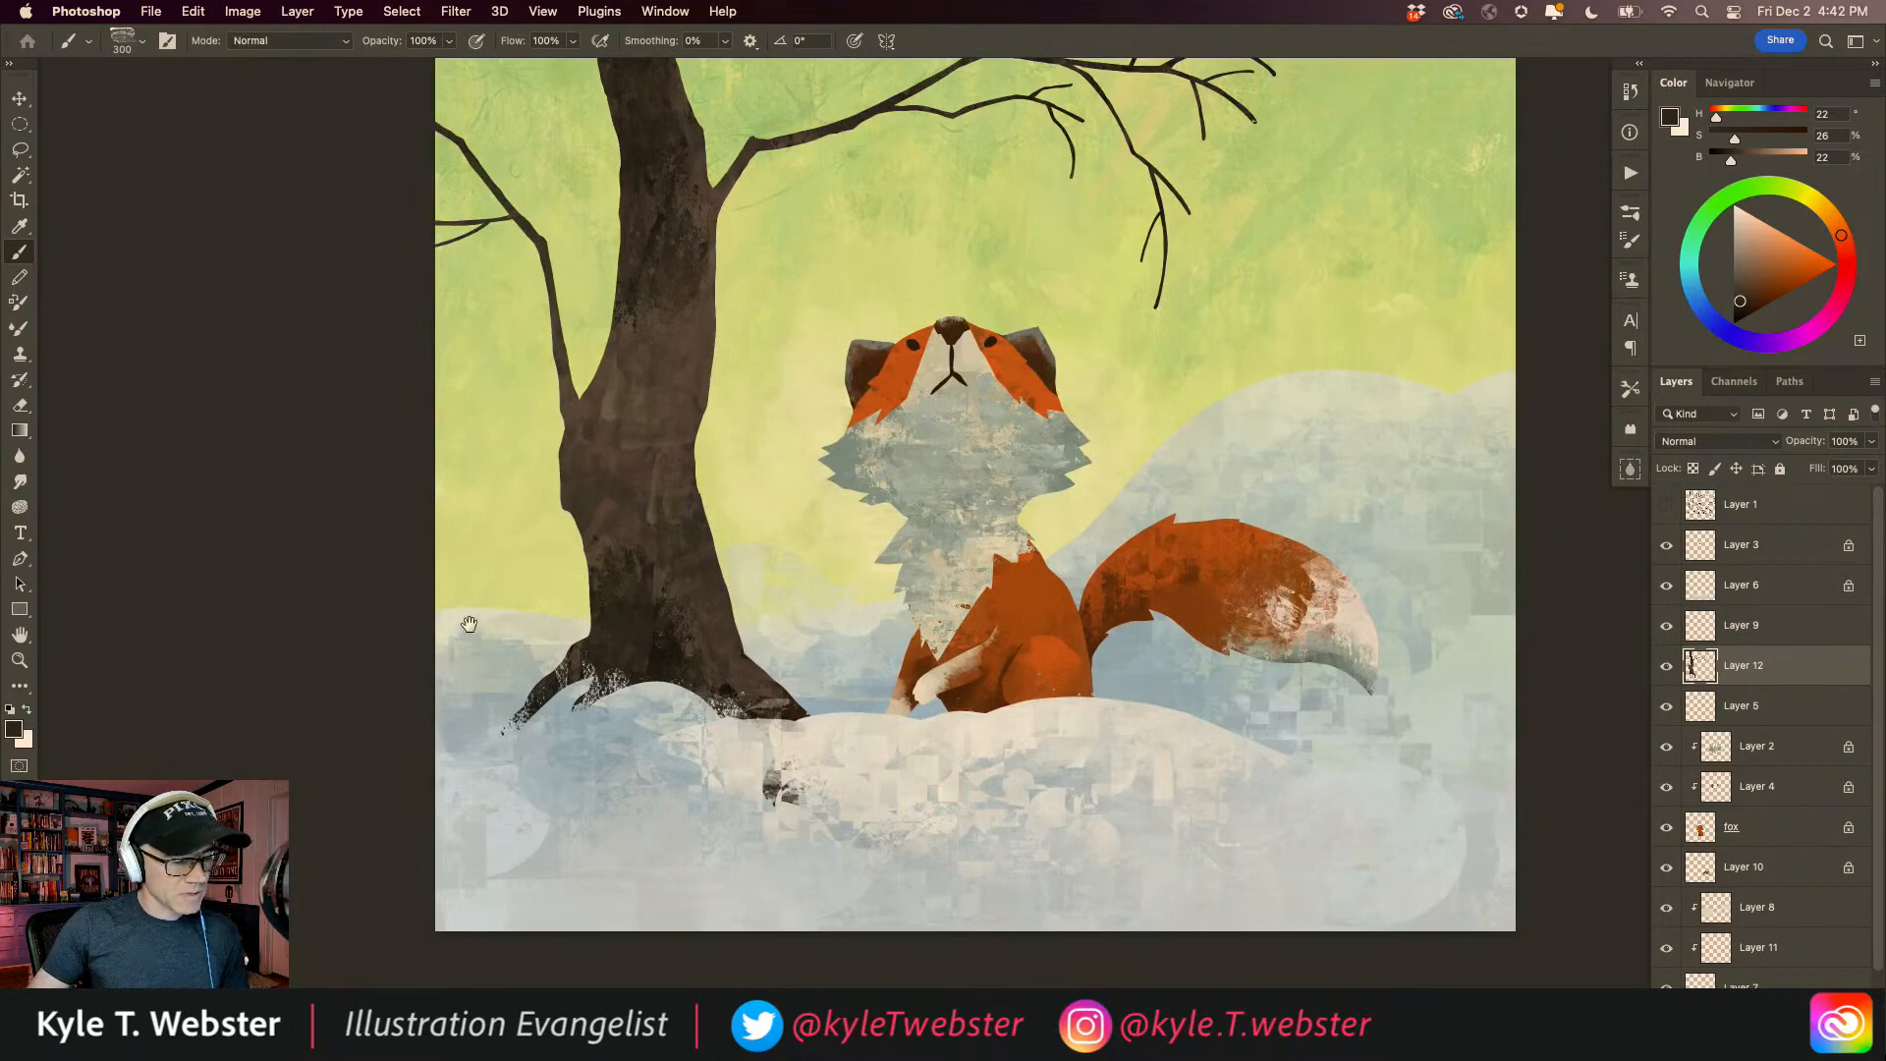
pyautogui.keyDown('alt'); pyautogui.click(540, 732); pyautogui.keyUp('alt')
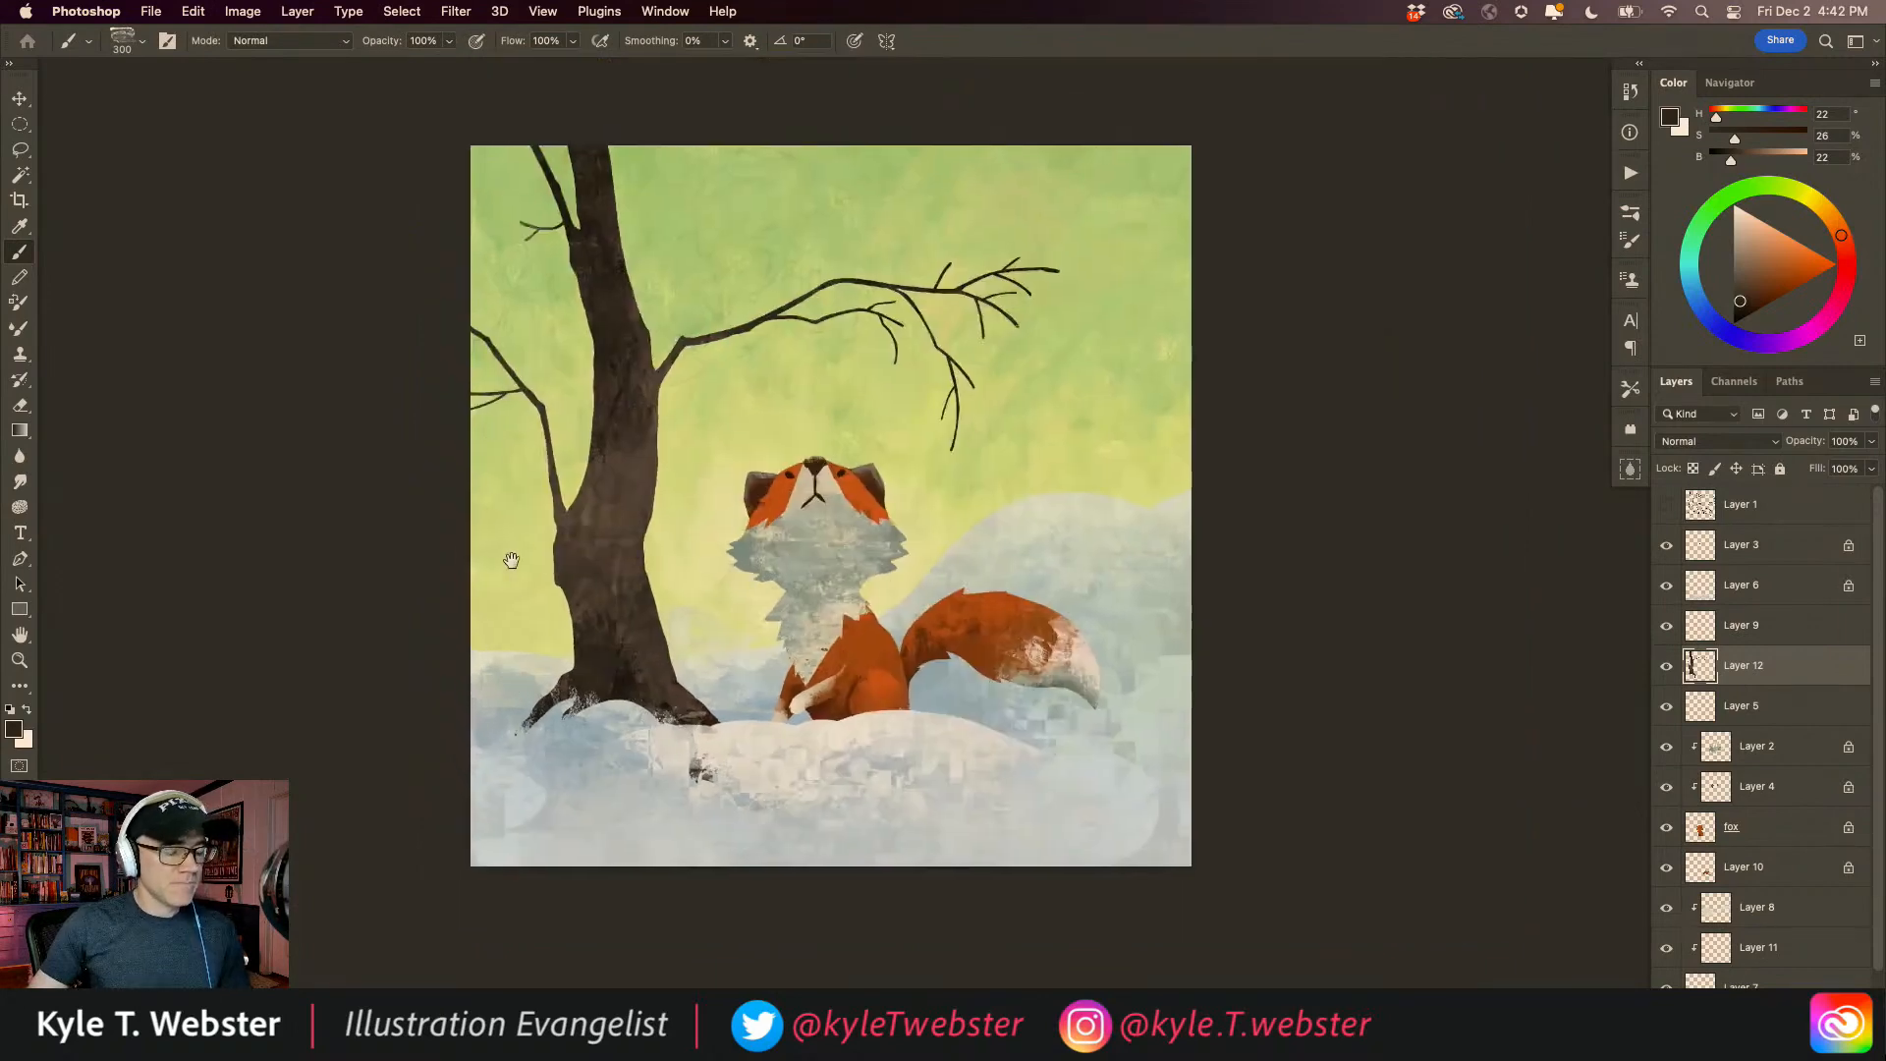
# Step: Activate the snow layer directly beneath Layer 11 and return to the Brush tool
pyautogui.moveTo(507, 642); pyautogui.dragTo(487, 687)
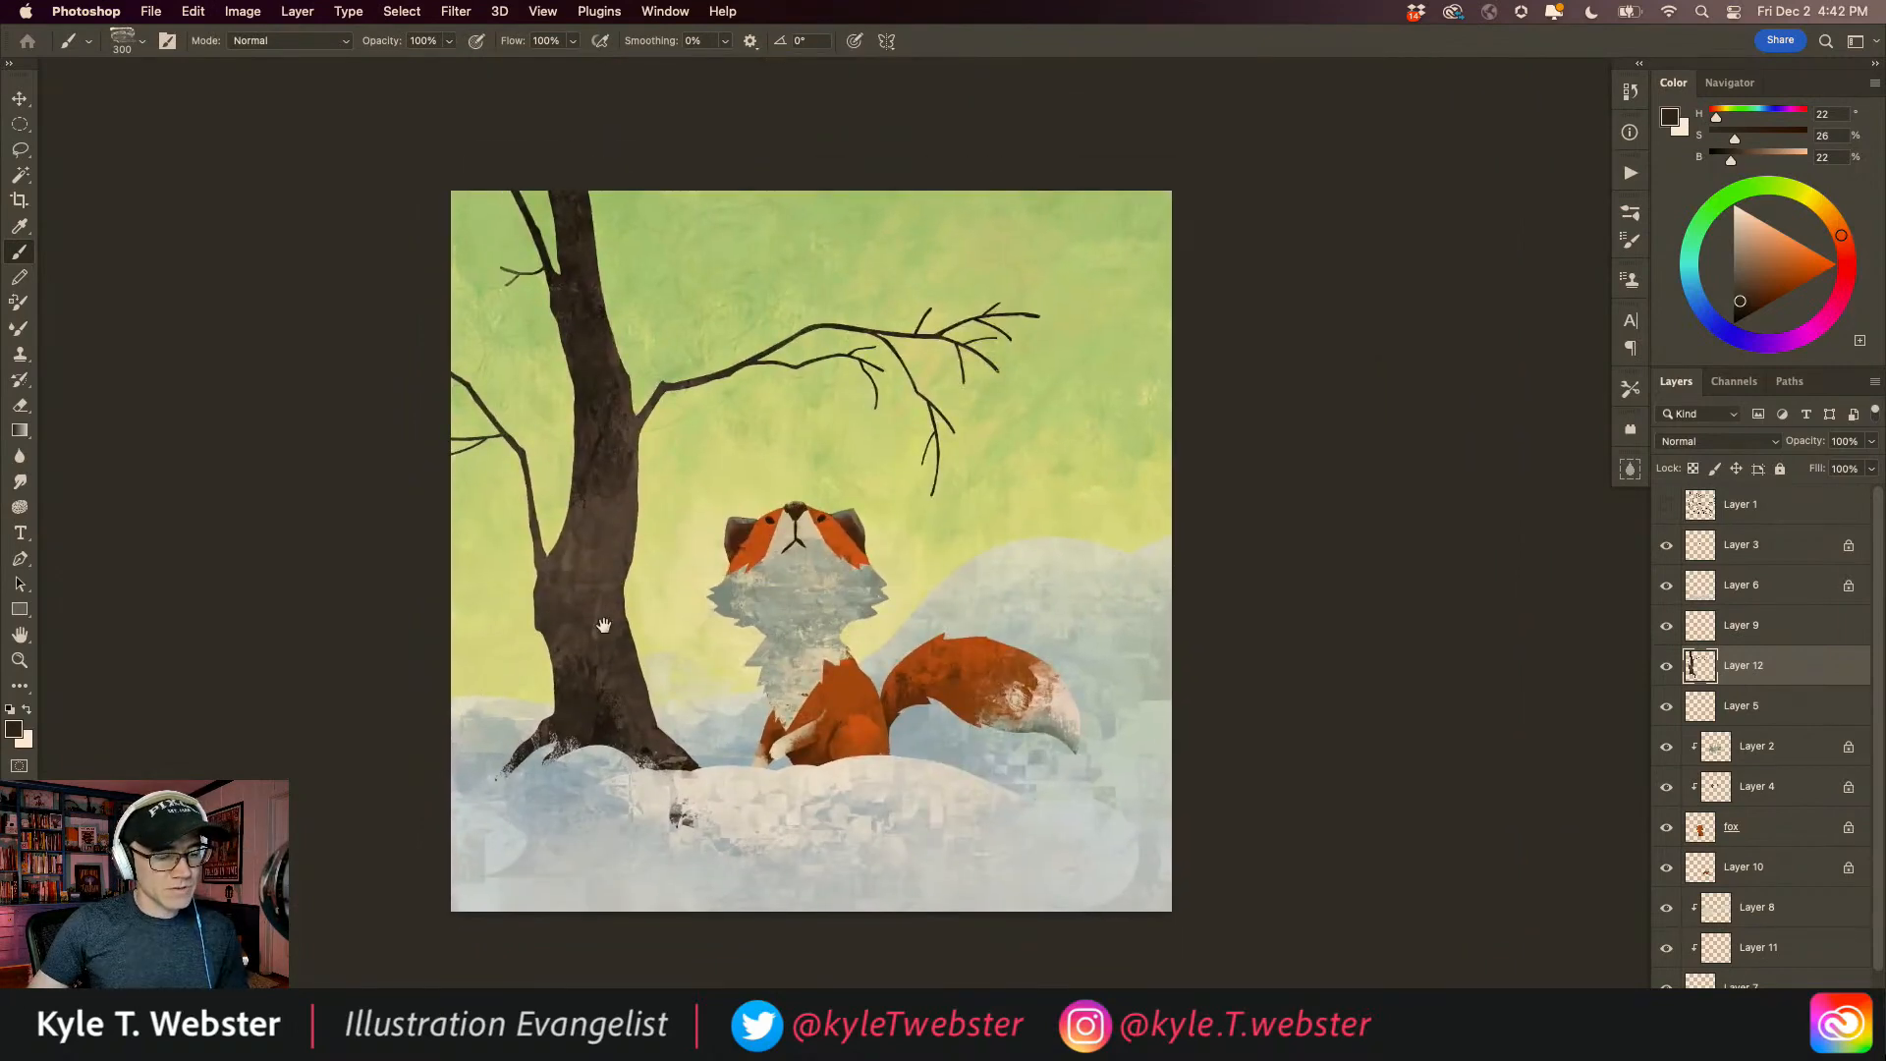
pyautogui.keyDown('super'); pyautogui.click(636, 782); pyautogui.keyUp('super')
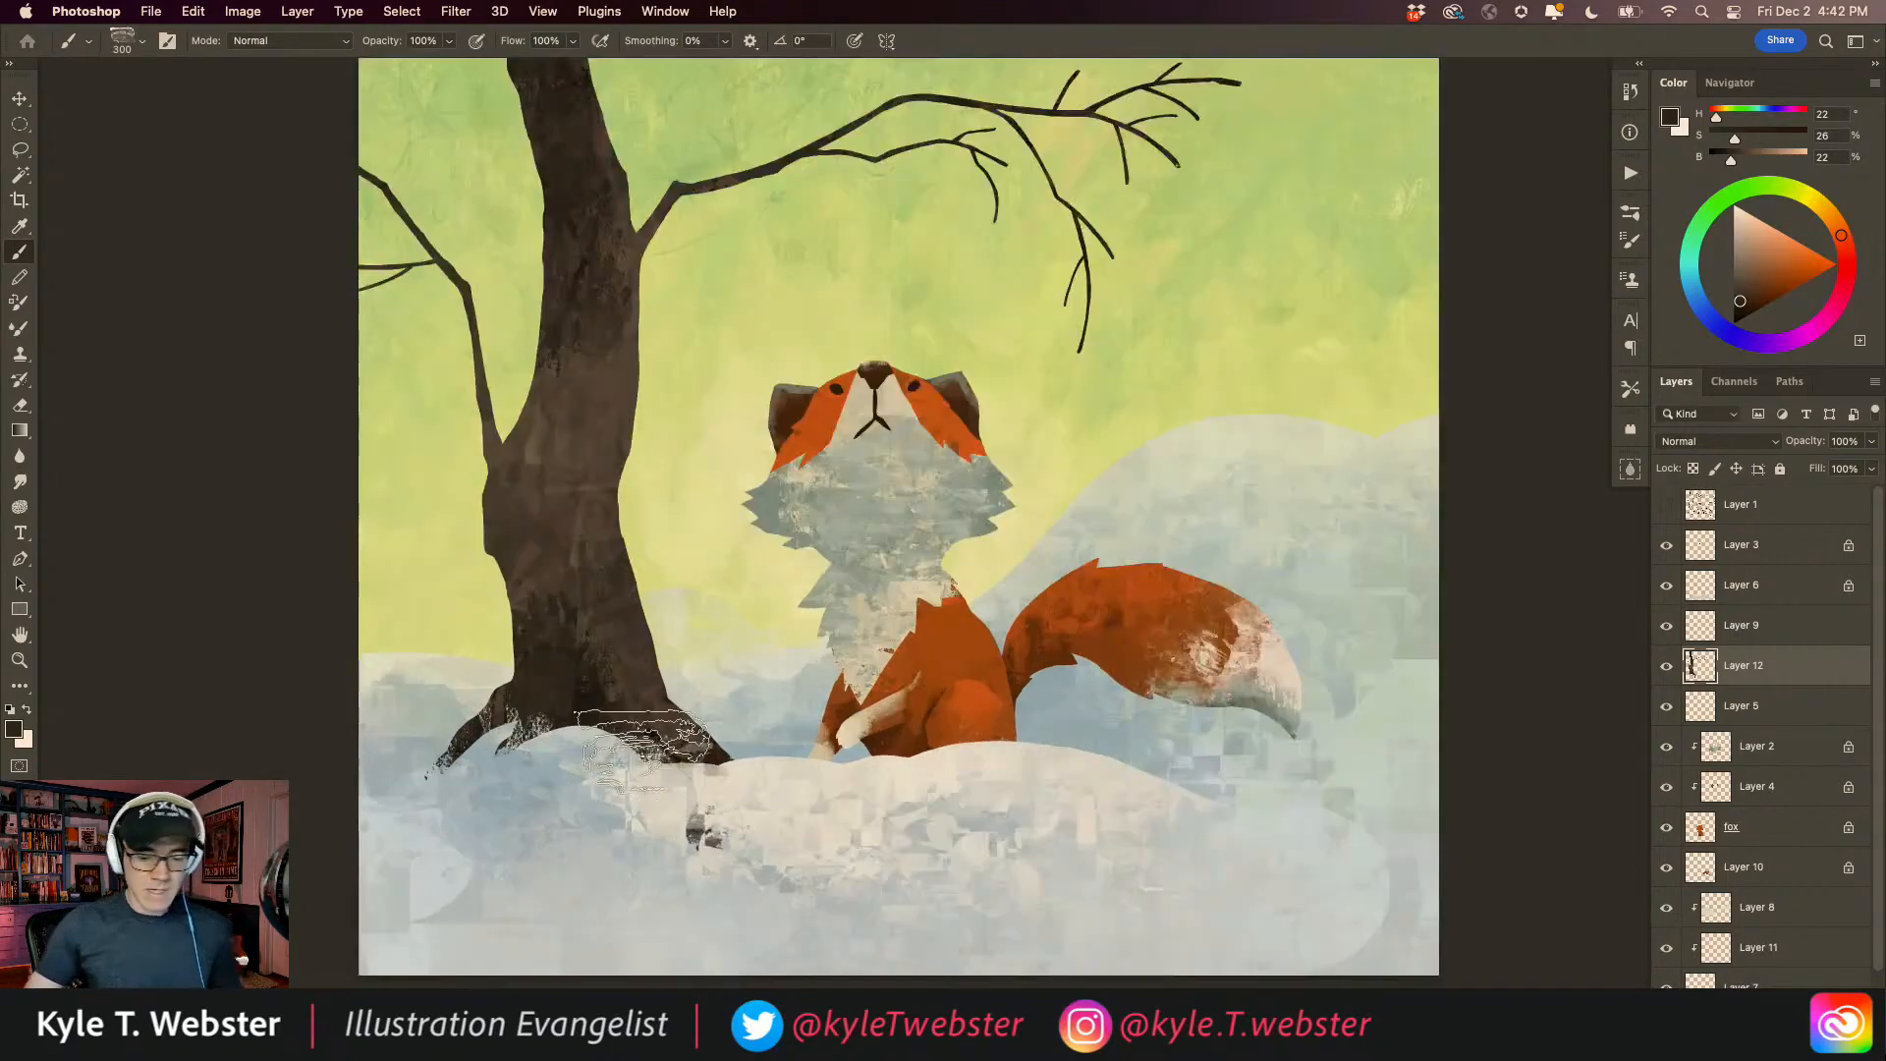
pyautogui.doubleClick(1697, 981)
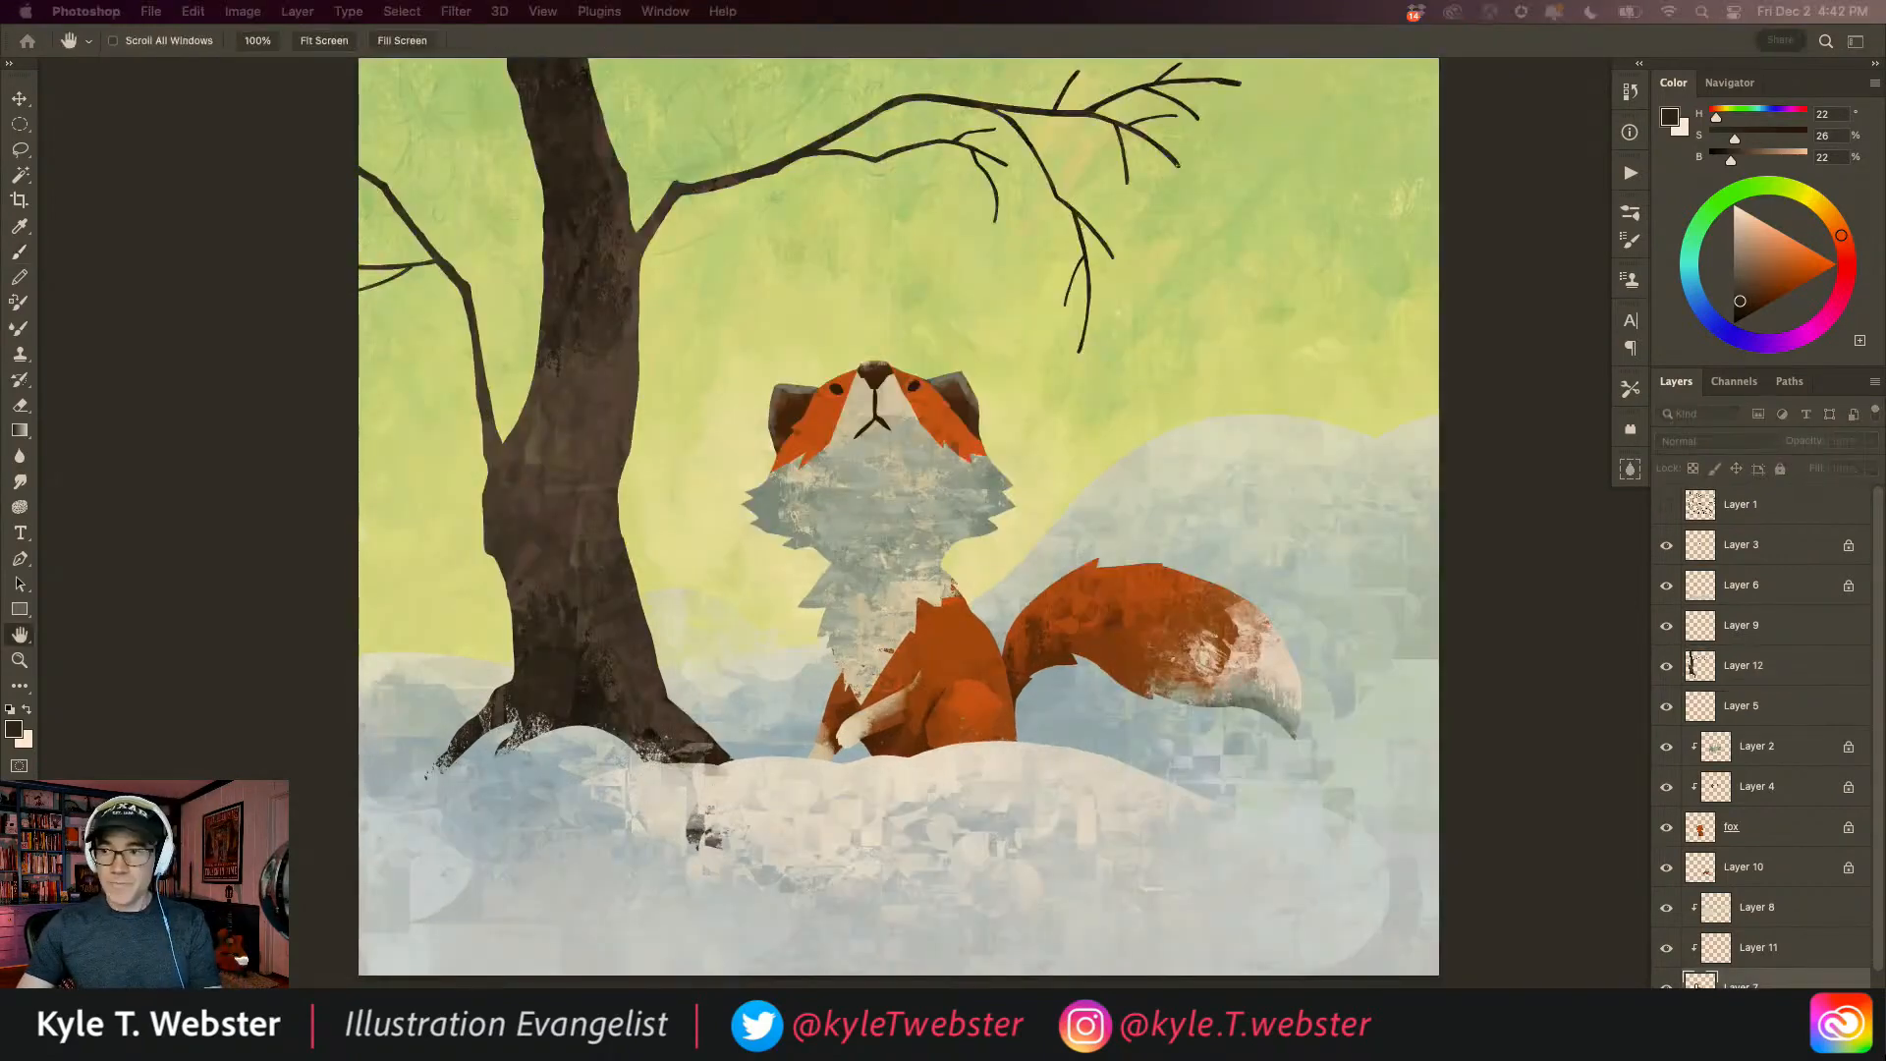
pyautogui.press('b')
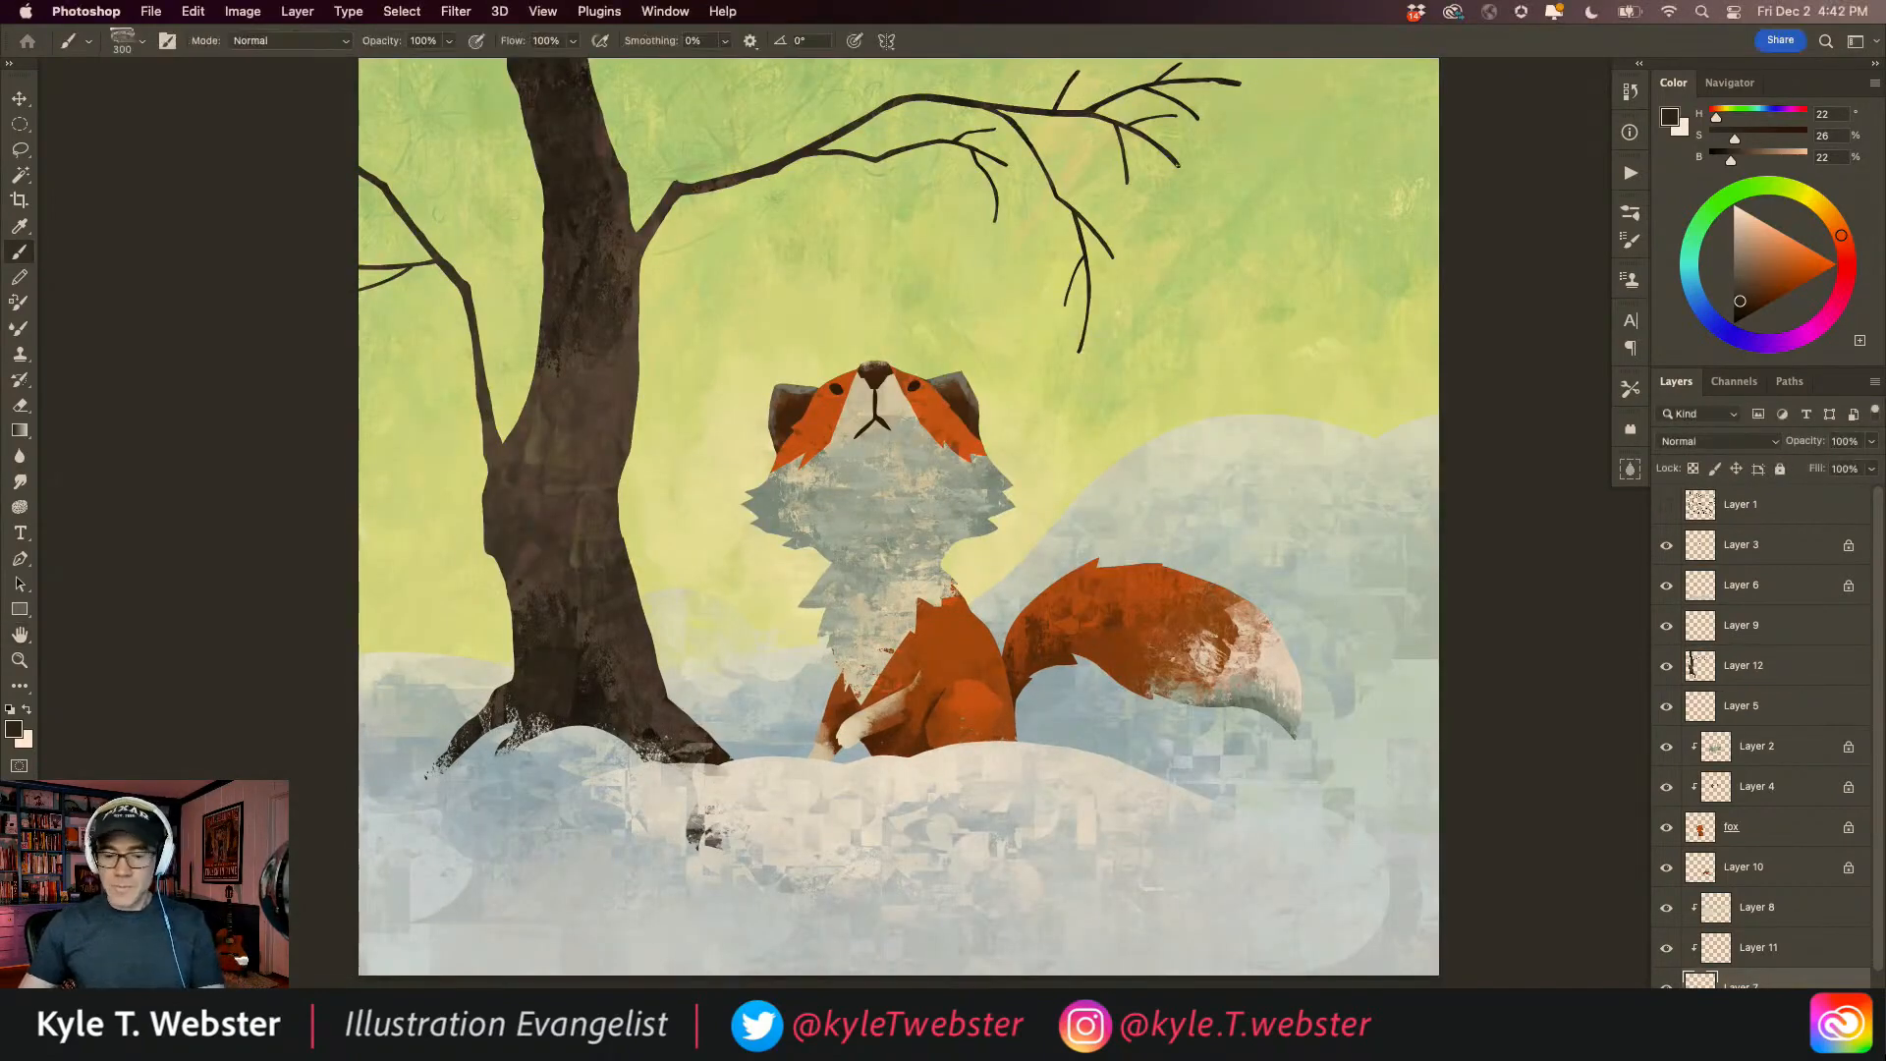
# Step: Load the snow layer's outline as a selection to check its extent around the trunk, then deselect
pyautogui.keyDown('super'); pyautogui.click(1700, 980); pyautogui.keyUp('super')
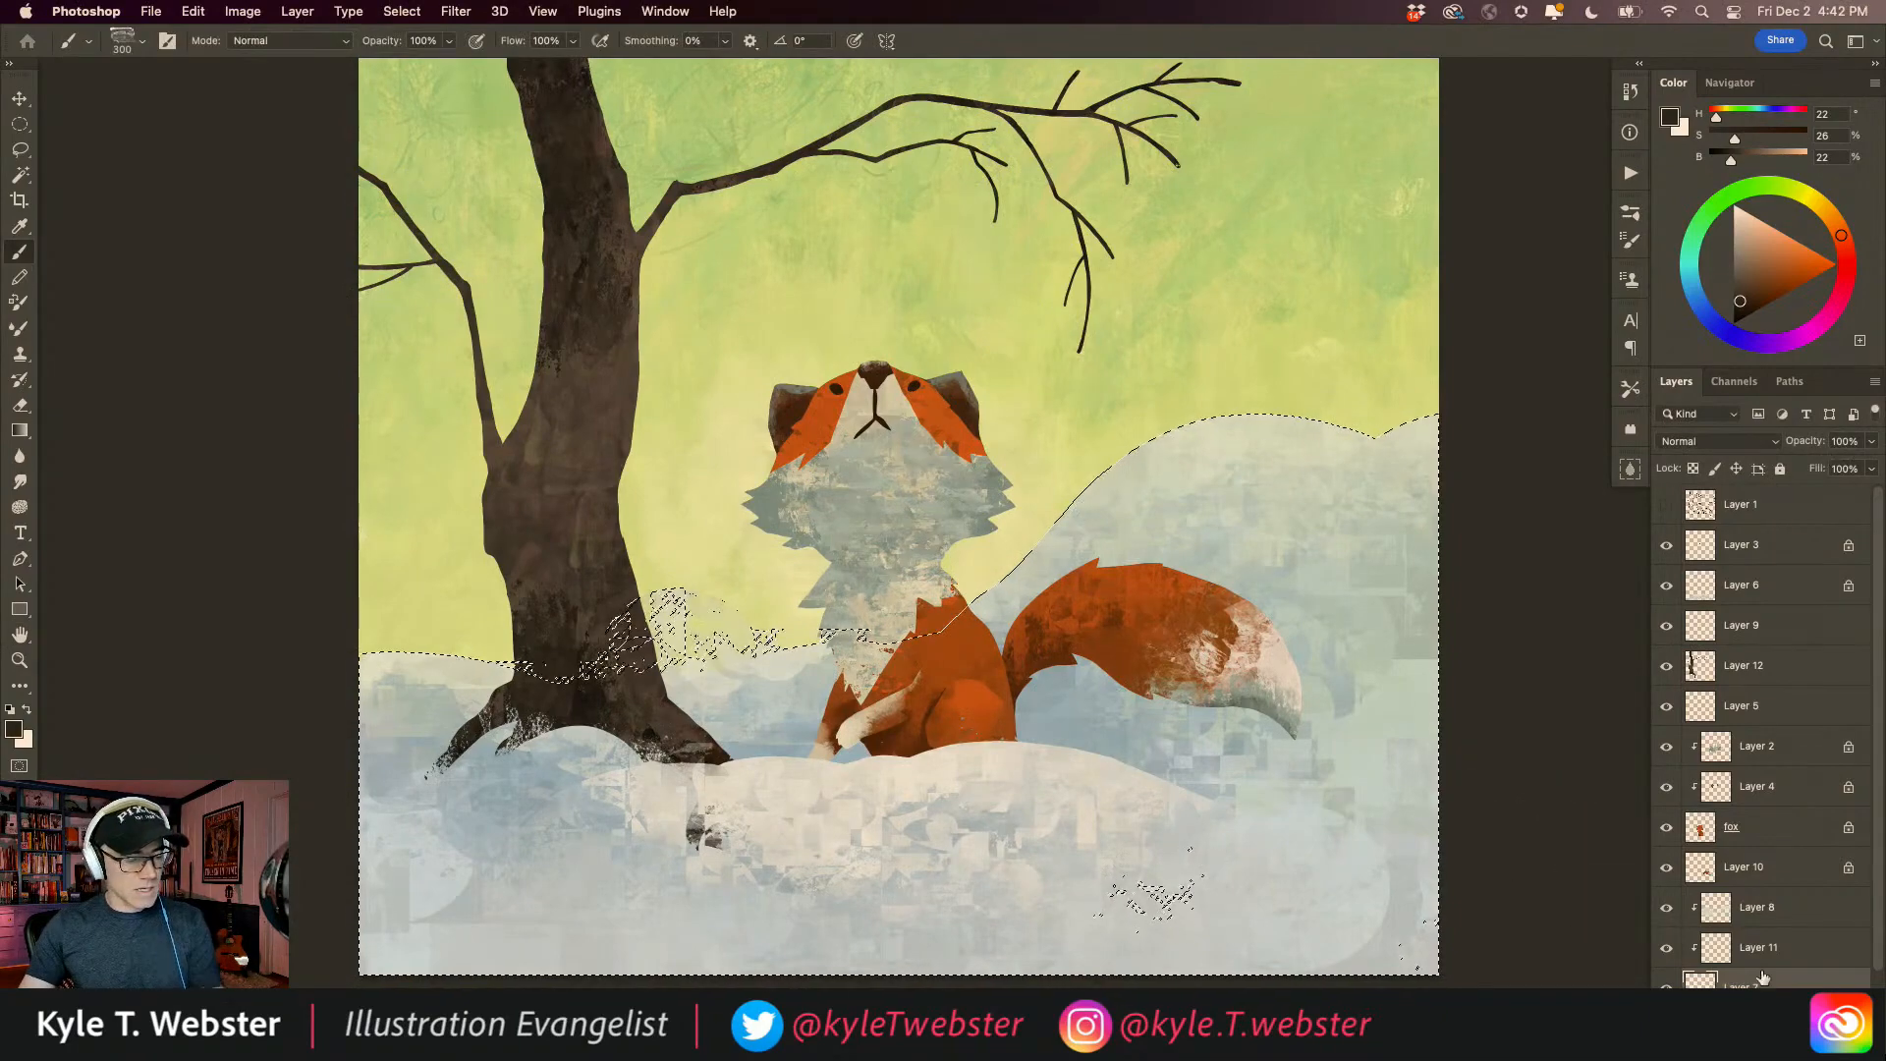
pyautogui.keyDown('super'); pyautogui.click(618, 758); pyautogui.keyUp('super')
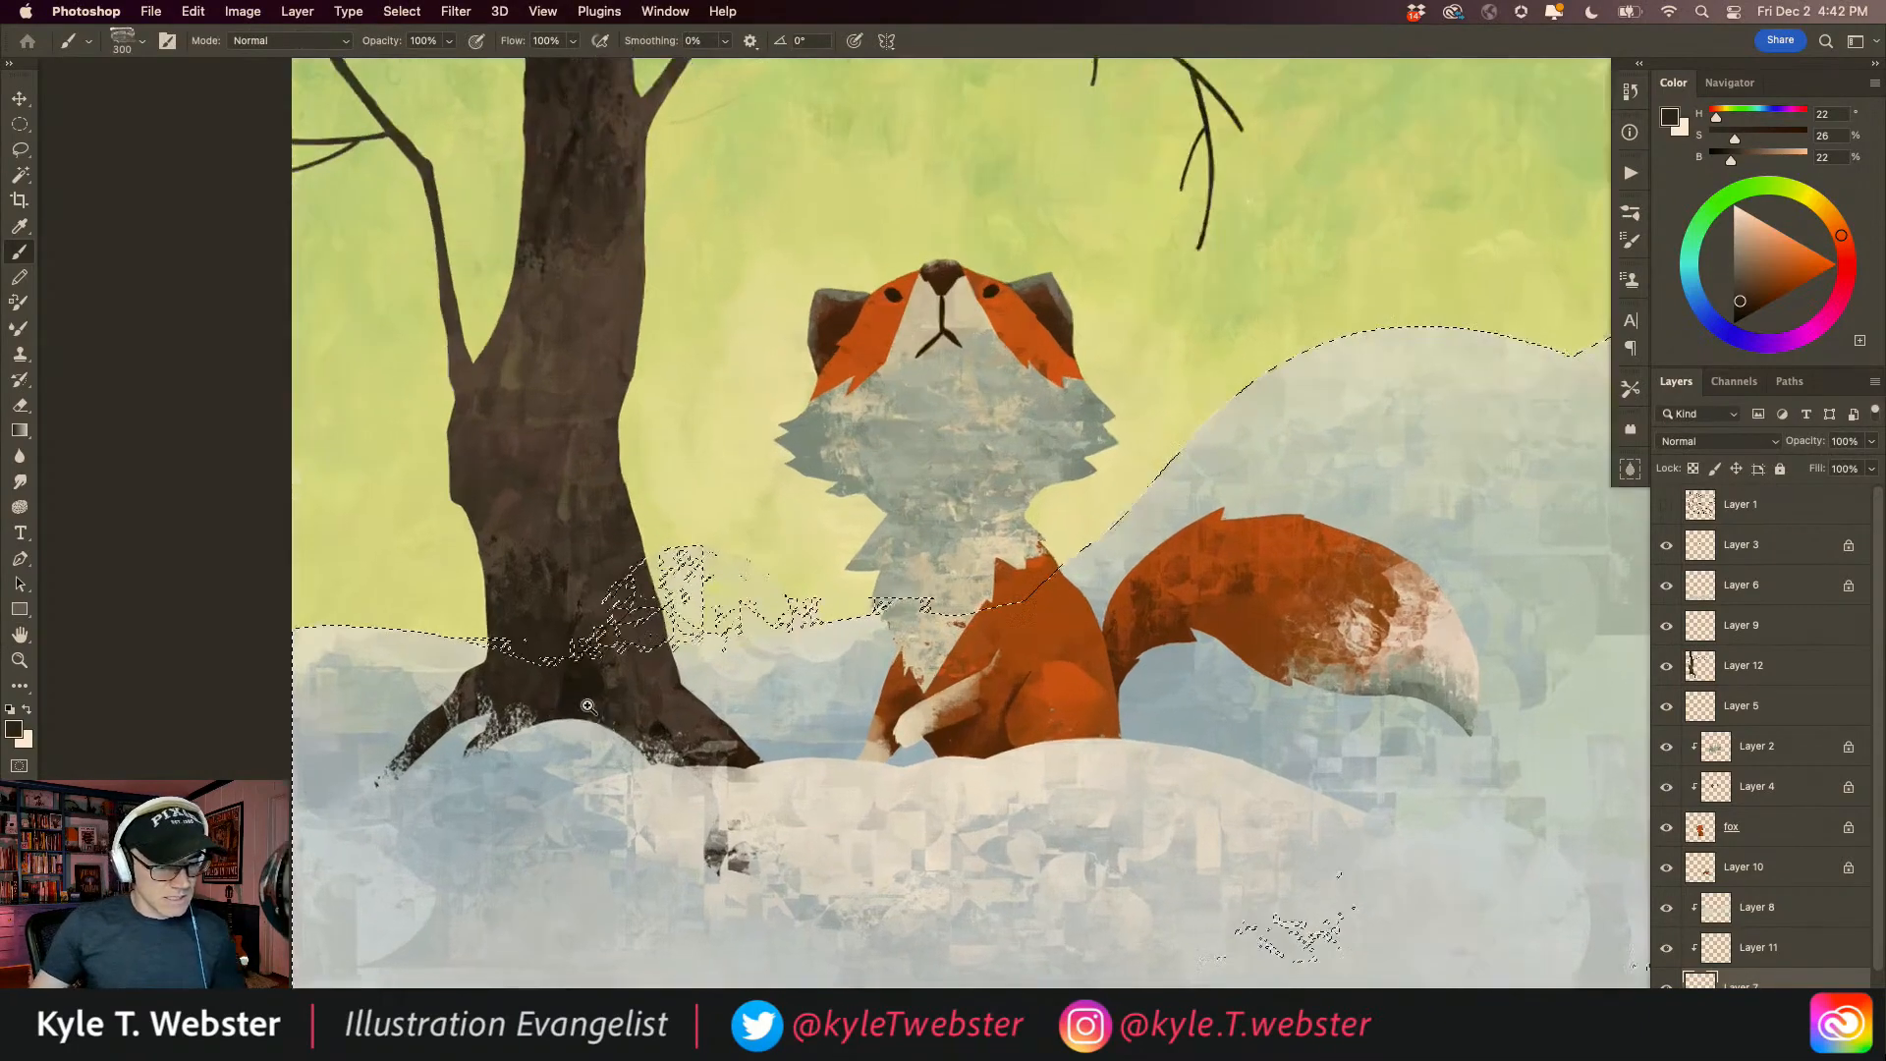
pyautogui.moveTo(512, 460); pyautogui.dragTo(474, 473)
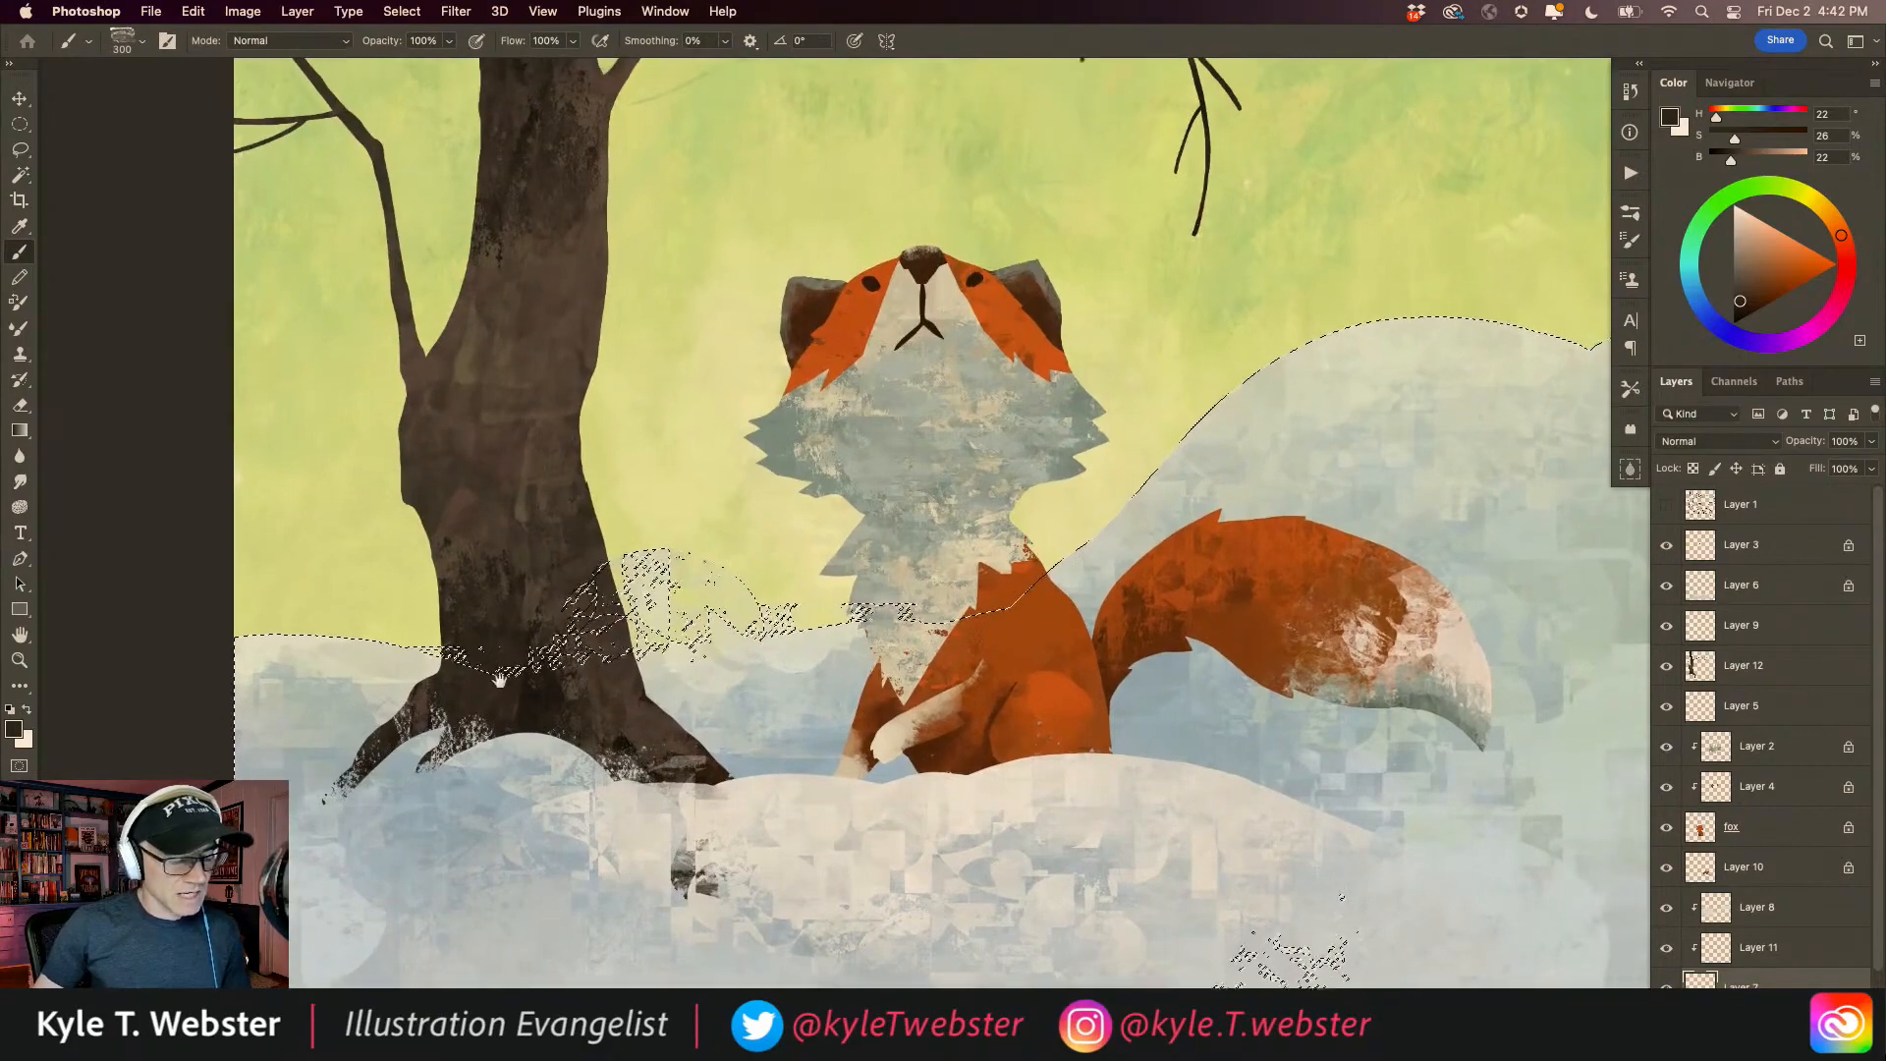
pyautogui.press('l')
pyautogui.press('super+d')
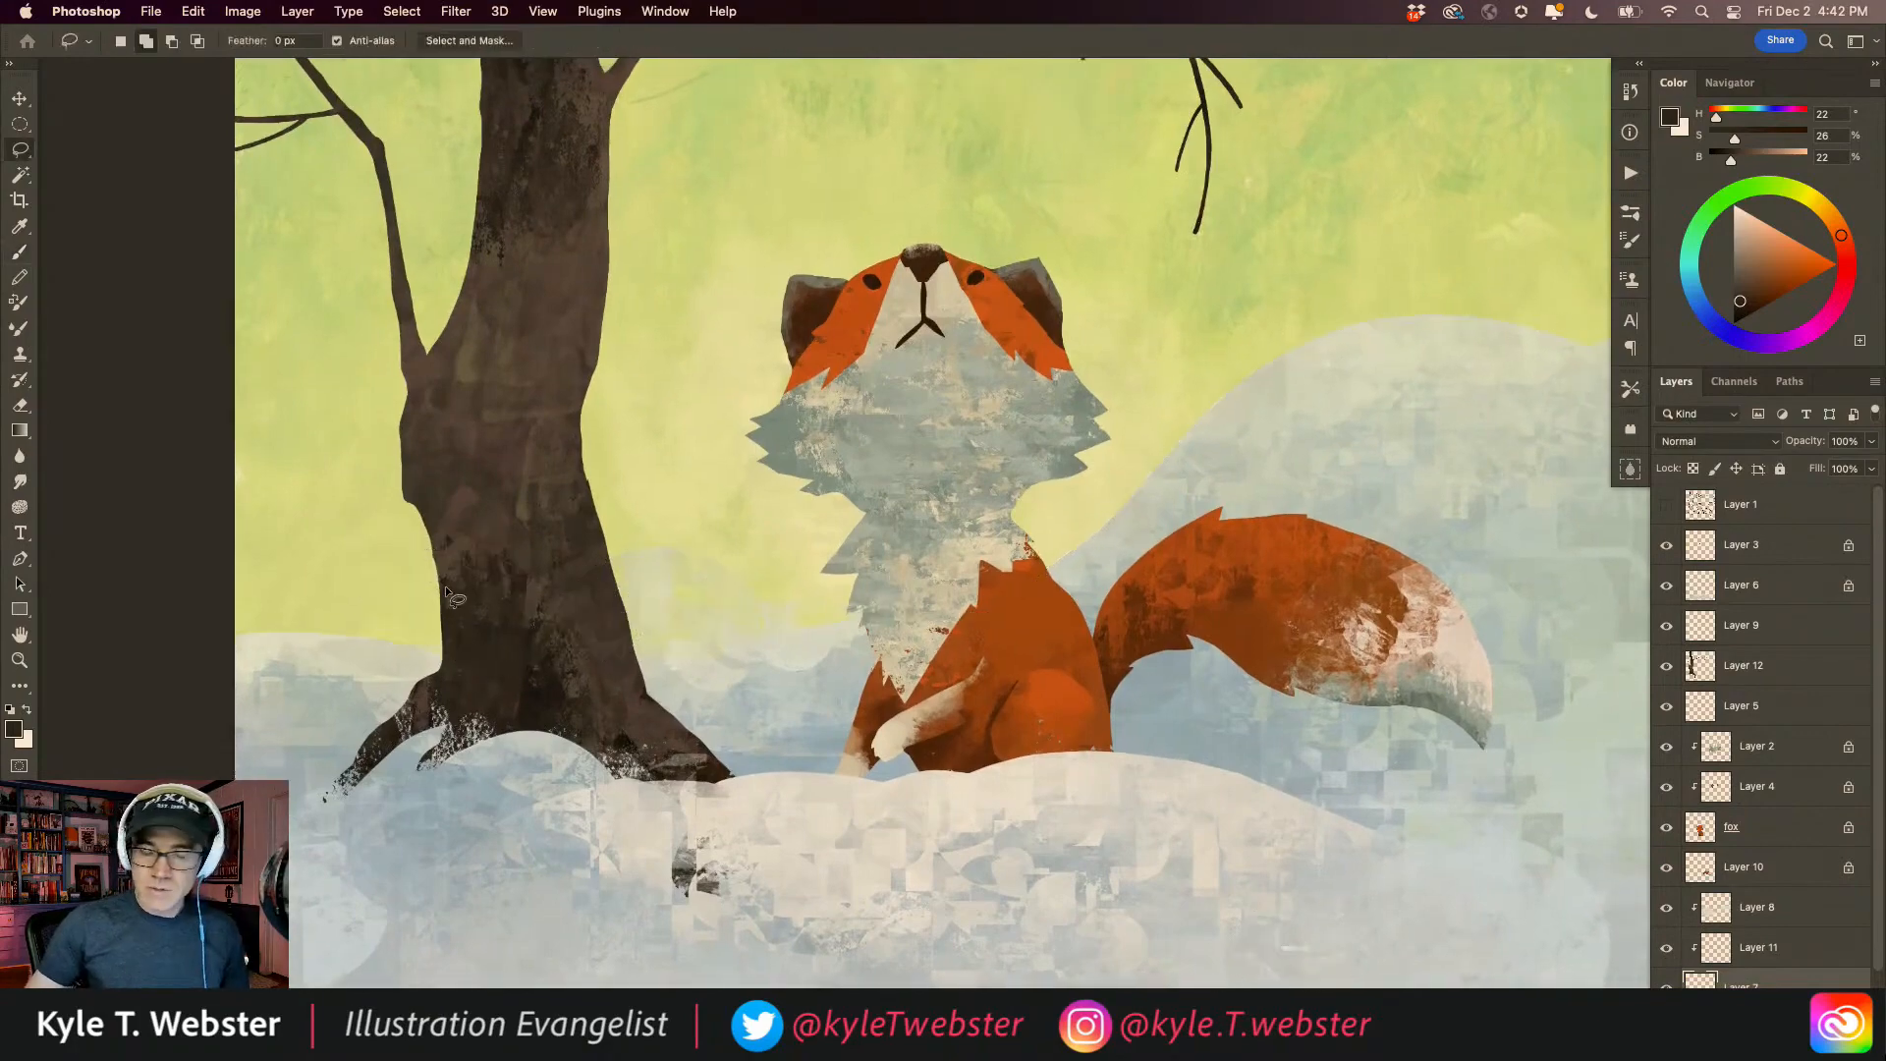
# Step: Lasso a rounded distant hill shape running from behind the lower trunk to the fox's chest
pyautogui.keyDown('super'); pyautogui.click(501, 687); pyautogui.keyUp('super')
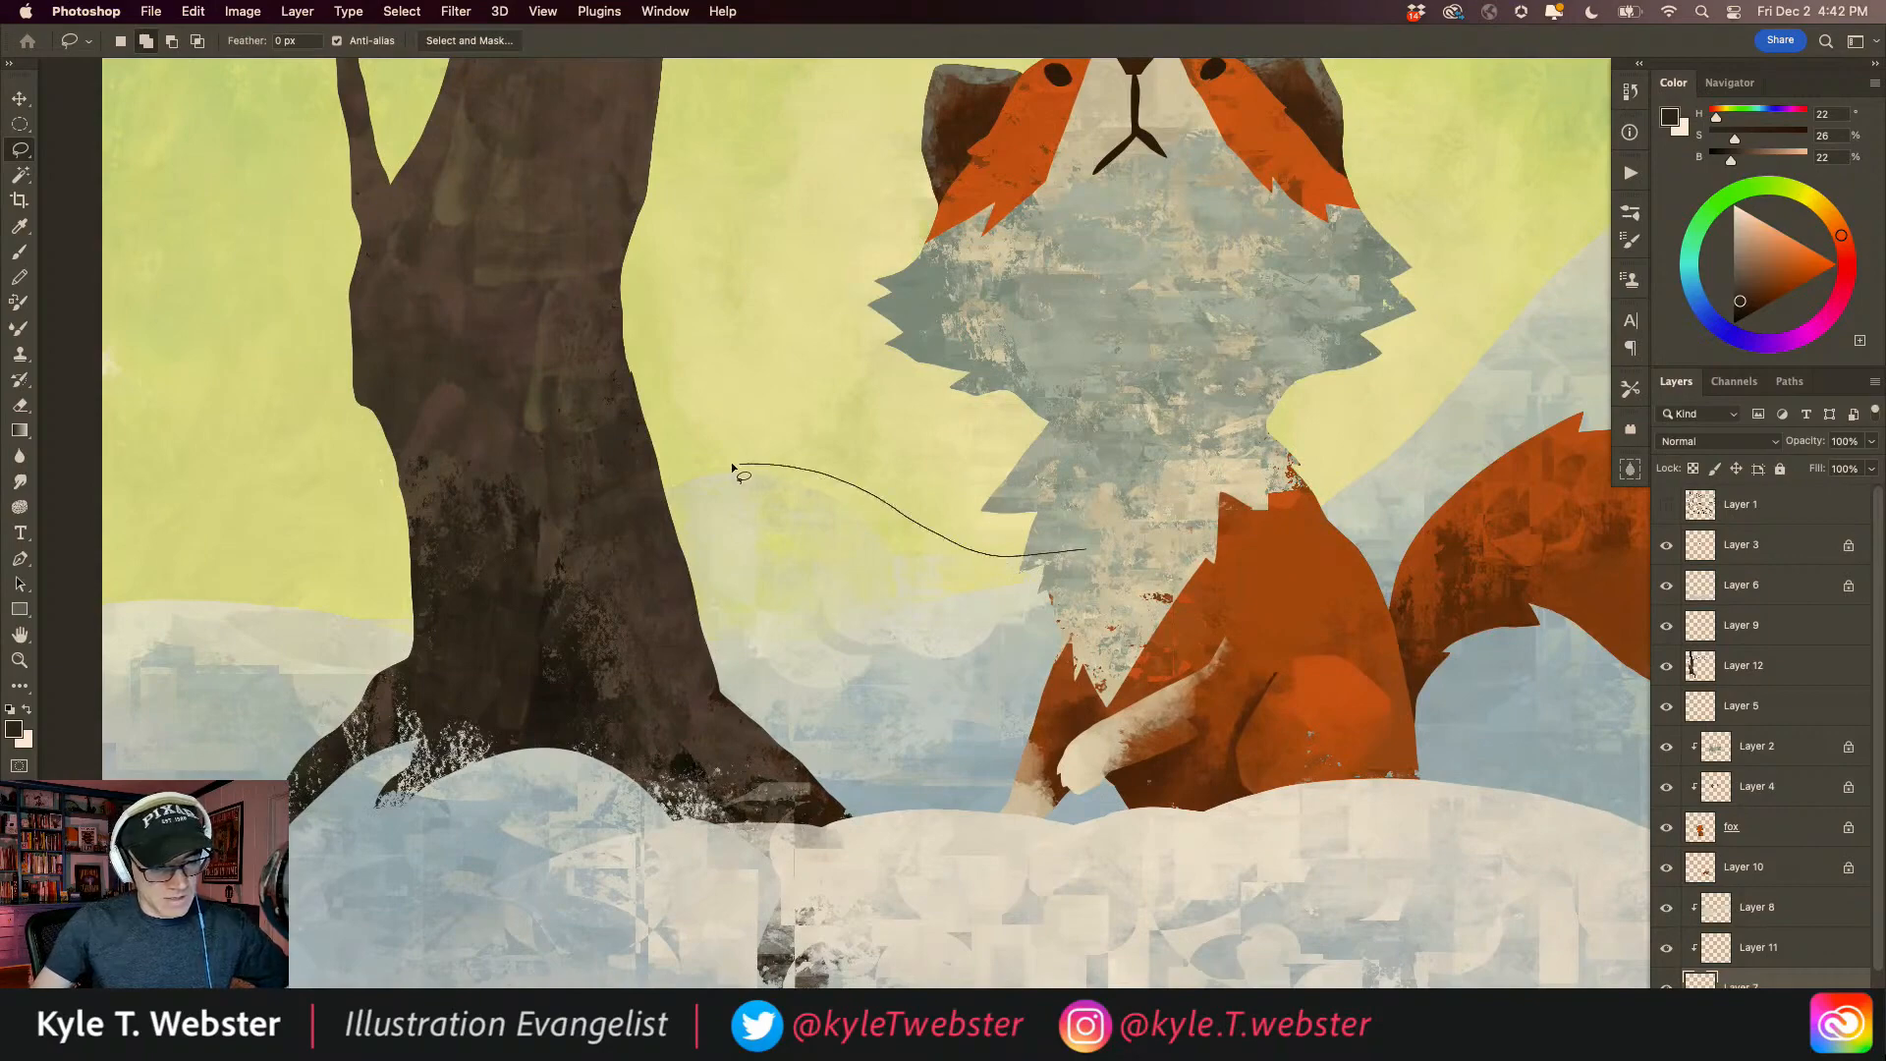
pyautogui.moveTo(835, 720); pyautogui.dragTo(1139, 585)
pyautogui.press('super+minus')
pyautogui.press('b')
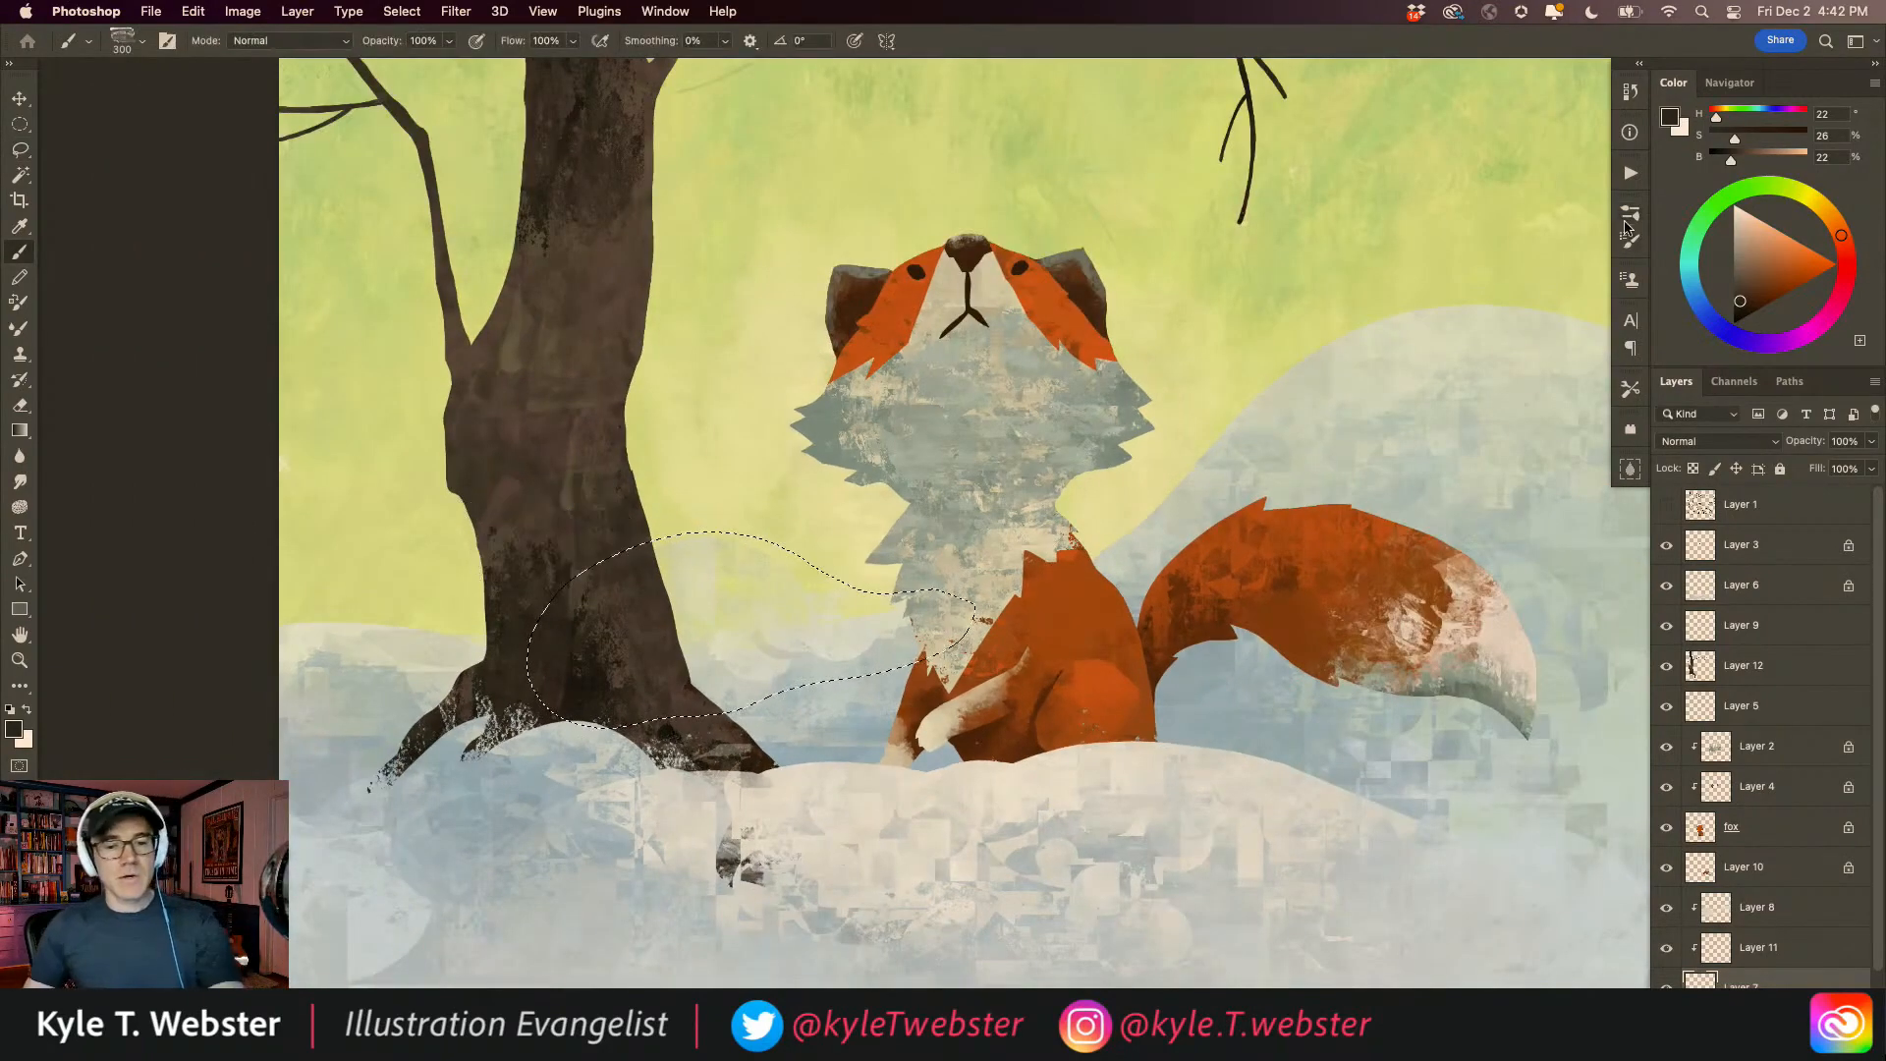
# Step: Choose the Cubircle brush from the Fall 2022 brush set
pyautogui.click(1627, 237)
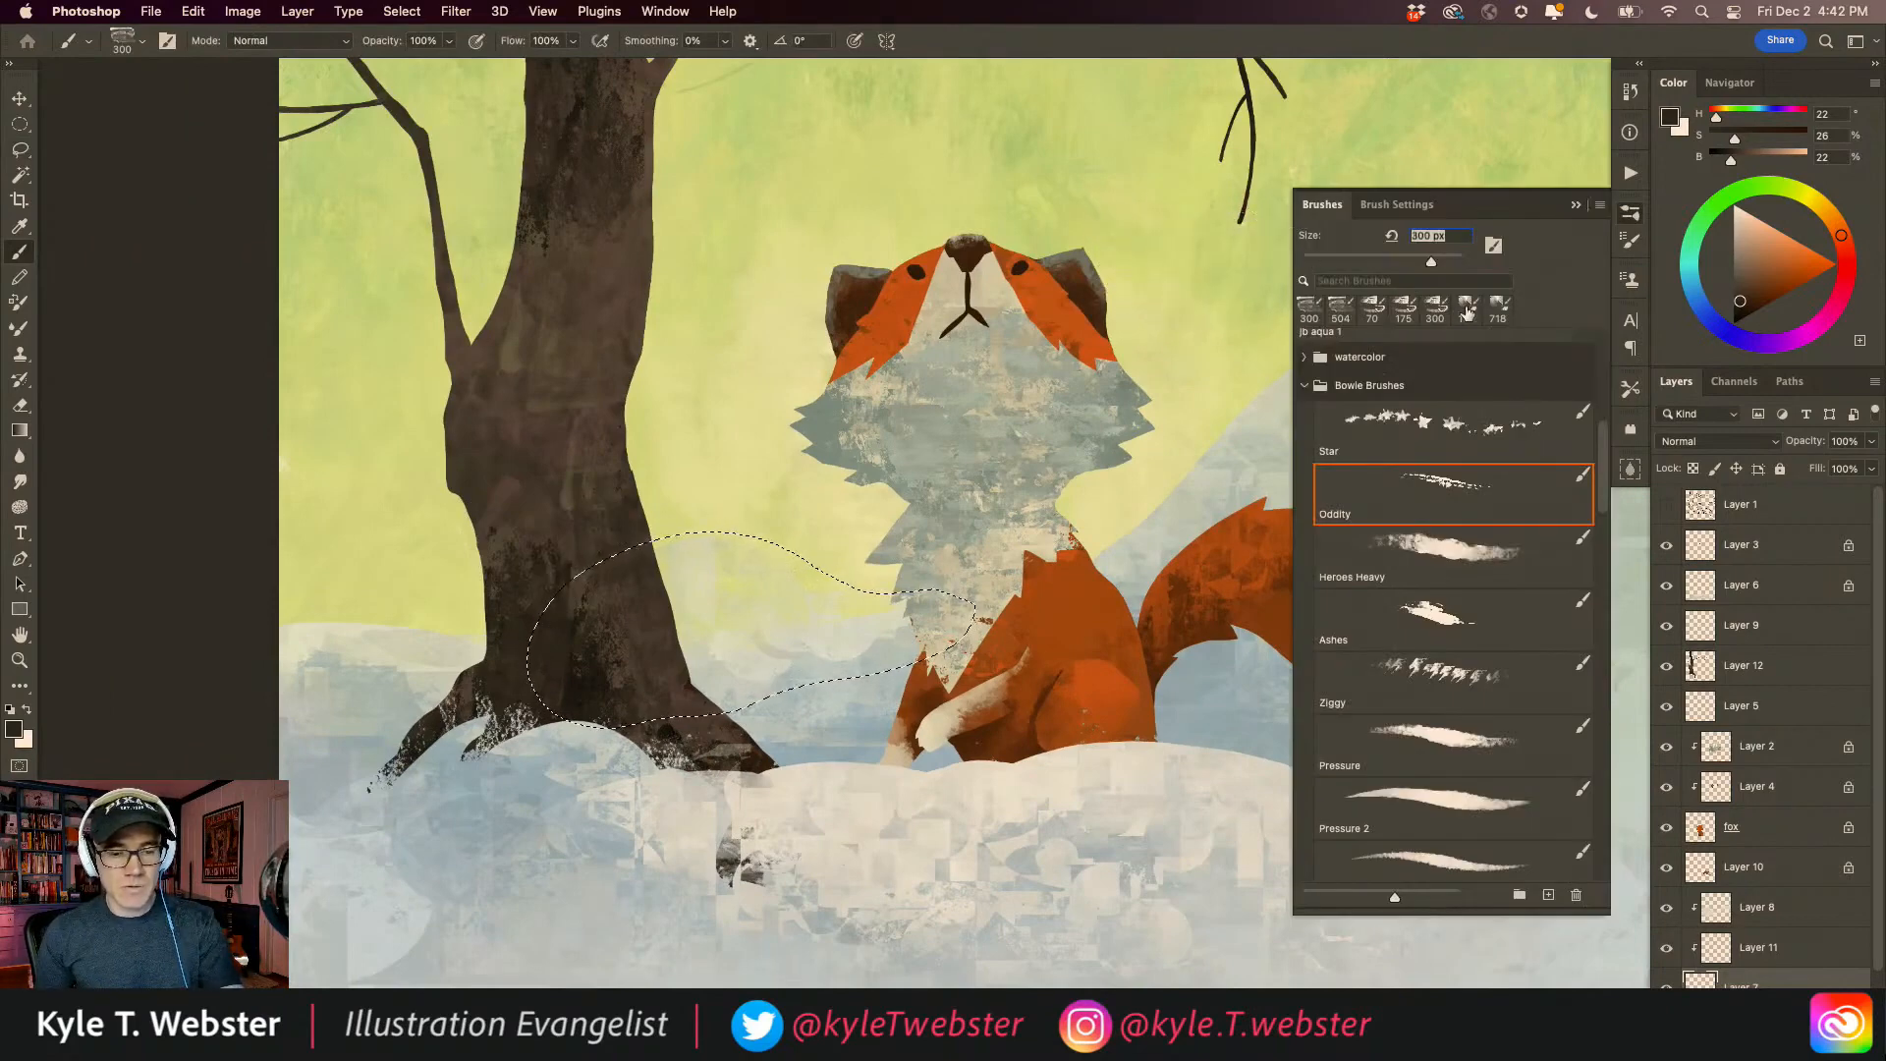
pyautogui.scroll(-10, 1509, 551)
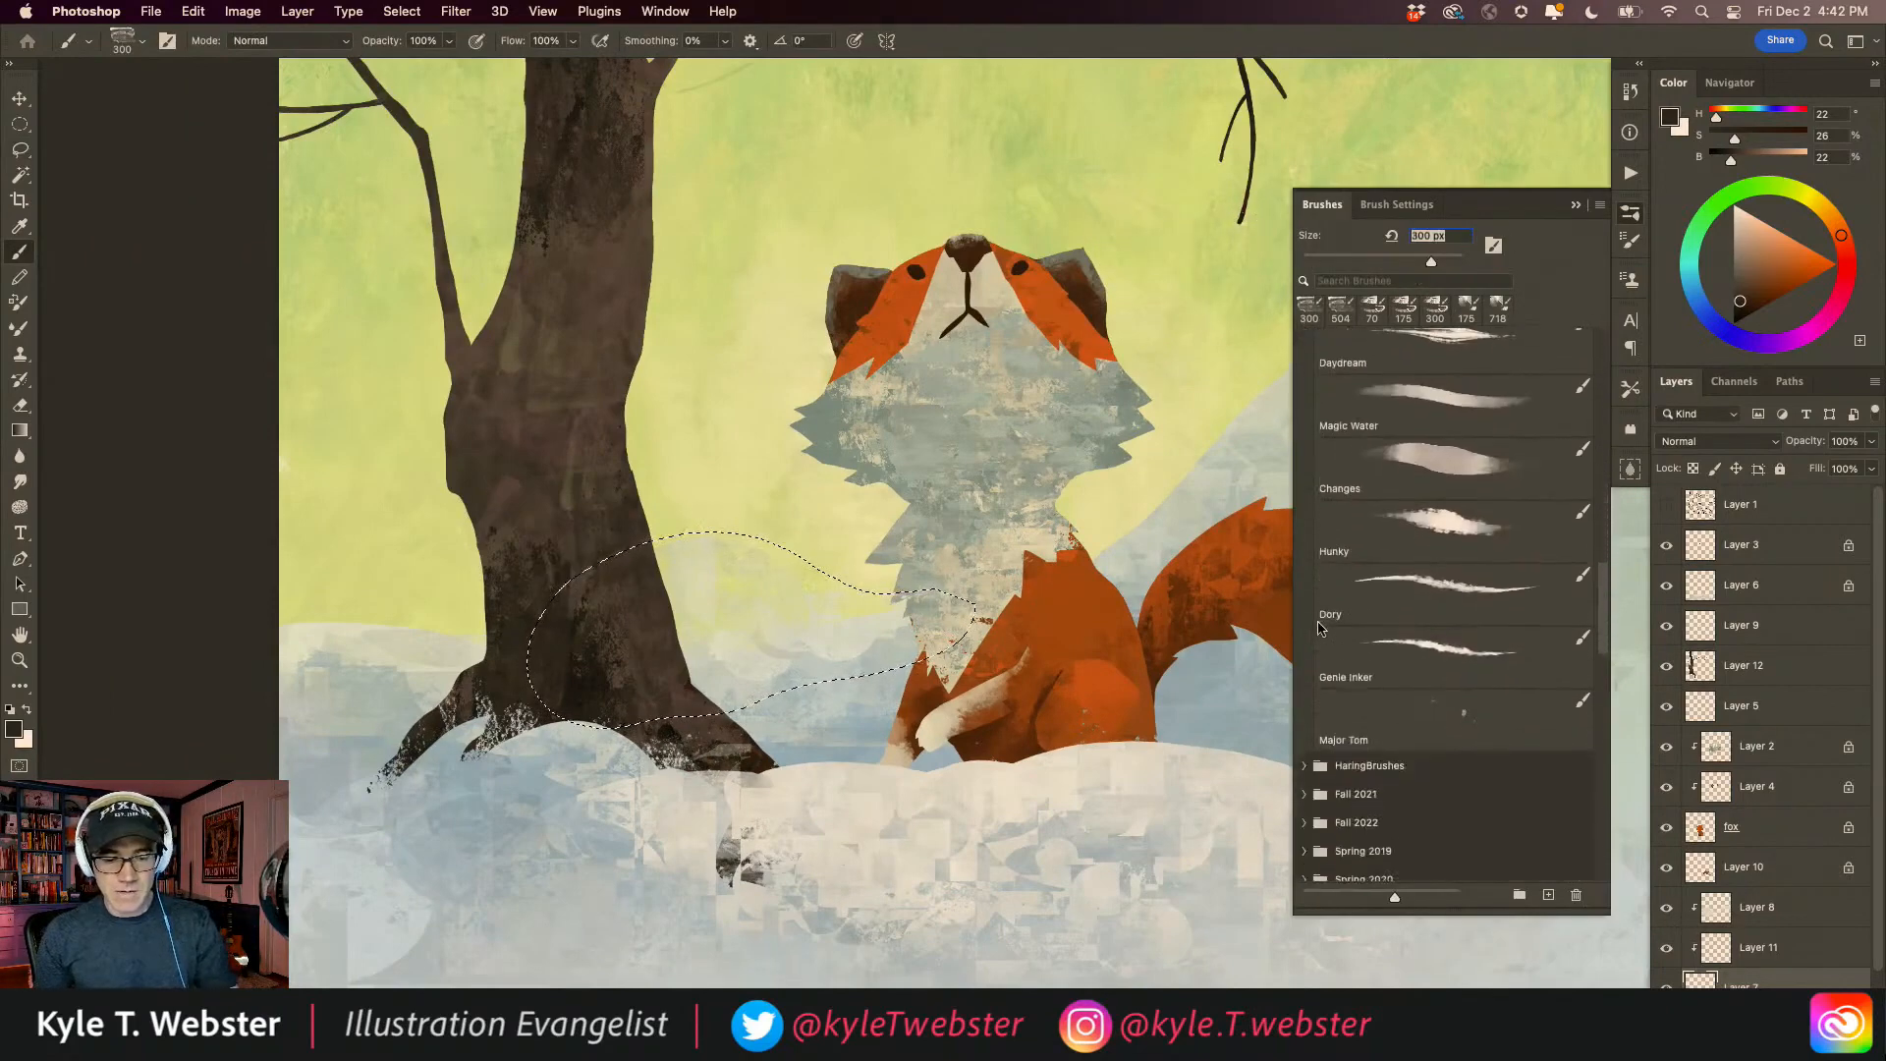
pyautogui.scroll(-5, 1304, 616)
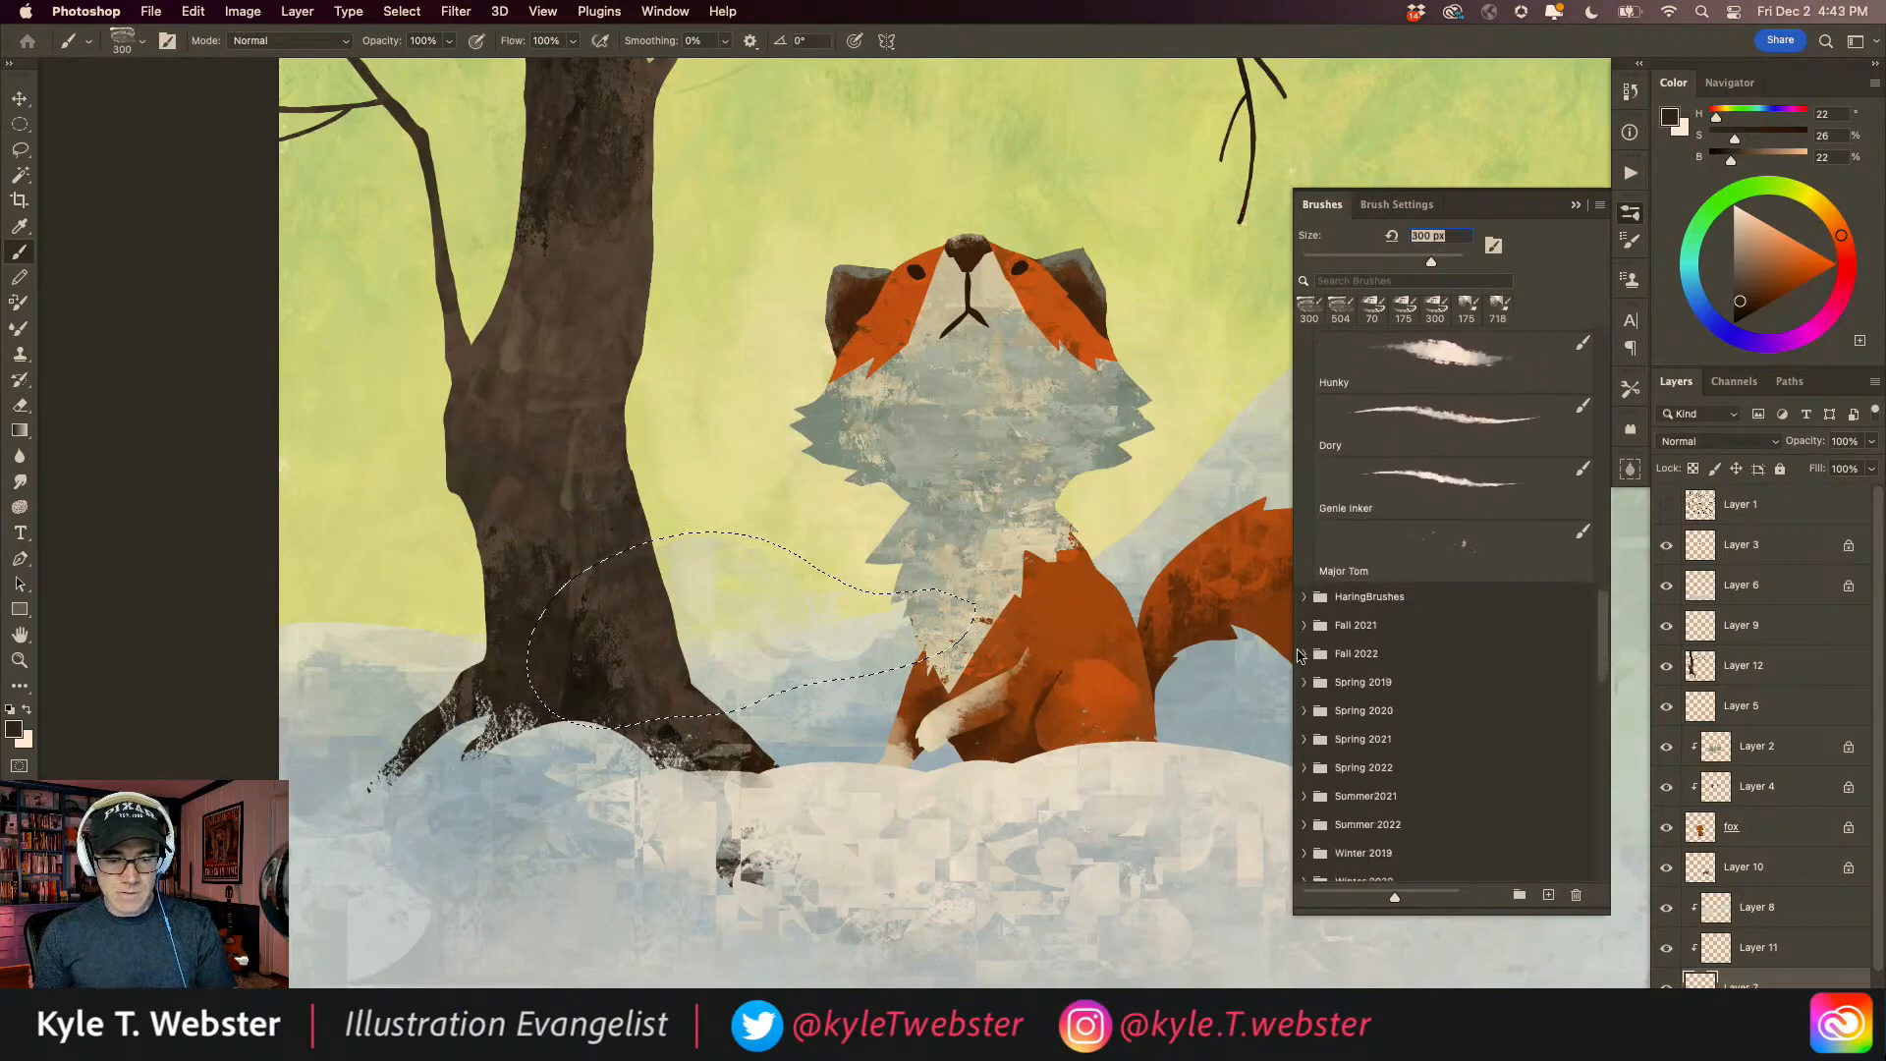
pyautogui.click(1304, 585)
pyautogui.scroll(-5, 1314, 685)
pyautogui.scroll(-5, 1314, 684)
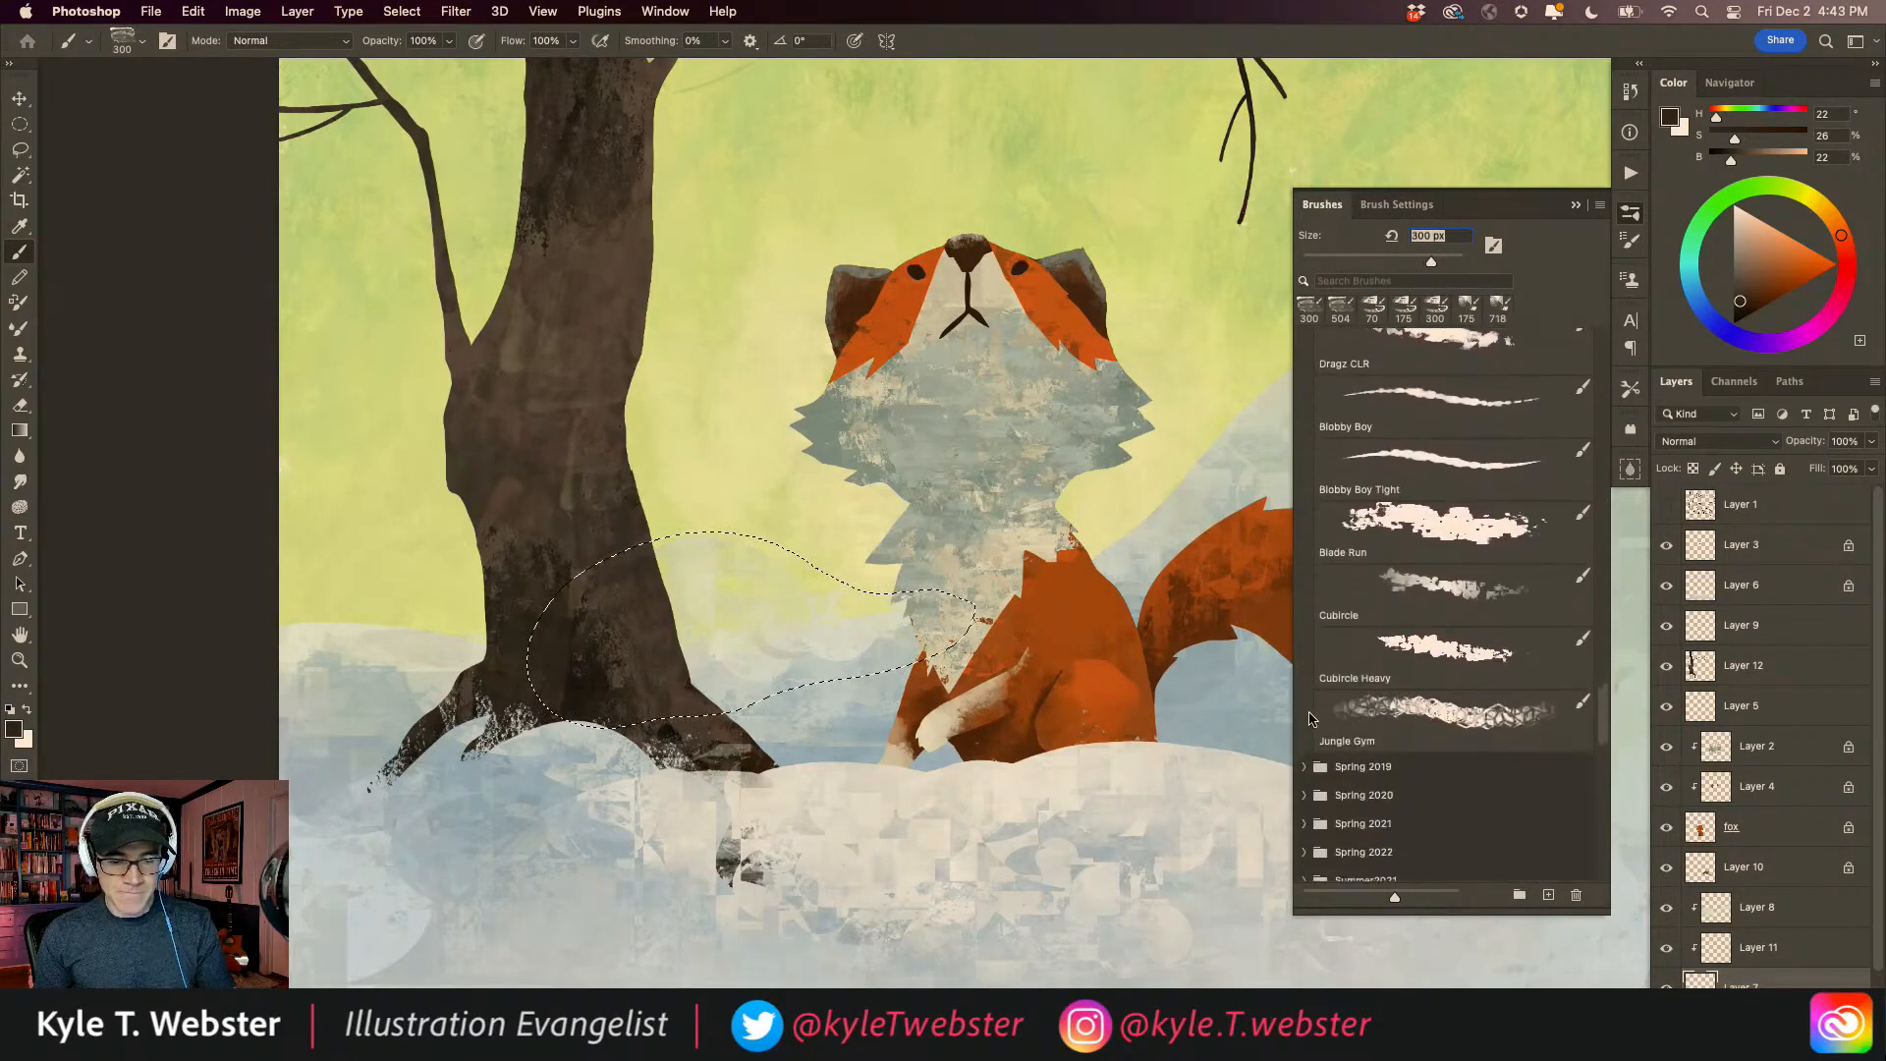
pyautogui.click(1412, 582)
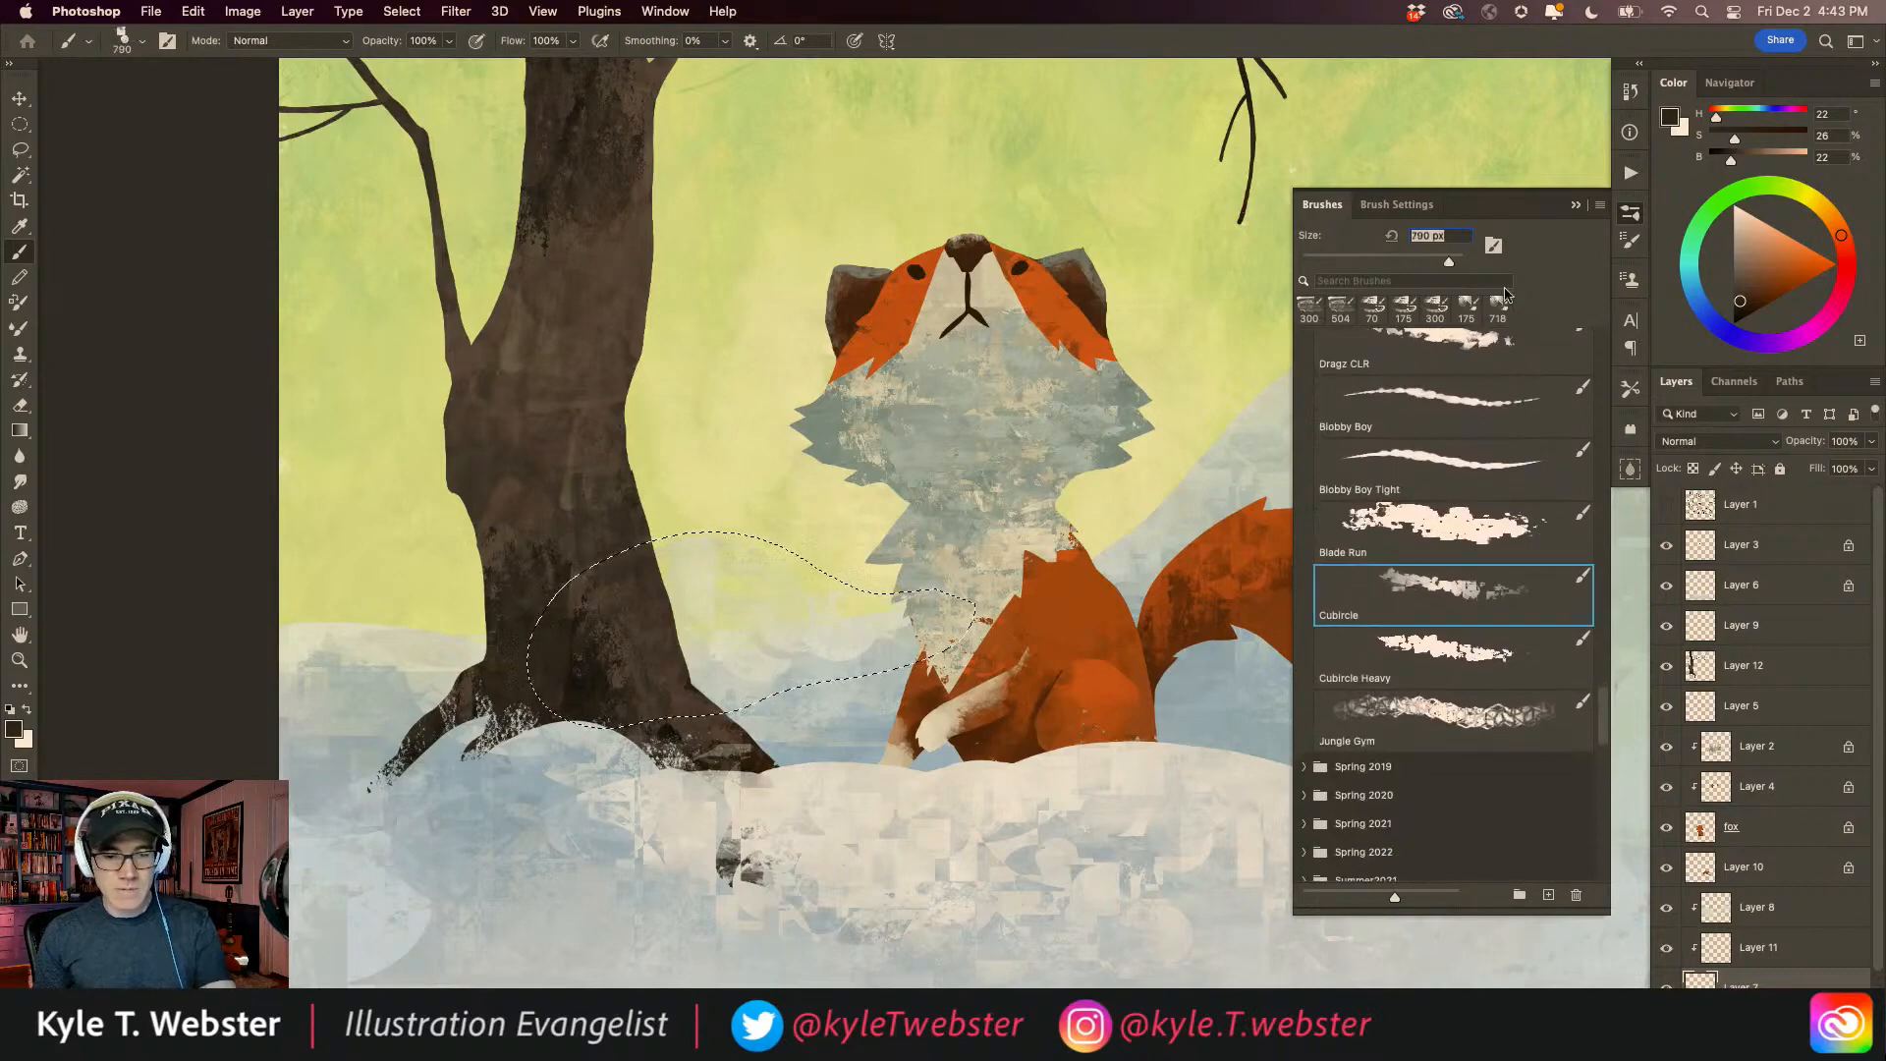
pyautogui.click(1575, 204)
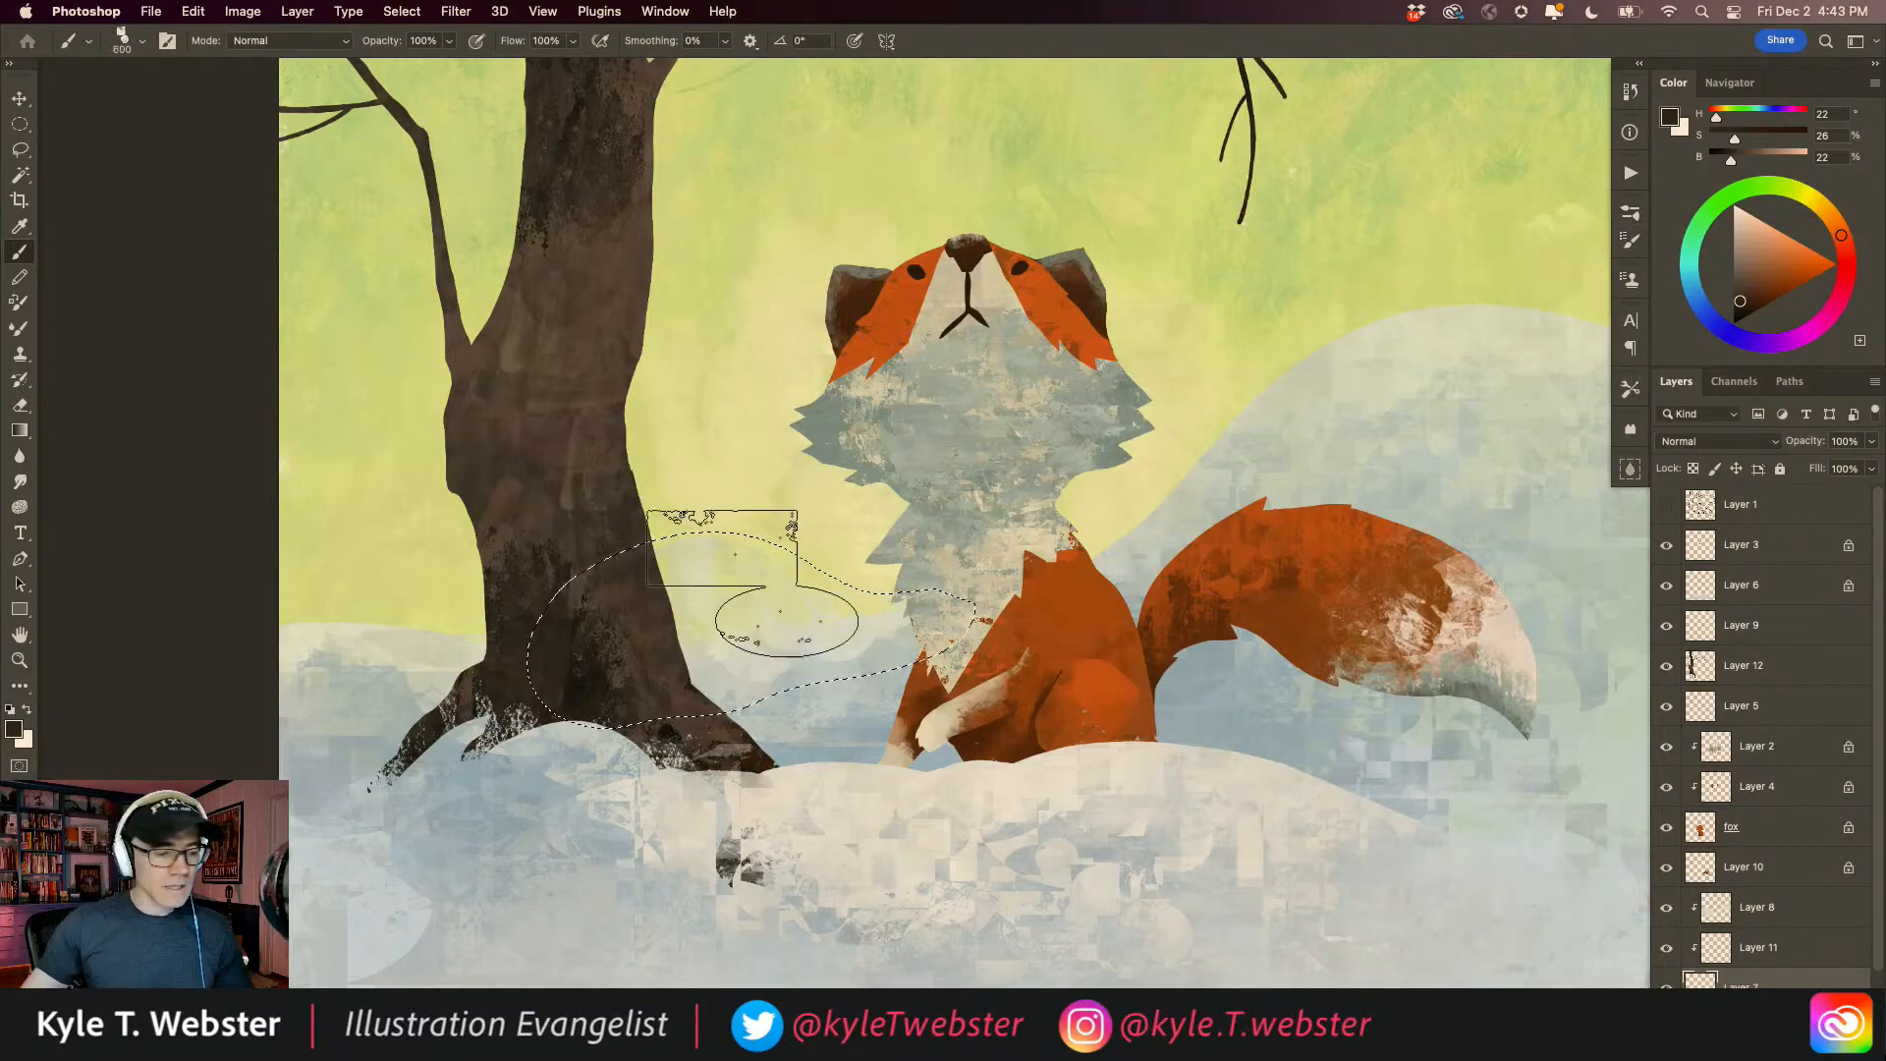
# Step: Fill the lassoed hill beside the trunk with pale snow tones sampled nearby, using the Cubircle brush at 250 px
pyautogui.keyDown('alt'); pyautogui.click(835, 632); pyautogui.keyUp('alt')
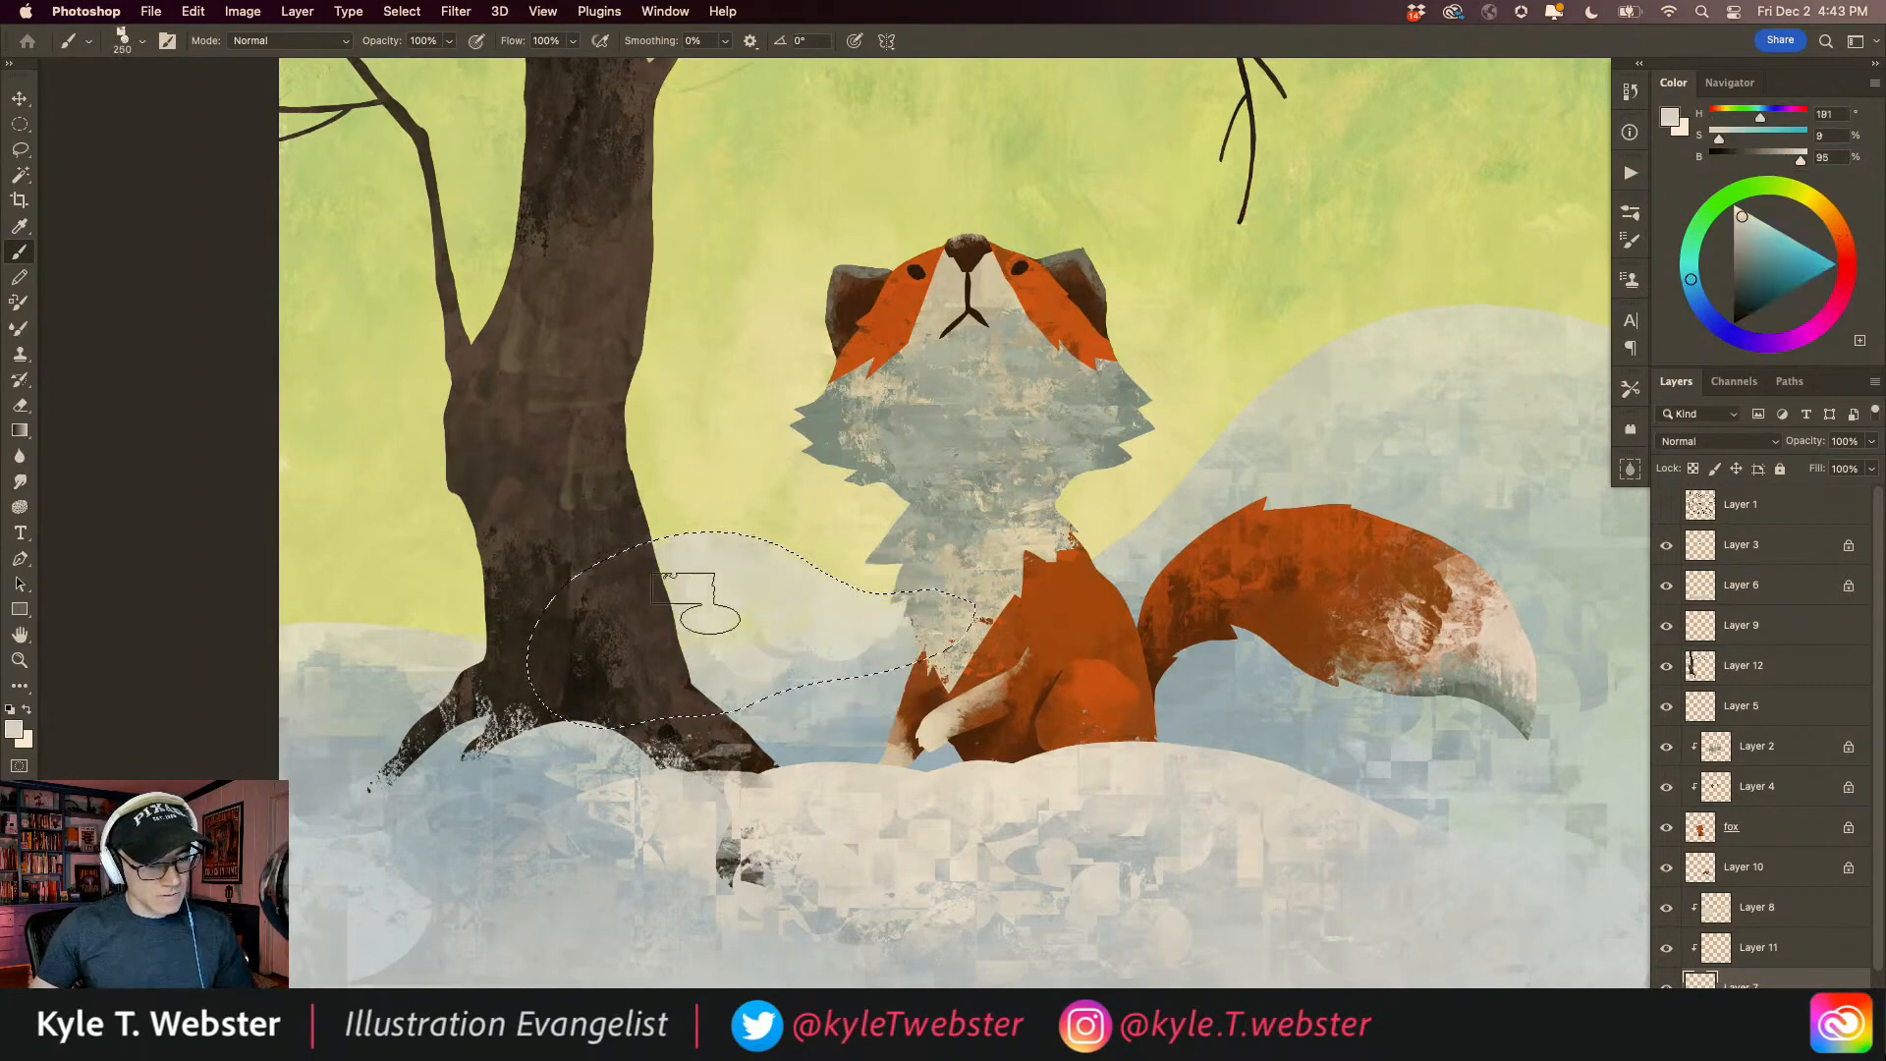
pyautogui.keyDown('alt'); pyautogui.click(822, 629); pyautogui.keyUp('alt')
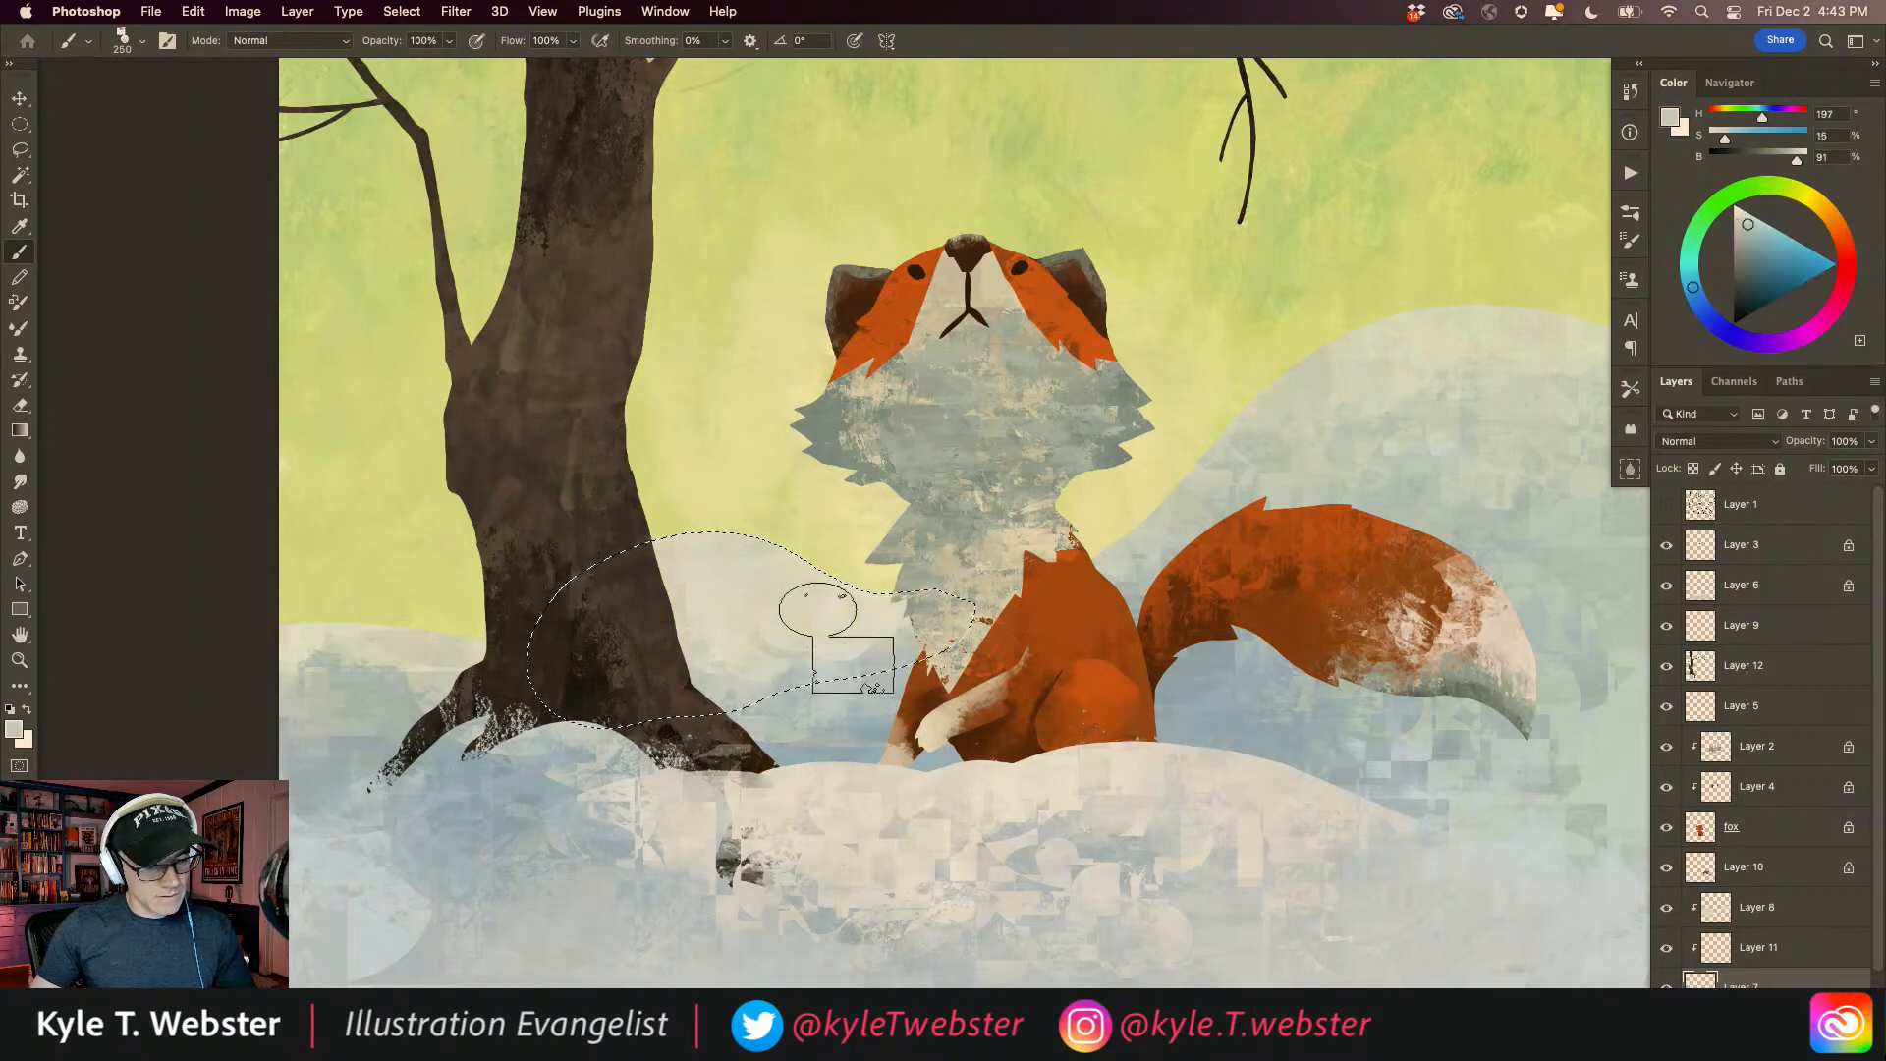
pyautogui.keyDown('alt'); pyautogui.click(835, 619); pyautogui.keyUp('alt')
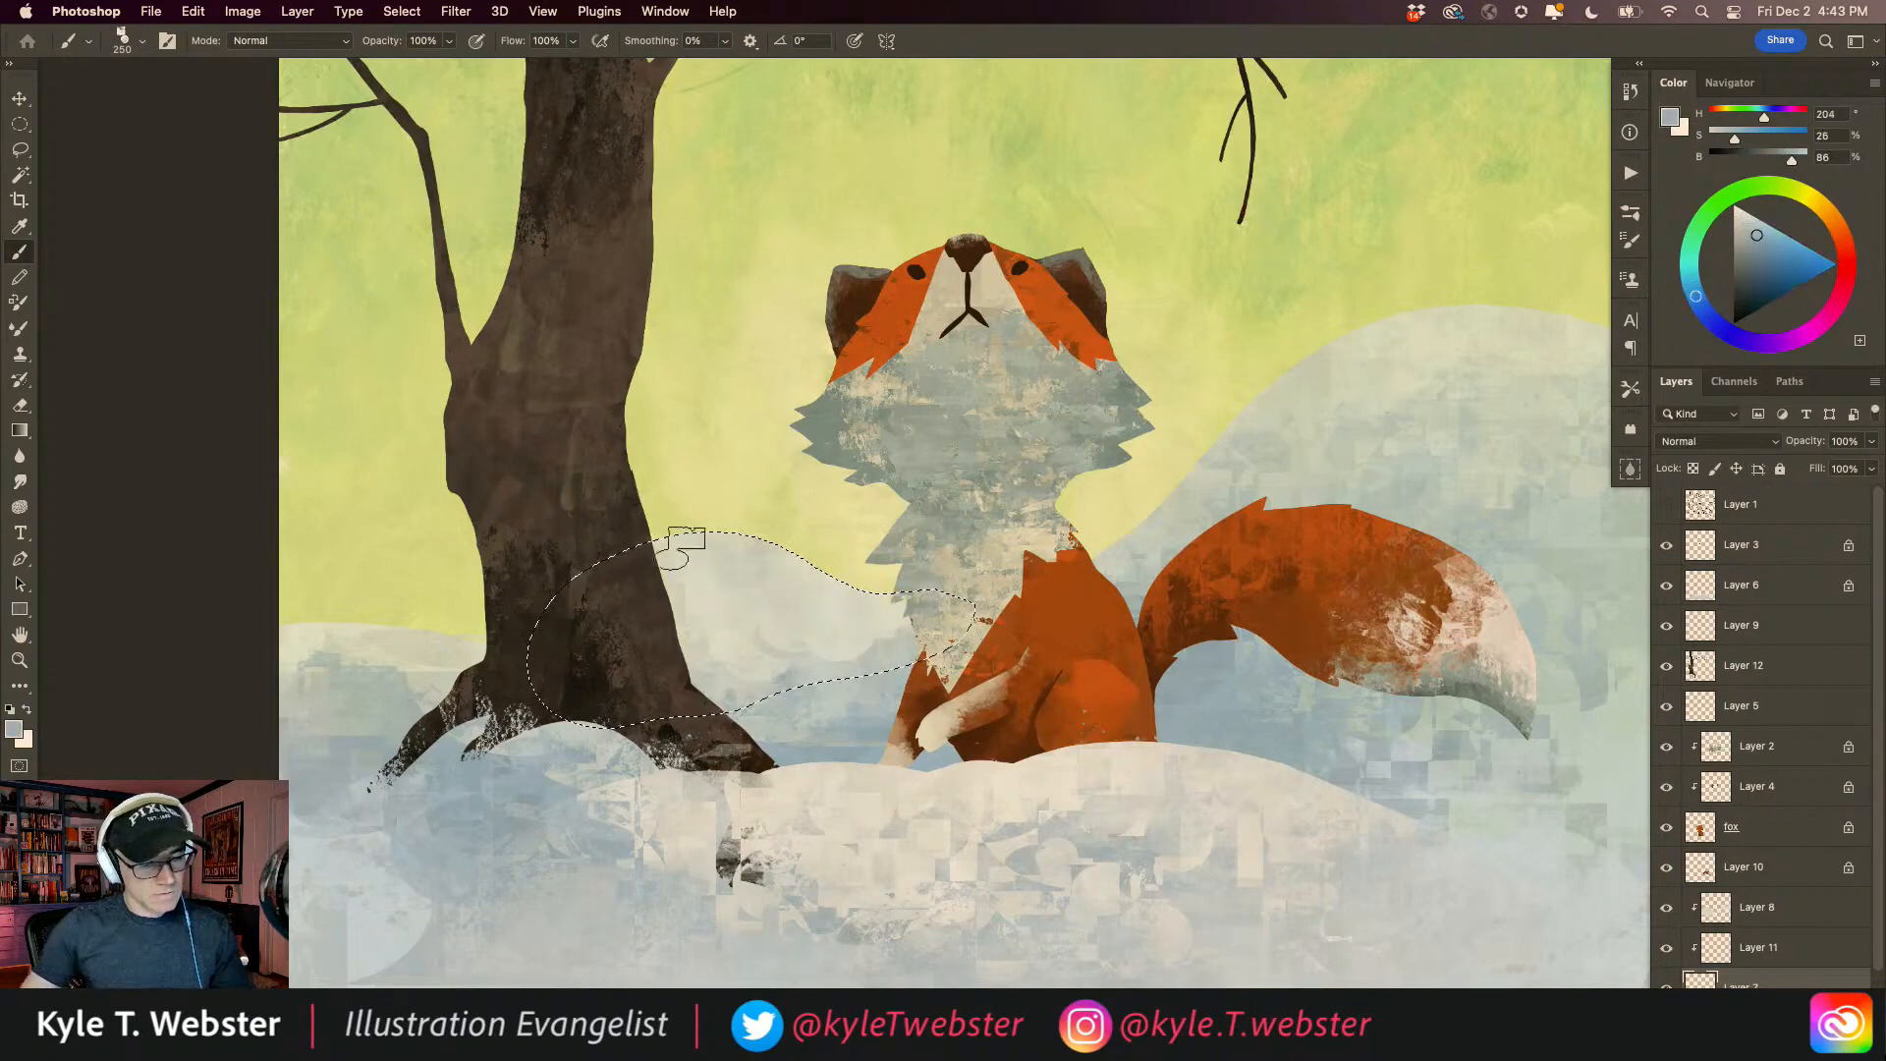
# Step: Sample a snow blue (H 204, S 27, B 85), shade the new hill with it on clipped Layer 8, and deselect
pyautogui.scroll(-3, 687, 546)
pyautogui.keyDown('alt'); pyautogui.click(813, 686); pyautogui.keyUp('alt')
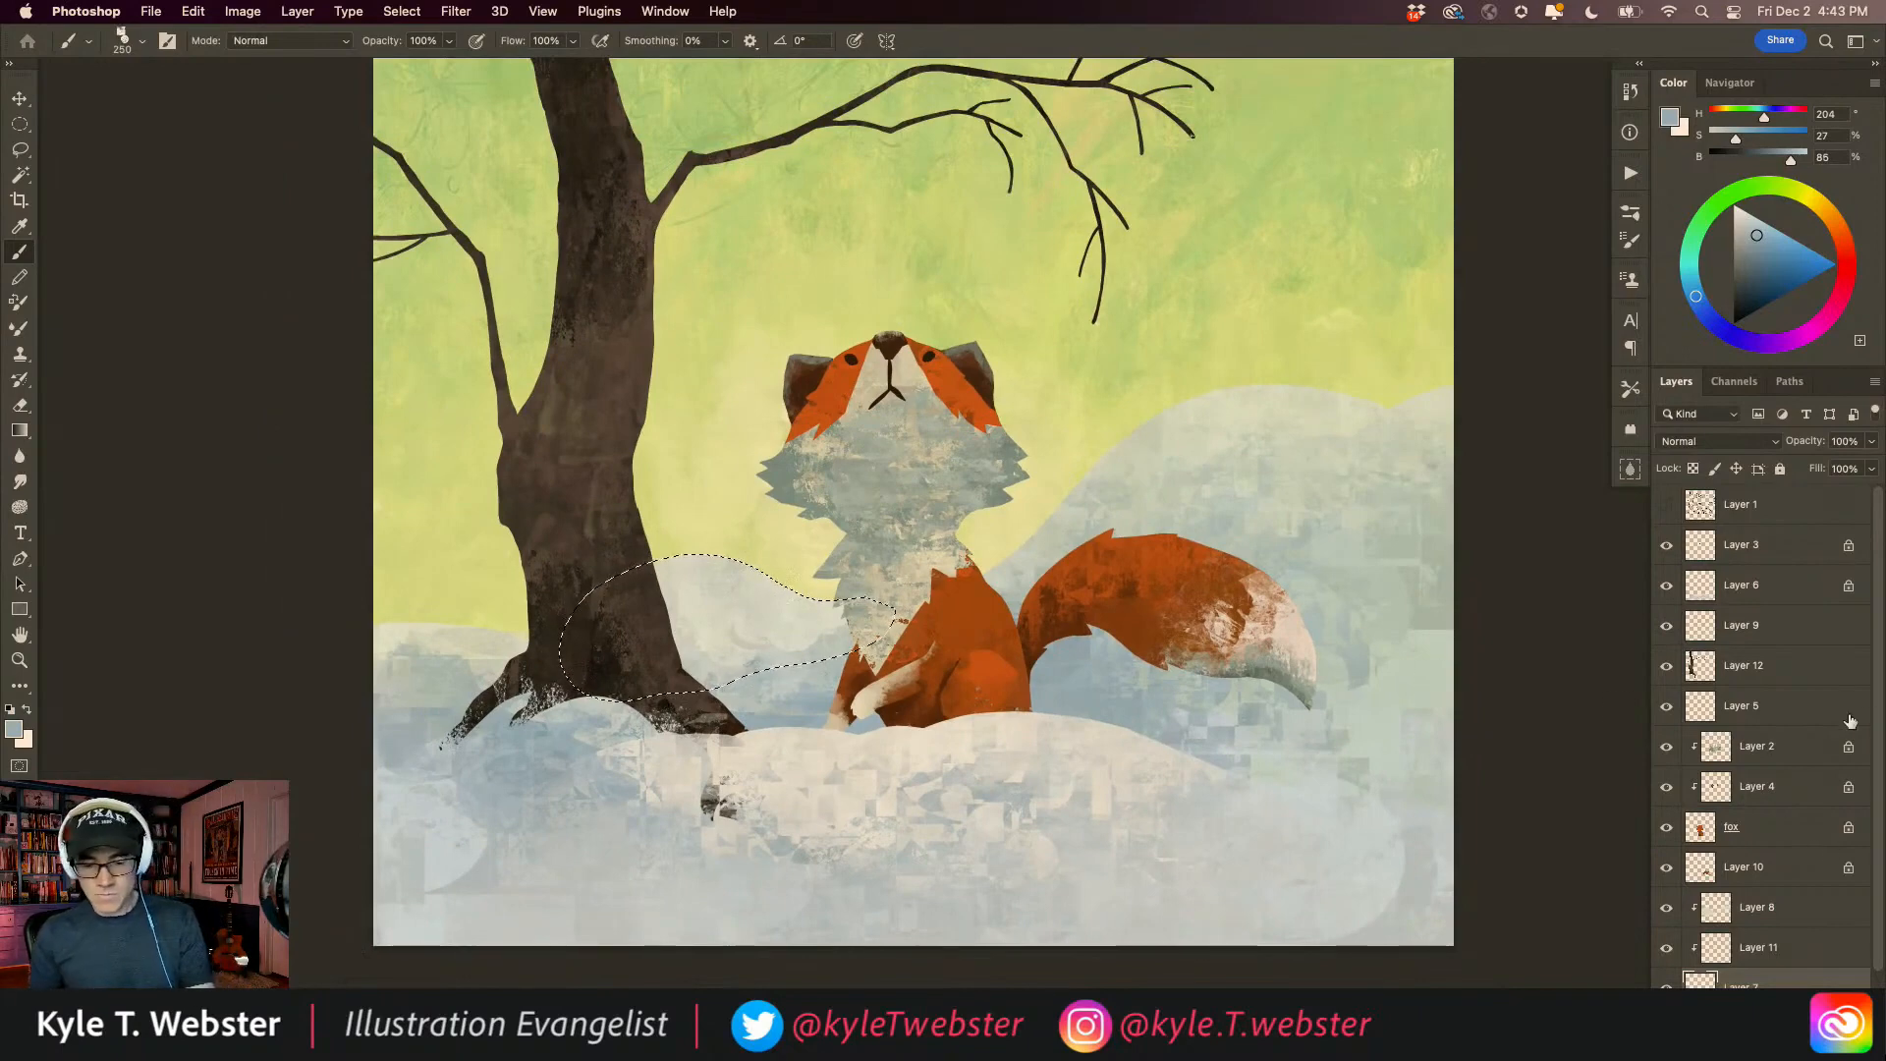
pyautogui.click(1714, 908)
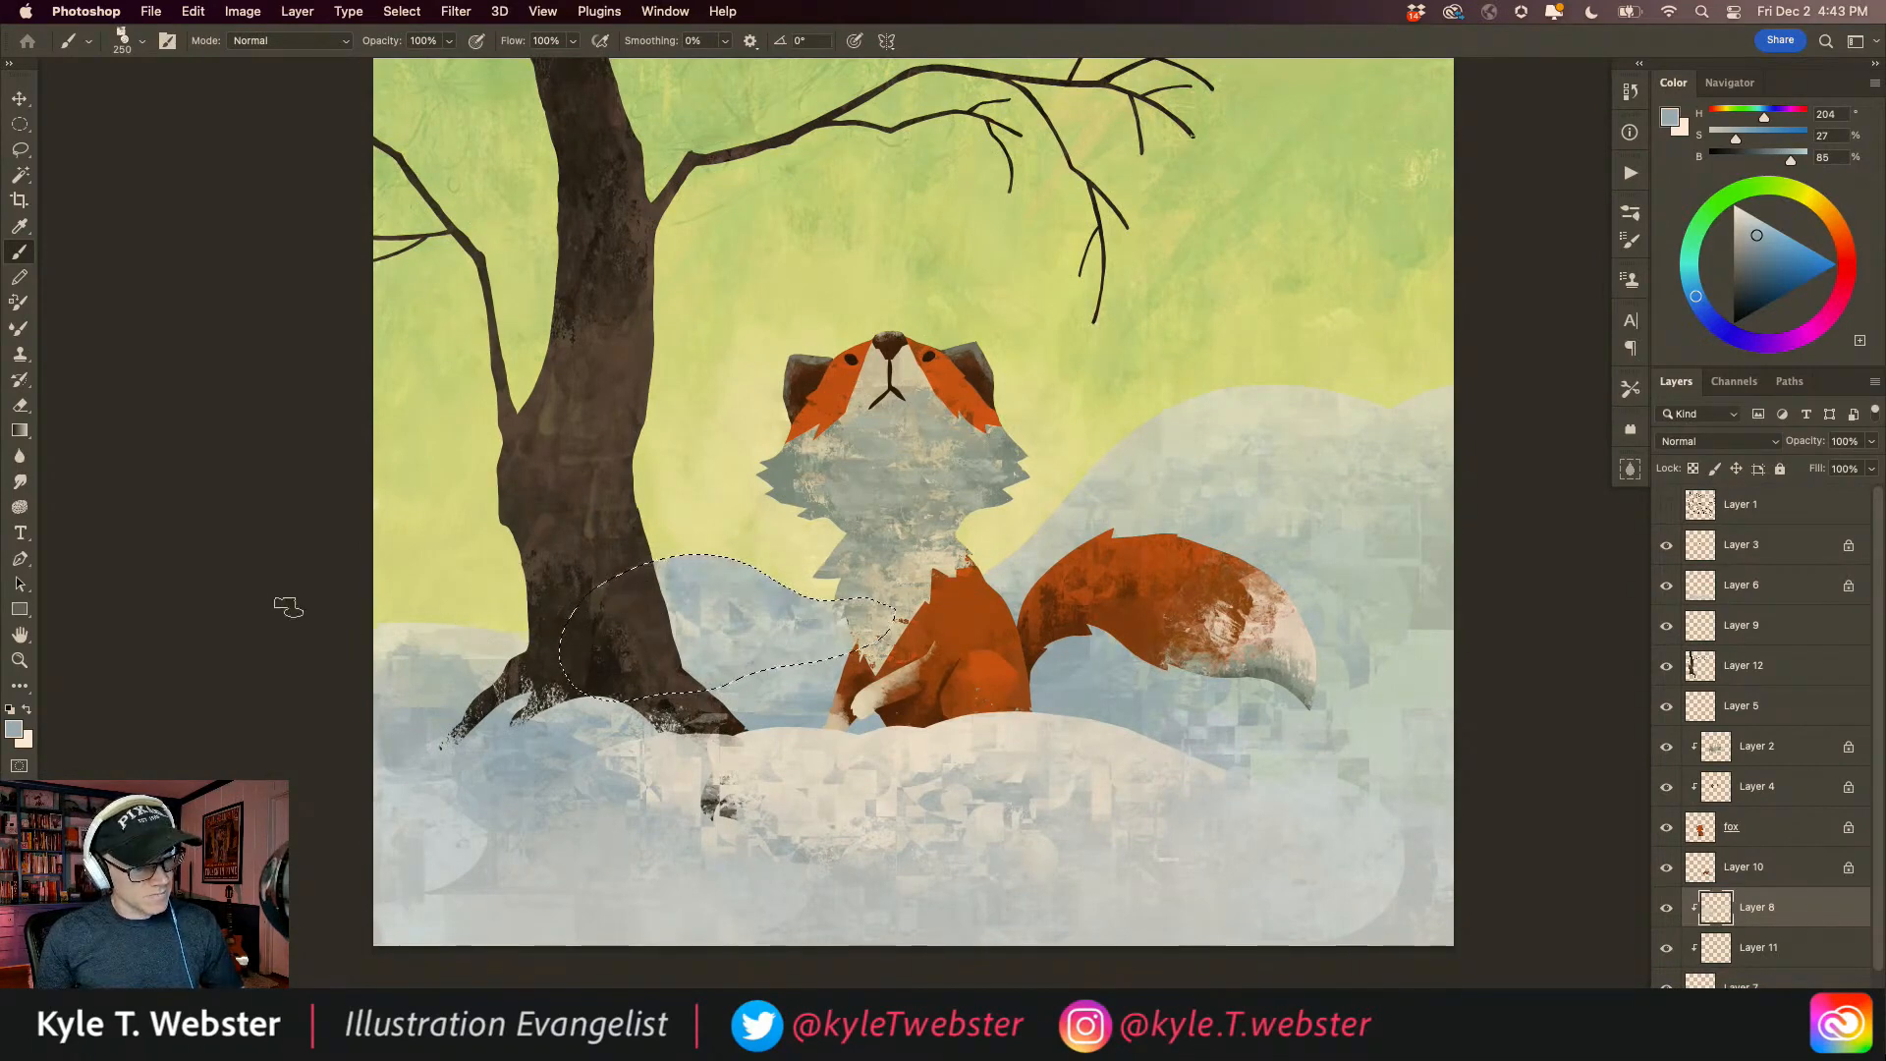
pyautogui.press('super+d')
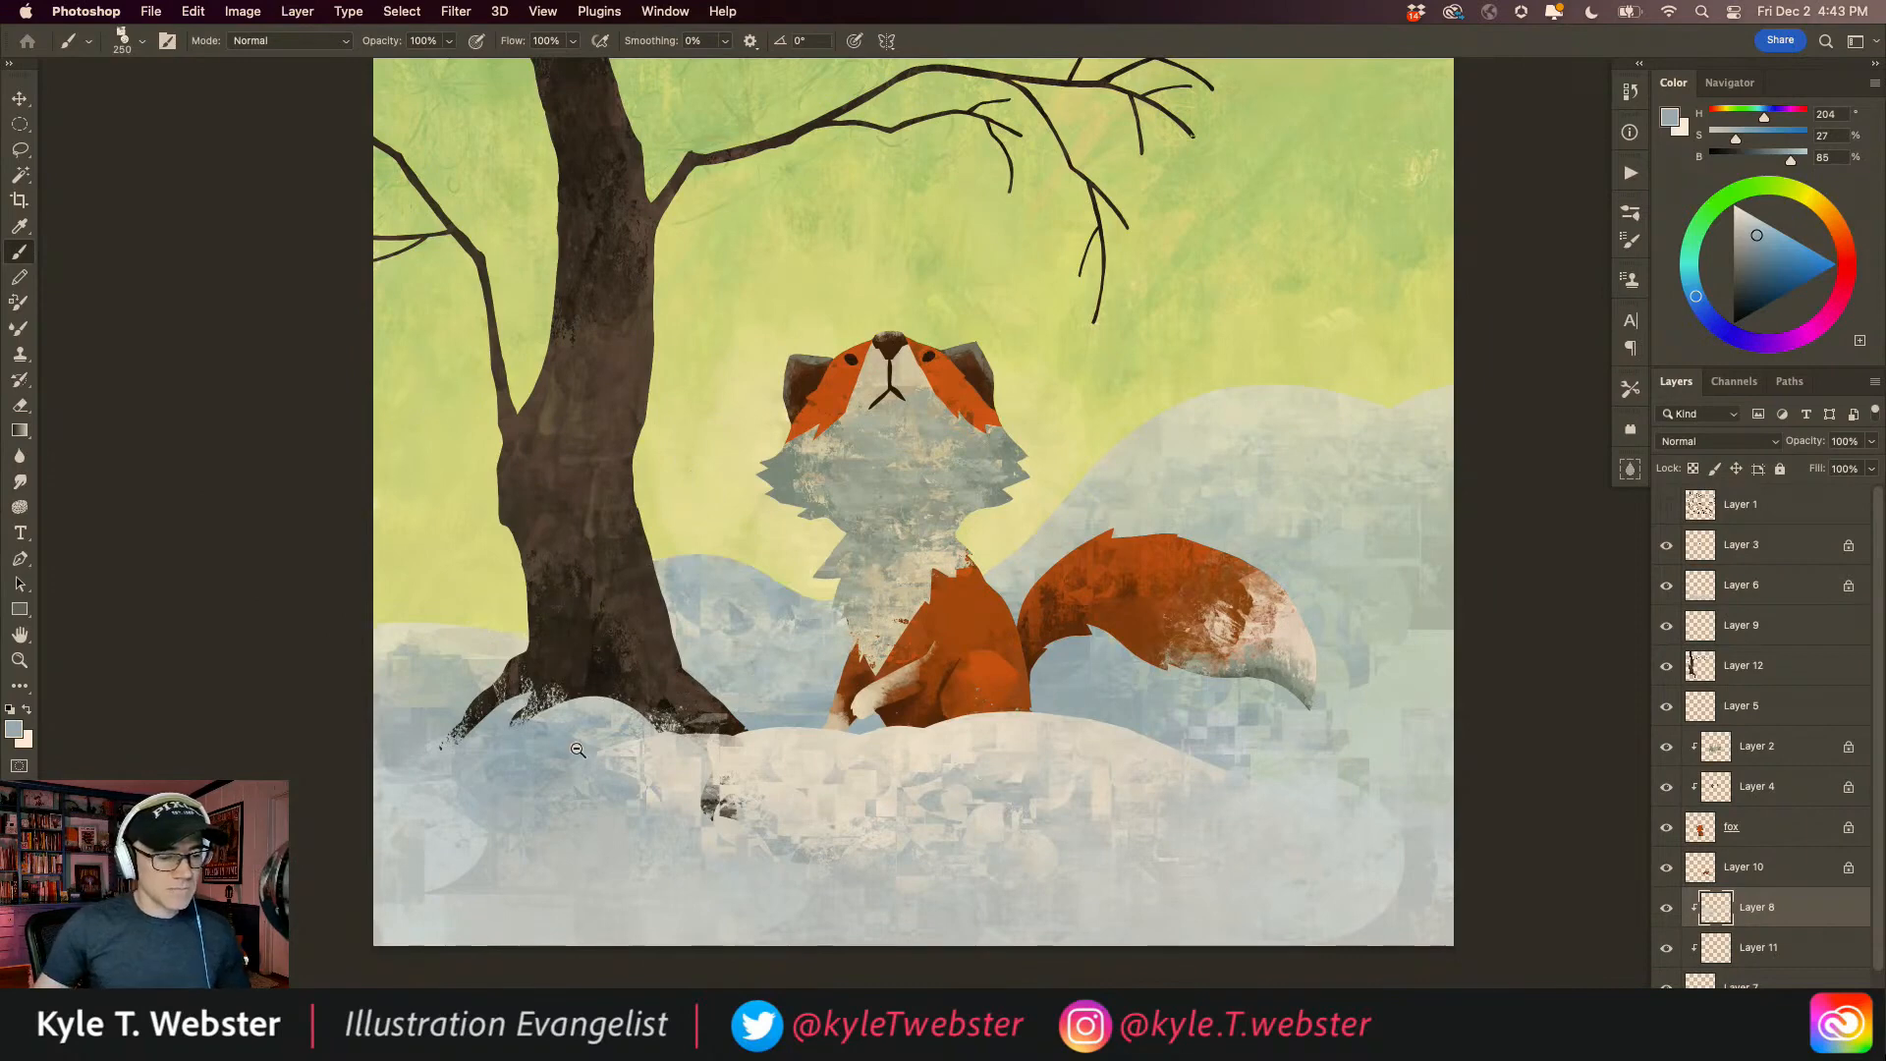
pyautogui.keyDown('alt'); pyautogui.click(579, 748); pyautogui.keyUp('alt')
pyautogui.keyDown('alt'); pyautogui.click(579, 748); pyautogui.keyUp('alt')
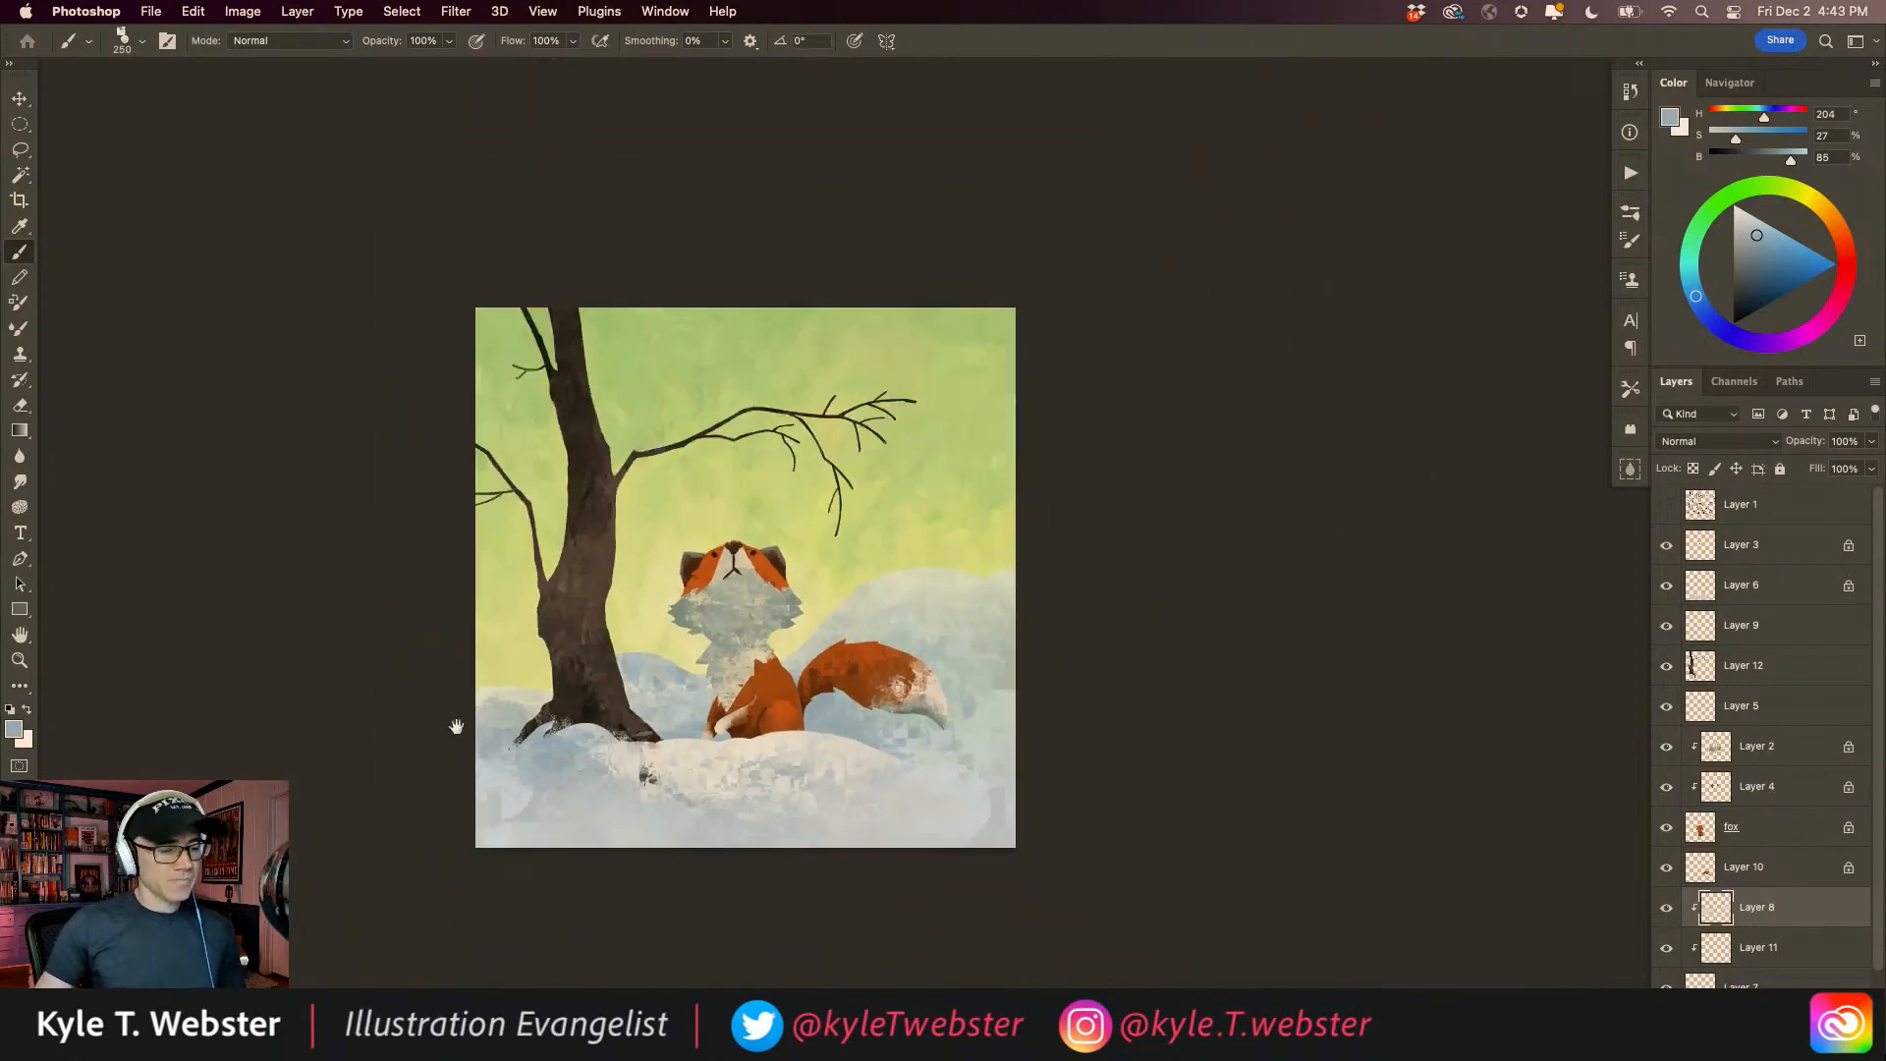
# Step: Lasso a low hill shape on the horizon from the left side of the tree across the lower trunk
pyautogui.keyDown('super'); pyautogui.click(525, 727); pyautogui.keyUp('super')
pyautogui.keyDown('super'); pyautogui.click(526, 727); pyautogui.keyUp('super')
pyautogui.keyDown('super'); pyautogui.click(526, 727); pyautogui.keyUp('super')
pyautogui.press('l')
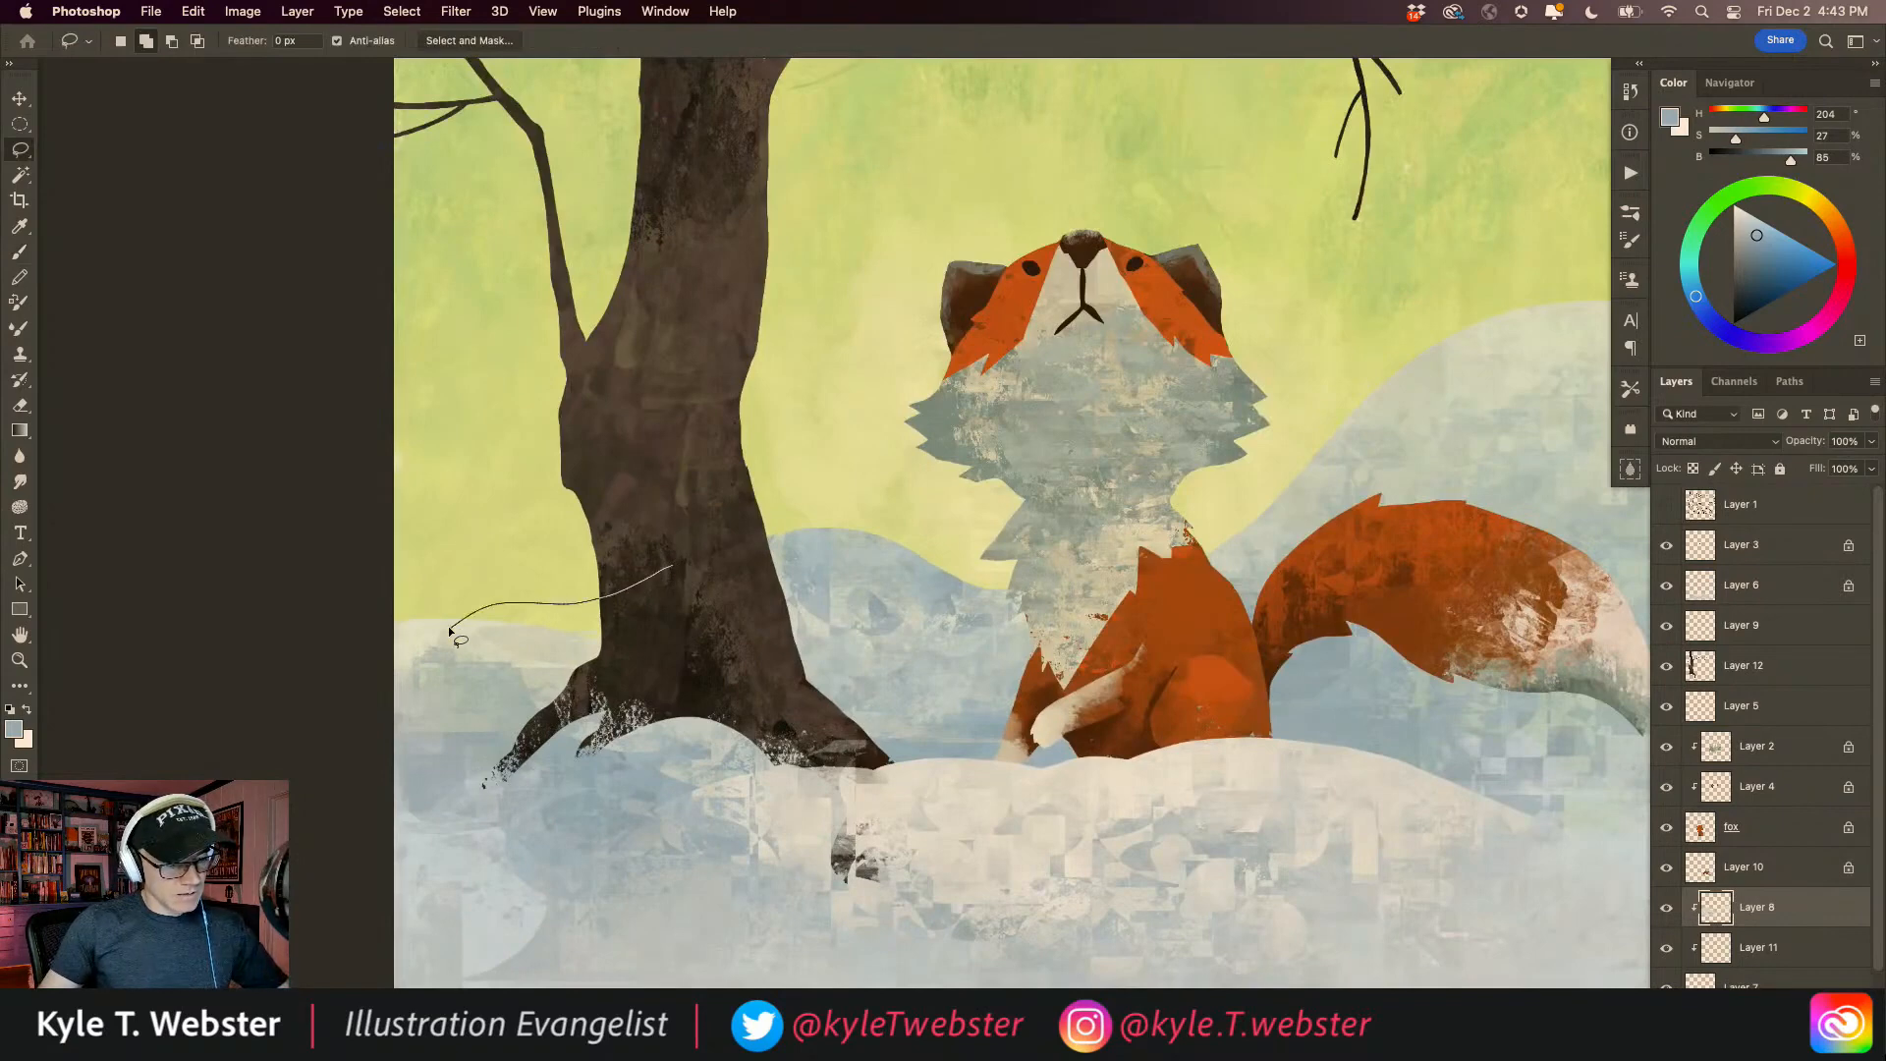
pyautogui.moveTo(510, 648)
pyautogui.mouseDown()
pyautogui.moveTo(702, 624)
pyautogui.moveTo(687, 590)
pyautogui.mouseUp()
pyautogui.press('b')
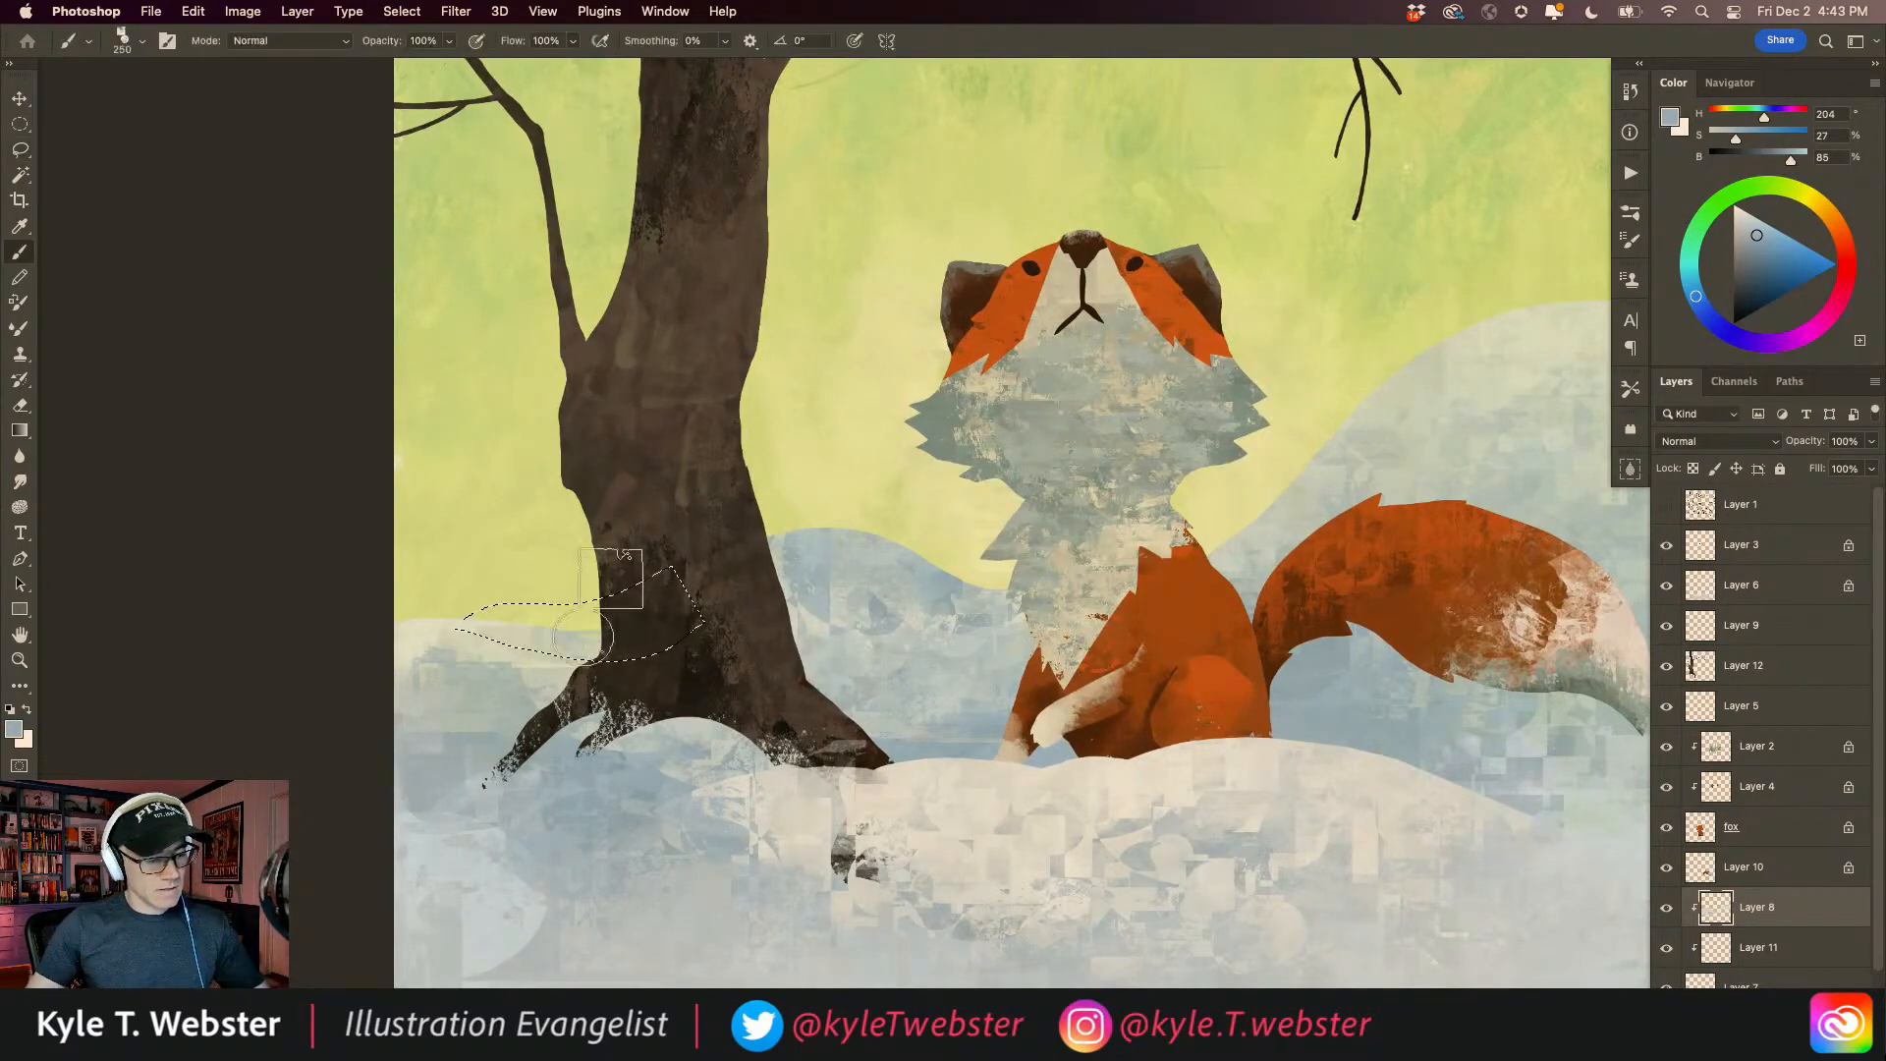
# Step: Paint the lassoed low hill blue-grey on the snow layer with the 250 px brush, then deselect
pyautogui.hotkey('alt', '[')
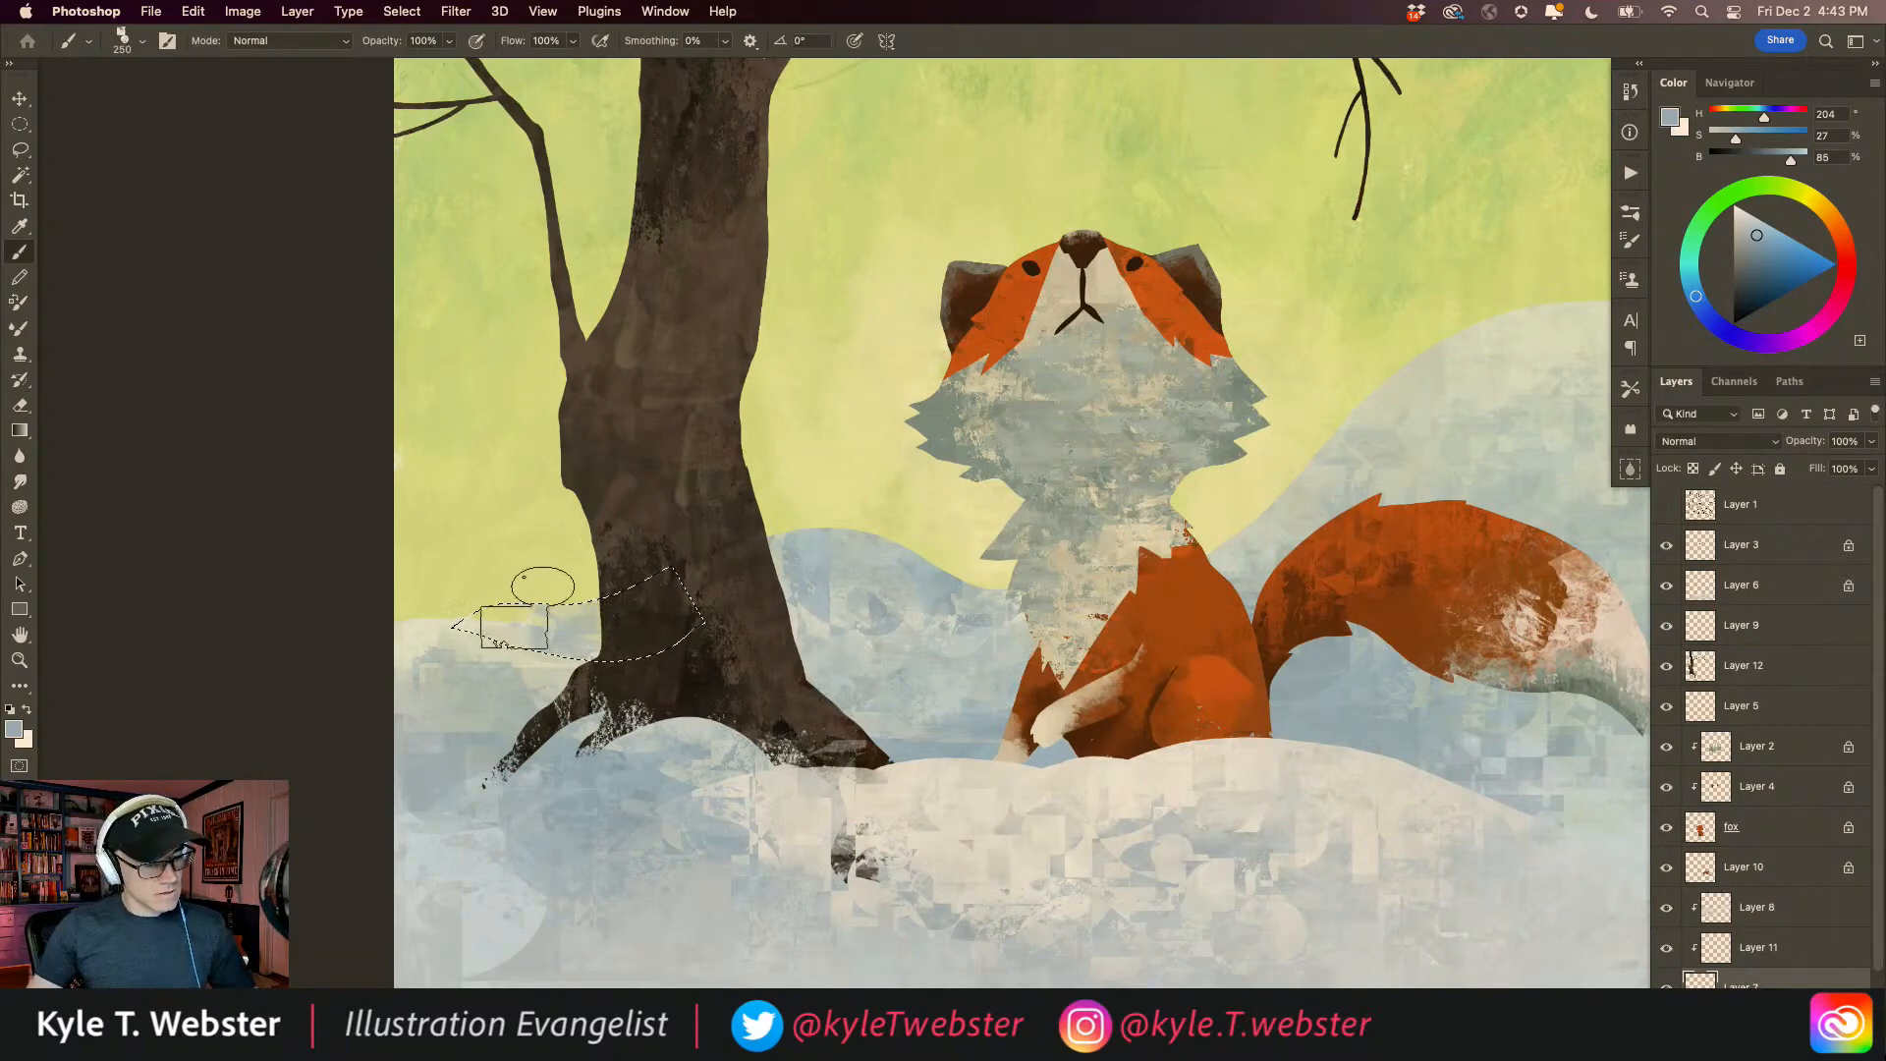
pyautogui.moveTo(486, 616)
pyautogui.mouseDown()
pyautogui.moveTo(620, 567)
pyautogui.moveTo(578, 611)
pyautogui.mouseUp()
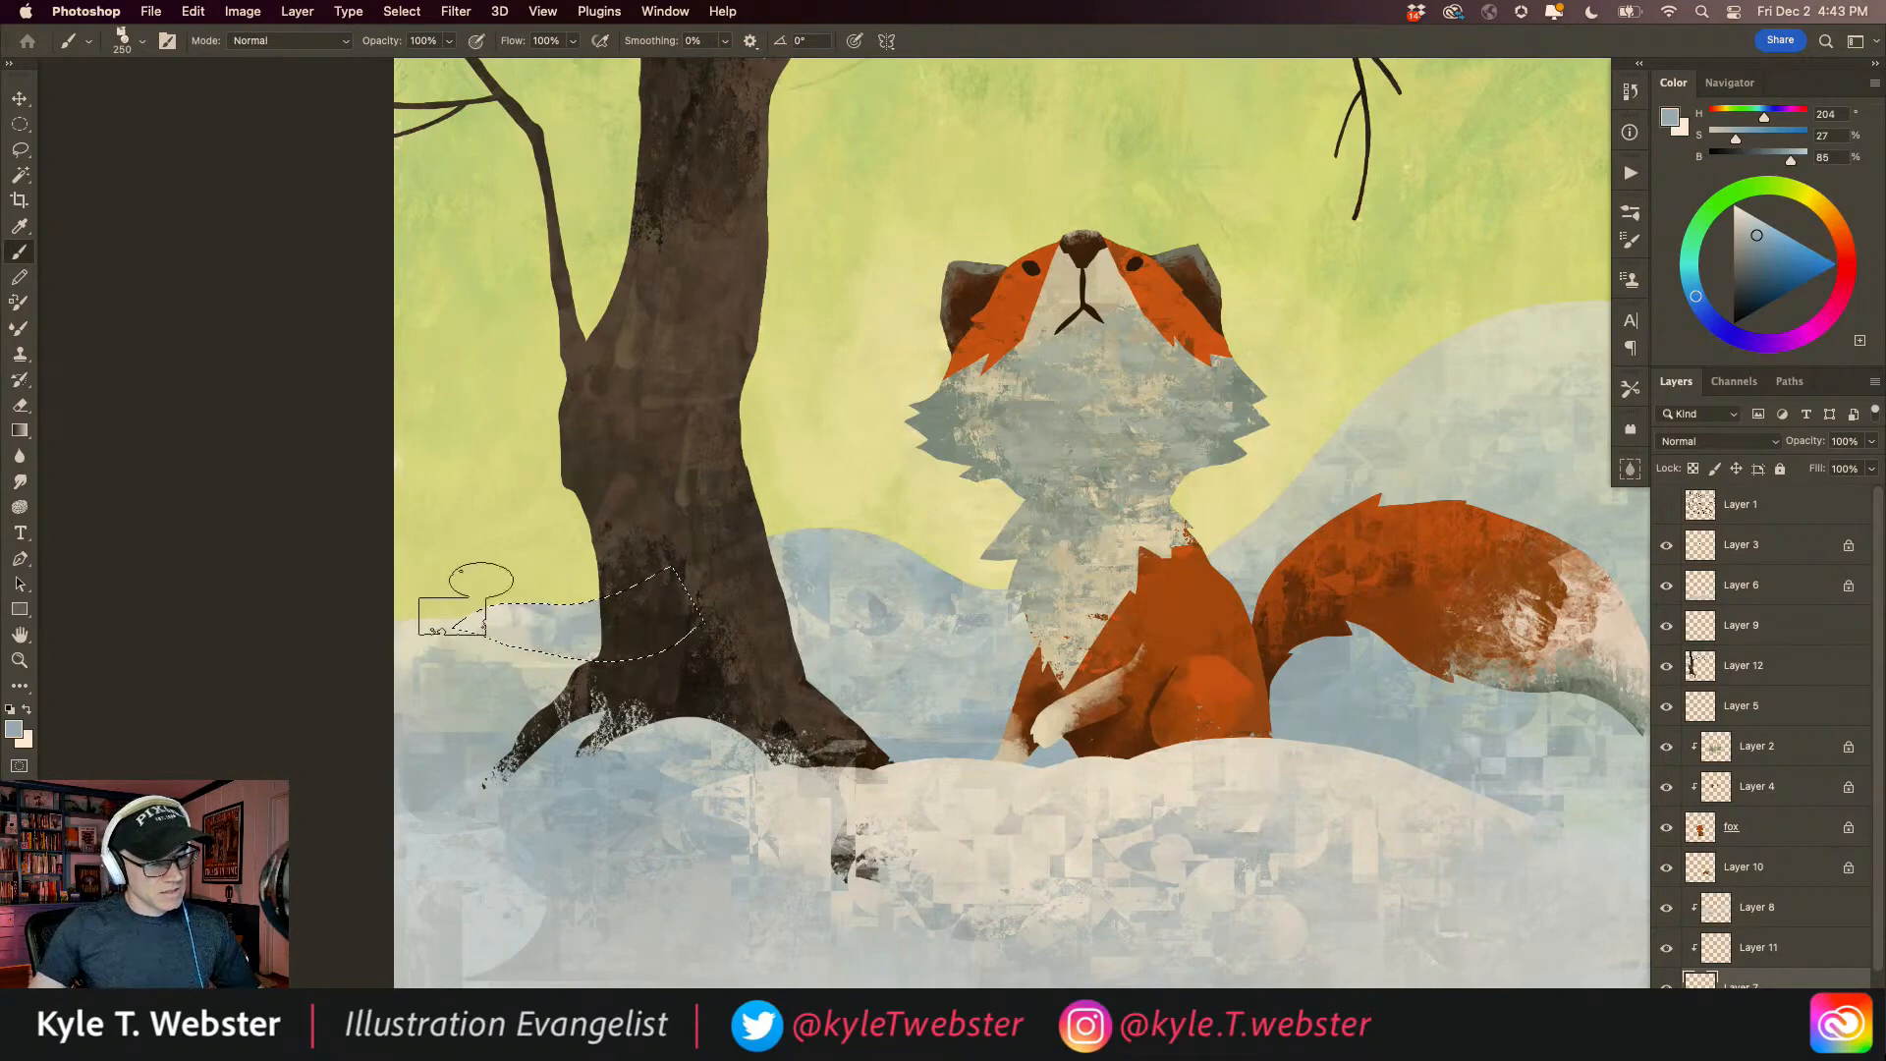
pyautogui.press('super+d')
pyautogui.moveTo(520, 825); pyautogui.dragTo(403, 805)
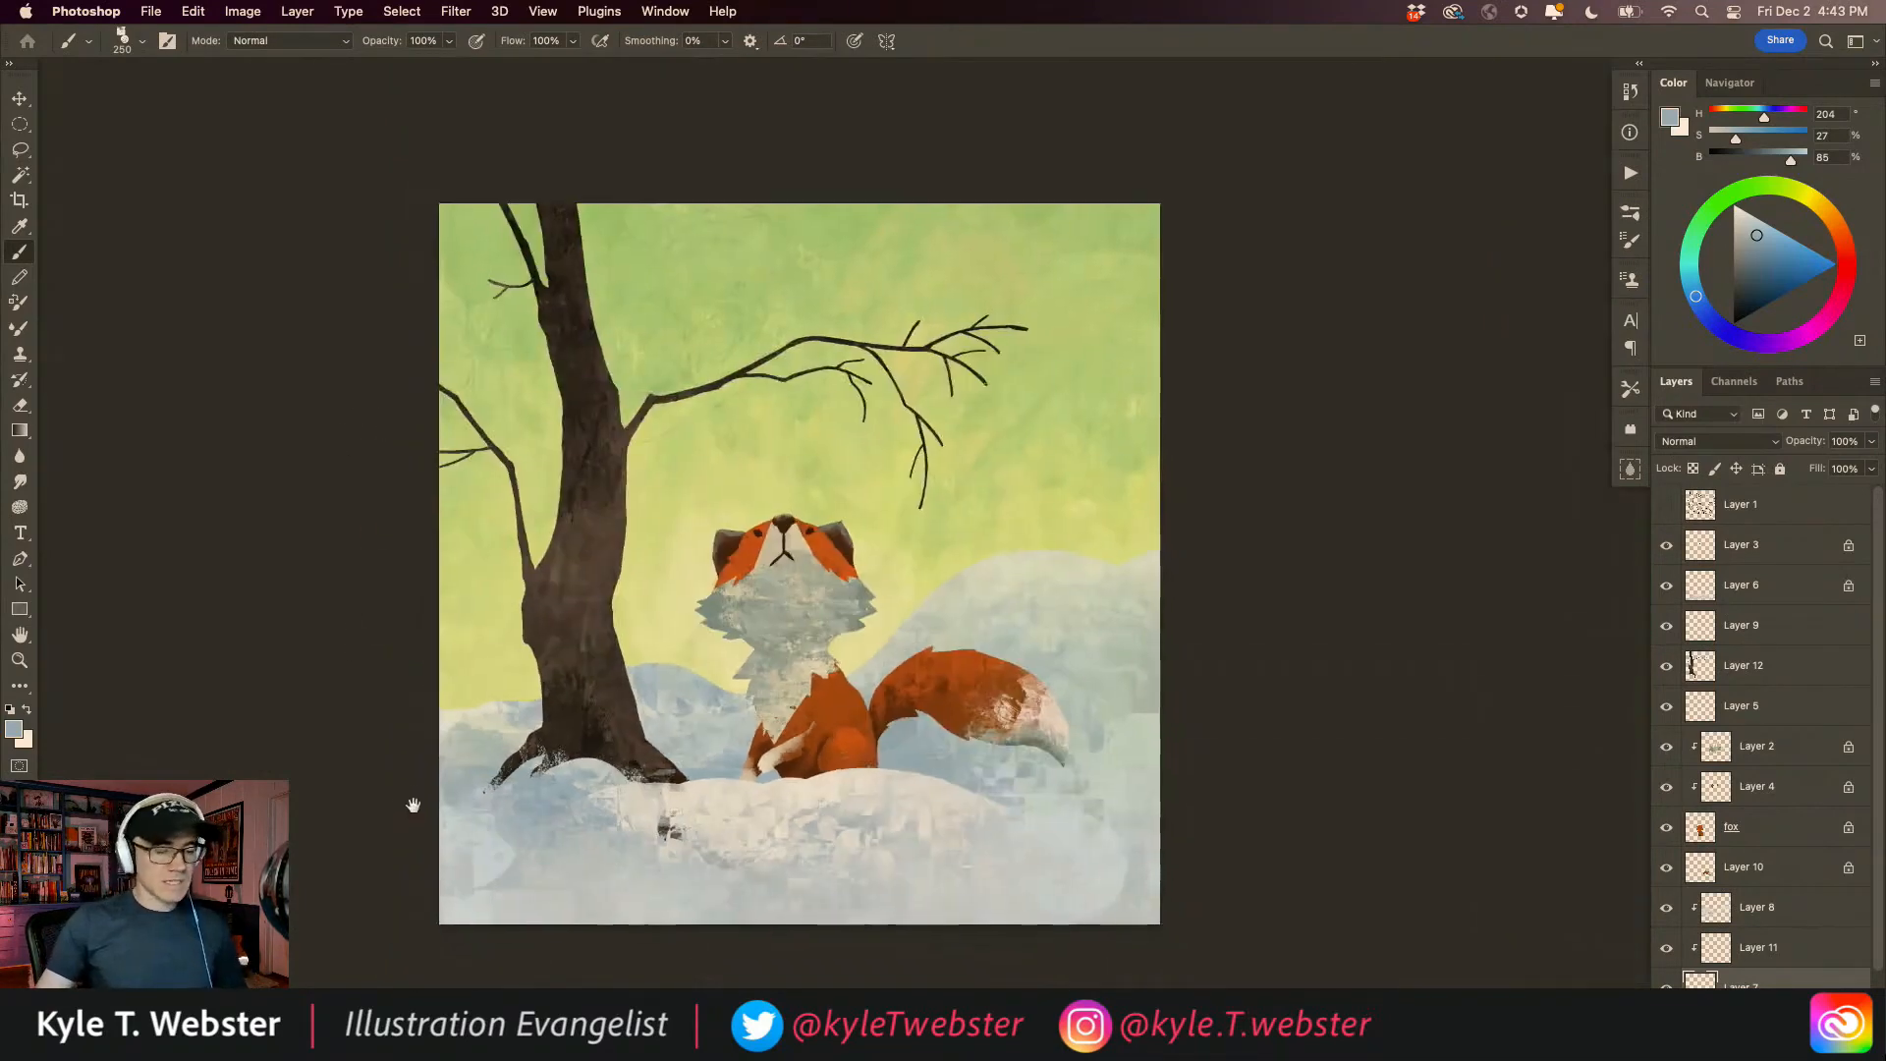
# Step: Lasso the upper part of the large snow hill behind the fox's tail, curving its lower edge up to the canvas's right edge
pyautogui.moveTo(999, 731); pyautogui.dragTo(1095, 722)
pyautogui.moveTo(1021, 639); pyautogui.dragTo(917, 693)
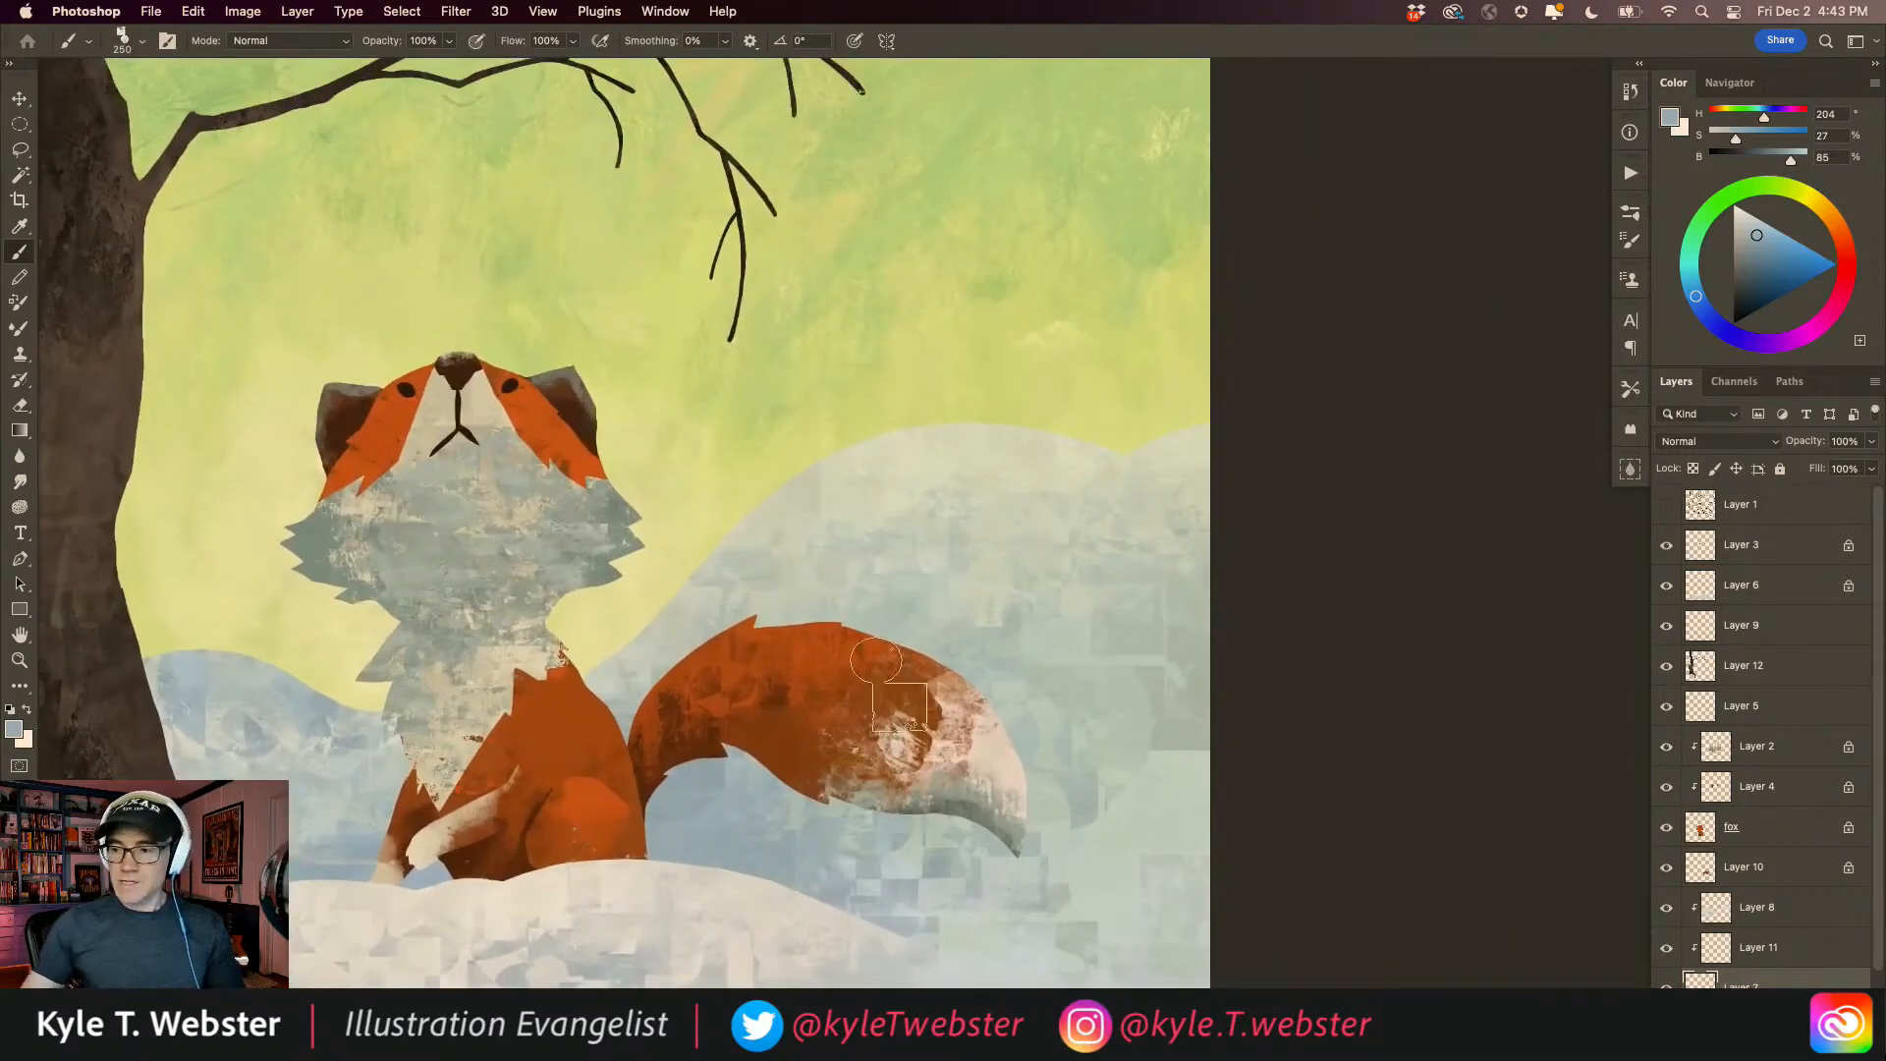
pyautogui.press('l')
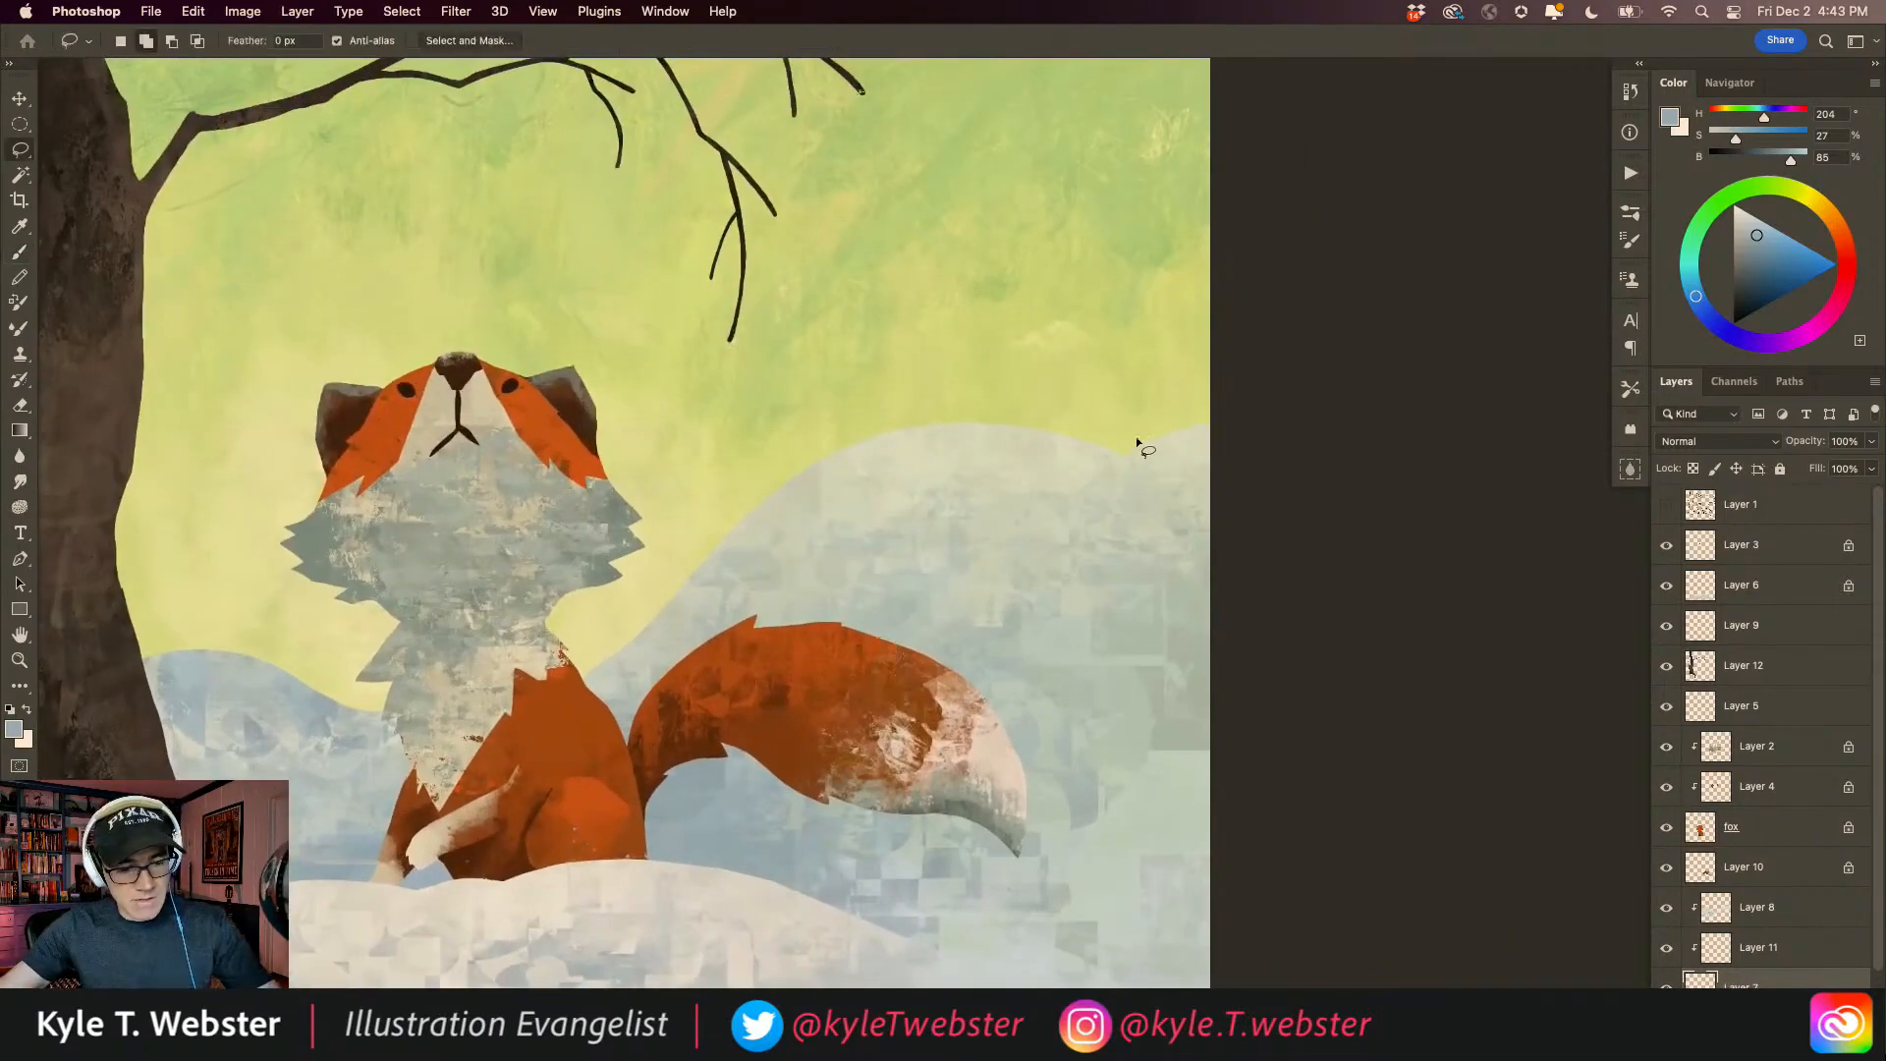
pyautogui.scroll(3, 1090, 402)
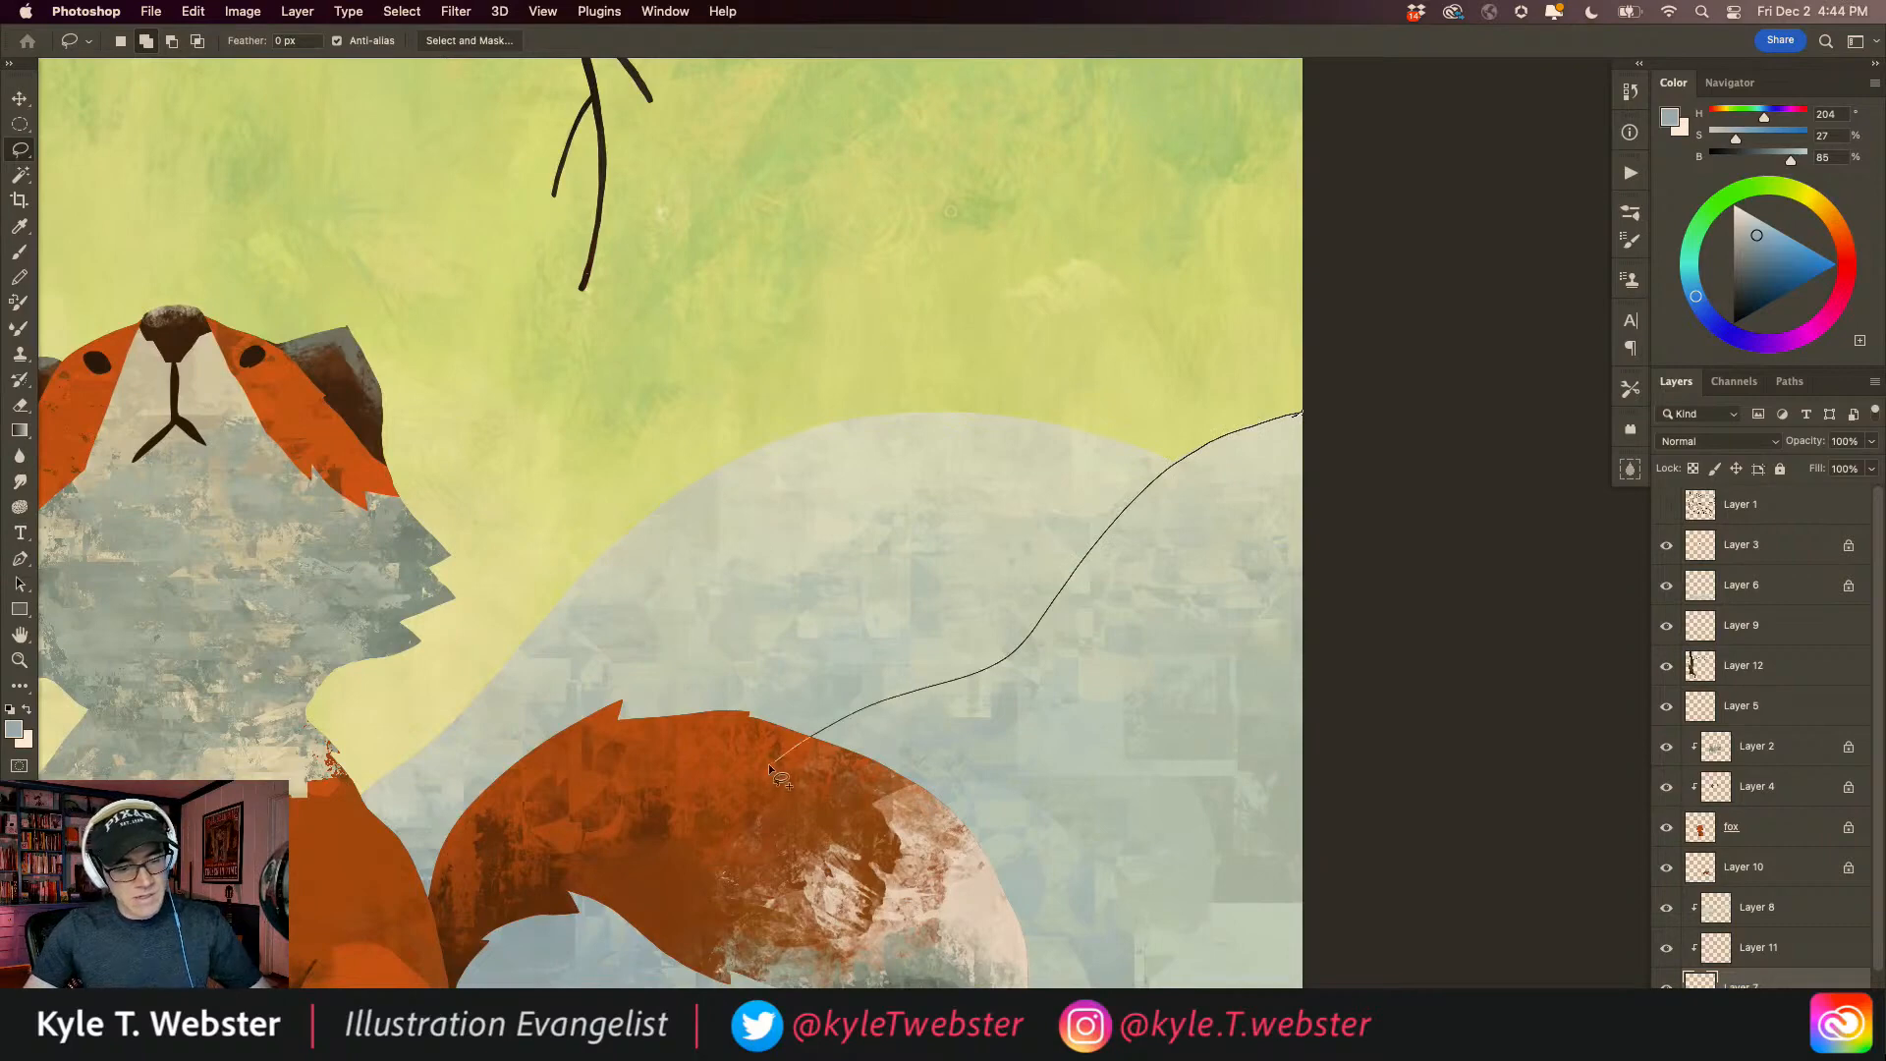
pyautogui.moveTo(658, 630)
pyautogui.mouseDown()
pyautogui.moveTo(1317, 294)
pyautogui.moveTo(1376, 316)
pyautogui.mouseUp()
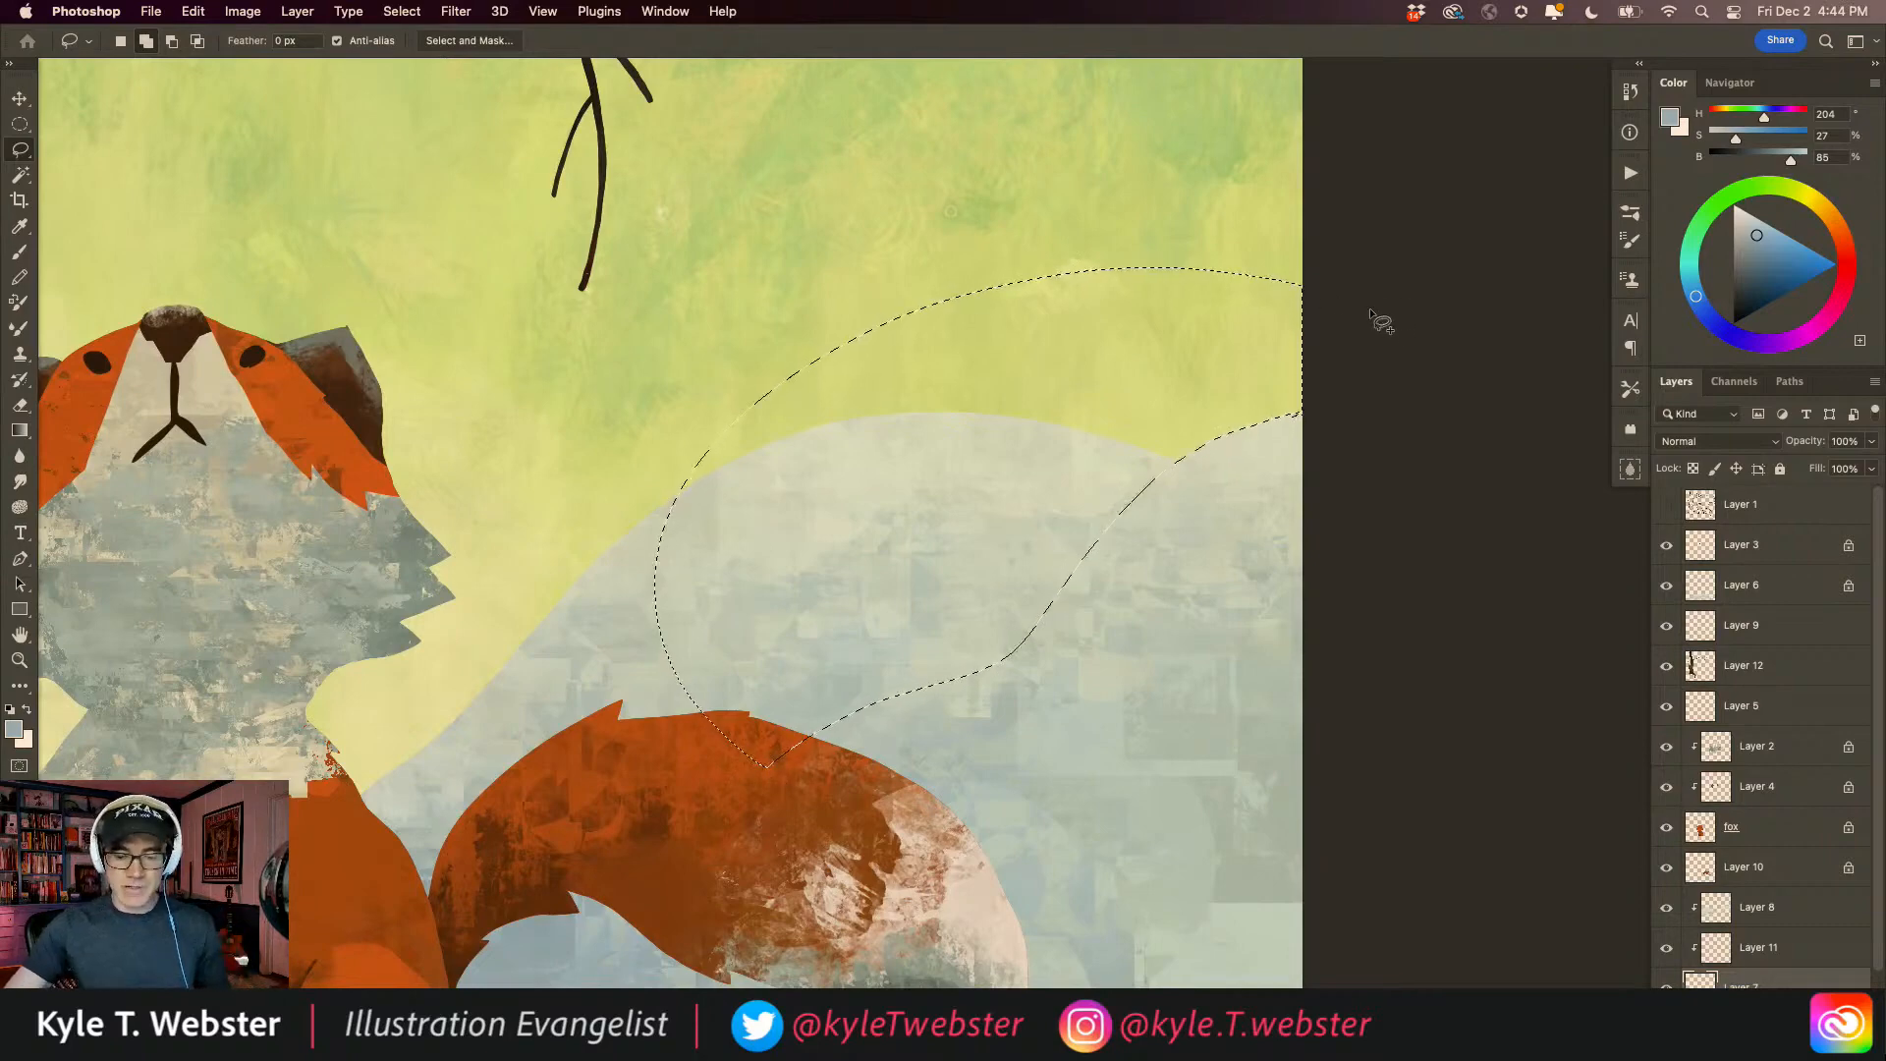
pyautogui.press('b')
pyautogui.press('super+minus')
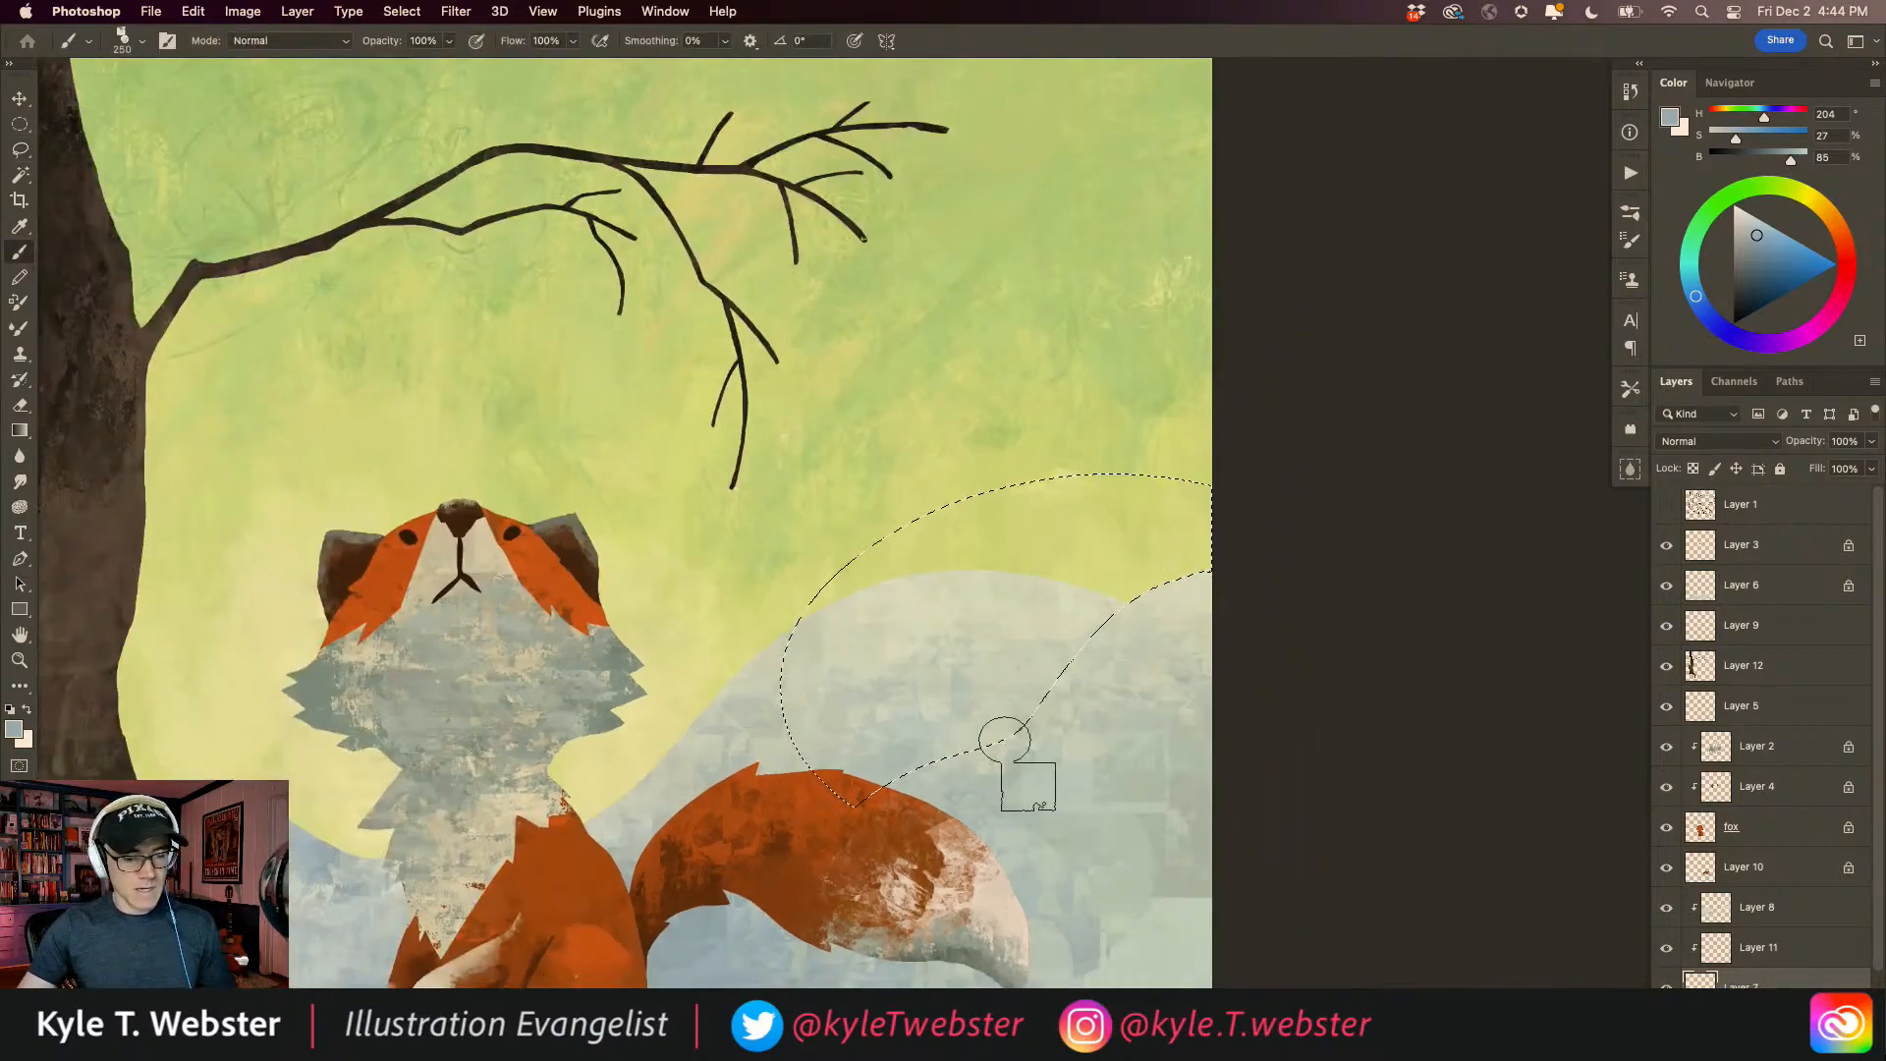
# Step: Texture the lassoed upper hill on Layer 8 with blue-grey, adding a deeper blue (H 204, S 44, B 77), then deselect
pyautogui.moveTo(1072, 612)
pyautogui.mouseDown()
pyautogui.moveTo(1022, 615)
pyautogui.moveTo(1044, 560)
pyautogui.moveTo(913, 724)
pyautogui.moveTo(864, 729)
pyautogui.mouseUp()
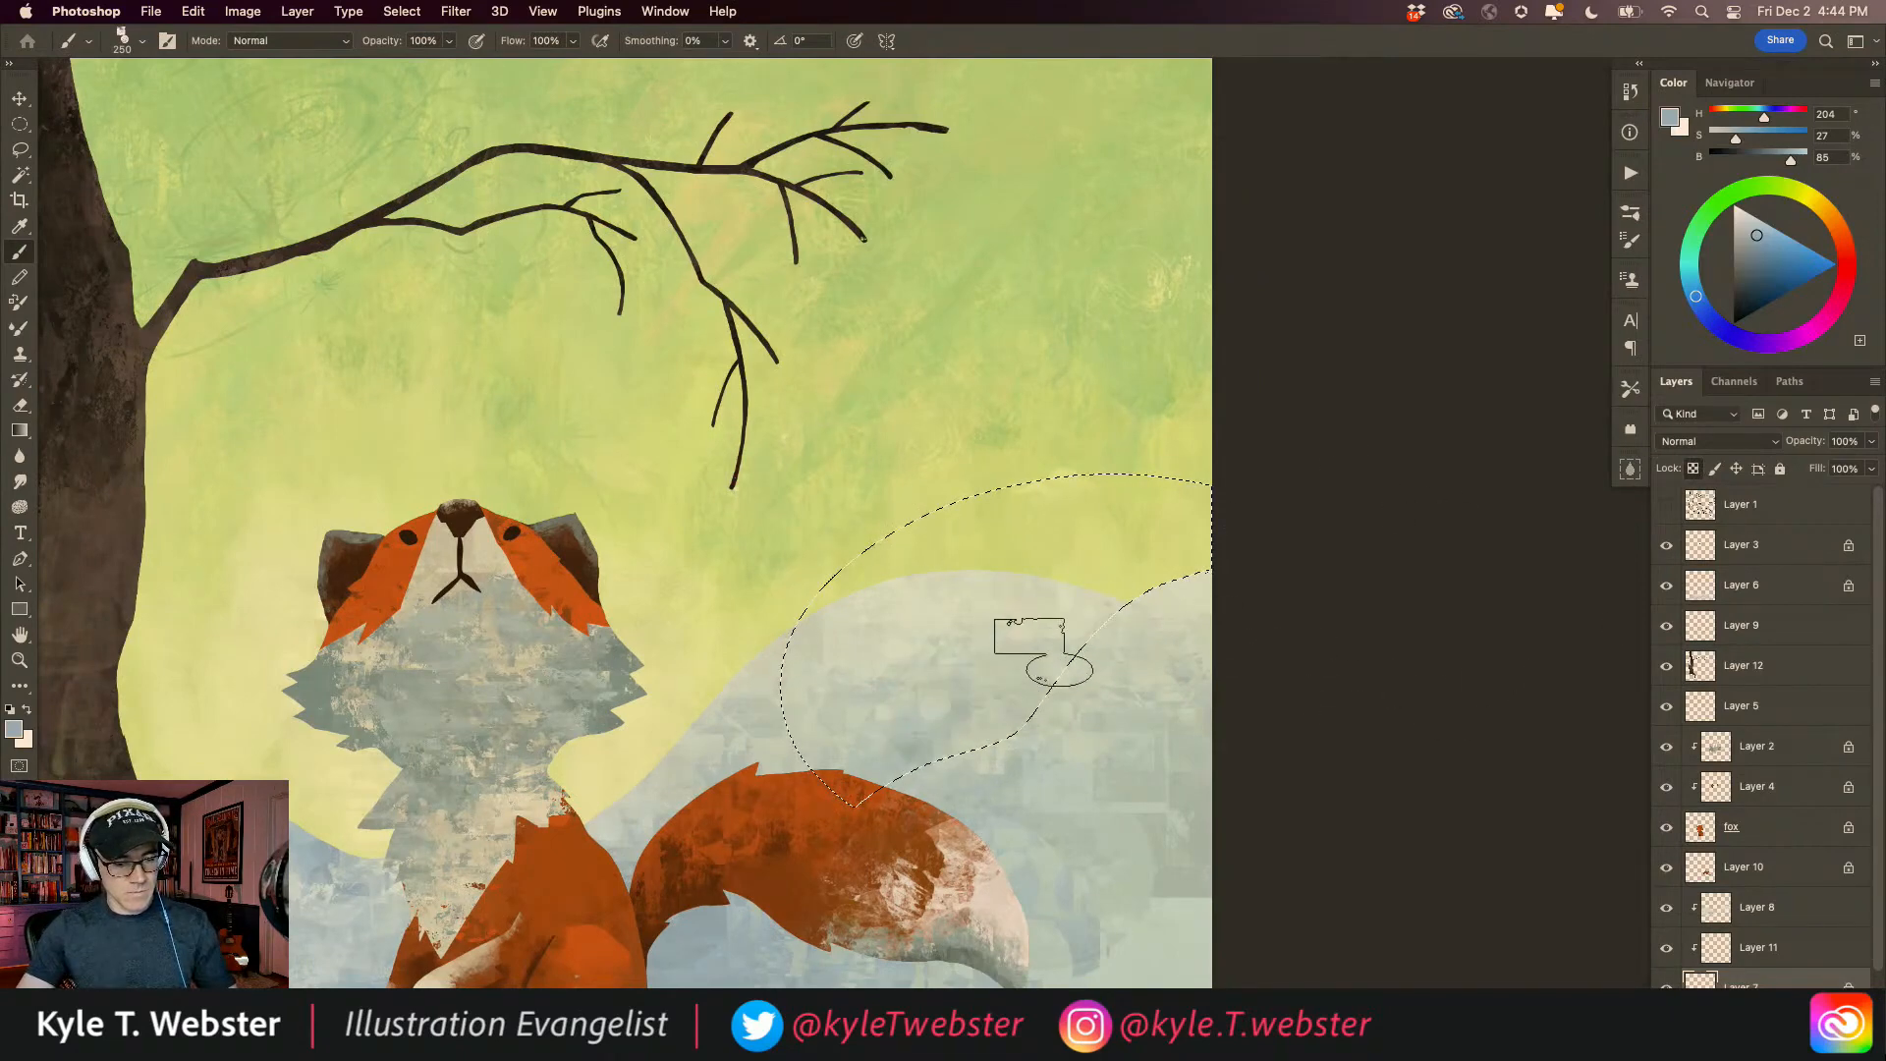
pyautogui.click(1714, 908)
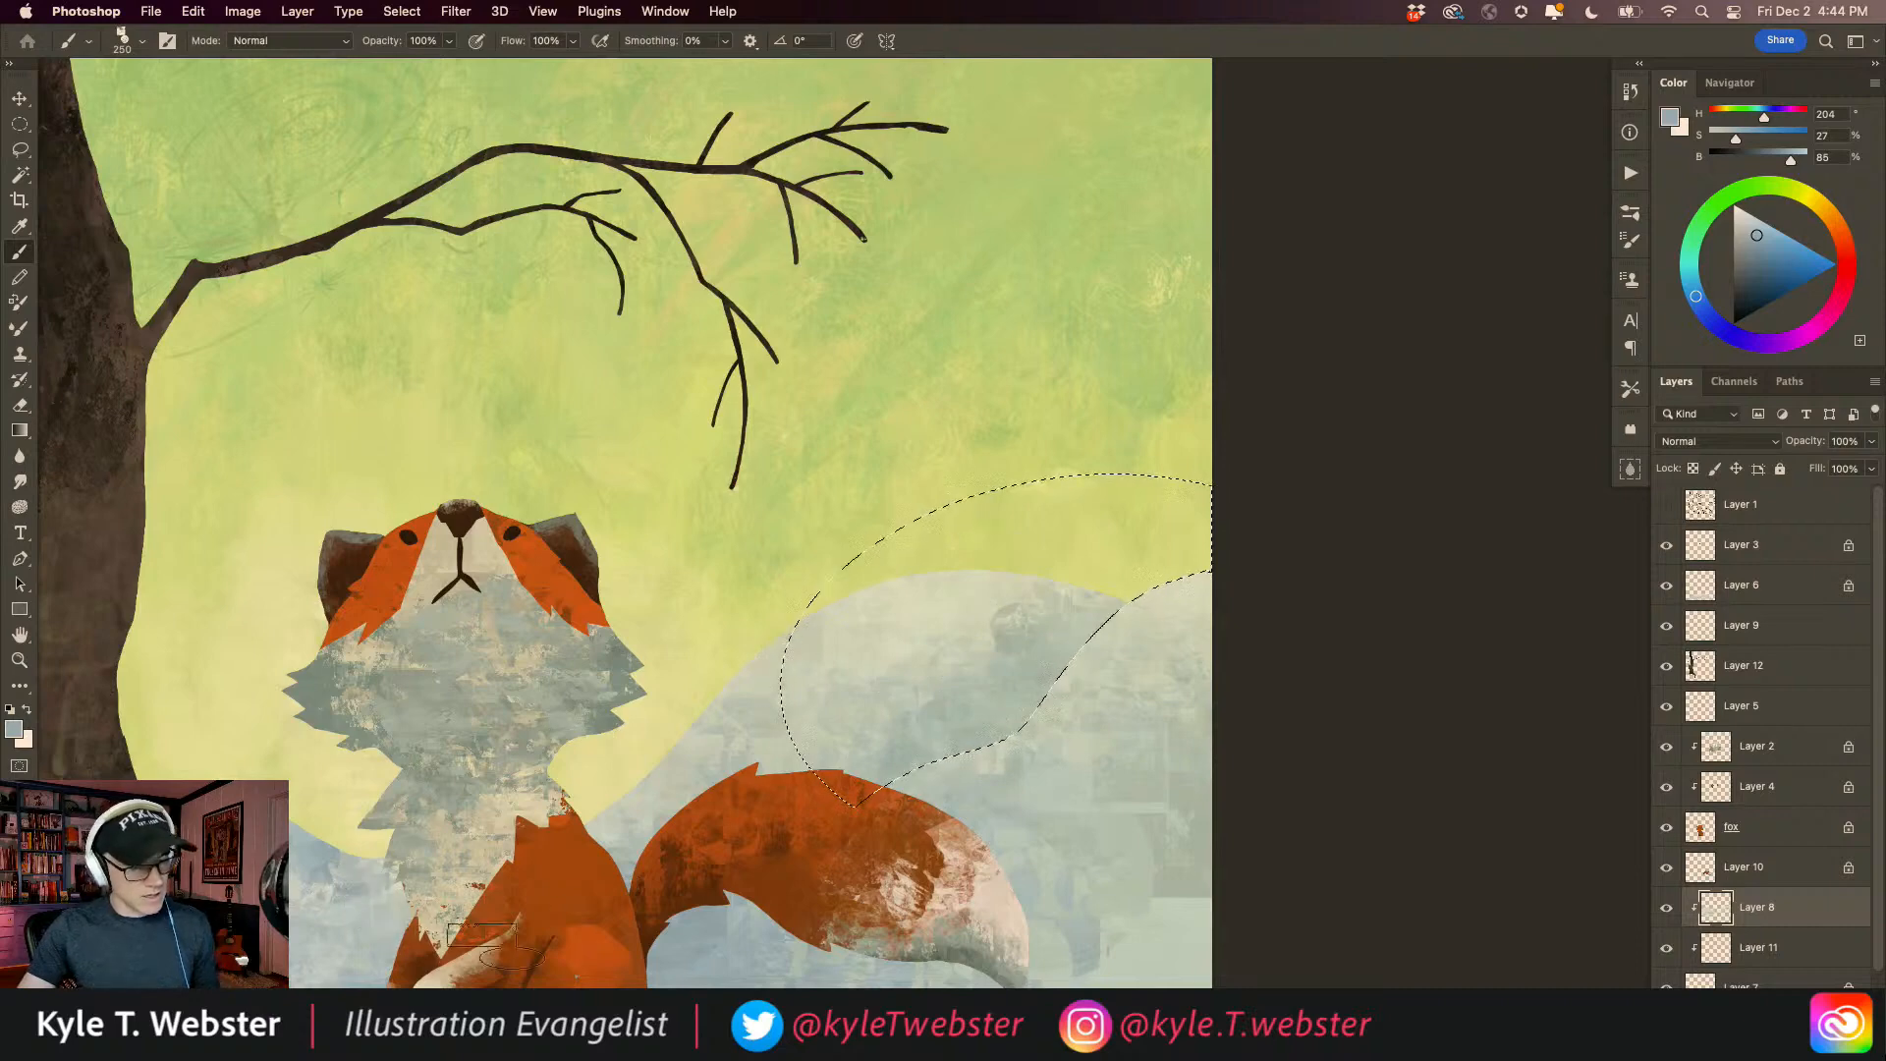
pyautogui.click(1768, 252)
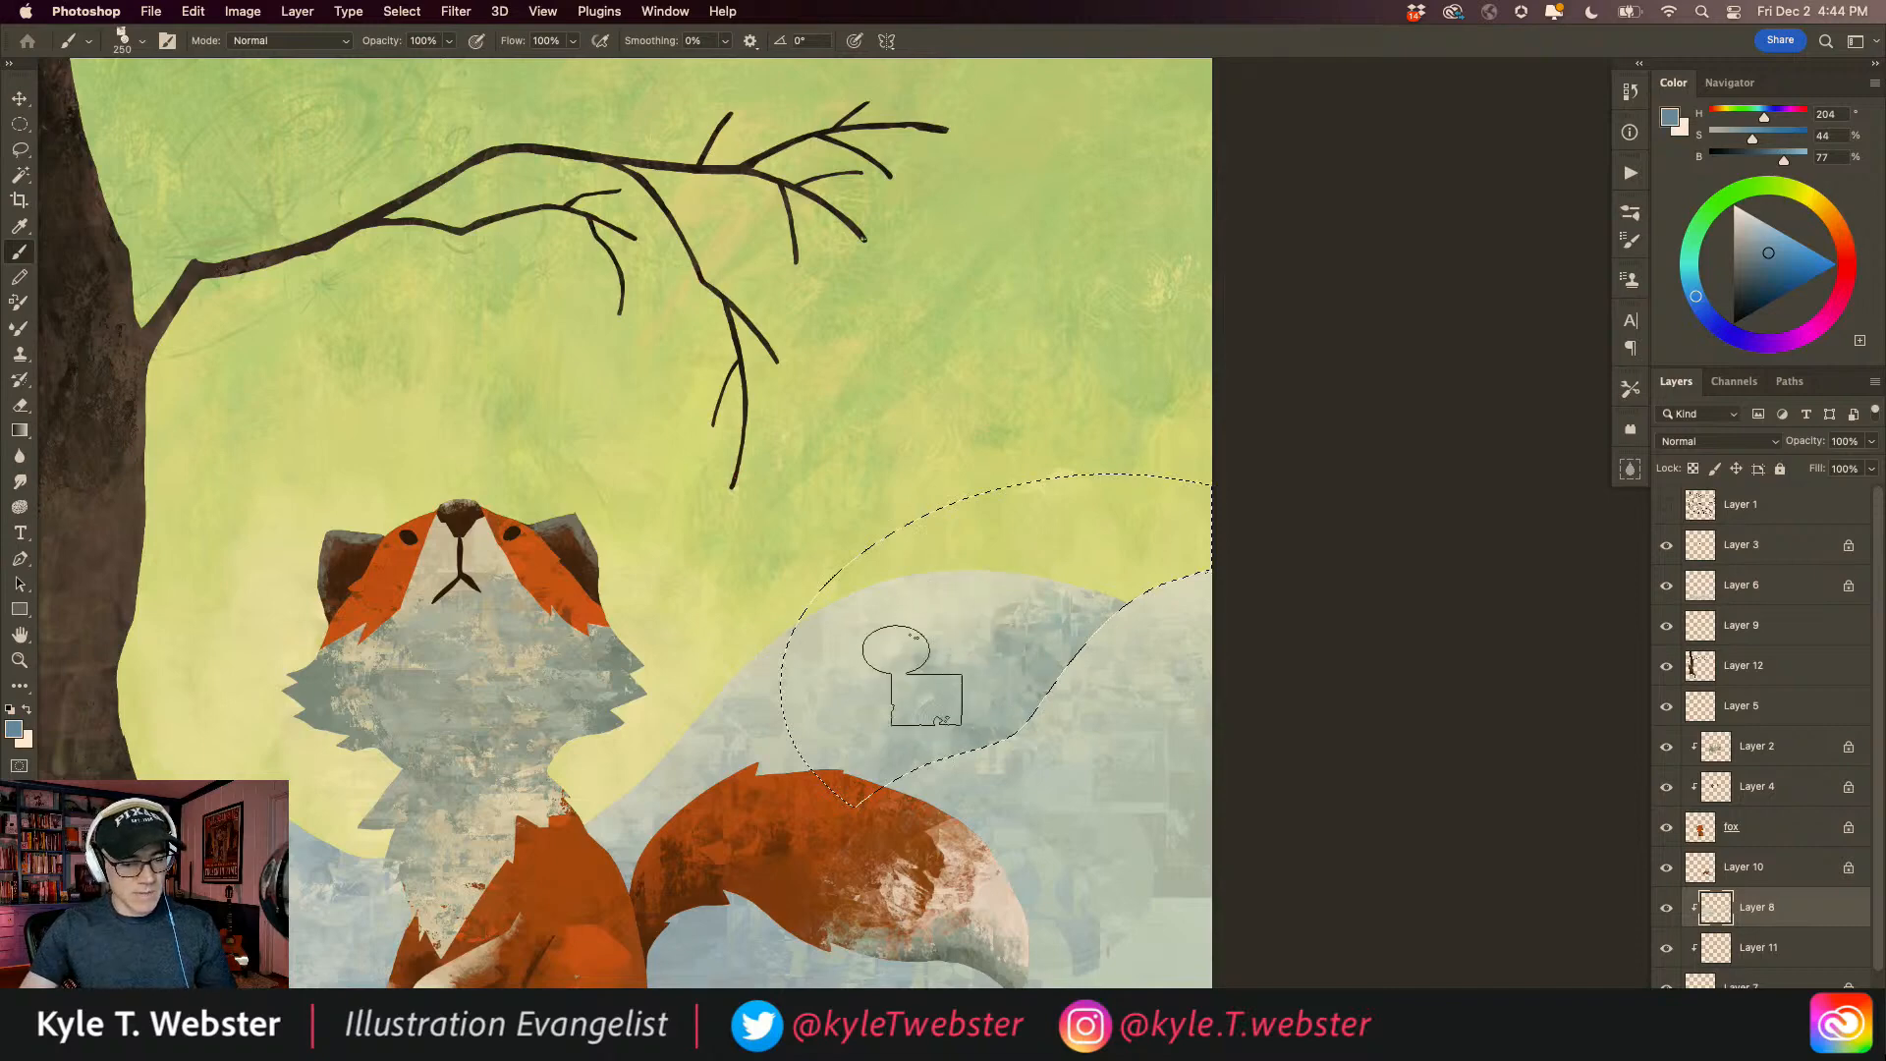
pyautogui.press('super+d')
# Step: Lasso the stray dark marks in the foreground snow, delete them from Layer 12, and deselect
pyautogui.keyDown('alt'); pyautogui.click(549, 829); pyautogui.keyUp('alt')
pyautogui.keyDown('alt'); pyautogui.click(549, 828); pyautogui.keyUp('alt')
pyautogui.moveTo(432, 876); pyautogui.dragTo(653, 693)
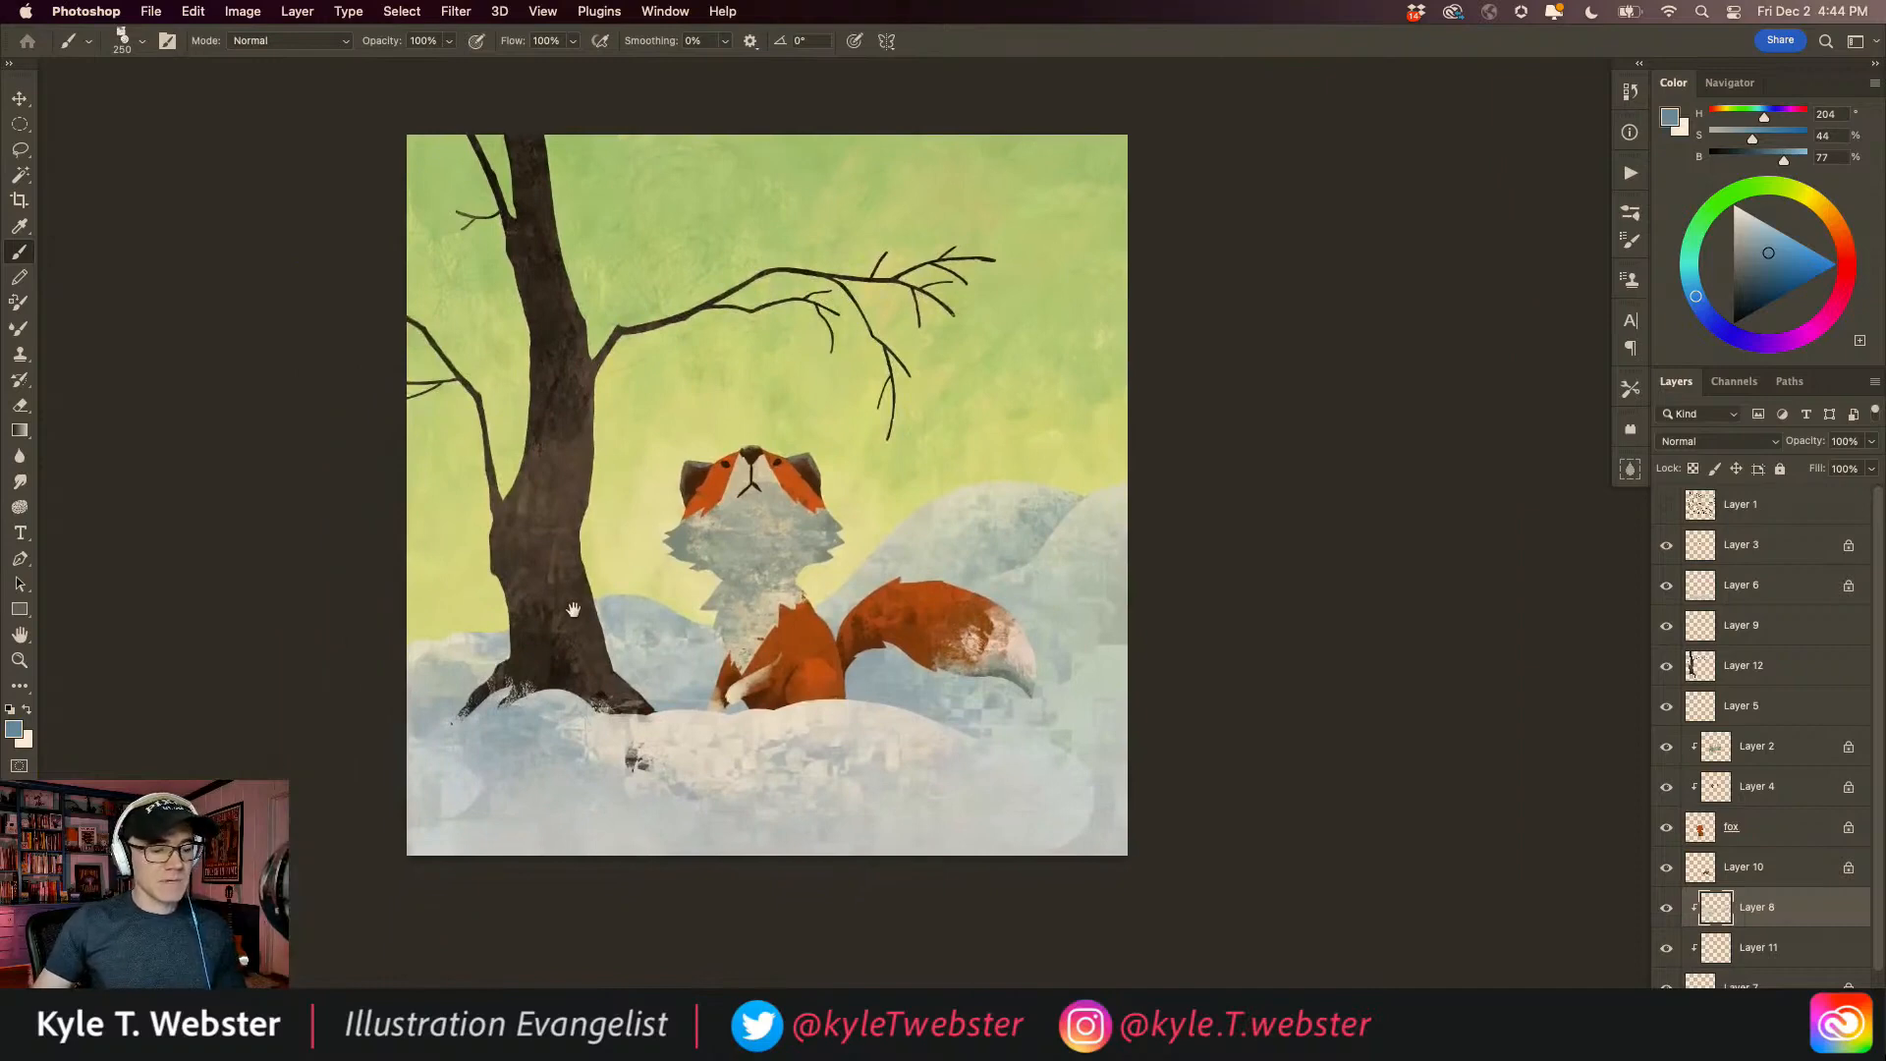
pyautogui.moveTo(567, 593); pyautogui.dragTo(614, 645)
pyautogui.keyDown('super'); pyautogui.click(638, 836); pyautogui.keyUp('super')
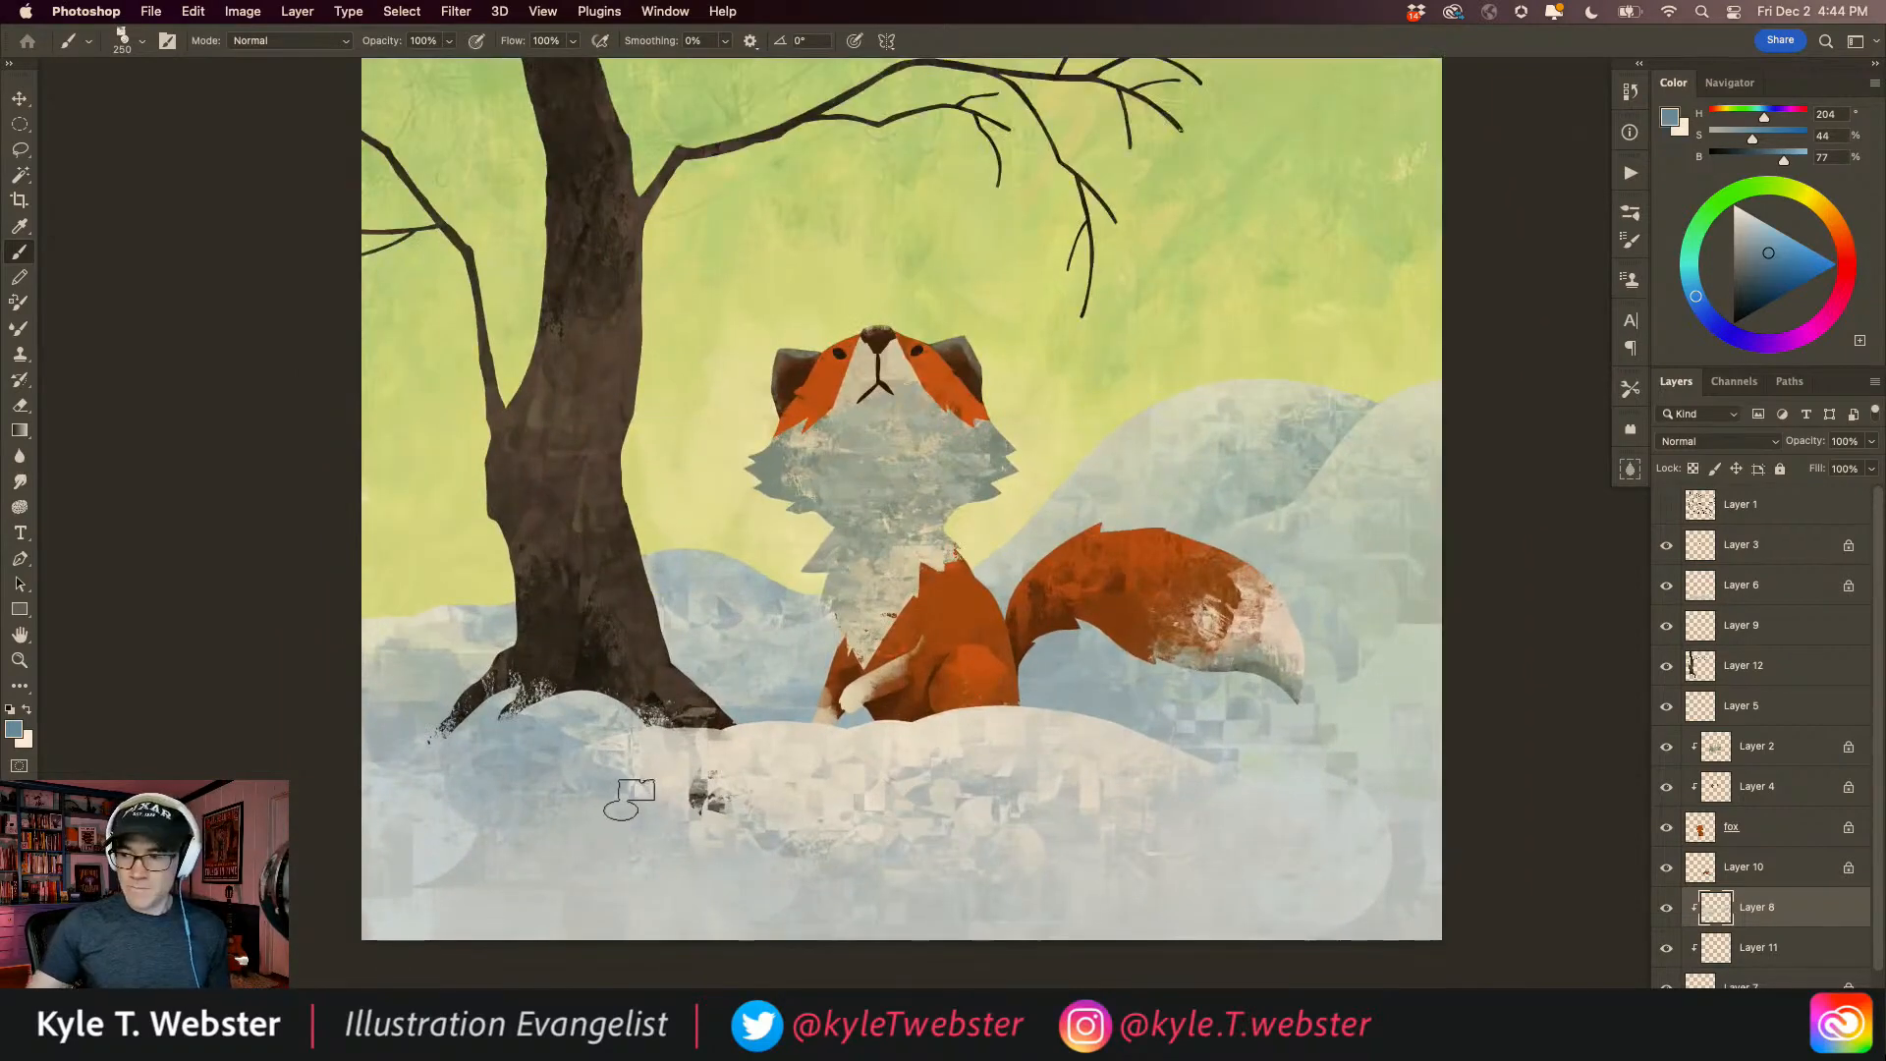
pyautogui.press('l')
pyautogui.moveTo(692, 760); pyautogui.dragTo(830, 801)
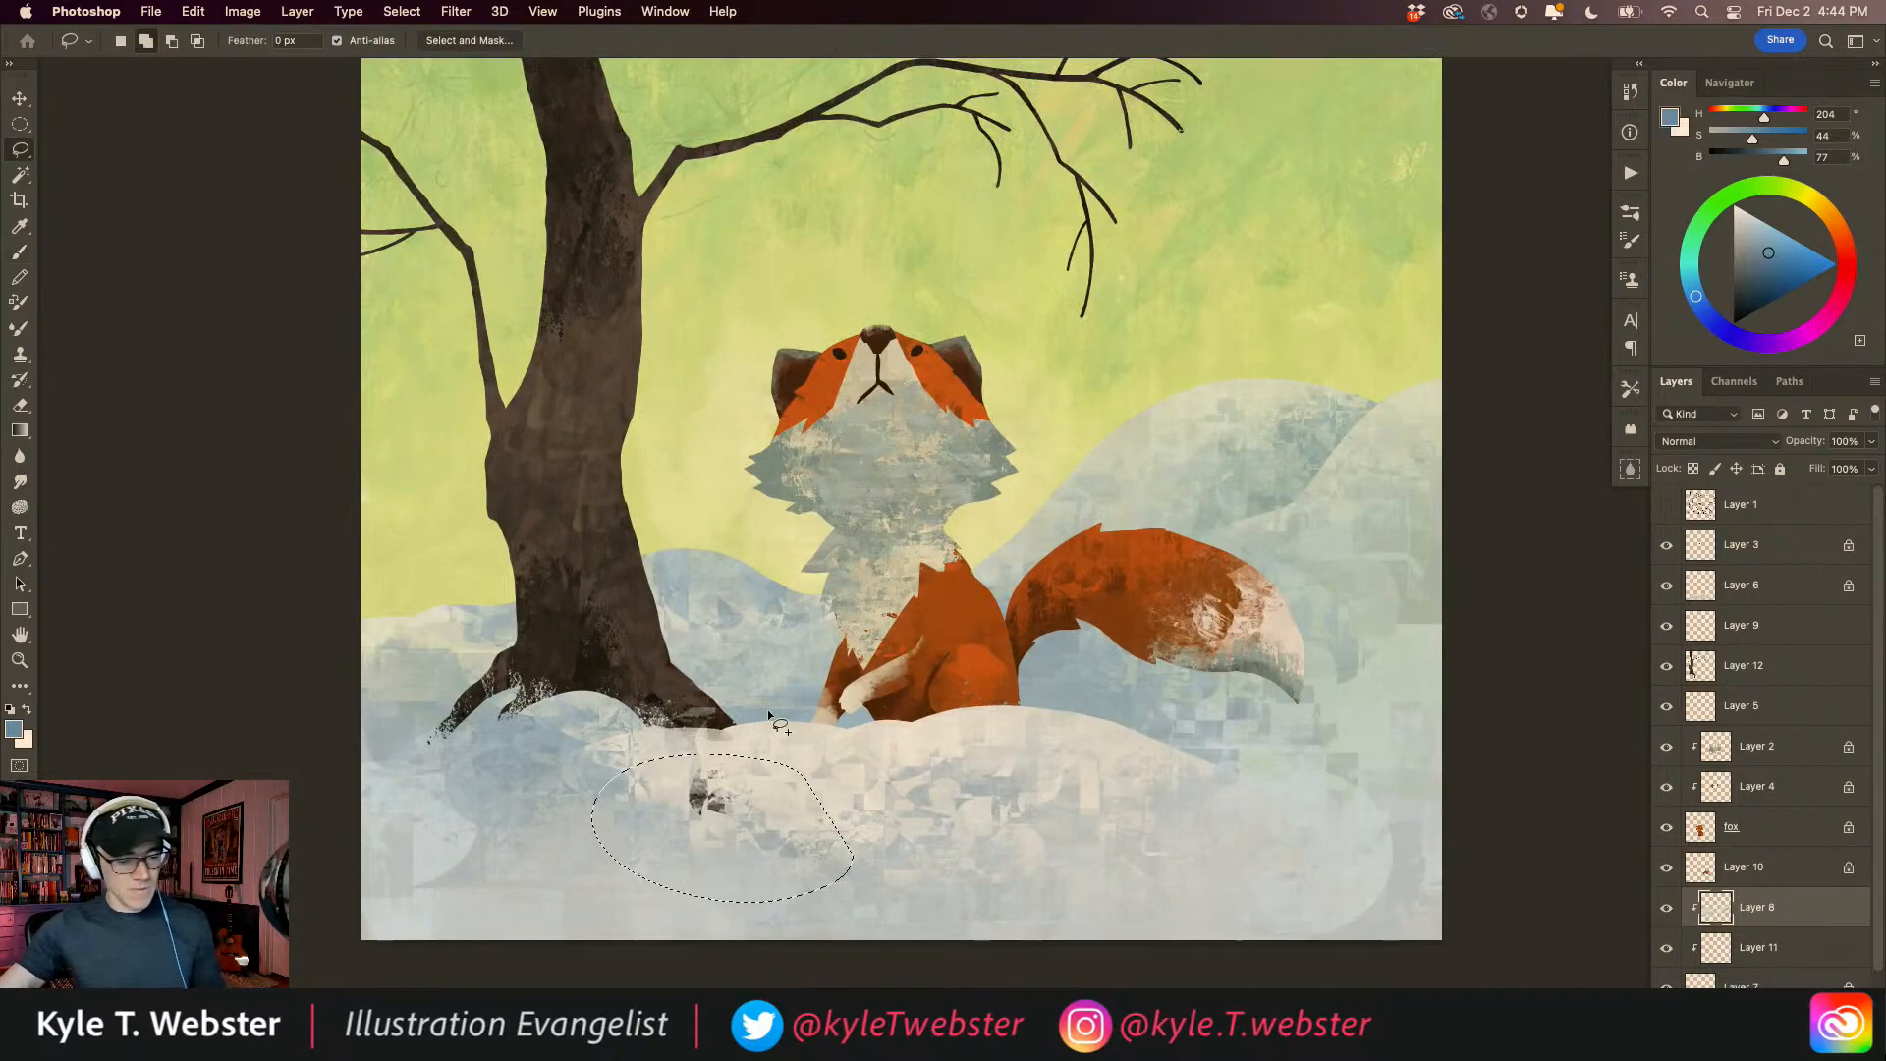
pyautogui.click(1743, 665)
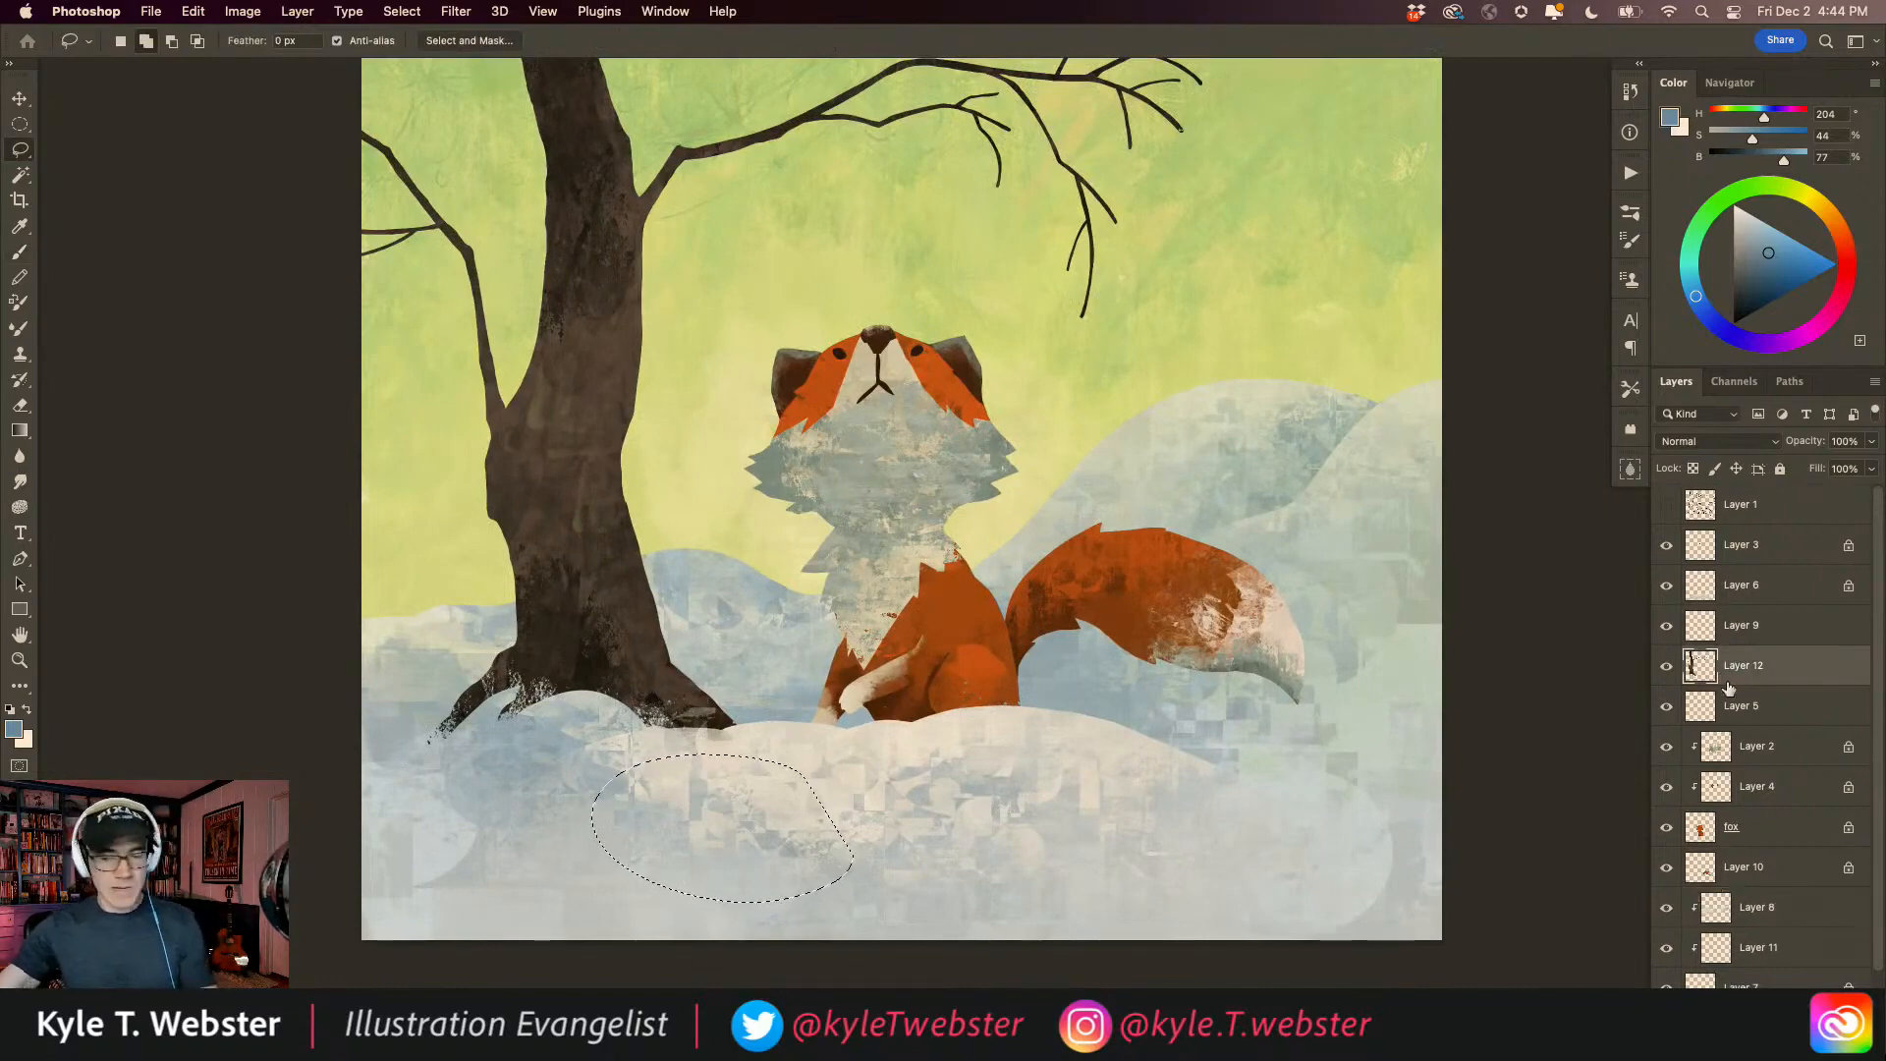
pyautogui.press('super+d')
pyautogui.press('super+0')
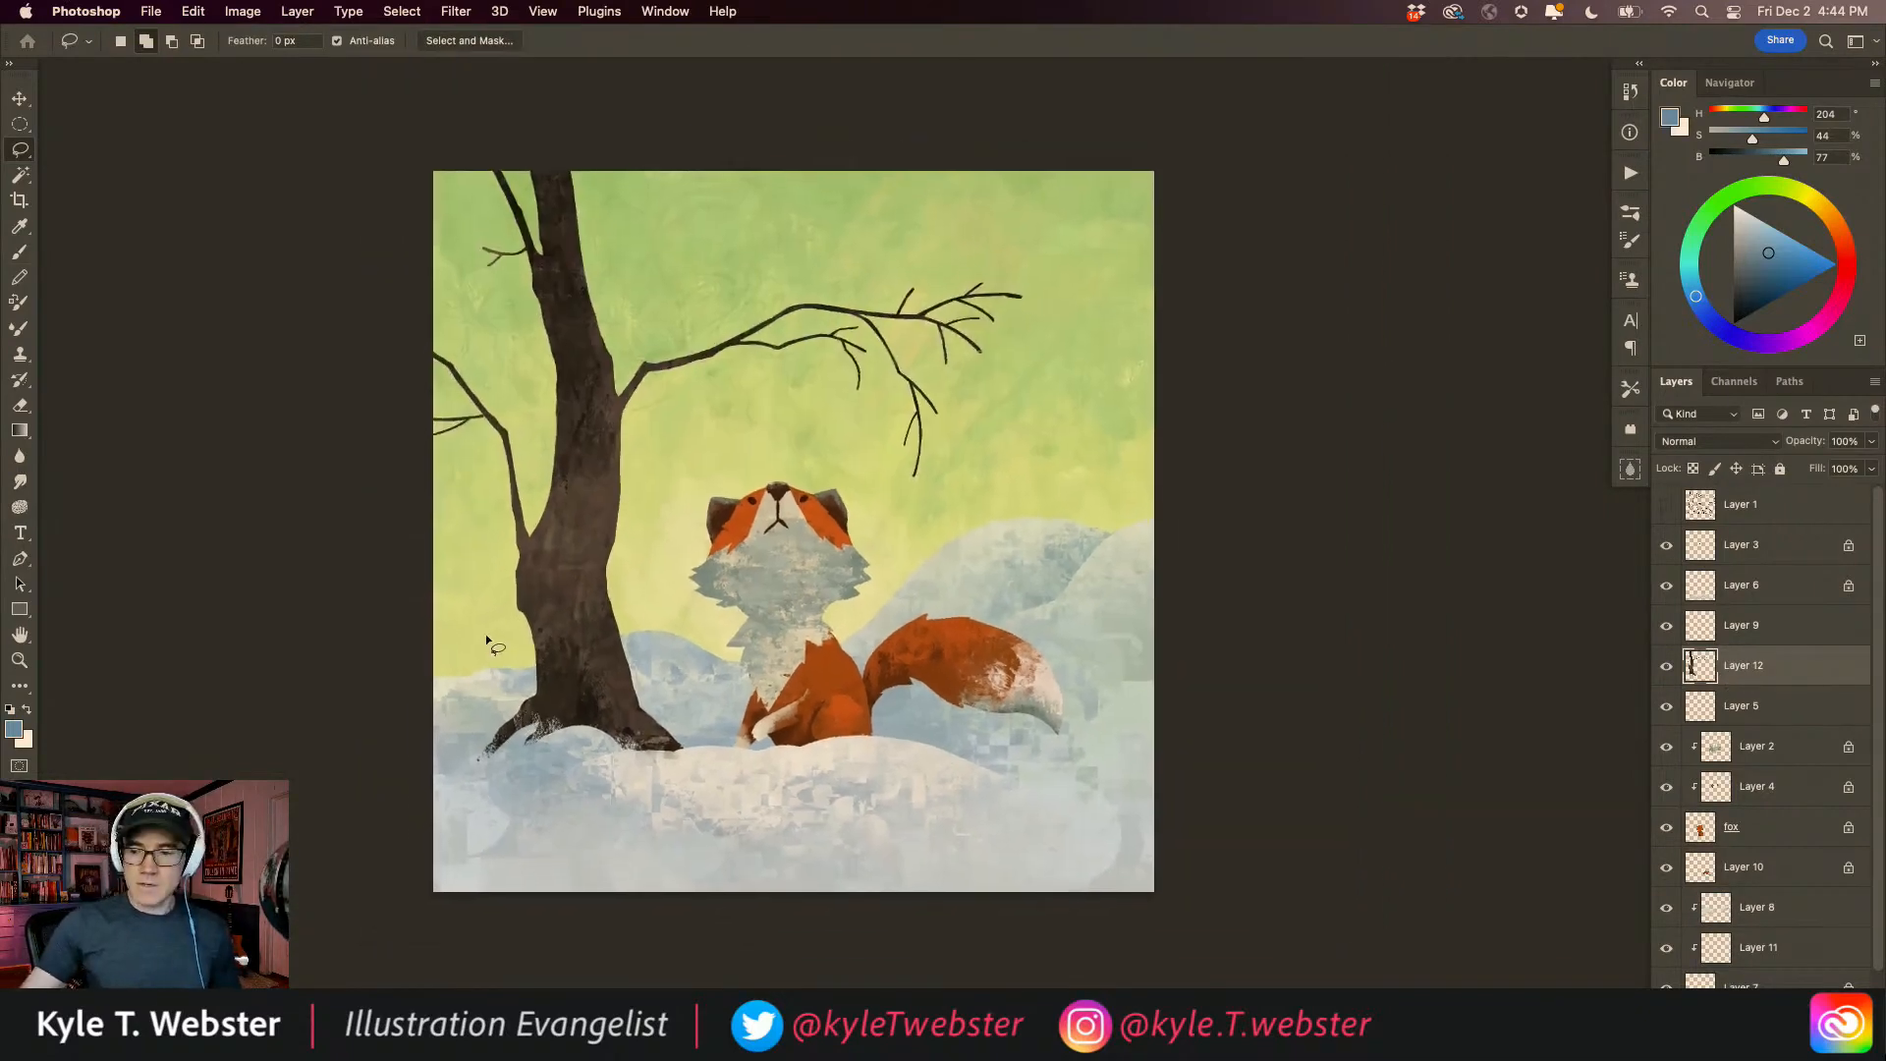
# Step: Save the illustration to Creative Cloud under the name Untitled-1
pyautogui.press('super+s')
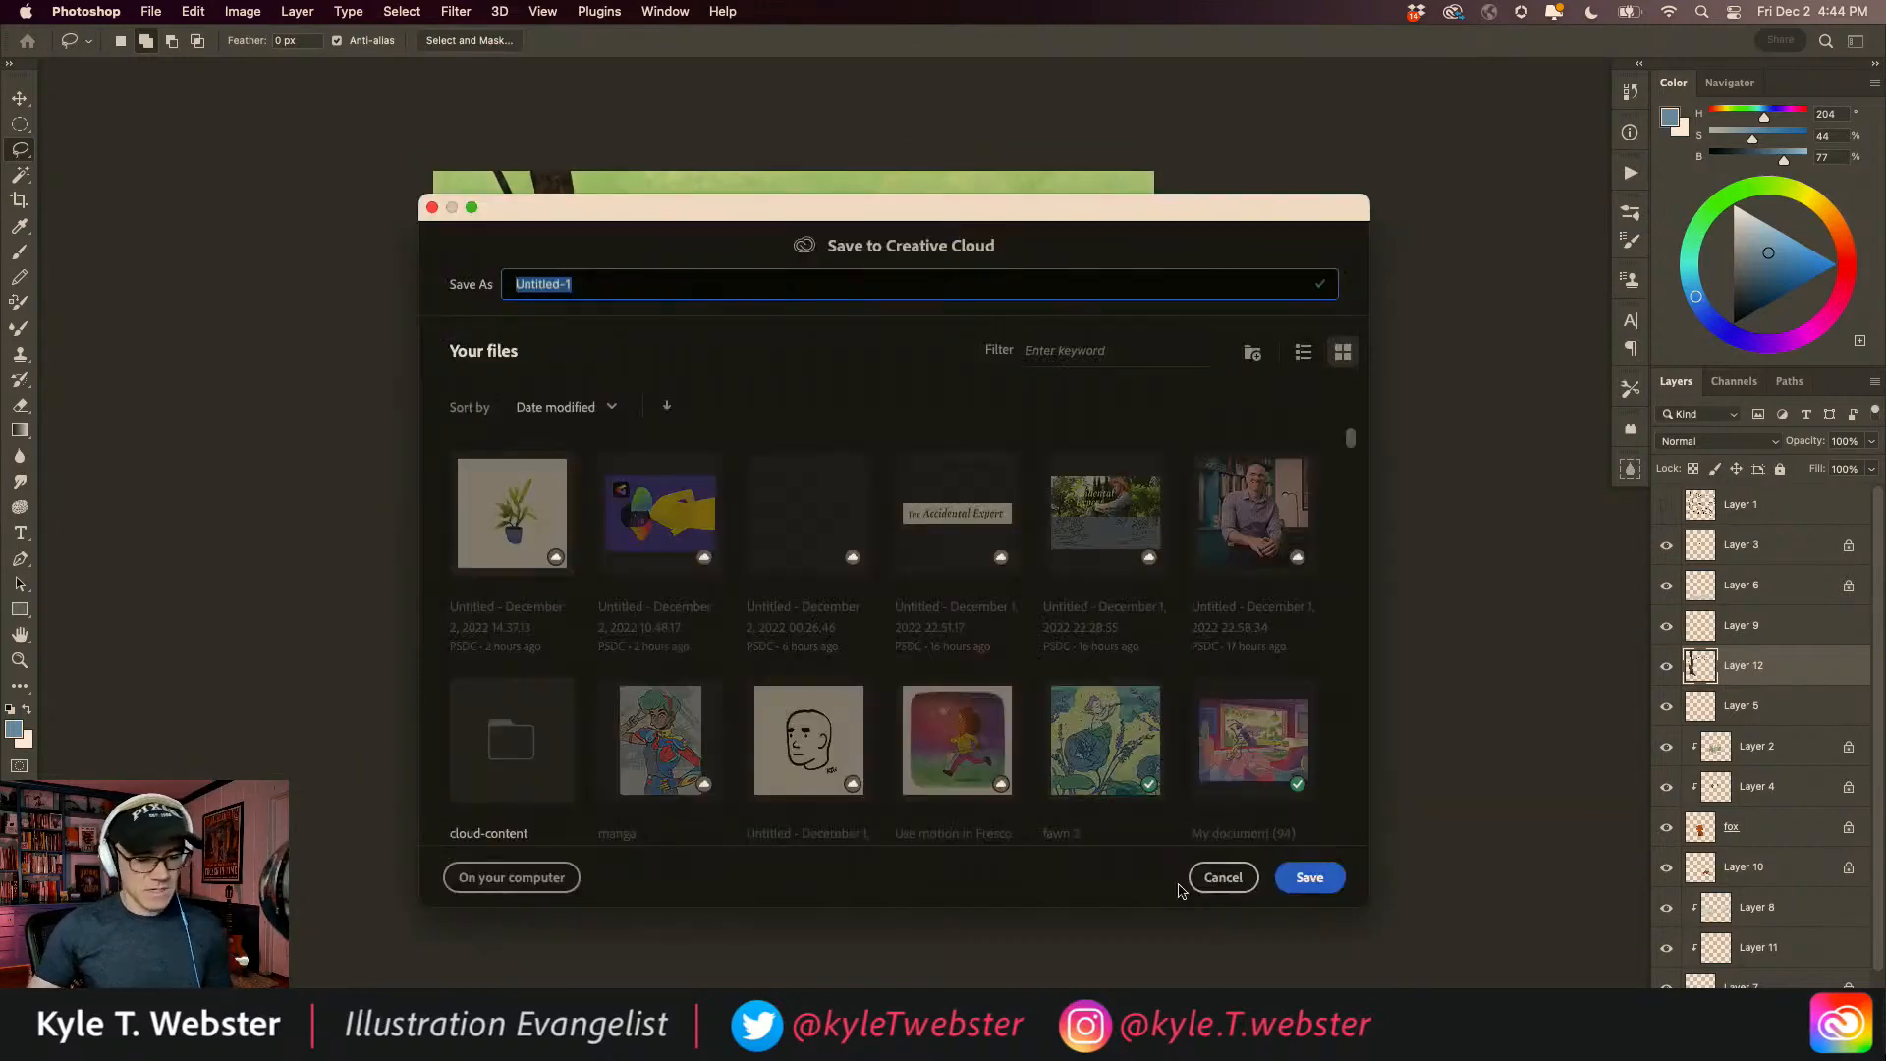
pyautogui.click(1306, 880)
pyautogui.moveTo(534, 644); pyautogui.dragTo(598, 660)
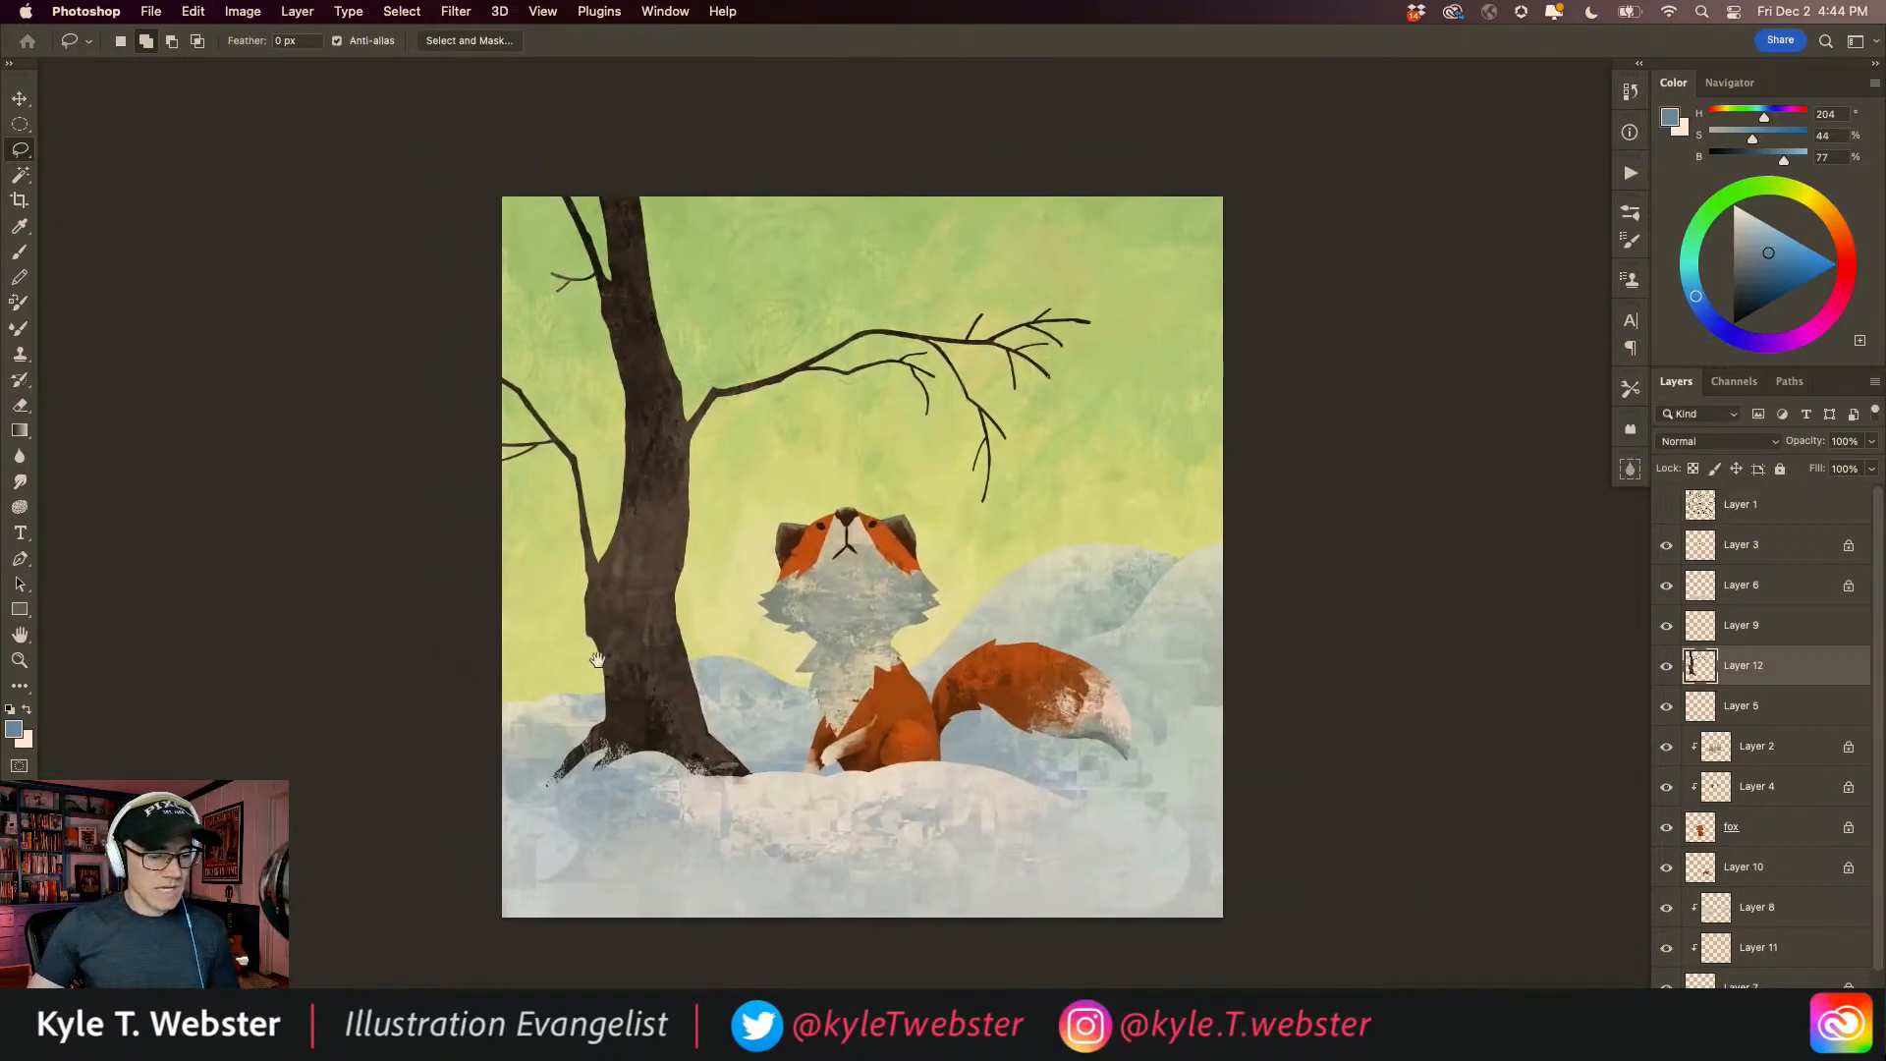
# Step: Select Layer 2 and toggle its visibility to examine what it contributes to the fox
pyautogui.keyDown('super'); pyautogui.click(800, 740); pyautogui.keyUp('super')
pyautogui.press('b')
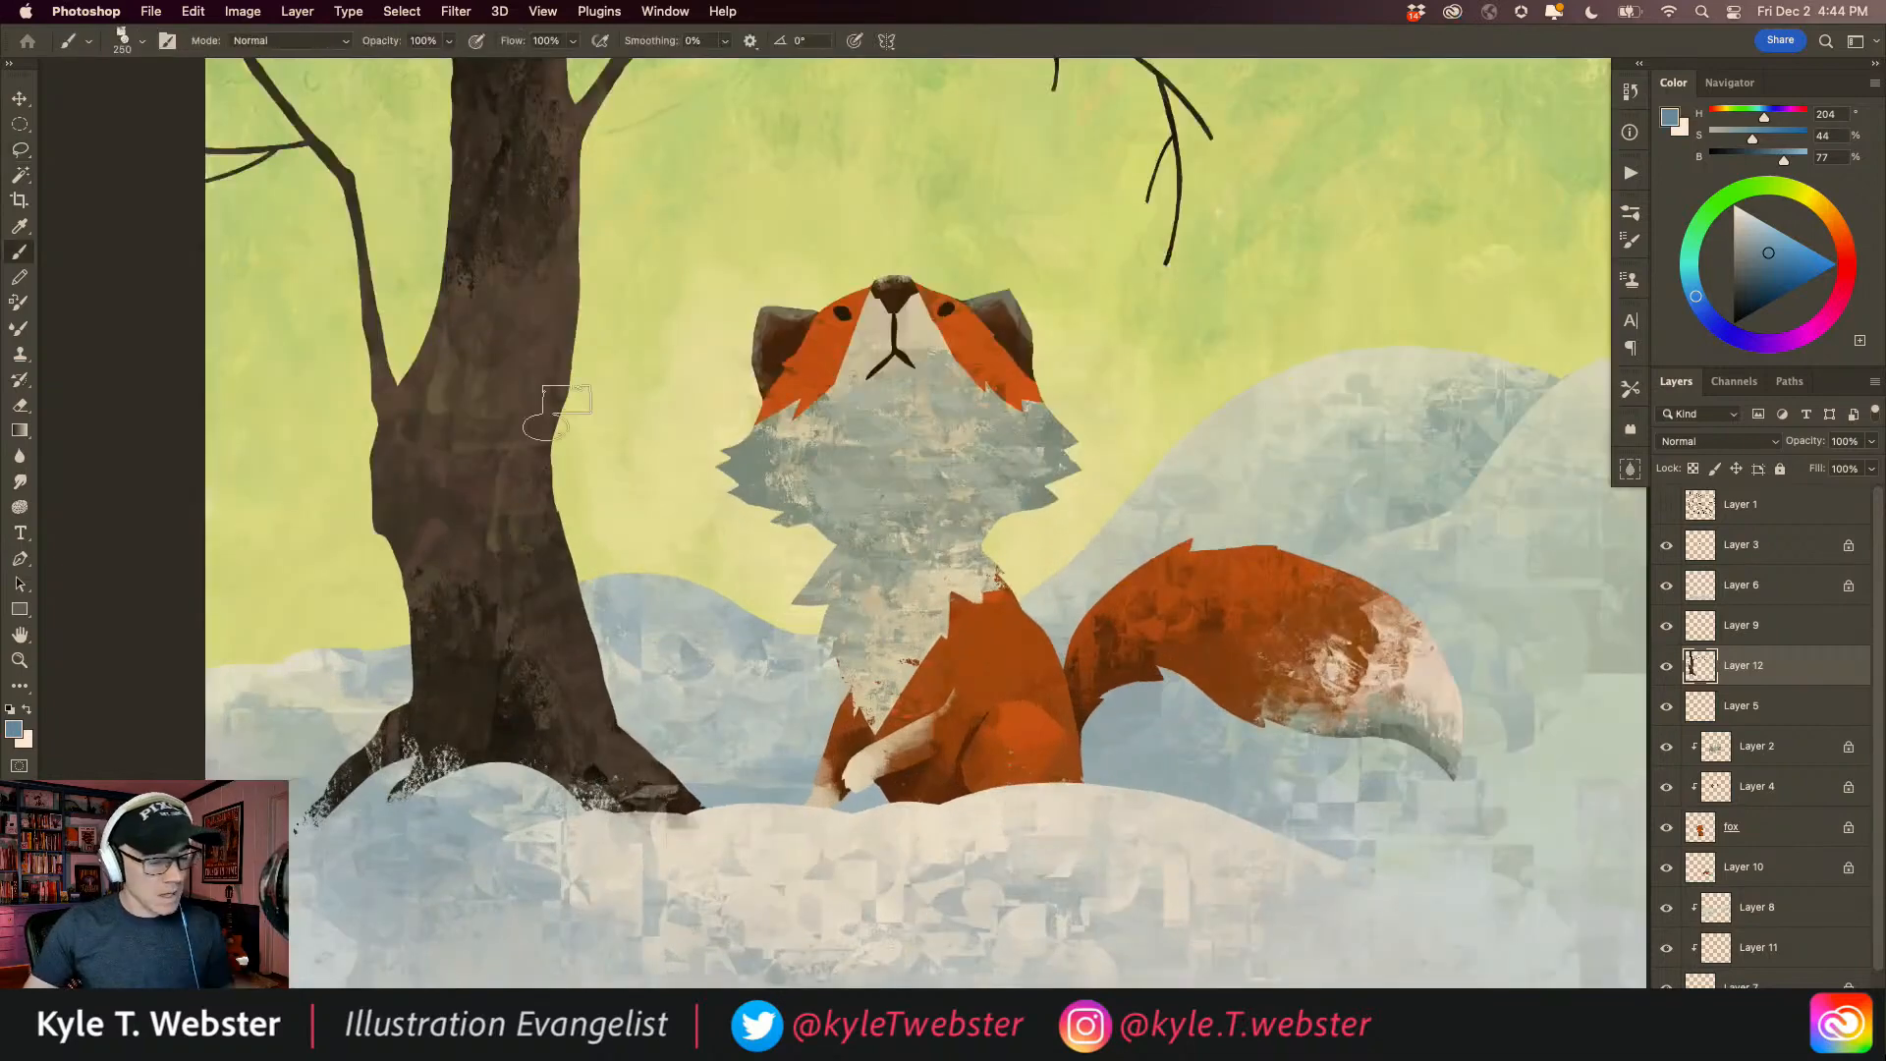
pyautogui.keyDown('alt'); pyautogui.keyDown('super'); pyautogui.click(758, 759); pyautogui.keyUp('super'); pyautogui.keyUp('alt')
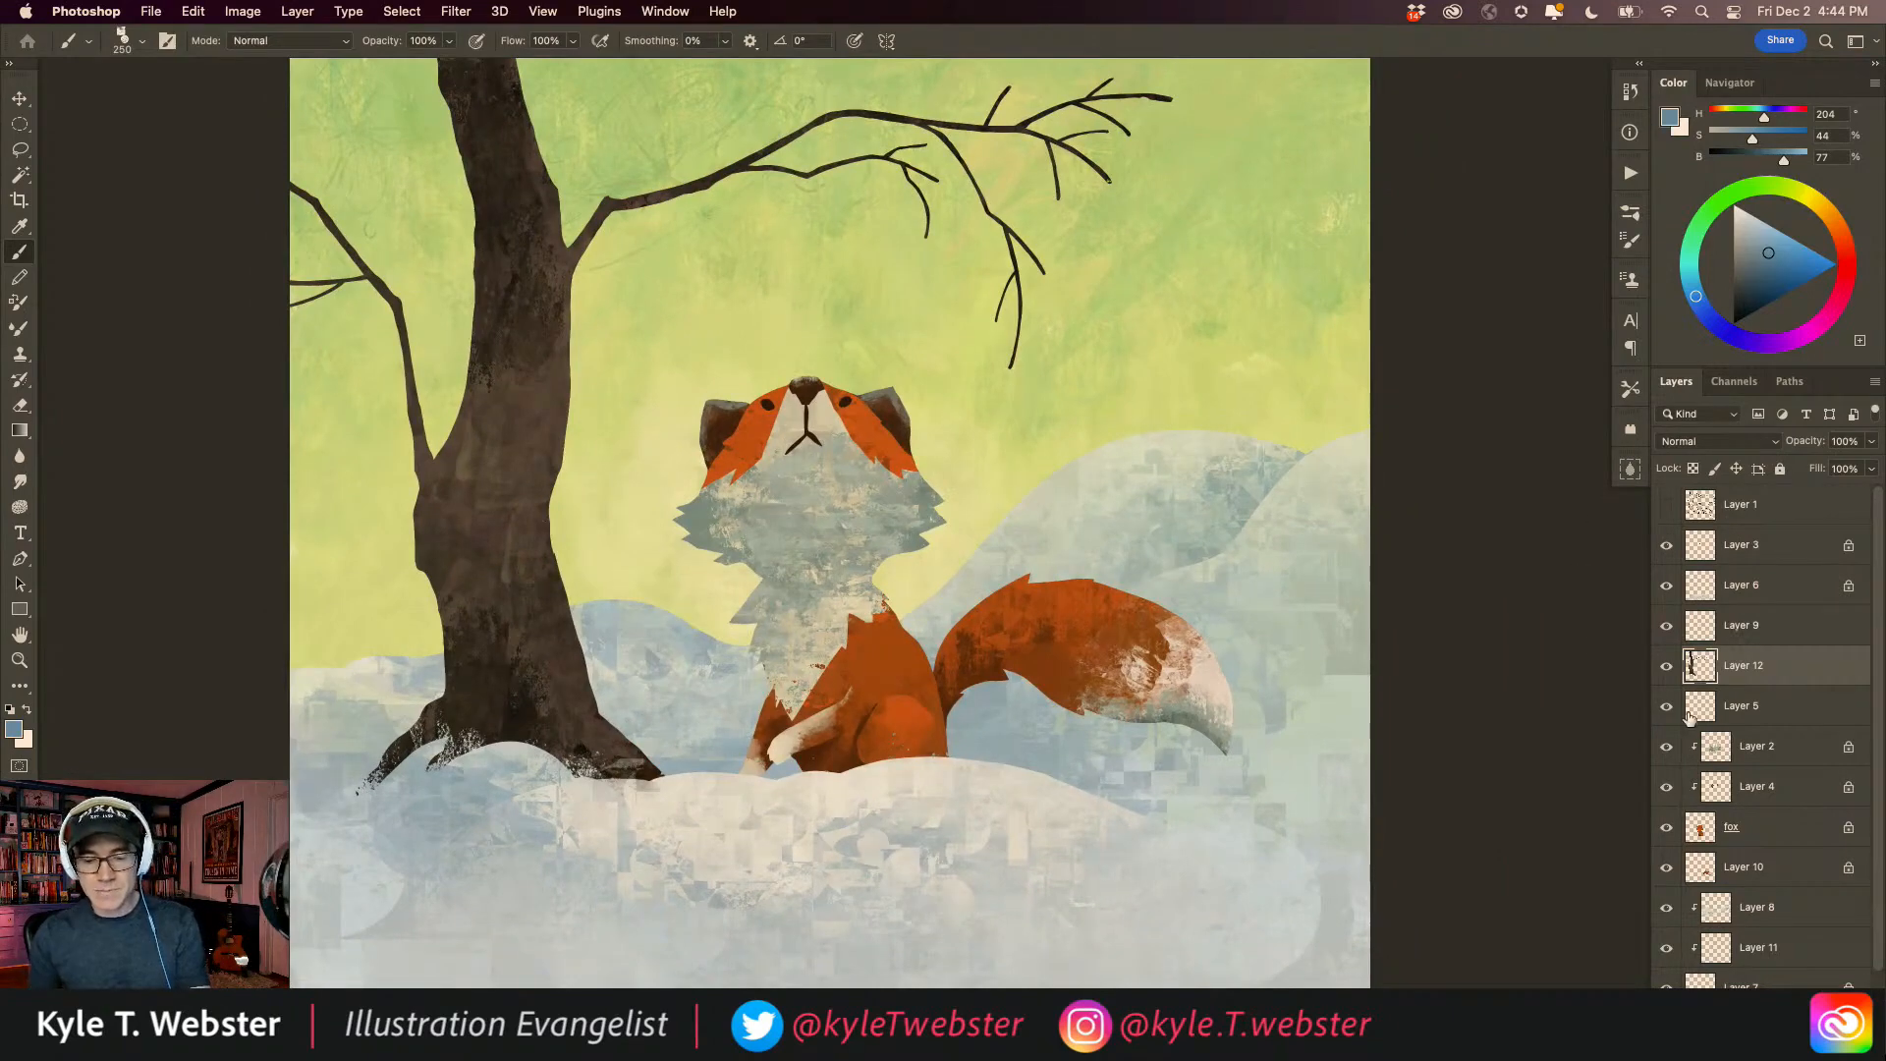
pyautogui.click(1710, 742)
pyautogui.click(1666, 747)
pyautogui.click(1667, 747)
pyautogui.click(1666, 748)
pyautogui.click(1667, 749)
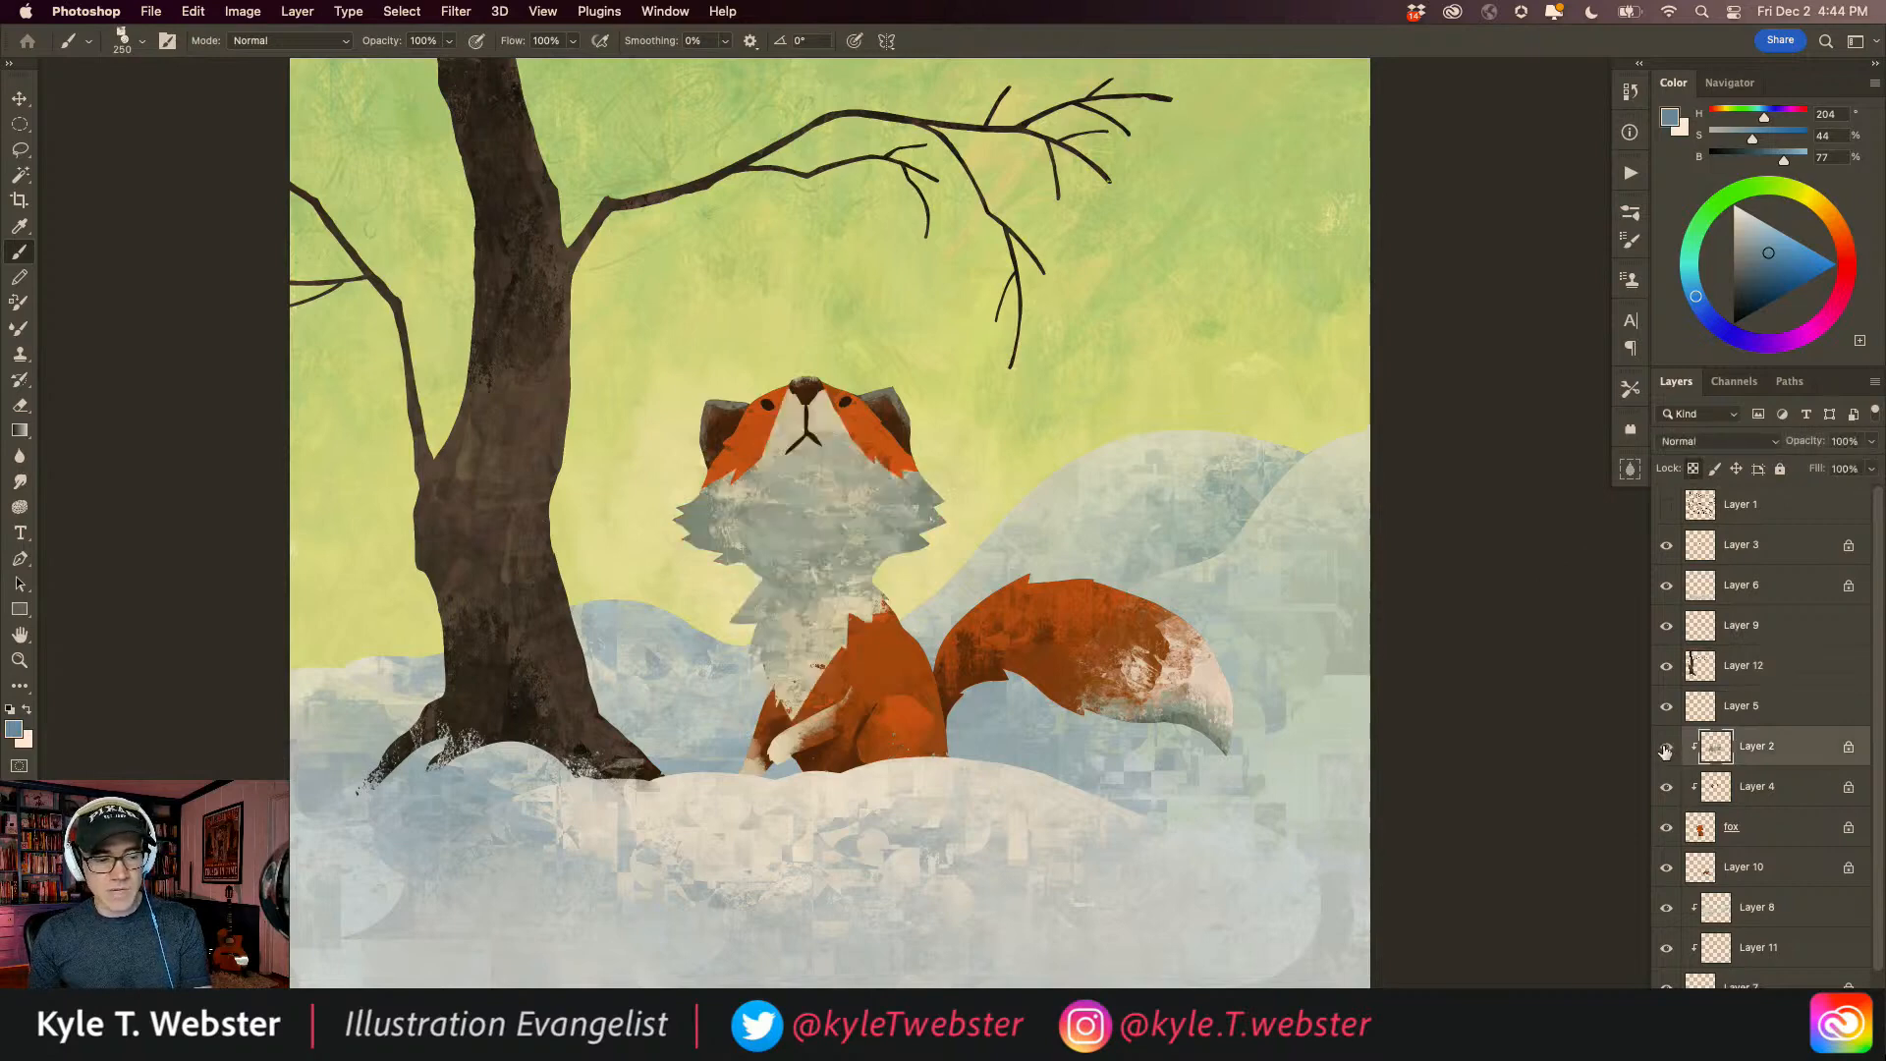
# Step: Touch up the fox's chest fur on Layer 2 with grey-green (H 177, S 24, B 55) and sampled light grey (H 85, S 6, B 81)
pyautogui.click(735, 692)
pyautogui.keyDown('alt'); pyautogui.click(835, 604); pyautogui.keyUp('alt')
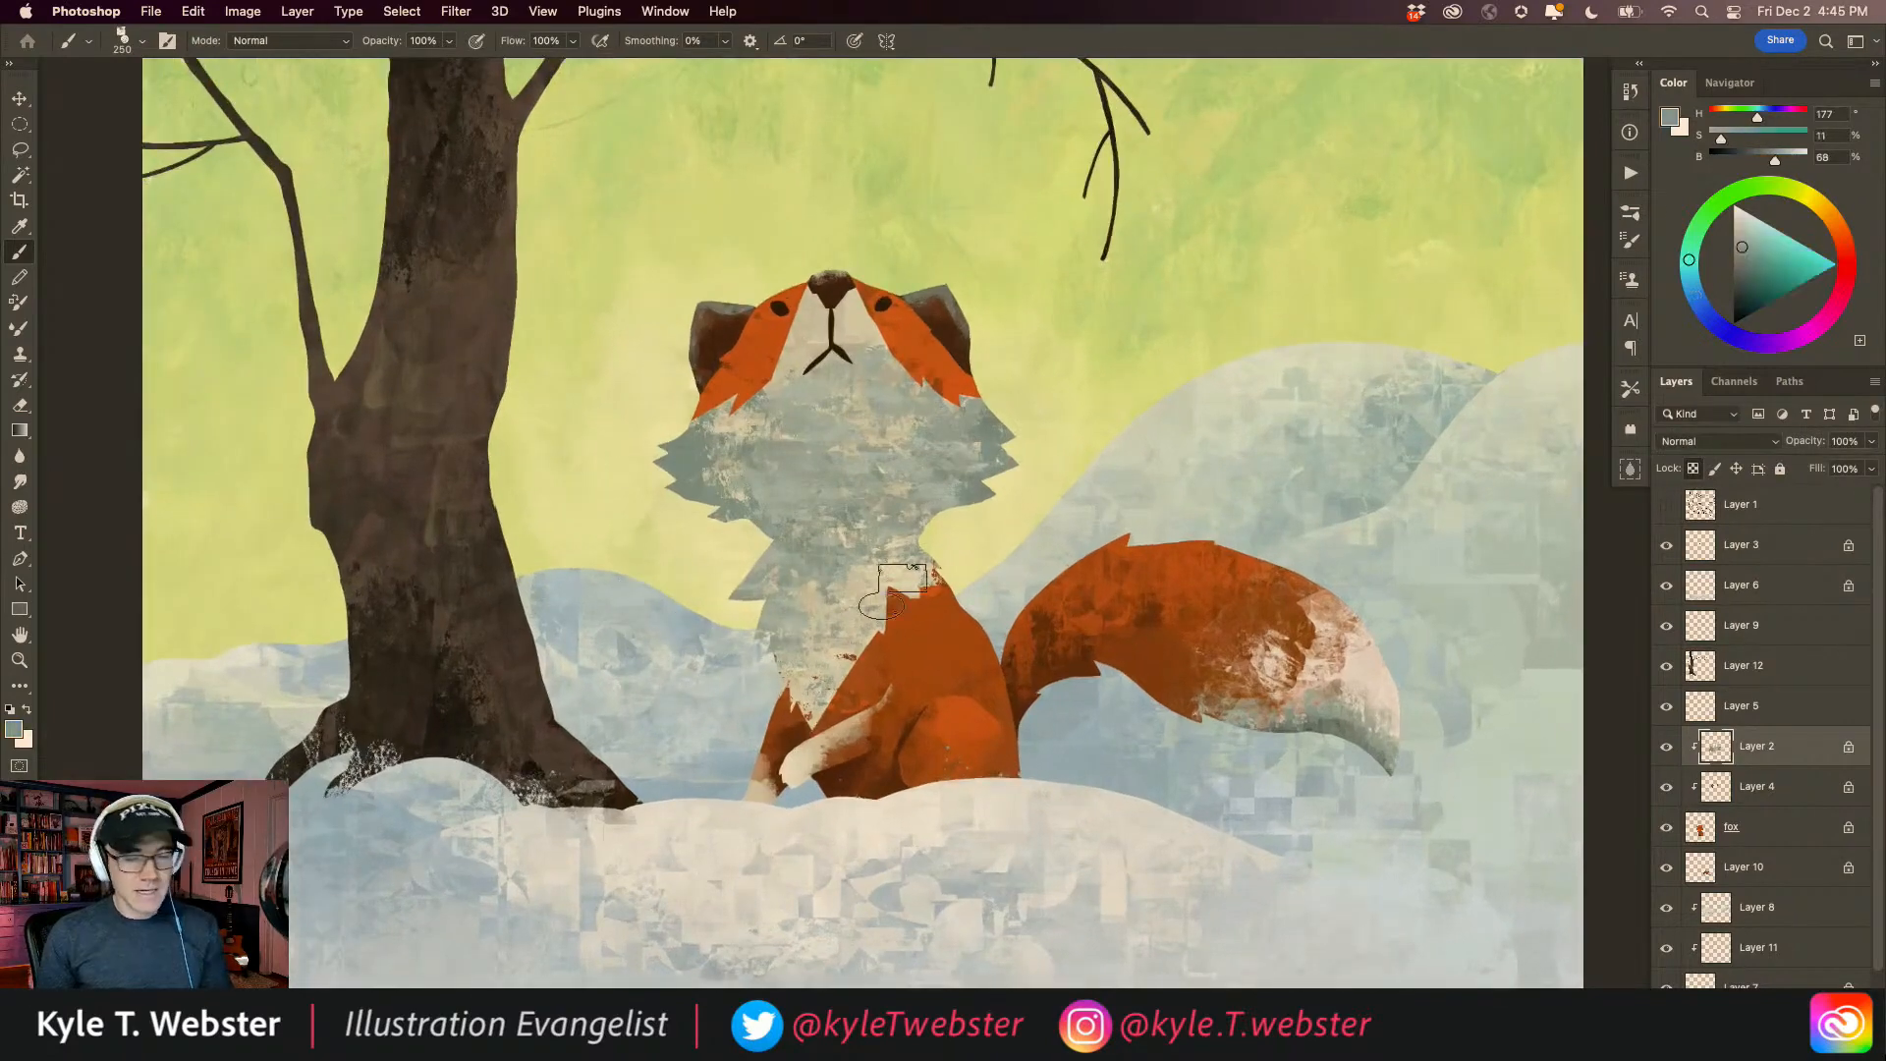
pyautogui.moveTo(1734, 273); pyautogui.dragTo(1746, 266)
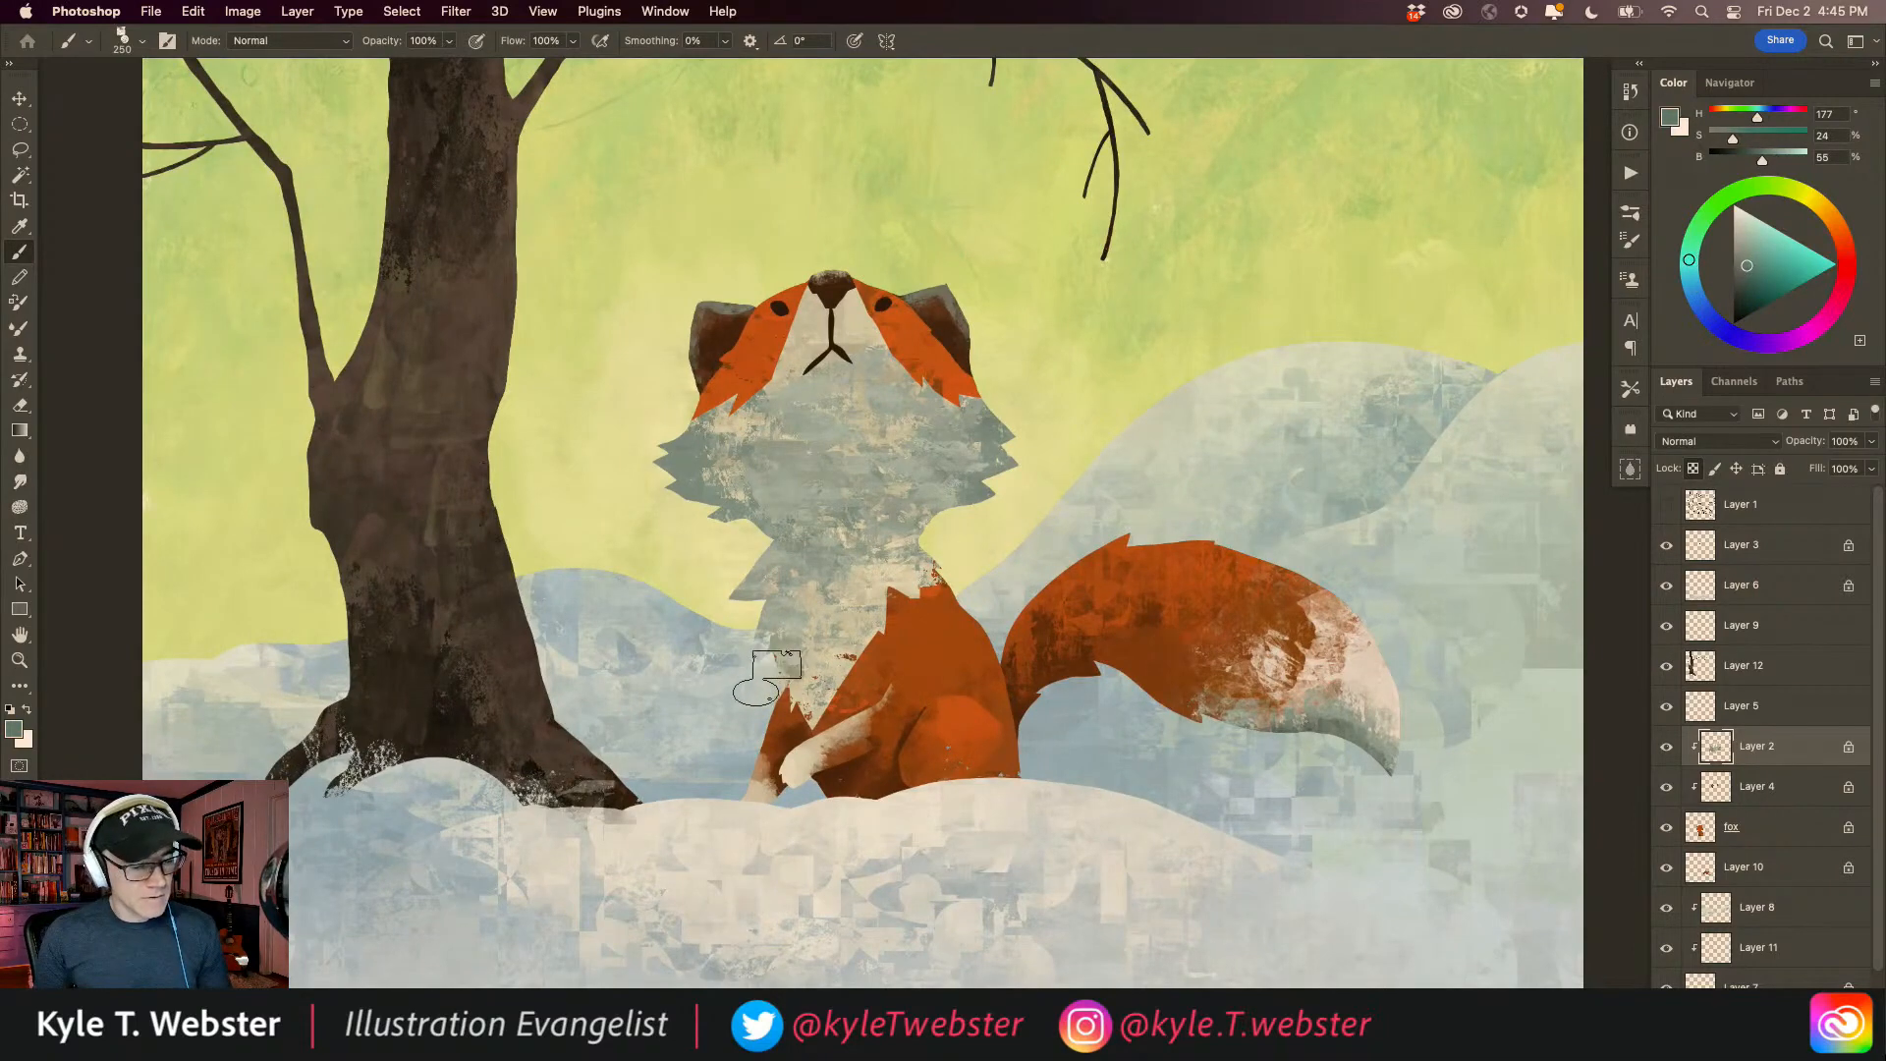
pyautogui.moveTo(750, 651)
pyautogui.mouseDown()
pyautogui.moveTo(762, 673)
pyautogui.moveTo(728, 570)
pyautogui.moveTo(646, 579)
pyautogui.moveTo(477, 657)
pyautogui.mouseUp()
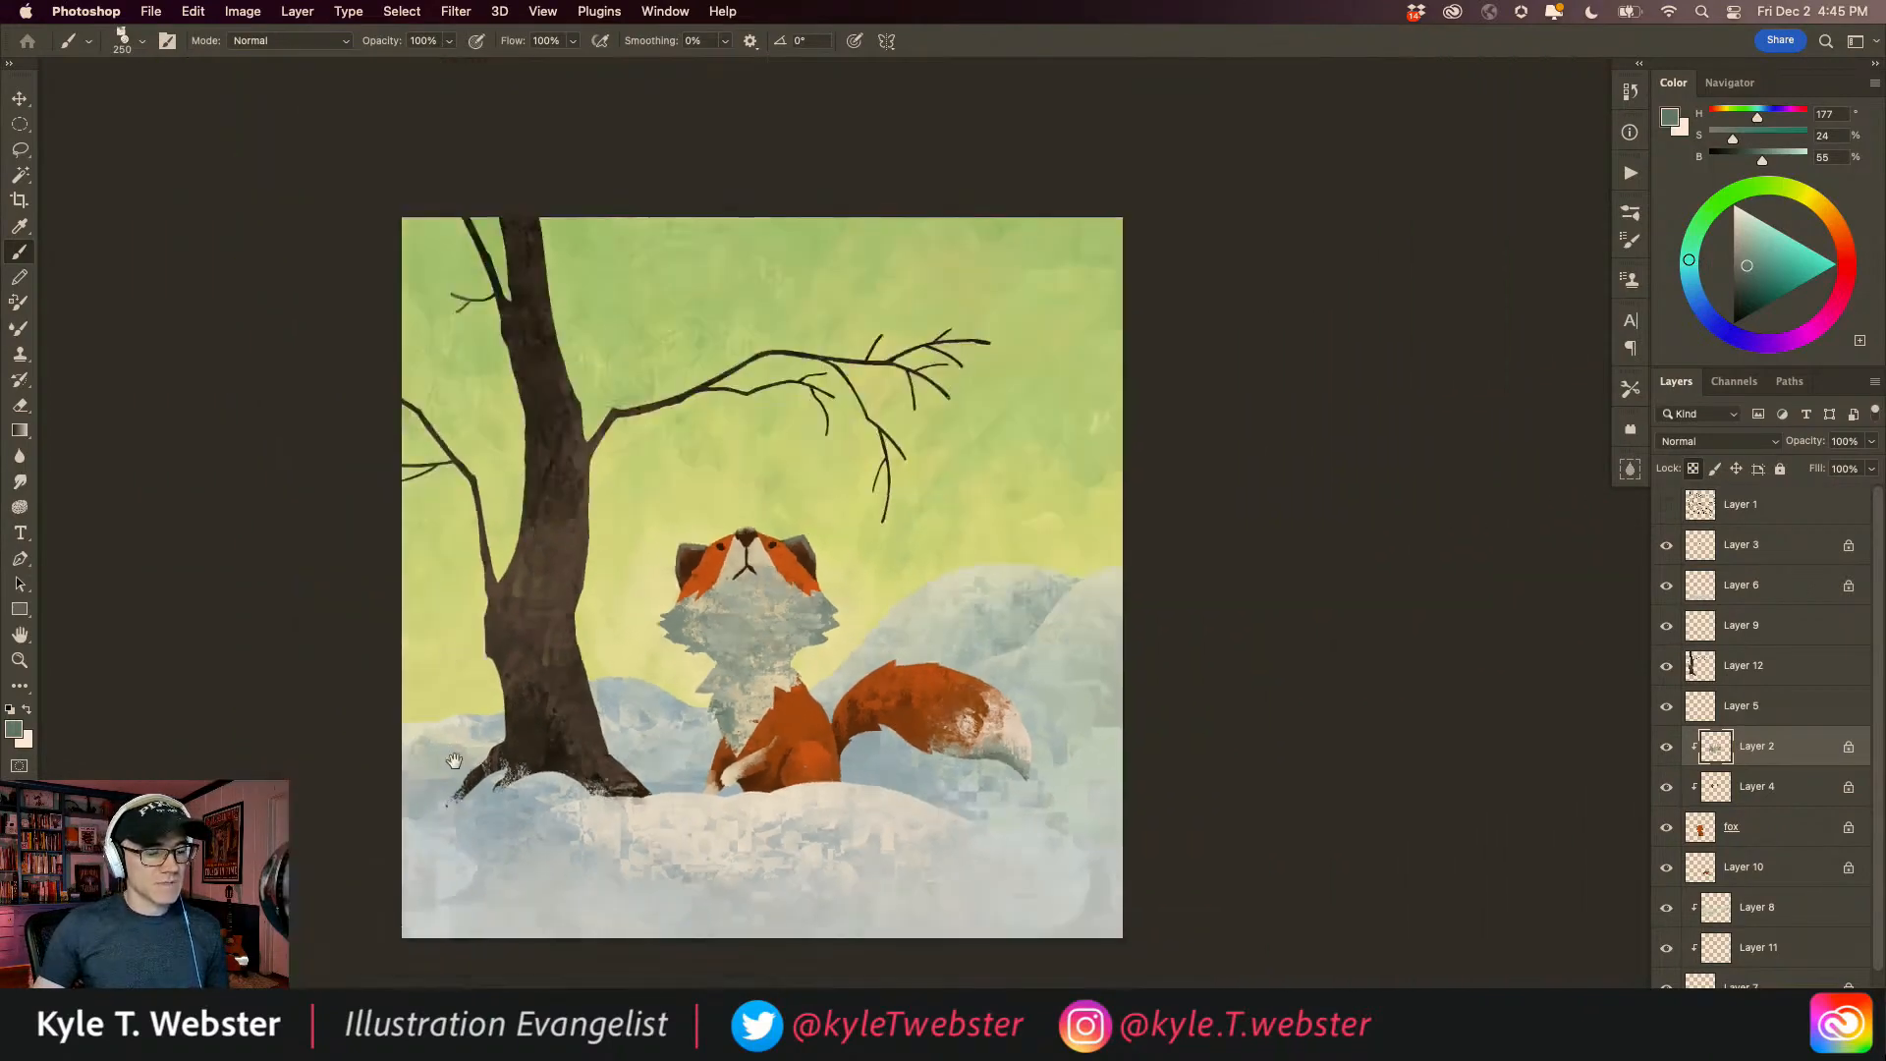
pyautogui.keyDown('super'); pyautogui.click(711, 757); pyautogui.keyUp('super')
pyautogui.keyDown('alt'); pyautogui.click(762, 629); pyautogui.keyUp('alt')
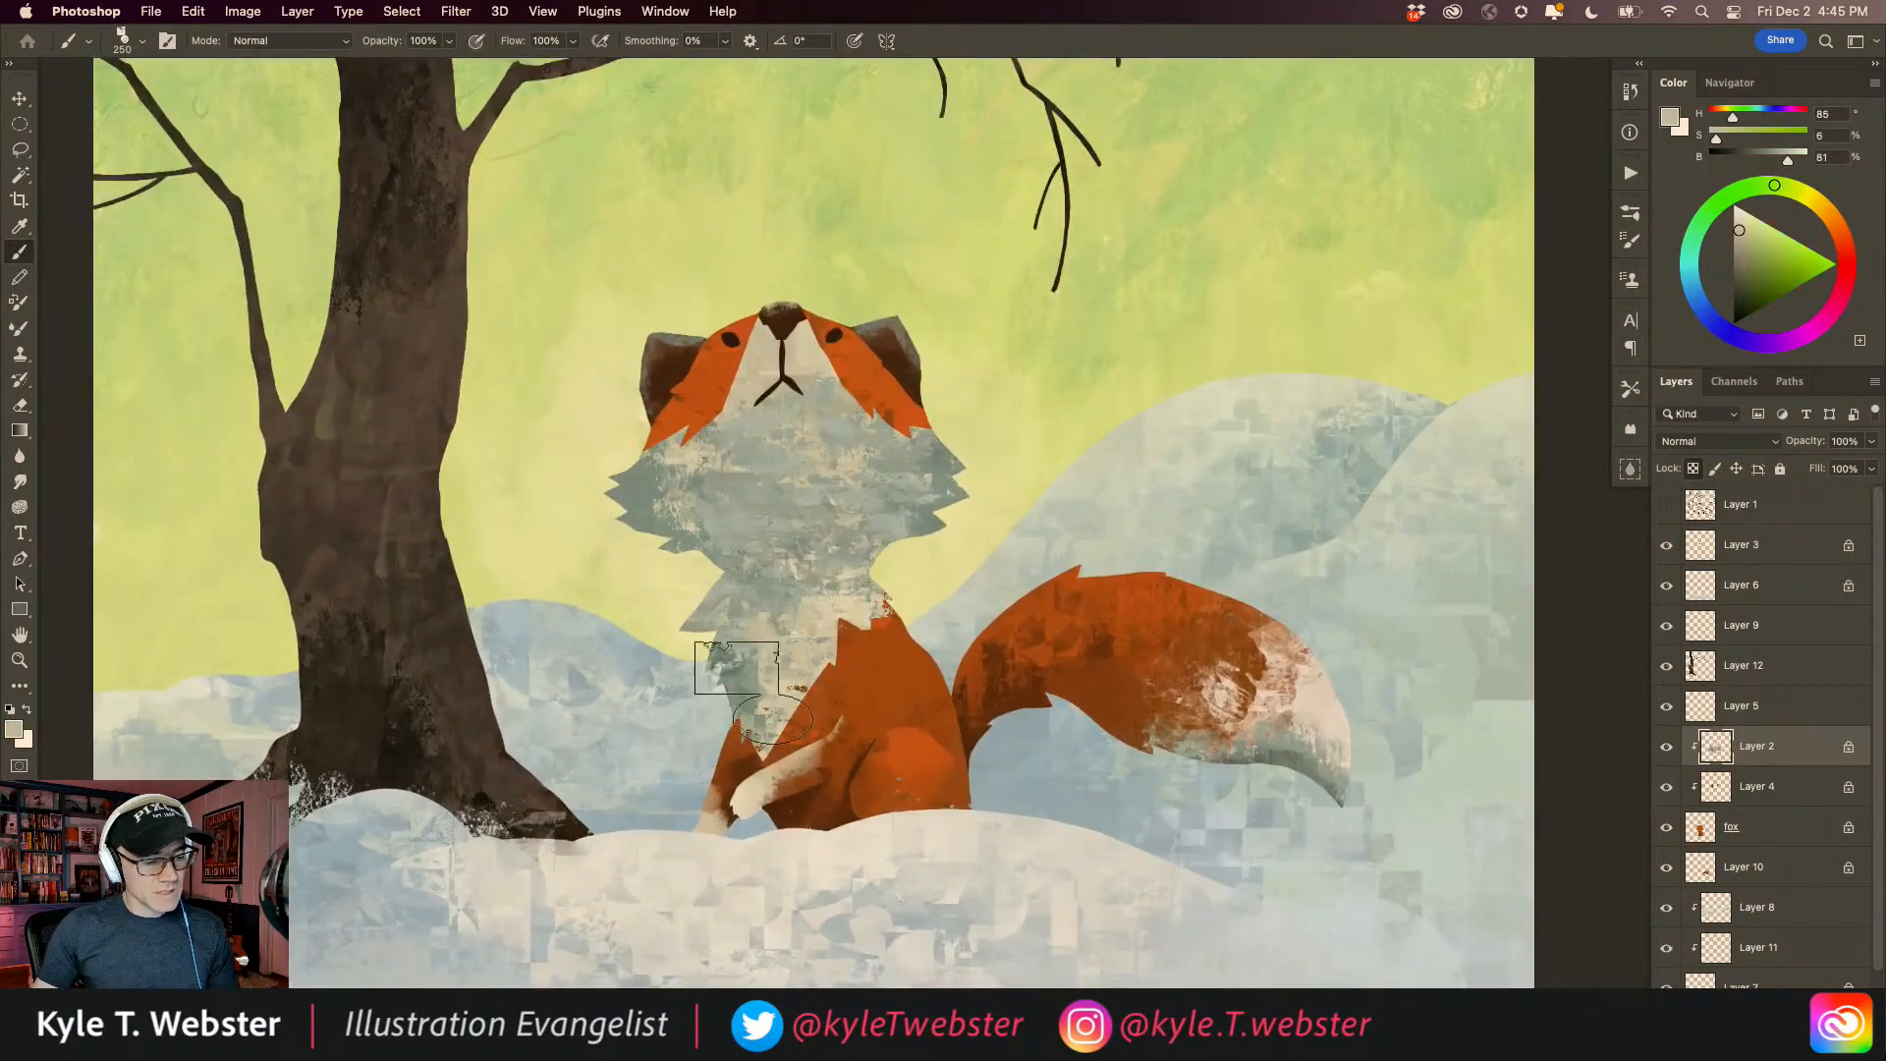
pyautogui.keyDown('alt'); pyautogui.keyDown('super'); pyautogui.click(629, 787); pyautogui.keyUp('super'); pyautogui.keyUp('alt')
pyautogui.moveTo(623, 787); pyautogui.dragTo(641, 778)
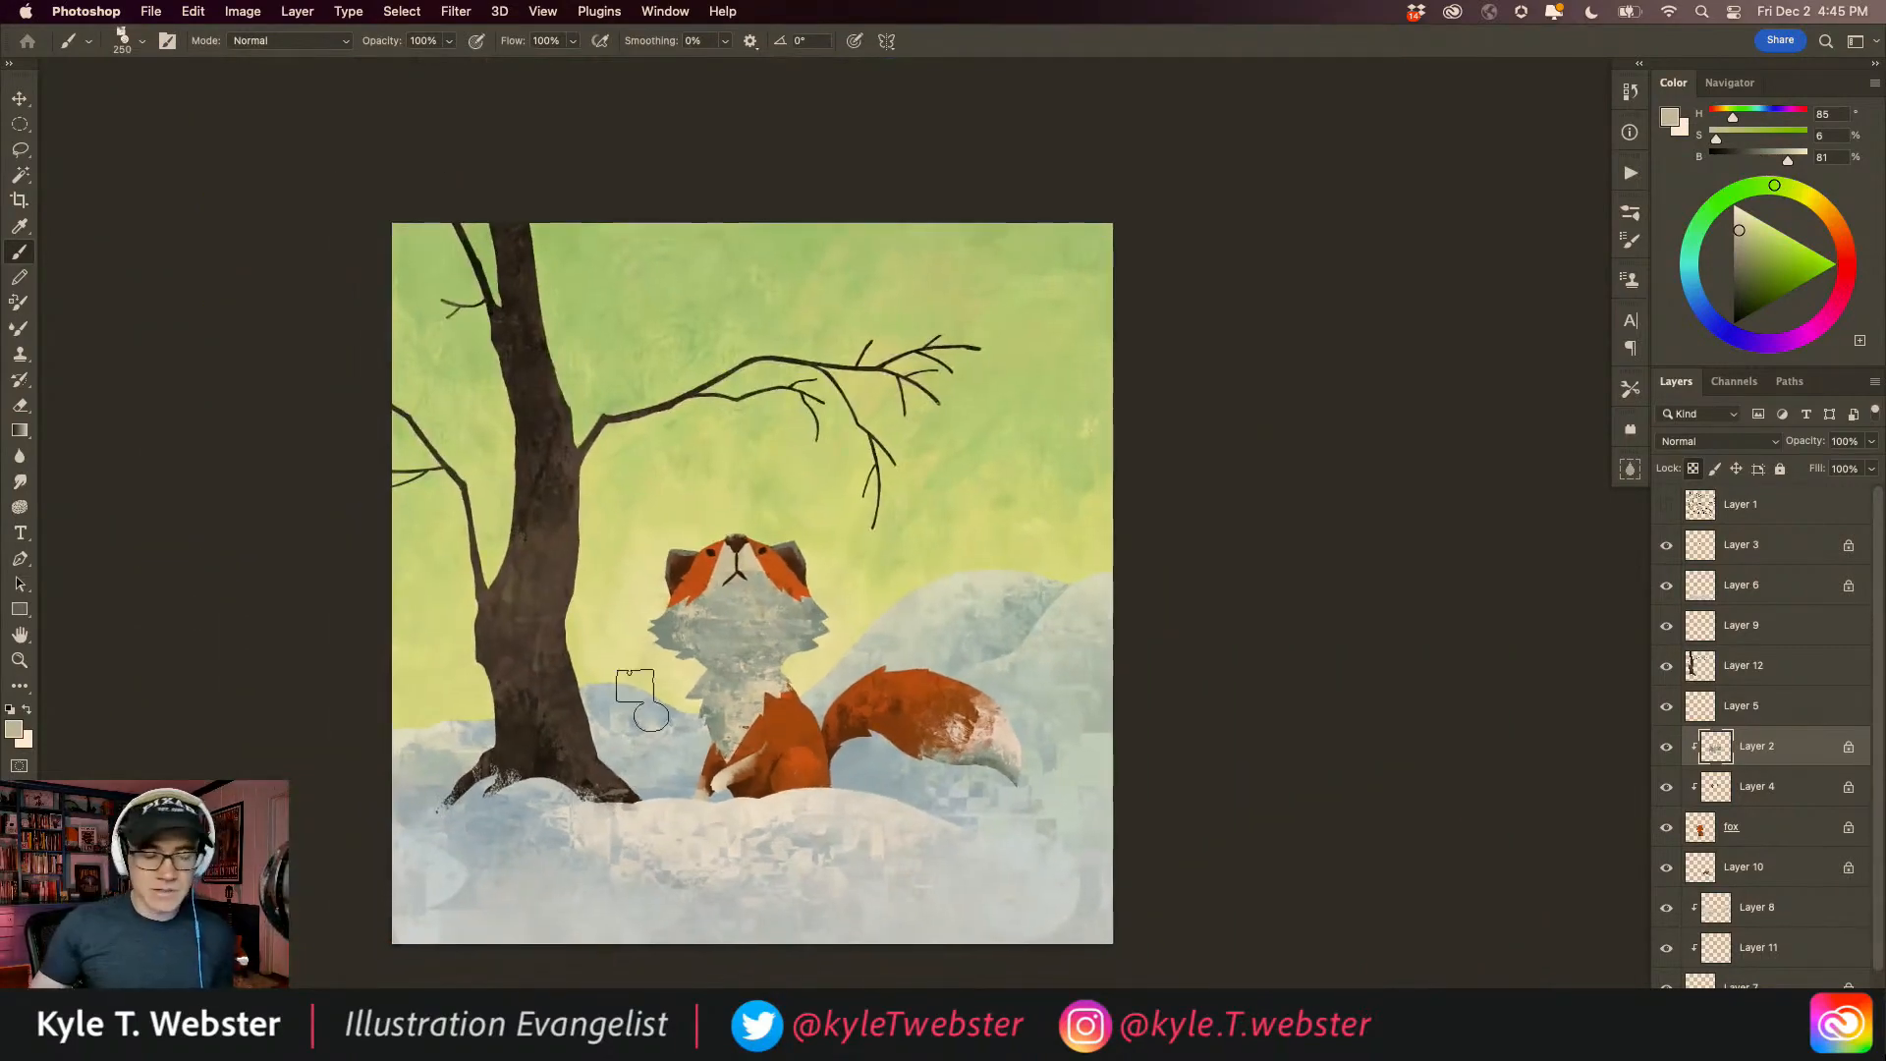
# Step: Show the sketch on Layer 1 and lower its opacity to 12%
pyautogui.hscroll(-3, 538, 634)
pyautogui.scroll(1, 538, 634)
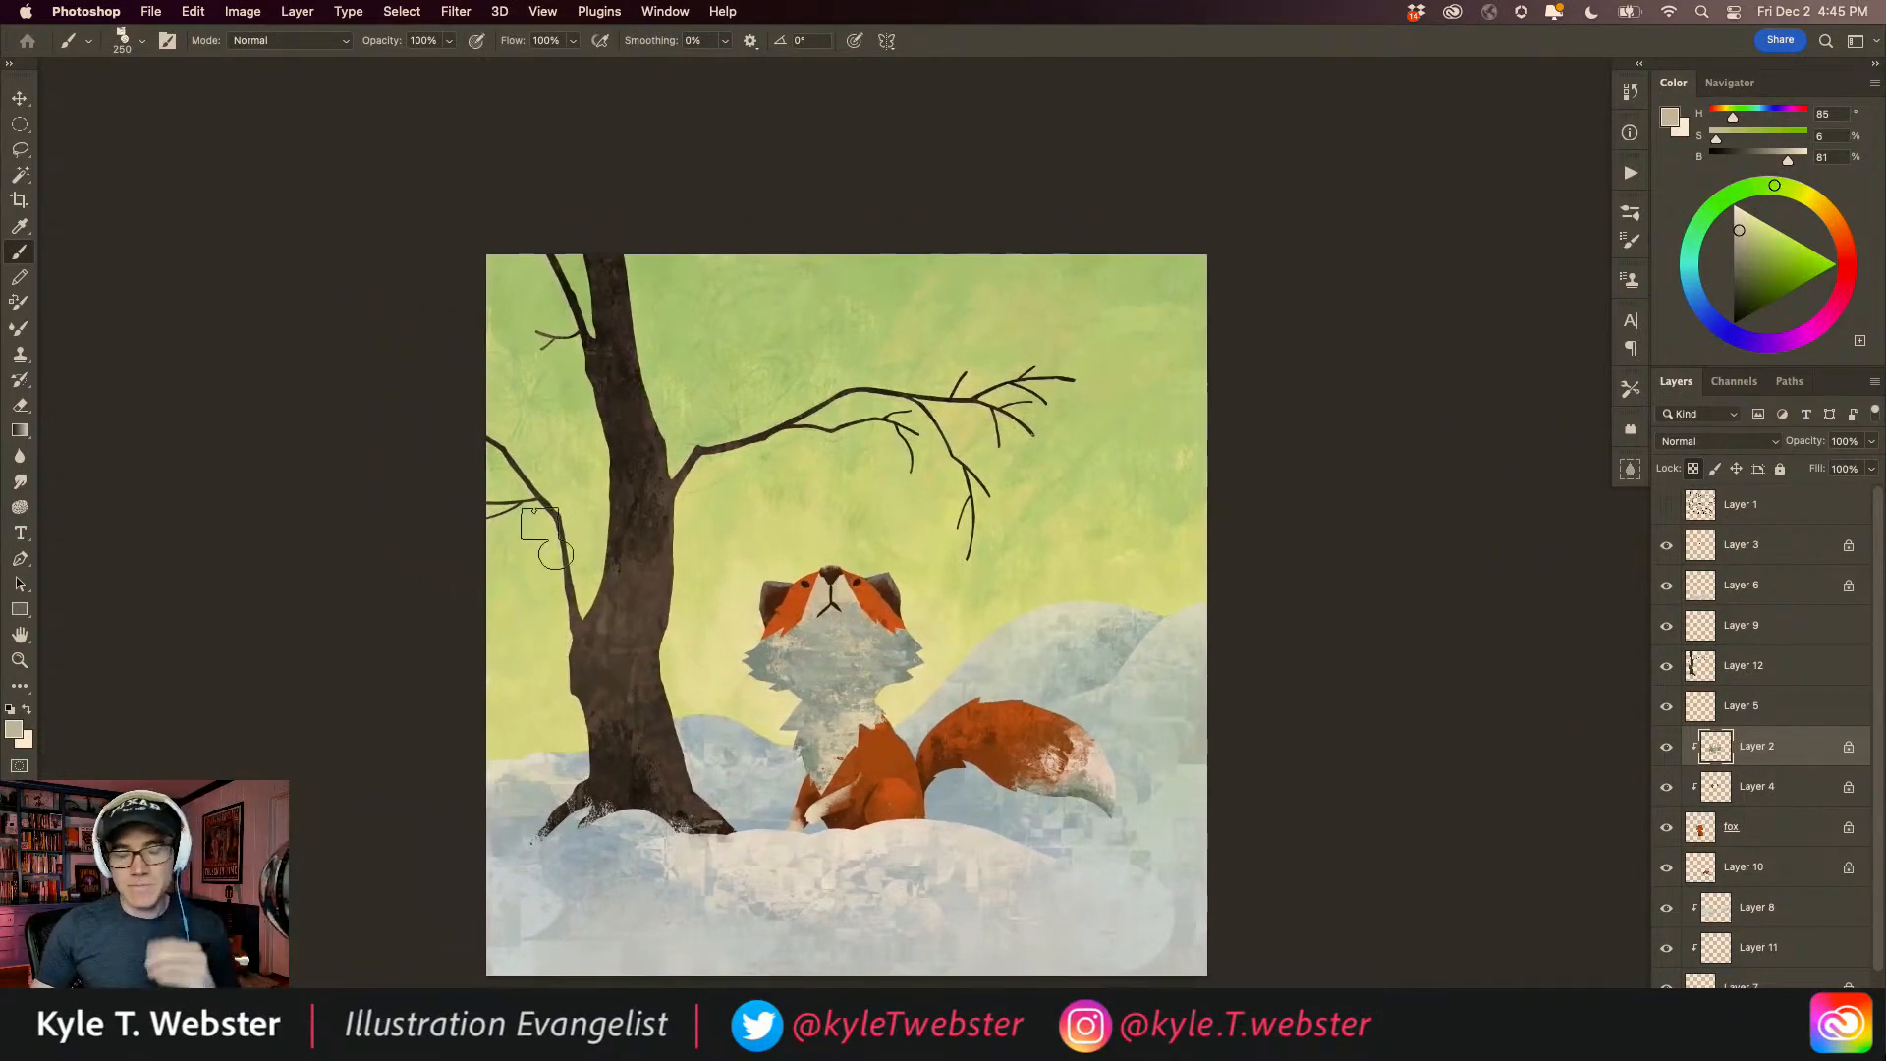
pyautogui.keyDown('super'); pyautogui.click(1000, 637); pyautogui.keyUp('super')
pyautogui.moveTo(917, 644); pyautogui.dragTo(851, 615)
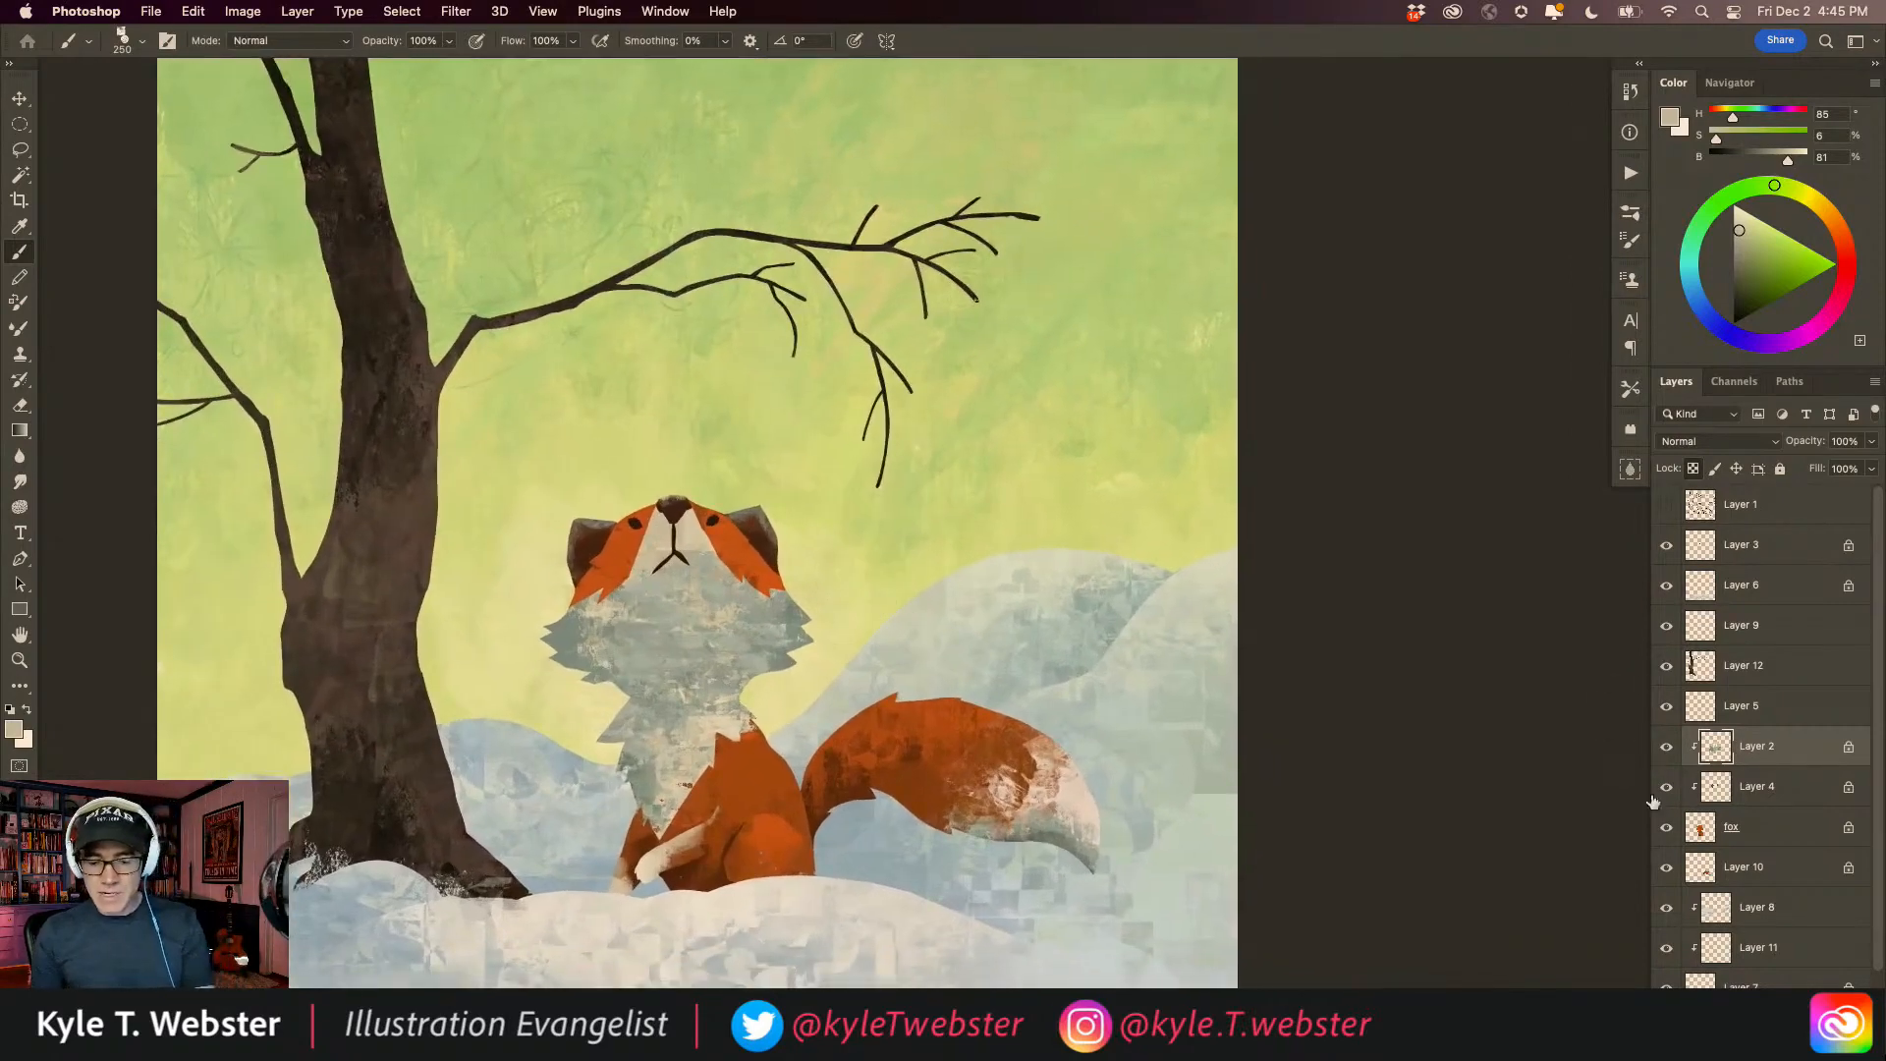
pyautogui.click(1716, 978)
pyautogui.click(1718, 1017)
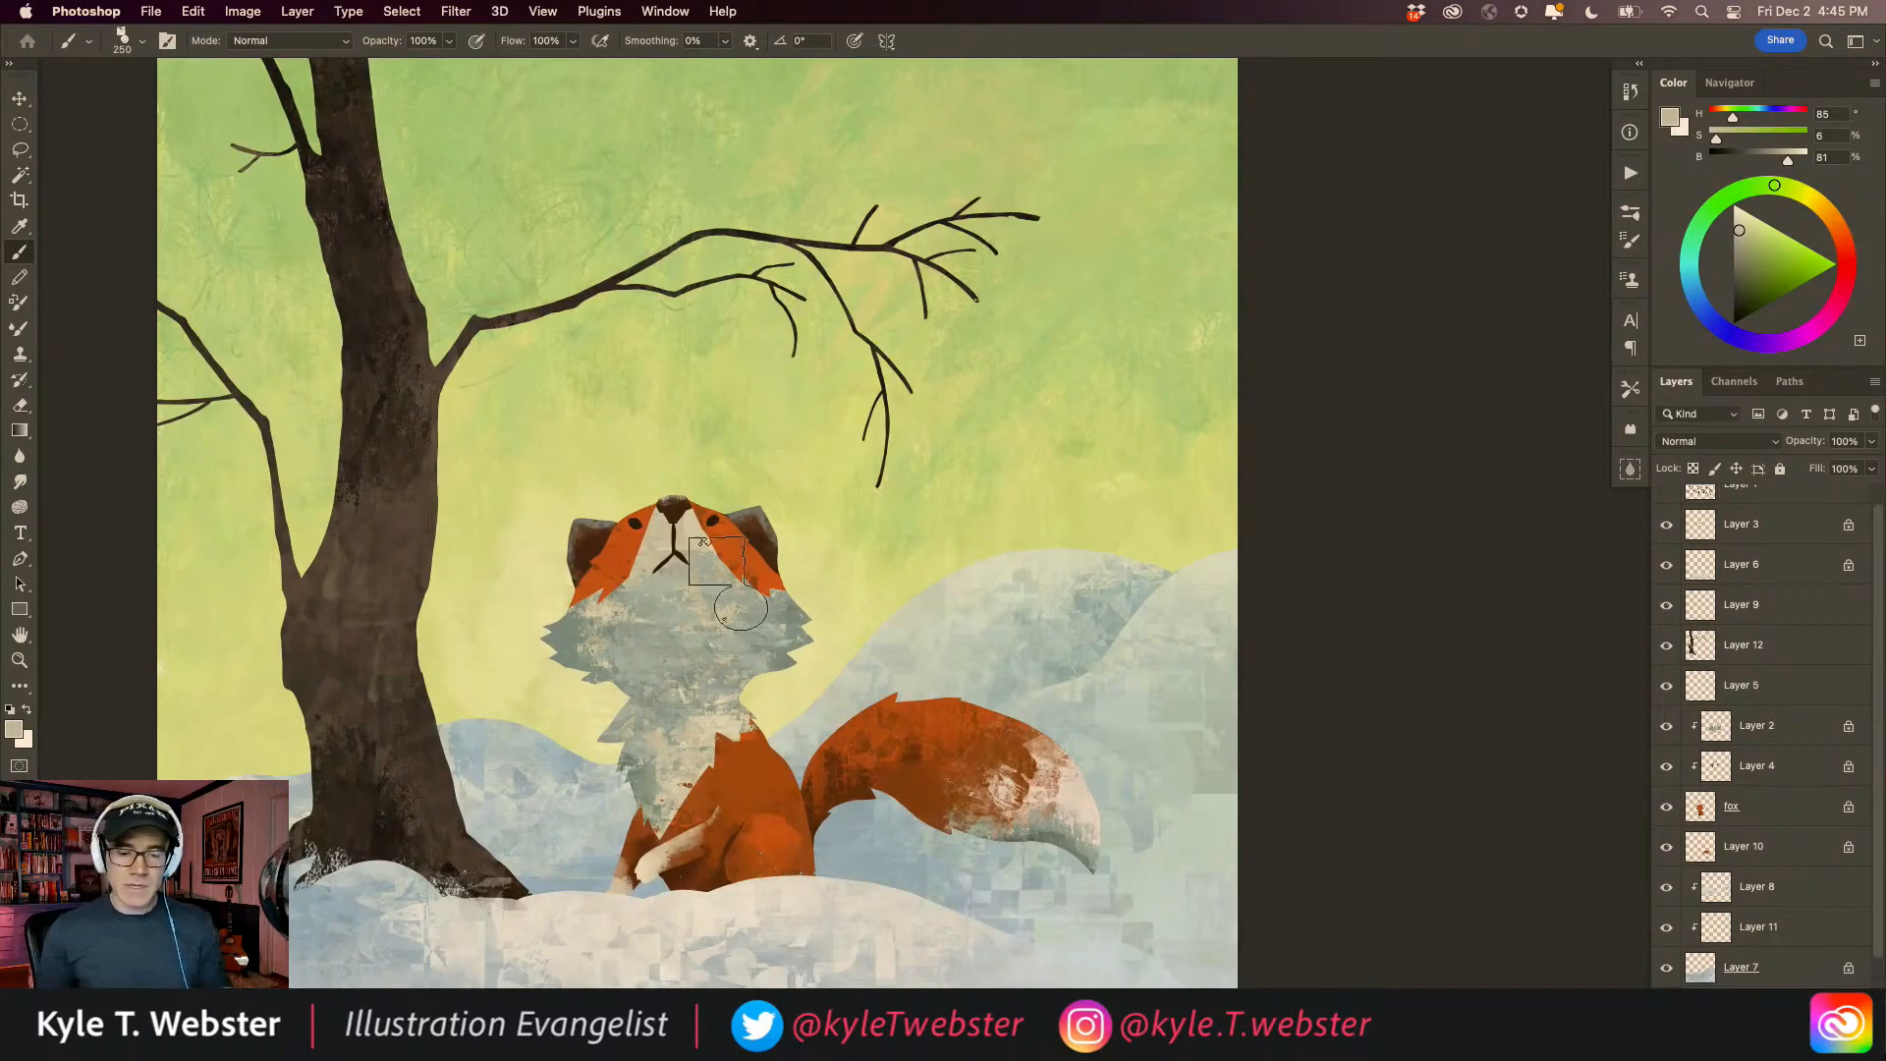
pyautogui.scroll(1, 1818, 605)
pyautogui.click(1667, 511)
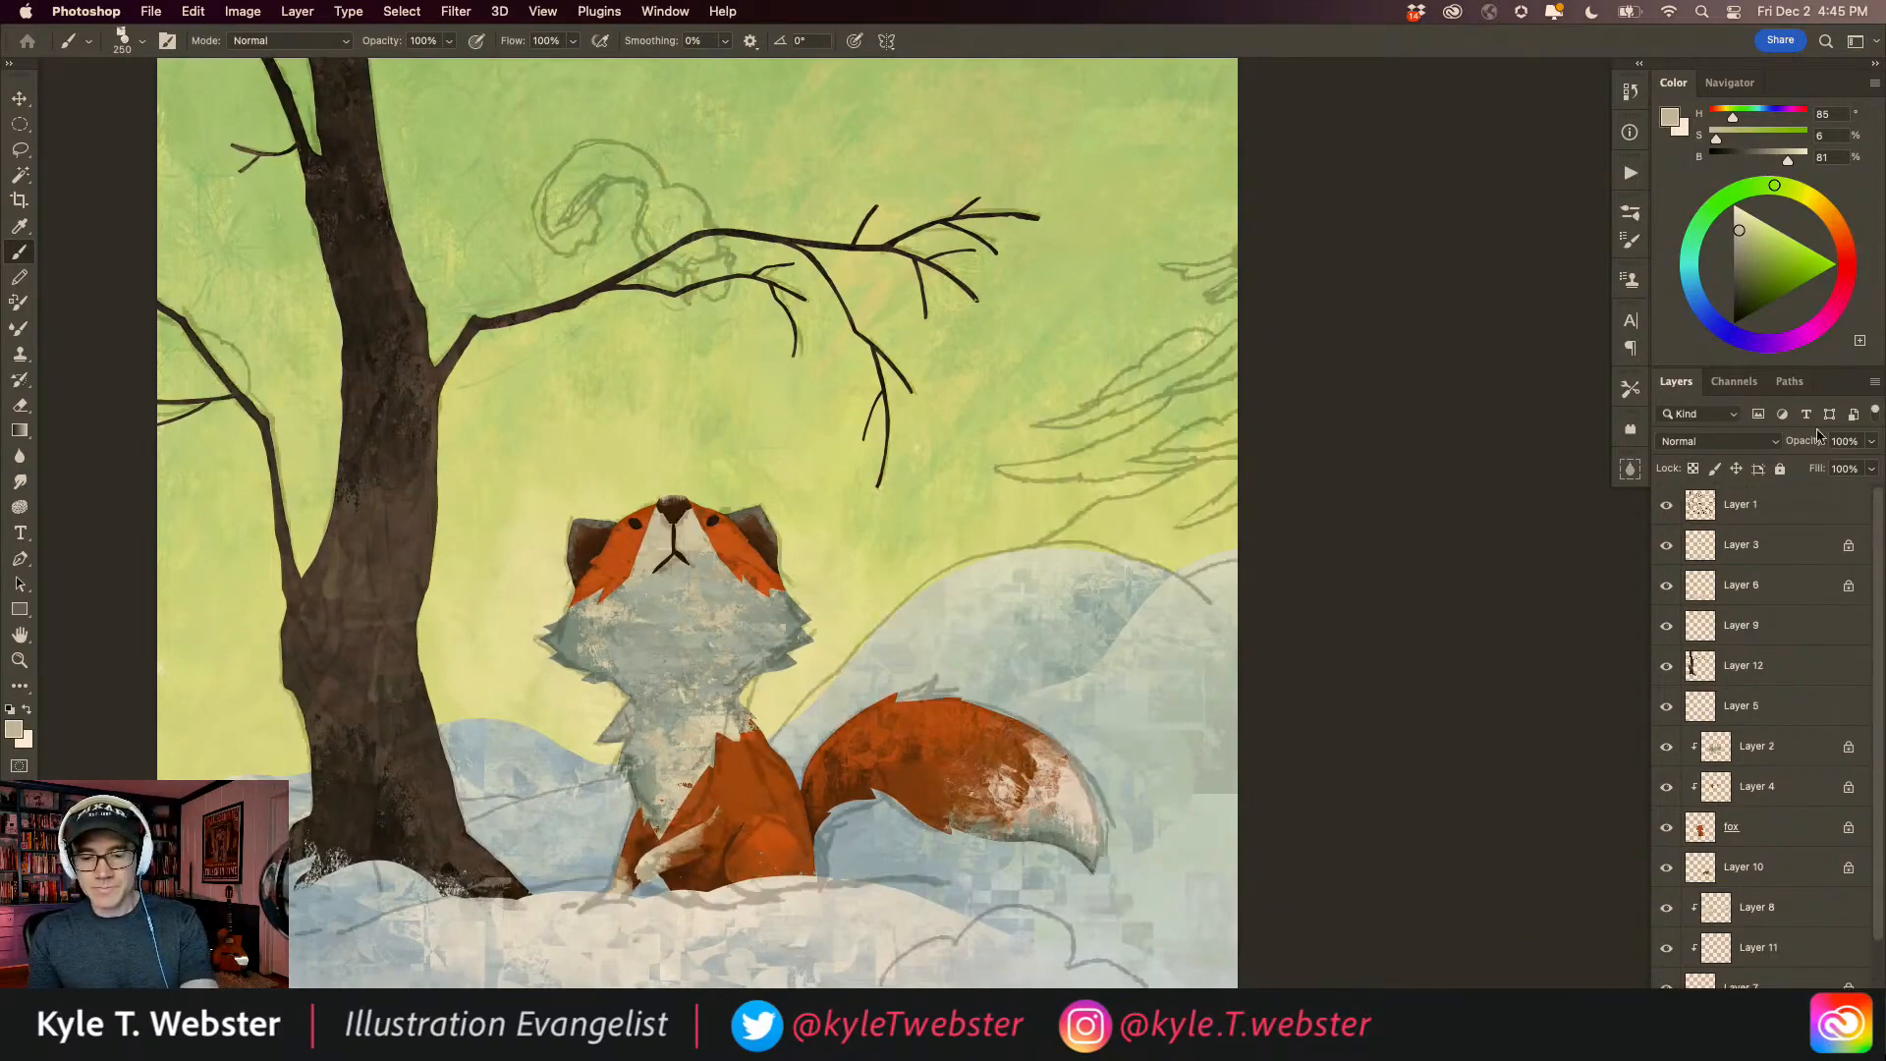
pyautogui.click(1739, 507)
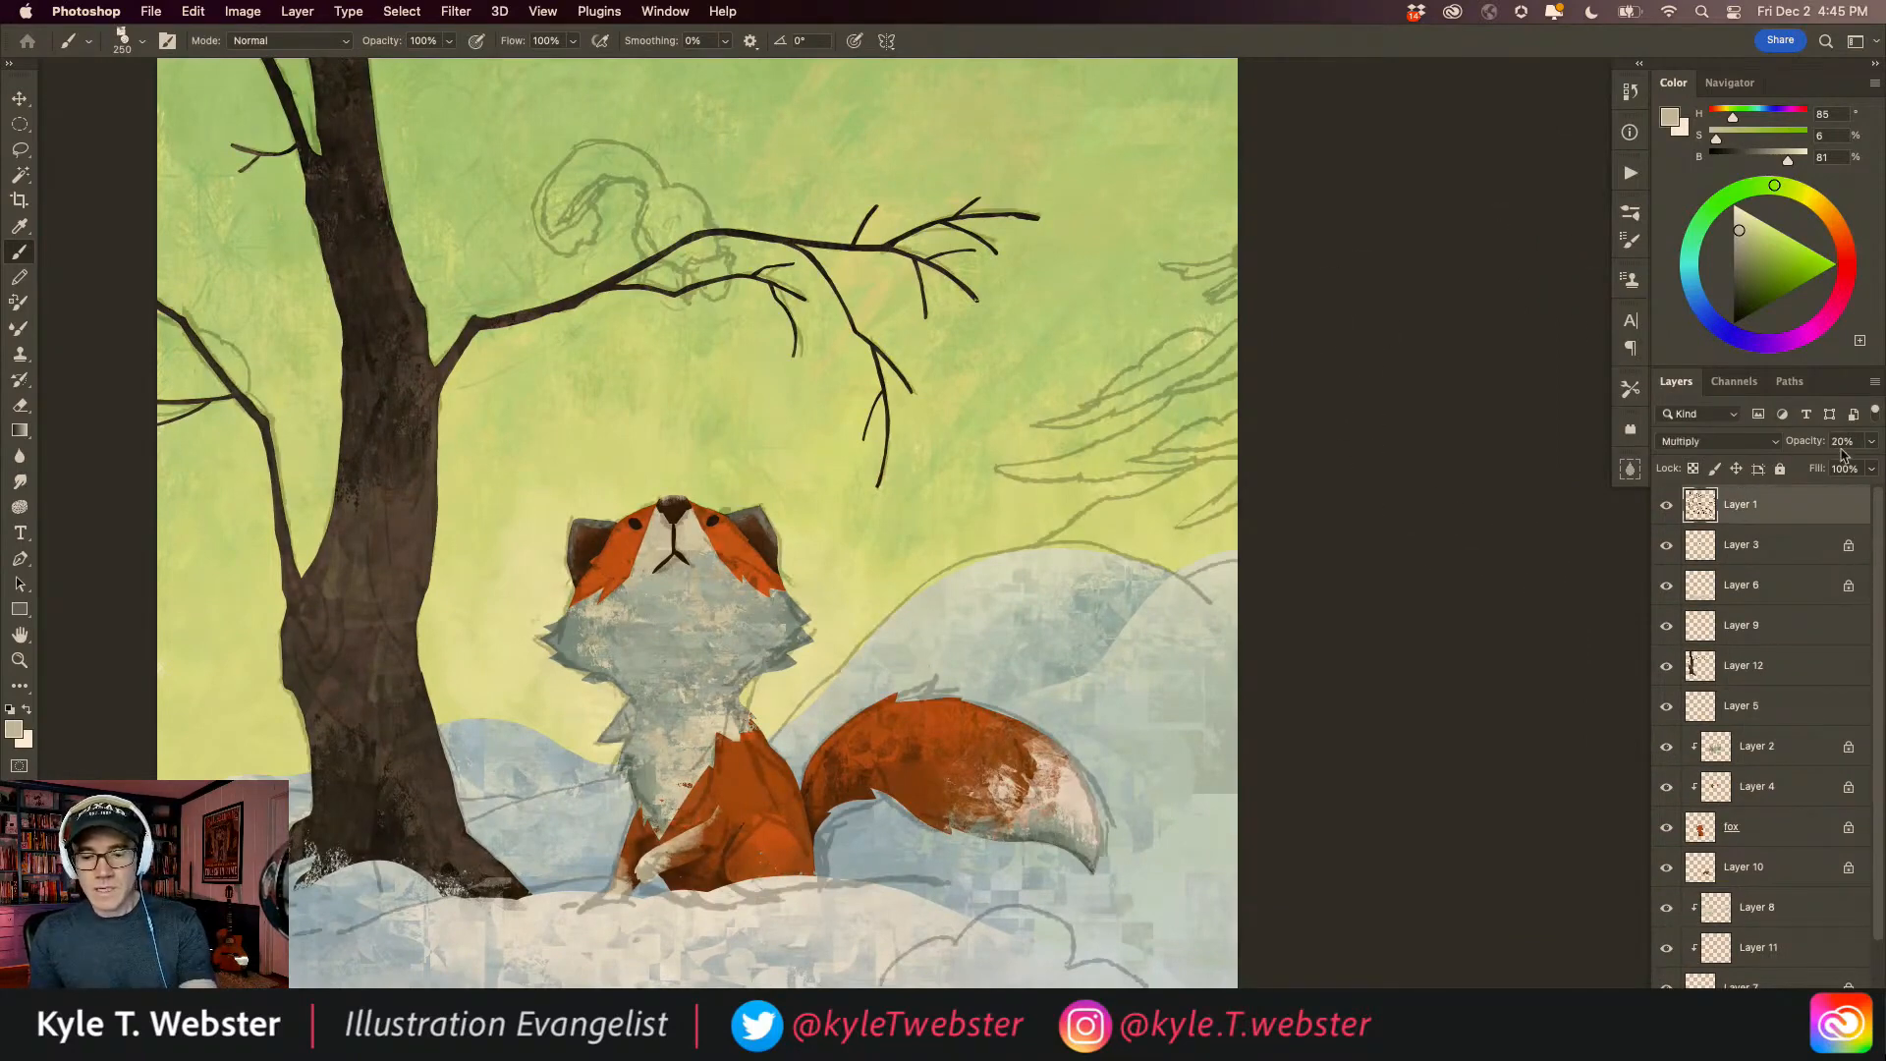
pyautogui.click(1870, 443)
pyautogui.moveTo(1796, 471); pyautogui.dragTo(1792, 471)
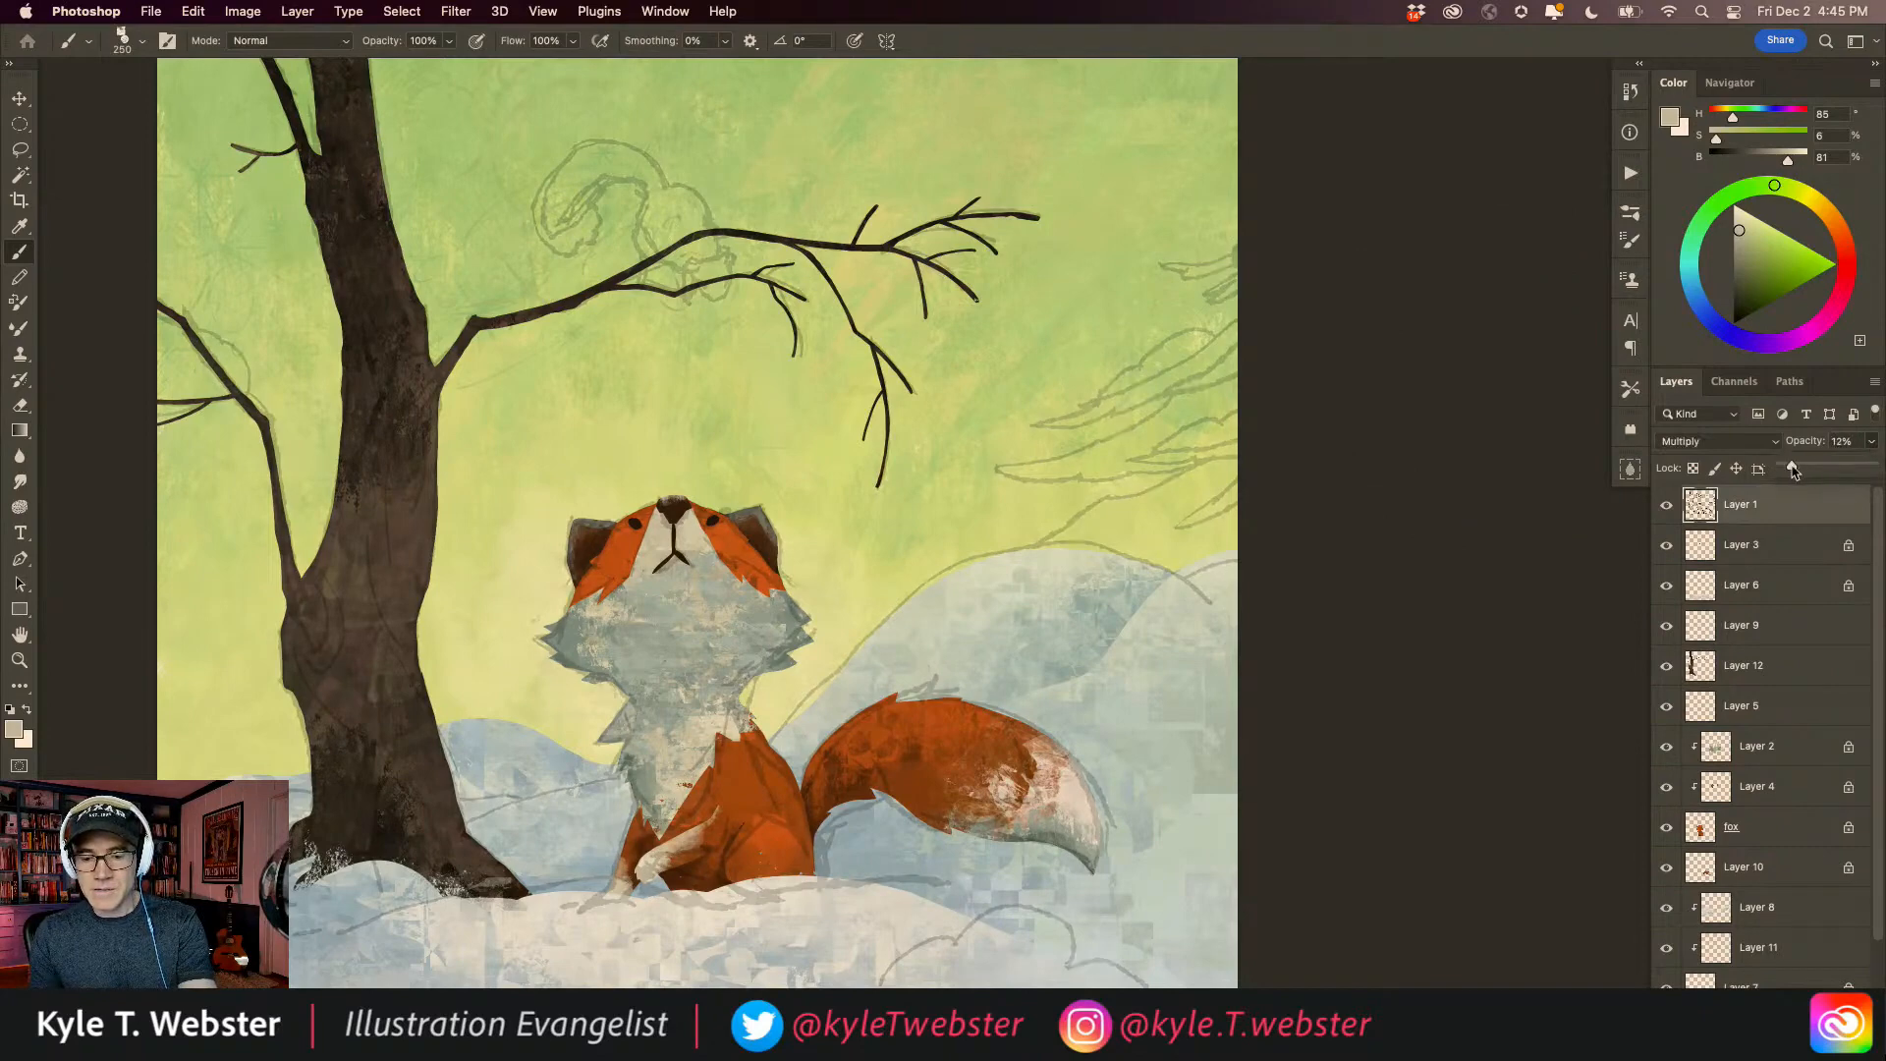
# Step: Add a new layer directly above the color layer and lasso the sketched evergreen's jagged branches along the canvas's right edge
pyautogui.moveTo(798, 615); pyautogui.dragTo(739, 630)
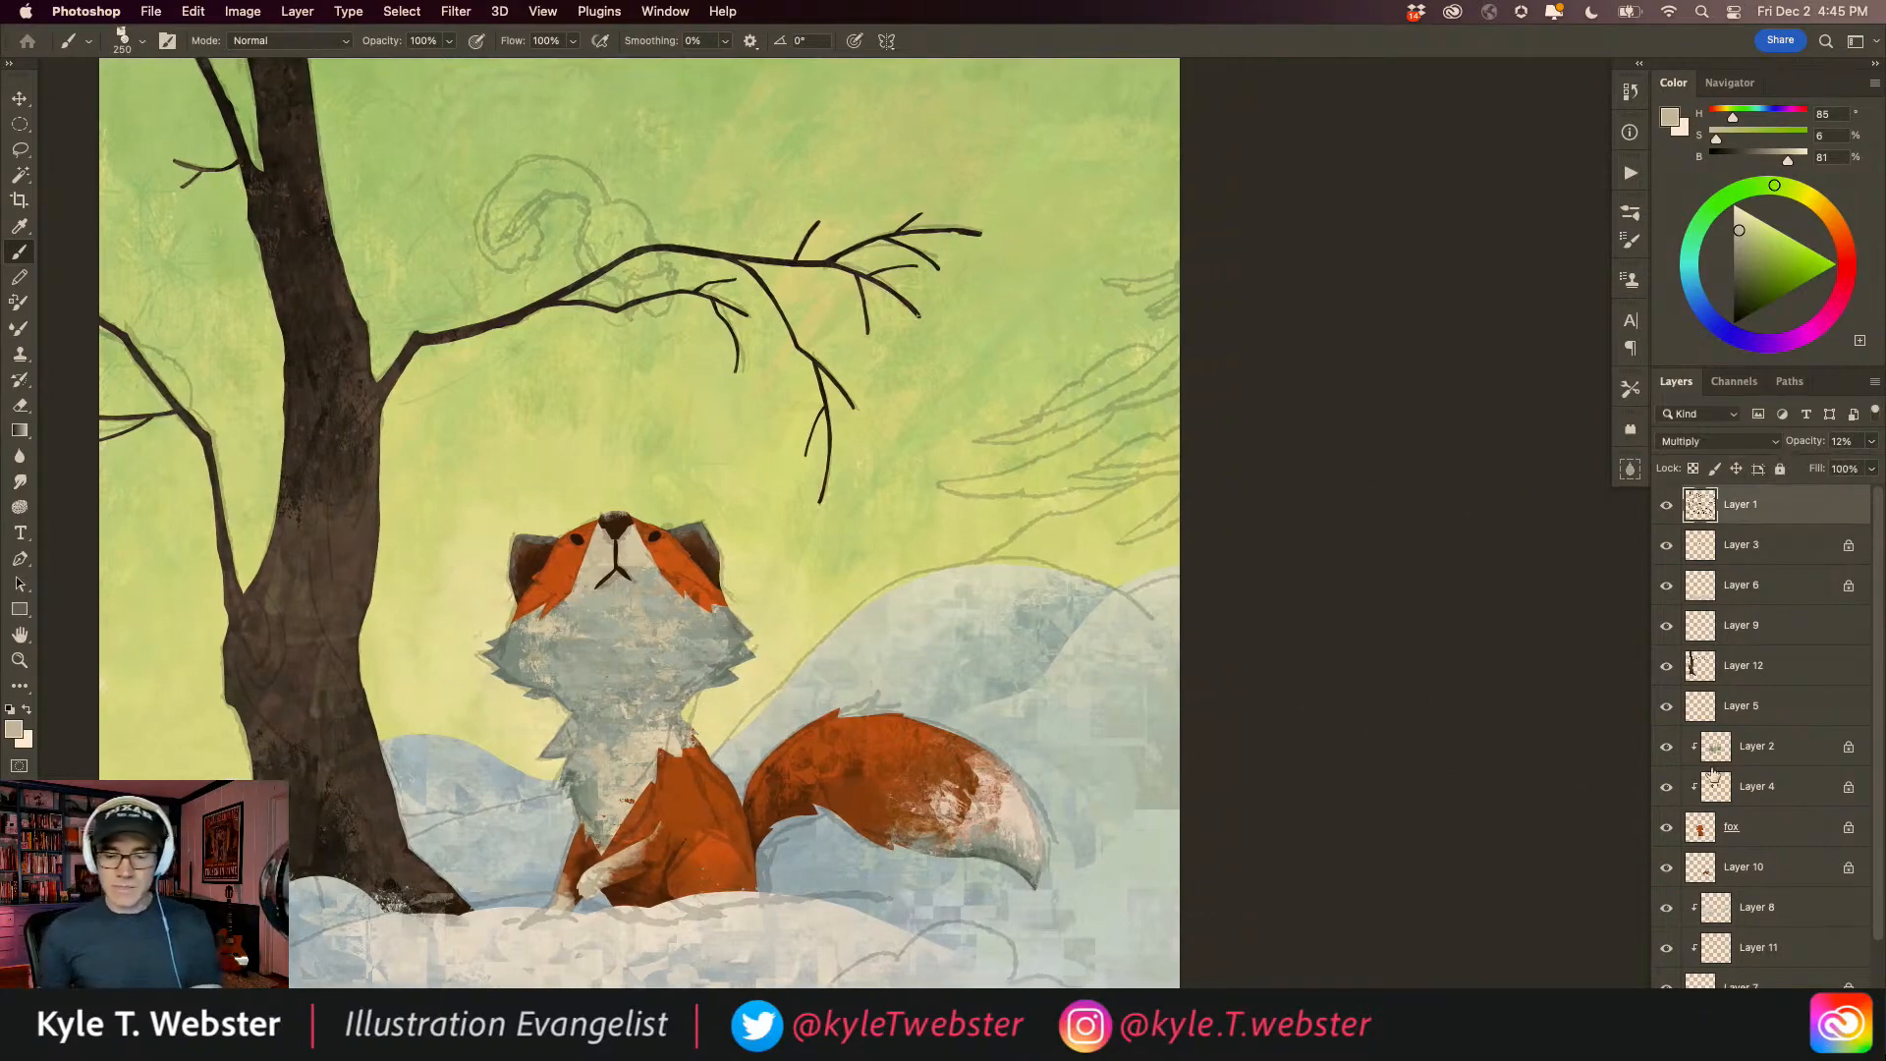
pyautogui.scroll(-3, 1754, 894)
pyautogui.click(1700, 933)
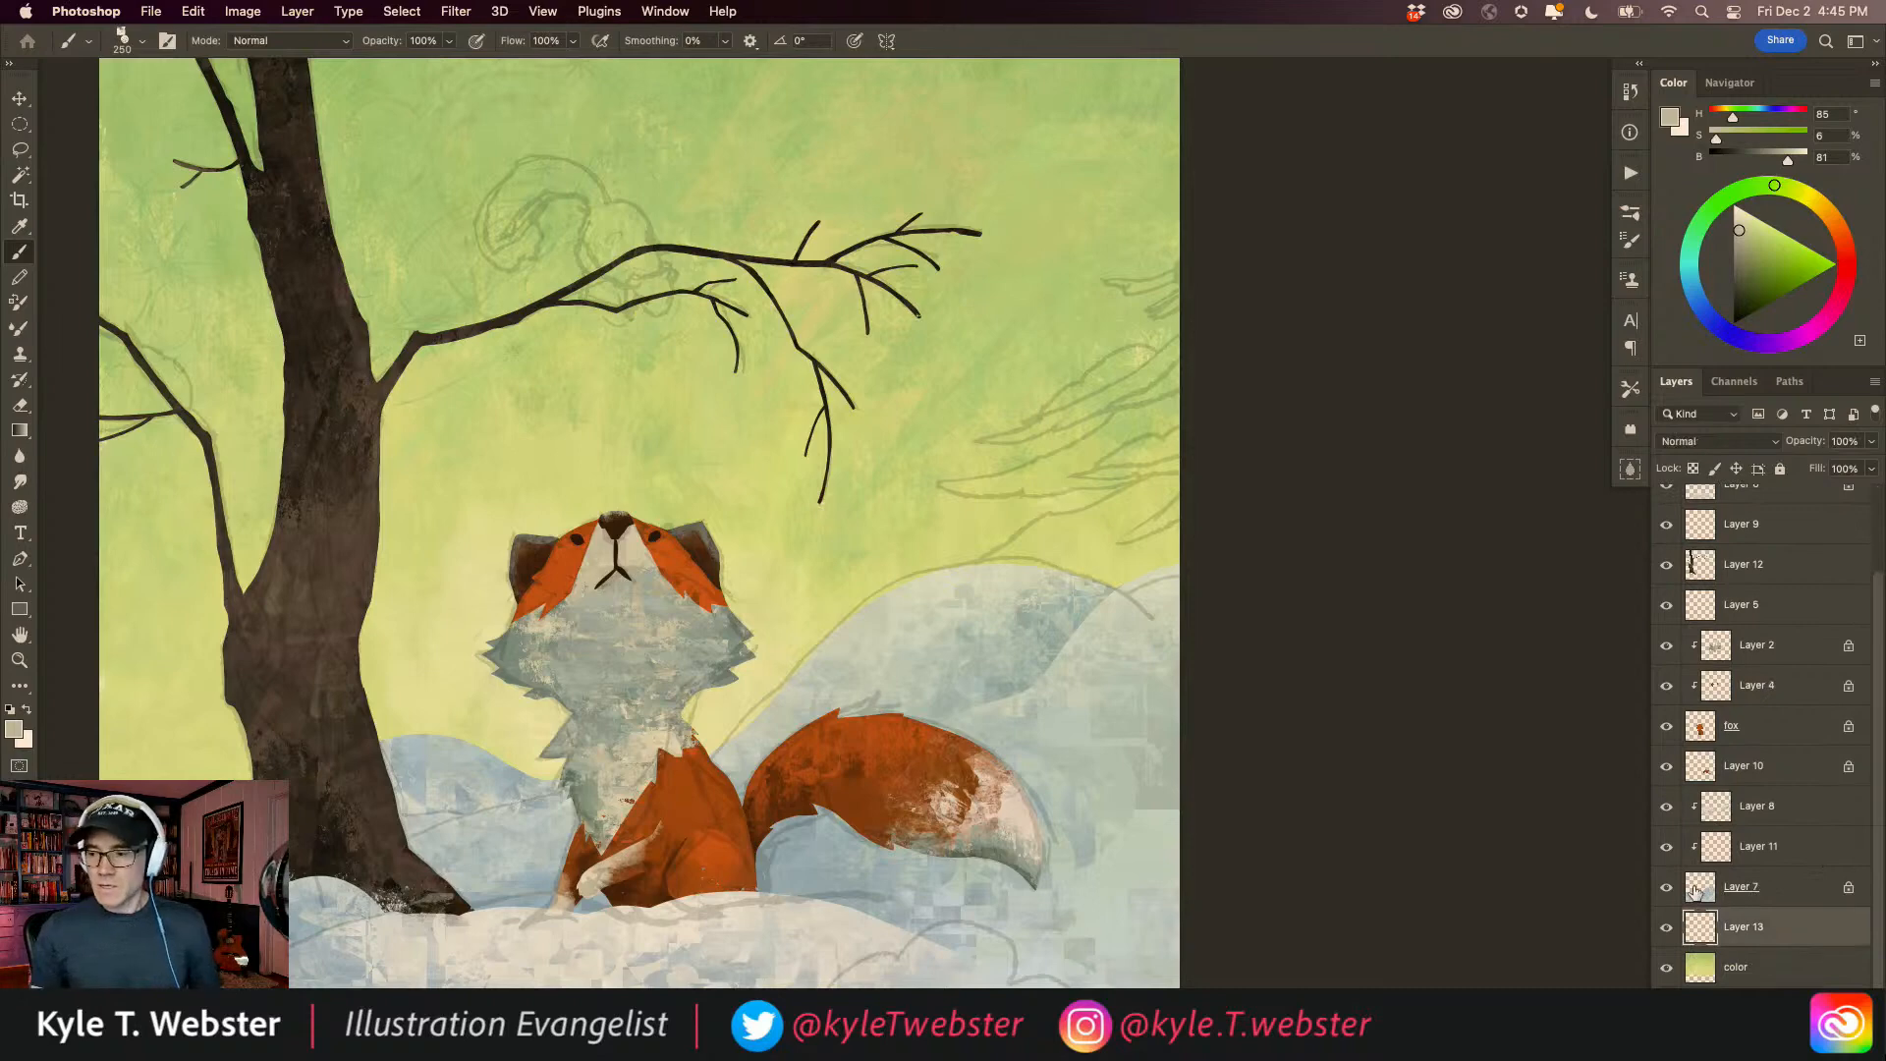
pyautogui.press('l')
pyautogui.moveTo(952, 436); pyautogui.dragTo(884, 518)
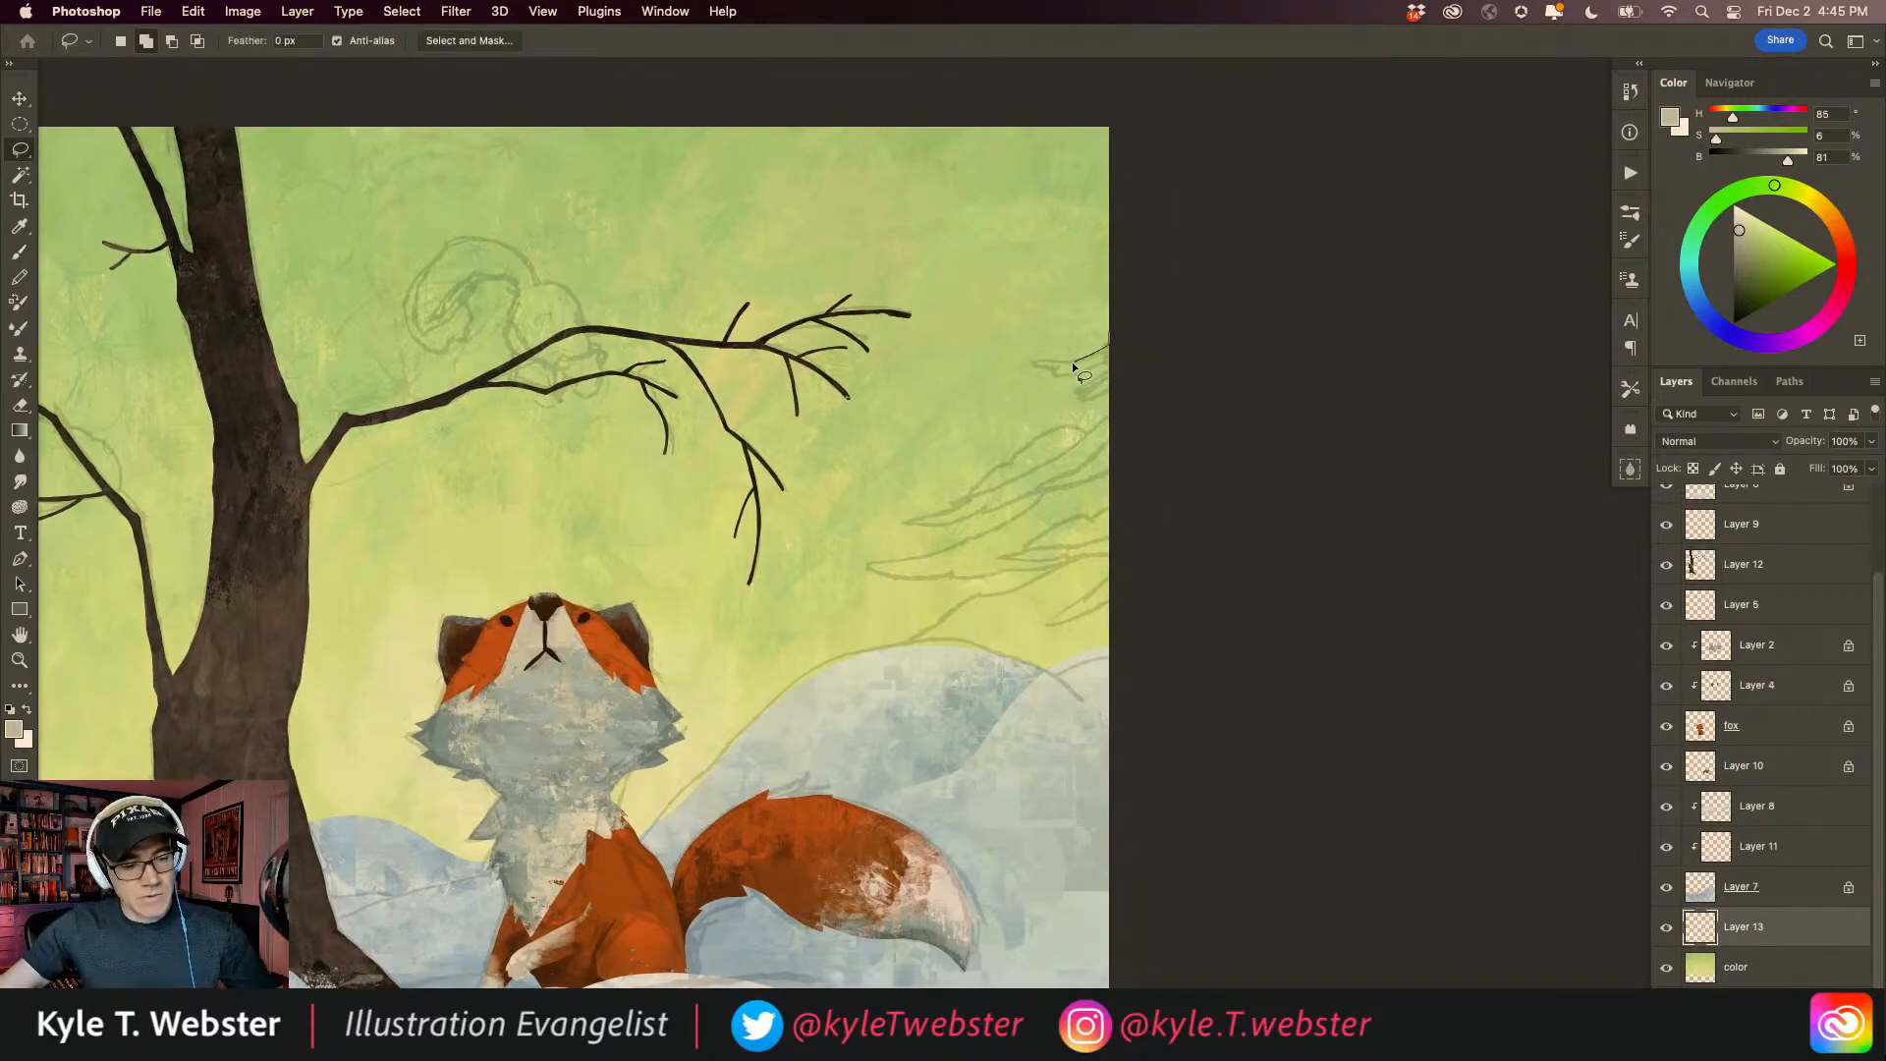
pyautogui.moveTo(1073, 393)
pyautogui.mouseDown()
pyautogui.moveTo(1100, 387)
pyautogui.moveTo(1070, 405)
pyautogui.mouseUp()
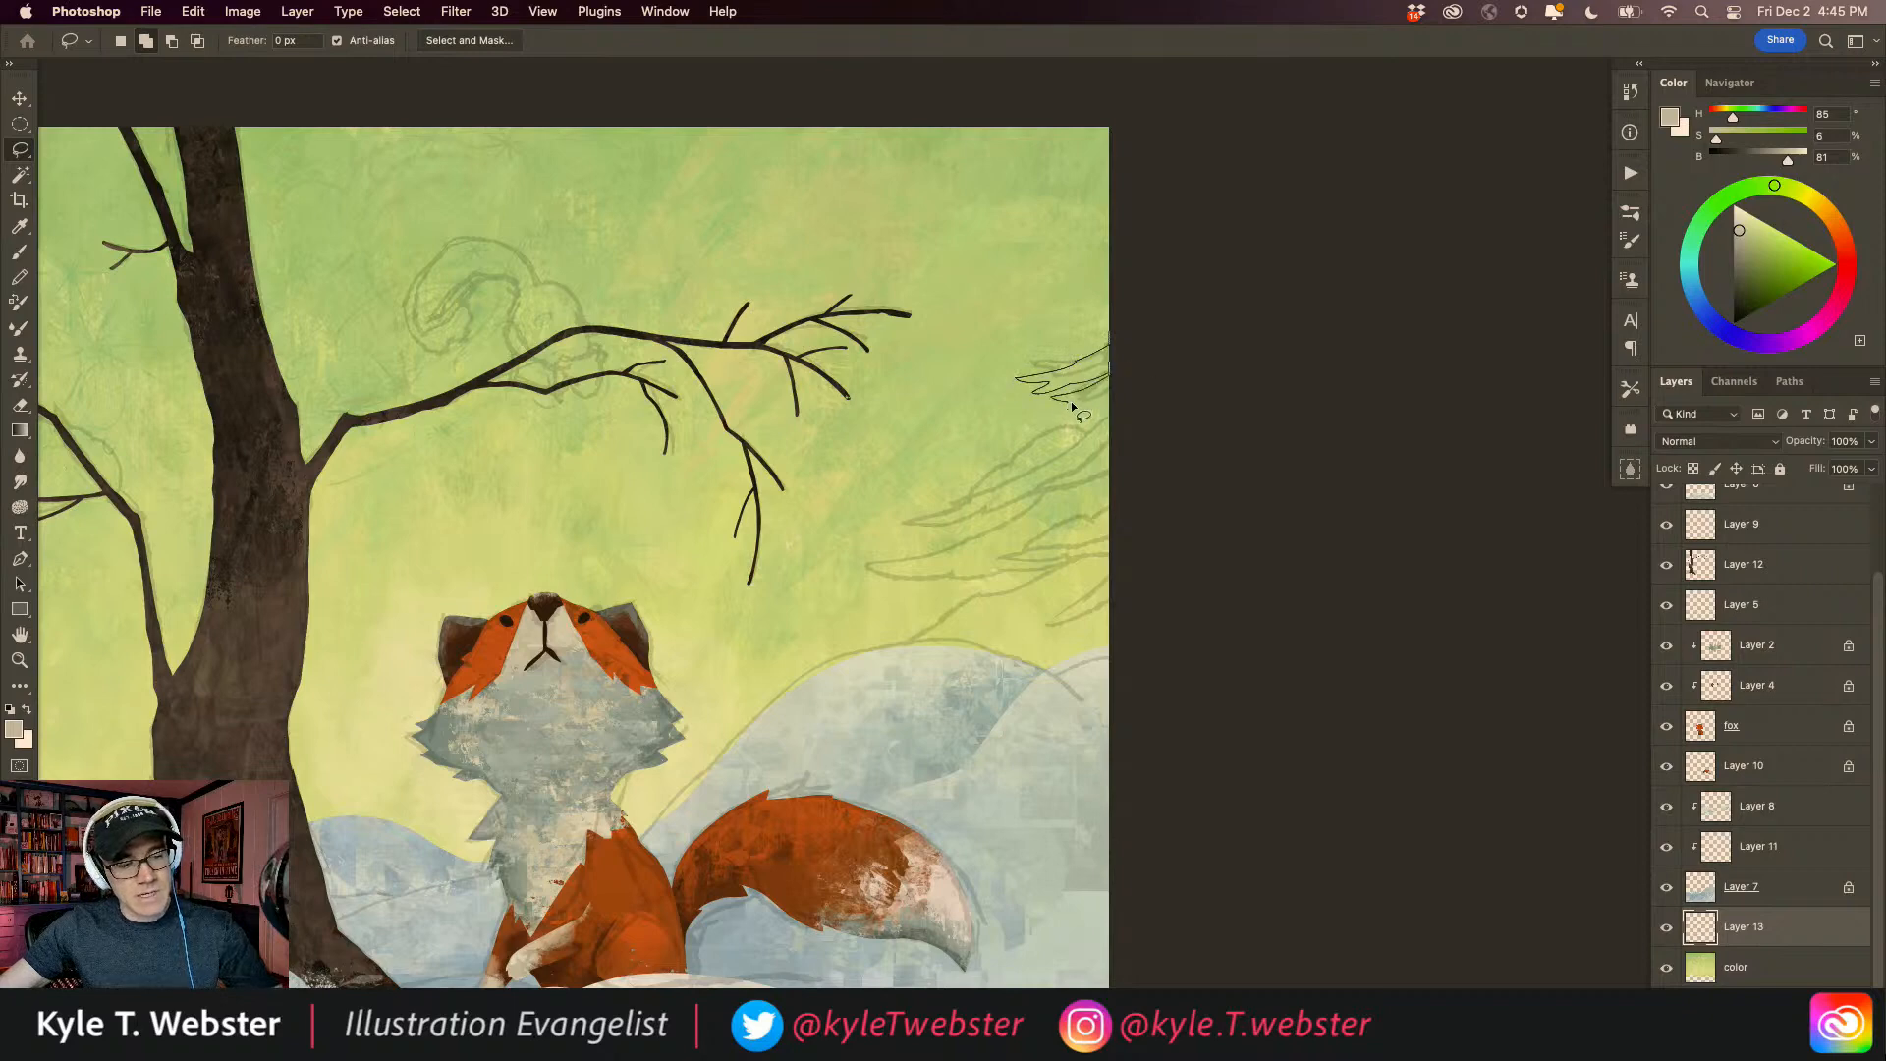
pyautogui.moveTo(983, 494); pyautogui.dragTo(904, 515)
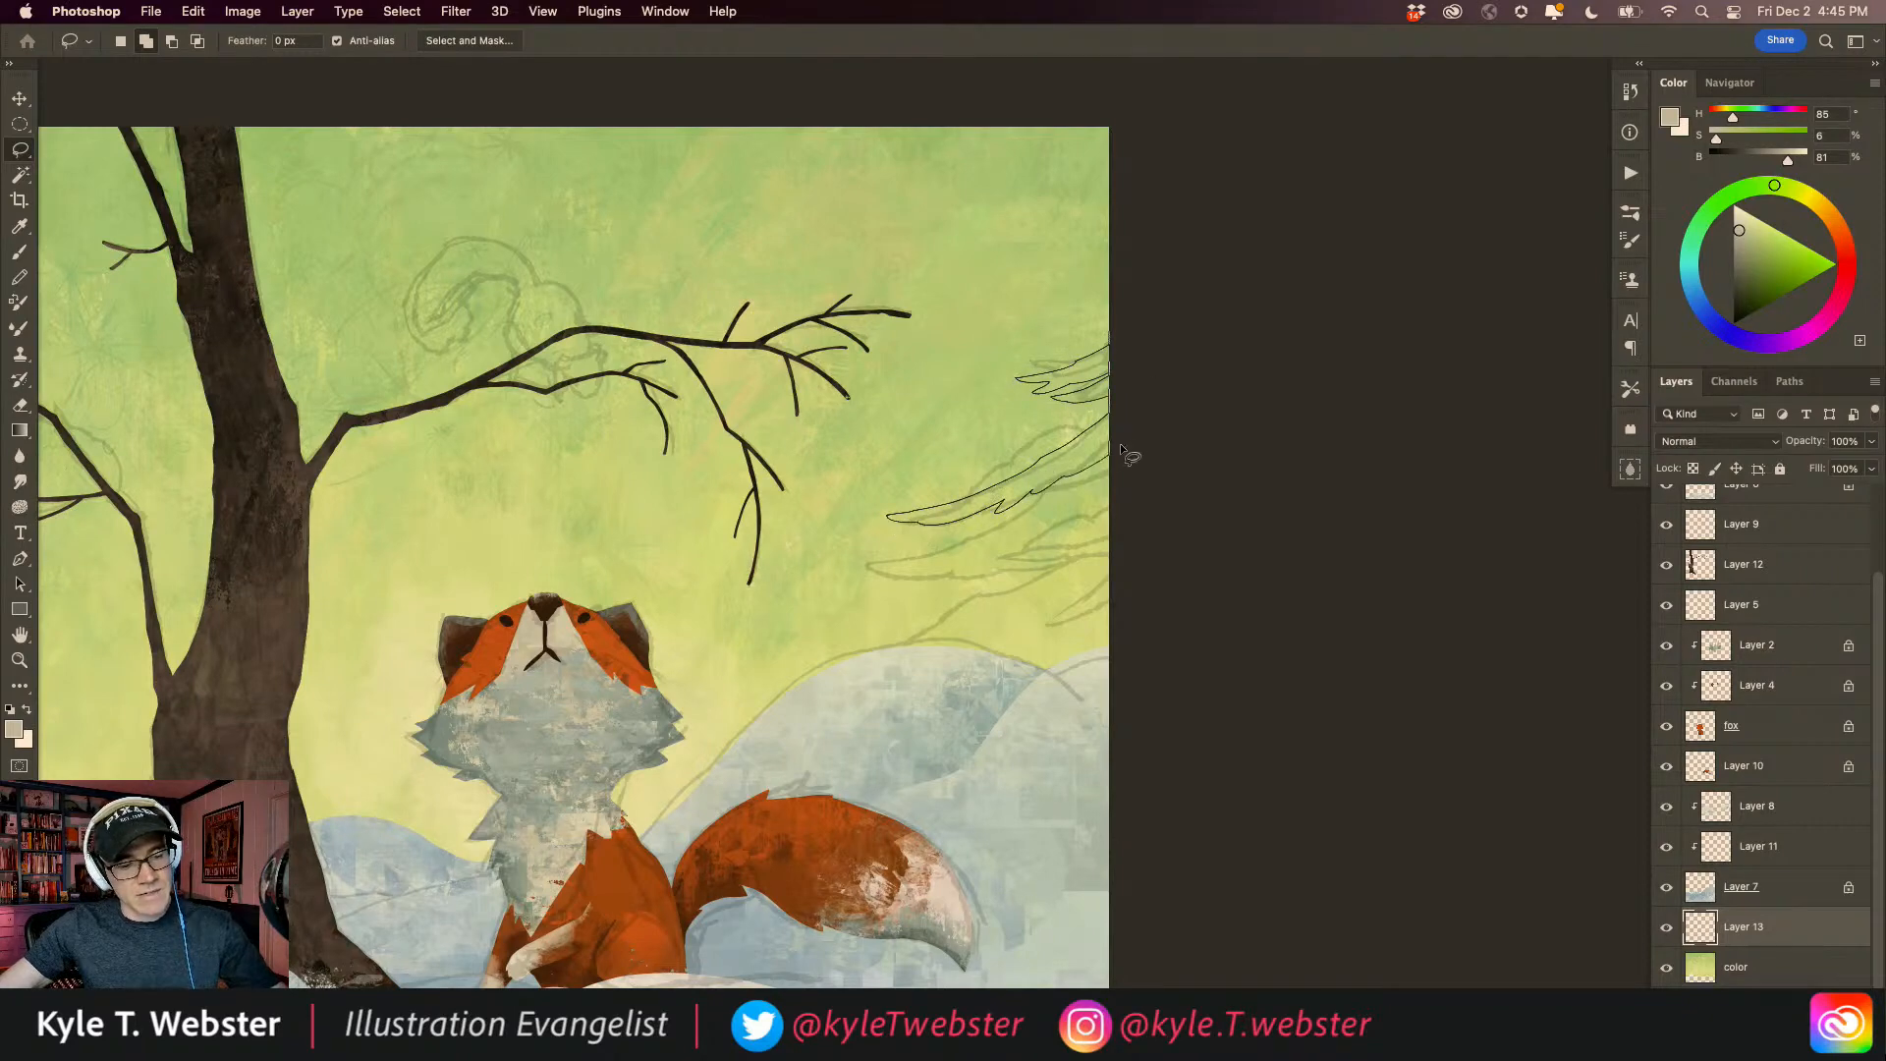
pyautogui.moveTo(1014, 523); pyautogui.dragTo(931, 558)
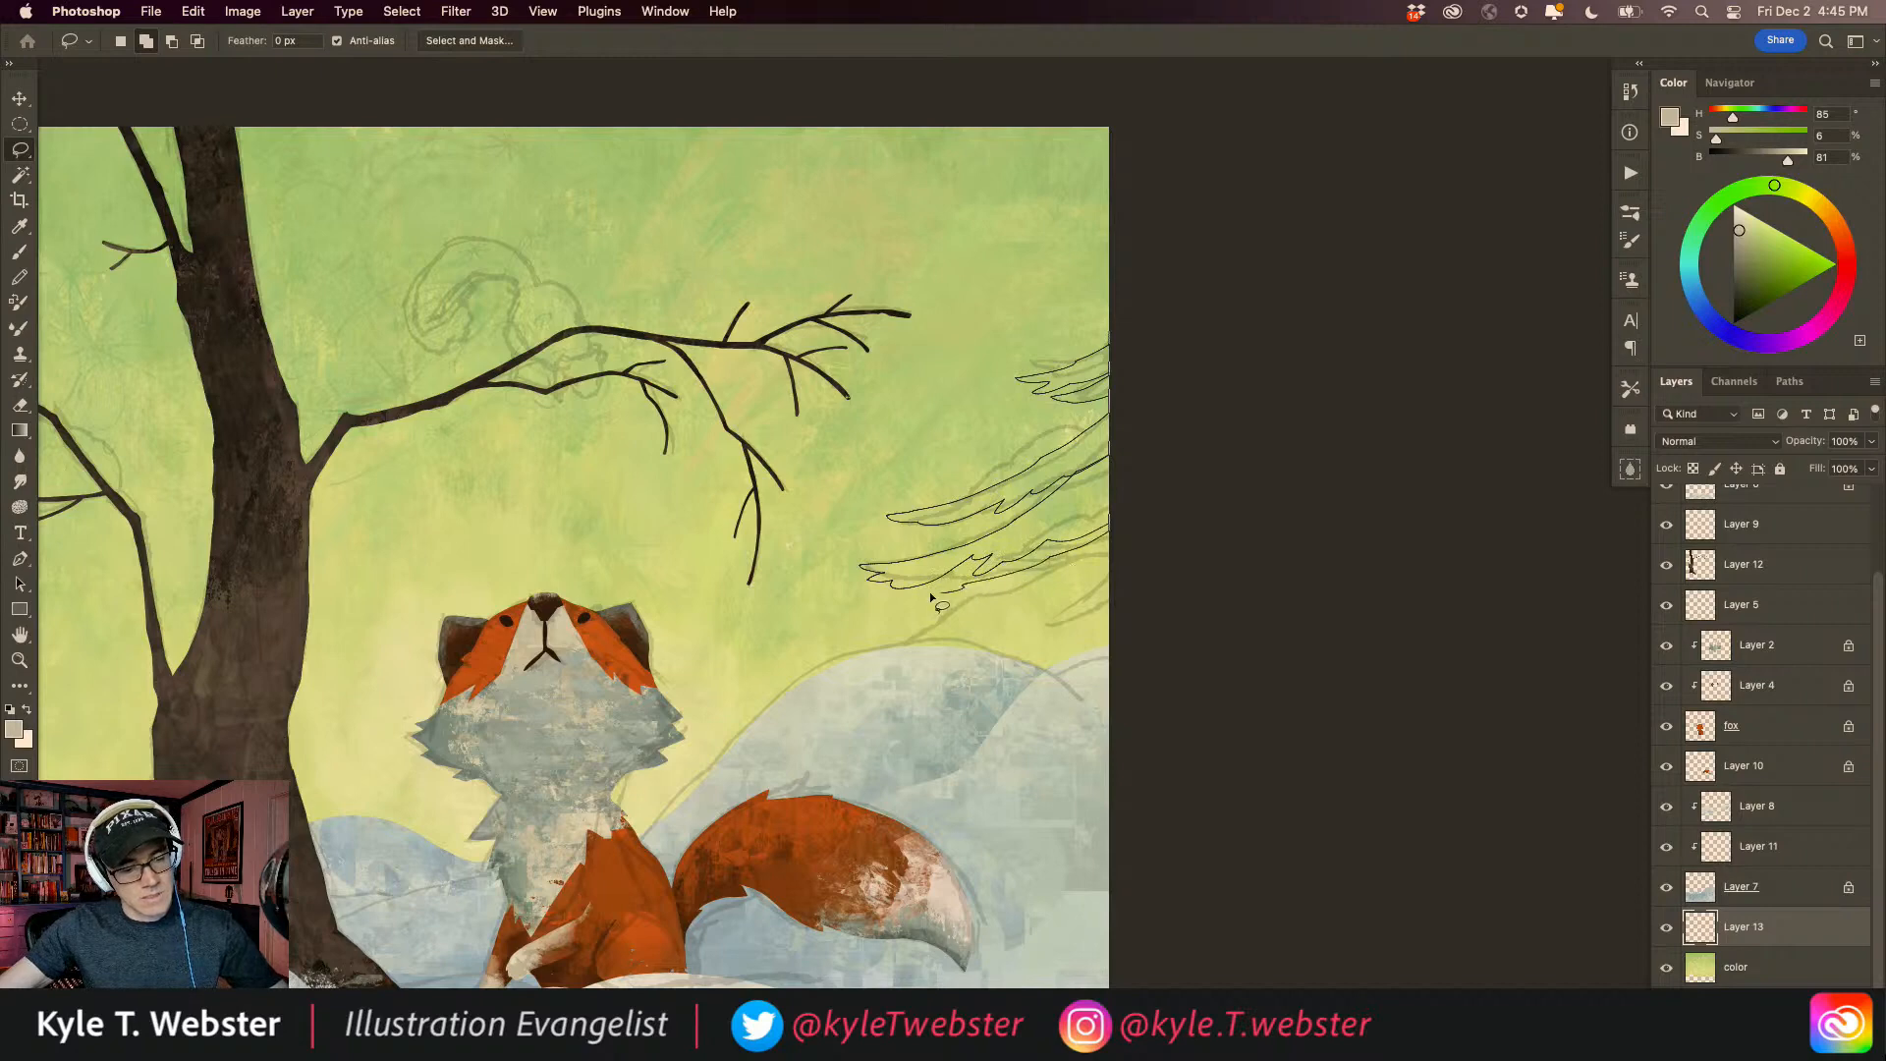
pyautogui.moveTo(933, 664)
pyautogui.mouseDown()
pyautogui.moveTo(1024, 700)
pyautogui.moveTo(1191, 640)
pyautogui.mouseUp()
pyautogui.moveTo(1182, 371); pyautogui.dragTo(1183, 367)
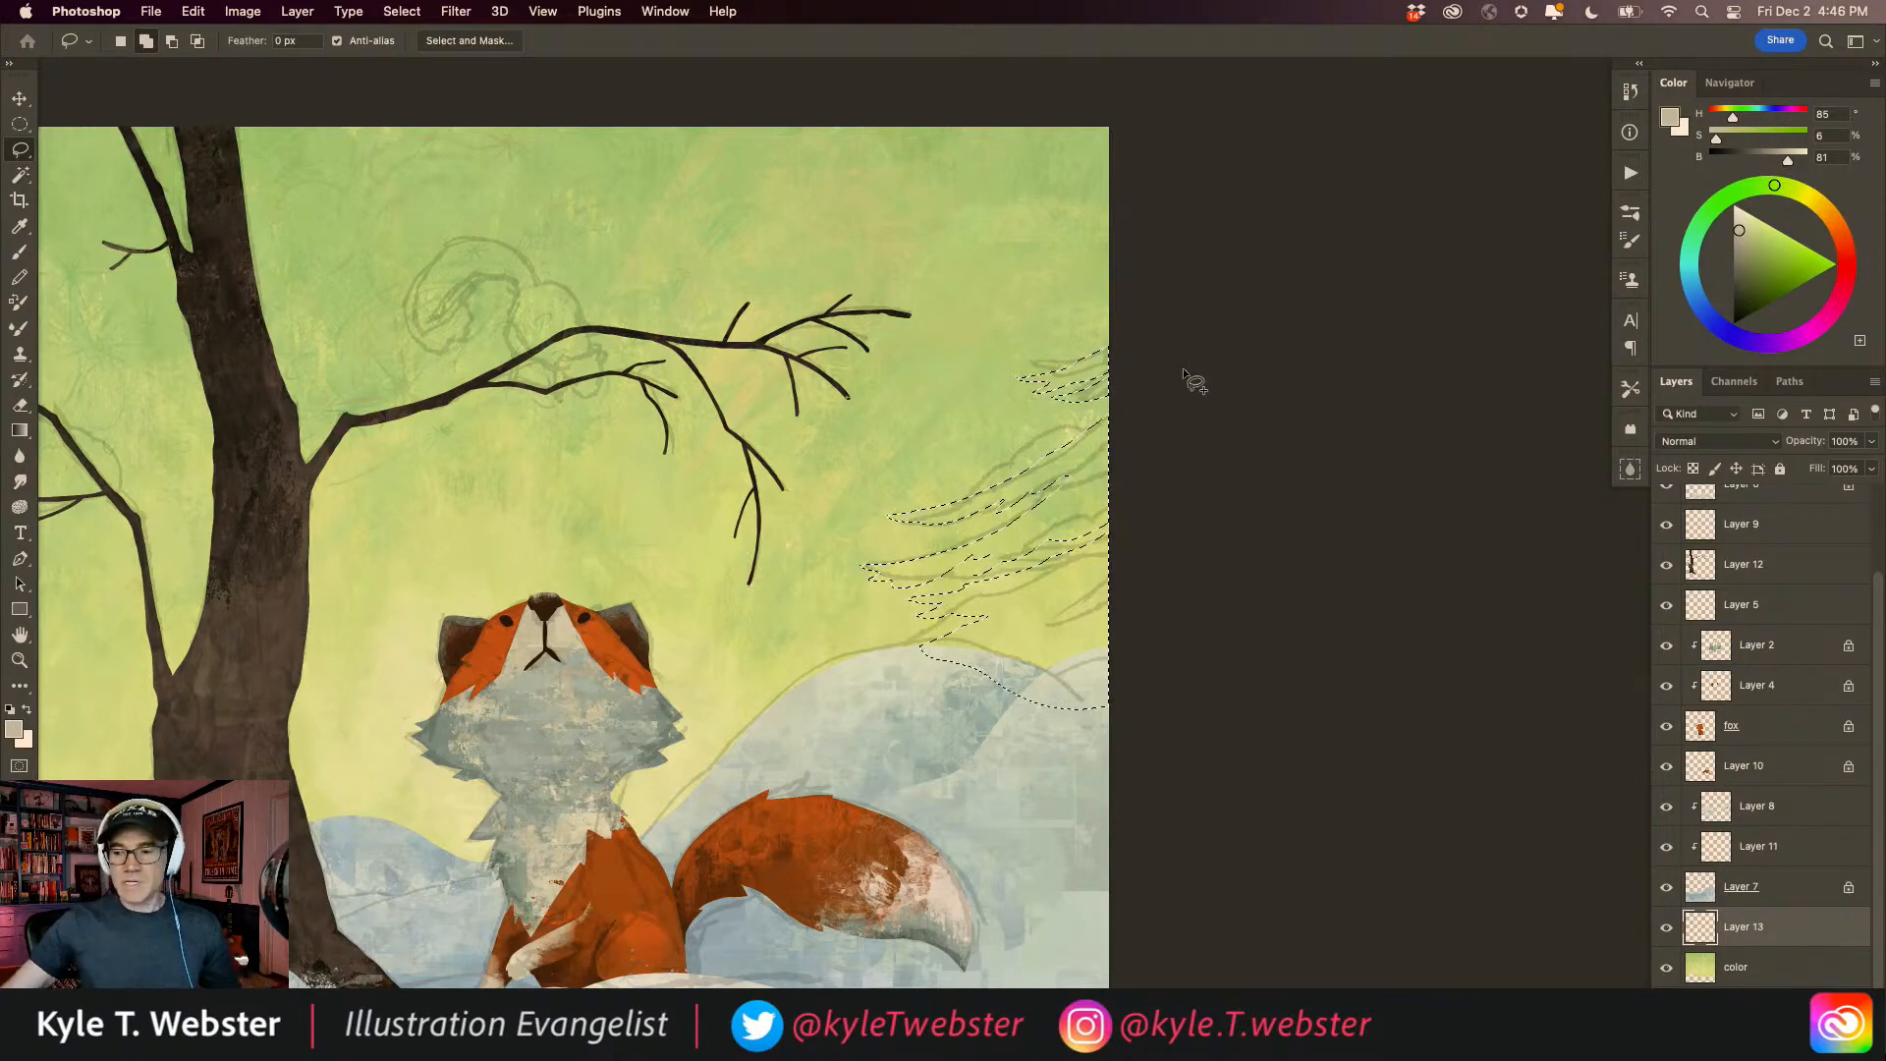
# Step: Paint the lassoed evergreen on Layer 13 with dark green (H 117, S 34, B 39) and hide the Layer 1 sketch
pyautogui.press('b')
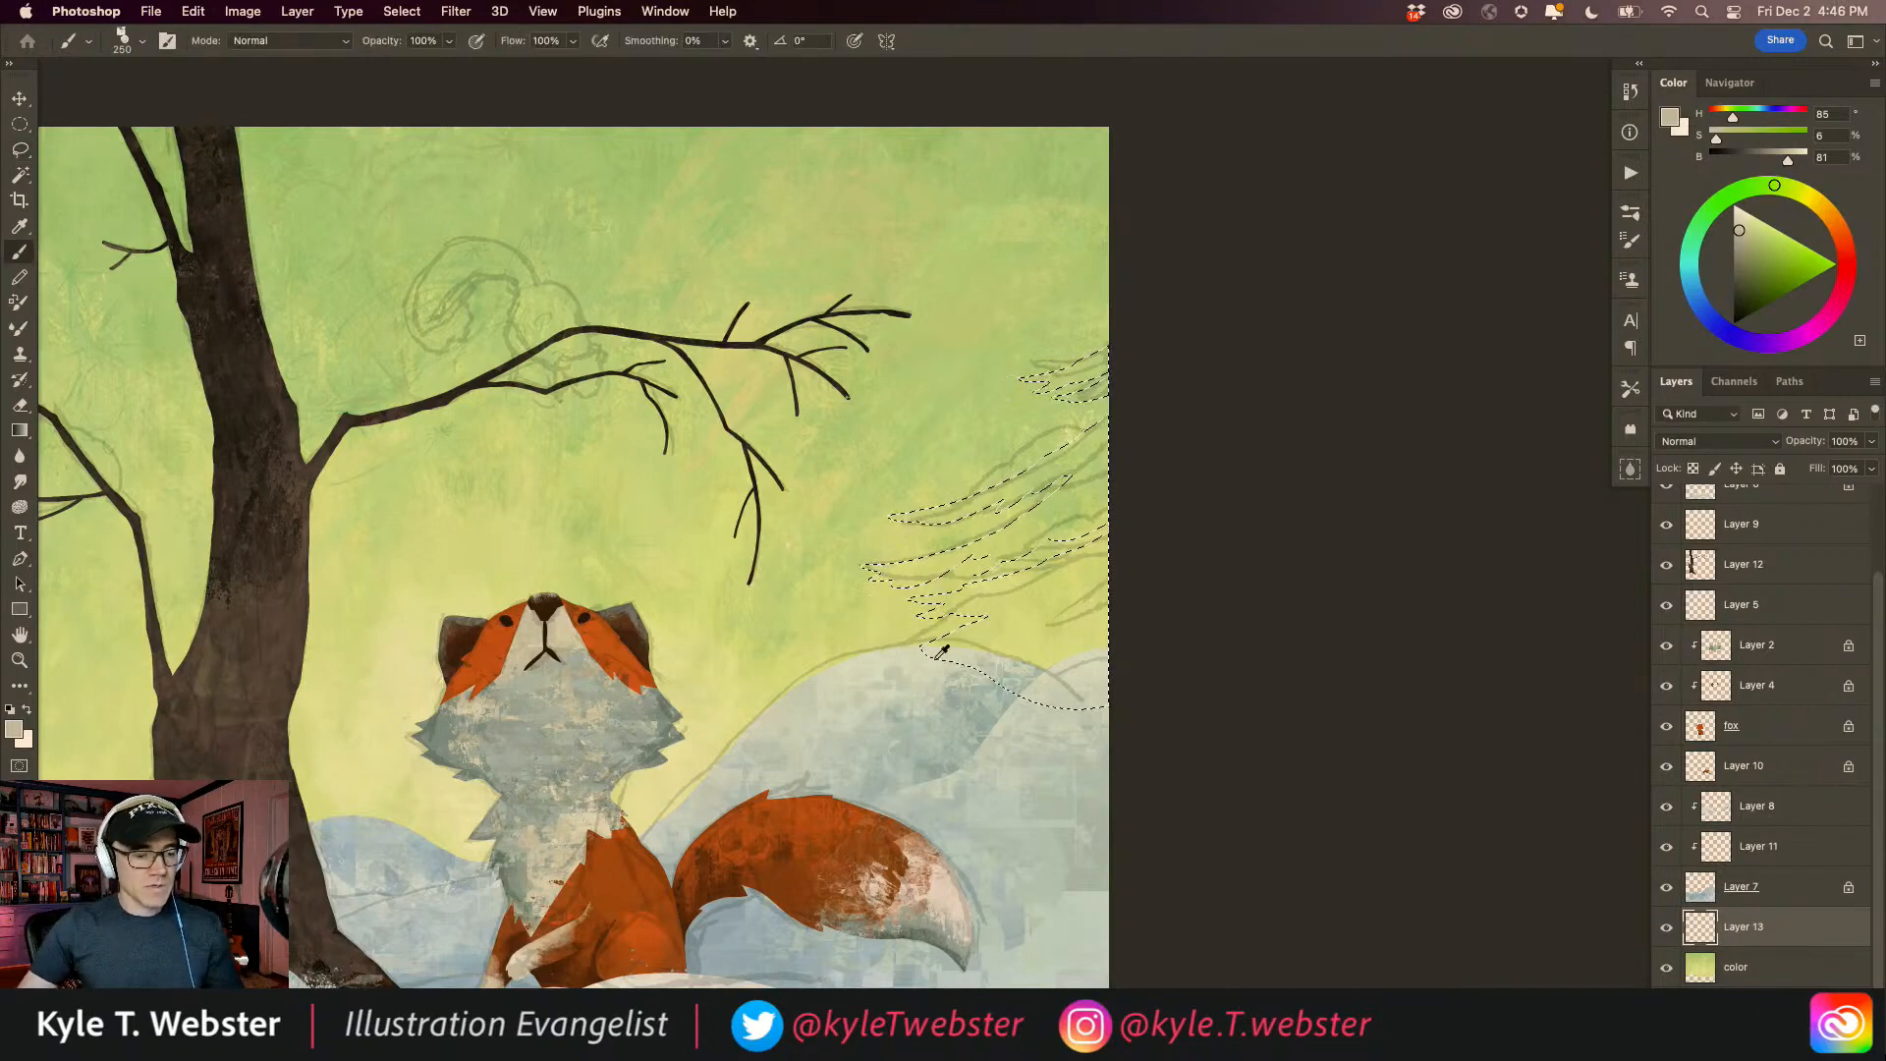
pyautogui.keyDown('alt'); pyautogui.click(997, 334); pyautogui.keyUp('alt')
pyautogui.click(1732, 194)
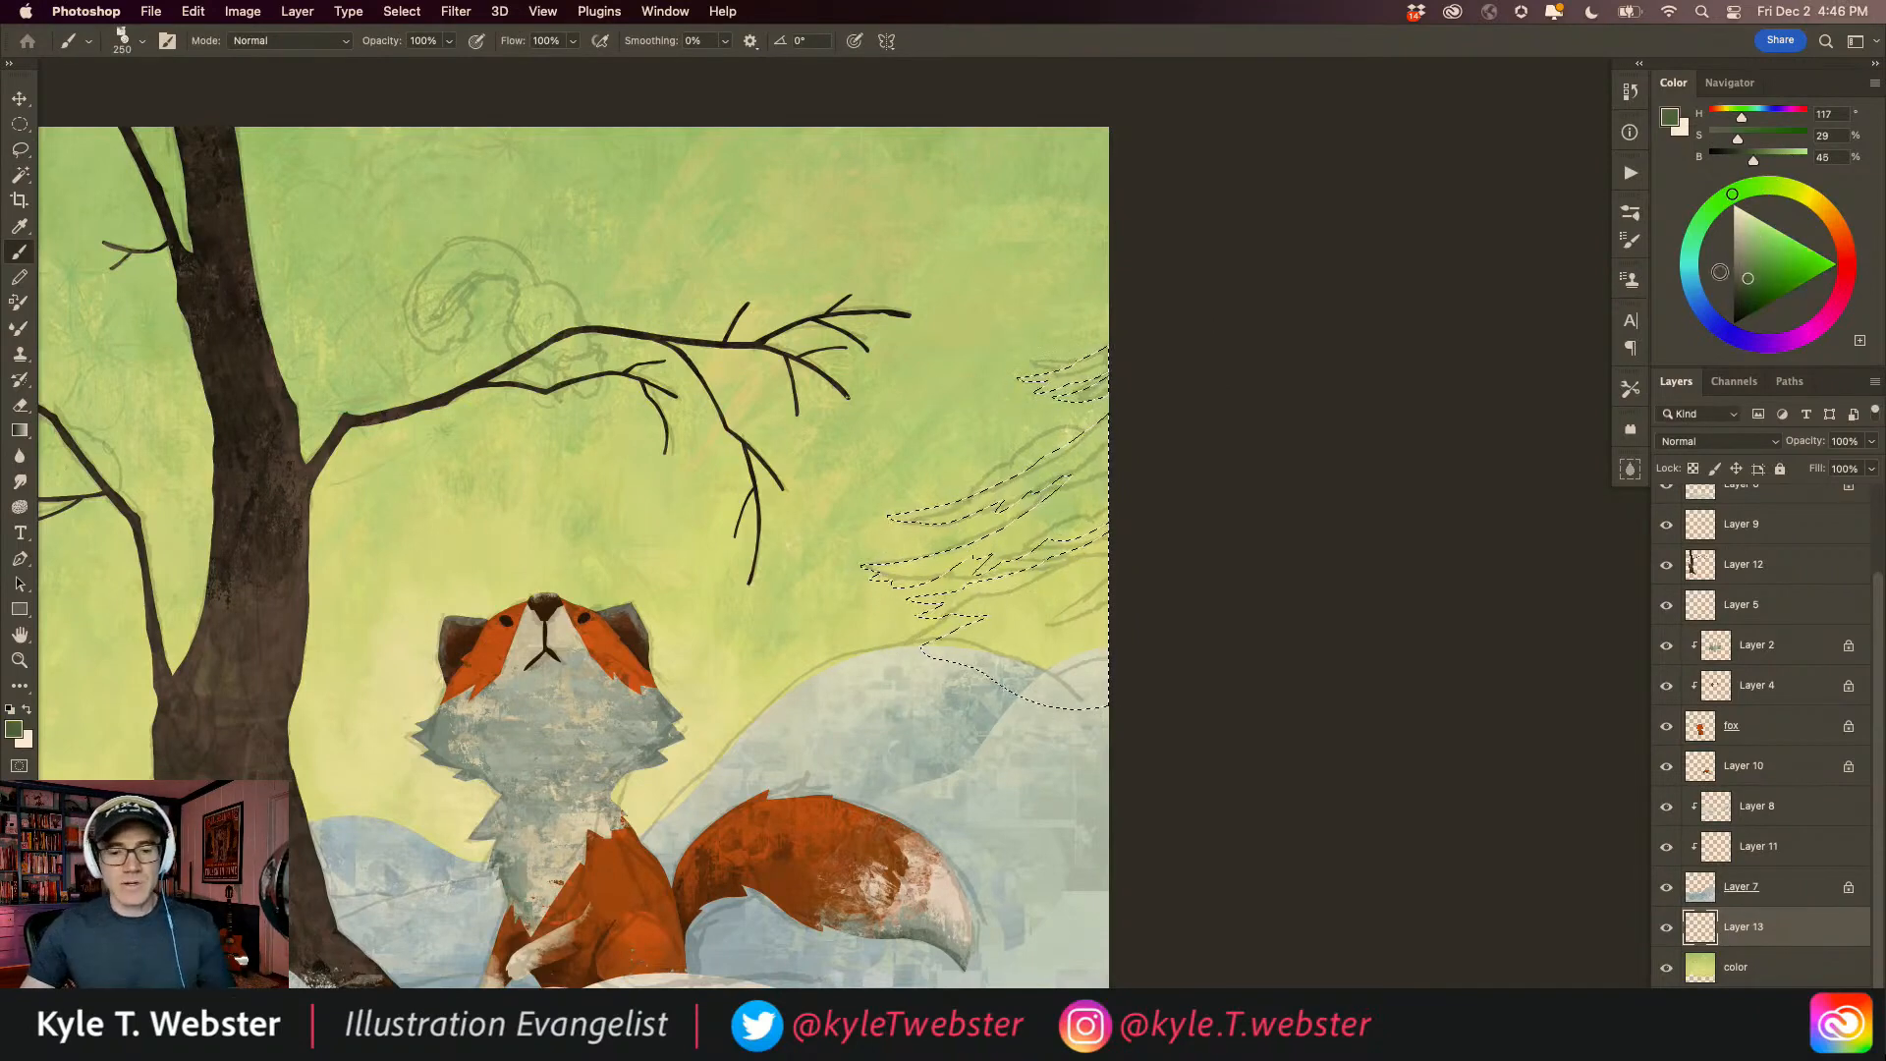
pyautogui.moveTo(1749, 276); pyautogui.dragTo(1747, 284)
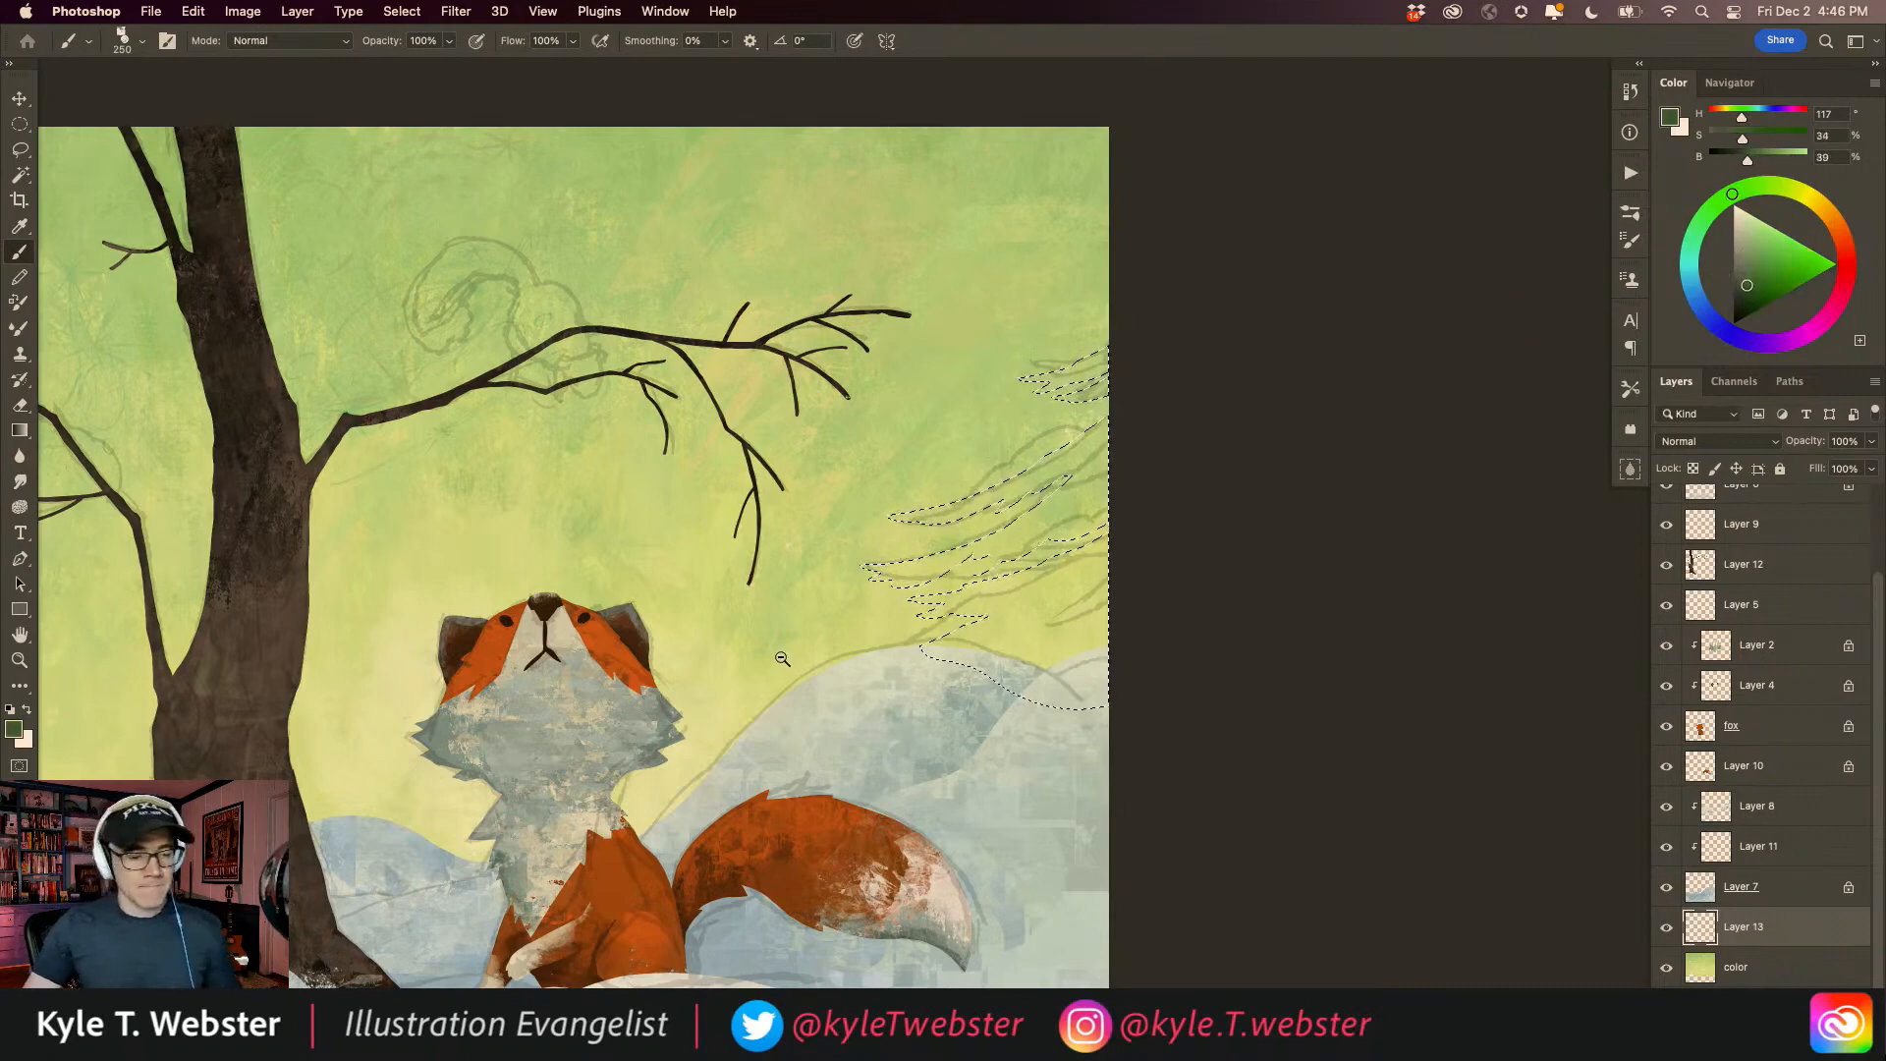
pyautogui.press('super+minus')
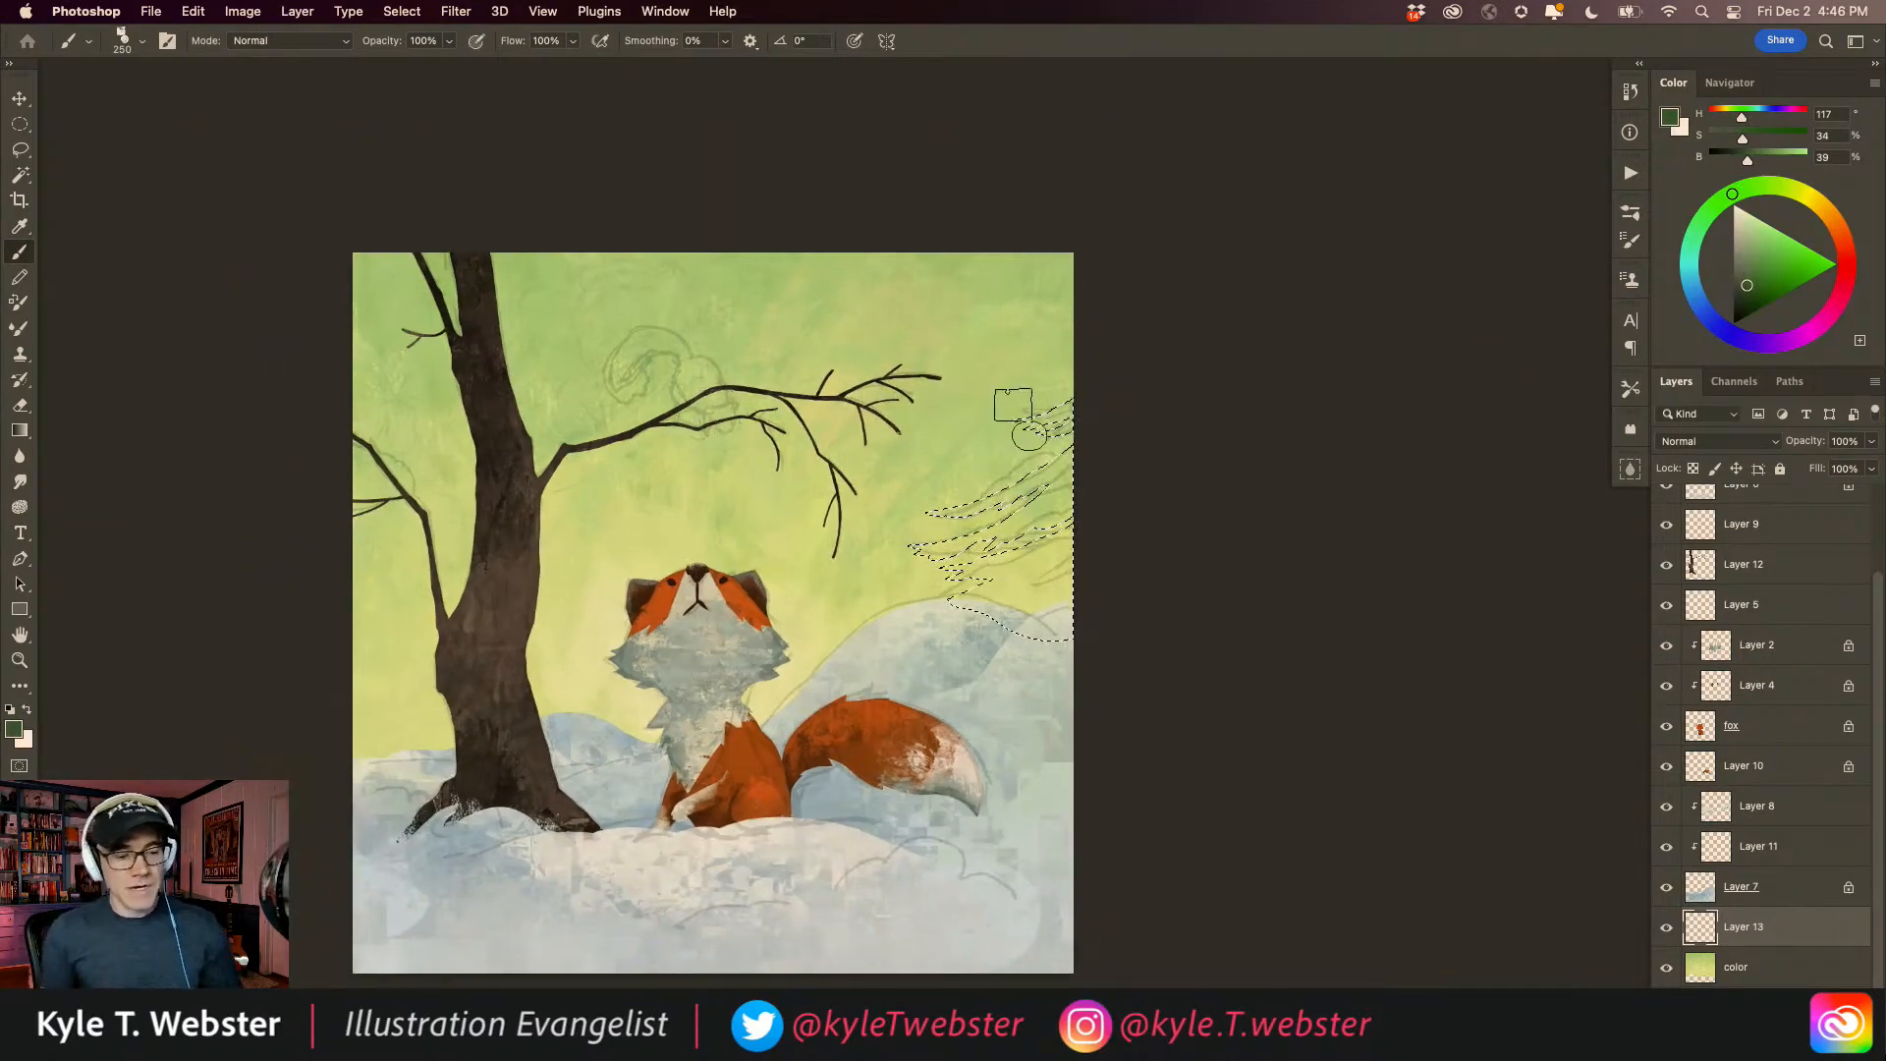
pyautogui.moveTo(1037, 434); pyautogui.dragTo(1044, 508)
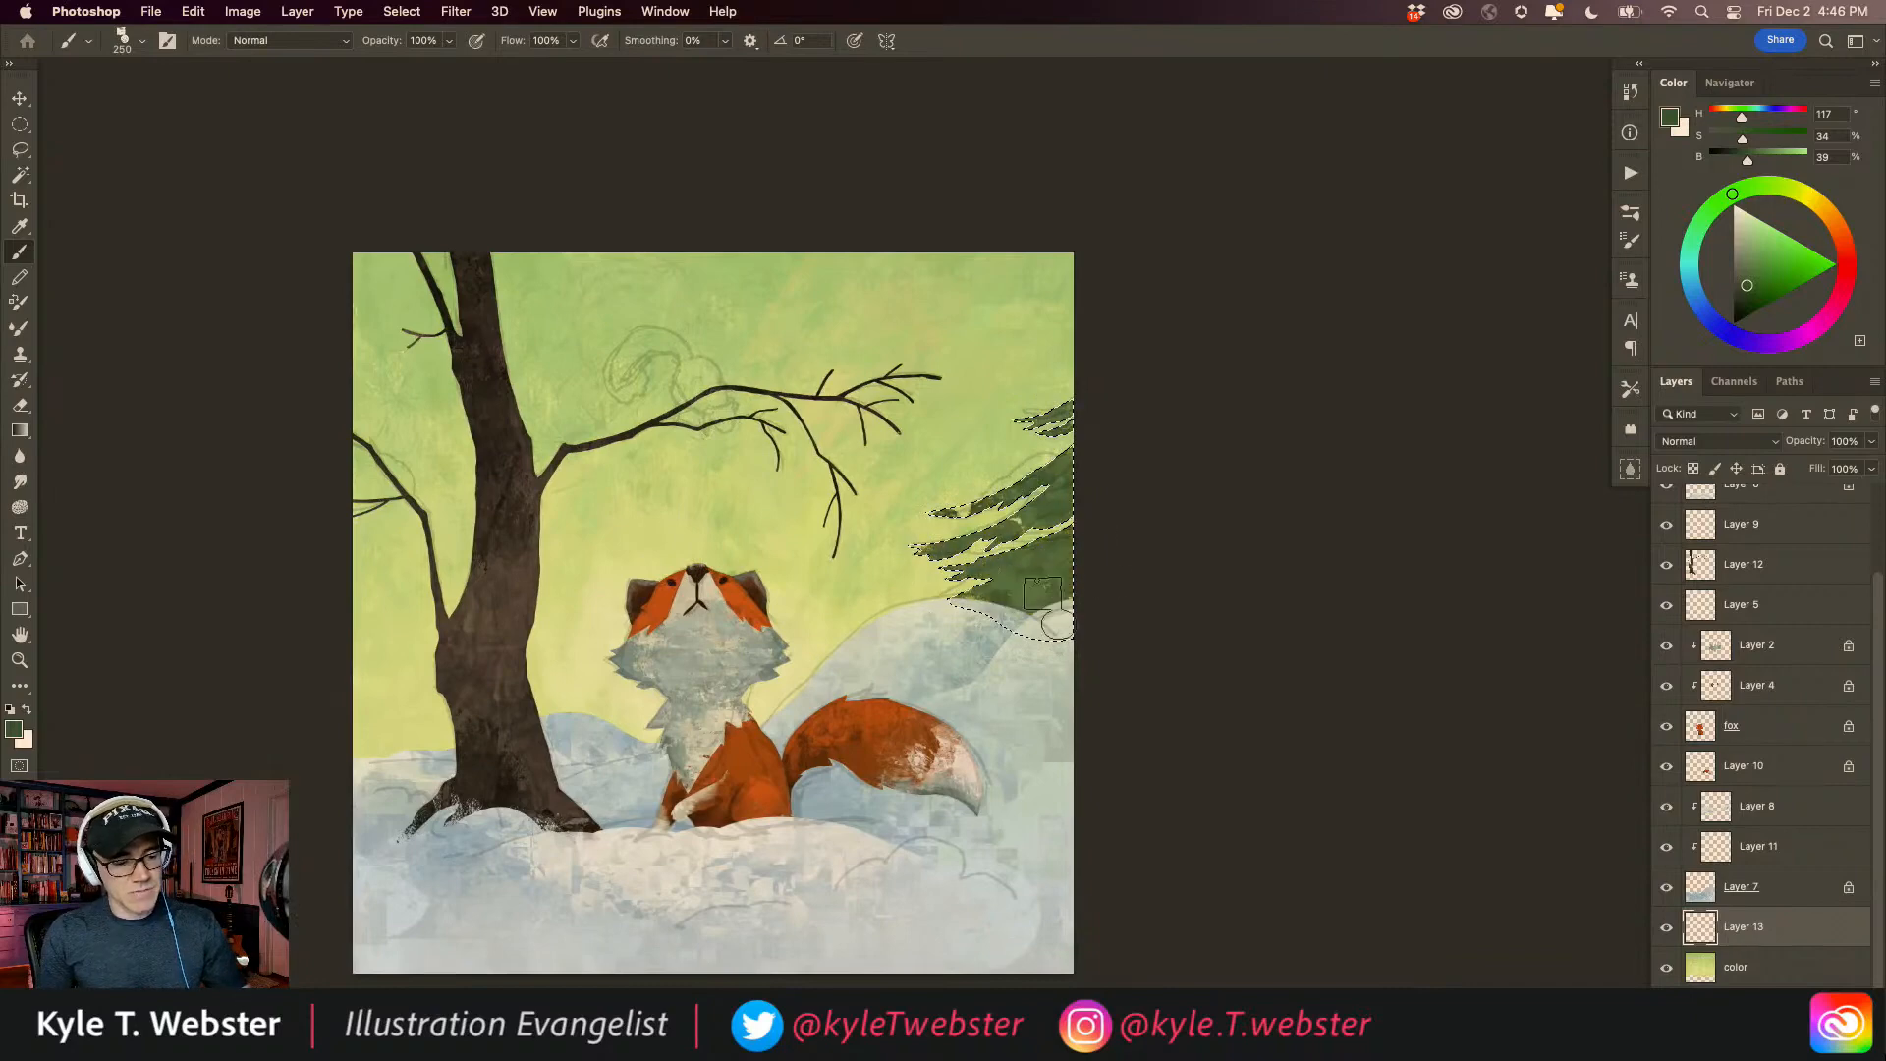
pyautogui.moveTo(1055, 515)
pyautogui.mouseDown()
pyautogui.moveTo(1009, 531)
pyautogui.moveTo(1051, 487)
pyautogui.moveTo(1015, 533)
pyautogui.moveTo(1066, 401)
pyautogui.mouseUp()
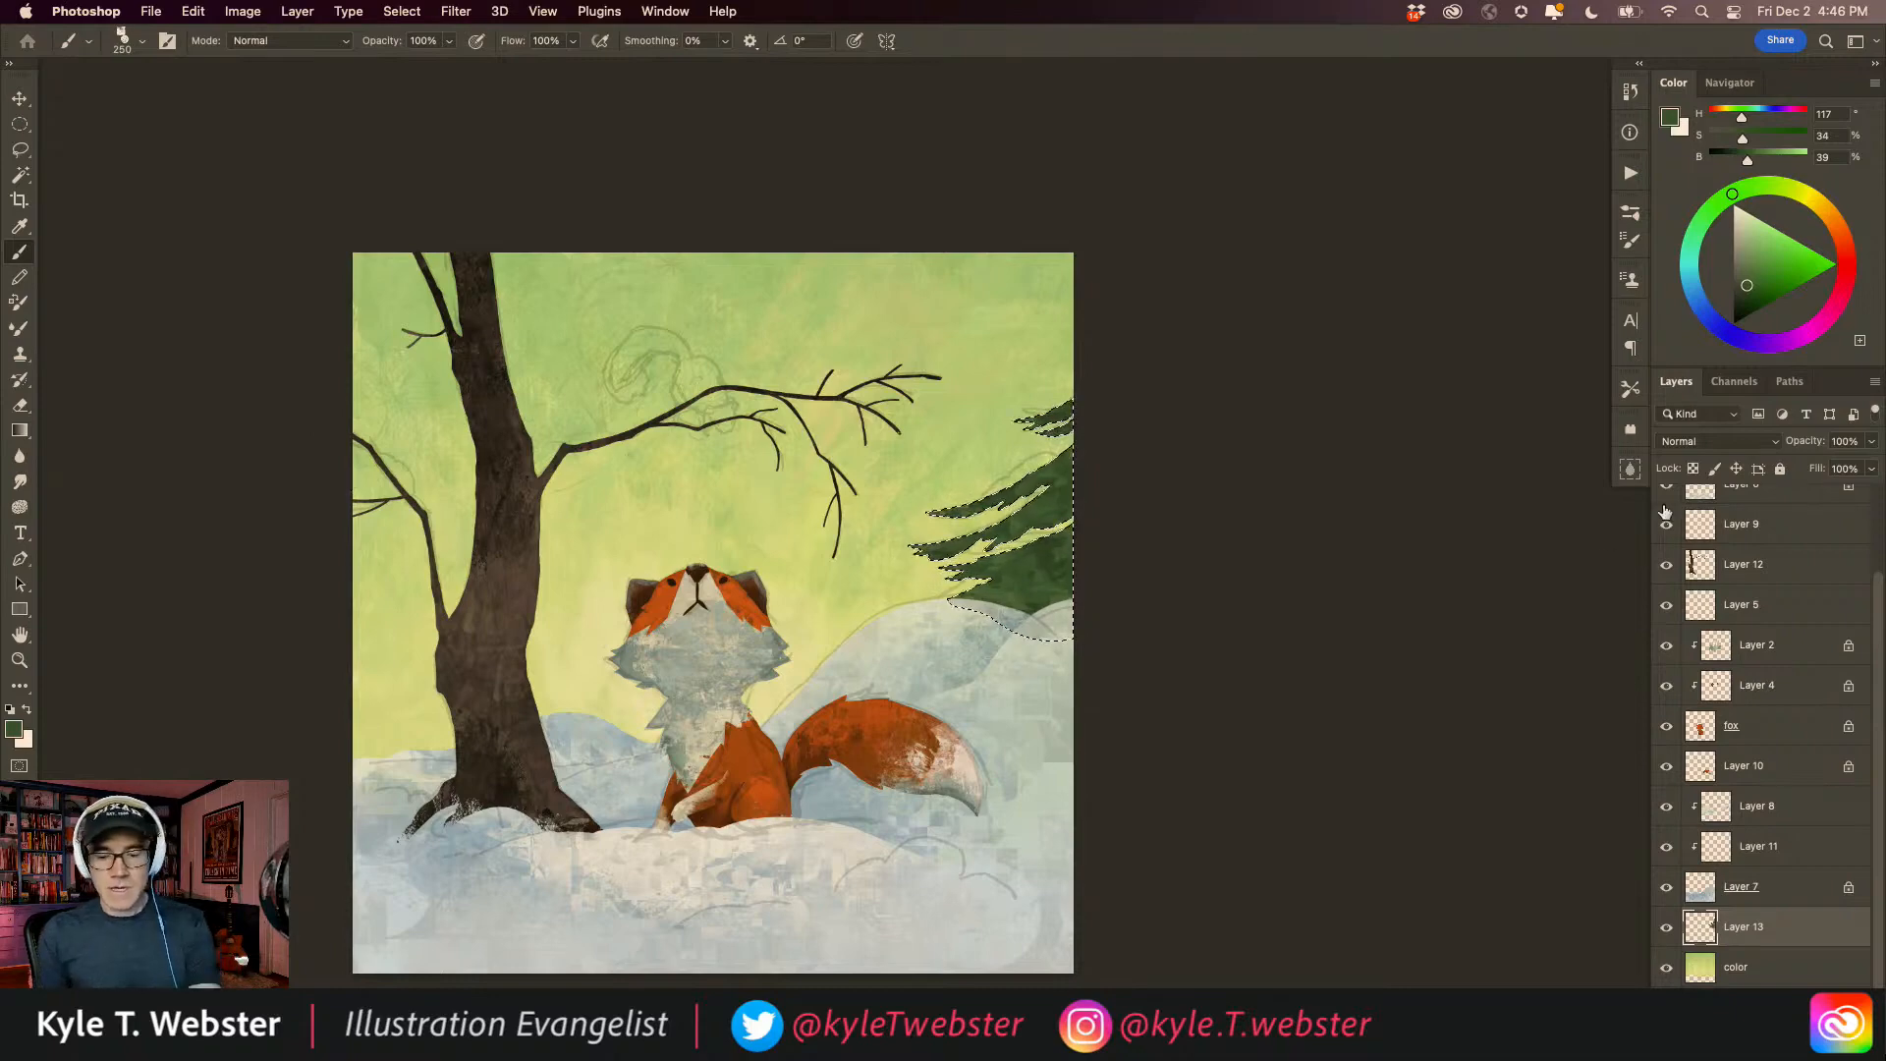
pyautogui.scroll(3, 1670, 530)
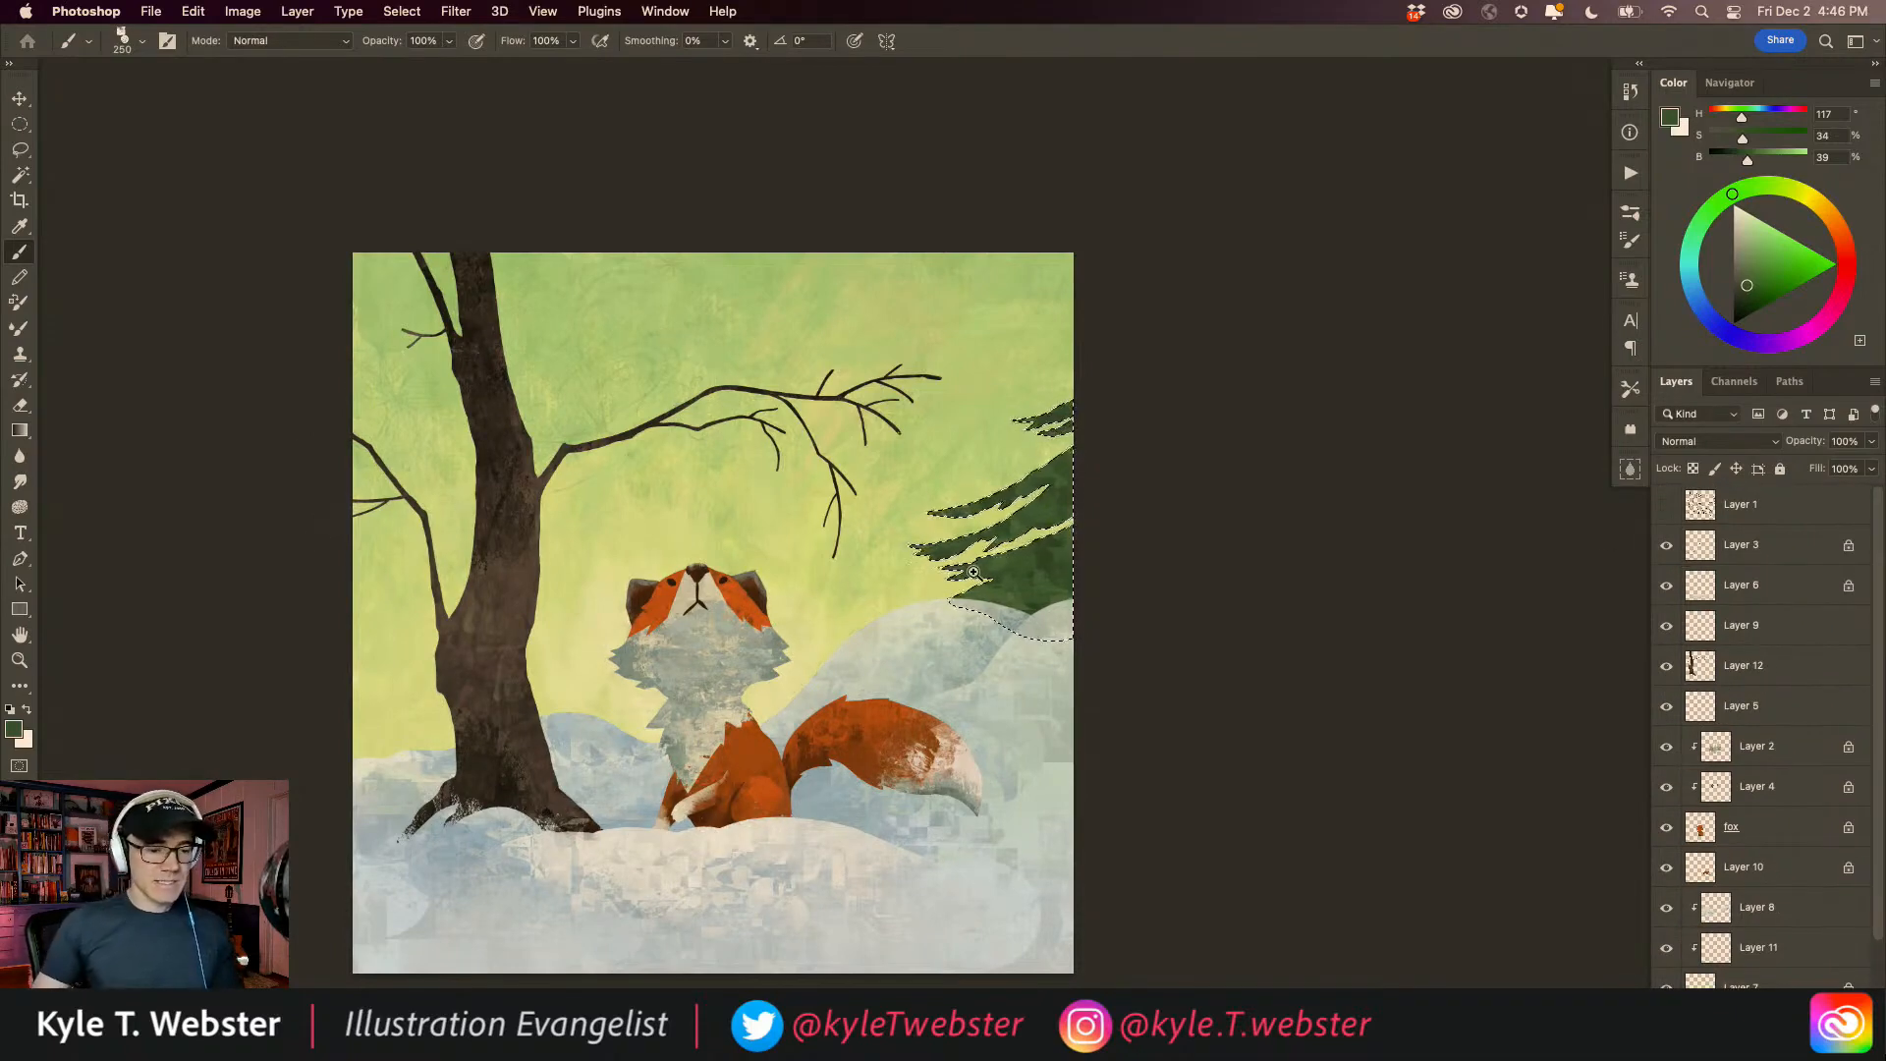
pyautogui.scroll(1, 973, 571)
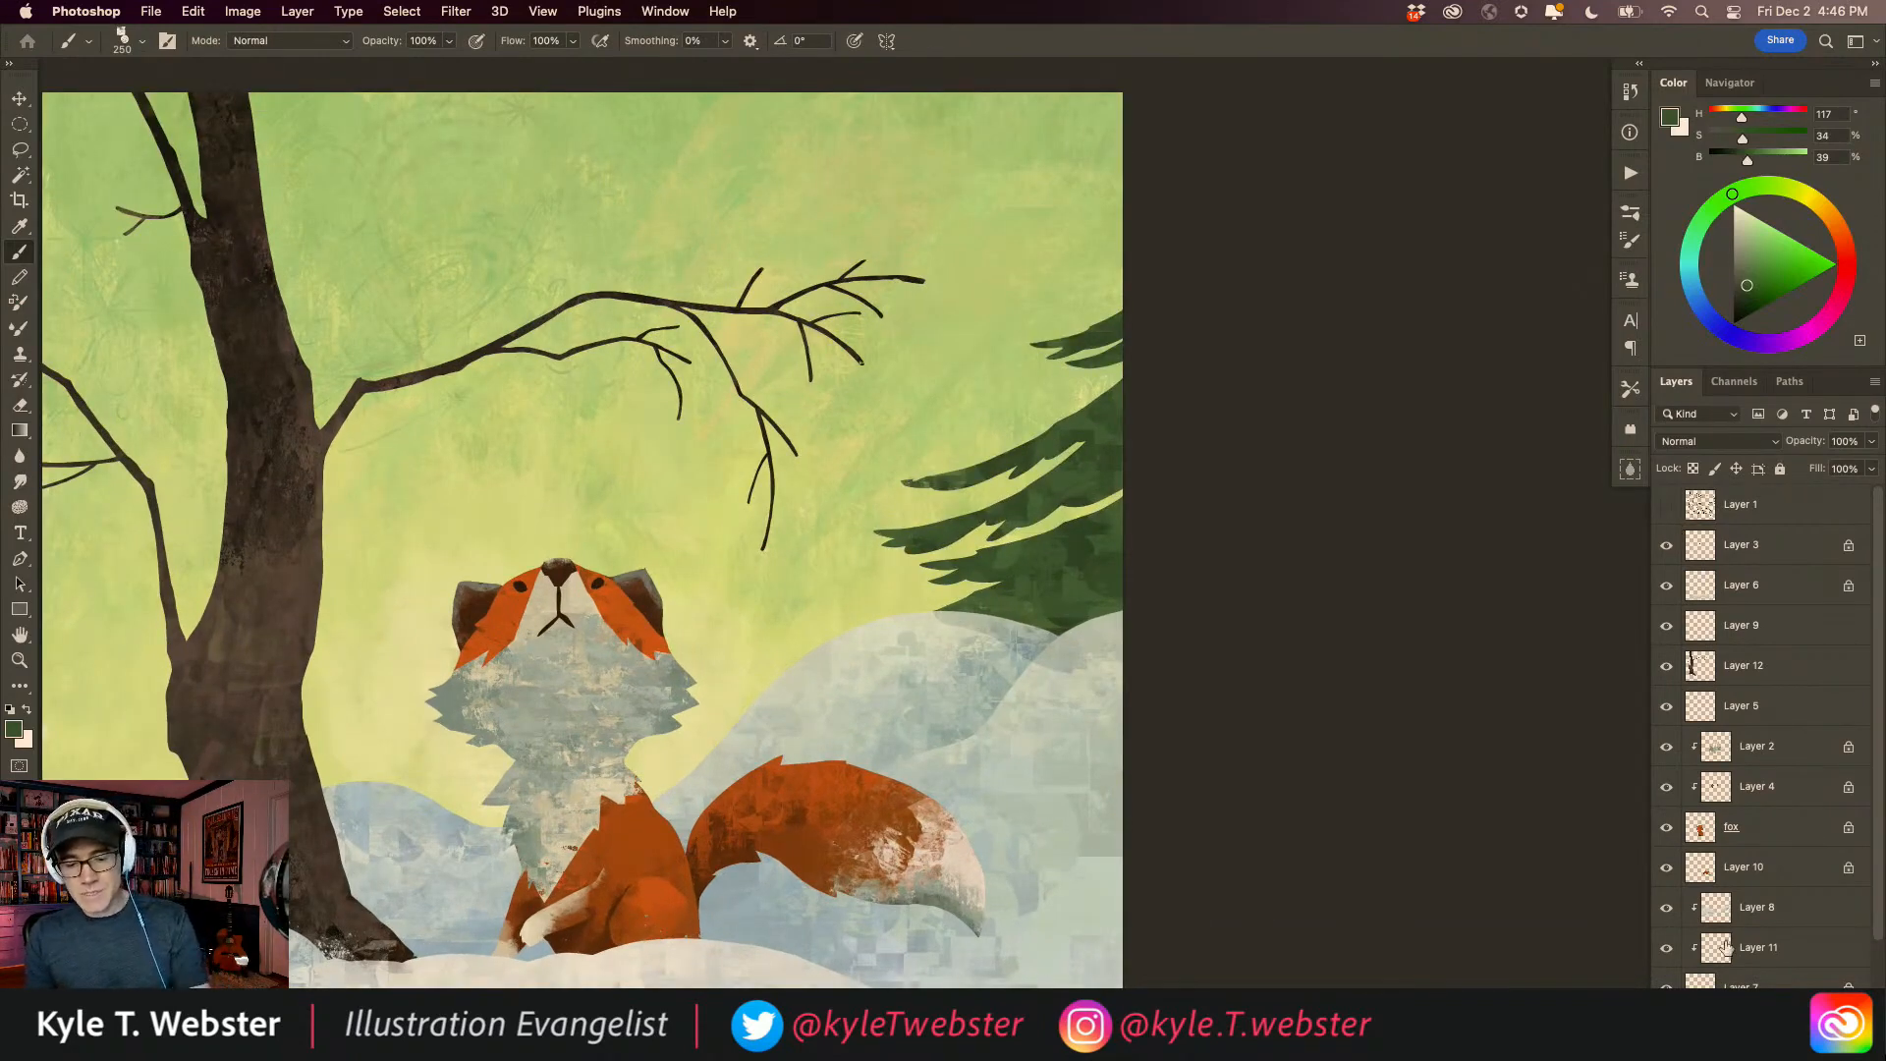
# Step: Lasso snow shapes along the upper edges of the evergreen's two highest branch groups
pyautogui.scroll(-1, 1767, 736)
pyautogui.press('l')
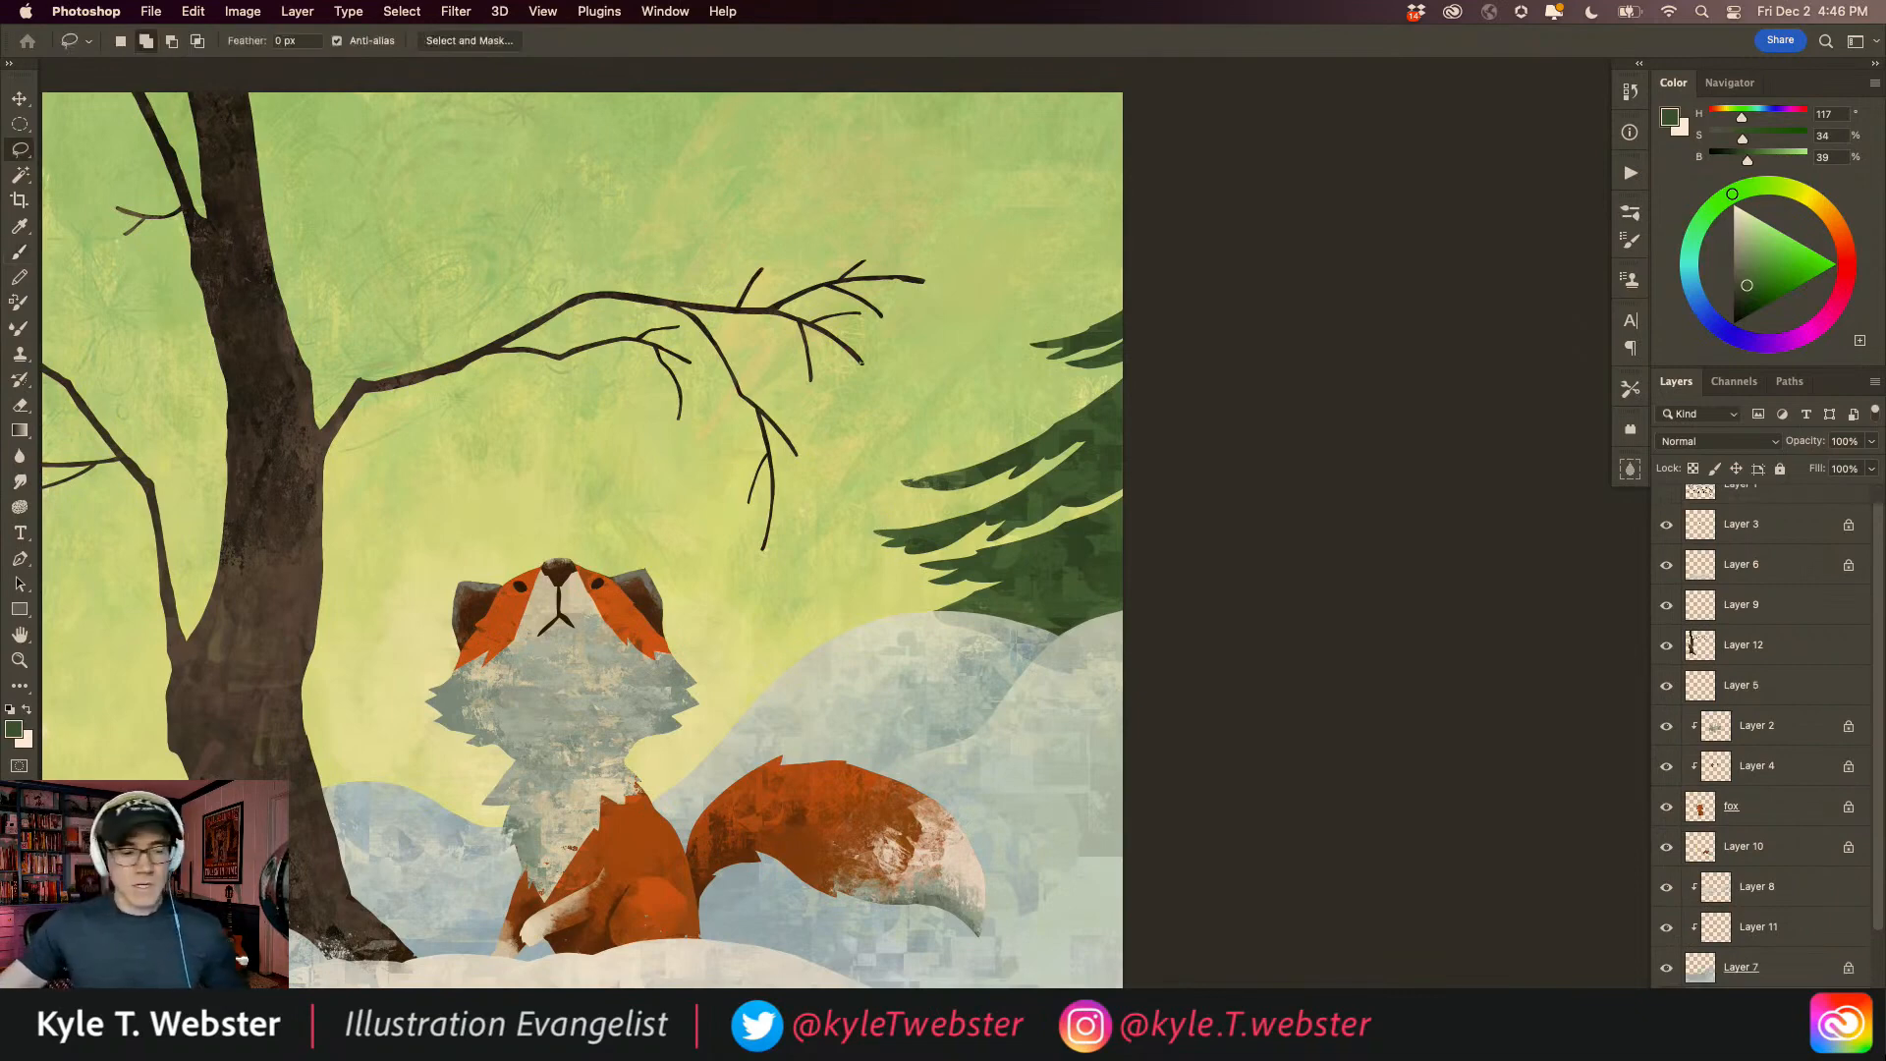
pyautogui.moveTo(1075, 397); pyautogui.dragTo(1018, 416)
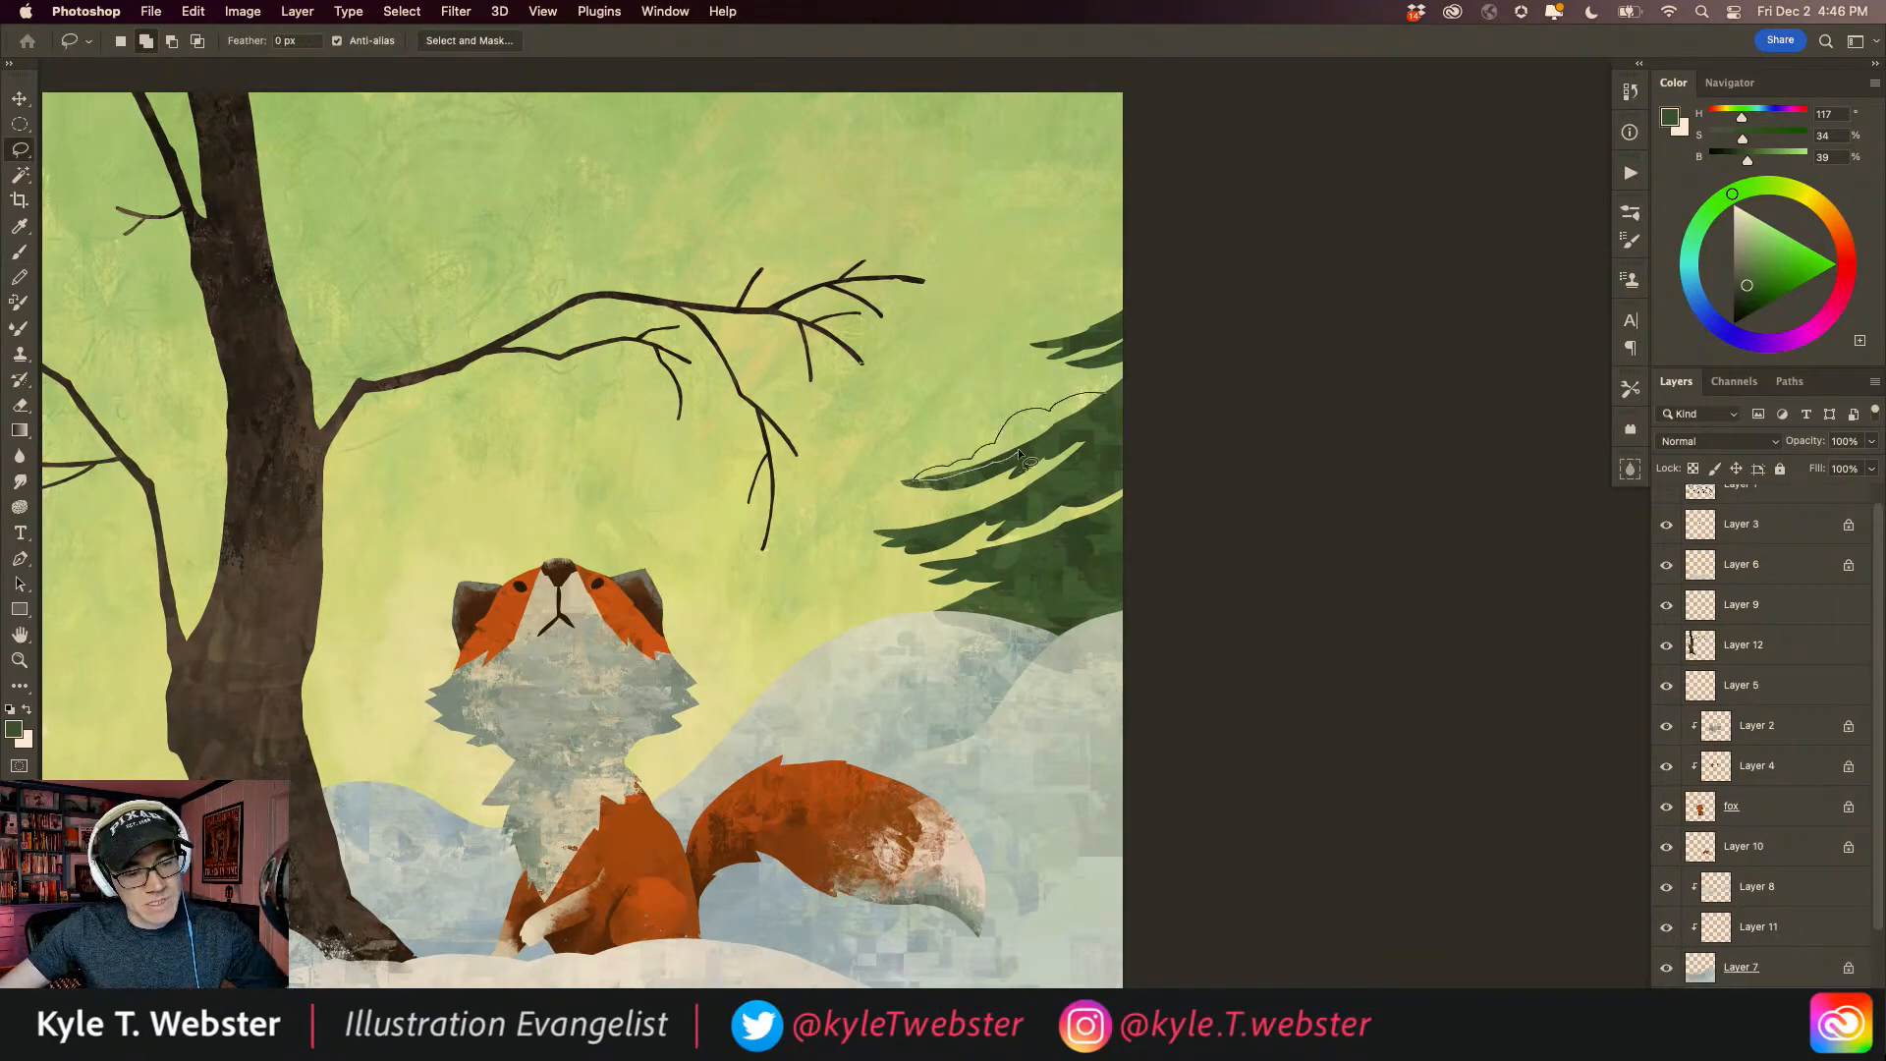
pyautogui.moveTo(1066, 434); pyautogui.dragTo(1129, 389)
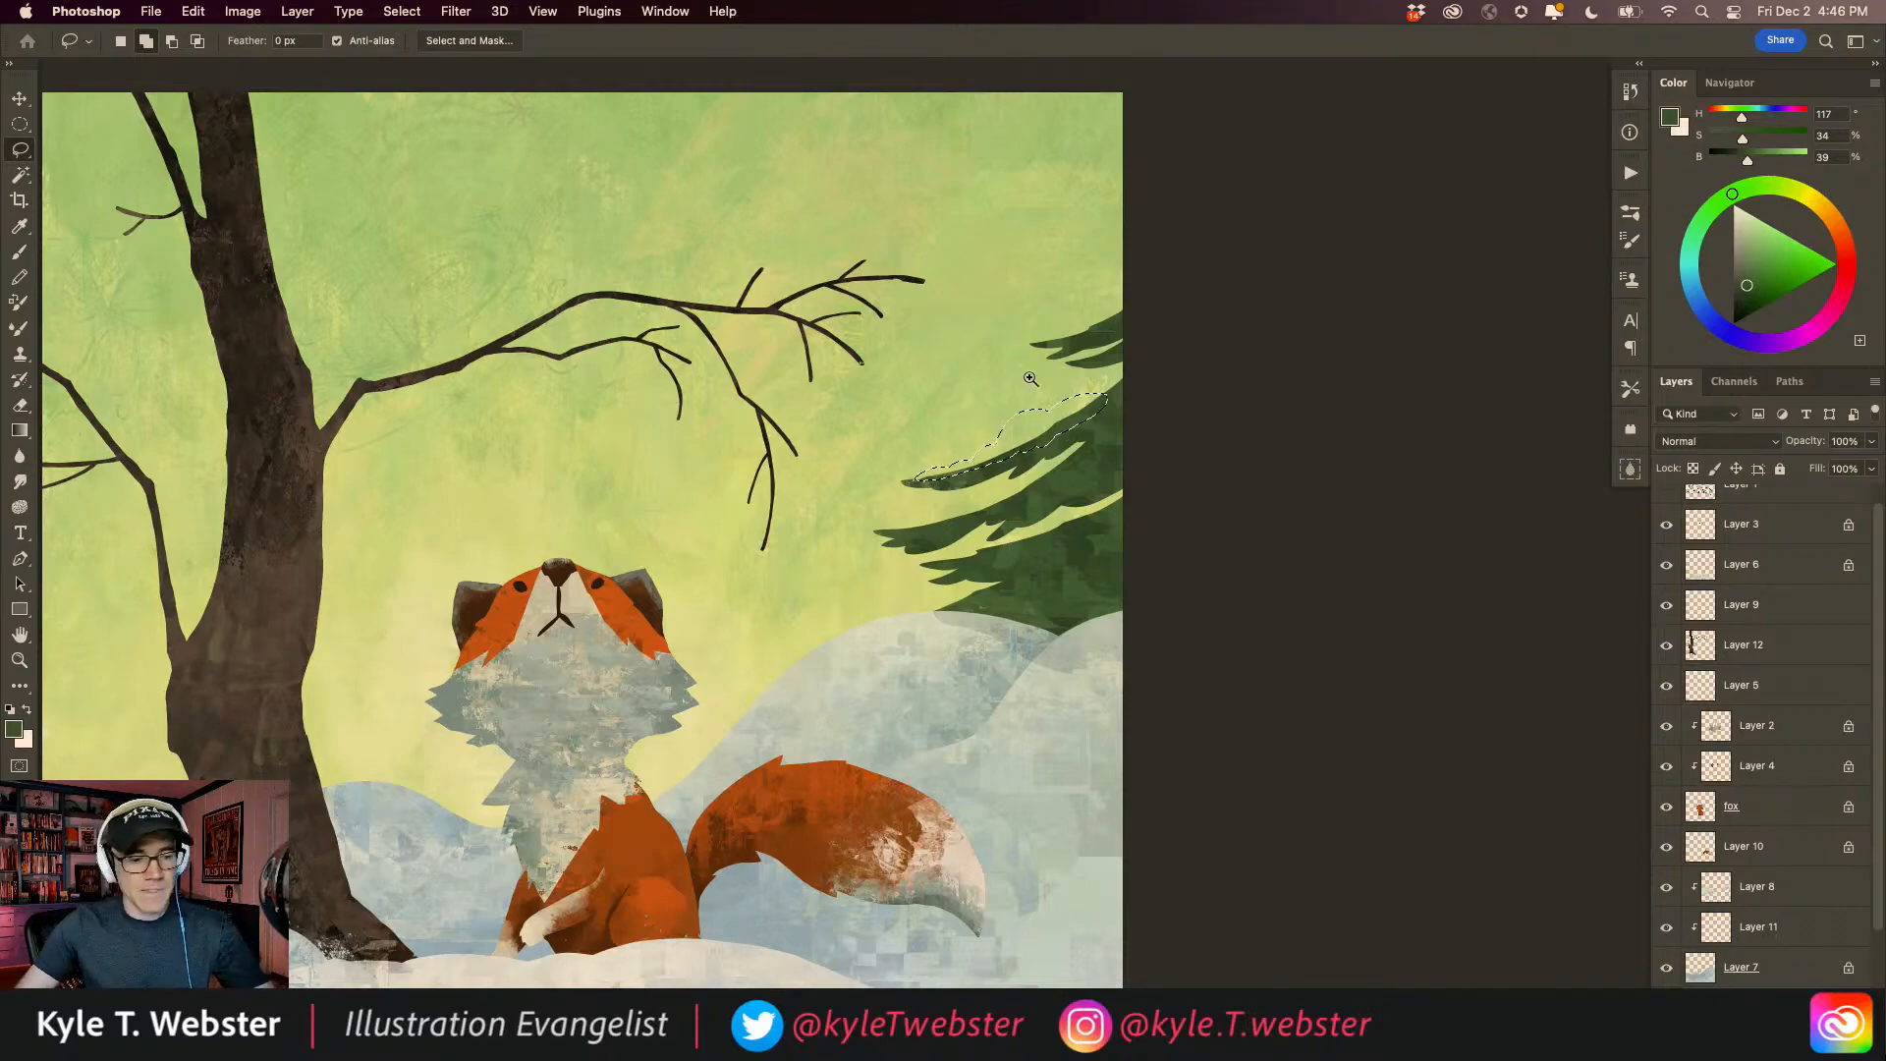
pyautogui.scroll(1, 1027, 370)
pyautogui.moveTo(1130, 301)
pyautogui.mouseDown()
pyautogui.moveTo(1056, 328)
pyautogui.moveTo(1154, 332)
pyautogui.moveTo(1164, 363)
pyautogui.moveTo(1105, 365)
pyautogui.moveTo(1159, 287)
pyautogui.mouseUp()
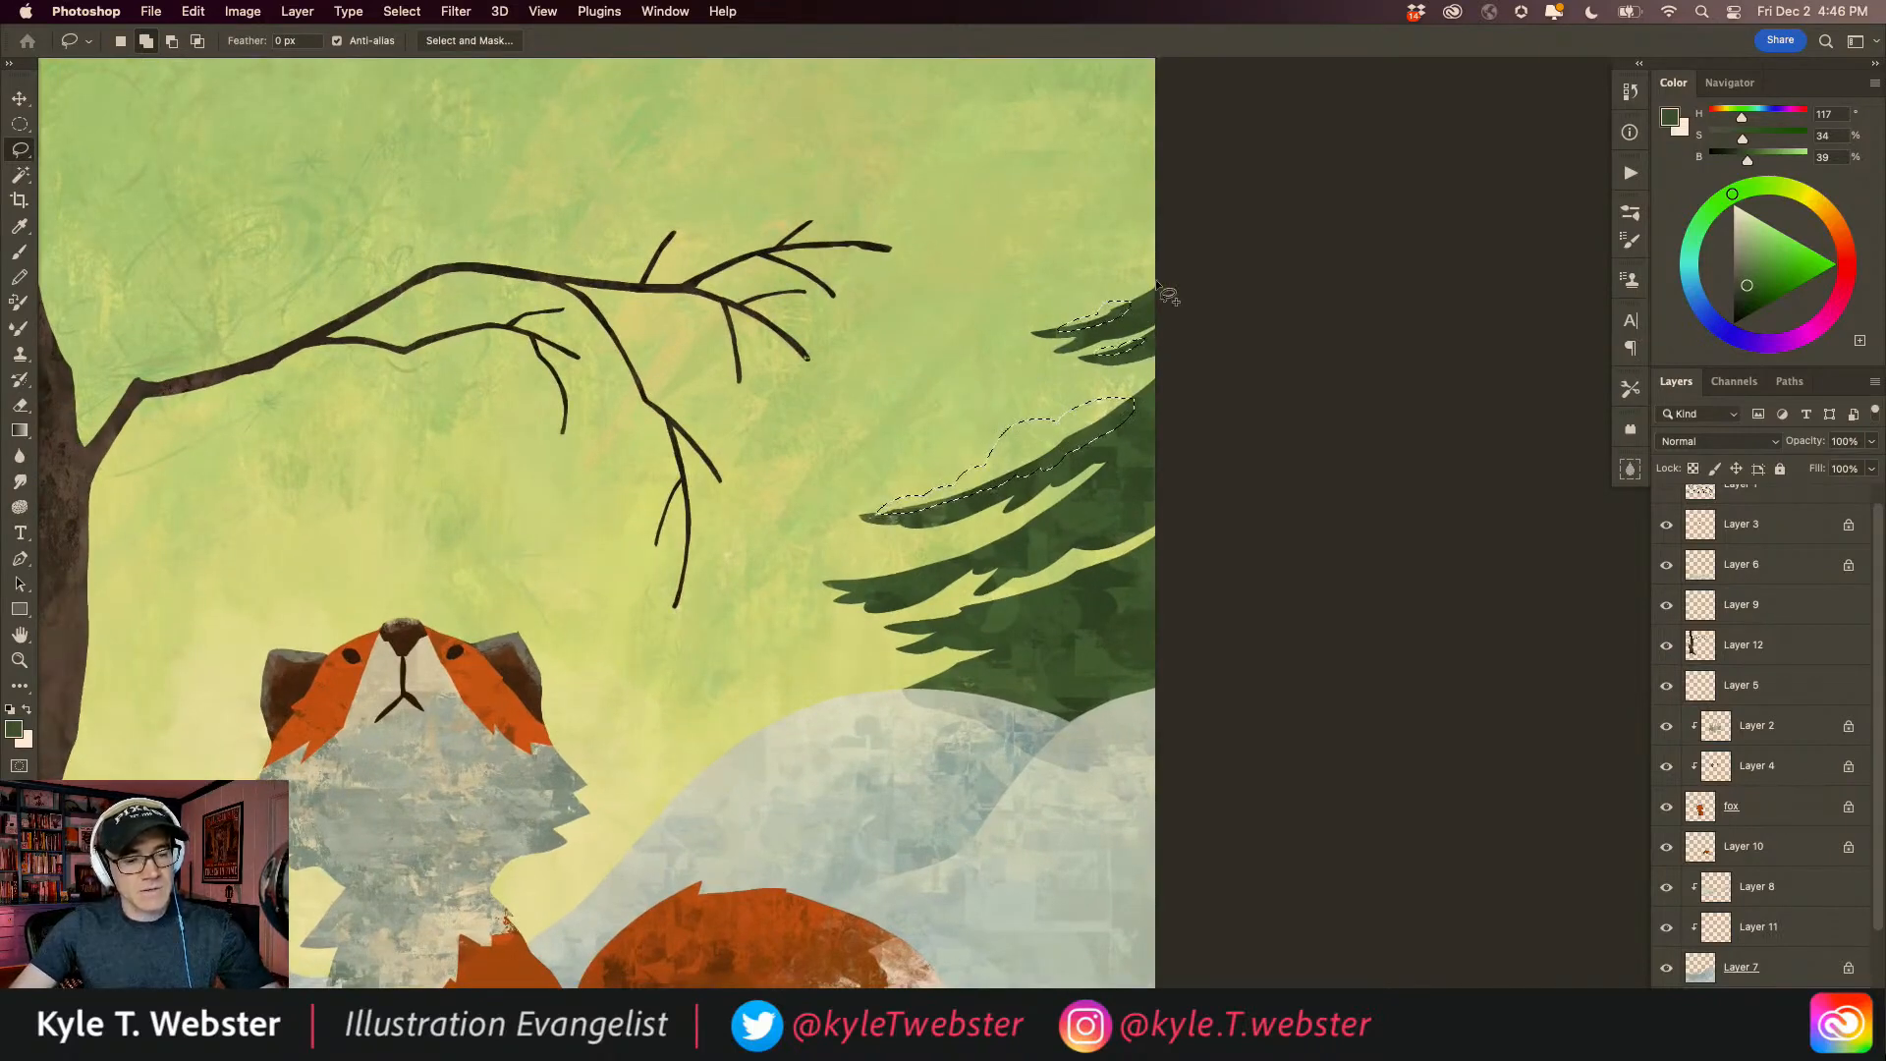
# Step: Extend the lasso selection with jagged snow shapes over the evergreen's middle and lower branches
pyautogui.moveTo(1044, 520)
pyautogui.mouseDown()
pyautogui.moveTo(844, 581)
pyautogui.moveTo(928, 572)
pyautogui.moveTo(1044, 524)
pyautogui.moveTo(982, 582)
pyautogui.moveTo(1047, 535)
pyautogui.mouseUp()
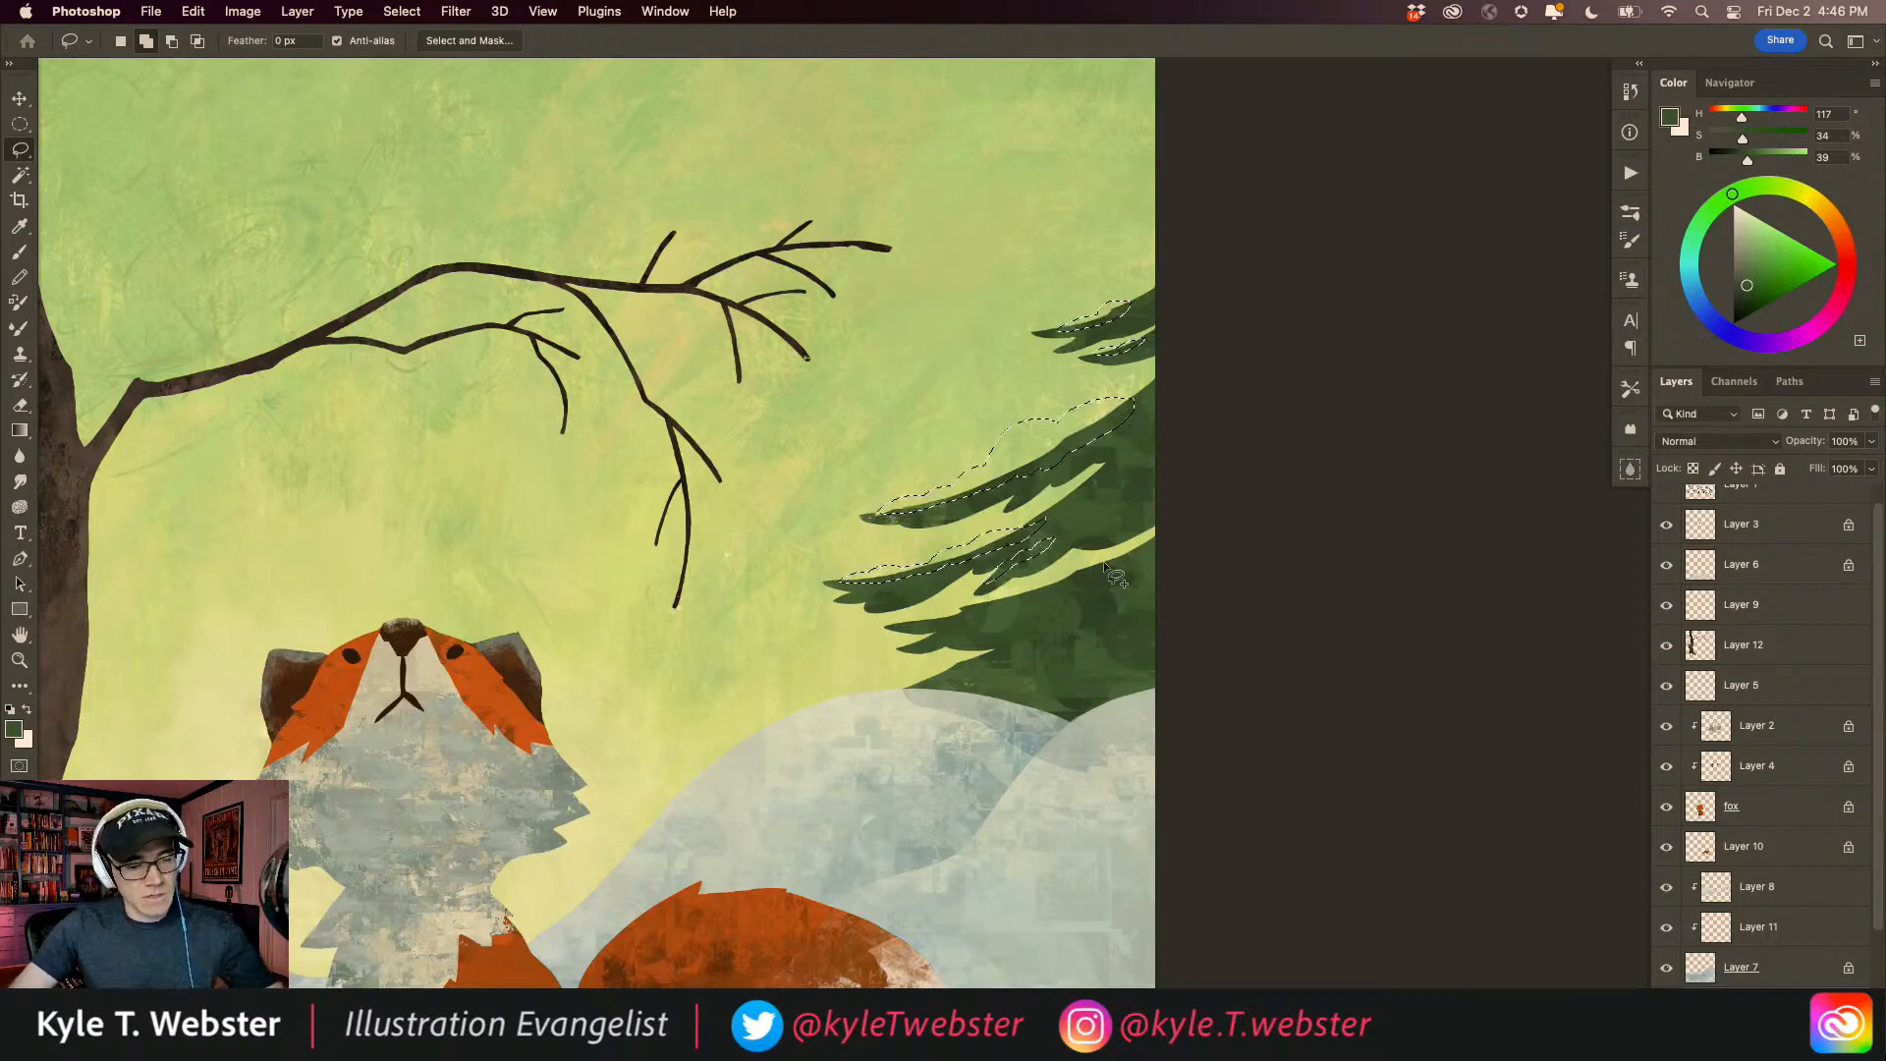
pyautogui.moveTo(1045, 583); pyautogui.dragTo(889, 629)
pyautogui.moveTo(1041, 620); pyautogui.dragTo(1122, 568)
pyautogui.moveTo(1025, 623)
pyautogui.mouseDown()
pyautogui.moveTo(933, 681)
pyautogui.moveTo(1088, 636)
pyautogui.moveTo(1111, 639)
pyautogui.moveTo(1029, 684)
pyautogui.moveTo(1145, 652)
pyautogui.moveTo(1173, 633)
pyautogui.moveTo(1158, 596)
pyautogui.moveTo(1075, 626)
pyautogui.moveTo(1108, 583)
pyautogui.moveTo(1171, 556)
pyautogui.moveTo(1149, 538)
pyautogui.moveTo(1087, 570)
pyautogui.moveTo(1171, 541)
pyautogui.mouseUp()
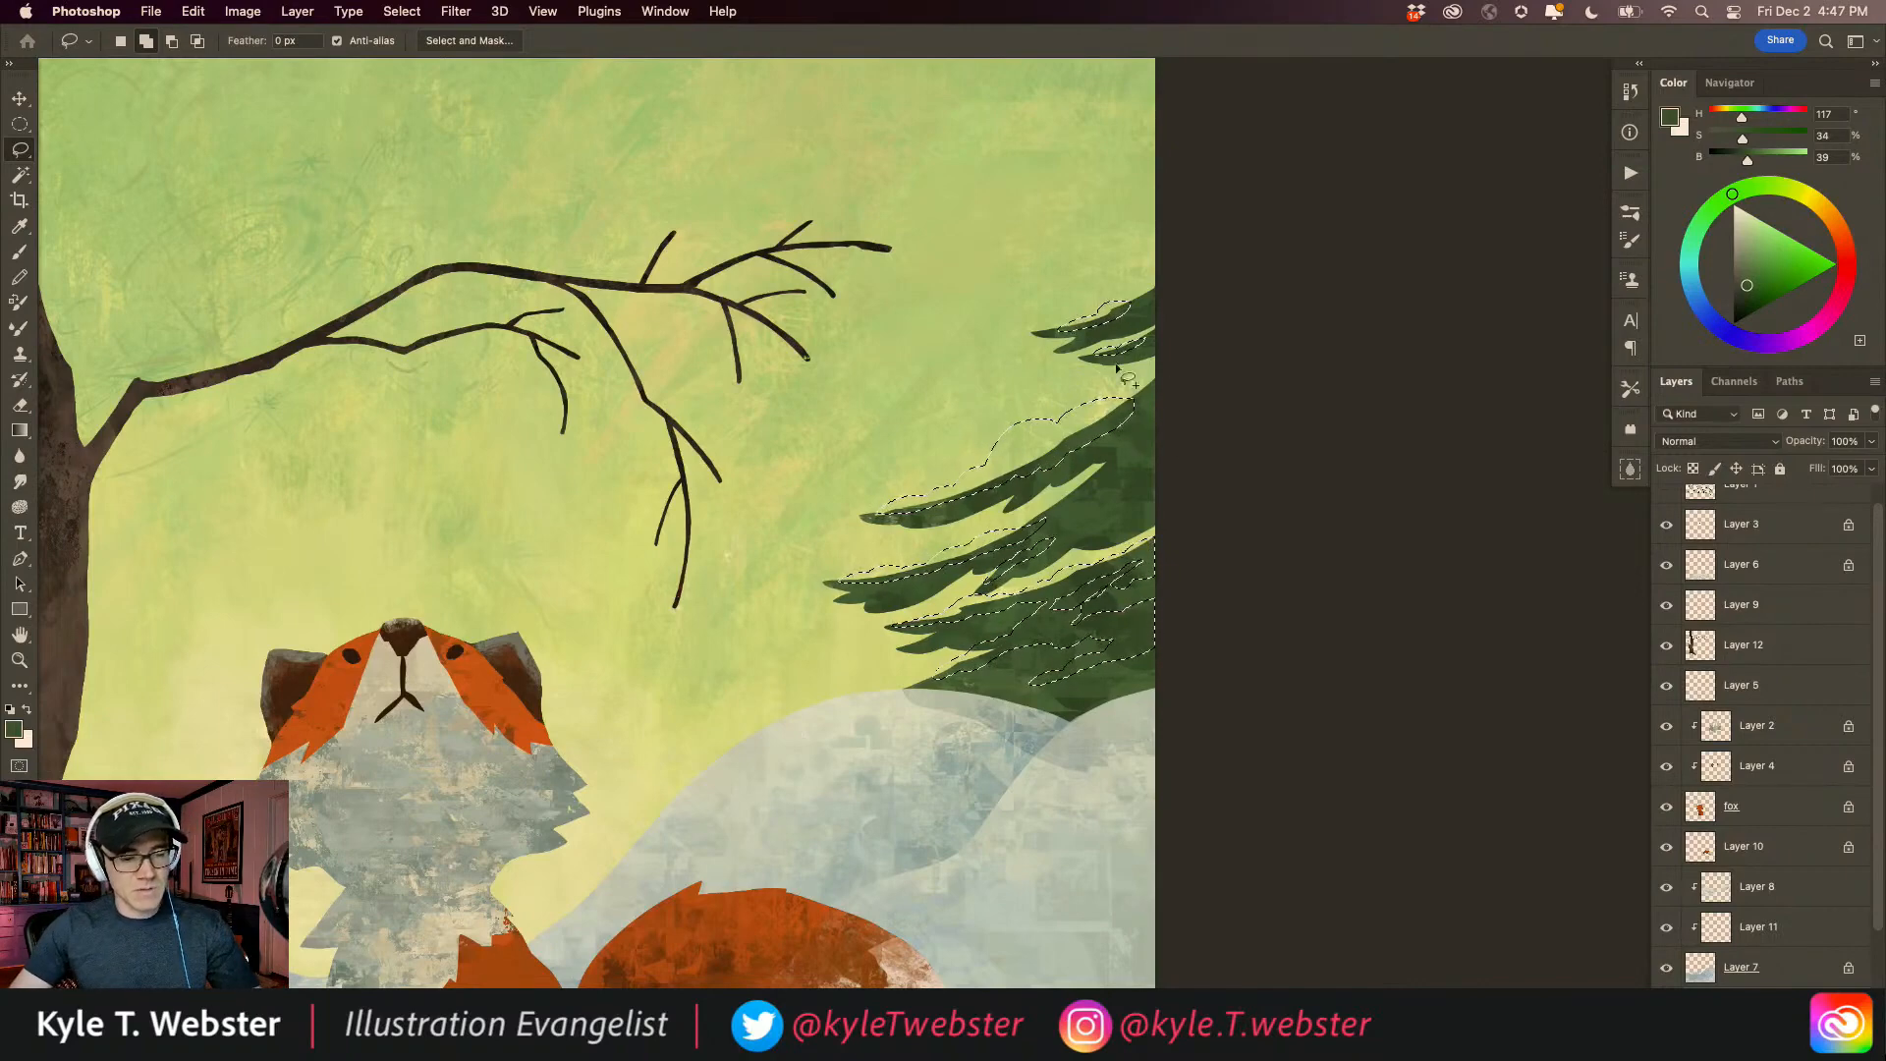
pyautogui.moveTo(1165, 433)
pyautogui.mouseDown()
pyautogui.moveTo(1067, 497)
pyautogui.moveTo(1171, 430)
pyautogui.mouseUp()
# Step: Paint the selected snow shapes with sampled pale grey (H 150, S 8, B 94) using a 900 px brush, and deselect
pyautogui.moveTo(779, 655)
pyautogui.mouseDown()
pyautogui.moveTo(675, 693)
pyautogui.moveTo(754, 646)
pyautogui.mouseUp()
pyautogui.press('b')
pyautogui.keyDown('super'); pyautogui.click(850, 709); pyautogui.keyUp('super')
pyautogui.keyDown('alt'); pyautogui.click(920, 636); pyautogui.keyUp('alt')
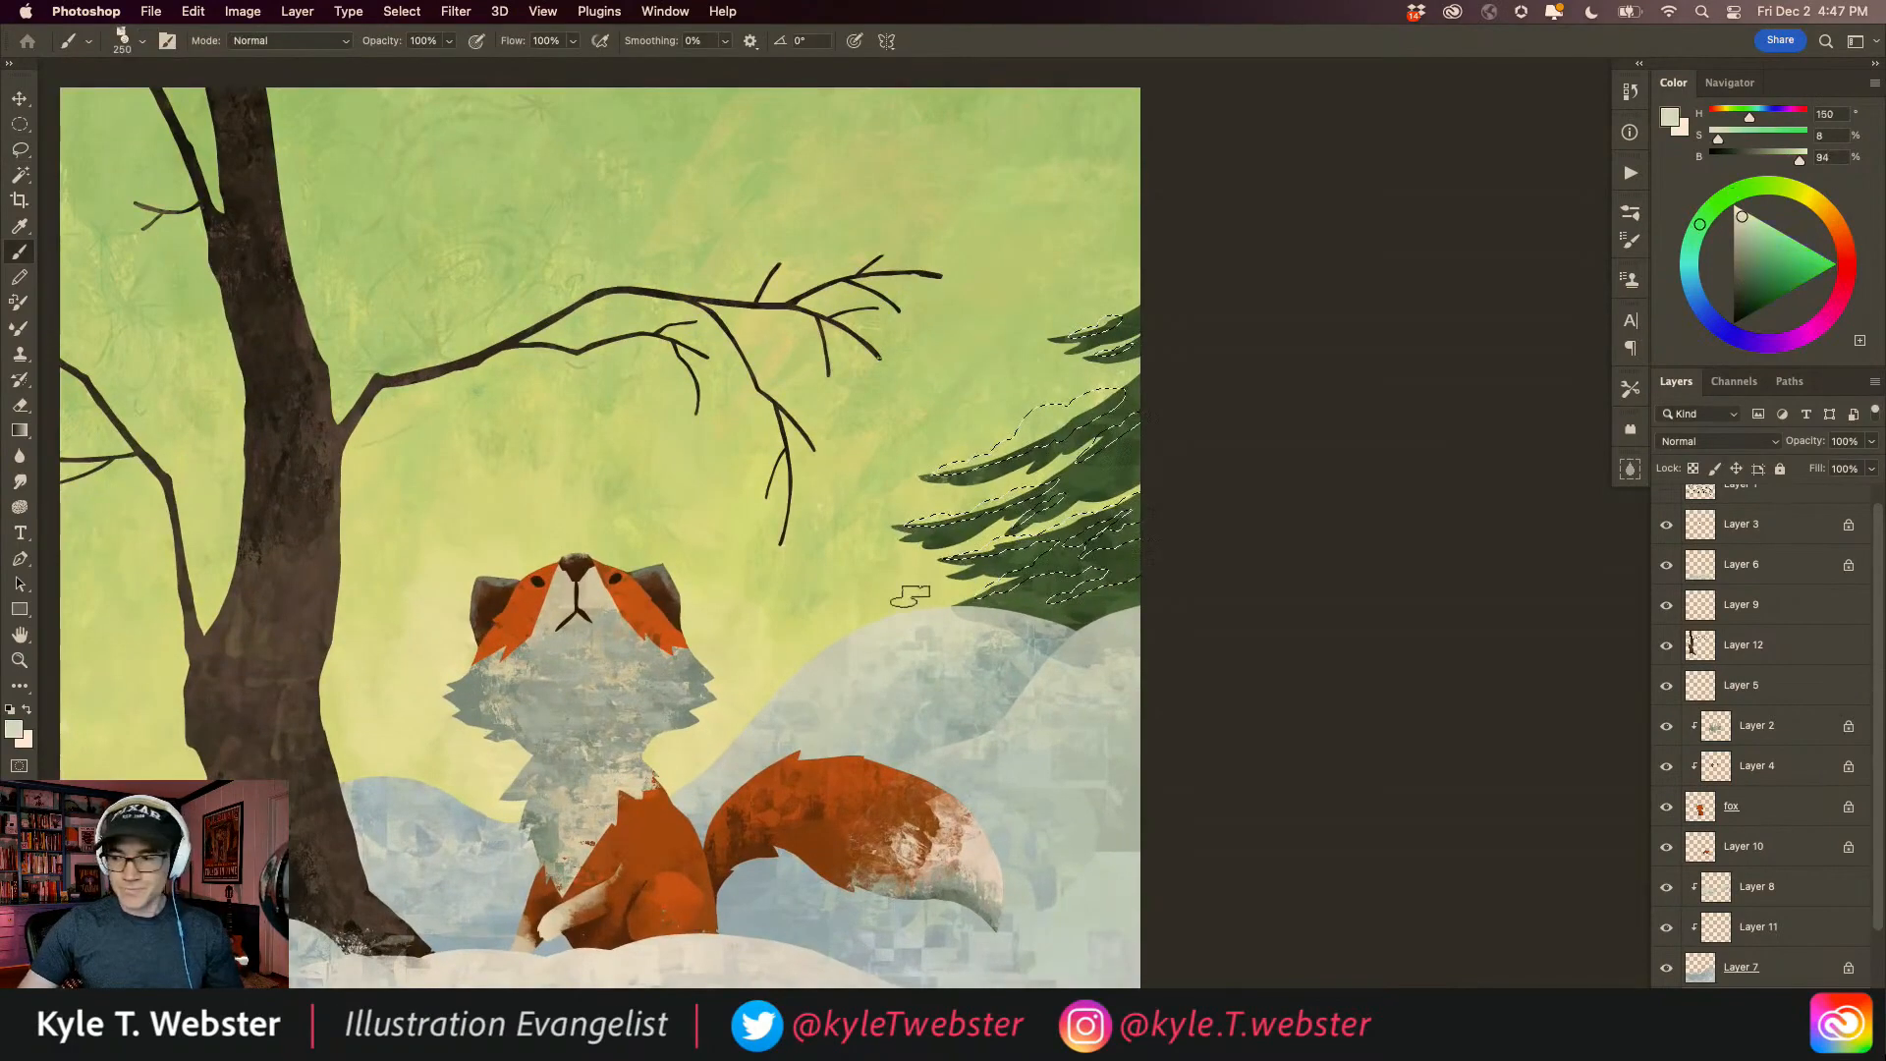
pyautogui.press(']')
pyautogui.press(']')
pyautogui.press(']')
pyautogui.press(']')
pyautogui.press(']')
pyautogui.press(']')
pyautogui.press(']')
pyautogui.moveTo(992, 501)
pyautogui.mouseDown()
pyautogui.moveTo(992, 441)
pyautogui.moveTo(1107, 398)
pyautogui.moveTo(1089, 320)
pyautogui.moveTo(1046, 389)
pyautogui.moveTo(1151, 387)
pyautogui.moveTo(1081, 379)
pyautogui.moveTo(1026, 586)
pyautogui.moveTo(1094, 451)
pyautogui.moveTo(994, 507)
pyautogui.moveTo(1074, 388)
pyautogui.mouseUp()
pyautogui.press('super+d')
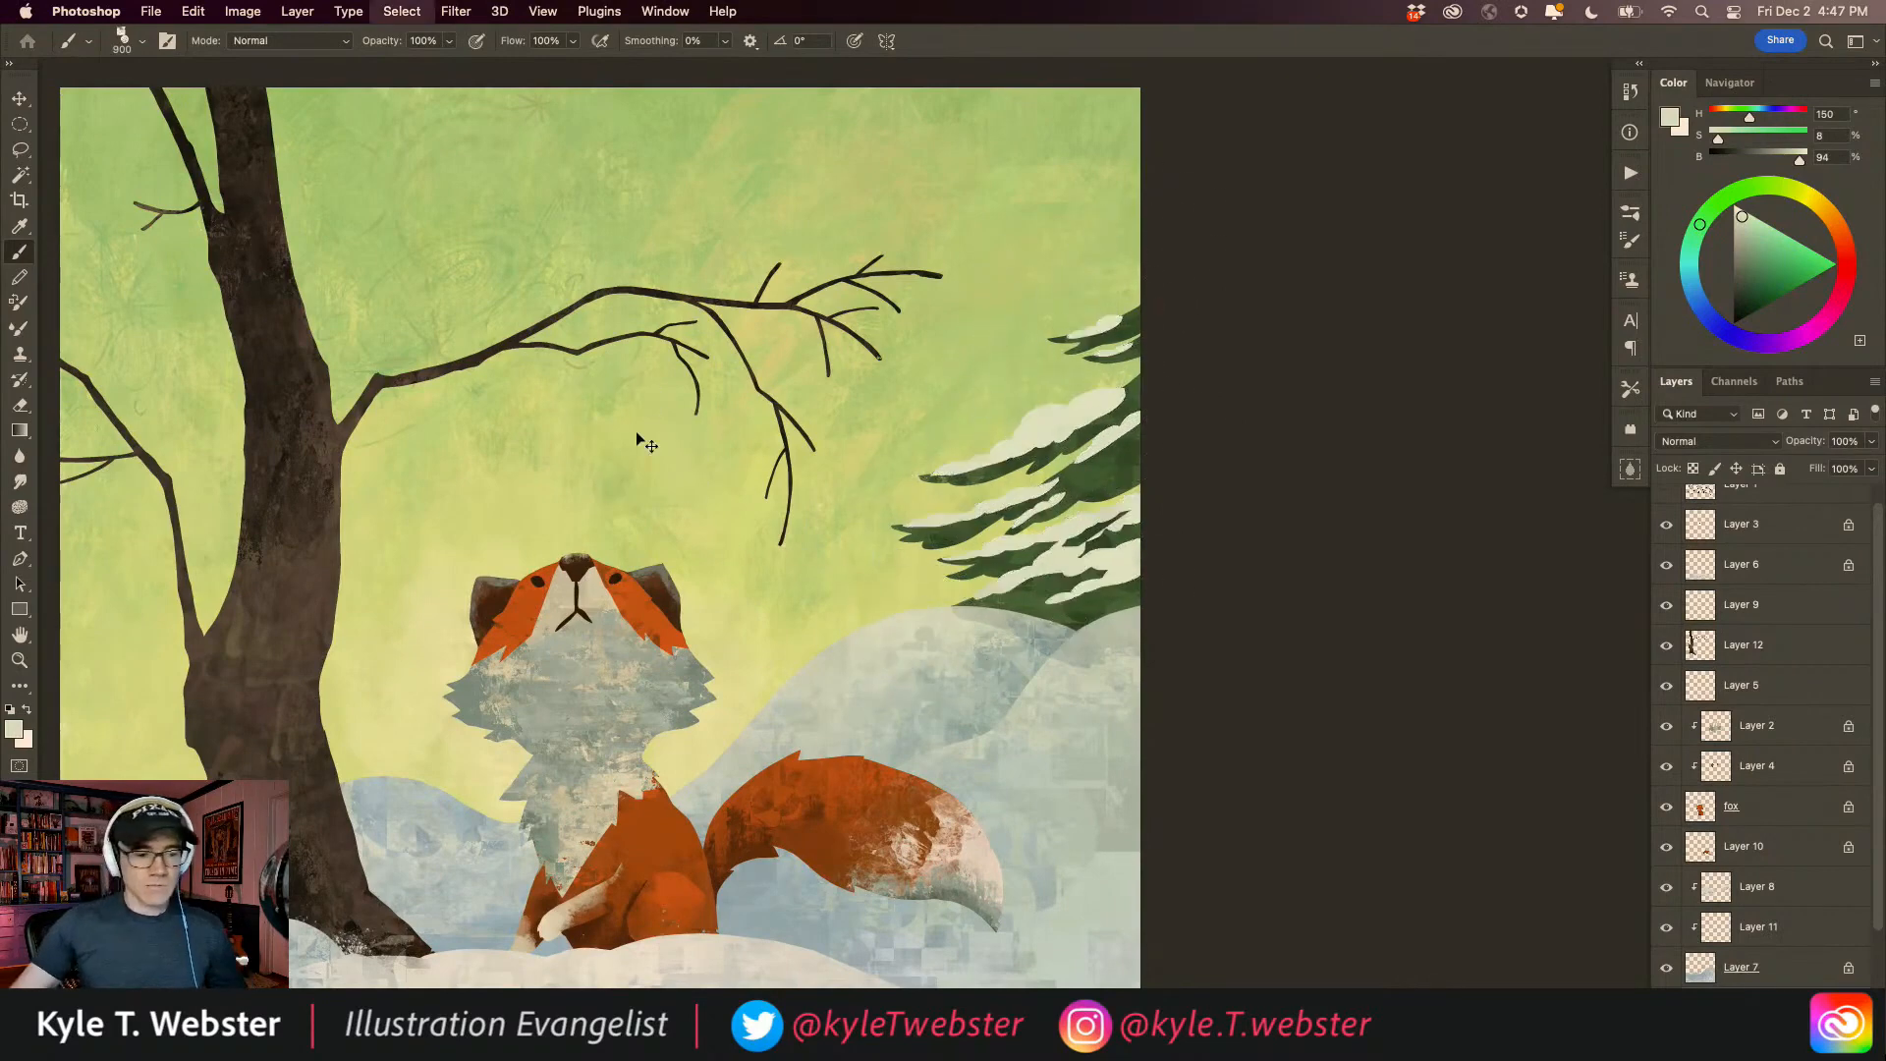
# Step: Show the sketch on Layer 1 and add a new layer directly above Layer 3
pyautogui.keyDown('alt'); pyautogui.keyDown('super'); pyautogui.click(639, 736); pyautogui.keyUp('super'); pyautogui.keyUp('alt')
pyautogui.moveTo(218, 604); pyautogui.dragTo(340, 551)
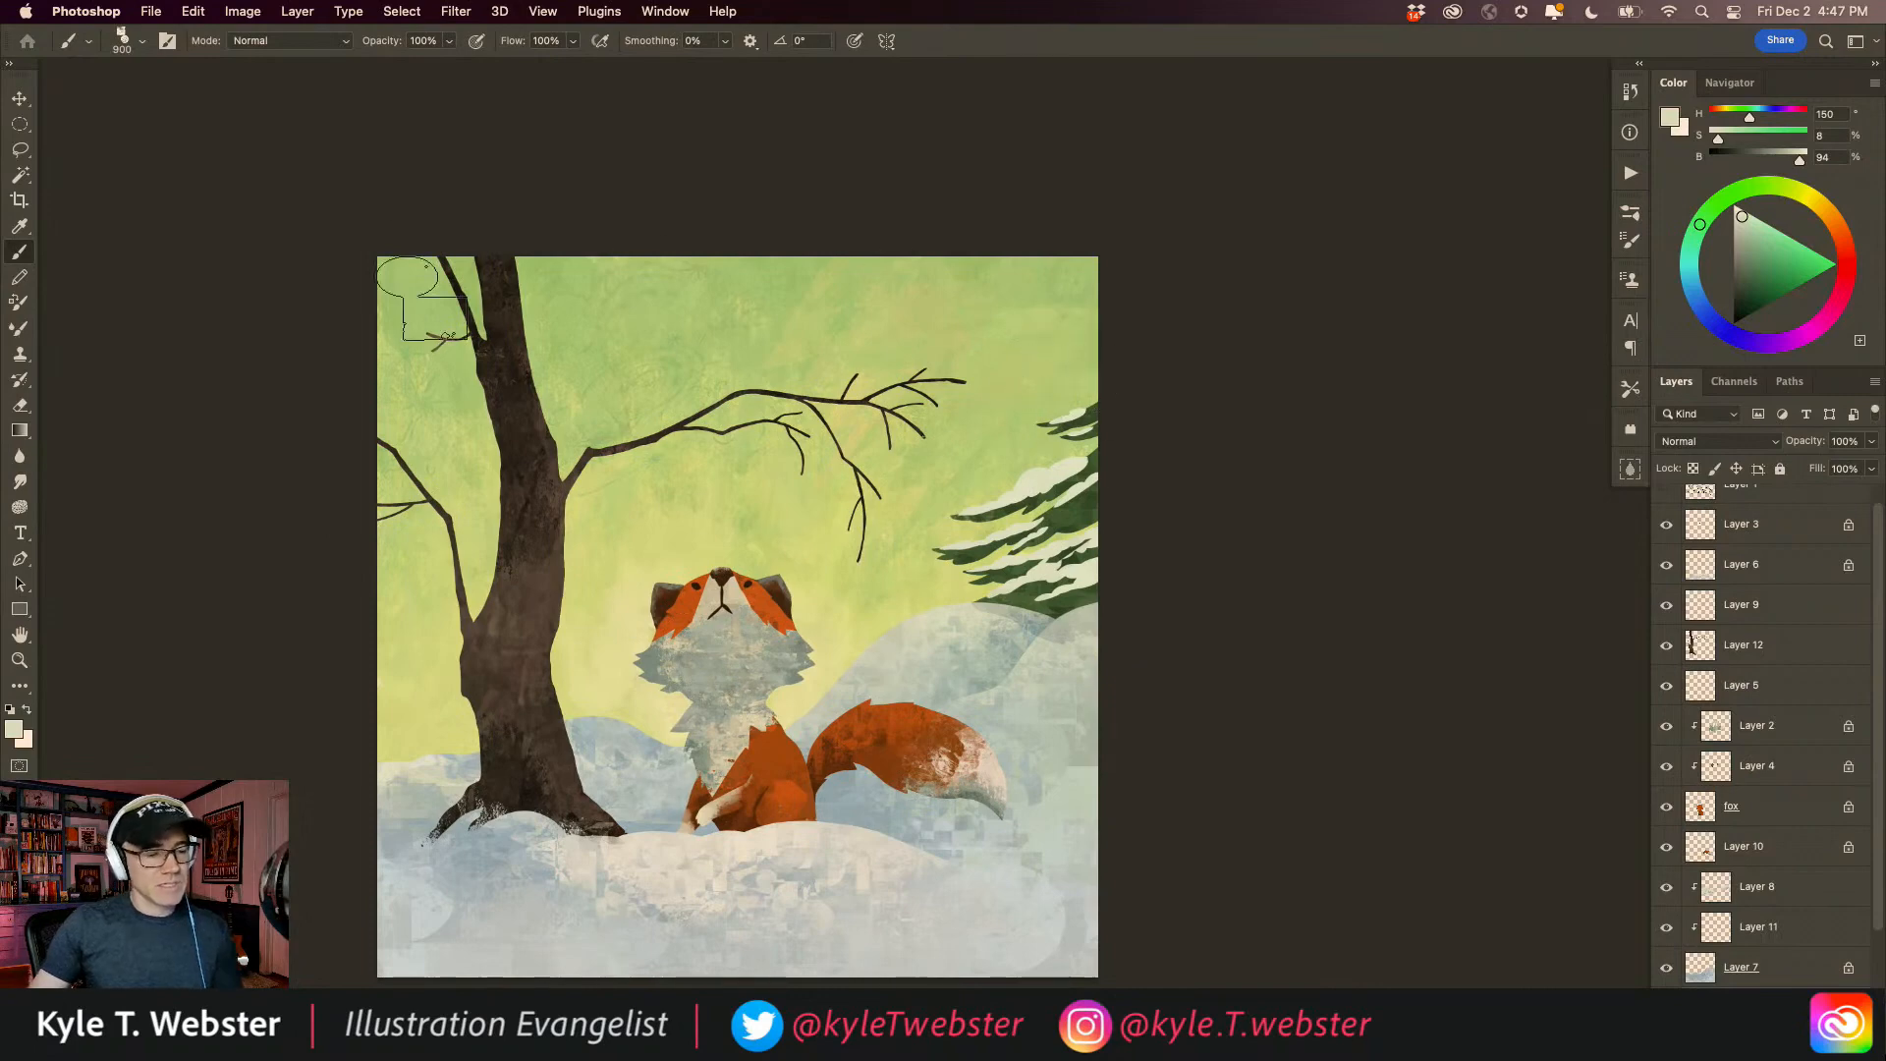
pyautogui.moveTo(606, 606); pyautogui.dragTo(708, 599)
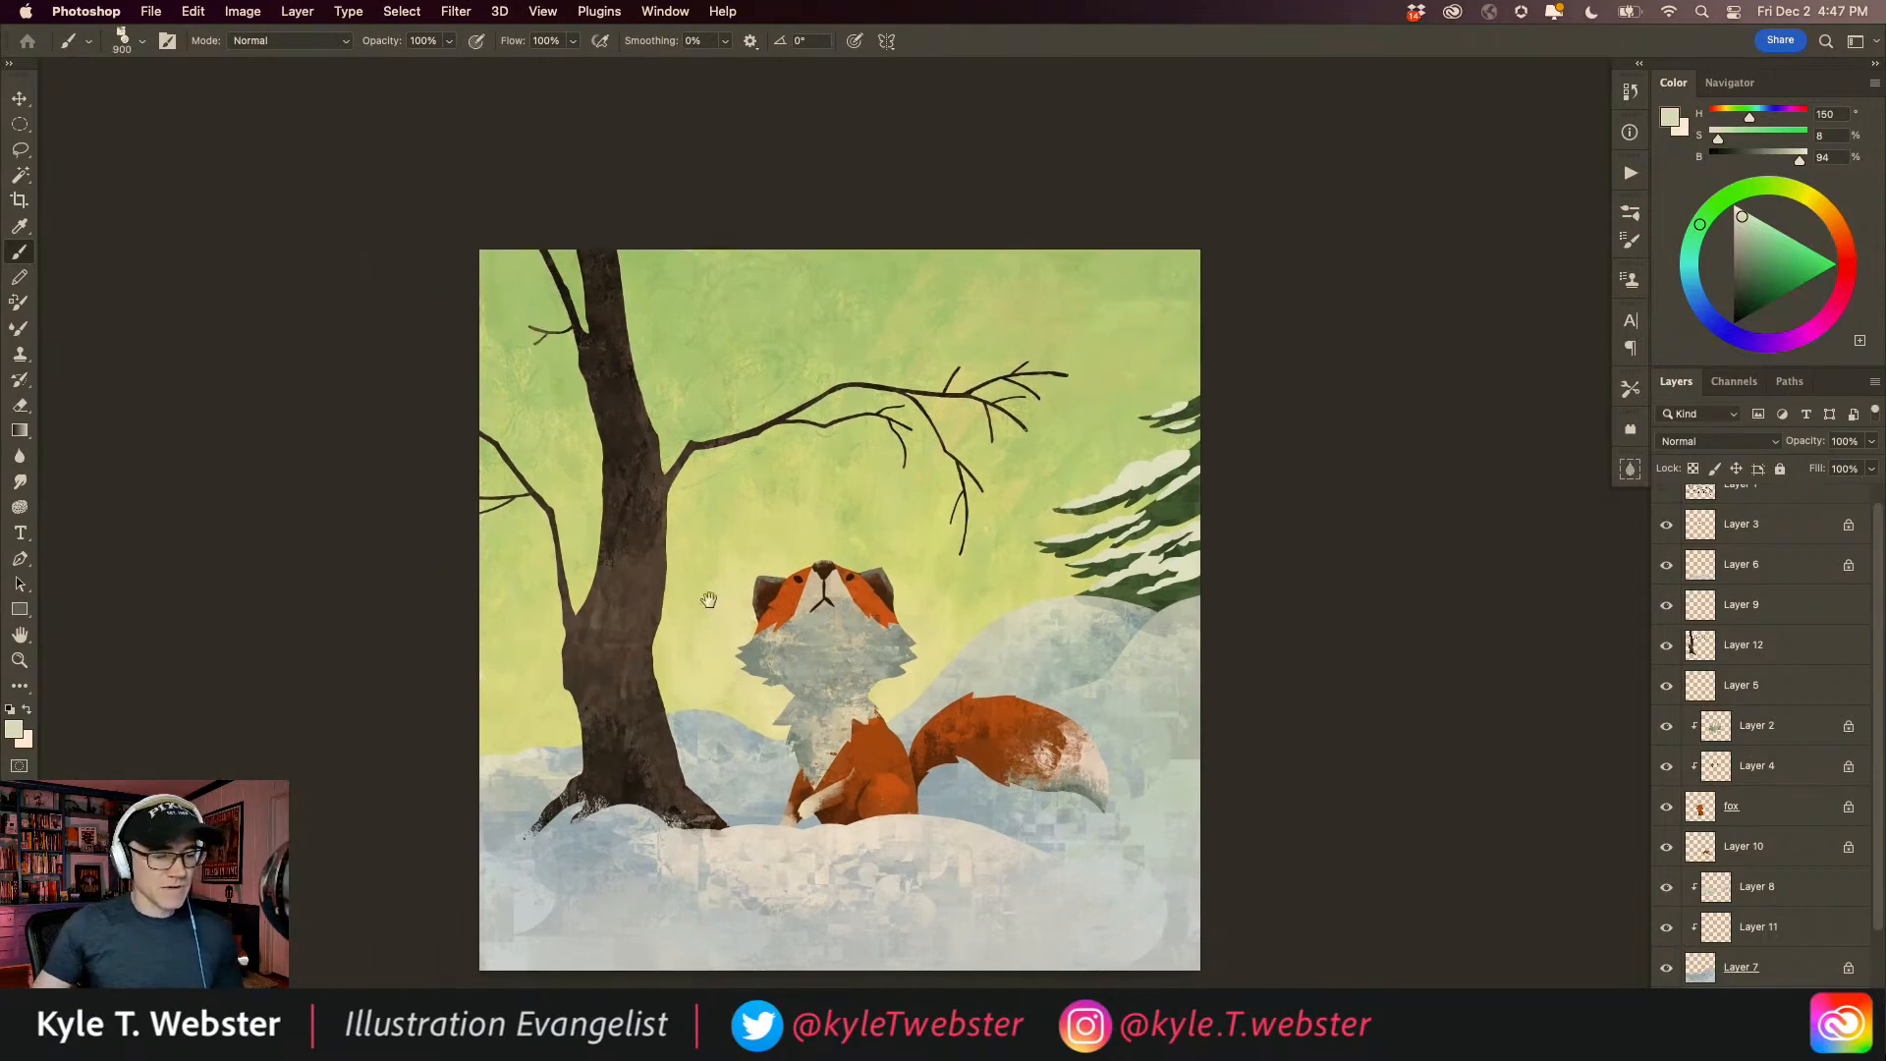
pyautogui.keyDown('super'); pyautogui.click(789, 520); pyautogui.keyUp('super')
pyautogui.moveTo(556, 624); pyautogui.dragTo(564, 630)
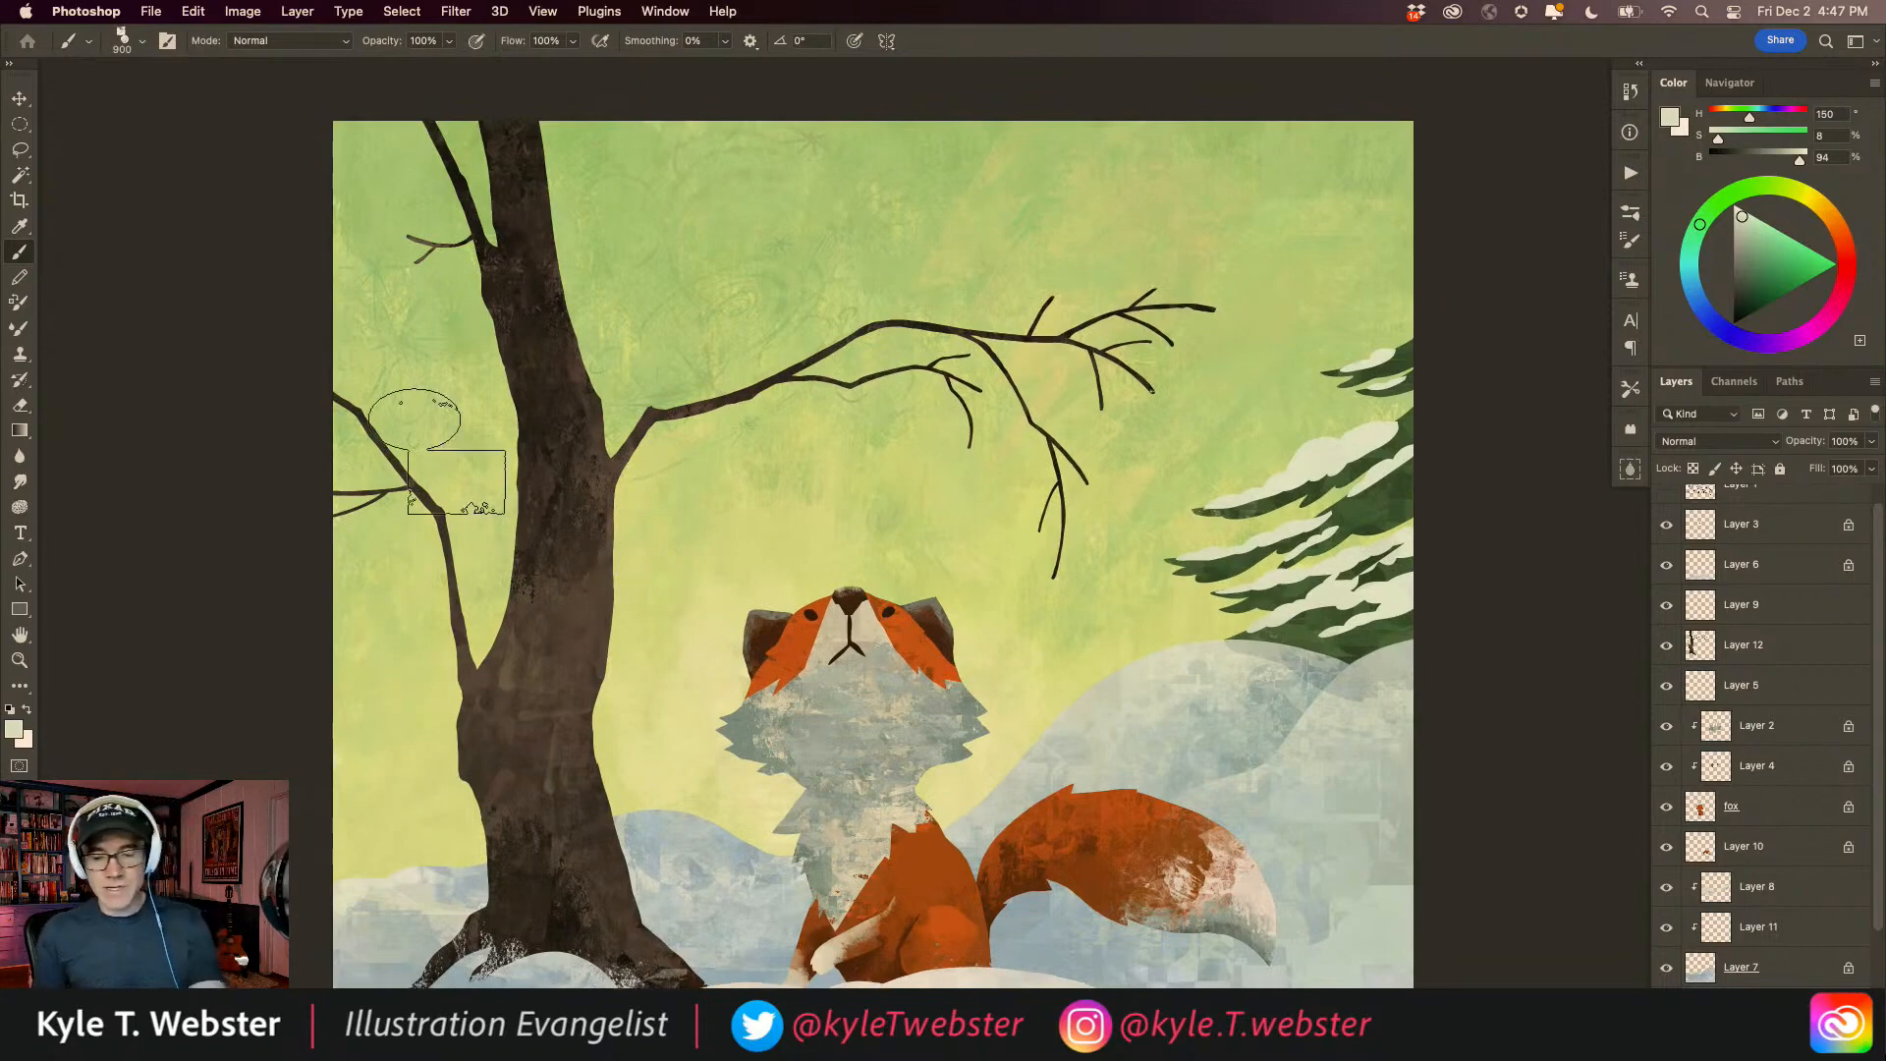
pyautogui.moveTo(1878, 541); pyautogui.dragTo(1878, 522)
pyautogui.click(1666, 505)
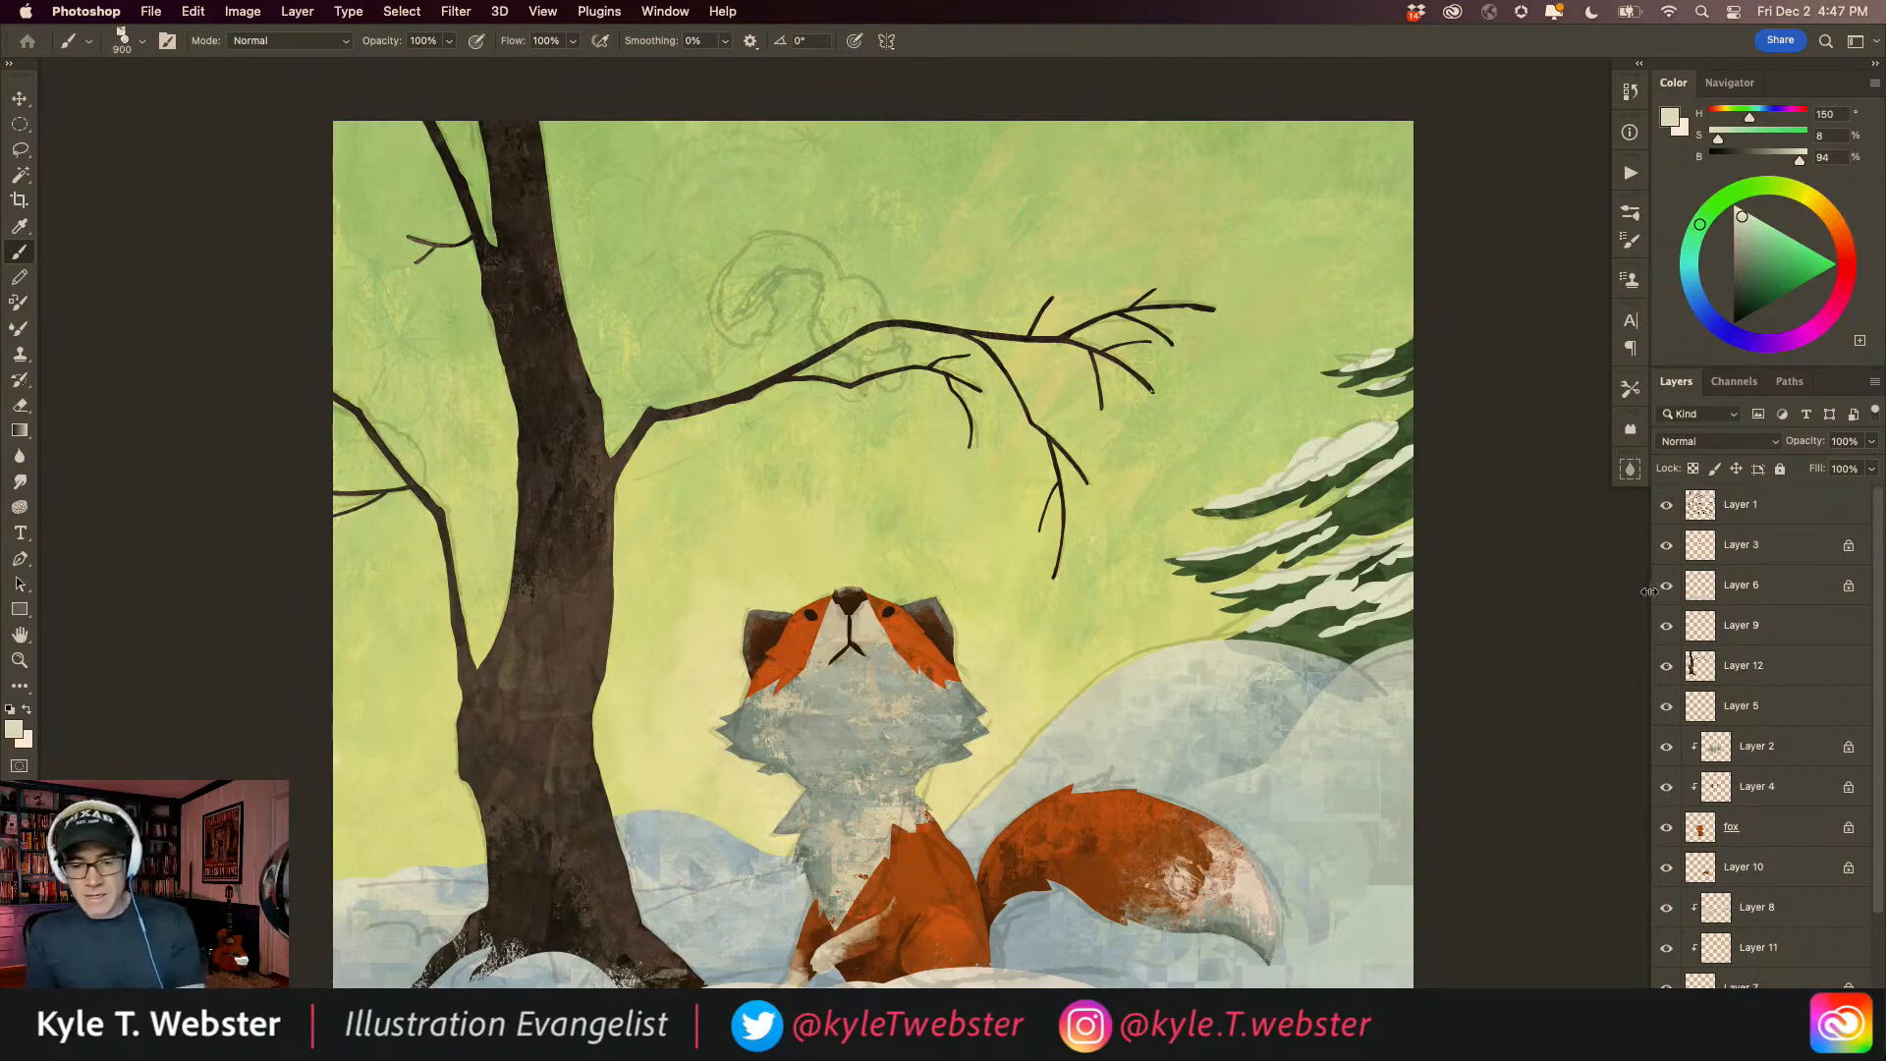
pyautogui.click(1687, 555)
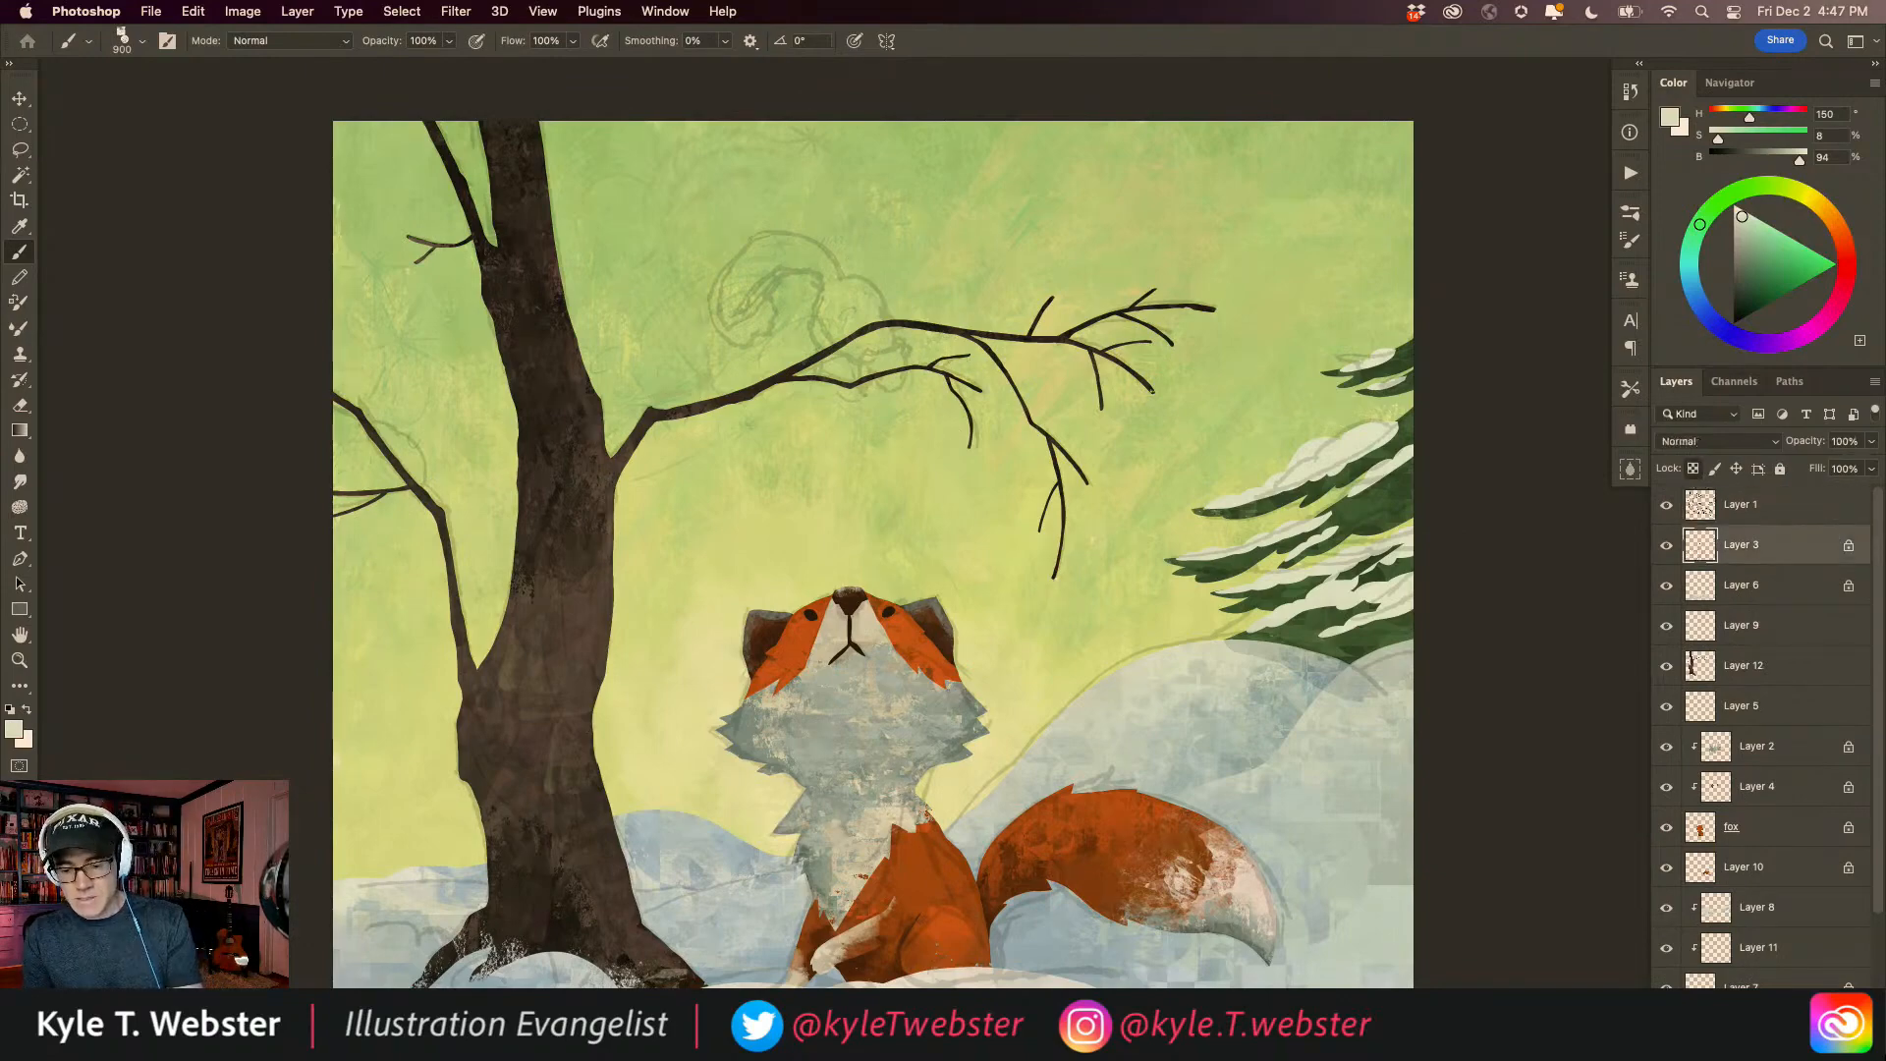
pyautogui.press('alt+shift+super+n')
# Step: Lasso the sketched squirrel on the tree branch, following its curled tail, back, head and belly
pyautogui.press('super+plus')
pyautogui.moveTo(699, 408); pyautogui.dragTo(694, 569)
pyautogui.press('l')
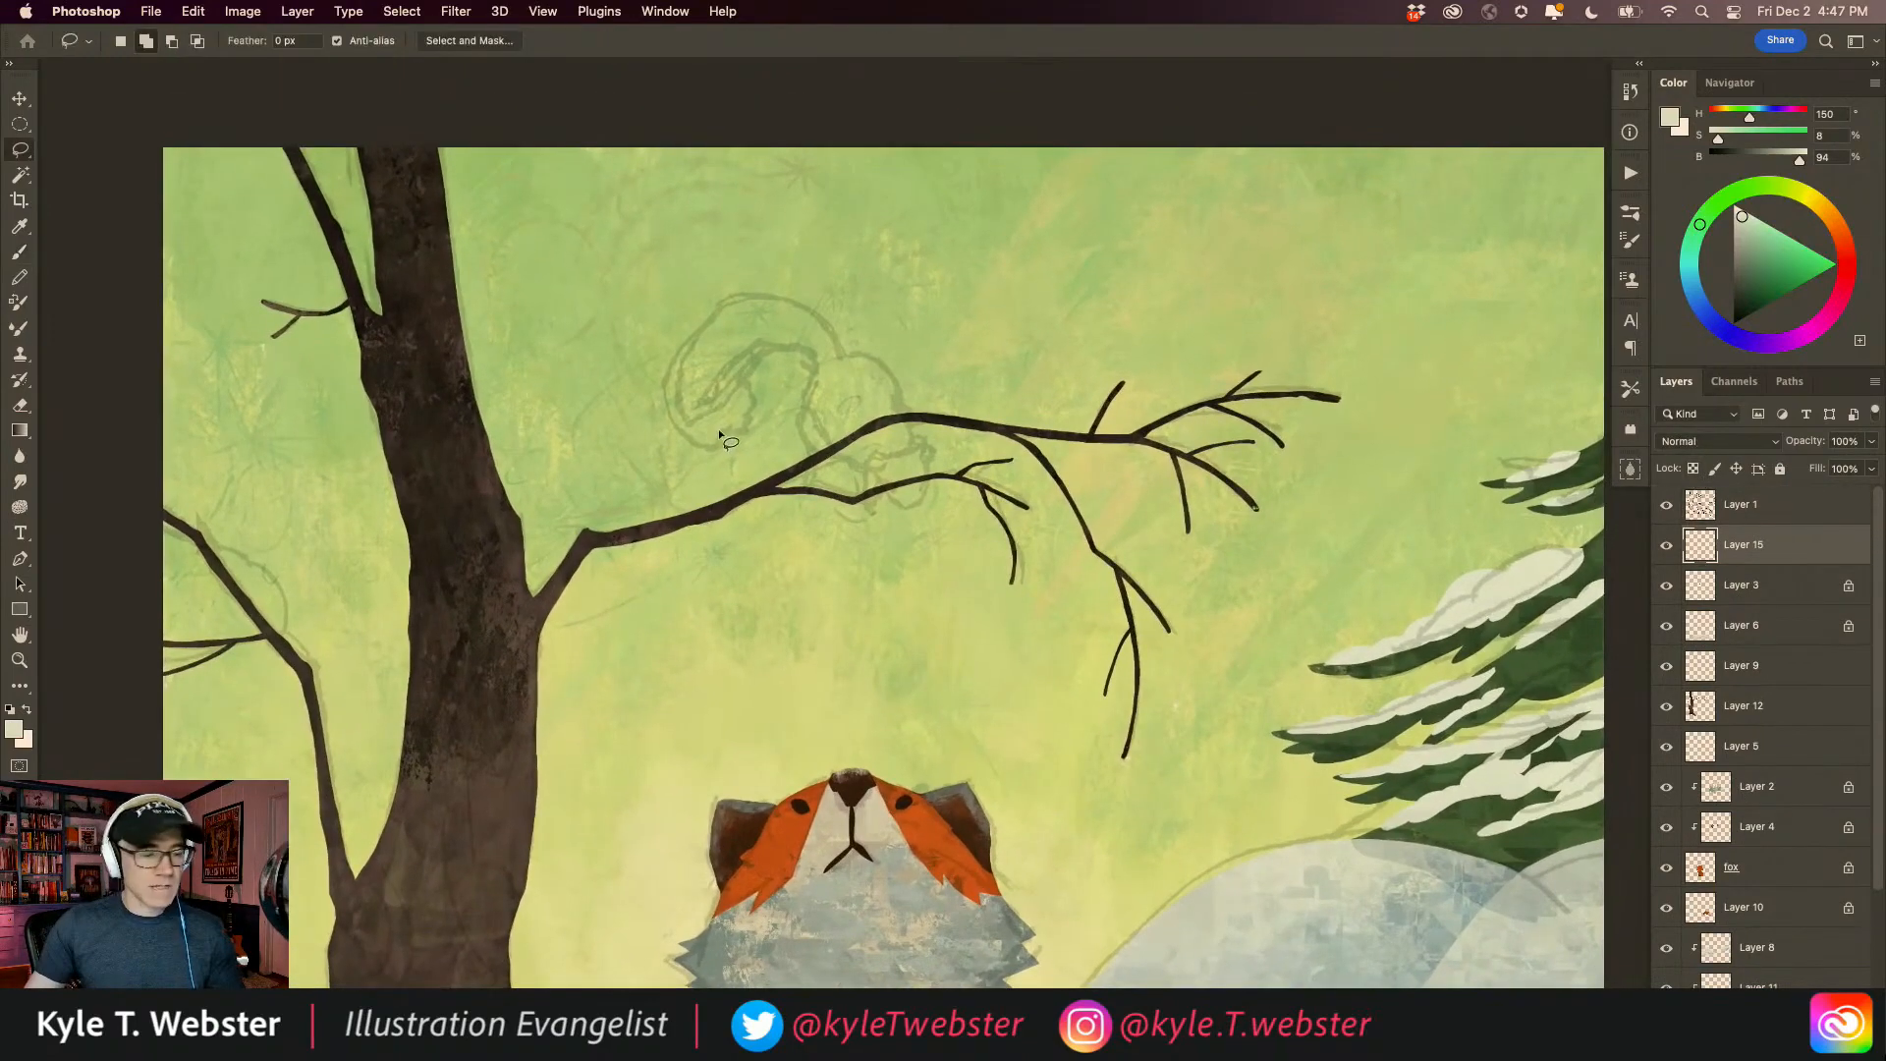
pyautogui.scroll(2, 721, 471)
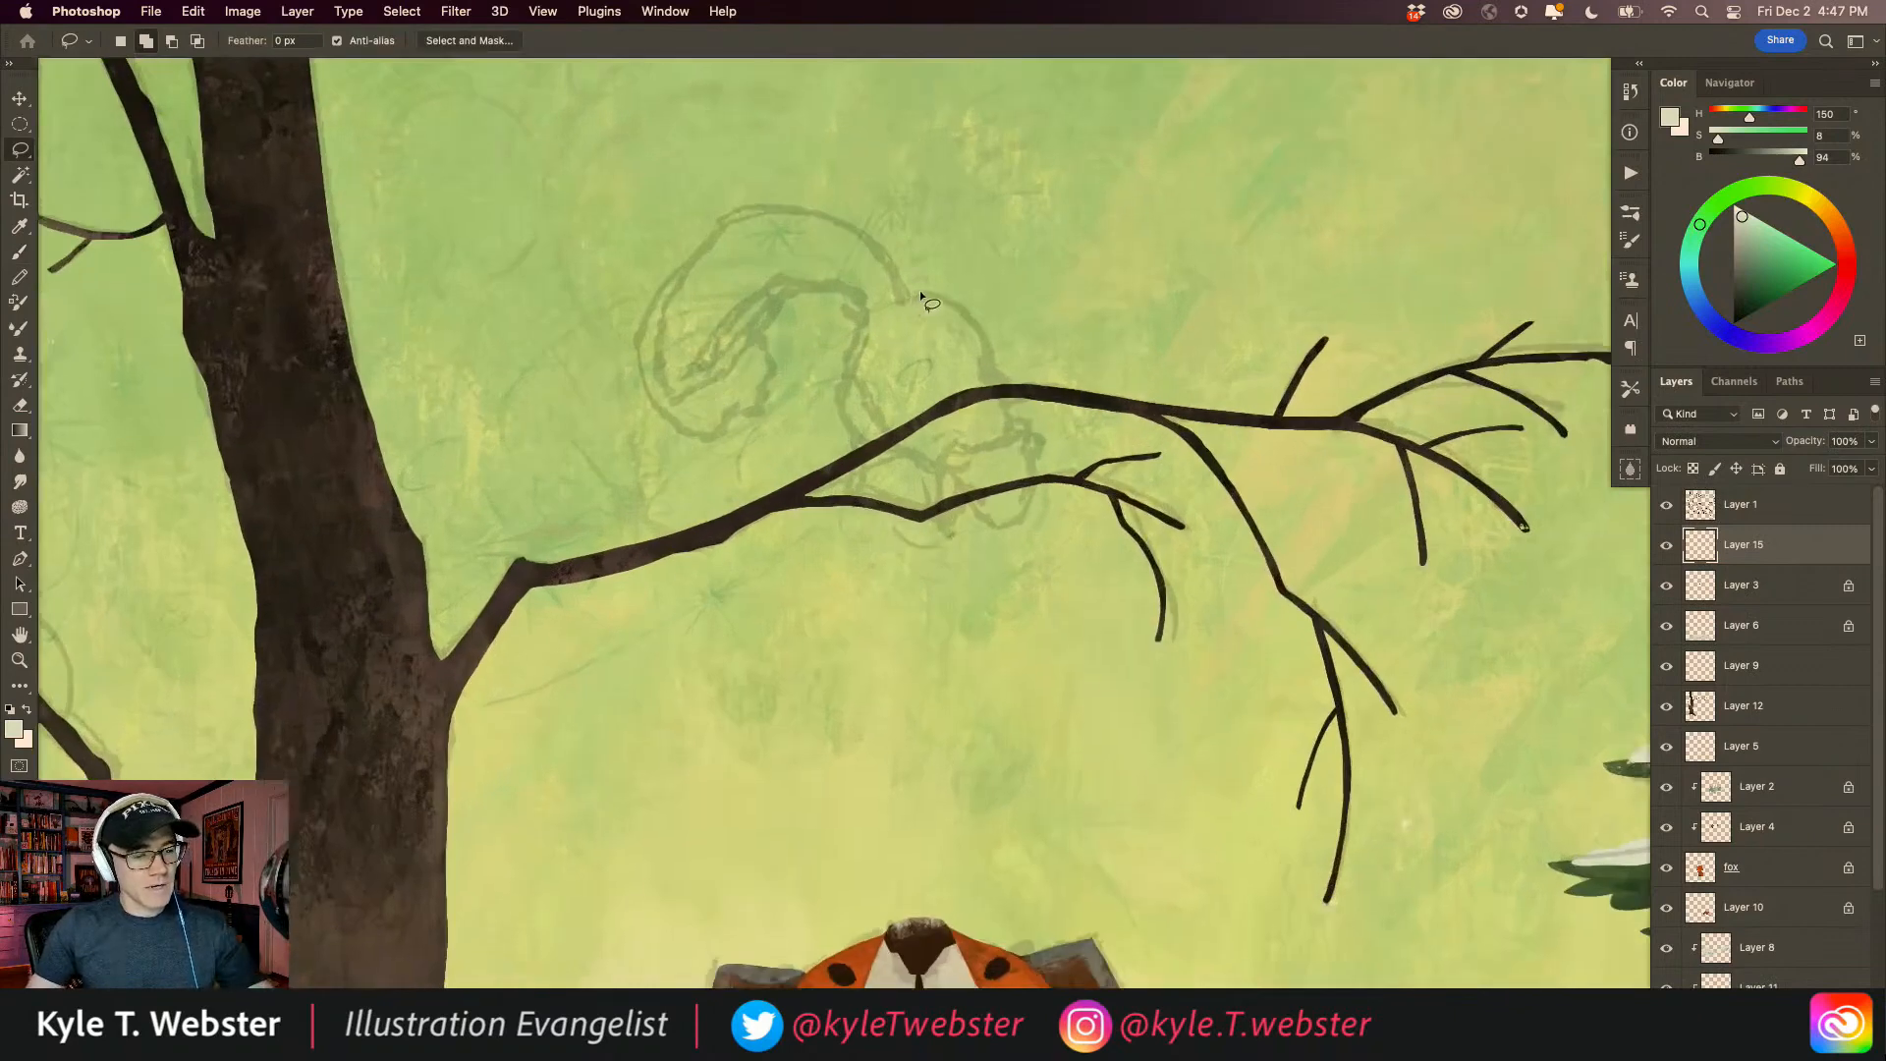
pyautogui.moveTo(709, 210)
pyautogui.mouseDown()
pyautogui.moveTo(655, 282)
pyautogui.moveTo(648, 383)
pyautogui.mouseUp()
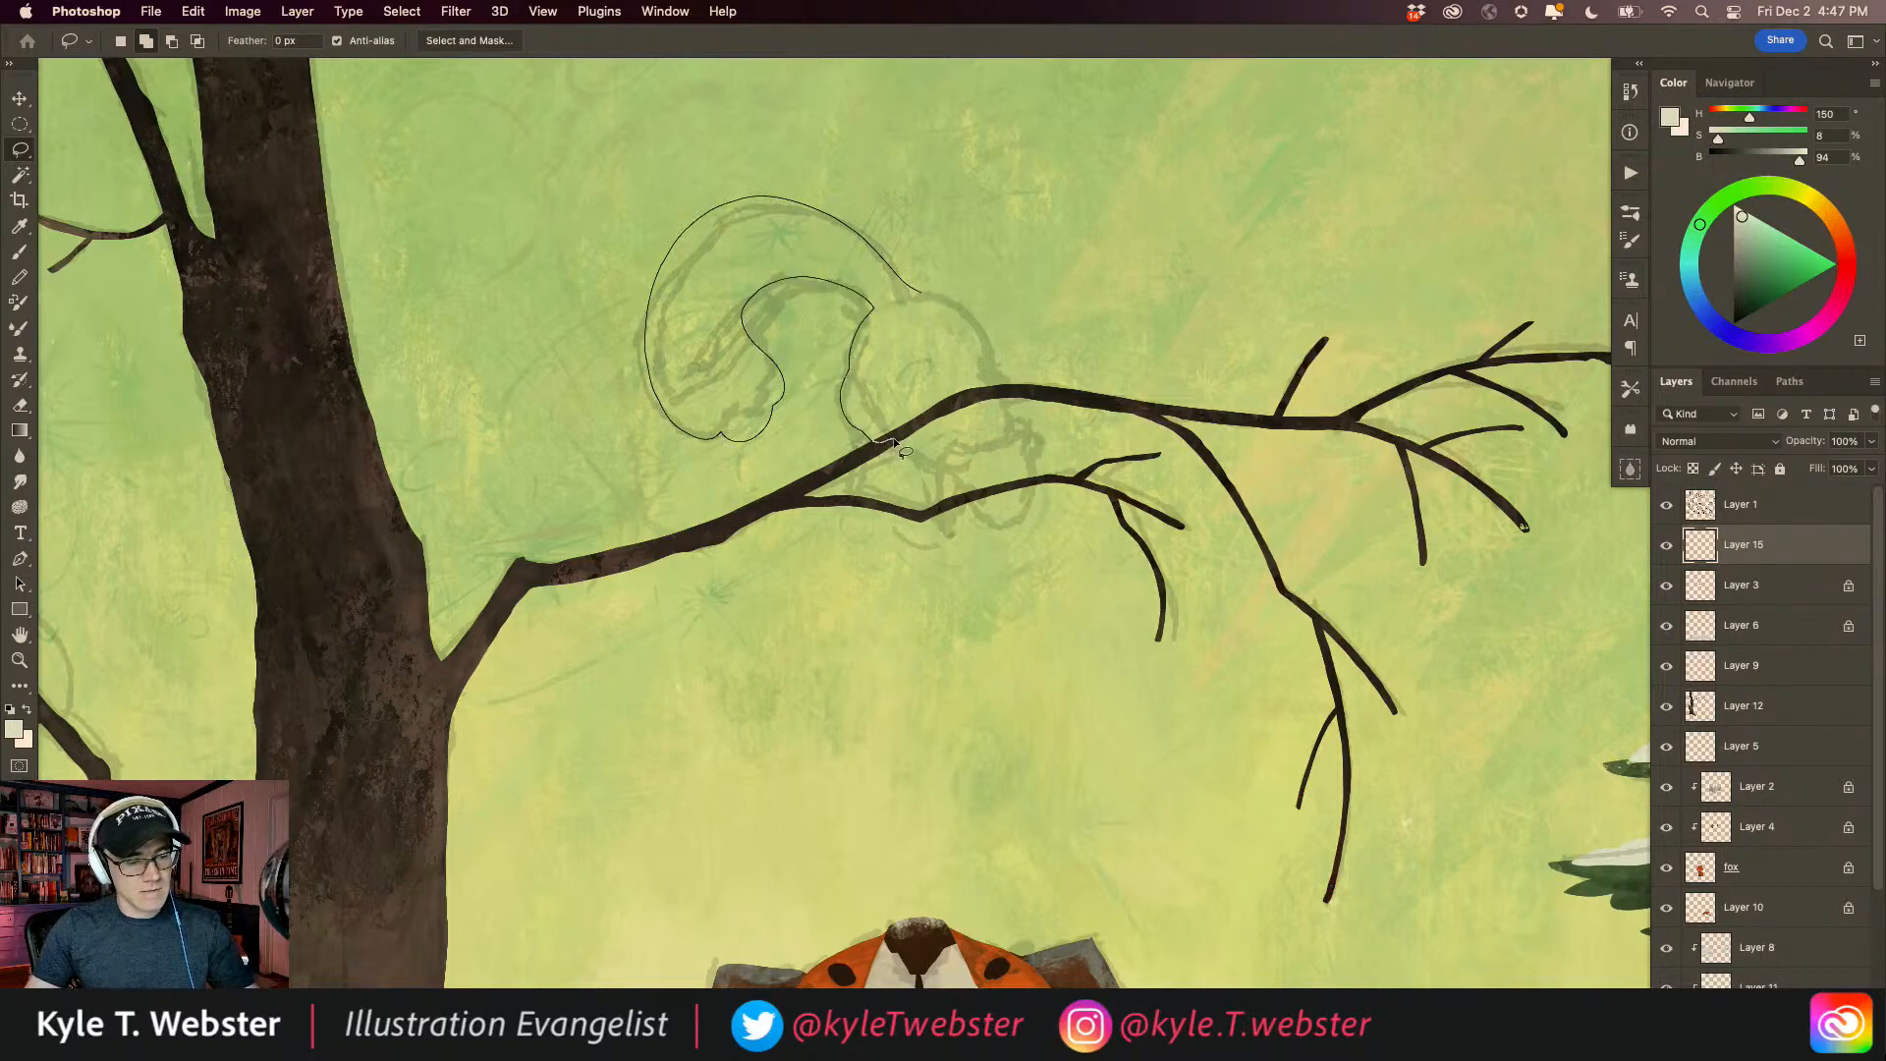
pyautogui.moveTo(940, 503)
pyautogui.mouseDown()
pyautogui.moveTo(957, 503)
pyautogui.moveTo(952, 476)
pyautogui.moveTo(976, 511)
pyautogui.mouseUp()
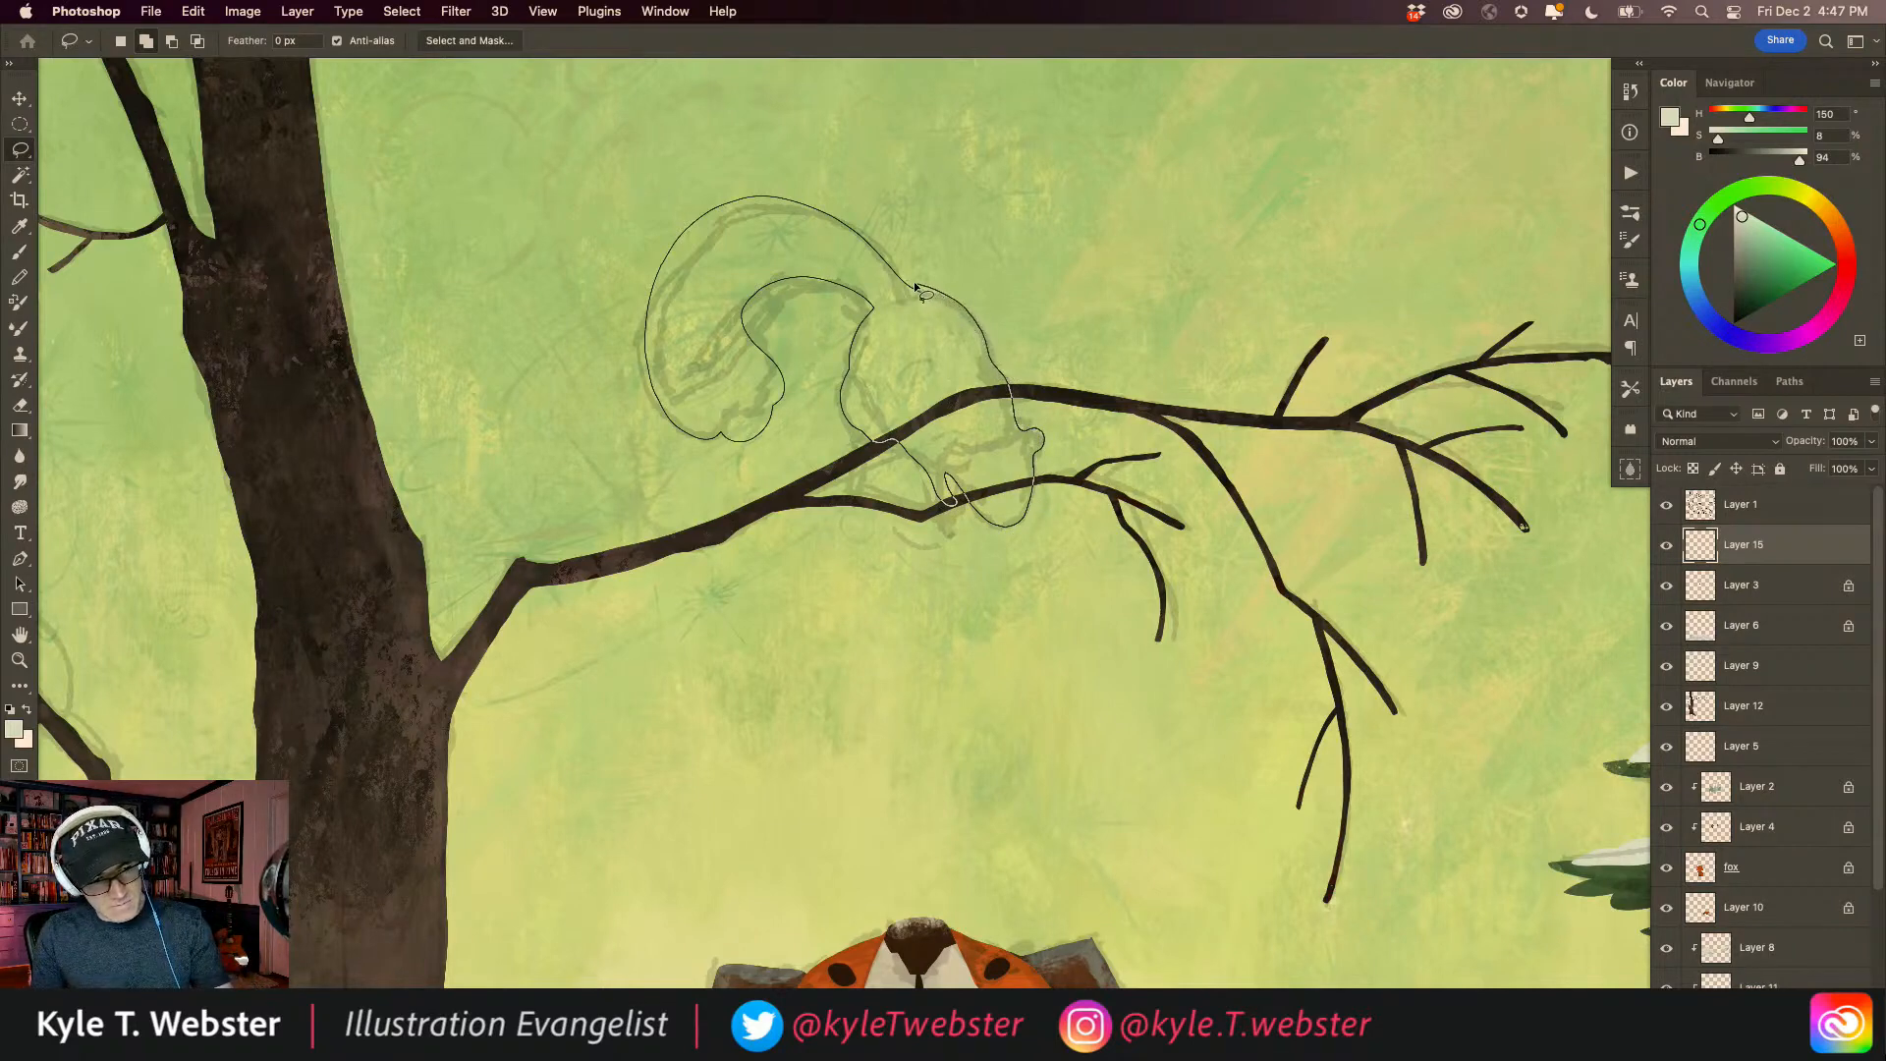
pyautogui.moveTo(897, 285); pyautogui.dragTo(900, 283)
# Step: Refine the squirrel selection's outline around the curled tail
pyautogui.moveTo(696, 425); pyautogui.dragTo(627, 417)
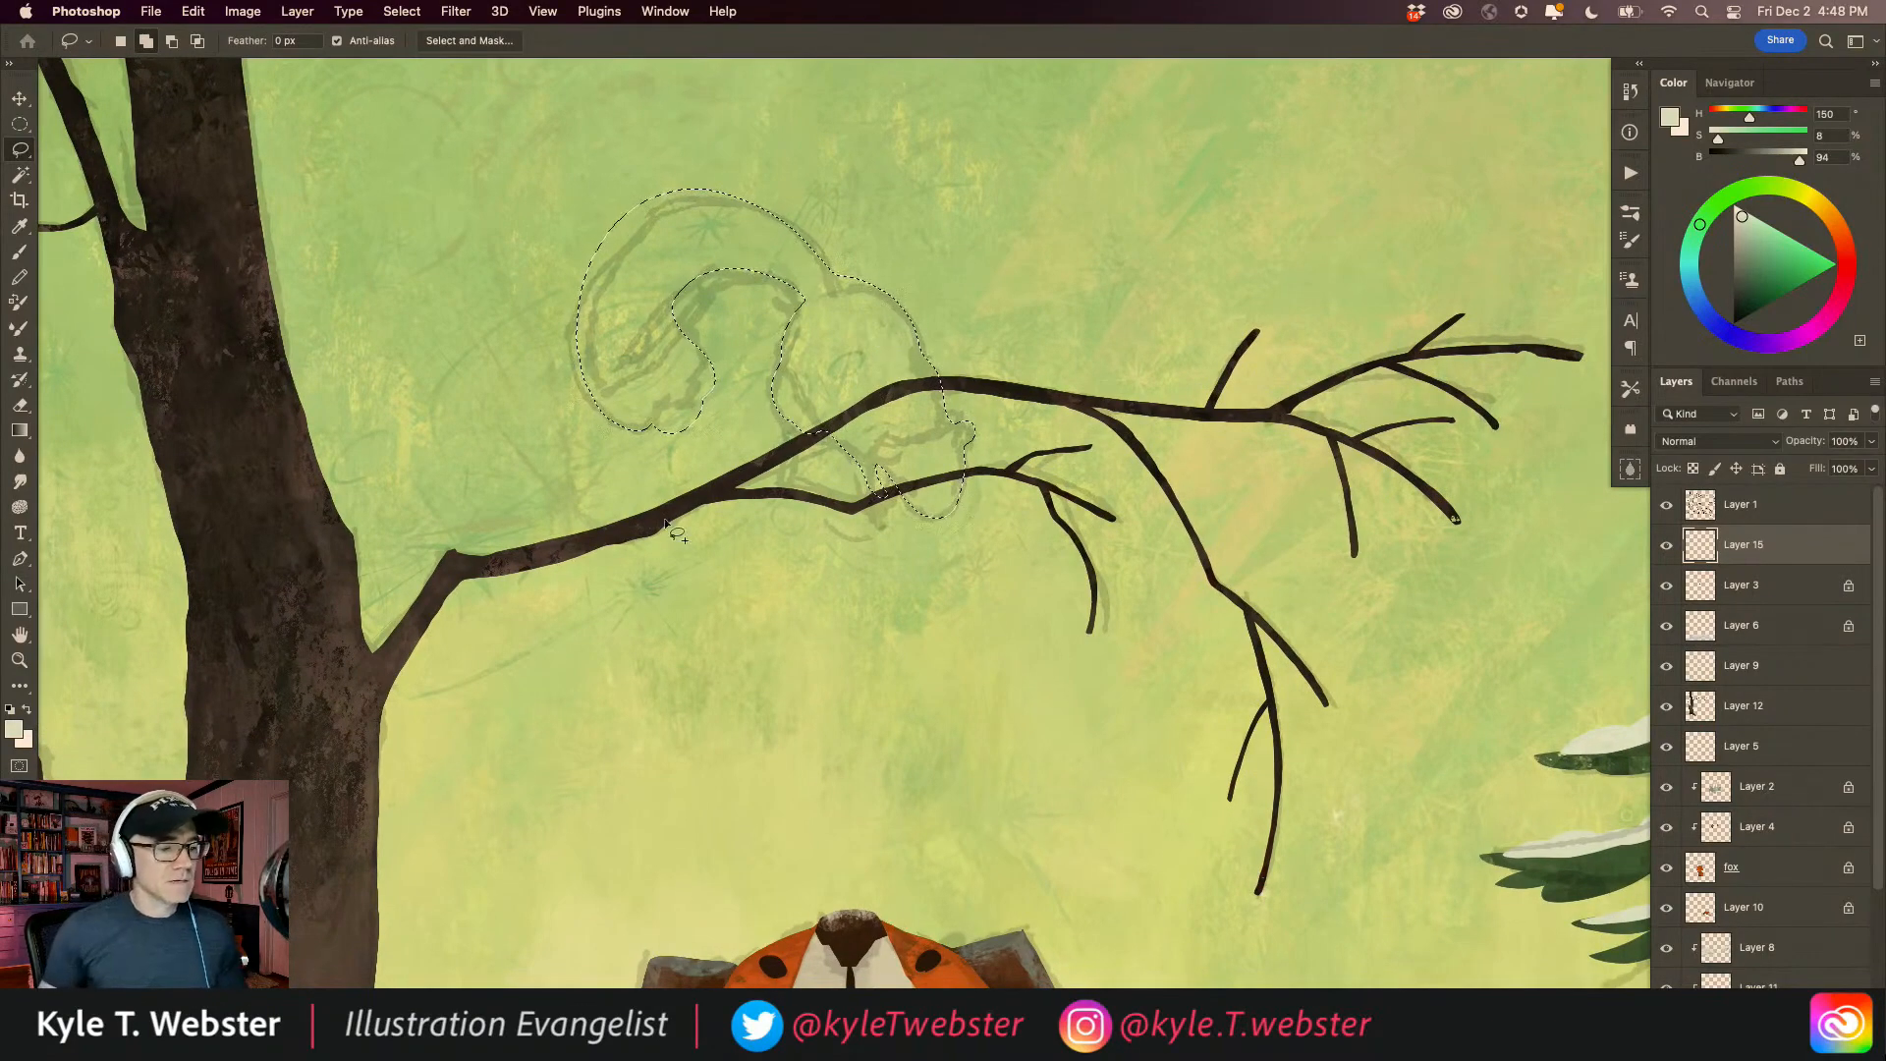
pyautogui.press('super+minus')
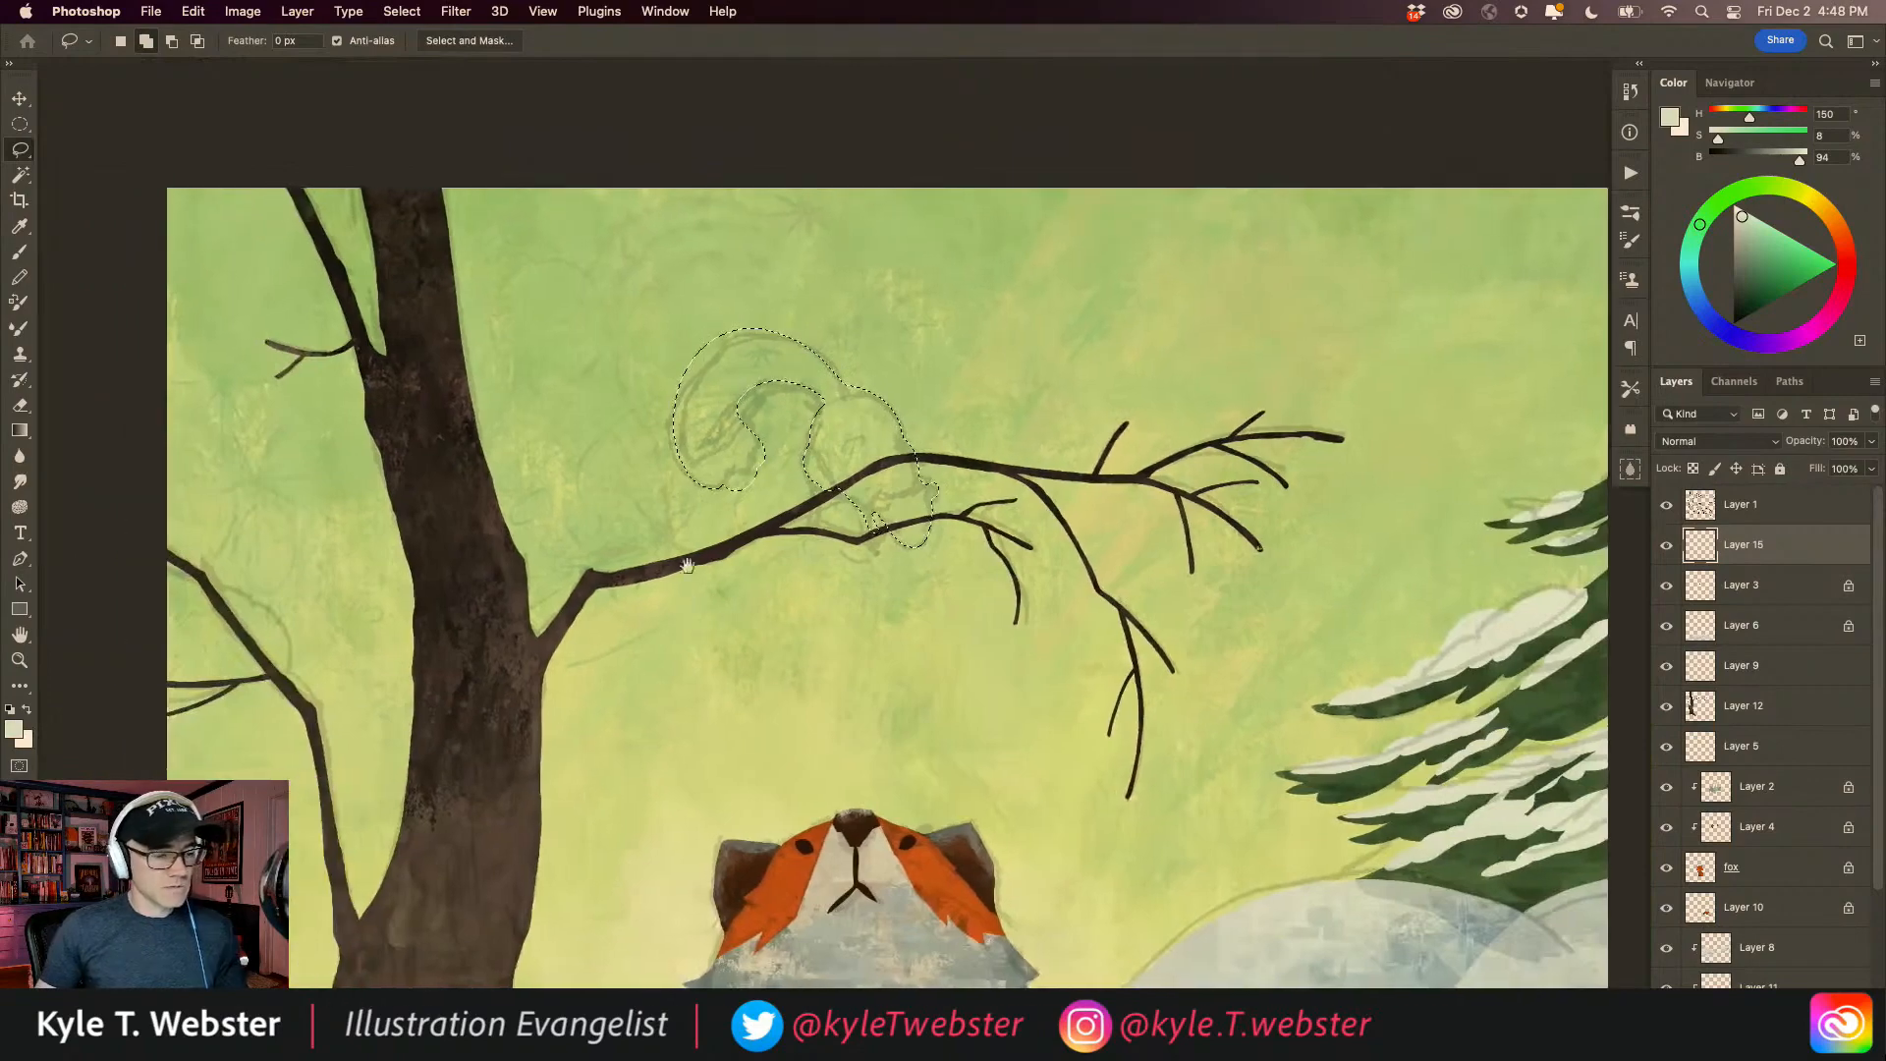
pyautogui.keyDown('super'); pyautogui.click(738, 556); pyautogui.keyUp('super')
pyautogui.moveTo(696, 492); pyautogui.dragTo(734, 578)
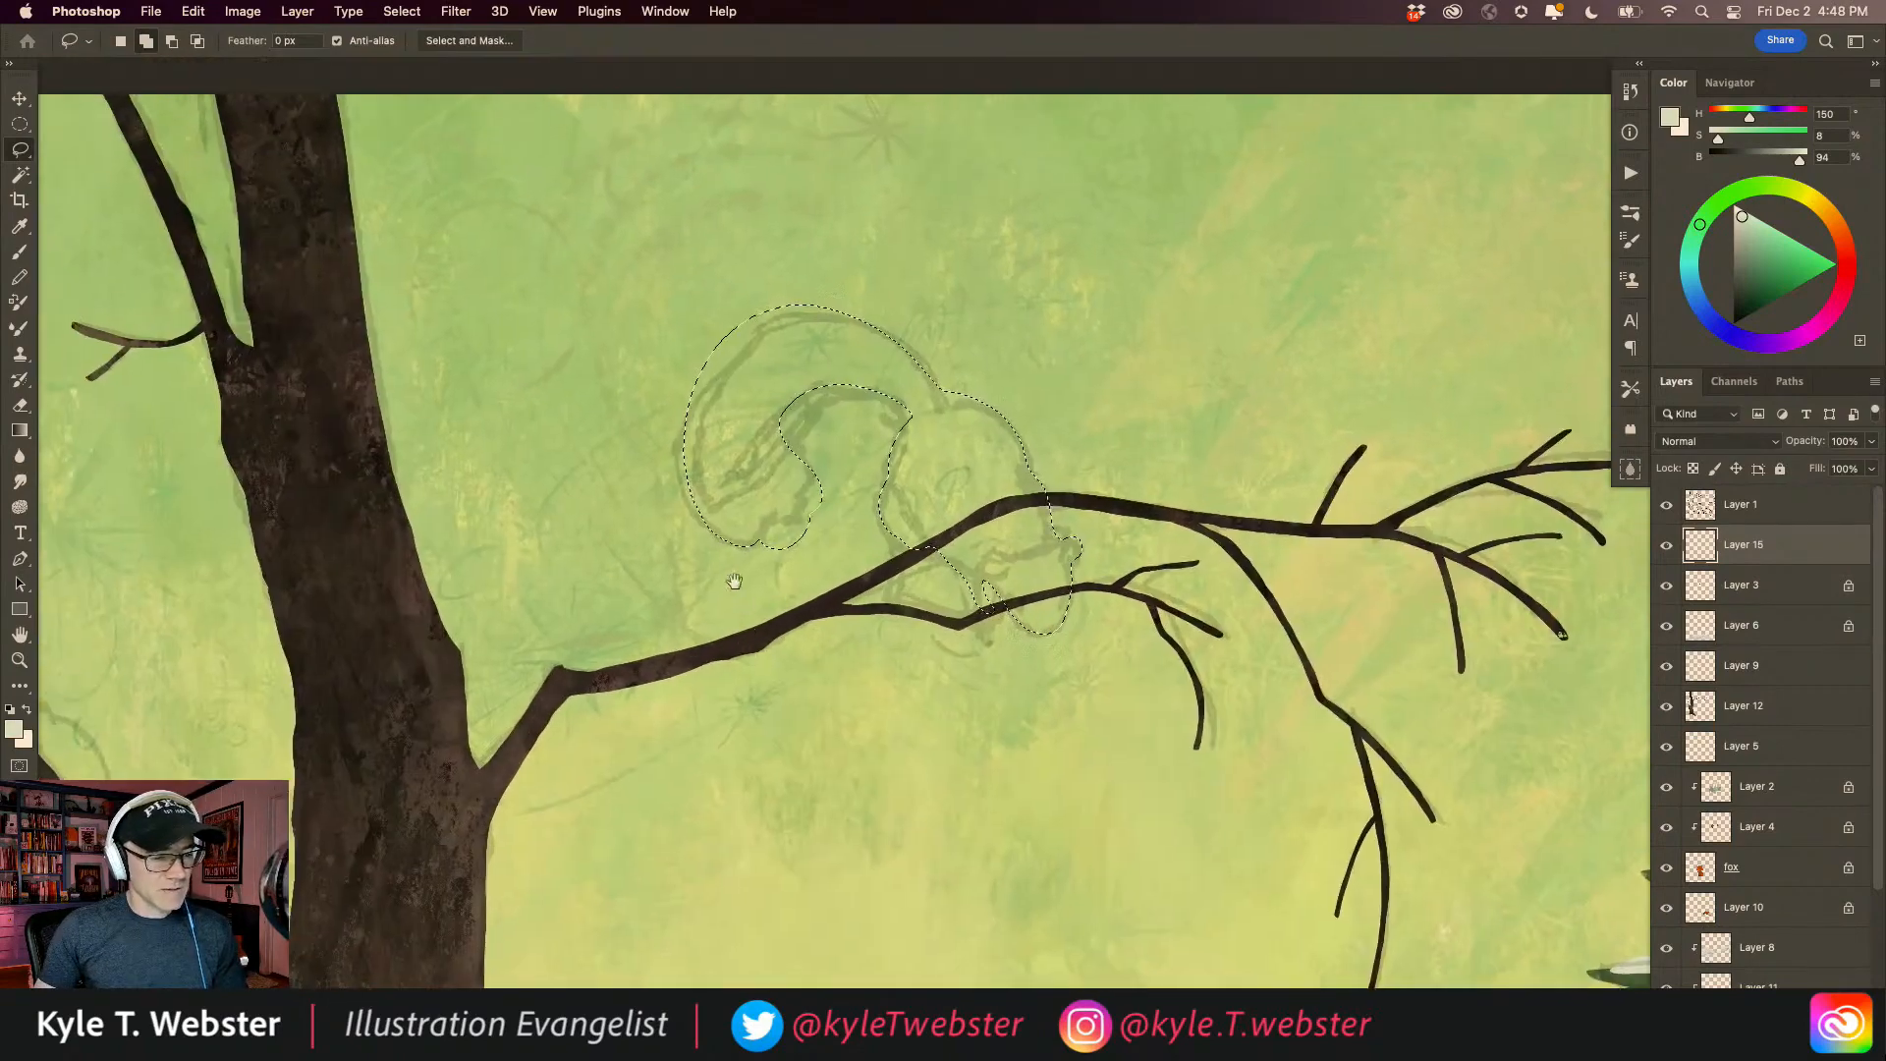
pyautogui.keyDown('super'); pyautogui.click(766, 491); pyautogui.keyUp('super')
pyautogui.moveTo(777, 347)
pyautogui.mouseDown()
pyautogui.moveTo(855, 266)
pyautogui.moveTo(827, 298)
pyautogui.moveTo(848, 357)
pyautogui.moveTo(830, 453)
pyautogui.moveTo(761, 338)
pyautogui.mouseUp()
pyautogui.keyDown('alt'); pyautogui.keyDown('super'); pyautogui.click(663, 707); pyautogui.keyUp('super'); pyautogui.keyUp('alt')
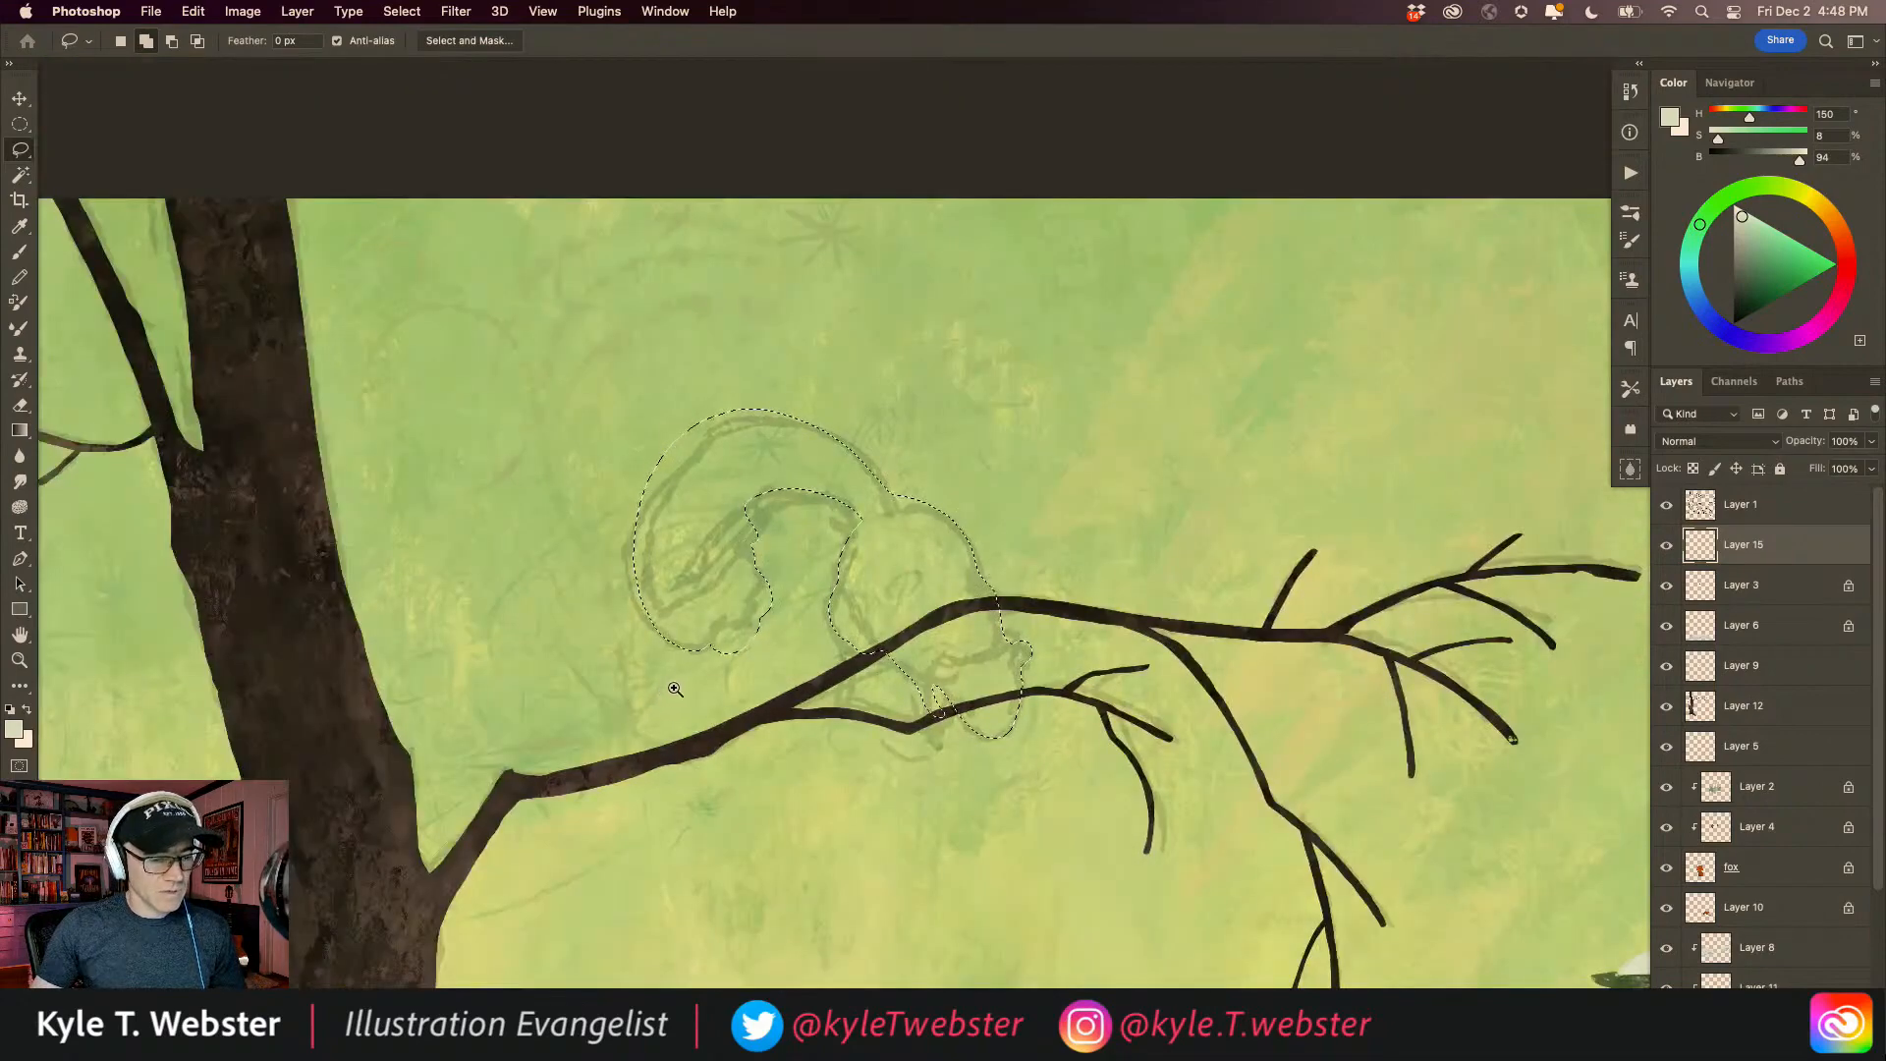
pyautogui.keyDown('super'); pyautogui.click(664, 692); pyautogui.keyUp('super')
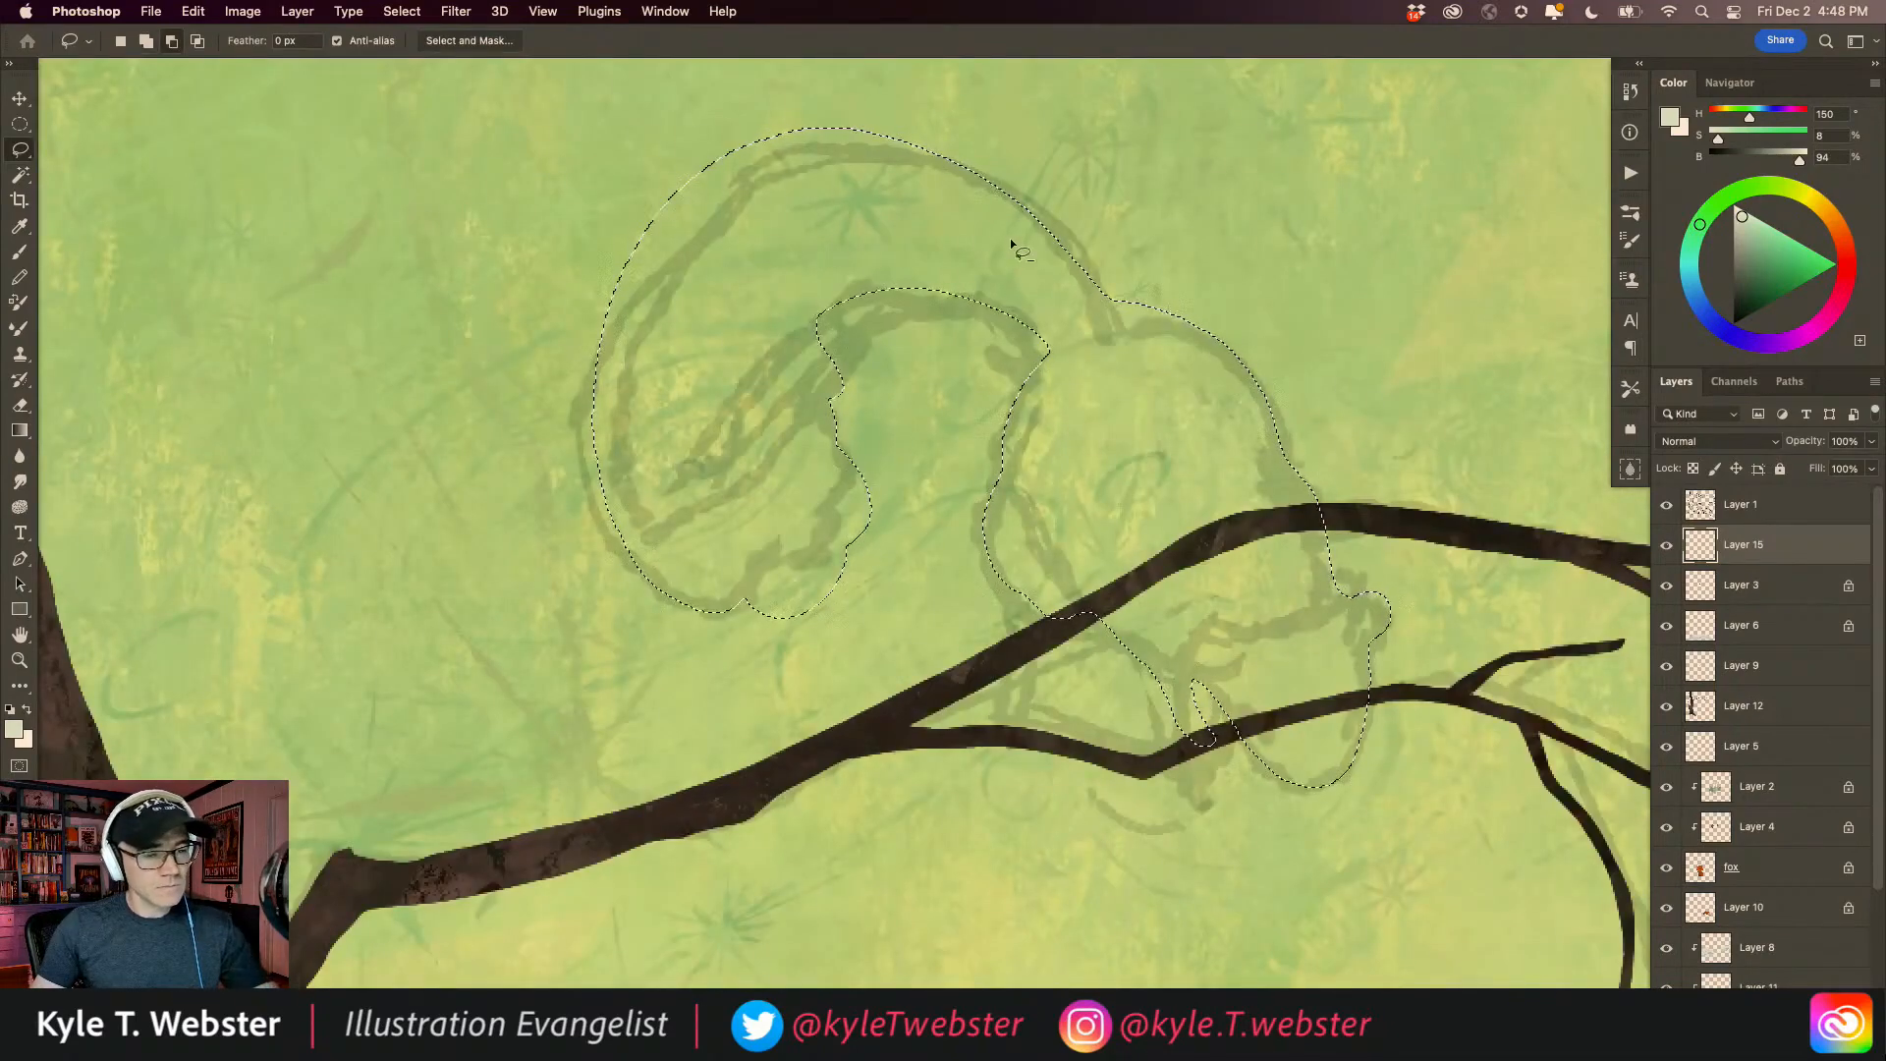
pyautogui.moveTo(583, 360)
pyautogui.mouseDown()
pyautogui.moveTo(636, 261)
pyautogui.moveTo(777, 152)
pyautogui.moveTo(826, 145)
pyautogui.moveTo(944, 178)
pyautogui.moveTo(1095, 296)
pyautogui.moveTo(1238, 320)
pyautogui.moveTo(1072, 156)
pyautogui.moveTo(751, 106)
pyautogui.moveTo(531, 299)
pyautogui.mouseUp()
pyautogui.keyDown('alt'); pyautogui.keyDown('super'); pyautogui.click(628, 745); pyautogui.keyUp('super'); pyautogui.keyUp('alt')
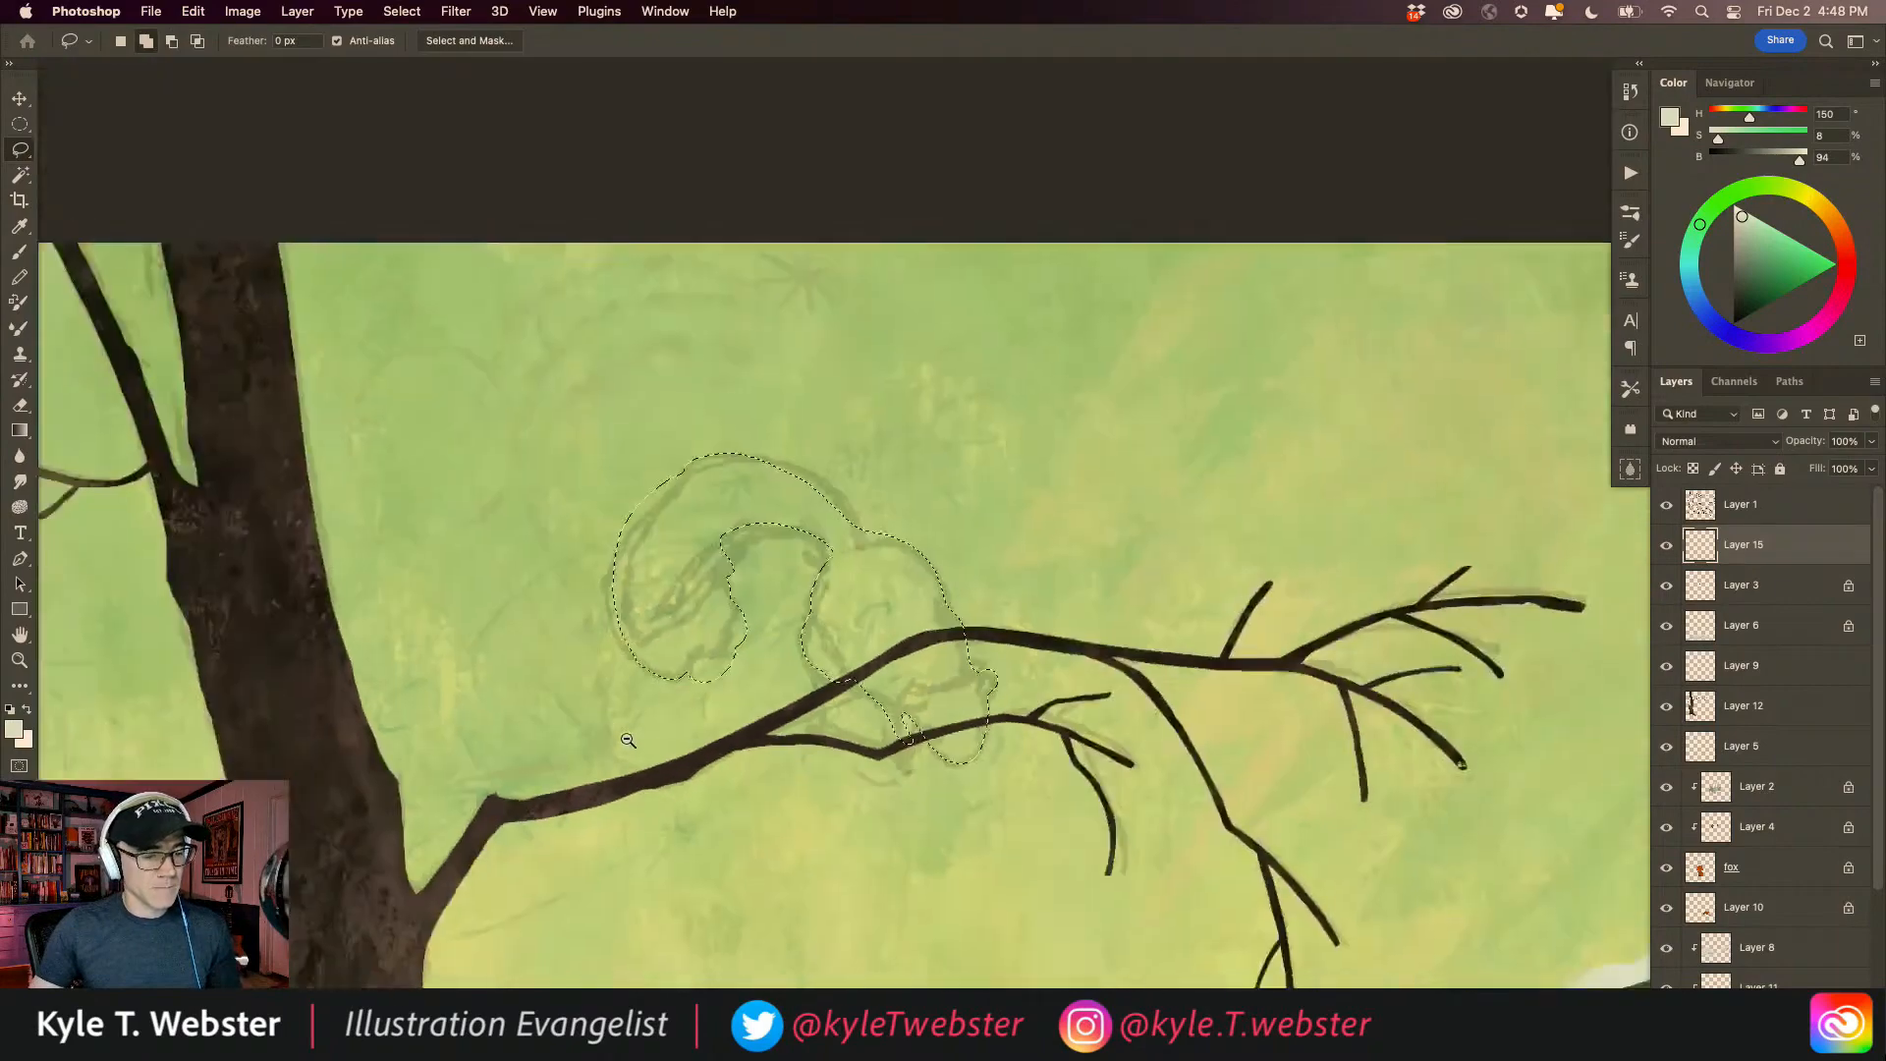
pyautogui.keyDown('alt'); pyautogui.keyDown('super'); pyautogui.click(628, 744); pyautogui.keyUp('super'); pyautogui.keyUp('alt')
# Step: Sample the fox ear's dark brown, shift it to grey-brown (H 36, S 12, B 44) and paint the selected squirrel shape
pyautogui.moveTo(733, 749); pyautogui.dragTo(842, 552)
pyautogui.keyDown('alt'); pyautogui.click(804, 578); pyautogui.keyUp('alt')
pyautogui.press('b')
pyautogui.keyDown('alt'); pyautogui.click(746, 719); pyautogui.keyUp('alt')
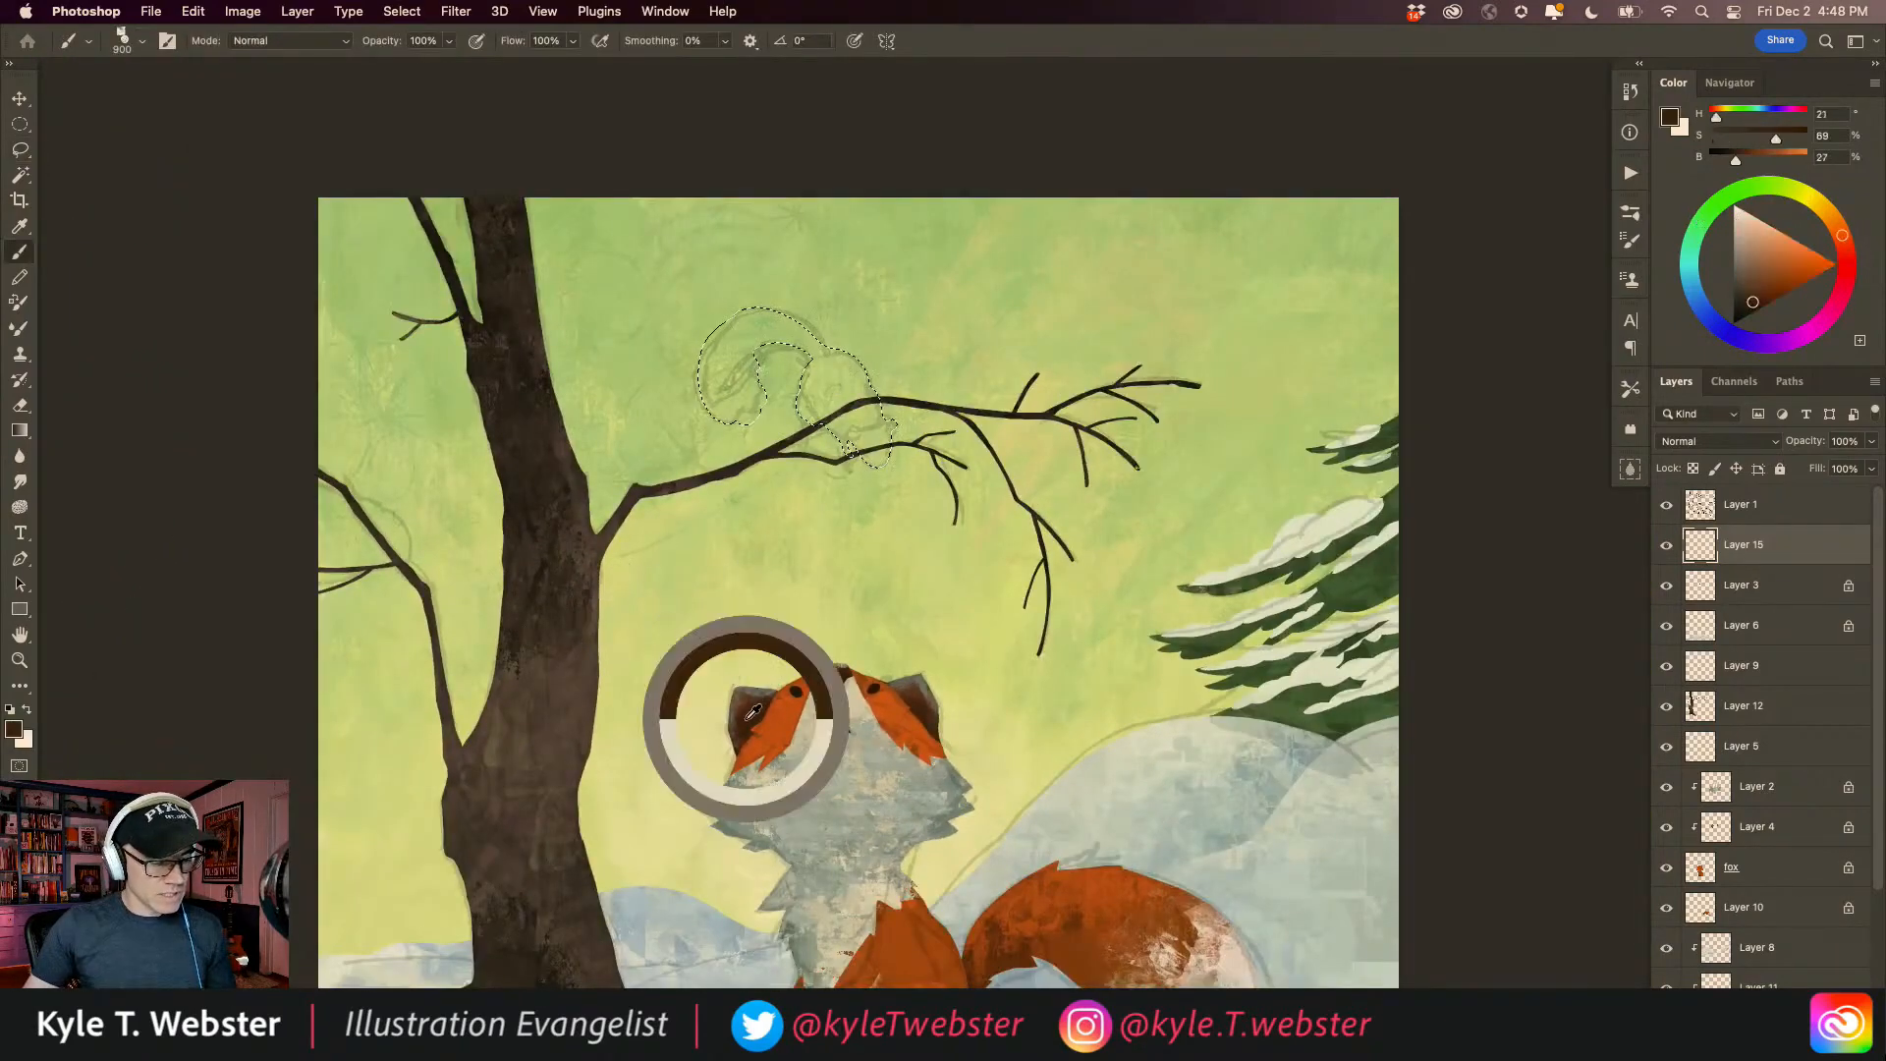
pyautogui.moveTo(688, 675); pyautogui.dragTo(691, 631)
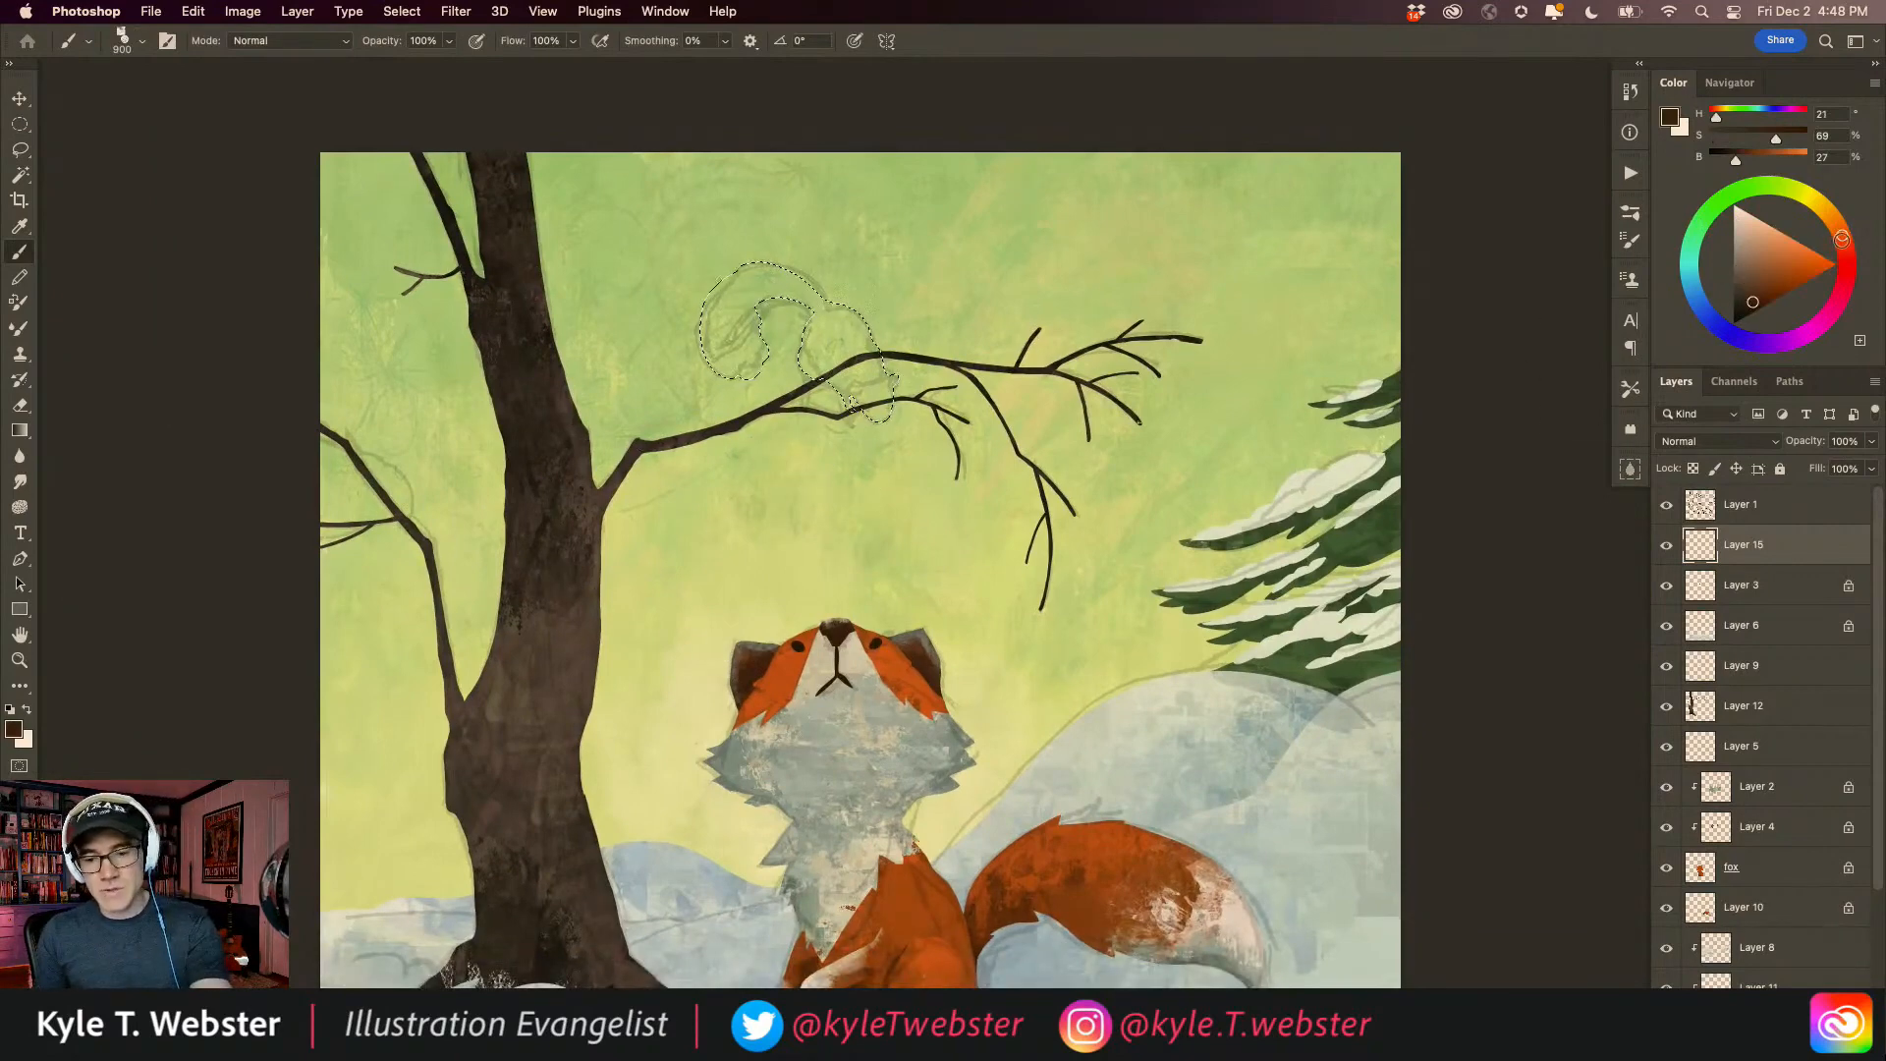
pyautogui.moveTo(1841, 229); pyautogui.dragTo(1832, 217)
pyautogui.moveTo(1744, 279); pyautogui.dragTo(1722, 252)
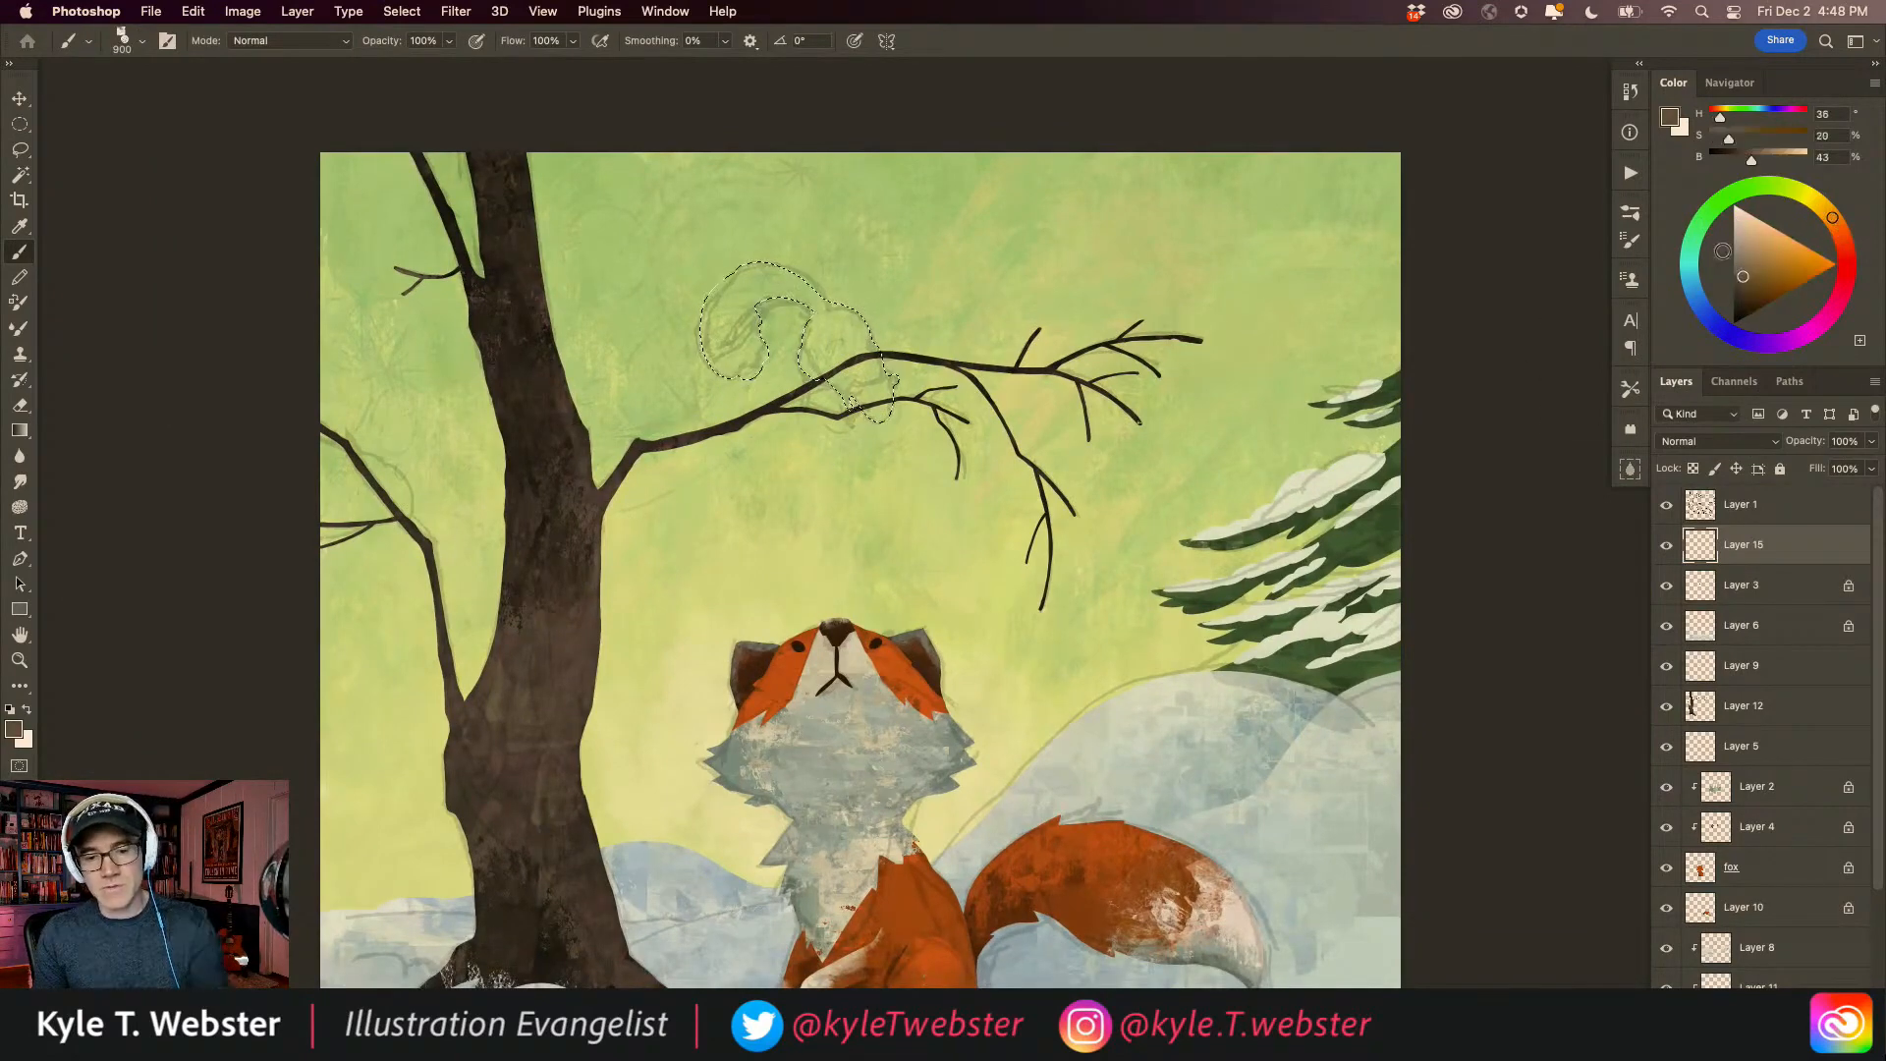
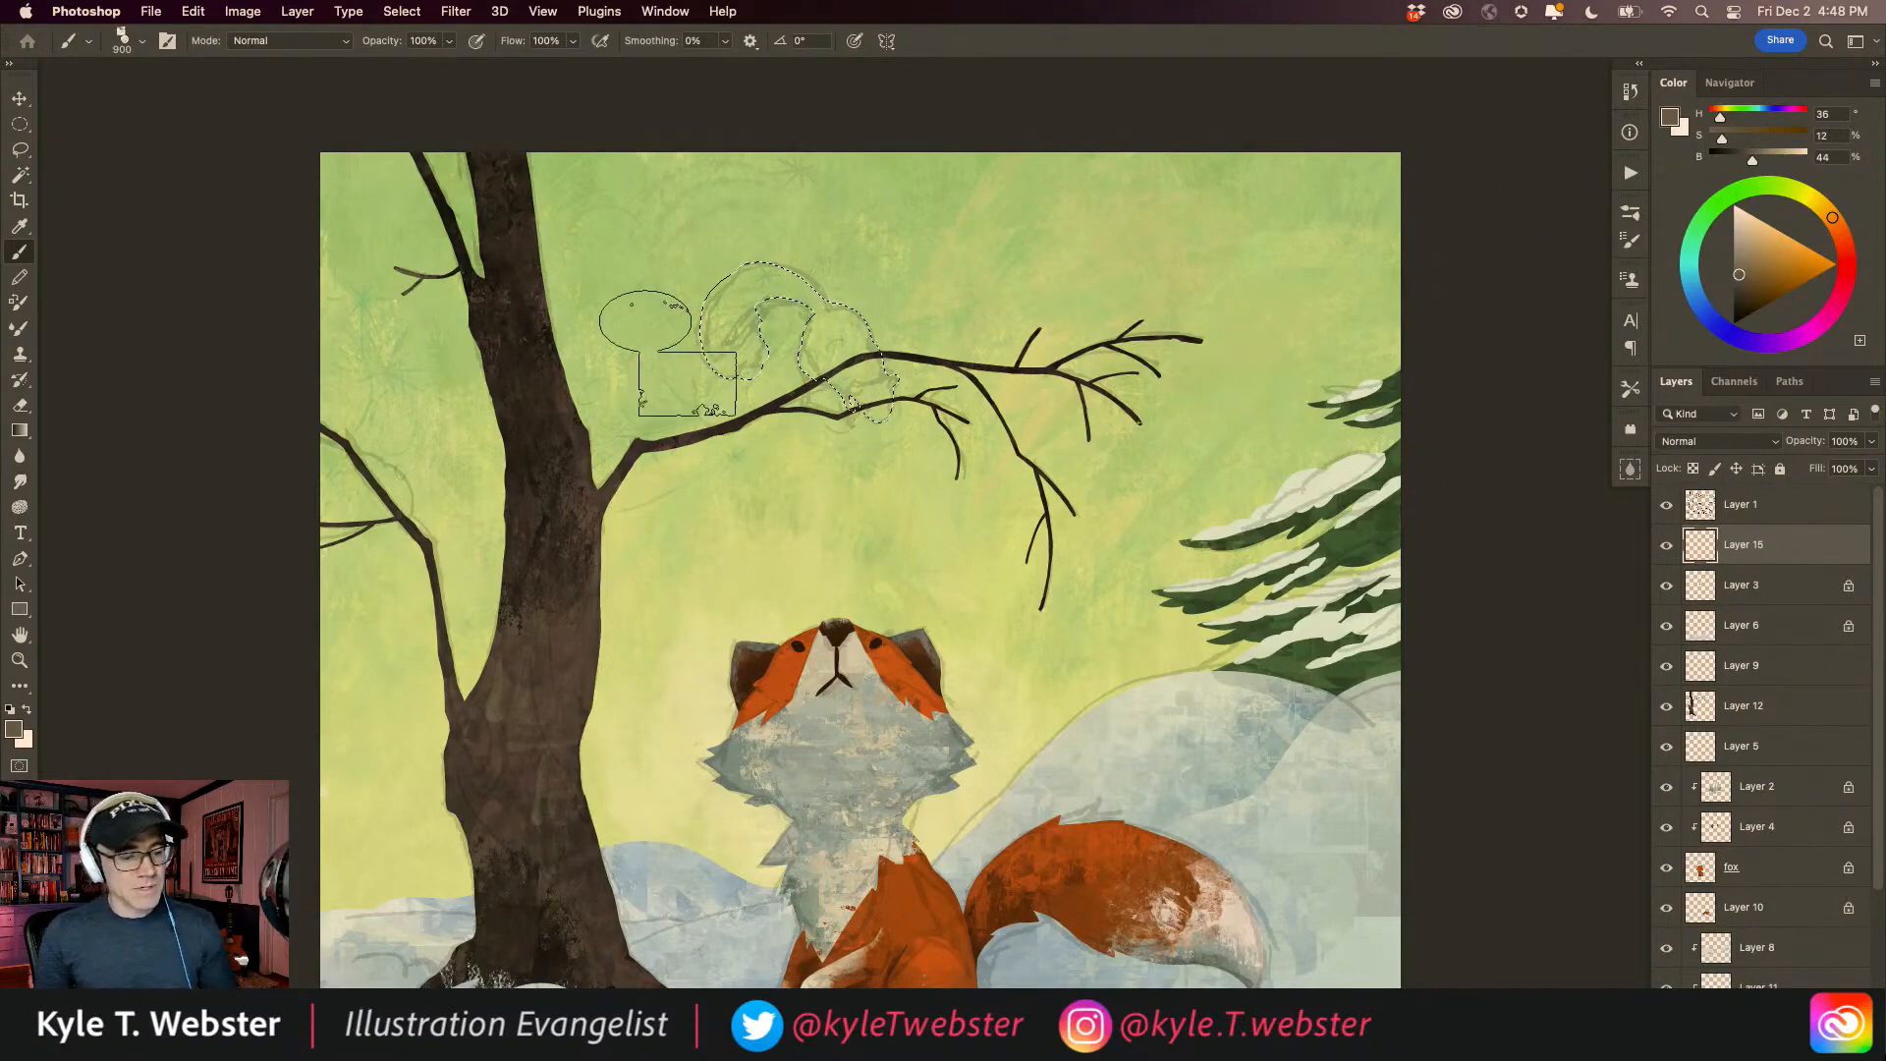
pyautogui.moveTo(809, 361)
pyautogui.mouseDown()
pyautogui.moveTo(746, 458)
pyautogui.moveTo(761, 401)
pyautogui.moveTo(748, 284)
pyautogui.mouseUp()
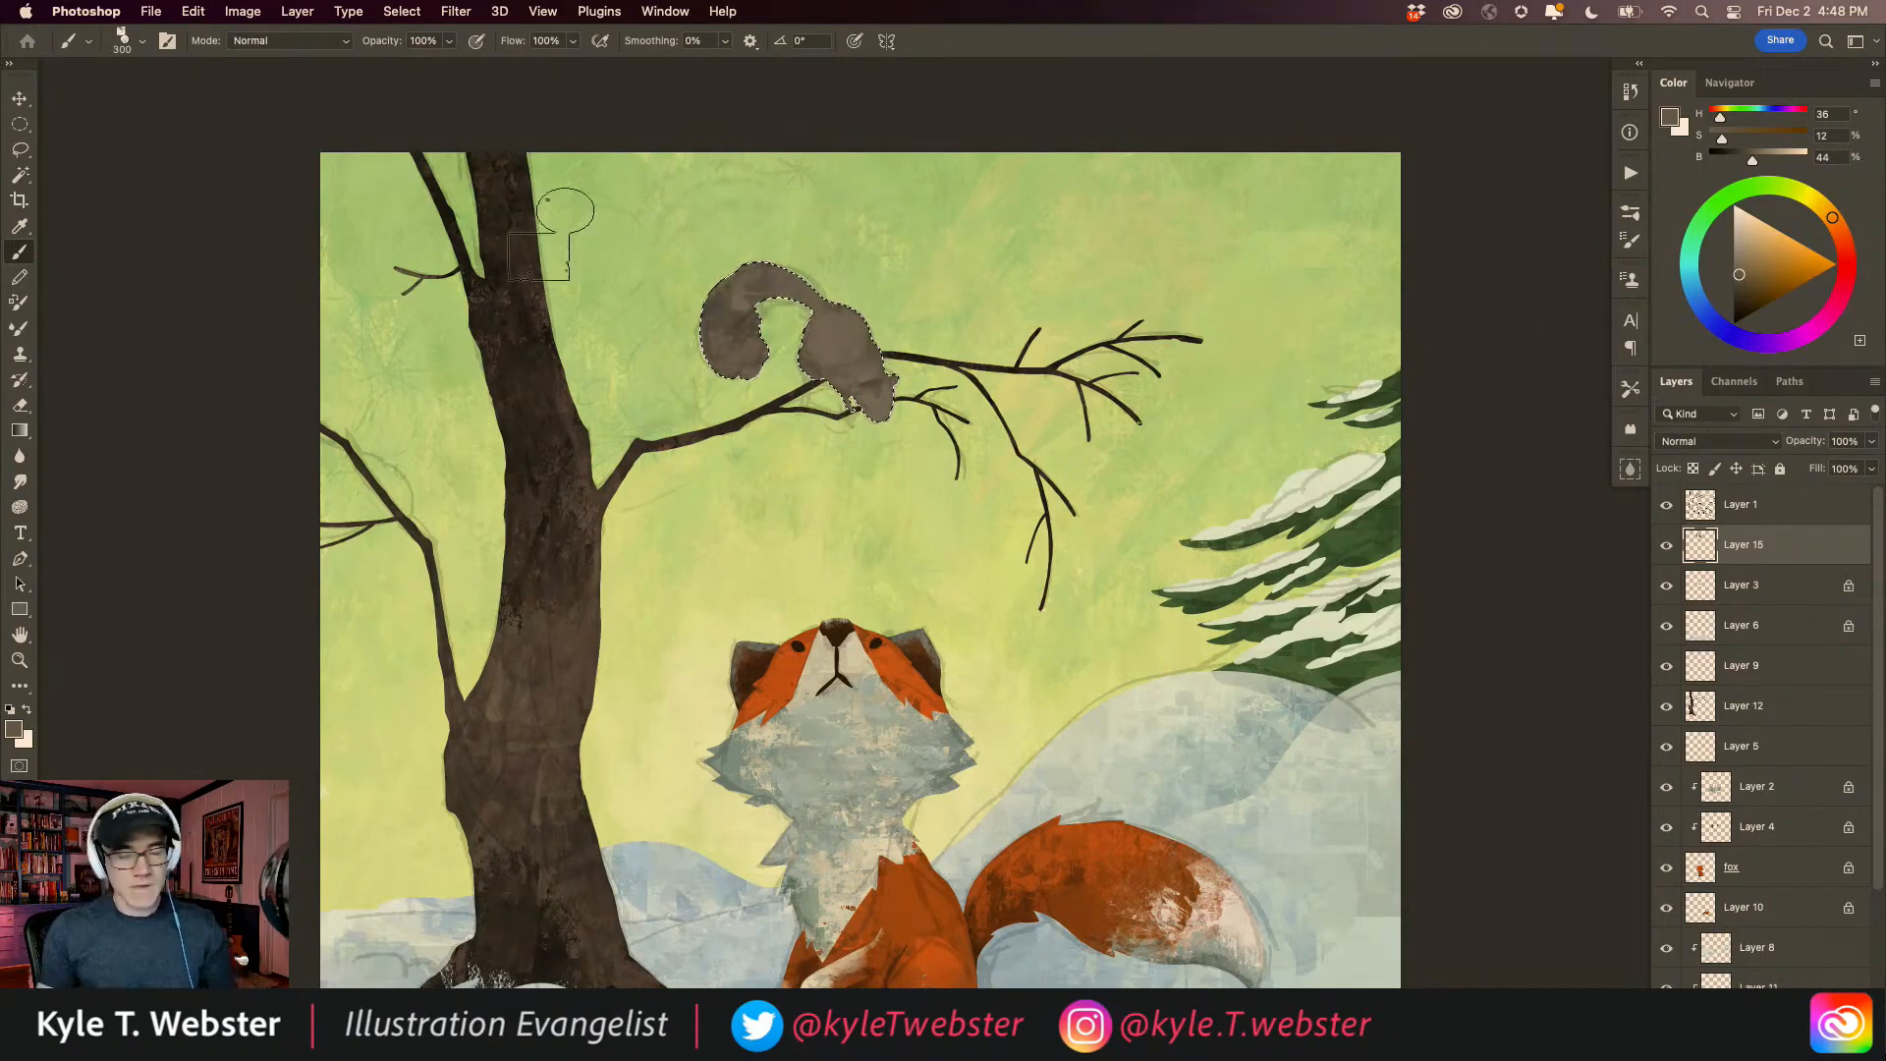
# Step: Shade the squirrel's body and tail with darker (H 36, S 12, B 28) and lighter (B 50) grey-brown strokes using a 125 px brush
pyautogui.scroll(2, 787, 530)
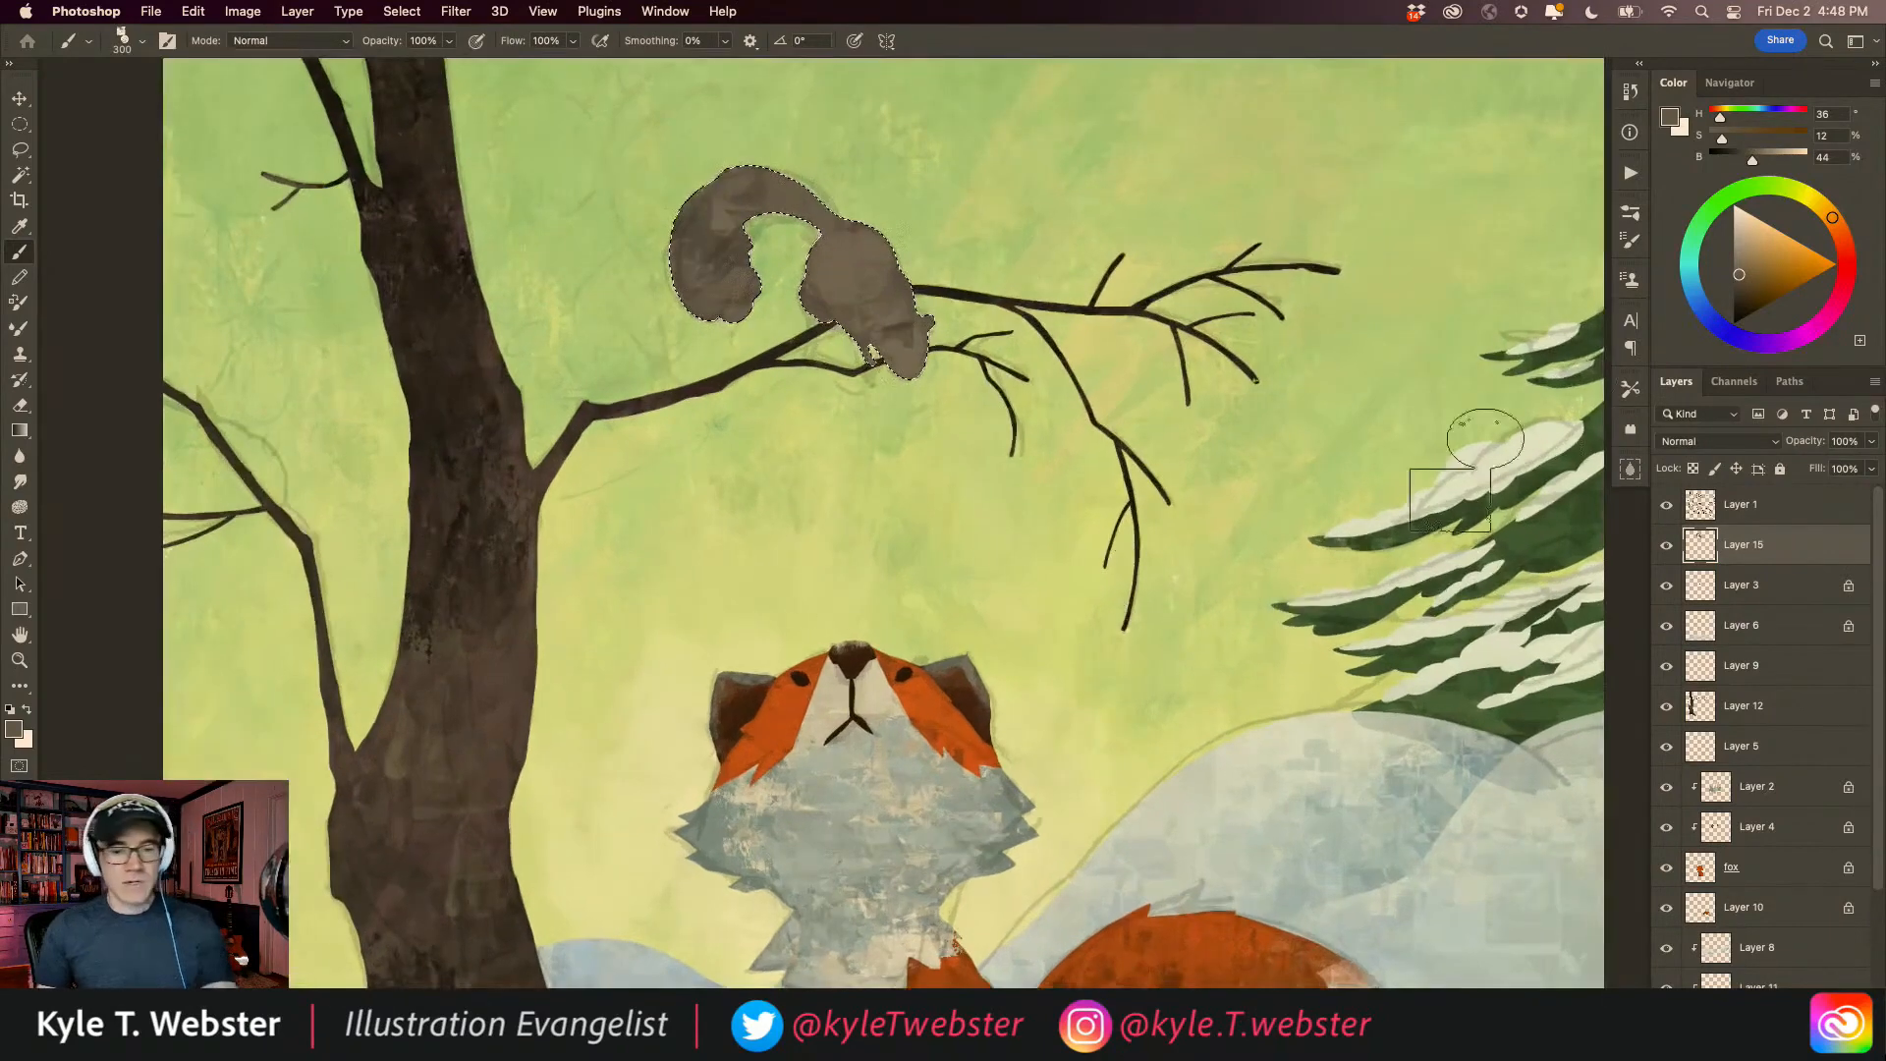
pyautogui.click(1739, 291)
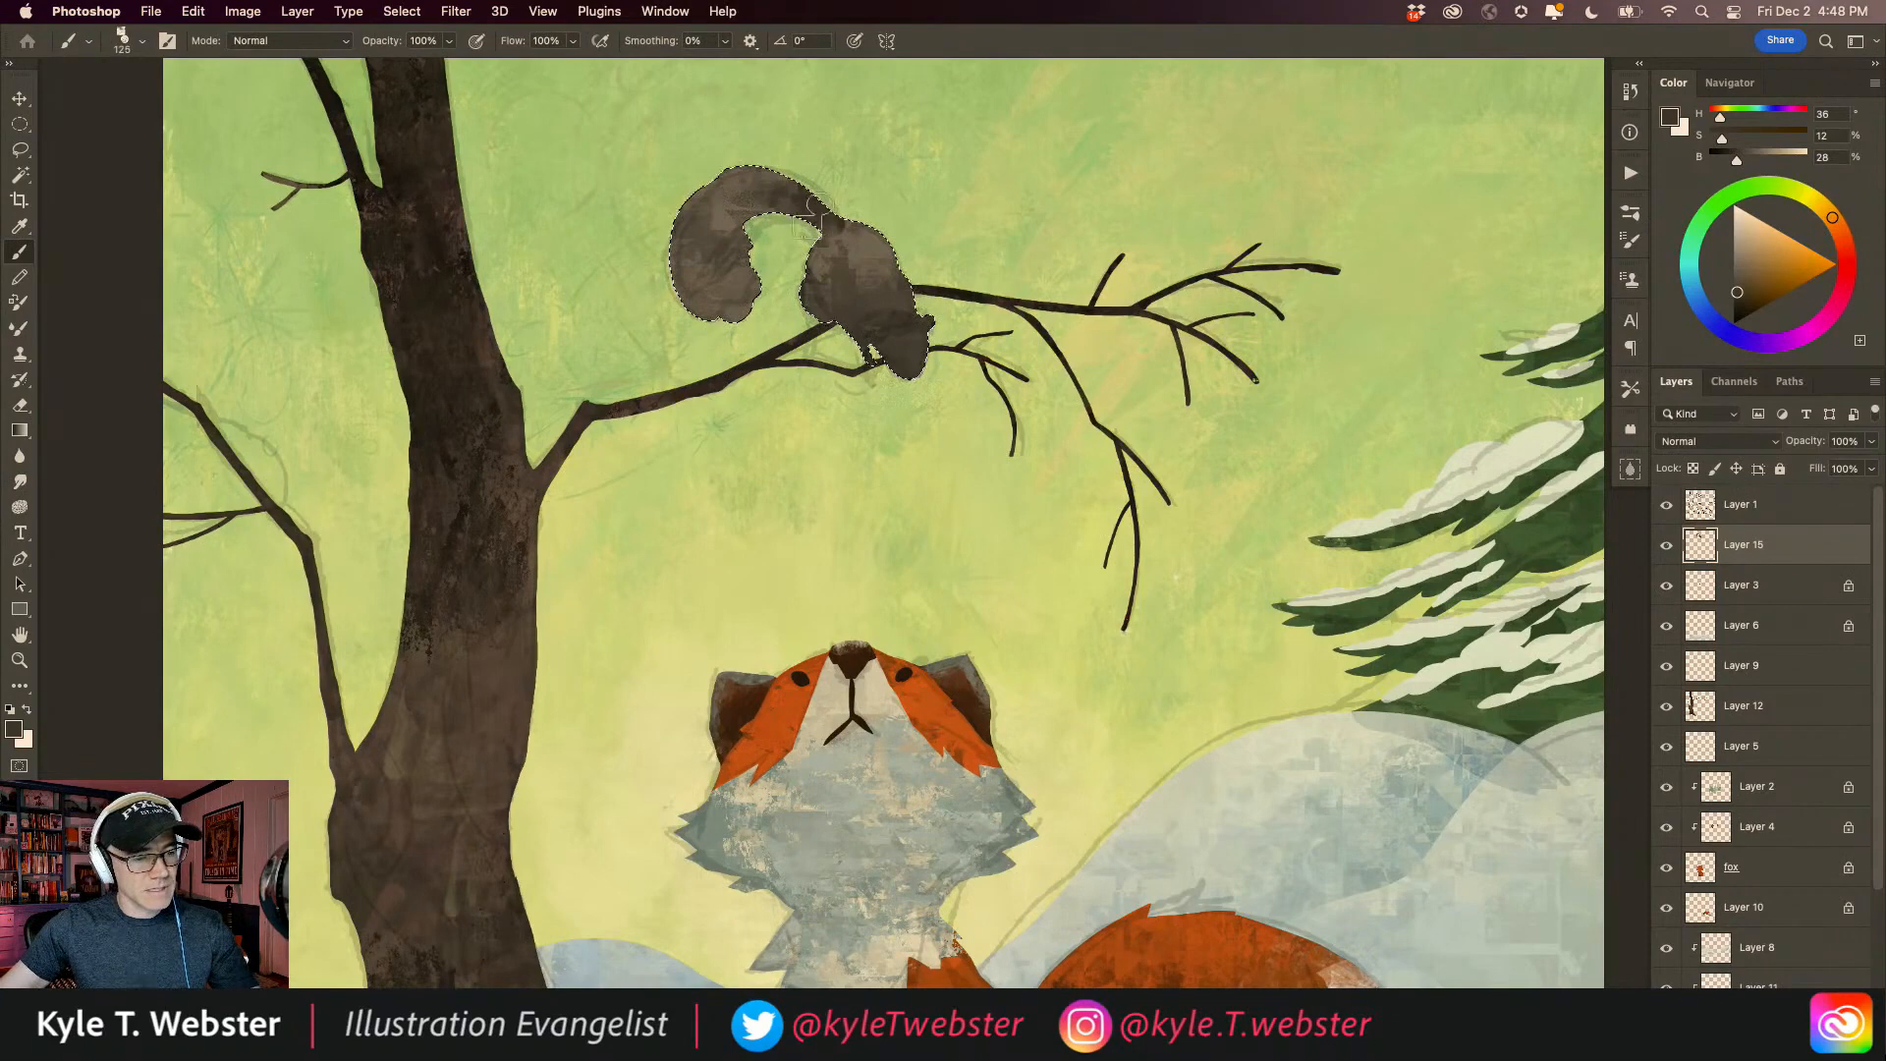
pyautogui.keyDown('alt'); pyautogui.click(837, 228); pyautogui.keyUp('alt')
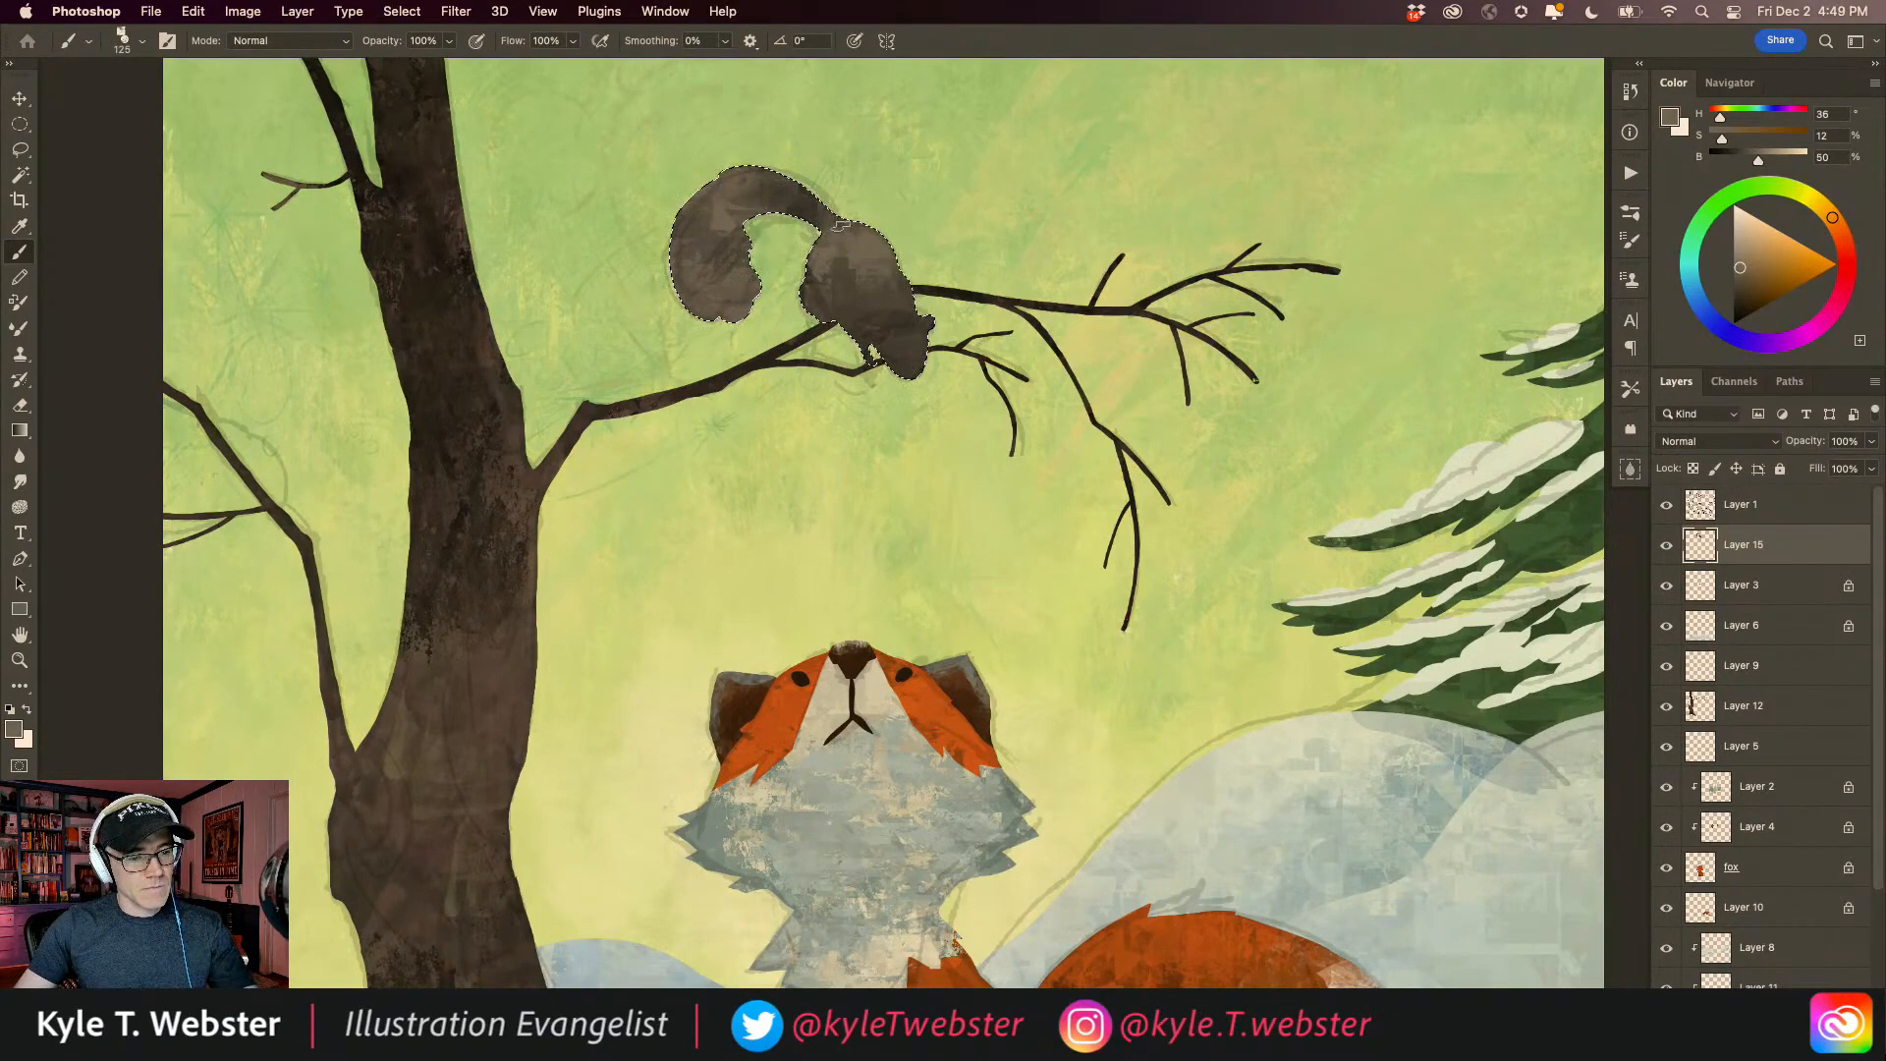
# Step: Sample pale grey from the fox, lighten it to H 160, S 3, B 90 and paint the squirrel's curled tail tip
pyautogui.keyDown('alt'); pyautogui.keyDown('super'); pyautogui.click(701, 660); pyautogui.keyUp('super'); pyautogui.keyUp('alt')
pyautogui.keyDown('super'); pyautogui.click(740, 724); pyautogui.keyUp('super')
pyautogui.moveTo(907, 717); pyautogui.dragTo(841, 577)
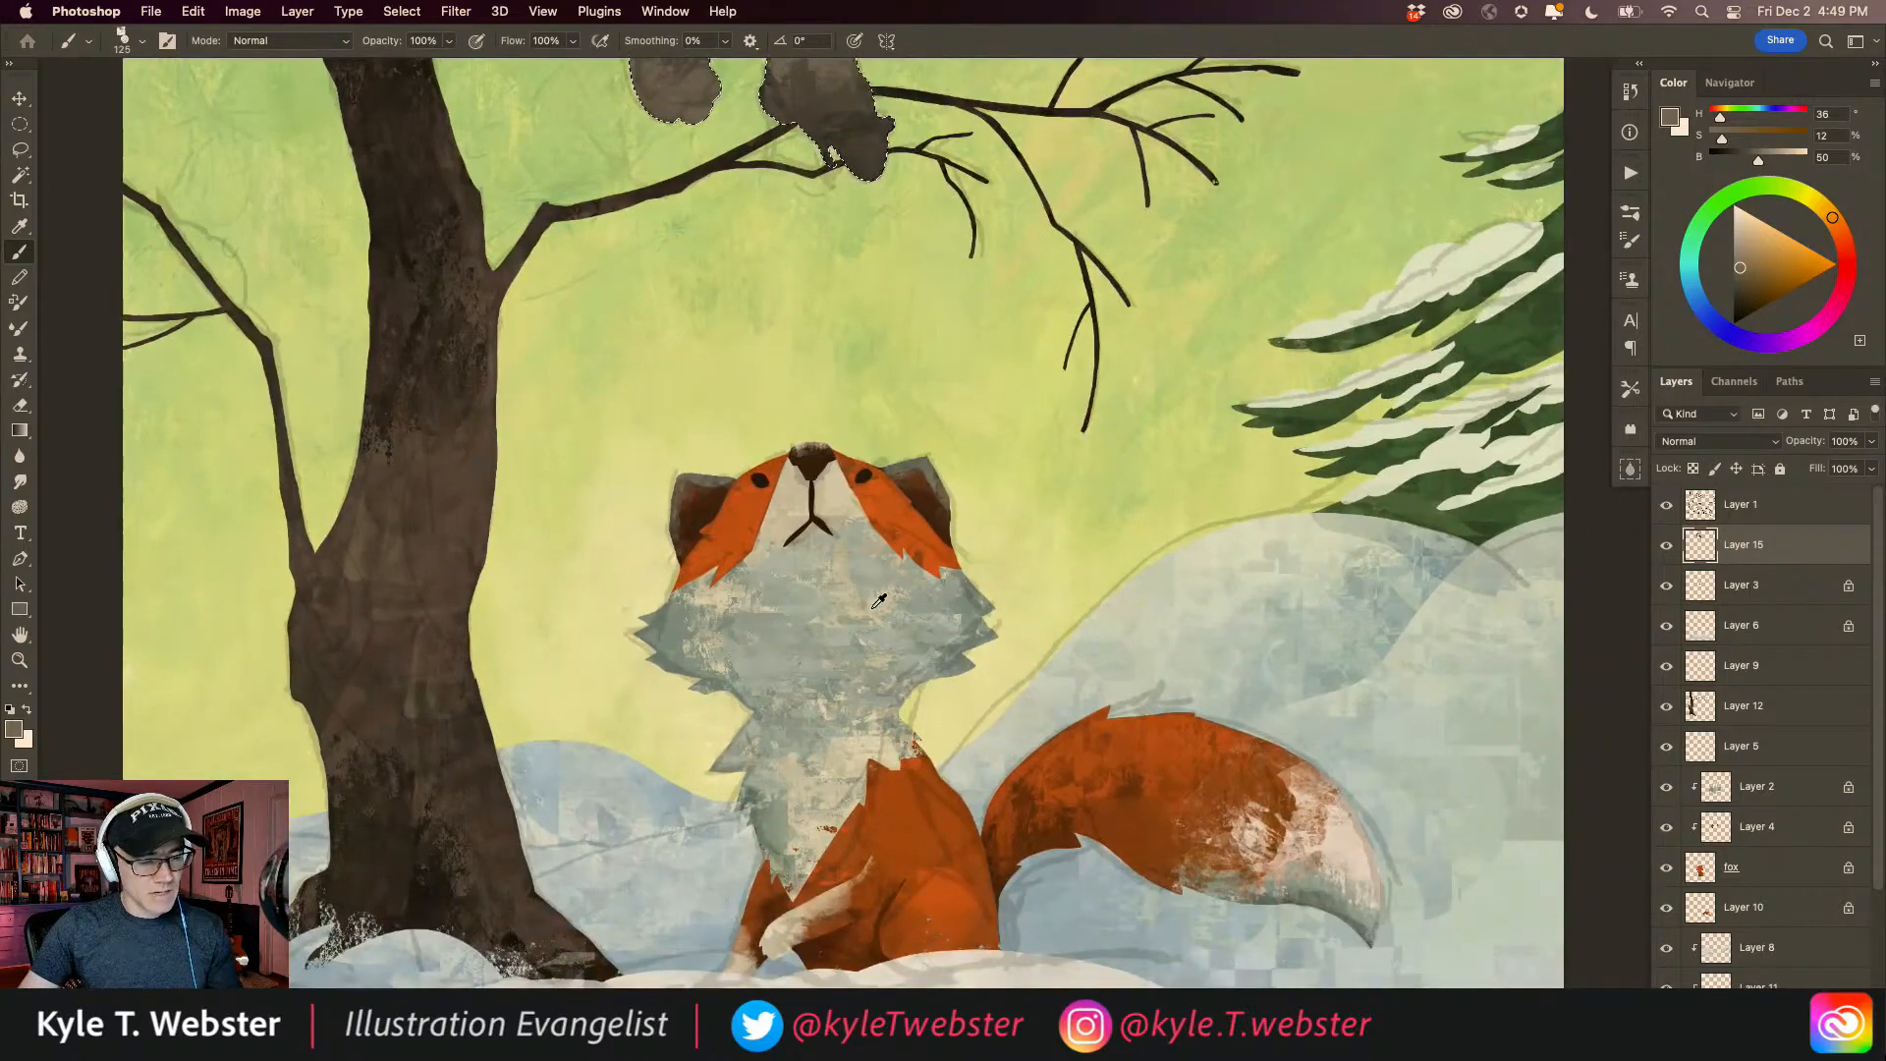
pyautogui.keyDown('alt'); pyautogui.click(846, 566); pyautogui.keyUp('alt')
pyautogui.moveTo(764, 482); pyautogui.dragTo(785, 792)
pyautogui.click(1690, 239)
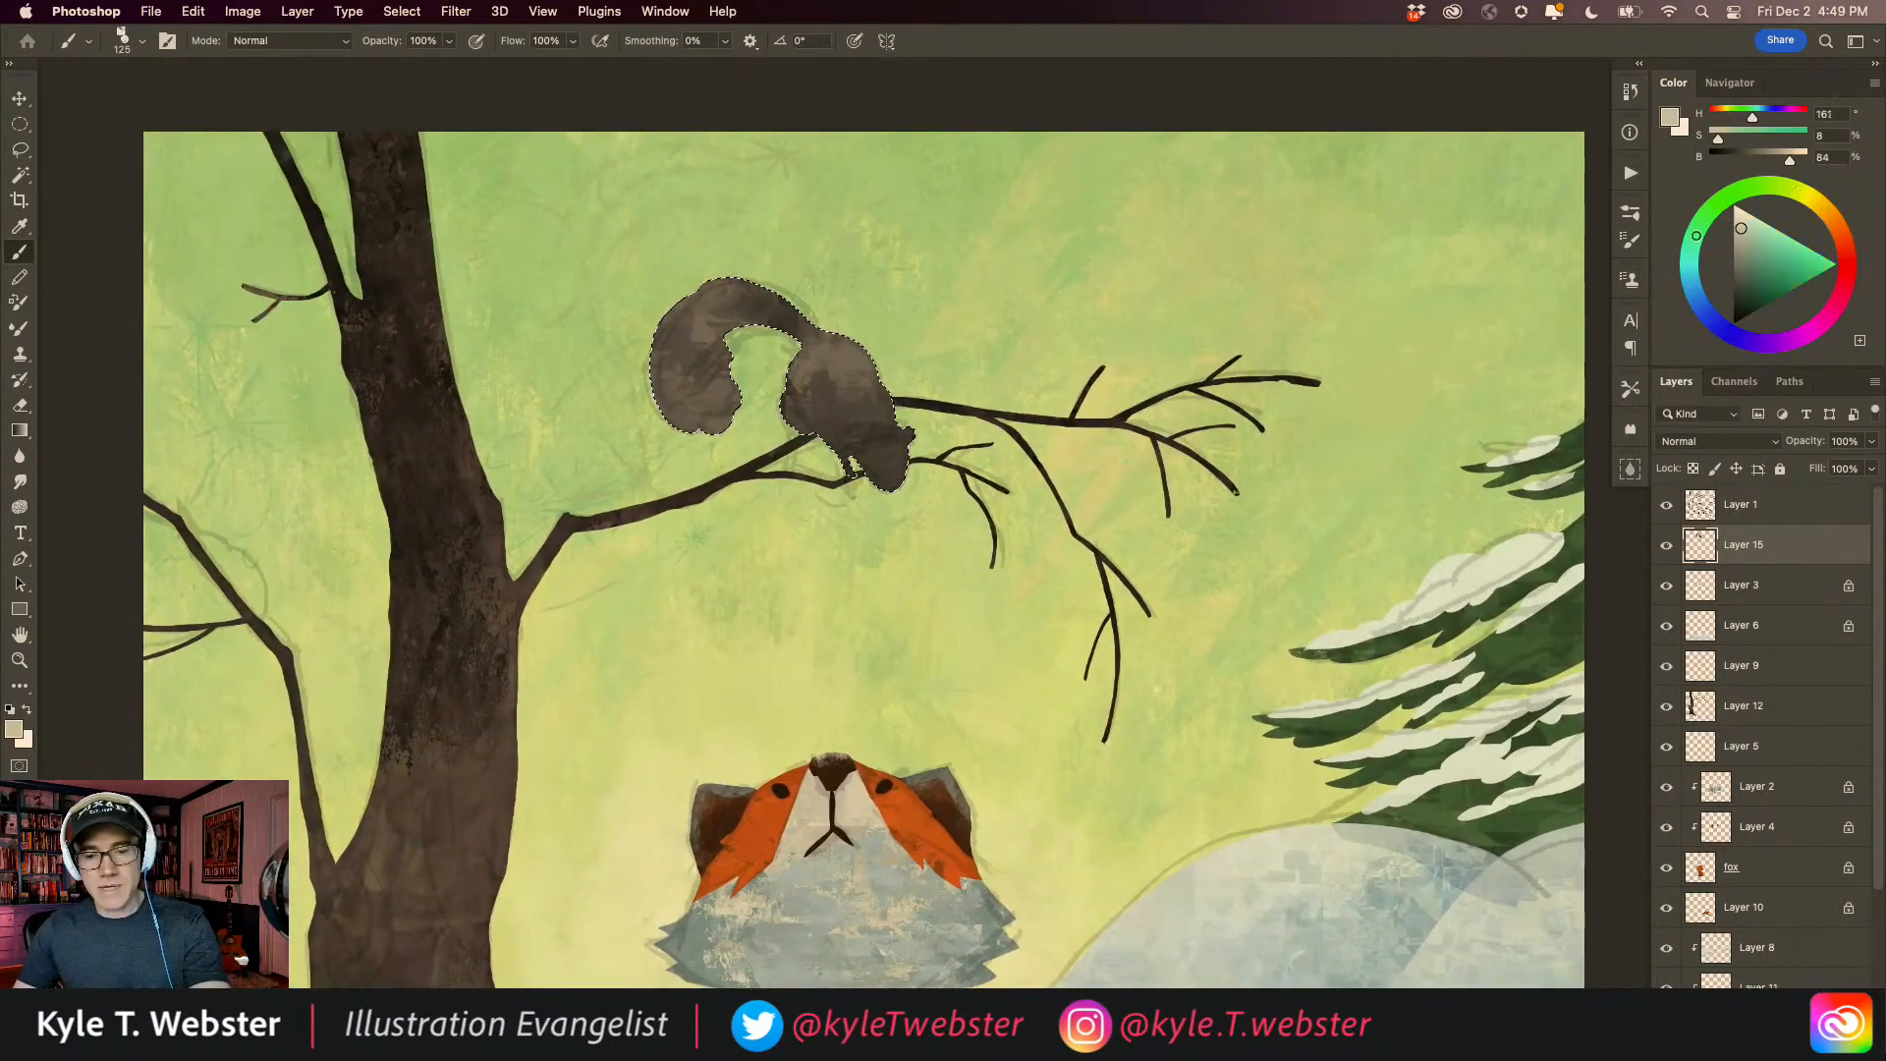
pyautogui.click(1736, 218)
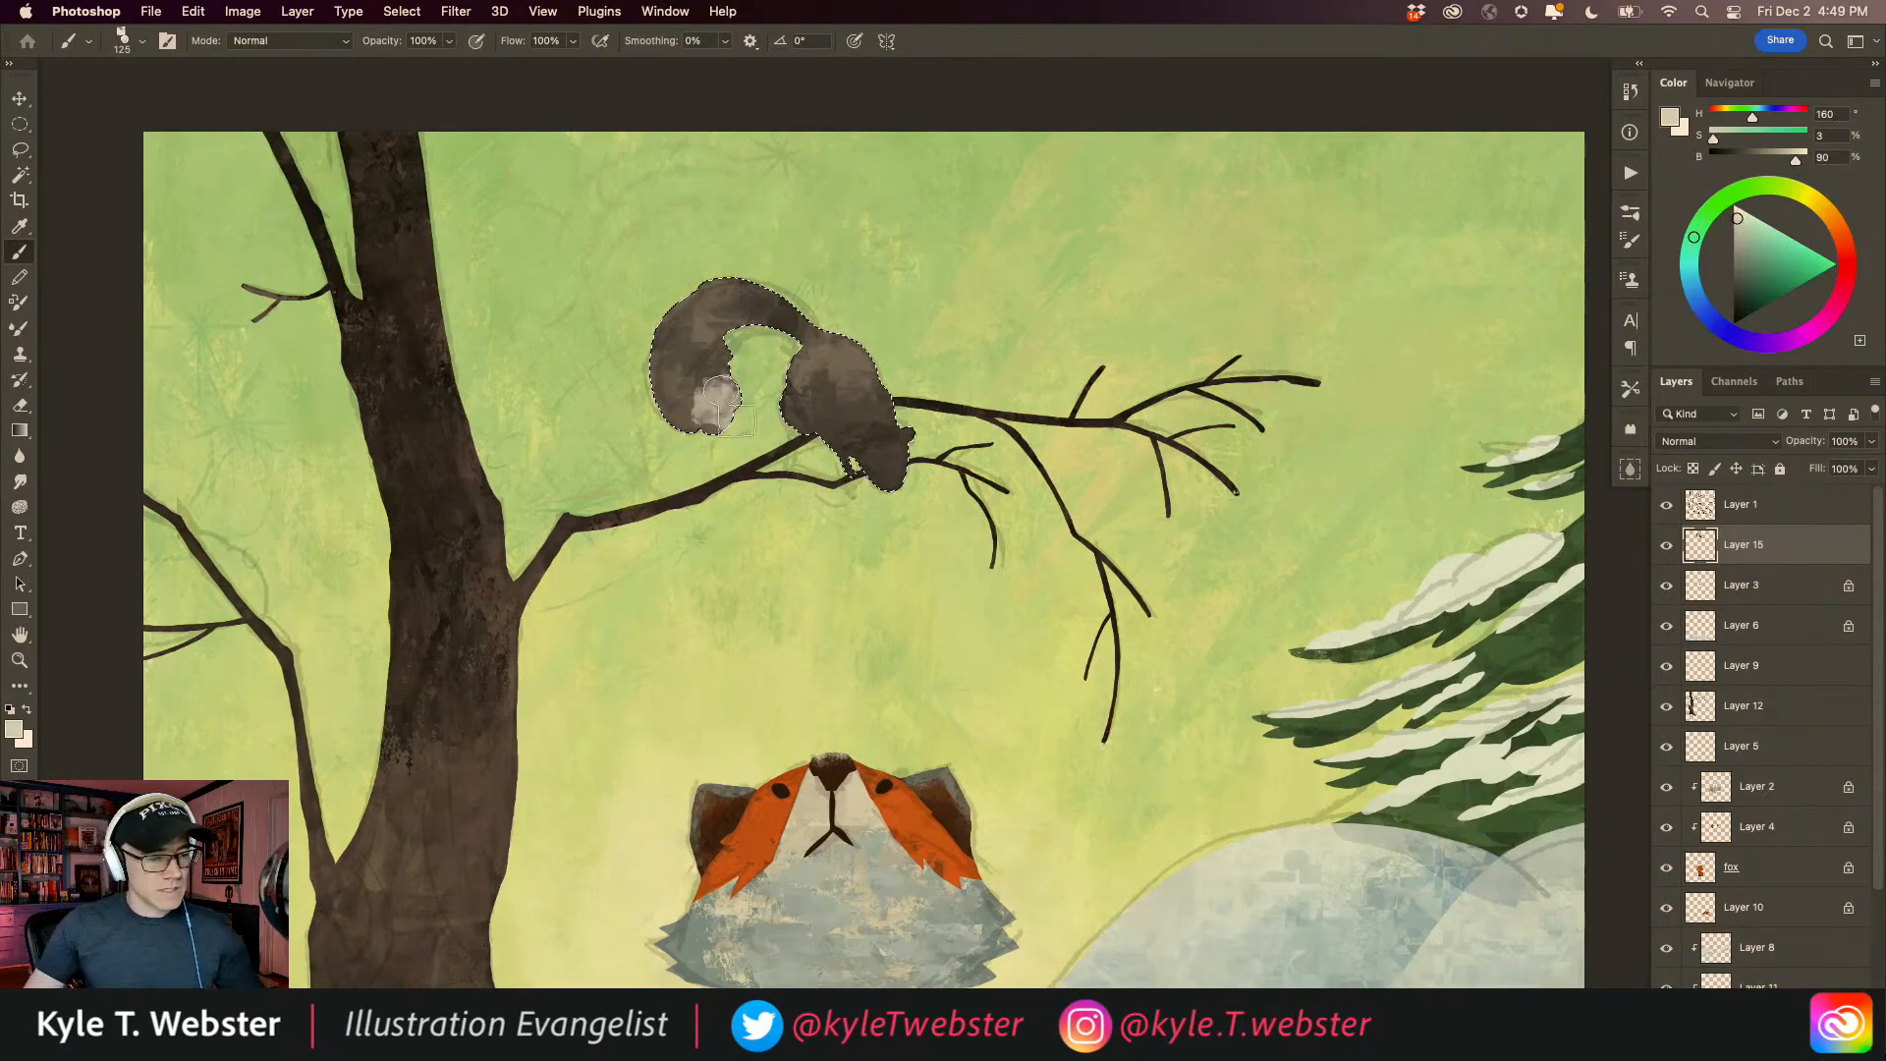
pyautogui.moveTo(704, 408); pyautogui.dragTo(732, 361)
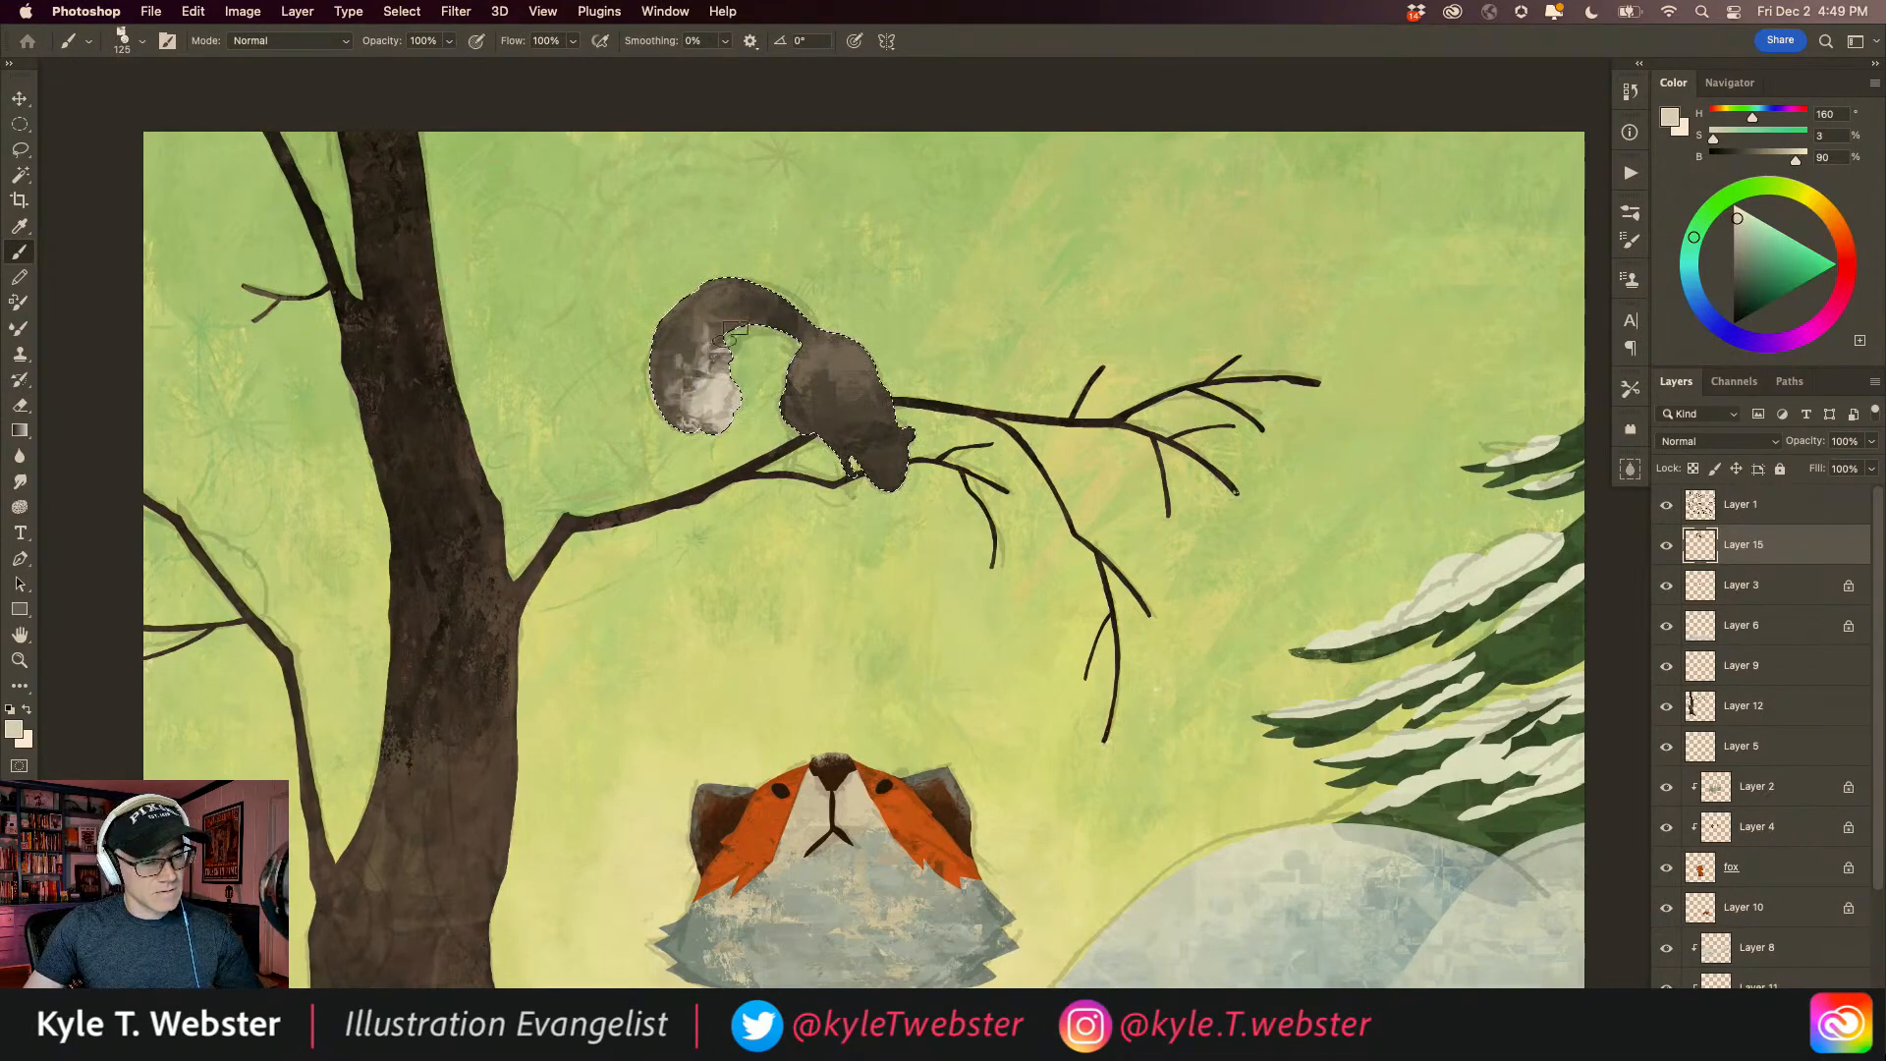
# Step: Paint the squirrel's muzzle pale grey and touch up the head with sampled dark grey-brown (H 33, S 13, B 27)
pyautogui.keyDown('alt'); pyautogui.click(640, 686); pyautogui.keyUp('alt')
pyautogui.moveTo(625, 684); pyautogui.dragTo(636, 632)
pyautogui.keyDown('super'); pyautogui.click(822, 516); pyautogui.keyUp('super')
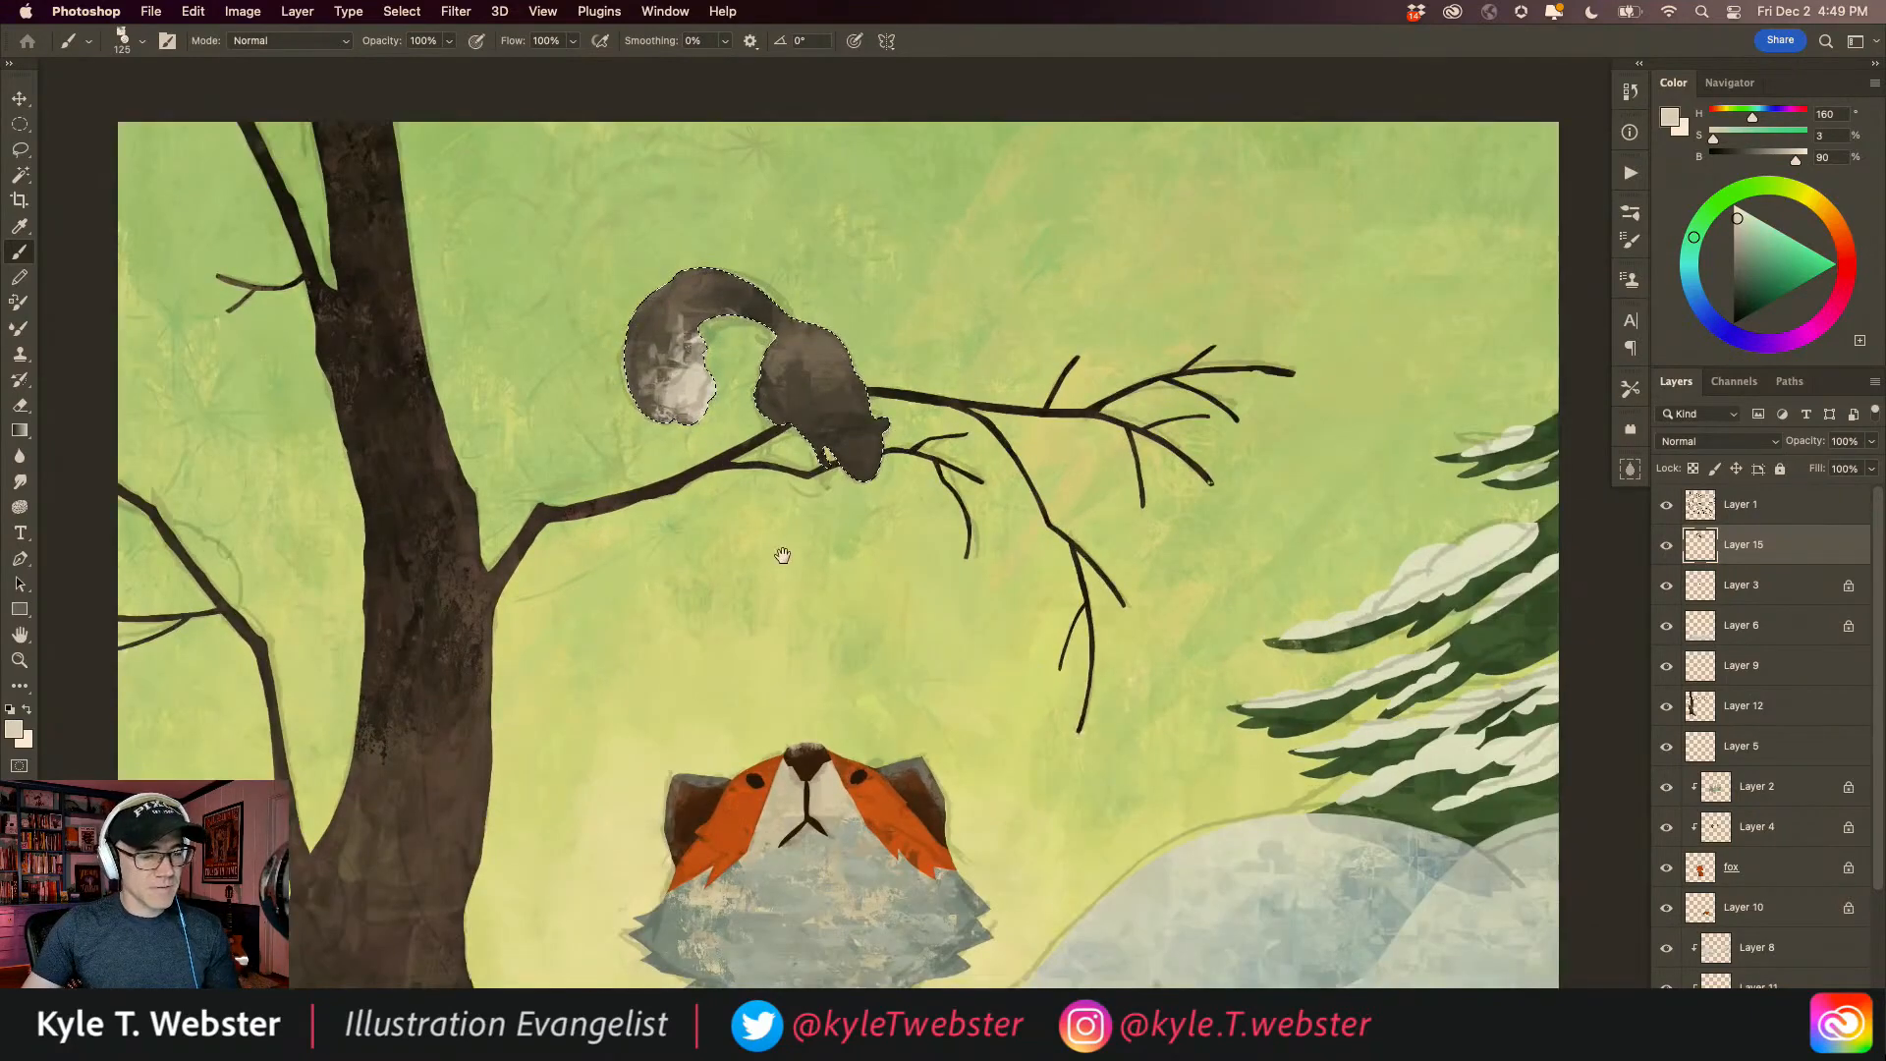
pyautogui.moveTo(789, 549); pyautogui.dragTo(720, 552)
pyautogui.keyDown('super'); pyautogui.click(715, 555); pyautogui.keyUp('super')
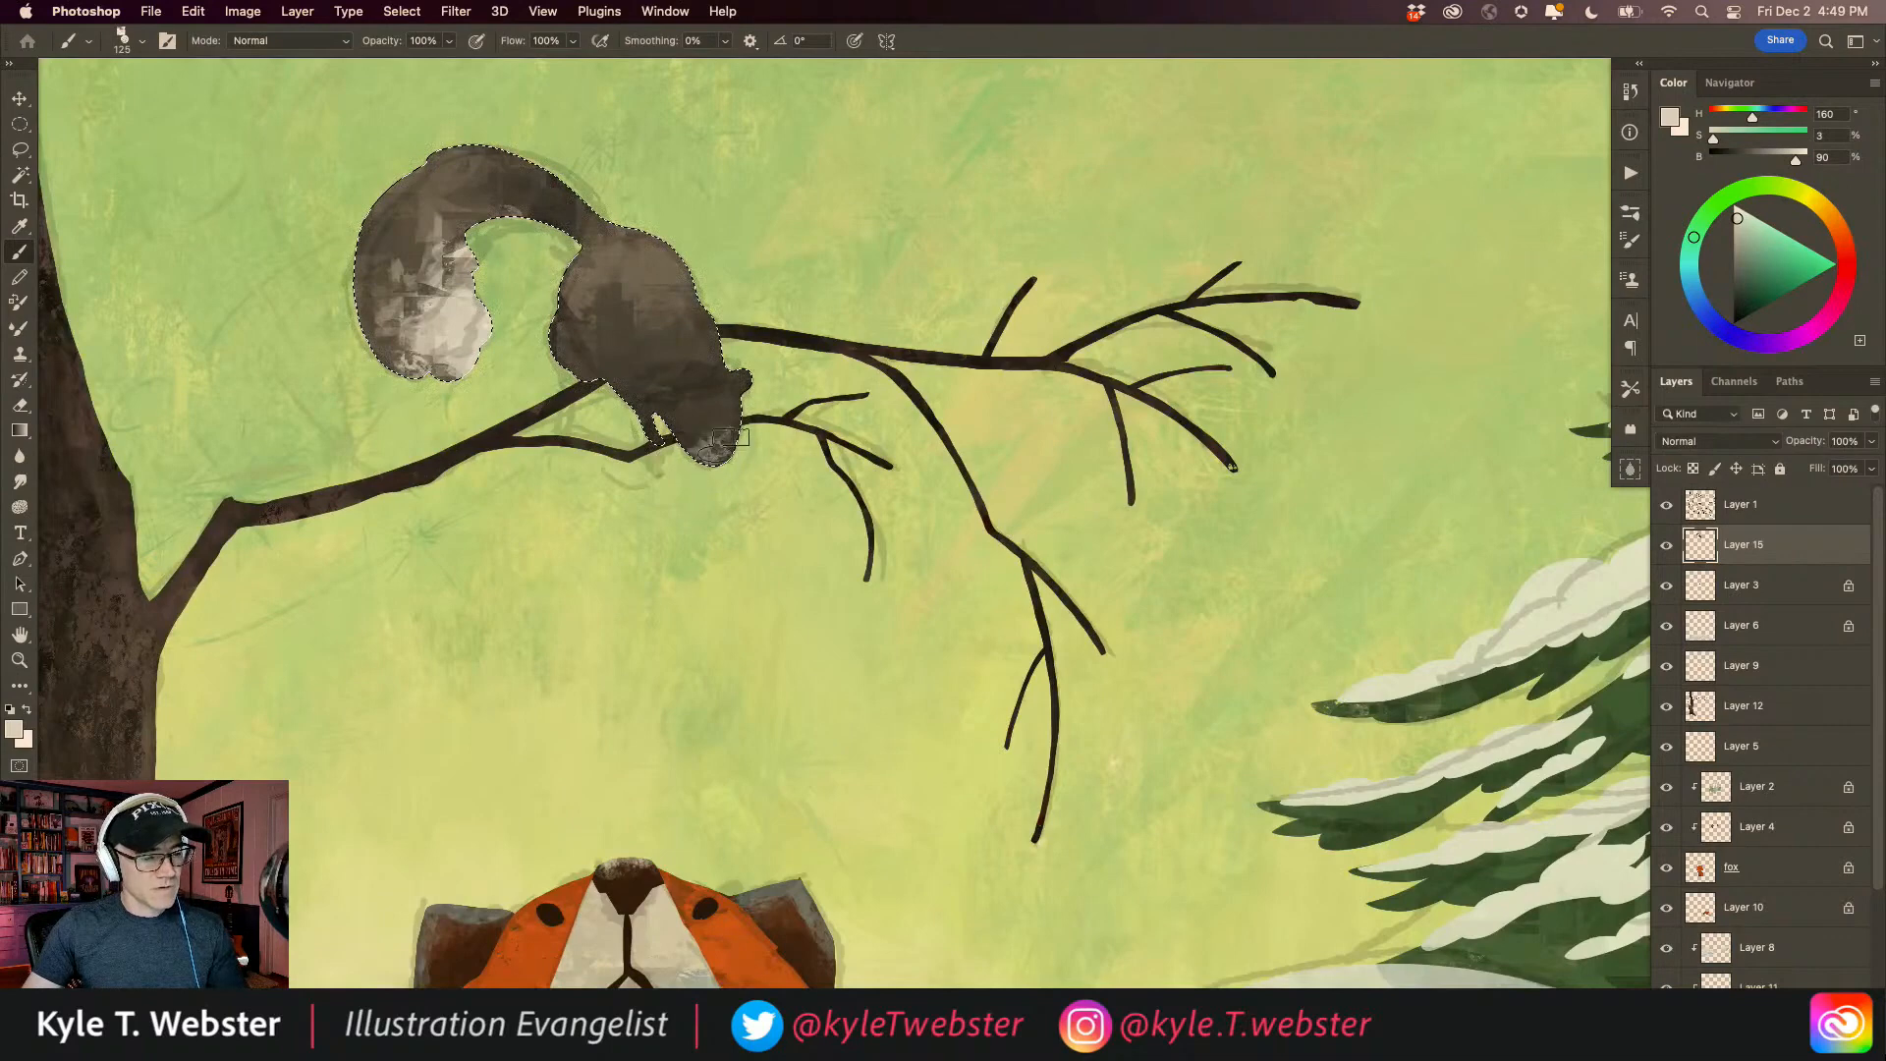
pyautogui.moveTo(725, 471)
pyautogui.mouseDown()
pyautogui.moveTo(703, 410)
pyautogui.moveTo(678, 404)
pyautogui.moveTo(705, 388)
pyautogui.moveTo(685, 401)
pyautogui.moveTo(693, 427)
pyautogui.moveTo(700, 391)
pyautogui.moveTo(665, 423)
pyautogui.moveTo(695, 394)
pyautogui.mouseUp()
pyautogui.keyDown('alt'); pyautogui.click(709, 280); pyautogui.keyUp('alt')
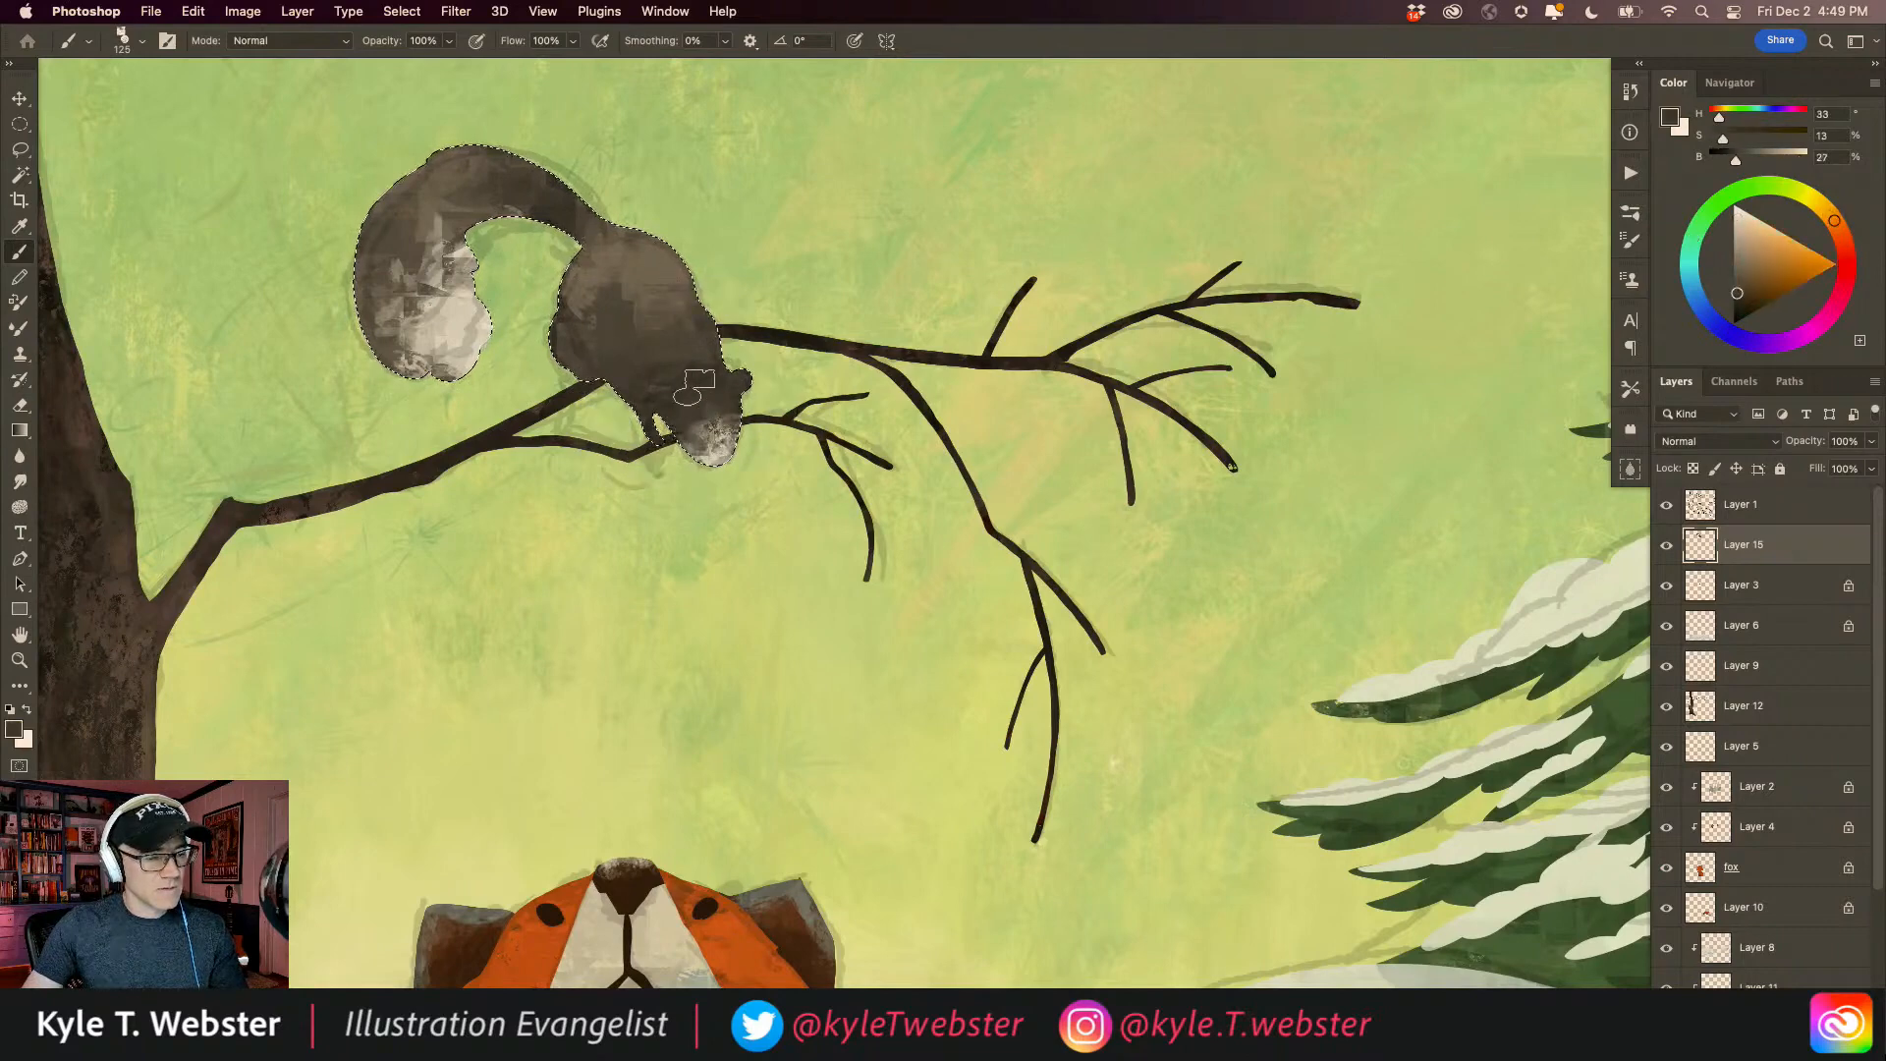
pyautogui.hscroll(-3, 609, 569)
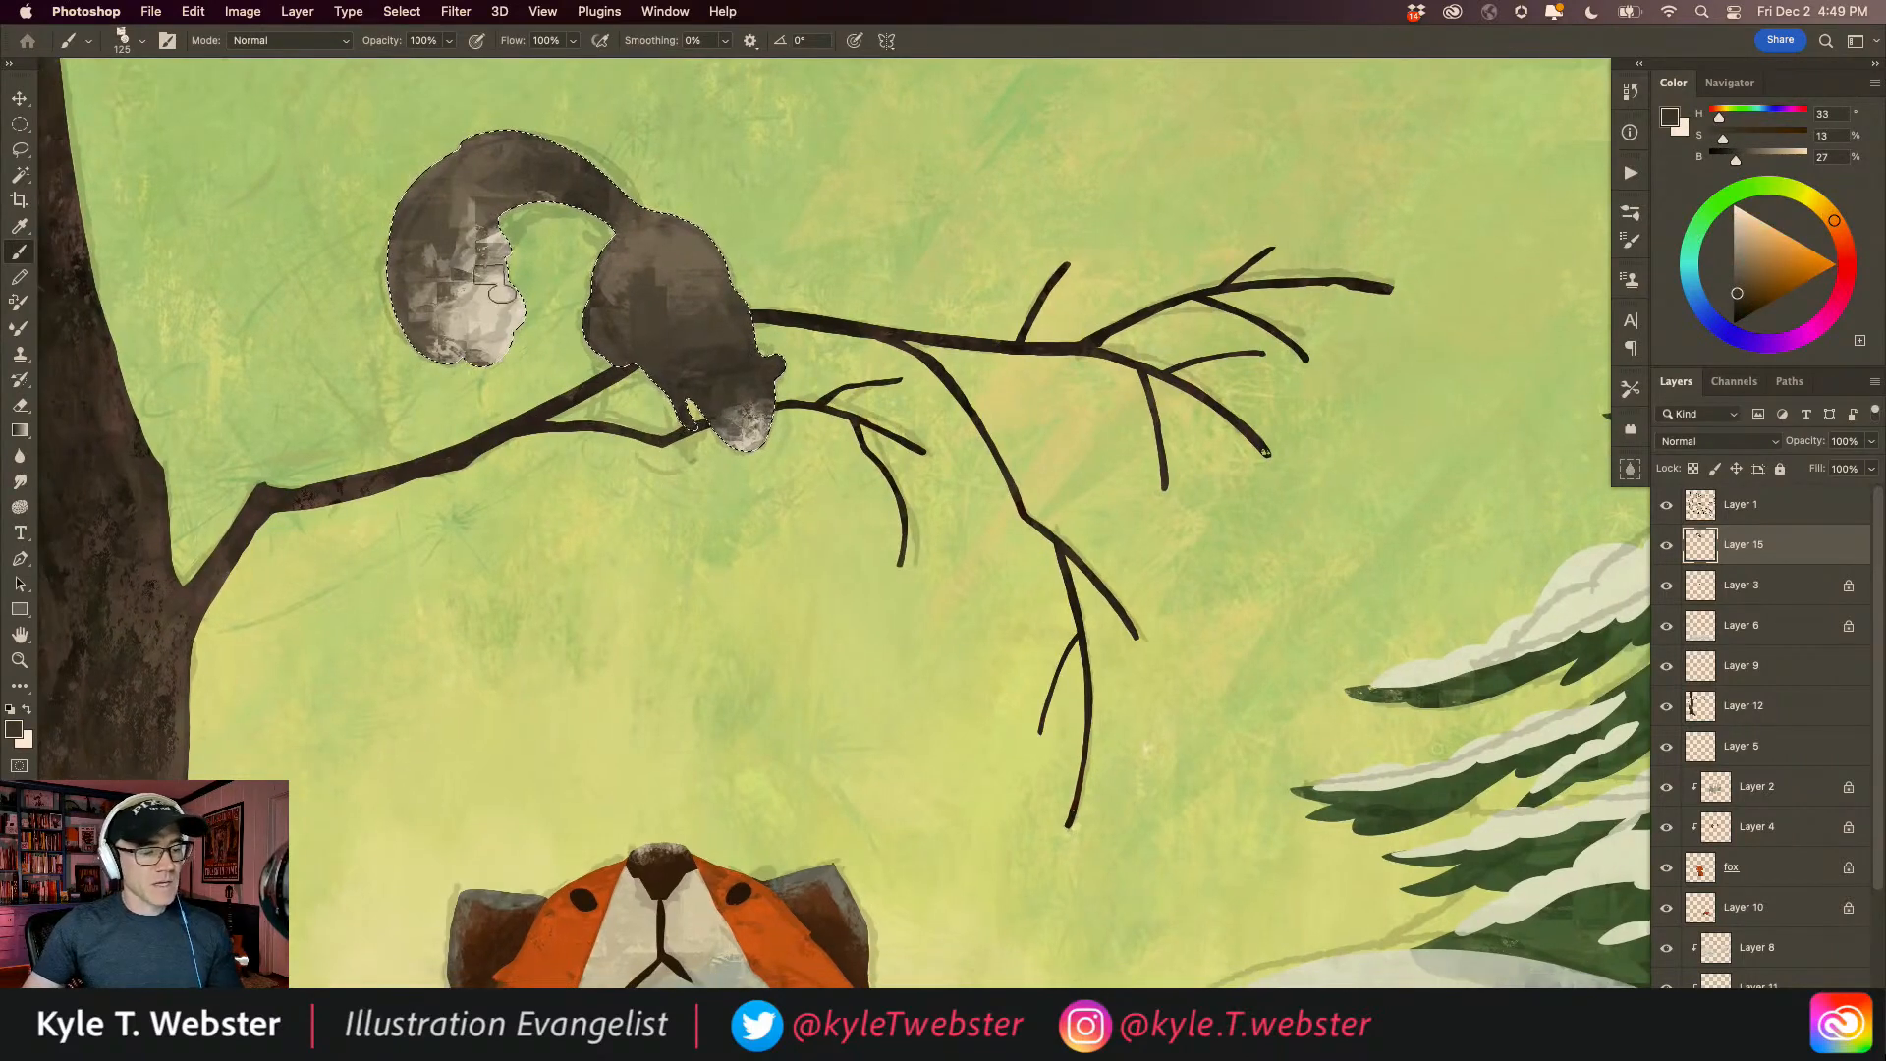
# Step: Set the colour to near-black (H 33, S 14, B 12), deselect the squirrel and lock Layer 15's transparent pixels
pyautogui.click(1735, 312)
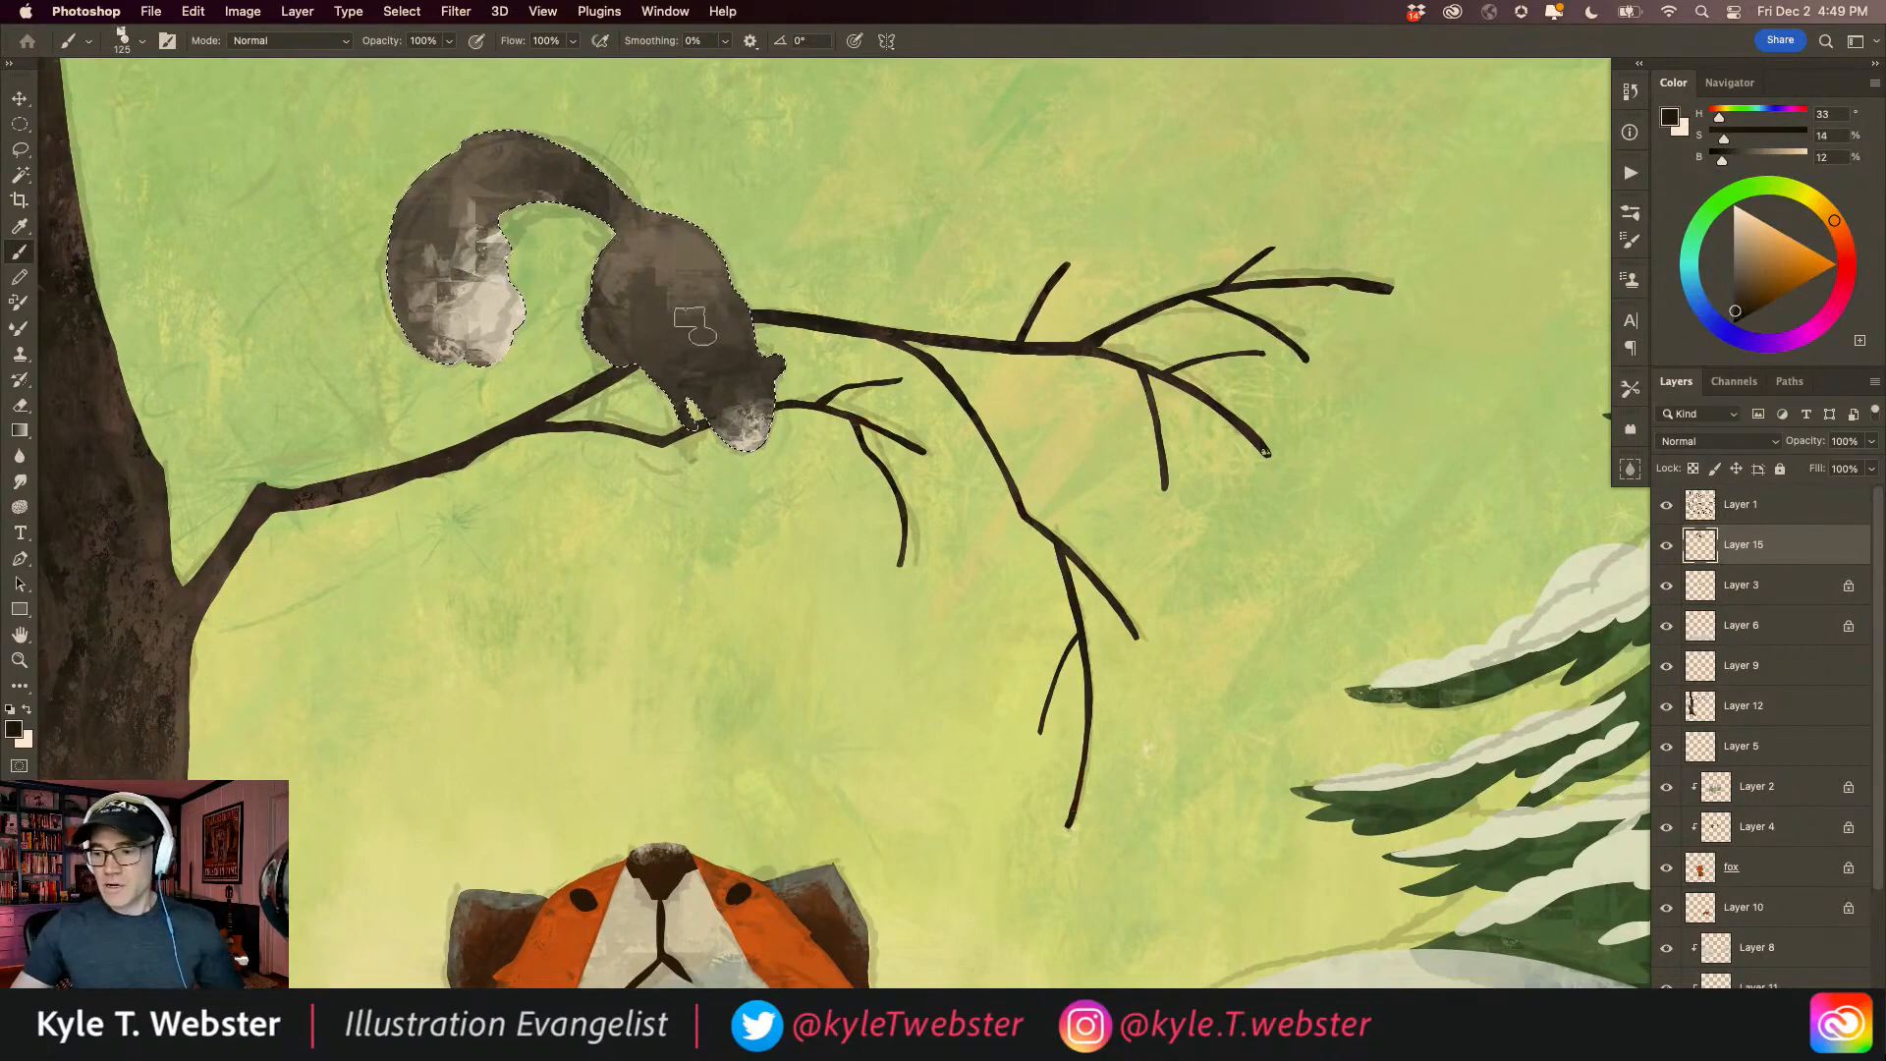
pyautogui.press('super+d')
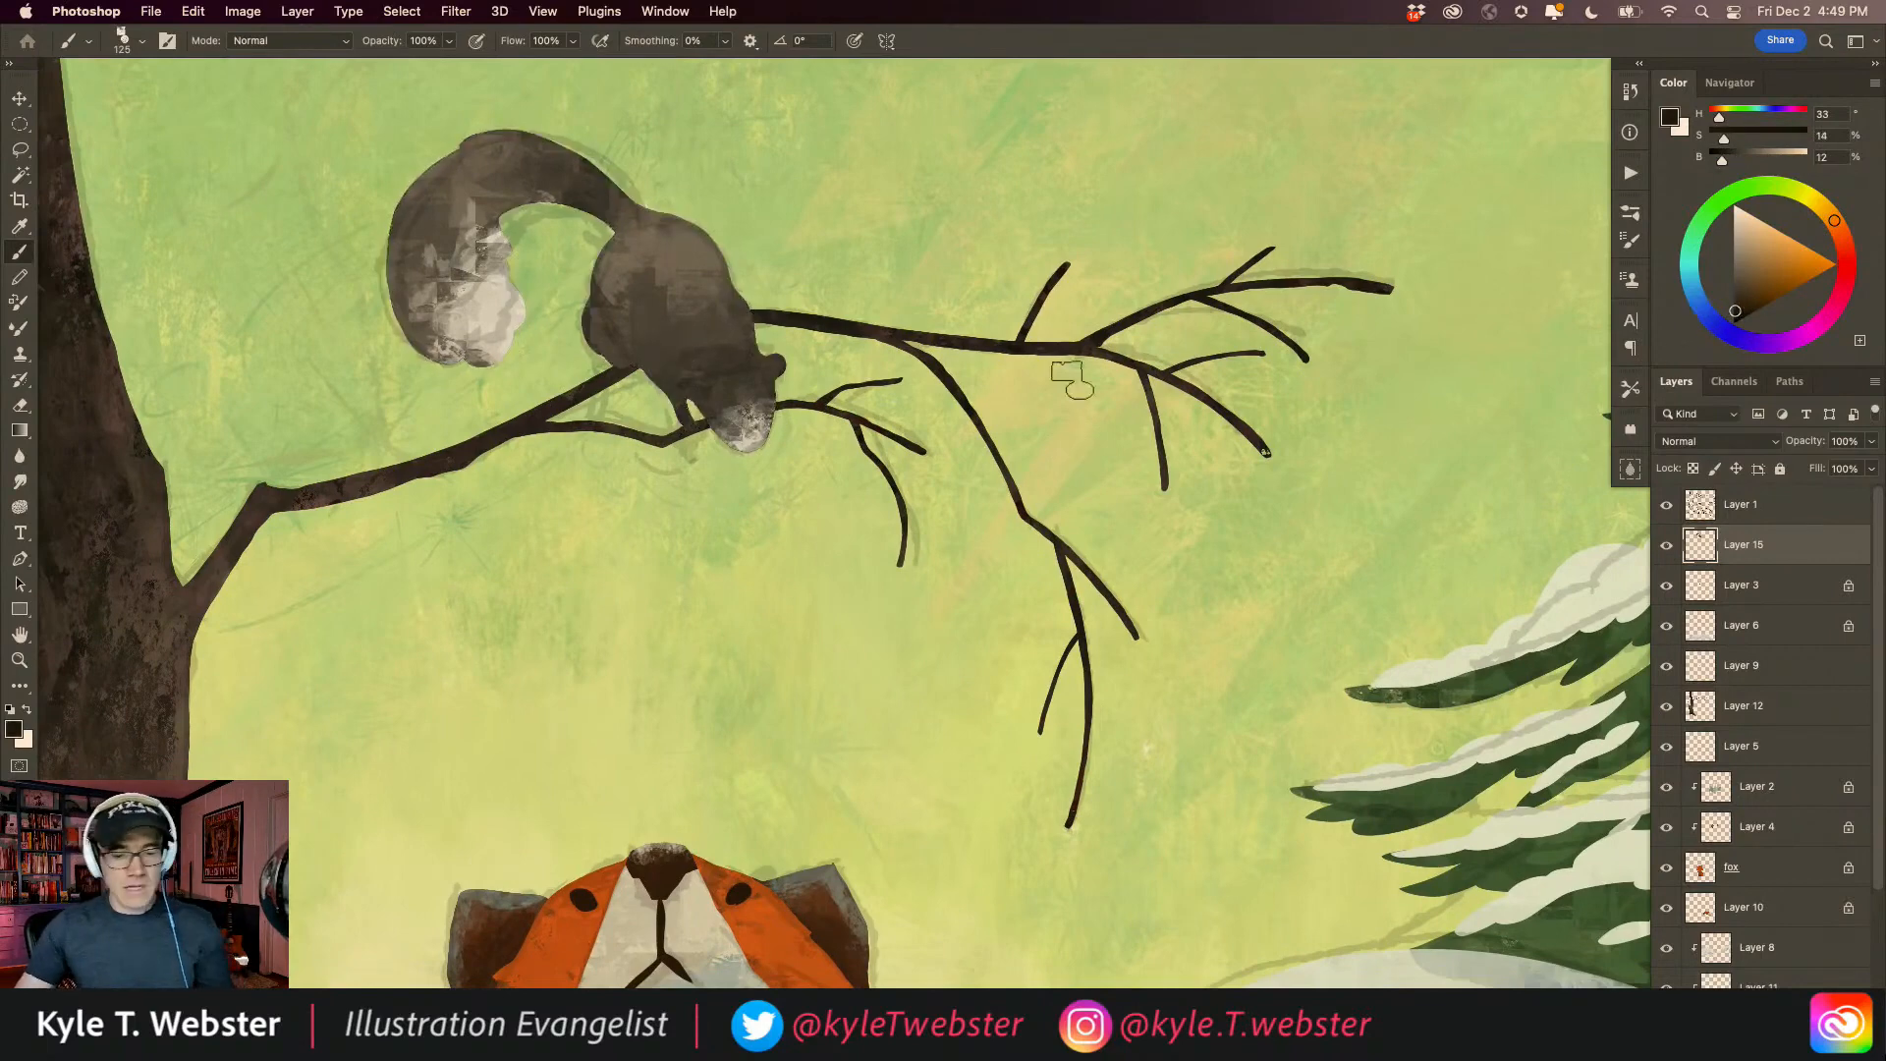
pyautogui.click(1692, 469)
# Step: Lasso both of the squirrel's ears, paint them near-black with the brush, and deselect
pyautogui.press('l')
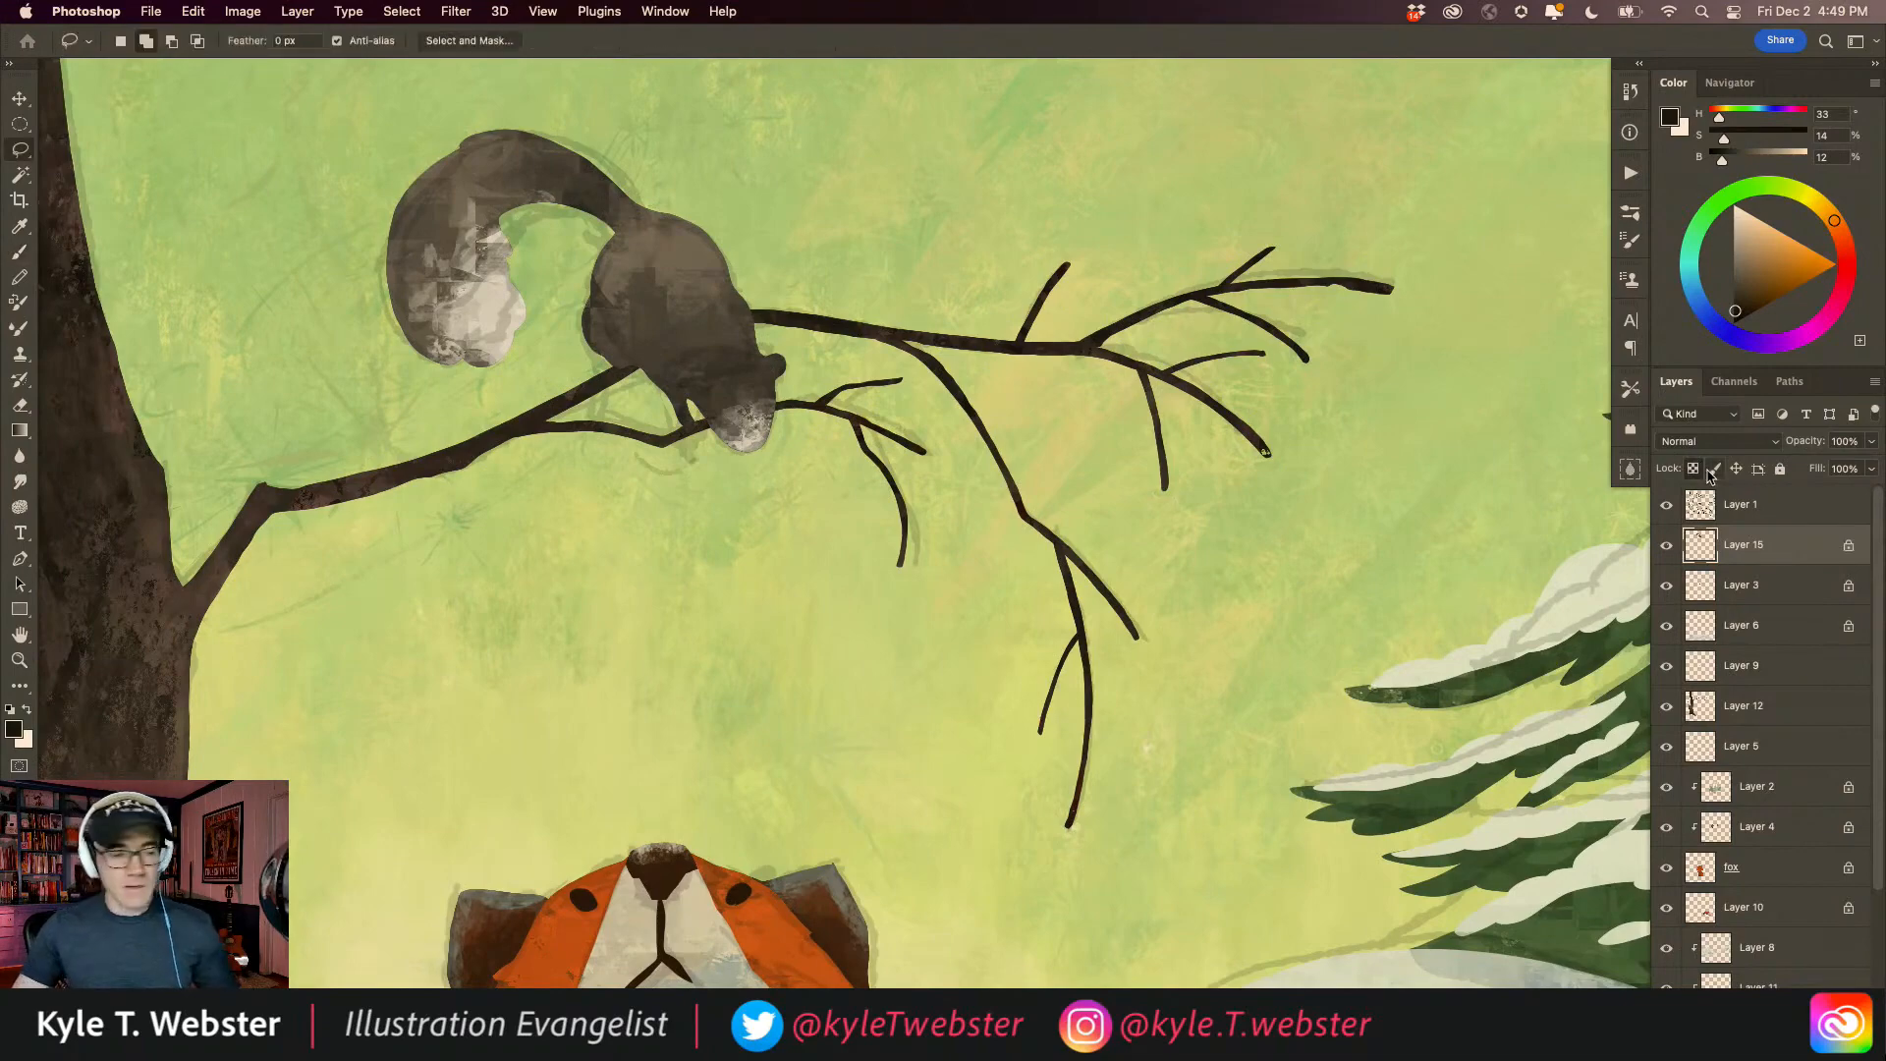
pyautogui.keyDown('super'); pyautogui.click(681, 342); pyautogui.keyUp('super')
pyautogui.moveTo(729, 403)
pyautogui.mouseDown()
pyautogui.moveTo(699, 405)
pyautogui.moveTo(689, 437)
pyautogui.moveTo(711, 458)
pyautogui.moveTo(746, 434)
pyautogui.moveTo(730, 403)
pyautogui.mouseUp()
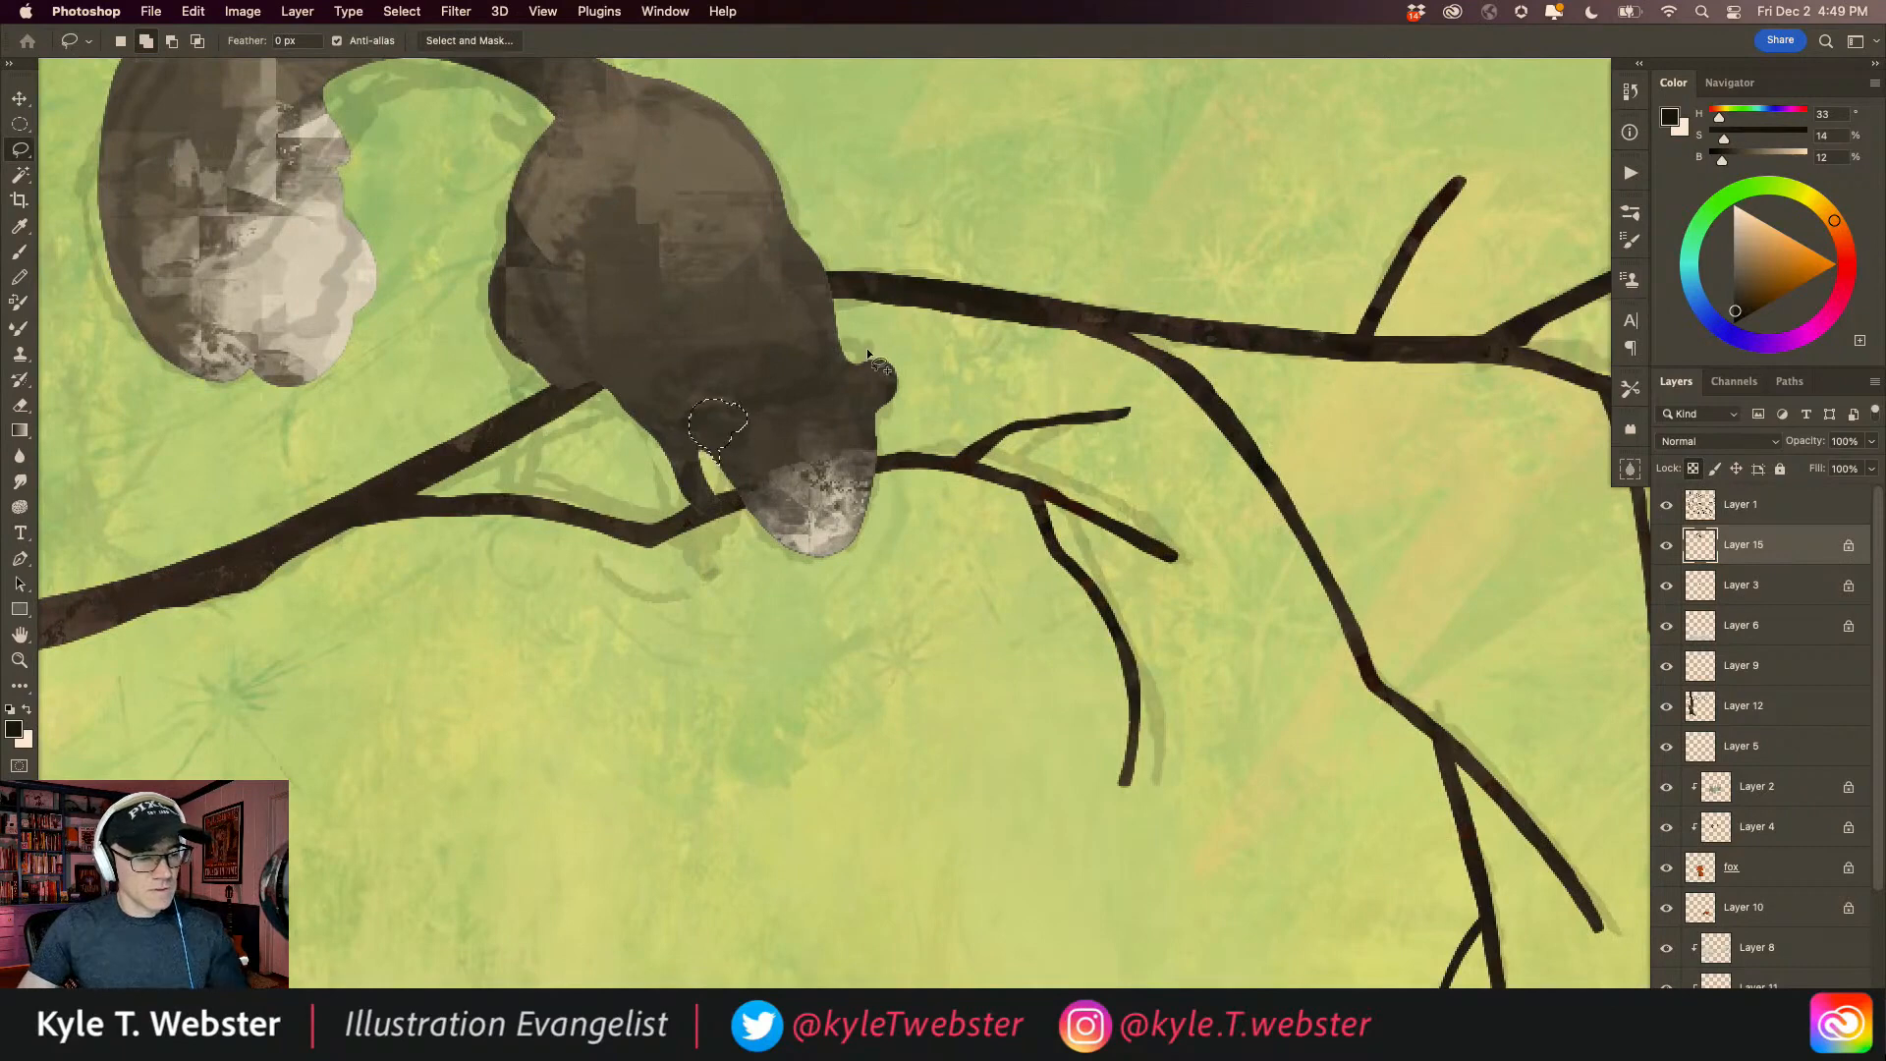
pyautogui.moveTo(868, 357)
pyautogui.mouseDown()
pyautogui.moveTo(842, 378)
pyautogui.moveTo(851, 417)
pyautogui.moveTo(896, 422)
pyautogui.moveTo(874, 355)
pyautogui.mouseUp()
pyautogui.press('b')
pyautogui.moveTo(703, 417); pyautogui.dragTo(715, 424)
pyautogui.moveTo(846, 395)
pyautogui.mouseDown()
pyautogui.moveTo(888, 396)
pyautogui.moveTo(861, 338)
pyautogui.moveTo(827, 391)
pyautogui.mouseUp()
pyautogui.press('super+d')
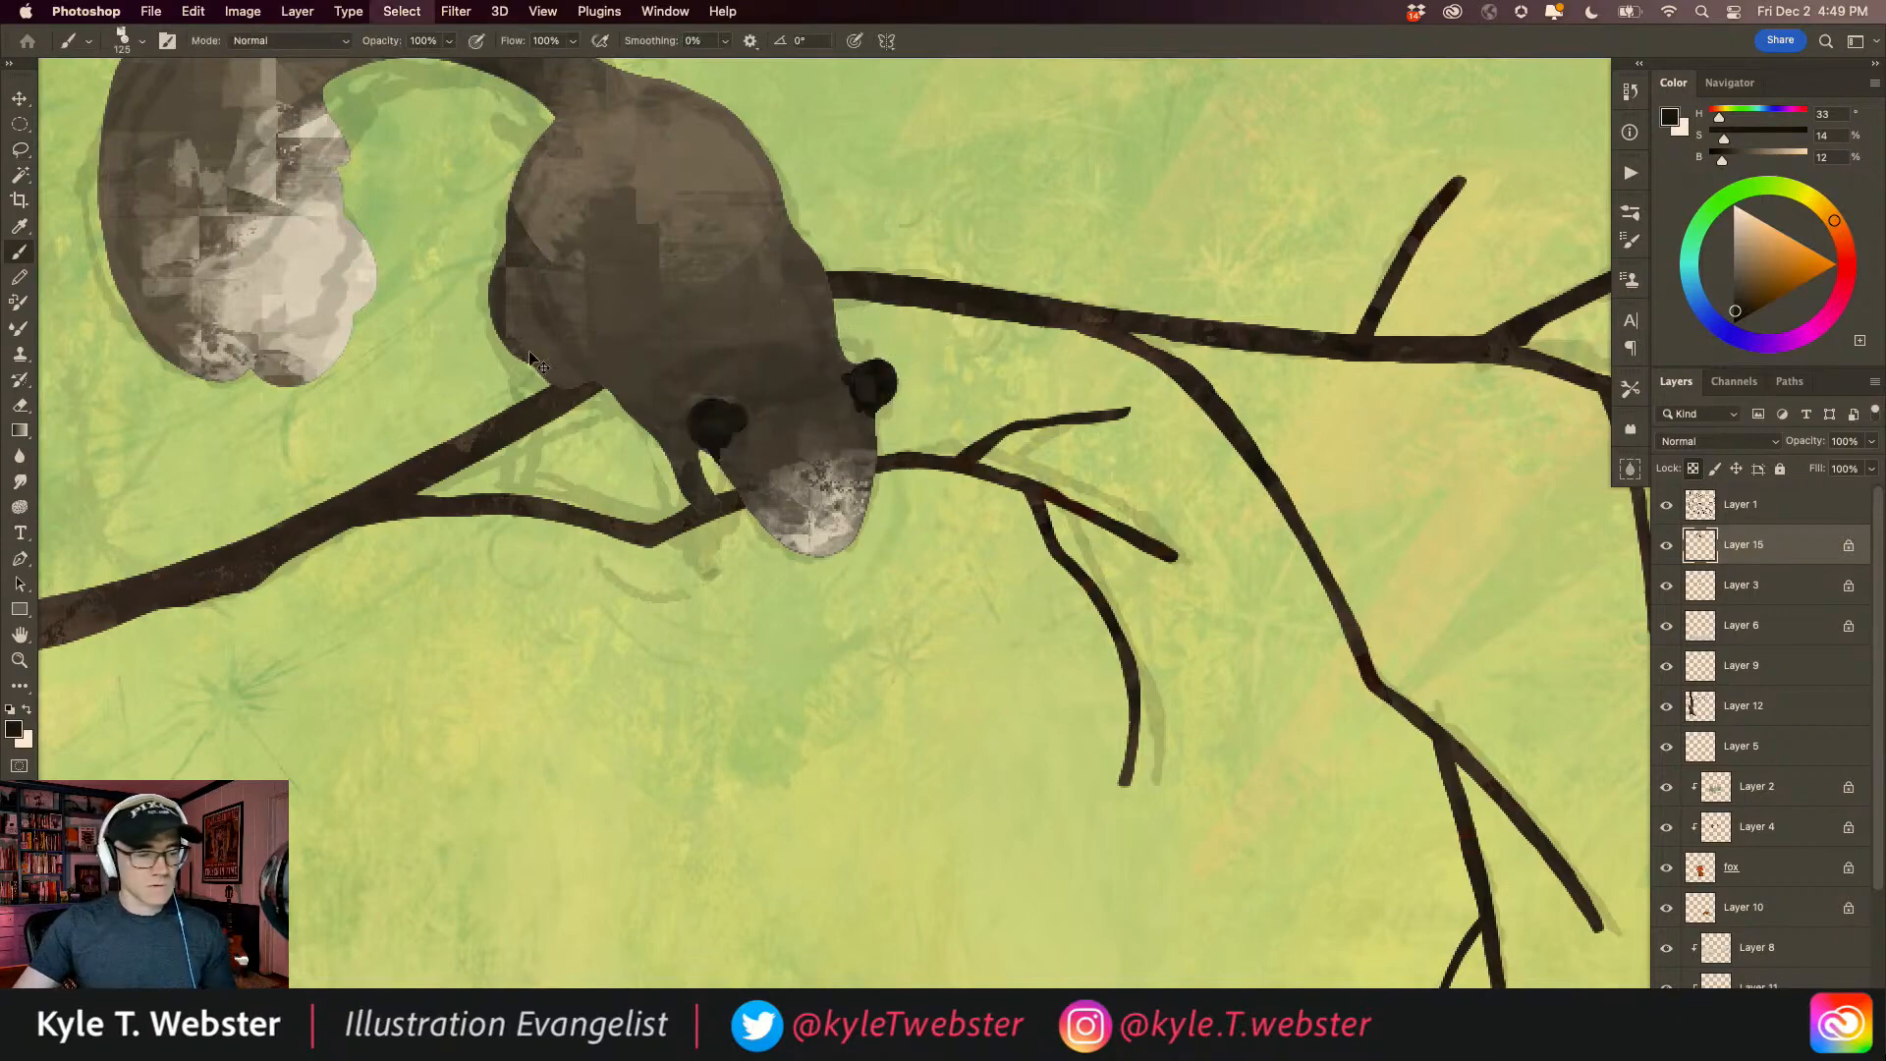
# Step: Hide the sketch on Layer 1 and check the squirrel against the whole illustration
pyautogui.moveTo(649, 677)
pyautogui.mouseDown()
pyautogui.moveTo(599, 720)
pyautogui.moveTo(629, 704)
pyautogui.mouseUp()
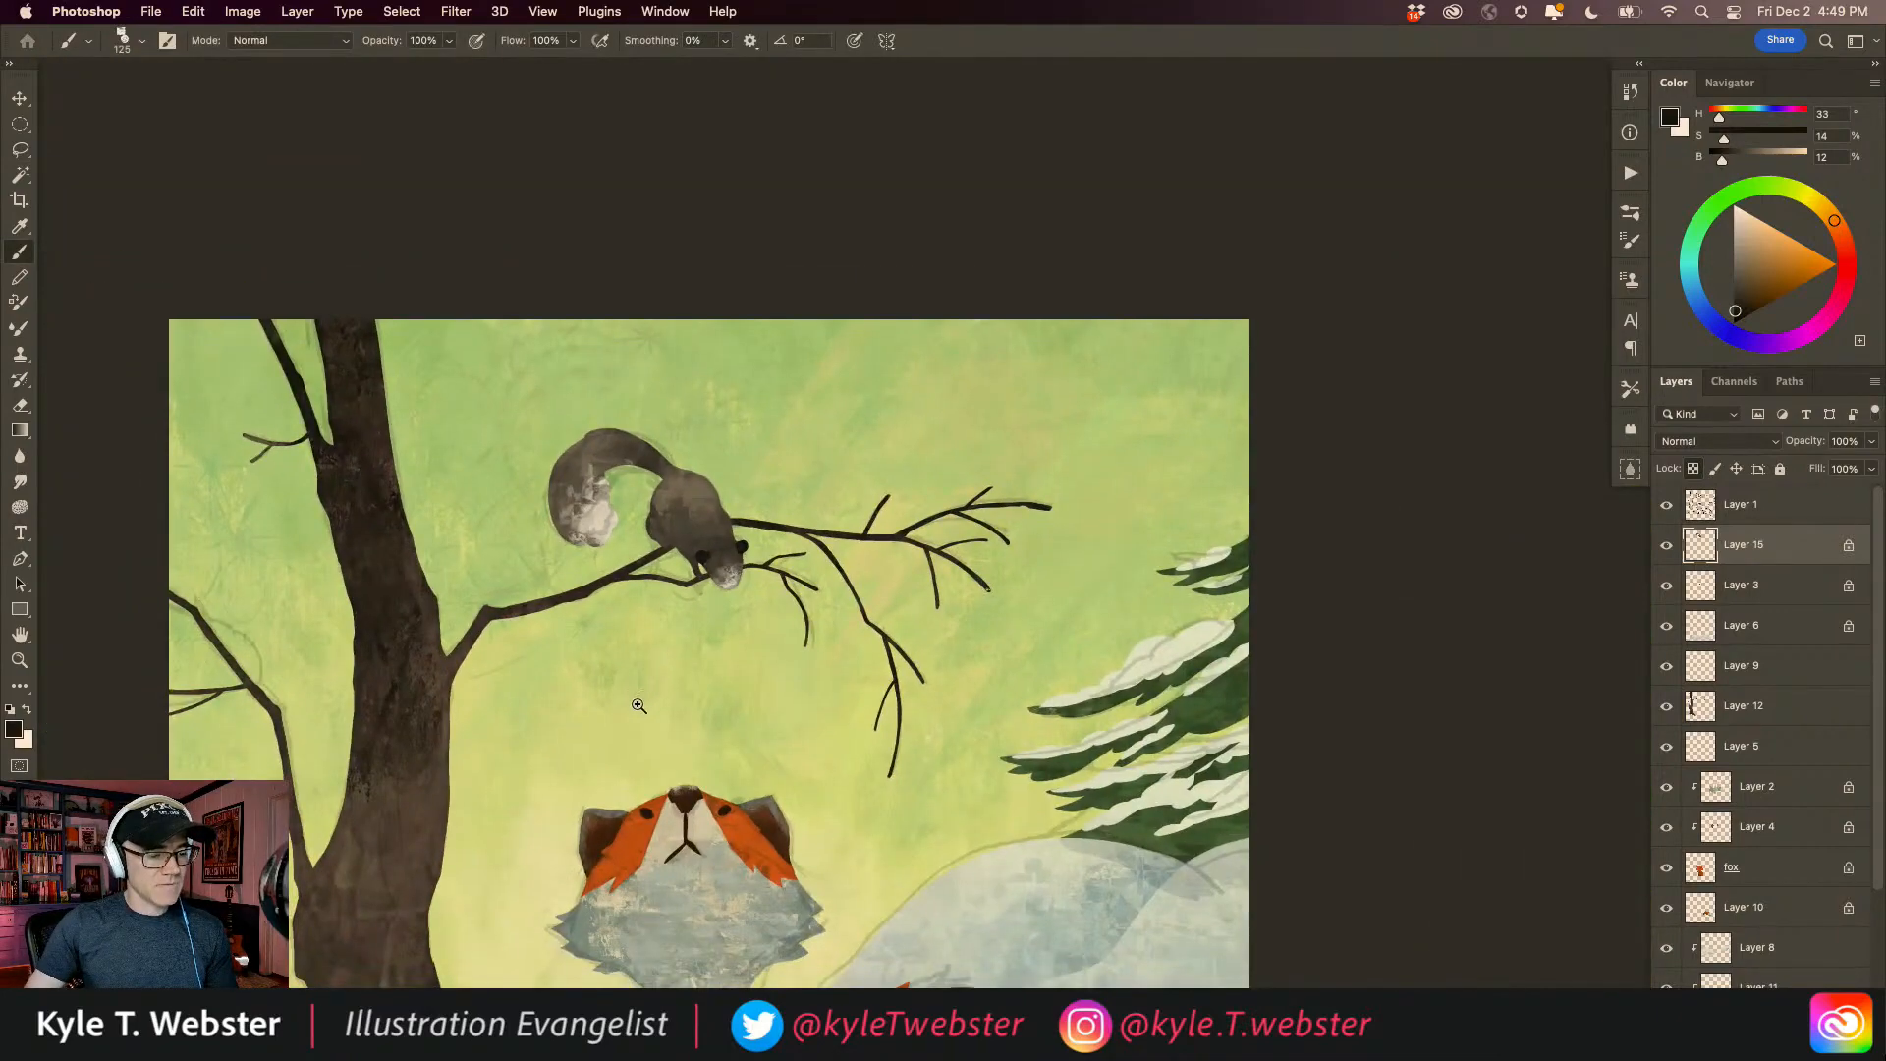
pyautogui.keyDown('super'); pyautogui.click(642, 701); pyautogui.keyUp('super')
pyautogui.click(1666, 504)
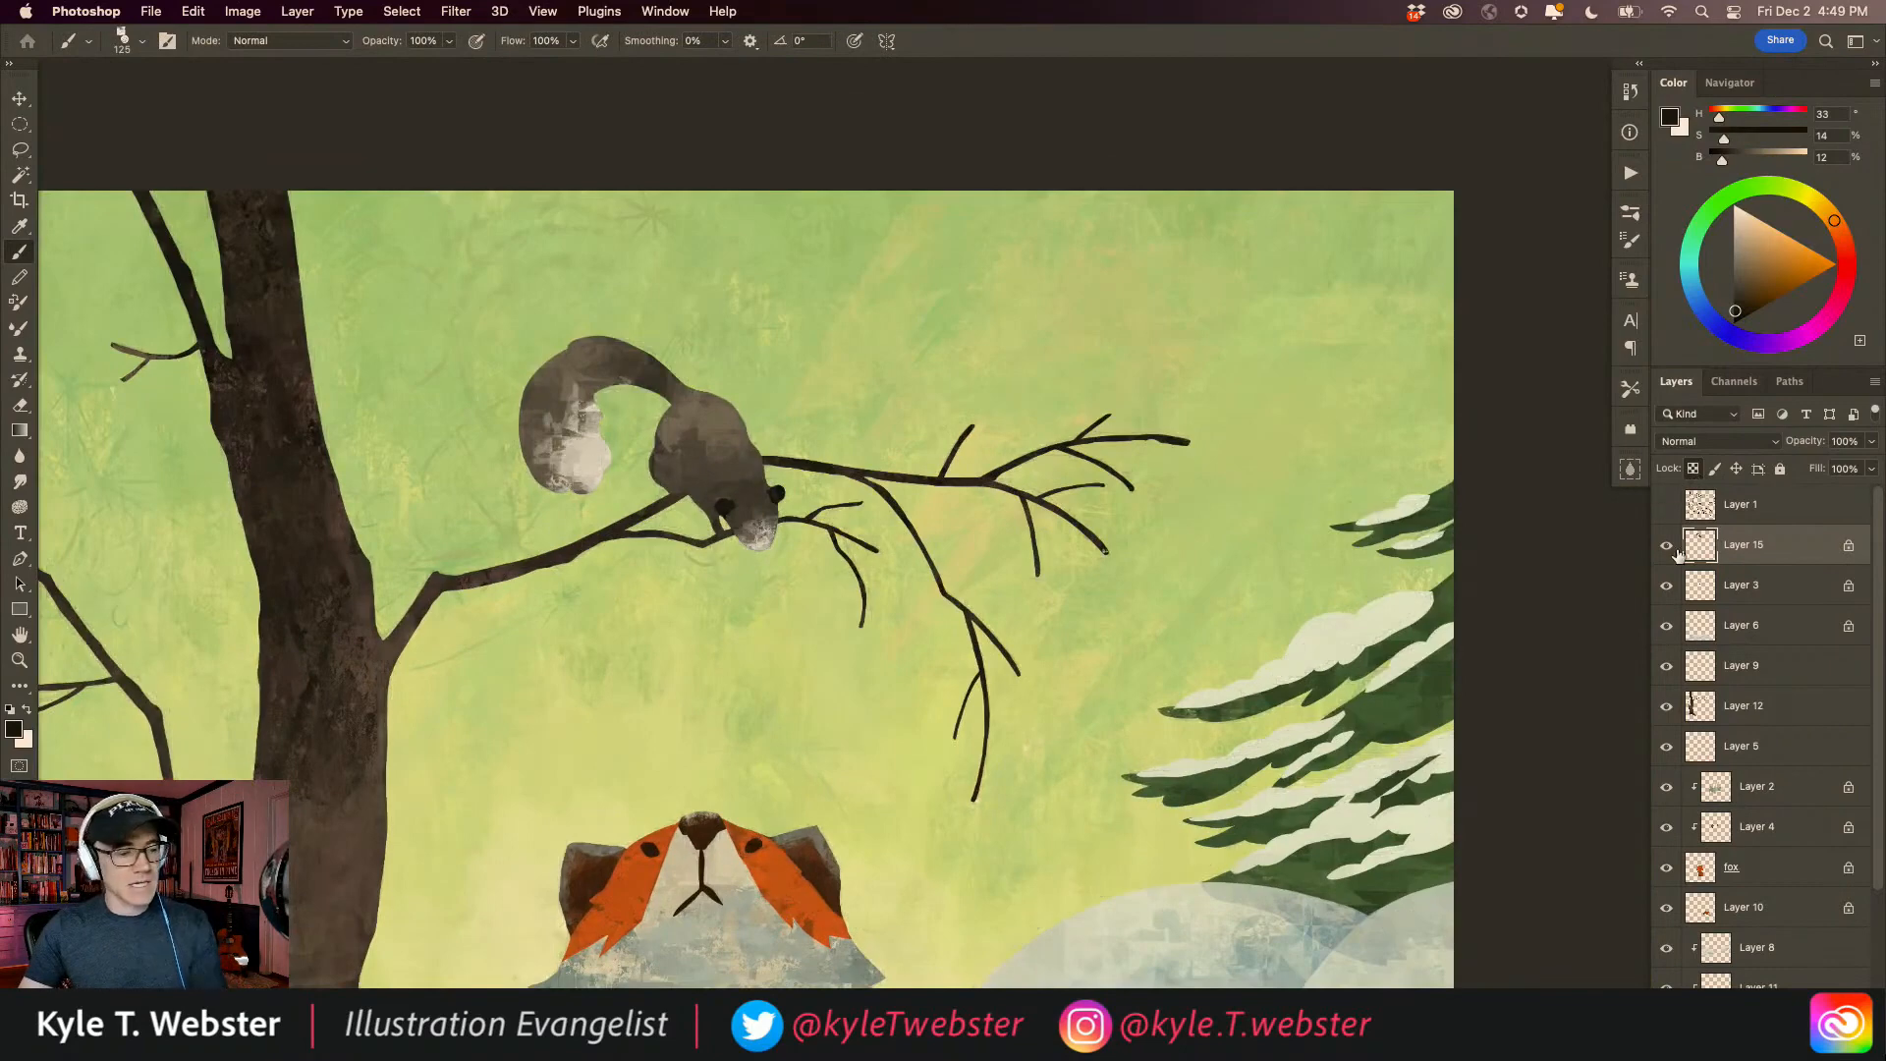
pyautogui.keyDown('alt'); pyautogui.keyDown('super'); pyautogui.click(628, 706); pyautogui.keyUp('super'); pyautogui.keyUp('alt')
pyautogui.keyDown('alt'); pyautogui.keyDown('super'); pyautogui.click(627, 706); pyautogui.keyUp('super'); pyautogui.keyUp('alt')
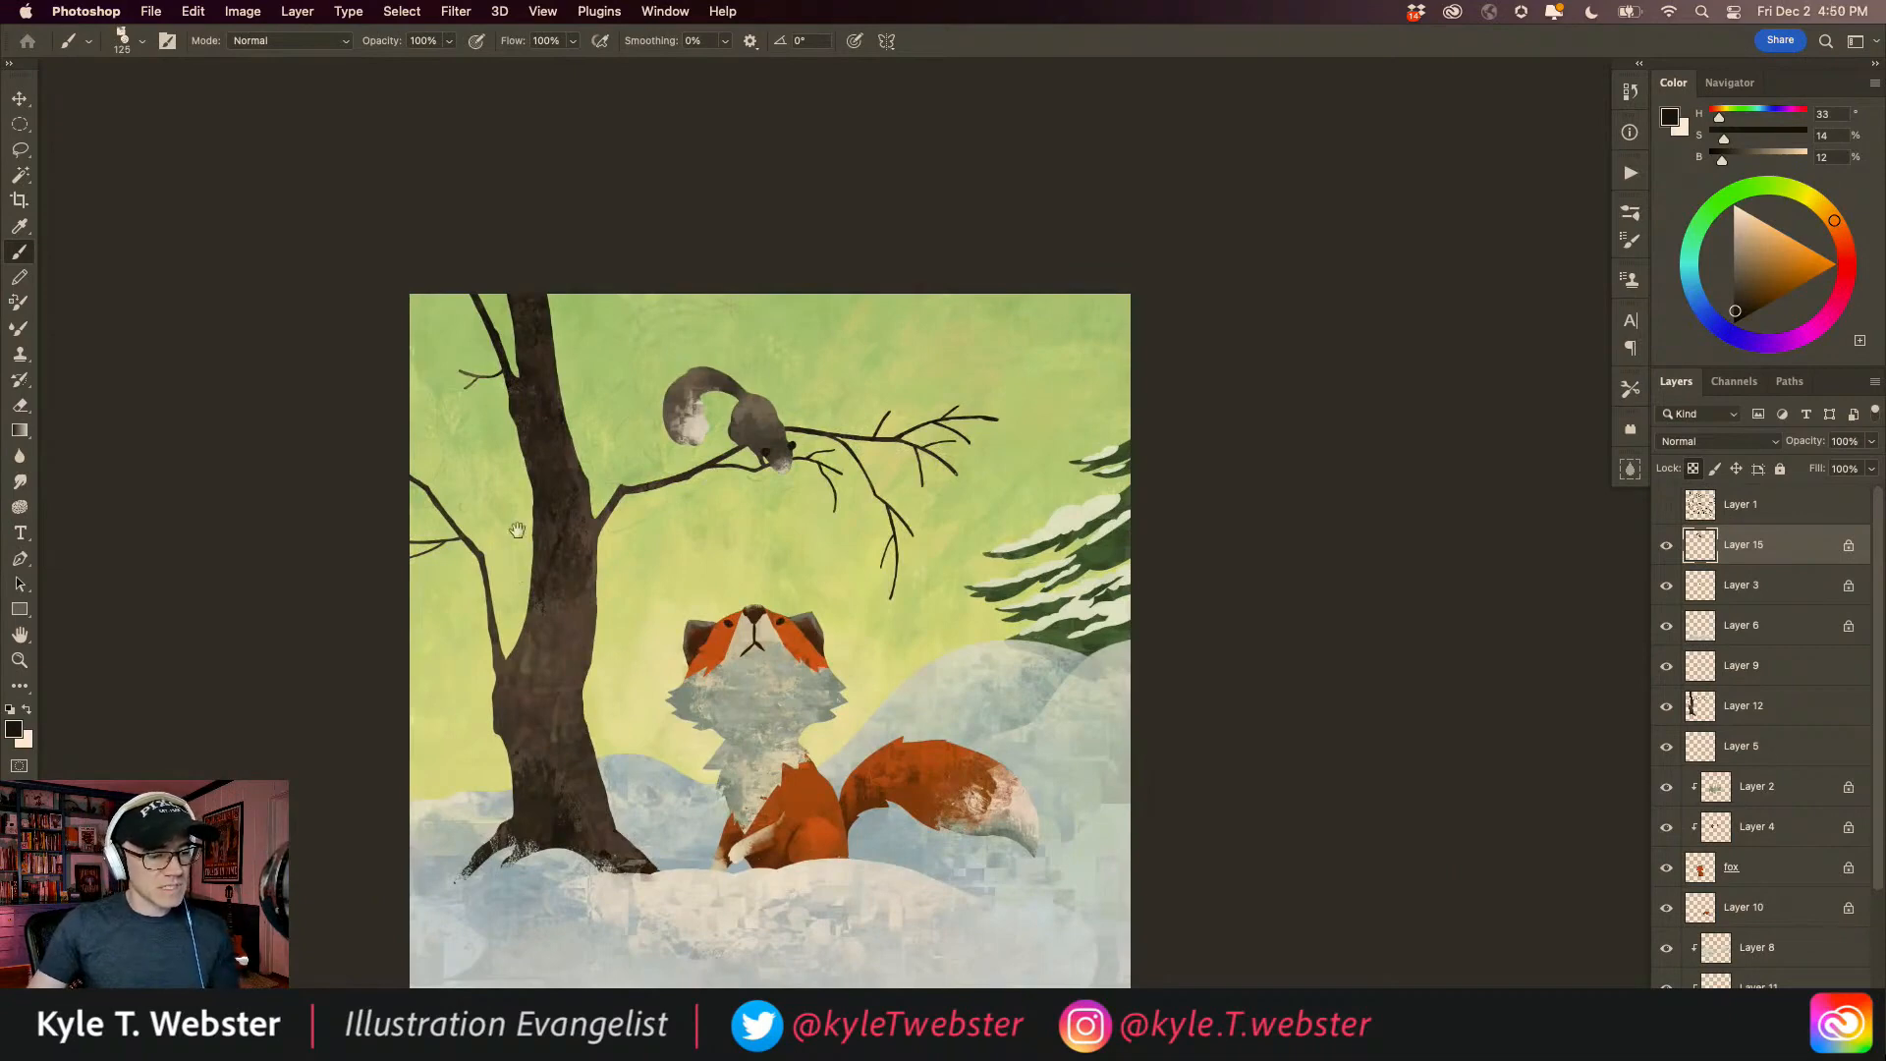
# Step: Add a new layer directly above the squirrel on Layer 15
pyautogui.keyDown('super'); pyautogui.click(749, 468); pyautogui.keyUp('super')
pyautogui.keyDown('super'); pyautogui.click(763, 489); pyautogui.keyUp('super')
pyautogui.keyDown('super'); pyautogui.click(763, 489); pyautogui.keyUp('super')
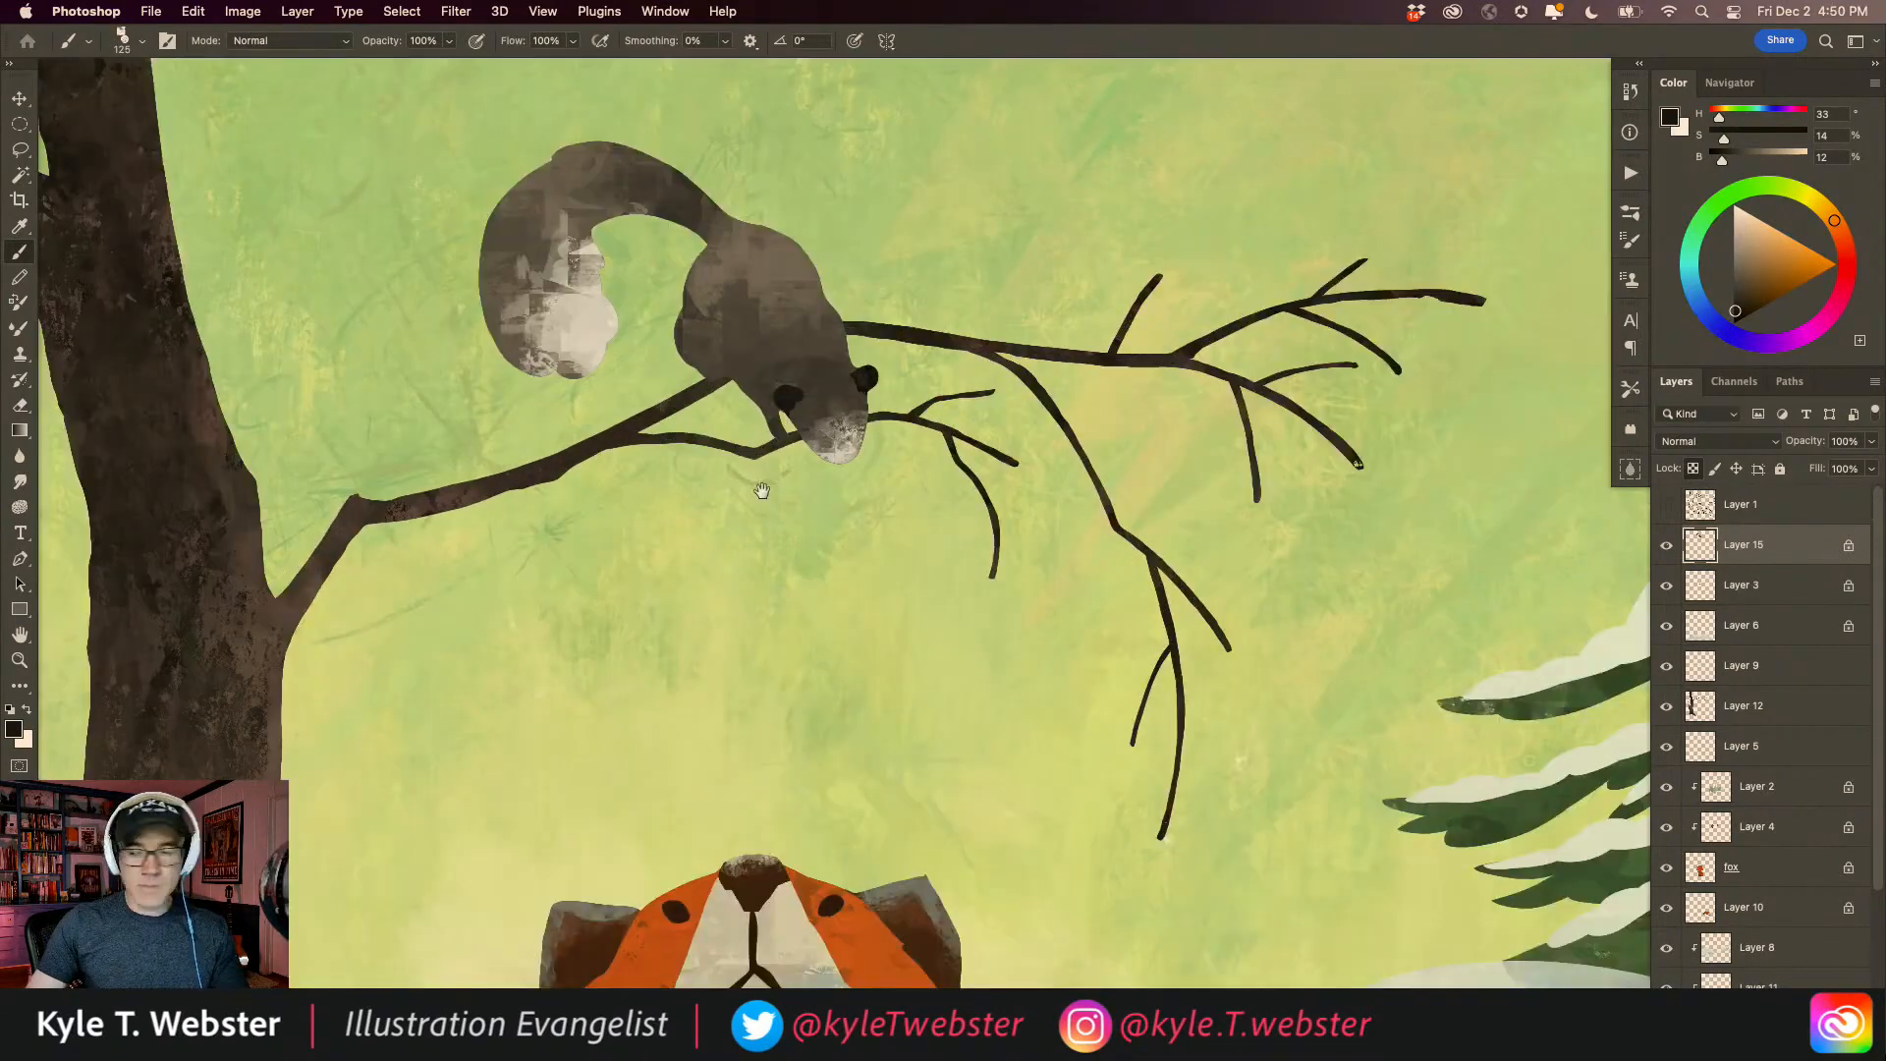
pyautogui.press('l')
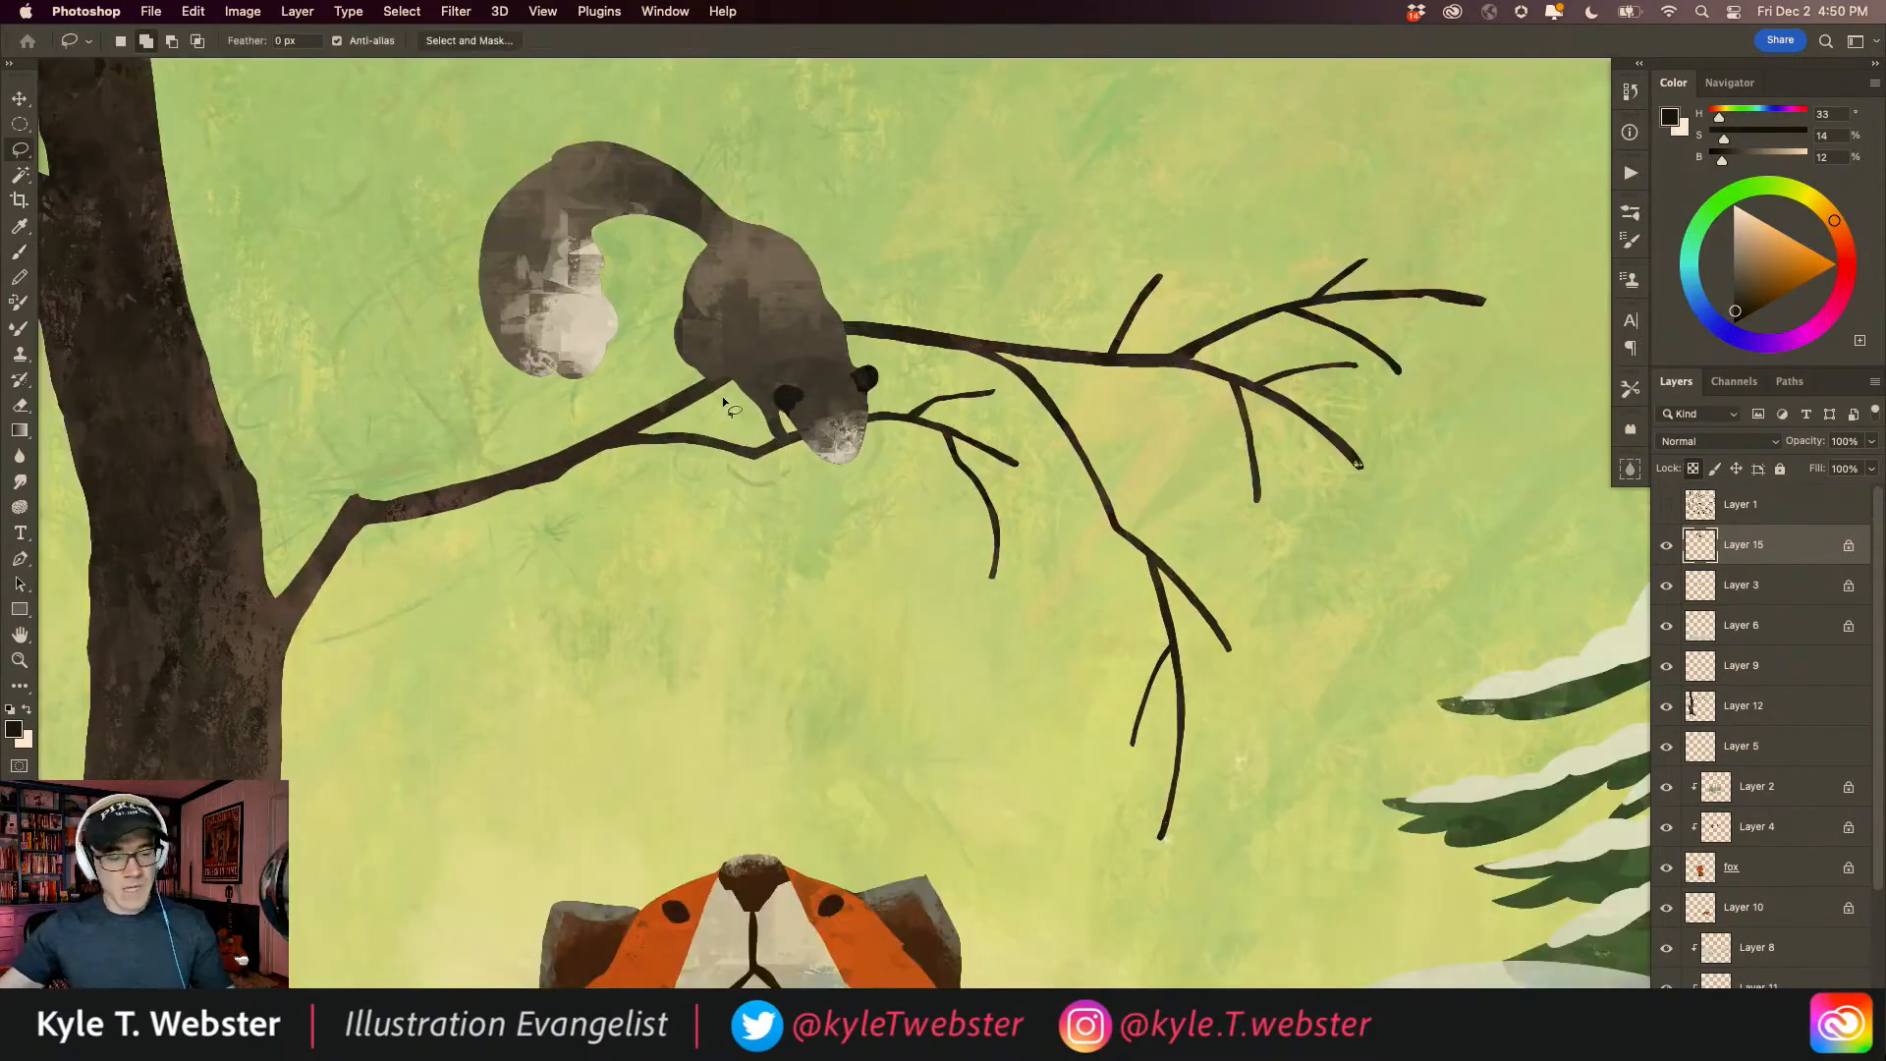
pyautogui.click(1817, 1047)
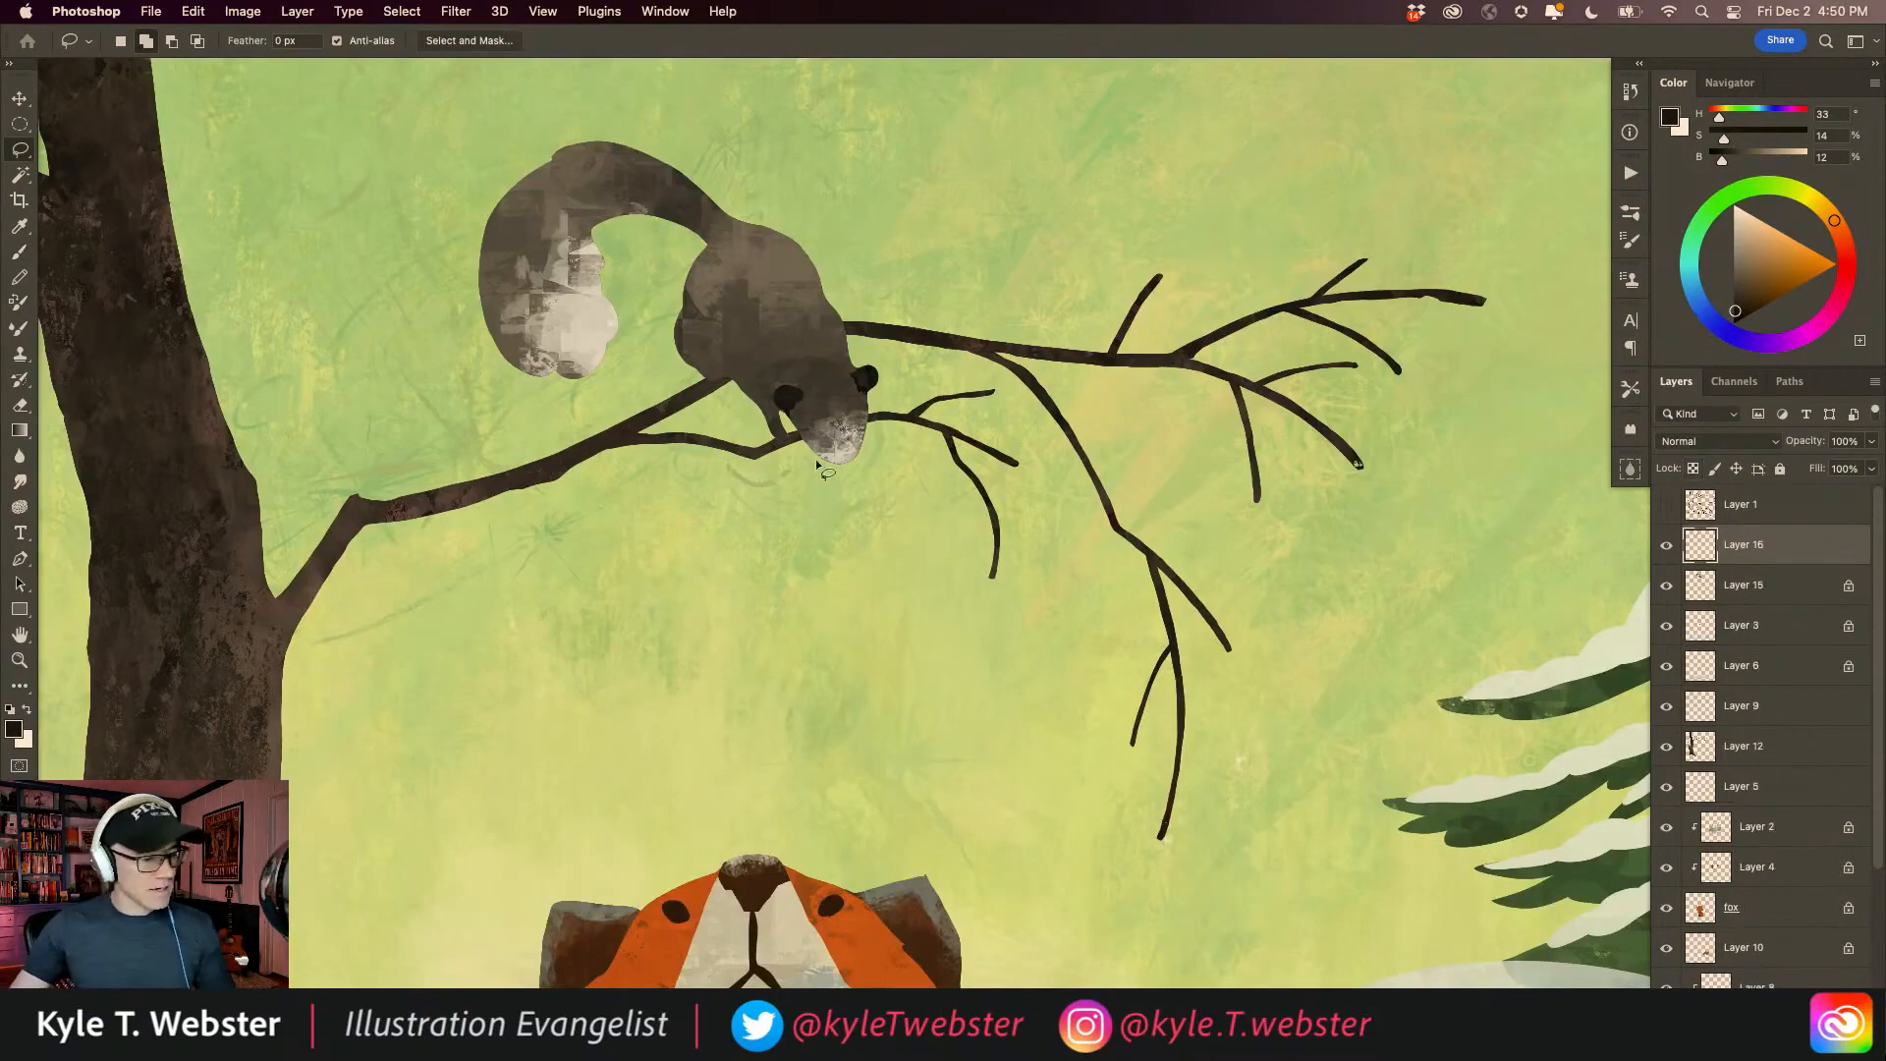
# Step: Lasso a small eye on each side of the squirrel's face and fill both with near-black
pyautogui.keyDown('super'); pyautogui.click(790, 437); pyautogui.keyUp('super')
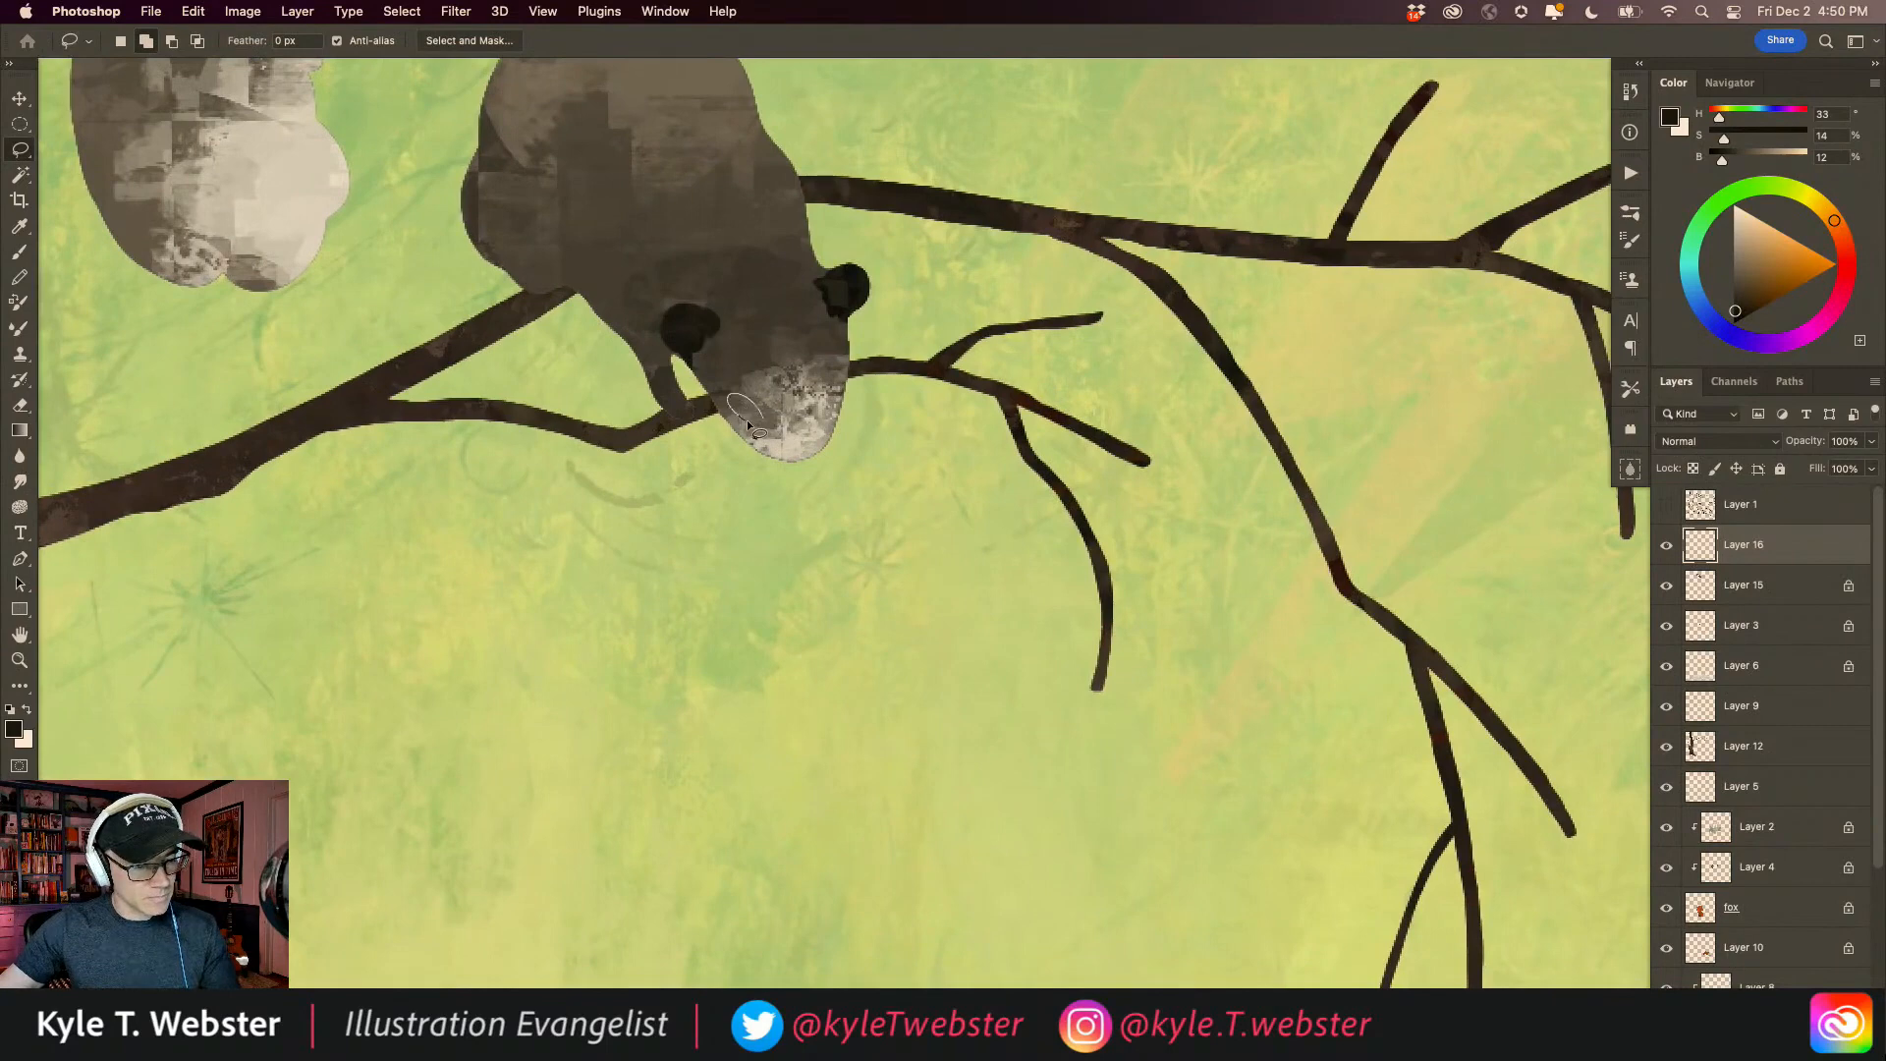
pyautogui.hotkey('alt', 'BackSpace')
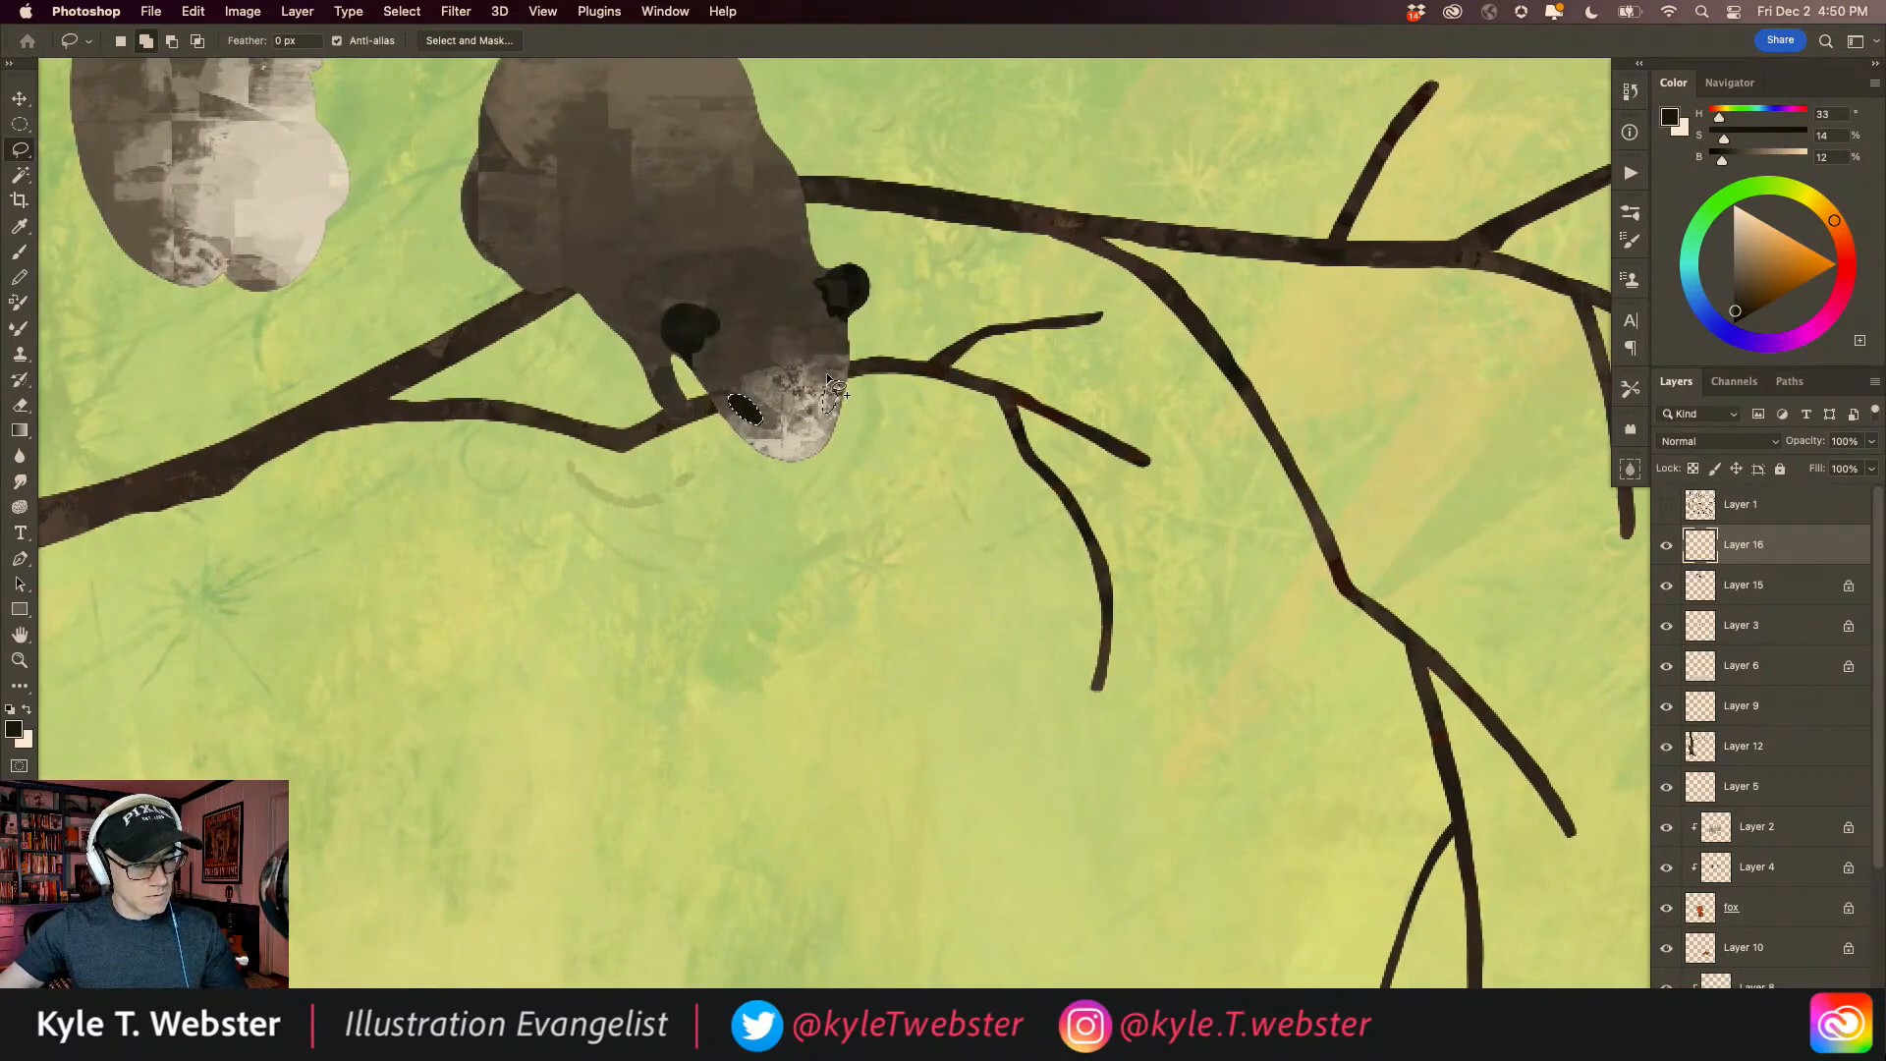
pyautogui.press('super+d')
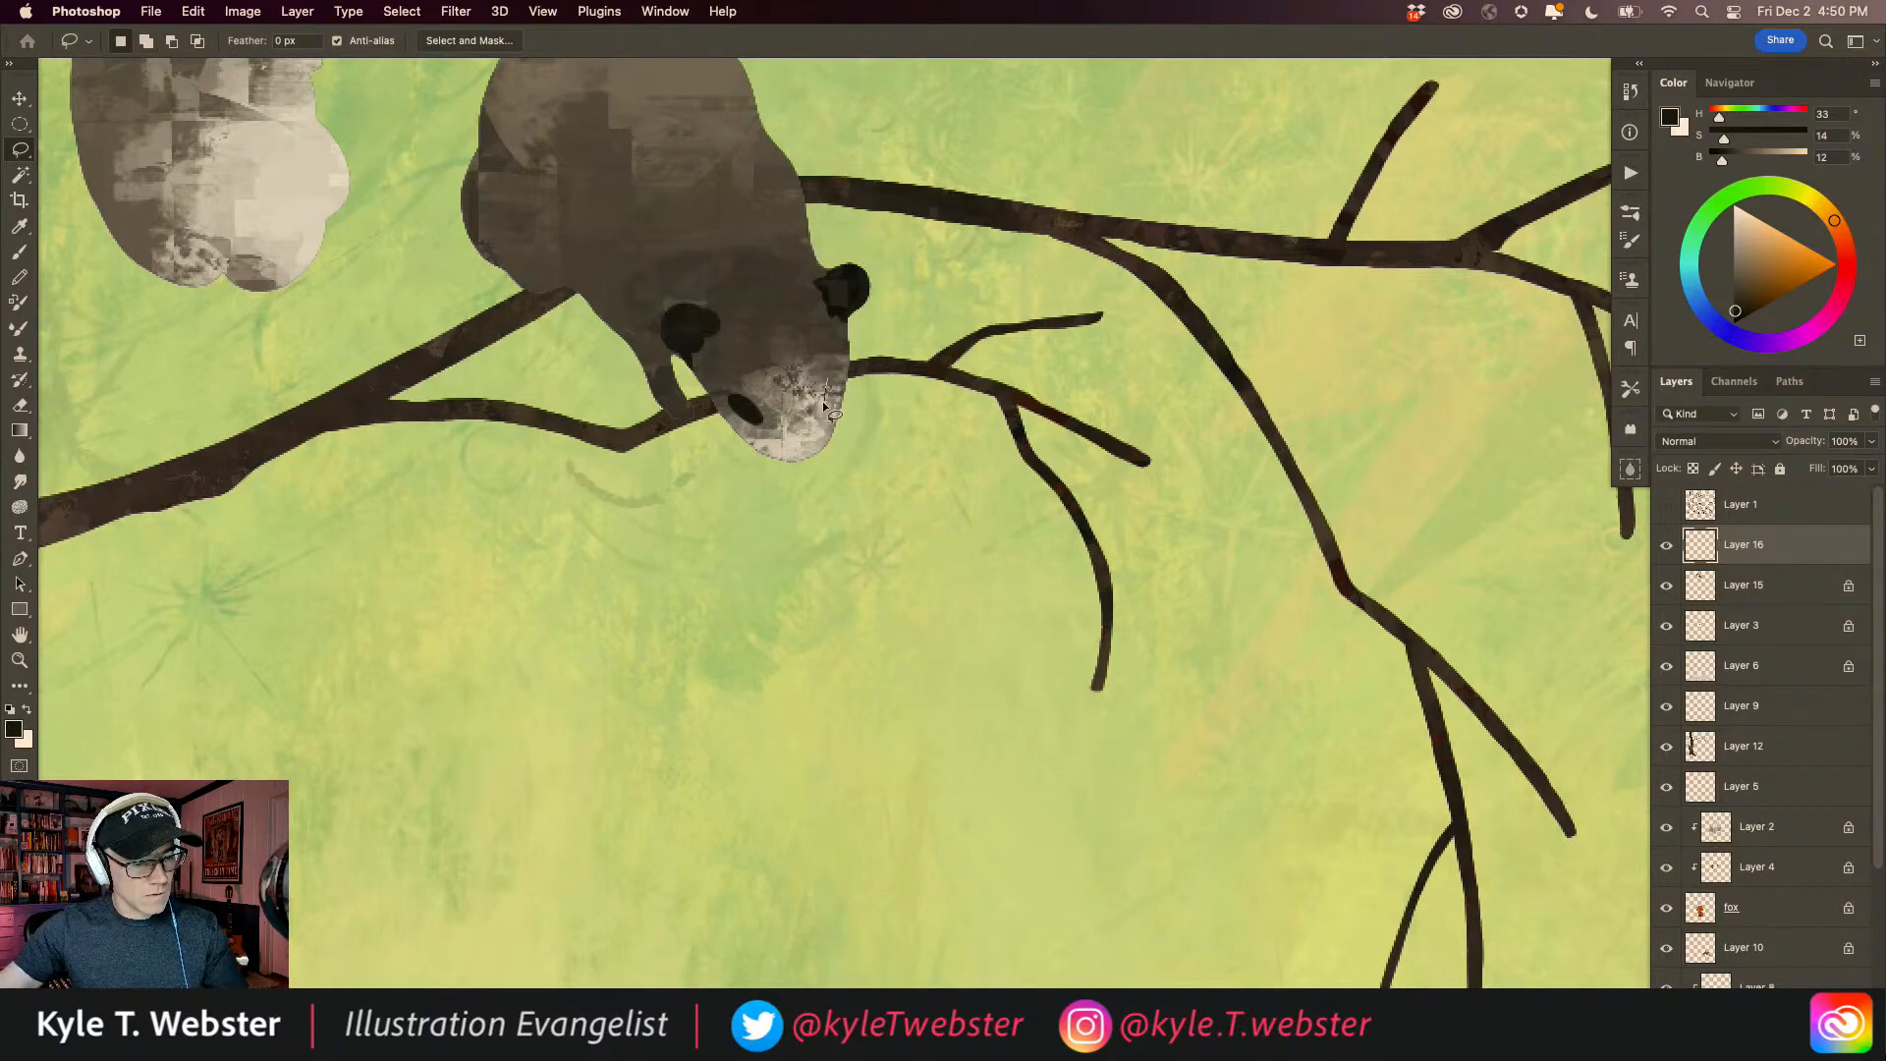
pyautogui.moveTo(833, 377)
pyautogui.mouseDown()
pyautogui.moveTo(824, 413)
pyautogui.moveTo(834, 379)
pyautogui.mouseUp()
pyautogui.hotkey('alt', 'BackSpace')
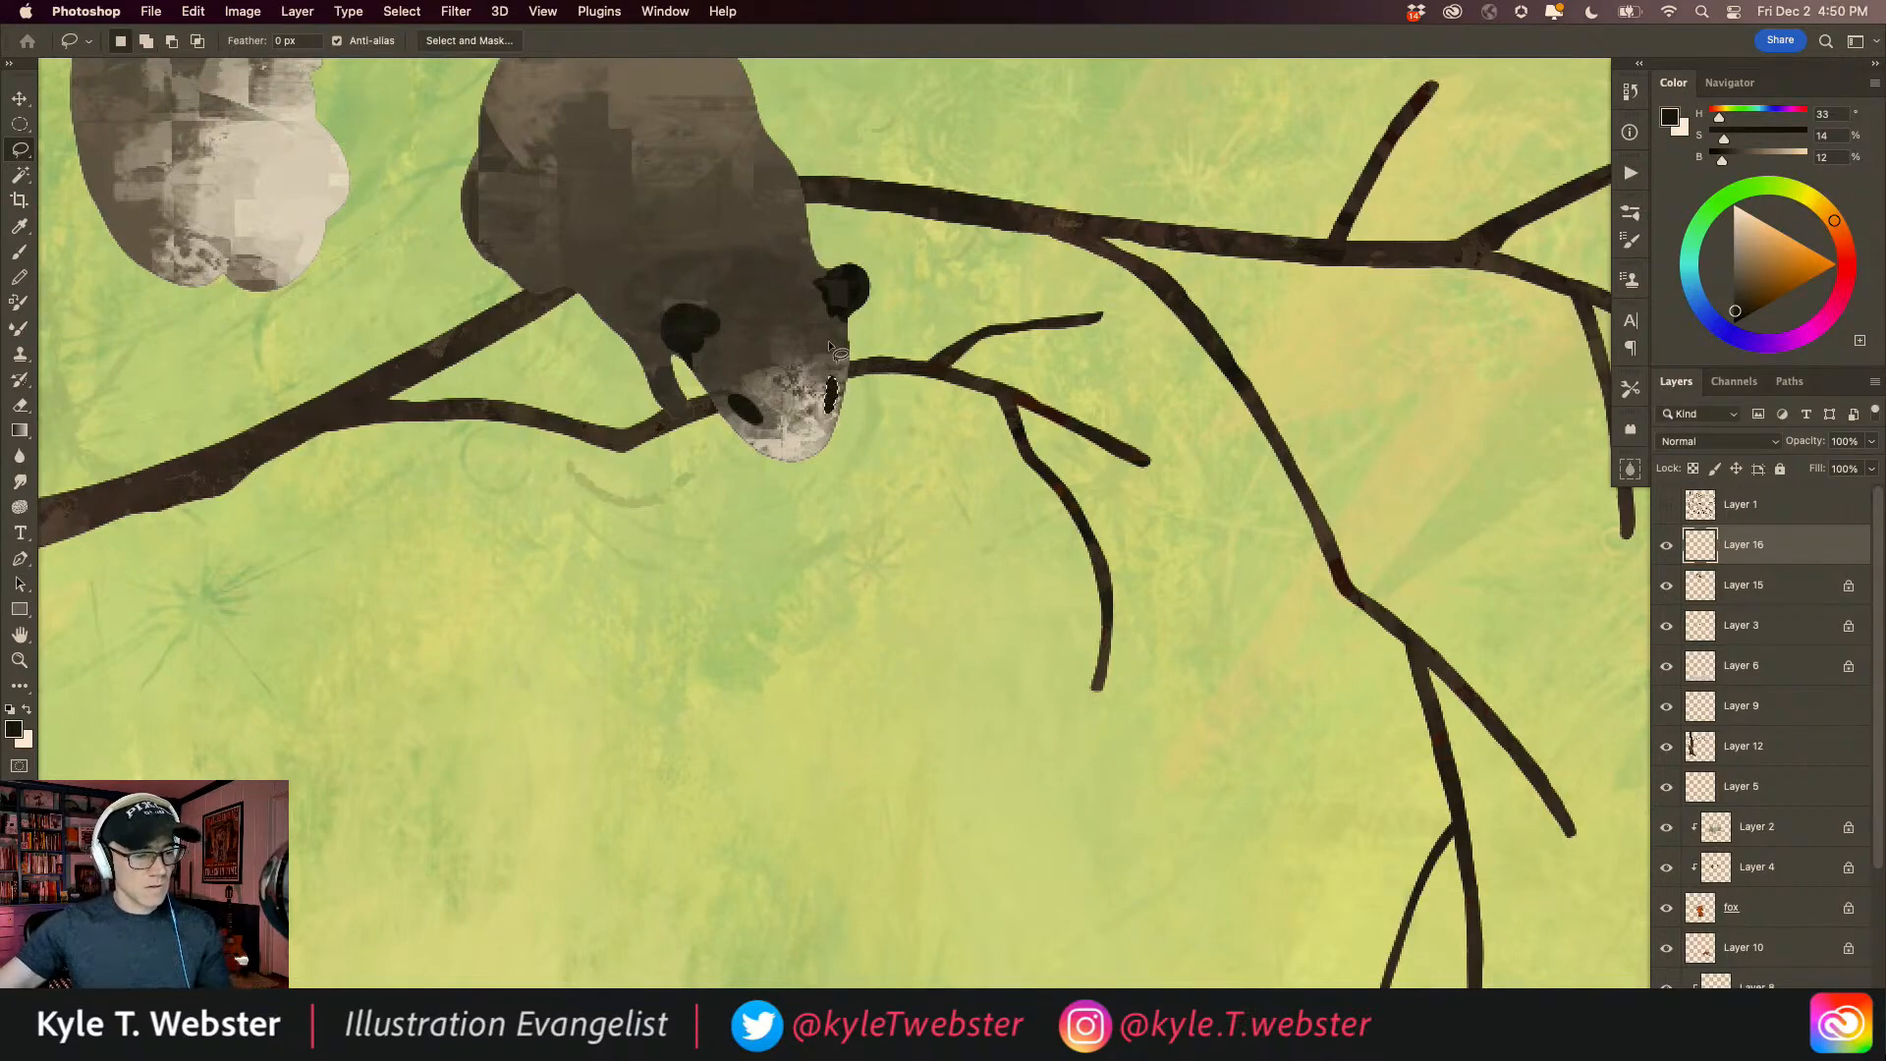
pyautogui.press('super+d')
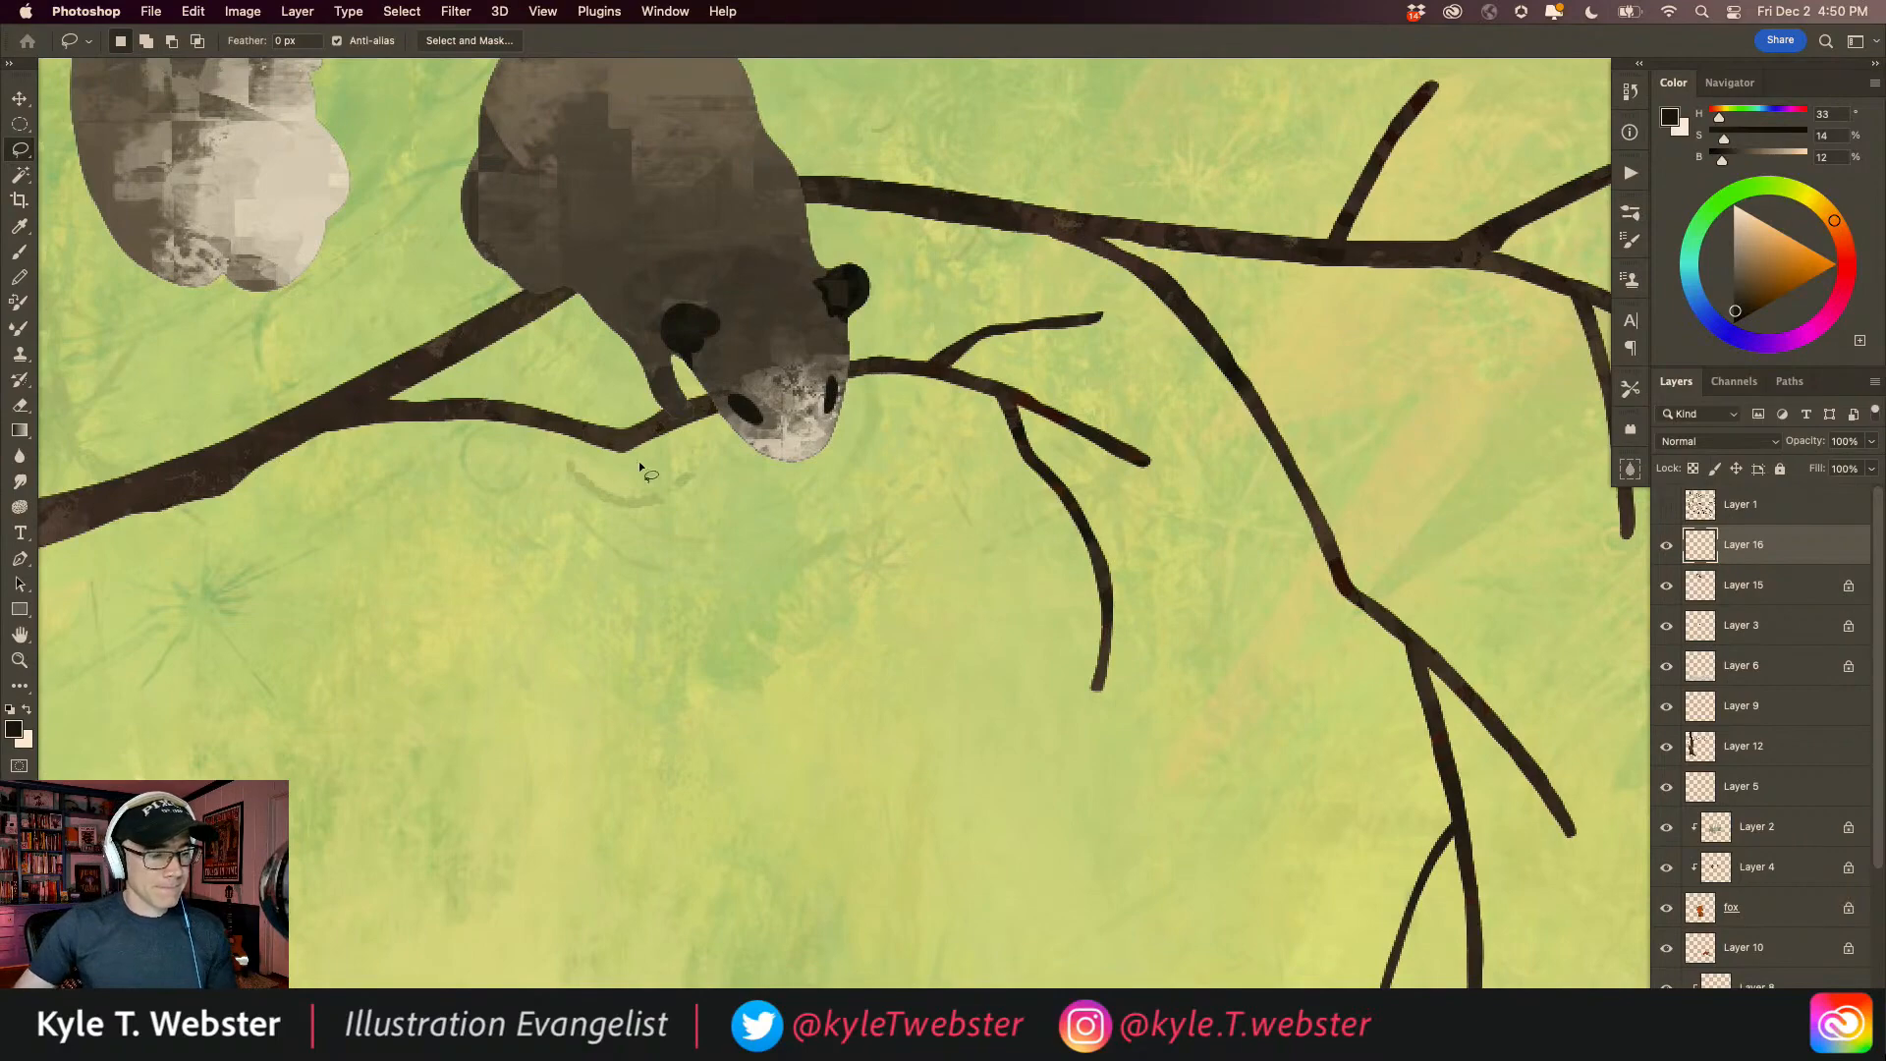
# Step: Check the squirrel's face at a smaller scale and undo both eye fills
pyautogui.moveTo(751, 458); pyautogui.dragTo(663, 569)
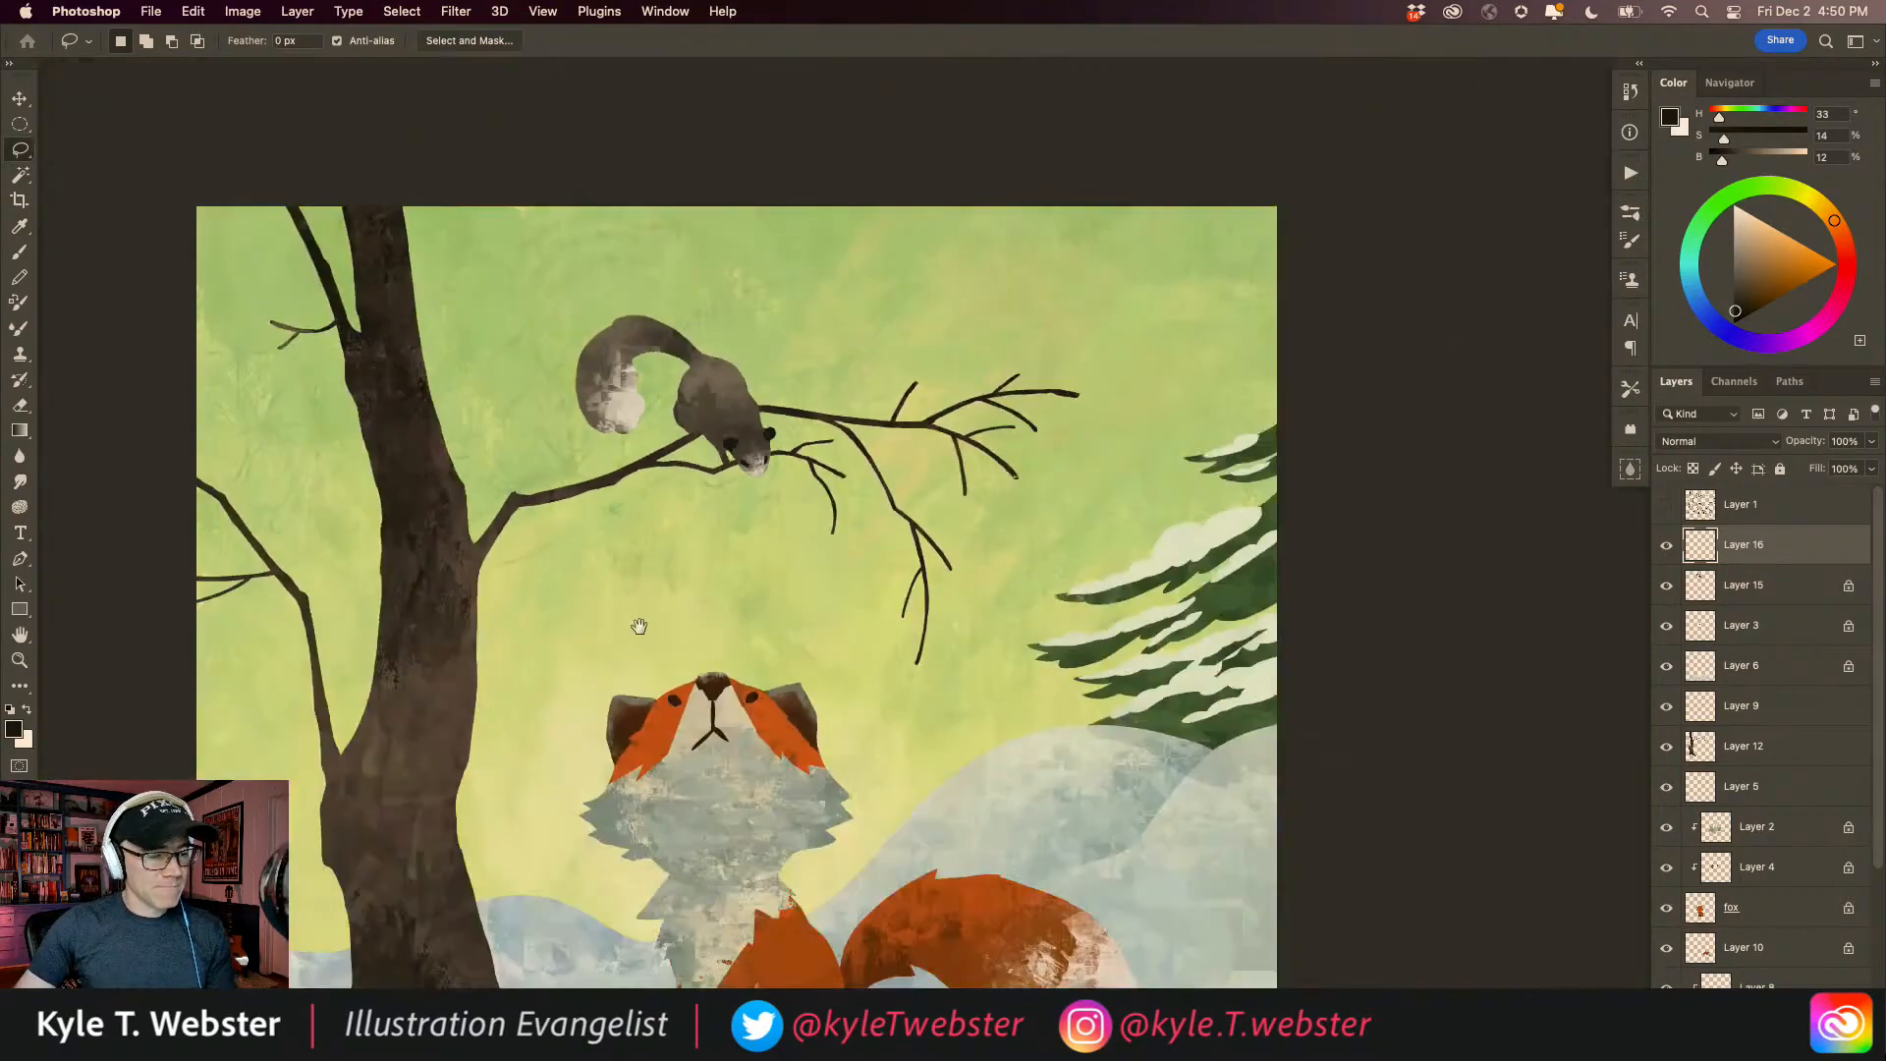
pyautogui.moveTo(750, 480); pyautogui.dragTo(700, 511)
pyautogui.press('super+z')
pyautogui.press('super+z')
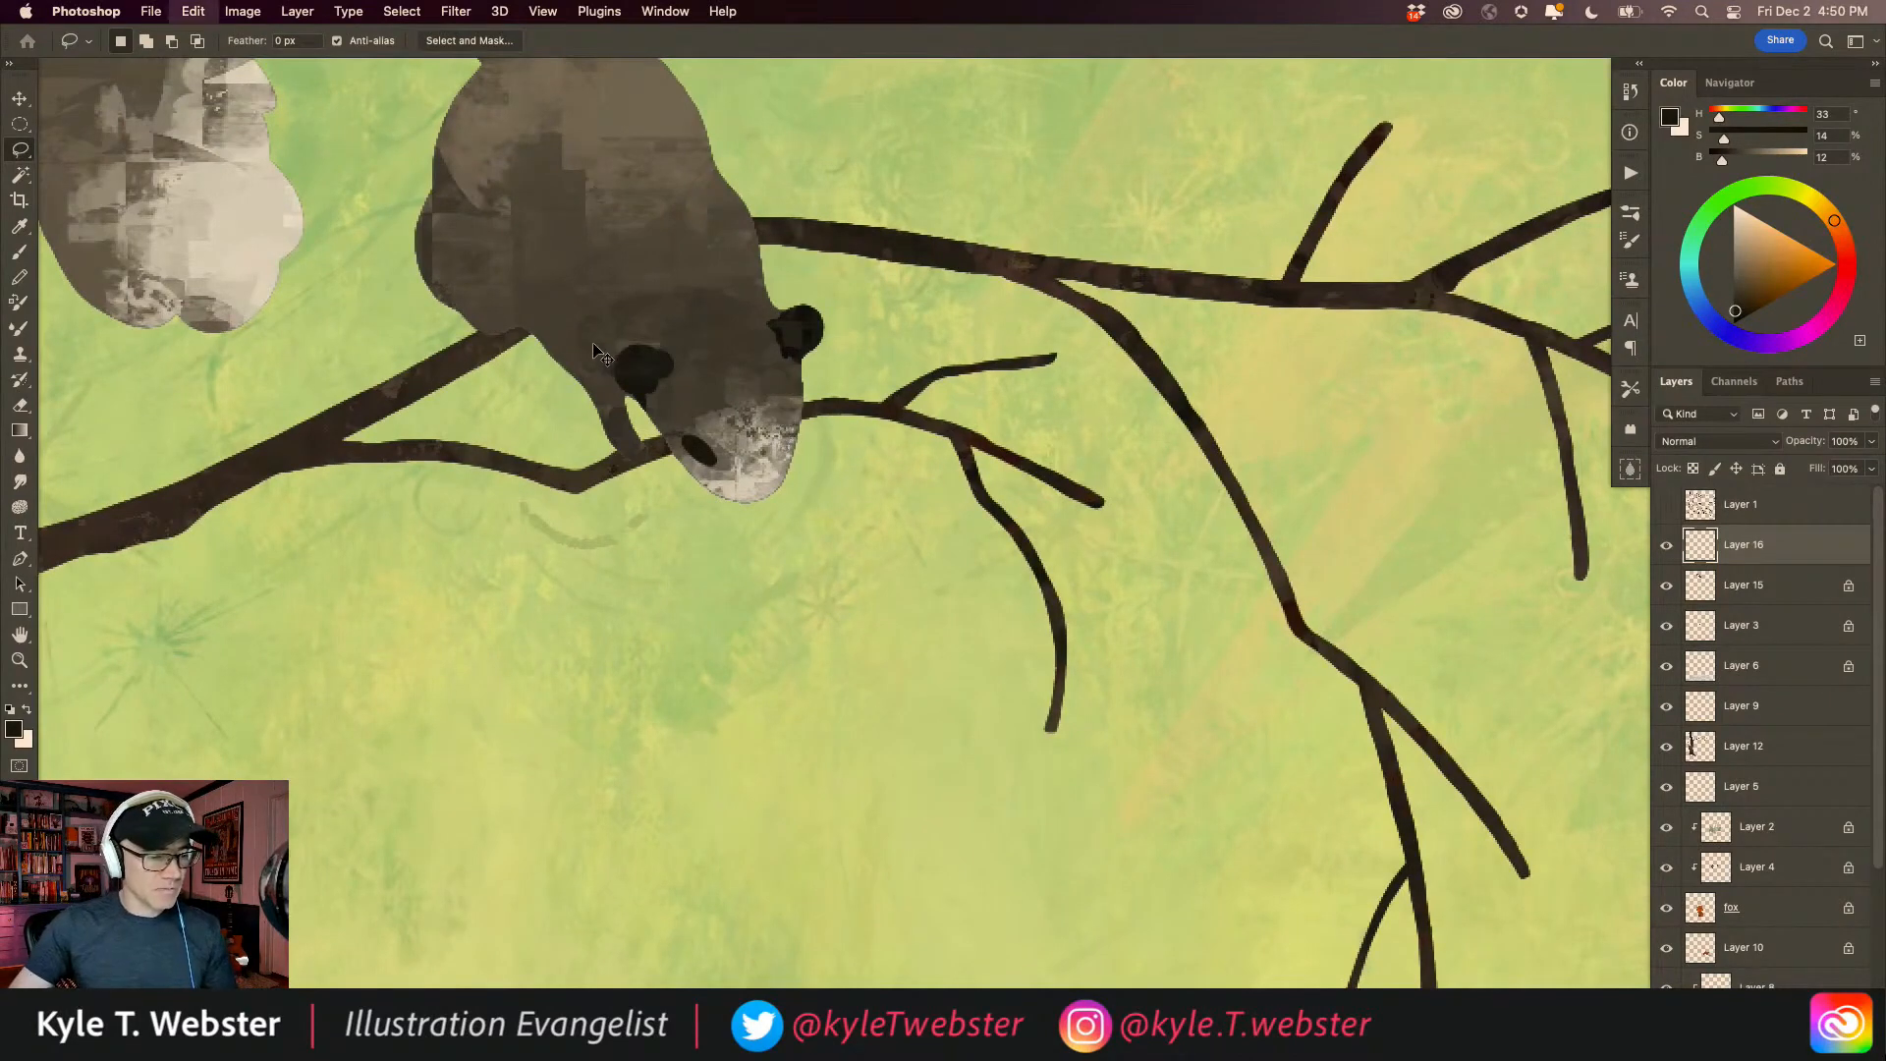
pyautogui.press('super+z')
pyautogui.press('super+z')
pyautogui.press('super+z')
pyautogui.press('super+z')
pyautogui.press('super+z')
pyautogui.press('super+z')
pyautogui.press('super+z')
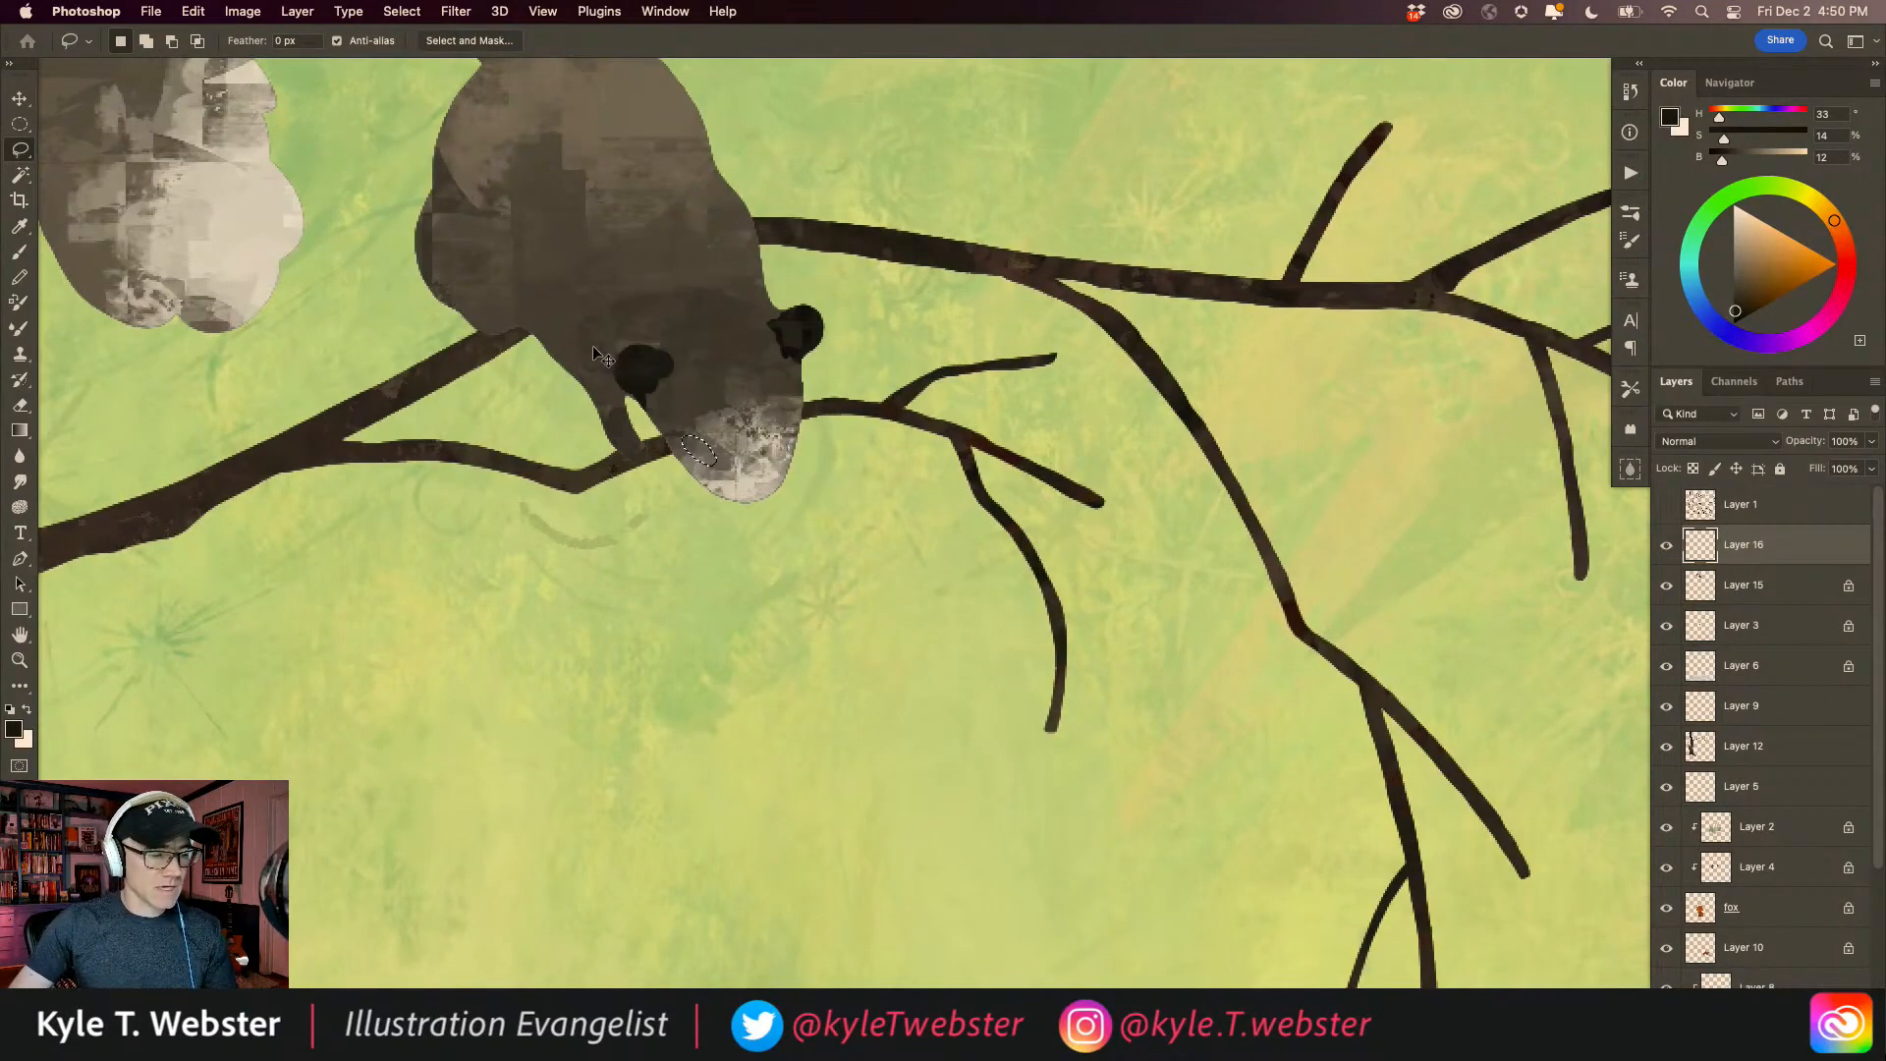
# Step: Lasso a tall oval eye on each side of the squirrel's face on Layer 16 and fill both with near-black
pyautogui.keyDown('super'); pyautogui.click(703, 423); pyautogui.keyUp('super')
pyautogui.moveTo(709, 457)
pyautogui.mouseDown()
pyautogui.moveTo(651, 410)
pyautogui.moveTo(664, 462)
pyautogui.moveTo(709, 460)
pyautogui.mouseUp()
pyautogui.hotkey('alt', 'BackSpace')
pyautogui.press('super+d')
pyautogui.moveTo(852, 396)
pyautogui.mouseDown()
pyautogui.moveTo(828, 388)
pyautogui.moveTo(833, 462)
pyautogui.moveTo(850, 430)
pyautogui.mouseUp()
pyautogui.hotkey('alt', 'BackSpace')
pyautogui.press('super+d')
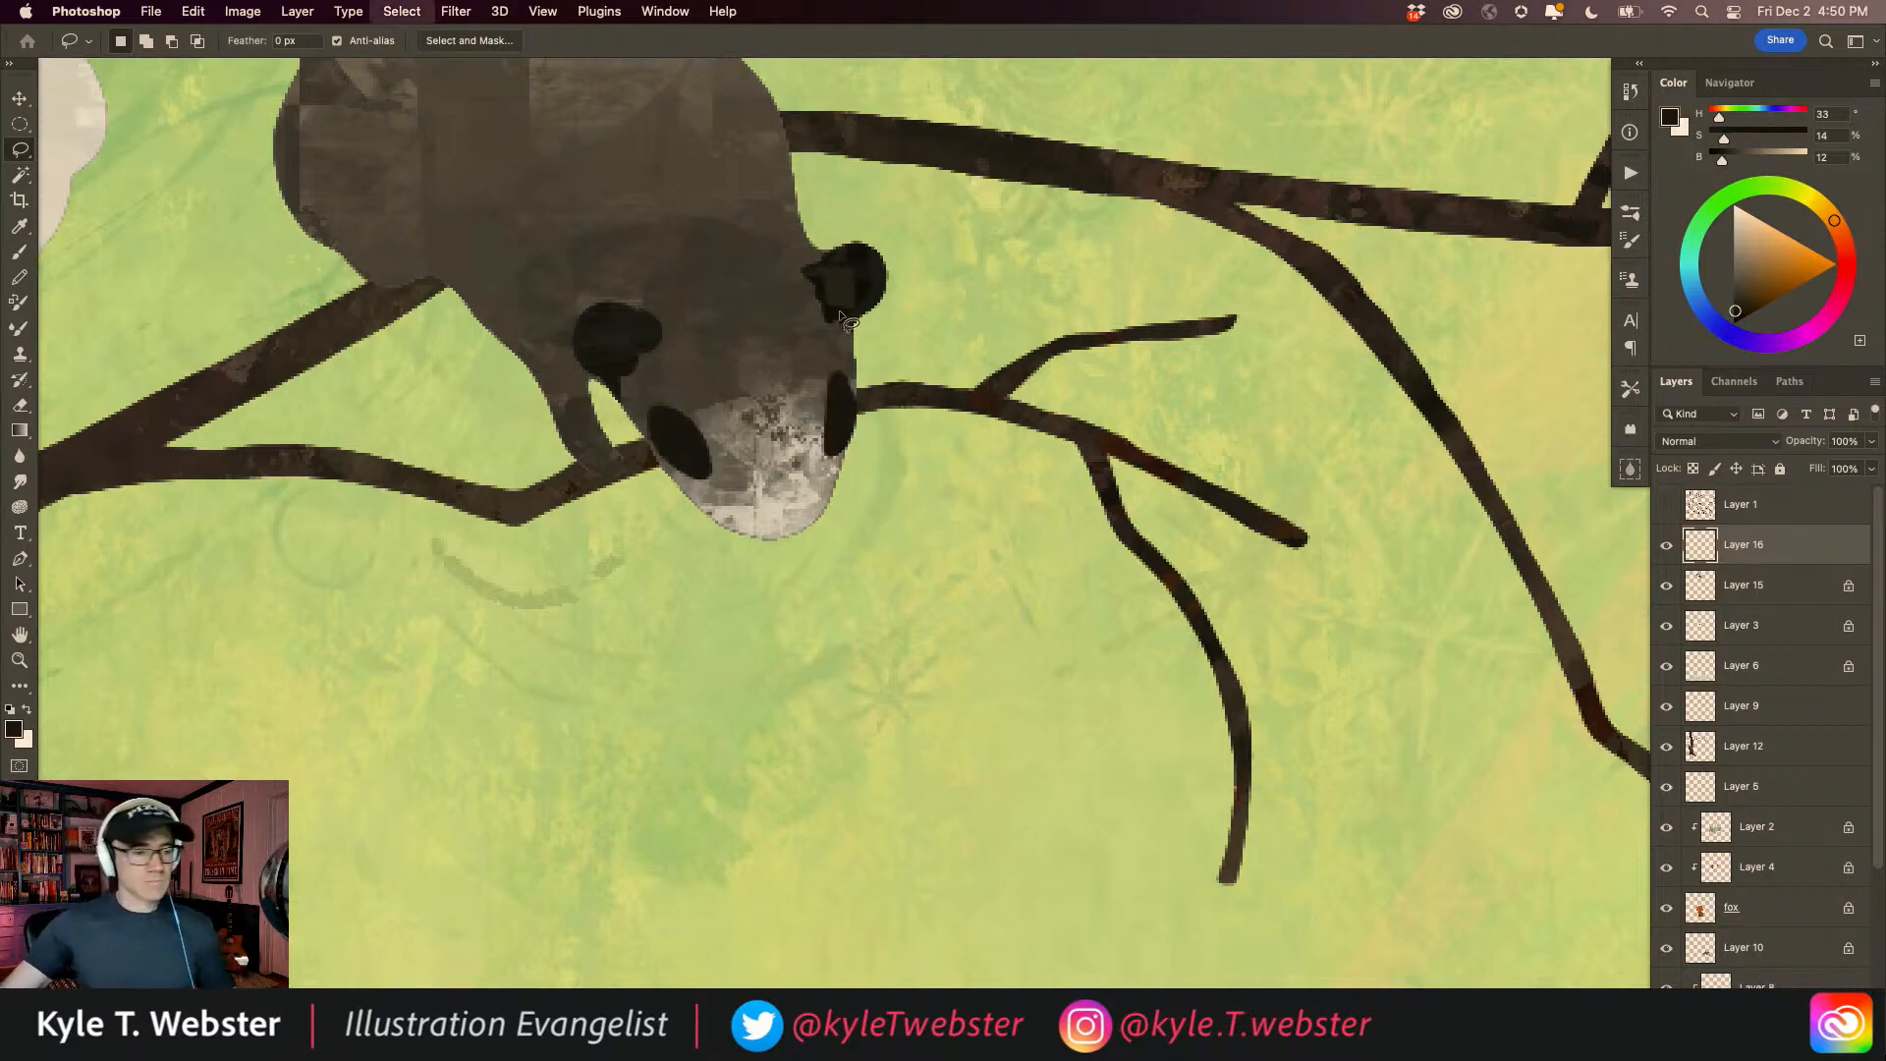
# Step: Lasso a small nose at the tip of the squirrel's pale muzzle and fill it with near-black
pyautogui.moveTo(648, 715); pyautogui.dragTo(581, 553)
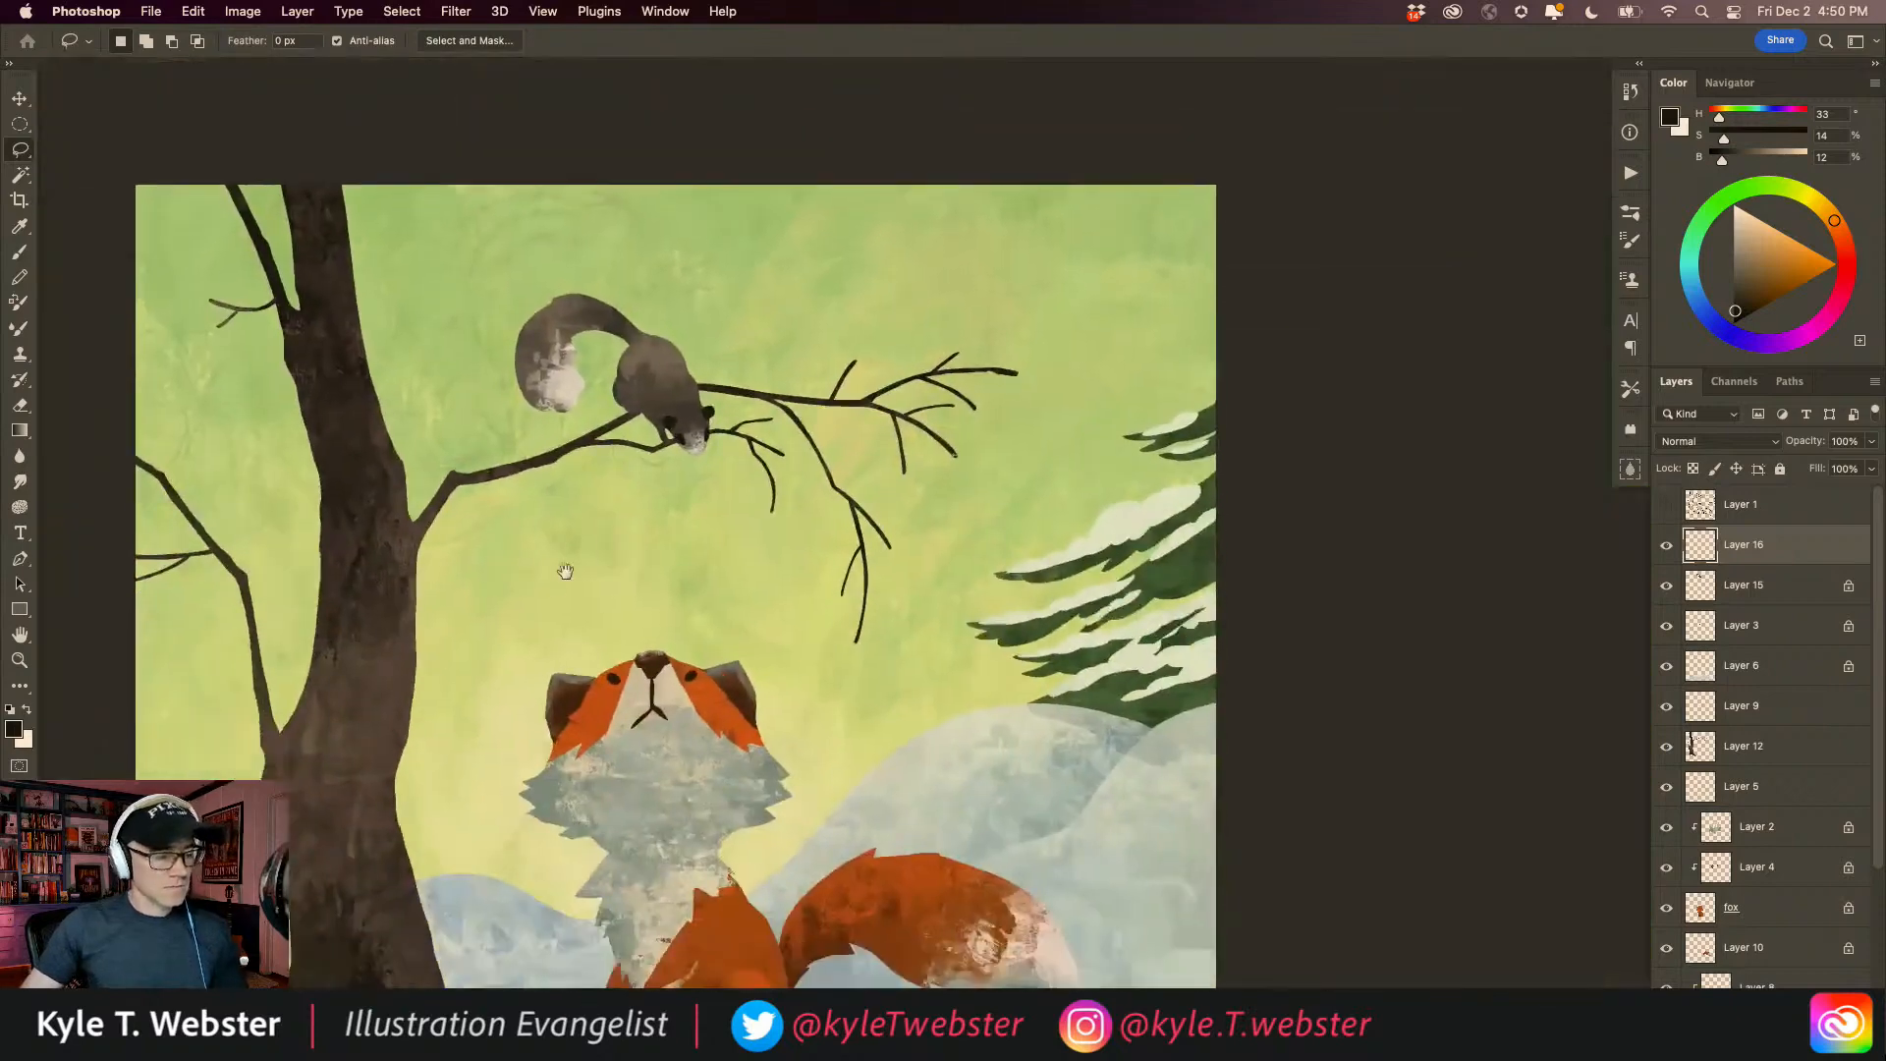
pyautogui.moveTo(686, 488); pyautogui.dragTo(692, 484)
pyautogui.click(693, 484)
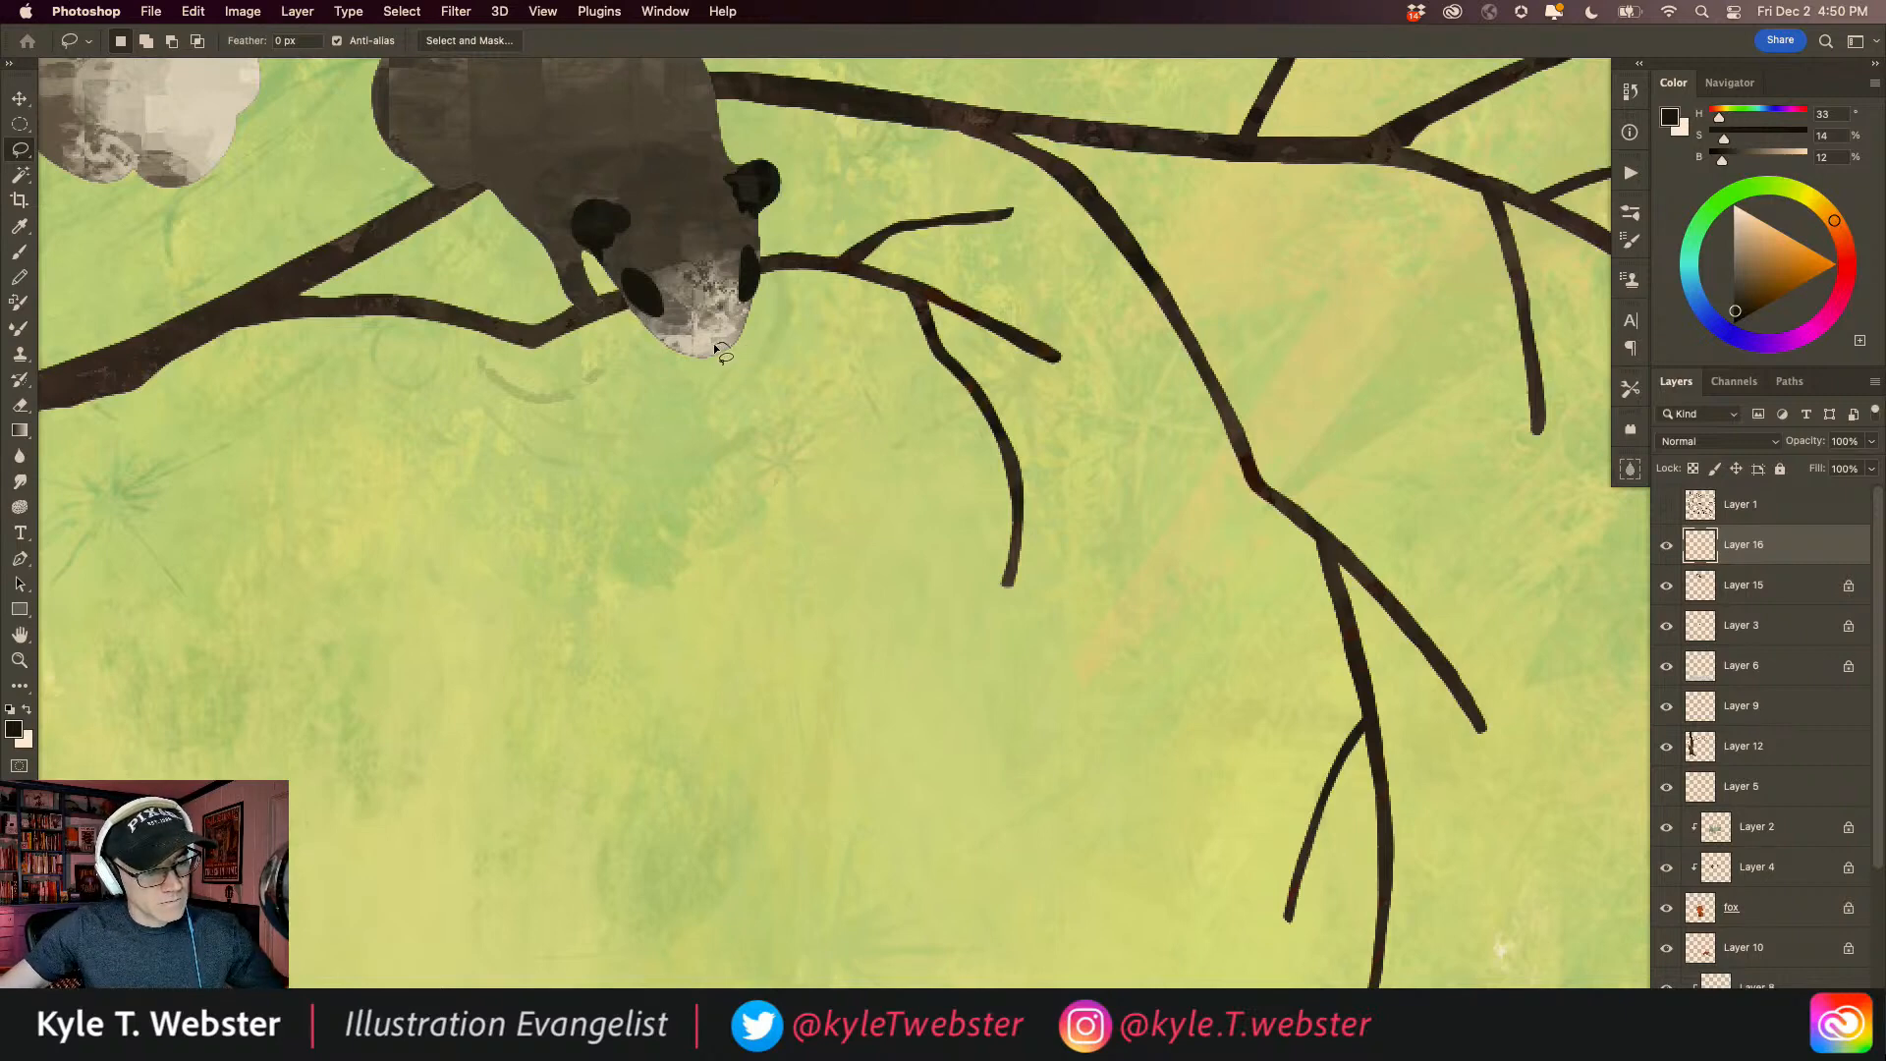
pyautogui.moveTo(724, 361); pyautogui.dragTo(689, 354)
pyautogui.hotkey('alt', 'BackSpace')
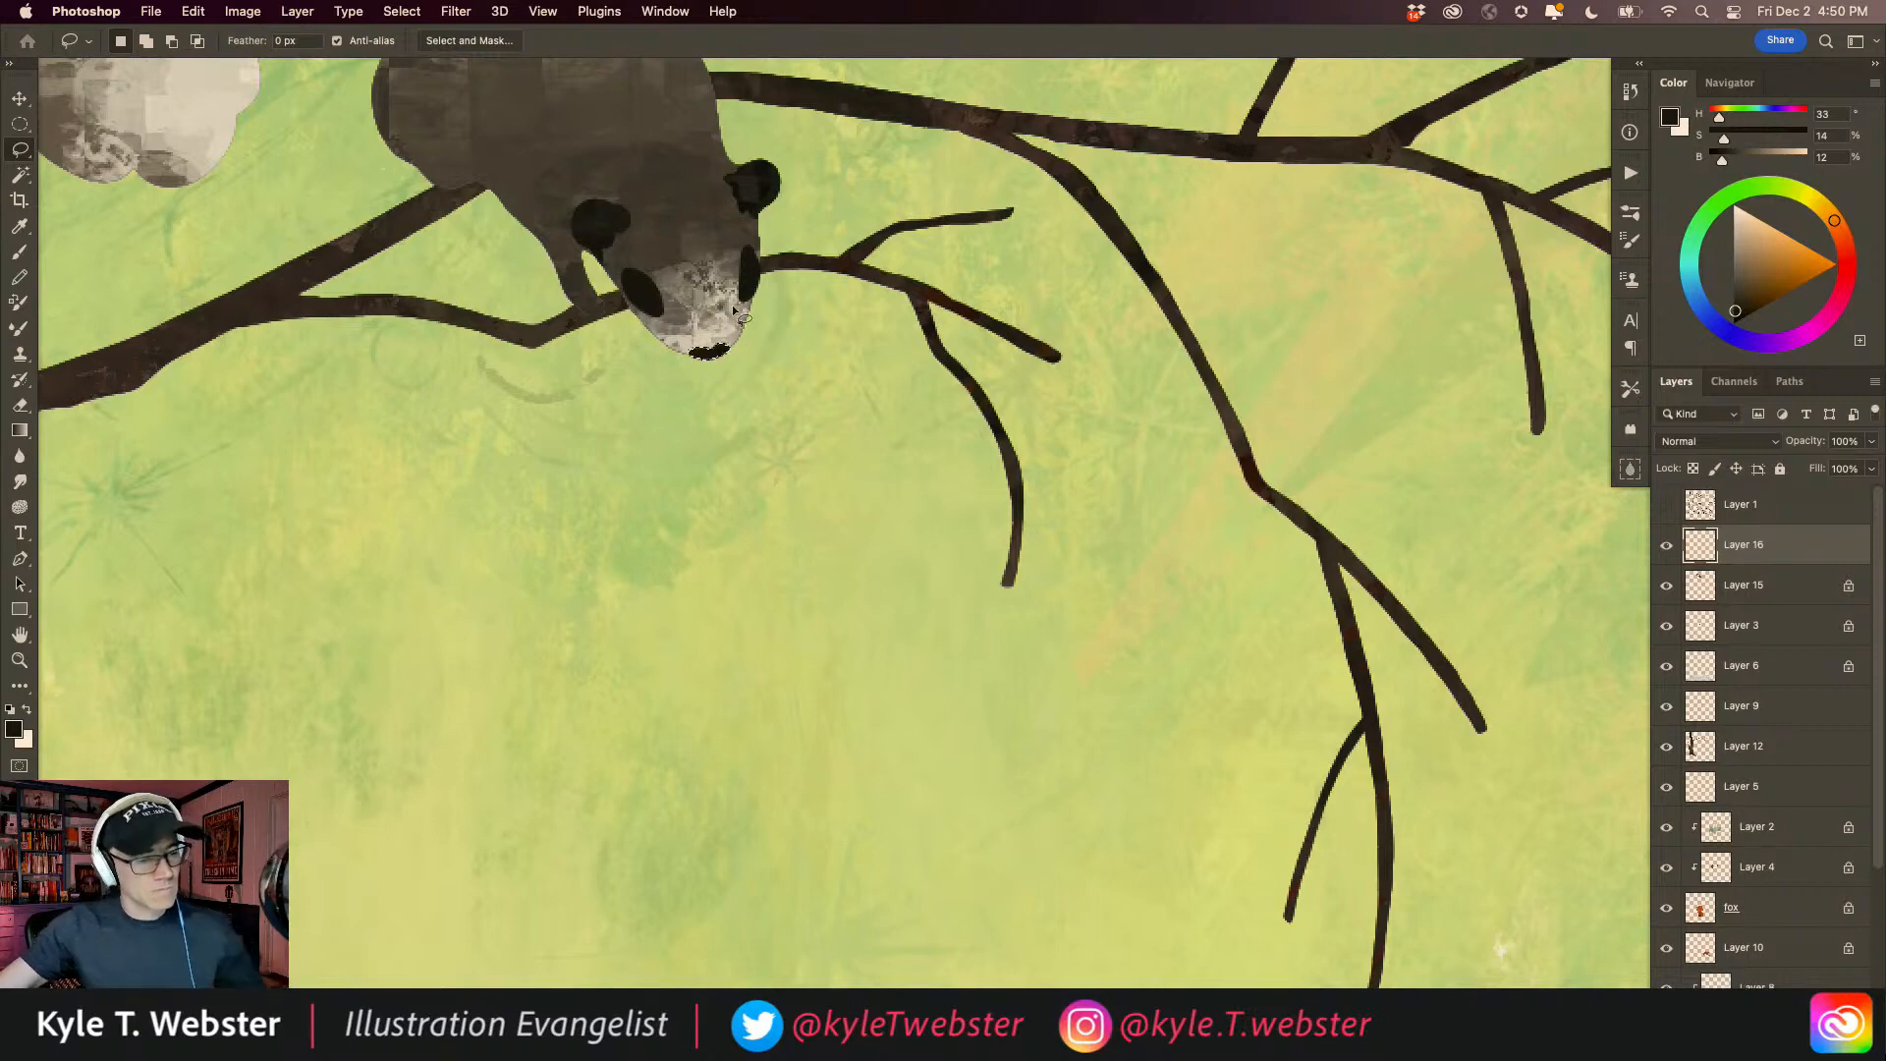
pyautogui.press('super+d')
# Step: Lasso the squirrel's front leg on Layer 15 and brush near-black shading inside the selection
pyautogui.keyDown('alt'); pyautogui.click(576, 702); pyautogui.keyUp('alt')
pyautogui.keyDown('alt'); pyautogui.click(576, 702); pyautogui.keyUp('alt')
pyautogui.keyDown('alt'); pyautogui.click(577, 702); pyautogui.keyUp('alt')
pyautogui.keyDown('alt'); pyautogui.click(567, 721); pyautogui.keyUp('alt')
pyautogui.moveTo(567, 721); pyautogui.dragTo(744, 534)
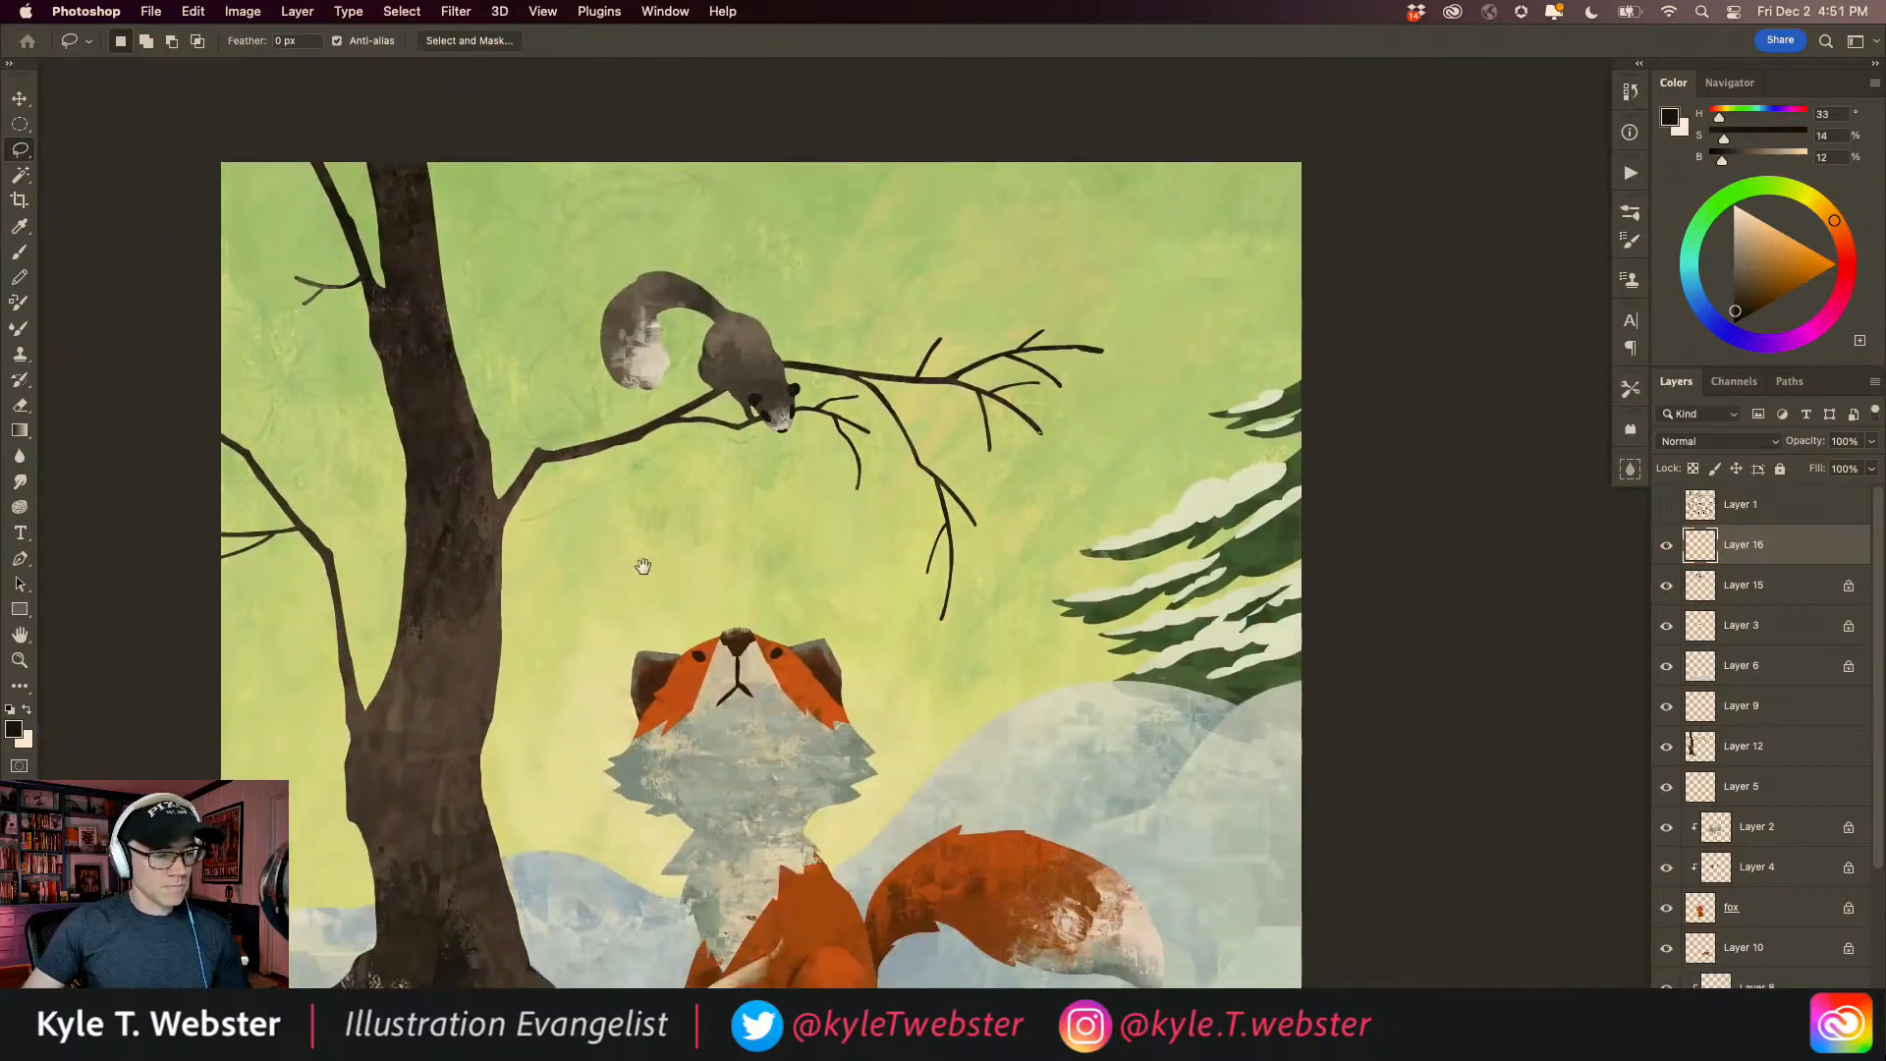
pyautogui.keyDown('super'); pyautogui.click(735, 415); pyautogui.keyUp('super')
pyautogui.keyDown('super'); pyautogui.click(734, 415); pyautogui.keyUp('super')
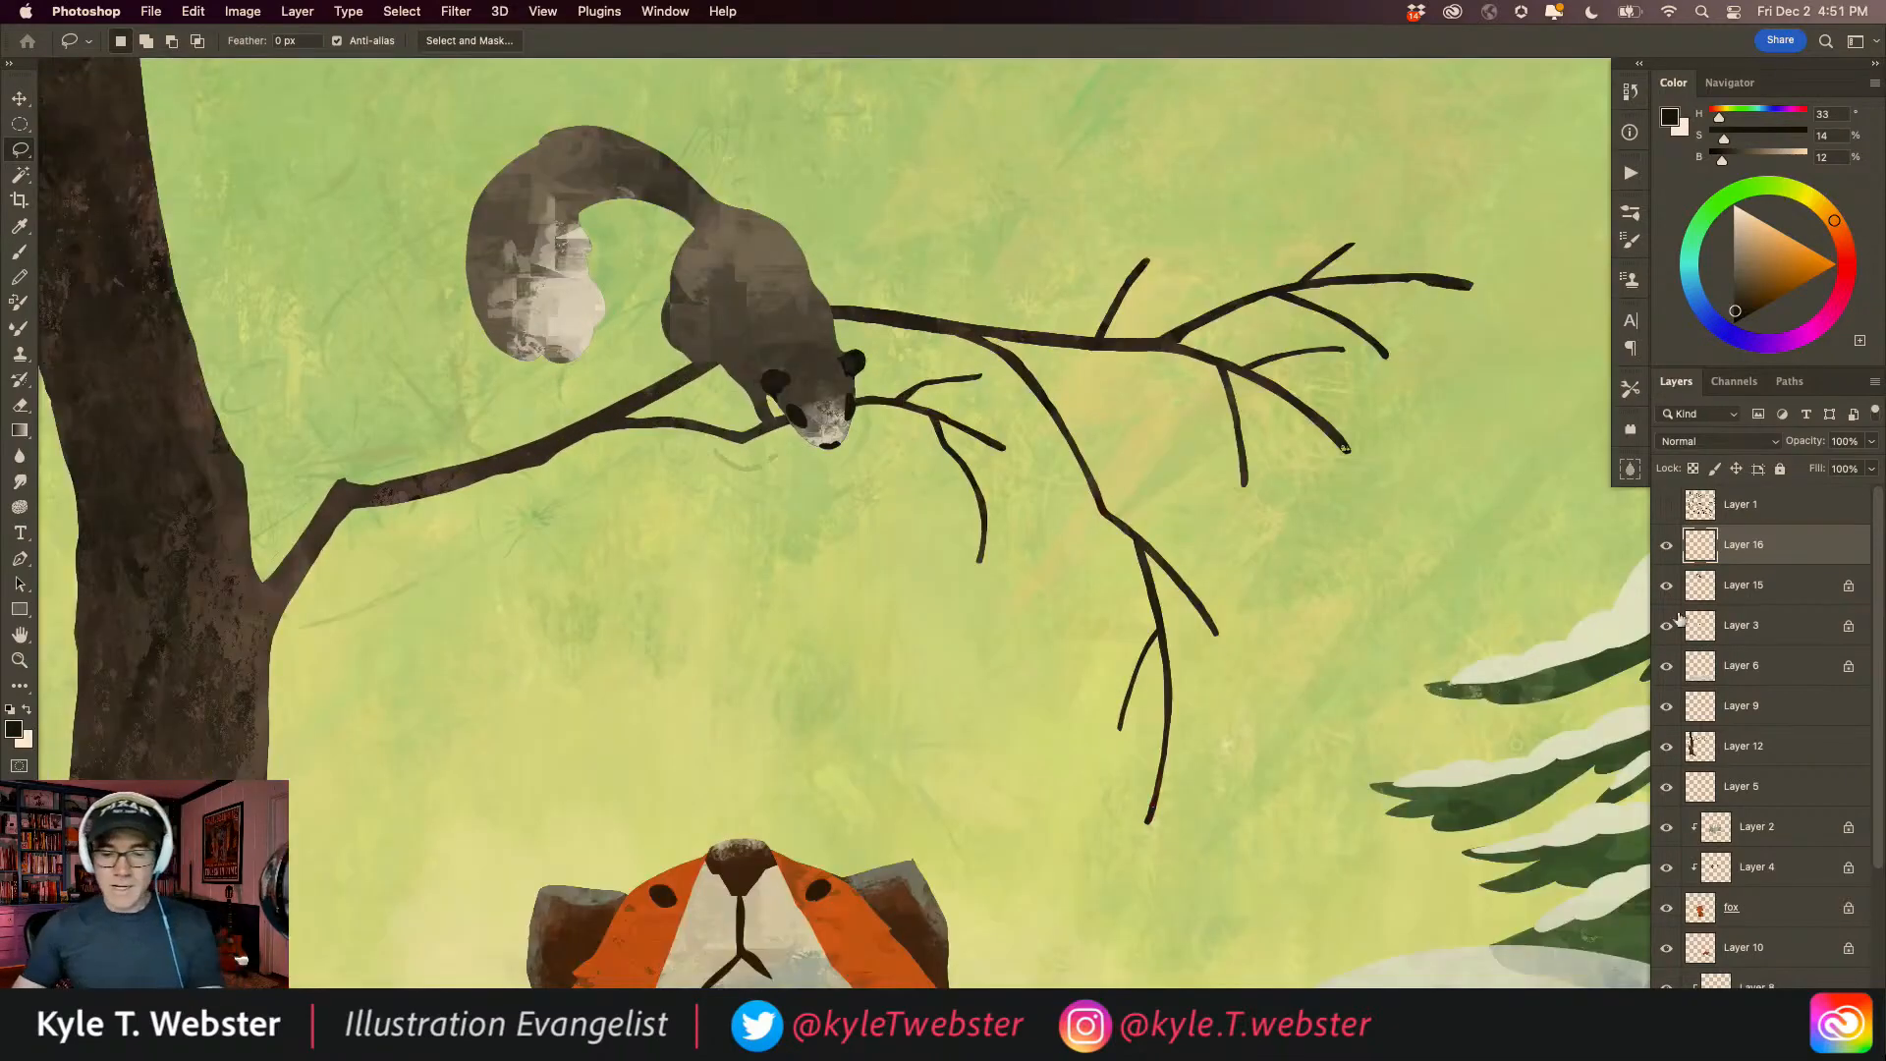
pyautogui.click(1696, 587)
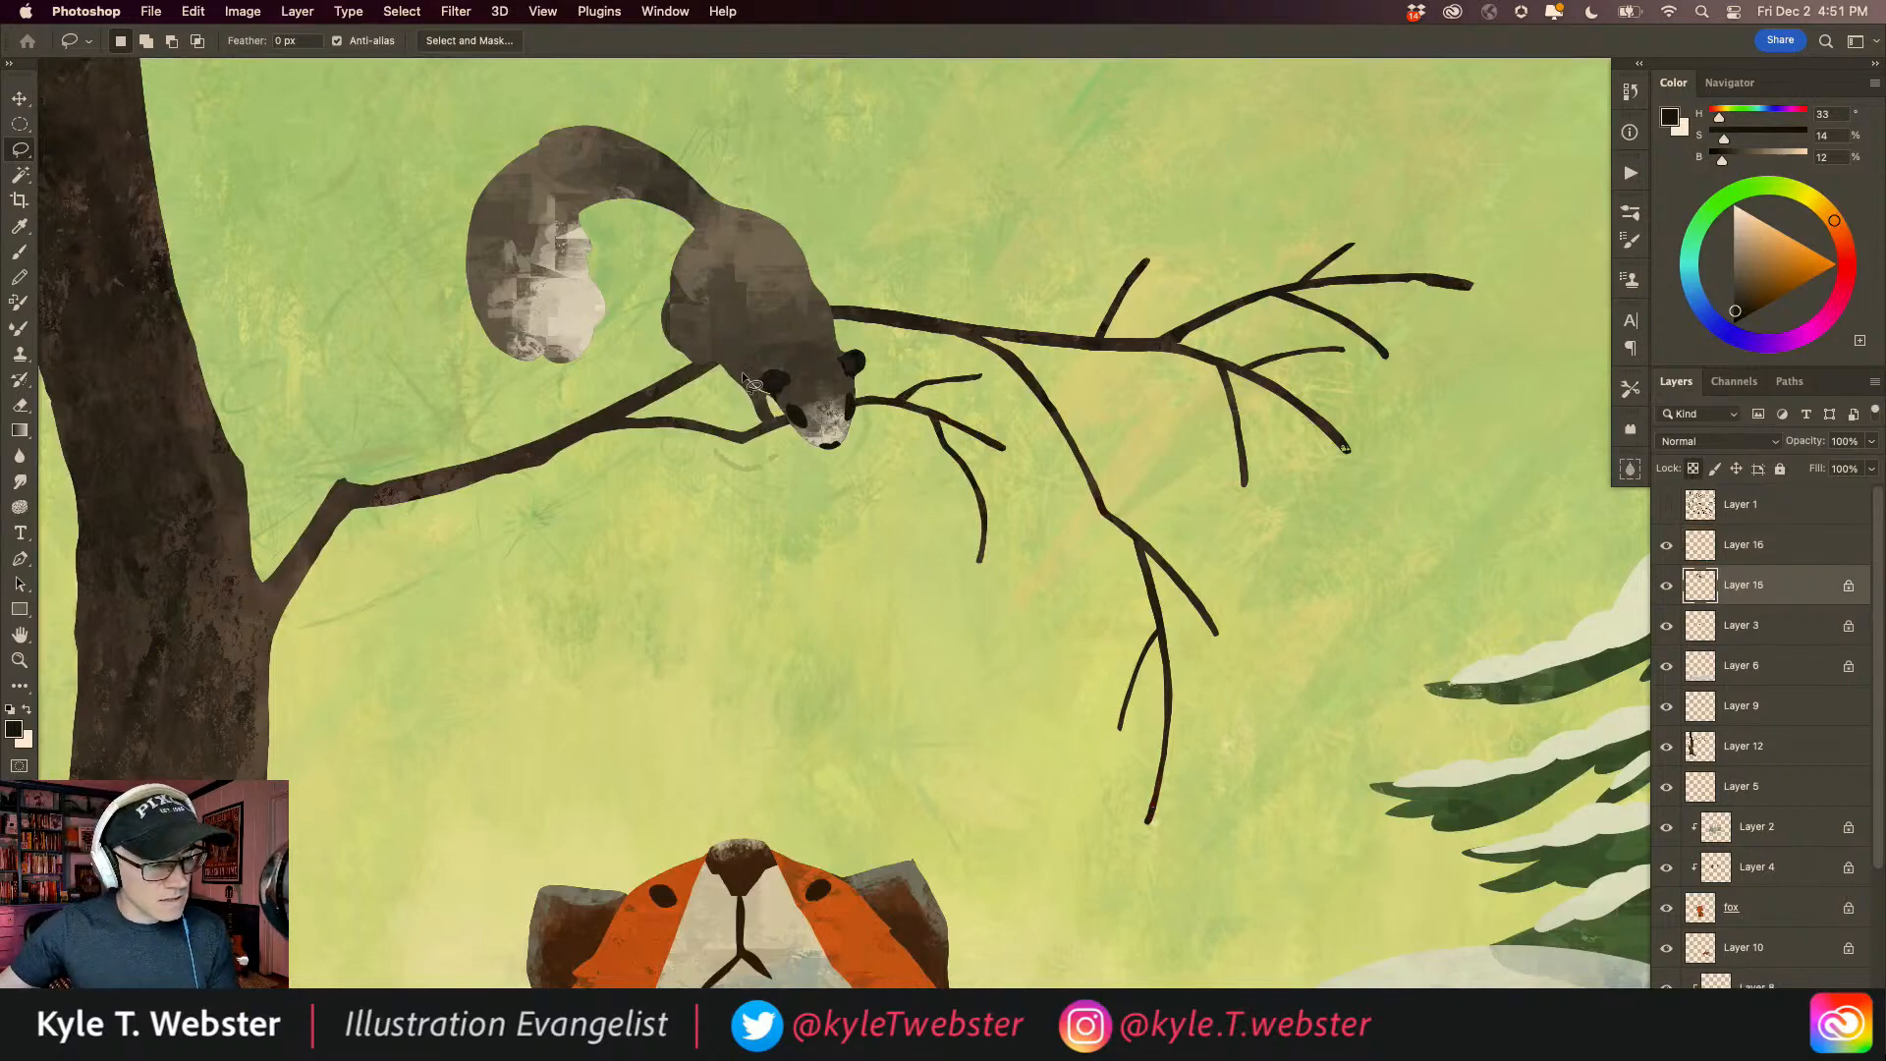
pyautogui.moveTo(743, 381)
pyautogui.mouseDown()
pyautogui.moveTo(770, 451)
pyautogui.moveTo(761, 384)
pyautogui.moveTo(736, 398)
pyautogui.moveTo(752, 381)
pyautogui.moveTo(722, 360)
pyautogui.moveTo(729, 398)
pyautogui.mouseUp()
pyautogui.press('b')
pyautogui.press('super+d')
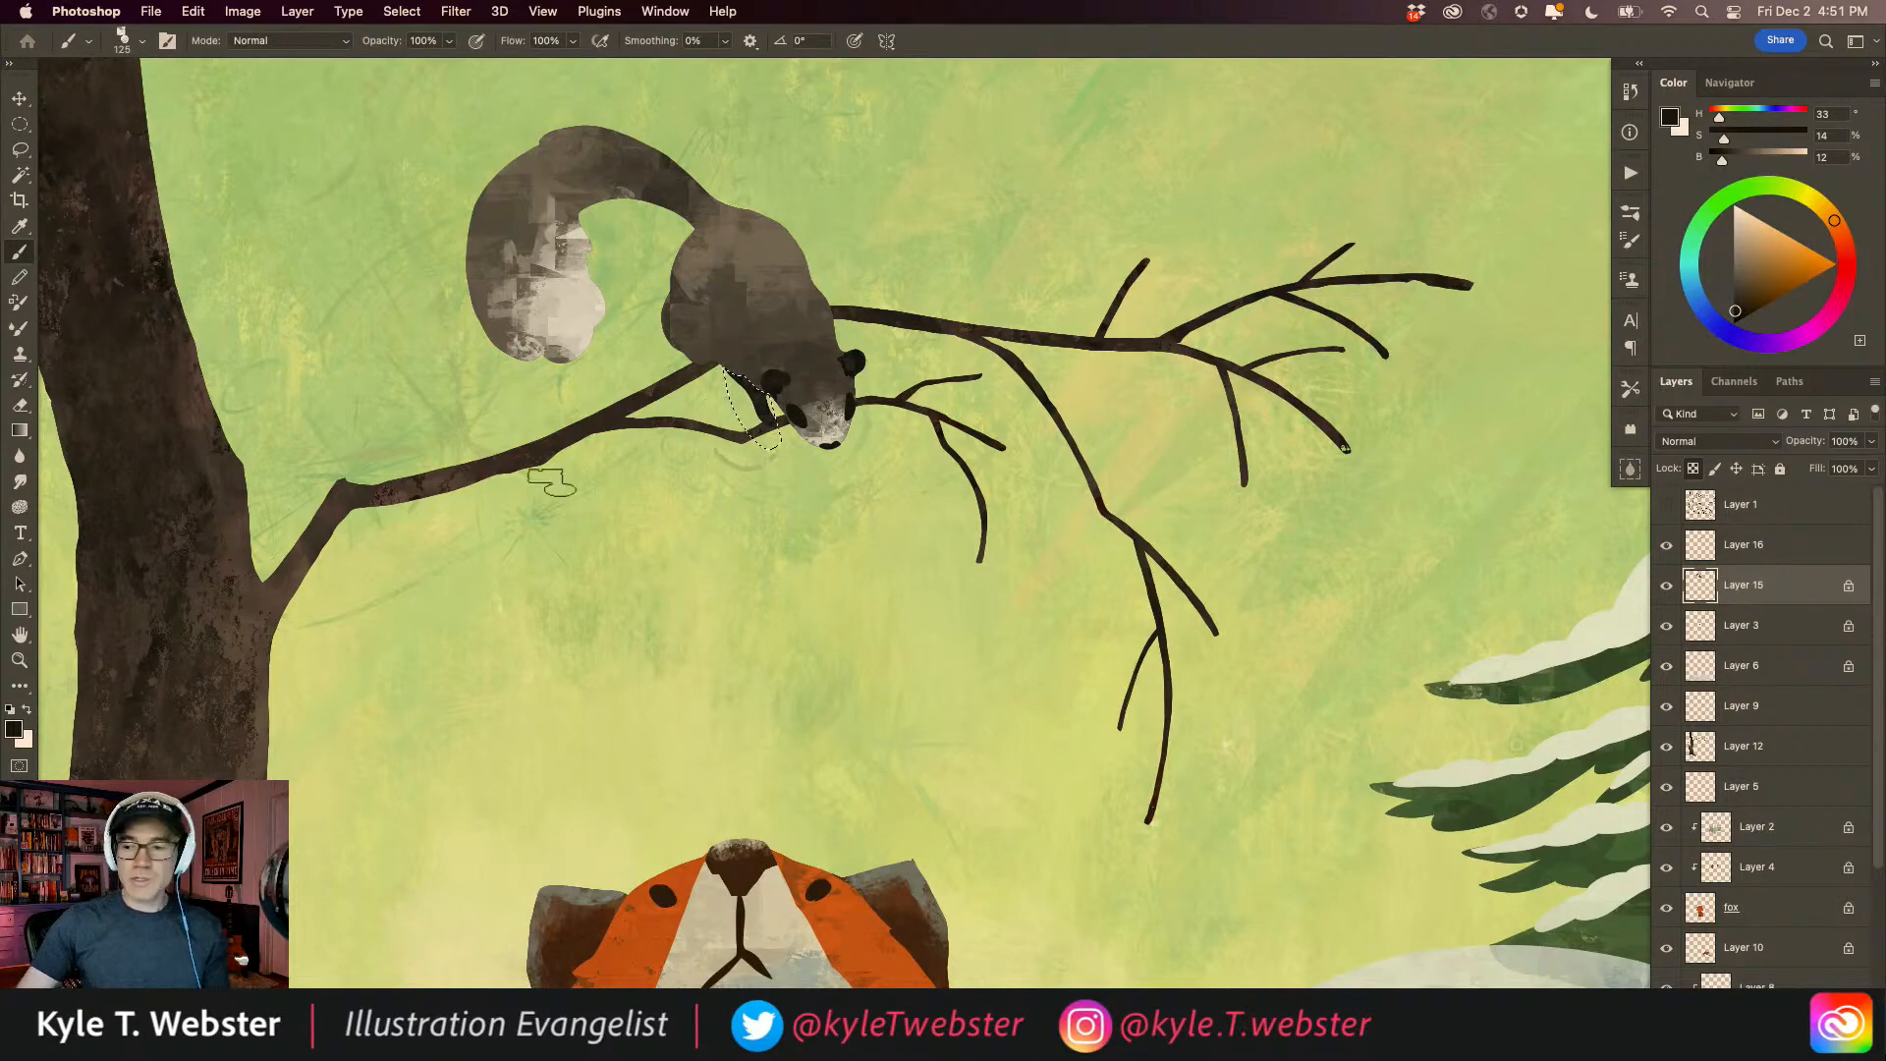
# Step: Lasso the lower edge of the squirrel's haunch and brush near-black shading where it meets the branch
pyautogui.press('l')
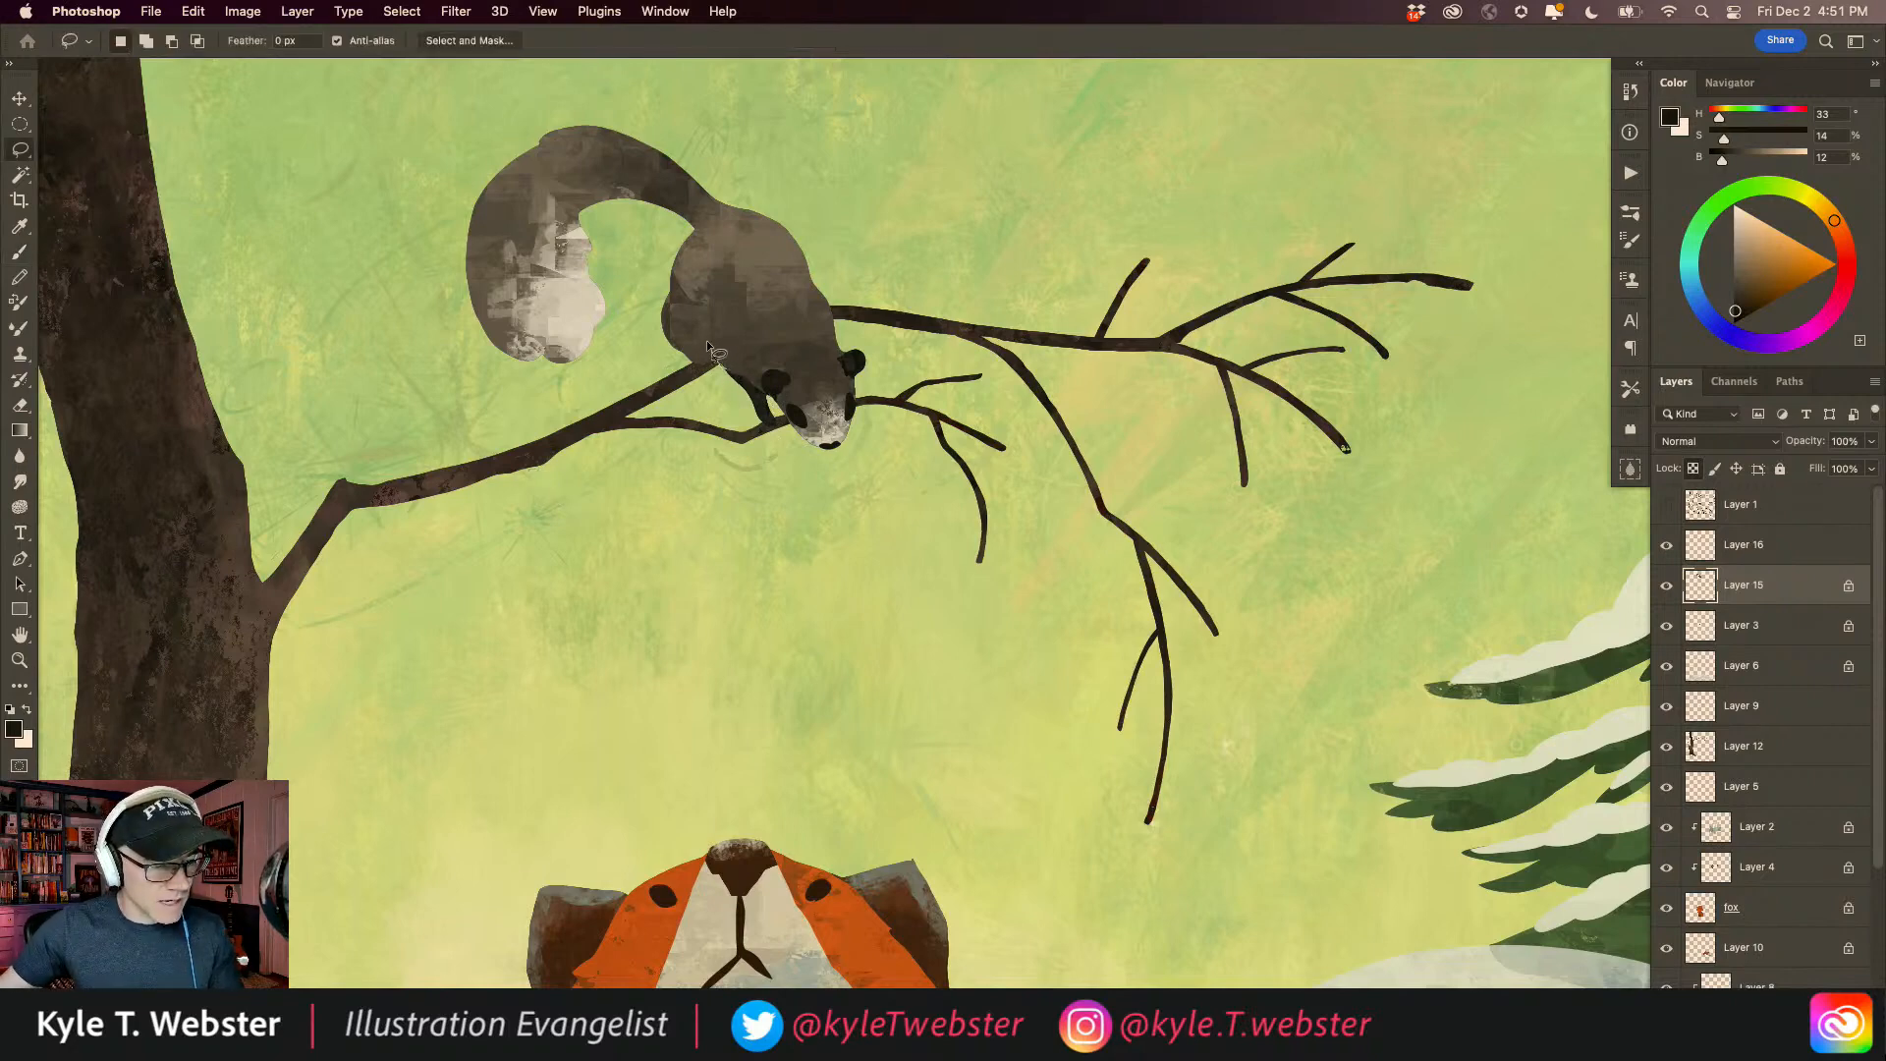
pyautogui.moveTo(677, 314); pyautogui.dragTo(685, 339)
pyautogui.press('b')
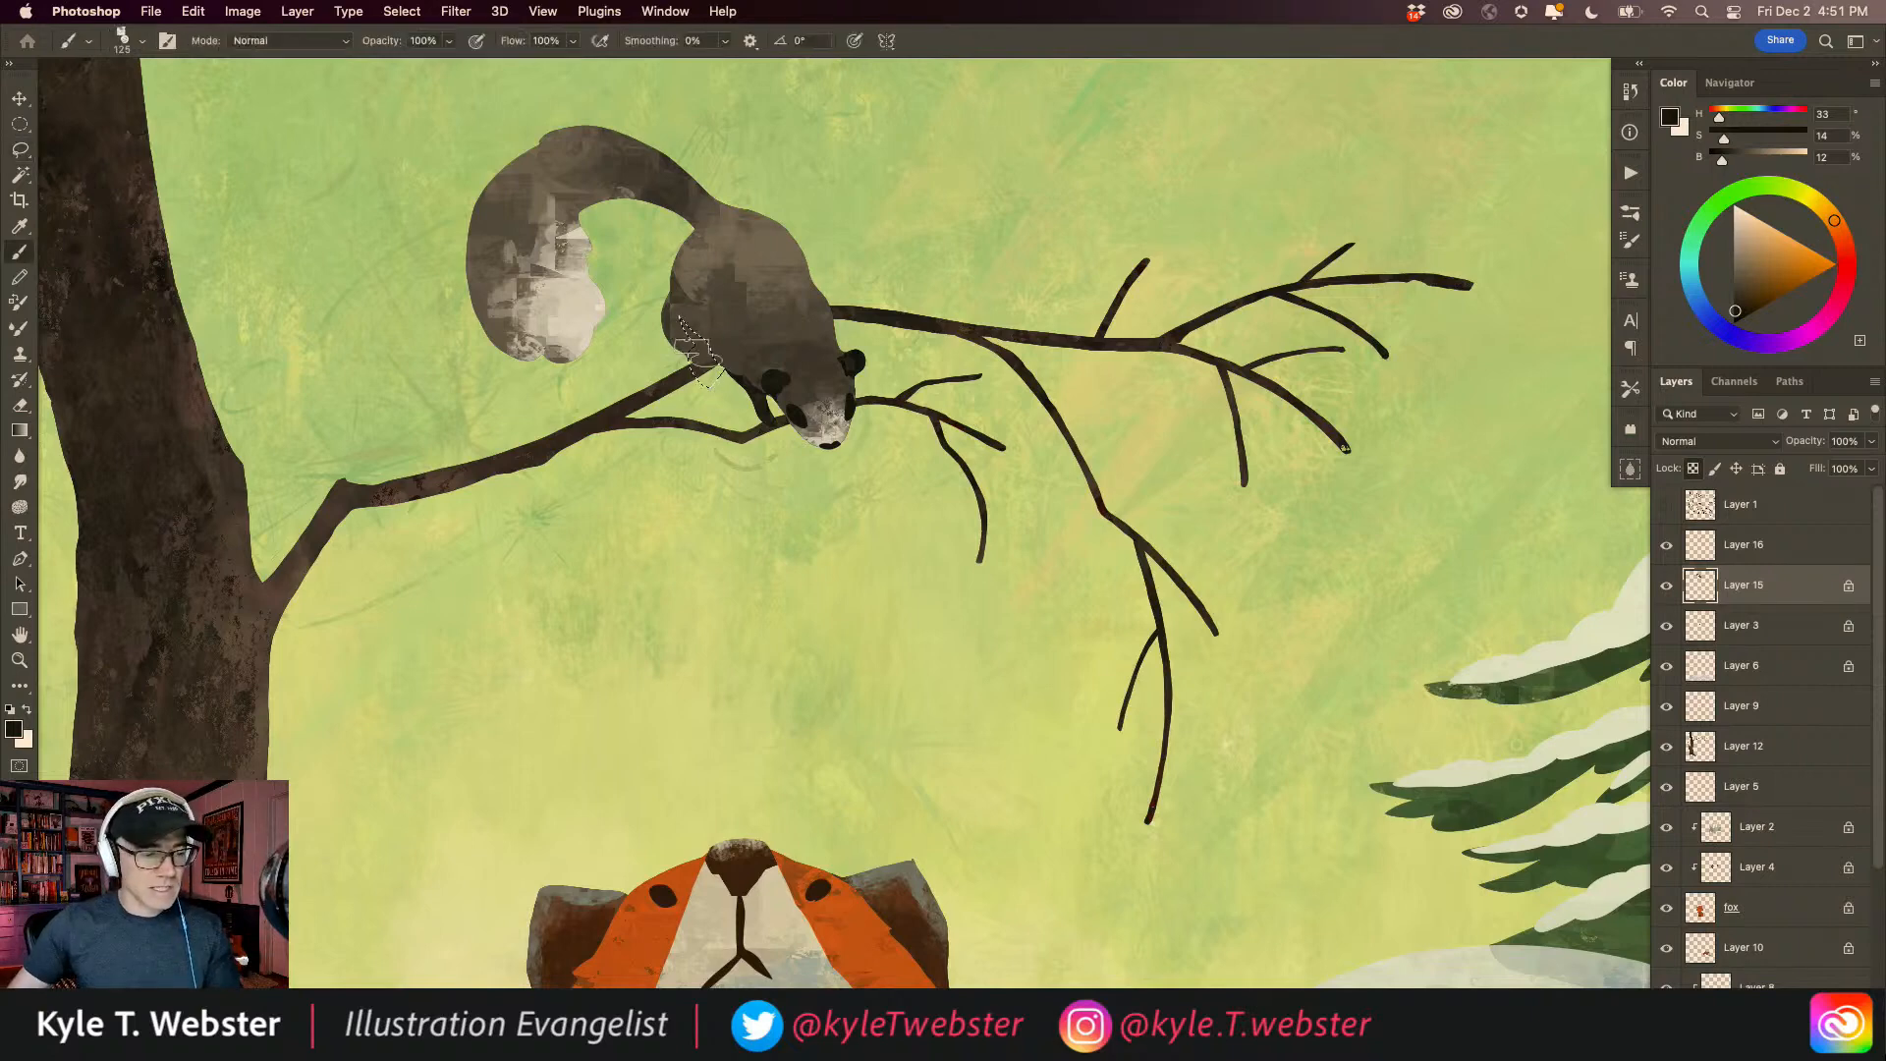
pyautogui.press('super+d')
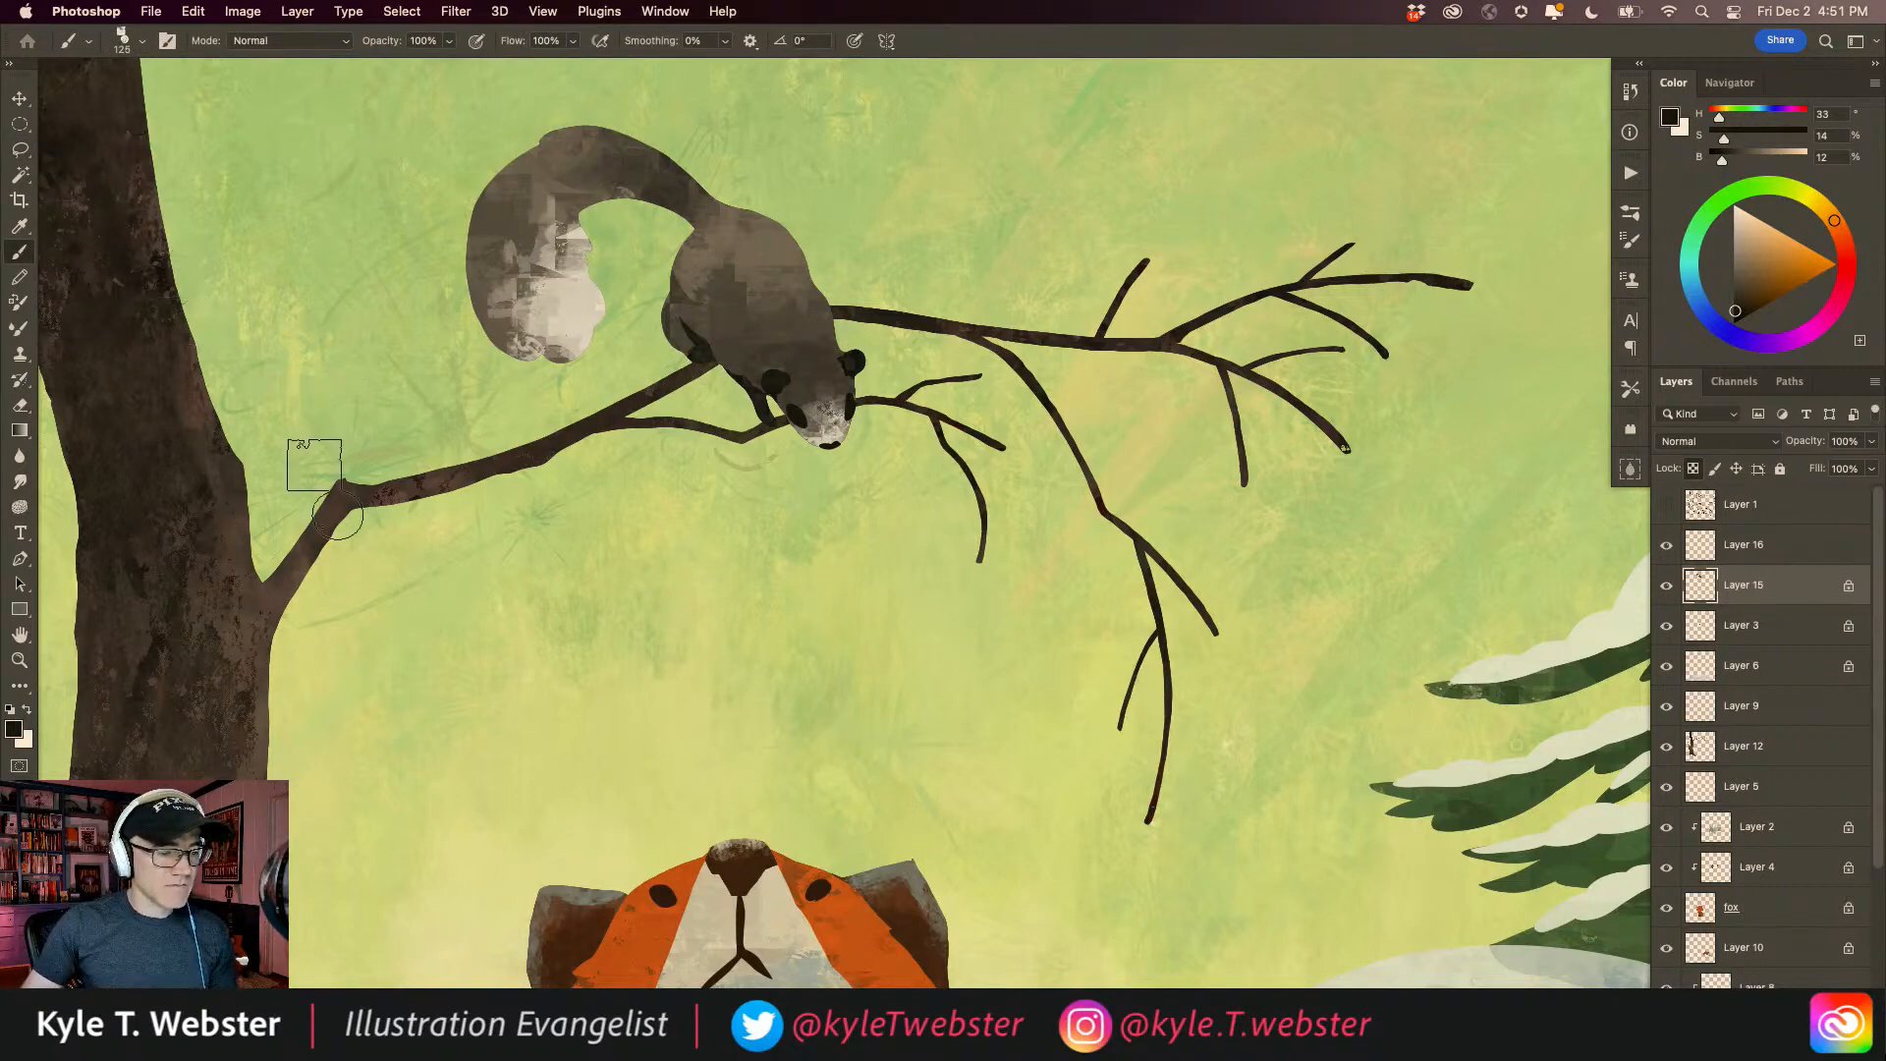
# Step: Lasso the inner curve of the squirrel's tail tip and brush it with sampled light grey and near-white
pyautogui.press('l')
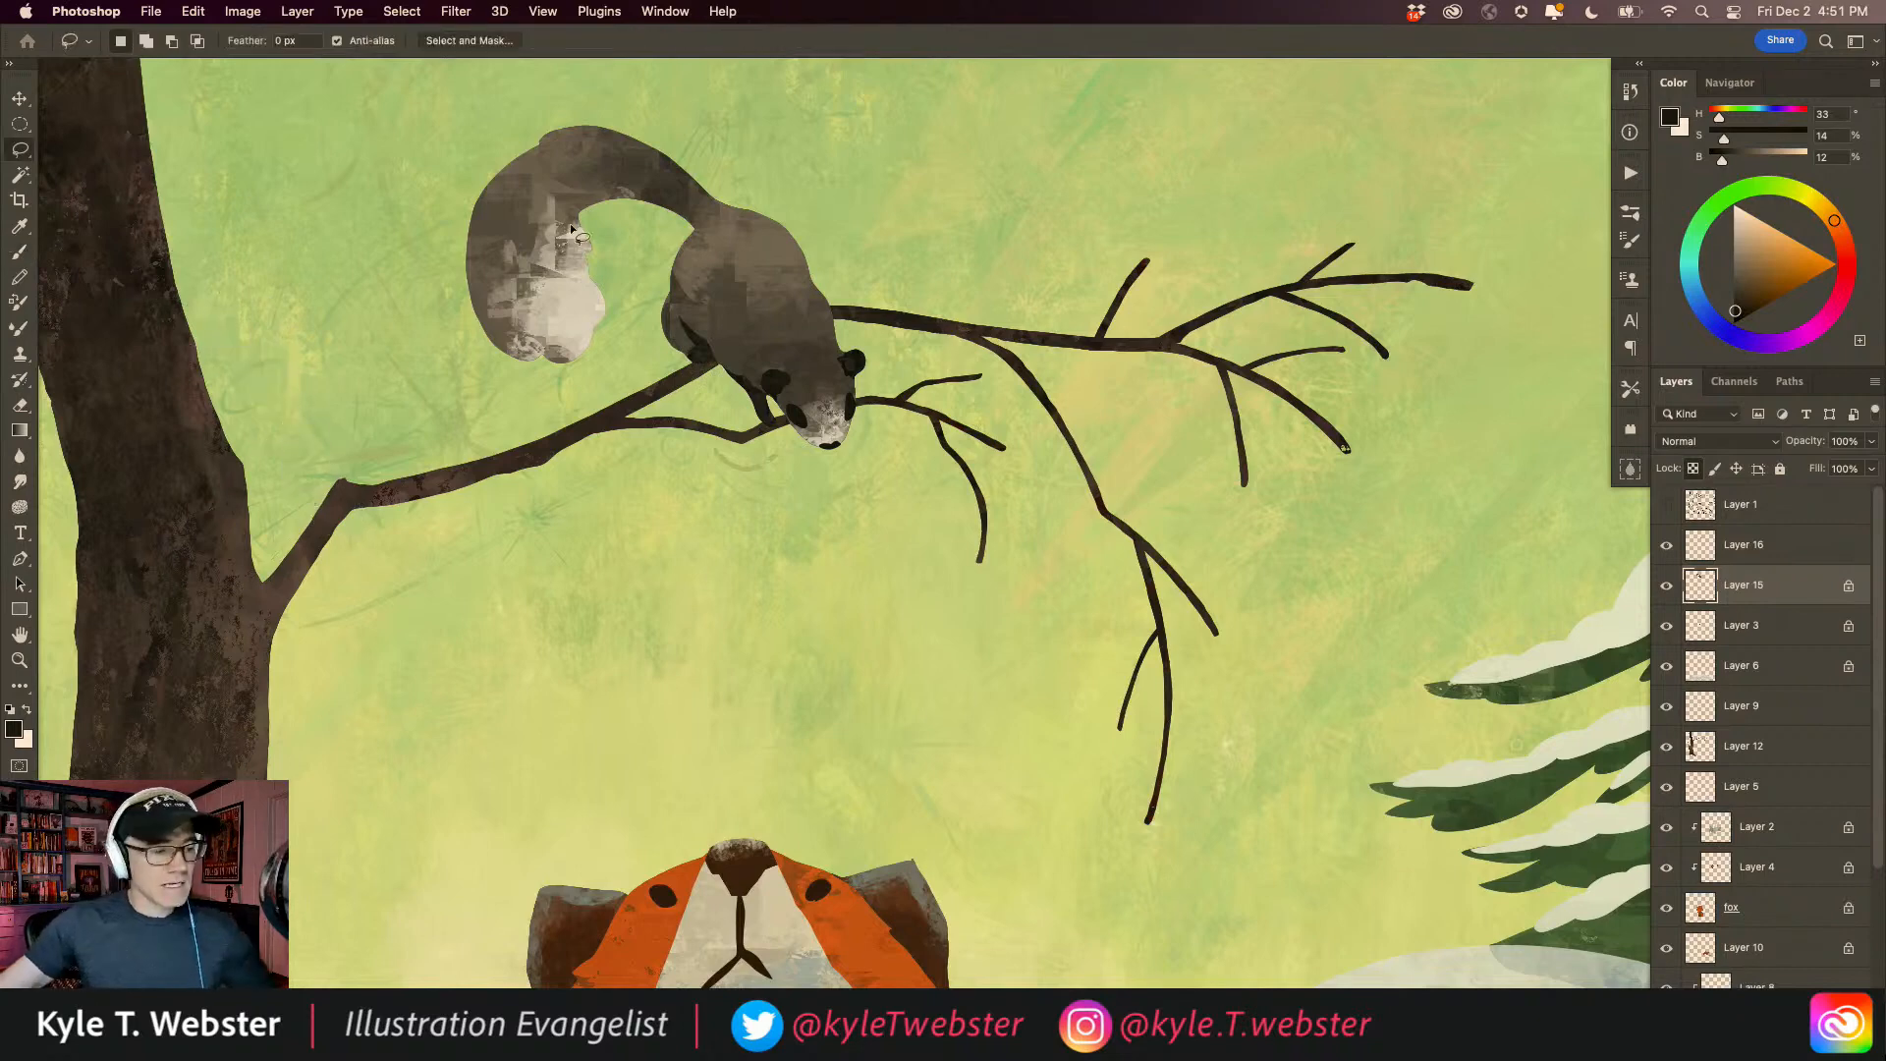
pyautogui.moveTo(619, 202)
pyautogui.mouseDown()
pyautogui.moveTo(515, 240)
pyautogui.moveTo(493, 295)
pyautogui.moveTo(495, 327)
pyautogui.moveTo(560, 378)
pyautogui.moveTo(618, 206)
pyautogui.mouseUp()
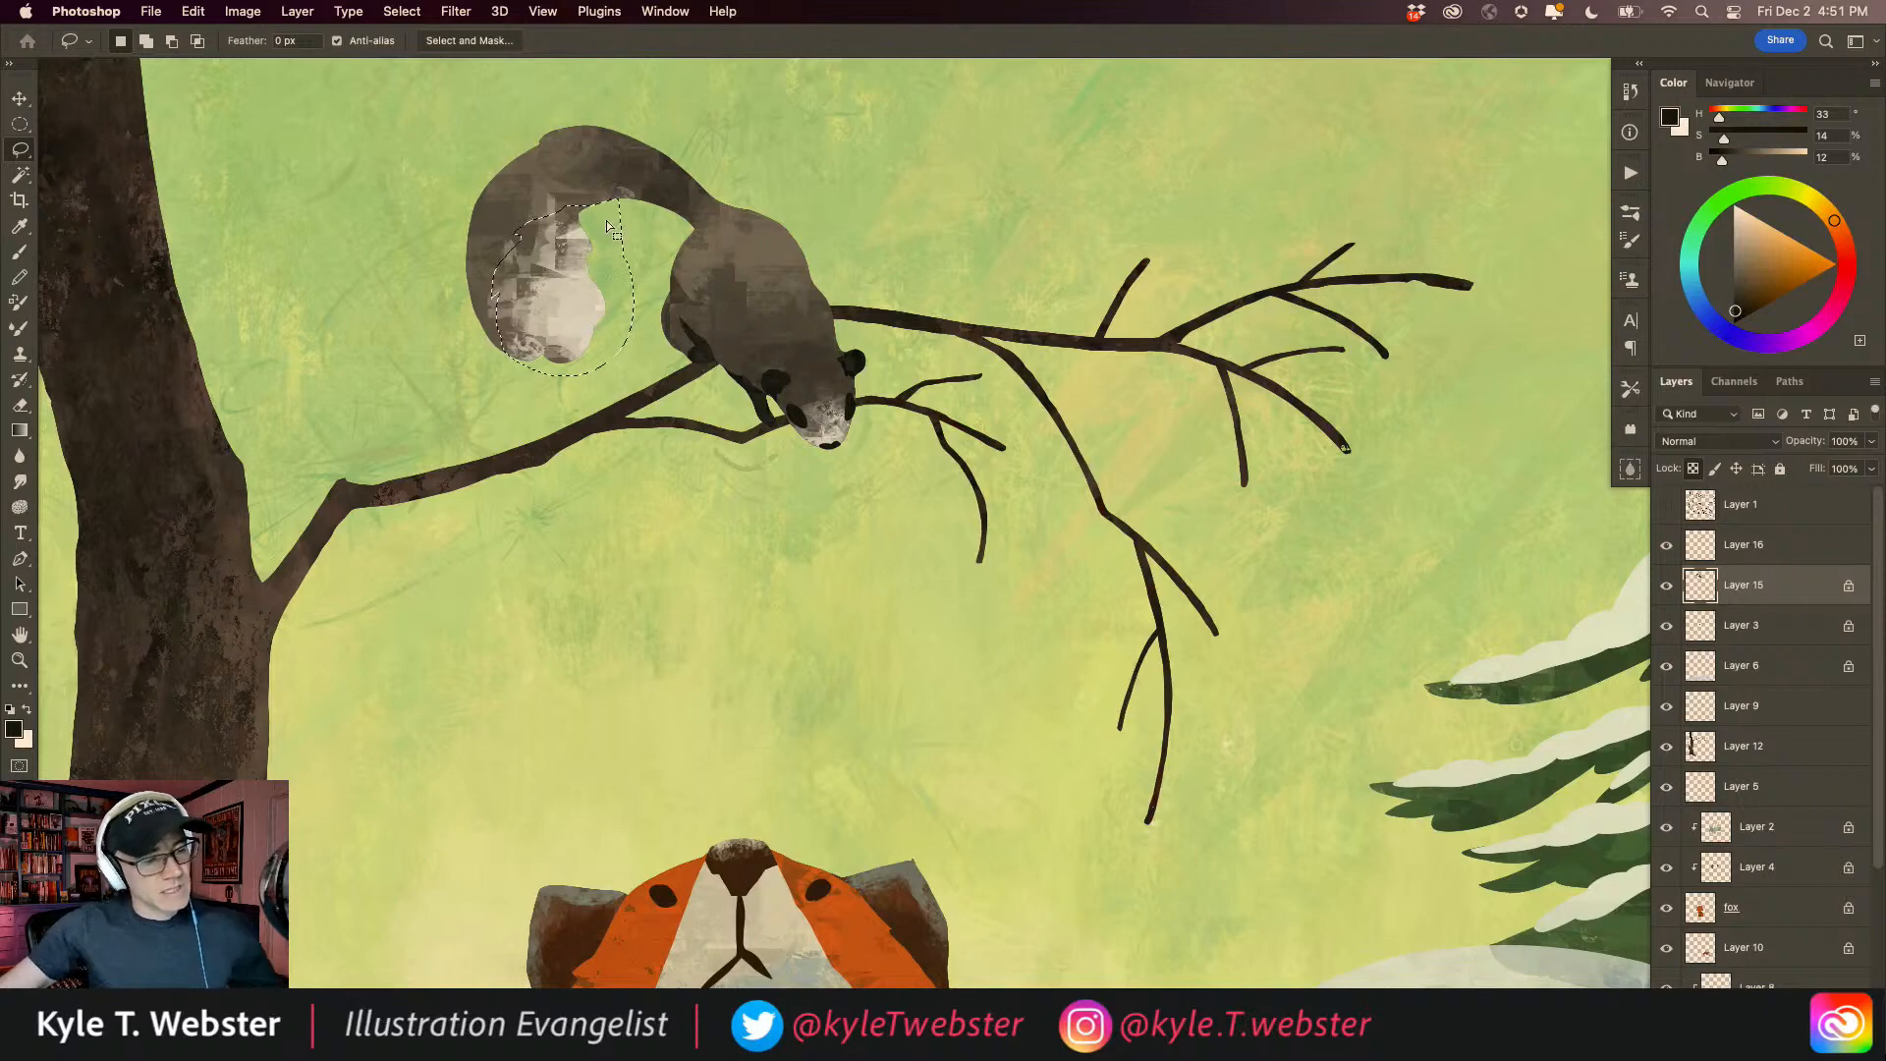
pyautogui.press('b')
pyautogui.keyDown('alt'); pyautogui.click(548, 285); pyautogui.keyUp('alt')
pyautogui.moveTo(546, 283)
pyautogui.mouseDown()
pyautogui.moveTo(606, 222)
pyautogui.moveTo(564, 248)
pyautogui.moveTo(513, 232)
pyautogui.moveTo(494, 259)
pyautogui.moveTo(511, 286)
pyautogui.moveTo(508, 231)
pyautogui.moveTo(584, 197)
pyautogui.mouseUp()
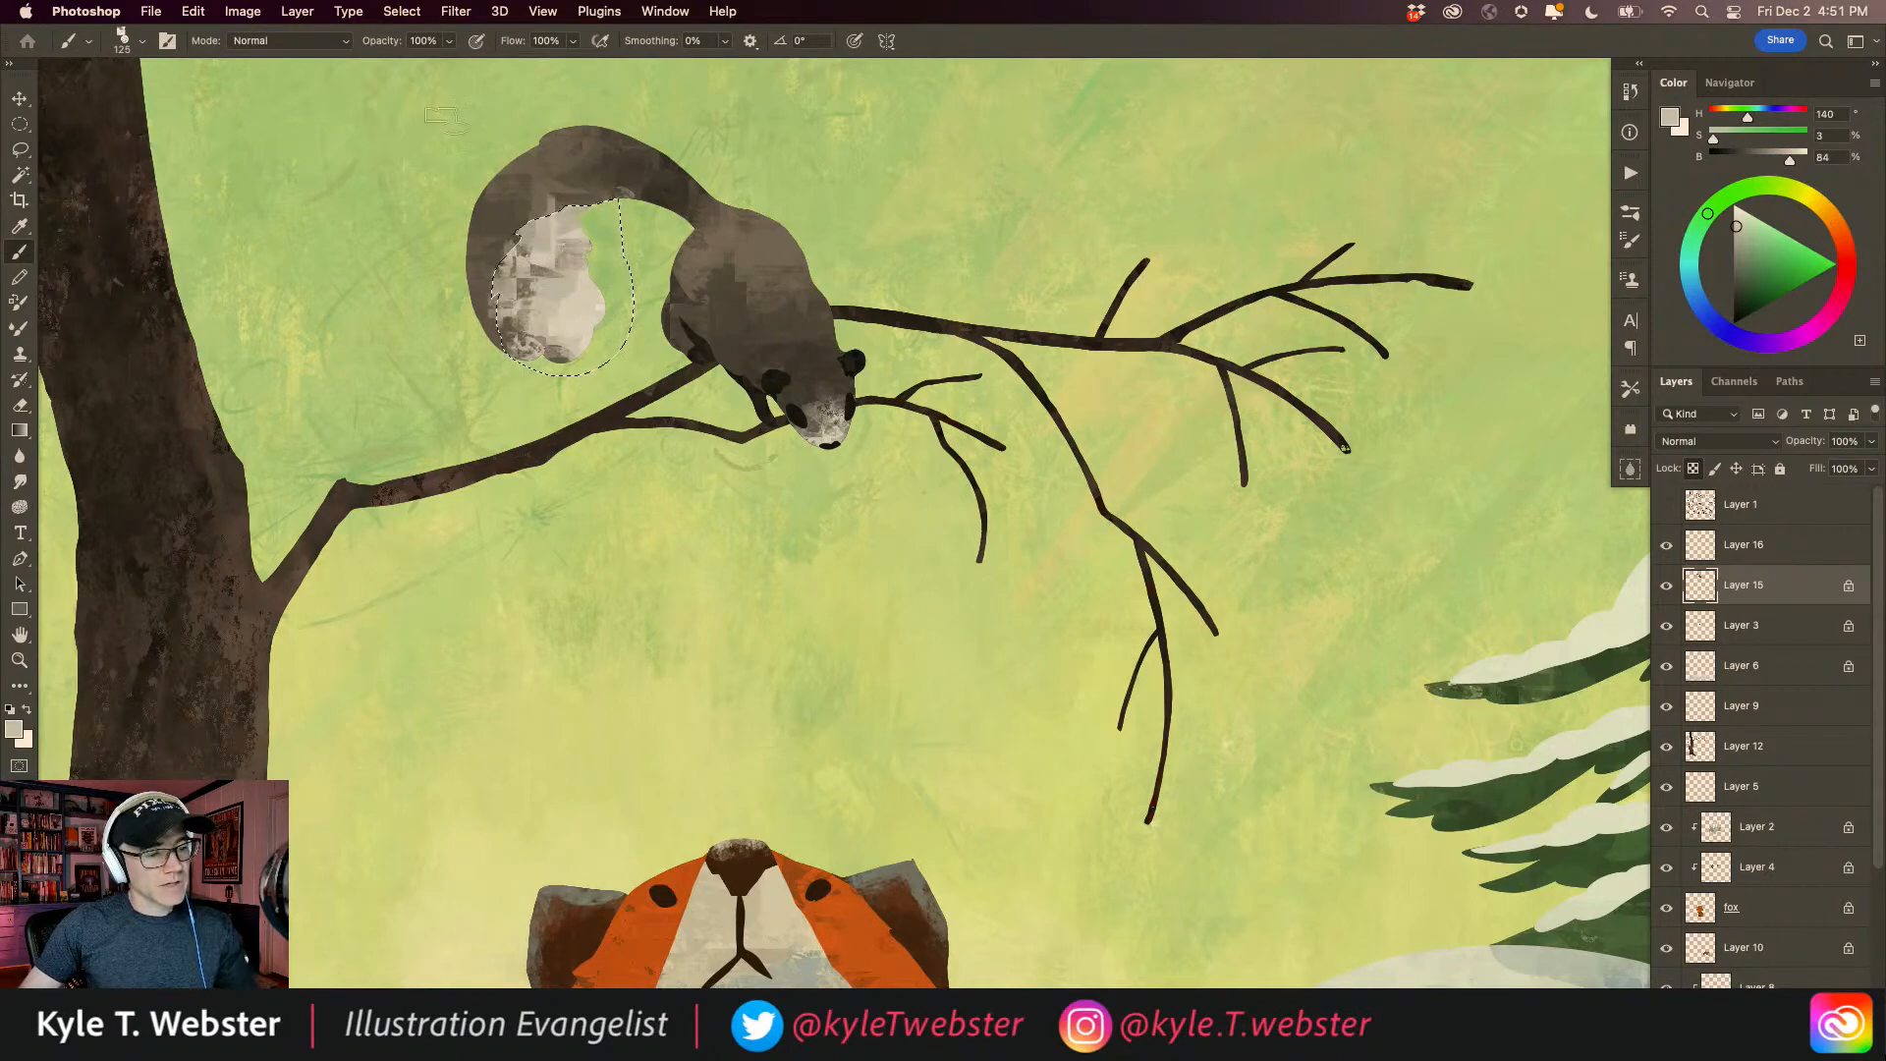
pyautogui.click(28, 708)
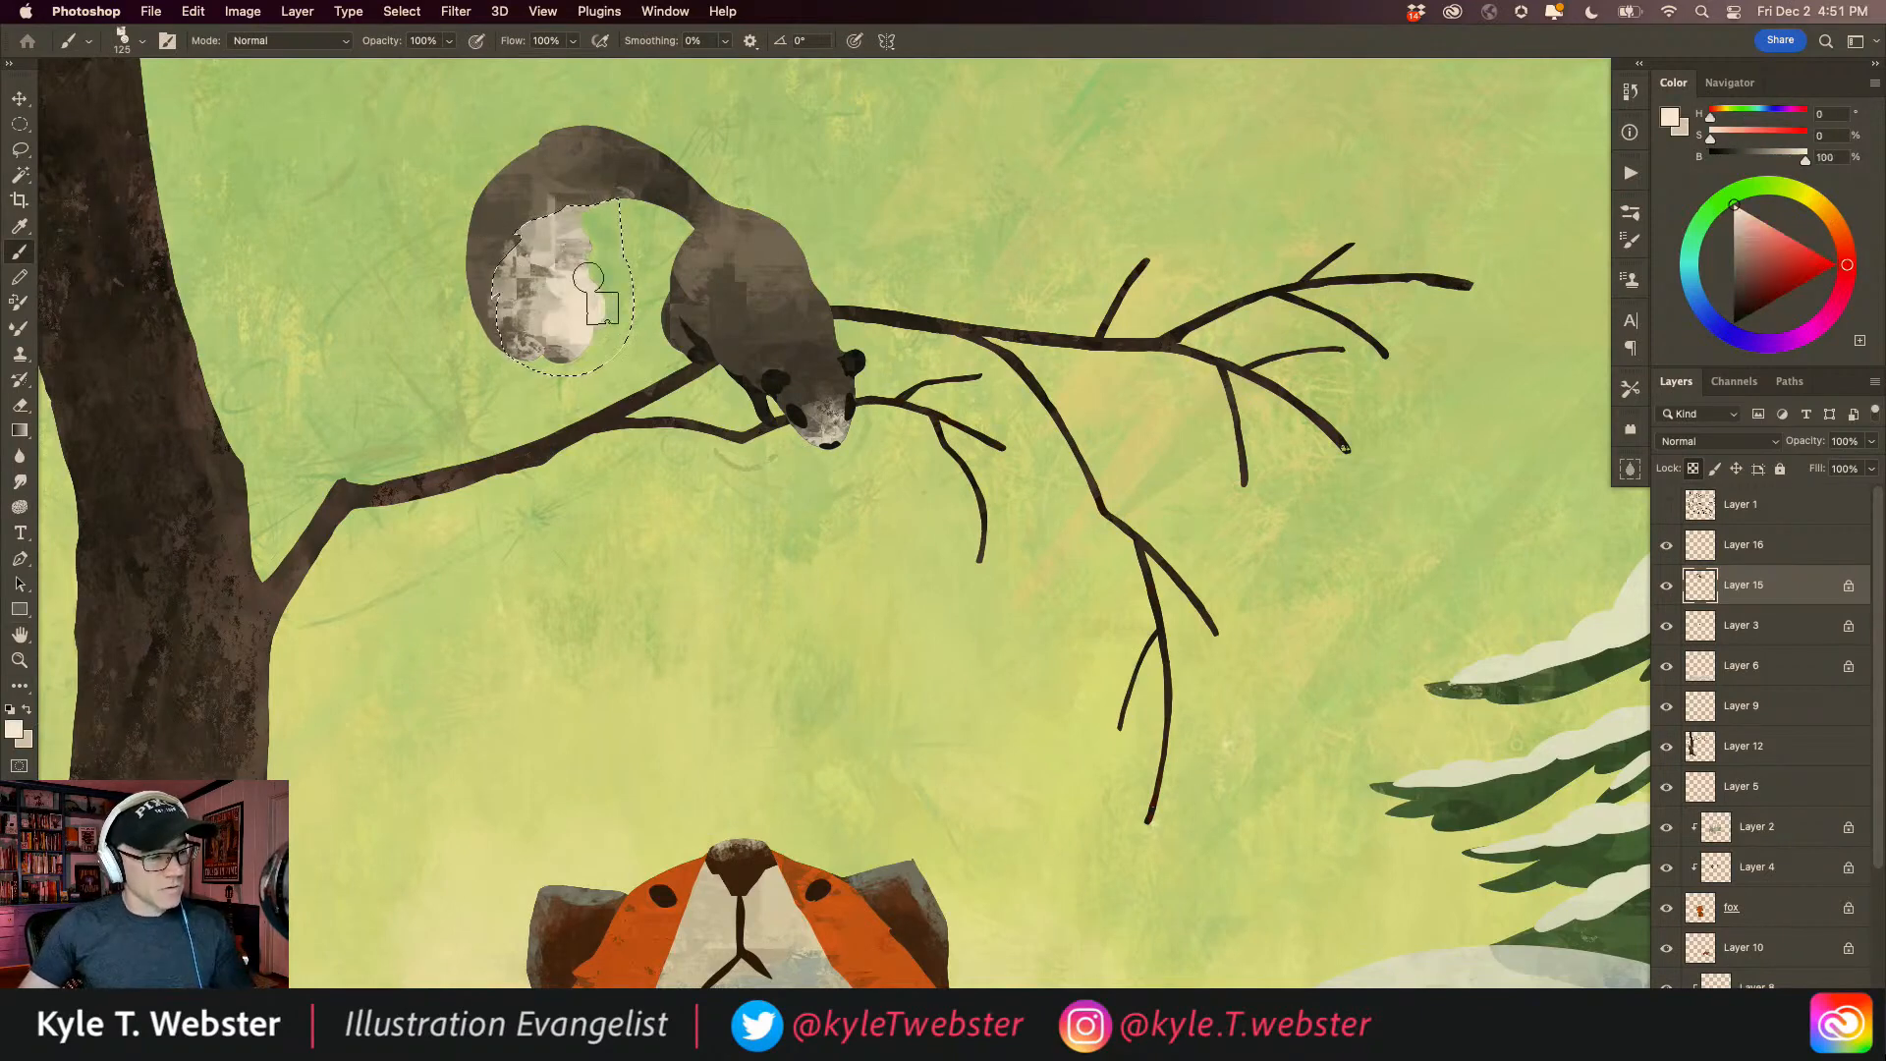
pyautogui.moveTo(591, 319); pyautogui.dragTo(579, 332)
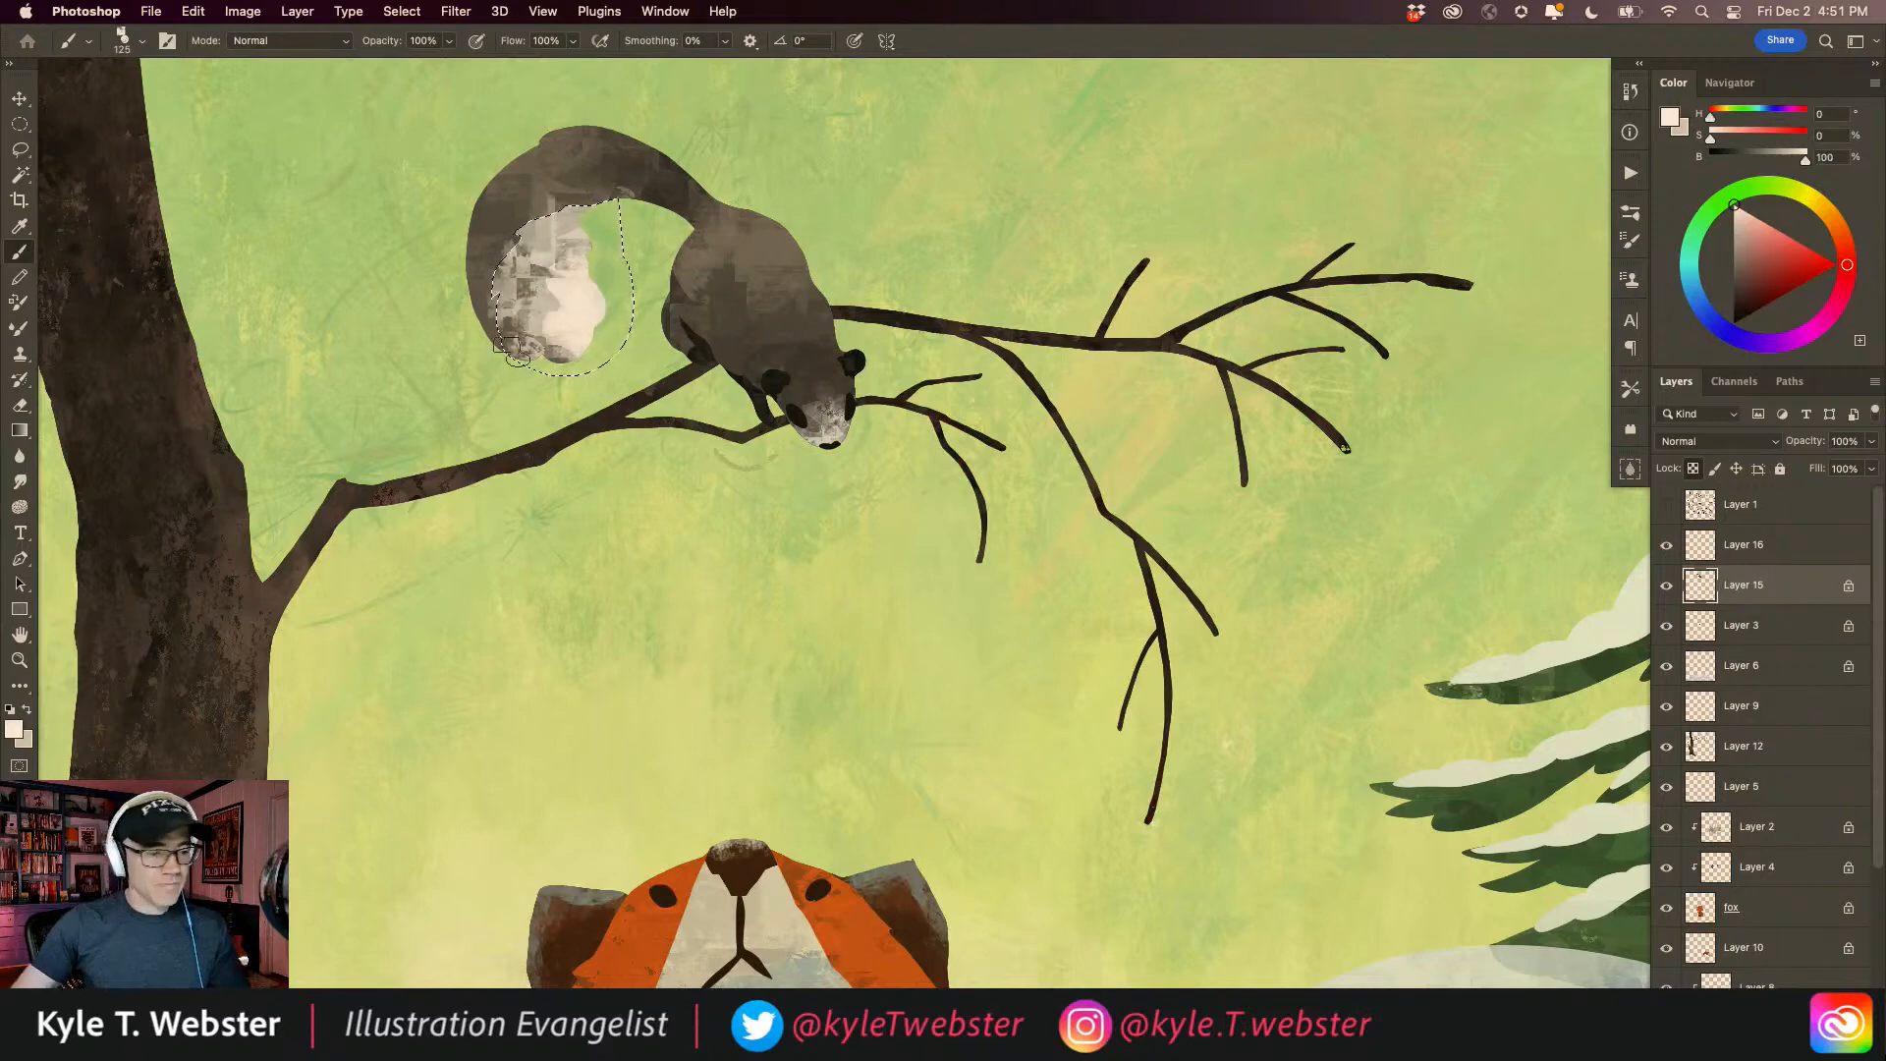
pyautogui.press('super+d')
# Step: Sample the green of the upper sky and shift it to a darker, more saturated green (H 106, S 46, B 75)
pyautogui.moveTo(567, 695); pyautogui.dragTo(580, 576)
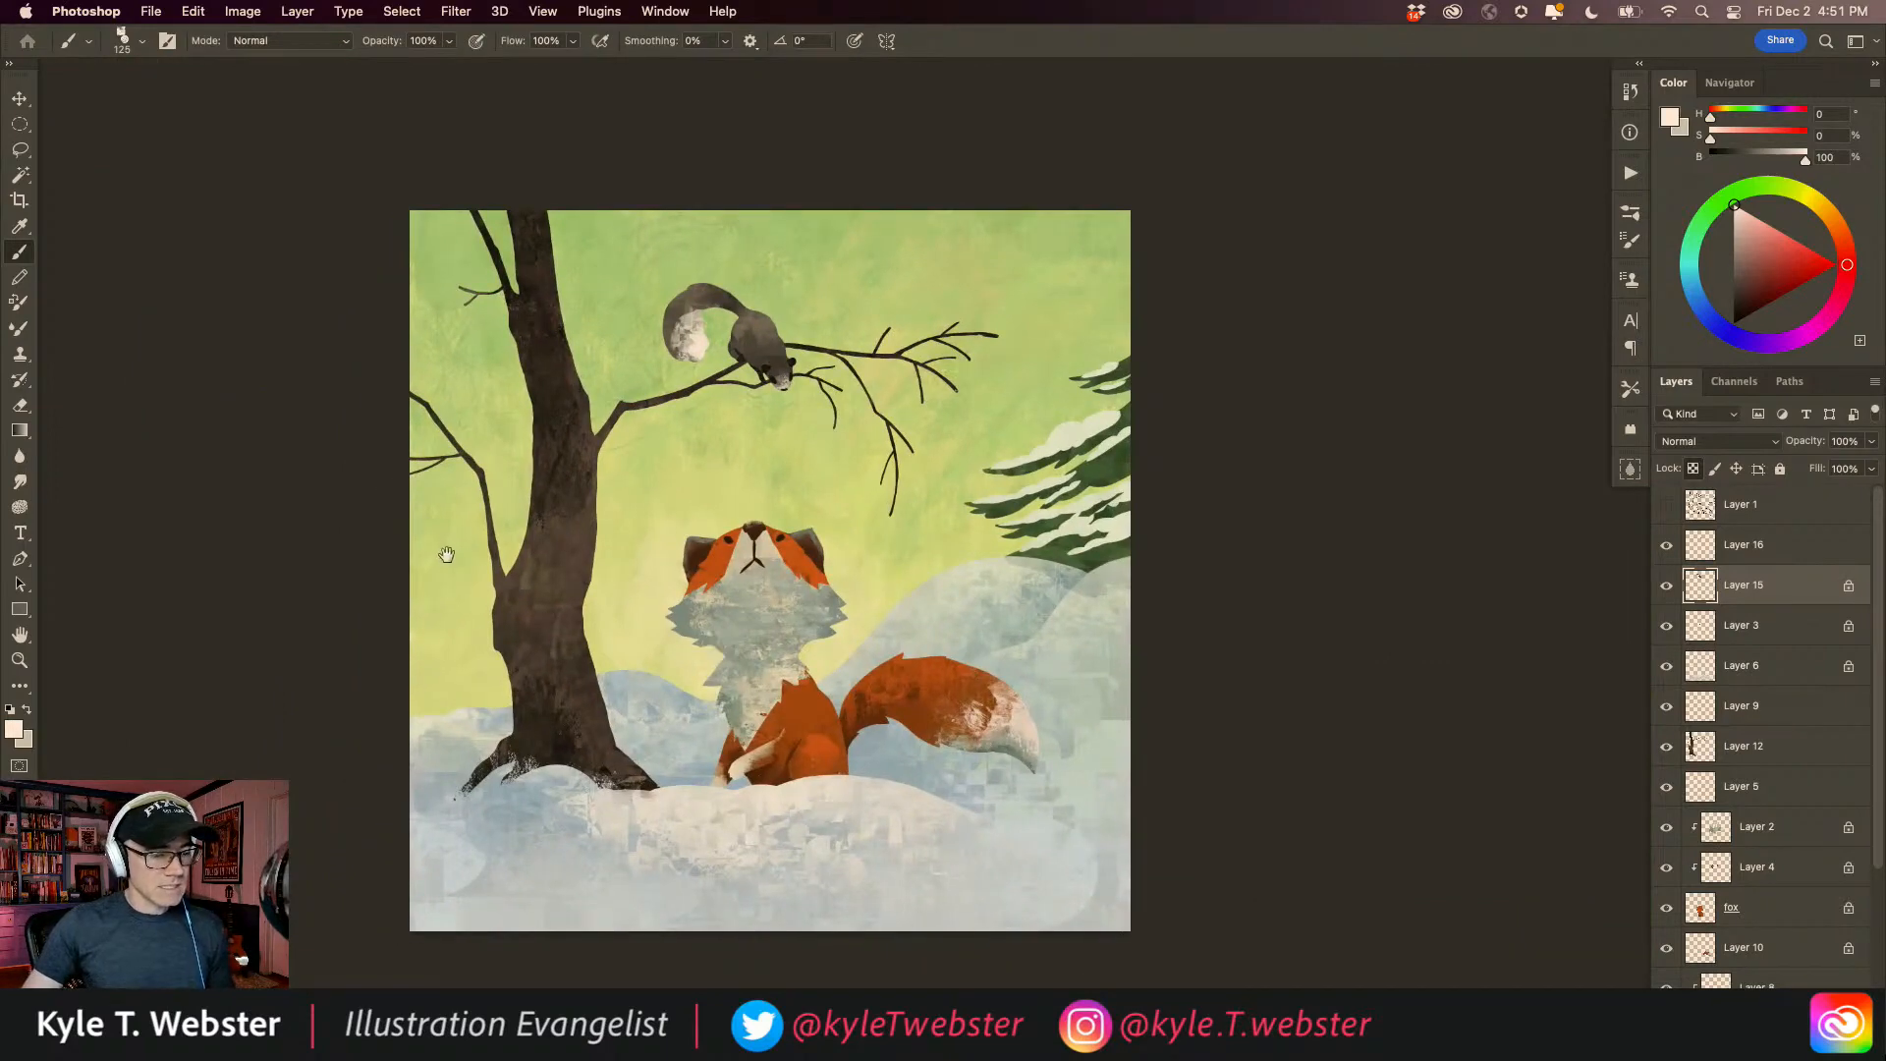
pyautogui.moveTo(586, 633); pyautogui.dragTo(622, 641)
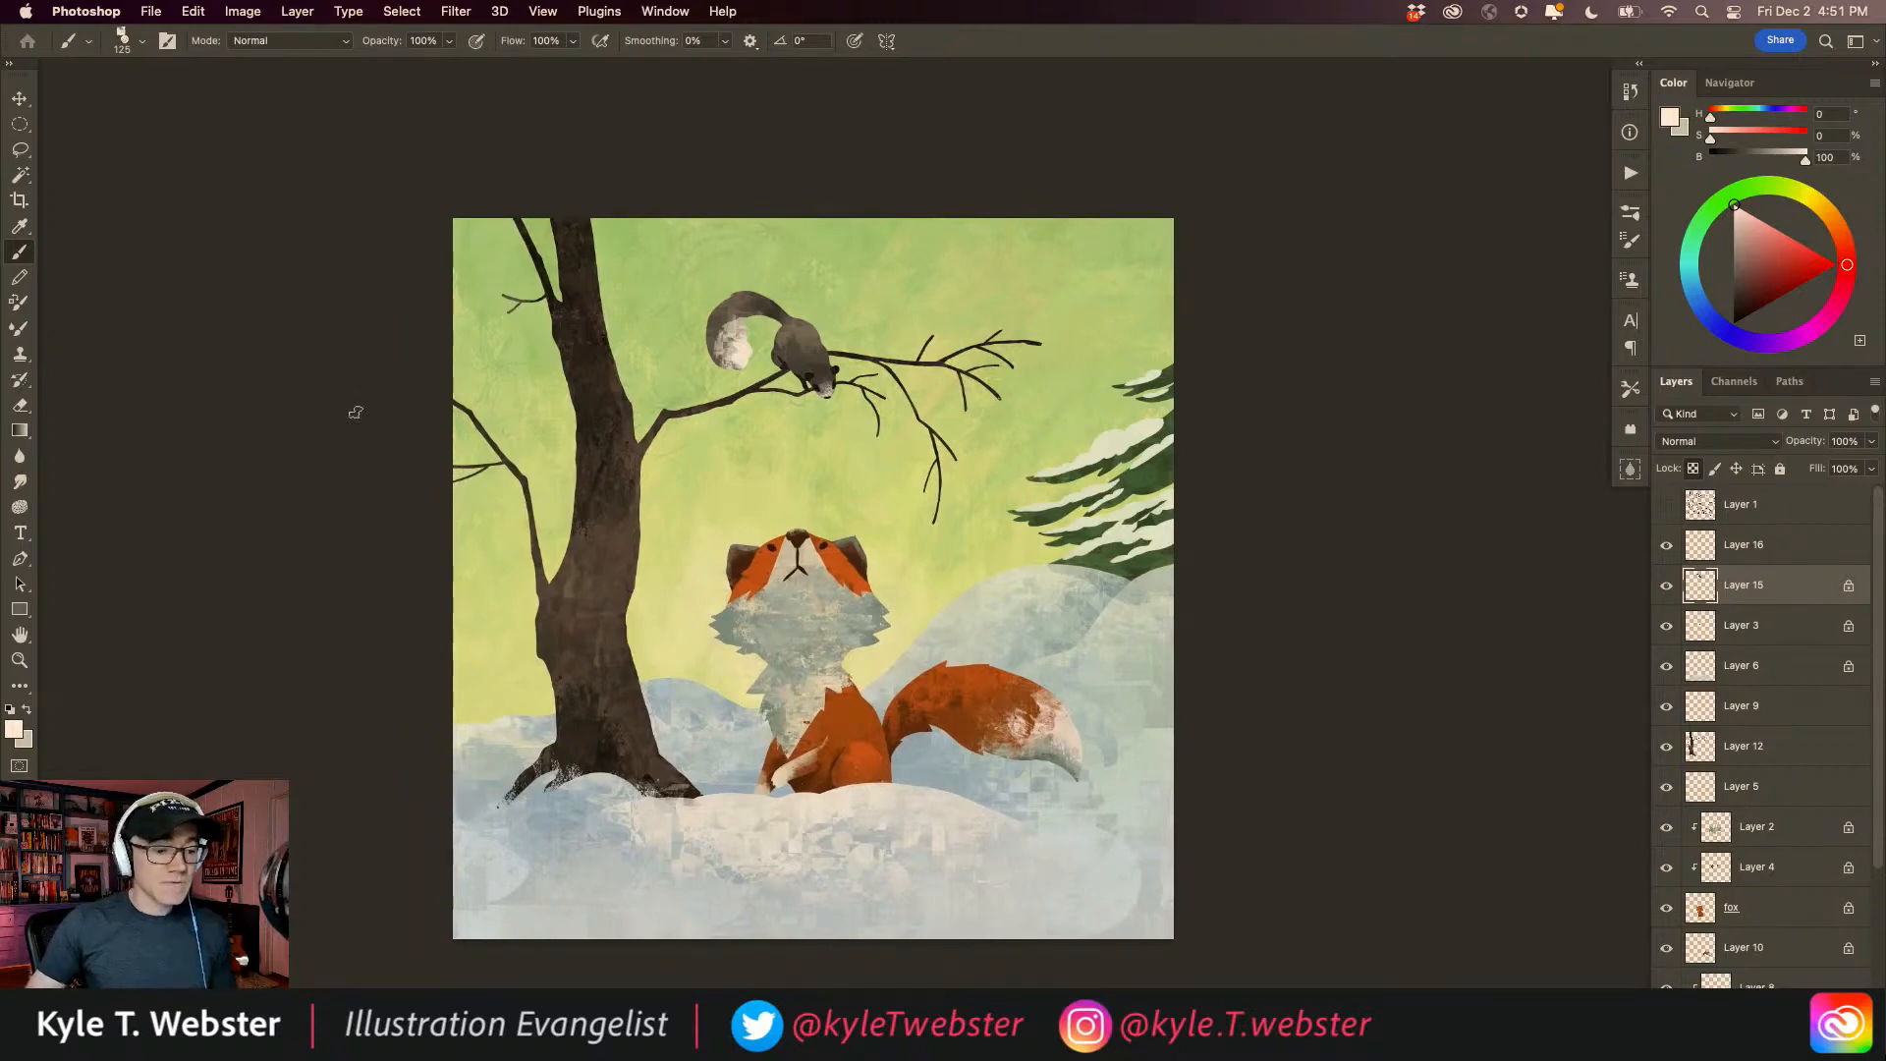
pyautogui.keyDown('alt'); pyautogui.click(875, 233); pyautogui.keyUp('alt')
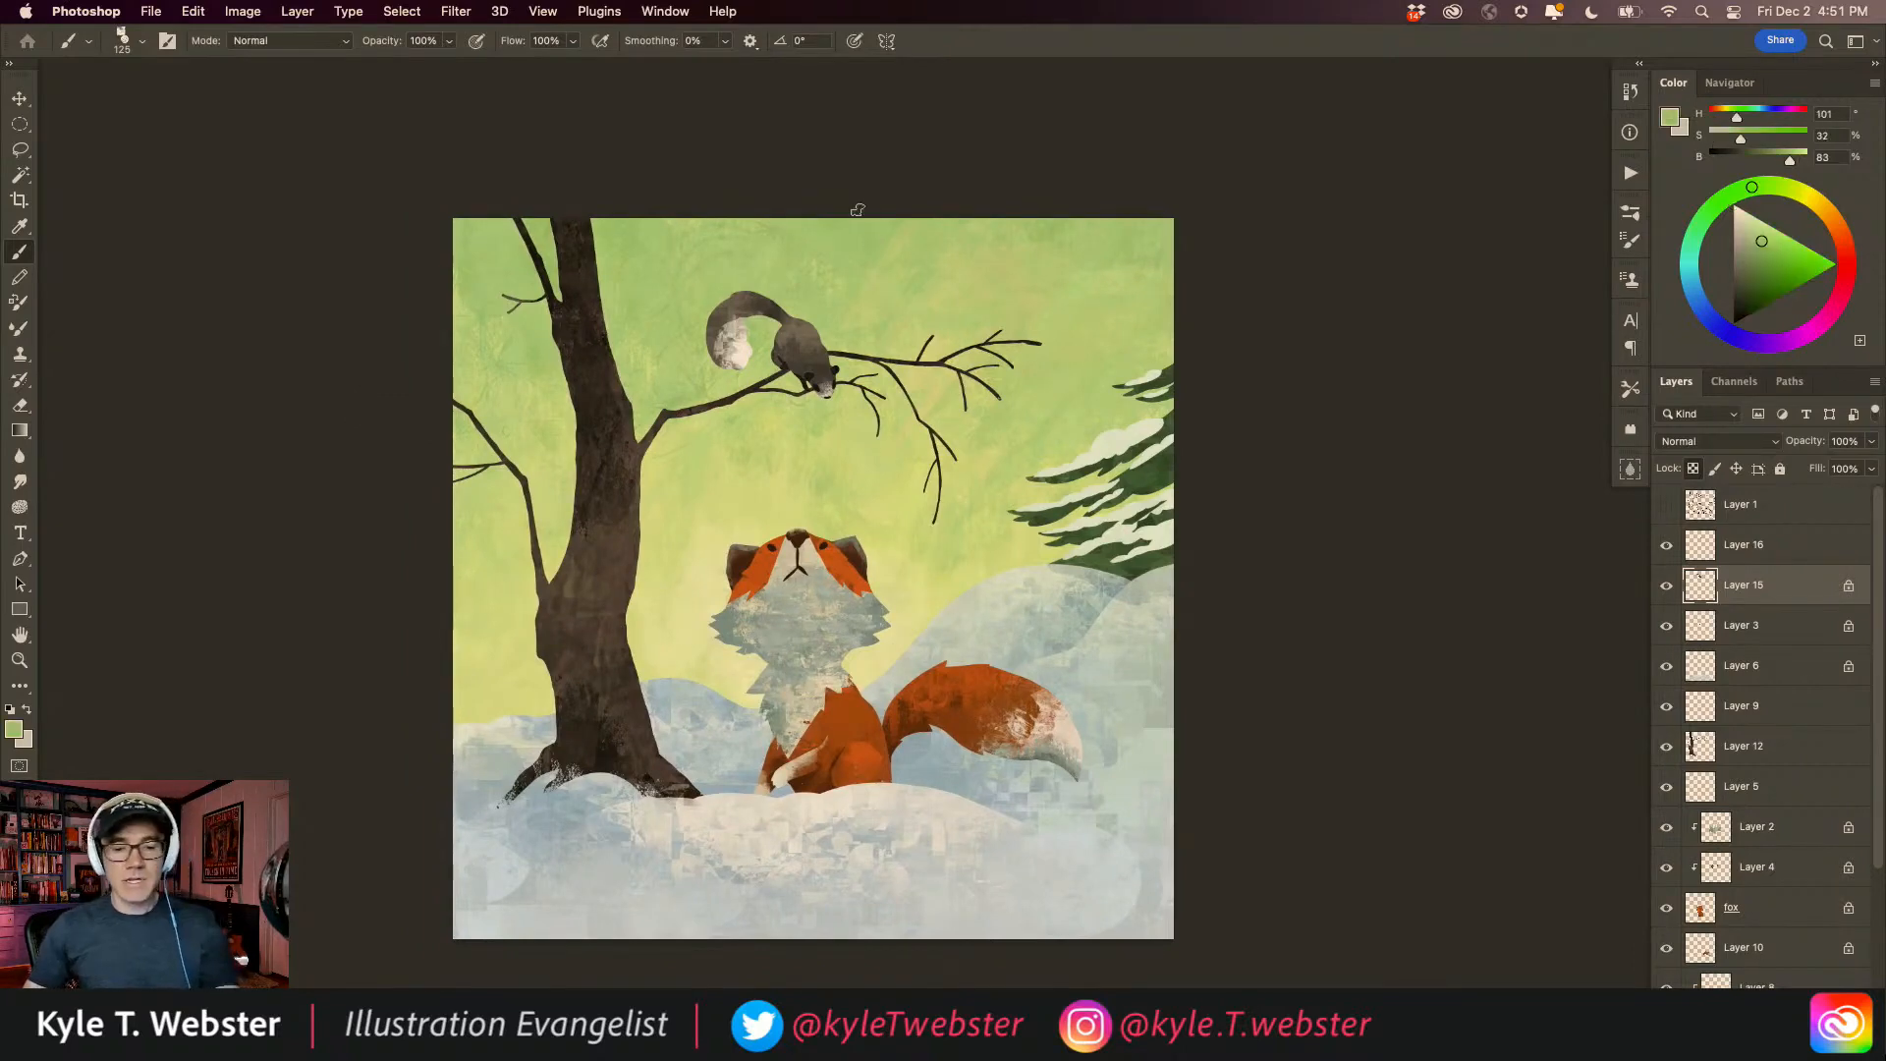
pyautogui.click(1768, 254)
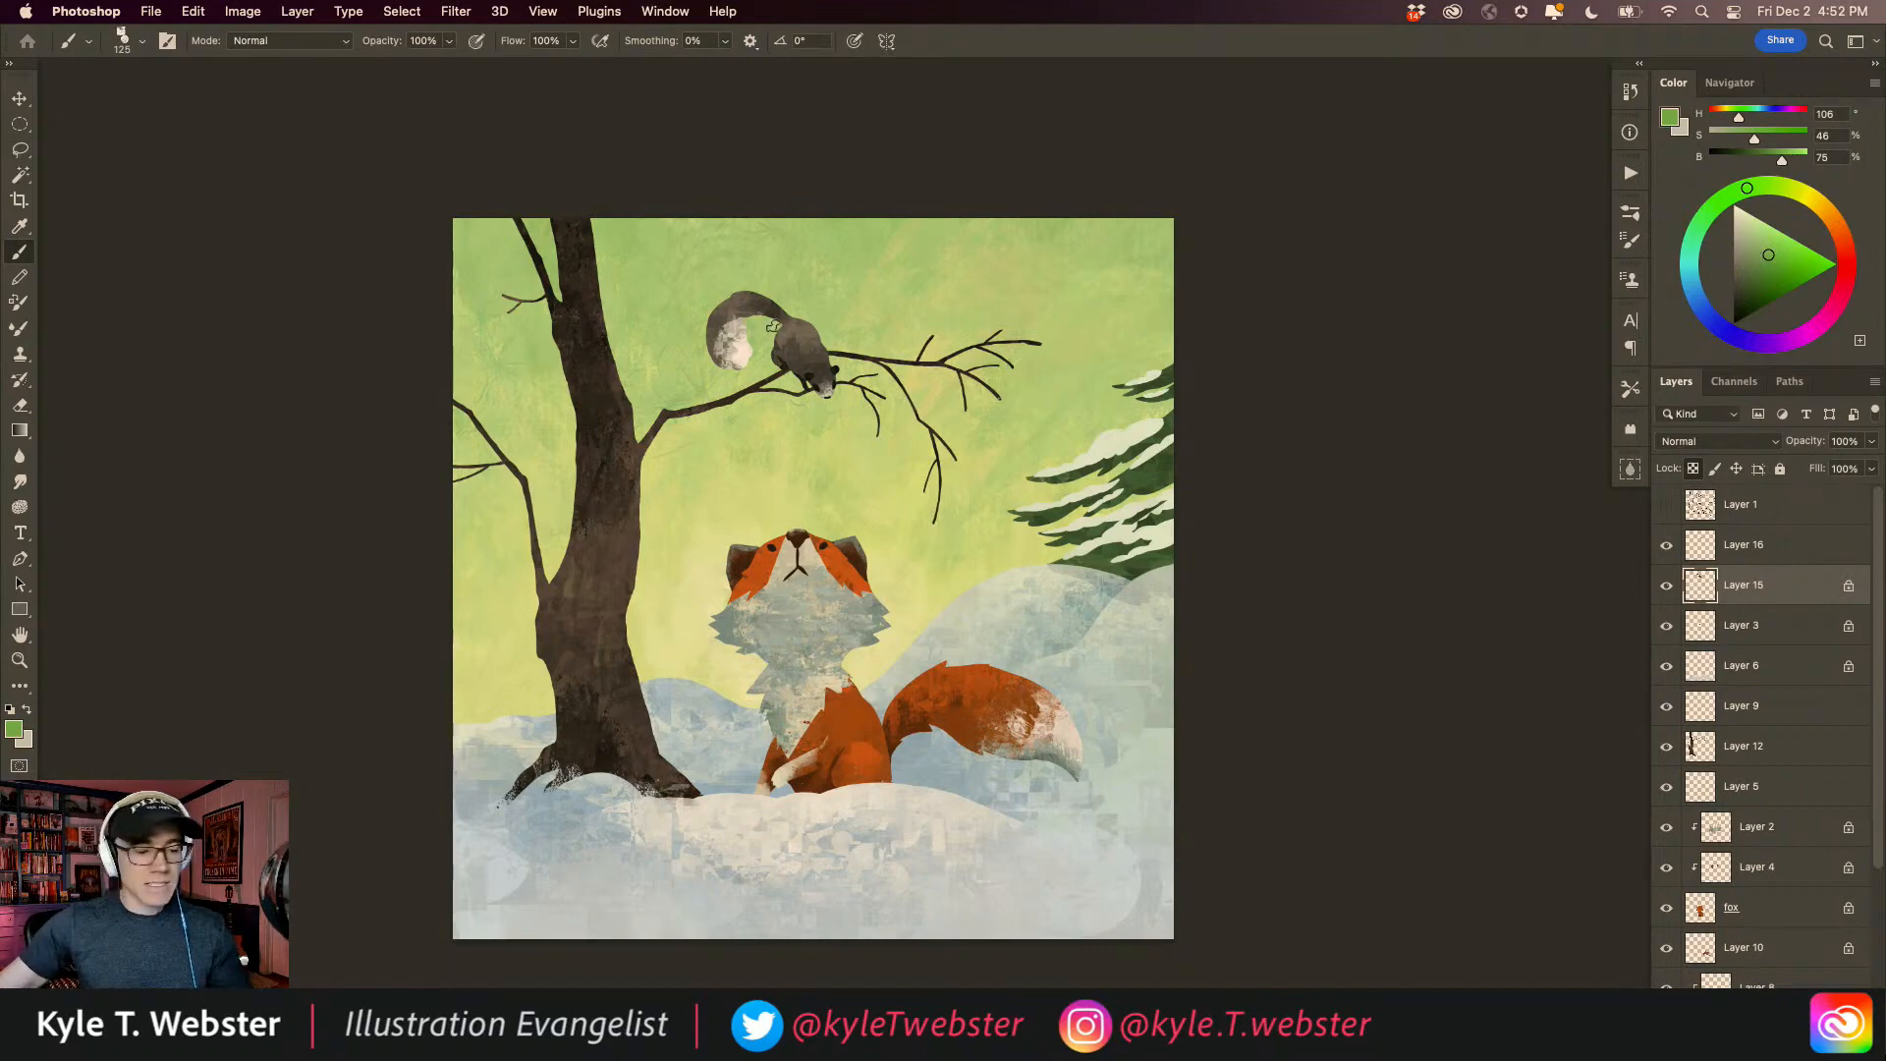
# Step: Paint the darker green across the upper sky on the color layer with the Jungle Gym brush at 600 px
pyautogui.press(']')
pyautogui.press(']')
pyautogui.press(']')
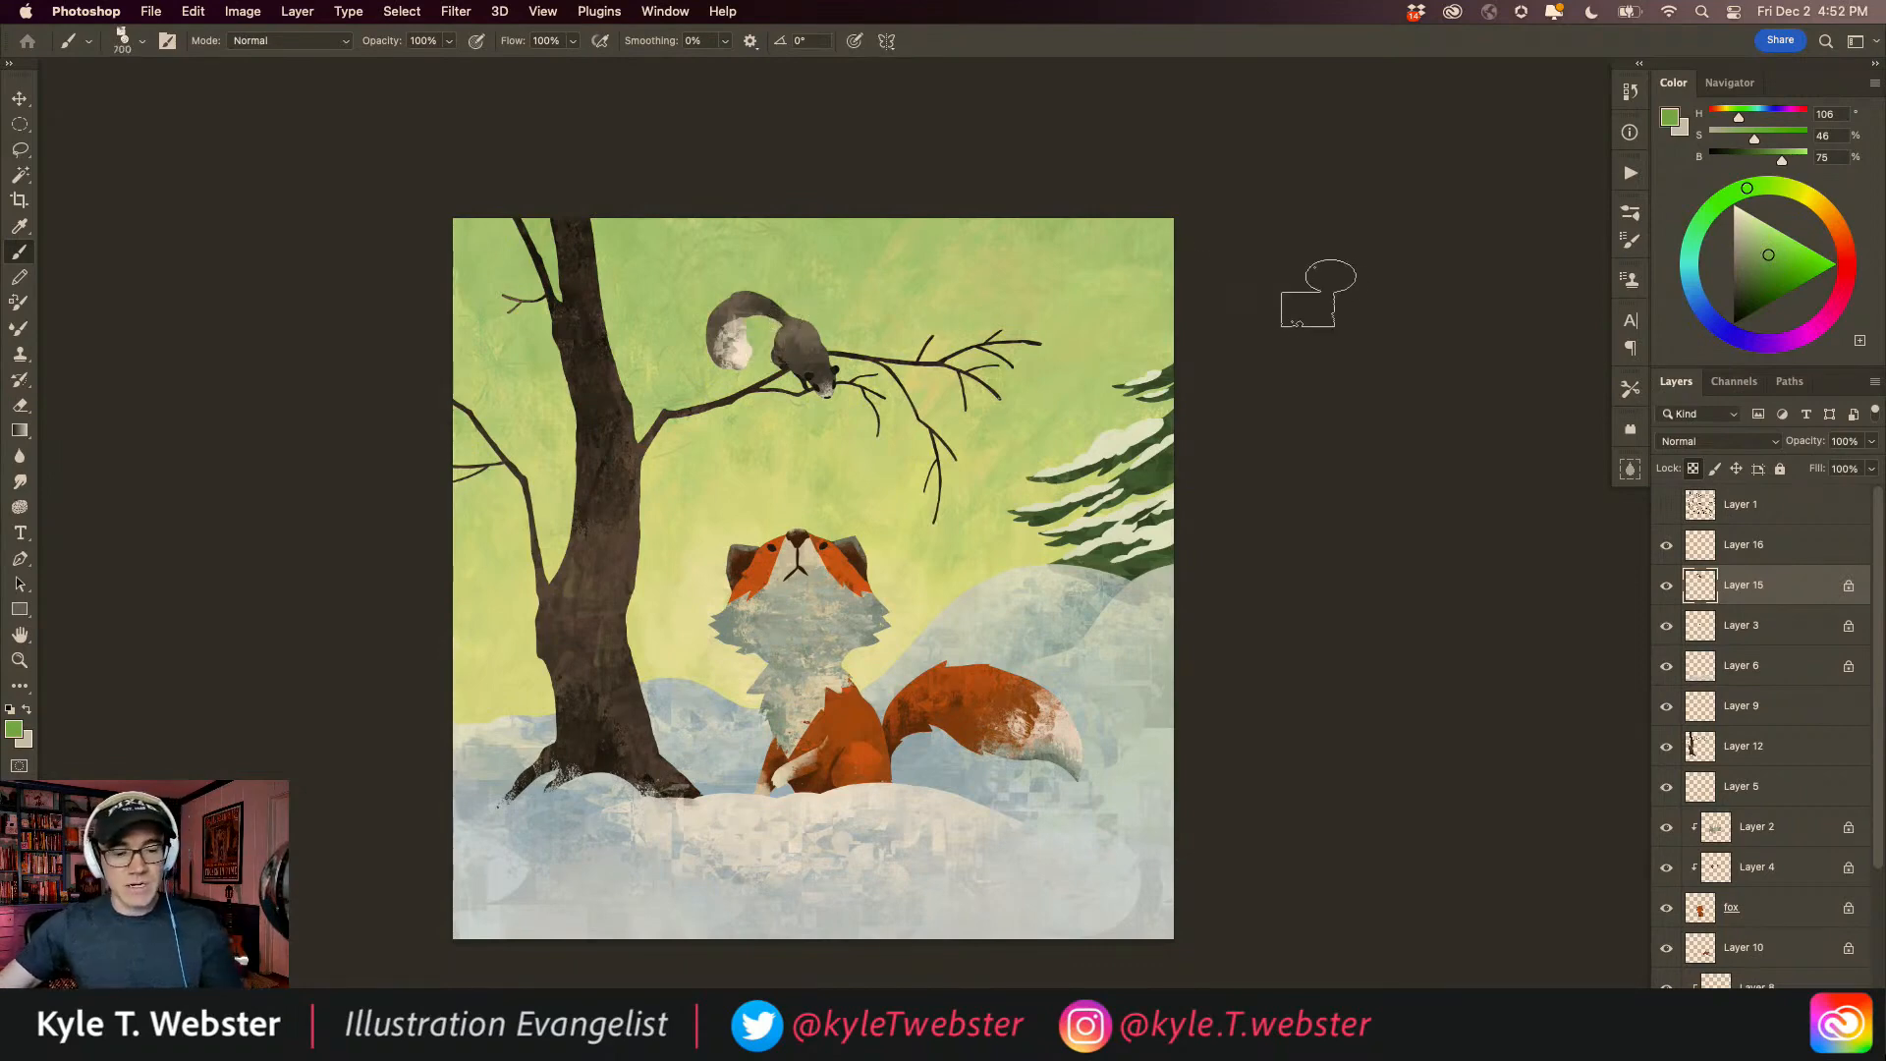
pyautogui.click(1630, 211)
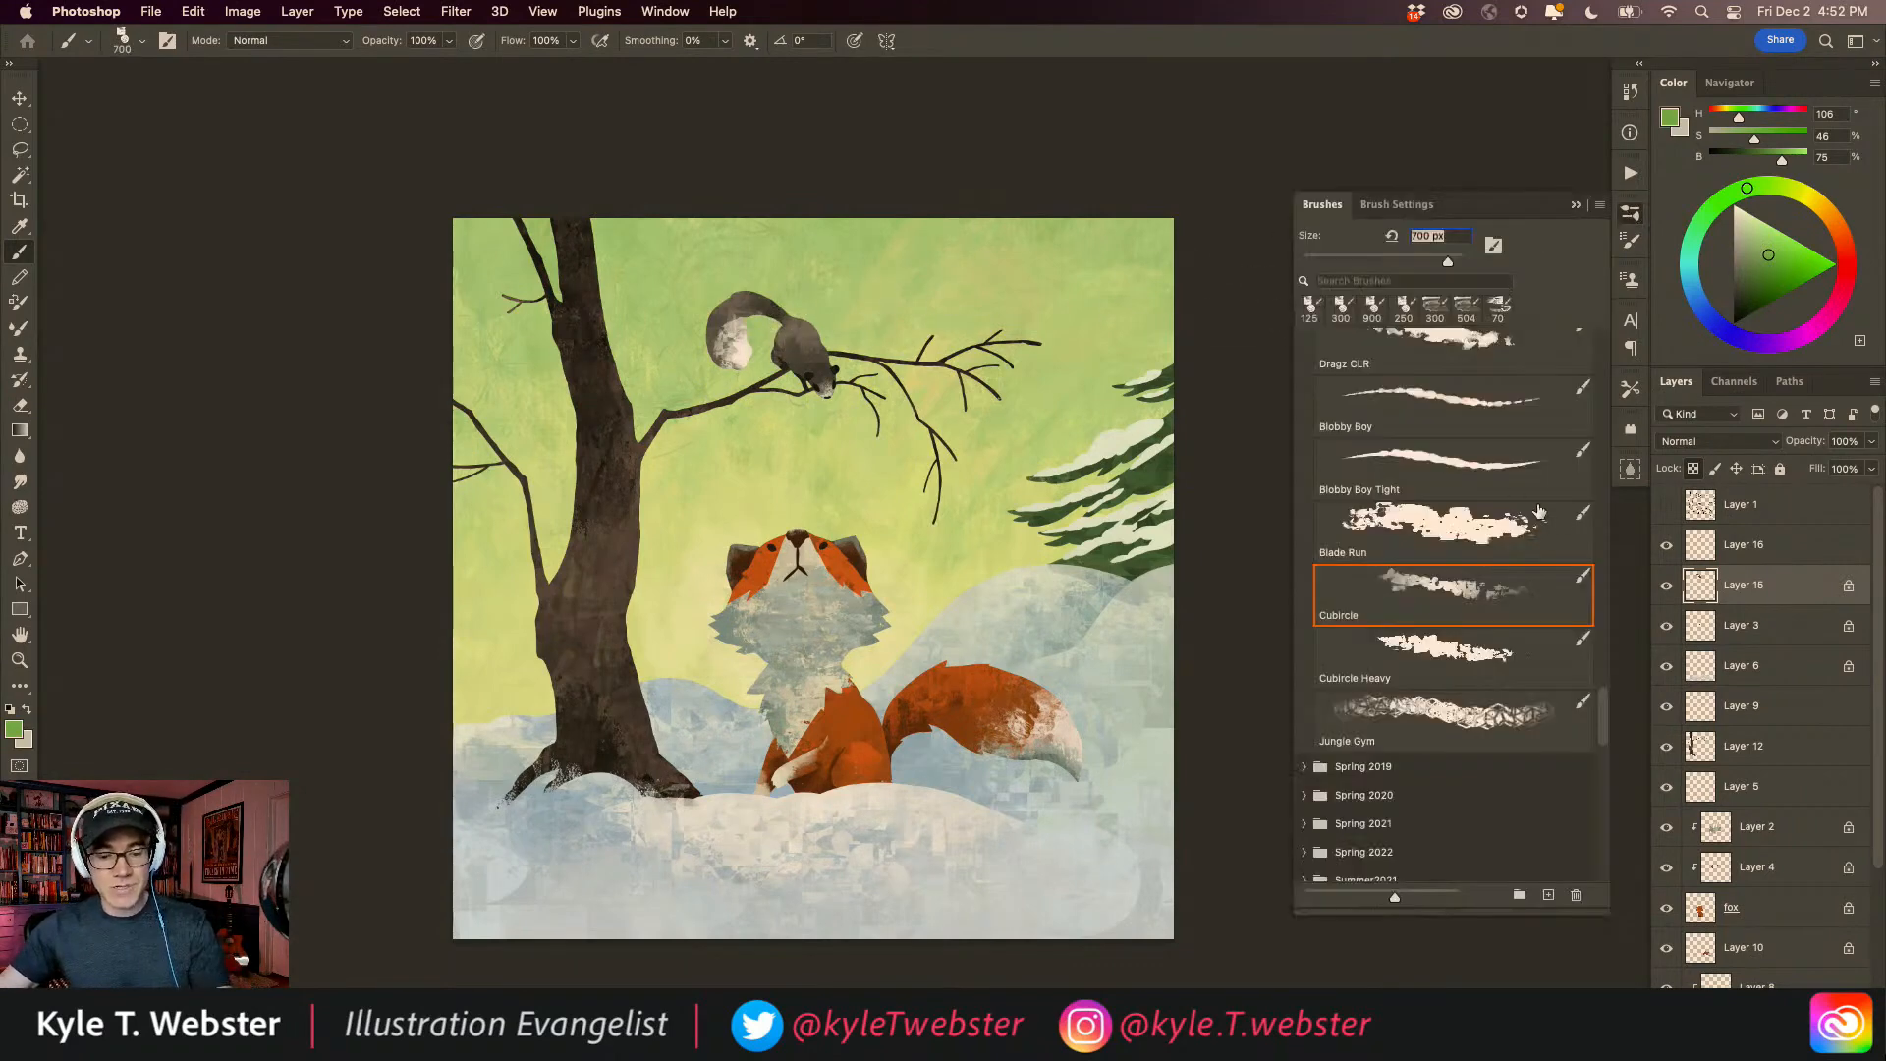
pyautogui.moveTo(1605, 697)
pyautogui.mouseDown()
pyautogui.moveTo(1605, 645)
pyautogui.moveTo(1604, 699)
pyautogui.mouseUp()
pyautogui.click(1412, 685)
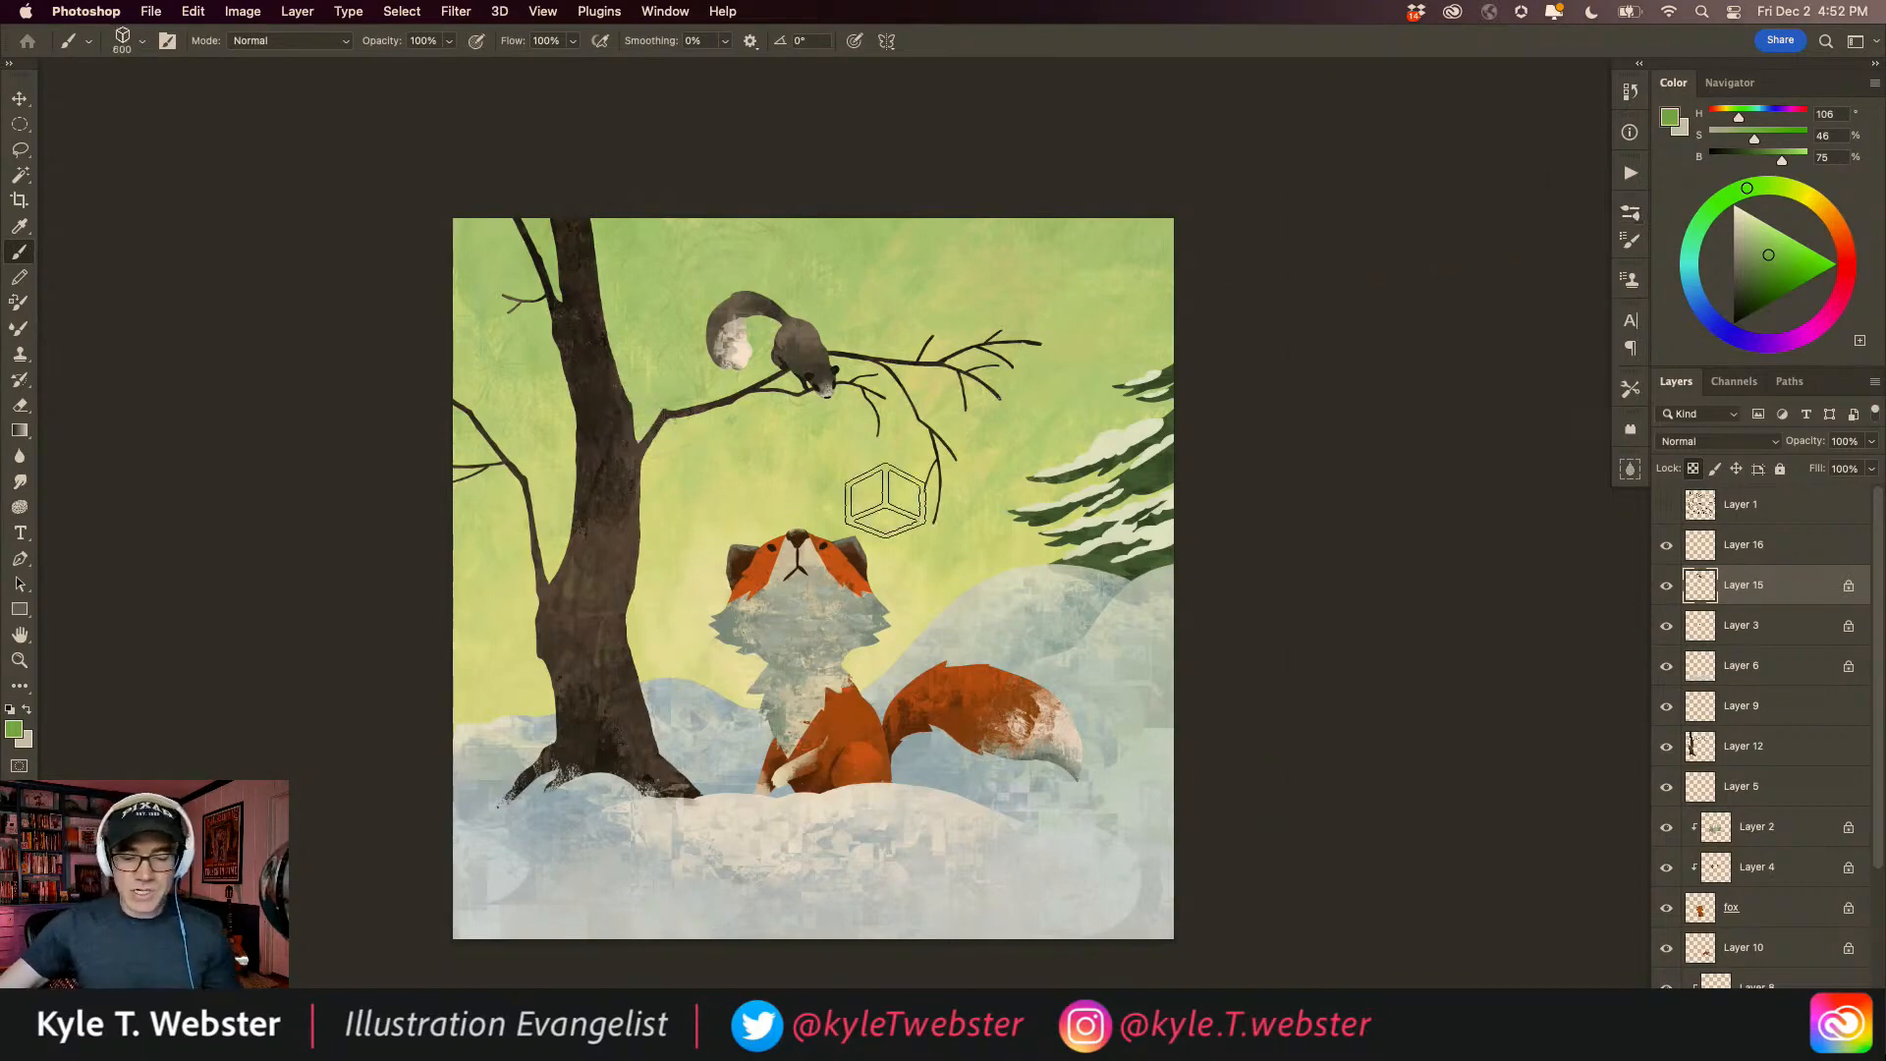
pyautogui.scroll(-3, 1768, 737)
pyautogui.click(1707, 958)
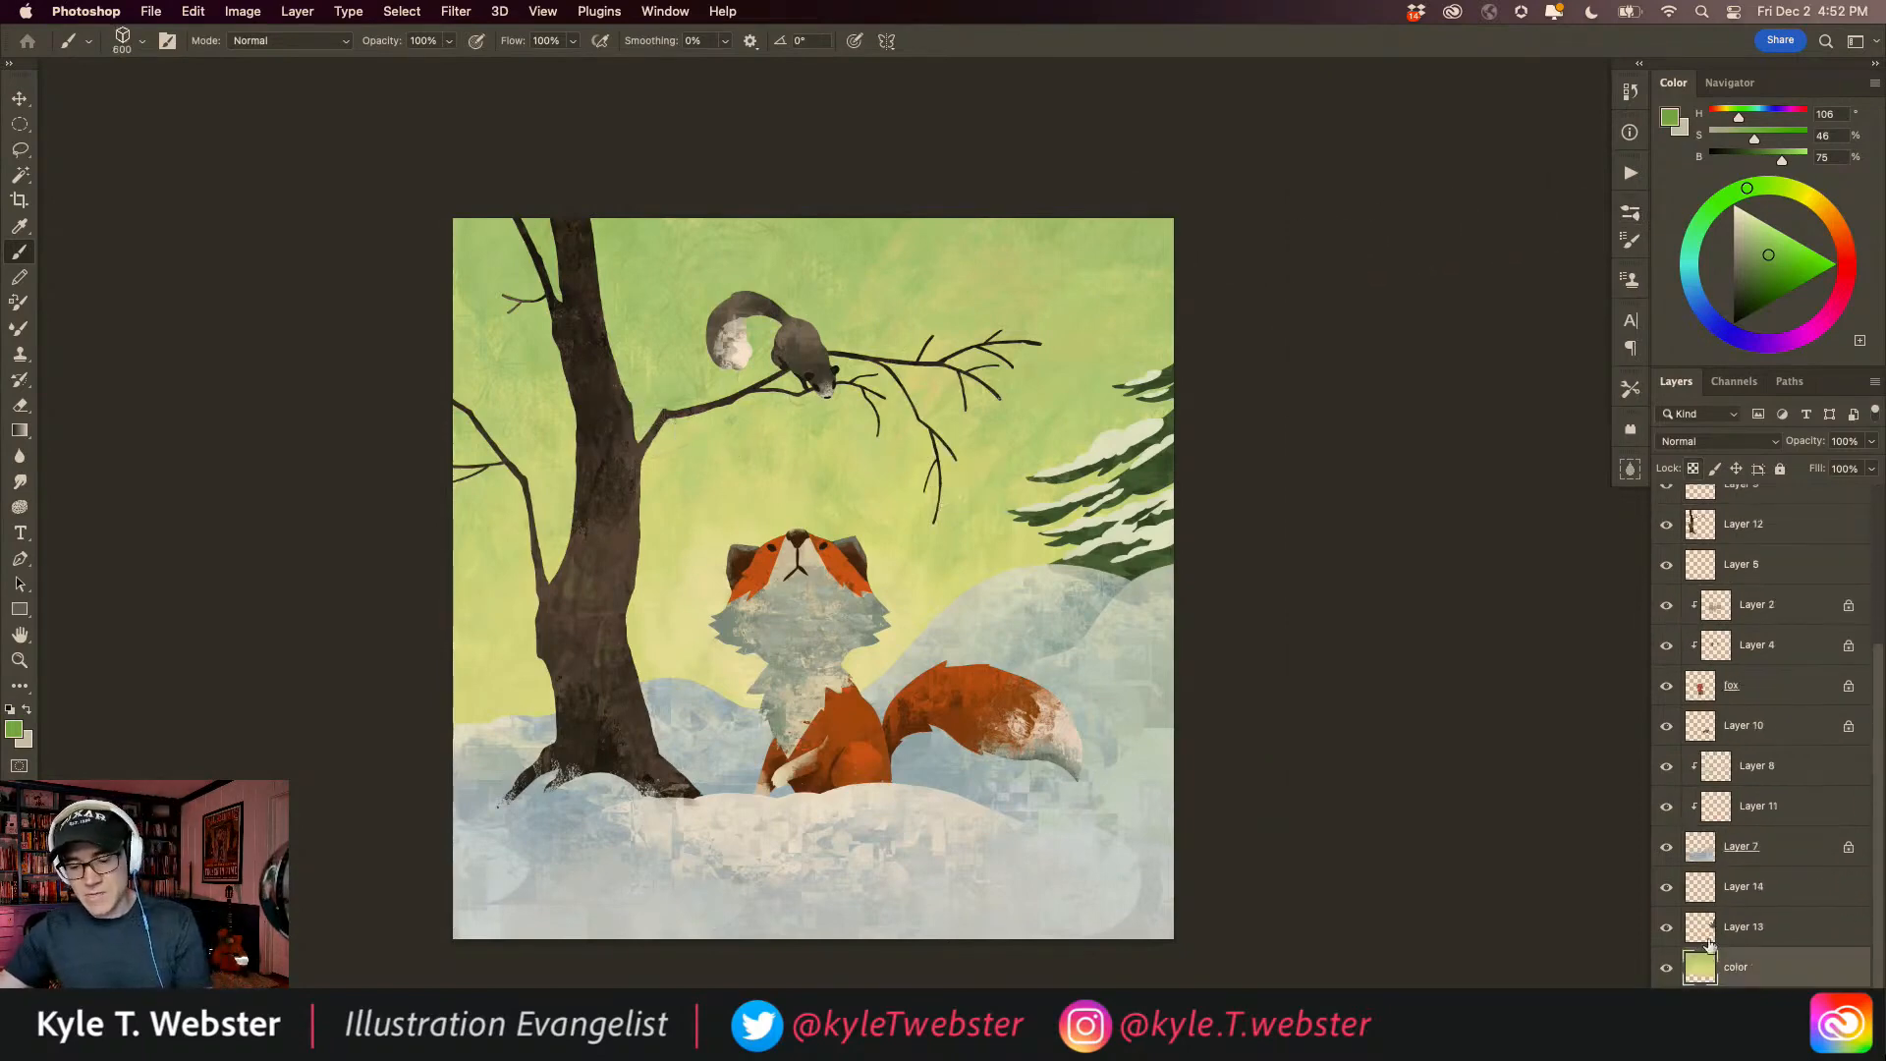
pyautogui.moveTo(828, 273)
pyautogui.mouseDown()
pyautogui.moveTo(882, 256)
pyautogui.moveTo(726, 276)
pyautogui.moveTo(910, 348)
pyautogui.moveTo(860, 343)
pyautogui.moveTo(932, 226)
pyautogui.moveTo(1125, 263)
pyautogui.moveTo(1127, 283)
pyautogui.moveTo(999, 367)
pyautogui.moveTo(1061, 356)
pyautogui.moveTo(990, 209)
pyautogui.moveTo(848, 231)
pyautogui.moveTo(862, 297)
pyautogui.moveTo(1043, 272)
pyautogui.moveTo(1105, 317)
pyautogui.moveTo(982, 409)
pyautogui.moveTo(880, 432)
pyautogui.moveTo(802, 298)
pyautogui.moveTo(742, 378)
pyautogui.moveTo(717, 246)
pyautogui.moveTo(636, 292)
pyautogui.moveTo(701, 342)
pyautogui.moveTo(619, 398)
pyautogui.moveTo(538, 262)
pyautogui.moveTo(457, 262)
pyautogui.moveTo(539, 379)
pyautogui.moveTo(460, 451)
pyautogui.moveTo(554, 454)
pyautogui.moveTo(552, 486)
pyautogui.moveTo(732, 426)
pyautogui.moveTo(678, 453)
pyautogui.moveTo(780, 434)
pyautogui.moveTo(902, 449)
pyautogui.moveTo(1048, 404)
pyautogui.moveTo(1147, 406)
pyautogui.moveTo(1076, 227)
pyautogui.moveTo(847, 215)
pyautogui.moveTo(647, 241)
pyautogui.moveTo(374, 434)
pyautogui.mouseUp()
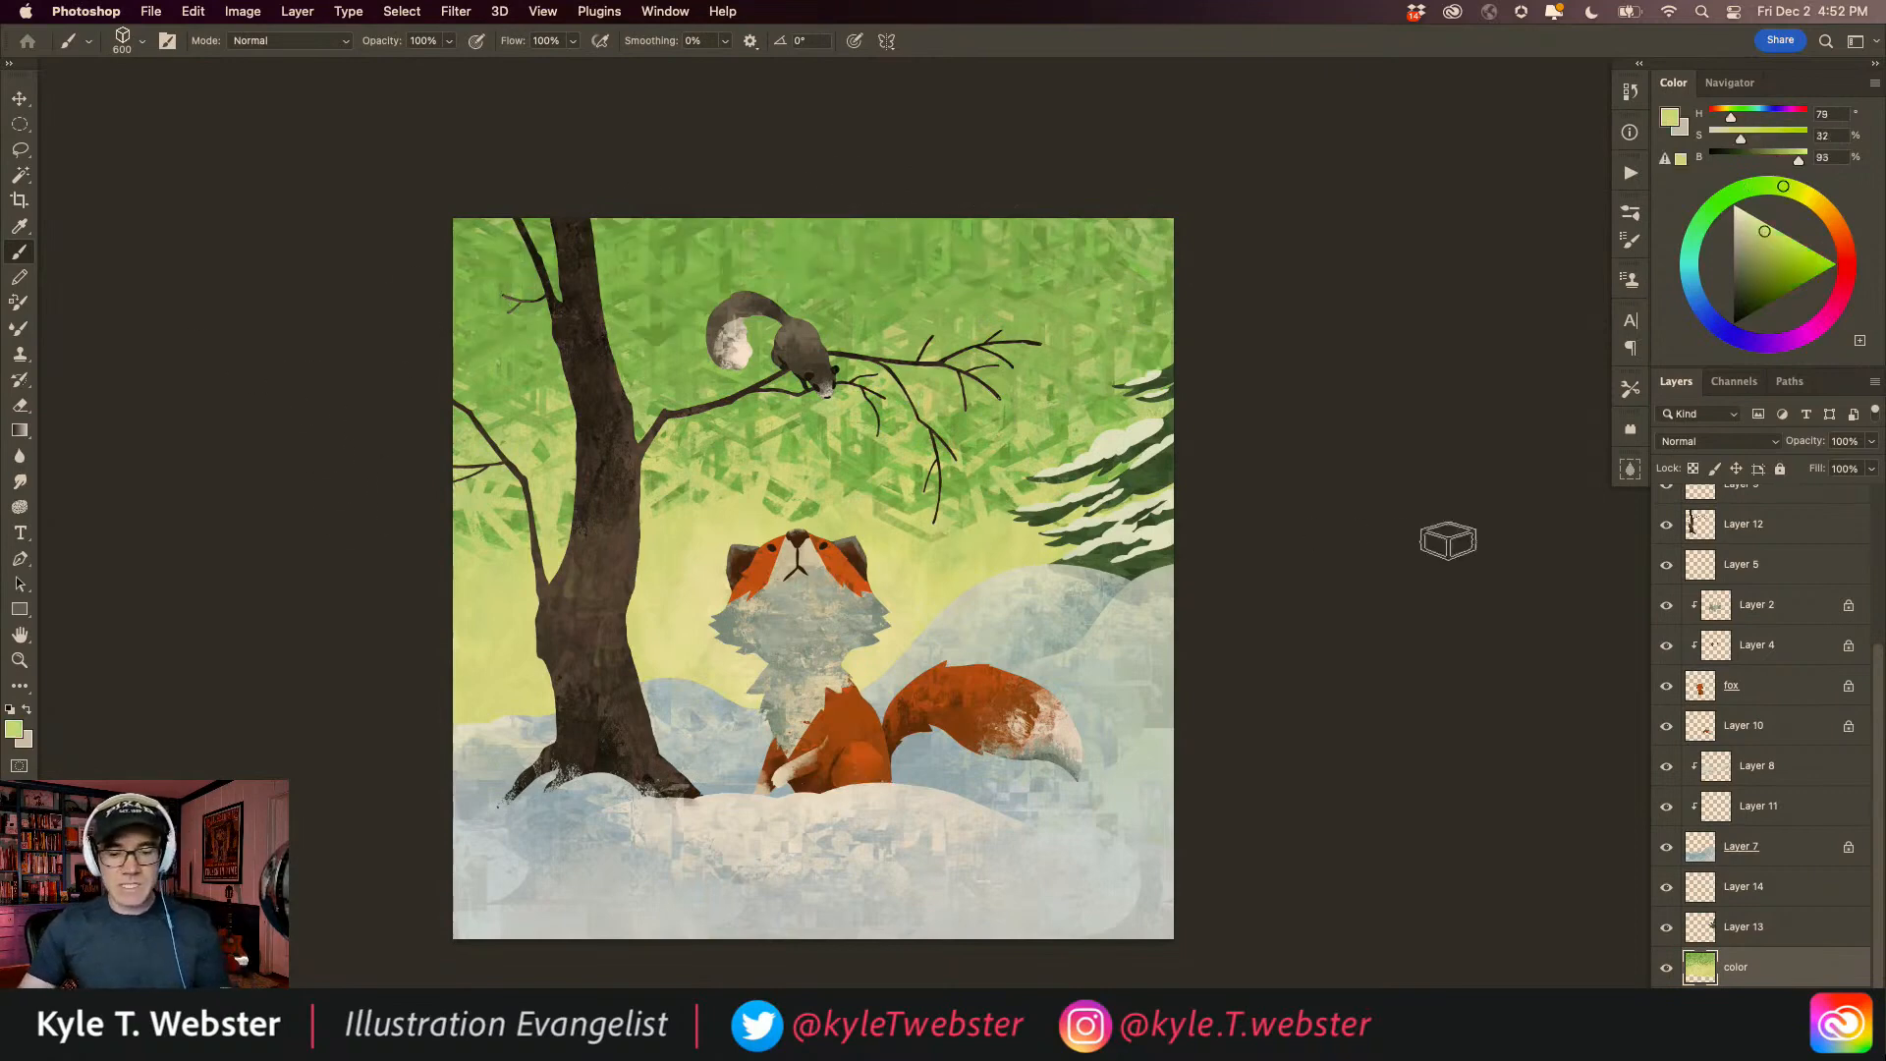
# Step: Brush pale yellow-green over the sky's green texture with the Blade Run brush at 718 px and 28% flow
pyautogui.click(1629, 212)
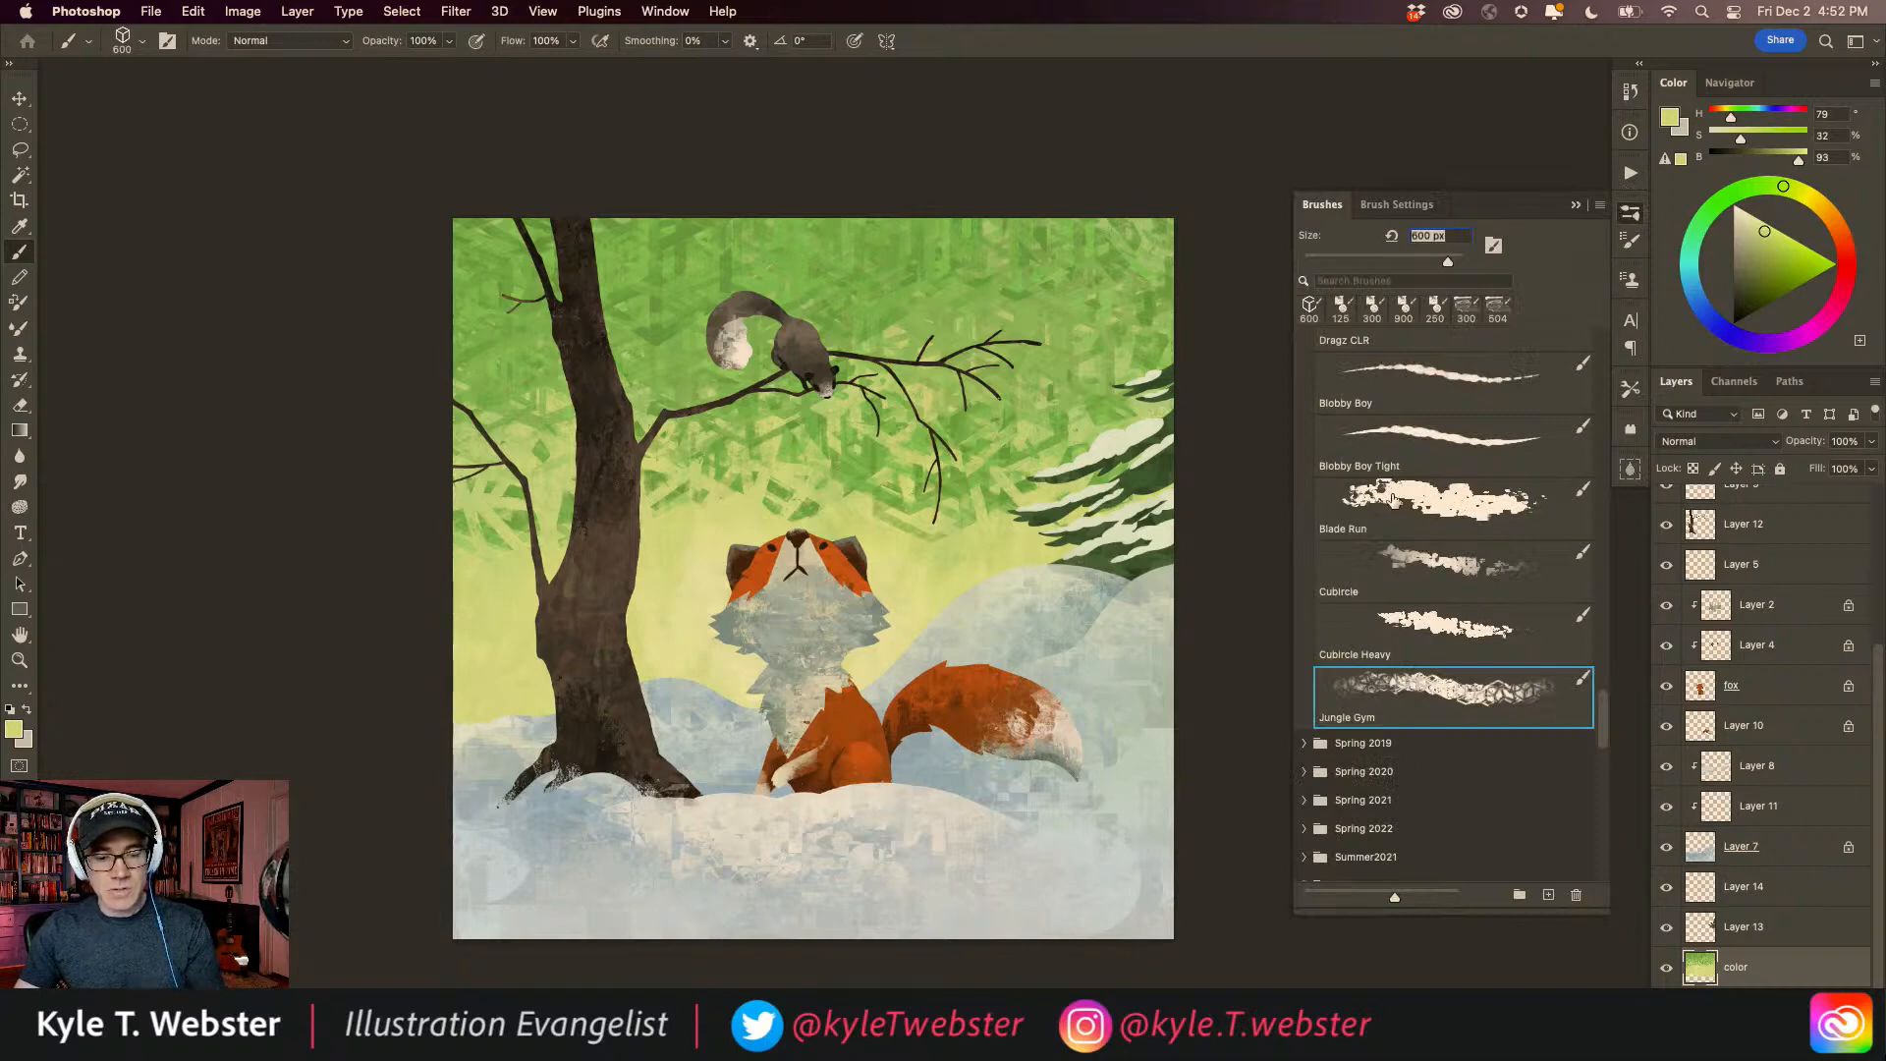
pyautogui.moveTo(1036, 378)
pyautogui.mouseDown()
pyautogui.moveTo(1035, 298)
pyautogui.moveTo(1083, 419)
pyautogui.moveTo(1126, 310)
pyautogui.moveTo(1065, 260)
pyautogui.moveTo(1009, 393)
pyautogui.moveTo(886, 292)
pyautogui.mouseUp()
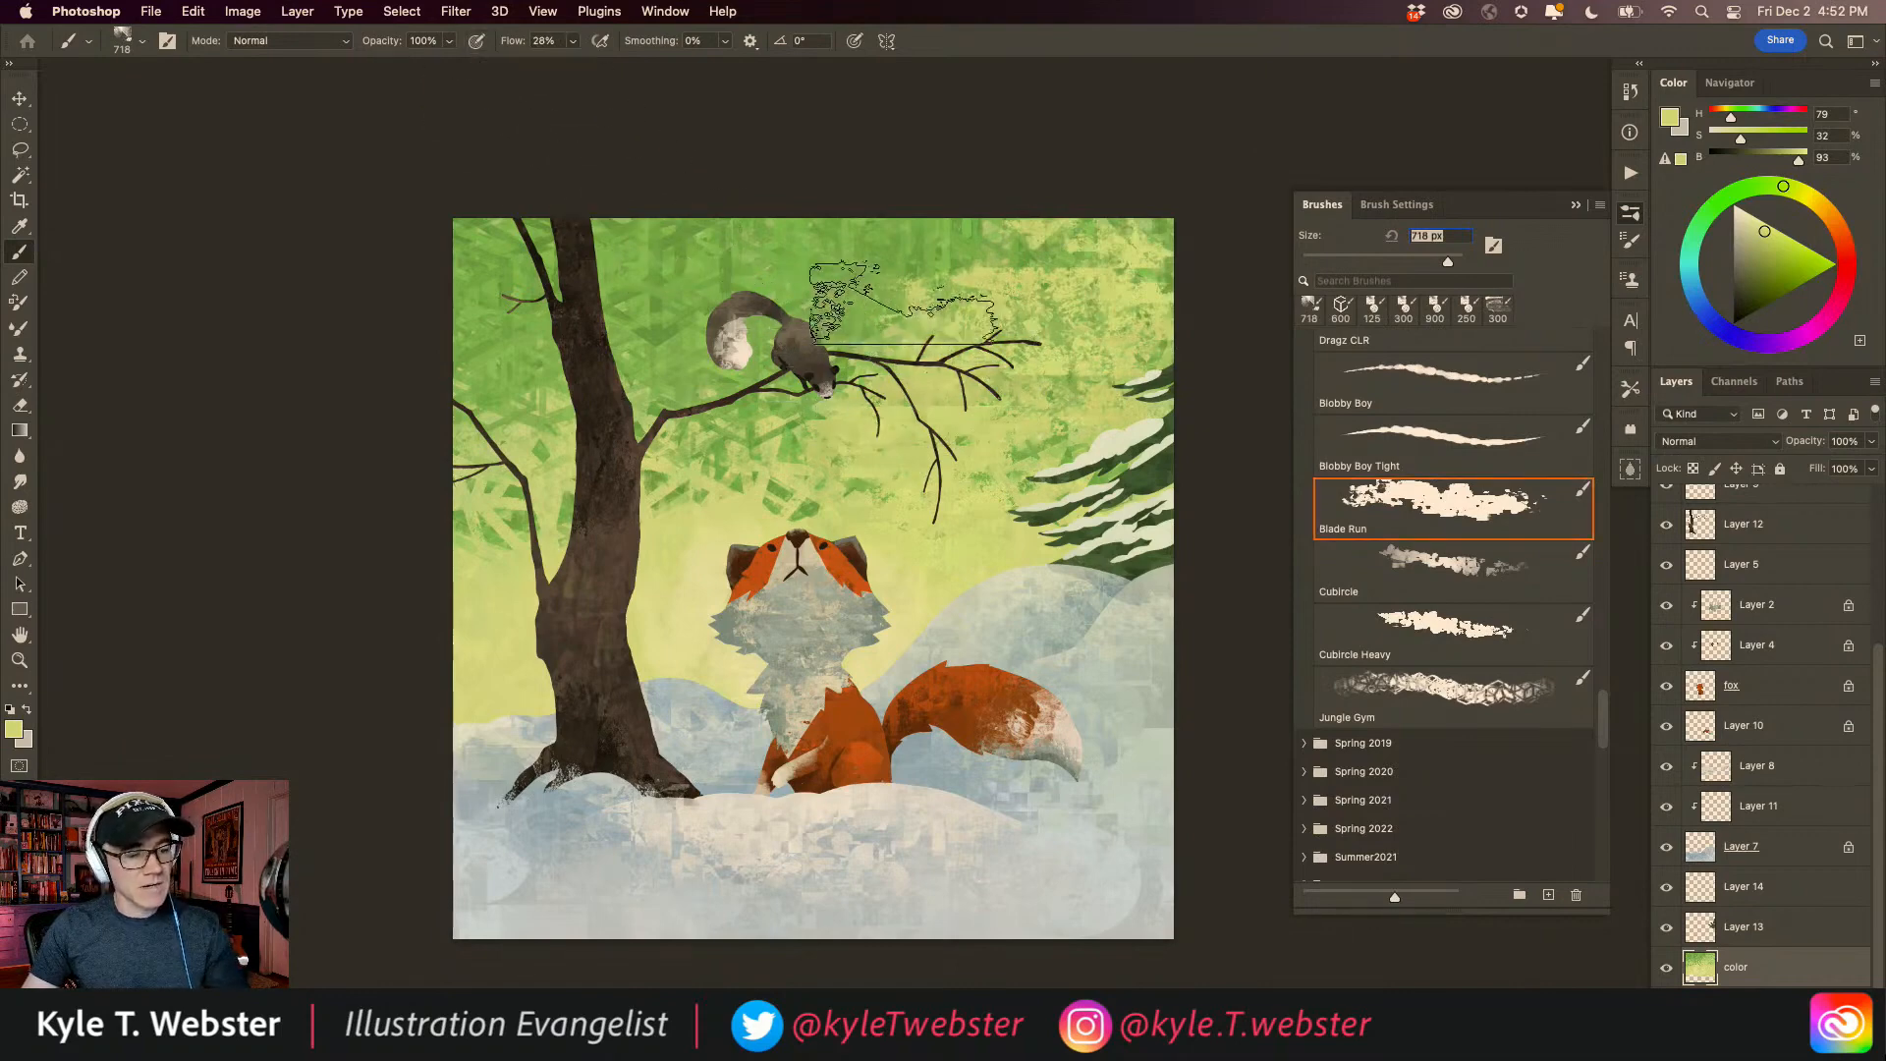
pyautogui.moveTo(728, 468)
pyautogui.mouseDown()
pyautogui.moveTo(816, 309)
pyautogui.moveTo(883, 251)
pyautogui.moveTo(1083, 302)
pyautogui.mouseUp()
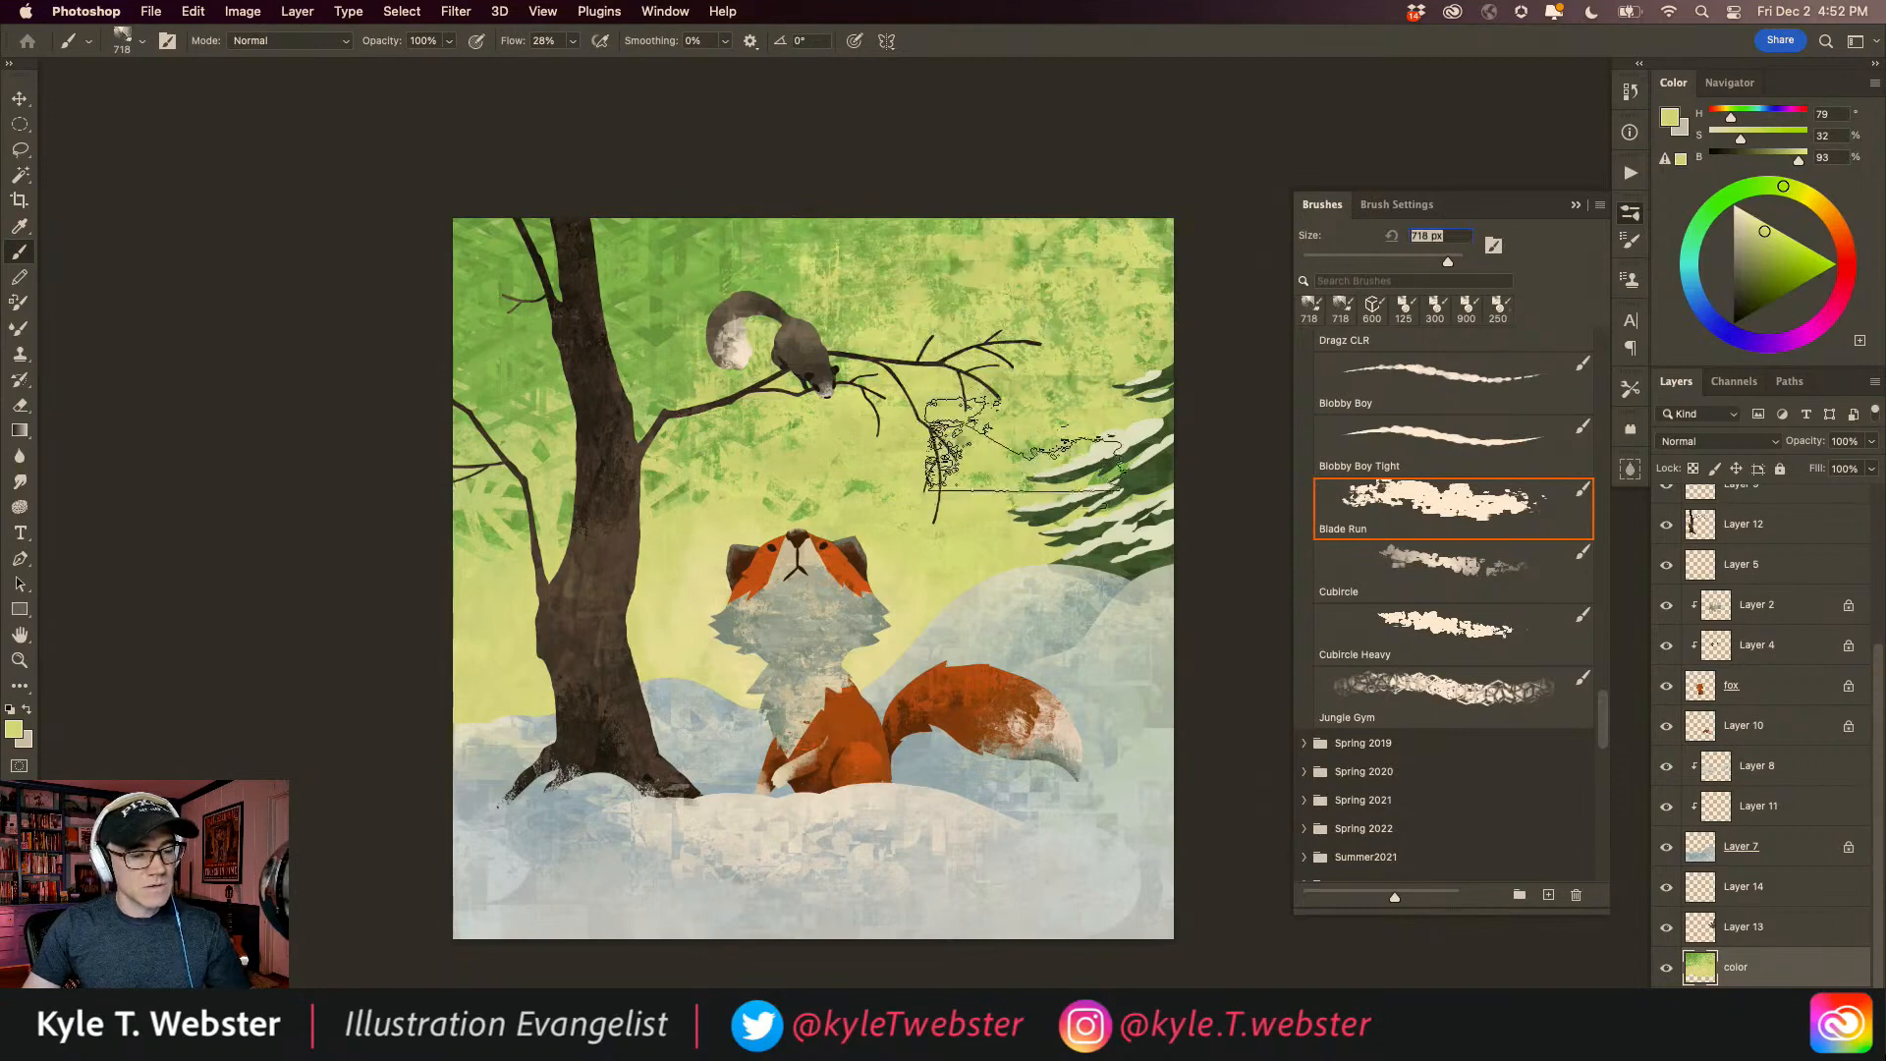
pyautogui.moveTo(851, 507)
pyautogui.mouseDown()
pyautogui.moveTo(738, 366)
pyautogui.moveTo(685, 471)
pyautogui.moveTo(564, 394)
pyautogui.moveTo(480, 491)
pyautogui.moveTo(515, 430)
pyautogui.moveTo(503, 245)
pyautogui.moveTo(456, 272)
pyautogui.moveTo(580, 426)
pyautogui.moveTo(685, 267)
pyautogui.moveTo(670, 272)
pyautogui.moveTo(778, 340)
pyautogui.moveTo(712, 207)
pyautogui.moveTo(580, 245)
pyautogui.moveTo(865, 215)
pyautogui.moveTo(827, 186)
pyautogui.moveTo(490, 220)
pyautogui.moveTo(418, 462)
pyautogui.mouseUp()
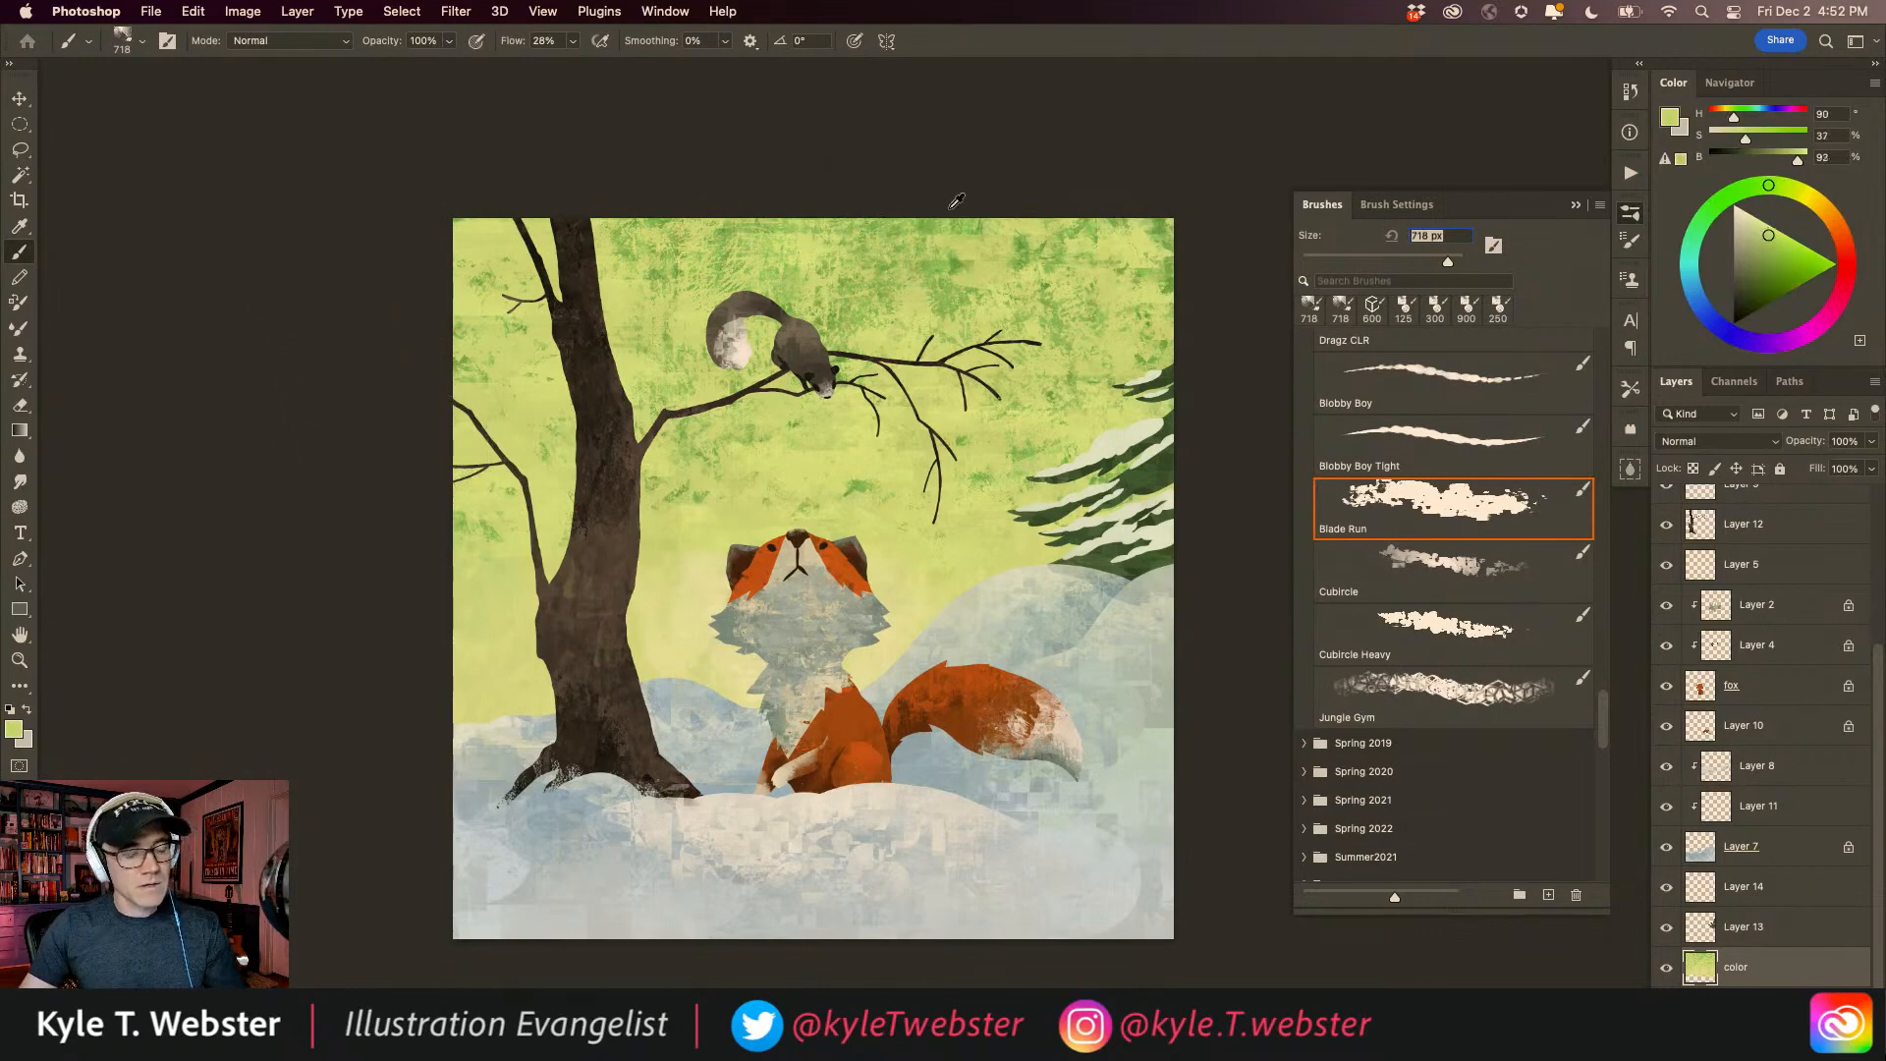
# Step: Browse the brush presets and switch to the Pressure brush at 100 px
pyautogui.moveTo(1386, 689)
pyautogui.mouseDown()
pyautogui.moveTo(1353, 552)
pyautogui.moveTo(1377, 579)
pyautogui.mouseUp()
pyautogui.moveTo(1512, 602); pyautogui.dragTo(1539, 629)
pyautogui.moveTo(1603, 705); pyautogui.dragTo(1345, 476)
pyautogui.scroll(5, 1346, 475)
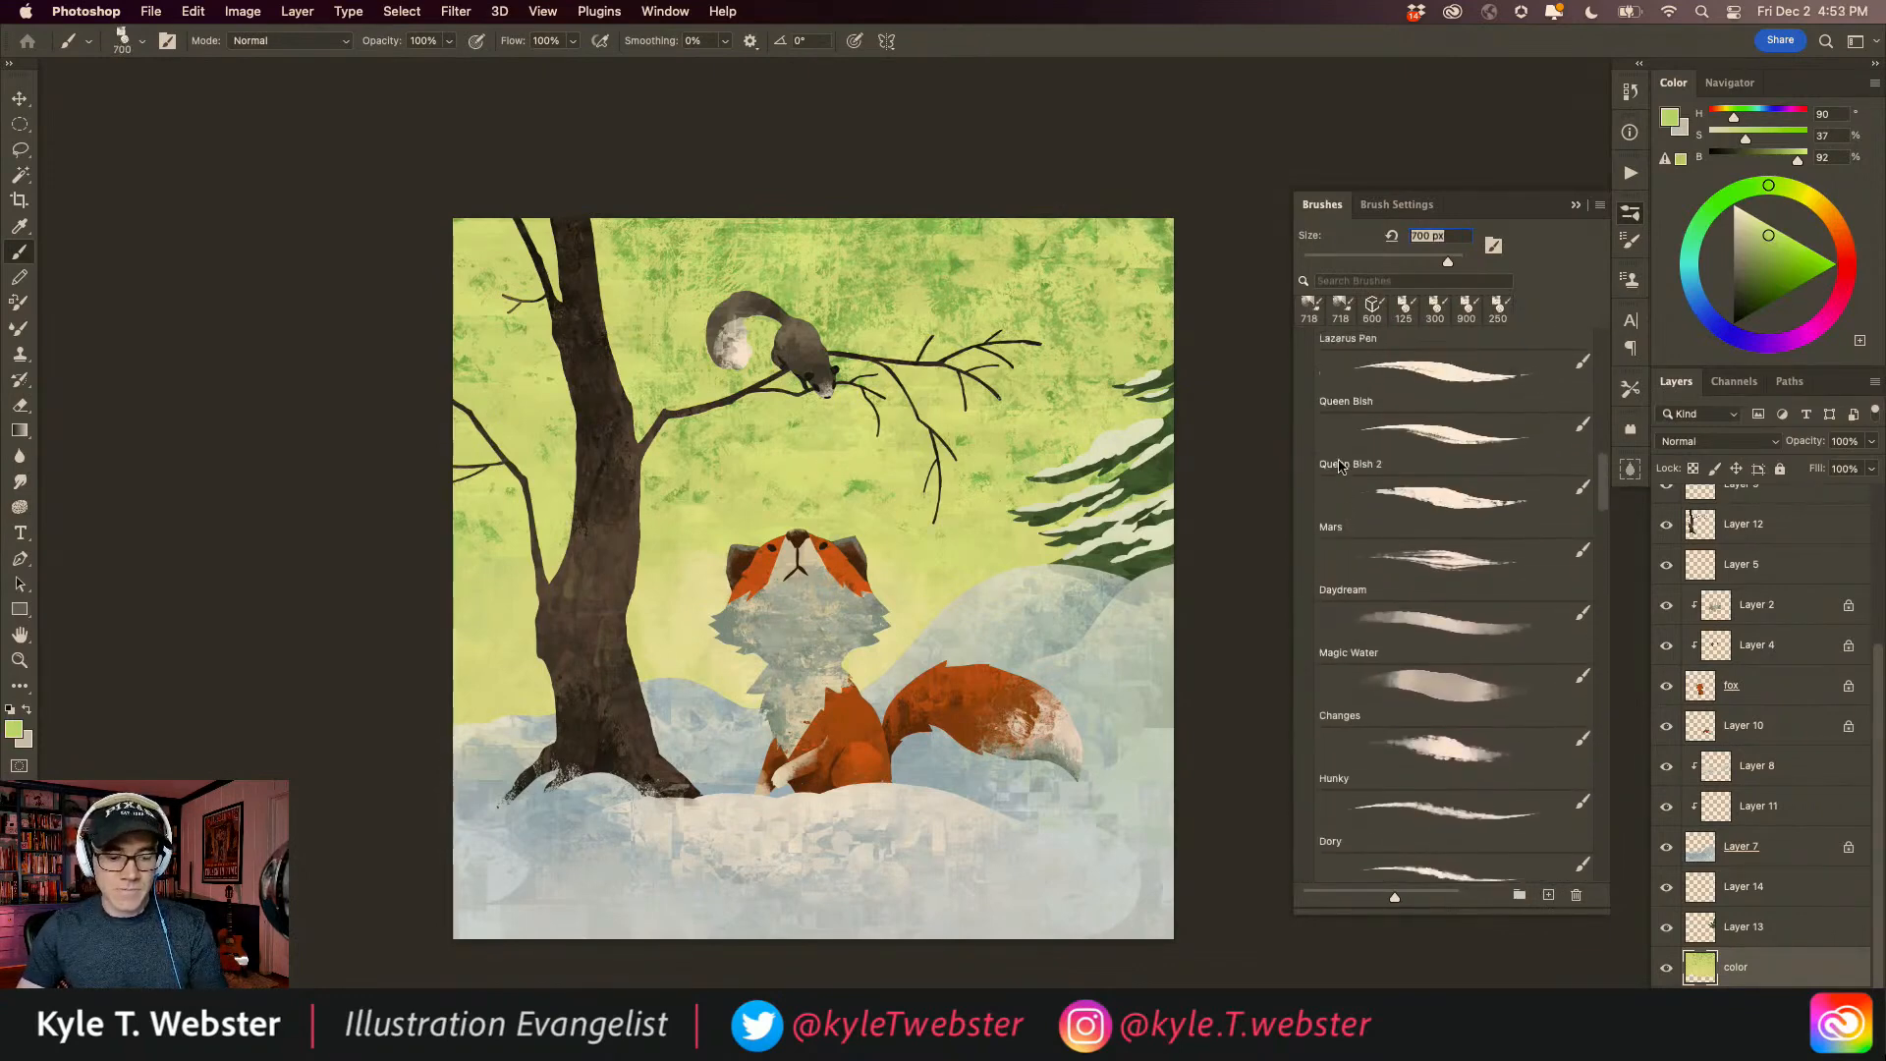
pyautogui.scroll(4, 1336, 442)
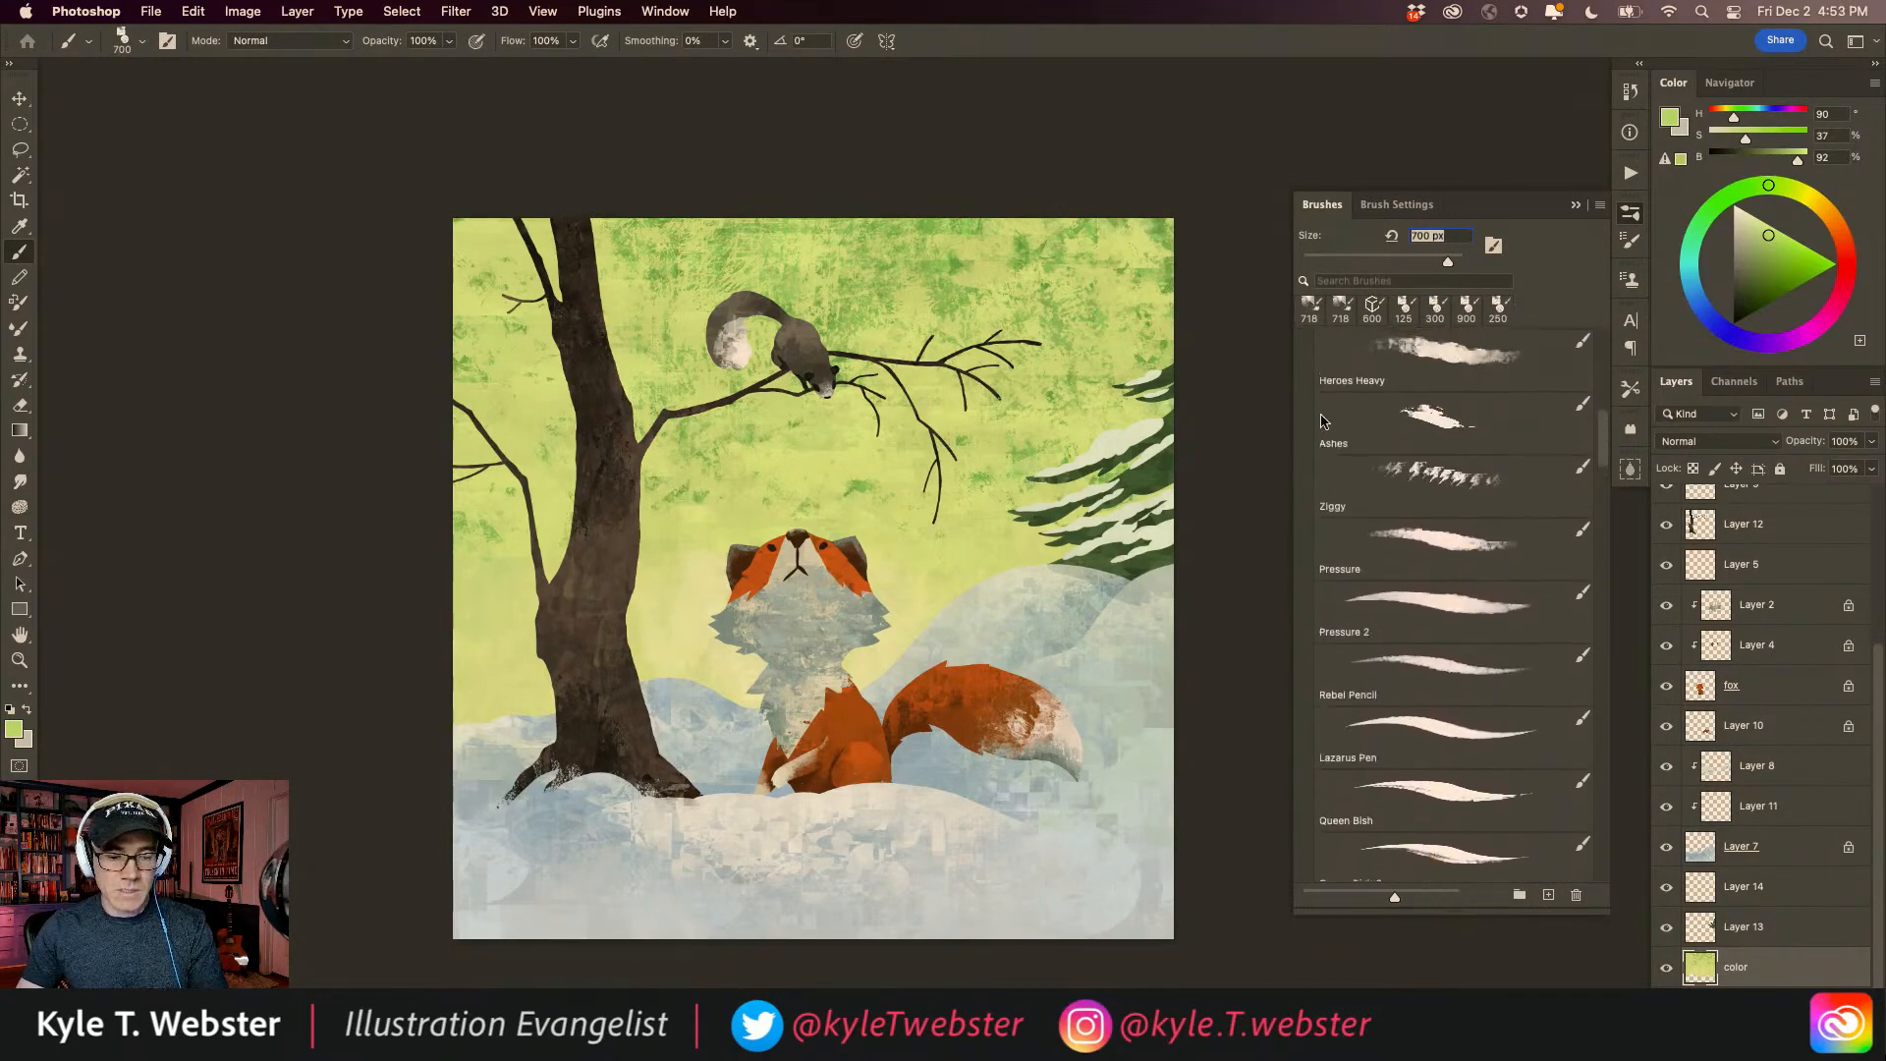
pyautogui.click(1572, 207)
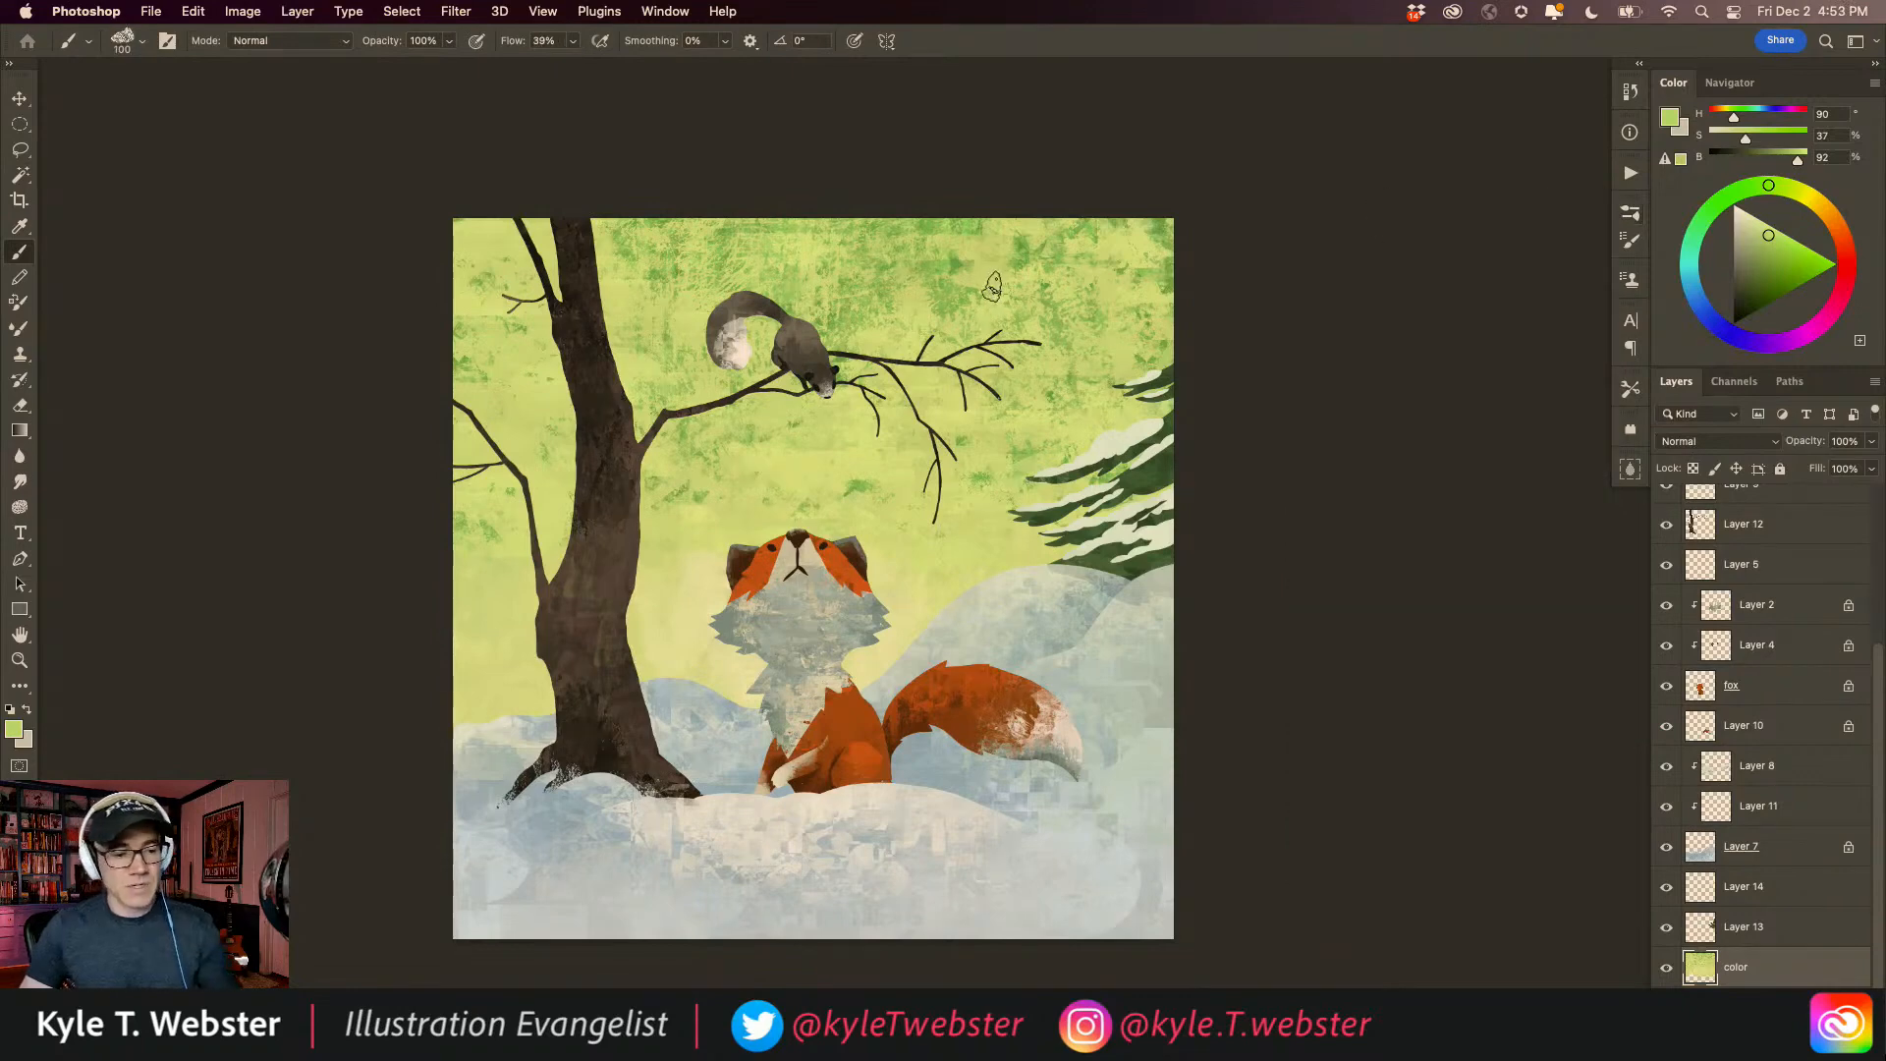
# Step: Switch to the Hunky brush and enlarge it to 600 px
pyautogui.click(1630, 214)
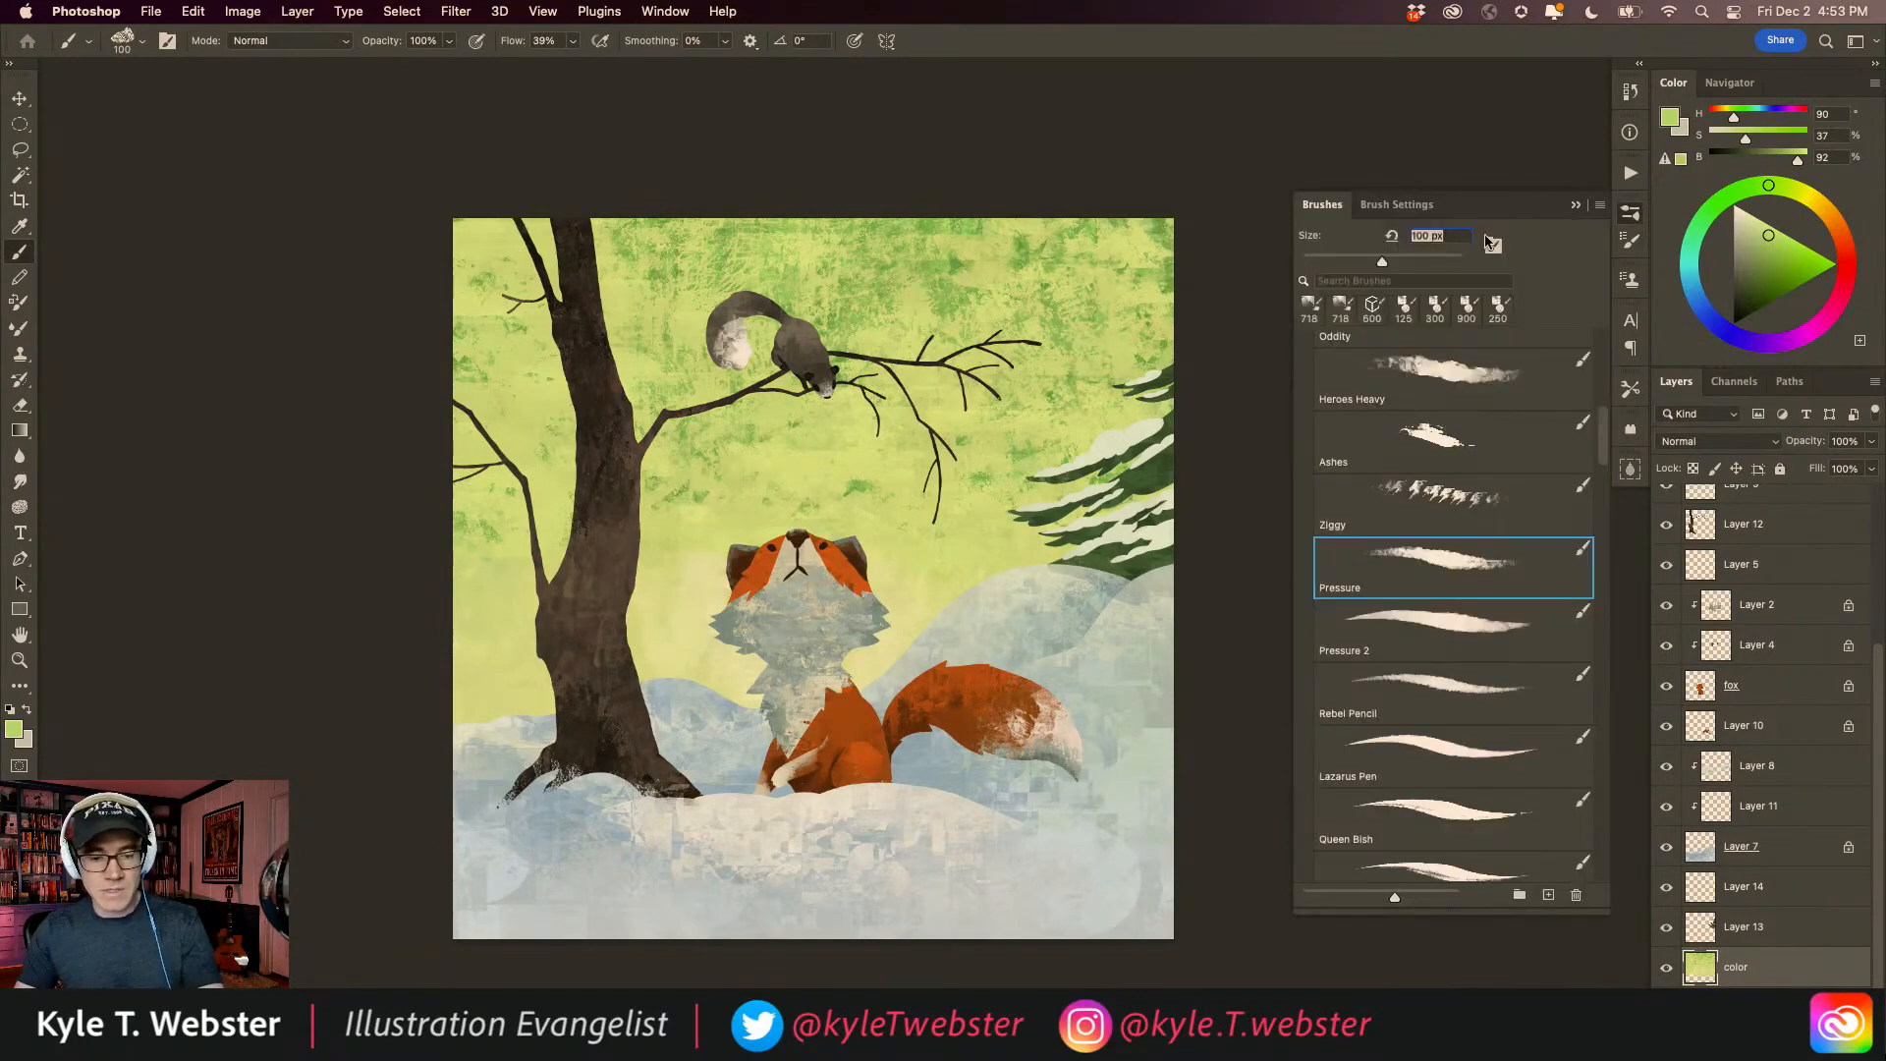
pyautogui.scroll(-8, 1328, 496)
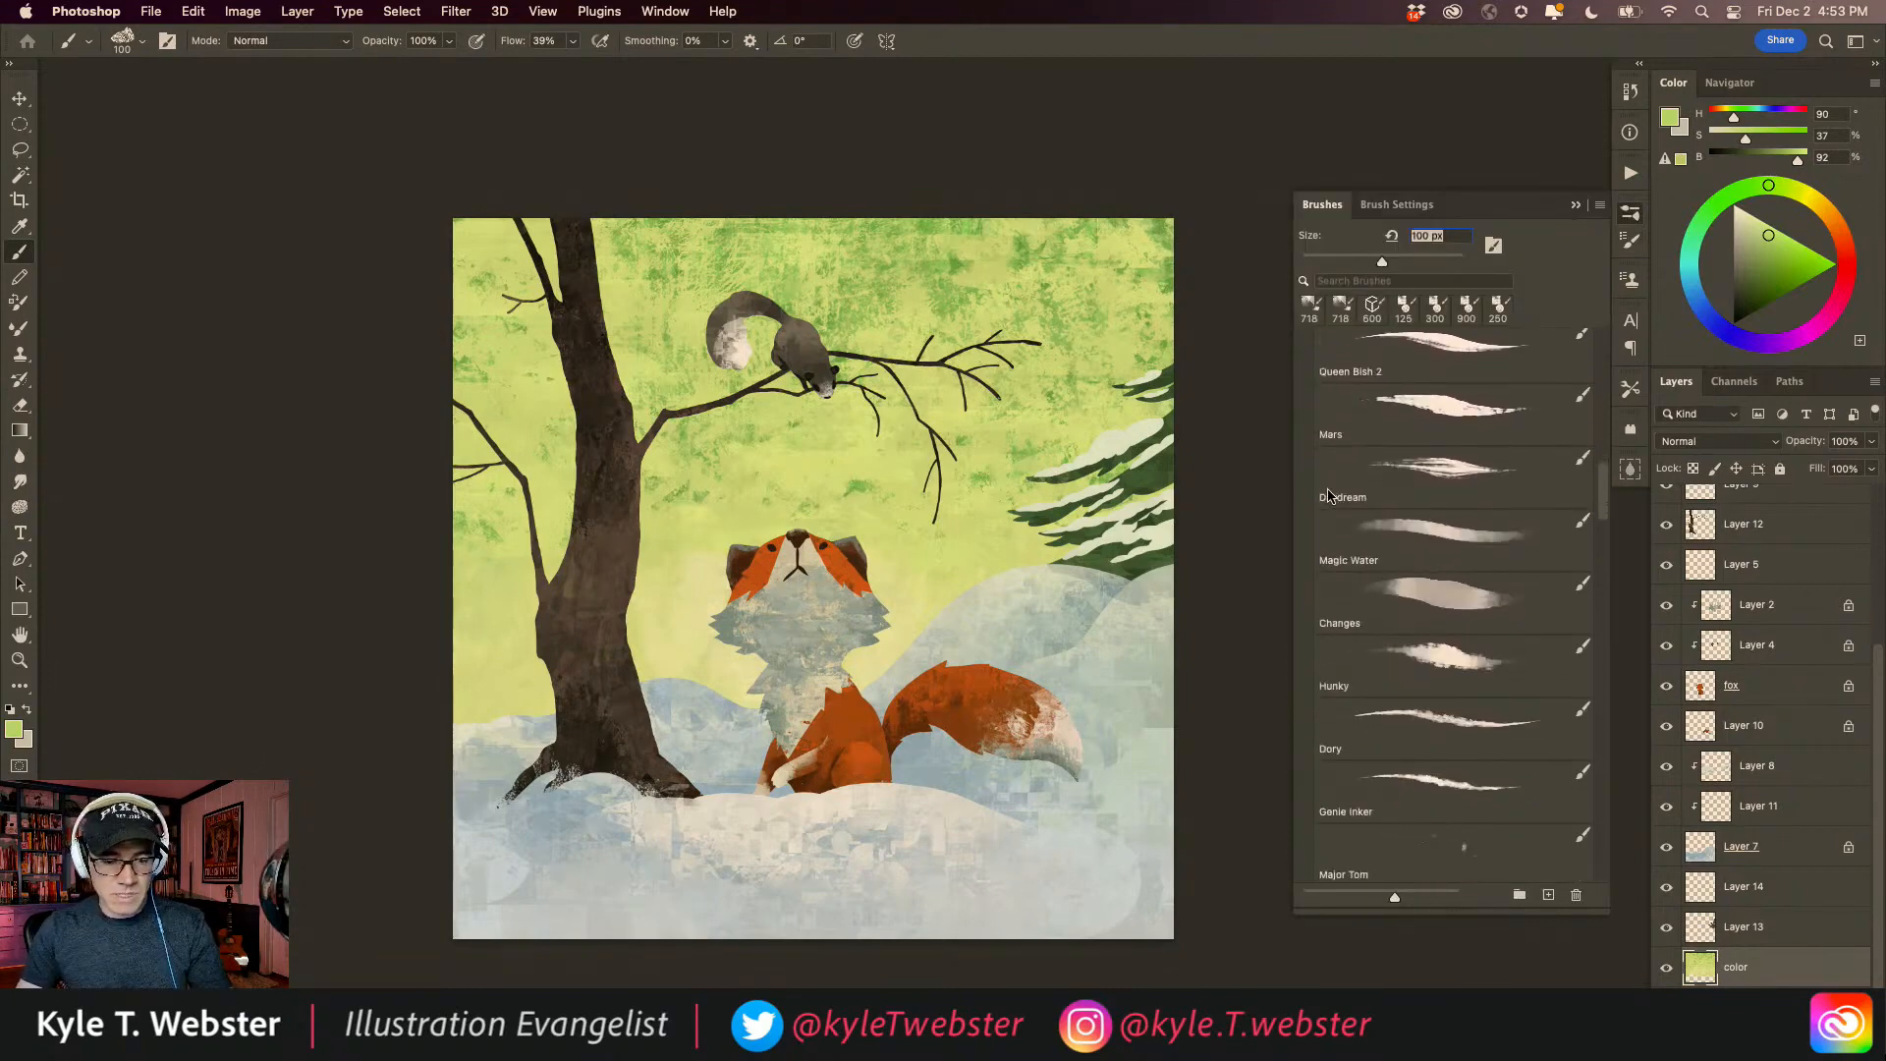
pyautogui.scroll(-1, 1328, 496)
pyautogui.click(1447, 630)
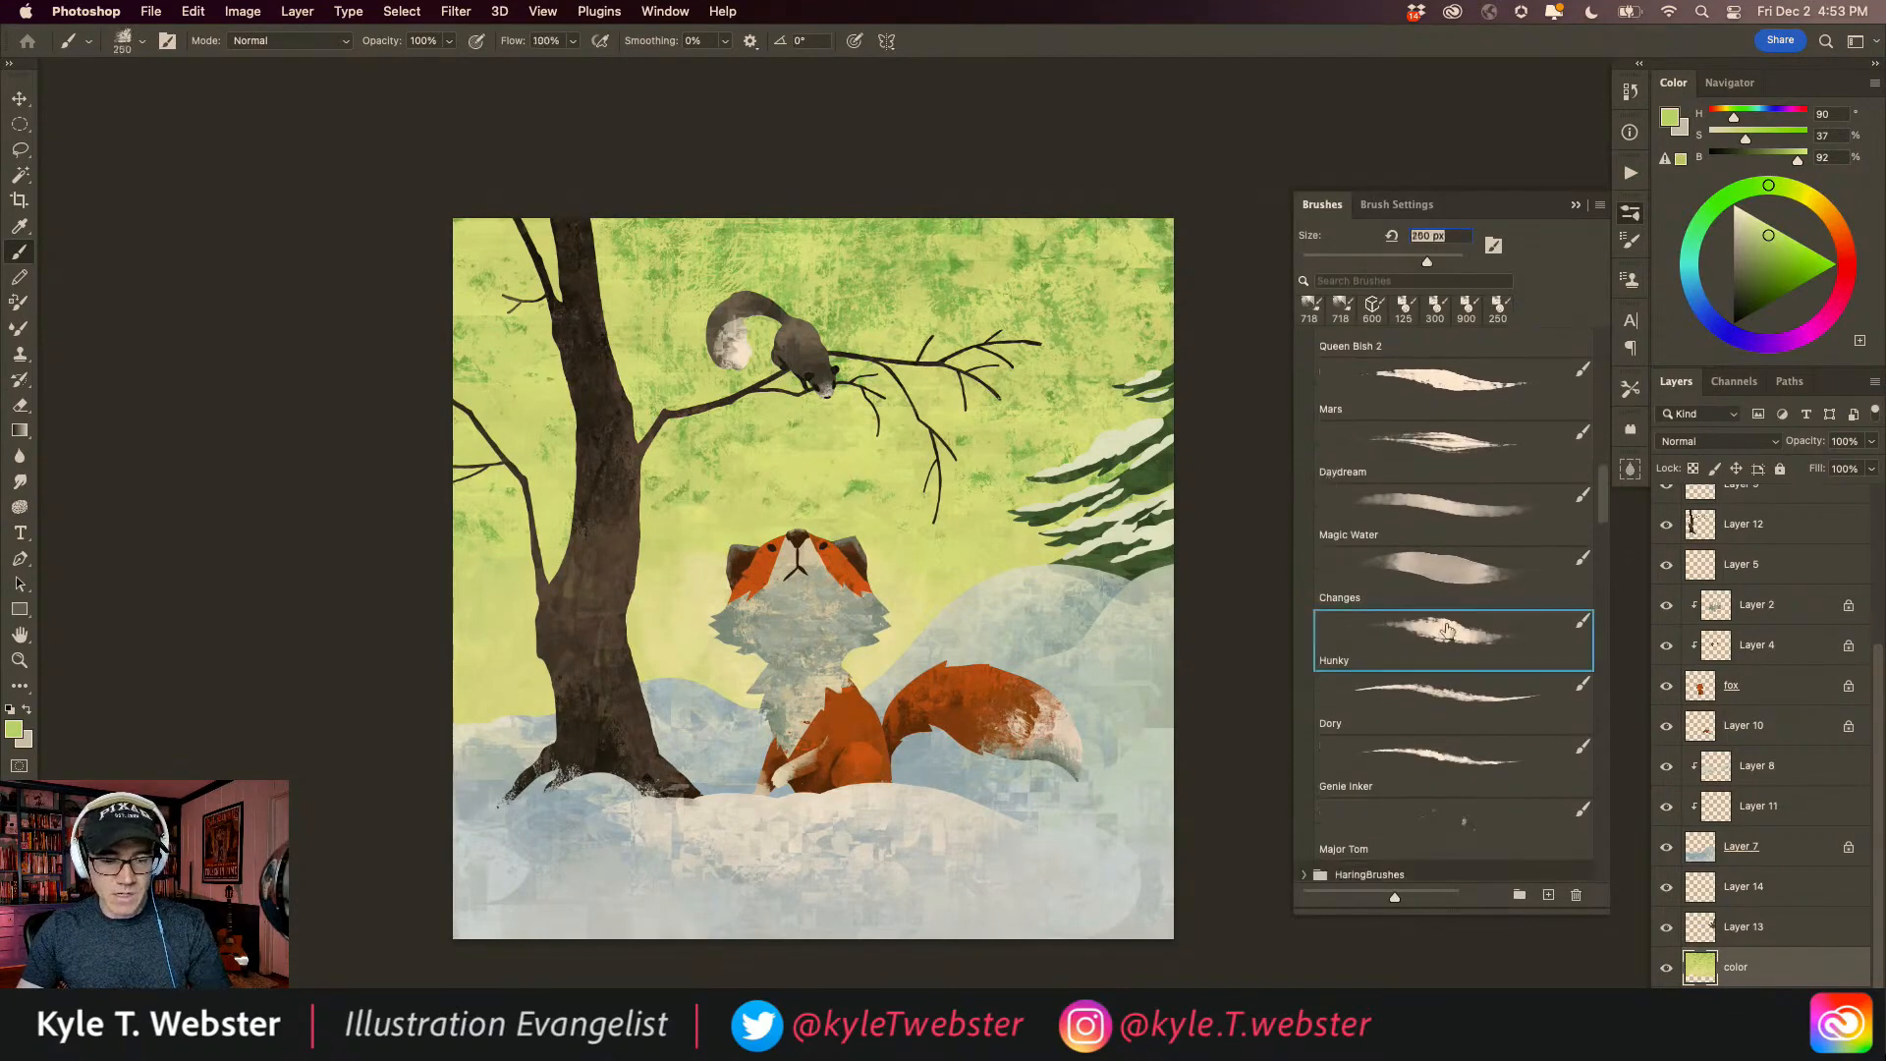
pyautogui.click(1577, 204)
pyautogui.press(']')
pyautogui.press(']')
pyautogui.press(']')
pyautogui.press(']')
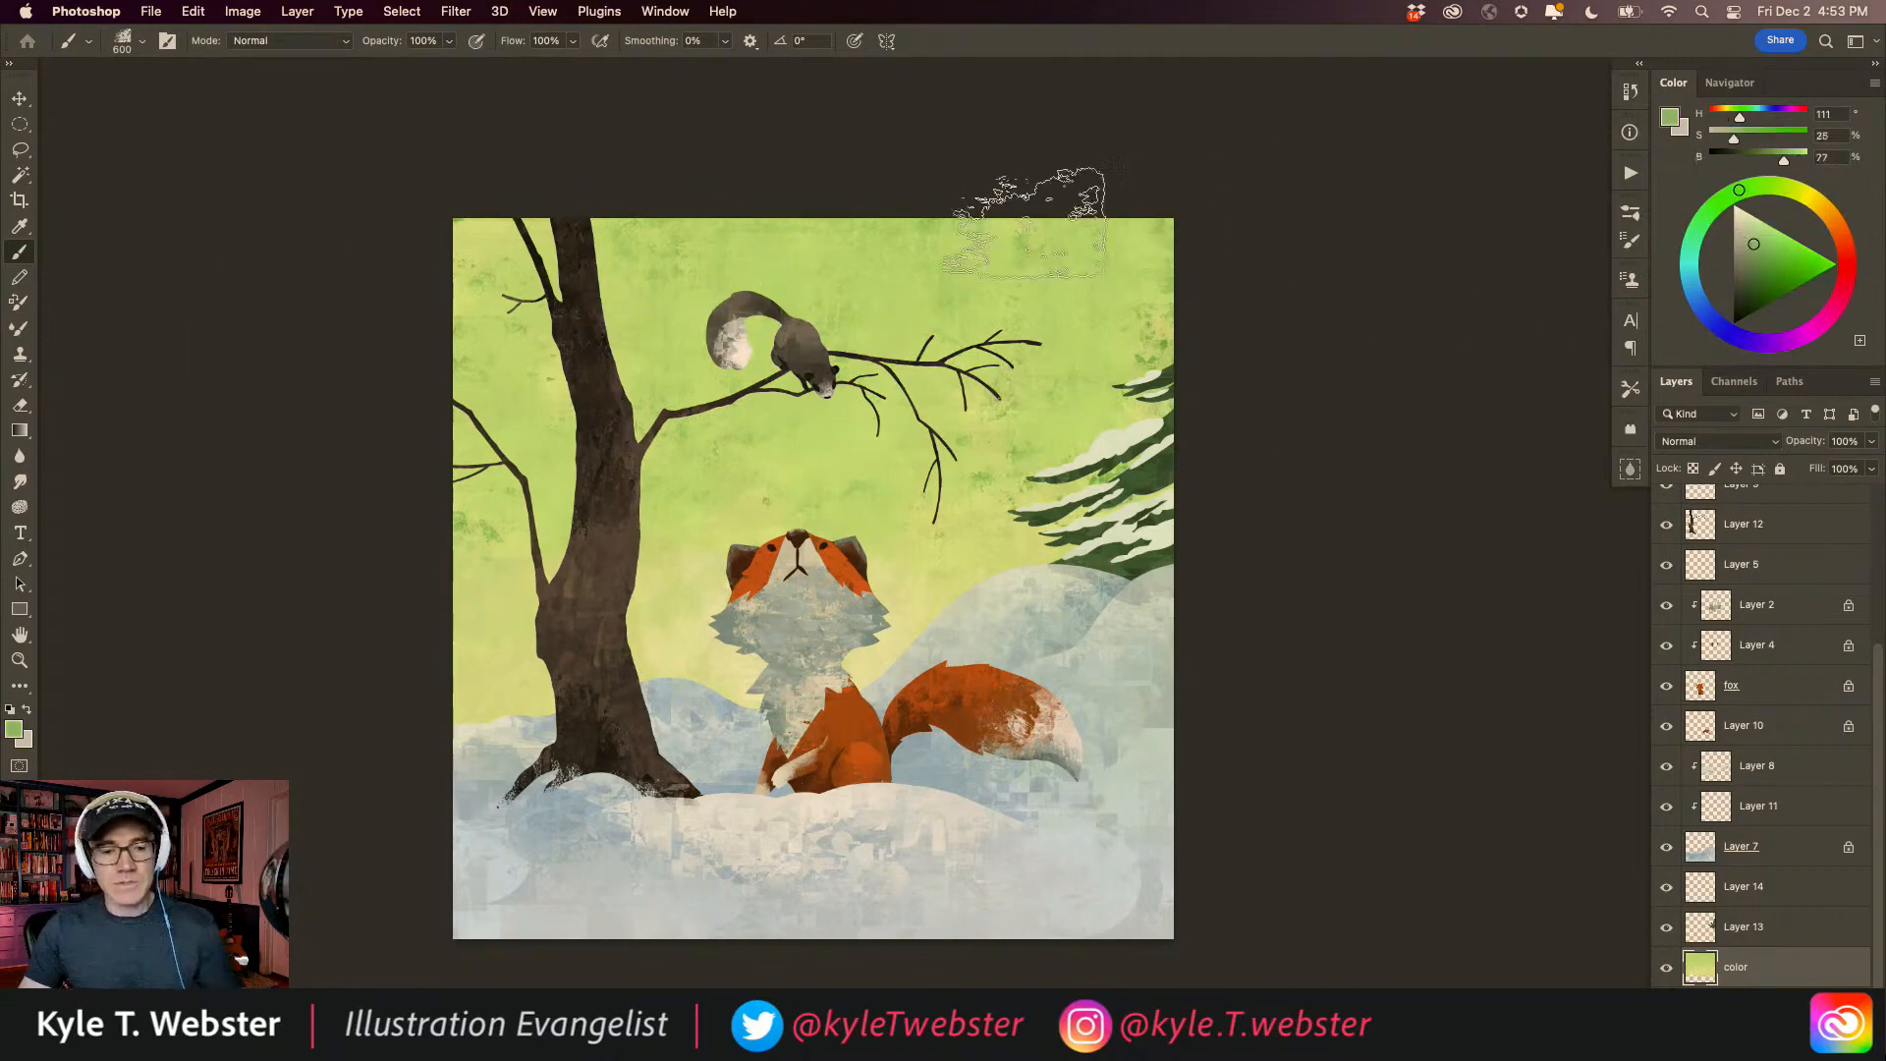
# Step: Paint muted green (H 111, S 25, B 77) across the upper sky, and blend in sampled pale yellow-green (H 79, S 23, B 94)
pyautogui.moveTo(903, 236); pyautogui.dragTo(935, 224)
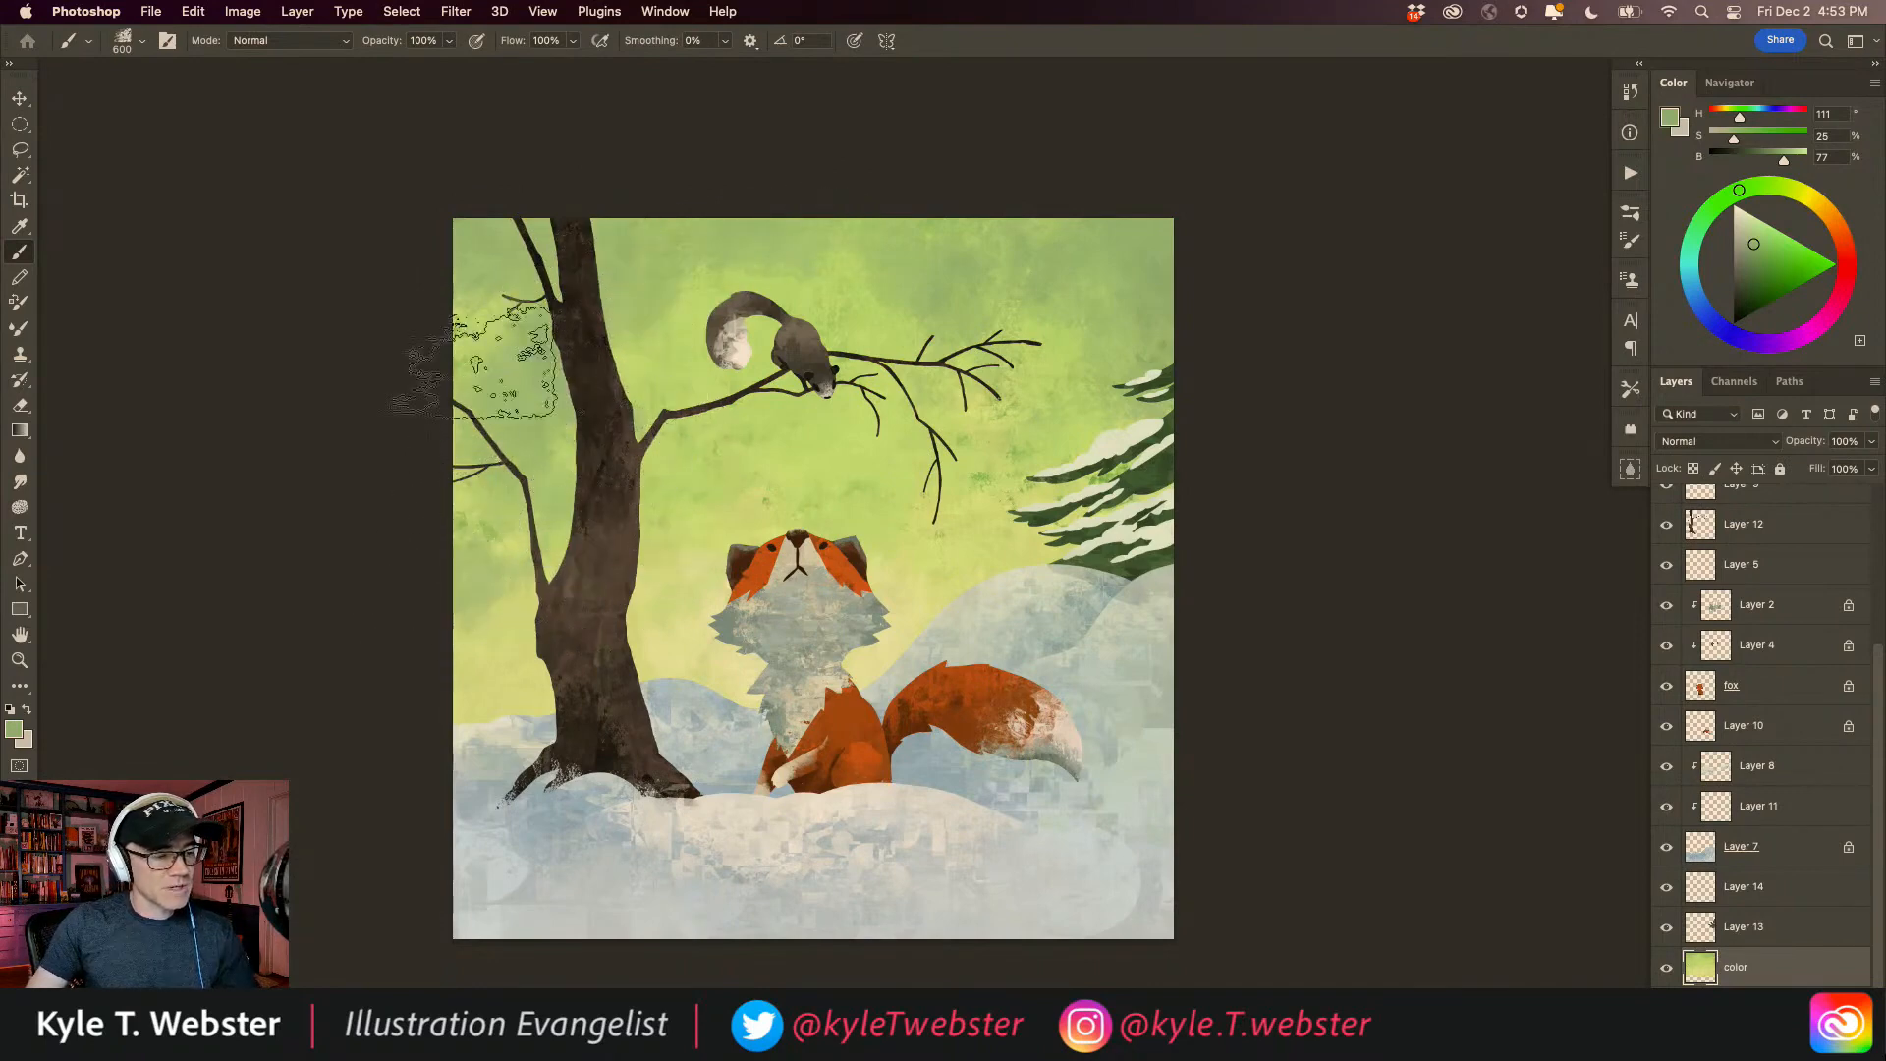
pyautogui.keyDown('alt'); pyautogui.click(694, 547); pyautogui.keyUp('alt')
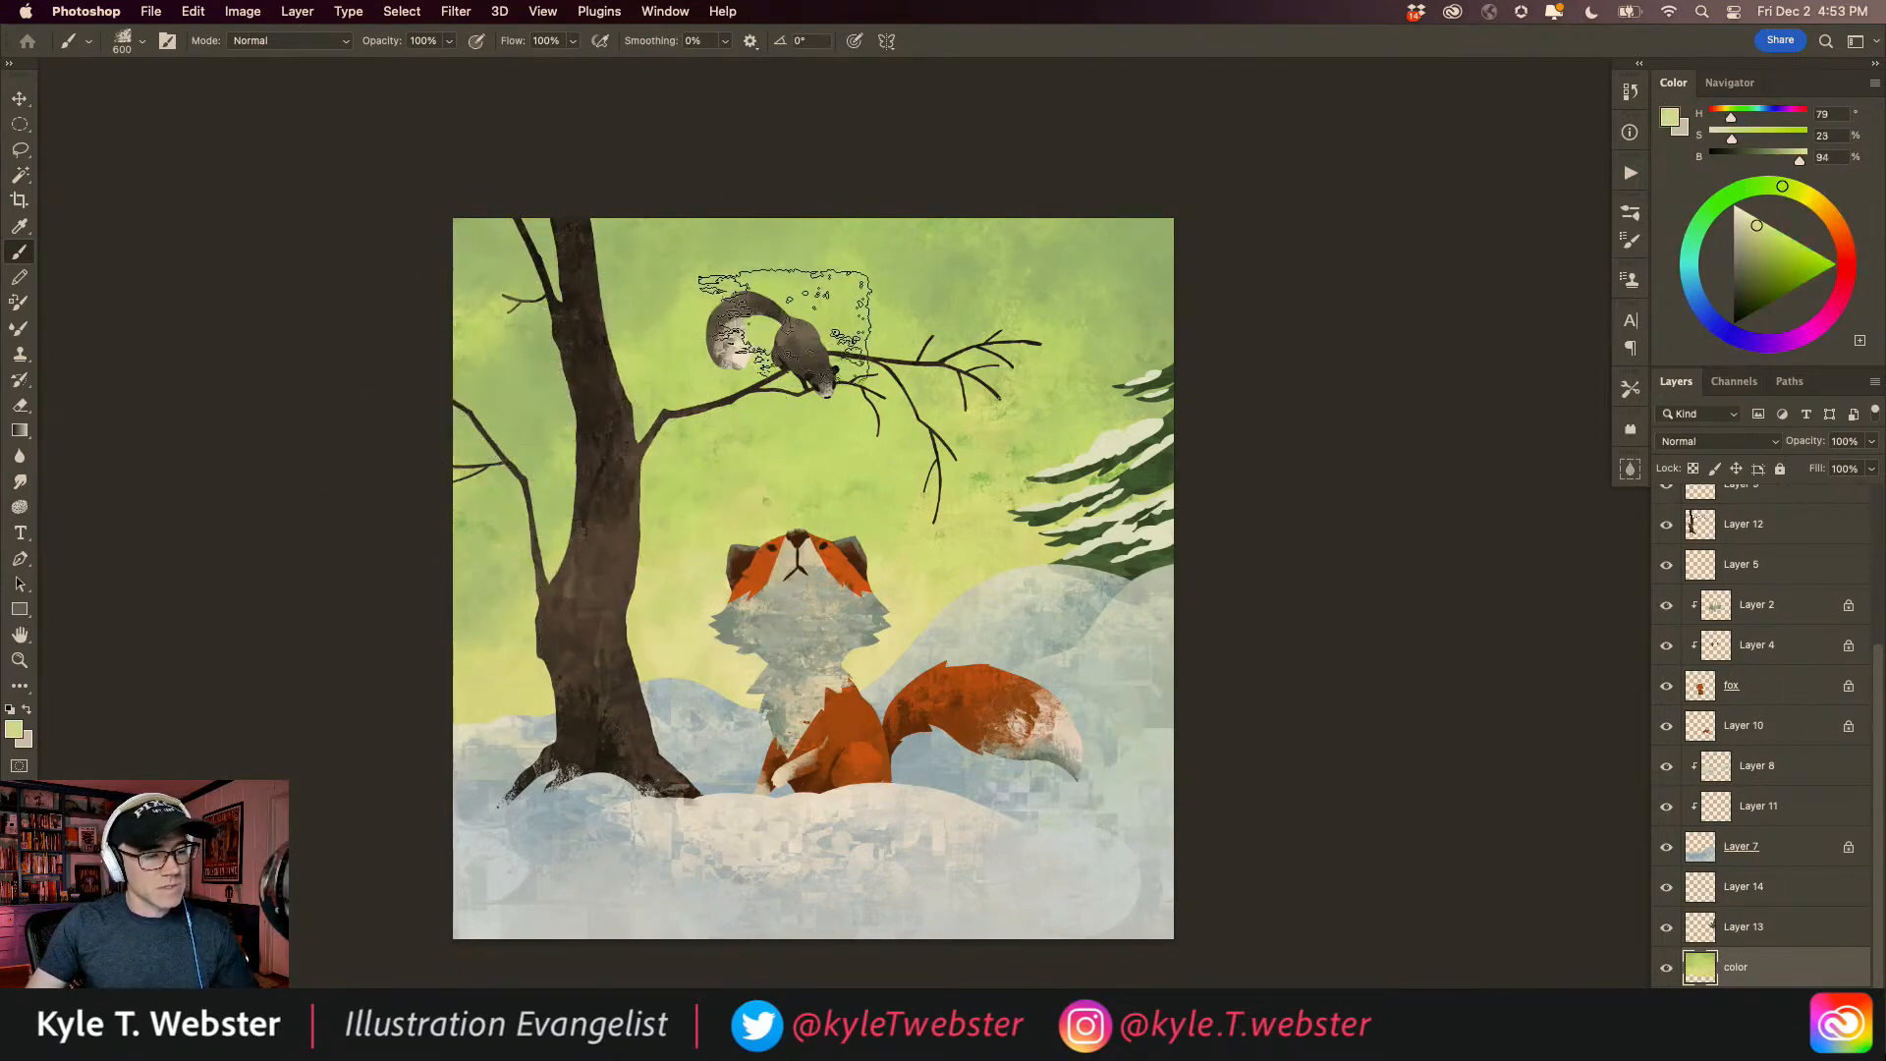
pyautogui.moveTo(849, 315)
pyautogui.mouseDown()
pyautogui.moveTo(835, 272)
pyautogui.moveTo(891, 338)
pyautogui.moveTo(857, 268)
pyautogui.moveTo(810, 254)
pyautogui.moveTo(904, 263)
pyautogui.mouseUp()
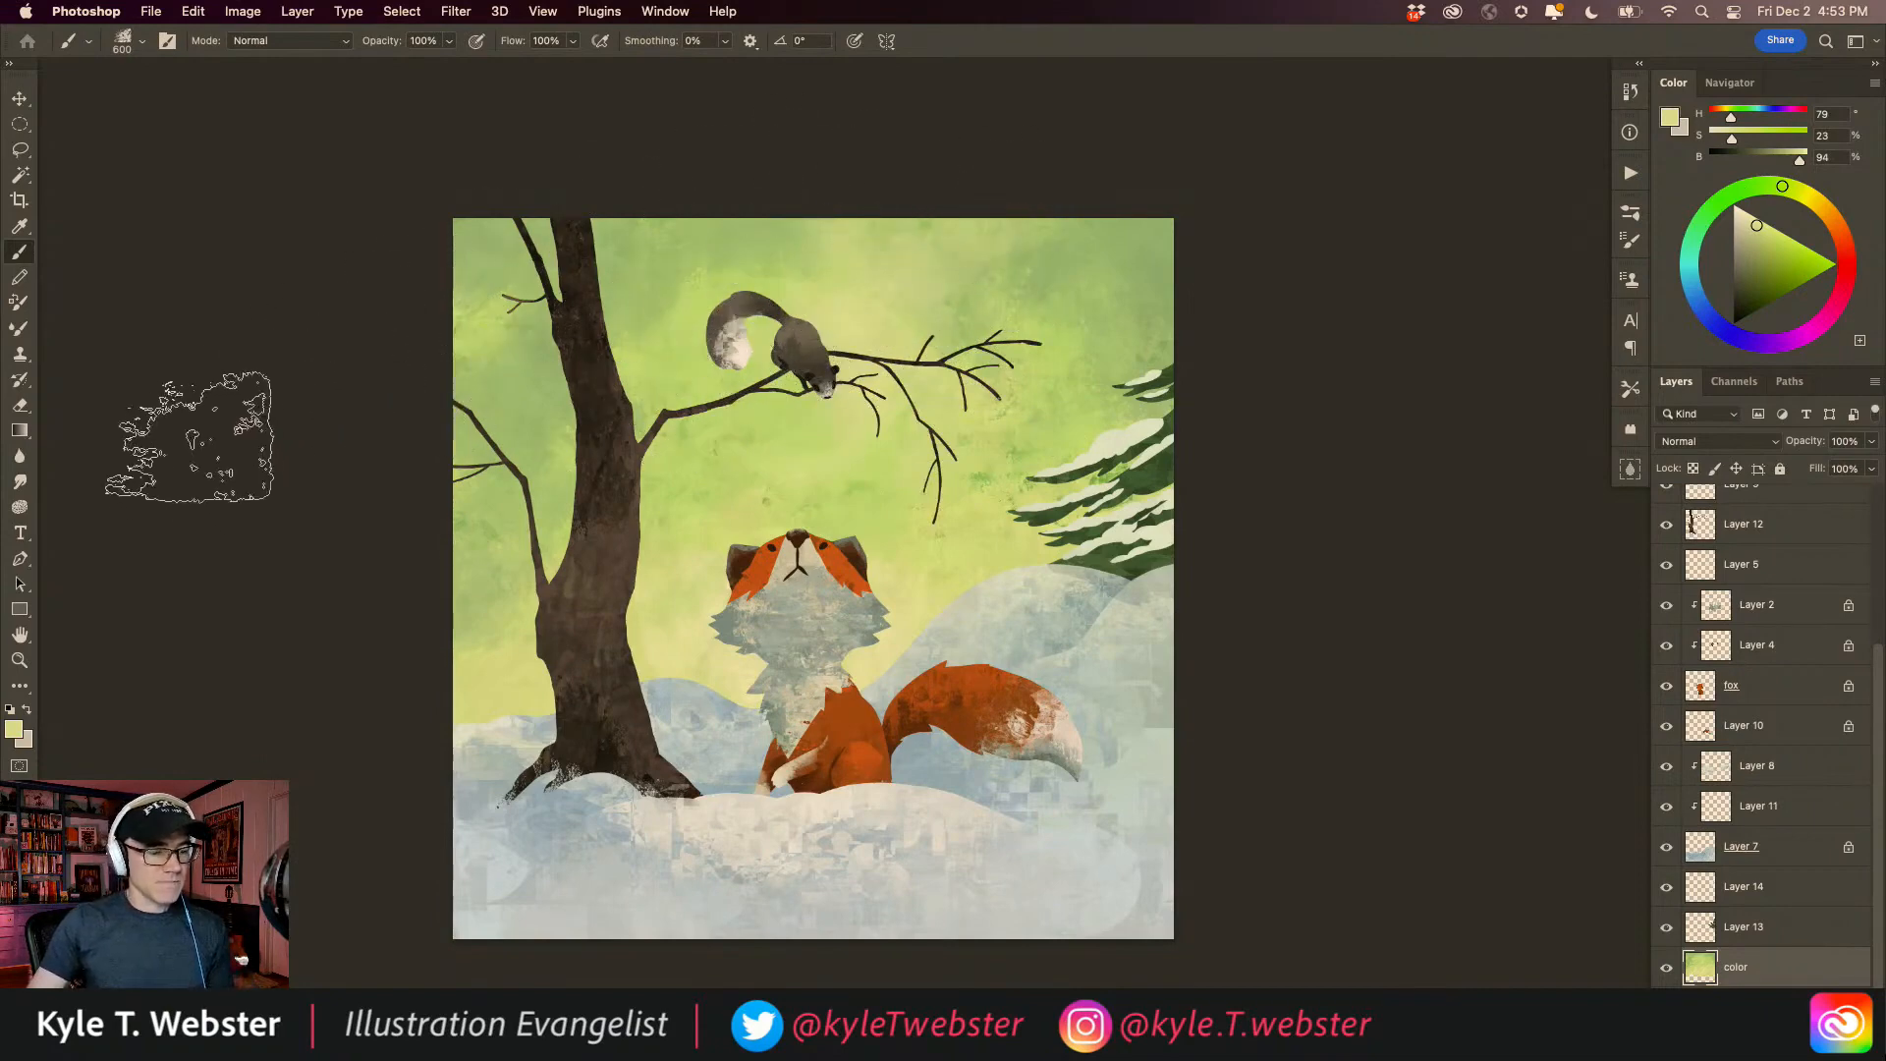
pyautogui.moveTo(602, 623); pyautogui.dragTo(609, 602)
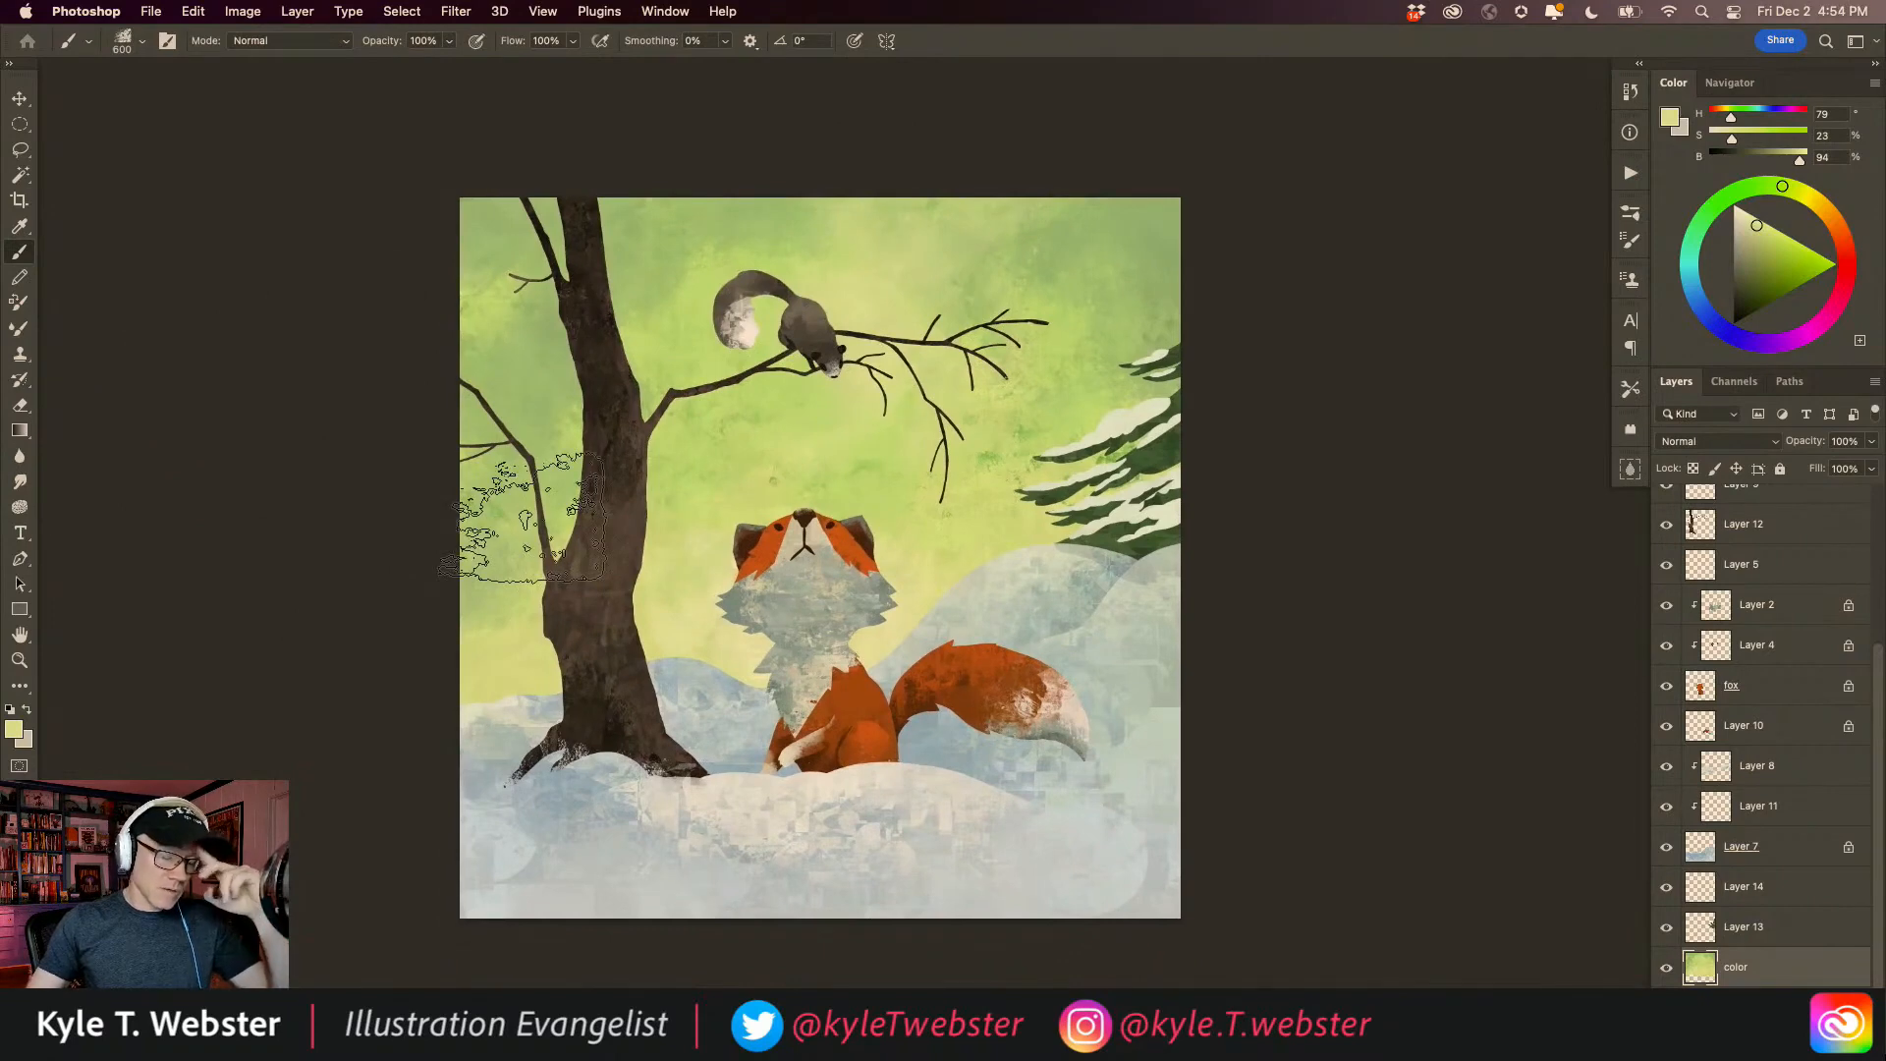
pyautogui.moveTo(532, 617); pyautogui.dragTo(519, 617)
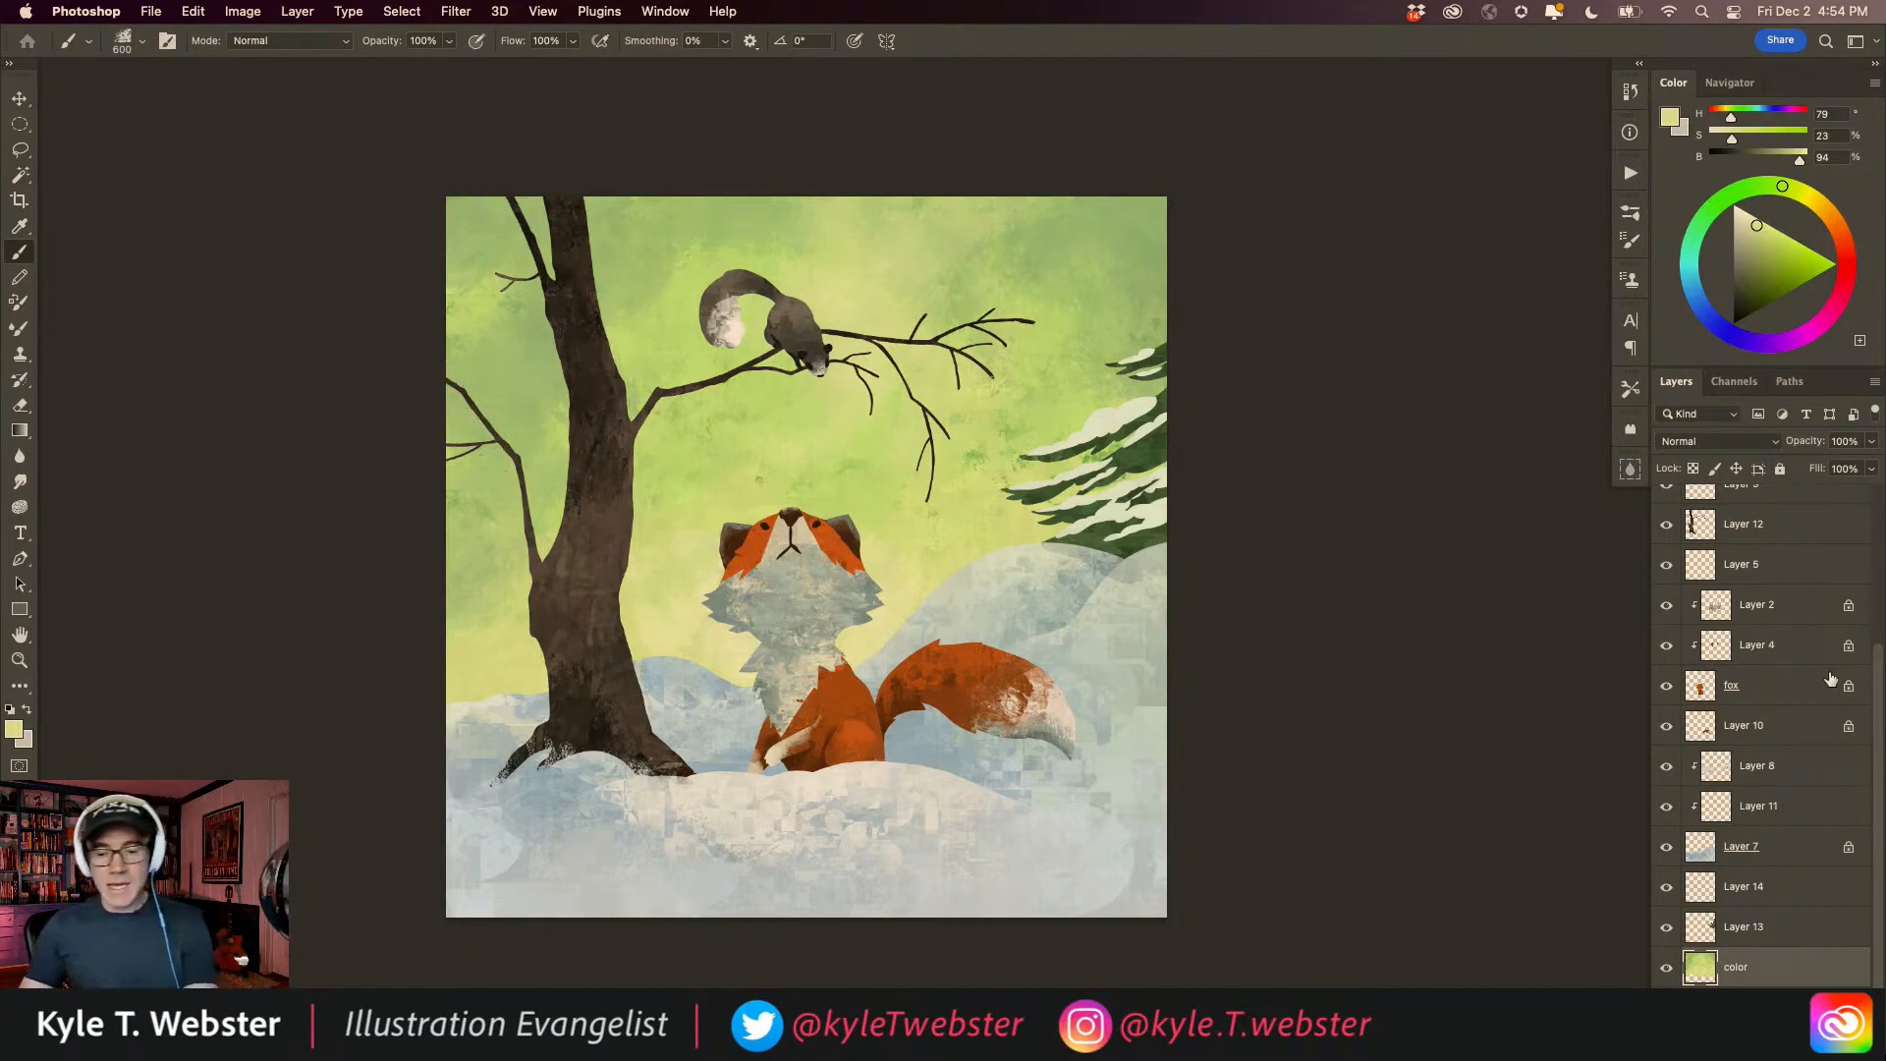
# Step: Add a new empty layer above Layer 1 at the top of the layer stack
pyautogui.scroll(5, 1791, 679)
pyautogui.click(1699, 498)
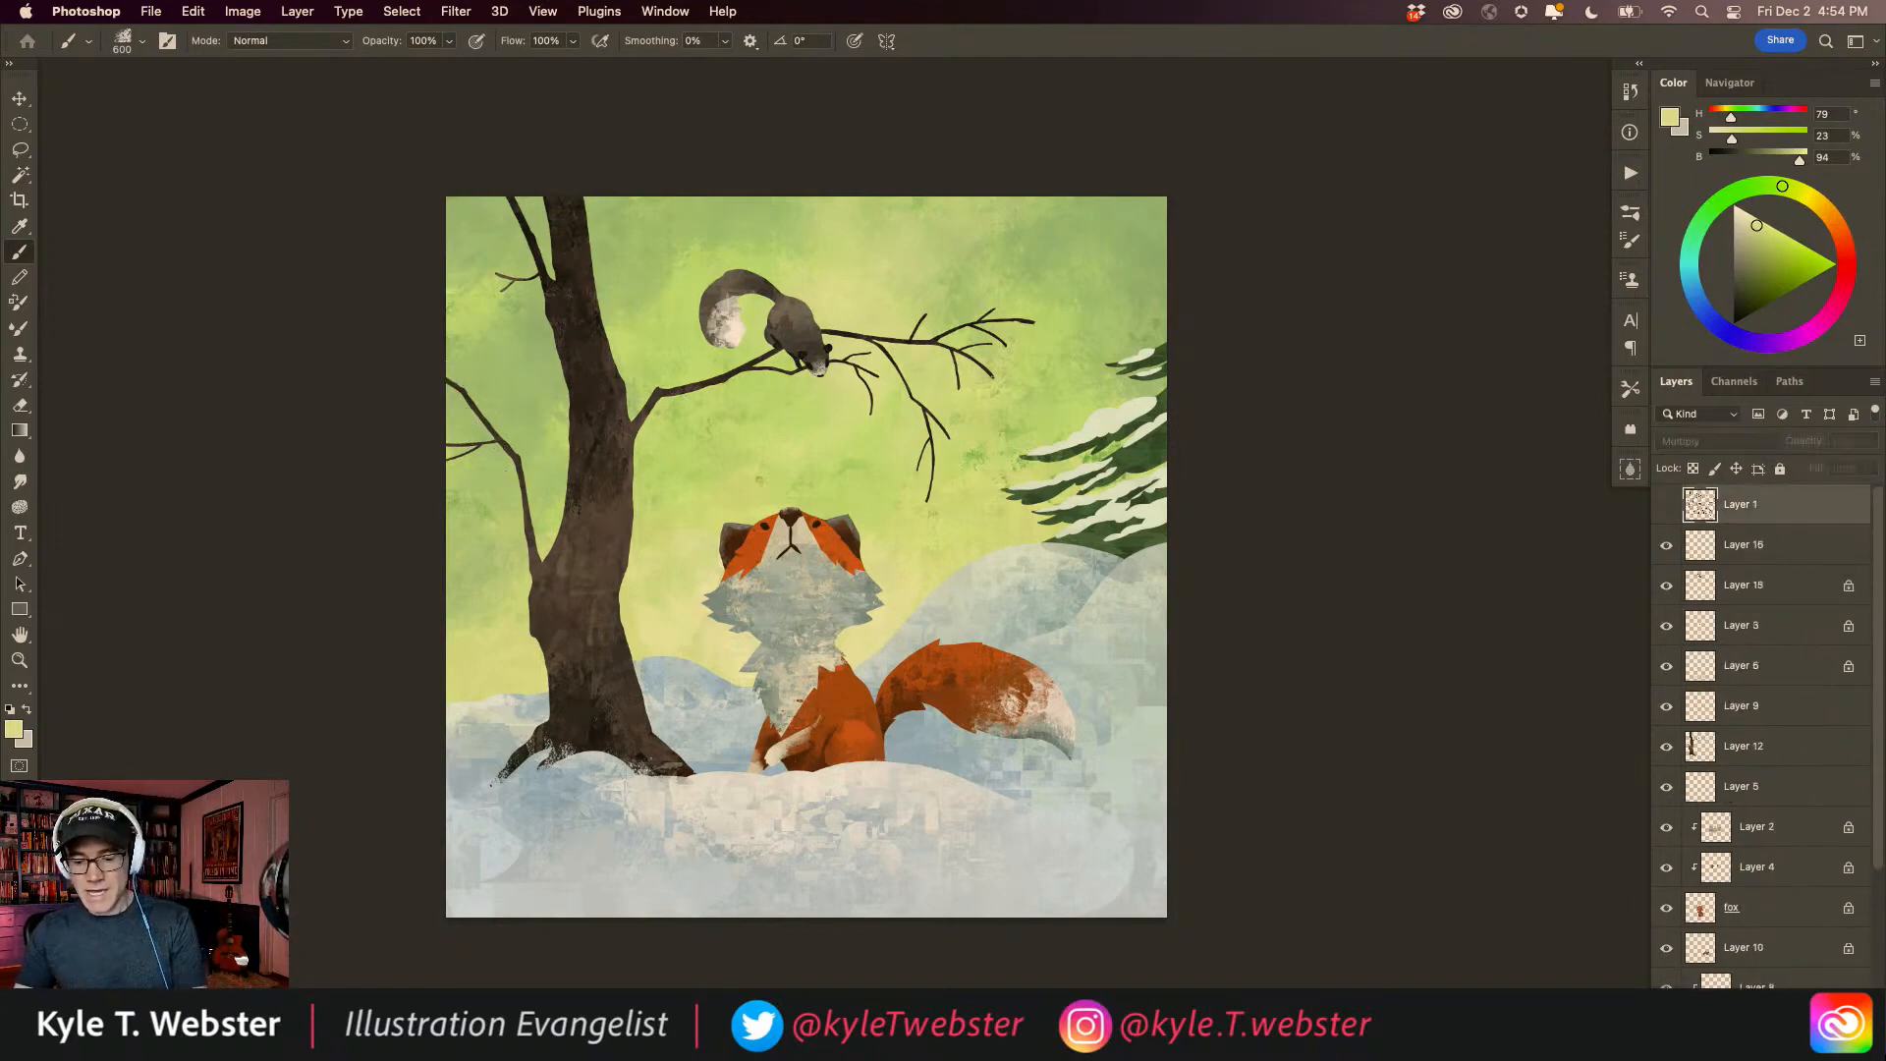
pyautogui.click(1821, 1047)
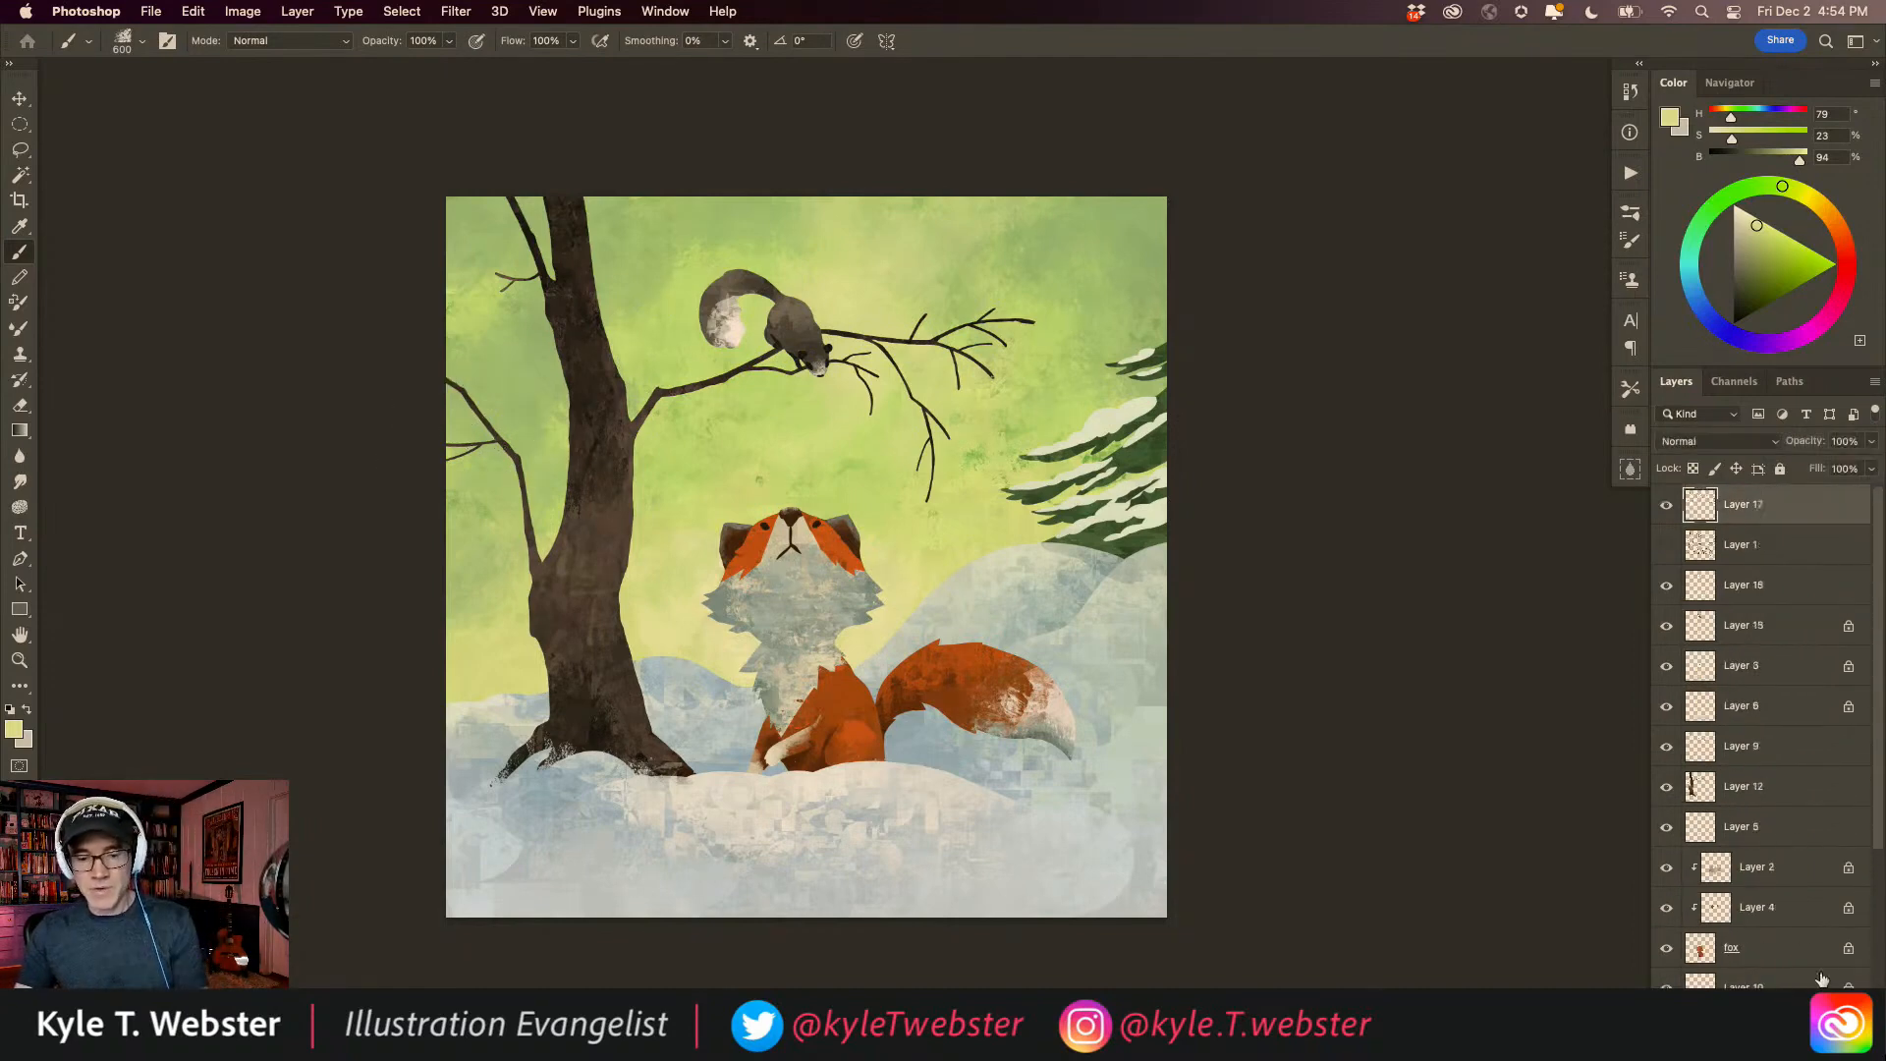
# Step: Find the Vincent brush among the presets, use it at 300 px, and choose a medium blue (H 219, S 50, B 73)
pyautogui.click(1629, 215)
pyautogui.scroll(5, 1454, 471)
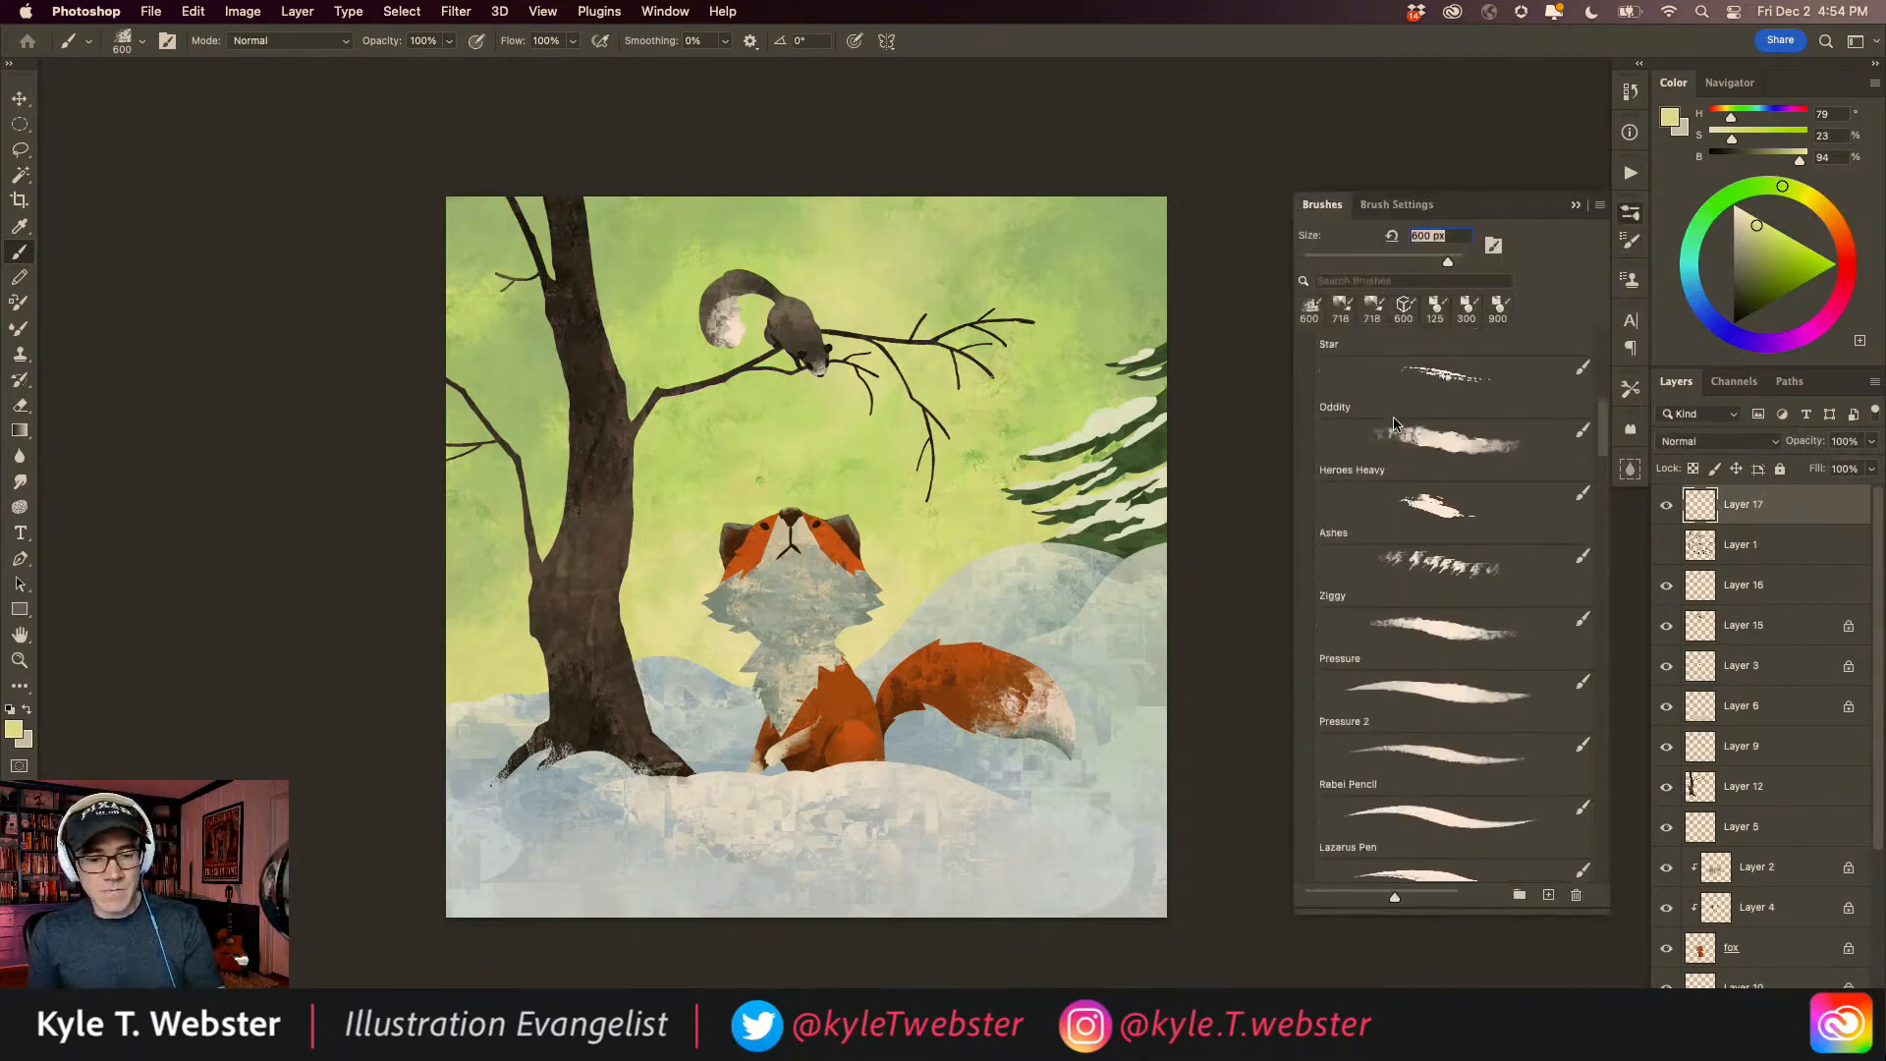
pyautogui.click(1305, 424)
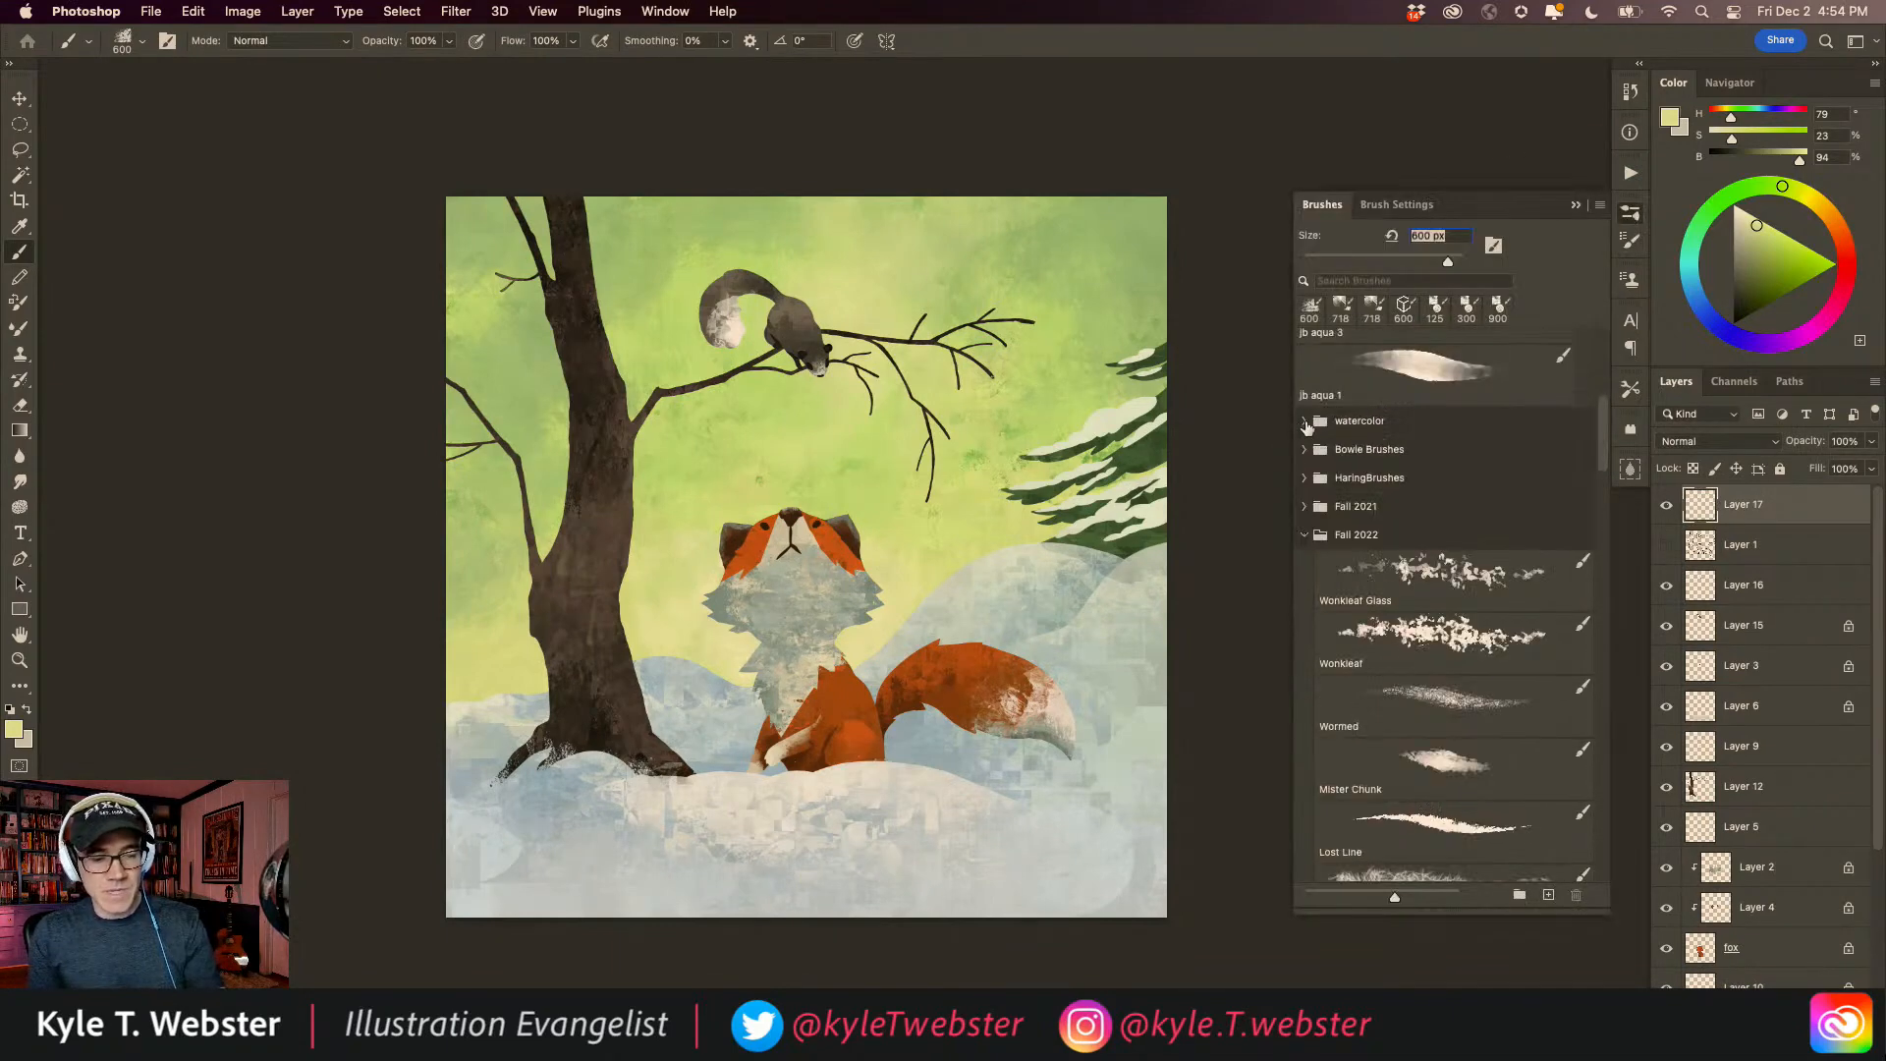
pyautogui.click(1304, 535)
pyautogui.scroll(-1, 1588, 474)
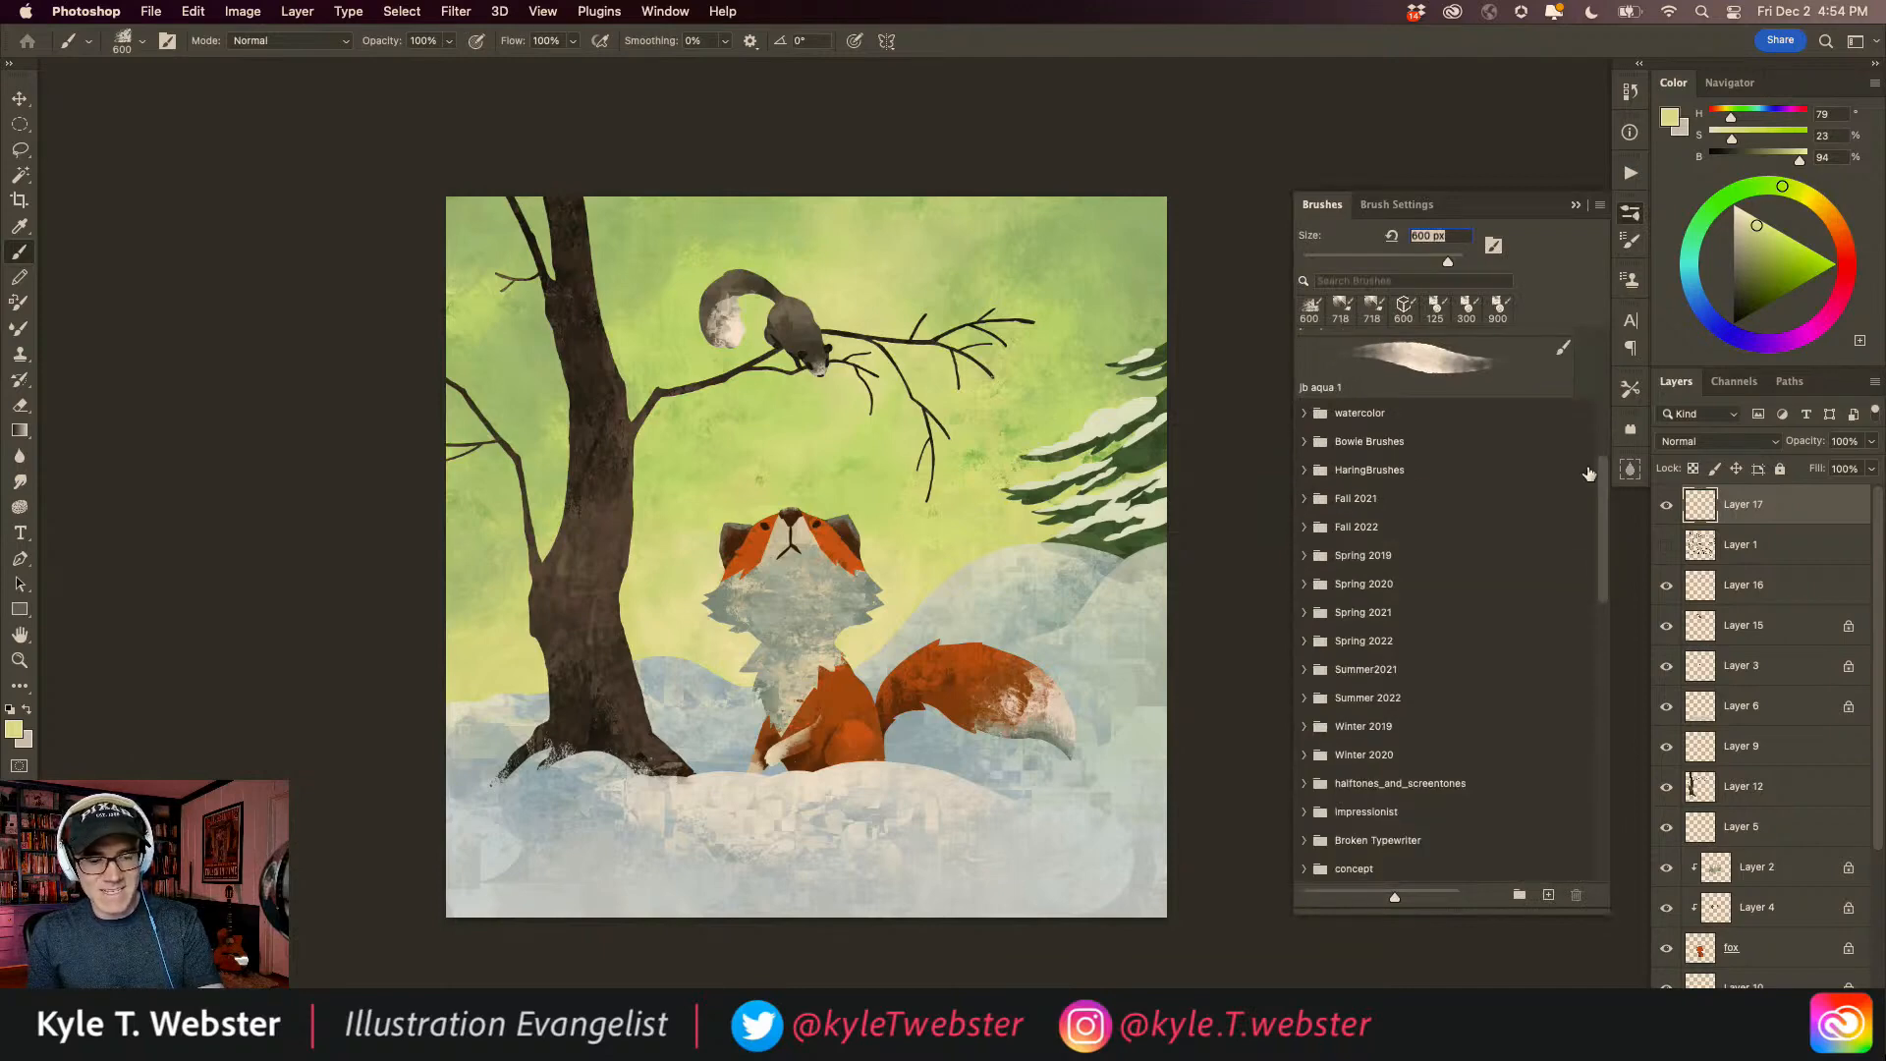
pyautogui.click(1305, 500)
pyautogui.scroll(-10, 1316, 501)
pyautogui.scroll(-5, 1322, 500)
pyautogui.scroll(-5, 1317, 537)
pyautogui.scroll(-3, 1322, 604)
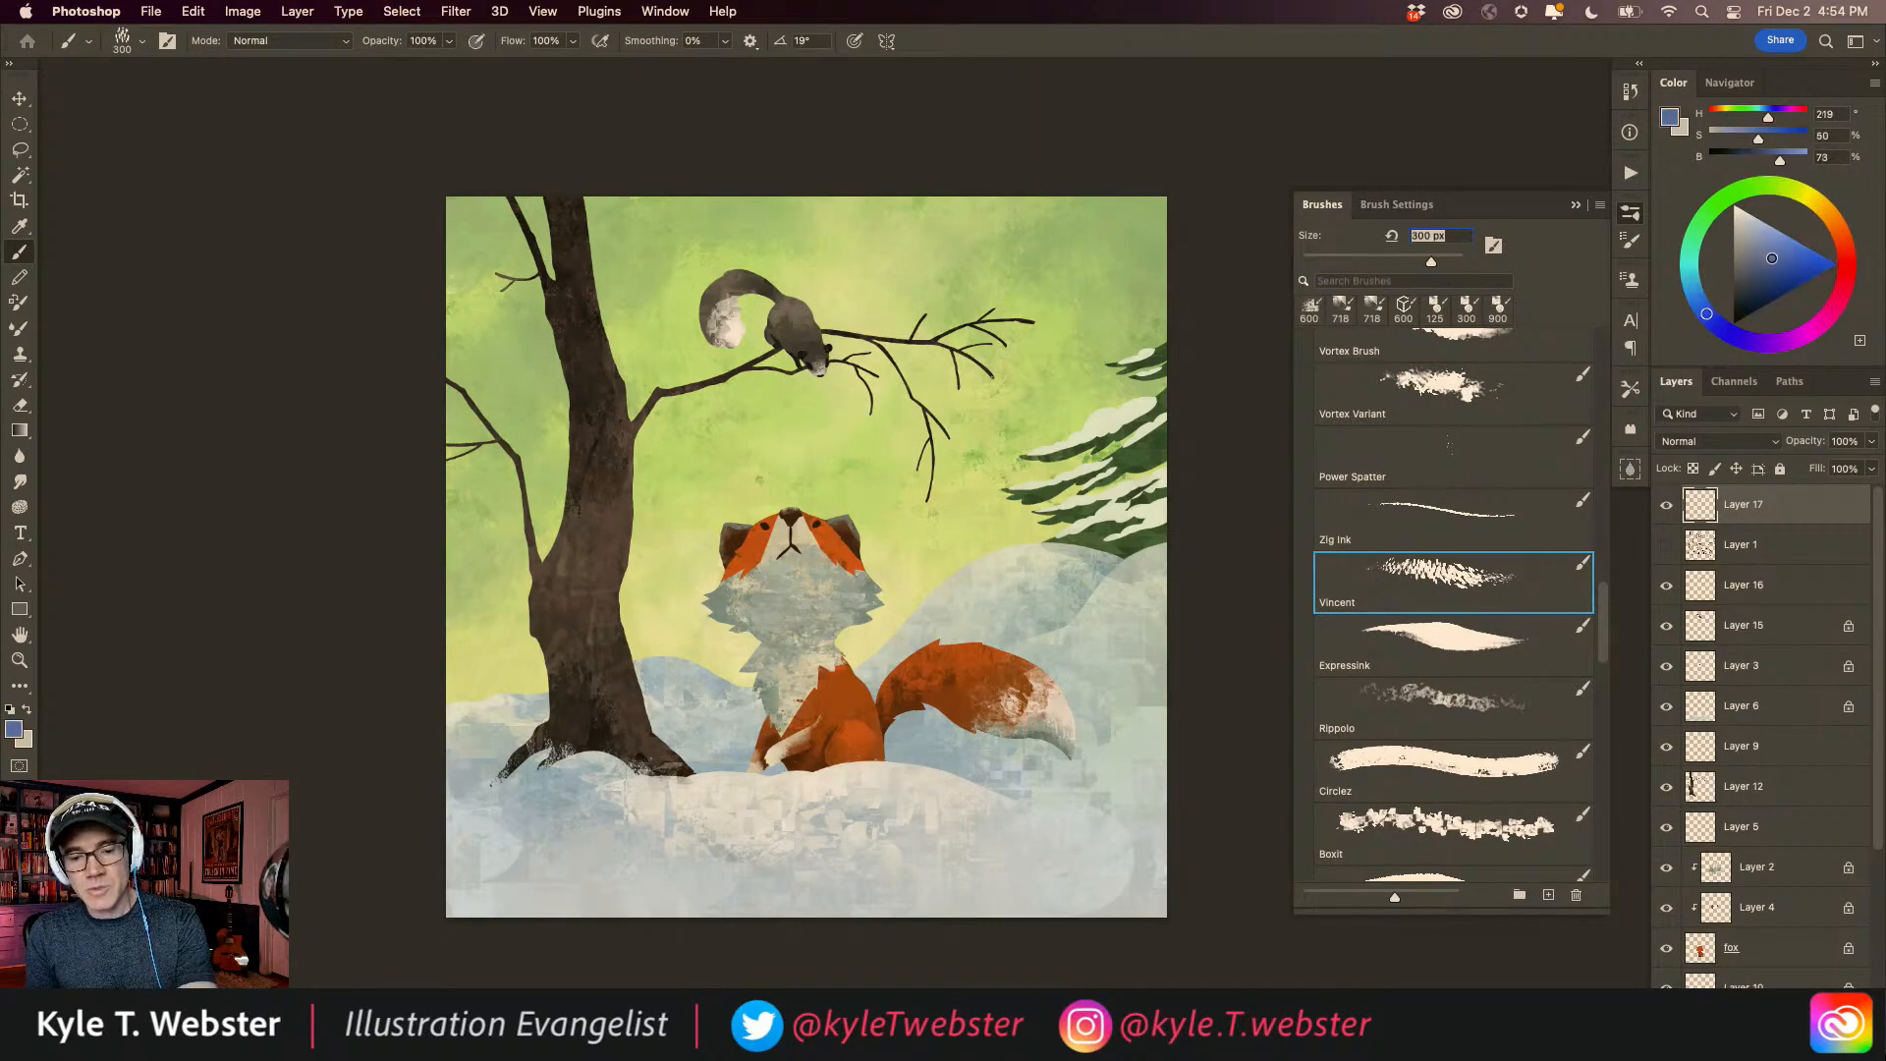
# Step: Raise the Vincent brush's brightness jitter to 17% and cover the canvas with blue strokes on the new layer
pyautogui.moveTo(1158, 236)
pyautogui.mouseDown()
pyautogui.moveTo(411, 216)
pyautogui.moveTo(410, 324)
pyautogui.moveTo(482, 239)
pyautogui.mouseUp()
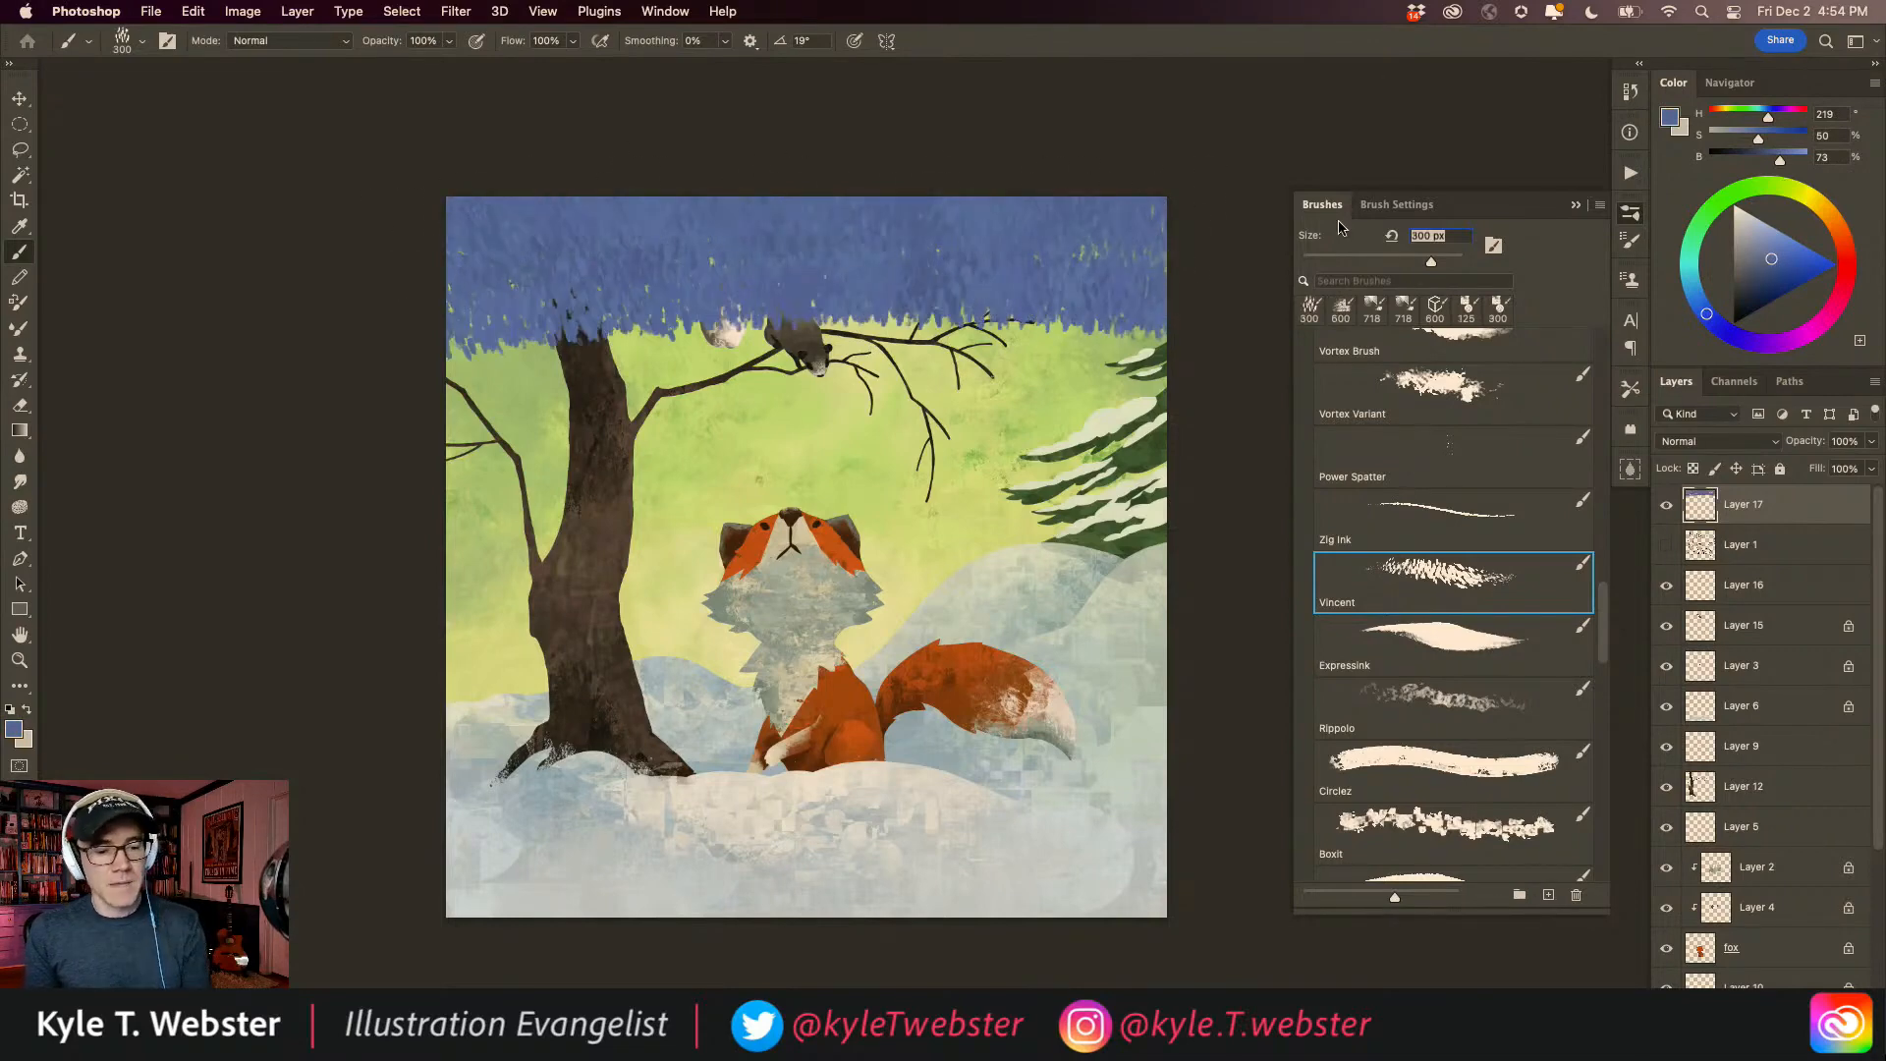
pyautogui.click(1368, 207)
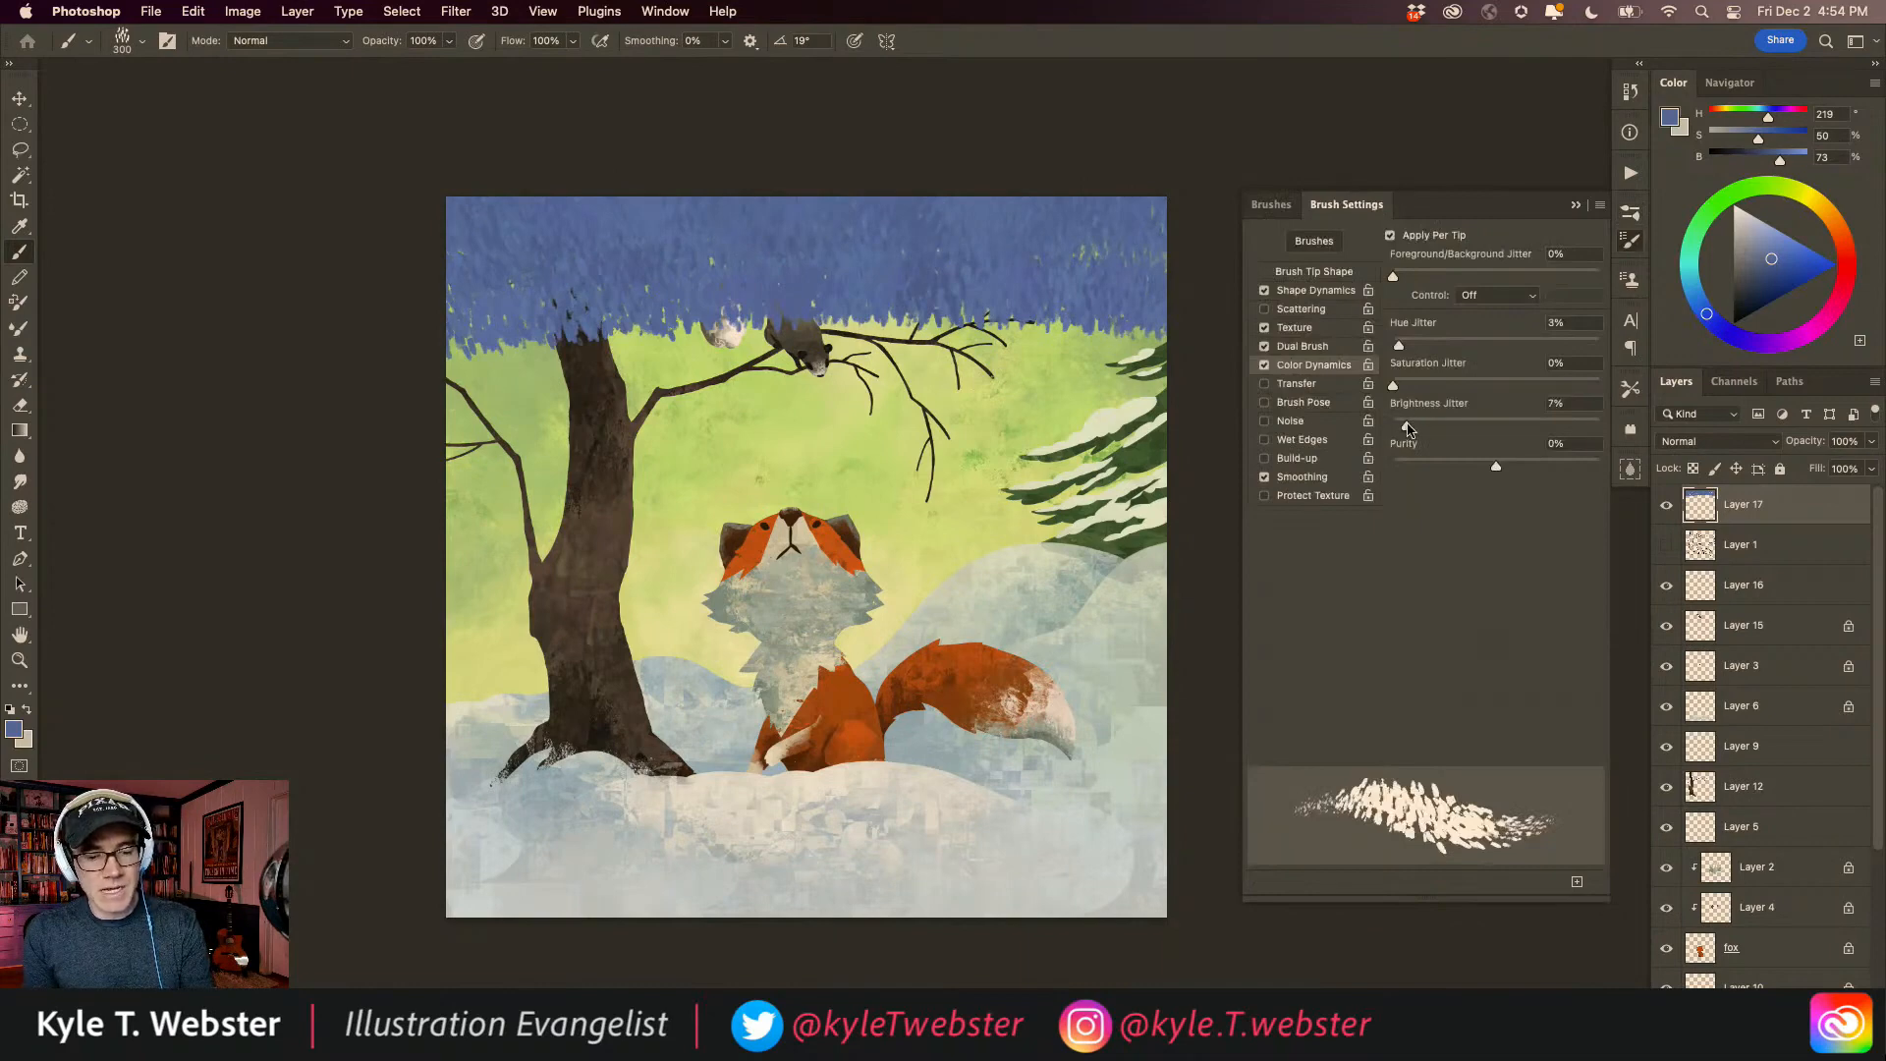
pyautogui.moveTo(808, 280)
pyautogui.mouseDown()
pyautogui.moveTo(648, 216)
pyautogui.moveTo(442, 275)
pyautogui.moveTo(428, 358)
pyautogui.moveTo(344, 378)
pyautogui.moveTo(565, 433)
pyautogui.moveTo(1129, 442)
pyautogui.moveTo(1031, 392)
pyautogui.moveTo(688, 344)
pyautogui.moveTo(1171, 241)
pyautogui.moveTo(687, 324)
pyautogui.moveTo(520, 412)
pyautogui.moveTo(590, 462)
pyautogui.moveTo(411, 515)
pyautogui.moveTo(1183, 535)
pyautogui.moveTo(1080, 511)
pyautogui.moveTo(589, 501)
pyautogui.moveTo(1196, 535)
pyautogui.moveTo(462, 559)
pyautogui.moveTo(766, 589)
pyautogui.moveTo(639, 491)
pyautogui.moveTo(505, 589)
pyautogui.moveTo(412, 619)
pyautogui.moveTo(1188, 648)
pyautogui.moveTo(398, 666)
pyautogui.moveTo(388, 746)
pyautogui.moveTo(412, 785)
pyautogui.moveTo(531, 823)
pyautogui.moveTo(456, 903)
pyautogui.moveTo(747, 884)
pyautogui.moveTo(501, 882)
pyautogui.moveTo(1070, 744)
pyautogui.moveTo(688, 707)
pyautogui.moveTo(589, 756)
pyautogui.moveTo(504, 709)
pyautogui.moveTo(883, 673)
pyautogui.moveTo(1138, 592)
pyautogui.mouseUp()
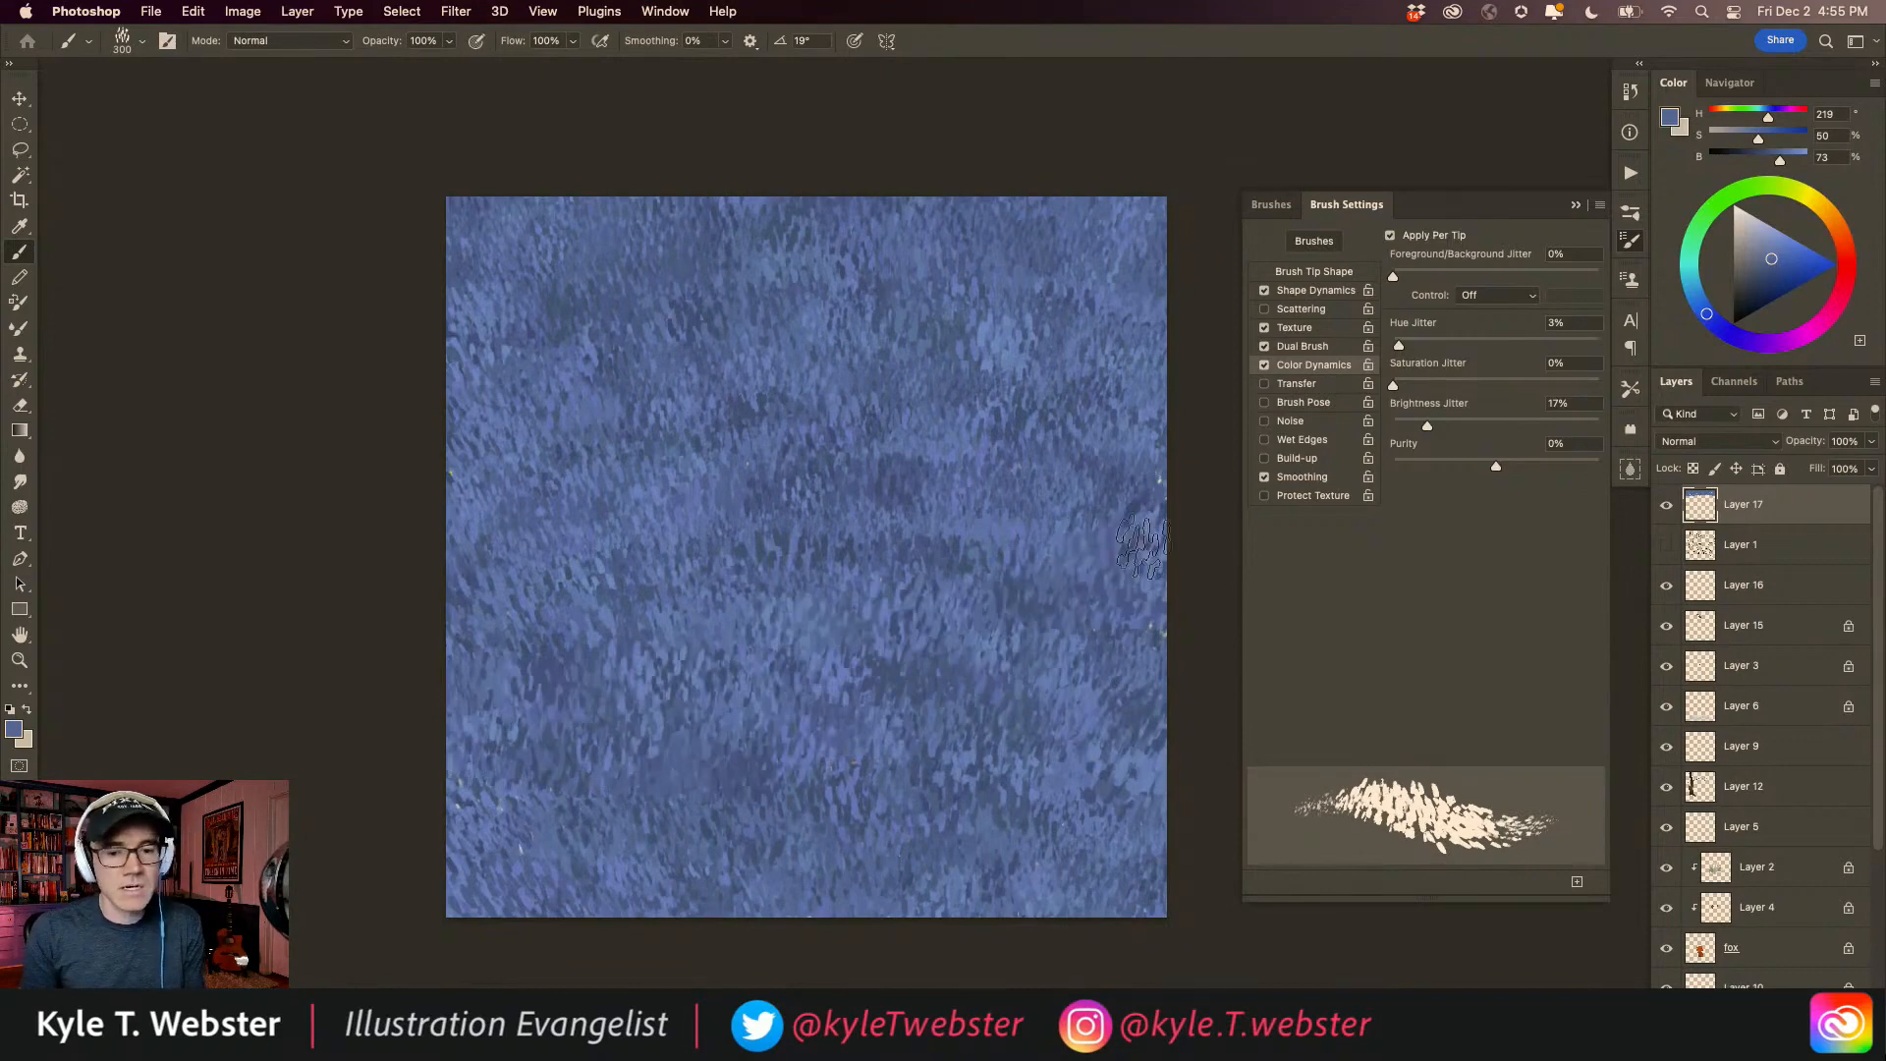
# Step: Fill the remaining gaps in the blue brushwork and set that layer's blend mode to Overlay
pyautogui.moveTo(1064, 210)
pyautogui.mouseDown()
pyautogui.moveTo(793, 227)
pyautogui.moveTo(1041, 258)
pyautogui.moveTo(1039, 371)
pyautogui.mouseUp()
pyautogui.moveTo(709, 475)
pyautogui.mouseDown()
pyautogui.moveTo(422, 521)
pyautogui.moveTo(1174, 584)
pyautogui.moveTo(204, 596)
pyautogui.mouseUp()
pyautogui.click(1675, 442)
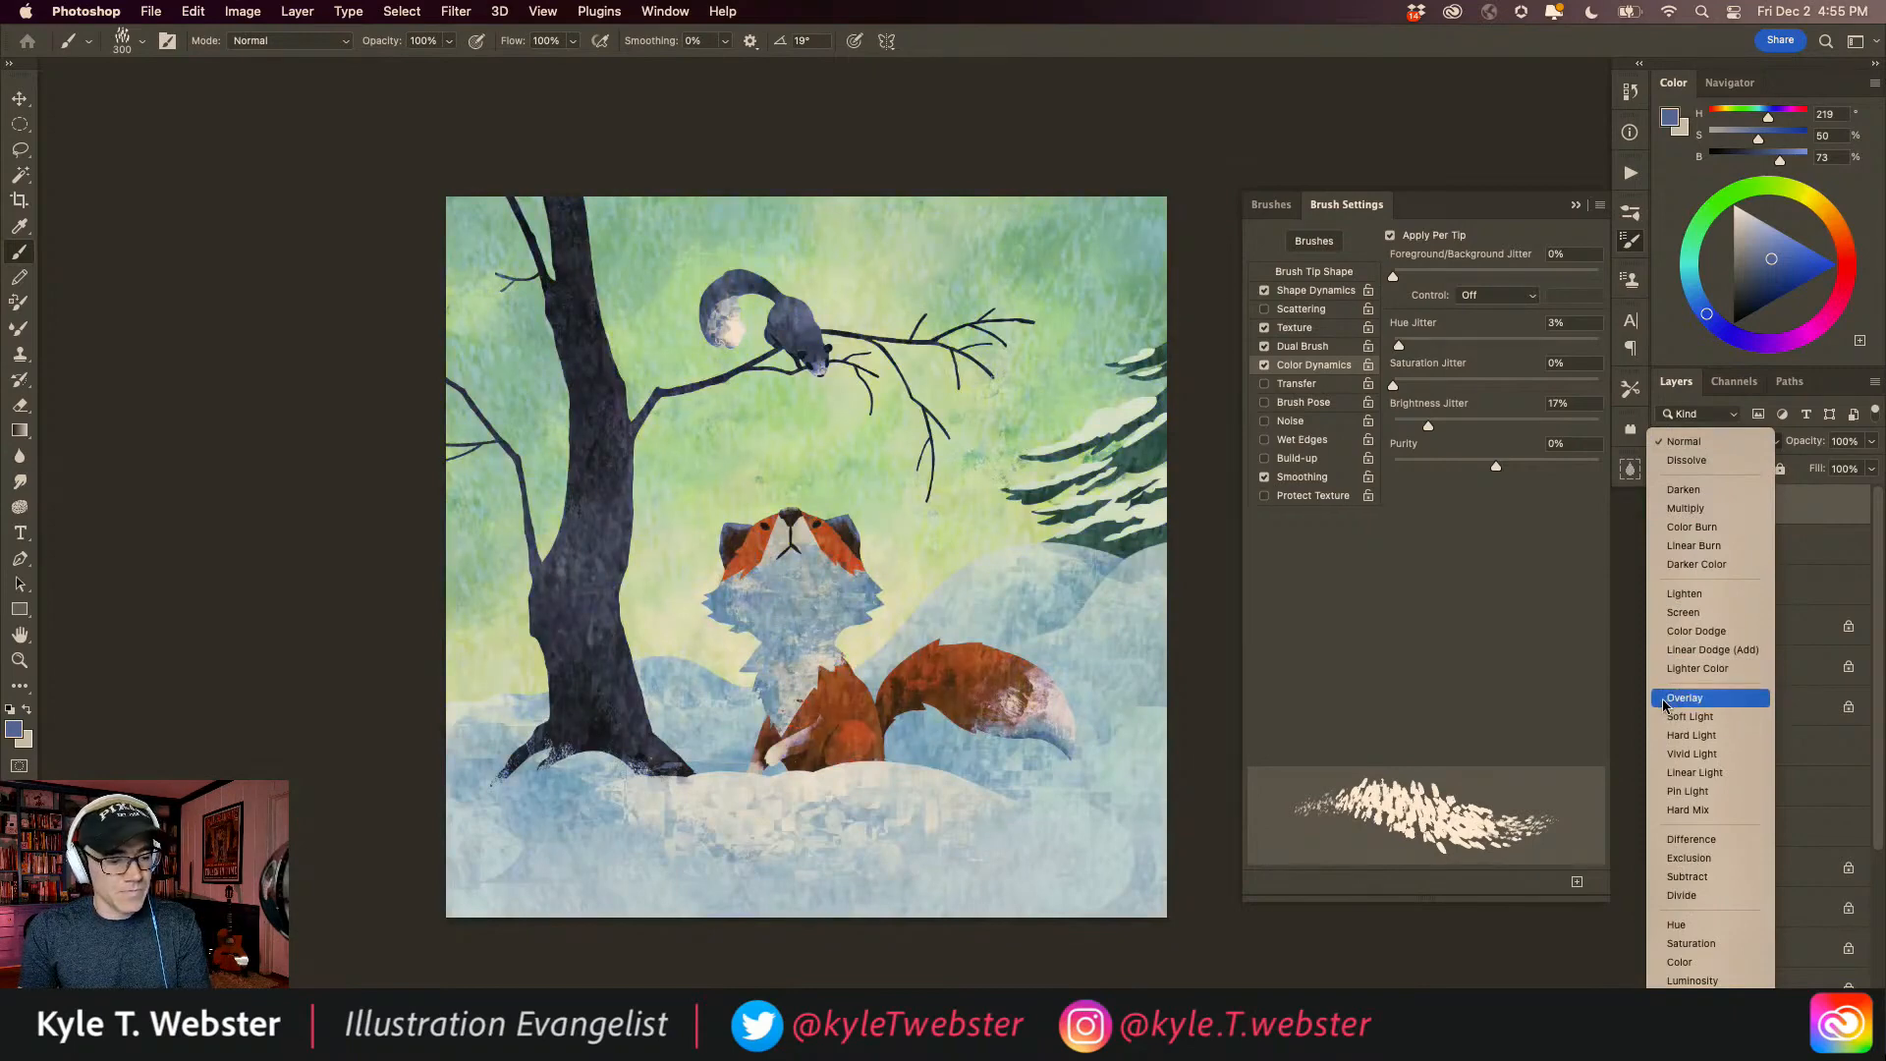
pyautogui.click(1668, 700)
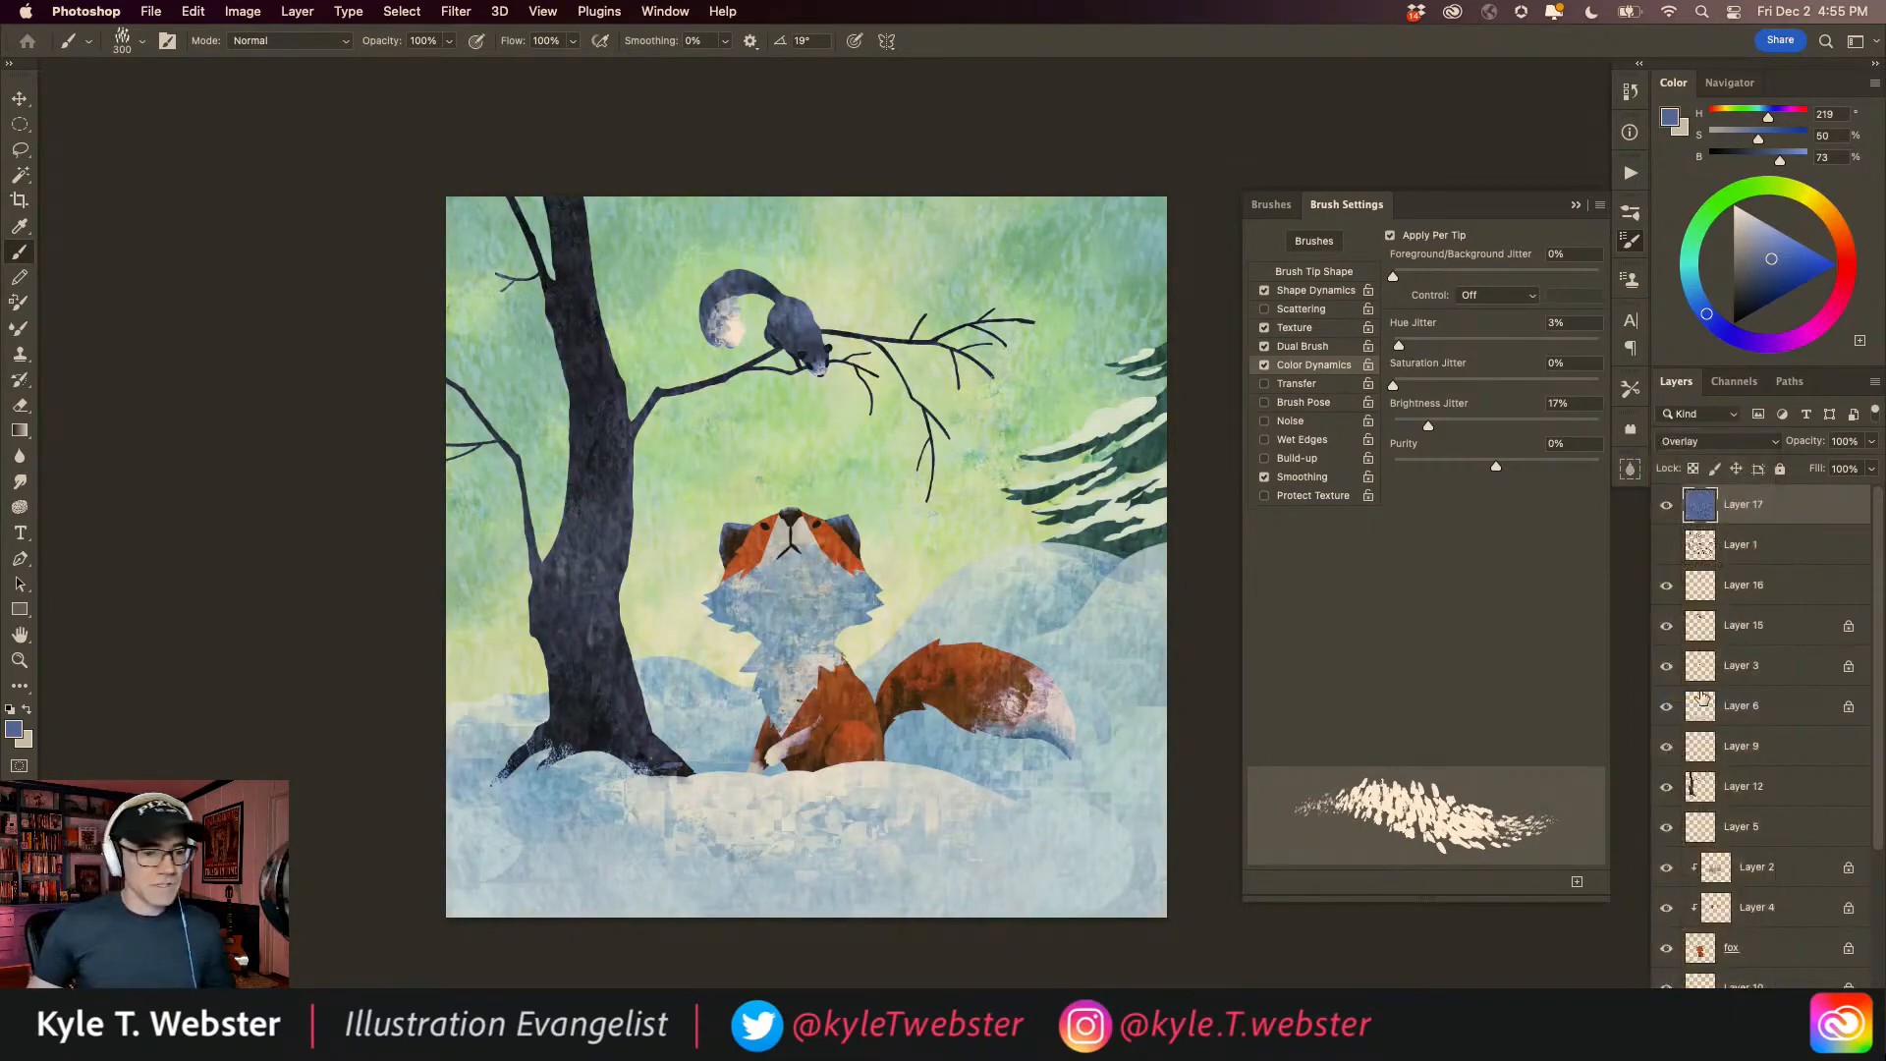
# Step: Examine the effect of the overlay texture up close on the fox, tree trunk and snow, and on the whole picture
pyautogui.keyDown('super'); pyautogui.click(708, 592); pyautogui.keyUp('super')
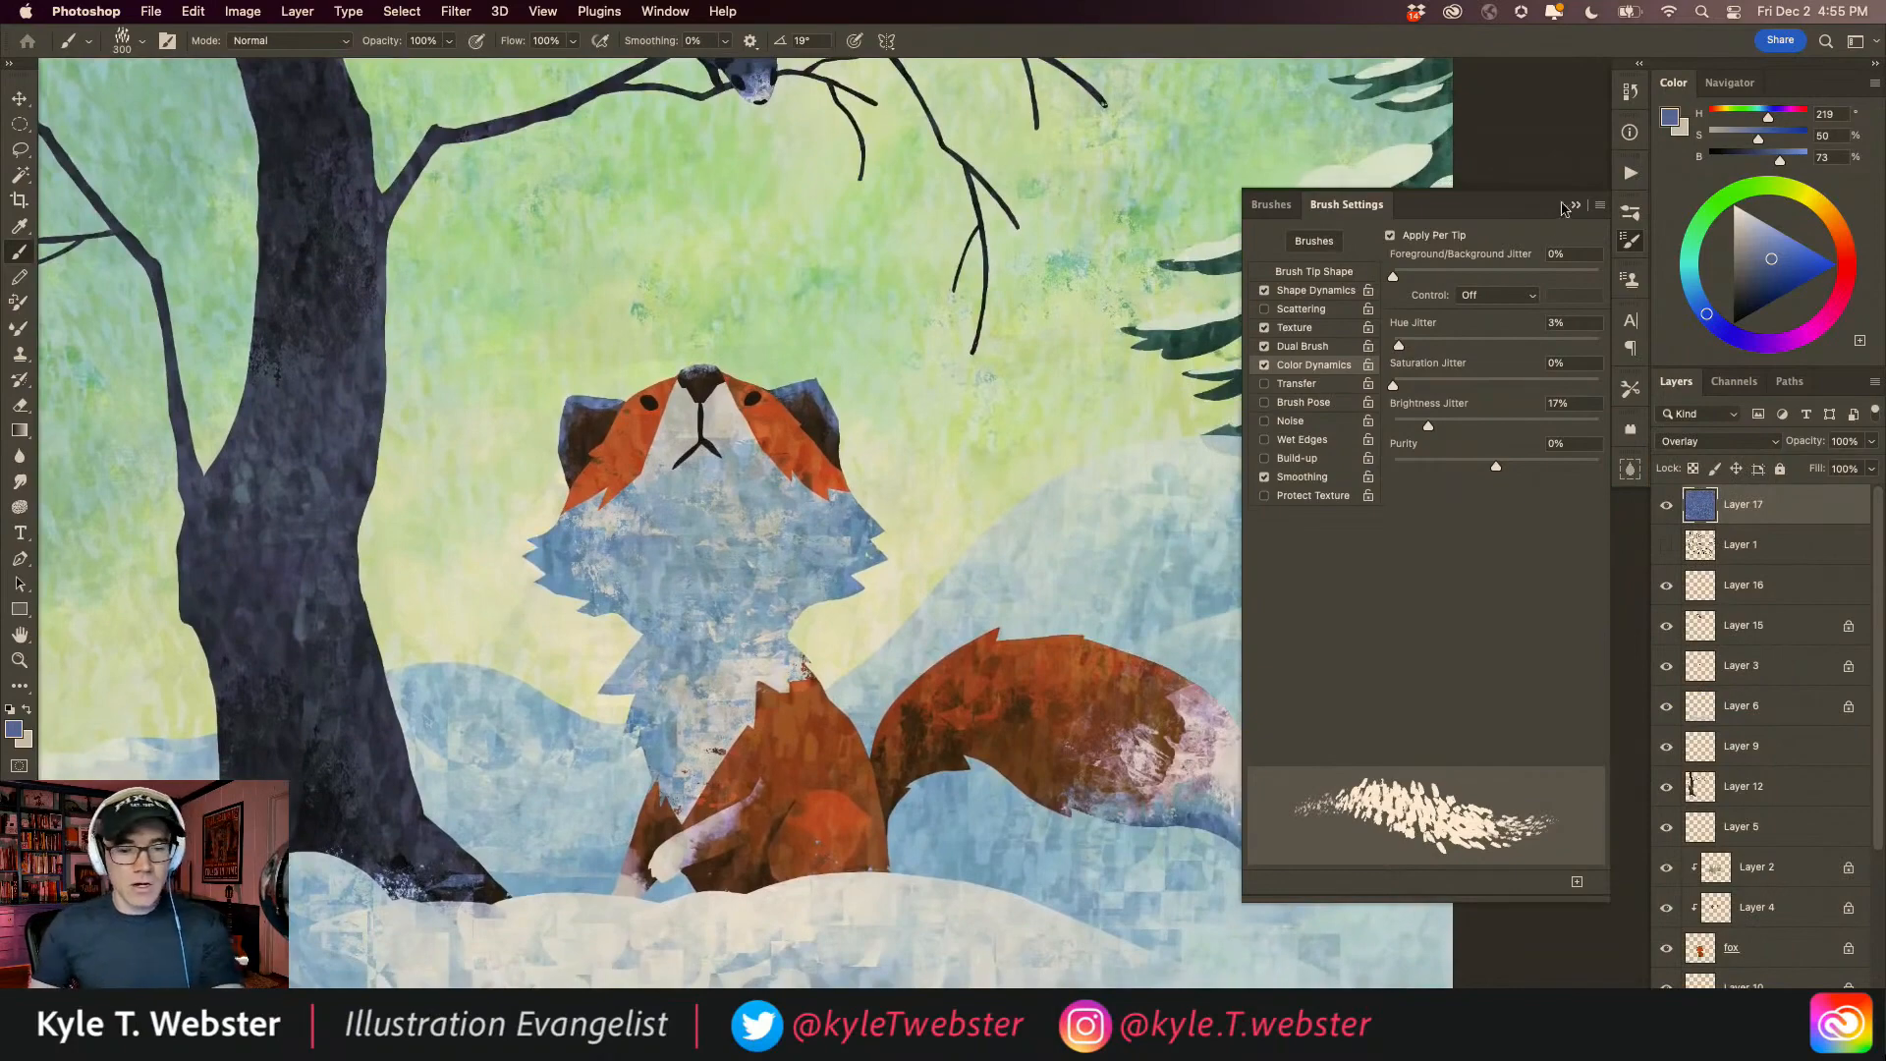
pyautogui.press('F5')
pyautogui.moveTo(523, 630); pyautogui.dragTo(661, 614)
pyautogui.keyDown('alt'); pyautogui.click(661, 614); pyautogui.keyUp('alt')
pyautogui.moveTo(609, 523); pyautogui.dragTo(676, 616)
pyautogui.keyDown('super'); pyautogui.click(501, 442); pyautogui.keyUp('super')
pyautogui.moveTo(462, 334); pyautogui.dragTo(491, 565)
pyautogui.moveTo(781, 534); pyautogui.dragTo(462, 546)
pyautogui.moveTo(685, 775); pyautogui.dragTo(635, 686)
pyautogui.keyDown('alt'); pyautogui.click(631, 683); pyautogui.keyUp('alt')
pyautogui.moveTo(543, 729)
pyautogui.mouseDown()
pyautogui.moveTo(660, 507)
pyautogui.moveTo(674, 518)
pyautogui.mouseUp()
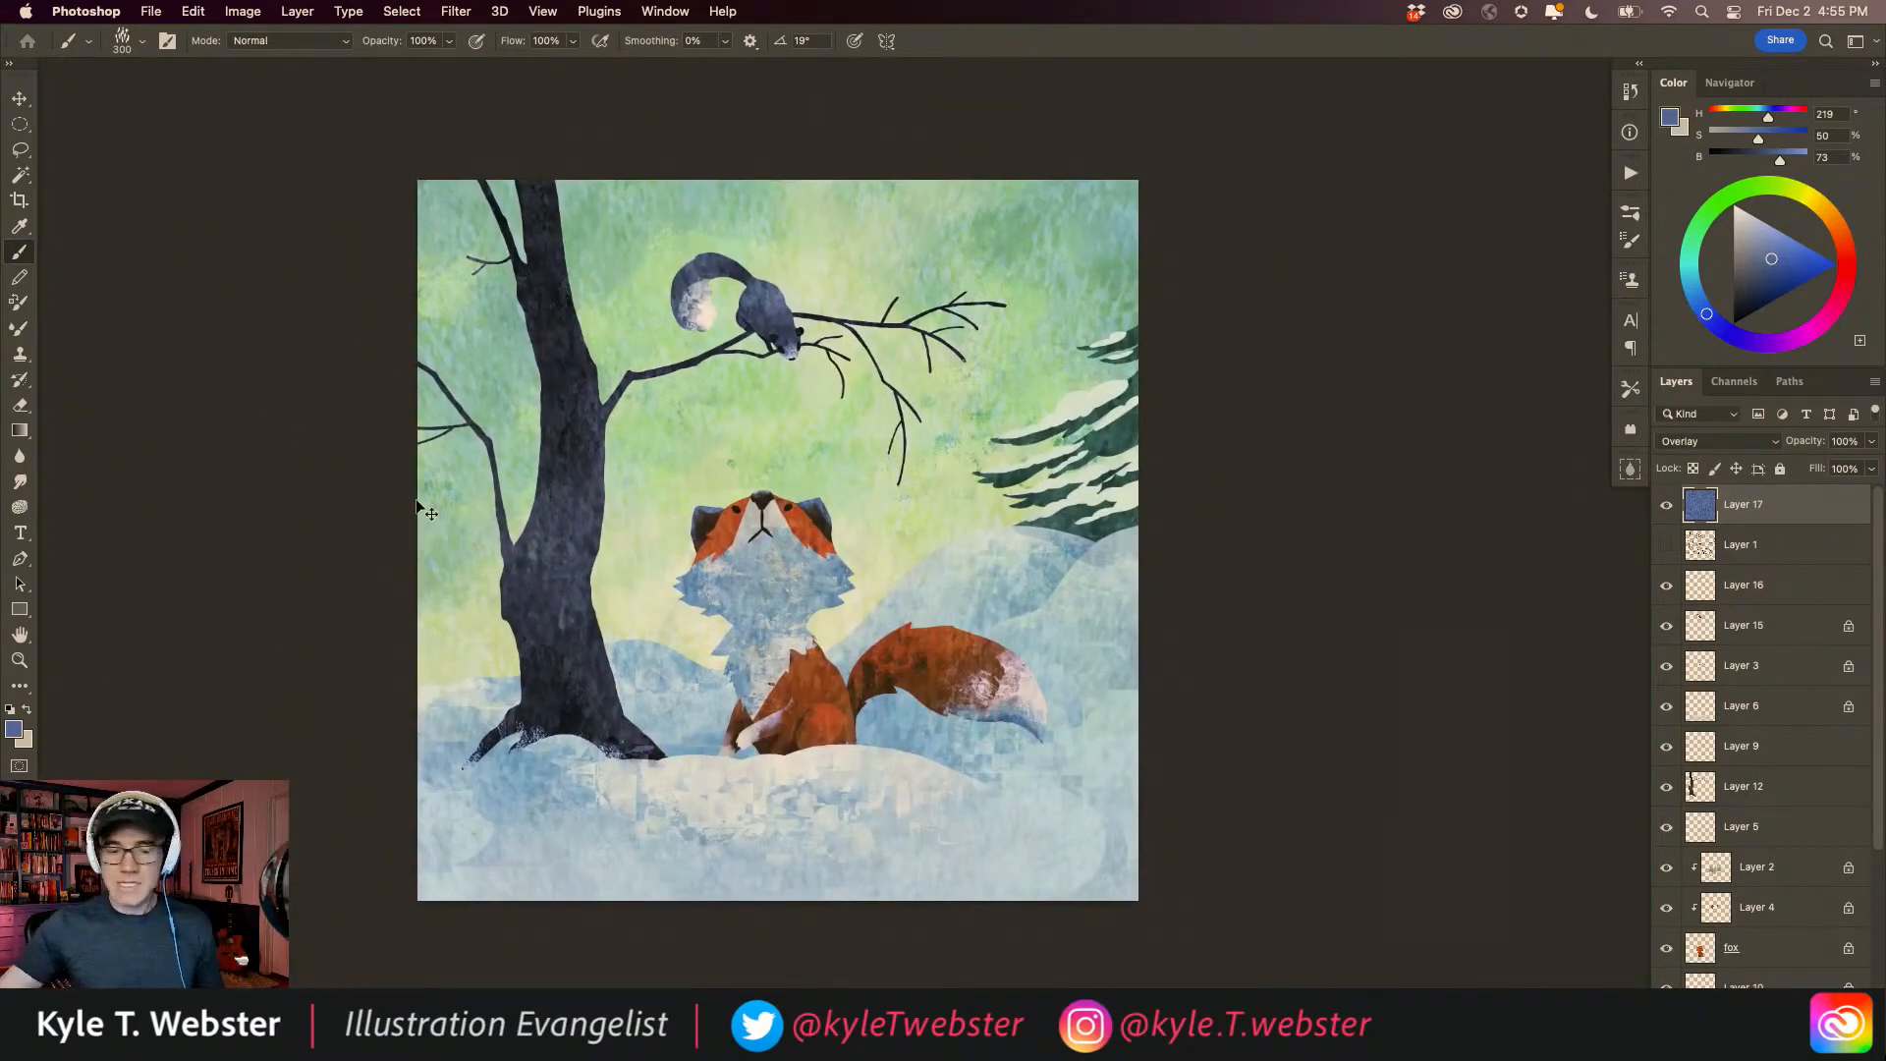
# Step: Shift the hue of the blue overlay texture layer by -24 with Hue/Saturation
pyautogui.press('super+u')
pyautogui.moveTo(1201, 746)
pyautogui.mouseDown()
pyautogui.moveTo(1228, 747)
pyautogui.moveTo(1175, 752)
pyautogui.mouseUp()
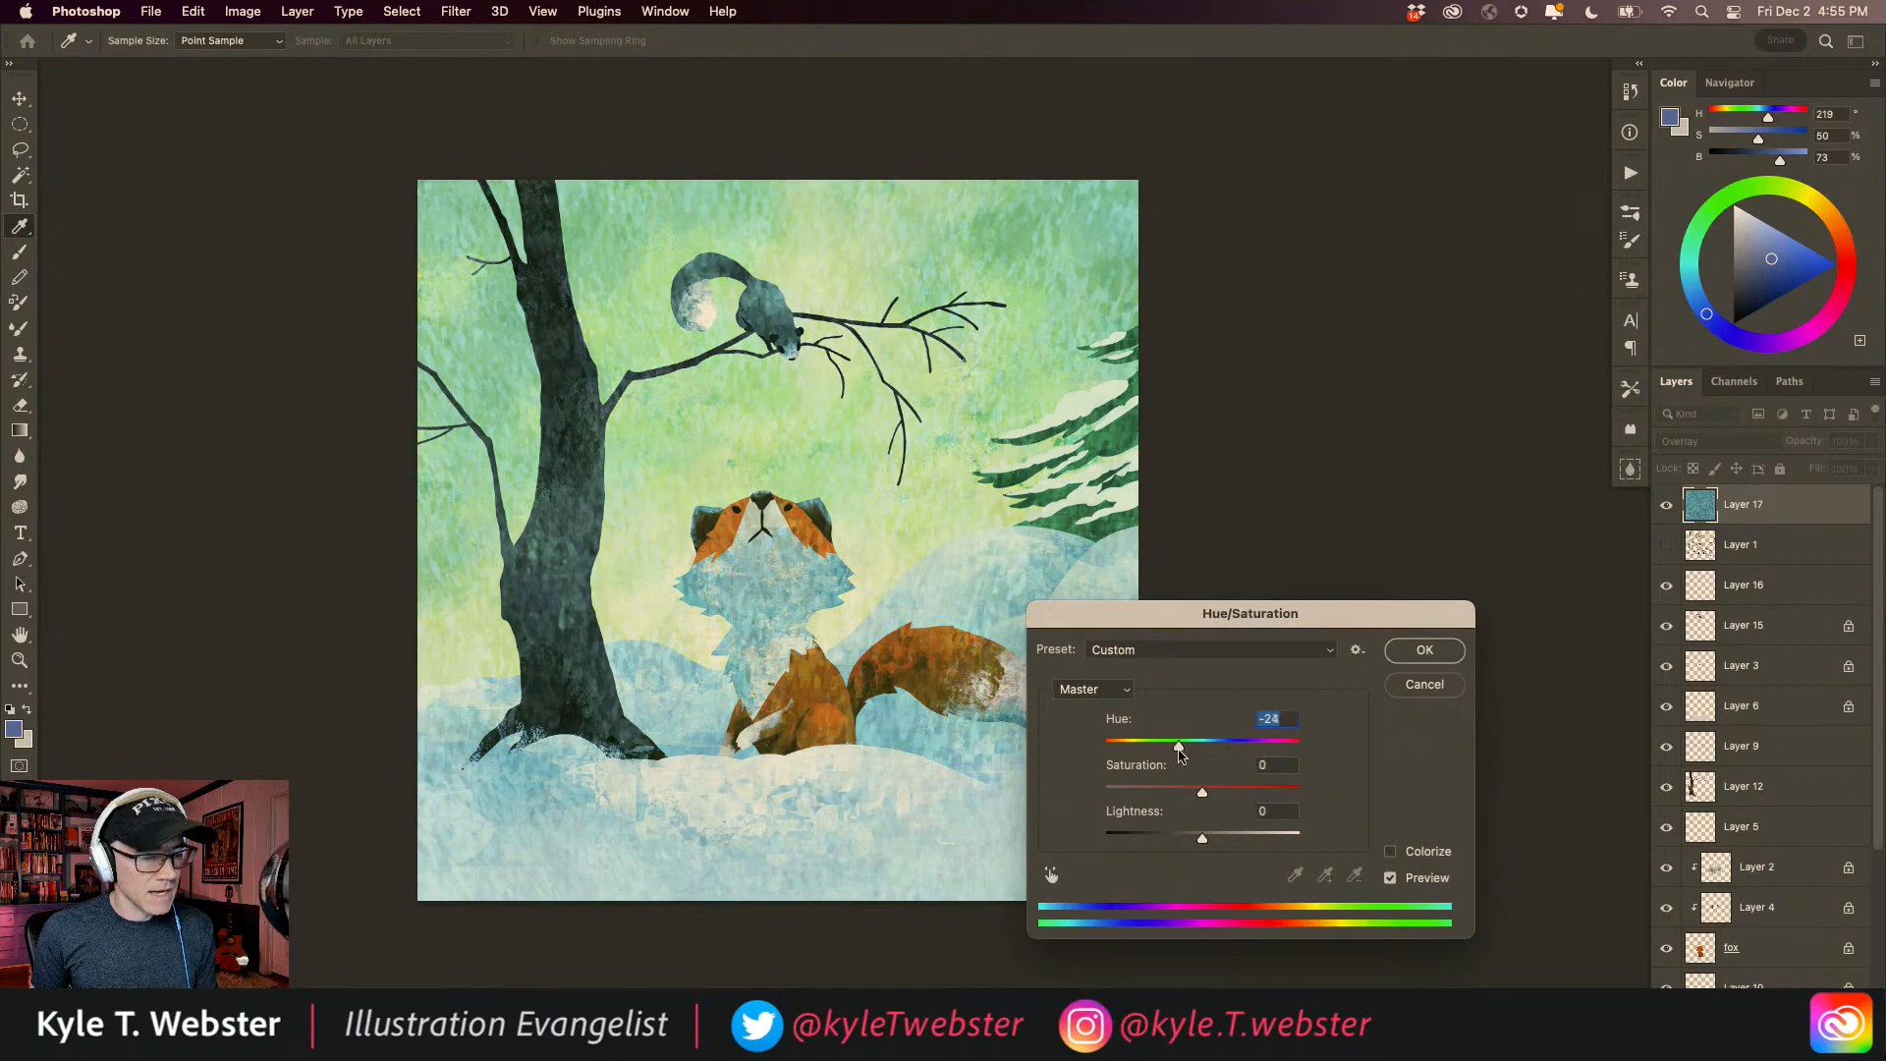
pyautogui.click(1424, 649)
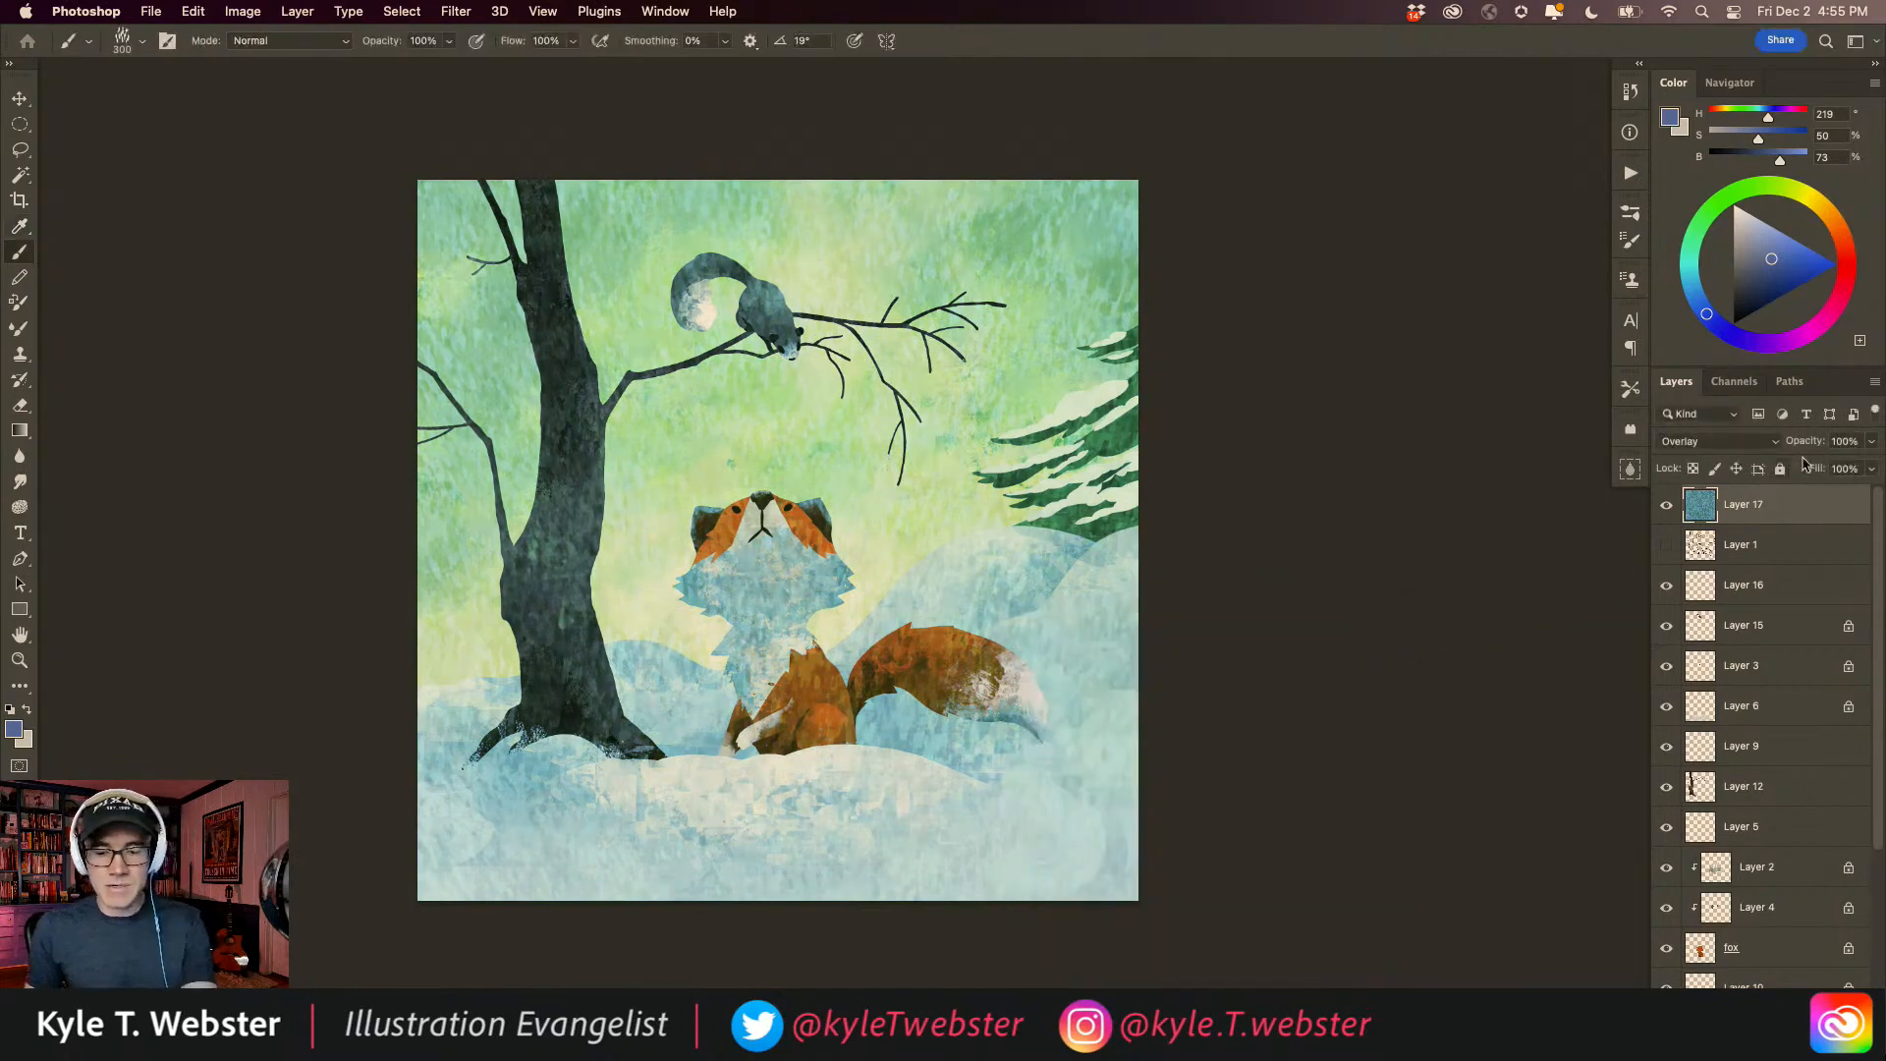
# Step: Reduce the overlay texture layer's opacity to 50% and check the illustration
pyautogui.write('50')
pyautogui.press('Return')
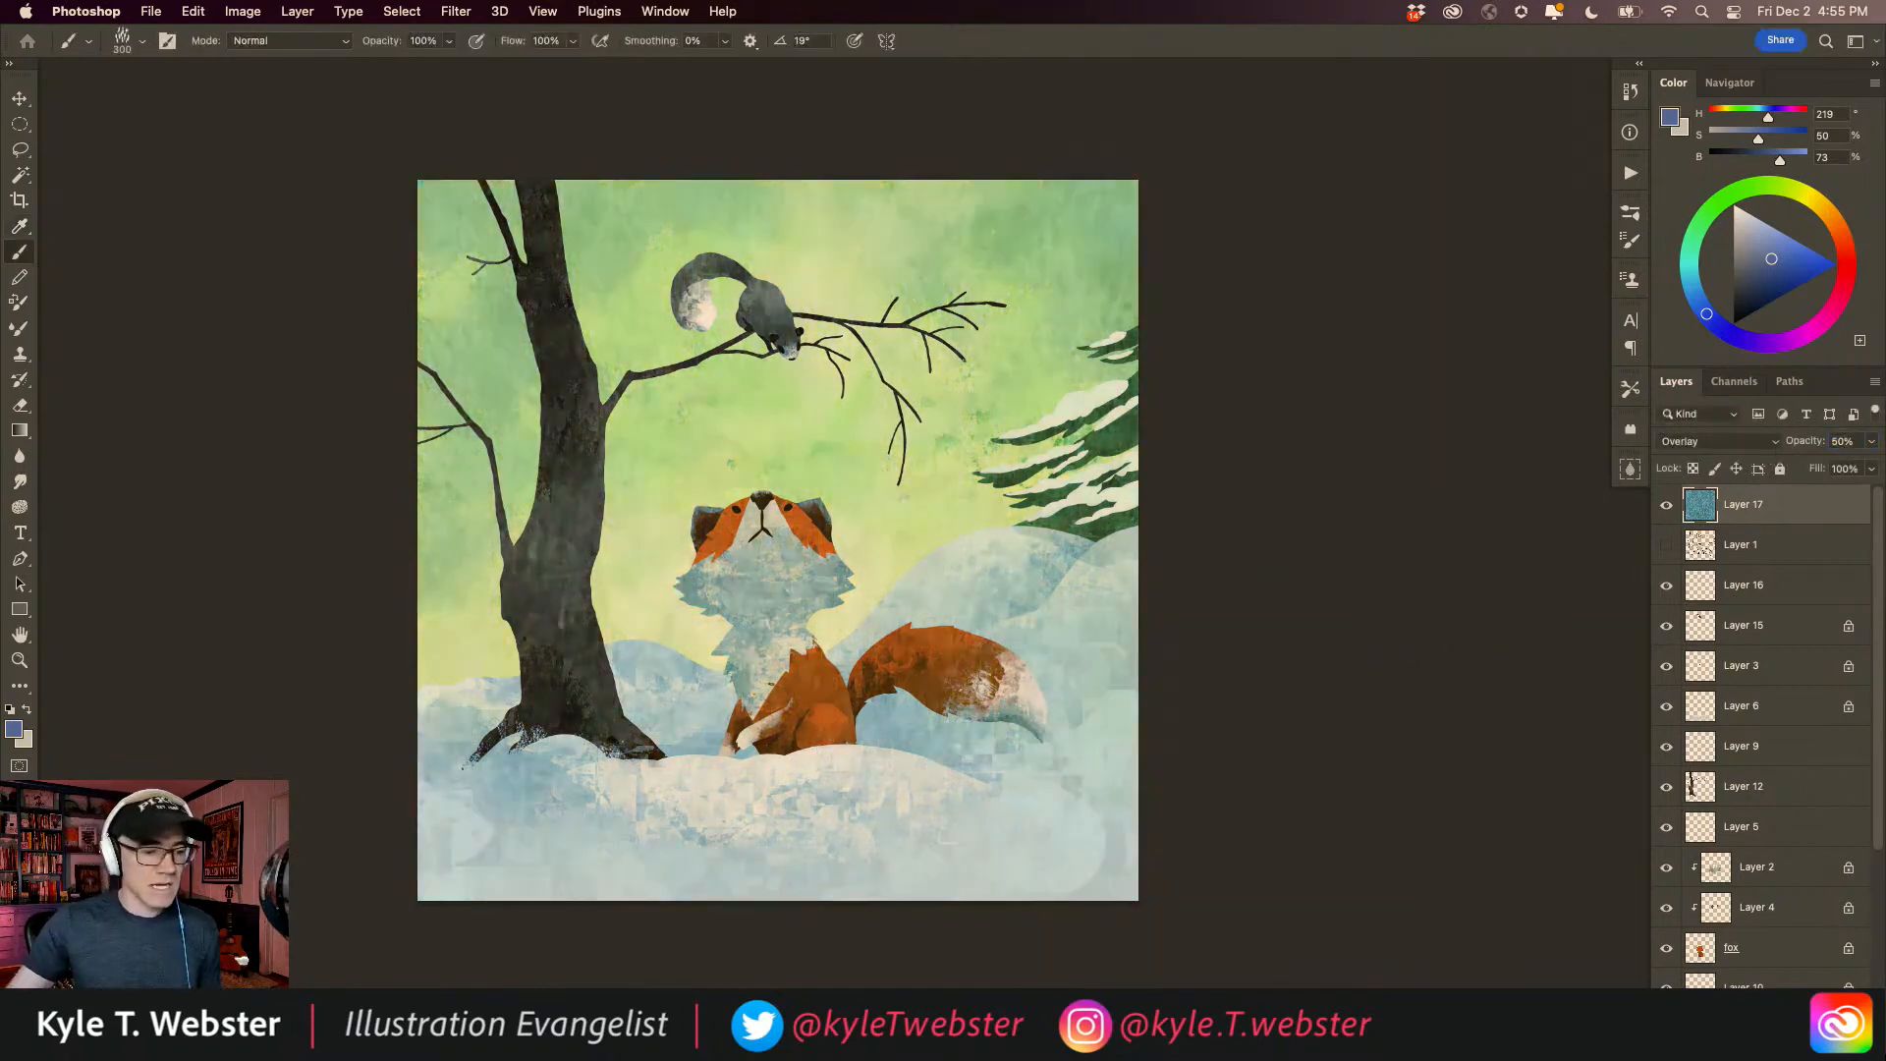
pyautogui.keyDown('super'); pyautogui.click(660, 657); pyautogui.keyUp('super')
pyautogui.moveTo(660, 657)
pyautogui.mouseDown()
pyautogui.moveTo(675, 727)
pyautogui.moveTo(688, 686)
pyautogui.mouseUp()
pyautogui.keyDown('alt'); pyautogui.click(669, 728); pyautogui.keyUp('alt')
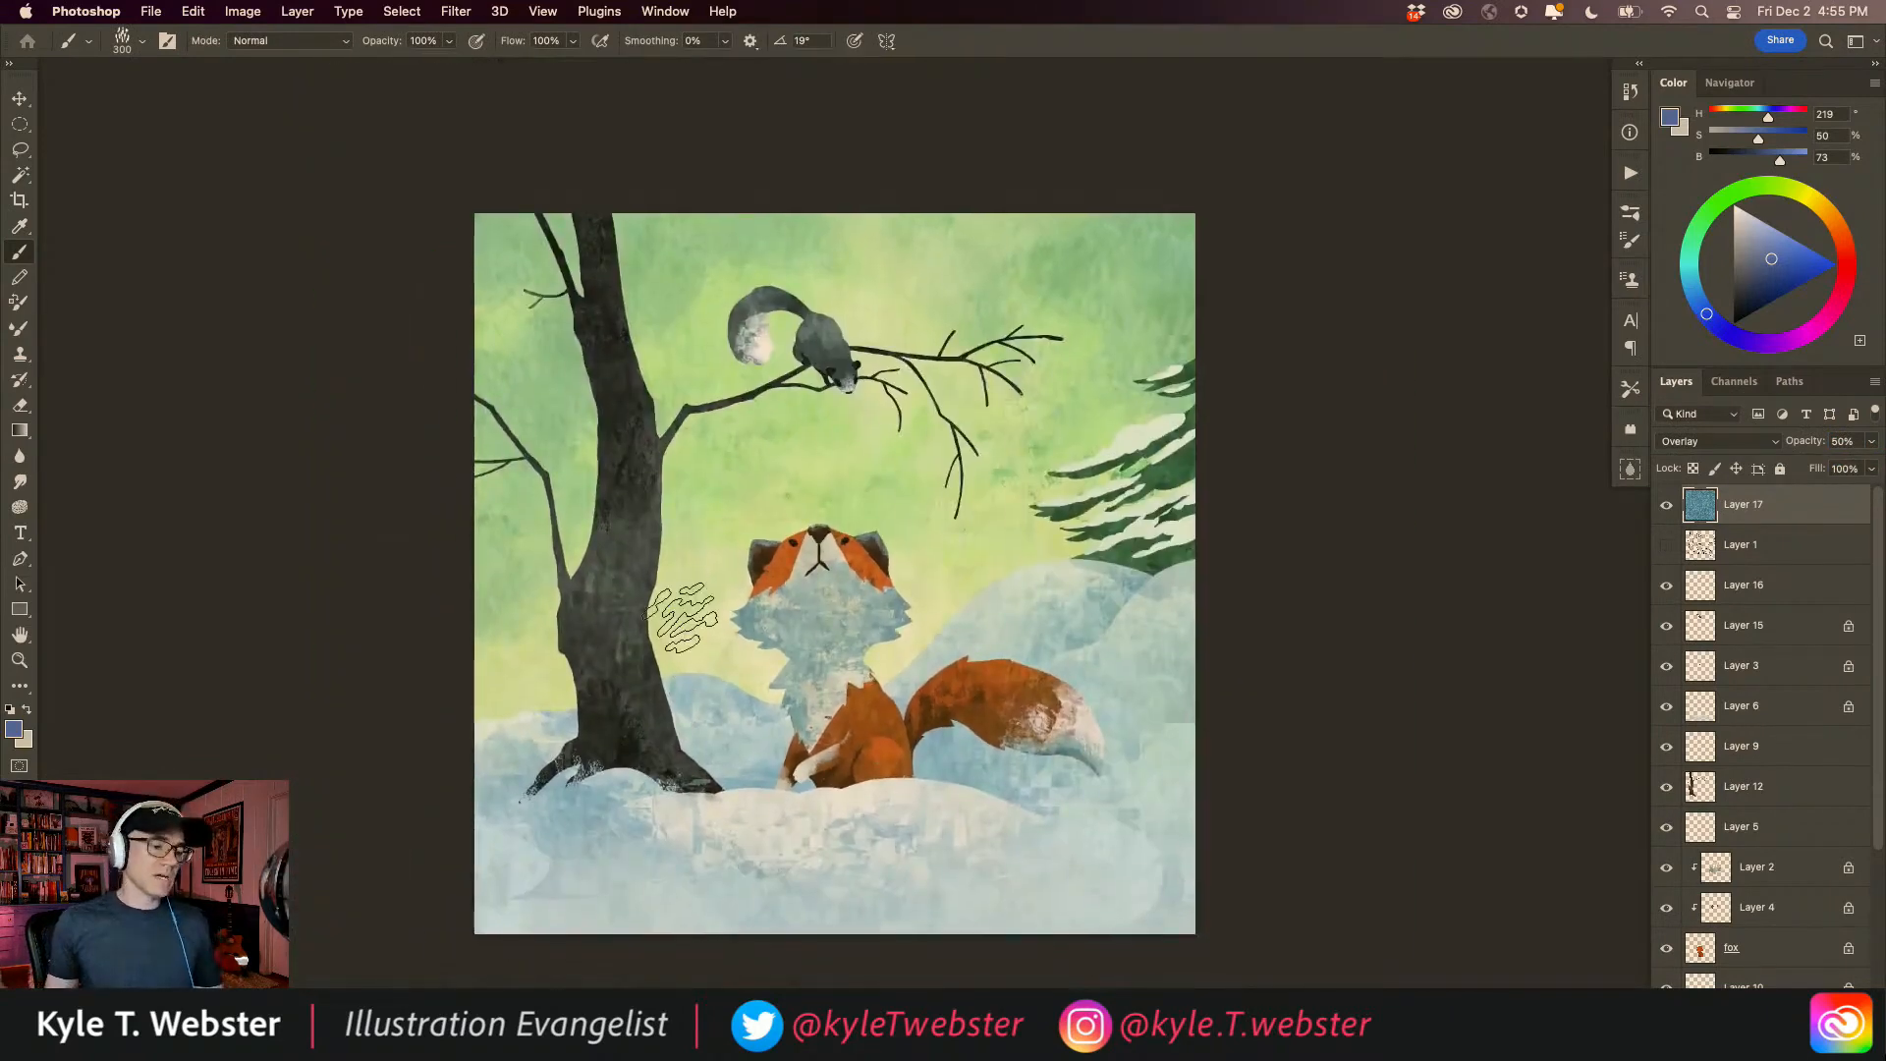